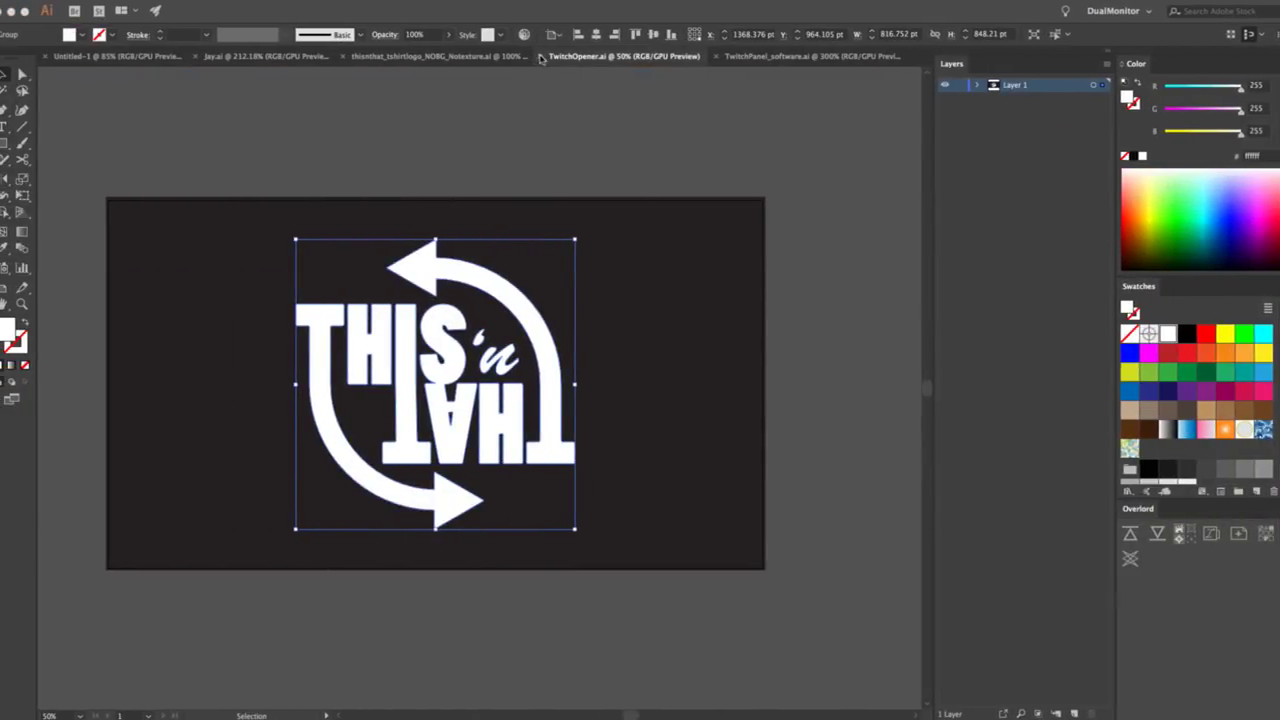
# Close TwitchOpener.ai and TwitchPanel_software.ai, leaving the T-shirt logo file showing.
pyautogui.click(541, 58)
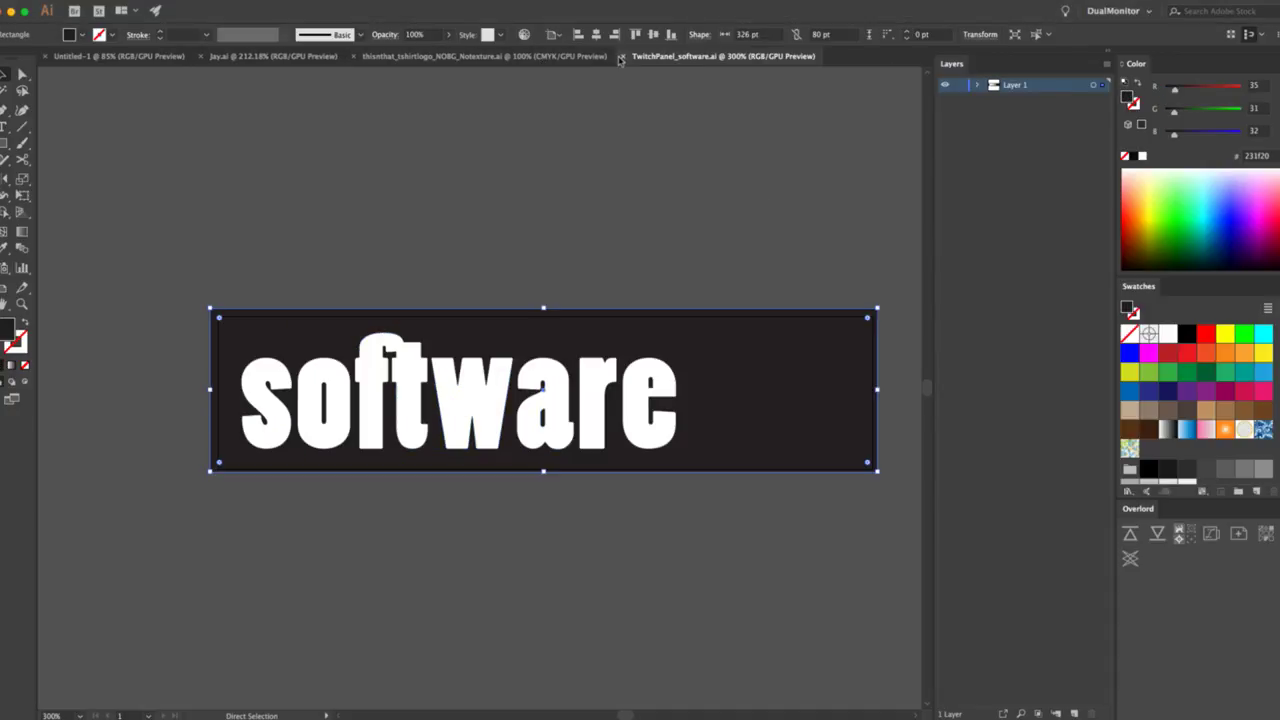
pyautogui.click(625, 58)
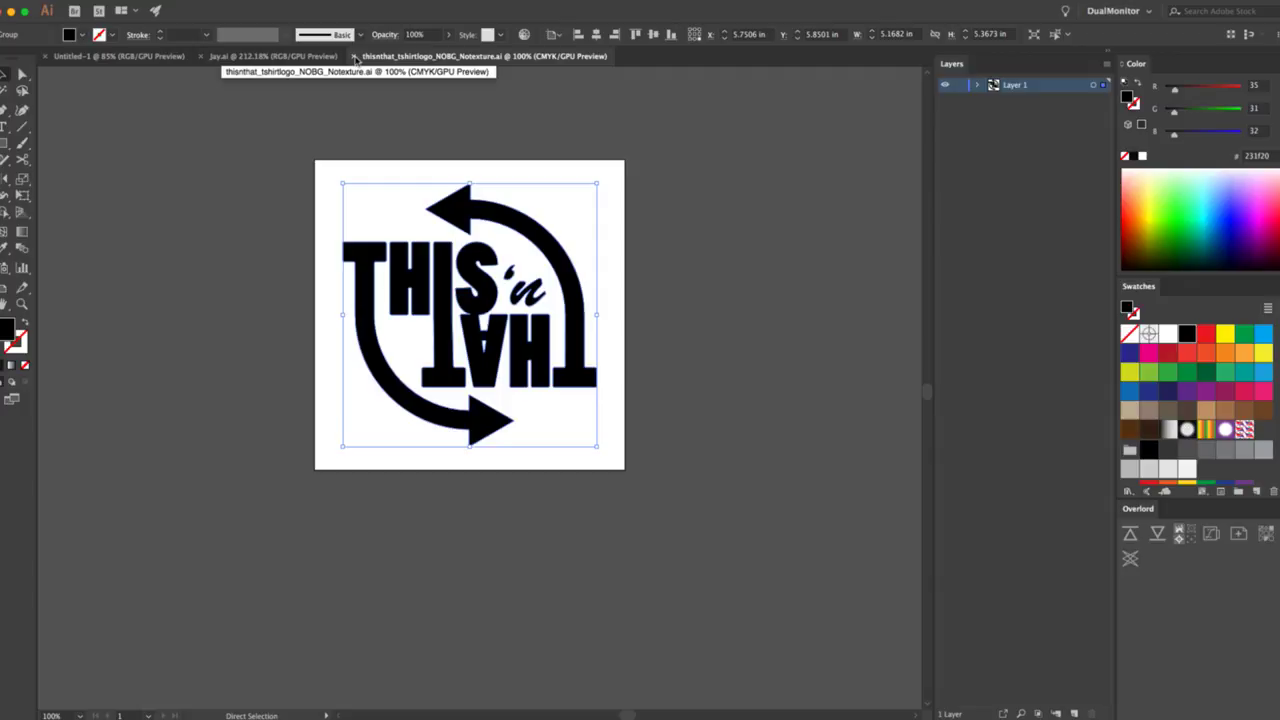
# Close thisnthat_tshirtlogo_NOBG_Notexture.ai so Jay.ai becomes the active document.
pyautogui.click(355, 57)
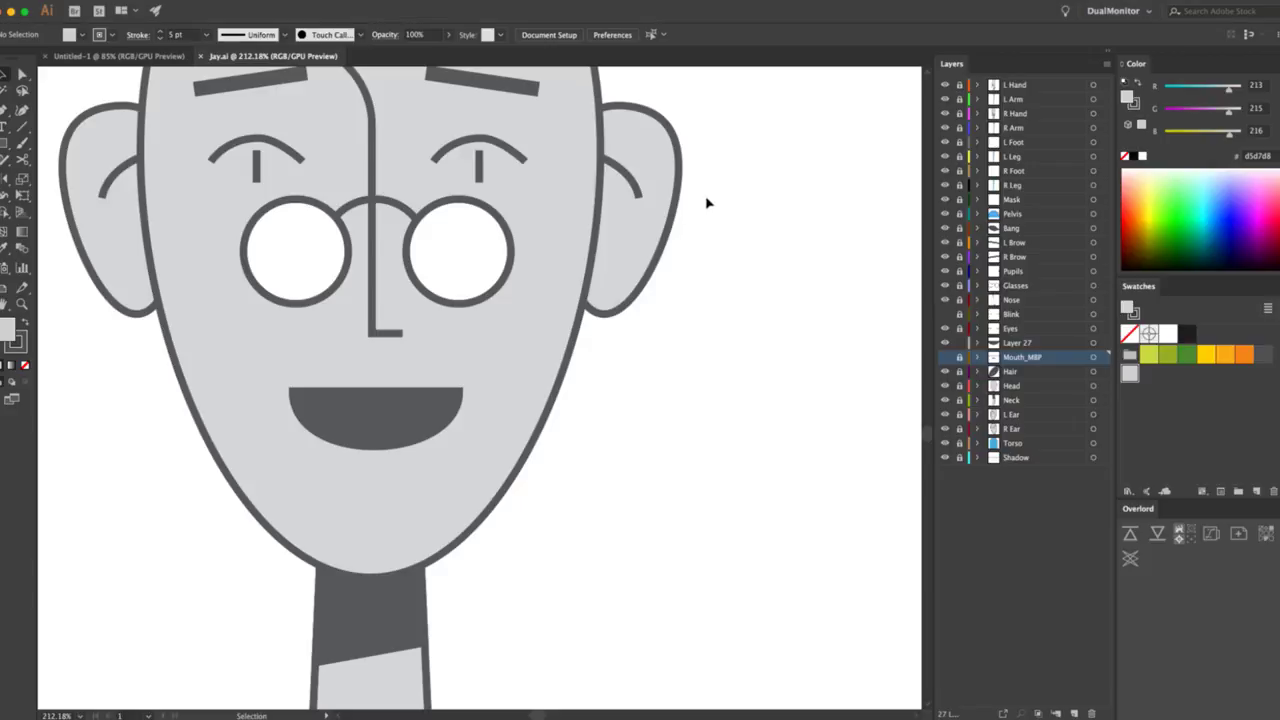
pyautogui.moveTo(526, 206); pyautogui.dragTo(578, 400)
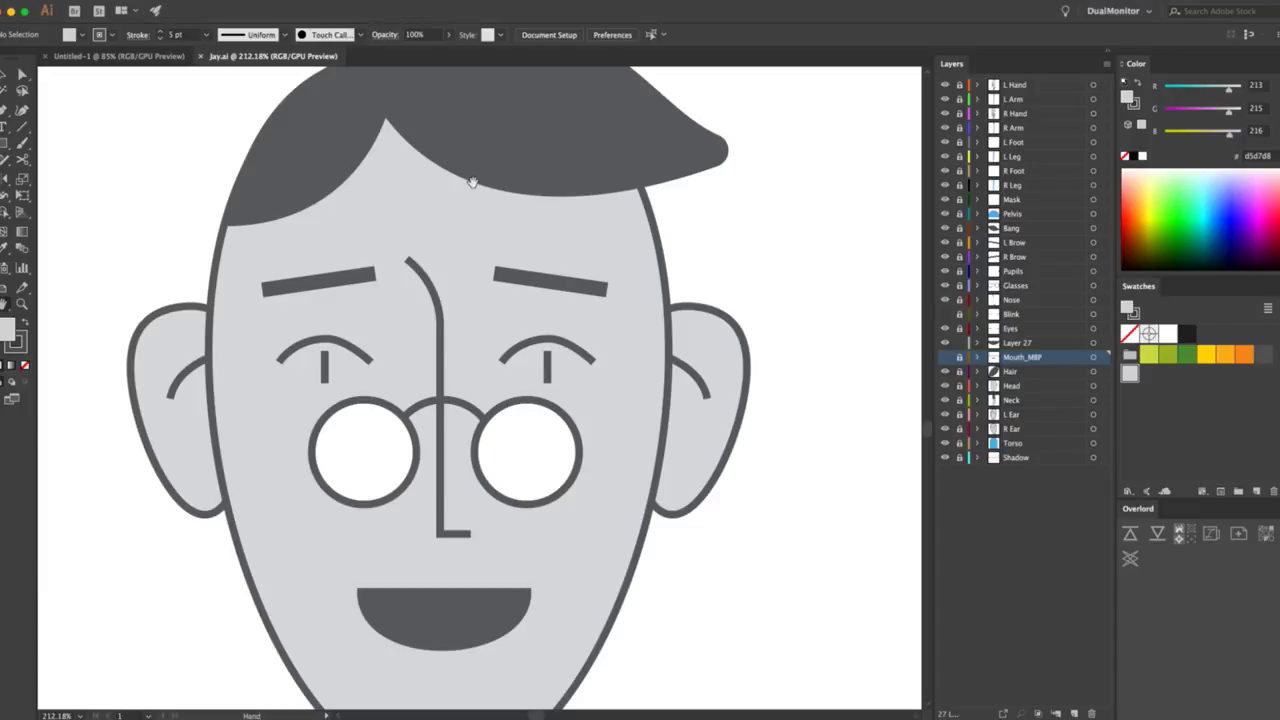
pyautogui.press('v')
pyautogui.press('z')
pyautogui.keyDown('alt'); pyautogui.click(586, 363); pyautogui.keyUp('alt')
pyautogui.keyDown('alt'); pyautogui.click(447, 494); pyautogui.keyUp('alt')
pyautogui.keyDown('alt'); pyautogui.click(490, 475); pyautogui.keyUp('alt')
pyautogui.keyDown('alt'); pyautogui.click(526, 457); pyautogui.keyUp('alt')
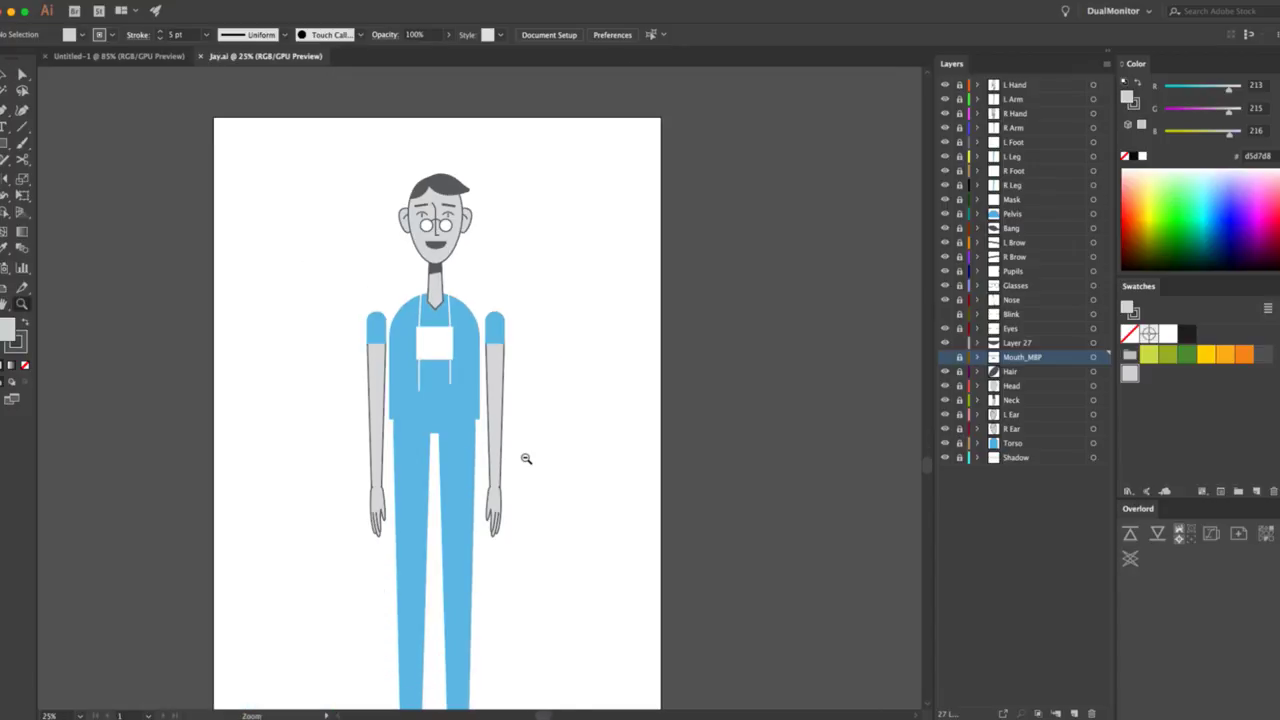
pyautogui.keyDown('alt'); pyautogui.click(514, 466); pyautogui.keyUp('alt')
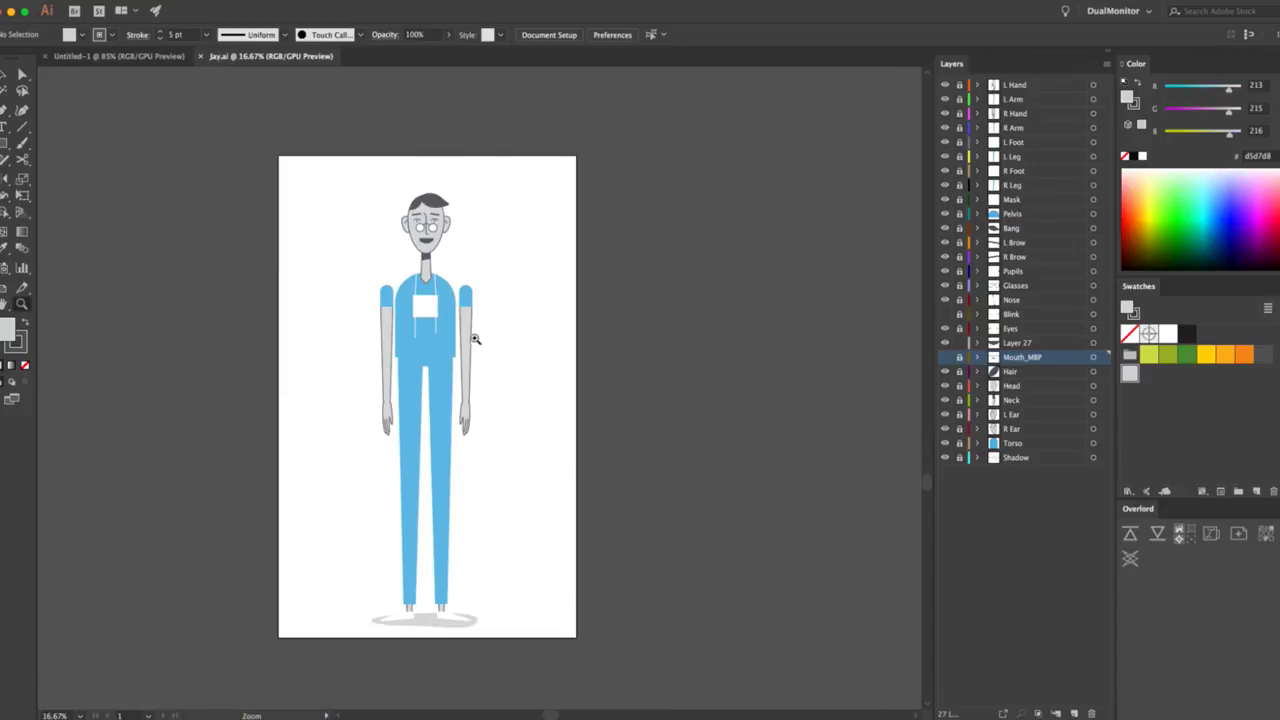
pyautogui.click(449, 325)
pyautogui.click(463, 352)
pyautogui.click(466, 356)
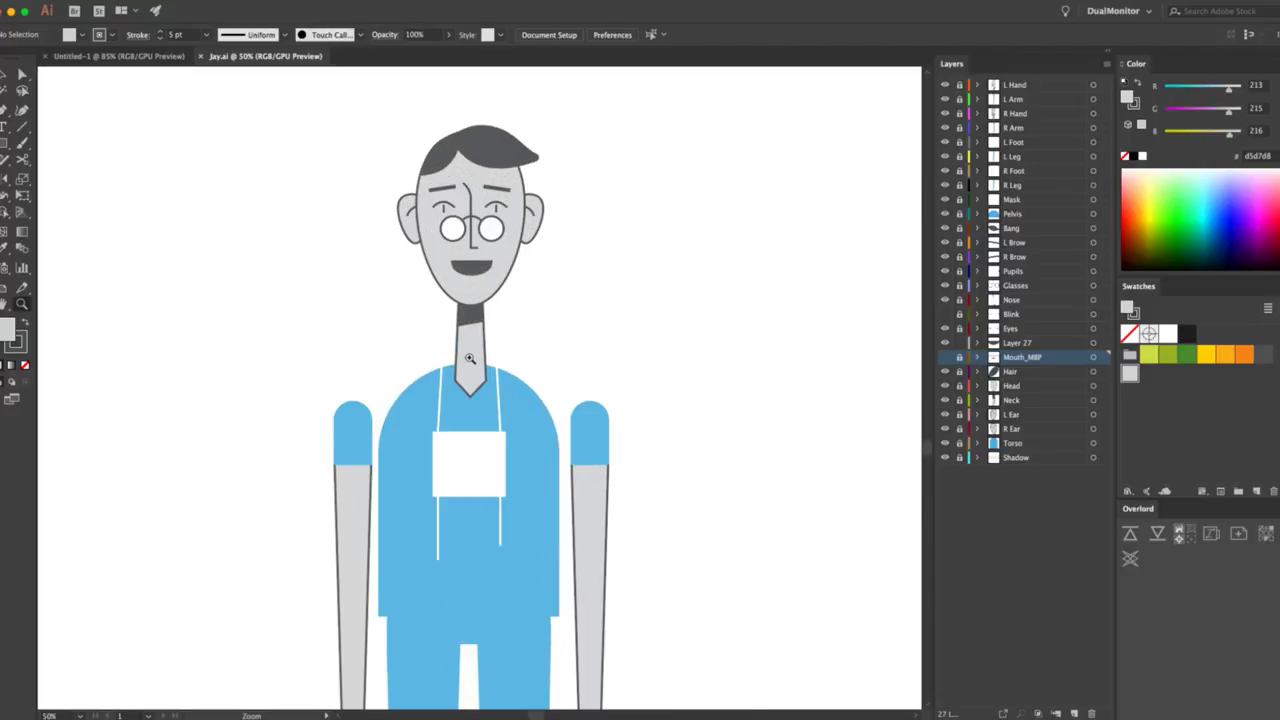
pyautogui.click(491, 362)
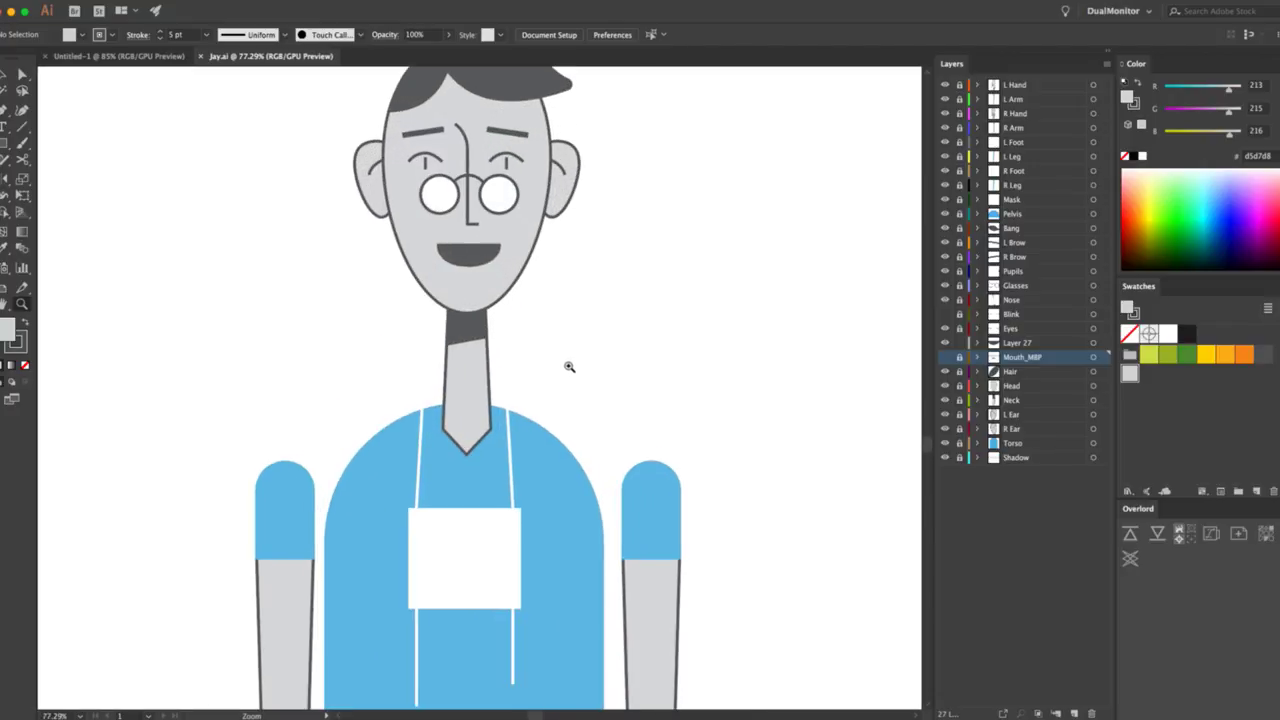
pyautogui.click(540, 294)
pyautogui.click(471, 369)
pyautogui.click(440, 386)
pyautogui.press('v')
pyautogui.click(410, 360)
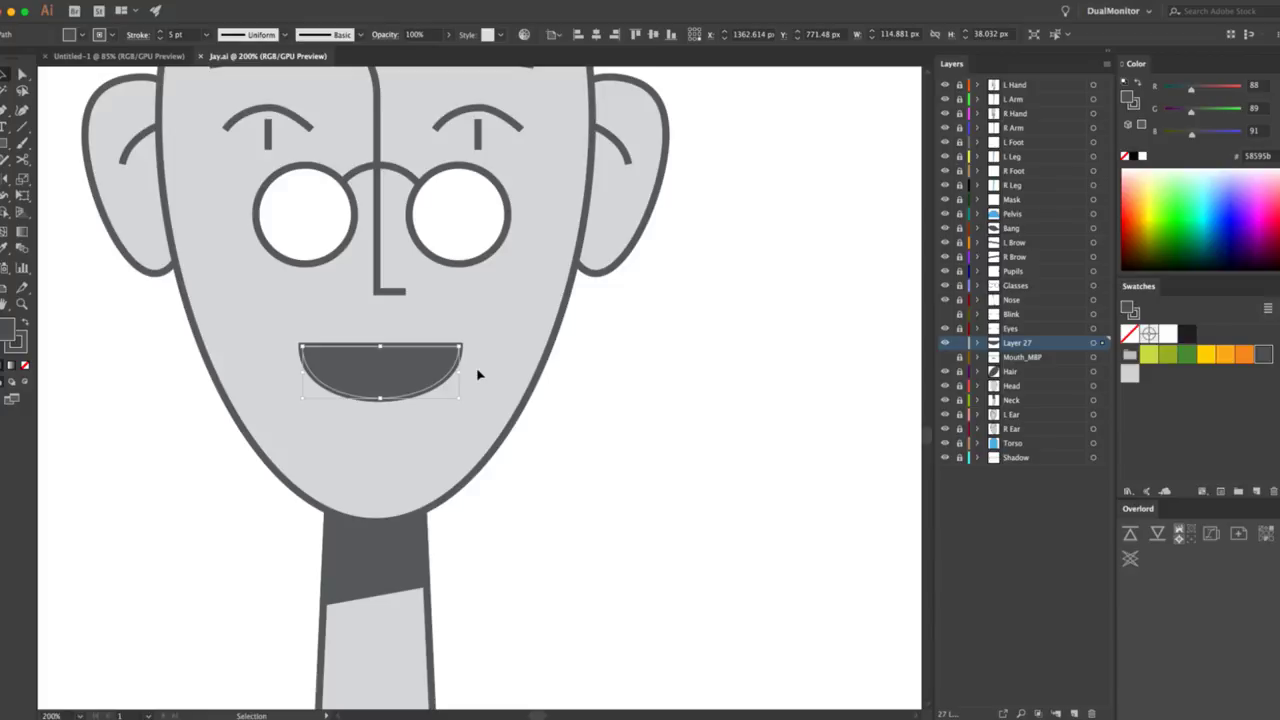
pyautogui.press('z')
pyautogui.click(420, 370)
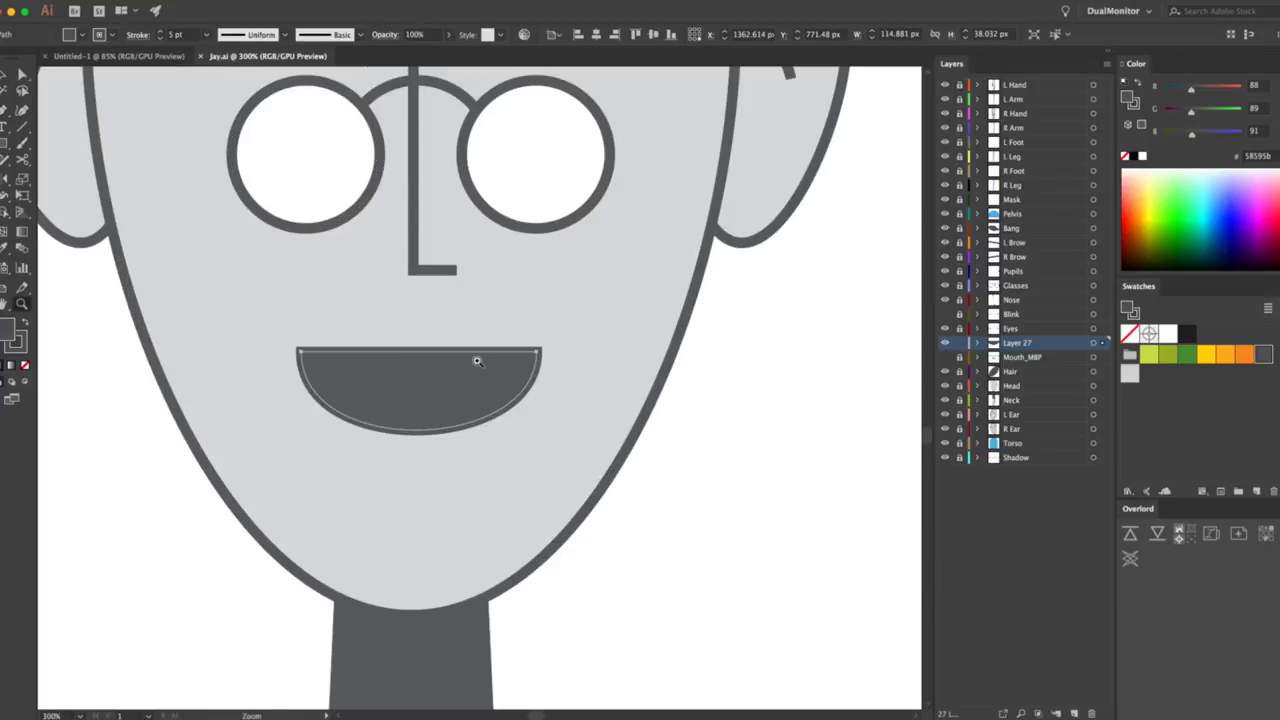
pyautogui.press('v')
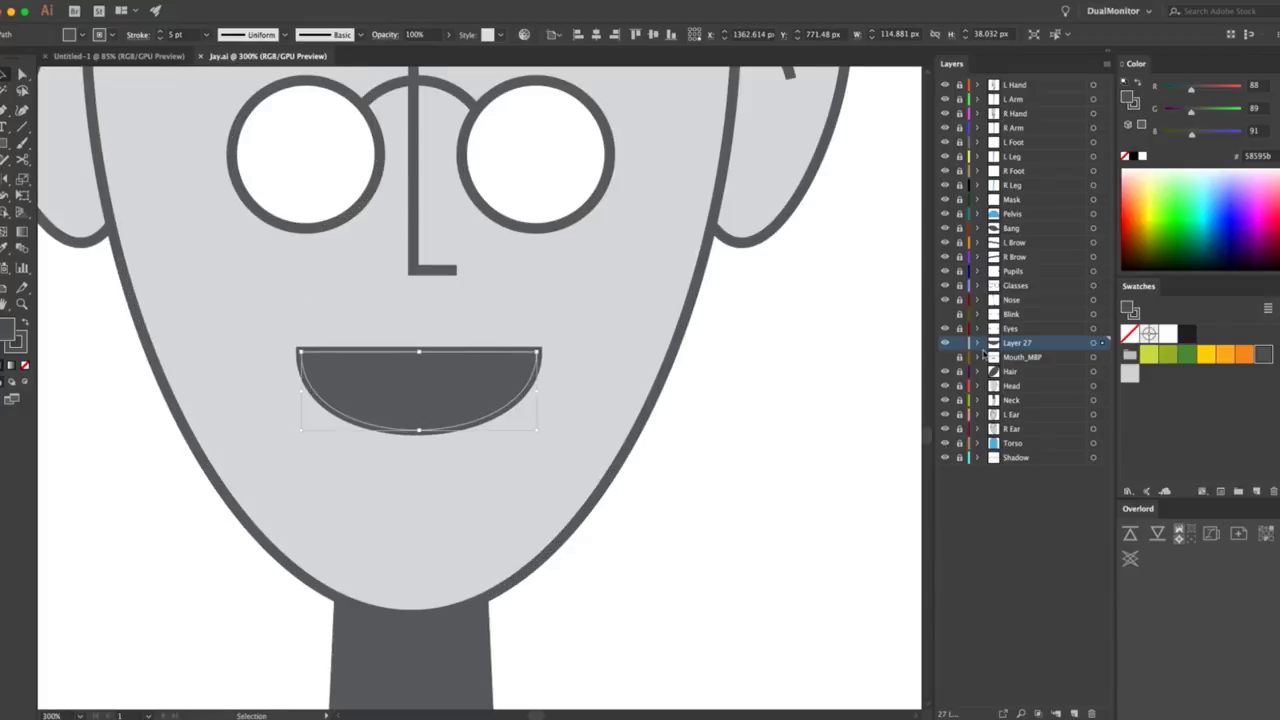
pyautogui.click(945, 342)
pyautogui.click(945, 357)
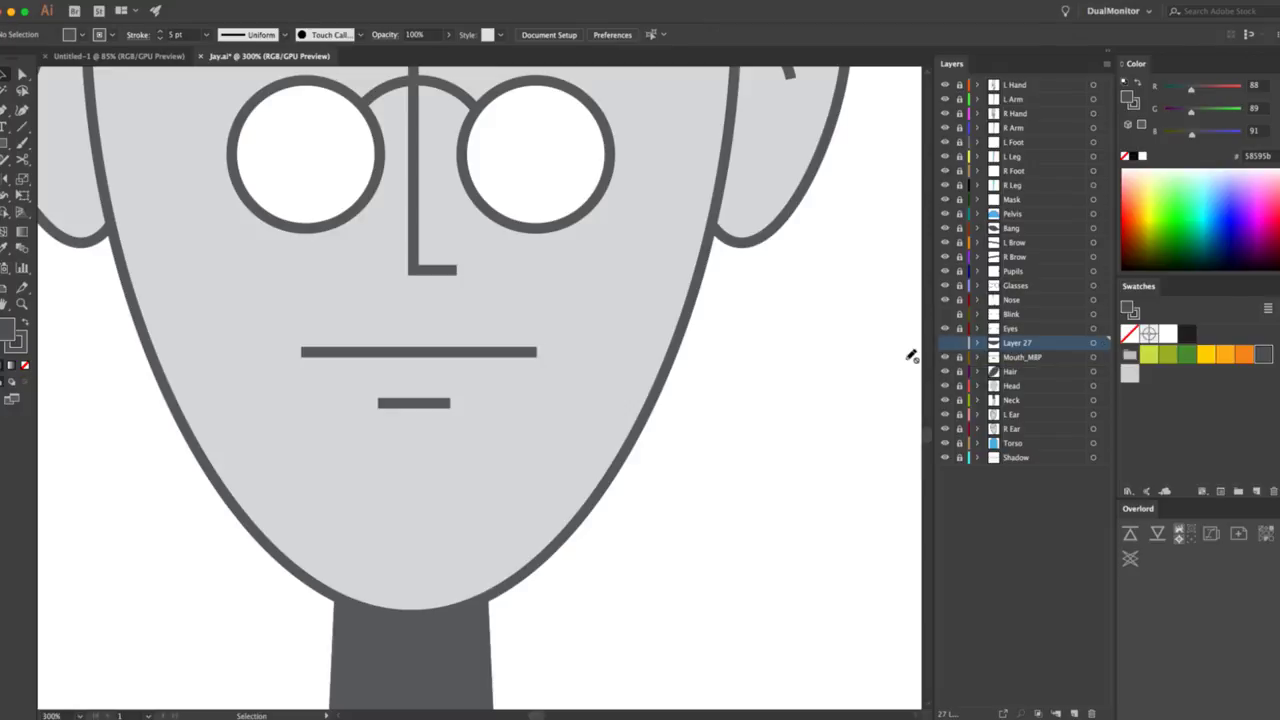
pyautogui.click(945, 356)
pyautogui.click(945, 342)
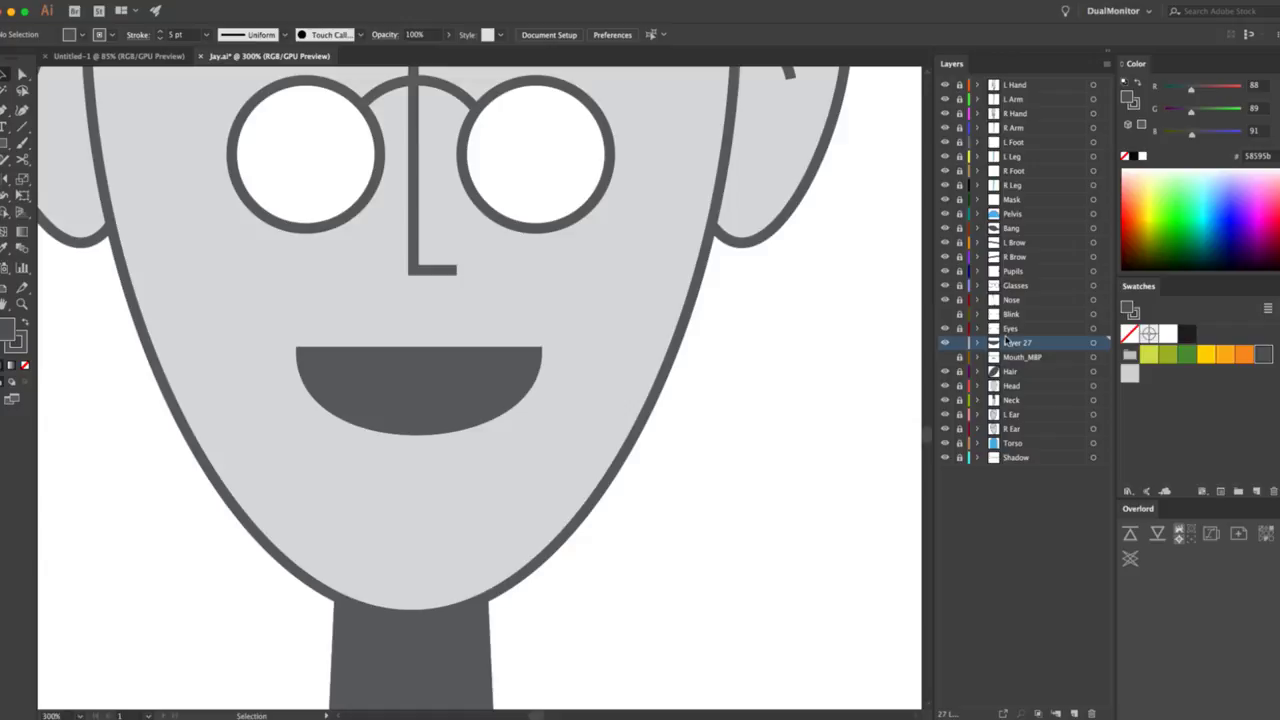
pyautogui.click(945, 342)
pyautogui.click(945, 357)
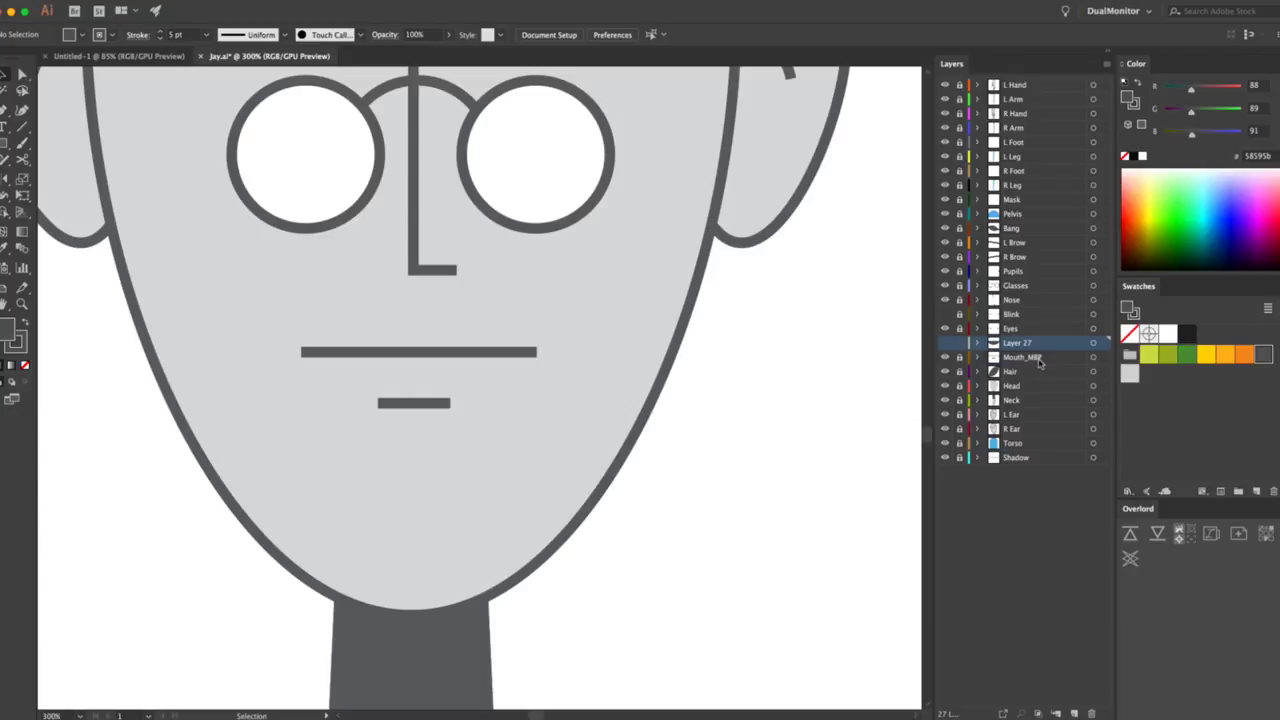
pyautogui.click(947, 357)
pyautogui.click(946, 343)
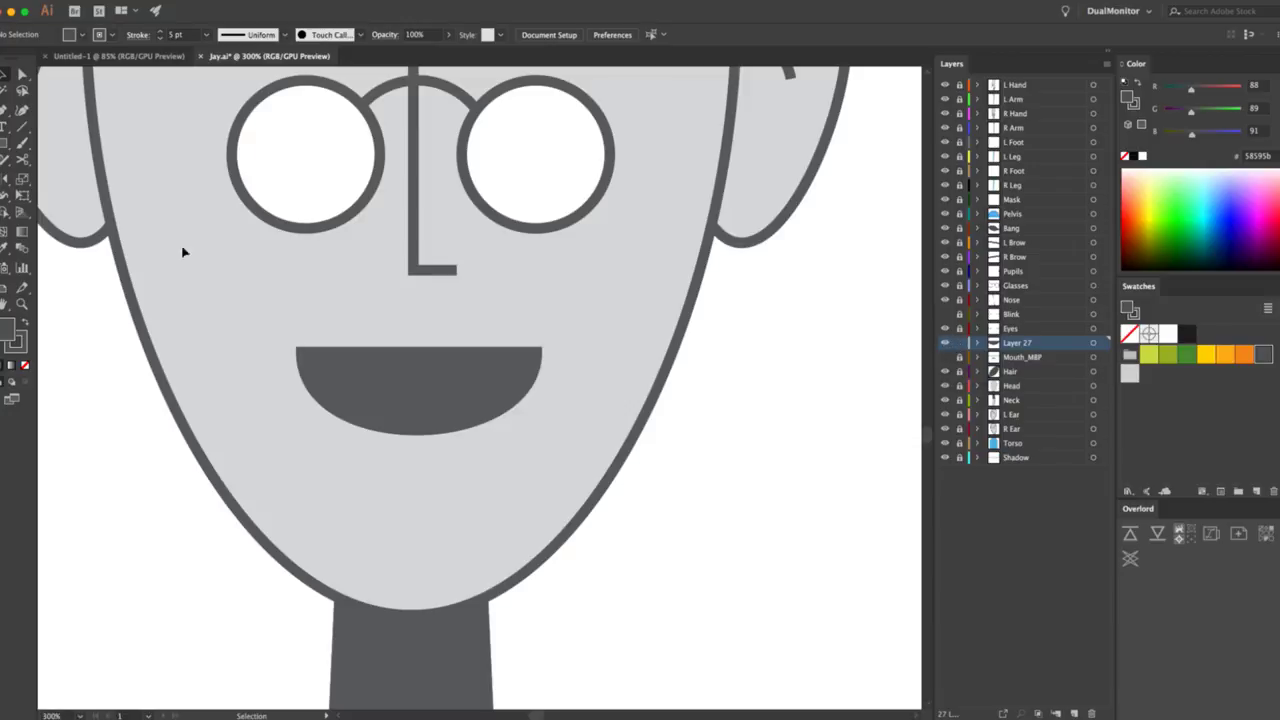
pyautogui.click(483, 378)
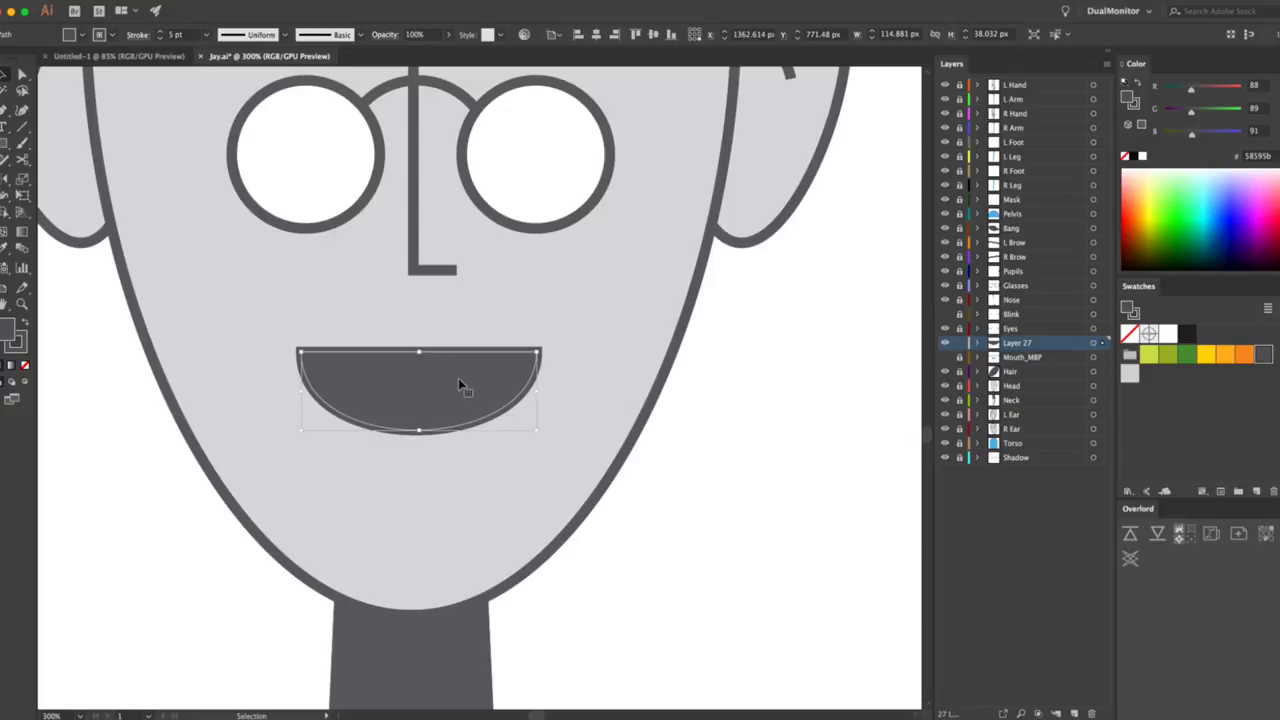
# Remove the mouth's outline stroke and set the fill colour to white.
pyautogui.press('a')
pyautogui.press('v')
pyautogui.press('a')
pyautogui.press('v')
pyautogui.click(871, 314)
pyautogui.click(458, 373)
pyautogui.press('x')
pyautogui.click(1127, 156)
pyautogui.click(671, 371)
pyautogui.click(457, 364)
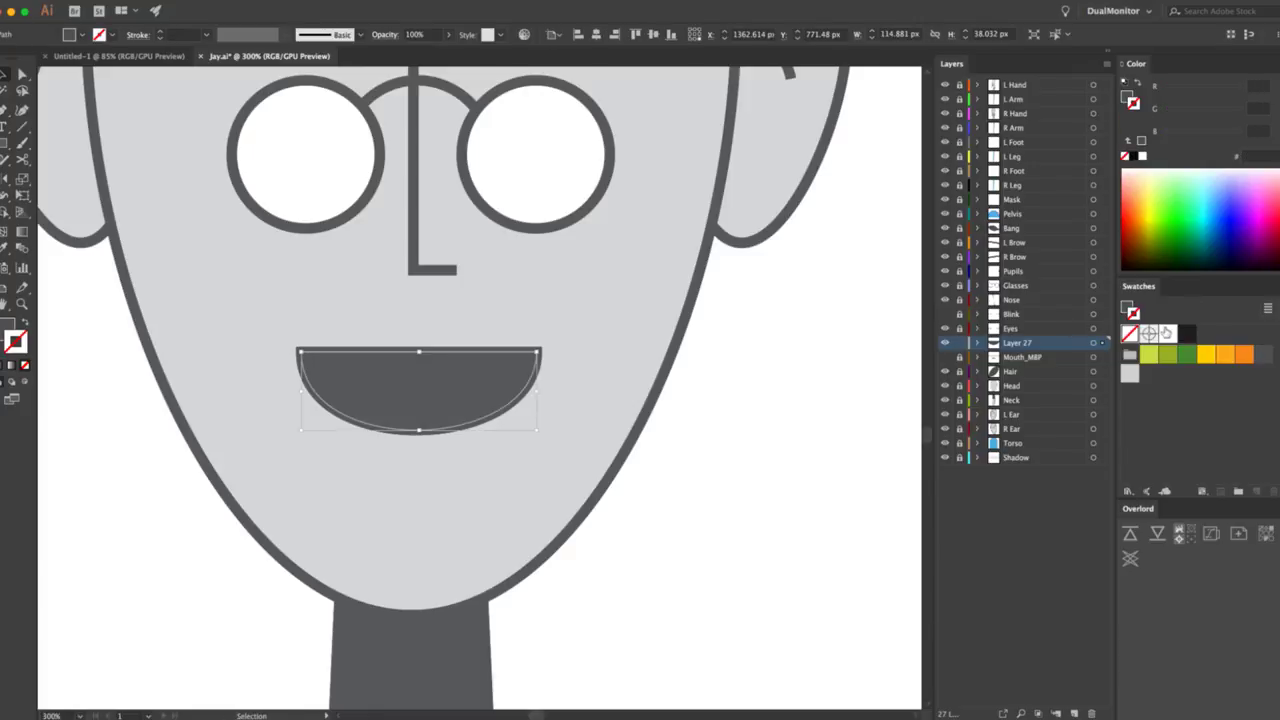
pyautogui.click(1167, 333)
# Draw a white rectangle across the mouth's top and try a shape cut, undoing the failed result.
pyautogui.press('m')
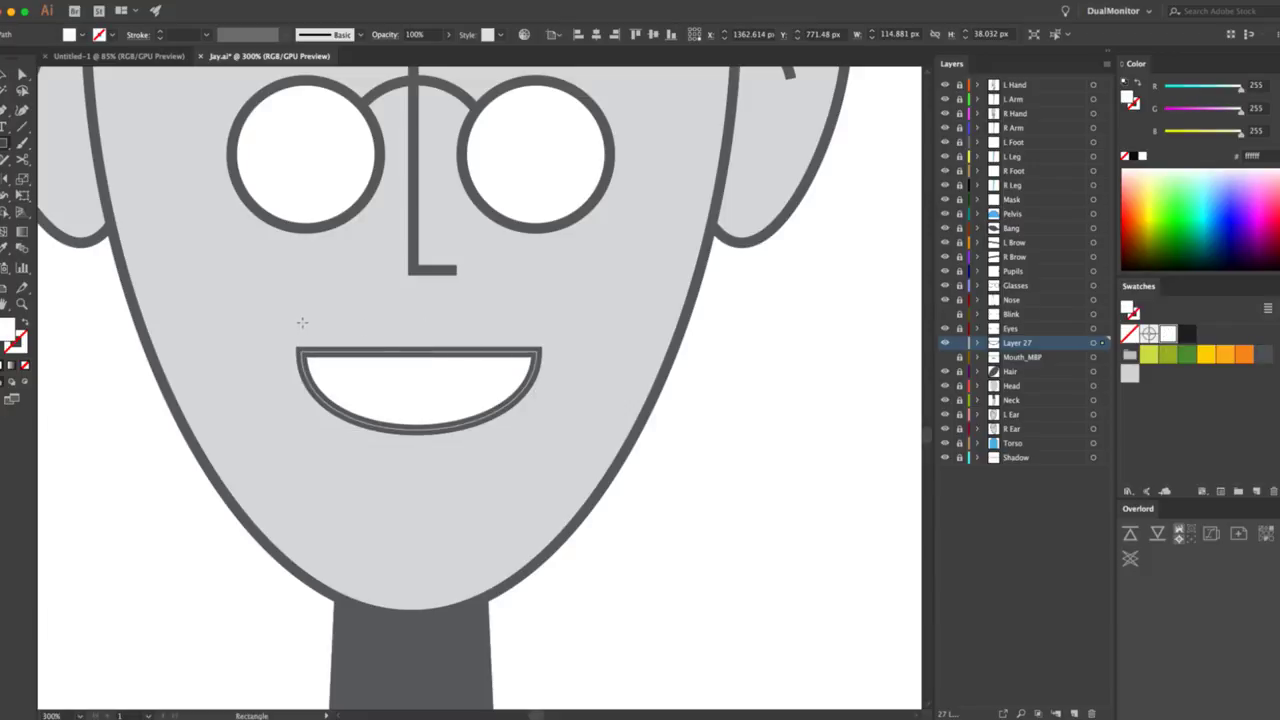
pyautogui.moveTo(282, 330)
pyautogui.mouseDown()
pyautogui.moveTo(443, 366)
pyautogui.moveTo(548, 371)
pyautogui.mouseUp()
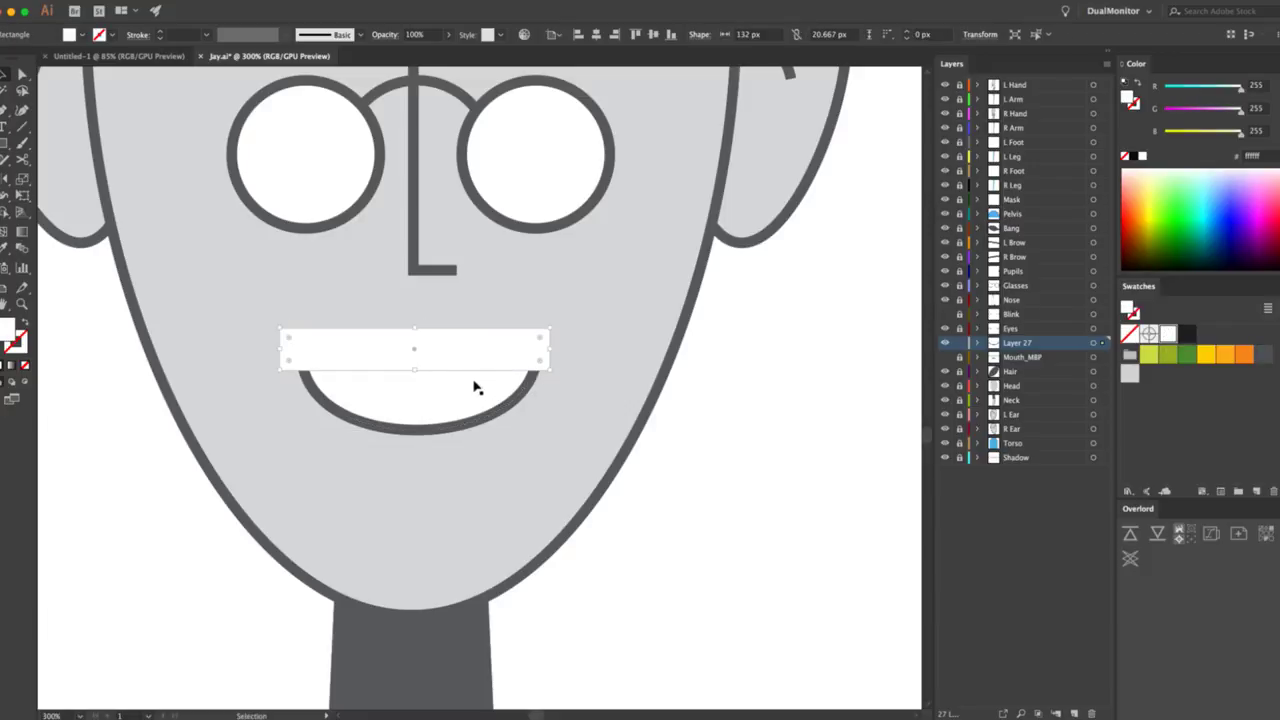
pyautogui.press('v')
pyautogui.keyDown('shift'); pyautogui.click(474, 380); pyautogui.keyUp('shift')
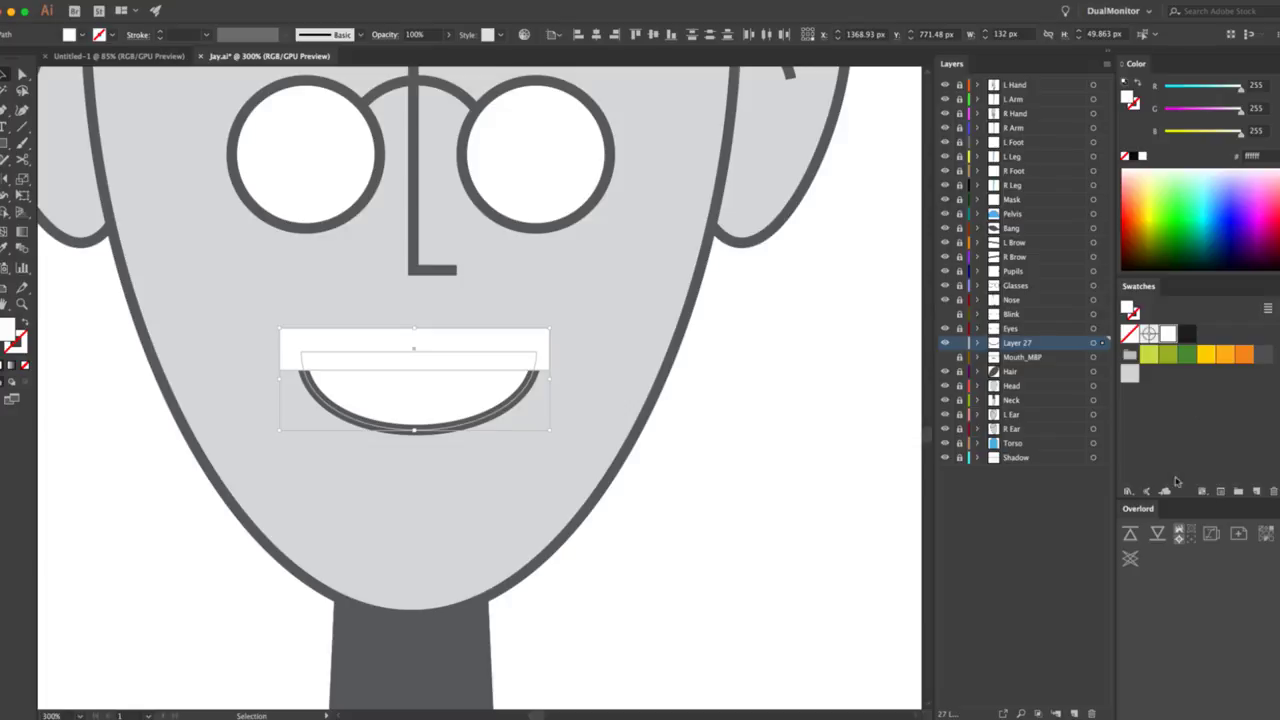
pyautogui.press('super+alt+shift+m')
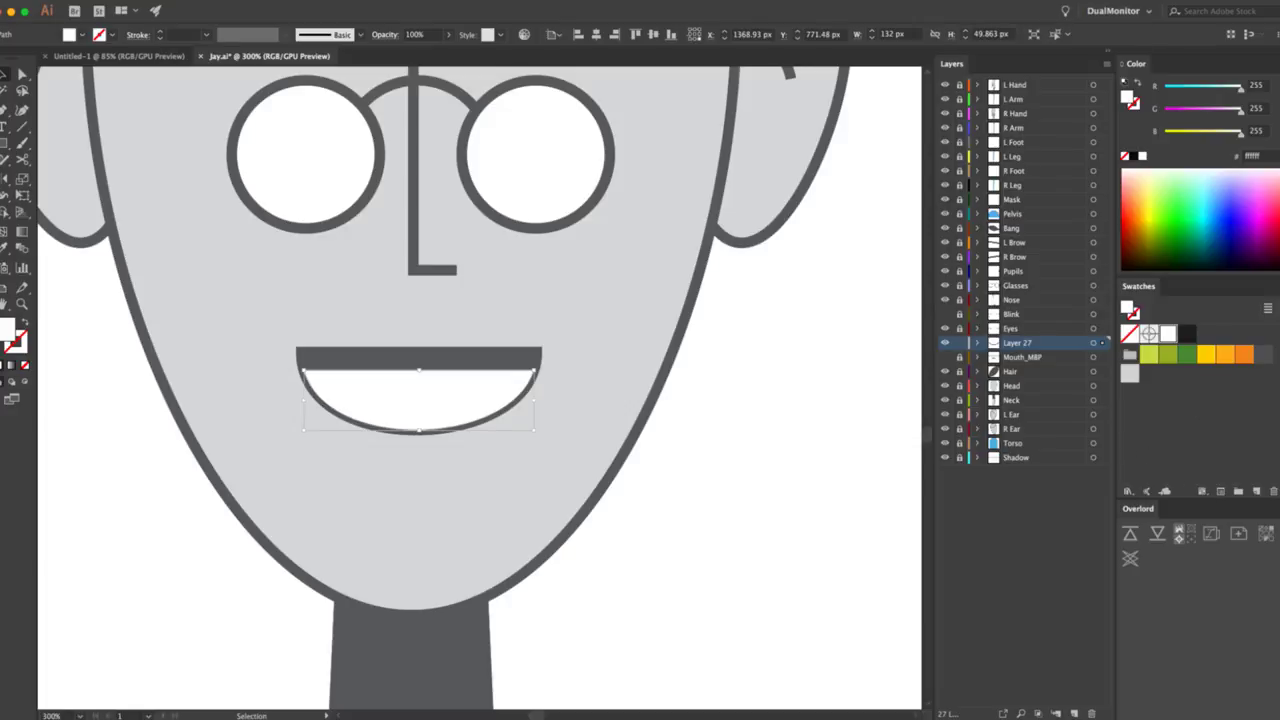
pyautogui.hotkey('shift', 'x')
pyautogui.press('super+alt+shift+m')
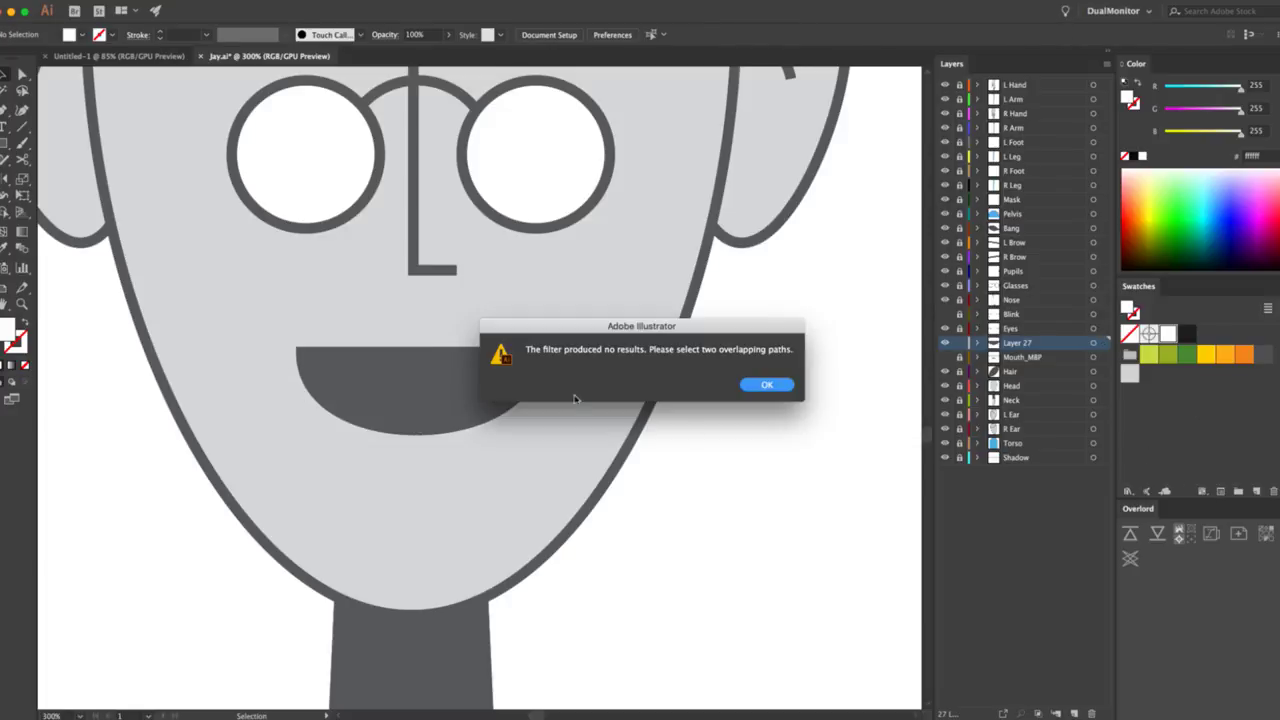
pyautogui.click(750, 386)
pyautogui.press('super+z')
pyautogui.press('super+z')
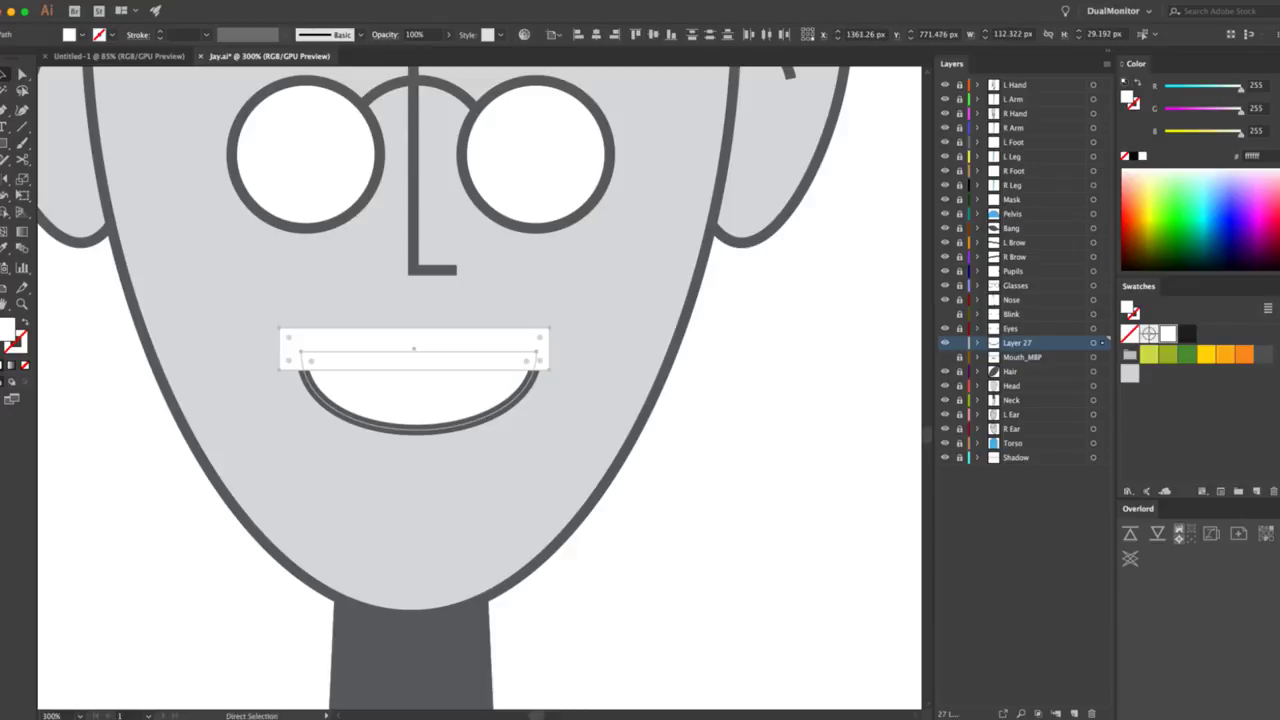
pyautogui.press('super+z')
# Clip the white rectangle inside the mouth as upper teeth and start renaming Layer 27.
pyautogui.click(910, 557)
pyautogui.click(471, 358)
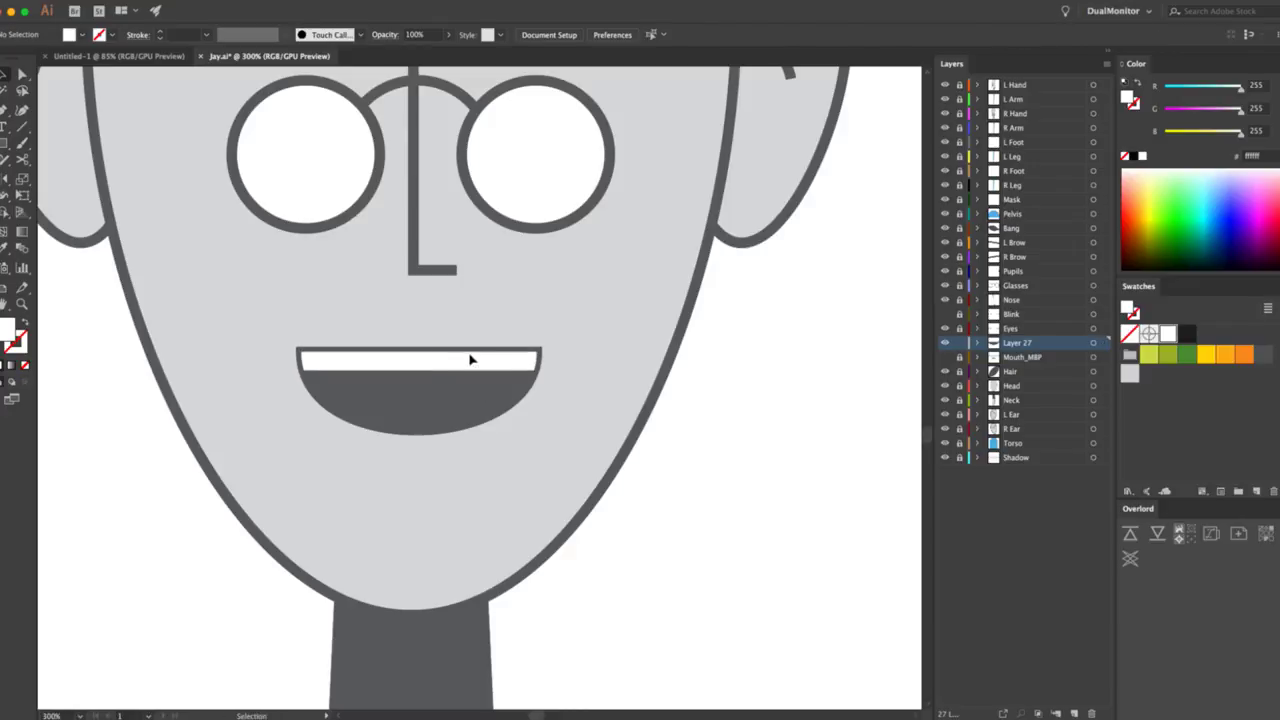
pyautogui.keyDown('shift'); pyautogui.click(489, 410); pyautogui.keyUp('shift')
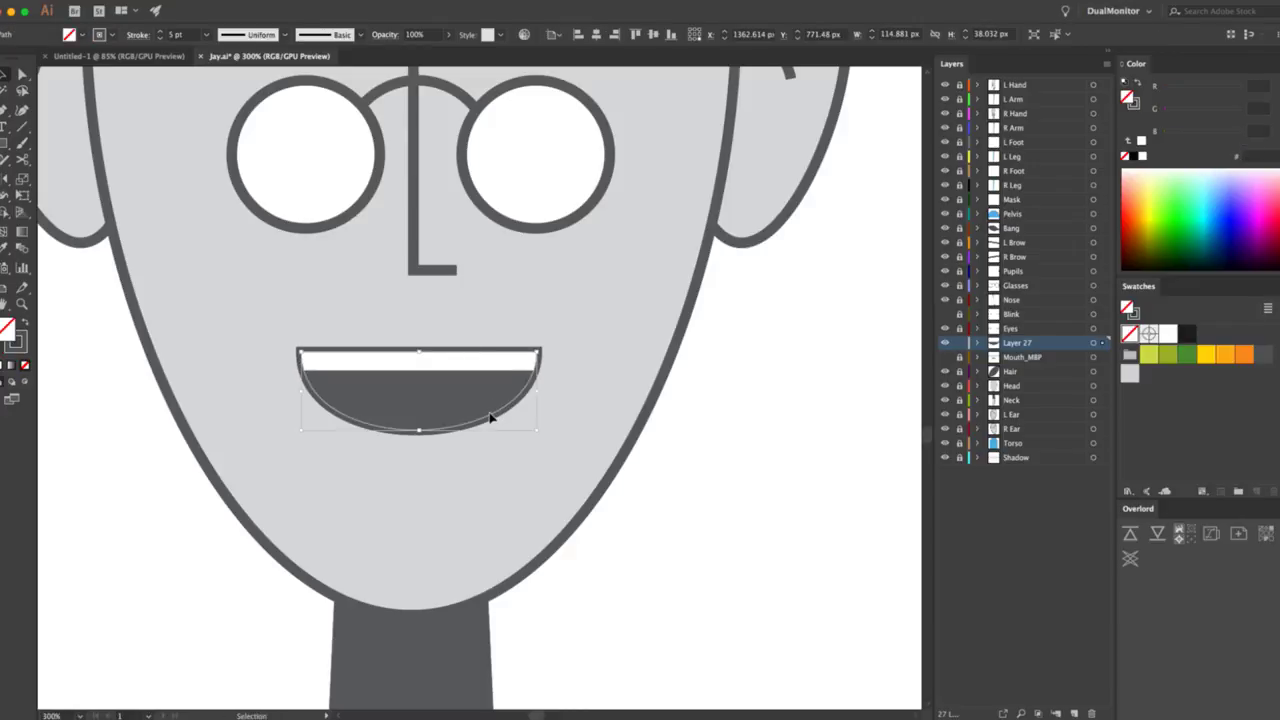
pyautogui.press('super+7')
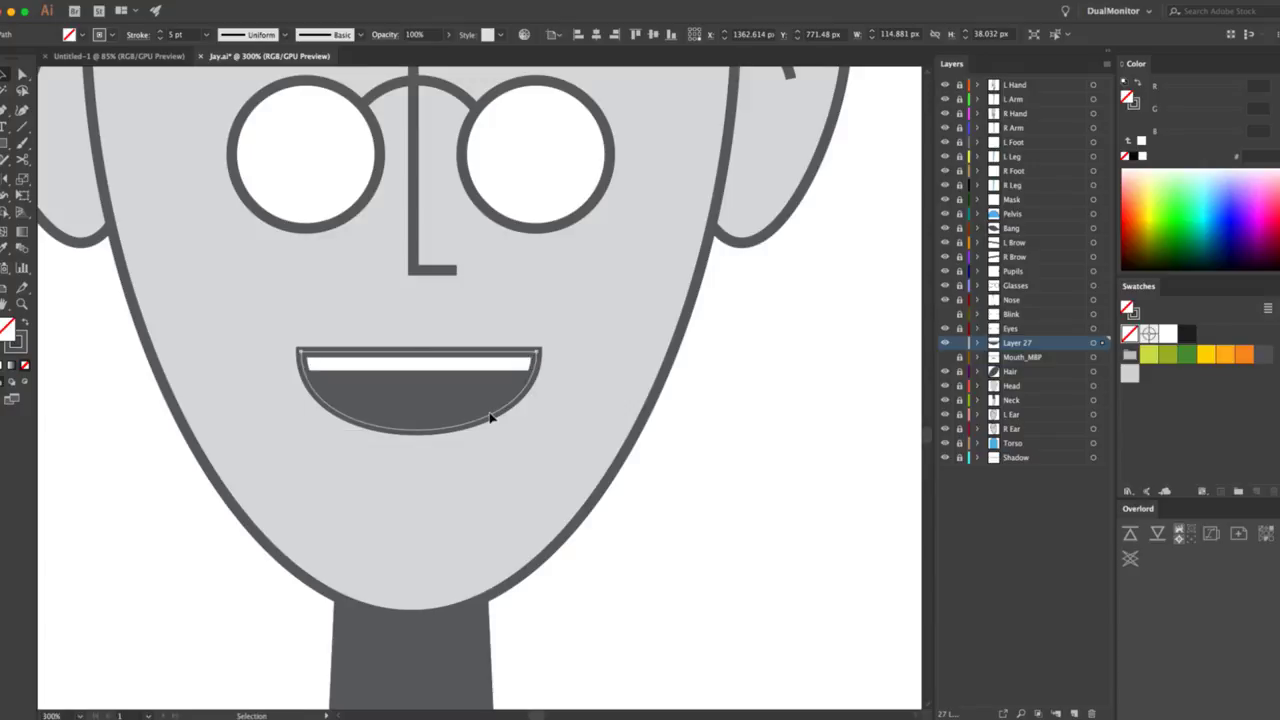
pyautogui.click(789, 392)
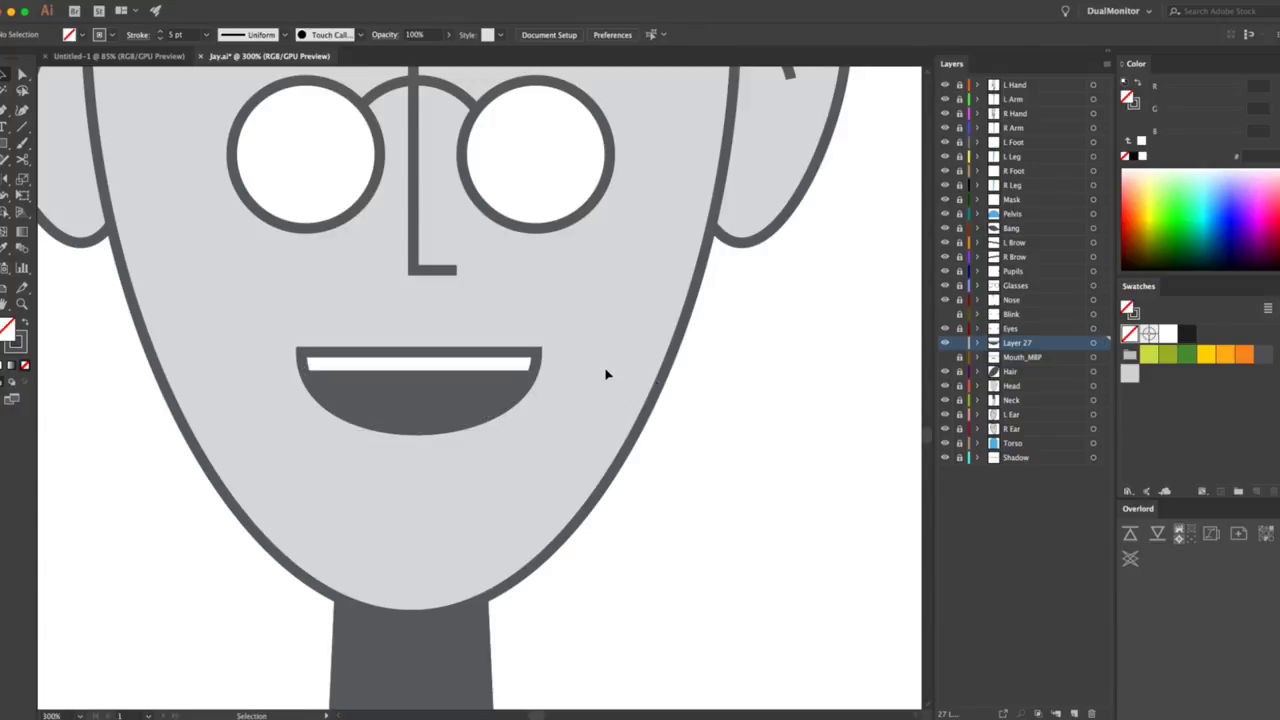
pyautogui.doubleClick(1010, 343)
pyautogui.write('Mouth_Ah')
# Confirm the Mouth_Ah layer name, add a new layer above it, and unlock Mouth_Ah.
pyautogui.press('Return')
pyautogui.click(945, 343)
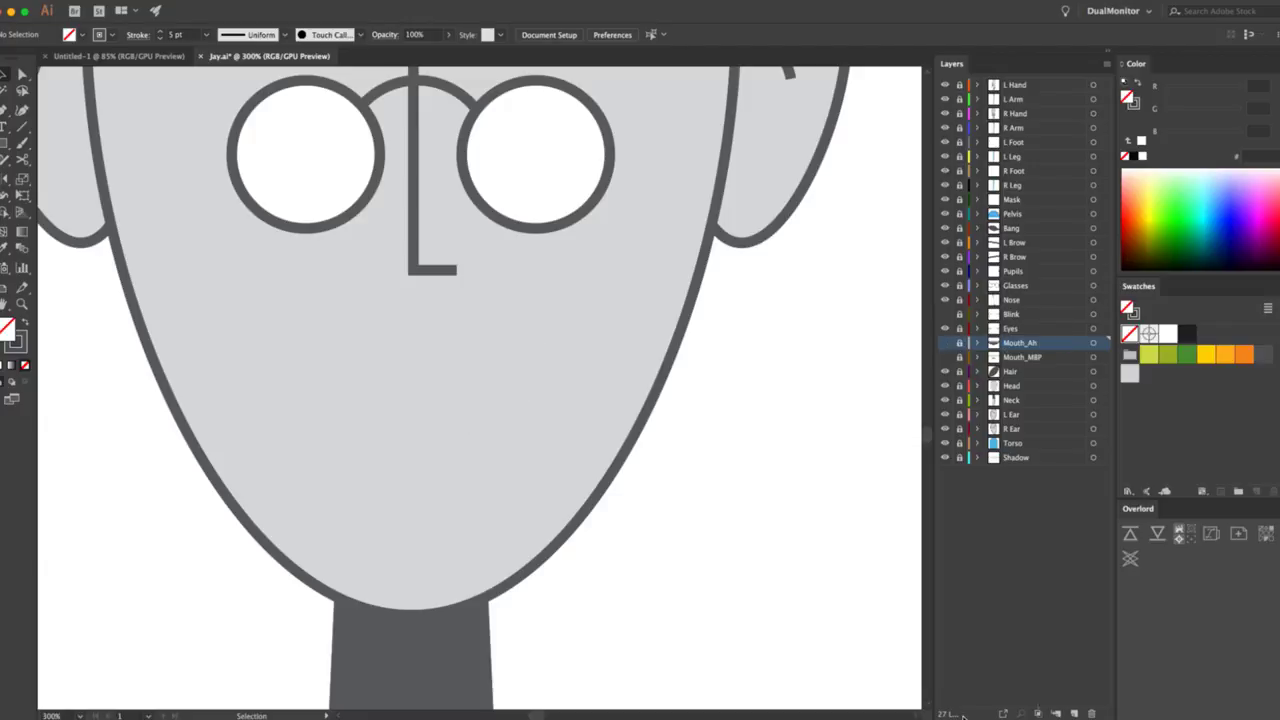
pyautogui.click(1074, 713)
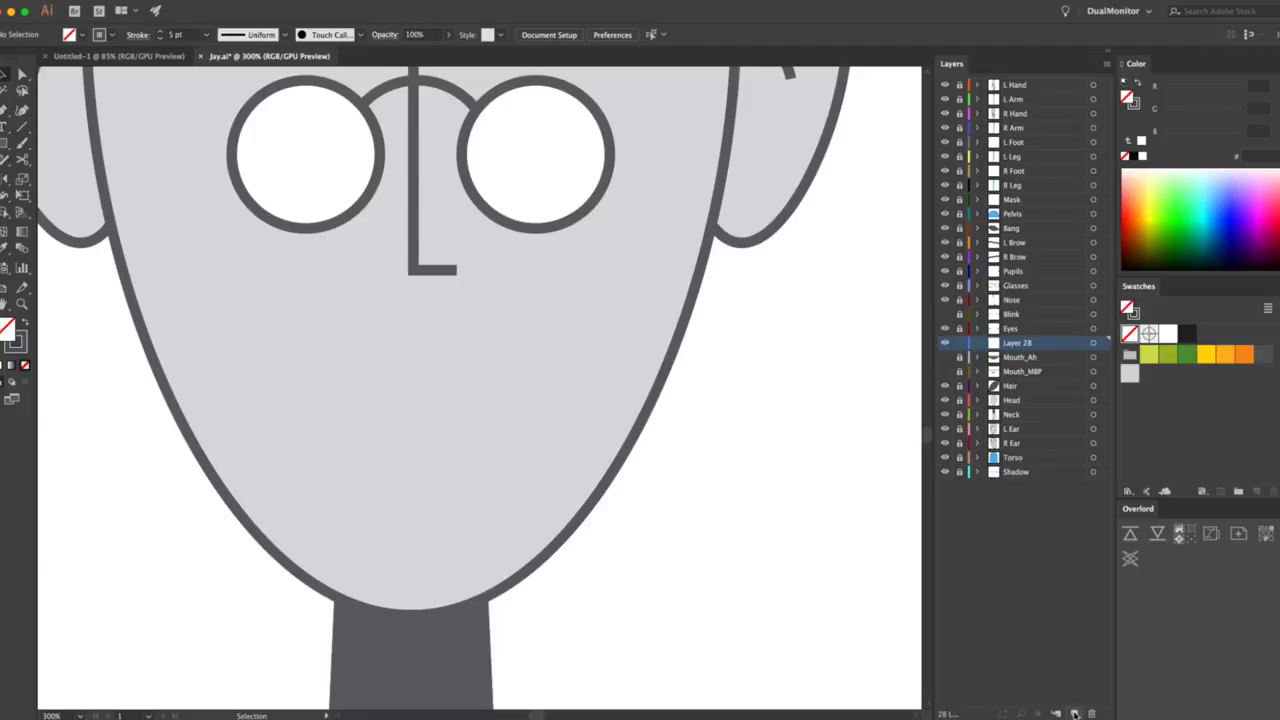
pyautogui.click(945, 357)
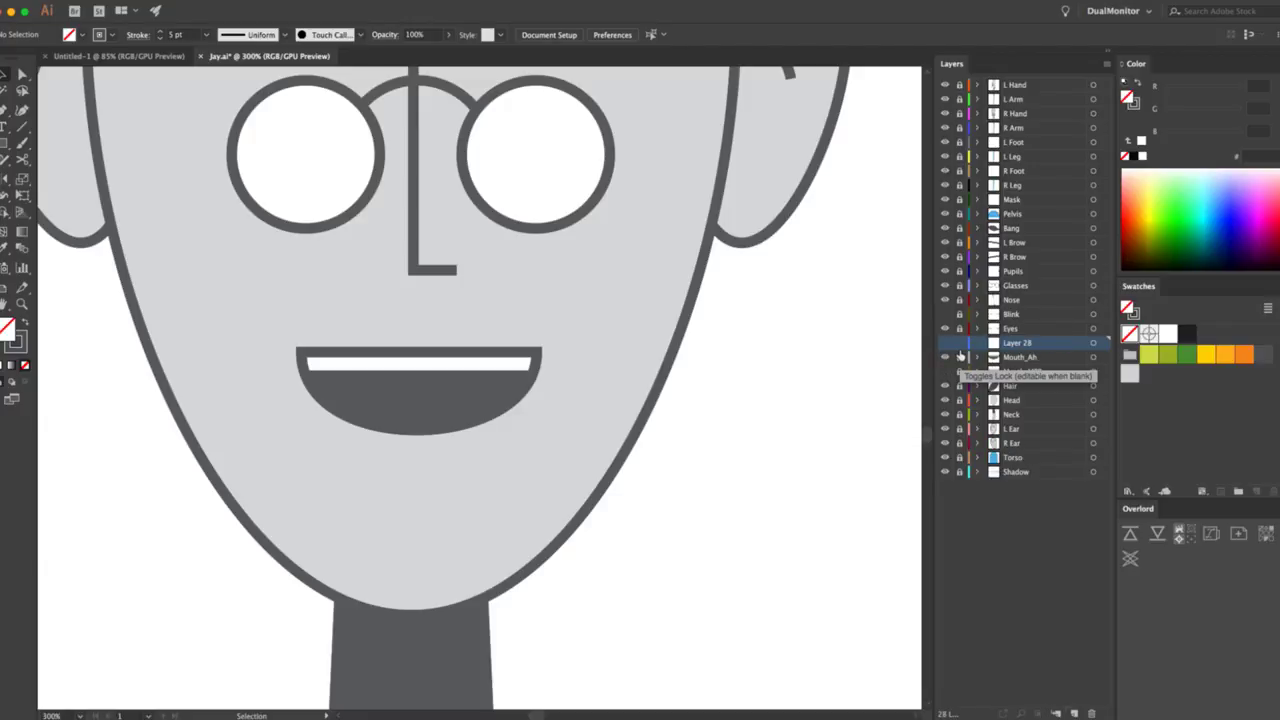
pyautogui.click(959, 357)
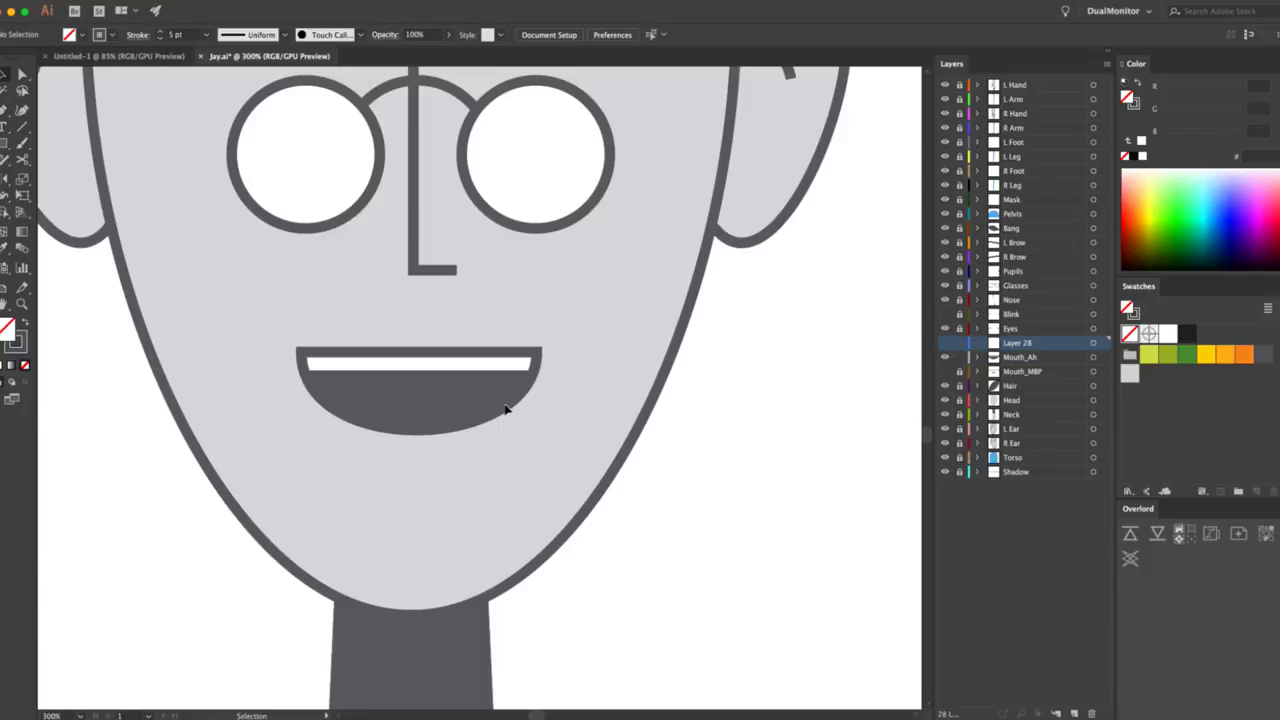
# Duplicate the mouth downward and cut the copy into a short lower-lip arc.
pyautogui.moveTo(505, 409); pyautogui.dragTo(503, 449)
pyautogui.press('c')
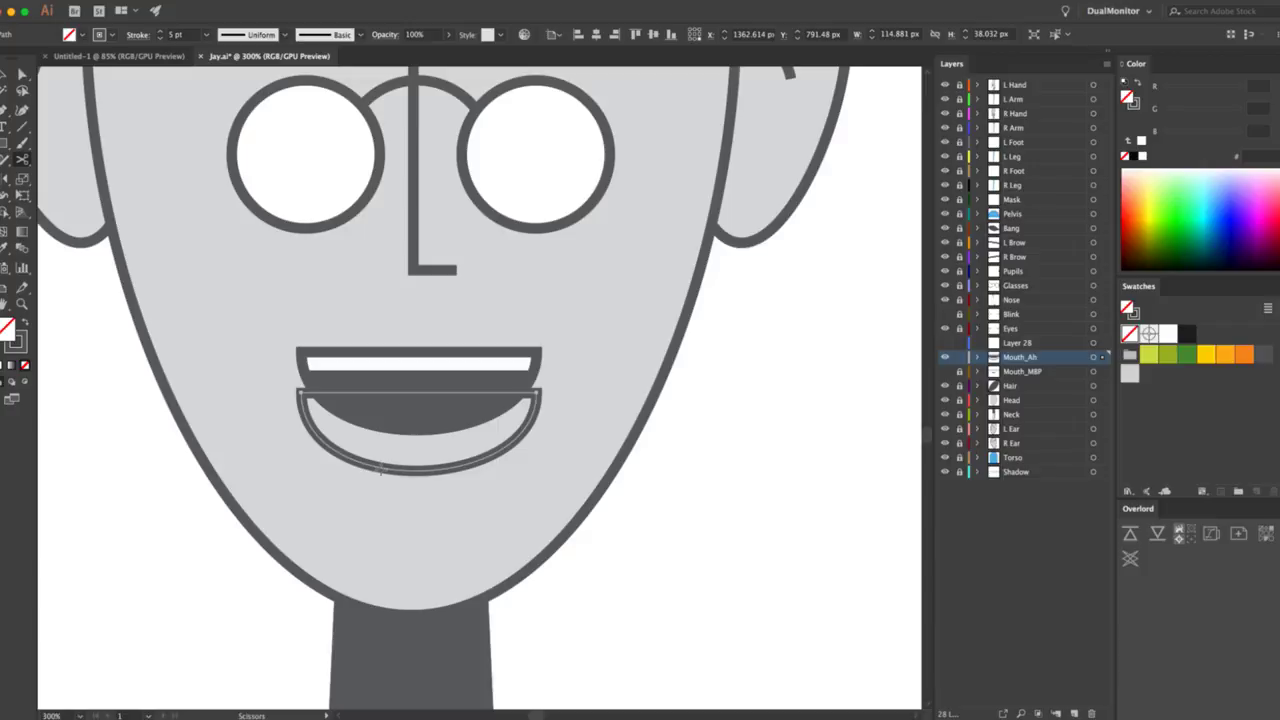
pyautogui.click(380, 468)
pyautogui.click(460, 467)
pyautogui.press('v')
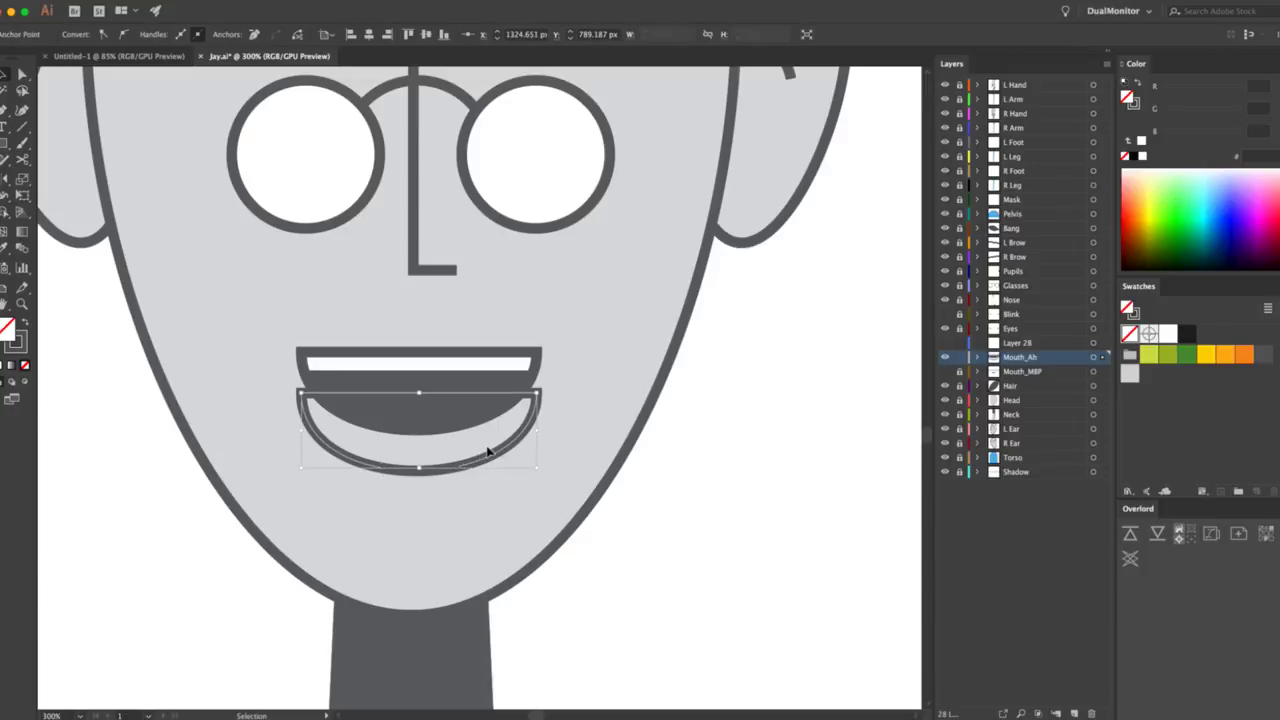
pyautogui.click(491, 449)
pyautogui.press('Delete')
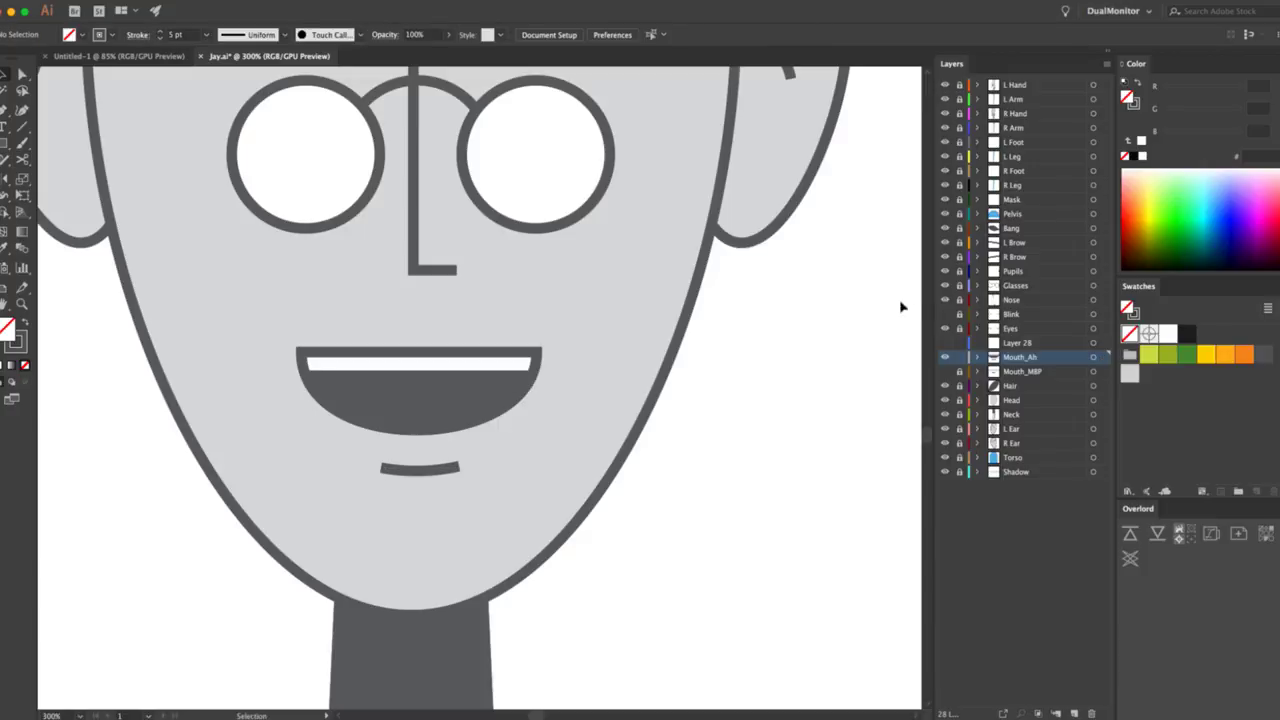
# Paste the mouth and lip in place into Layer 28, rename it Mouth_Eh, and select the mouth shapes.
pyautogui.press('super+a')
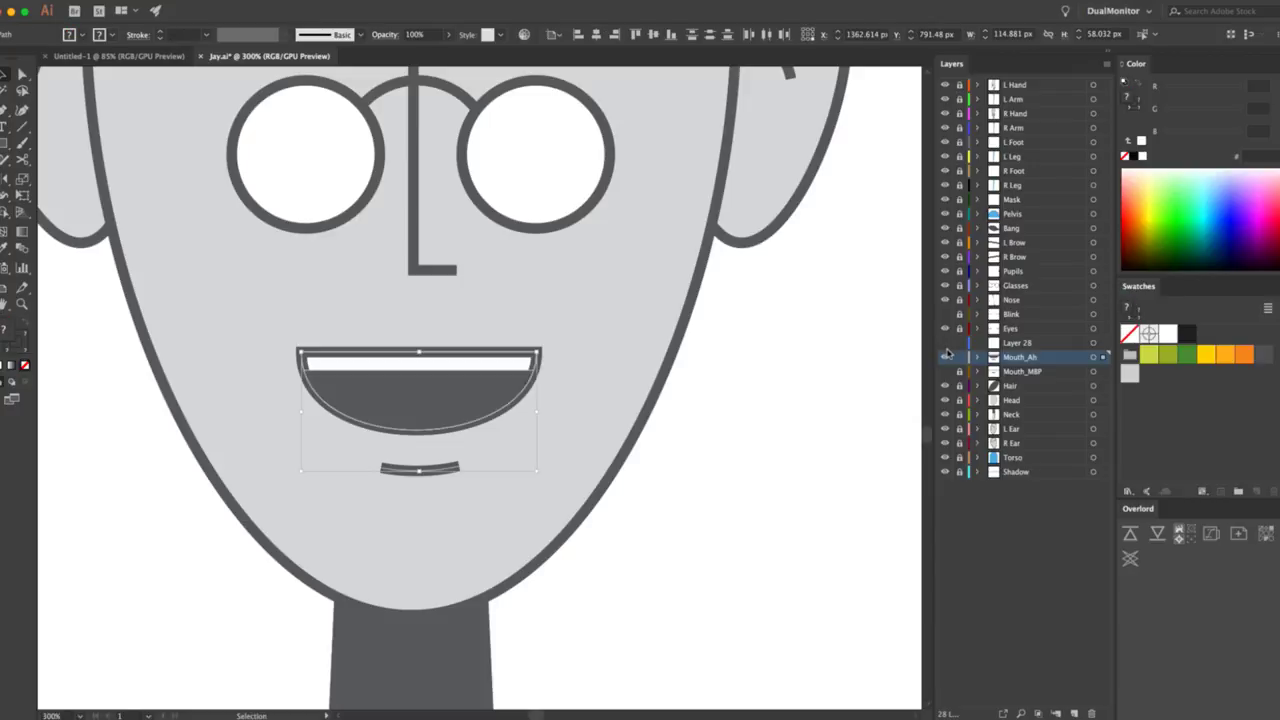
pyautogui.press('shift+super+a')
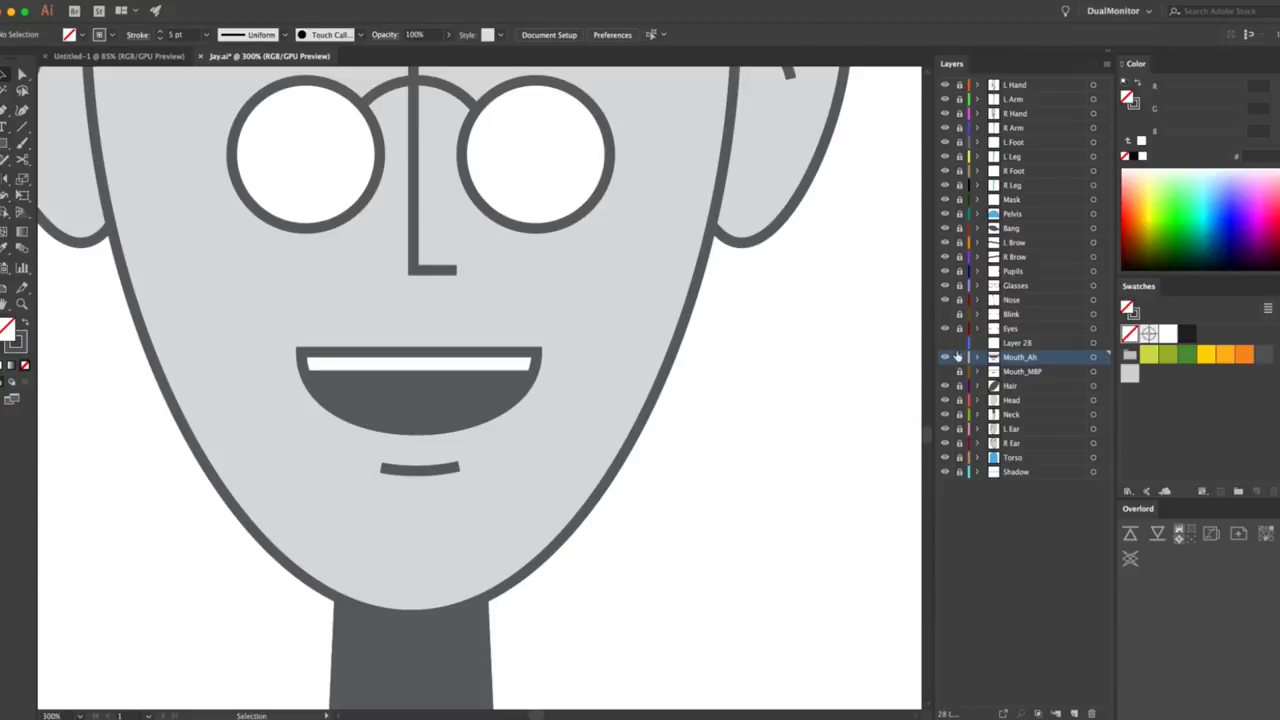
pyautogui.click(944, 357)
pyautogui.click(1037, 343)
pyautogui.press('super+f')
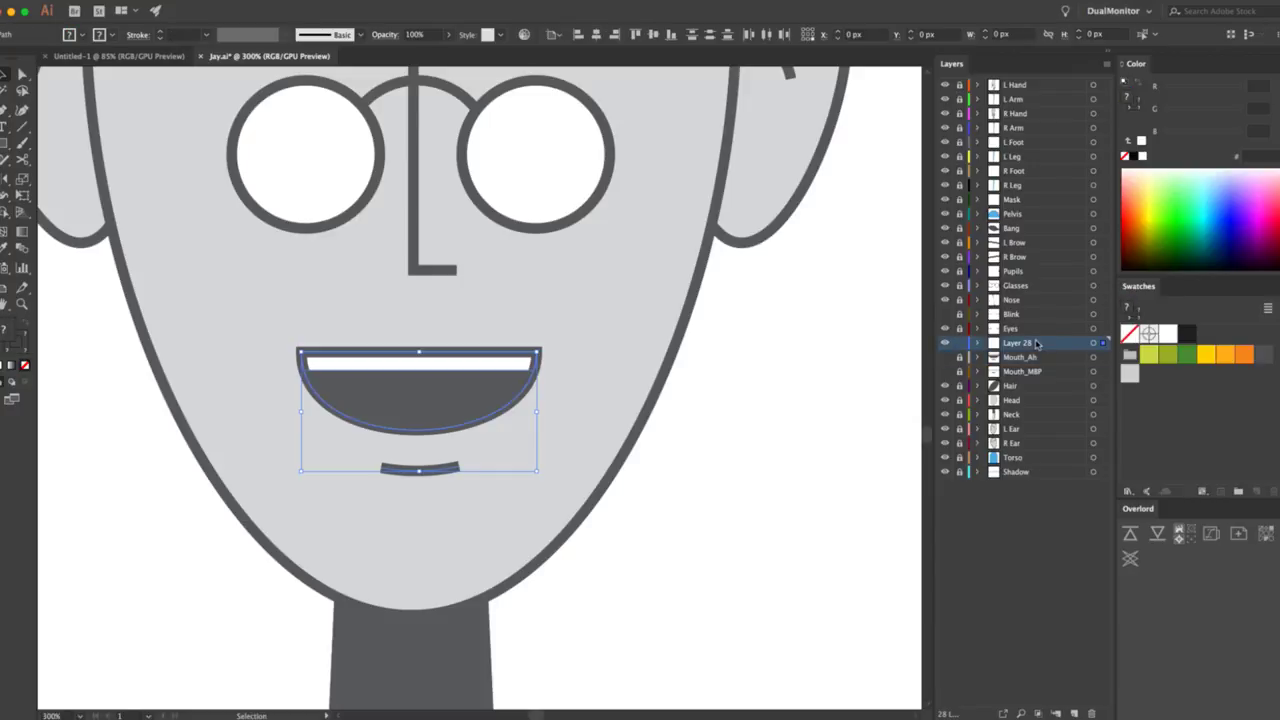
pyautogui.doubleClick(1012, 343)
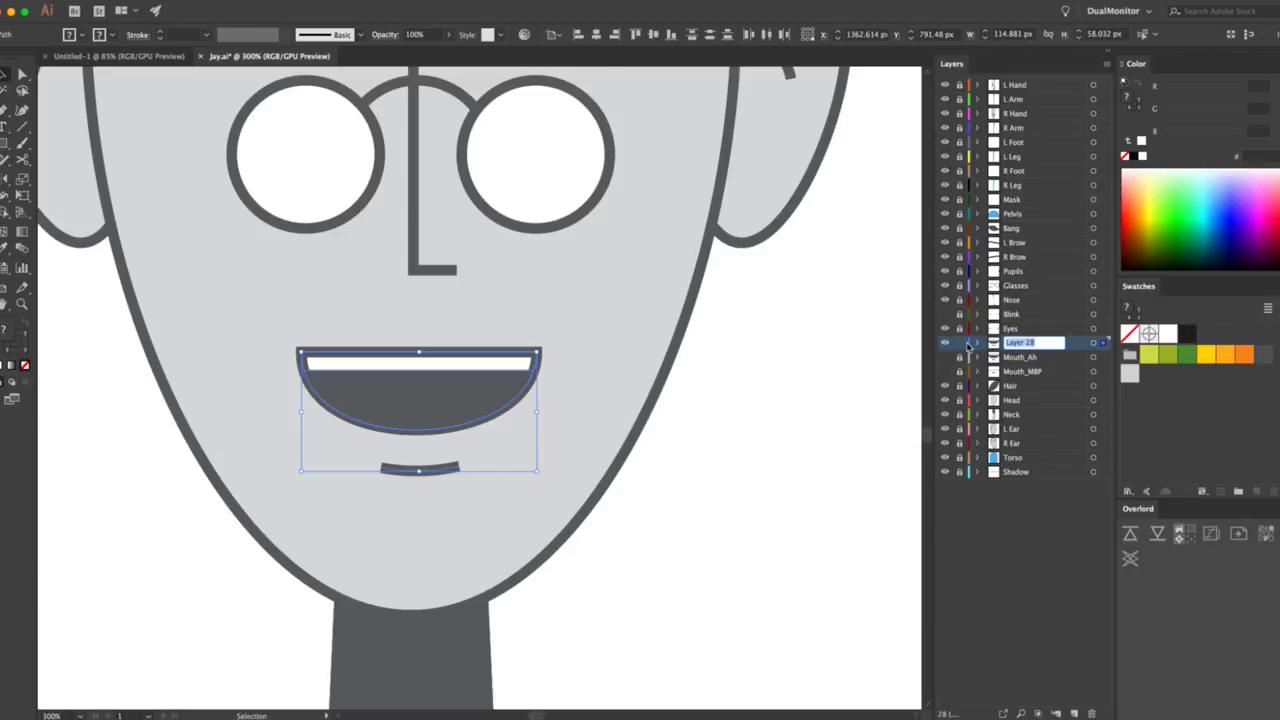
pyautogui.write('Mouth_Eh')
pyautogui.press('Return')
pyautogui.press('shift+super+a')
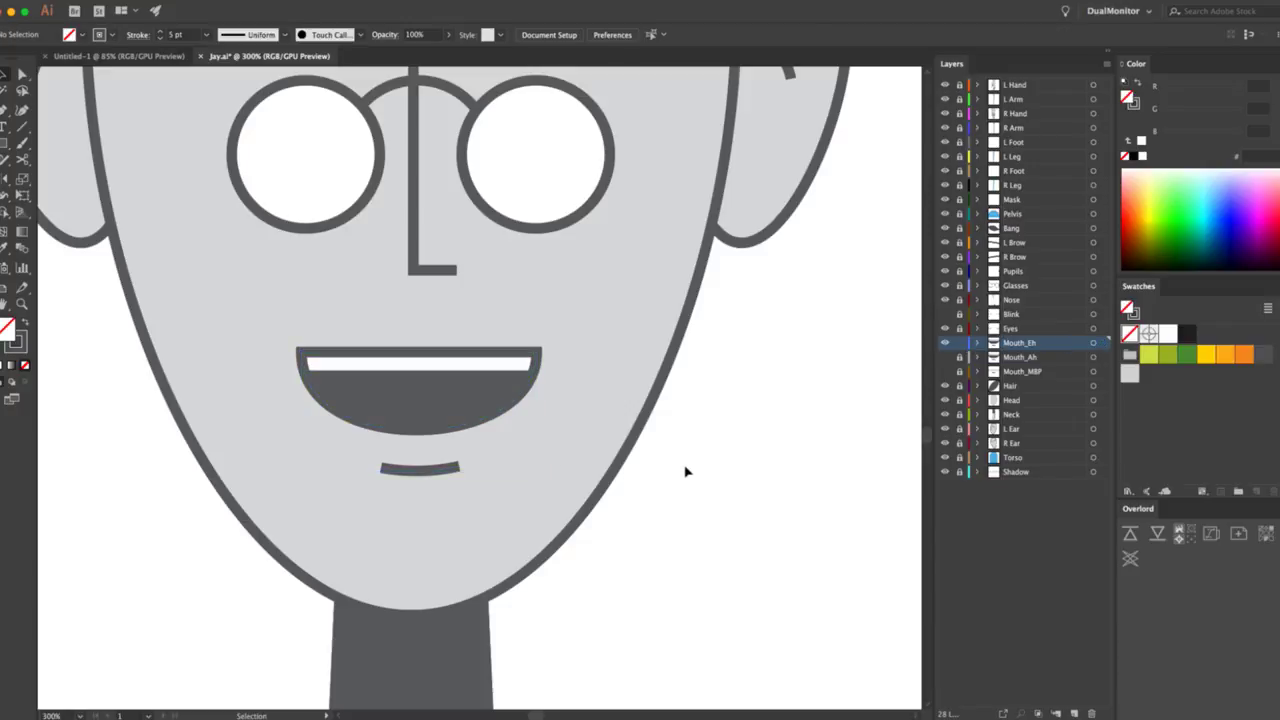
pyautogui.click(466, 356)
pyautogui.click(436, 425)
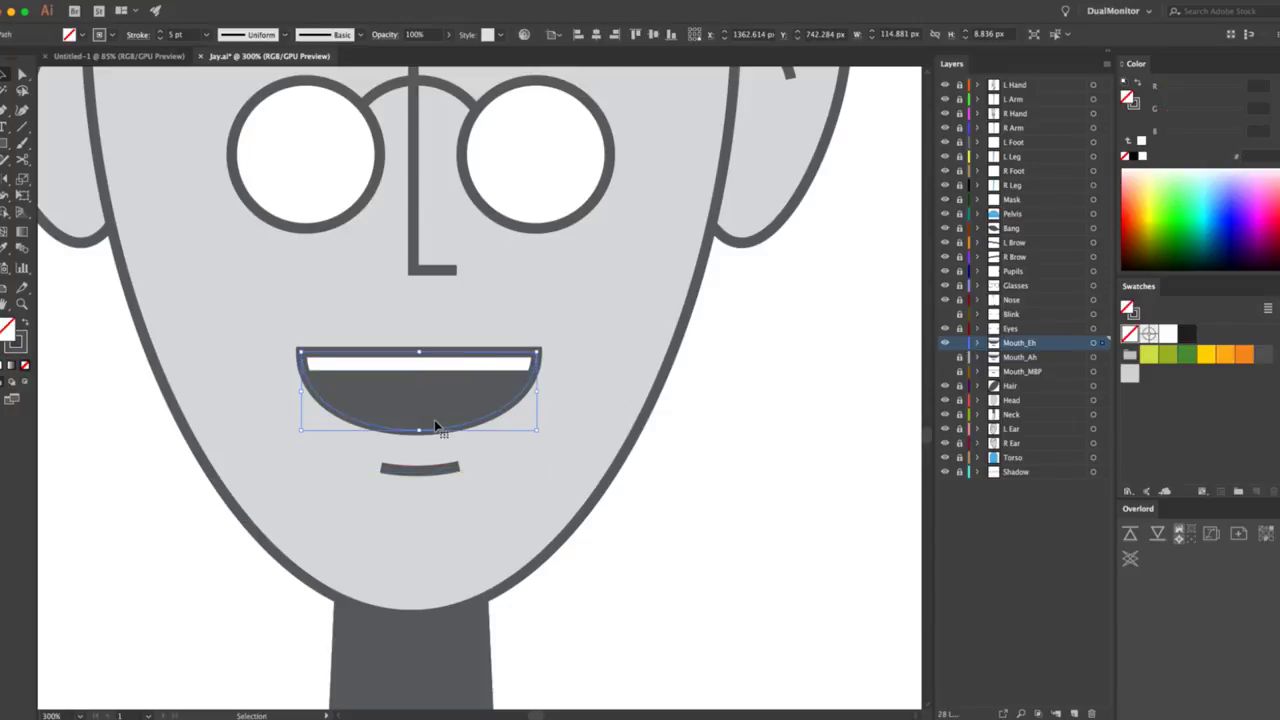
# Flatten the Eh mouth's bottom curve by pulling its handles outward, then delete the dark fill shape.
pyautogui.press('a')
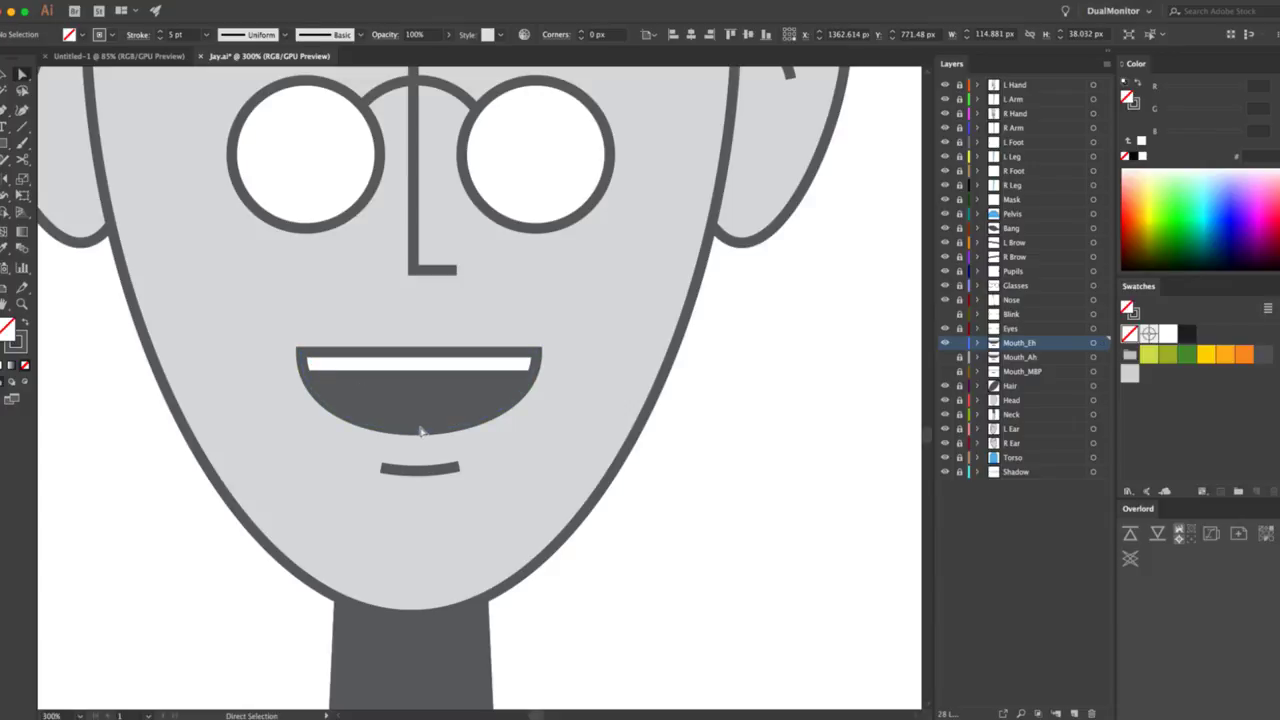
pyautogui.click(421, 429)
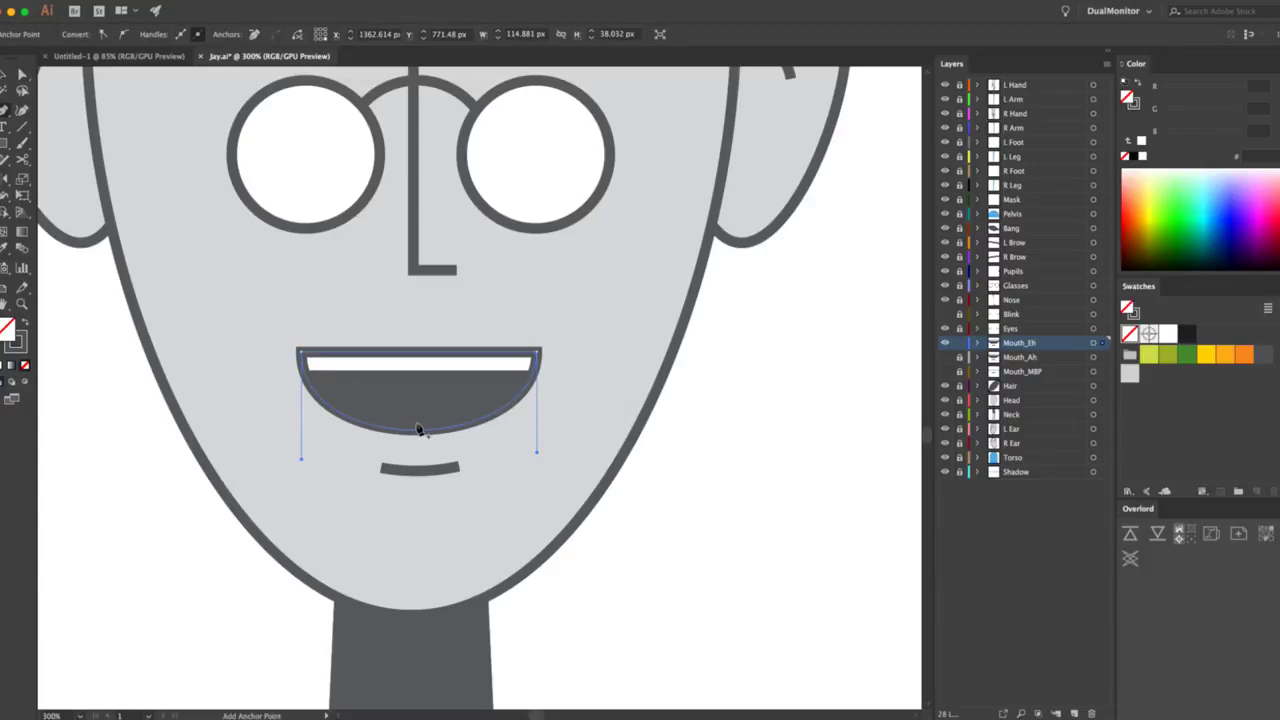
pyautogui.click(436, 426)
pyautogui.moveTo(476, 429); pyautogui.dragTo(514, 429)
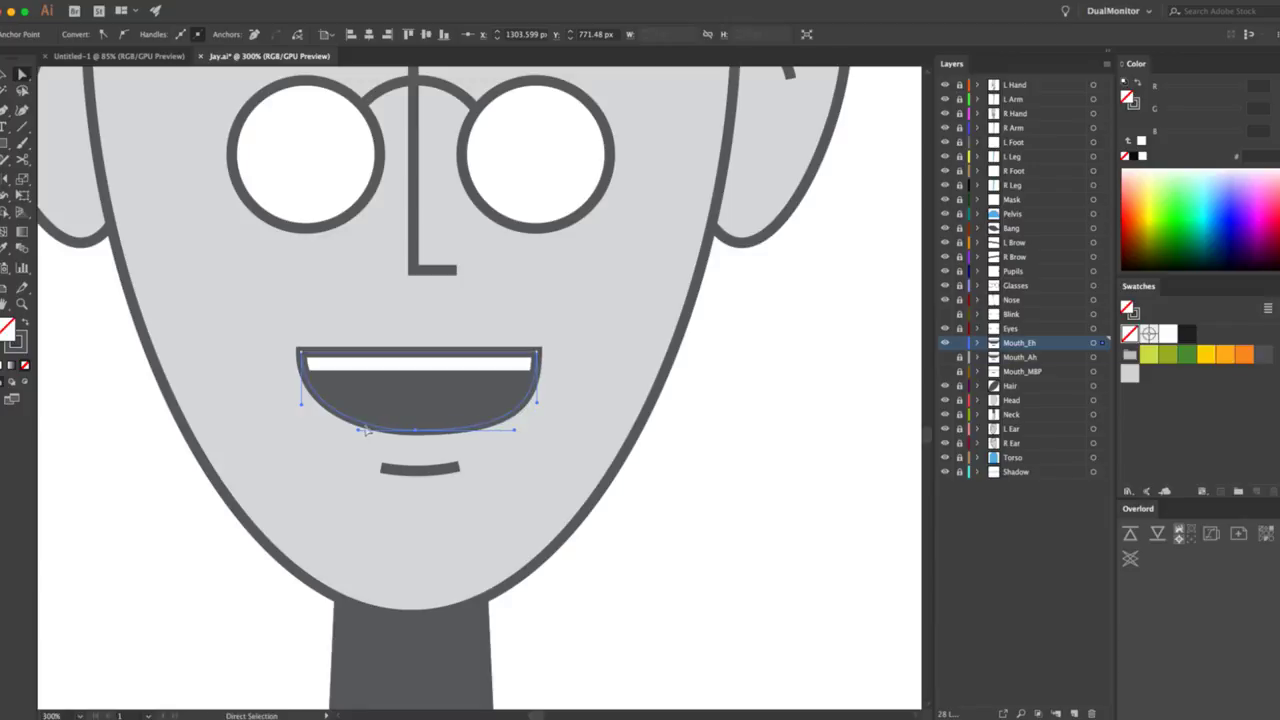
pyautogui.moveTo(358, 426); pyautogui.dragTo(324, 430)
pyautogui.moveTo(537, 401); pyautogui.dragTo(537, 403)
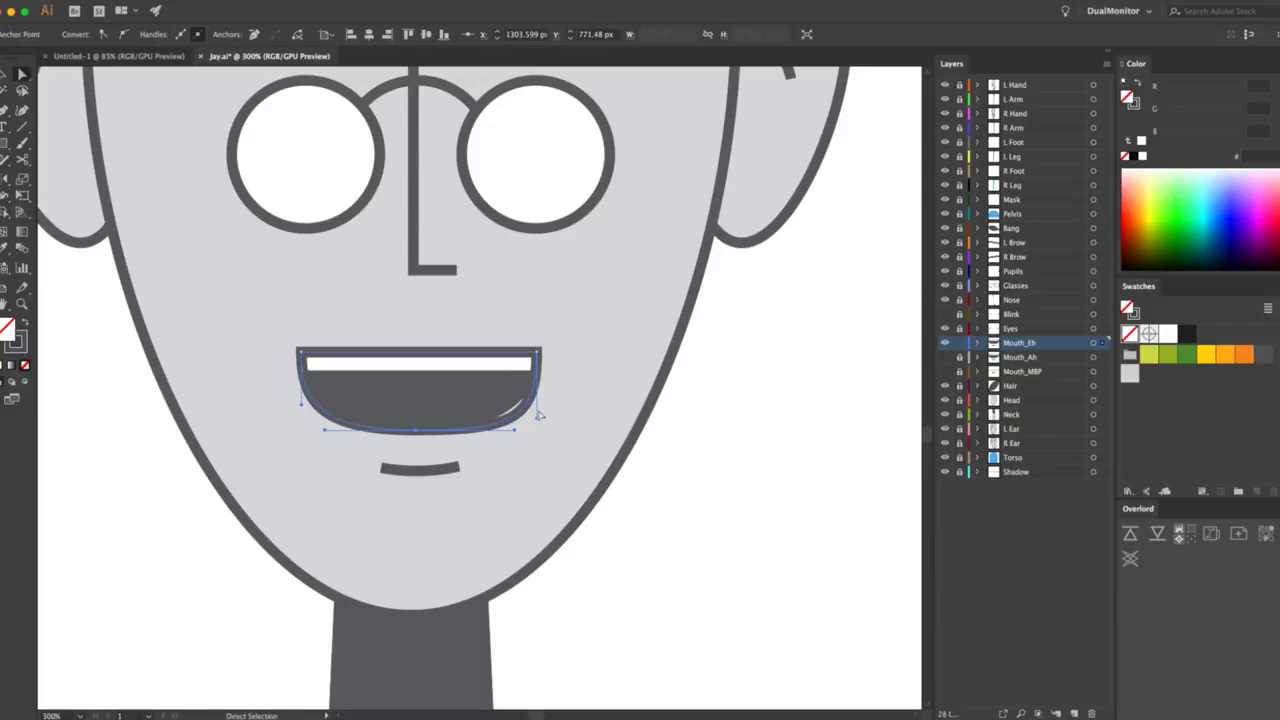
pyautogui.moveTo(302, 400); pyautogui.dragTo(305, 418)
pyautogui.press('v')
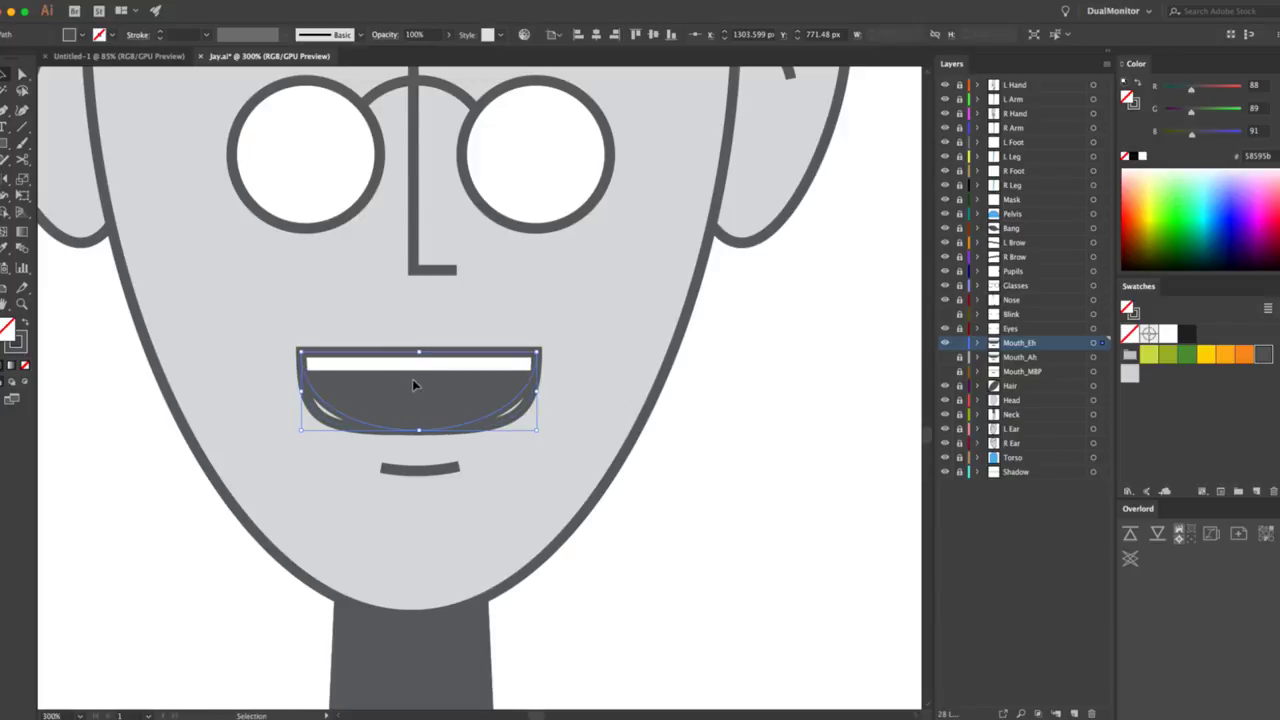
pyautogui.click(428, 388)
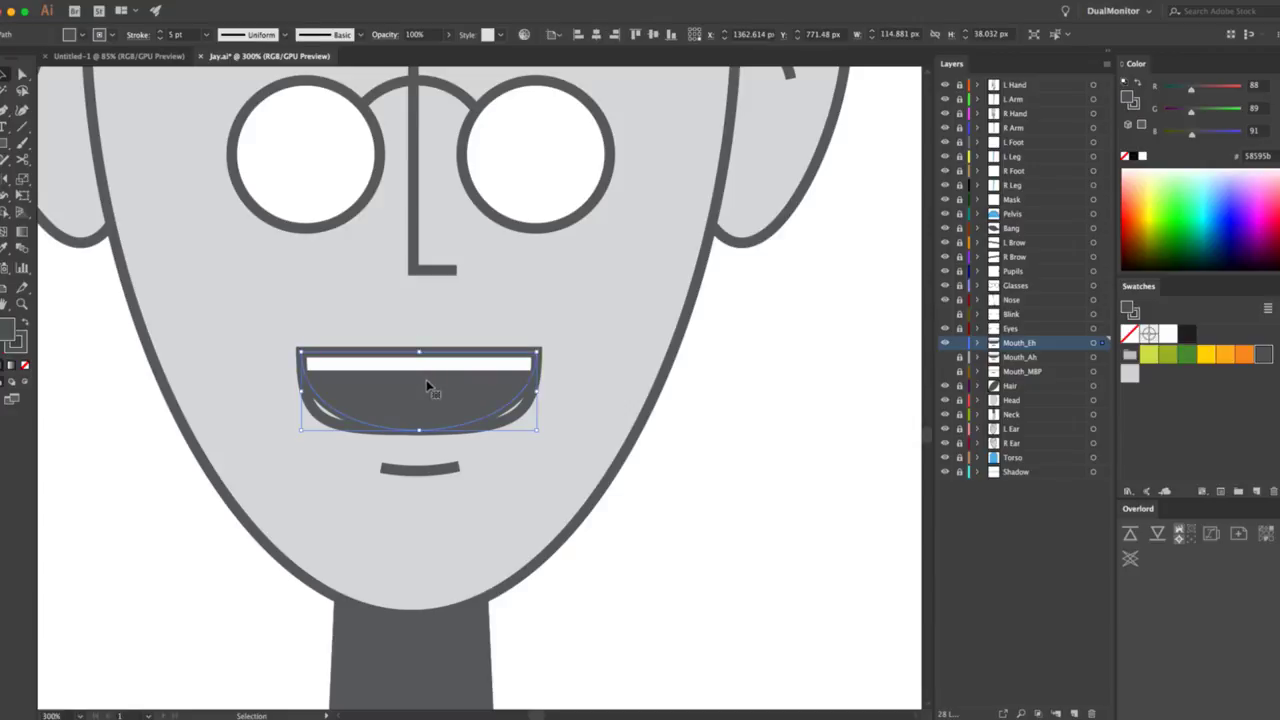
pyautogui.press('Delete')
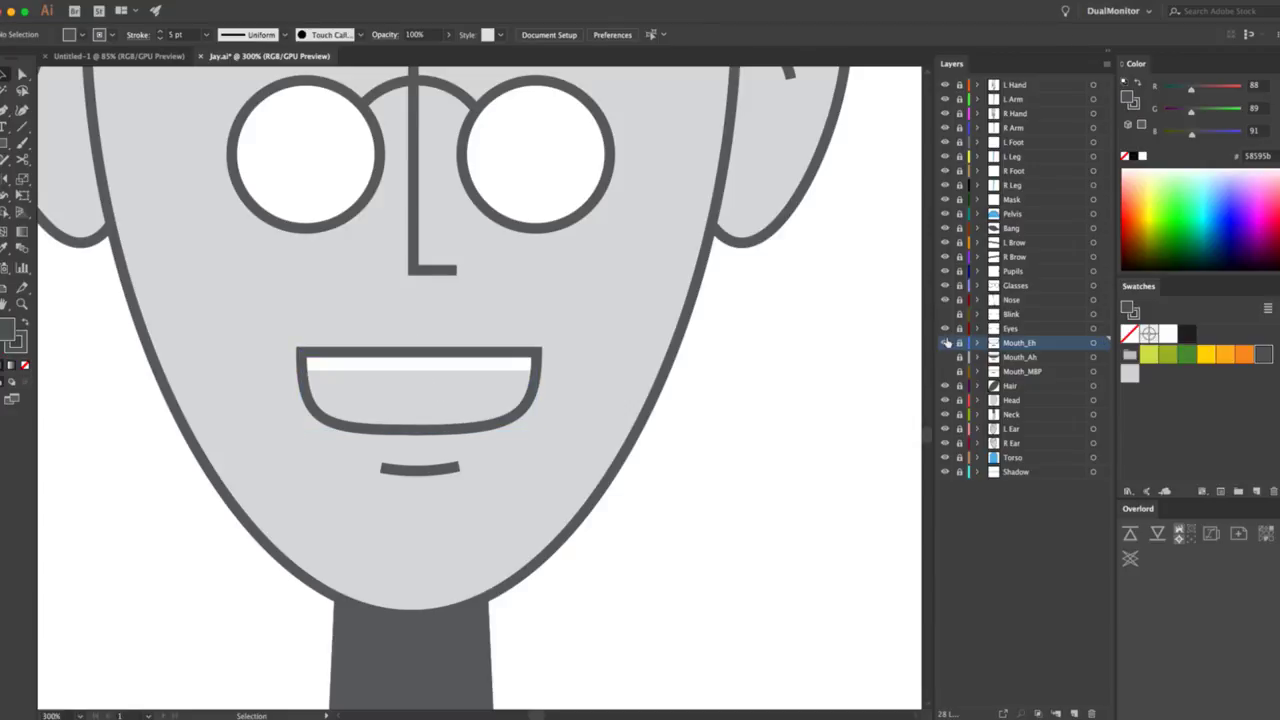
# Toggle Mouth_Ah and Mouth_Eh visibility to compare, then reselect the Eh mouth outline.
pyautogui.click(946, 342)
pyautogui.click(946, 357)
pyautogui.moveTo(350, 392); pyautogui.dragTo(681, 396)
pyautogui.press('Delete')
pyautogui.click(412, 377)
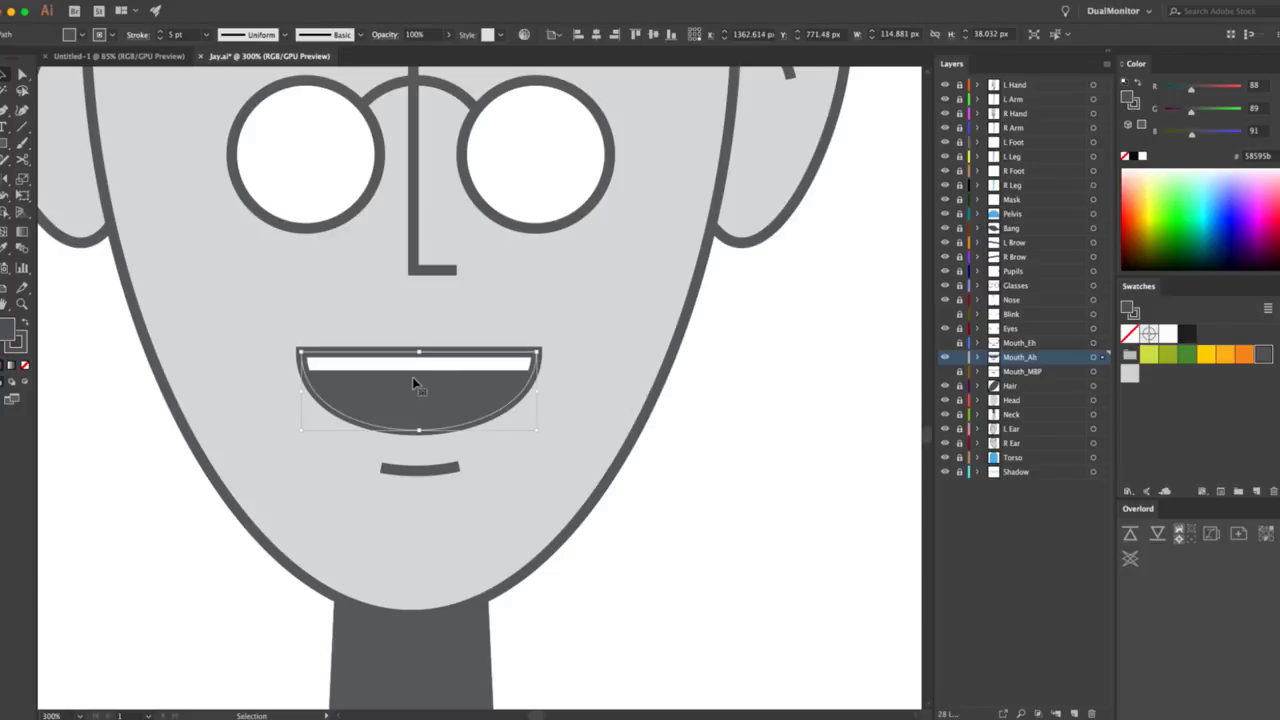
pyautogui.moveTo(412, 377); pyautogui.dragTo(343, 457)
pyautogui.hotkey('ctrl', 'z')
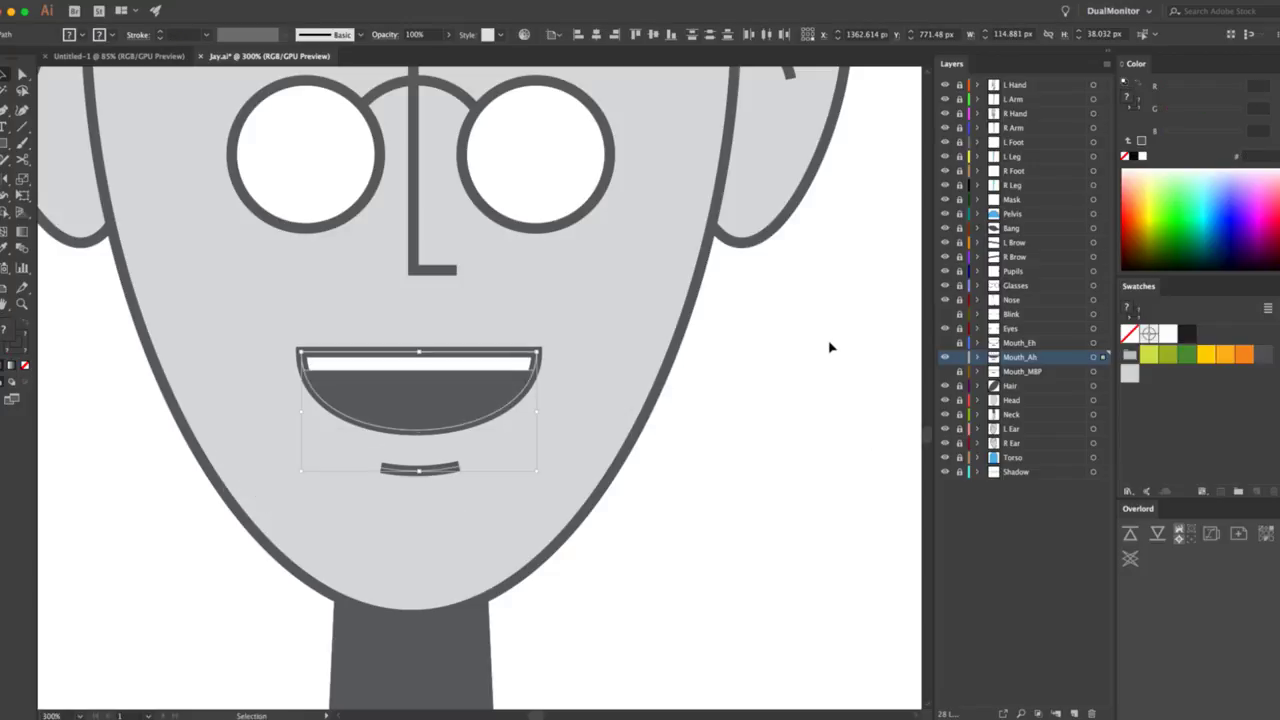
pyautogui.press('a')
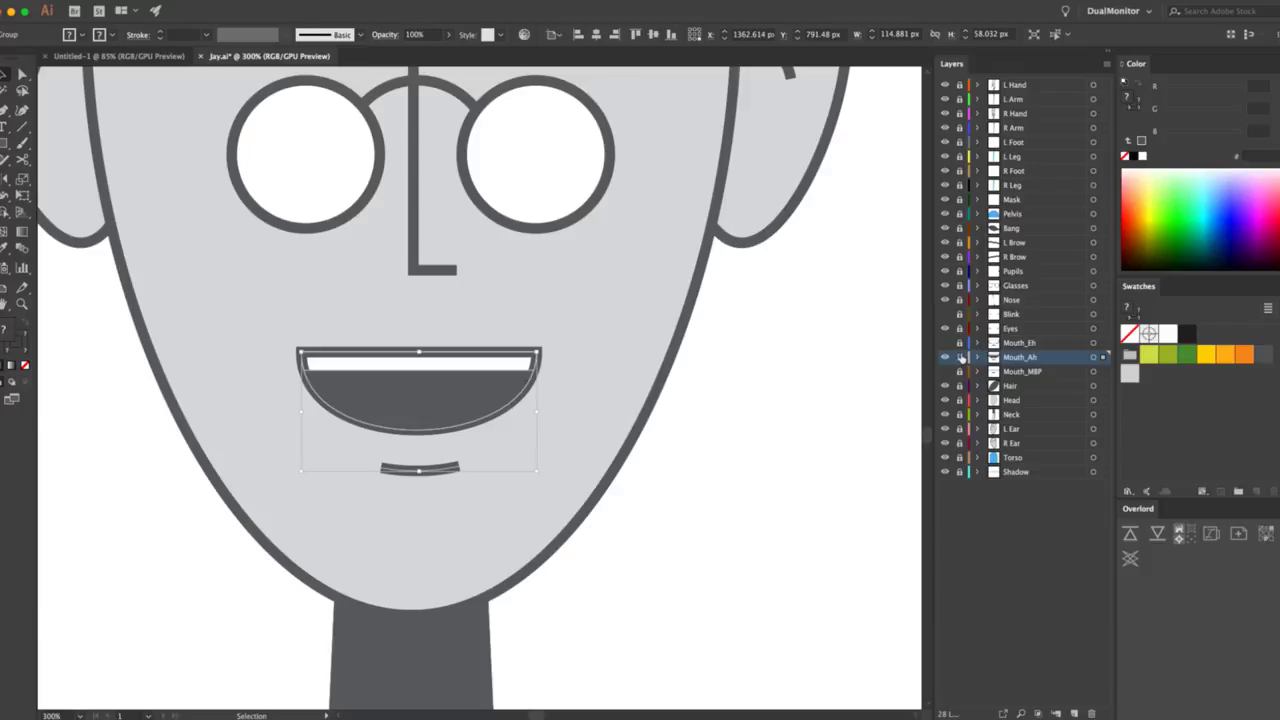
pyautogui.click(945, 357)
pyautogui.click(945, 342)
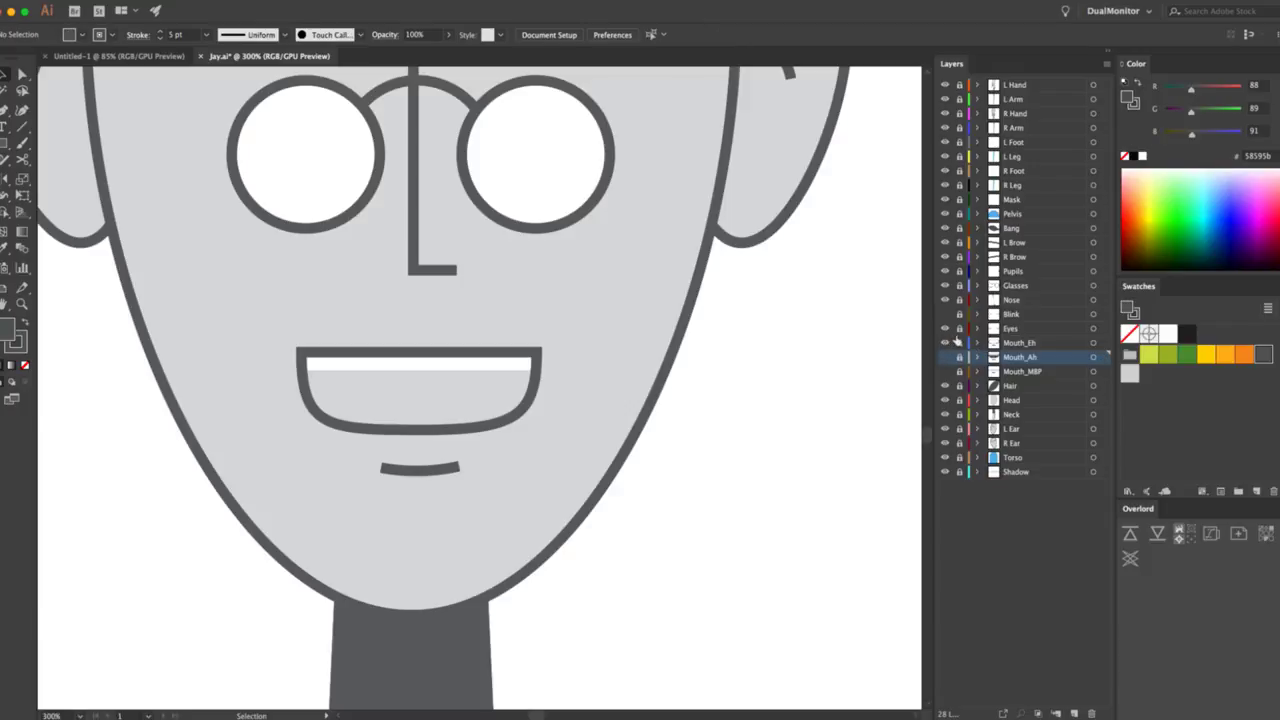
pyautogui.click(462, 427)
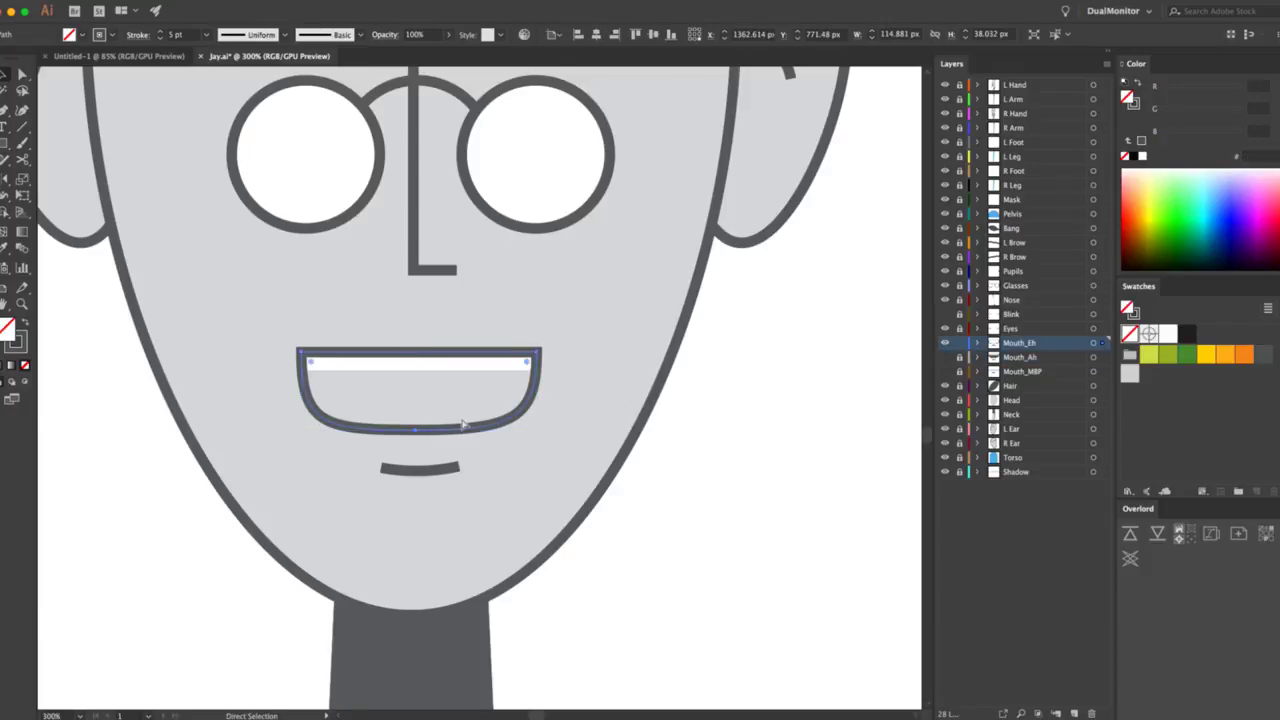
# Fill the Eh mouth outline dark grey with no stroke and reselect the mouth group.
pyautogui.press('v')
pyautogui.click(1128, 140)
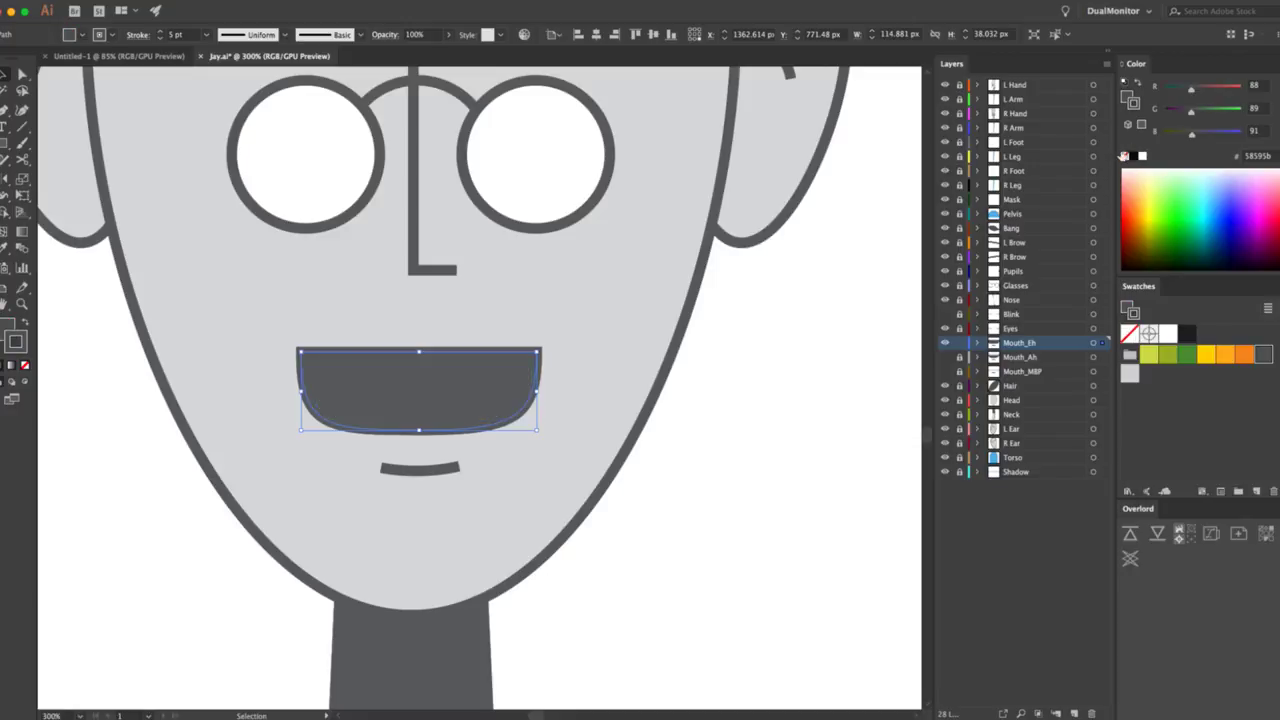
pyautogui.click(1124, 156)
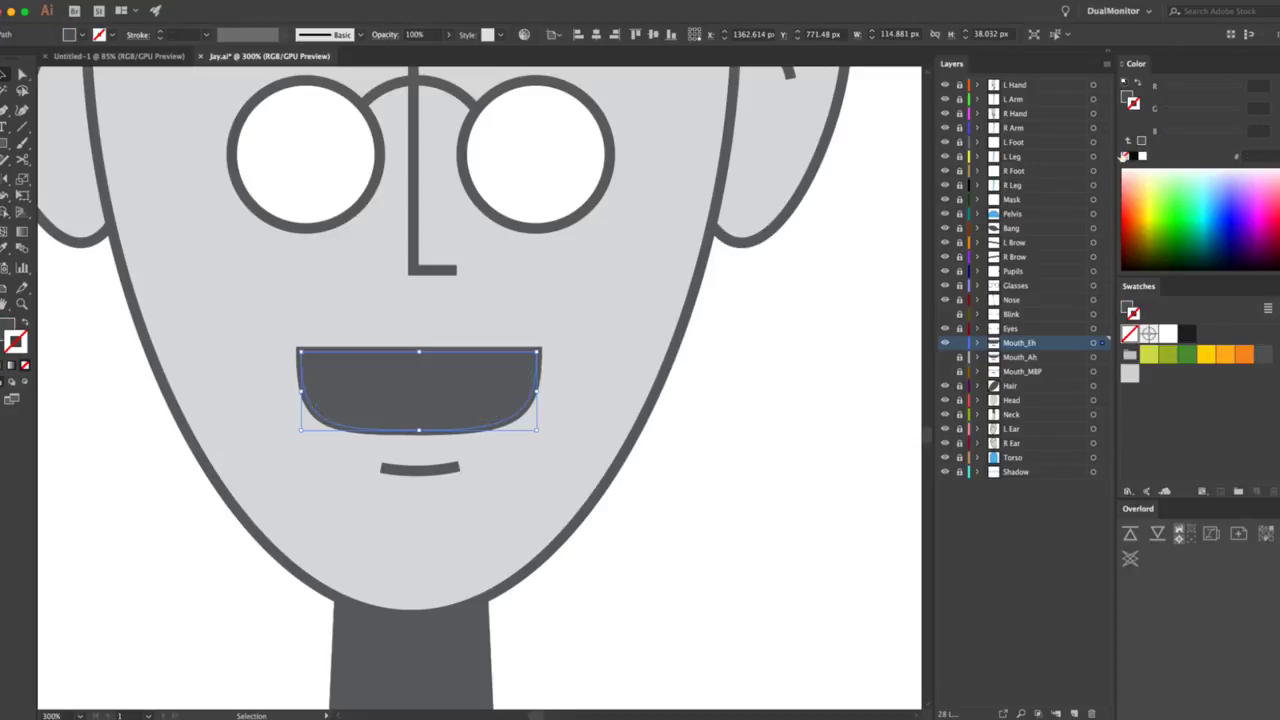
pyautogui.click(537, 390)
pyautogui.click(514, 363)
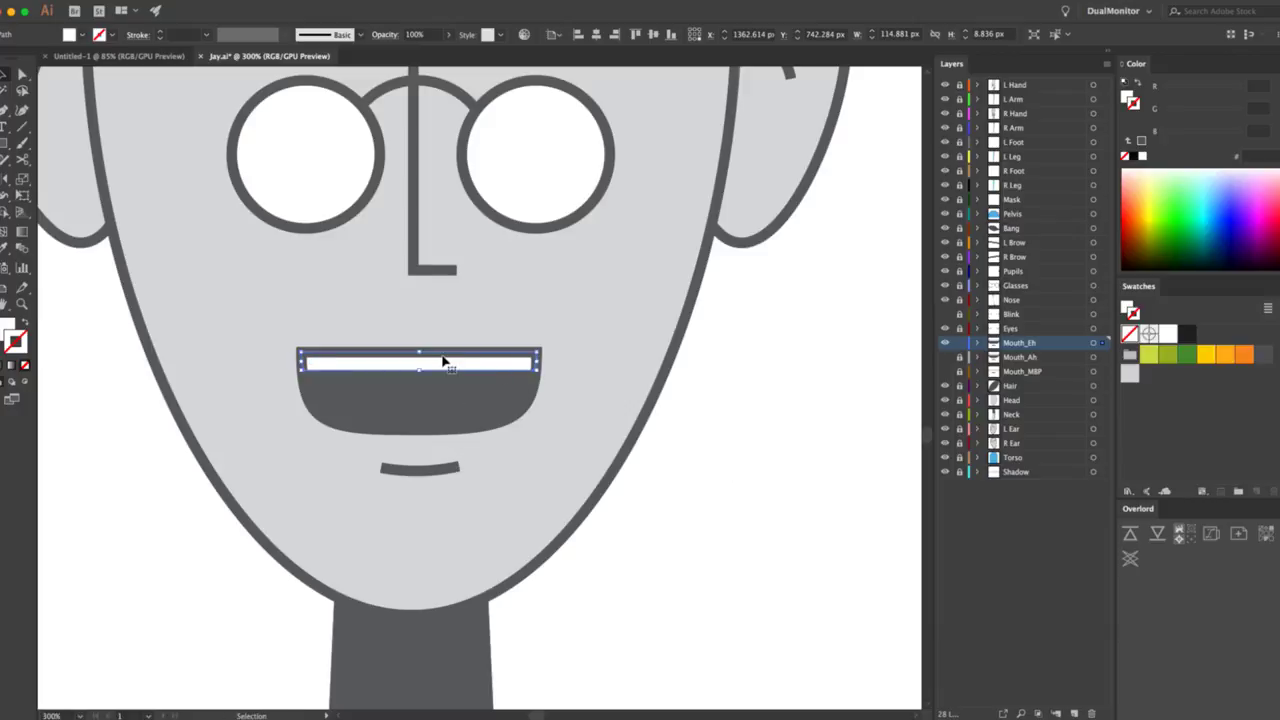
pyautogui.press('a')
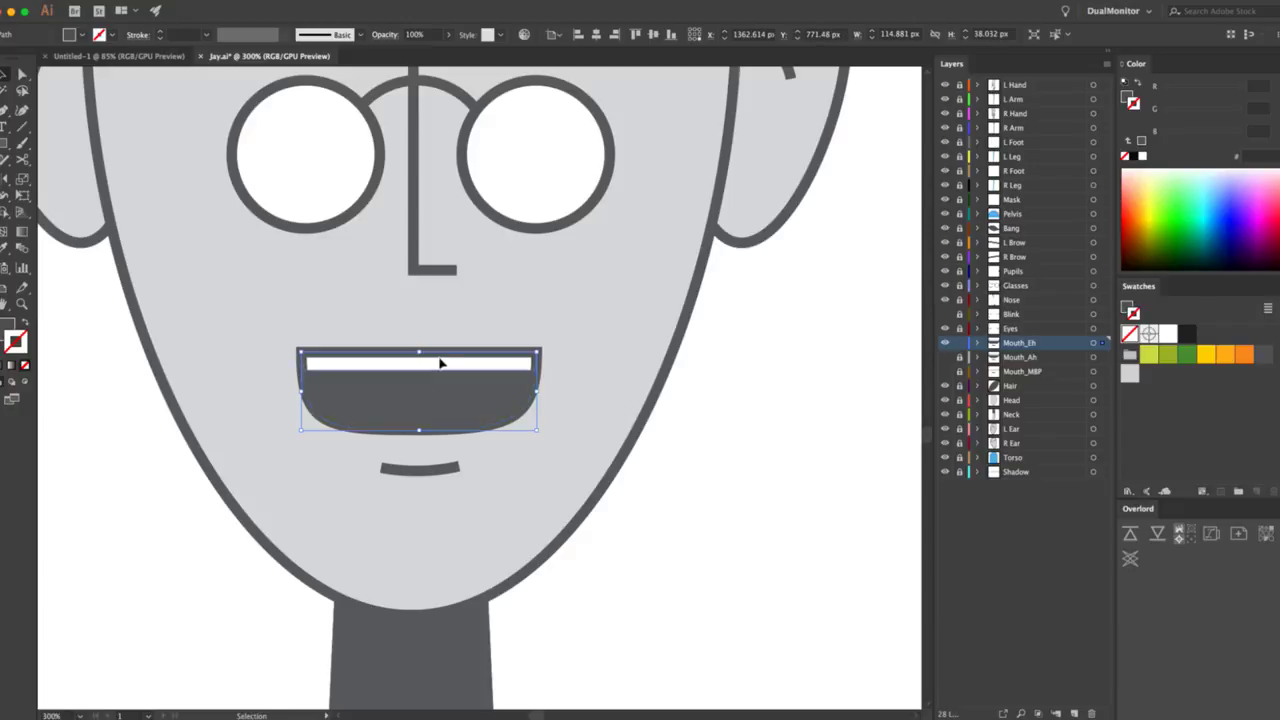
pyautogui.moveTo(443, 363); pyautogui.dragTo(491, 505)
pyautogui.hotkey('ctrl', 'z')
pyautogui.press('v')
pyautogui.click(452, 395)
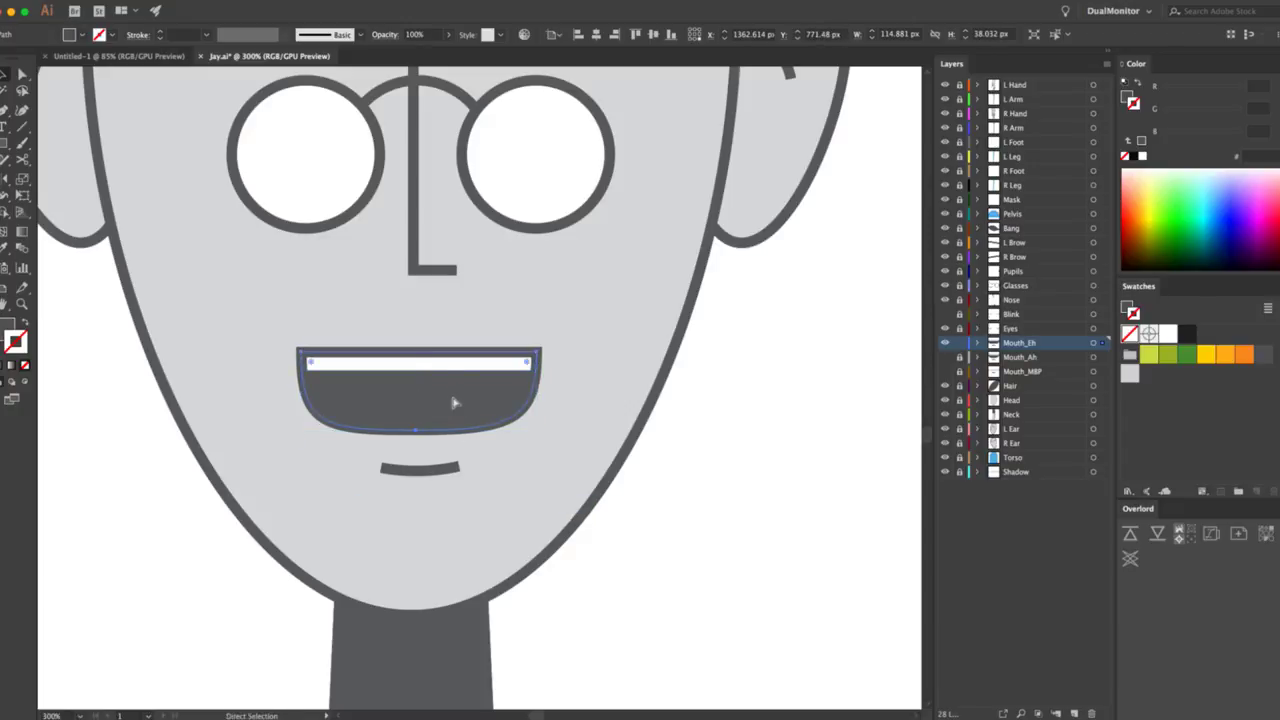
# Draw a white lower-teeth rectangle, send it behind the mouth outline, and nudge it into place.
pyautogui.press('i')
pyautogui.click(462, 367)
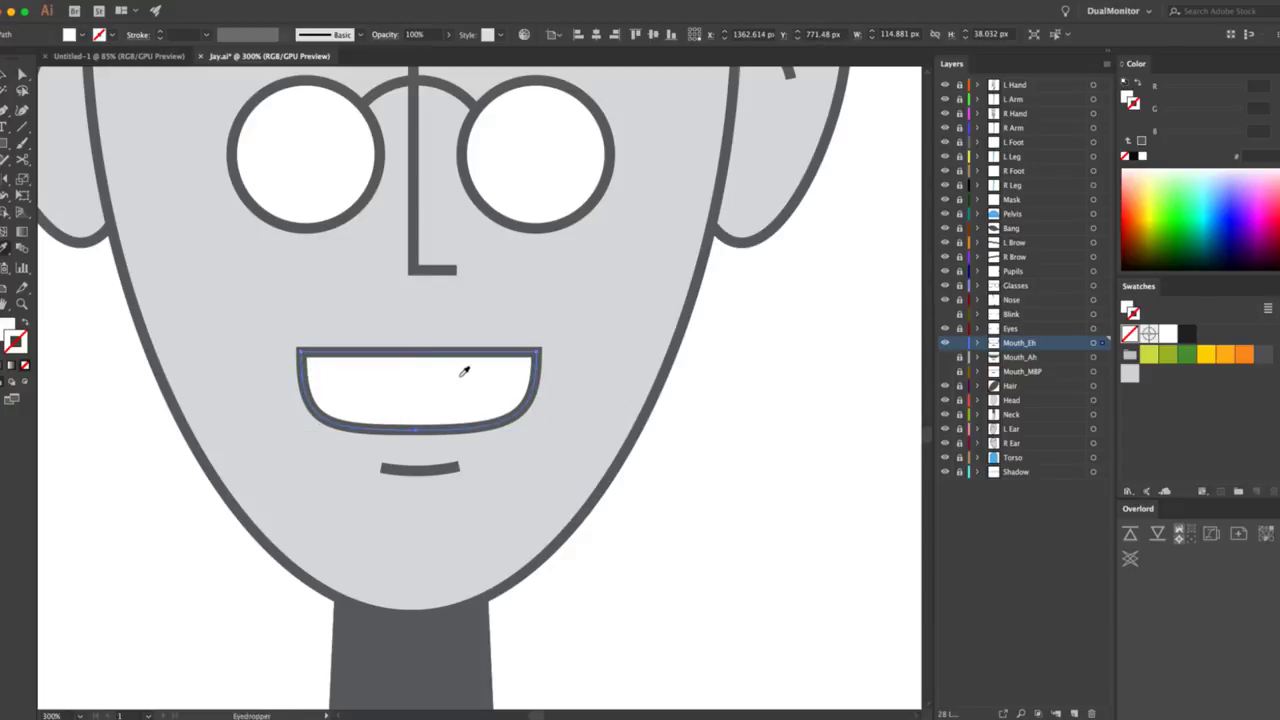
pyautogui.press('m')
pyautogui.moveTo(289, 393); pyautogui.dragTo(545, 451)
pyautogui.press('v')
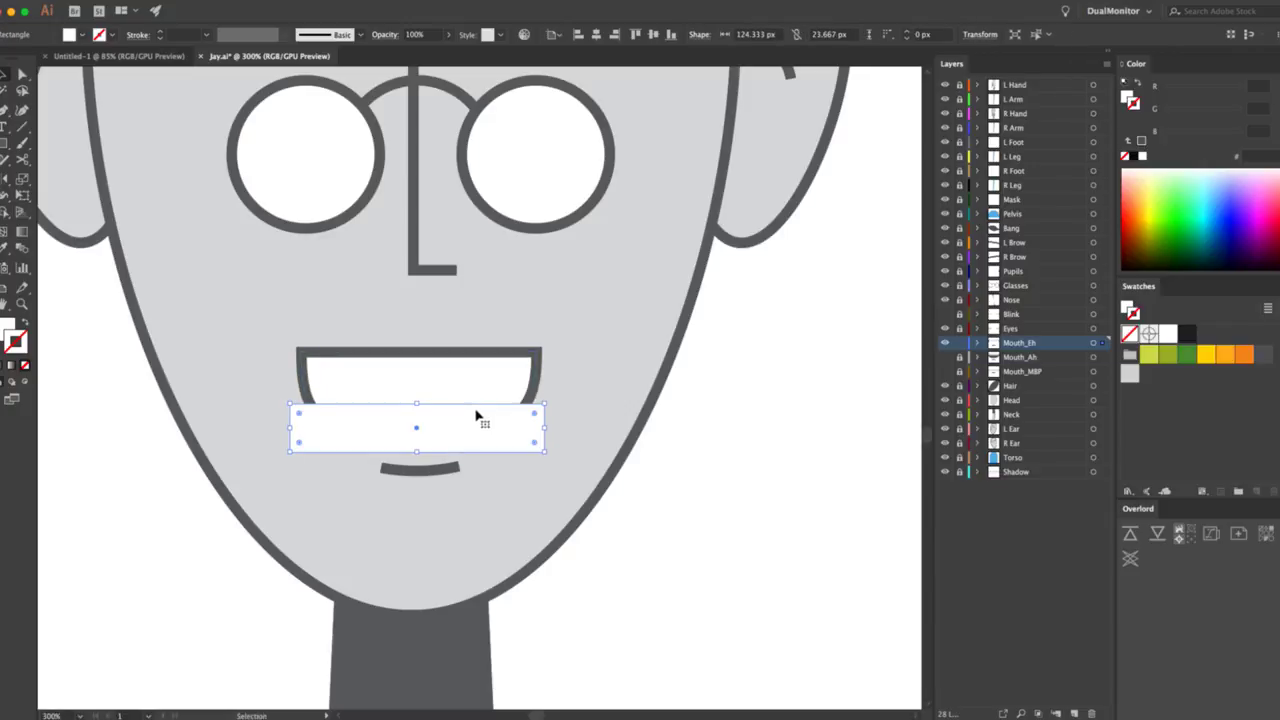
pyautogui.keyDown('shift'); pyautogui.click(470, 385); pyautogui.keyUp('shift')
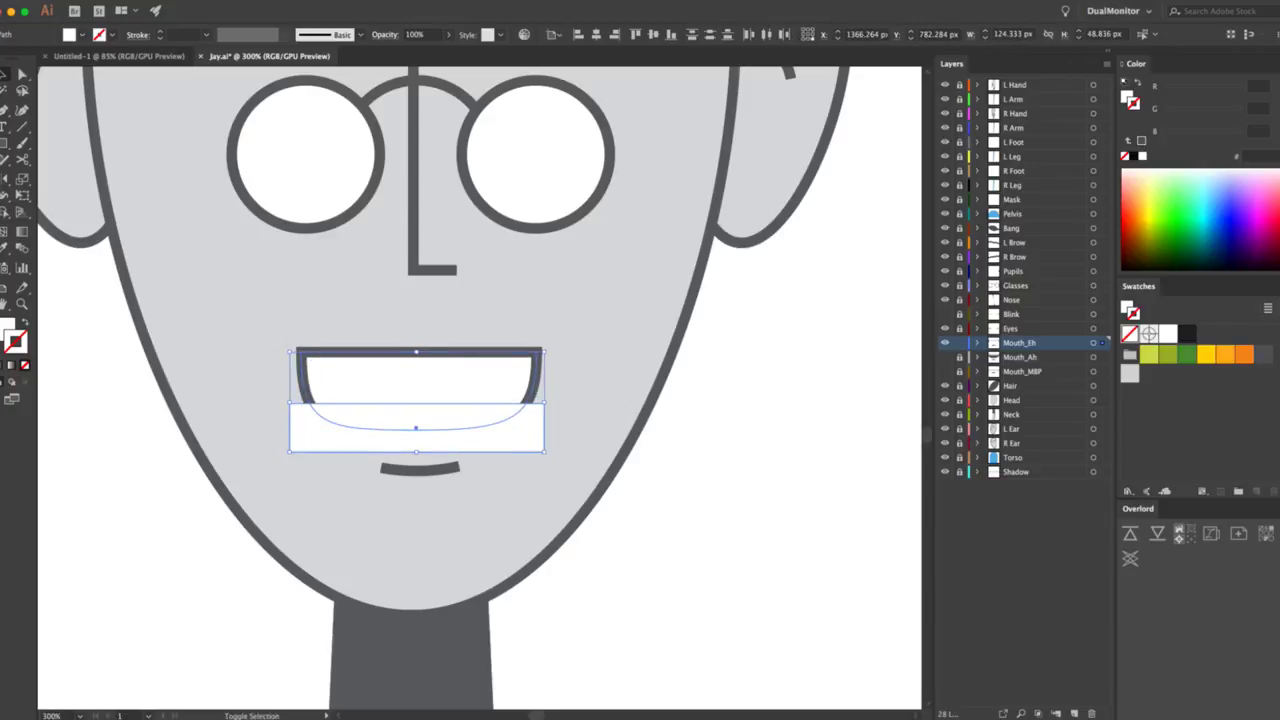
pyautogui.hotkey('ctrl', '[')
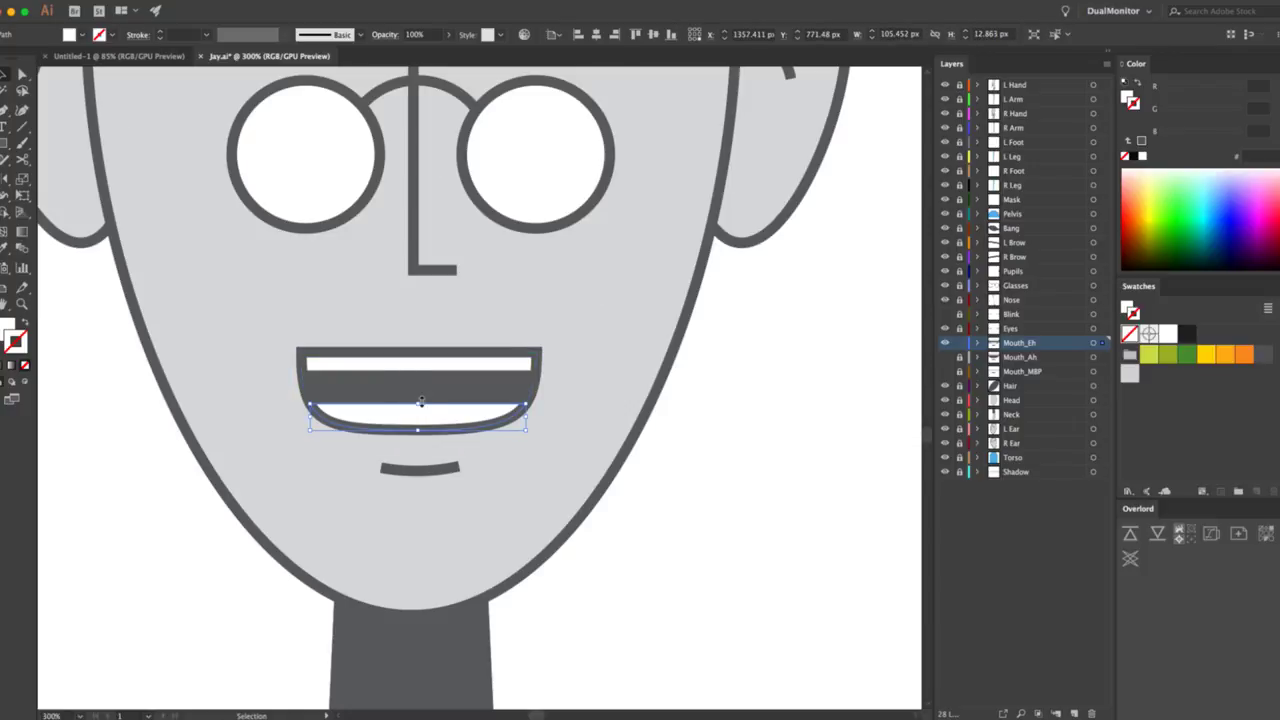
pyautogui.moveTo(432, 410); pyautogui.dragTo(431, 415)
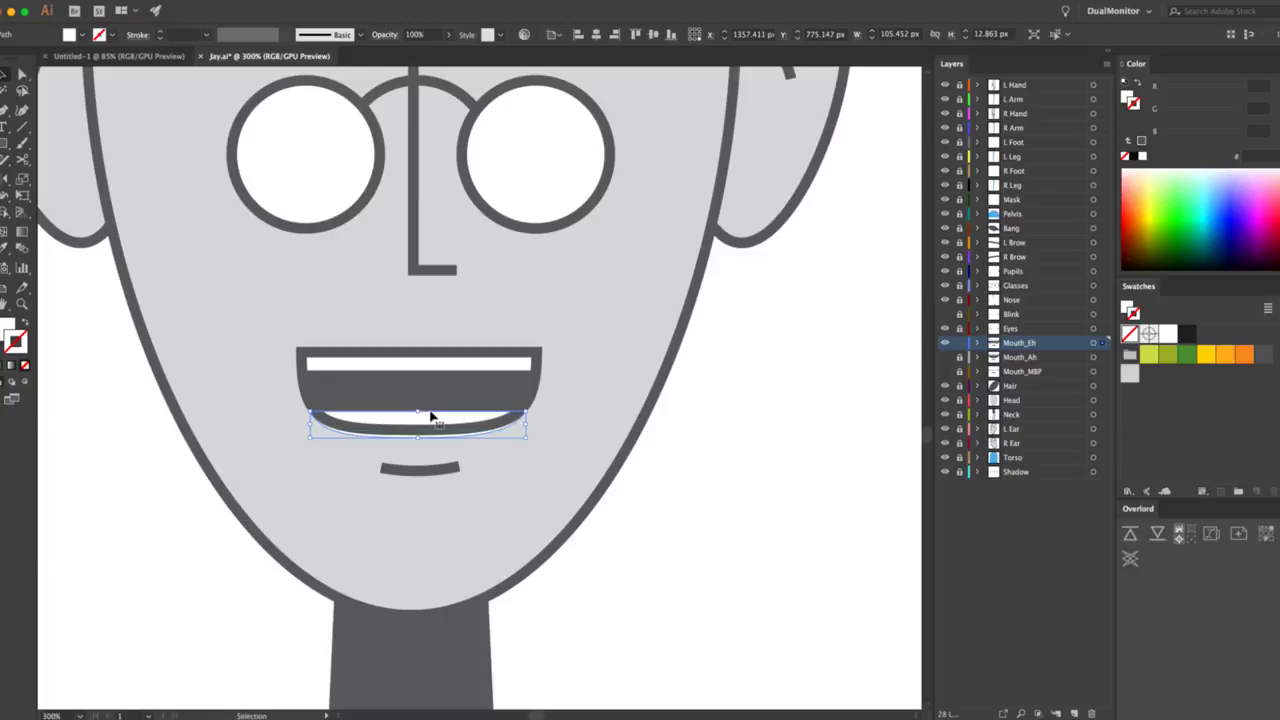
pyautogui.keyDown('shift'); pyautogui.click(437, 390); pyautogui.keyUp('shift')
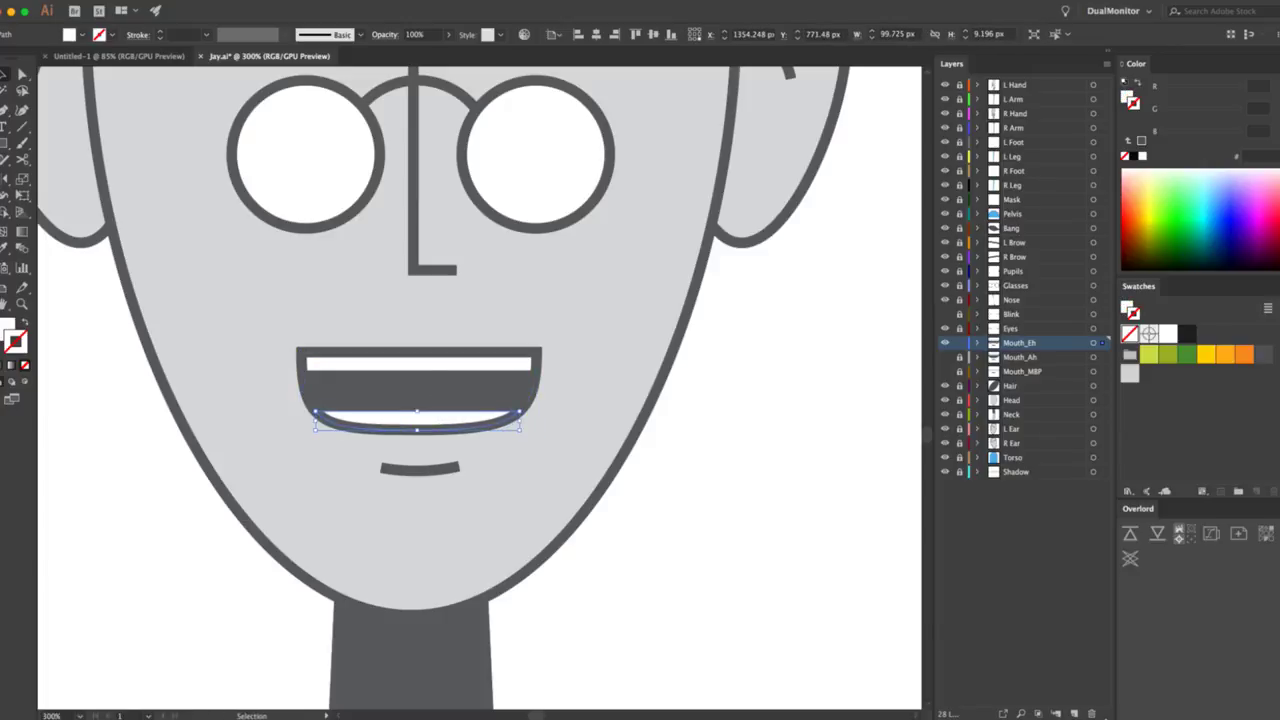
pyautogui.click(757, 529)
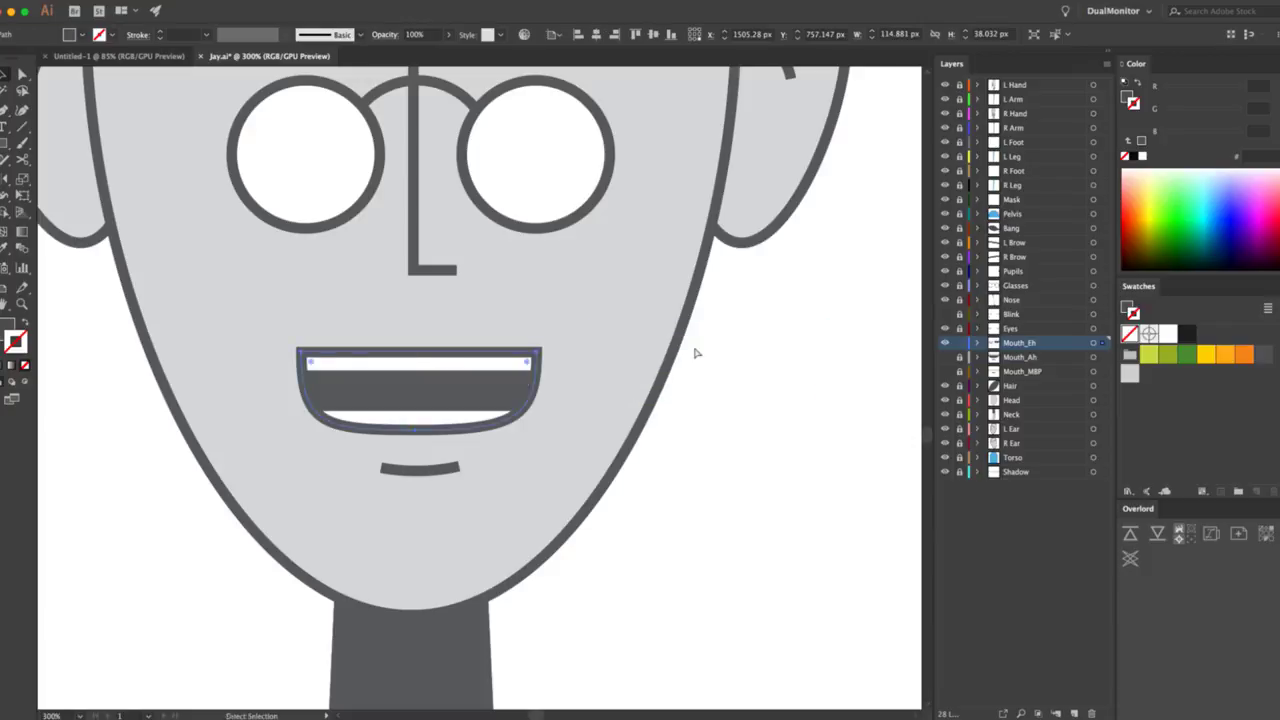
# Delete the curved chin line below the mouth.
pyautogui.doubleClick(451, 466)
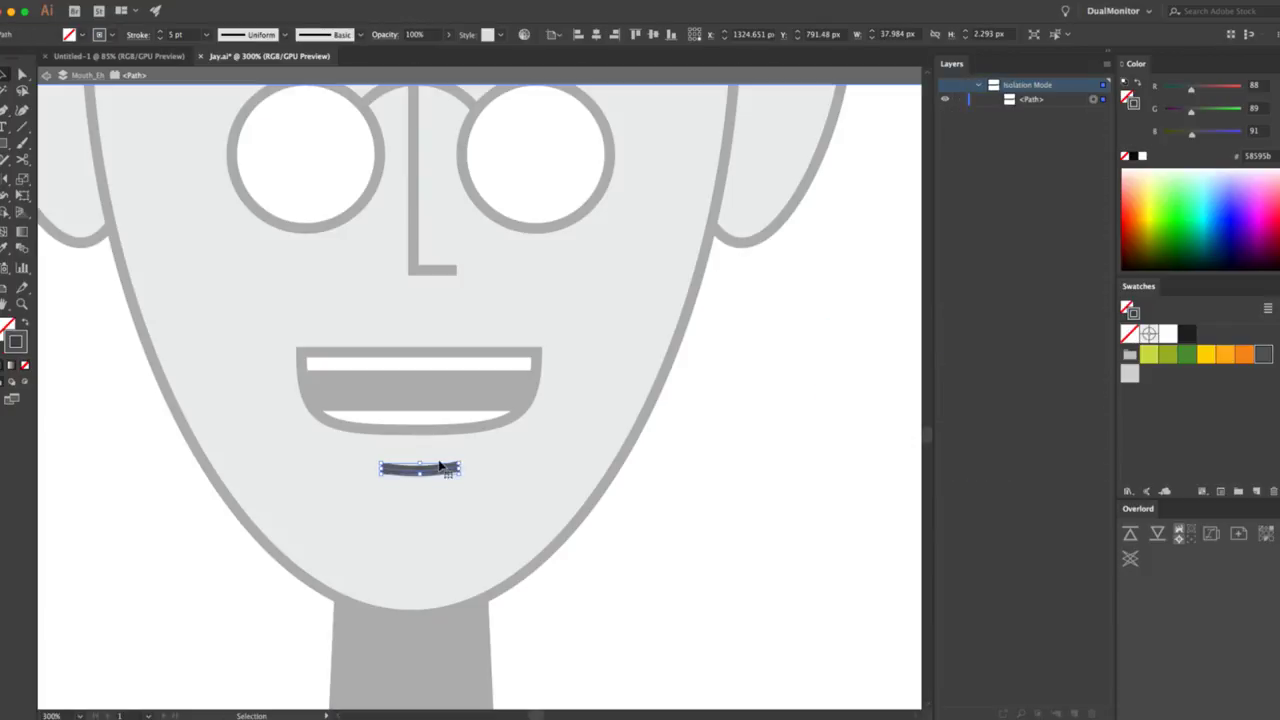
pyautogui.click(44, 74)
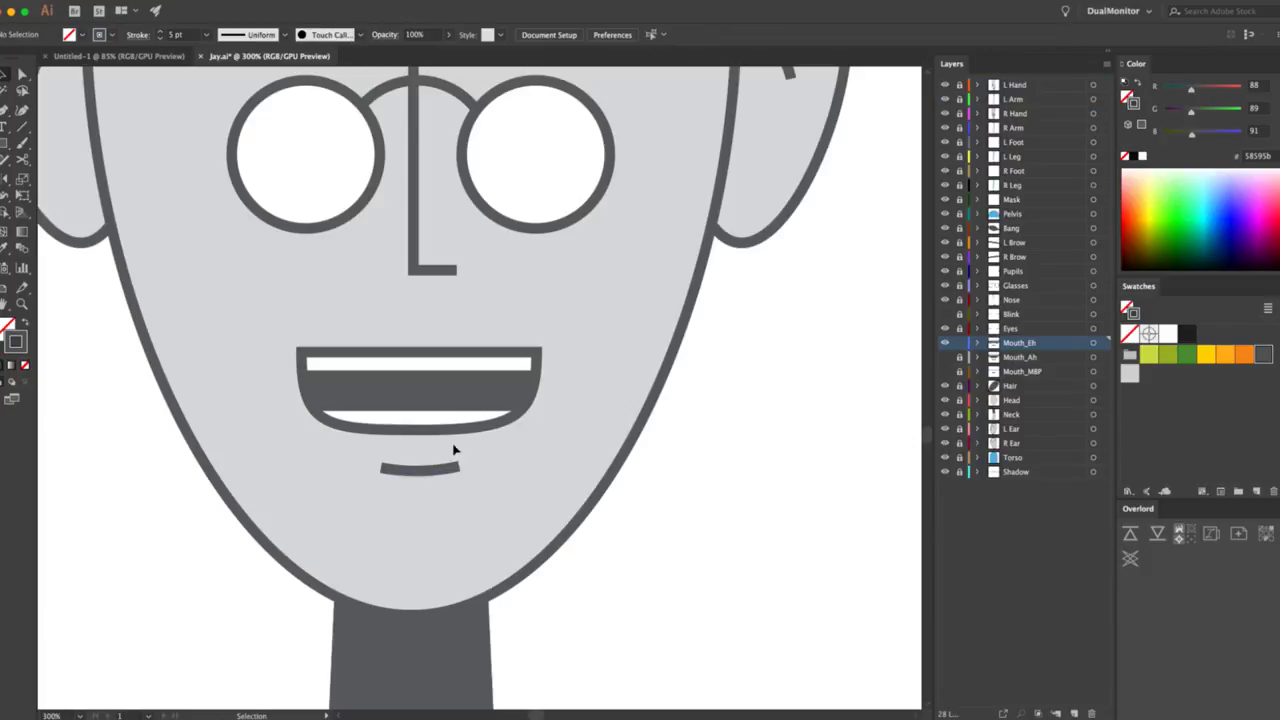
pyautogui.click(433, 463)
pyautogui.press('Delete')
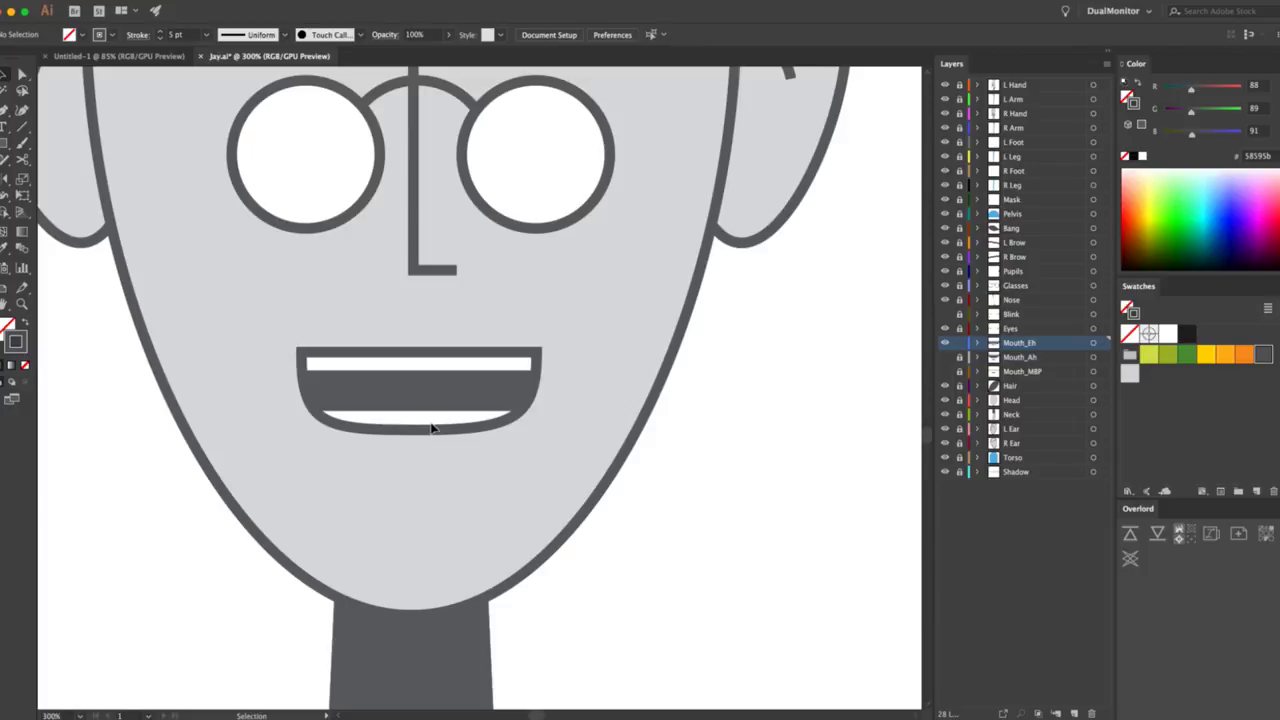
# Lower the mouth outline and cut it down to a short straight lip line.
pyautogui.click(432, 428)
pyautogui.moveTo(430, 429); pyautogui.dragTo(431, 454)
pyautogui.press('c')
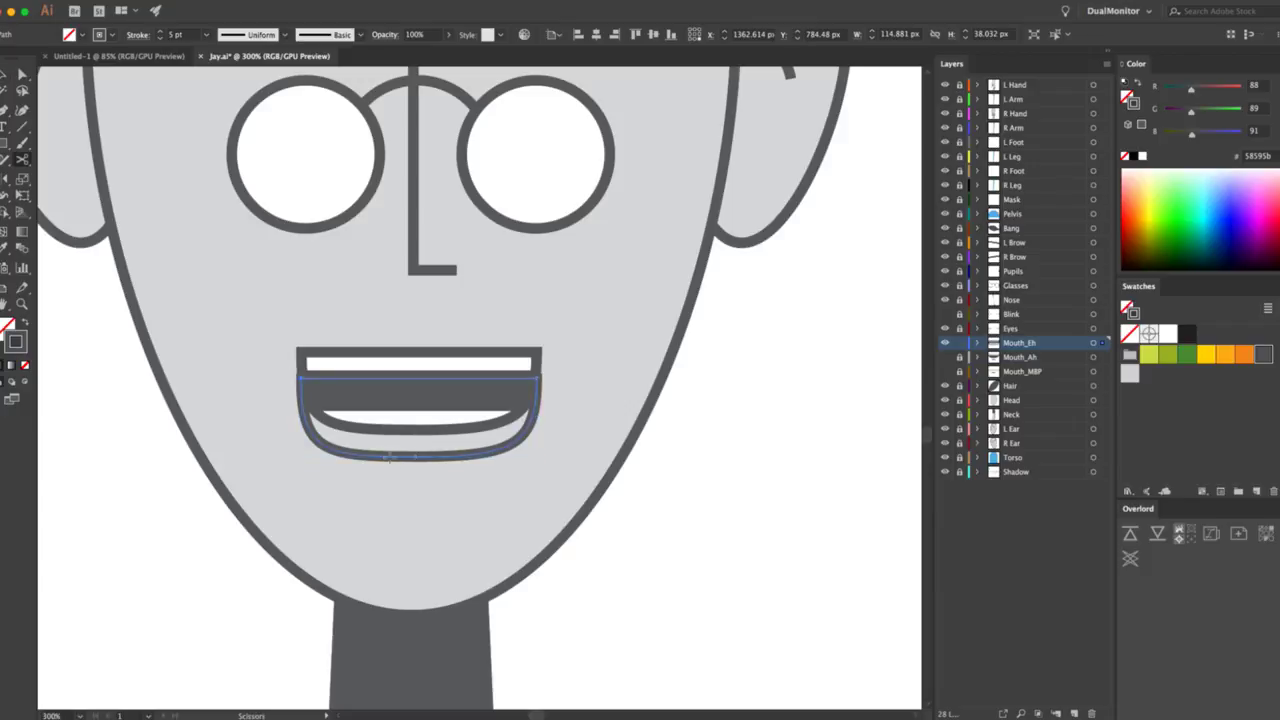
pyautogui.click(390, 457)
pyautogui.press('v')
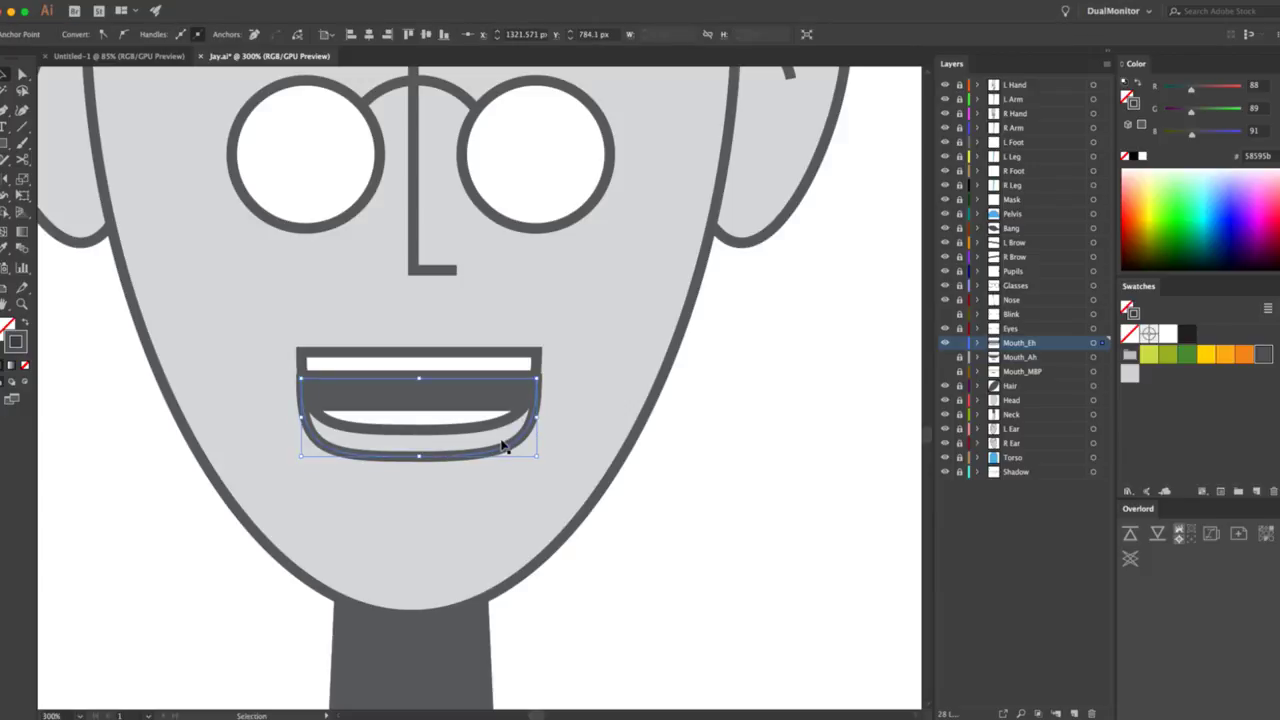
pyautogui.press('Delete')
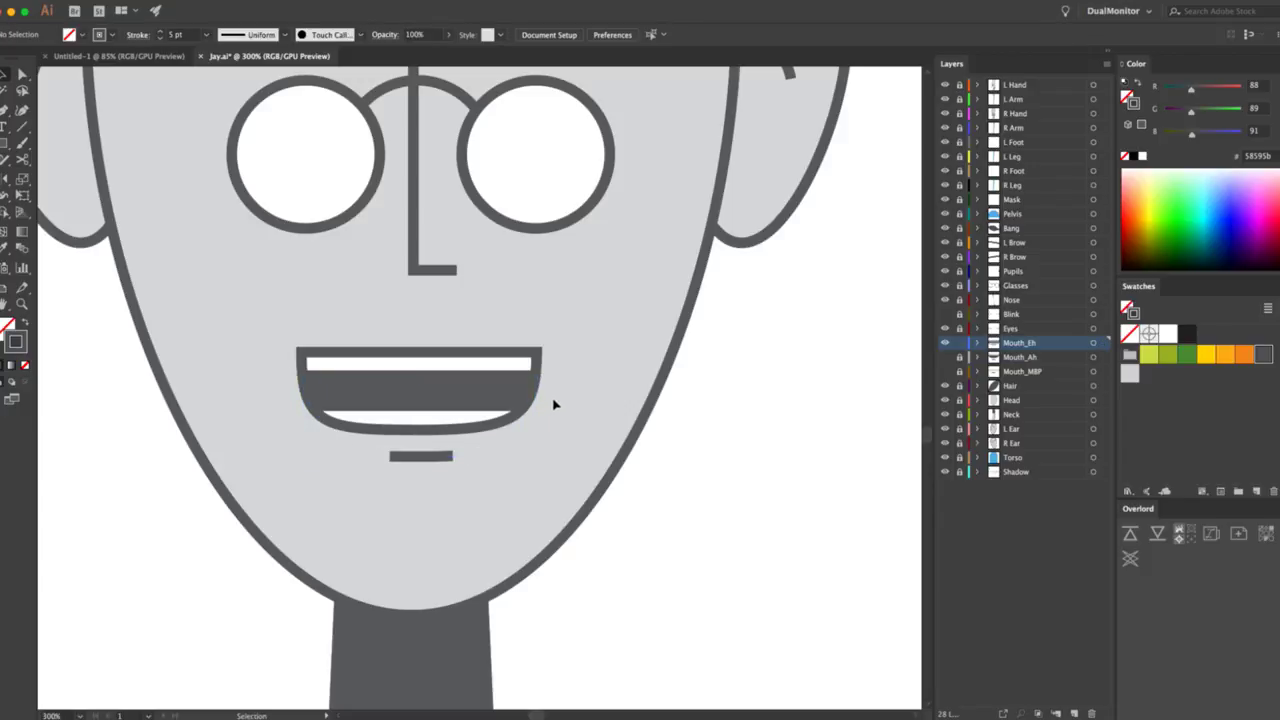
pyautogui.click(417, 457)
pyautogui.click(417, 457)
pyautogui.click(826, 437)
# Toggle the Mouth_Ah and Mouth_Eh eye icons to compare the mouth shapes.
pyautogui.click(945, 357)
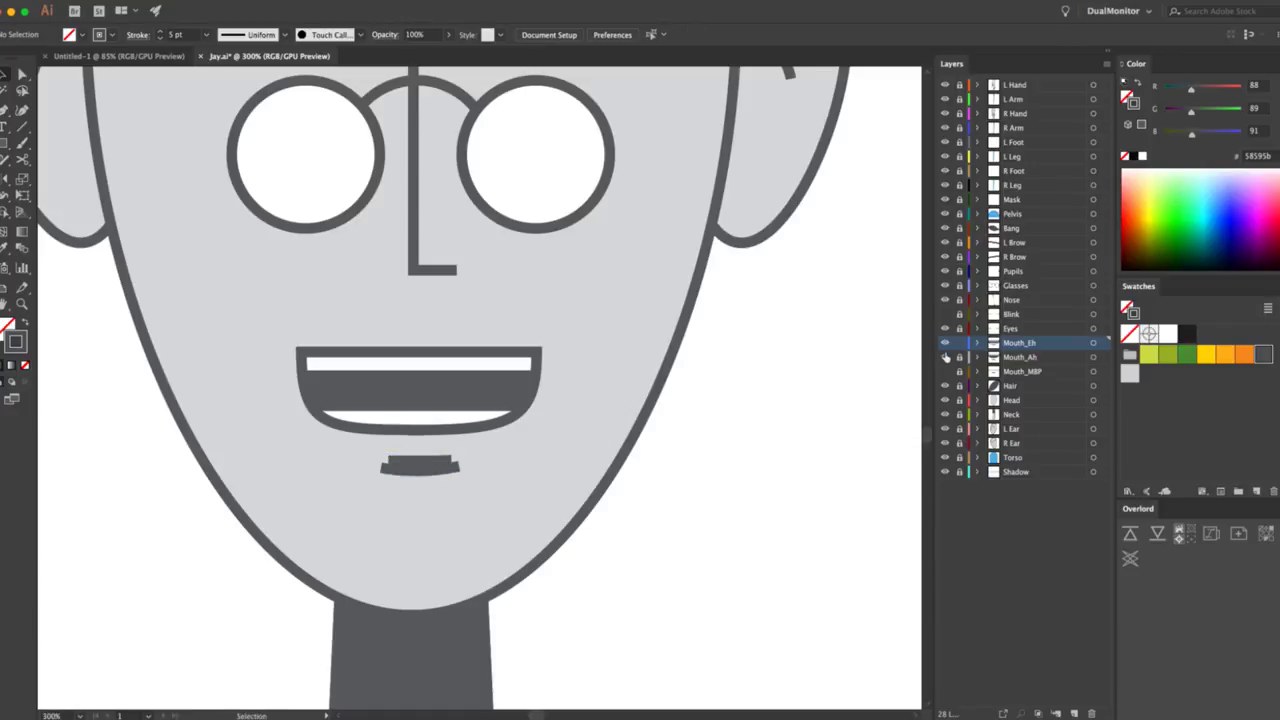
pyautogui.click(945, 357)
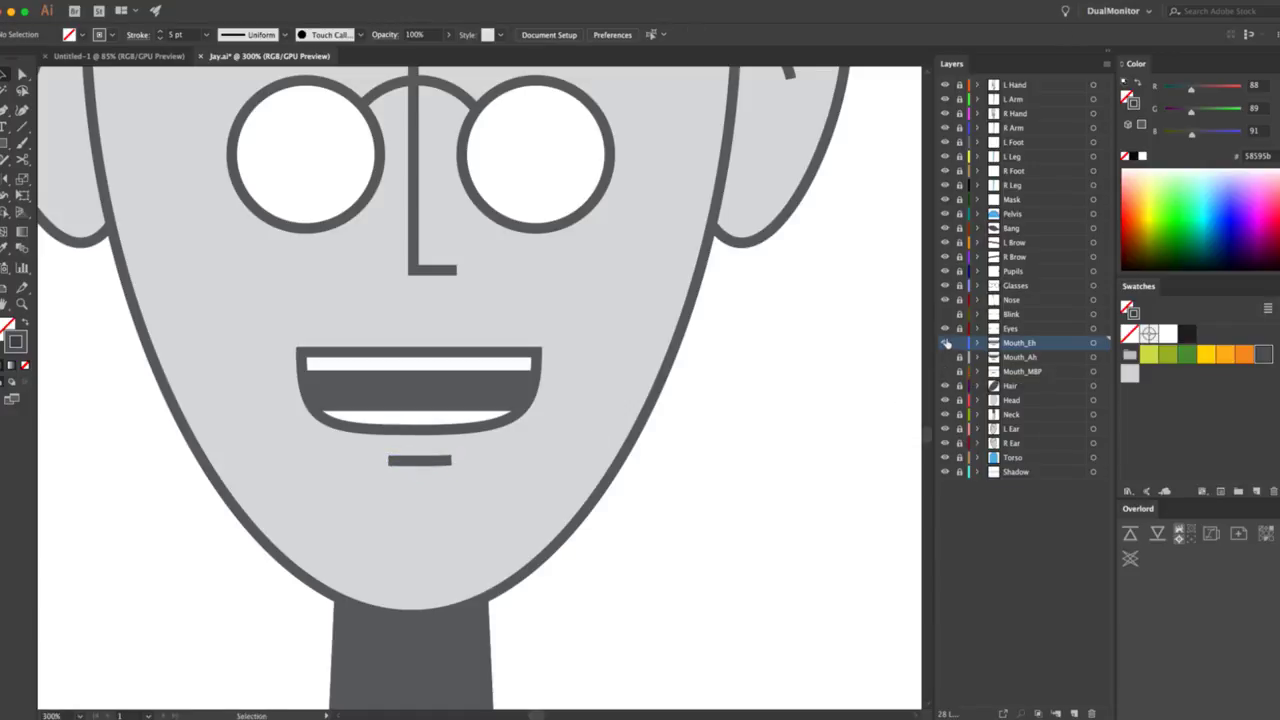
pyautogui.click(945, 343)
pyautogui.click(945, 357)
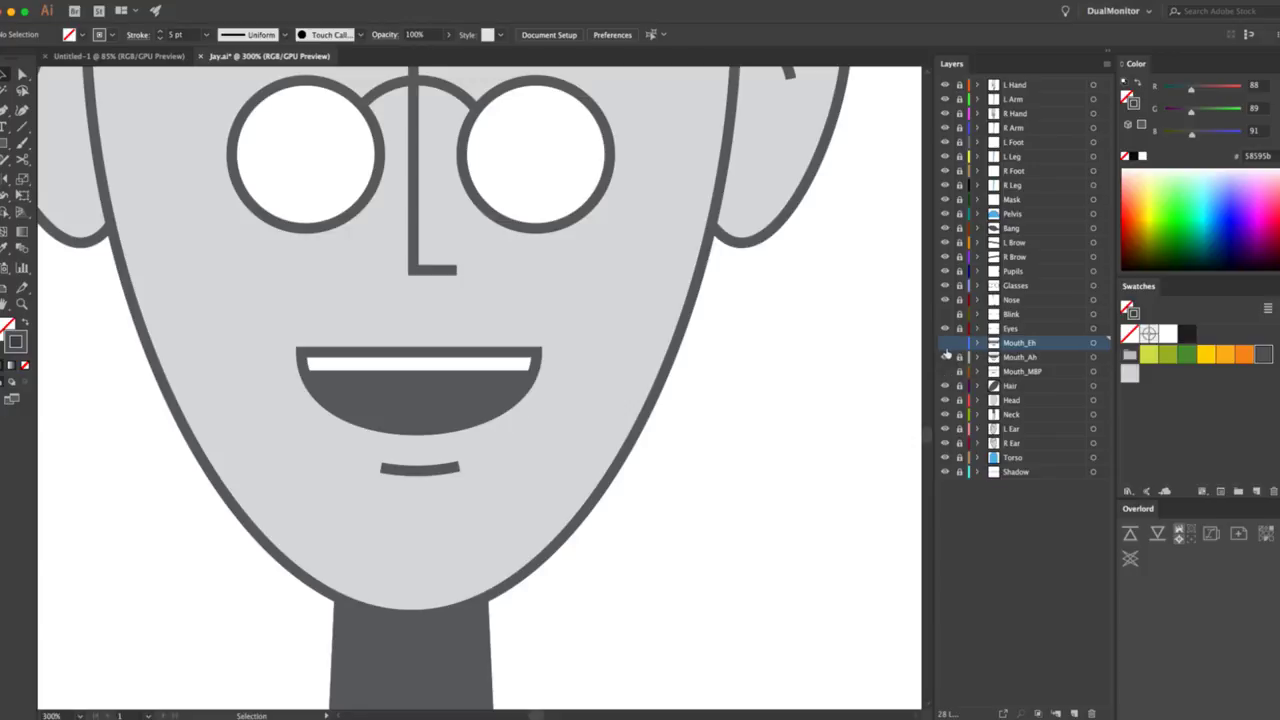
pyautogui.click(945, 357)
# Show Mouth_MBP and cycle the Mouth_Ah and Mouth_Eh eye icons, leaving both hidden.
pyautogui.click(945, 371)
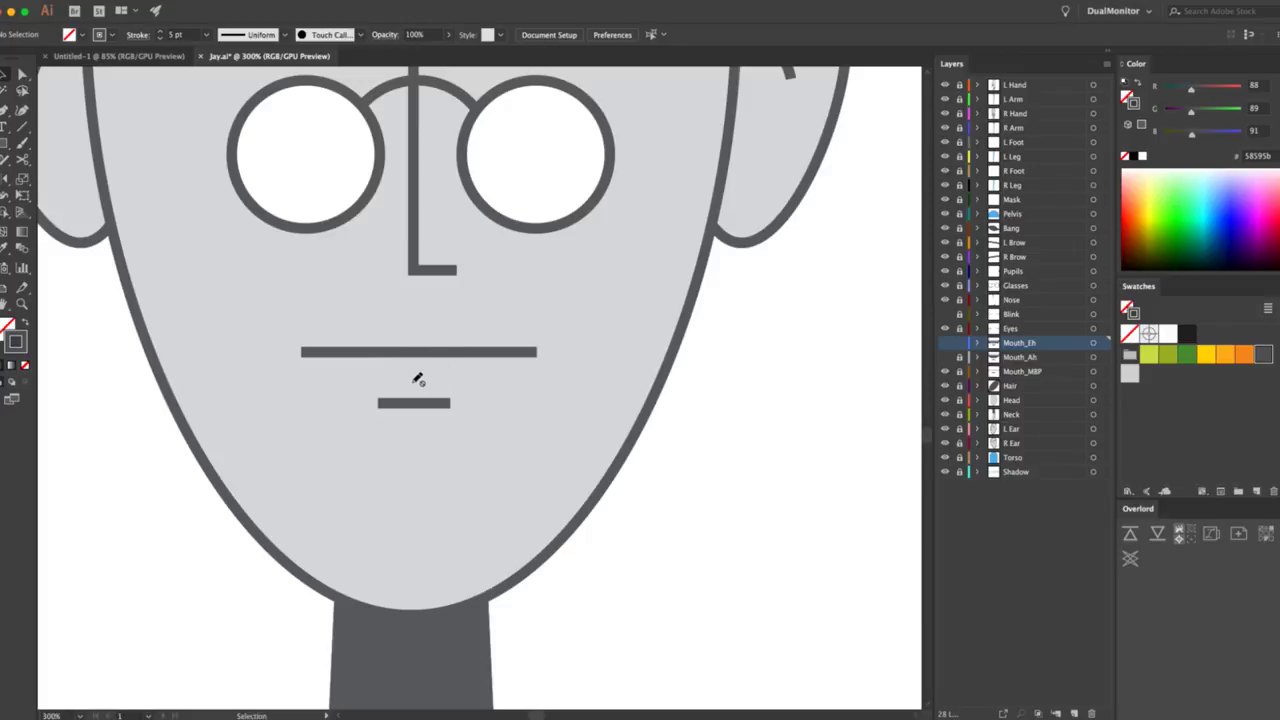
pyautogui.click(945, 357)
pyautogui.click(945, 357)
pyautogui.click(945, 357)
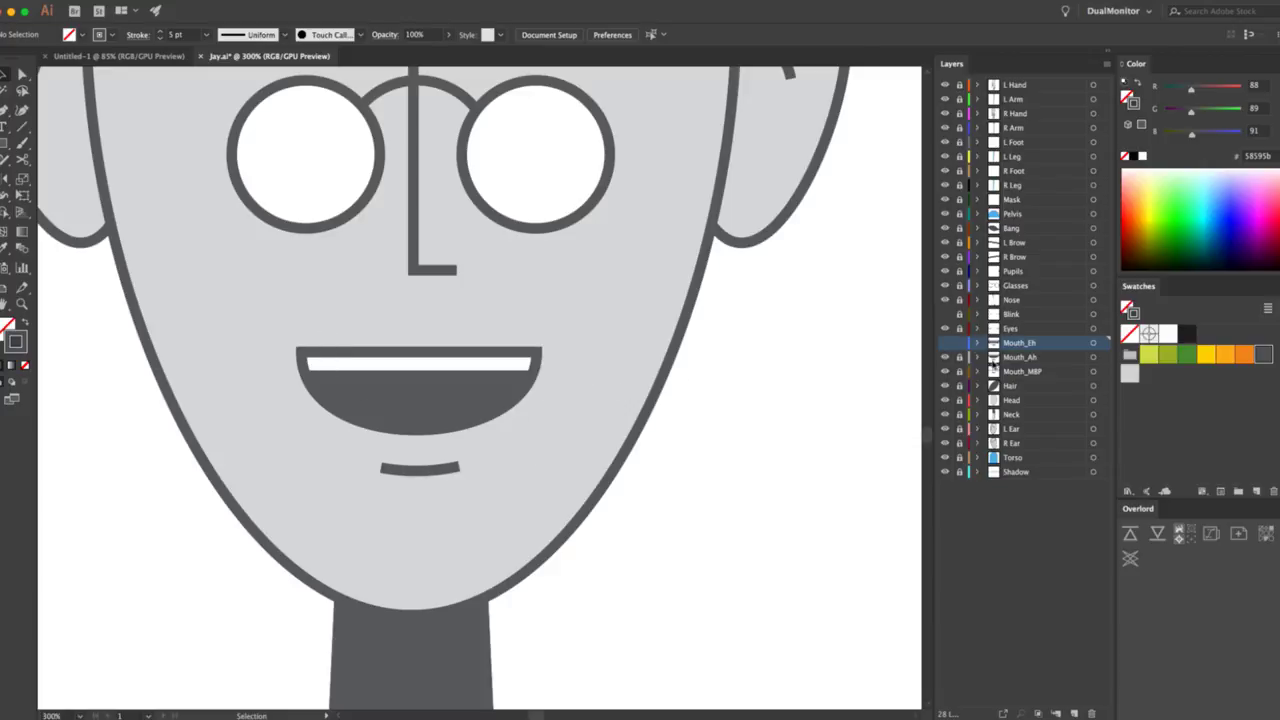
pyautogui.click(945, 357)
pyautogui.click(946, 342)
pyautogui.click(946, 342)
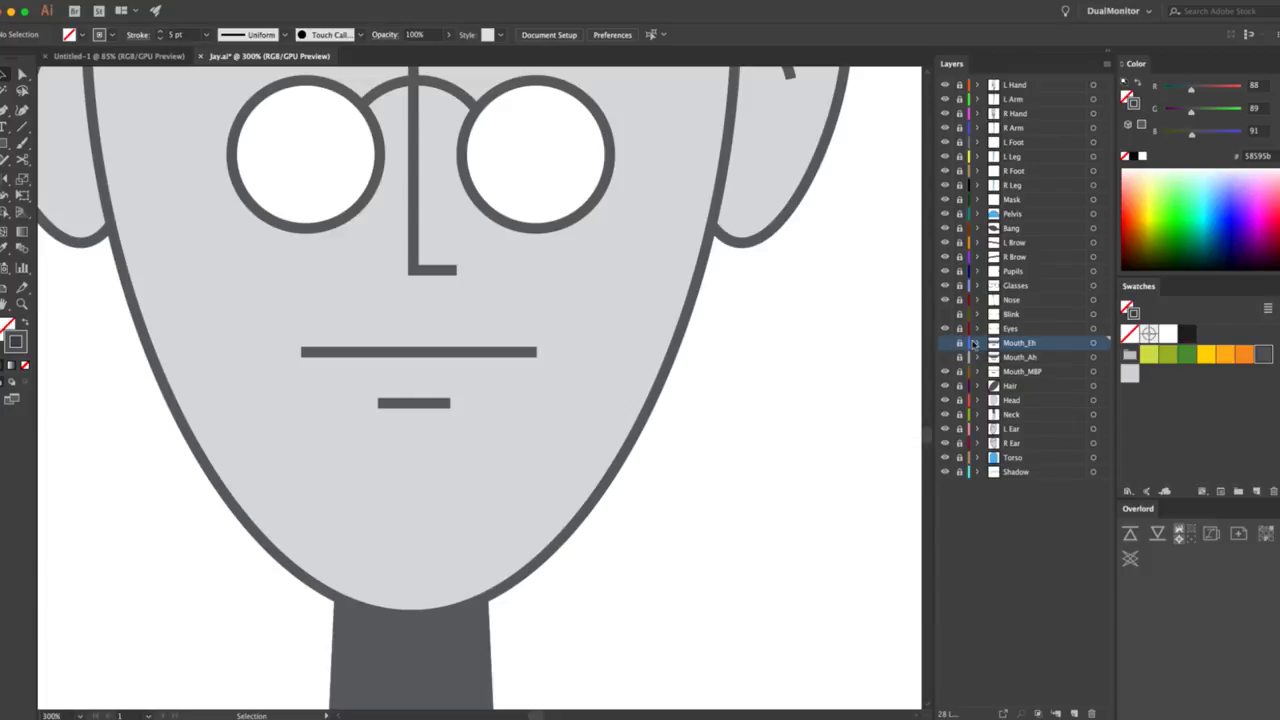
# Add new Layer 29, hide Mouth_Eh, lock and hide Mouth_Ah, and target Layer 29.
pyautogui.click(1070, 710)
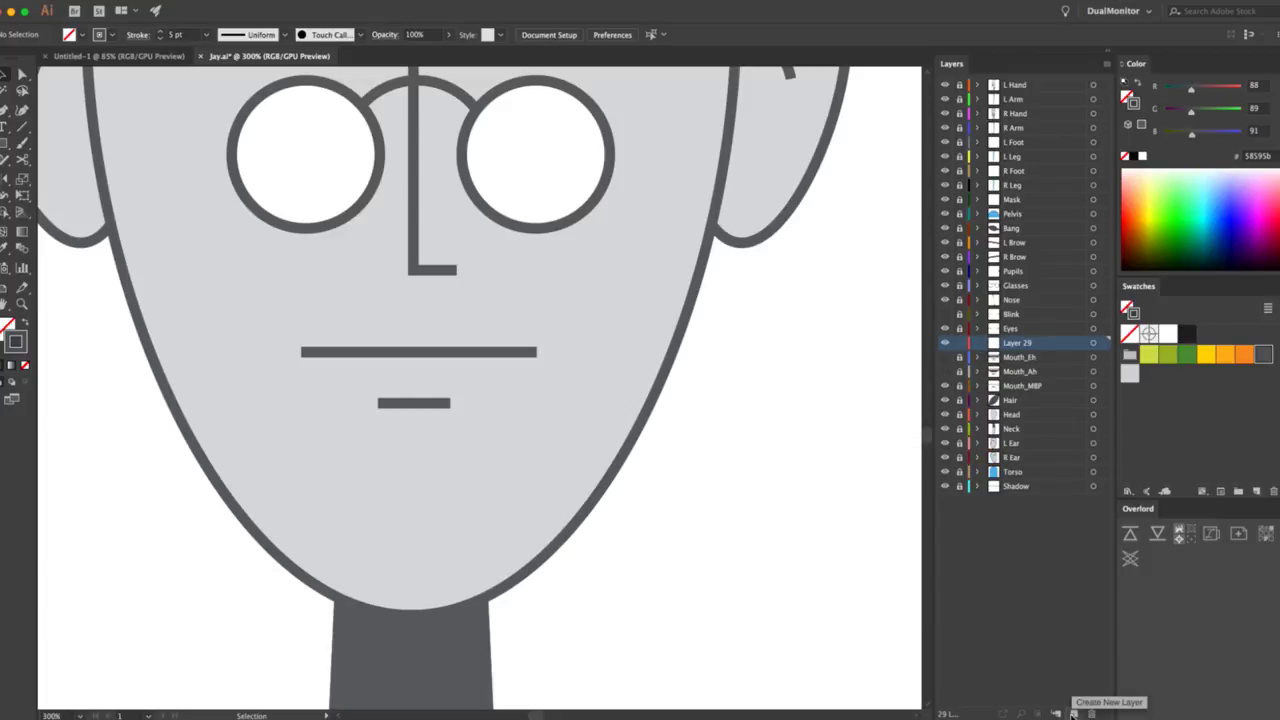
pyautogui.hotkey('ctrl', 'f')
pyautogui.press('Delete')
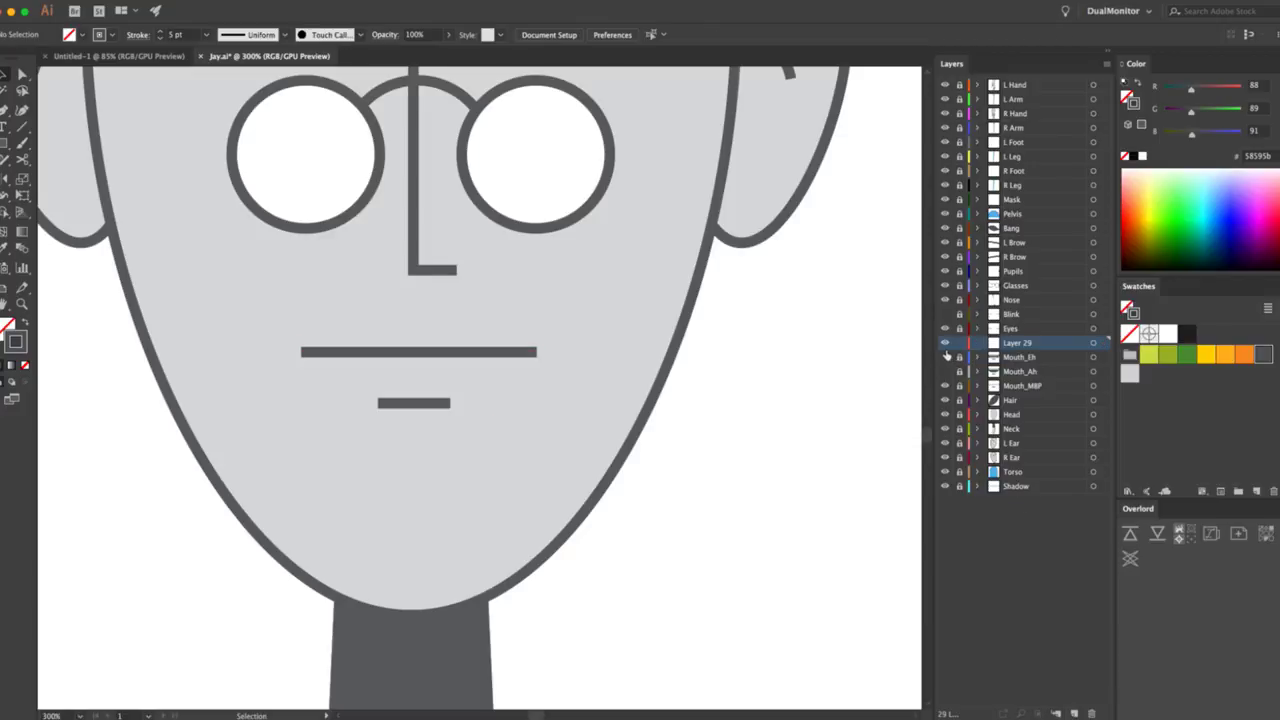
pyautogui.click(945, 343)
pyautogui.click(945, 357)
pyautogui.click(945, 371)
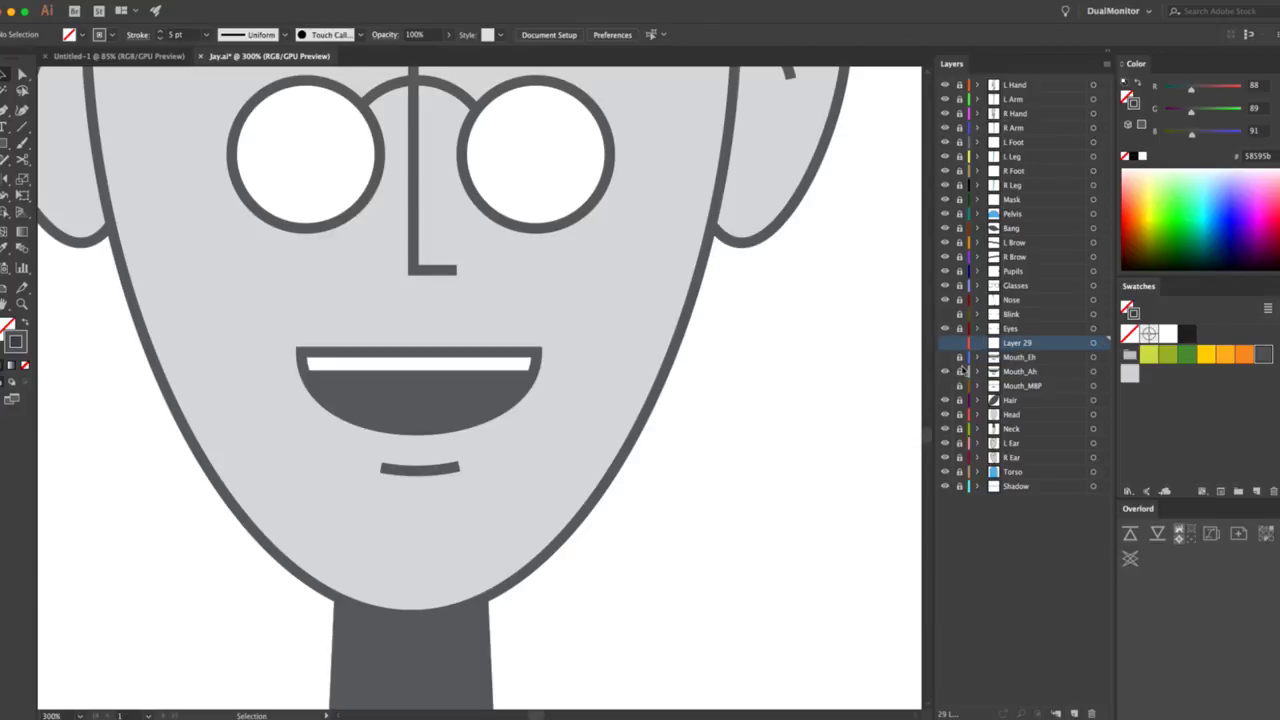
pyautogui.keyDown('alt'); pyautogui.click(962, 370); pyautogui.keyUp('alt')
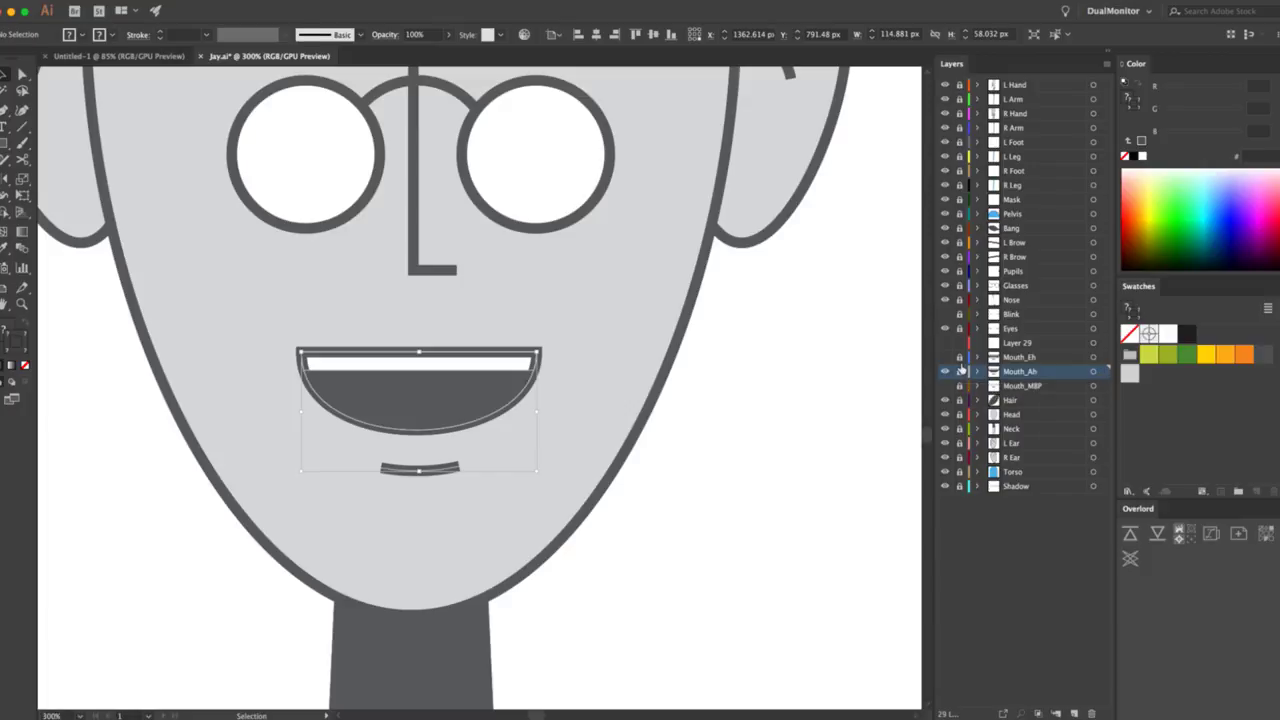
pyautogui.click(959, 371)
pyautogui.click(945, 371)
pyautogui.click(1010, 345)
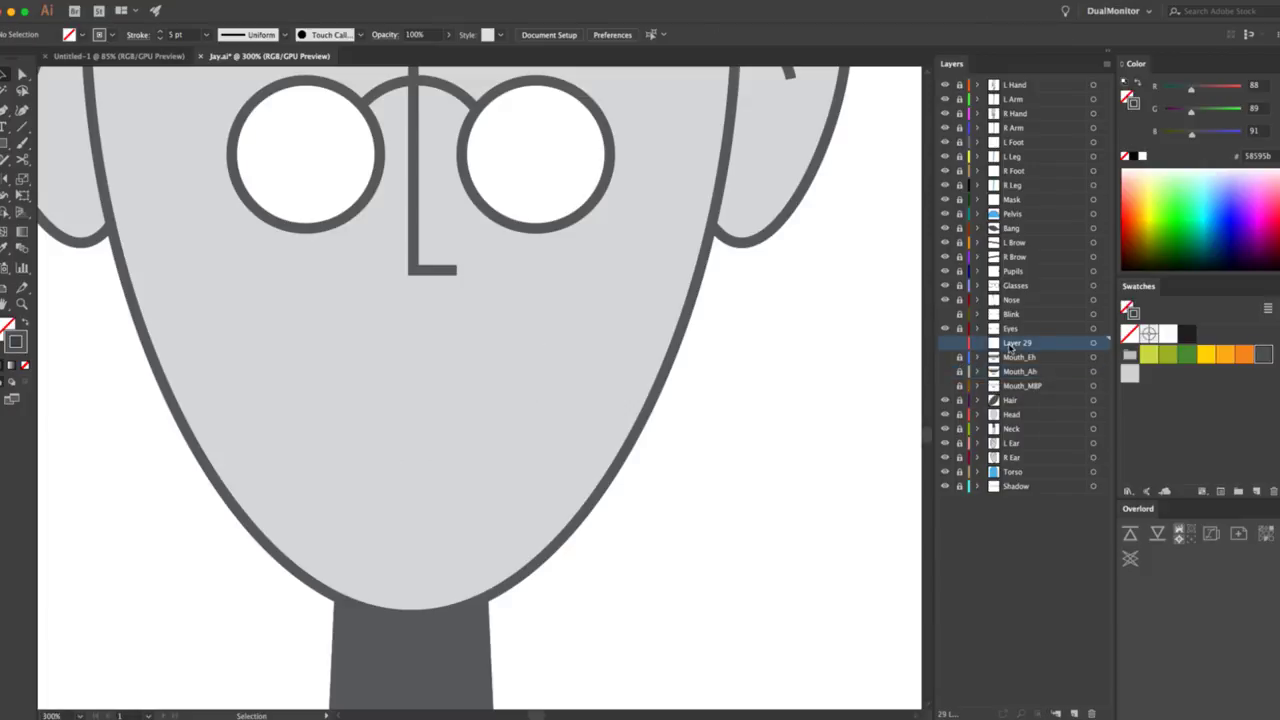
# Paste the copied Ah mouth into Layer 29 in its original position.
pyautogui.press('super+v')
pyautogui.click(712, 392)
pyautogui.click(945, 342)
pyautogui.press('super+v')
pyautogui.press('super+z')
pyautogui.press('super+v')
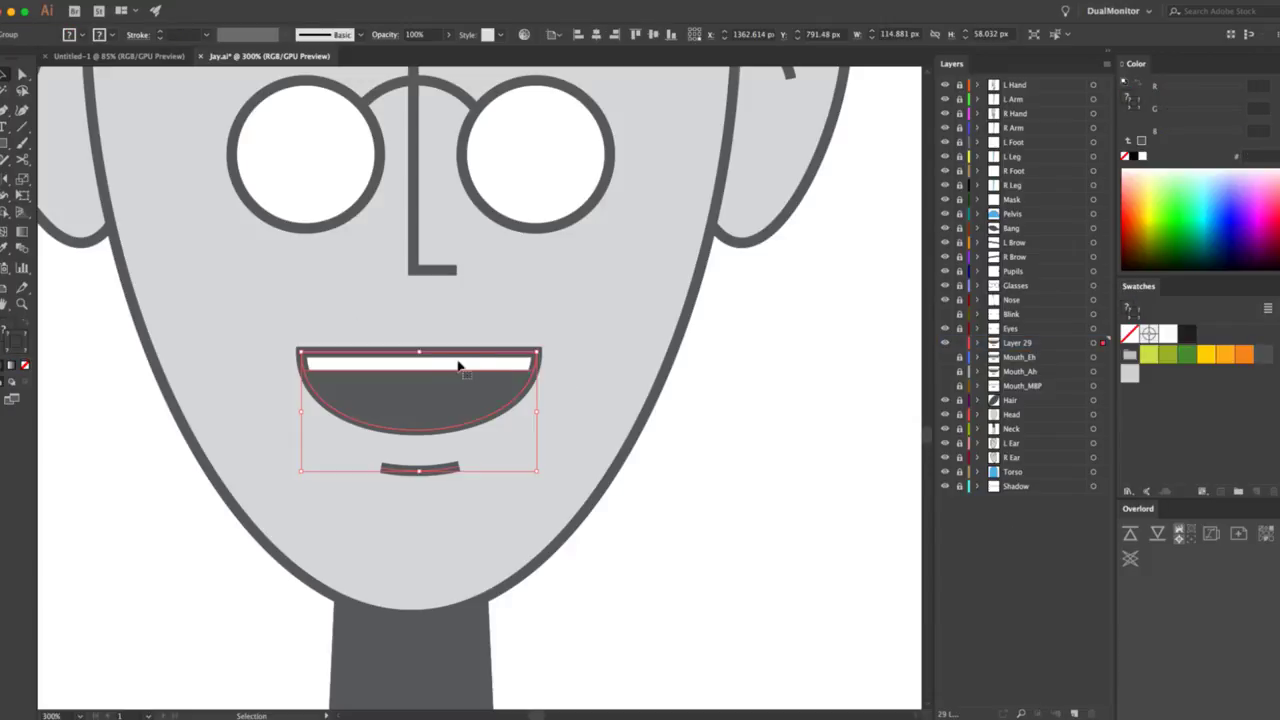
pyautogui.click(668, 440)
pyautogui.click(459, 366)
# Delete the white teeth bar from the pasted mouth.
pyautogui.rightClick(459, 366)
pyautogui.click(686, 486)
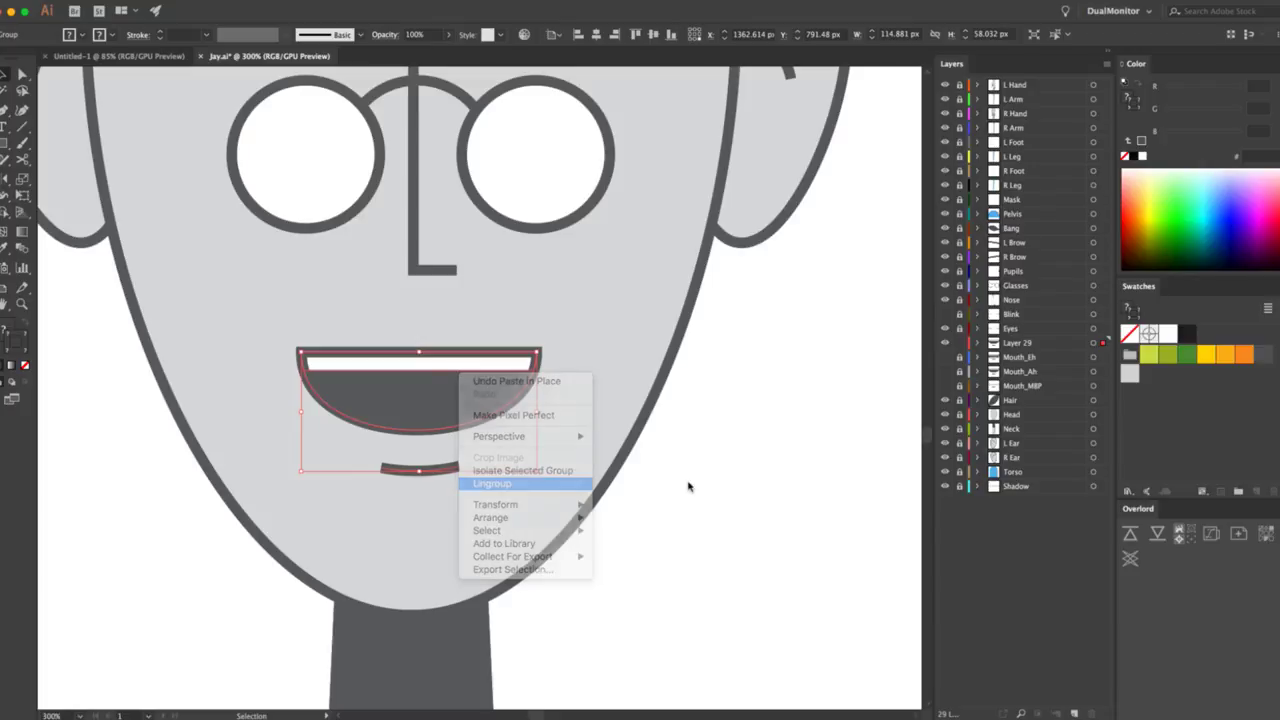
pyautogui.click(424, 356)
pyautogui.press('Delete')
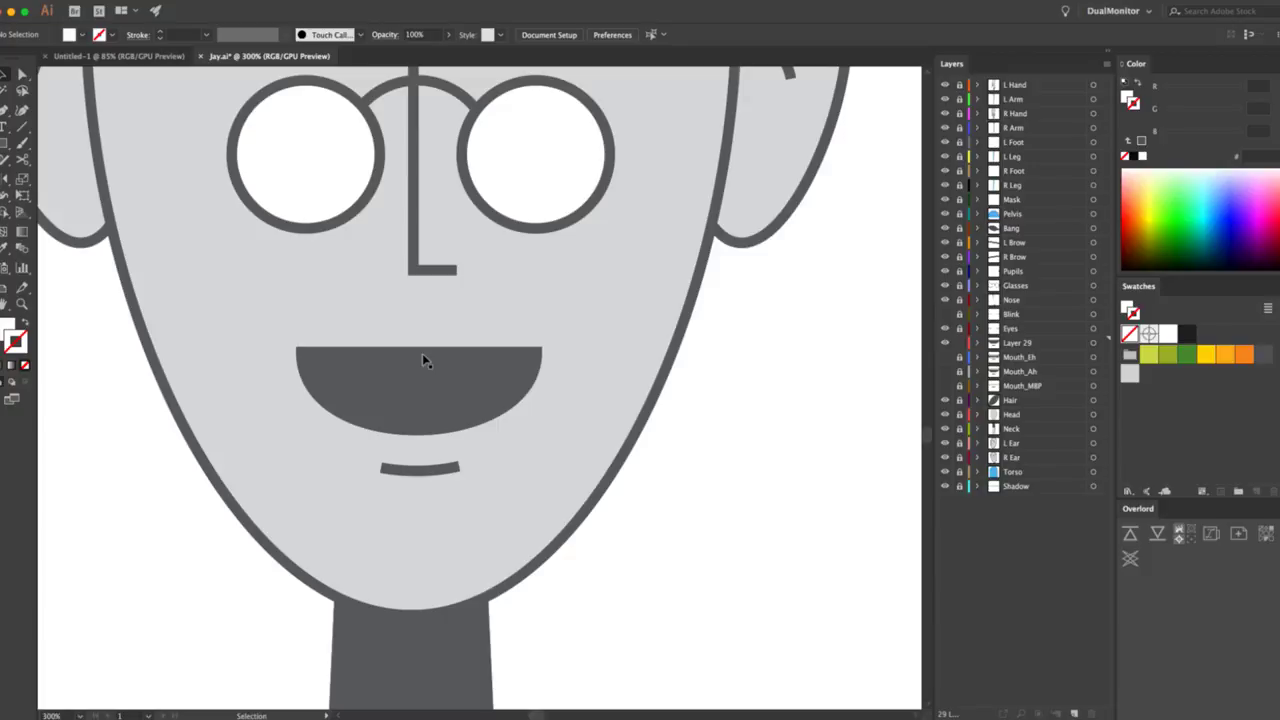
pyautogui.click(419, 376)
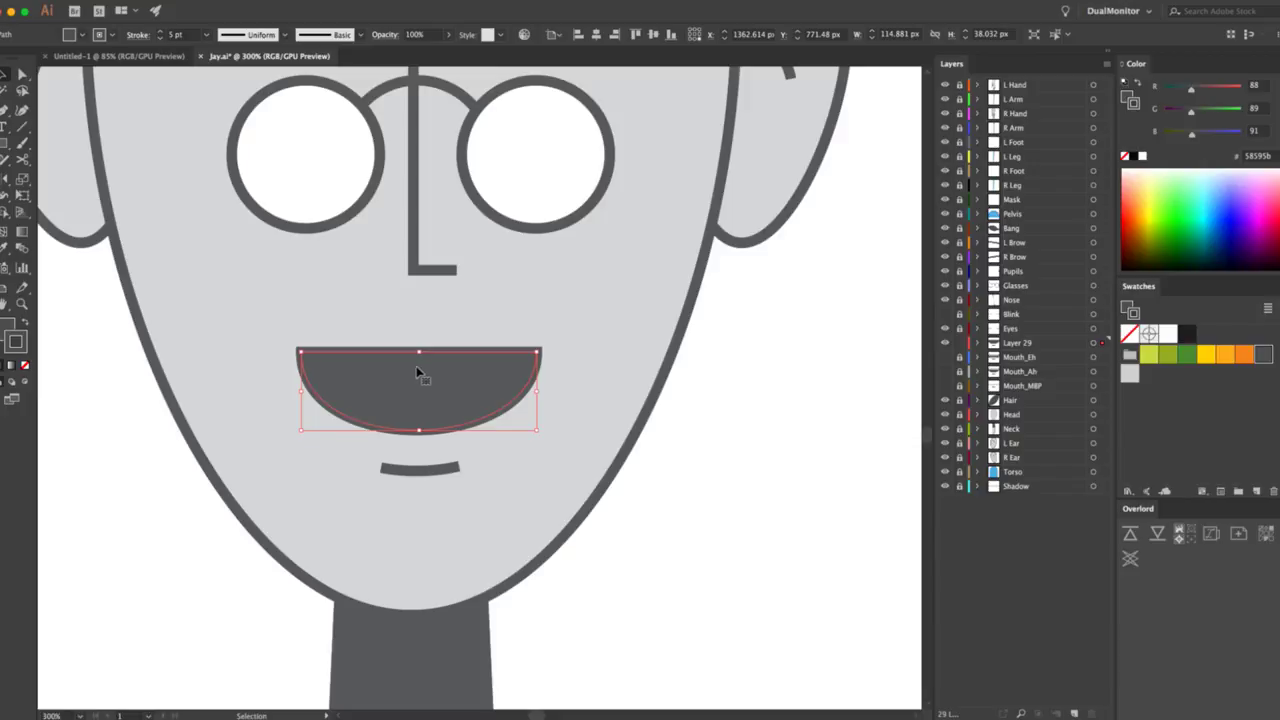
# Make the mouth shape white with no stroke, then hide Layer 29 and show Mouth_Ah.
pyautogui.click(945, 341)
pyautogui.click(943, 385)
pyautogui.click(943, 385)
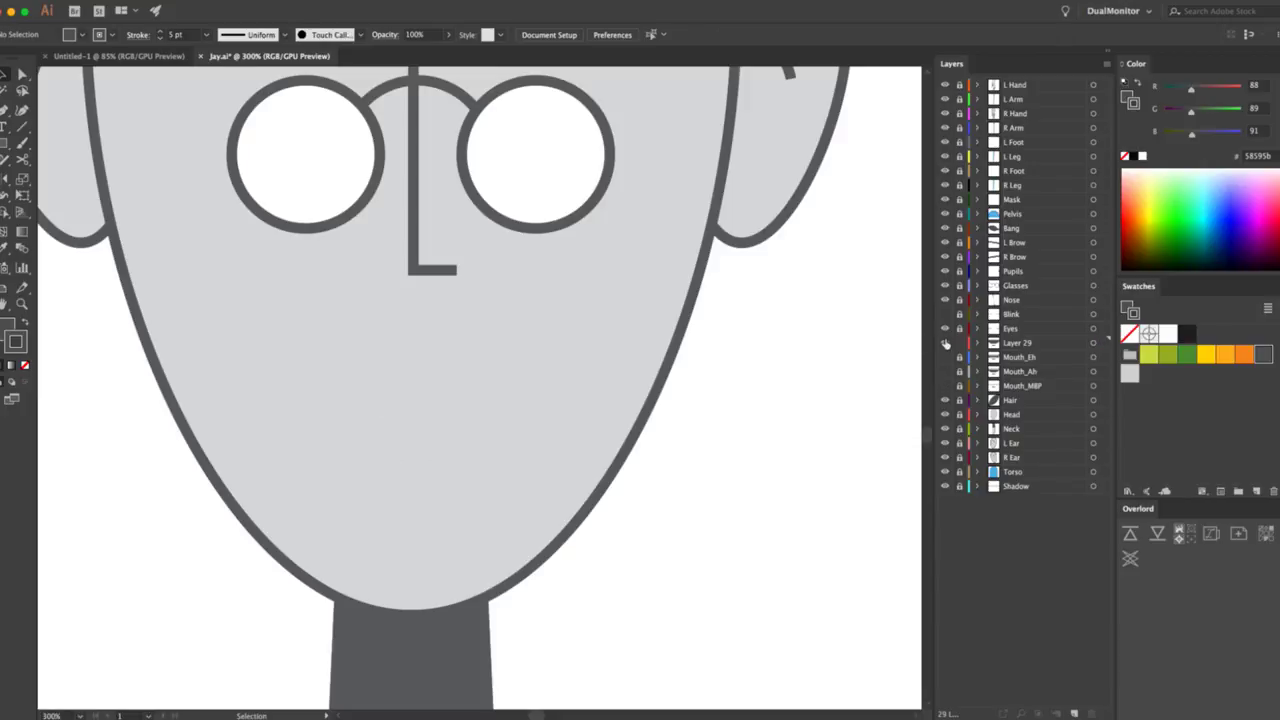
pyautogui.click(945, 342)
pyautogui.click(423, 389)
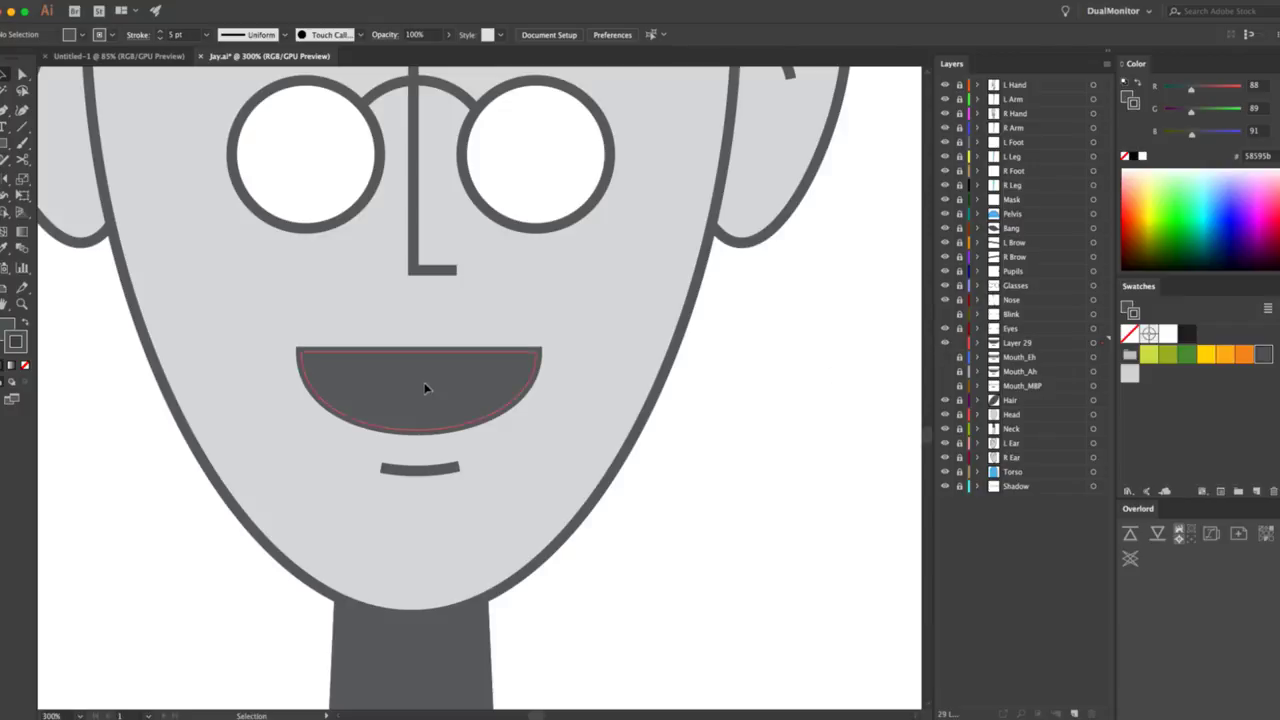
pyautogui.click(1174, 335)
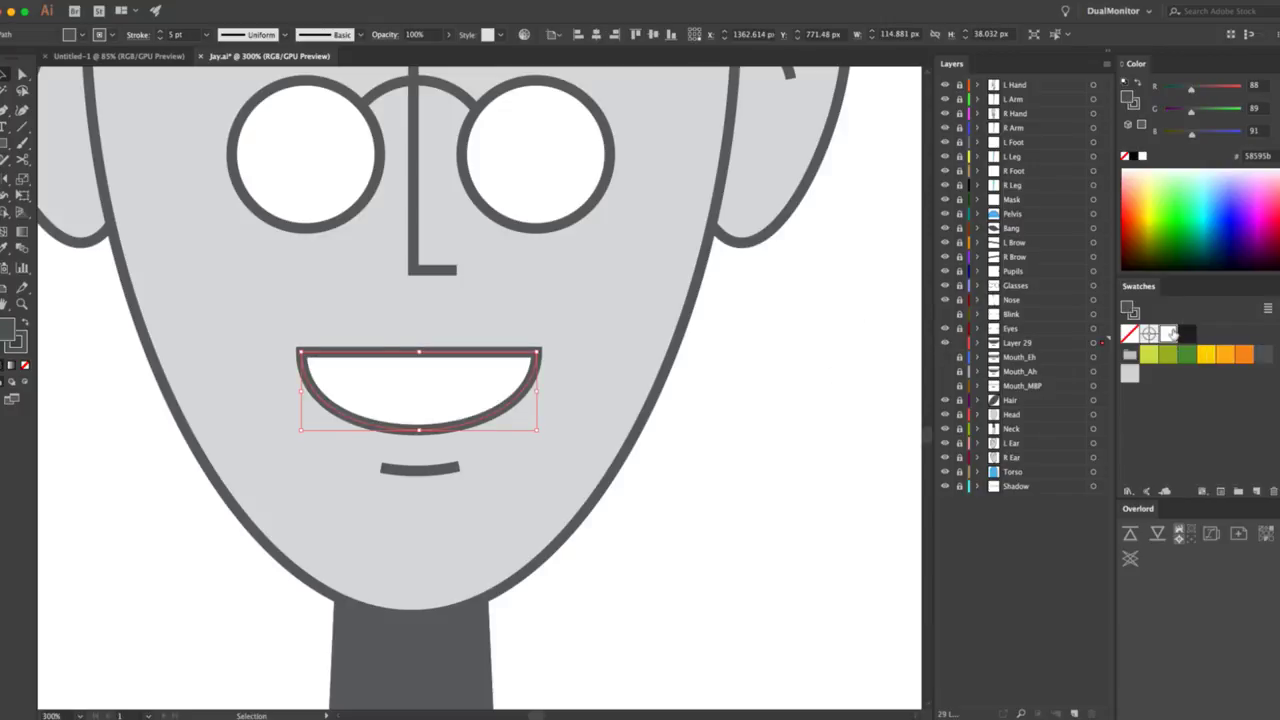
pyautogui.press('x')
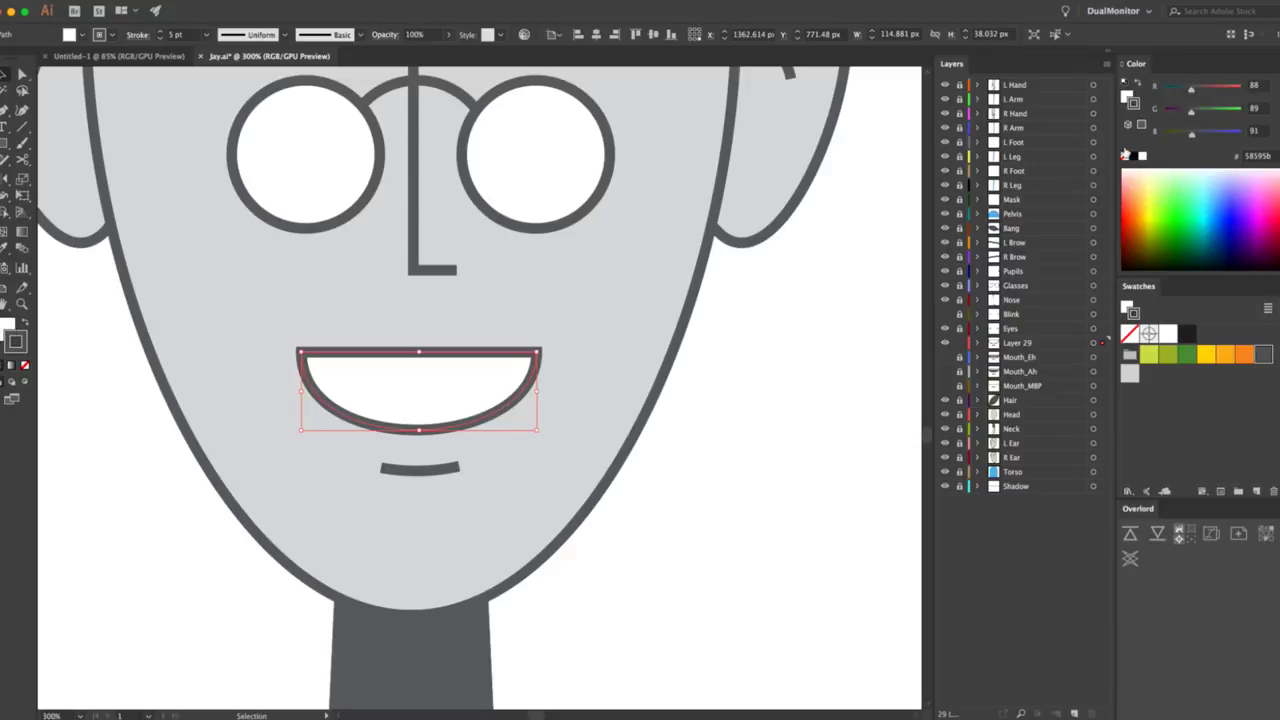
pyautogui.click(1125, 155)
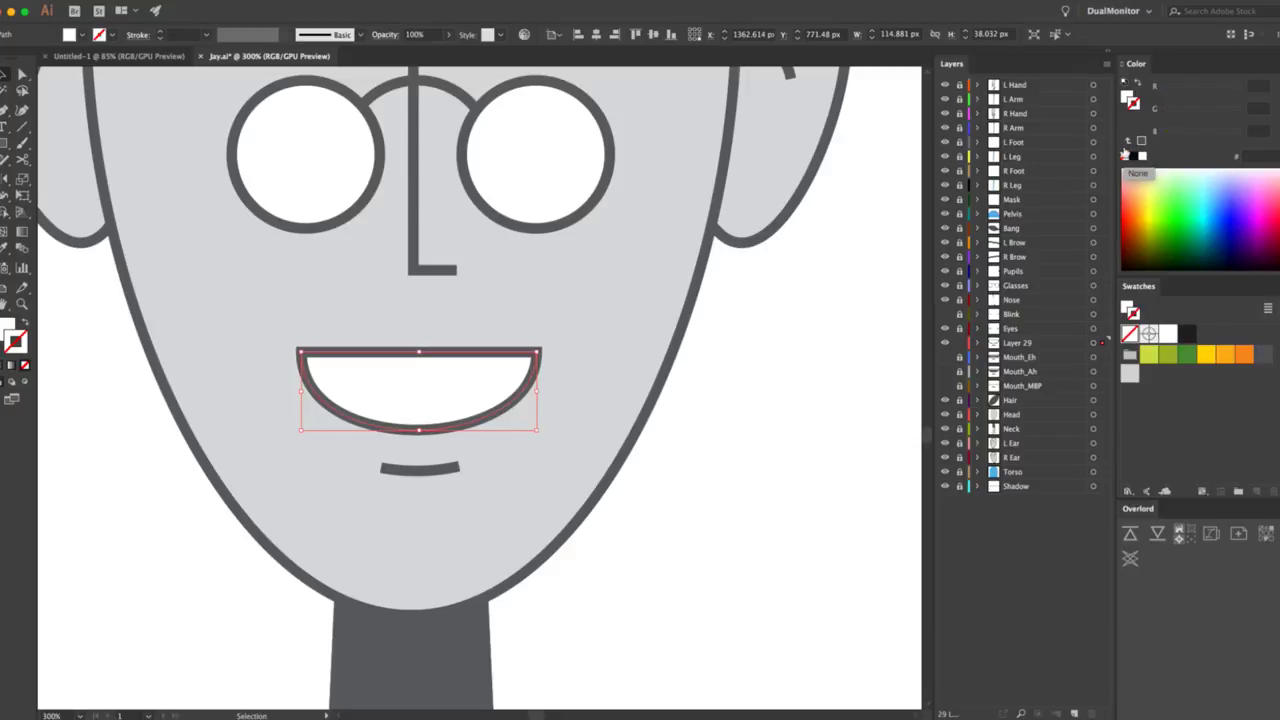
pyautogui.press('super+shift+a')
pyautogui.click(945, 342)
pyautogui.click(945, 371)
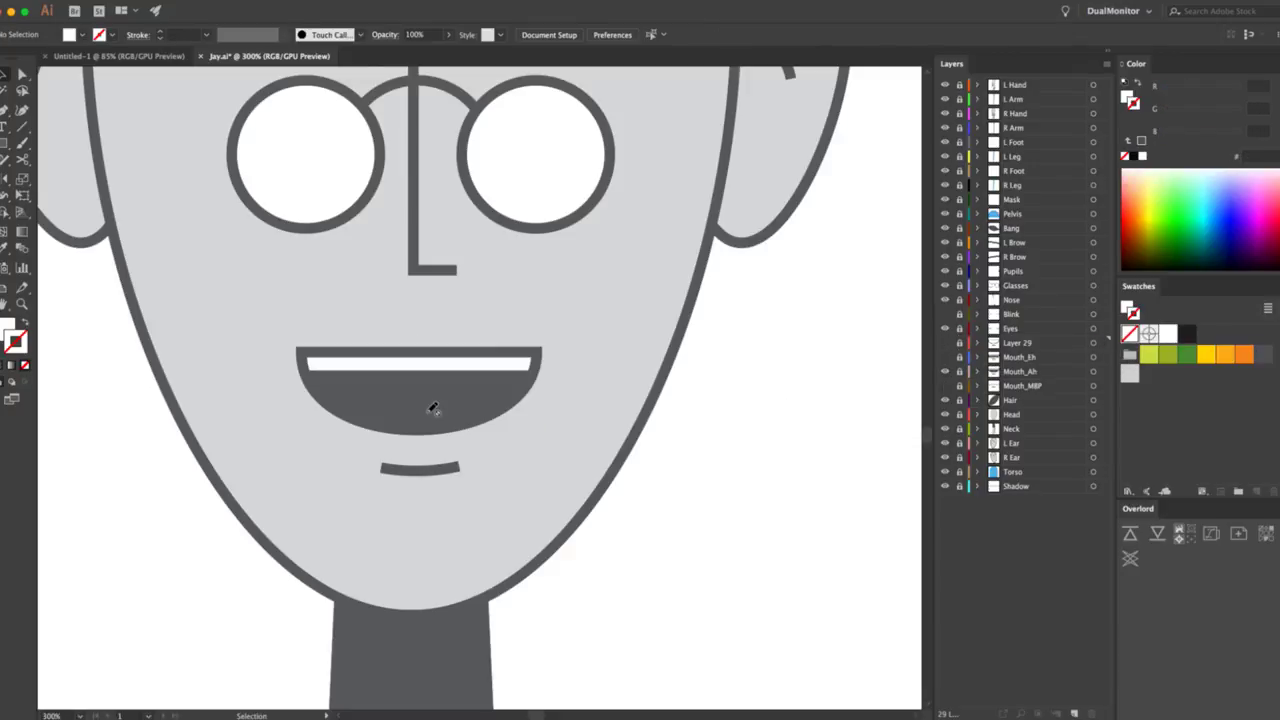
# Remove the stroke from the Ah mouth path.
pyautogui.click(475, 392)
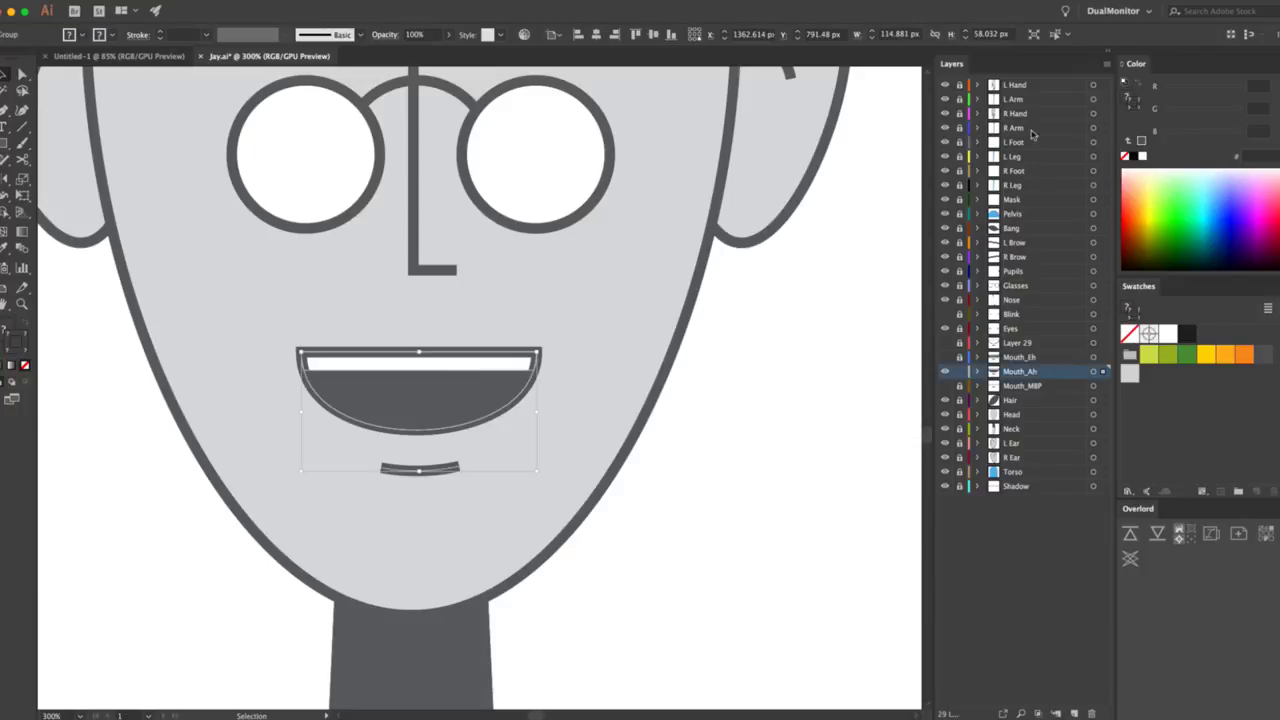
pyautogui.rightClick(422, 373)
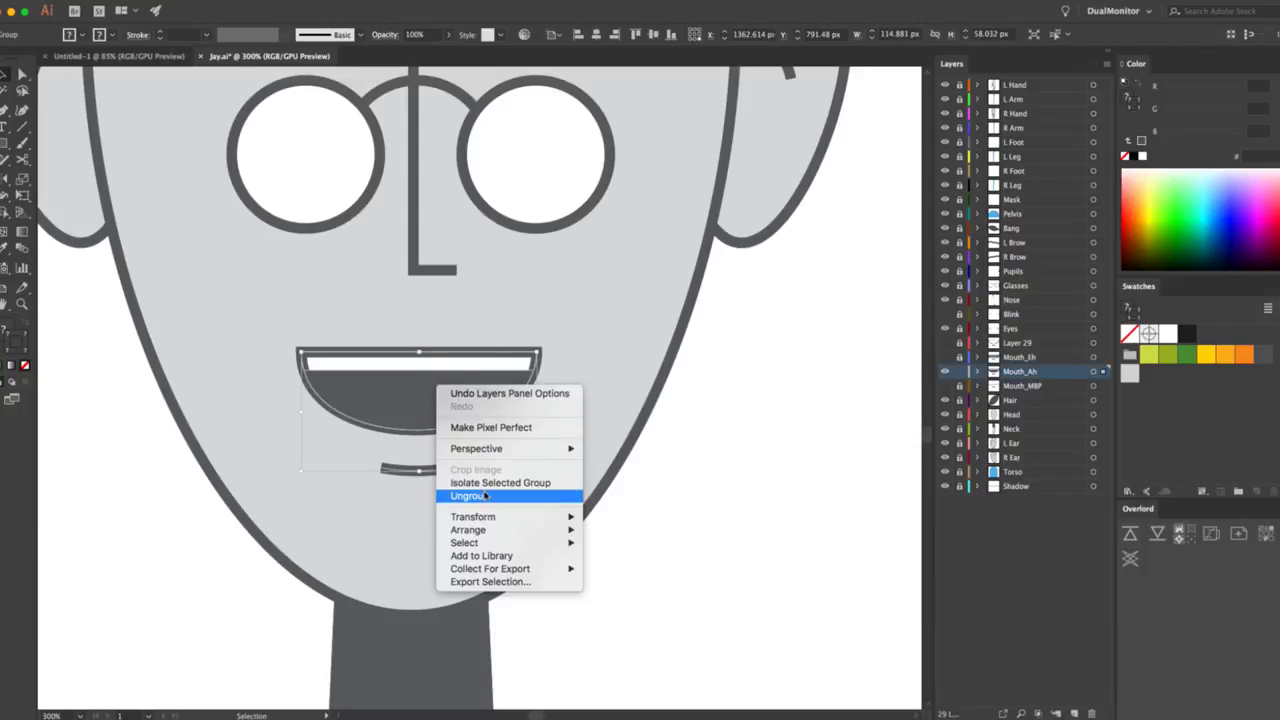
pyautogui.click(735, 447)
pyautogui.click(450, 387)
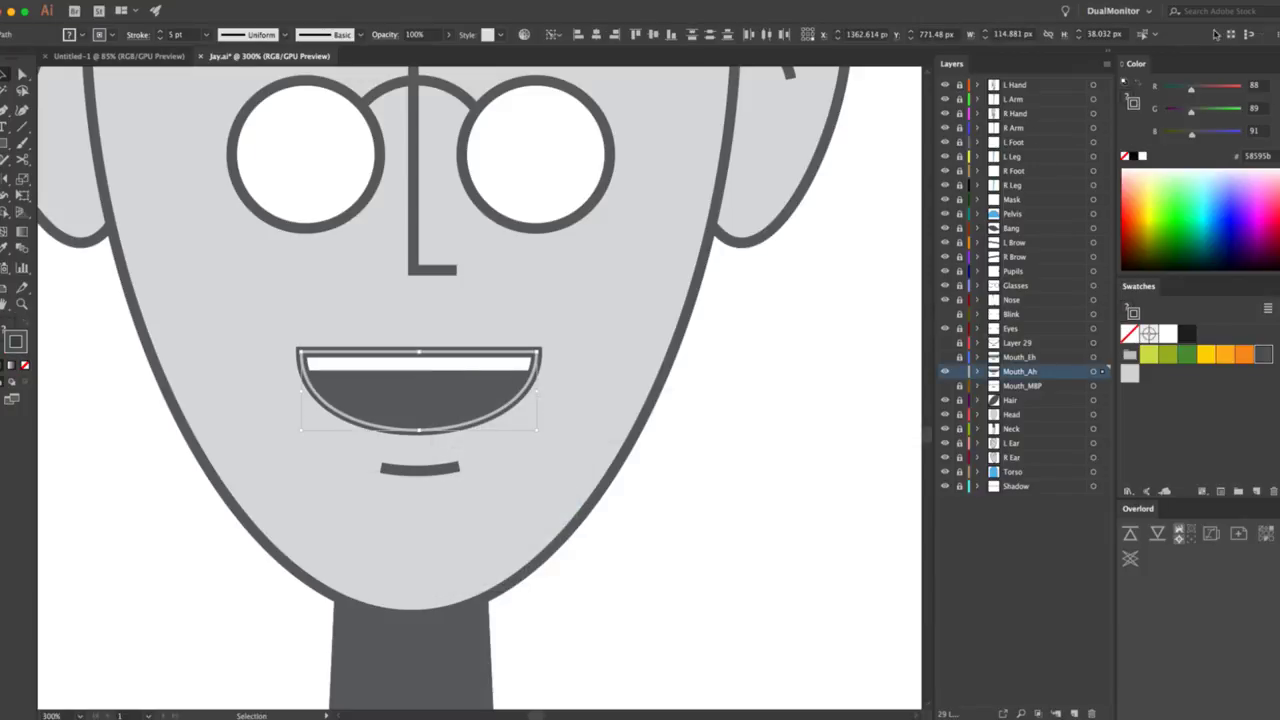
pyautogui.click(840, 431)
pyautogui.click(408, 377)
pyautogui.click(1125, 156)
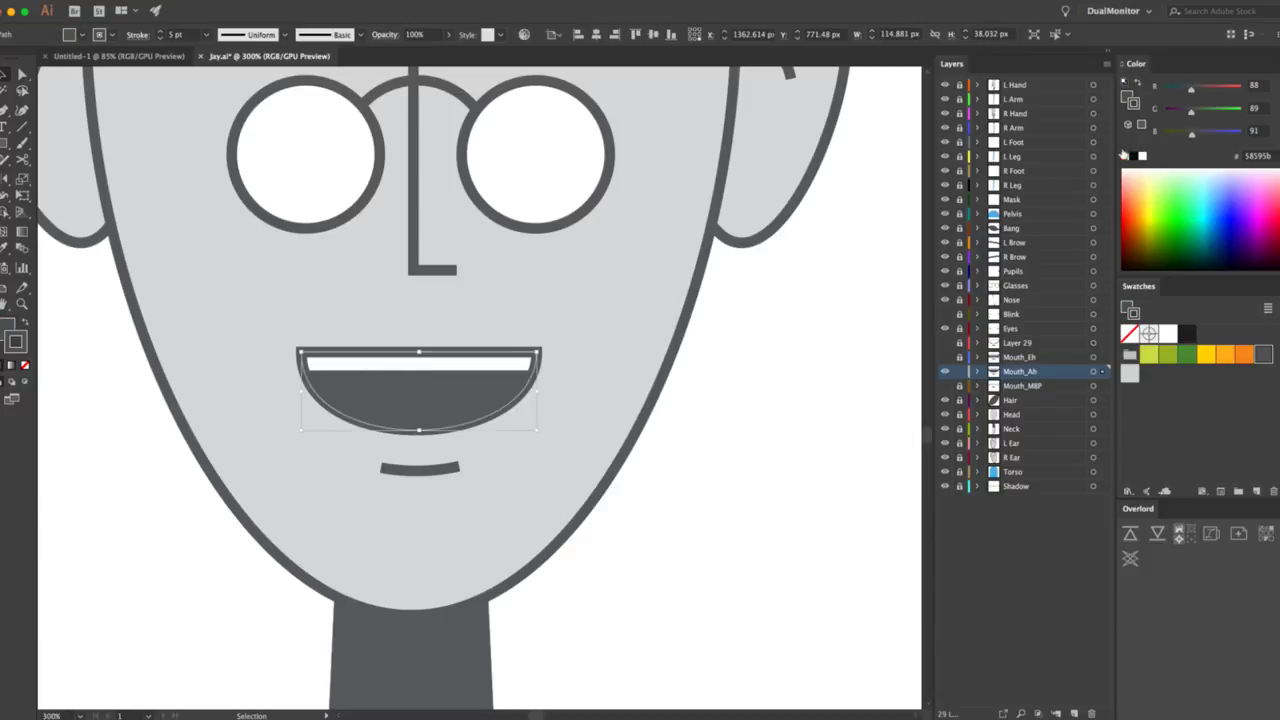
pyautogui.click(808, 376)
# Save the document and select the whole mouth and chin group.
pyautogui.press('a')
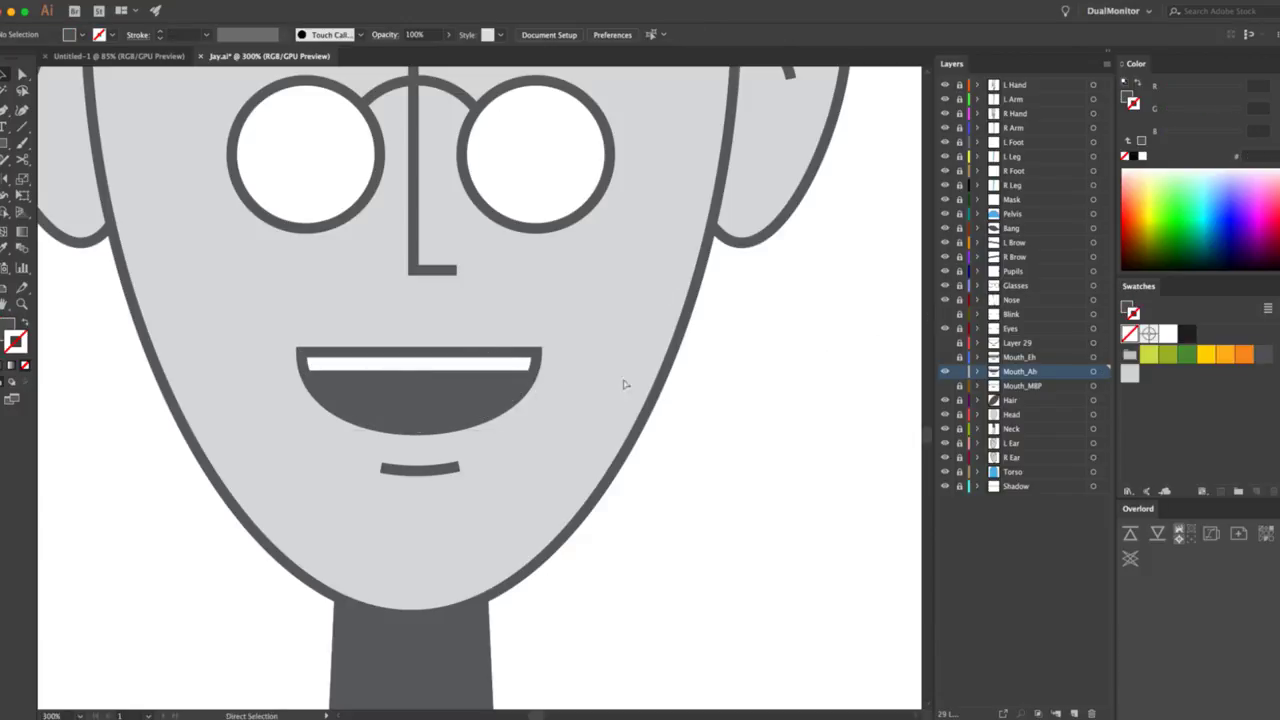
pyautogui.hotkey('ctrl', 's')
pyautogui.press('v')
pyautogui.moveTo(748, 341); pyautogui.dragTo(234, 486)
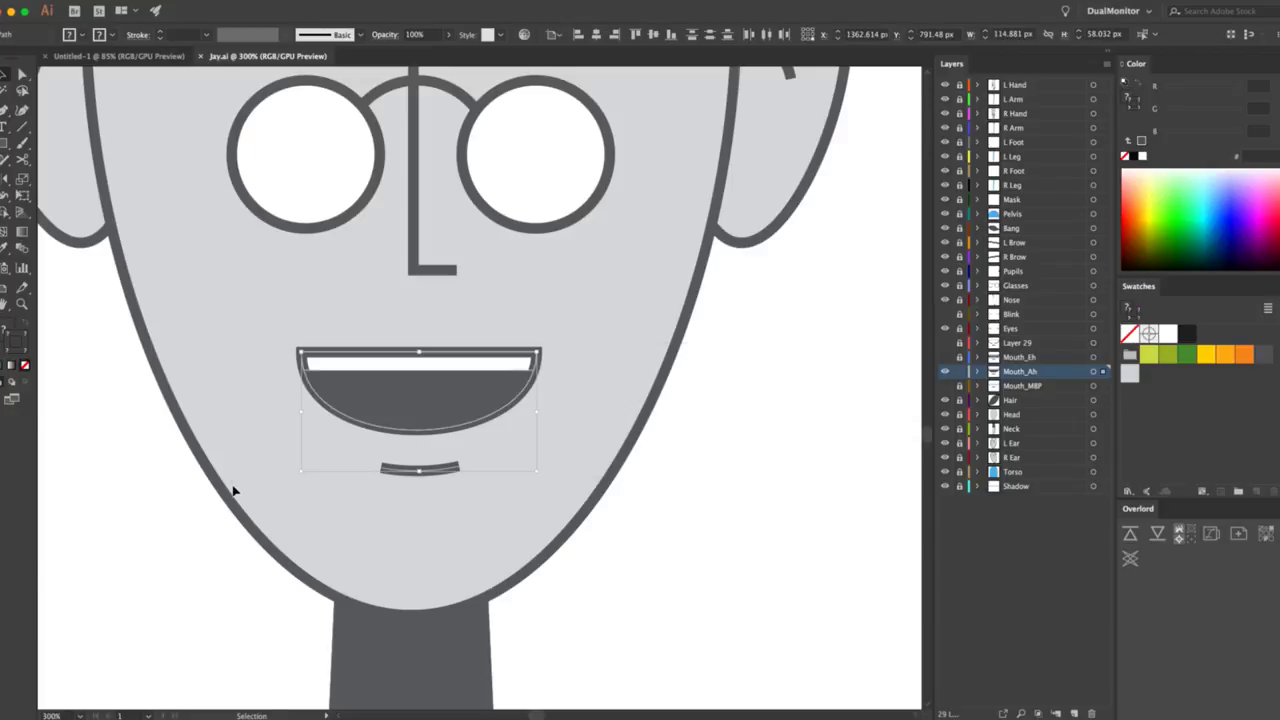
# Preview Mouth_MBP and Mouth_Eh in turn, leaving all three mouth layers hidden.
pyautogui.click(945, 371)
pyautogui.click(945, 385)
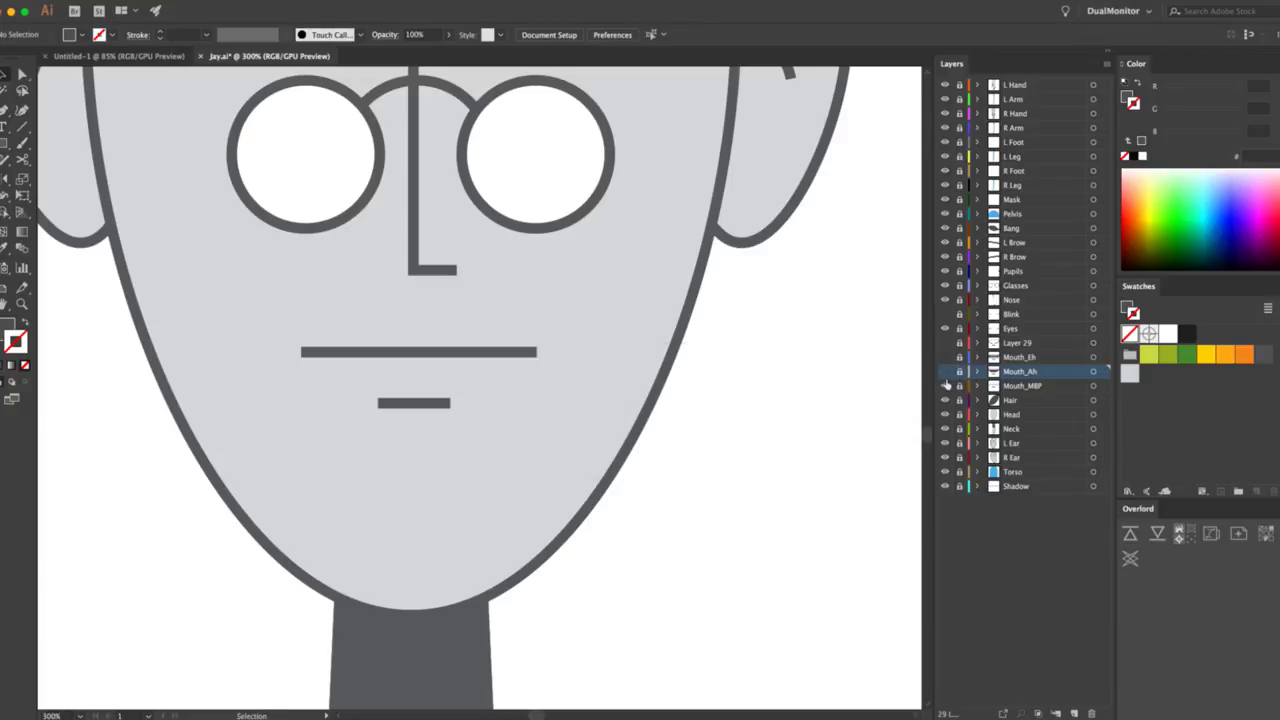
pyautogui.click(945, 385)
pyautogui.click(945, 357)
pyautogui.click(463, 383)
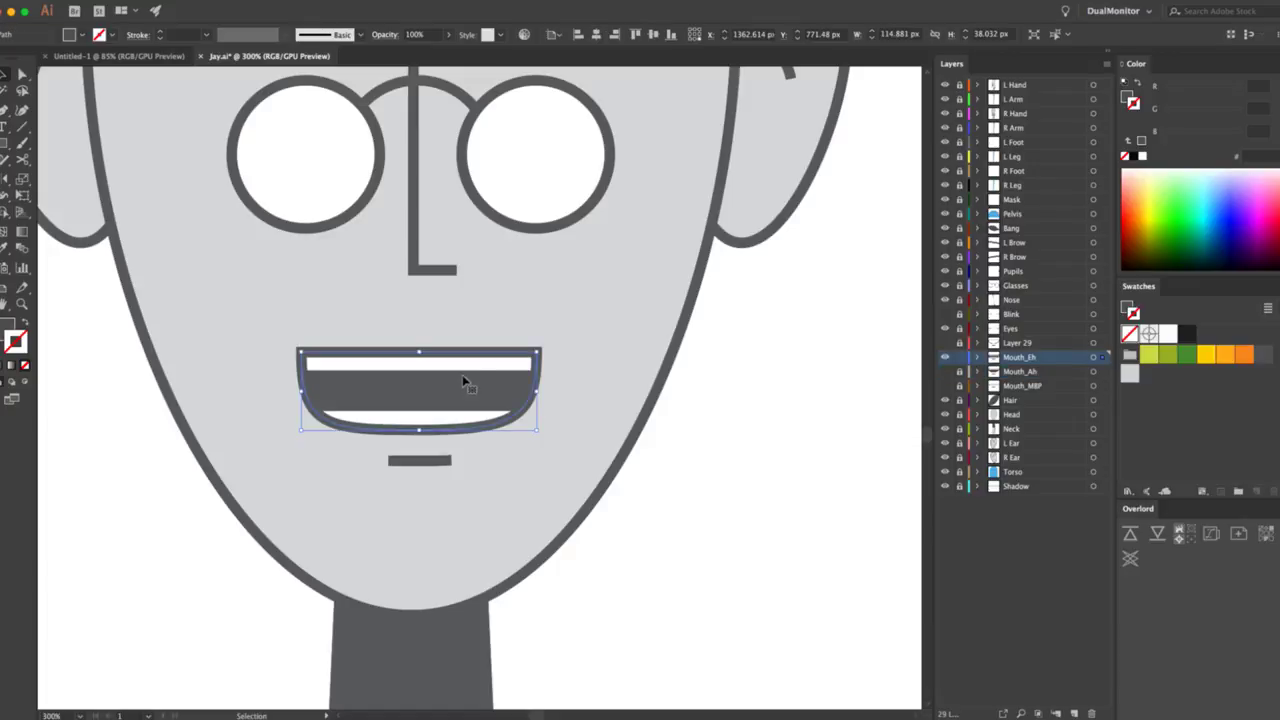
pyautogui.click(958, 360)
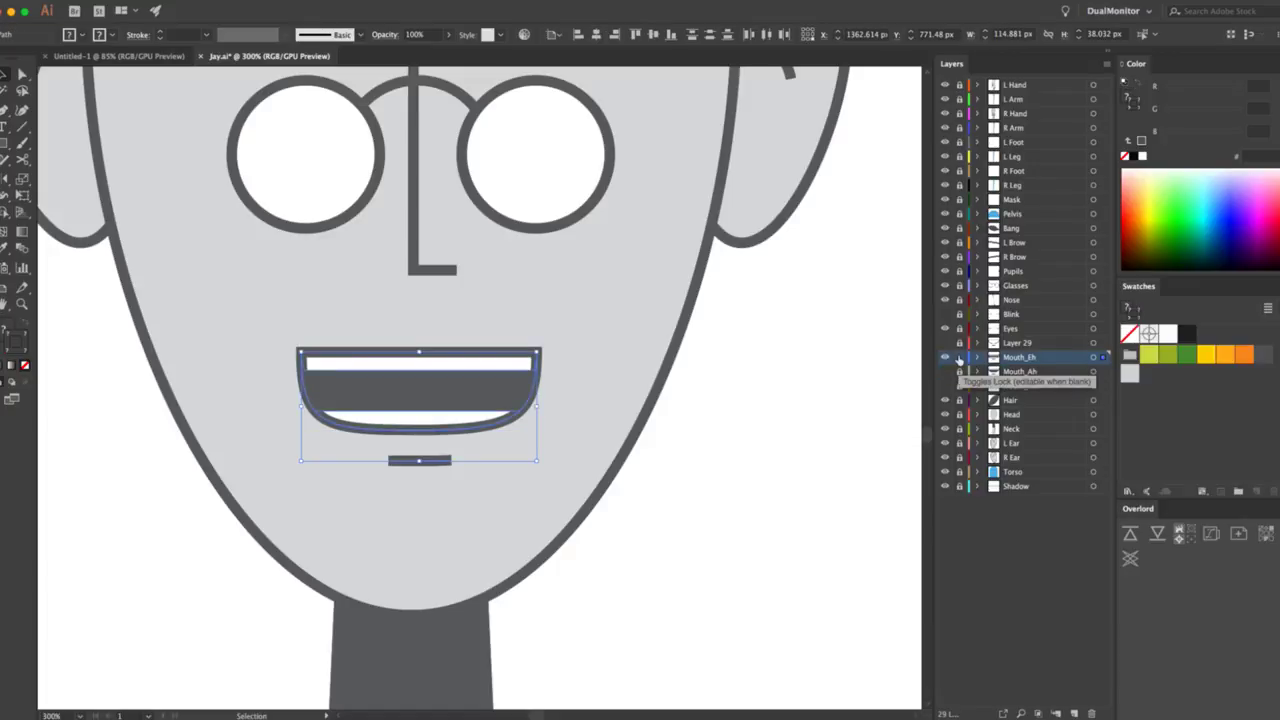
pyautogui.click(945, 357)
# Toggle the Layer 29 smile mouth's visibility and save the document.
pyautogui.click(945, 371)
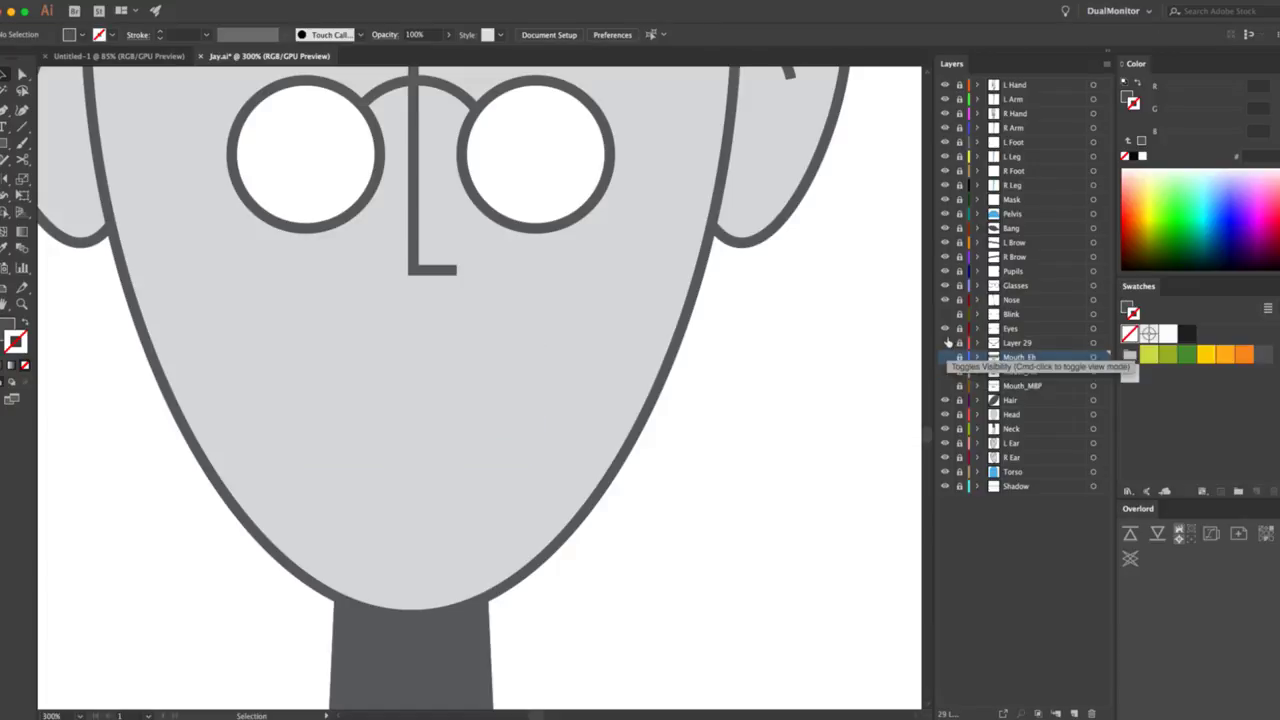
pyautogui.click(945, 342)
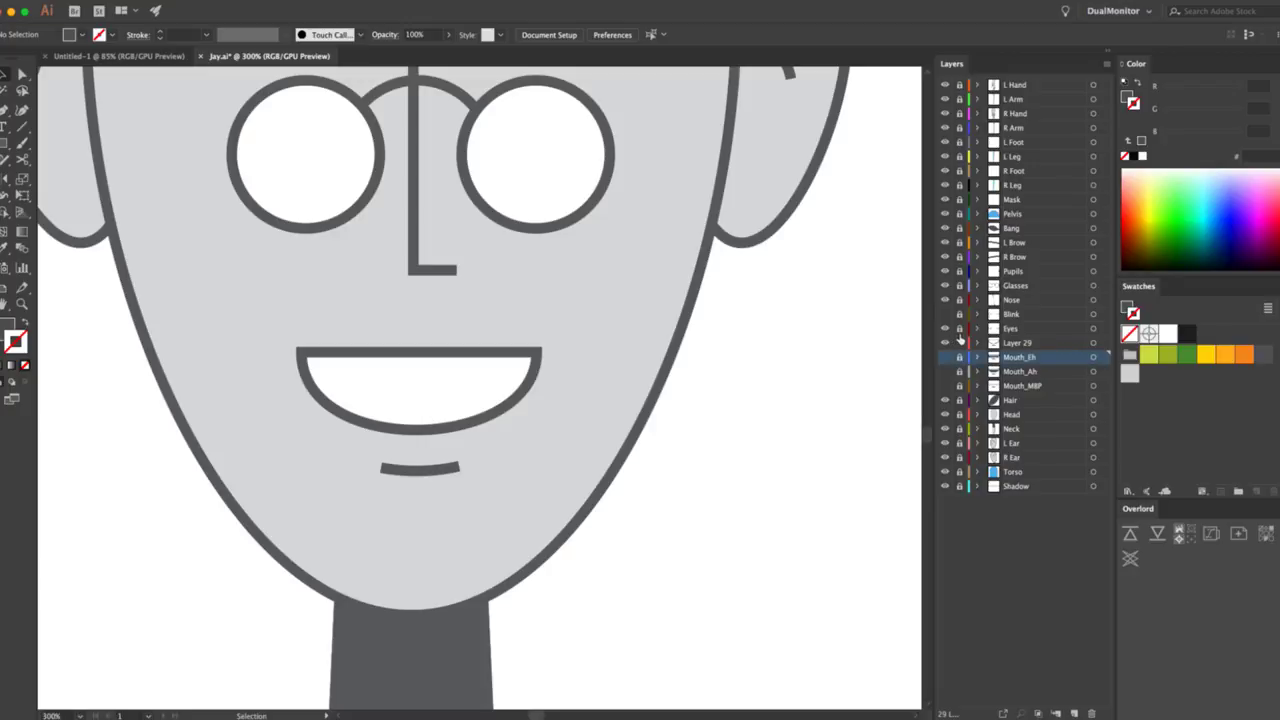
pyautogui.press('a')
pyautogui.press('super+s')
pyautogui.press('v')
# Rename Layer 29 to Mouth_Cons, hide it, and add a new Layer 30.
pyautogui.doubleClick(1019, 343)
pyautogui.write('Mouth_Cons')
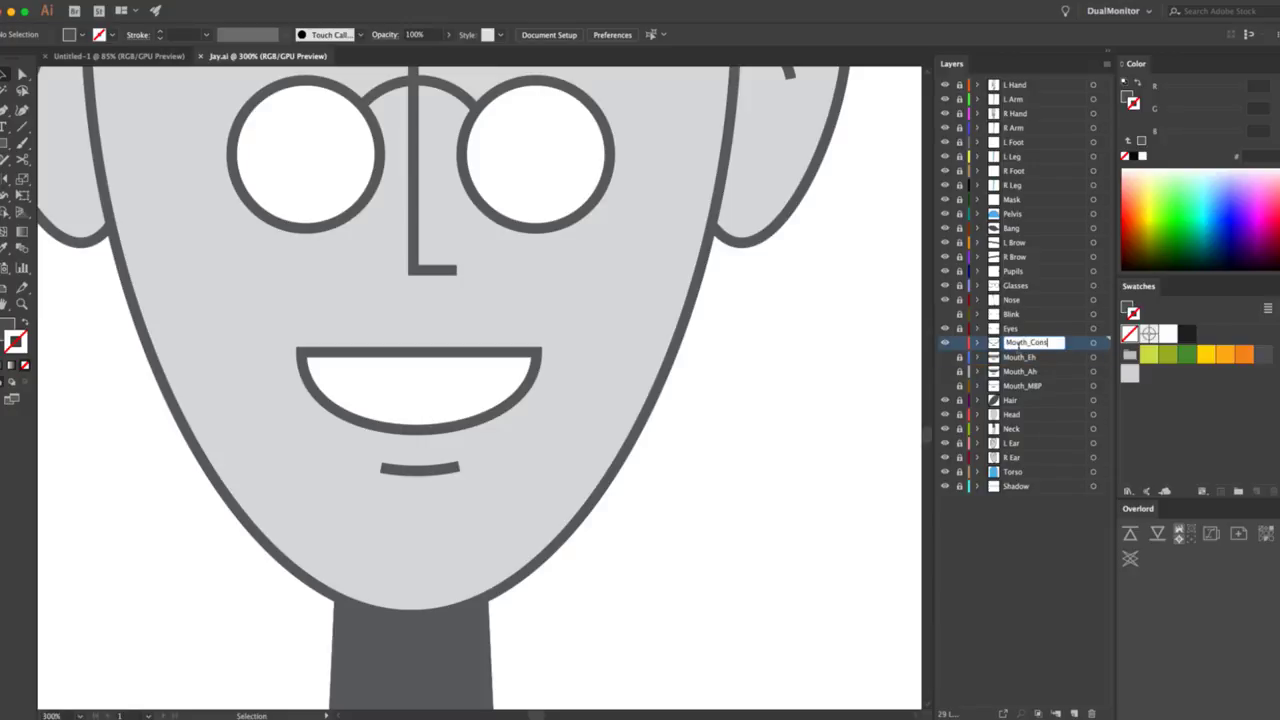
pyautogui.press('Return')
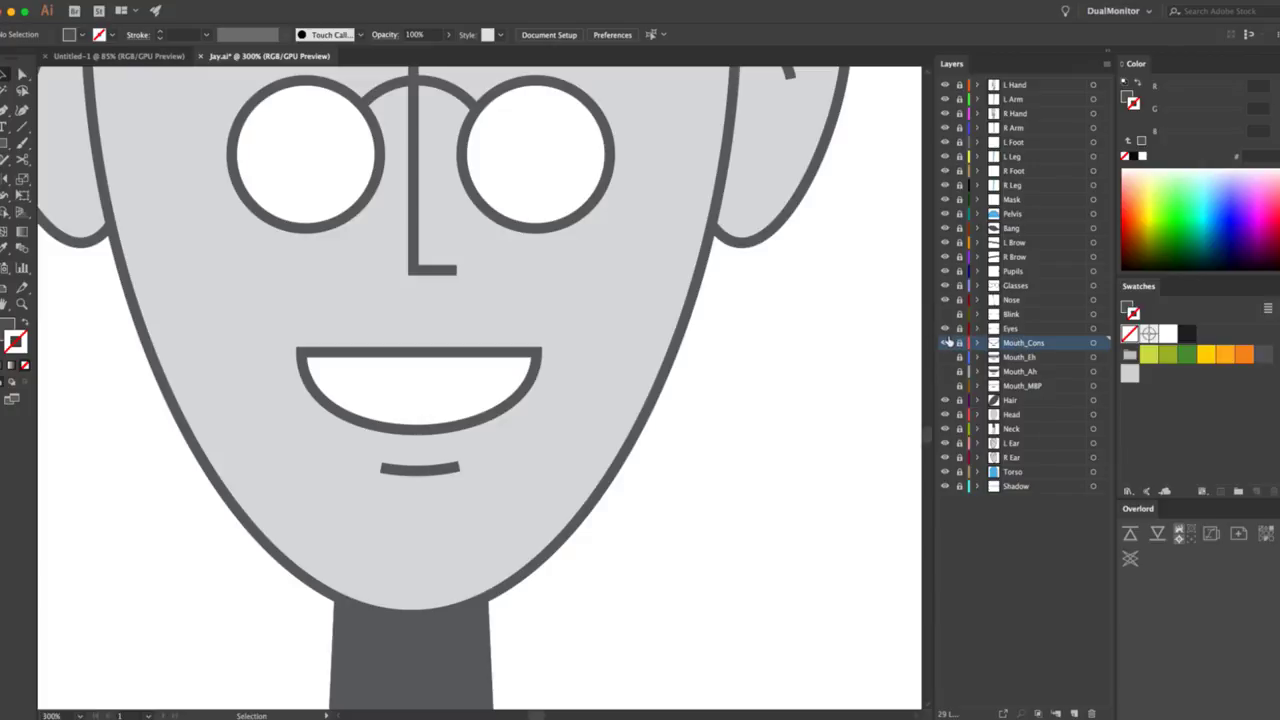
pyautogui.click(946, 342)
pyautogui.click(1074, 713)
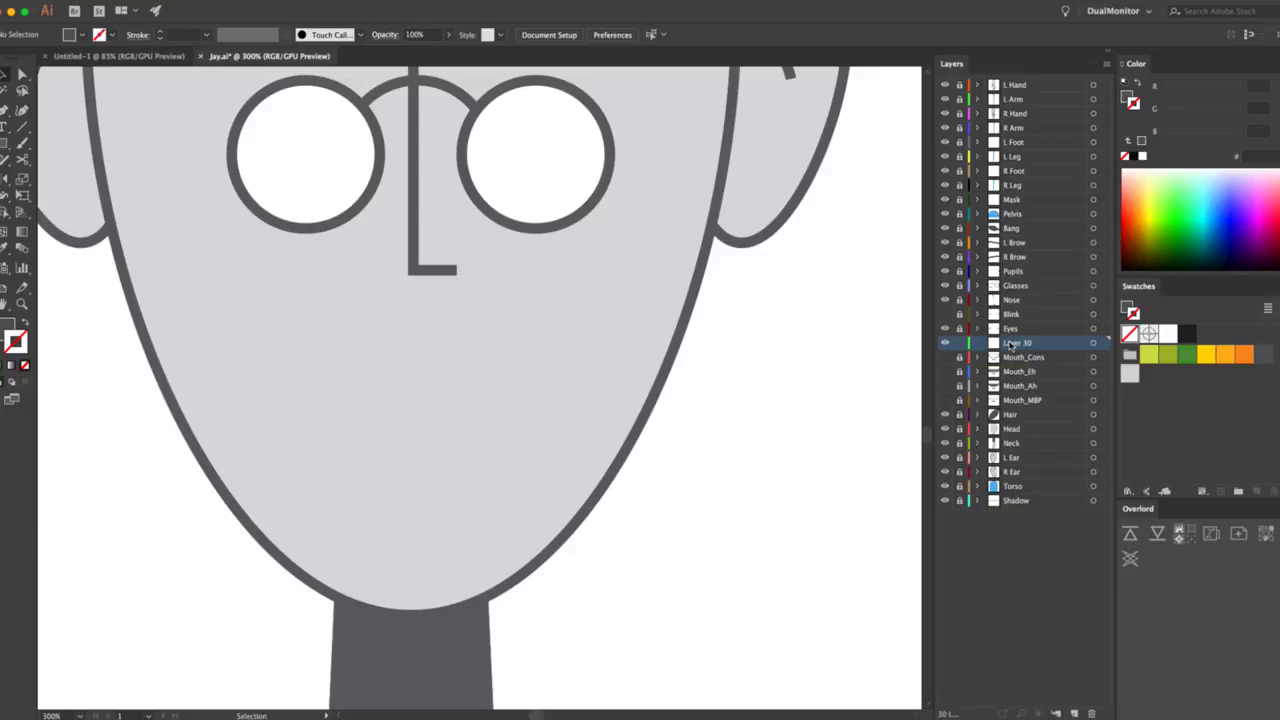
# Show Mouth_MBP and draw a circle on the mouth line with fill and stroke swapped.
pyautogui.click(944, 400)
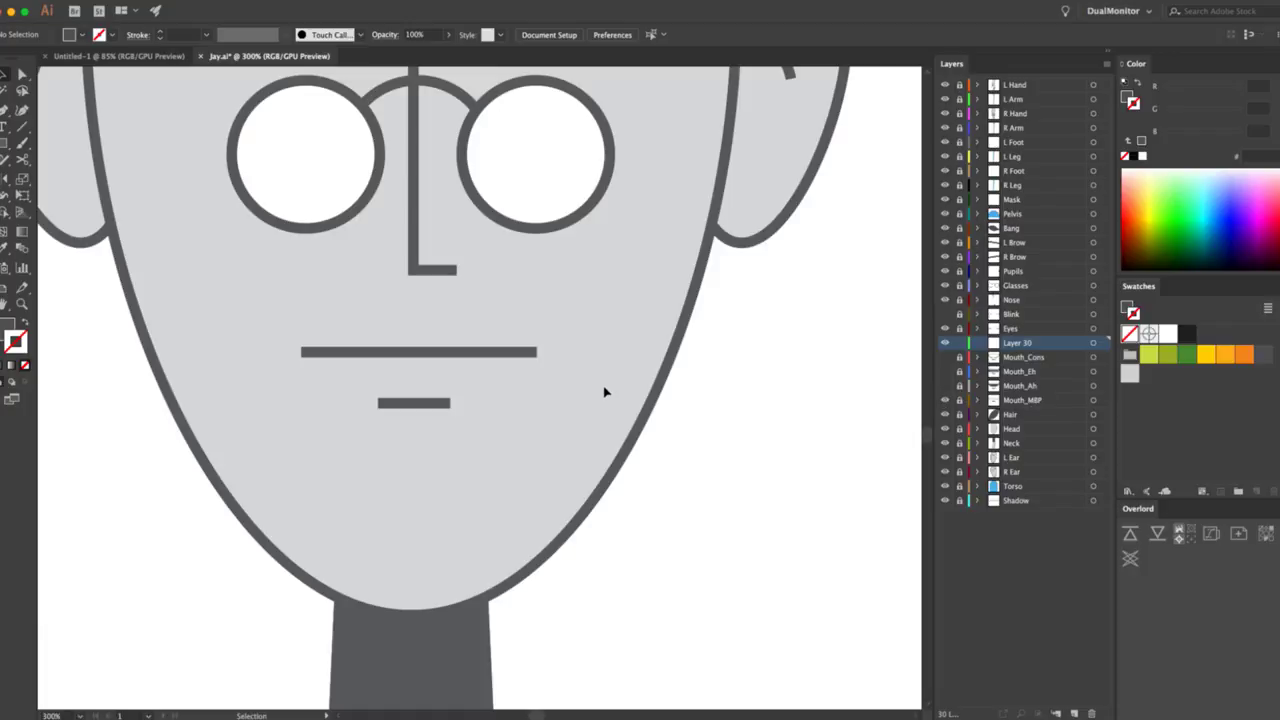
pyautogui.press('l')
pyautogui.moveTo(440, 383); pyautogui.dragTo(430, 408)
pyautogui.press('a')
pyautogui.press('c')
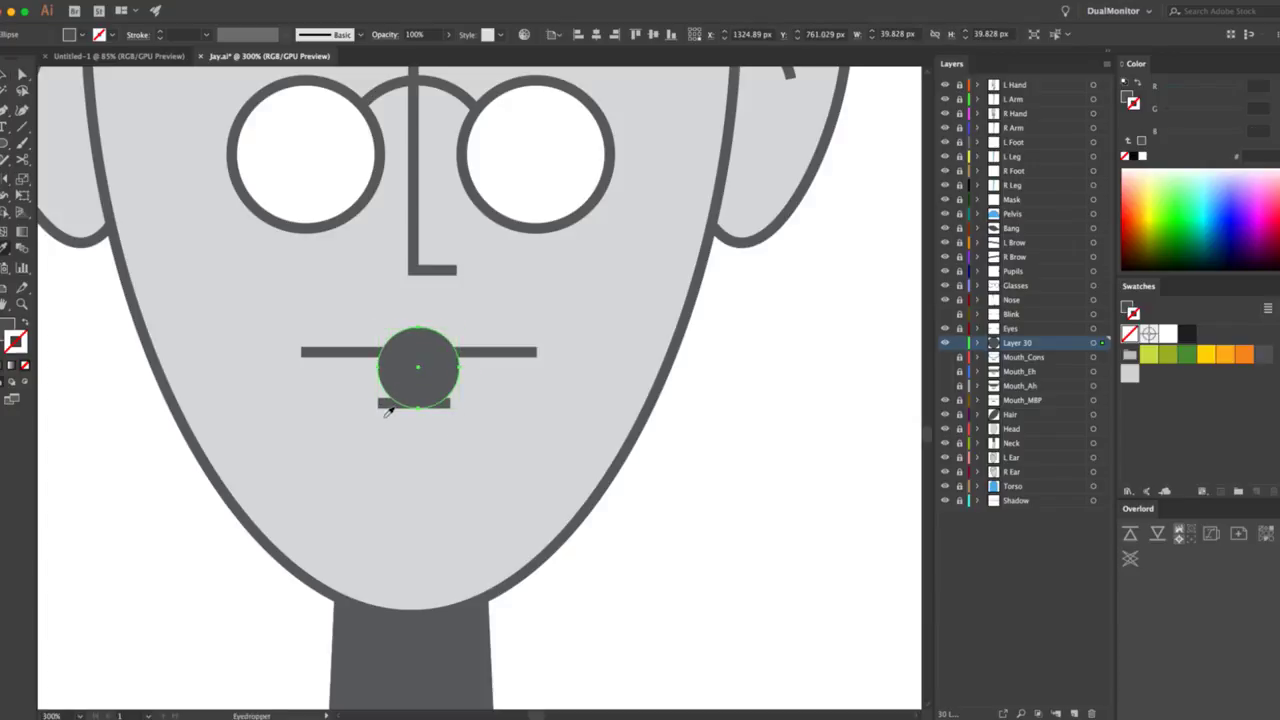
pyautogui.hotkey('shift', 'x')
# Cut off the circle's lower arc with Scissors, hide Mouth_MBP, and set the smile arc's fill to None.
pyautogui.click(430, 398)
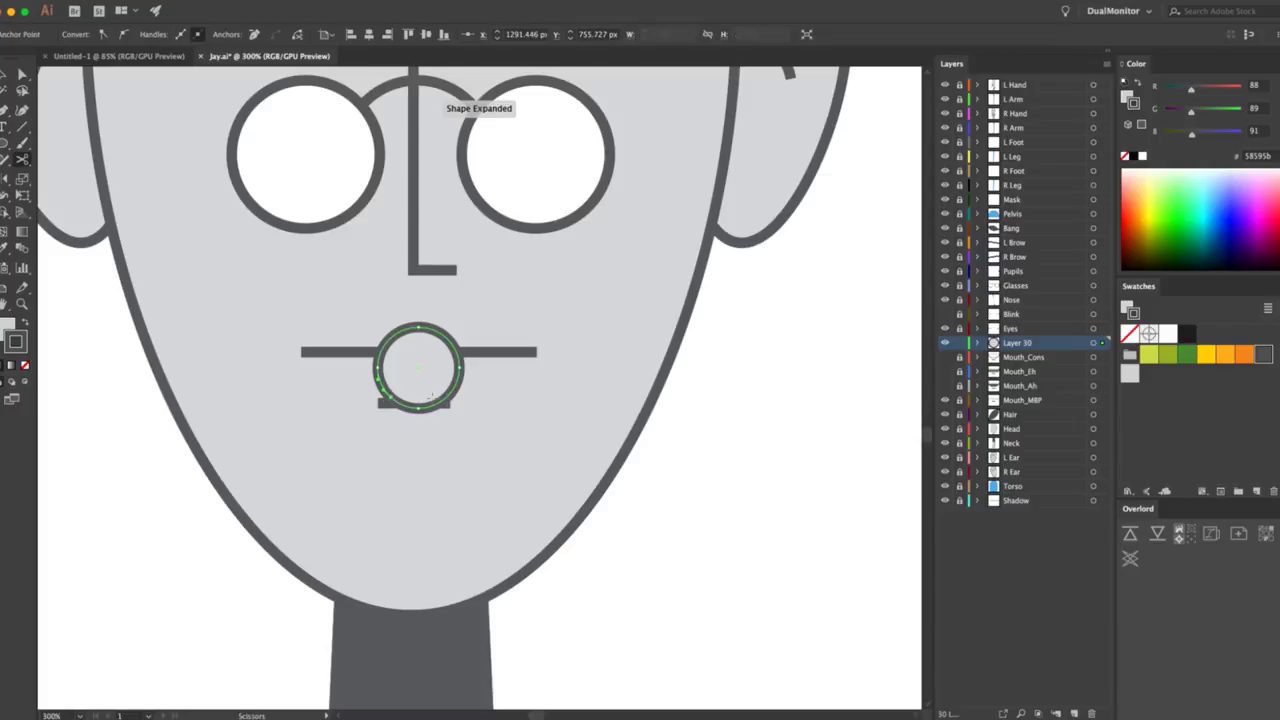
pyautogui.click(390, 398)
pyautogui.press('v')
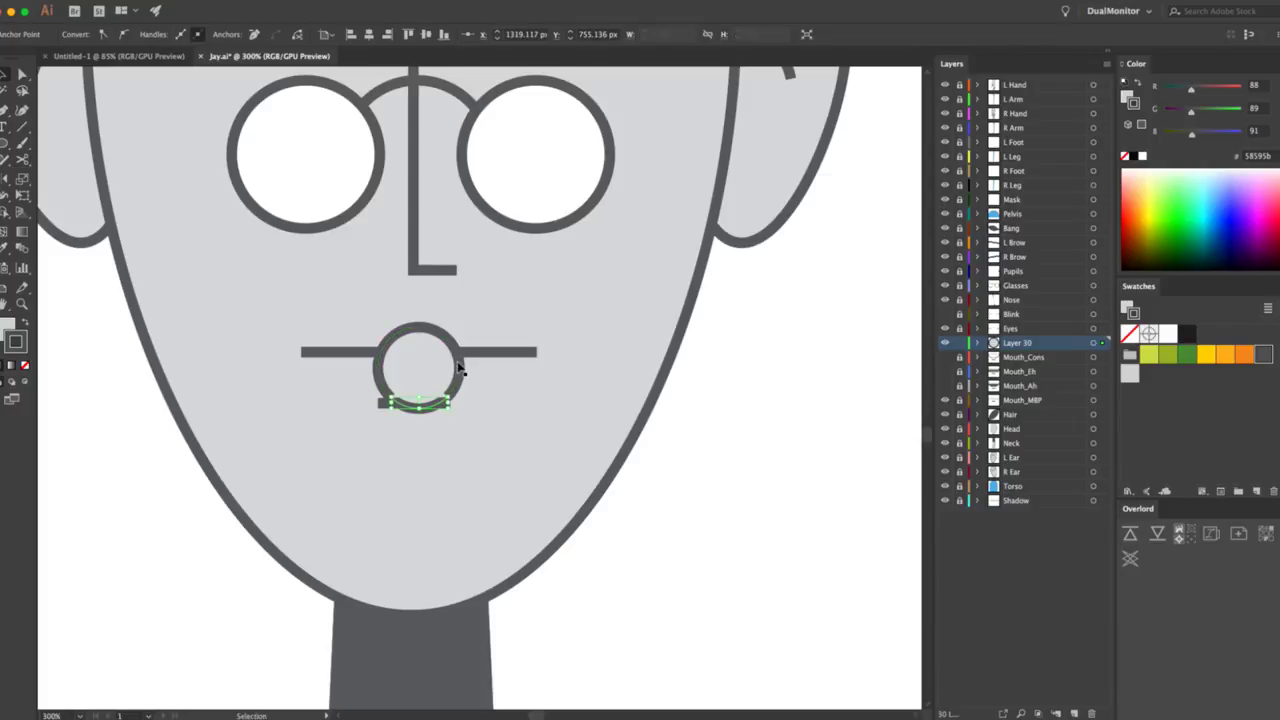
pyautogui.hotkey('shift', 'ctrl', 'a')
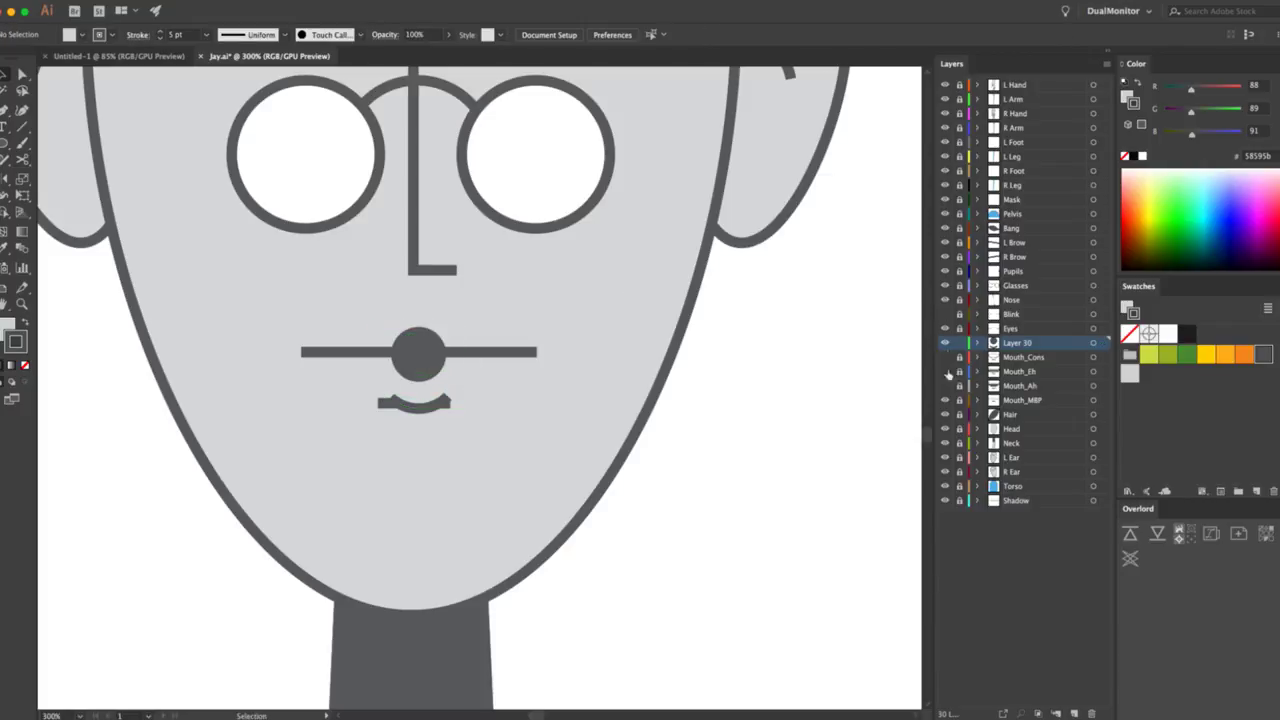
pyautogui.click(944, 399)
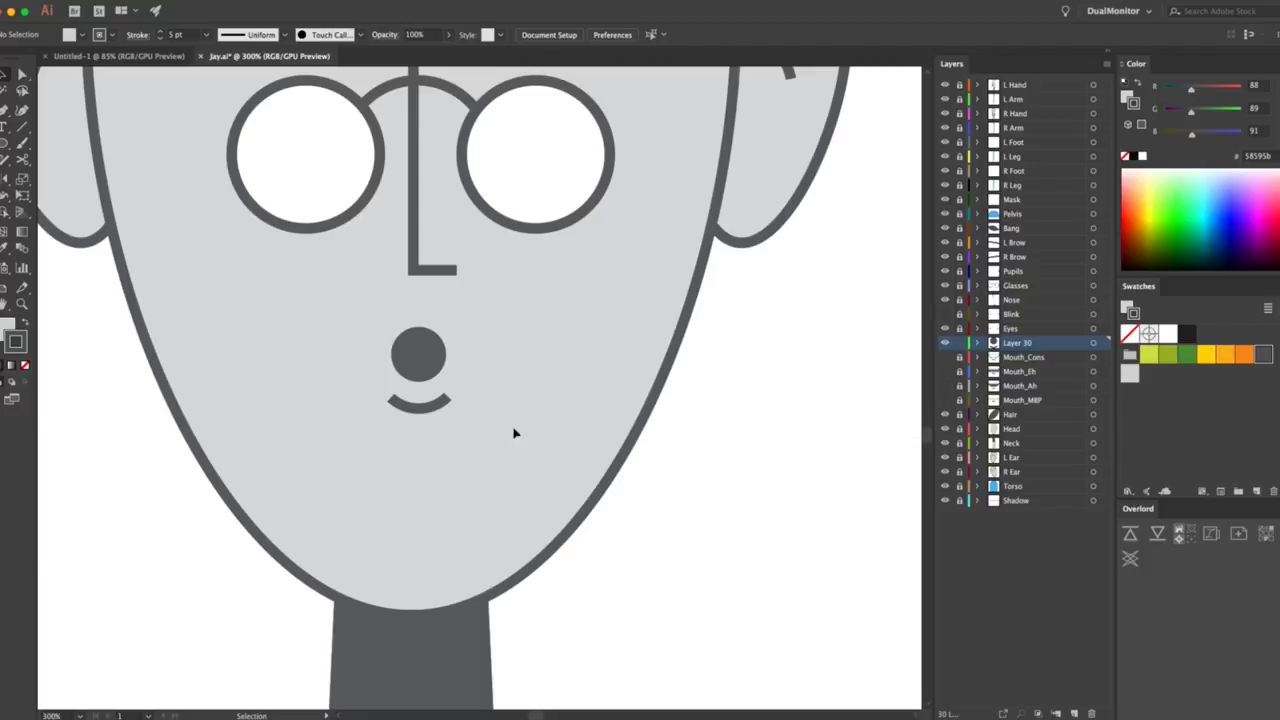
pyautogui.click(424, 400)
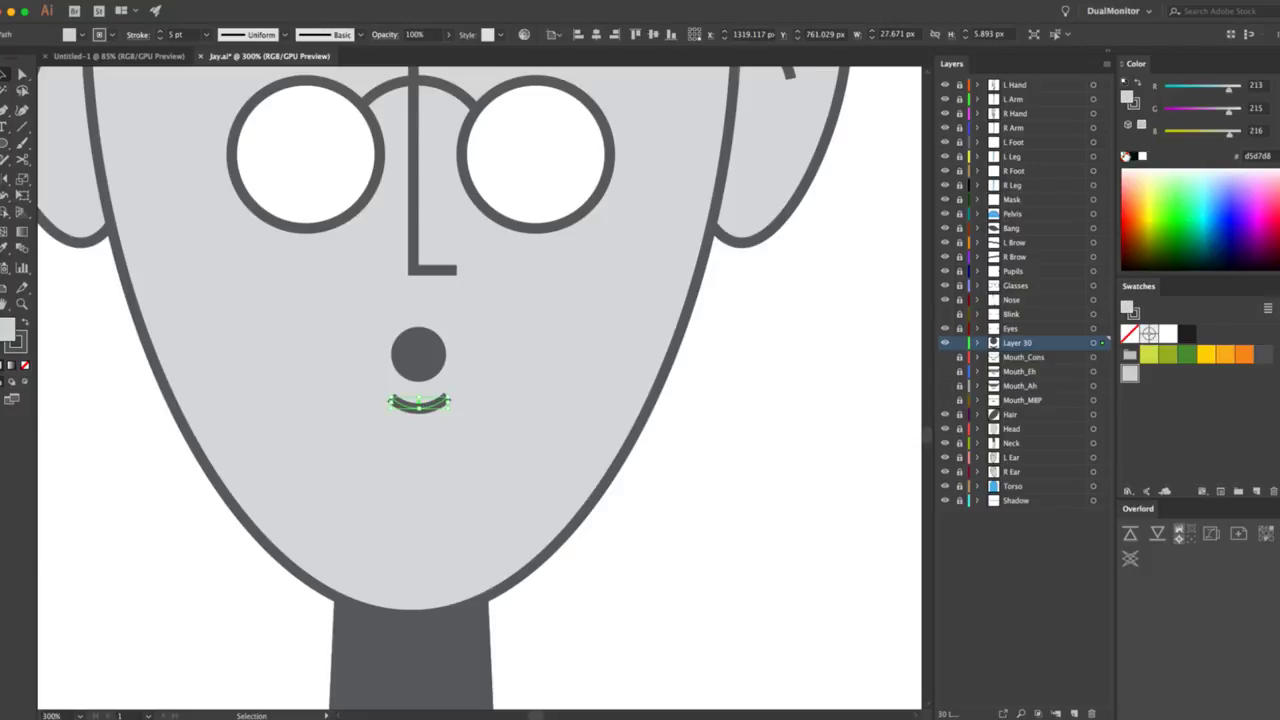
pyautogui.click(1124, 156)
# Rename Layer 30 to Mouth_O,W, hide it, and add a new Layer 31.
pyautogui.doubleClick(1011, 343)
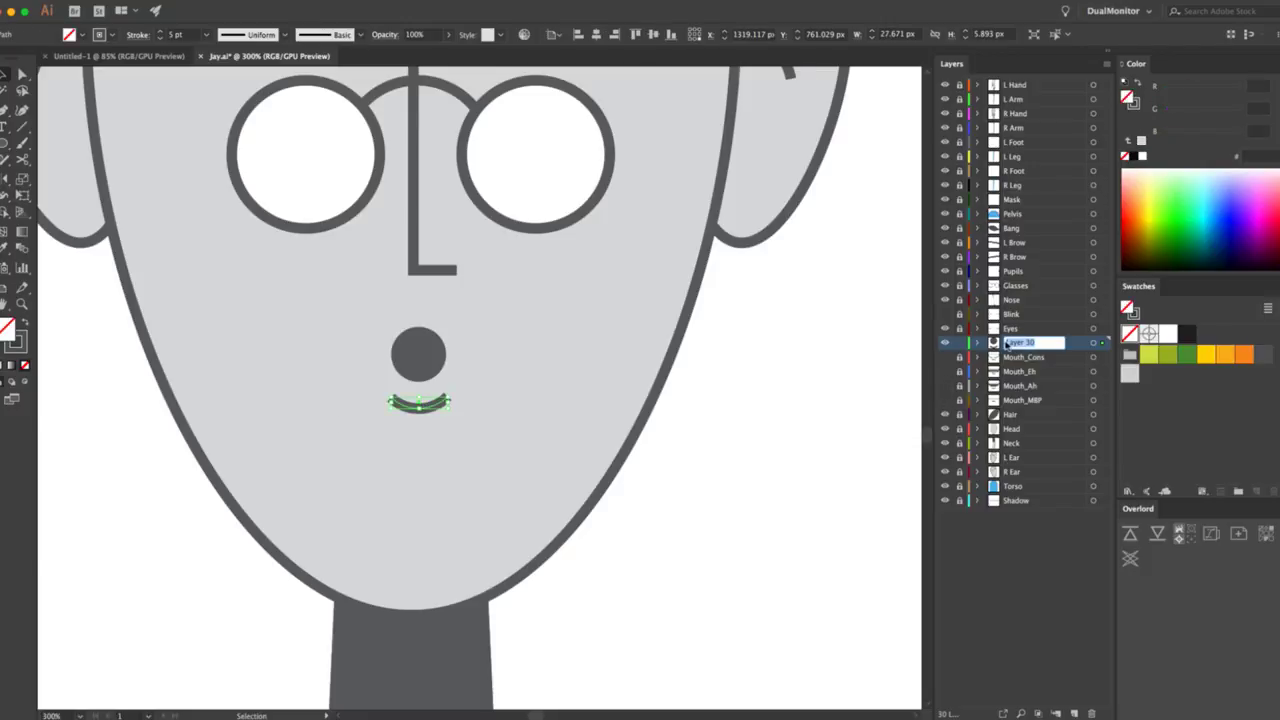
pyautogui.write('Mouth_O,W')
pyautogui.click(871, 349)
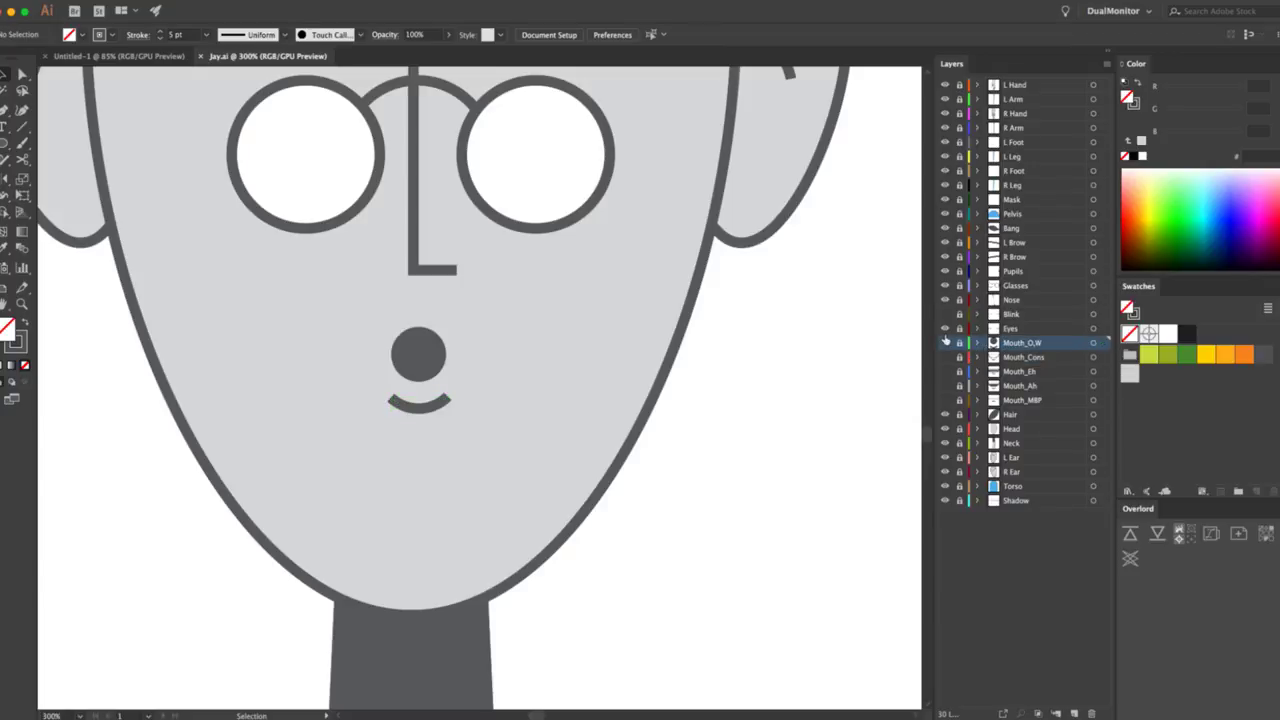
pyautogui.click(945, 342)
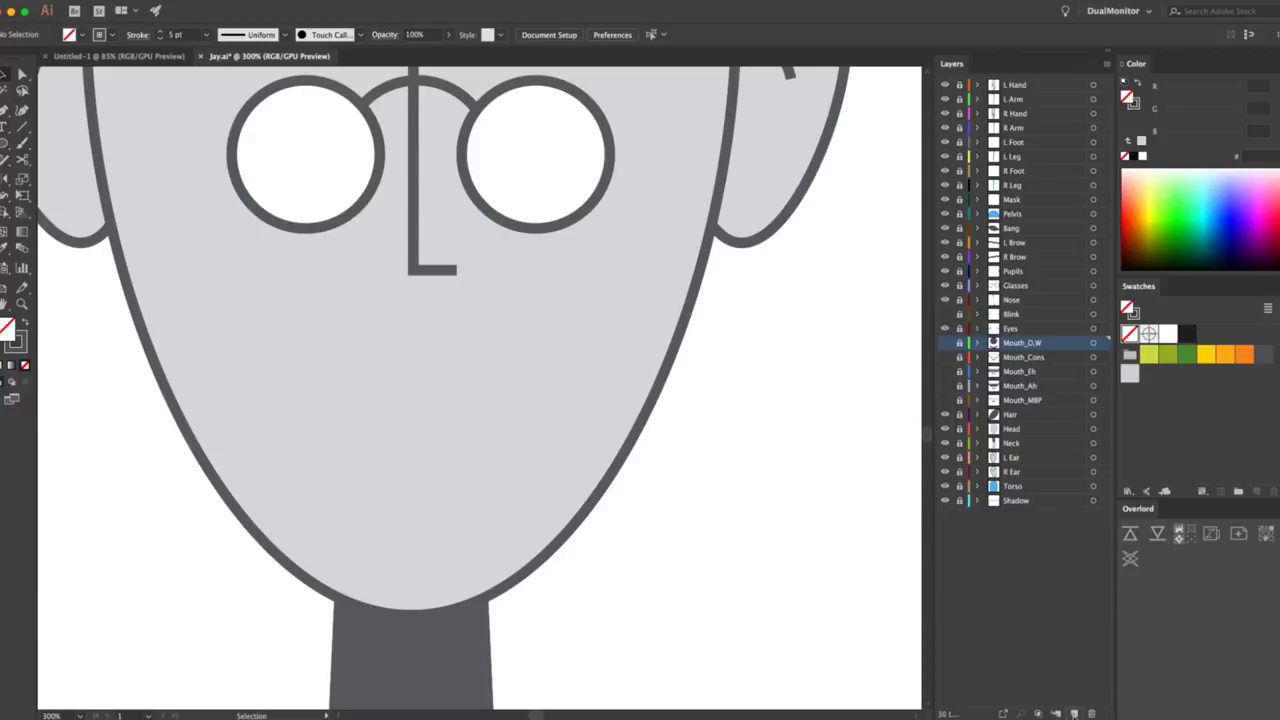
pyautogui.click(1074, 714)
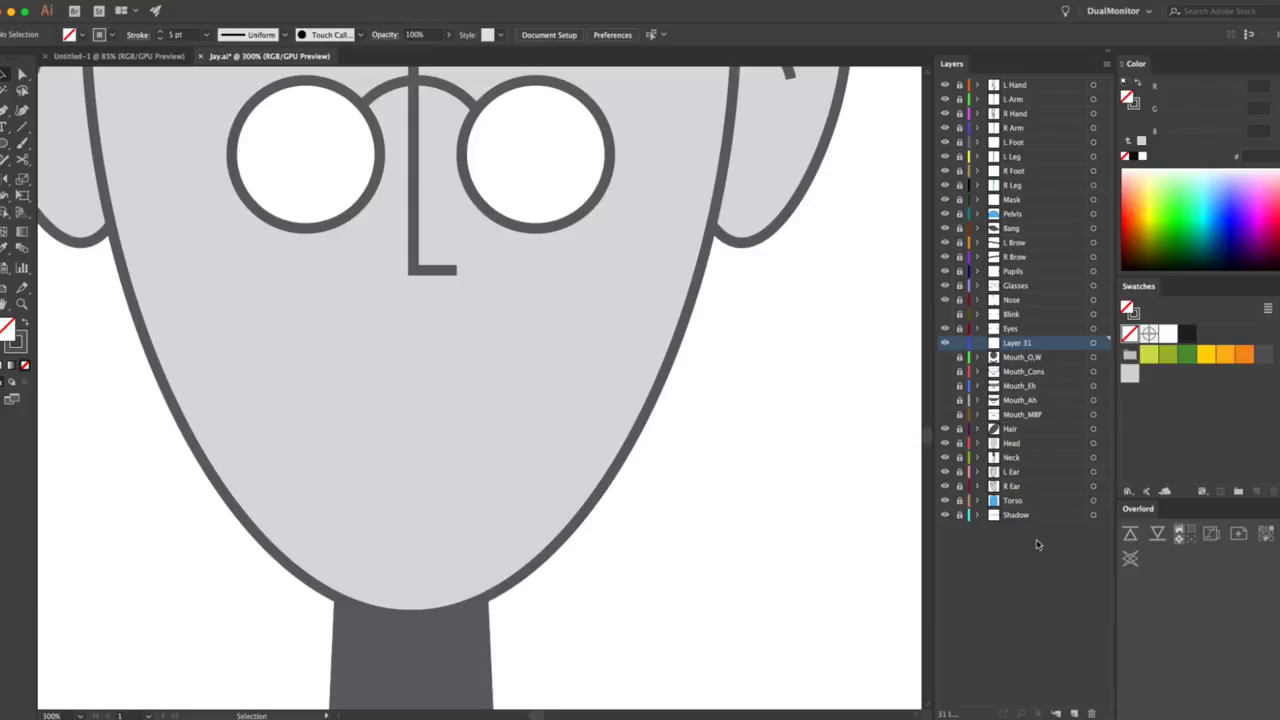
# Paste the Ah mouth in place onto Layer 31 and hide Mouth_Ah.
pyautogui.click(946, 400)
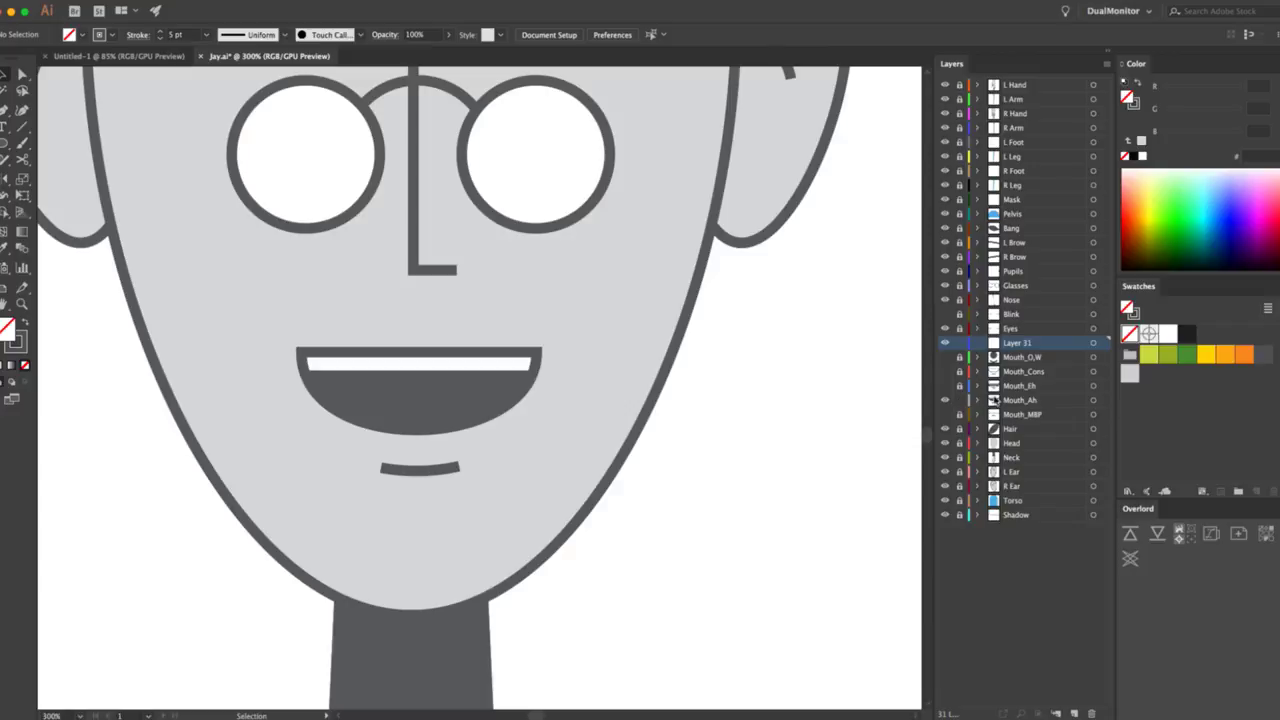
pyautogui.keyDown('alt'); pyautogui.click(1010, 399); pyautogui.keyUp('alt')
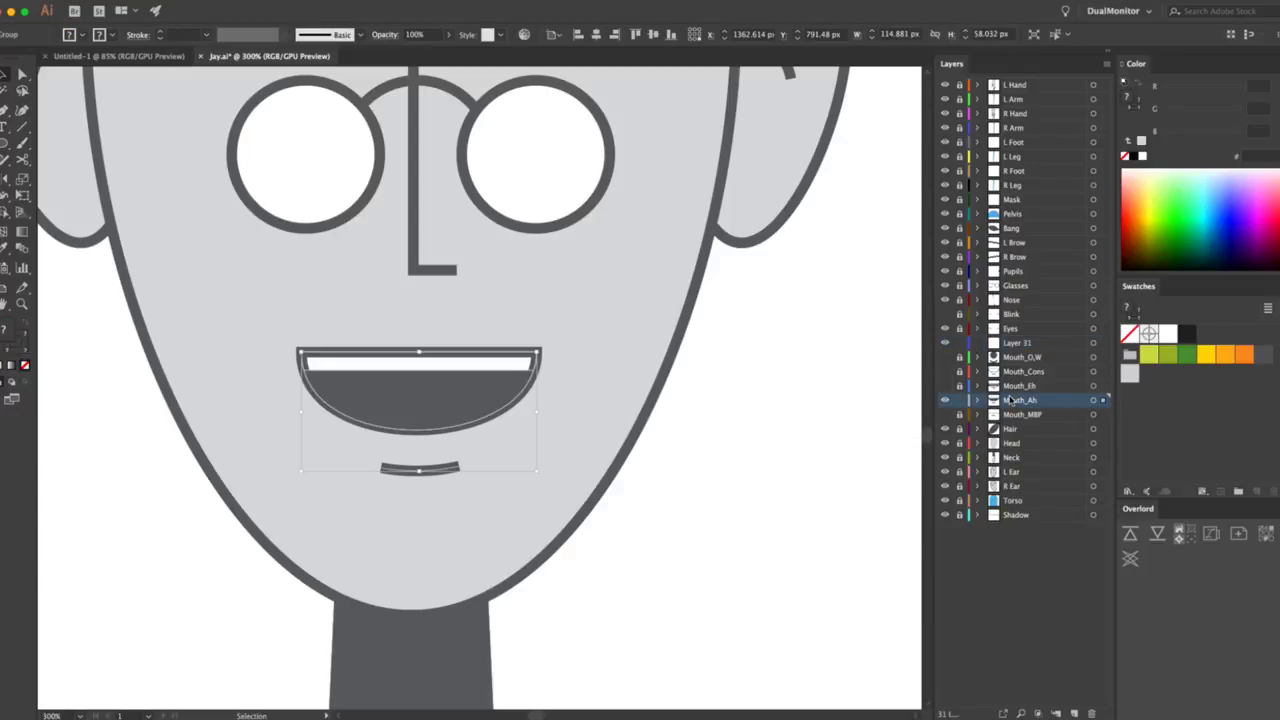
pyautogui.click(959, 399)
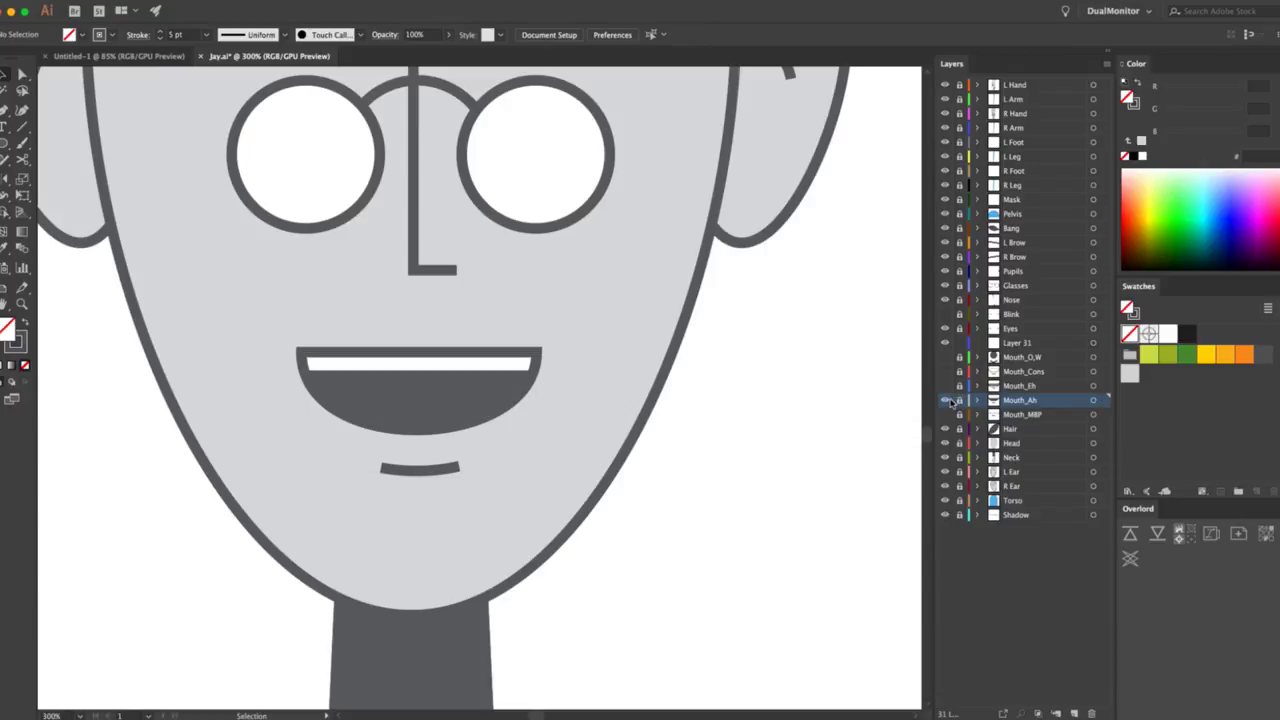
pyautogui.click(947, 399)
pyautogui.click(1030, 343)
pyautogui.press('super+f')
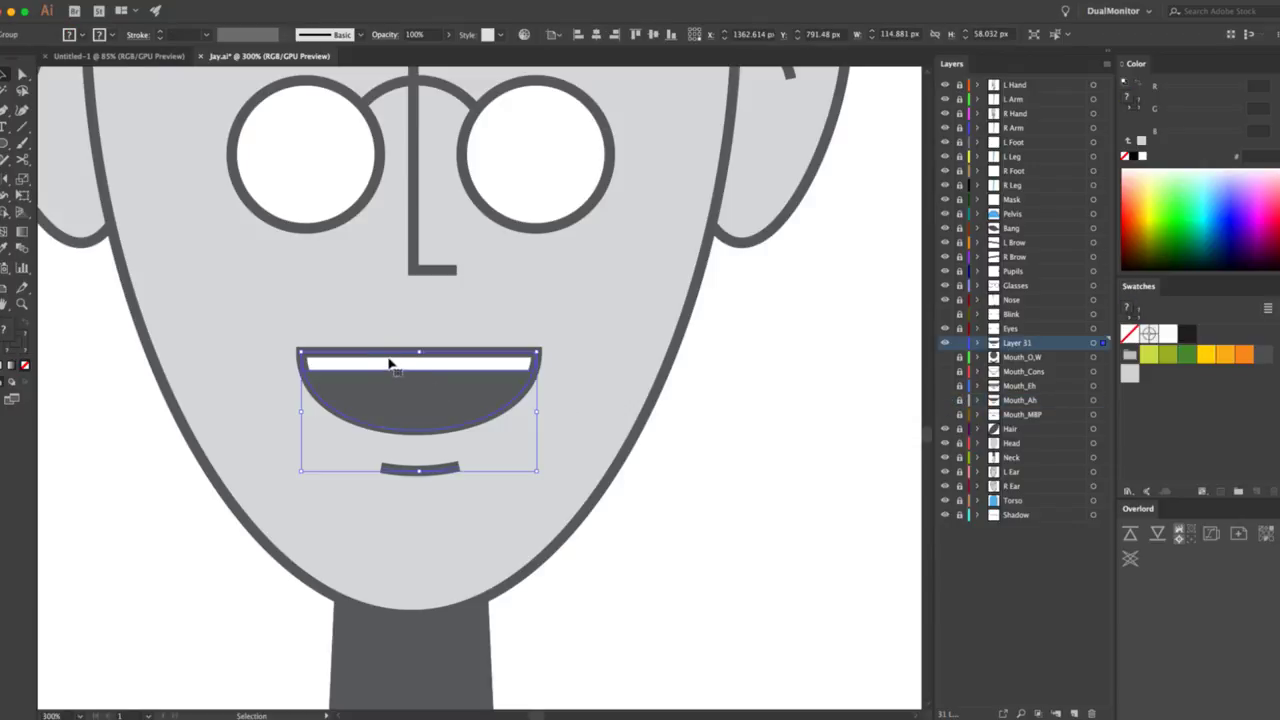
pyautogui.click(686, 437)
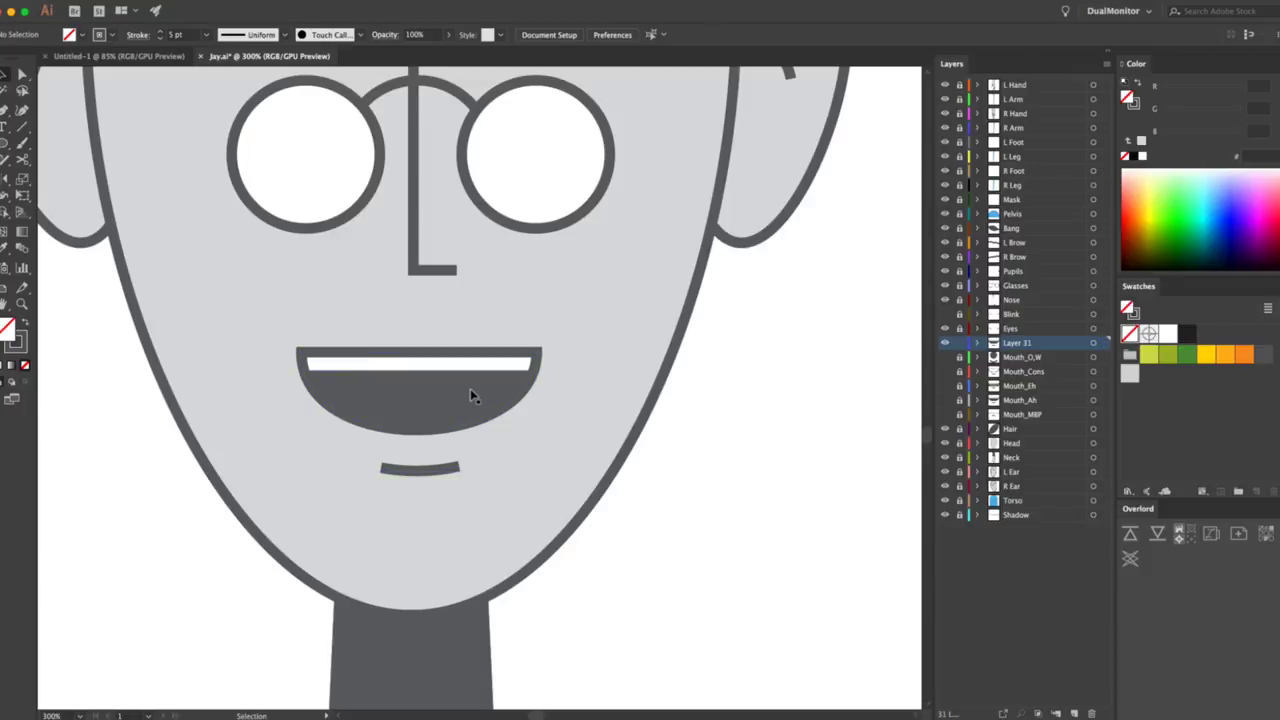
# Ungroup the pasted mouth and stretch the white teeth shape lower.
pyautogui.press('p')
pyautogui.press('v')
pyautogui.click(408, 359)
pyautogui.rightClick(415, 380)
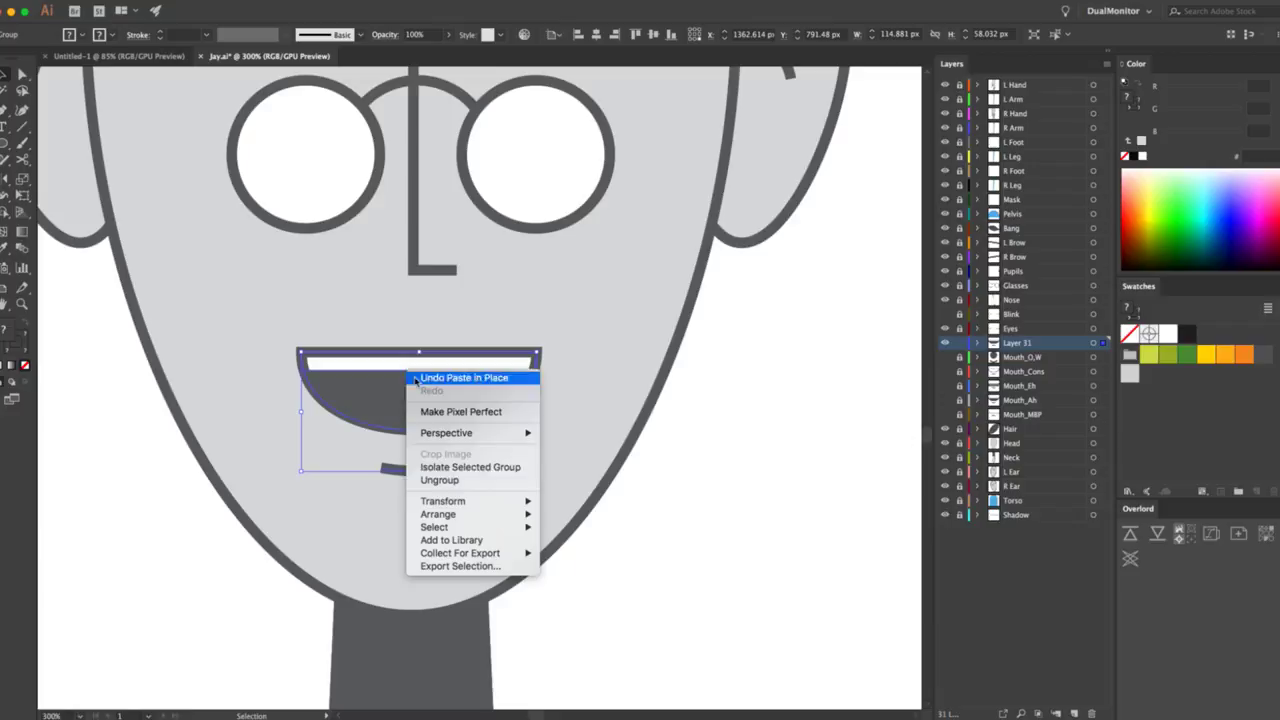
pyautogui.click(445, 480)
pyautogui.click(443, 370)
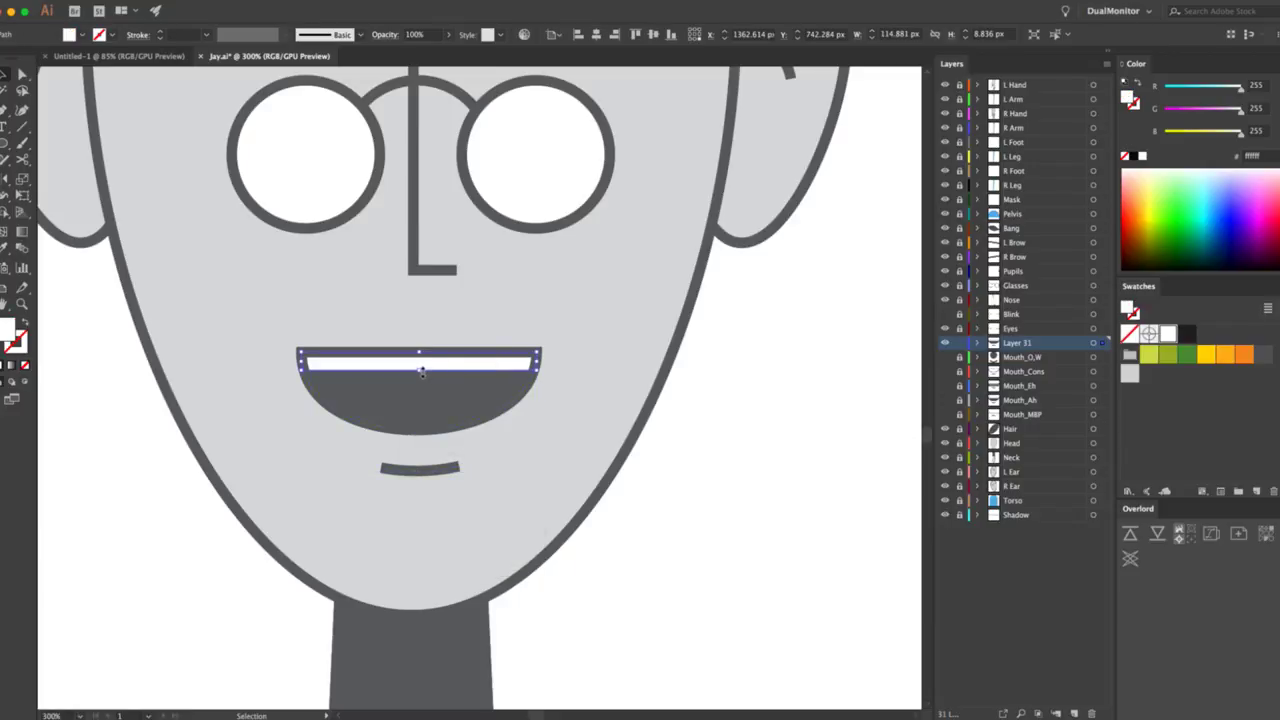
pyautogui.moveTo(420, 370); pyautogui.dragTo(424, 385)
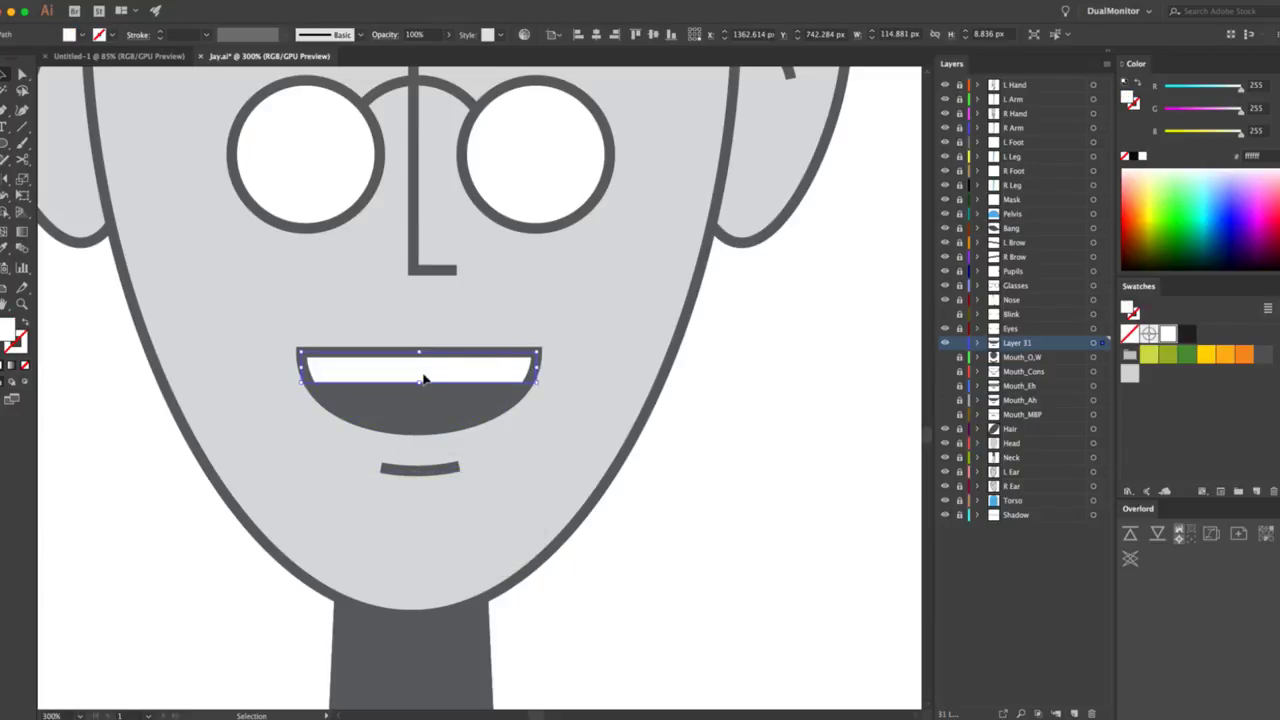
# Try moving the dark mouth interior down and left, then undo to keep it in place.
pyautogui.click(430, 389)
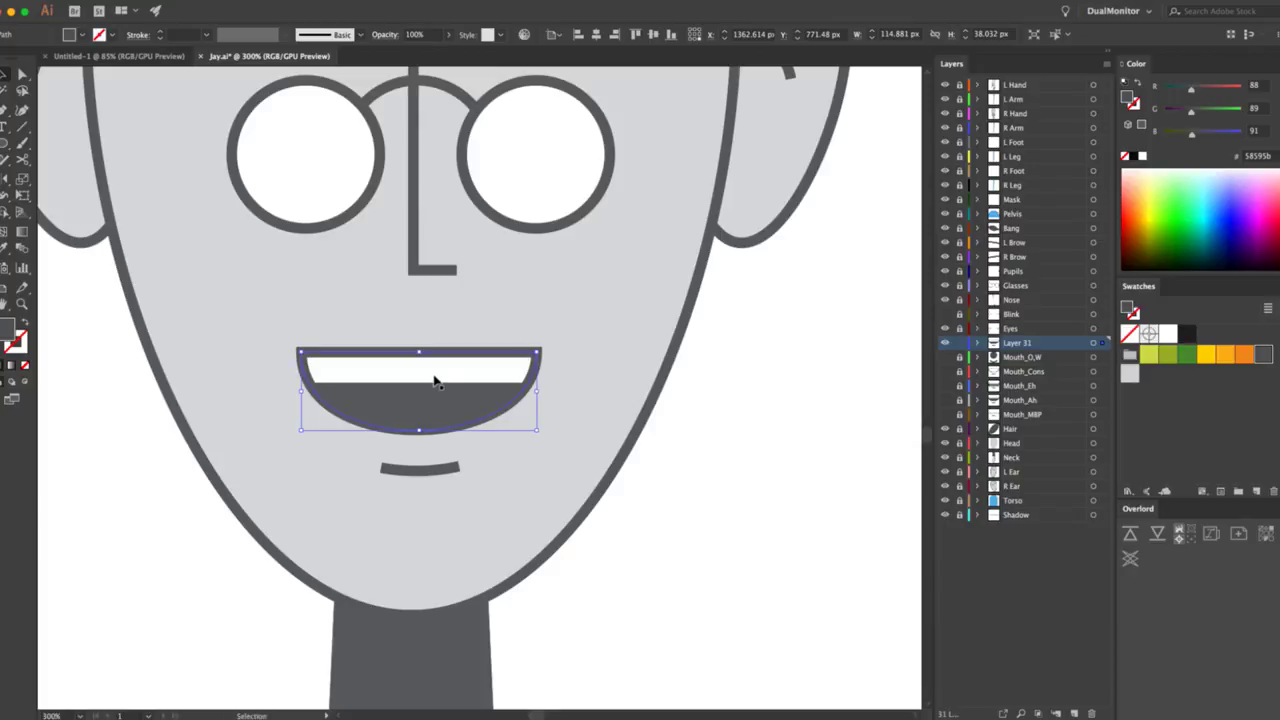
pyautogui.press('a')
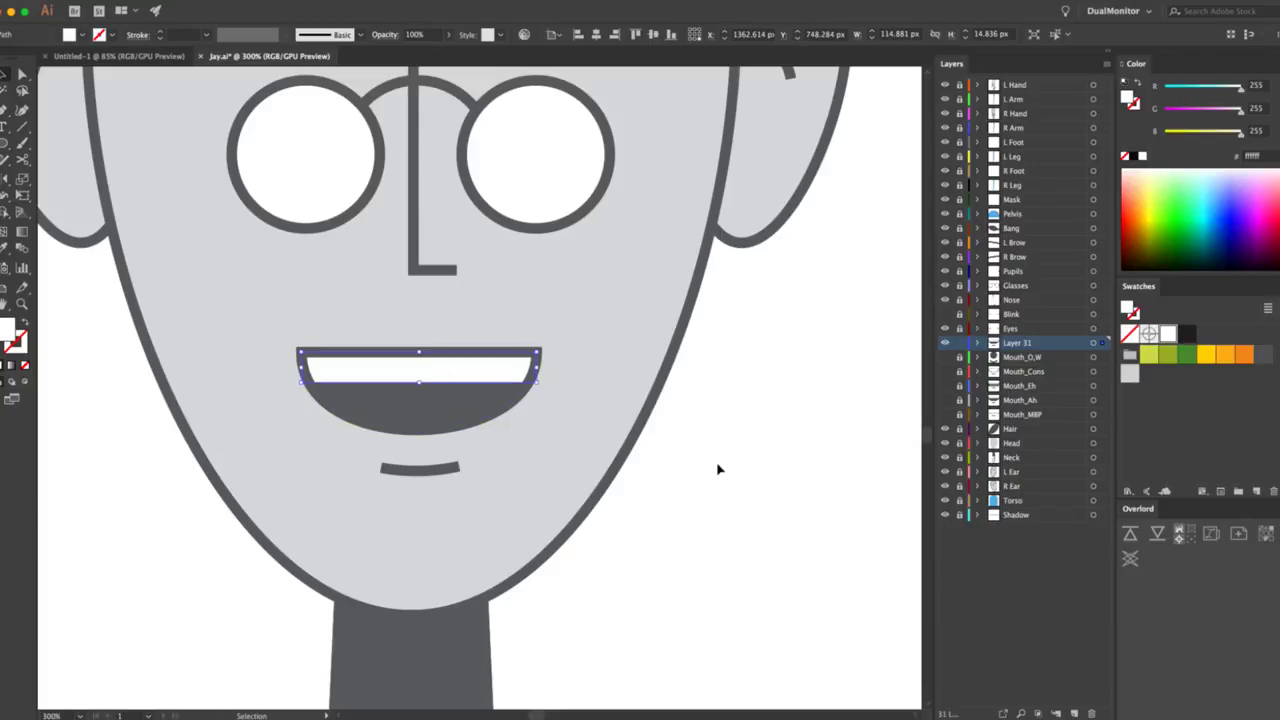
pyautogui.click(470, 400)
pyautogui.press('v')
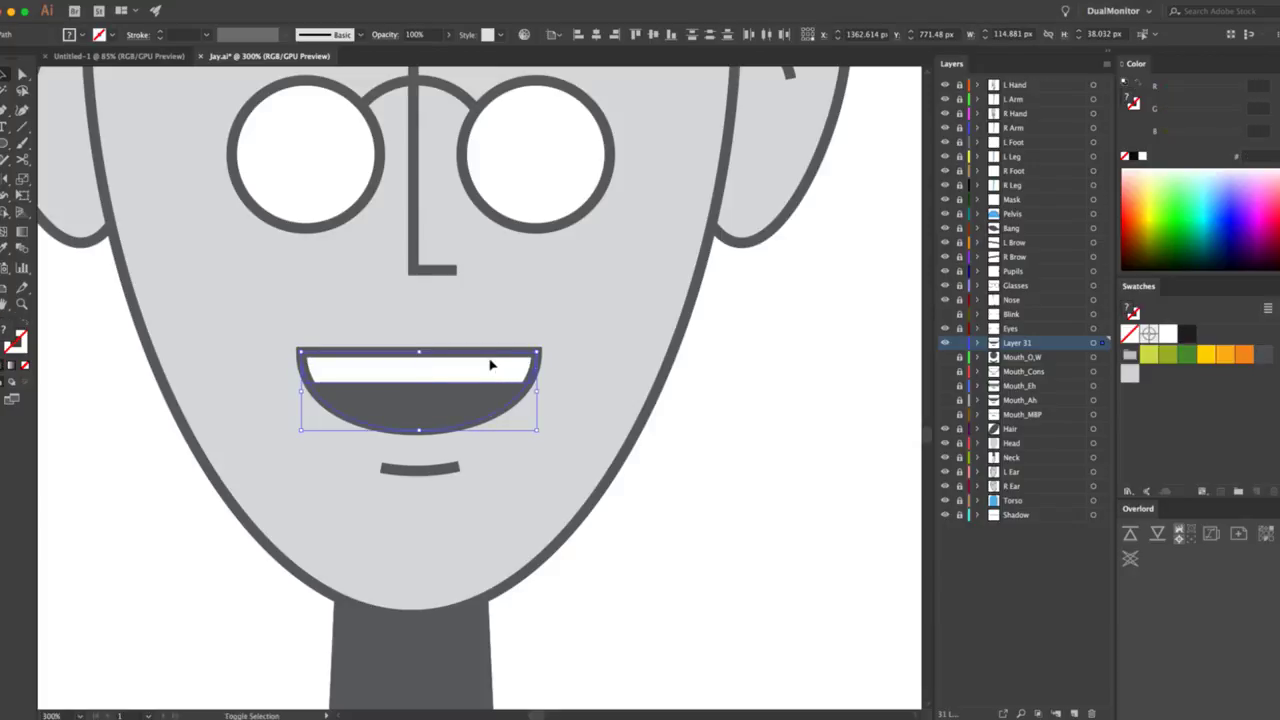
pyautogui.press('a')
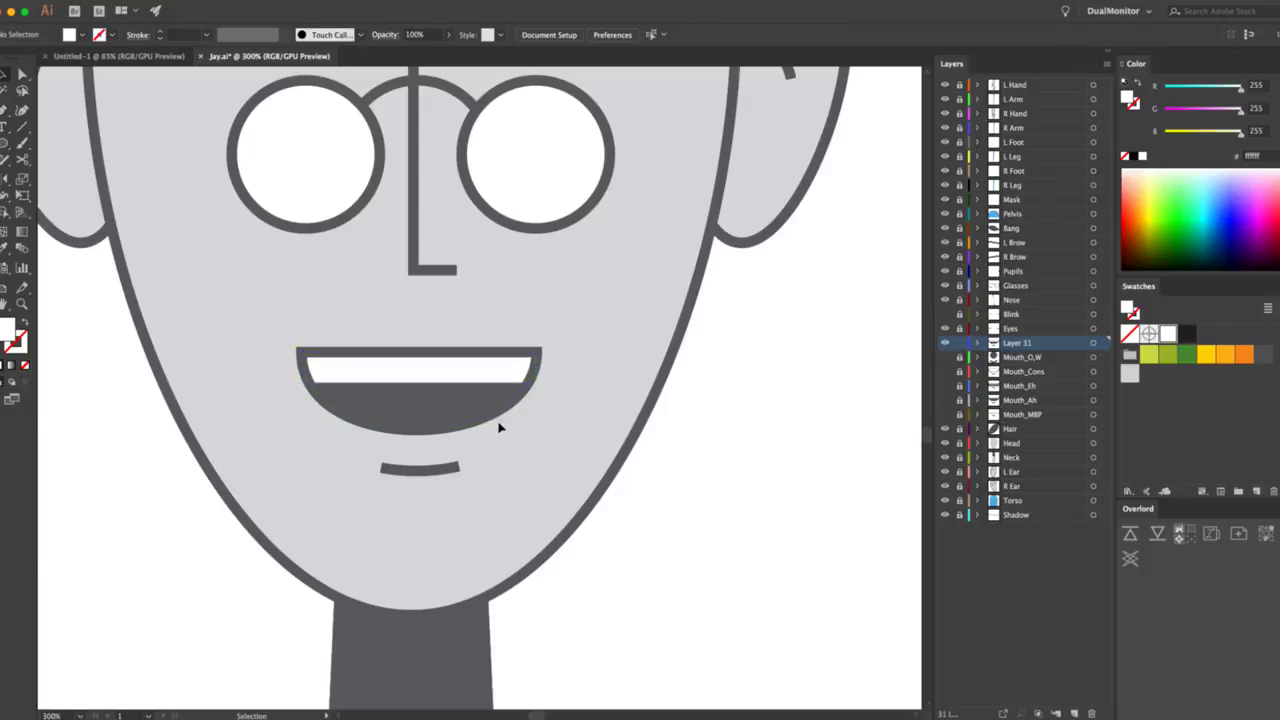
pyautogui.moveTo(458, 392); pyautogui.dragTo(268, 423)
pyautogui.press('super+z')
pyautogui.click(394, 366)
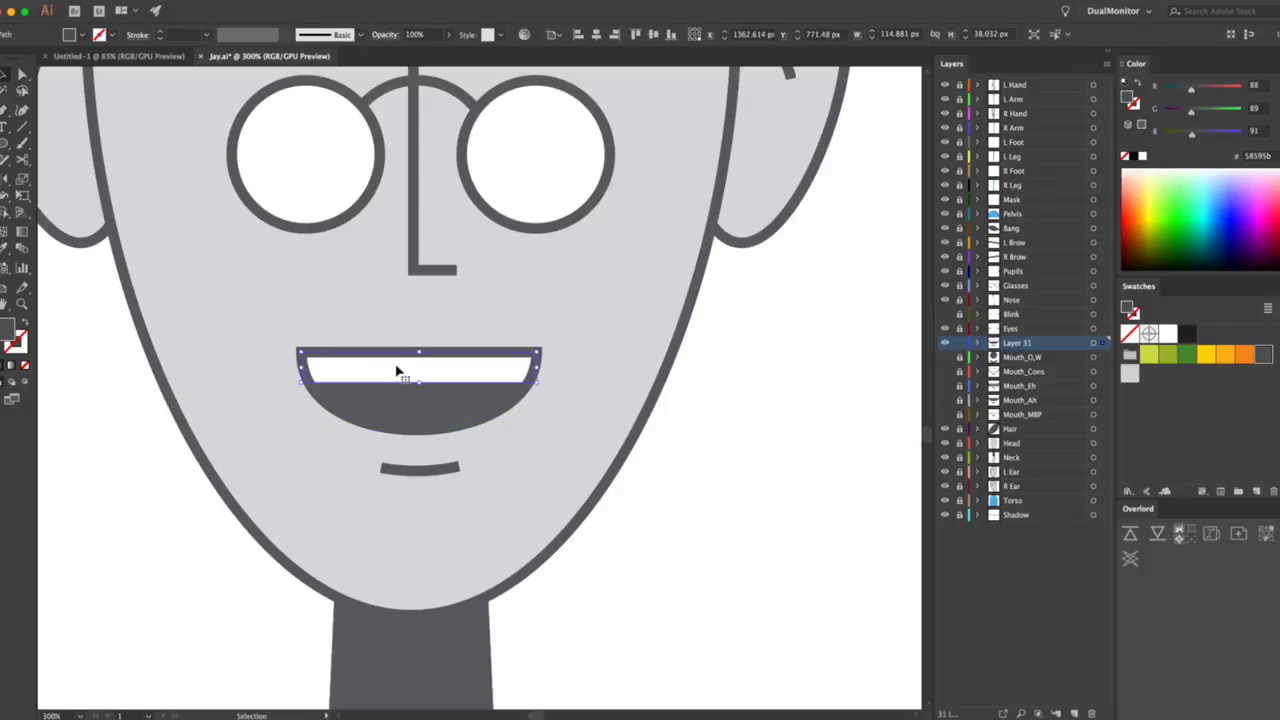
# Draw a closed tongue shape inside the open mouth with the Pen tool.
pyautogui.press('p')
pyautogui.click(359, 419)
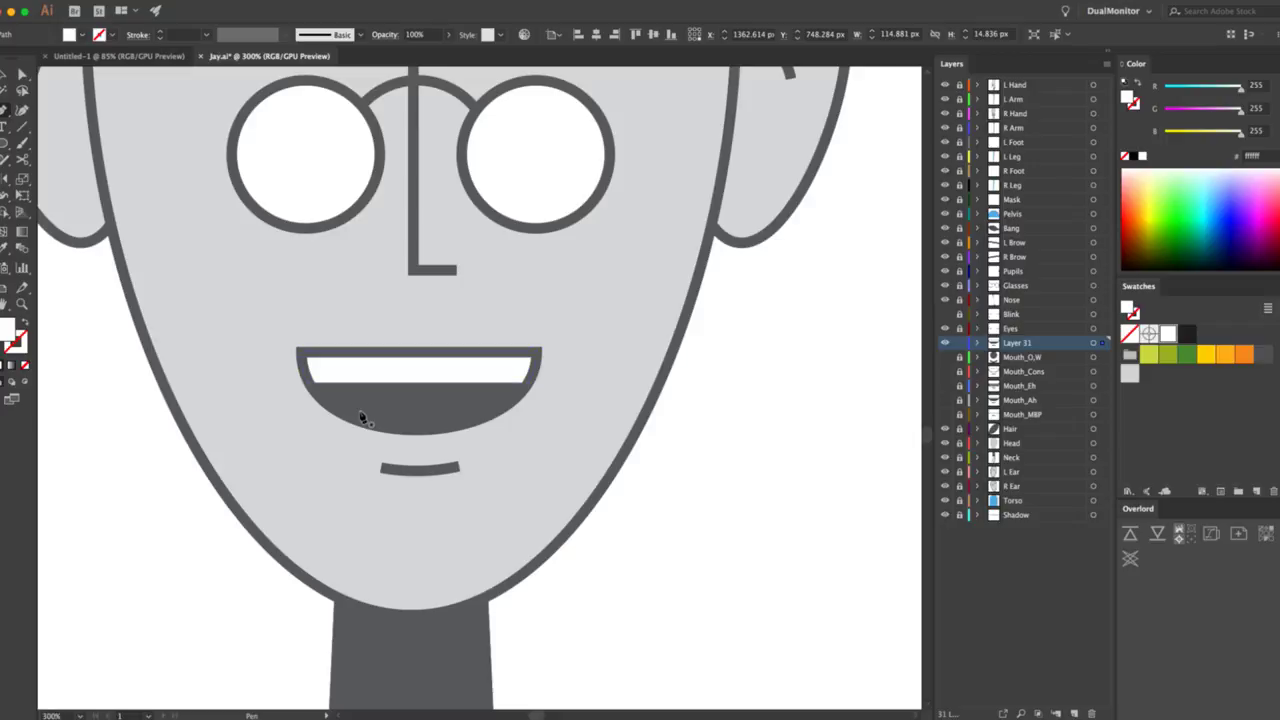
pyautogui.moveTo(437, 374); pyautogui.dragTo(498, 386)
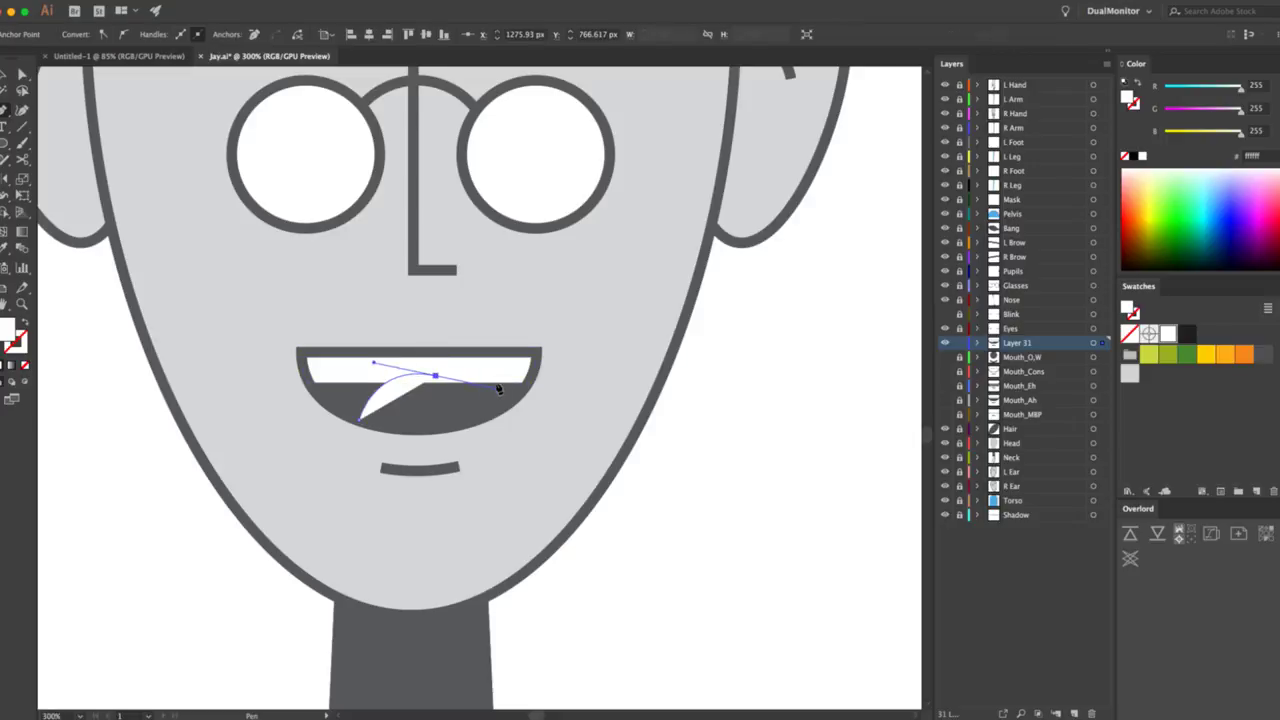
pyautogui.click(444, 372)
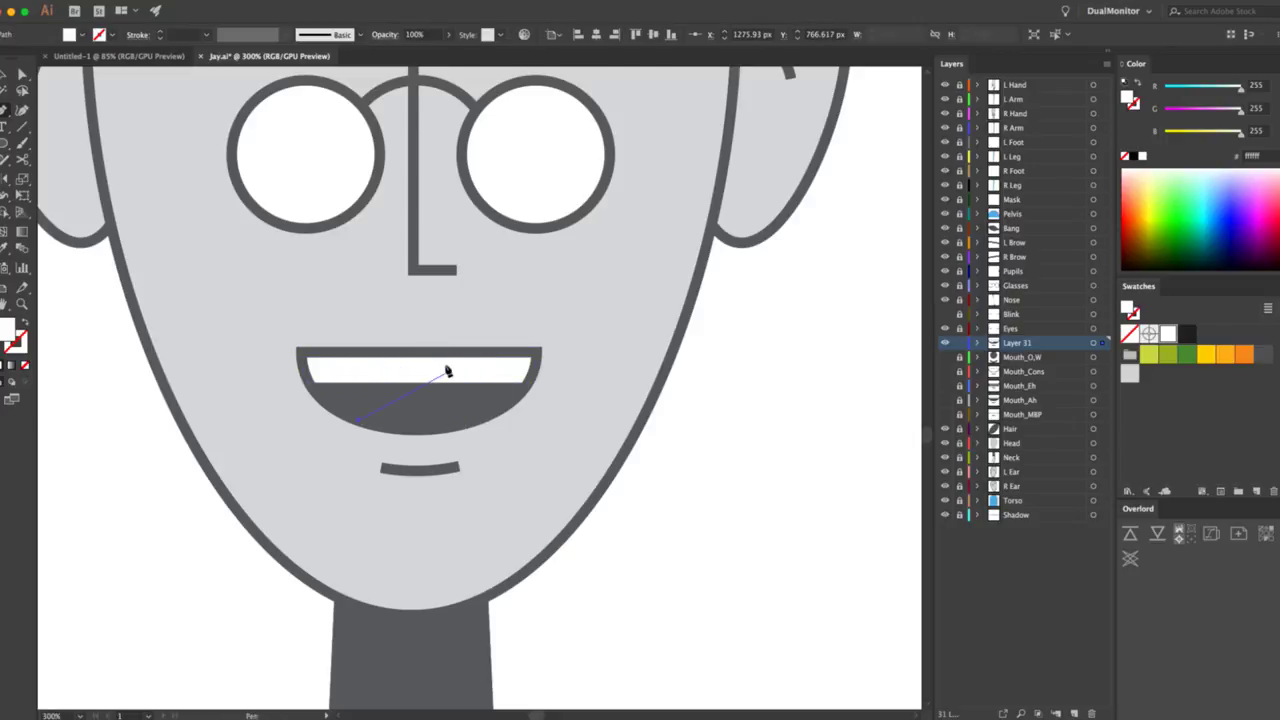
pyautogui.click(477, 418)
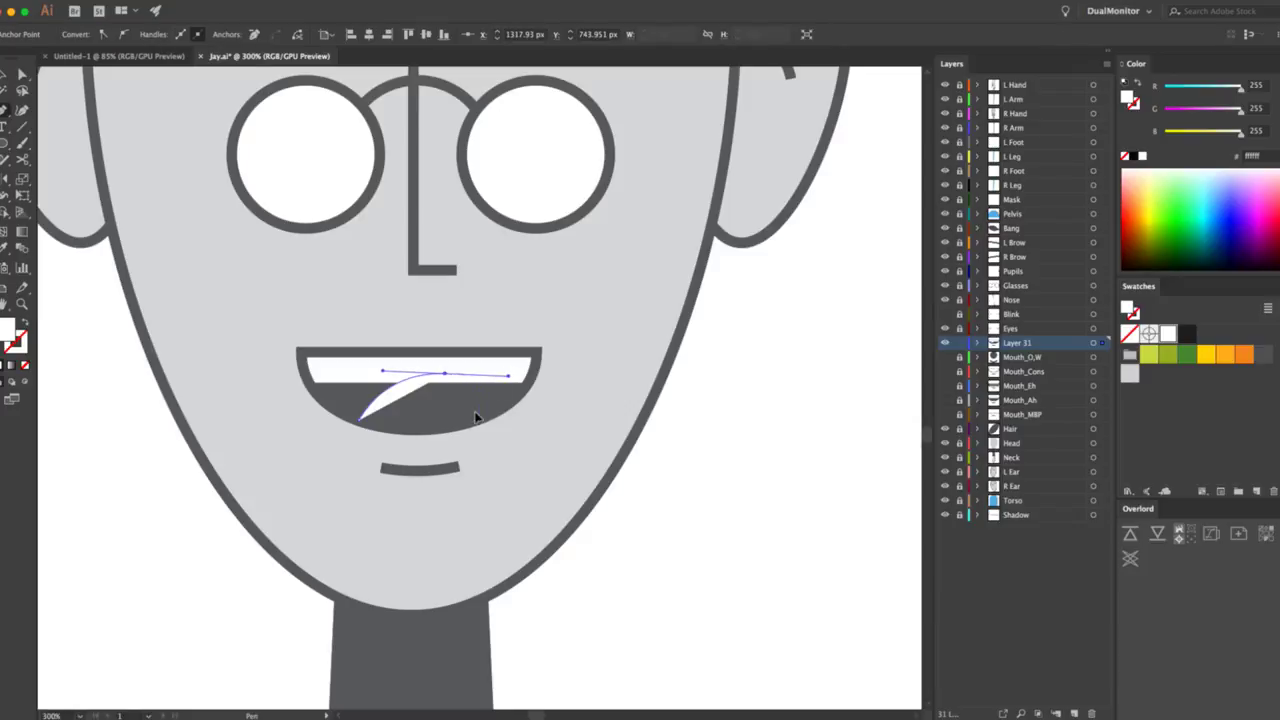
pyautogui.click(359, 419)
pyautogui.moveTo(359, 419); pyautogui.dragTo(306, 395)
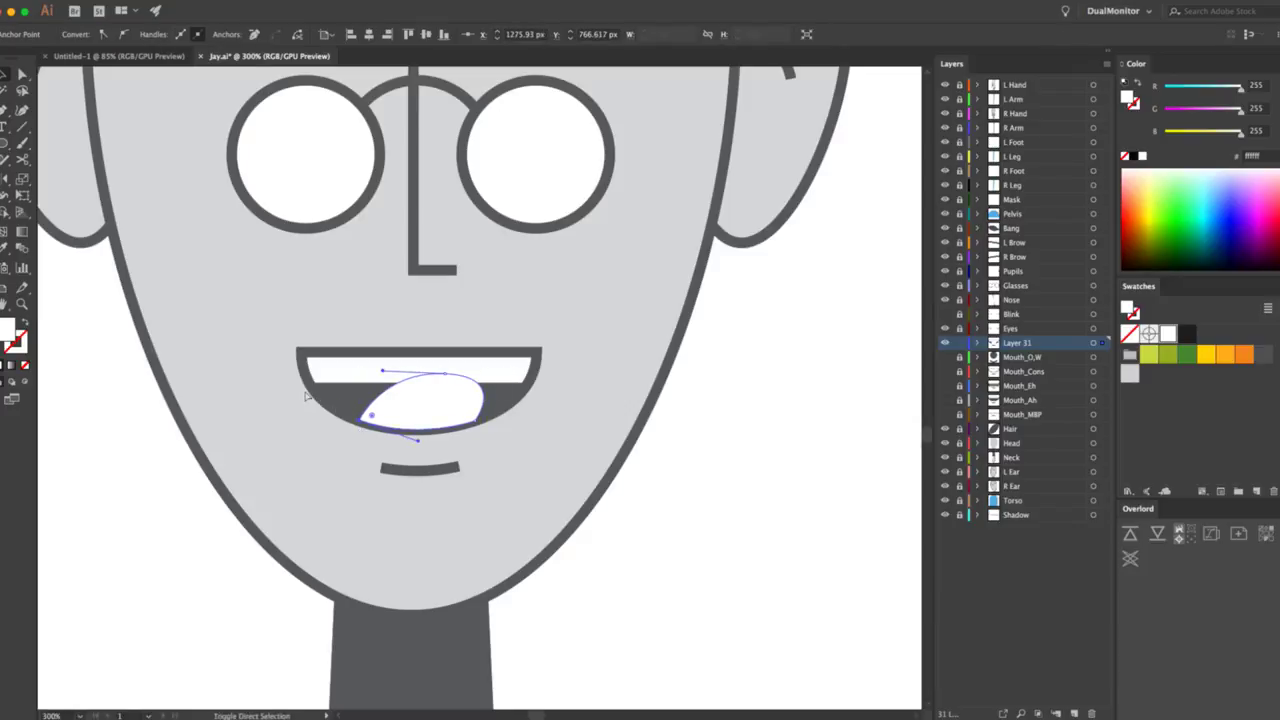
# Fill the tongue with 35% grey using the Color panel's Grayscale mode.
pyautogui.press('v')
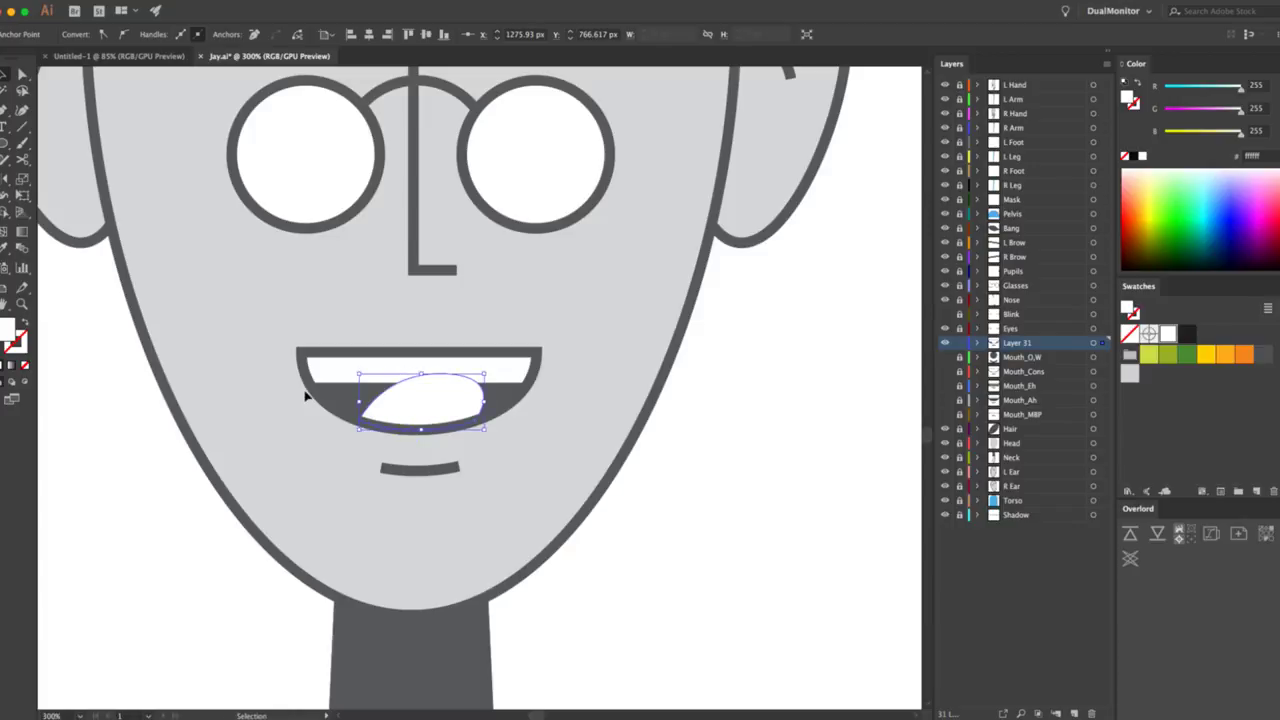
pyautogui.click(1232, 353)
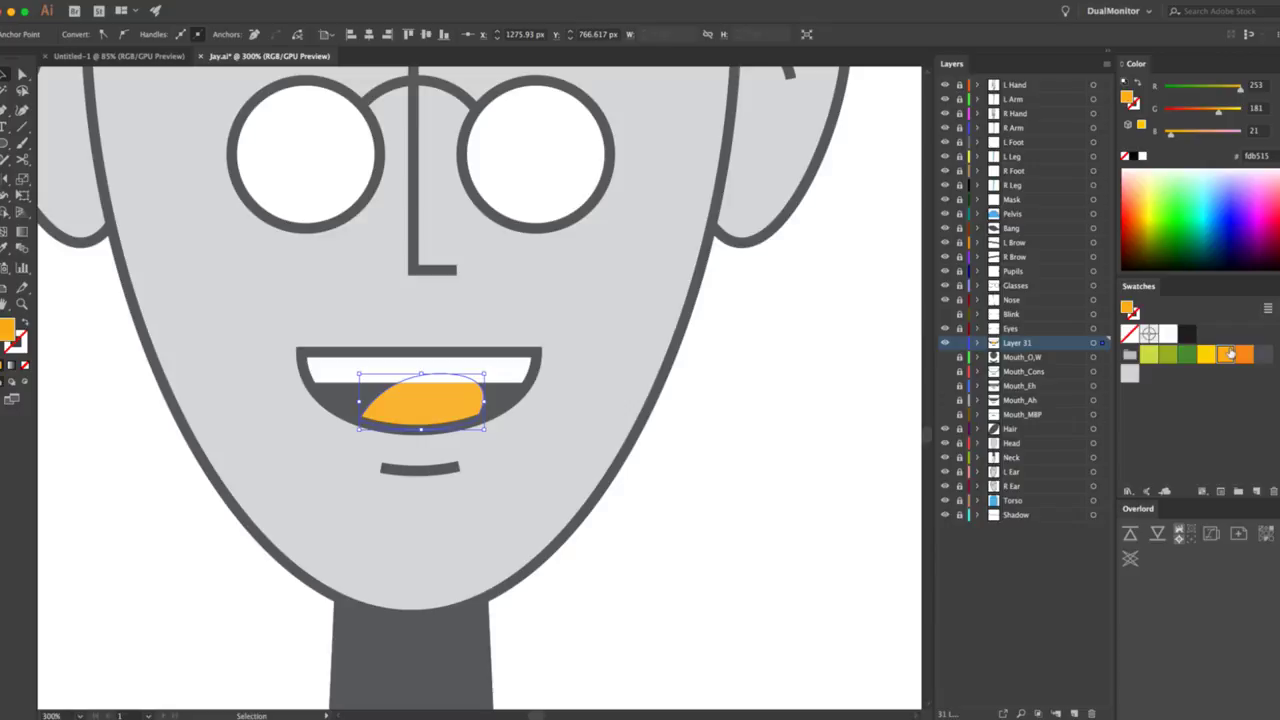
pyautogui.click(1129, 374)
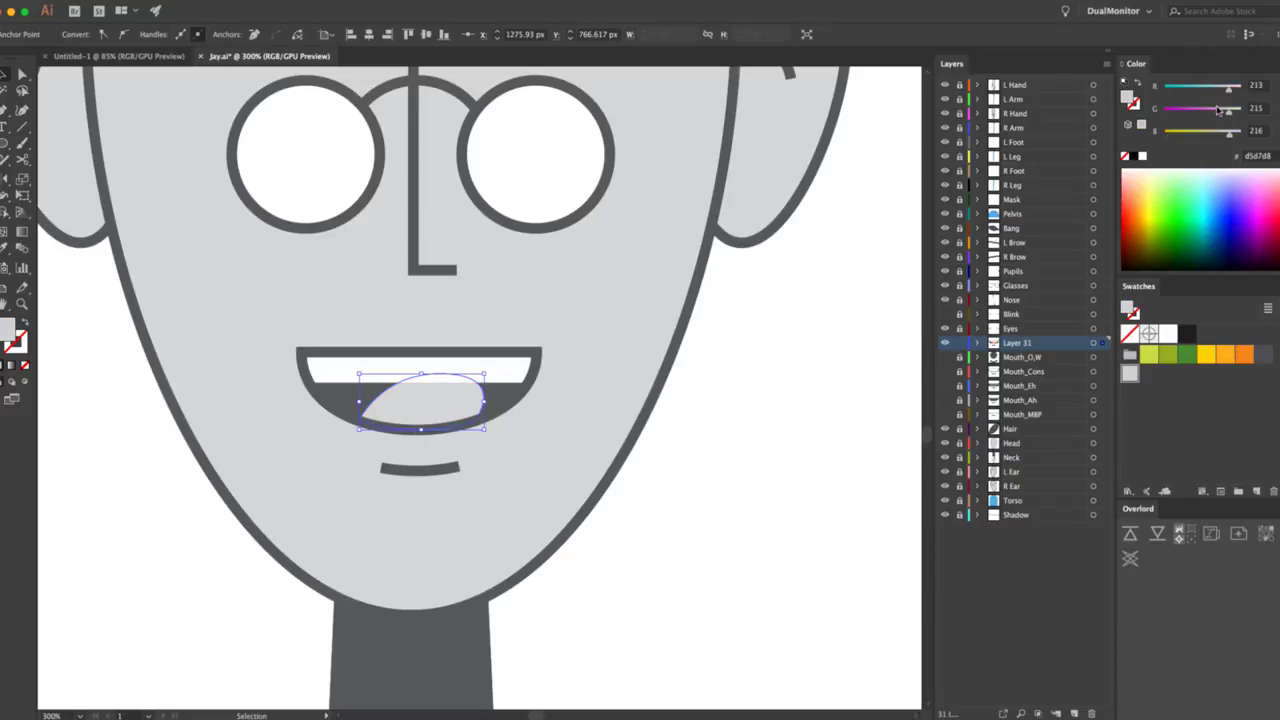
pyautogui.press('z')
pyautogui.keyDown('alt'); pyautogui.click(609, 500); pyautogui.keyUp('alt')
pyautogui.keyDown('alt'); pyautogui.click(345, 364); pyautogui.keyUp('alt')
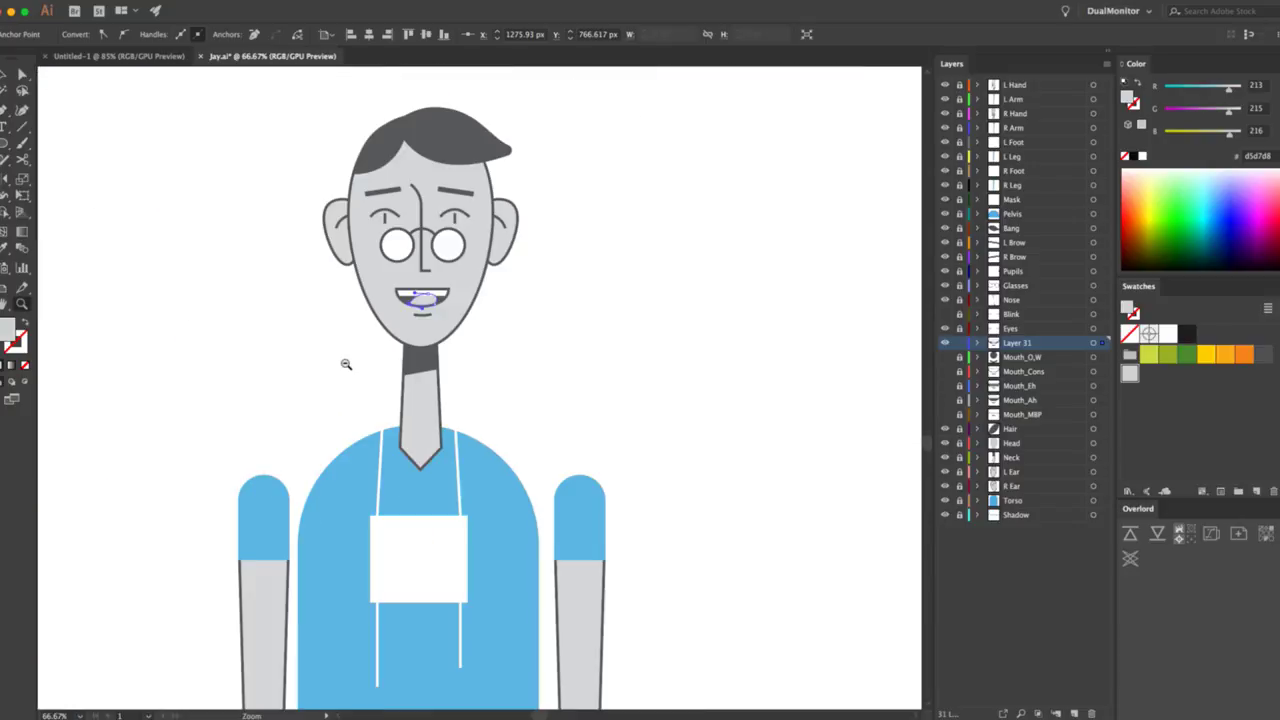
pyautogui.moveTo(457, 342); pyautogui.dragTo(517, 430)
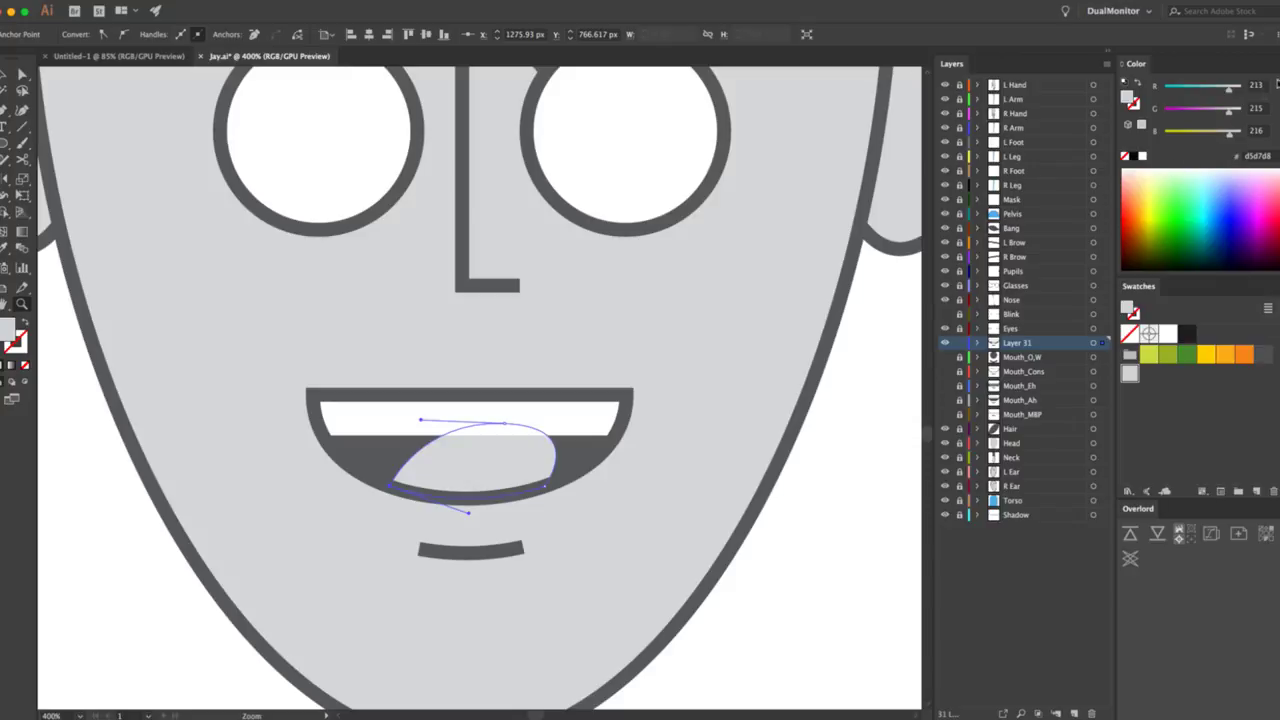
pyautogui.click(1274, 64)
pyautogui.click(1200, 86)
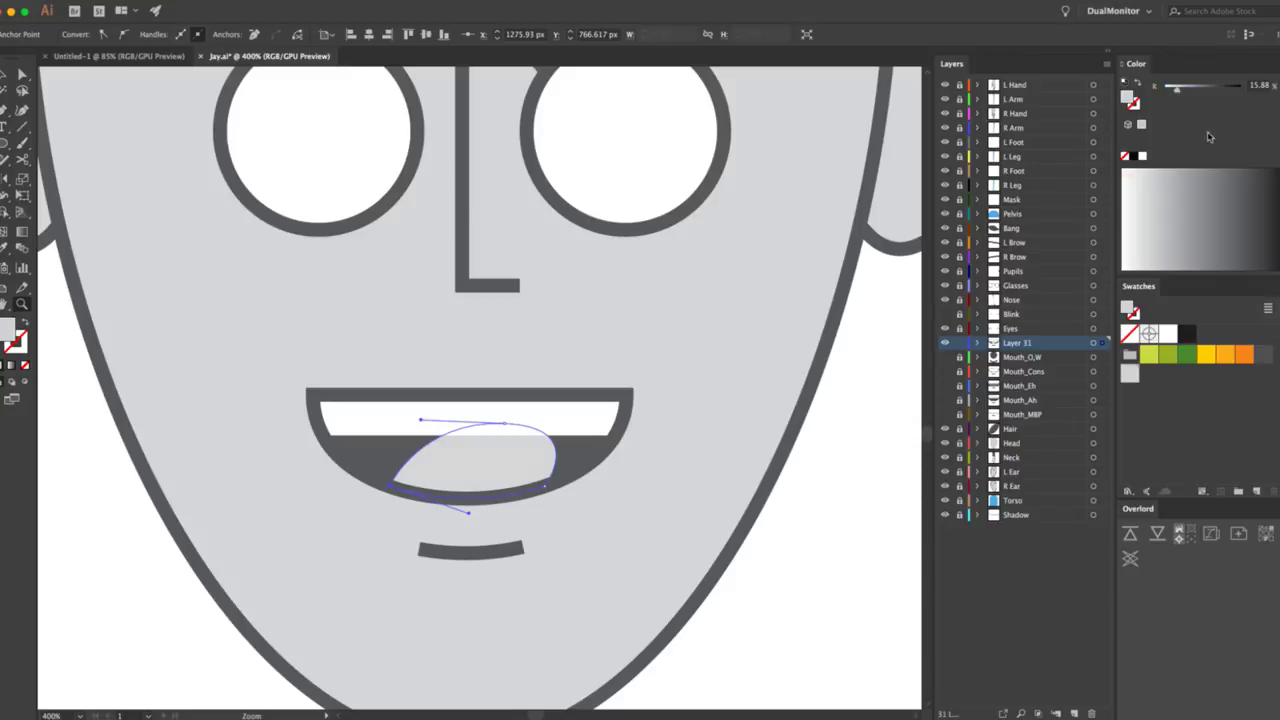
pyautogui.moveTo(1194, 90); pyautogui.dragTo(1191, 88)
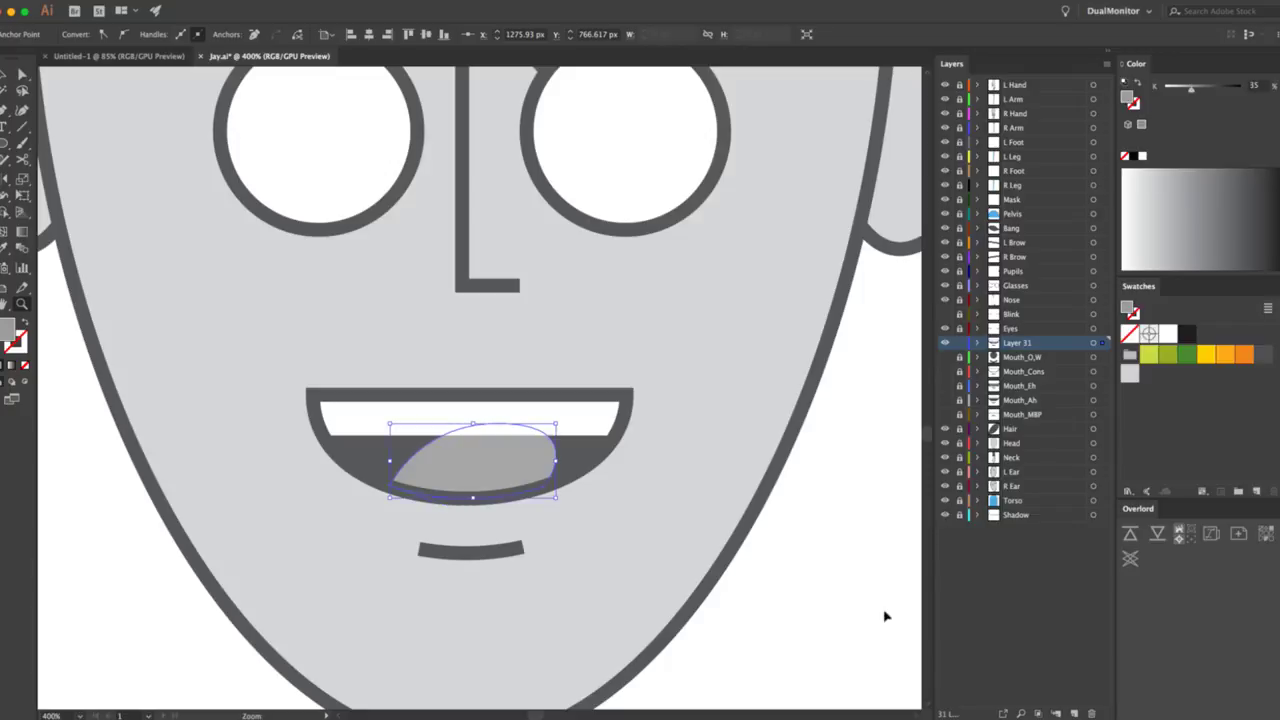
pyautogui.press('v')
pyautogui.click(810, 621)
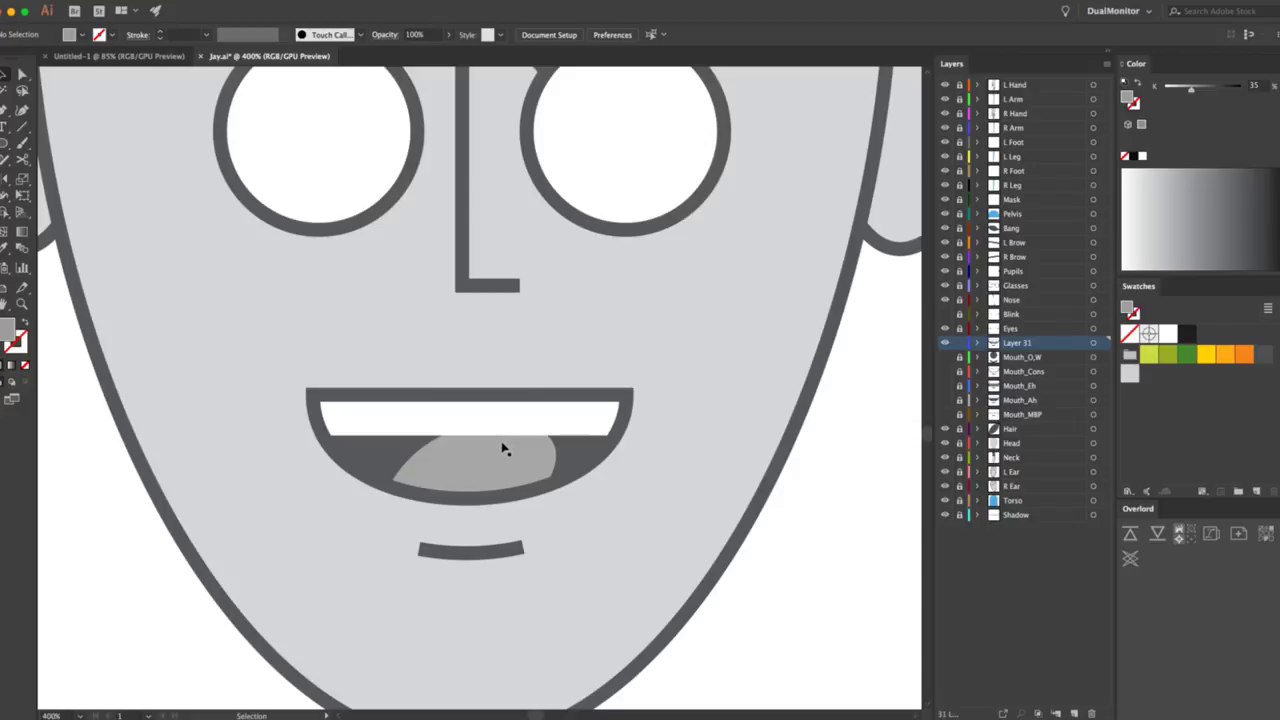
# Pen a curved crease line on the tongue, eyedropper the face's stroke, and remove its fill.
pyautogui.press('p')
pyautogui.moveTo(502, 456); pyautogui.dragTo(497, 438)
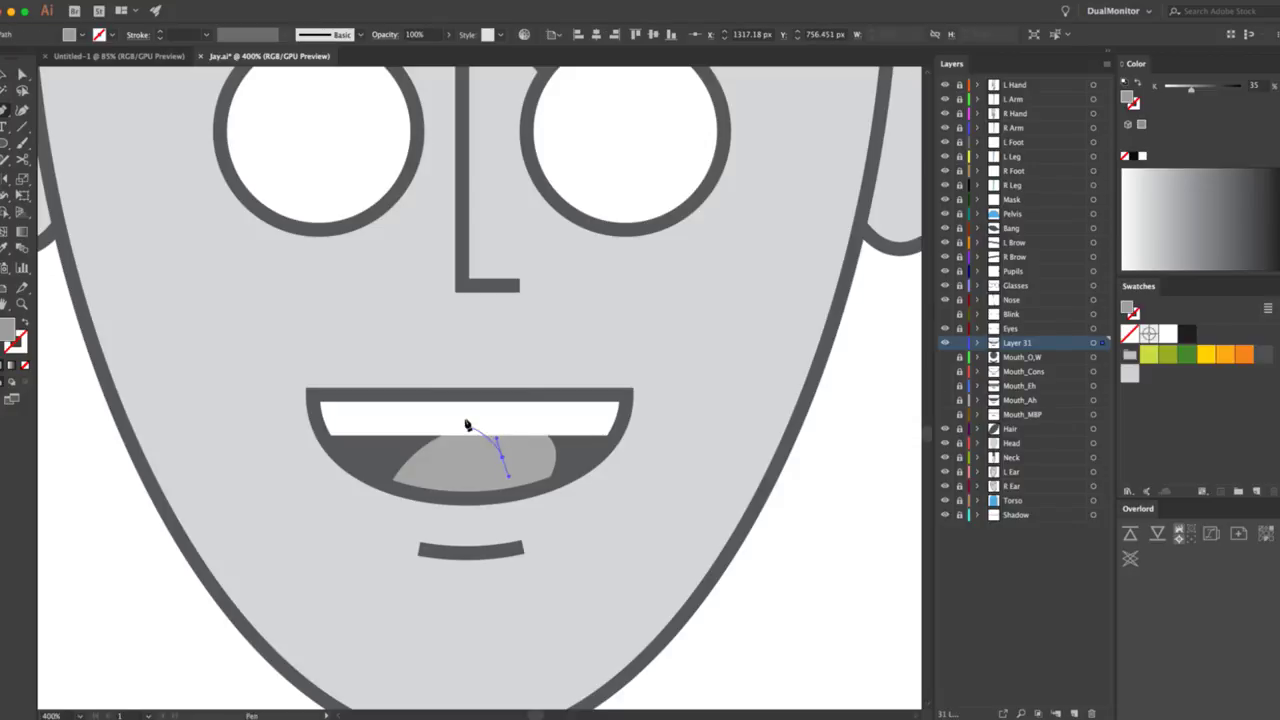
pyautogui.click(447, 427)
pyautogui.press('v')
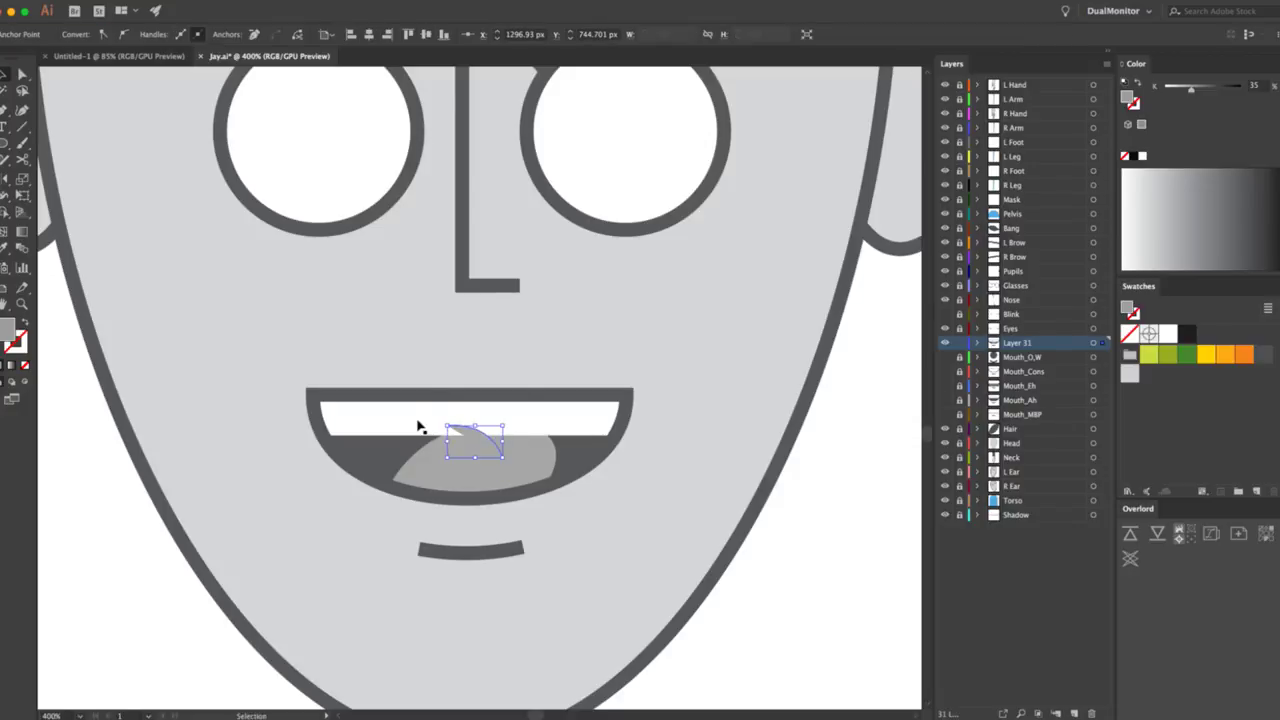
pyautogui.press('i')
pyautogui.click(465, 242)
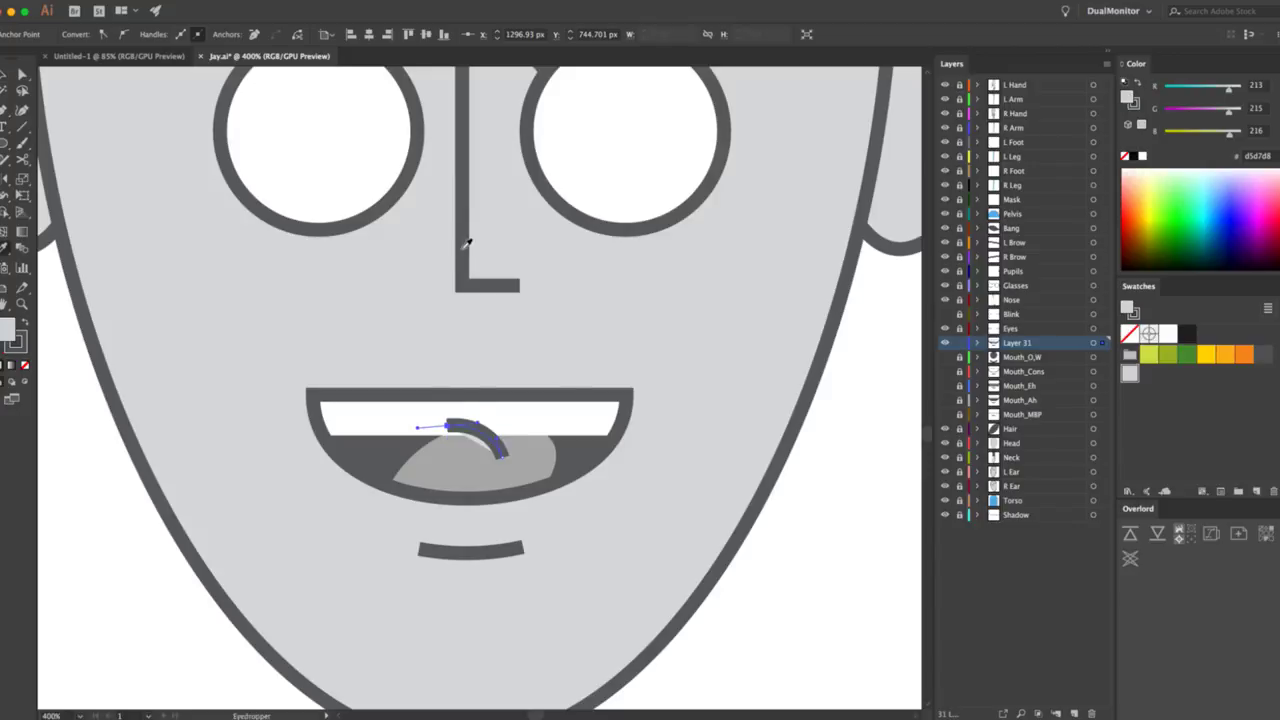
pyautogui.click(1124, 156)
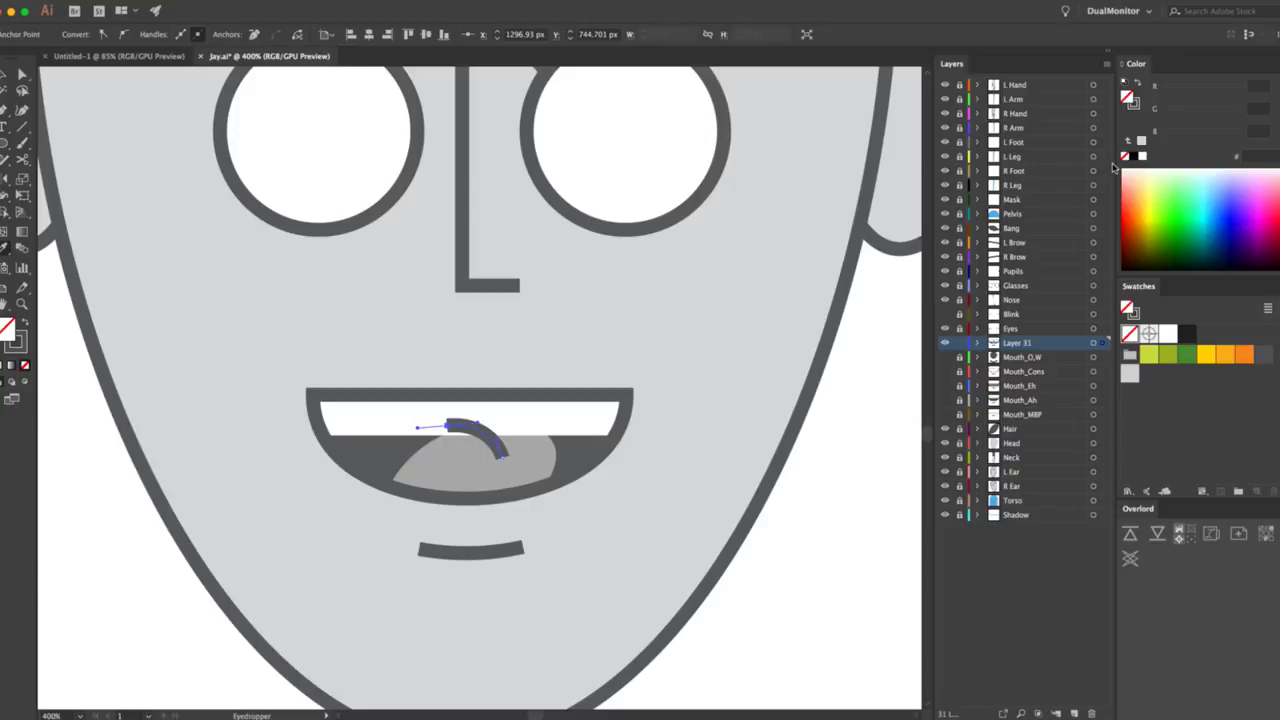
pyautogui.press('v')
pyautogui.hotkey('ctrl', 'shift', 'a')
pyautogui.press('z')
pyautogui.keyDown('alt'); pyautogui.click(543, 400); pyautogui.keyUp('alt')
pyautogui.keyDown('alt'); pyautogui.click(486, 394); pyautogui.keyUp('alt')
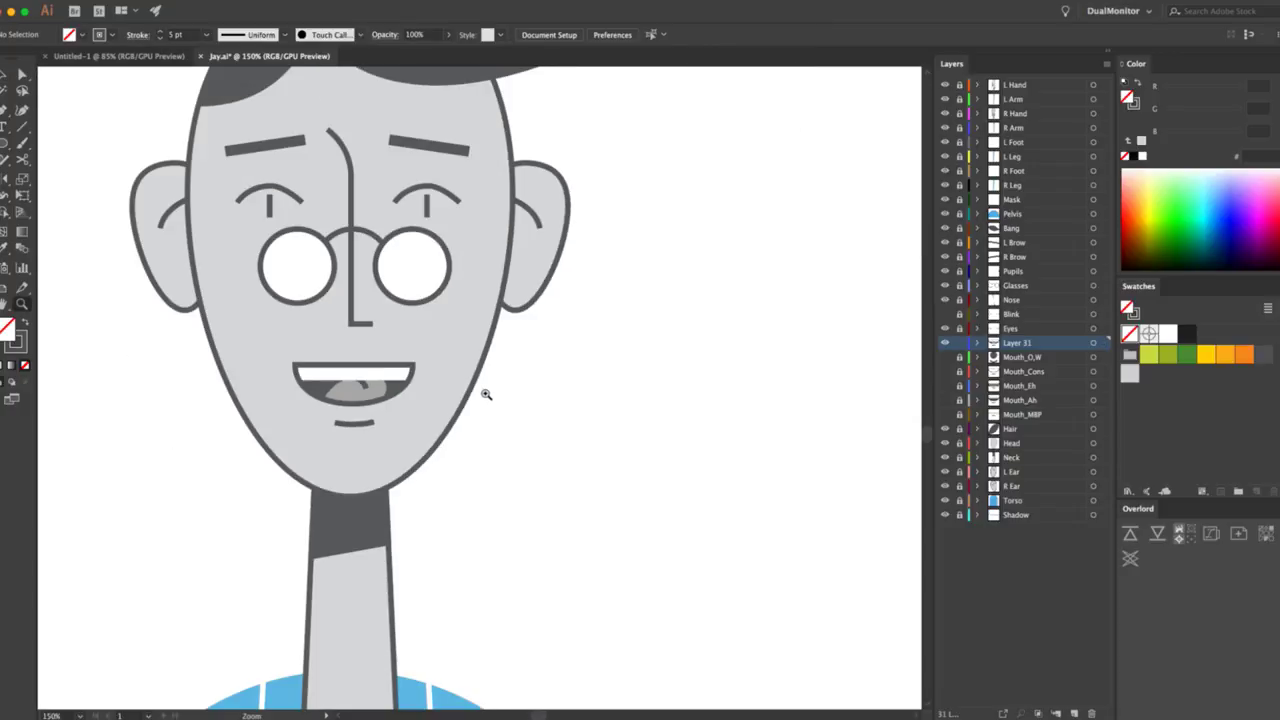
# Rename Layer 31 to Mouth_L after zooming back in on the mouth.
pyautogui.click(390, 407)
pyautogui.click(456, 346)
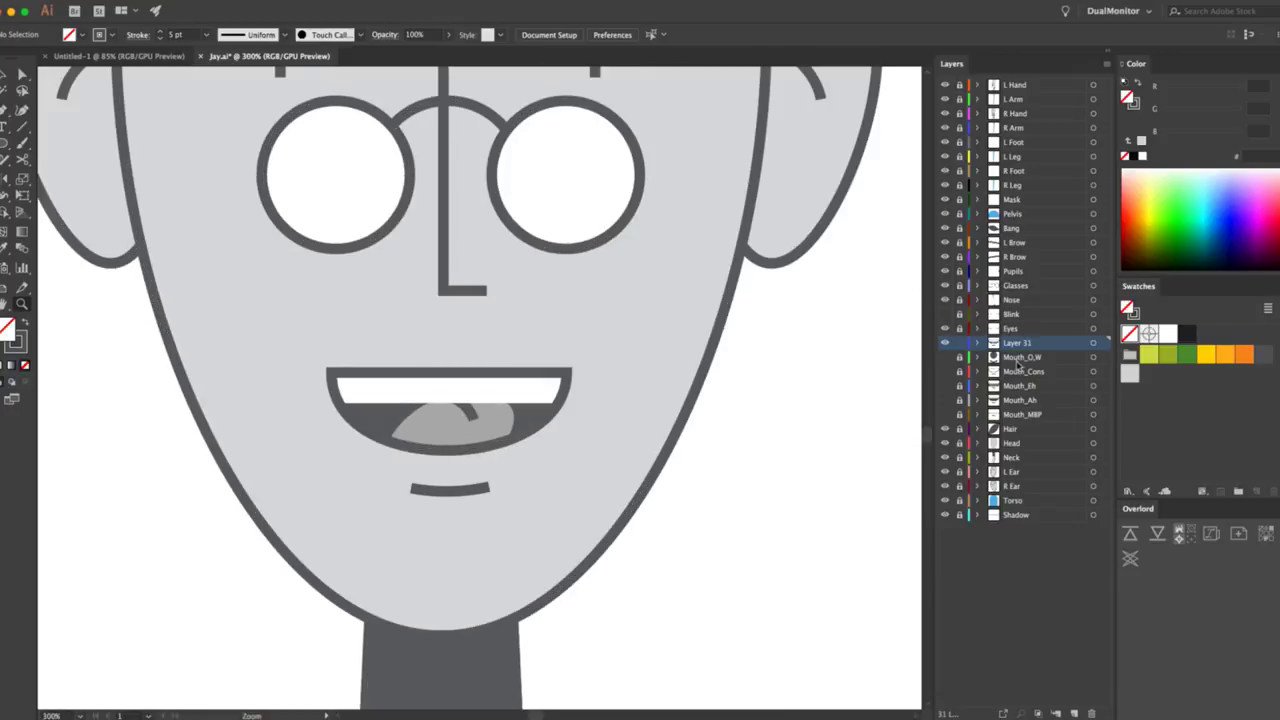
pyautogui.doubleClick(1016, 342)
pyautogui.write('Mouth_L')
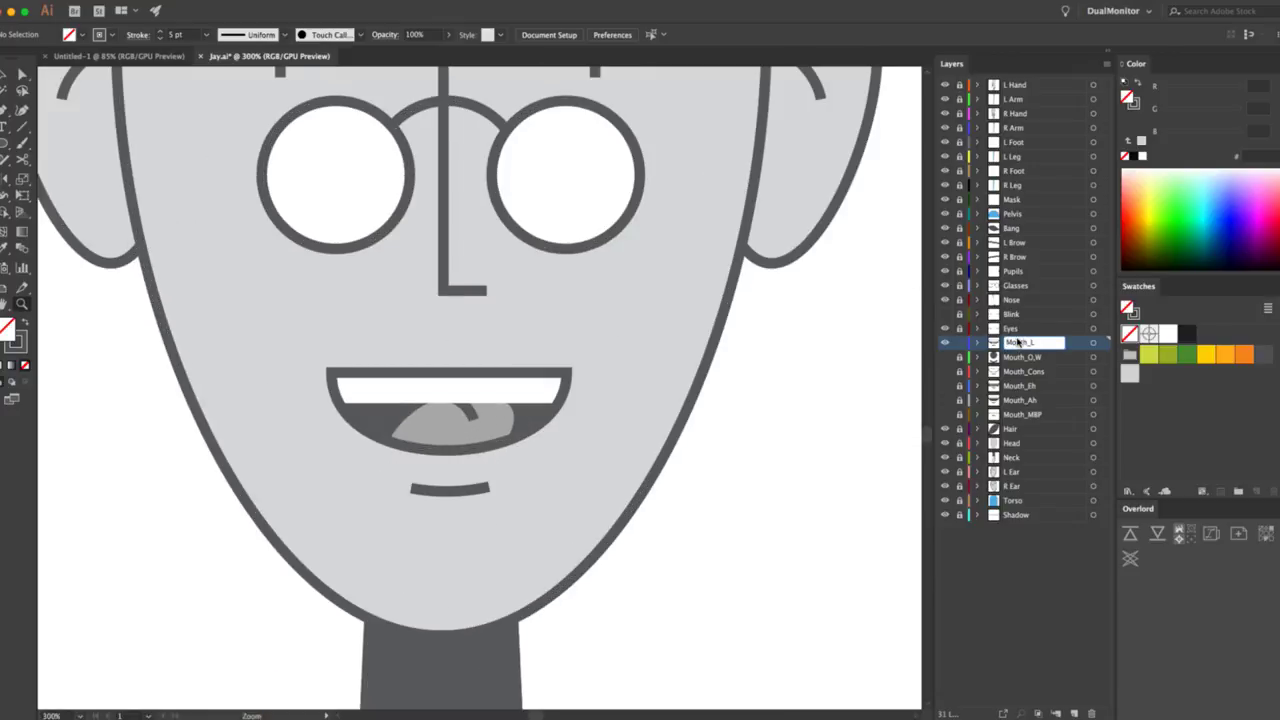
pyautogui.press('Return')
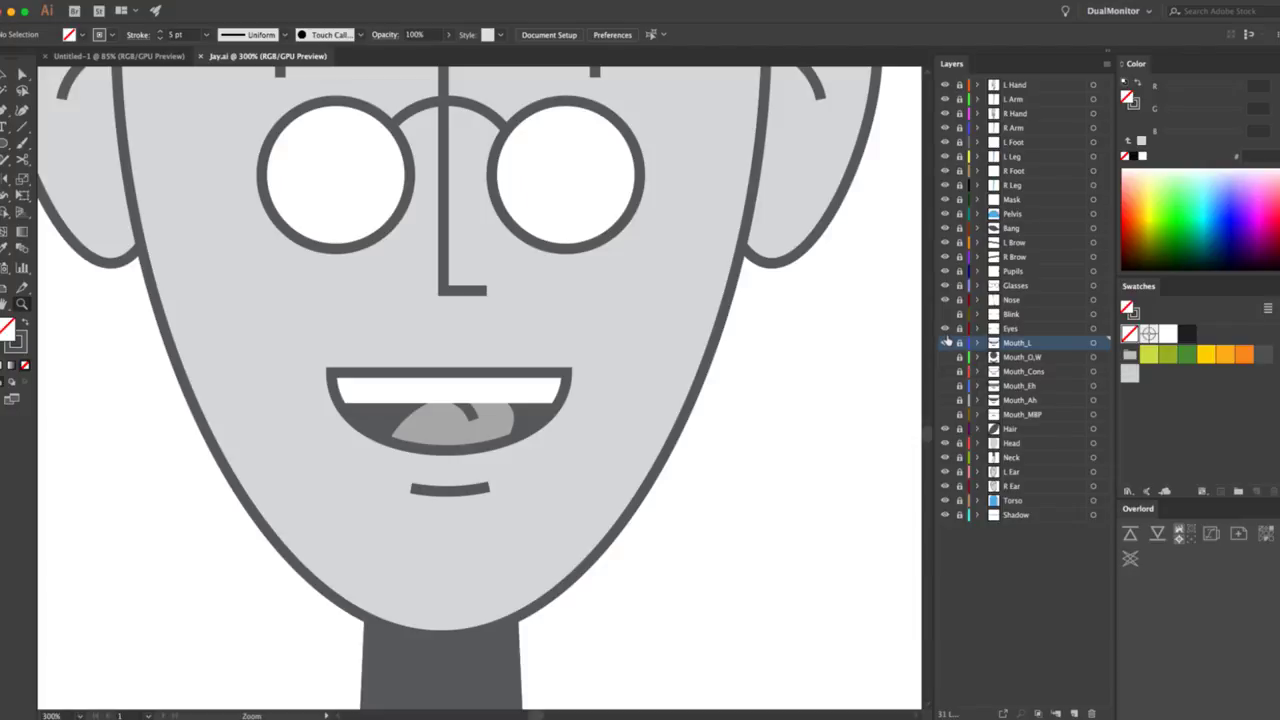
# Preview the Mouth_Eh, Mouth_Cons and Mouth_L shapes one at a time, leaving each hidden.
pyautogui.click(945, 342)
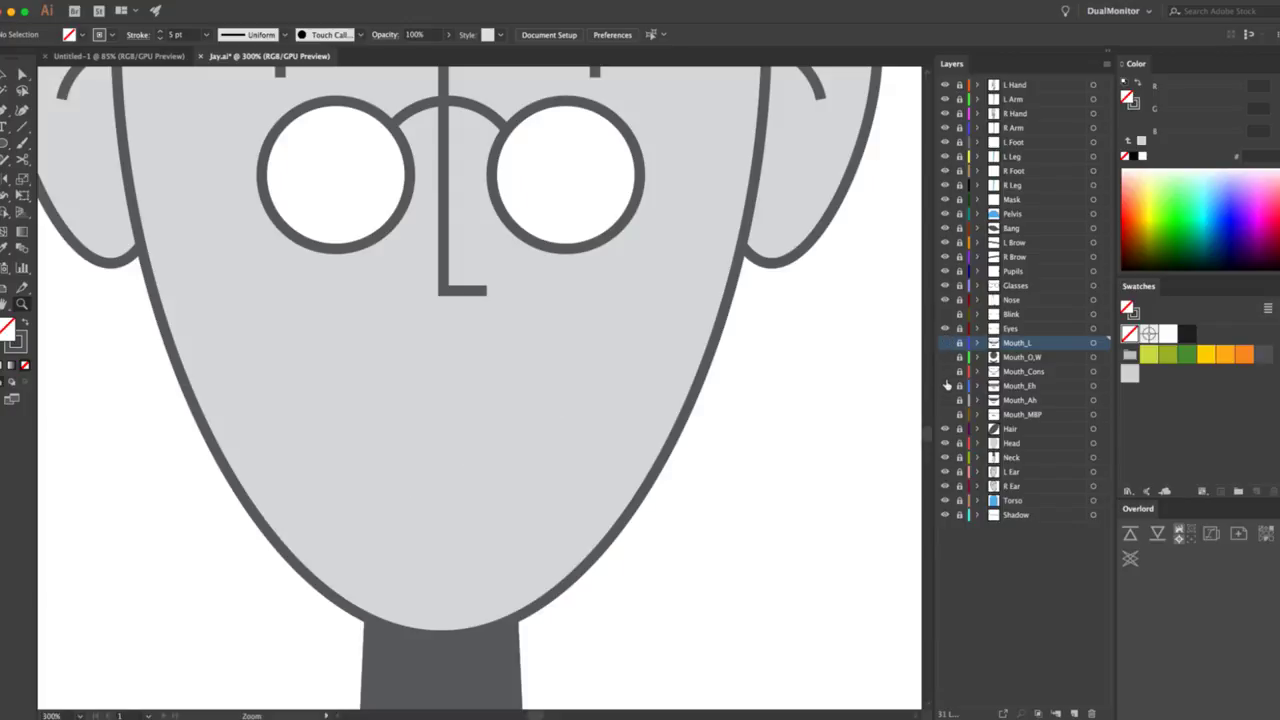
pyautogui.click(945, 385)
pyautogui.click(946, 385)
pyautogui.click(946, 371)
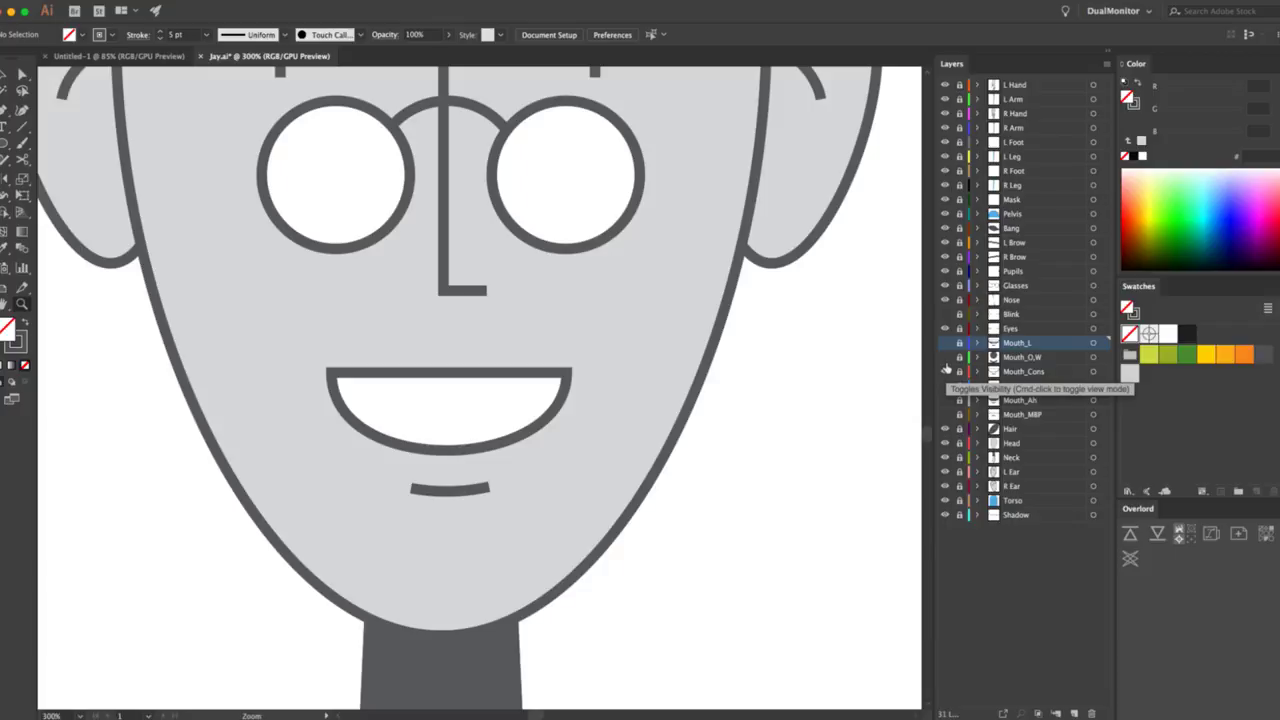
pyautogui.click(946, 371)
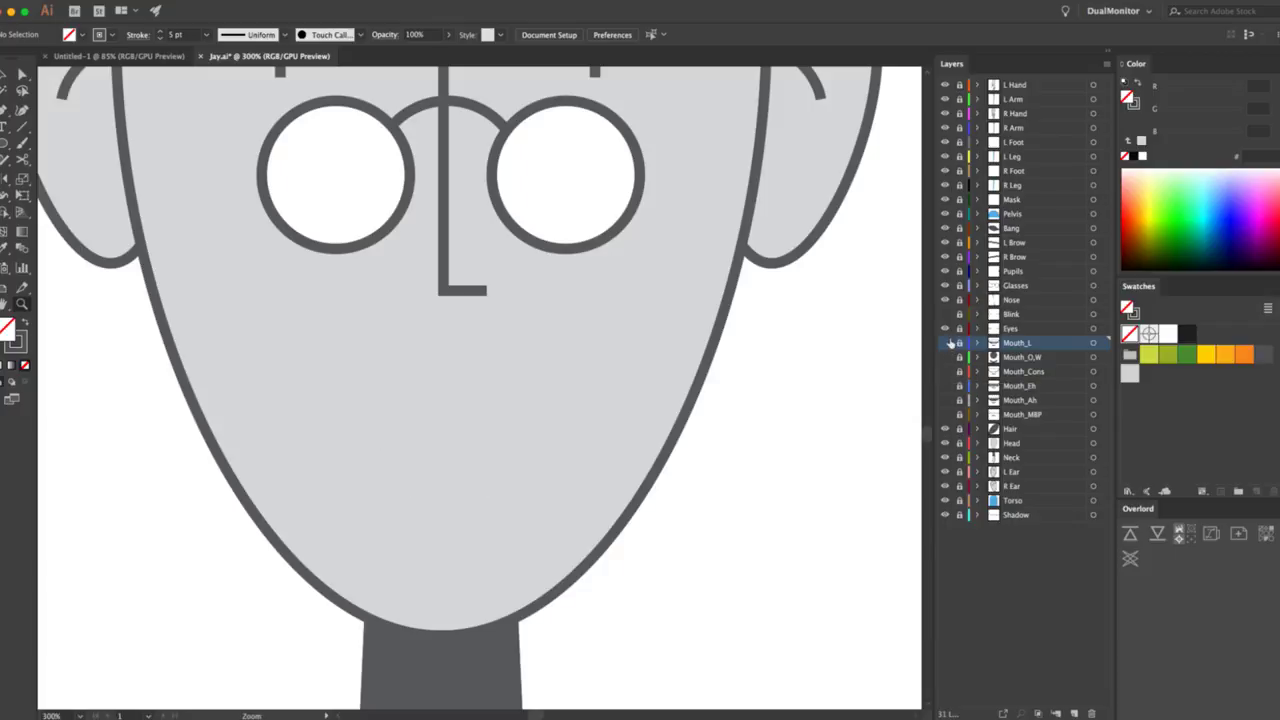
pyautogui.click(946, 342)
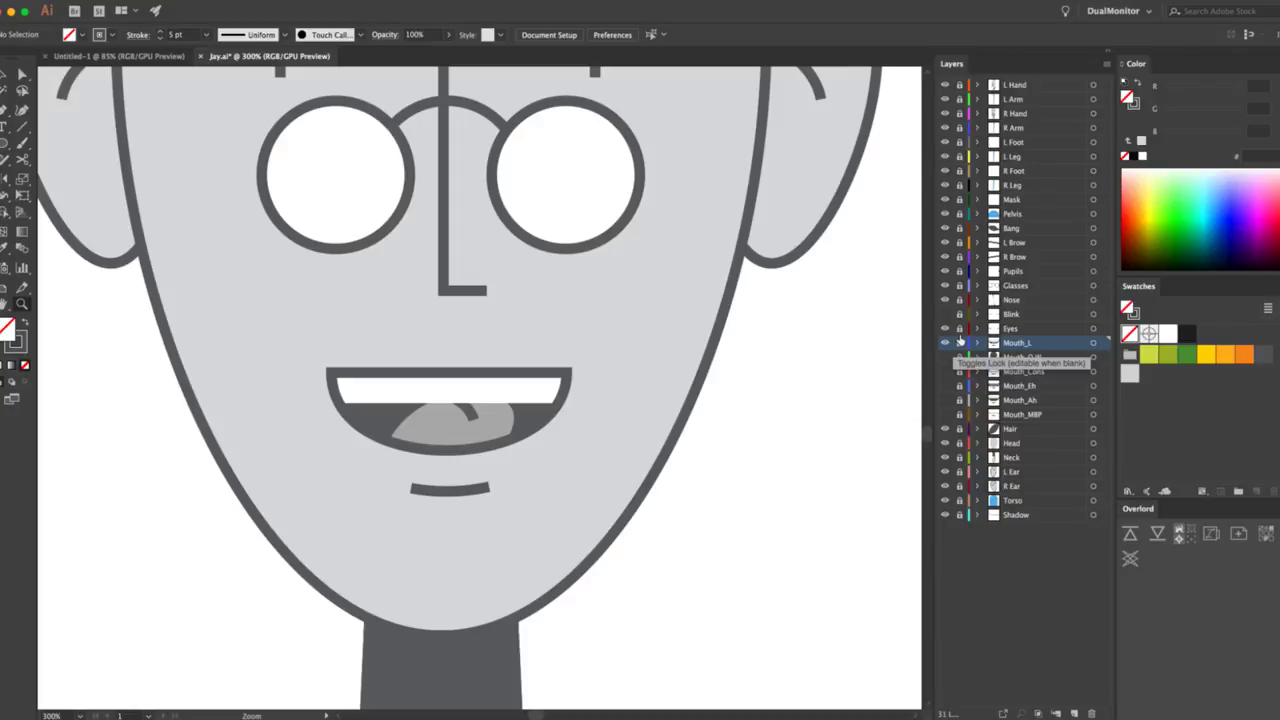
pyautogui.click(945, 342)
# Preview and select the Mouth_MBP closed mouth and Mouth_Ah open mouth, then hide both.
pyautogui.click(945, 414)
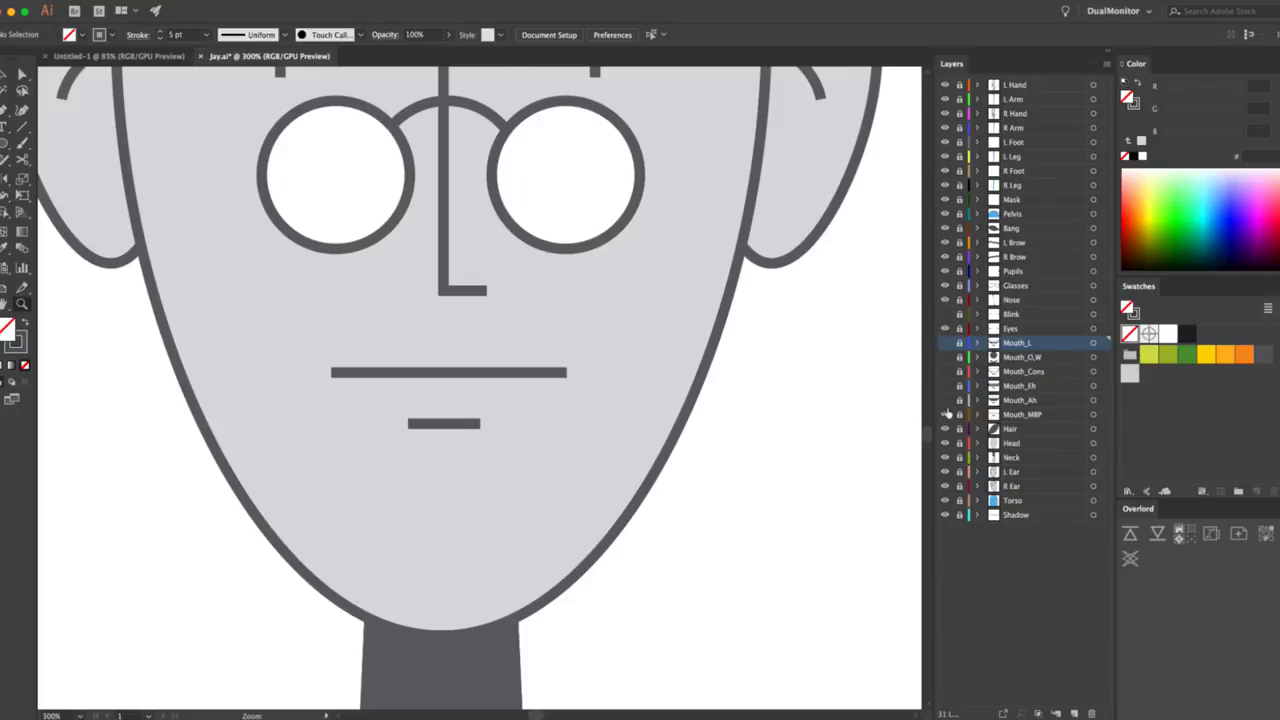
pyautogui.press('v')
pyautogui.click(485, 372)
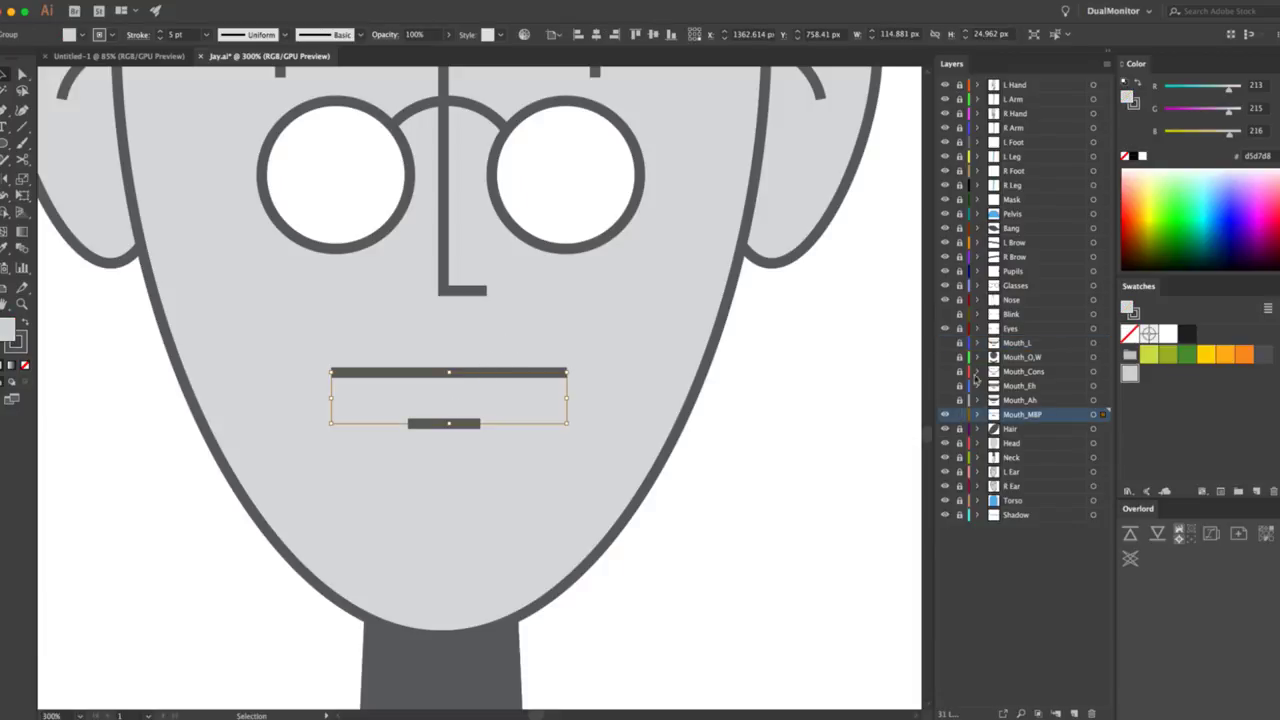
pyautogui.press('super+shift+a')
pyautogui.click(945, 414)
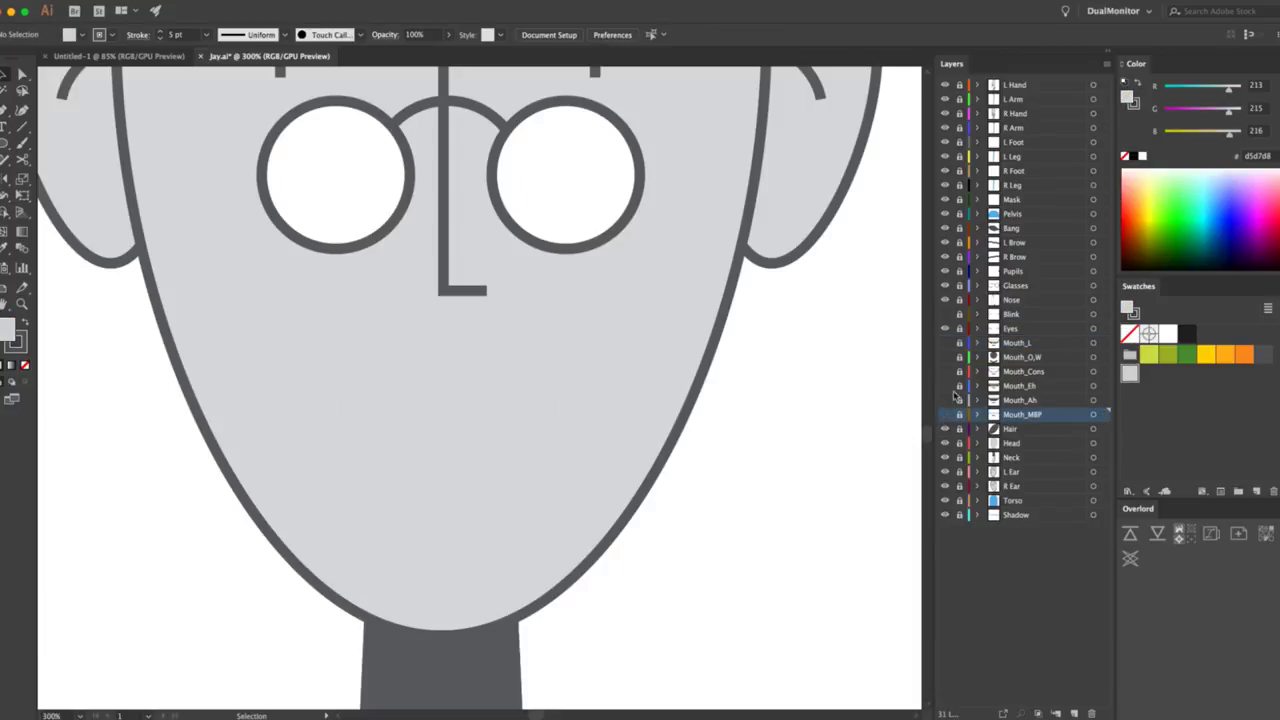
pyautogui.click(945, 400)
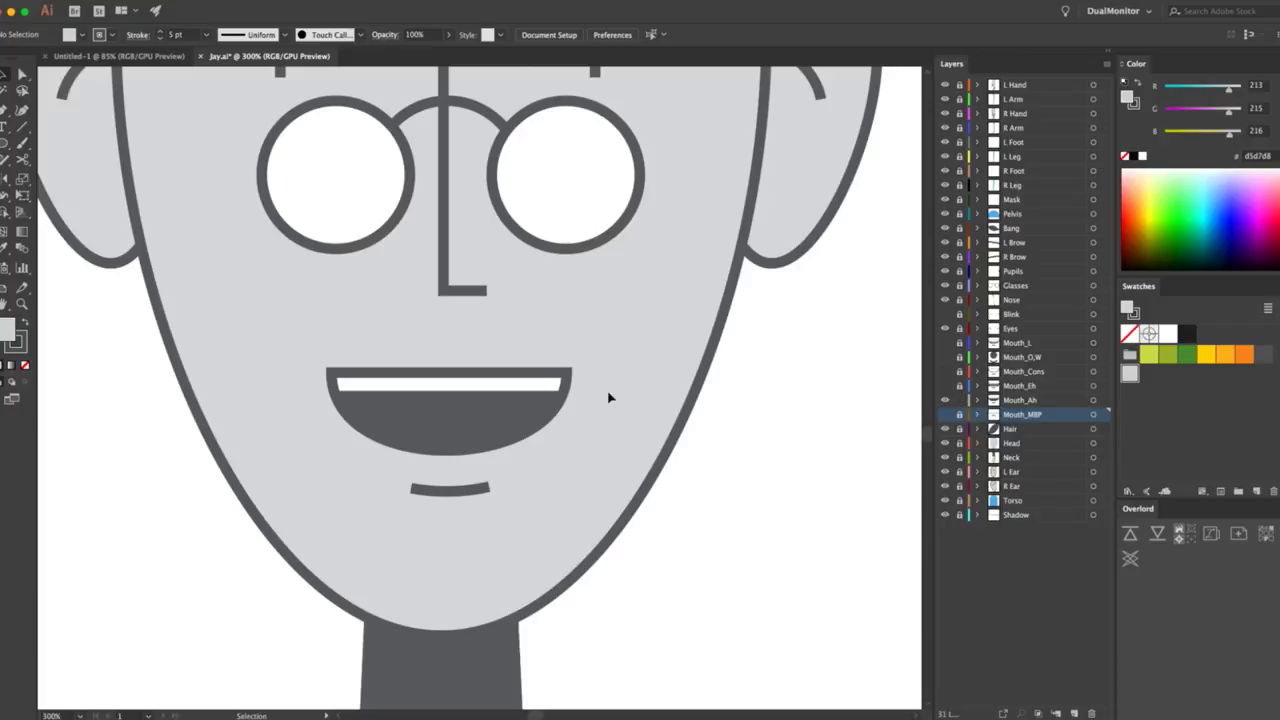
pyautogui.click(508, 393)
pyautogui.press('v')
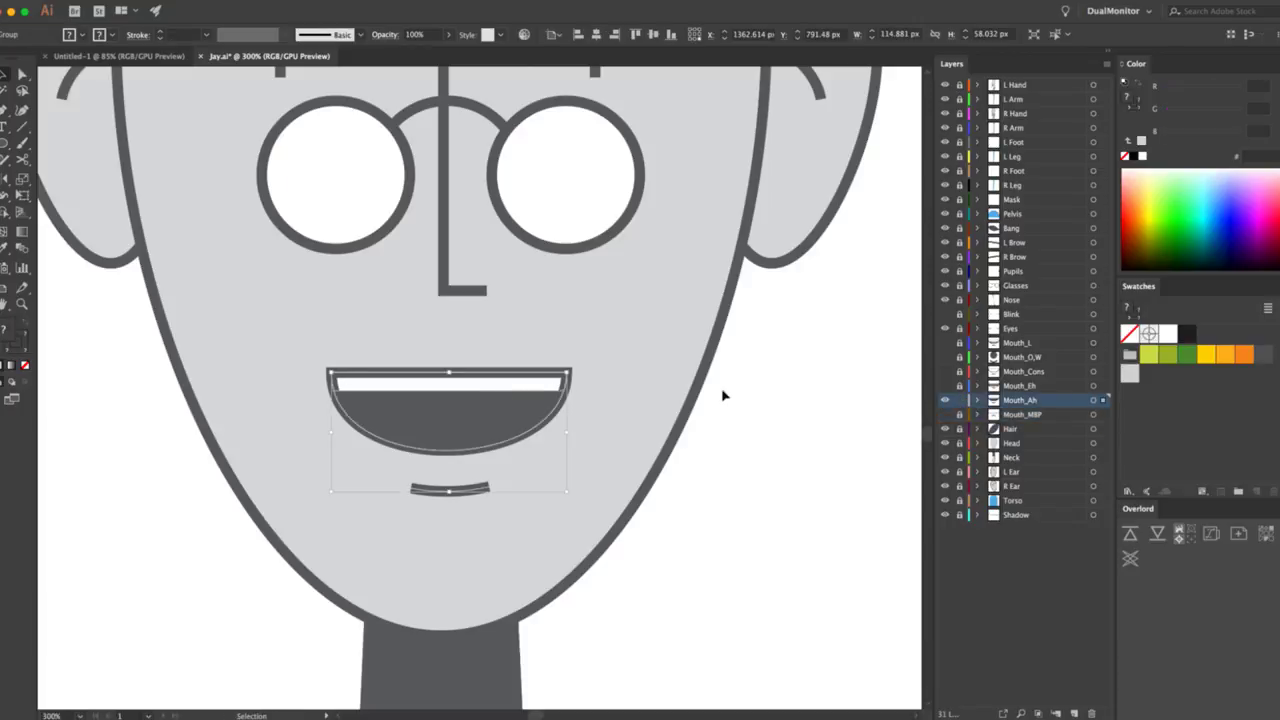
pyautogui.click(945, 400)
# Add a new layer above Mouth_L and paste the open mouth into it in place.
pyautogui.click(1020, 342)
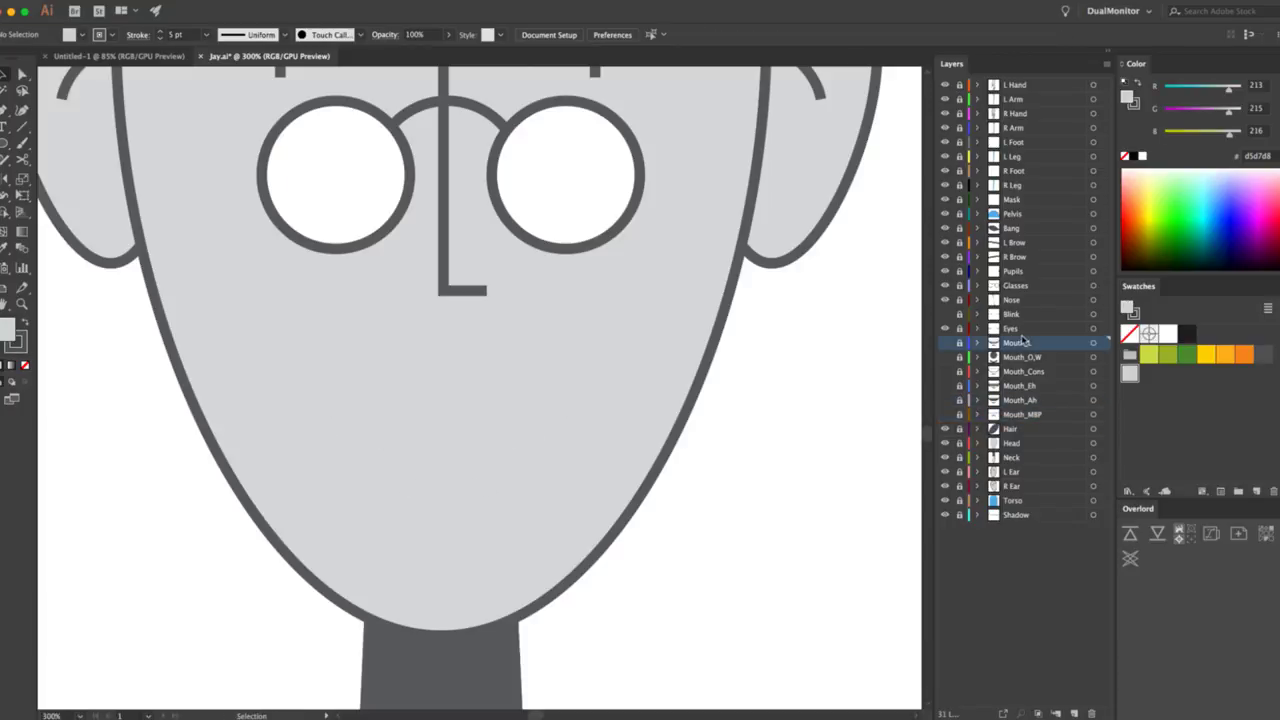
pyautogui.click(1073, 713)
pyautogui.press('super+f')
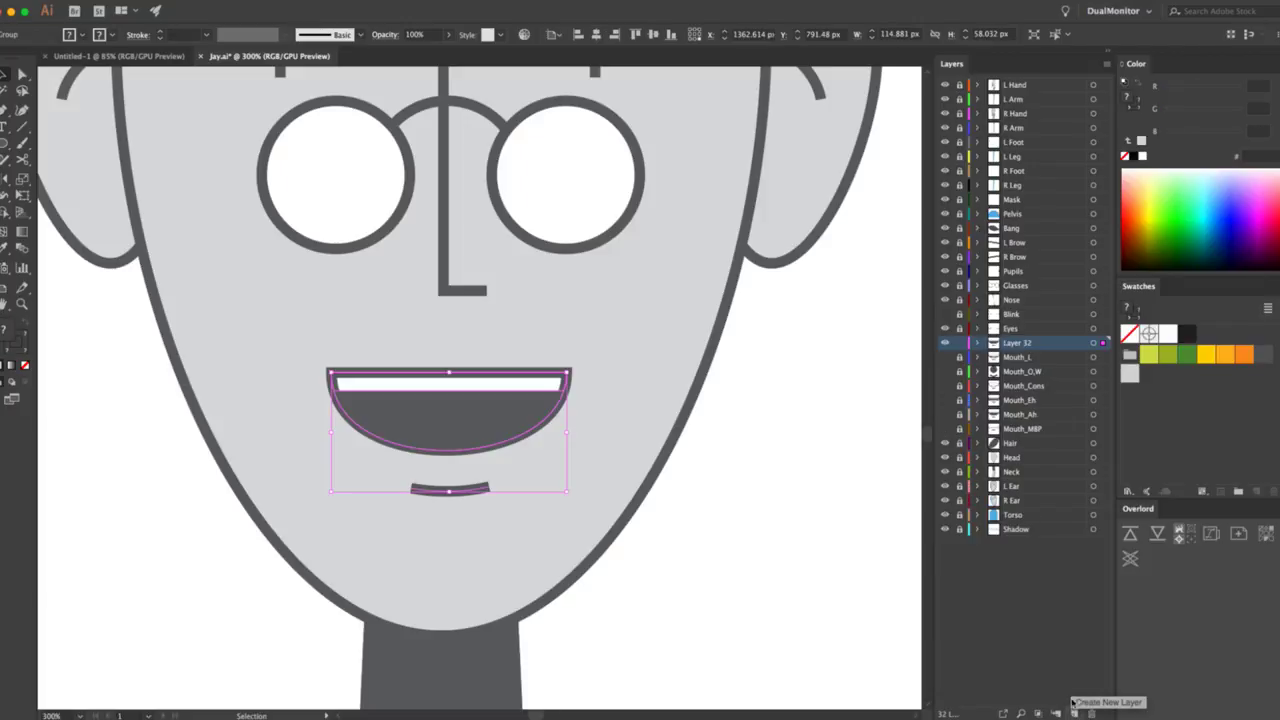
# Rename the new Layer 32 to Mouth_F,V.
pyautogui.doubleClick(1011, 344)
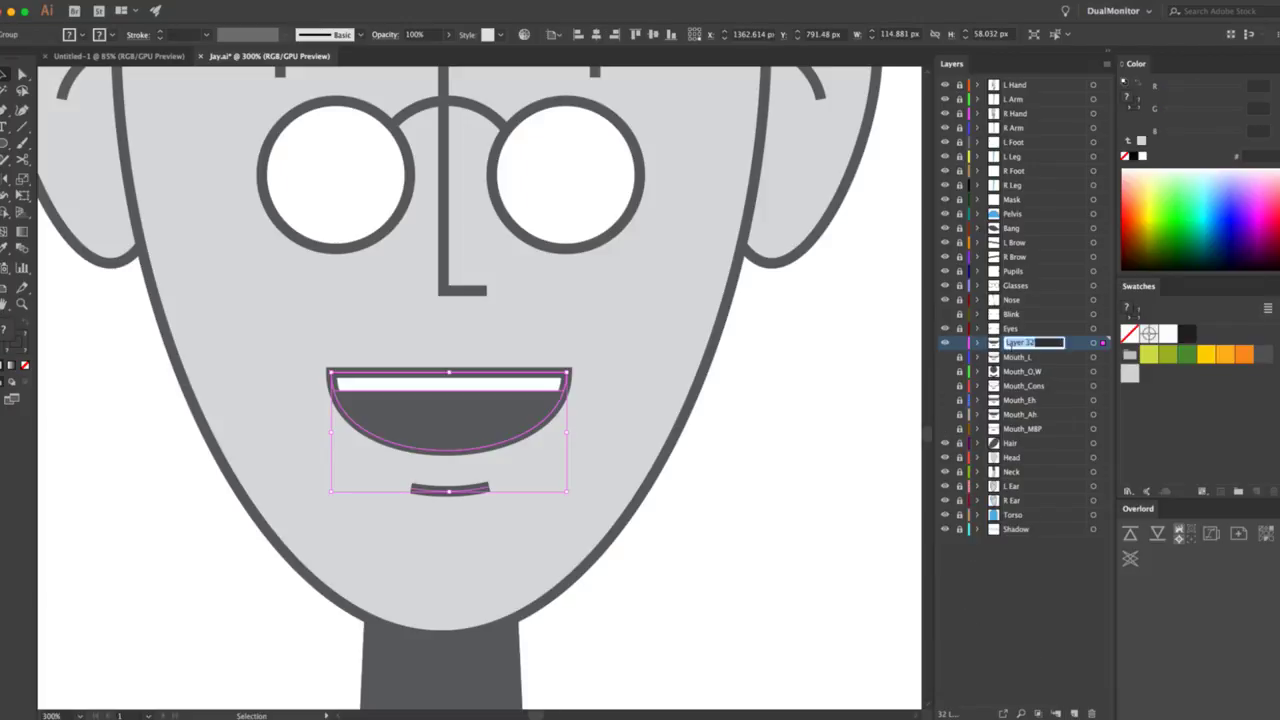
pyautogui.click(878, 397)
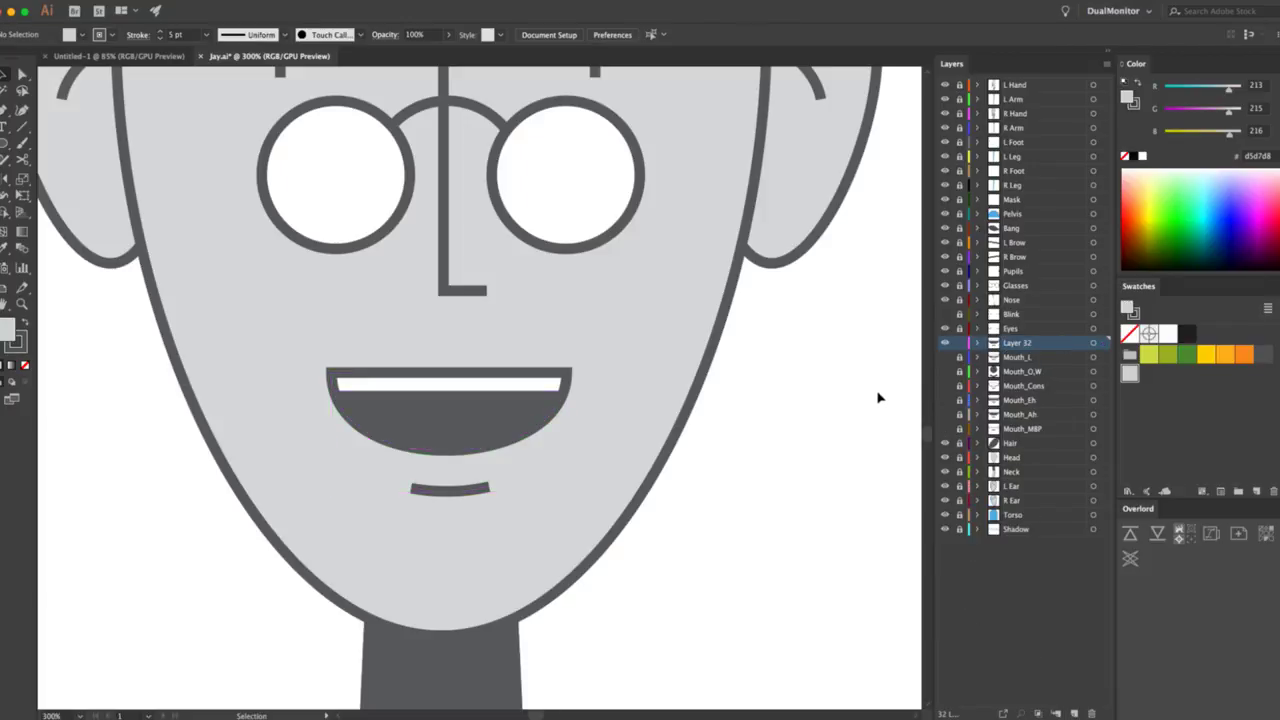
pyautogui.doubleClick(1019, 344)
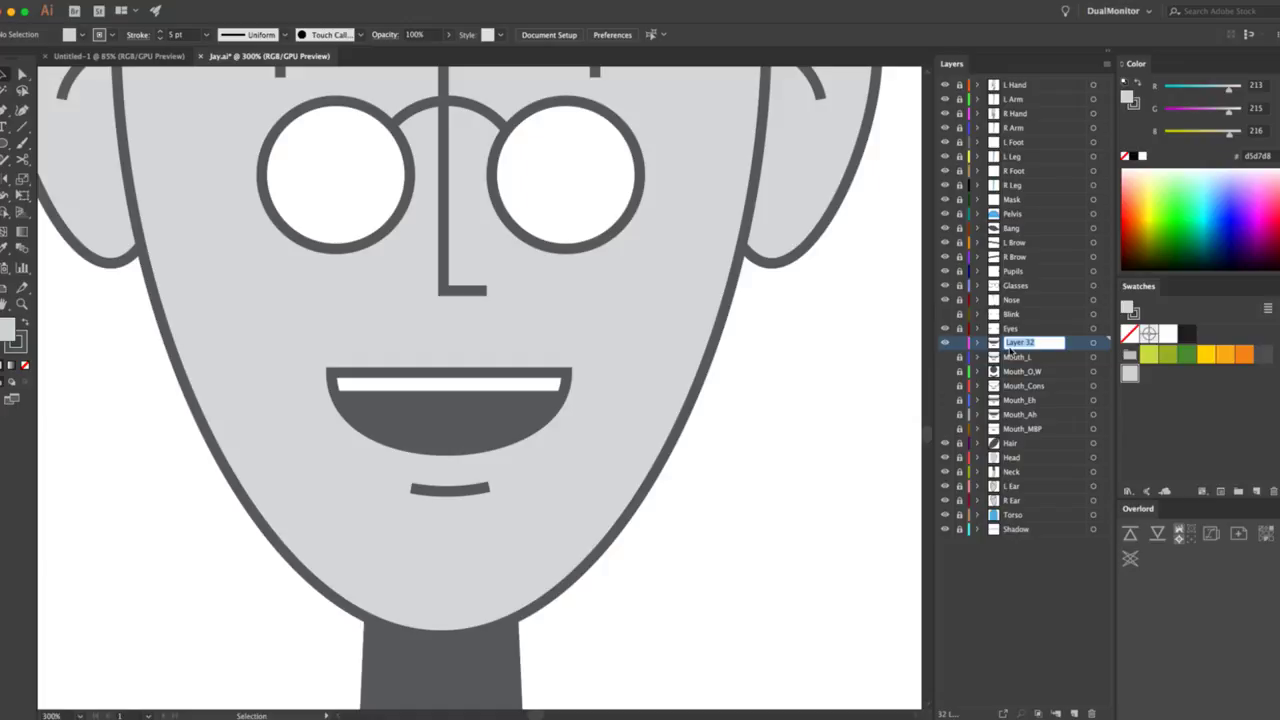
pyautogui.write('Mouth_F,V')
pyautogui.press('Return')
# Ungroup the copied mouth and delete its dark fill shape.
pyautogui.press('a')
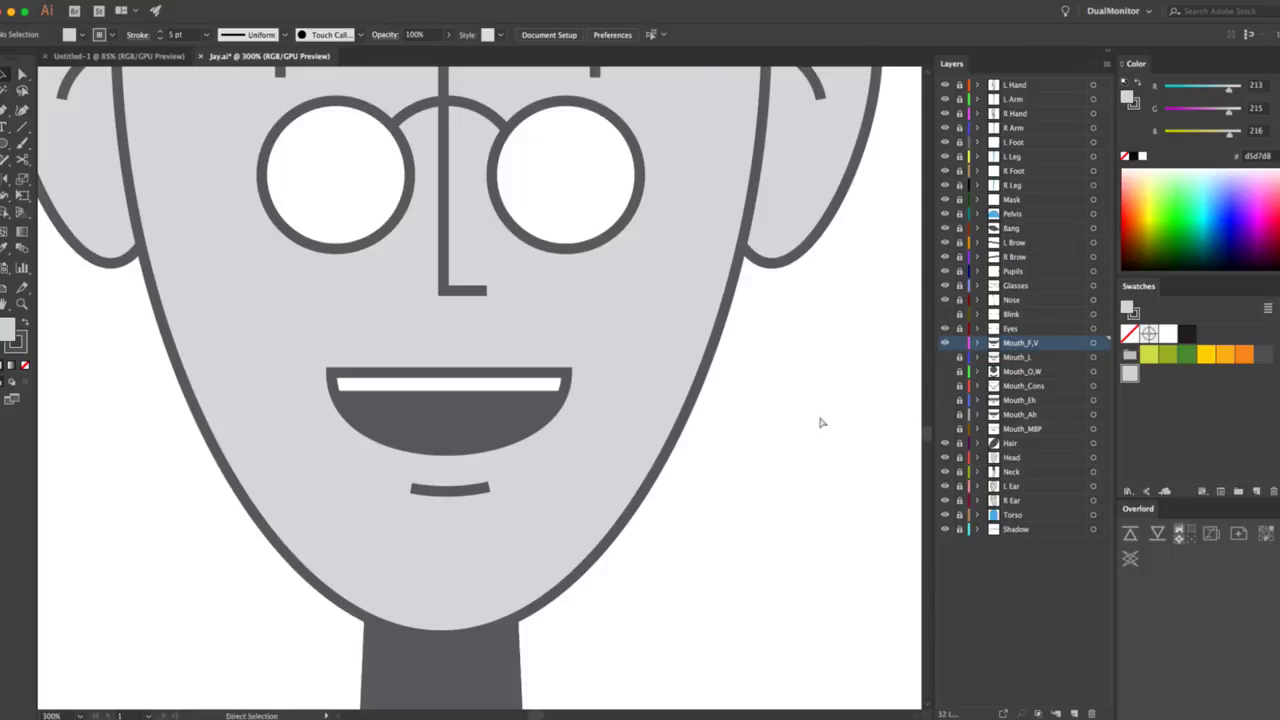
pyautogui.press('v')
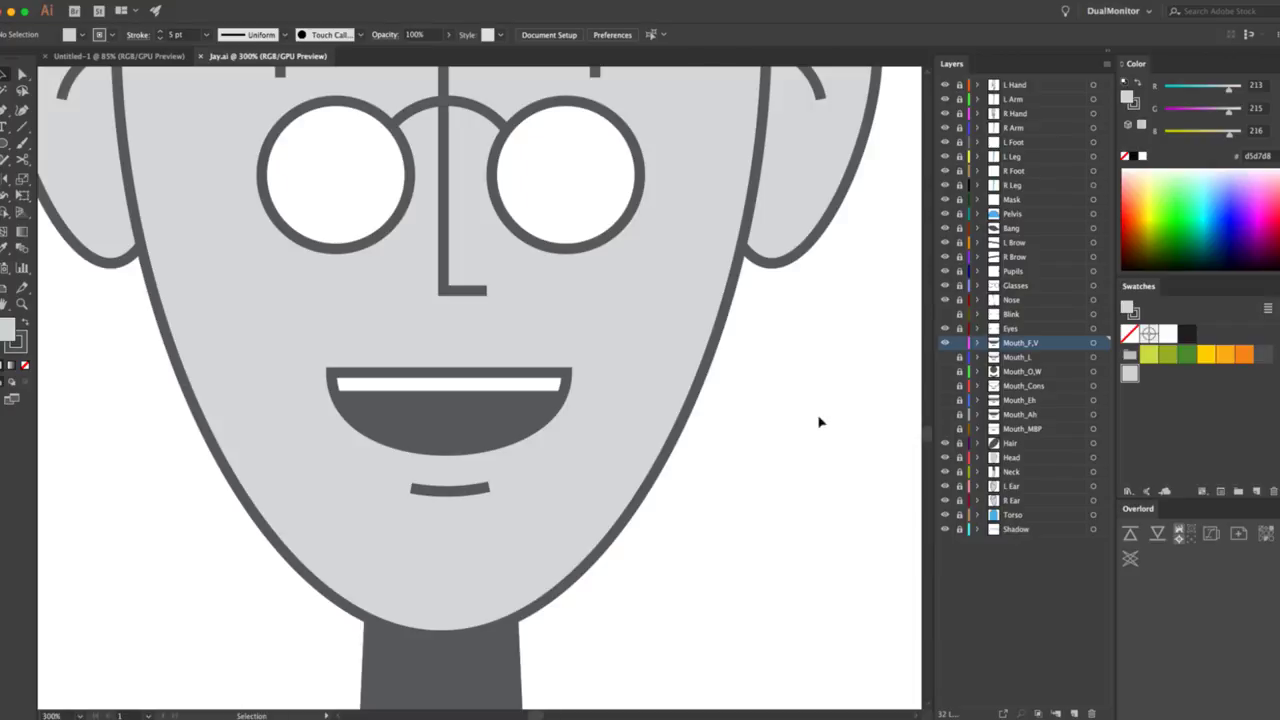
pyautogui.click(455, 408)
pyautogui.click(628, 430)
pyautogui.click(510, 406)
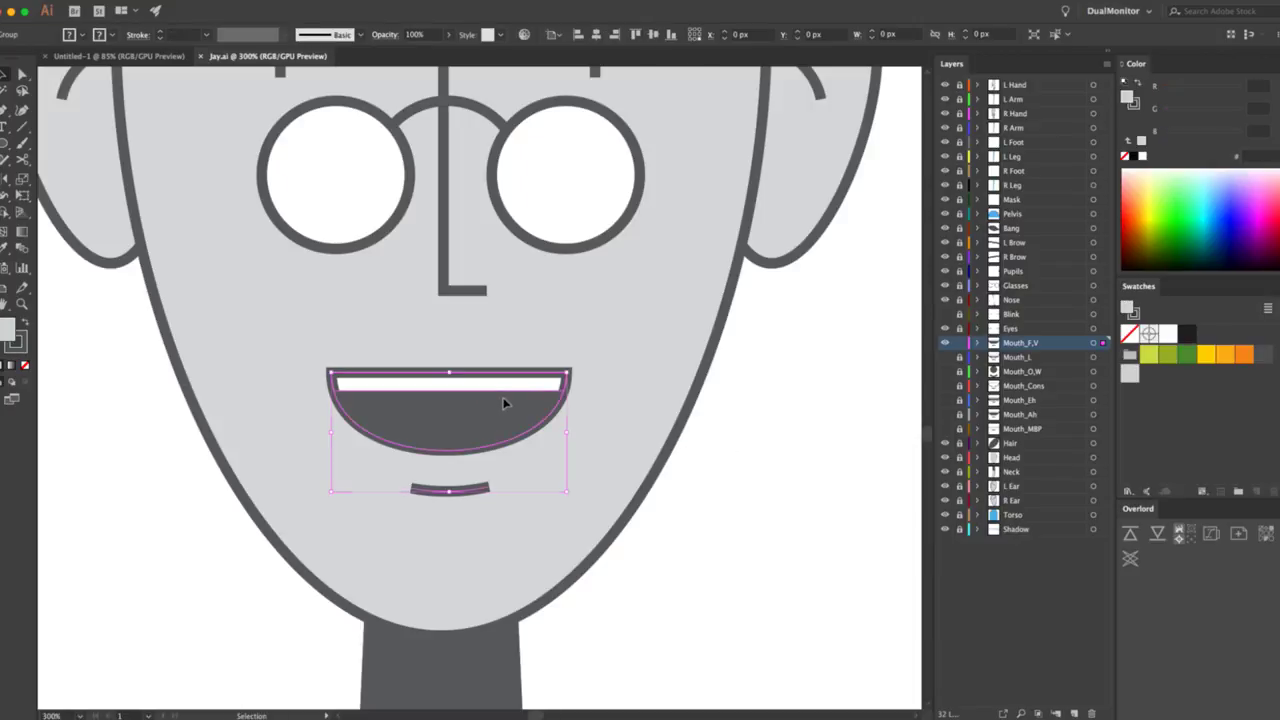
pyautogui.rightClick(506, 410)
pyautogui.click(537, 521)
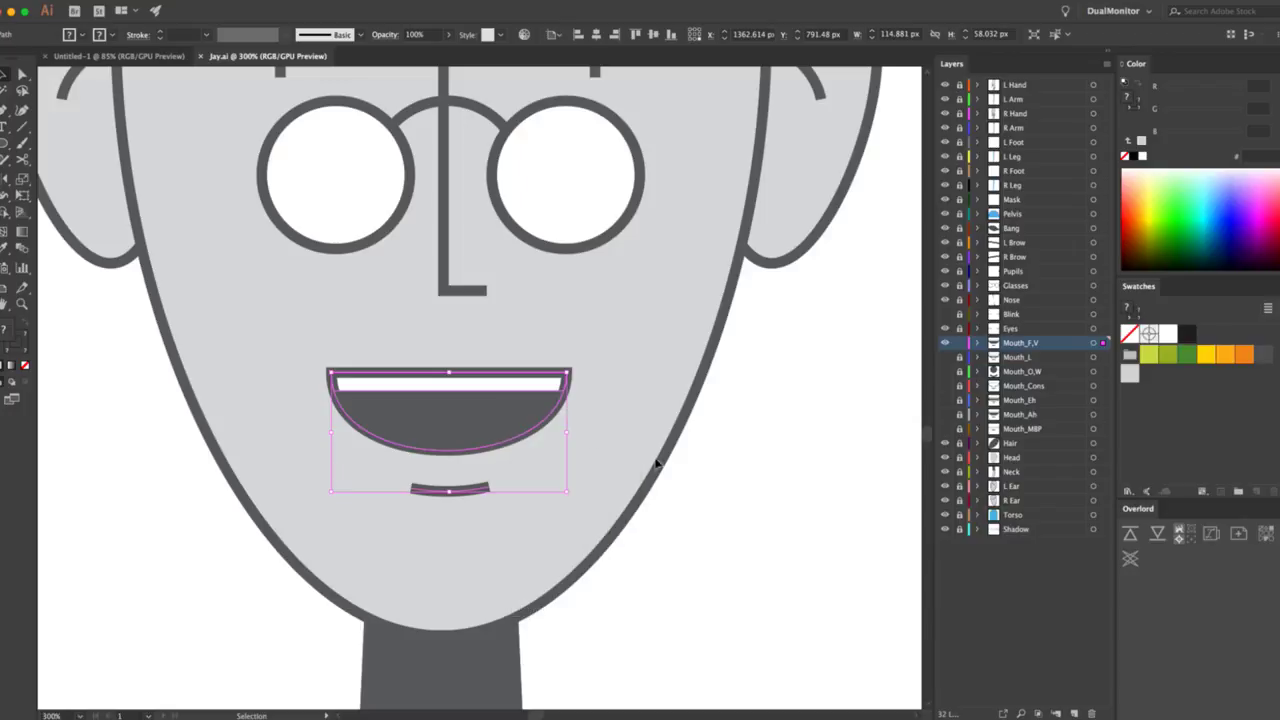
pyautogui.click(489, 417)
pyautogui.press('Delete')
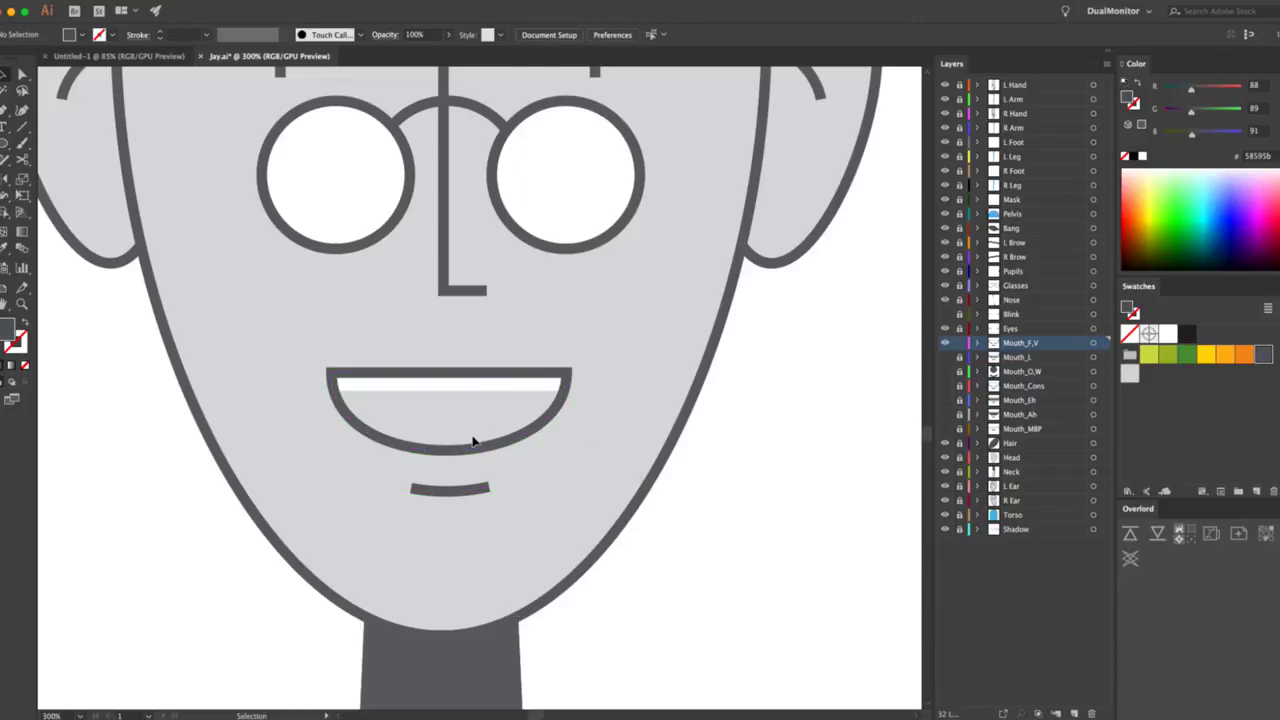
# Give the white teeth rectangle the outline's dark stroke with the Eyedropper, then delete the curved outline.
pyautogui.click(474, 446)
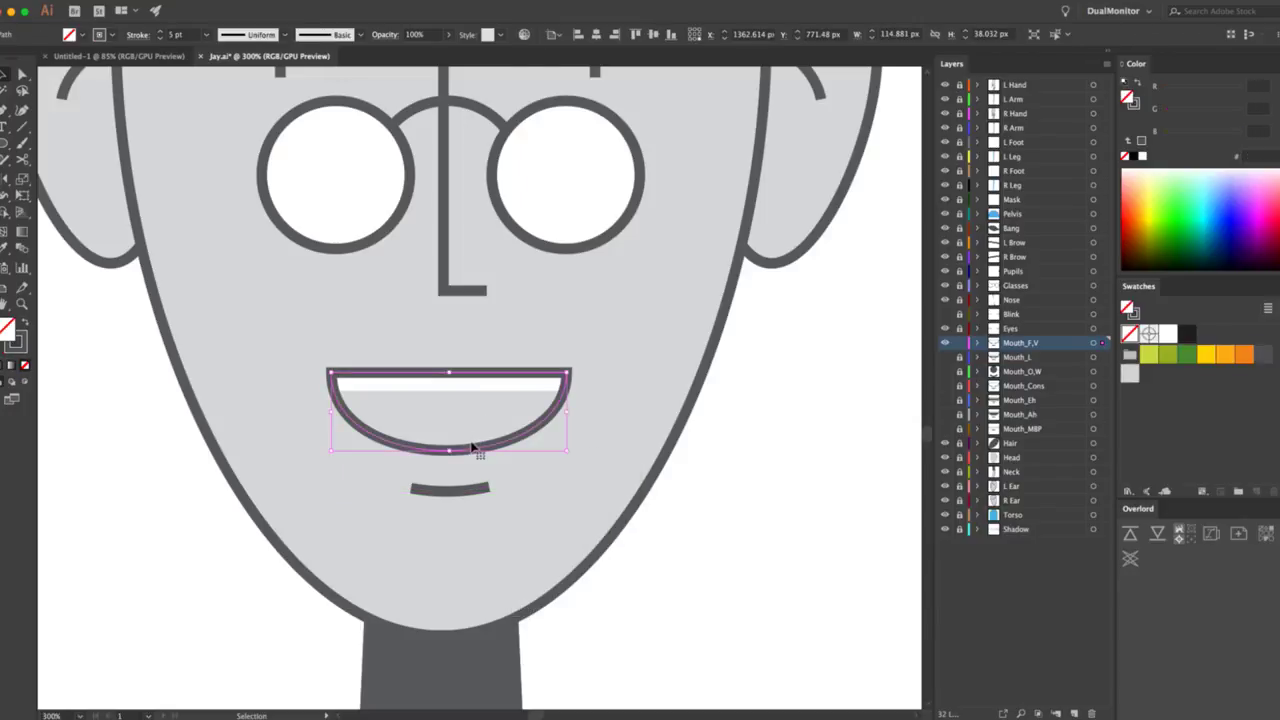
pyautogui.click(480, 378)
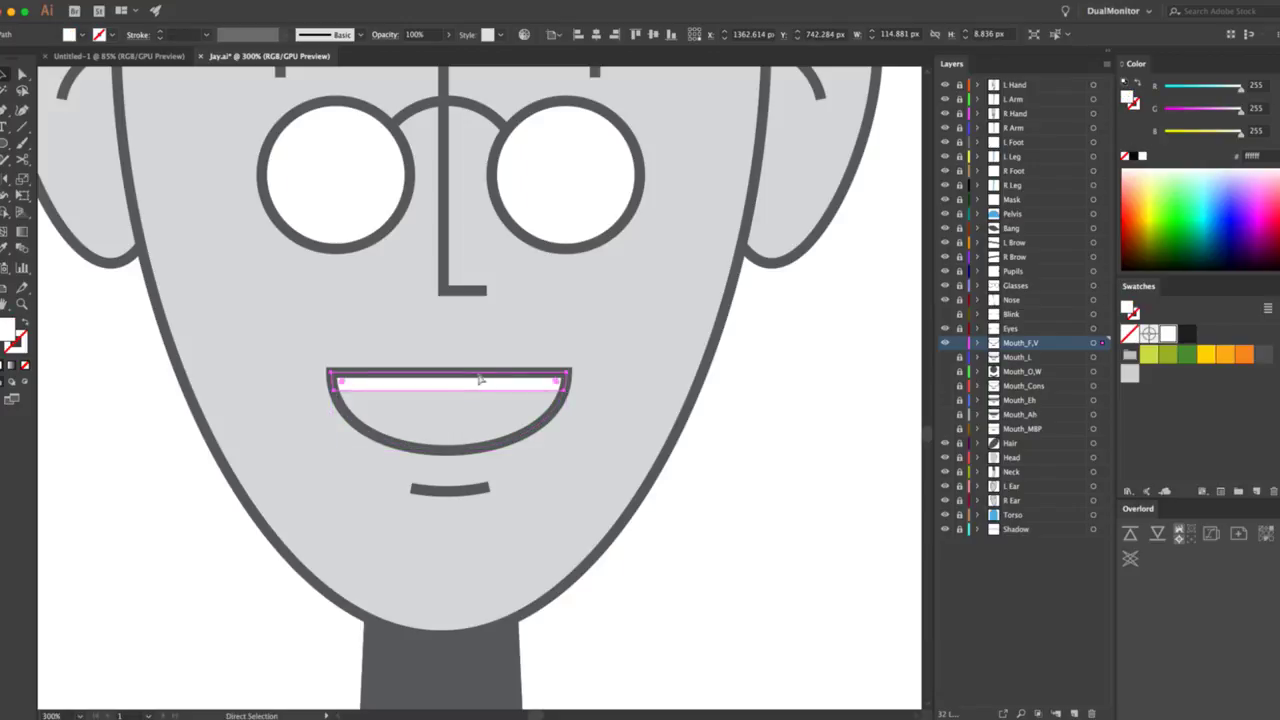
pyautogui.press('i')
pyautogui.click(528, 437)
pyautogui.press('v')
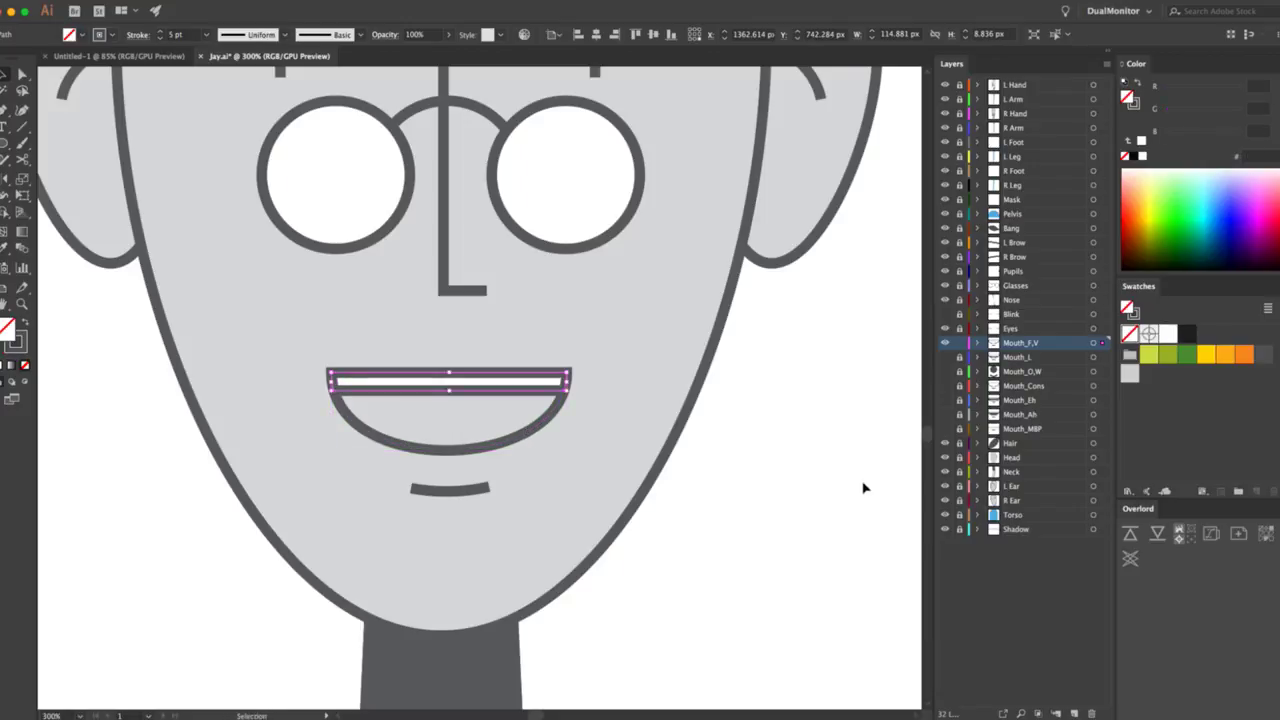
pyautogui.click(863, 486)
pyautogui.click(516, 440)
pyautogui.press('Delete')
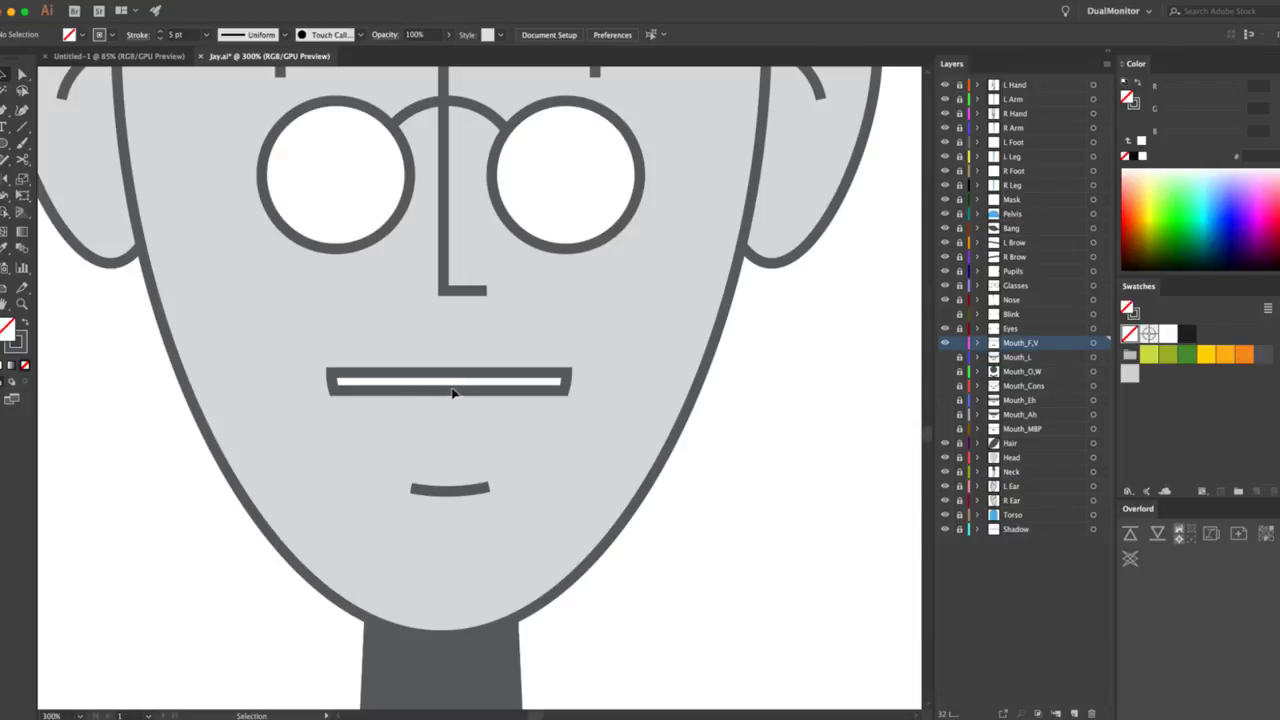
pyautogui.press('p')
# Draw two lip curves and a small centre stroke beneath the teeth bar with the Pen tool.
pyautogui.click(352, 428)
pyautogui.click(379, 388)
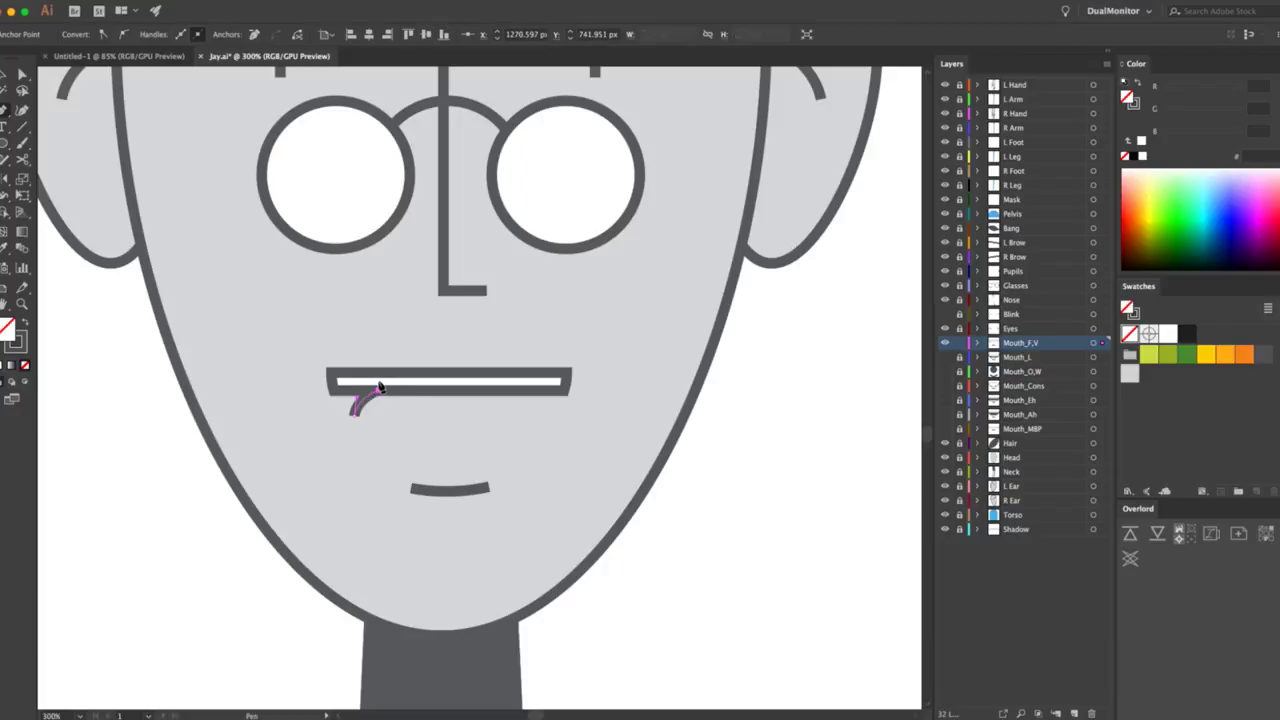
pyautogui.keyDown('super'); pyautogui.click(446, 408); pyautogui.keyUp('super')
pyautogui.click(447, 388)
pyautogui.moveTo(530, 408); pyautogui.dragTo(529, 423)
pyautogui.click(505, 385)
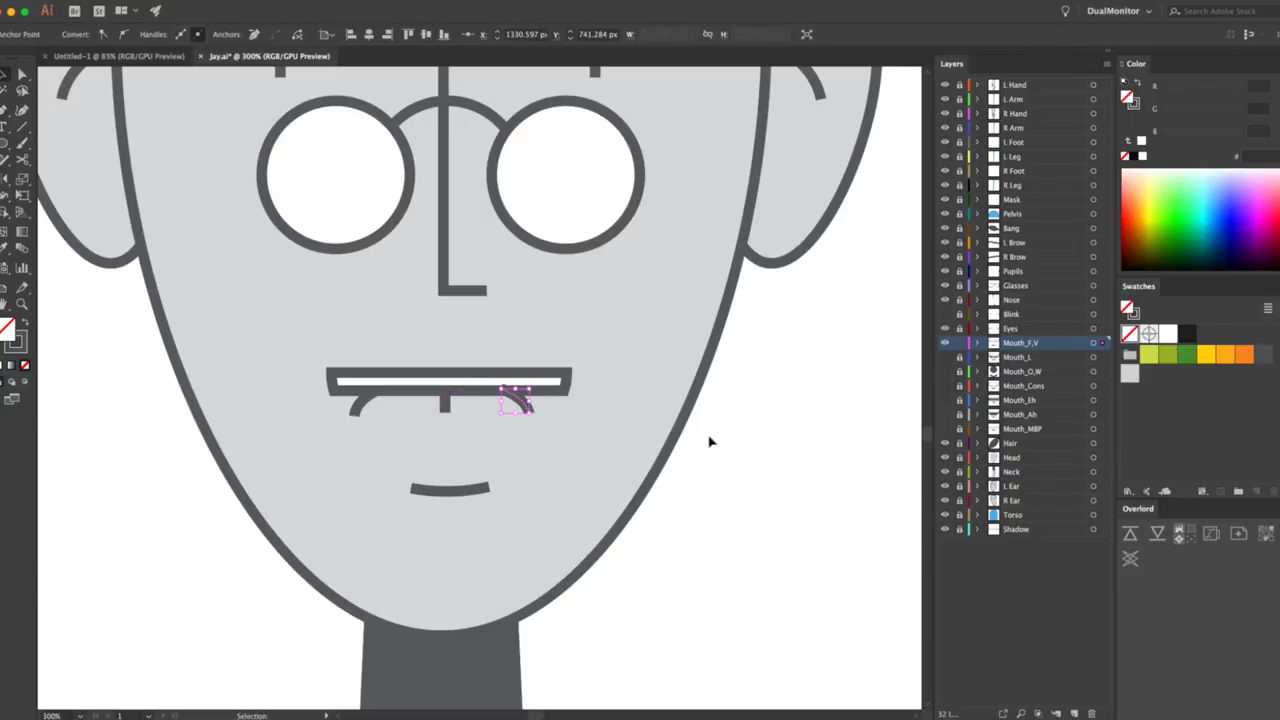
pyautogui.keyDown('super'); pyautogui.click(527, 398); pyautogui.keyUp('super')
pyautogui.keyDown('super'); pyautogui.click(527, 401); pyautogui.keyUp('super')
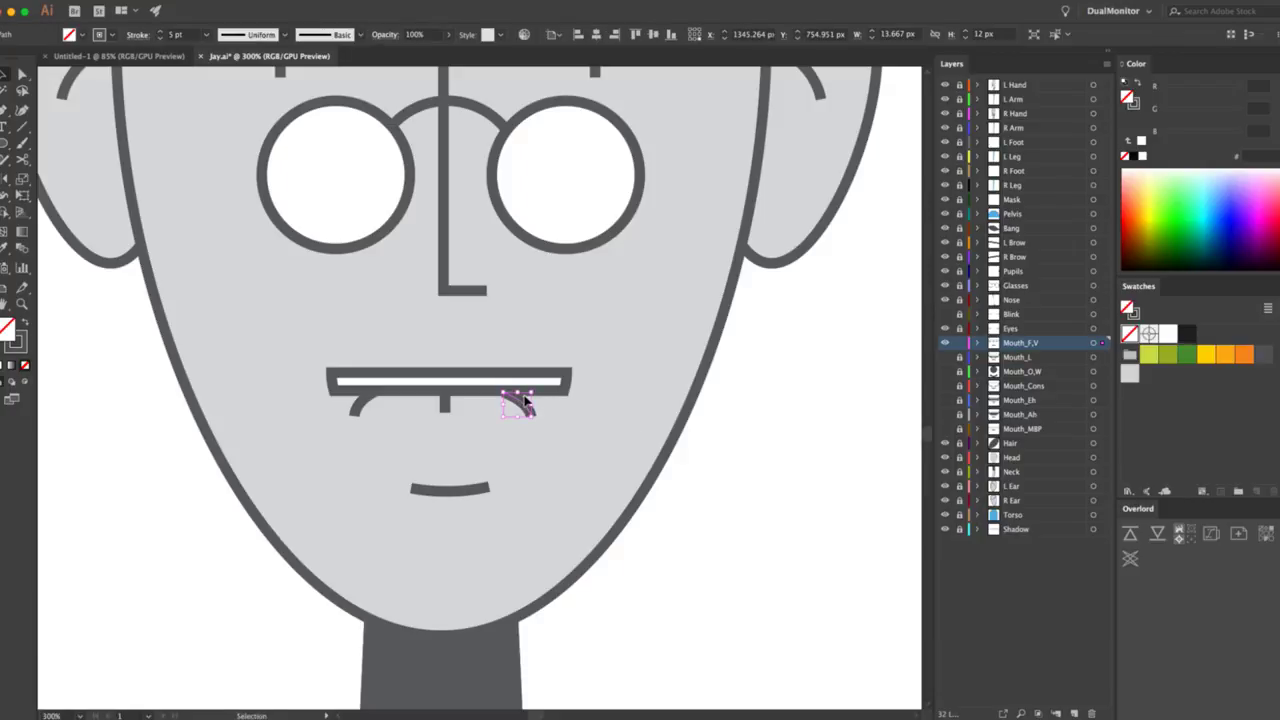
pyautogui.keyDown('super'); pyautogui.click(797, 467); pyautogui.keyUp('super')
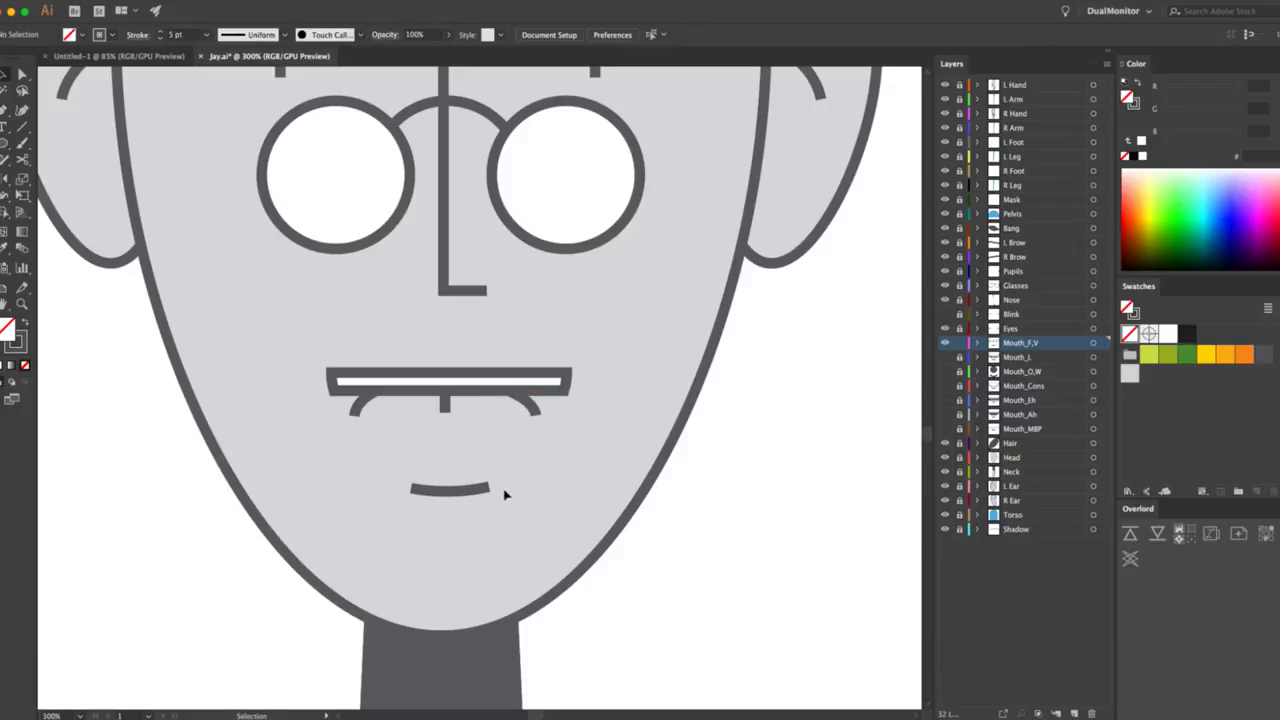
# Drag the chin line up closer to the mouth and zoom out to see the head.
pyautogui.moveTo(480, 487); pyautogui.dragTo(500, 450)
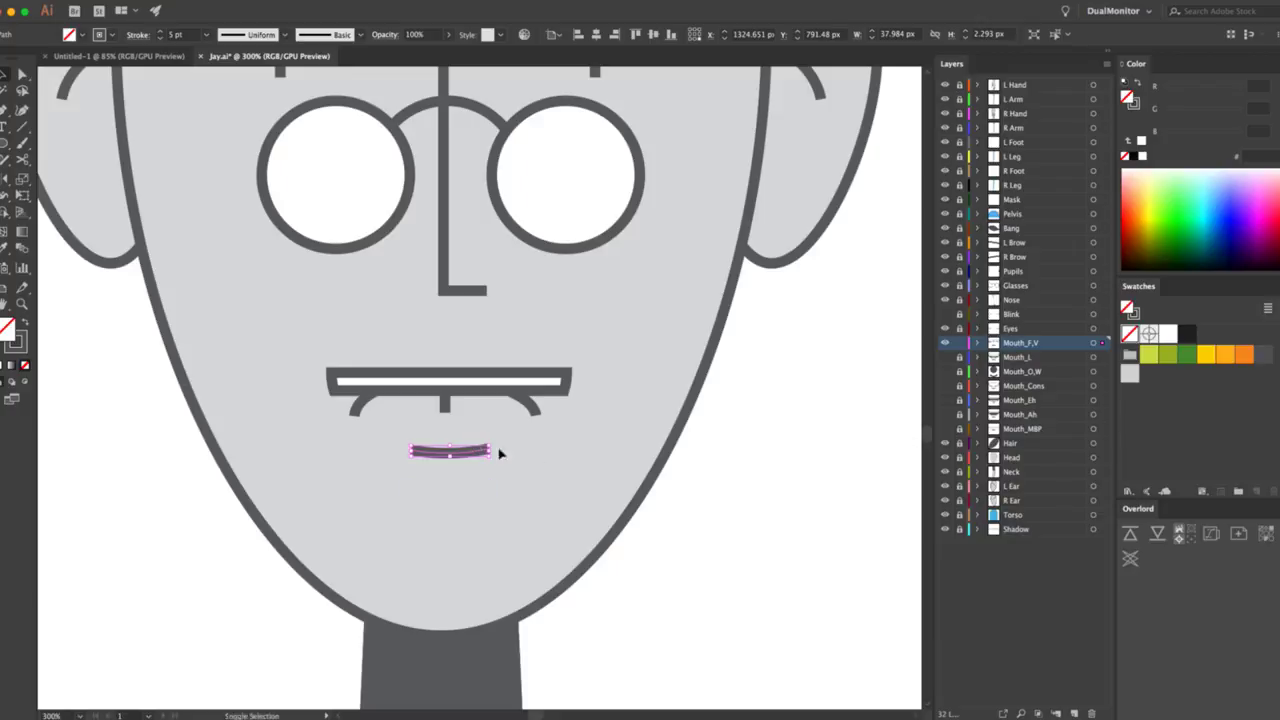
pyautogui.keyDown('super'); pyautogui.click(397, 430); pyautogui.keyUp('super')
pyautogui.press('z')
pyautogui.keyDown('alt'); pyautogui.click(397, 430); pyautogui.keyUp('alt')
# Zoom in on the mouth and swap the teeth bar's fill and stroke so it is white-filled.
pyautogui.click(530, 380)
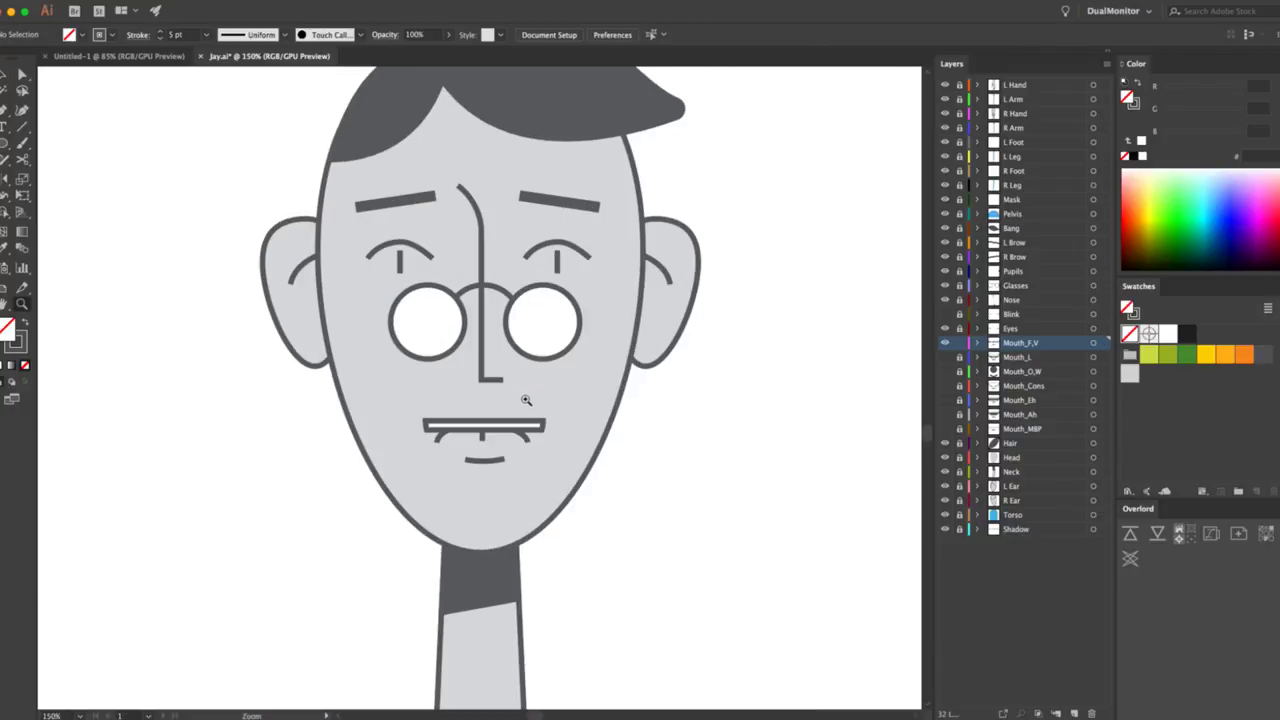
pyautogui.click(502, 417)
pyautogui.click(479, 398)
pyautogui.click(476, 394)
pyautogui.press('v')
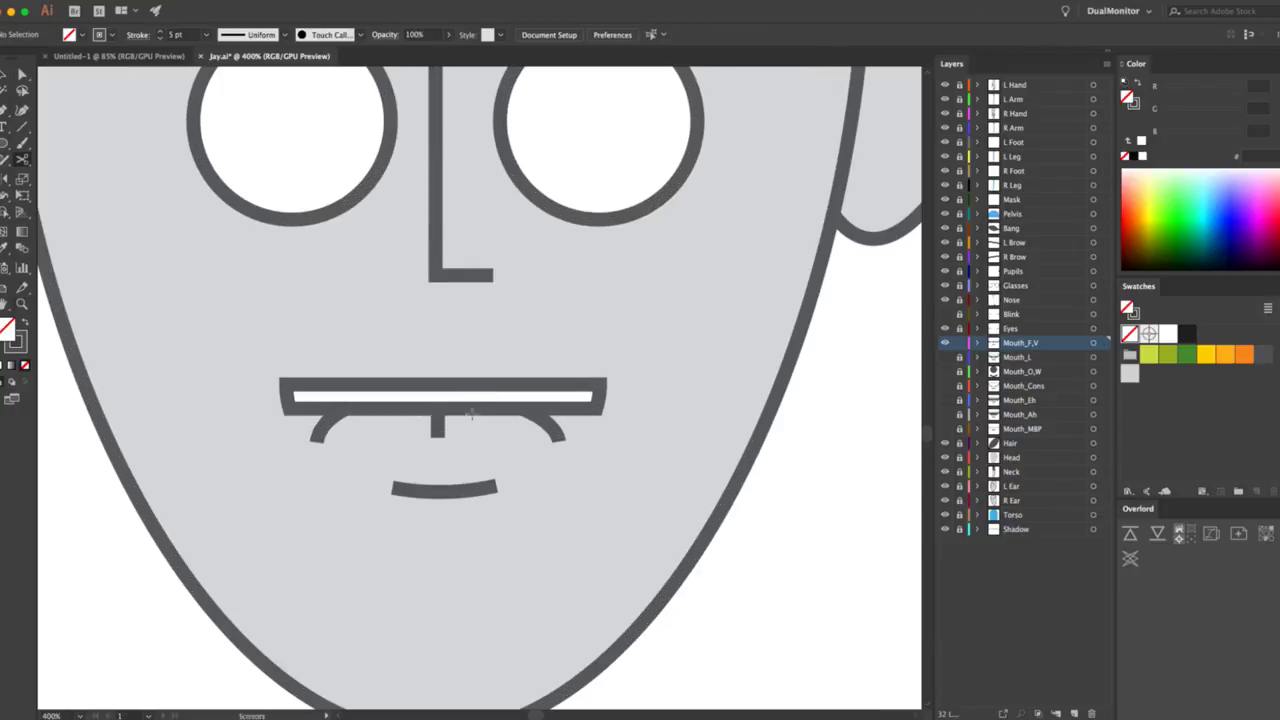
pyautogui.click(474, 405)
pyautogui.press('c')
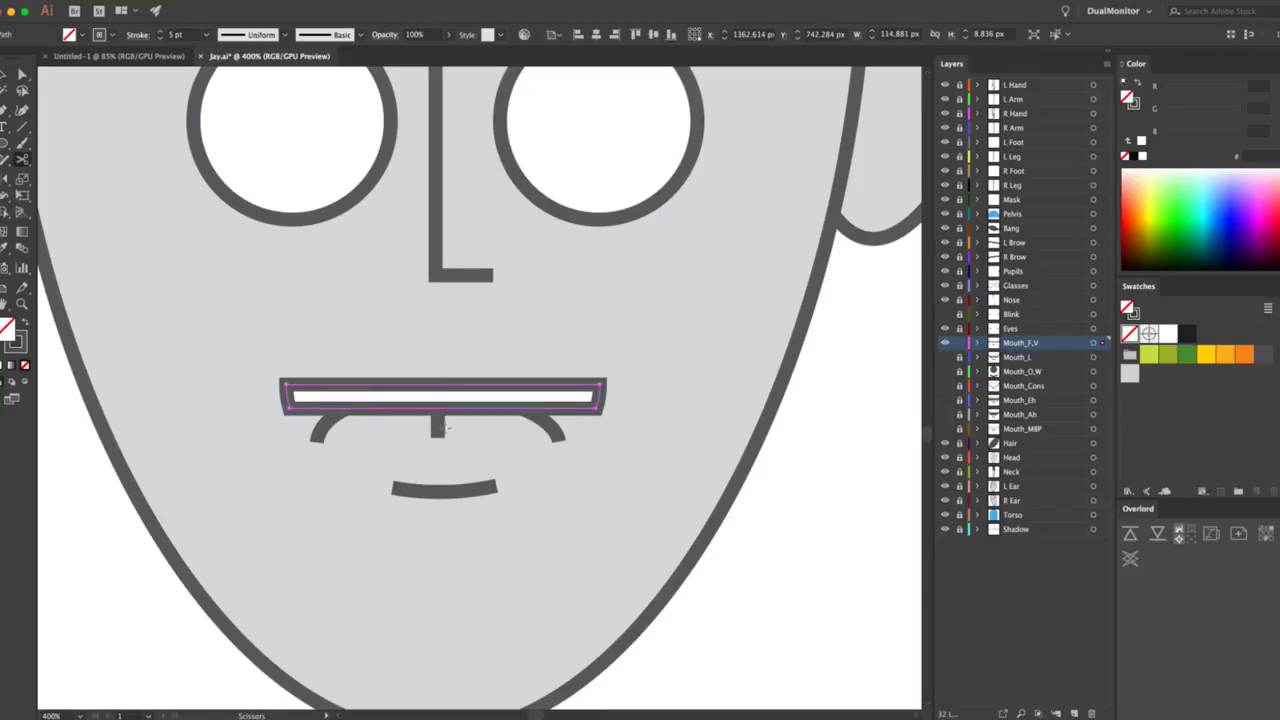
pyautogui.press('v')
pyautogui.click(444, 404)
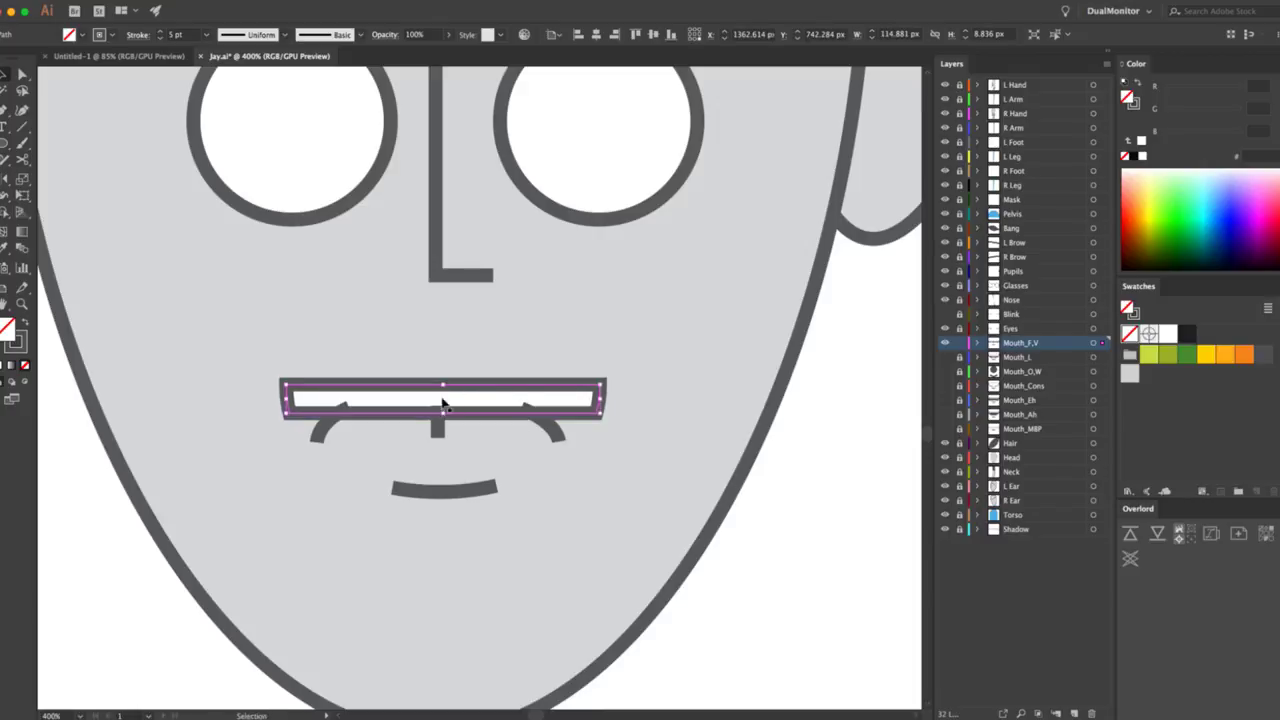
pyautogui.hotkey('shift', 'x')
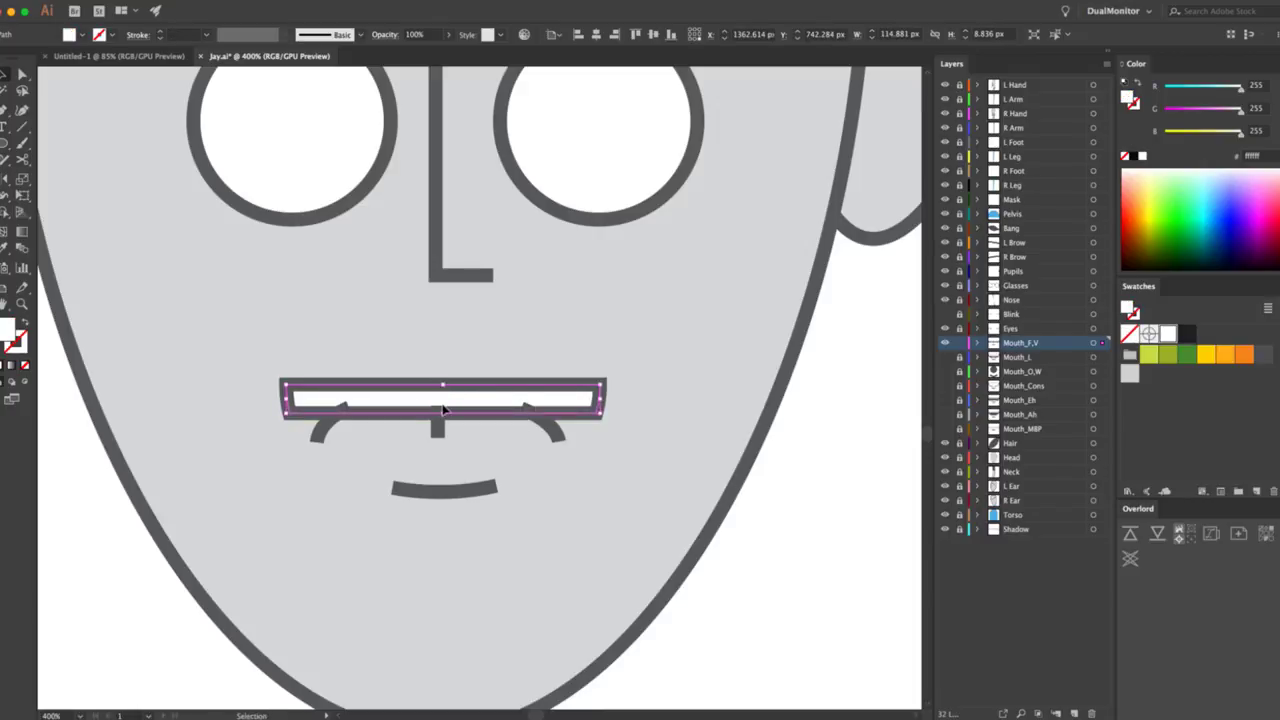
# Select the two lip arcs and centre mark and reposition them together beneath the teeth bar.
pyautogui.press('super+shift+a')
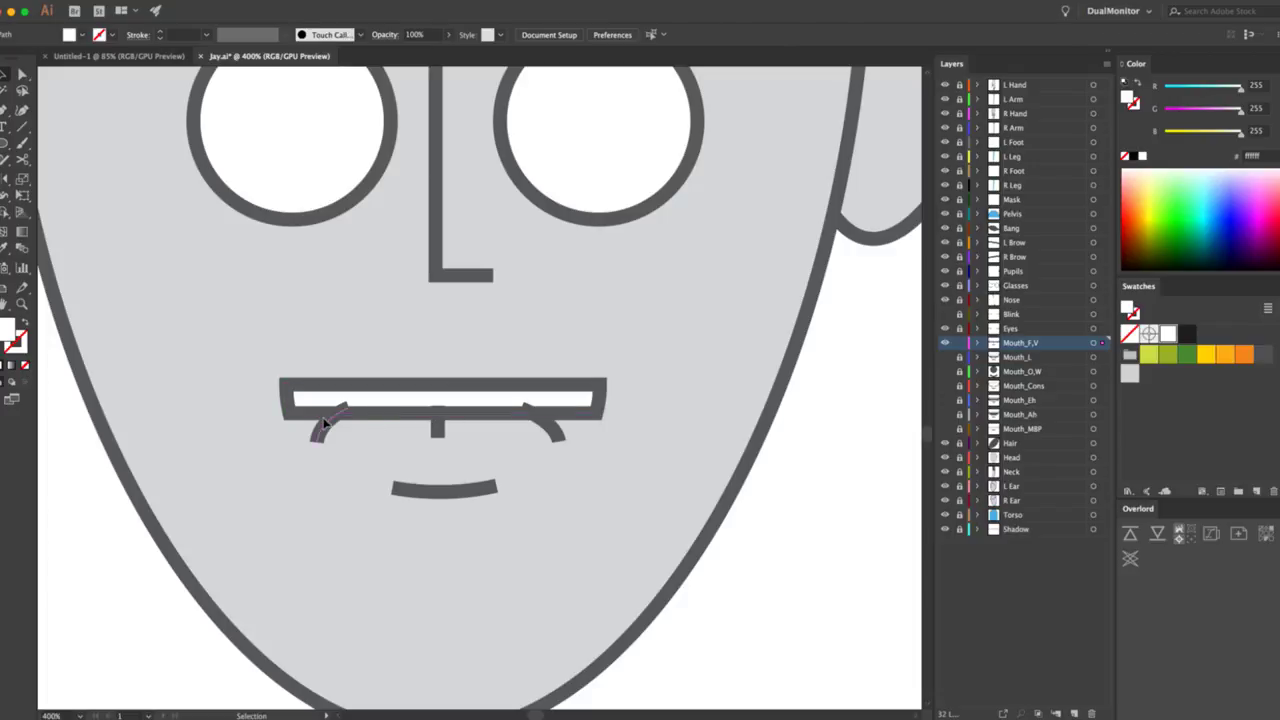
pyautogui.click(323, 424)
pyautogui.keyDown('shift'); pyautogui.click(437, 424); pyautogui.keyUp('shift')
pyautogui.keyDown('shift'); pyautogui.click(556, 425); pyautogui.keyUp('shift')
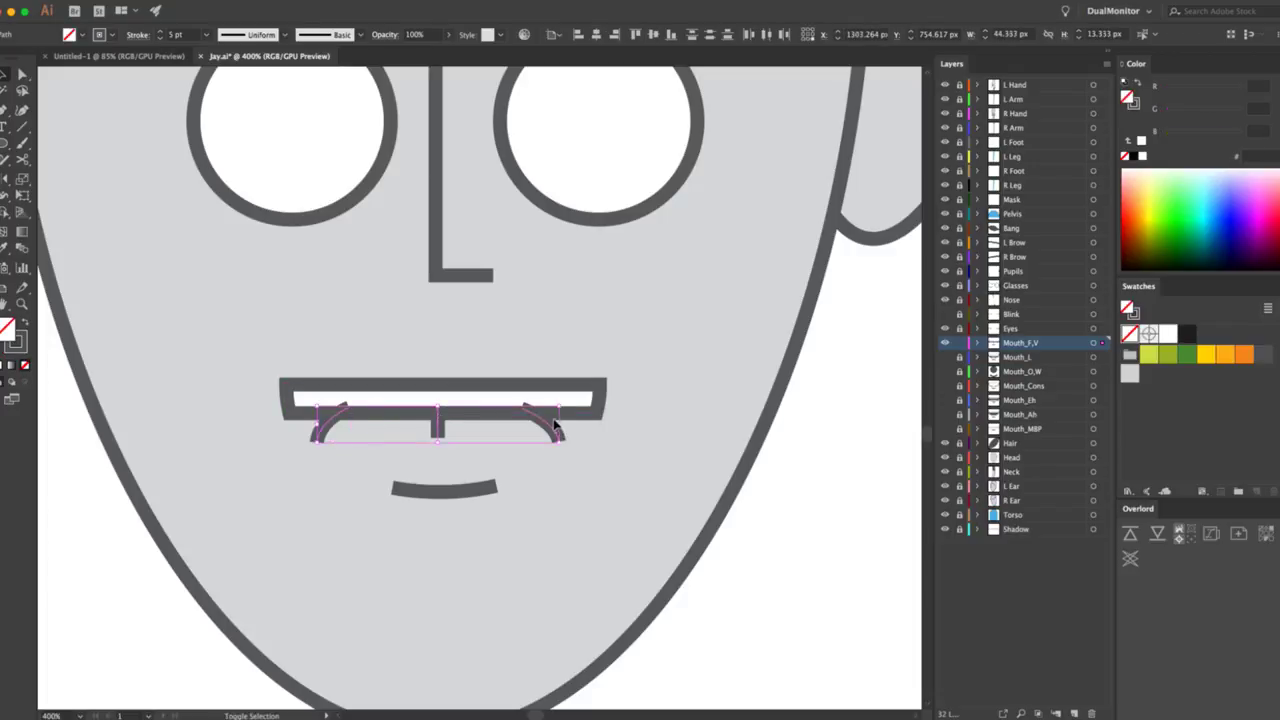
pyautogui.moveTo(556, 425); pyautogui.dragTo(550, 428)
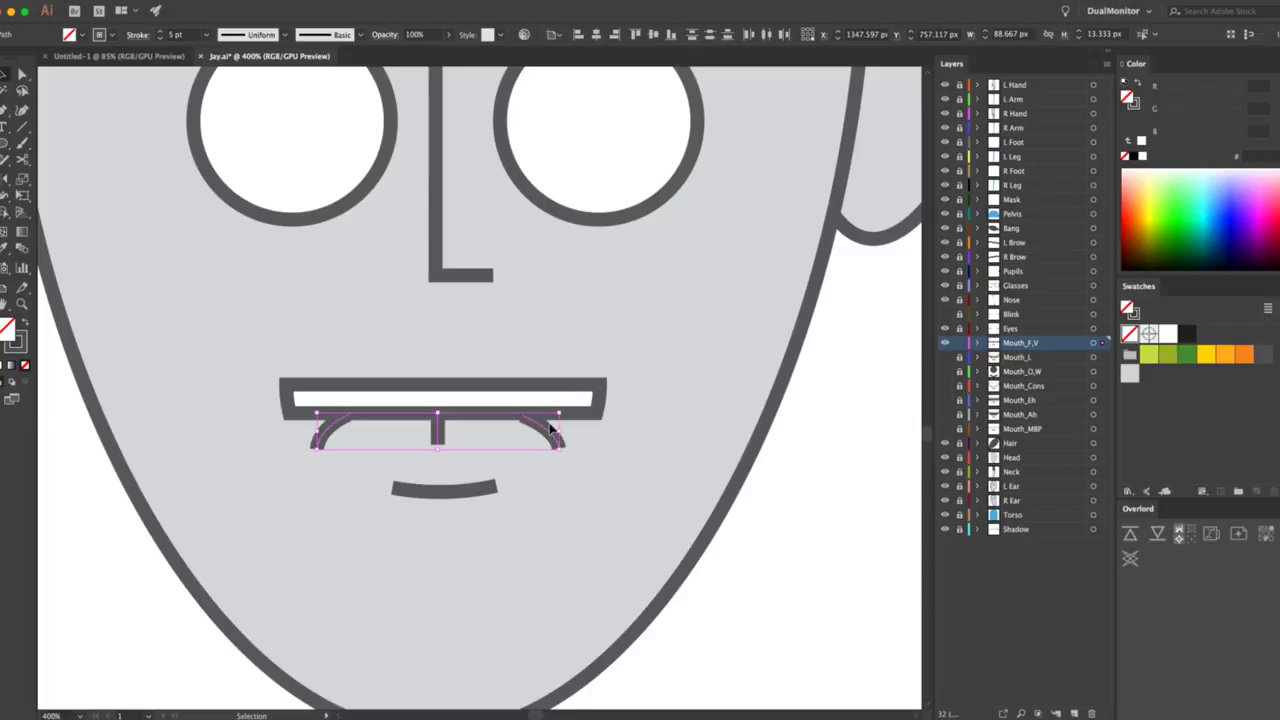
pyautogui.hotkey('ctrl', 'z')
pyautogui.click(811, 534)
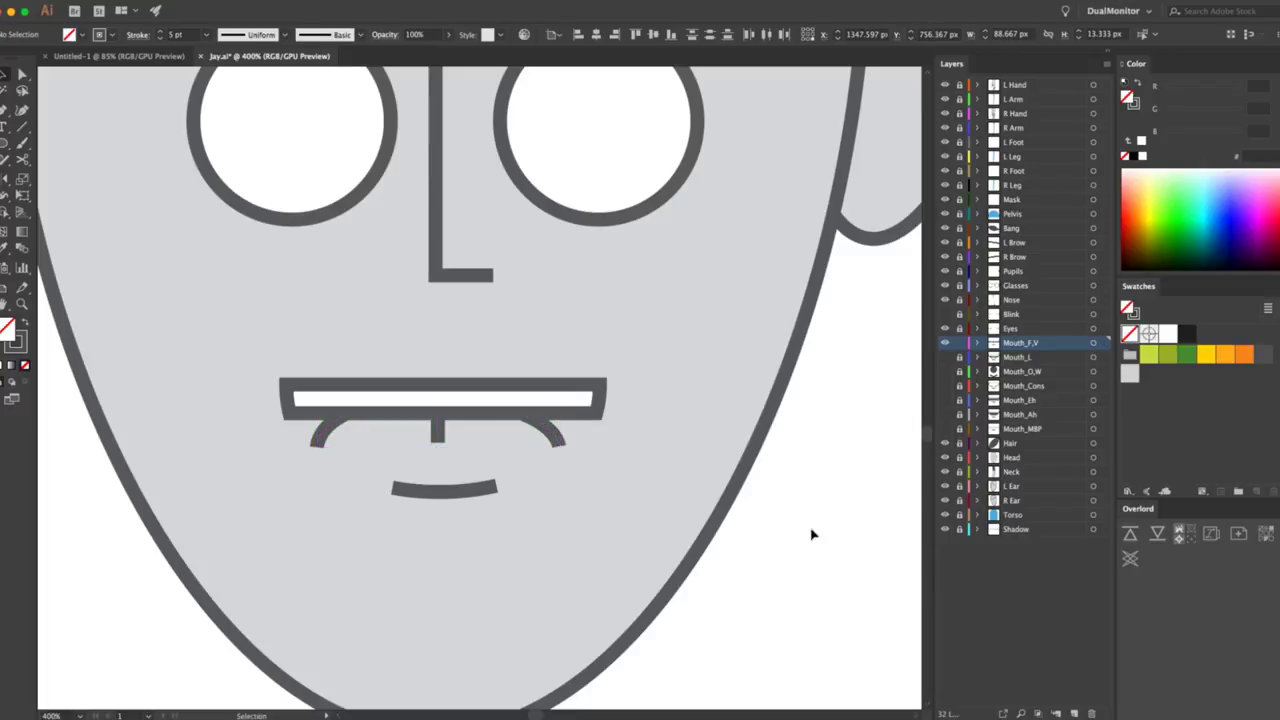
pyautogui.press('z')
pyautogui.keyDown('alt'); pyautogui.click(461, 398); pyautogui.keyUp('alt')
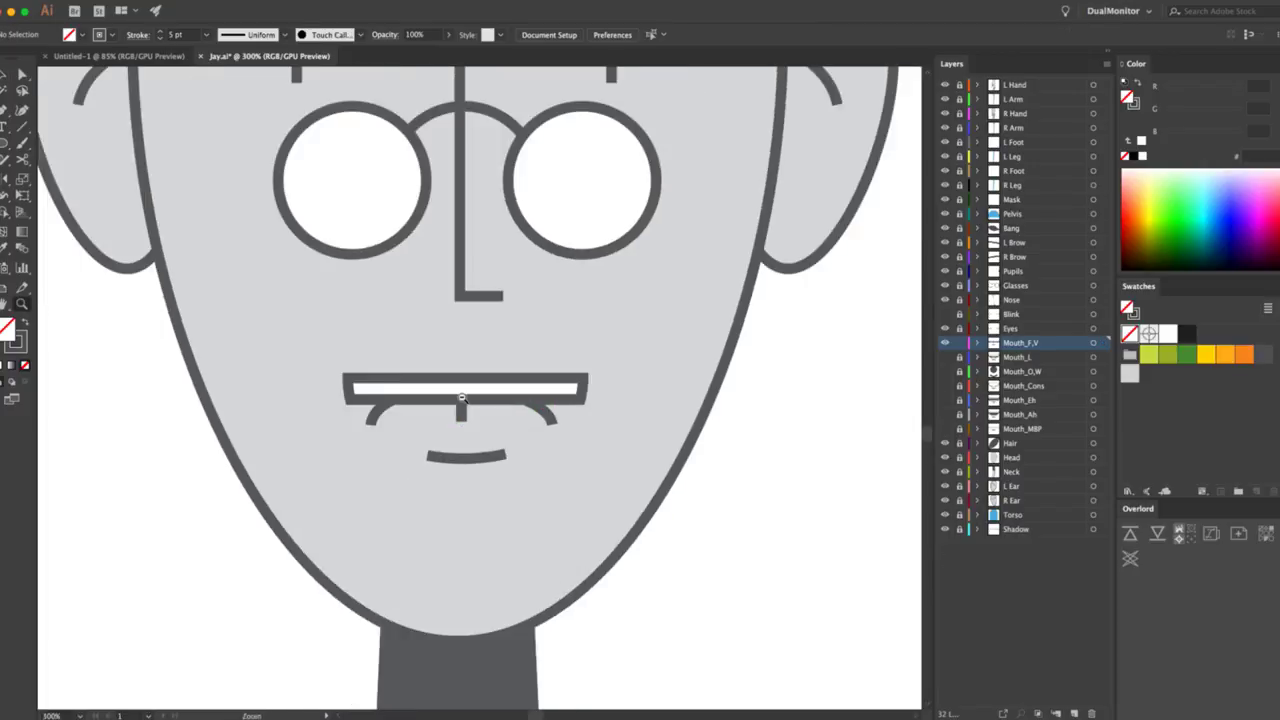
pyautogui.moveTo(461, 398); pyautogui.dragTo(503, 374)
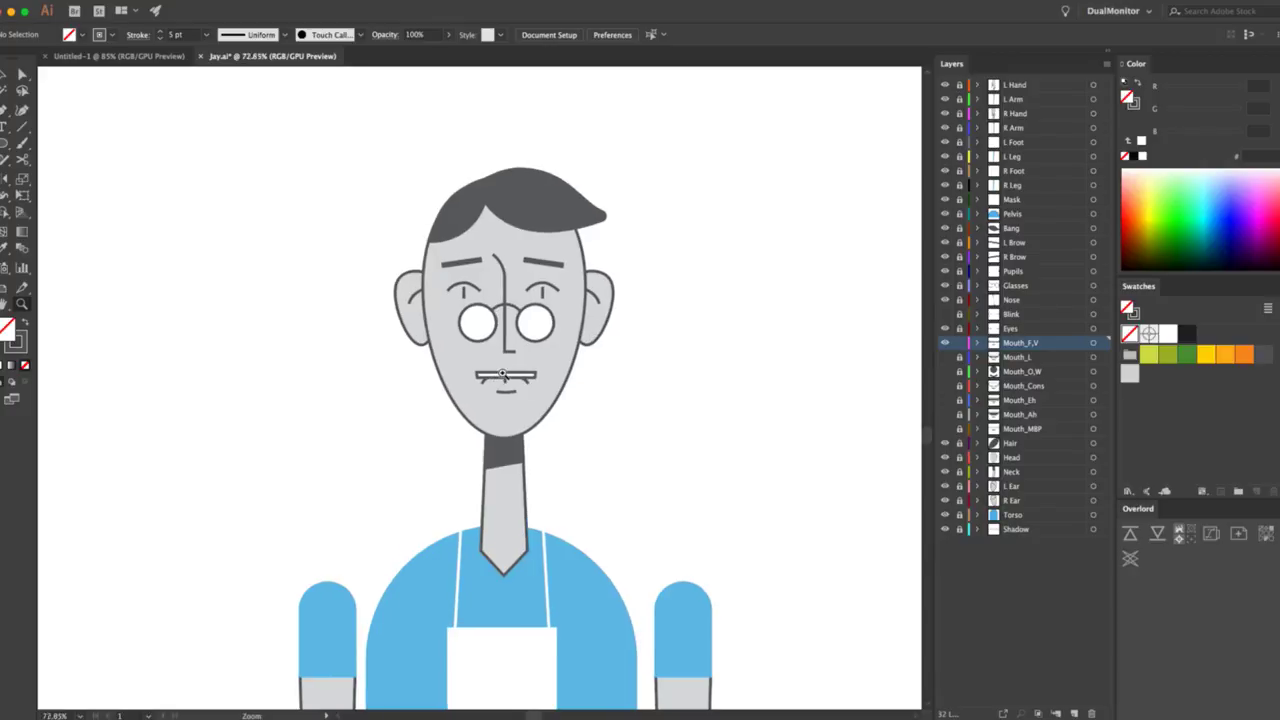
pyautogui.click(503, 374)
pyautogui.press('v')
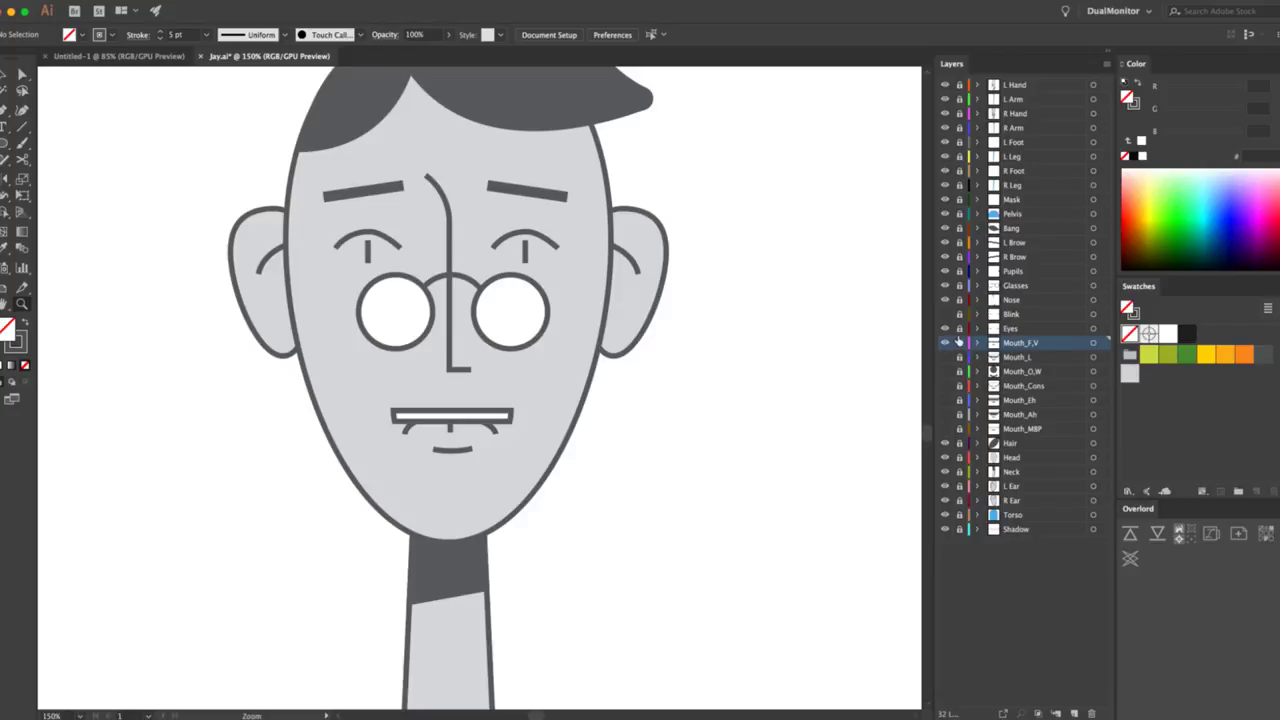
# Preview and select the Mouth_F,V, Mouth_L and Mouth_O,W artwork in turn, hiding each.
pyautogui.press('super+a')
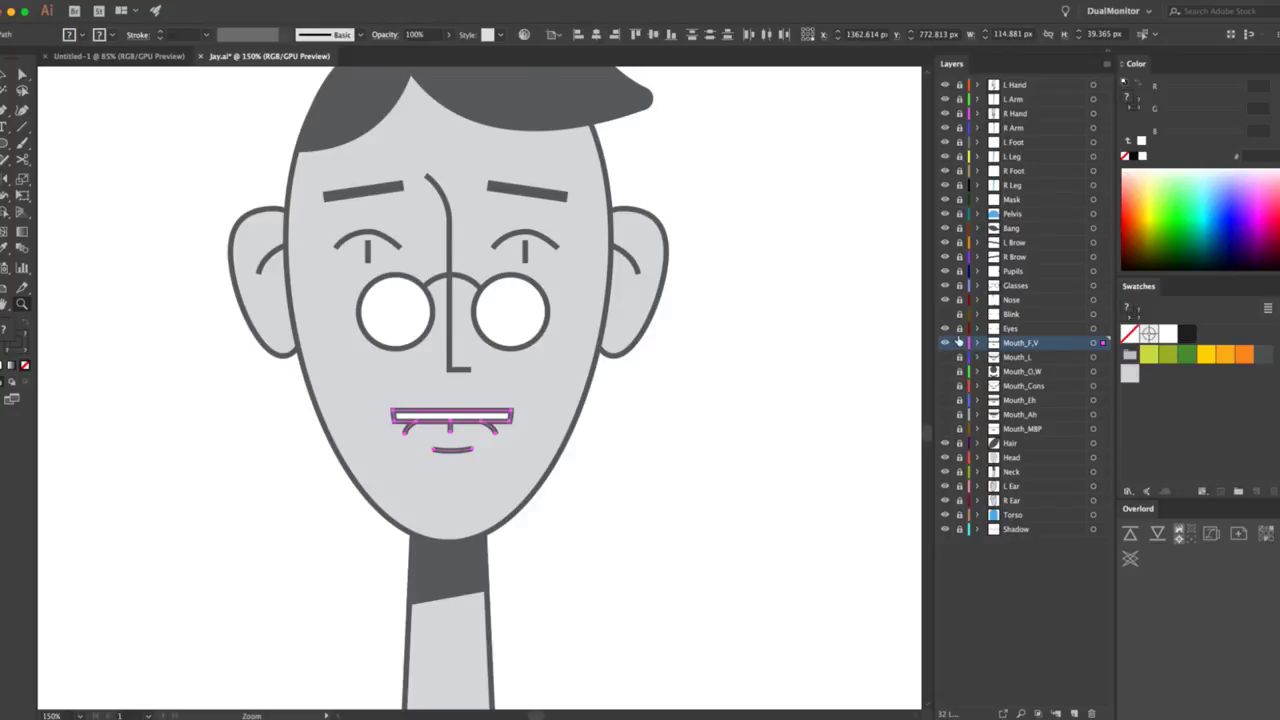
pyautogui.press('super+shift+a')
pyautogui.click(955, 342)
pyautogui.click(956, 356)
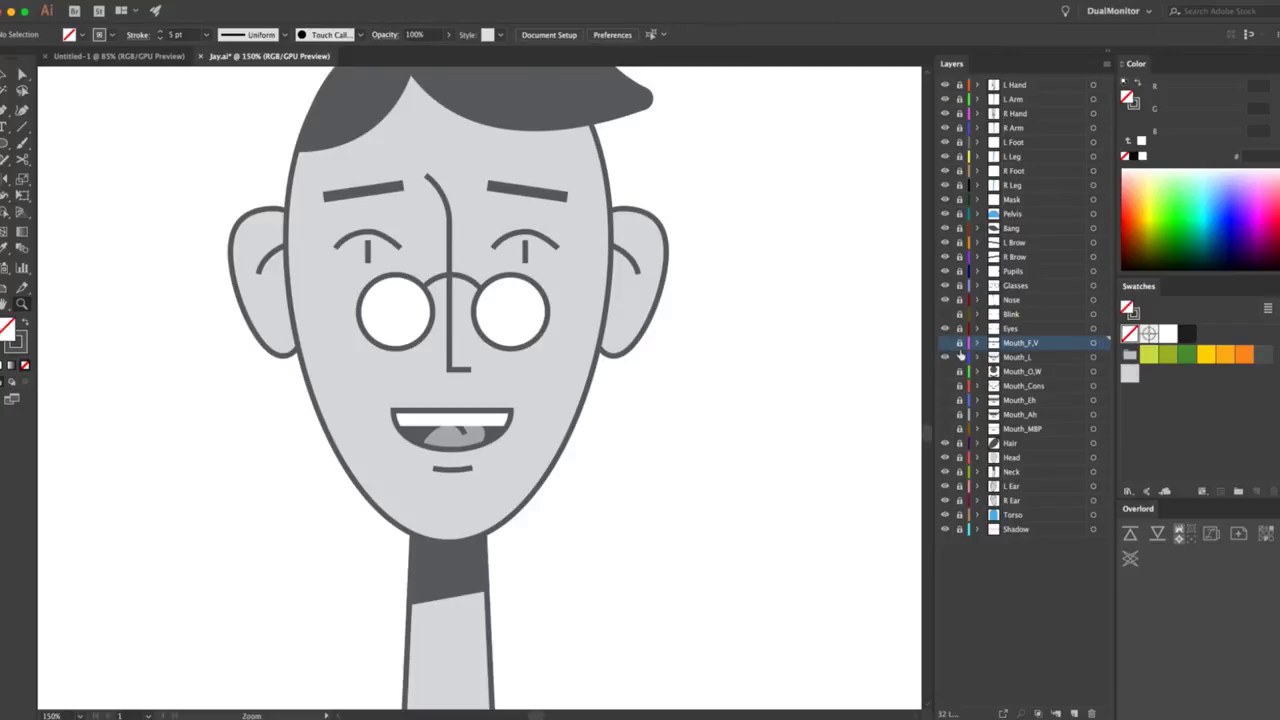
pyautogui.press('super+a')
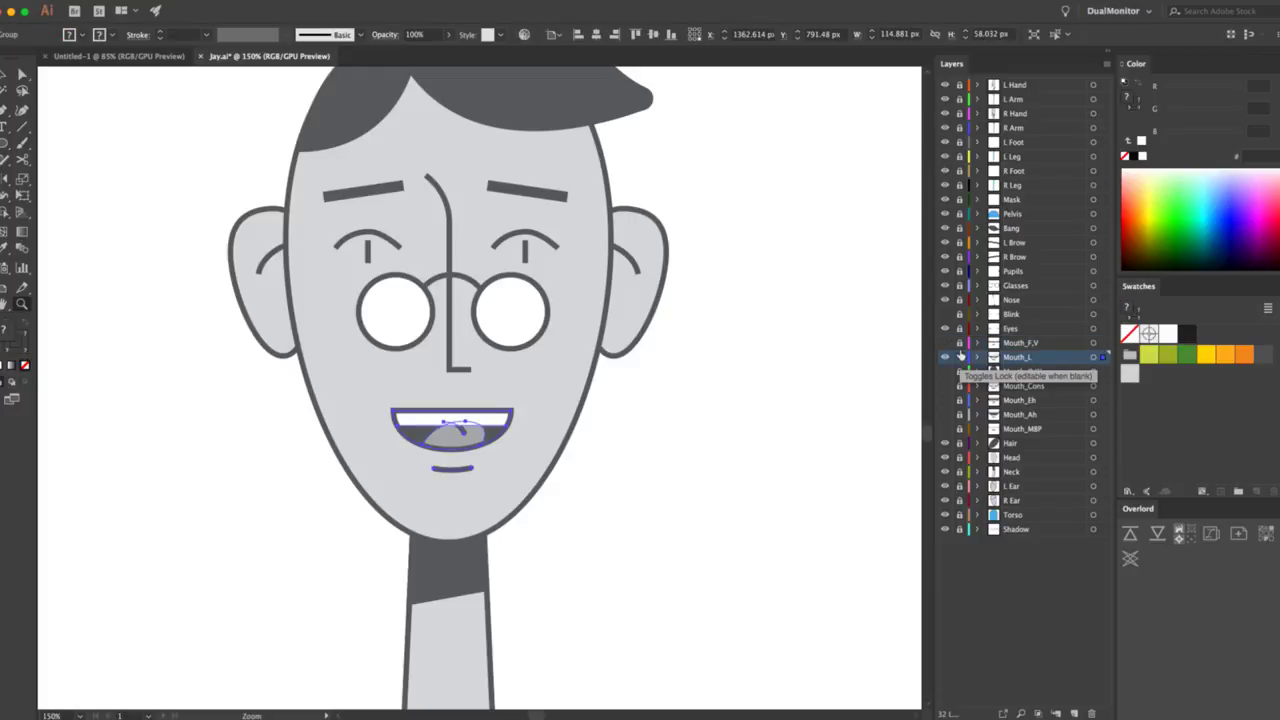
pyautogui.press('super+shift+a')
pyautogui.click(956, 356)
pyautogui.click(957, 370)
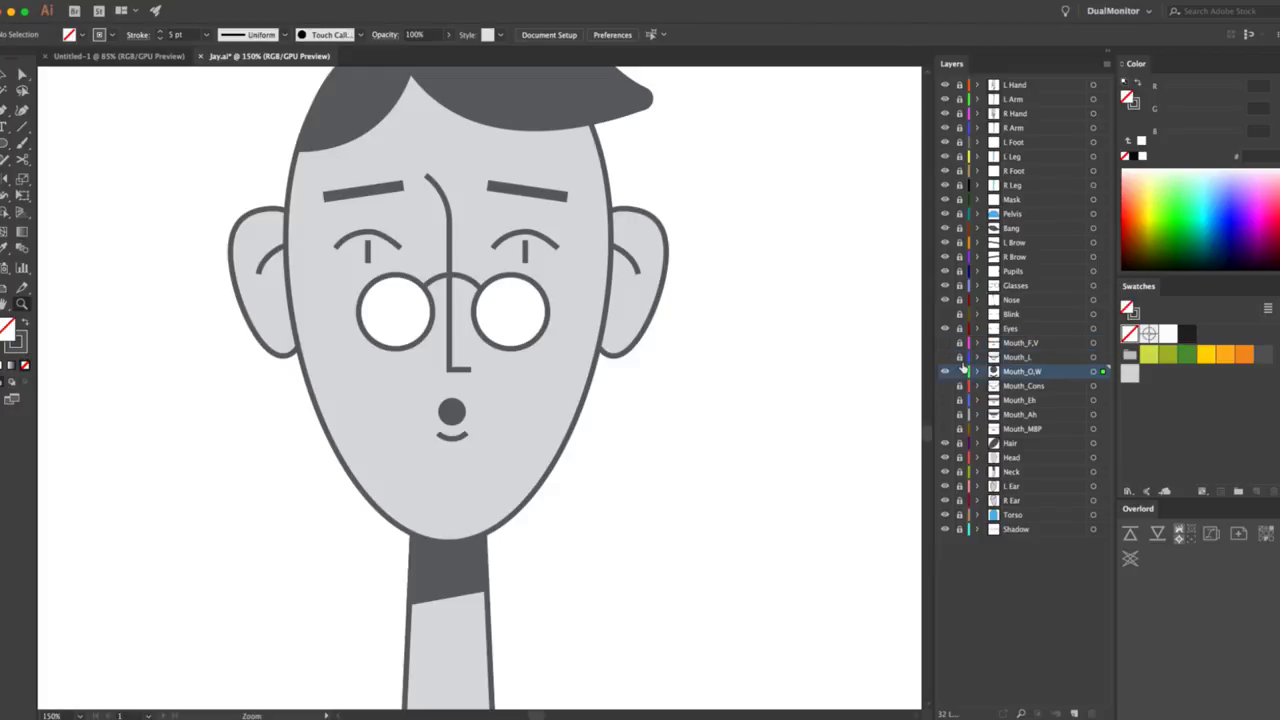
pyautogui.press('super+a')
pyautogui.press('super+shift+a')
pyautogui.click(946, 370)
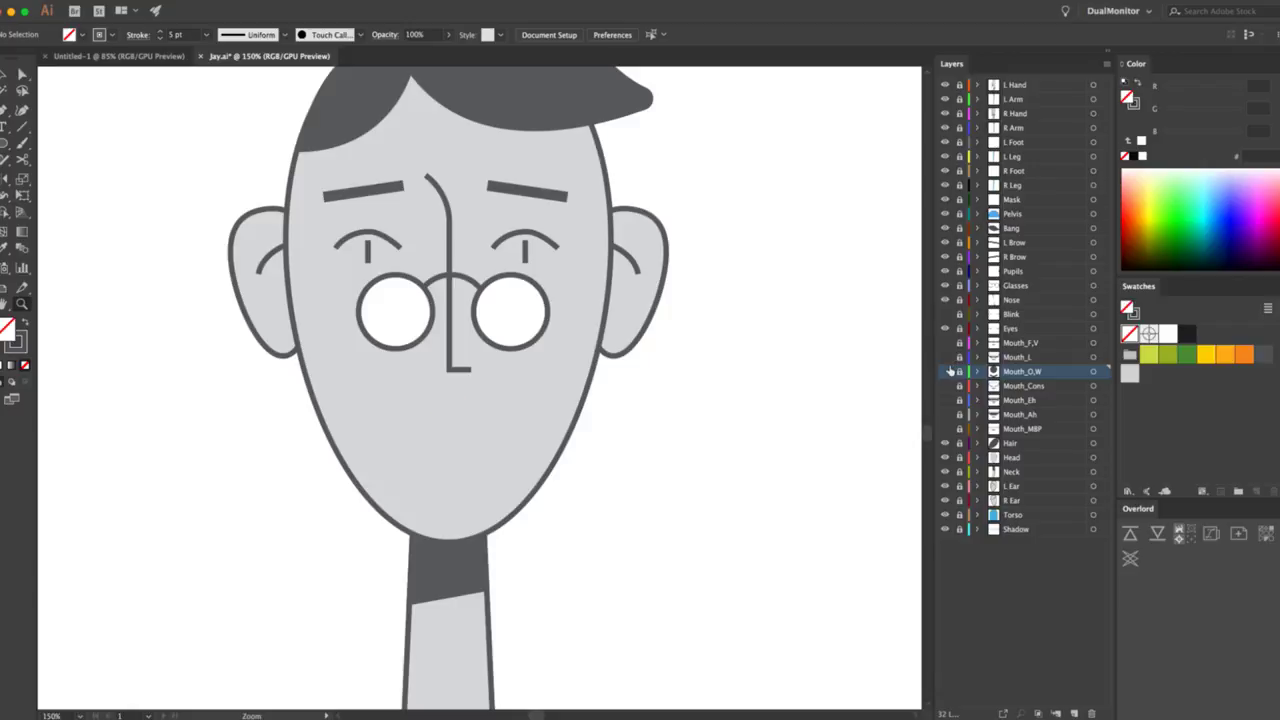
# Preview the Mouth_Cons, Mouth_Eh, Mouth_Ah and Mouth_MBP layers in turn, hiding each again.
pyautogui.click(945, 386)
pyautogui.press('super+a')
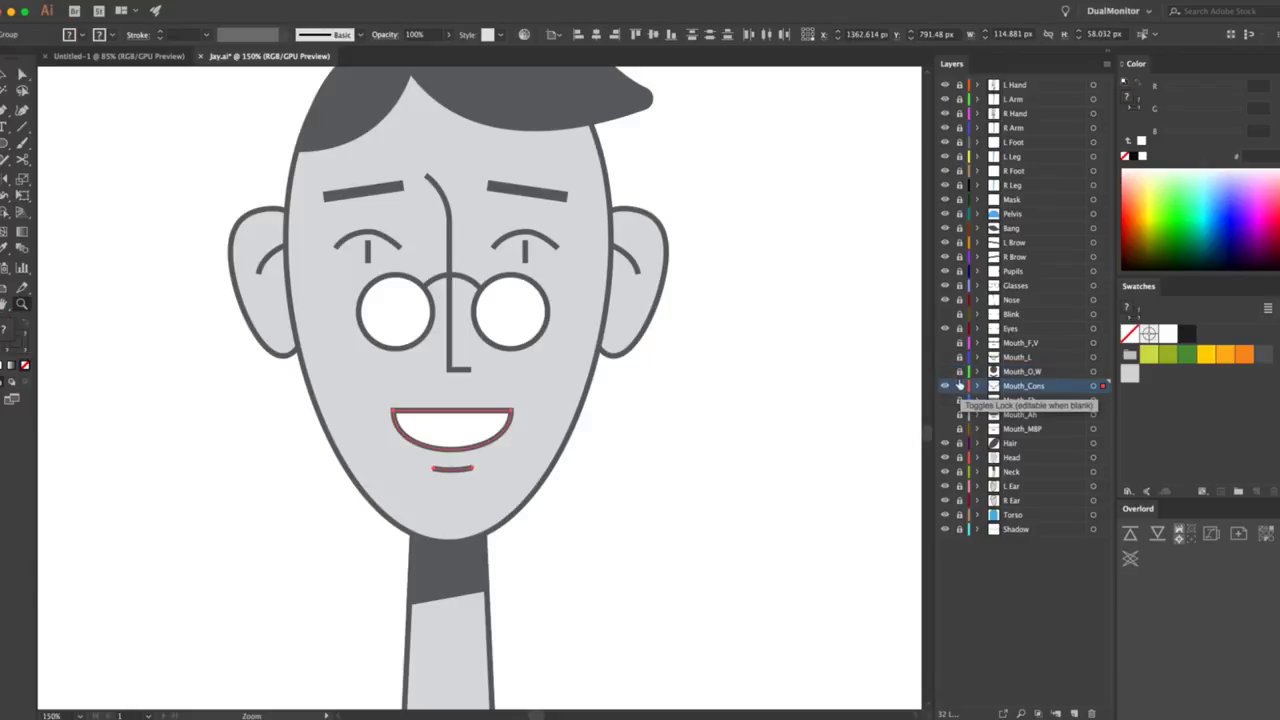
pyautogui.press('super+shift+a')
pyautogui.click(945, 386)
pyautogui.click(946, 400)
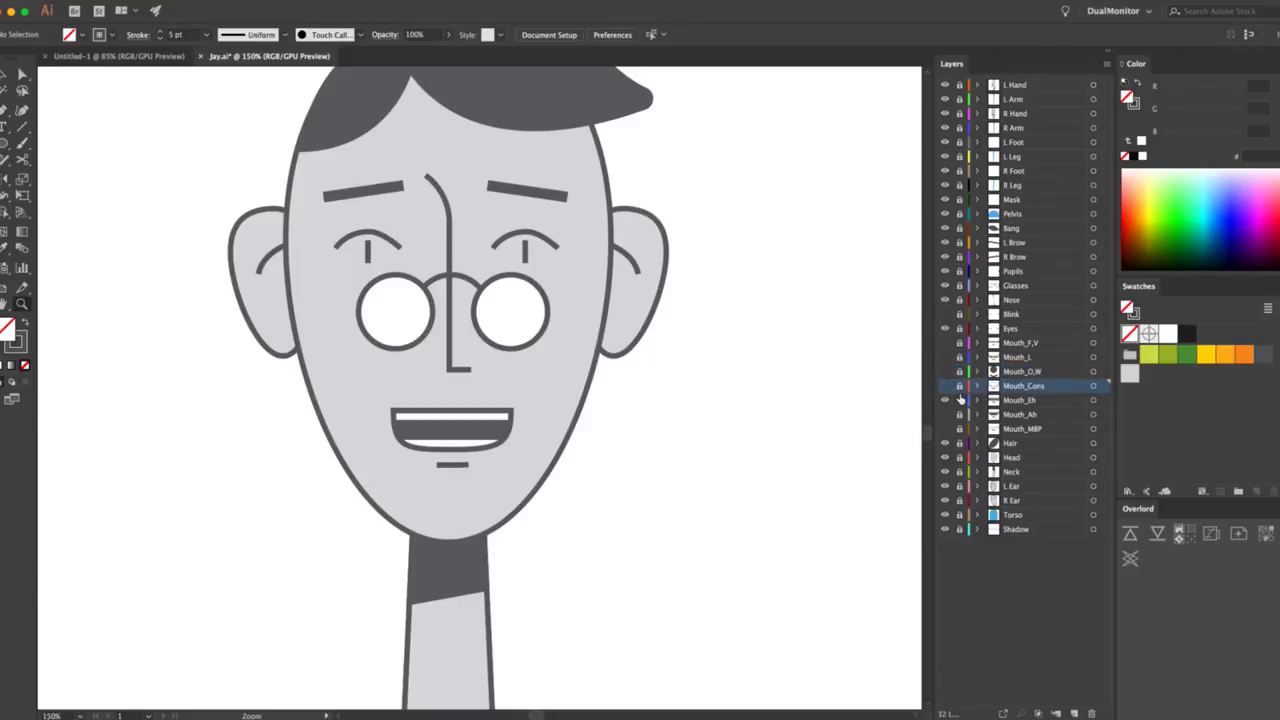
pyautogui.press('super+a')
pyautogui.press('super+shift+a')
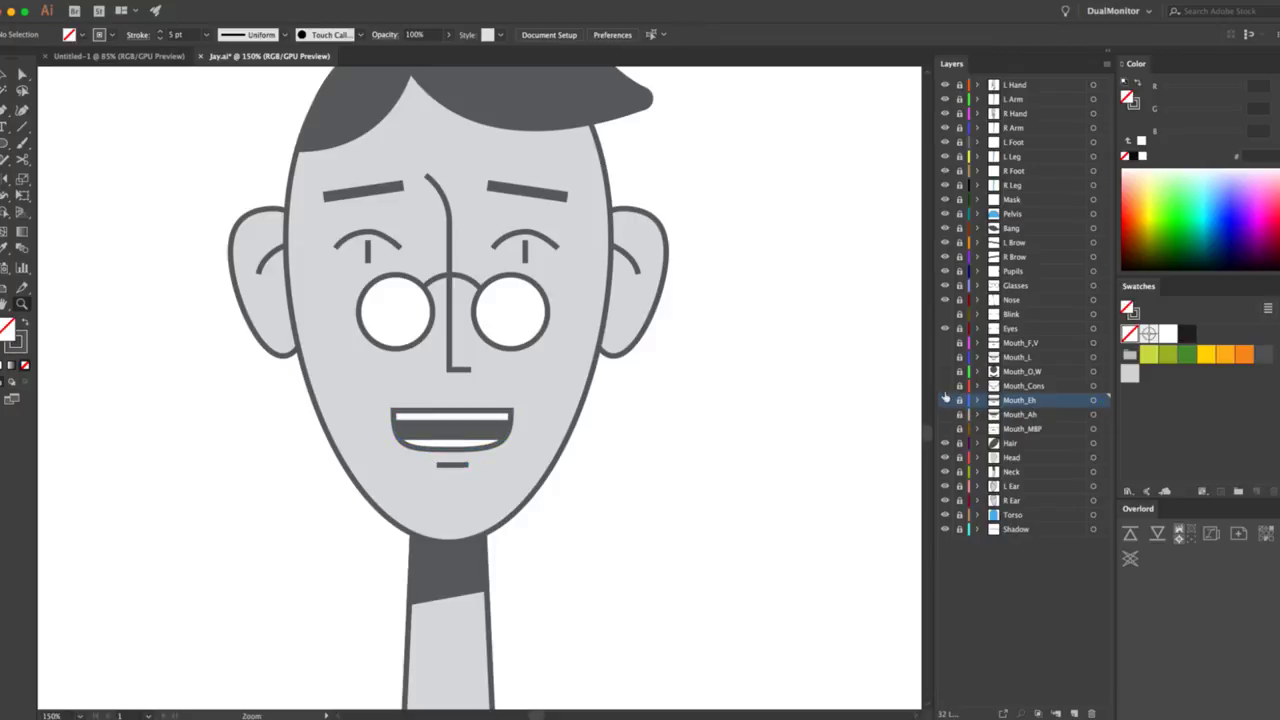
pyautogui.click(946, 400)
pyautogui.click(946, 414)
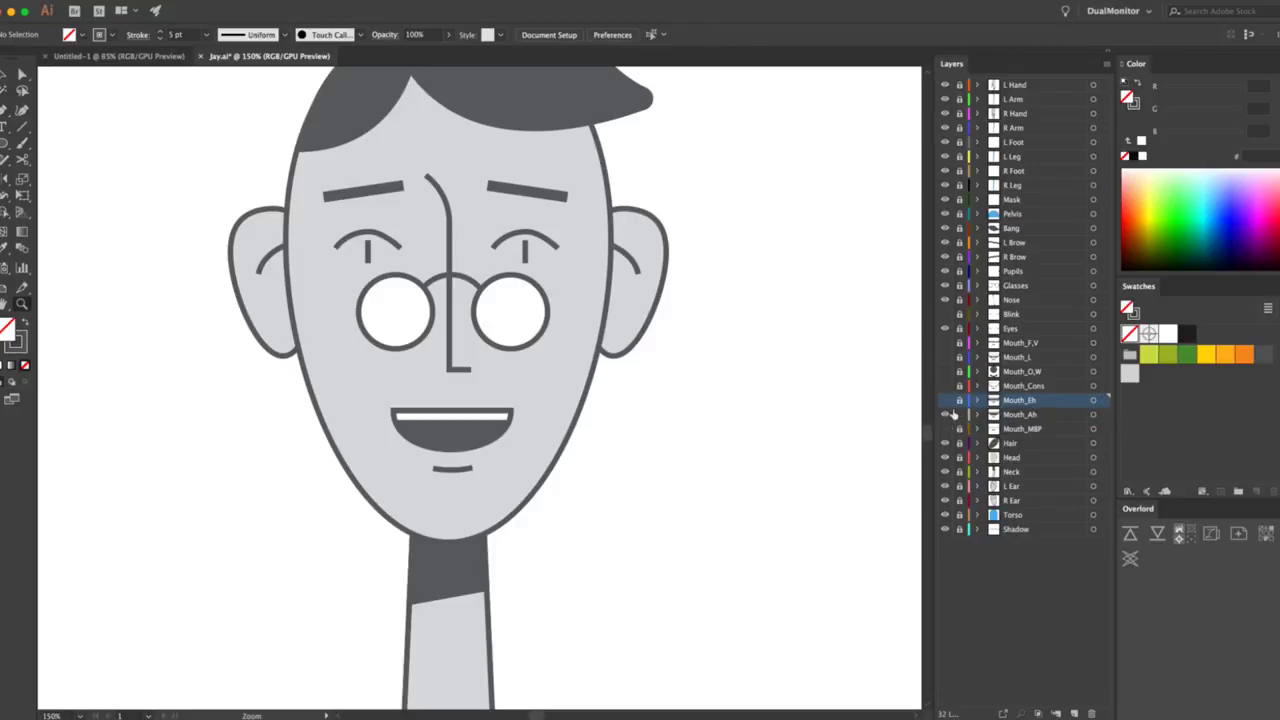
pyautogui.click(946, 414)
pyautogui.click(946, 428)
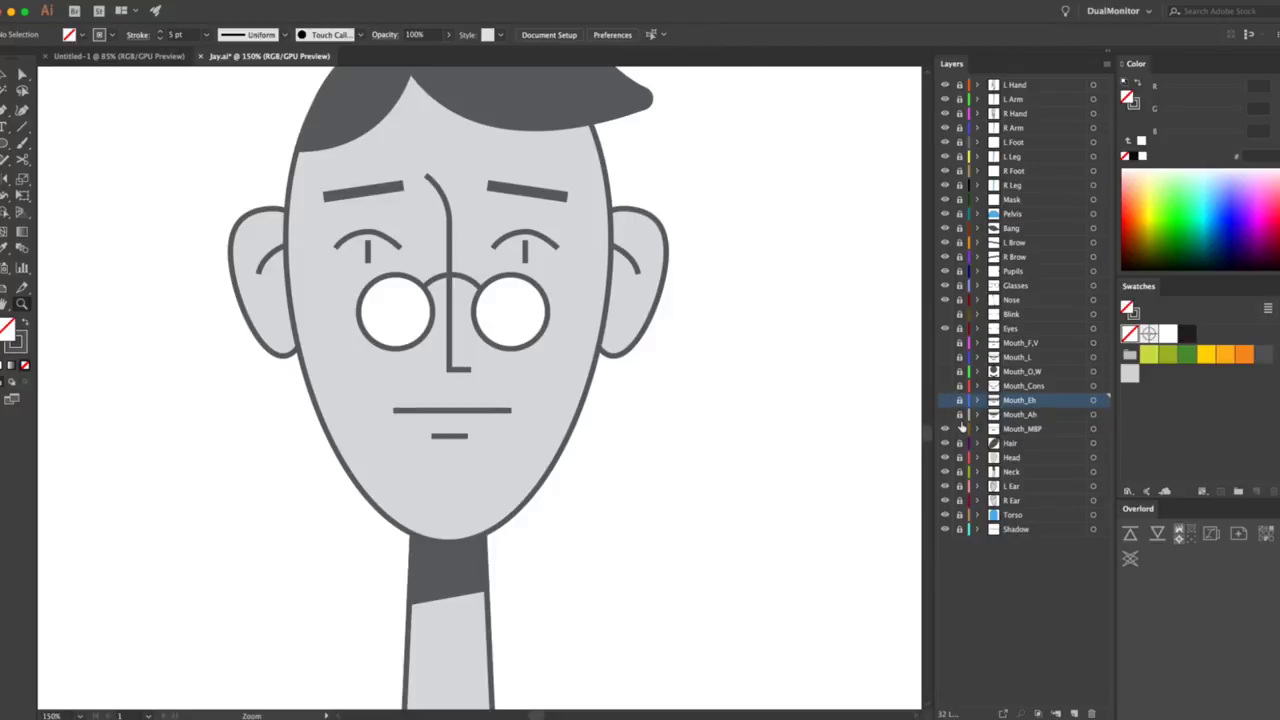
pyautogui.press('super+a')
pyautogui.press('super+shift+a')
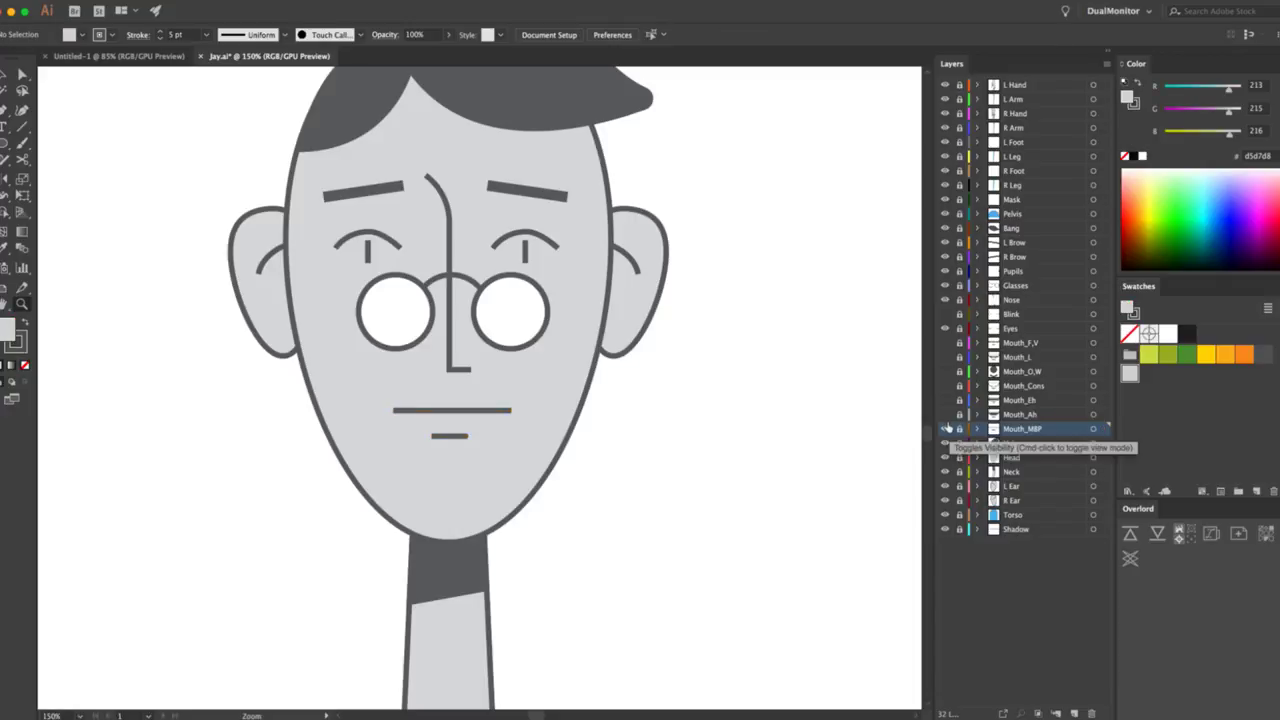
pyautogui.click(946, 428)
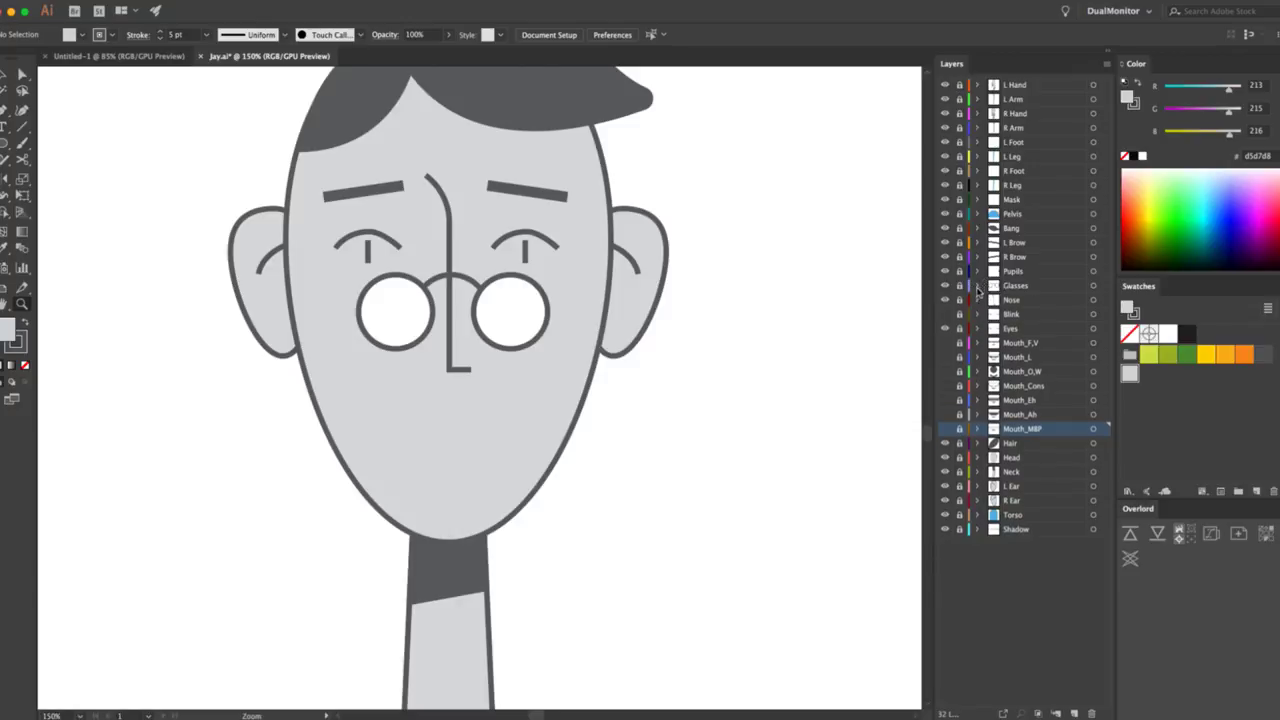
# Select both paths in the Pupils layer and group them with Ctrl+G.
pyautogui.click(978, 318)
pyautogui.click(978, 318)
pyautogui.click(979, 329)
pyautogui.click(979, 329)
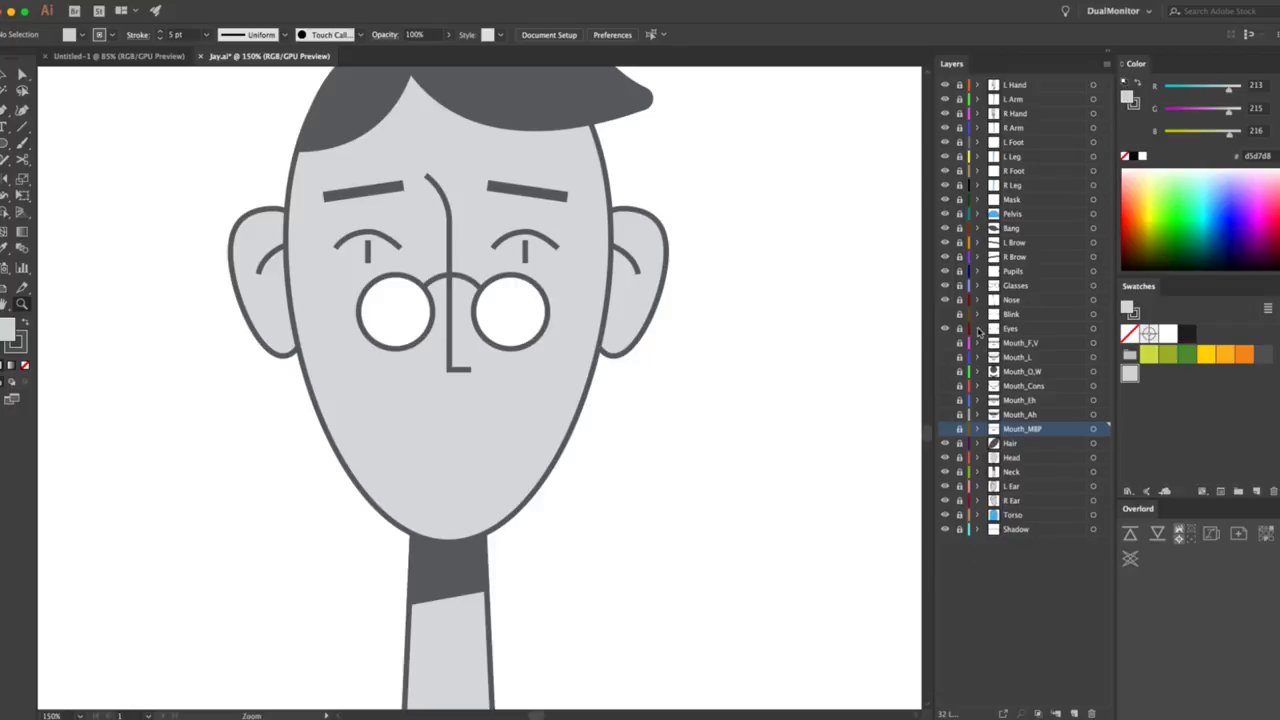
pyautogui.click(977, 271)
pyautogui.click(977, 271)
pyautogui.keyDown('alt'); pyautogui.click(970, 271); pyautogui.keyUp('alt')
pyautogui.hotkey('ctrl', 'g')
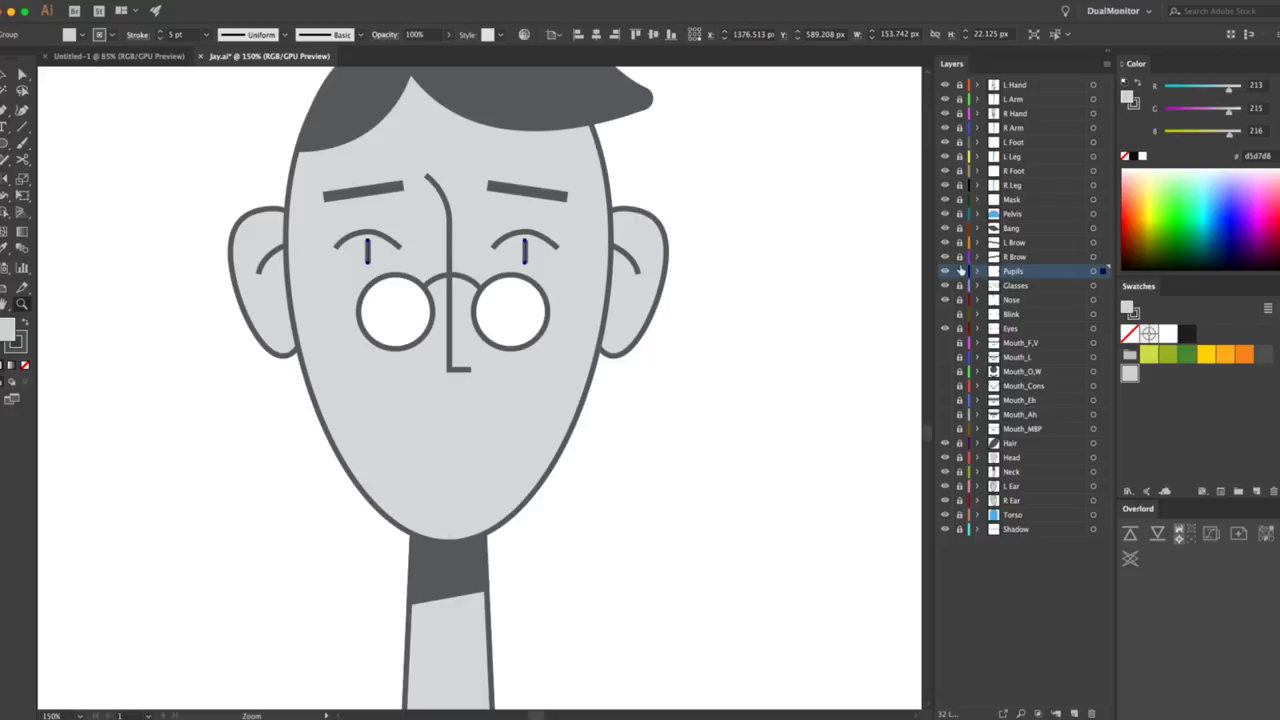
pyautogui.hotkey('ctrl', 'shift', 'a')
pyautogui.click(977, 271)
pyautogui.click(977, 271)
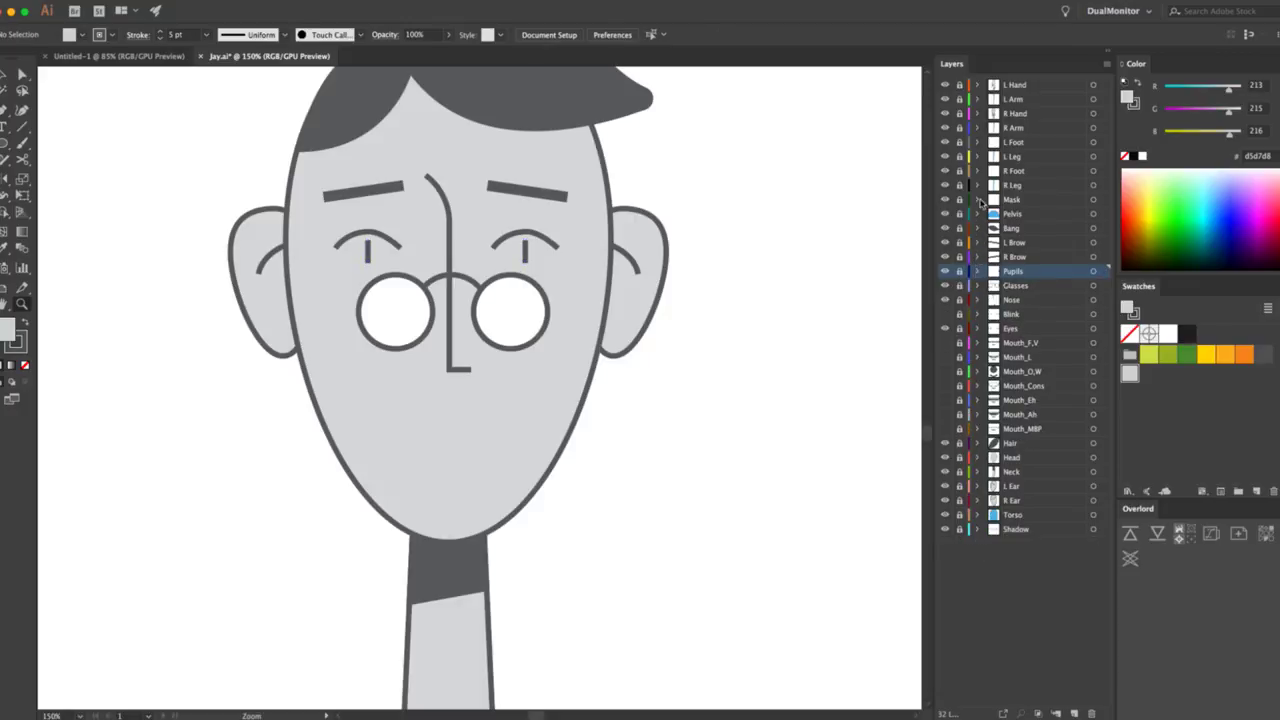
# Zoom out to the upper body and group the two paths in the R Leg layer.
pyautogui.hotkey('ctrl', '-')
pyautogui.hotkey('ctrl', '-')
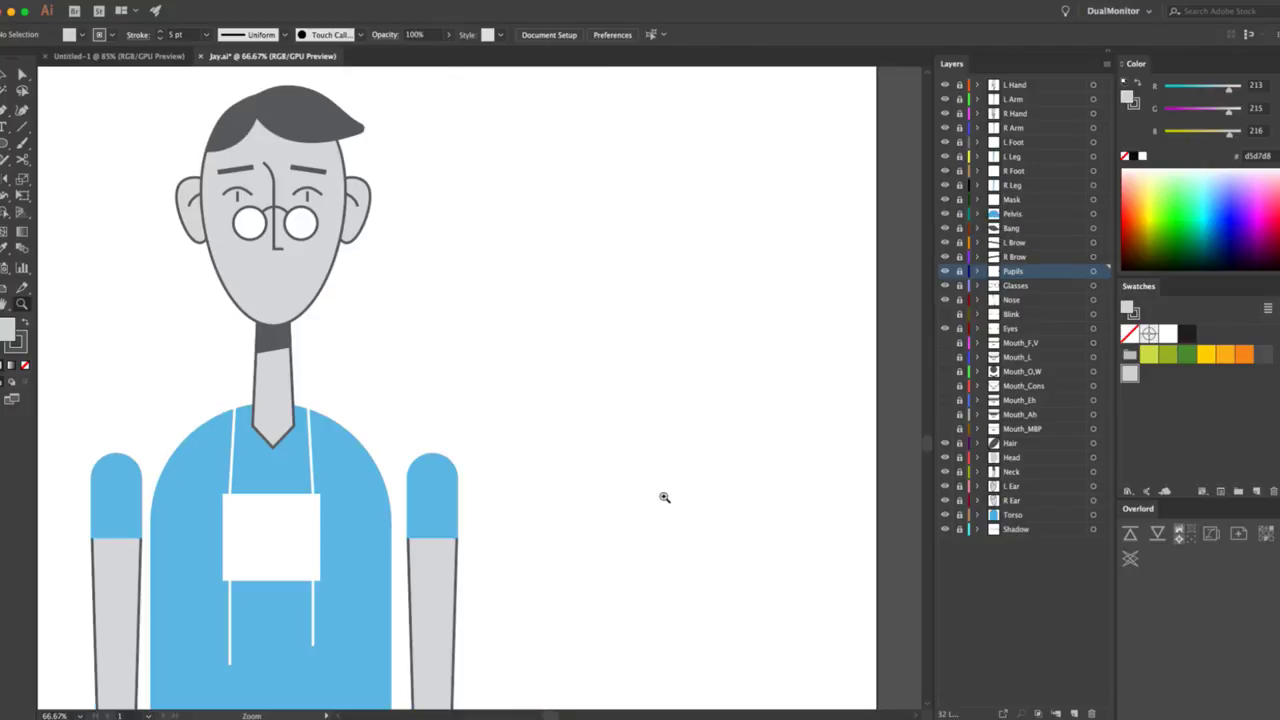
pyautogui.press('v')
pyautogui.click(978, 200)
pyautogui.click(978, 200)
pyautogui.click(977, 186)
pyautogui.click(977, 186)
pyautogui.click(956, 185)
pyautogui.click(958, 185)
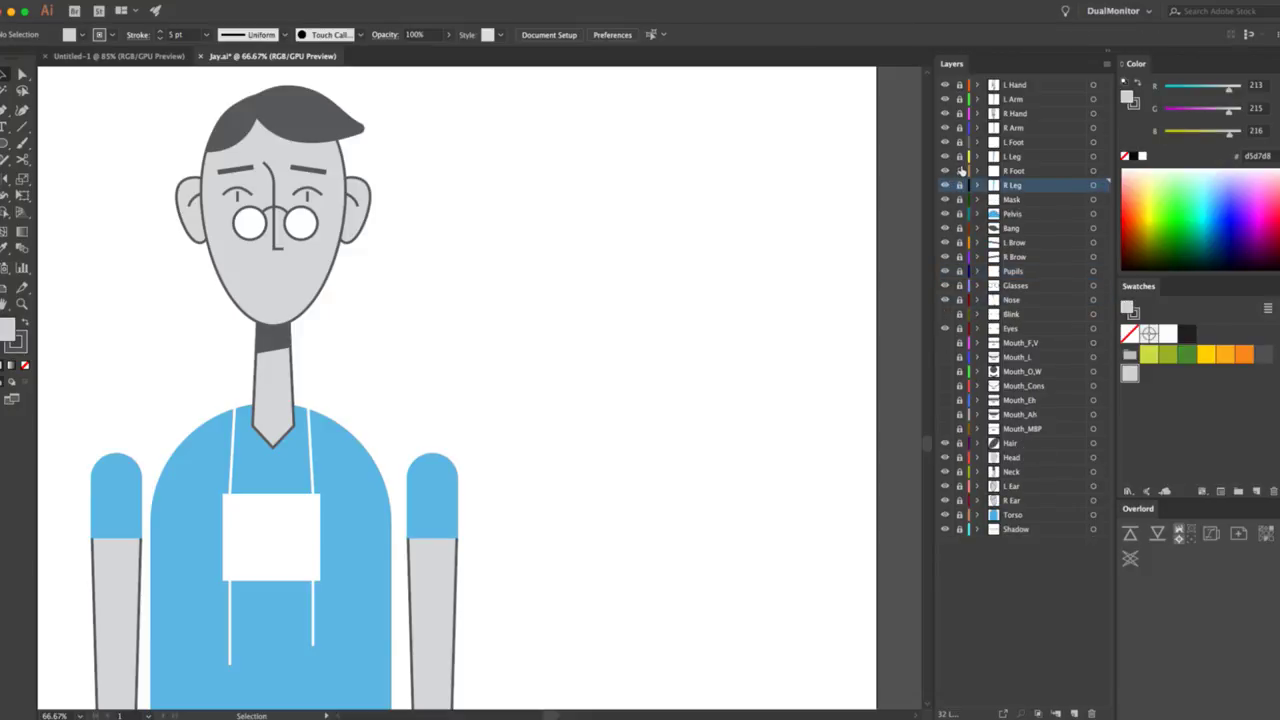
# Group the two paths in the L Leg layer and check both leg groups.
pyautogui.click(978, 158)
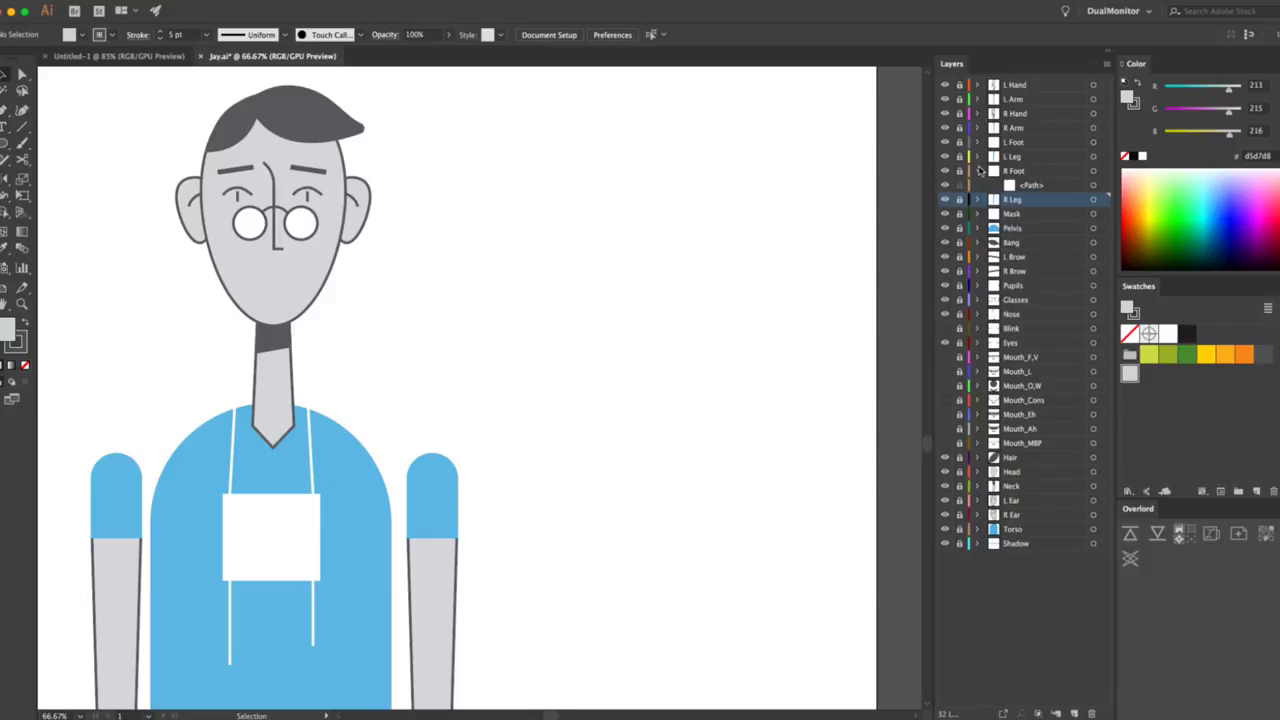
pyautogui.click(978, 158)
pyautogui.click(978, 158)
pyautogui.click(978, 158)
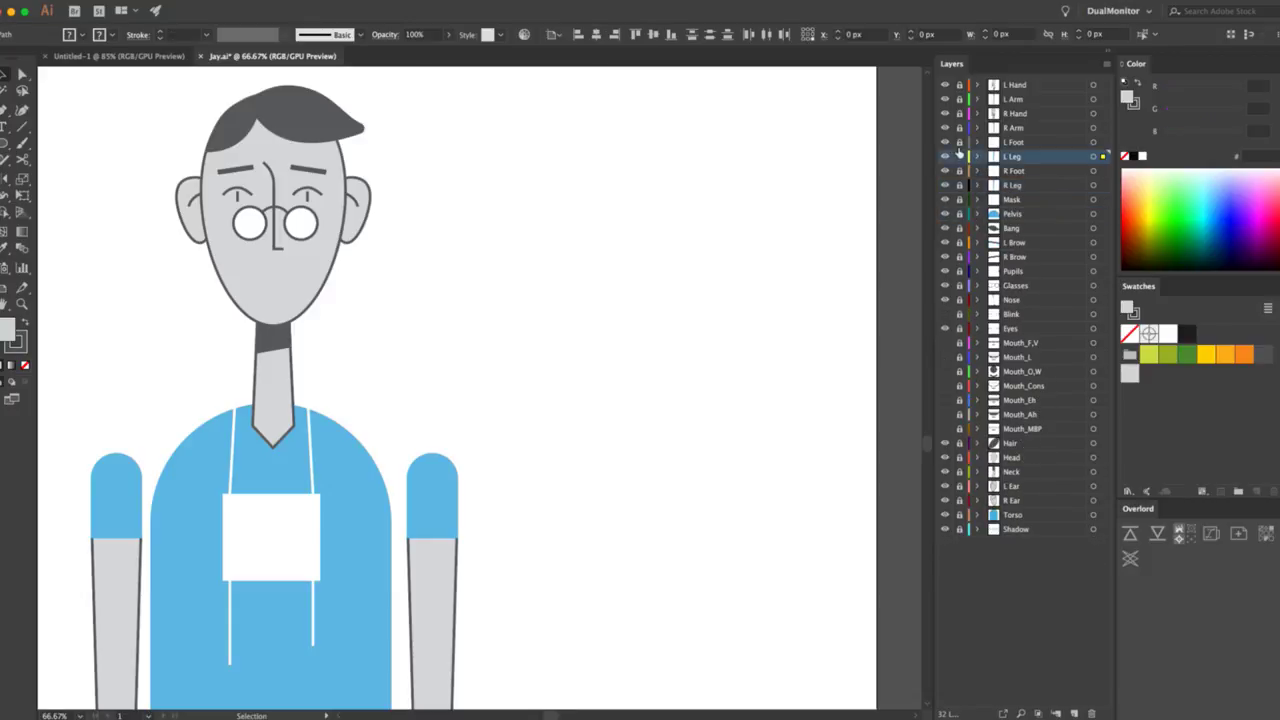
pyautogui.click(960, 156)
pyautogui.click(964, 156)
pyautogui.click(978, 157)
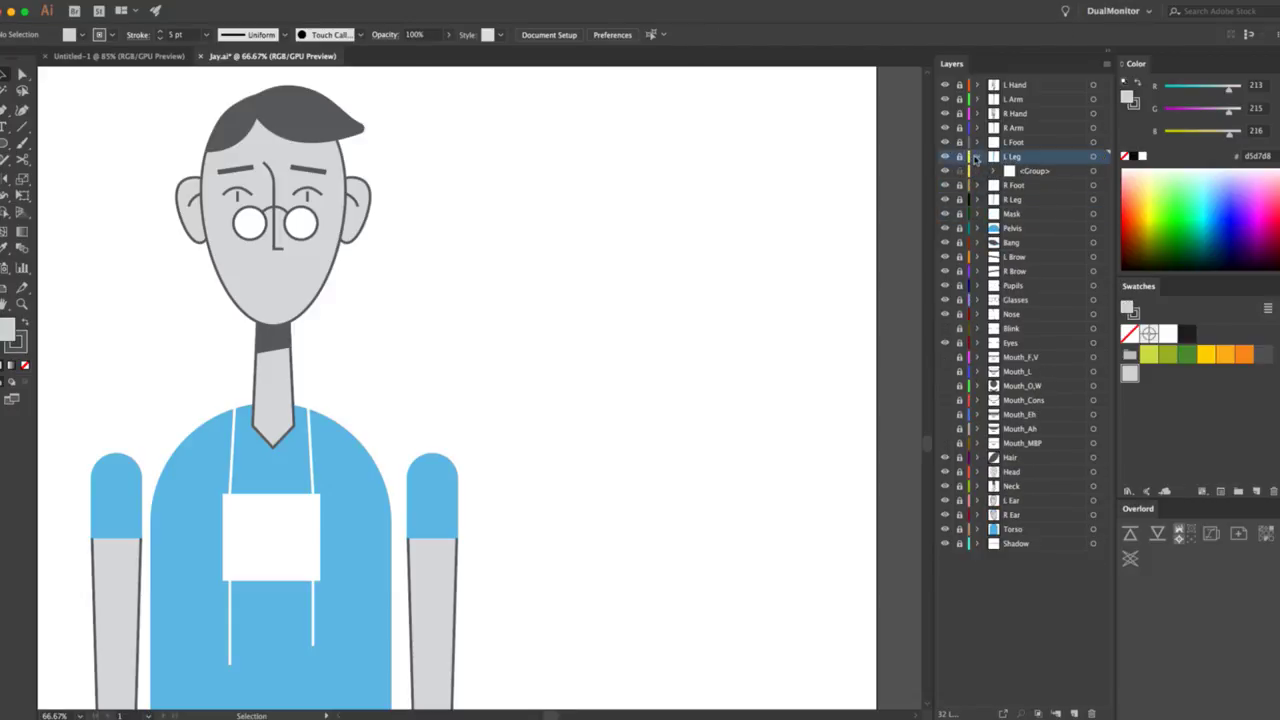
pyautogui.click(978, 157)
pyautogui.click(977, 187)
pyautogui.click(977, 186)
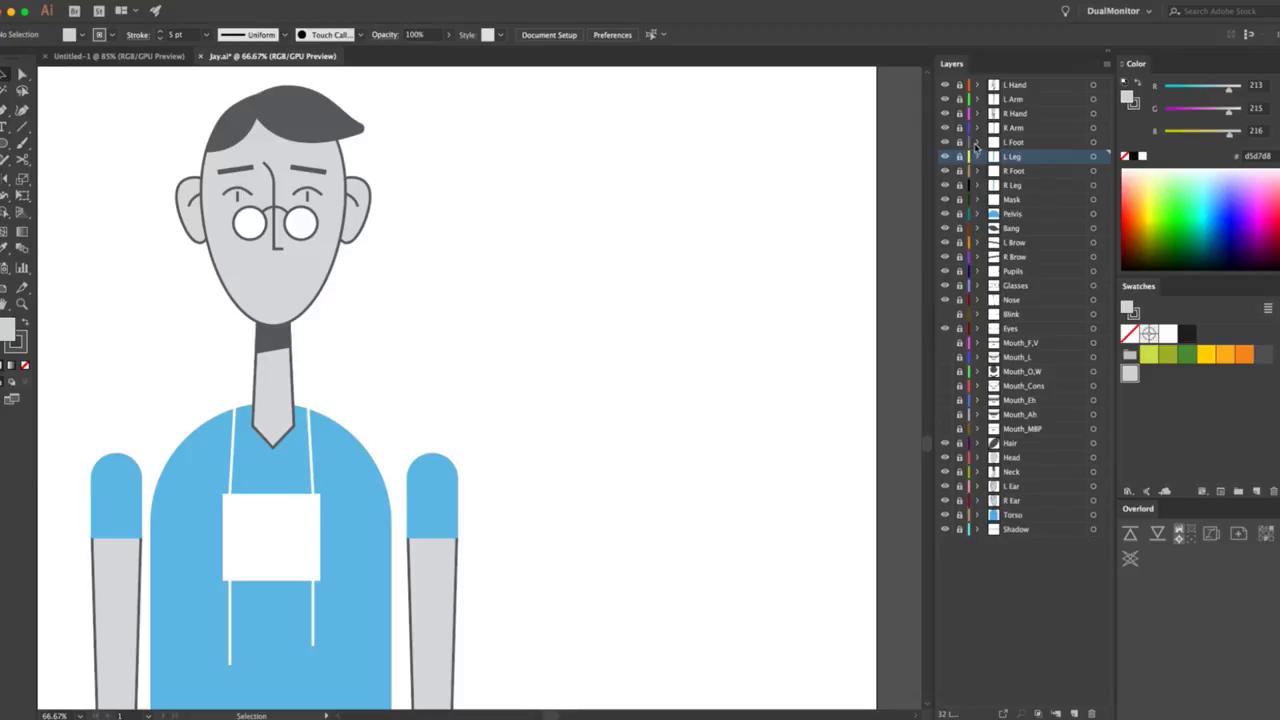
# Group the R Hand layer's artwork, then zoom out to the full figure.
pyautogui.click(977, 128)
pyautogui.click(977, 128)
pyautogui.click(977, 113)
pyautogui.click(977, 113)
pyautogui.click(960, 114)
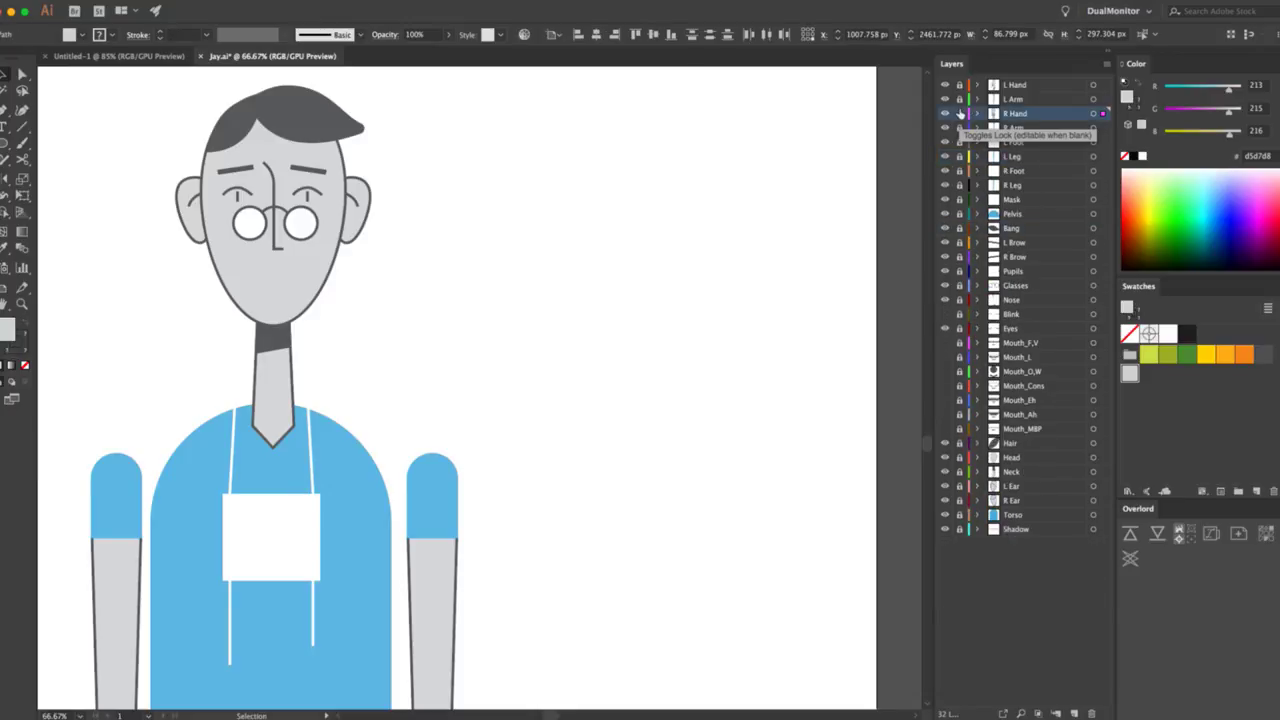
pyautogui.click(960, 114)
pyautogui.click(977, 113)
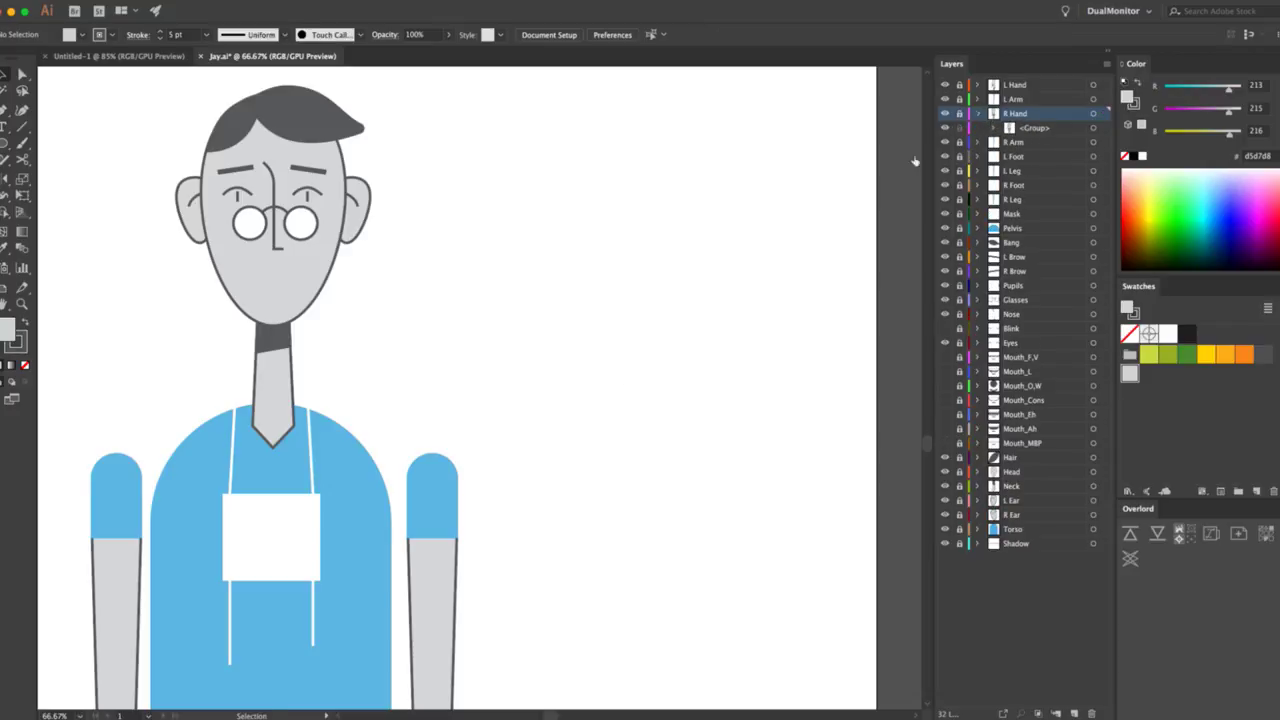
pyautogui.click(977, 113)
pyautogui.press('super+minus')
pyautogui.press('super+minus')
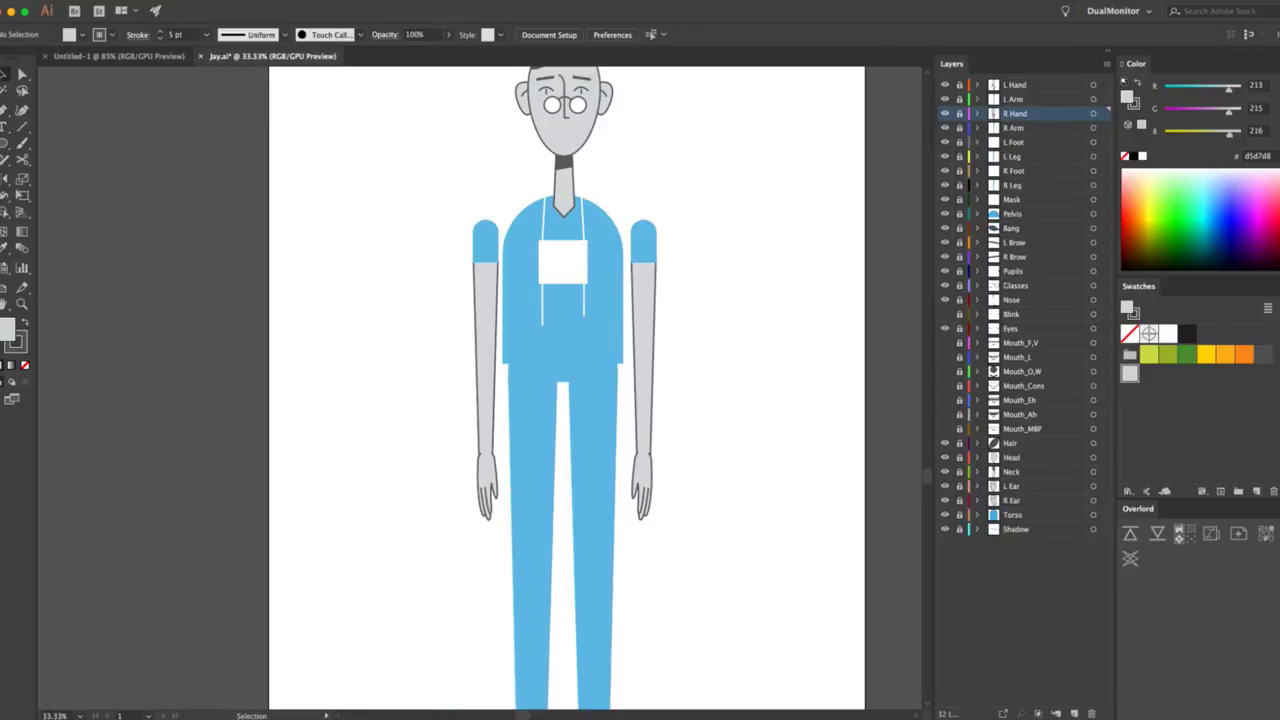
# Inspect the L Arm and L Hand layers by toggling visibility and expanding their contents.
pyautogui.click(944, 99)
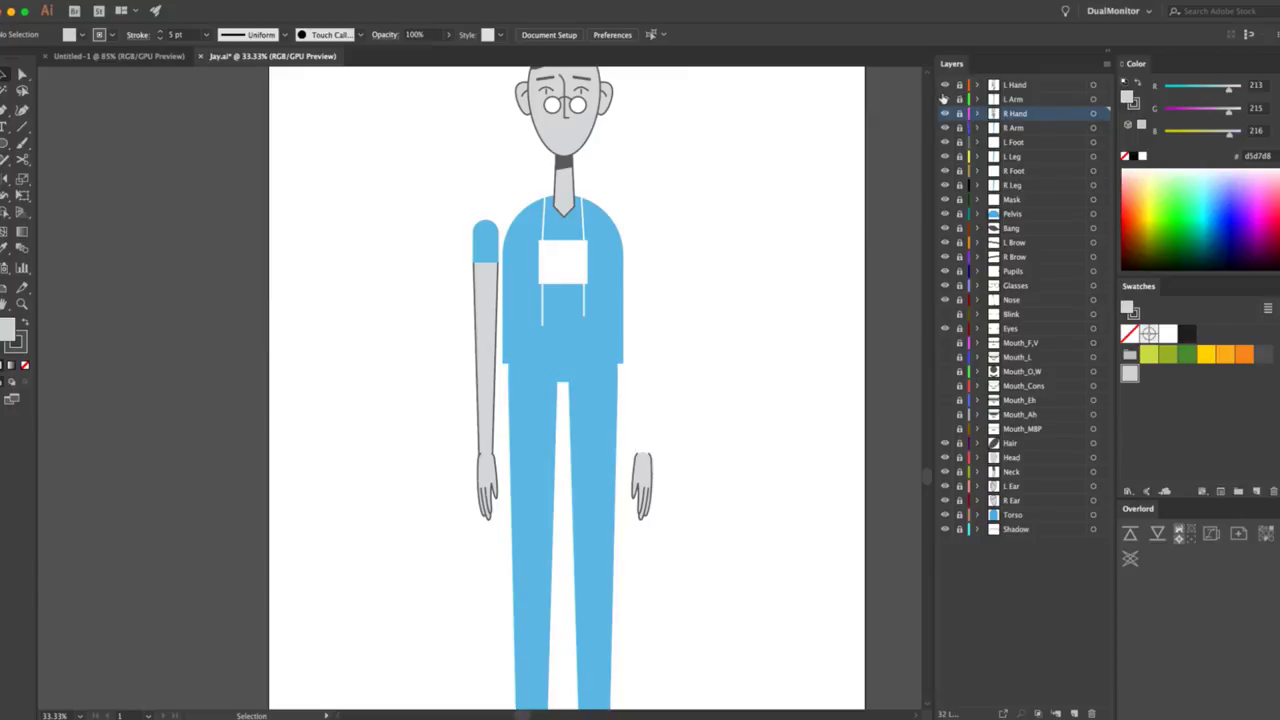
pyautogui.click(943, 99)
pyautogui.click(977, 100)
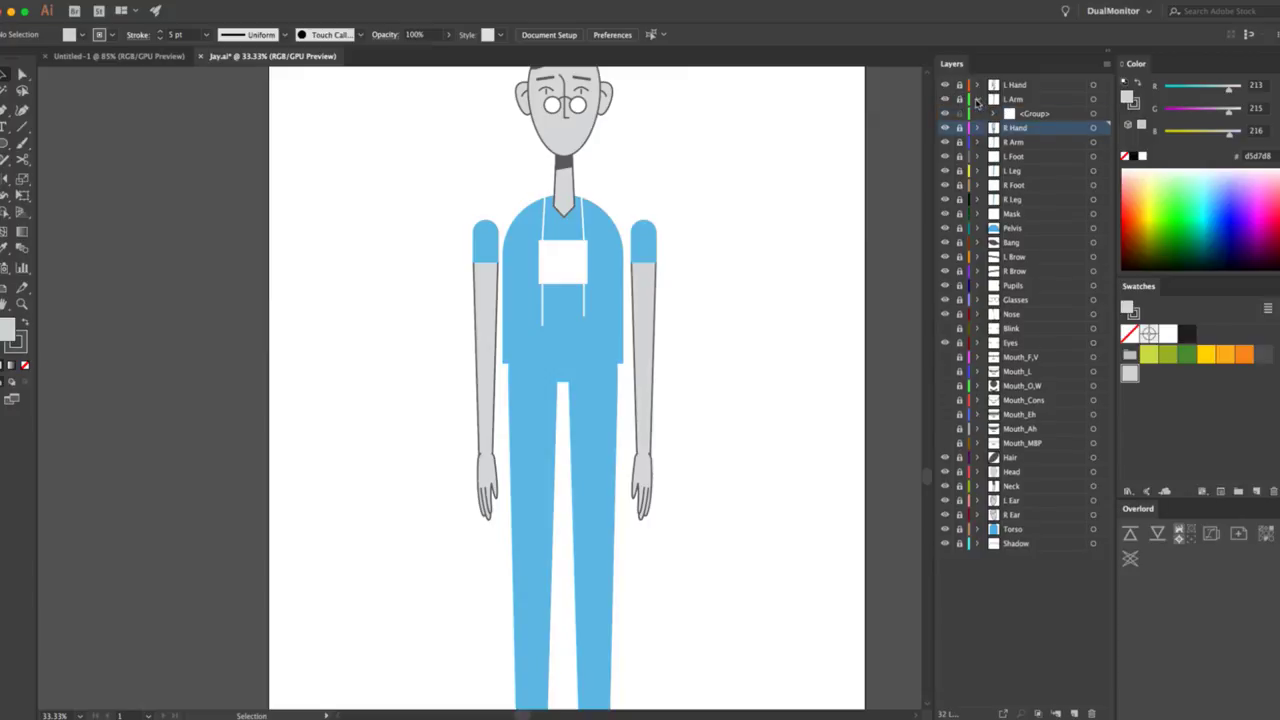
pyautogui.click(977, 100)
pyautogui.click(977, 86)
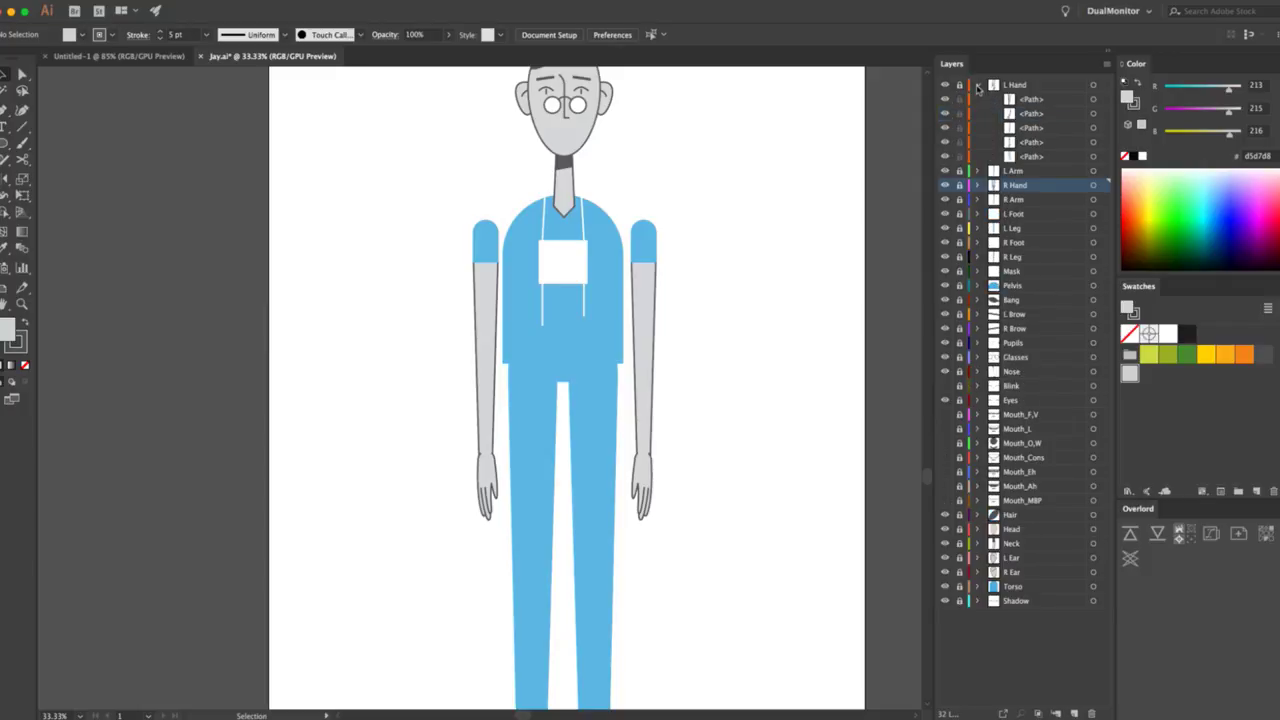
pyautogui.click(977, 86)
pyautogui.click(962, 85)
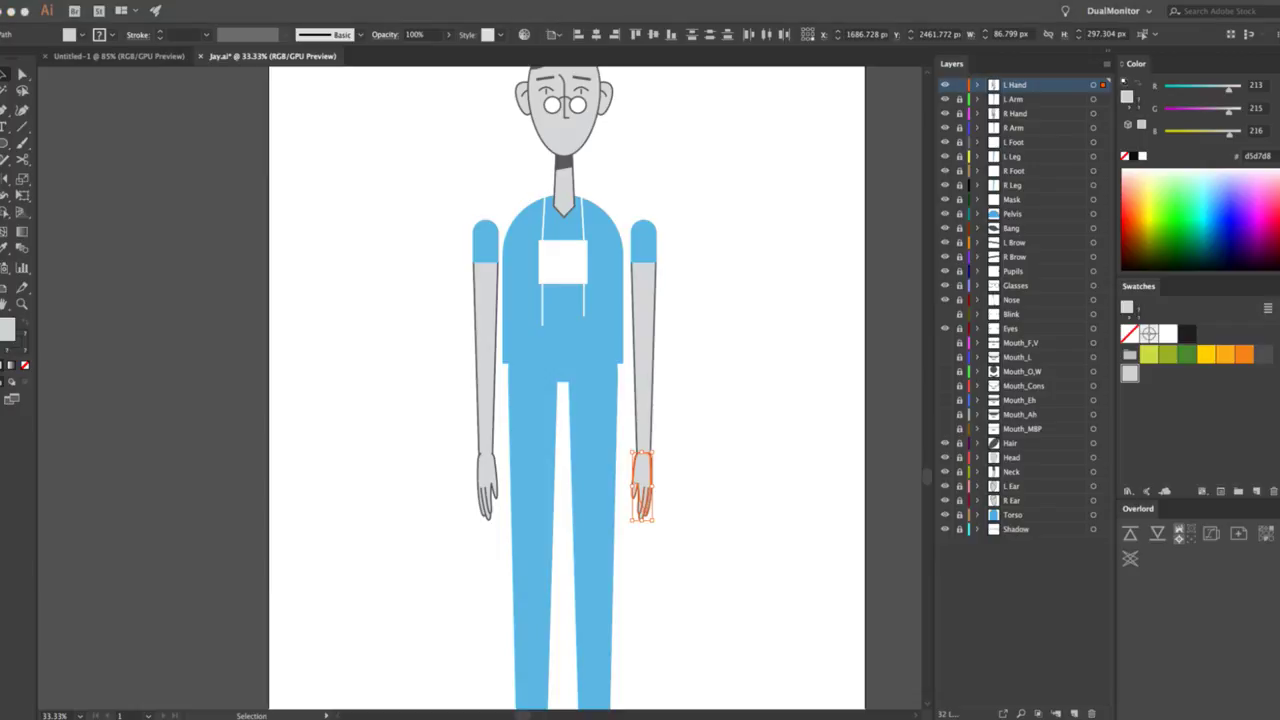
pyautogui.click(976, 85)
pyautogui.click(976, 85)
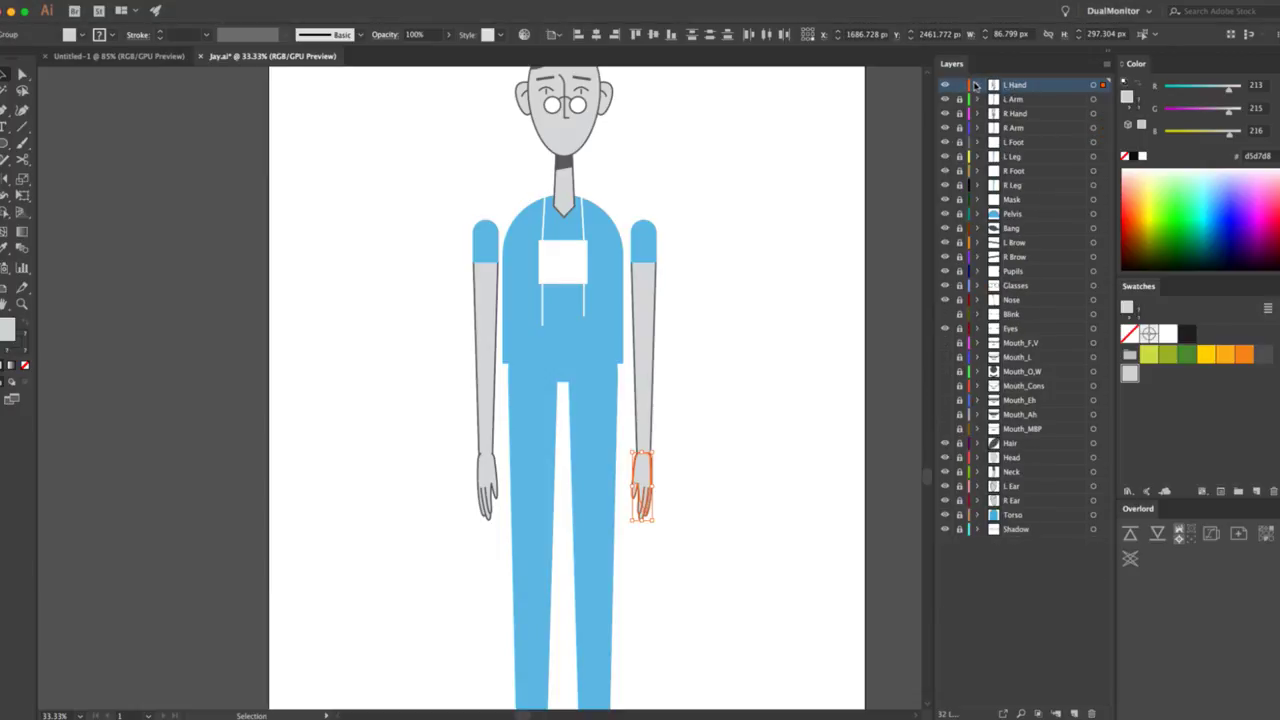
pyautogui.click(976, 85)
pyautogui.click(976, 85)
pyautogui.click(958, 85)
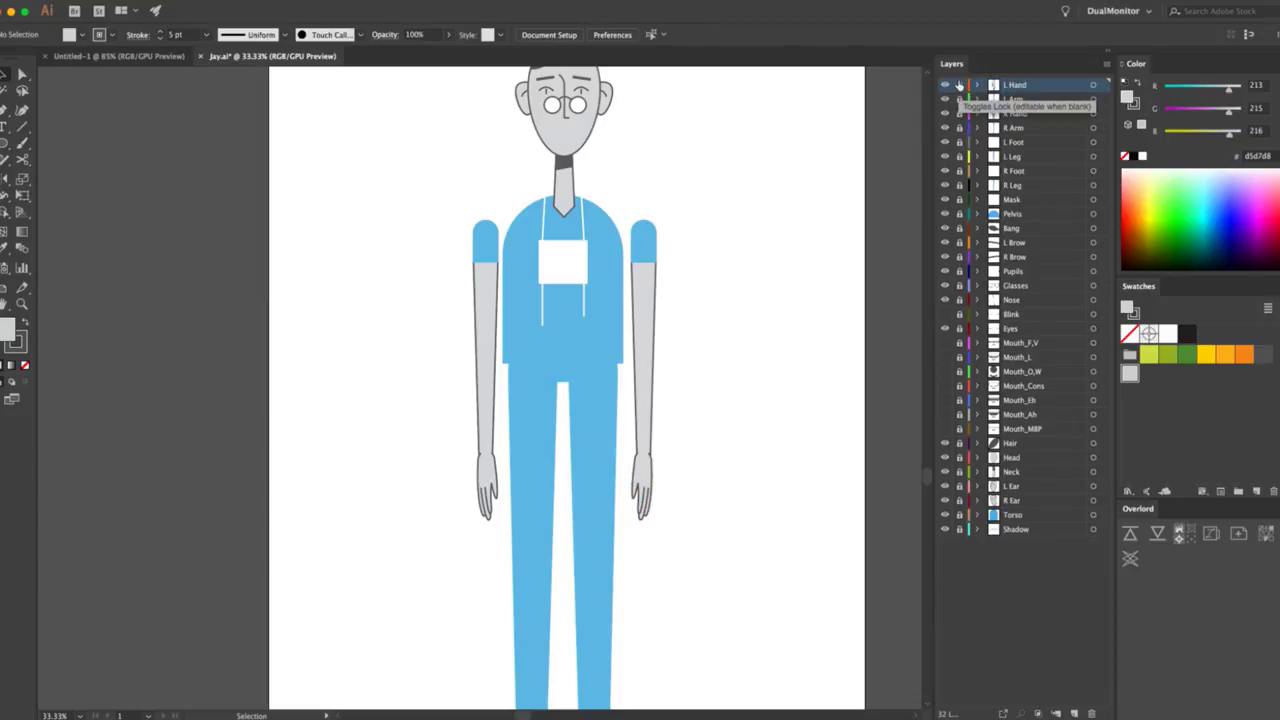
# Check the Blink layer, make the Mouth_MBP mouth visible, and save Jay.ai.
pyautogui.press('super+s')
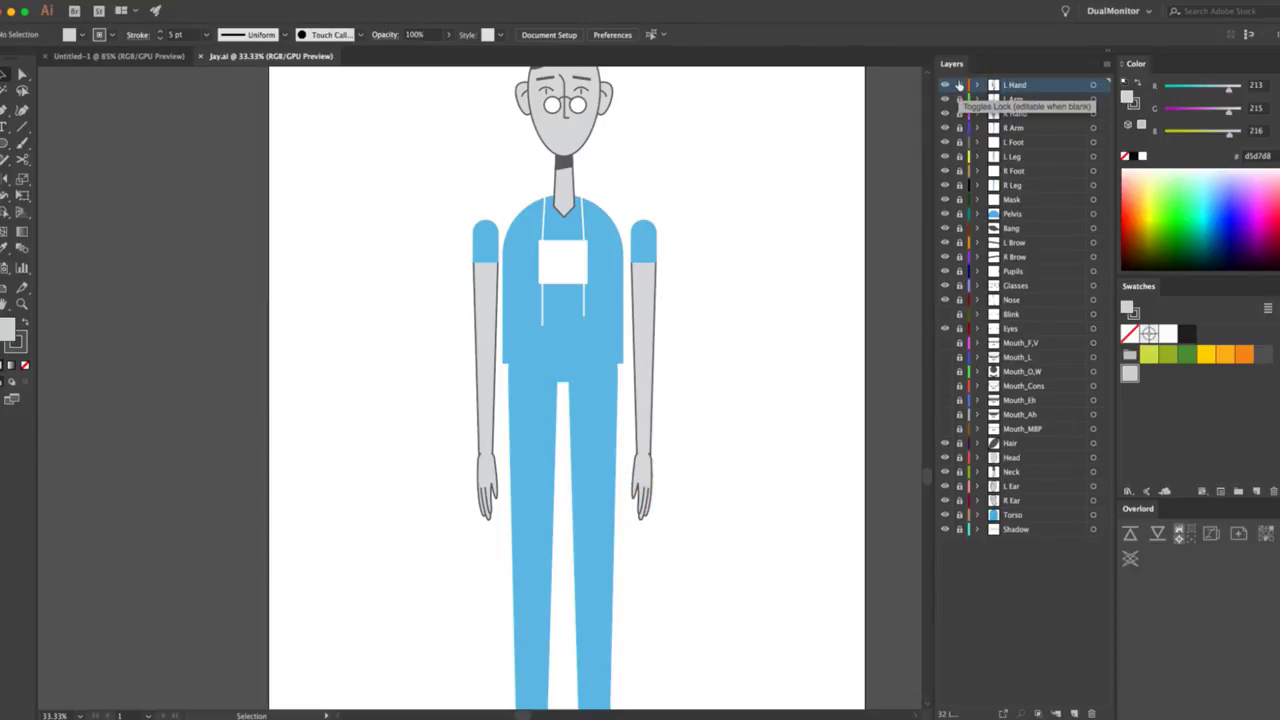
pyautogui.click(977, 314)
pyautogui.click(978, 314)
pyautogui.click(944, 429)
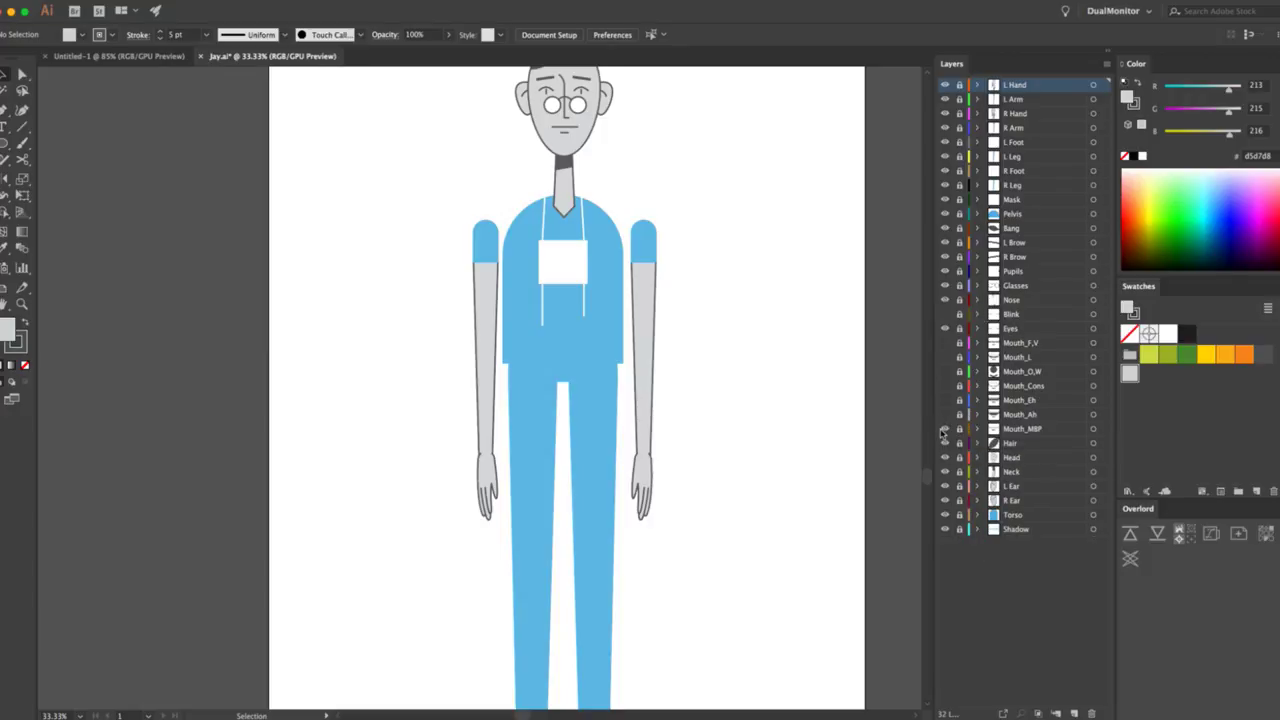
pyautogui.hotkey('ctrl', 's')
# Close Untitled-1, zoom out to the whole character, and switch to After Effects.
pyautogui.click(45, 57)
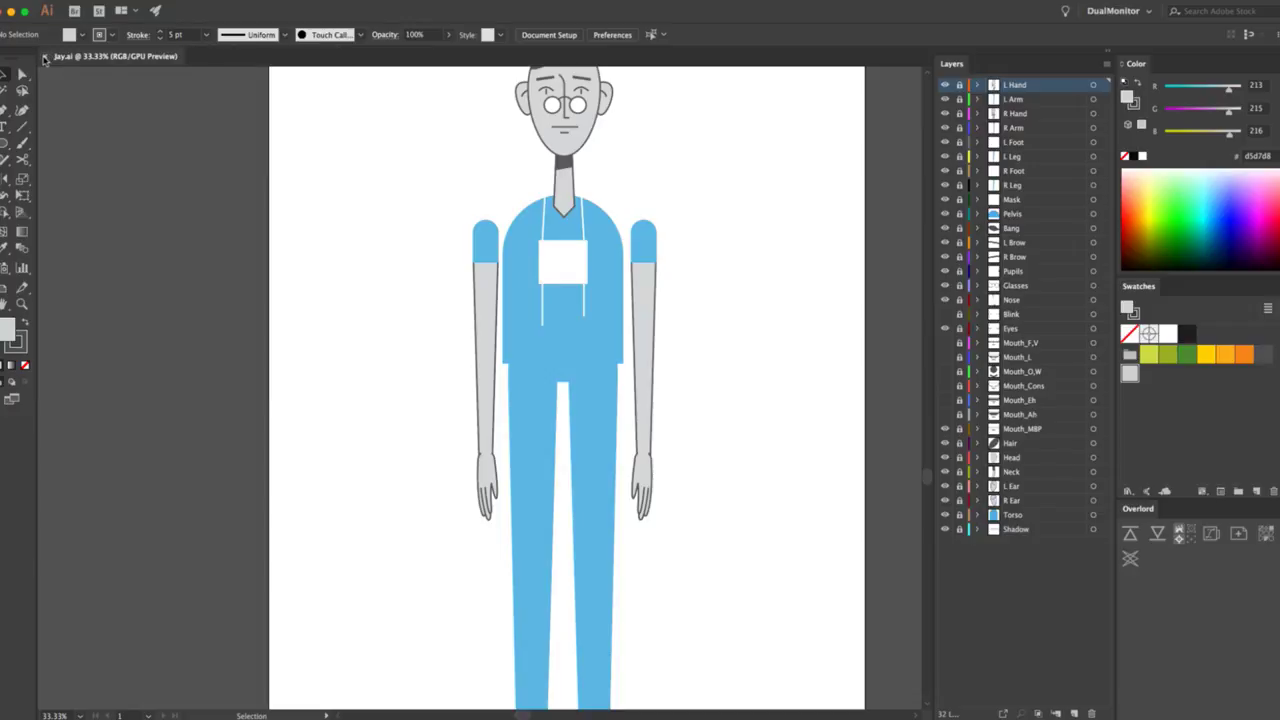
pyautogui.press('z')
pyautogui.keyDown('alt'); pyautogui.click(580, 391); pyautogui.keyUp('alt')
pyautogui.keyDown('alt'); pyautogui.click(546, 394); pyautogui.keyUp('alt')
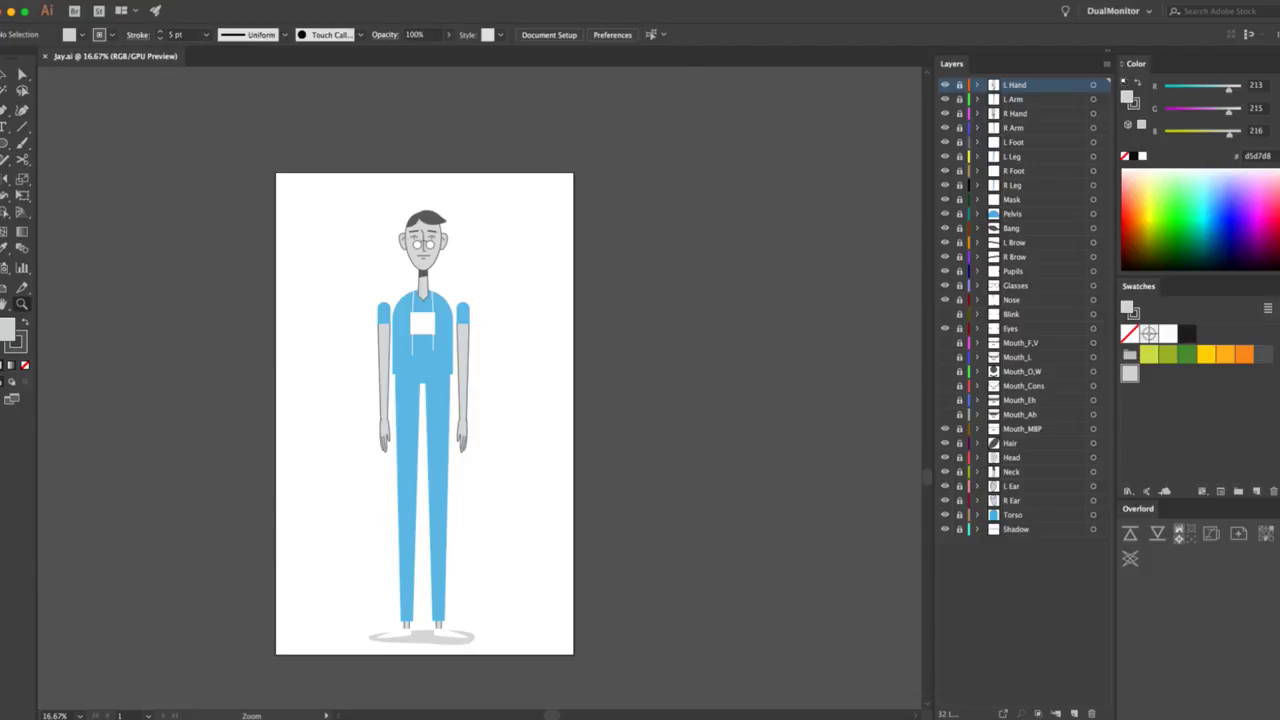
pyautogui.press('super+Tab')
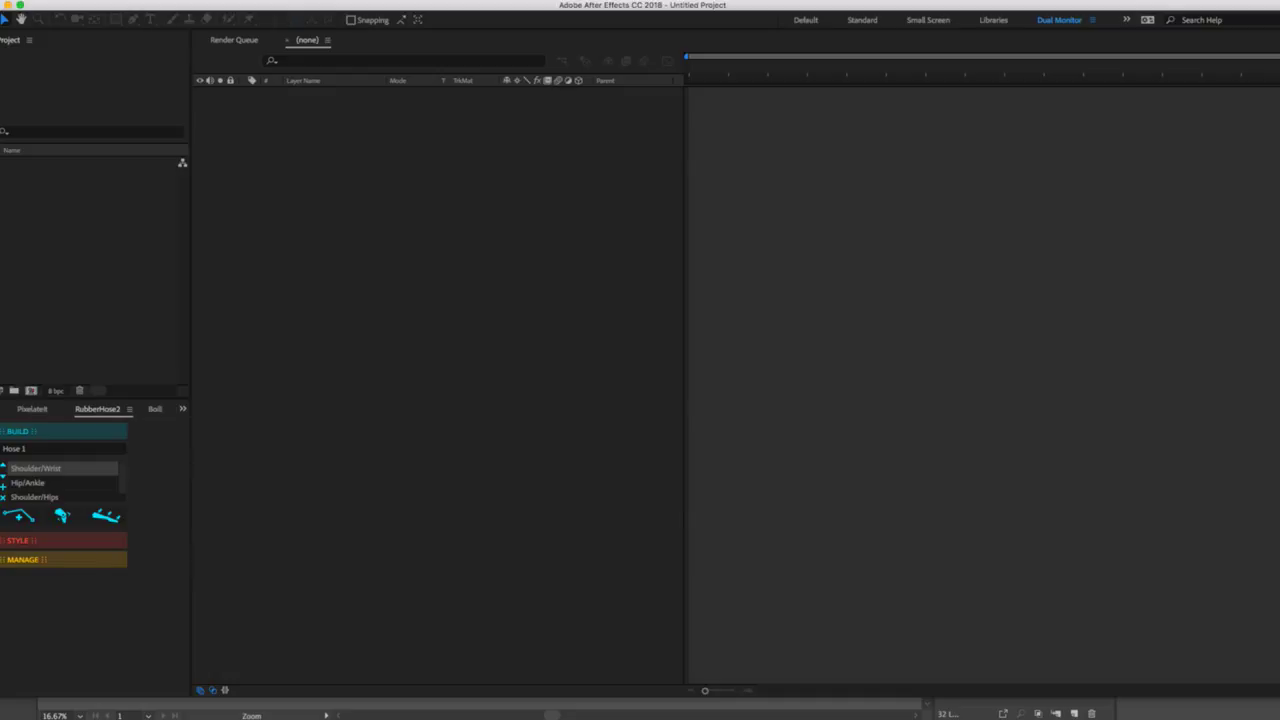
# Switch to the TwitchStream workspace and open recent project SafetySpecialistQualities.aep.
pyautogui.click(410, 0)
pyautogui.moveTo(526, 8)
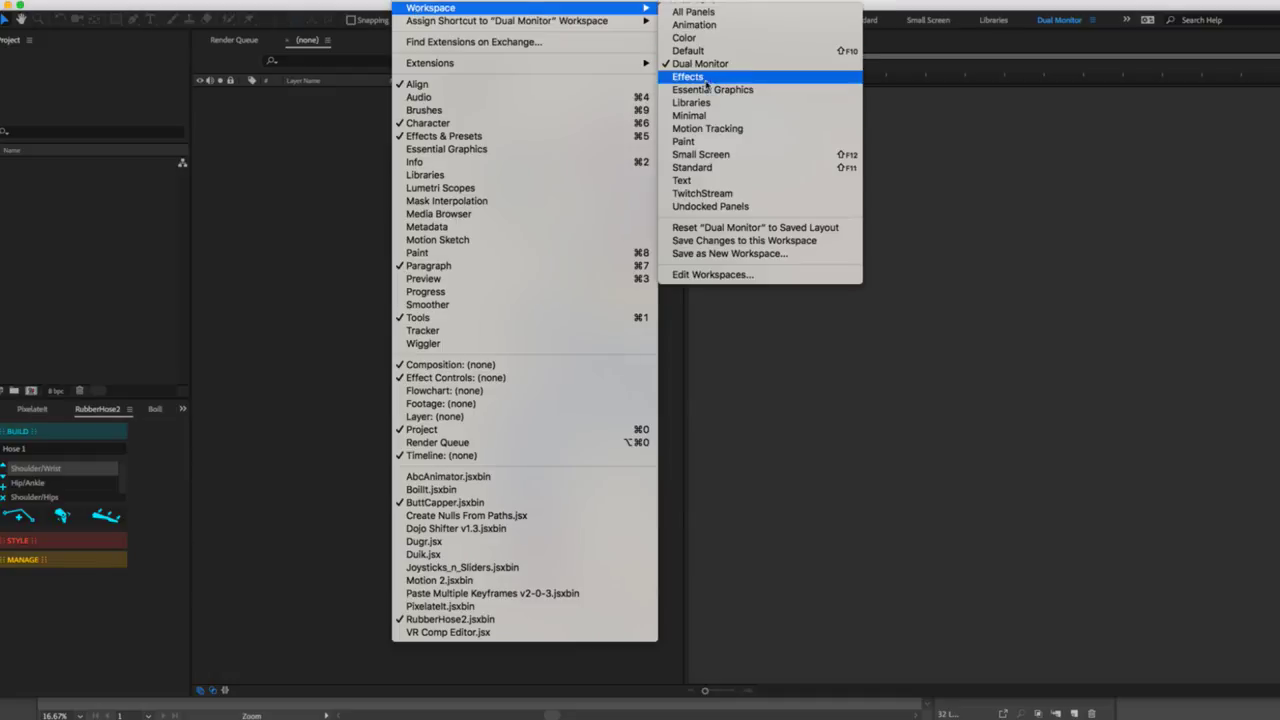
pyautogui.click(703, 194)
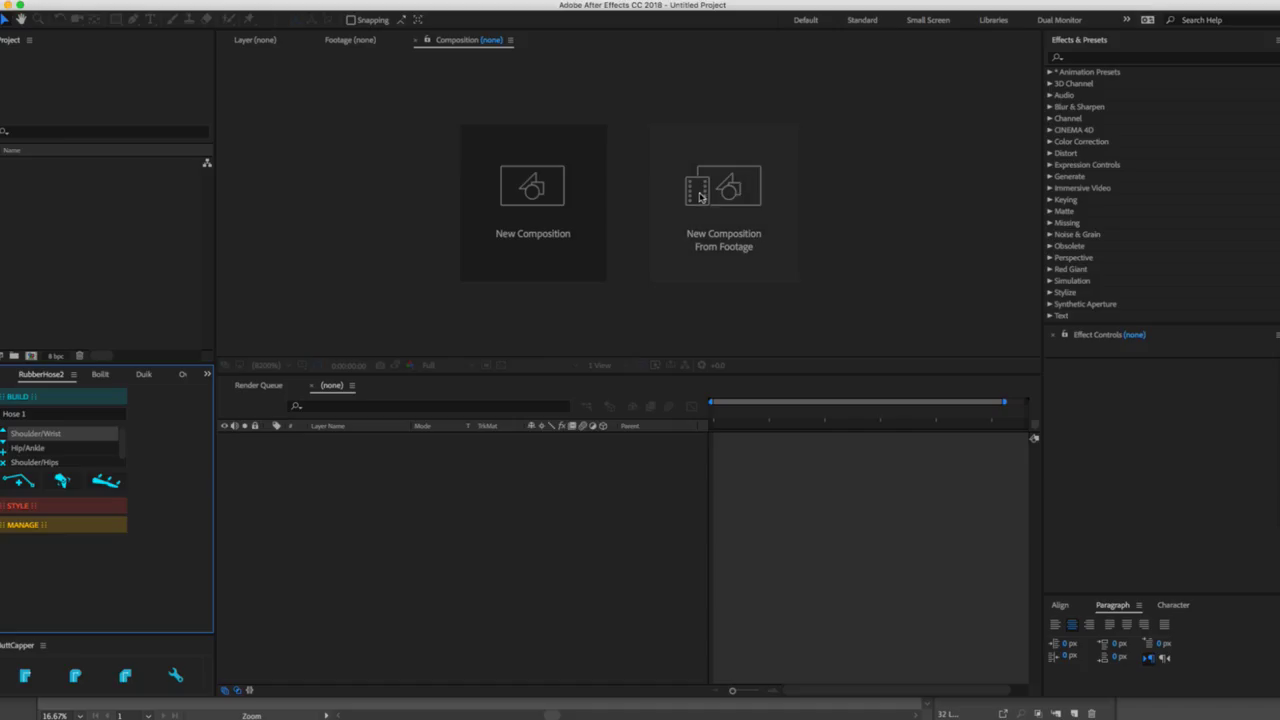
pyautogui.click(115, 2)
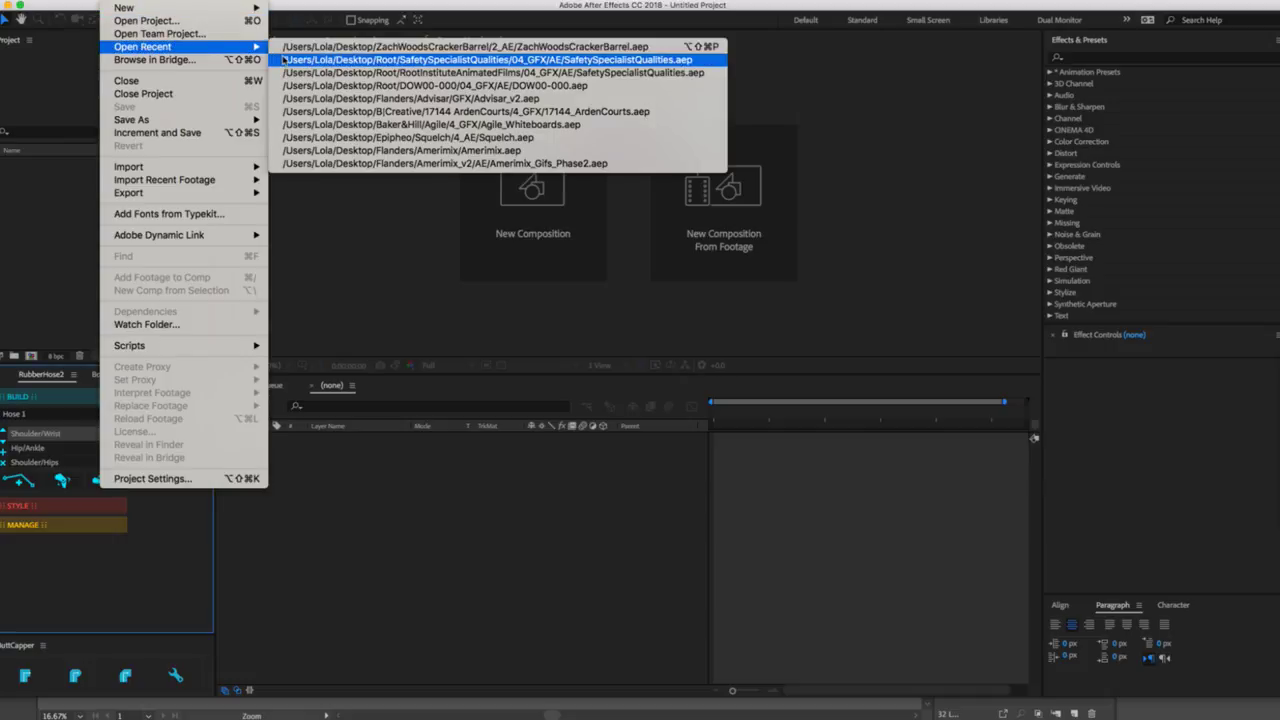
pyautogui.click(285, 60)
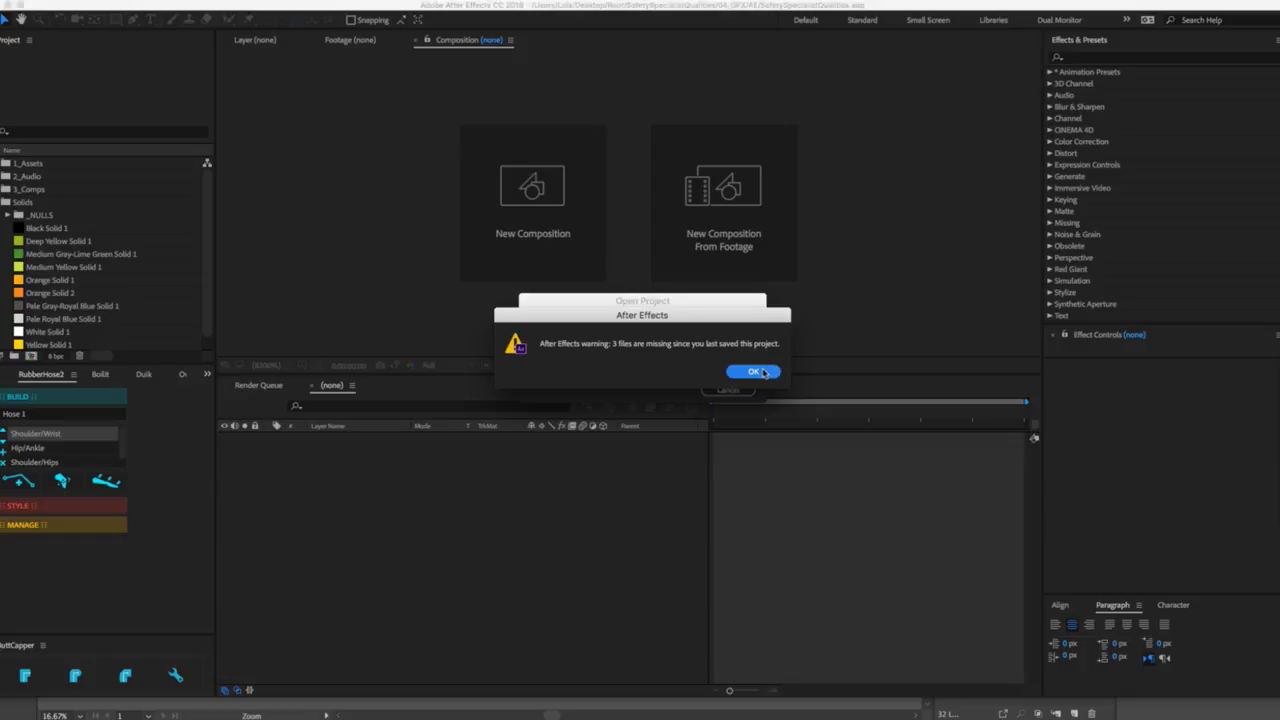
# Dismiss the missing-files warning and delete Jay and Jay Layers from 1_Assets.
pyautogui.click(763, 372)
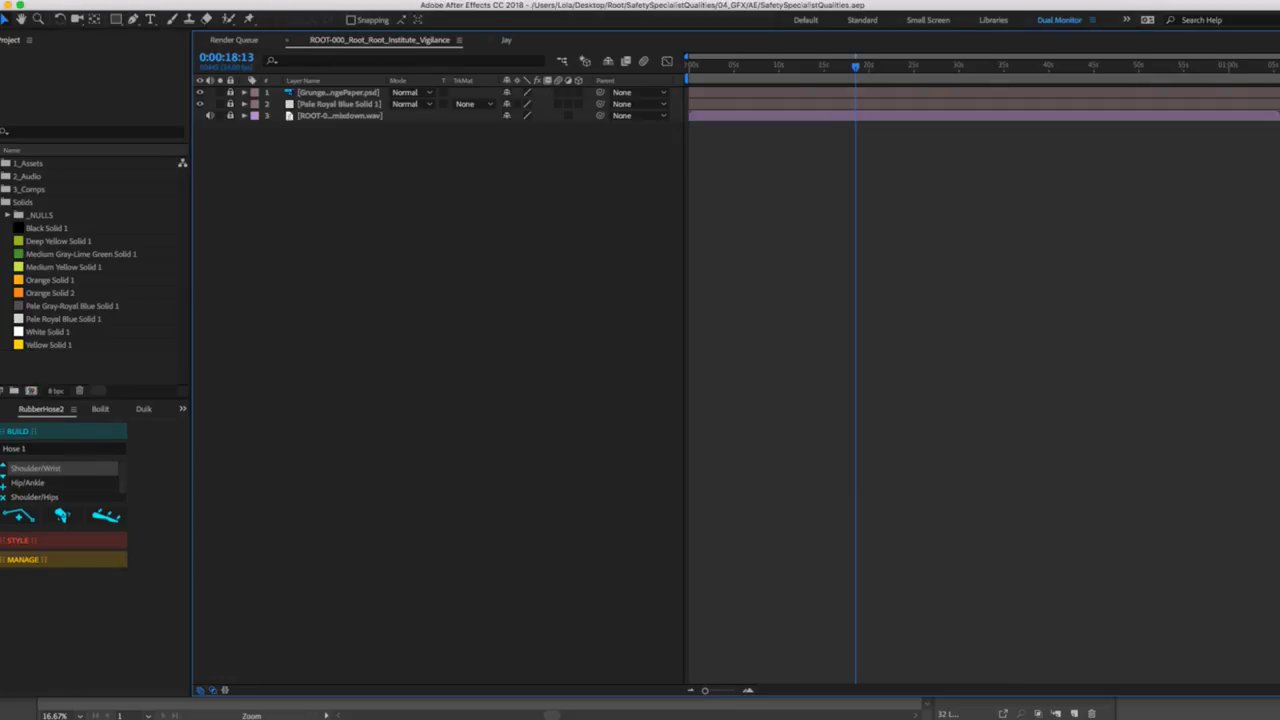
pyautogui.click(5, 163)
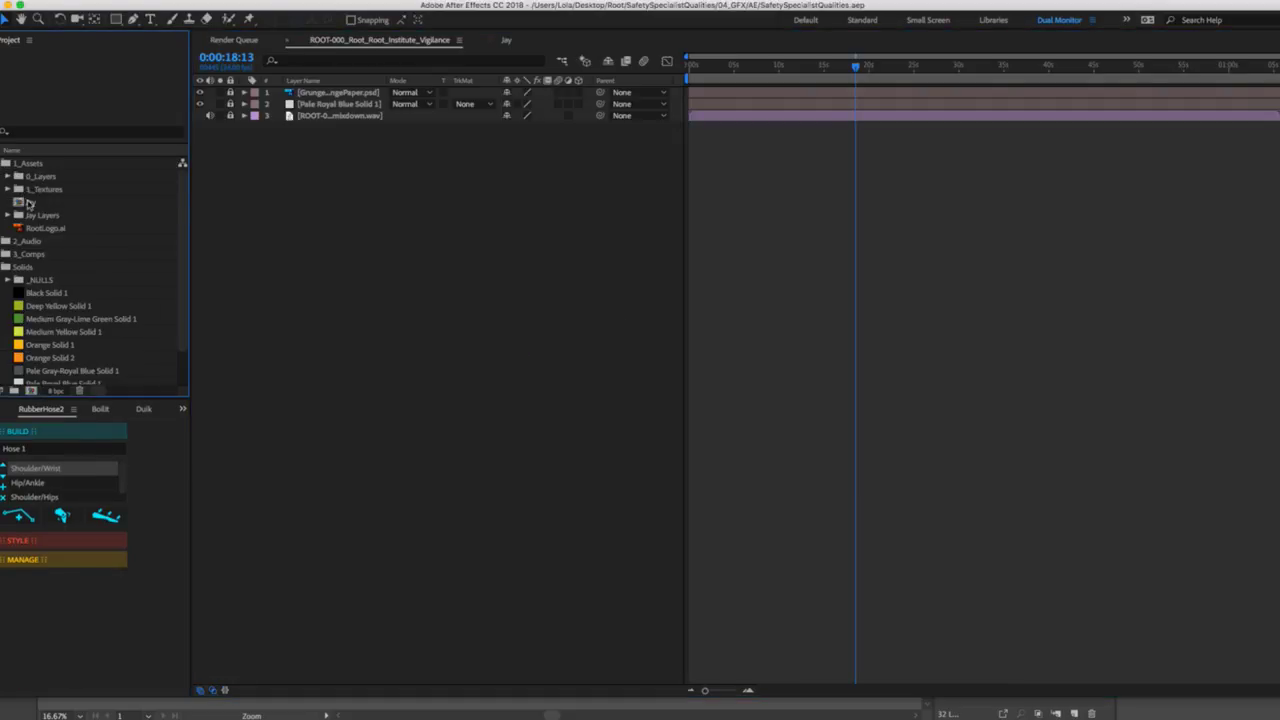
pyautogui.click(30, 203)
pyautogui.keyDown('shift'); pyautogui.click(38, 216); pyautogui.keyUp('shift')
pyautogui.press('Delete')
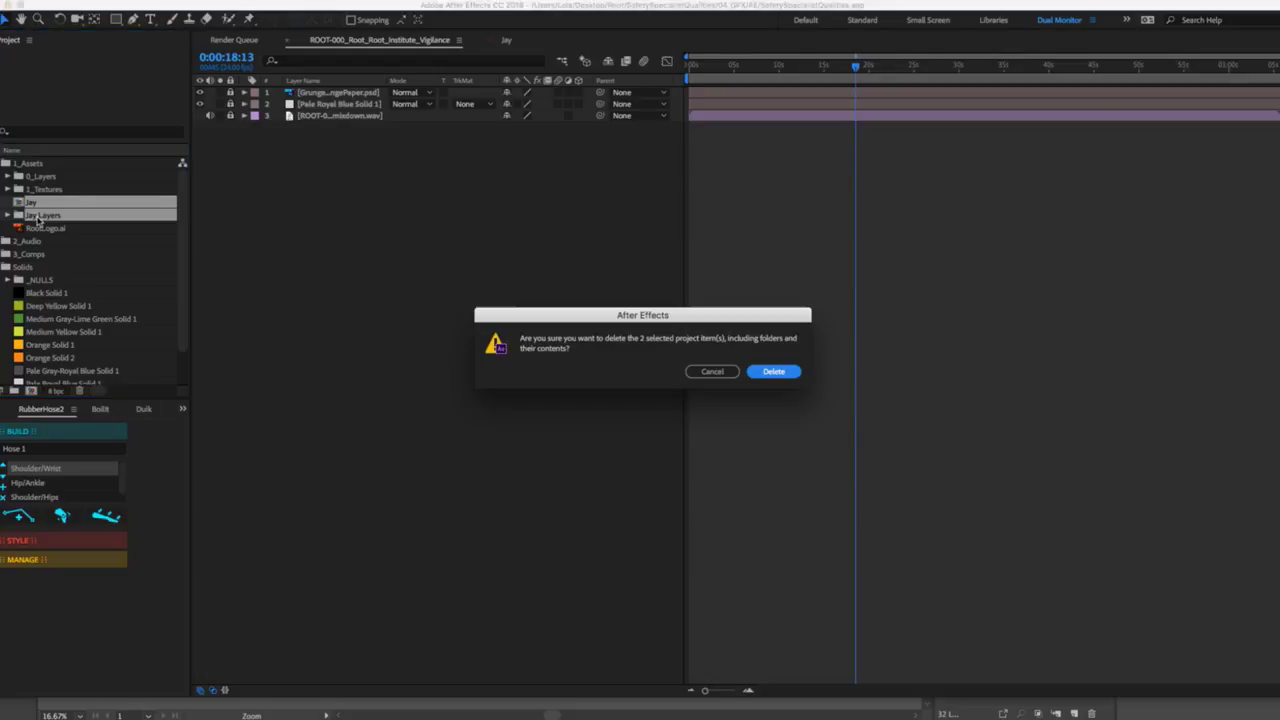
pyautogui.click(790, 377)
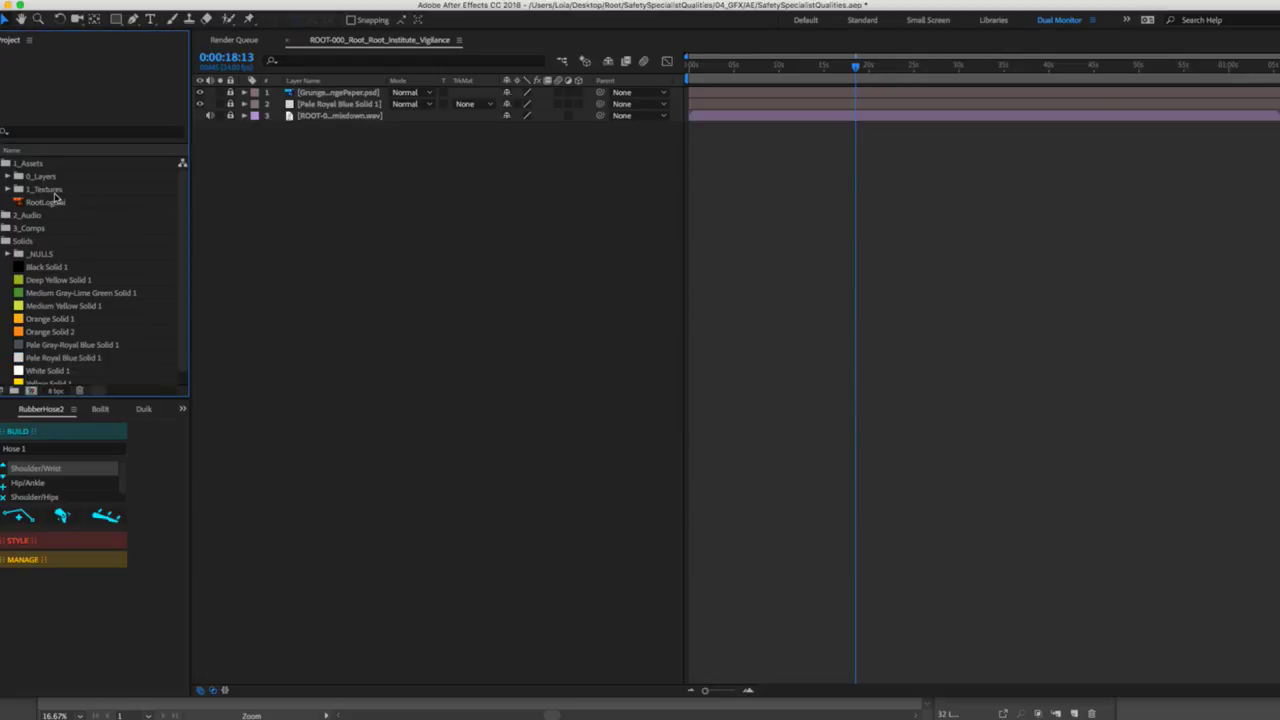
# Clear the project search, re-expand 1_Assets, and restore the TwitchStream workspace.
pyautogui.click(56, 134)
pyautogui.write('mi')
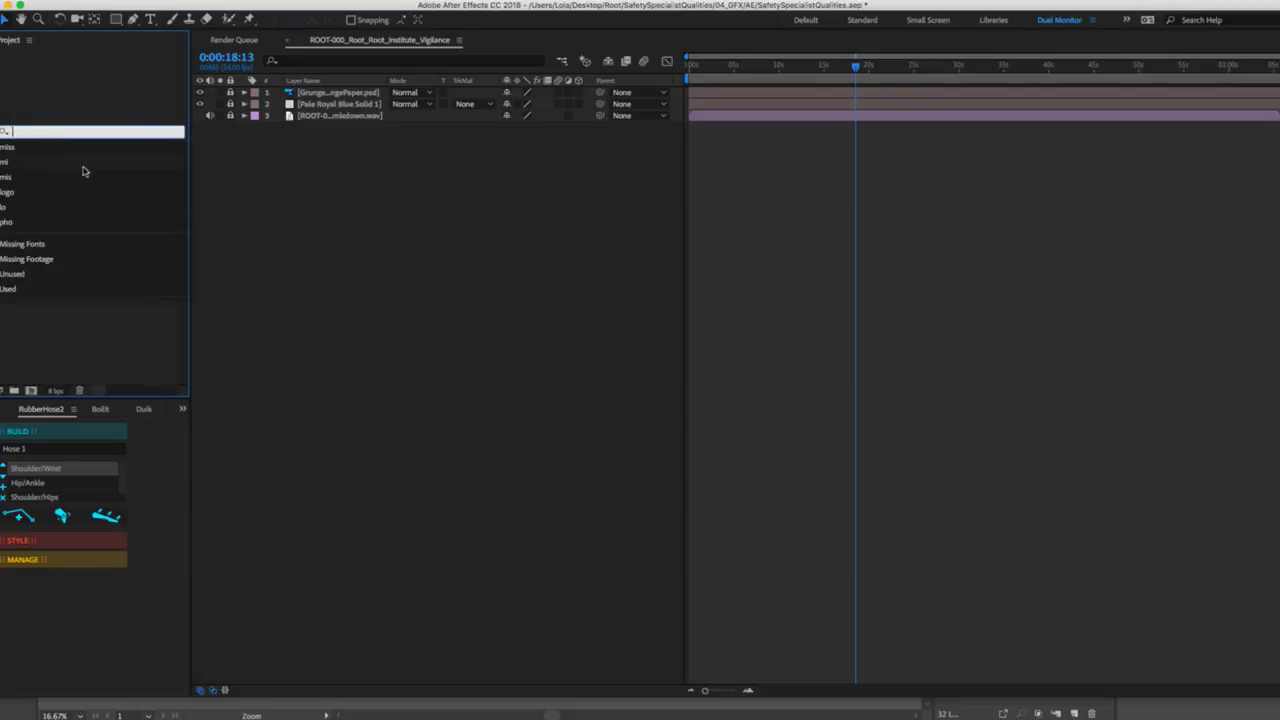
pyautogui.press('BackSpace')
pyautogui.press('BackSpace')
pyautogui.click(14, 166)
pyautogui.click(6, 163)
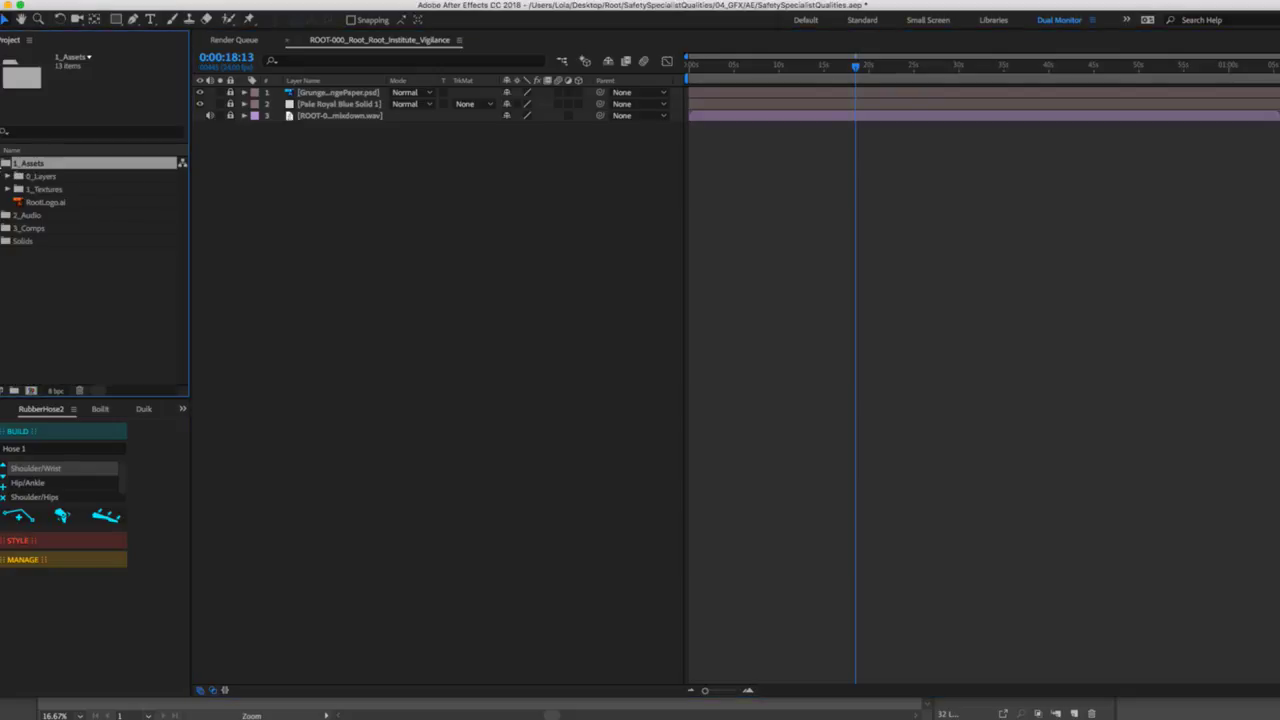
pyautogui.click(410, 0)
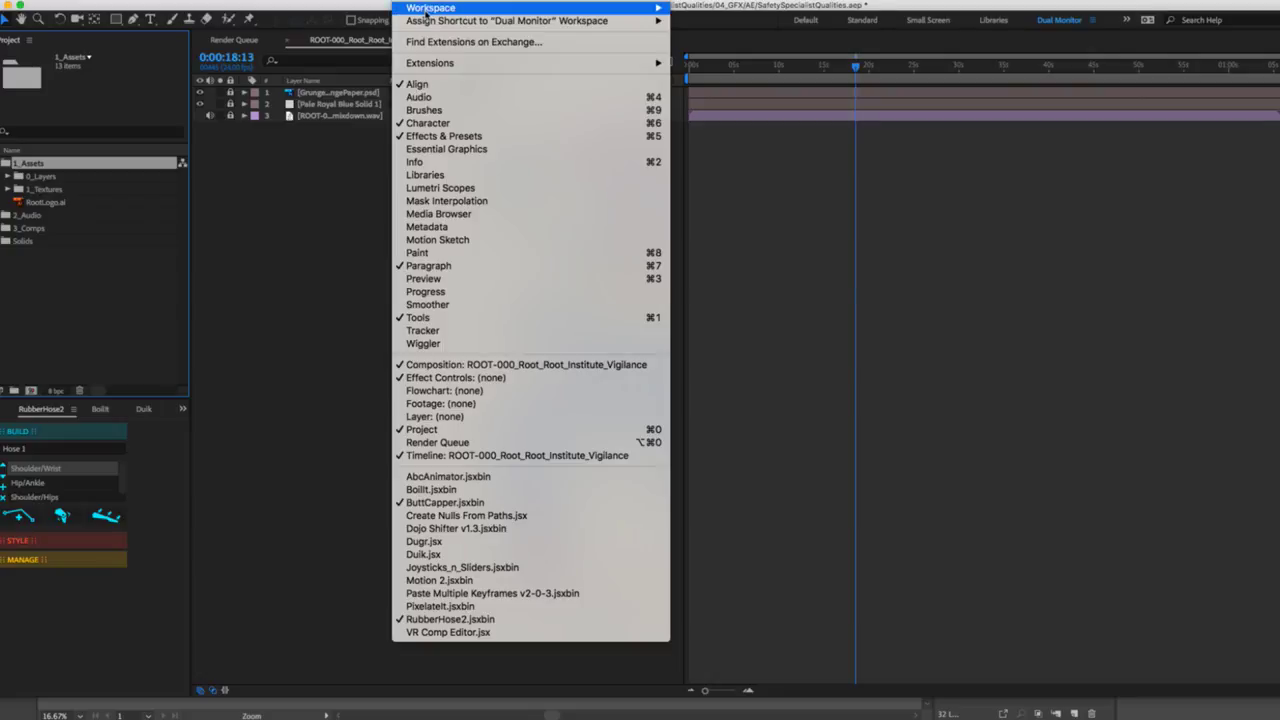
pyautogui.moveTo(428, 10)
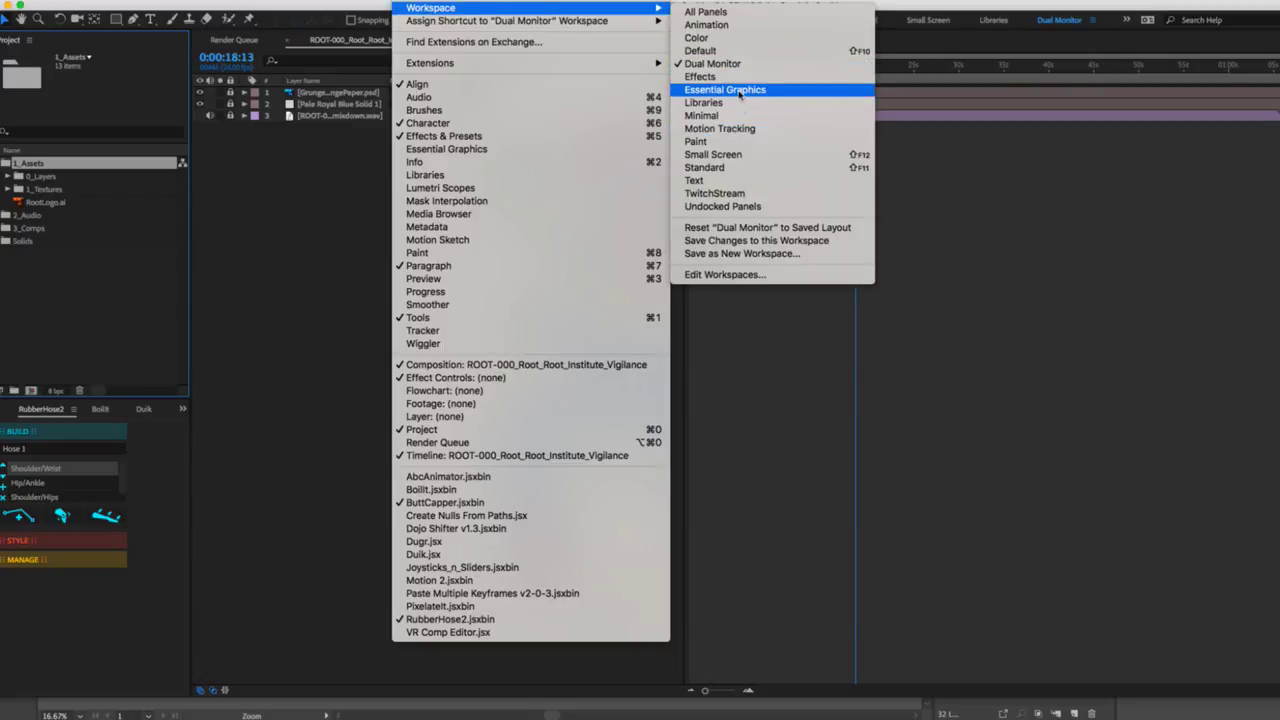
pyautogui.click(711, 194)
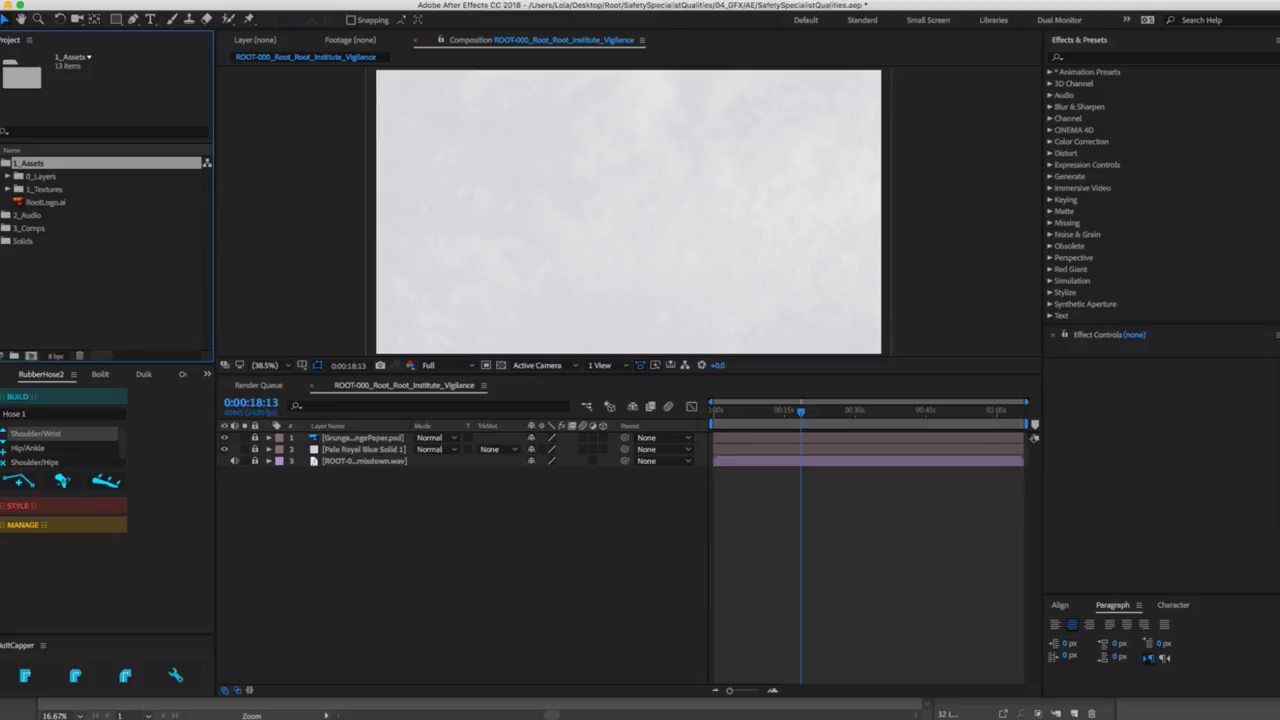
# Save the project and add a new folder named 2_Characters inside 1_Assets.
pyautogui.press('super+s')
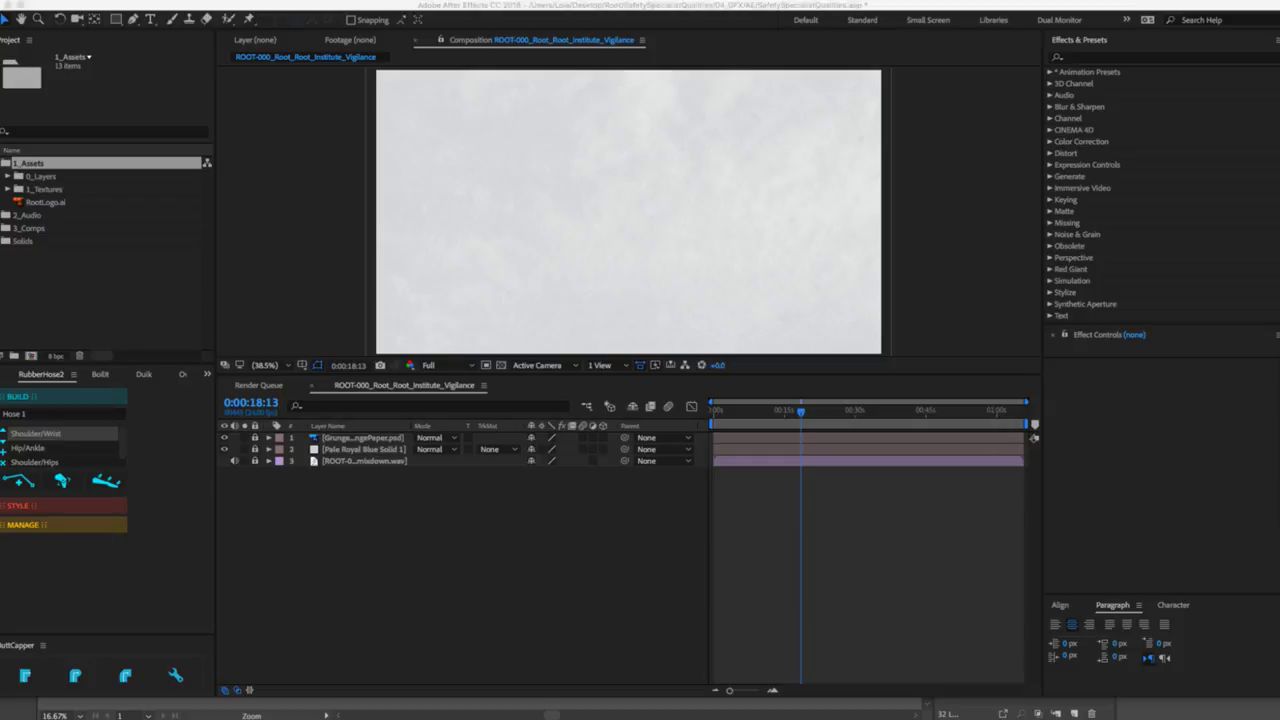
pyautogui.click(338, 516)
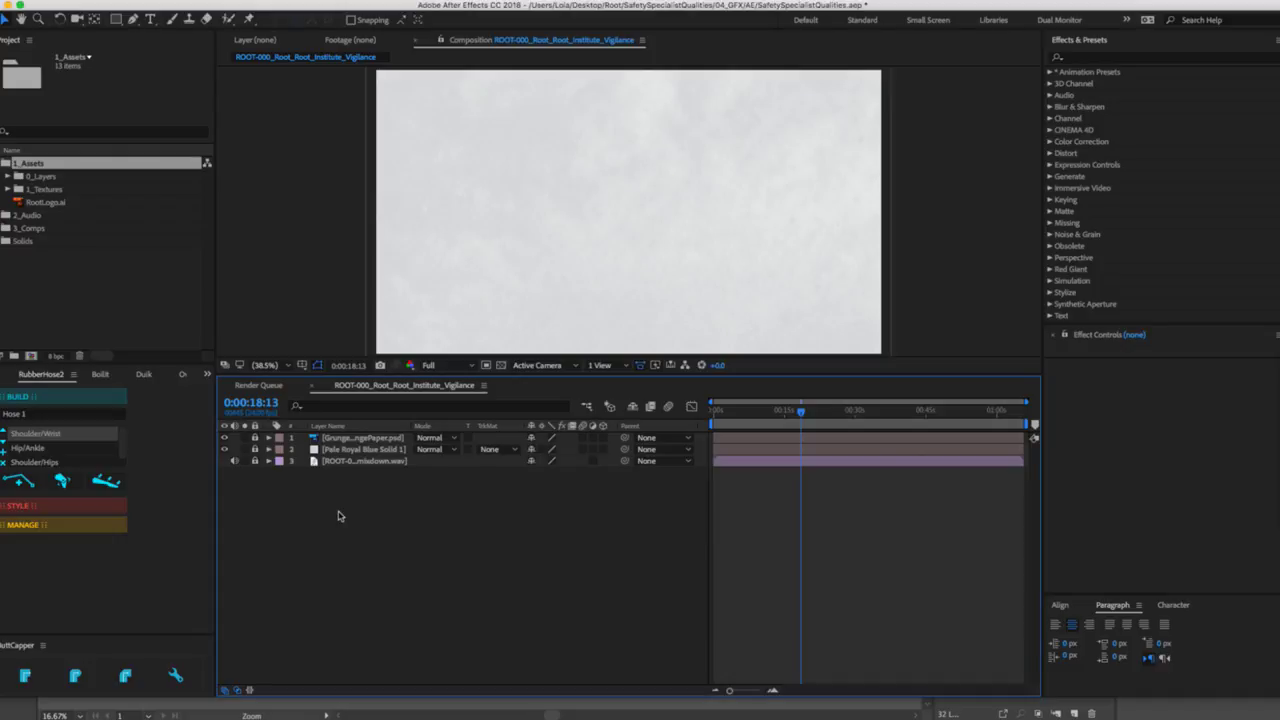
pyautogui.click(110, 168)
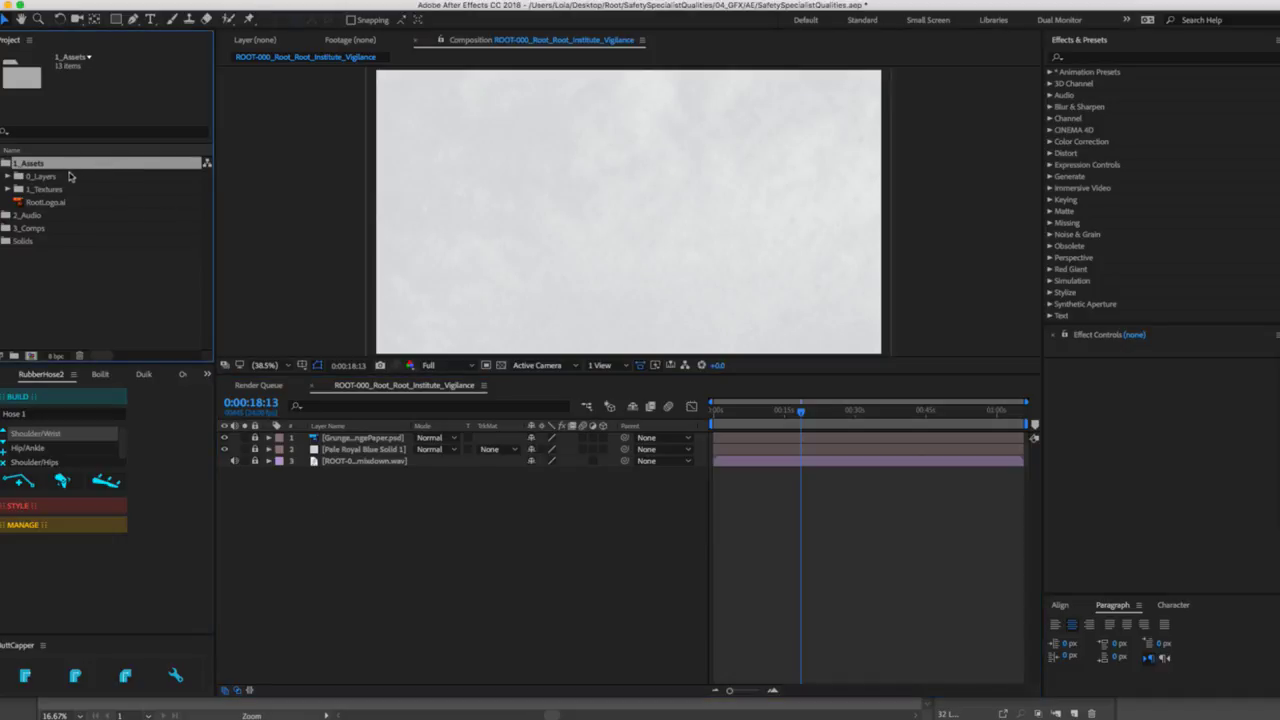
pyautogui.click(13, 355)
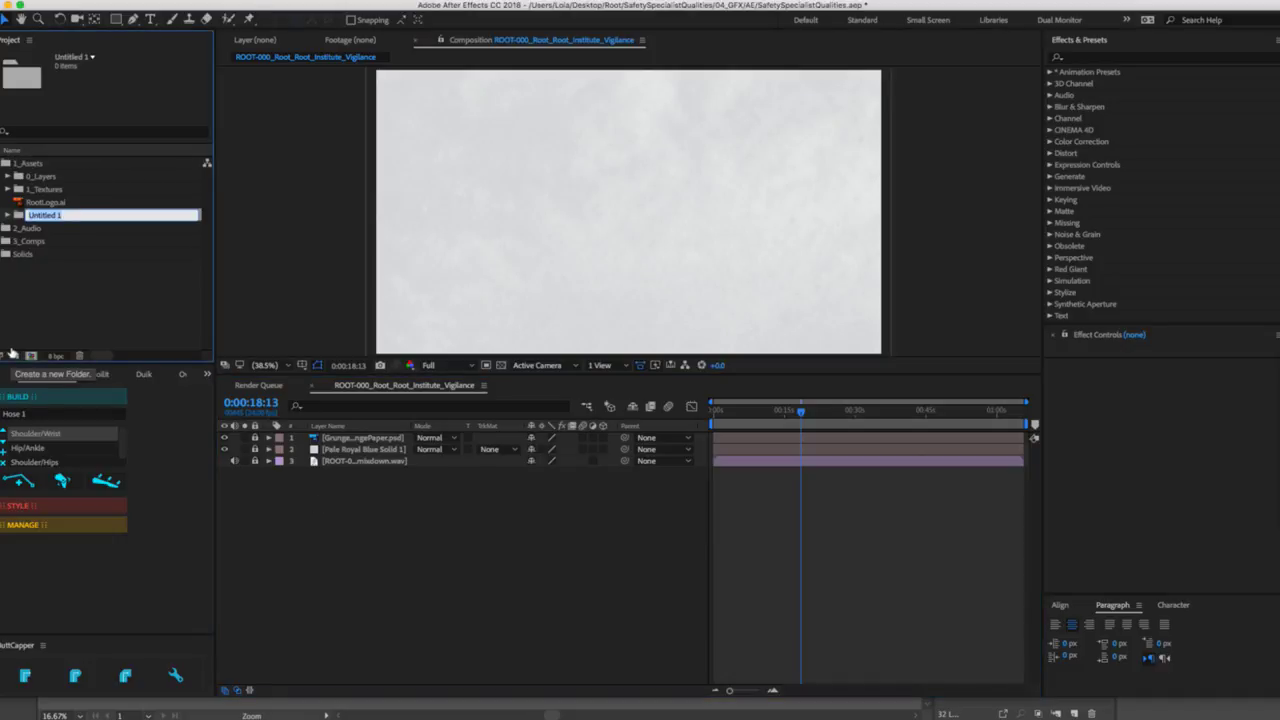
pyautogui.write('2_Characters')
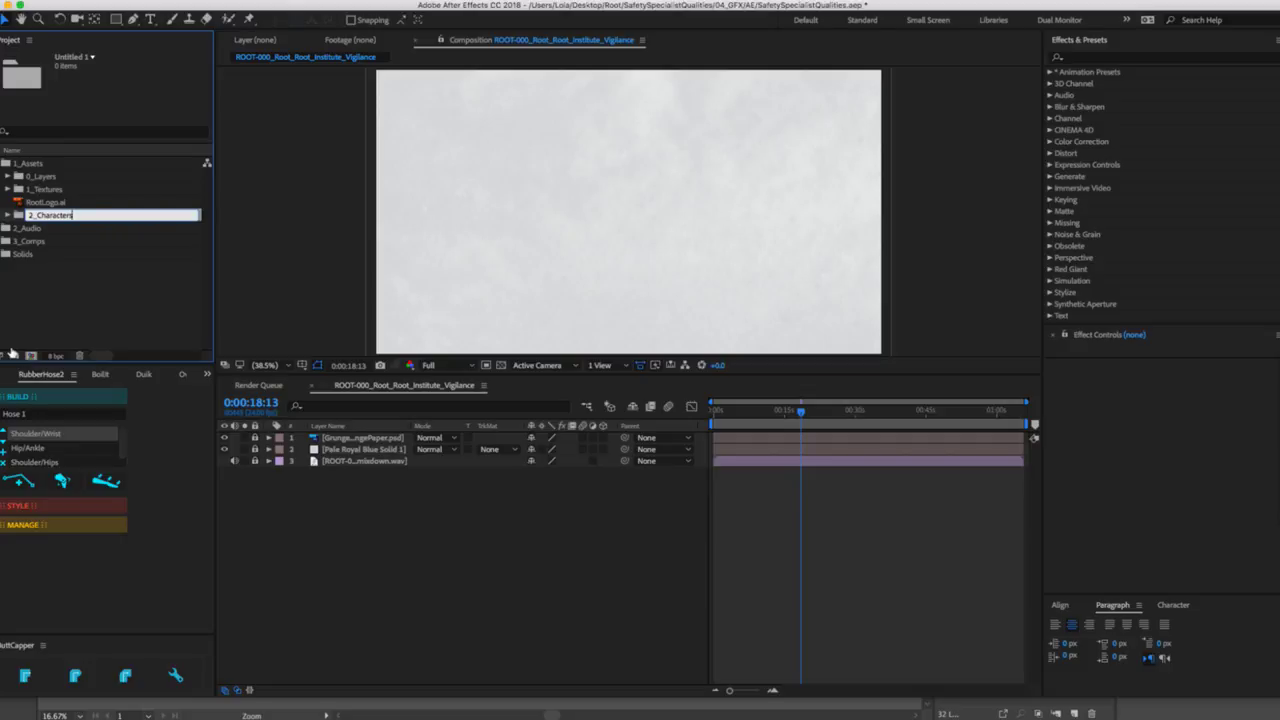
pyautogui.press('Return')
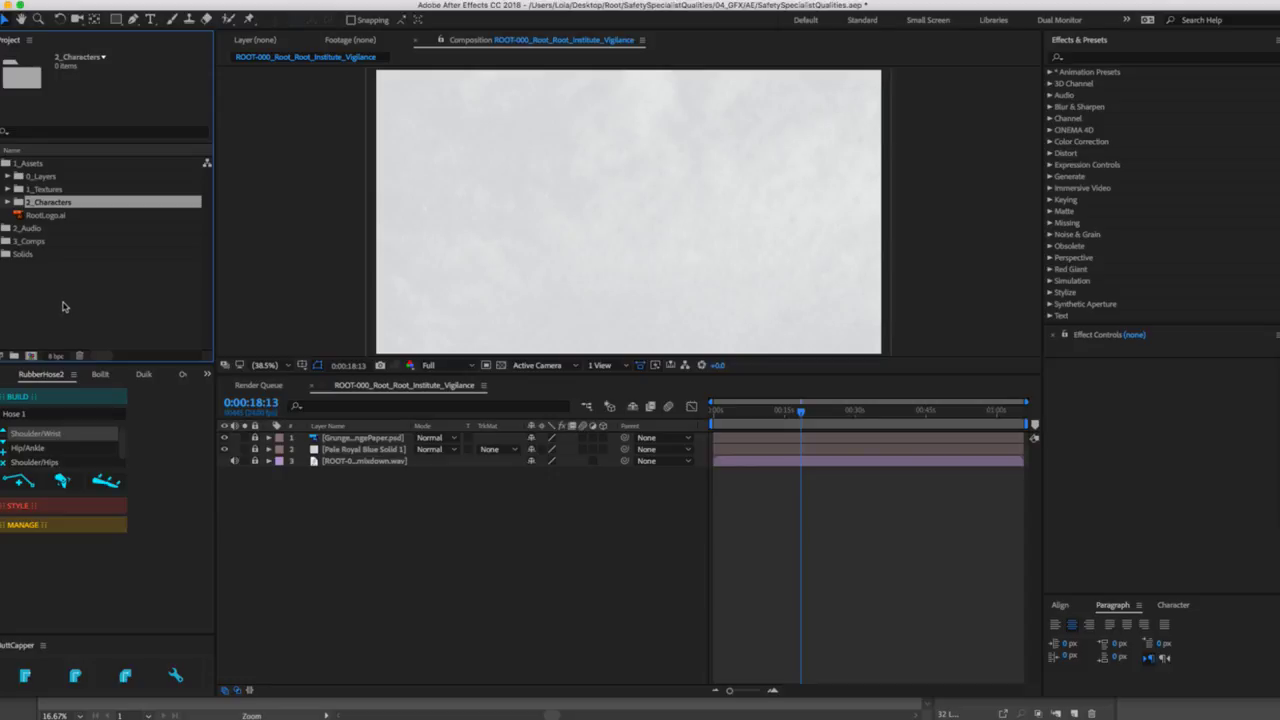
# Start importing Jay.ai as Composition - Retain Layer Sizes into 2_Characters, then cancel the import.
pyautogui.click(55, 296)
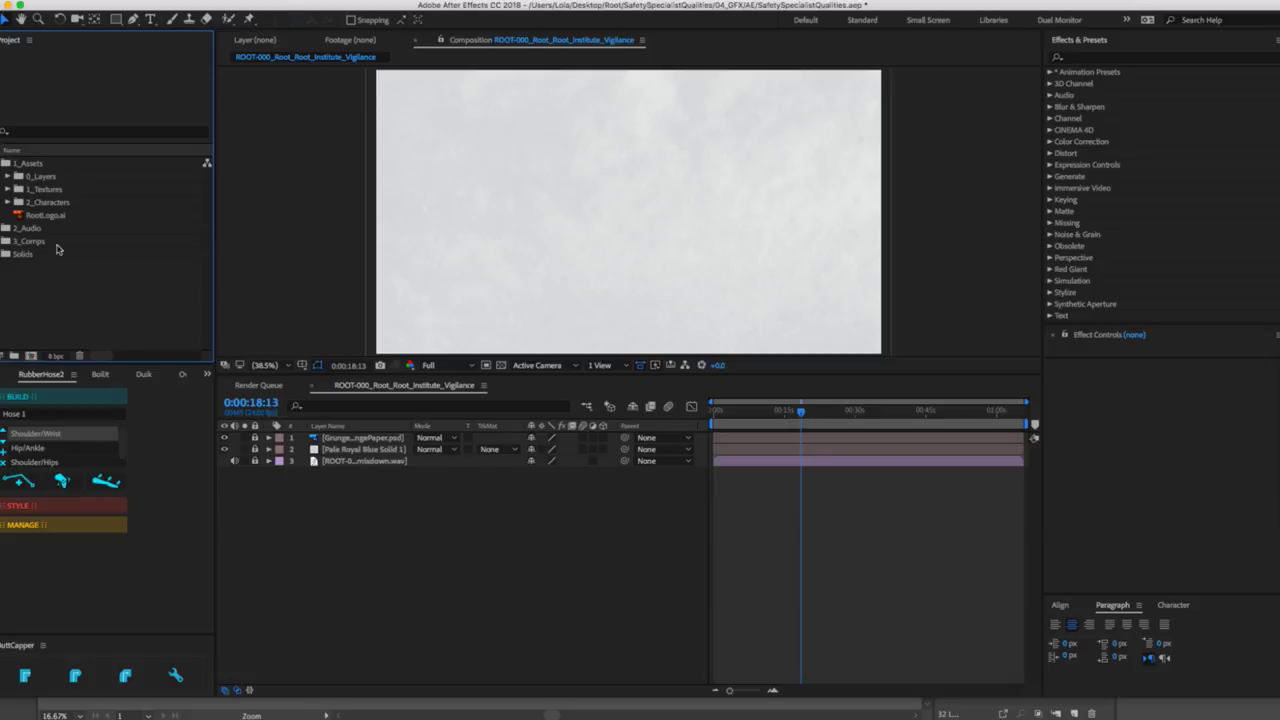
pyautogui.click(58, 203)
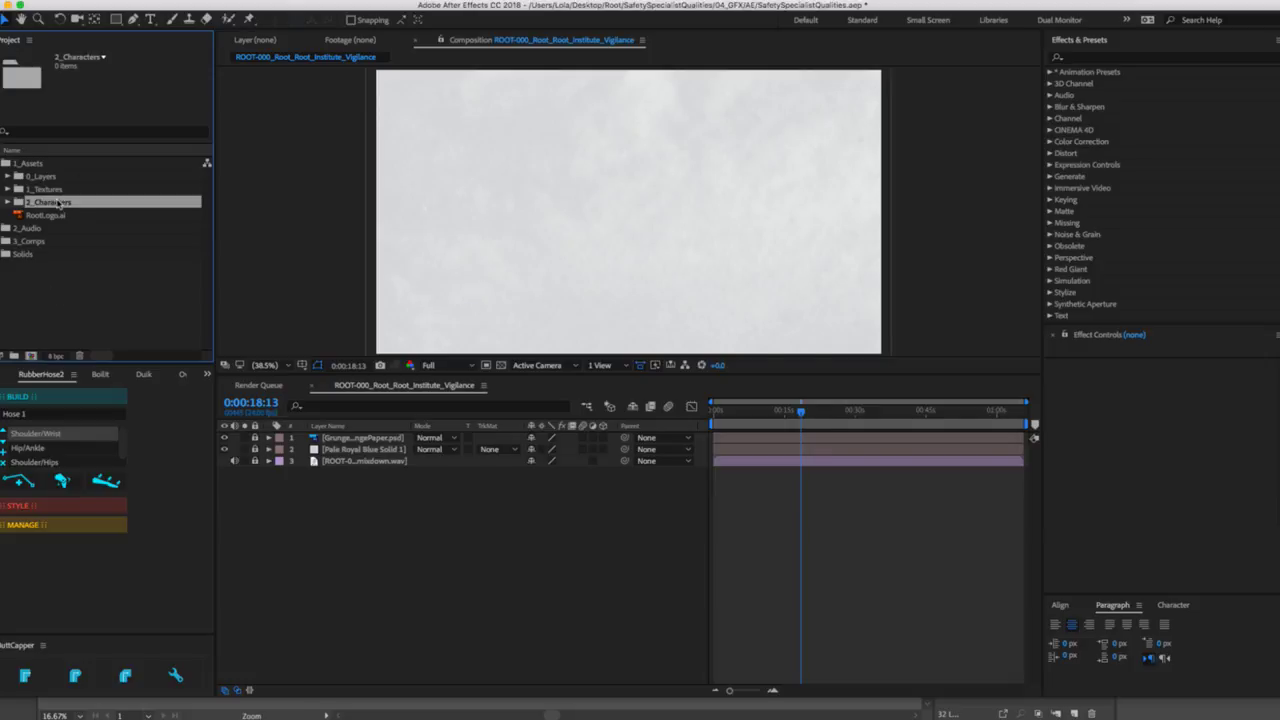
pyautogui.press('super+i')
pyautogui.click(711, 108)
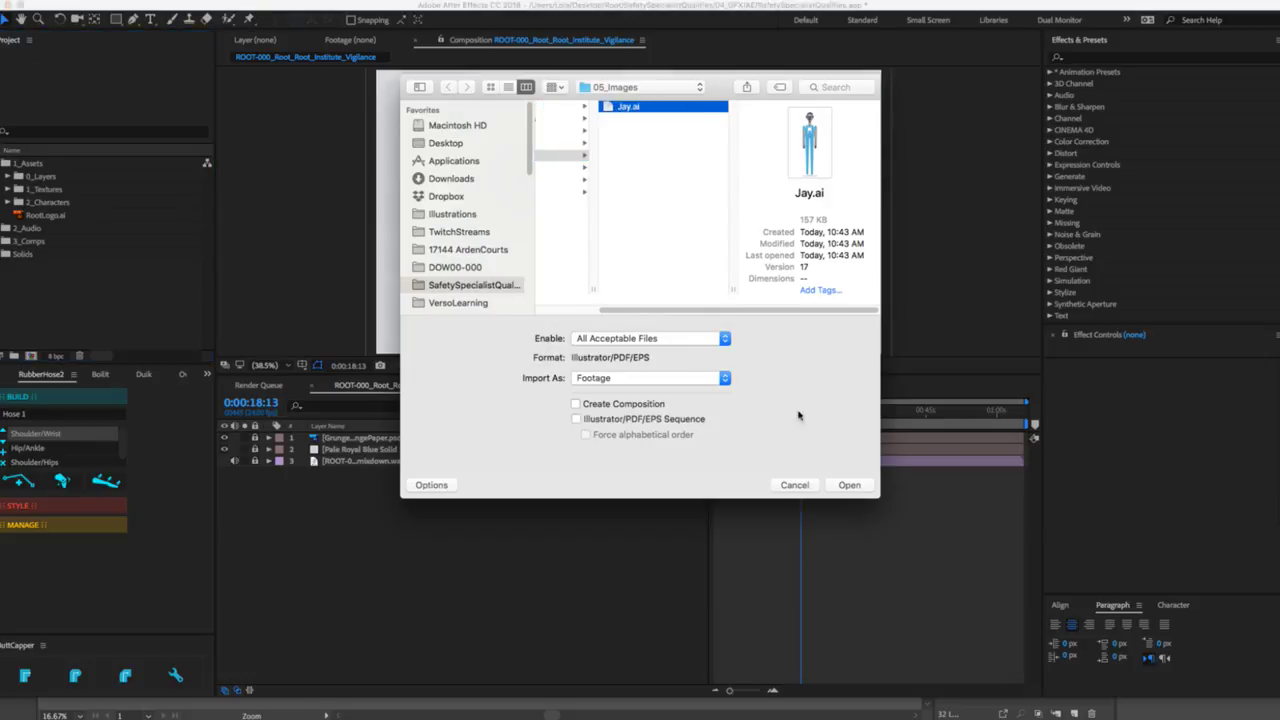
pyautogui.click(678, 385)
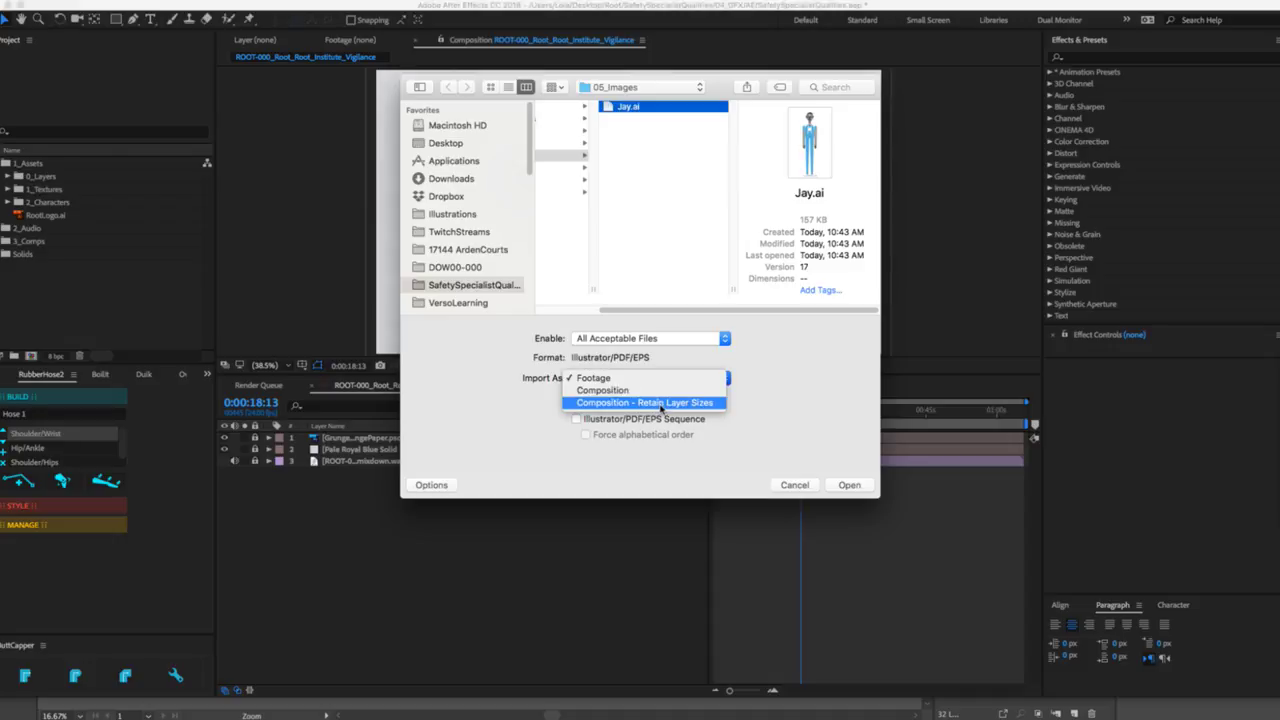
pyautogui.click(660, 404)
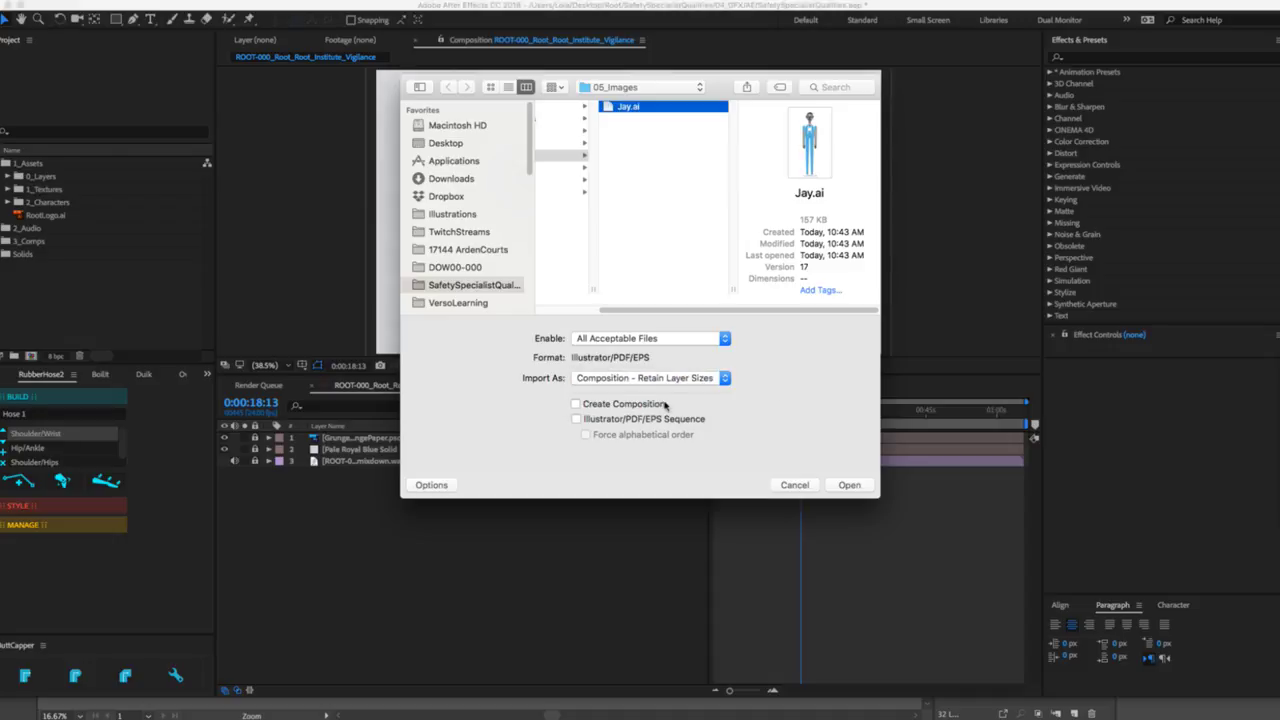
pyautogui.click(795, 485)
# Reselect the 2_Characters folder and switch over to Illustrator.
pyautogui.click(151, 245)
pyautogui.click(142, 294)
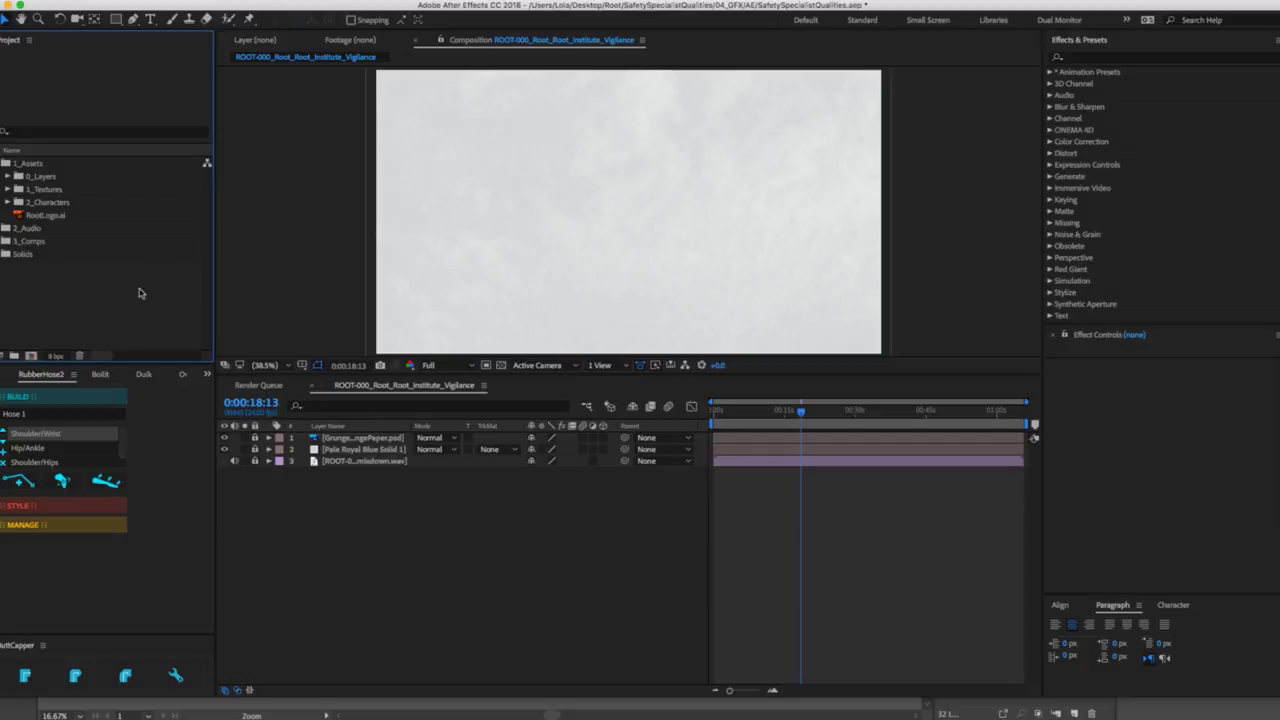
pyautogui.click(65, 204)
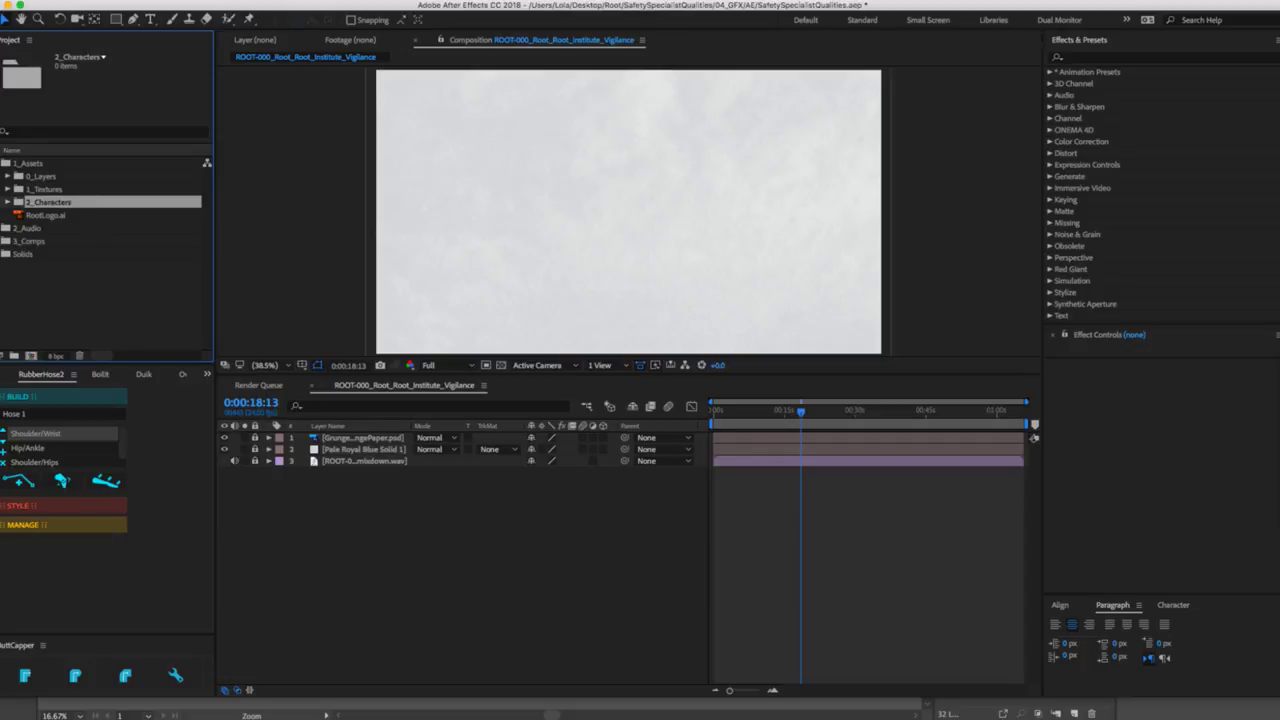
pyautogui.press('super+Tab')
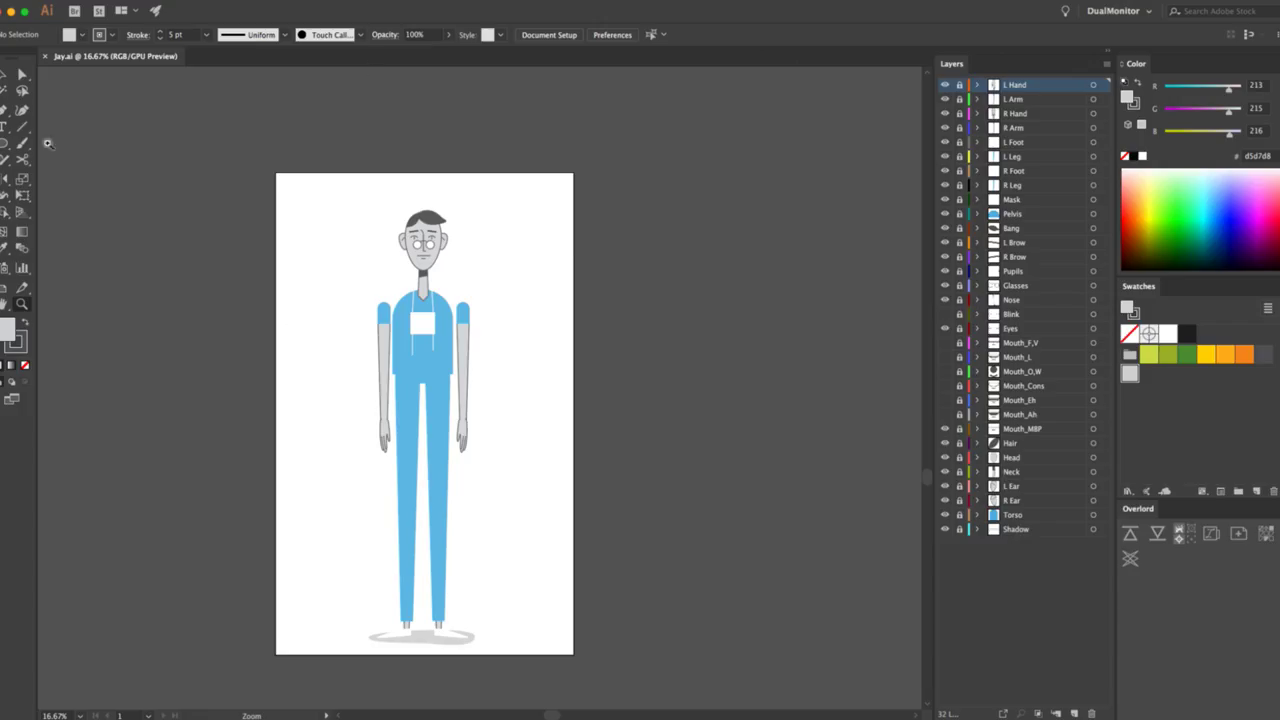
# With the Artboard tool, edit the artboard width until it reads 2600 px.
pyautogui.click(4, 291)
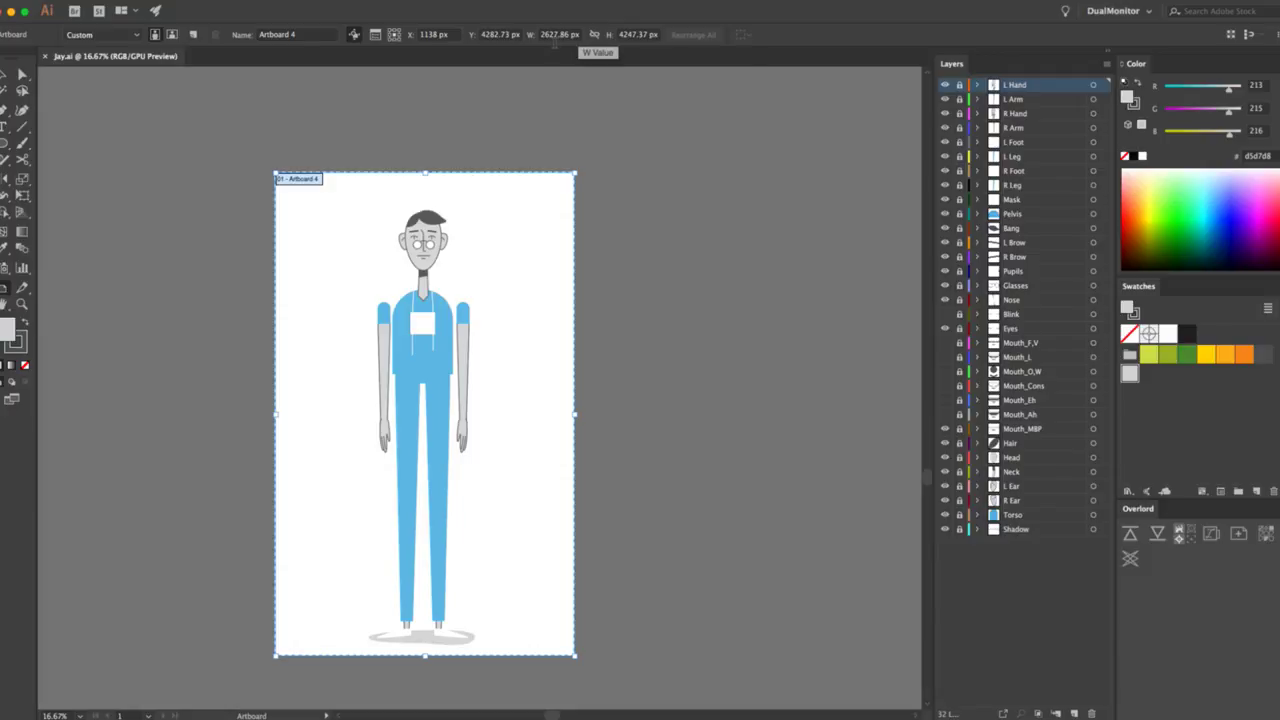
pyautogui.click(555, 35)
pyautogui.write('2628')
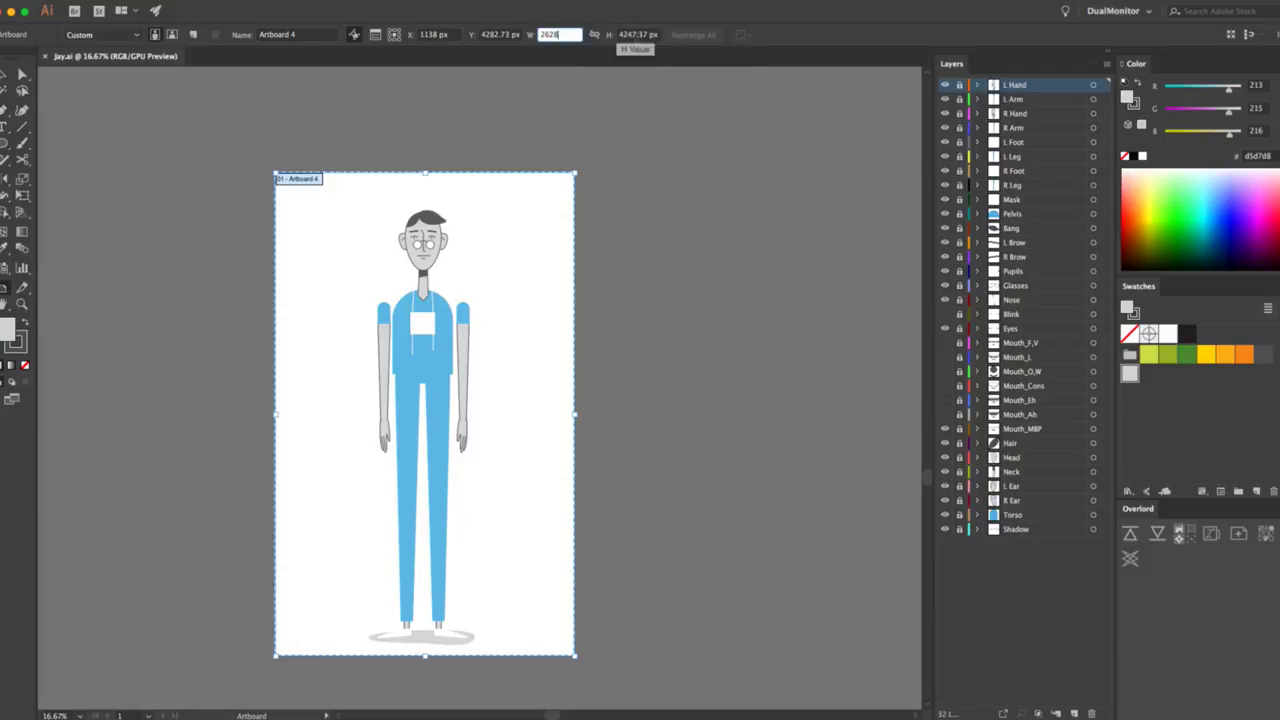
pyautogui.click(636, 35)
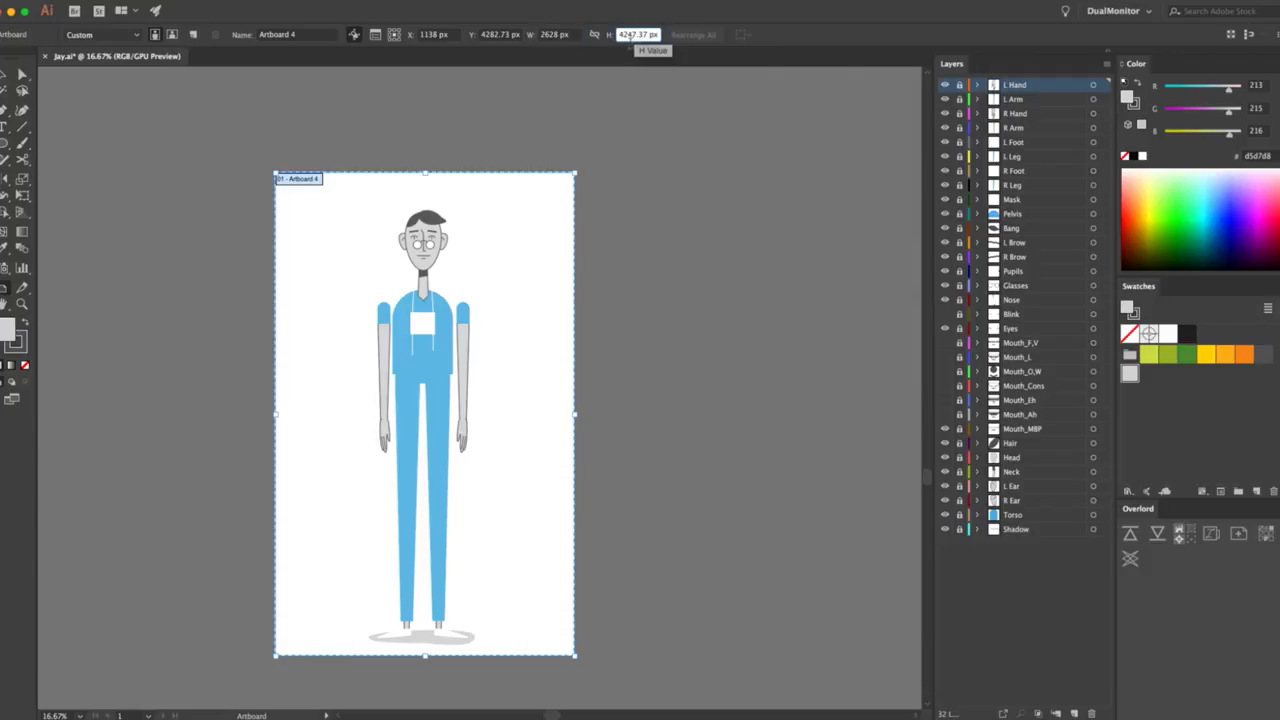
pyautogui.moveTo(629, 36); pyautogui.dragTo(701, 42)
pyautogui.write('50')
pyautogui.click(553, 35)
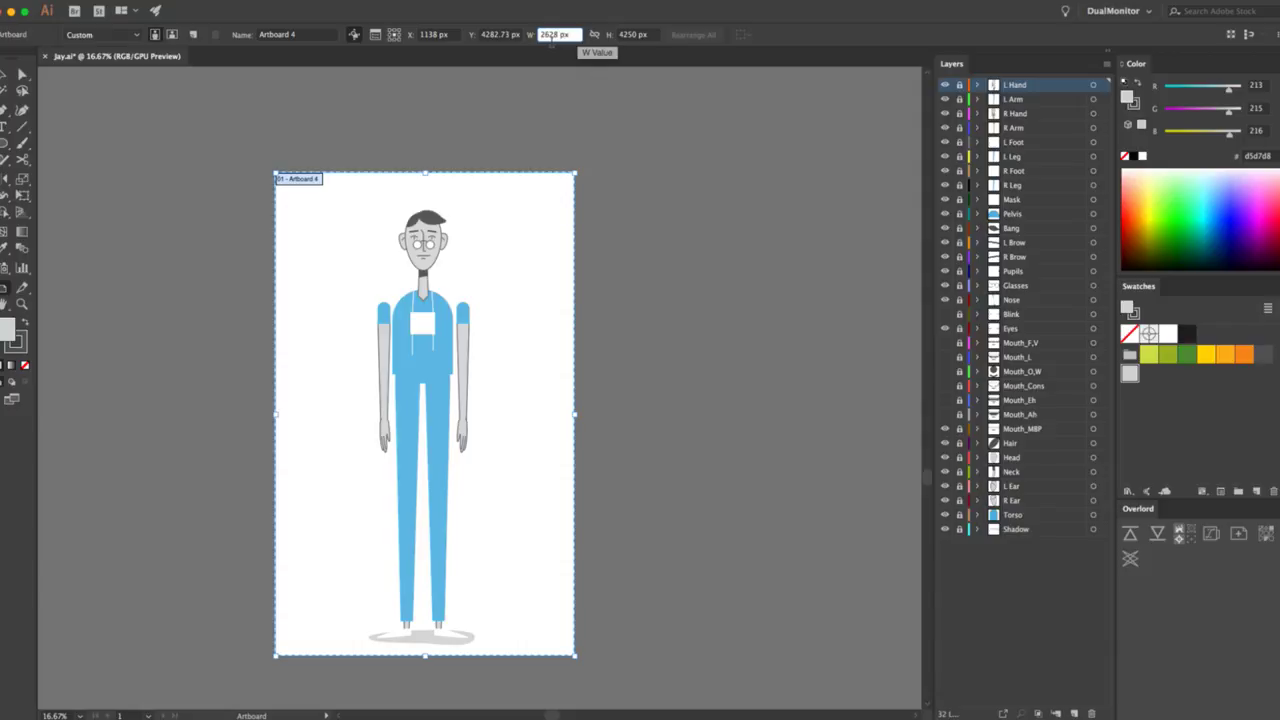
pyautogui.moveTo(551, 40); pyautogui.dragTo(565, 38)
pyautogui.click(648, 38)
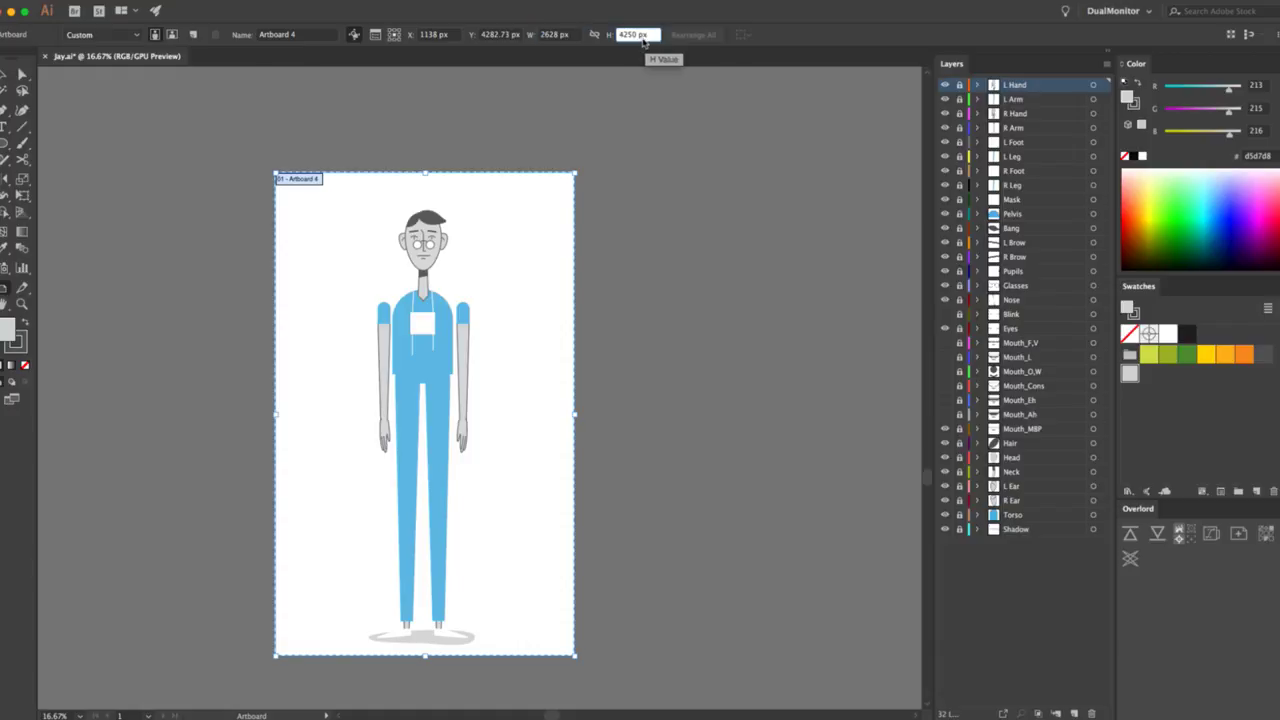
pyautogui.click(555, 34)
pyautogui.write('2600')
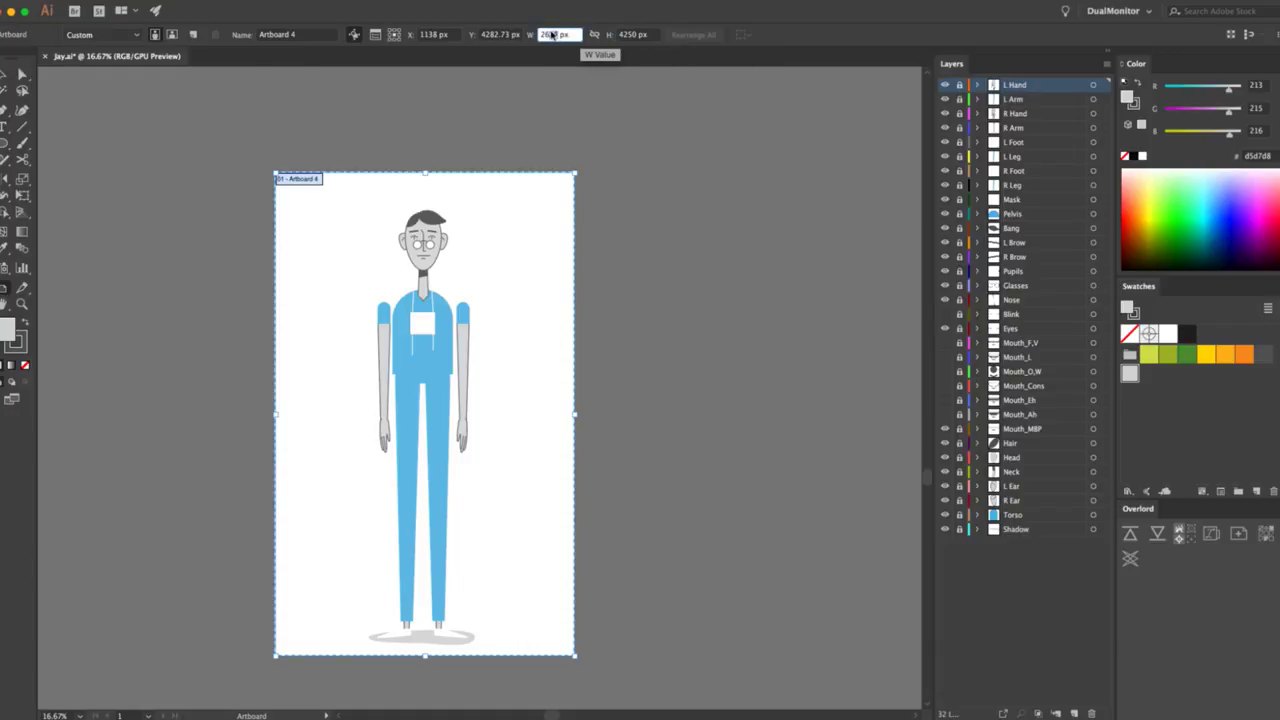
pyautogui.press('Return')
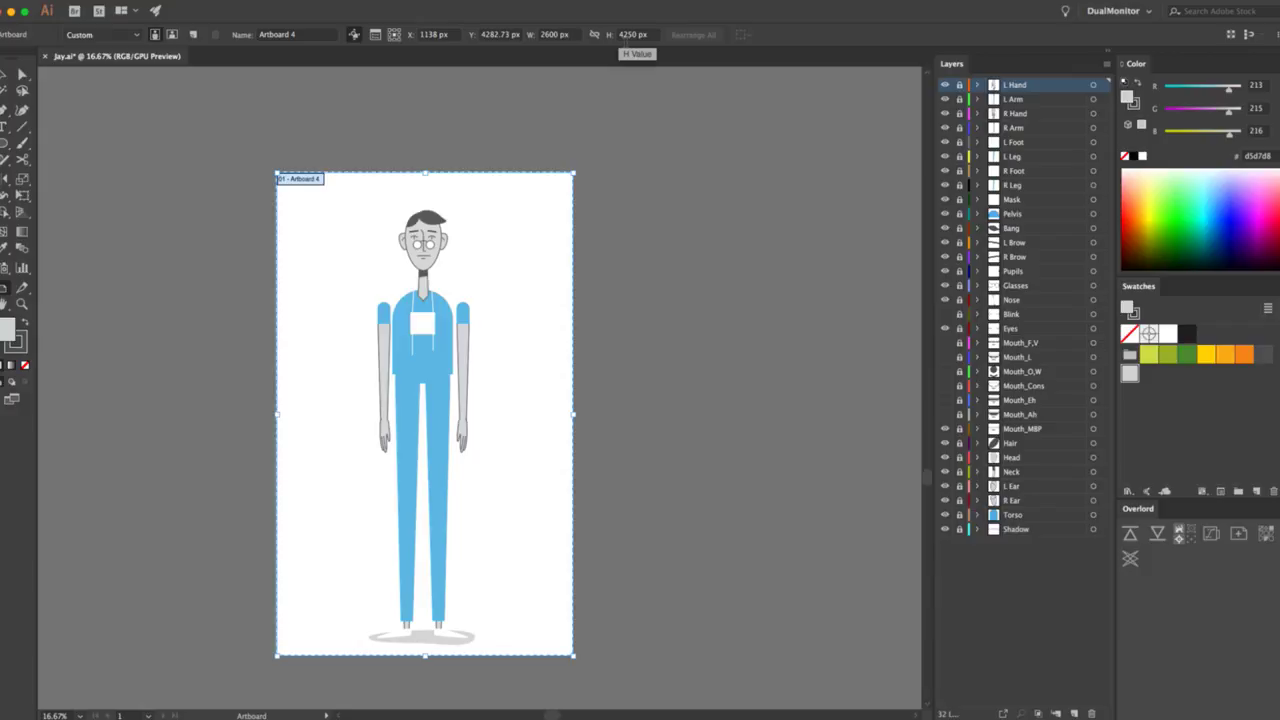
# Set the artboard height to 4200 px and return to the Selection tool.
pyautogui.doubleClick(630, 35)
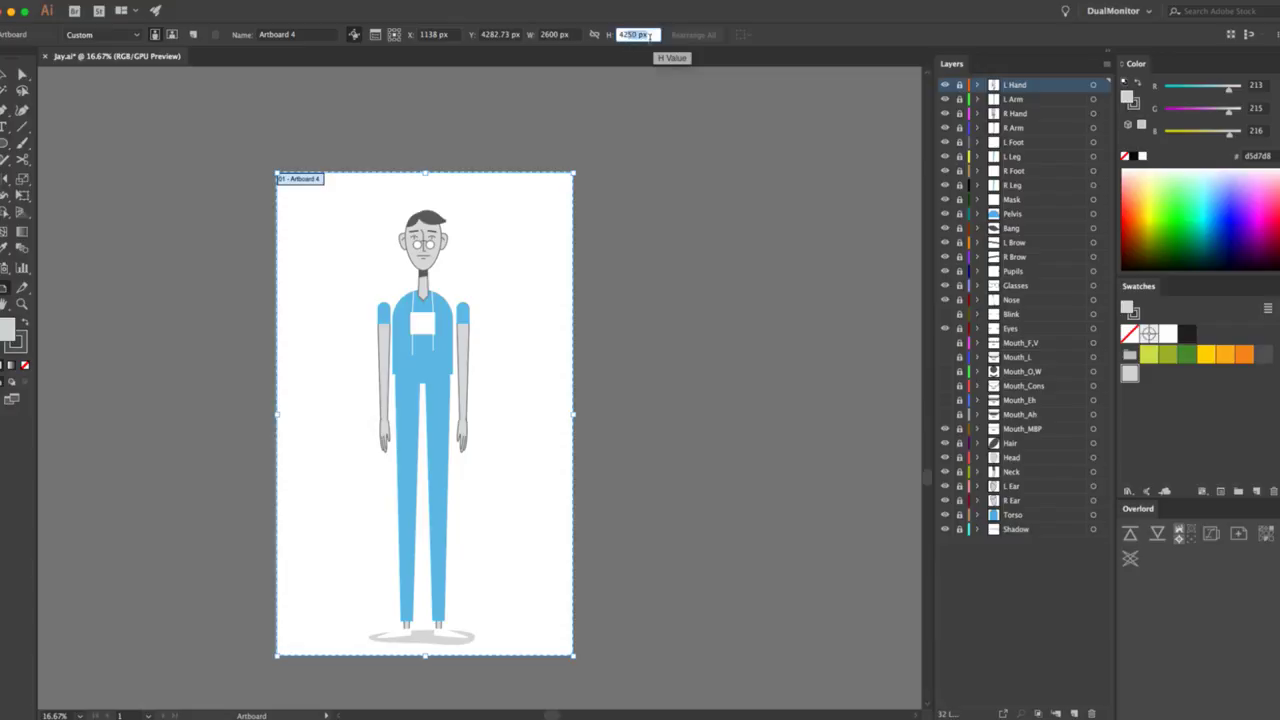
pyautogui.write('4200')
pyautogui.press('Return')
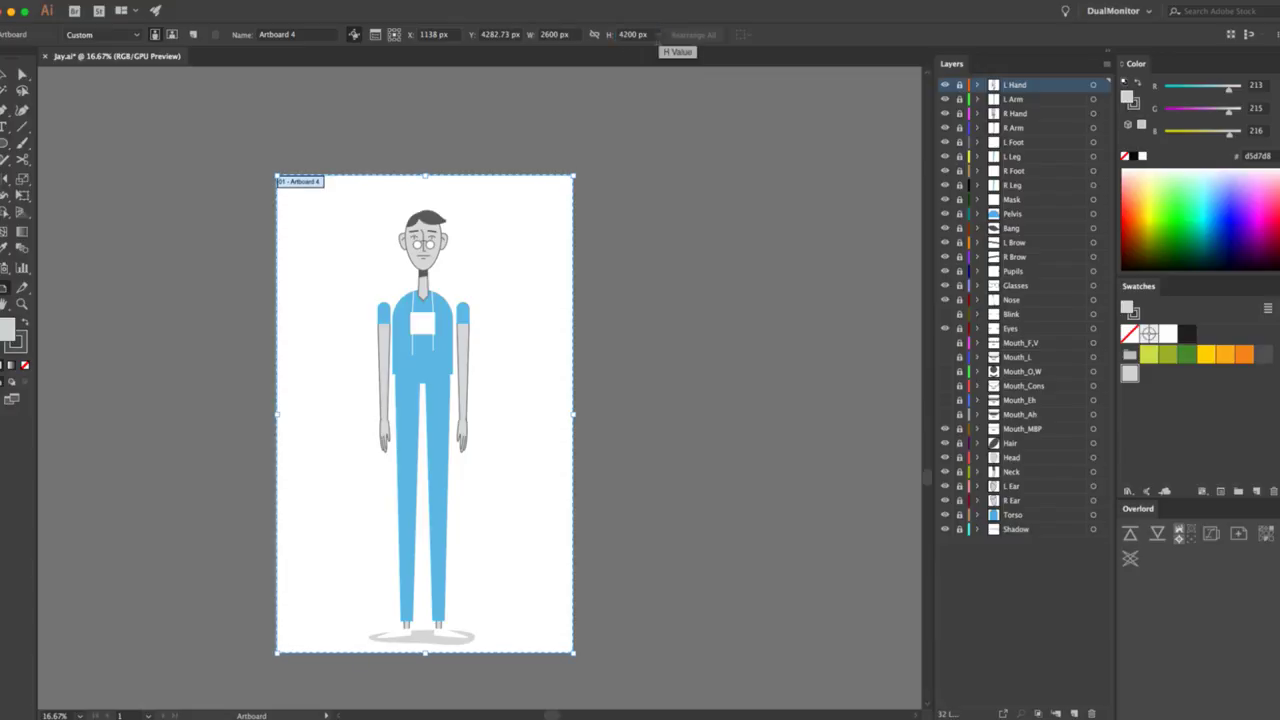
pyautogui.click(8, 78)
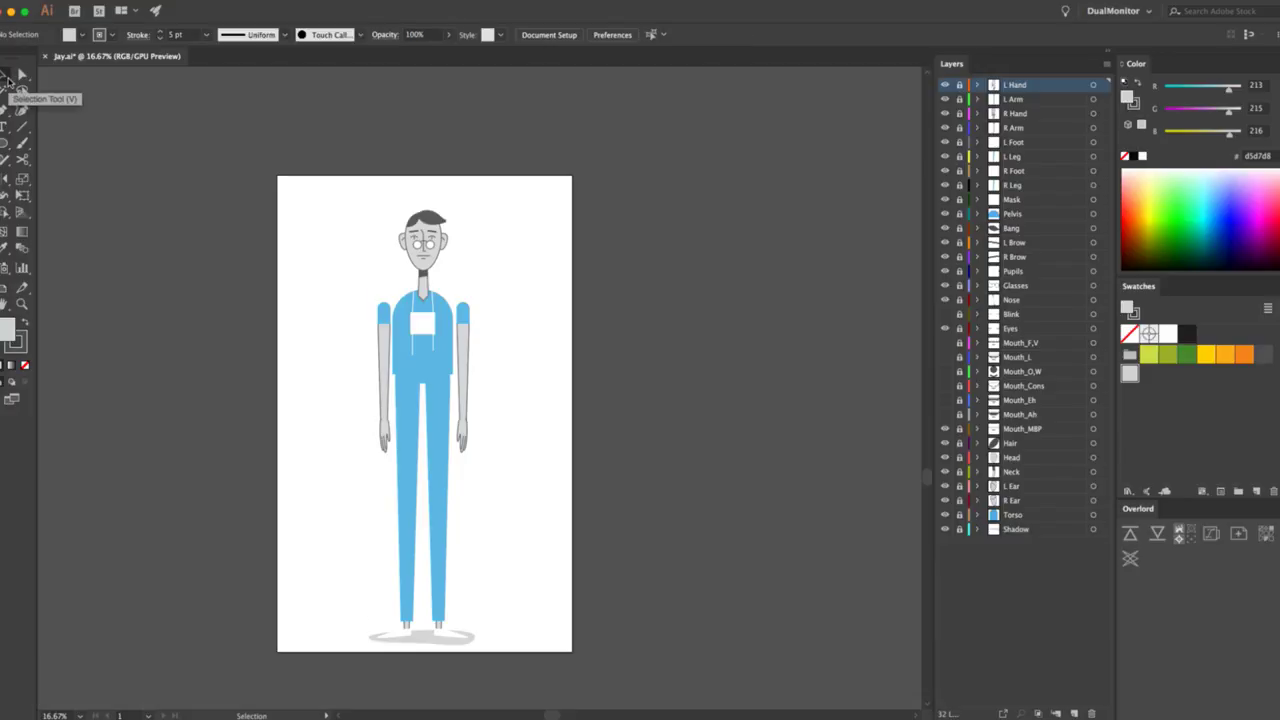
# Show and unlock every Jay layer, save Jay.ai, and return to After Effects.
pyautogui.click(6, 289)
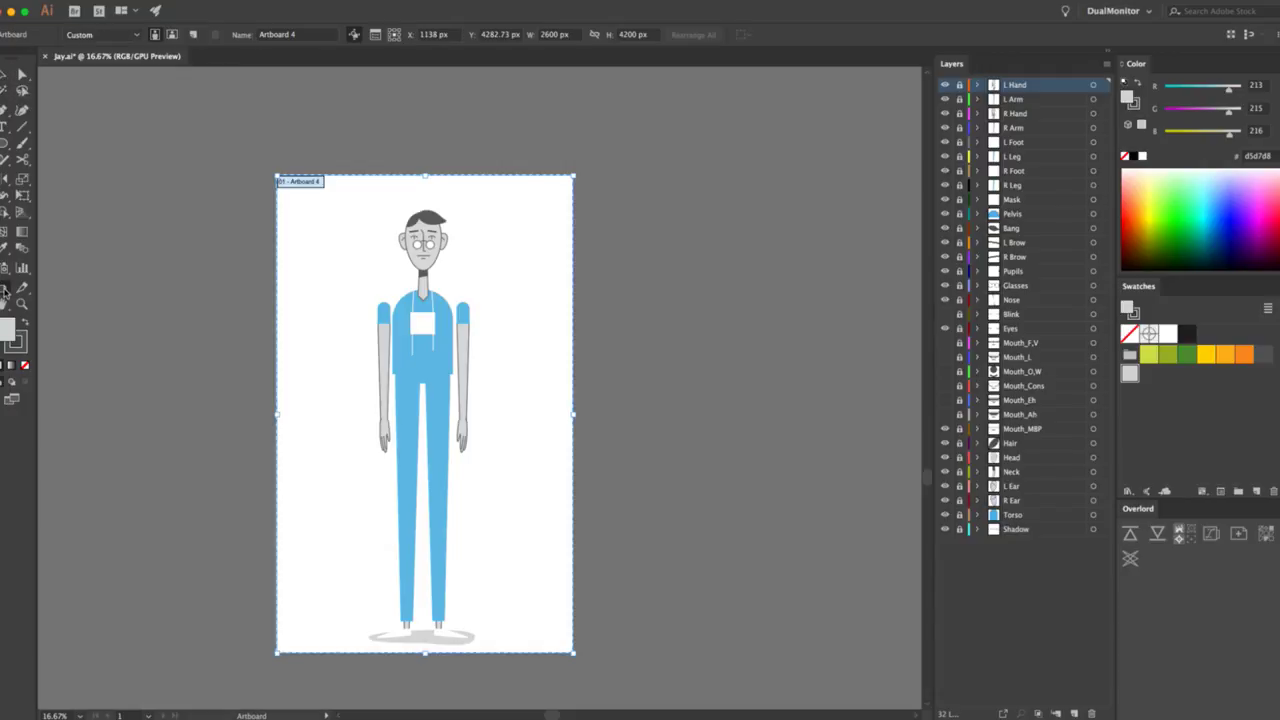
pyautogui.click(8, 76)
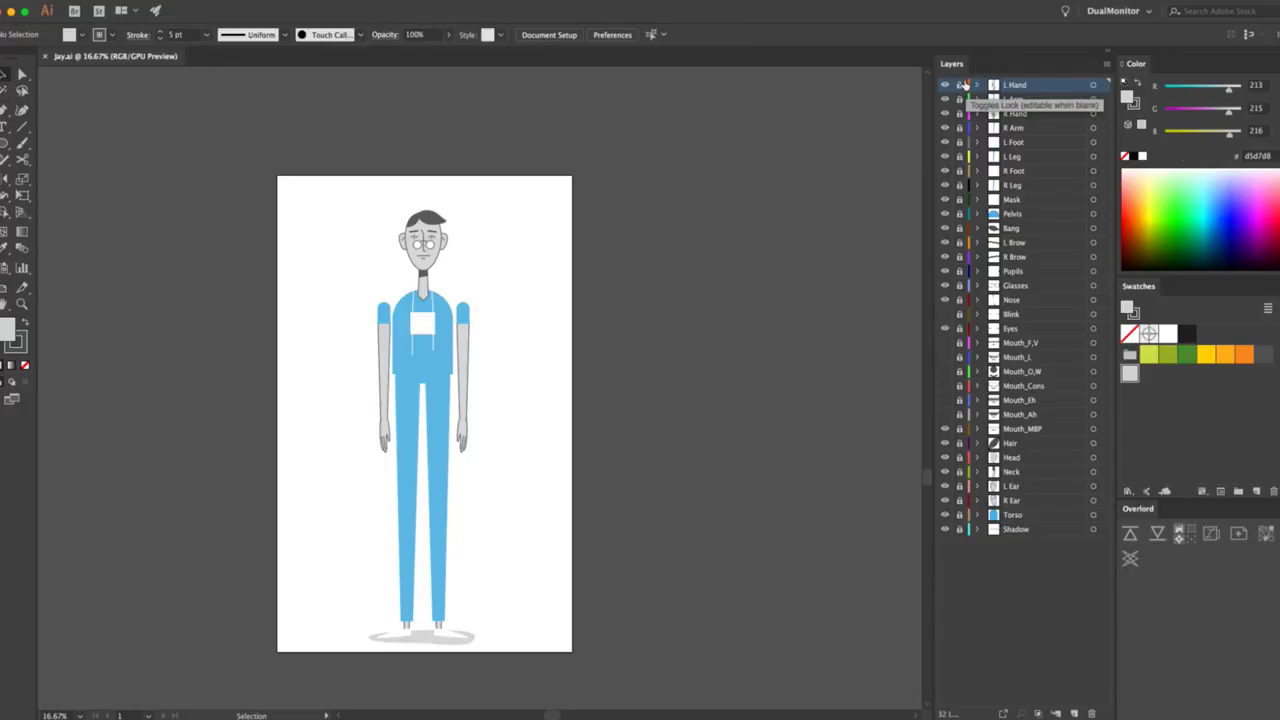
pyautogui.moveTo(946, 260); pyautogui.dragTo(946, 417)
pyautogui.moveTo(958, 86); pyautogui.dragTo(966, 560)
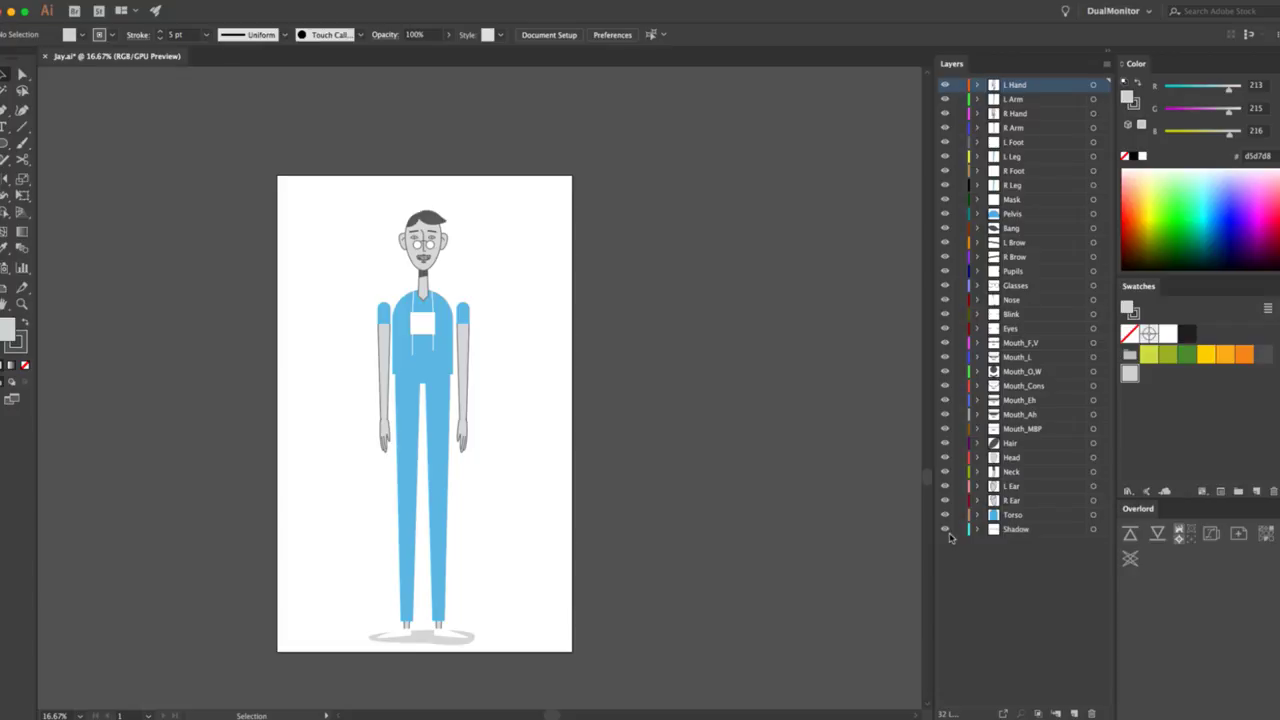
pyautogui.press('super+s')
pyautogui.press('super+Tab')
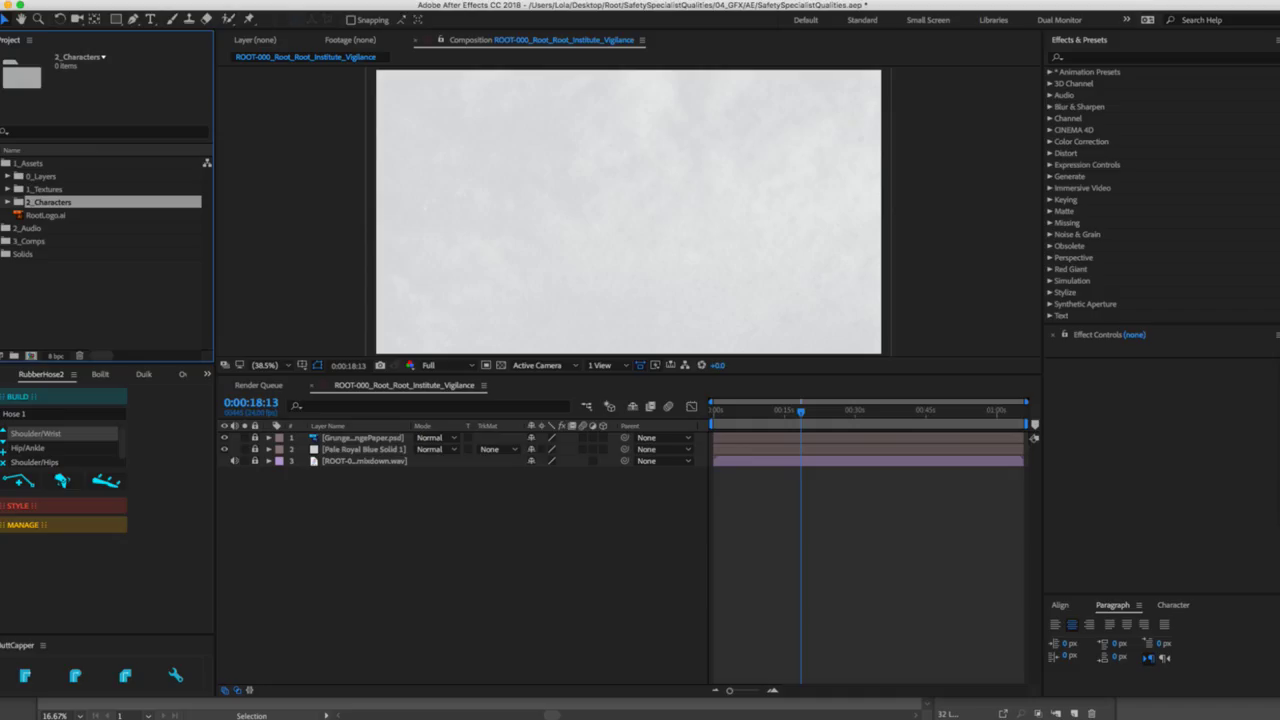
# Create a new composition named Jay_BASE at 2600 × 4200 with unlinked proportions.
pyautogui.click(30, 355)
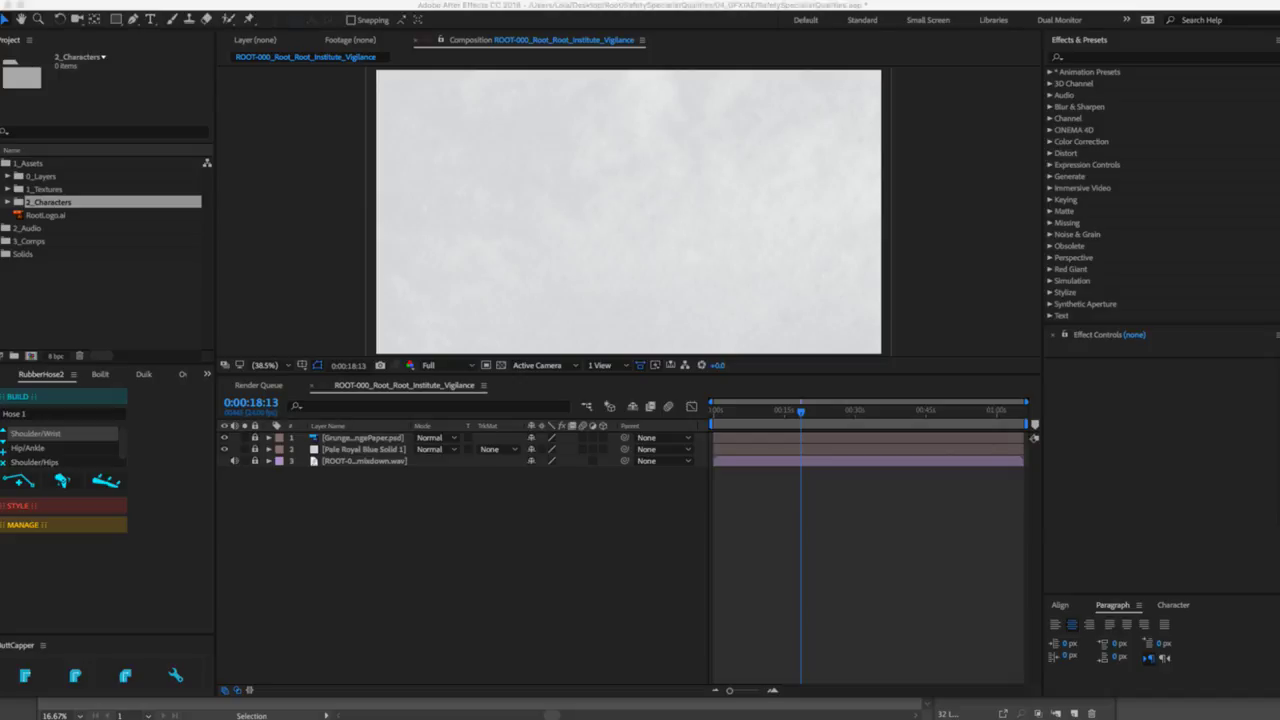
pyautogui.moveTo(352, 318); pyautogui.dragTo(386, 235)
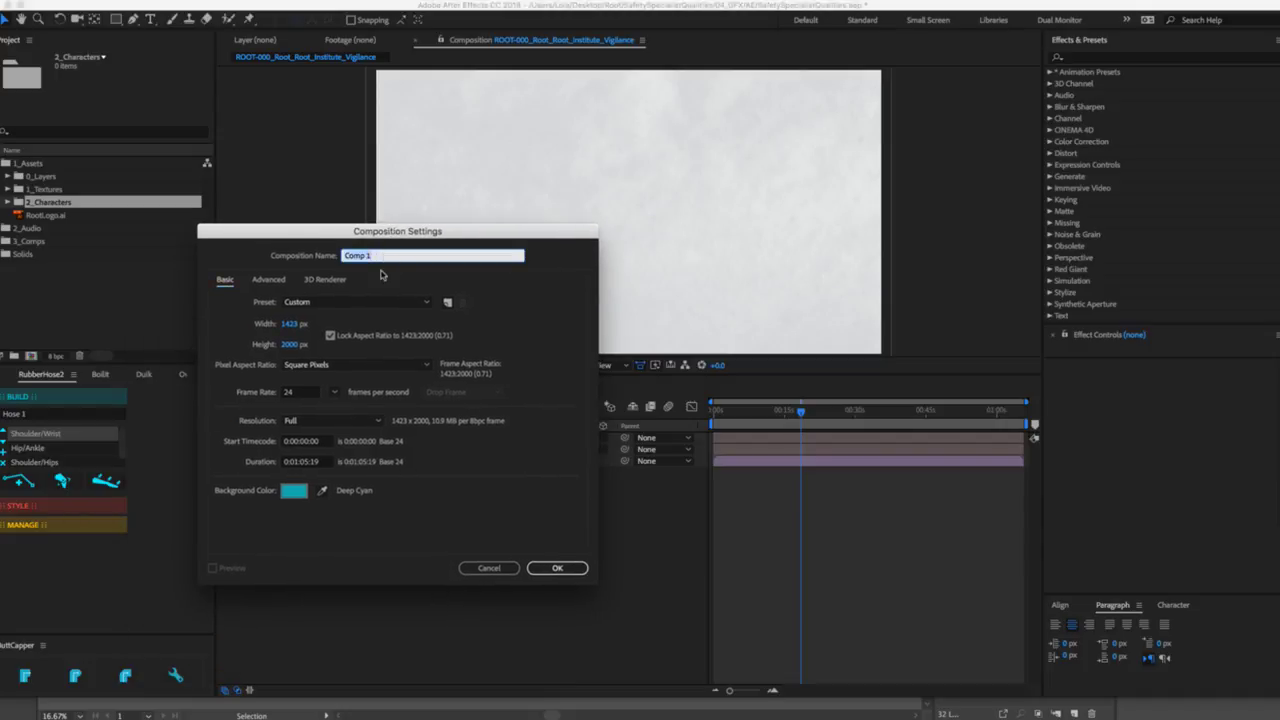
pyautogui.write('Jay_BASE')
pyautogui.click(290, 324)
pyautogui.write('2600')
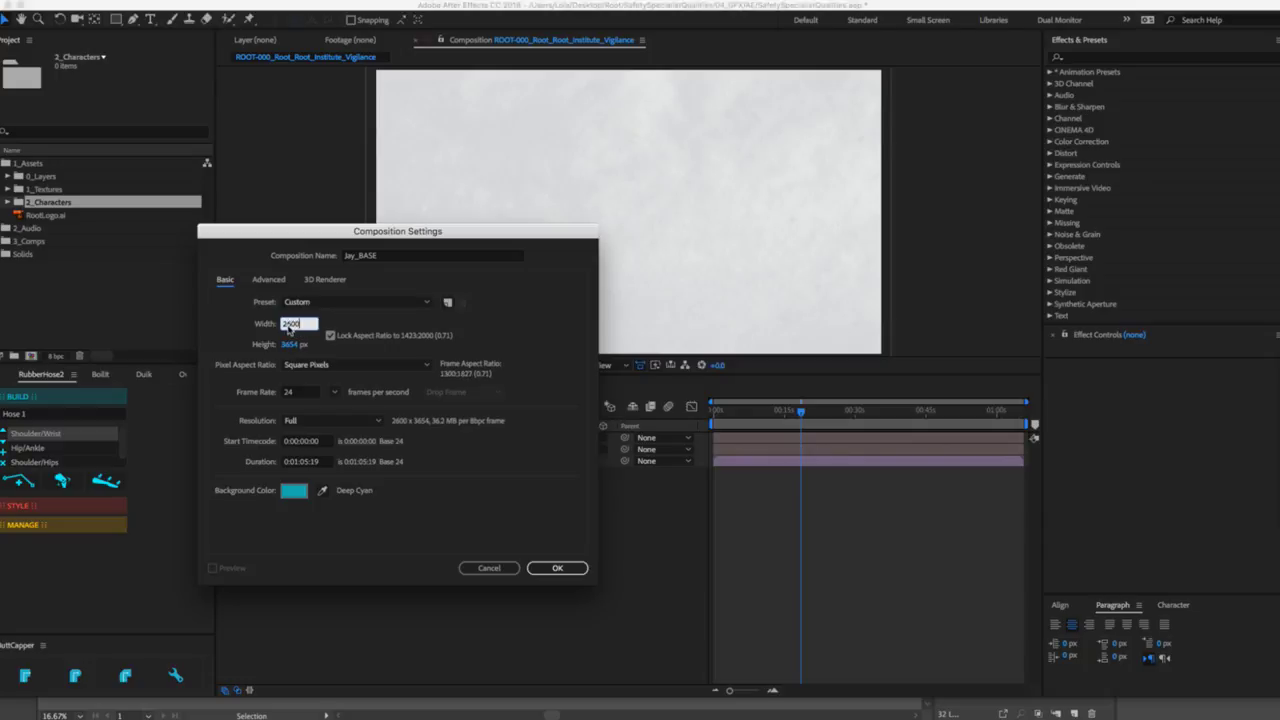
pyautogui.click(330, 336)
pyautogui.click(295, 344)
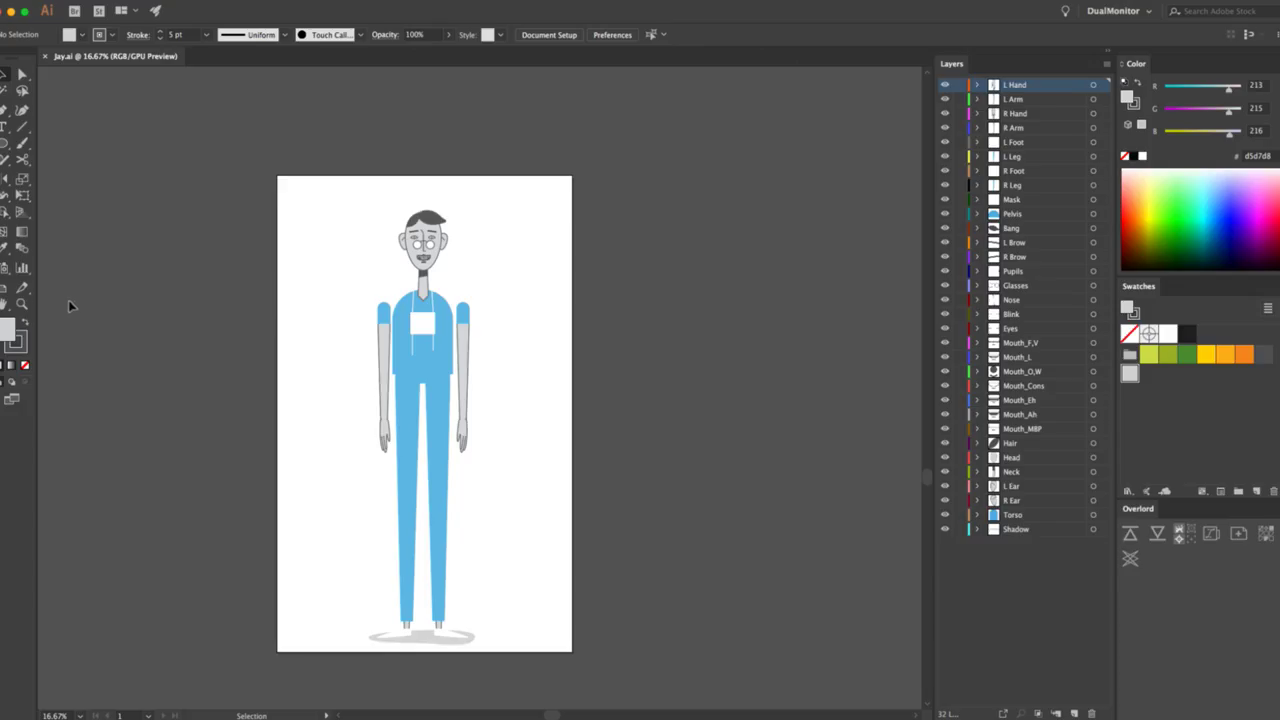
pyautogui.click(5, 290)
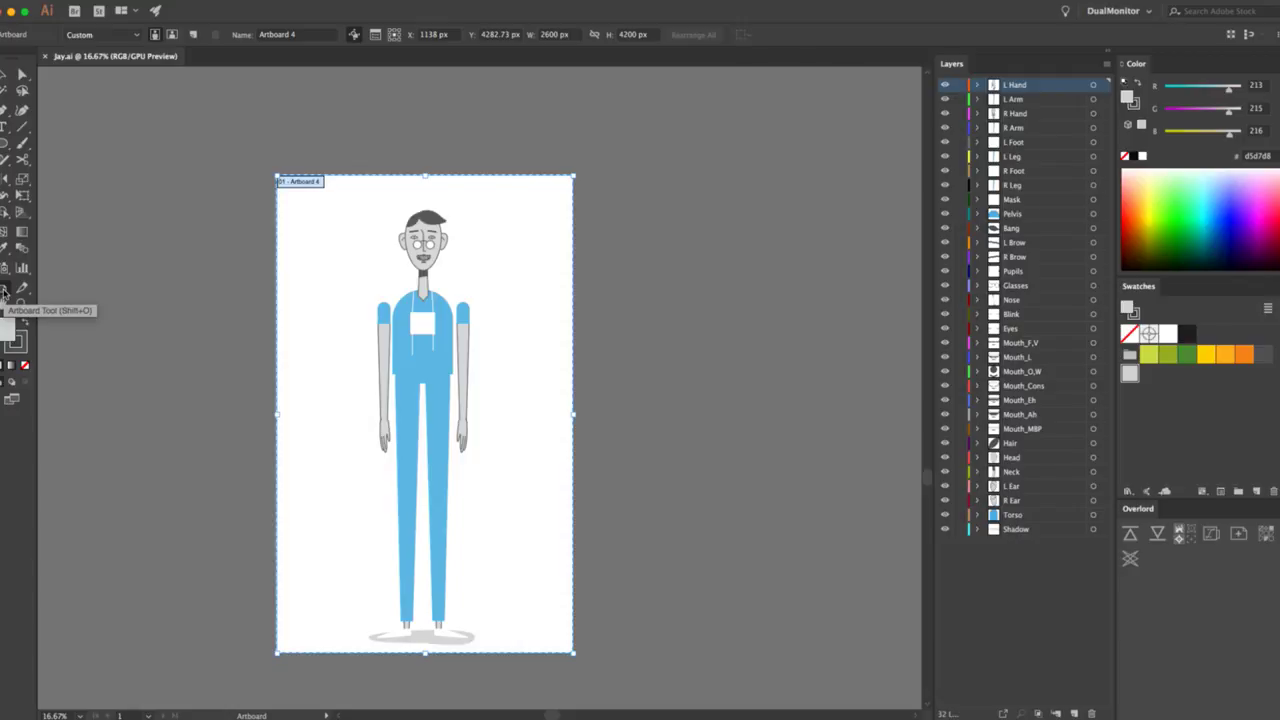
pyautogui.click(6, 75)
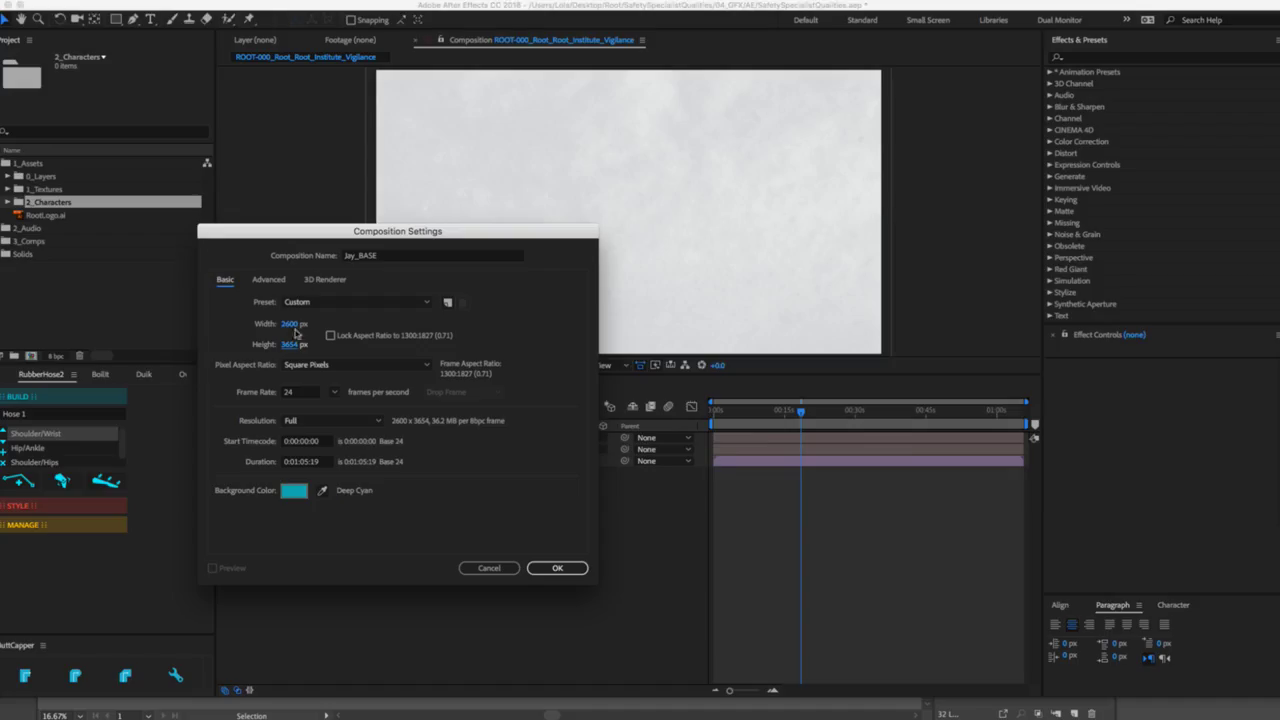
pyautogui.click(289, 345)
pyautogui.write('4200')
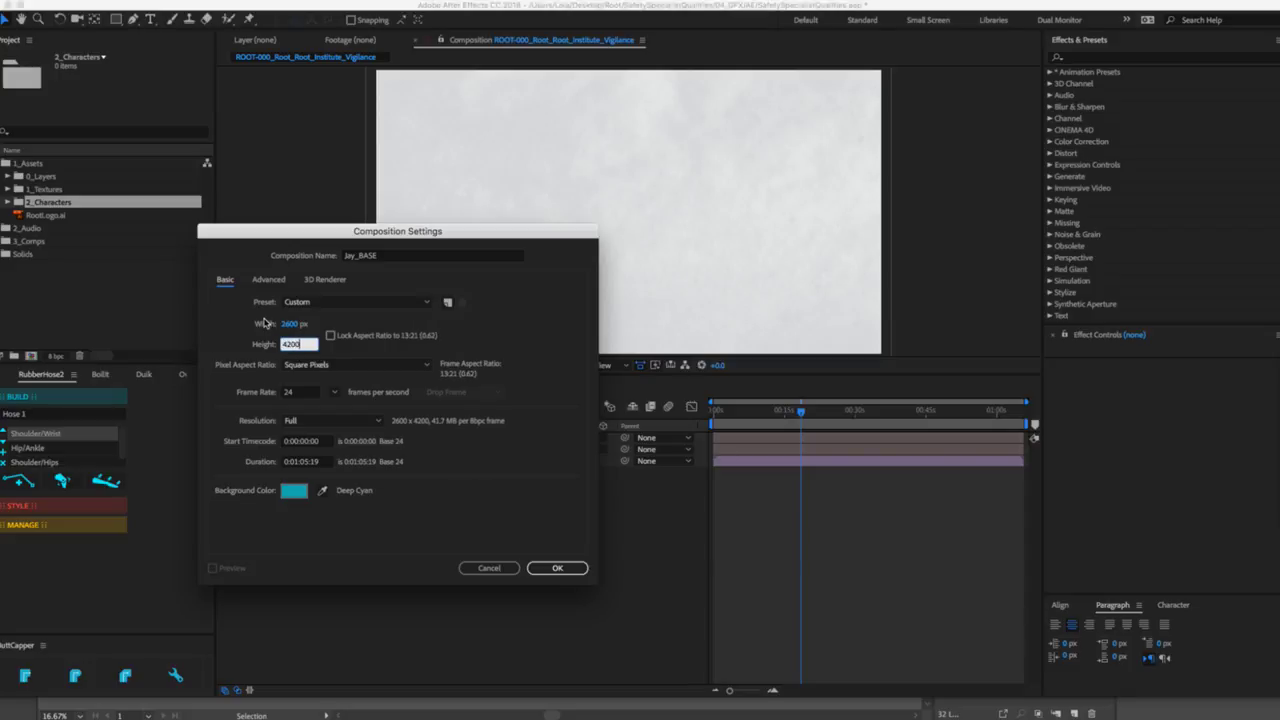
pyautogui.click(556, 568)
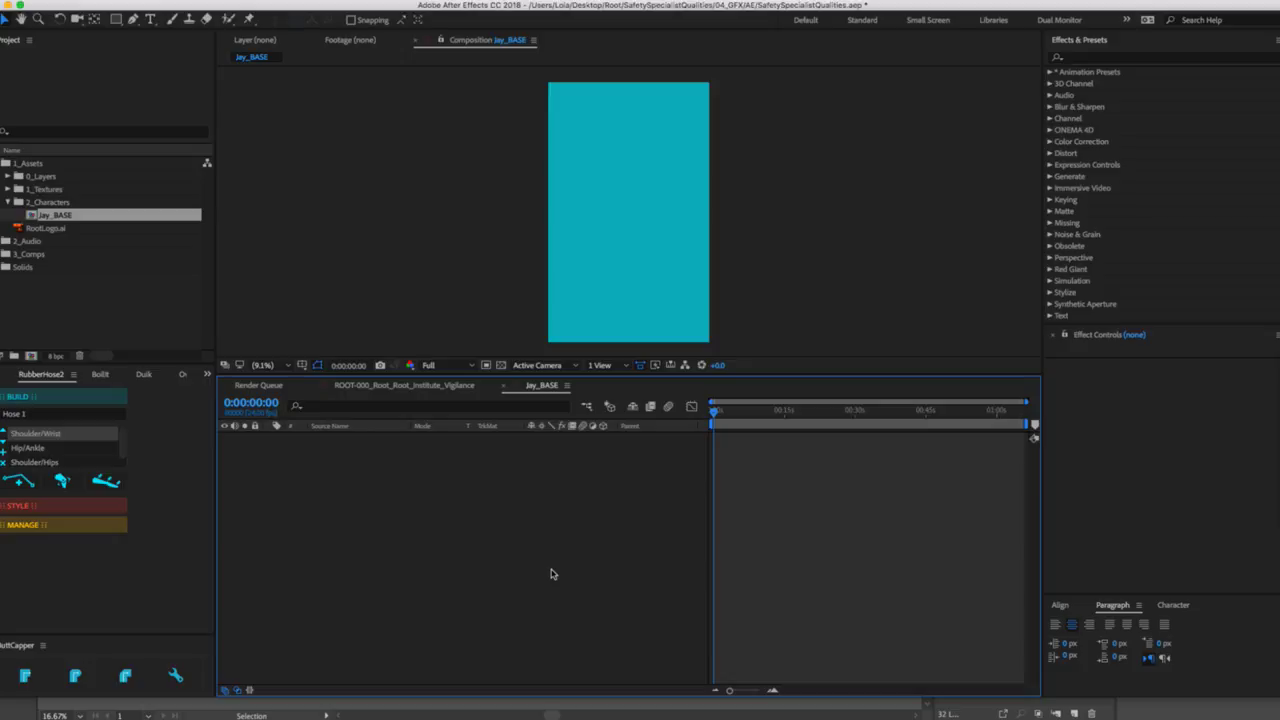
# Change Jay_BASE's background colour to light gray CCCCCC.
pyautogui.press('super+k')
pyautogui.click(295, 490)
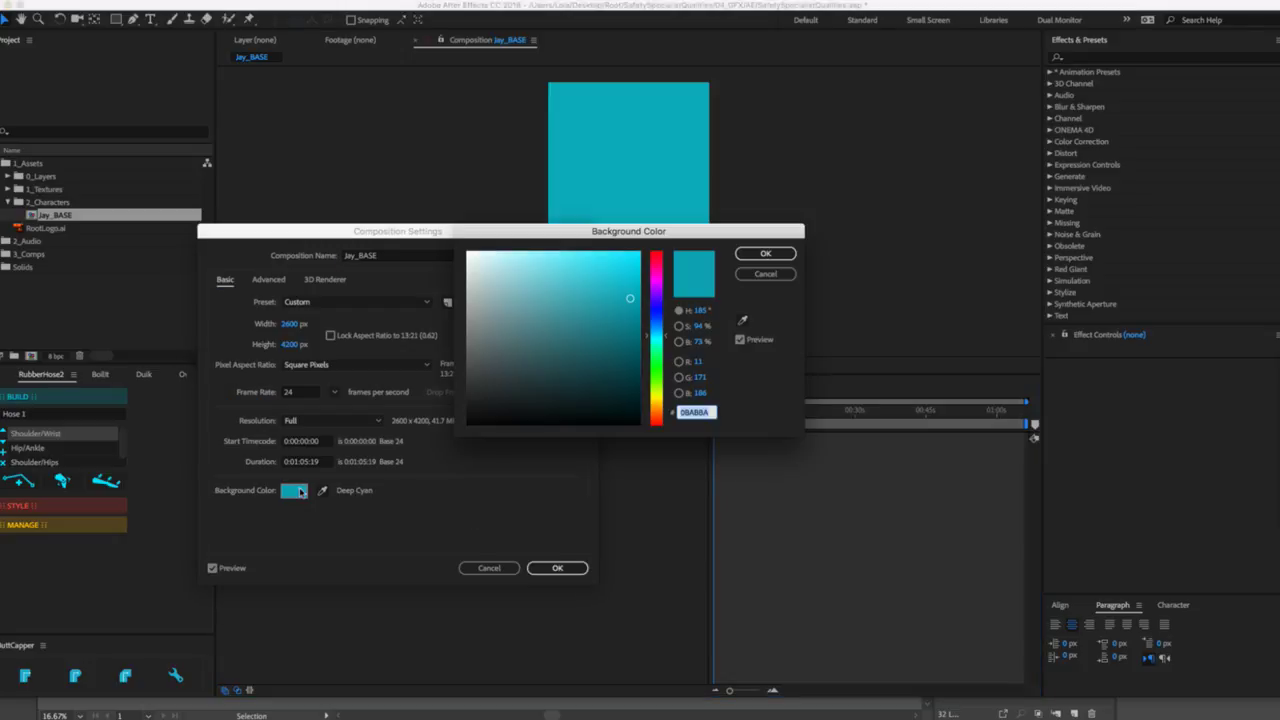
pyautogui.write('CCCCCC')
pyautogui.press('Return')
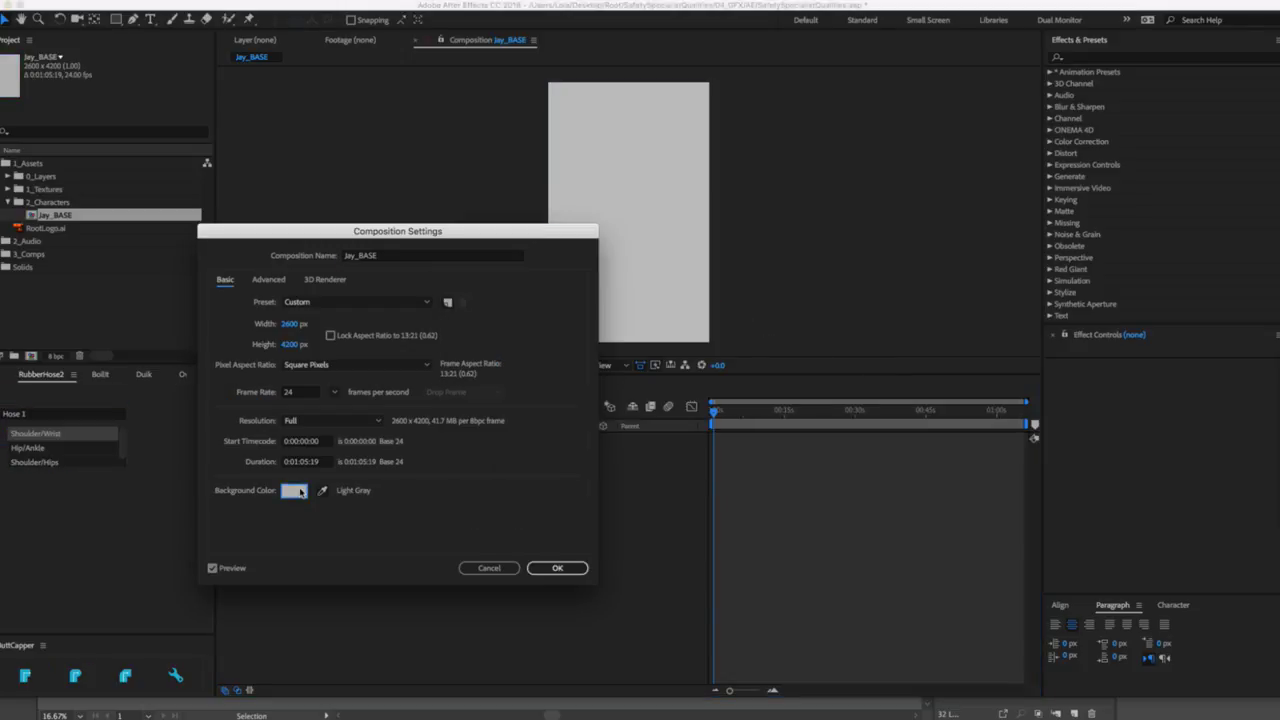
pyautogui.click(576, 567)
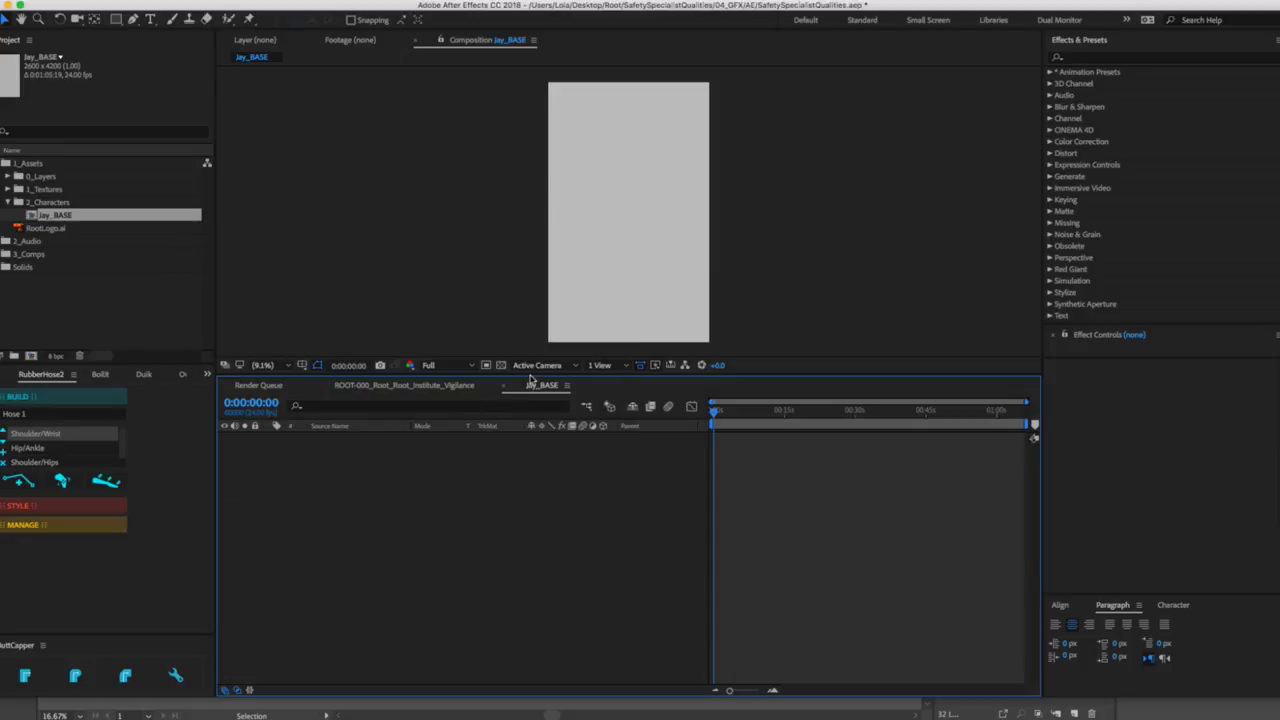
# Resize the panels to give the composition view and timeline more room.
pyautogui.moveTo(533, 375); pyautogui.dragTo(545, 480)
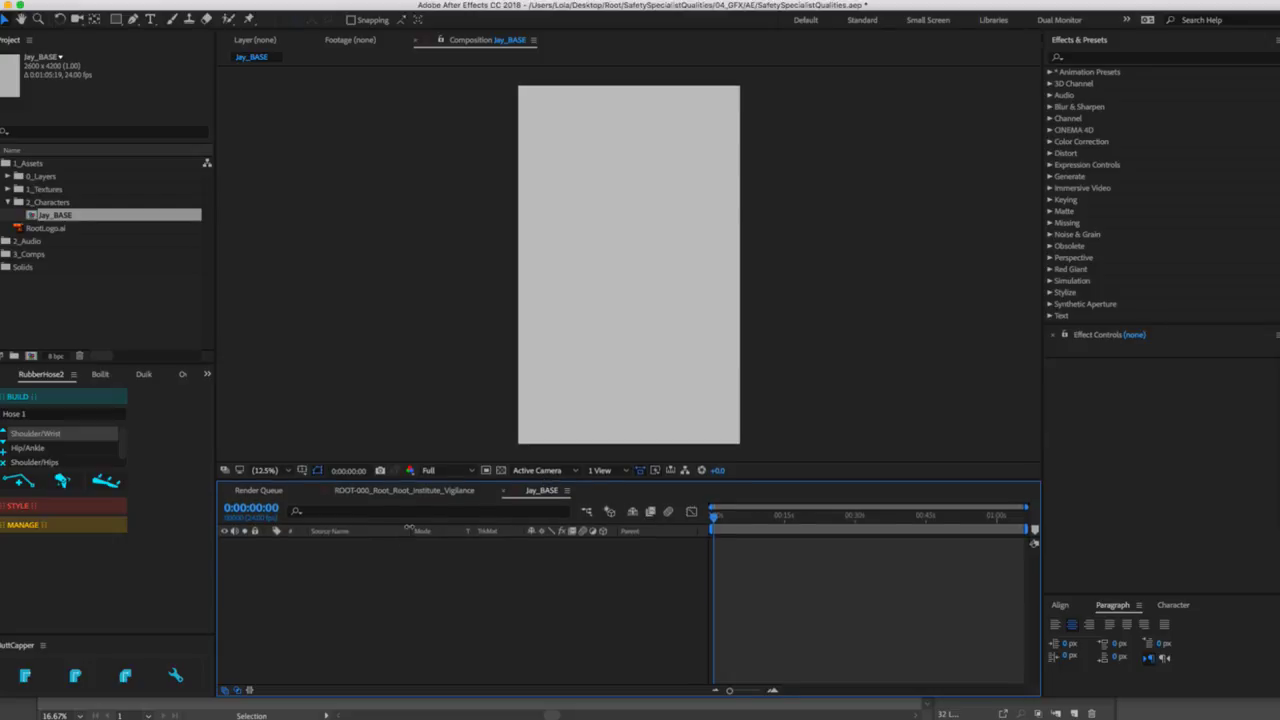
pyautogui.moveTo(411, 530); pyautogui.dragTo(383, 531)
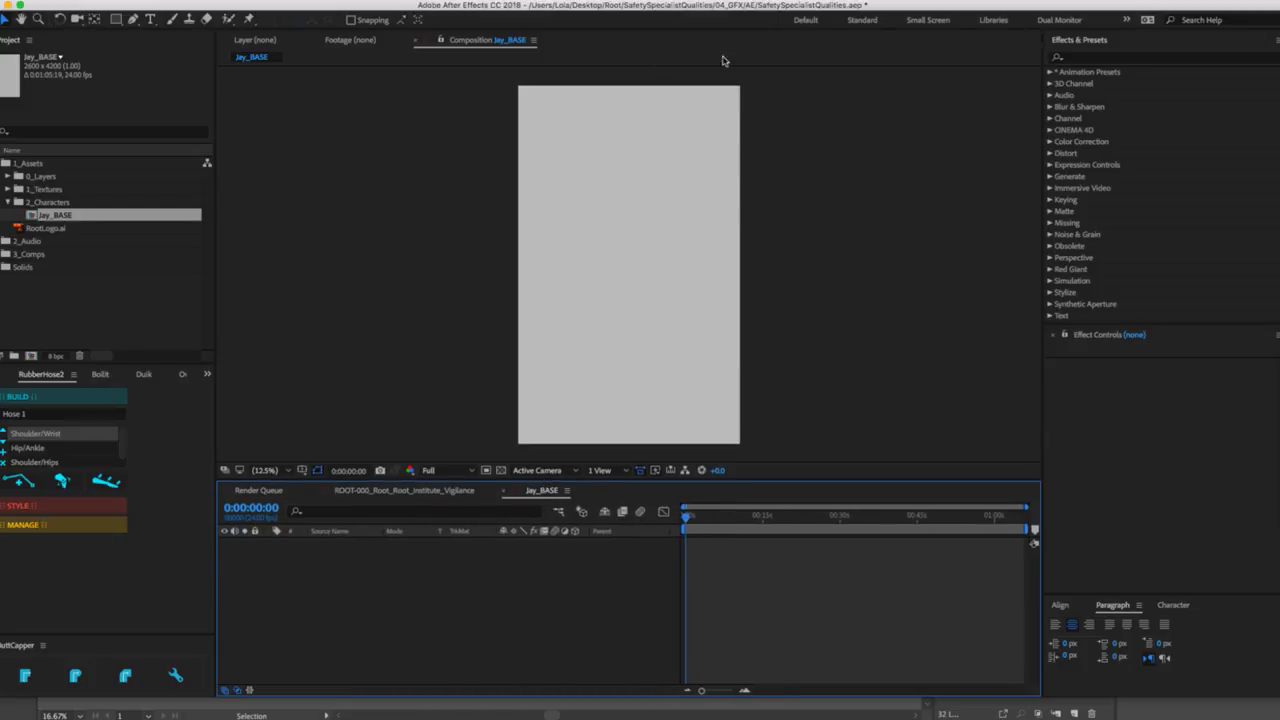
pyautogui.moveTo(1044, 84); pyautogui.dragTo(1063, 84)
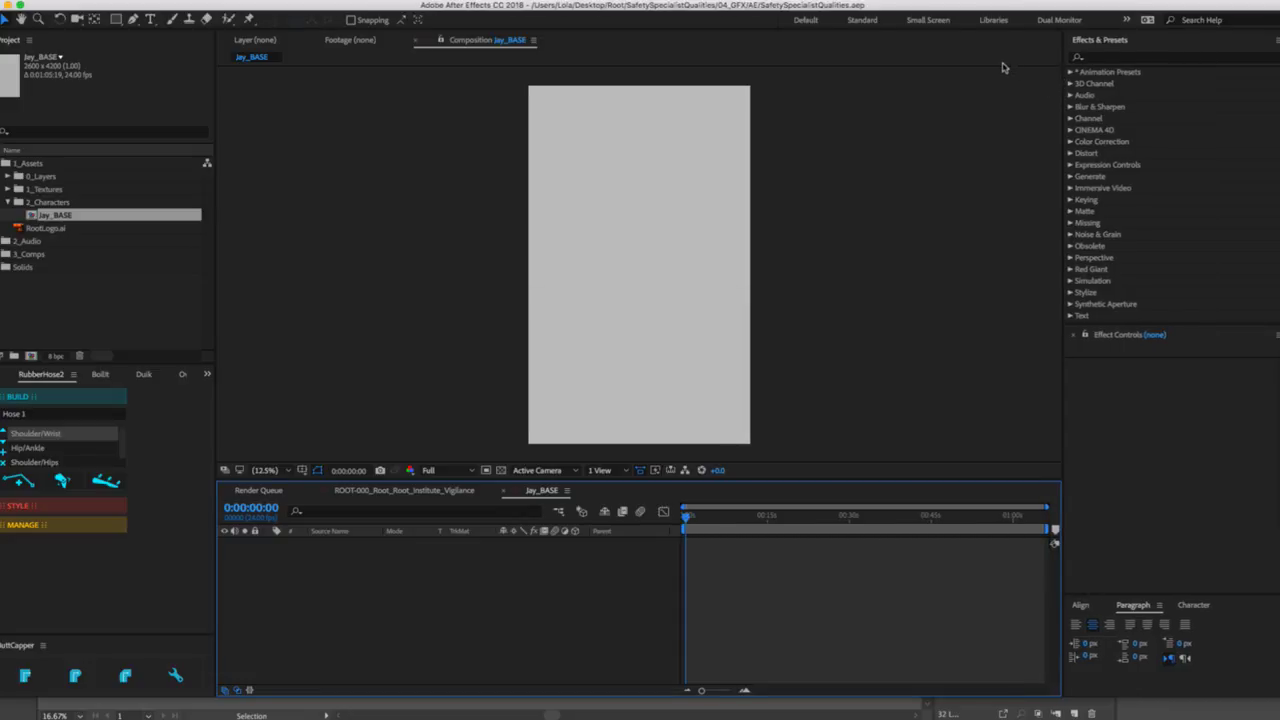
# Select all of Jay's artwork in Illustrator and push it to After Effects with Overlord.
pyautogui.press('super+Tab')
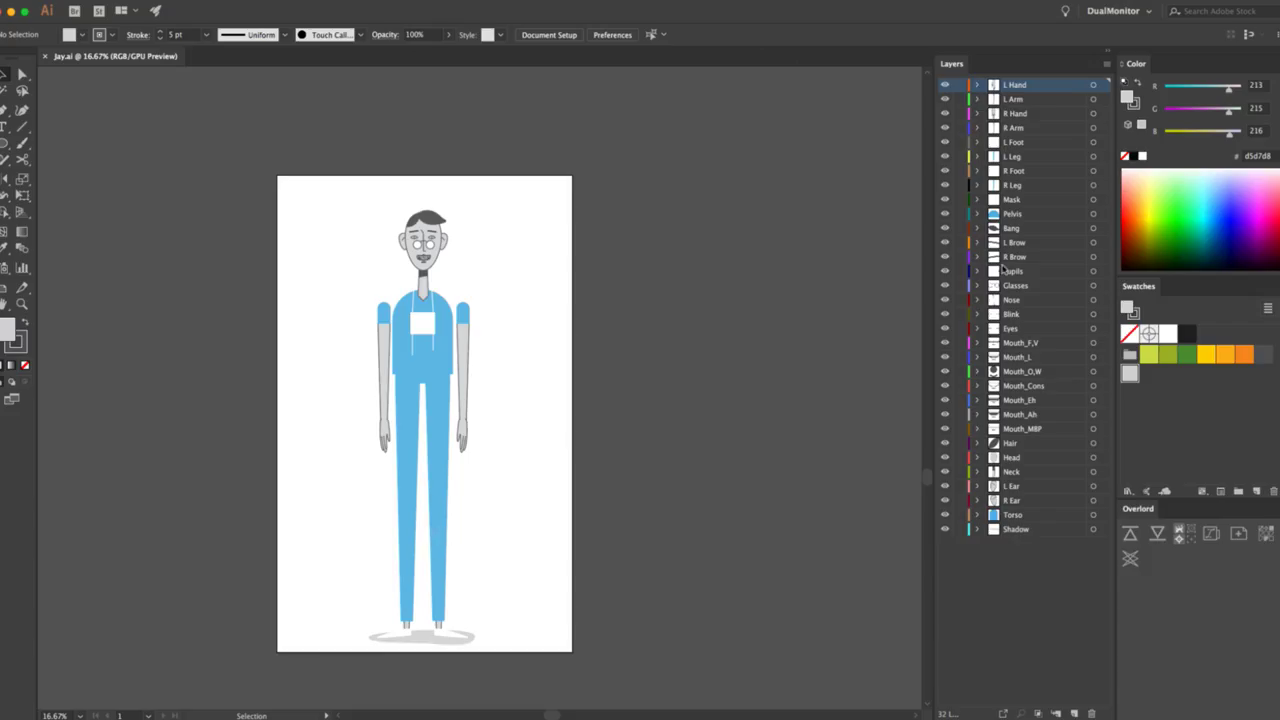
pyautogui.press('super+a')
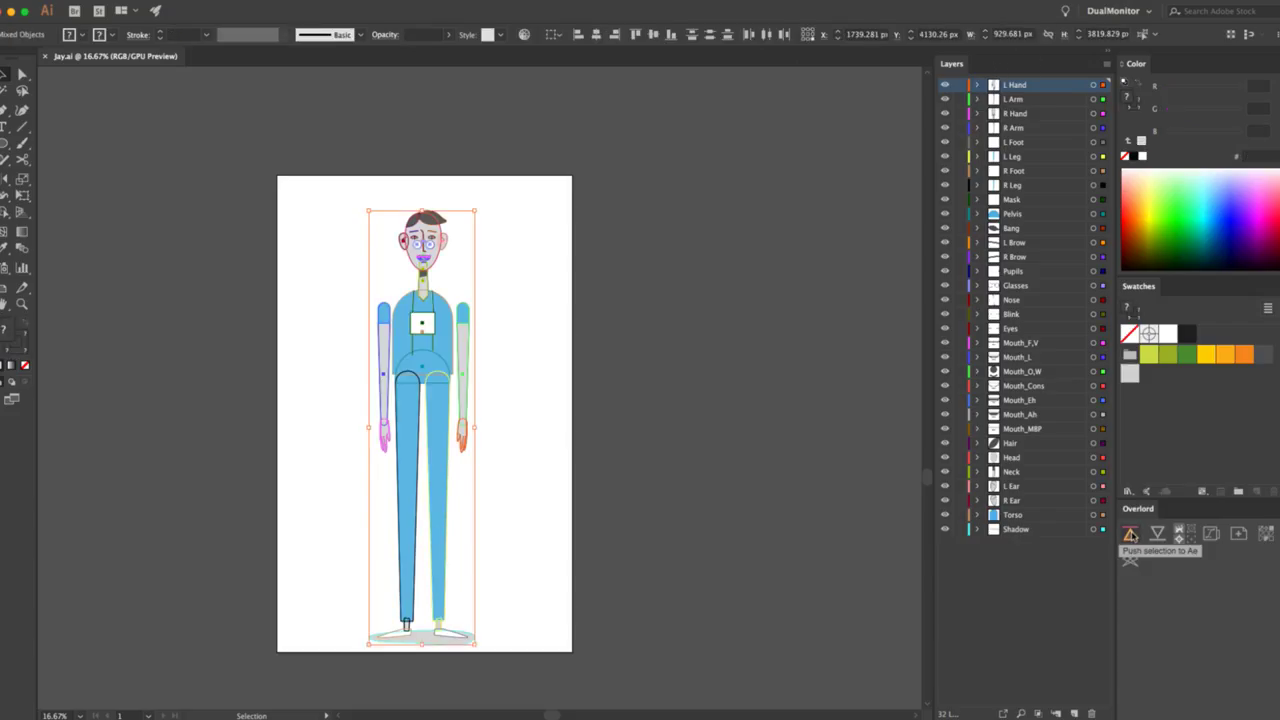
pyautogui.click(1131, 536)
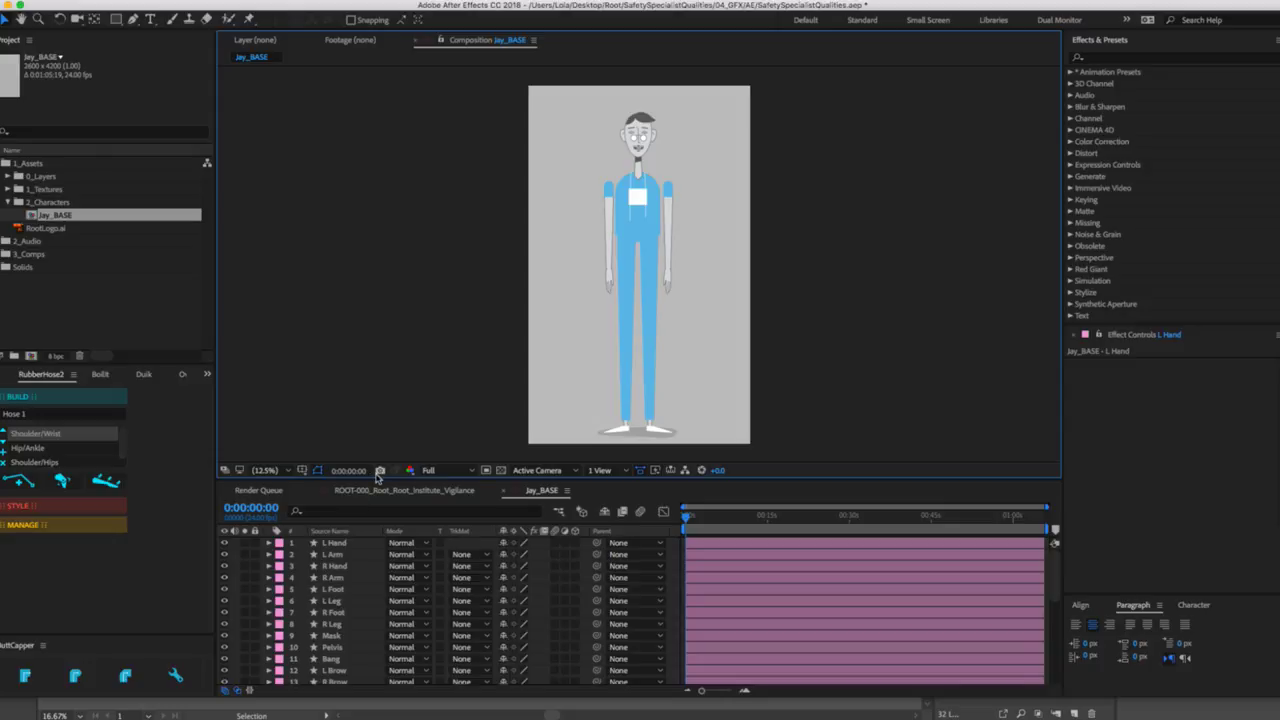
pyautogui.moveTo(375, 478); pyautogui.dragTo(394, 420)
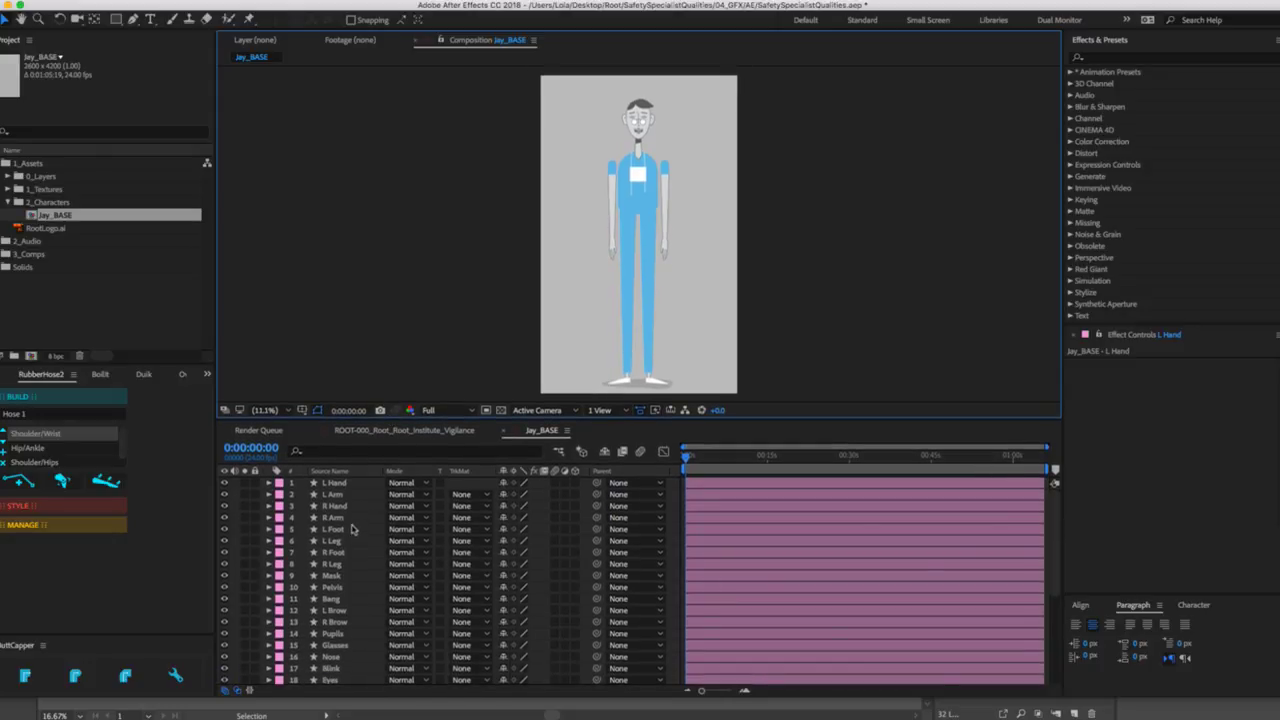
pyautogui.scroll(-5, 350, 502)
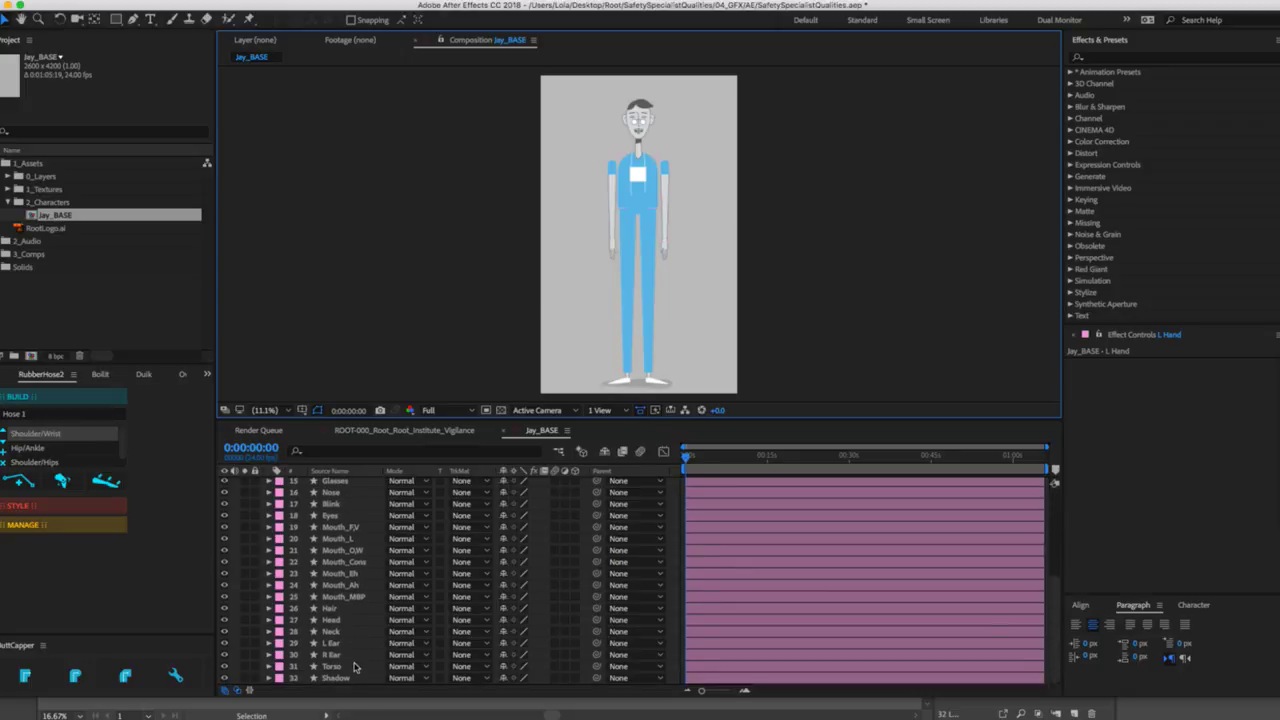
pyautogui.scroll(5, 357, 665)
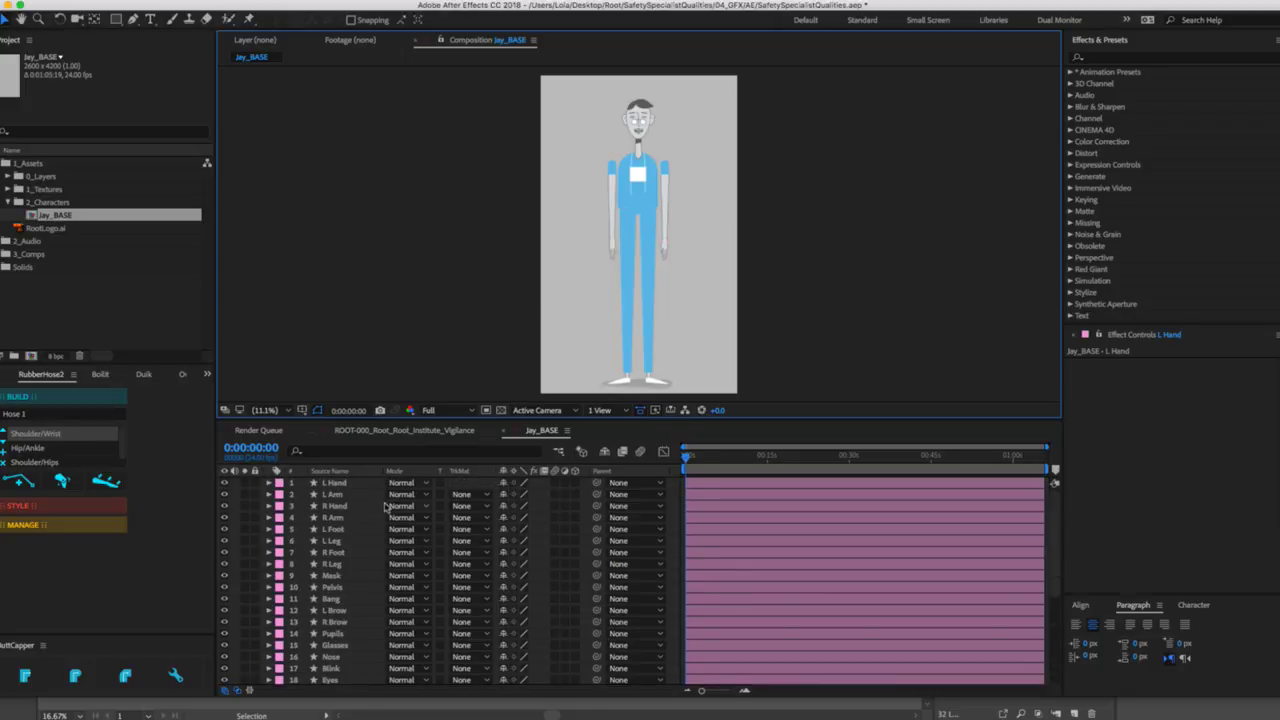
pyautogui.click(351, 483)
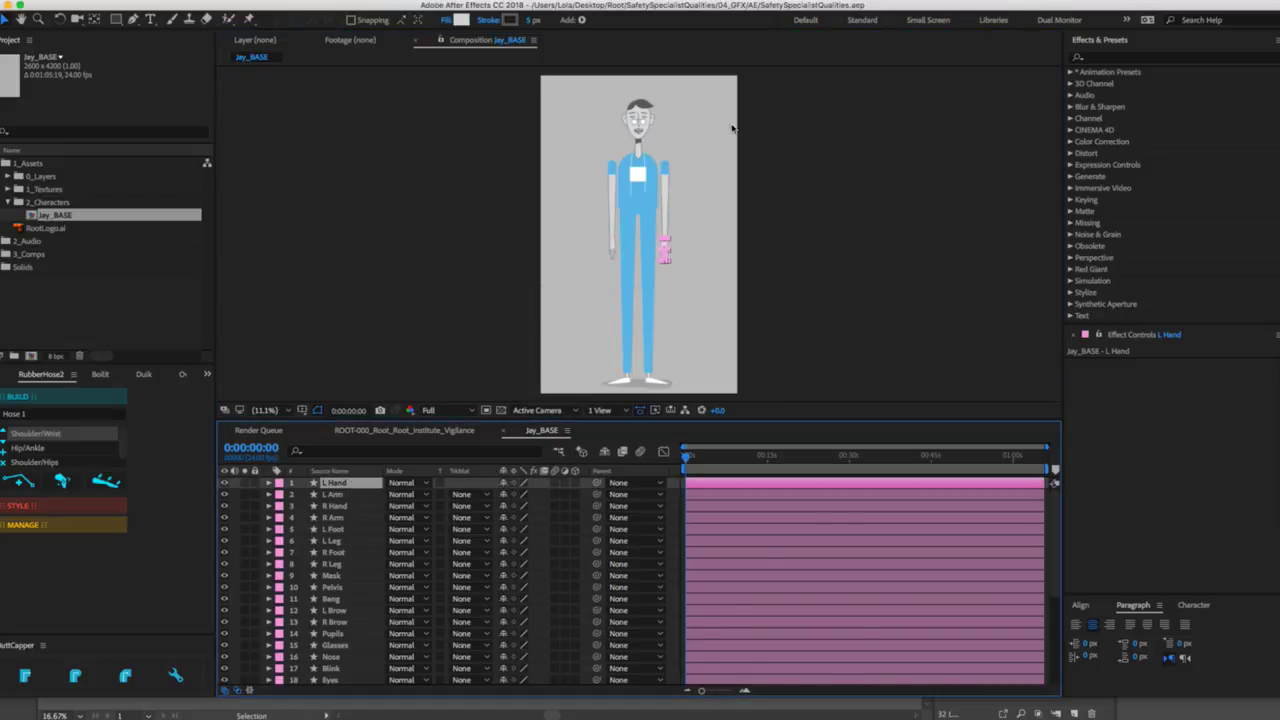
pyautogui.press('z')
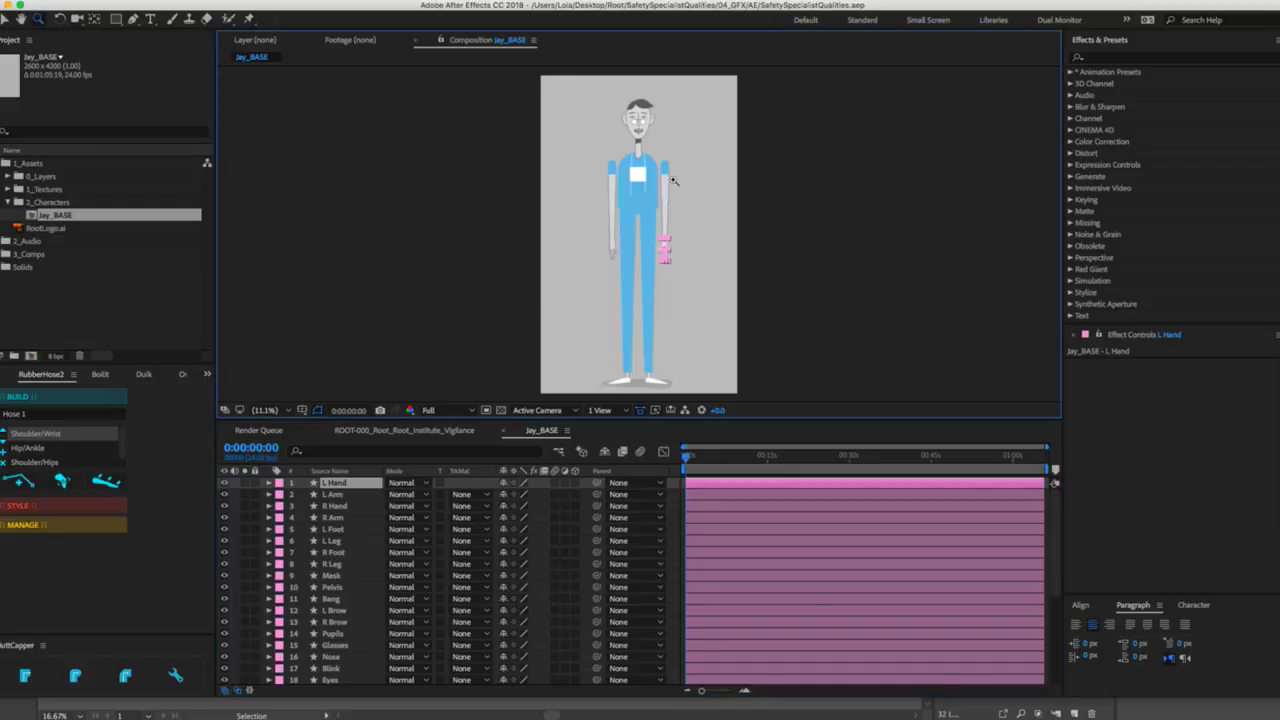
pyautogui.click(672, 192)
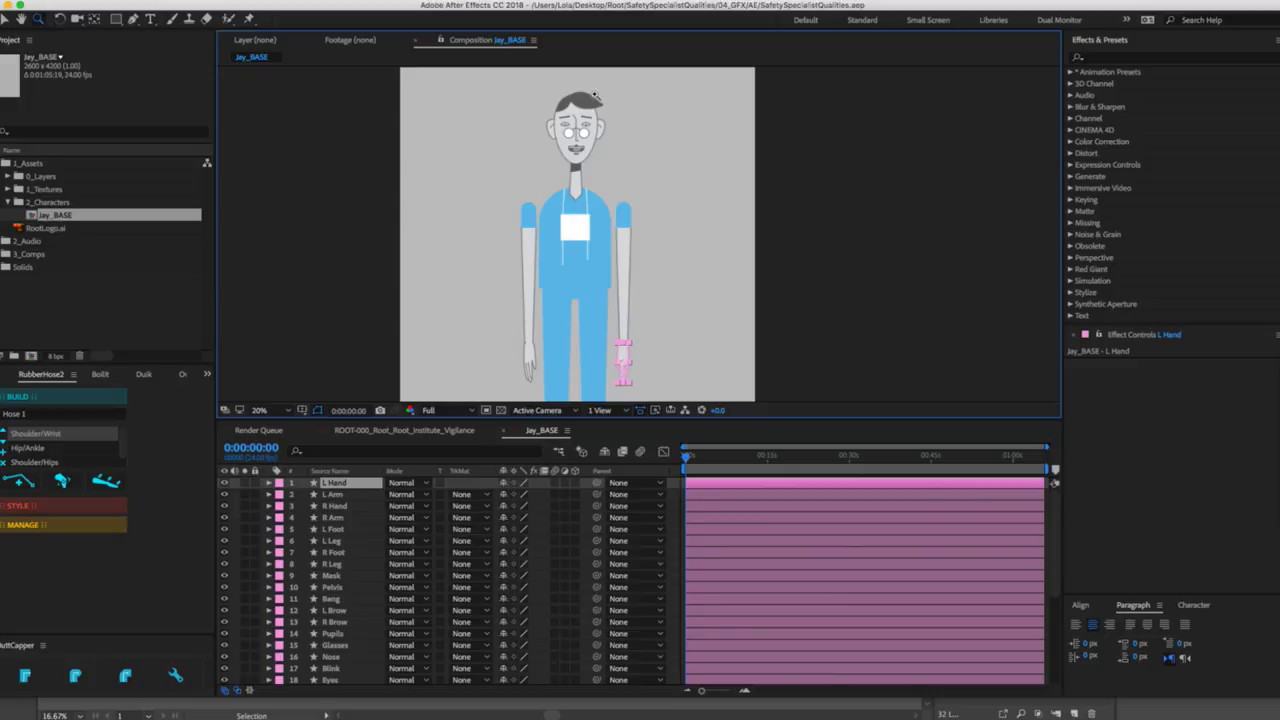
# Pre-compose the seven mouth layers, Mouth_F/V through Mouth_MBP, into a comp named Mouth.
pyautogui.click(598, 152)
pyautogui.click(630, 265)
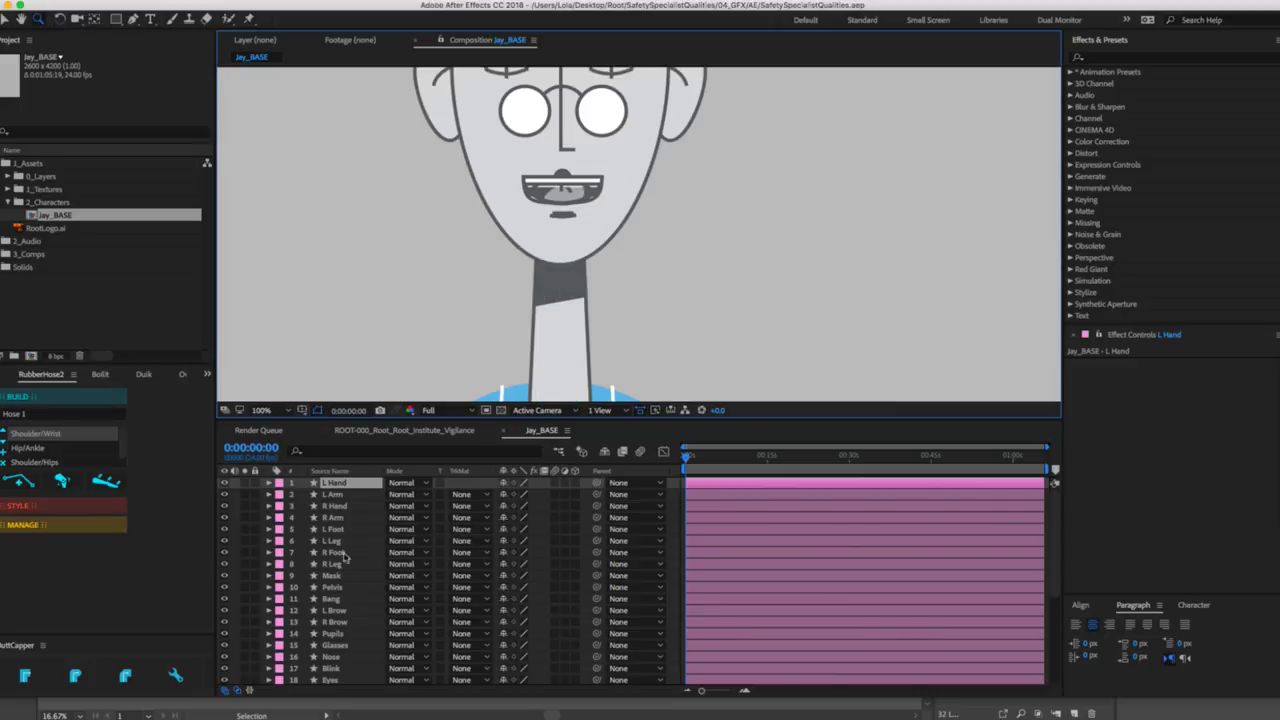
pyautogui.keyDown('alt'); pyautogui.click(598, 300); pyautogui.keyUp('alt')
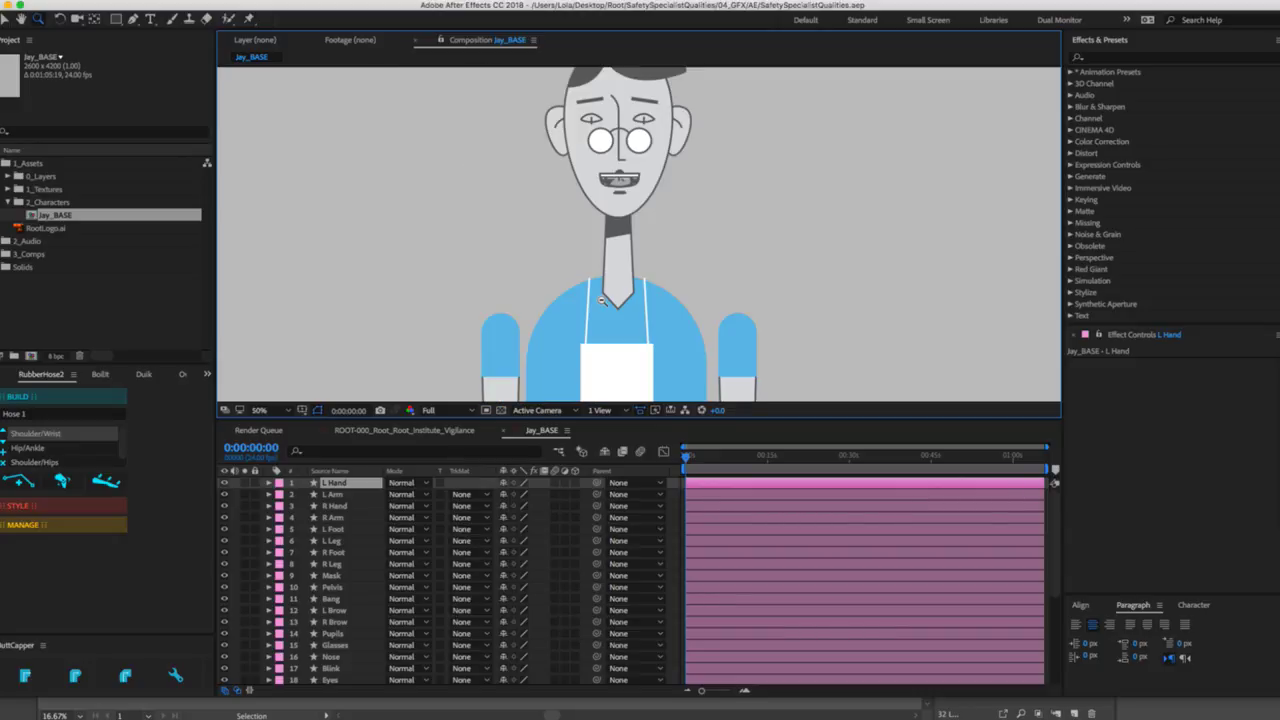
pyautogui.keyDown('alt'); pyautogui.click(661, 262); pyautogui.keyUp('alt')
pyautogui.click(656, 212)
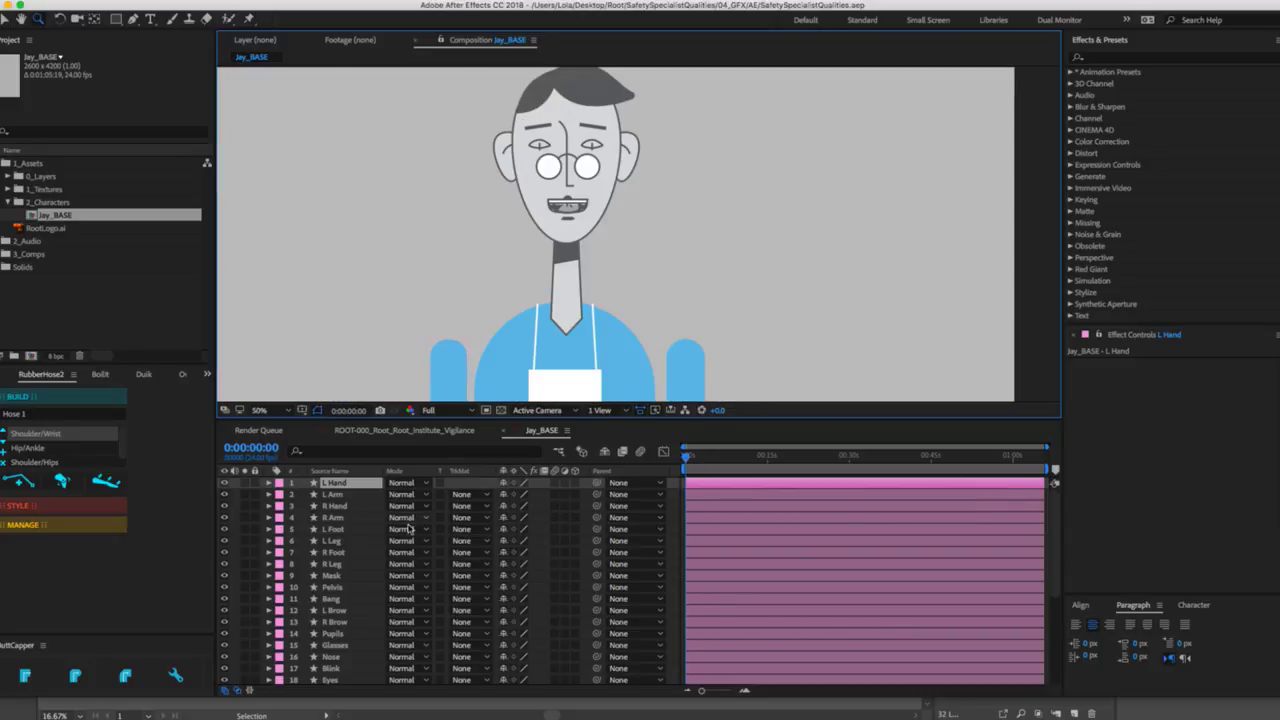
pyautogui.scroll(-3, 409, 529)
pyautogui.click(353, 622)
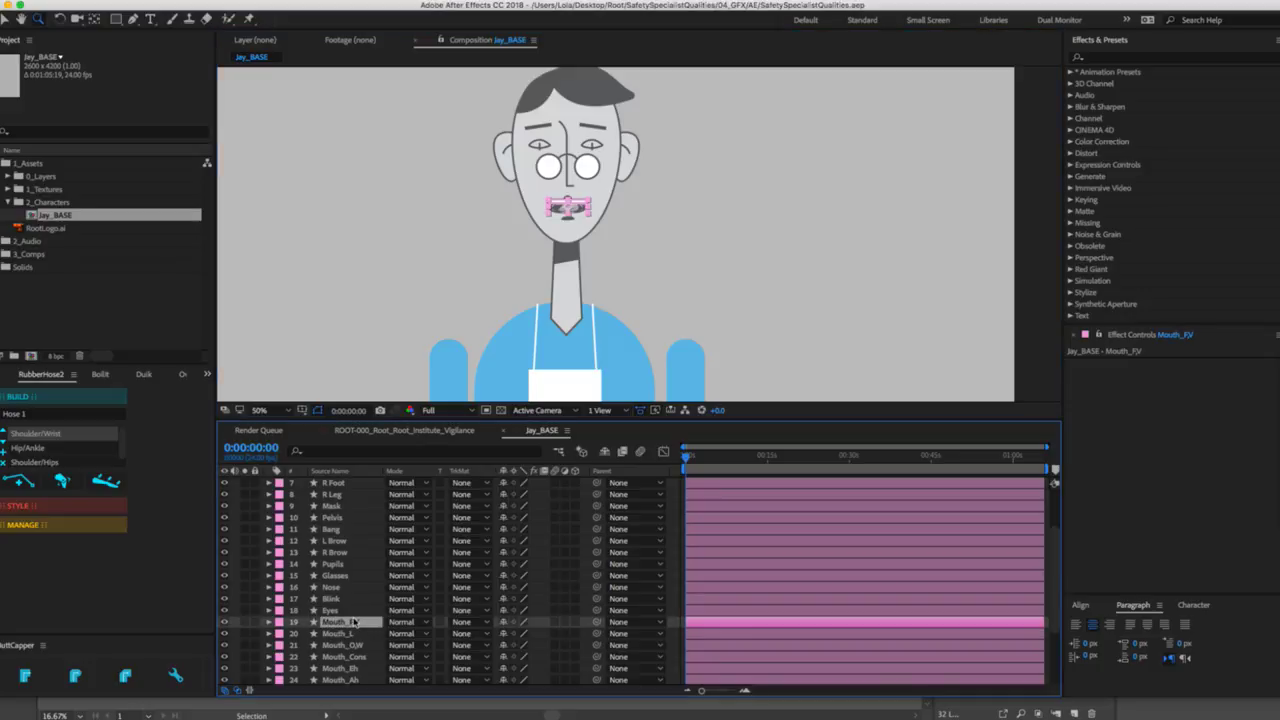
pyautogui.scroll(-3, 353, 622)
pyautogui.keyDown('shift'); pyautogui.click(353, 622); pyautogui.keyUp('shift')
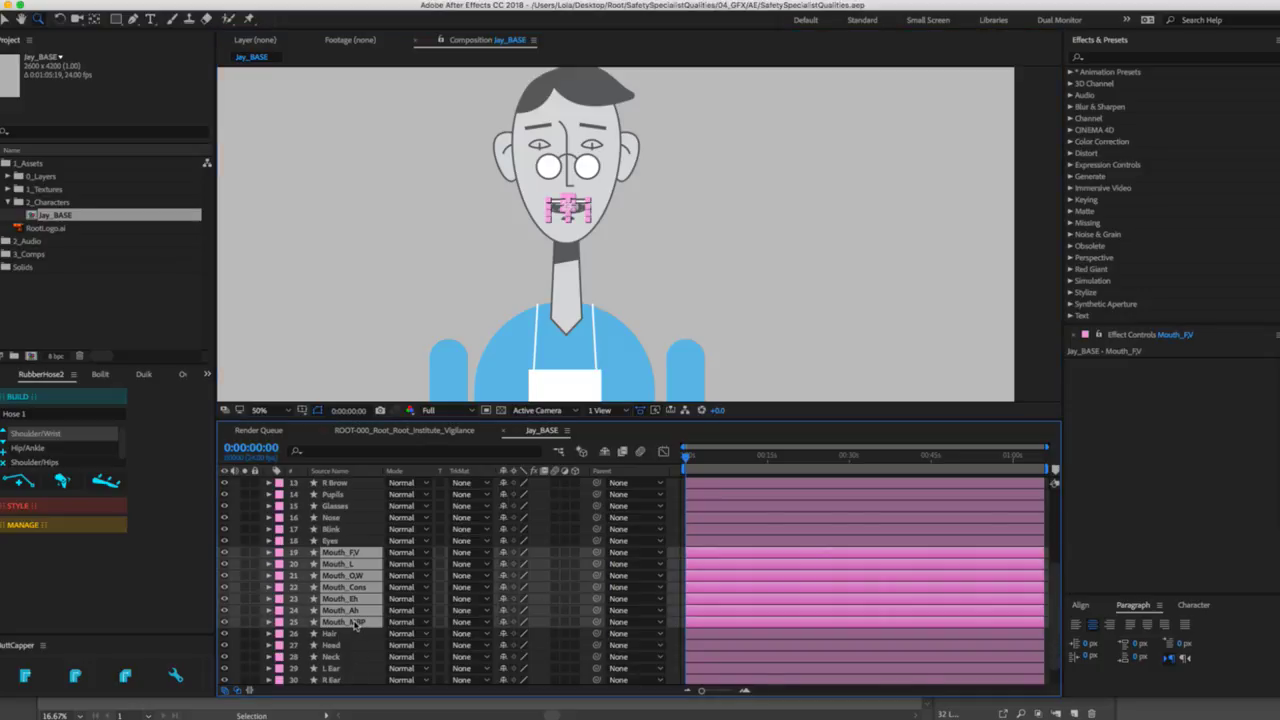
pyautogui.rightClick(355, 623)
pyautogui.click(391, 600)
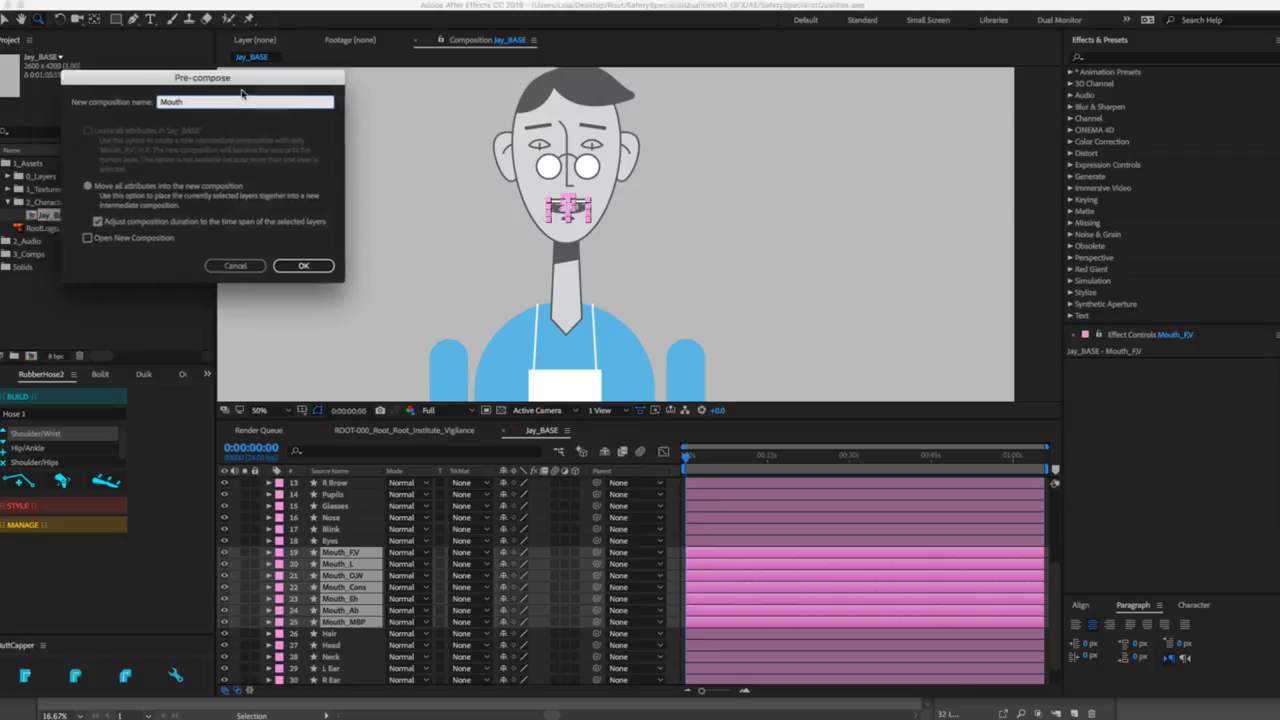
pyautogui.moveTo(210, 80); pyautogui.dragTo(281, 183)
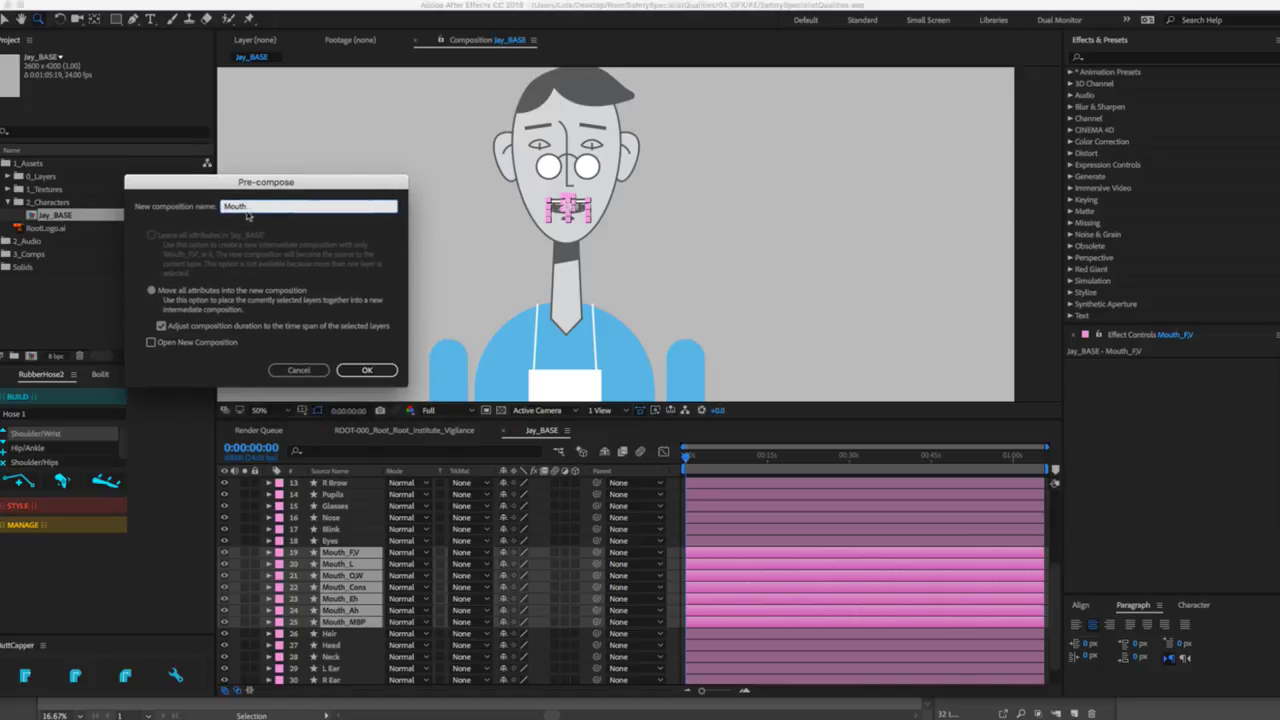
pyautogui.click(386, 372)
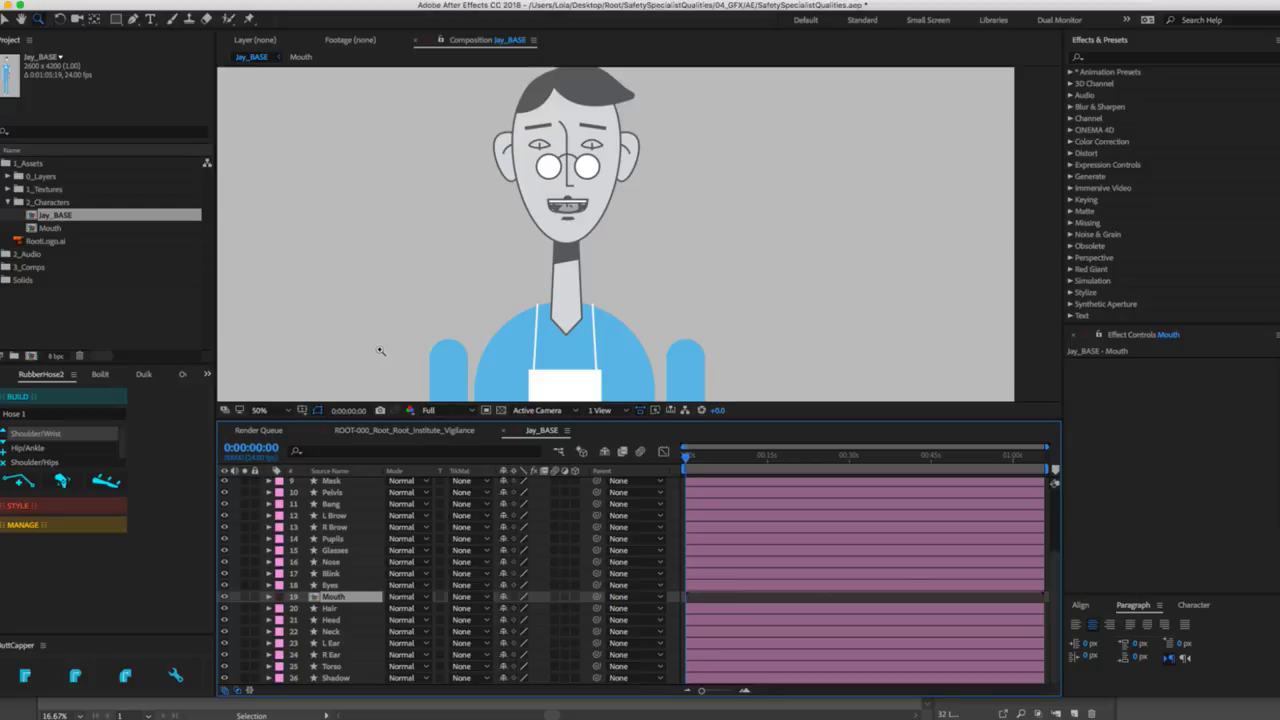
# Label the Mouth layer Light Fuchsia and open the Mouth precomp.
pyautogui.click(278, 597)
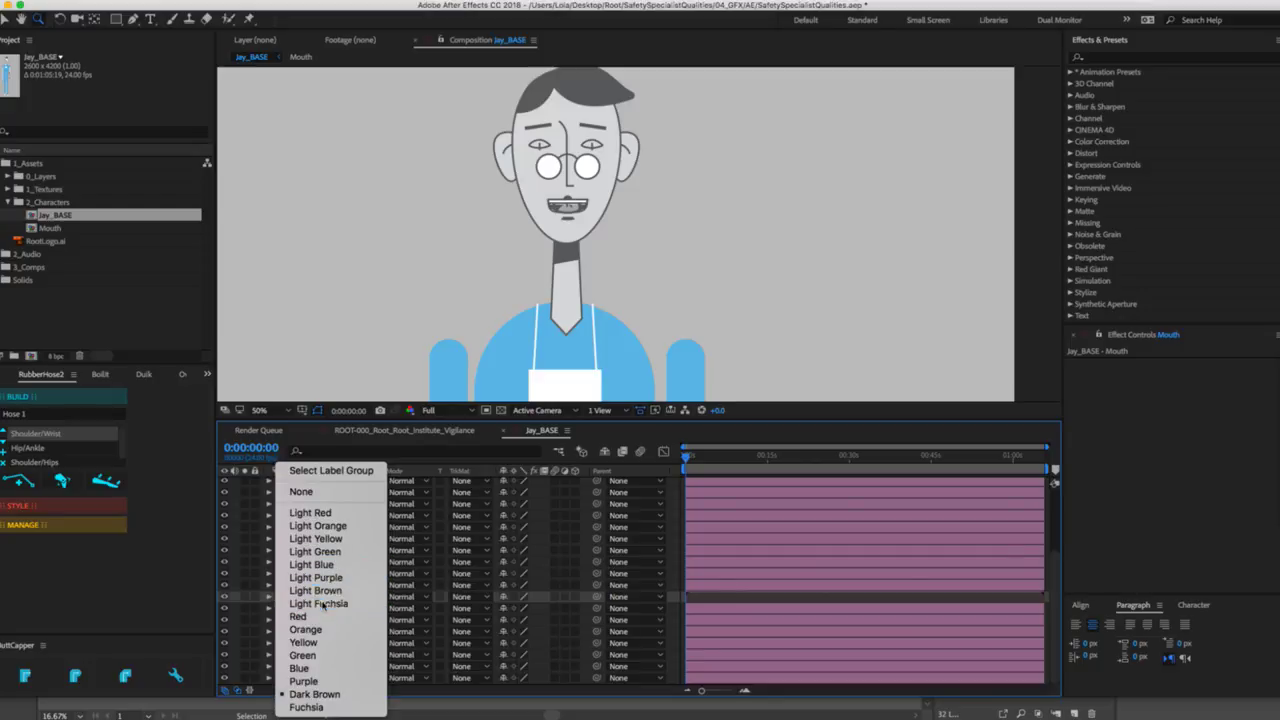
pyautogui.click(320, 604)
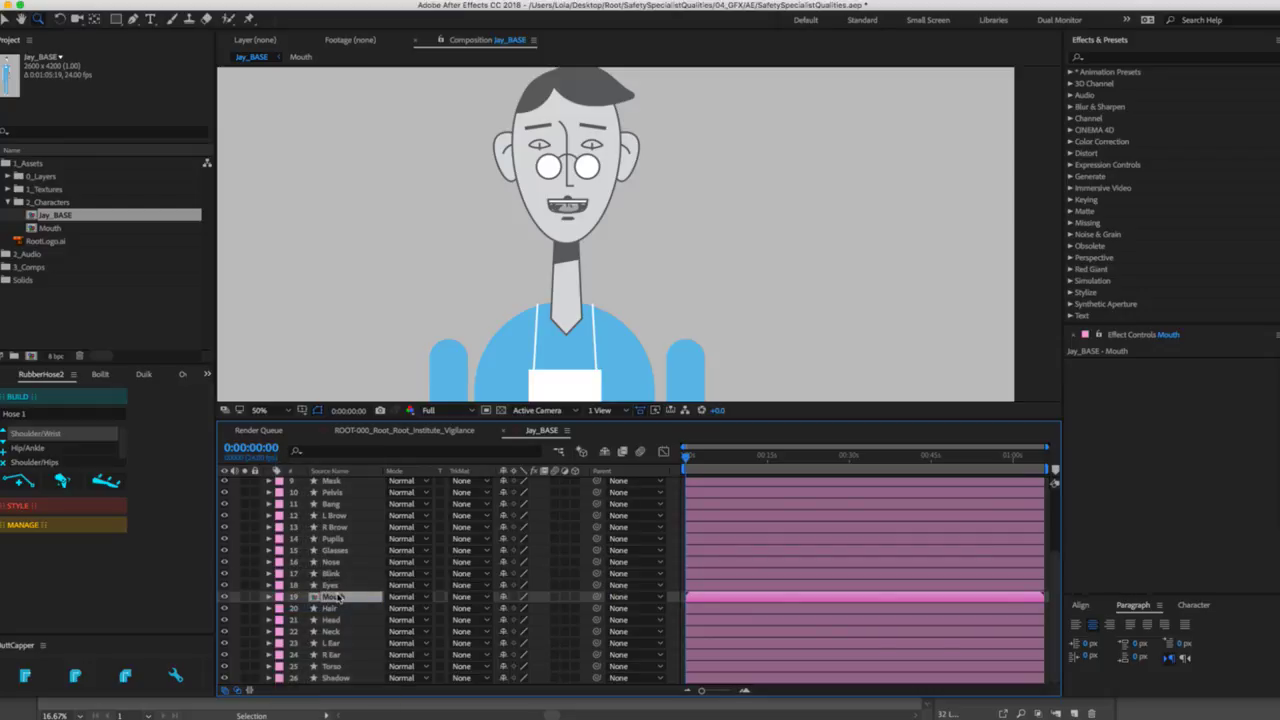
pyautogui.doubleClick(333, 597)
# Crop the Mouth comp to a region around the mouth drawing and view it at 200%.
pyautogui.scroll(-2, 571, 277)
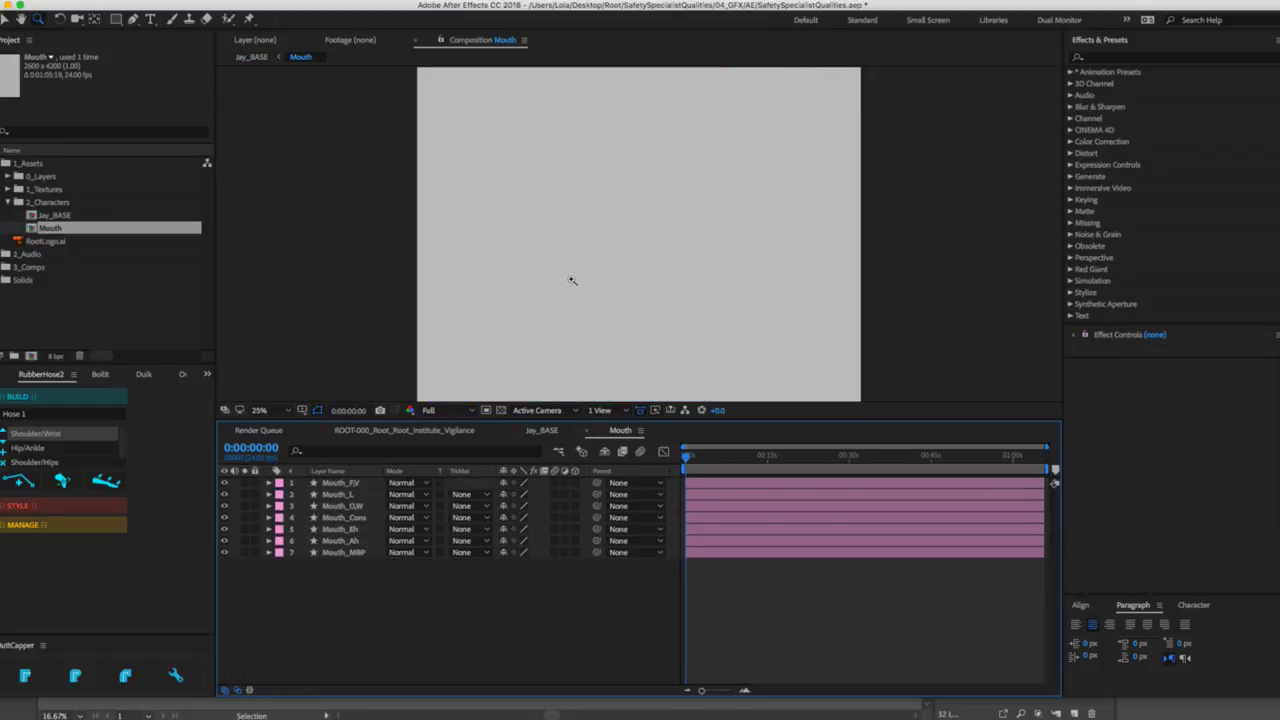
pyautogui.scroll(6, 642, 160)
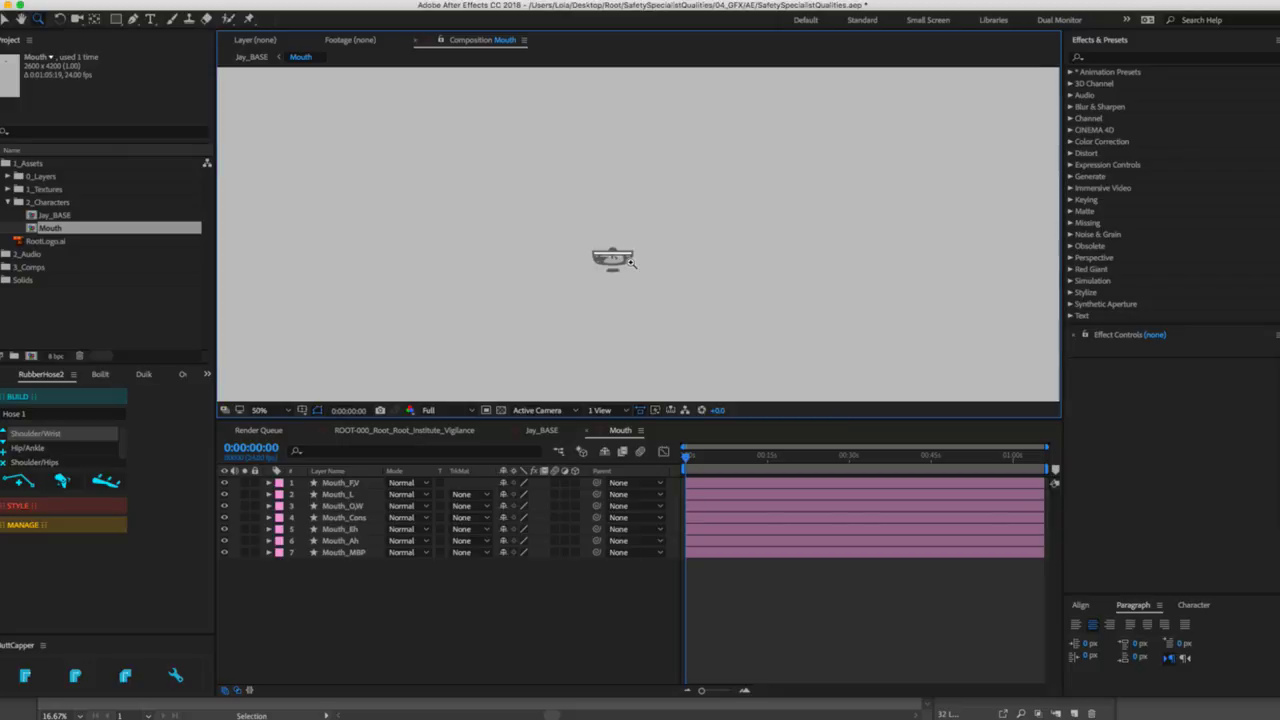
pyautogui.click(487, 410)
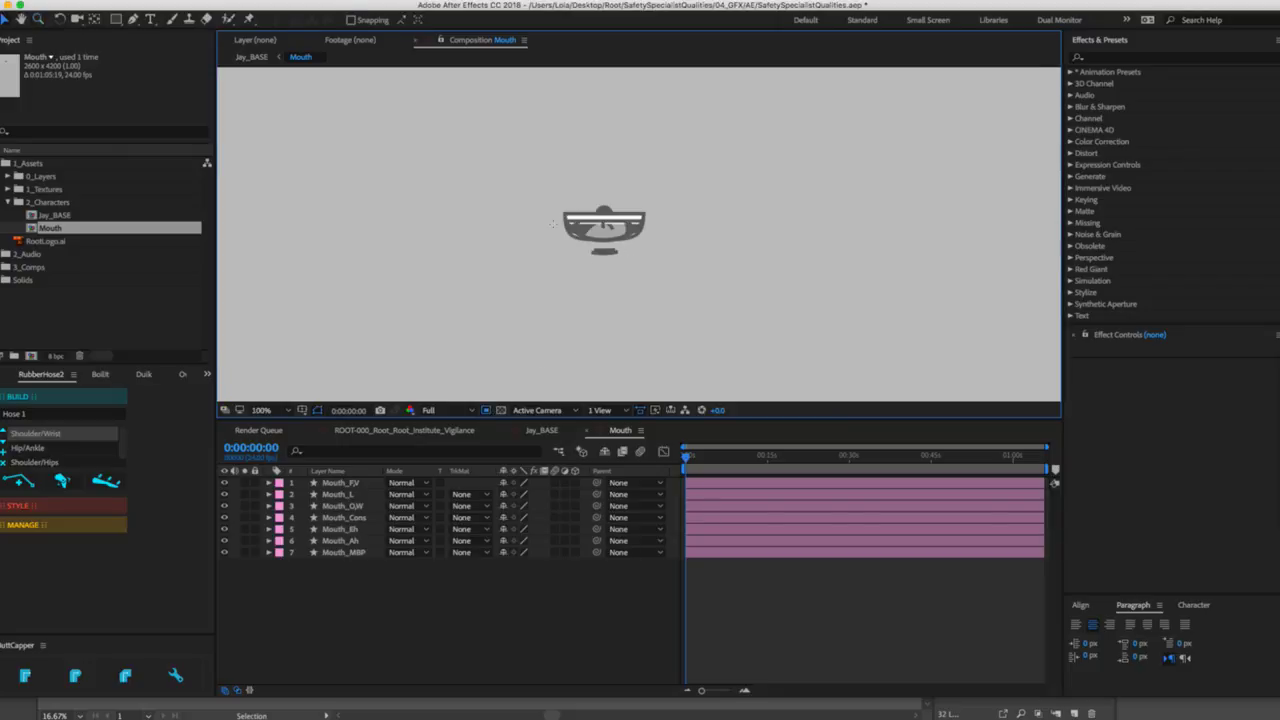
pyautogui.moveTo(553, 198); pyautogui.dragTo(658, 265)
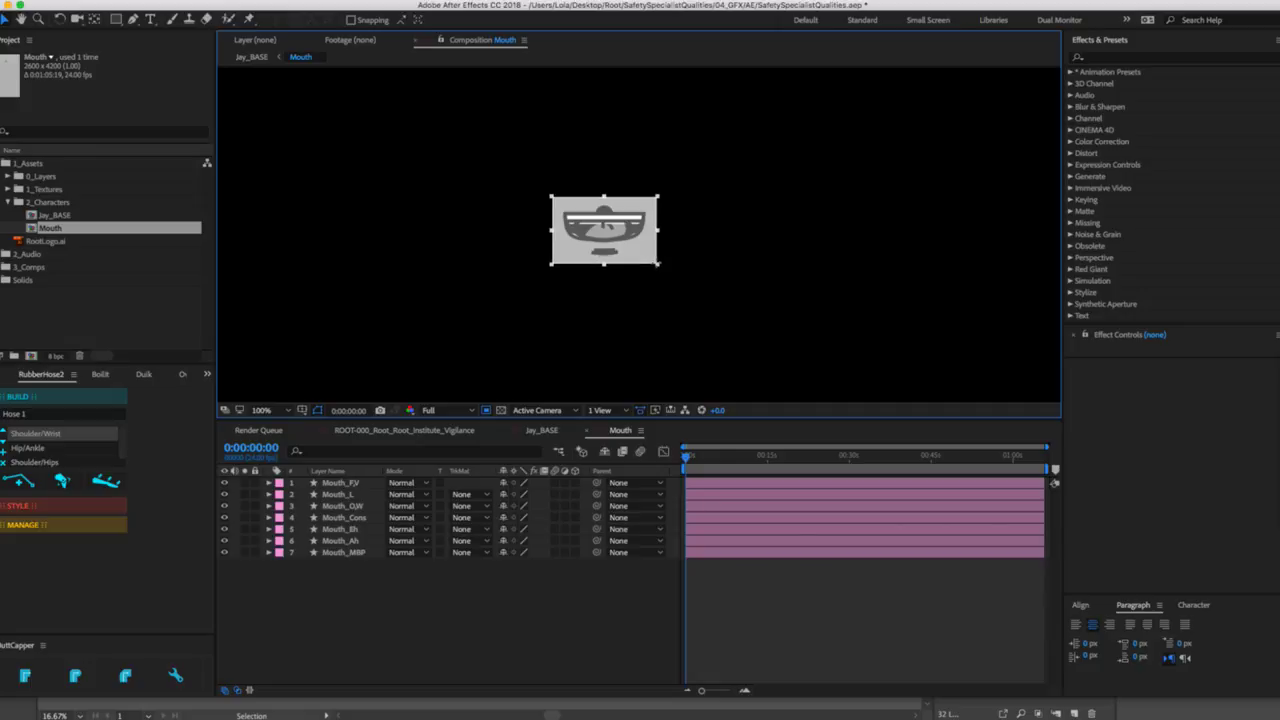
pyautogui.click(182, 1)
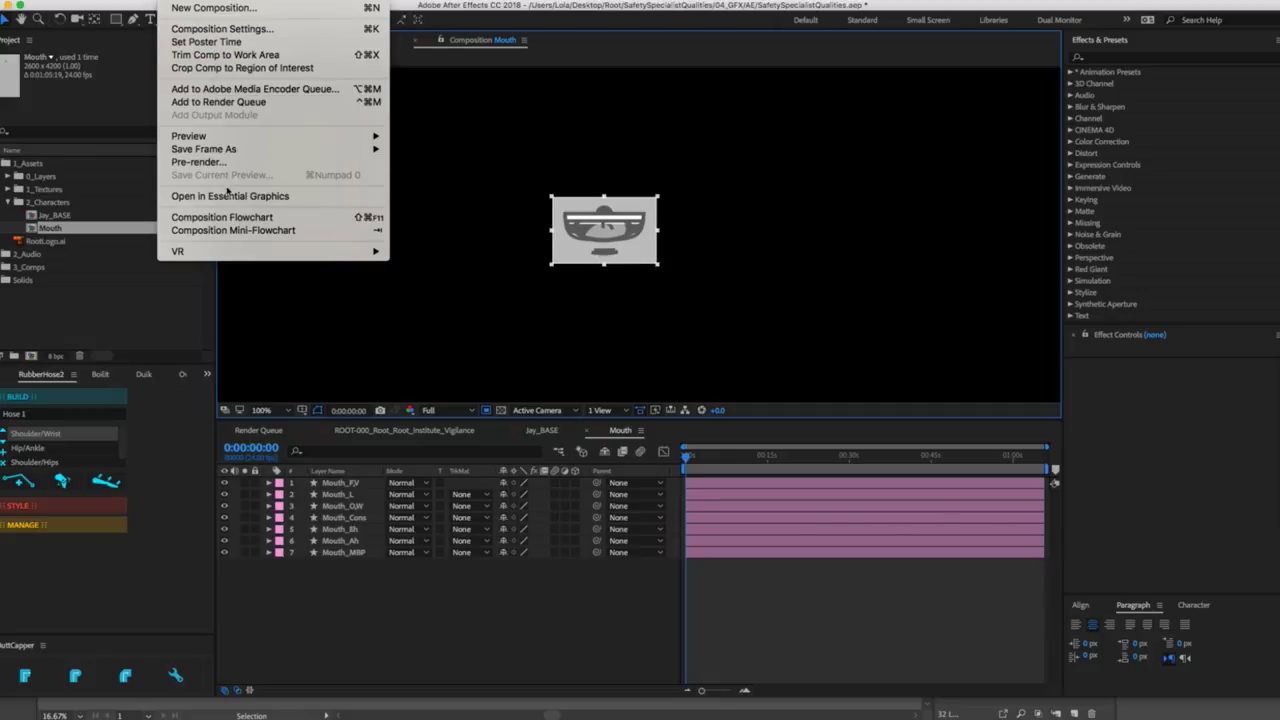
pyautogui.click(212, 67)
pyautogui.press('.')
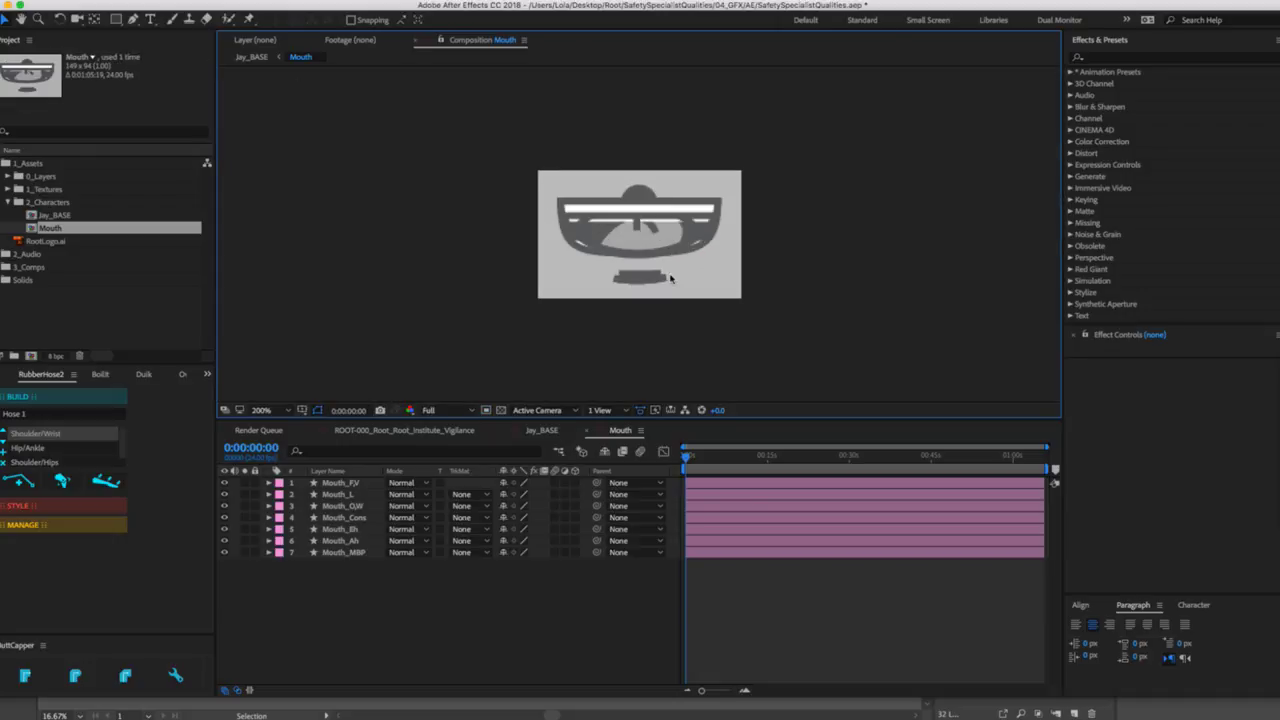
# Set the Mouth comp duration to 7 frames and trim all seven mouth layers to one frame.
pyautogui.click(340, 483)
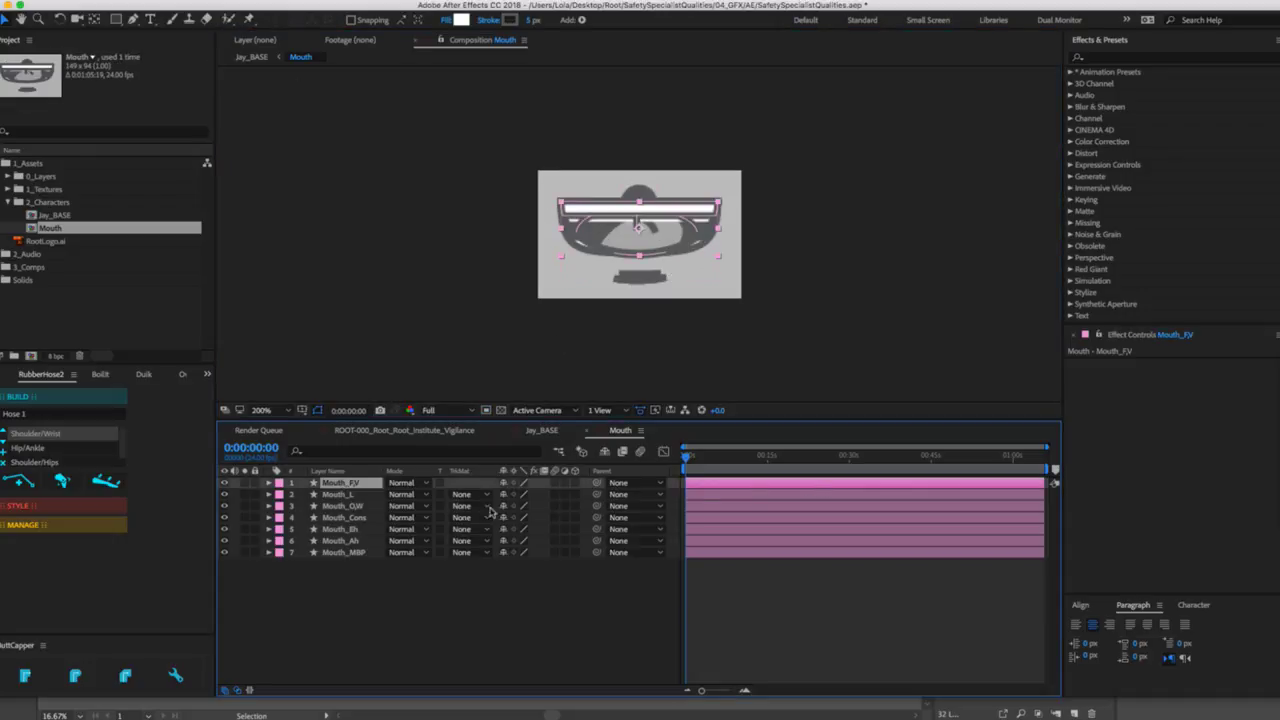
pyautogui.keyDown('shift'); pyautogui.click(328, 555); pyautogui.keyUp('shift')
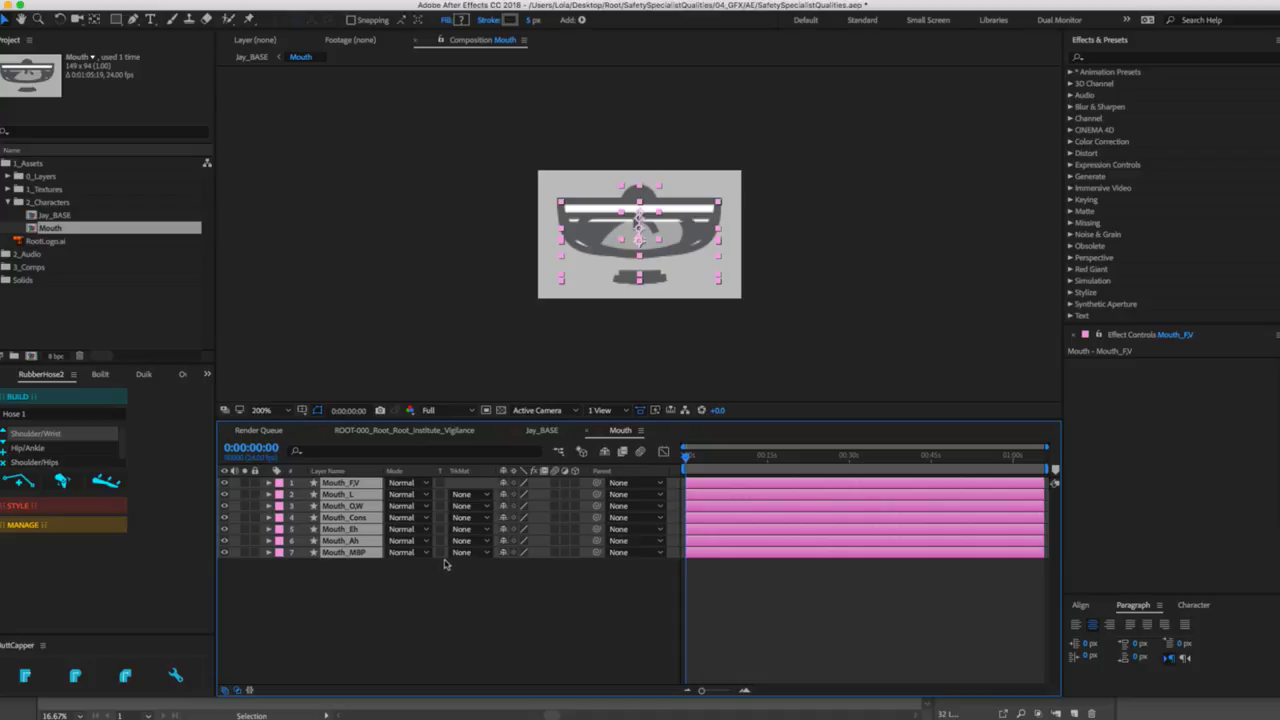
pyautogui.press('super+k')
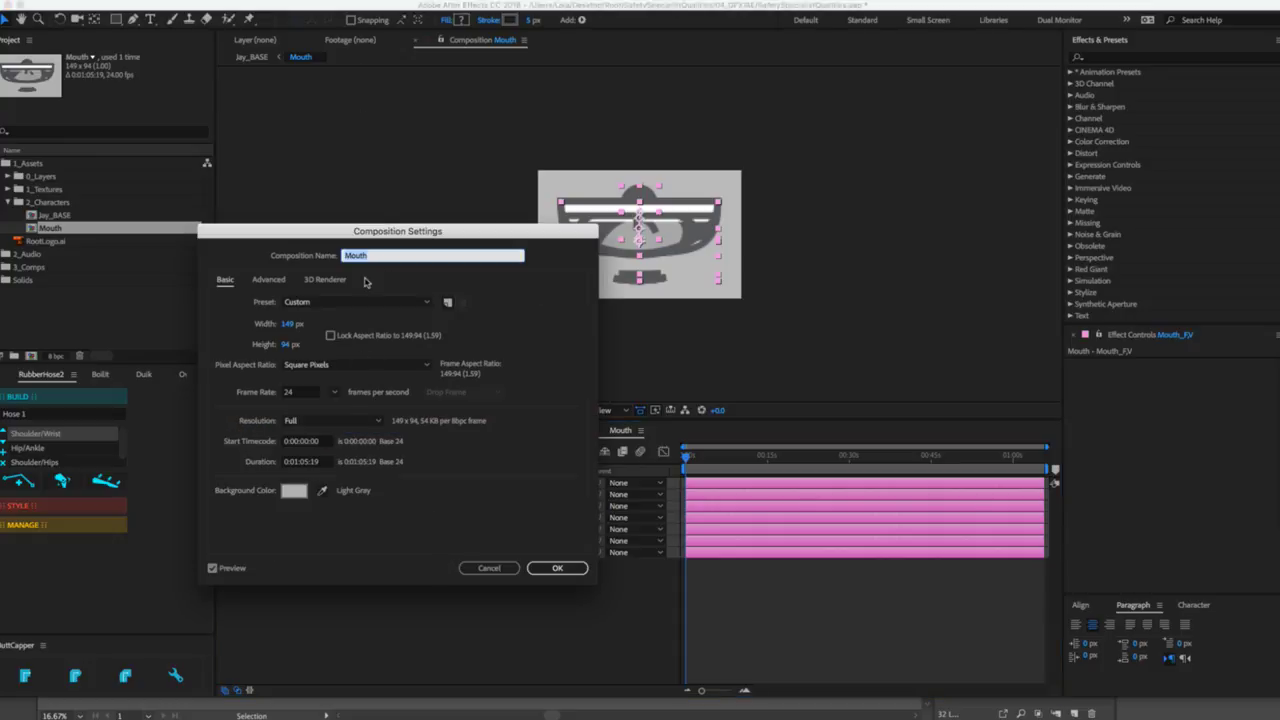
pyautogui.click(317, 462)
pyautogui.write('7')
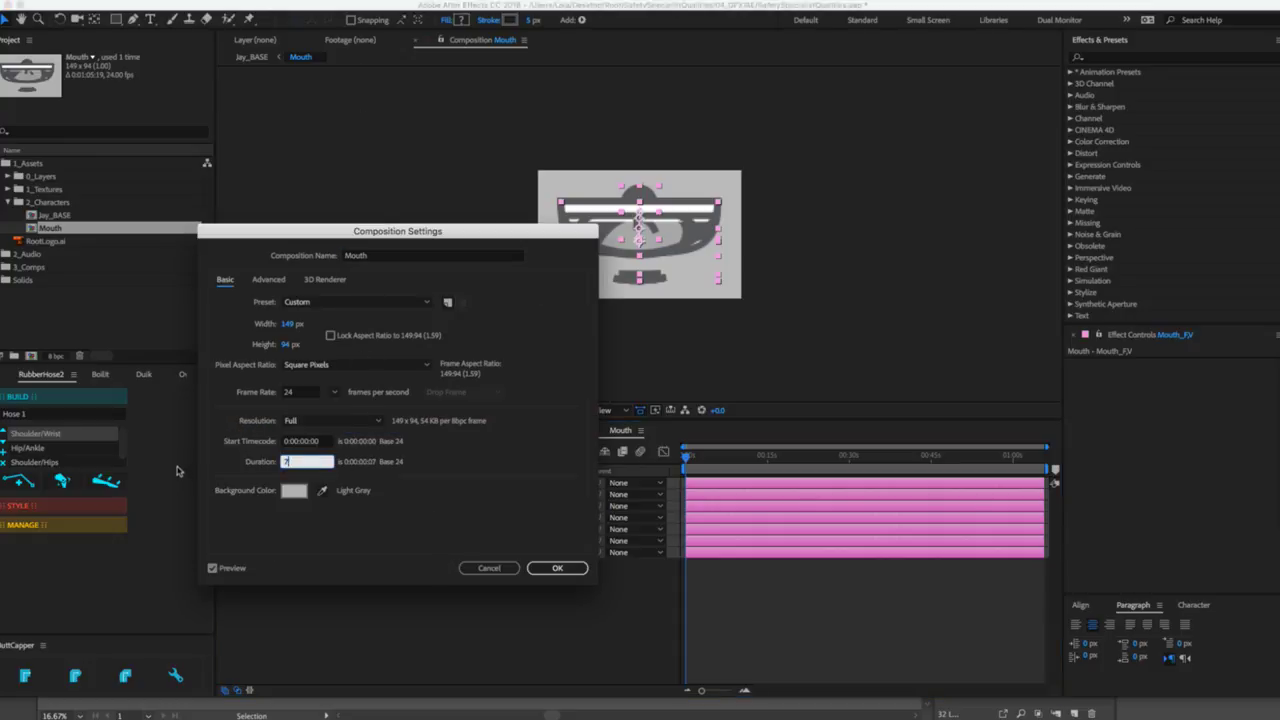
pyautogui.click(558, 568)
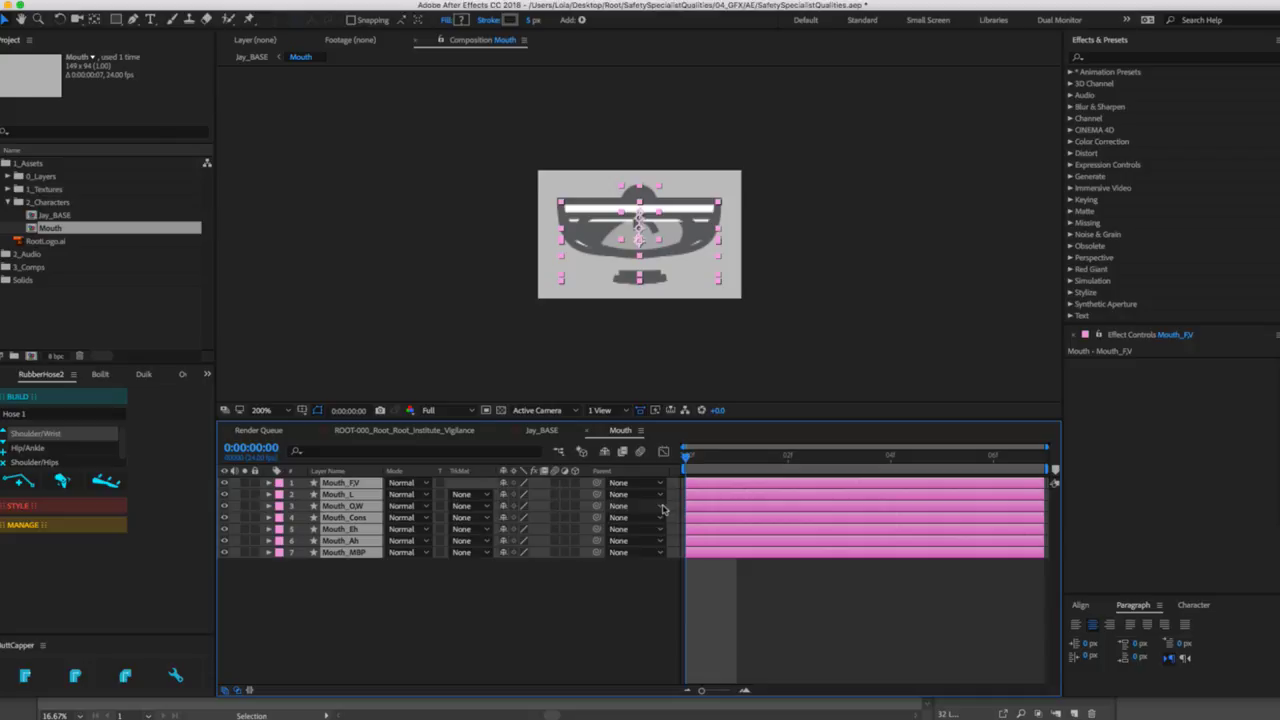
pyautogui.hotkey('alt', ']')
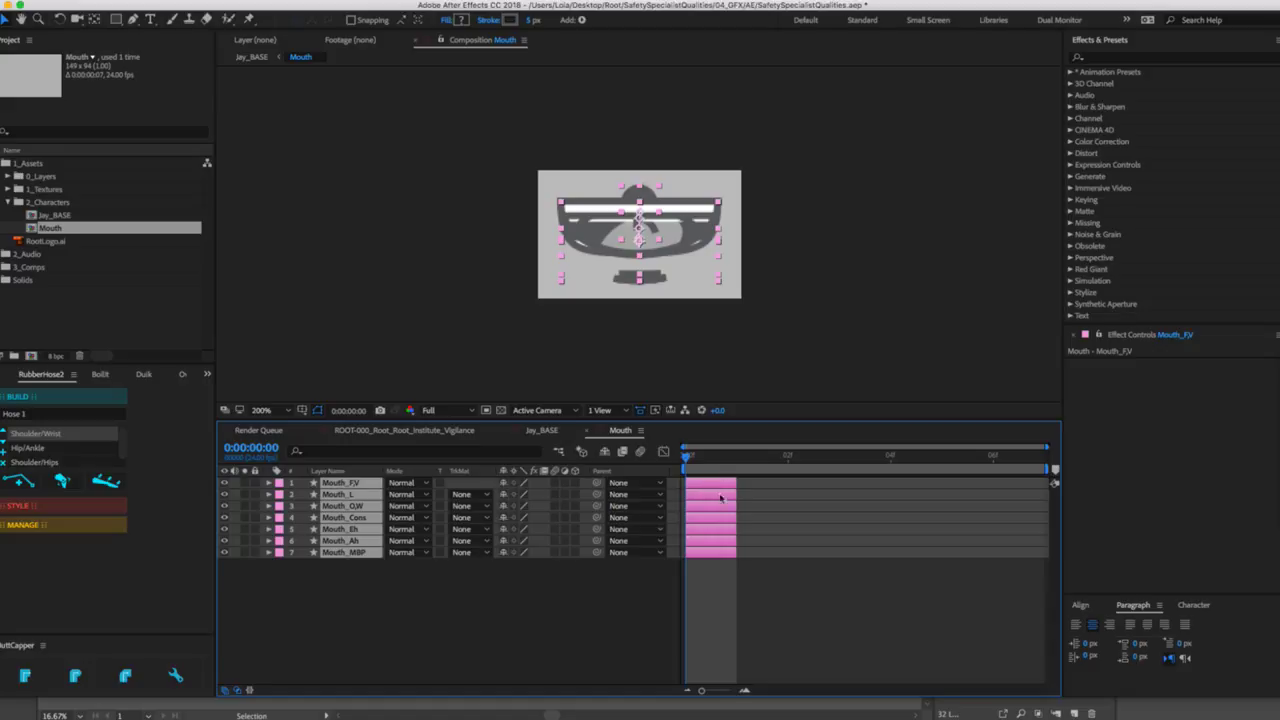
# Stagger the mouth layers one frame apart, from Mouth_MBP first to Mouth_FV last.
pyautogui.keyDown('super'); pyautogui.click(347, 556); pyautogui.keyUp('super')
pyautogui.moveTo(684, 546); pyautogui.dragTo(1028, 484)
pyautogui.keyDown('super'); pyautogui.click(746, 545); pyautogui.keyUp('super')
pyautogui.keyDown('super'); pyautogui.click(800, 535); pyautogui.keyUp('super')
pyautogui.keyDown('super'); pyautogui.click(850, 518); pyautogui.keyUp('super')
pyautogui.keyDown('super'); pyautogui.click(912, 506); pyautogui.keyUp('super')
pyautogui.keyDown('super'); pyautogui.click(950, 494); pyautogui.keyUp('super')
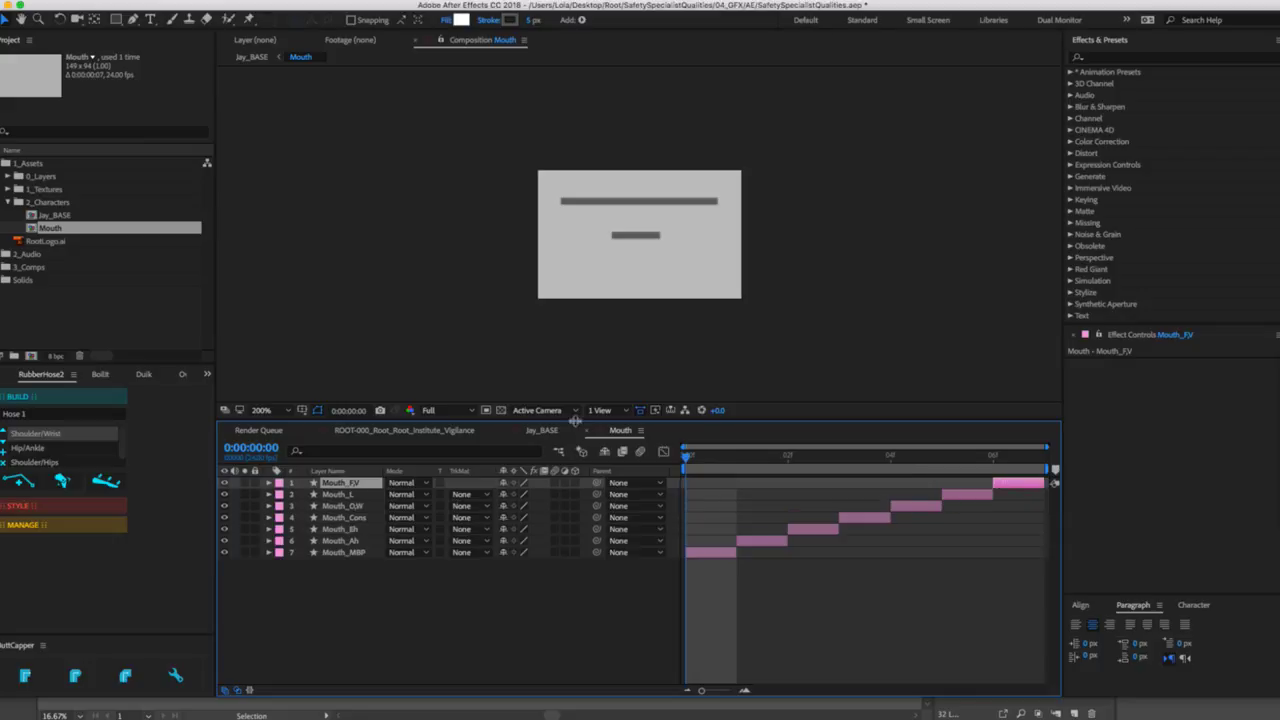
# Preview the mouth-shape sequence and return the playhead to frame 0.
pyautogui.moveTo(688, 455); pyautogui.dragTo(1030, 465)
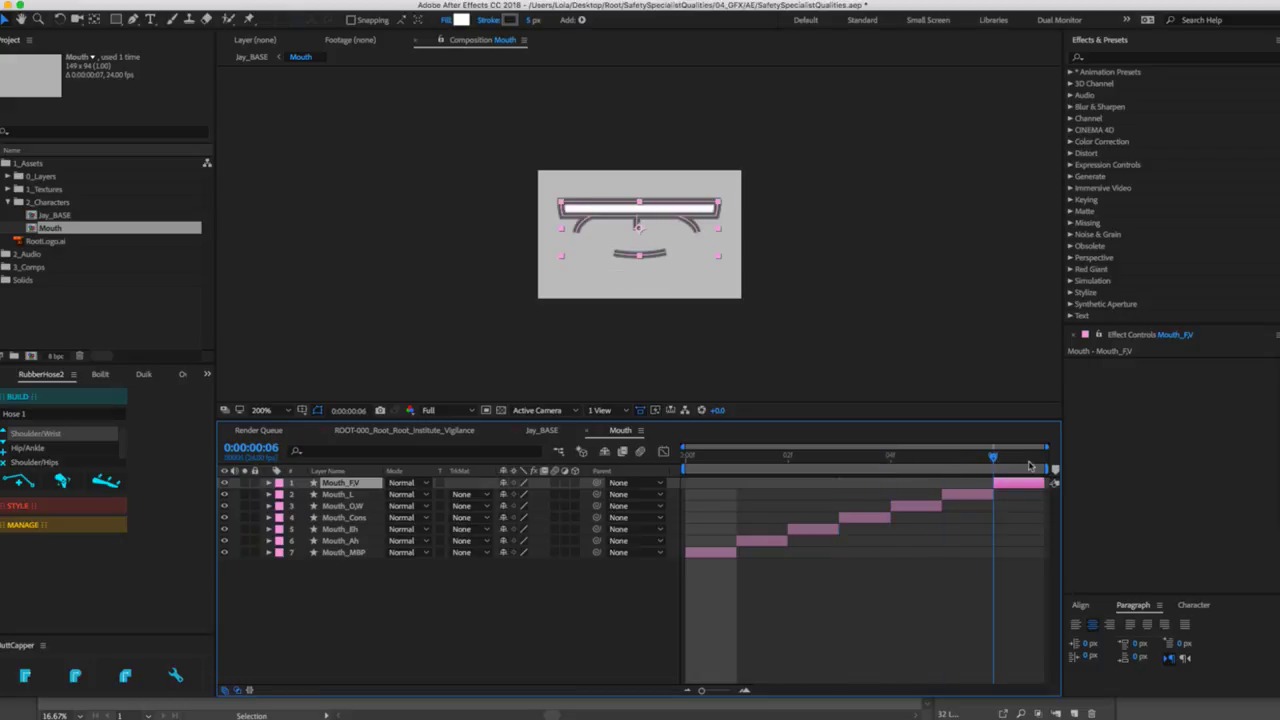
pyautogui.press('space')
pyautogui.press('space')
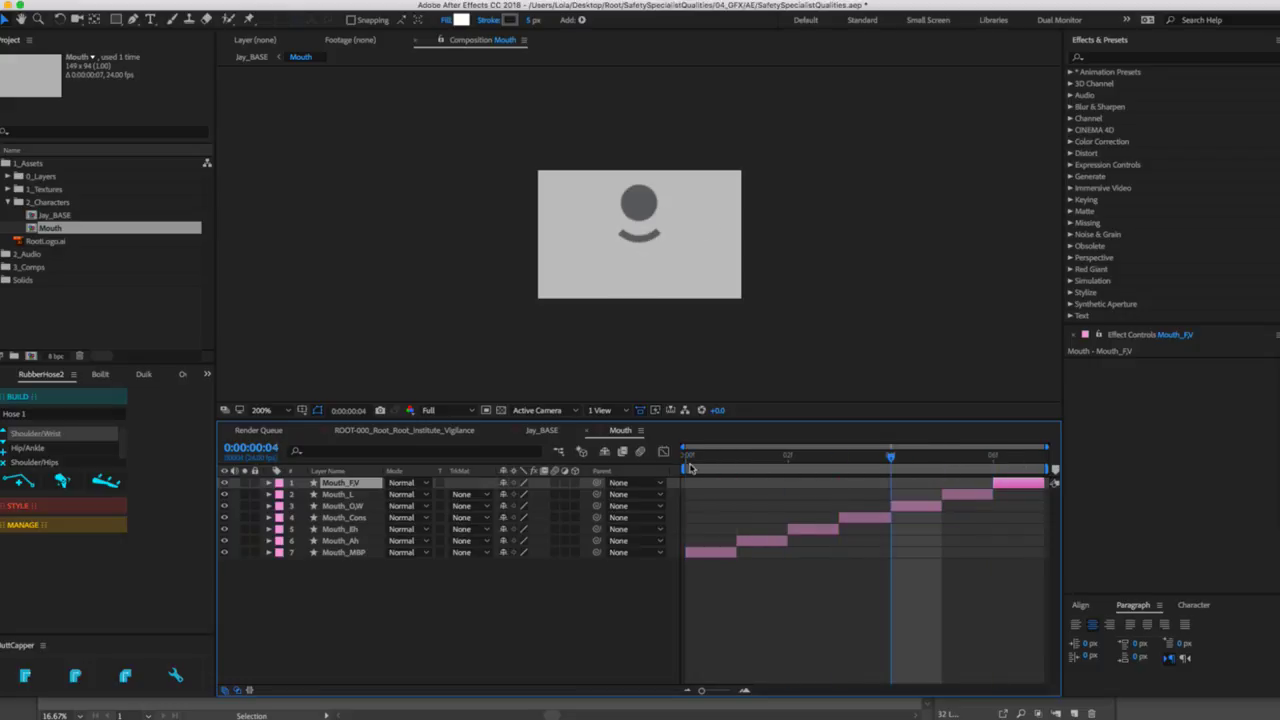
pyautogui.click(702, 456)
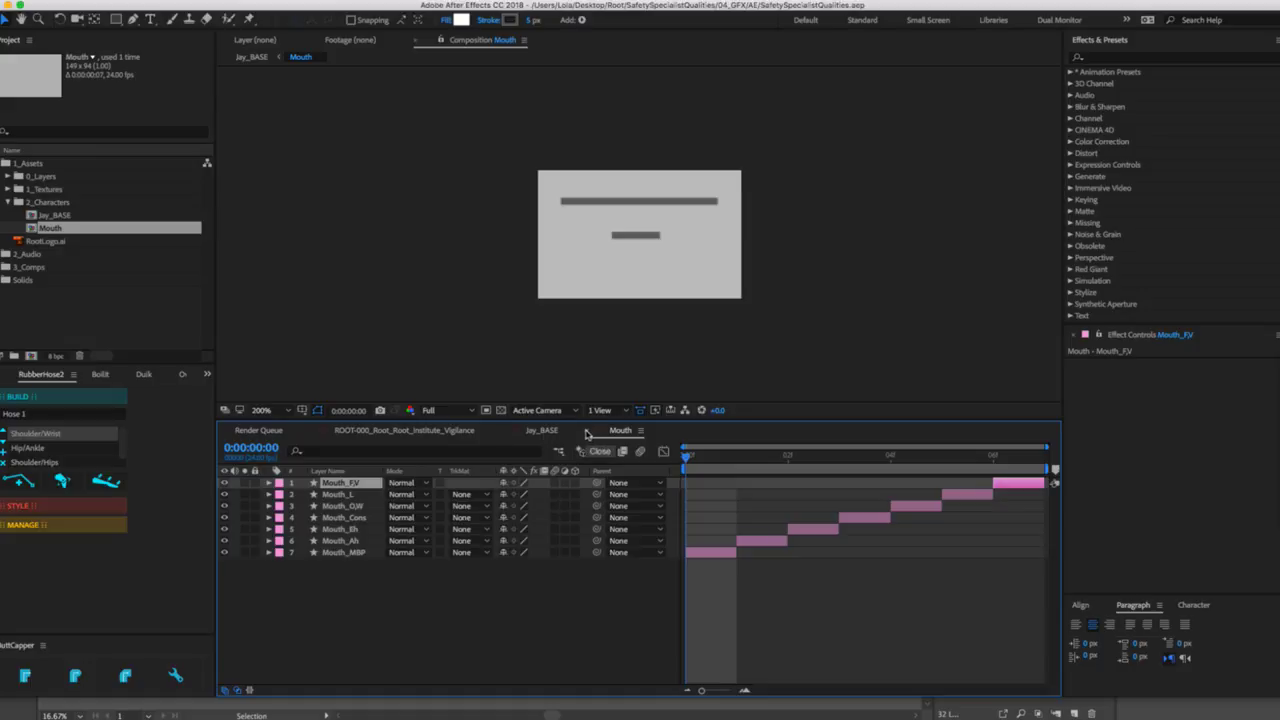
# Back in Jay_BASE, position the Mouth layer on Jay's face.
pyautogui.click(588, 431)
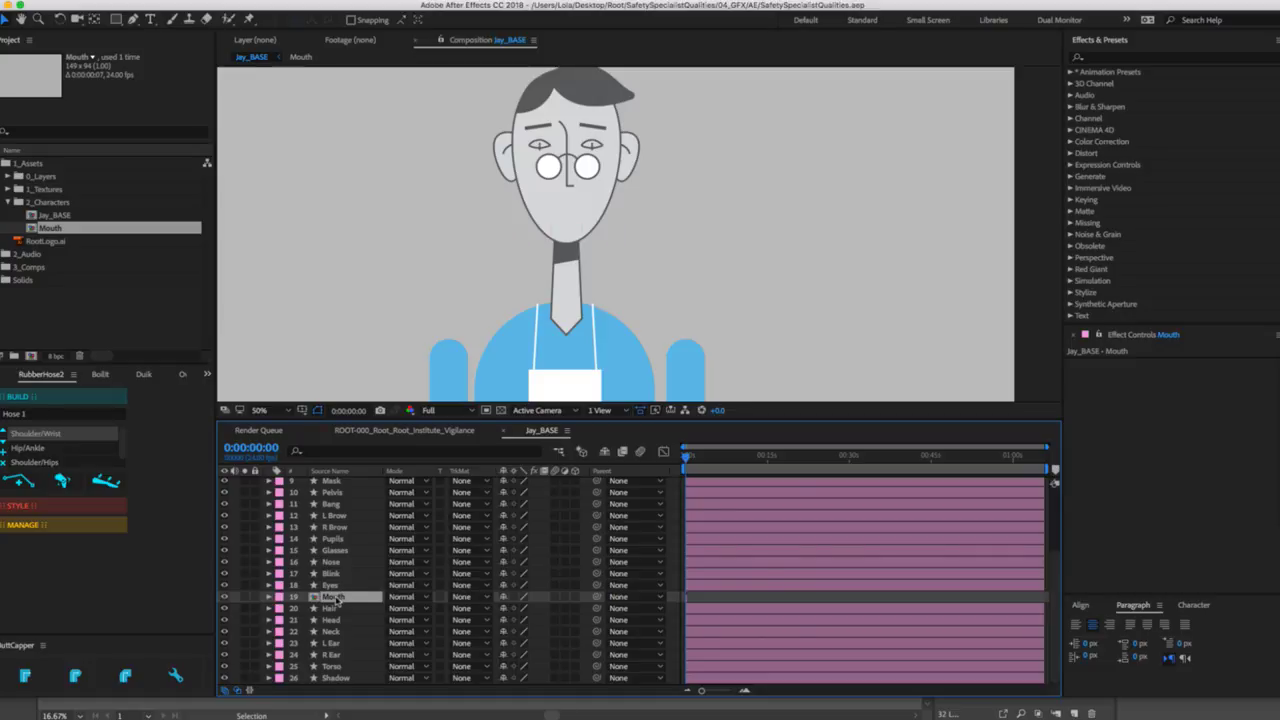
pyautogui.scroll(-2, 690, 298)
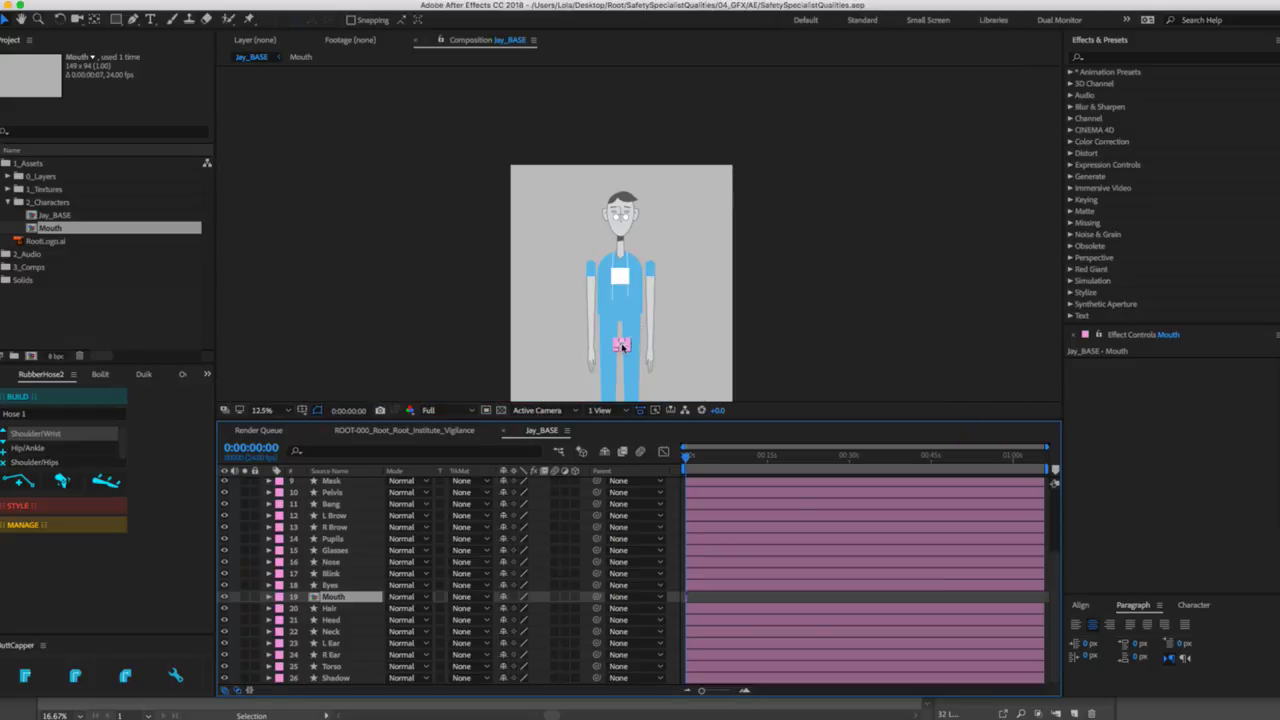
pyautogui.moveTo(622, 346); pyautogui.dragTo(620, 231)
pyautogui.scroll(1, 620, 231)
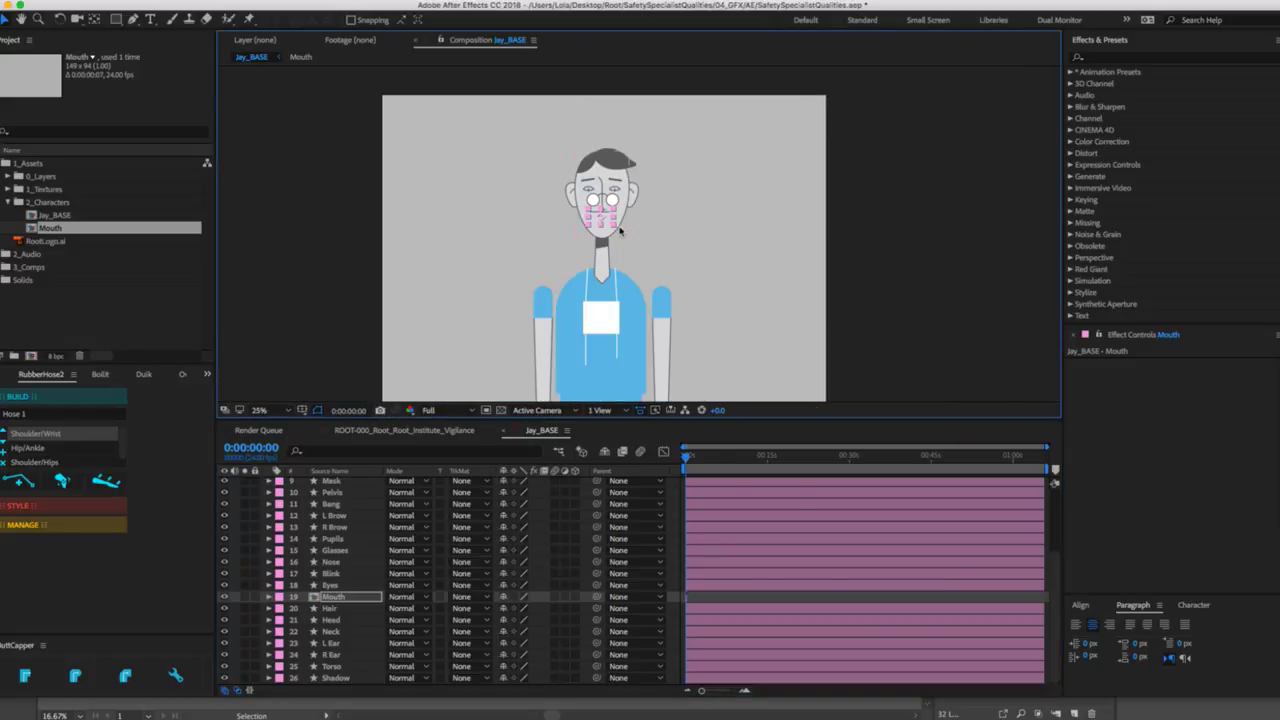
pyautogui.scroll(2, 620, 231)
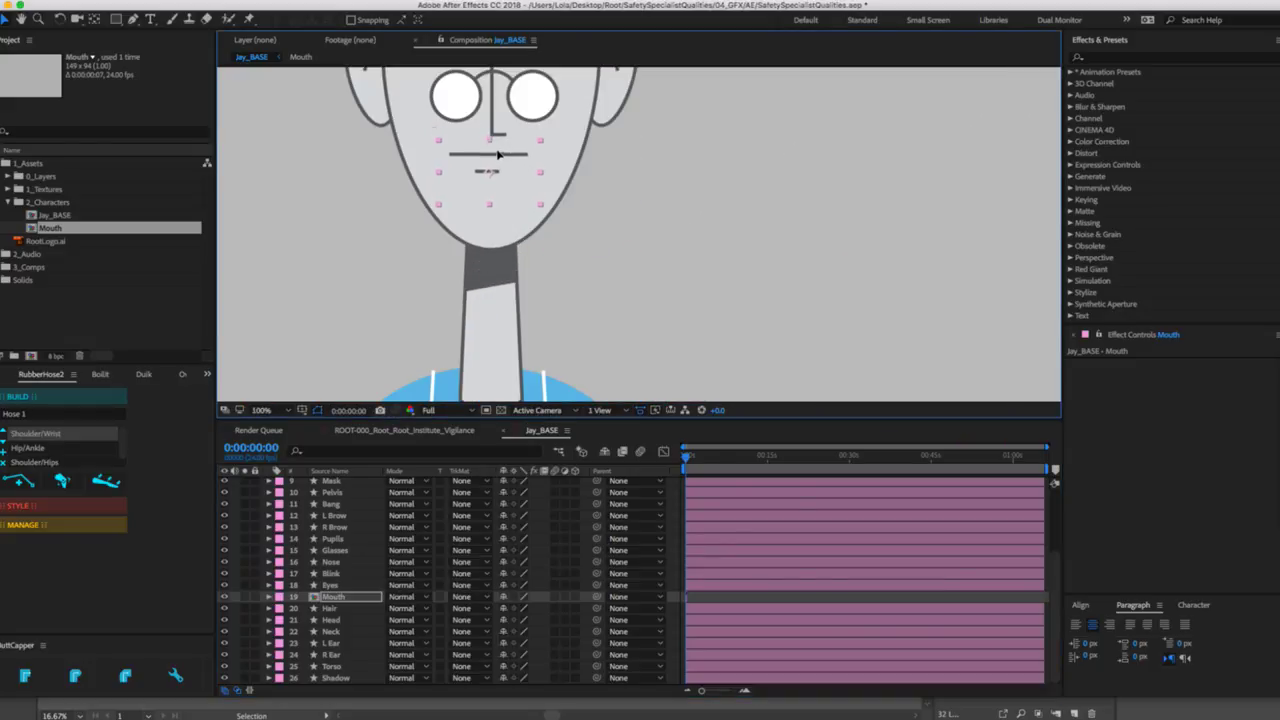
pyautogui.moveTo(497, 153); pyautogui.dragTo(497, 160)
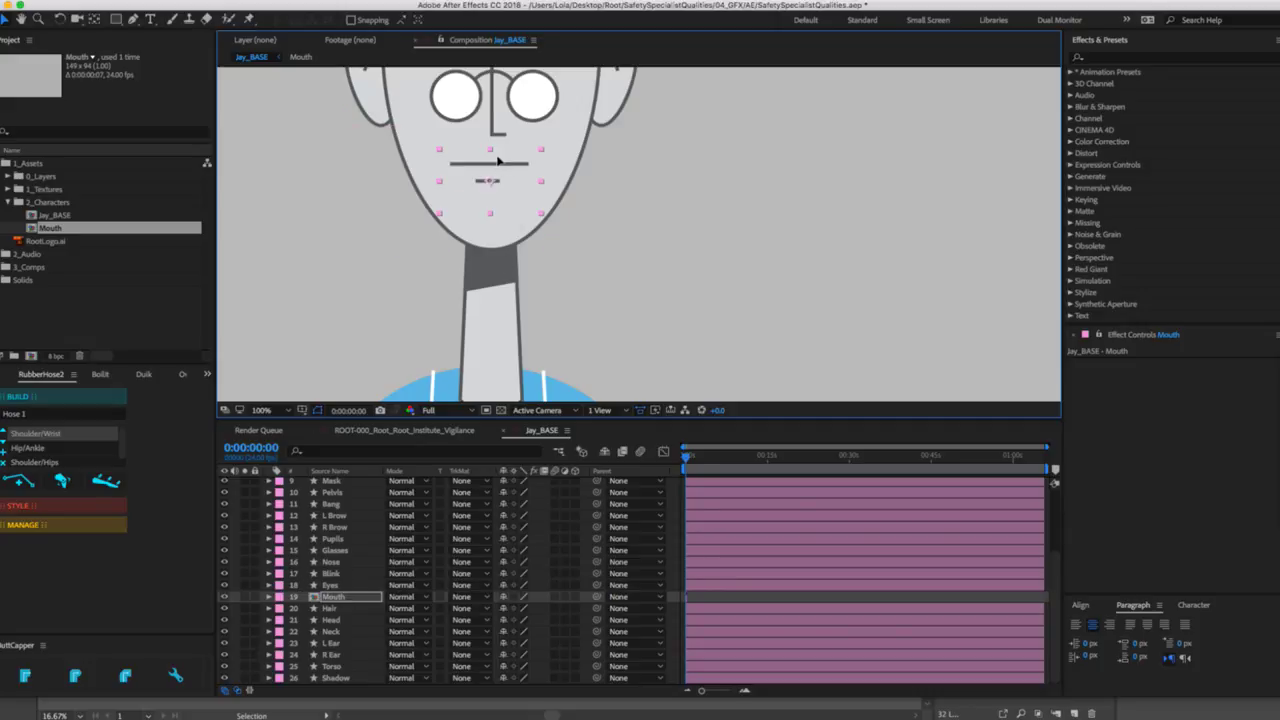
pyautogui.moveTo(497, 159); pyautogui.dragTo(501, 161)
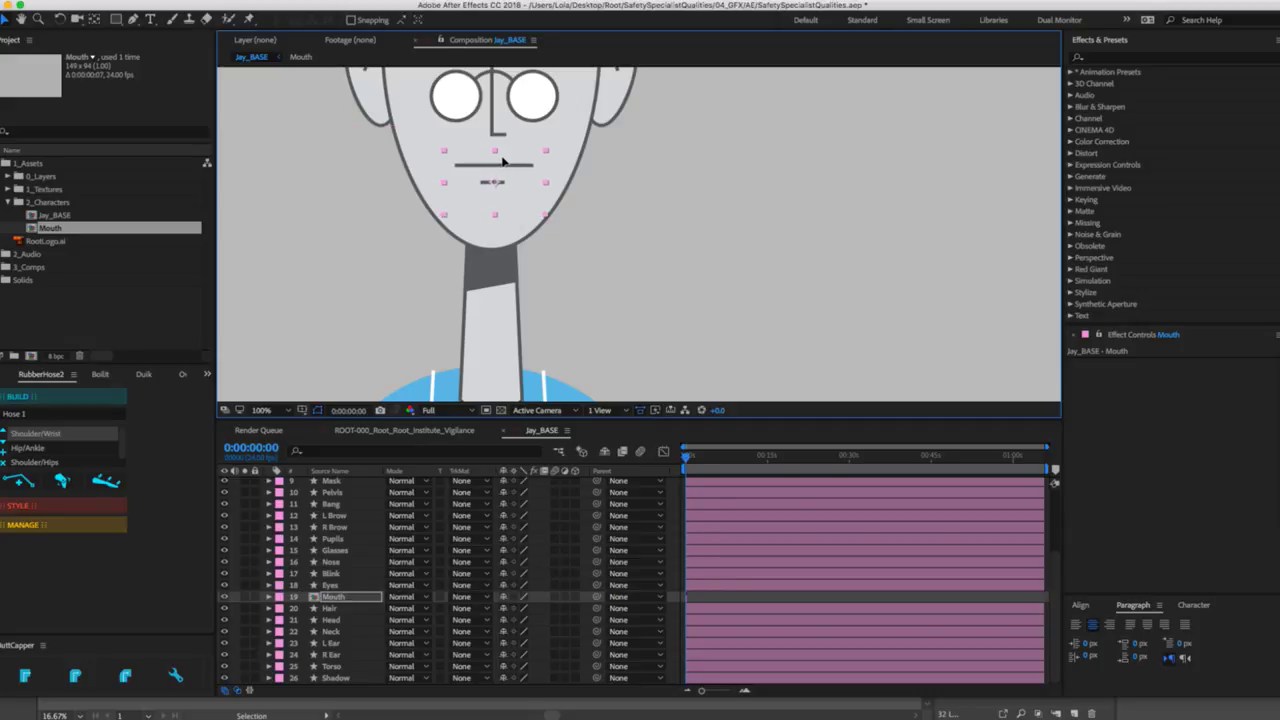
# Enable Time Remap on the Mouth layer and make its first keyframe a hold keyframe.
pyautogui.click(336, 599)
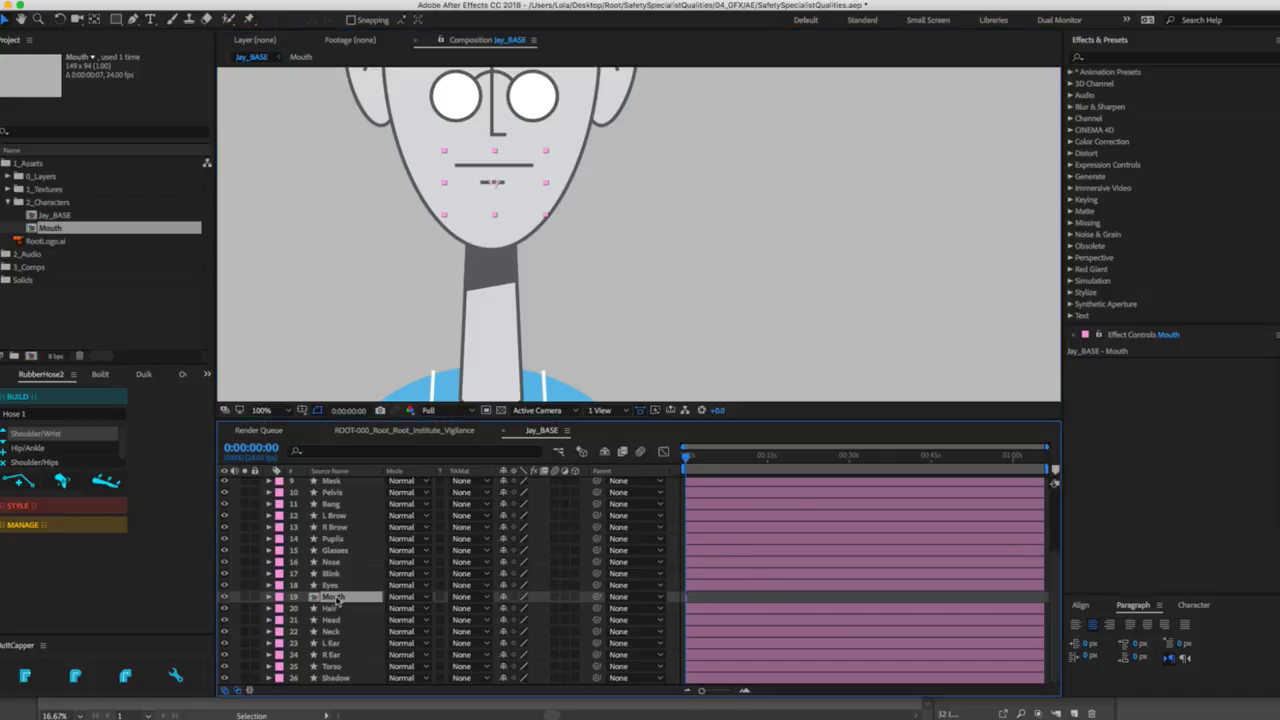
pyautogui.press('super+t')
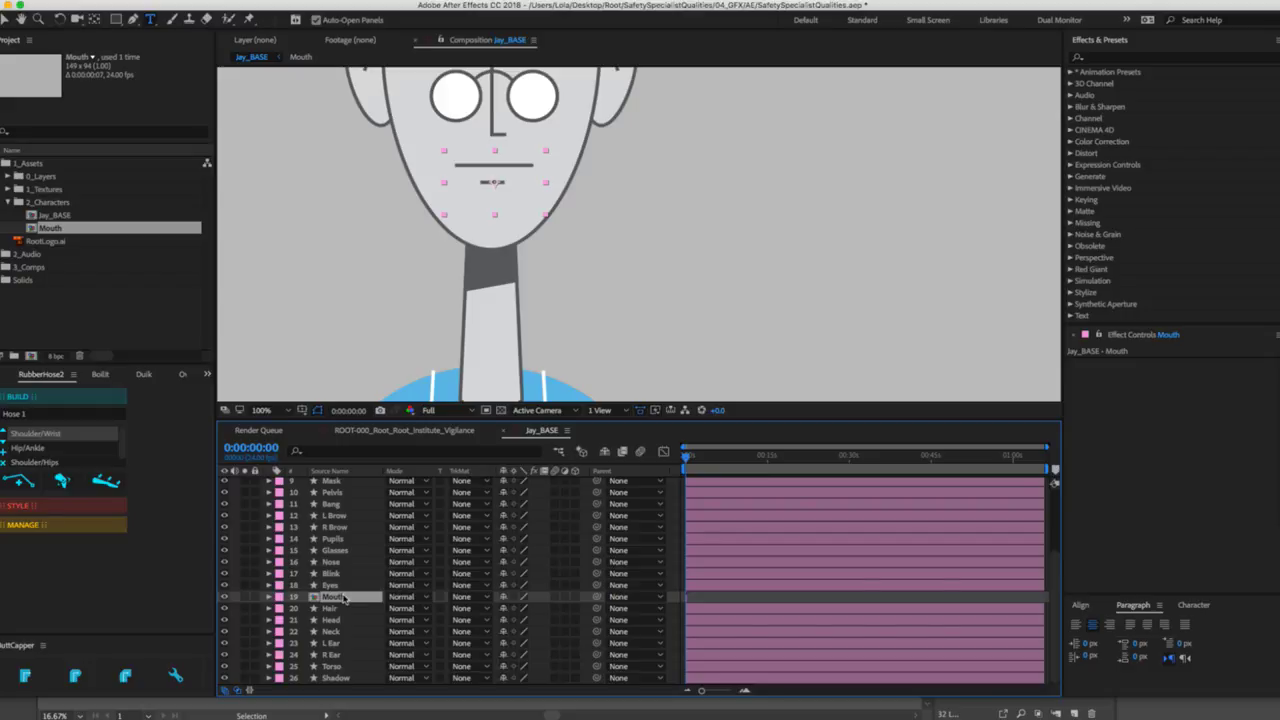
pyautogui.press('super+alt+t')
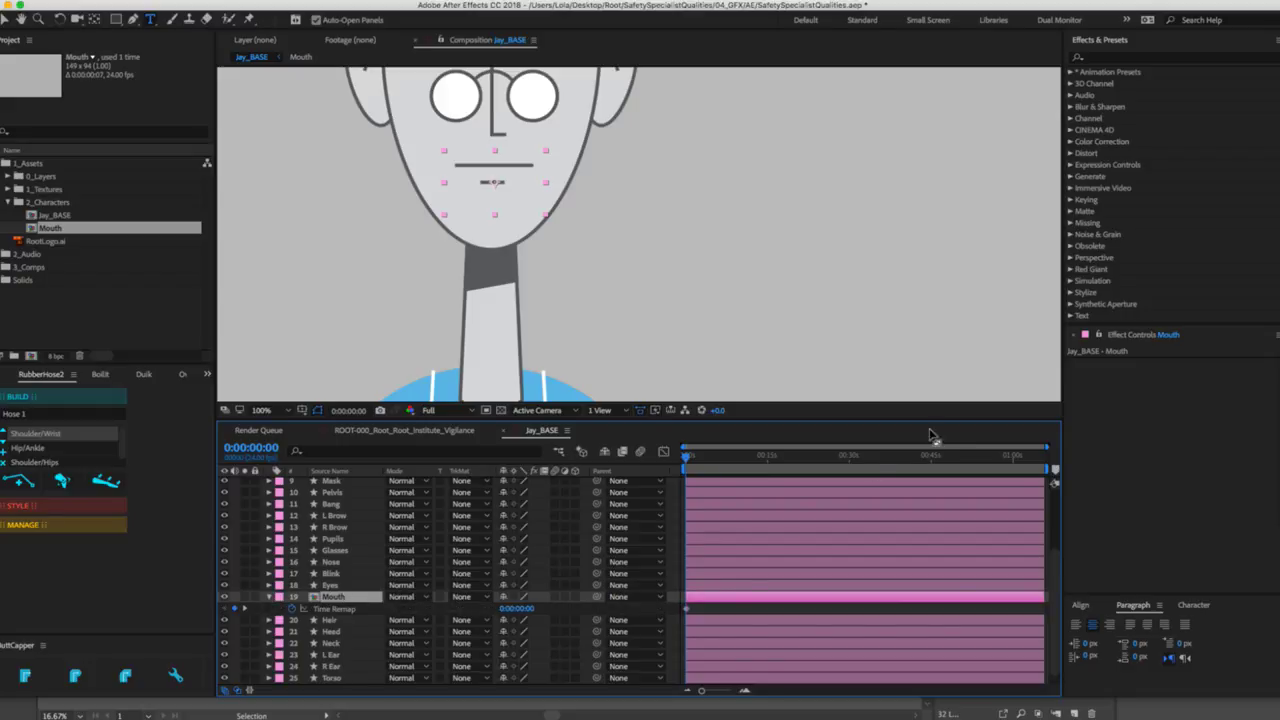
pyautogui.moveTo(1047, 444); pyautogui.dragTo(705, 448)
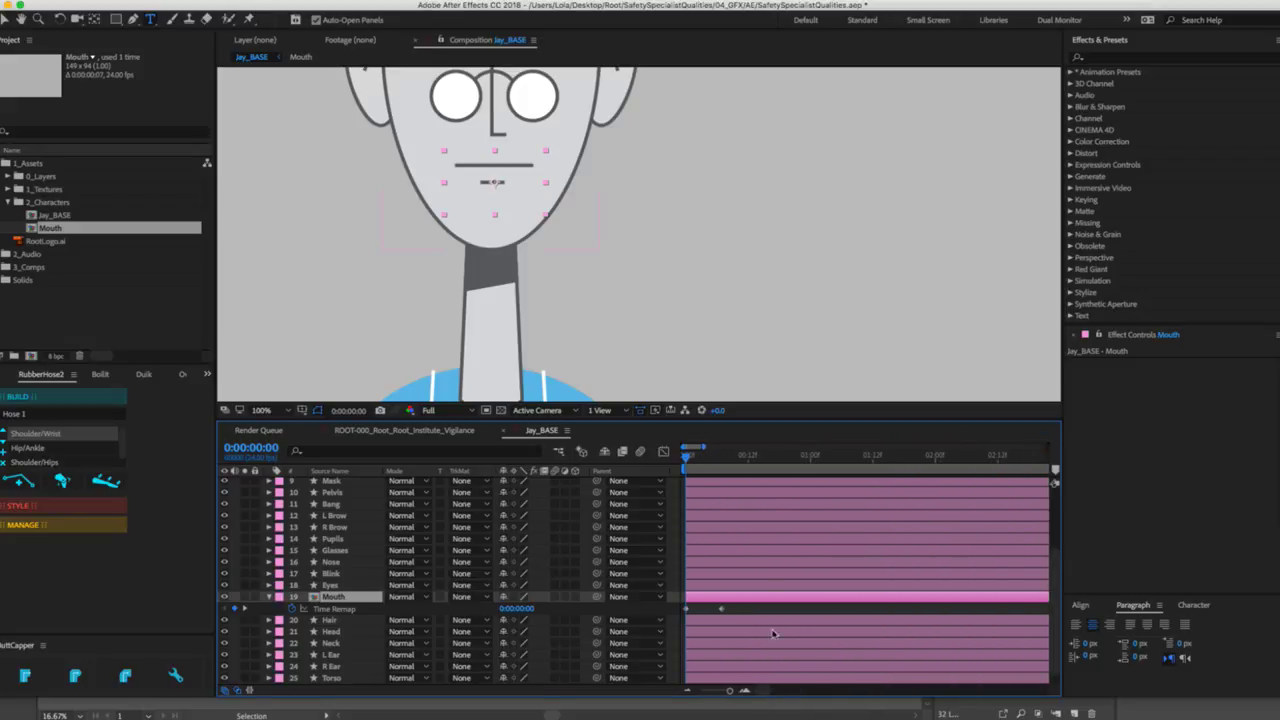
pyautogui.click(721, 609)
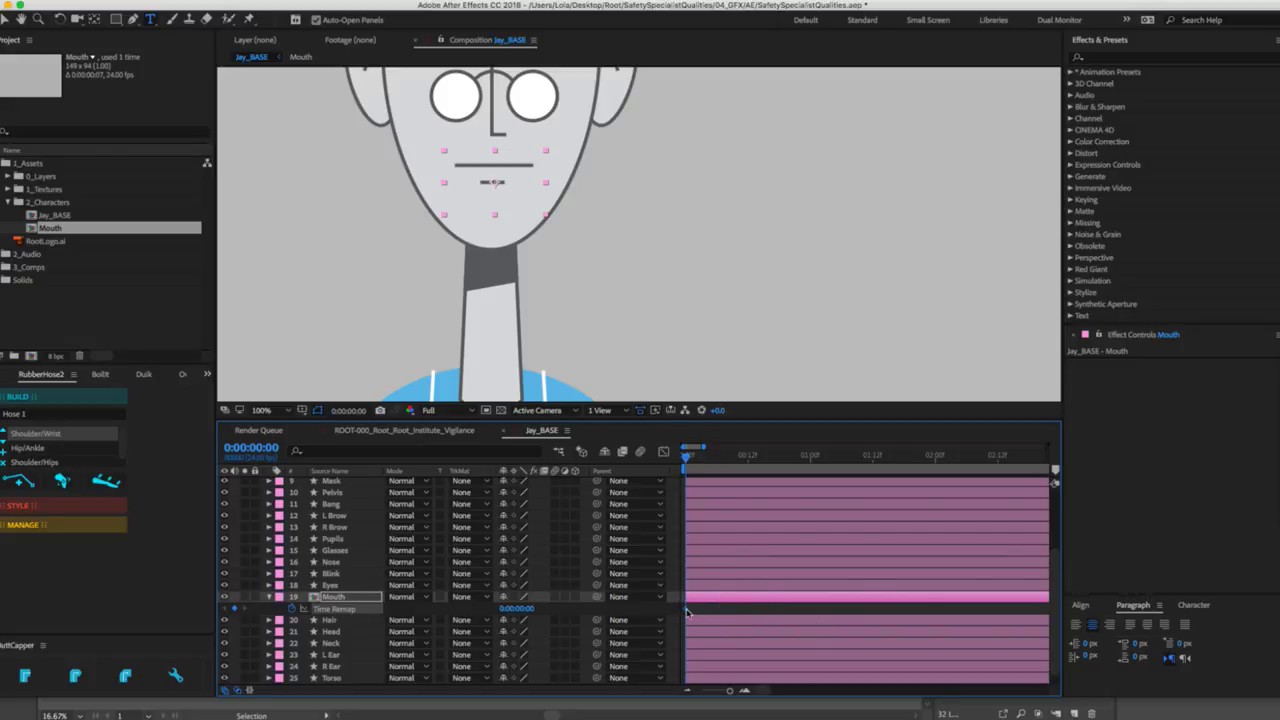
pyautogui.rightClick(687, 612)
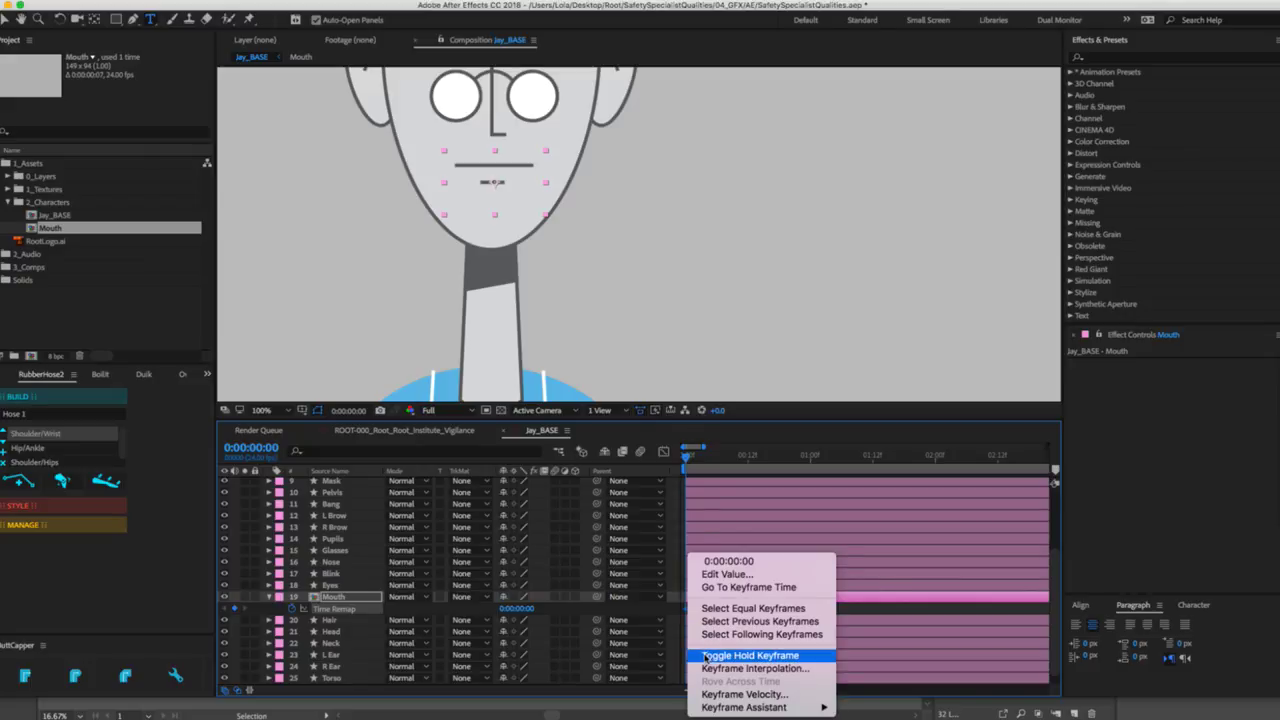
pyautogui.click(705, 657)
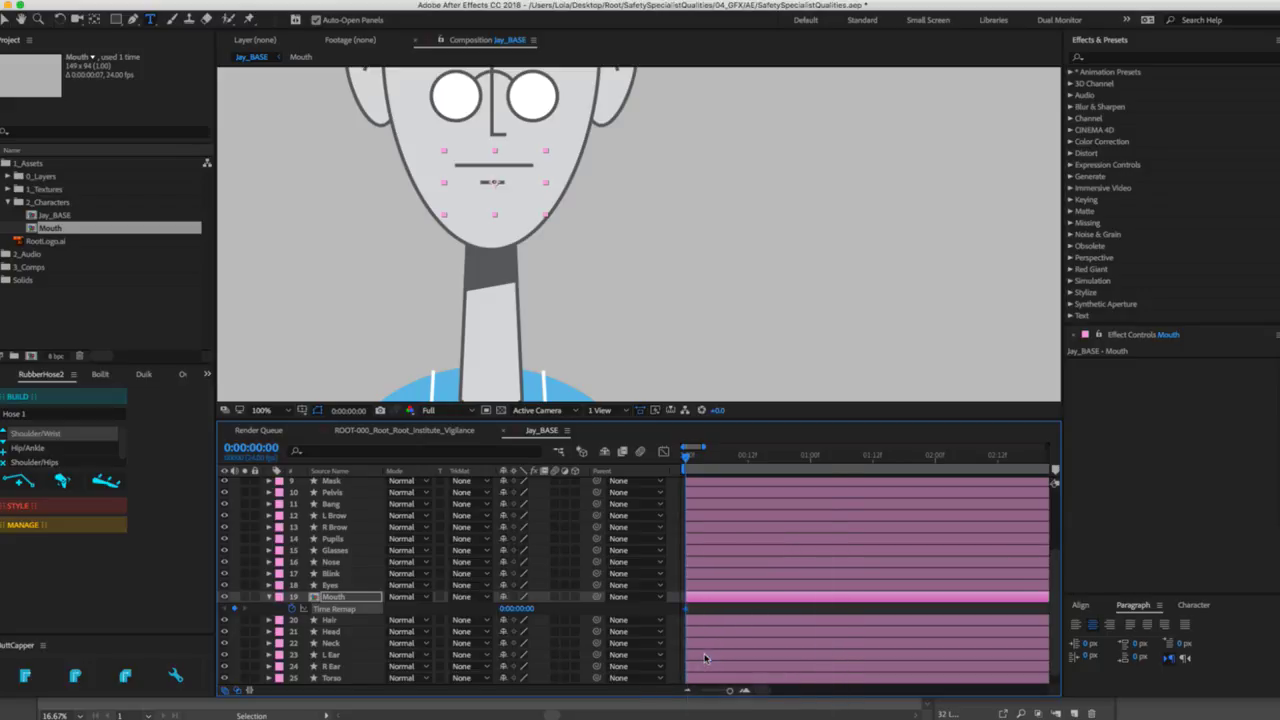
# Test Time Remap values 1 and 3 at frames 4 and 6, then delete those test keyframes.
pyautogui.click(705, 456)
pyautogui.click(520, 608)
pyautogui.write('1')
pyautogui.press('Return')
pyautogui.press('pagedown')
pyautogui.press('pagedown')
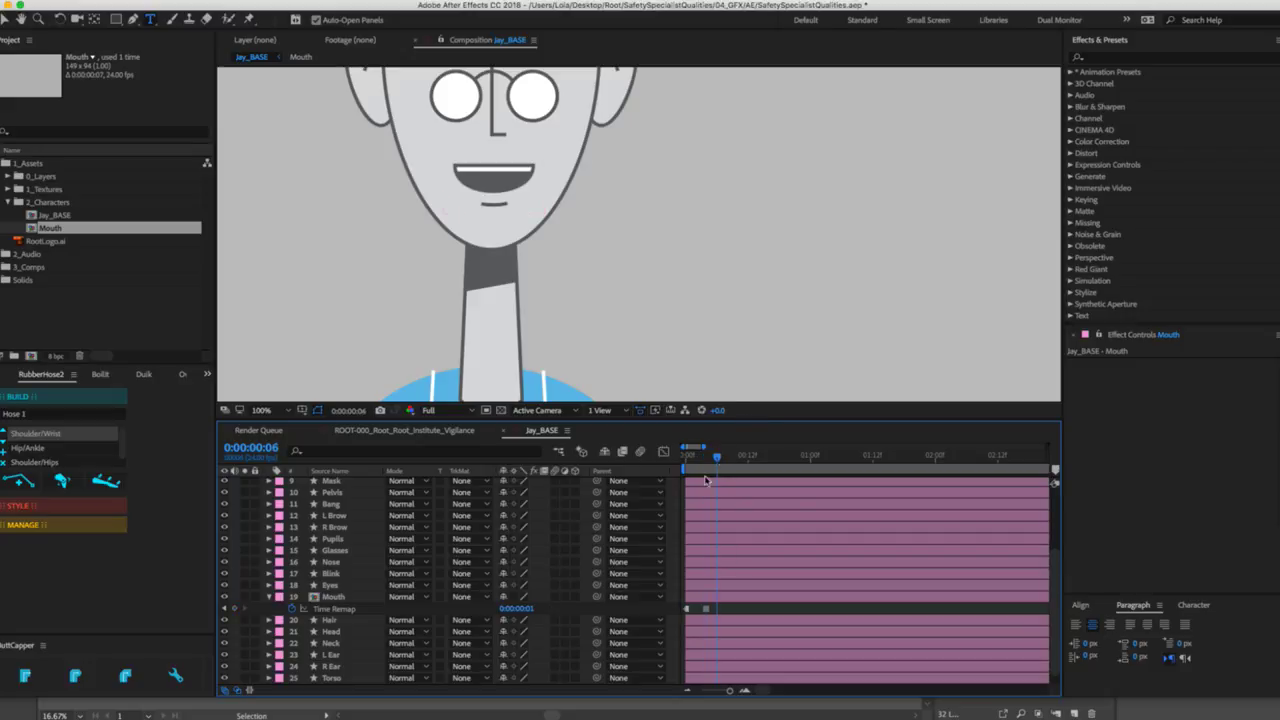
pyautogui.click(516, 608)
pyautogui.write('3')
pyautogui.press('Return')
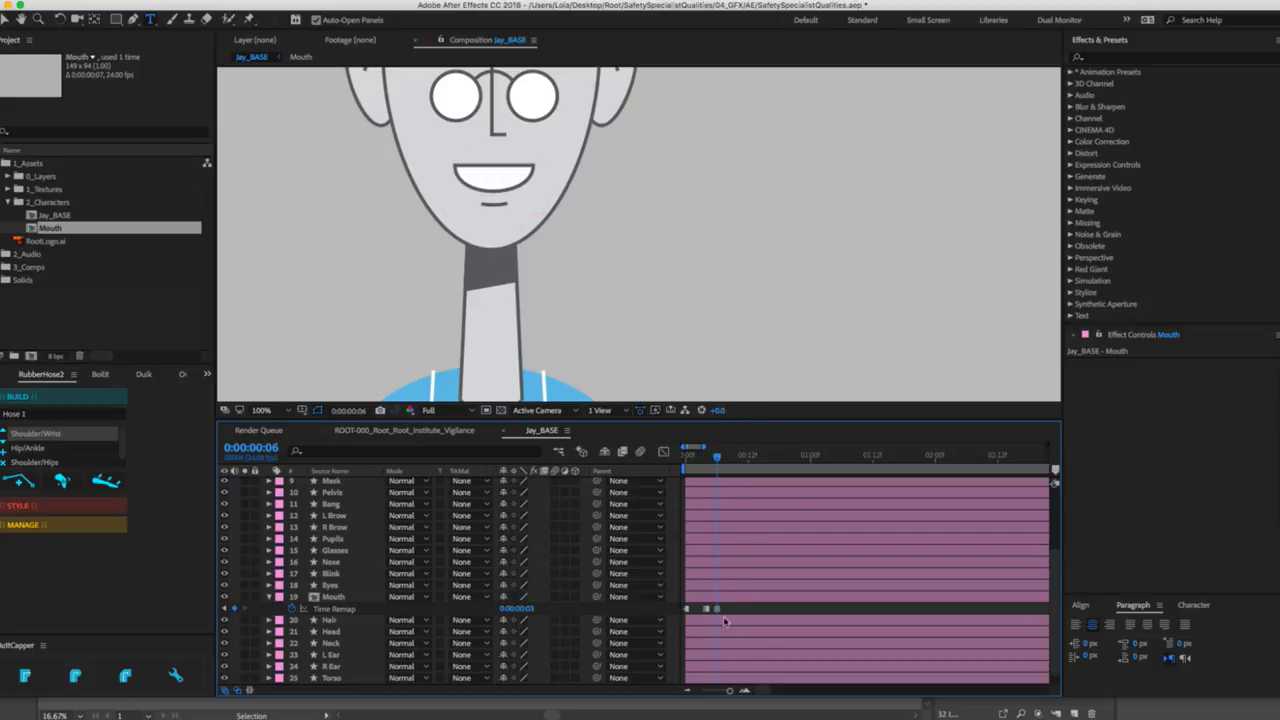
pyautogui.moveTo(731, 606); pyautogui.dragTo(698, 617)
pyautogui.press('Delete')
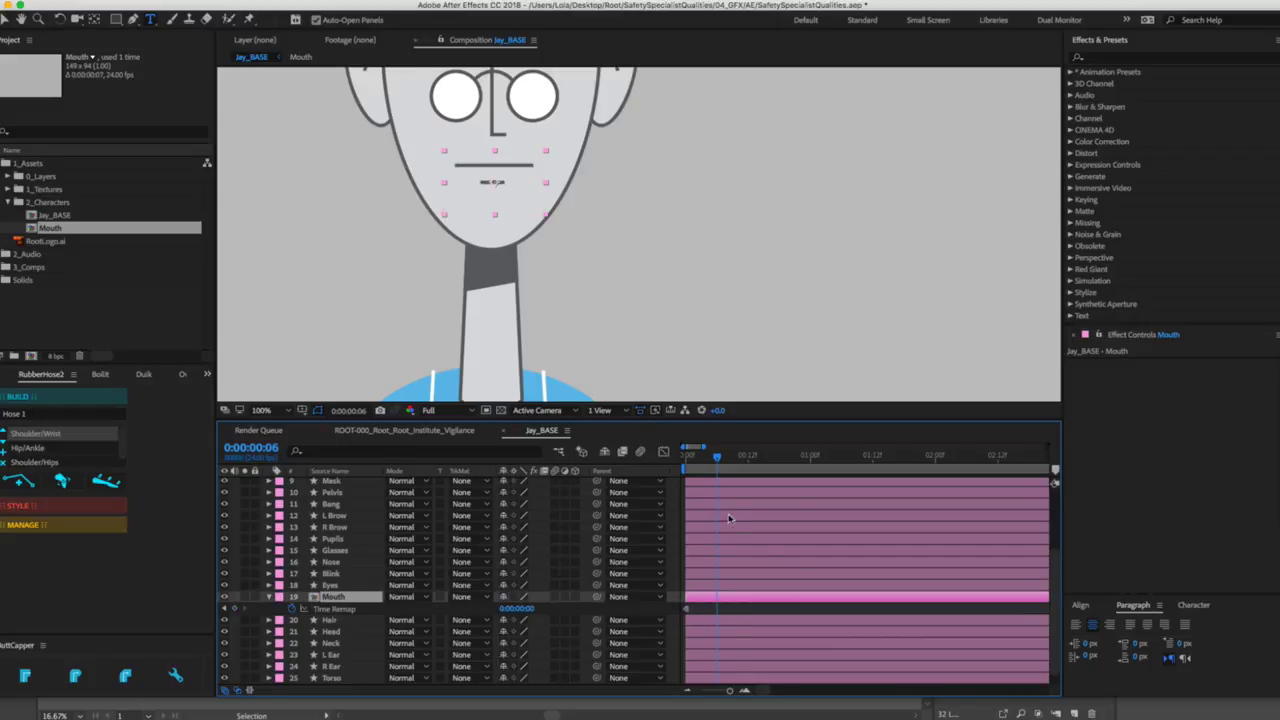
# Return the playhead to the start and pan the view to show the whole face.
pyautogui.moveTo(703, 458); pyautogui.dragTo(686, 458)
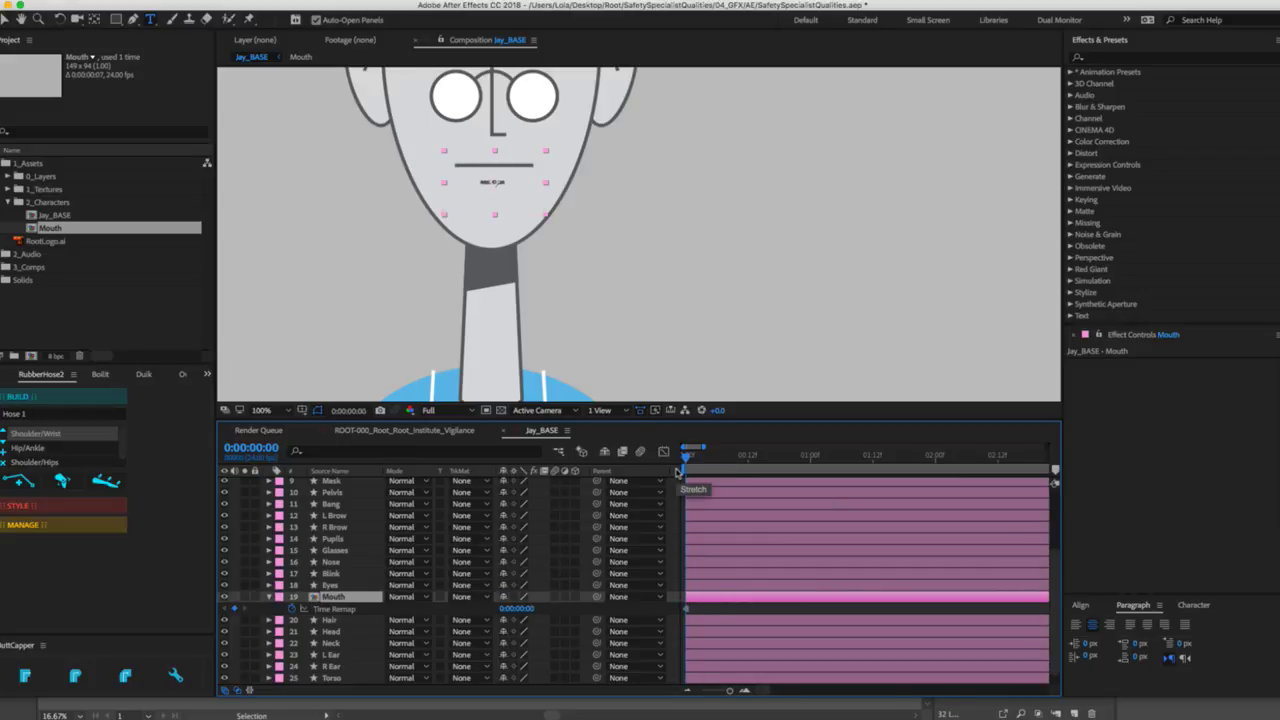
pyautogui.press('h')
pyautogui.moveTo(580, 237); pyautogui.dragTo(585, 328)
pyautogui.press('v')
pyautogui.click(337, 577)
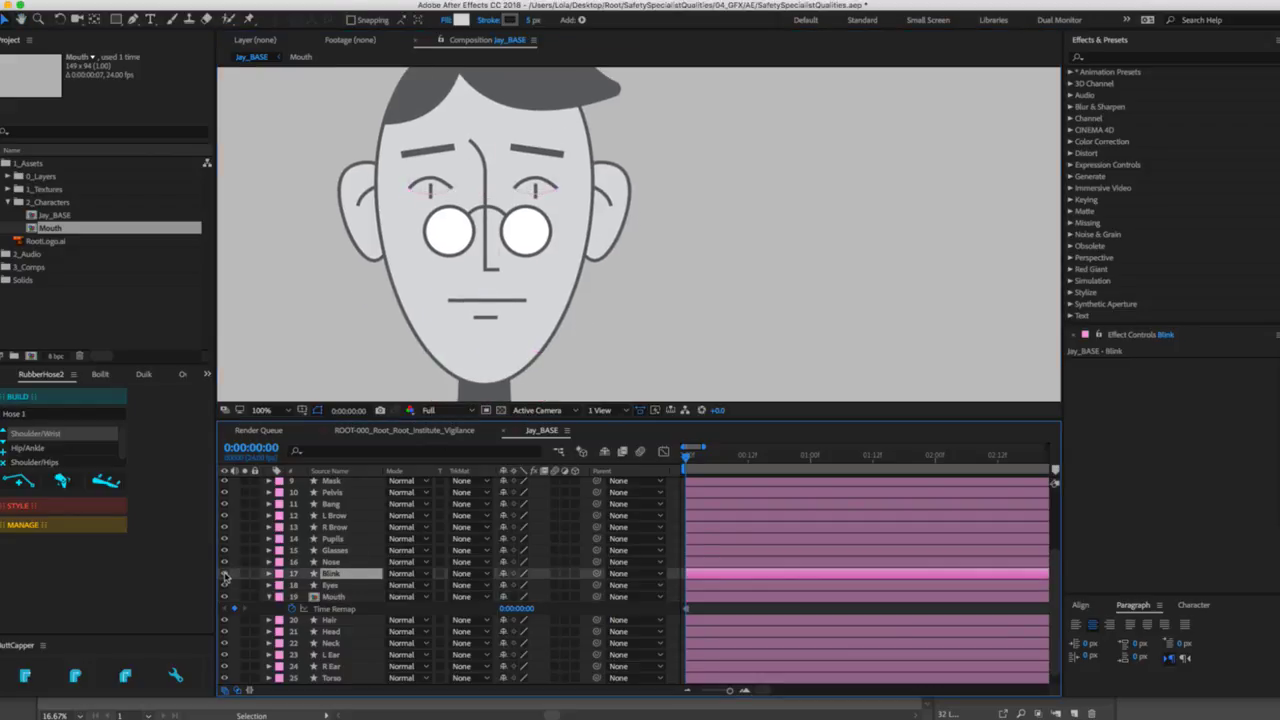
pyautogui.click(224, 574)
pyautogui.click(224, 574)
pyautogui.click(224, 574)
pyautogui.click(224, 574)
pyautogui.click(224, 574)
pyautogui.click(225, 575)
pyautogui.click(224, 575)
pyautogui.click(224, 575)
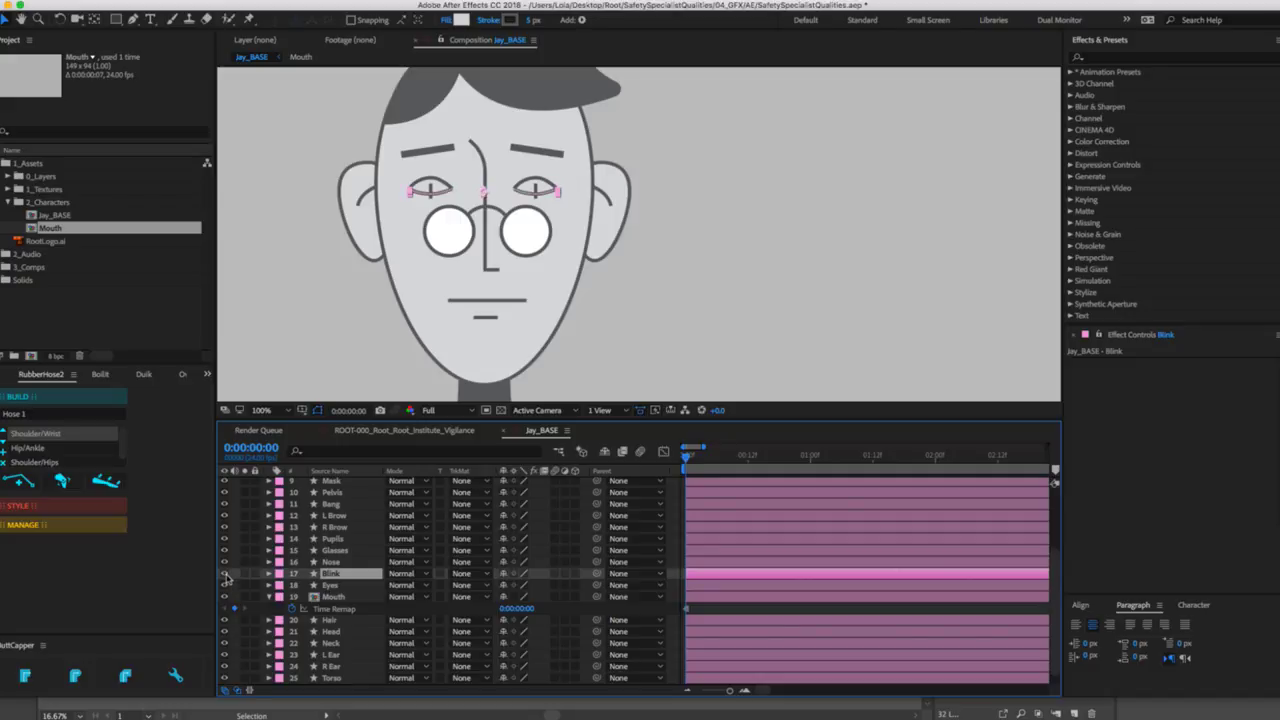
pyautogui.click(331, 585)
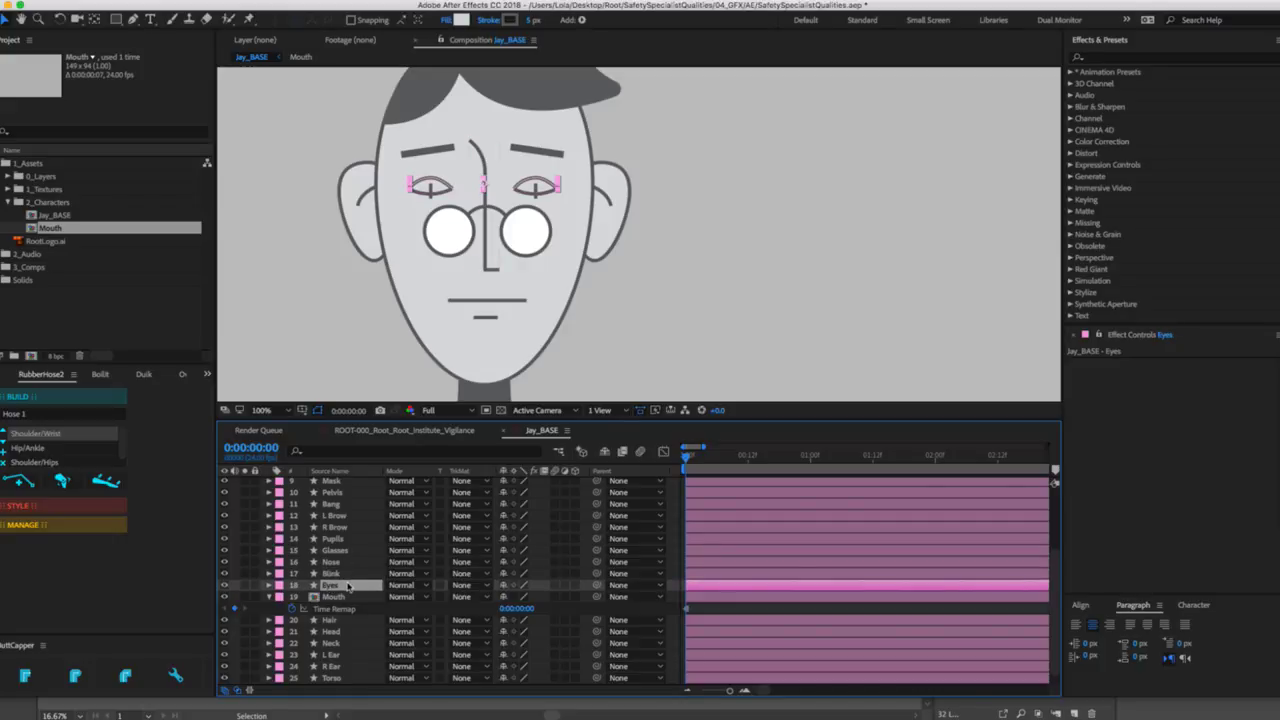
pyautogui.click(331, 573)
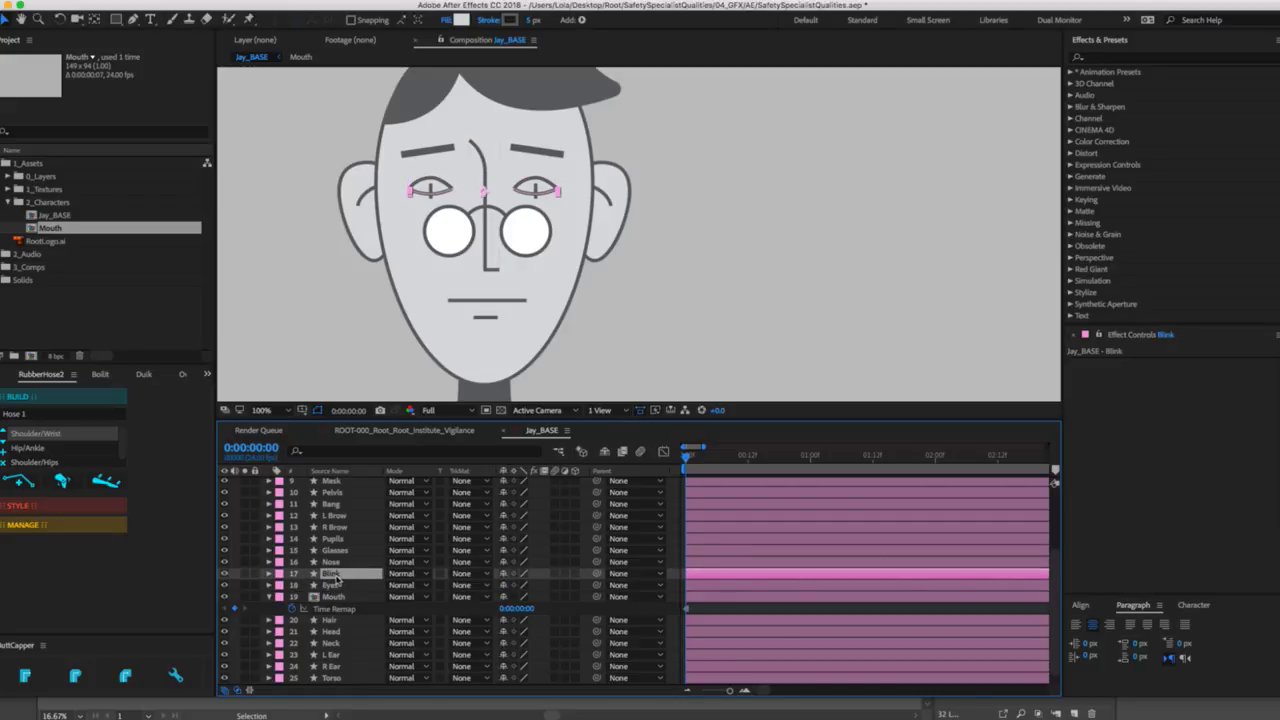
pyautogui.click(332, 586)
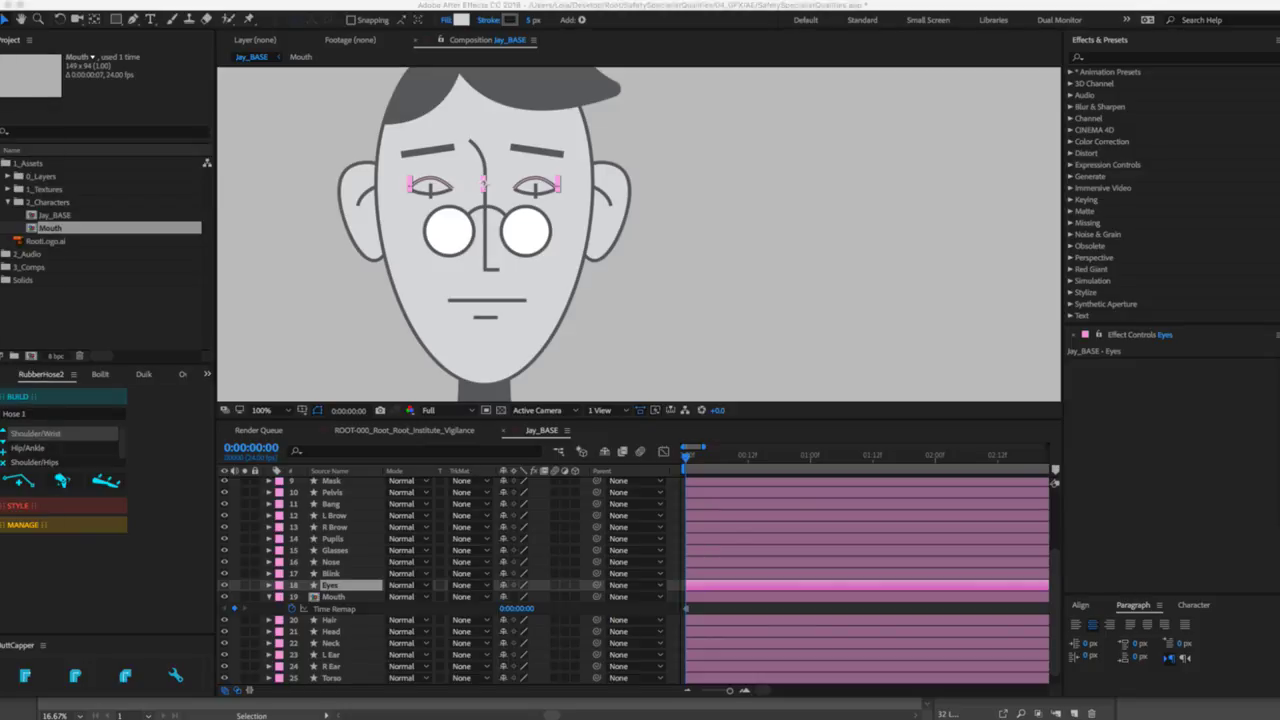
pyautogui.click(327, 584)
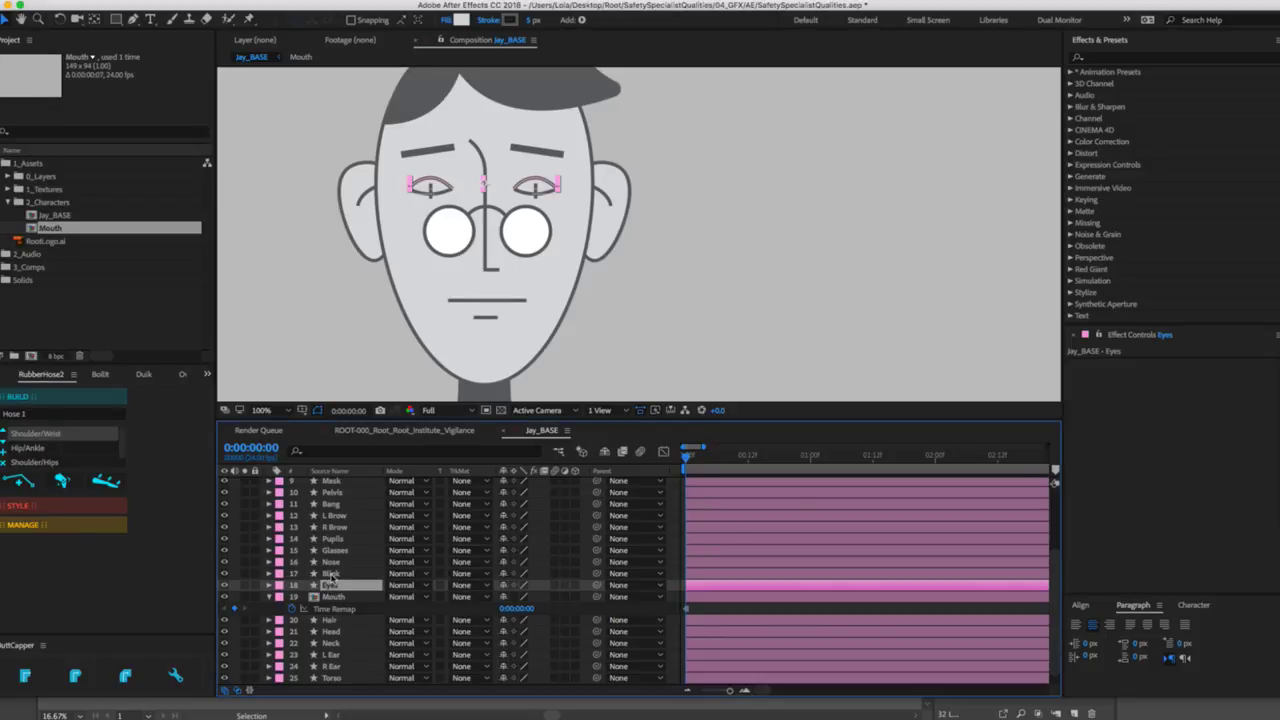
pyautogui.click(330, 574)
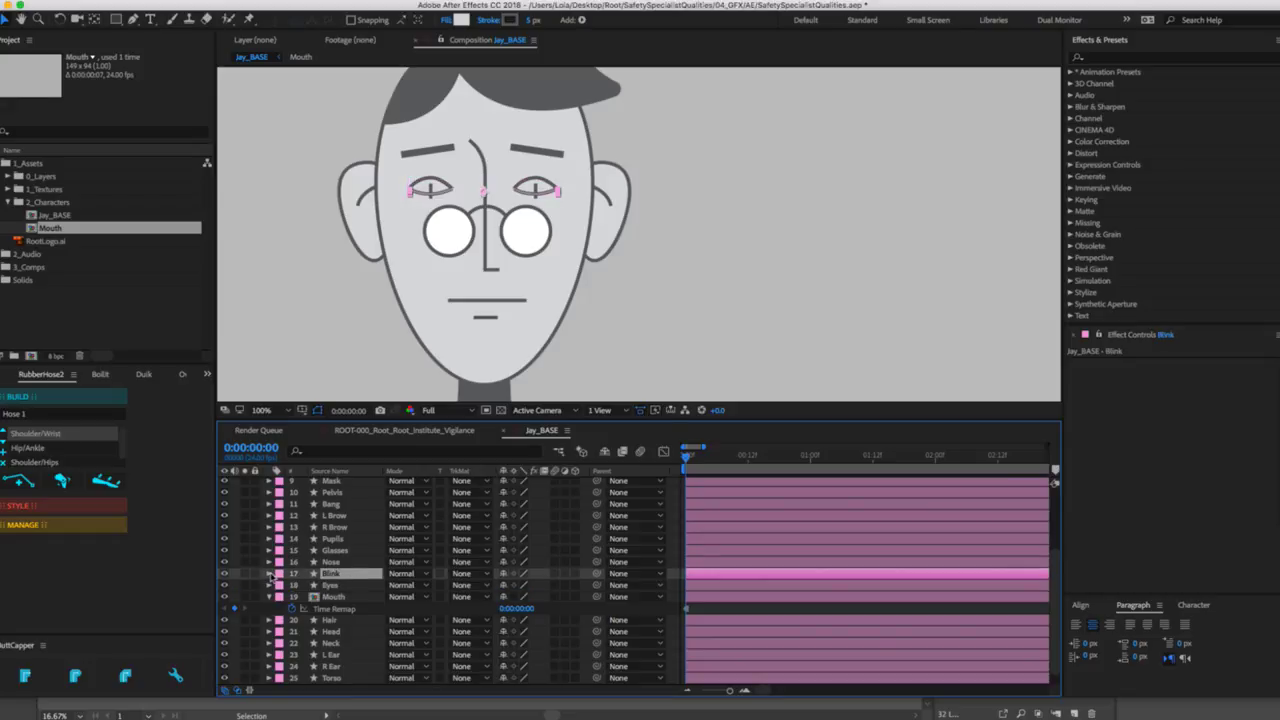
# Paste the inverted opacity expression onto Blink's Opacity and point it at the Eyes layer.
pyautogui.press('t')
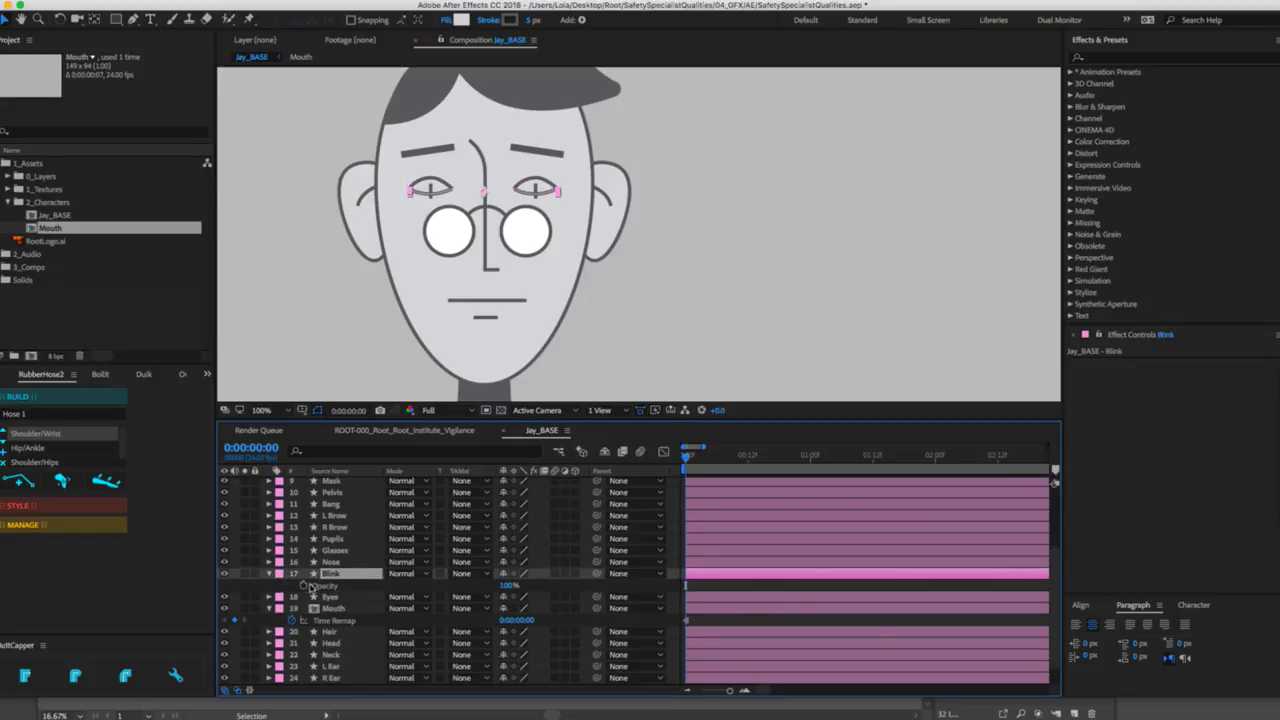
pyautogui.click(304, 587)
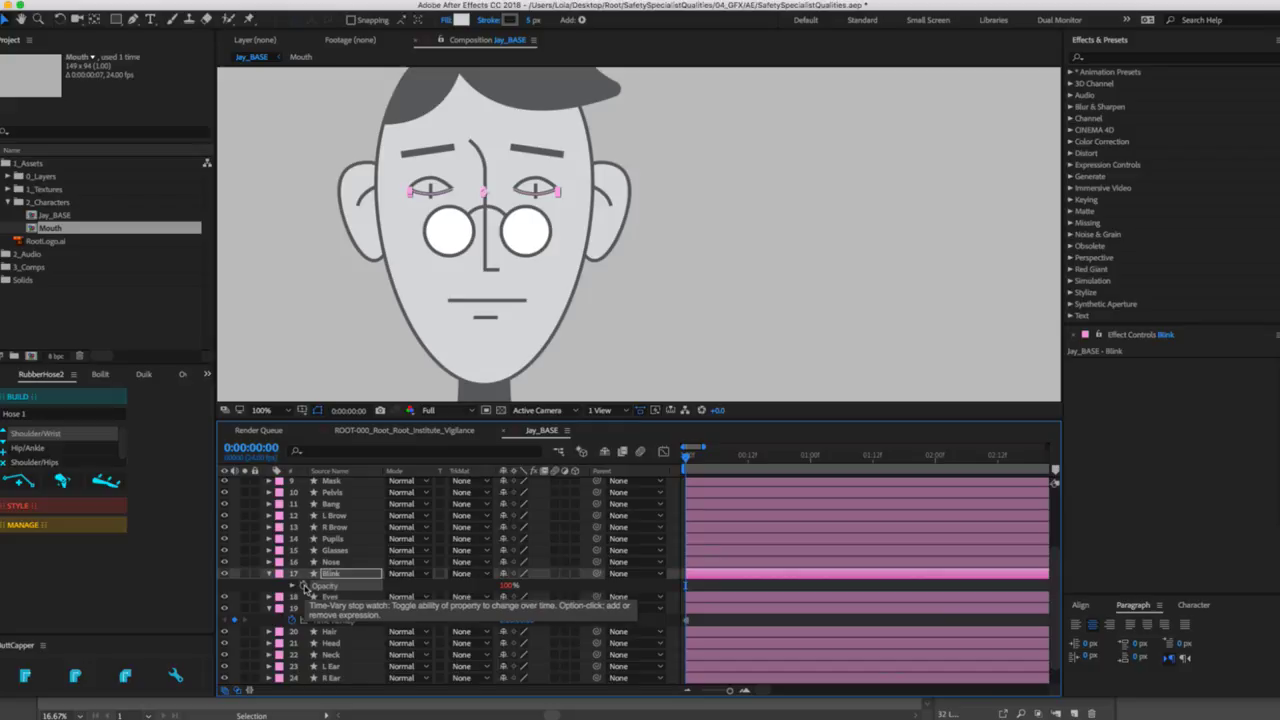
pyautogui.keyDown('alt'); pyautogui.click(304, 587); pyautogui.keyUp('alt')
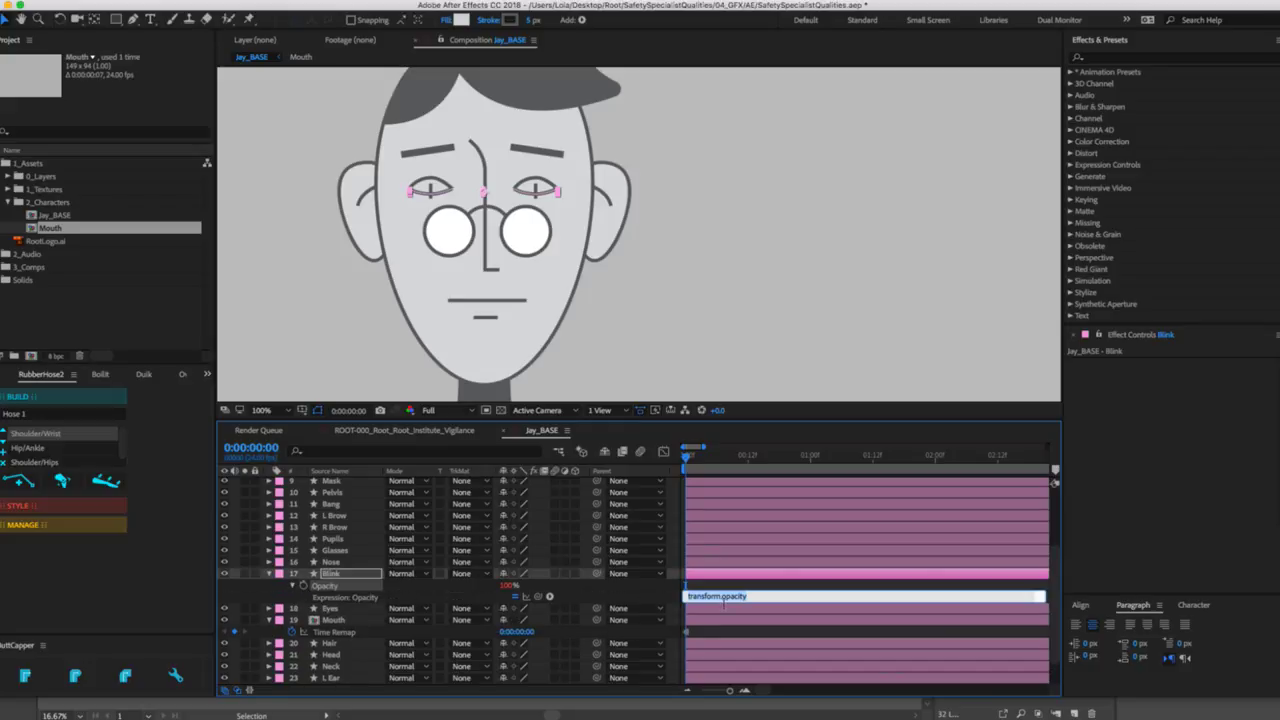
pyautogui.write('100 - thisComp.layer("first layer").transform.opacity')
pyautogui.moveTo(688, 600); pyautogui.dragTo(767, 600)
pyautogui.click(861, 598)
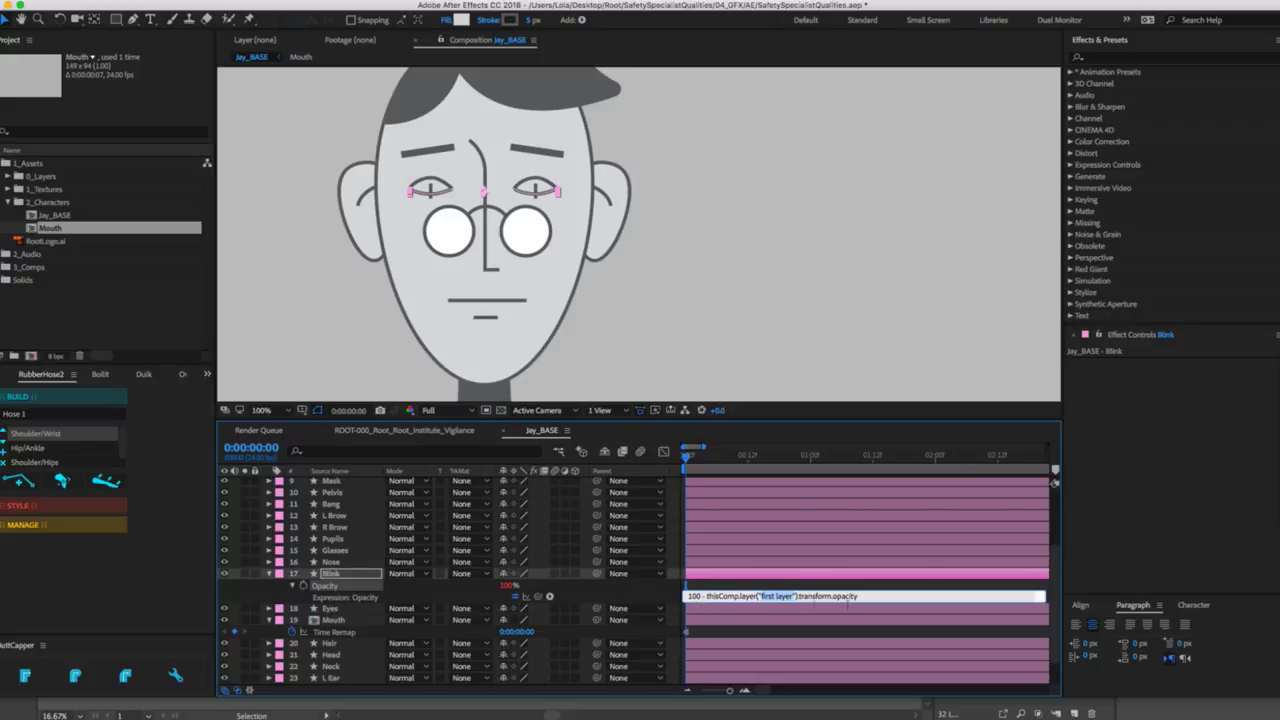
pyautogui.write('Eyes')
pyautogui.click(828, 540)
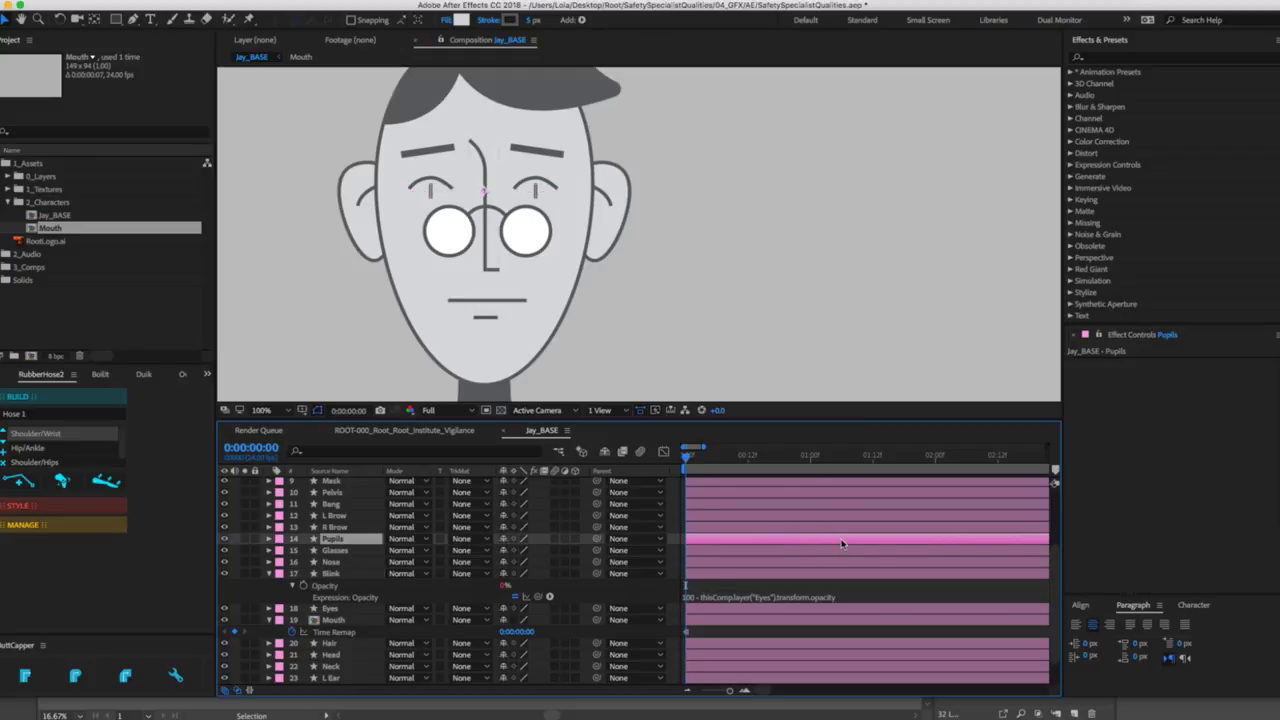
# Reveal the Eyes layer's Opacity property.
pyautogui.click(874, 619)
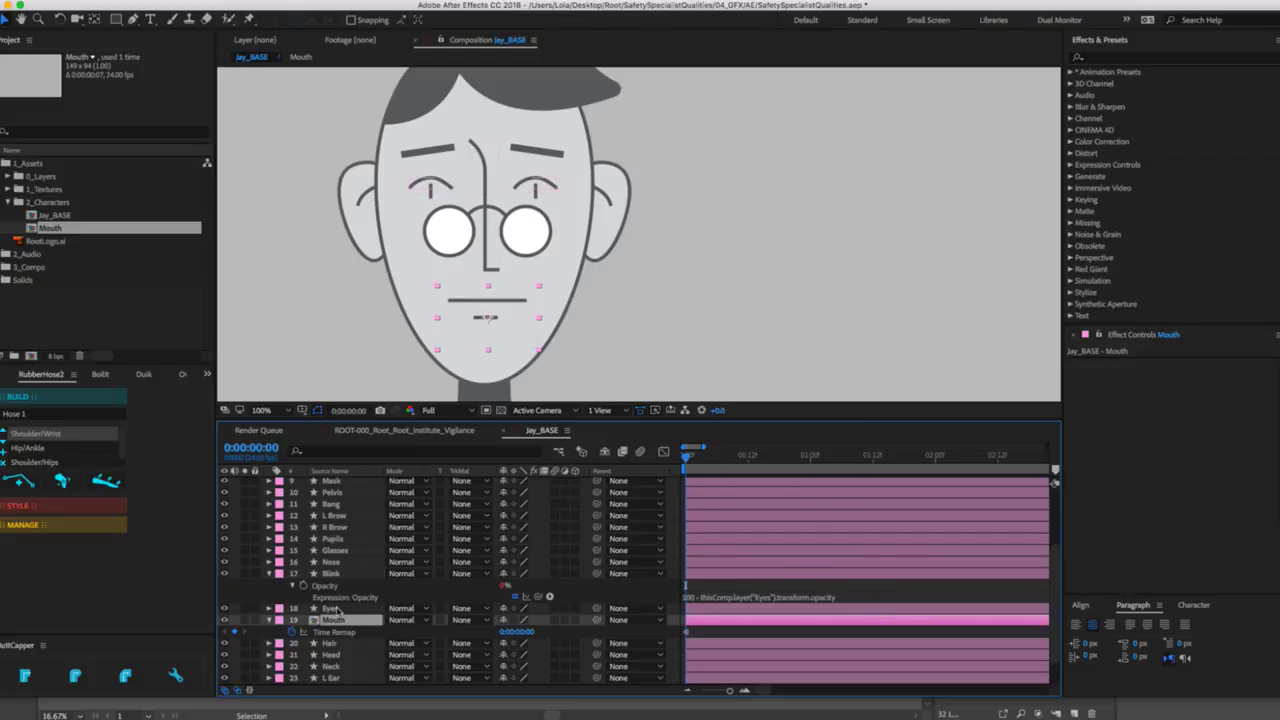
pyautogui.click(335, 608)
pyautogui.press('t')
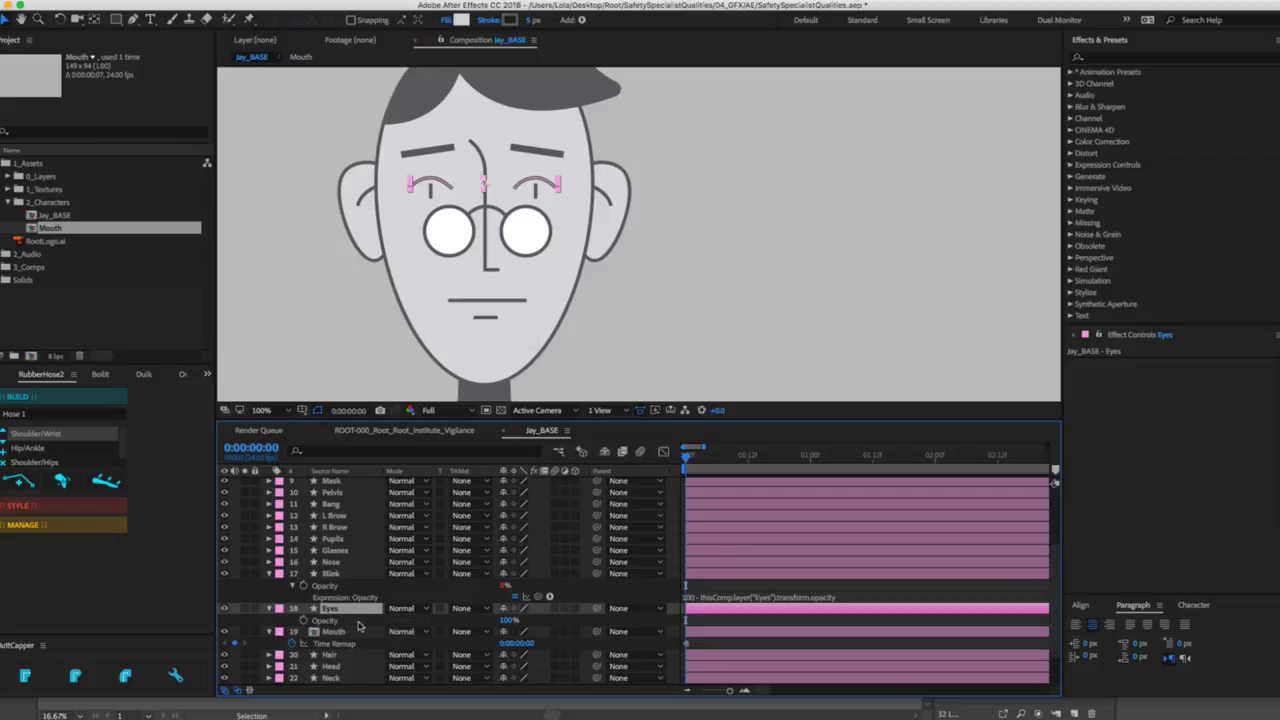
# Parent the Blink layer to Eyes, lock it, and hide shy layers from the list.
pyautogui.click(330, 574)
pyautogui.click(268, 574)
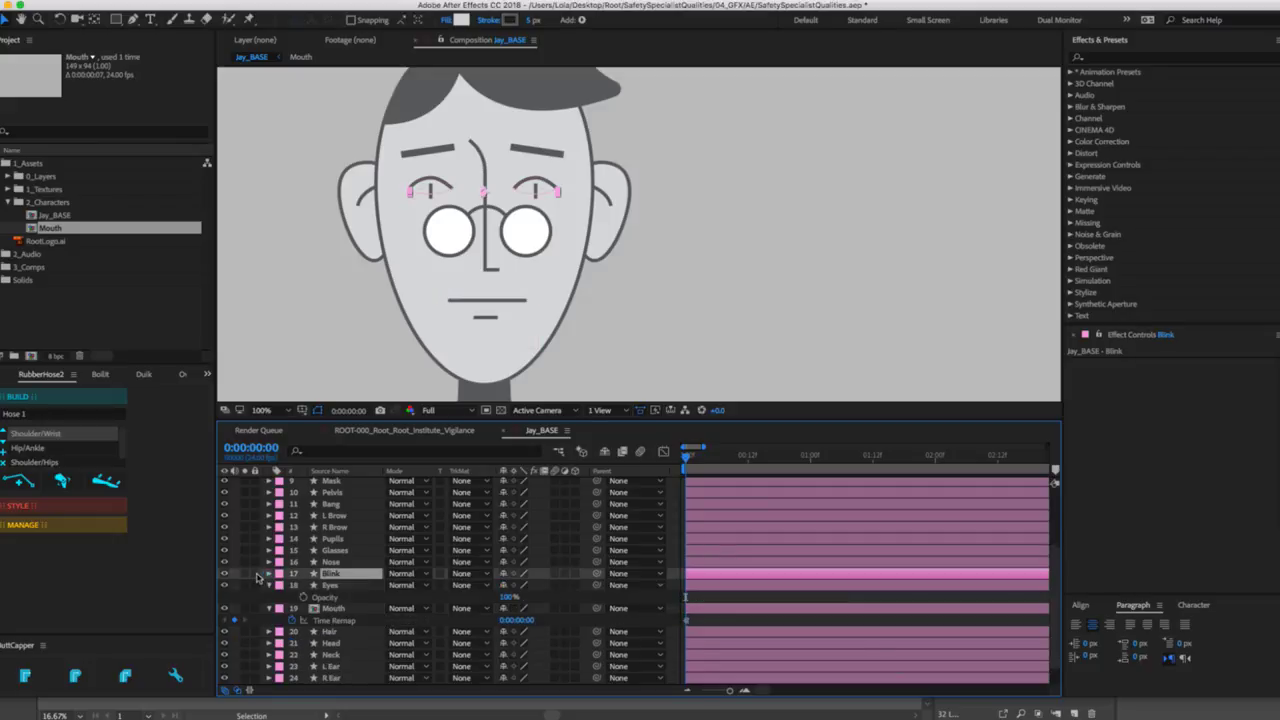
pyautogui.click(254, 574)
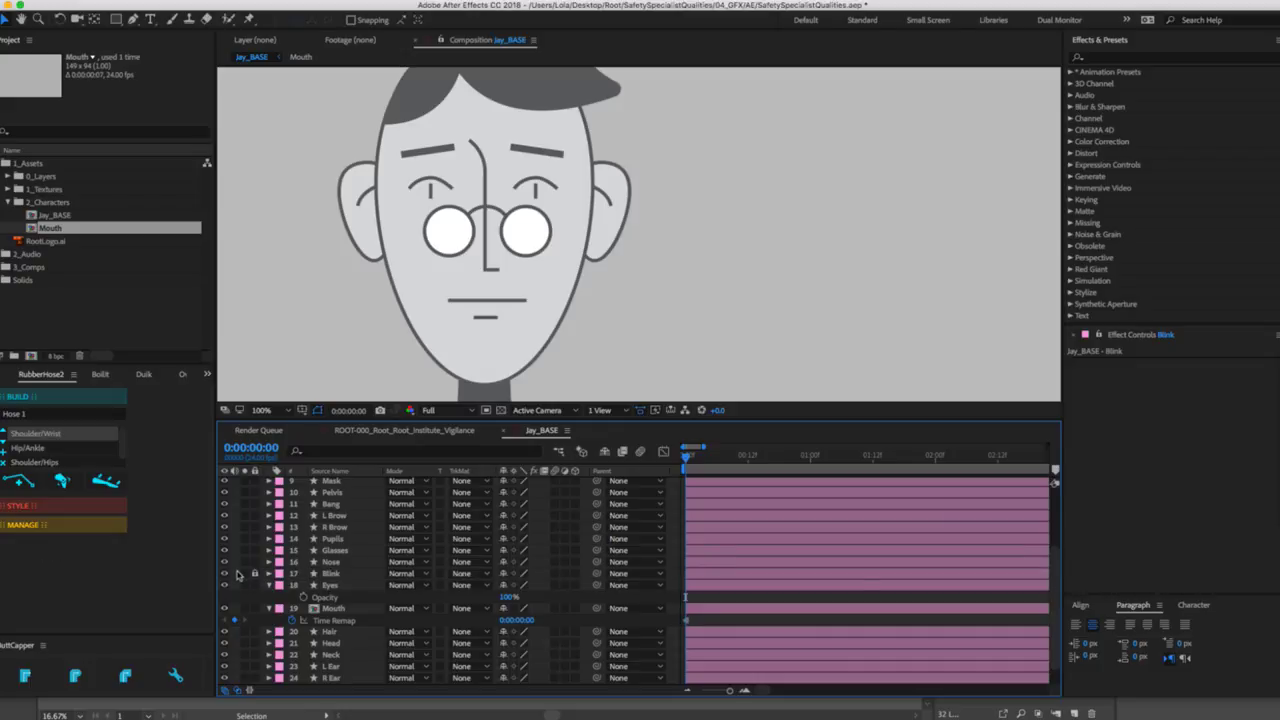
pyautogui.click(625, 574)
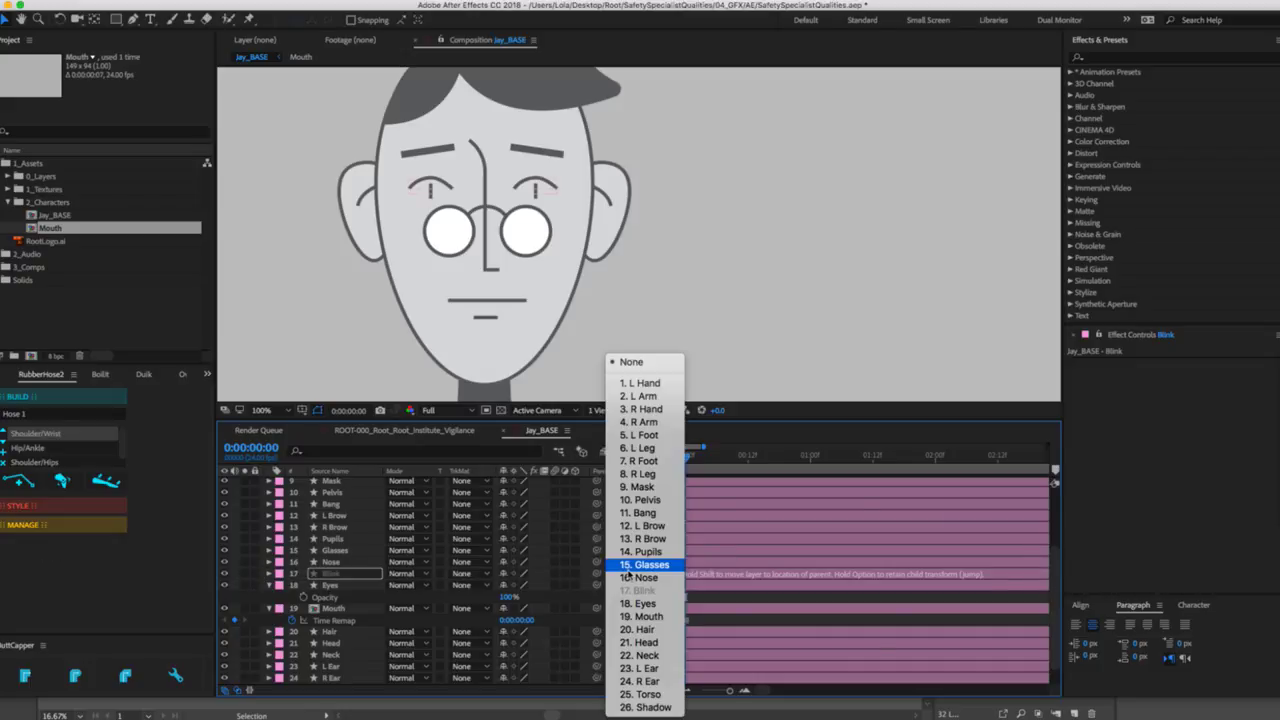
pyautogui.click(539, 577)
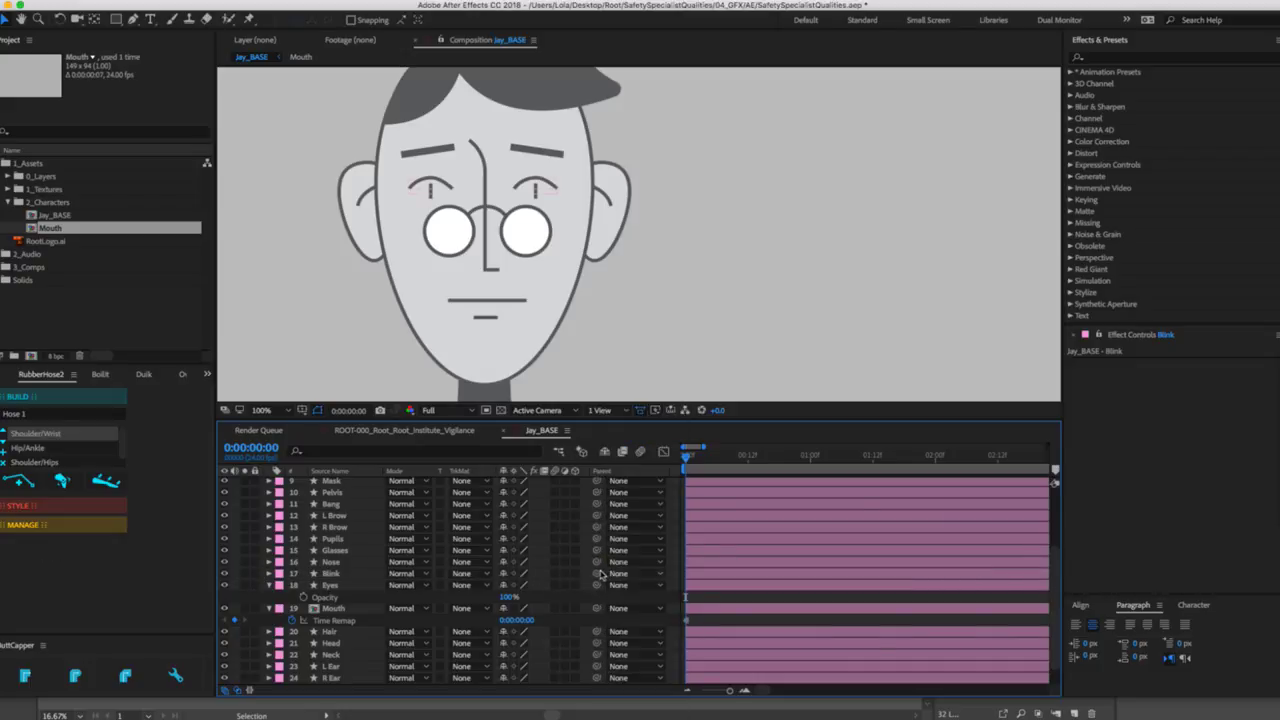
pyautogui.moveTo(598, 574); pyautogui.dragTo(342, 585)
pyautogui.click(256, 576)
pyautogui.click(604, 452)
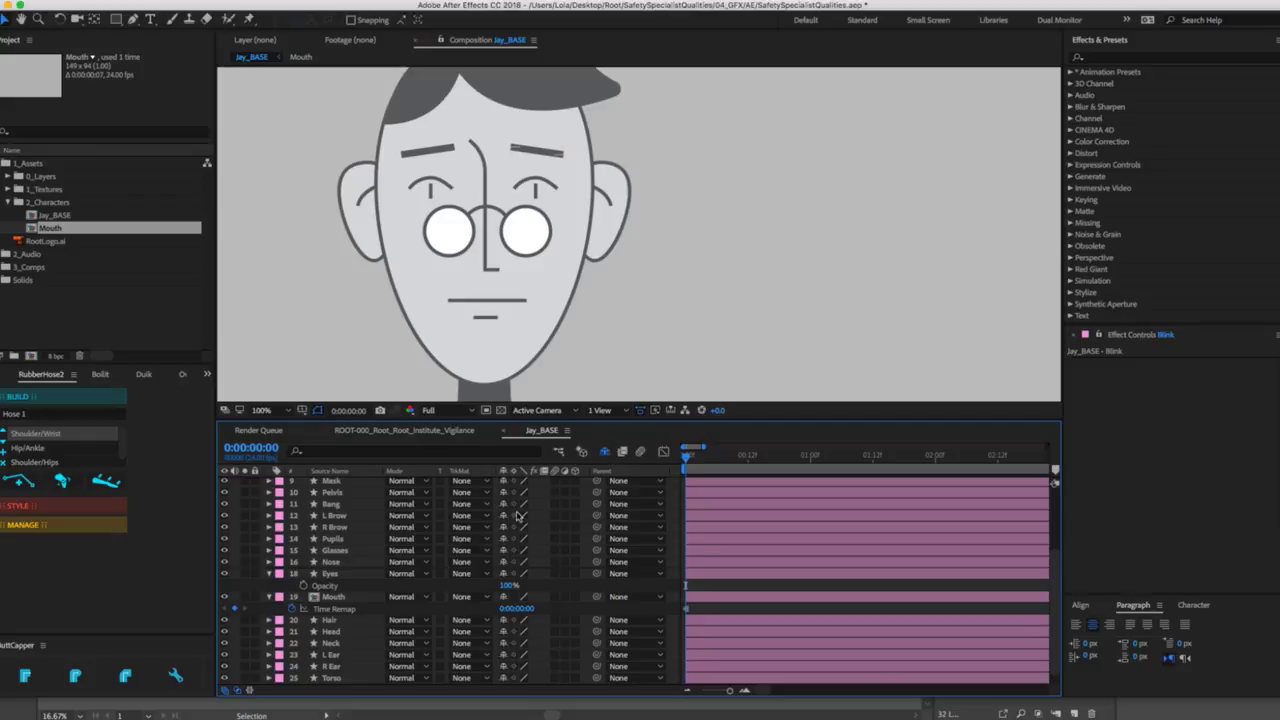
# Reveal the Pupils layer's Opacity property.
pyautogui.click(333, 575)
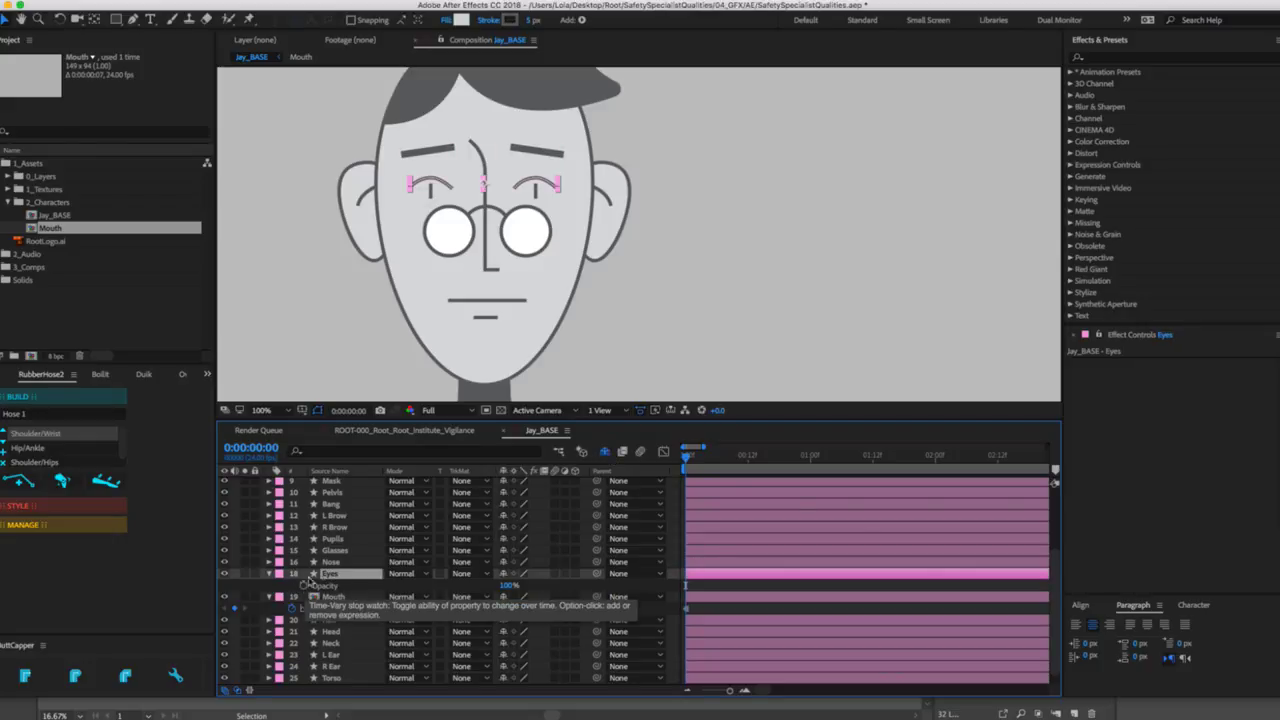
pyautogui.click(343, 540)
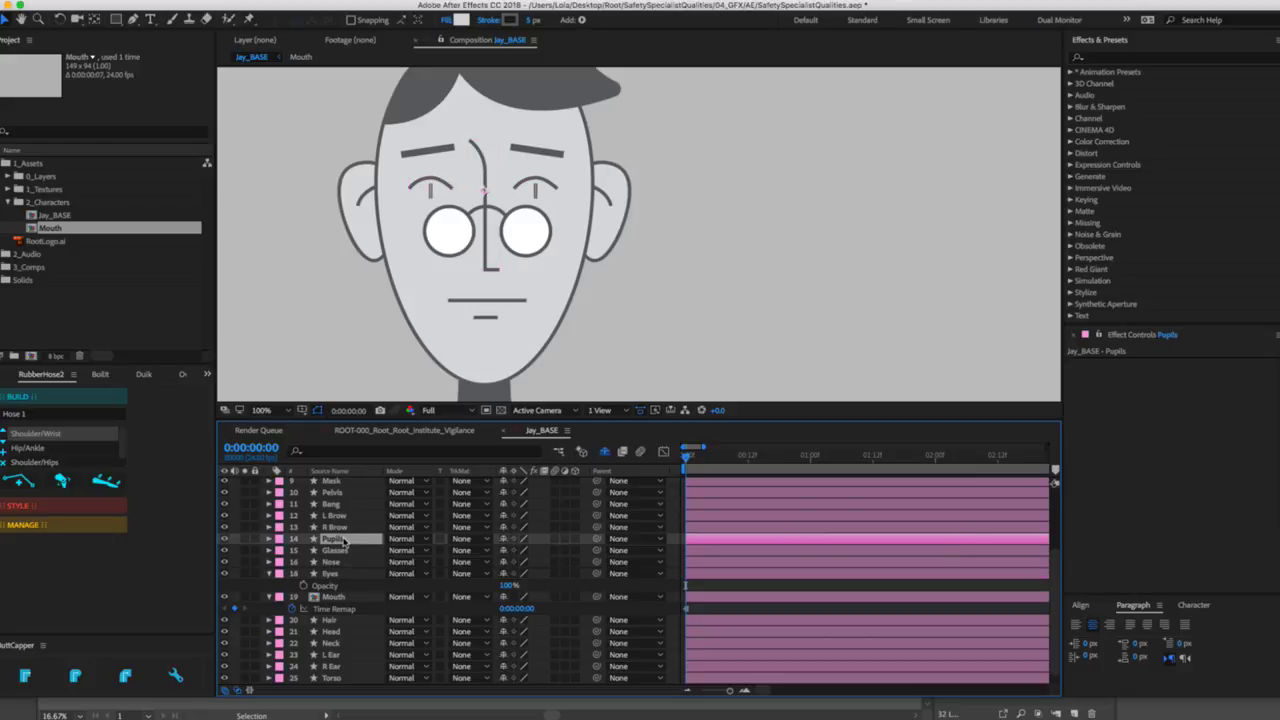
pyautogui.press('t')
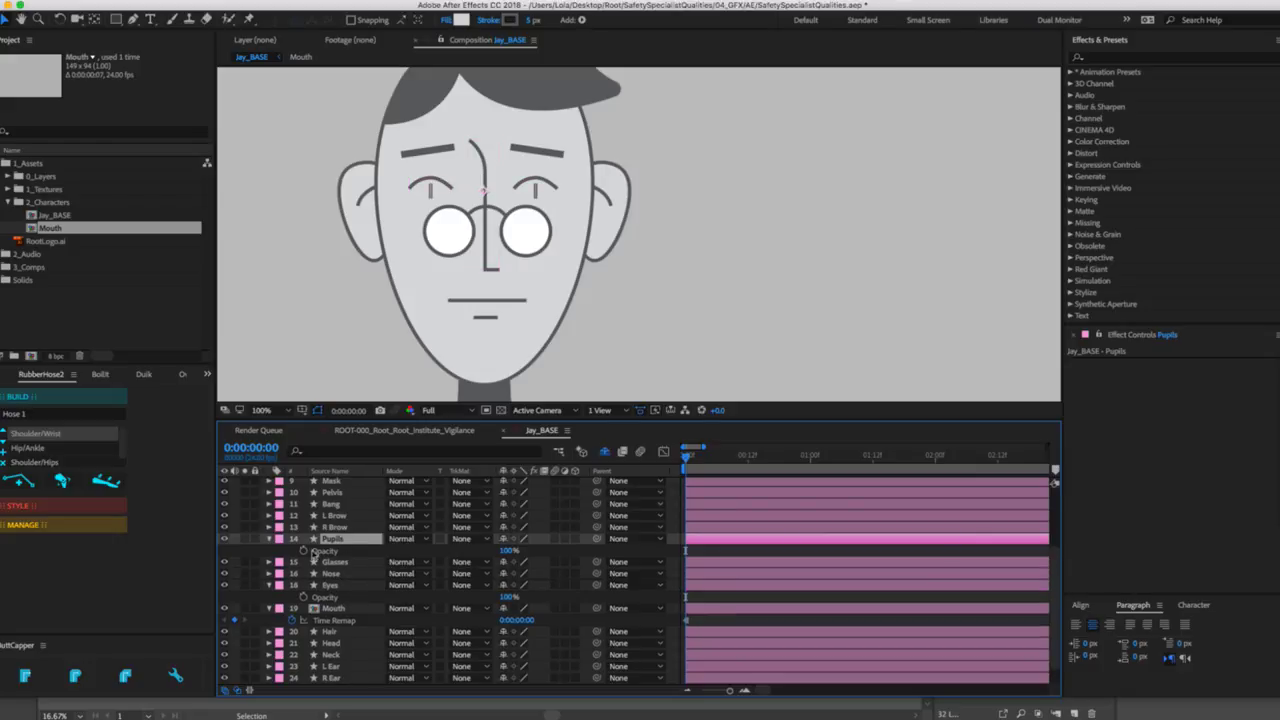
# Link Pupils' Opacity to Eyes via thisComp.layer("Eyes").transform.opacity, then collapse Pupils.
pyautogui.keyDown('alt'); pyautogui.click(303, 552); pyautogui.keyUp('alt')
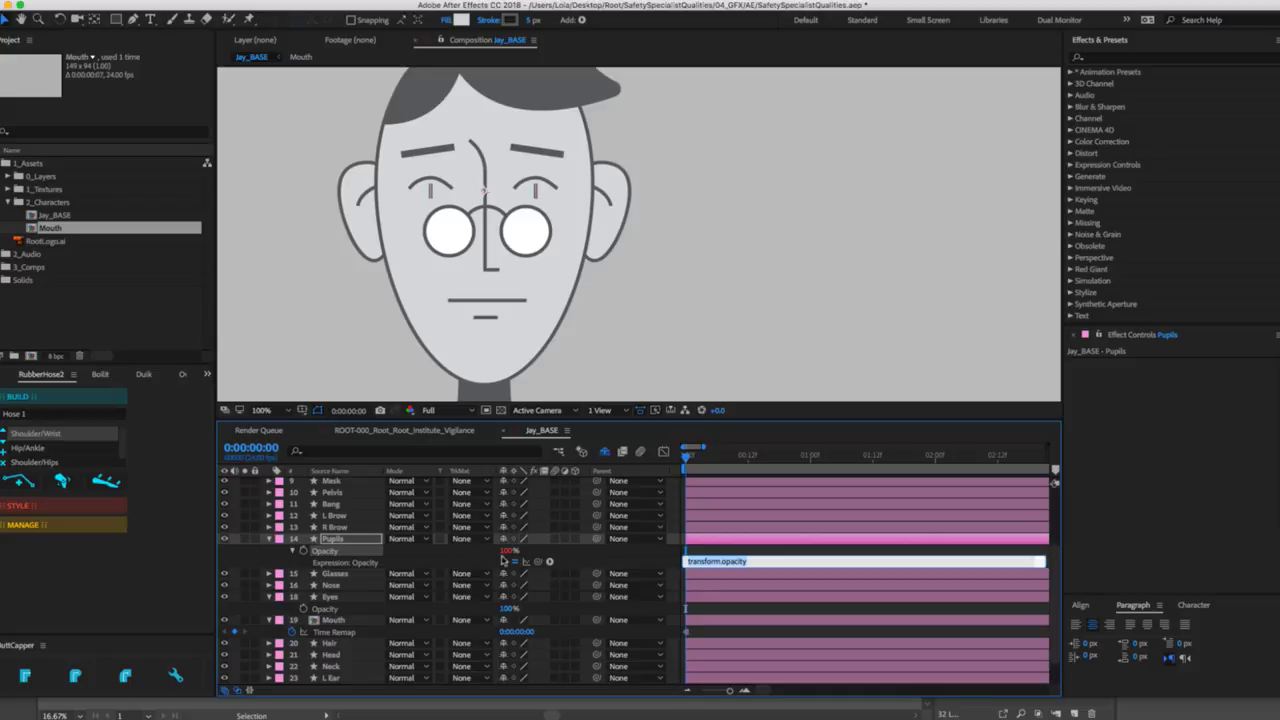
pyautogui.moveTo(538, 564); pyautogui.dragTo(335, 610)
pyautogui.click(335, 610)
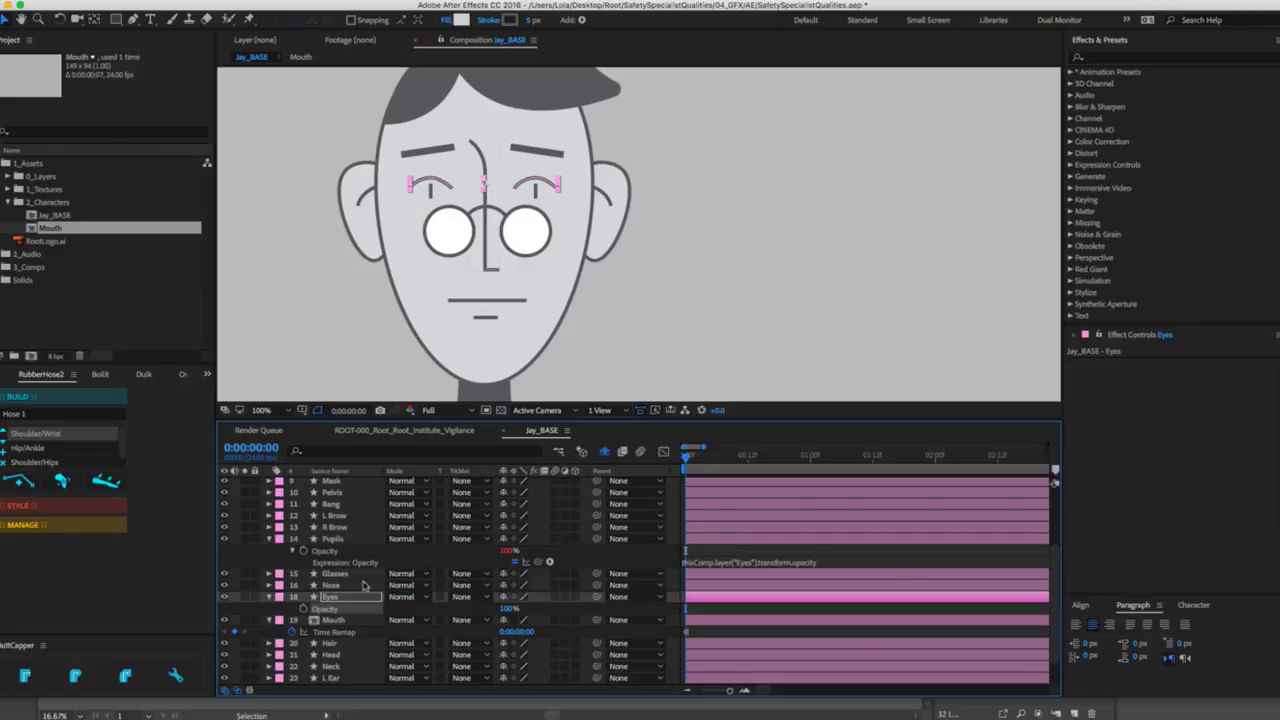
pyautogui.click(325, 540)
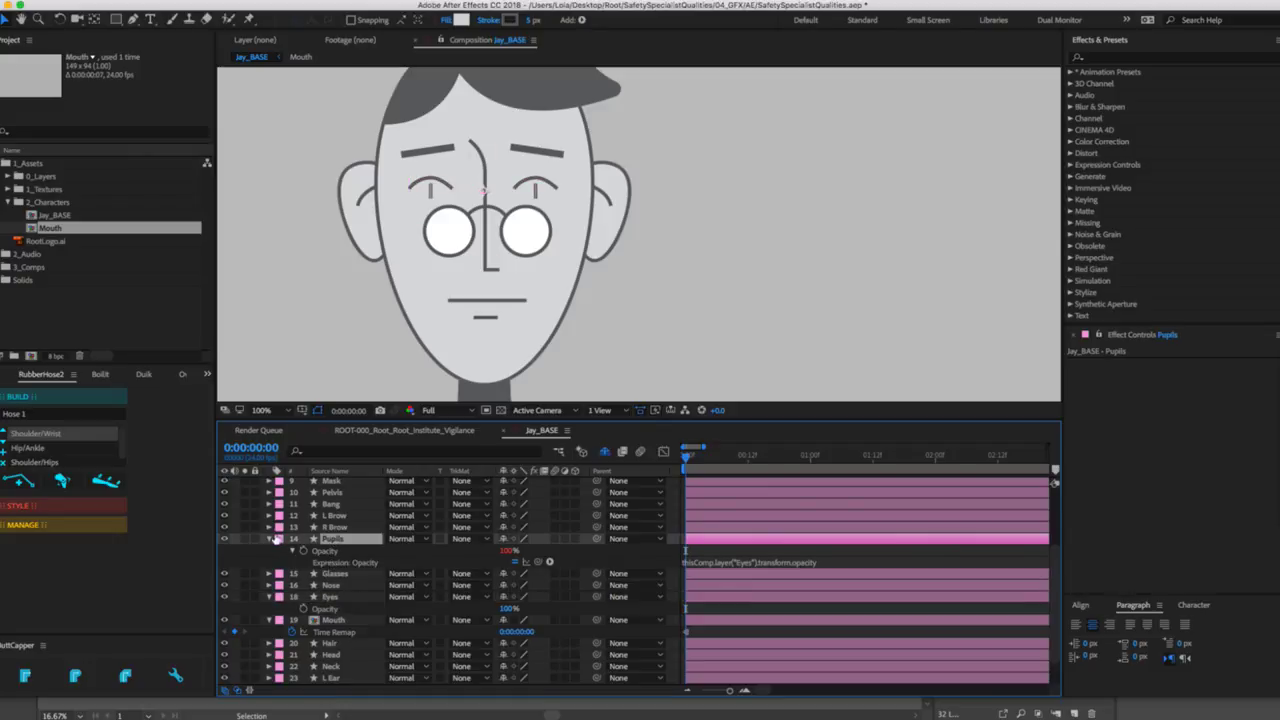
pyautogui.click(272, 540)
# Add a hold Opacity keyframe on Eyes and set Opacity to 0% at frame 3.
pyautogui.click(328, 574)
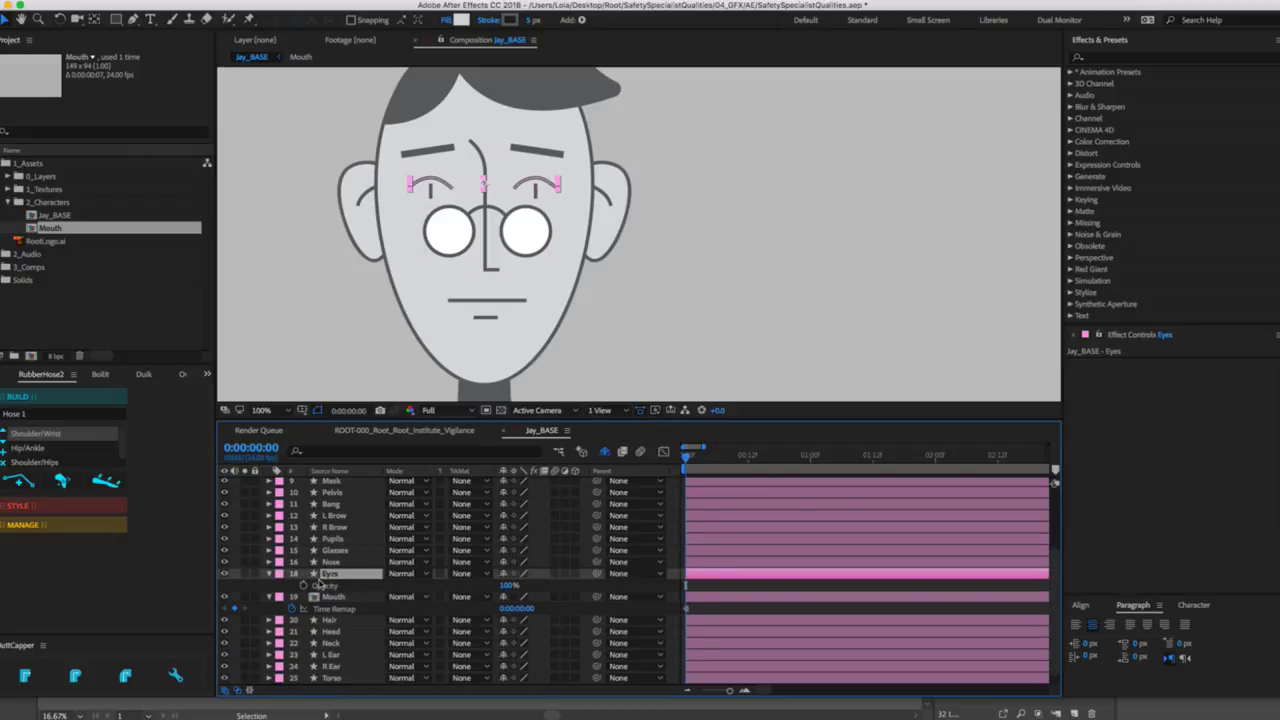
pyautogui.click(303, 586)
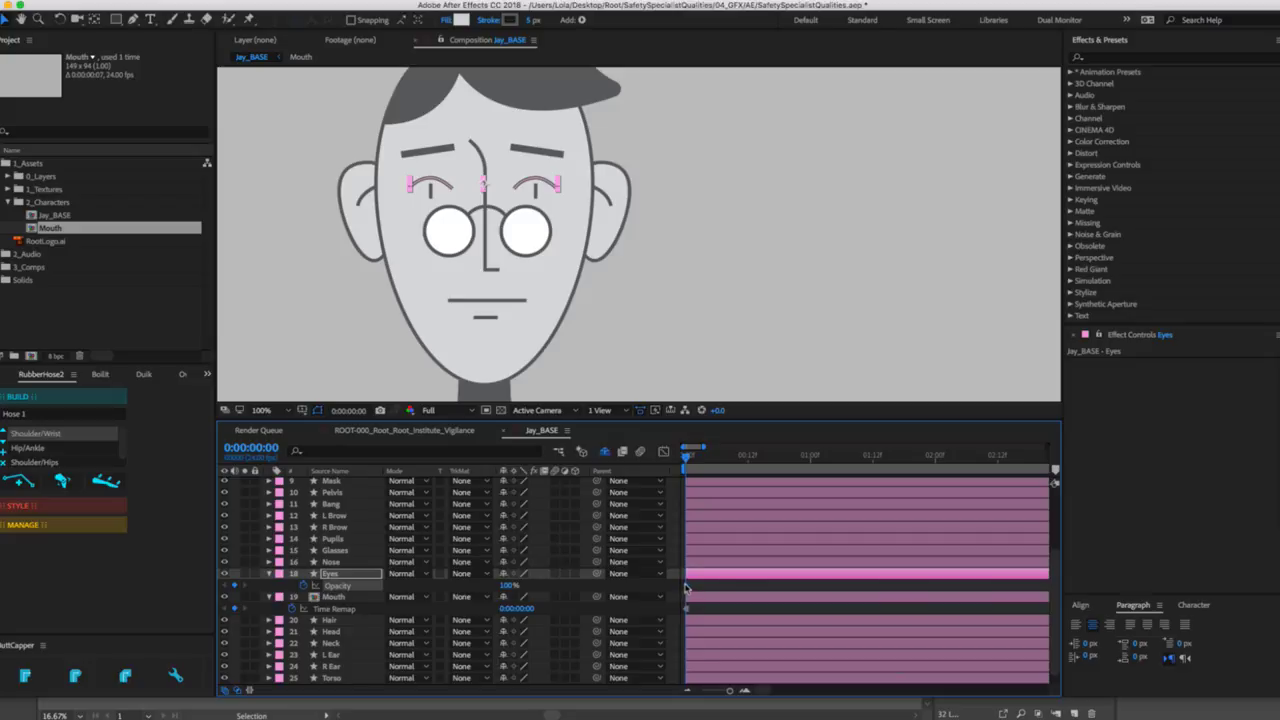
pyautogui.rightClick(686, 586)
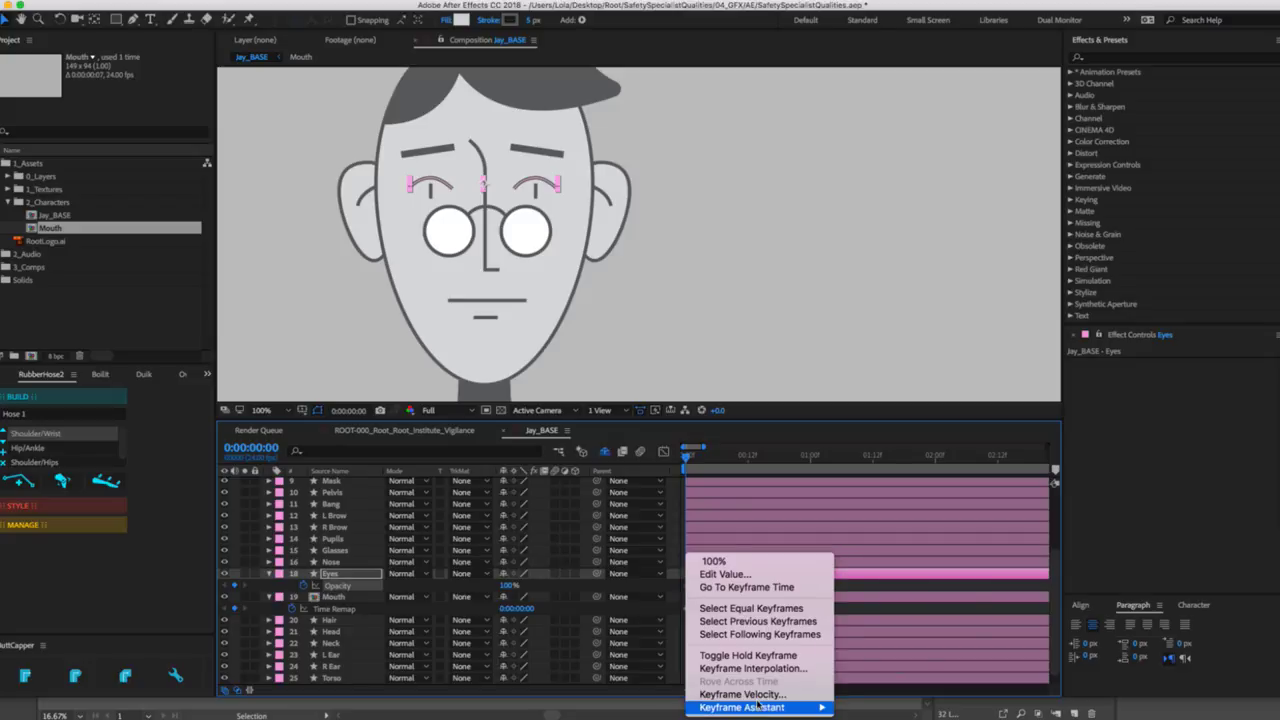
pyautogui.click(750, 657)
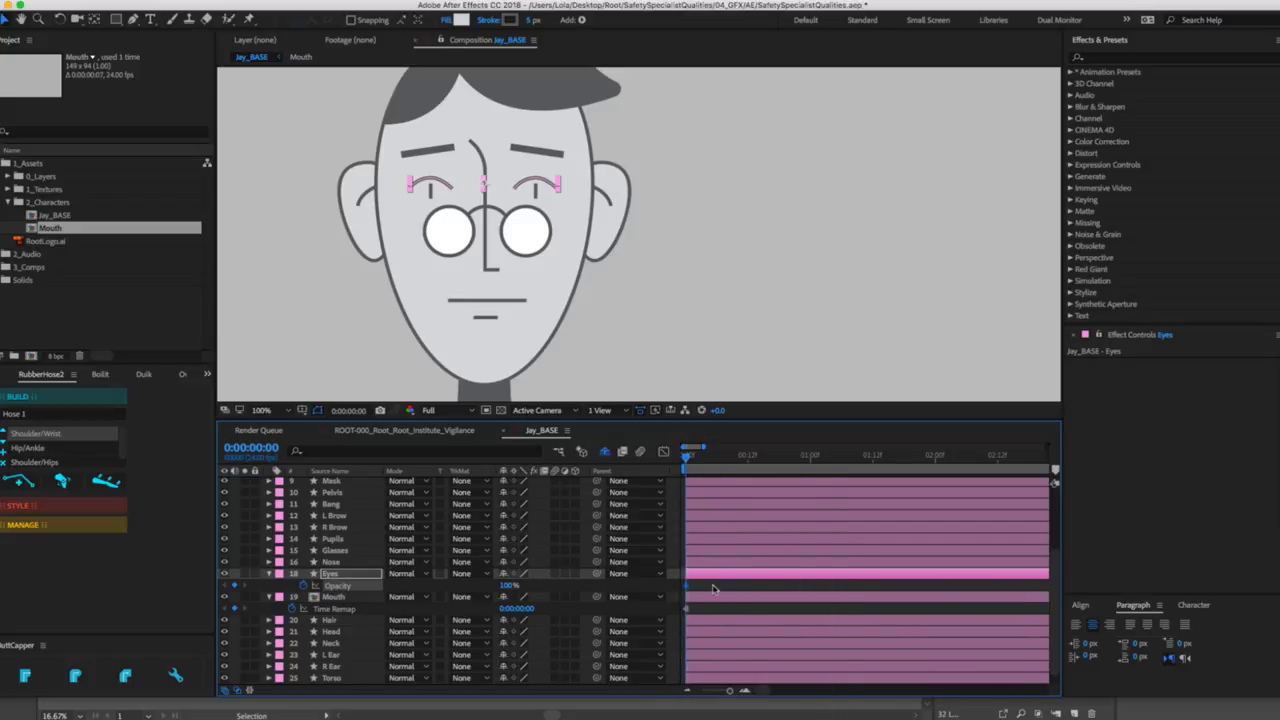
pyautogui.moveTo(687, 452); pyautogui.dragTo(700, 454)
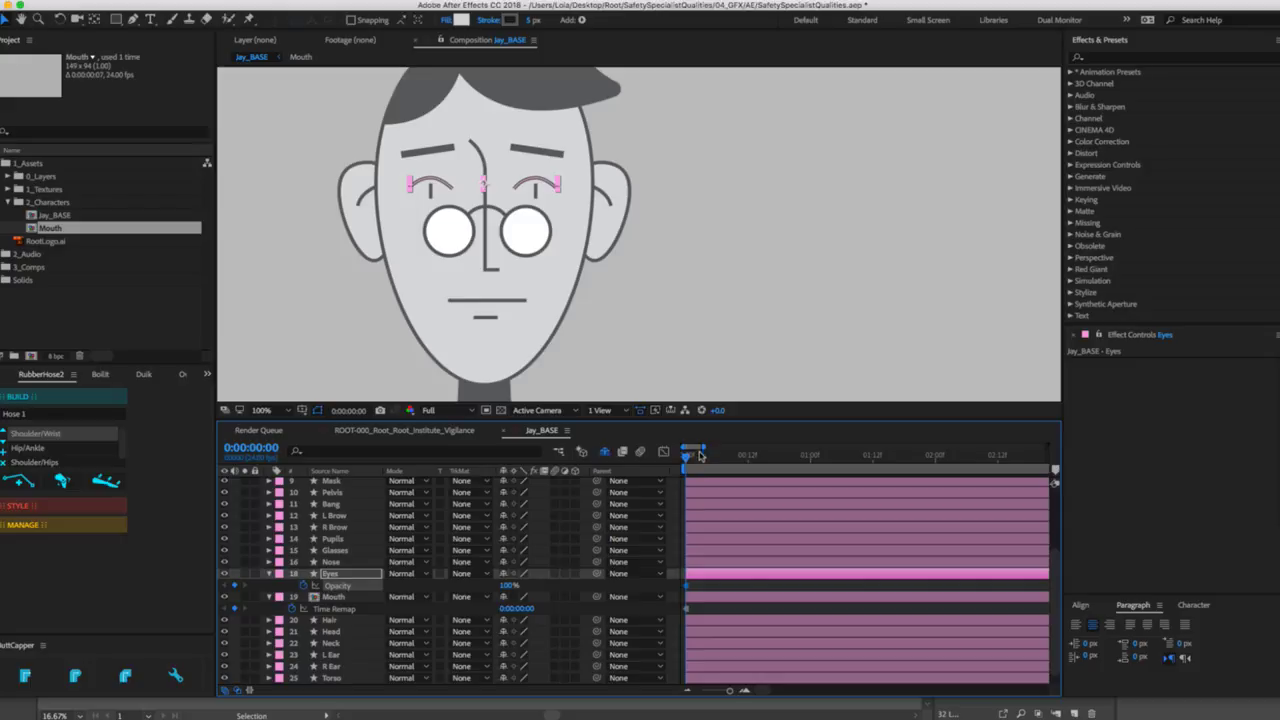
pyautogui.click(507, 585)
pyautogui.write('0')
pyautogui.press('Return')
# Set Eyes Opacity back to 100% at frame 6 and scrub to check the blink.
pyautogui.click(761, 505)
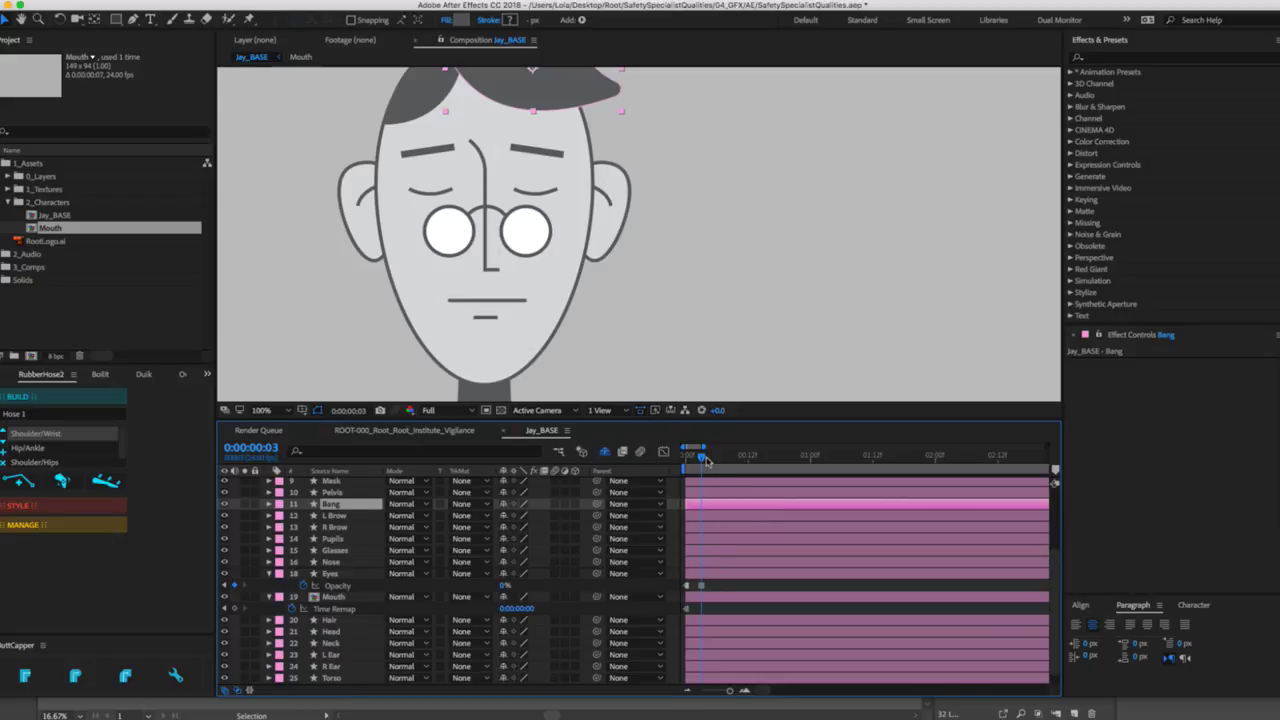
pyautogui.press('pagedown')
pyautogui.press('pagedown')
pyautogui.press('pagedown')
pyautogui.click(505, 586)
pyautogui.write('100')
pyautogui.press('Return')
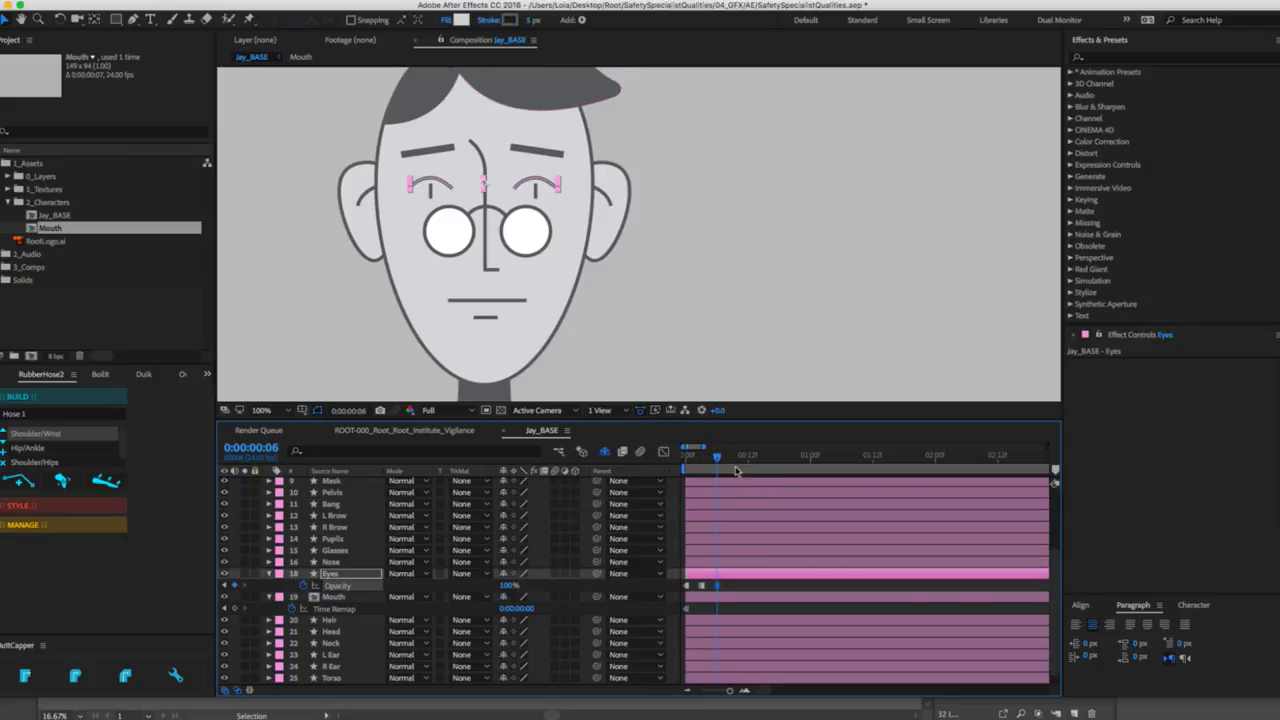
pyautogui.click(702, 464)
pyautogui.moveTo(702, 464)
pyautogui.mouseDown()
pyautogui.moveTo(716, 464)
pyautogui.moveTo(685, 464)
pyautogui.mouseUp()
# Preview the blink and paste the blink keyframes near 2:00.
pyautogui.press('space')
pyautogui.press('space')
pyautogui.hotkey('ctrl', 'v')
pyautogui.click(815, 460)
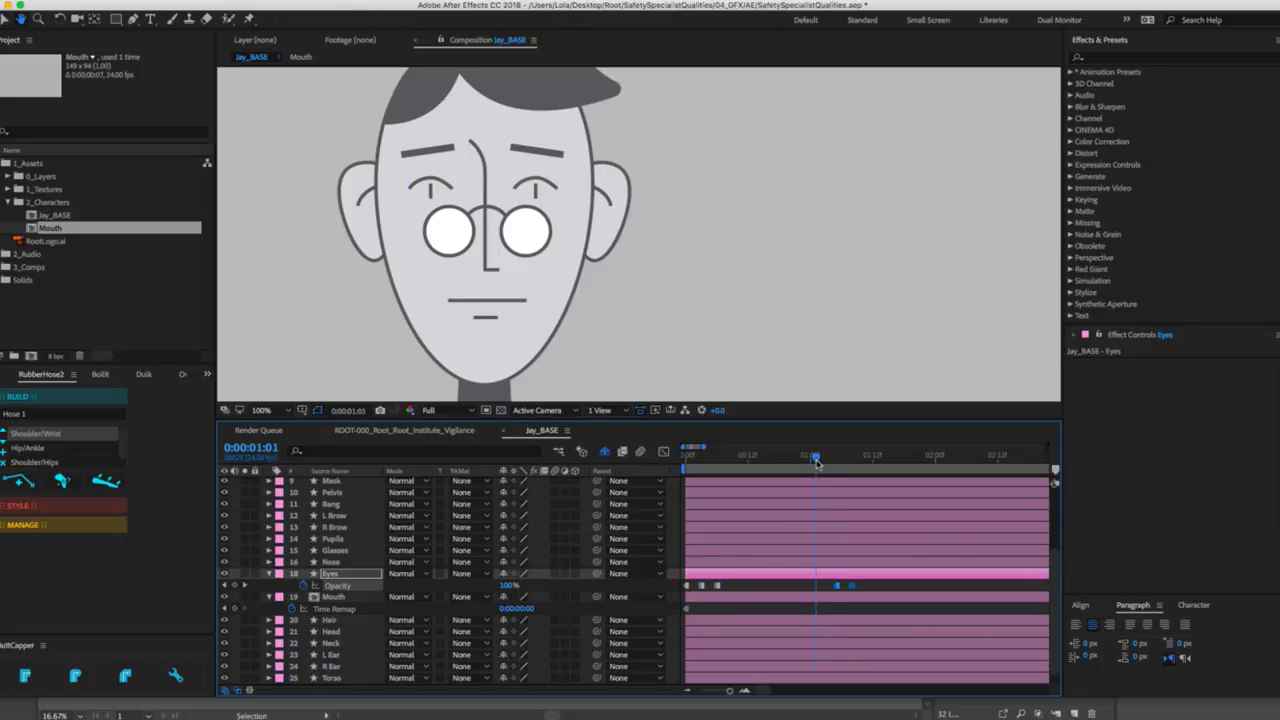
pyautogui.press('space')
pyautogui.press('space')
pyautogui.hotkey('ctrl', 'v')
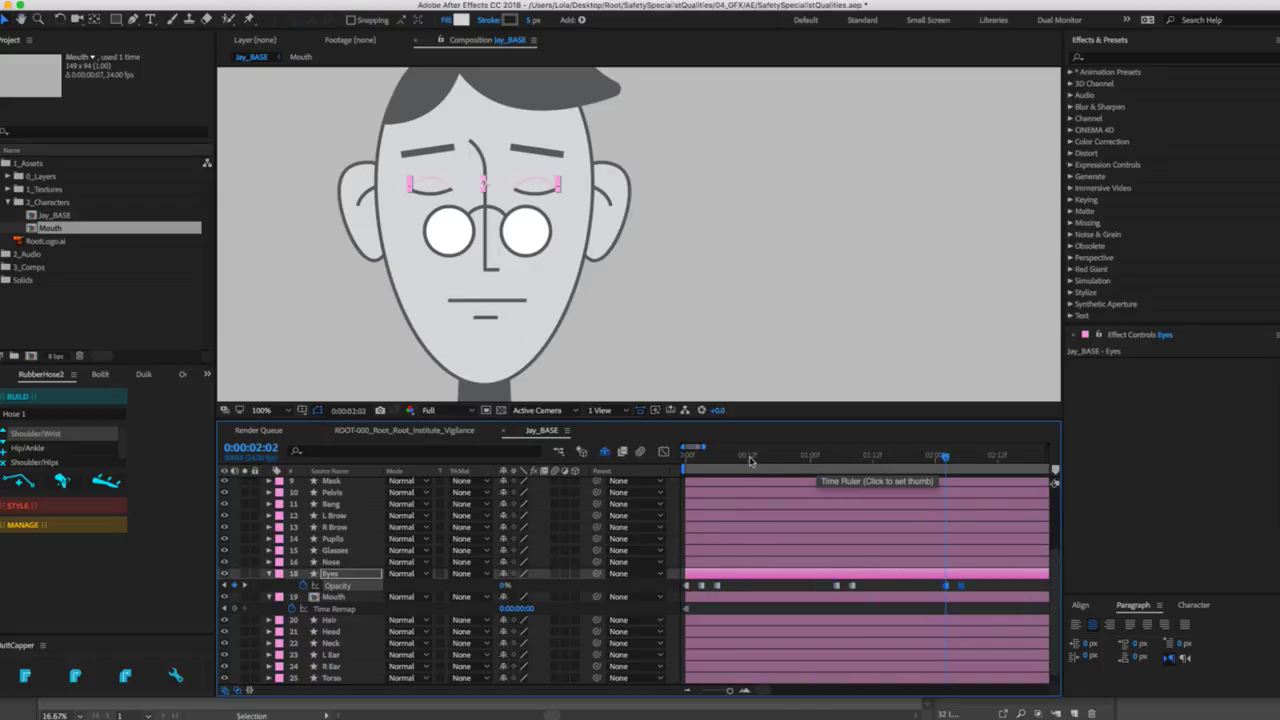
pyautogui.press('Home')
pyautogui.press('space')
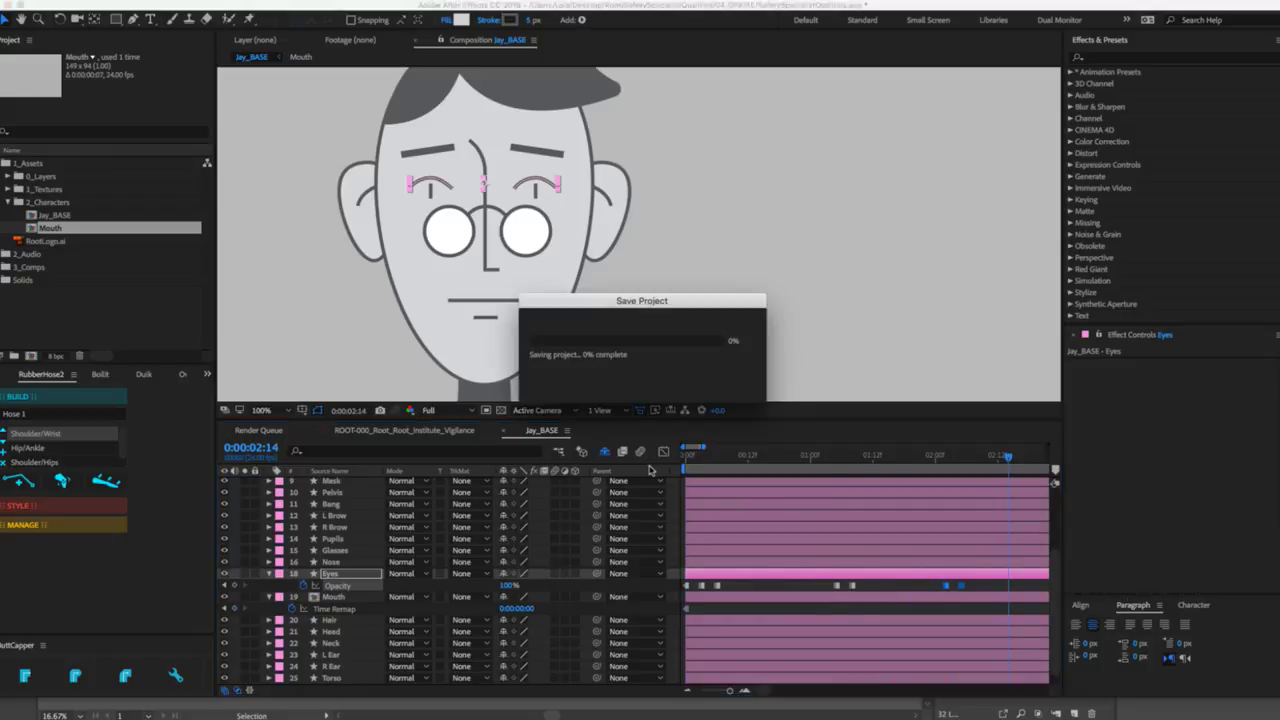
# Collapse the Eyes and Mouth layers and reselect Eyes.
pyautogui.click(268, 574)
pyautogui.click(268, 586)
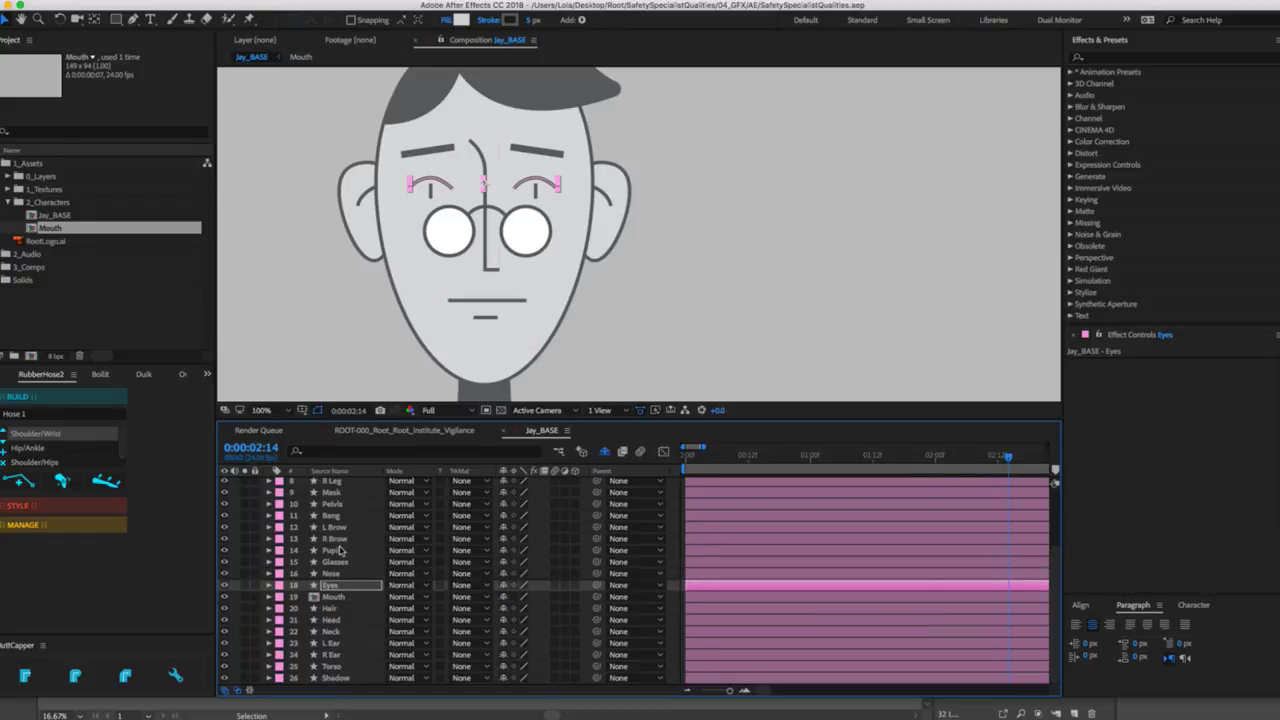
pyautogui.click(355, 587)
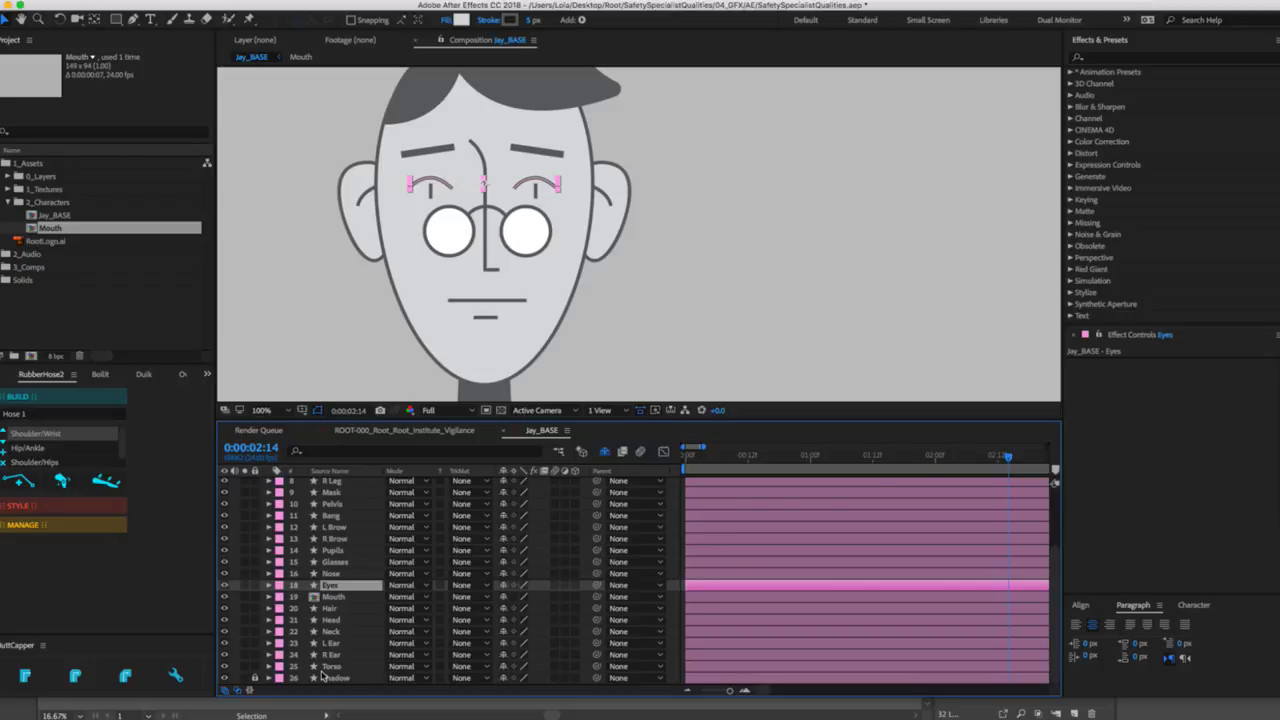
pyautogui.scroll(3, 373, 633)
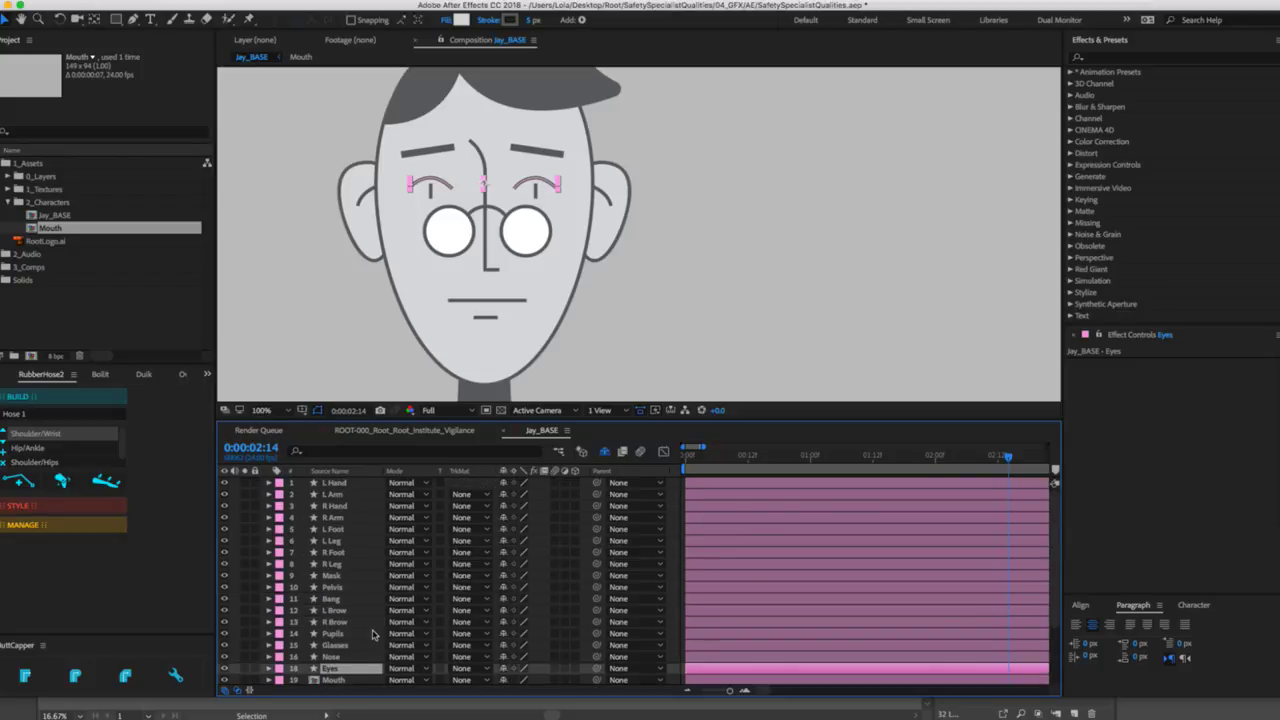
pyautogui.scroll(-2, 492, 362)
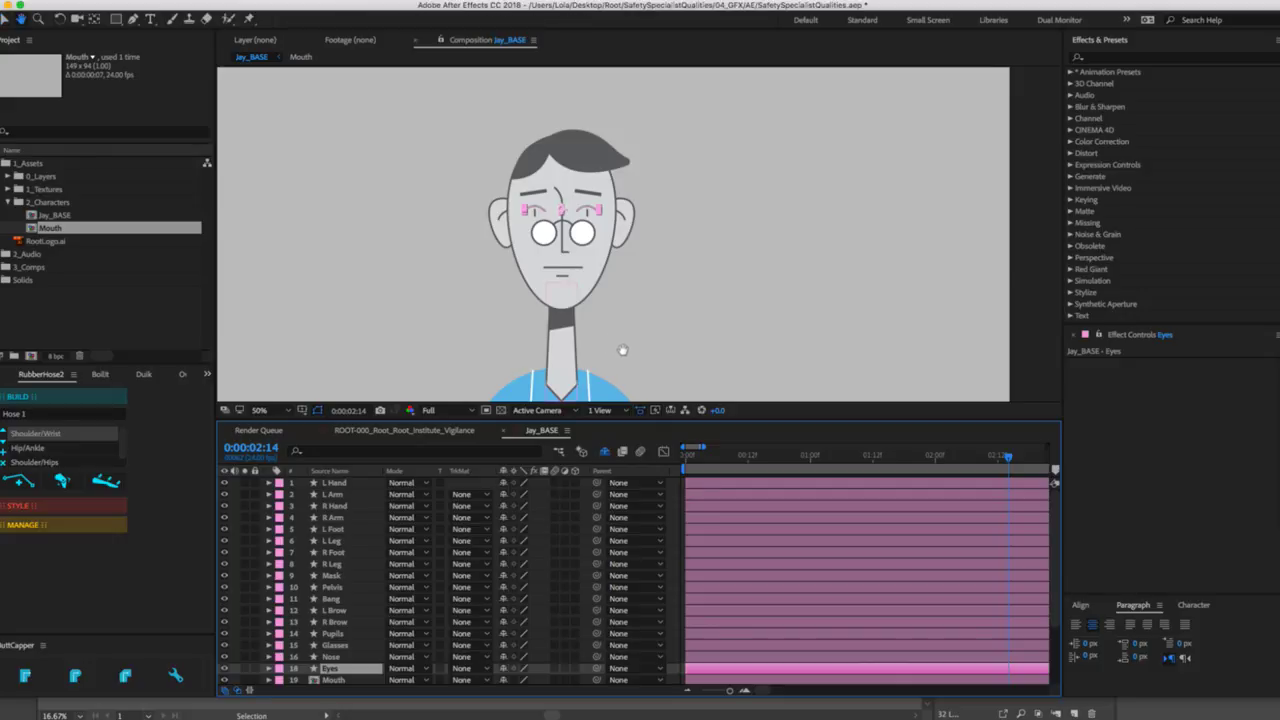
pyautogui.moveTo(580, 310)
pyautogui.mouseDown()
pyautogui.moveTo(583, 163)
pyautogui.moveTo(555, 57)
pyautogui.mouseUp()
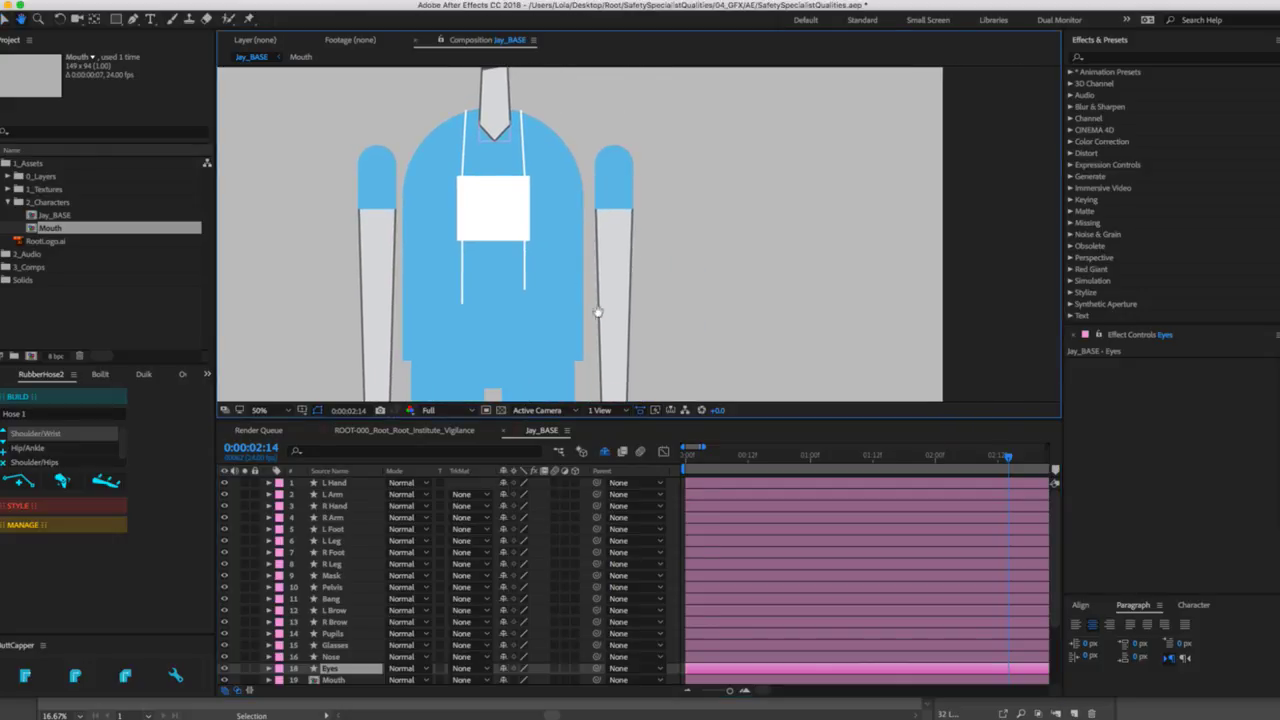
pyautogui.moveTo(597, 314); pyautogui.dragTo(572, 185)
pyautogui.press('v')
pyautogui.scroll(-1, 572, 185)
pyautogui.click(649, 150)
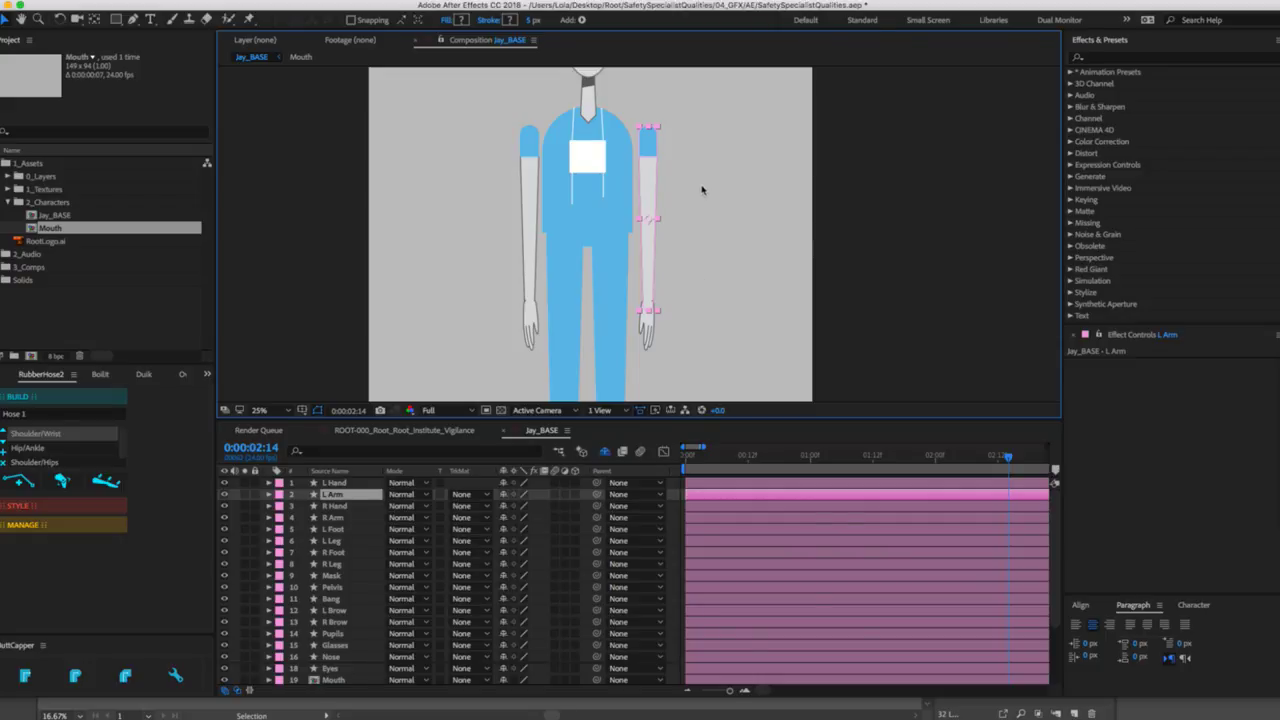
pyautogui.press('z')
pyautogui.click(688, 202)
pyautogui.scroll(-2, 635, 230)
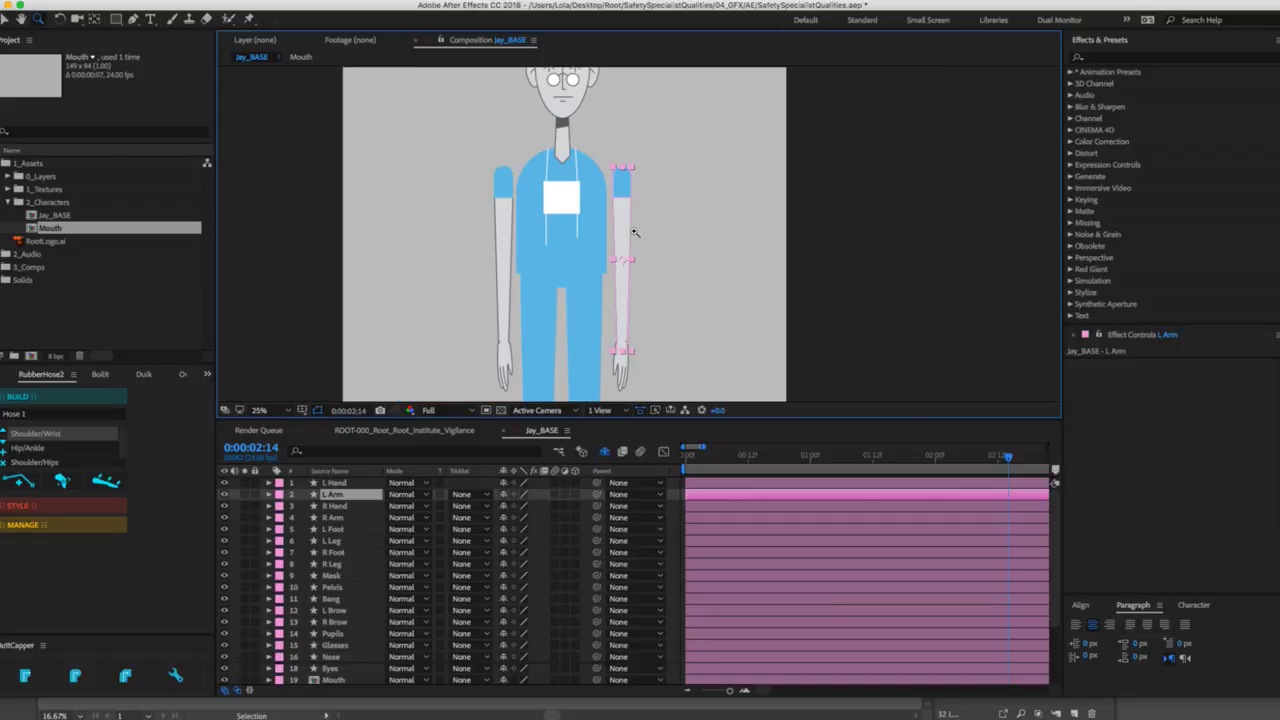
pyautogui.click(565, 137)
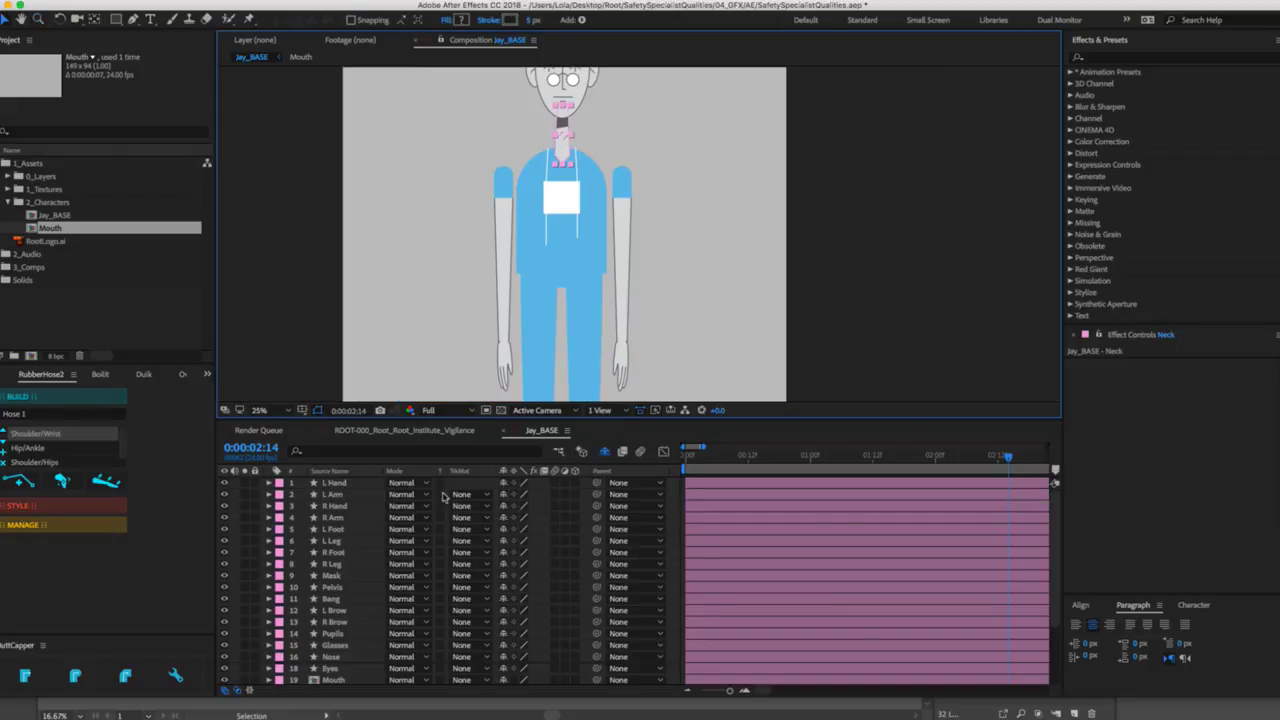
pyautogui.click(355, 497)
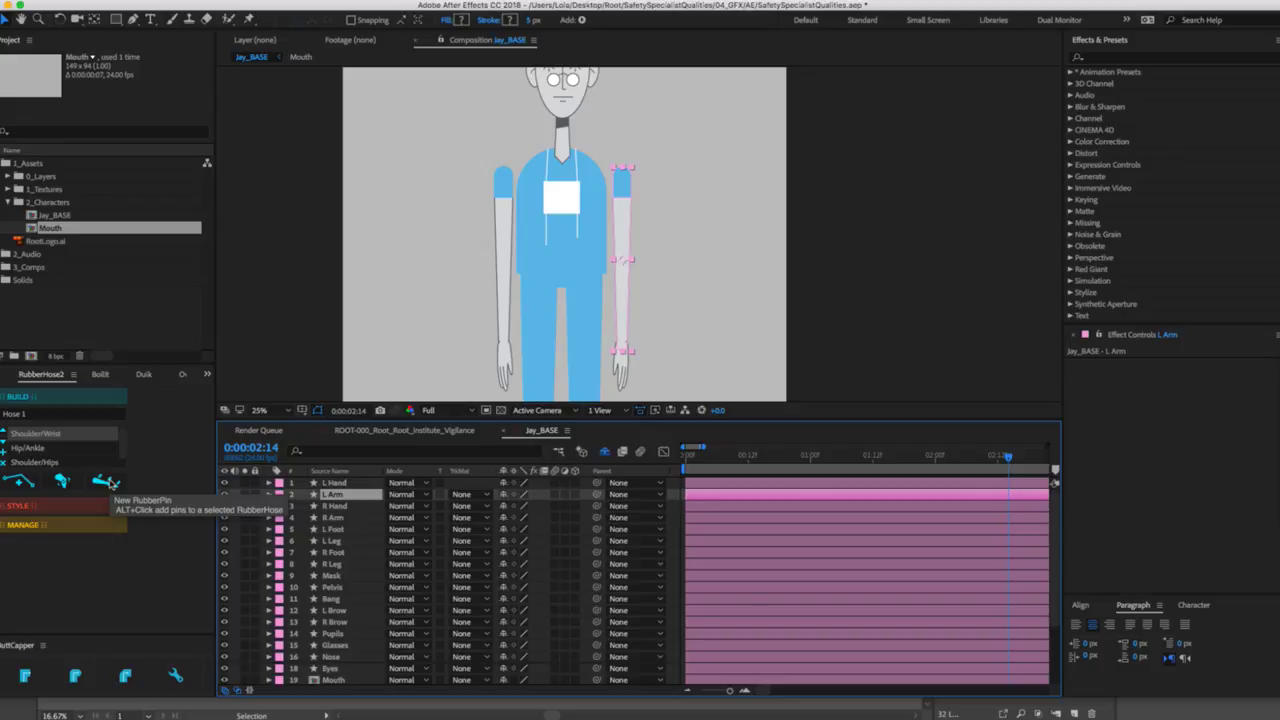
pyautogui.click(350, 507)
pyautogui.click(350, 495)
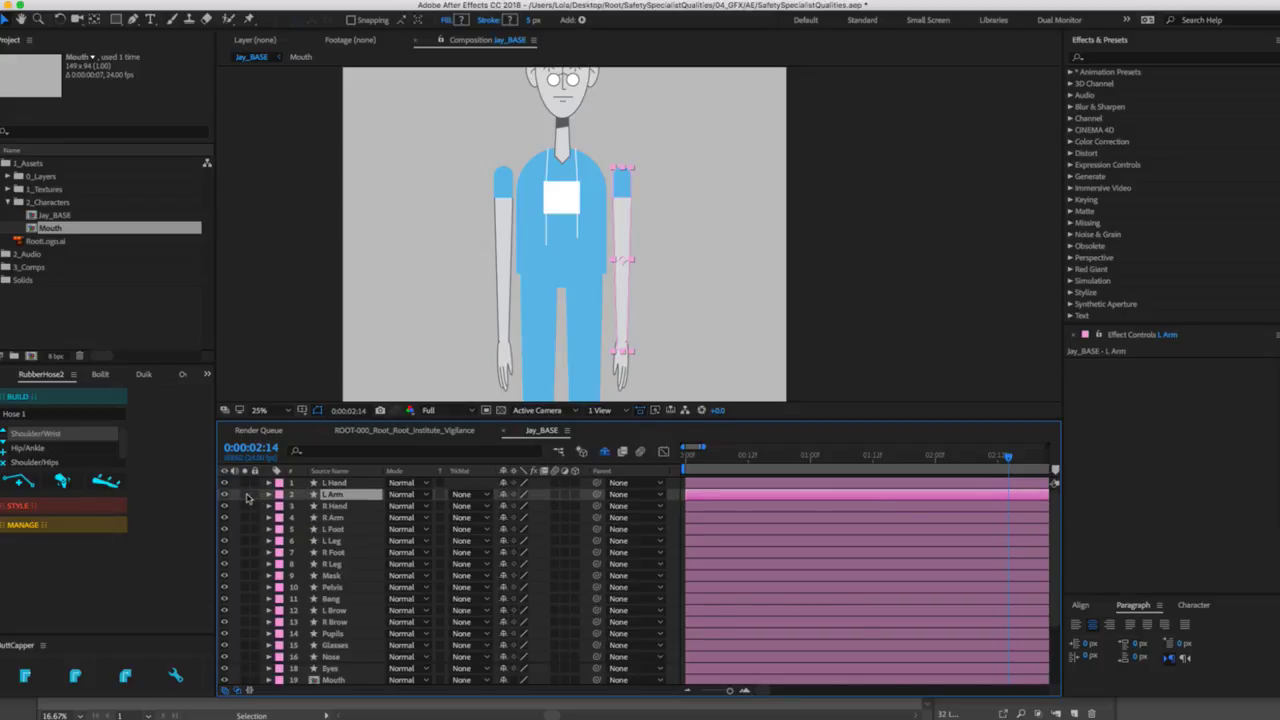
pyautogui.click(245, 494)
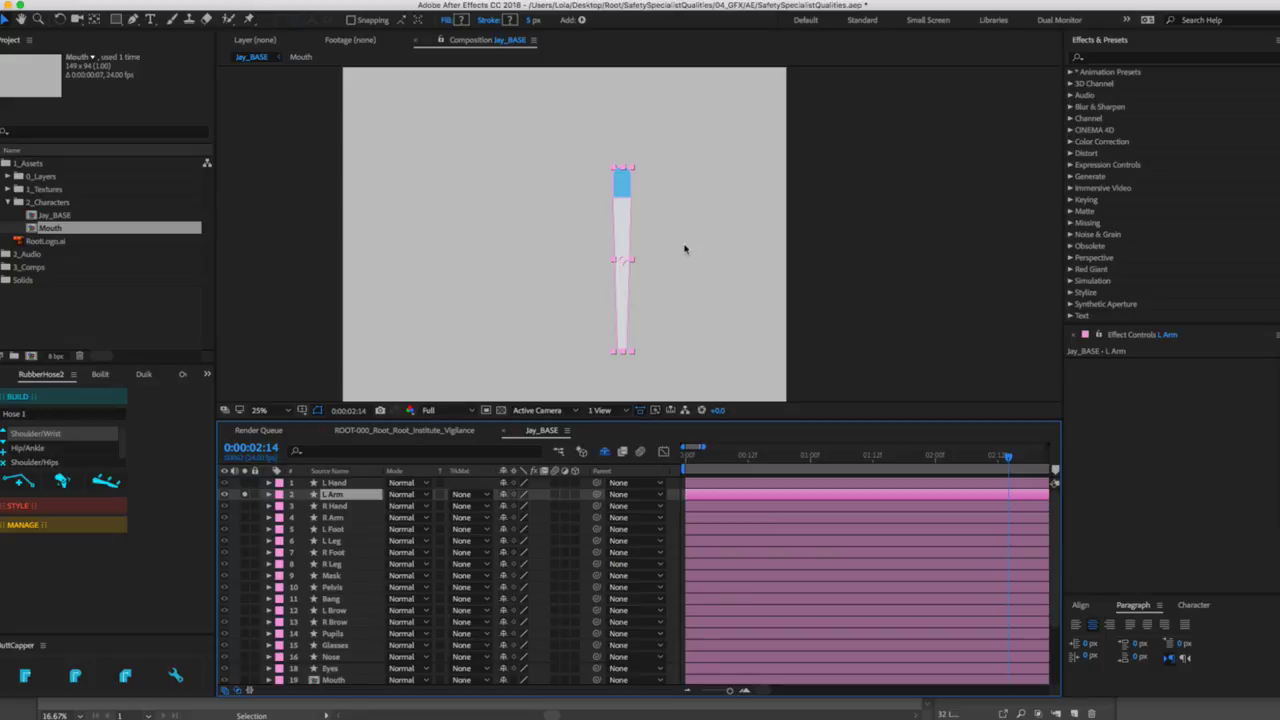
pyautogui.moveTo(669, 260); pyautogui.dragTo(643, 236)
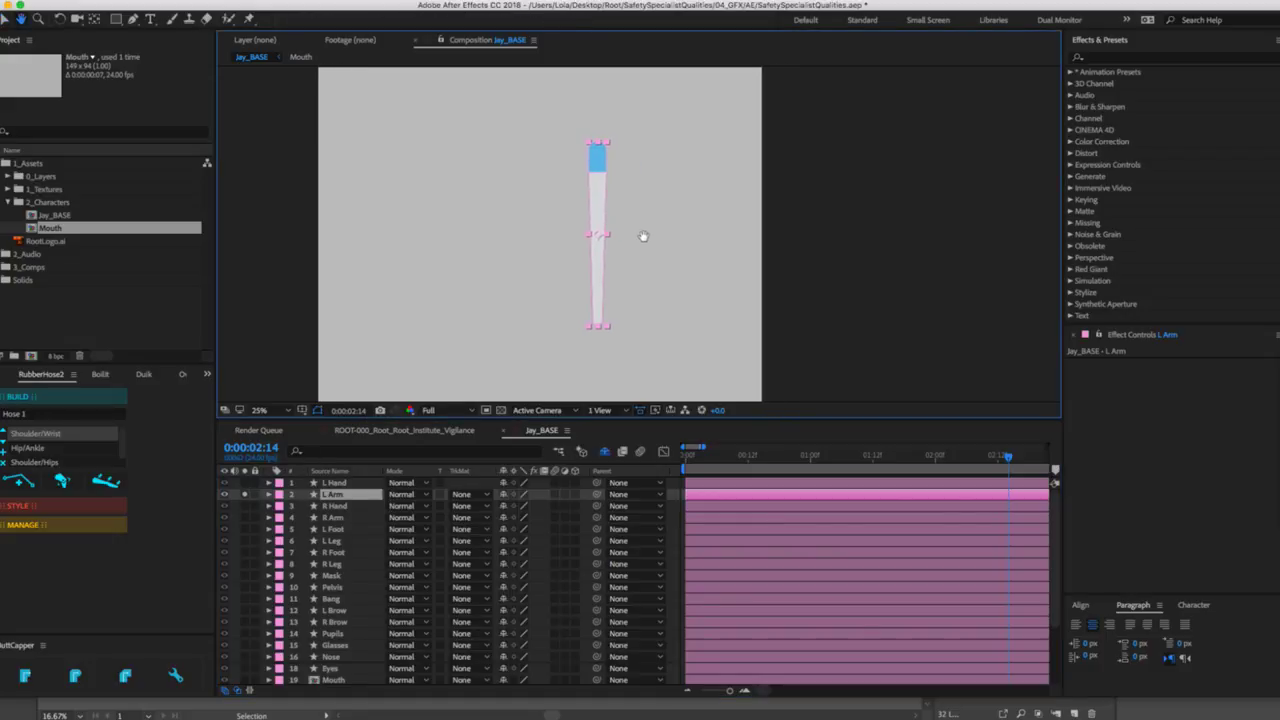
pyautogui.press('super+p')
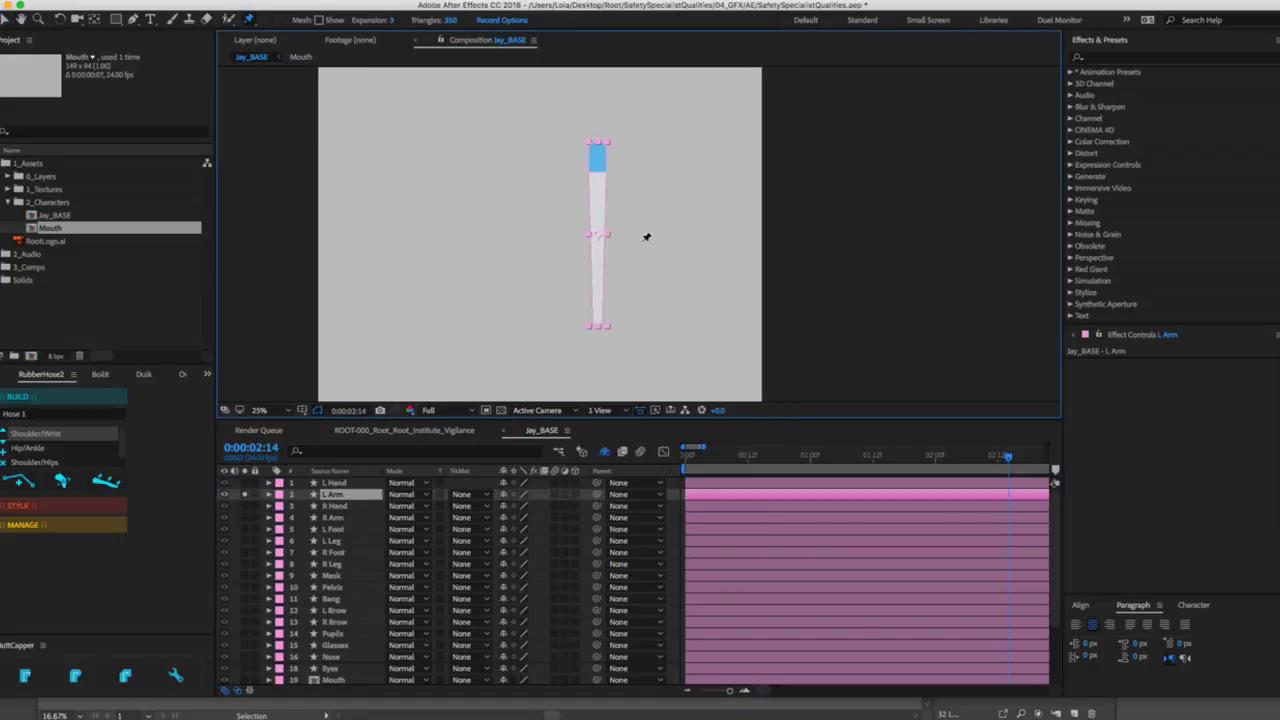
pyautogui.click(597, 149)
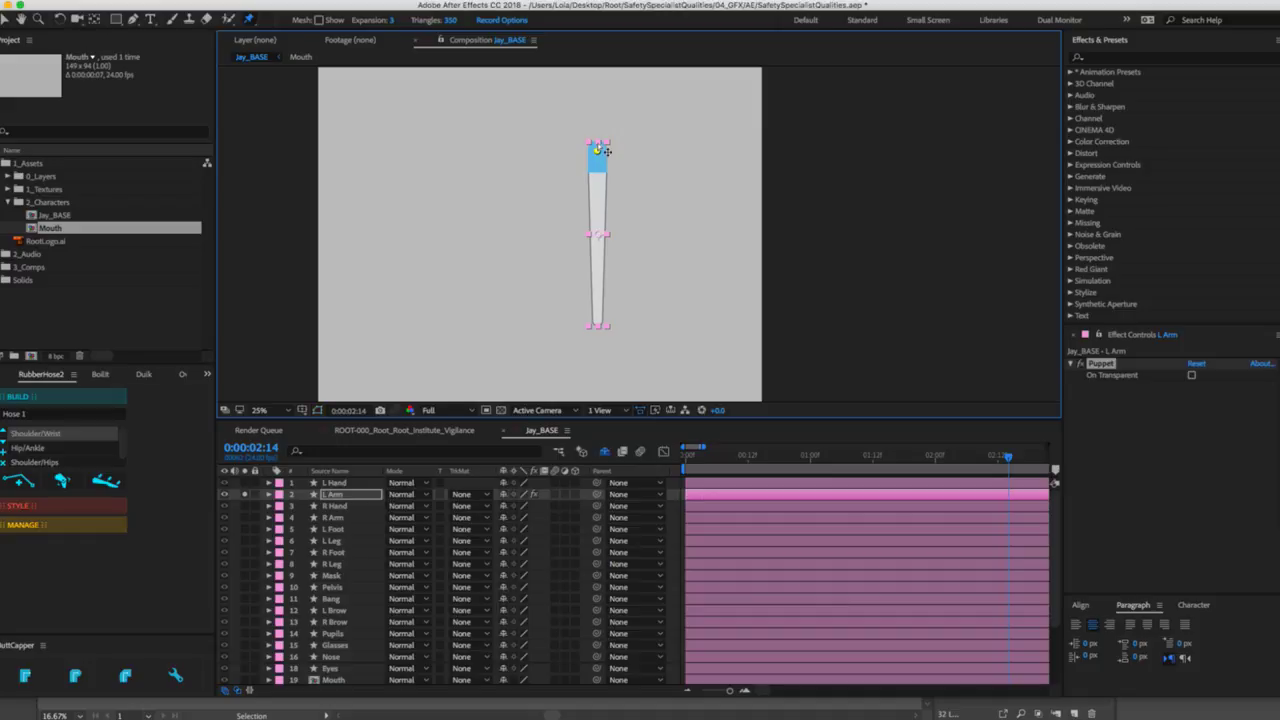
pyautogui.click(599, 234)
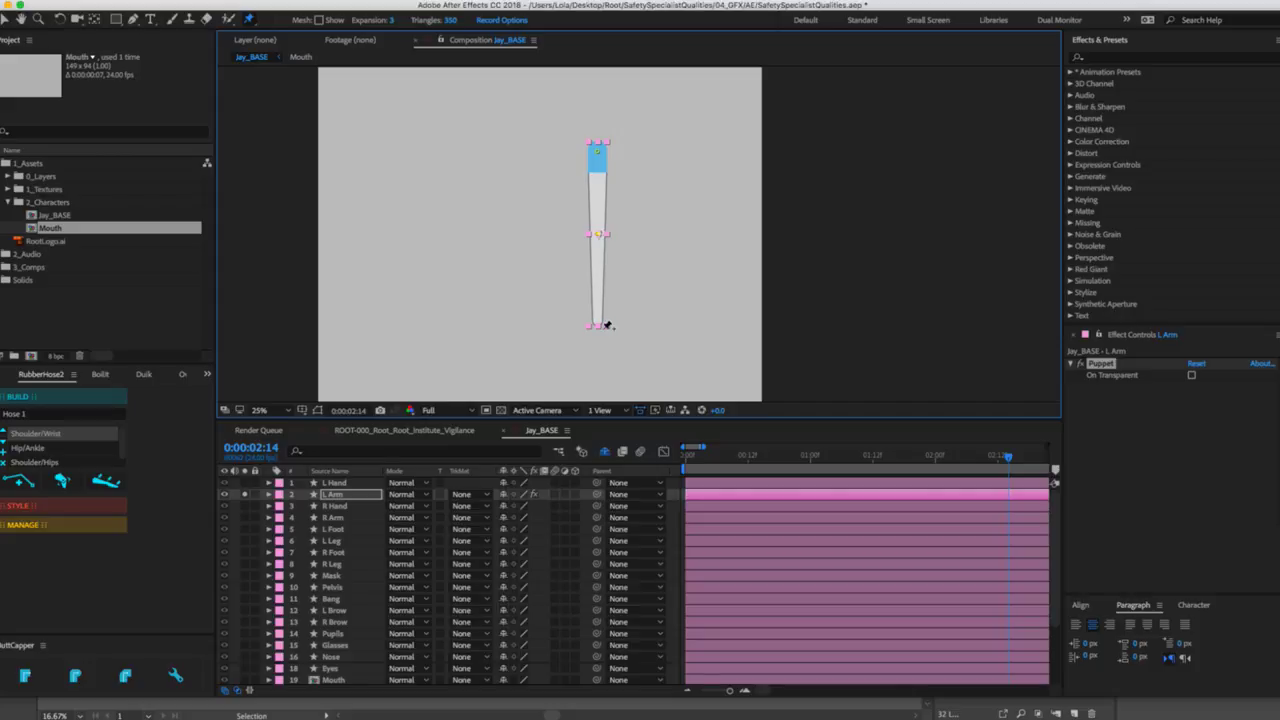
pyautogui.moveTo(600, 324); pyautogui.dragTo(589, 317)
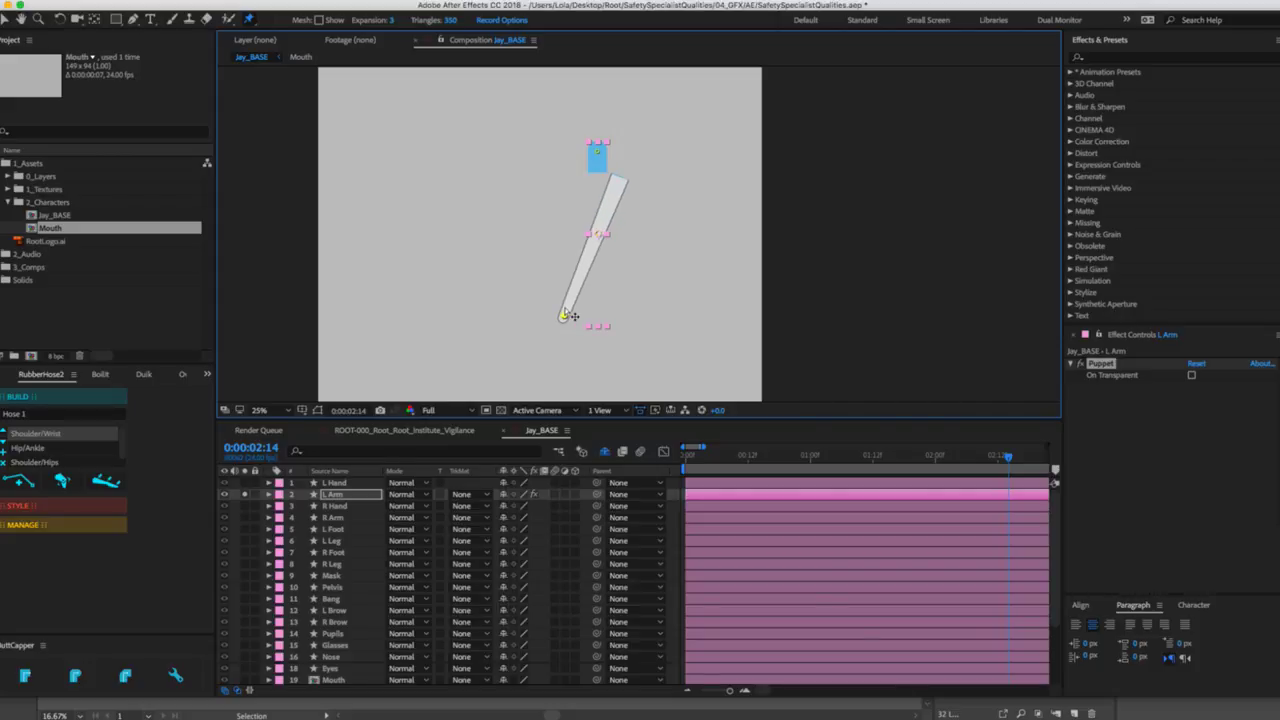
pyautogui.hotkey('ctrl', 'z')
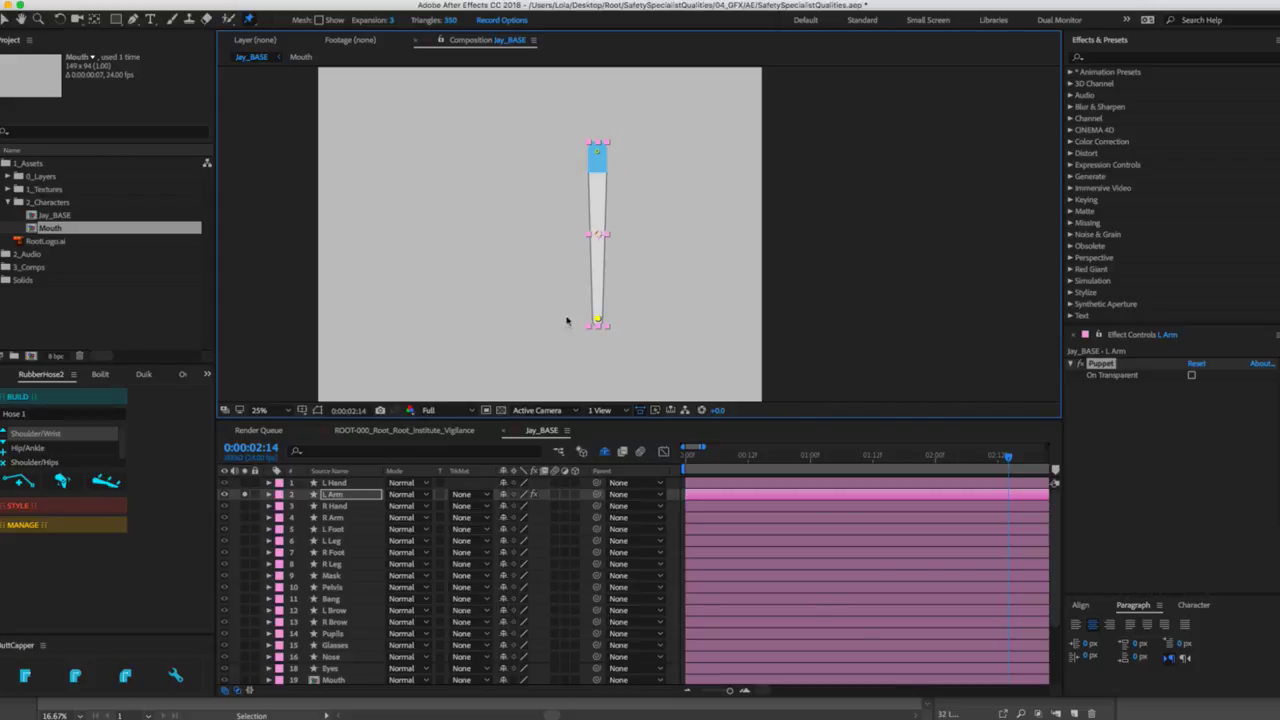
pyautogui.hotkey('ctrl', 'z')
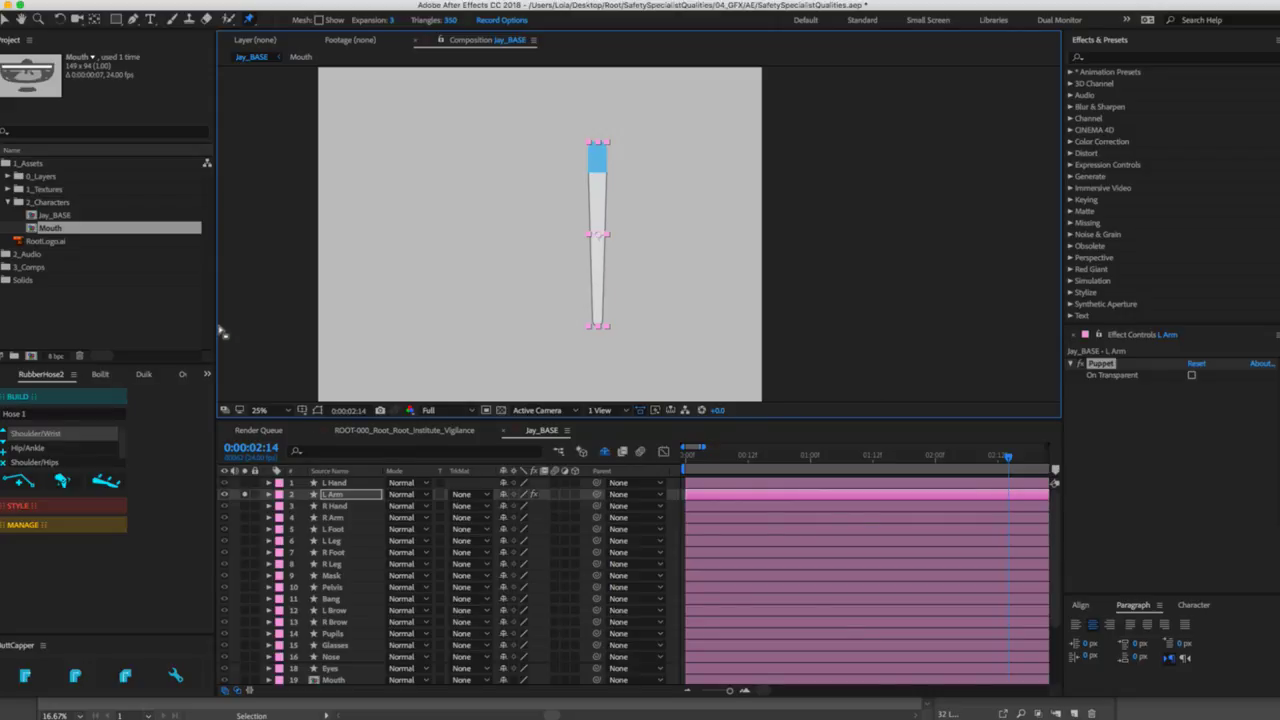
pyautogui.hotkey('ctrl', 'z')
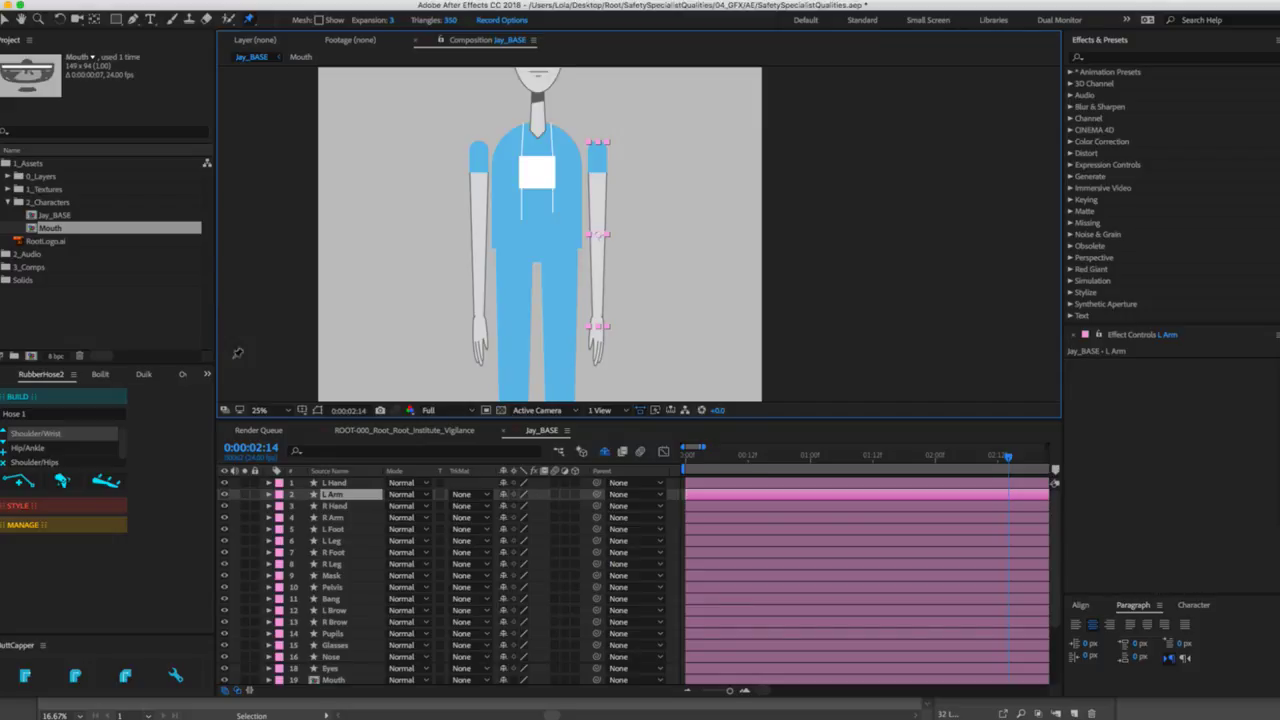
# Zoom in on the left arm and select Path 1 in L Arm's Contents > null group.
pyautogui.click(331, 495)
pyautogui.press('z')
pyautogui.click(606, 205)
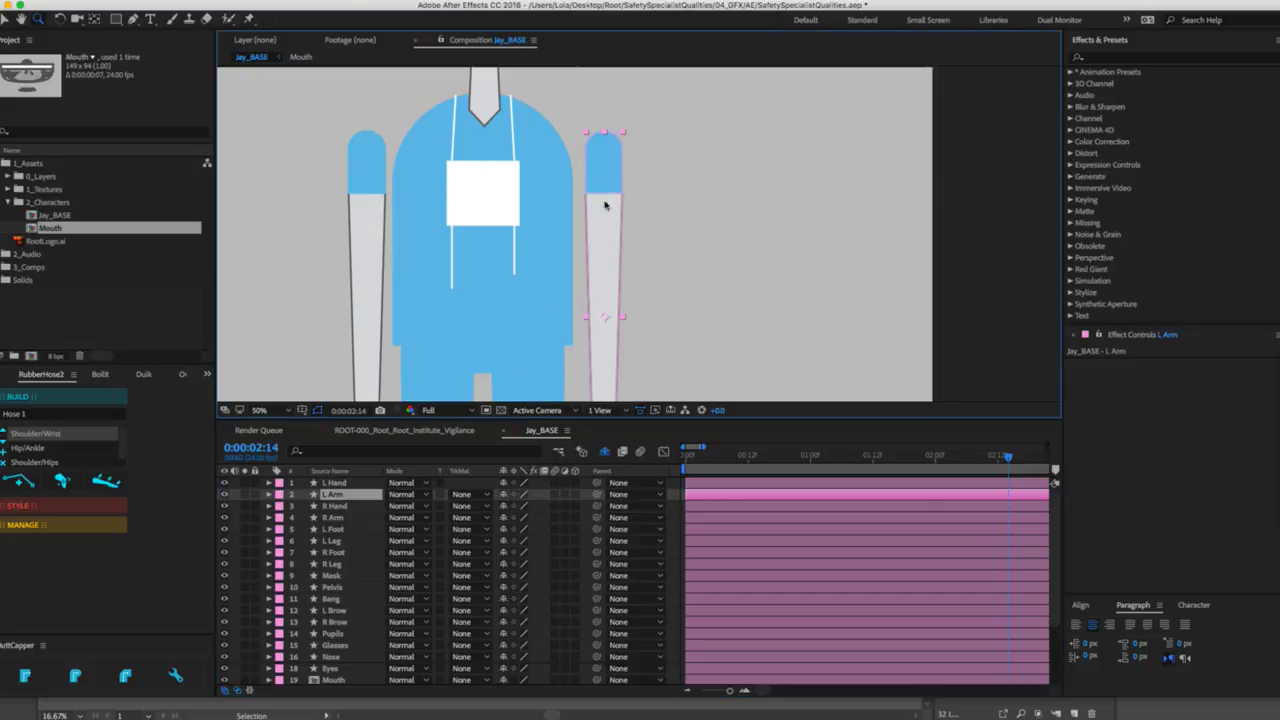
pyautogui.click(609, 214)
pyautogui.press('v')
pyautogui.click(642, 227)
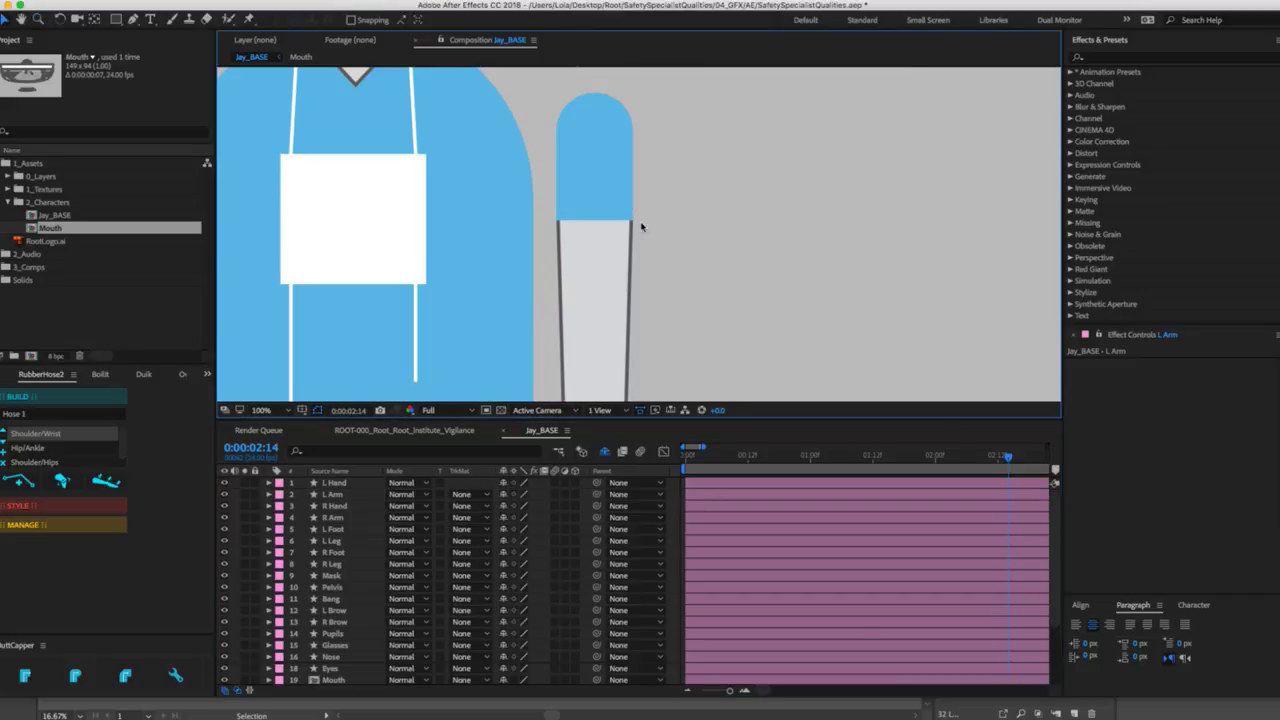
pyautogui.click(632, 234)
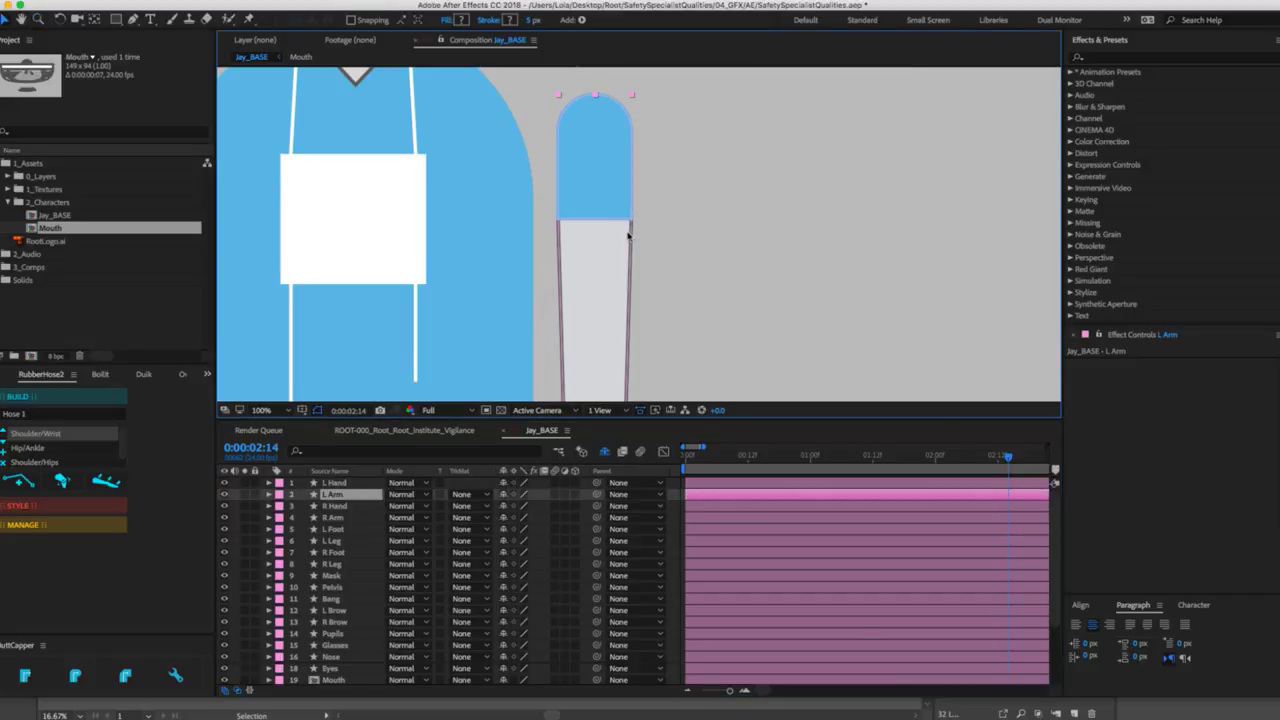
pyautogui.click(268, 494)
pyautogui.click(281, 507)
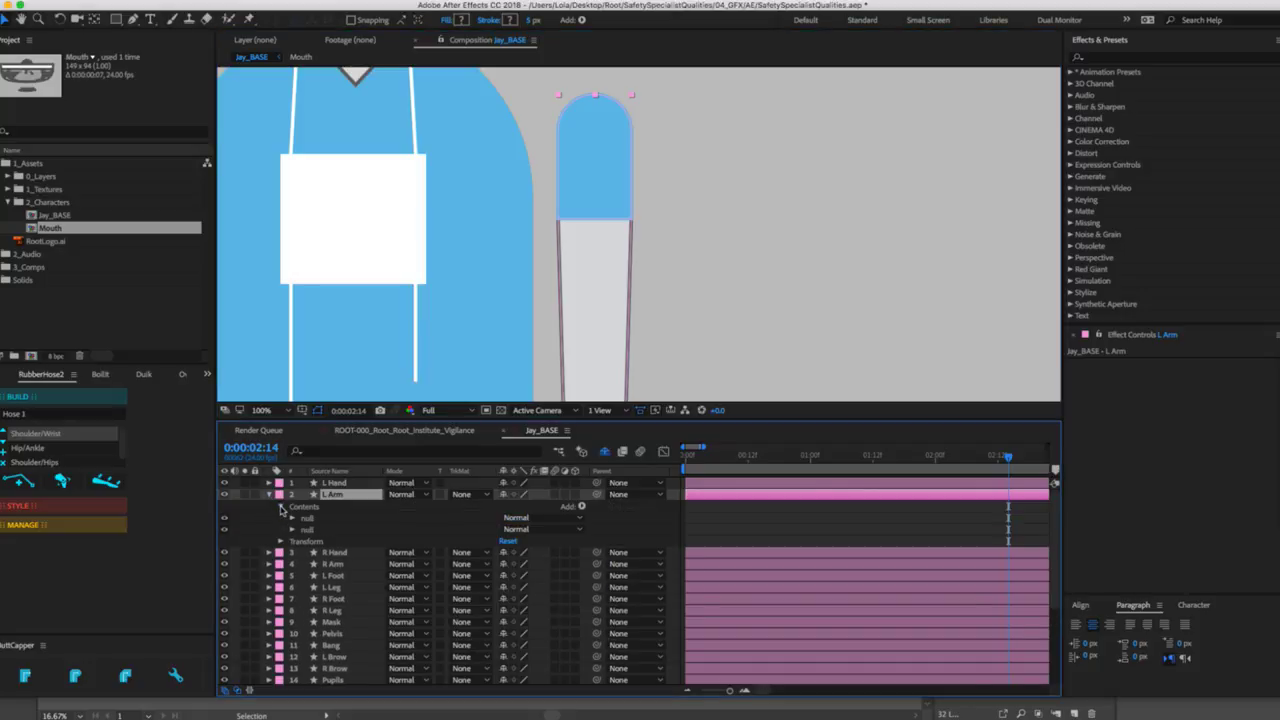
pyautogui.click(314, 519)
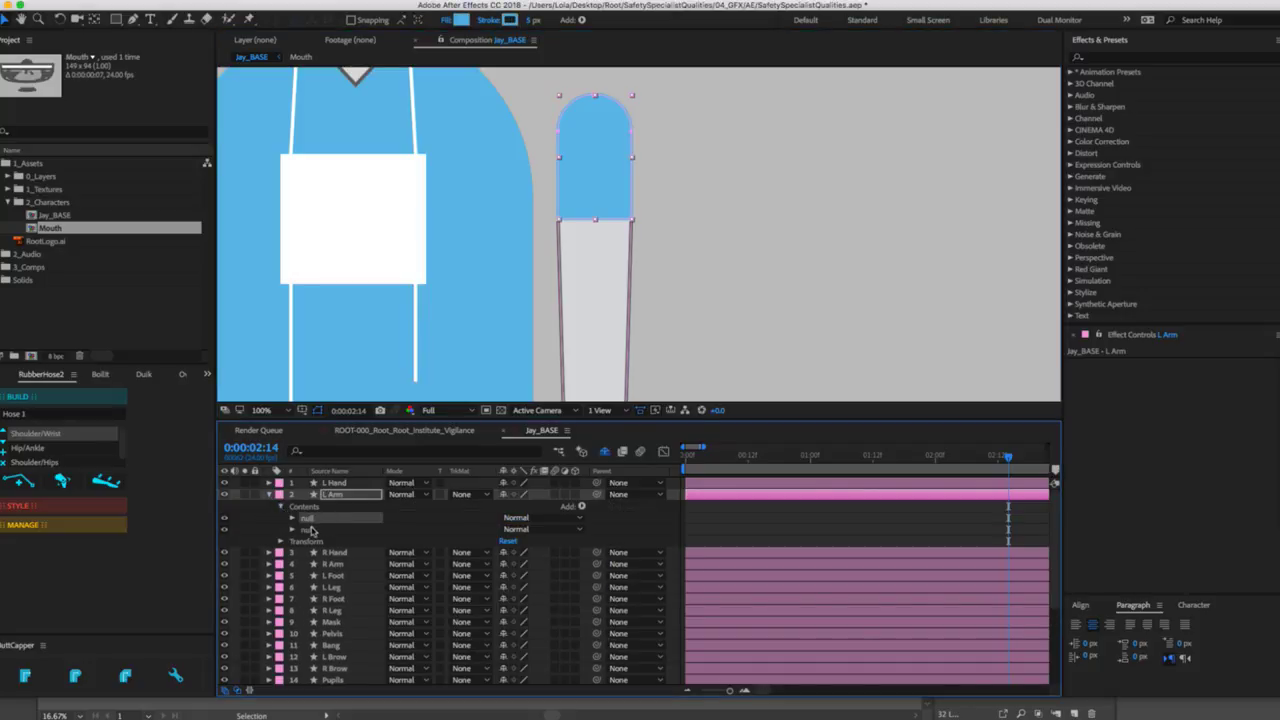
pyautogui.click(292, 518)
pyautogui.click(320, 530)
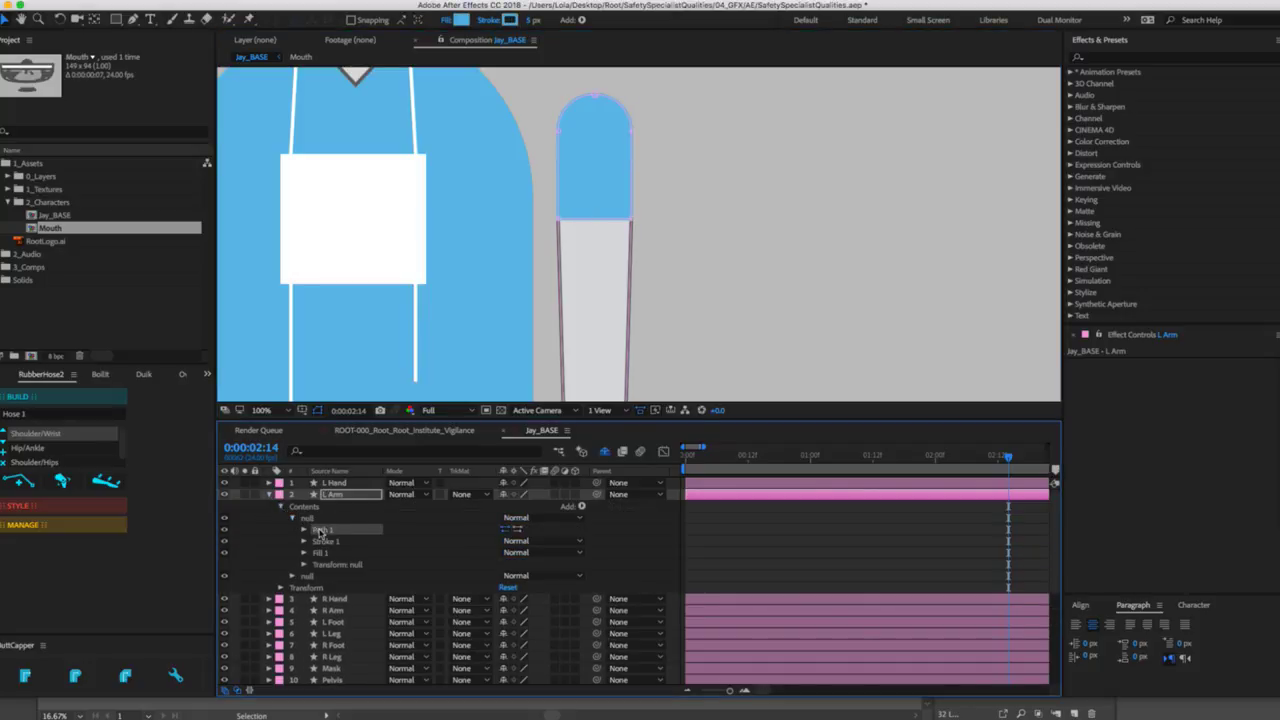
# Drag the sleeve's two bottom corners down, then zoom back out to the full figure.
pyautogui.moveTo(561, 216); pyautogui.dragTo(556, 245)
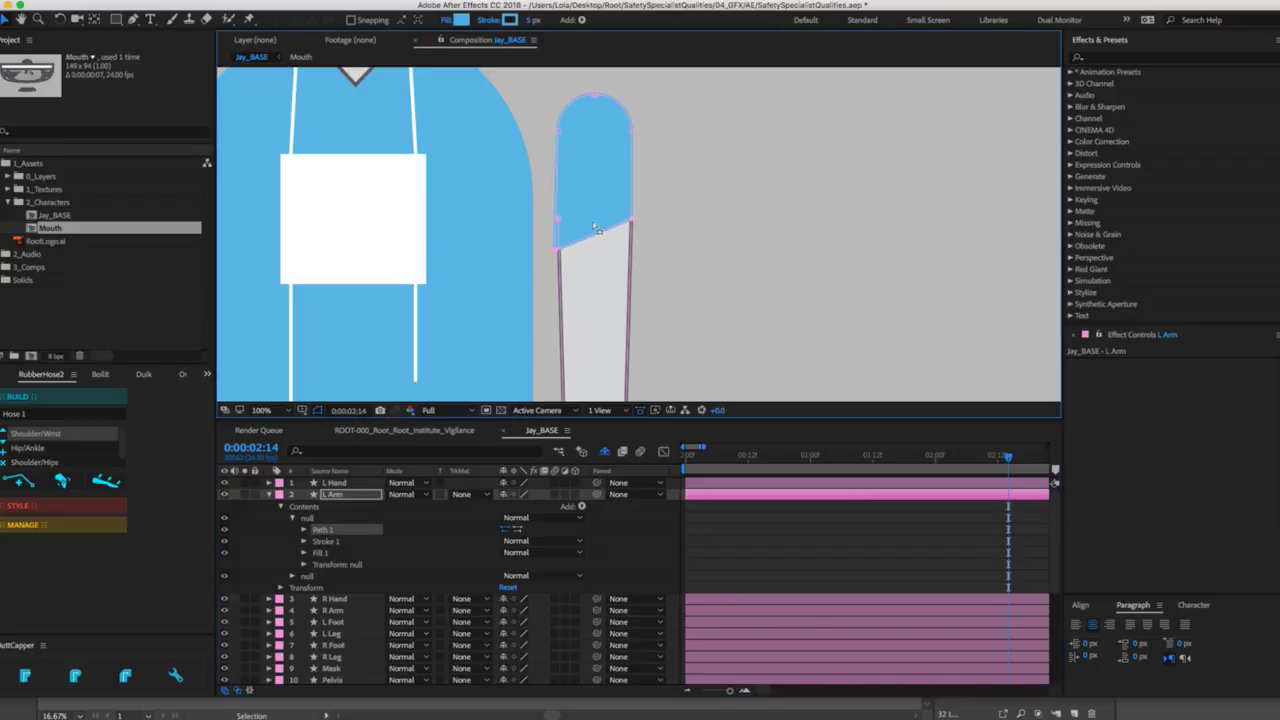
pyautogui.moveTo(634, 218); pyautogui.dragTo(636, 245)
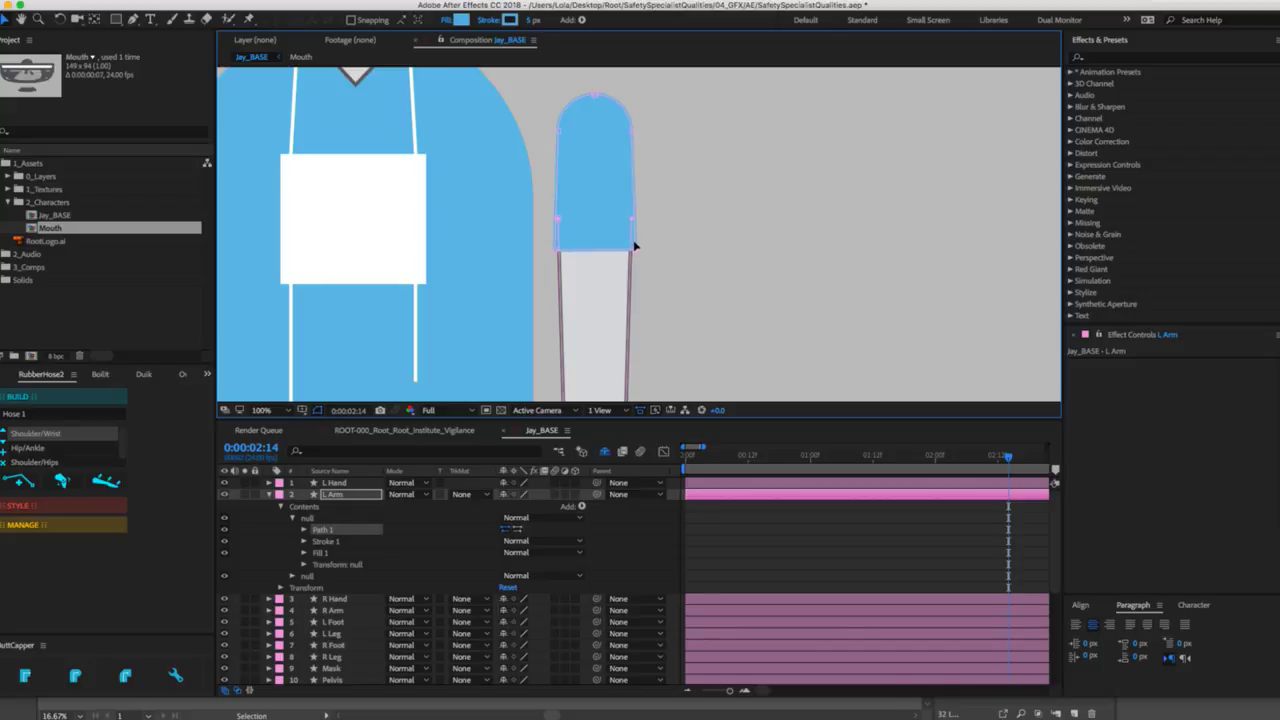
pyautogui.click(334, 496)
pyautogui.scroll(-3, 580, 263)
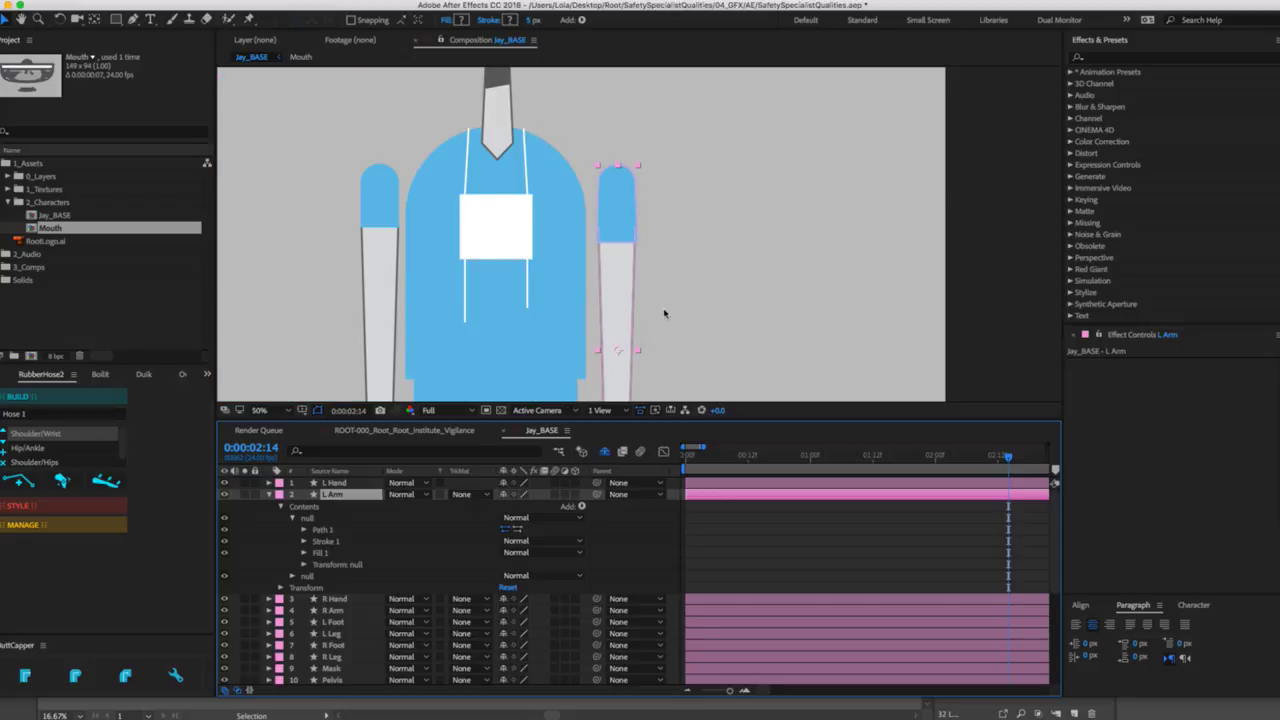
pyautogui.moveTo(666, 314); pyautogui.dragTo(602, 212)
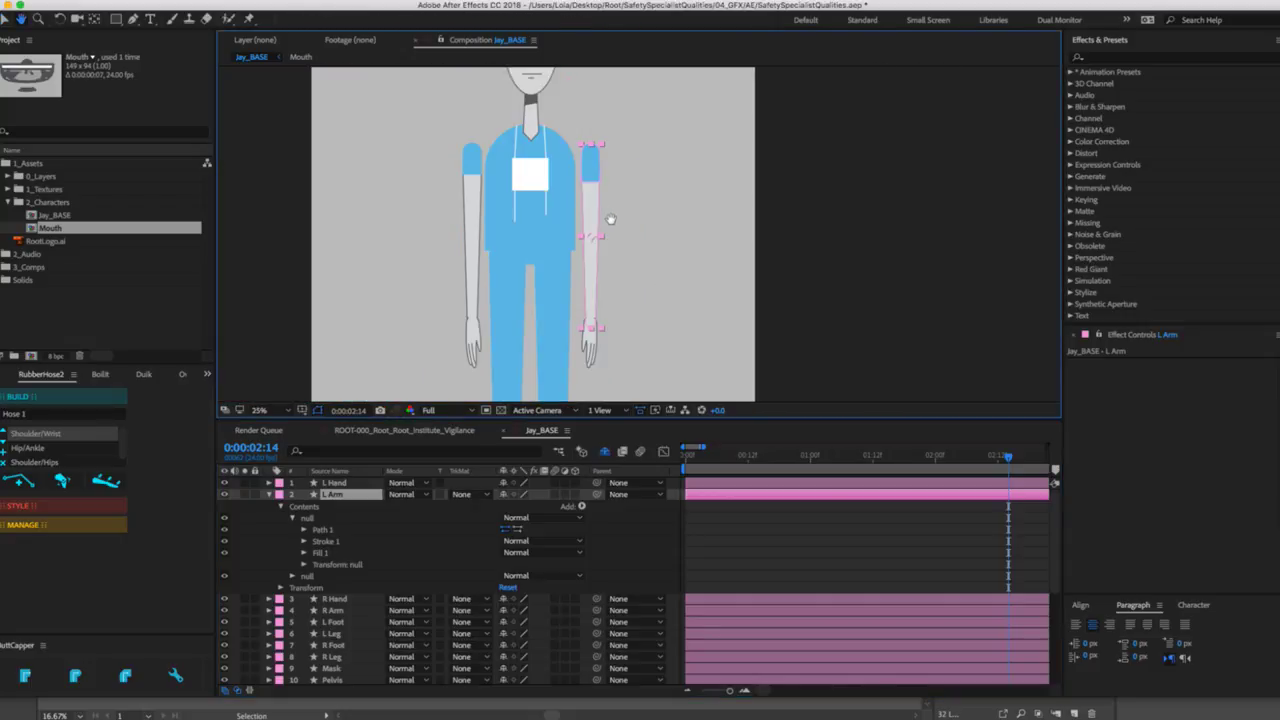
# Try puppet pins at the arm's top and elbow, then delete the Puppet effect.
pyautogui.press('super+p')
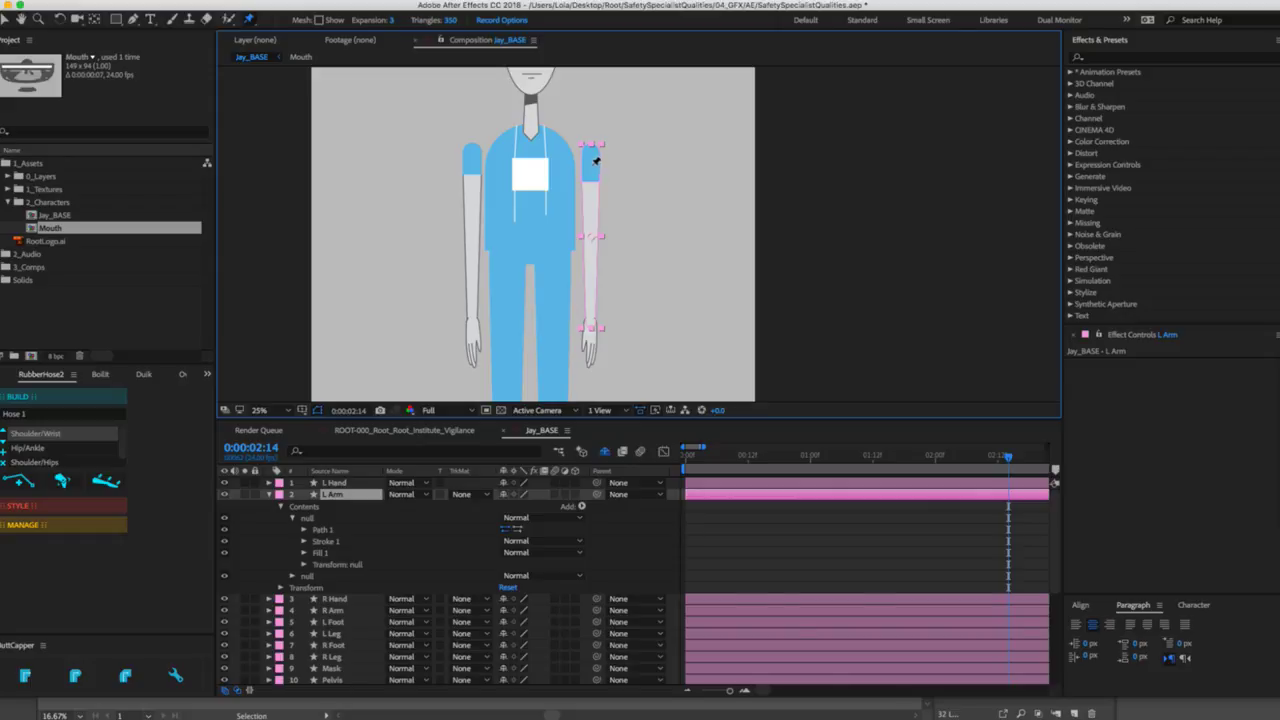
pyautogui.click(591, 152)
pyautogui.click(592, 236)
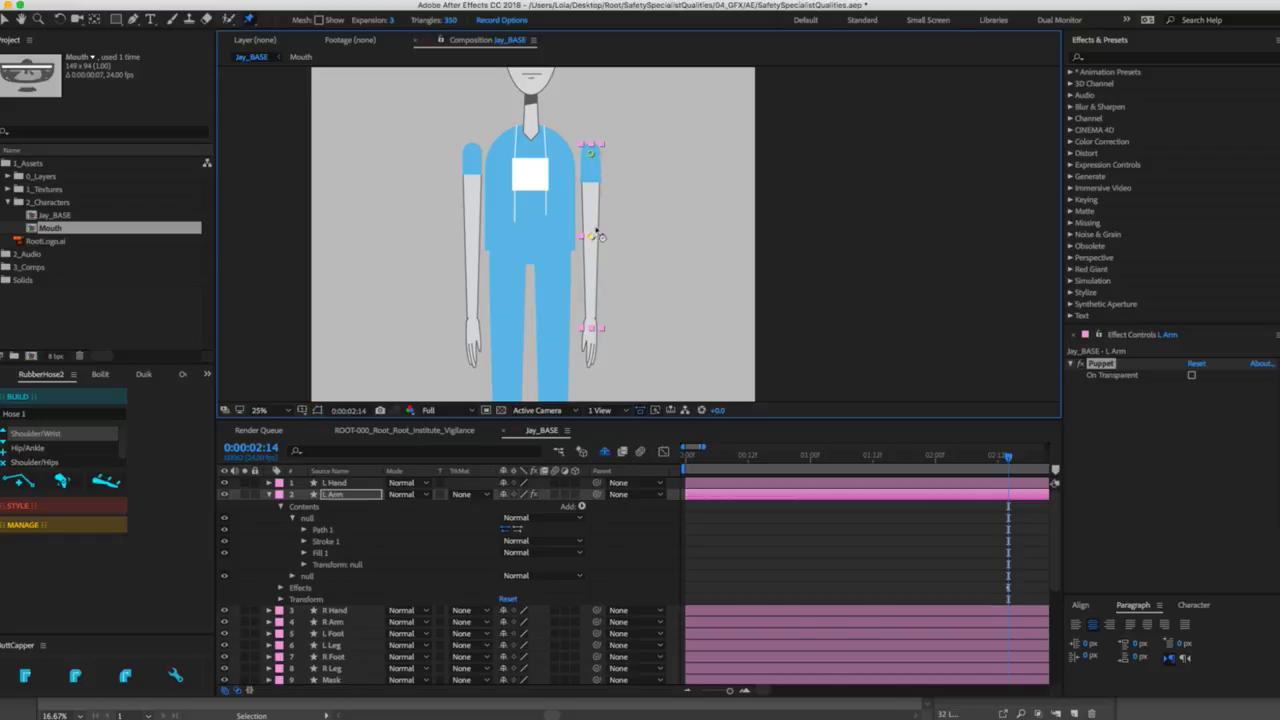
pyautogui.press('Delete')
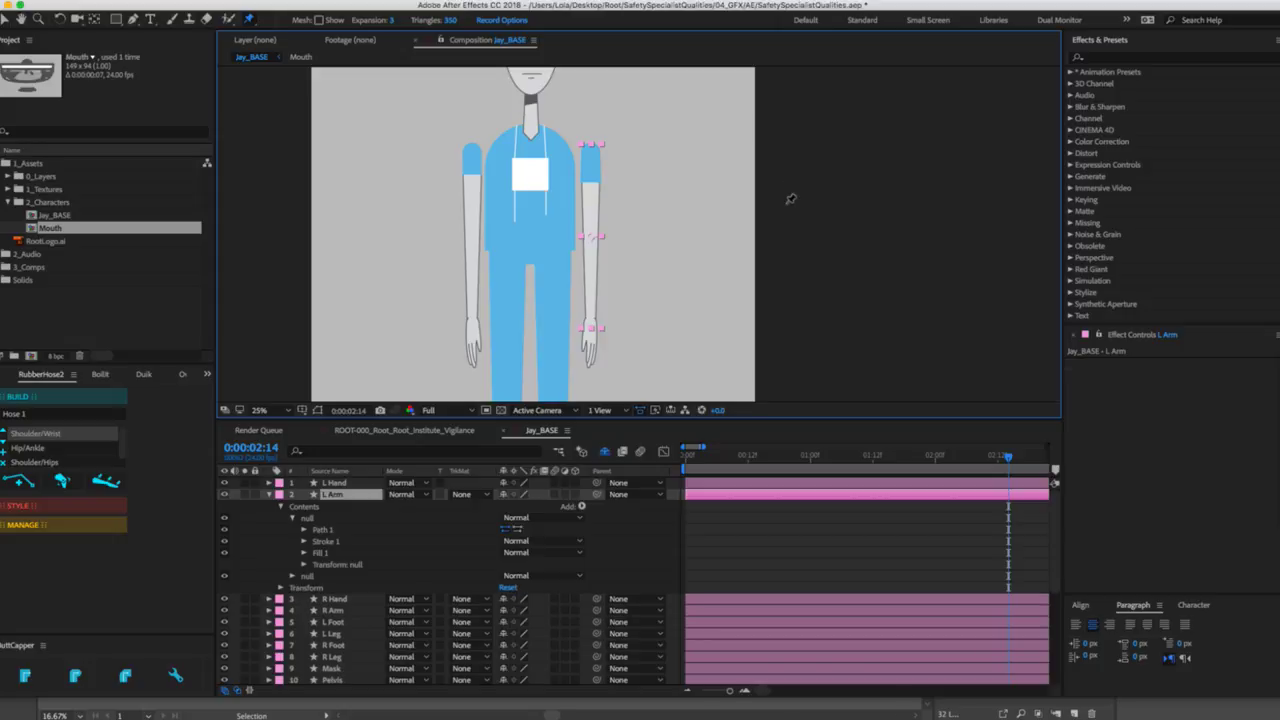
pyautogui.click(268, 494)
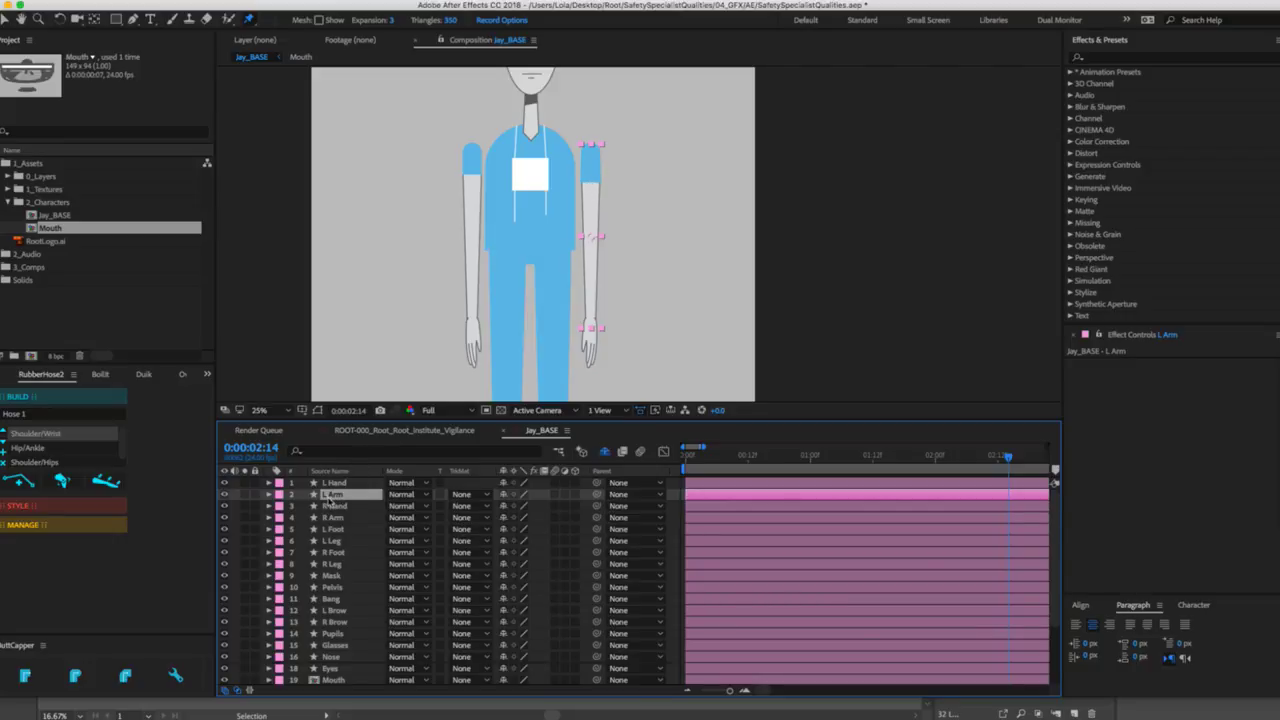
# Solo the L Arm layer and pan the view onto the arm.
pyautogui.click(244, 495)
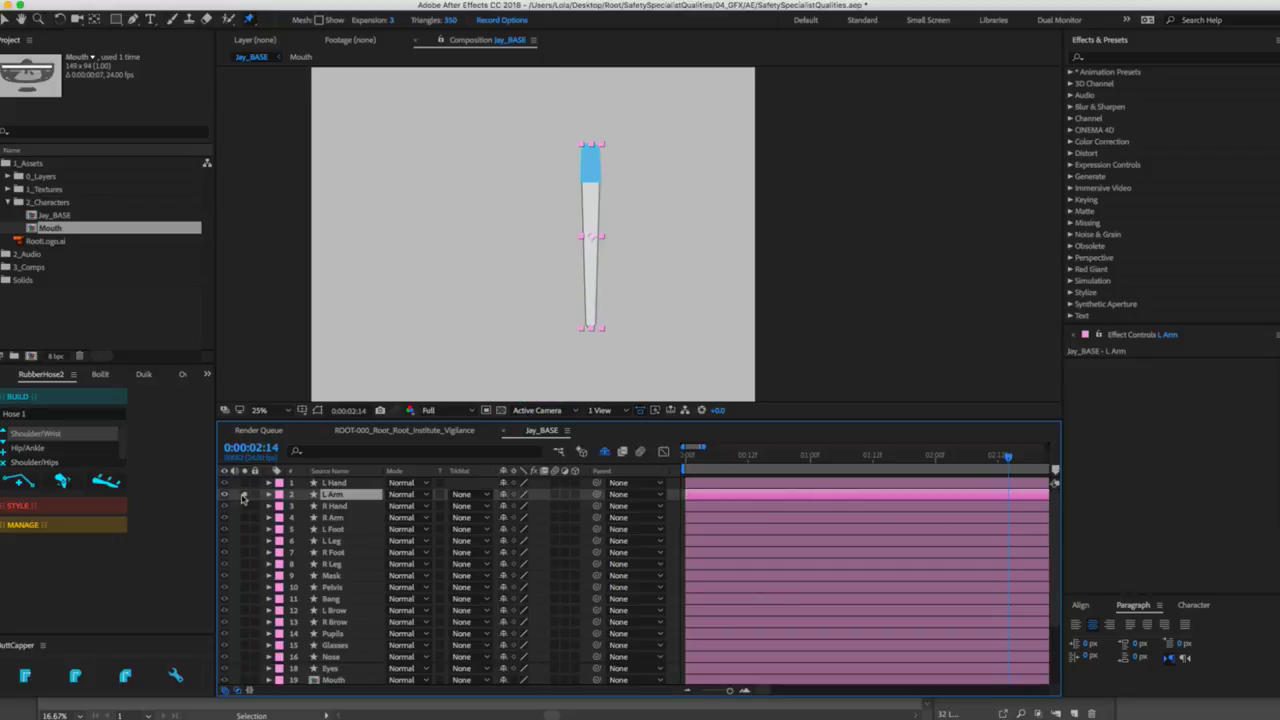
pyautogui.scroll(3, 610, 232)
pyautogui.scroll(-3, 638, 228)
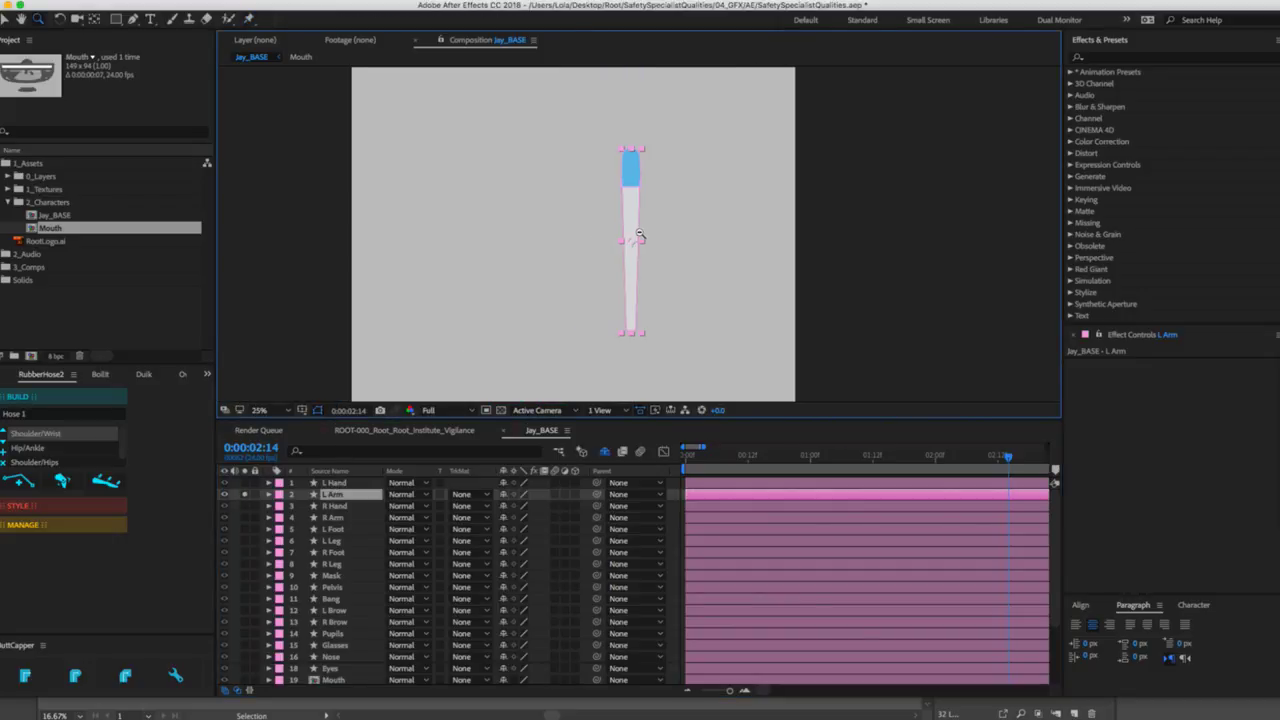
pyautogui.moveTo(669, 197); pyautogui.dragTo(620, 199)
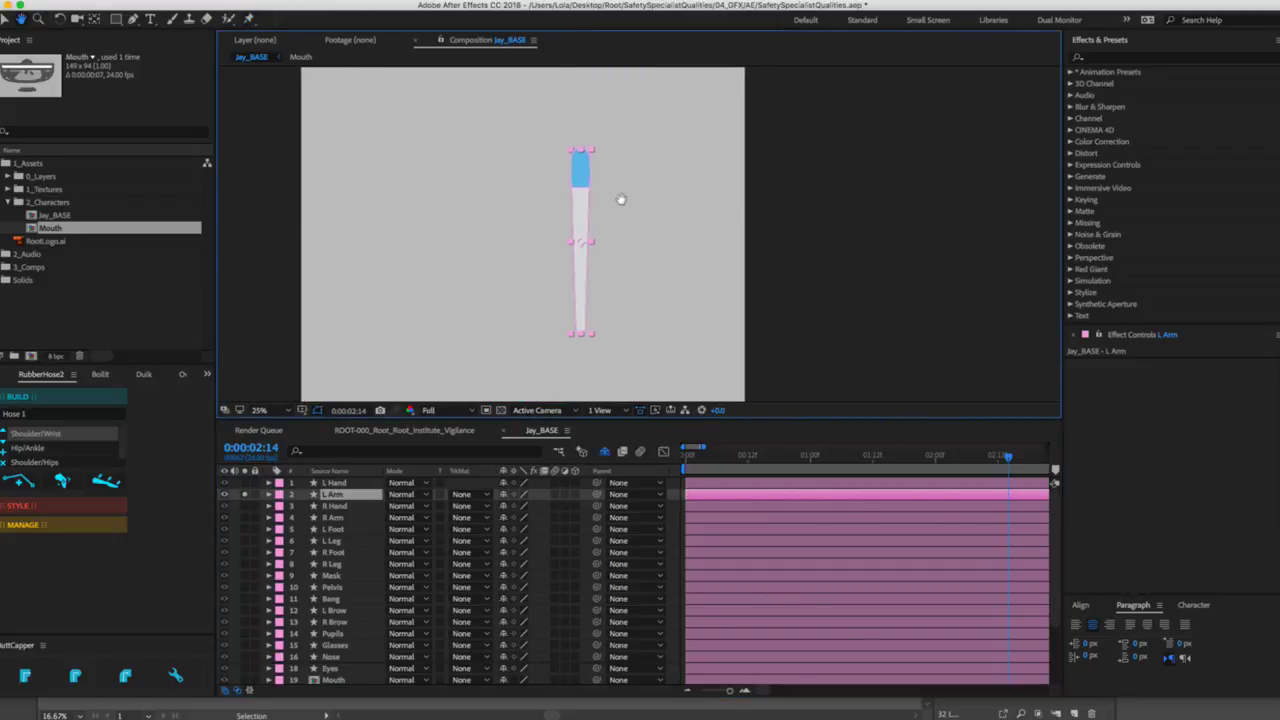
# Pin the arm at shoulder, elbow and wrist, then run RubberHose's New RubberPin.
pyautogui.hotkey('ctrl', 'p')
pyautogui.click(588, 165)
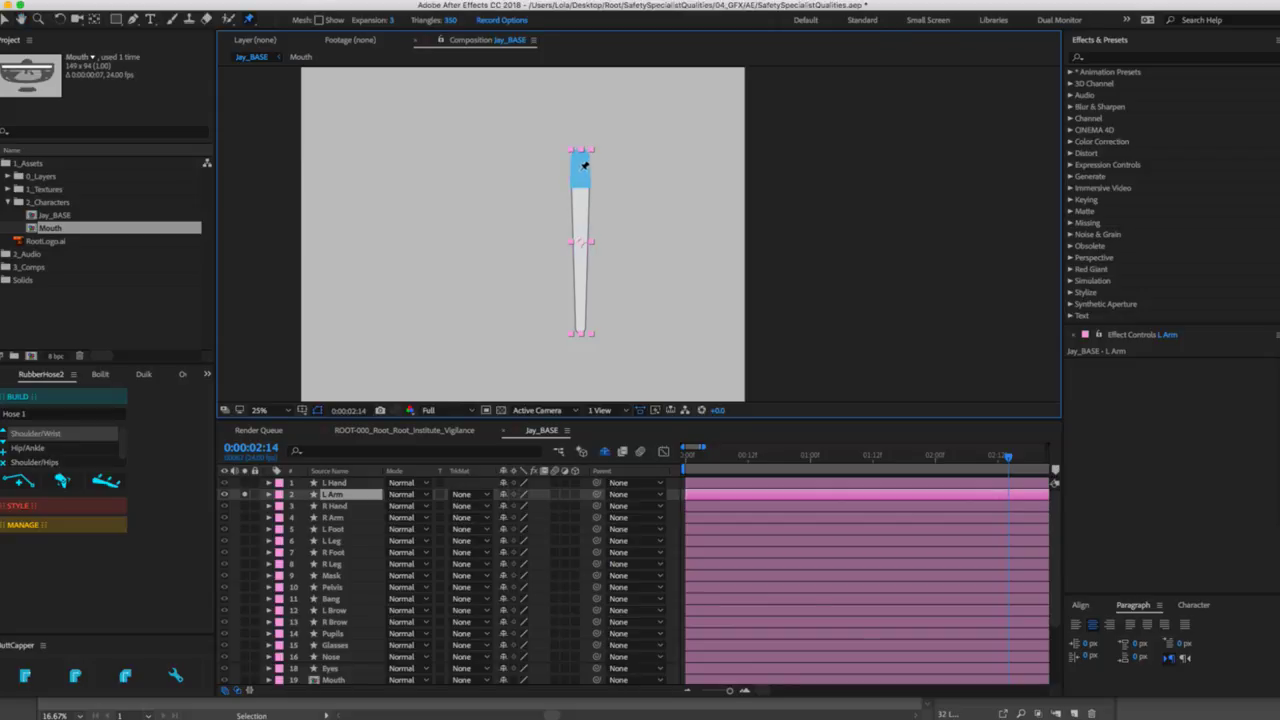
pyautogui.click(583, 162)
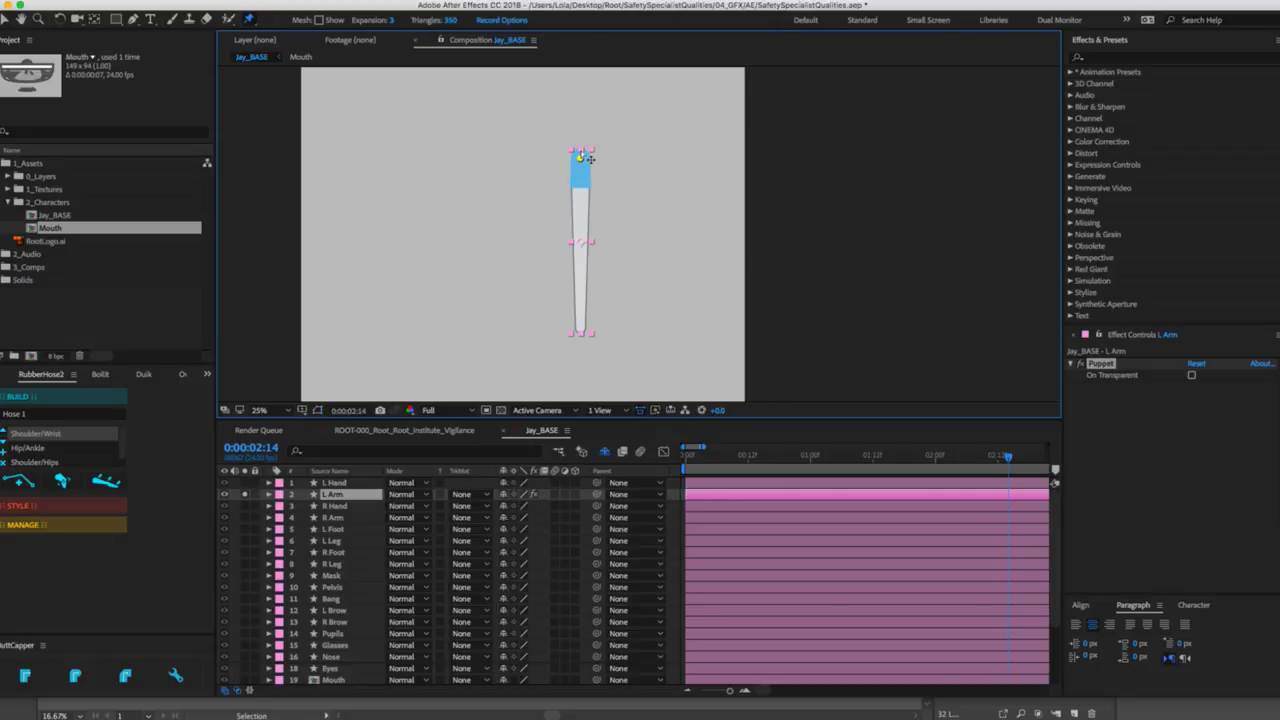
pyautogui.click(582, 243)
pyautogui.click(581, 330)
pyautogui.click(331, 496)
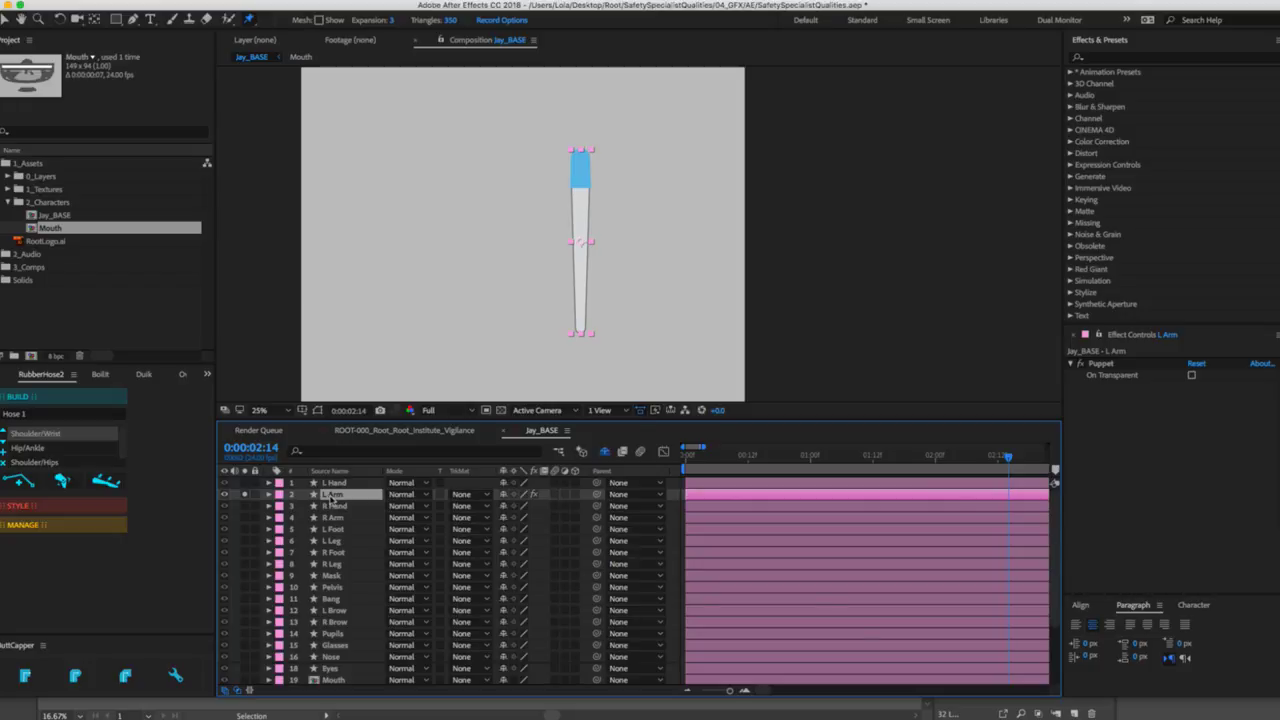
pyautogui.click(106, 482)
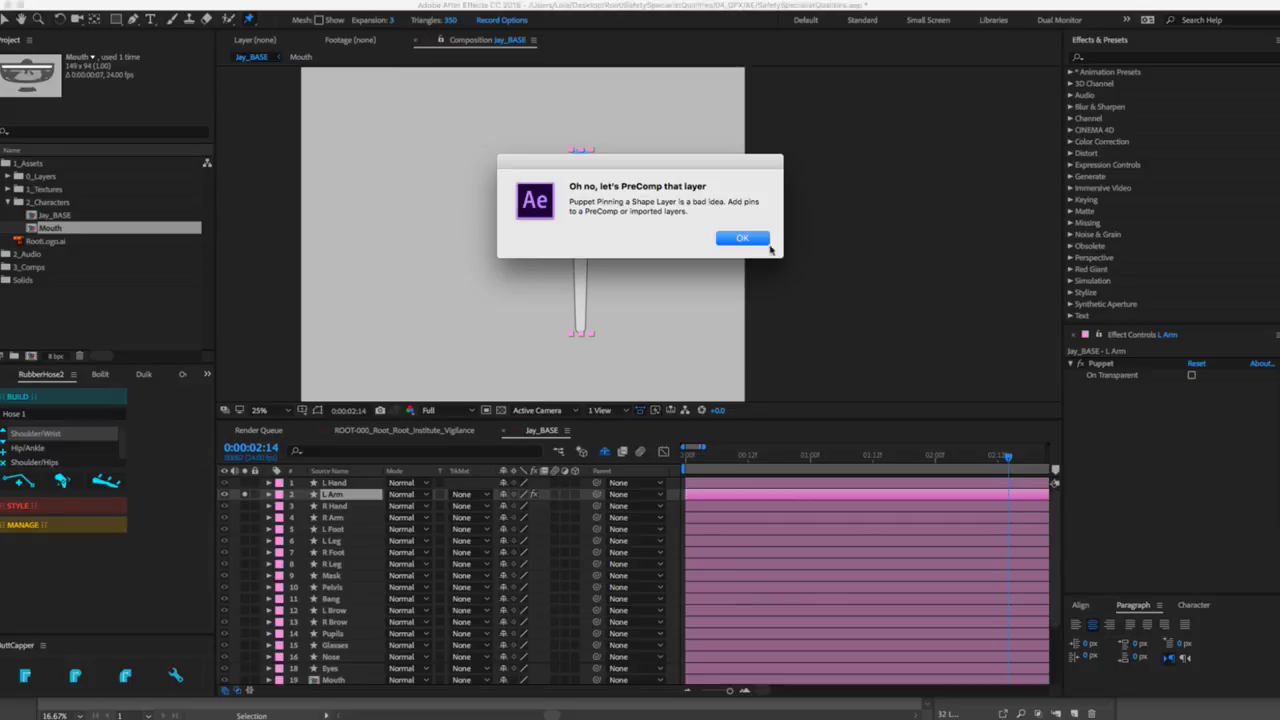
# Dismiss the precompose warning and delete the arm's Puppet effect.
pyautogui.click(760, 243)
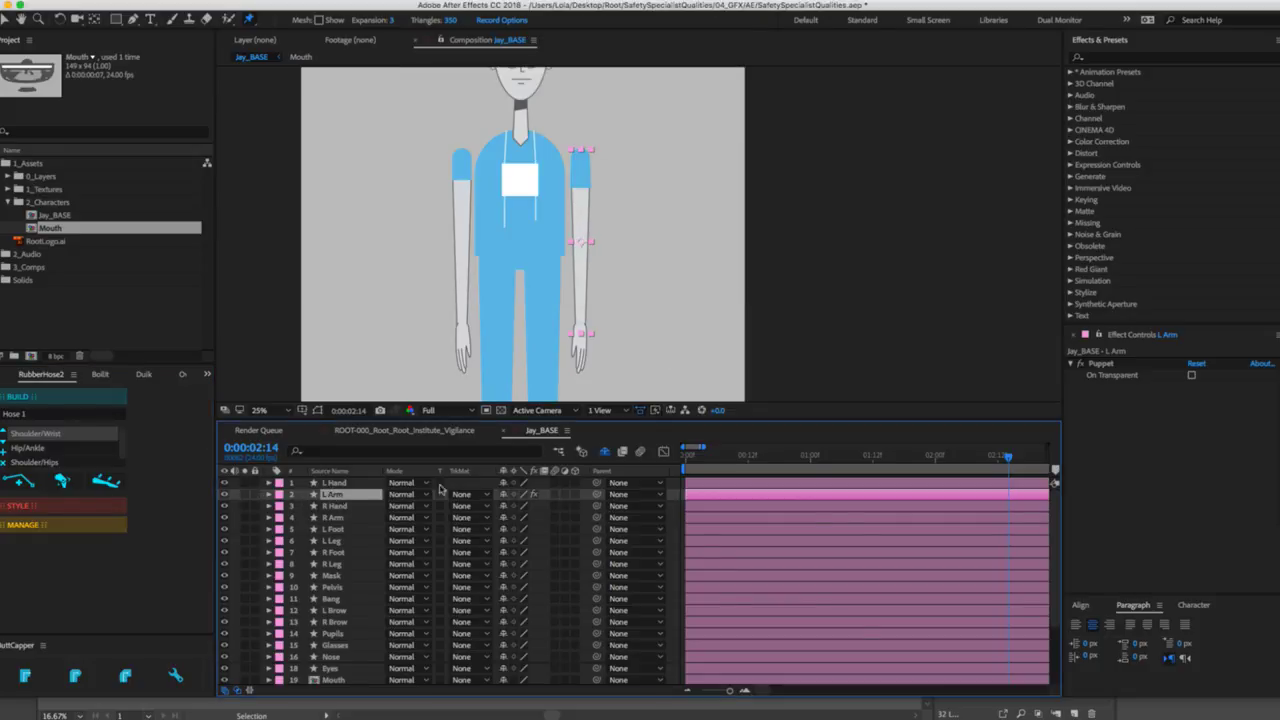
pyautogui.click(1101, 366)
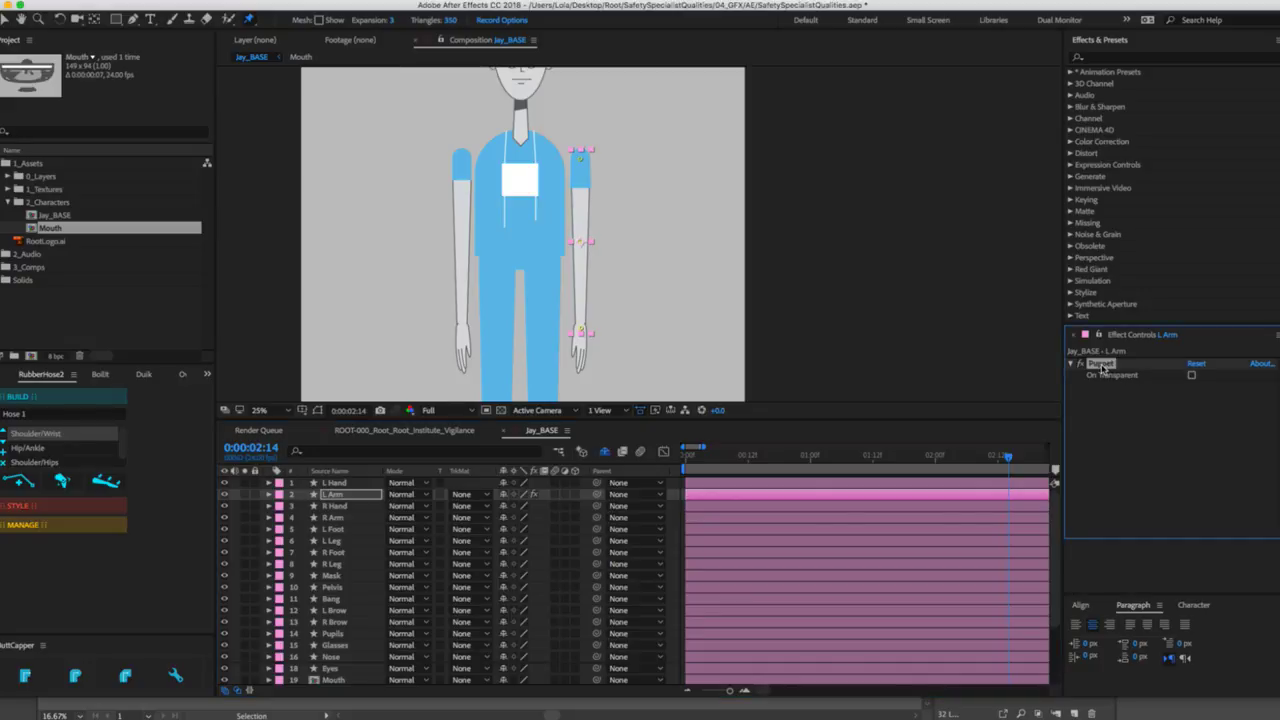
pyautogui.press('Delete')
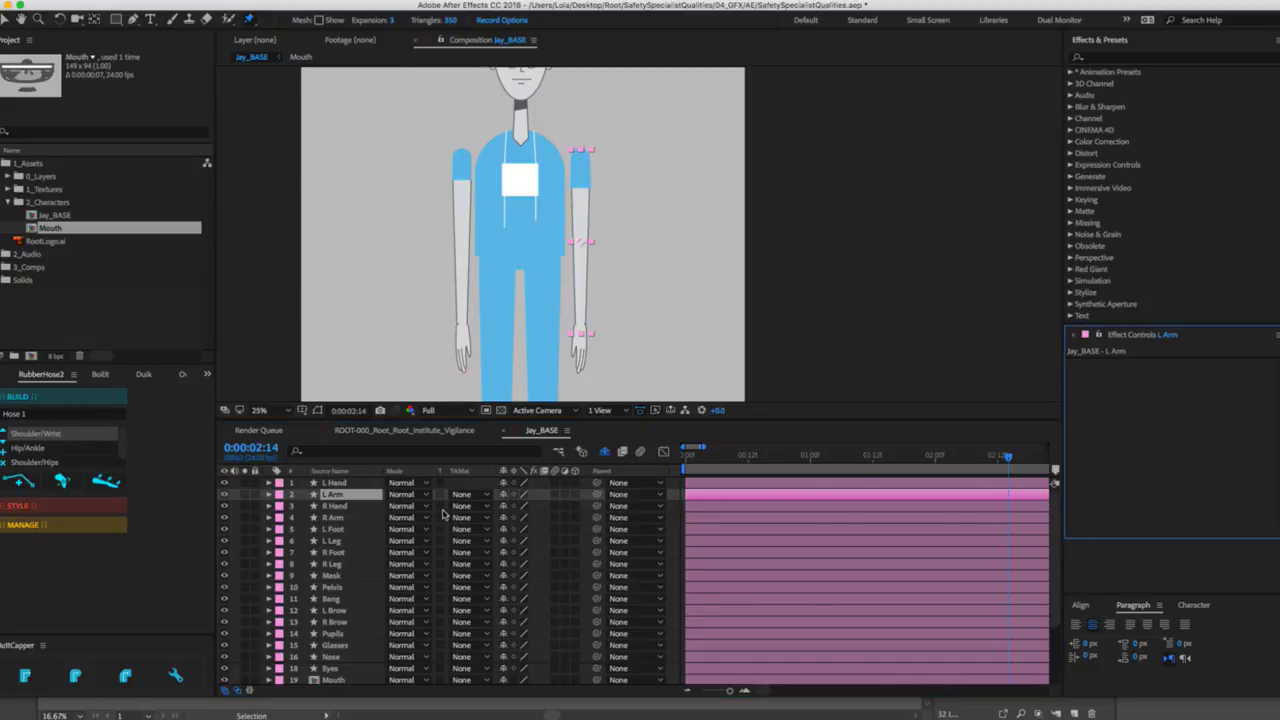
# Pre-compose the L Arm layer into a composition named L Arm.
pyautogui.click(331, 497)
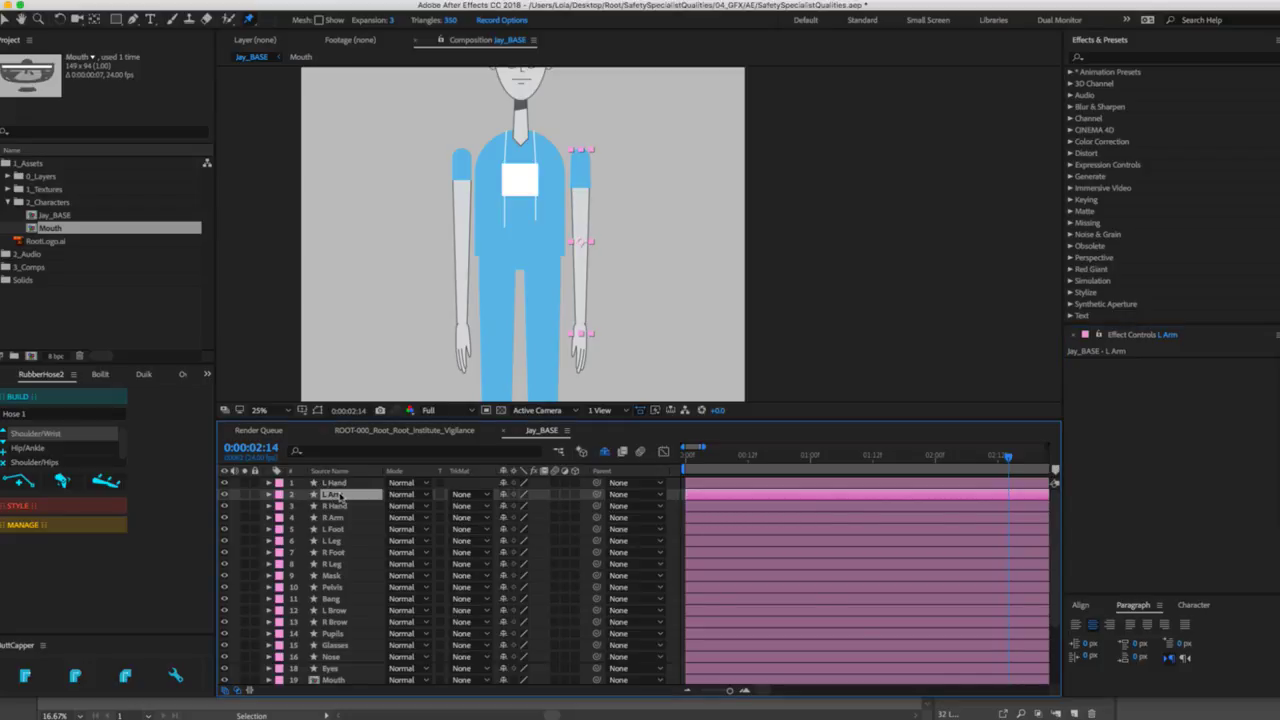
pyautogui.rightClick(340, 496)
pyautogui.click(330, 500)
pyautogui.rightClick(333, 497)
pyautogui.click(380, 600)
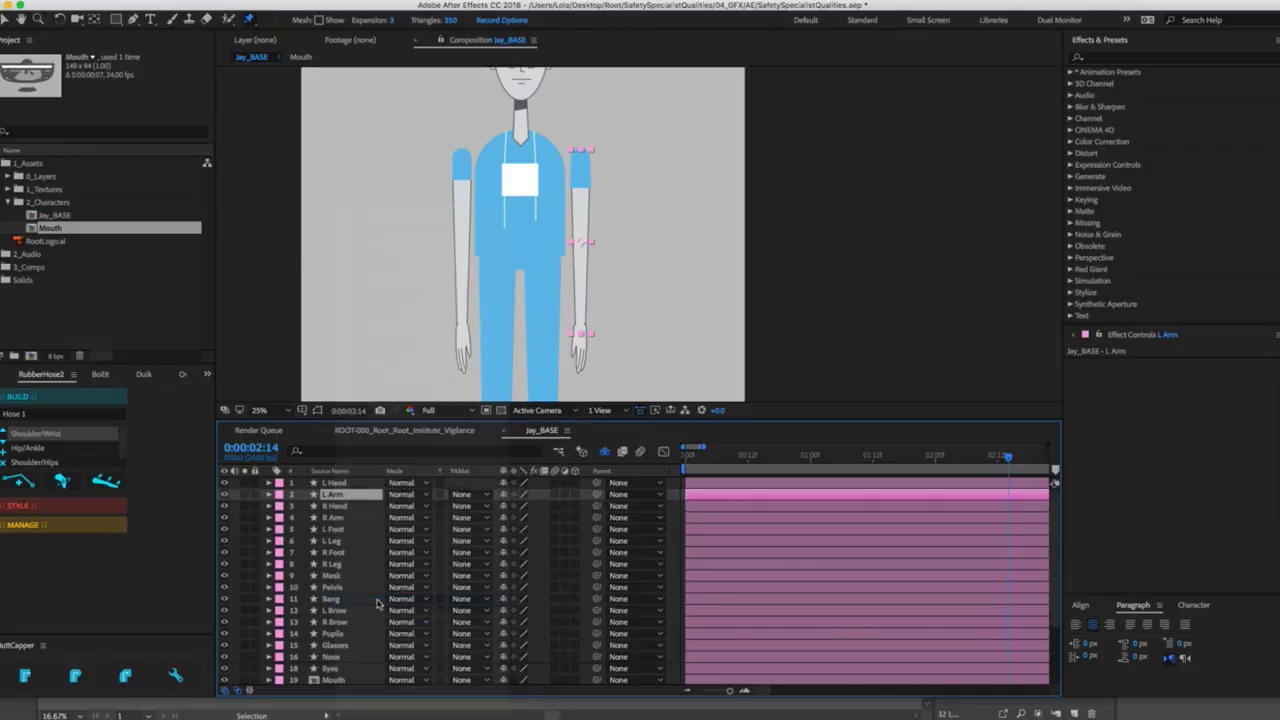
pyautogui.write('L Arm')
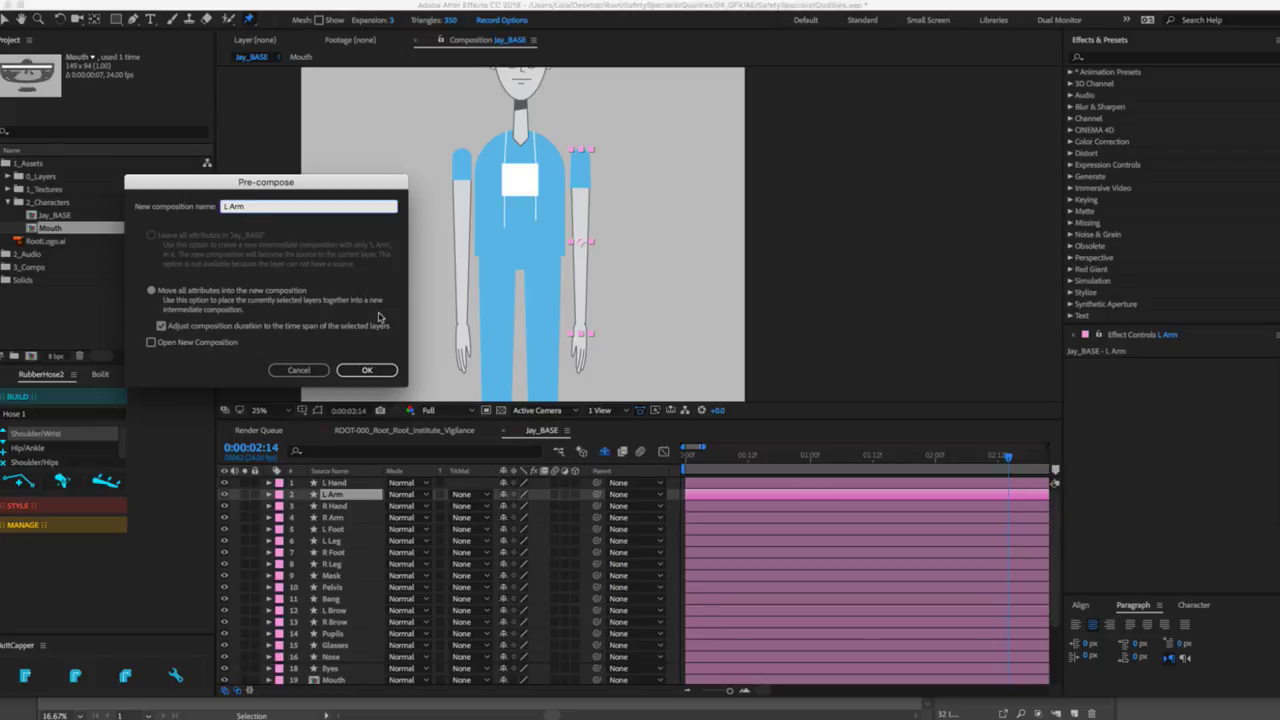
pyautogui.press('Return')
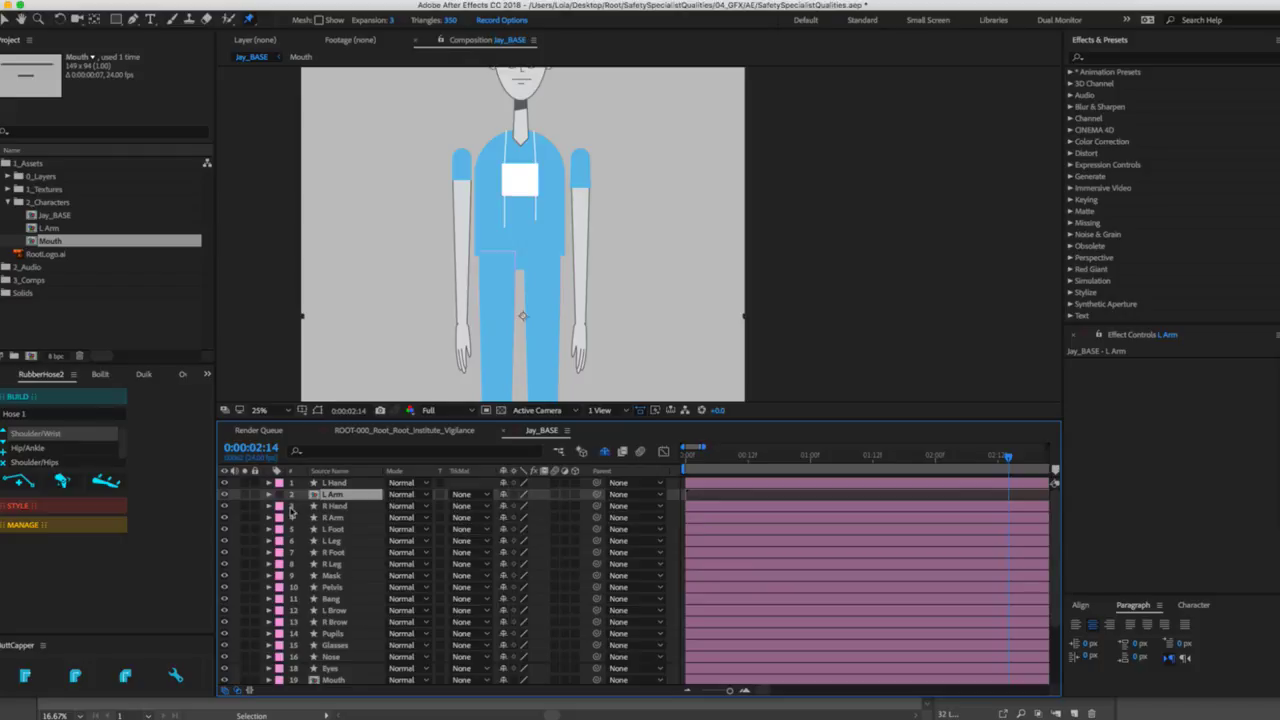
# Give the L Arm layer the Light Fuchsia label and open its composition.
pyautogui.click(280, 494)
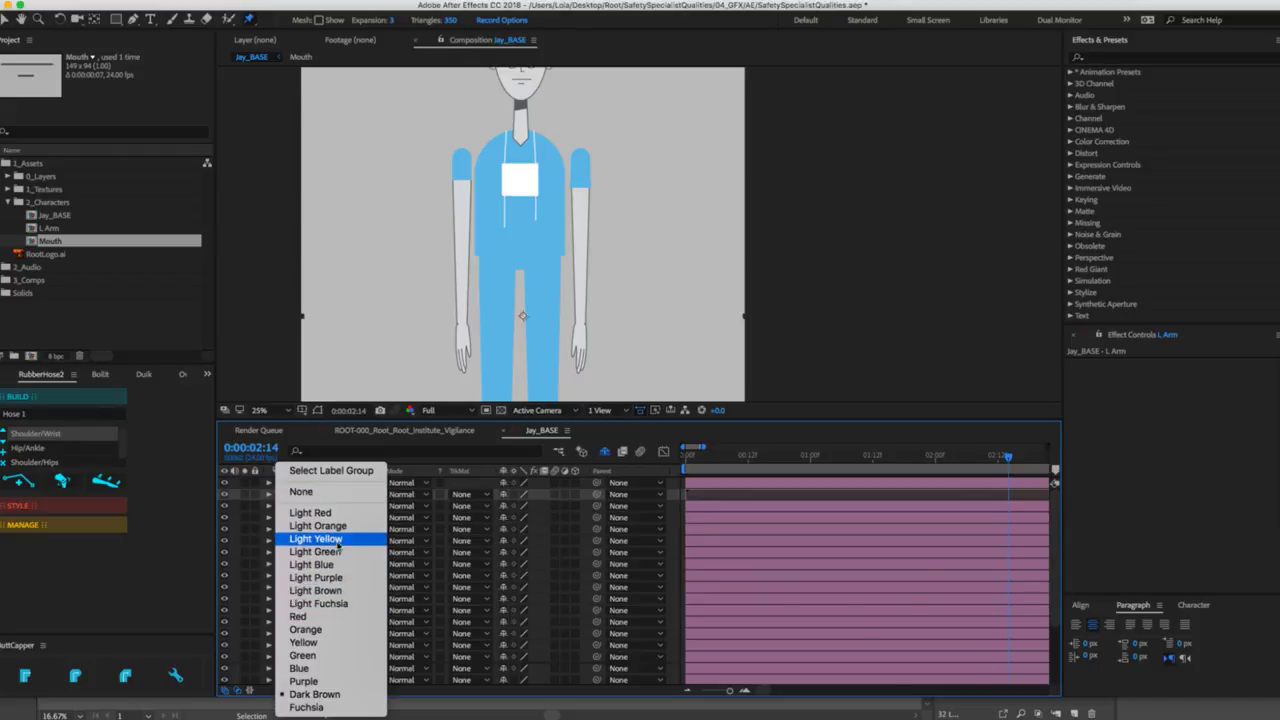
pyautogui.click(318, 603)
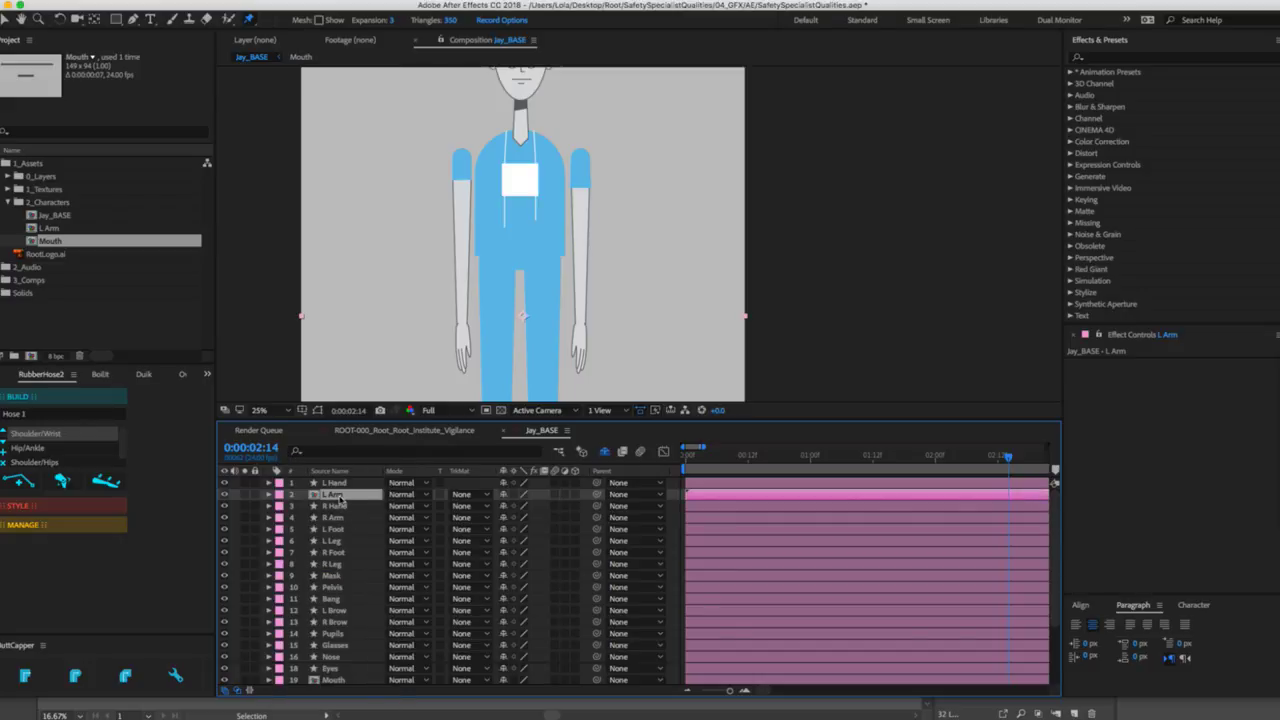
pyautogui.doubleClick(339, 496)
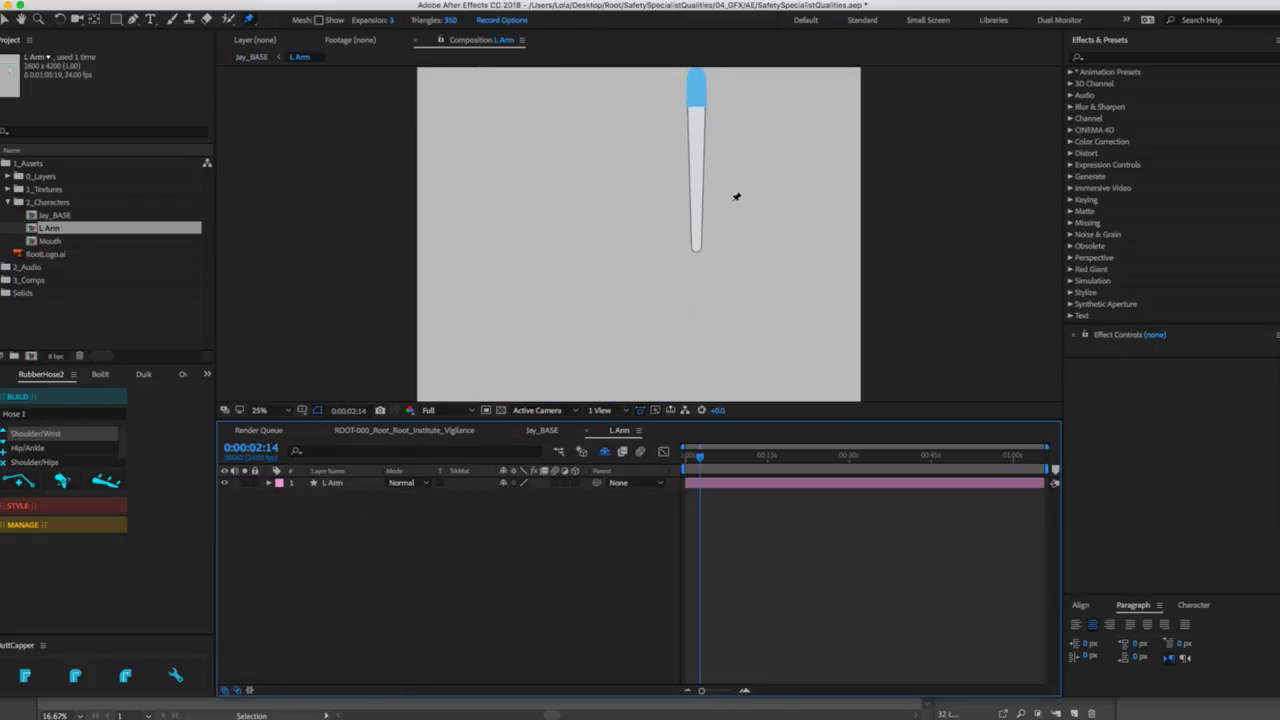
# Crop the L Arm comp to its region of interest around the arm.
pyautogui.moveTo(681, 240); pyautogui.dragTo(598, 287)
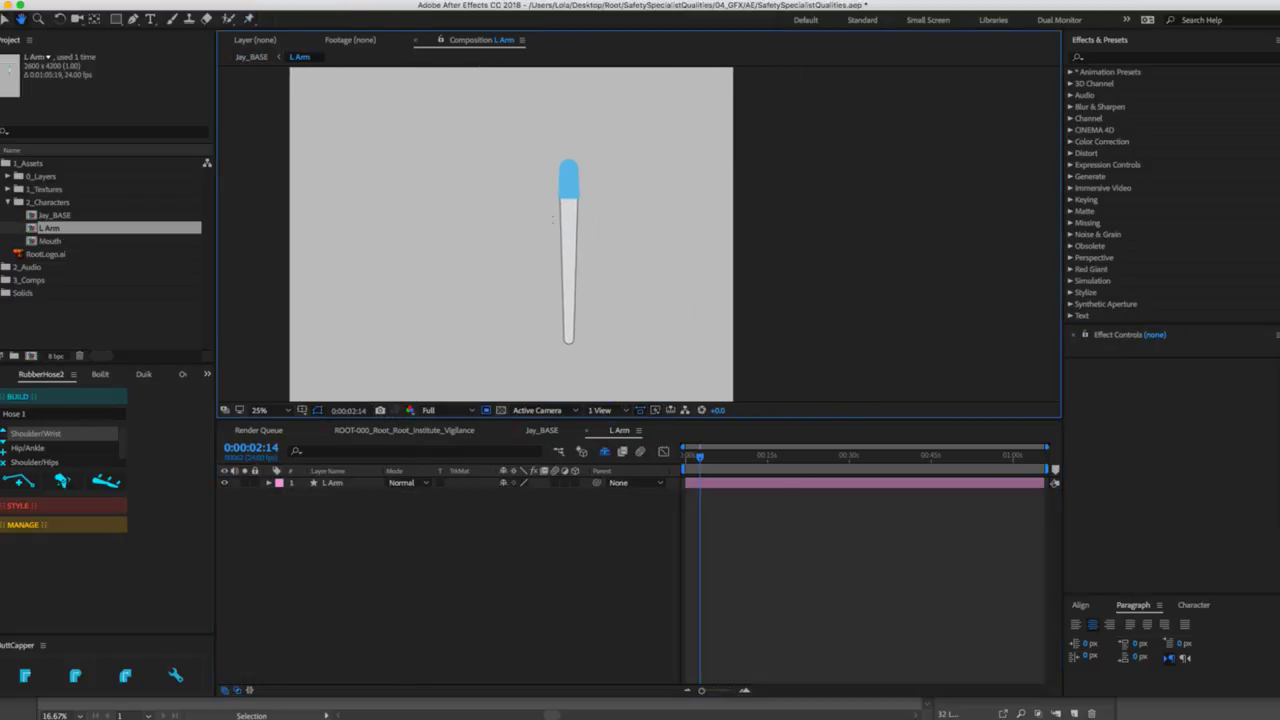
pyautogui.click(552, 154)
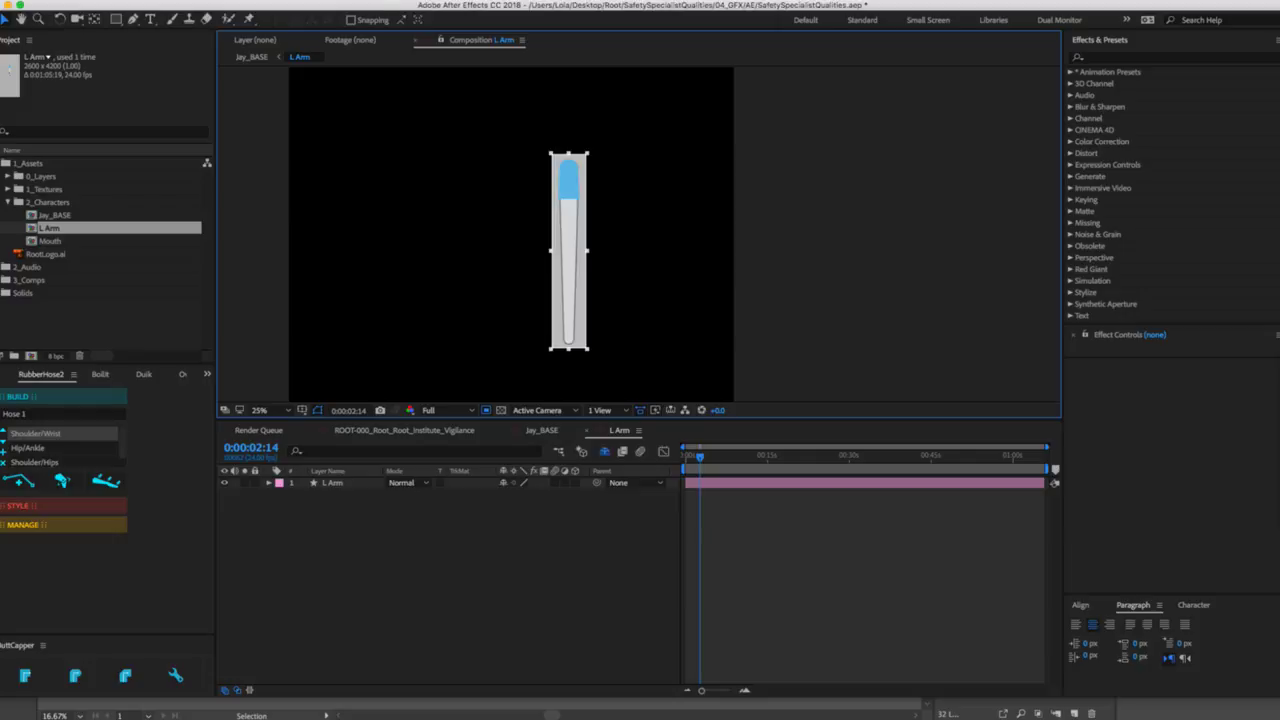
pyautogui.click(180, 0)
pyautogui.click(330, 71)
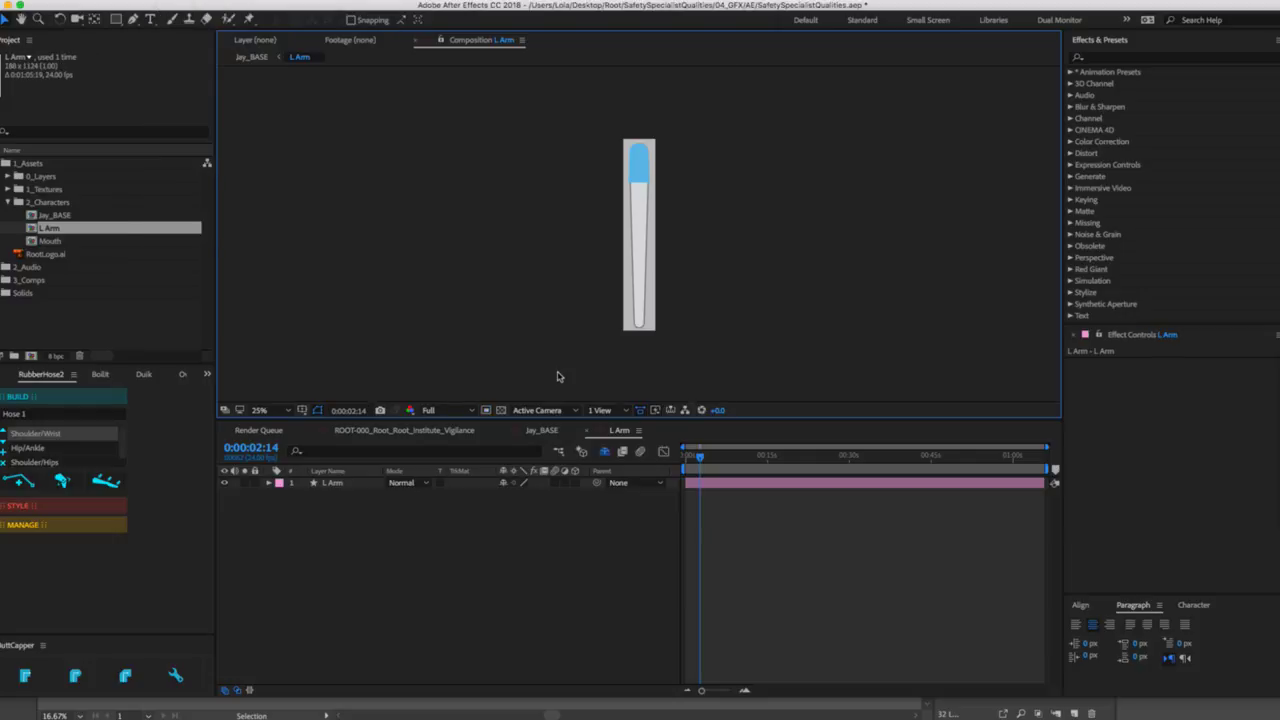
# In Jay_BASE, move the arm up to the left shoulder and select the L Arm layer.
pyautogui.click(589, 429)
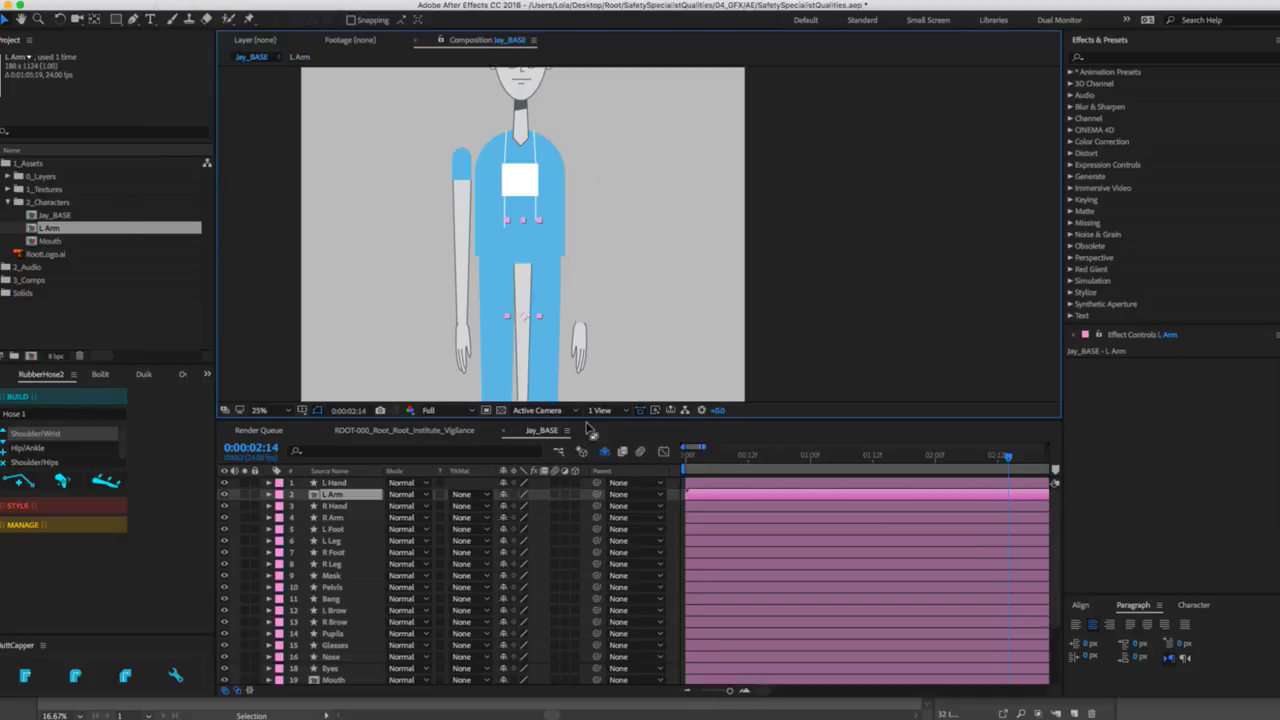
pyautogui.moveTo(523, 309); pyautogui.dragTo(582, 212)
pyautogui.scroll(2, 583, 212)
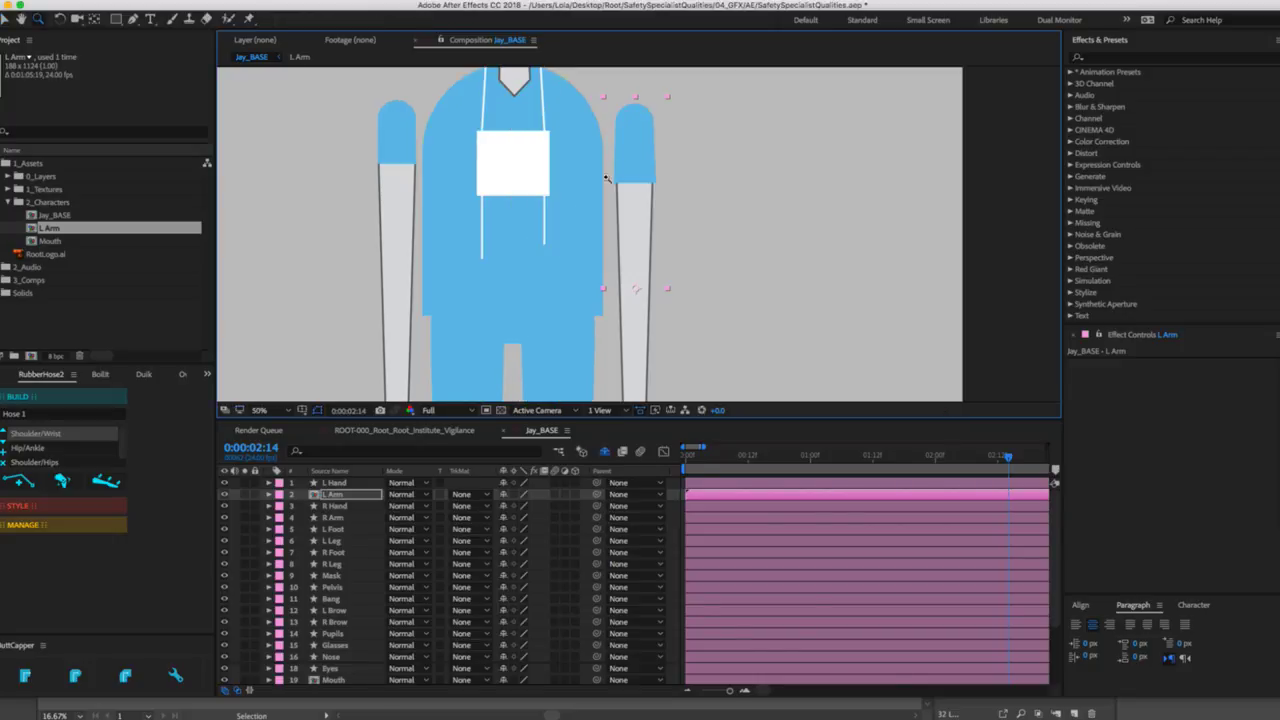
pyautogui.moveTo(729, 317); pyautogui.dragTo(655, 207)
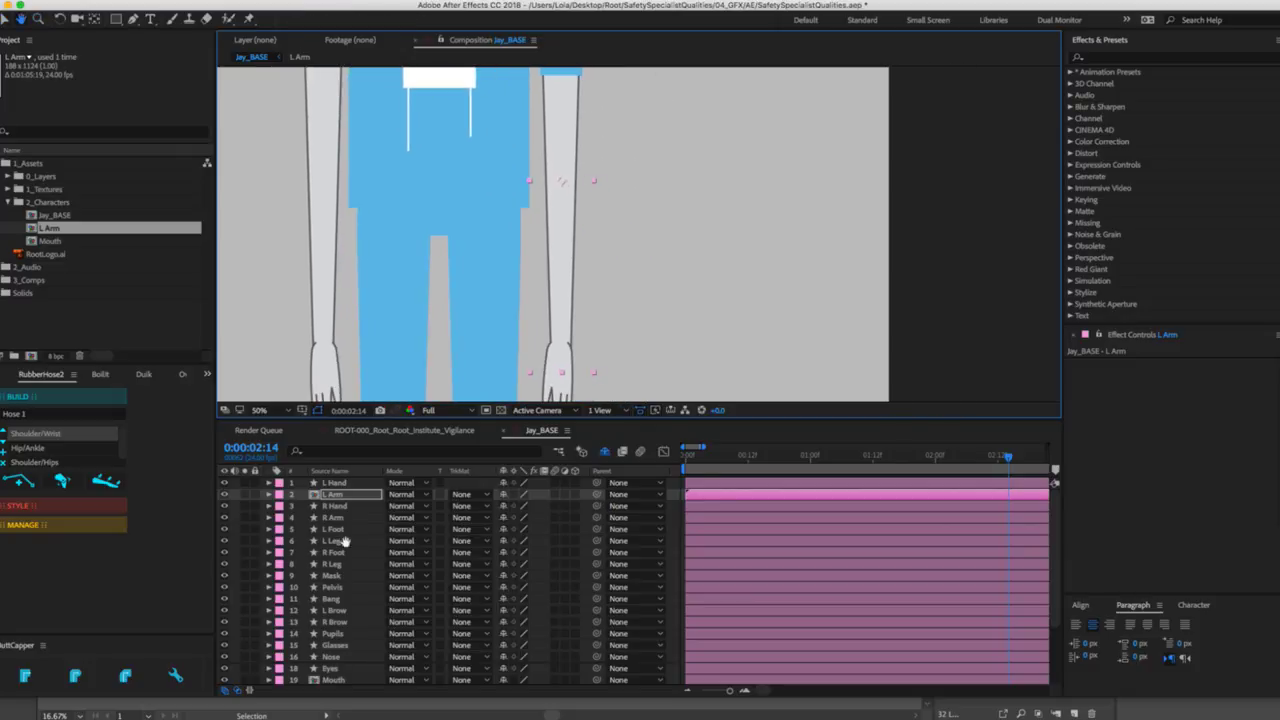
pyautogui.click(246, 494)
pyautogui.scroll(-2, 600, 225)
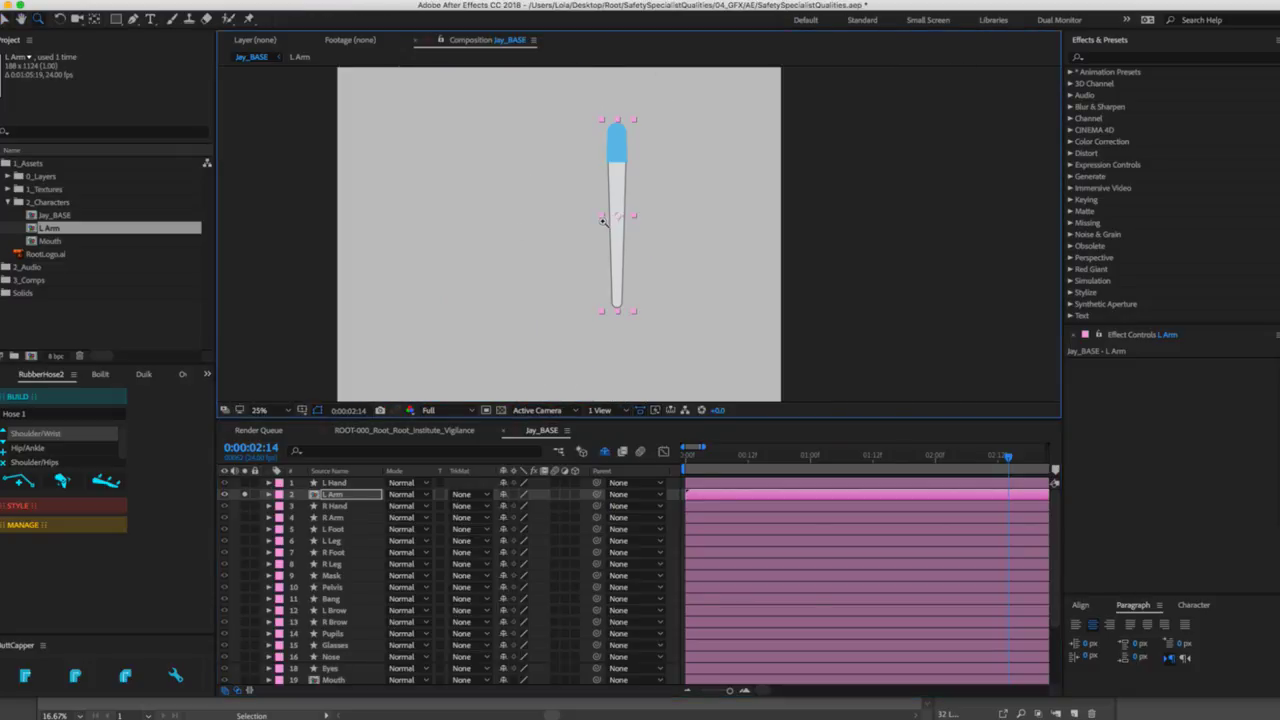
pyautogui.moveTo(662, 177); pyautogui.dragTo(618, 207)
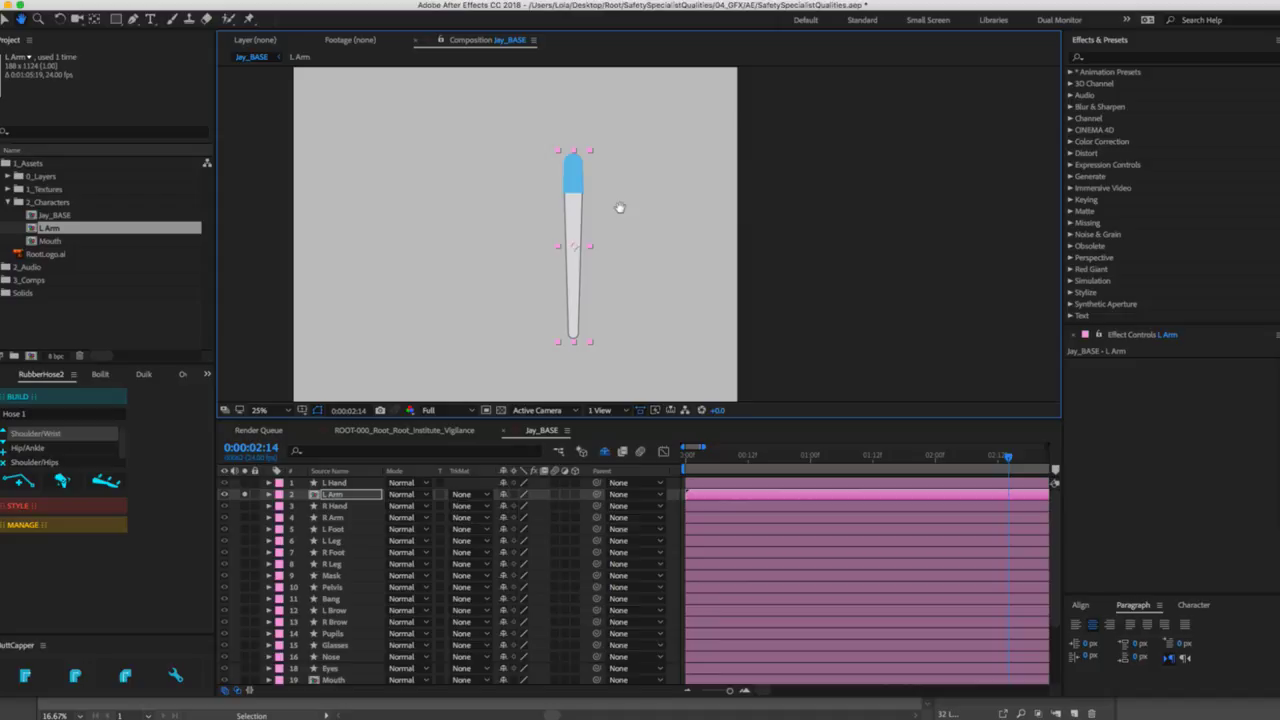
pyautogui.doubleClick(342, 497)
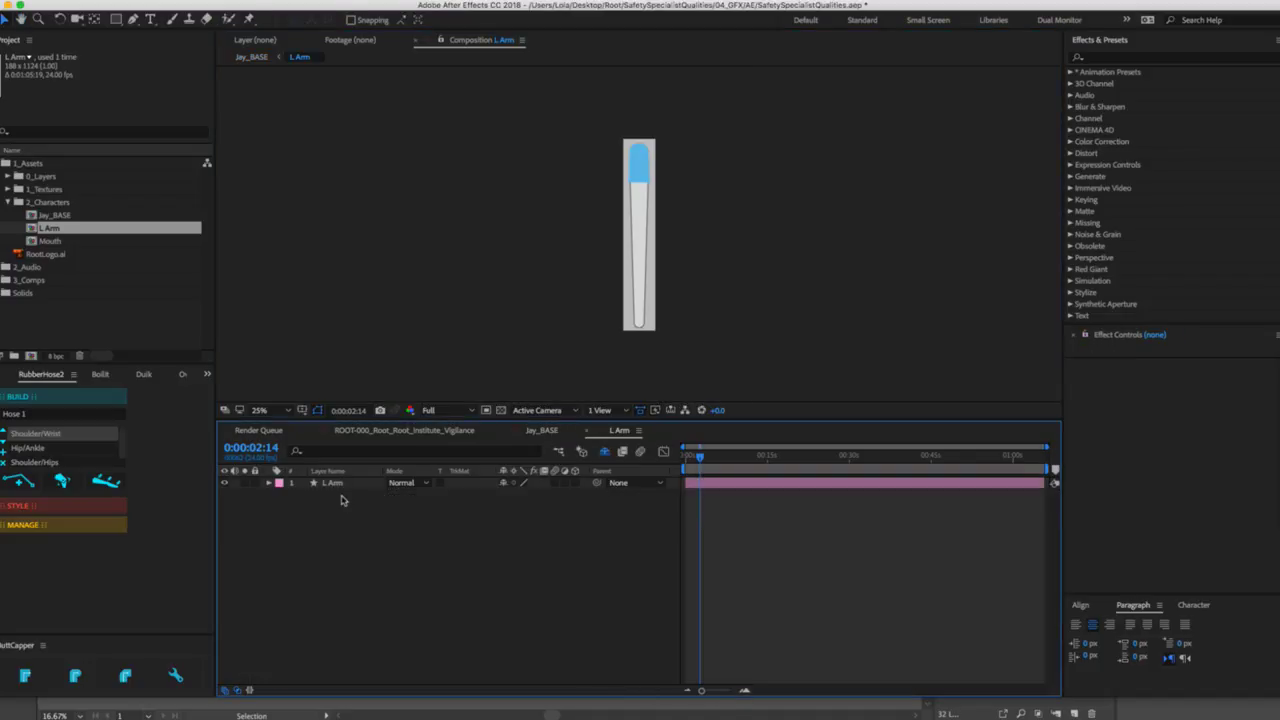
pyautogui.click(552, 432)
pyautogui.click(355, 494)
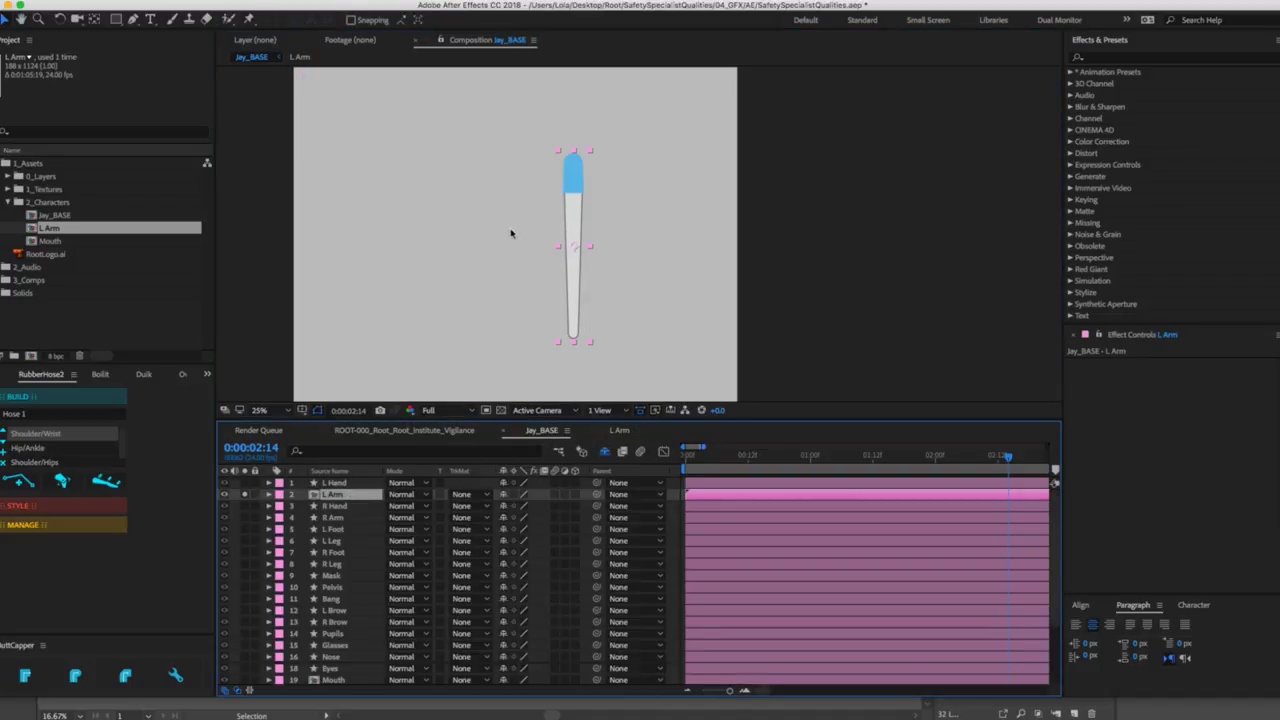
pyautogui.press('super+p')
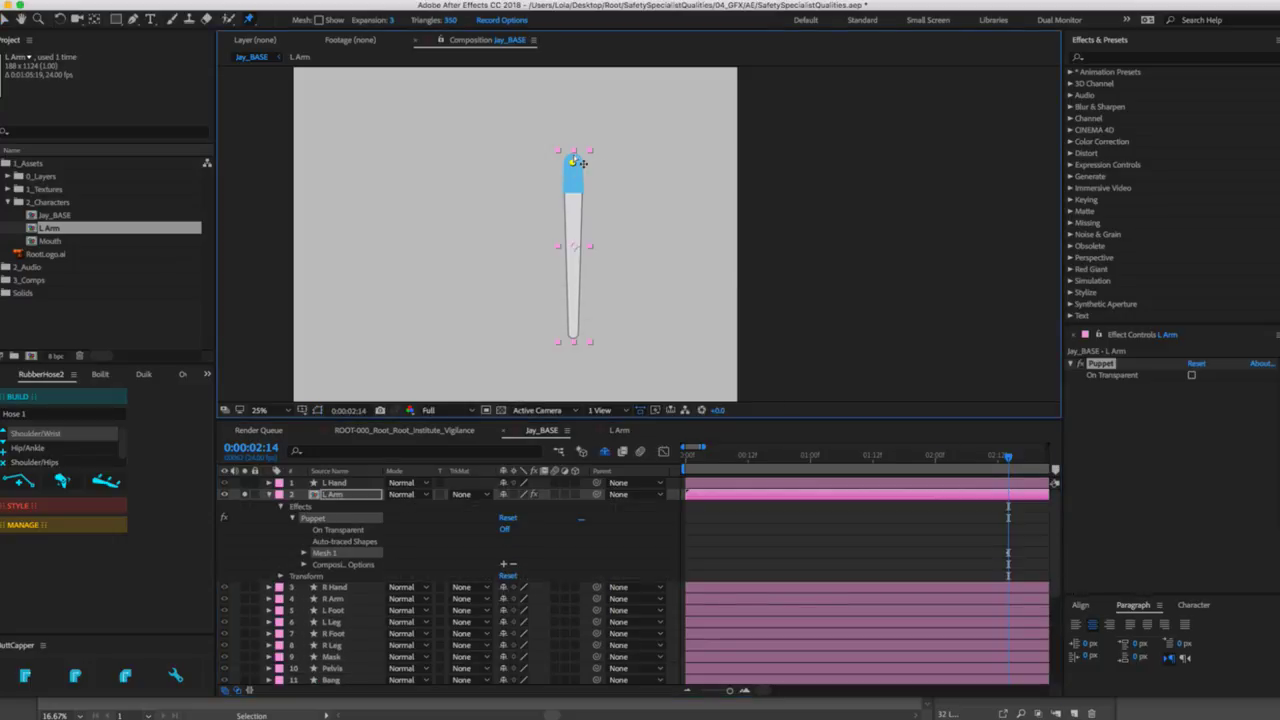
# Add puppet pins at the middle and bottom tip of the arm.
pyautogui.click(573, 245)
pyautogui.click(573, 331)
pyautogui.press('z')
pyautogui.click(577, 313)
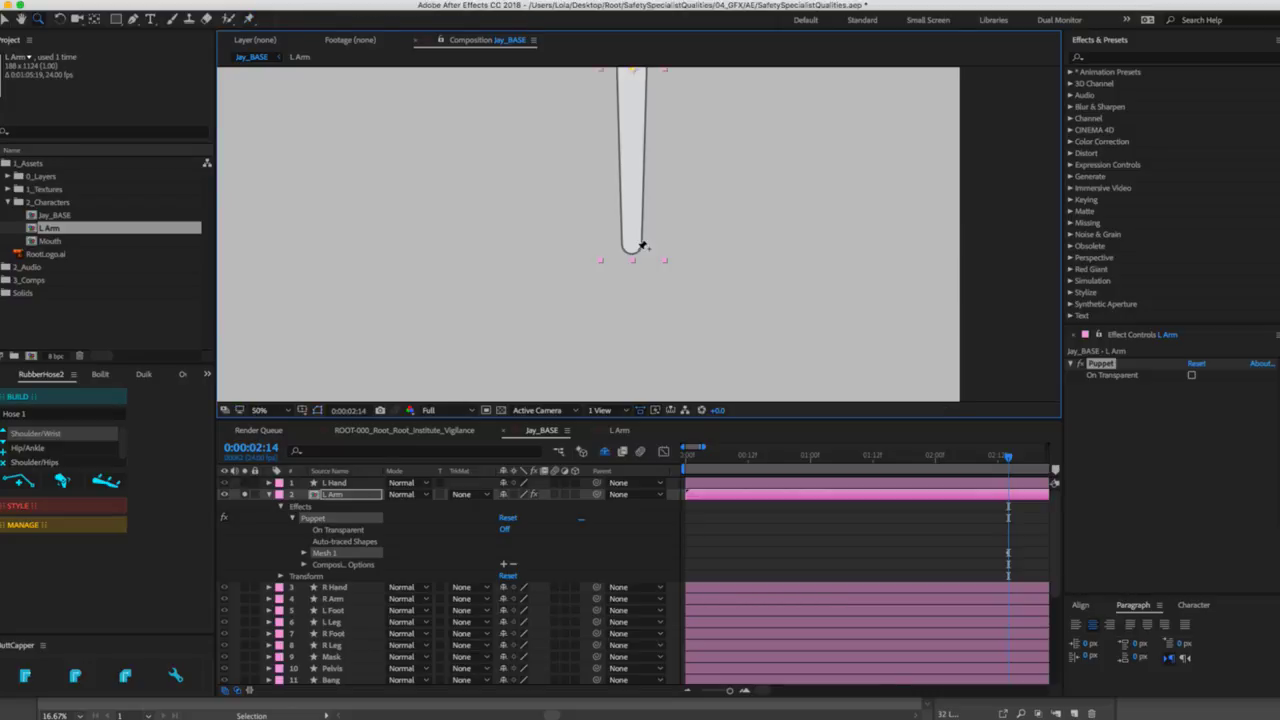
pyautogui.hotkey('ctrl', 'p')
pyautogui.click(633, 246)
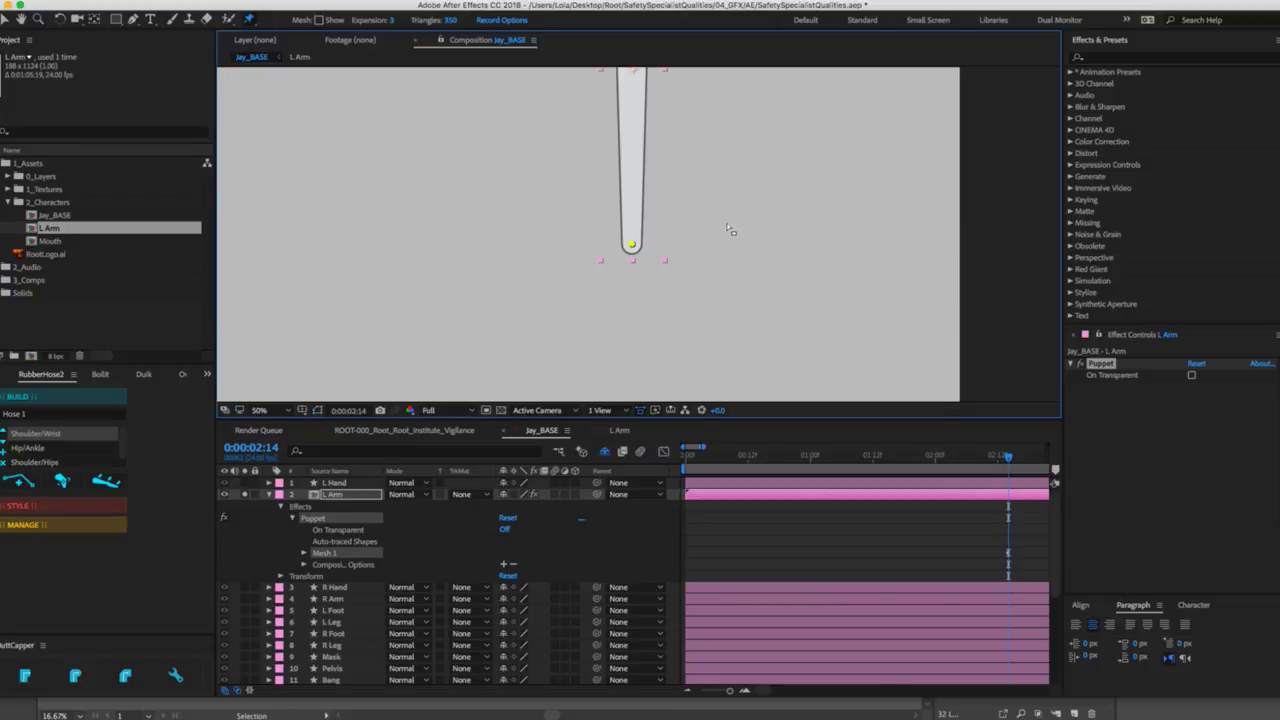
pyautogui.press('z')
pyautogui.keyDown('alt'); pyautogui.click(649, 177); pyautogui.keyUp('alt')
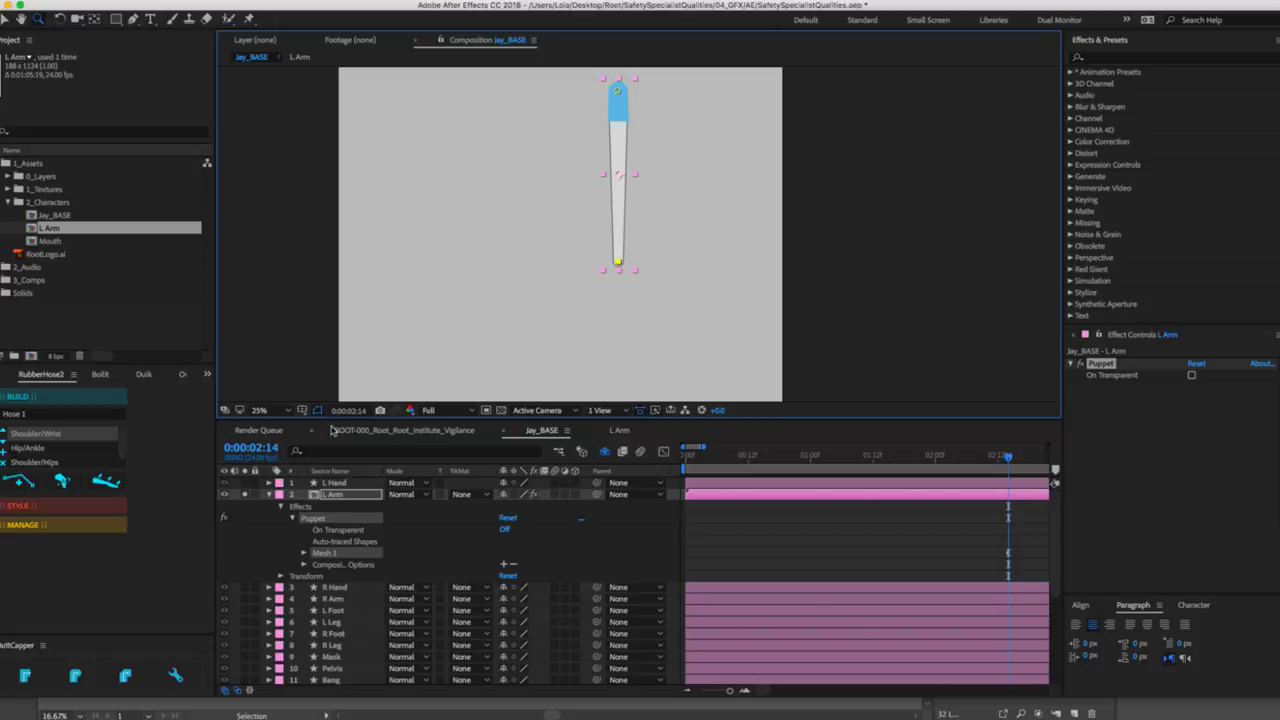
# Move the puppet pin keyframes to 0:00, collapse L Arm, and try building a RubberPin rig.
pyautogui.click(355, 501)
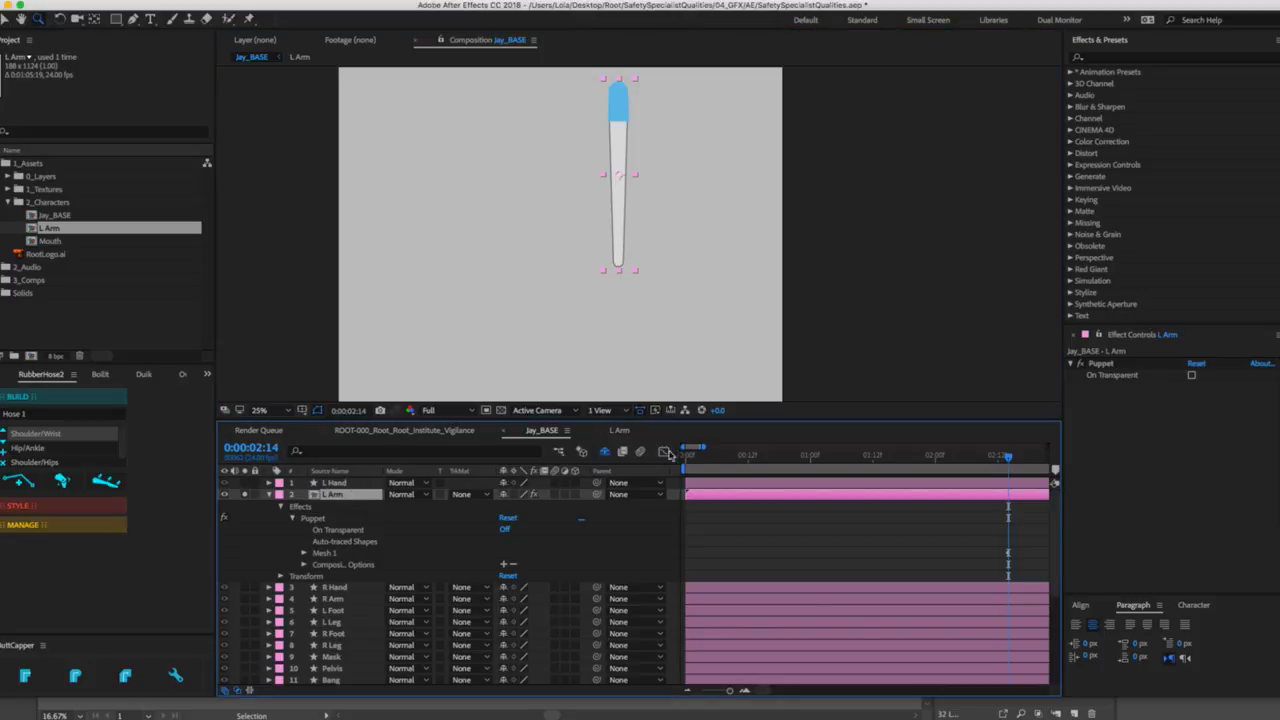
pyautogui.press('u')
pyautogui.moveTo(990, 536); pyautogui.dragTo(1008, 602)
pyautogui.moveTo(889, 602); pyautogui.dragTo(690, 601)
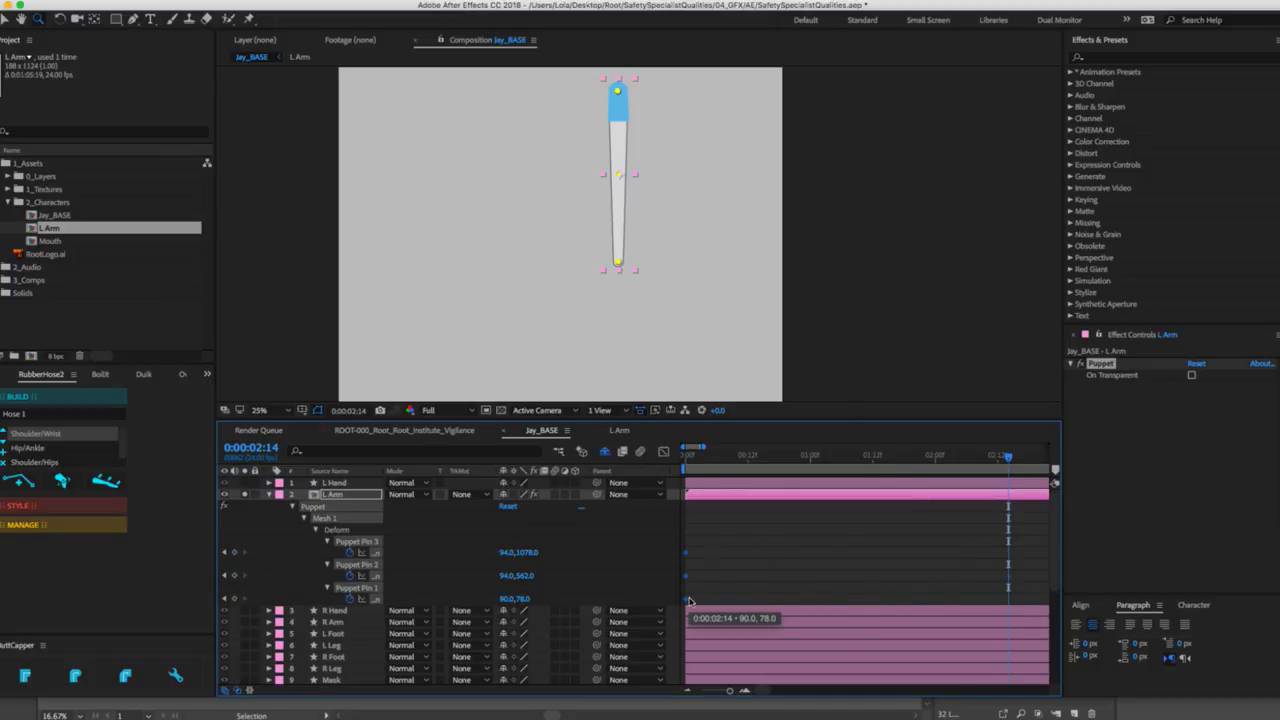
pyautogui.click(690, 466)
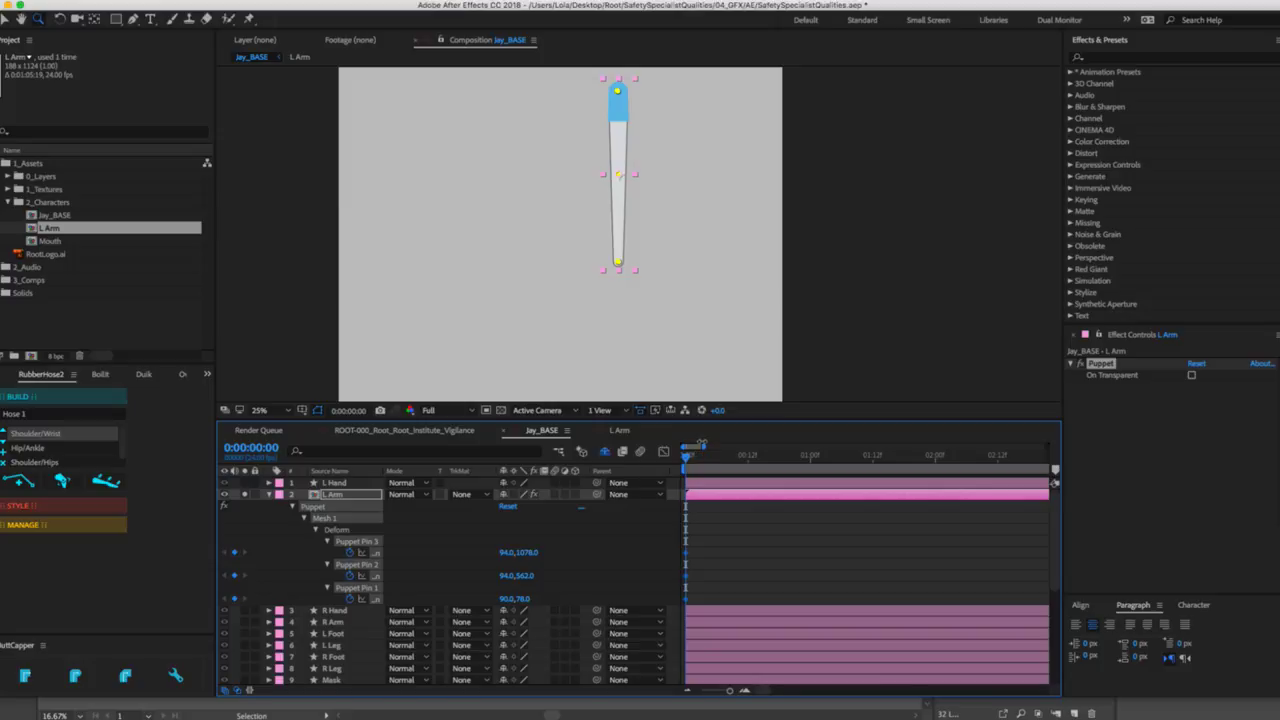
pyautogui.click(270, 495)
pyautogui.press('v')
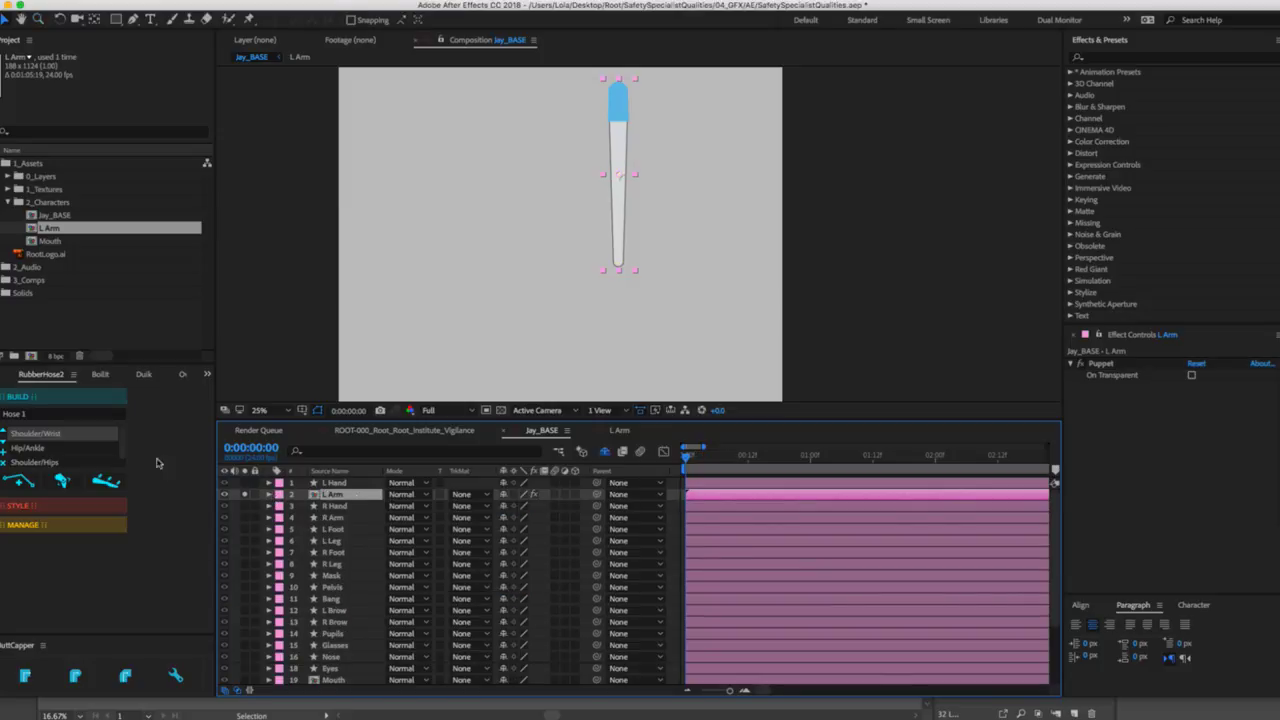
pyautogui.click(110, 482)
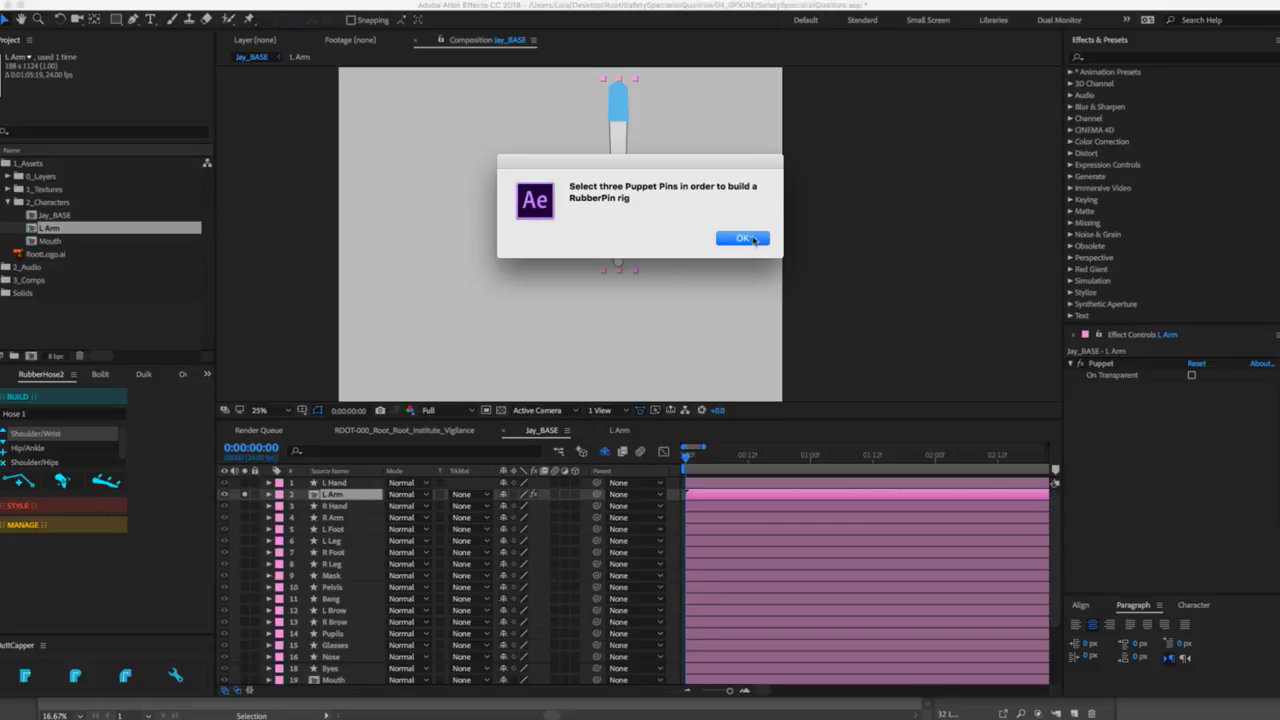
# Build the RubberHose rig from the three pin keyframes at 0:00 and test-bend the wrist.
pyautogui.click(742, 238)
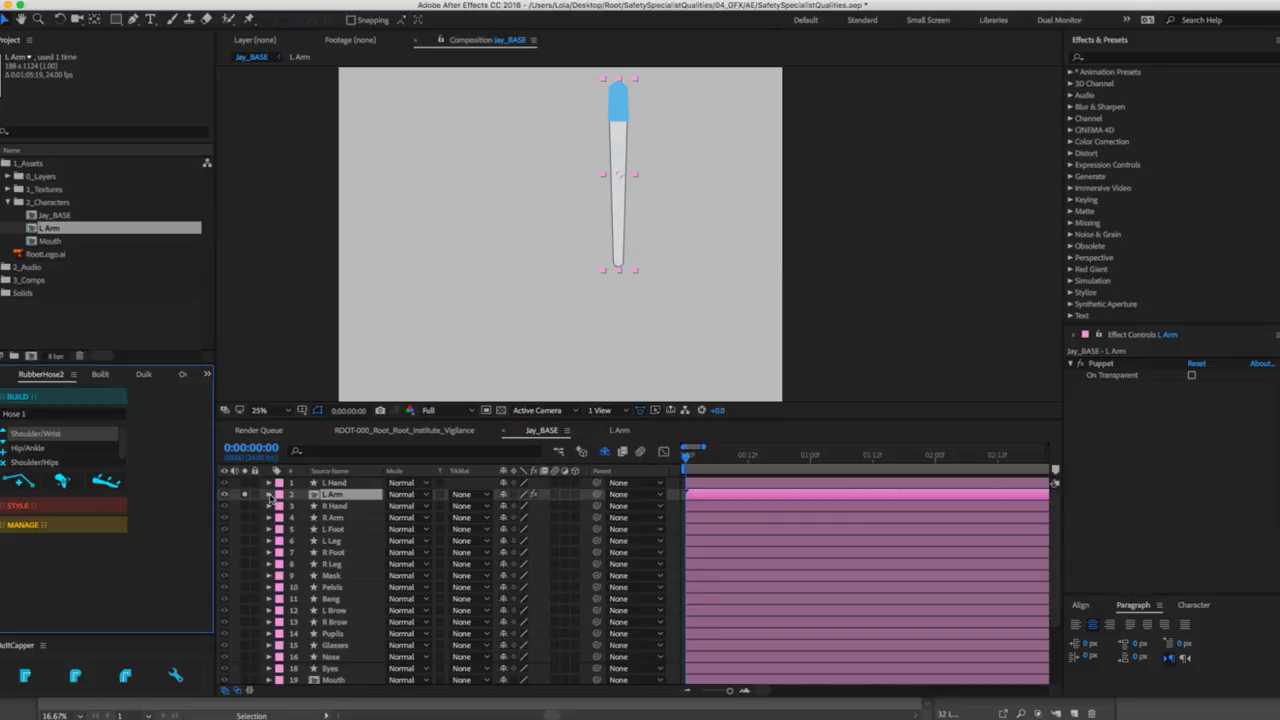
pyautogui.click(270, 497)
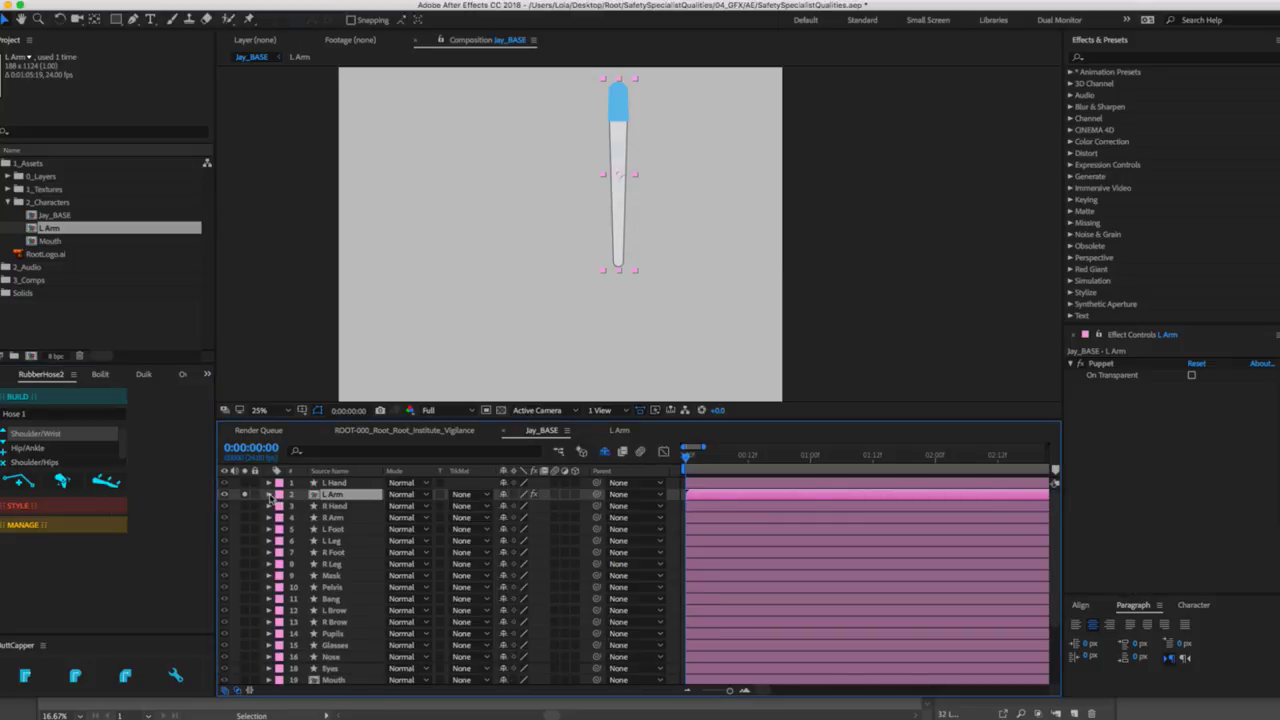
pyautogui.press('u')
pyautogui.click(360, 565)
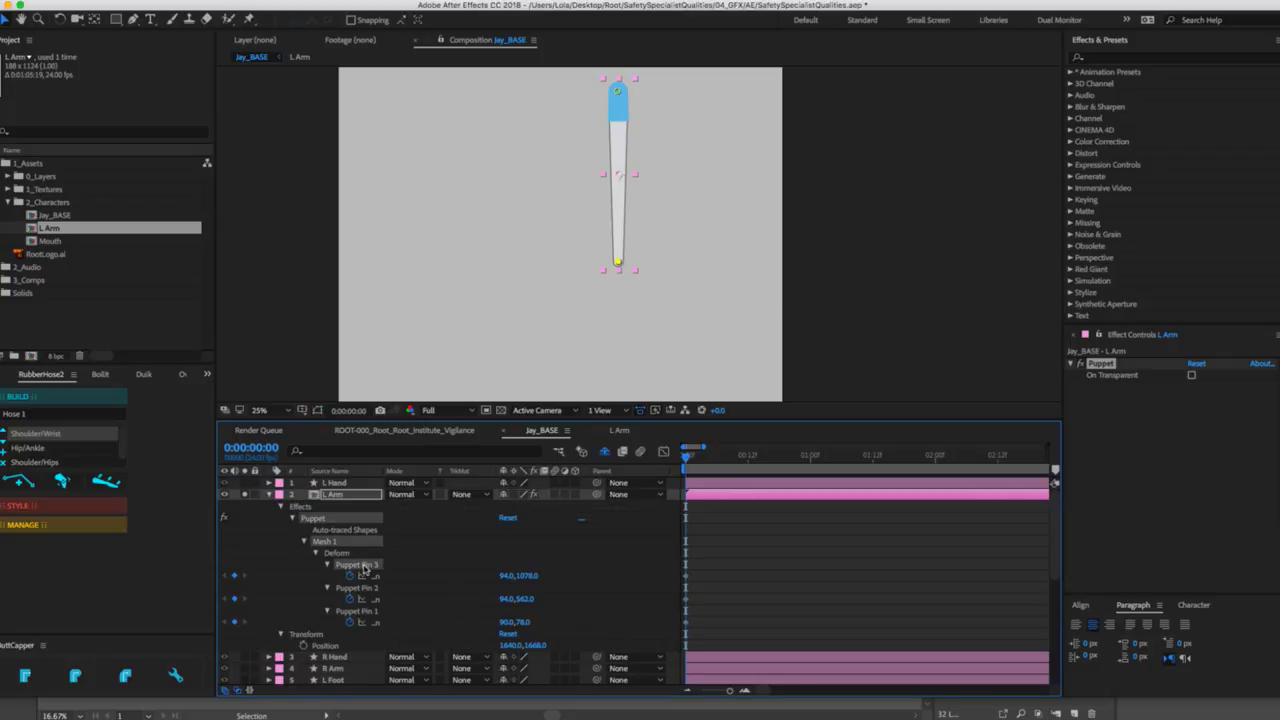
pyautogui.moveTo(742, 558); pyautogui.dragTo(680, 645)
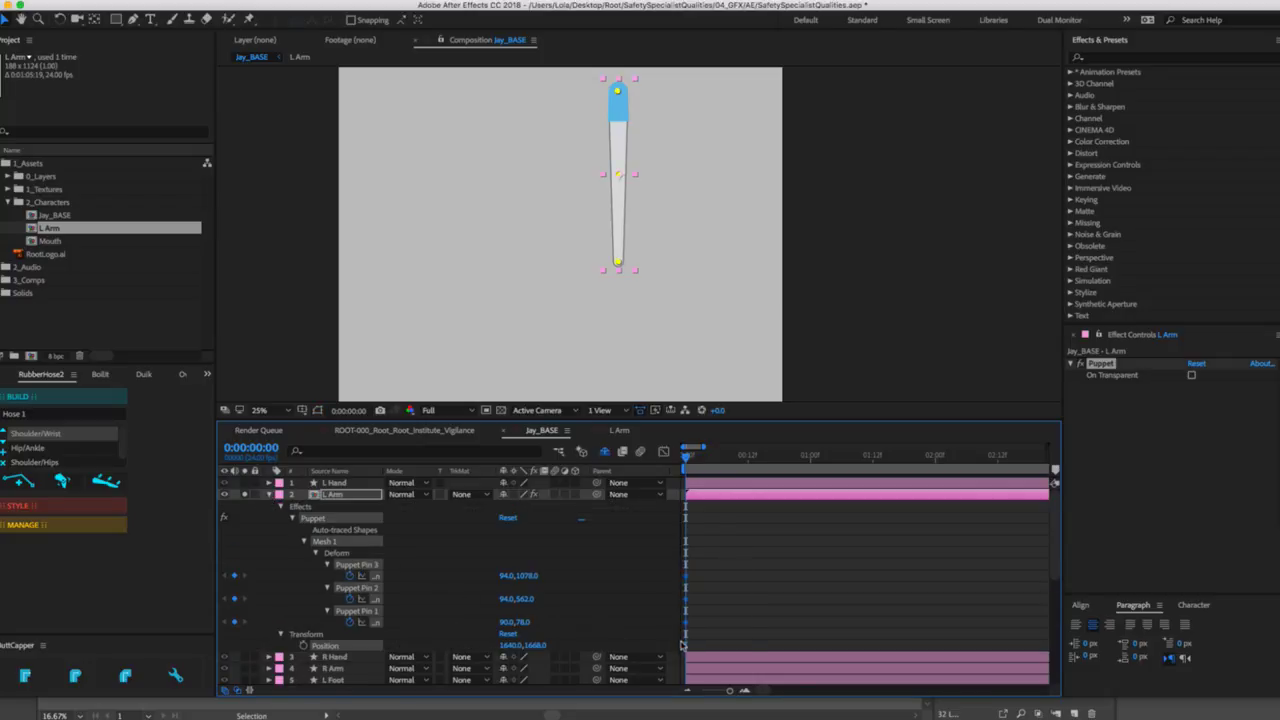
pyautogui.moveTo(716, 562); pyautogui.dragTo(677, 636)
pyautogui.click(112, 484)
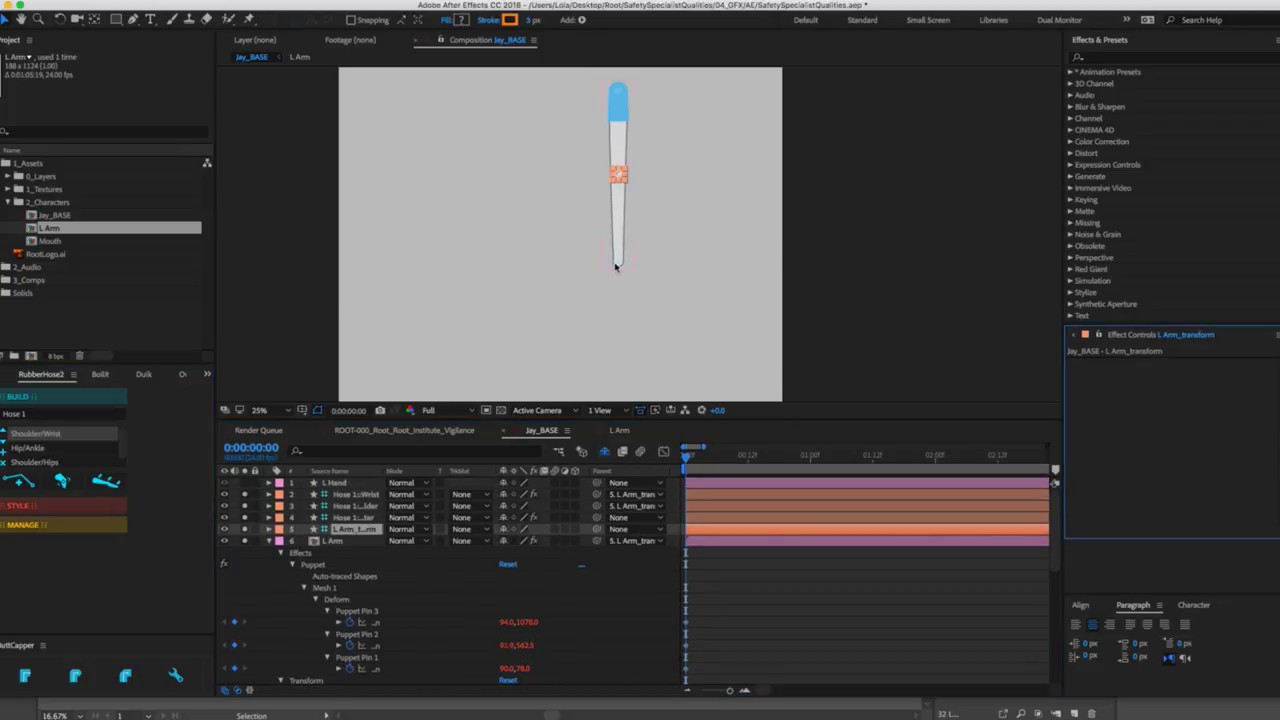
pyautogui.moveTo(616, 266); pyautogui.dragTo(557, 191)
# Return the arm to straight and bend-test the wrist controller at Third, then Half preview resolution.
pyautogui.press('cmd+z')
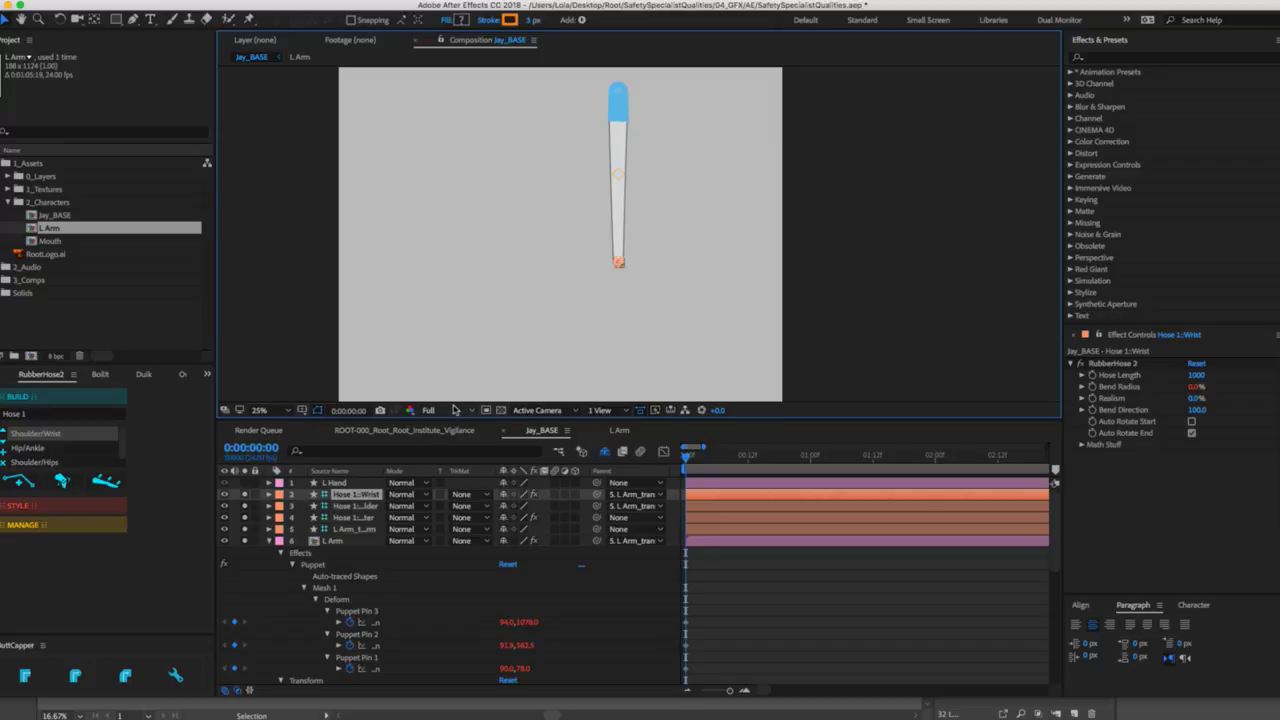
pyautogui.click(455, 410)
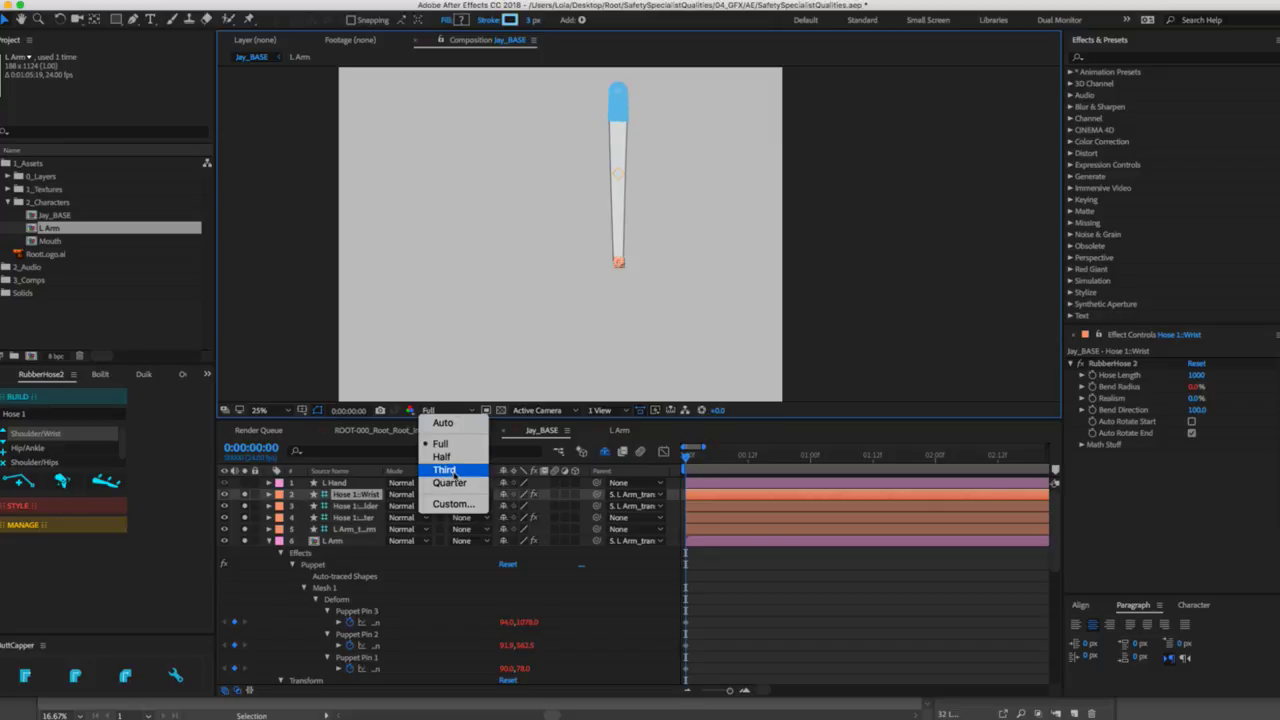
pyautogui.click(454, 472)
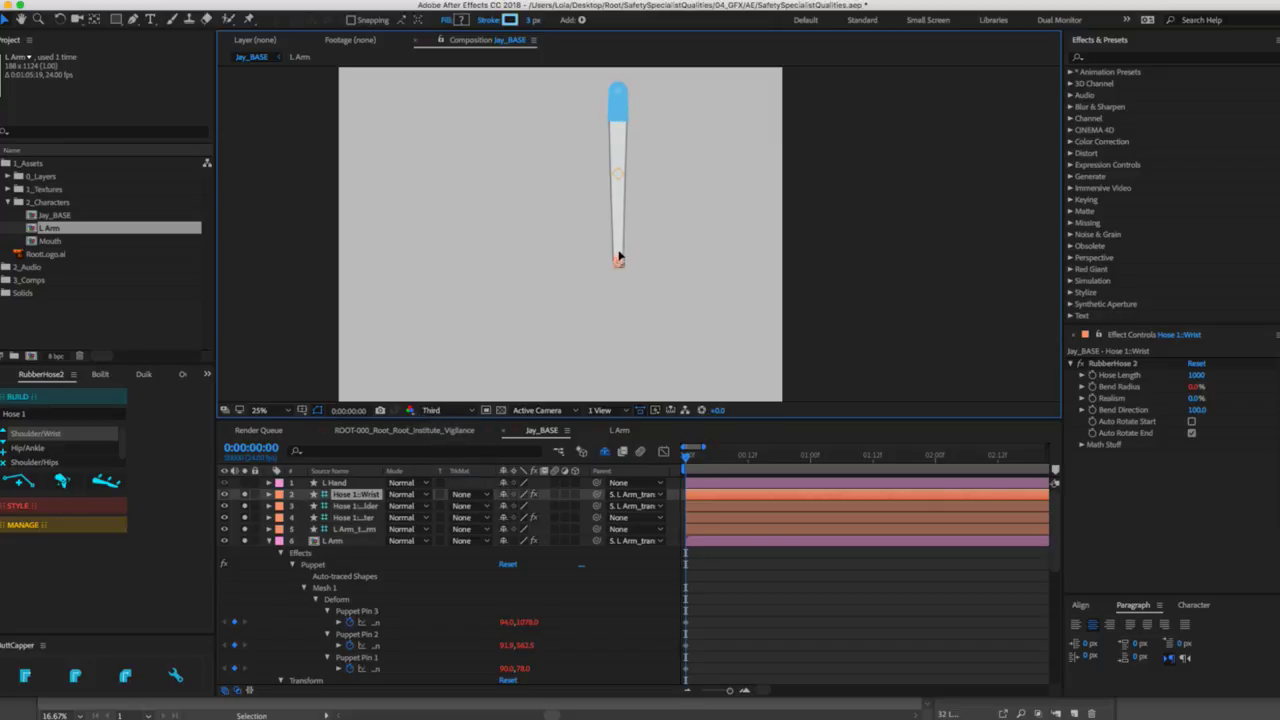
pyautogui.moveTo(618, 258); pyautogui.dragTo(634, 279)
pyautogui.click(440, 411)
pyautogui.click(441, 456)
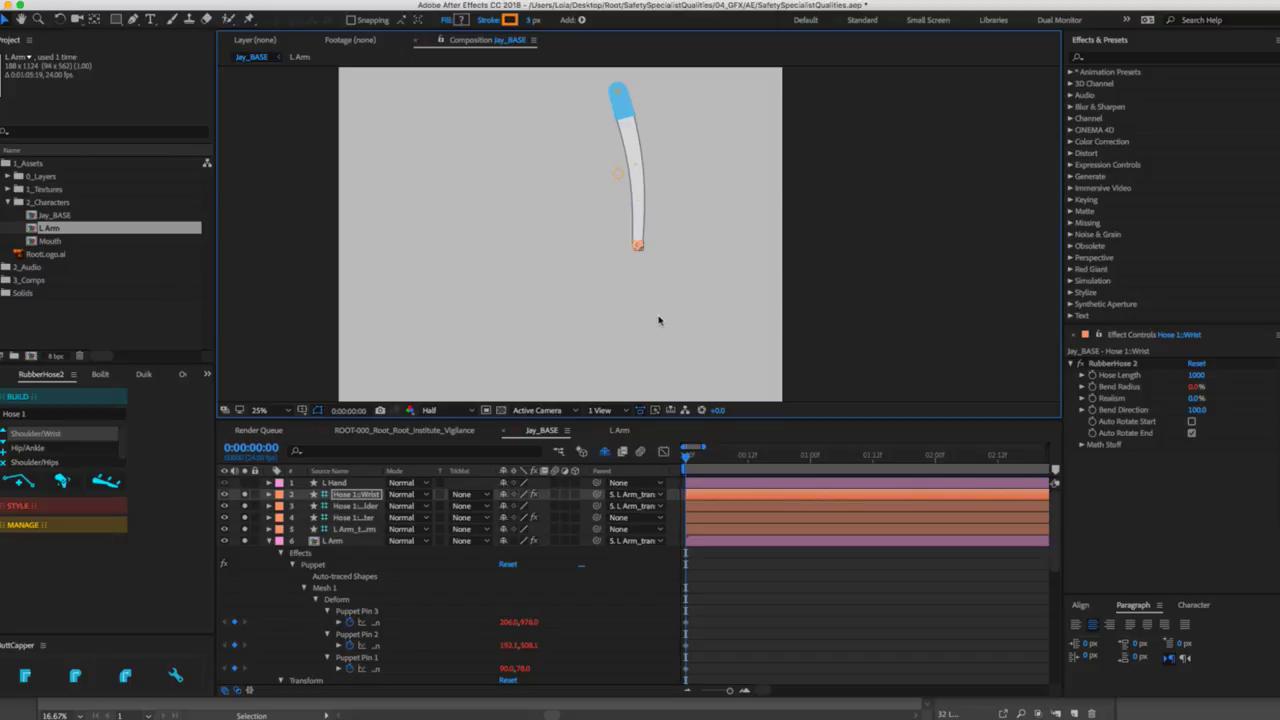
# Collapse L Arm's effects and unsolo layers 2–6 so Jay's whole body shows again.
pyautogui.click(330, 541)
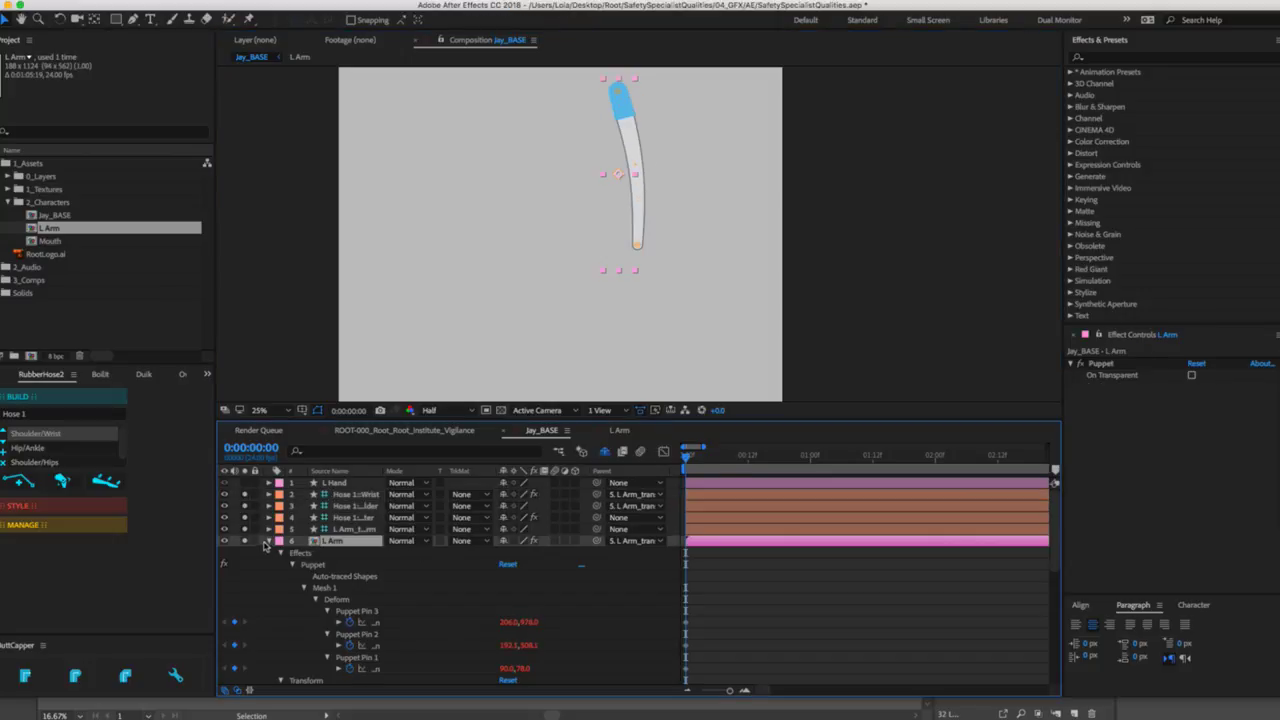
pyautogui.click(268, 541)
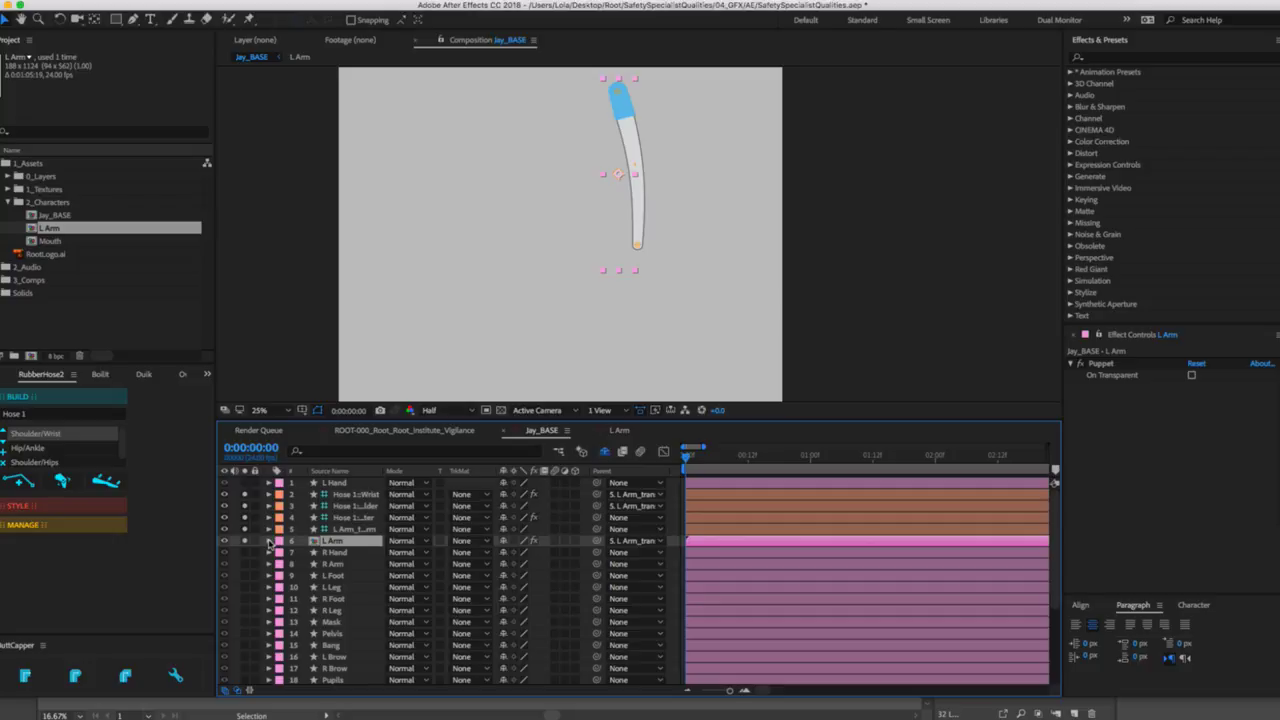
pyautogui.click(637, 248)
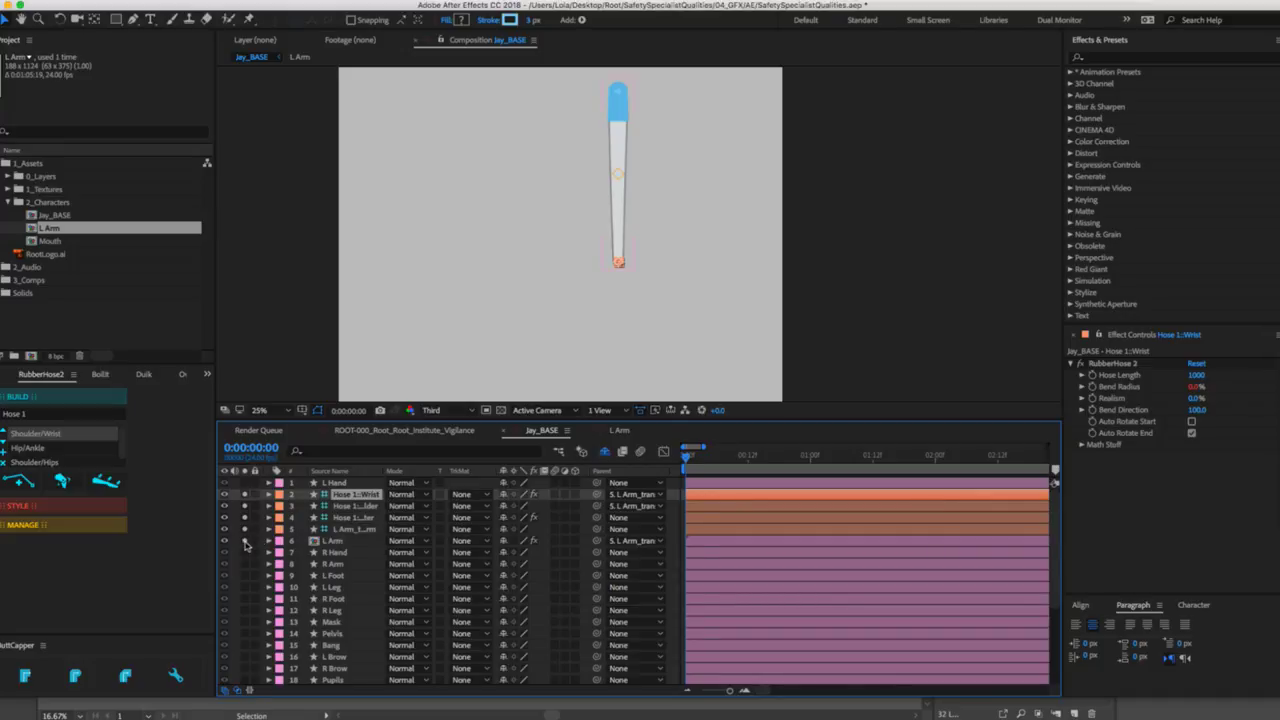
pyautogui.moveTo(246, 545); pyautogui.dragTo(248, 497)
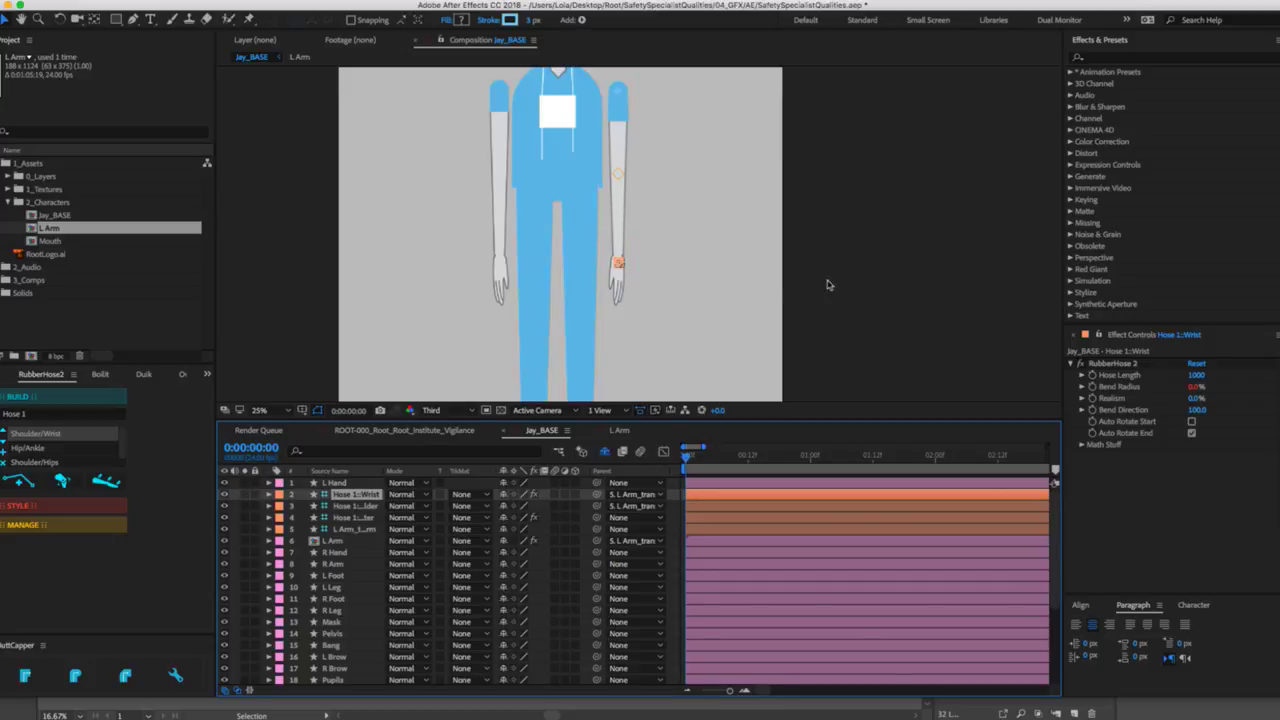
pyautogui.click(705, 280)
pyautogui.click(619, 281)
# Zoom in on the left hand and move L Hand slightly down onto the wrist.
pyautogui.press('z')
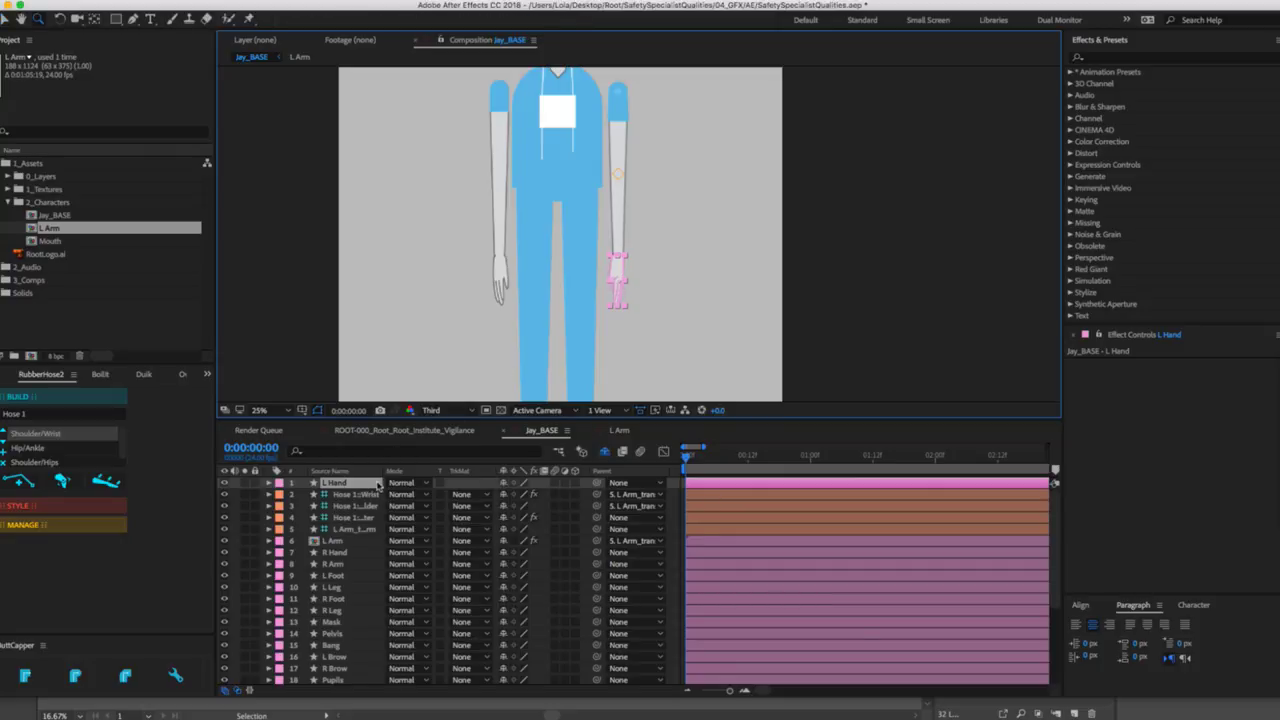
pyautogui.click(356, 494)
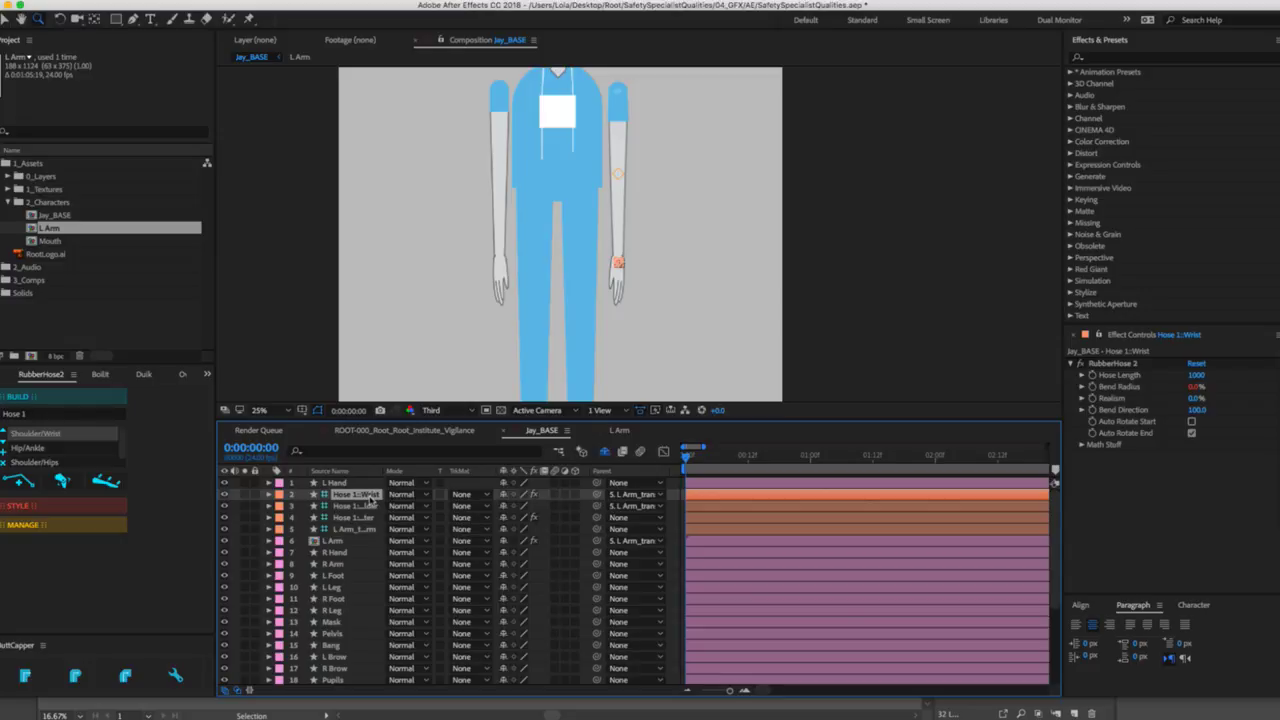
pyautogui.click(355, 529)
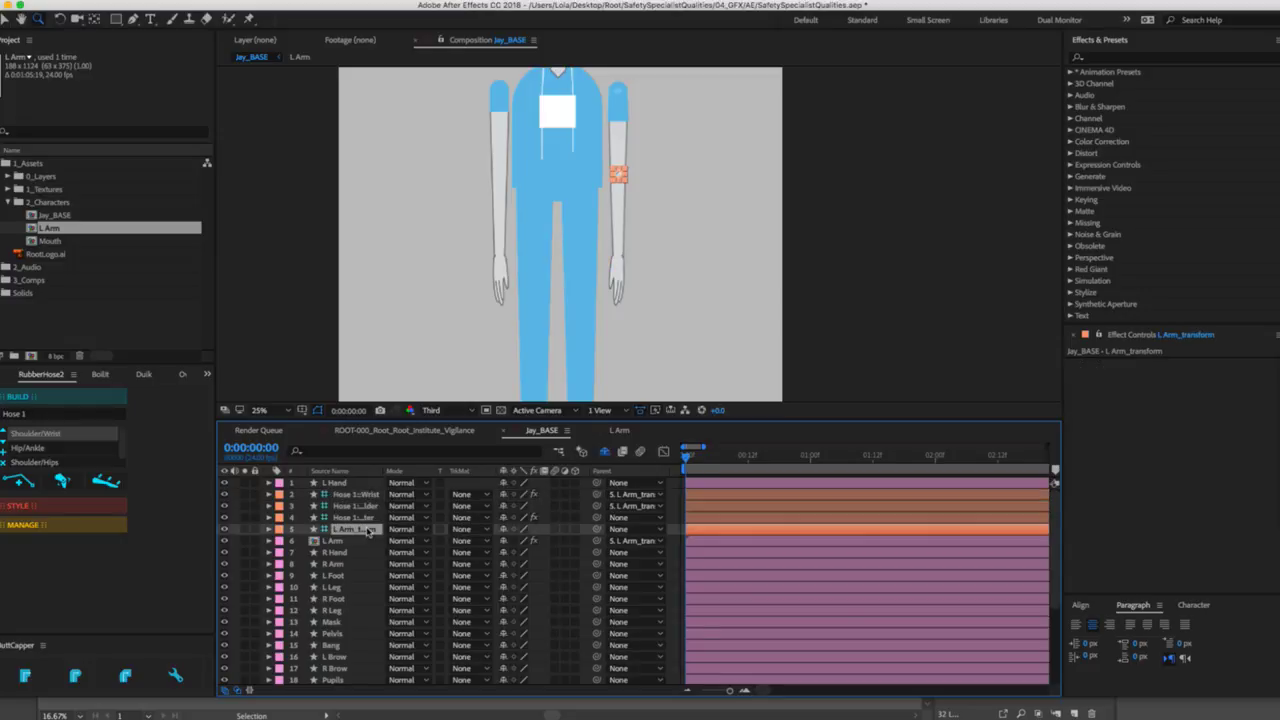
pyautogui.click(612, 282)
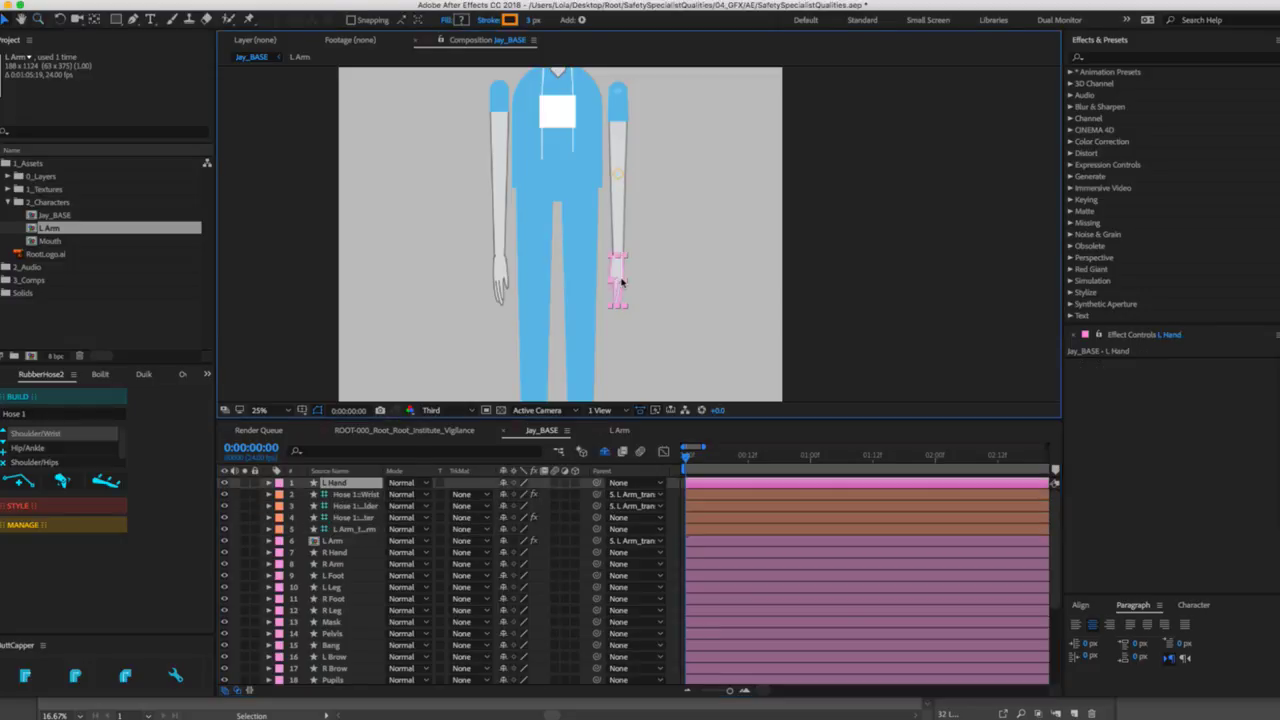
pyautogui.scroll(2, 616, 317)
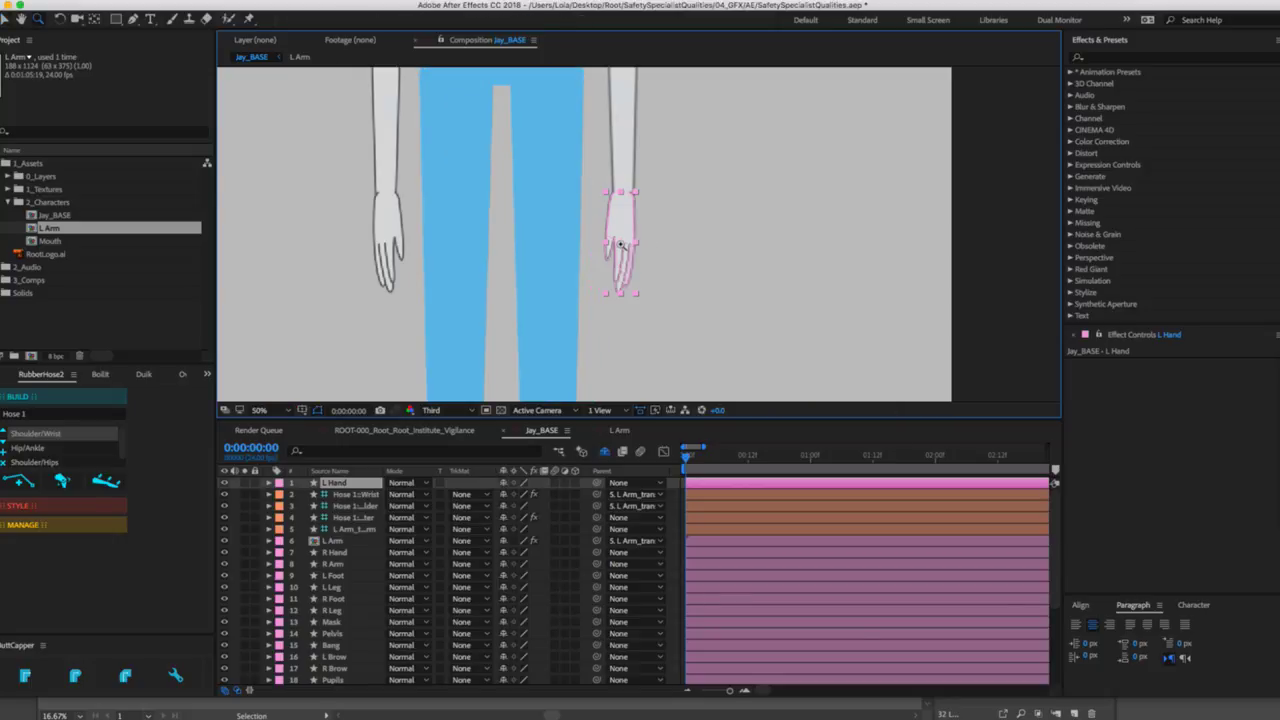
pyautogui.press('v')
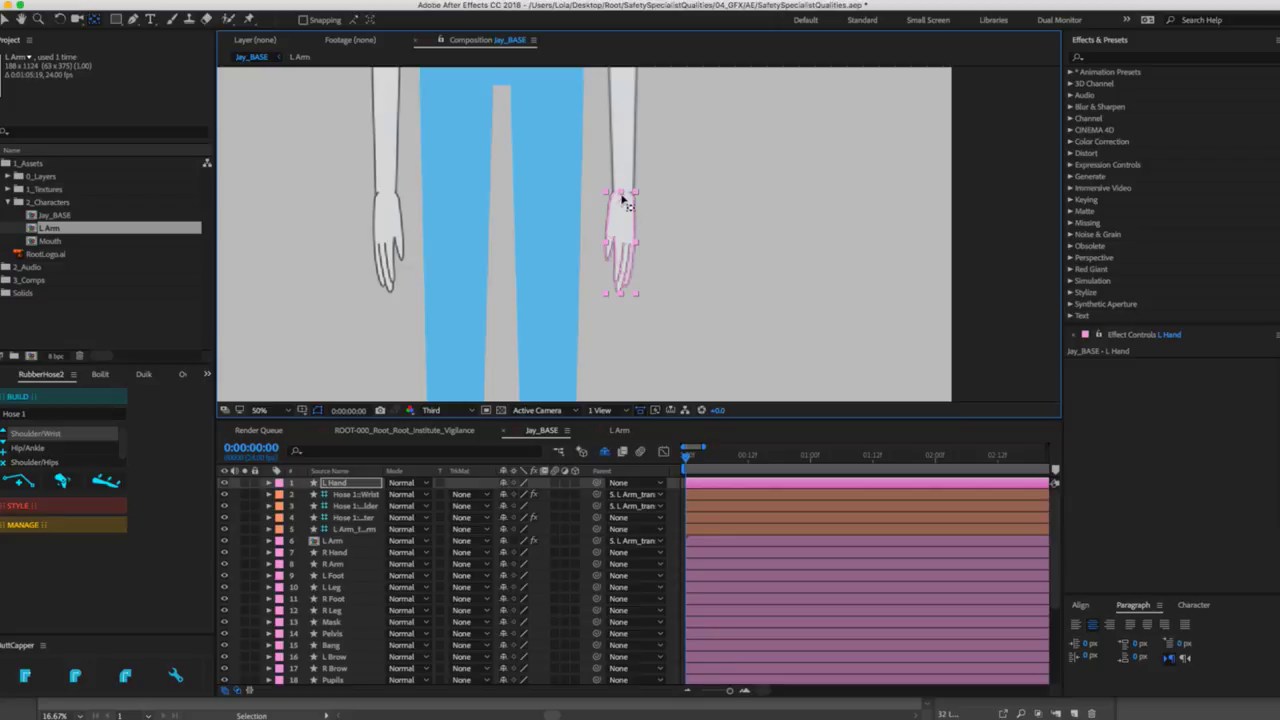
pyautogui.moveTo(622, 208); pyautogui.dragTo(625, 220)
# Drop L Hand opacity to 65%, nudge it left onto the wrist, then restore 100%.
pyautogui.press('t')
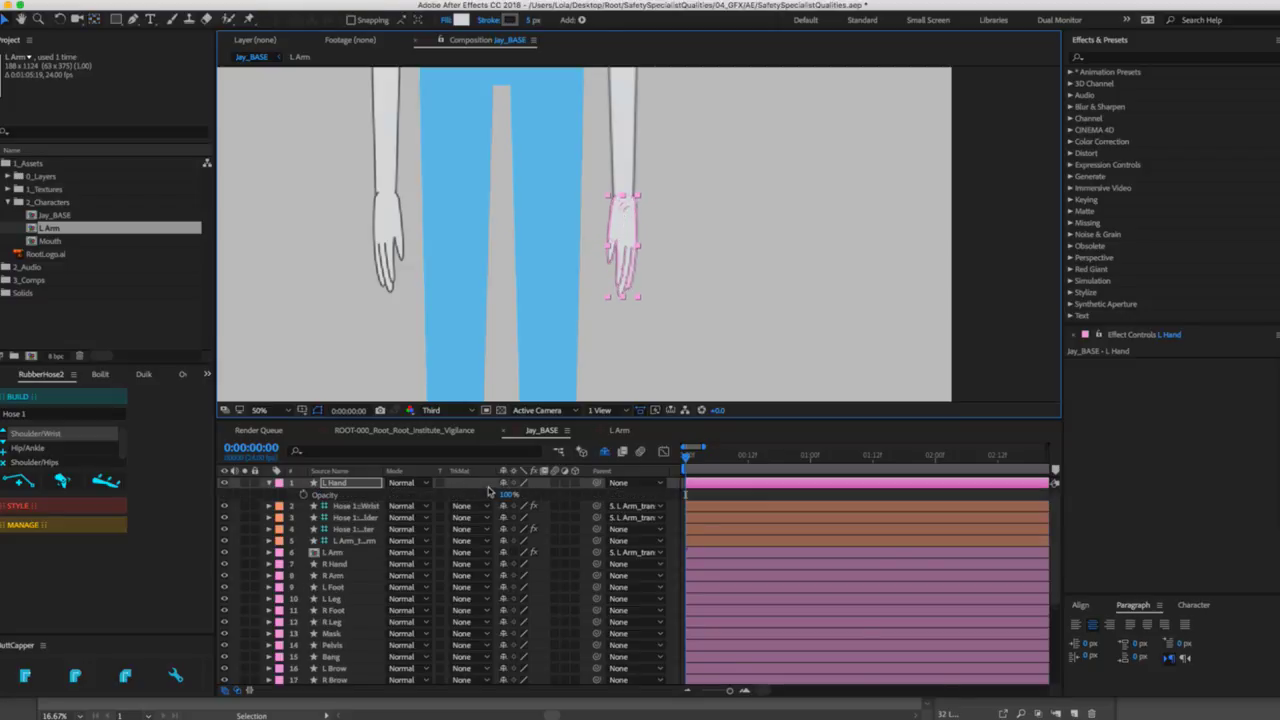
pyautogui.moveTo(504, 494); pyautogui.dragTo(488, 491)
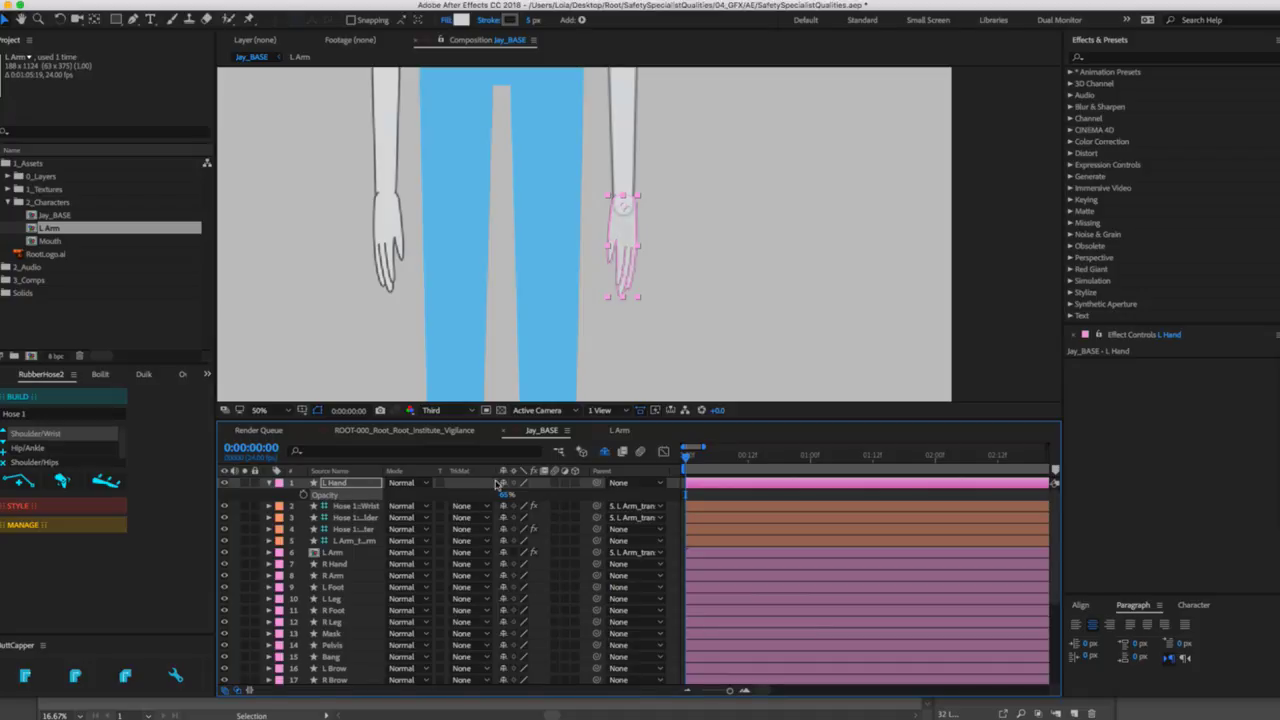
pyautogui.press('z')
pyautogui.click(645, 213)
pyautogui.press('v')
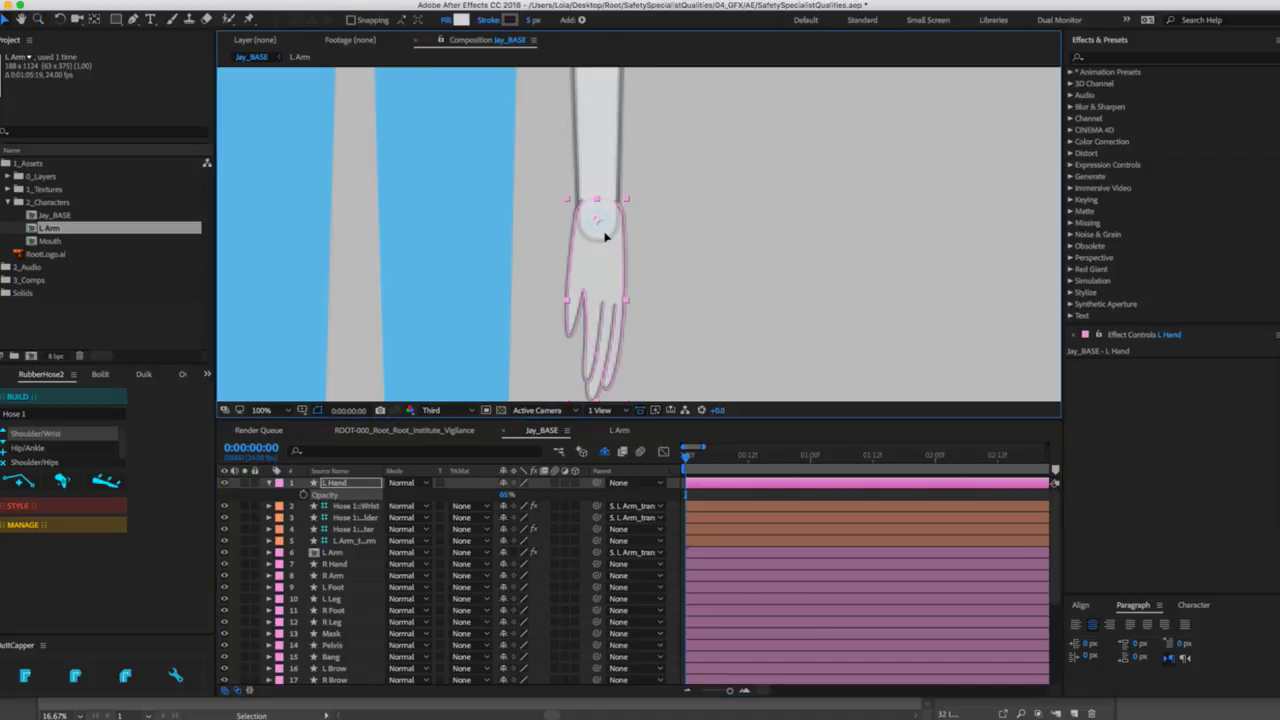
pyautogui.moveTo(605, 237); pyautogui.dragTo(603, 237)
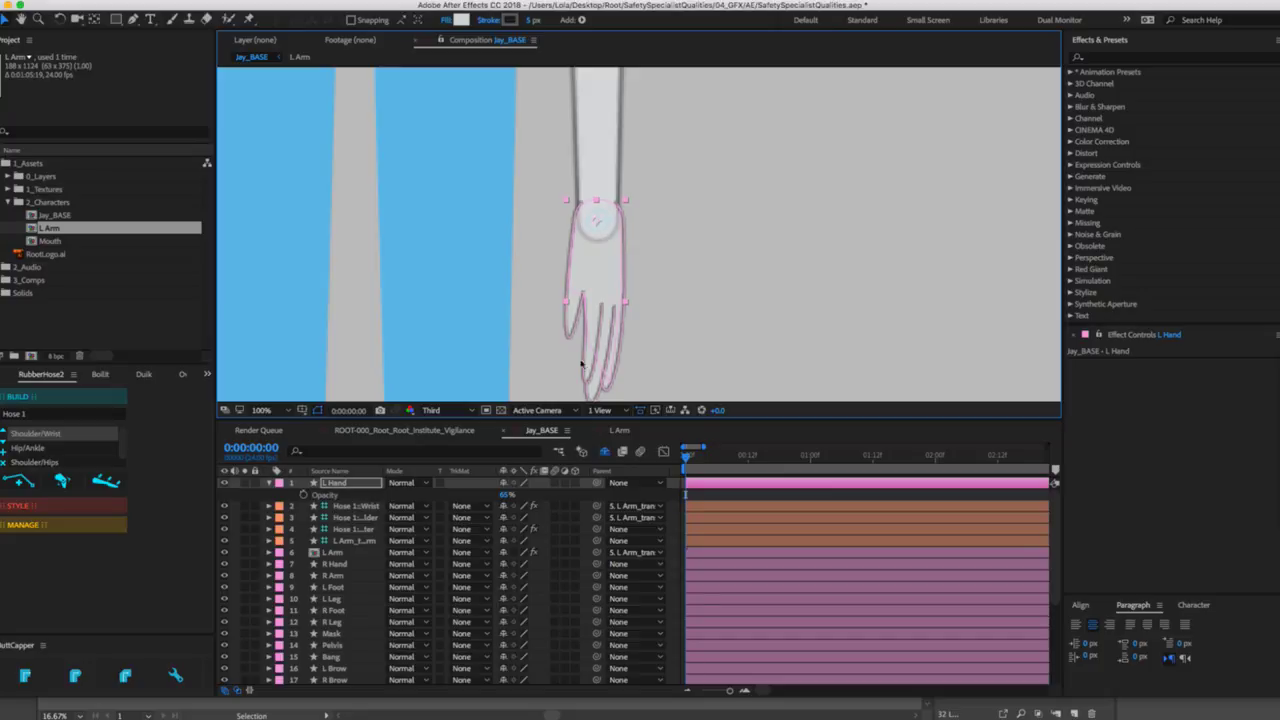
pyautogui.moveTo(508, 494); pyautogui.dragTo(561, 489)
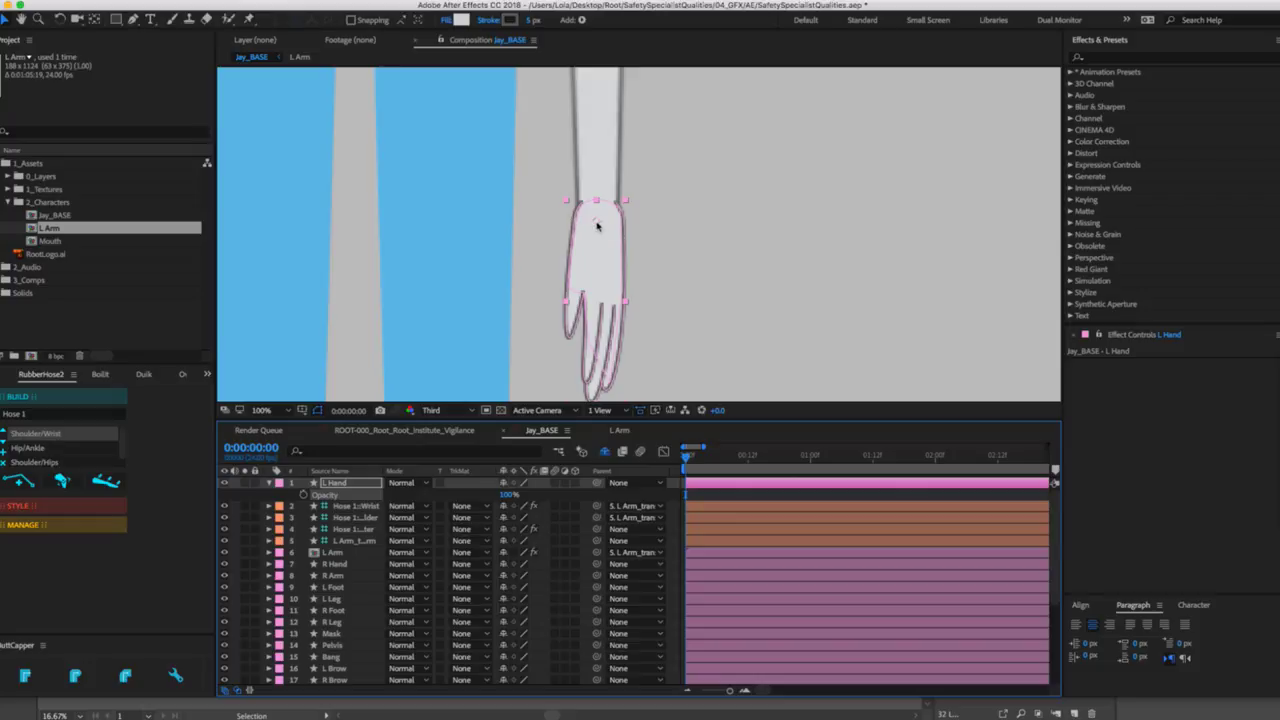
pyautogui.press('y')
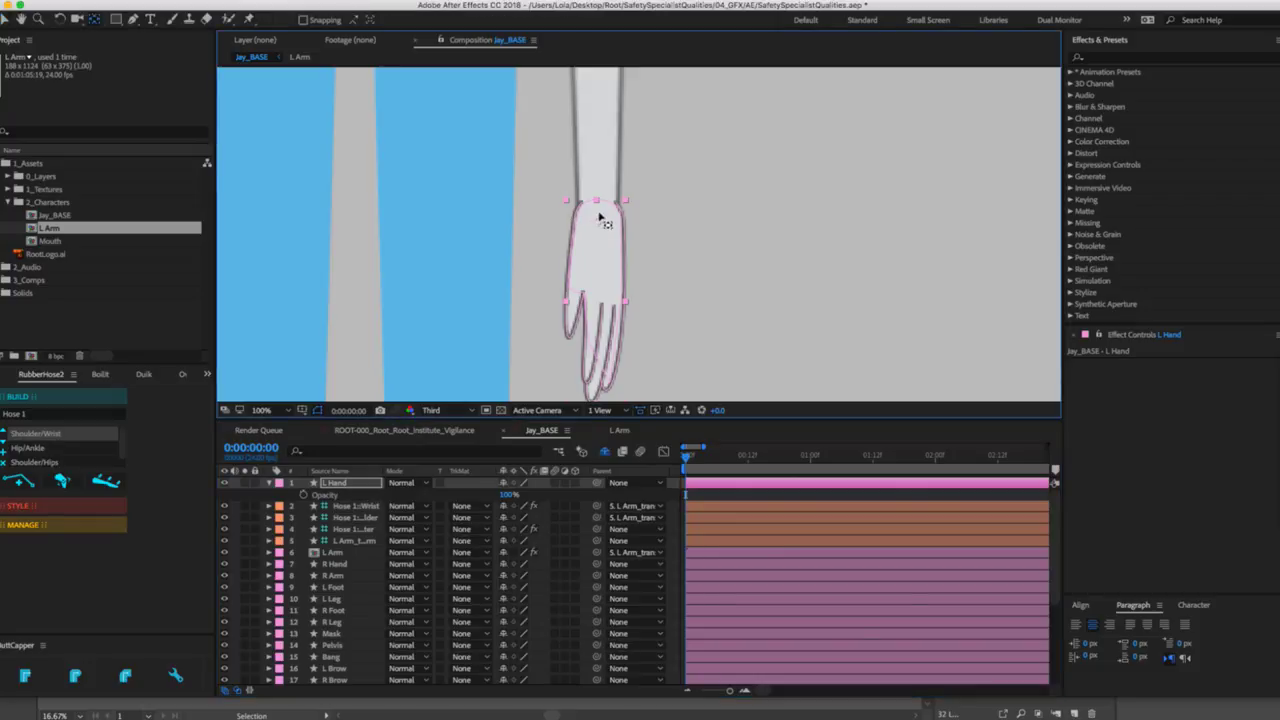
# Parent the L Hand layer to Hose 1::Wrist and lock it.
pyautogui.click(367, 517)
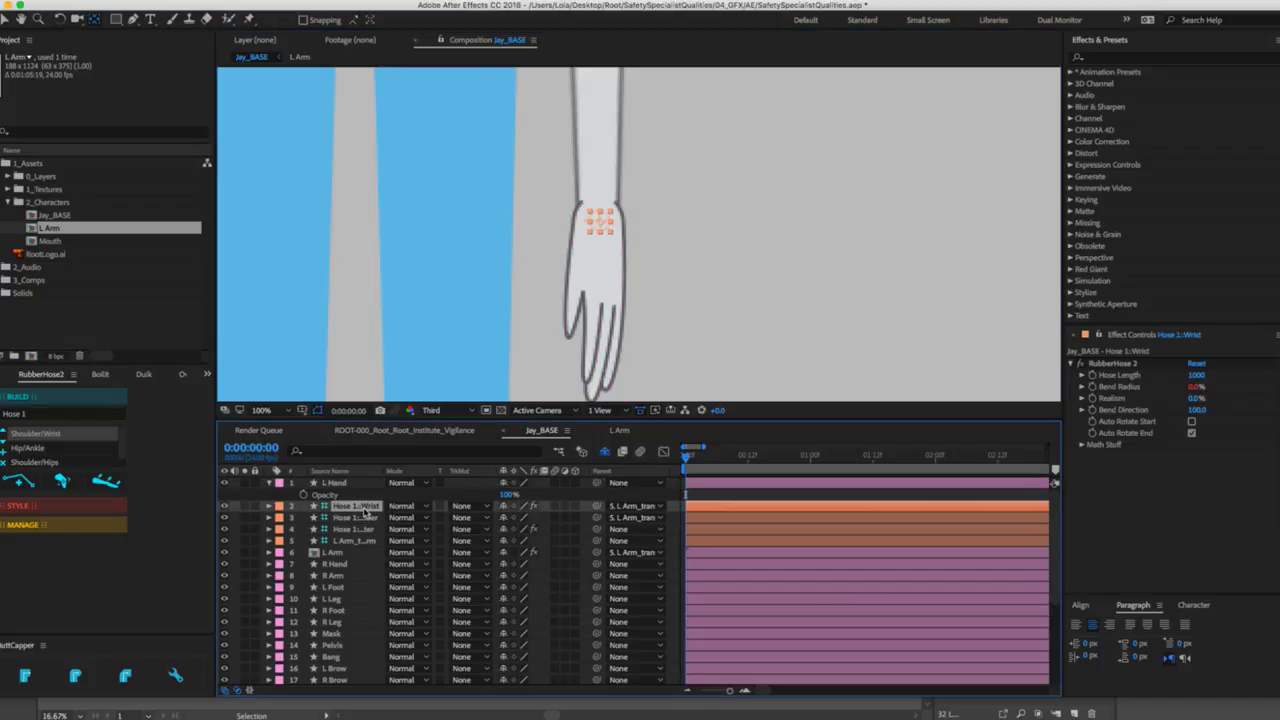
pyautogui.click(354, 484)
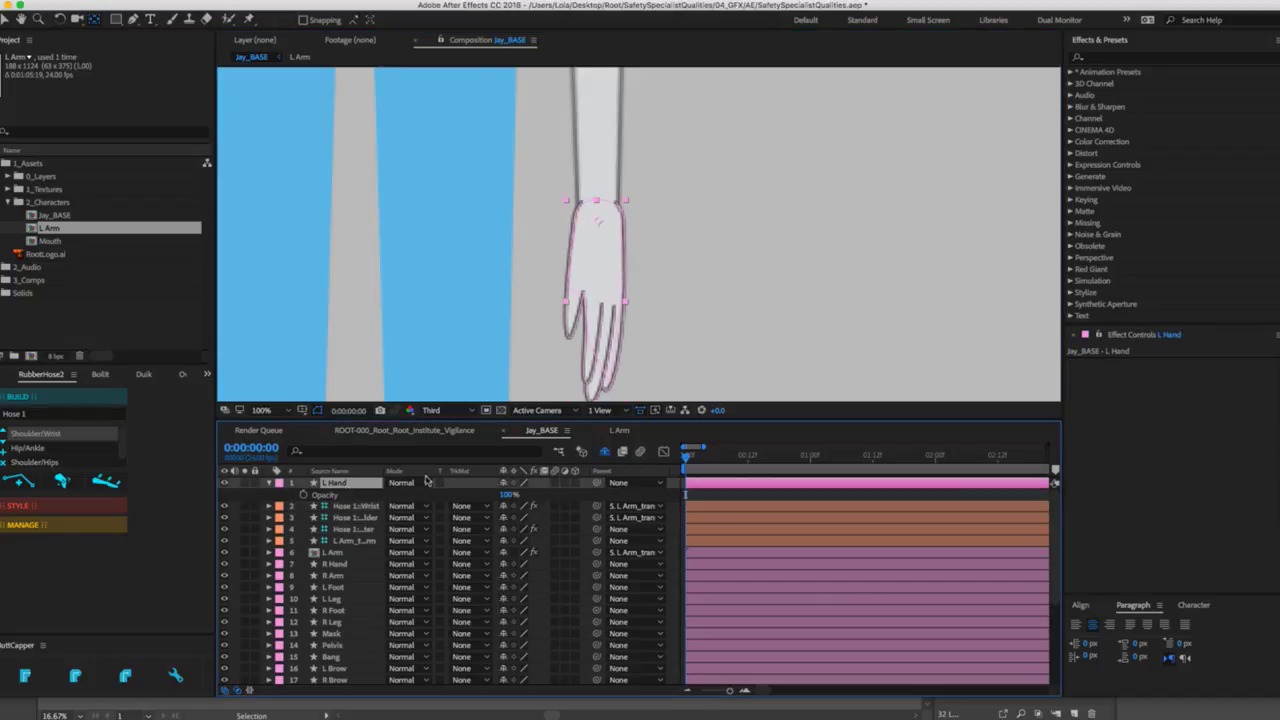
pyautogui.moveTo(597, 483); pyautogui.dragTo(362, 507)
pyautogui.click(362, 507)
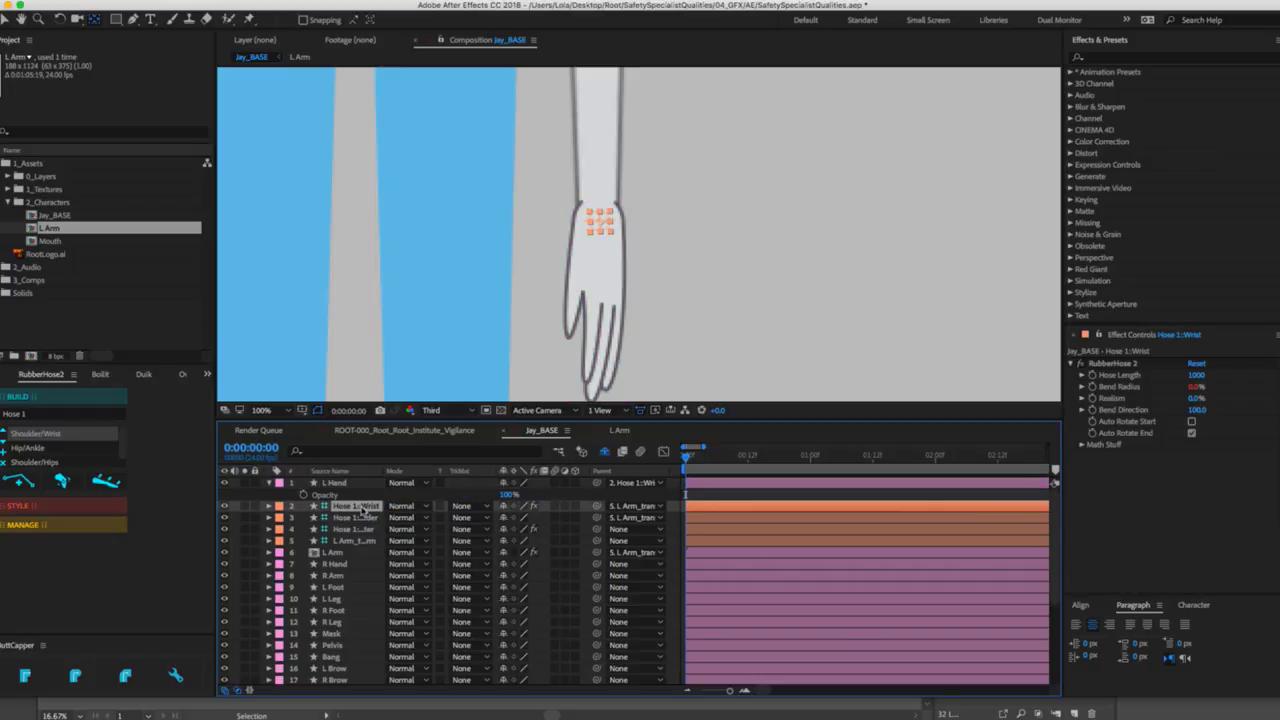
pyautogui.click(345, 483)
pyautogui.click(270, 484)
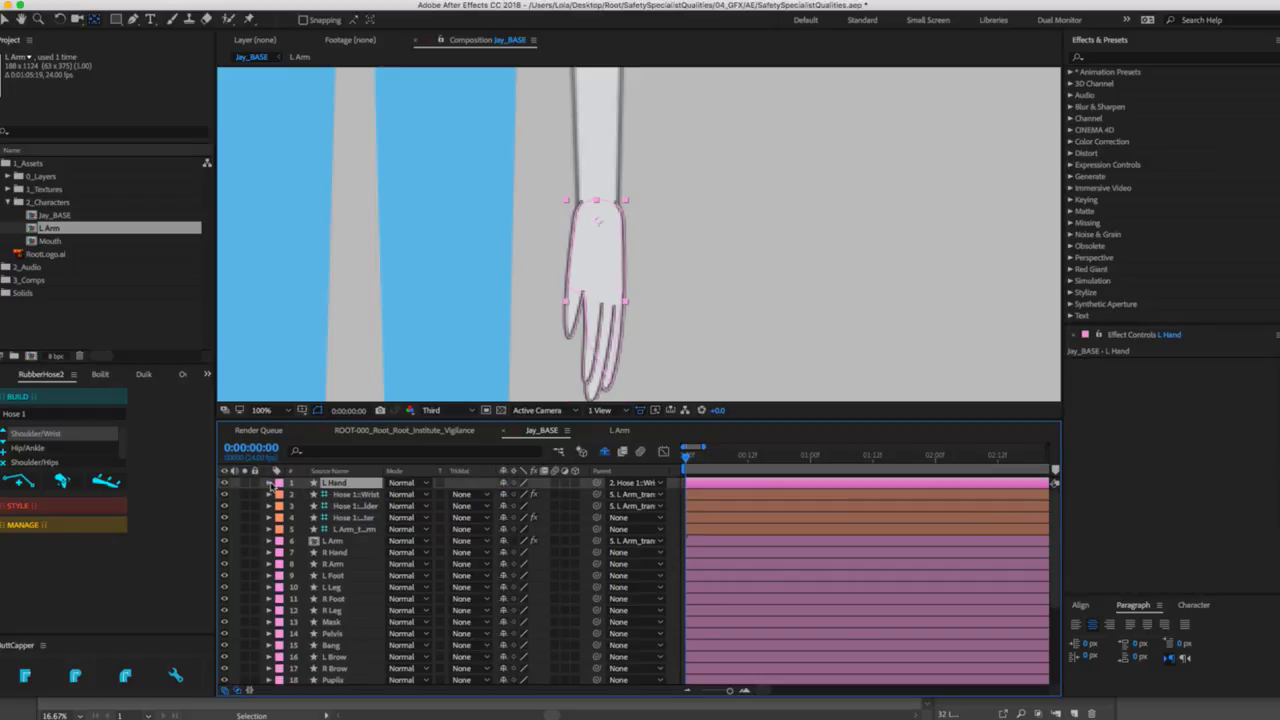
pyautogui.click(253, 484)
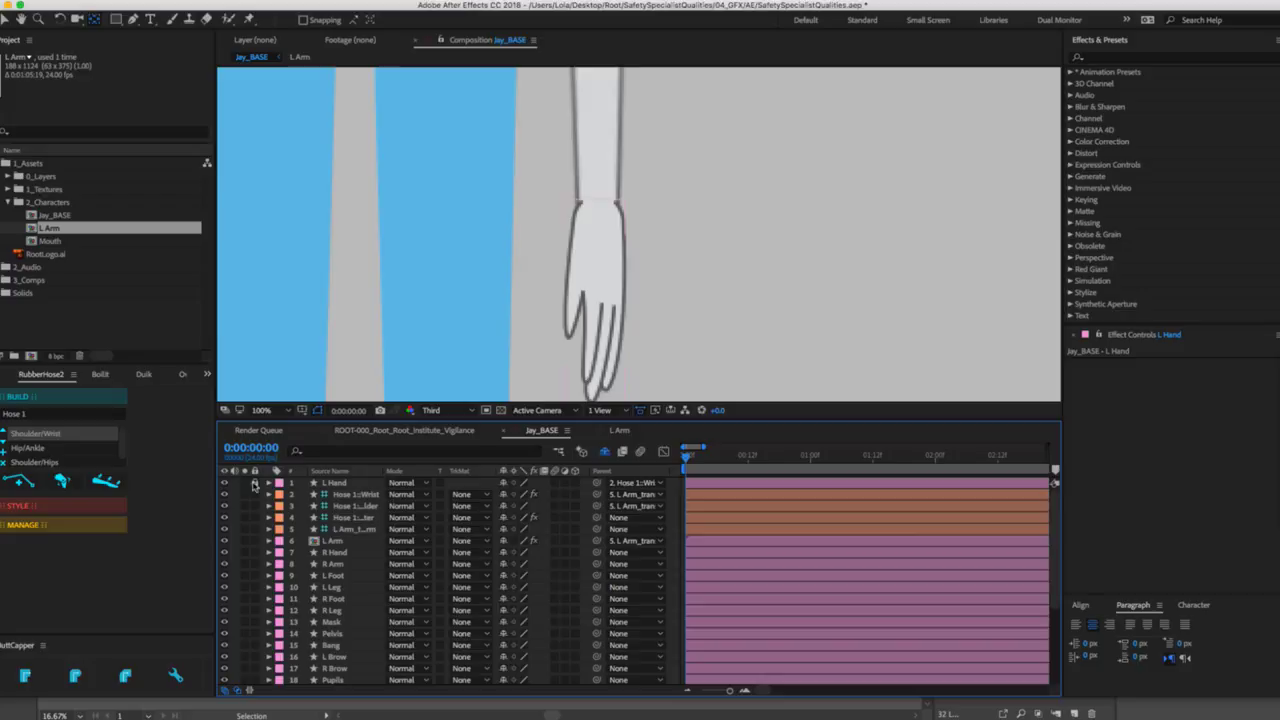
# Move L Hand below the hose controller layers and bend-test the wrist controller.
pyautogui.click(600, 214)
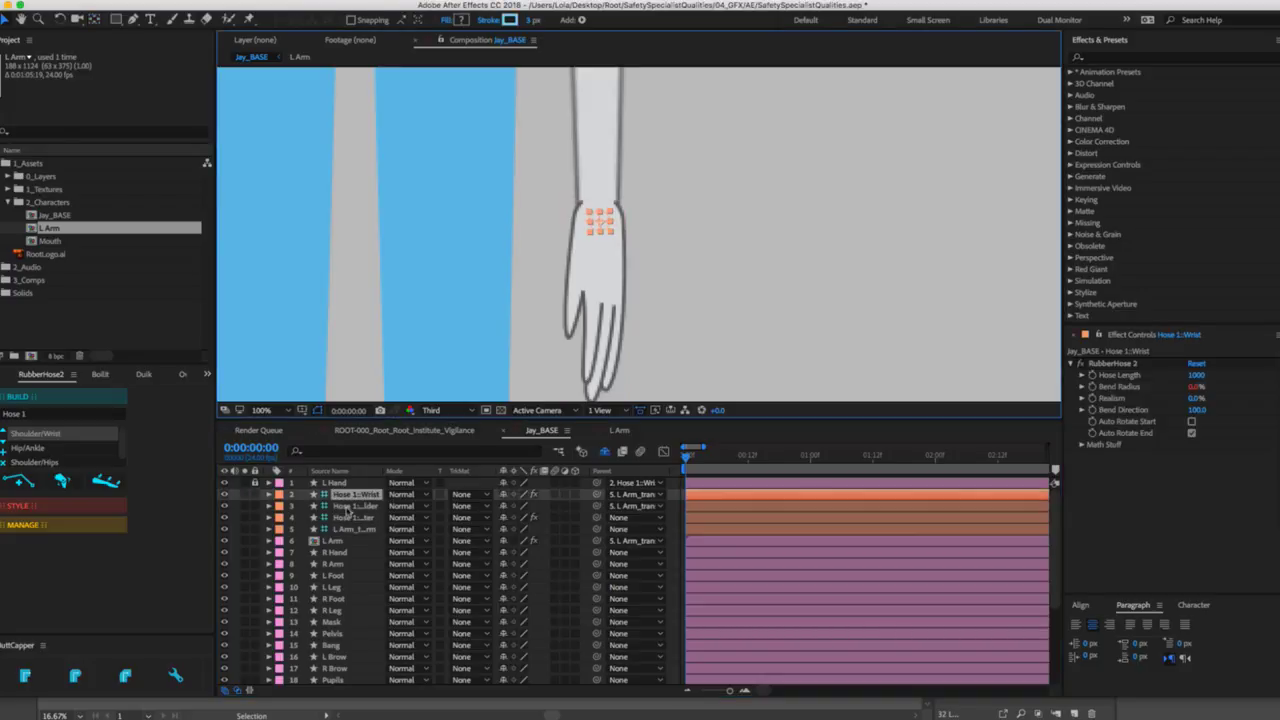
pyautogui.moveTo(343, 485); pyautogui.dragTo(345, 533)
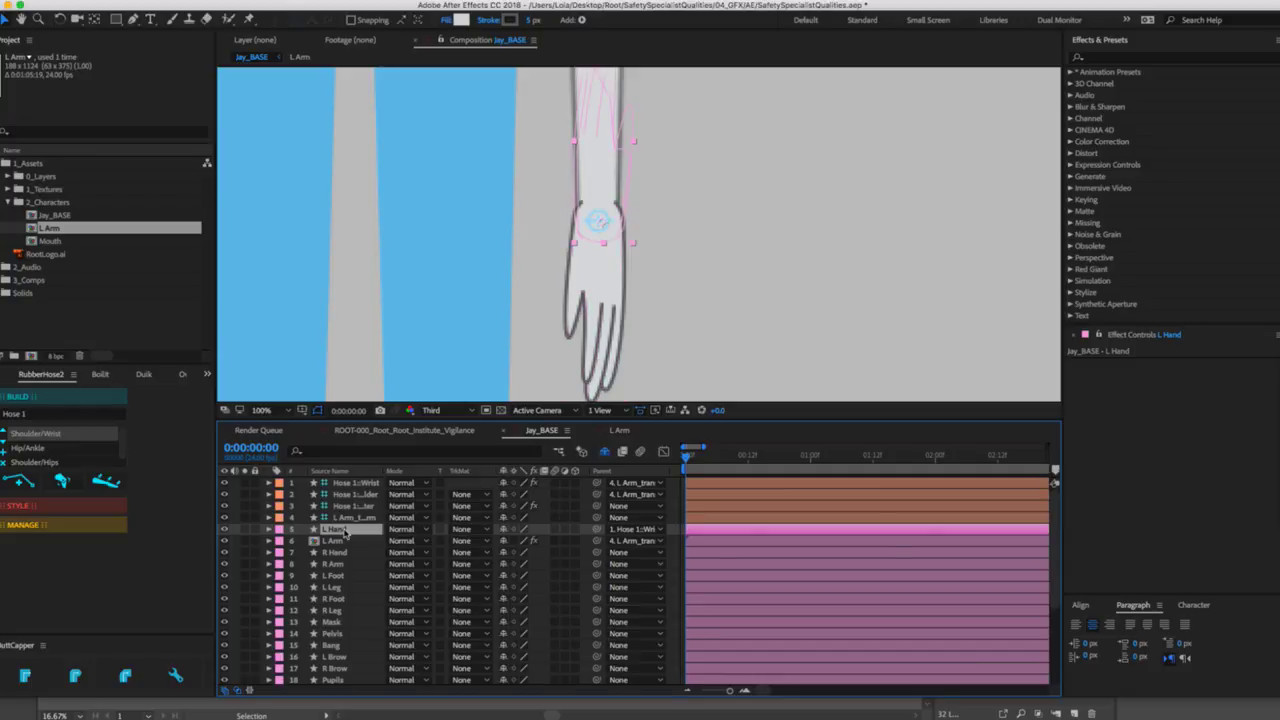
pyautogui.click(713, 258)
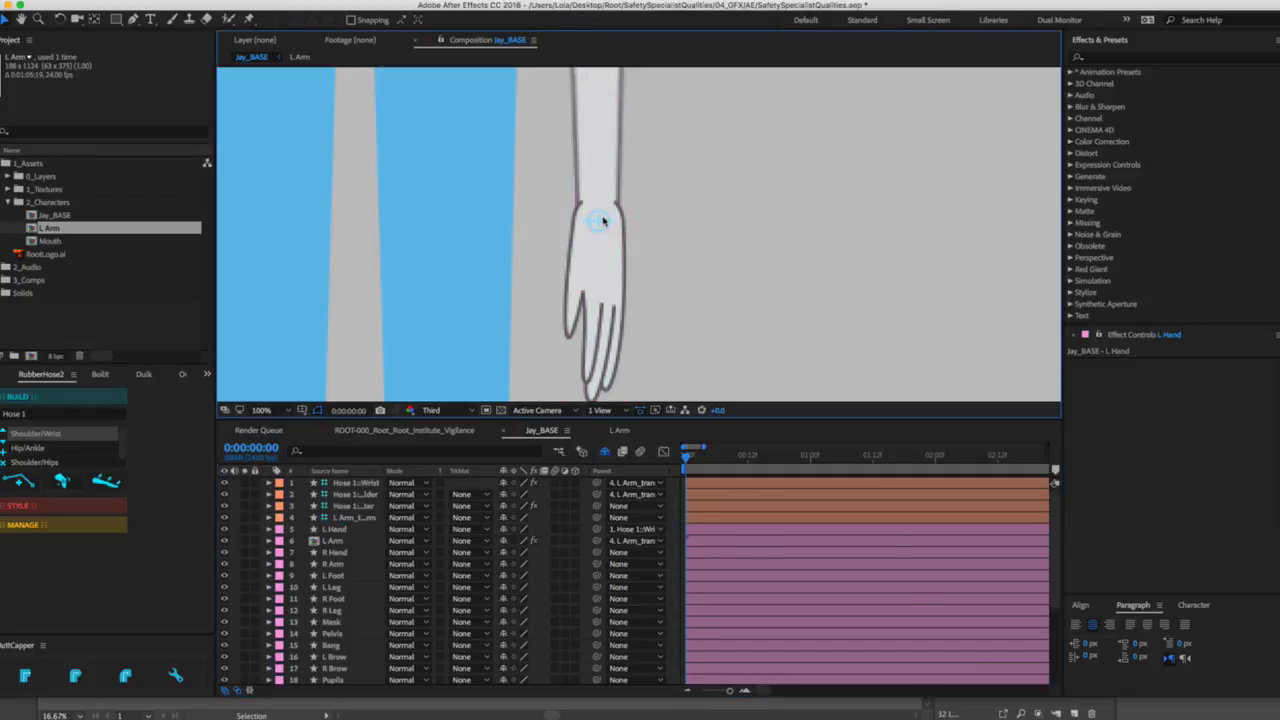
pyautogui.moveTo(600, 221); pyautogui.dragTo(681, 148)
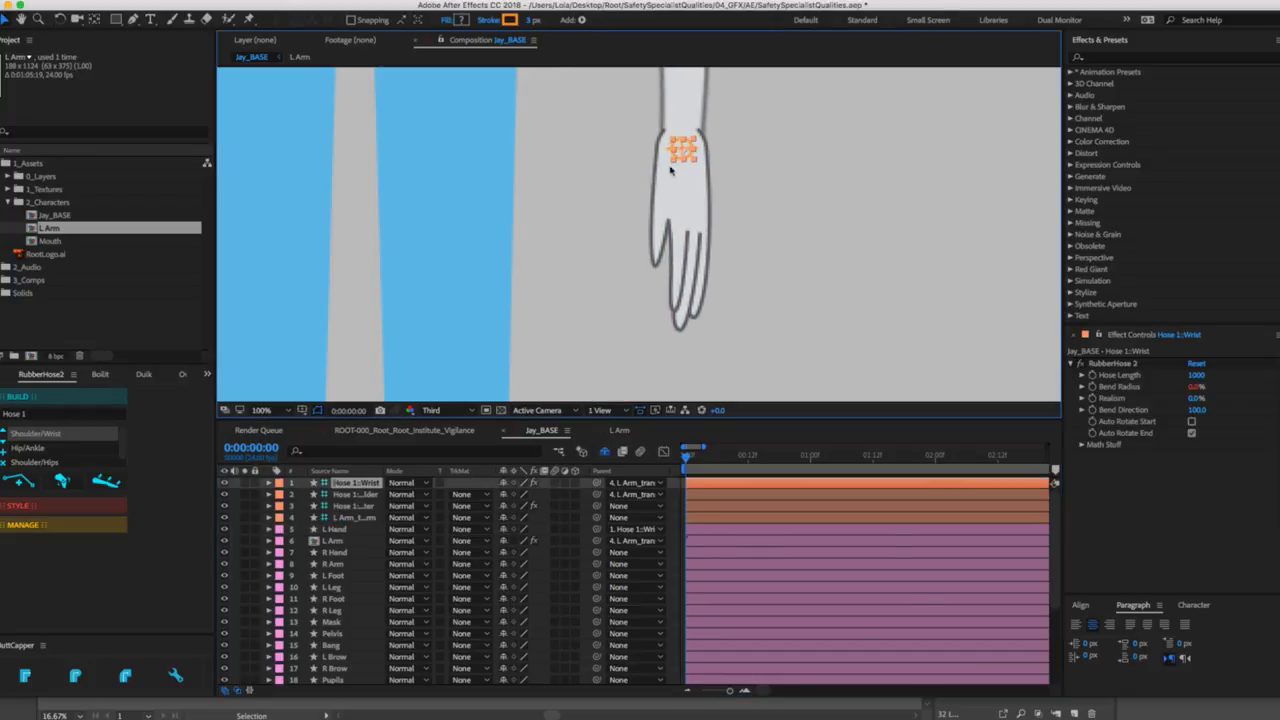
pyautogui.click(630, 208)
pyautogui.press('z')
pyautogui.keyDown('alt'); pyautogui.click(628, 211); pyautogui.keyUp('alt')
pyautogui.keyDown('alt'); pyautogui.click(628, 211); pyautogui.keyUp('alt')
pyautogui.keyDown('alt'); pyautogui.click(640, 206); pyautogui.keyUp('alt')
pyautogui.keyDown('alt'); pyautogui.click(640, 206); pyautogui.keyUp('alt')
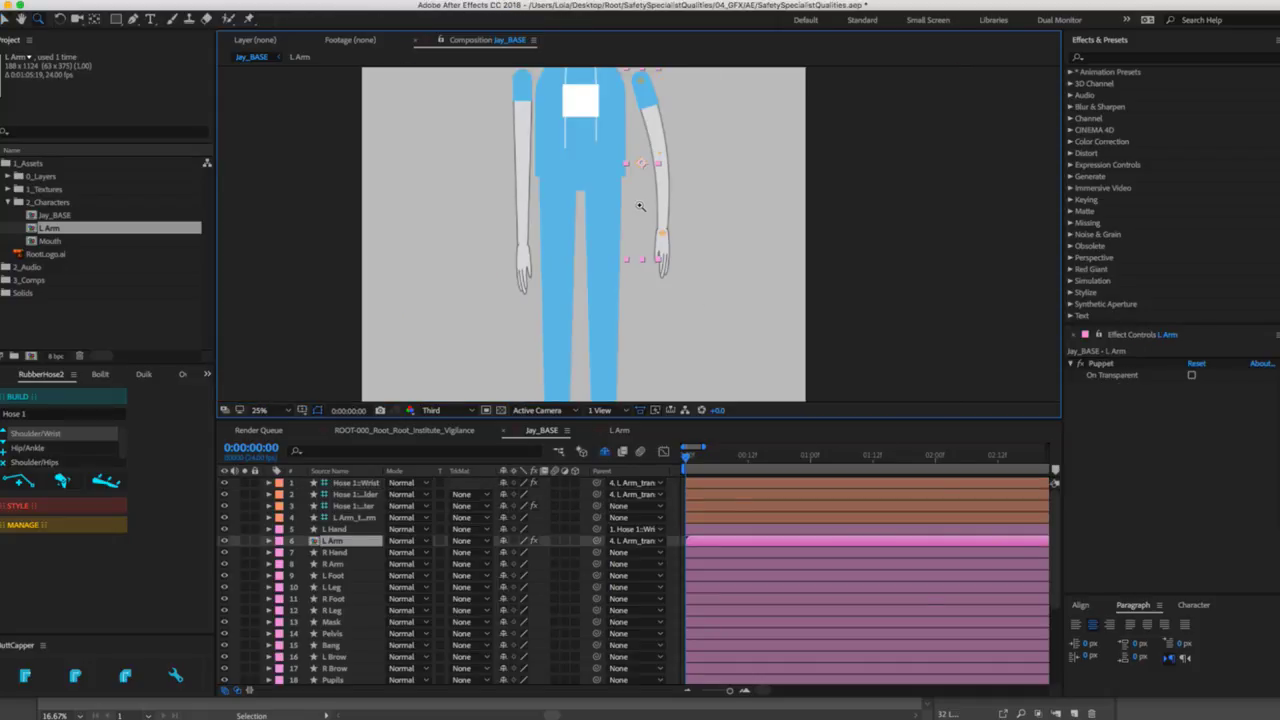
pyautogui.press('super+z')
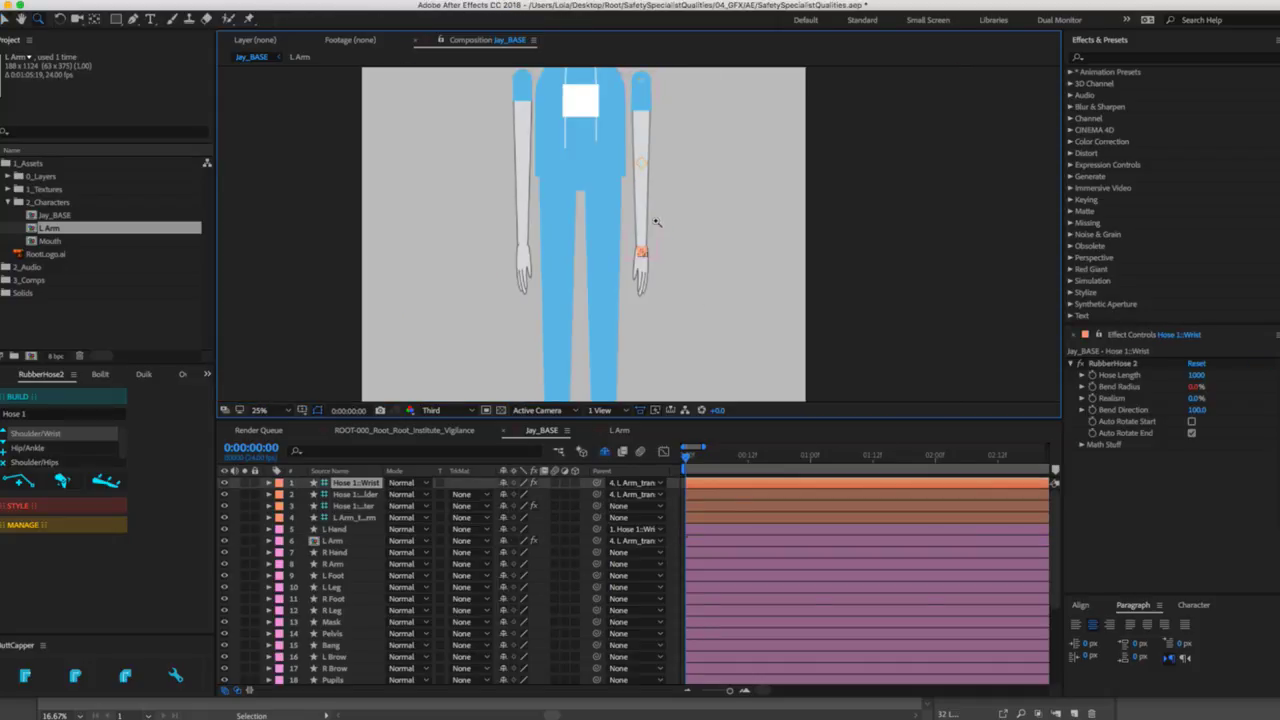
pyautogui.press('v')
pyautogui.click(757, 252)
pyautogui.moveTo(645, 263); pyautogui.dragTo(559, 138)
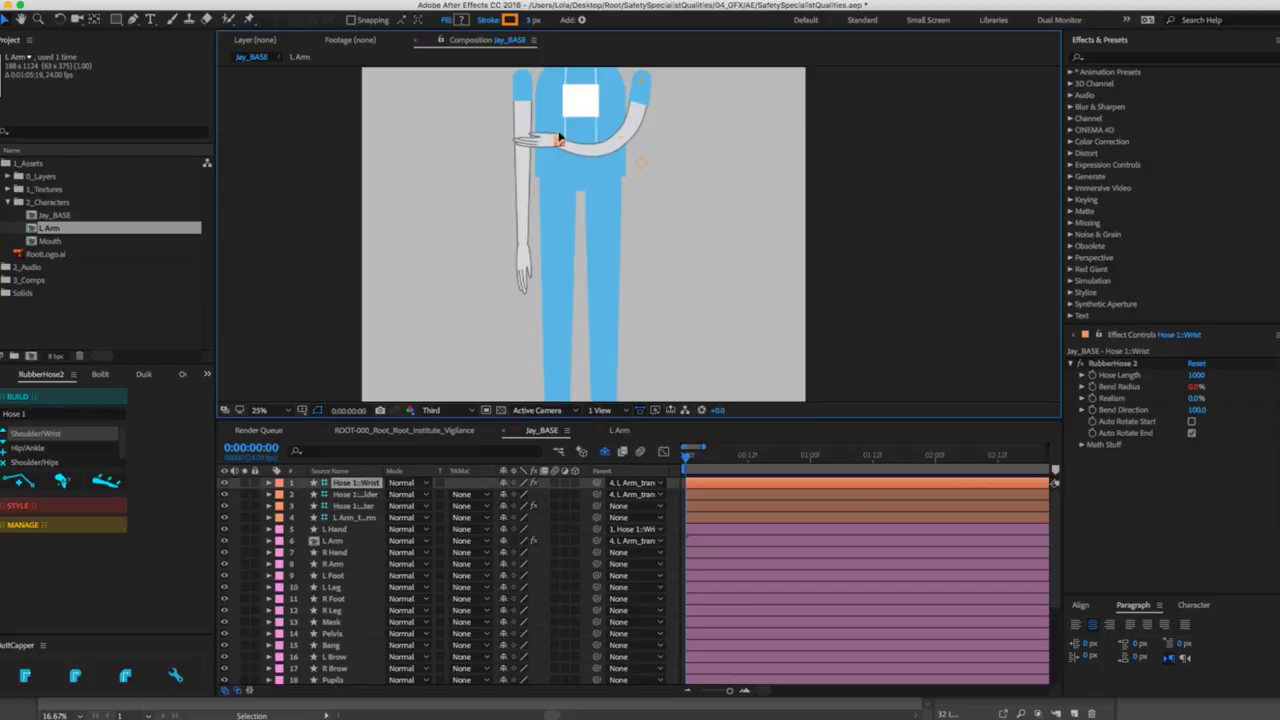
pyautogui.press('super+z')
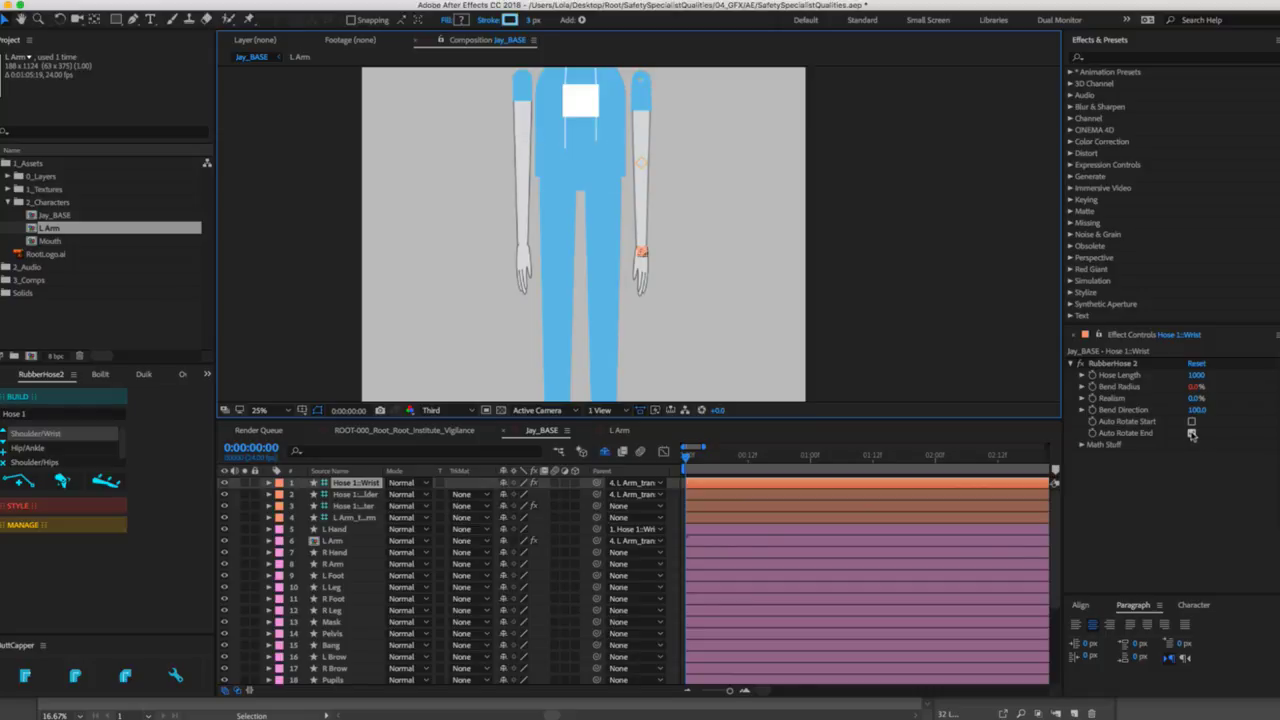
pyautogui.moveTo(641, 252); pyautogui.dragTo(743, 137)
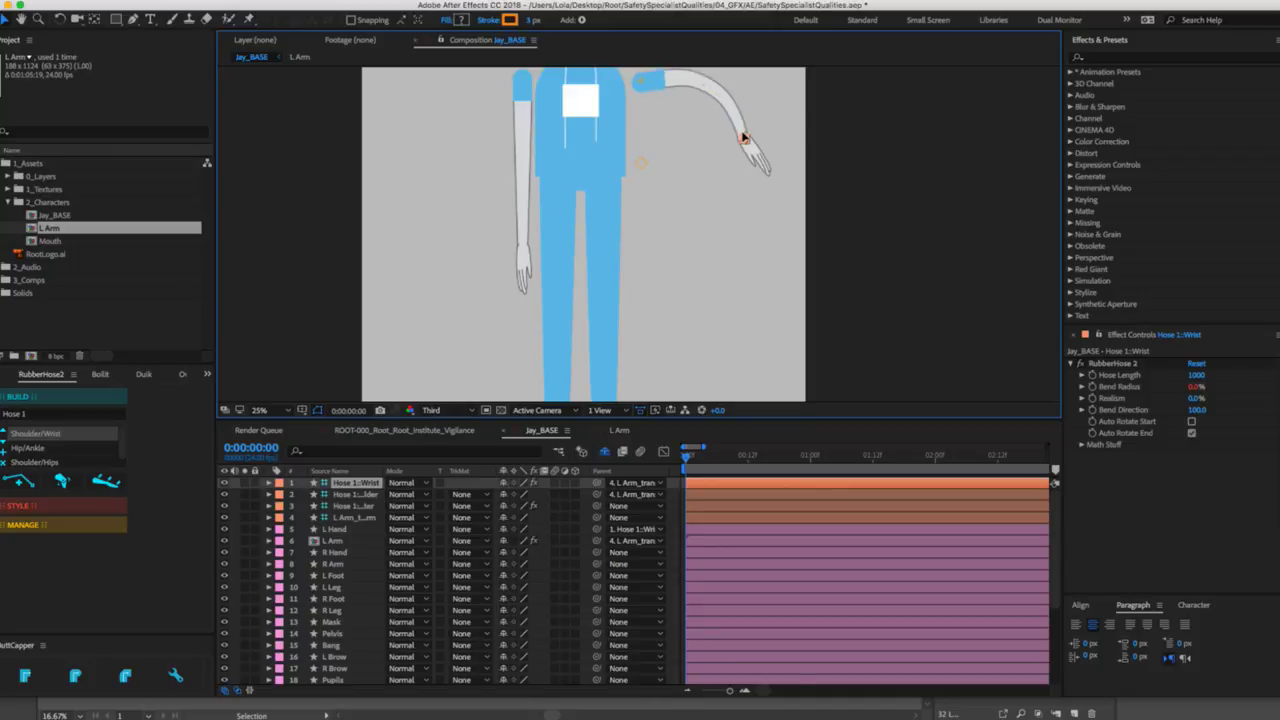
pyautogui.click(837, 153)
pyautogui.press('super+z')
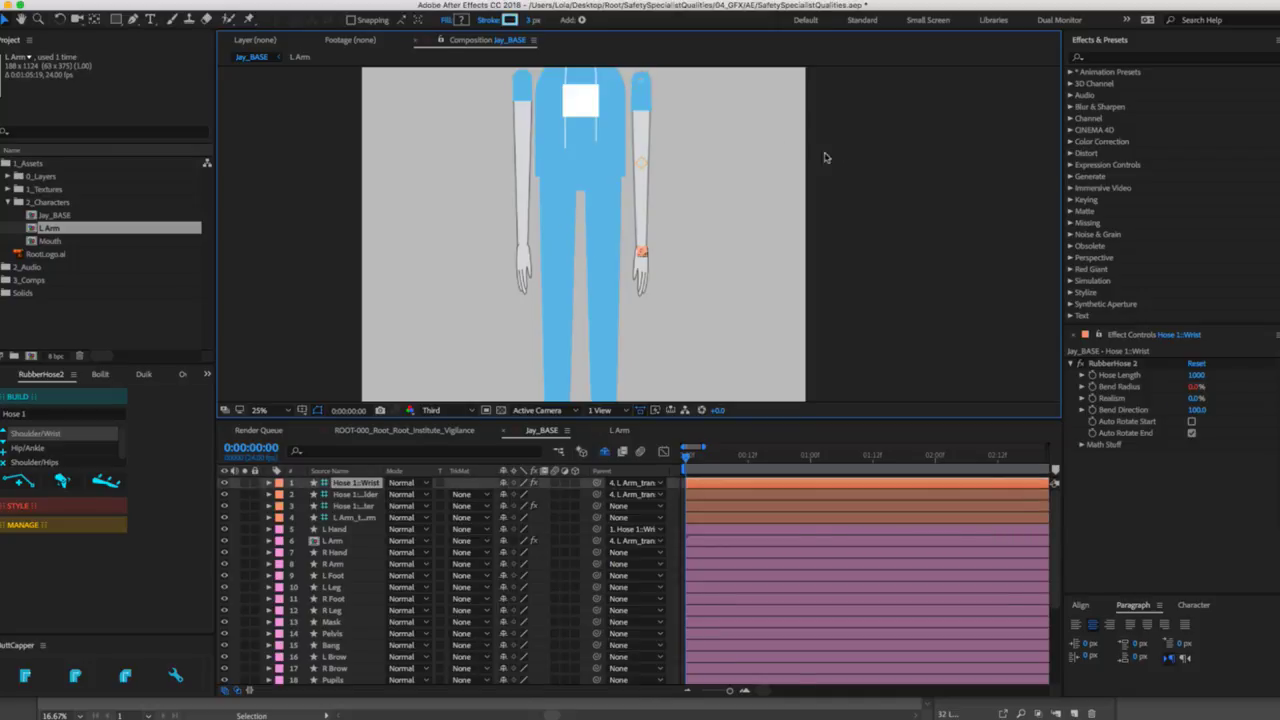
pyautogui.click(641, 268)
pyautogui.press('w')
pyautogui.moveTo(643, 270); pyautogui.dragTo(812, 78)
pyautogui.press('v')
pyautogui.click(877, 257)
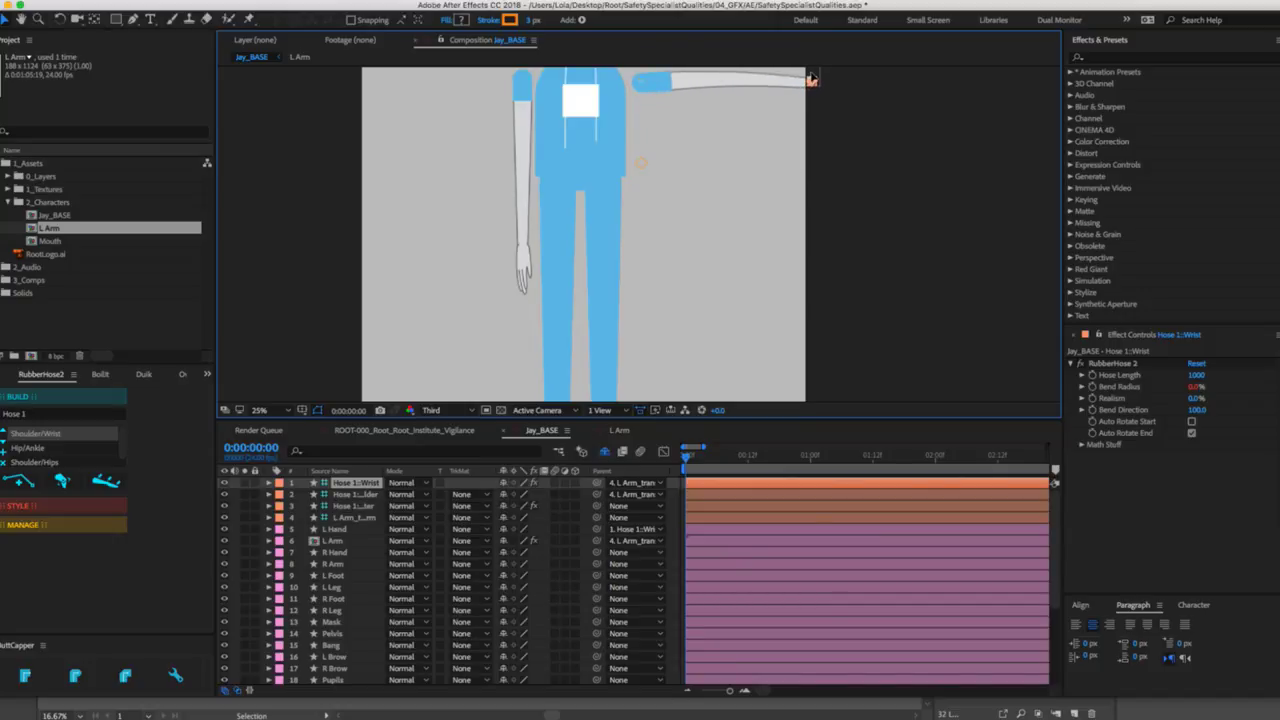
pyautogui.hotkey('ctrl', 'z')
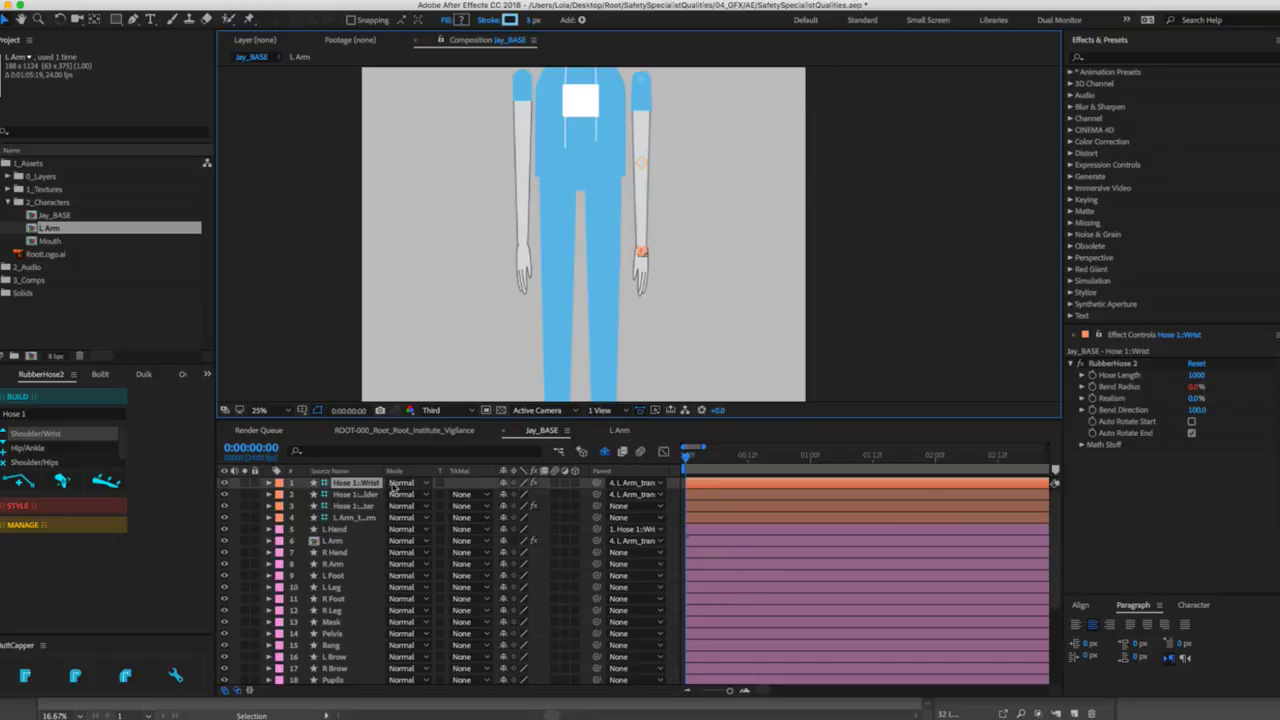
pyautogui.click(366, 495)
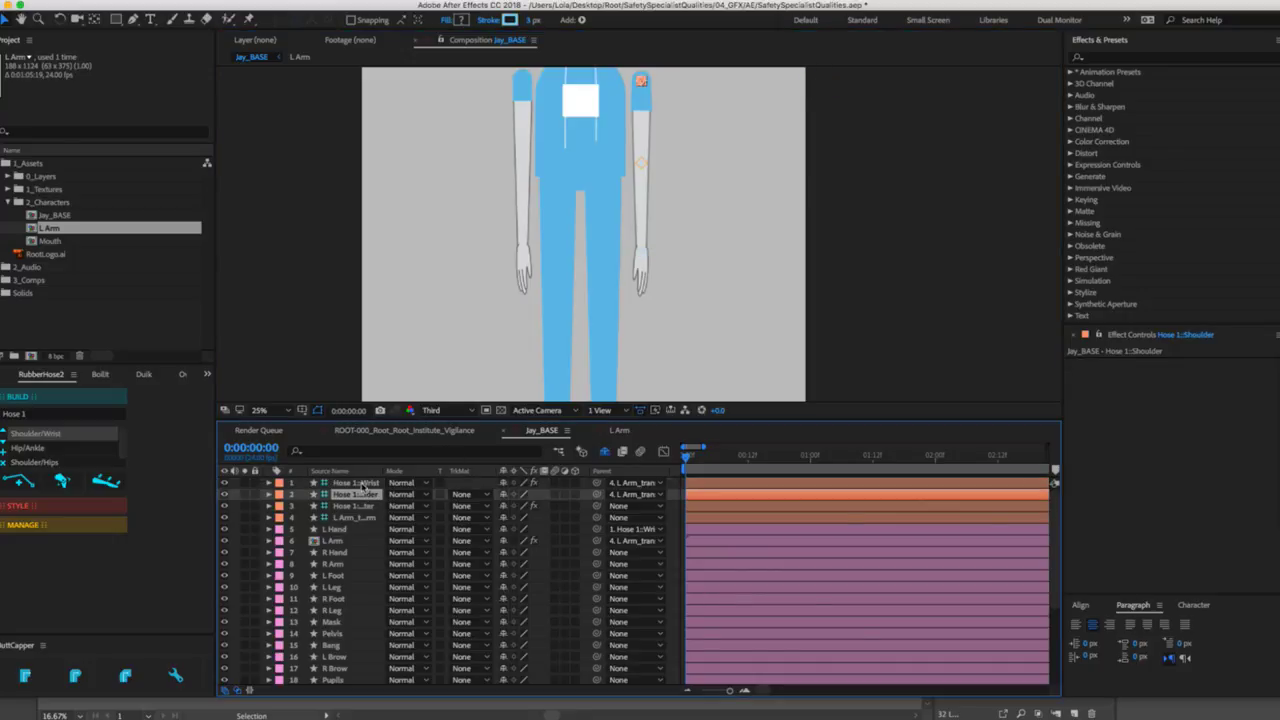
pyautogui.click(364, 484)
pyautogui.moveTo(703, 191); pyautogui.dragTo(606, 263)
pyautogui.keyDown('alt'); pyautogui.click(596, 255); pyautogui.keyUp('alt')
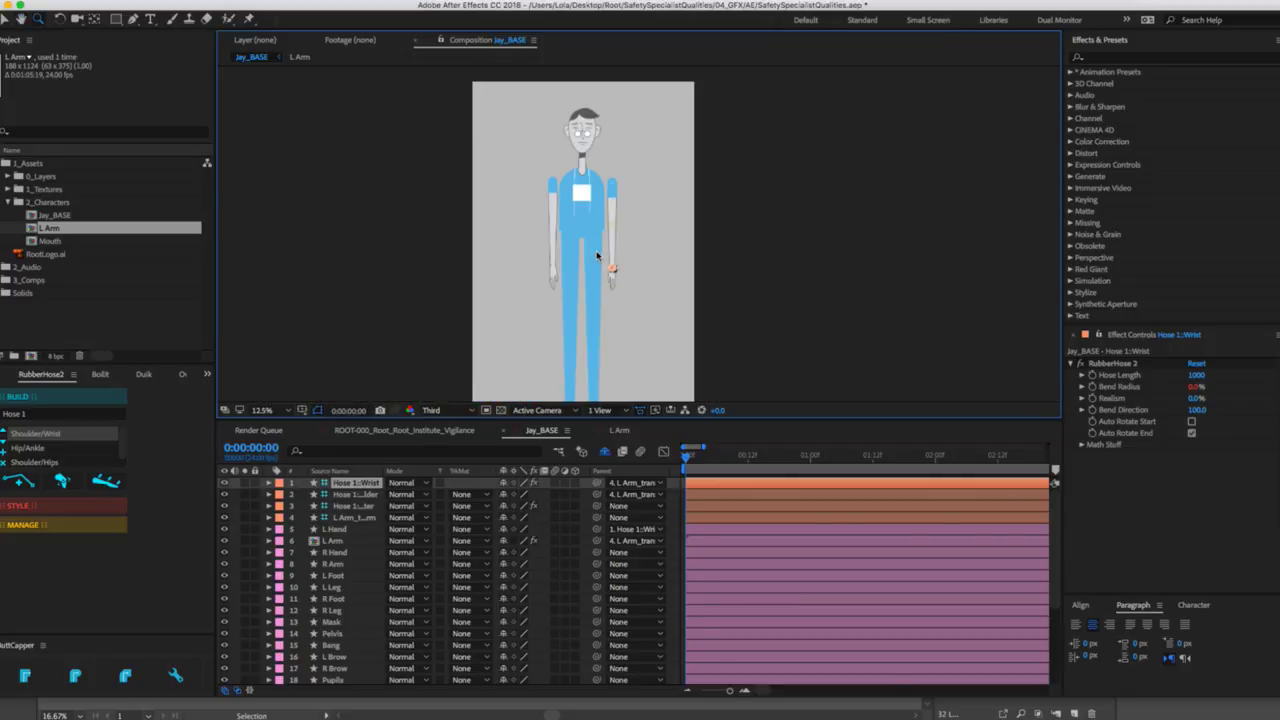
# Widen Jay_BASE in Composition Settings from 2600 to 3991 px, keeping 4200 px height.
pyautogui.hotkey('ctrl', 'k')
pyautogui.click(292, 325)
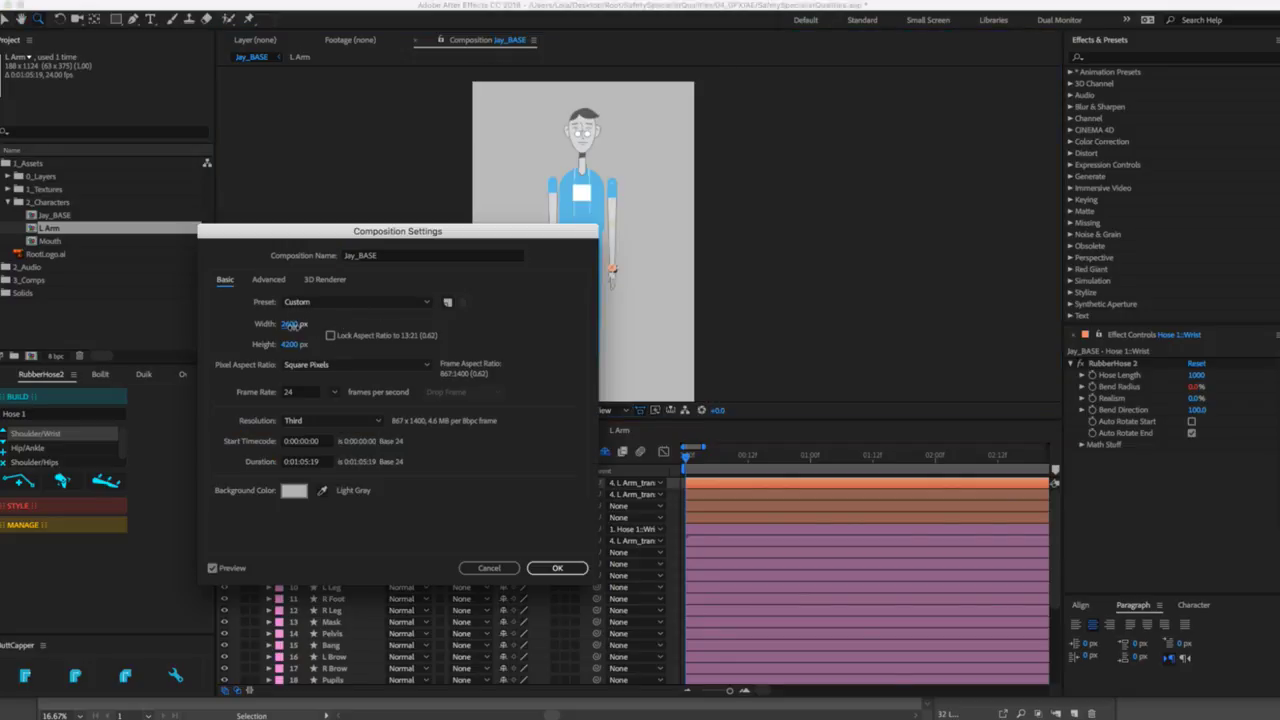
pyautogui.moveTo(292, 325); pyautogui.dragTo(550, 326)
pyautogui.moveTo(294, 324); pyautogui.dragTo(316, 324)
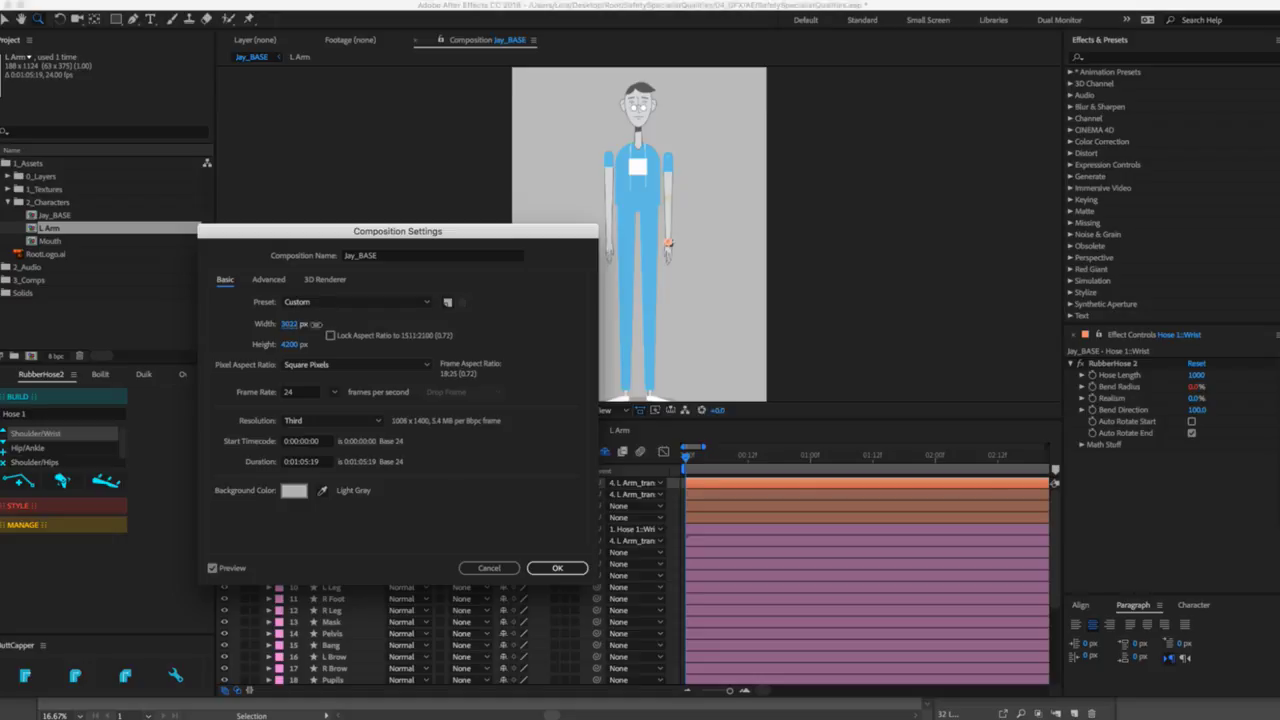
pyautogui.moveTo(937, 284); pyautogui.dragTo(990, 284)
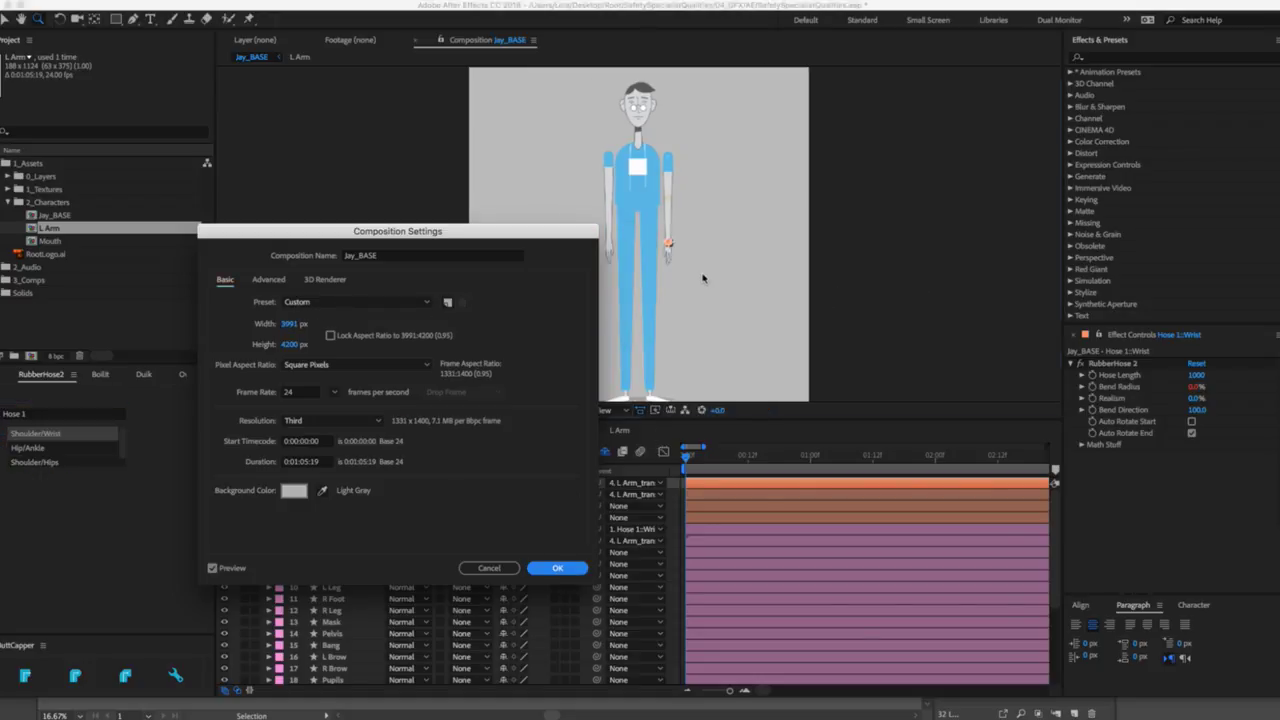
pyautogui.click(557, 567)
pyautogui.click(814, 237)
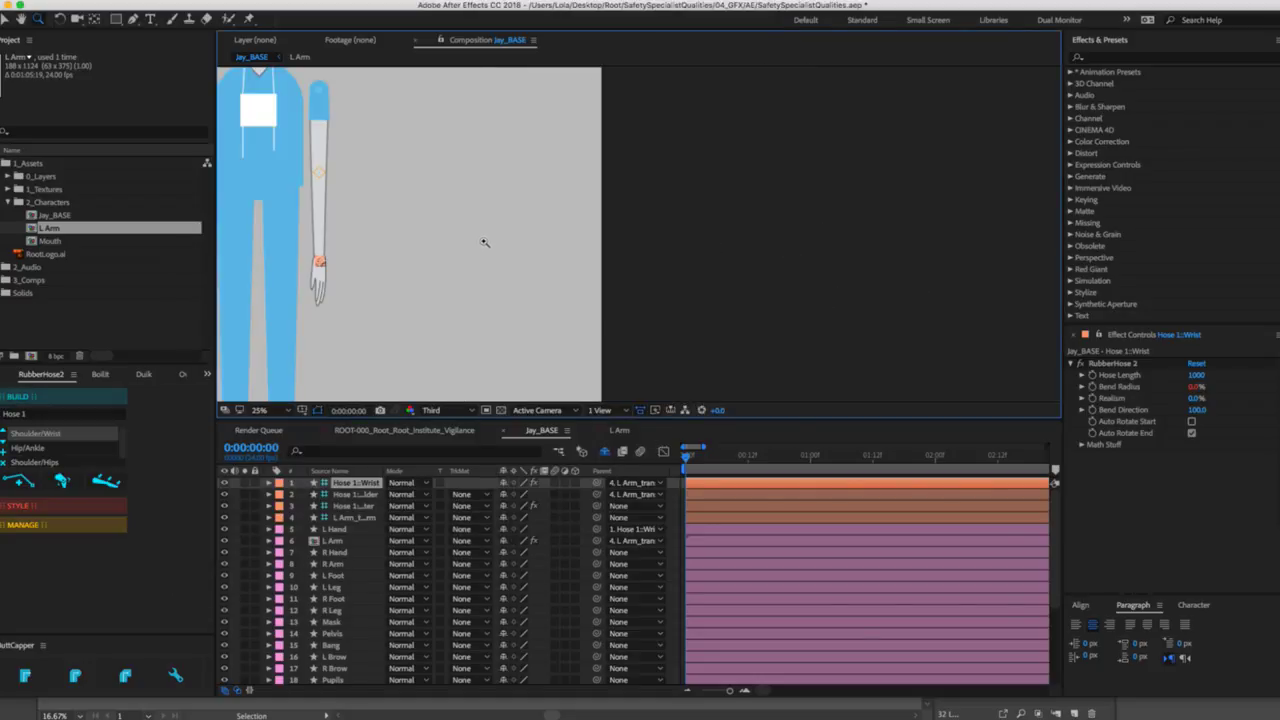
# Test raising the arm horizontally, undo it, and add a Hose 1::AutoFlop controller with Falloff 25.
pyautogui.moveTo(484, 242); pyautogui.dragTo(642, 300)
pyautogui.press('v')
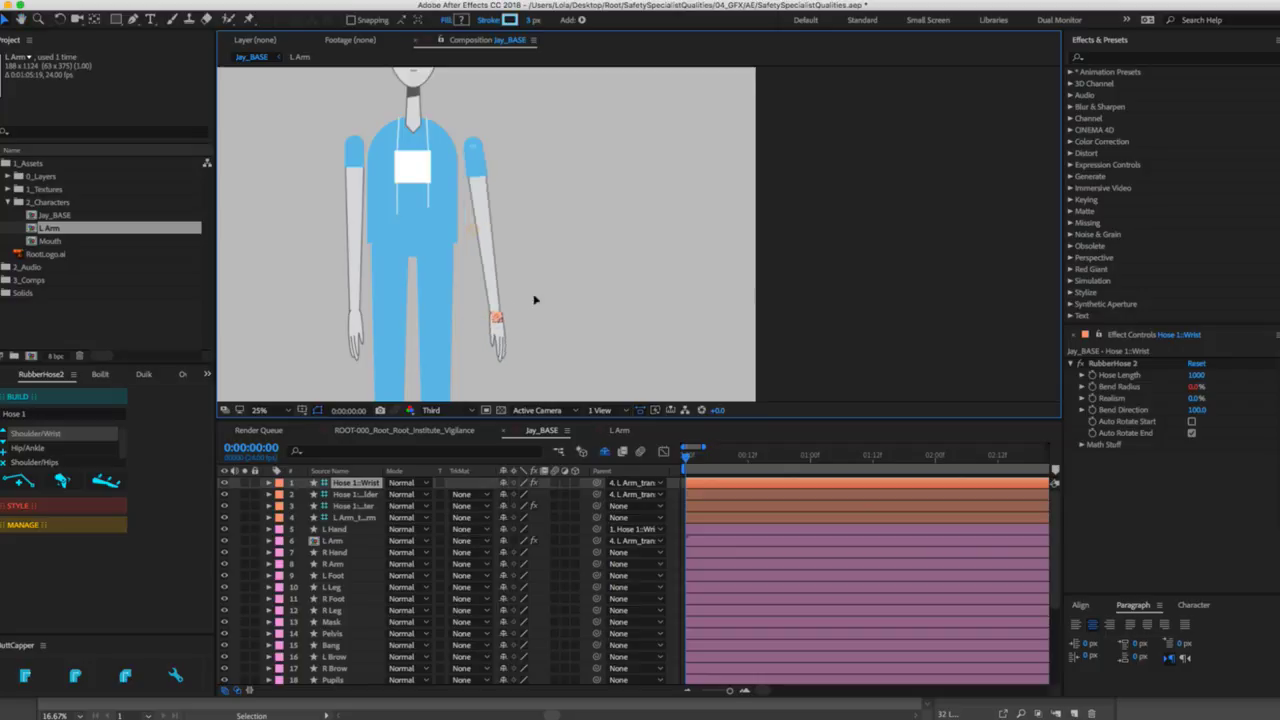
pyautogui.moveTo(495, 318); pyautogui.dragTo(651, 164)
pyautogui.hotkey('ctrl', 'z')
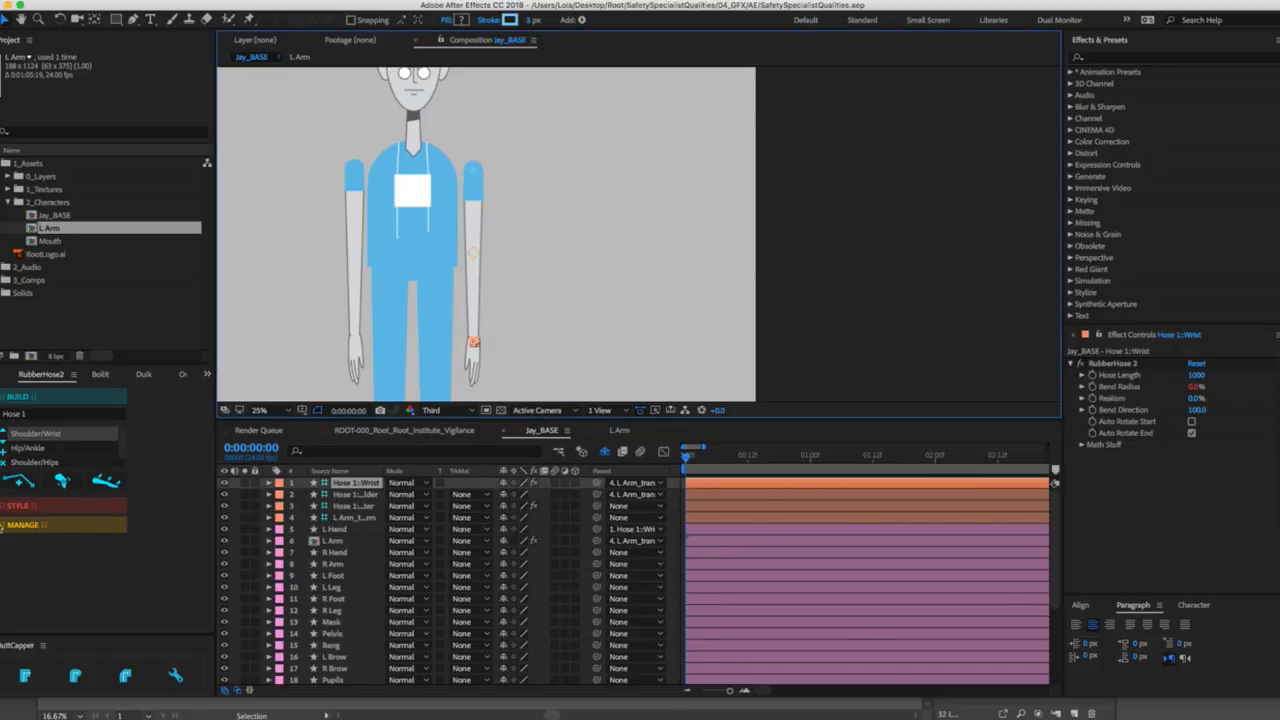
pyautogui.click(5, 525)
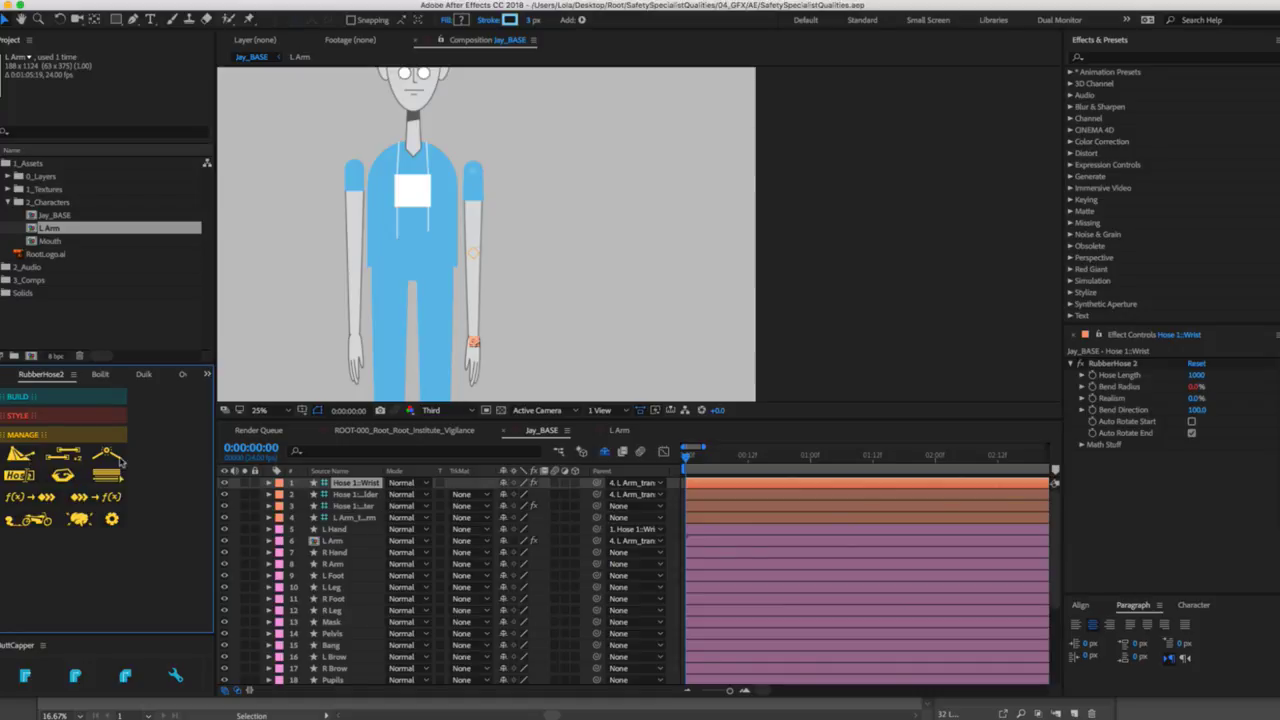
pyautogui.click(20, 457)
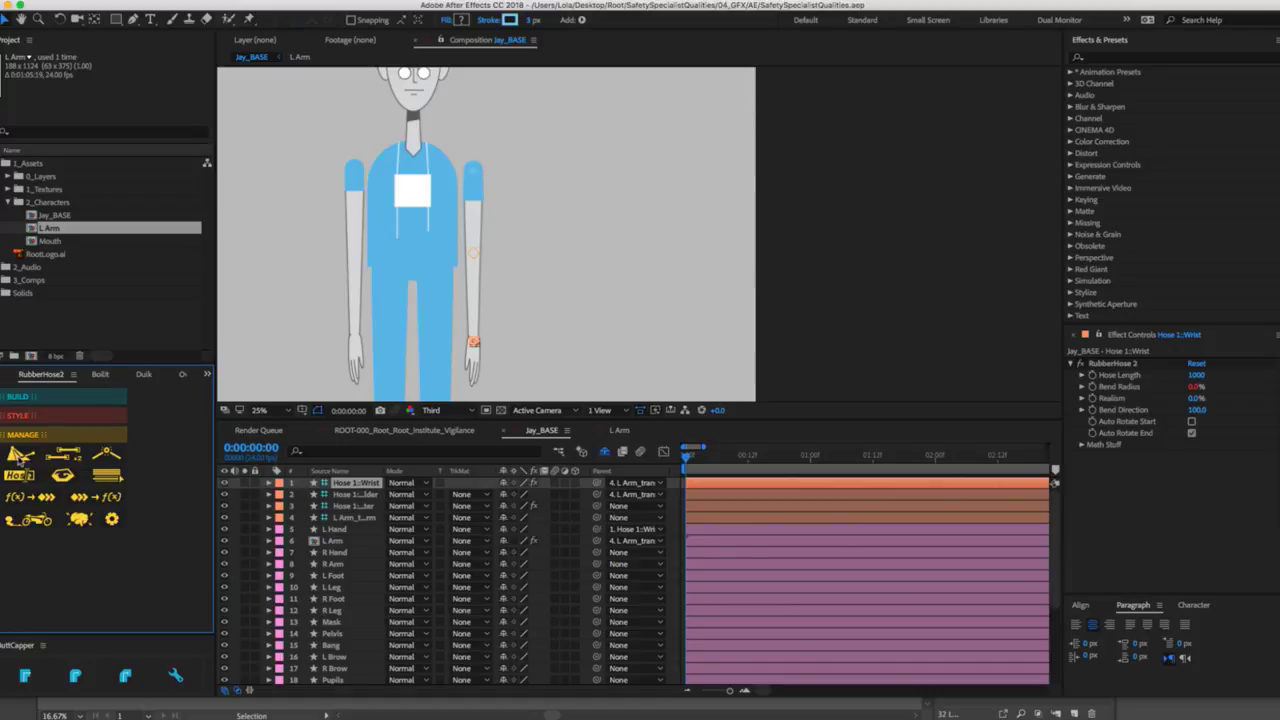
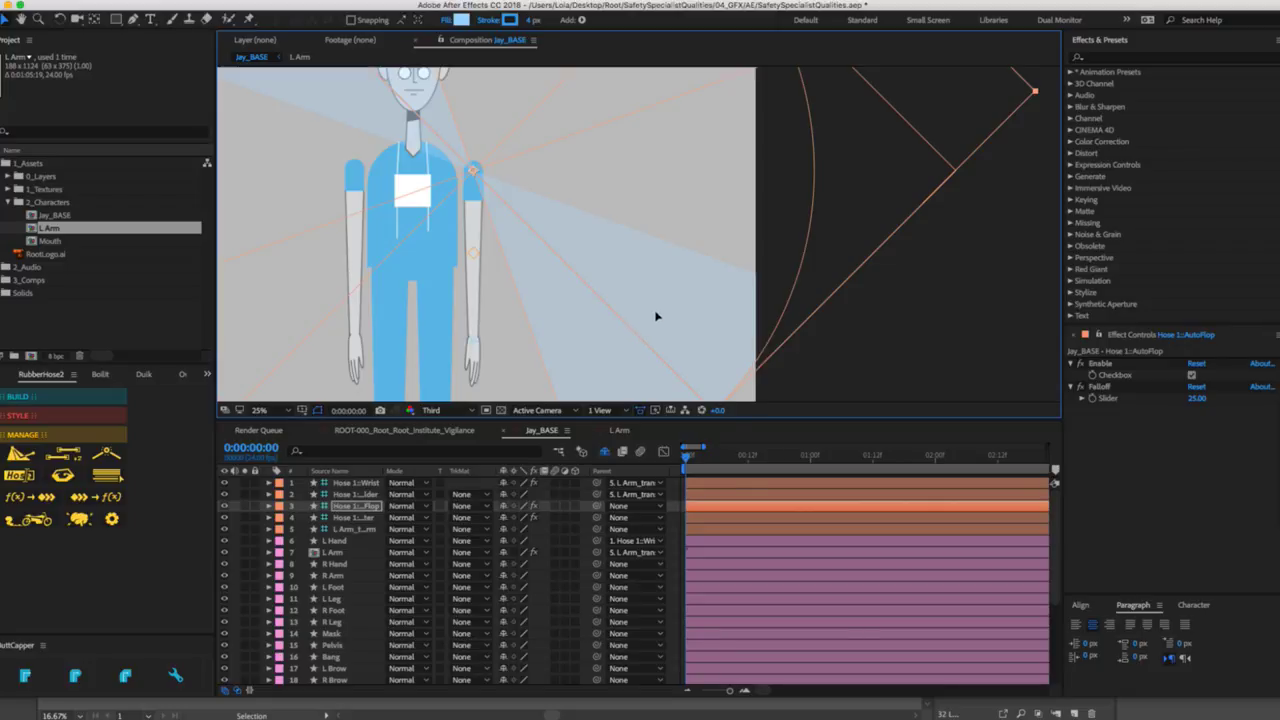
# Lower Hose 1 AutoFlop Falloff to 10.00, then pull the wrist controller so the arm bends outward.
pyautogui.click(378, 506)
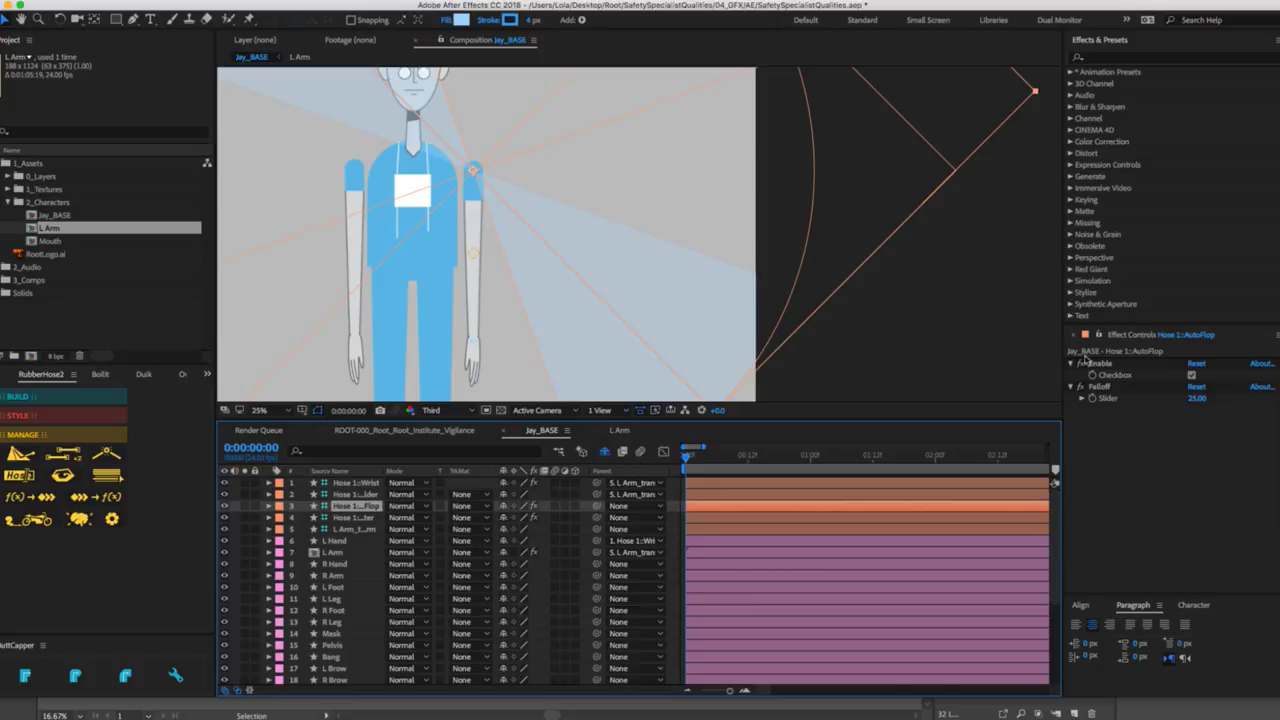
pyautogui.moveTo(1196, 398)
pyautogui.mouseDown()
pyautogui.moveTo(1174, 398)
pyautogui.moveTo(1184, 394)
pyautogui.mouseUp()
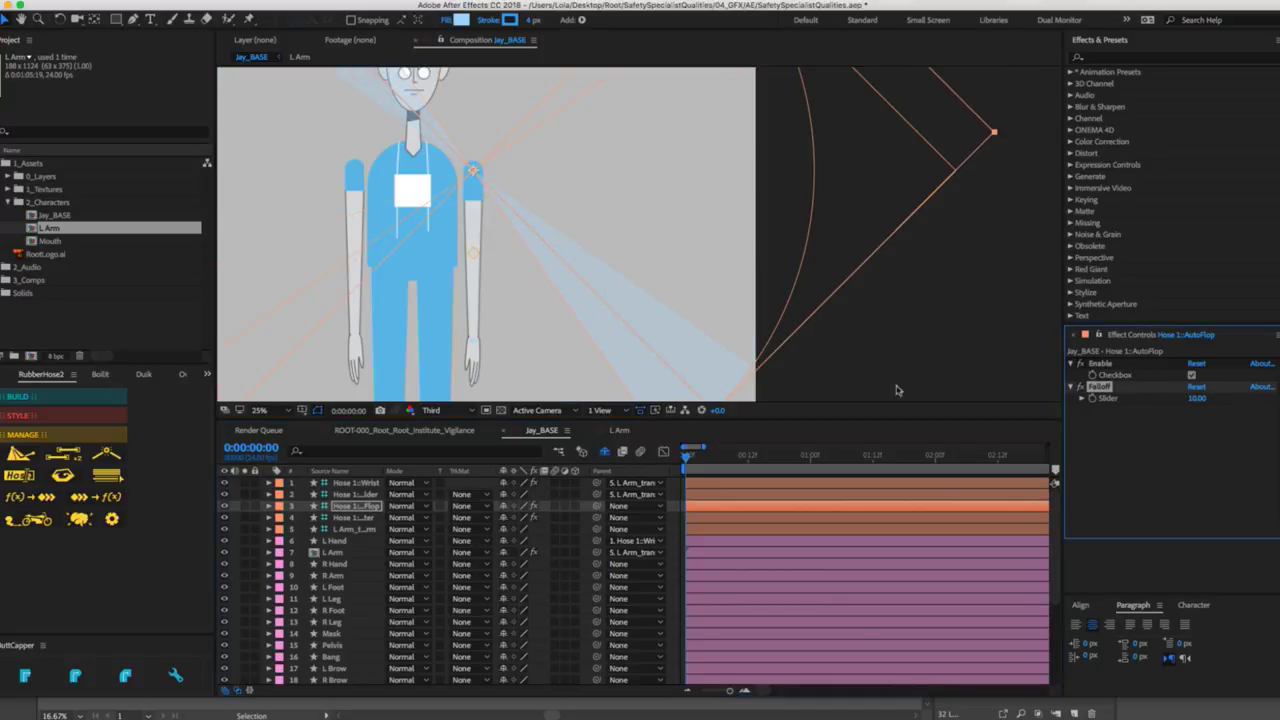
pyautogui.click(355, 483)
pyautogui.moveTo(473, 344); pyautogui.dragTo(494, 298)
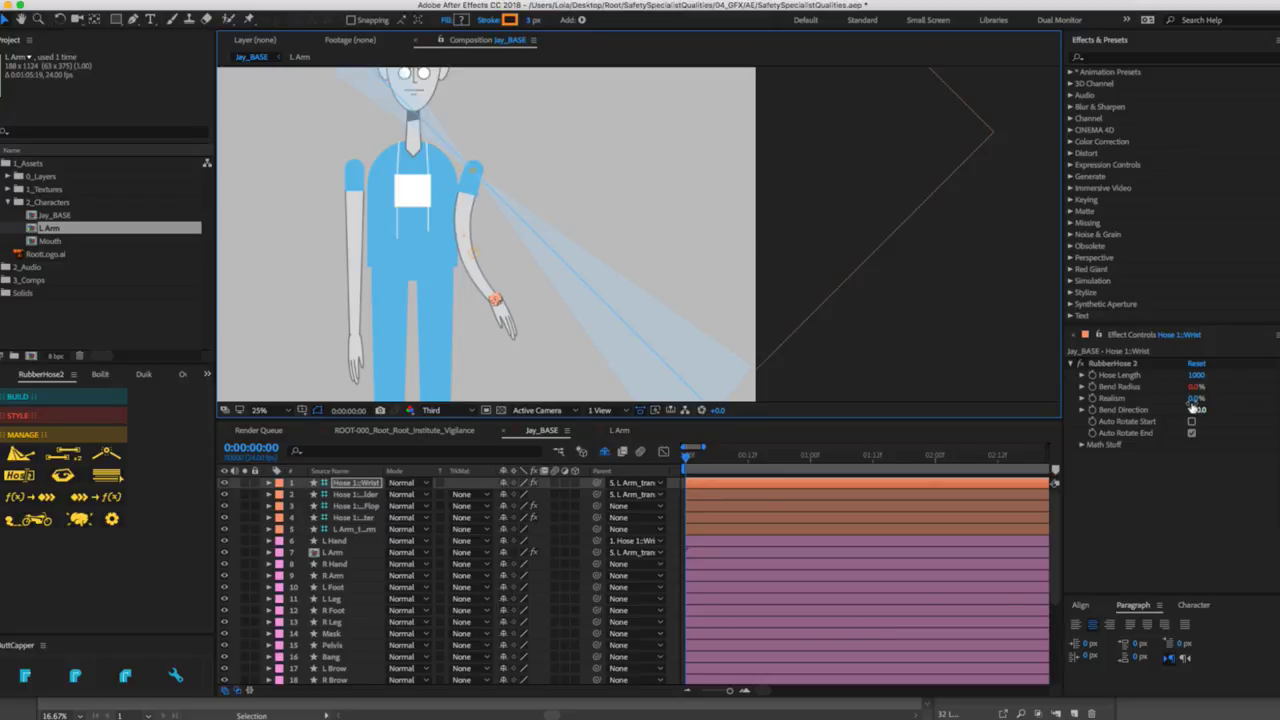
# Set the wrist hose's Bend Direction to about -100 and test several raised-hand poses.
pyautogui.moveTo(1195, 409); pyautogui.dragTo(1132, 409)
pyautogui.click(494, 300)
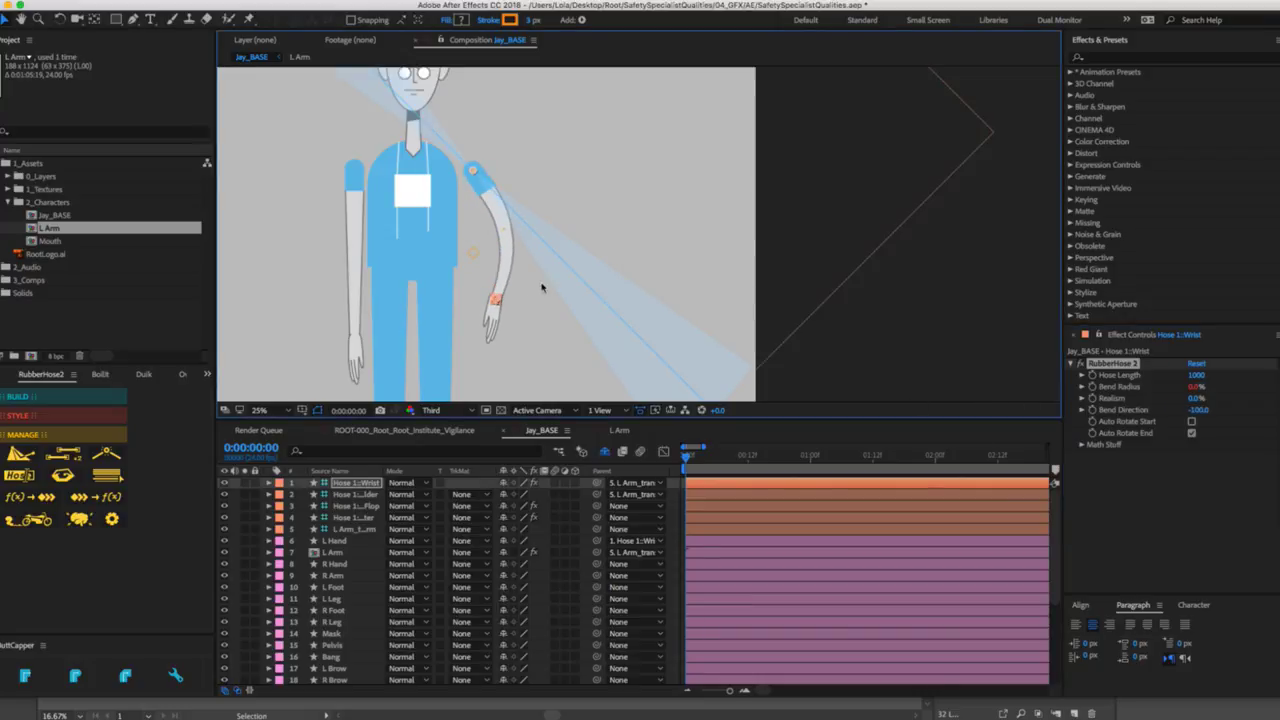
pyautogui.click(650, 309)
pyautogui.moveTo(499, 300); pyautogui.dragTo(646, 174)
pyautogui.moveTo(620, 101); pyautogui.dragTo(551, 317)
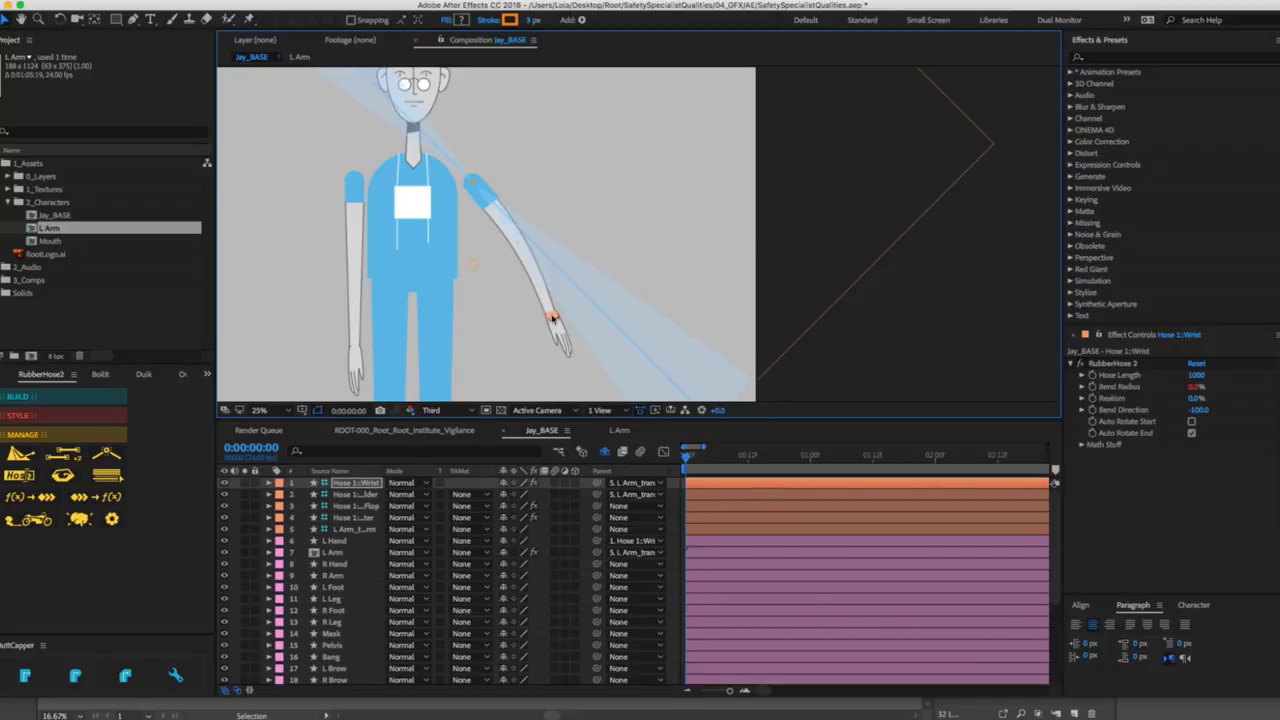
pyautogui.moveTo(552, 316); pyautogui.dragTo(470, 310)
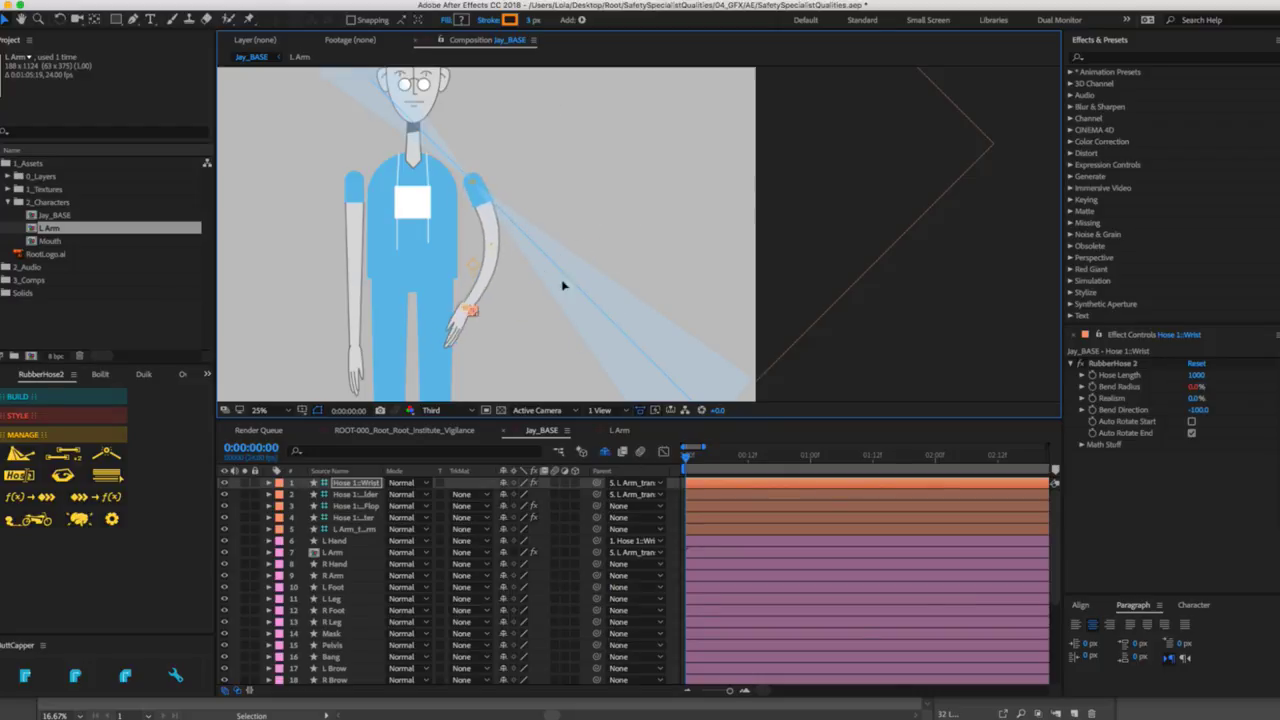
pyautogui.moveTo(563, 286); pyautogui.dragTo(472, 355)
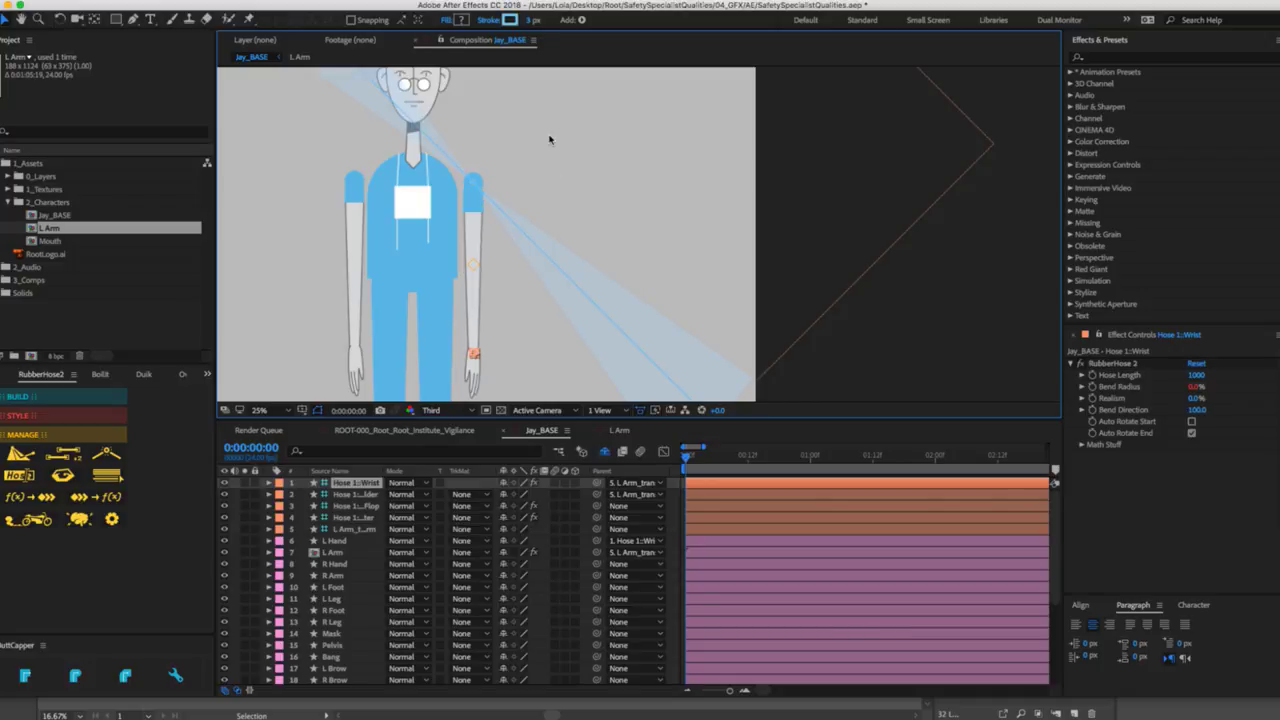
# Commit Bend Direction at -100.0, test the new bend, undo it and select Hose 1::Flop.
pyautogui.click(1196, 409)
pyautogui.write('0')
pyautogui.press('Return')
pyautogui.click(1224, 491)
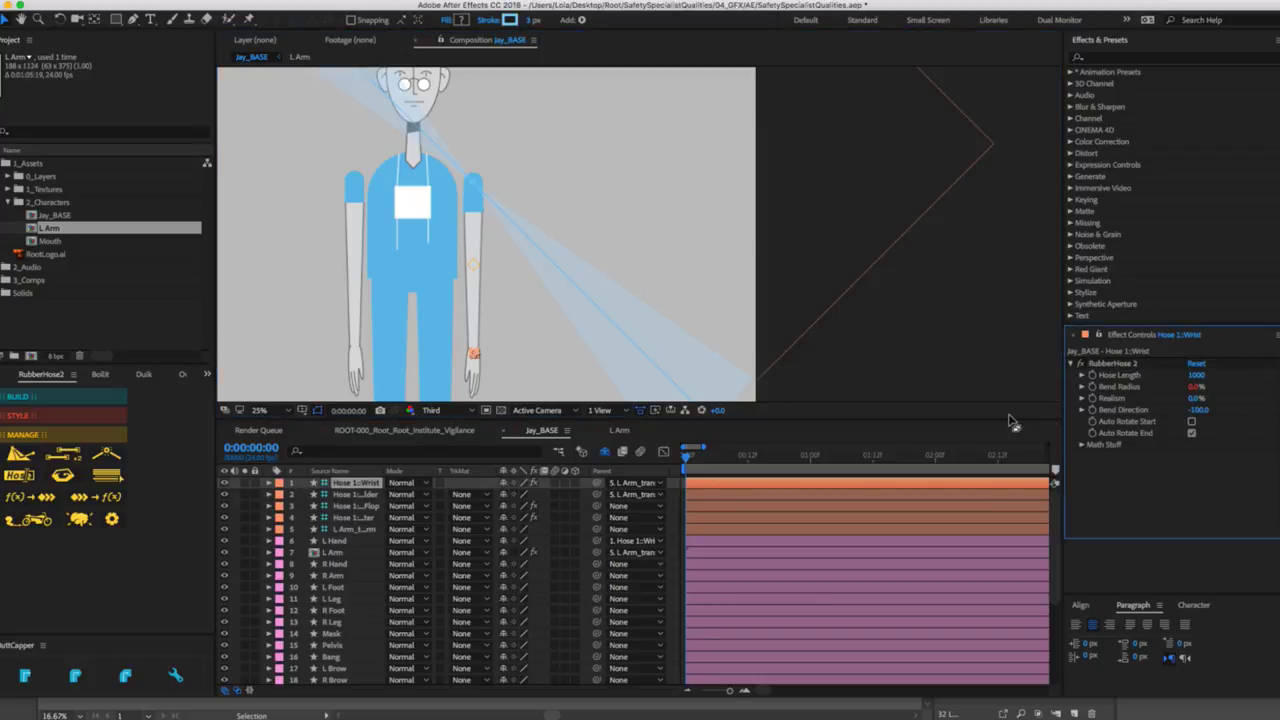
pyautogui.moveTo(473, 355); pyautogui.dragTo(476, 333)
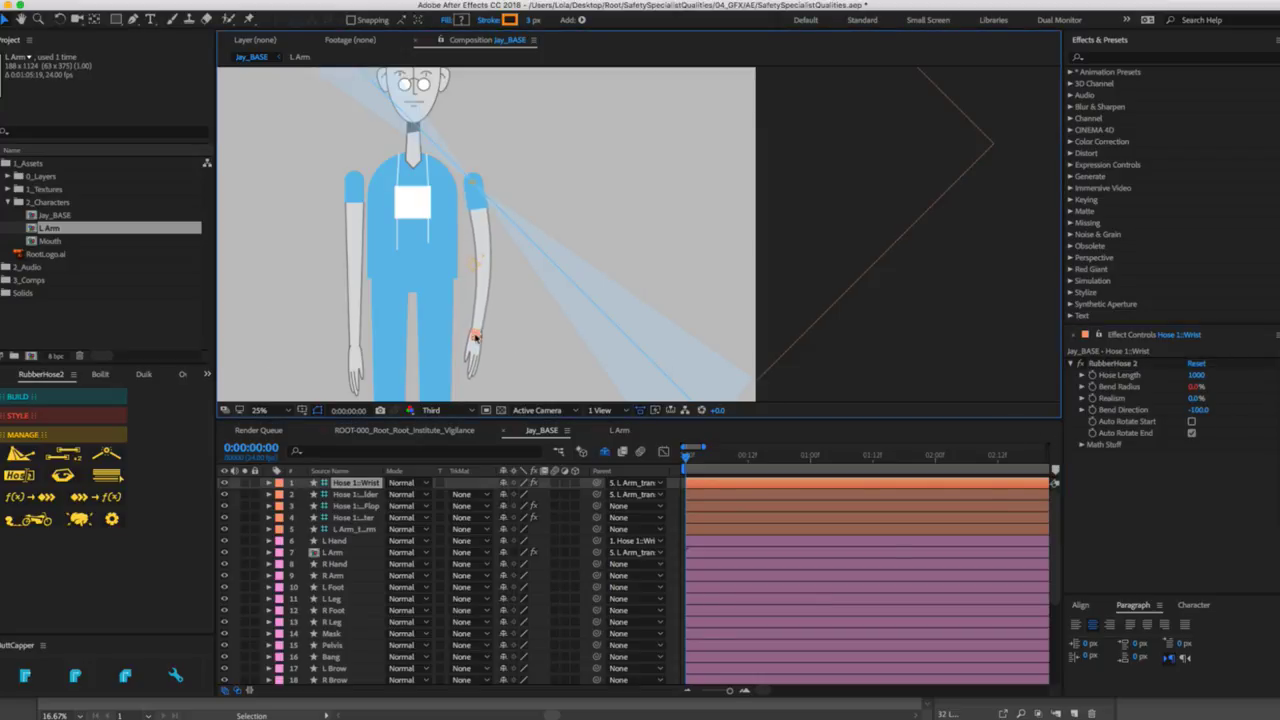
pyautogui.hotkey('ctrl', 'z')
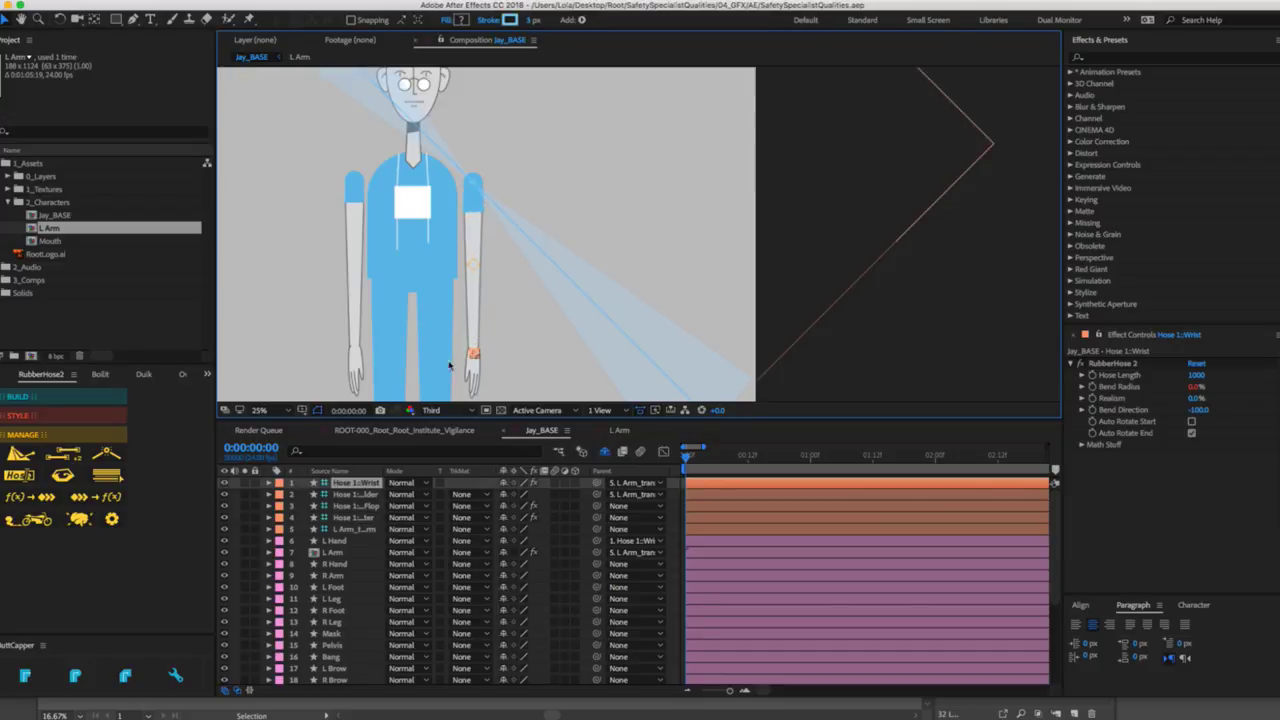
pyautogui.click(640, 340)
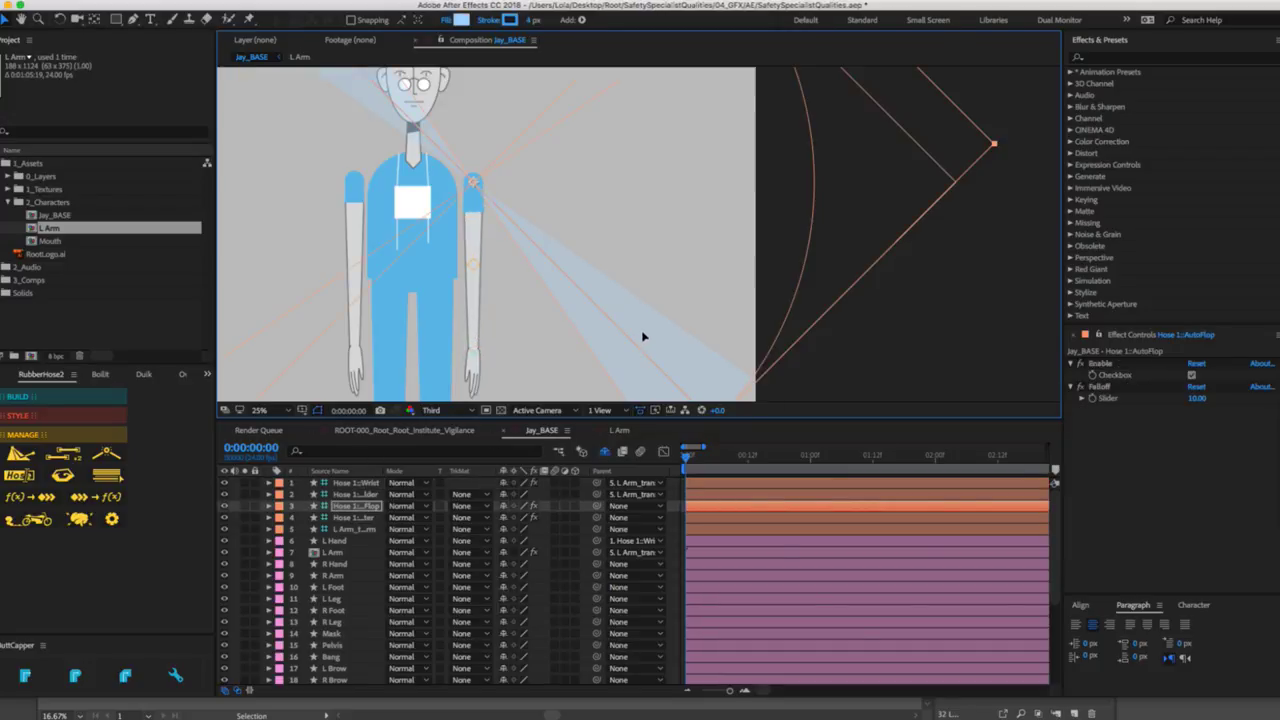
# Rotate the Flop guide so its beams lie horizontal, then test an arm swing and undo it.
pyautogui.press('w')
pyautogui.moveTo(650, 357); pyautogui.dragTo(693, 208)
pyautogui.click(850, 283)
pyautogui.press('v')
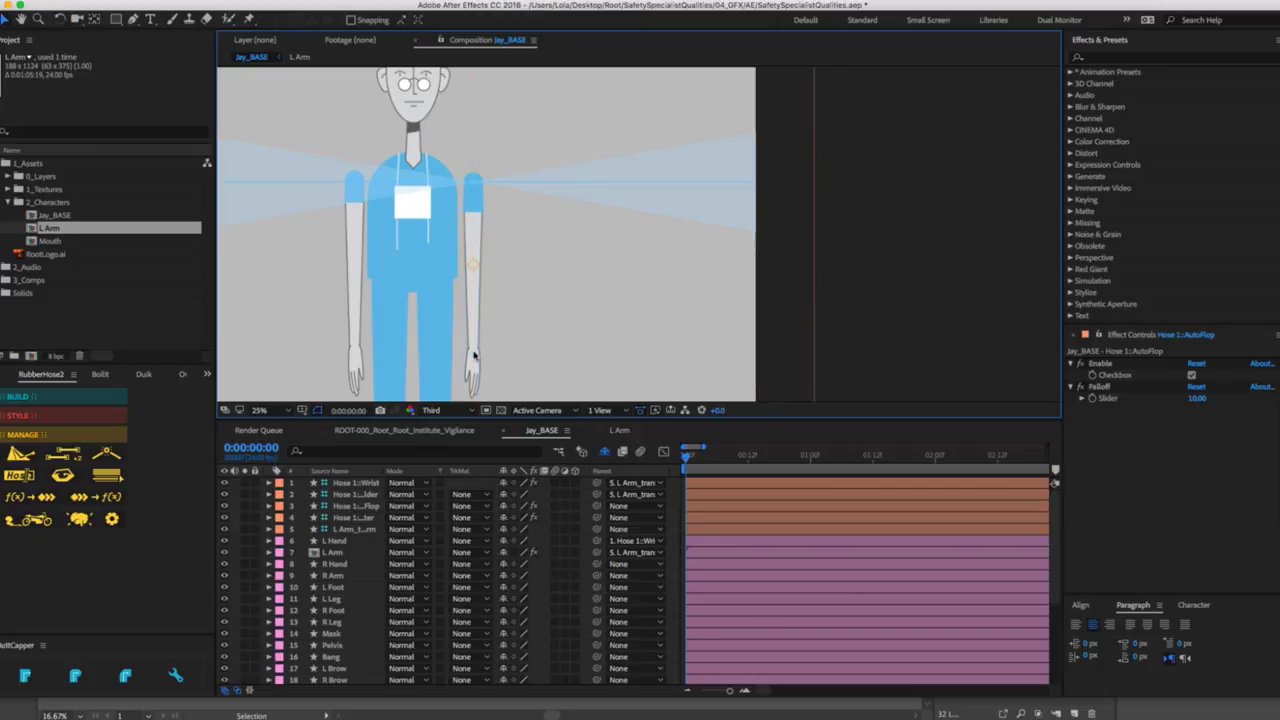
pyautogui.moveTo(474, 355); pyautogui.dragTo(594, 90)
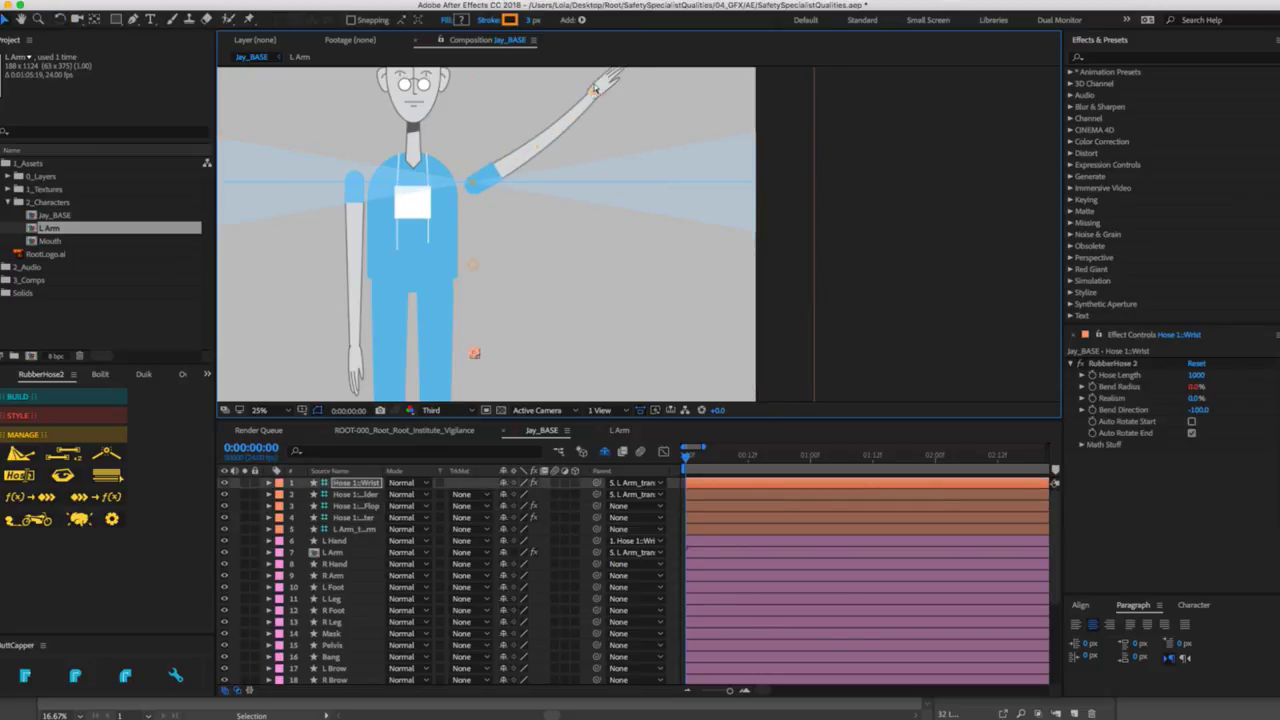
pyautogui.press('super+z')
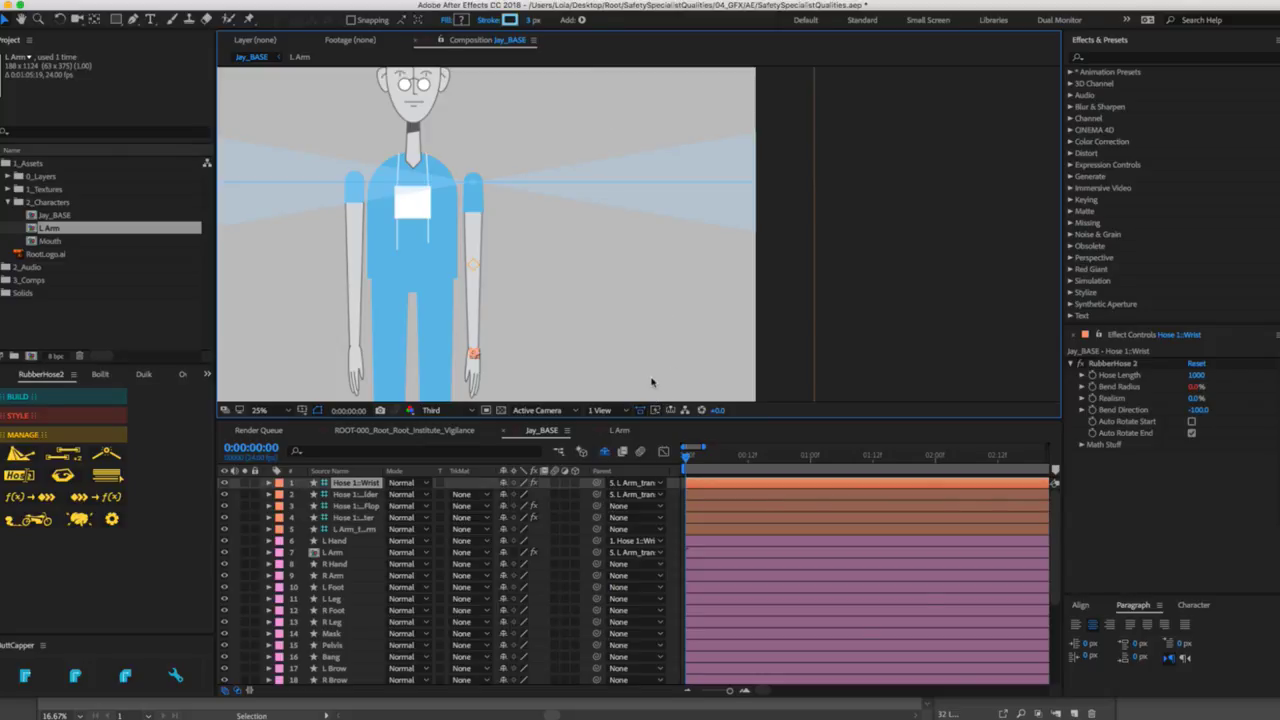
# Select the Hose 1 Center, AutoFlop, Shoulder, wrist and elbow controllers, testing and reverting shoulder moves.
pyautogui.click(360, 517)
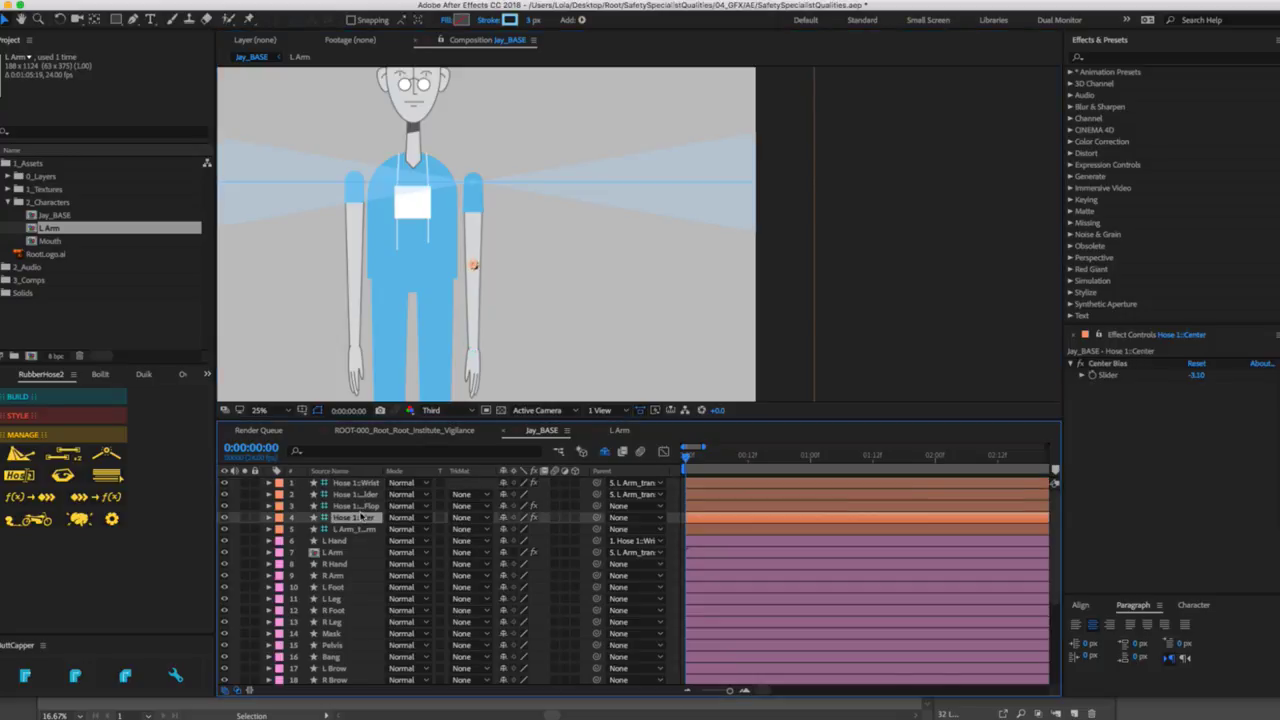
pyautogui.click(362, 506)
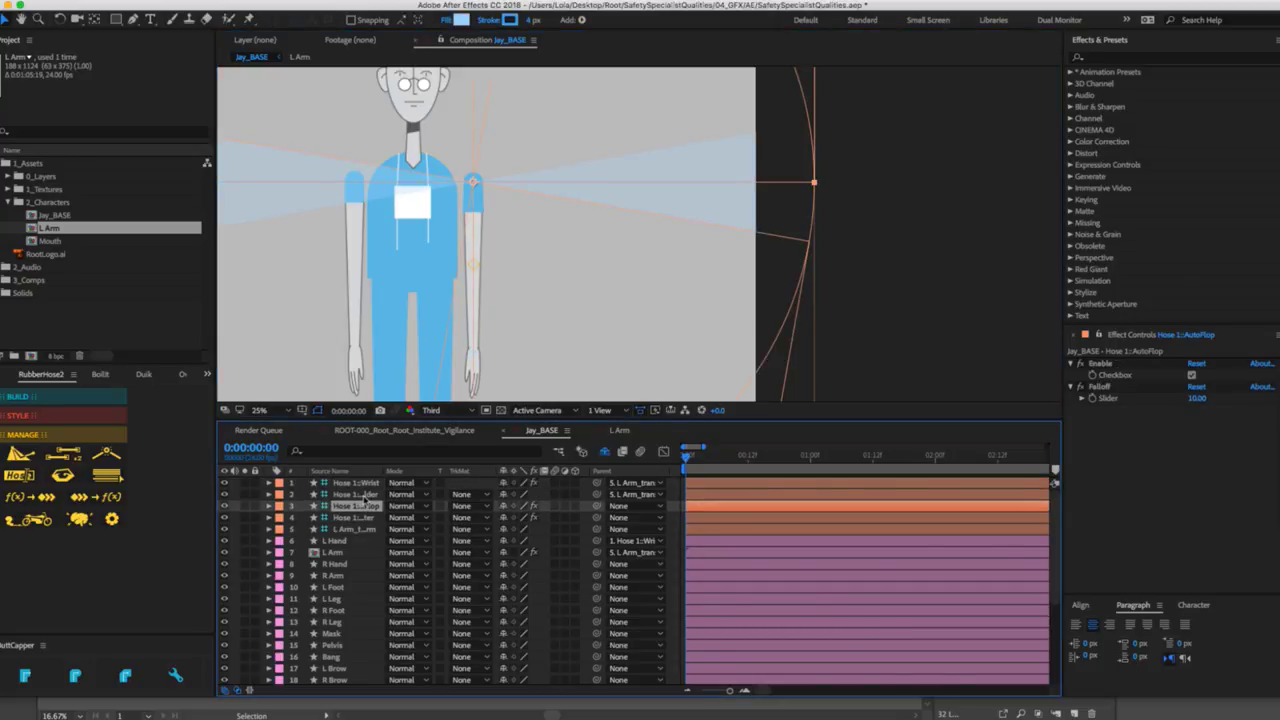
pyautogui.click(360, 494)
pyautogui.click(471, 183)
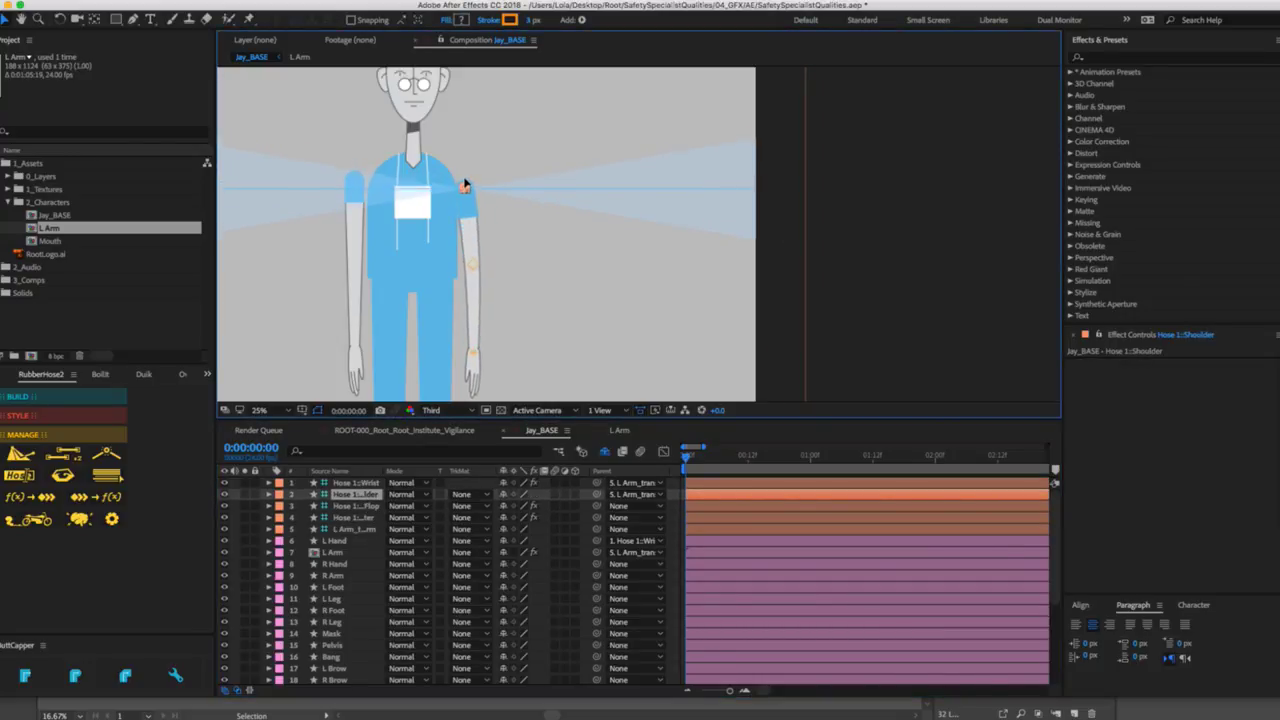
pyautogui.moveTo(464, 185); pyautogui.dragTo(446, 177)
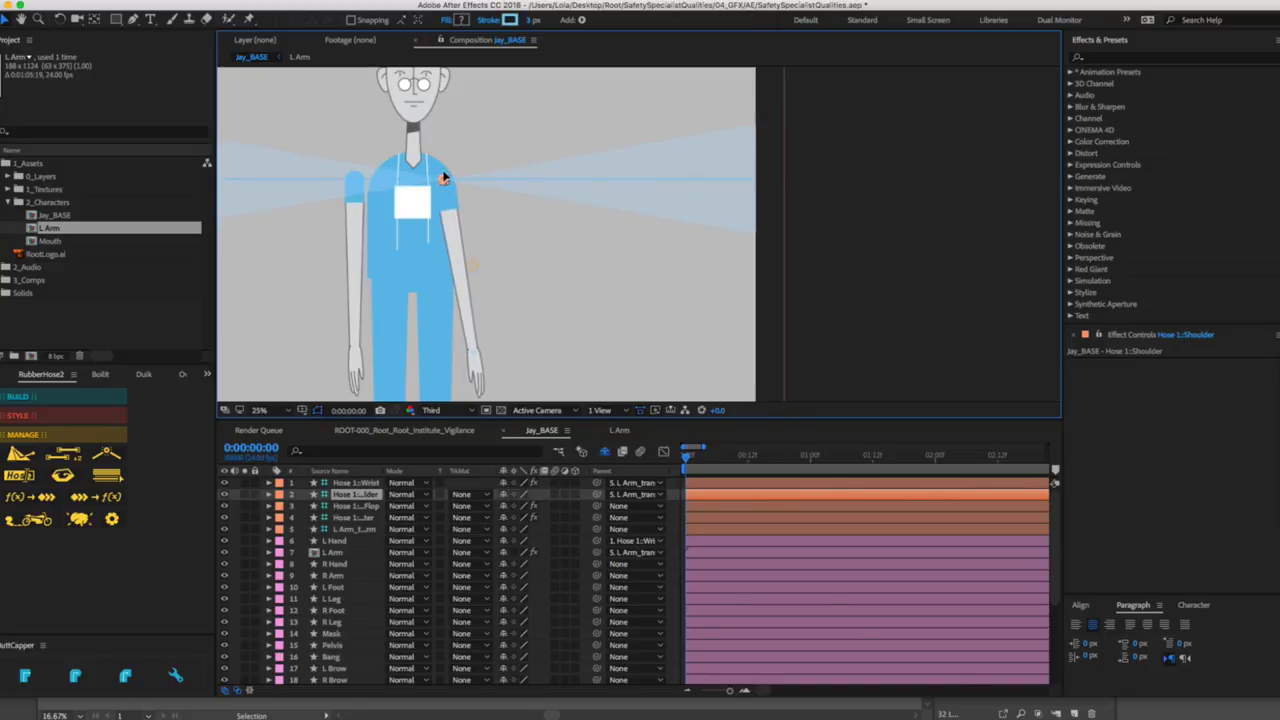
pyautogui.moveTo(443, 181); pyautogui.dragTo(444, 181)
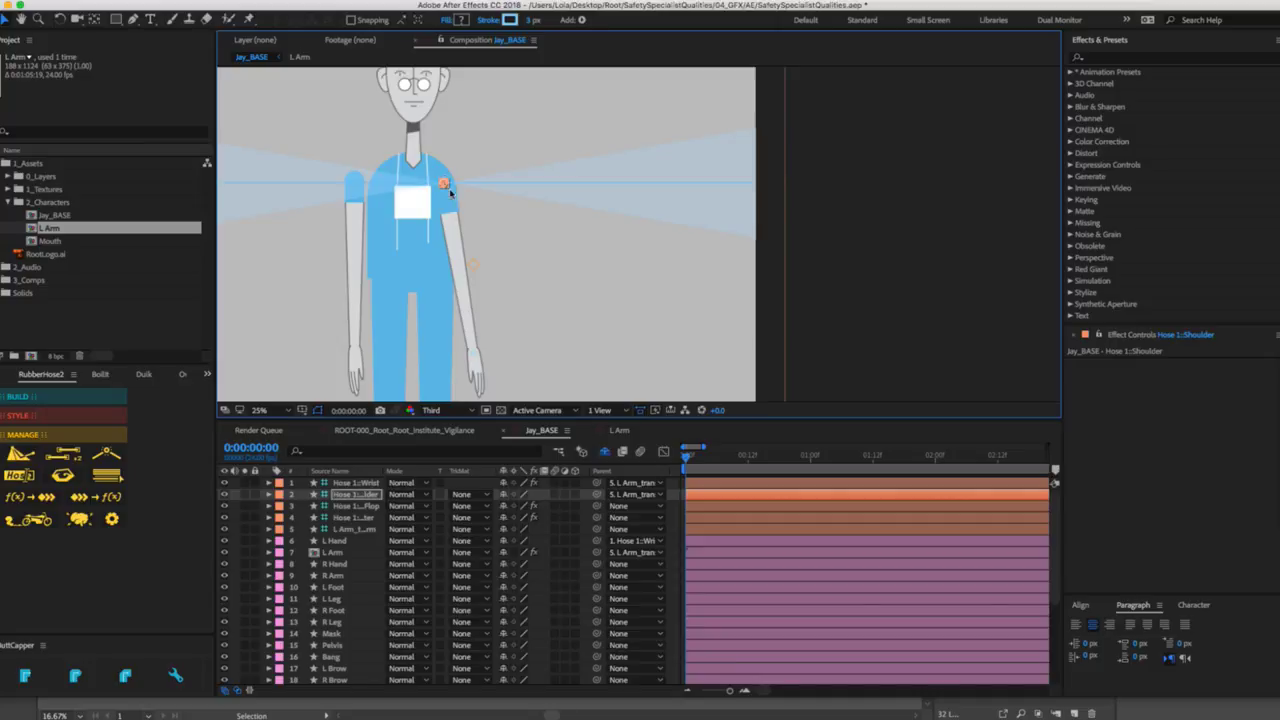
pyautogui.hotkey('ctrl', 'z')
pyautogui.keyDown('shift'); pyautogui.click(474, 355); pyautogui.keyUp('shift')
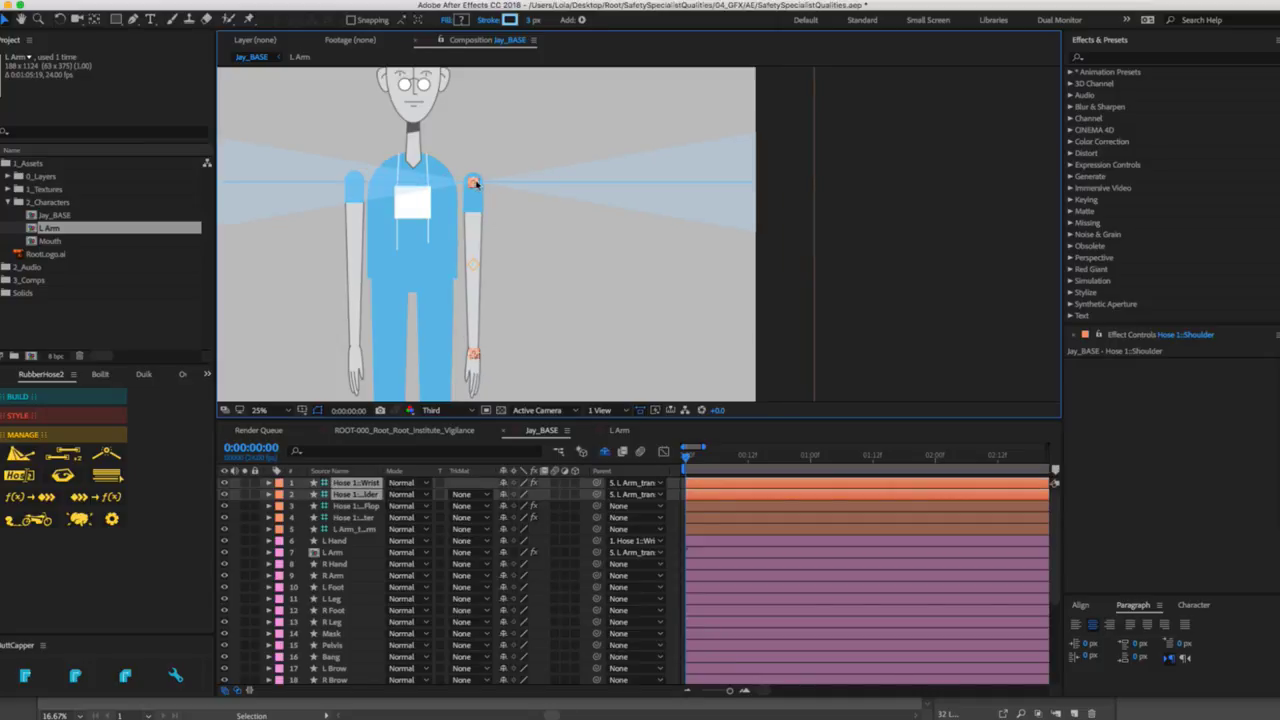
pyautogui.moveTo(473, 181); pyautogui.dragTo(458, 180)
pyautogui.hotkey('ctrl', 'z')
pyautogui.keyDown('shift'); pyautogui.click(471, 267); pyautogui.keyUp('shift')
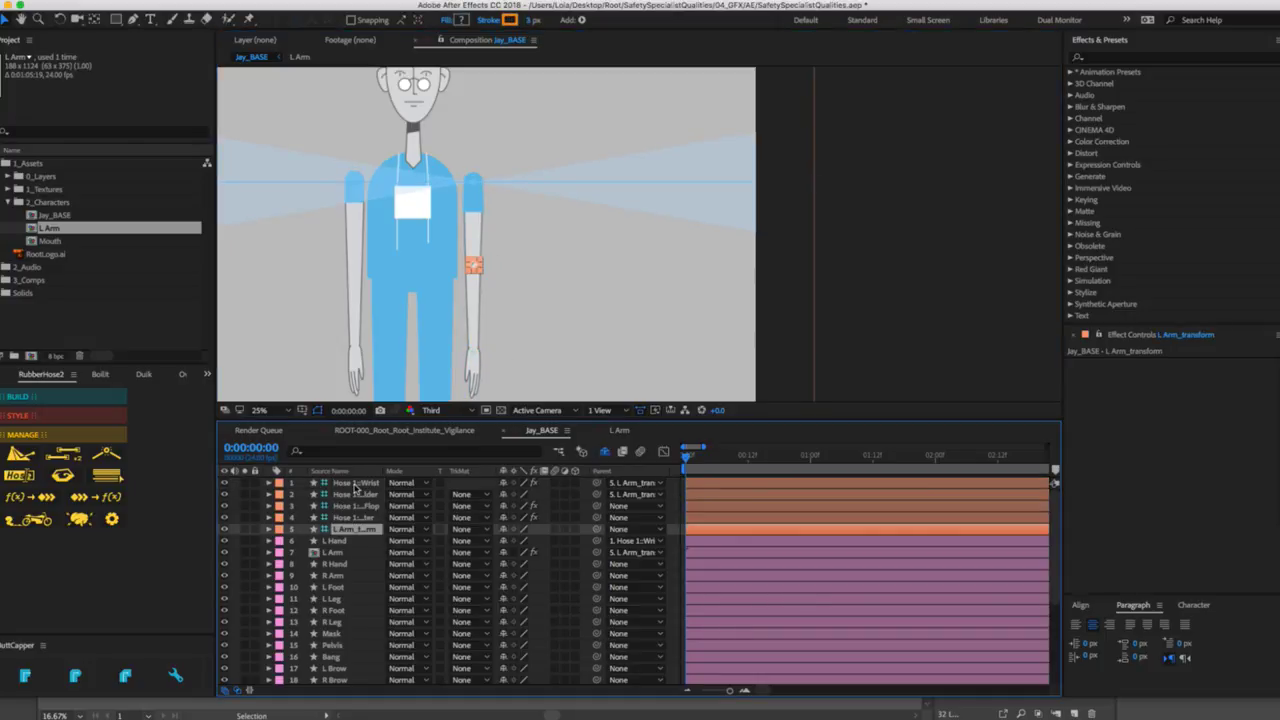
# Shift all five left-arm rig layers slightly left, then raise the wrist to bend the arm.
pyautogui.keyDown('shift'); pyautogui.click(336, 529); pyautogui.keyUp('shift')
pyautogui.moveTo(476, 182); pyautogui.dragTo(446, 178)
pyautogui.click(858, 231)
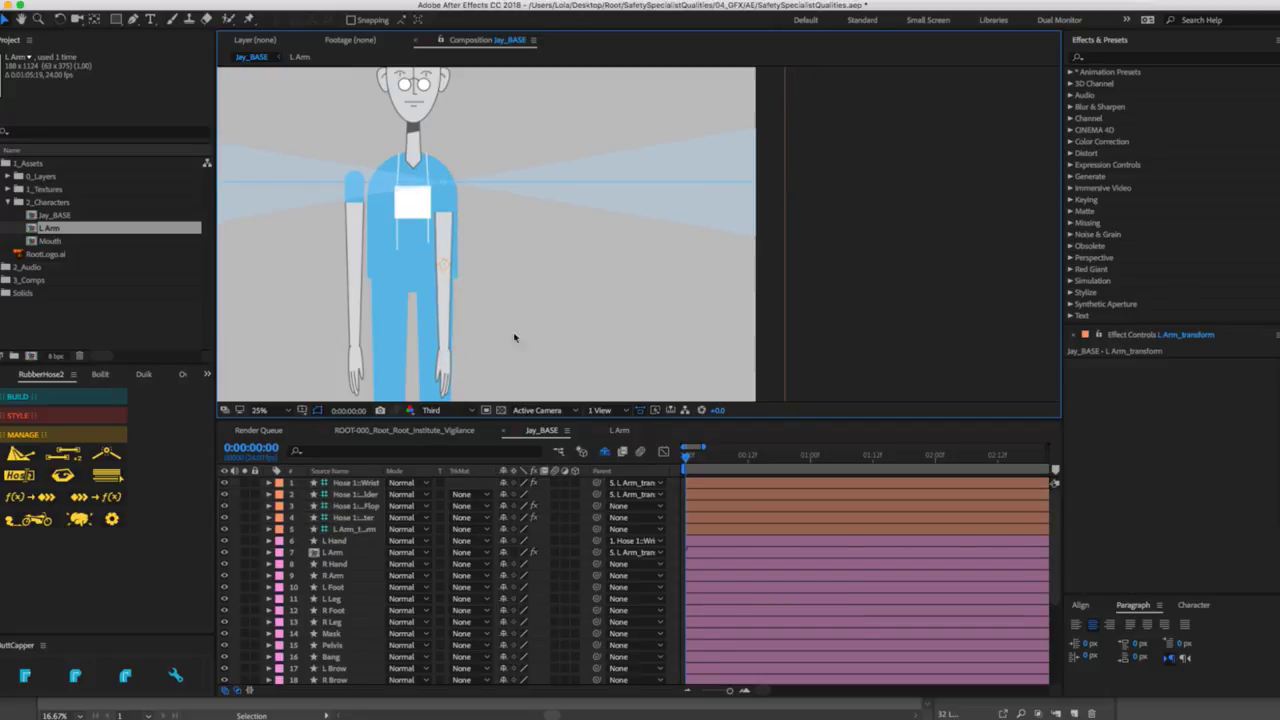
pyautogui.moveTo(443, 356); pyautogui.dragTo(457, 305)
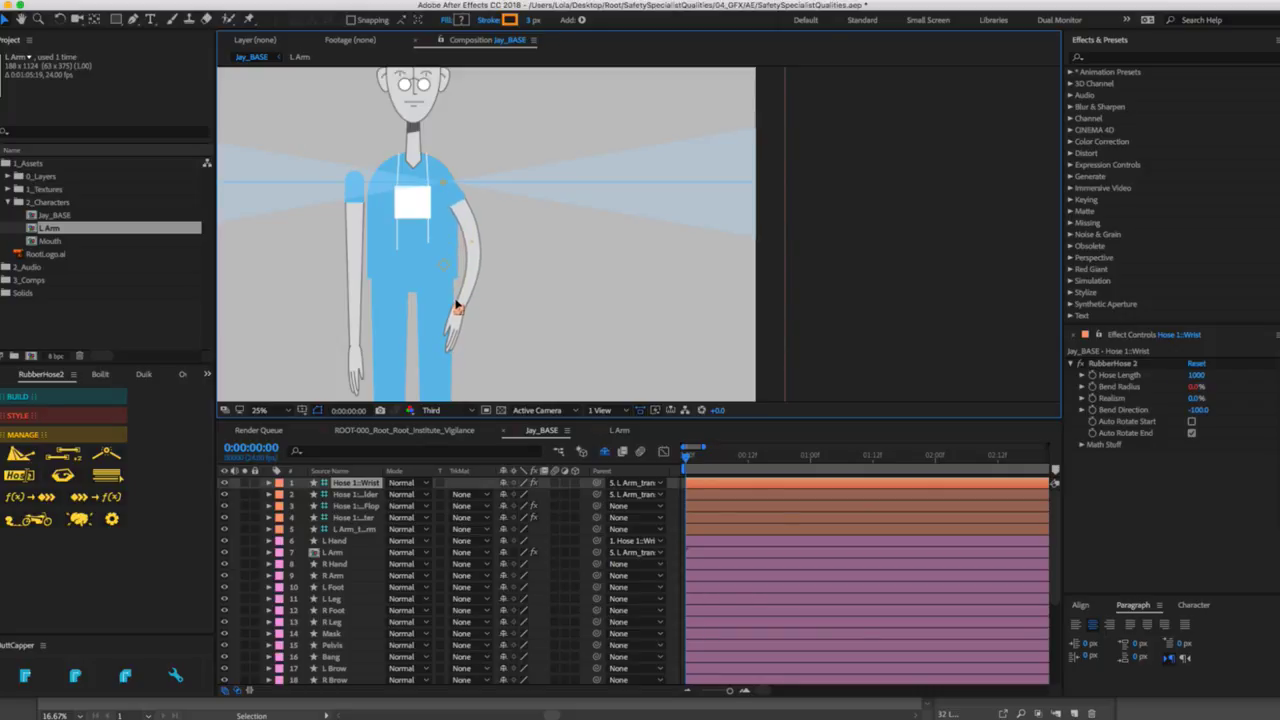
# Undo the raised-hand test pose and zoom in on the character's torso.
pyautogui.press('z')
pyautogui.keyDown('alt'); pyautogui.click(504, 298); pyautogui.keyUp('alt')
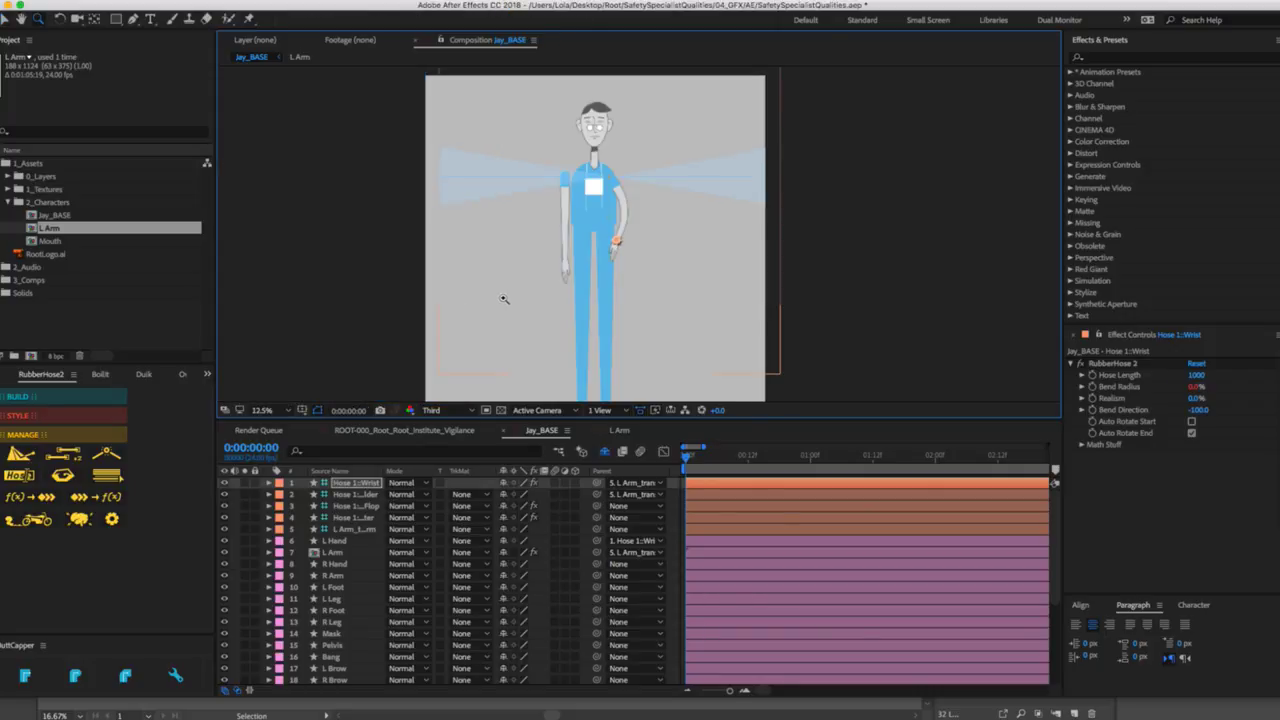
pyautogui.hotkey('ctrl', 'z')
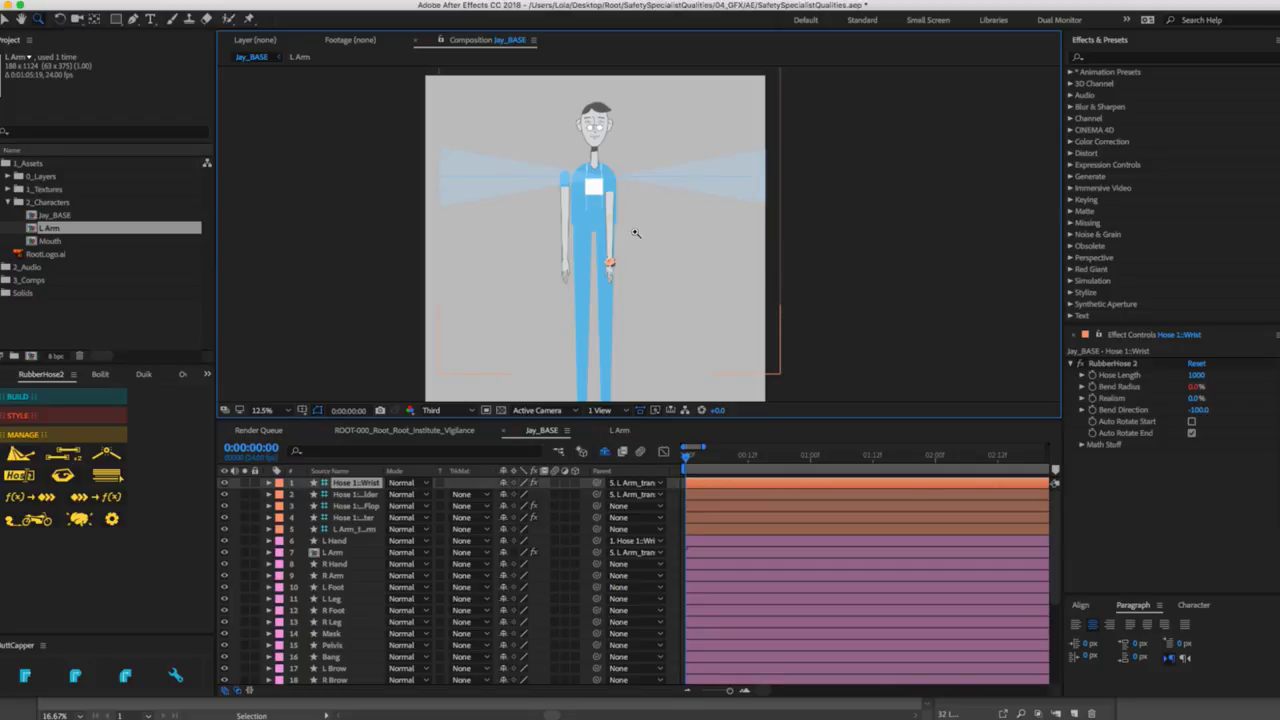
pyautogui.press('v')
pyautogui.press('z')
pyautogui.click(641, 203)
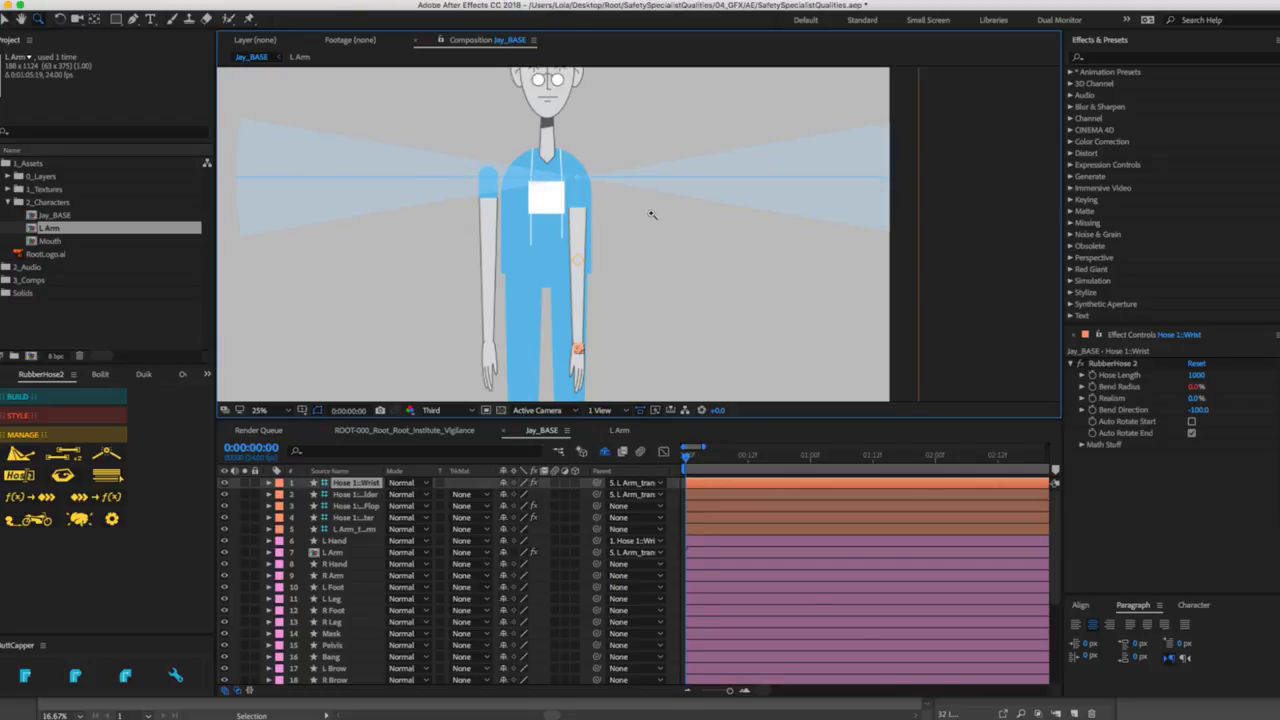
# Nudge the five left-arm rig layers about 5 px right and reframe the upper body.
pyautogui.keyDown('shift'); pyautogui.click(362, 529); pyautogui.keyUp('shift')
pyautogui.press('v')
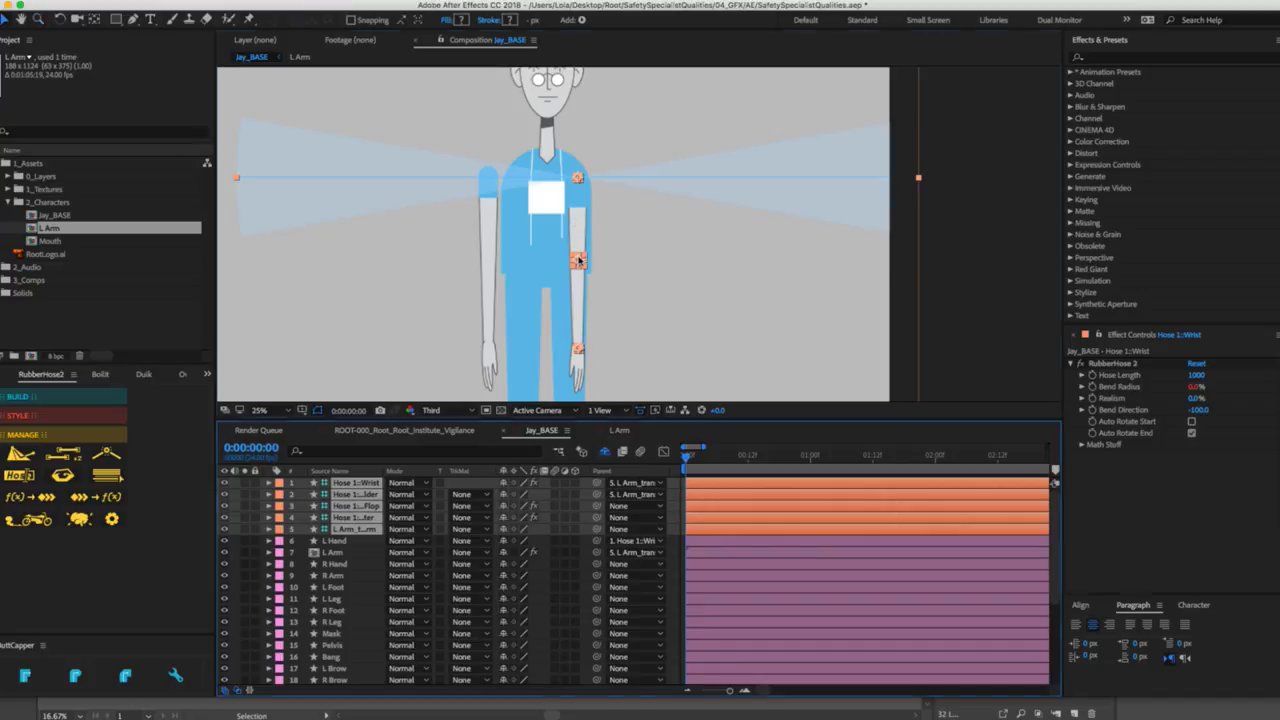
pyautogui.moveTo(583, 253); pyautogui.dragTo(588, 253)
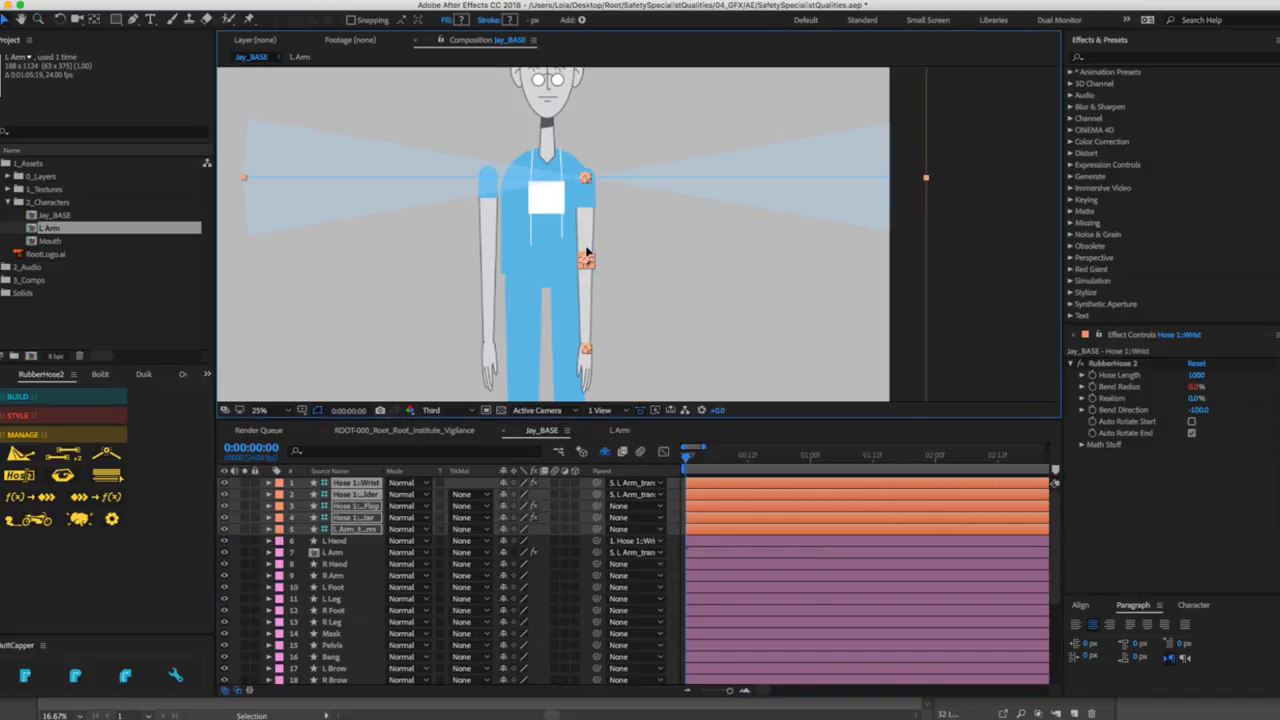
pyautogui.click(945, 216)
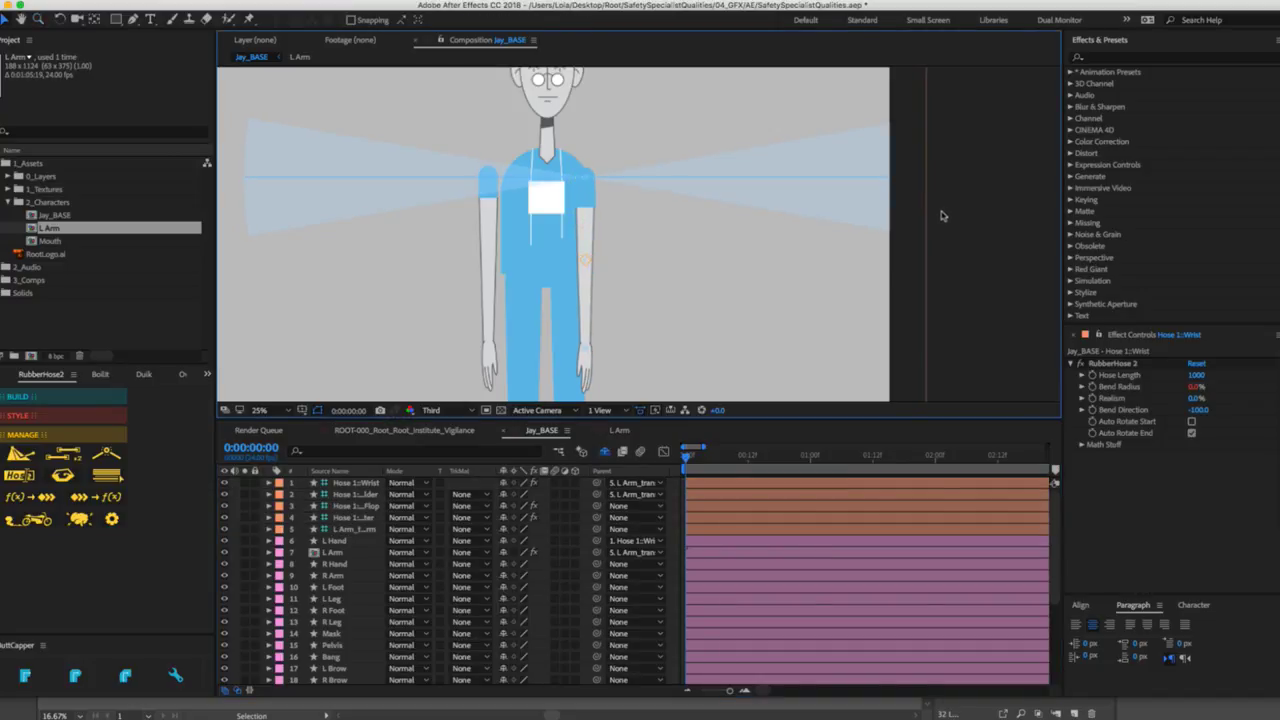
pyautogui.press('z')
pyautogui.keyDown('alt'); pyautogui.click(635, 286); pyautogui.keyUp('alt')
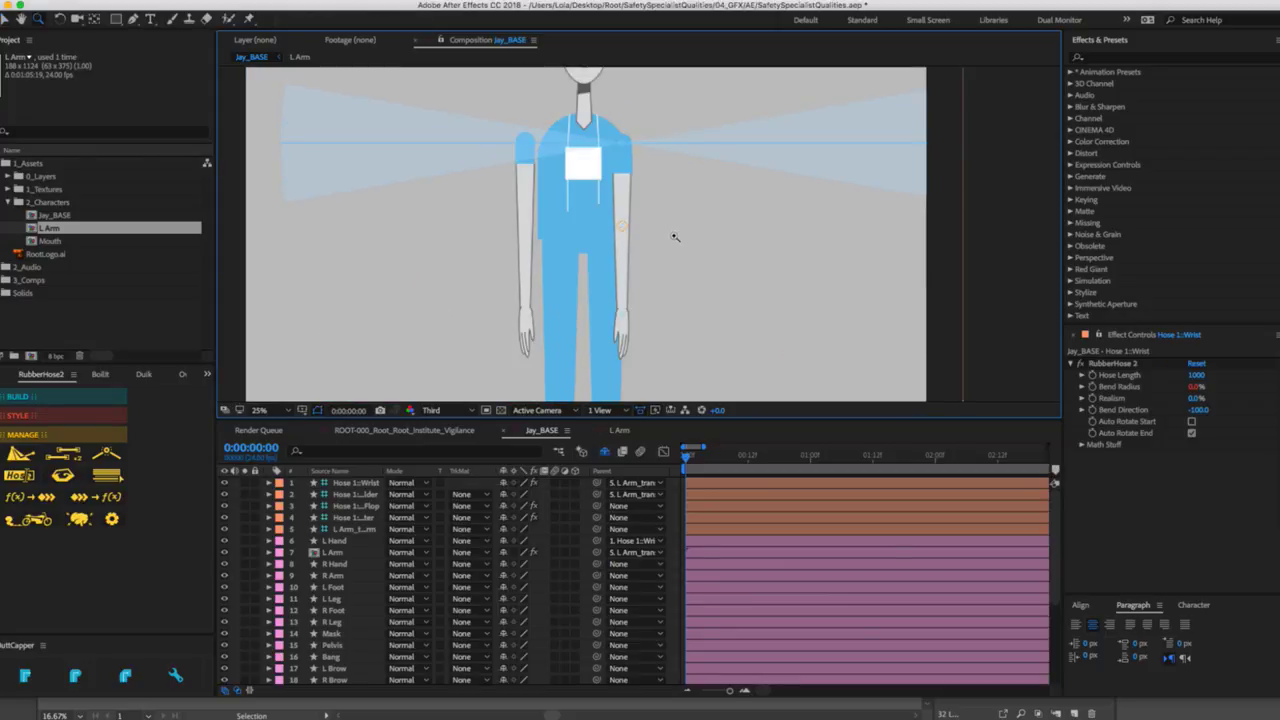
pyautogui.moveTo(697, 237); pyautogui.dragTo(531, 259)
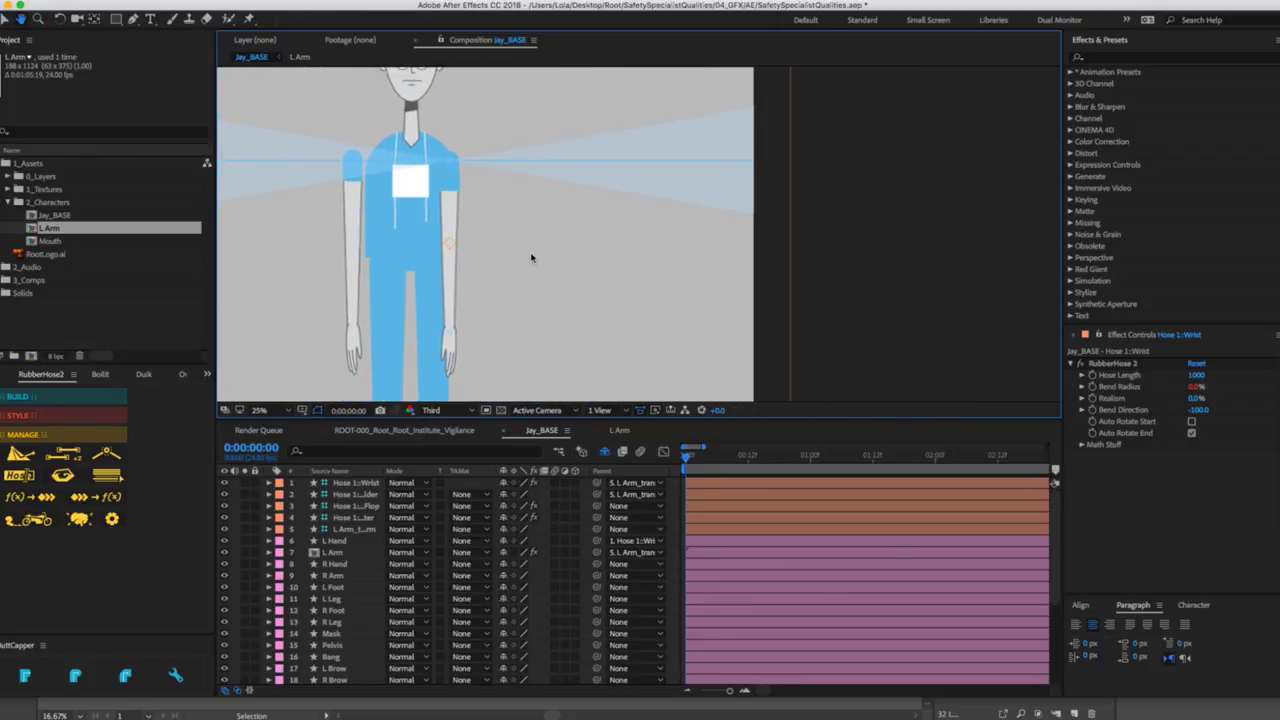
# Save the project and widen the layer name column to show full names like Hose 1::Shoulder.
pyautogui.press('super+s')
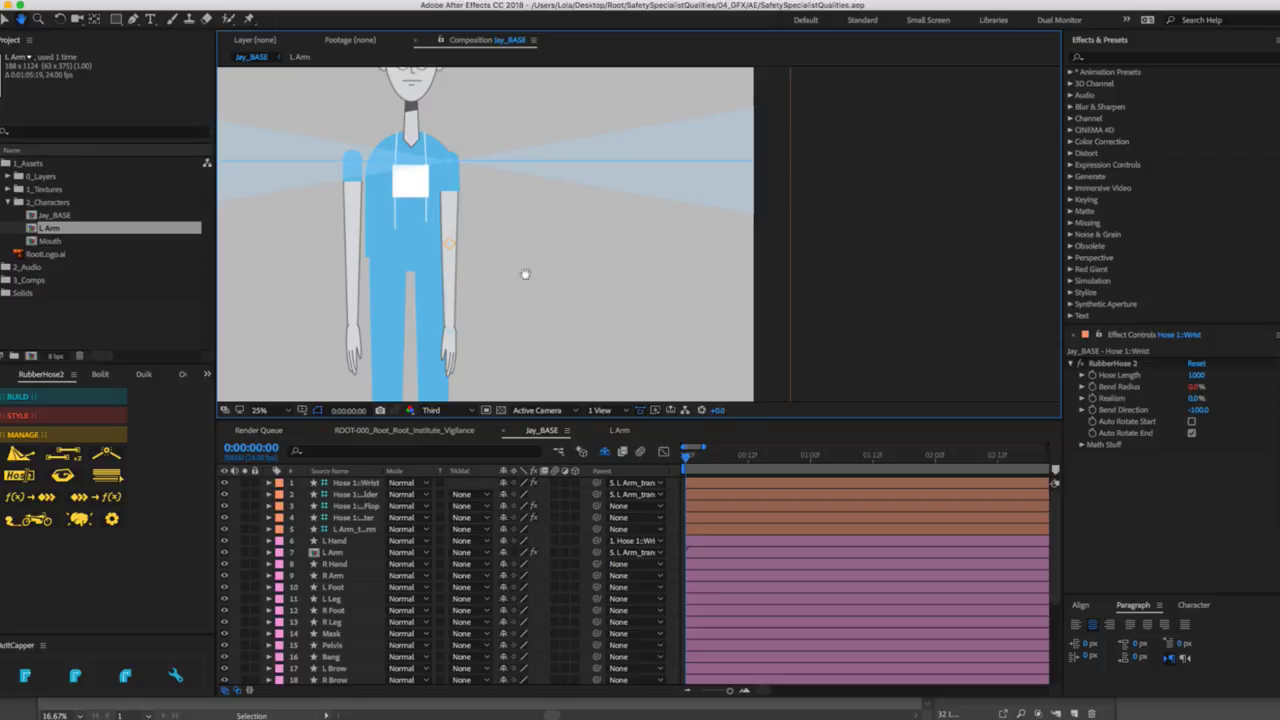
pyautogui.click(352, 530)
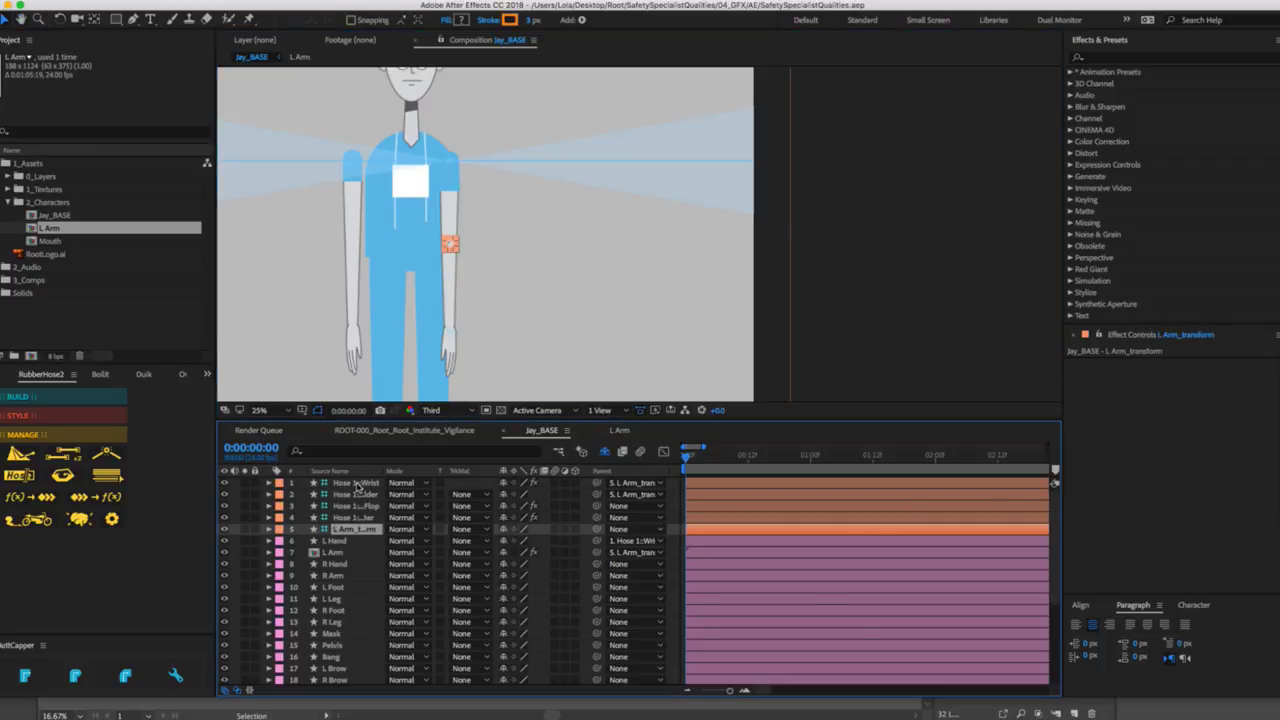
pyautogui.click(357, 484)
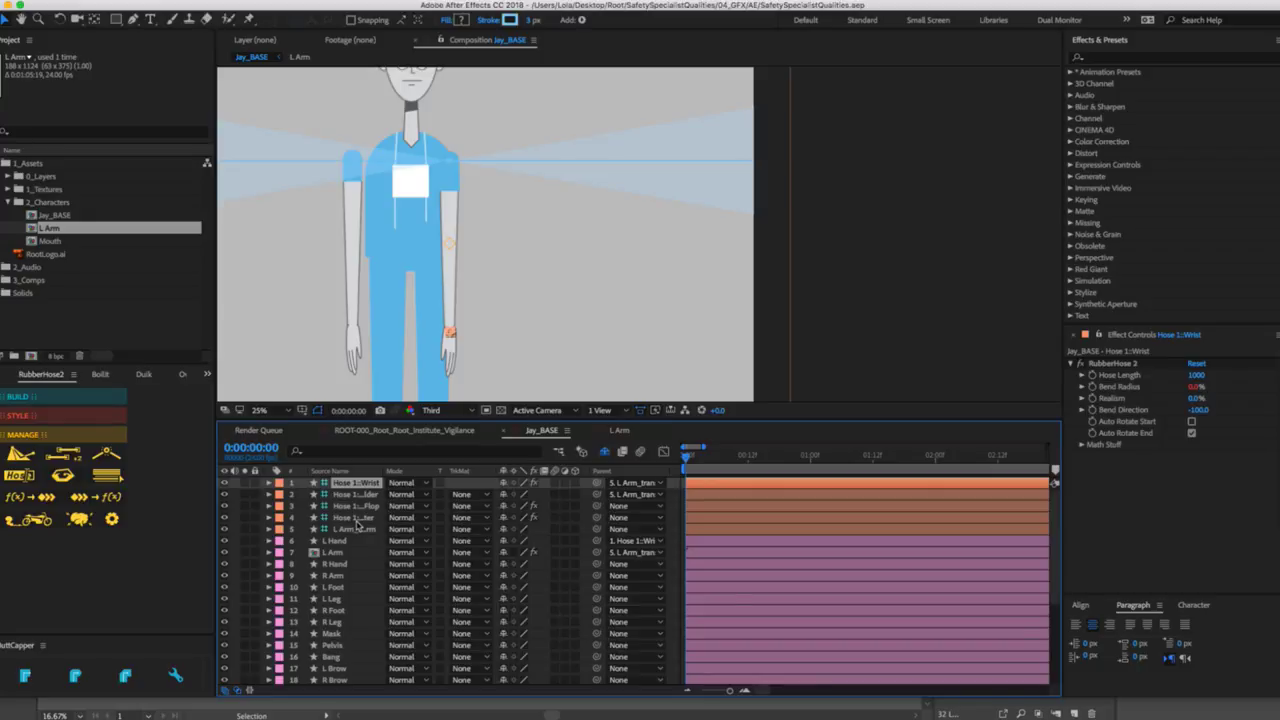
pyautogui.click(360, 494)
pyautogui.moveTo(386, 468); pyautogui.dragTo(430, 466)
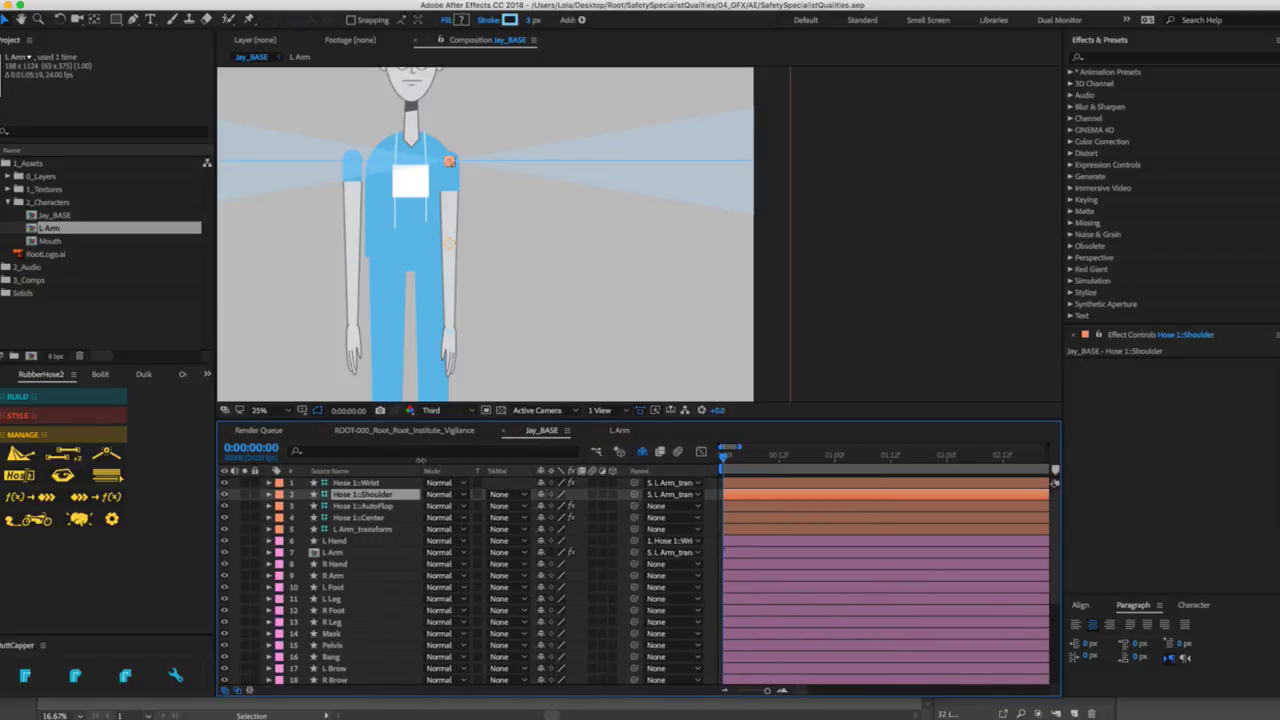
# Lock the L Hand and L Arm layers and mark L Arm shy.
pyautogui.click(345, 541)
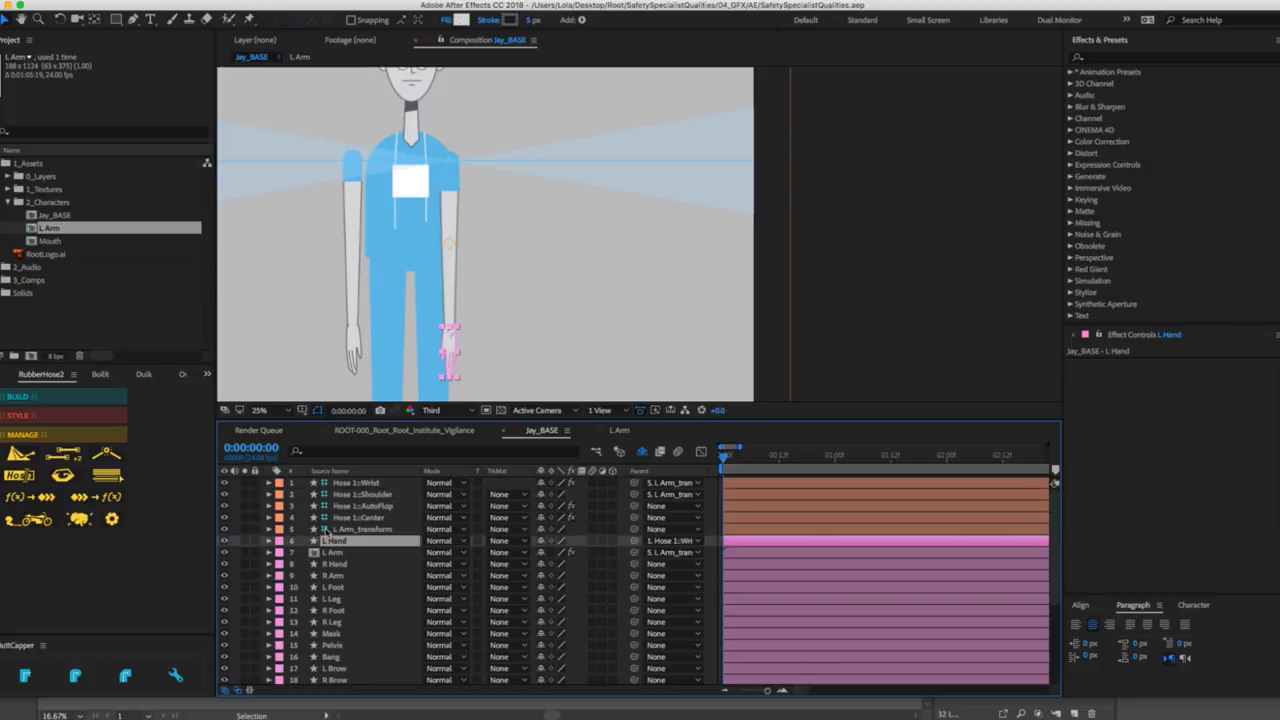
pyautogui.click(254, 541)
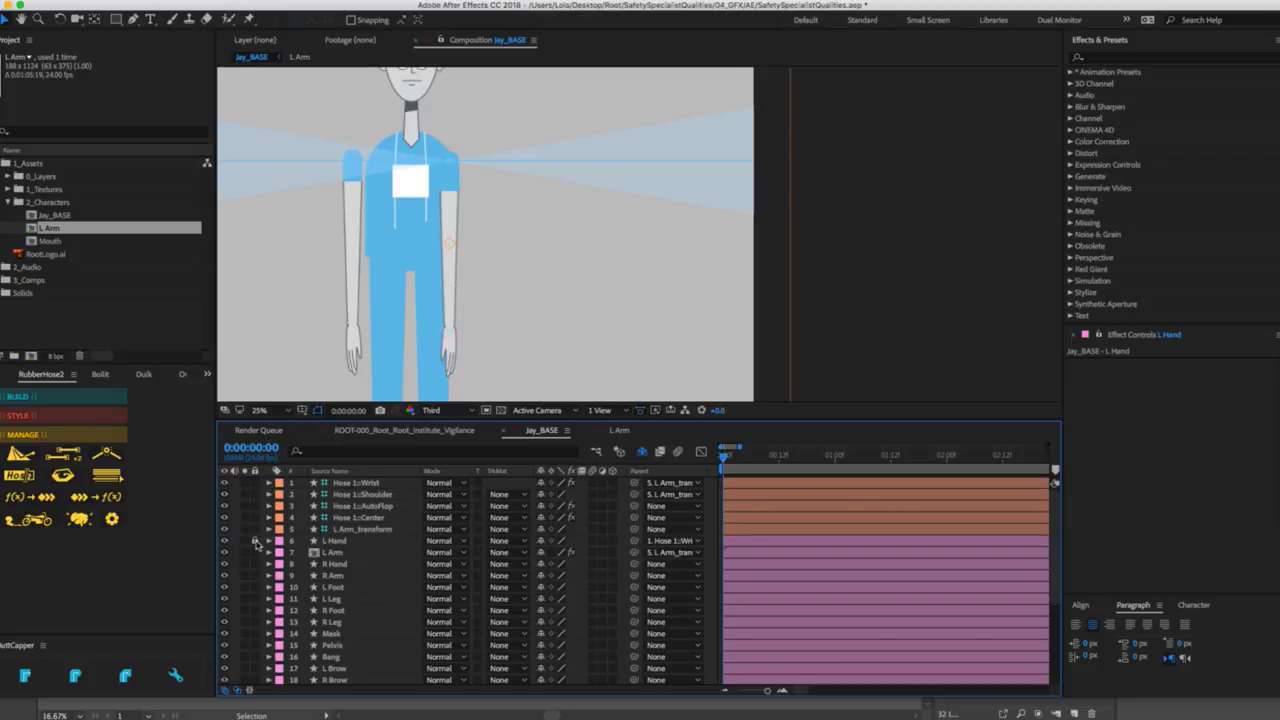
pyautogui.click(343, 554)
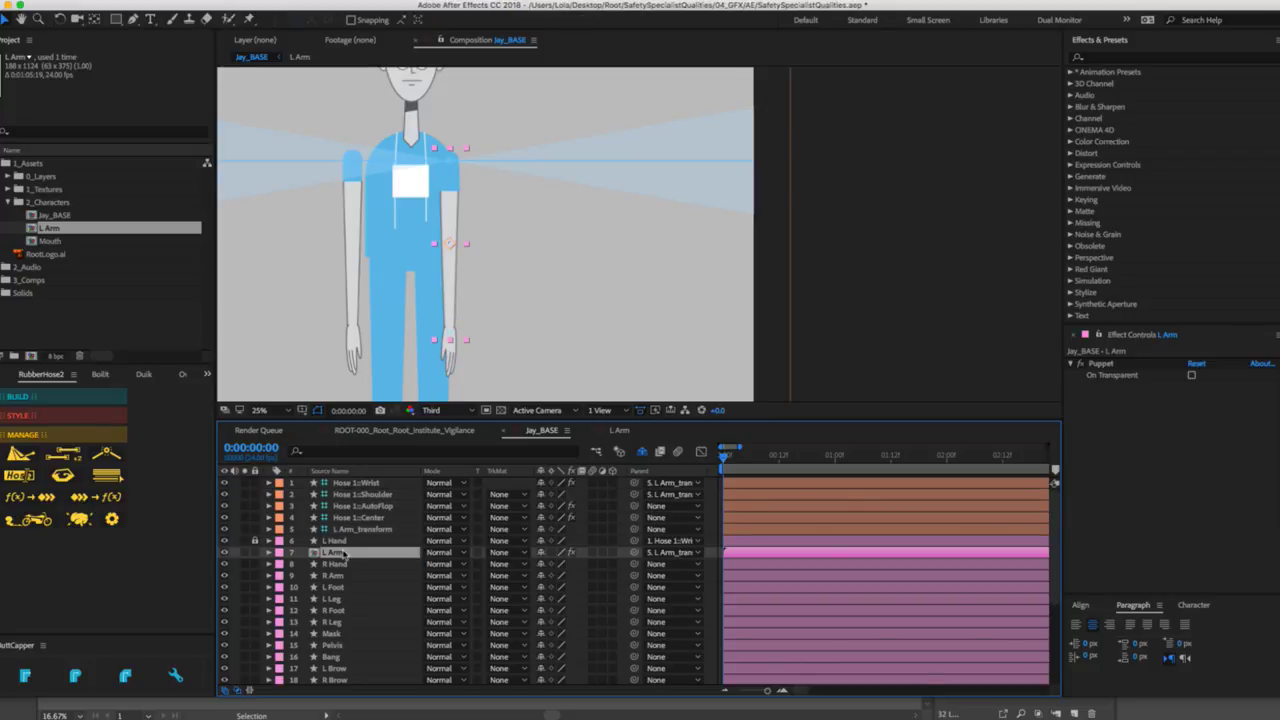
pyautogui.click(254, 553)
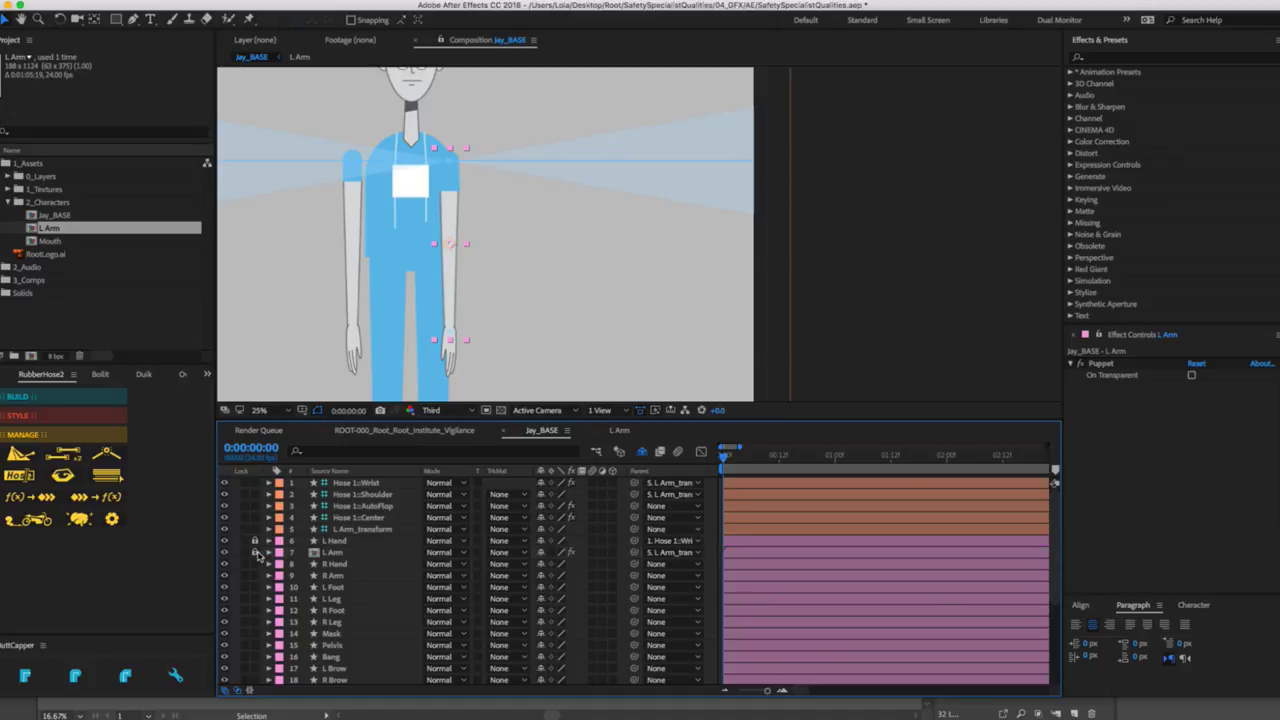
pyautogui.click(541, 553)
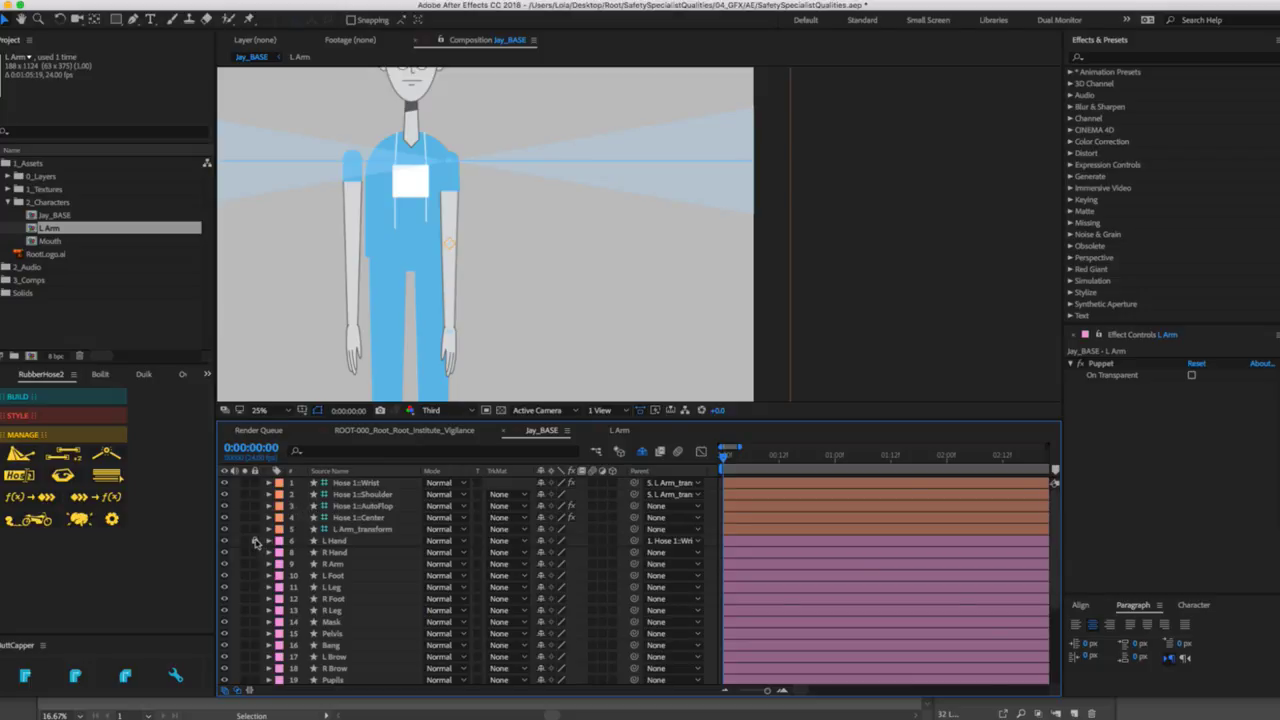
pyautogui.click(316, 541)
pyautogui.press('r')
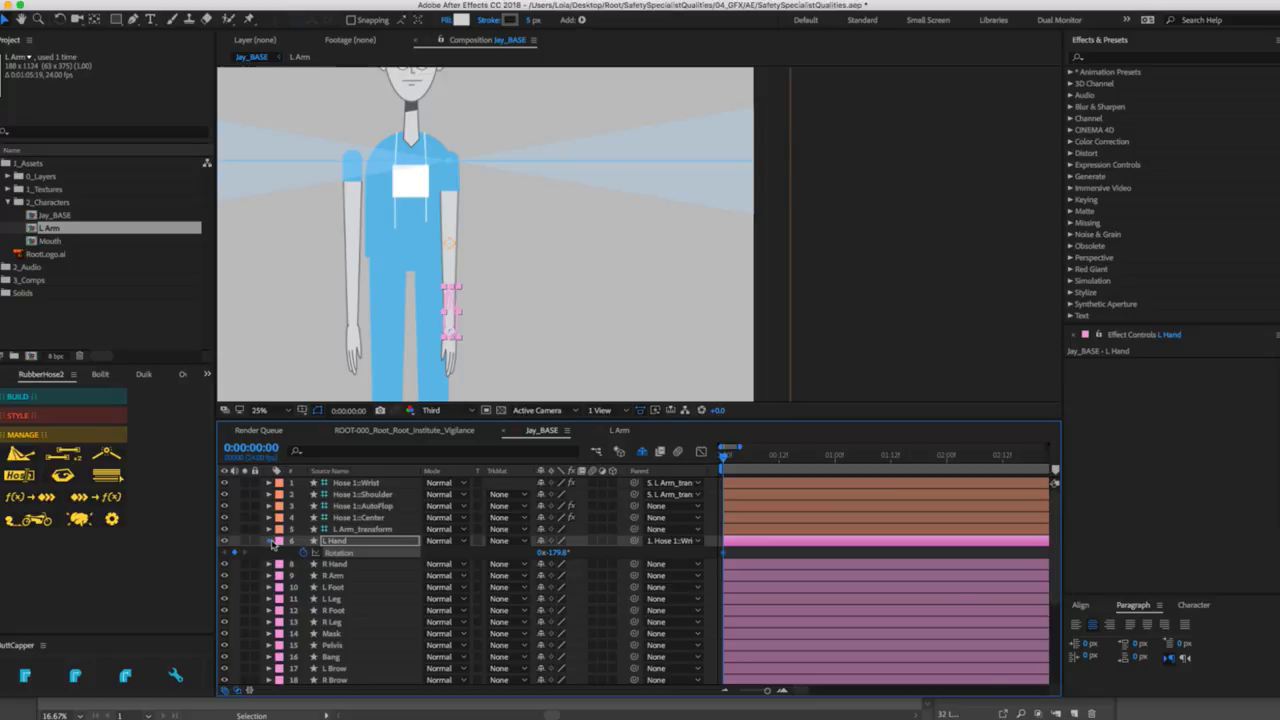
pyautogui.click(270, 541)
pyautogui.click(254, 540)
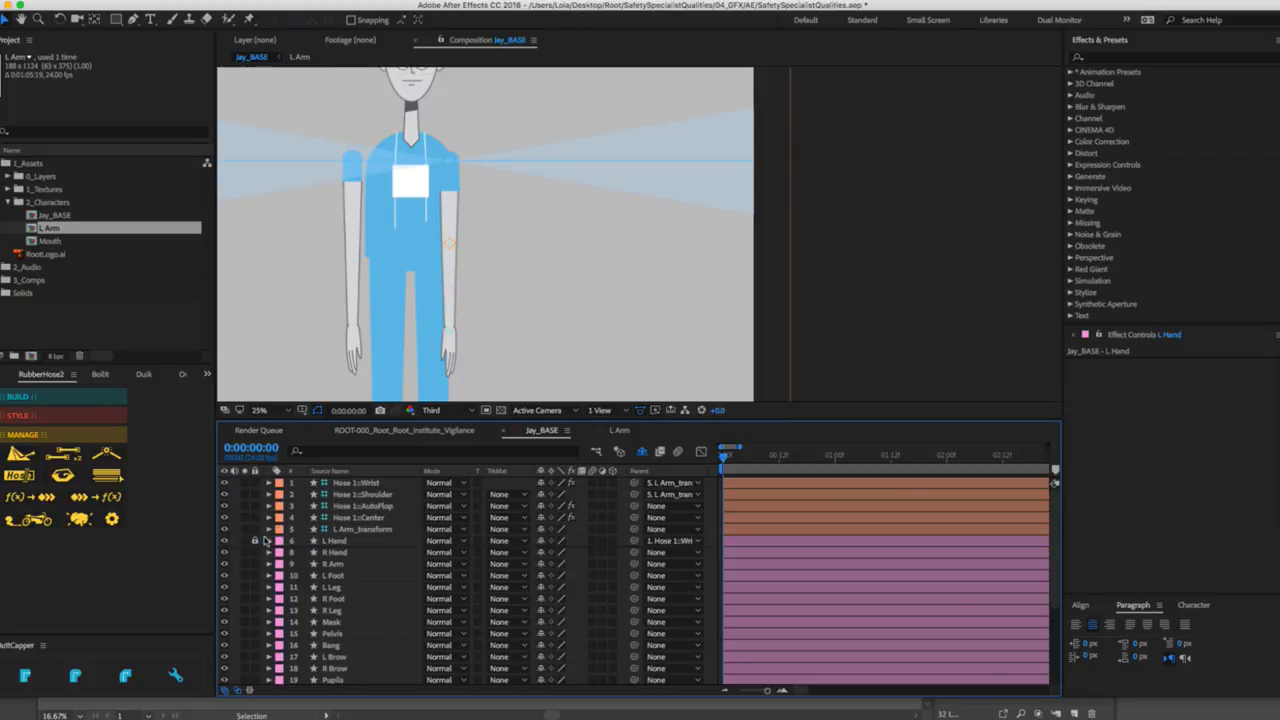
# Test and undo an L Arm_transform swing, then lock Hose 1::Center and mark it shy.
pyautogui.click(353, 530)
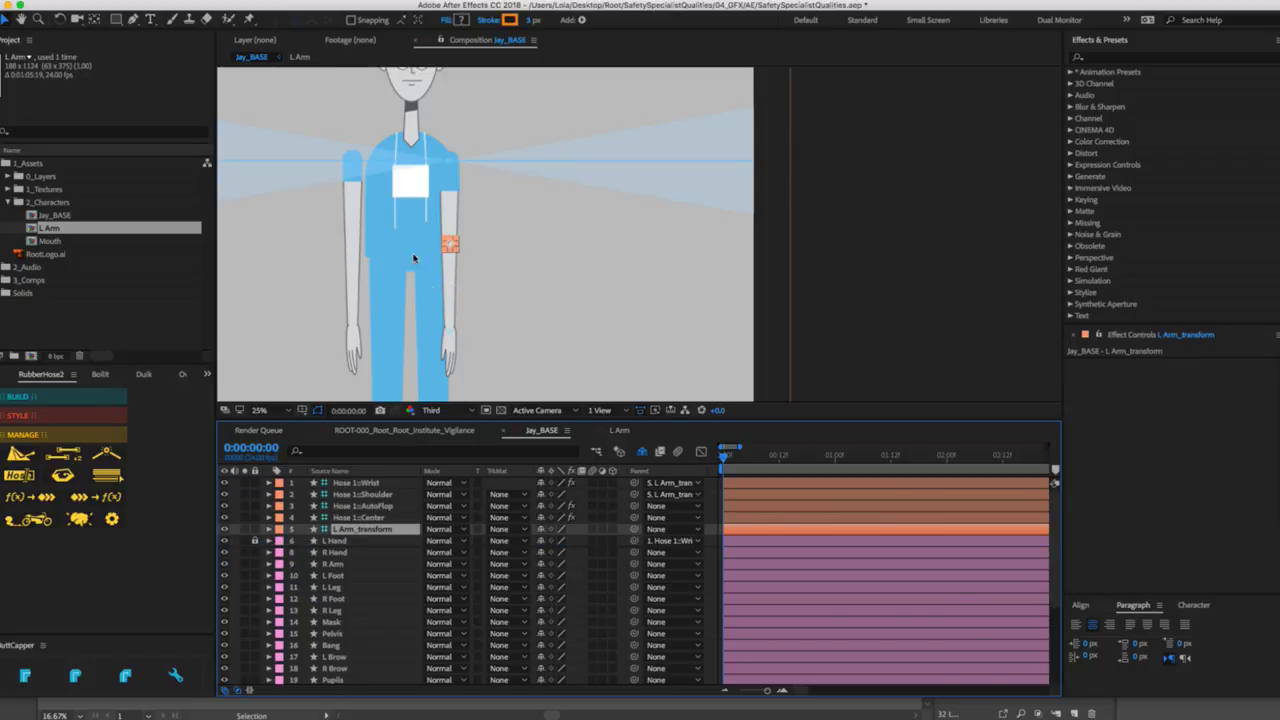
pyautogui.moveTo(451, 244); pyautogui.dragTo(508, 242)
pyautogui.press('super+z')
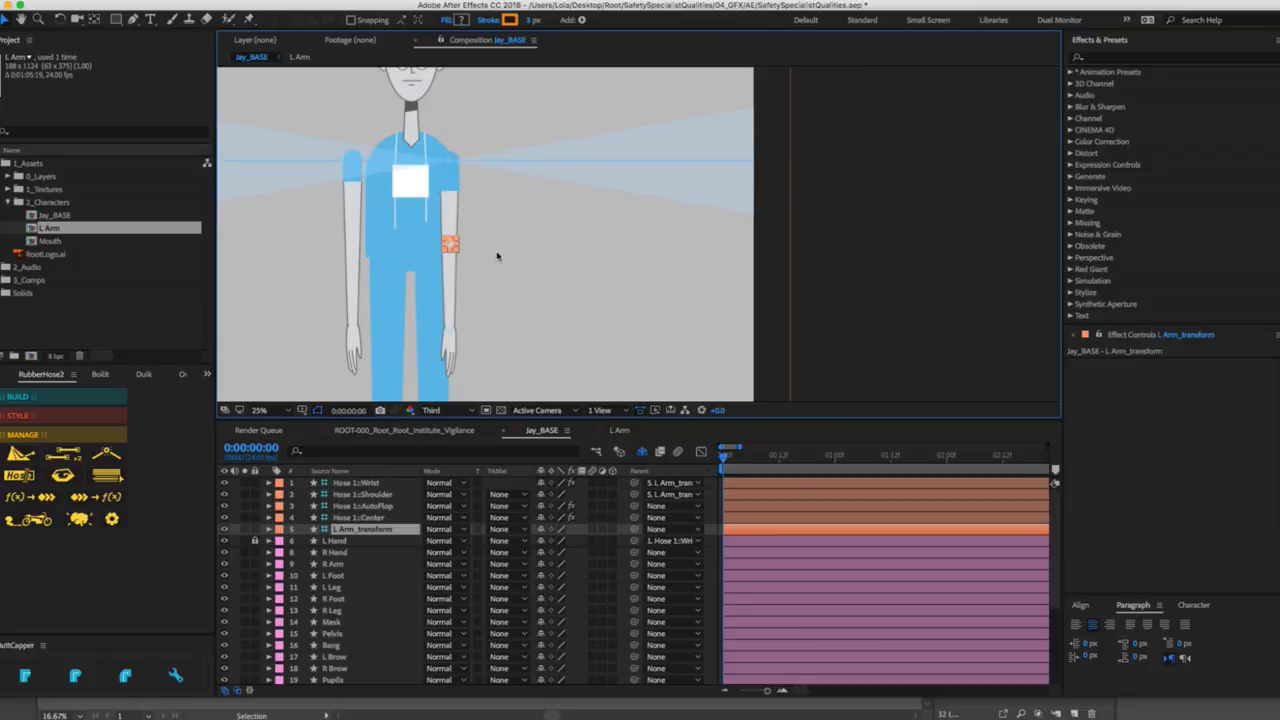
pyautogui.click(370, 517)
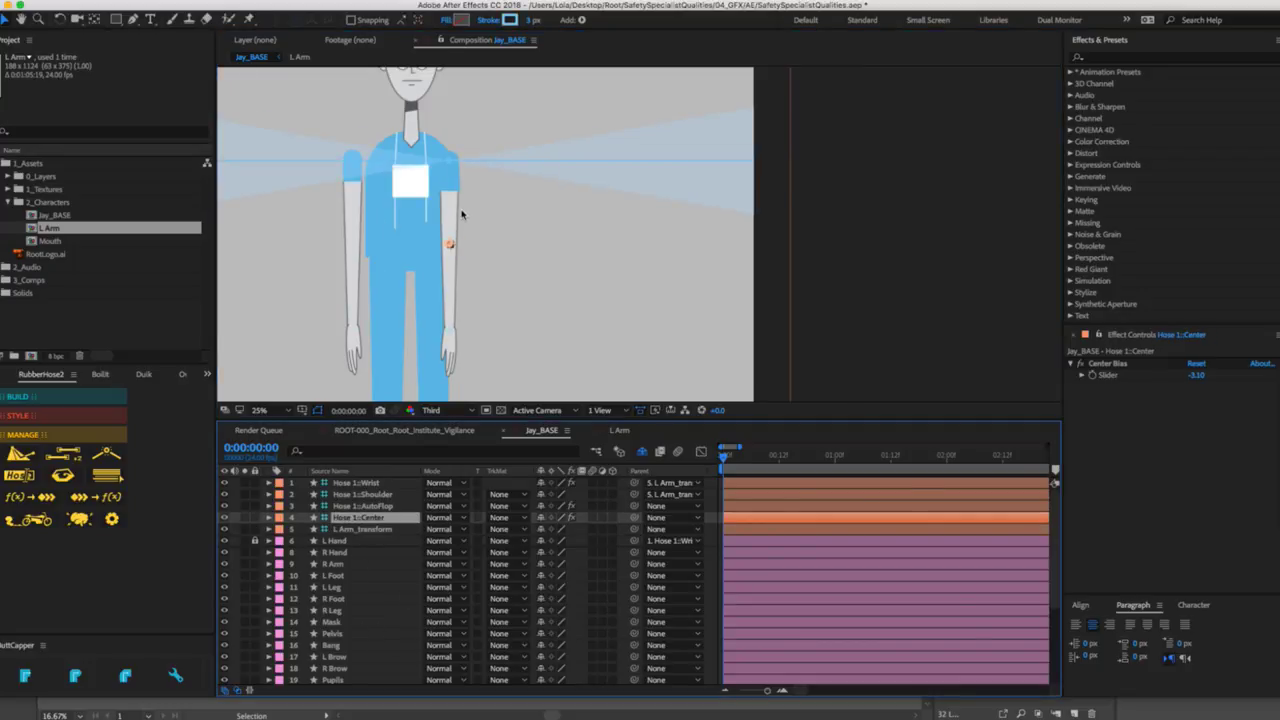
pyautogui.click(453, 245)
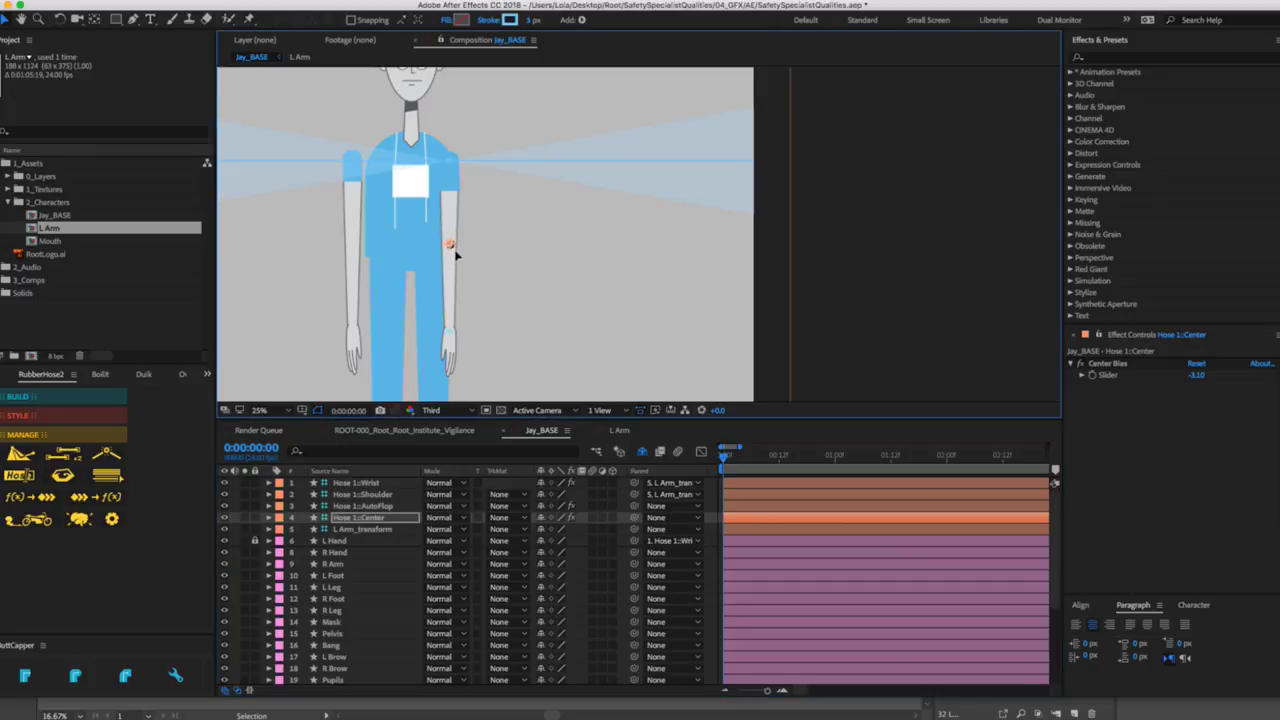
pyautogui.click(376, 518)
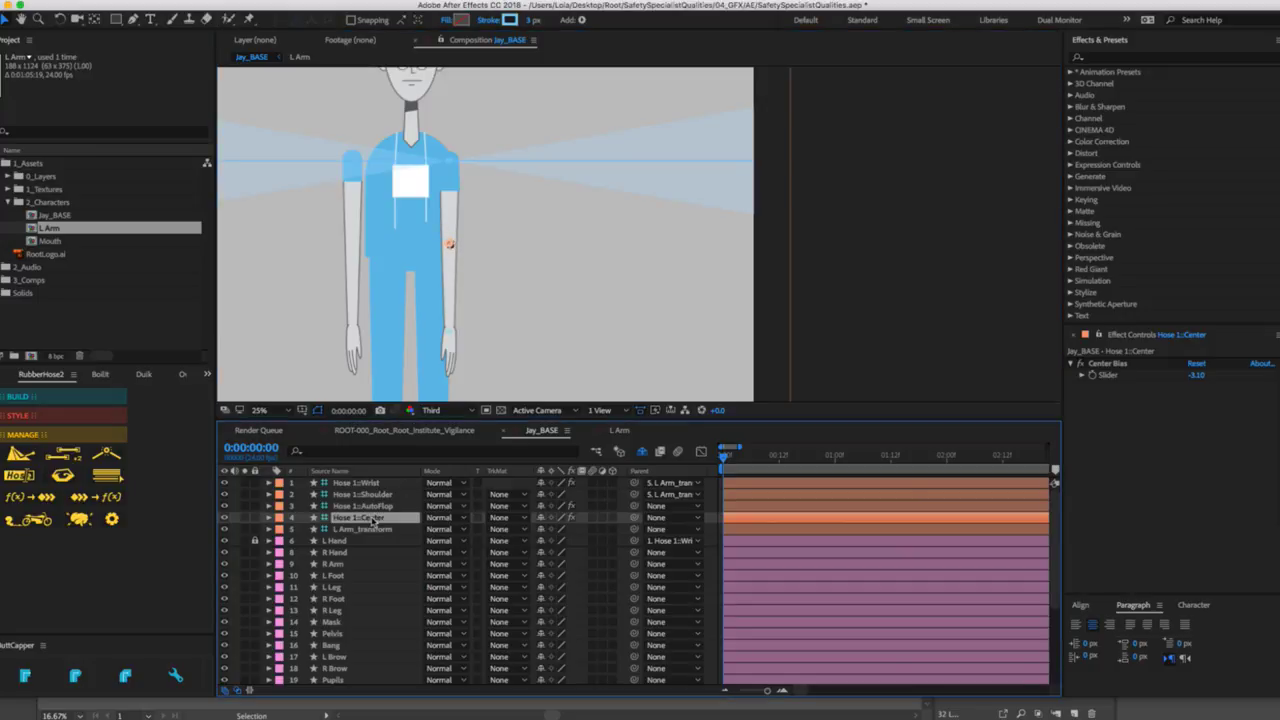
pyautogui.click(255, 517)
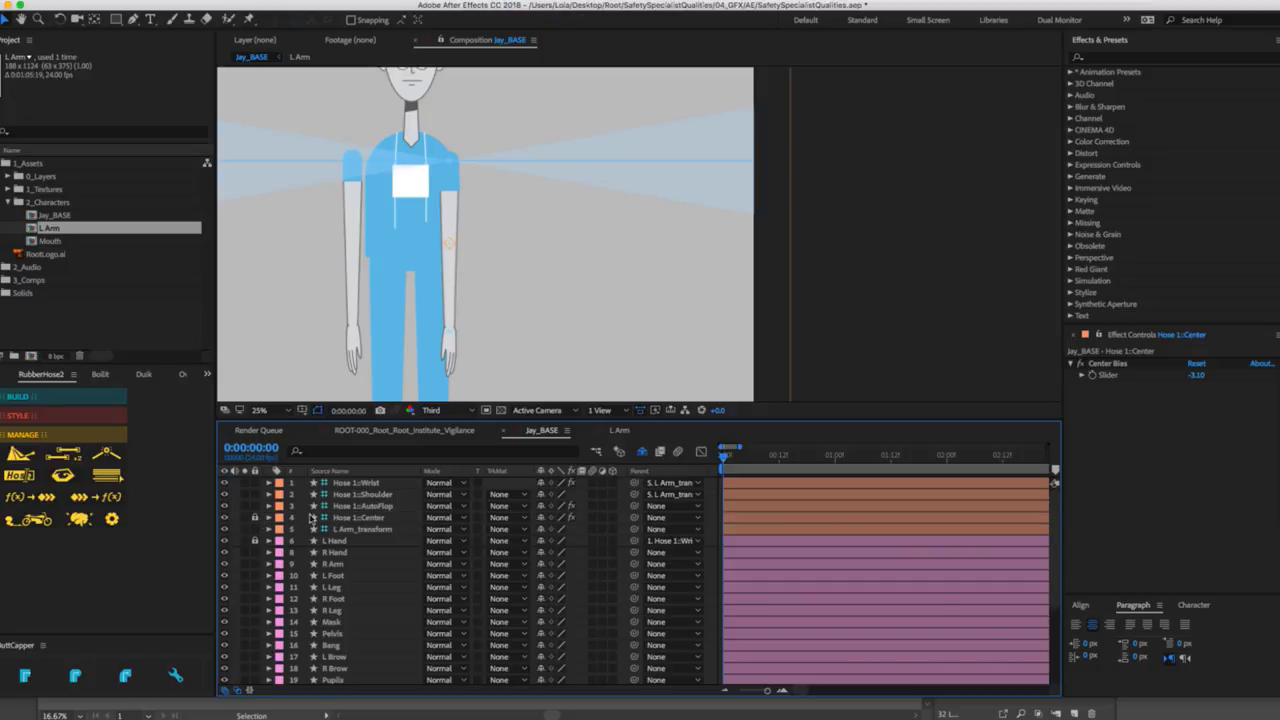
pyautogui.click(541, 517)
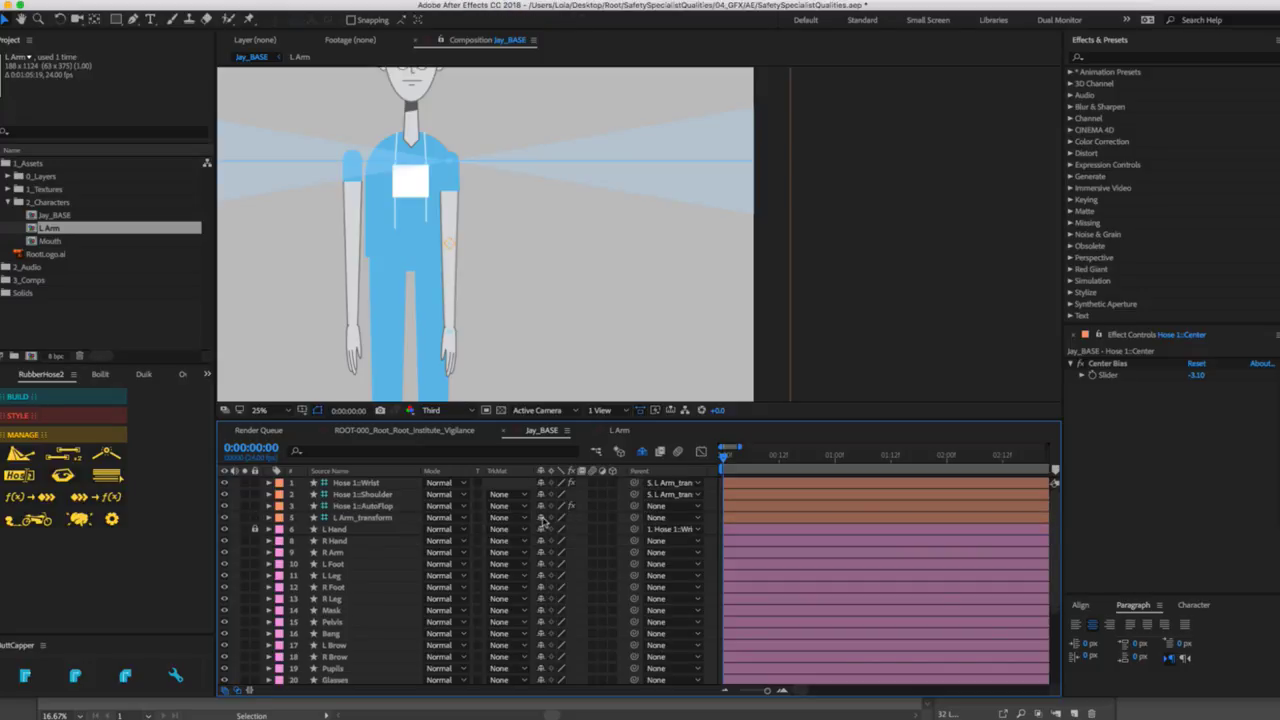
# Lock Hose 1::AutoFlop, hide its guides, mark it shy, and select Hose 1::Shoulder.
pyautogui.click(396, 508)
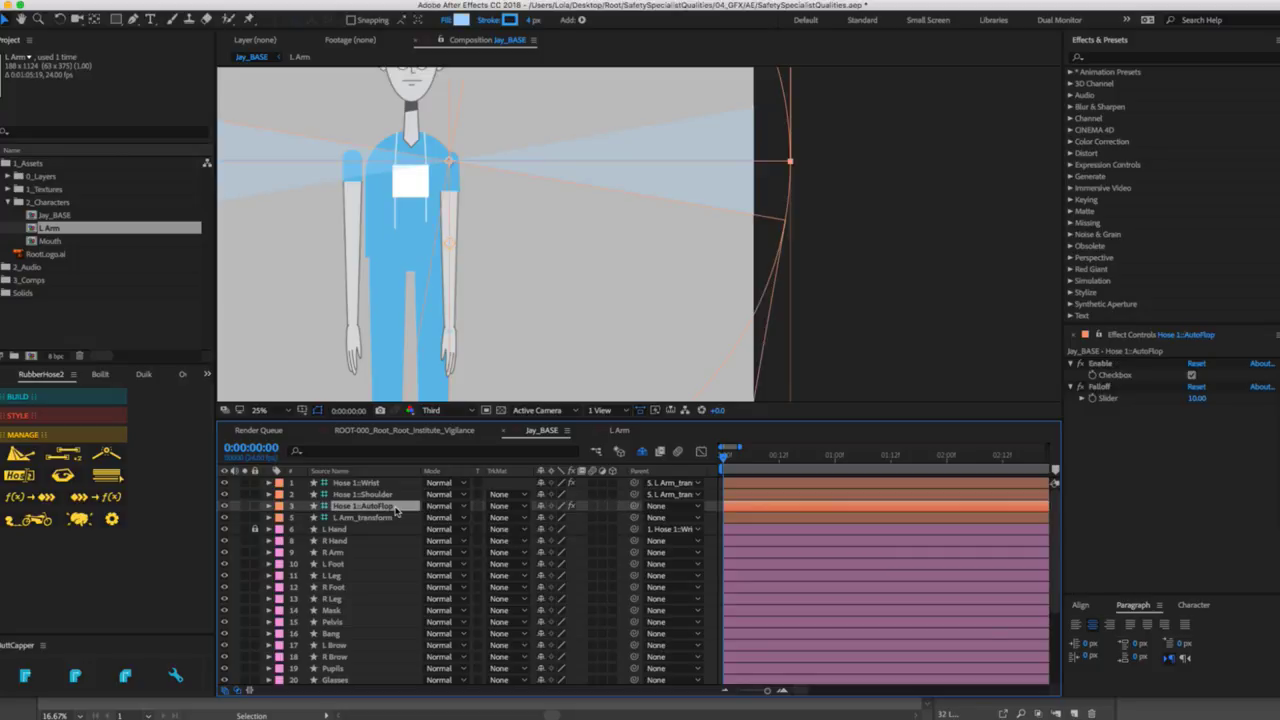
pyautogui.click(255, 506)
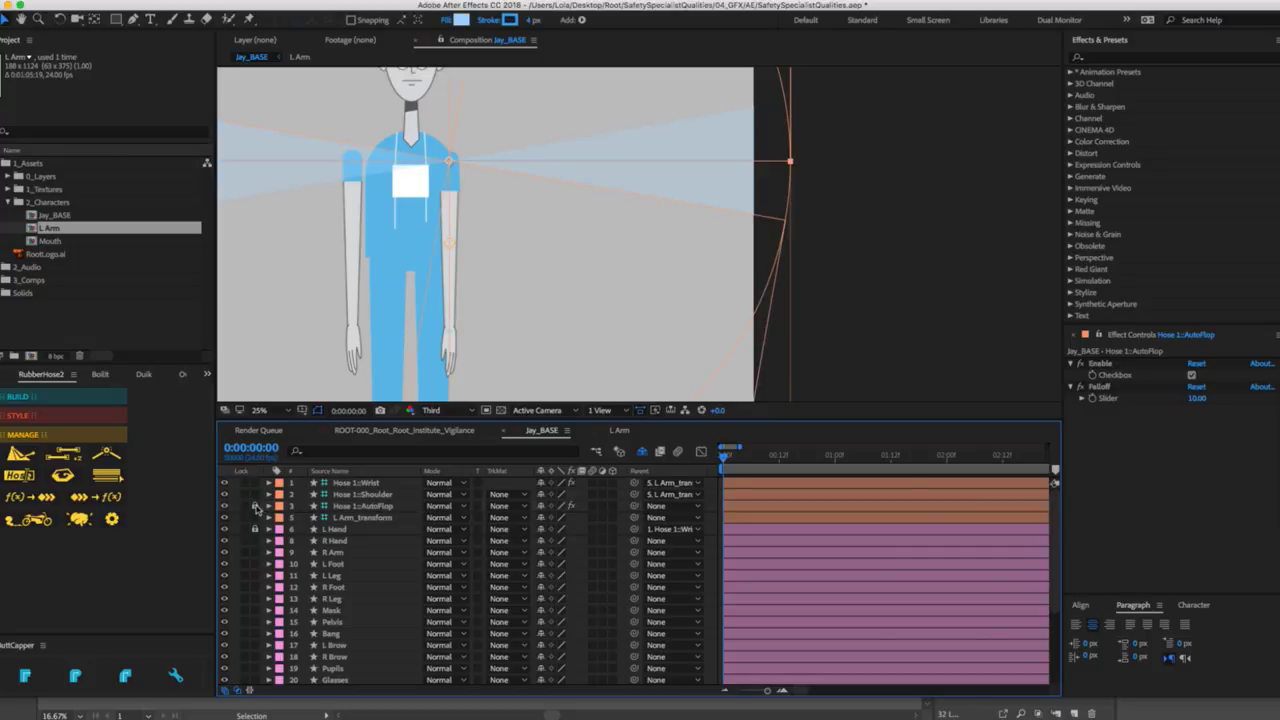
pyautogui.click(224, 506)
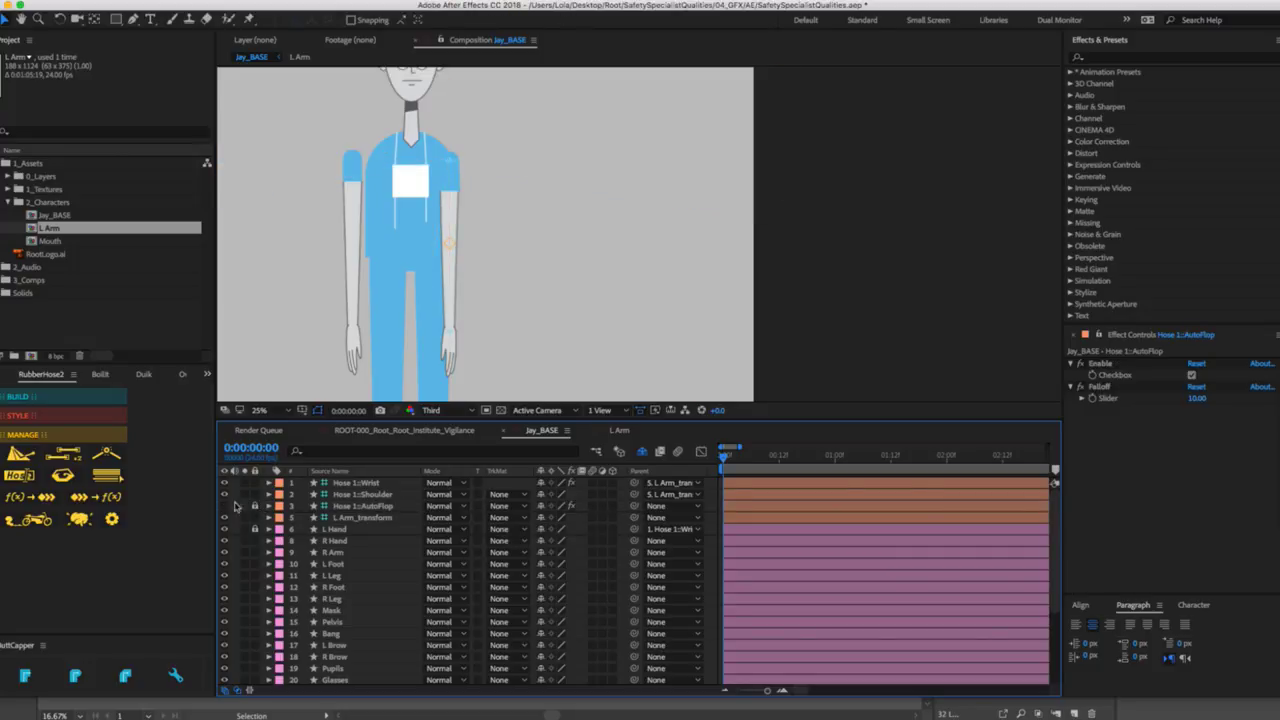
pyautogui.click(540, 506)
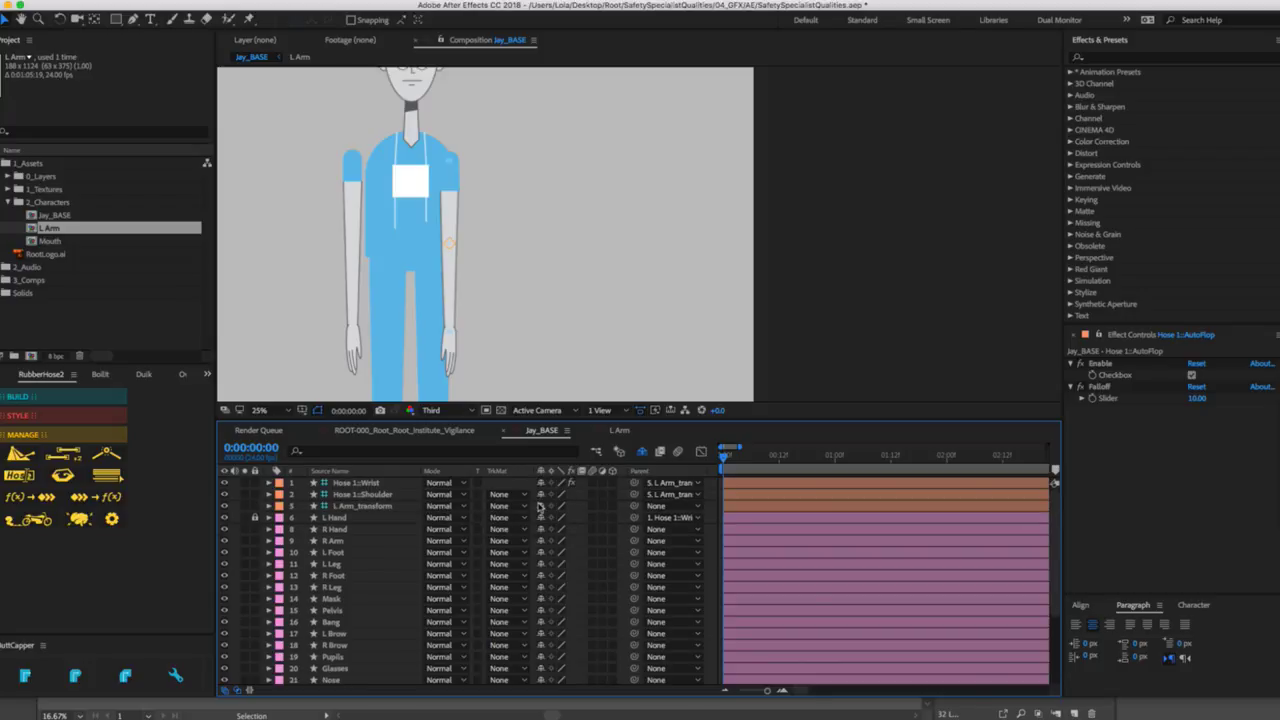
pyautogui.click(375, 484)
pyautogui.click(375, 494)
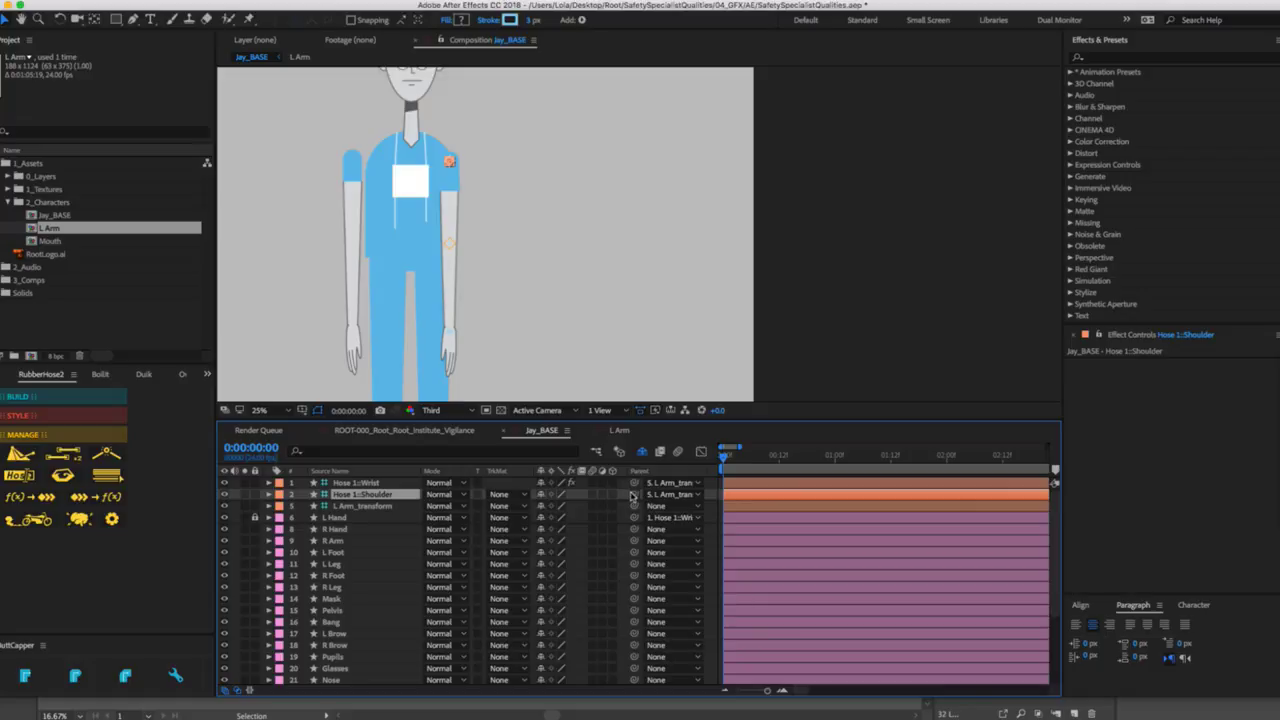
# Parent Hose 1::Shoulder to 30. Torso and show shy layers again.
pyautogui.click(662, 494)
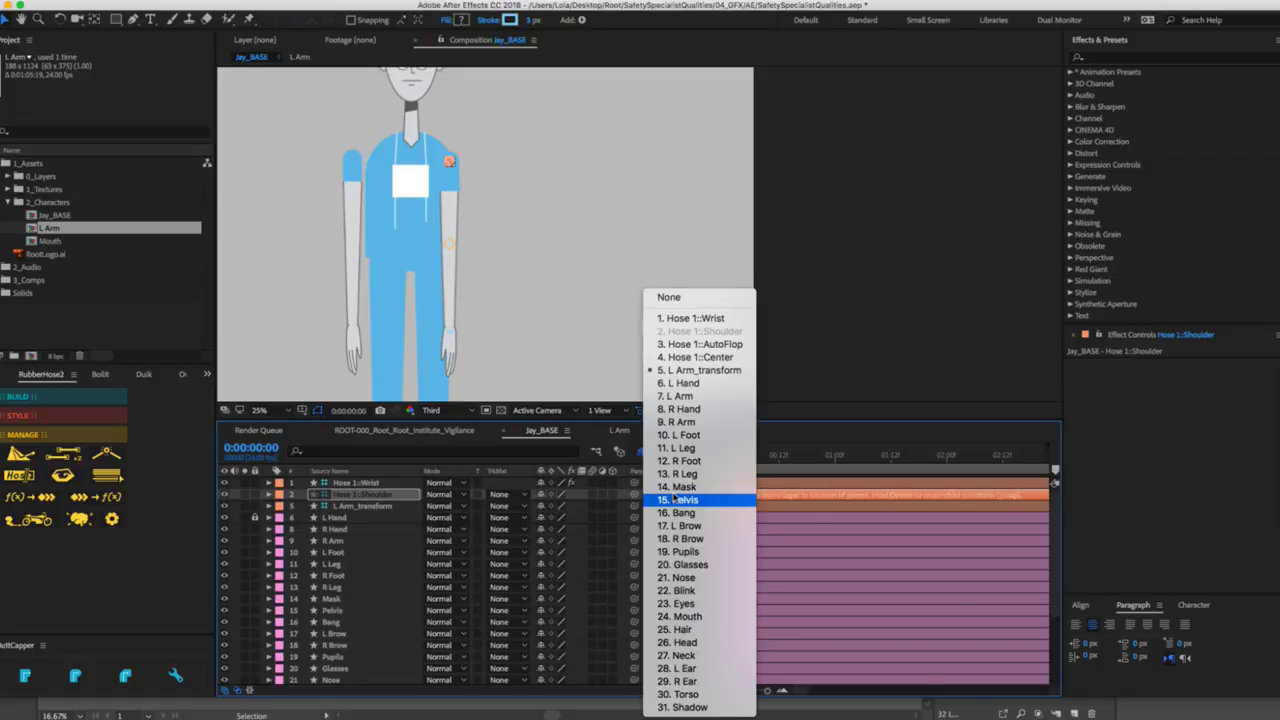
pyautogui.click(692, 694)
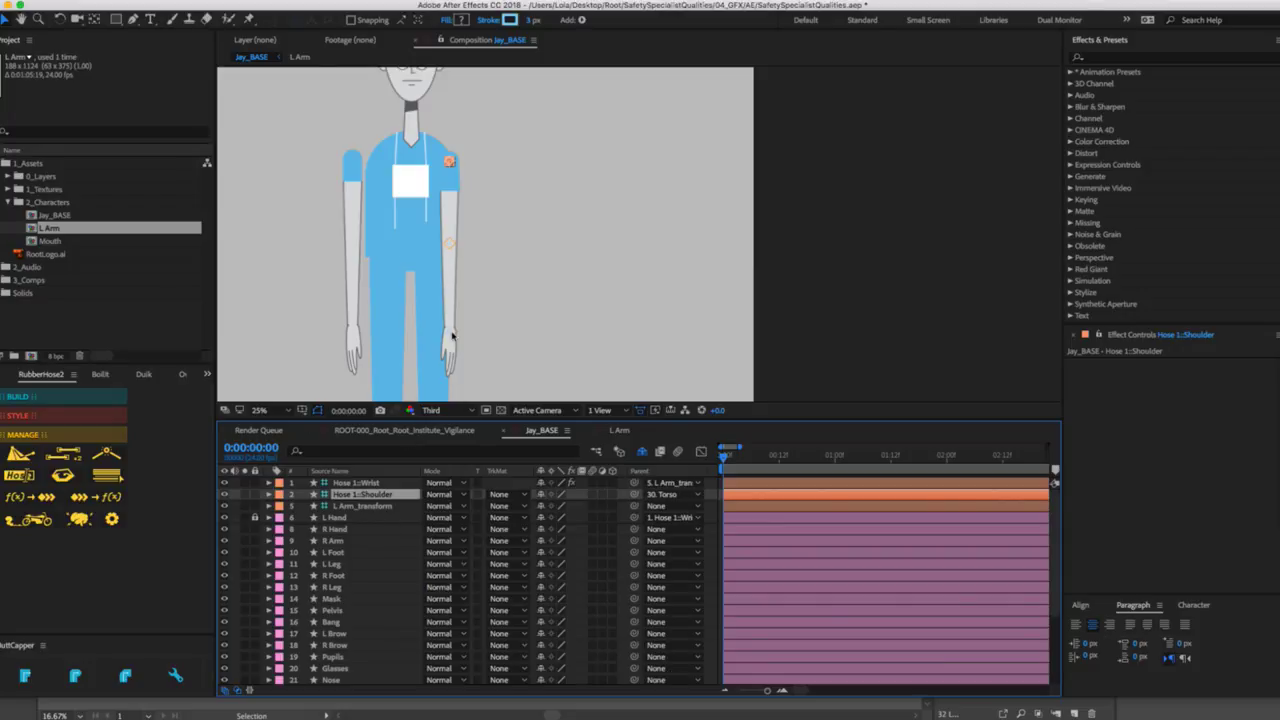
pyautogui.click(642, 451)
pyautogui.press('F2')
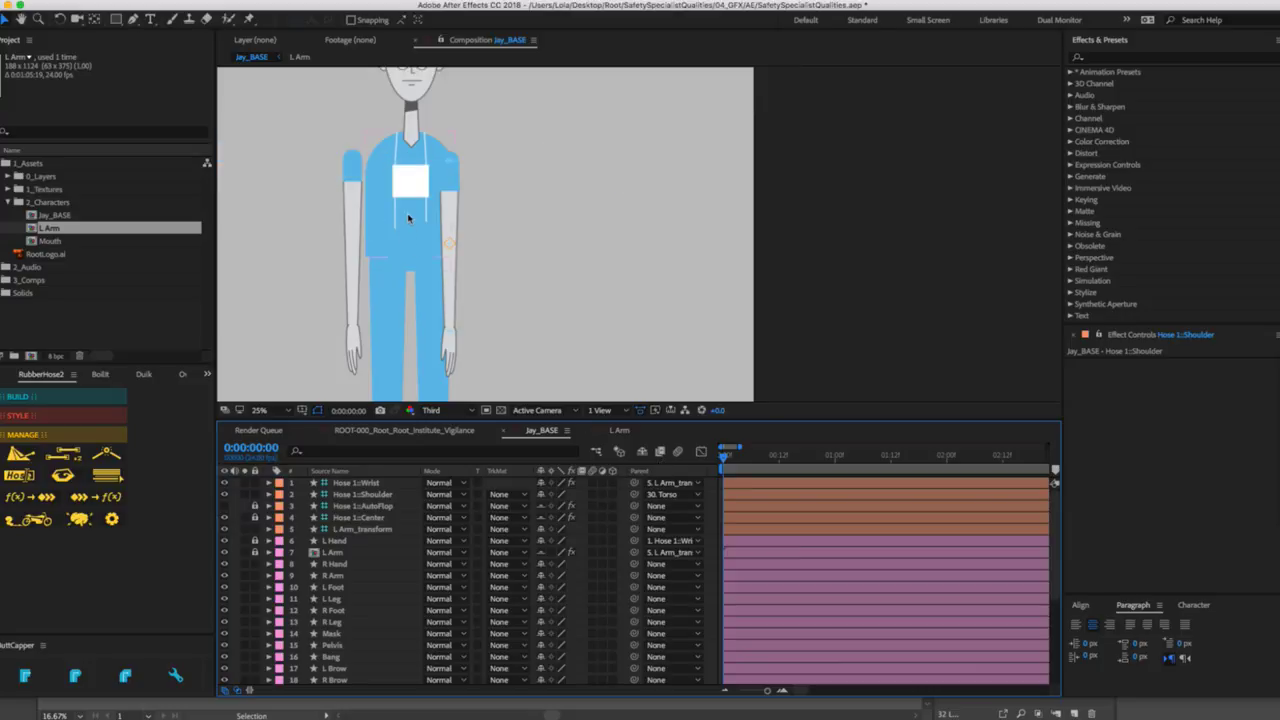
# Move and rotate the torso to confirm the left arm follows, then undo the rotation.
pyautogui.moveTo(389, 188); pyautogui.dragTo(410, 258)
pyautogui.press('y')
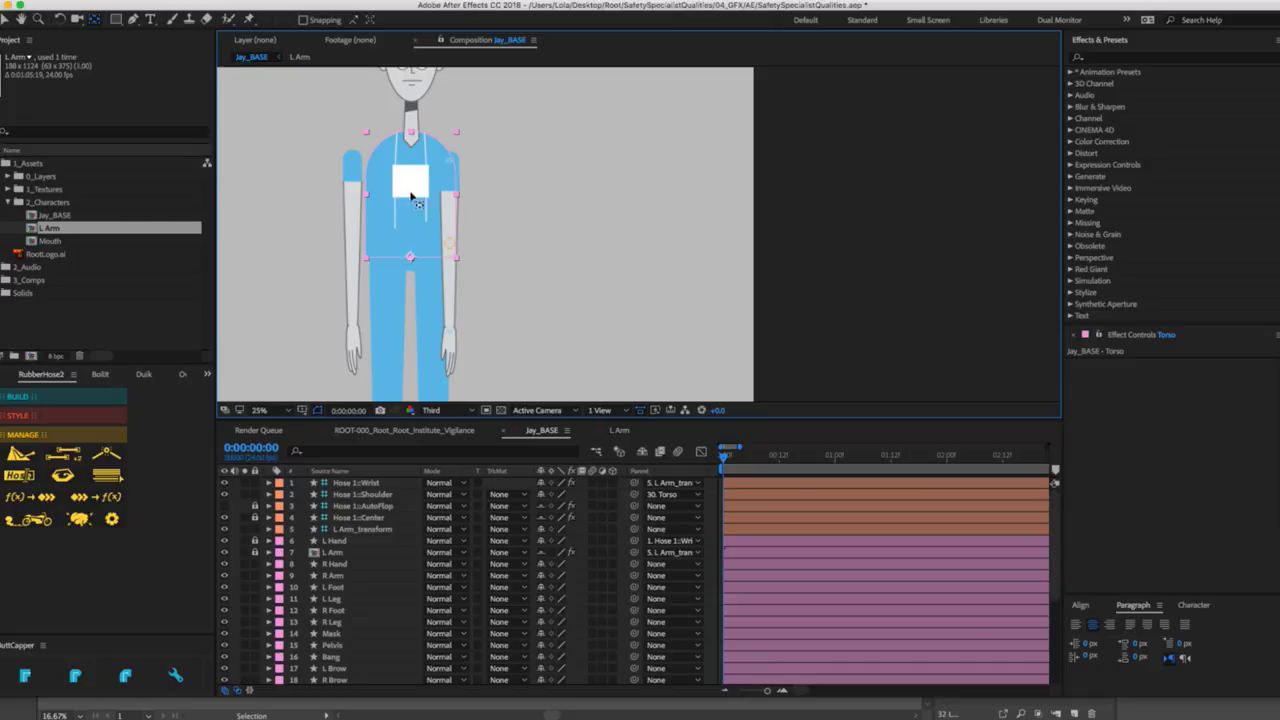
pyautogui.press('w')
pyautogui.moveTo(410, 146); pyautogui.dragTo(465, 168)
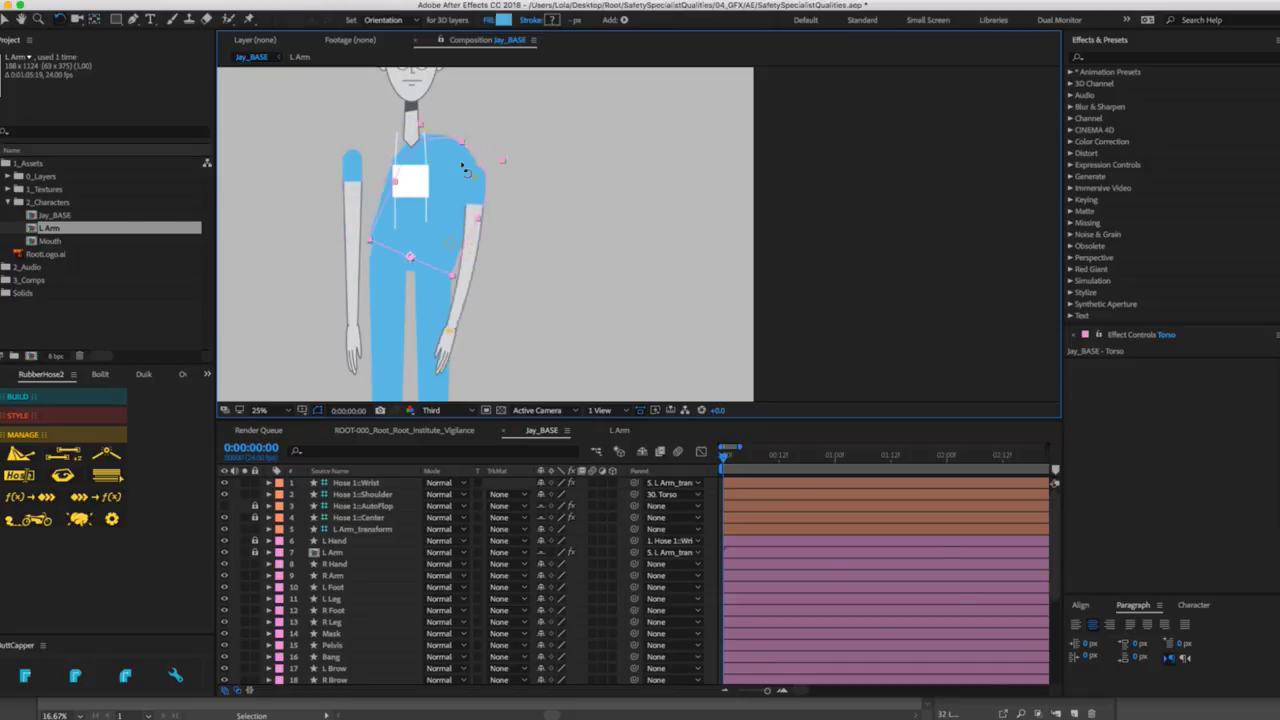
pyautogui.hotkey('ctrl', 'z')
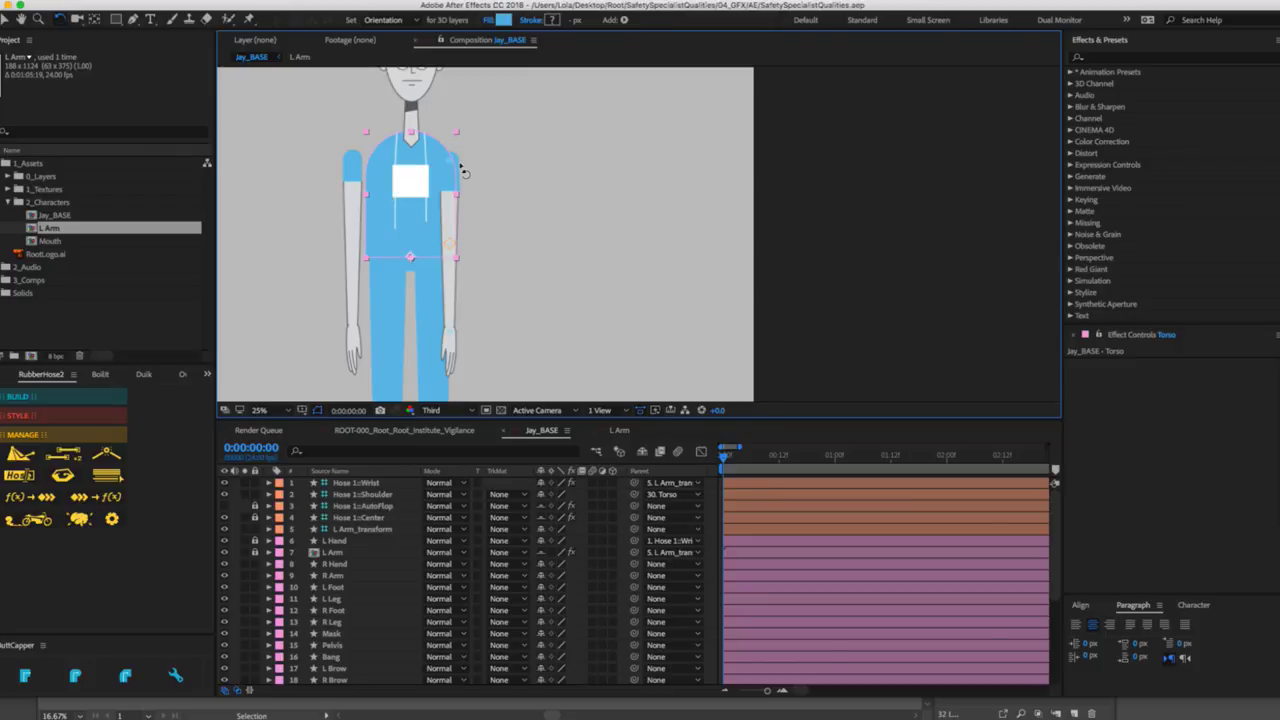
# Move the Pelvis layer's anchor point down to the bottom centre of the pelvis.
pyautogui.press('v')
pyautogui.click(410, 262)
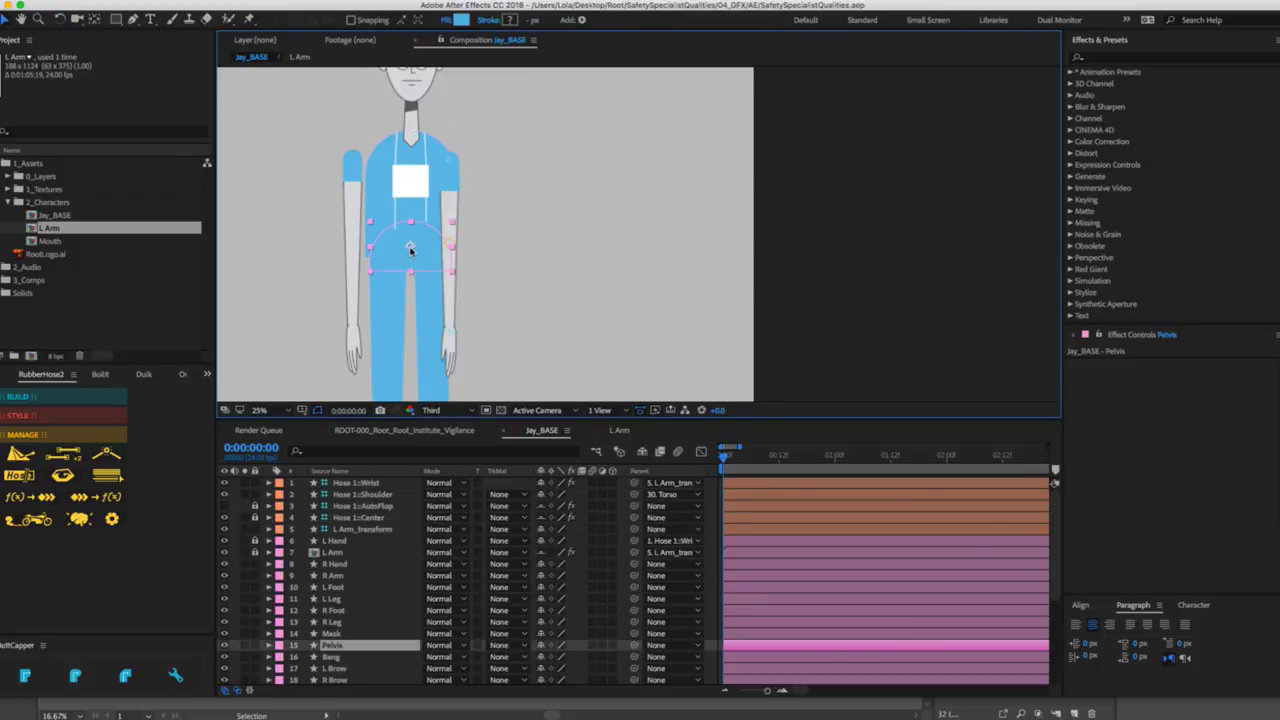
pyautogui.press('y')
pyautogui.moveTo(410, 248); pyautogui.dragTo(411, 269)
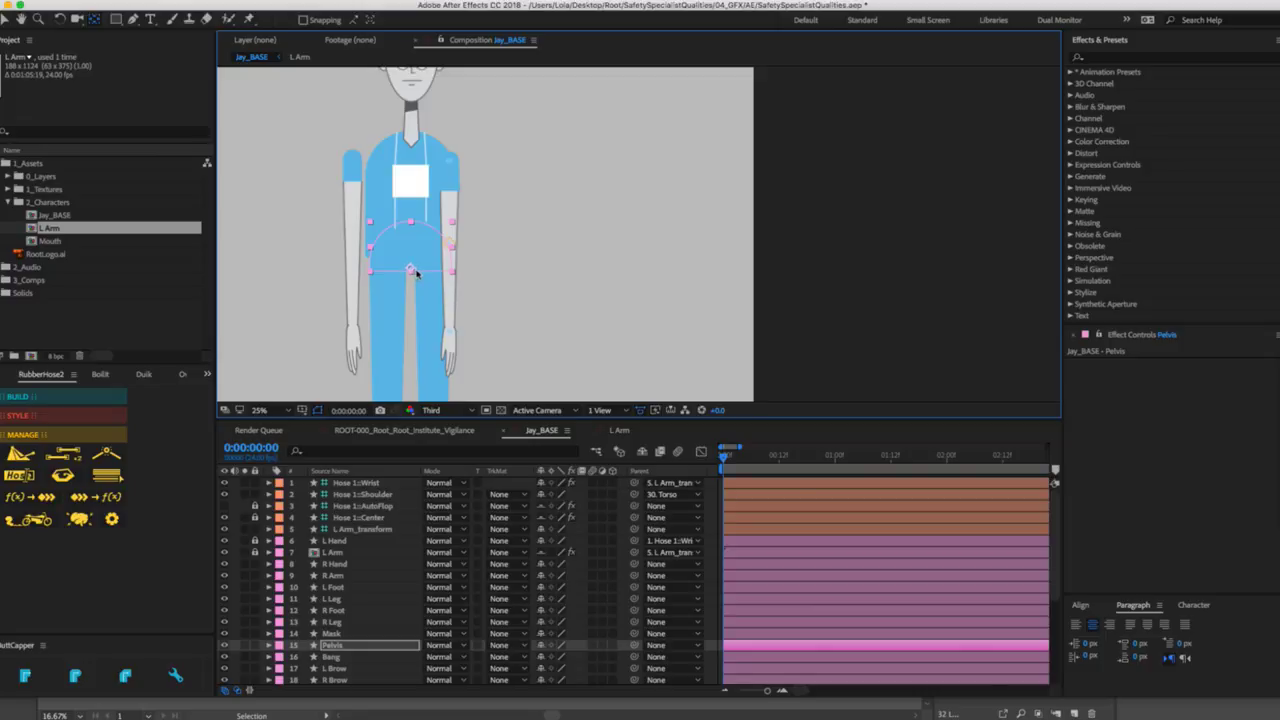
# Pan the view down to the legs and back up to frame the whole head.
pyautogui.press('h')
pyautogui.moveTo(531, 266); pyautogui.dragTo(571, 389)
pyautogui.scroll(-3, 552, 73)
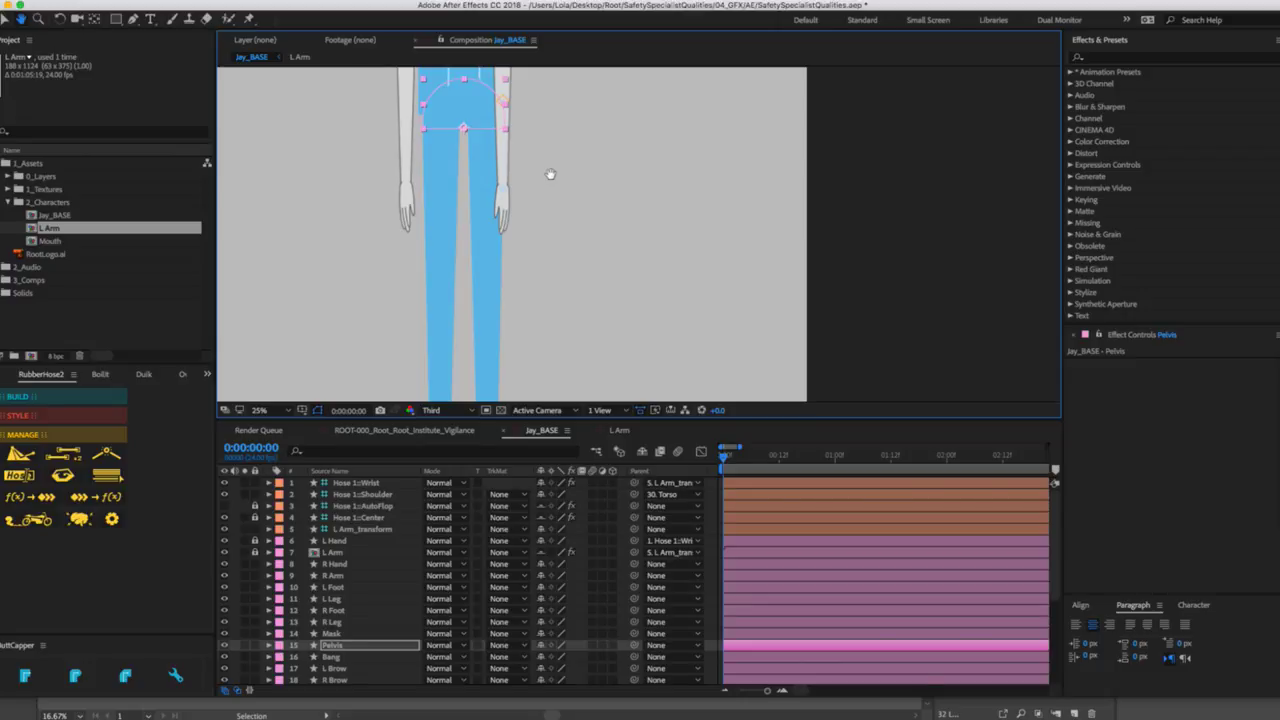
pyautogui.moveTo(541, 182); pyautogui.dragTo(511, 320)
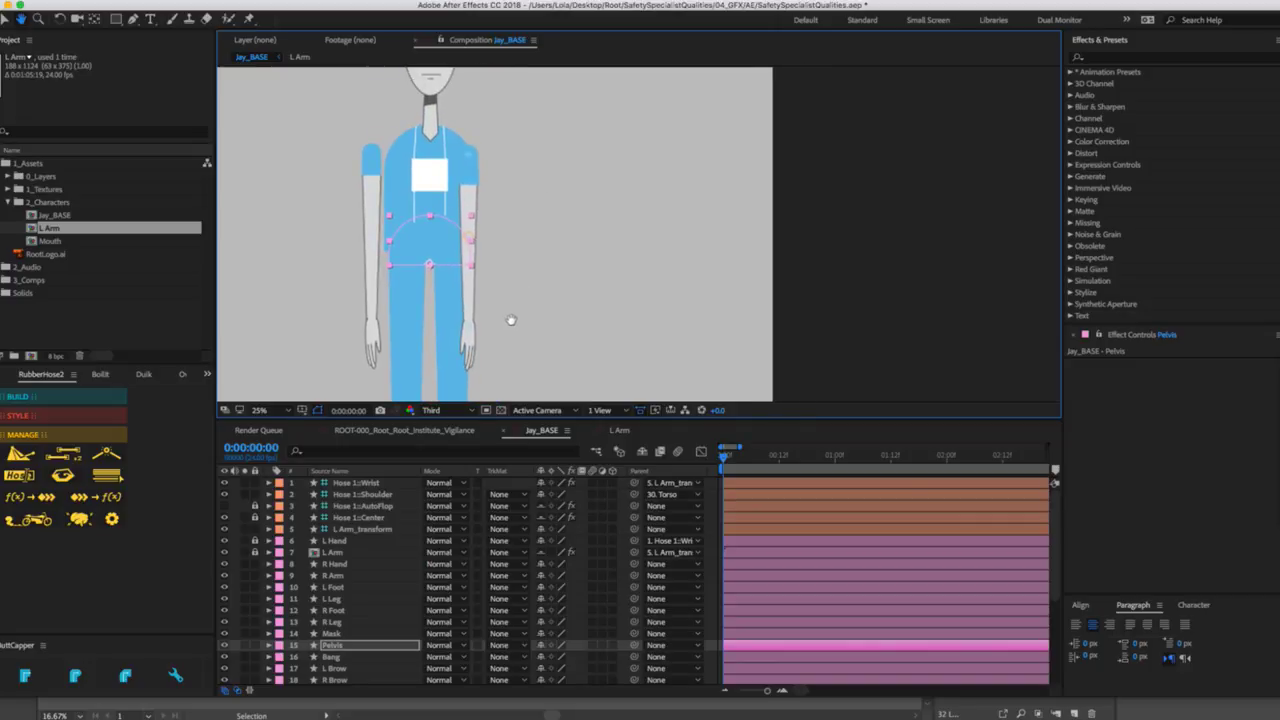
pyautogui.press('v')
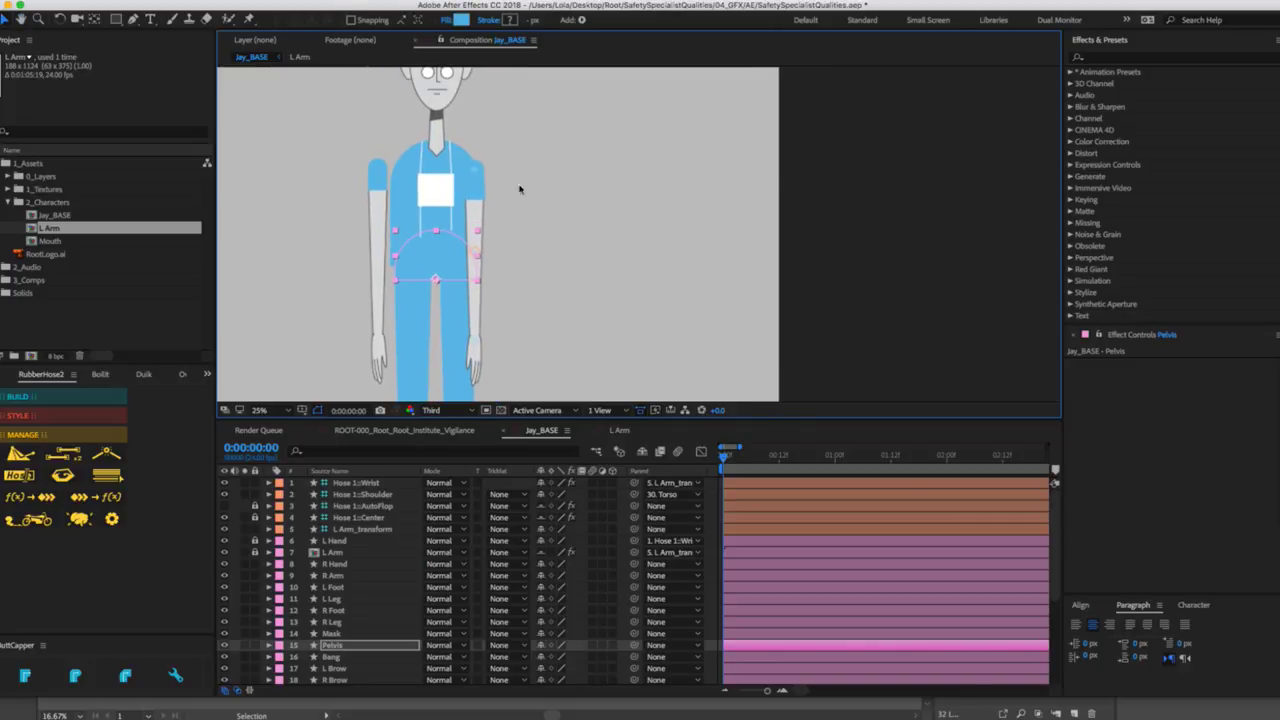
pyautogui.press('h')
pyautogui.moveTo(521, 174); pyautogui.dragTo(516, 235)
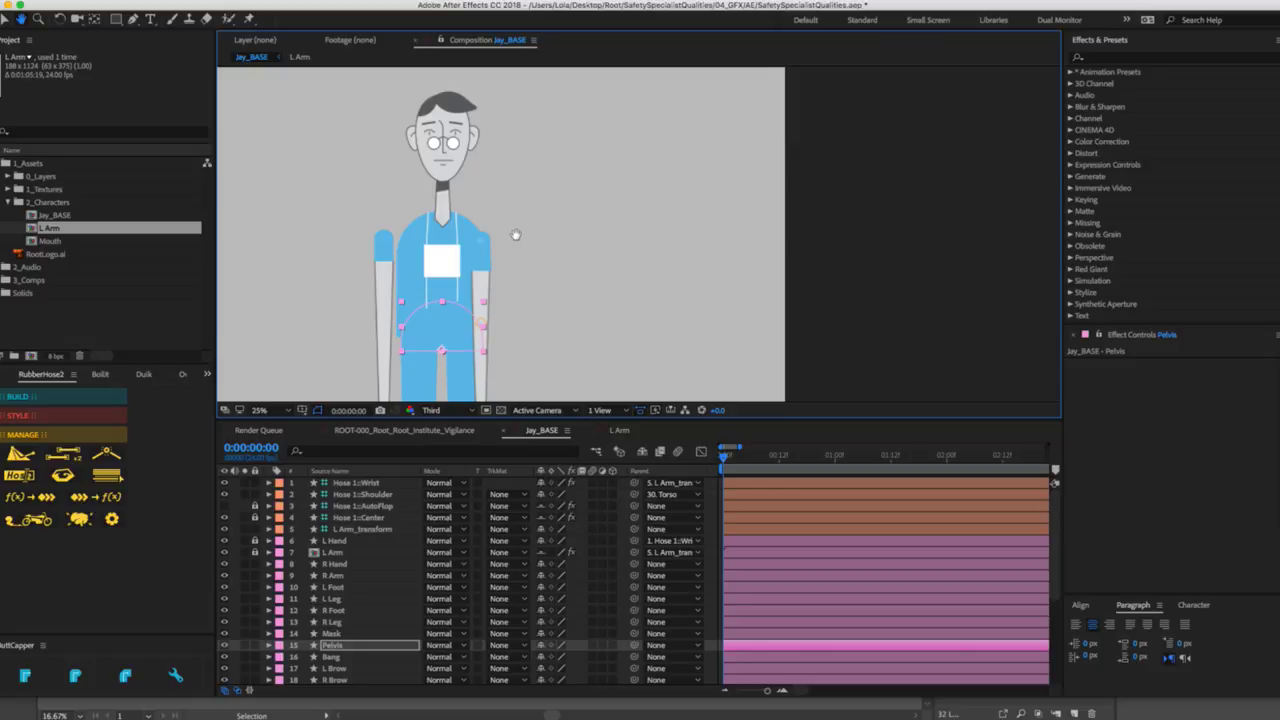
pyautogui.press('v')
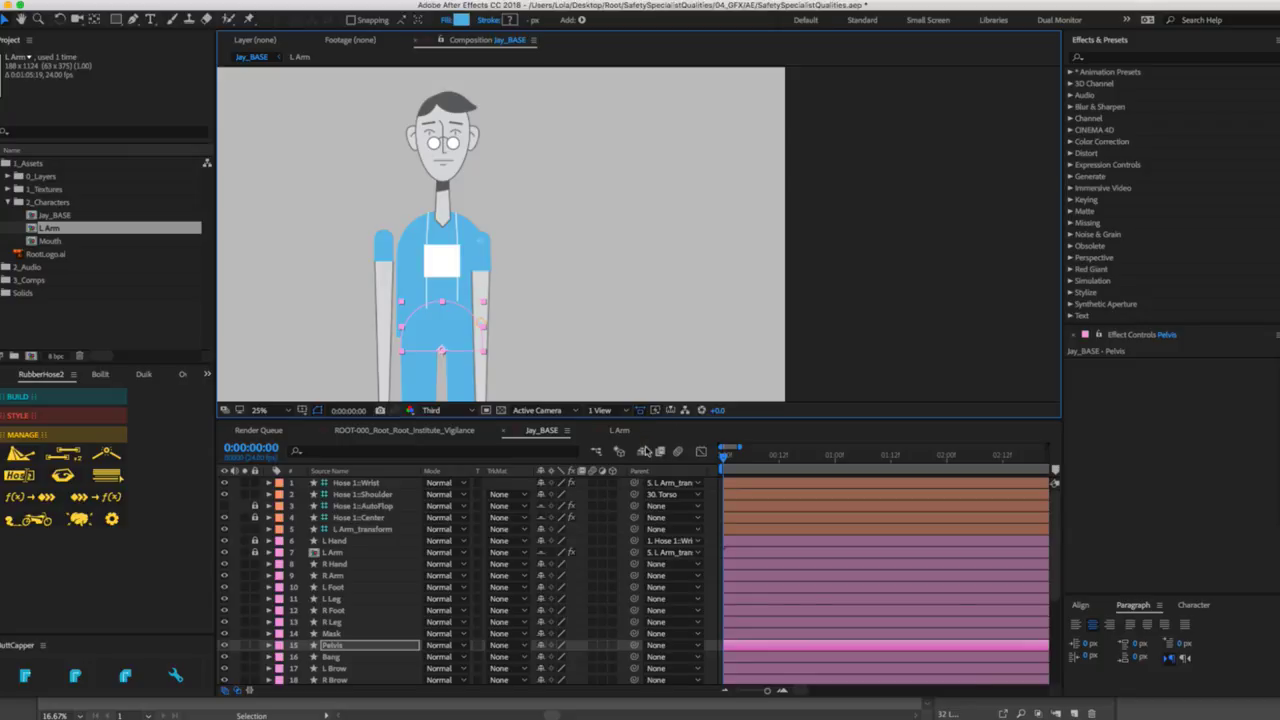
# Enable Hide Shy Layers, then lock Hose 1::Shoulder and mark it shy.
pyautogui.click(645, 451)
pyautogui.click(362, 495)
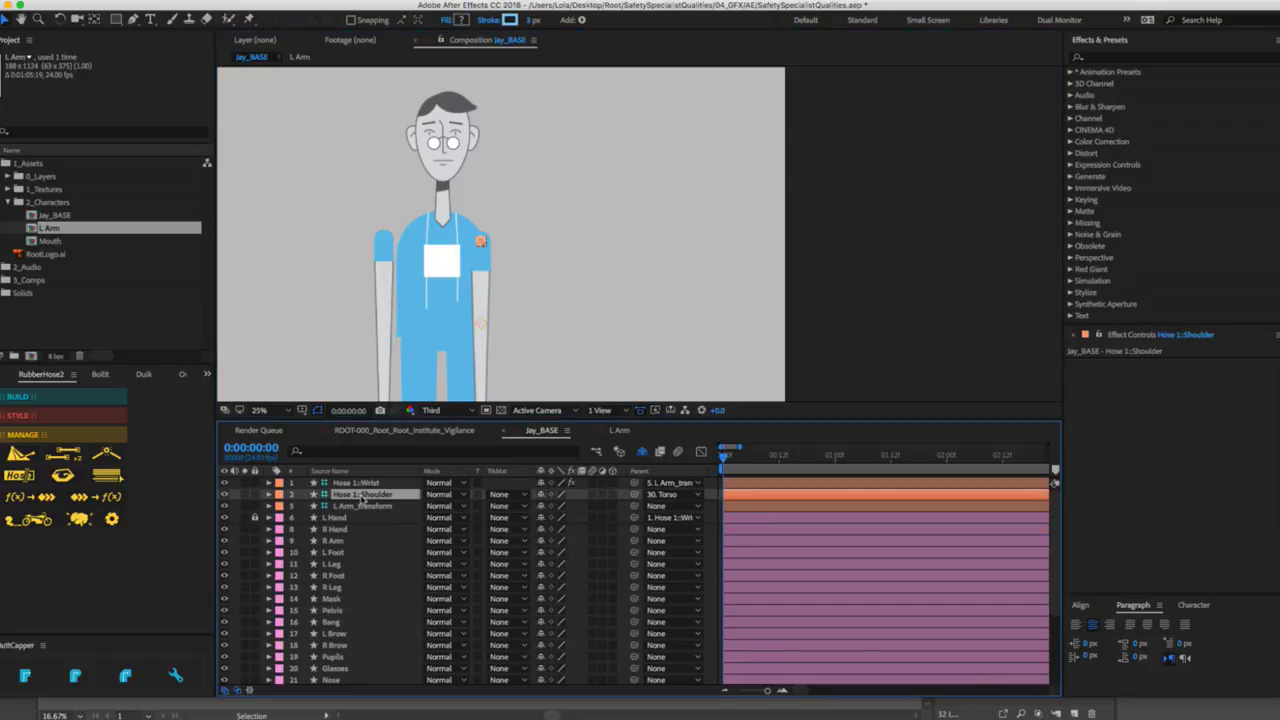
pyautogui.click(255, 494)
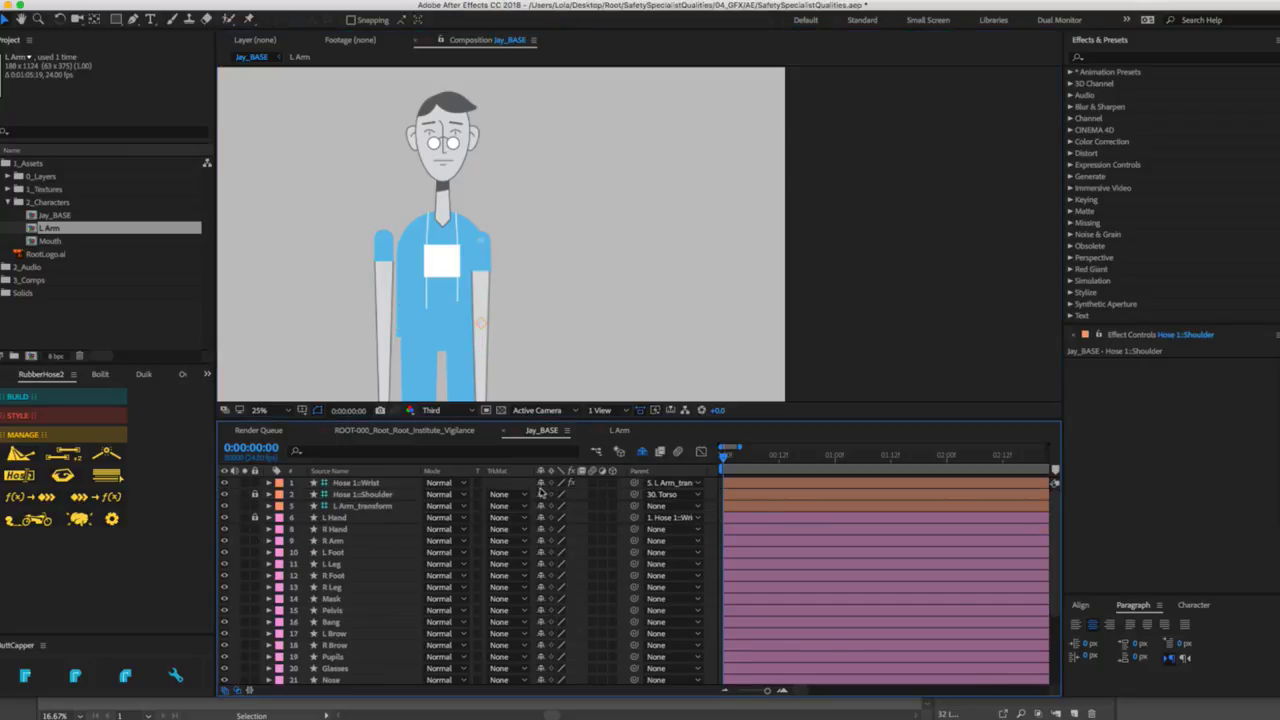
pyautogui.click(541, 494)
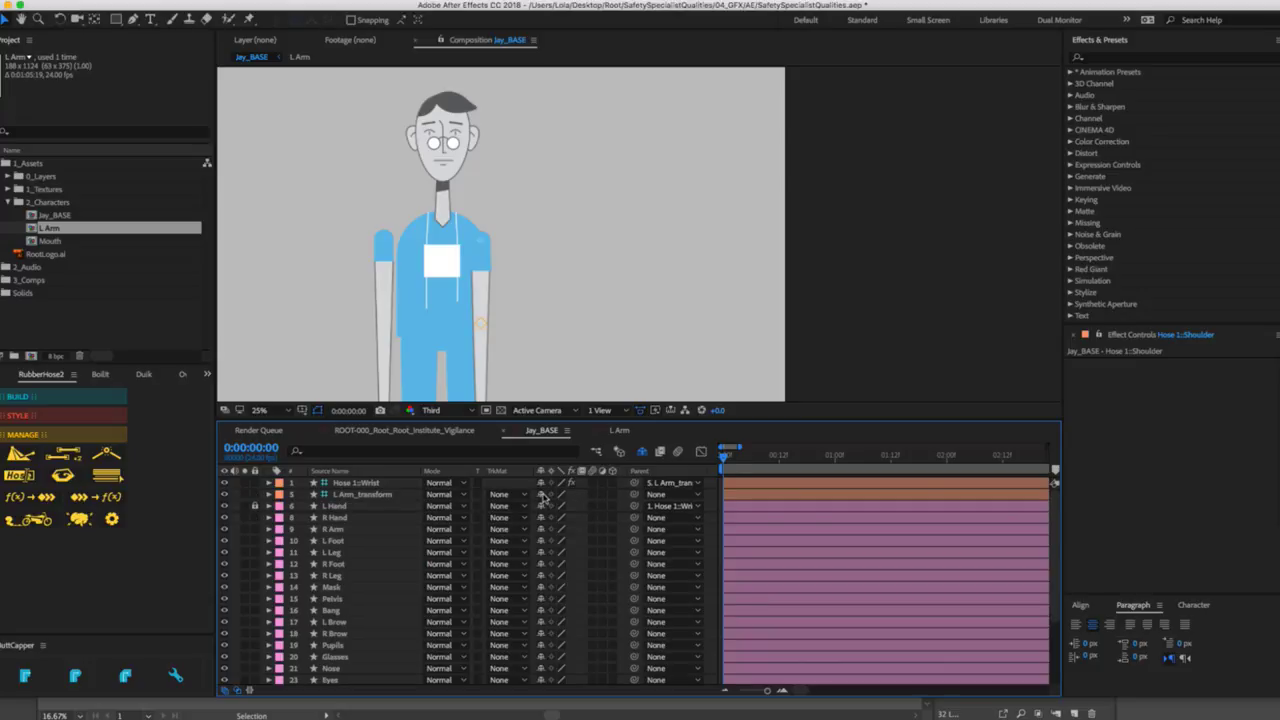
# Lock L Arm_transform and mark it shy, then check Hose 1::Wrist and frame the hands.
pyautogui.click(365, 495)
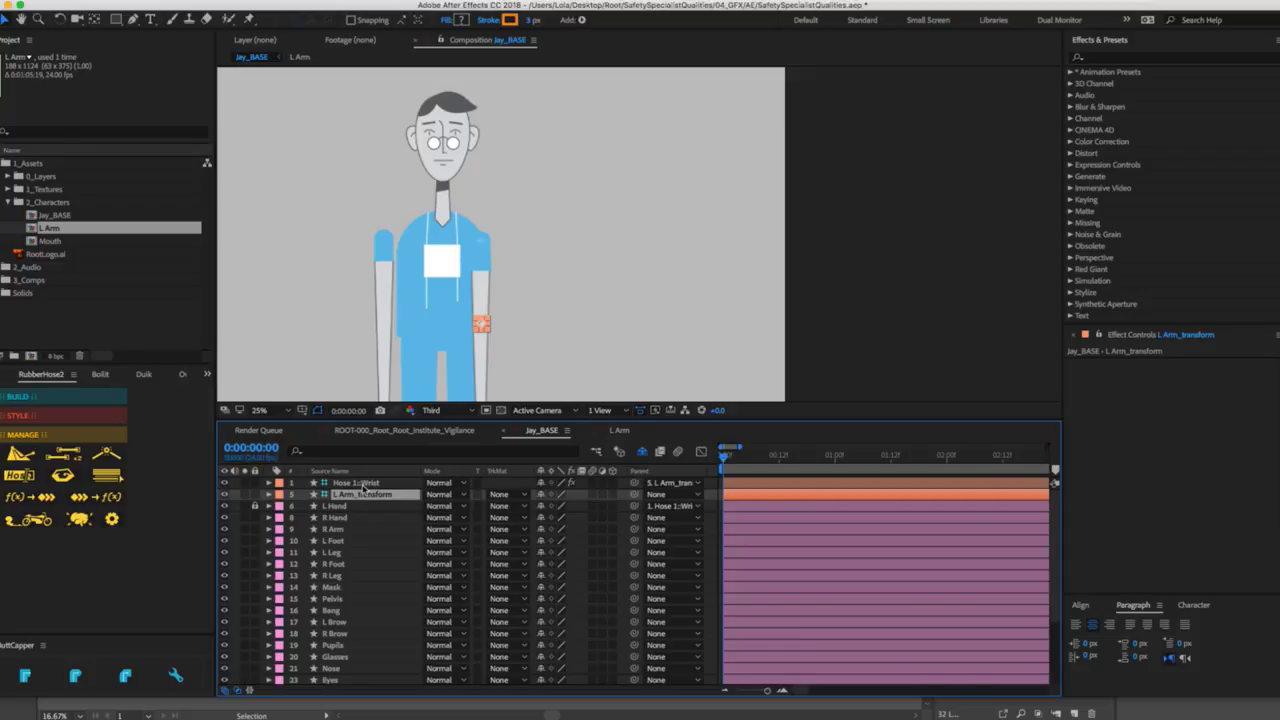
pyautogui.click(362, 483)
pyautogui.click(358, 494)
pyautogui.click(255, 494)
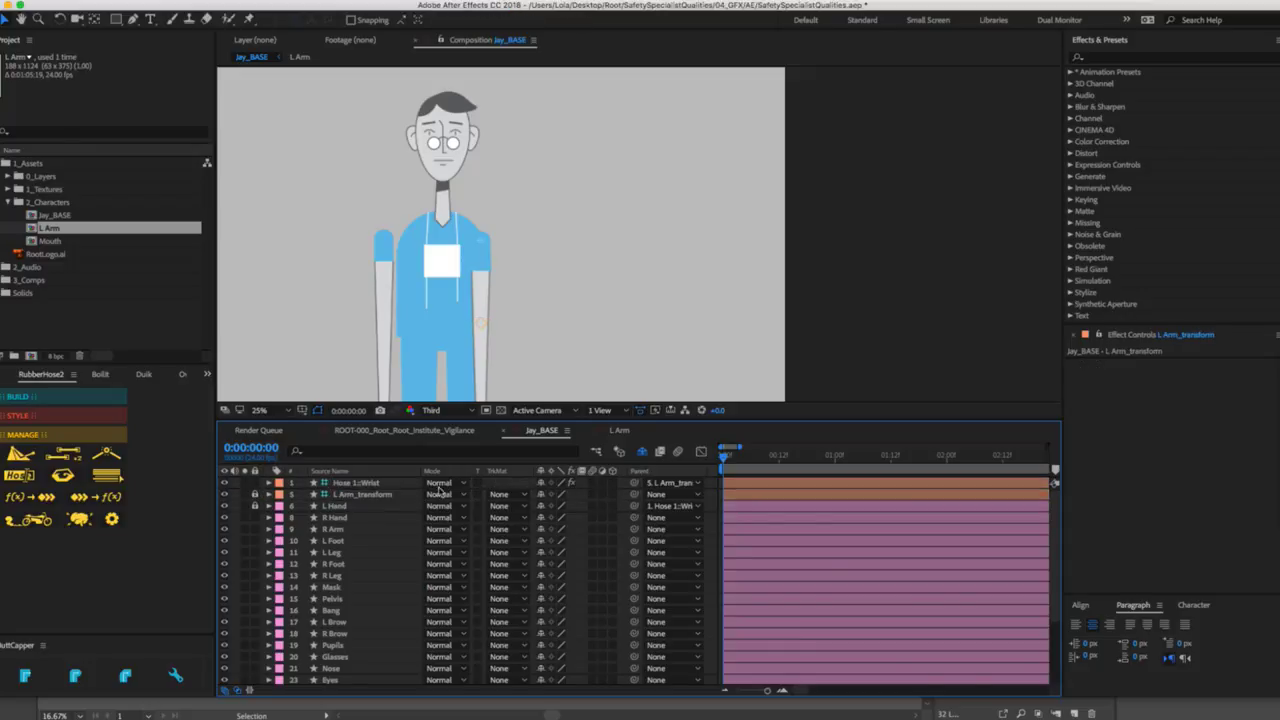
pyautogui.click(540, 494)
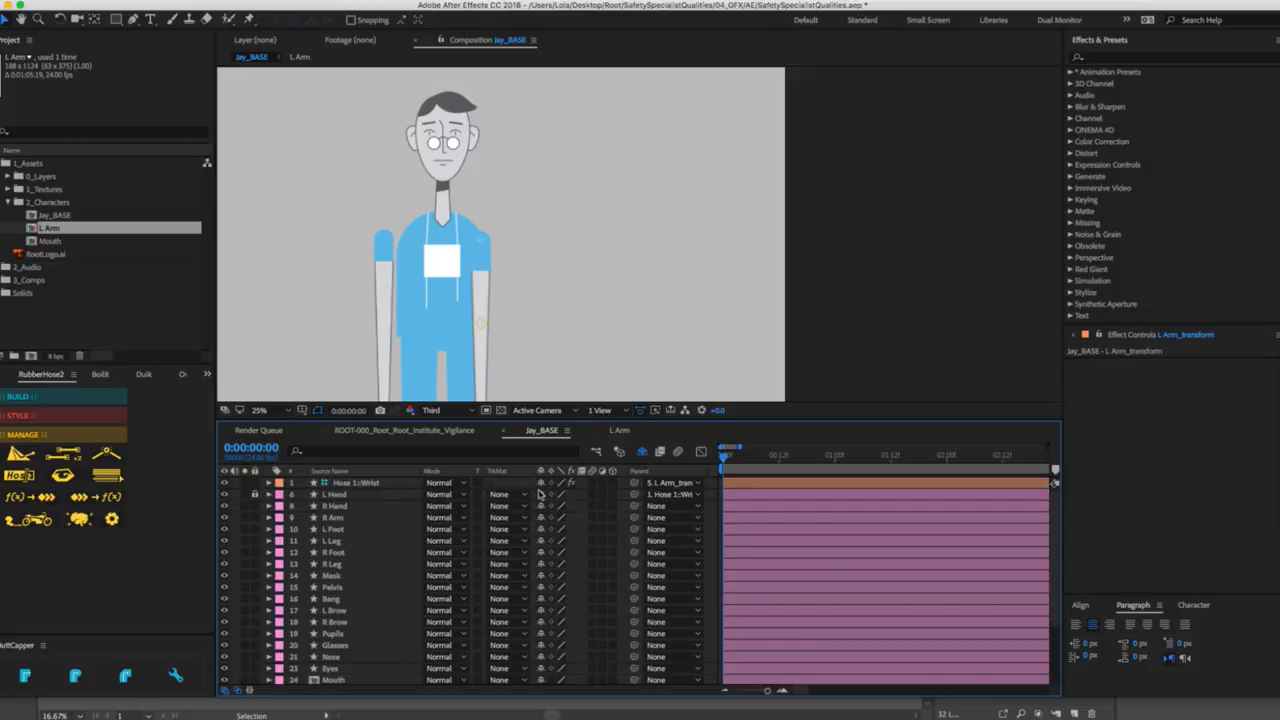
pyautogui.click(363, 484)
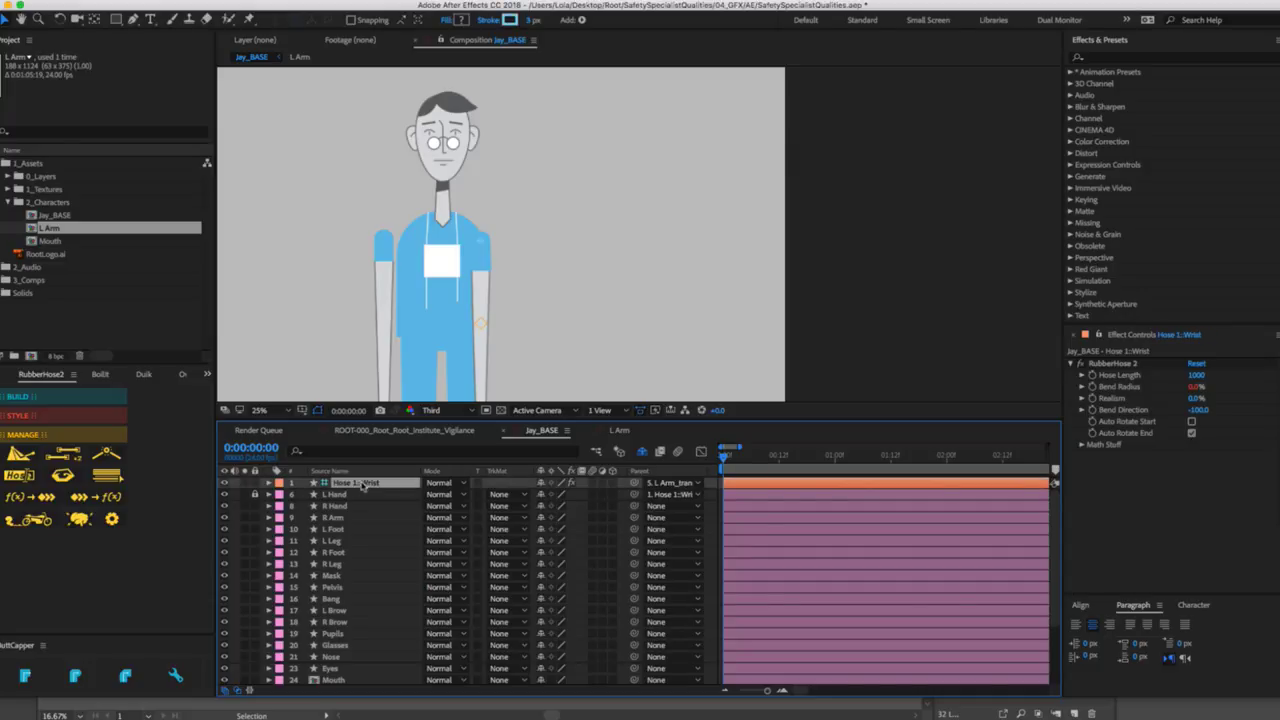
pyautogui.click(352, 494)
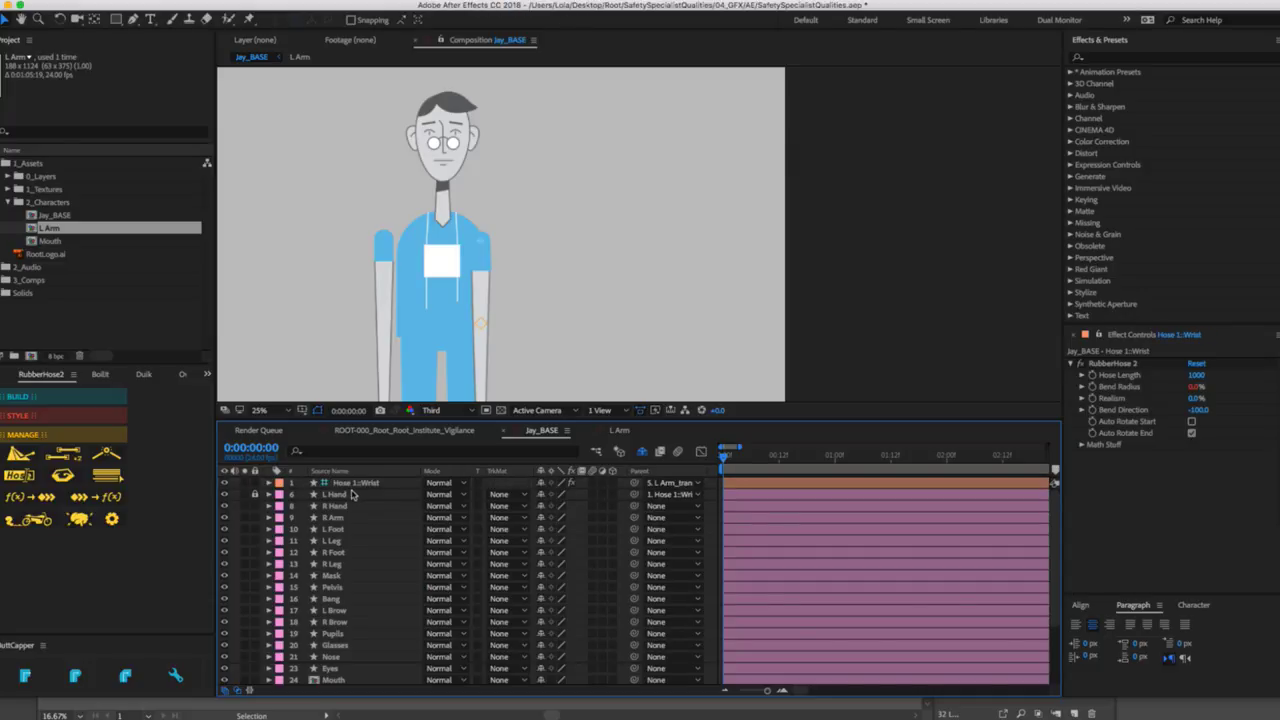
pyautogui.moveTo(608, 274); pyautogui.dragTo(600, 166)
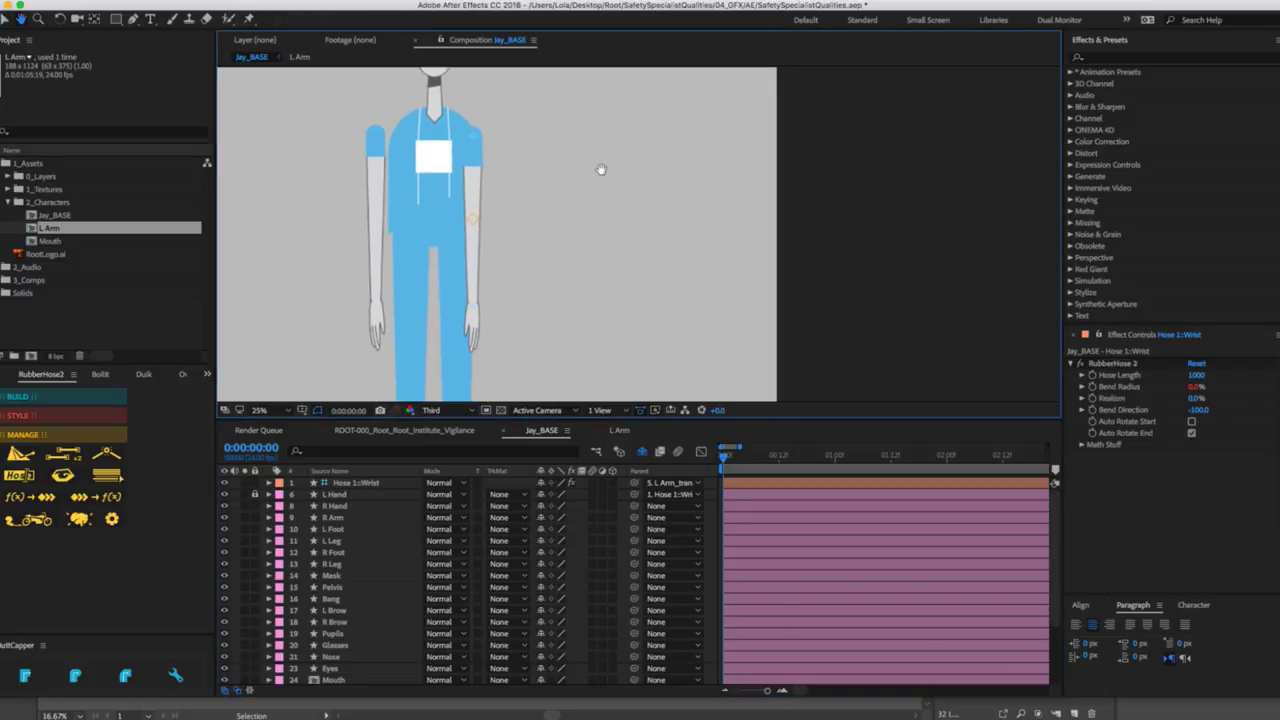
# Pre-compose the R Arm layer into a composition named 'R Arm' and label it Light Fuchsia.
pyautogui.click(350, 518)
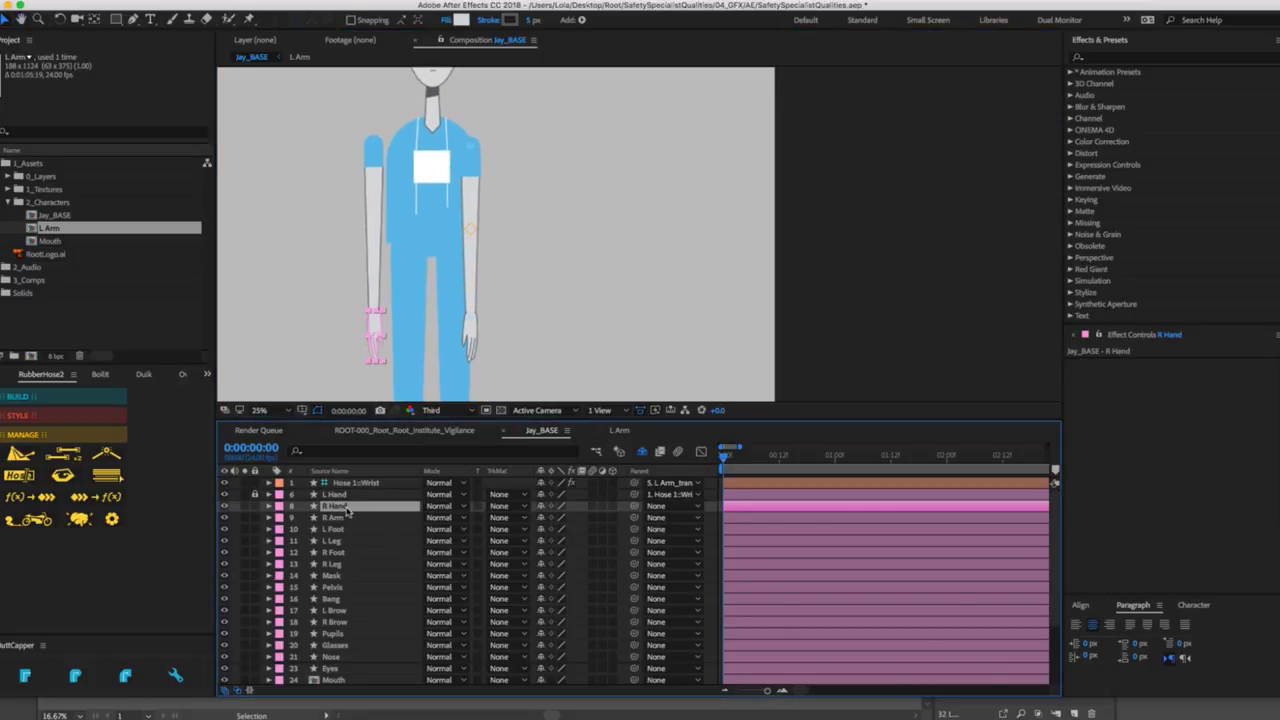
pyautogui.click(337, 506)
pyautogui.click(331, 518)
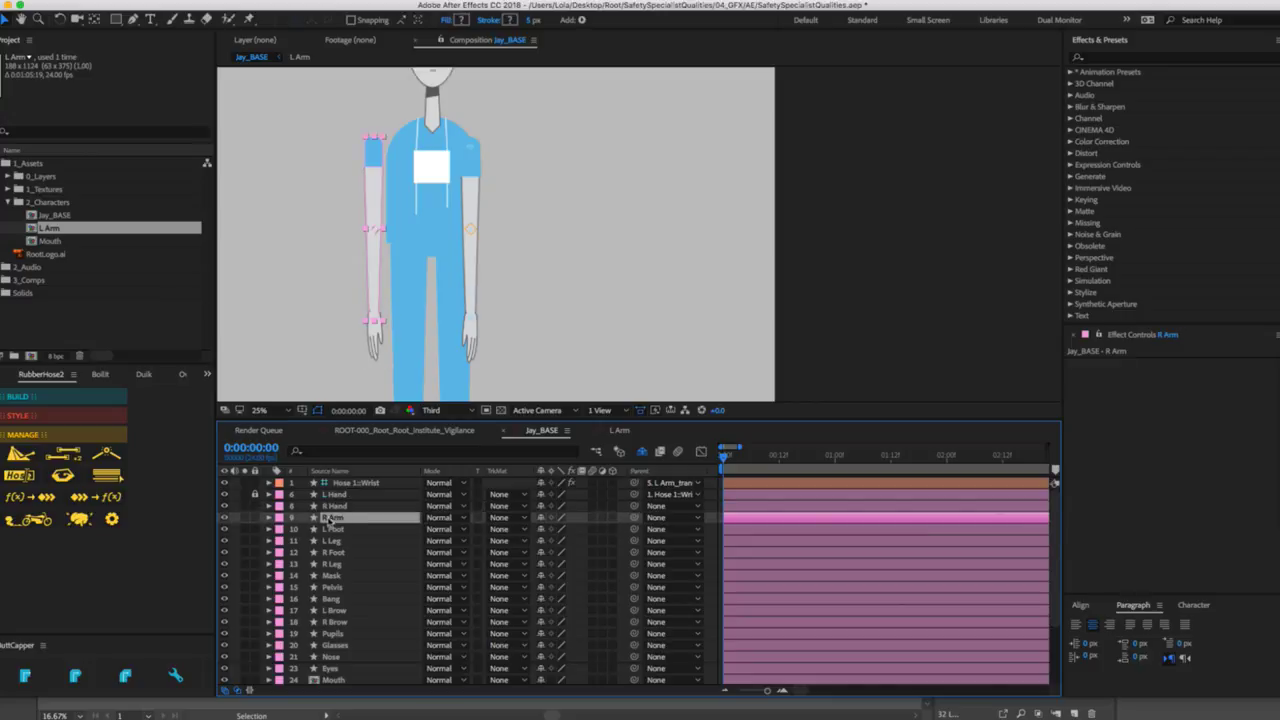
pyautogui.rightClick(333, 519)
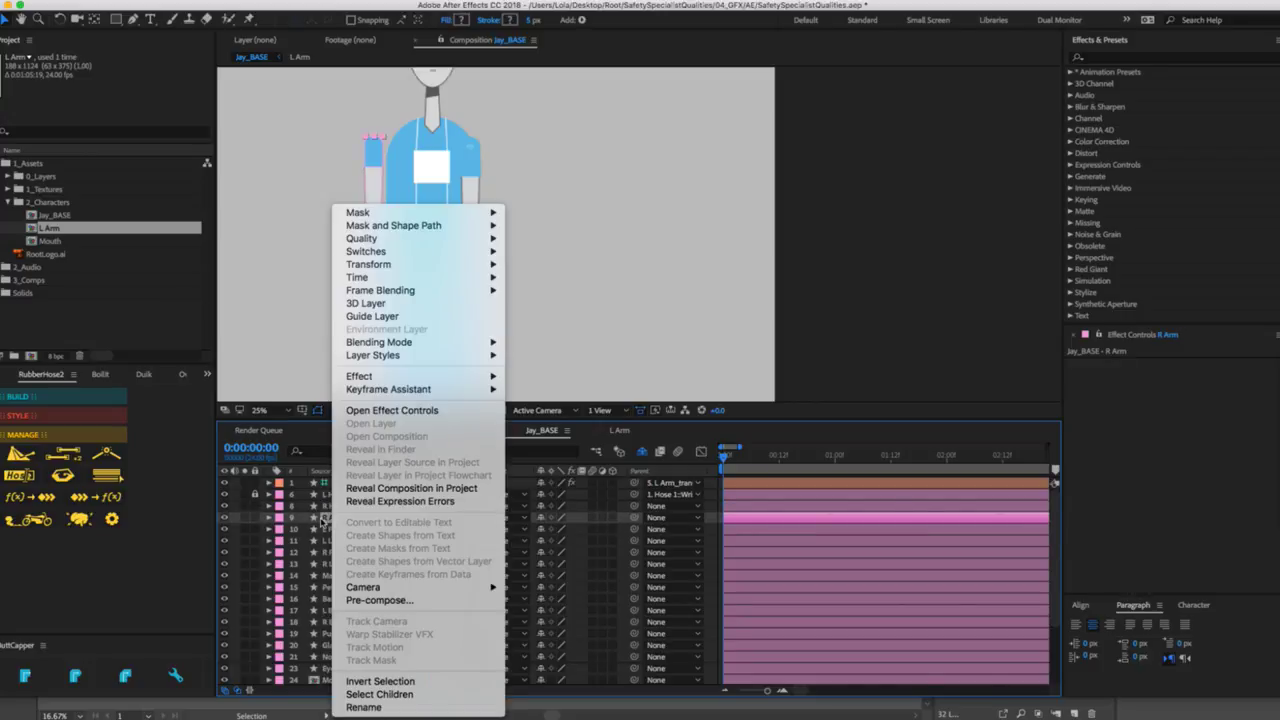
pyautogui.click(379, 600)
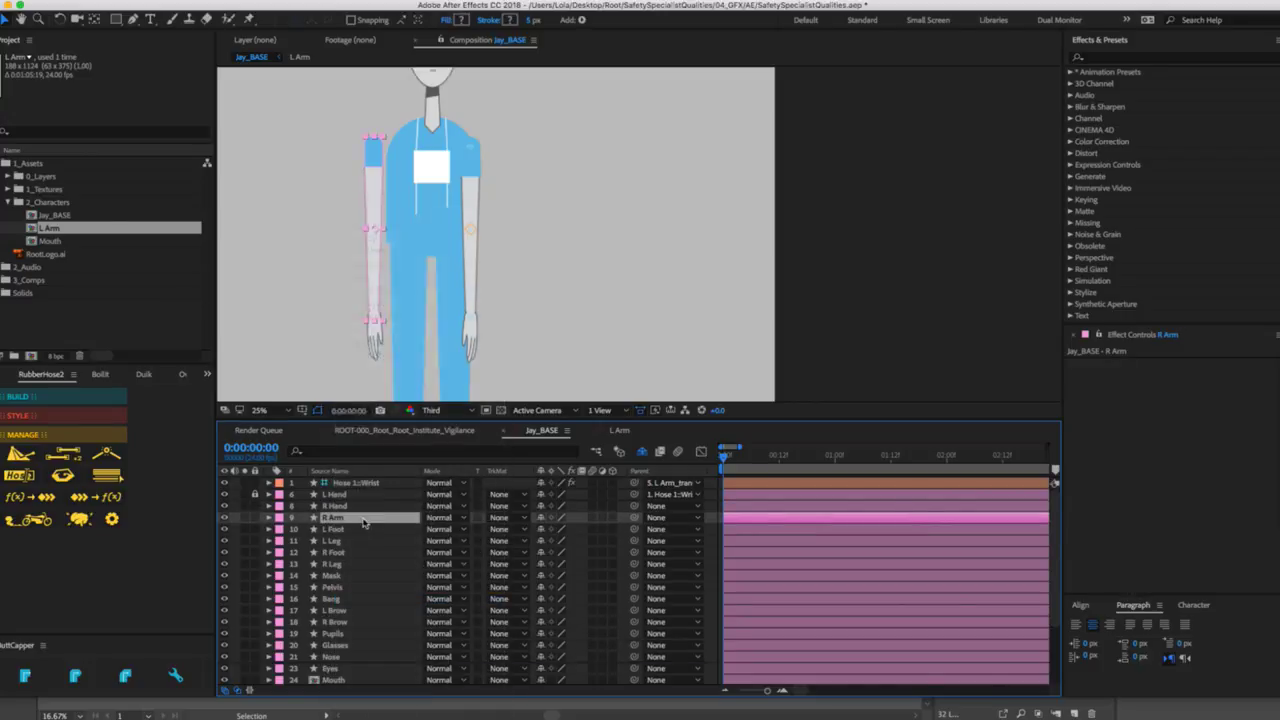
pyautogui.write('R')
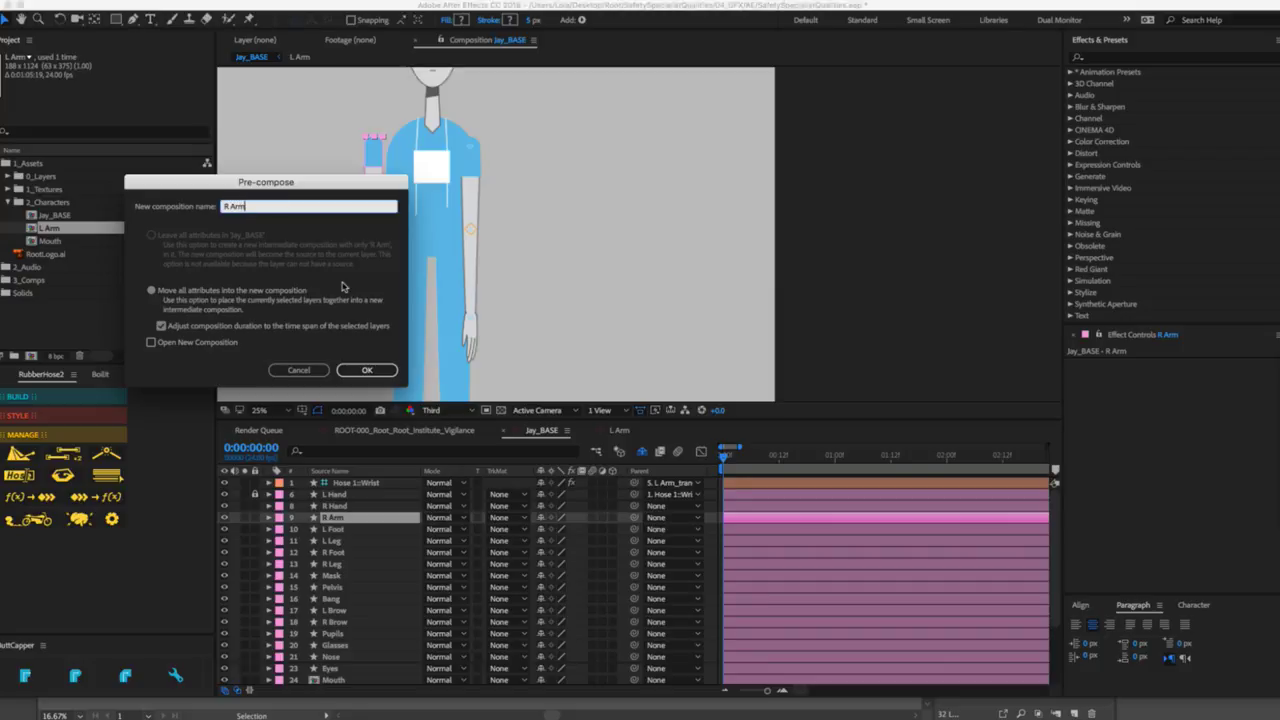
pyautogui.write(' Arm')
pyautogui.press('Return')
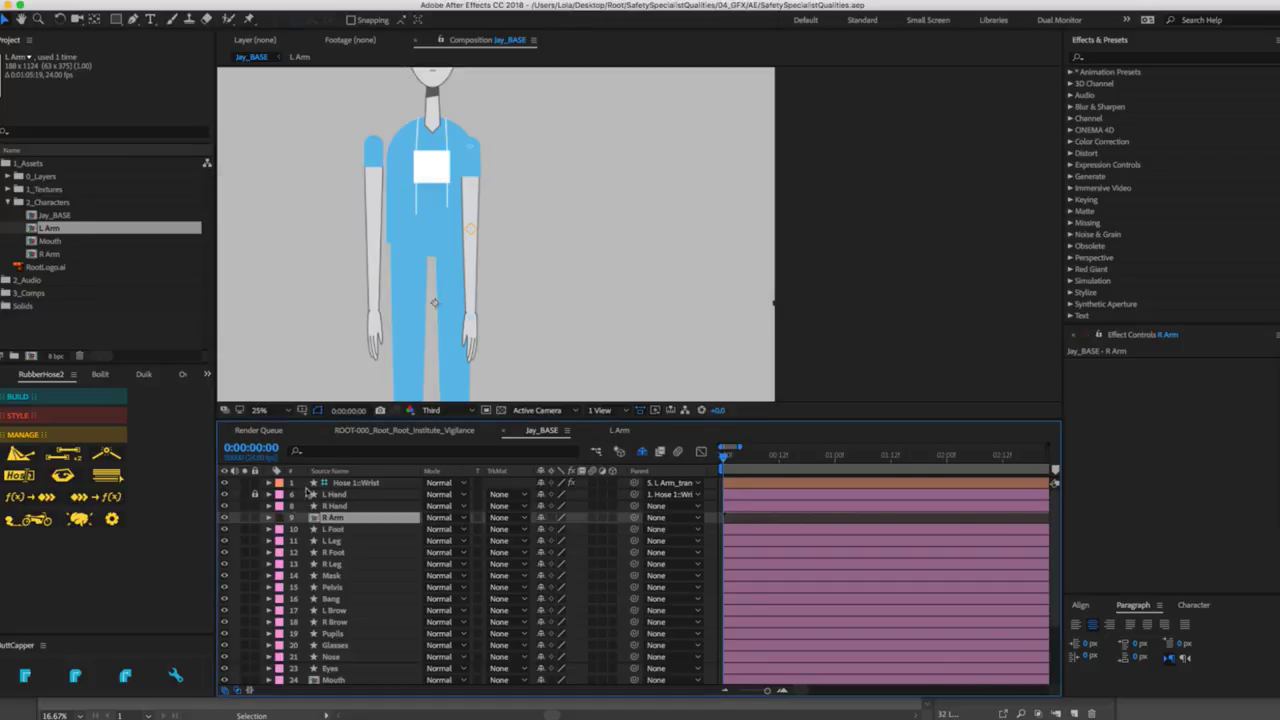
pyautogui.click(280, 517)
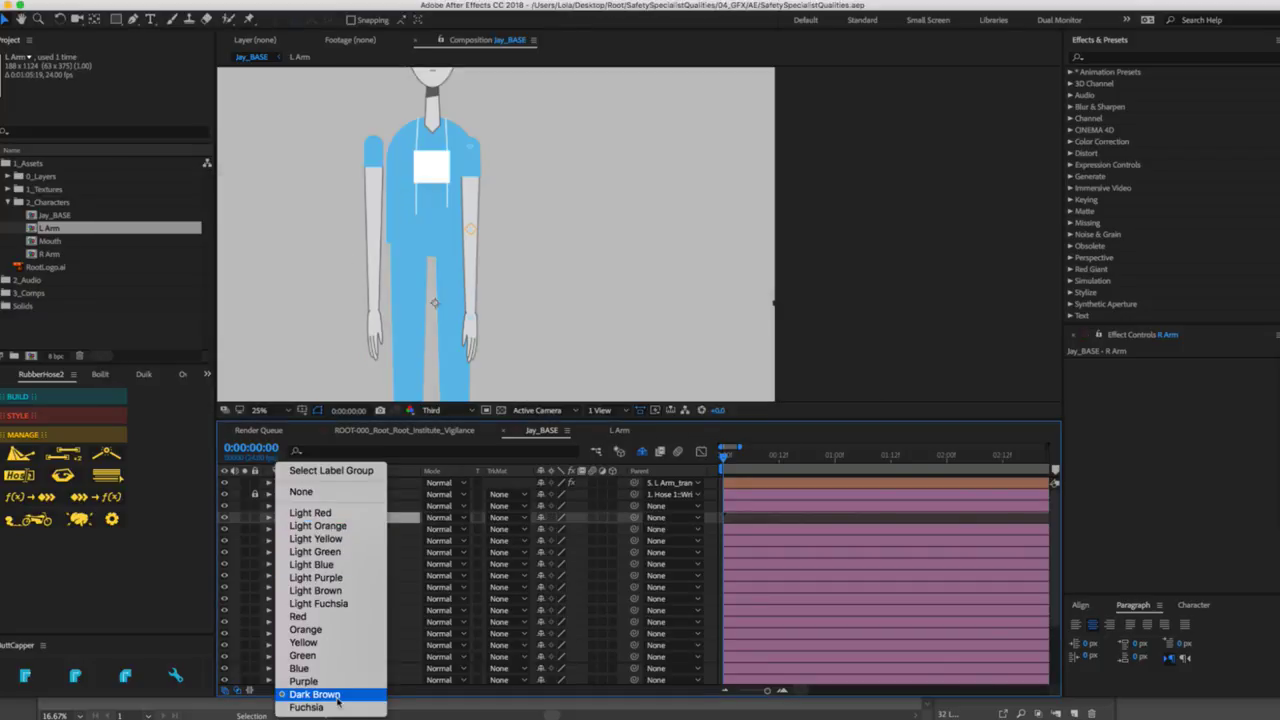
pyautogui.click(332, 604)
# Open the R Arm composition, centre the arm in view, and select its shape contents.
pyautogui.doubleClick(326, 518)
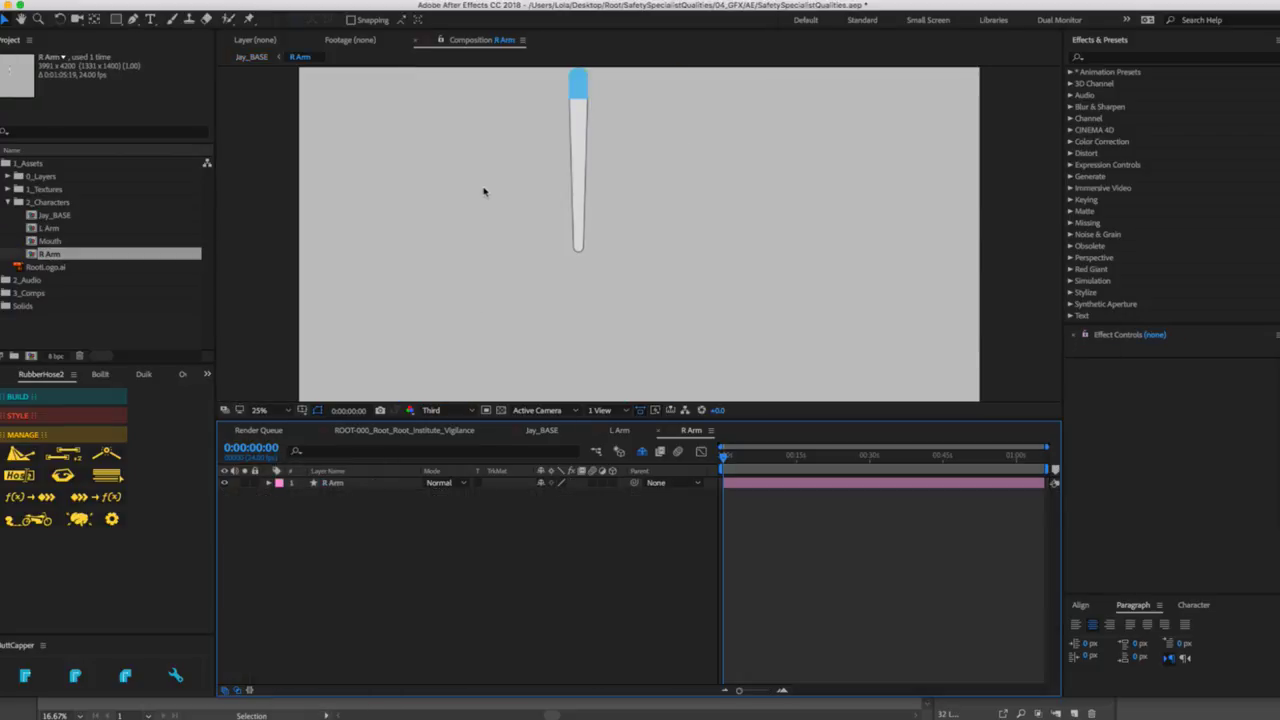
pyautogui.press('h')
pyautogui.moveTo(530, 153); pyautogui.dragTo(466, 233)
pyautogui.press('v')
pyautogui.click(270, 484)
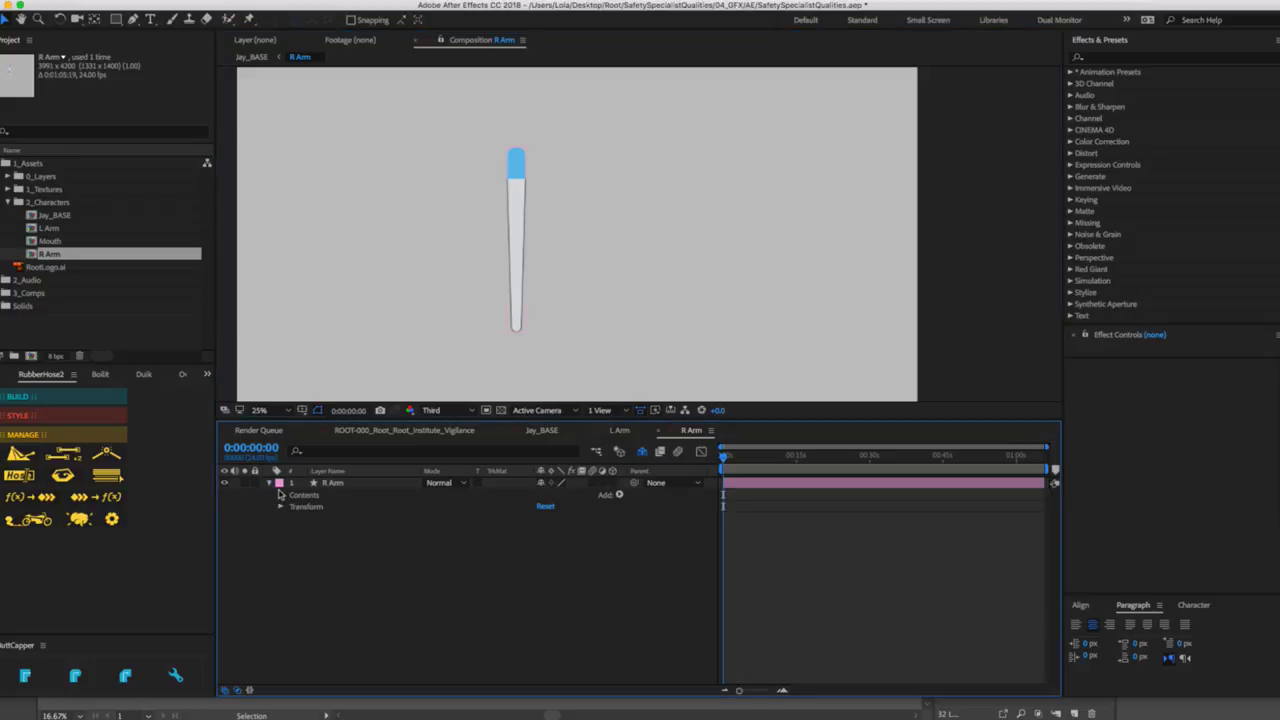
pyautogui.click(280, 495)
pyautogui.click(516, 250)
# Level the sleeve's bottom edge by moving both lower corner points of the first group's path.
pyautogui.scroll(4, 529, 206)
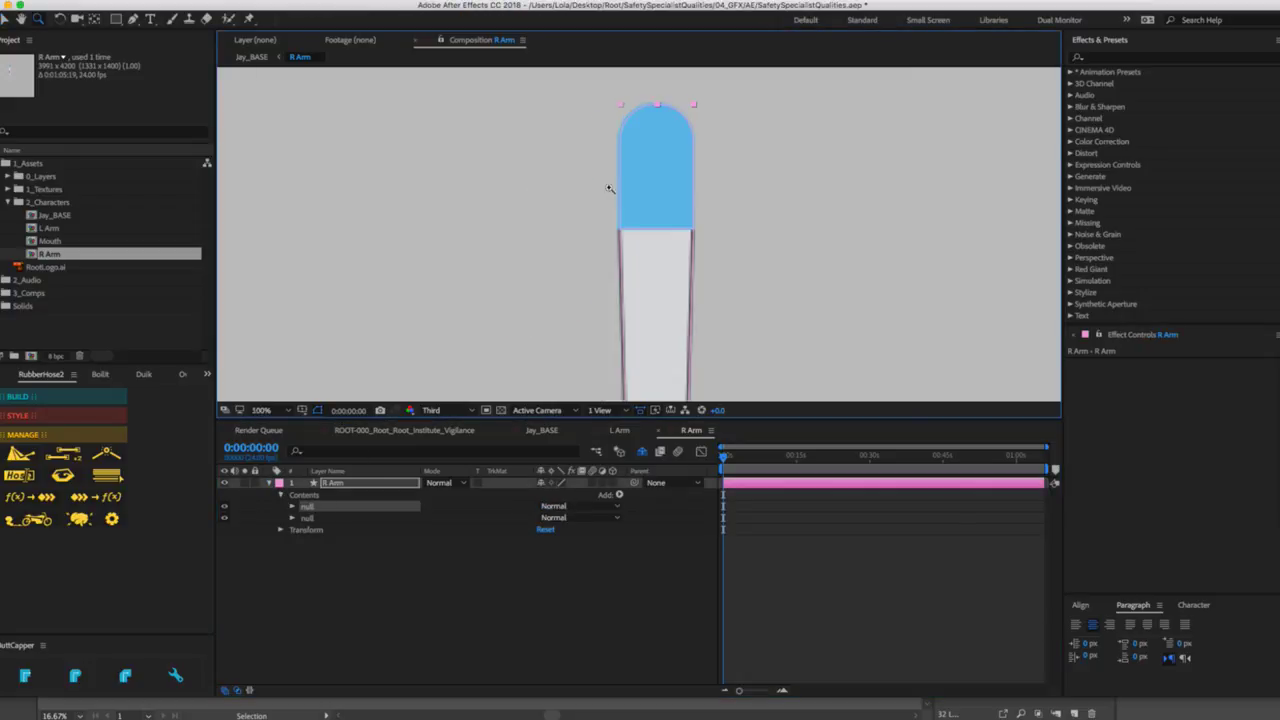
pyautogui.click(292, 506)
pyautogui.click(320, 518)
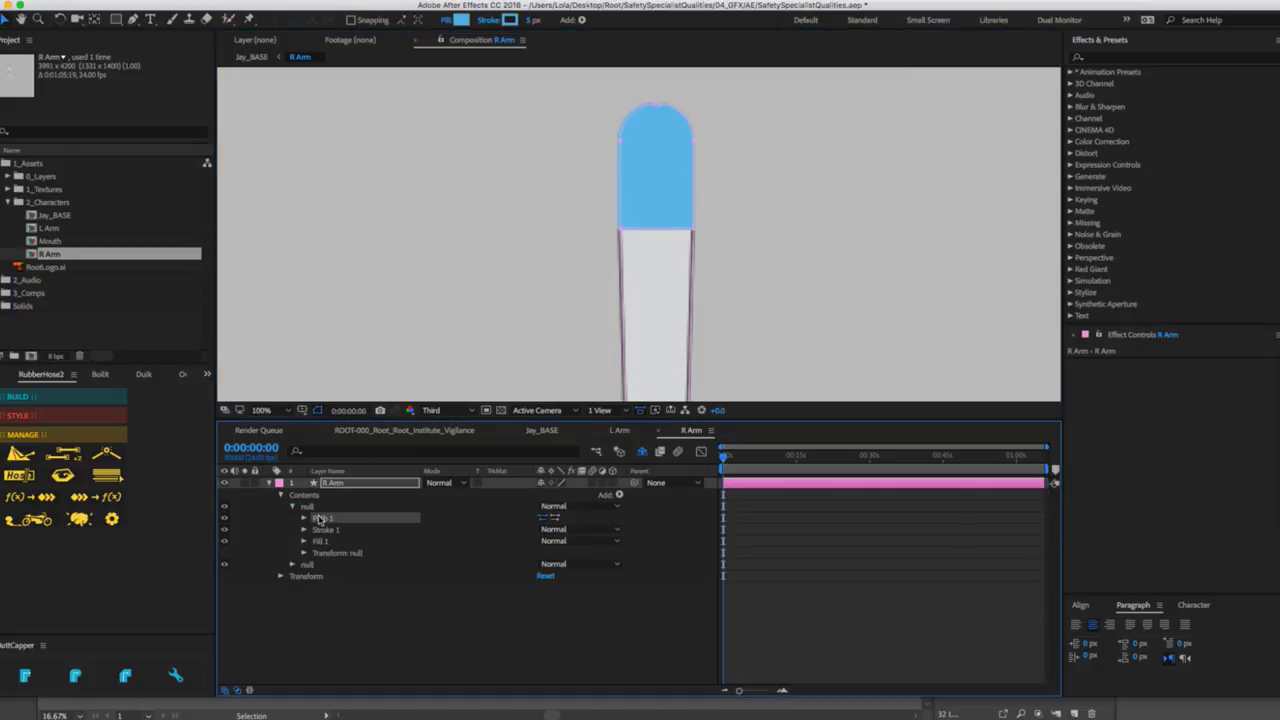
pyautogui.moveTo(620, 228); pyautogui.dragTo(610, 253)
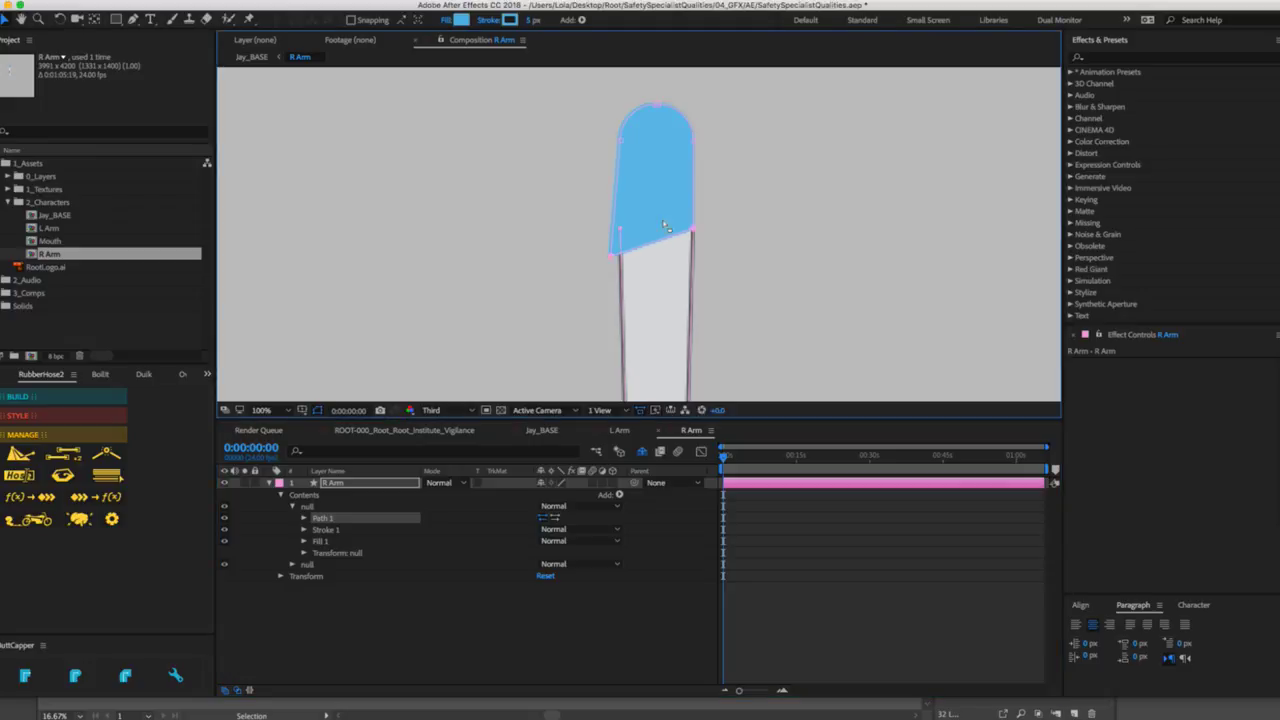
pyautogui.moveTo(692, 224); pyautogui.dragTo(703, 251)
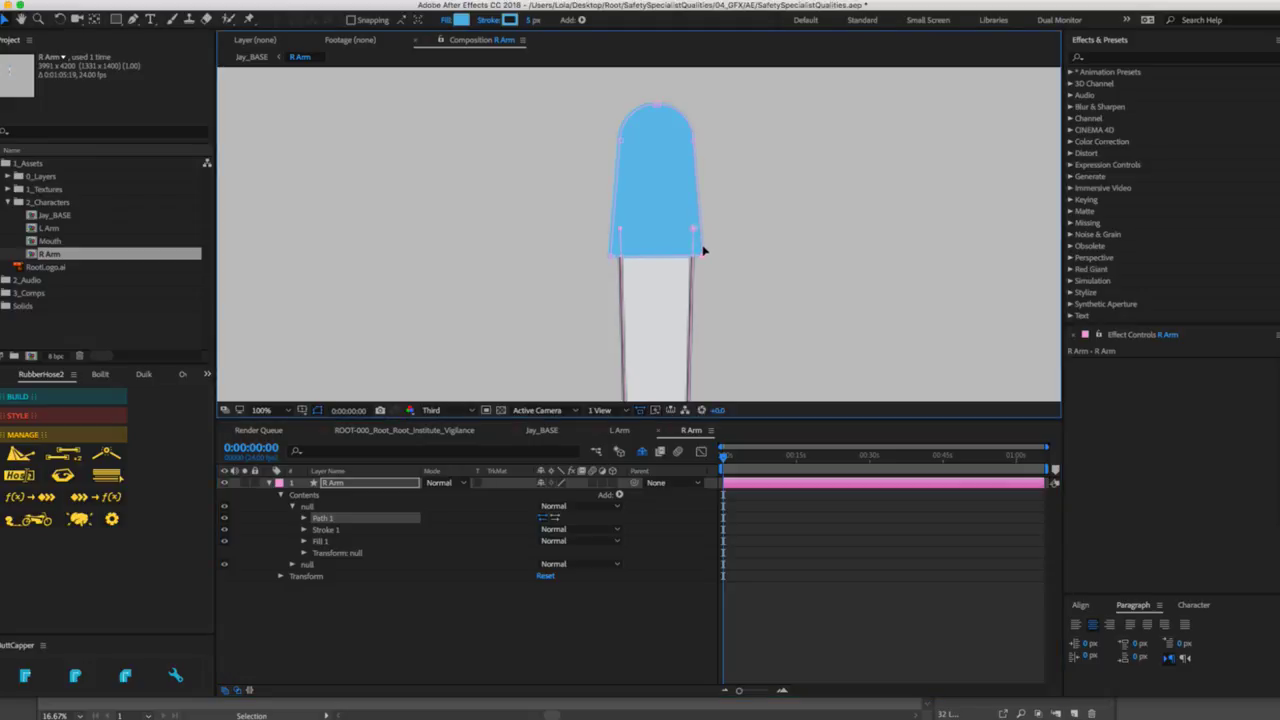
# Crop the R Arm composition to a tight region of interest around the arm (164 x 1128).
pyautogui.click(268, 482)
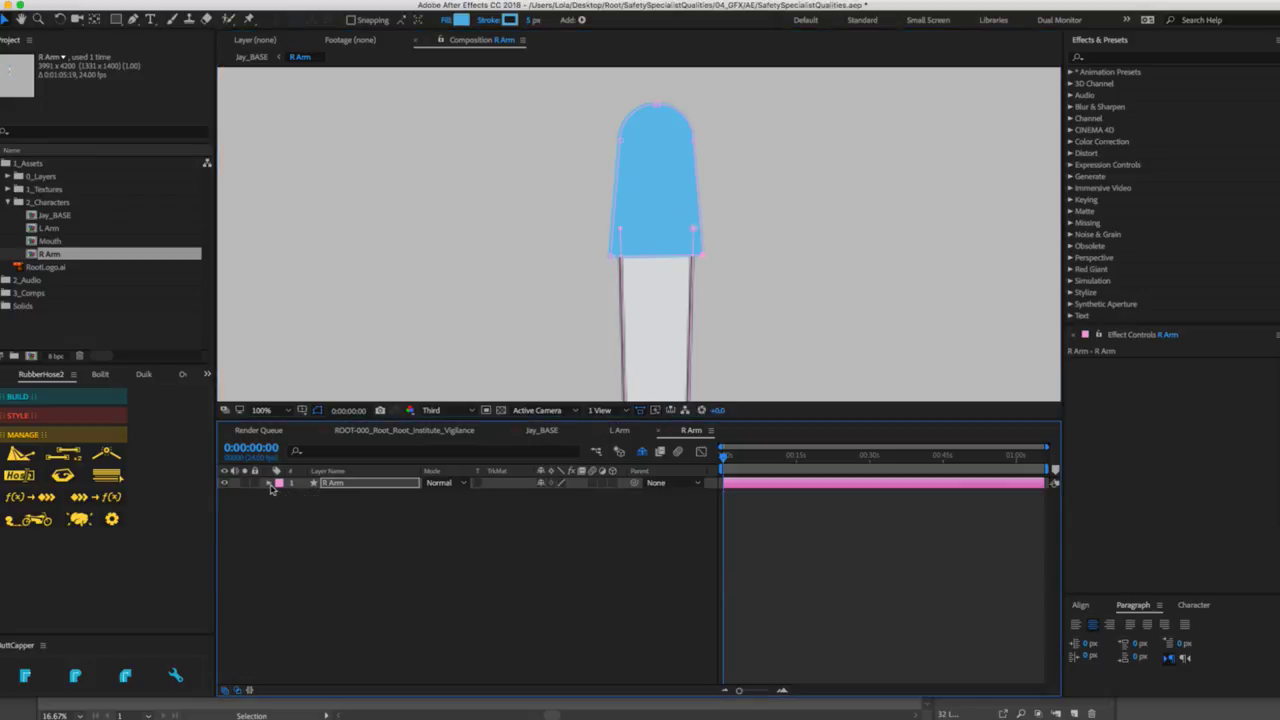
pyautogui.scroll(-4, 627, 281)
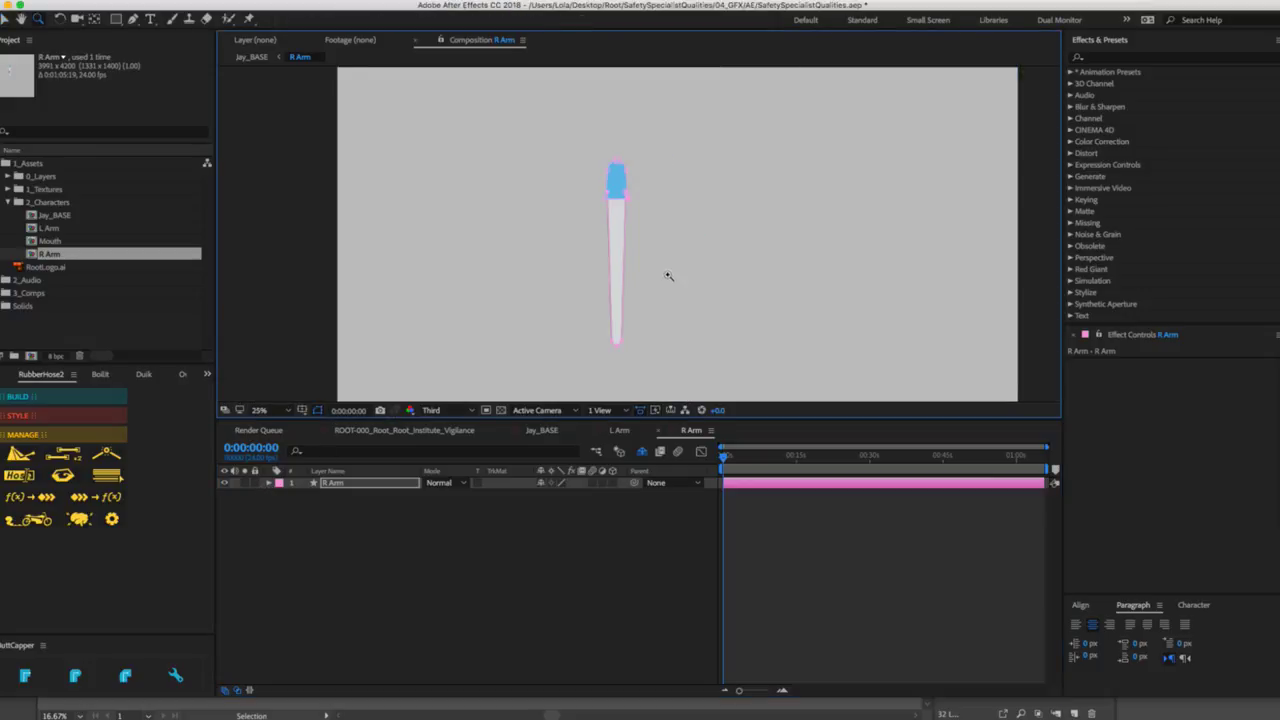
pyautogui.moveTo(622, 288); pyautogui.dragTo(576, 288)
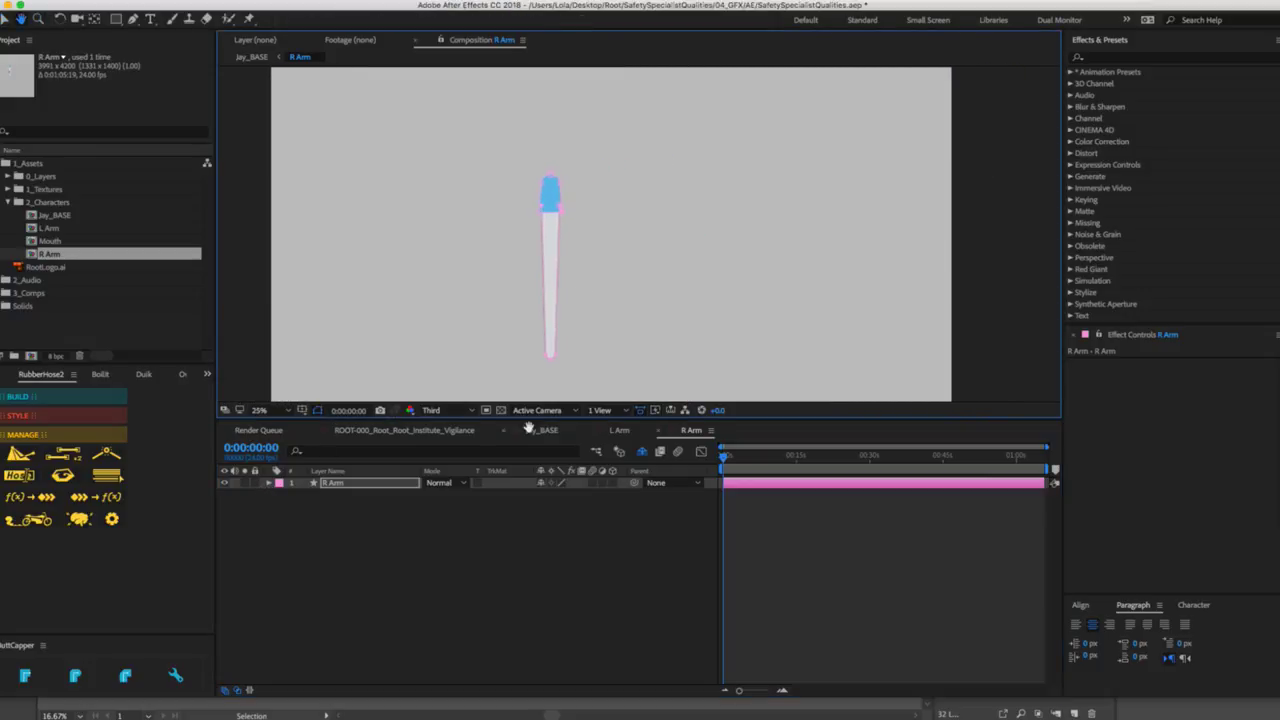
pyautogui.press('q')
pyautogui.click(538, 177)
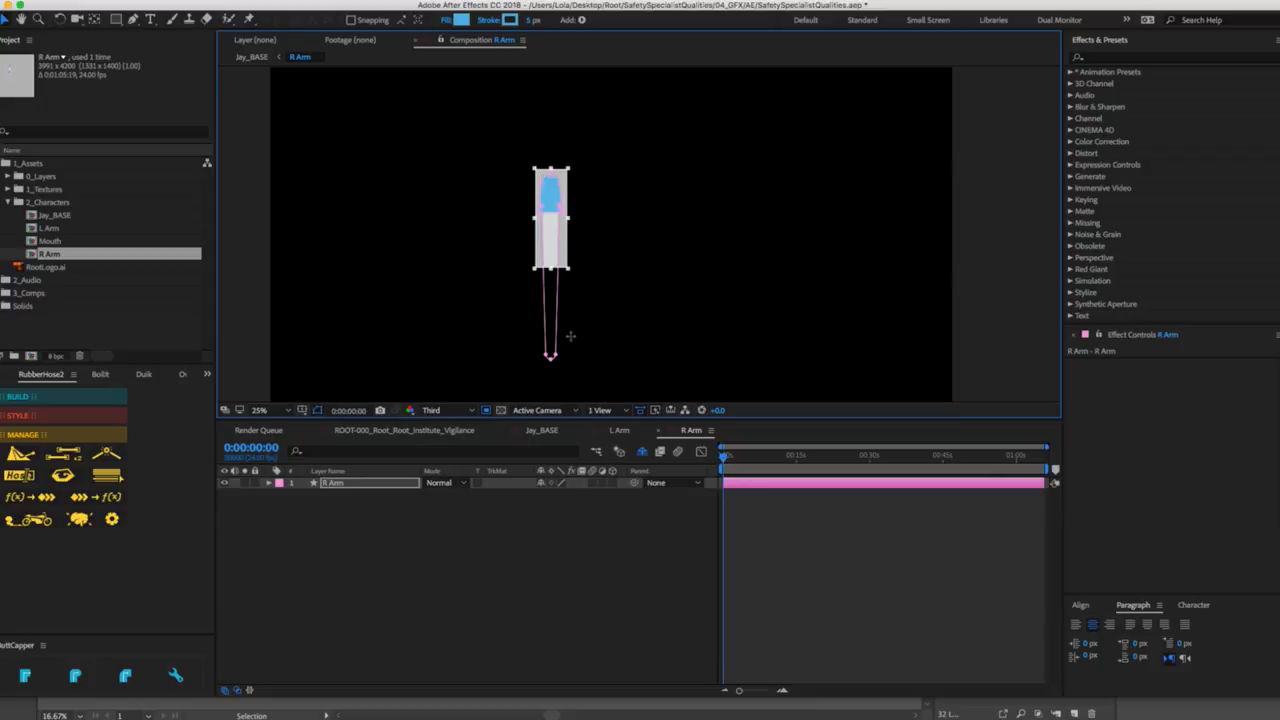
pyautogui.moveTo(568, 369); pyautogui.dragTo(567, 365)
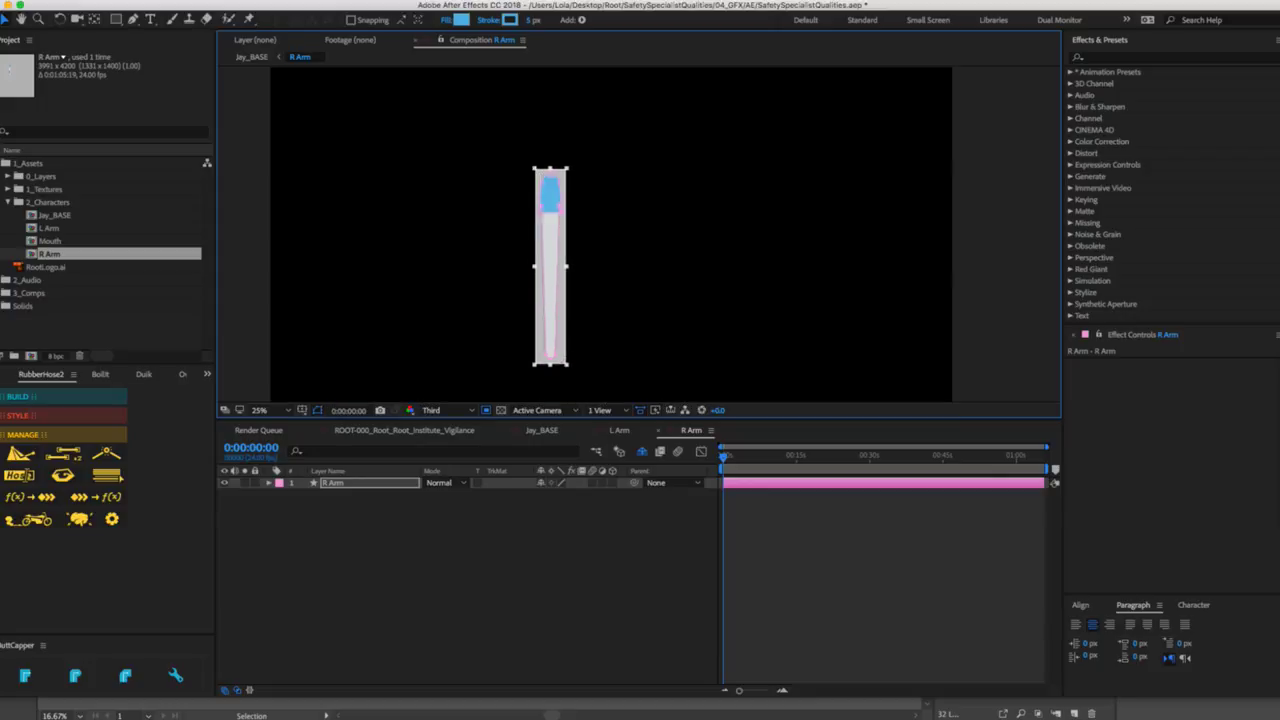
pyautogui.click(222, 6)
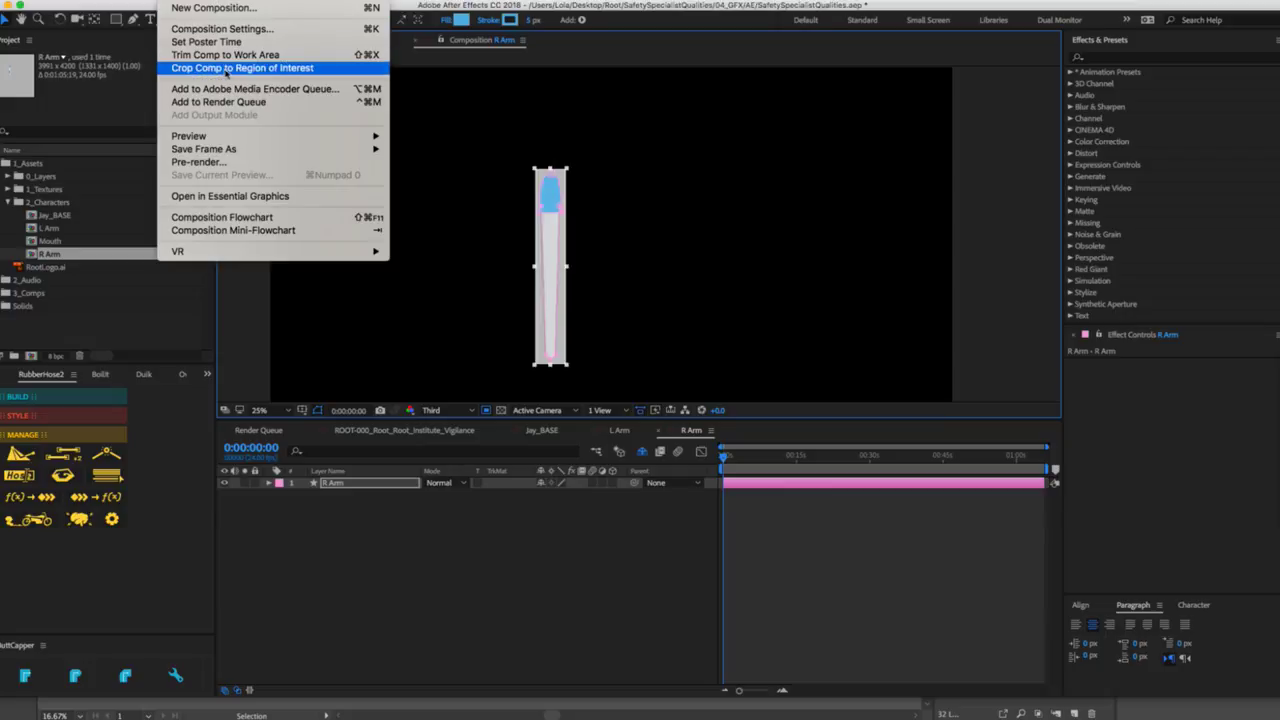
pyautogui.click(225, 101)
# Save the project and close the R Arm and L Arm tabs, returning to Jay_BASE.
pyautogui.click(442, 524)
pyautogui.press('super+s')
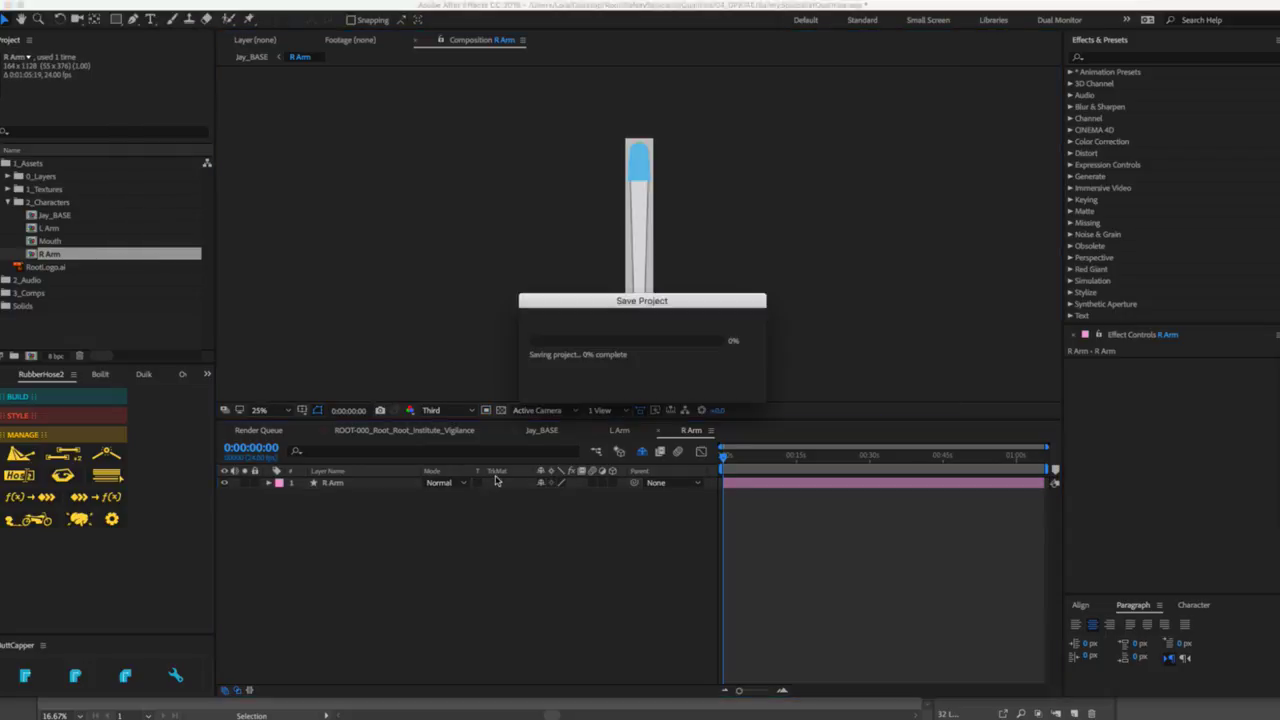
pyautogui.click(658, 430)
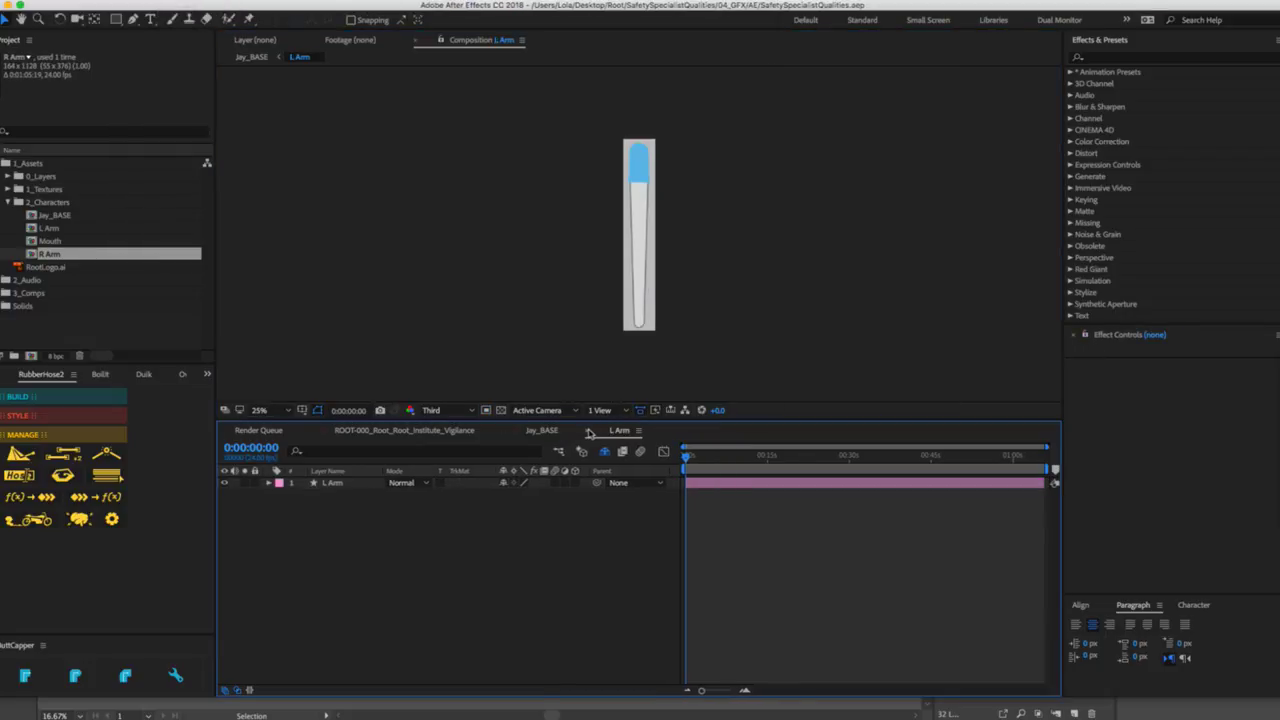
pyautogui.click(589, 431)
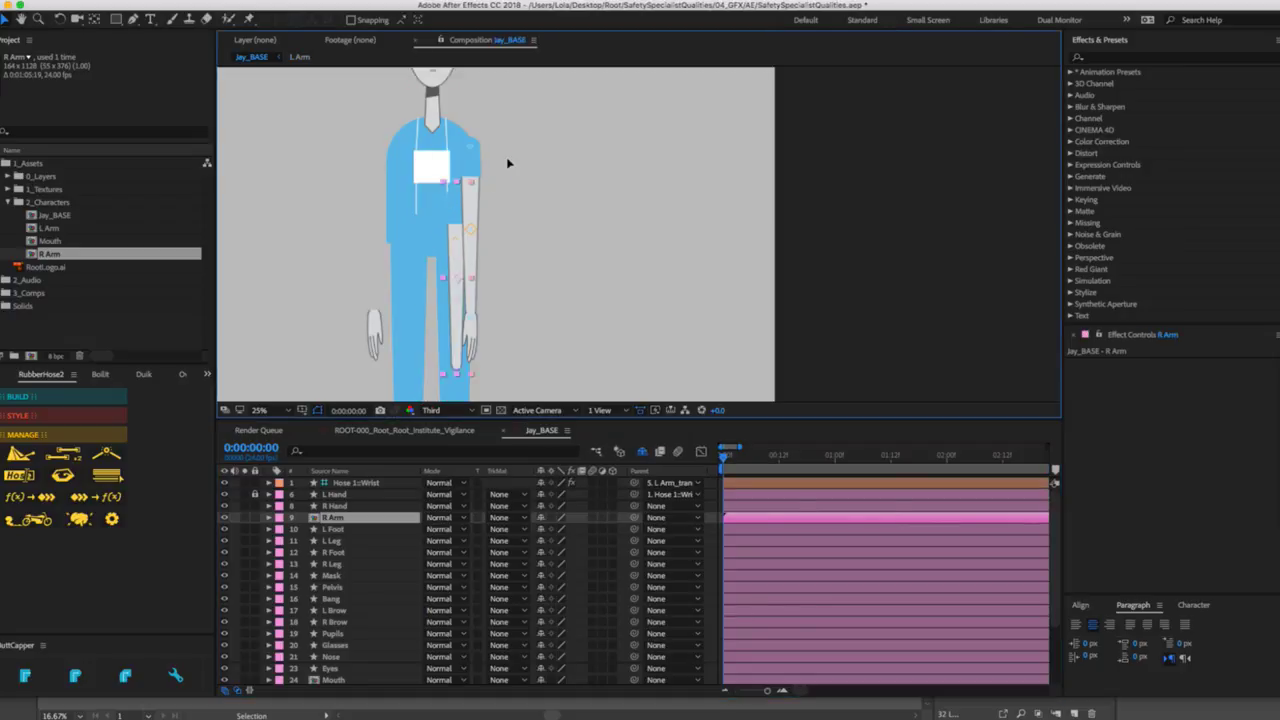
# Place the cropped R Arm at Jay's shoulder, undoing a wrong move across the torso.
pyautogui.moveTo(460, 217); pyautogui.dragTo(380, 170)
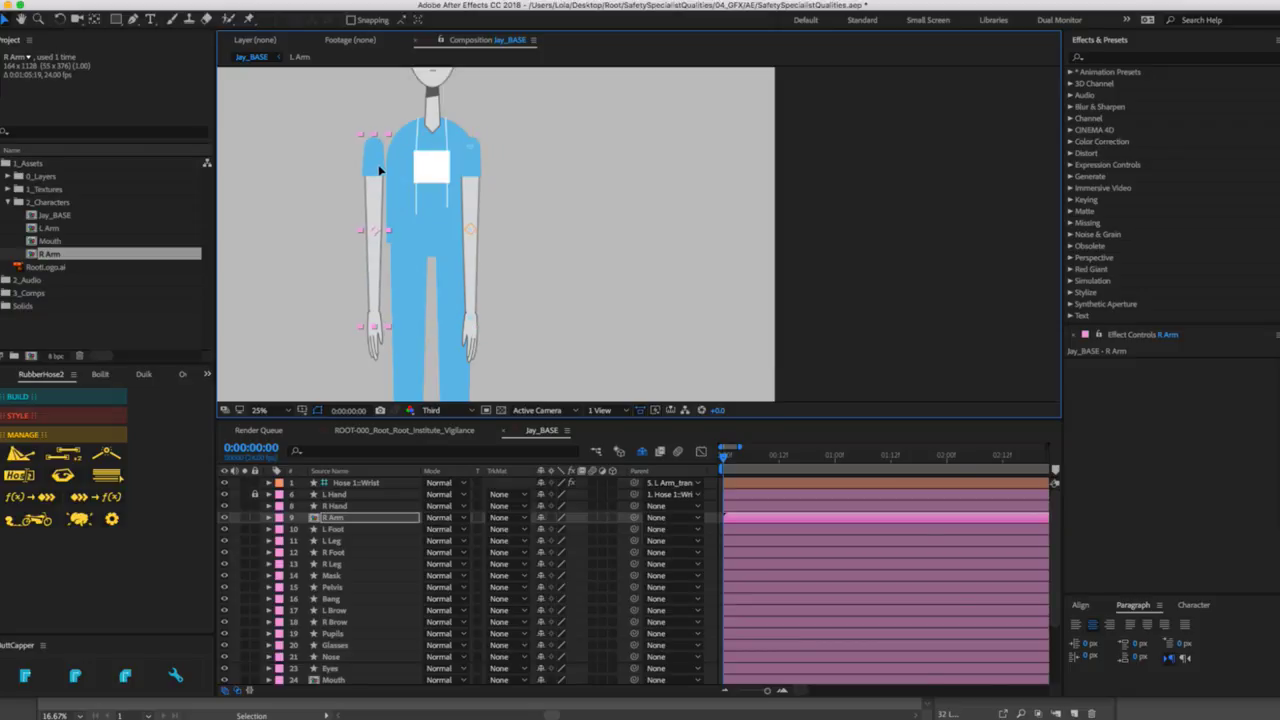
pyautogui.moveTo(384, 152); pyautogui.dragTo(480, 152)
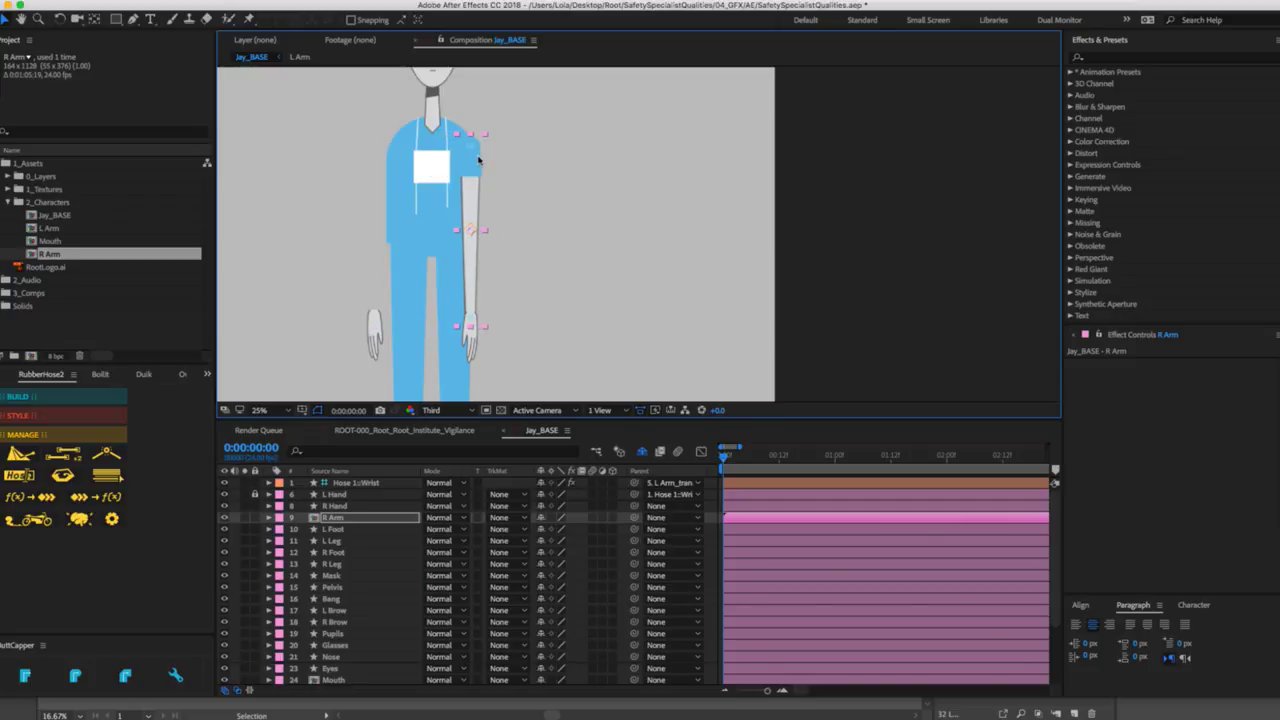
pyautogui.hotkey('ctrl', 'z')
pyautogui.press('z')
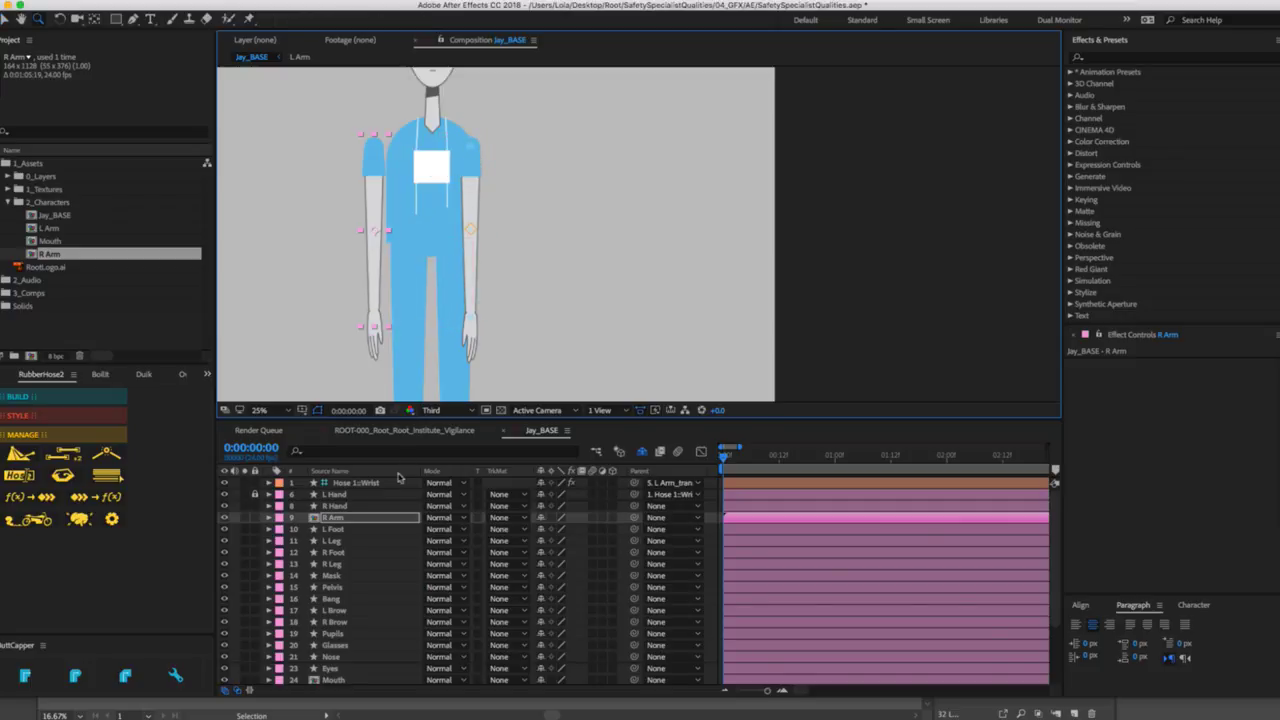
pyautogui.click(340, 518)
pyautogui.hotkey('ctrl', 'p')
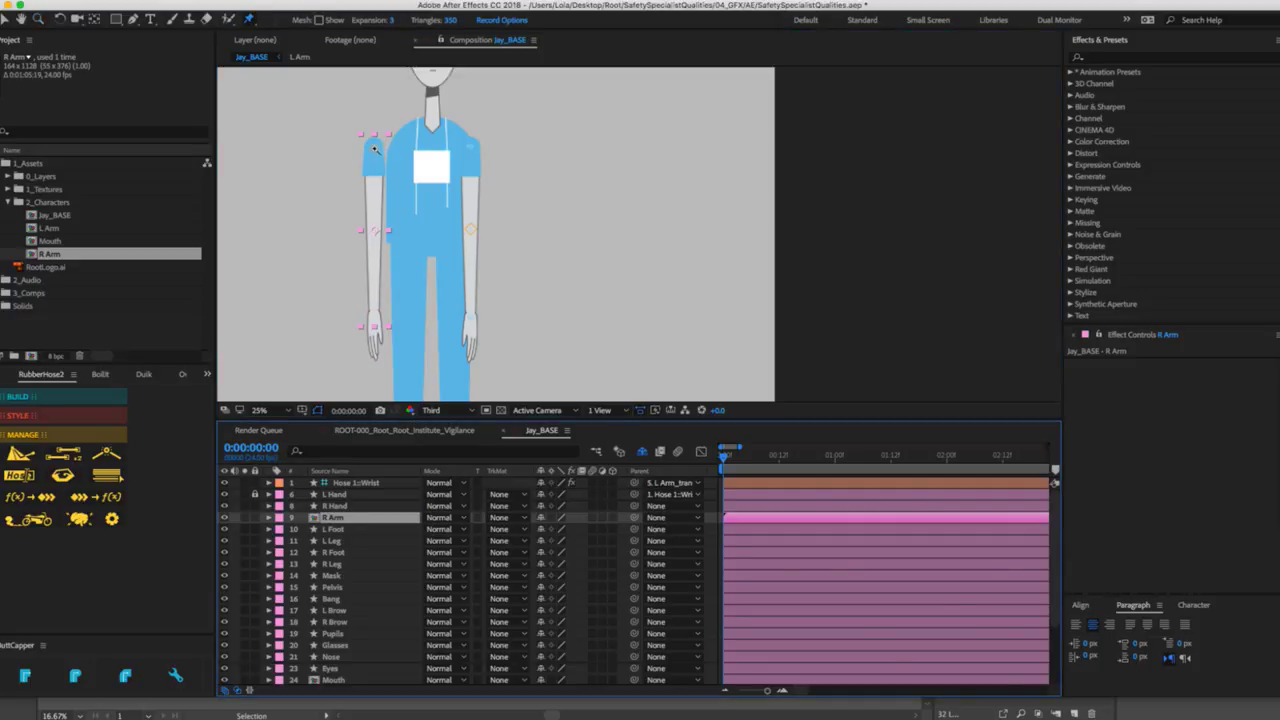
# Zoom to 50% and add Puppet pins to the R Arm at shoulder, elbow and wrist.
pyautogui.press('z')
pyautogui.click(374, 149)
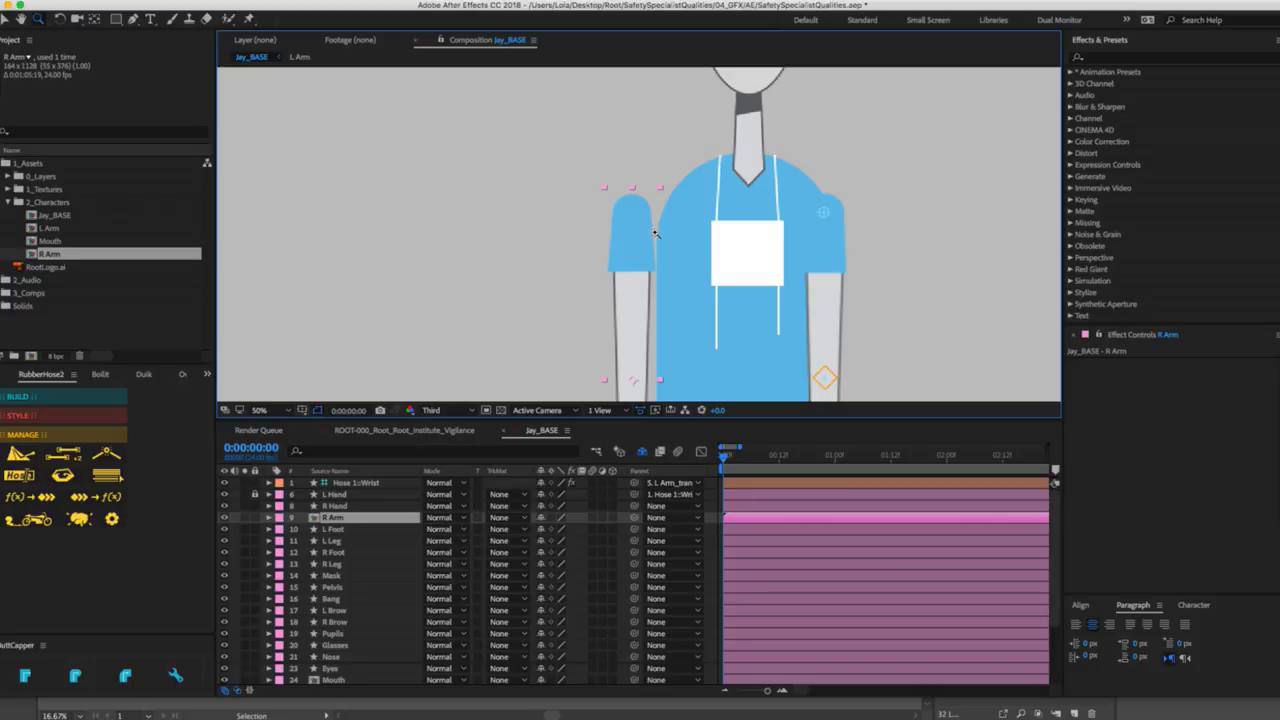
pyautogui.hotkey('ctrl', 'p')
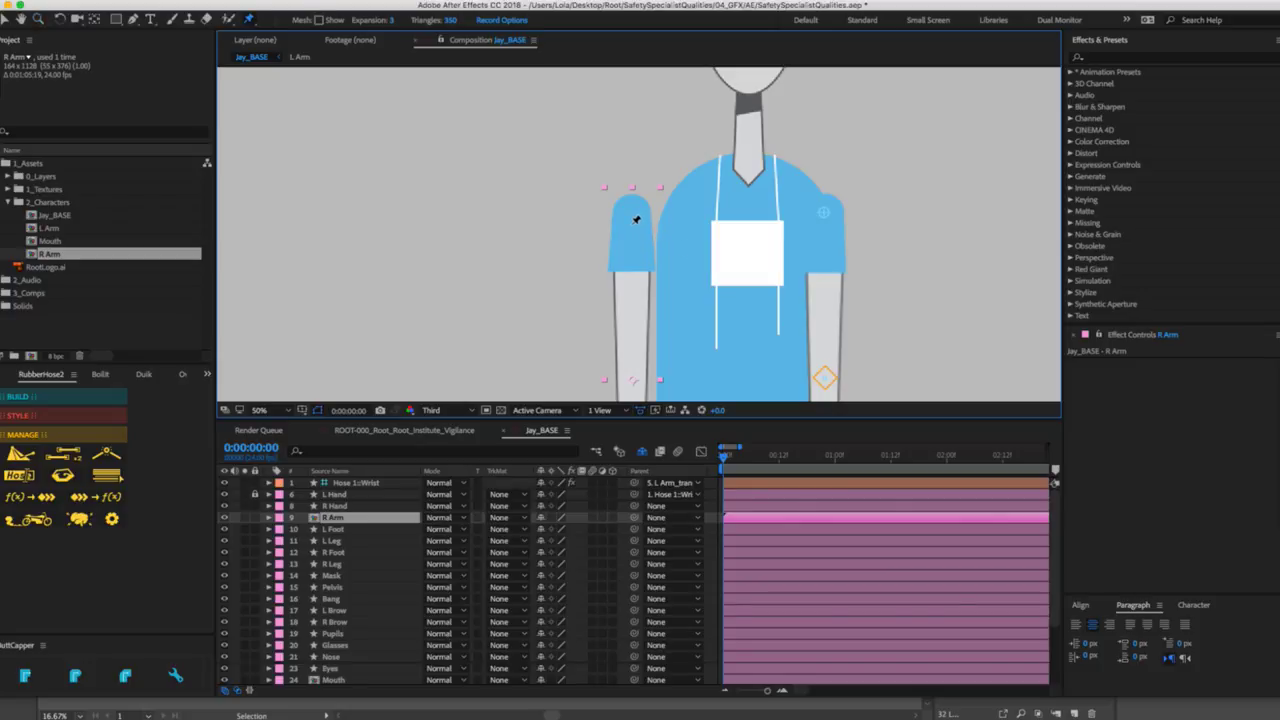
pyautogui.click(636, 219)
pyautogui.click(650, 304)
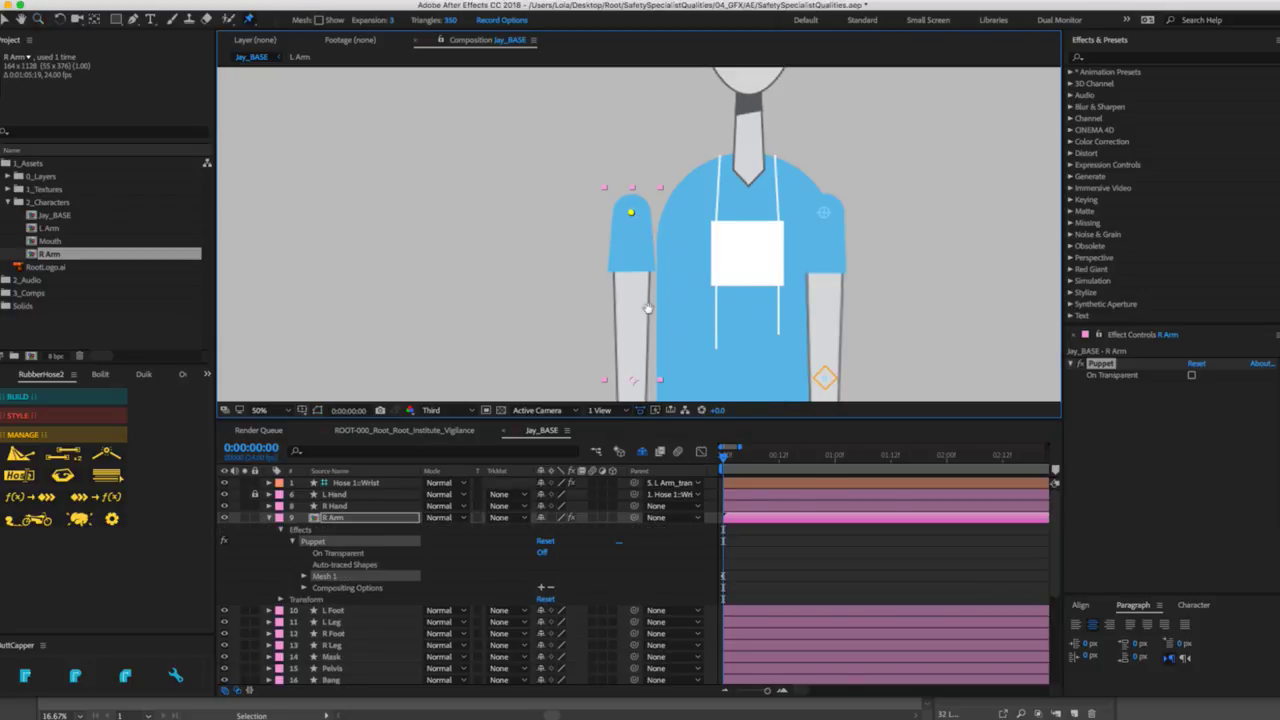
pyautogui.moveTo(650, 304); pyautogui.dragTo(567, 109)
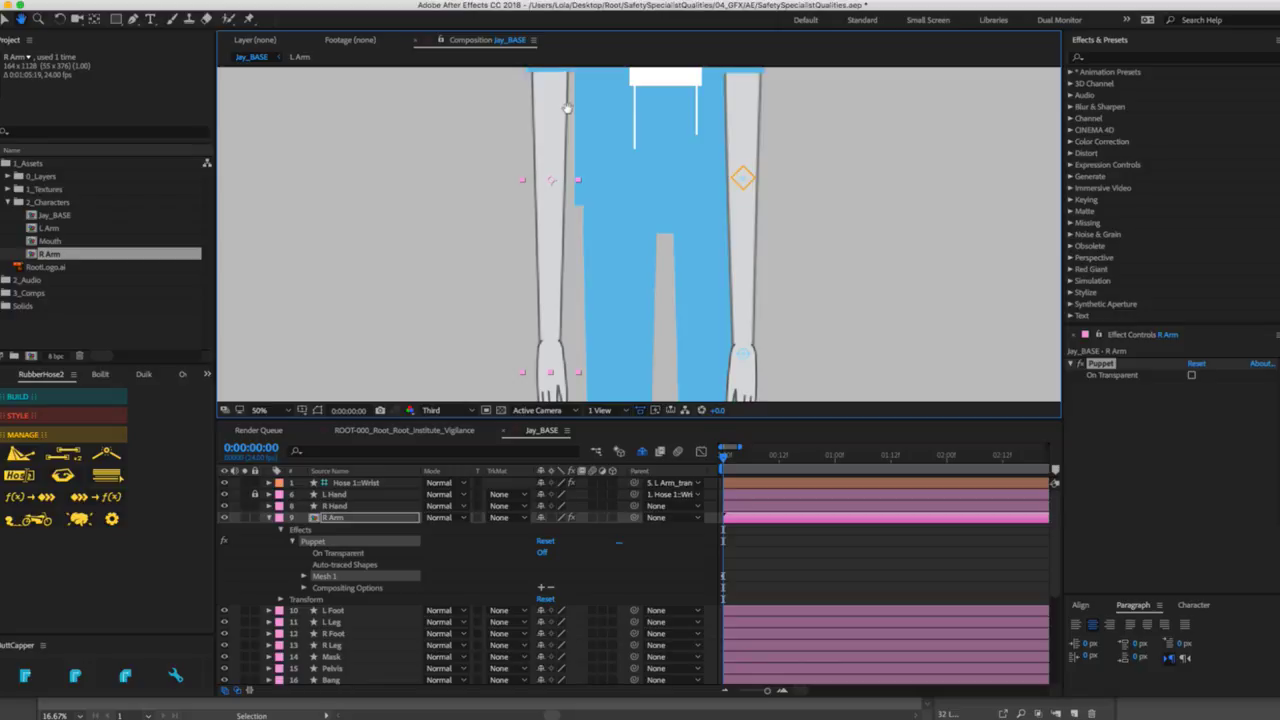
pyautogui.click(552, 181)
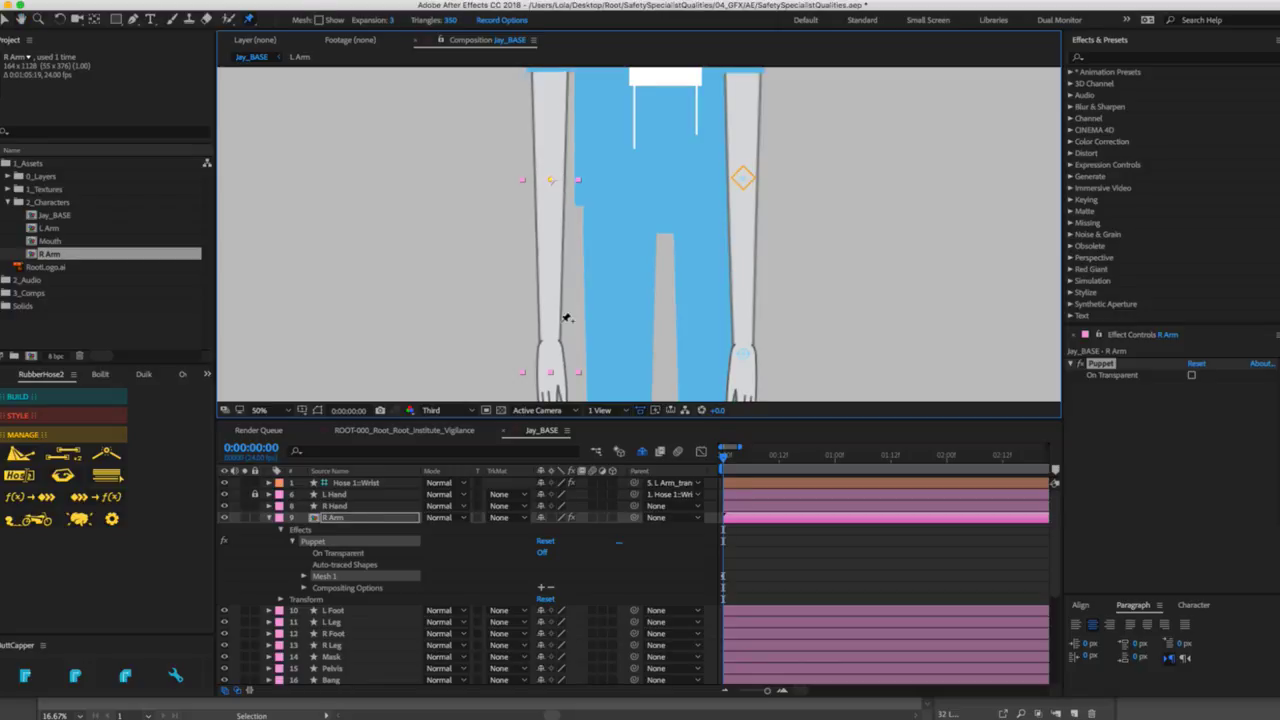
# Reveal R Arm's keyframed properties with U and select the three Puppet Pin keyframes.
pyautogui.click(244, 517)
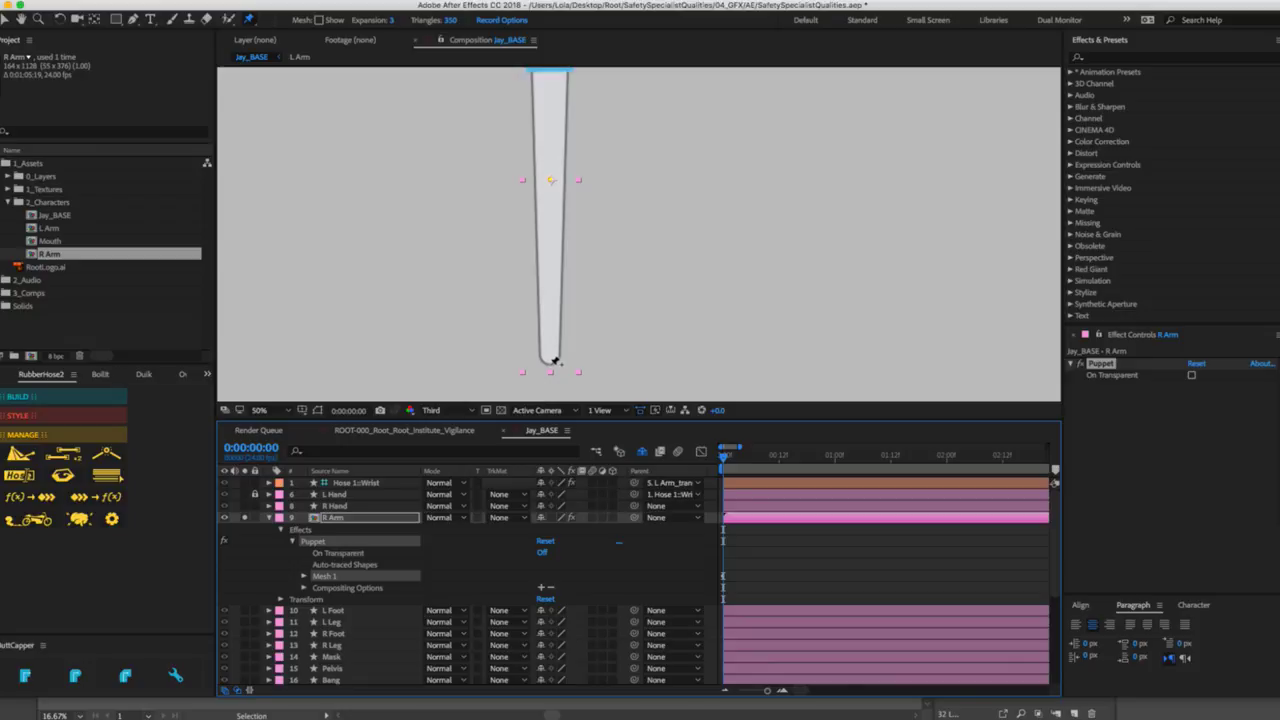
pyautogui.click(244, 517)
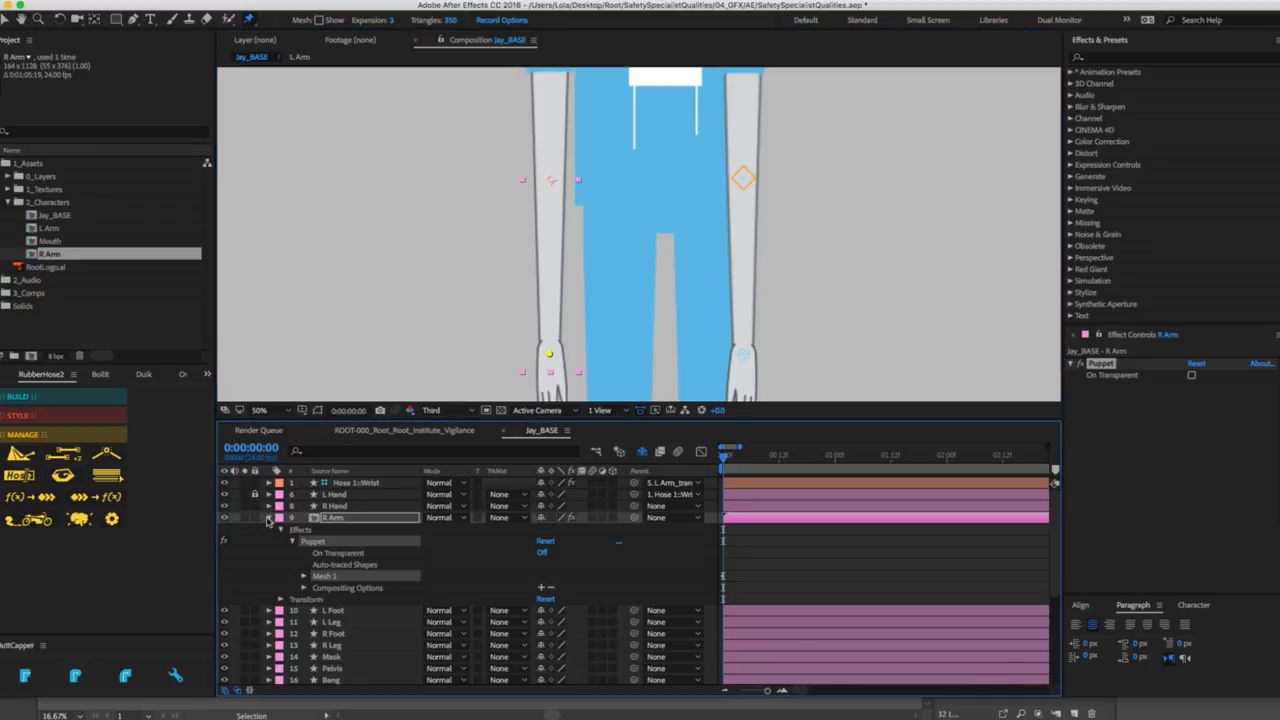
pyautogui.click(268, 518)
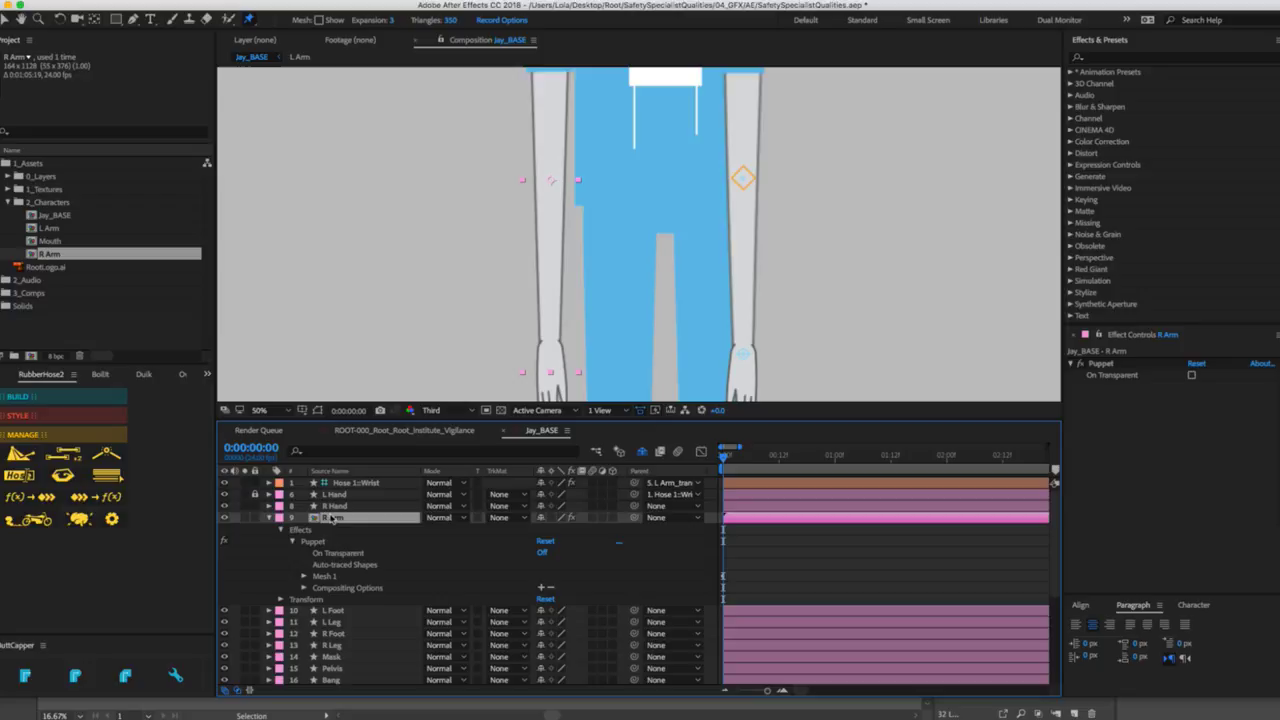
pyautogui.click(268, 517)
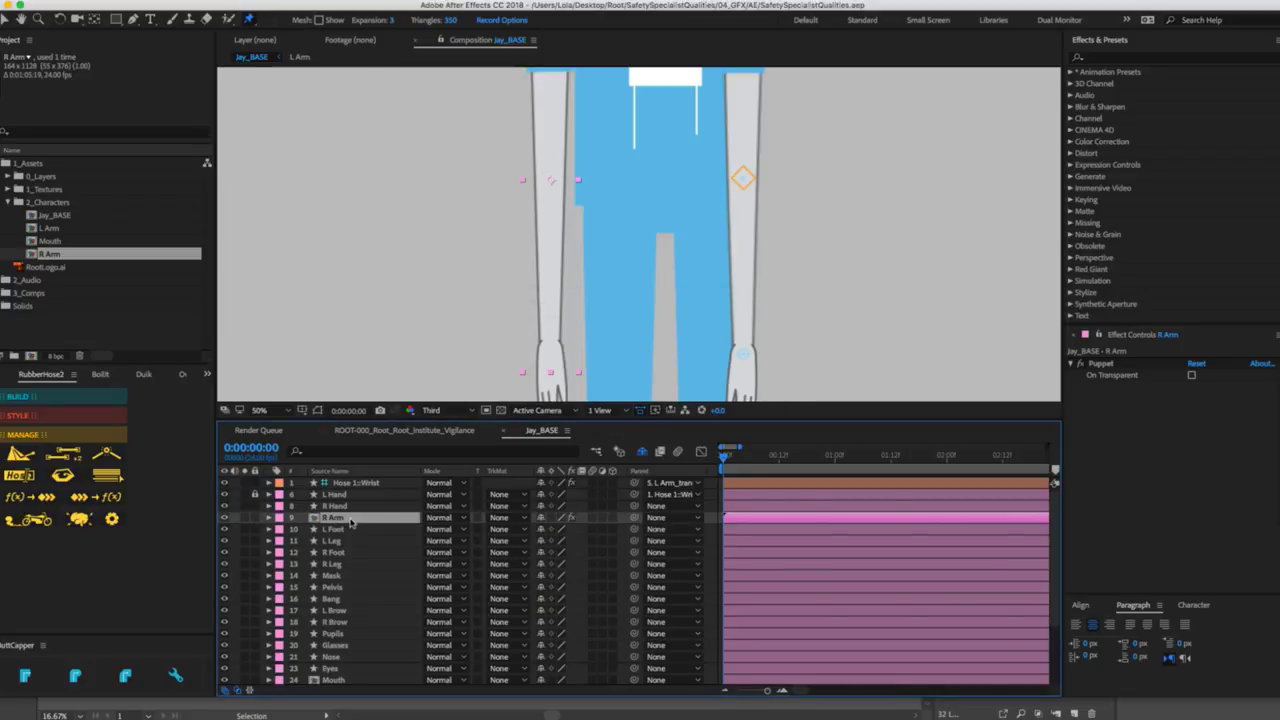
pyautogui.press('u')
pyautogui.moveTo(738, 637); pyautogui.dragTo(722, 652)
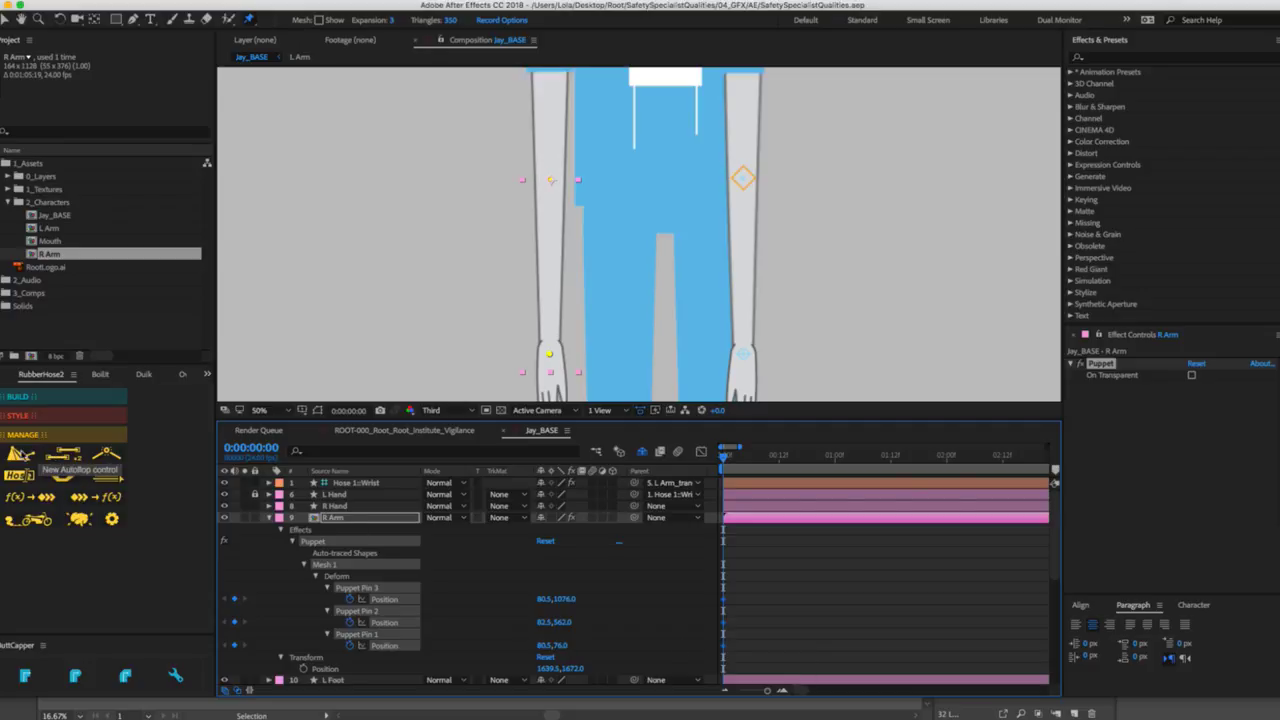
# Build Hose 2 from shoulder to wrist and test-bend it with the wrist controller, then undo.
pyautogui.click(48, 396)
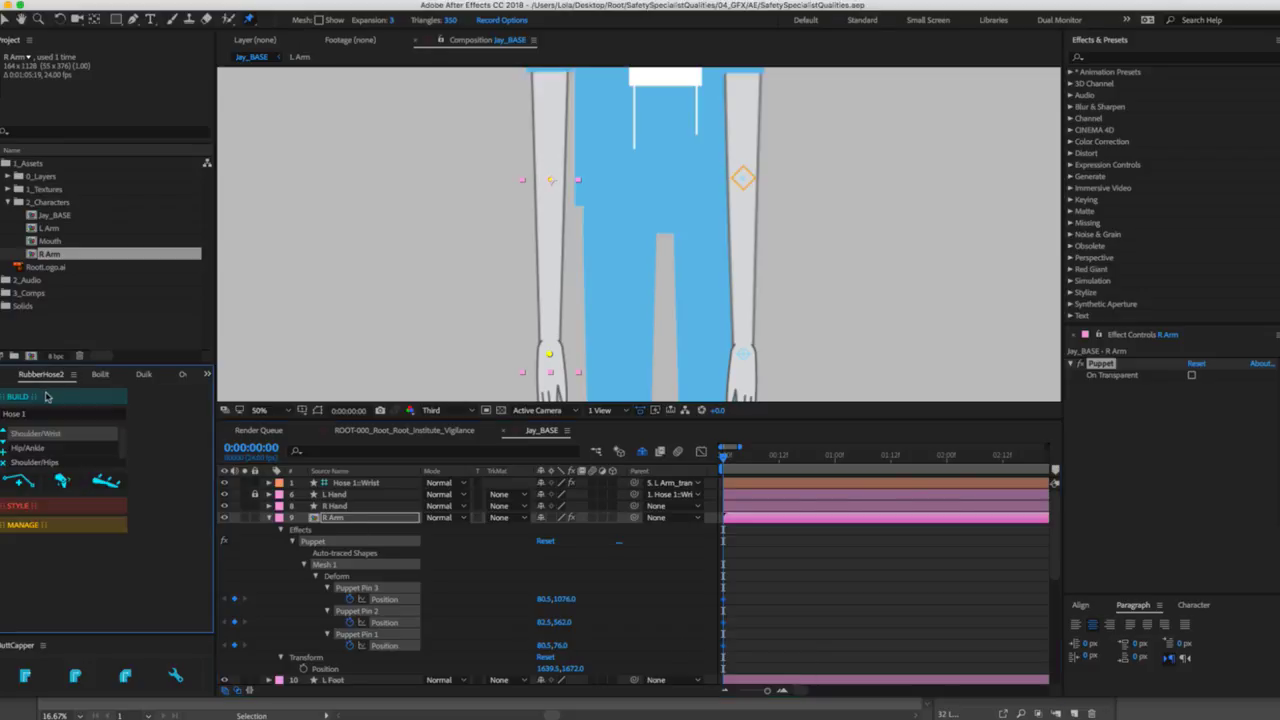
pyautogui.click(18, 481)
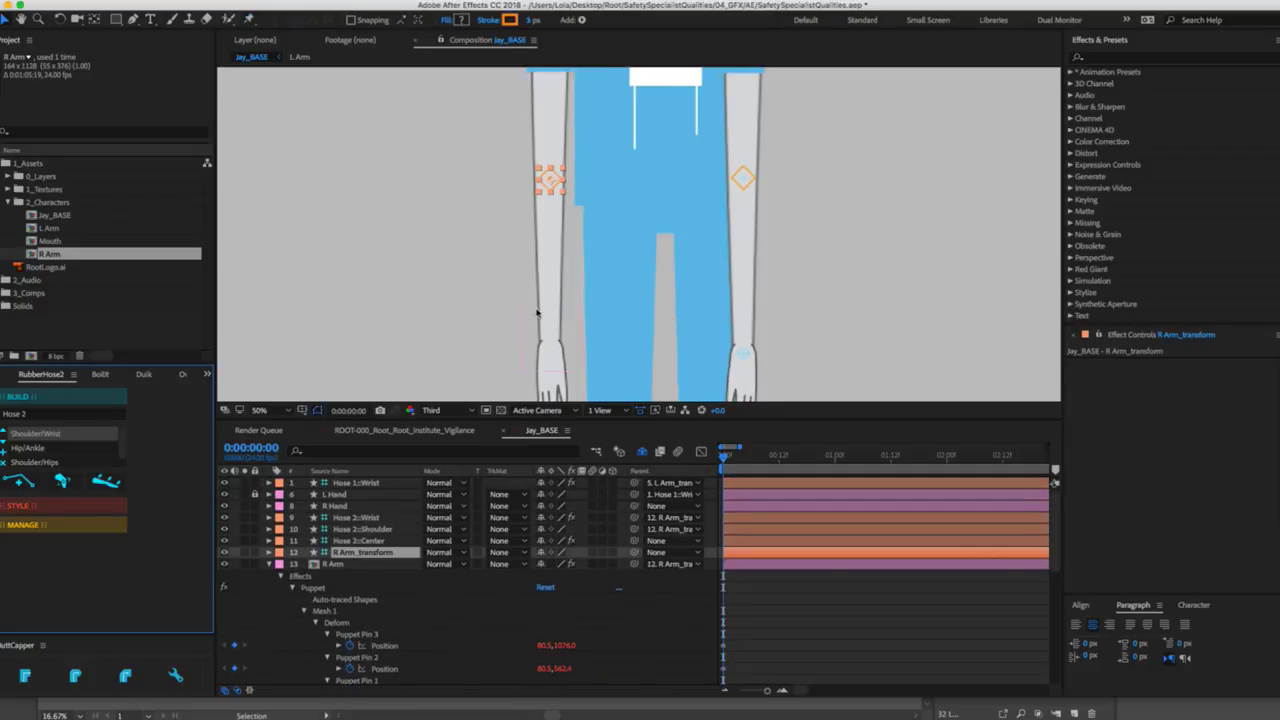
pyautogui.click(383, 518)
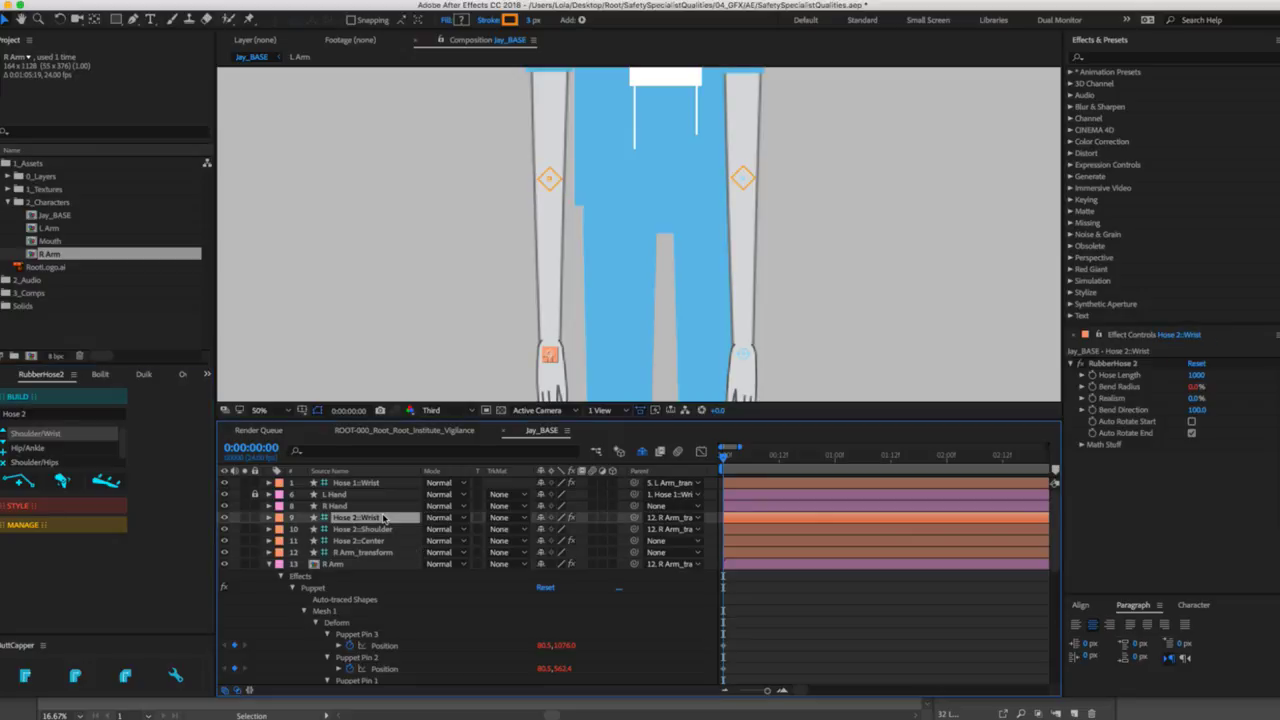
pyautogui.moveTo(560, 353); pyautogui.dragTo(548, 301)
pyautogui.hotkey('ctrl', 'z')
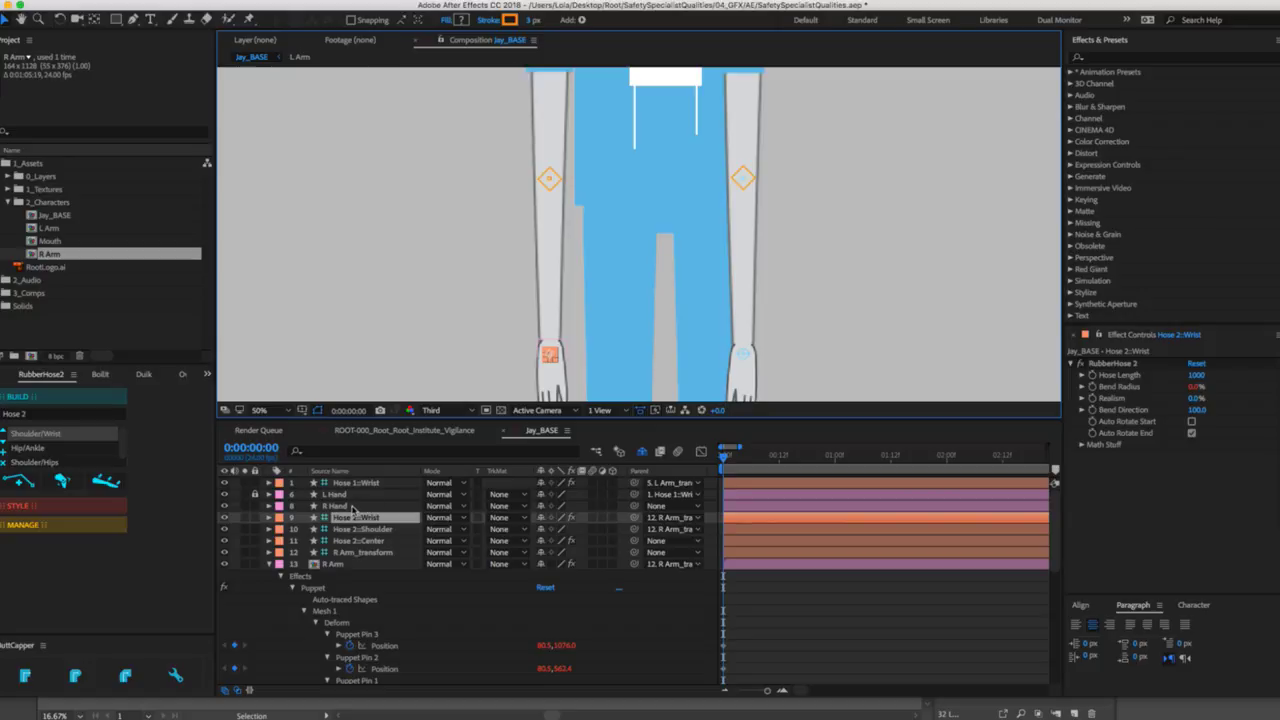
# Zoom out and select the four new Hose 2 controller layers.
pyautogui.press(',')
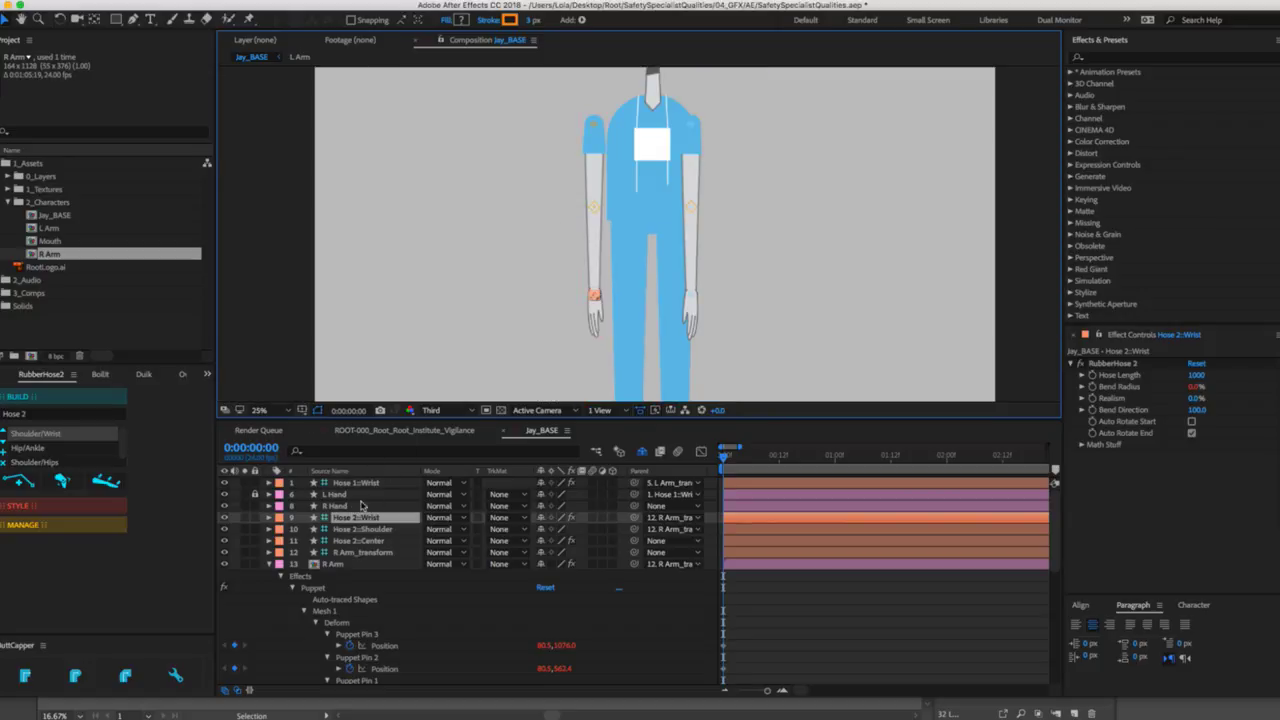
pyautogui.keyDown('shift'); pyautogui.click(355, 552); pyautogui.keyUp('shift')
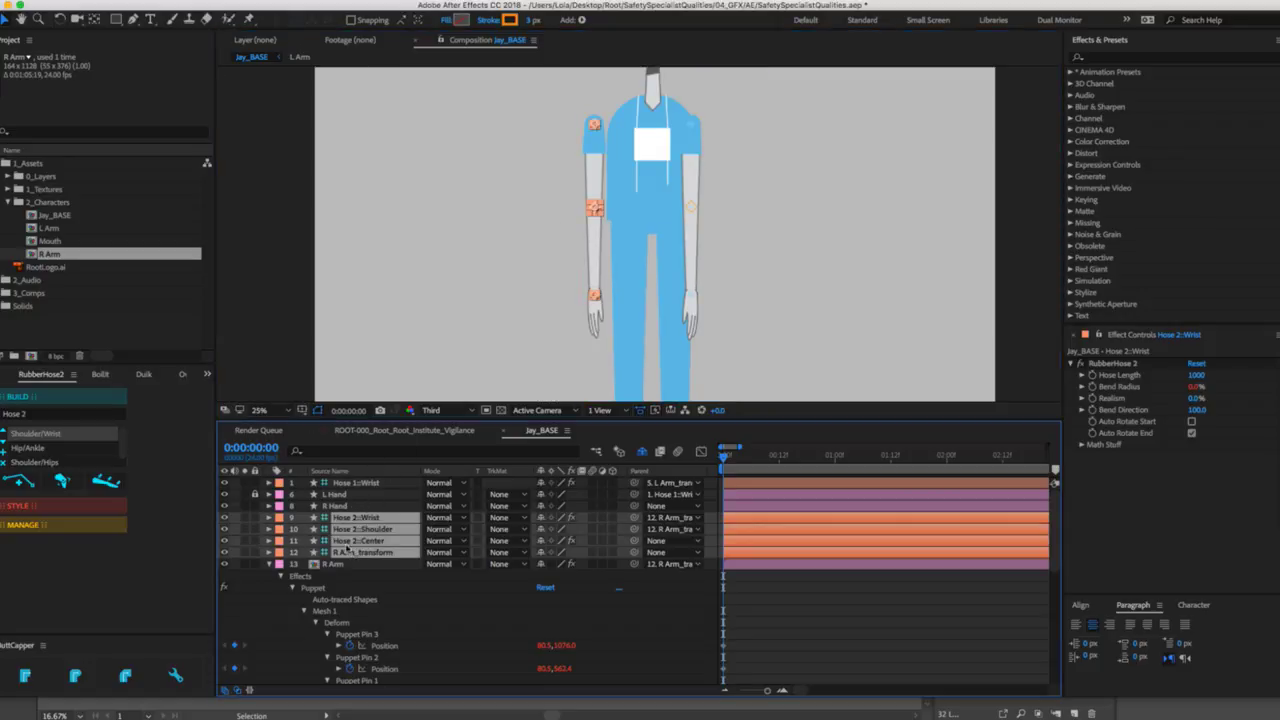
pyautogui.click(30, 521)
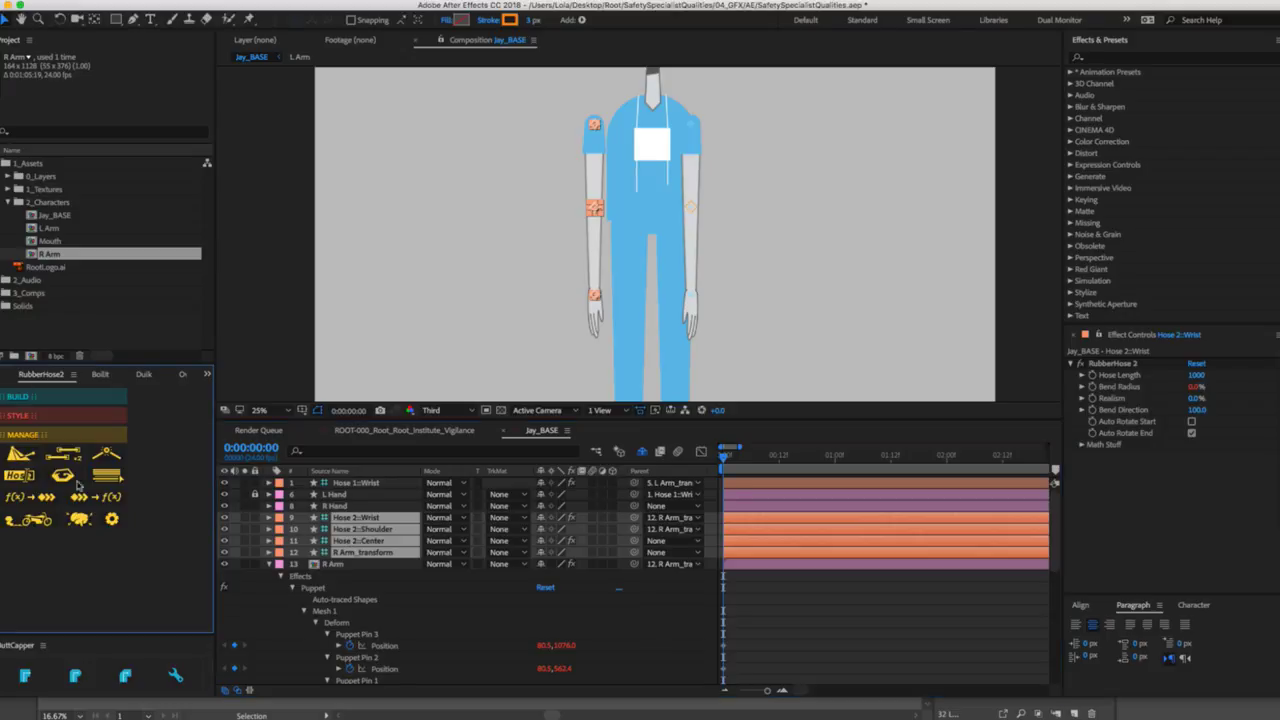
# Add a Hose 2::AutoFlop control and rotate it to -90°.
pyautogui.click(22, 456)
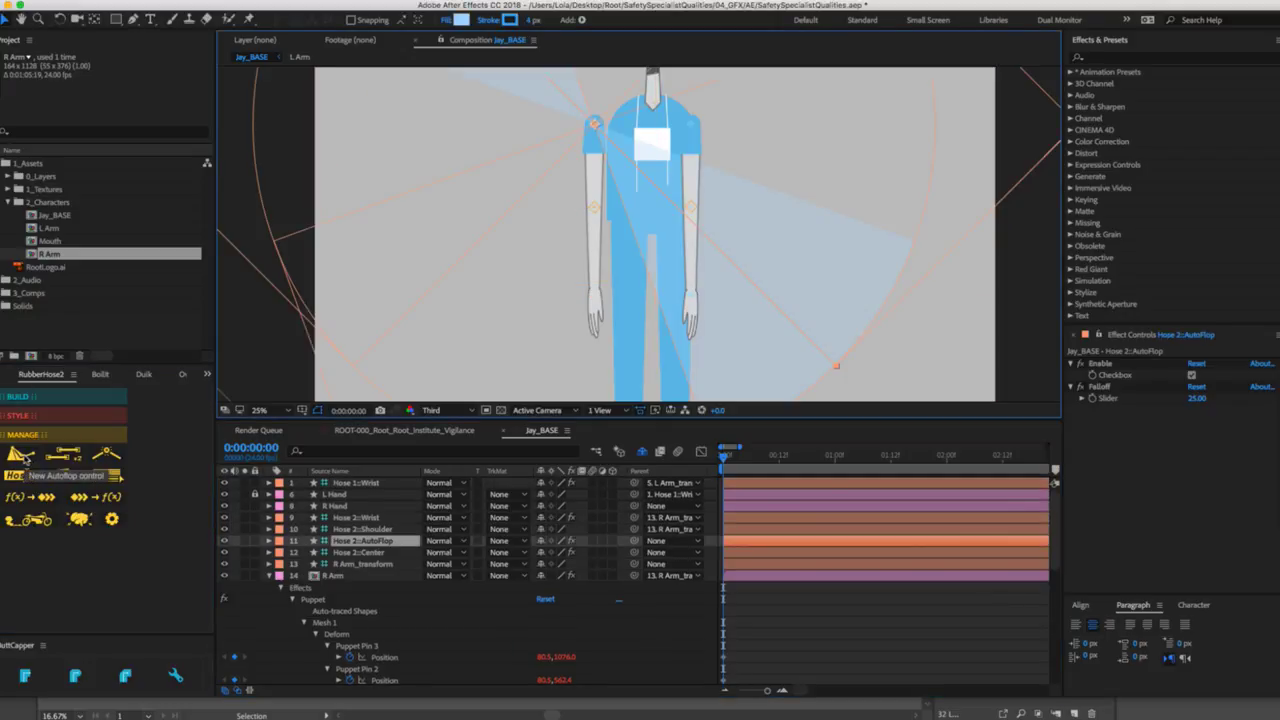
pyautogui.press('r')
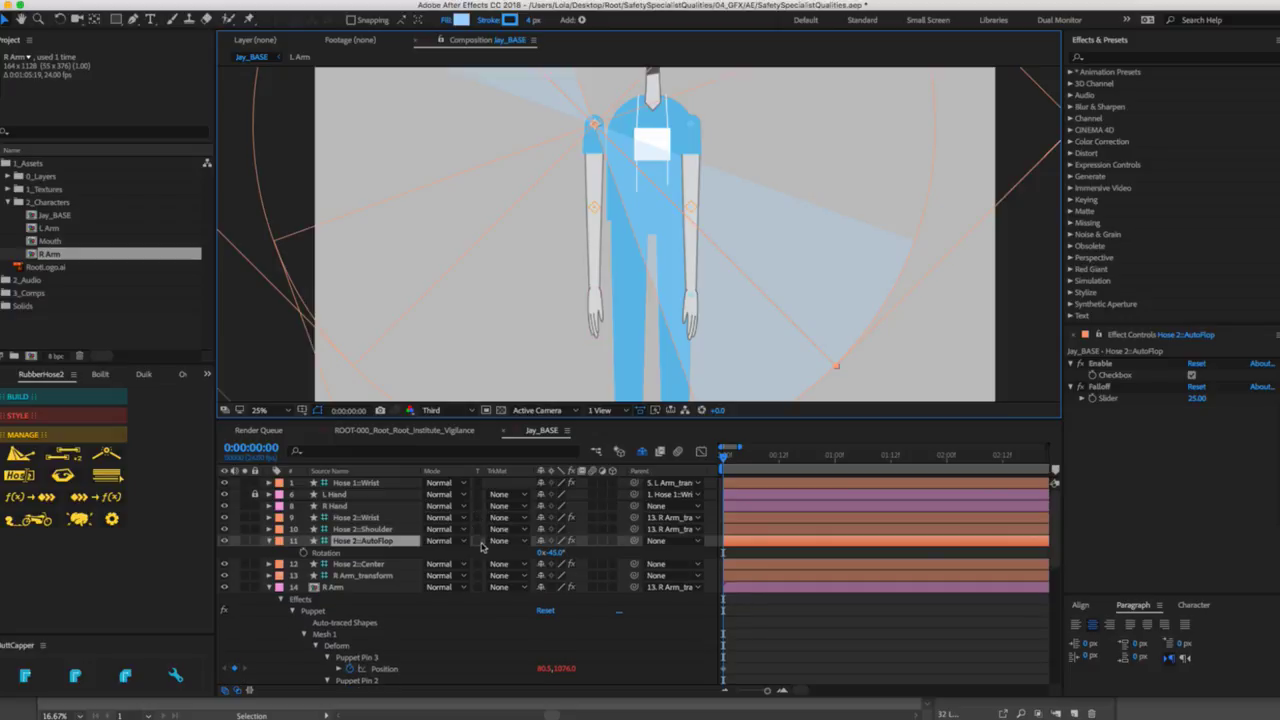
pyautogui.moveTo(553, 551); pyautogui.dragTo(550, 545)
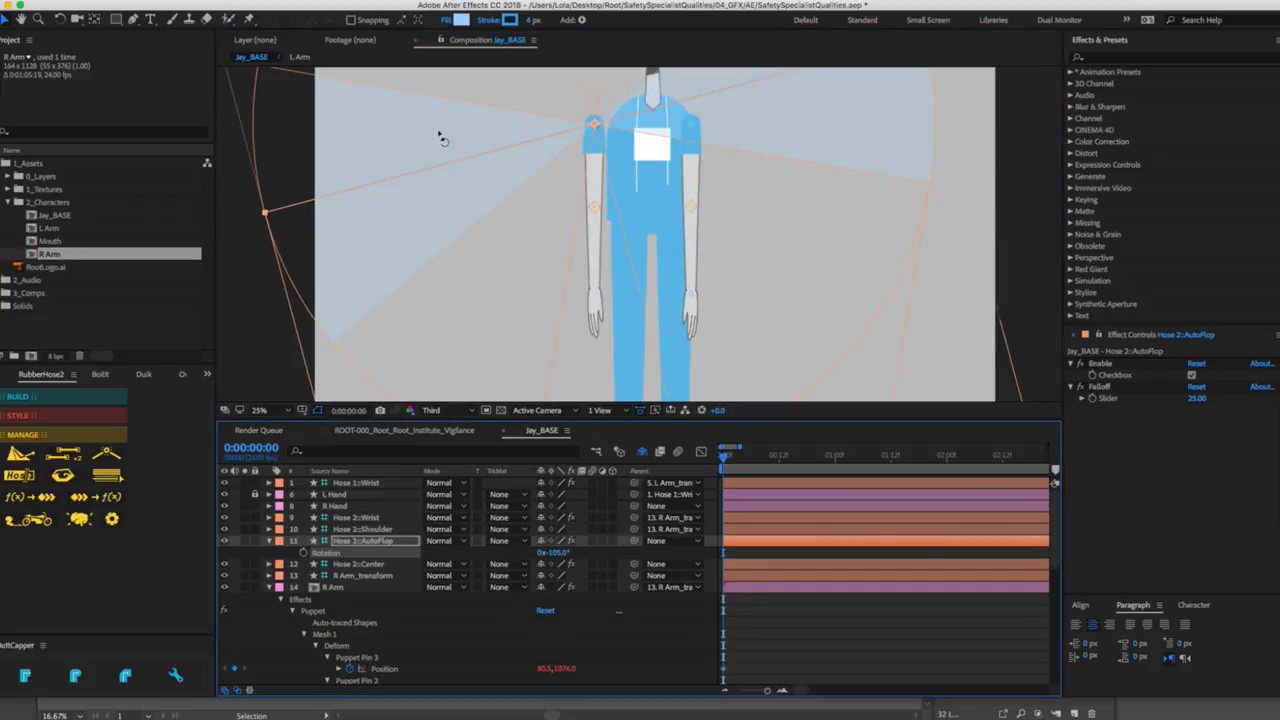
pyautogui.press('w')
pyautogui.moveTo(437, 120); pyautogui.dragTo(443, 117)
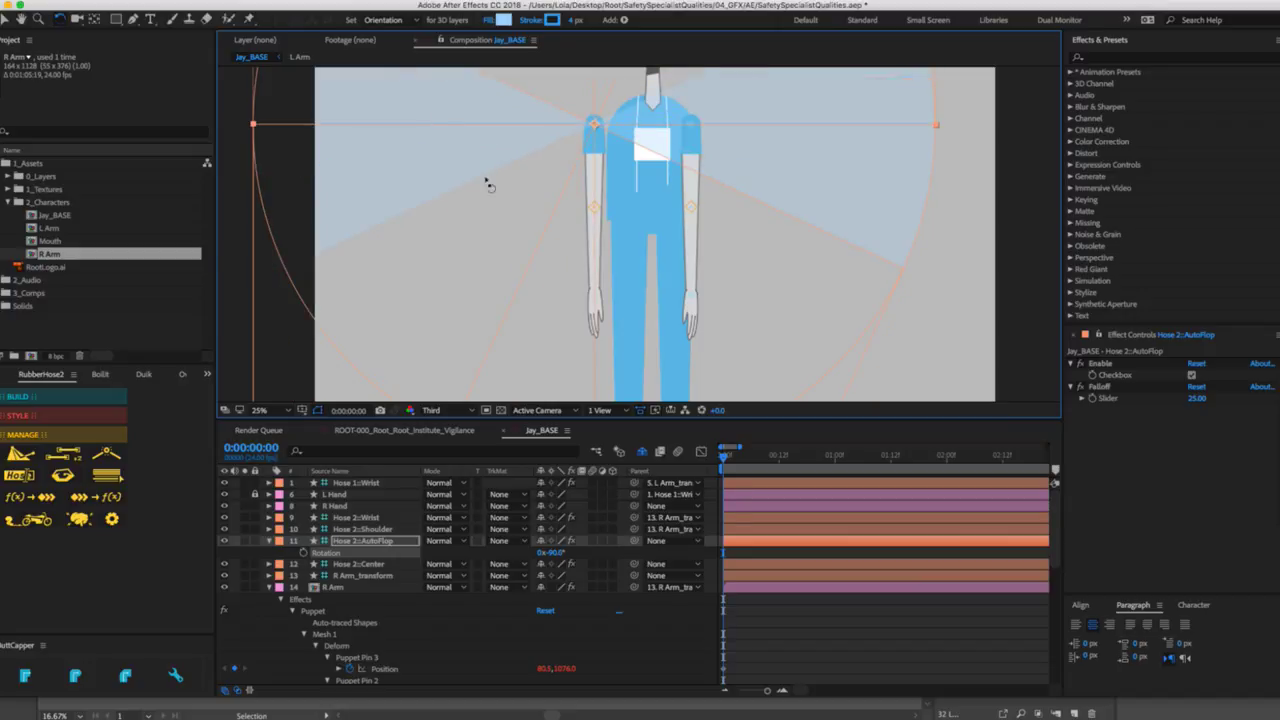
pyautogui.click(268, 541)
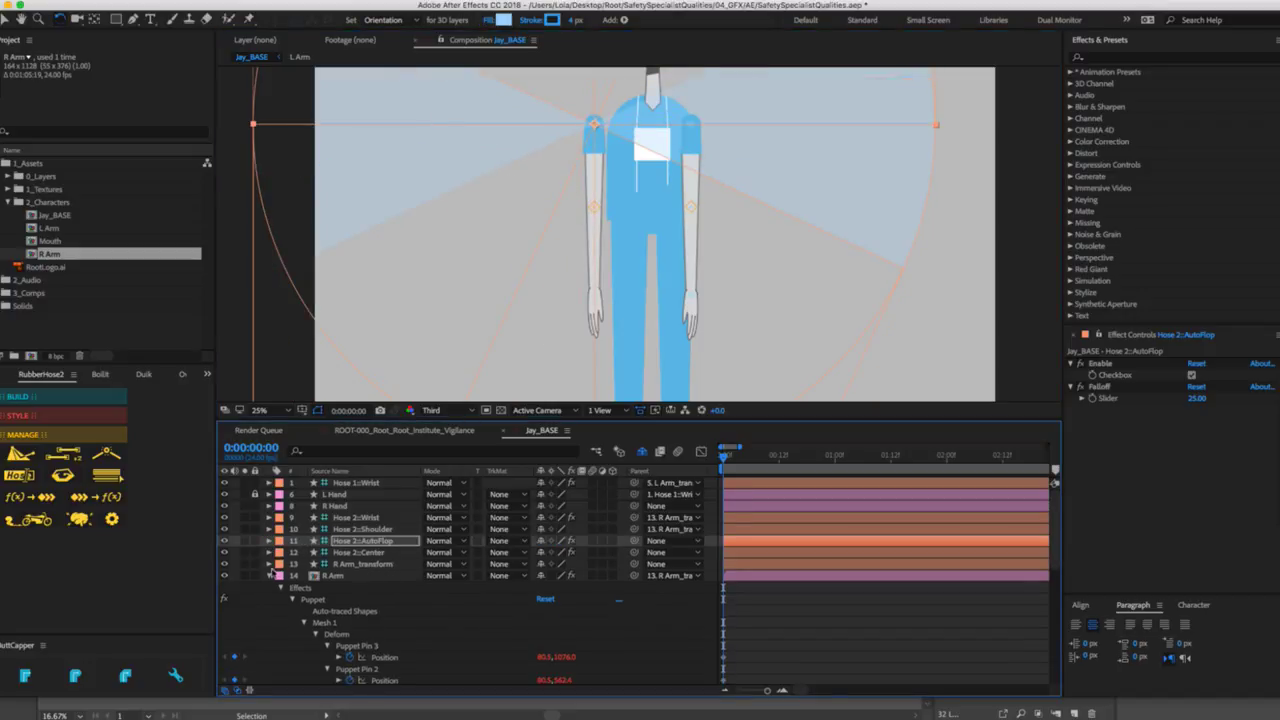
pyautogui.click(268, 576)
# Bend the right arm by dragging the Hose 2::Wrist controller upward.
pyautogui.press('v')
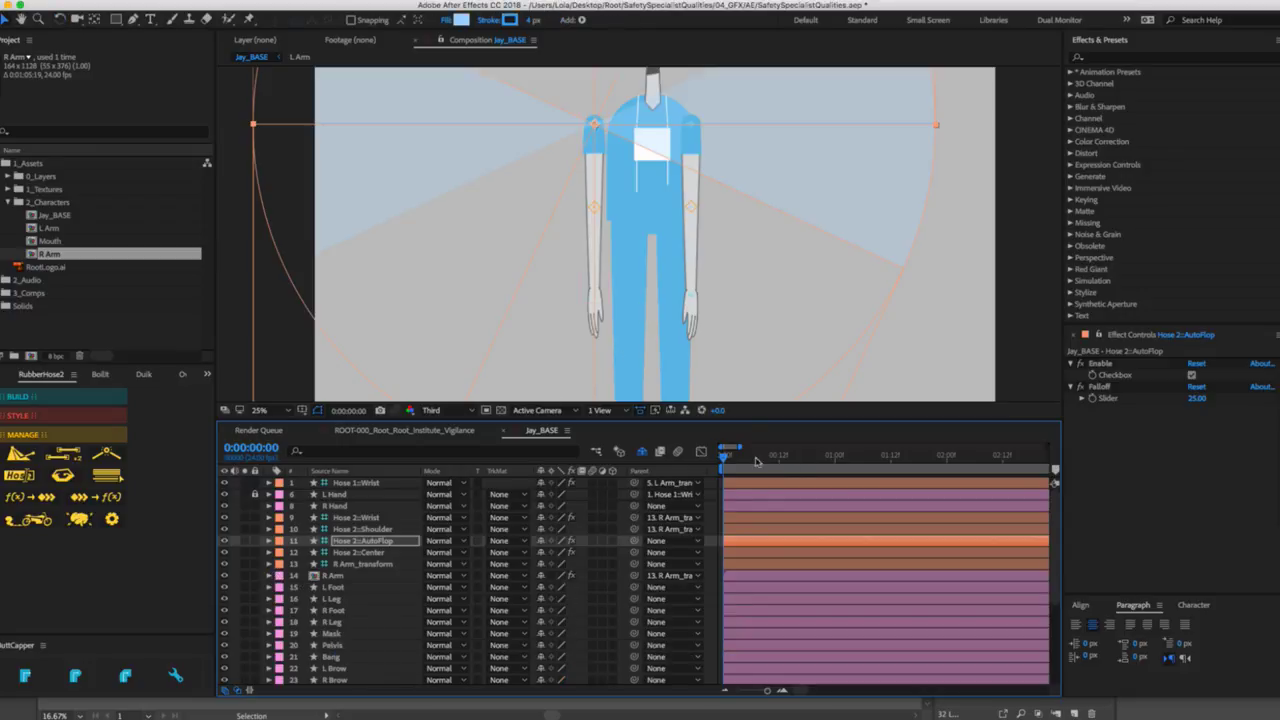
pyautogui.click(975, 341)
pyautogui.click(595, 294)
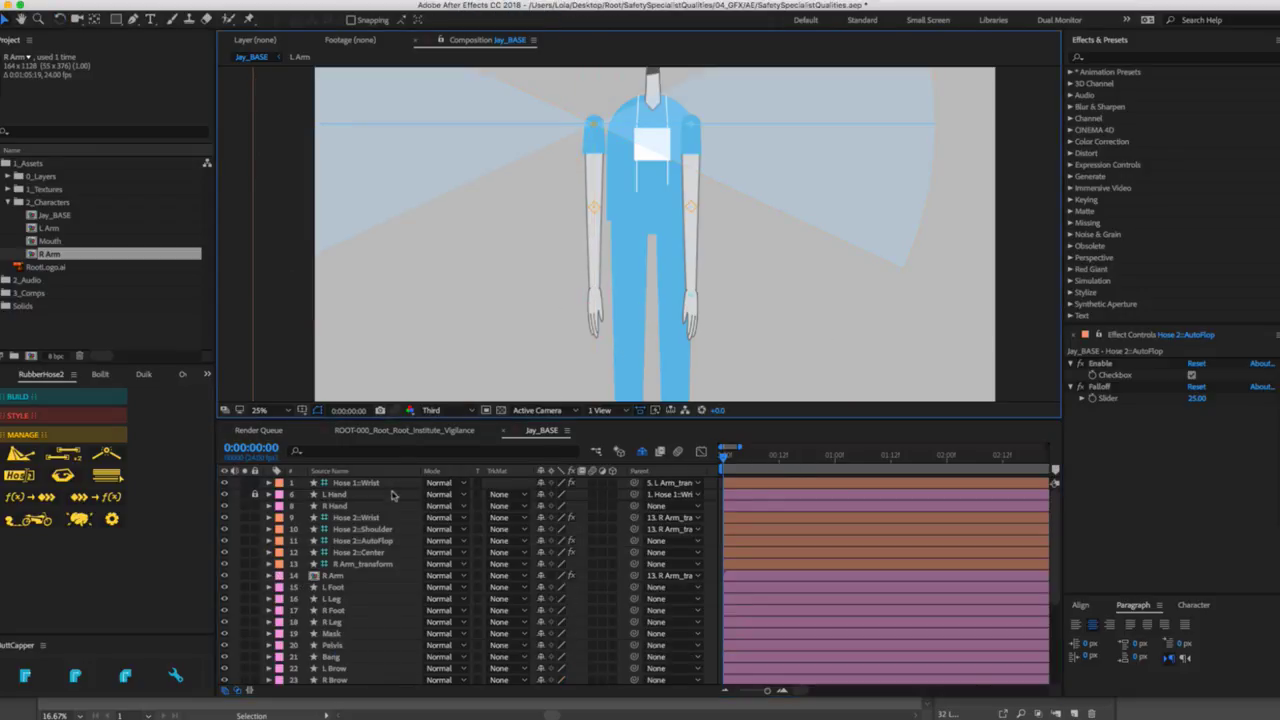
pyautogui.moveTo(589, 296); pyautogui.dragTo(514, 106)
# Undo the test bend, save, and move the R Hand layer just above R Arm.
pyautogui.hotkey('ctrl', 'z')
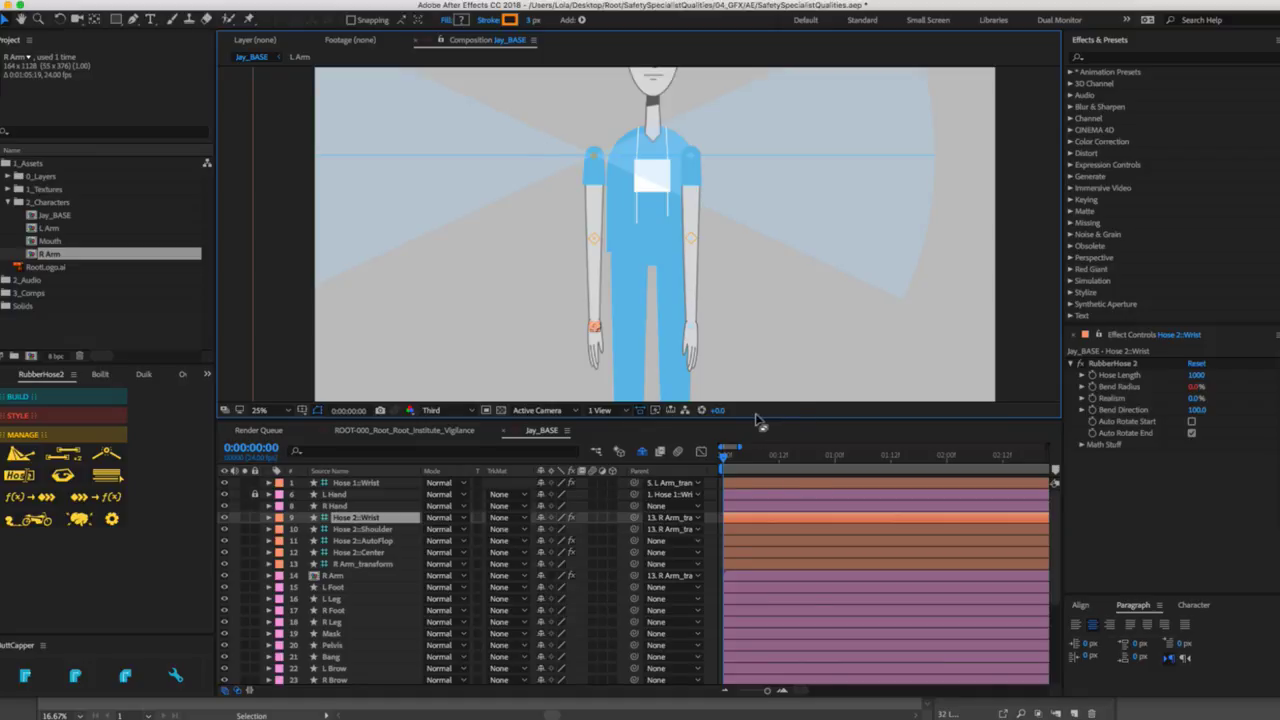
pyautogui.hotkey('ctrl', 's')
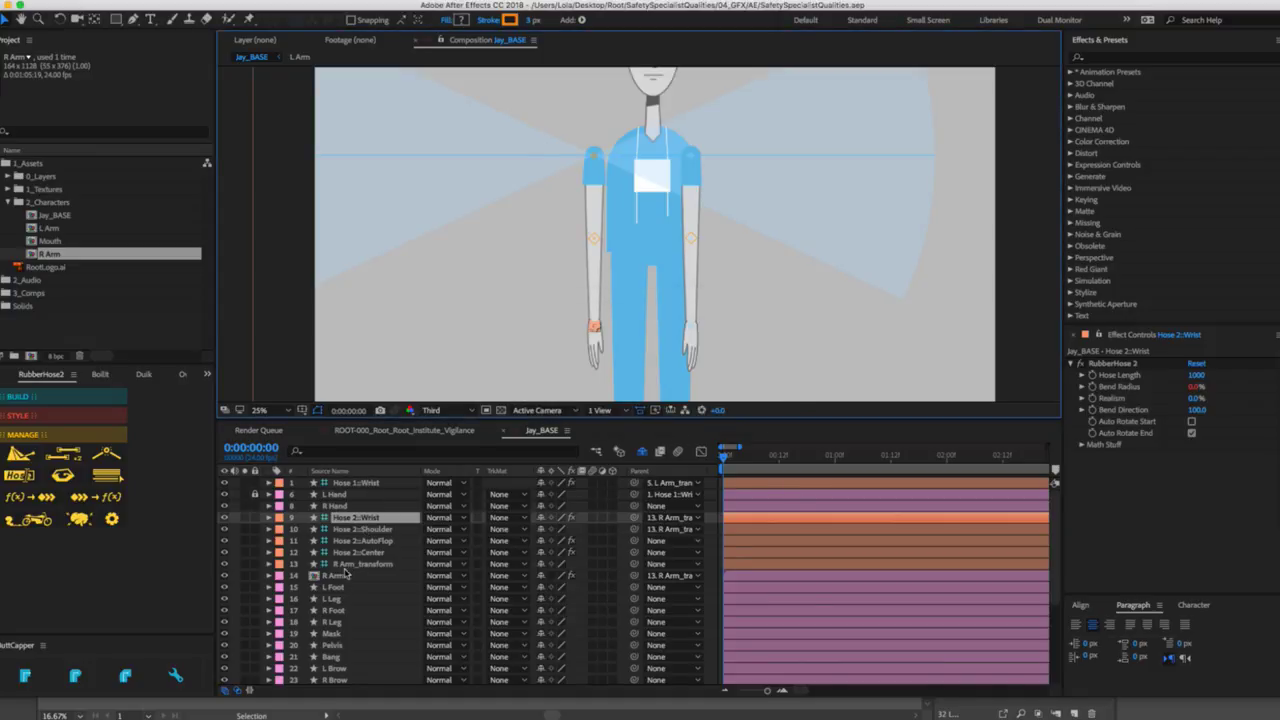
pyautogui.moveTo(335, 507); pyautogui.dragTo(338, 567)
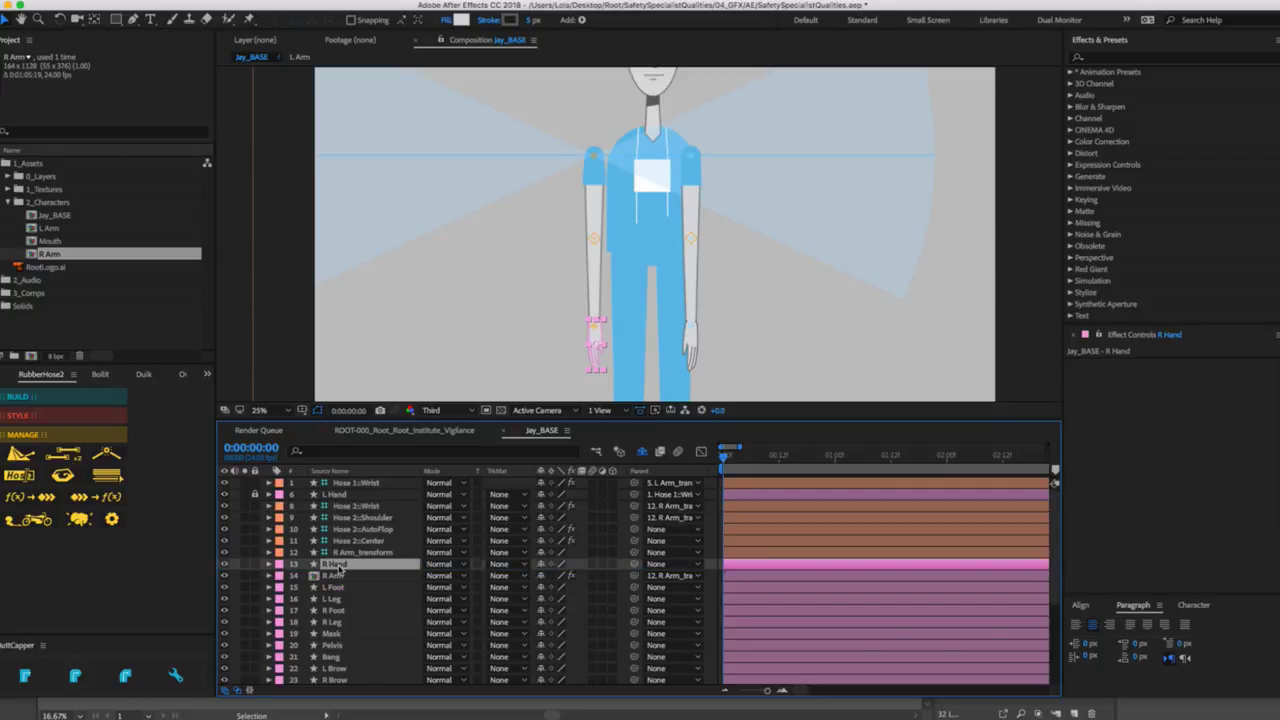
# Put R Hand's anchor point at the wrist, save, and parent R Hand to Hose 2::Wrist.
pyautogui.scroll(2, 588, 339)
pyautogui.scroll(2, 666, 240)
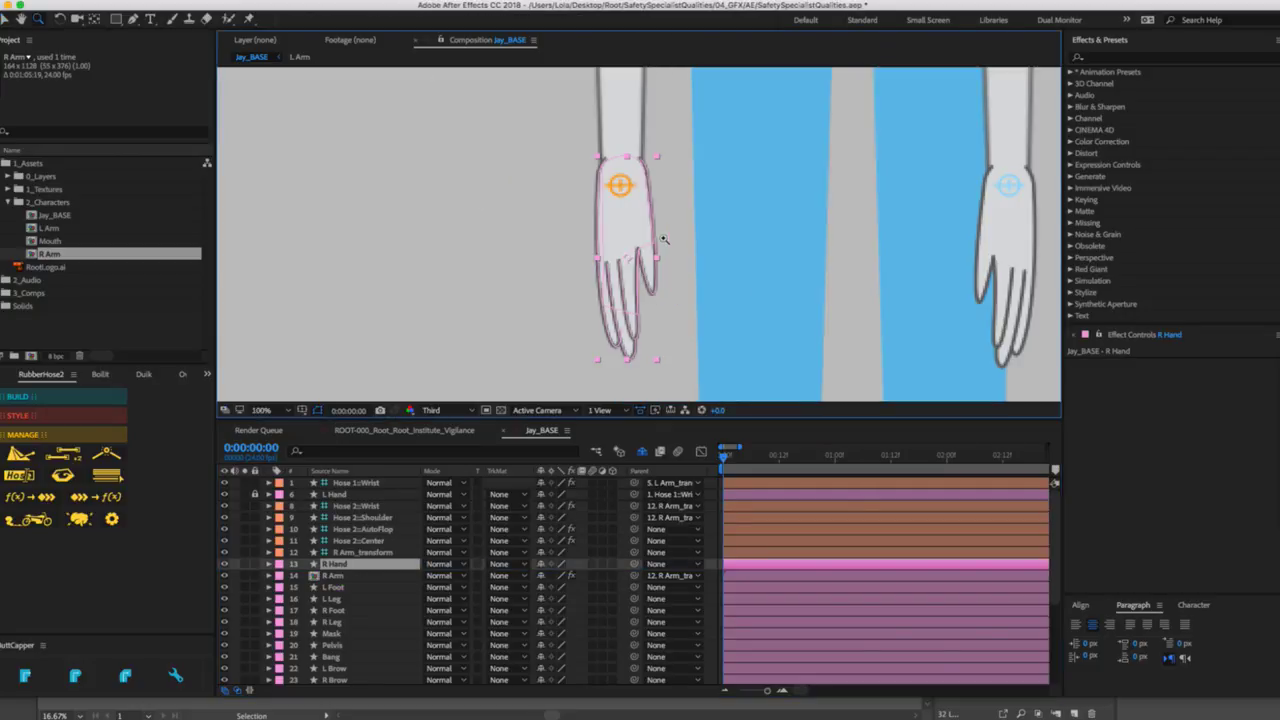
pyautogui.press('y')
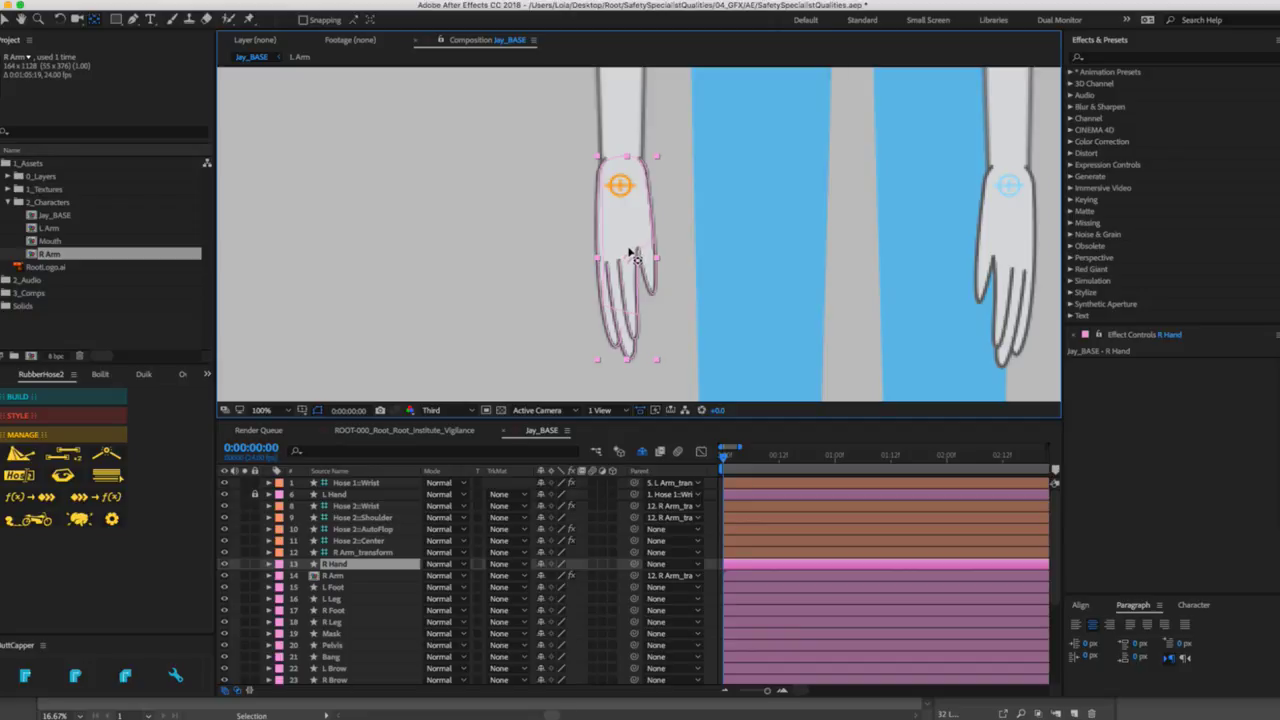
pyautogui.click(619, 178)
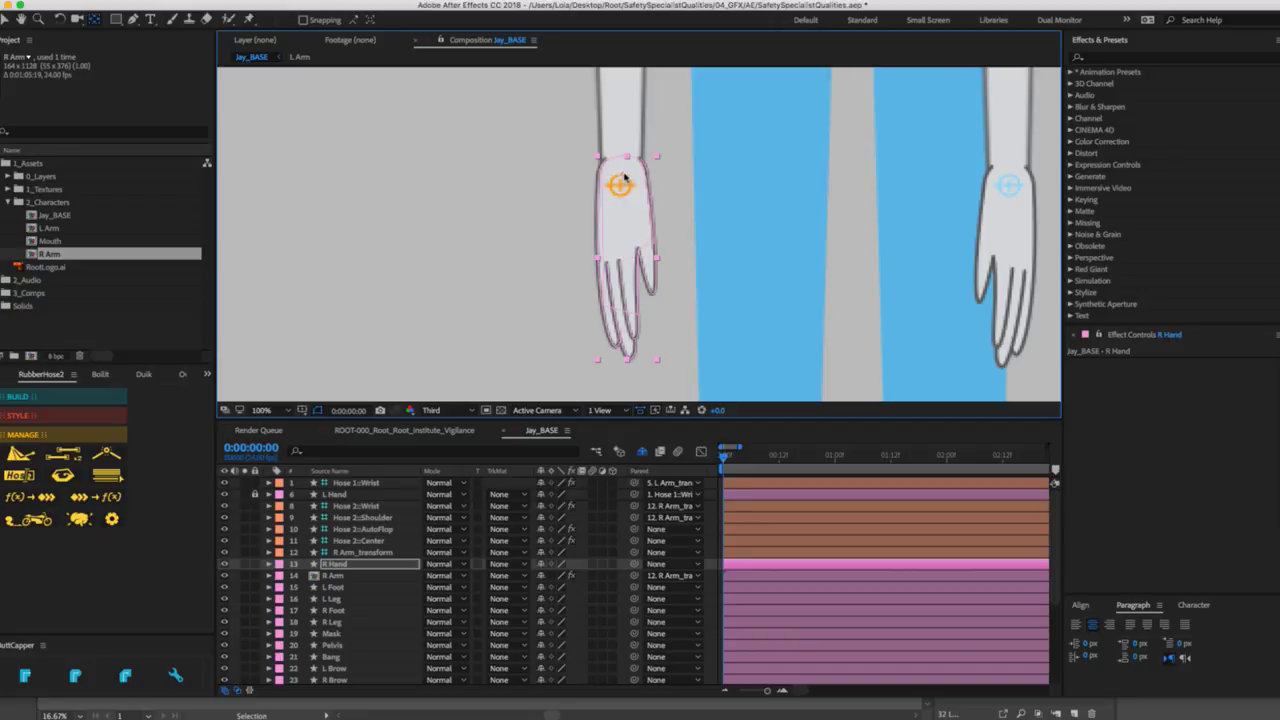
pyautogui.moveTo(624, 177); pyautogui.dragTo(638, 180)
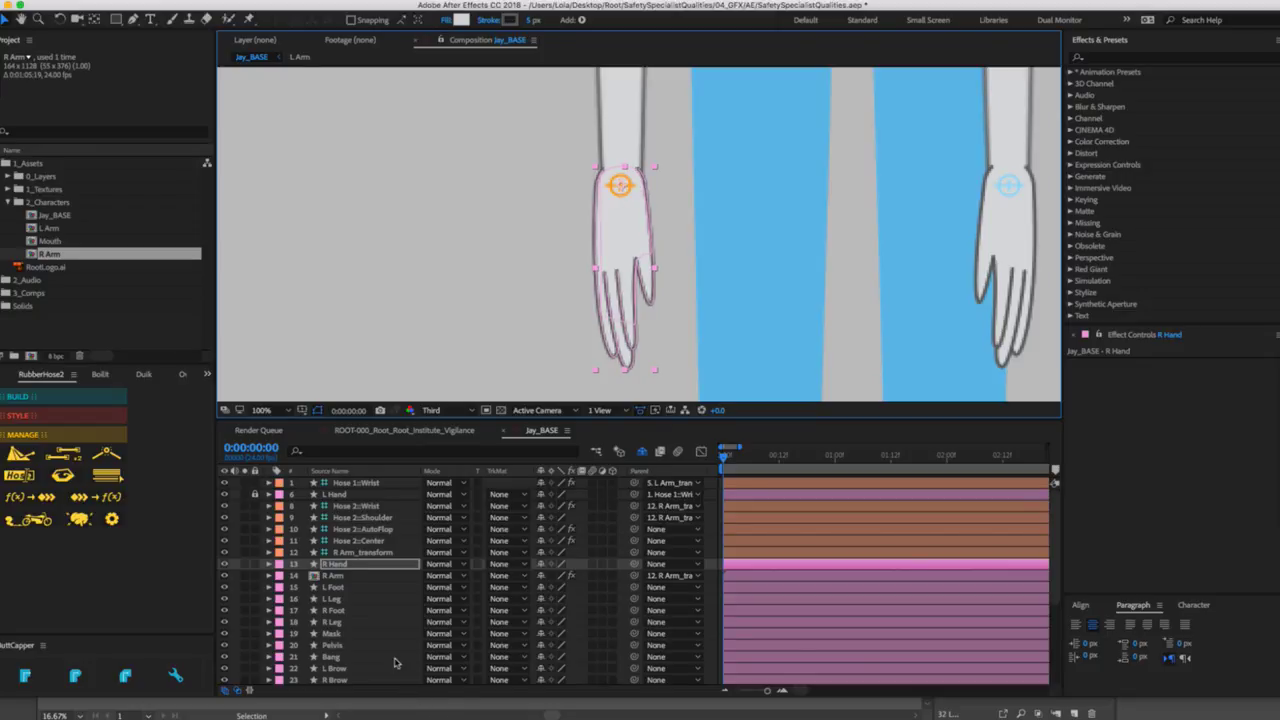
pyautogui.press('super+s')
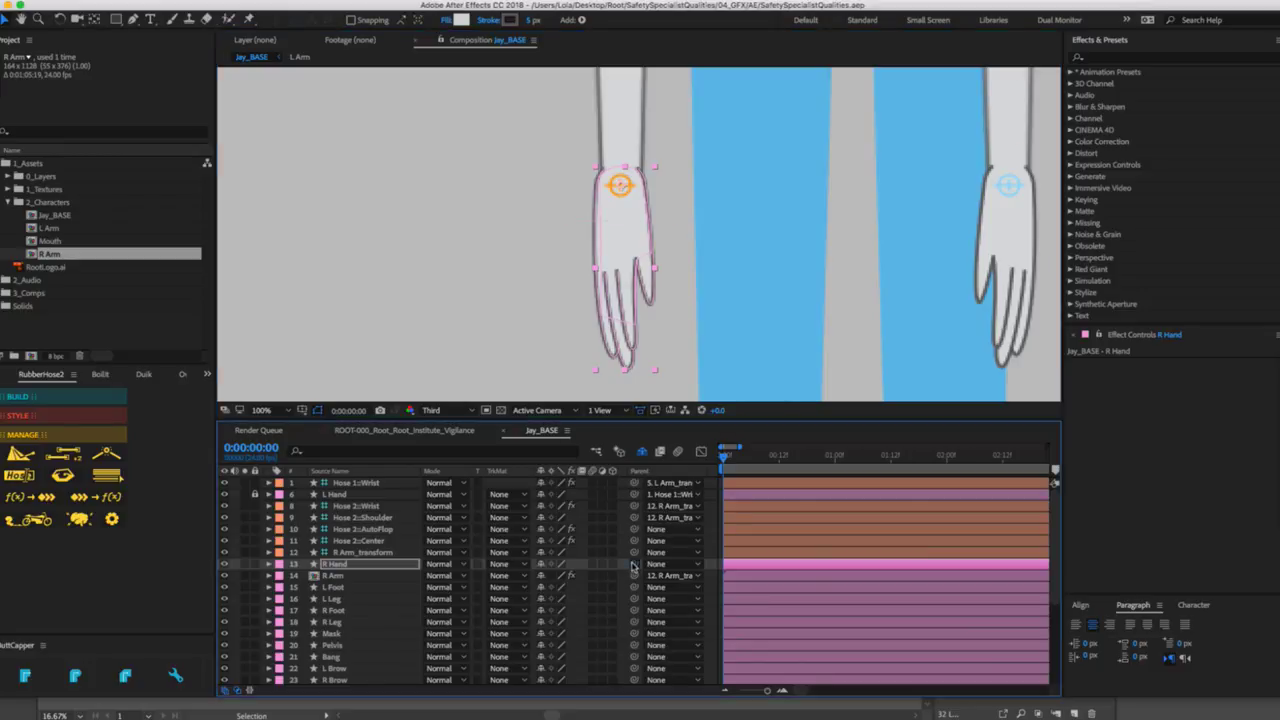
pyautogui.moveTo(632, 566); pyautogui.dragTo(383, 508)
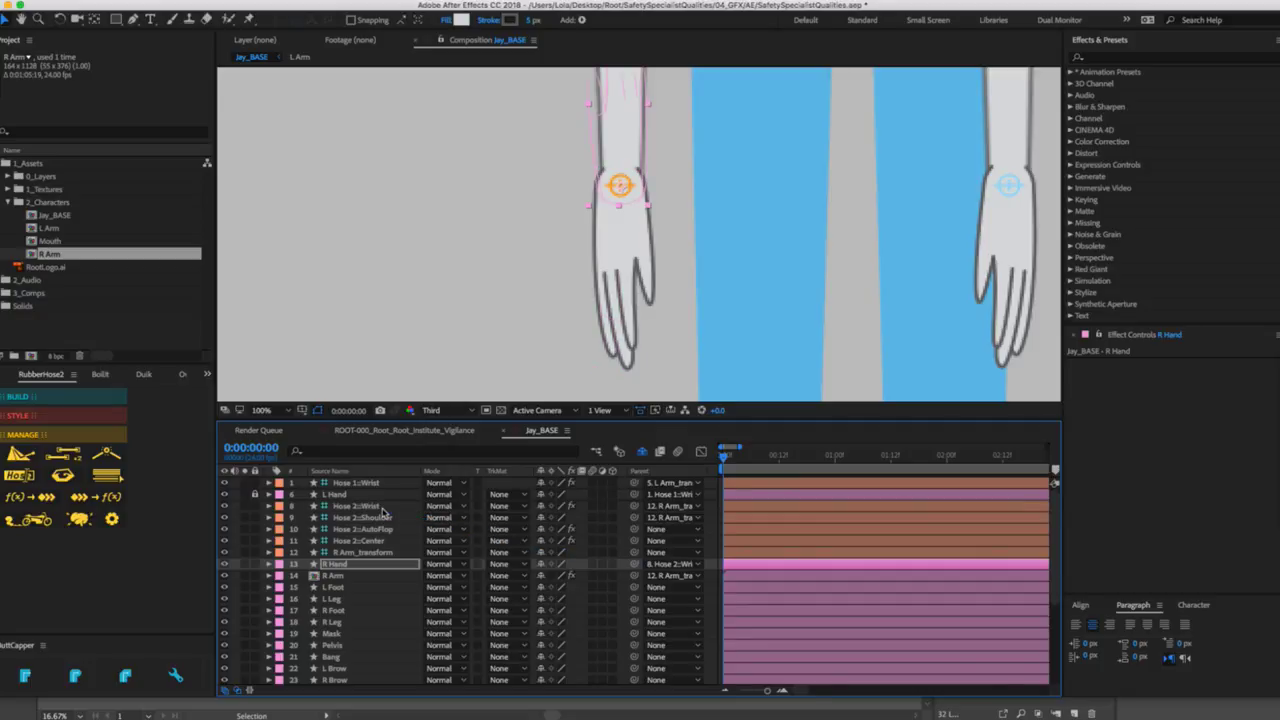
pyautogui.click(383, 507)
# Swing the wrist controllers to check the right hand follows, undoing each test bend.
pyautogui.moveTo(648, 173); pyautogui.dragTo(506, 153)
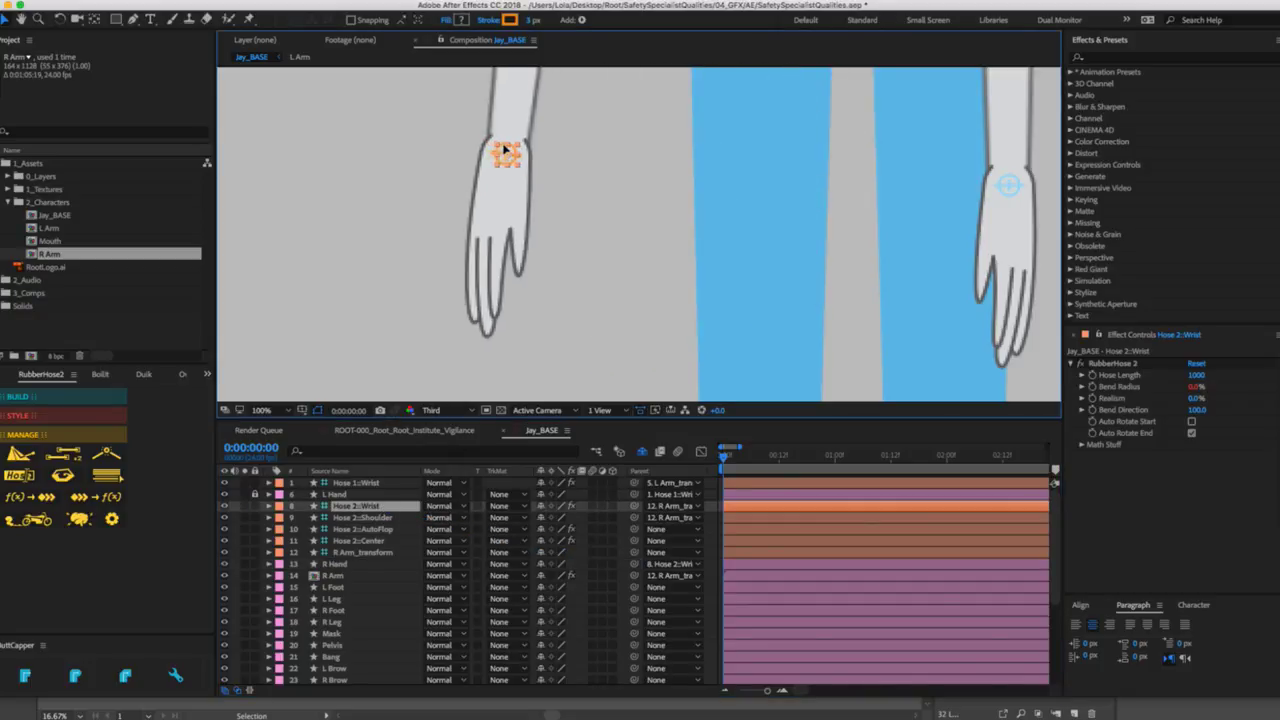
pyautogui.hotkey('ctrl', 'z')
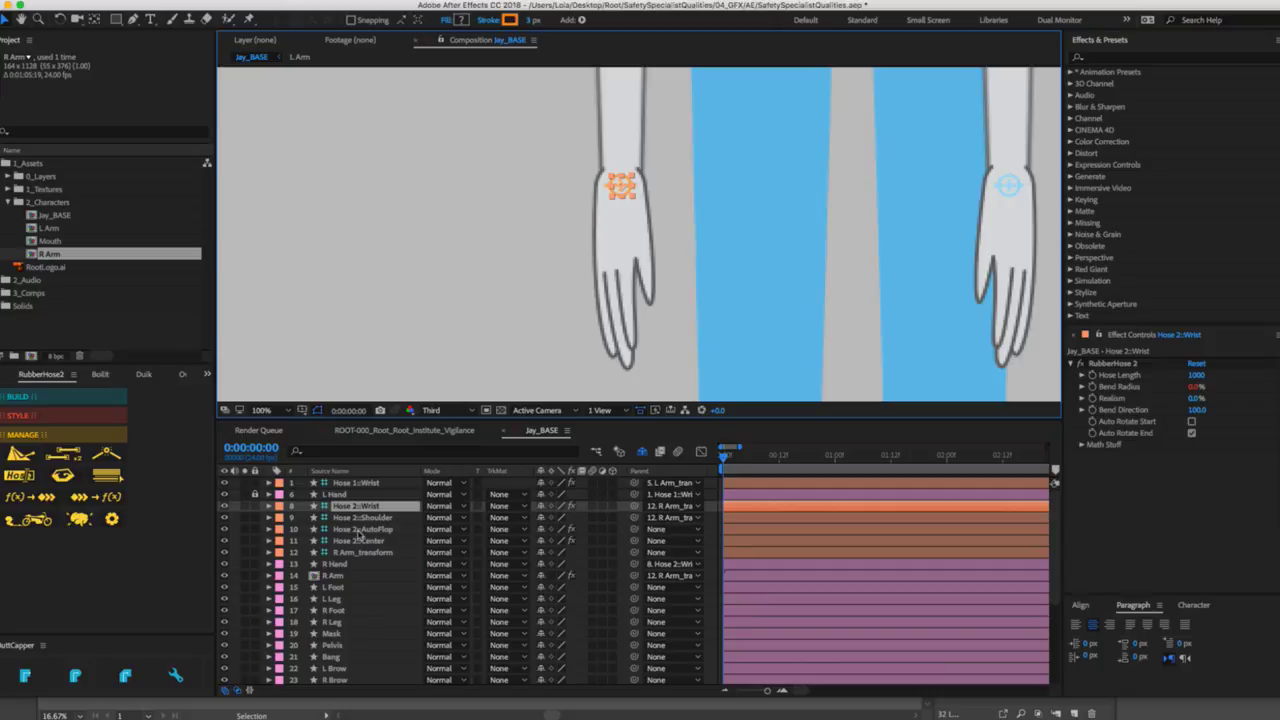
pyautogui.scroll(-4, 813, 292)
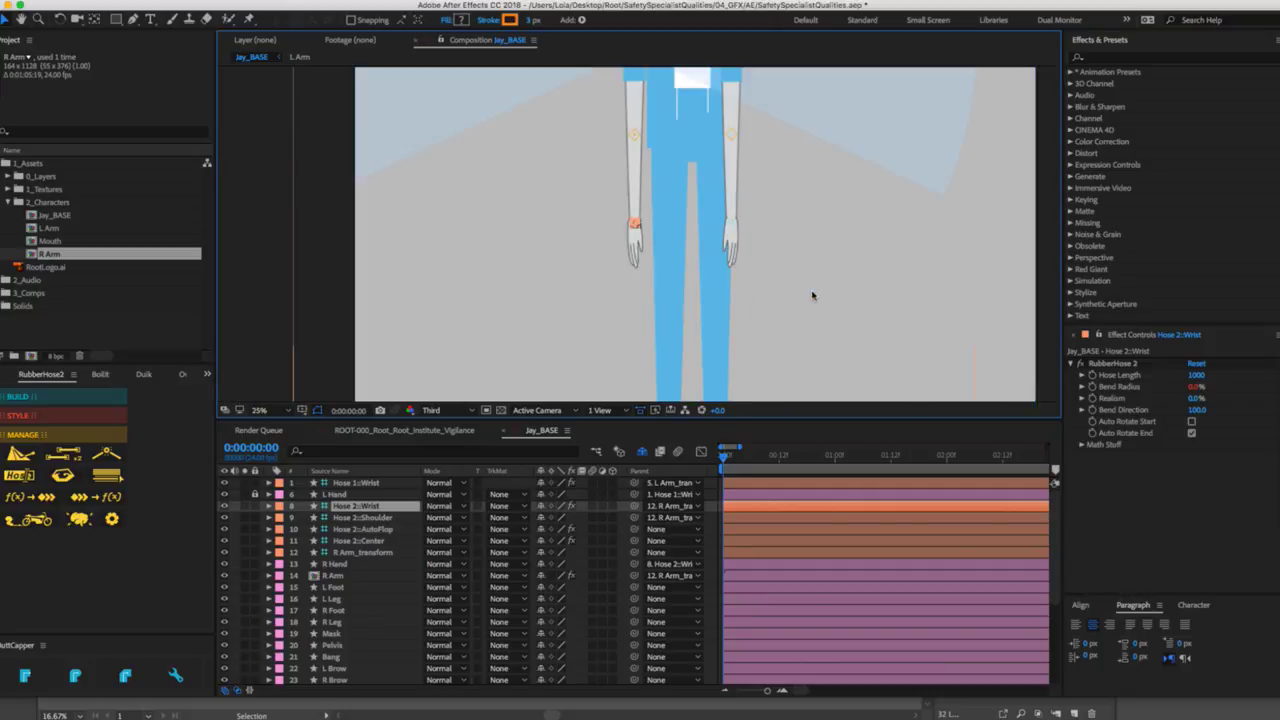
pyautogui.scroll(2, 744, 222)
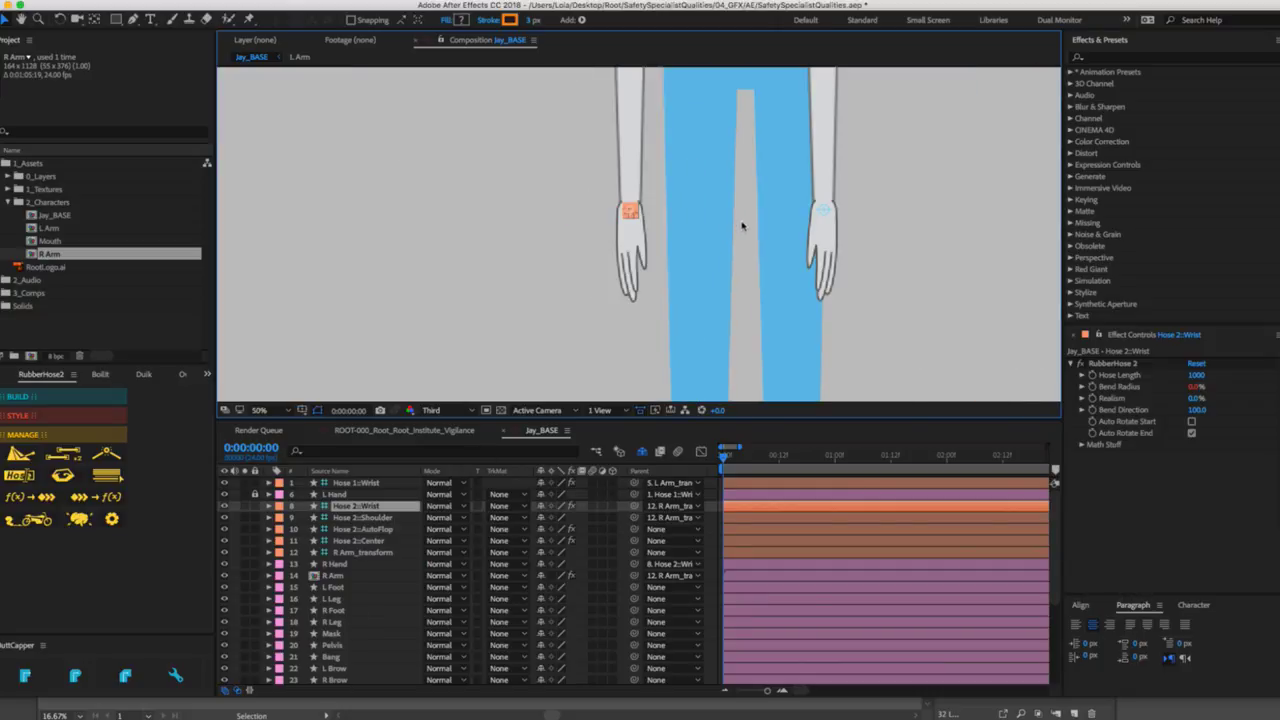
pyautogui.click(361, 566)
pyautogui.click(820, 207)
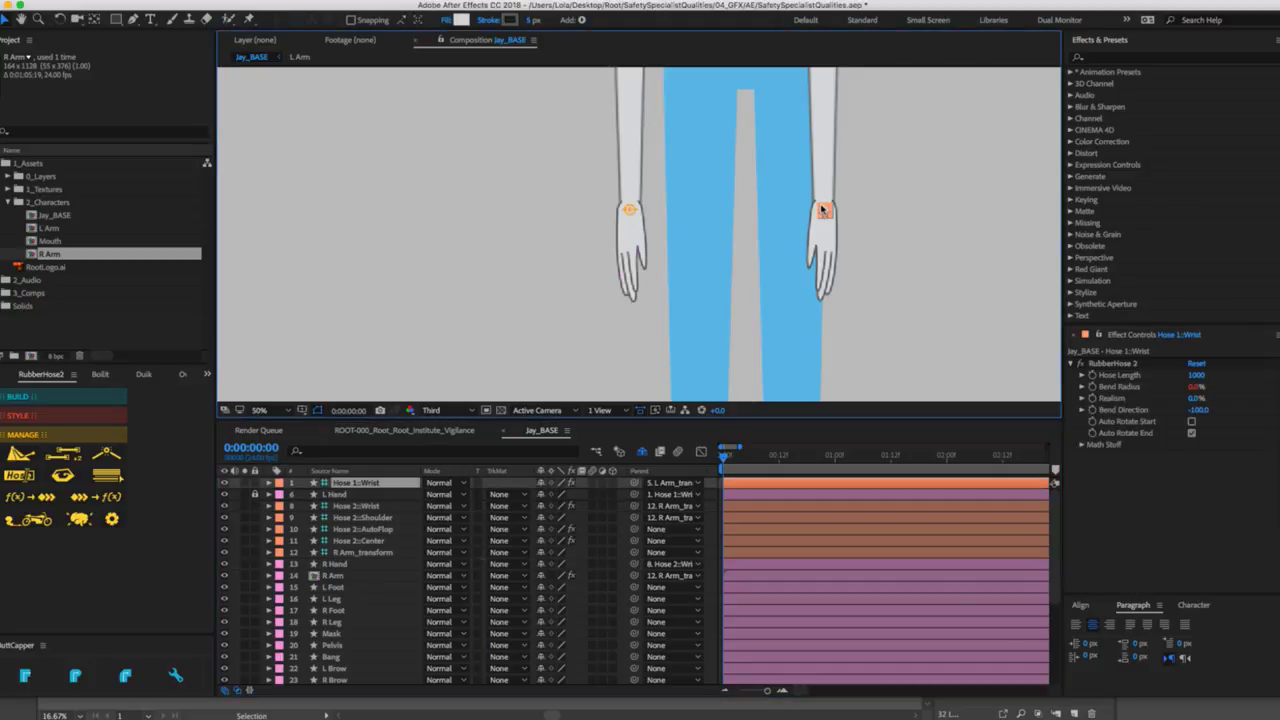
pyautogui.click(632, 212)
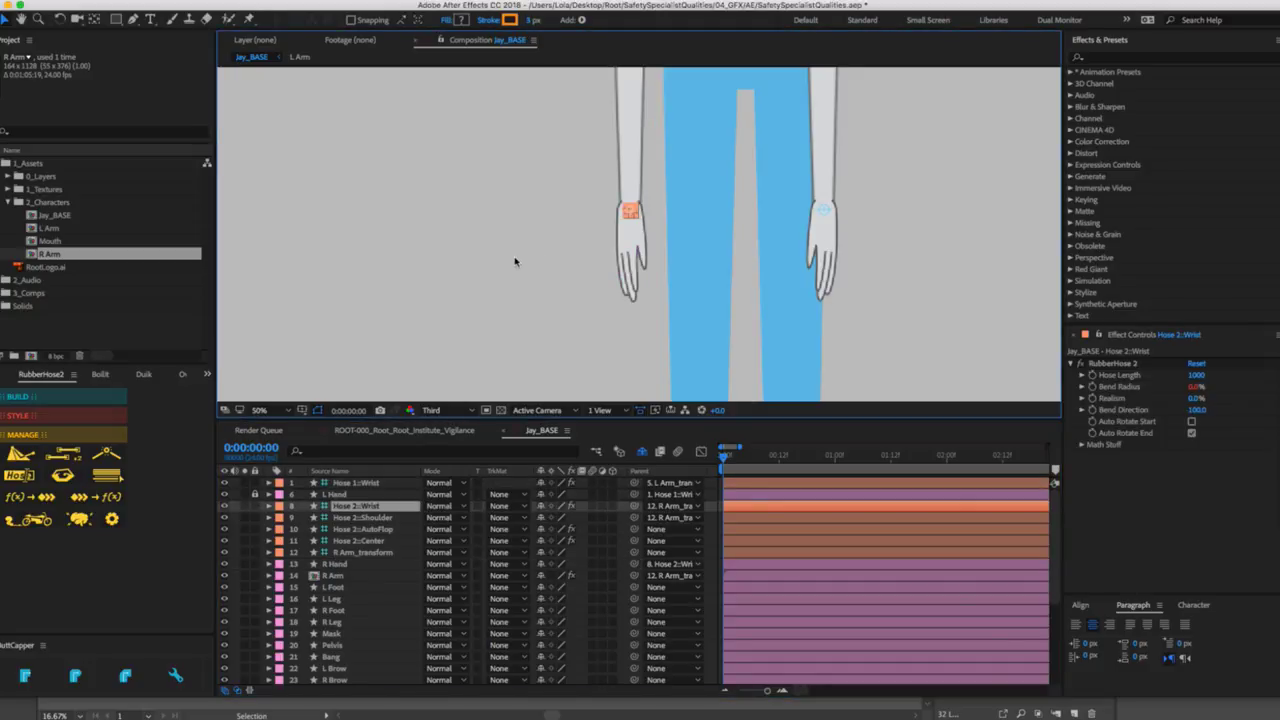
pyautogui.click(611, 219)
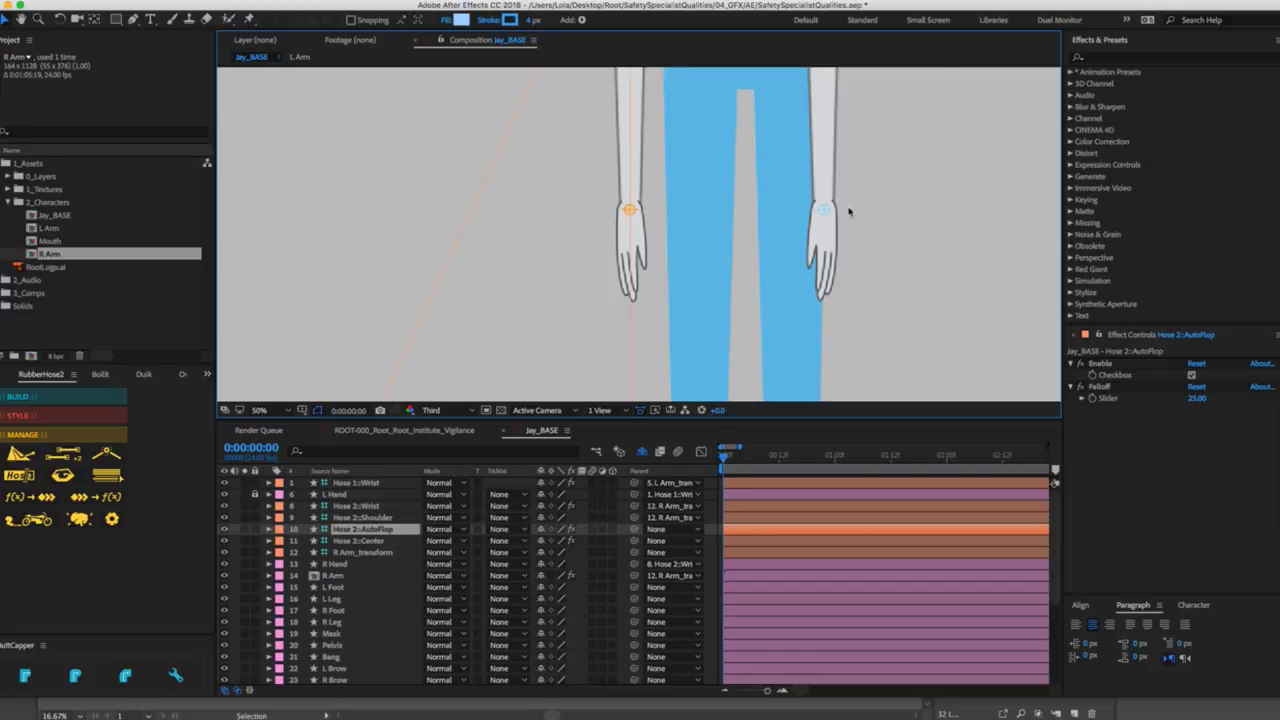
pyautogui.click(415, 574)
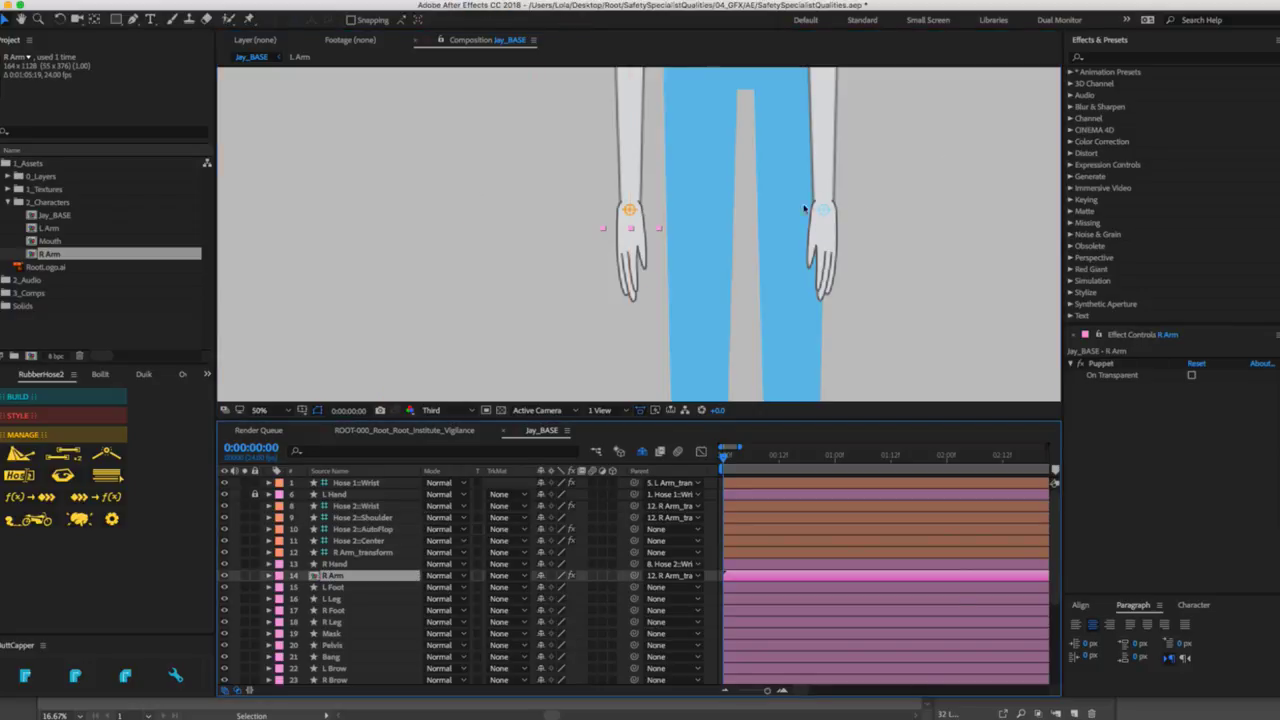
pyautogui.moveTo(826, 212); pyautogui.dragTo(828, 203)
pyautogui.click(906, 222)
pyautogui.press('super+z')
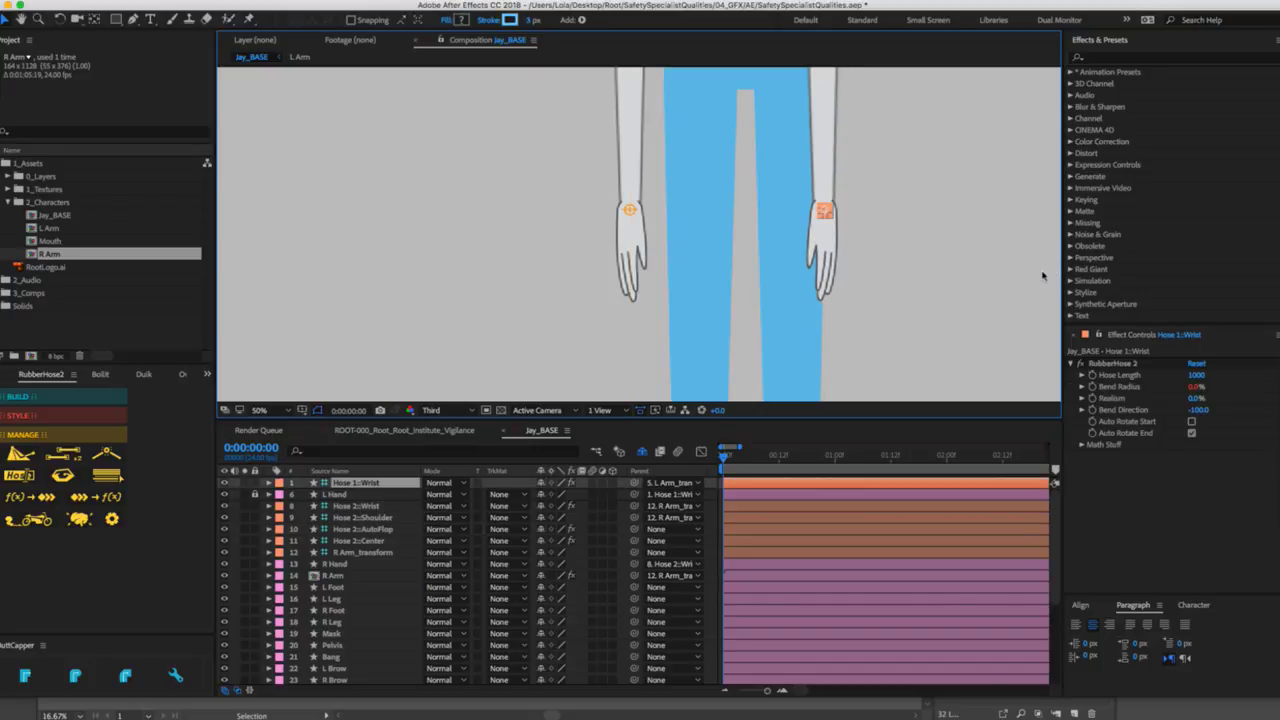
# Shift the whole right arm slightly up and right with the R Arm_transform controller.
pyautogui.click(429, 530)
pyautogui.click(352, 531)
pyautogui.click(369, 530)
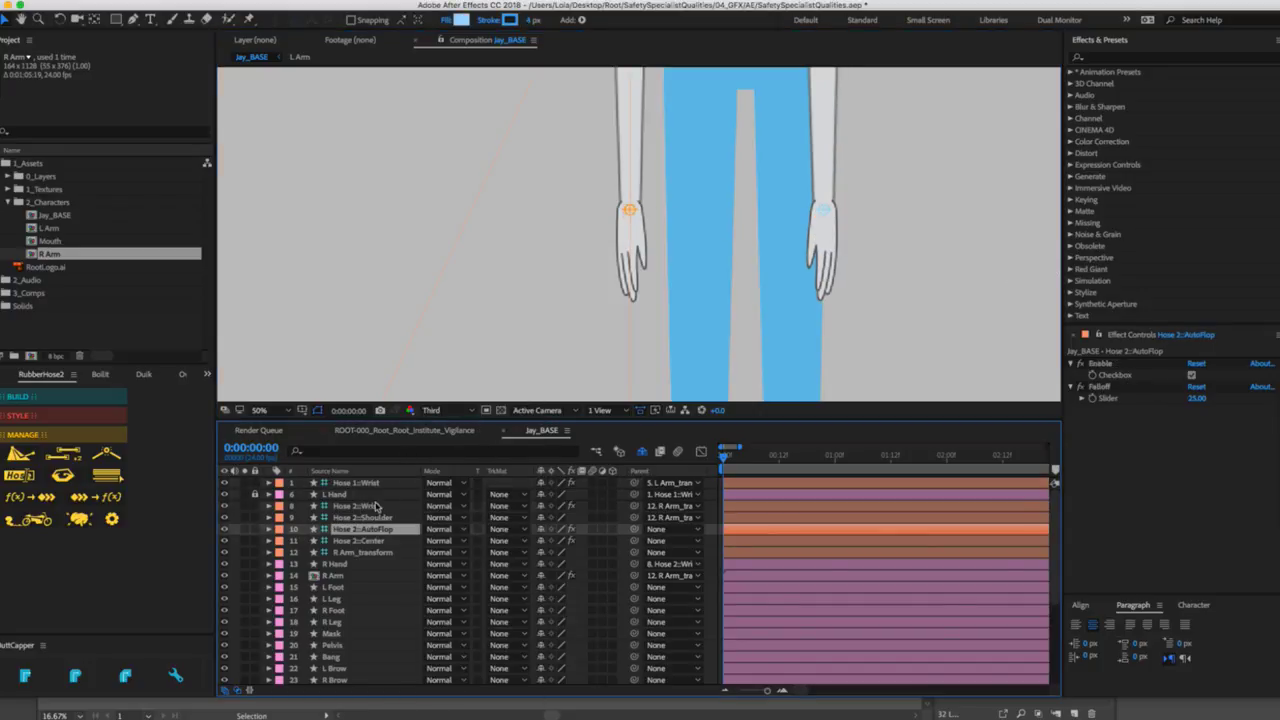
pyautogui.click(377, 506)
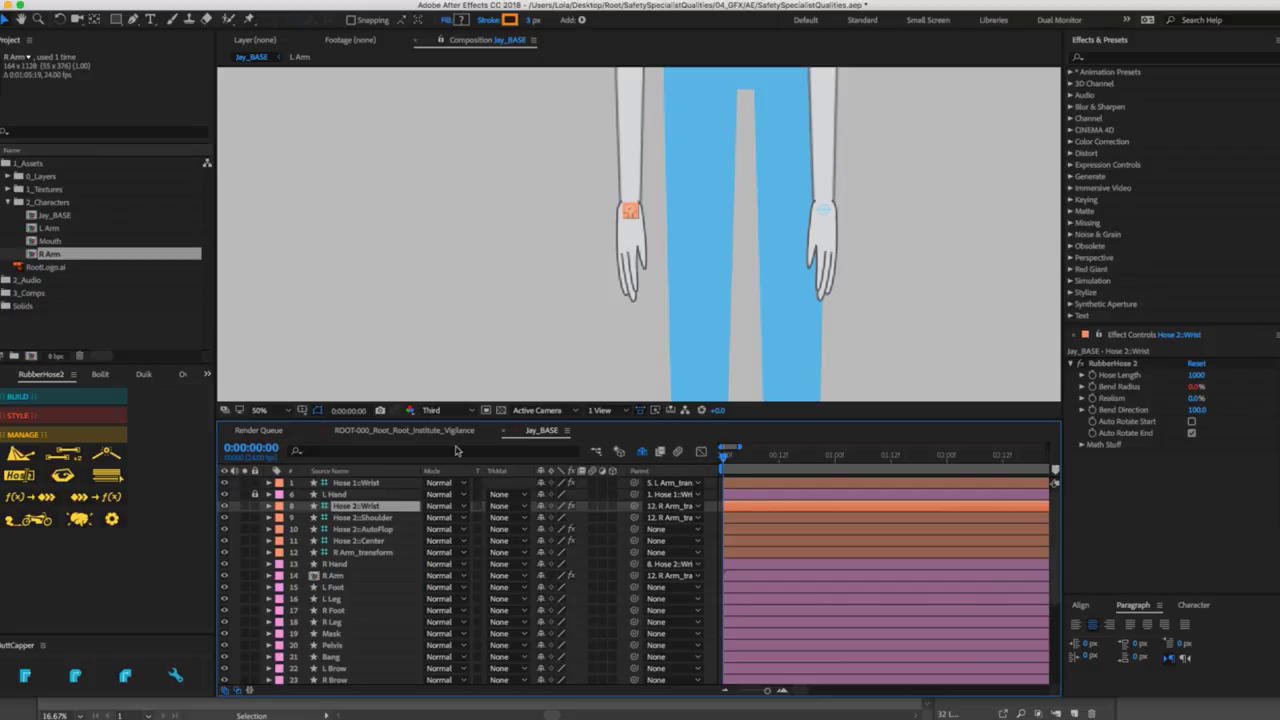
pyautogui.scroll(-2, 708, 171)
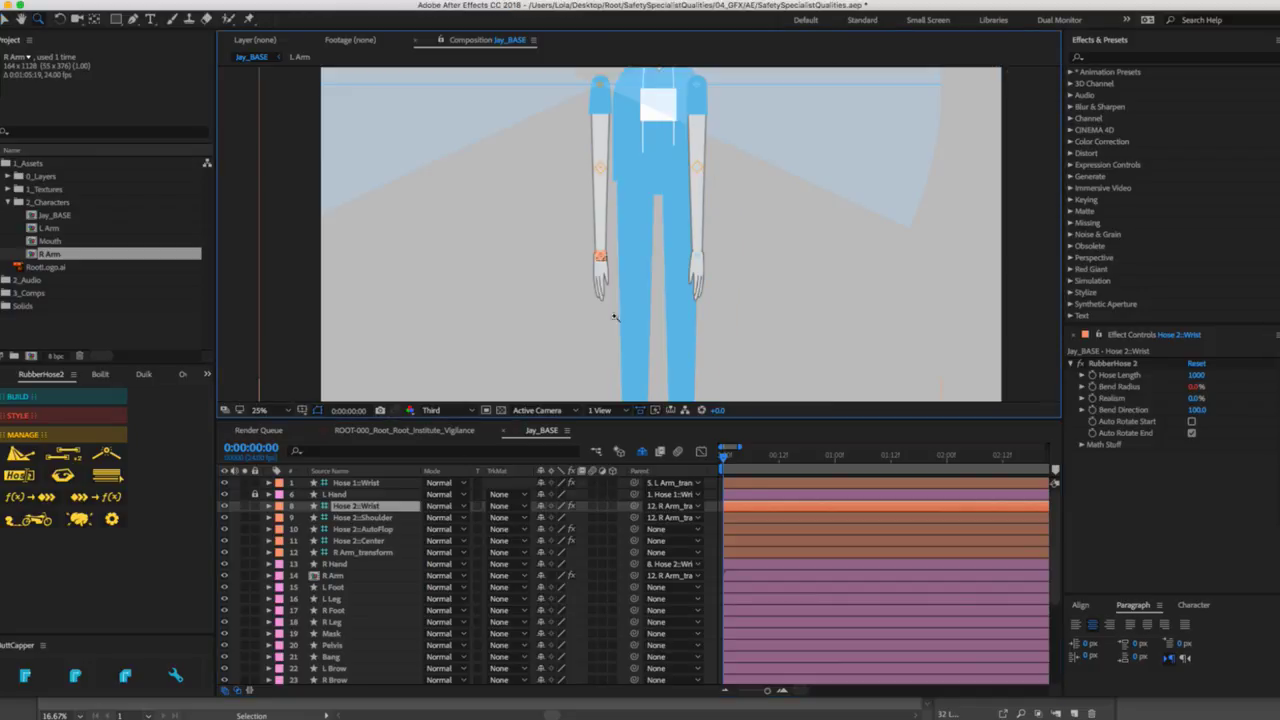
pyautogui.click(384, 553)
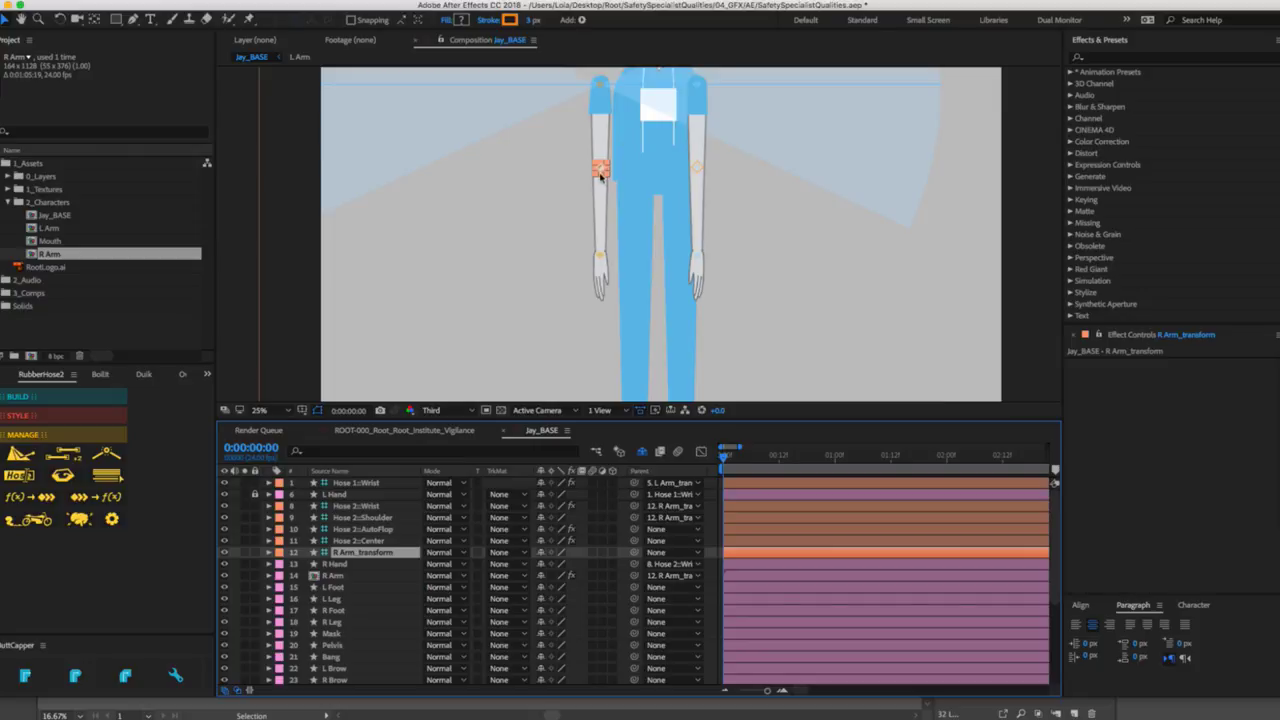
pyautogui.moveTo(600, 175); pyautogui.dragTo(610, 167)
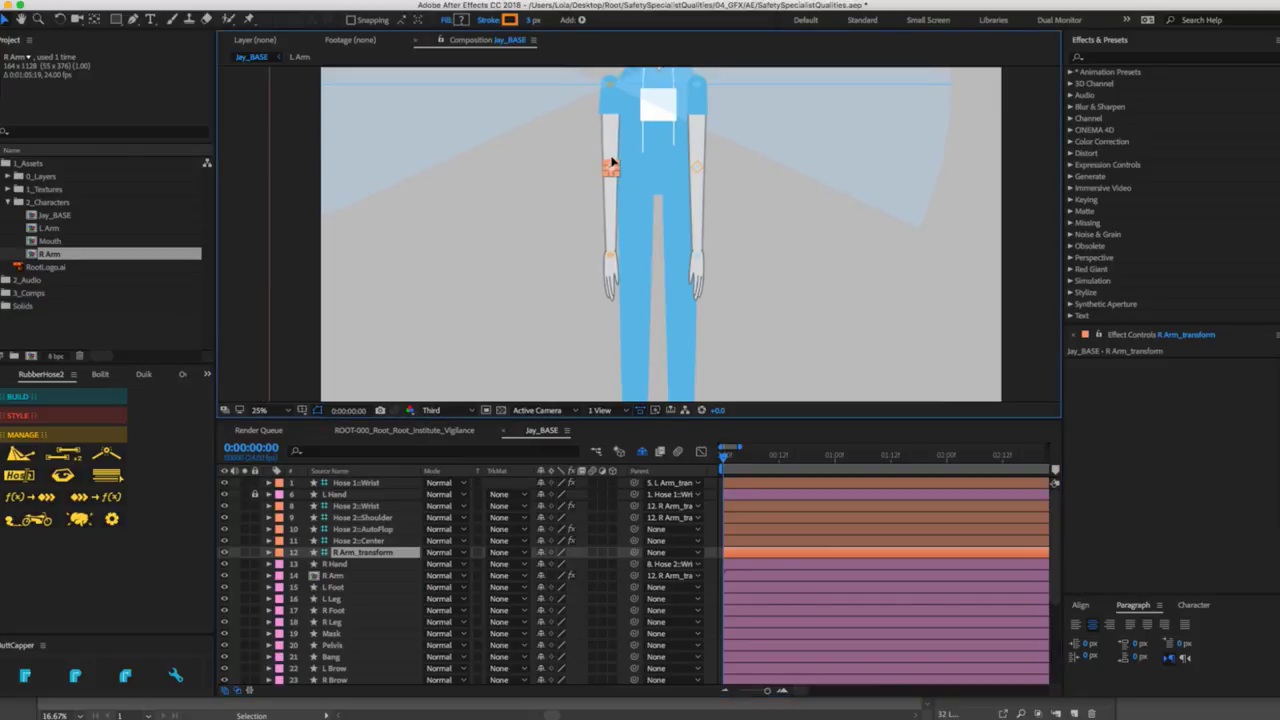
# Lock and shy the Hose 2::AutoFlop layer, then save the project.
pyautogui.click(225, 530)
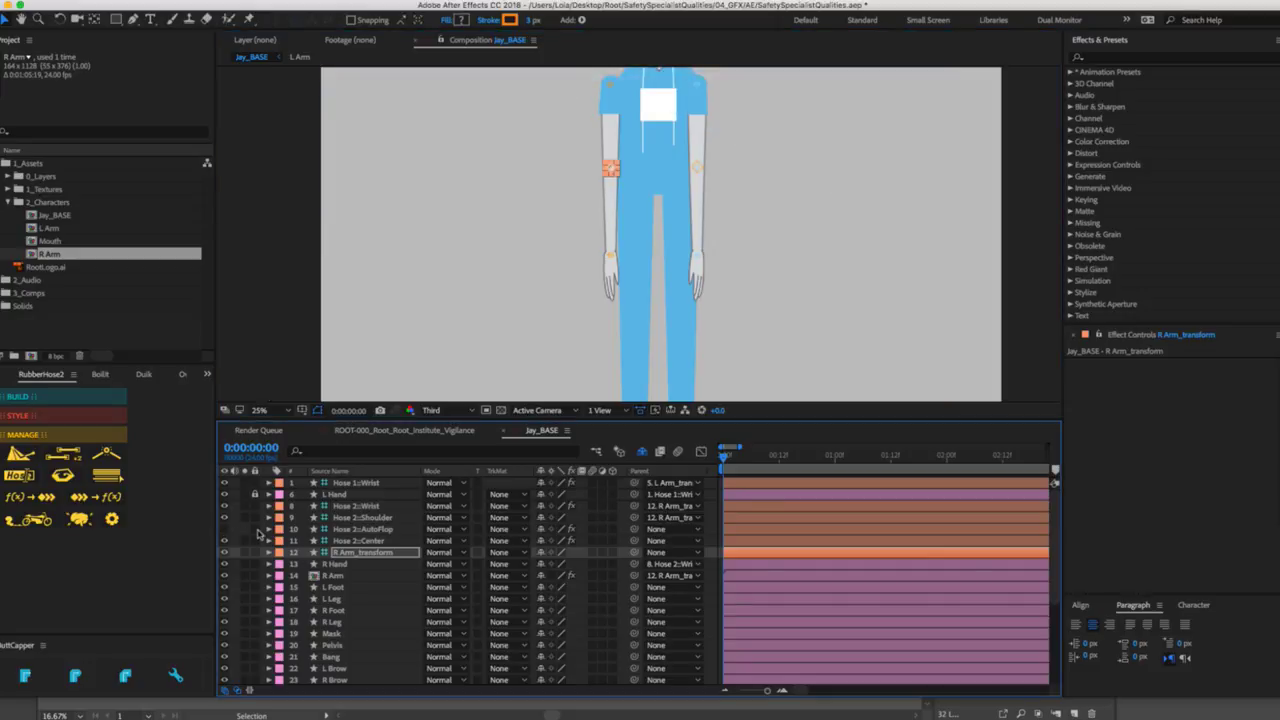
pyautogui.click(540, 529)
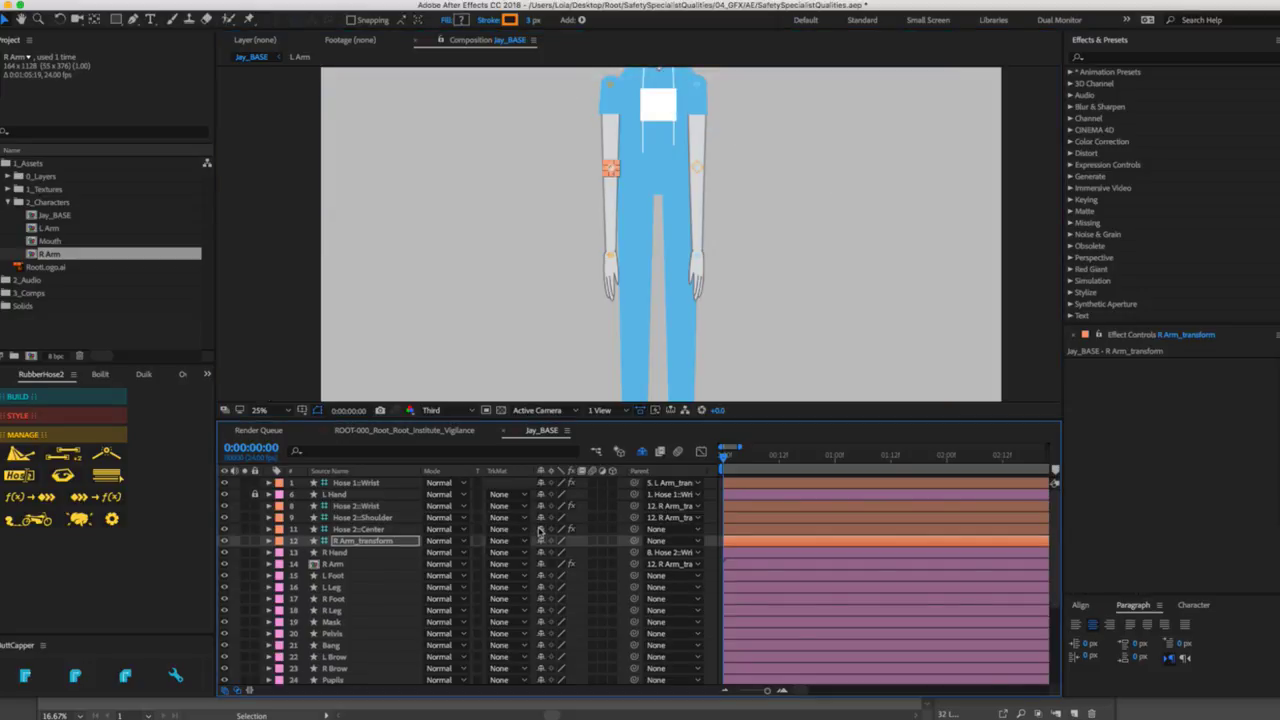
pyautogui.moveTo(610, 167); pyautogui.dragTo(618, 164)
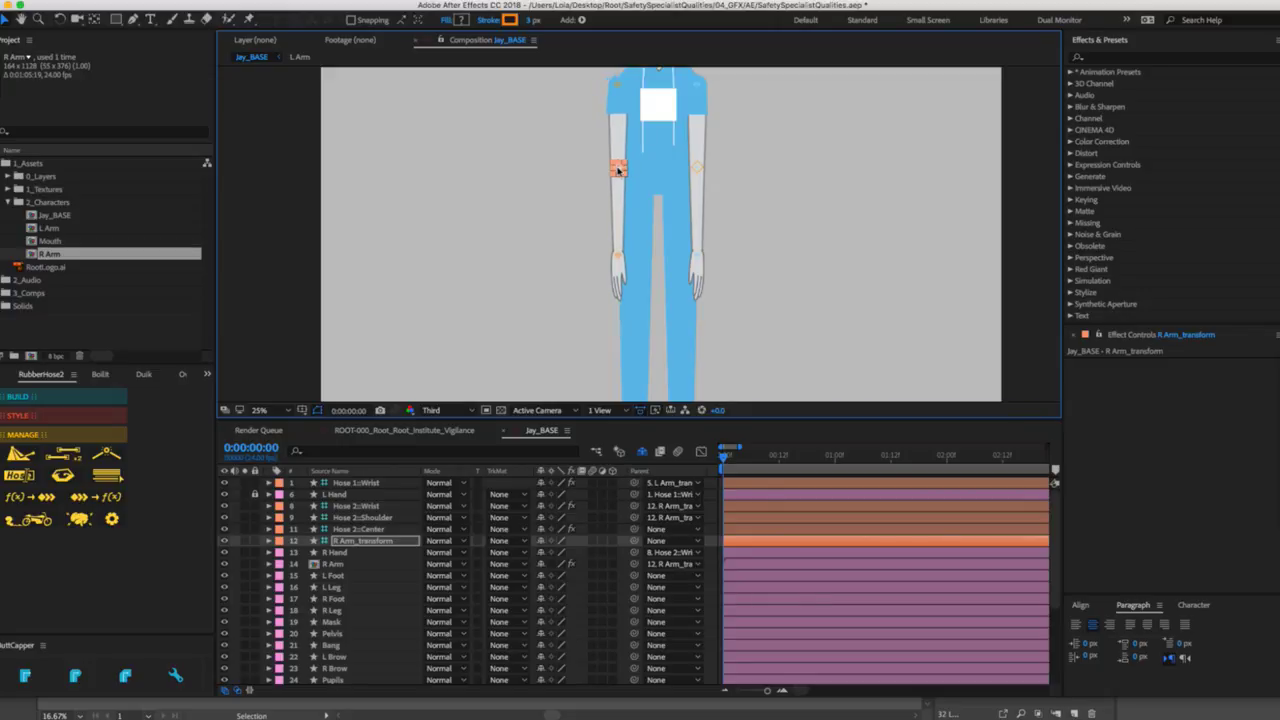
pyautogui.moveTo(738, 172); pyautogui.dragTo(614, 217)
pyautogui.press('super+s')
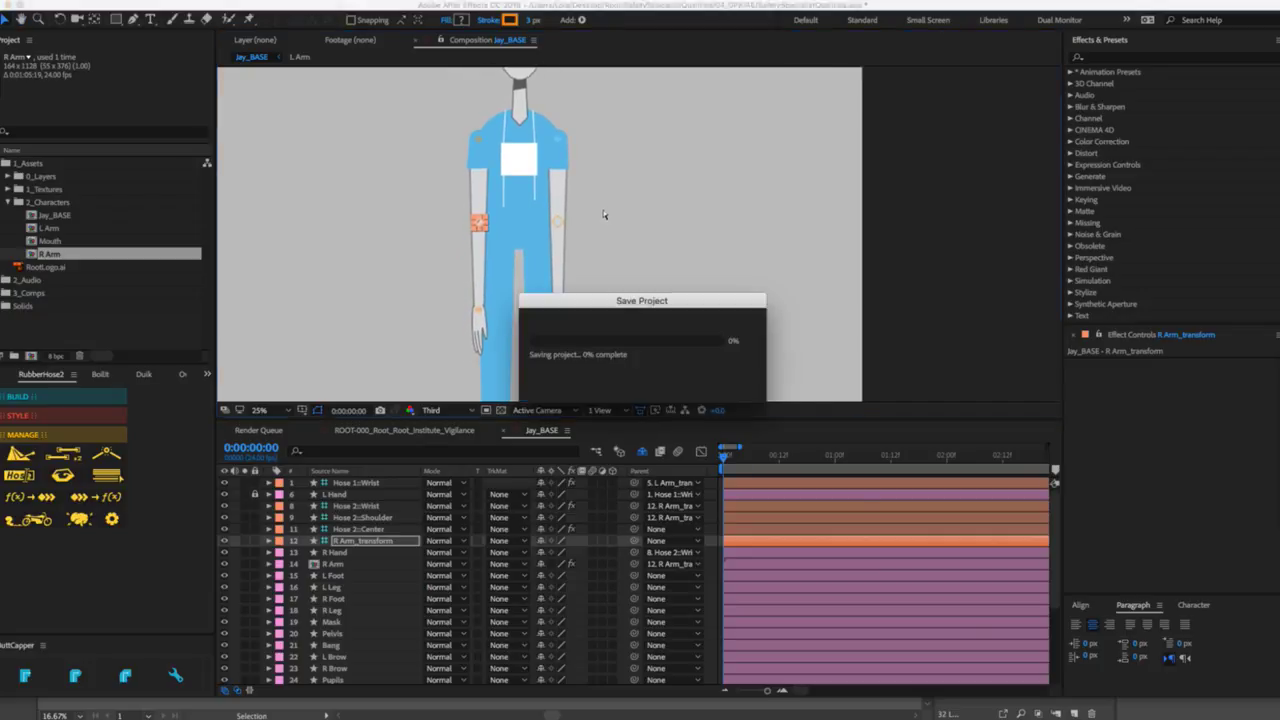
# Zoom the viewer to 25% and frame the torso and arms.
pyautogui.press('z')
pyautogui.keyDown('alt'); pyautogui.click(617, 241); pyautogui.keyUp('alt')
pyautogui.keyDown('alt'); pyautogui.click(666, 245); pyautogui.keyUp('alt')
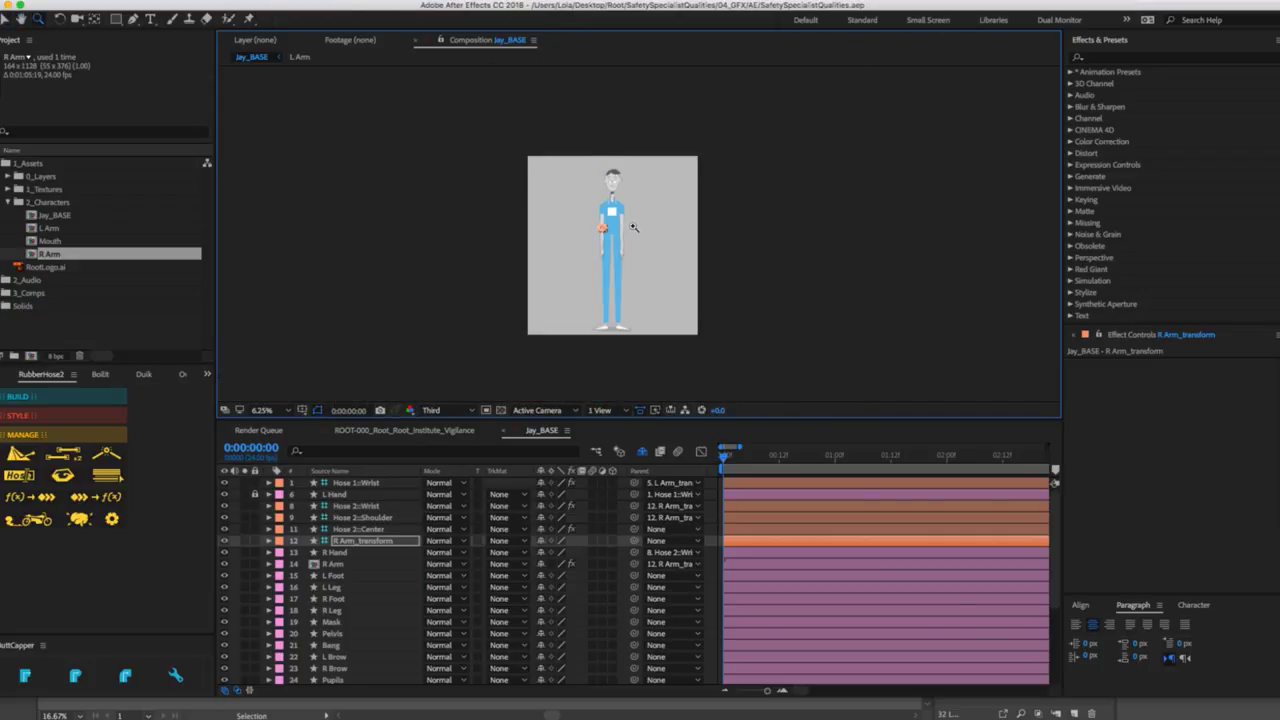
pyautogui.click(632, 227)
pyautogui.click(627, 218)
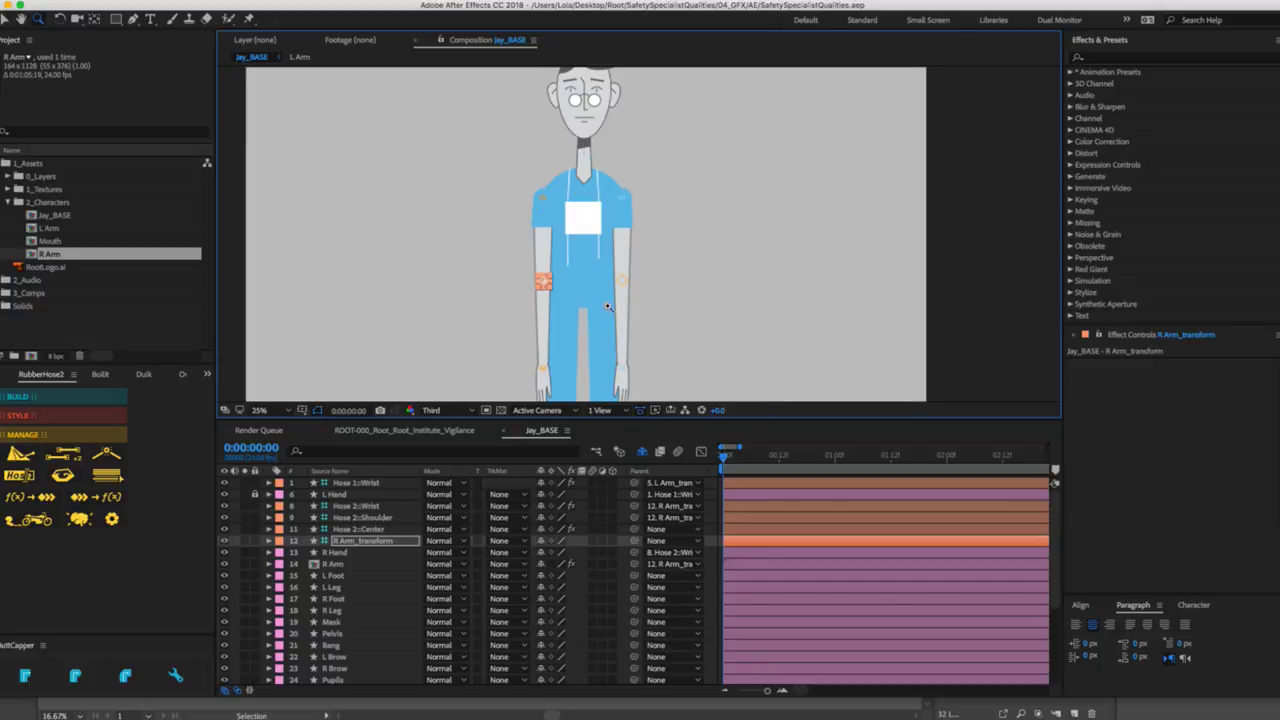
pyautogui.press('h')
pyautogui.moveTo(590, 311); pyautogui.dragTo(569, 270)
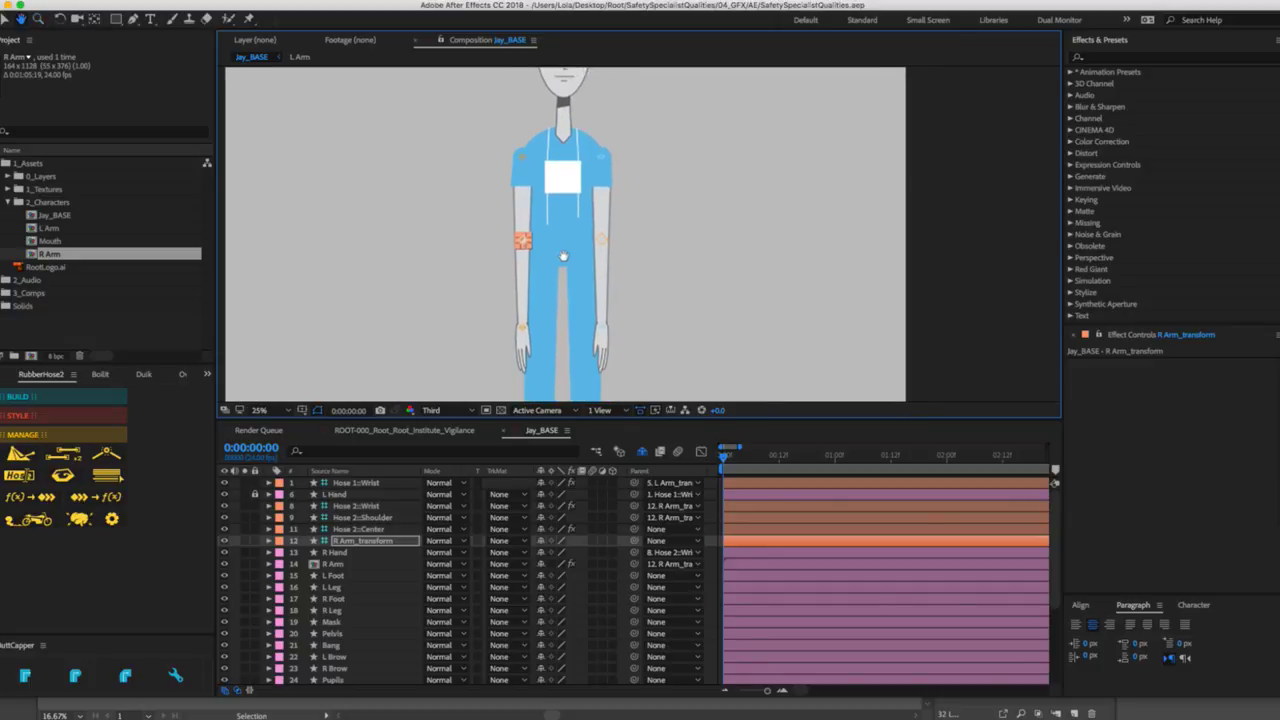
pyautogui.press('v')
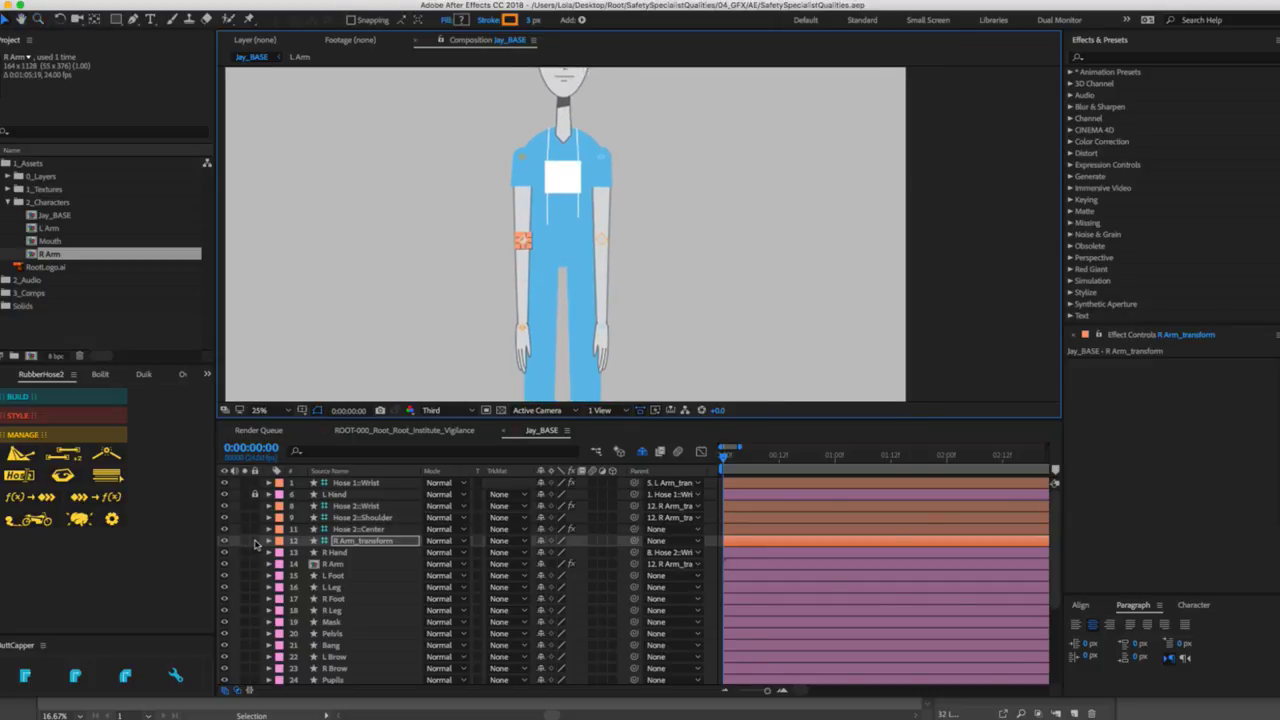
# Lock and shy R Arm_transform, and lock Hose 2::Center.
pyautogui.click(255, 541)
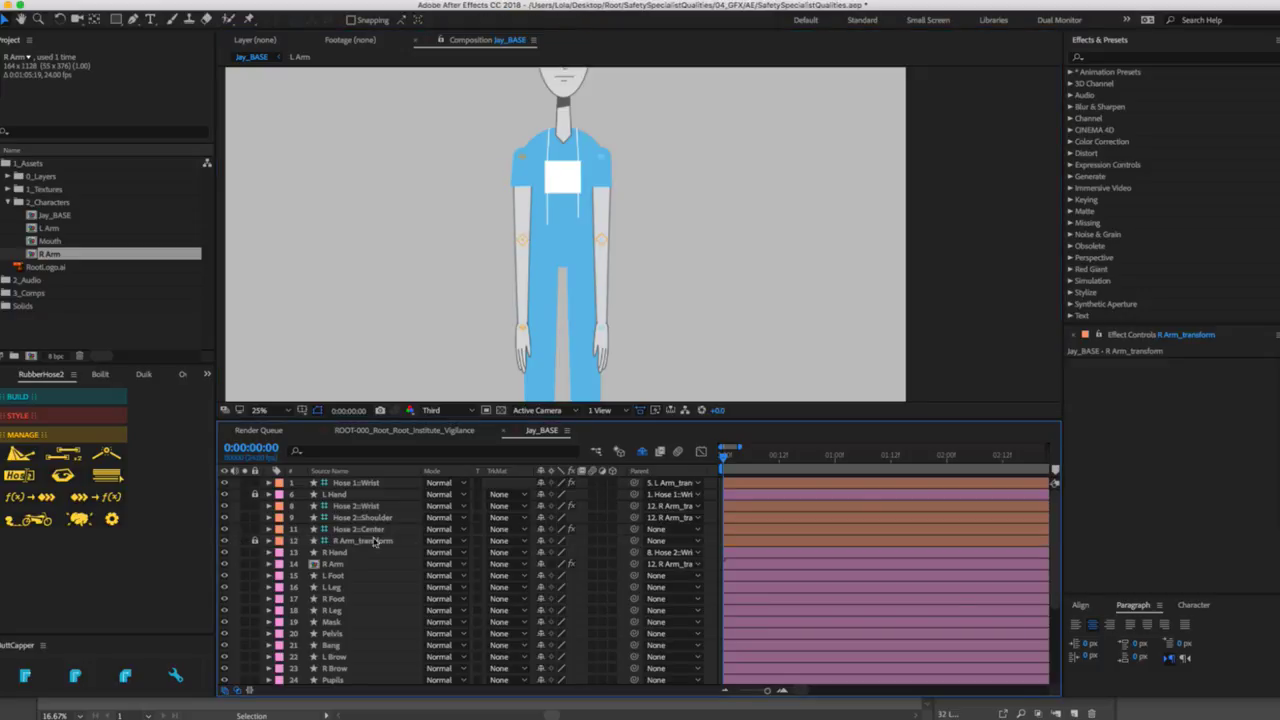
pyautogui.click(541, 541)
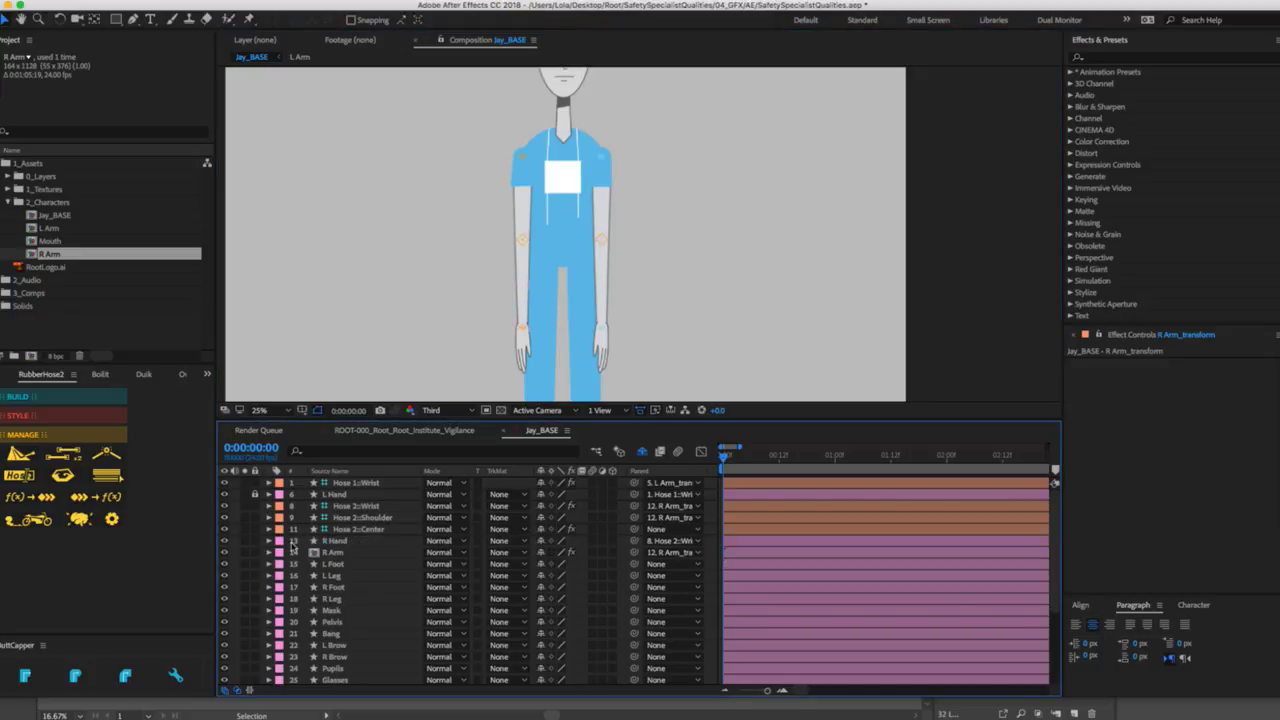
pyautogui.click(367, 530)
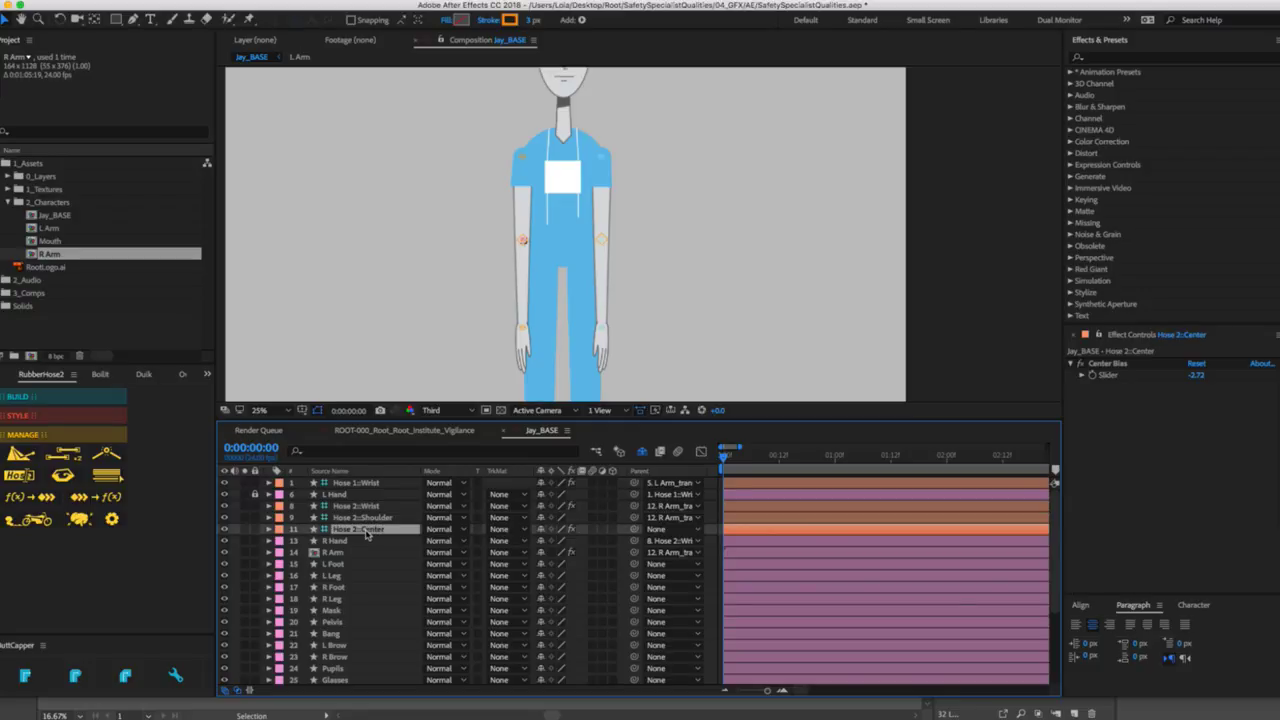
pyautogui.click(255, 529)
# Shy Hose 2::Center and parent Hose 2::Shoulder to 35. Torso.
pyautogui.click(541, 530)
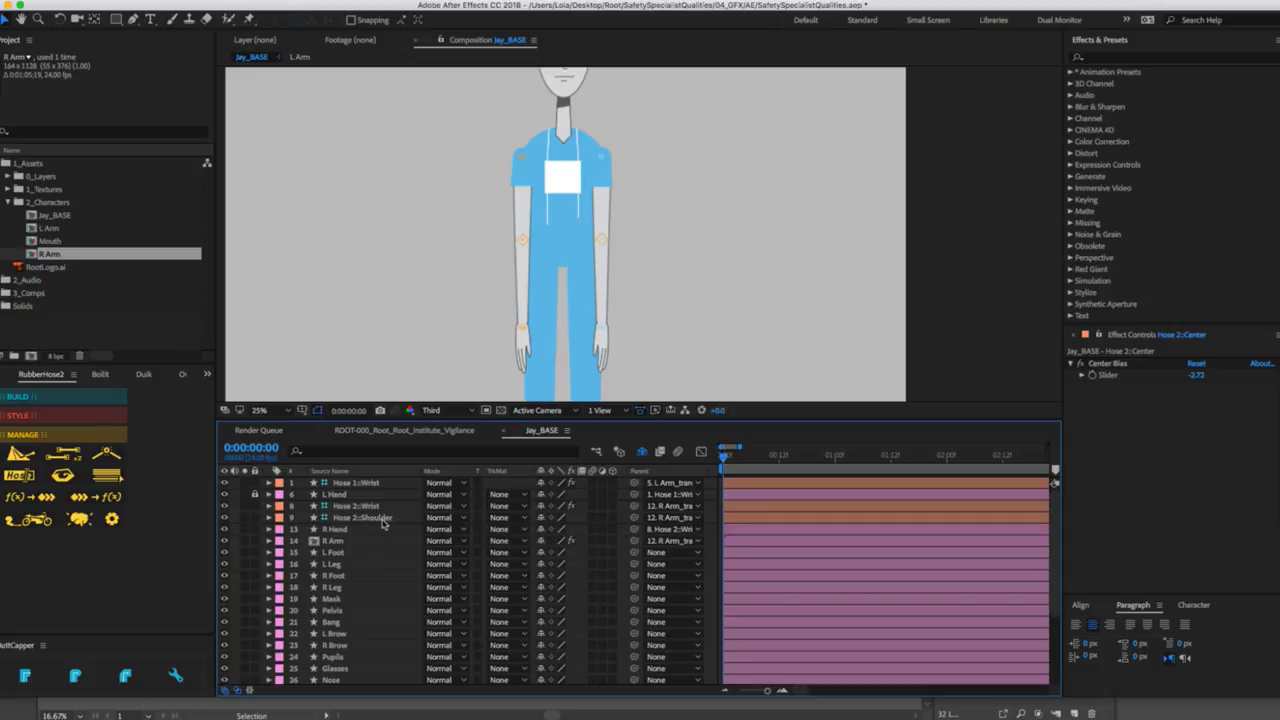
pyautogui.click(386, 519)
pyautogui.click(690, 522)
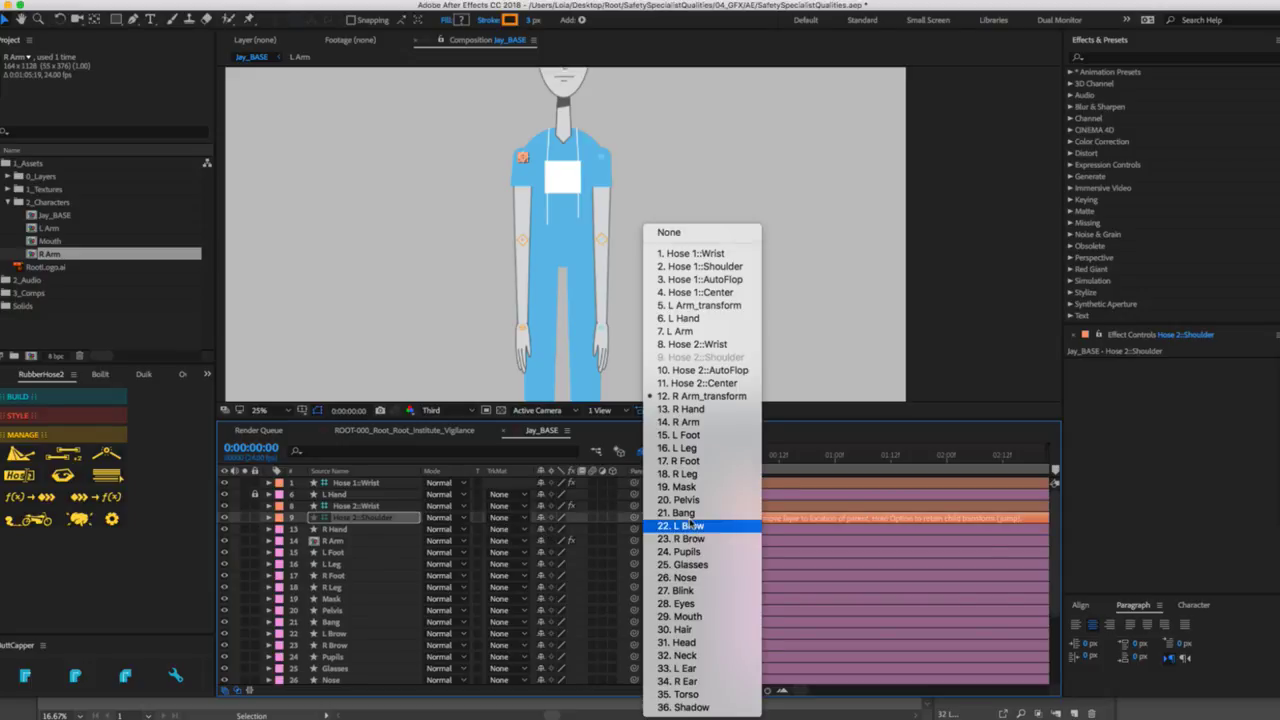
pyautogui.click(688, 694)
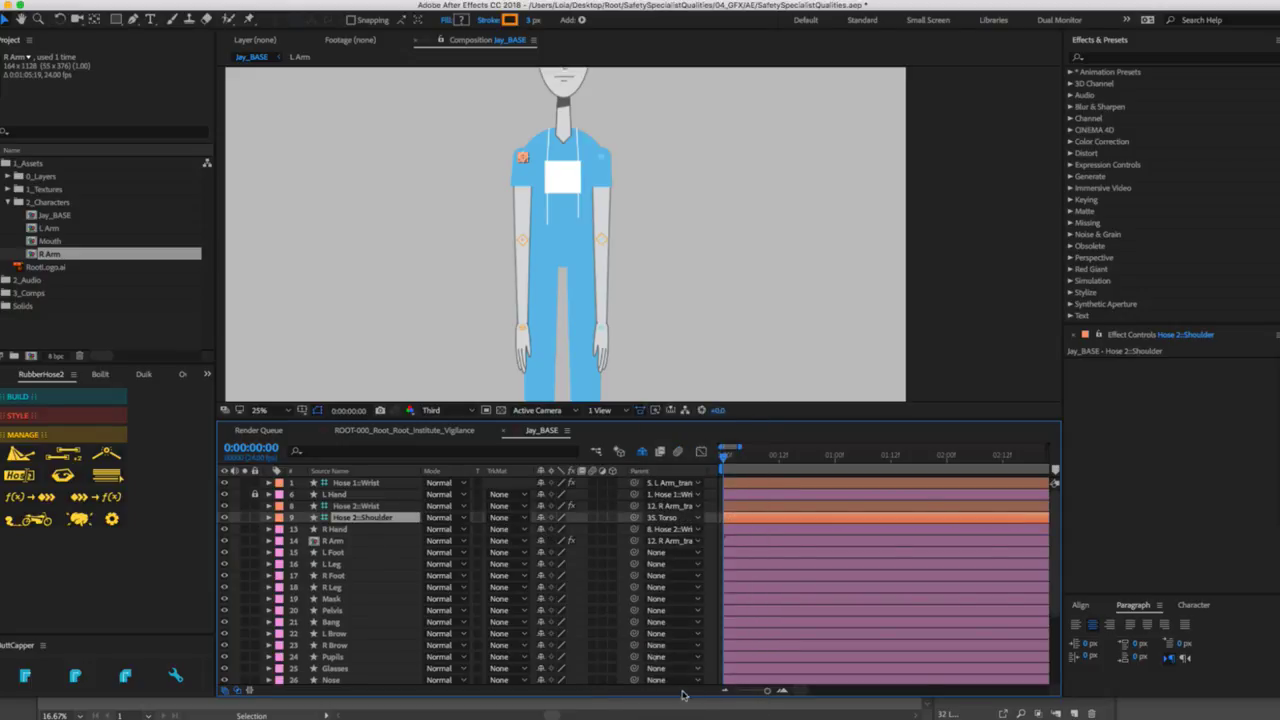
# Test-rotate the Torso, lock and shy Hose 2::Shoulder, and show R Hand's Rotation.
pyautogui.click(559, 217)
pyautogui.press('w')
pyautogui.moveTo(570, 148); pyautogui.dragTo(519, 177)
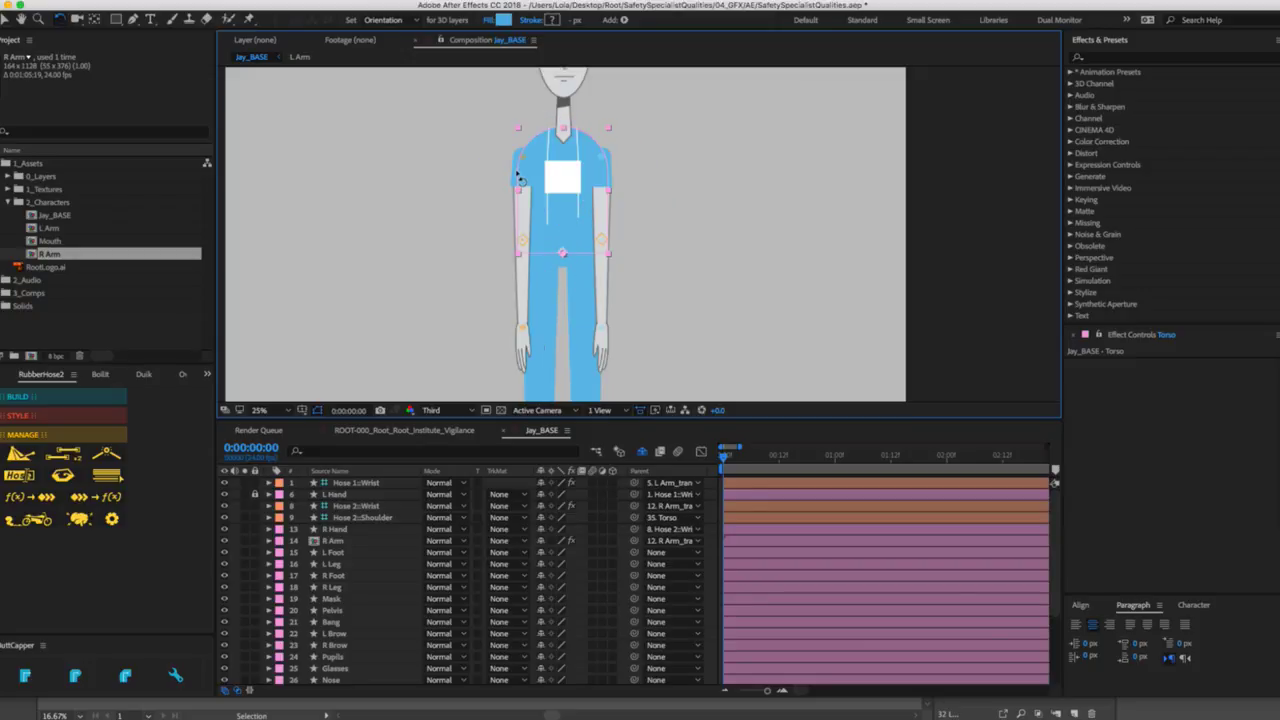
pyautogui.click(357, 518)
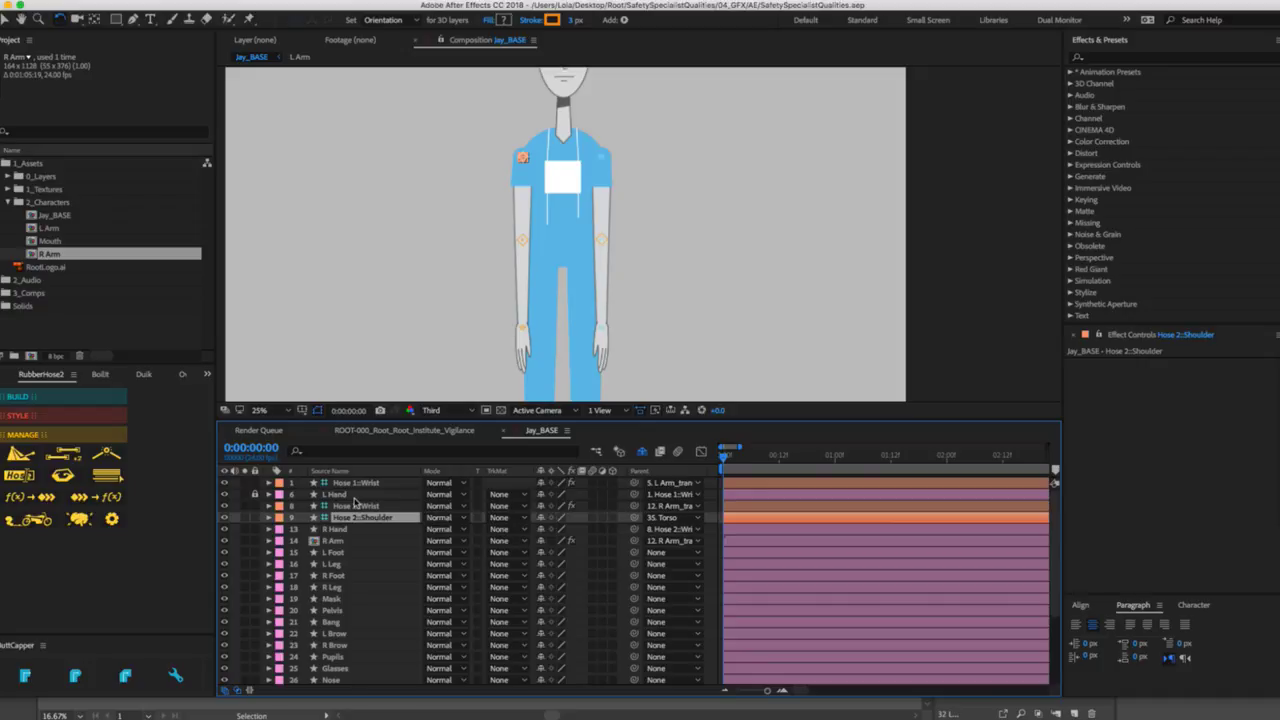
pyautogui.click(255, 518)
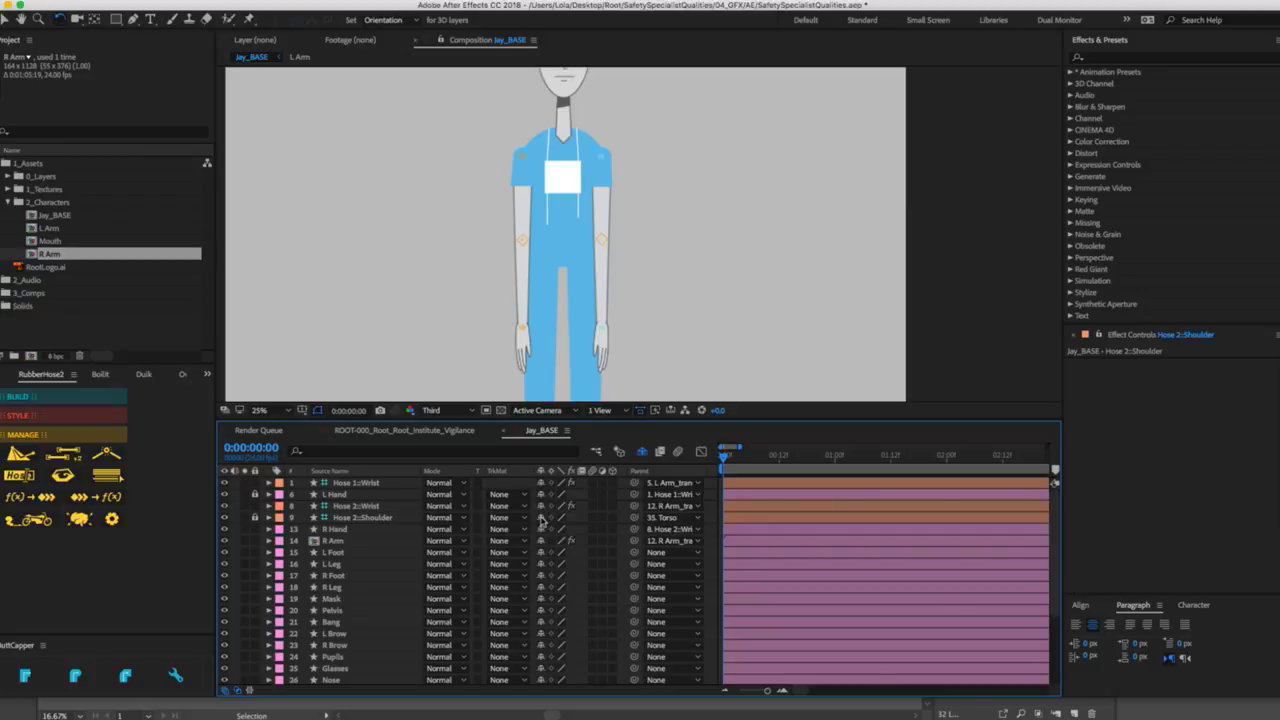
pyautogui.press('Delete')
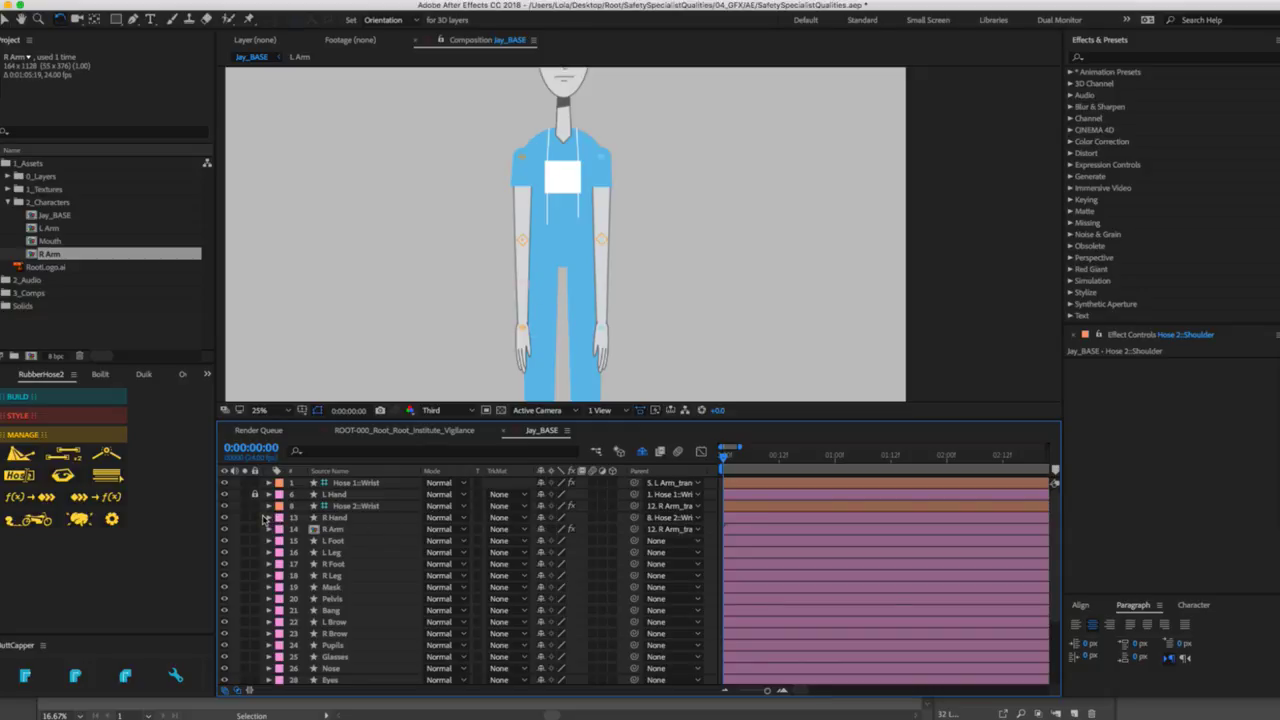
pyautogui.click(343, 519)
pyautogui.press('r')
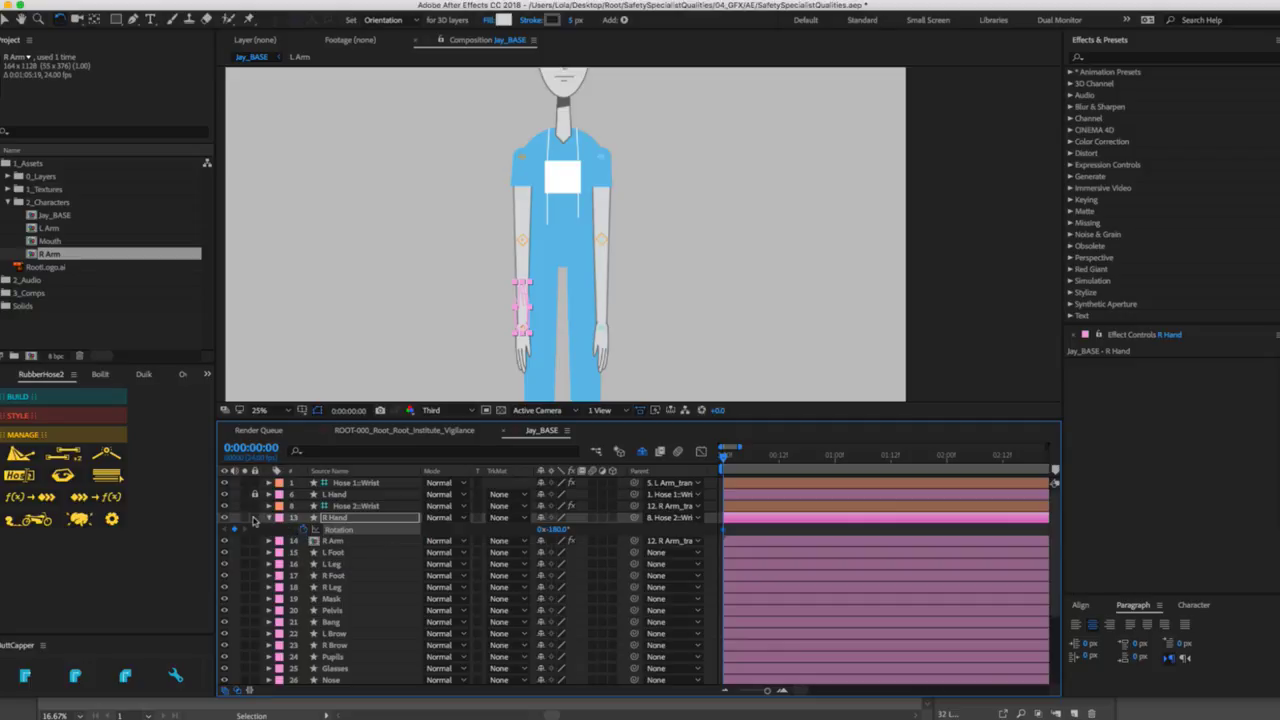
# Lock R Hand and test-pose the right arm with the wrist controller, then undo.
pyautogui.click(267, 519)
pyautogui.click(254, 517)
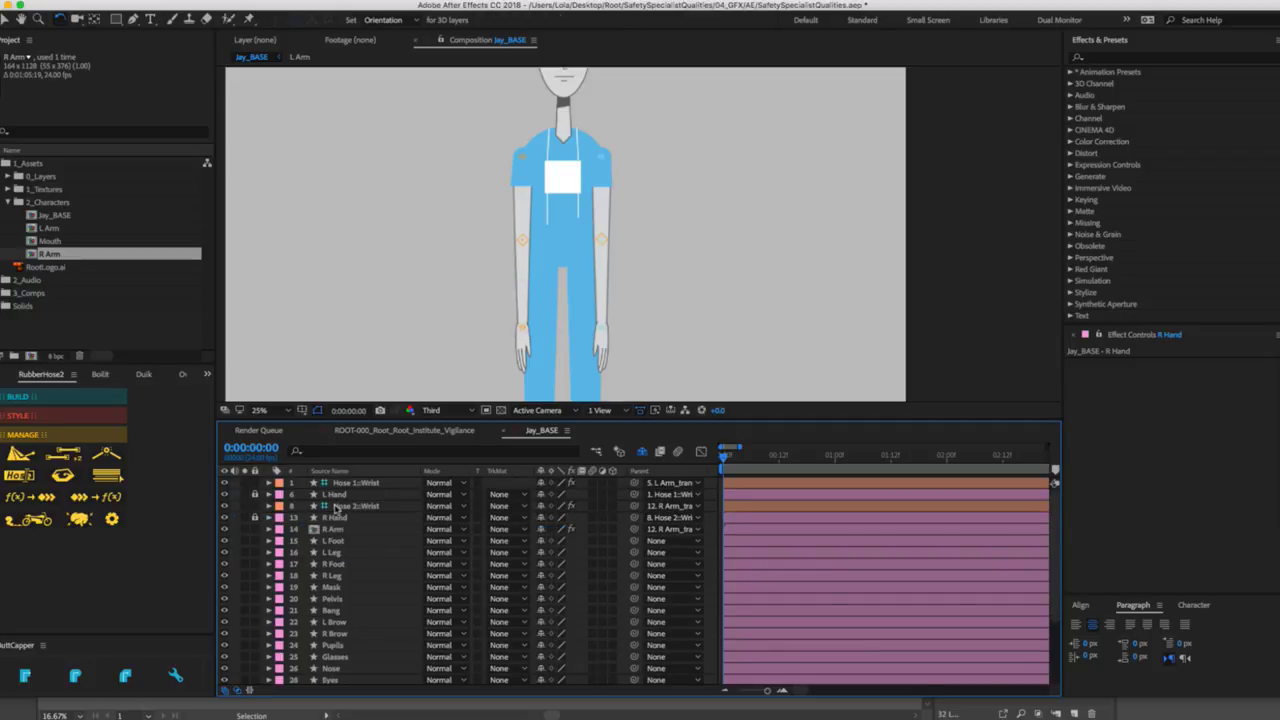
pyautogui.moveTo(532, 322); pyautogui.dragTo(343, 146)
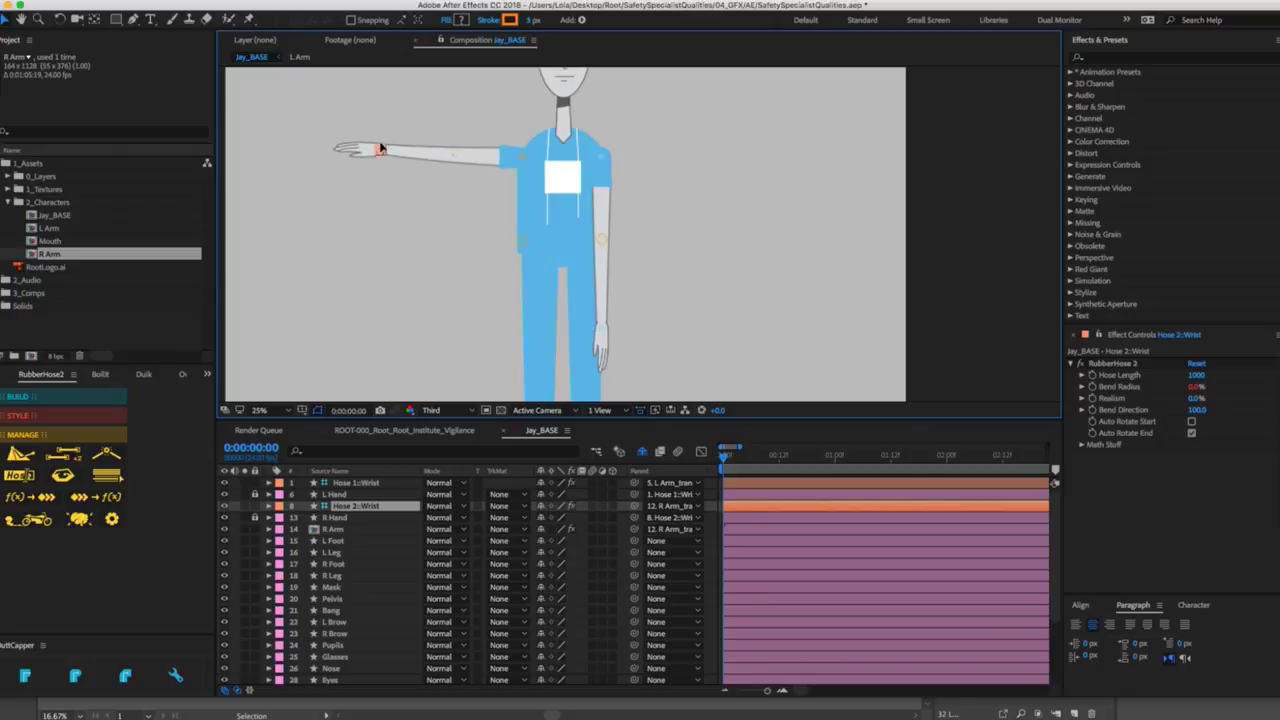
pyautogui.hotkey('ctrl', 'z')
# Zoom out and pan to show the whole character.
pyautogui.press('z')
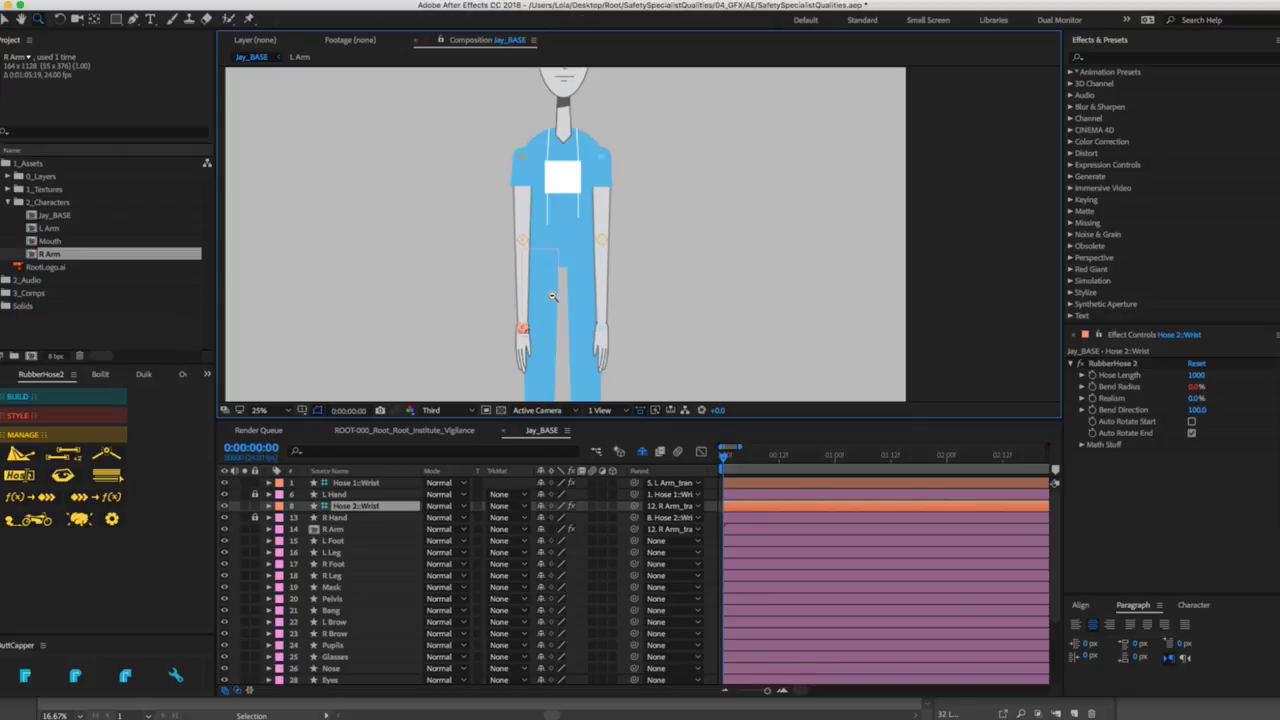
pyautogui.keyDown('alt'); pyautogui.click(645, 260); pyautogui.keyUp('alt')
pyautogui.press('h')
pyautogui.moveTo(703, 227); pyautogui.dragTo(613, 205)
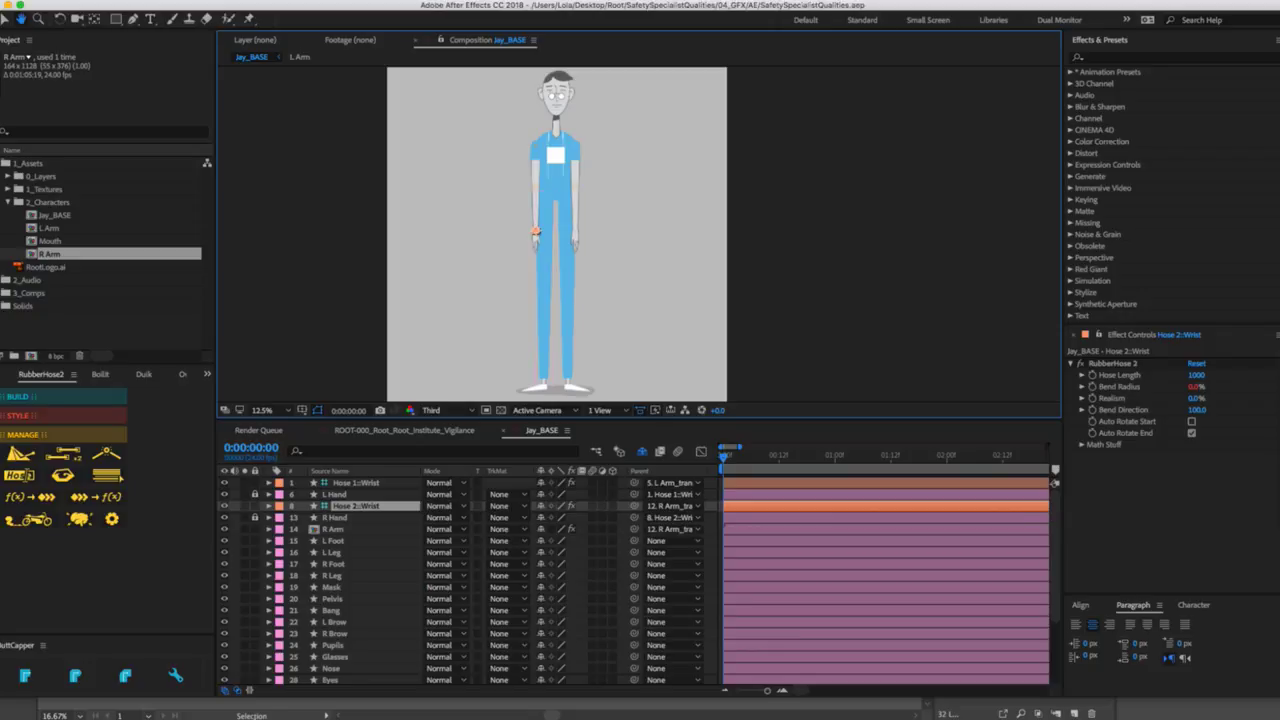
pyautogui.press('v')
# Open the Pre-compose dialog for the L Leg layer, proposing L Leg Comp 1.
pyautogui.click(340, 552)
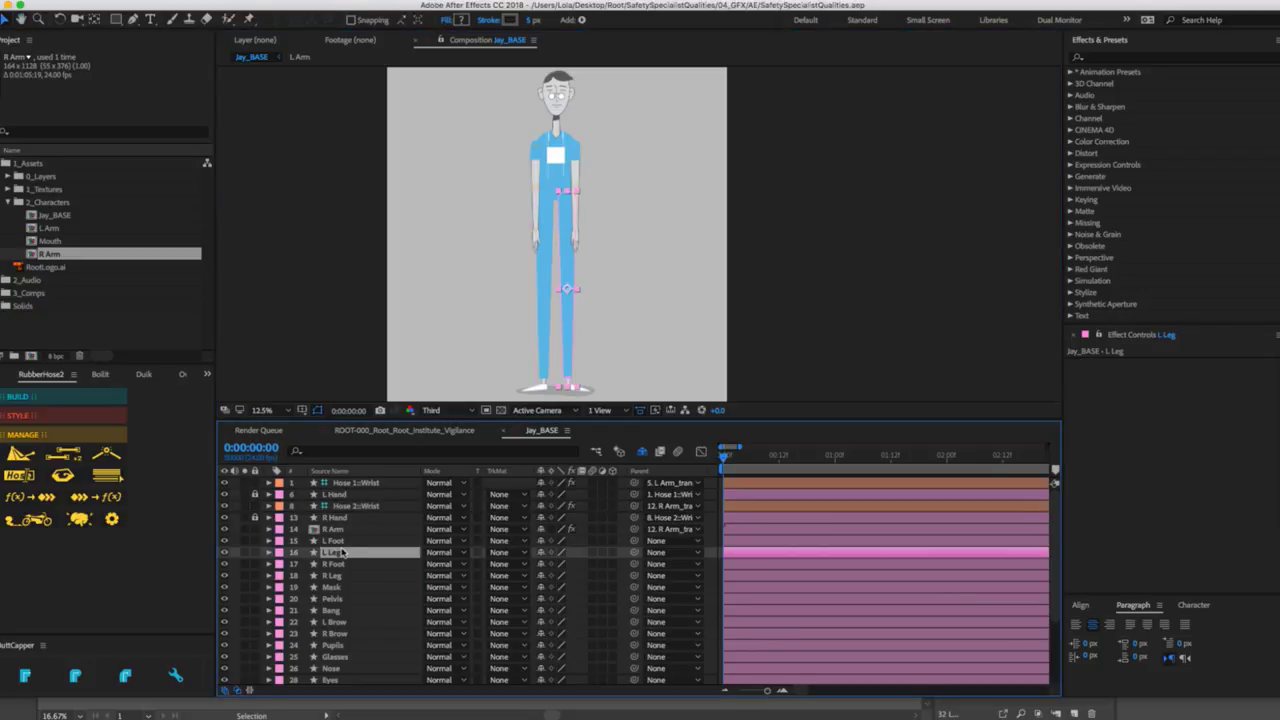
pyautogui.click(342, 576)
pyautogui.click(340, 557)
pyautogui.rightClick(339, 560)
pyautogui.click(326, 557)
pyautogui.click(344, 587)
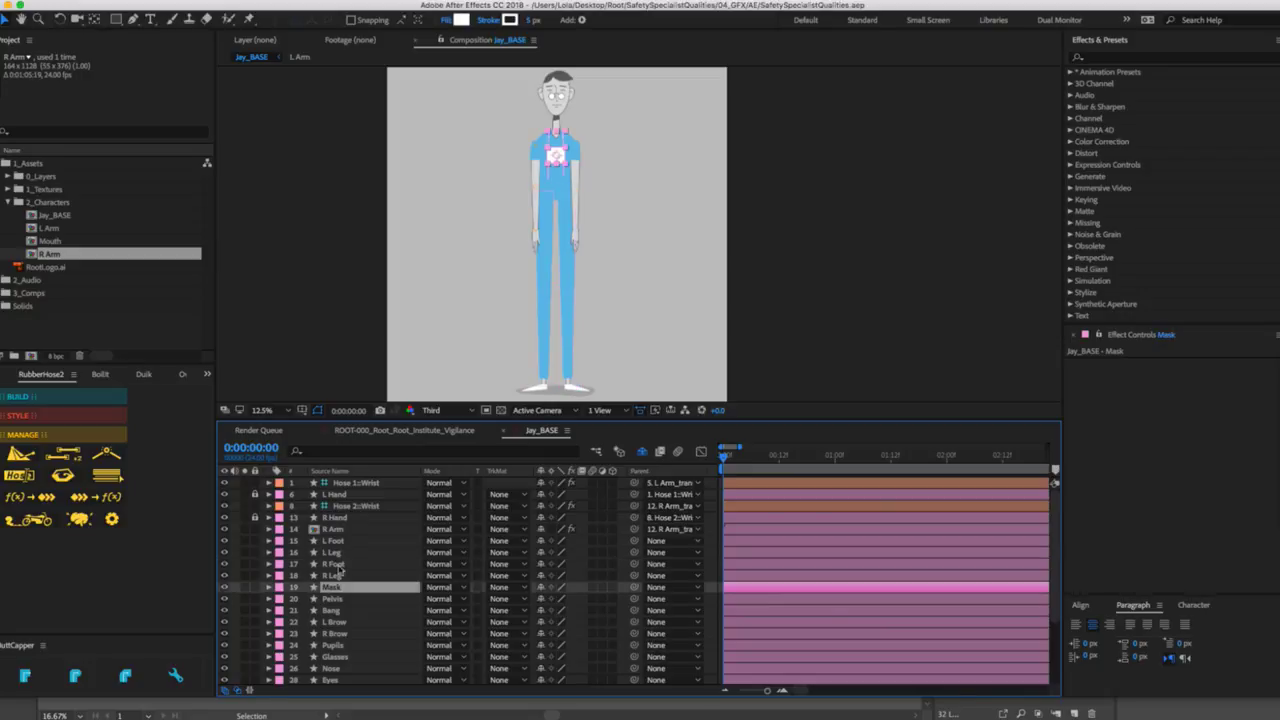
pyautogui.click(336, 554)
pyautogui.rightClick(334, 555)
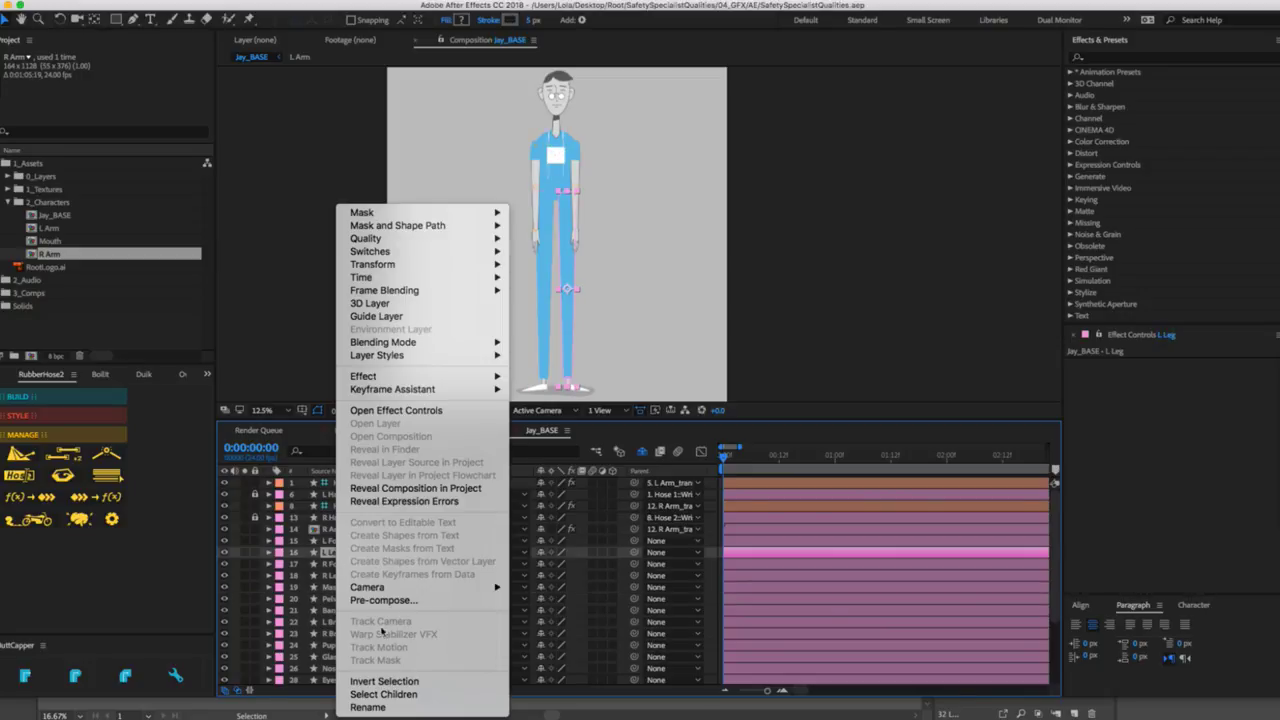
pyautogui.click(380, 602)
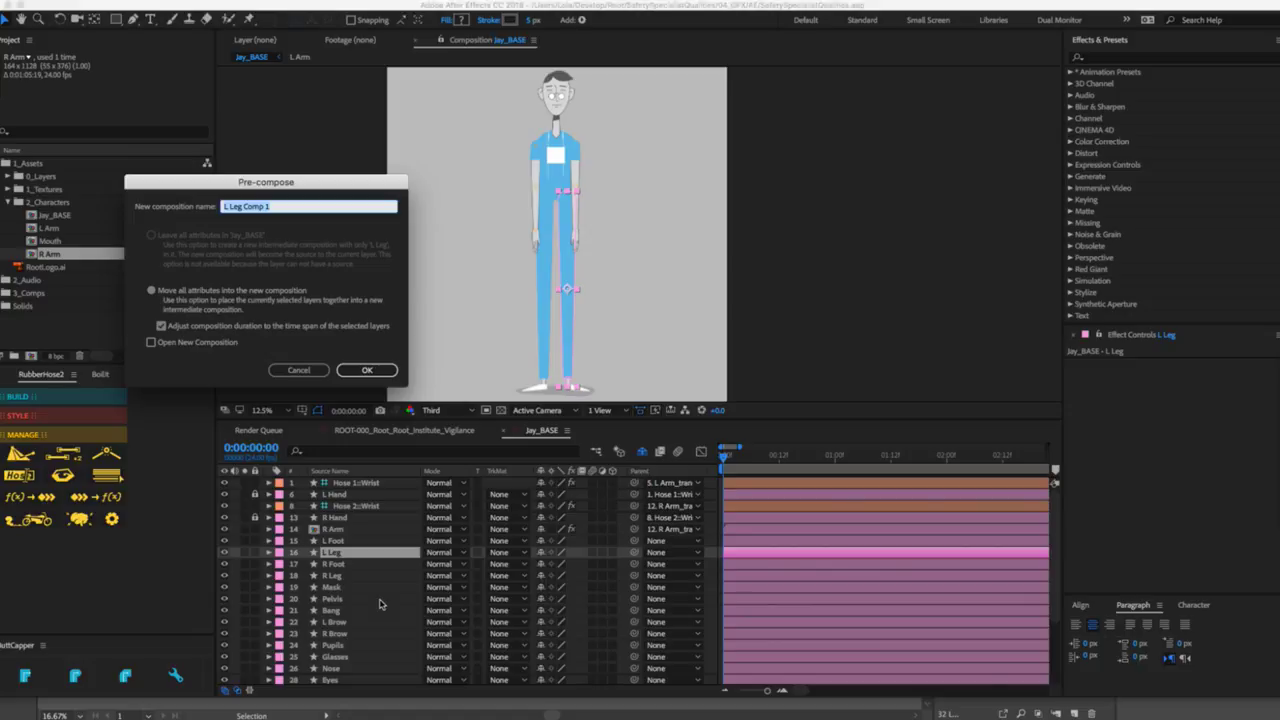
# Pre-compose the leg layers into separate 'L Leg' and 'R Leg' comps.
pyautogui.write('L Leg')
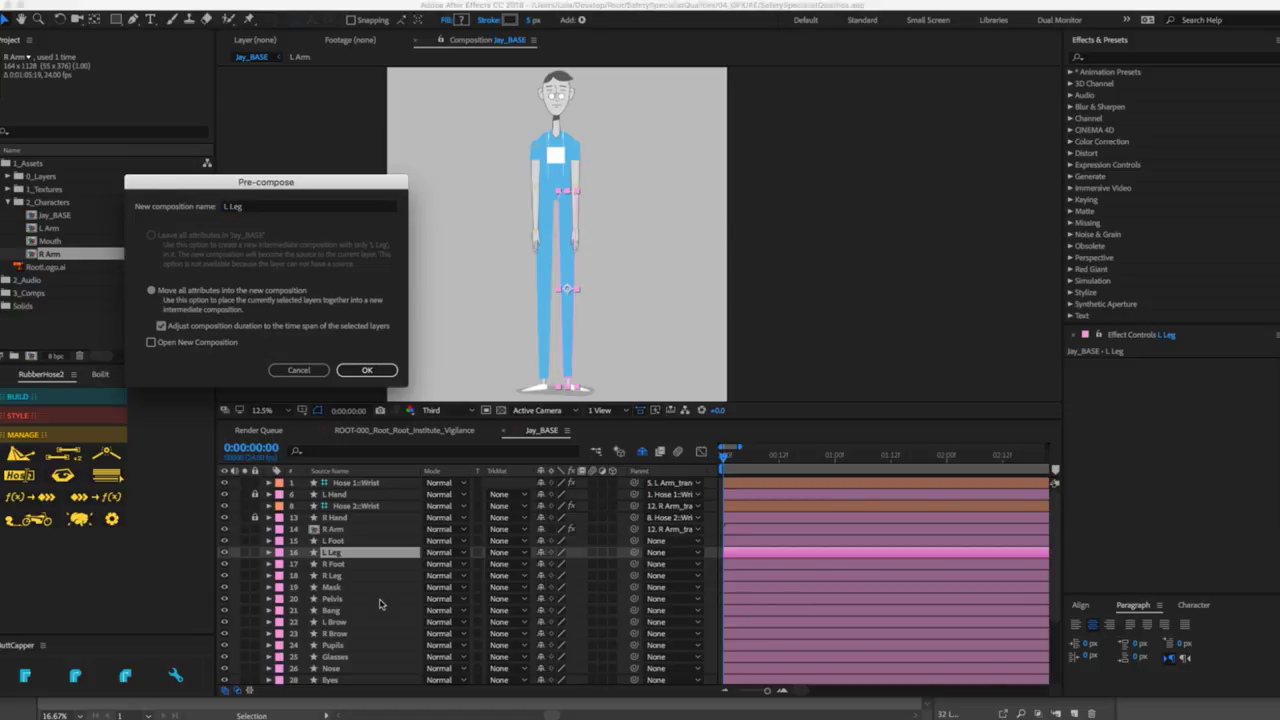
pyautogui.press('Return')
pyautogui.click(343, 578)
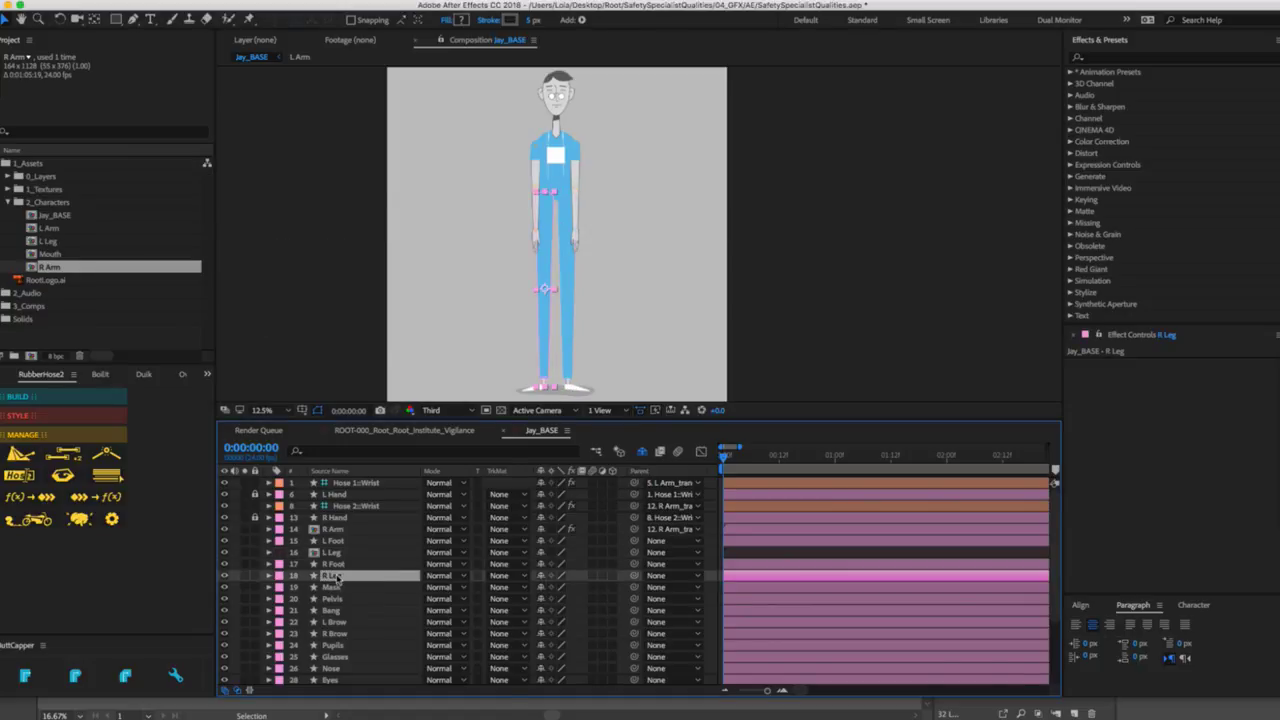
pyautogui.rightClick(338, 578)
pyautogui.click(376, 604)
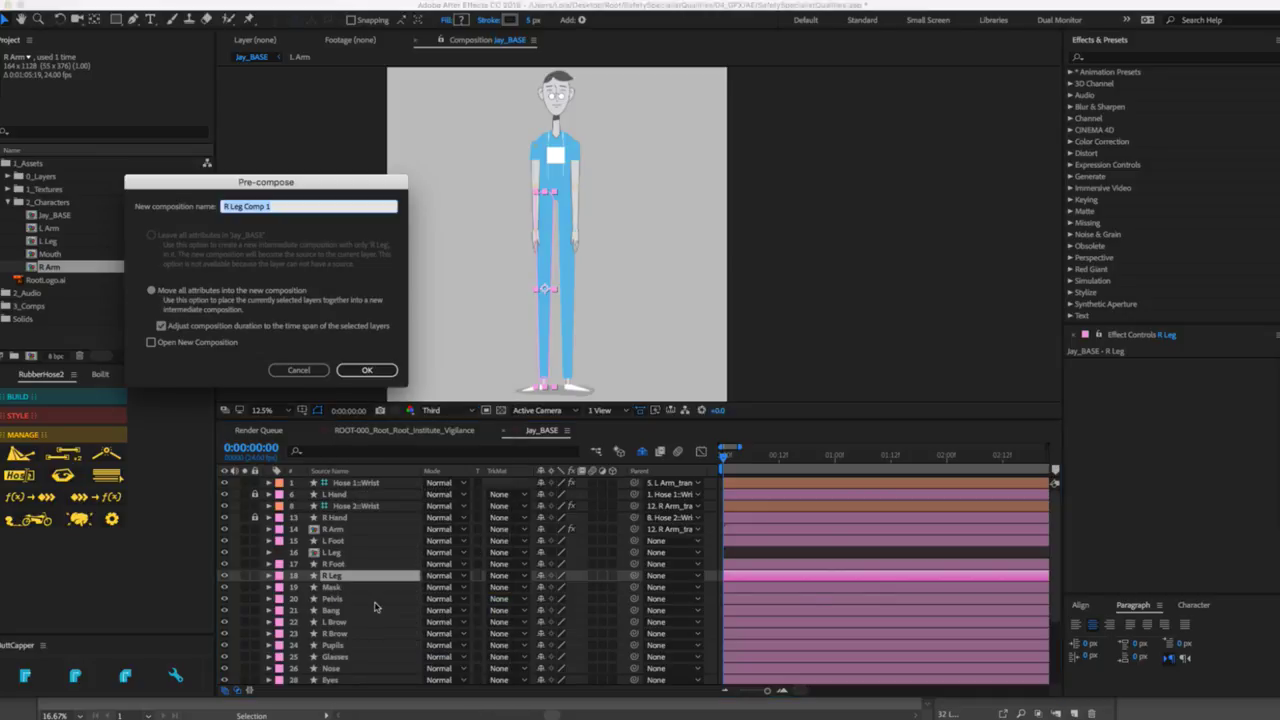
pyautogui.write('R Leg')
pyautogui.press('Return')
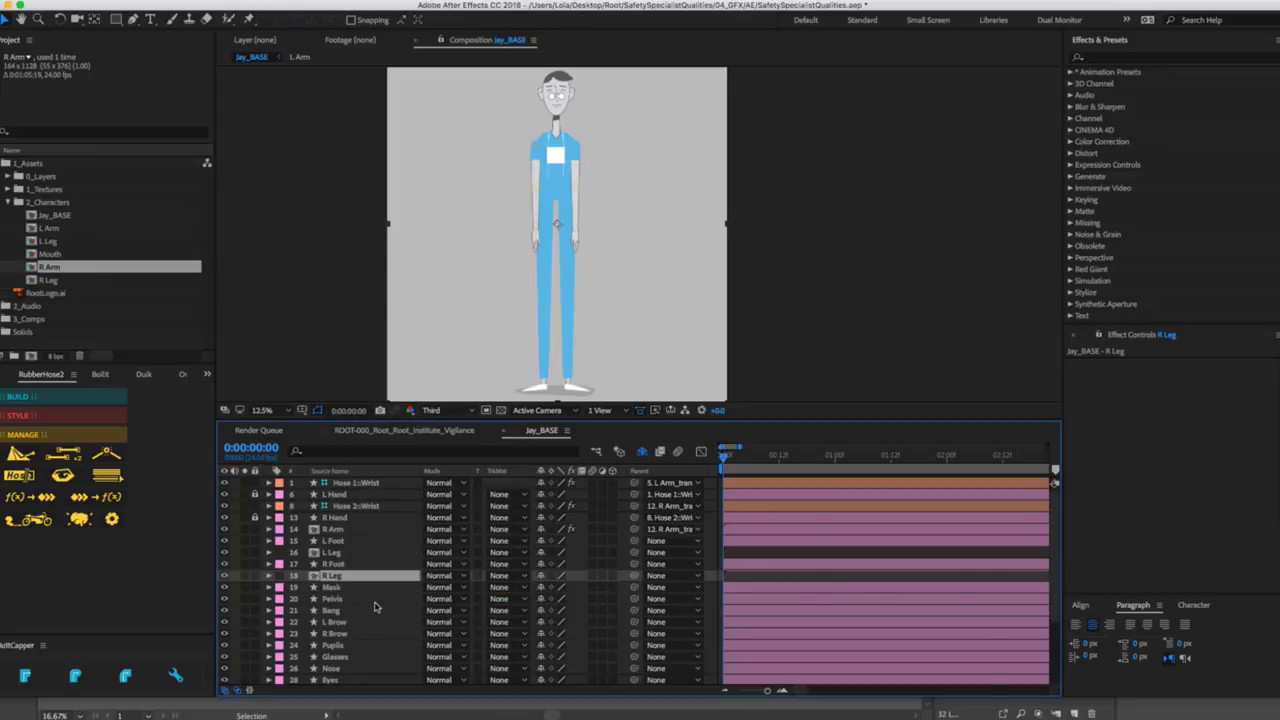
# Give both L Leg and R Leg layers a new label colour.
pyautogui.keyDown('super'); pyautogui.click(345, 552); pyautogui.keyUp('super')
pyautogui.click(280, 552)
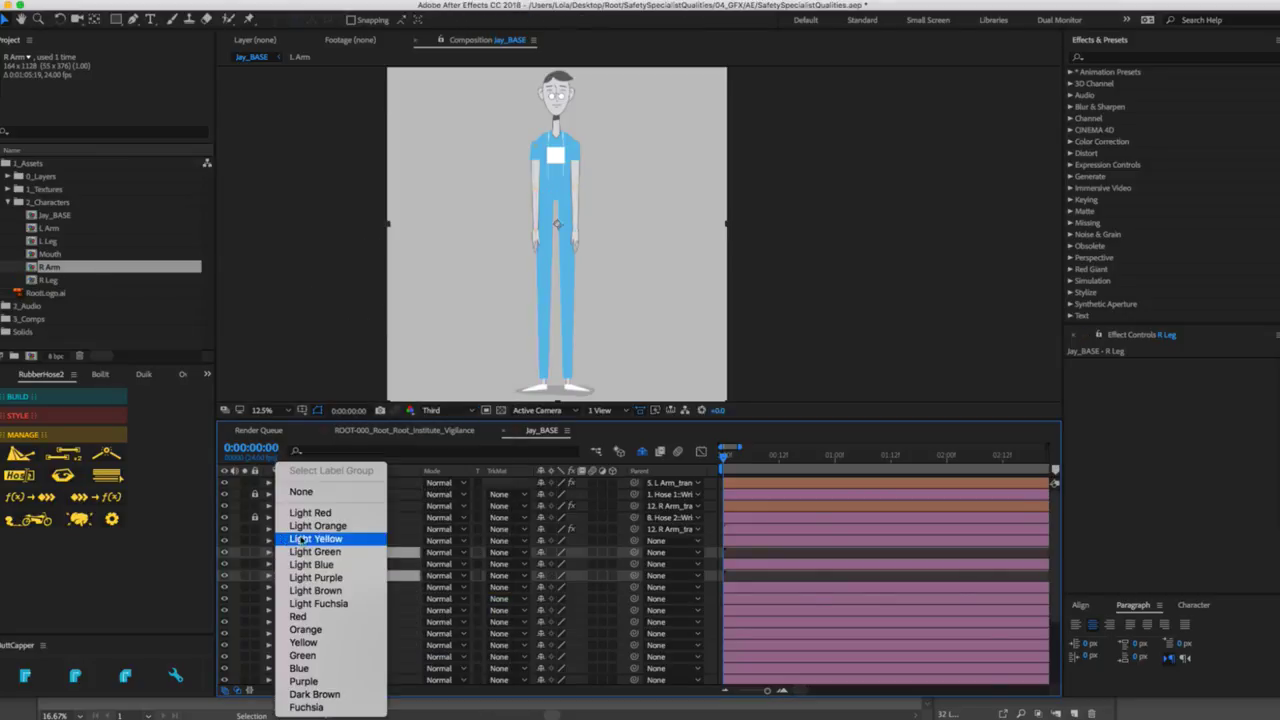
pyautogui.click(333, 588)
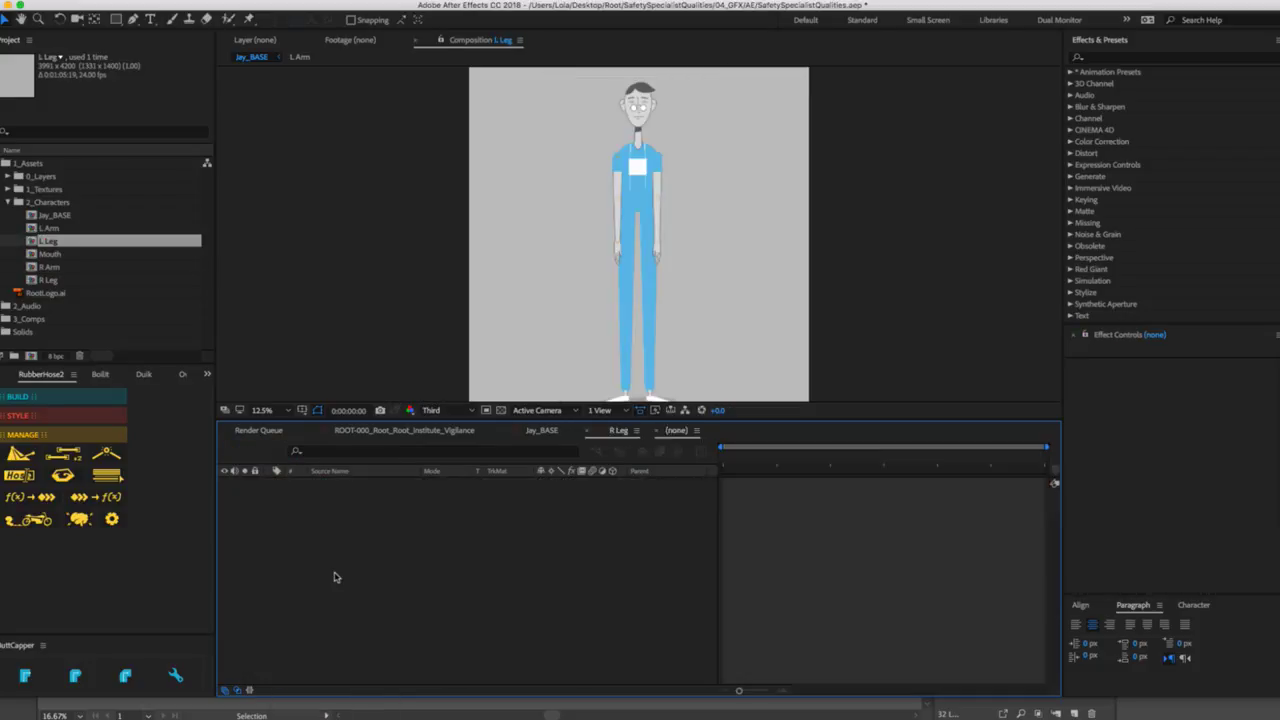
# Crop the L Leg comp to a region of interest around the leg (313 x 2353), then return to Jay_BASE.
pyautogui.doubleClick(334, 577)
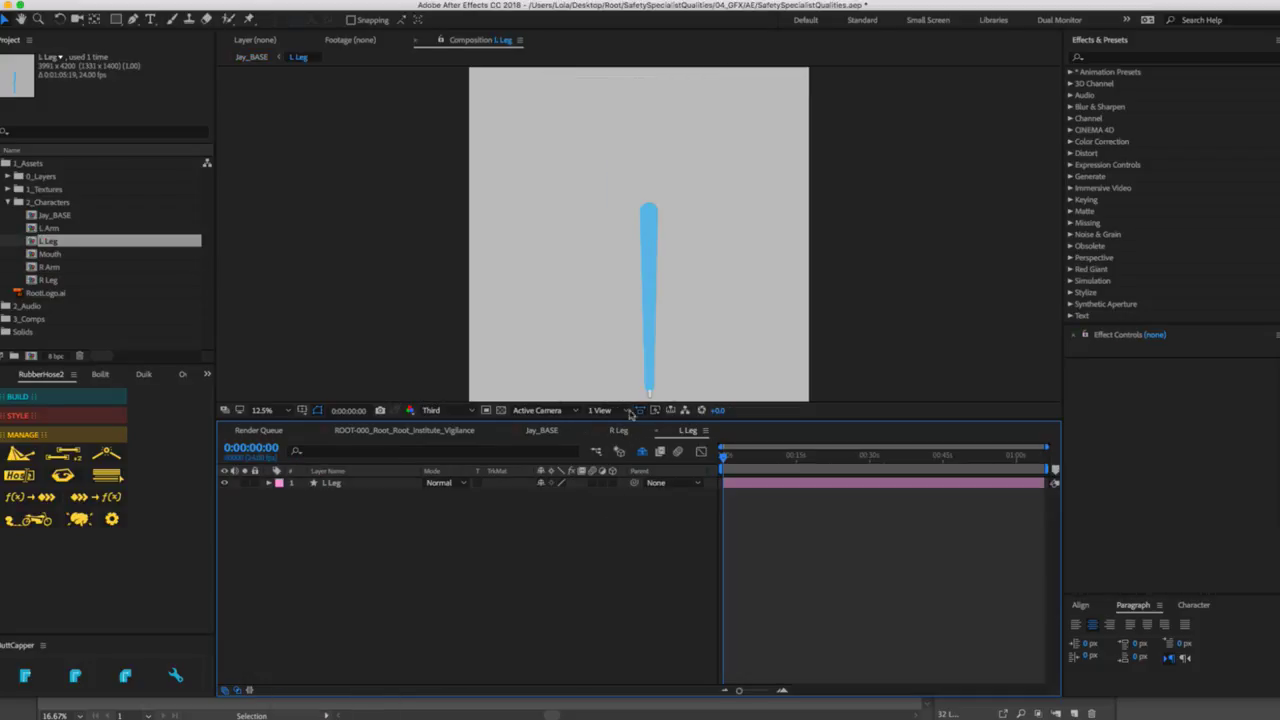
pyautogui.click(487, 411)
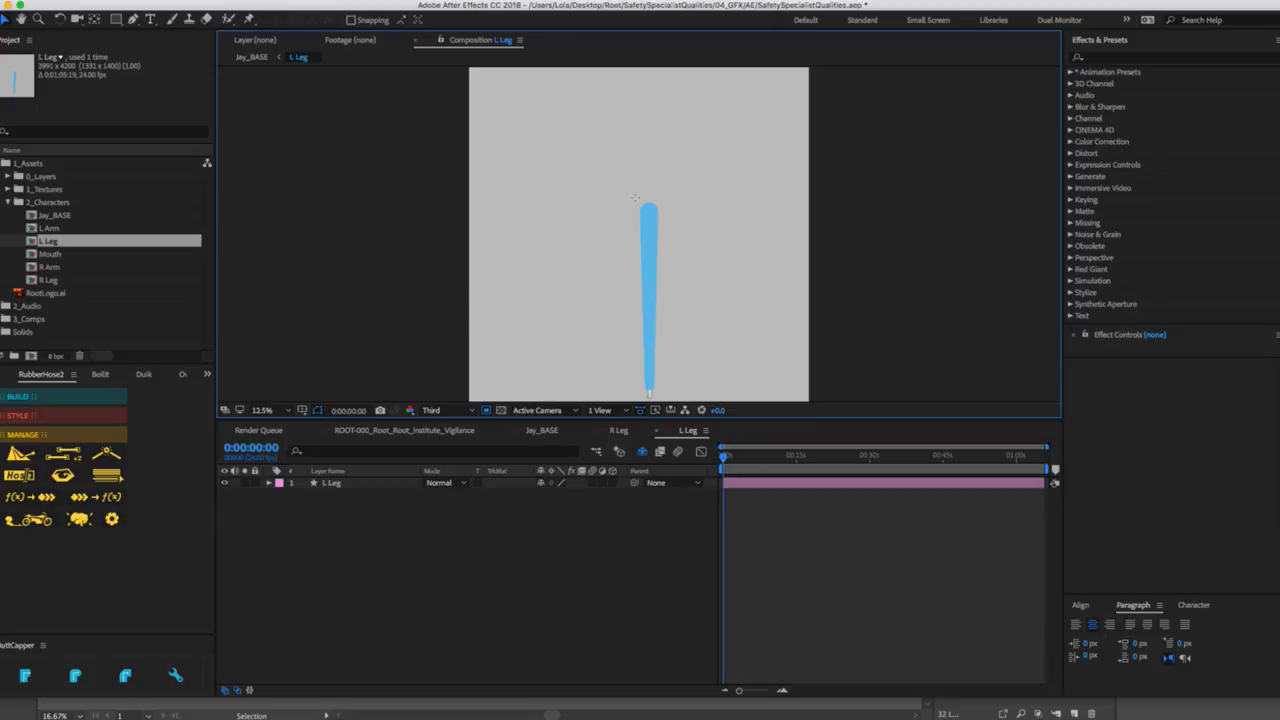
pyautogui.moveTo(634, 197); pyautogui.dragTo(666, 388)
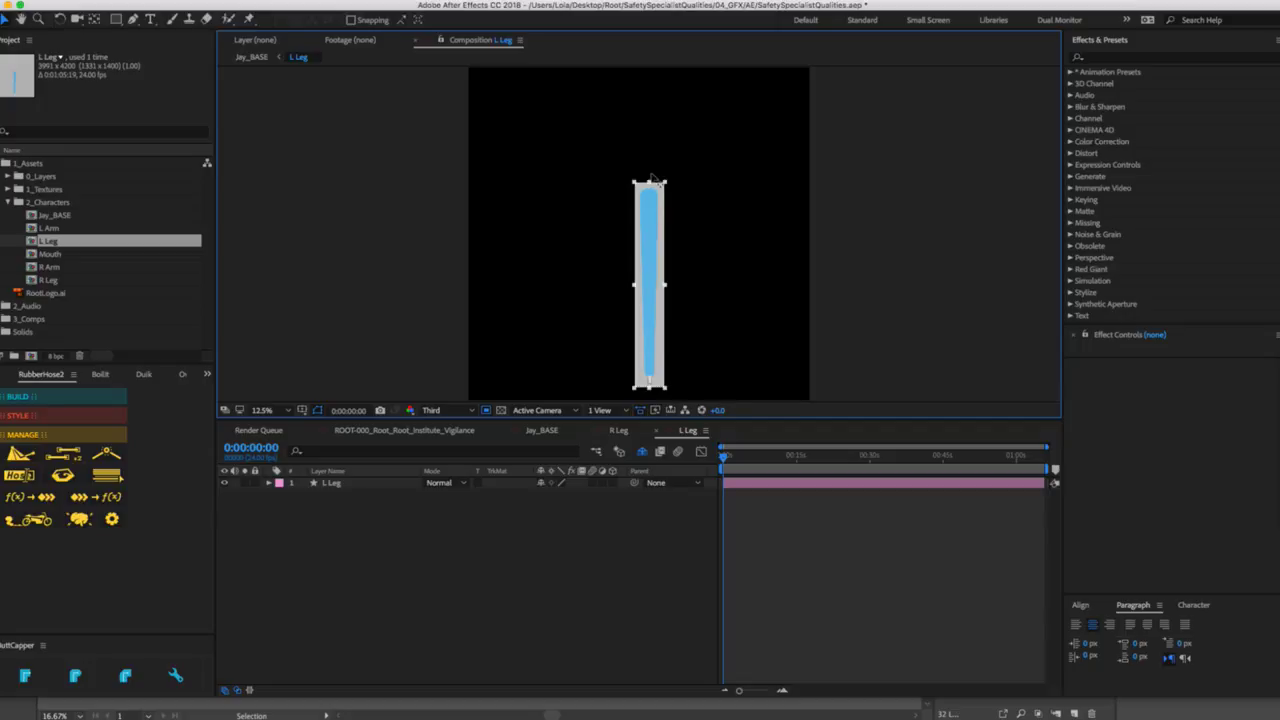
pyautogui.click(185, 1)
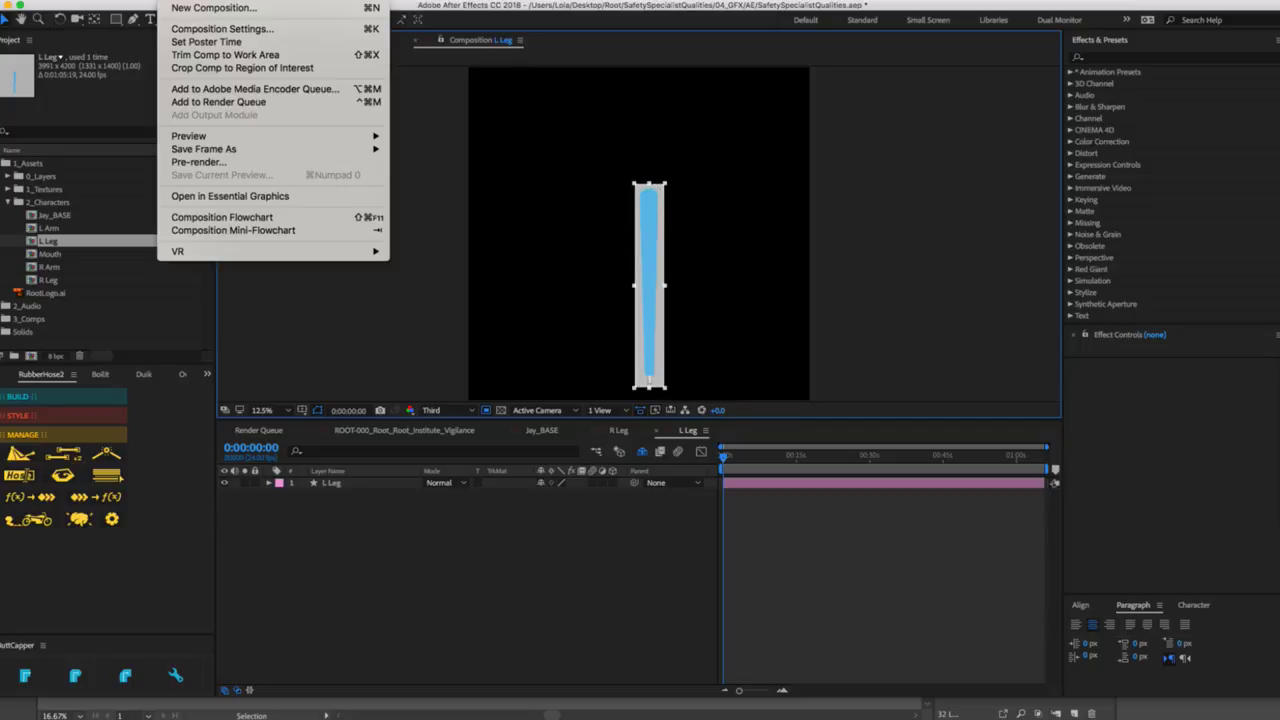
pyautogui.click(212, 68)
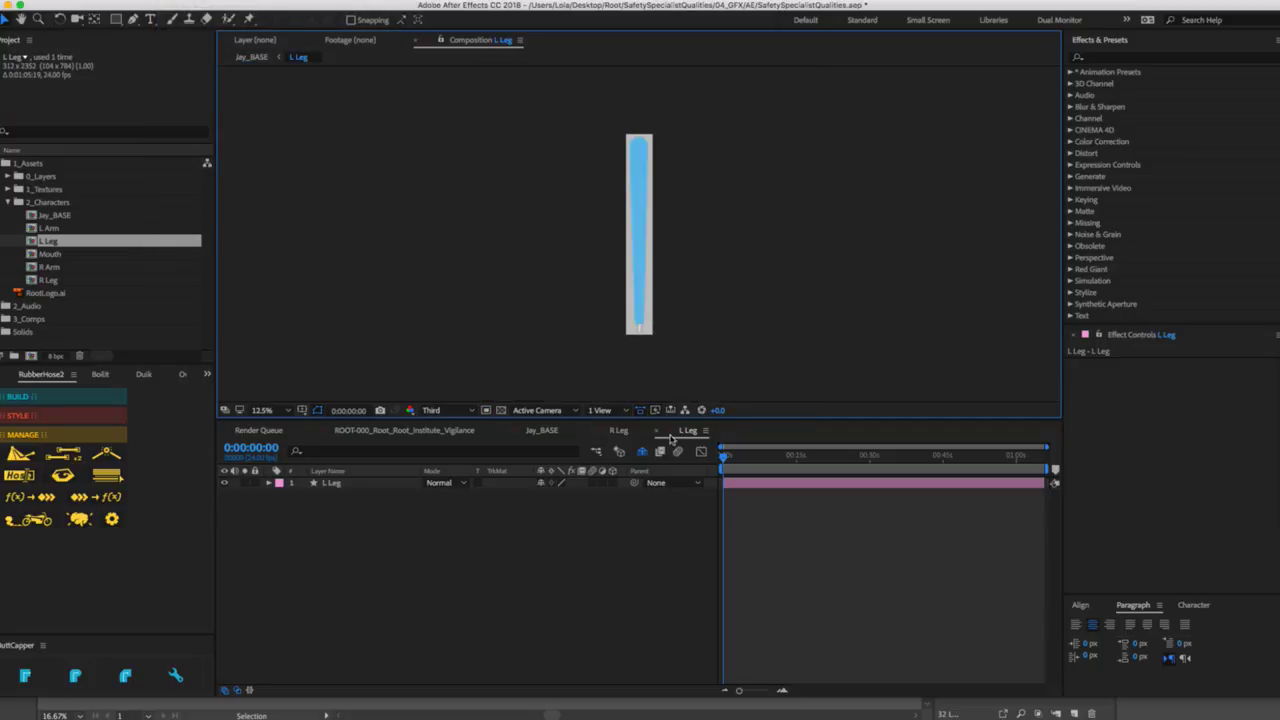
pyautogui.click(657, 431)
pyautogui.click(540, 431)
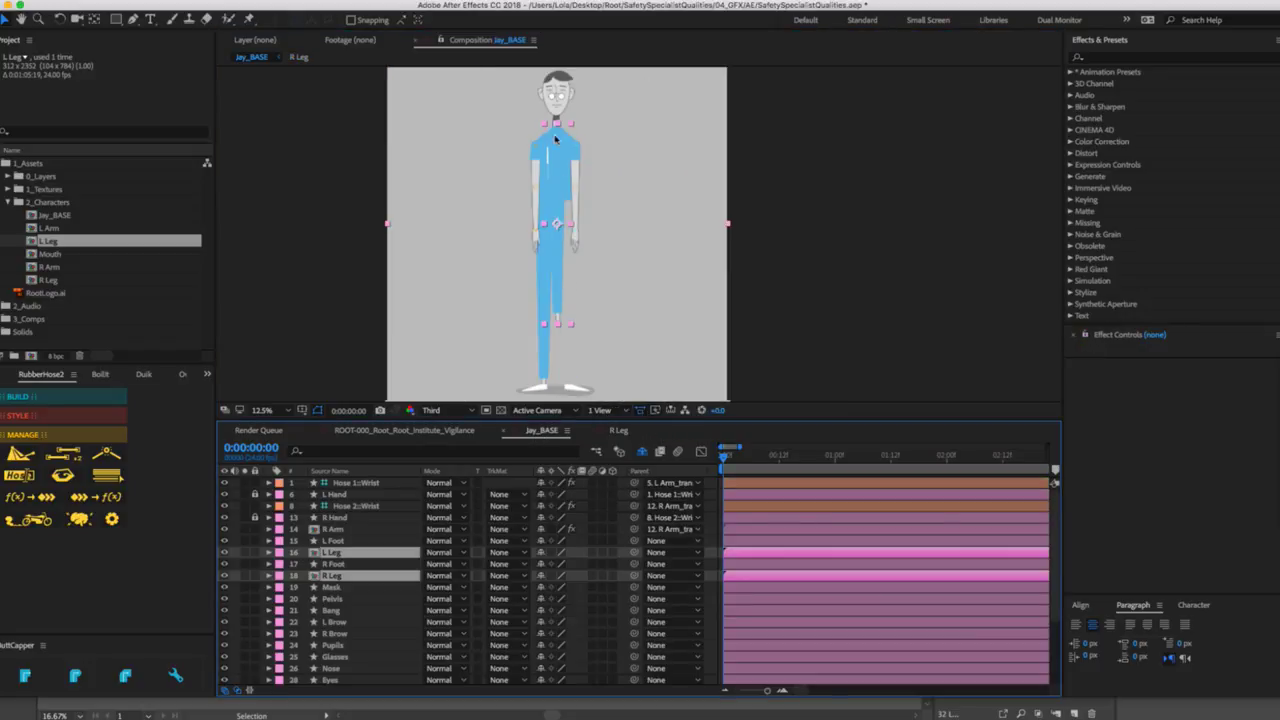
# Move the cropped L Leg back into place at the hip.
pyautogui.click(385, 610)
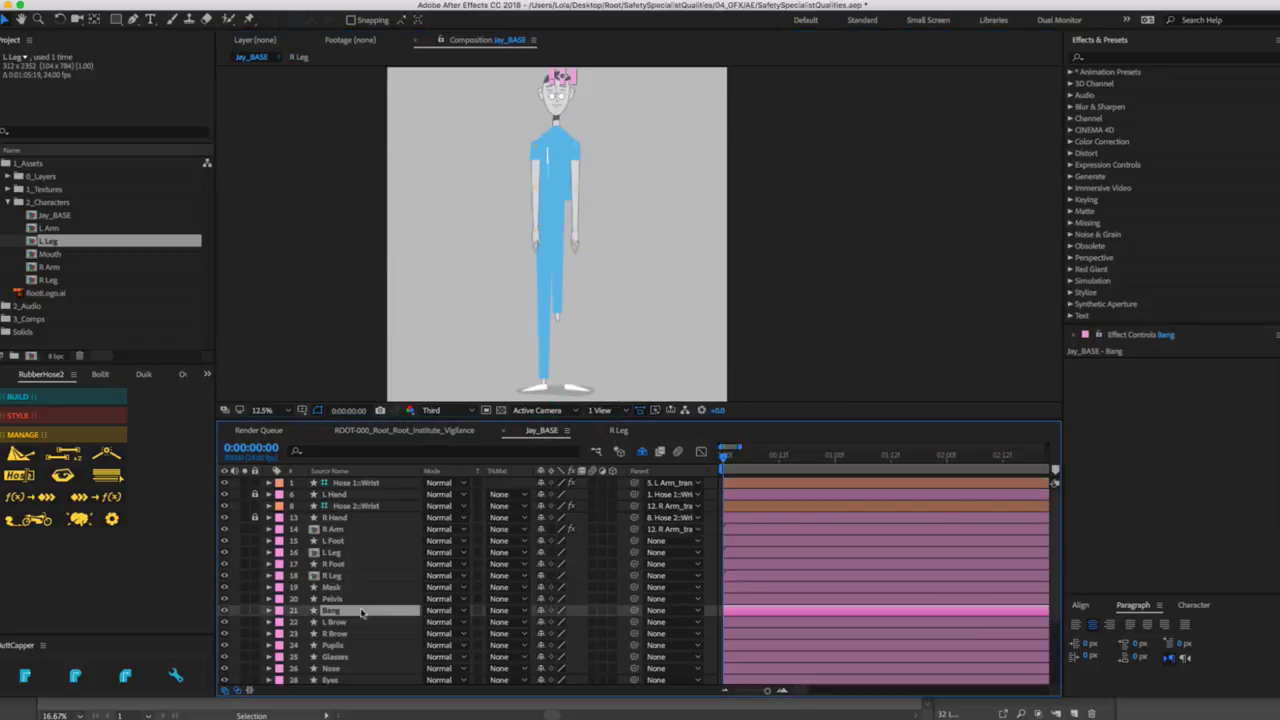
pyautogui.click(368, 550)
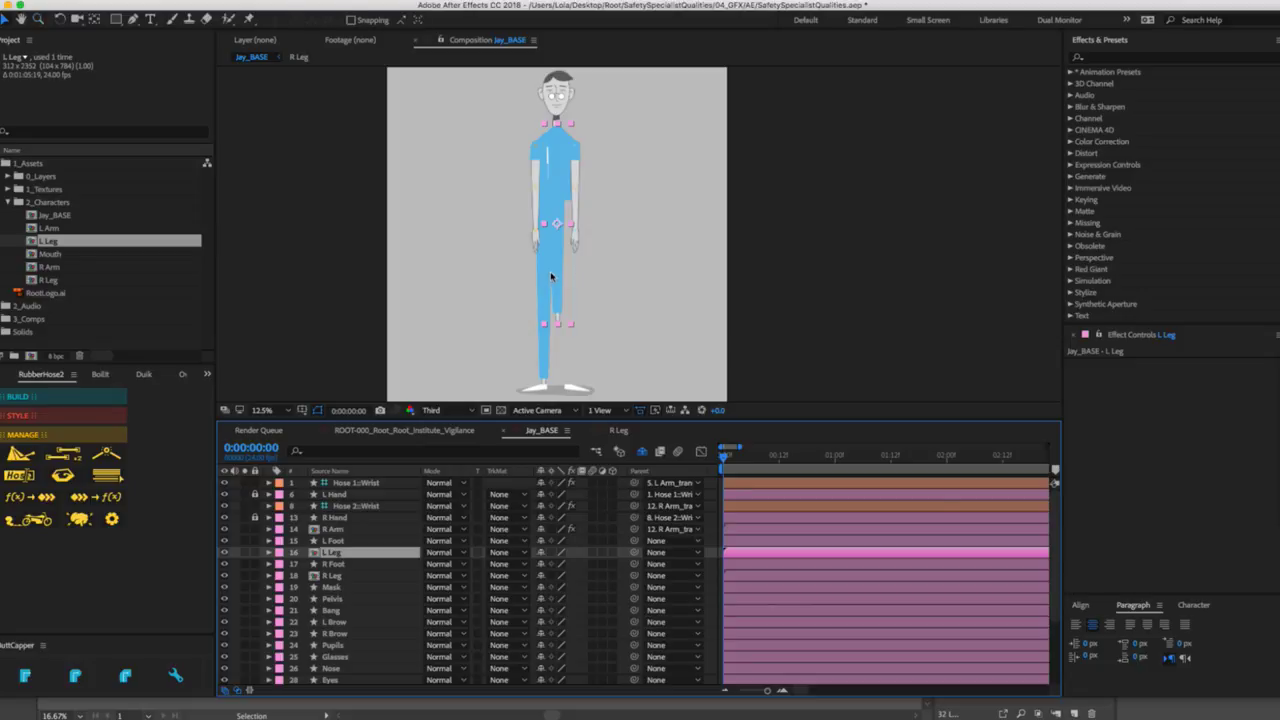
pyautogui.moveTo(555, 274); pyautogui.dragTo(568, 333)
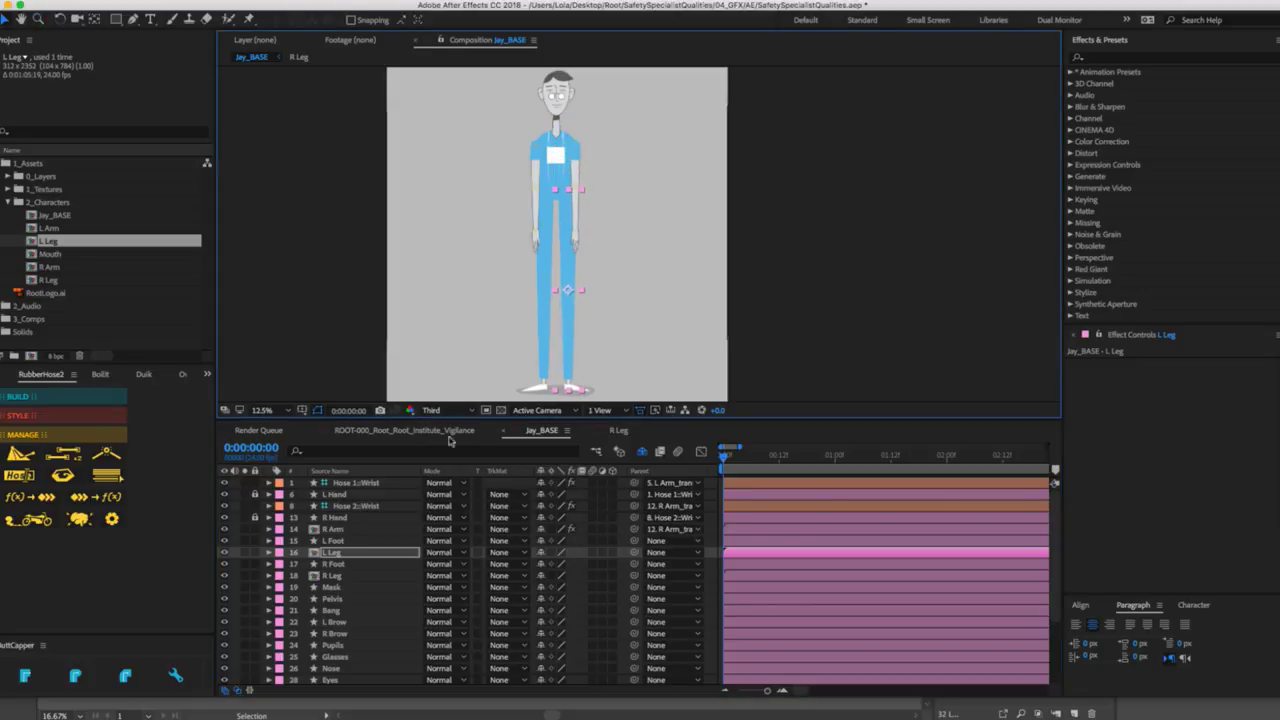
# Solo Pelvis, L Leg, R Leg, R Foot and L Foot, viewing the hips at 50%.
pyautogui.click(245, 598)
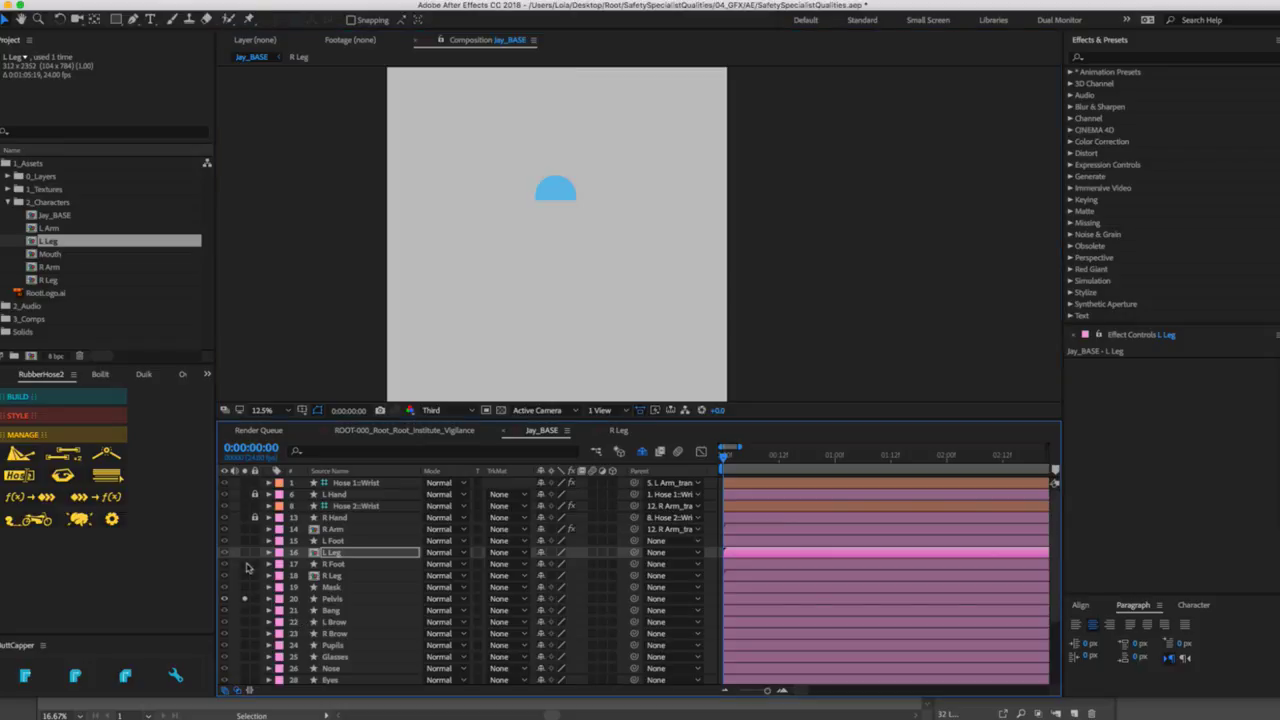
pyautogui.click(245, 552)
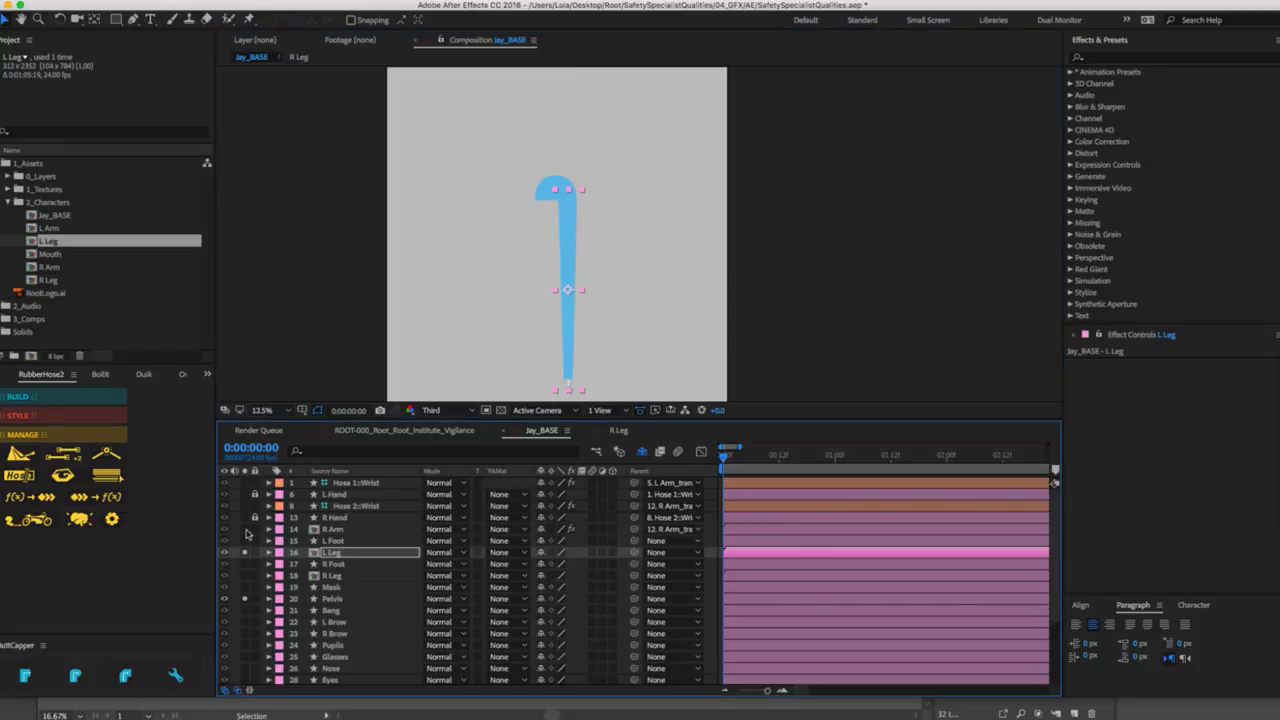
pyautogui.click(245, 575)
pyautogui.click(245, 564)
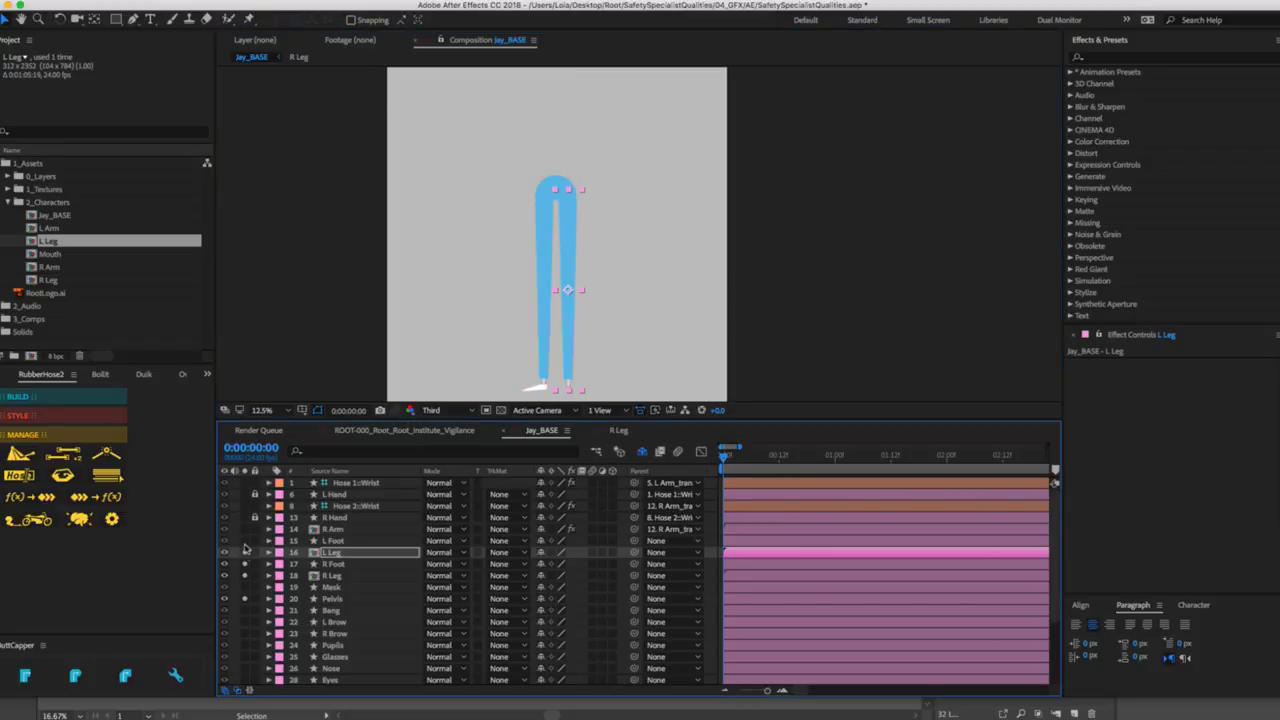
pyautogui.click(245, 540)
pyautogui.press('z')
pyautogui.click(575, 241)
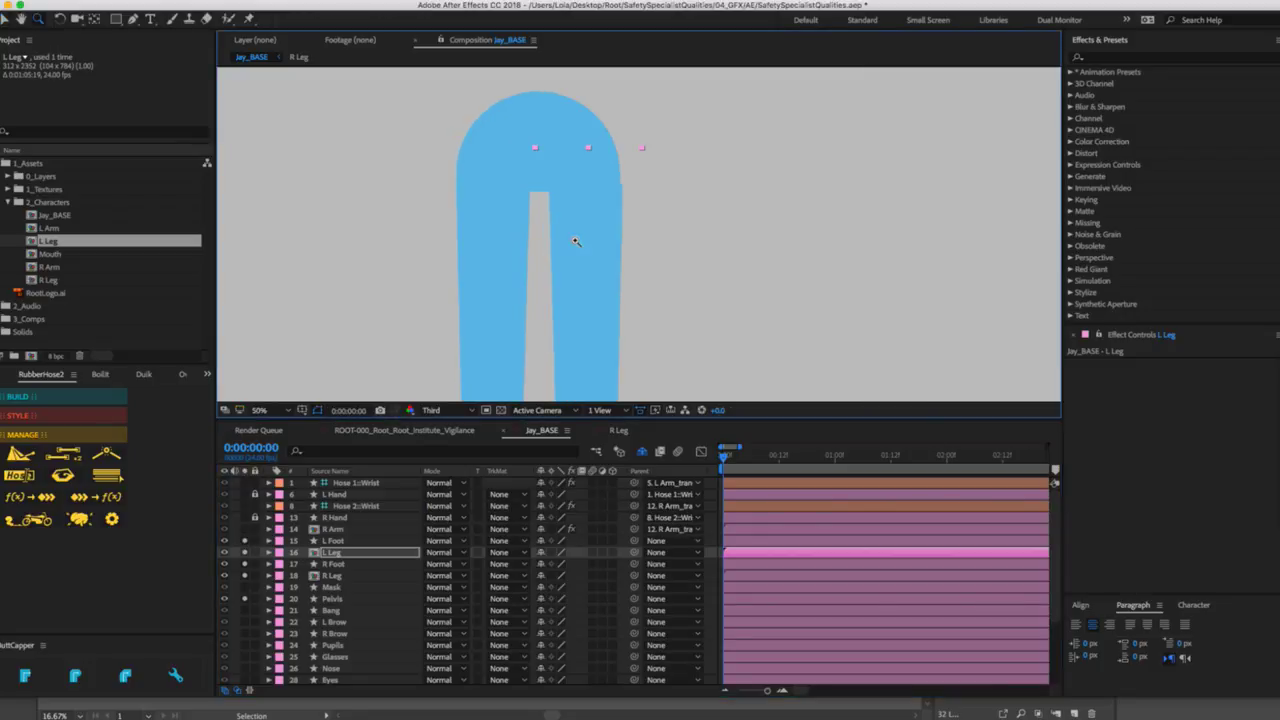
pyautogui.press('v')
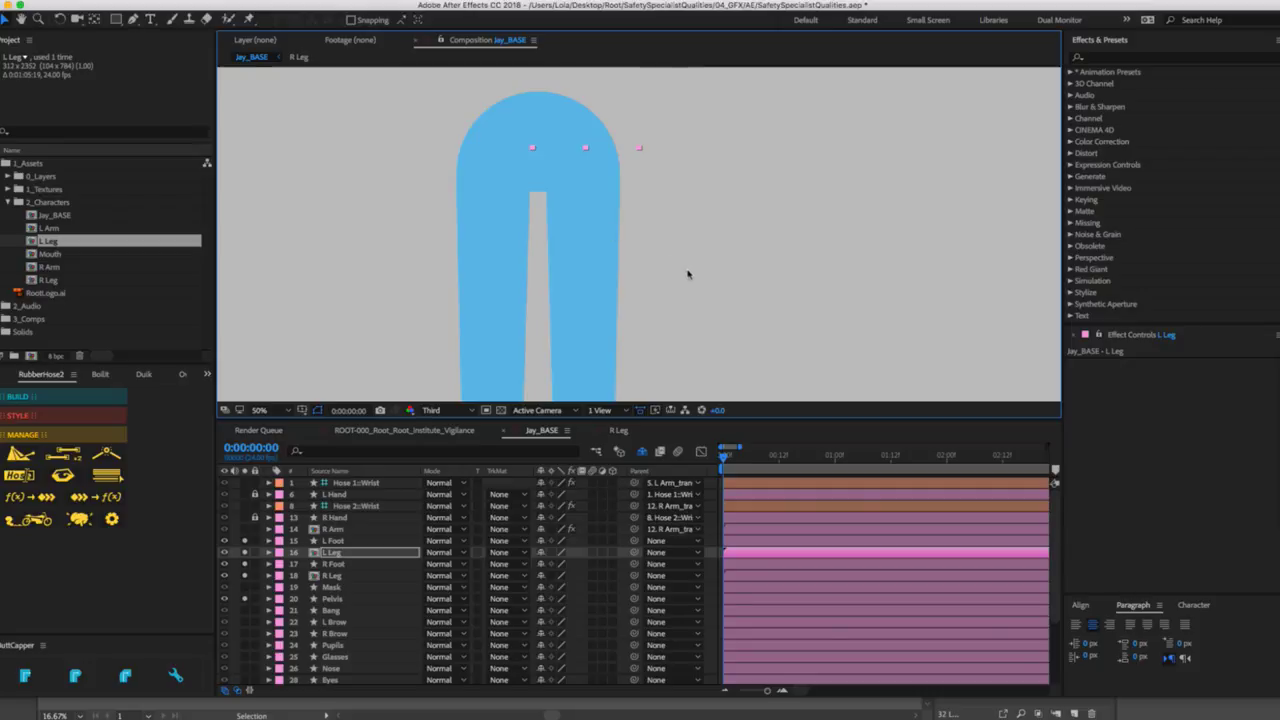
pyautogui.press('h')
pyautogui.moveTo(686, 274); pyautogui.dragTo(591, 257)
# Crop the R Leg comp to a tightened region of interest around the leg, then close it.
pyautogui.press('v')
pyautogui.click(616, 431)
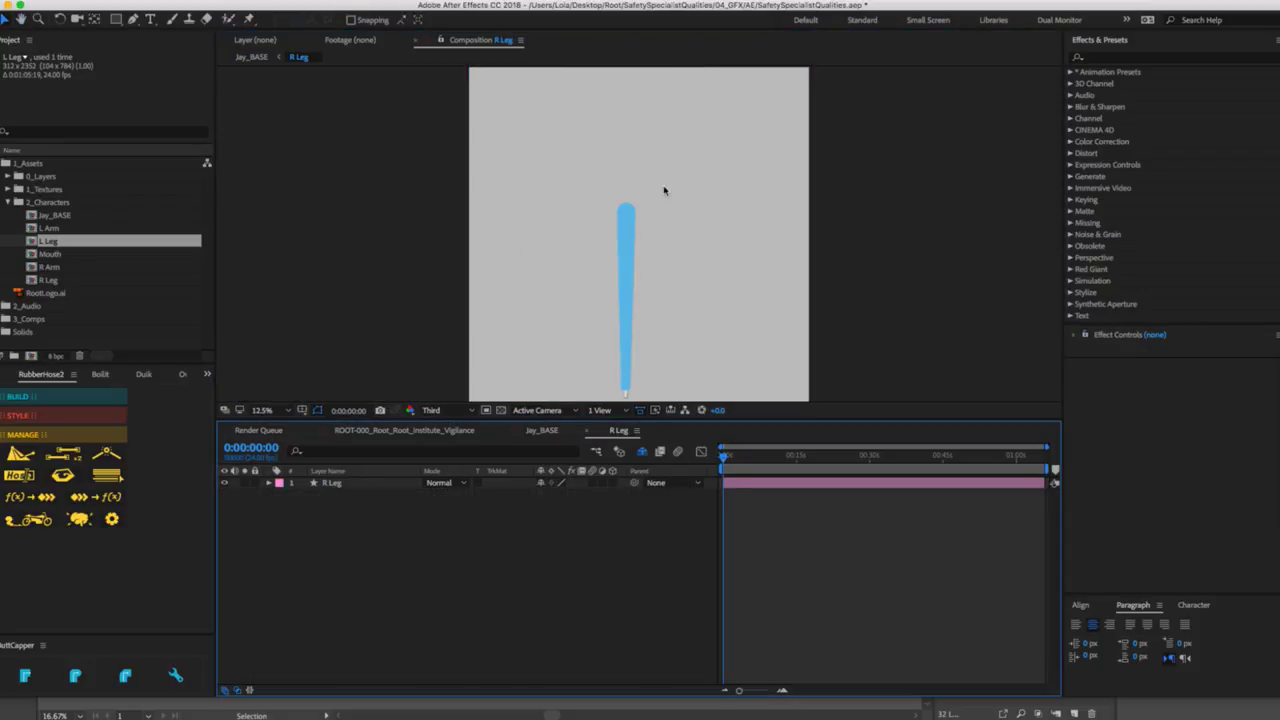
pyautogui.click(598, 237)
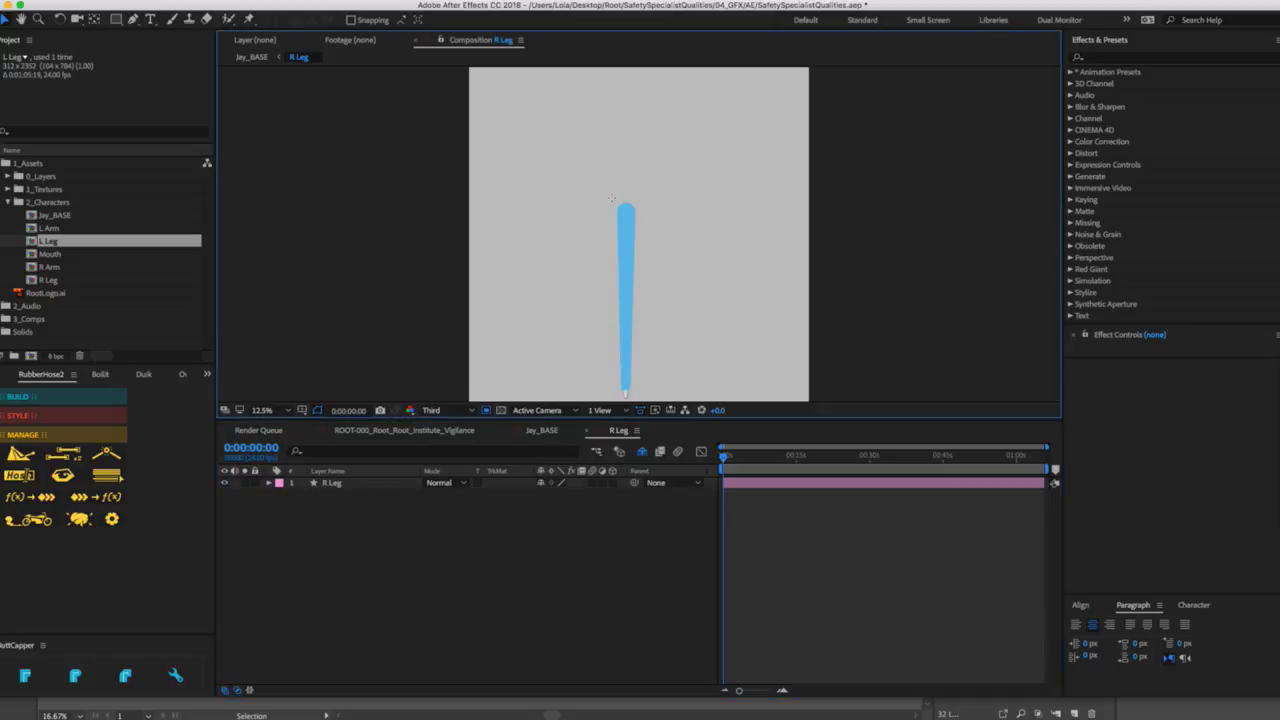
pyautogui.click(485, 410)
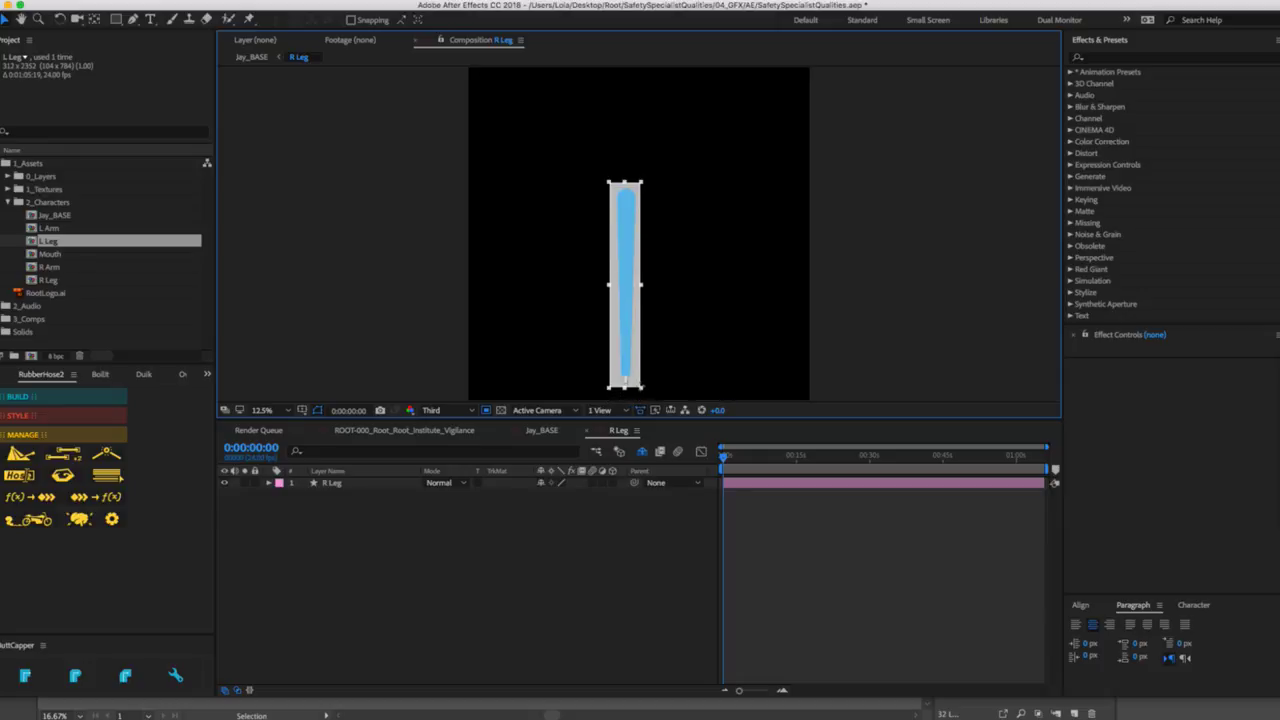
pyautogui.moveTo(608, 287); pyautogui.dragTo(612, 287)
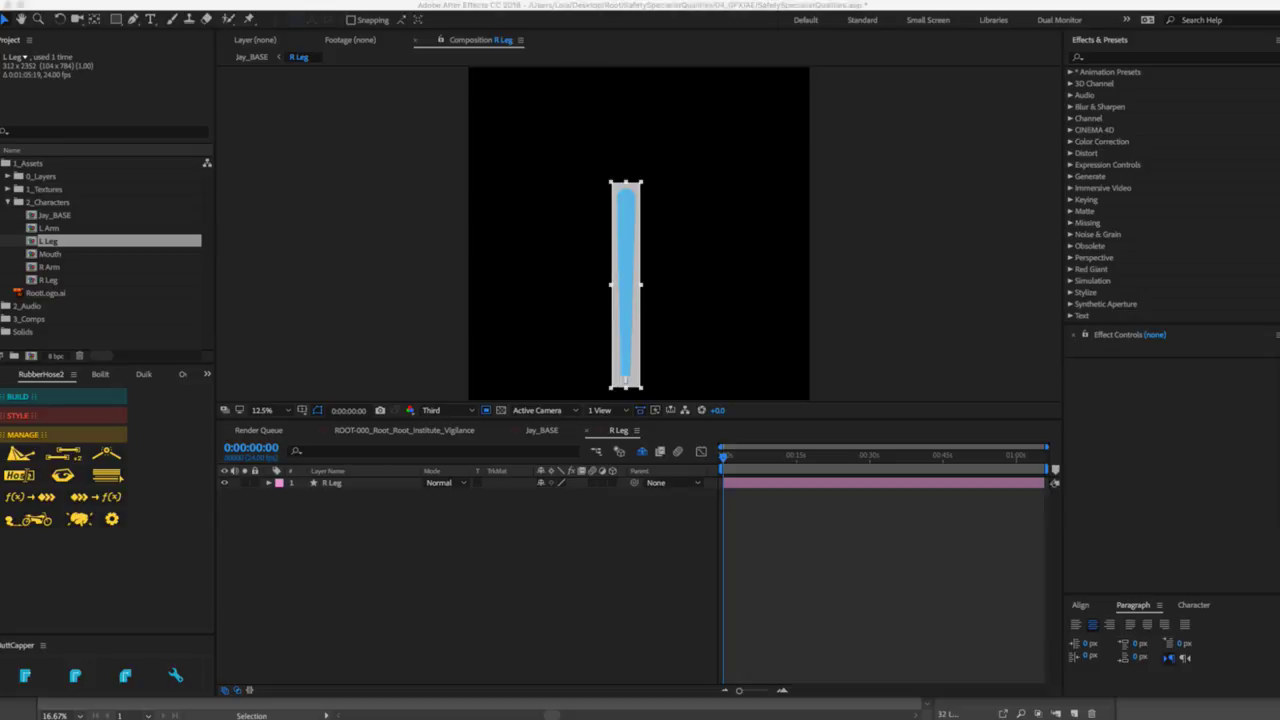
pyautogui.click(336, 486)
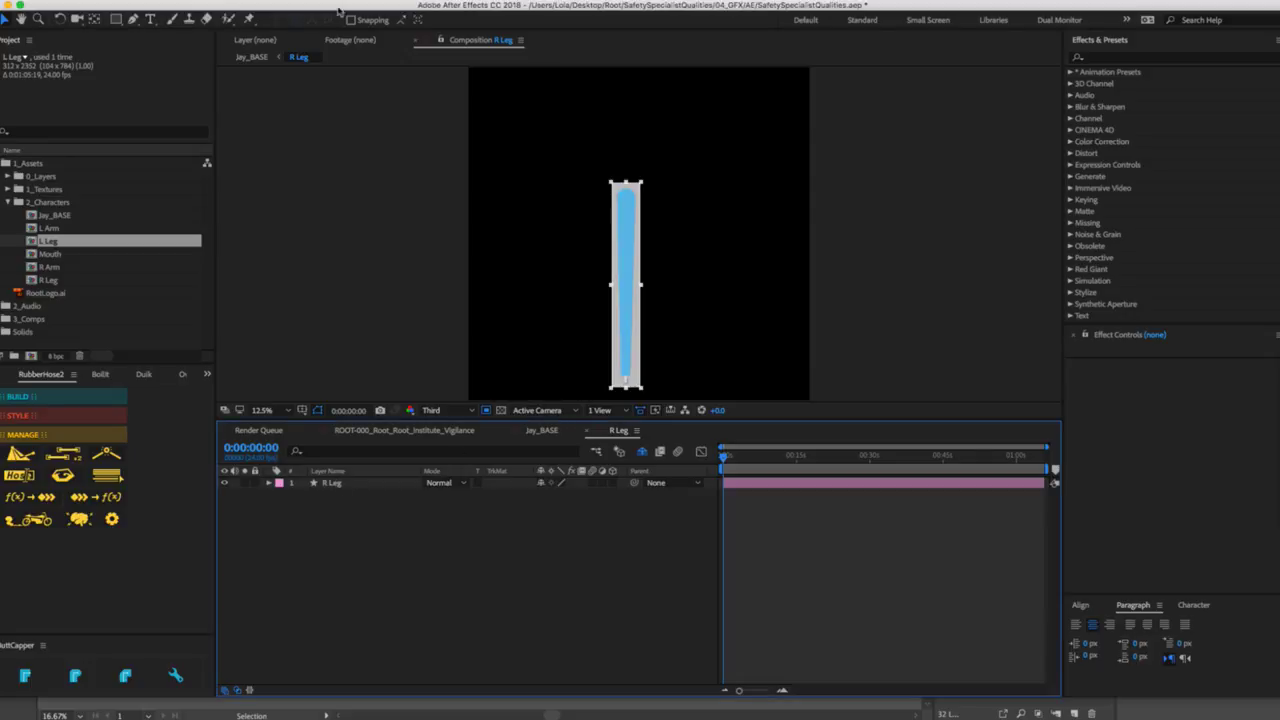
pyautogui.click(240, 2)
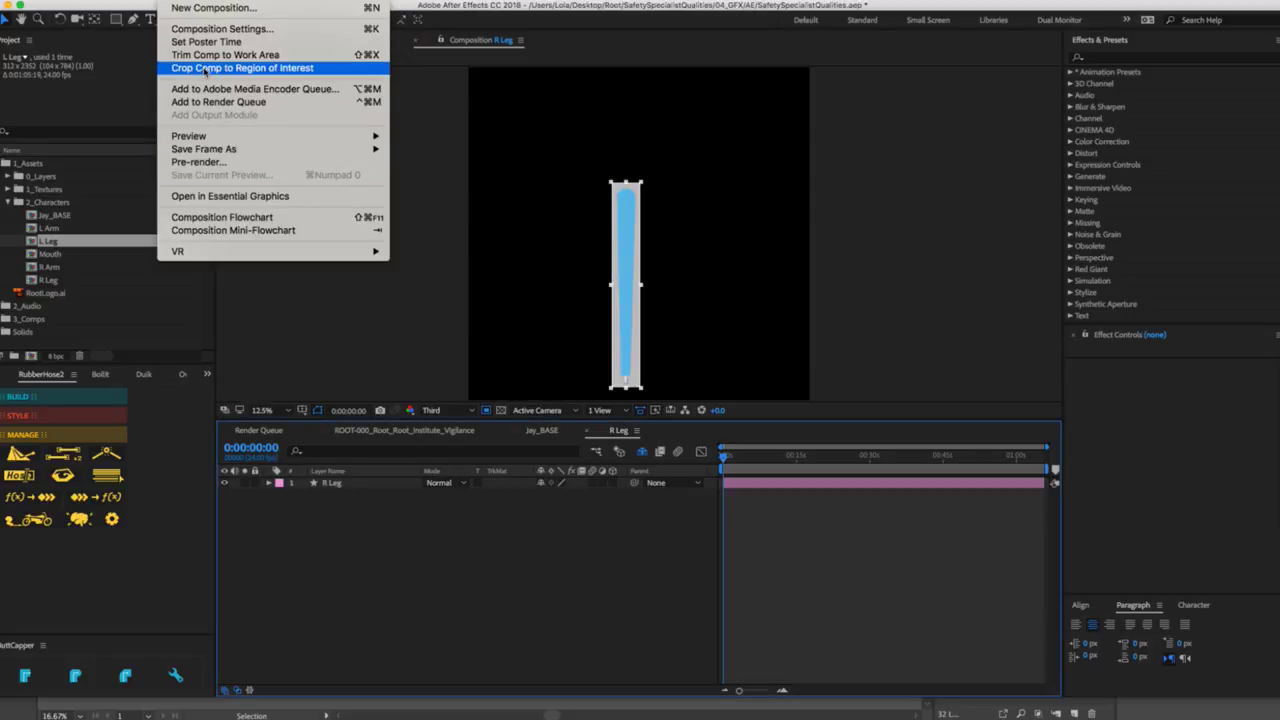
pyautogui.click(204, 68)
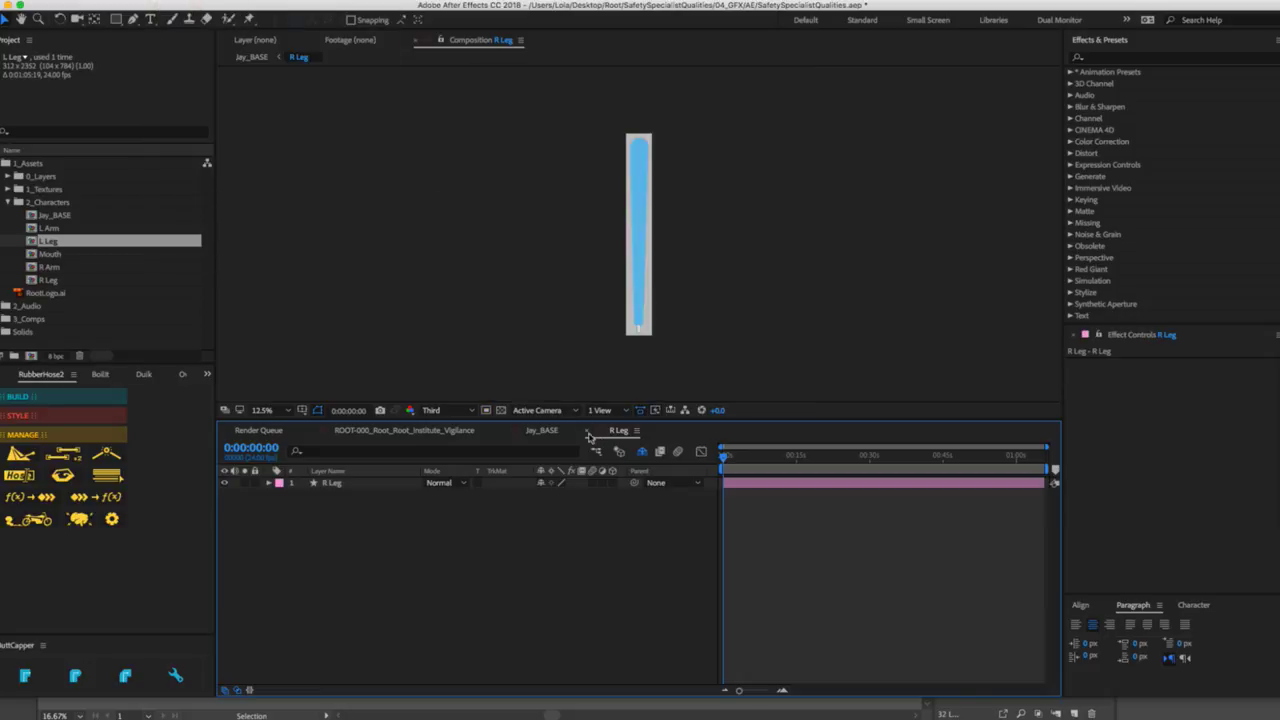
pyautogui.click(588, 432)
# Move the cropped R Leg down into place at the hip.
pyautogui.moveTo(447, 118); pyautogui.dragTo(432, 133)
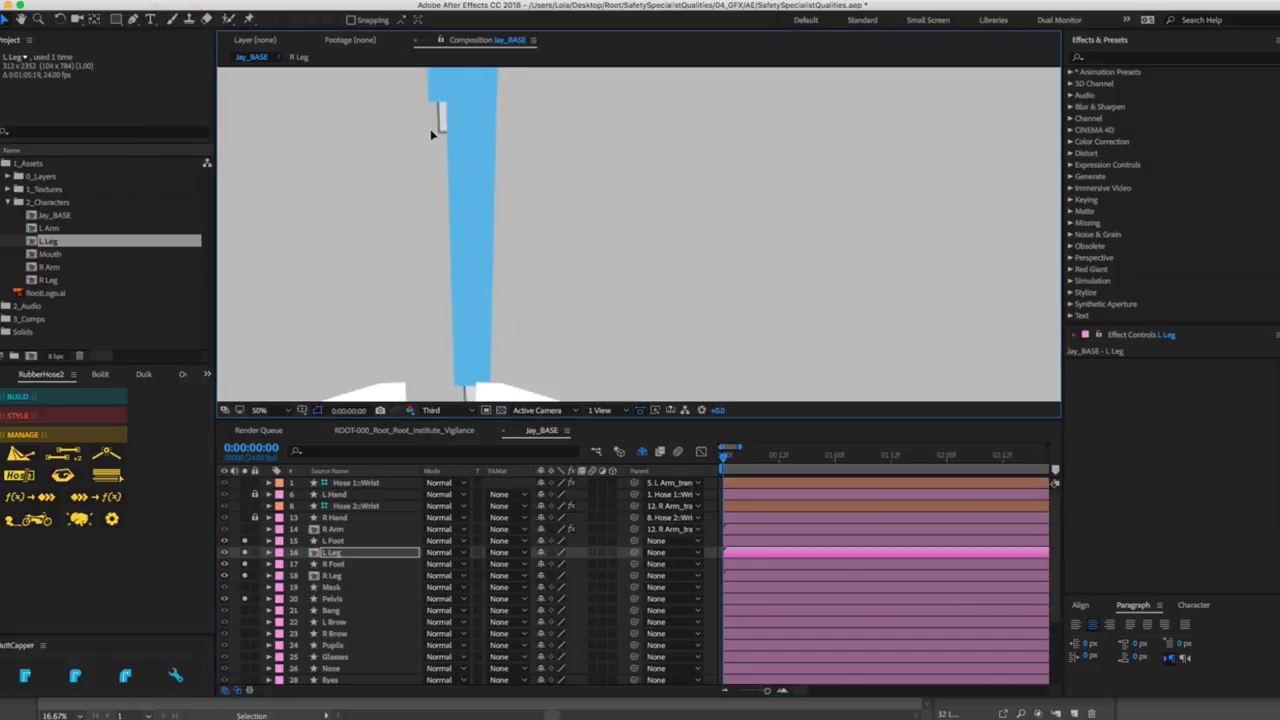
pyautogui.click(335, 576)
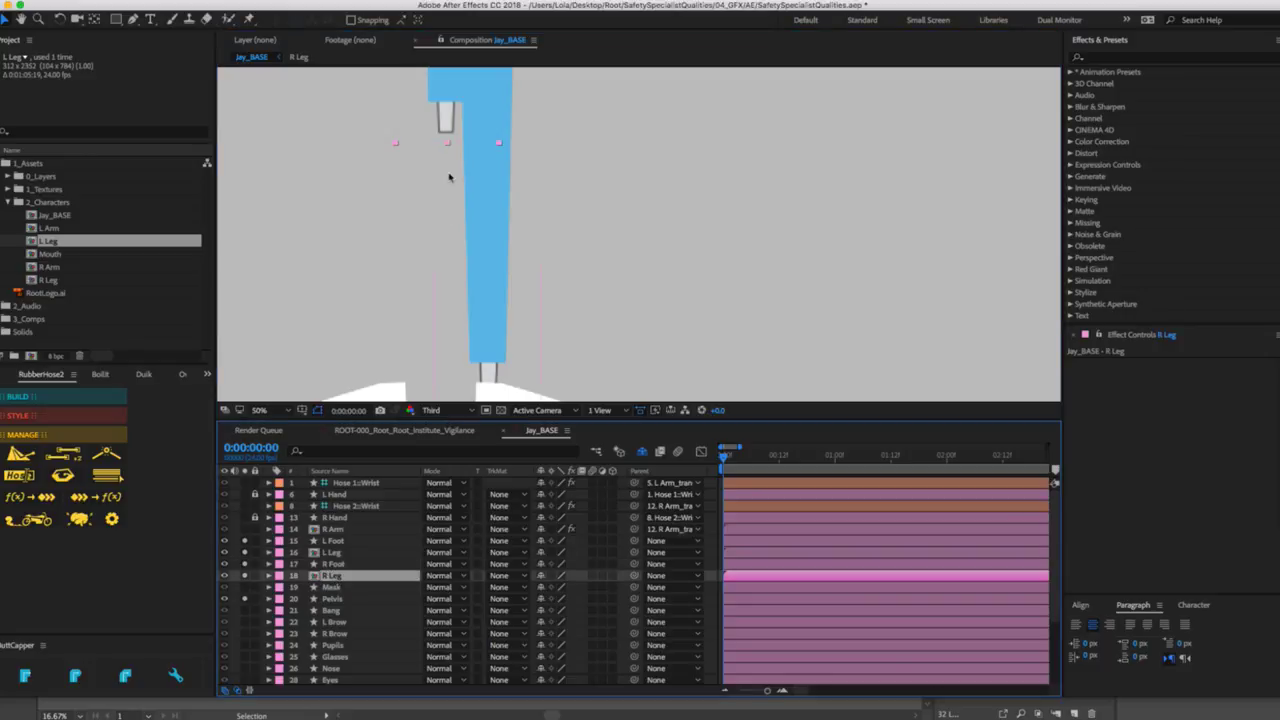
pyautogui.moveTo(443, 113); pyautogui.dragTo(393, 368)
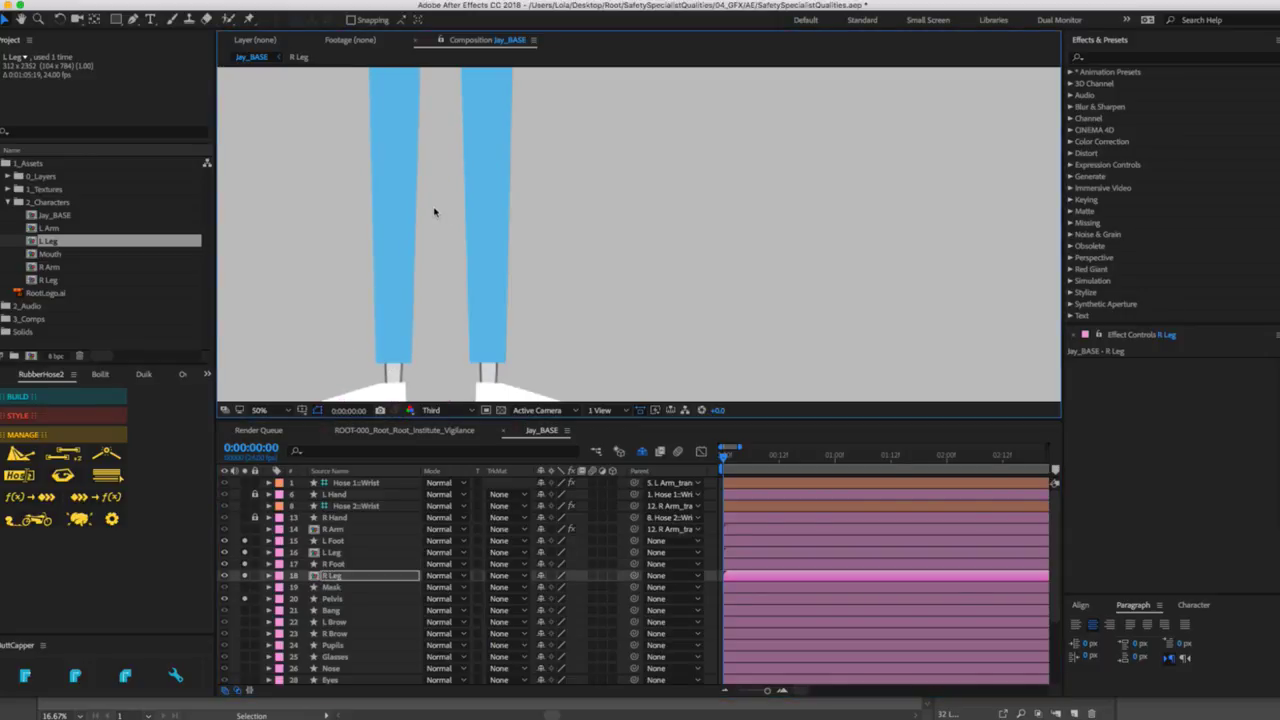
# Zoom the view to 100% on the hips and preview at Full resolution.
pyautogui.scroll(10, 420, 200)
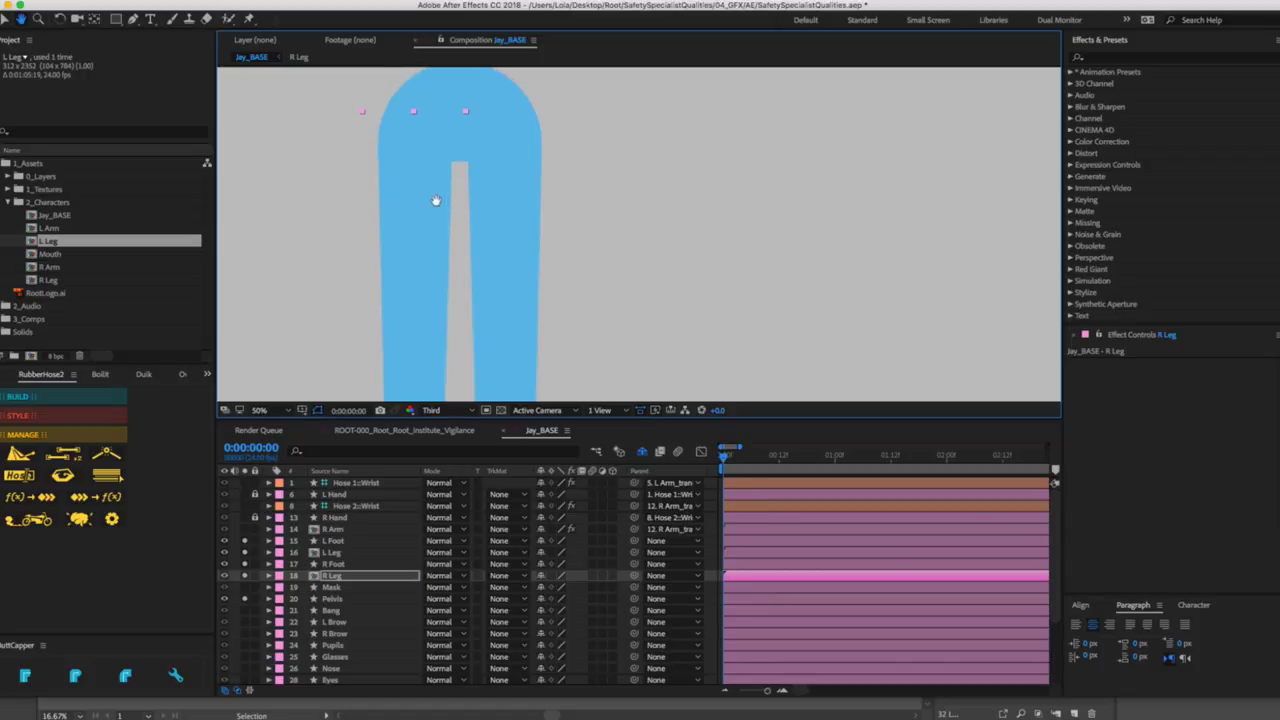
pyautogui.press('z')
pyautogui.click(440, 202)
pyautogui.press('v')
pyautogui.click(431, 410)
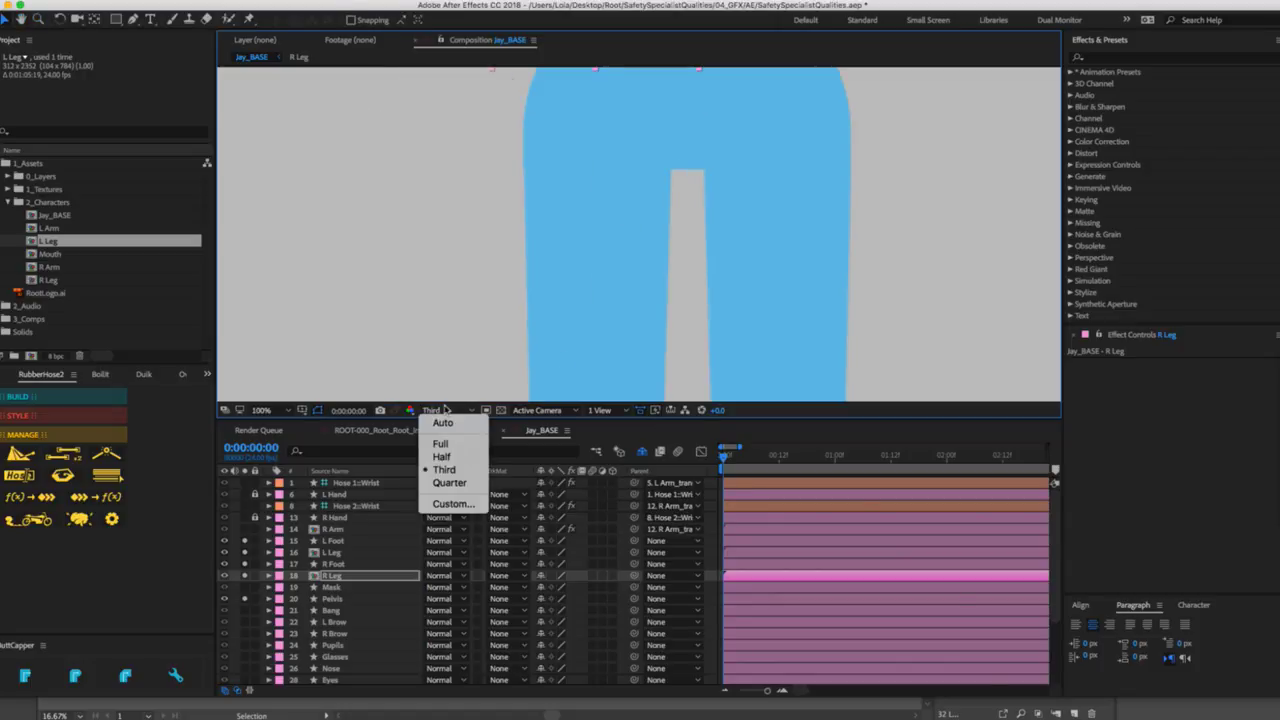
pyautogui.click(445, 443)
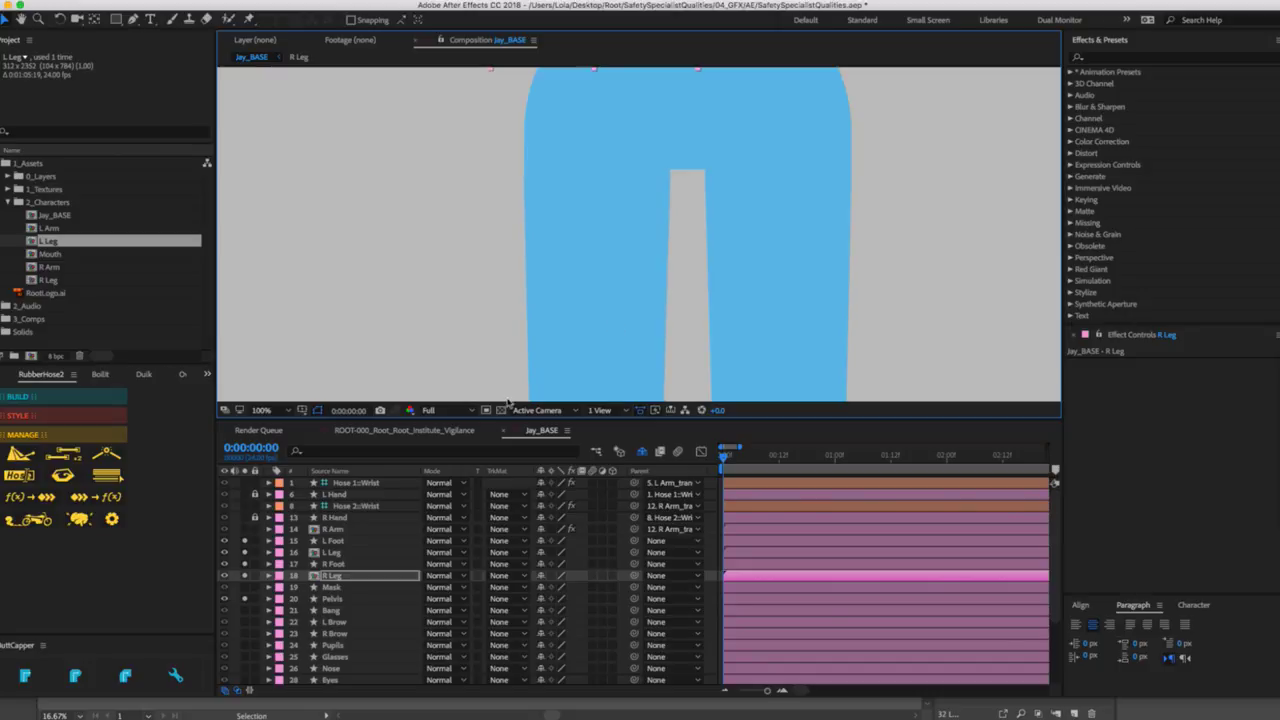
# Unsolo the Pelvis so the legs appear separate, viewing at 50%.
pyautogui.click(331, 576)
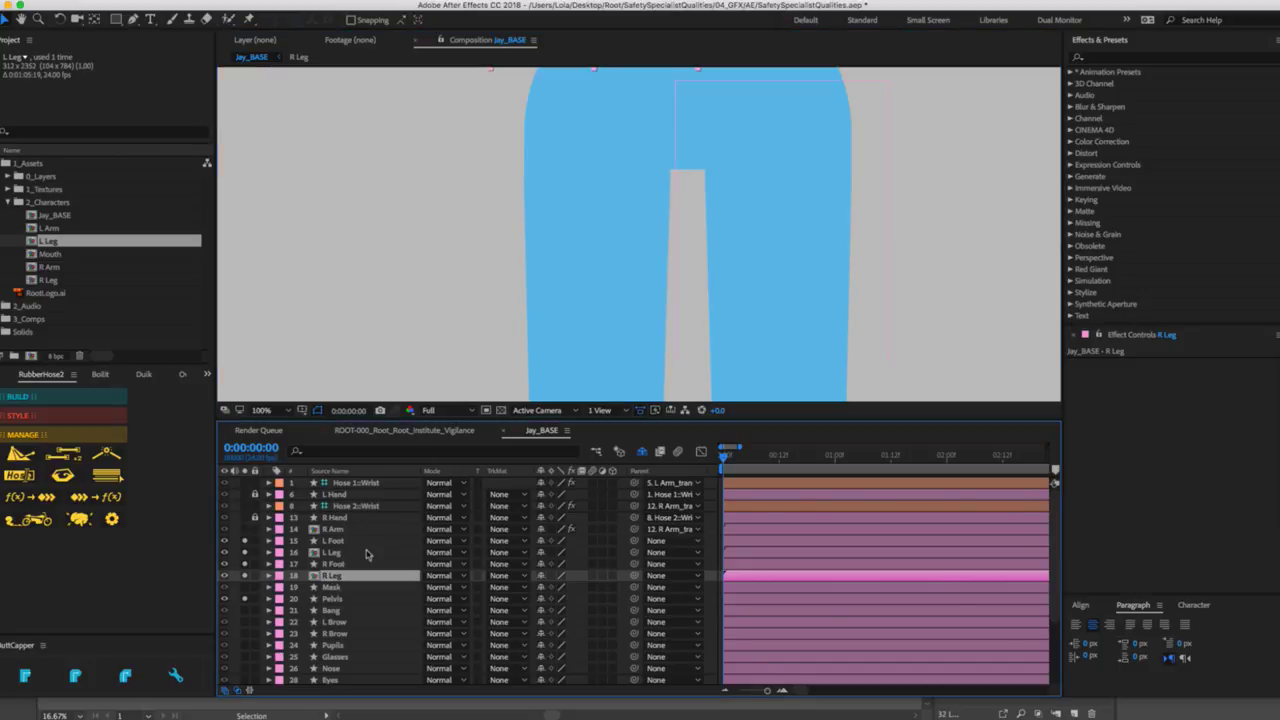
pyautogui.click(244, 598)
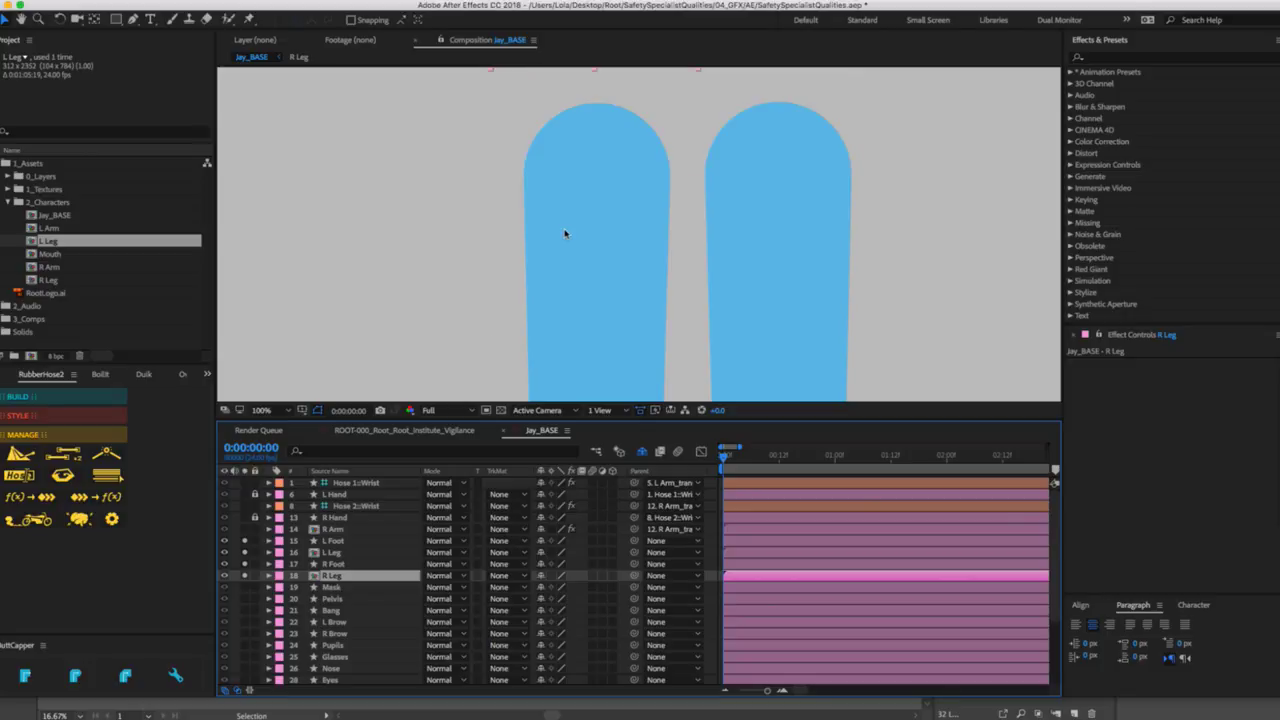
pyautogui.keyDown('alt'); pyautogui.click(601, 293); pyautogui.keyUp('alt')
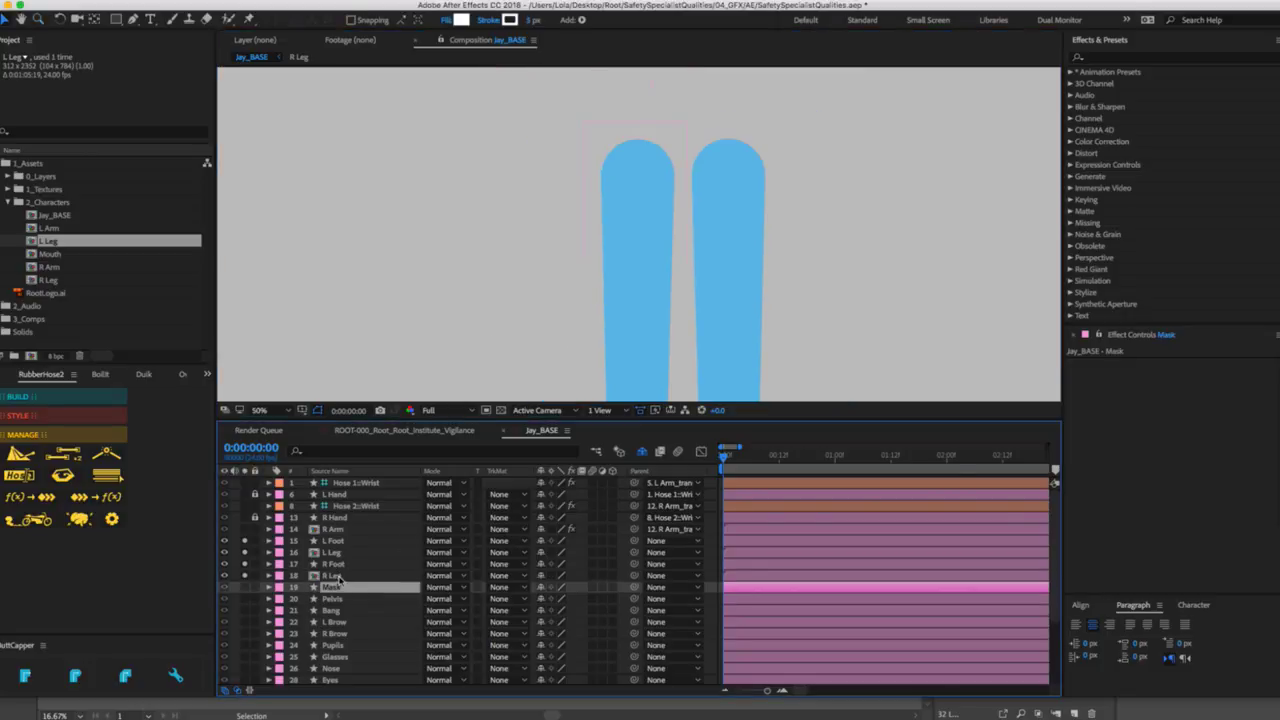
pyautogui.hotkey('ctrl', 'p')
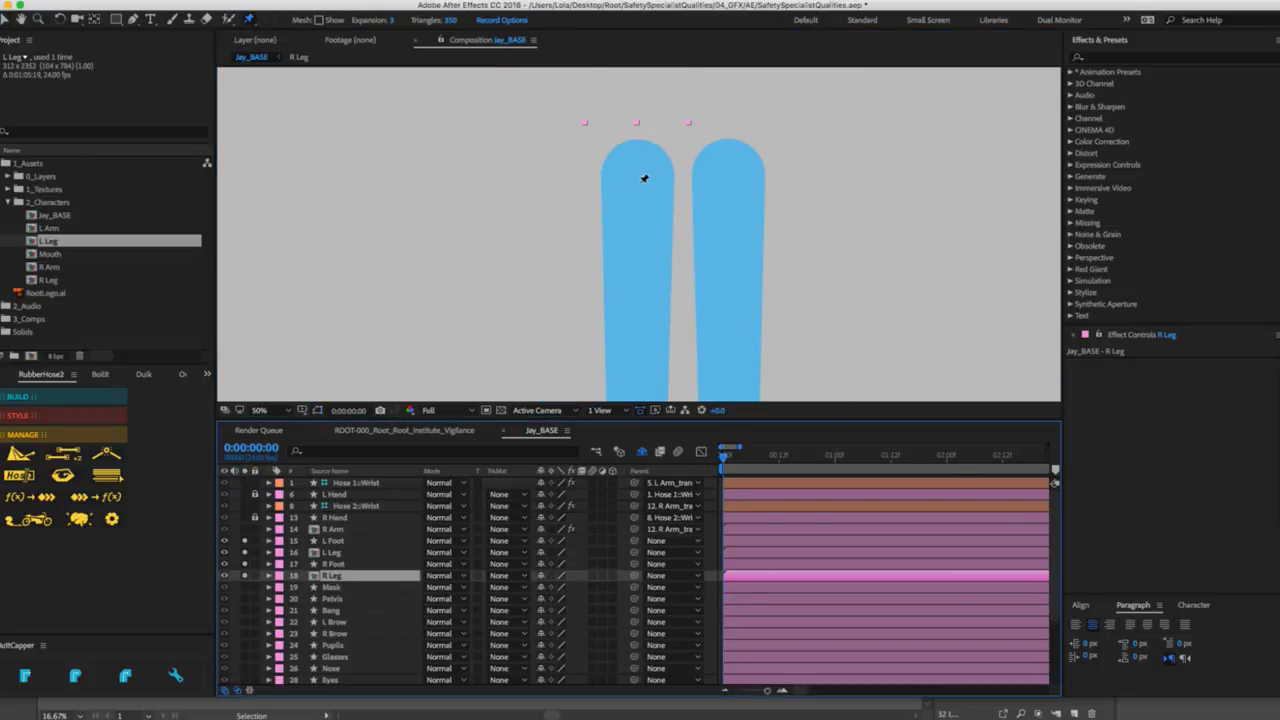
# Pin the R Leg with puppet pins and hide the foot layers so the ankles show.
pyautogui.click(641, 180)
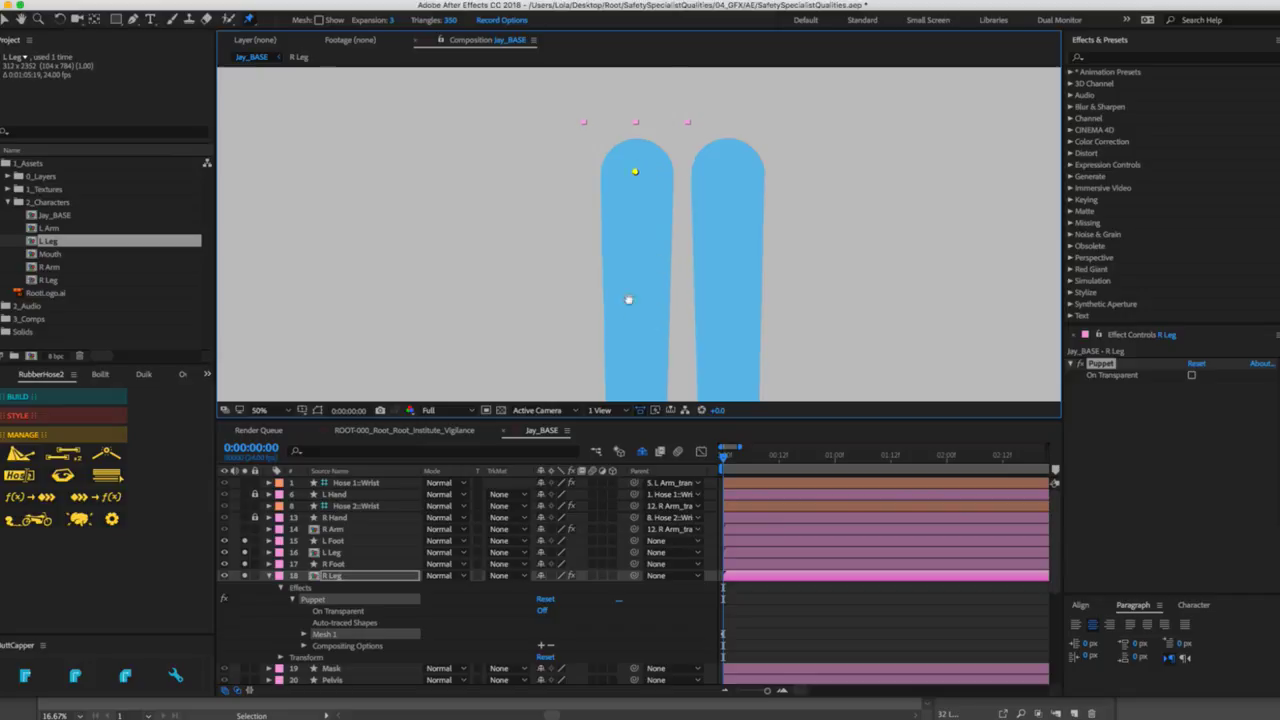
pyautogui.moveTo(629, 297); pyautogui.dragTo(529, 84)
pyautogui.hotkey('ctrl', 'p')
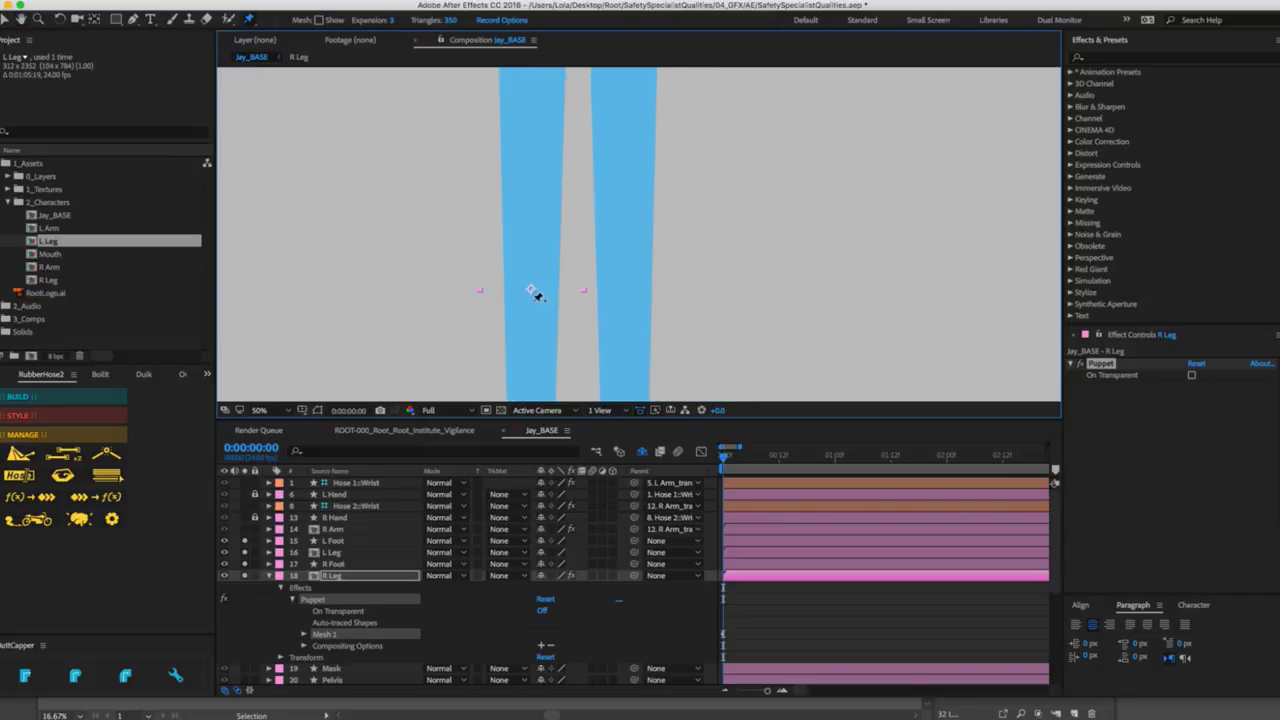
pyautogui.press('h')
pyautogui.moveTo(529, 286); pyautogui.dragTo(504, 217)
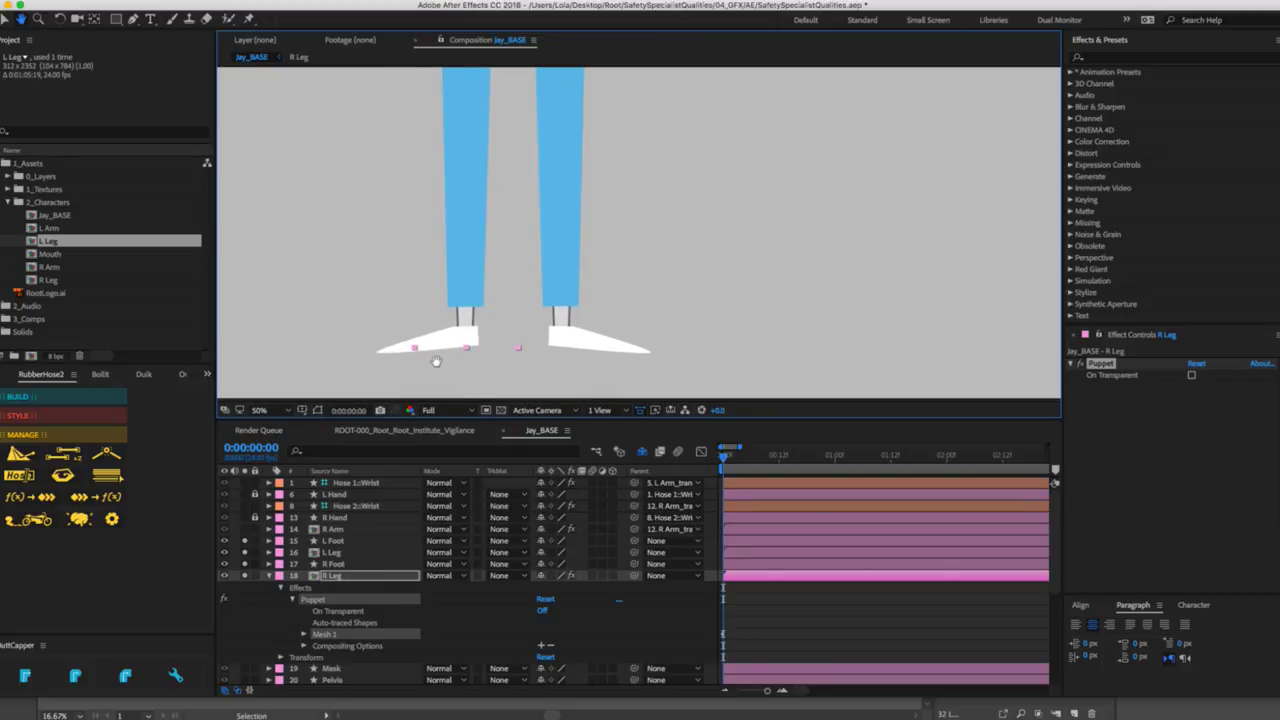
pyautogui.press('v')
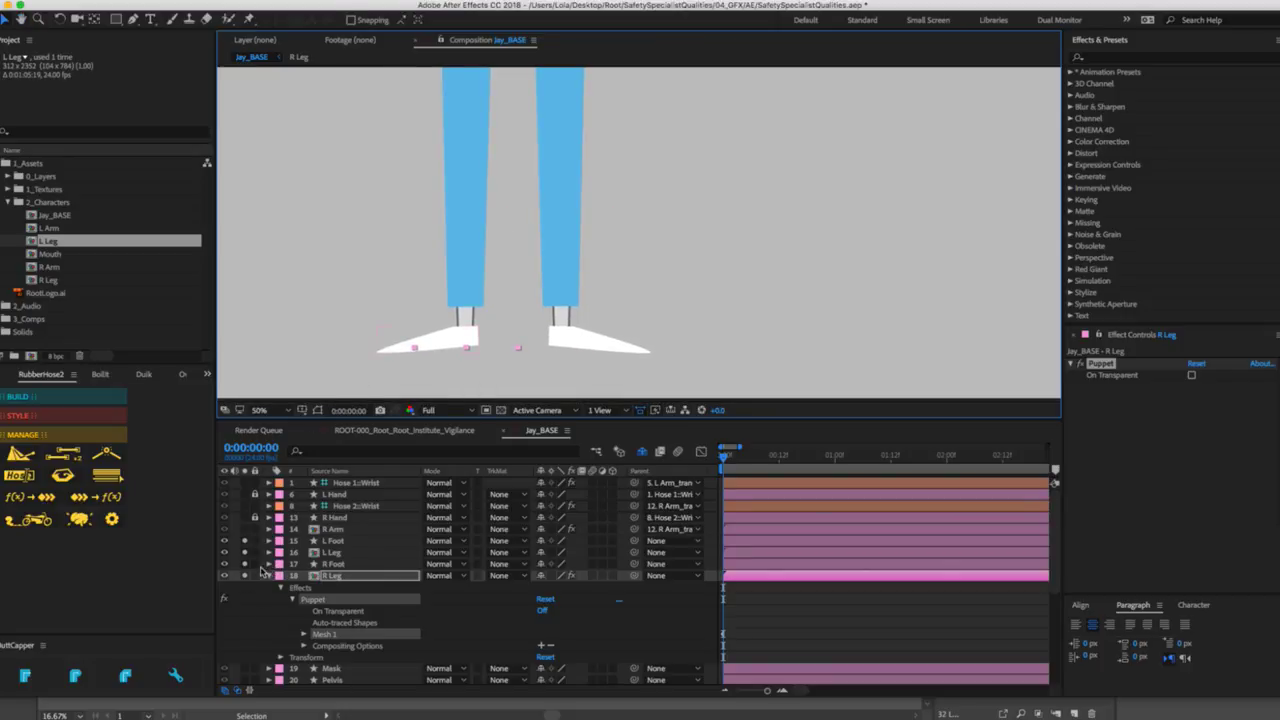
pyautogui.click(244, 566)
pyautogui.click(246, 541)
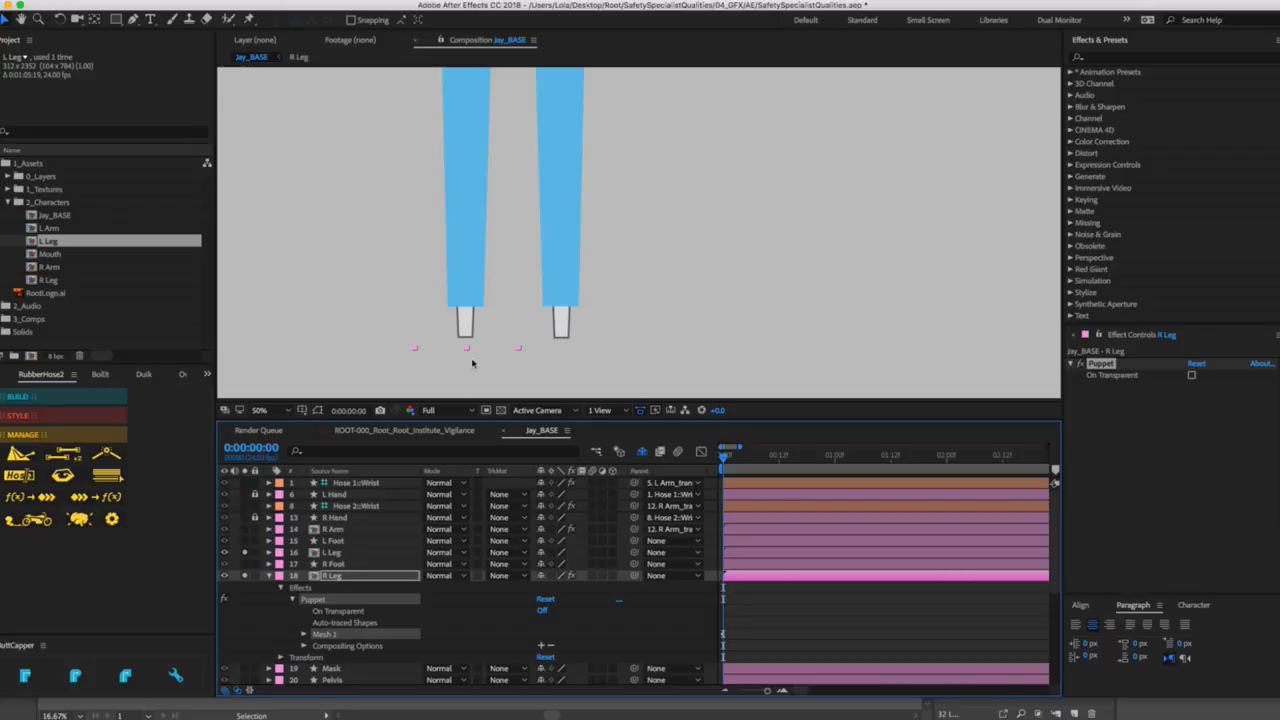
pyautogui.press('super+p')
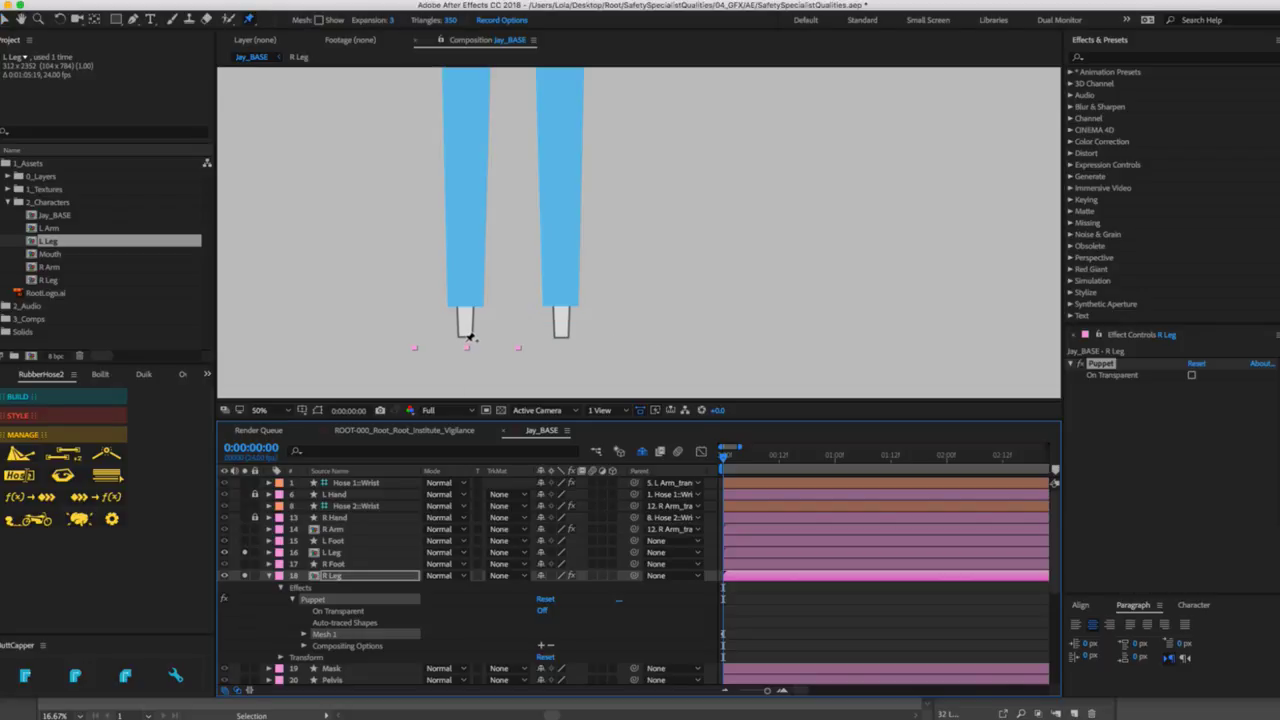
pyautogui.click(350, 577)
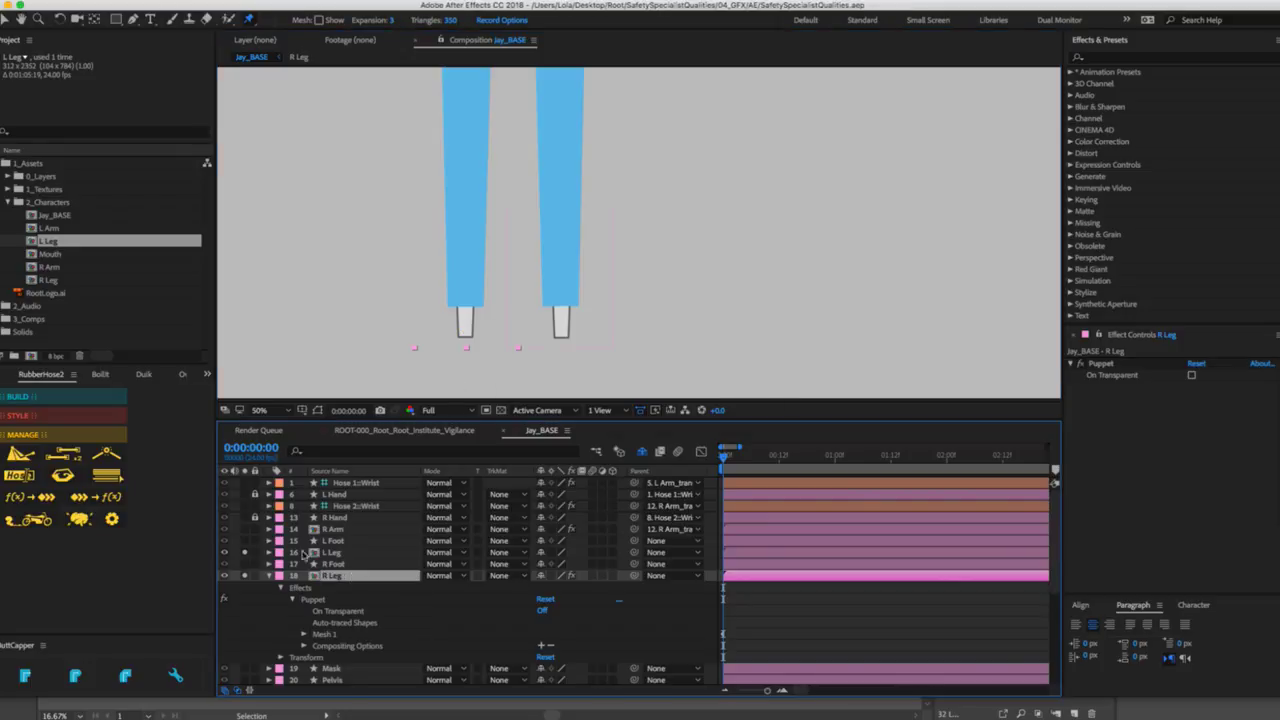
# Pin the L Leg at the hip, knee and ankle.
pyautogui.click(333, 552)
pyautogui.press('h')
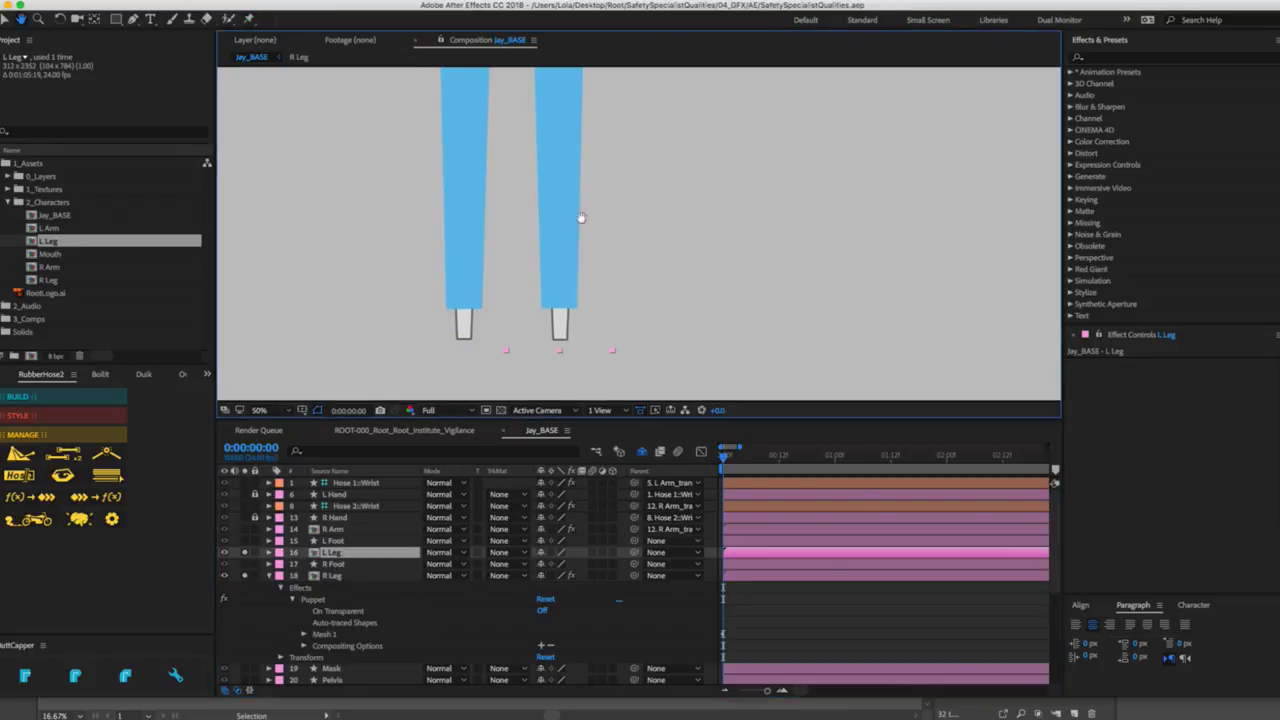
pyautogui.moveTo(580, 214); pyautogui.dragTo(583, 313)
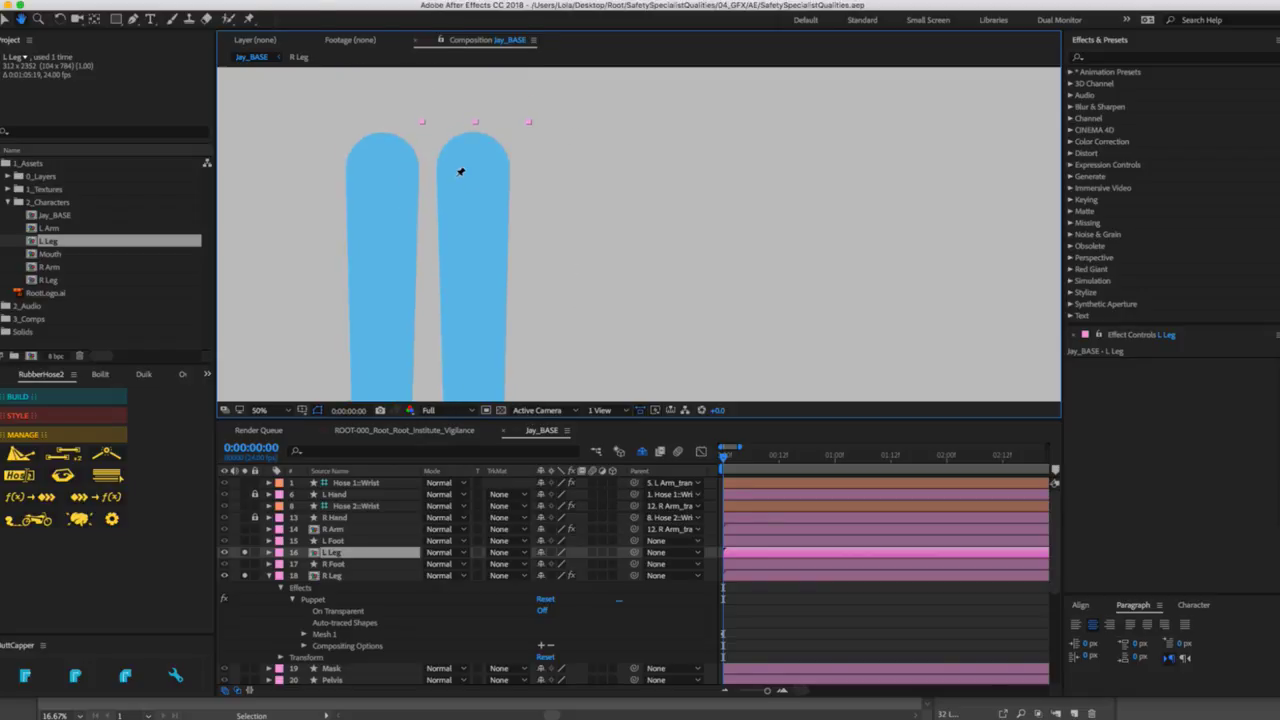
pyautogui.press('super+p')
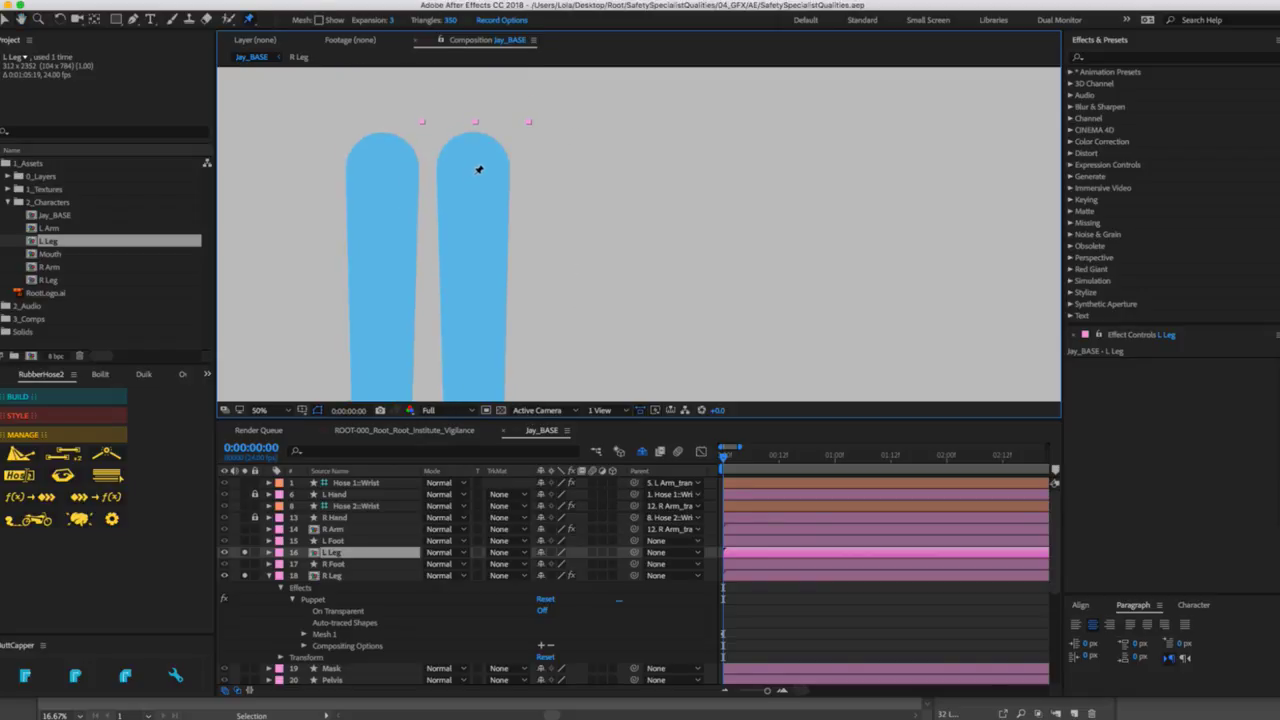
pyautogui.click(473, 163)
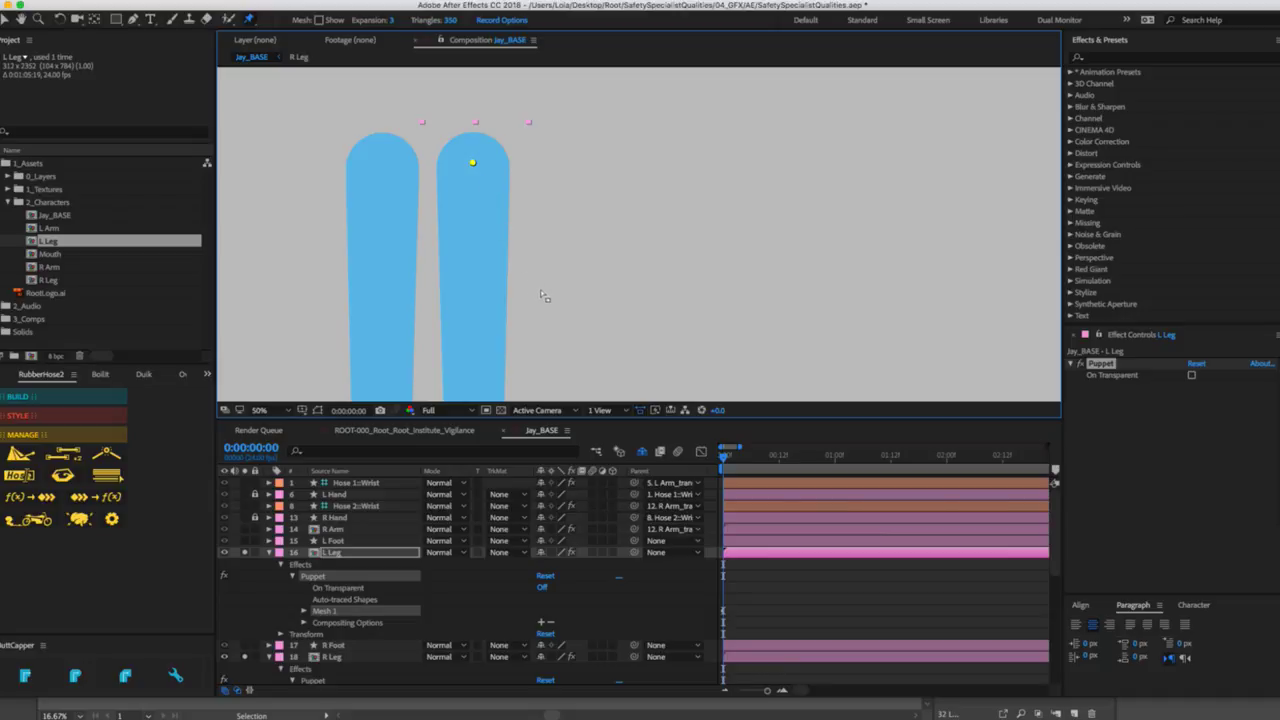
pyautogui.moveTo(550, 328); pyautogui.dragTo(443, 200)
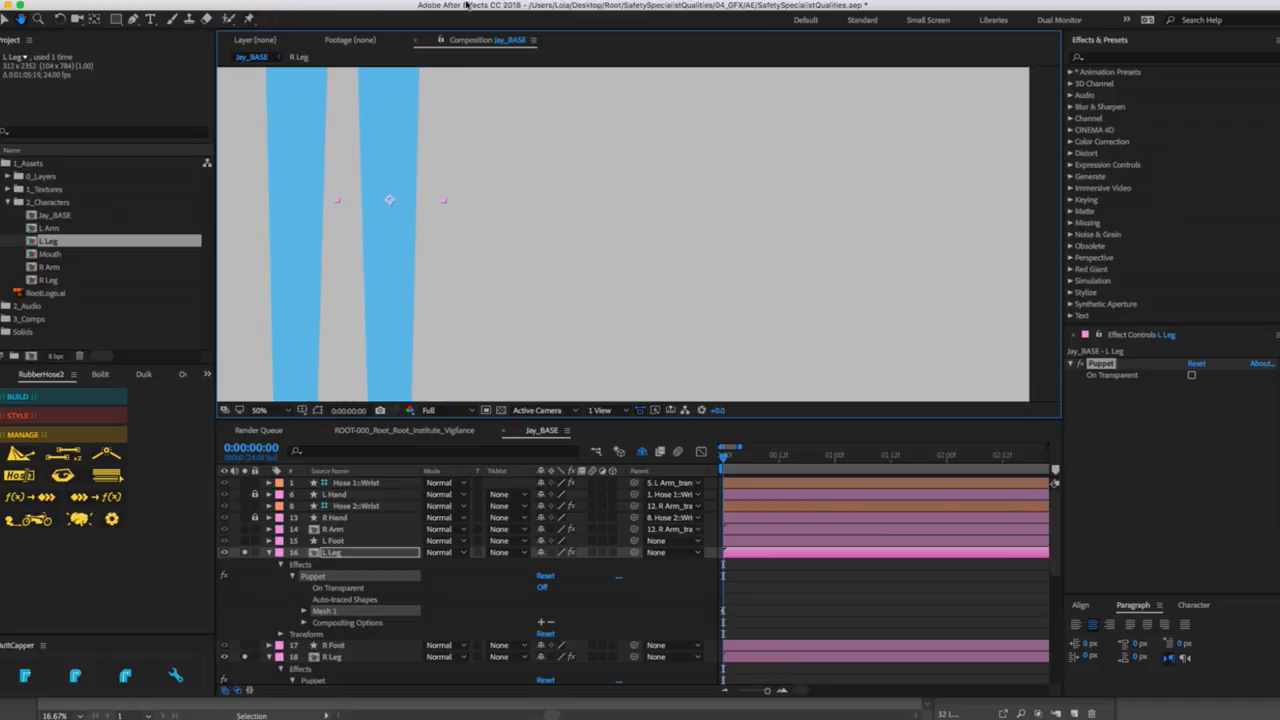
pyautogui.click(392, 201)
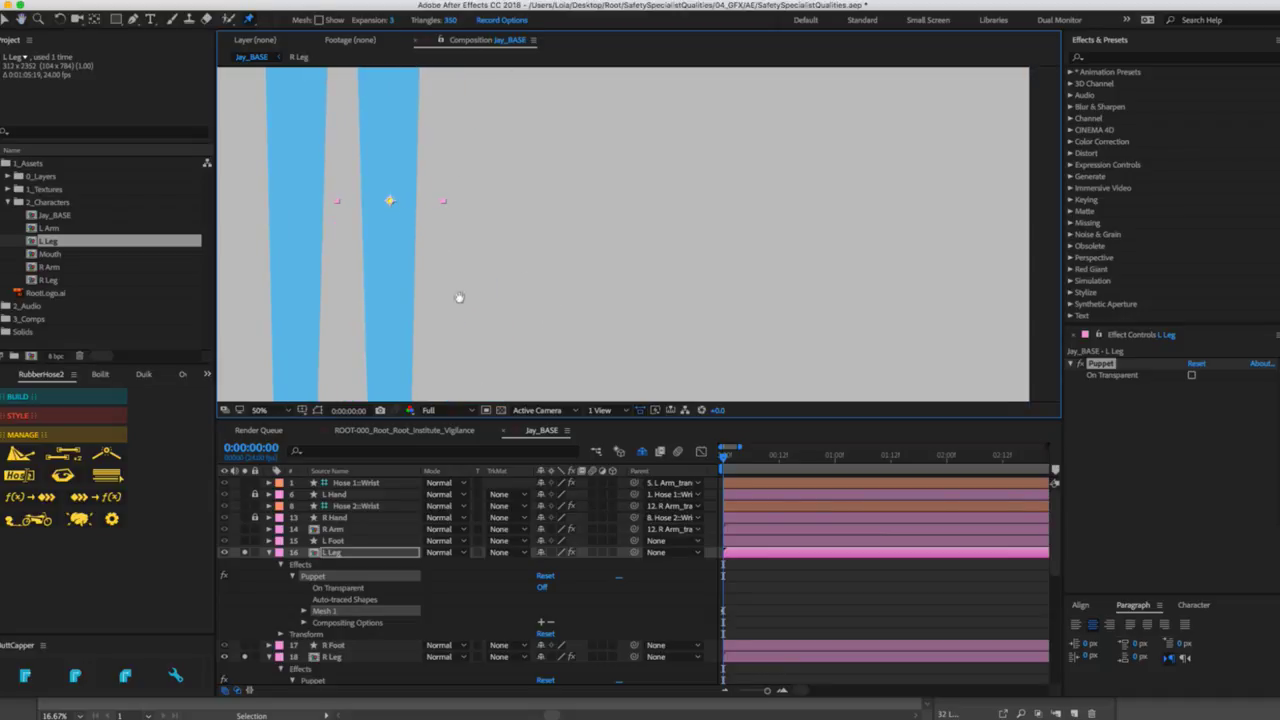
pyautogui.moveTo(457, 294); pyautogui.dragTo(505, 222)
pyautogui.press('space')
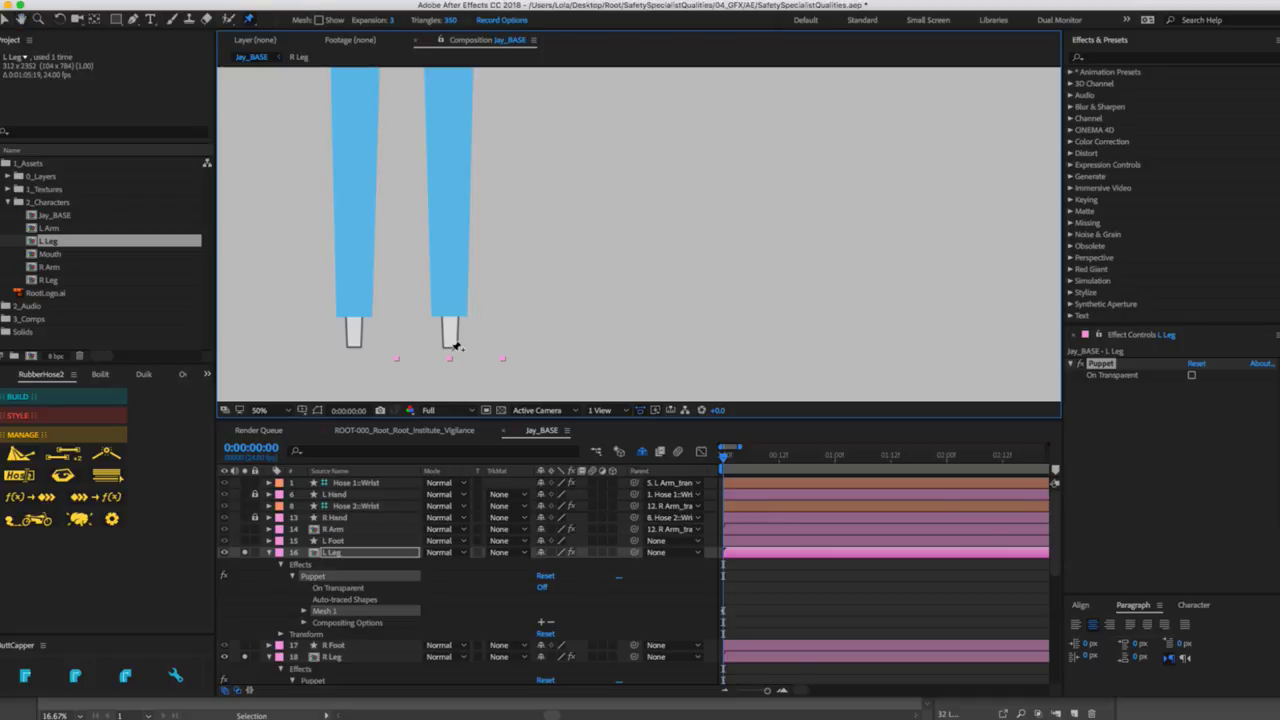
pyautogui.click(450, 341)
pyautogui.click(346, 556)
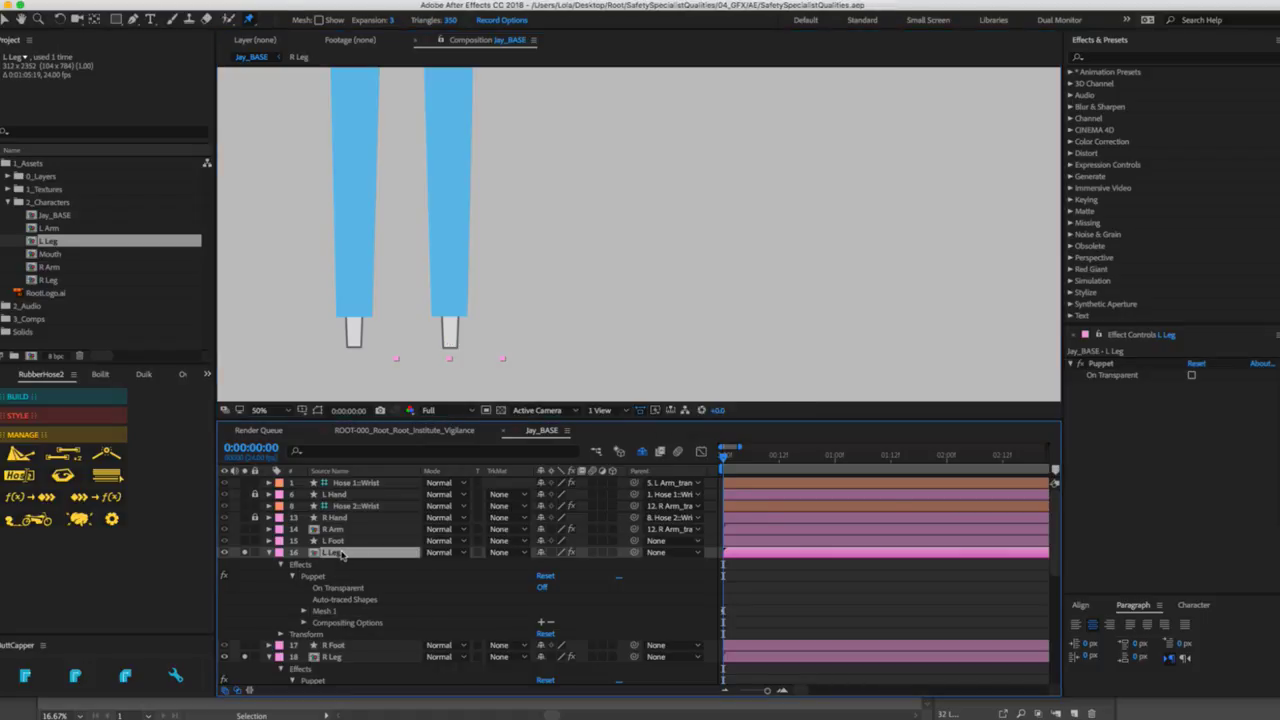
# Build a RubberHose hip-to-ankle hose from L Leg's puppet pin keyframes.
pyautogui.press('u')
pyautogui.scroll(-3, 350, 560)
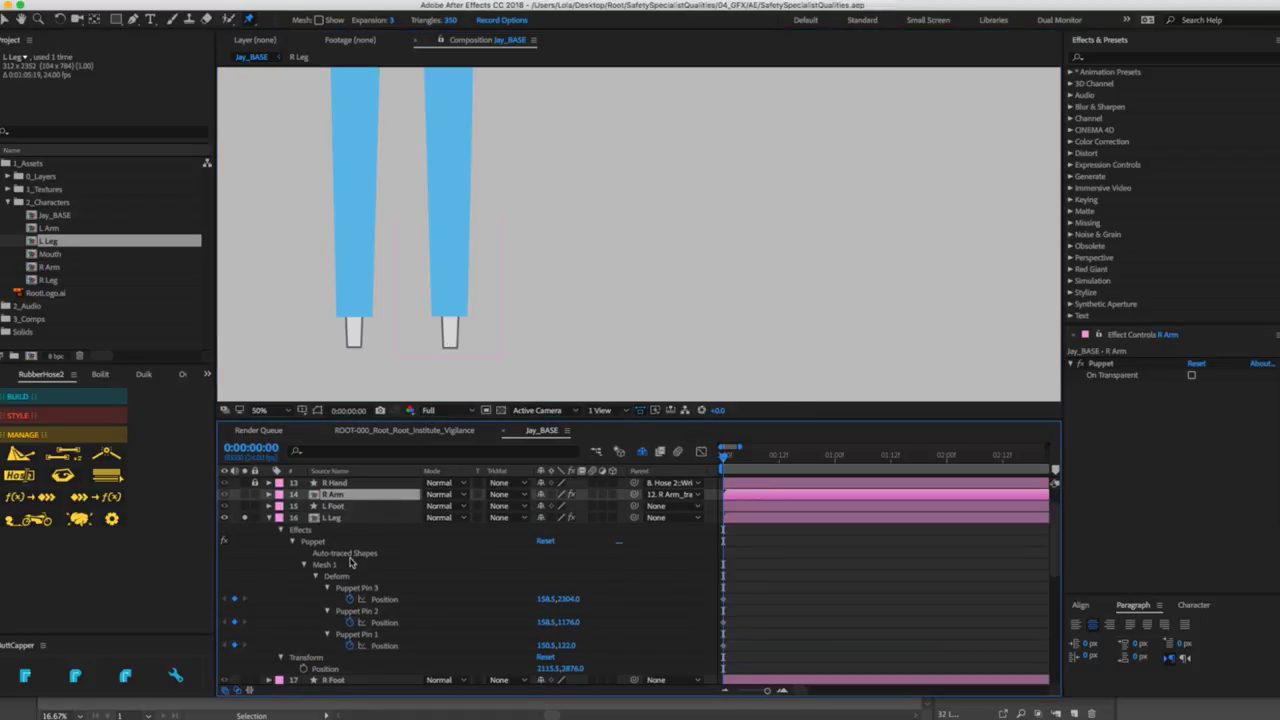
pyautogui.click(336, 658)
pyautogui.scroll(-1, 336, 658)
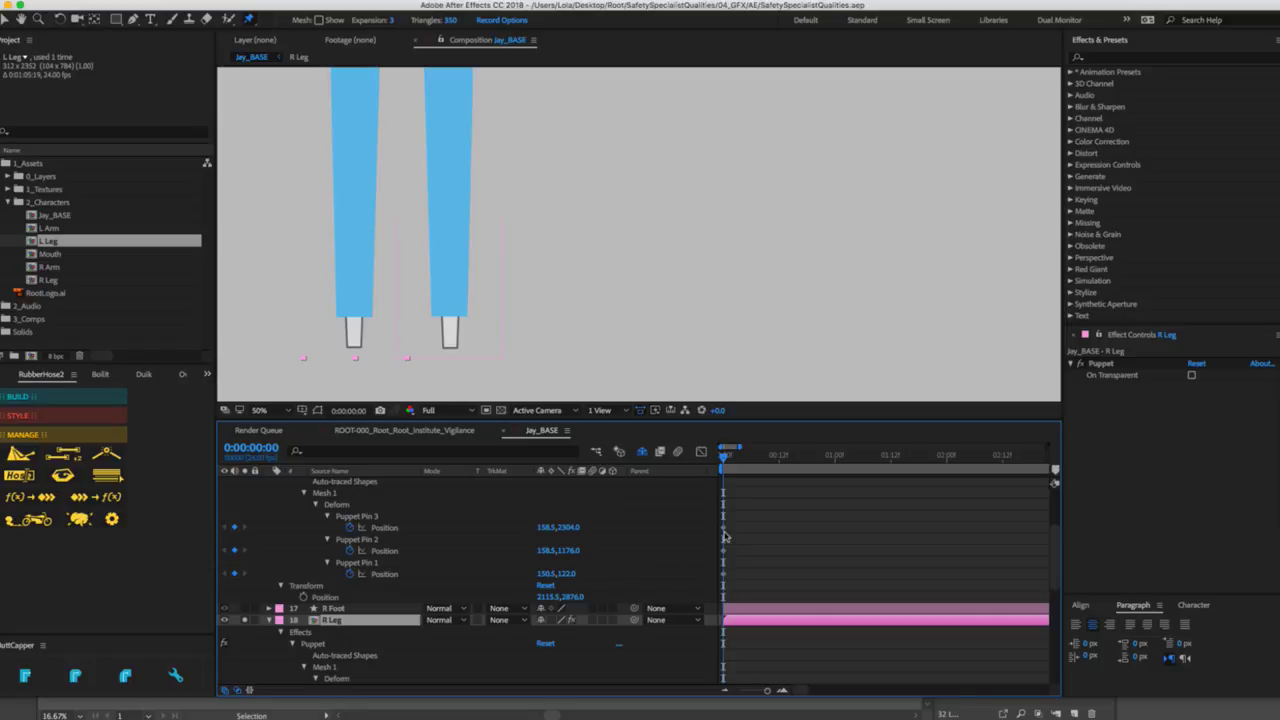
pyautogui.moveTo(736, 524); pyautogui.dragTo(721, 590)
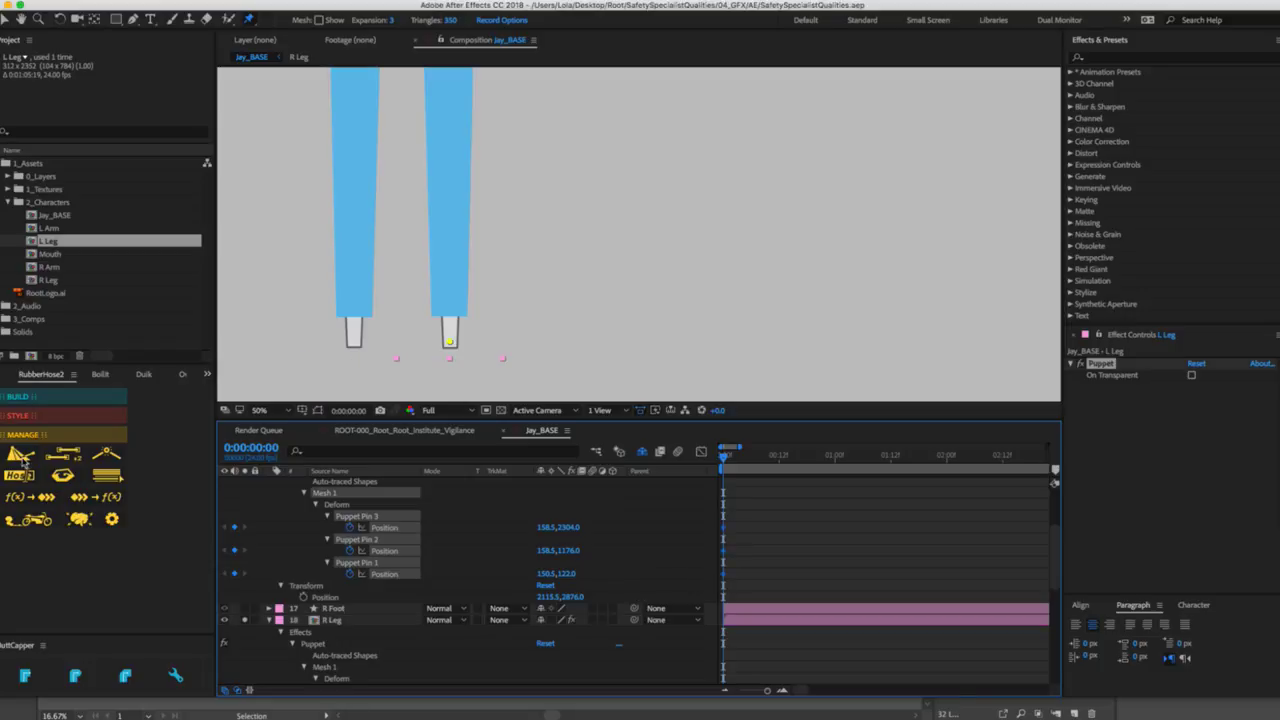
pyautogui.click(31, 399)
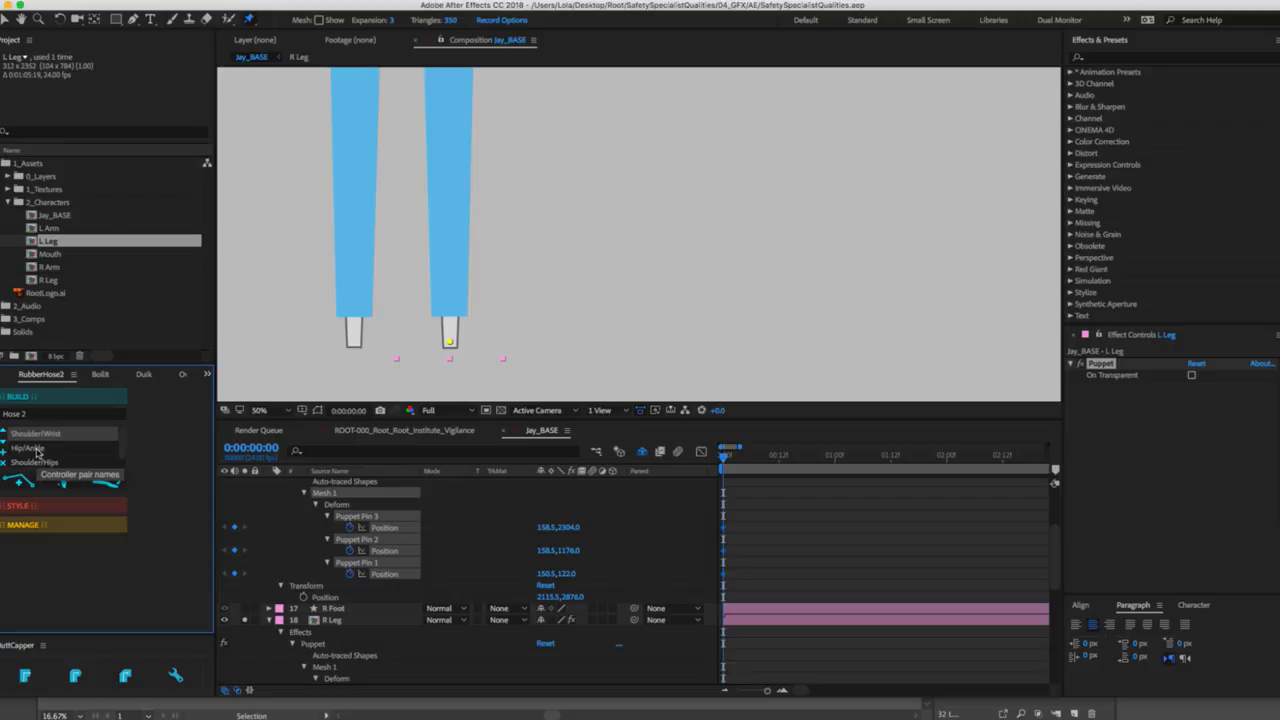
pyautogui.click(110, 480)
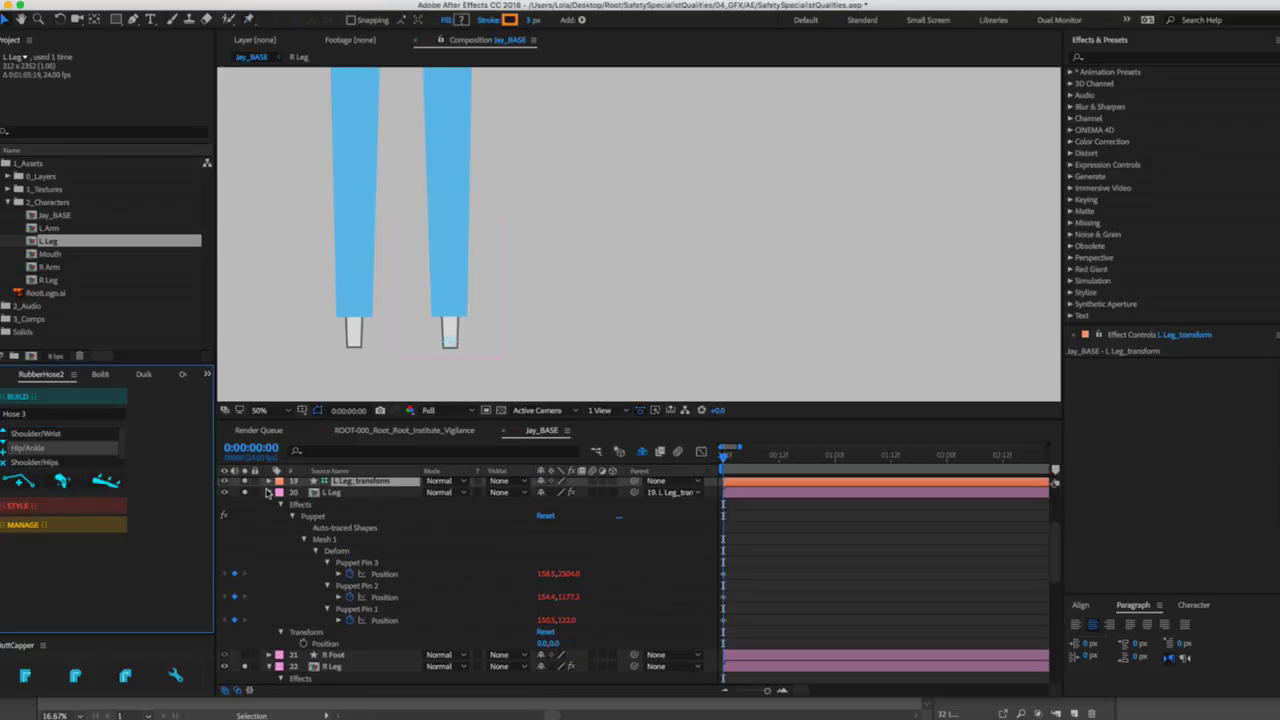
# Build a hip-to-ankle hose from R Leg's puppet pin keyframes.
pyautogui.click(268, 493)
pyautogui.moveTo(751, 593); pyautogui.dragTo(729, 645)
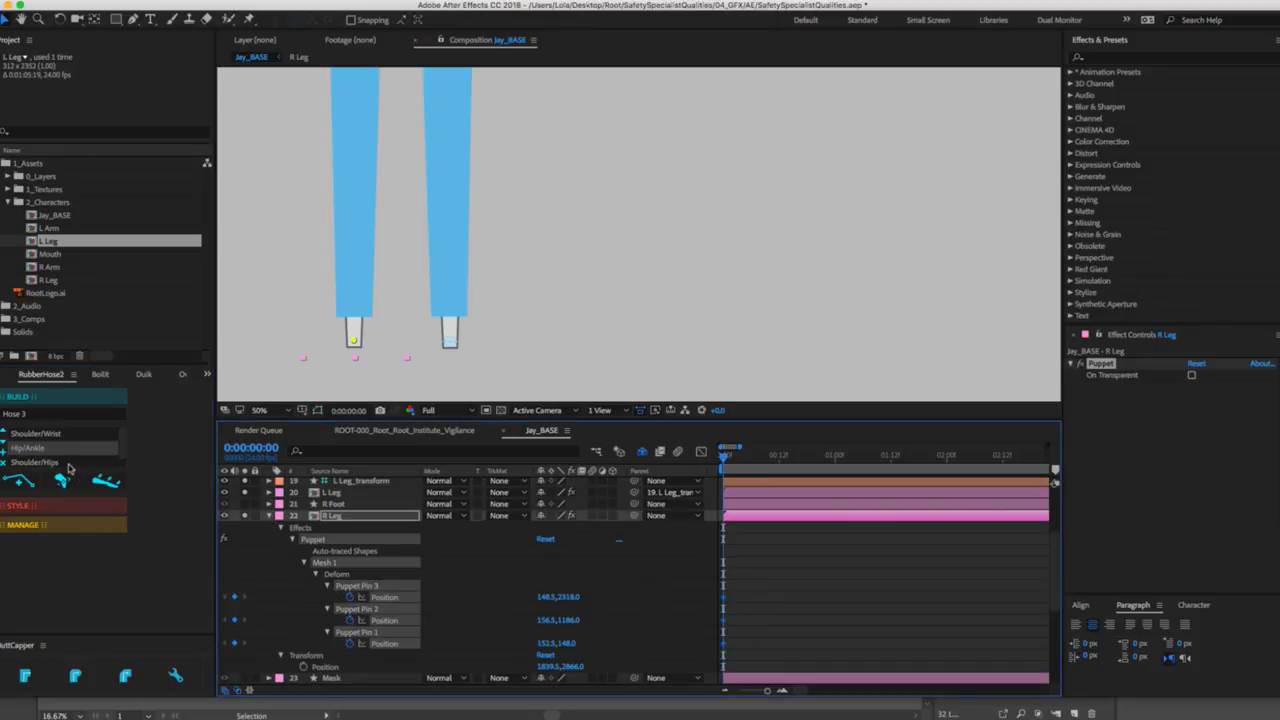
pyautogui.click(102, 484)
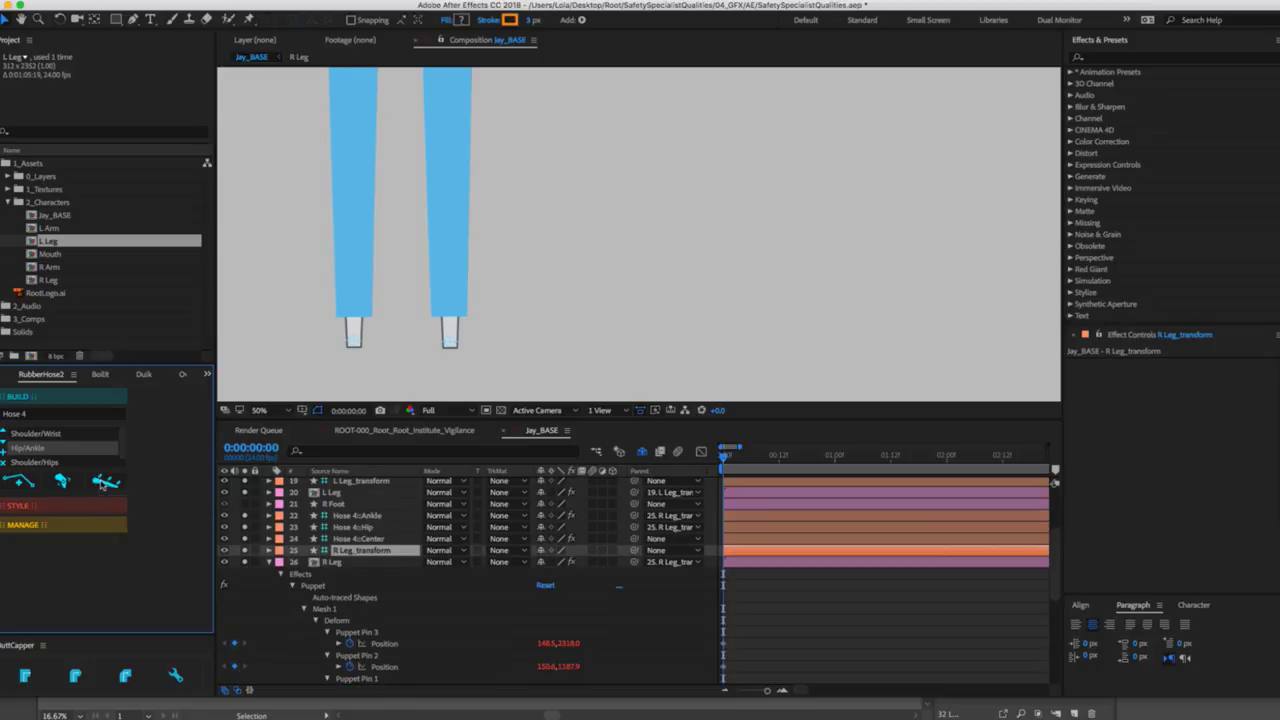
pyautogui.click(270, 563)
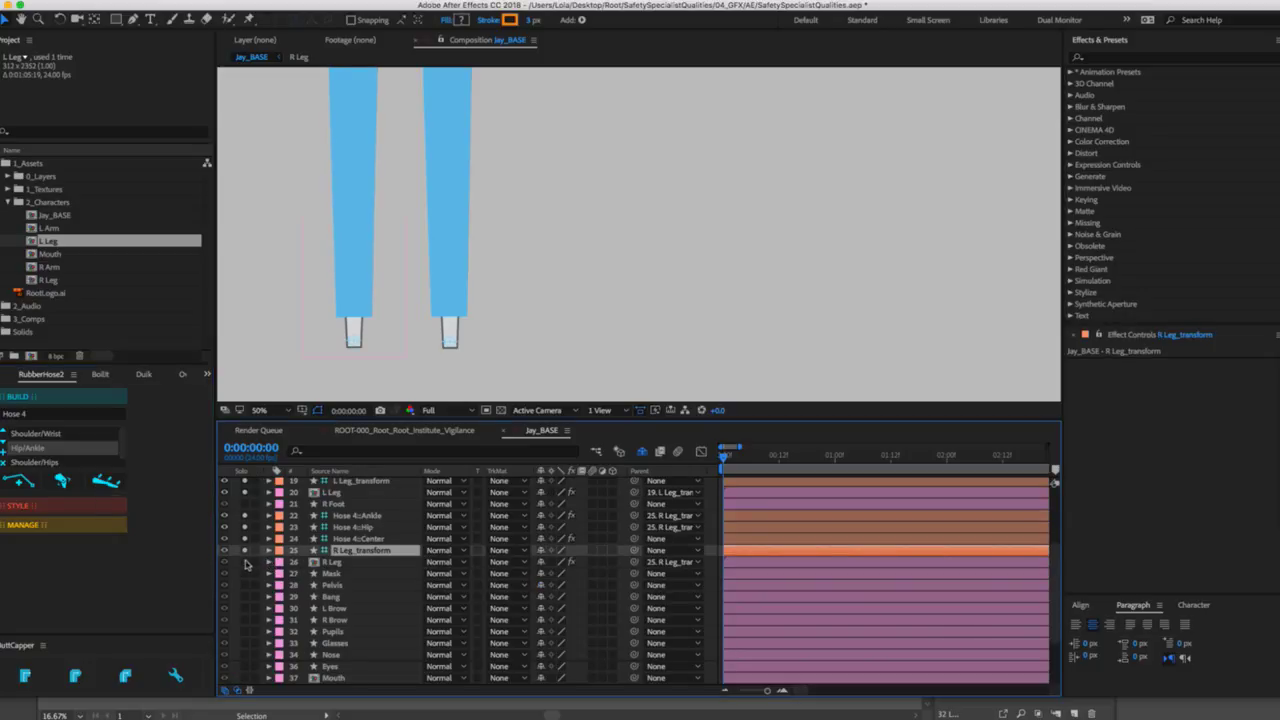
# Turn off the solo switches so the whole character shows again.
pyautogui.click(249, 540)
pyautogui.scroll(3, 248, 535)
pyautogui.moveTo(249, 533); pyautogui.dragTo(247, 478)
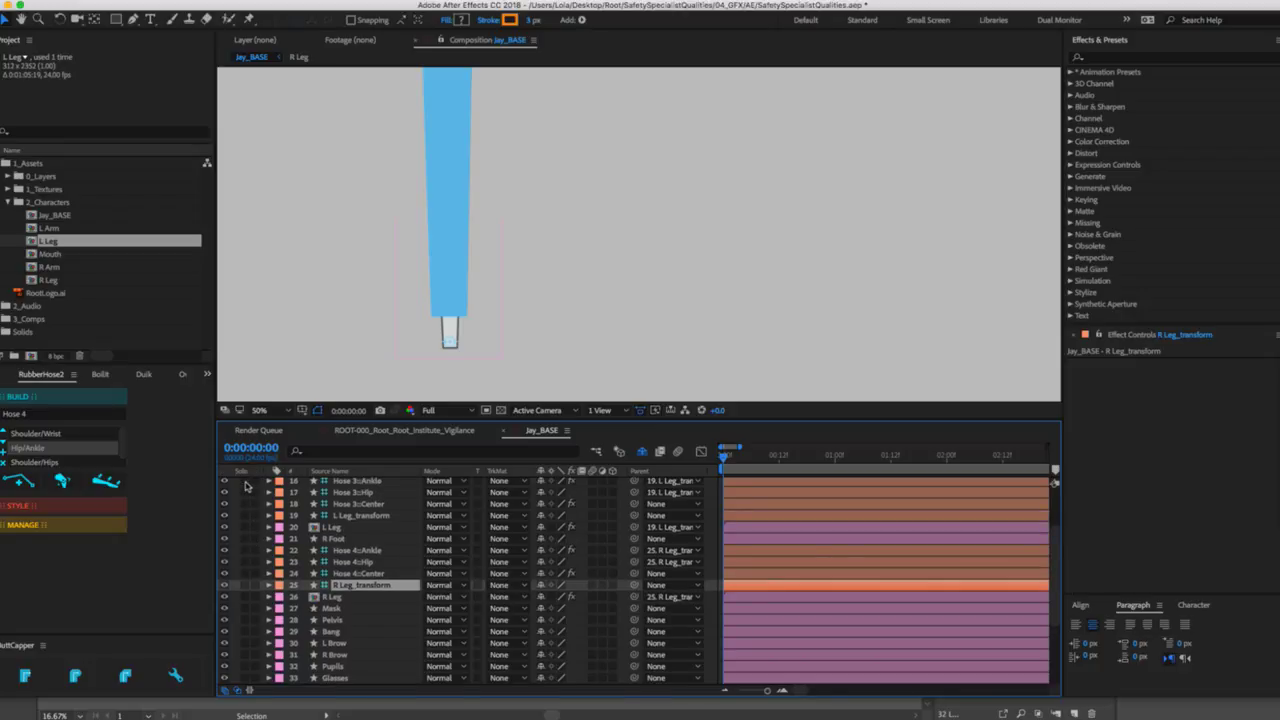
pyautogui.scroll(3, 249, 510)
pyautogui.click(249, 530)
# Move R Foot and L Foot below their Leg_transform layers in the stack.
pyautogui.press('z')
pyautogui.keyDown('alt'); pyautogui.click(648, 176); pyautogui.keyUp('alt')
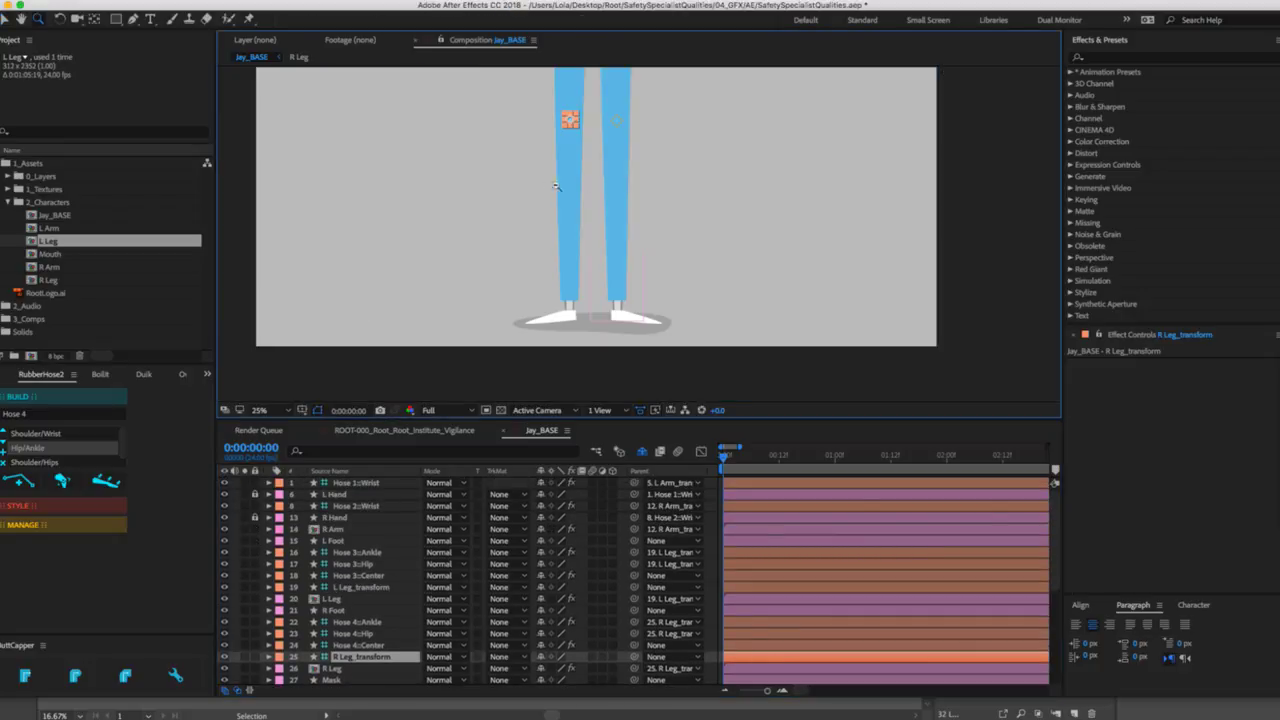
pyautogui.keyDown('alt'); pyautogui.click(649, 177); pyautogui.keyUp('alt')
pyautogui.click(683, 199)
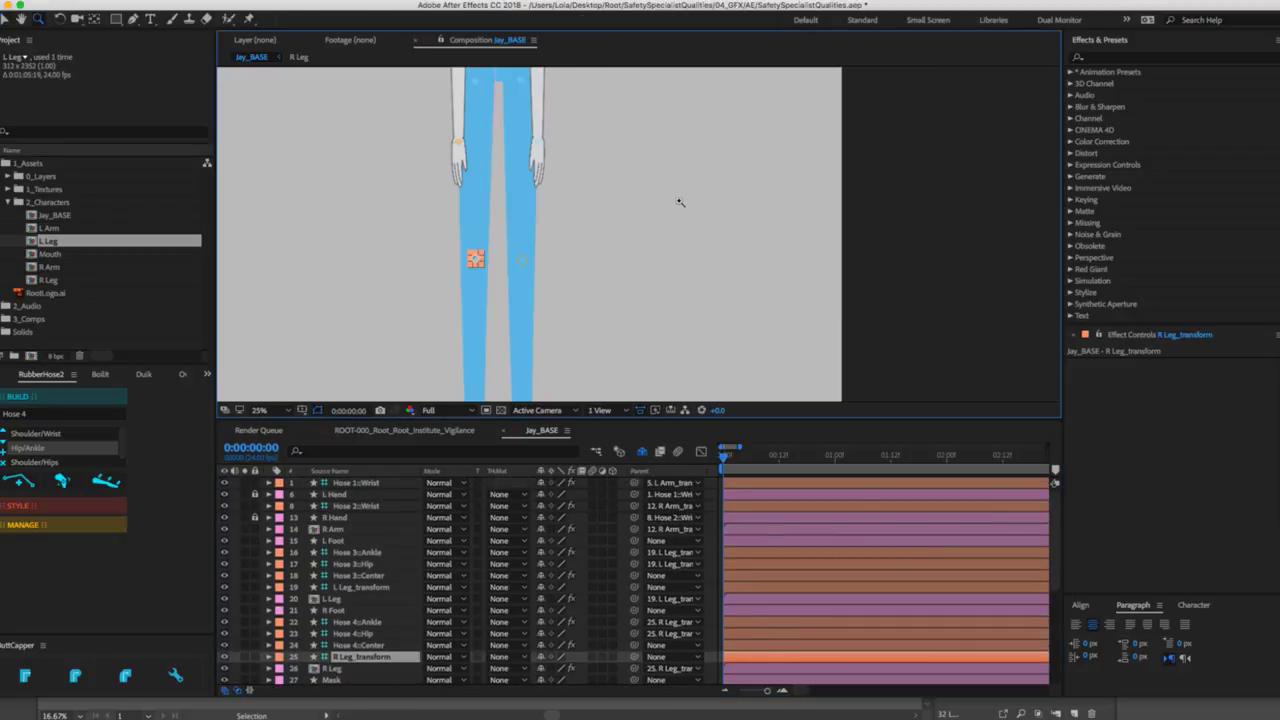
pyautogui.moveTo(609, 301); pyautogui.dragTo(609, 214)
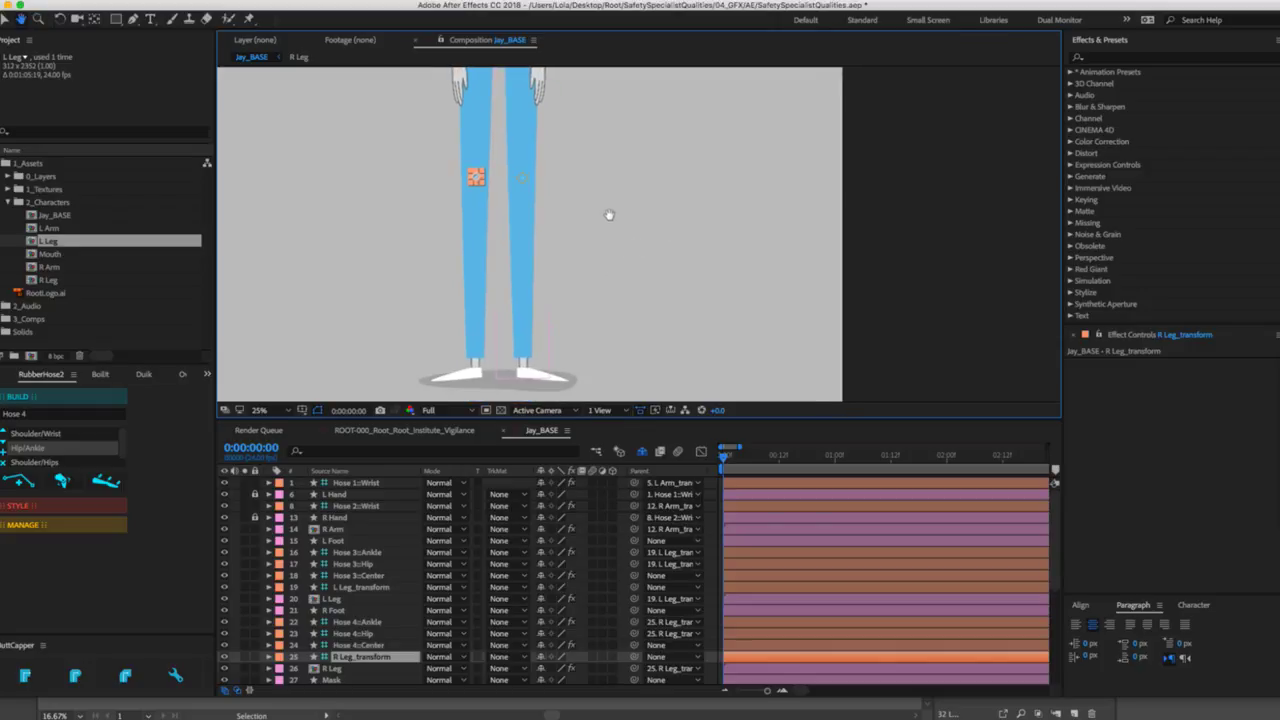
pyautogui.press('v')
pyautogui.click(333, 598)
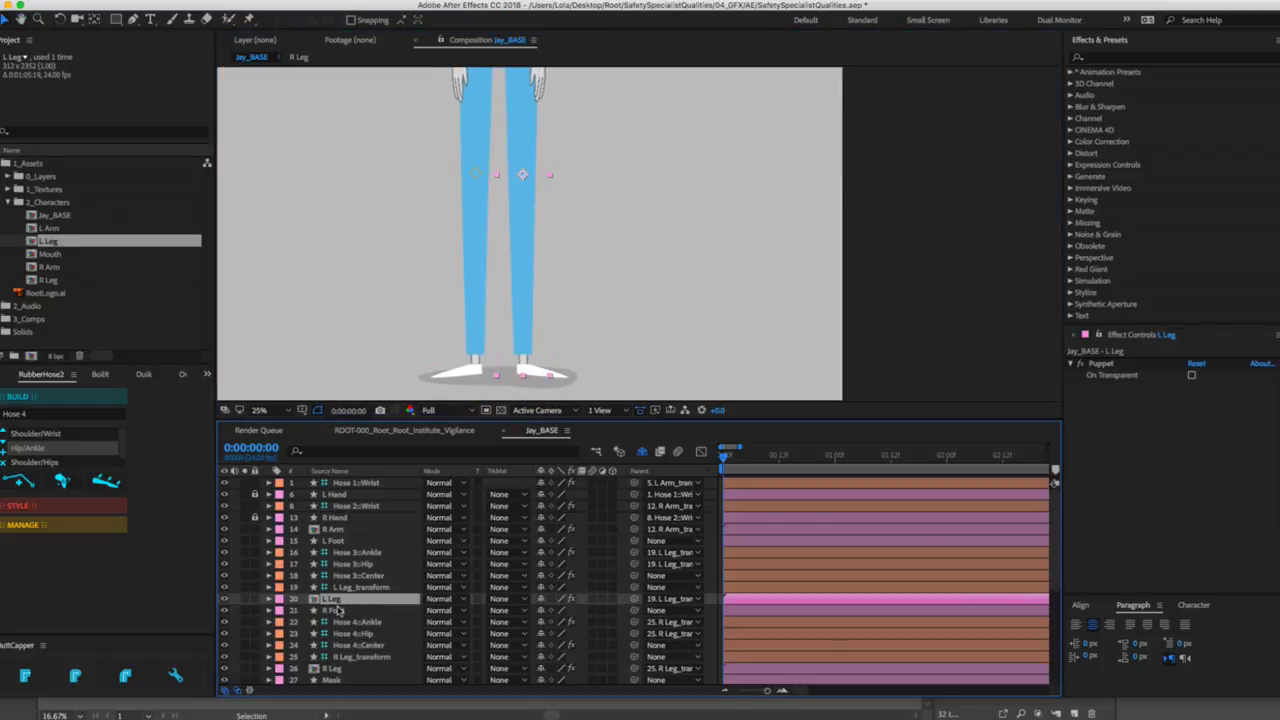
pyautogui.click(335, 610)
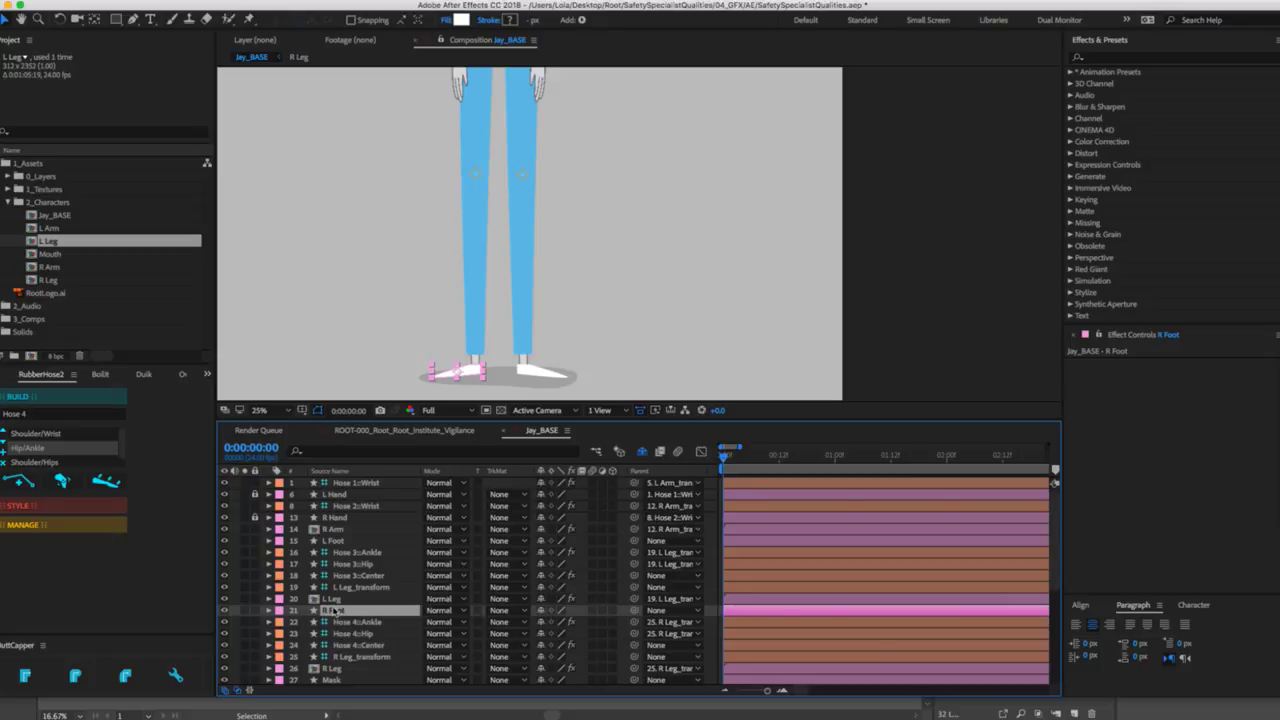
pyautogui.moveTo(335, 610); pyautogui.dragTo(337, 660)
pyautogui.moveTo(335, 541); pyautogui.dragTo(336, 594)
# Test both ankle controllers and set Hose 4's Bend Direction to -100.
pyautogui.click(333, 598)
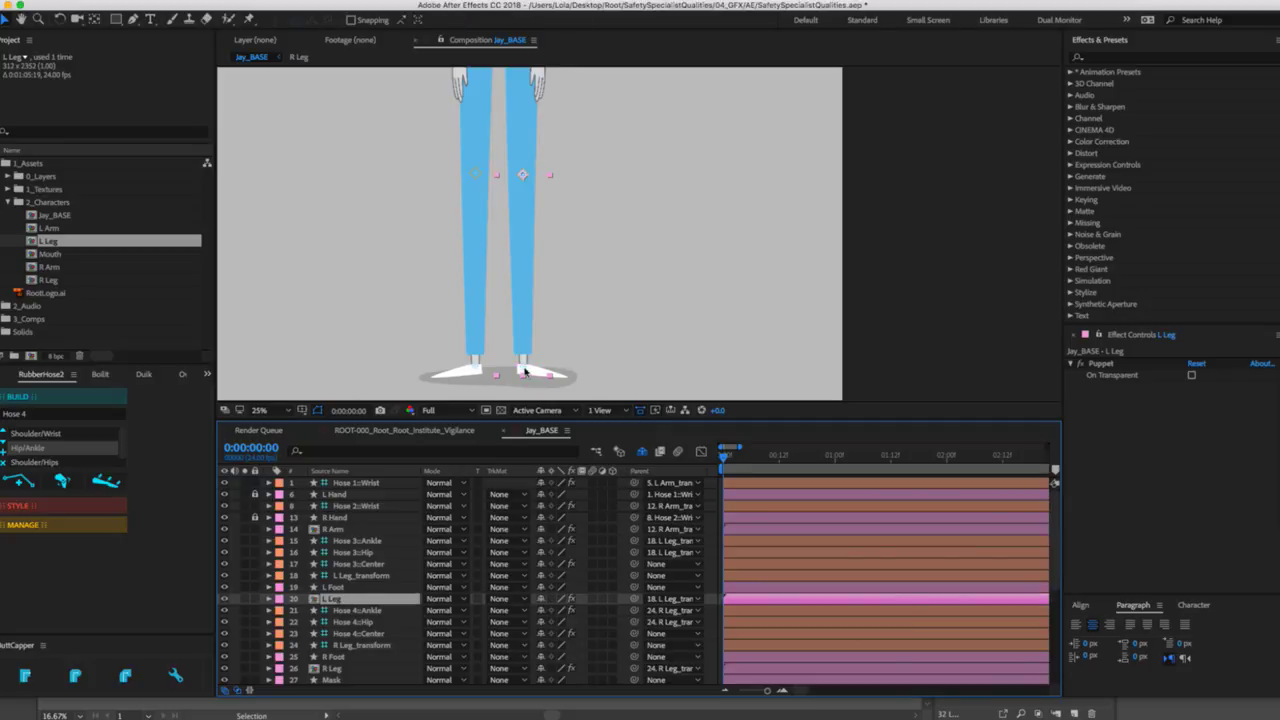
pyautogui.click(358, 541)
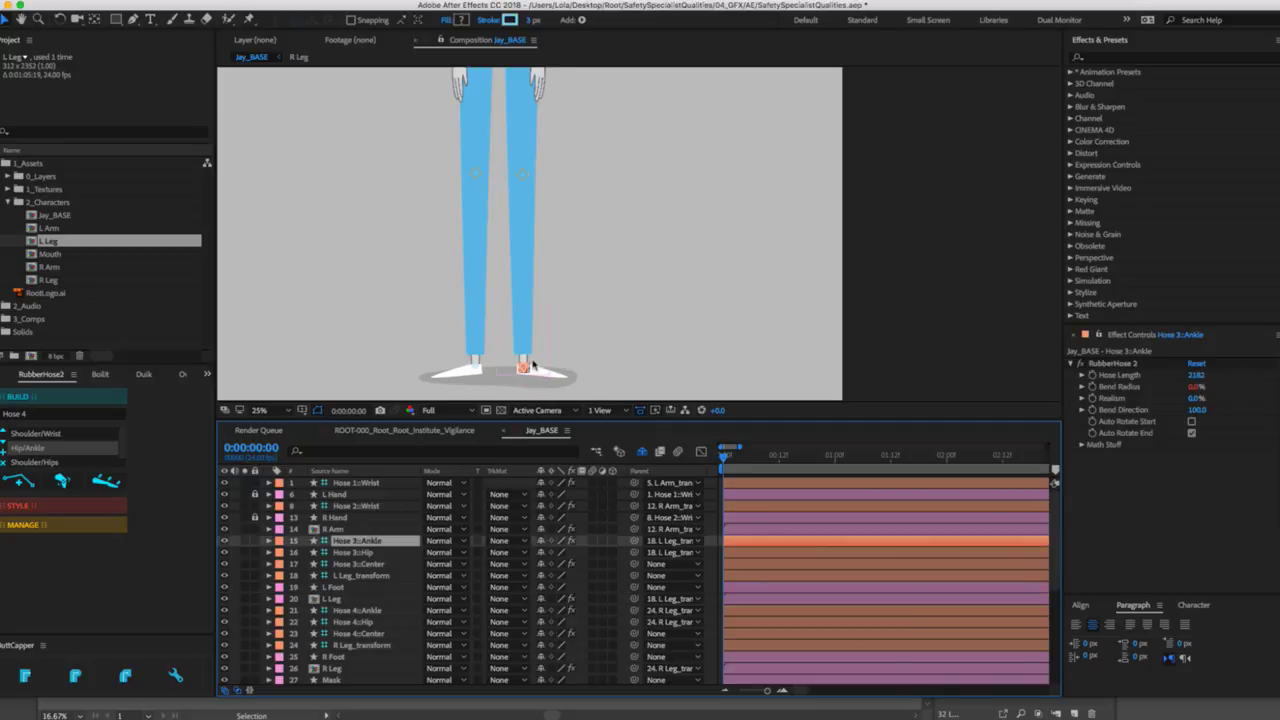
pyautogui.moveTo(526, 370); pyautogui.dragTo(533, 314)
pyautogui.hotkey('ctrl', 'z')
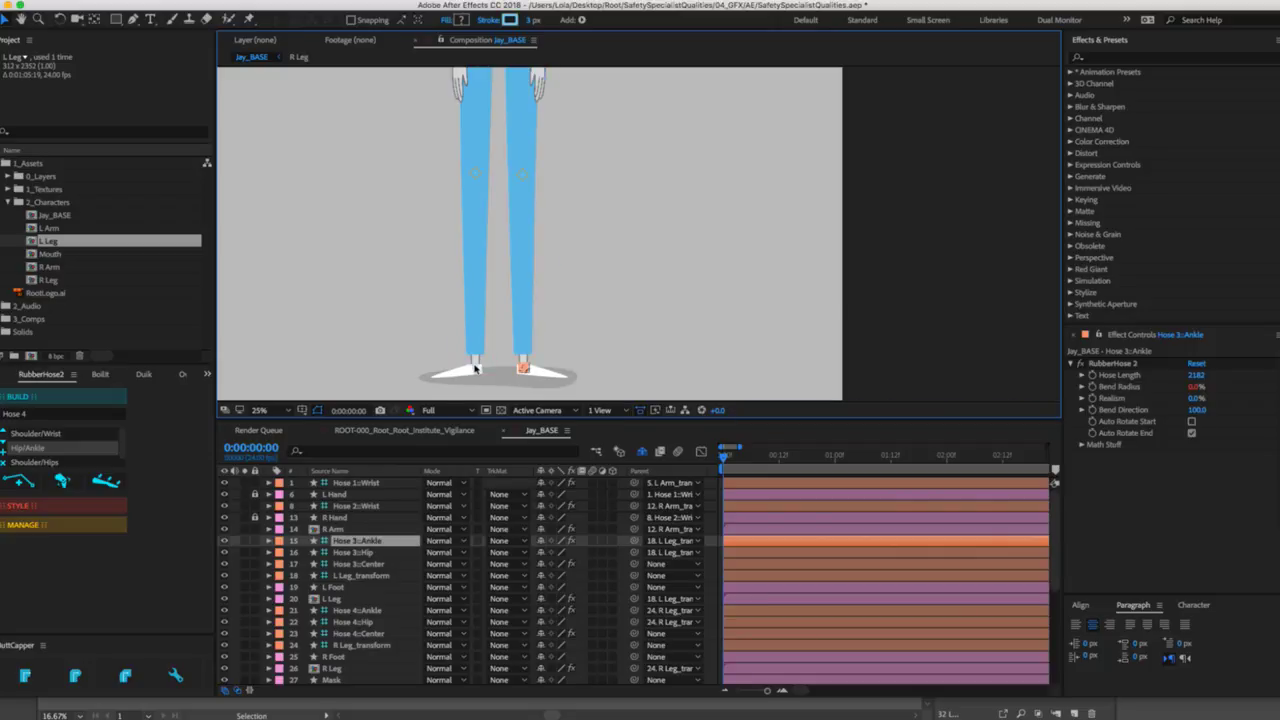
pyautogui.click(474, 362)
pyautogui.moveTo(474, 362)
pyautogui.mouseDown()
pyautogui.moveTo(464, 345)
pyautogui.moveTo(455, 358)
pyautogui.moveTo(475, 367)
pyautogui.mouseUp()
pyautogui.moveTo(1203, 410); pyautogui.dragTo(981, 410)
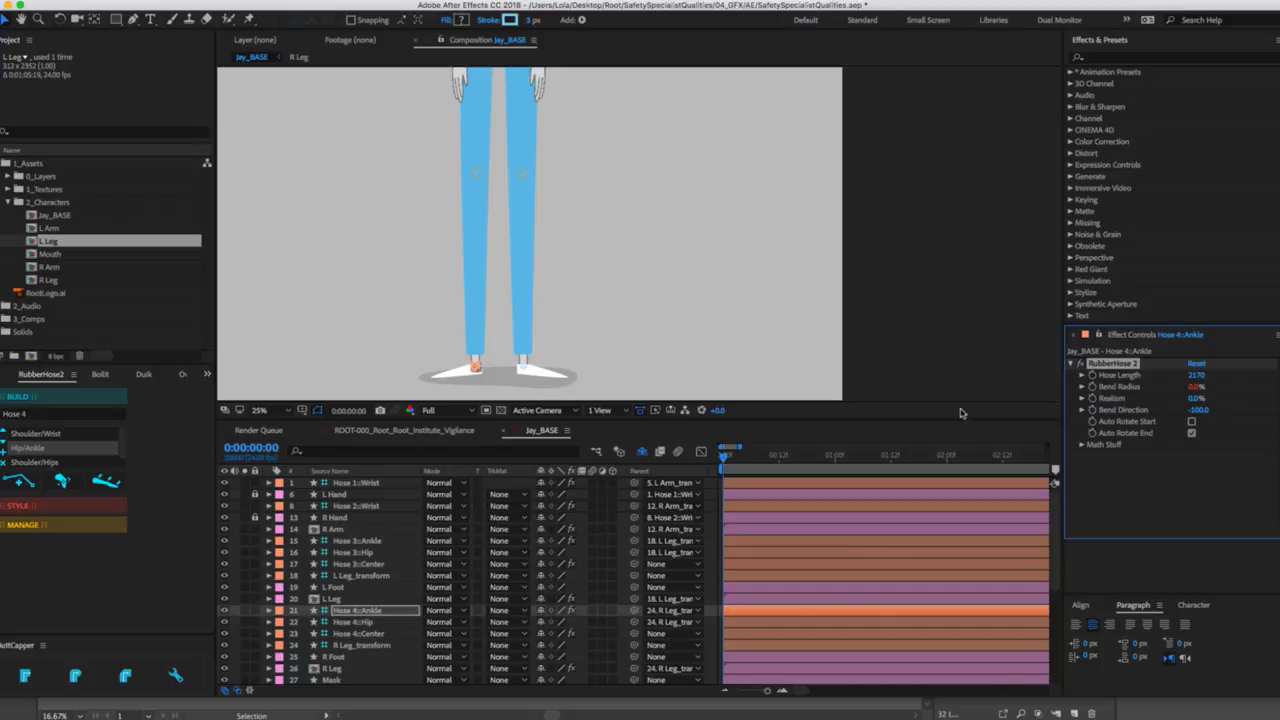
# Retest the foot bend, save the project, and set preview resolution to Third.
pyautogui.click(476, 369)
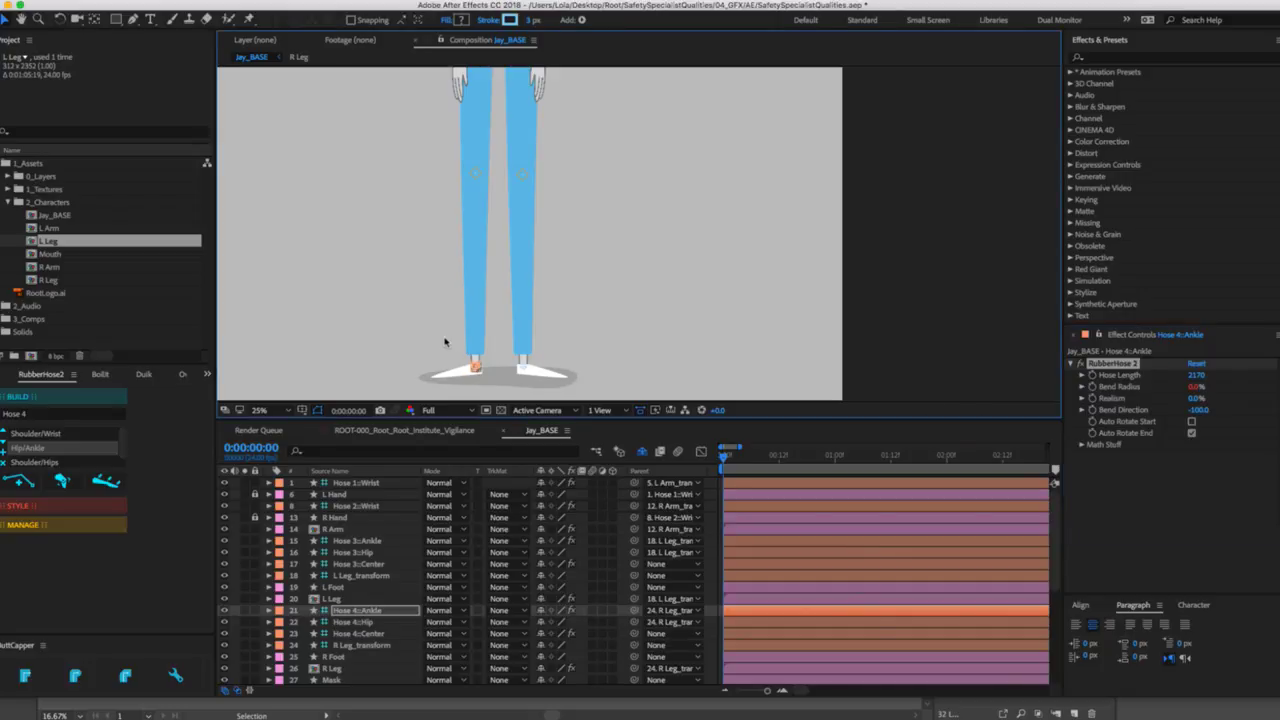
pyautogui.click(446, 343)
pyautogui.moveTo(476, 368)
pyautogui.mouseDown()
pyautogui.moveTo(469, 318)
pyautogui.moveTo(475, 367)
pyautogui.mouseUp()
pyautogui.click(430, 410)
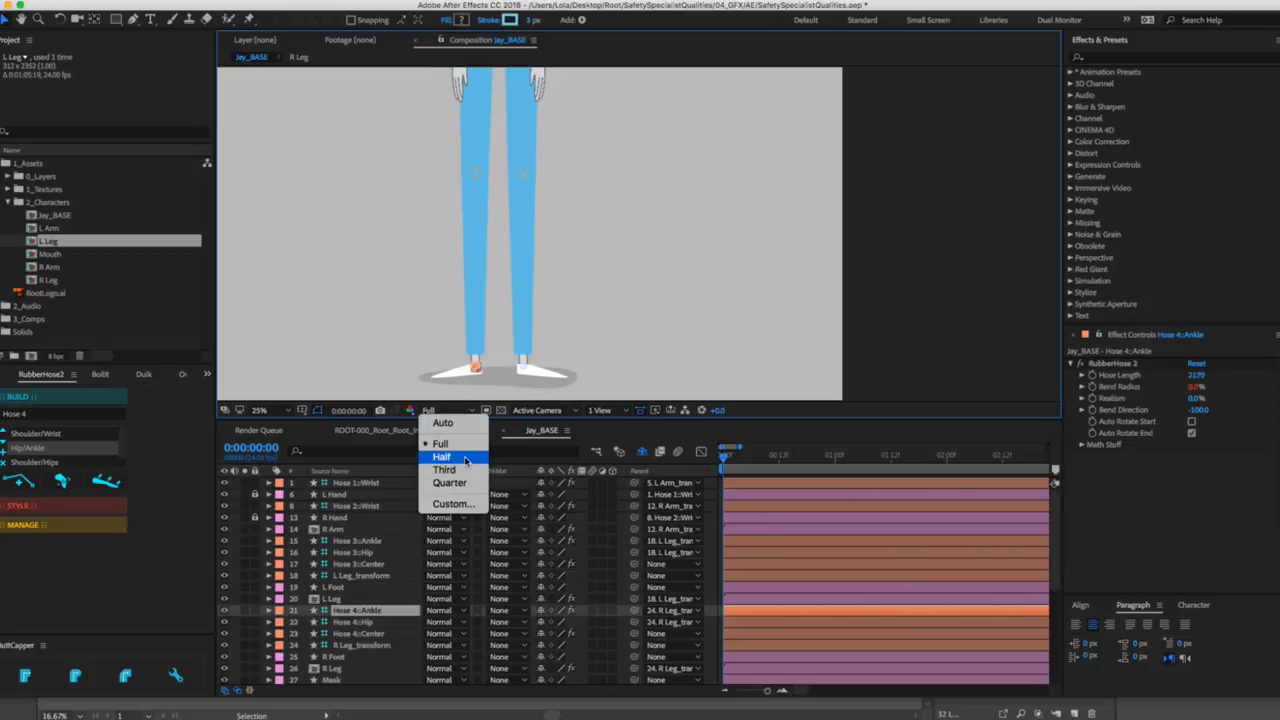
pyautogui.click(465, 458)
pyautogui.press('super+s')
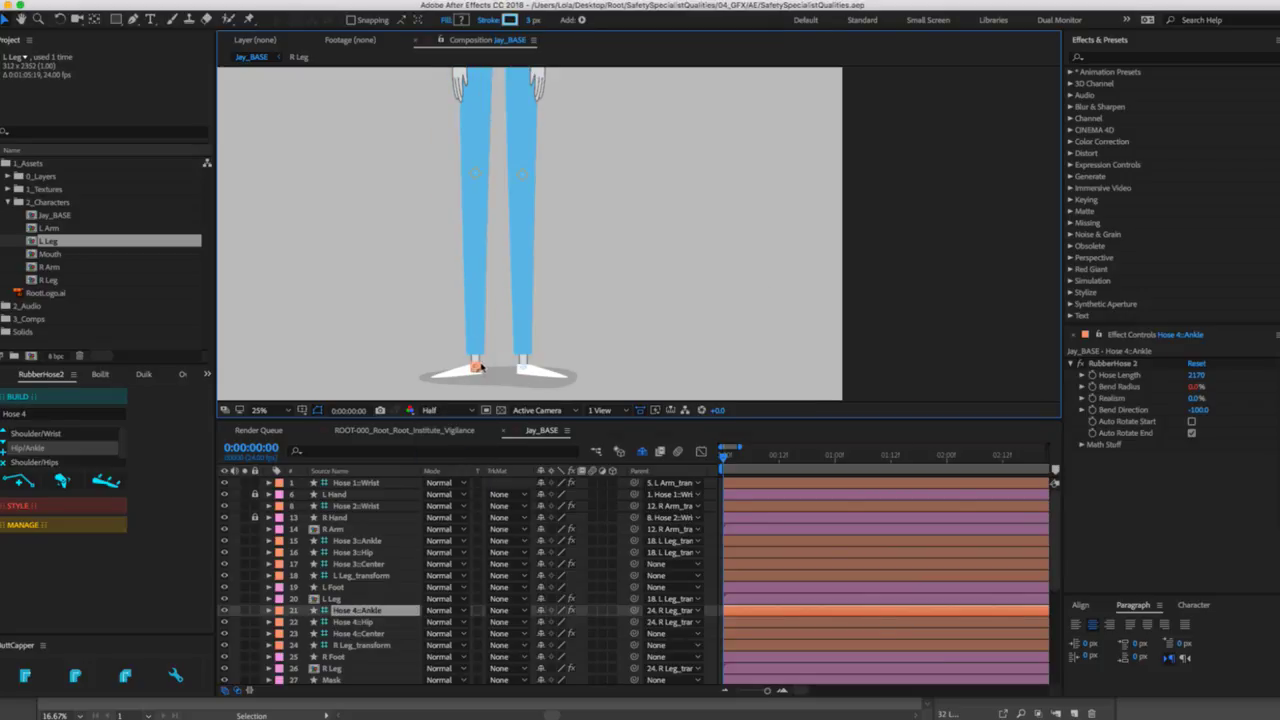
pyautogui.moveTo(475, 355)
pyautogui.mouseDown()
pyautogui.moveTo(472, 330)
pyautogui.moveTo(486, 345)
pyautogui.moveTo(470, 335)
pyautogui.moveTo(475, 365)
pyautogui.moveTo(468, 313)
pyautogui.moveTo(458, 362)
pyautogui.moveTo(475, 366)
pyautogui.mouseUp()
pyautogui.click(430, 410)
pyautogui.click(462, 469)
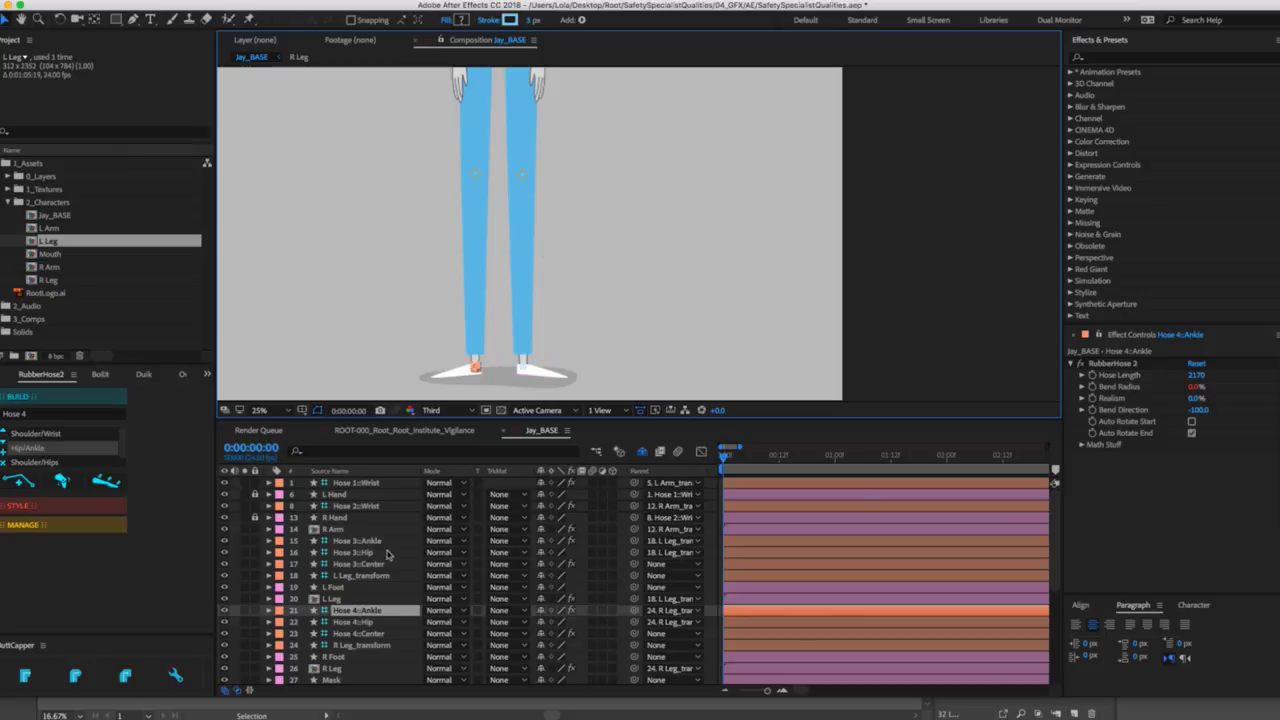
# Lock the L Leg_transform and Hose 3::Center layers.
pyautogui.click(330, 588)
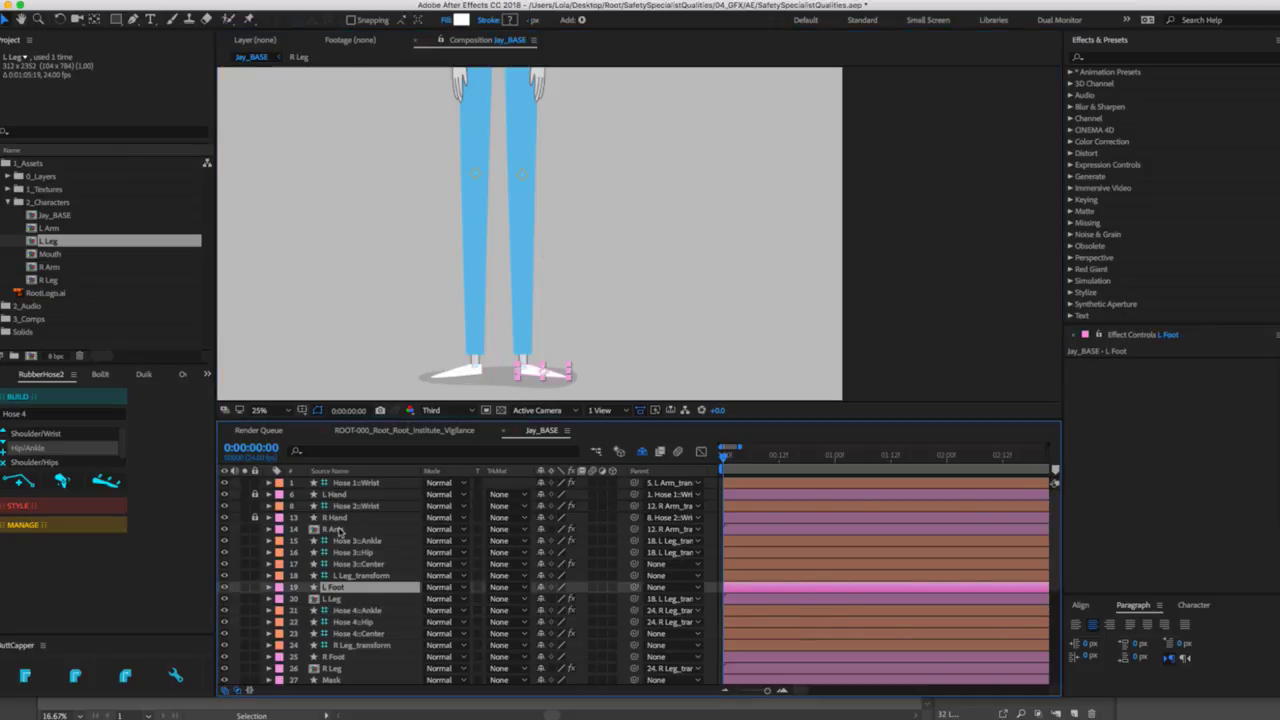
pyautogui.click(352, 541)
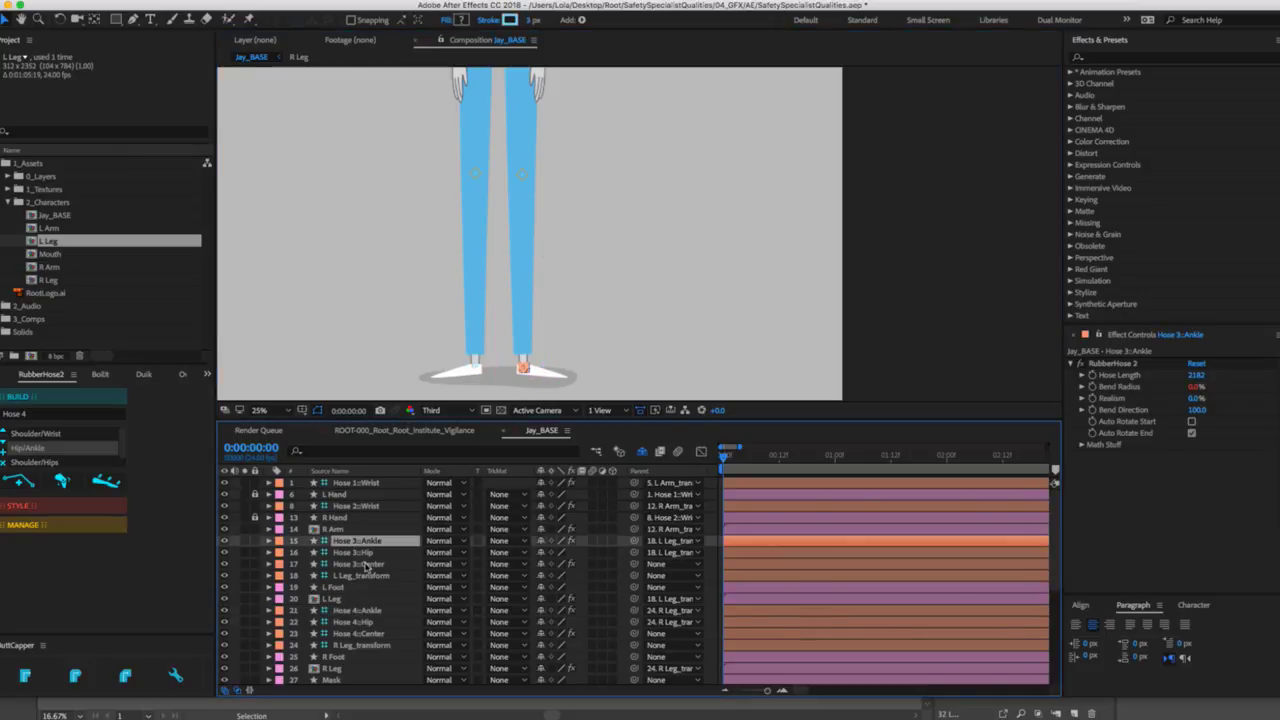
pyautogui.click(366, 565)
pyautogui.click(358, 577)
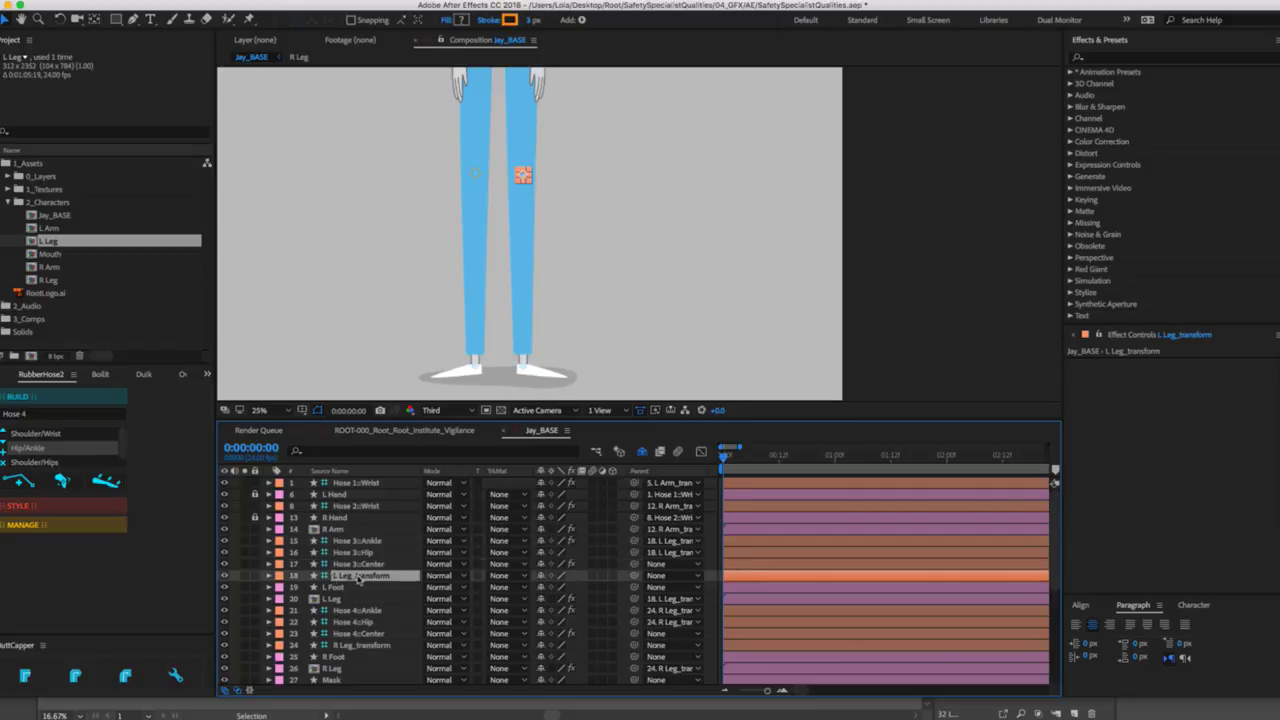
pyautogui.click(254, 576)
pyautogui.click(254, 564)
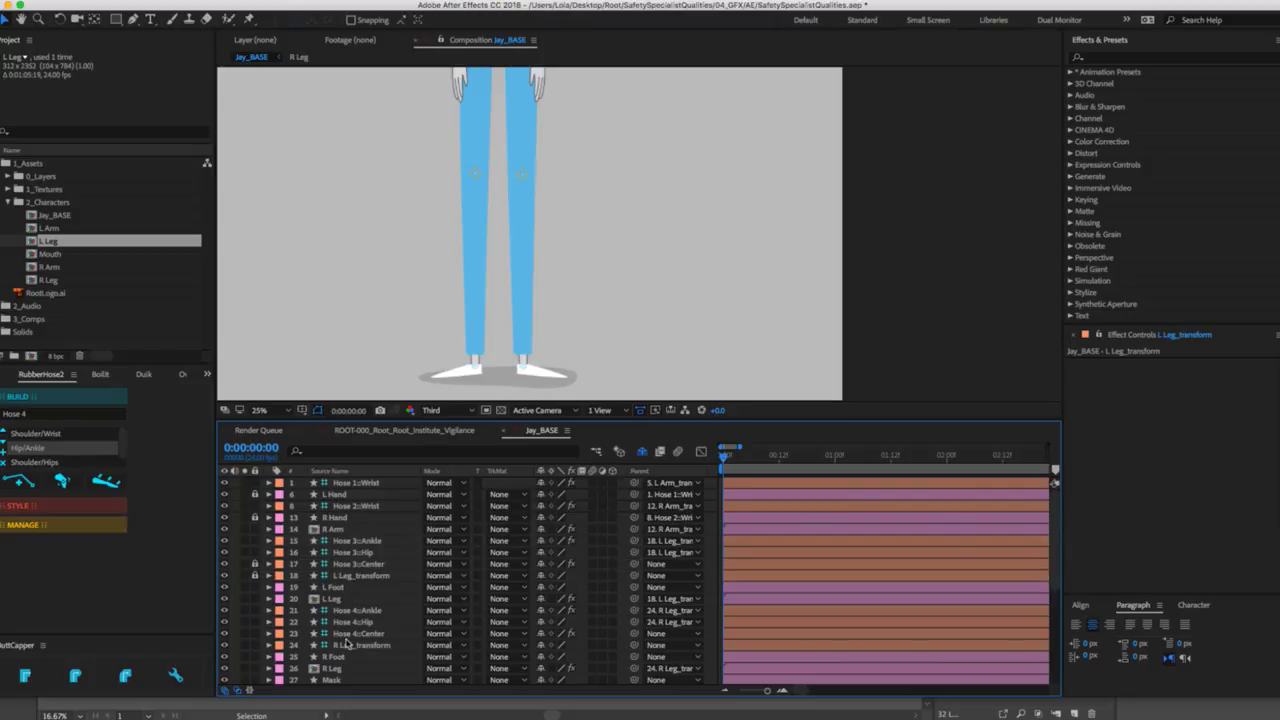
# Shy-hide the Hose 3/Hose 4 Center and both Leg_transform layers.
pyautogui.click(540, 645)
pyautogui.click(540, 634)
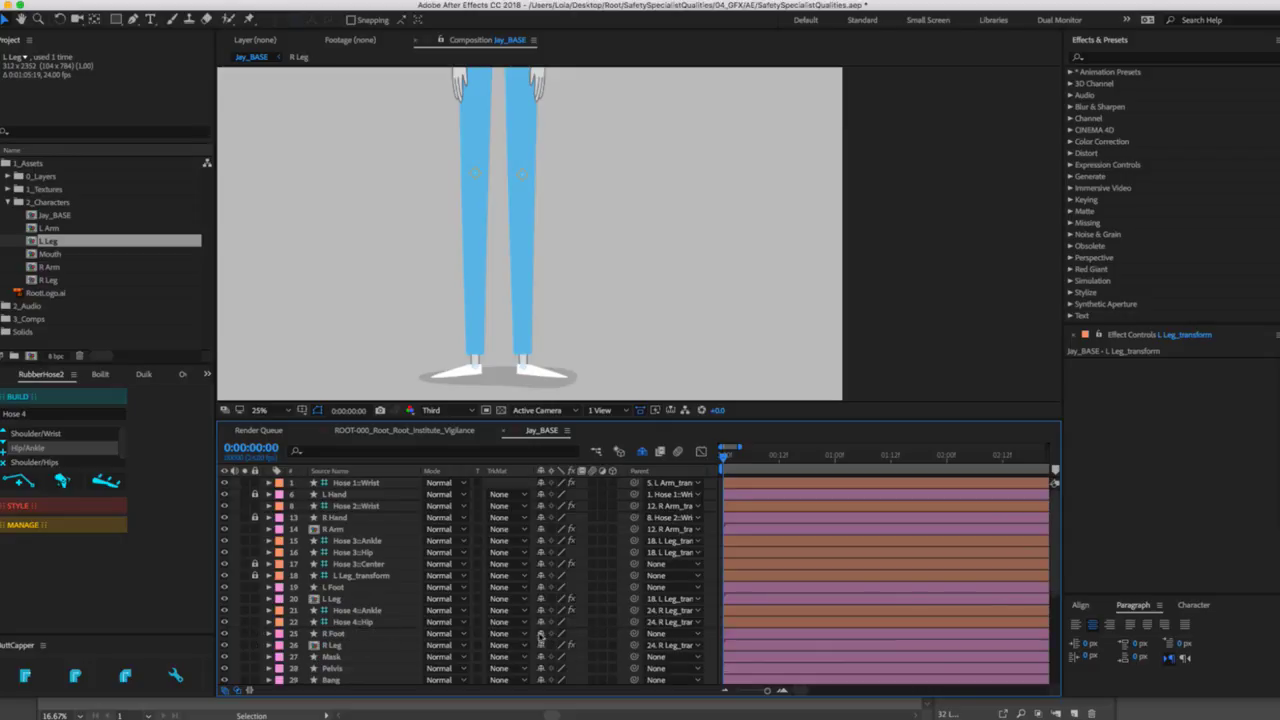
pyautogui.click(540, 576)
pyautogui.click(540, 564)
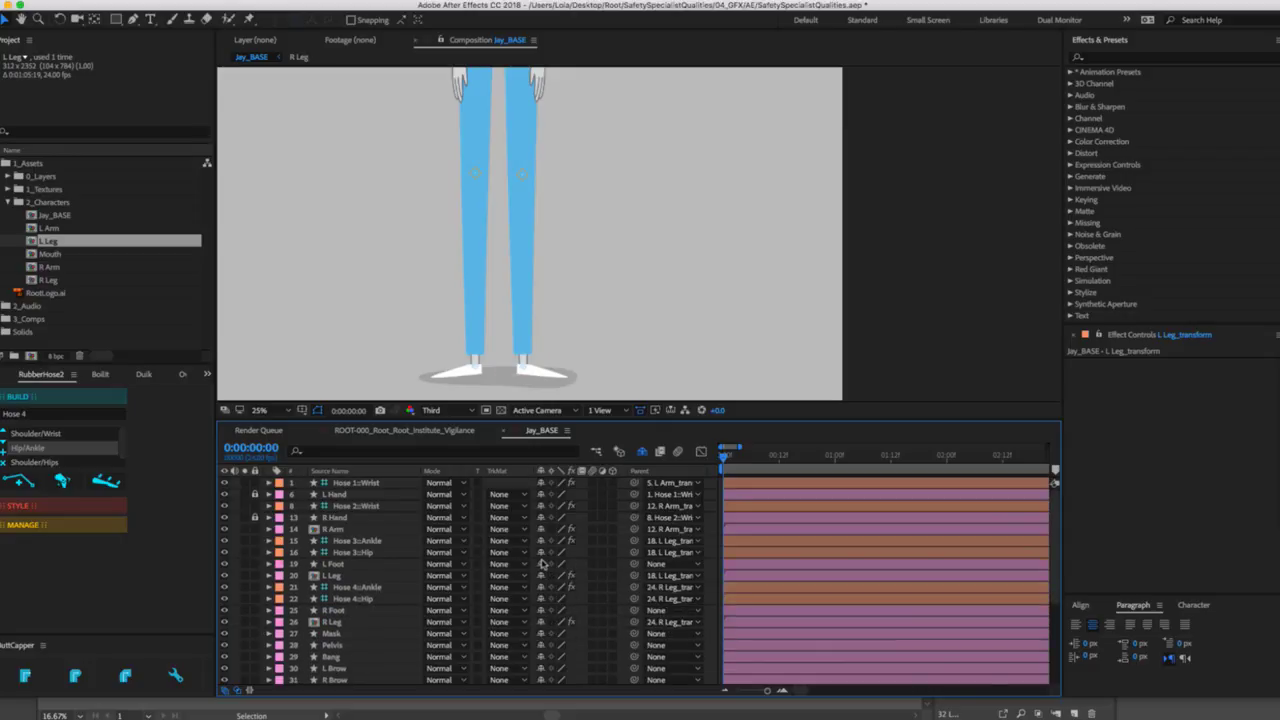
# Parent L Foot to Hose 3::Ankle.
pyautogui.click(347, 565)
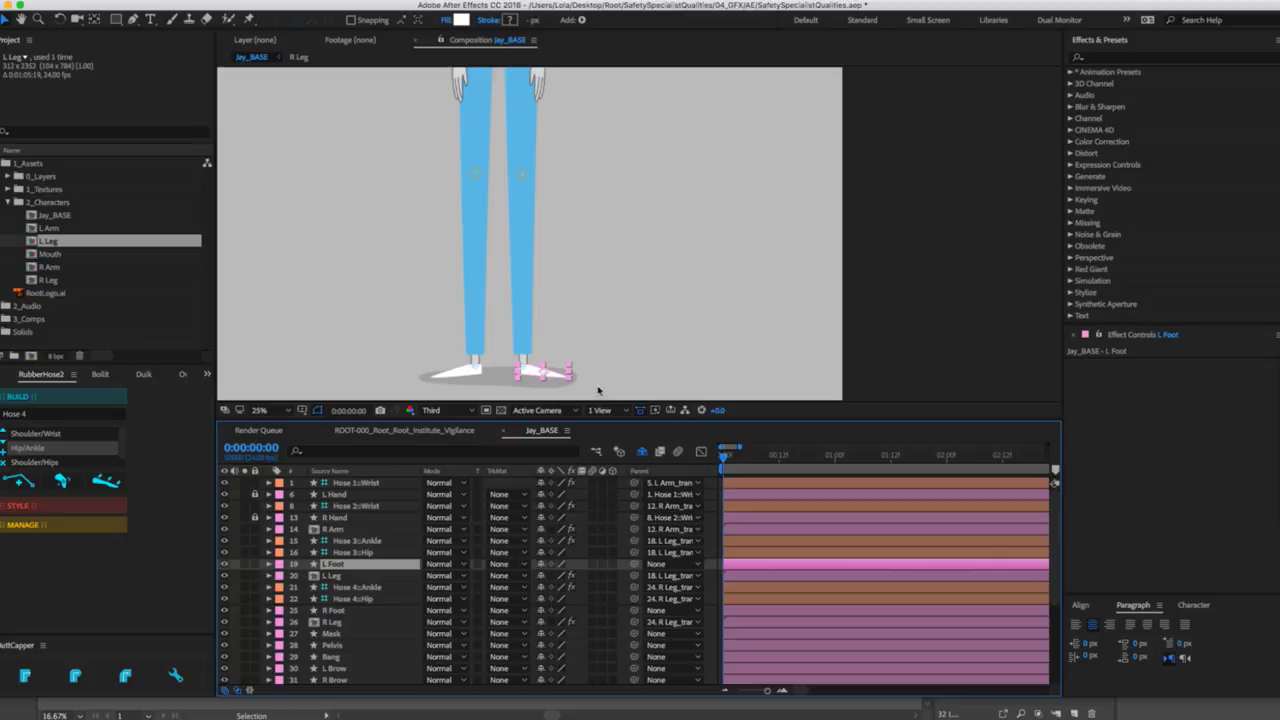
pyautogui.press('y')
pyautogui.click(525, 369)
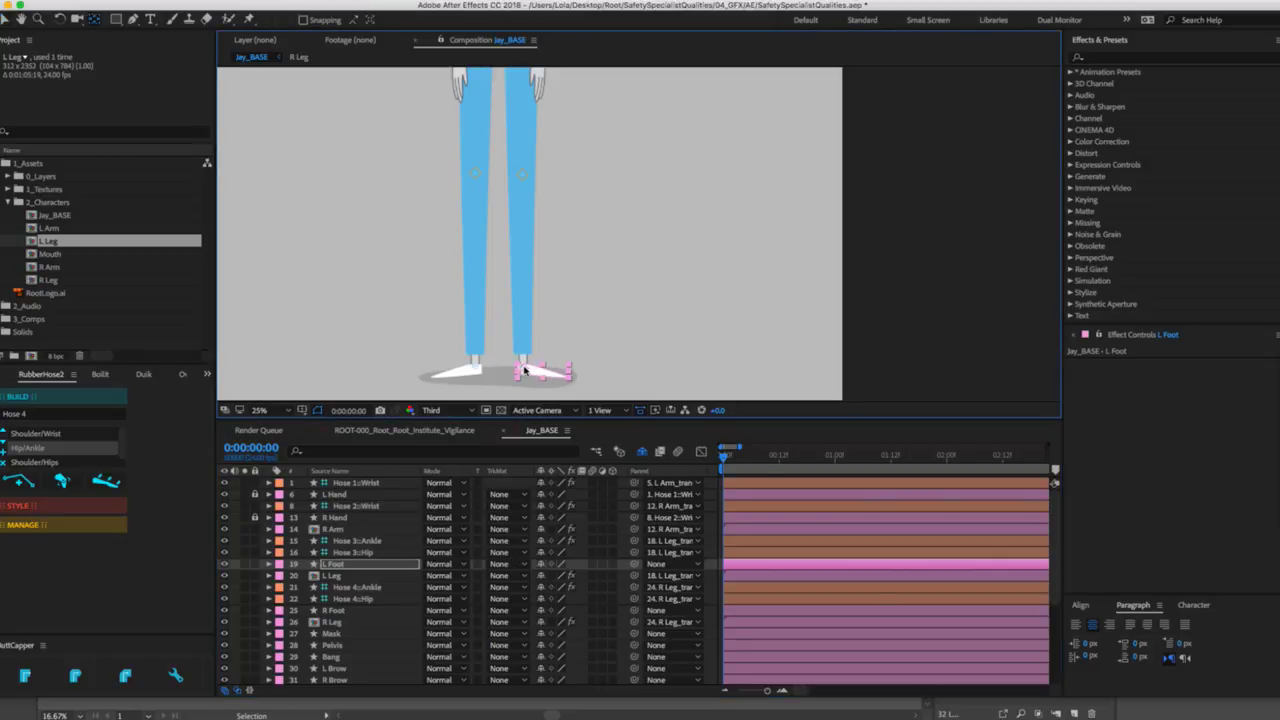
pyautogui.moveTo(634, 564); pyautogui.dragTo(375, 542)
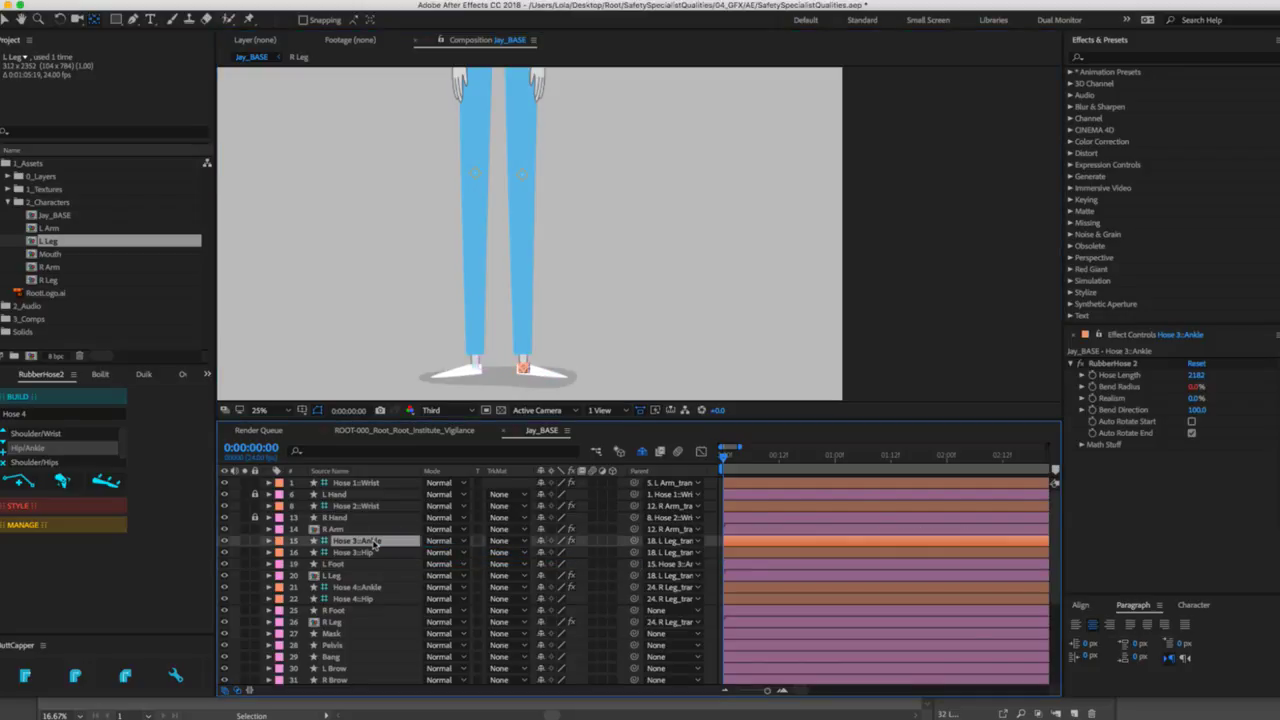
# Parent R Foot to Hose 4::Ankle, then select both Hose hip layers for parenting.
pyautogui.click(350, 612)
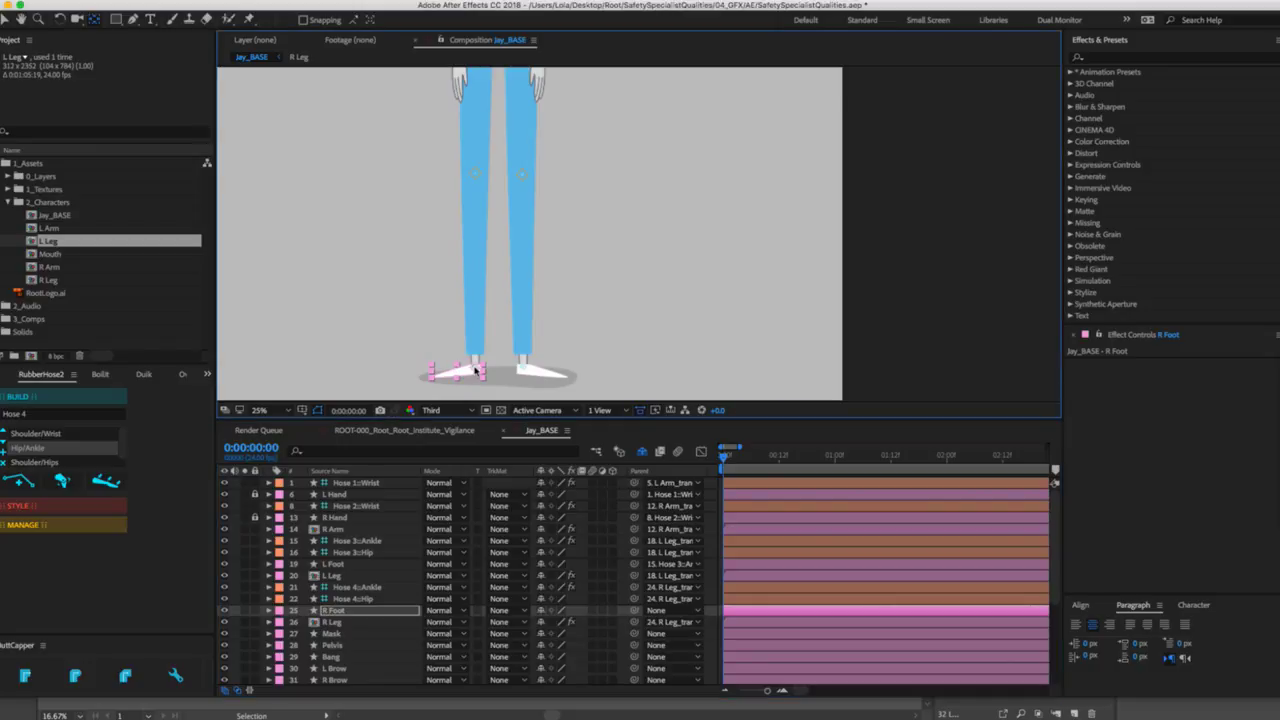
pyautogui.moveTo(634, 610); pyautogui.dragTo(373, 591)
pyautogui.click(373, 591)
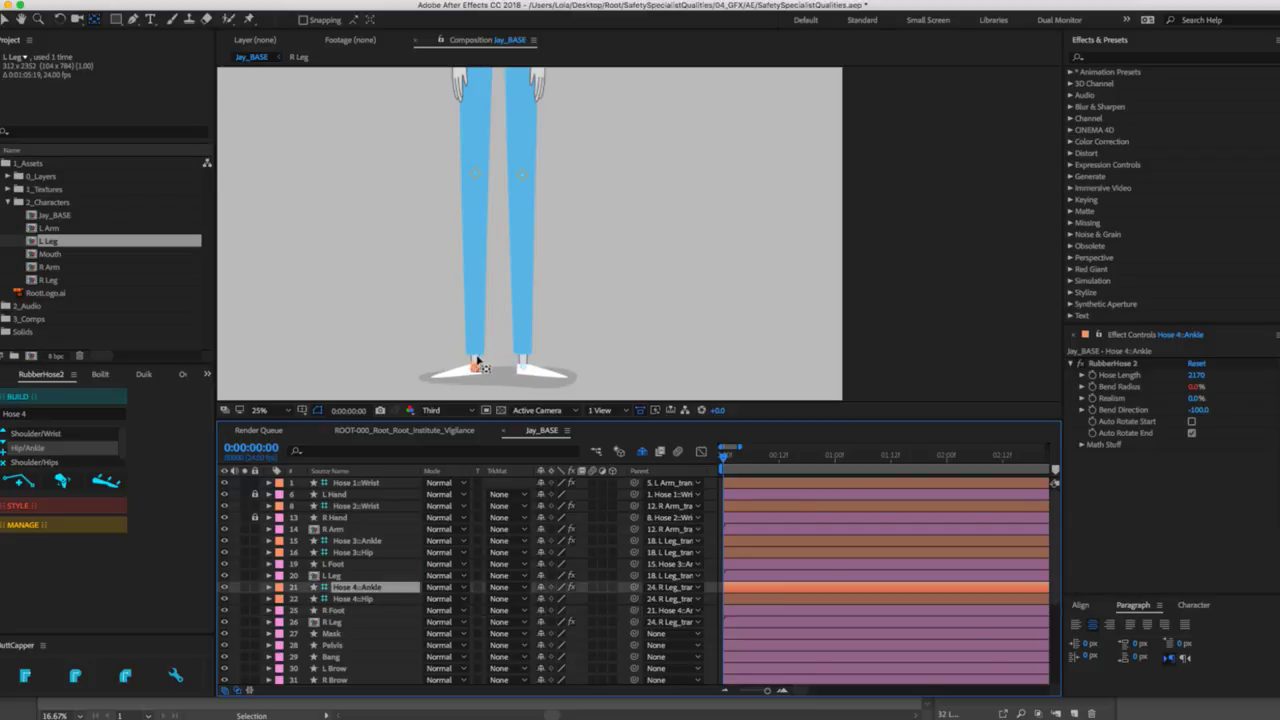
pyautogui.click(355, 598)
pyautogui.keyDown('super'); pyautogui.click(355, 552); pyautogui.keyUp('super')
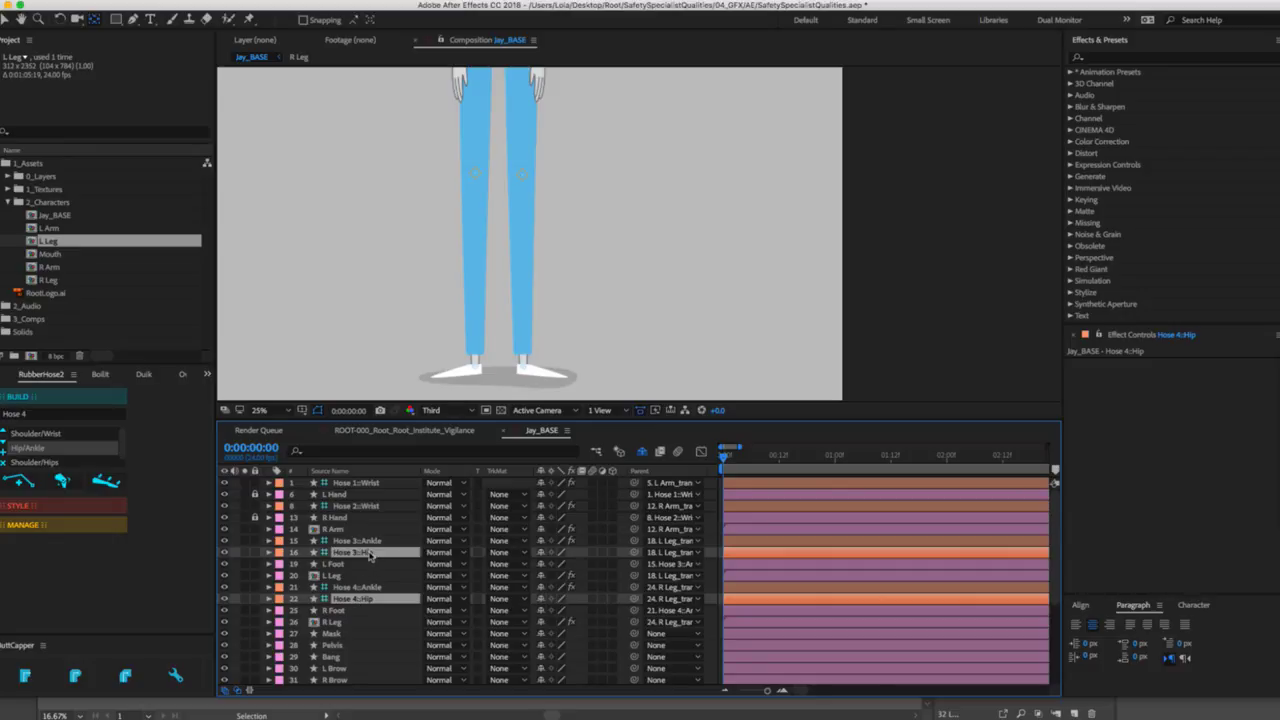
pyautogui.click(655, 552)
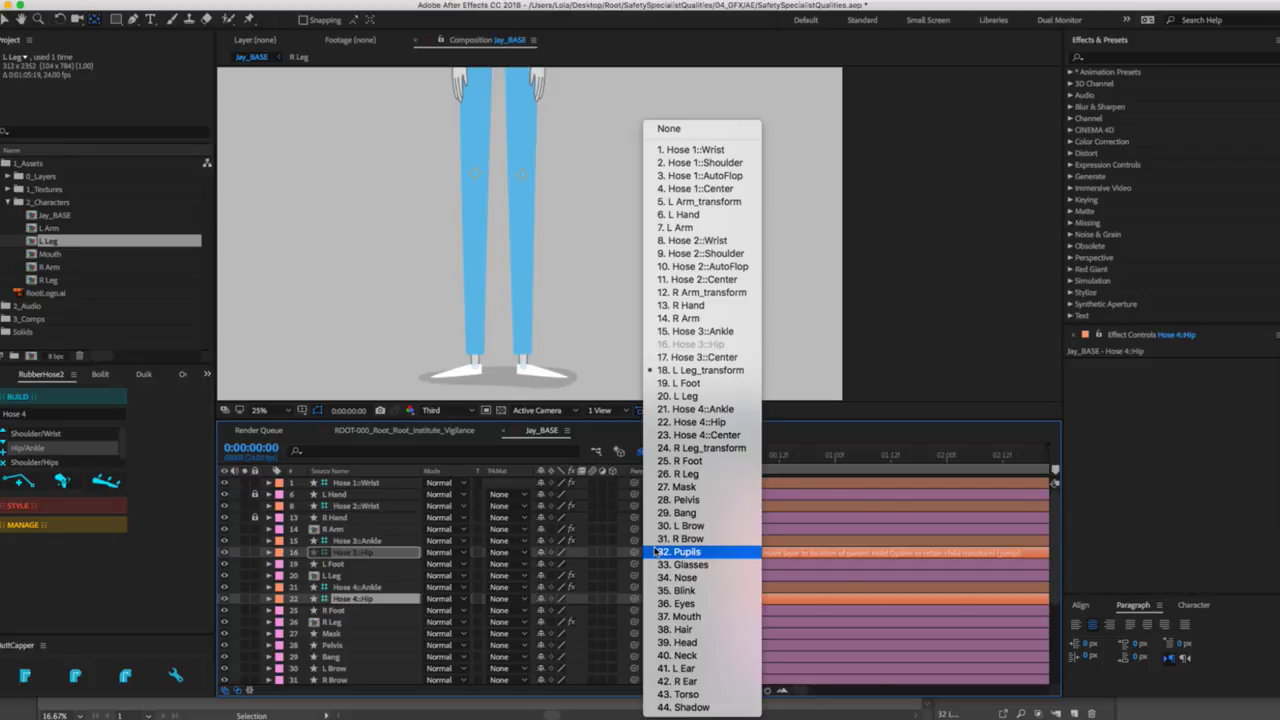
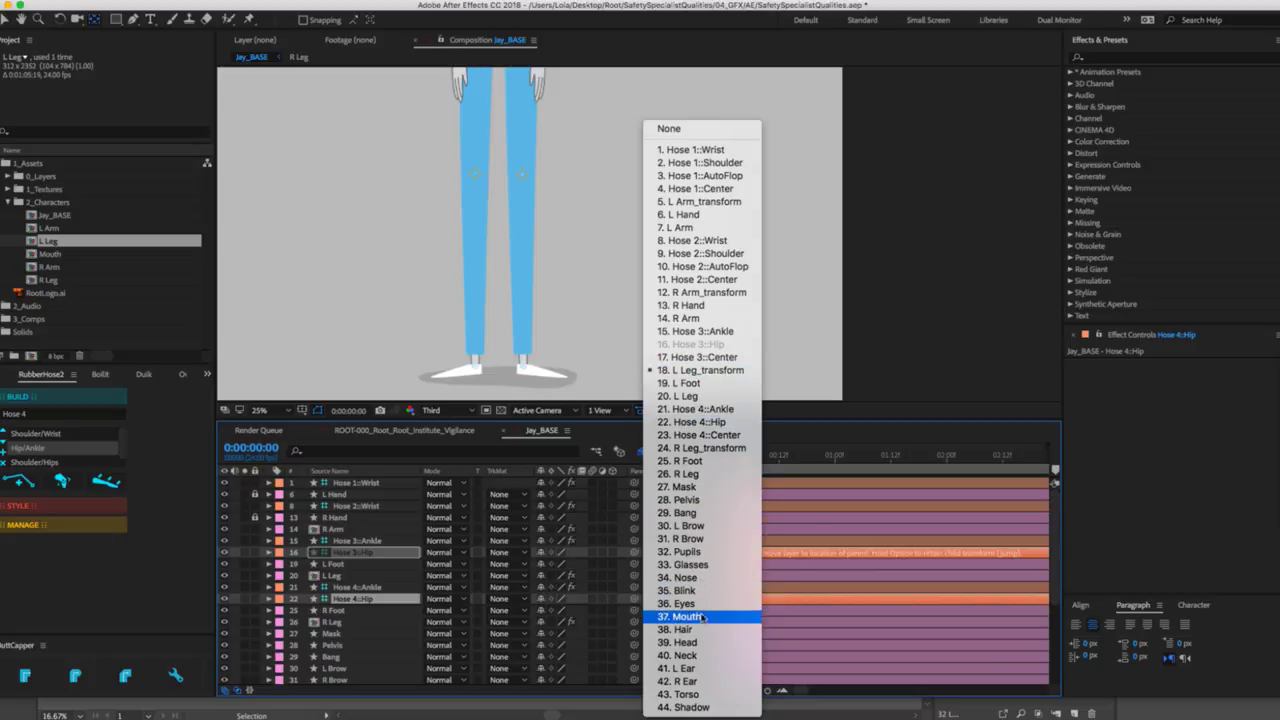
# Parent the Hose 4::Hip layer to 28. Pelvis.
pyautogui.click(706, 500)
pyautogui.moveTo(594, 120); pyautogui.dragTo(551, 309)
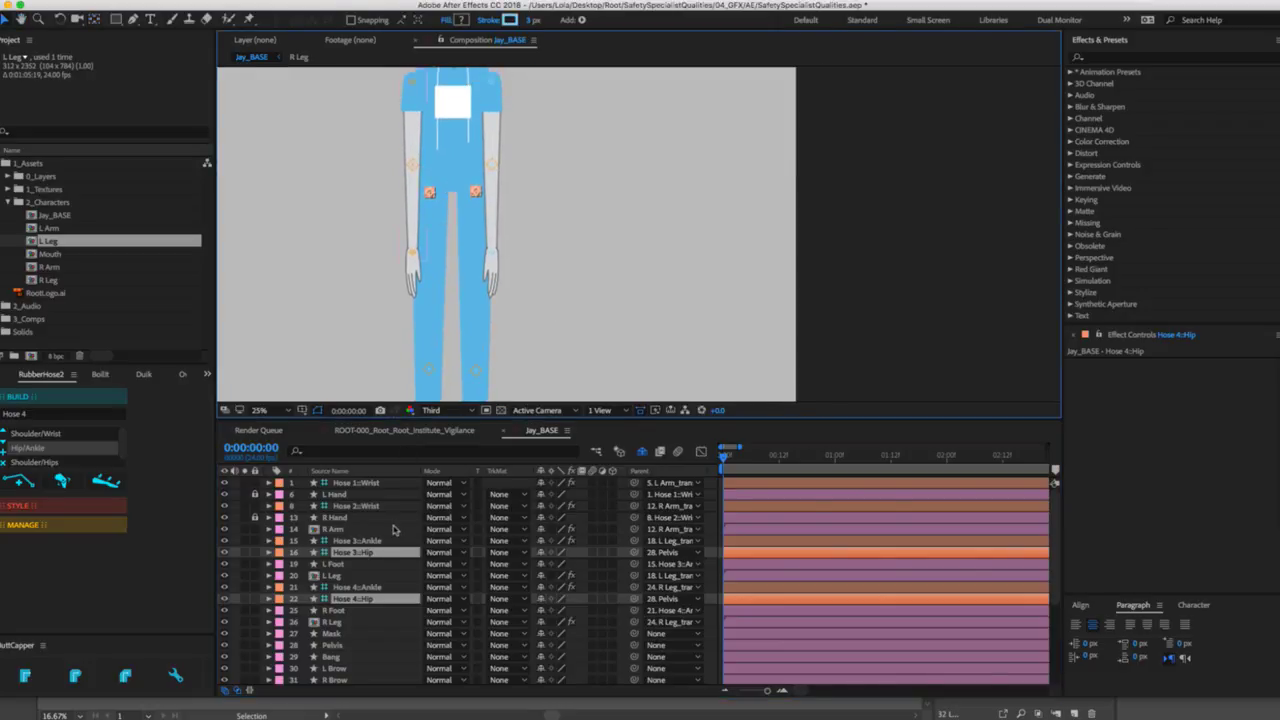
pyautogui.scroll(-4, 352, 632)
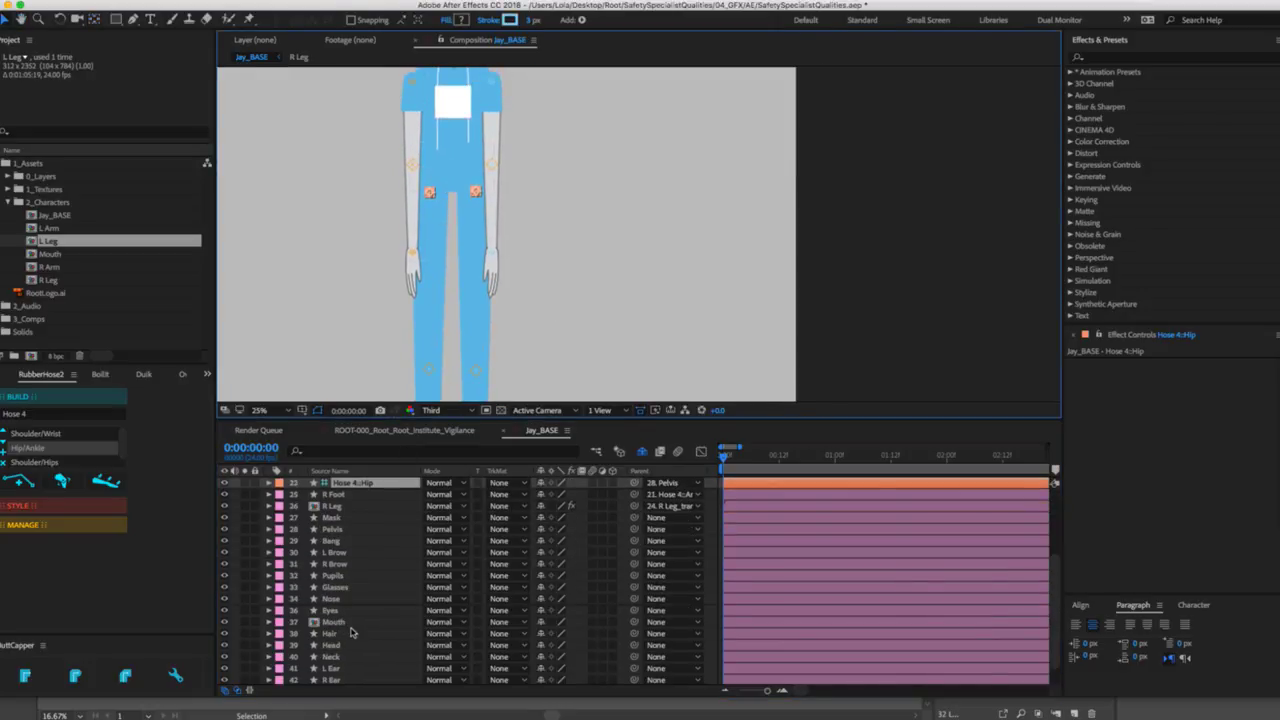
pyautogui.scroll(-1, 352, 632)
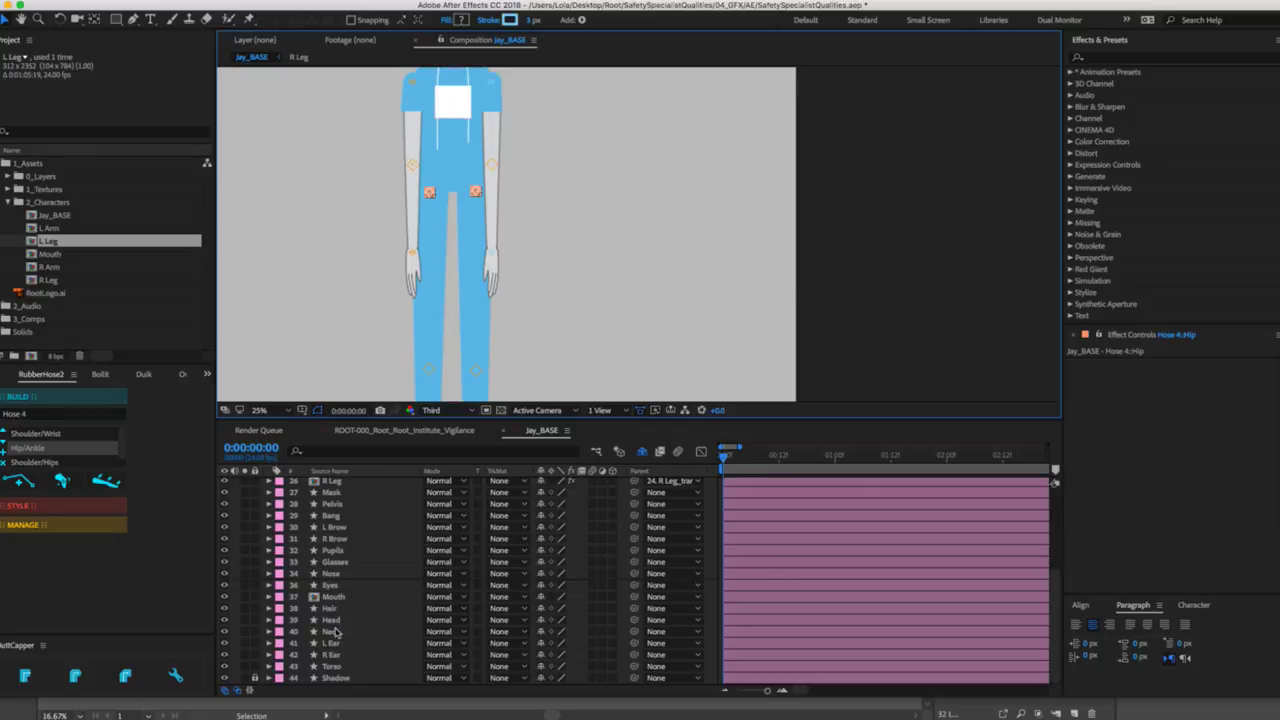
# Lower the Pelvis to check the legs stretch, undo the test, and save the project.
pyautogui.click(367, 504)
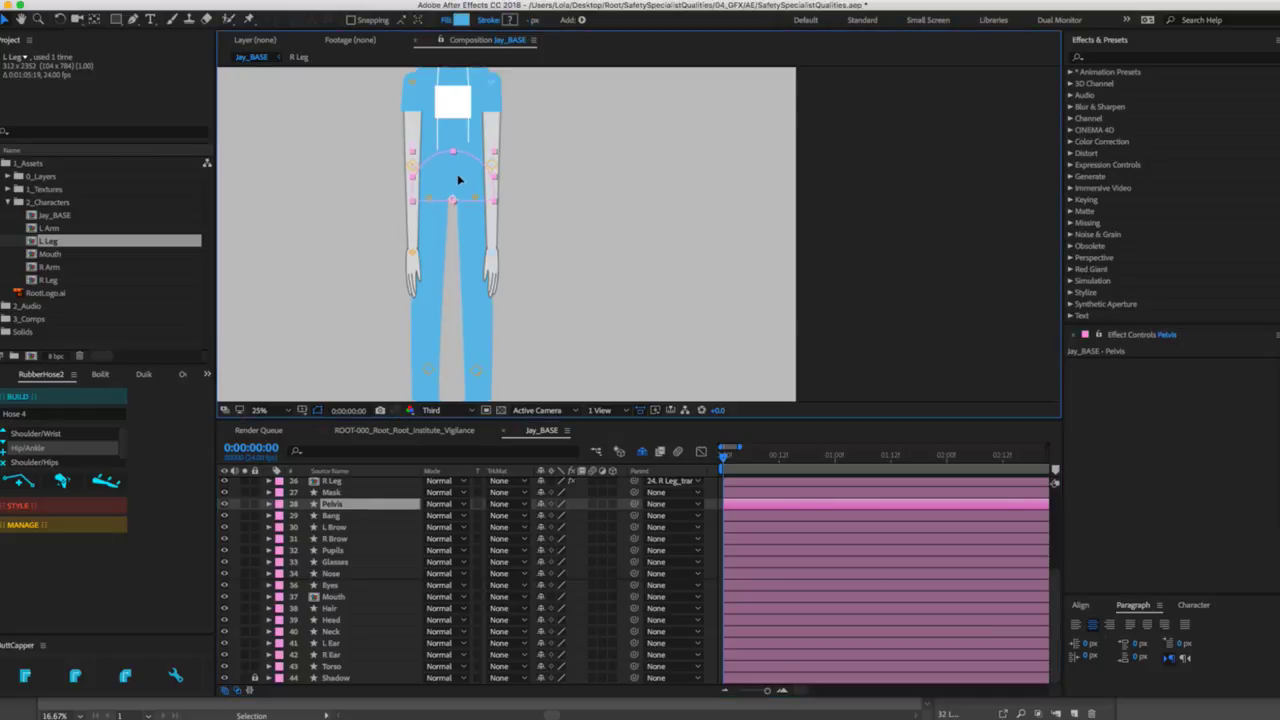
pyautogui.moveTo(458, 180); pyautogui.dragTo(455, 215)
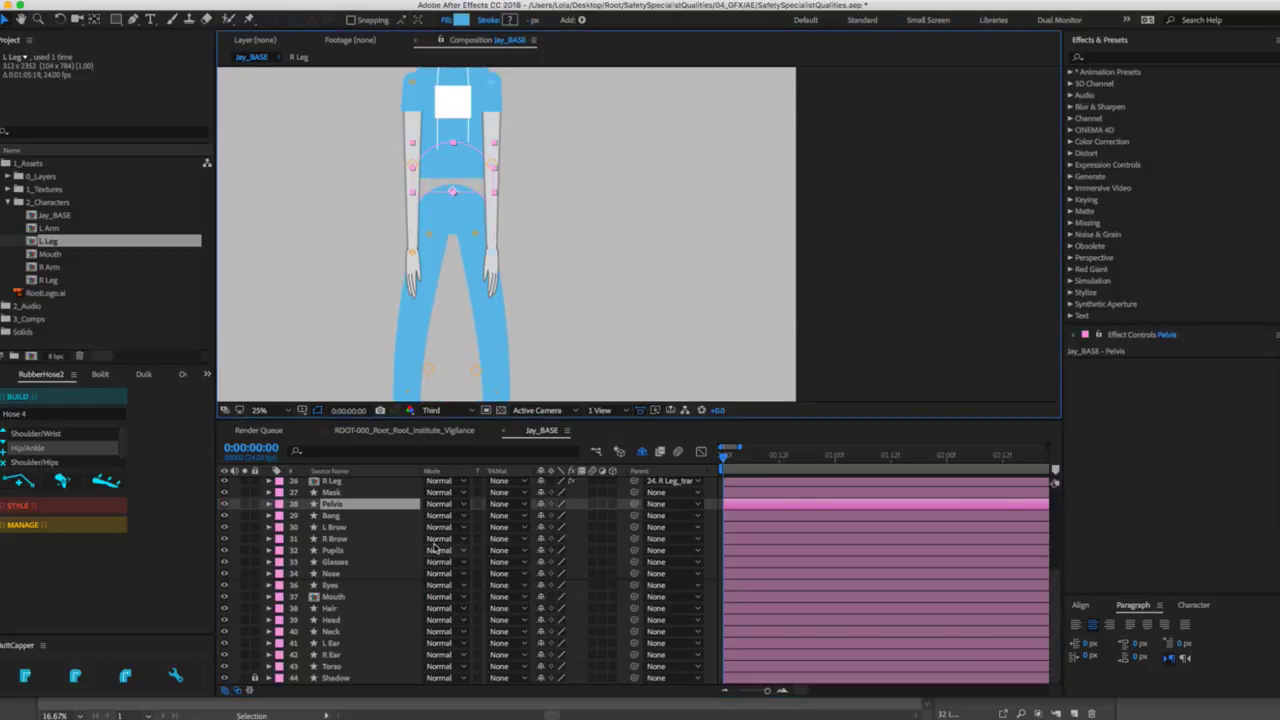
pyautogui.press(',')
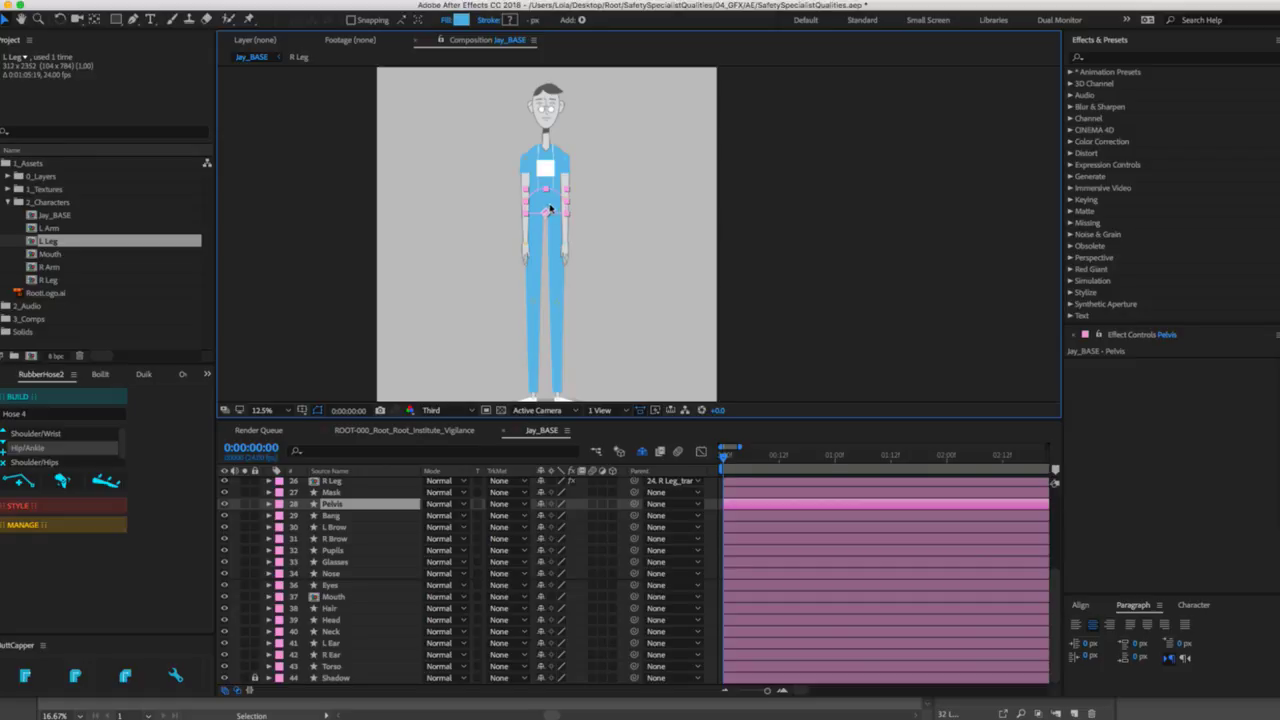
pyautogui.moveTo(549, 208); pyautogui.dragTo(546, 264)
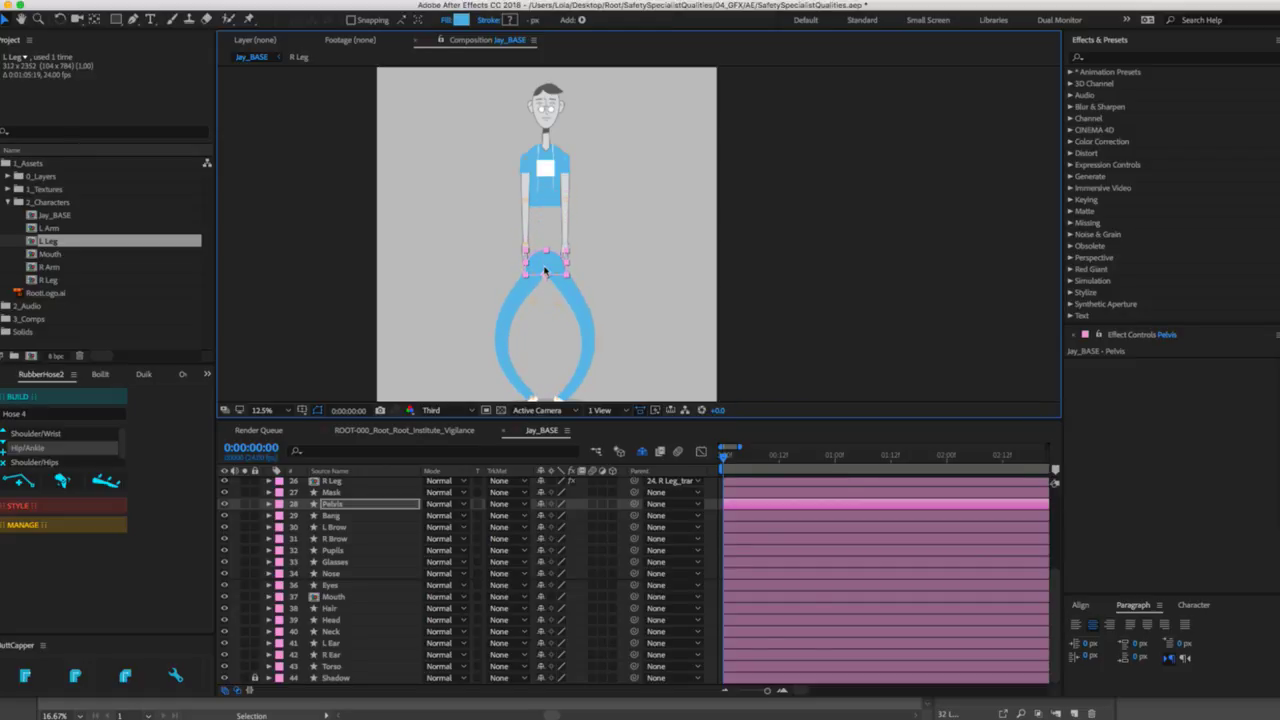
pyautogui.press('super+z')
pyautogui.press('super+s')
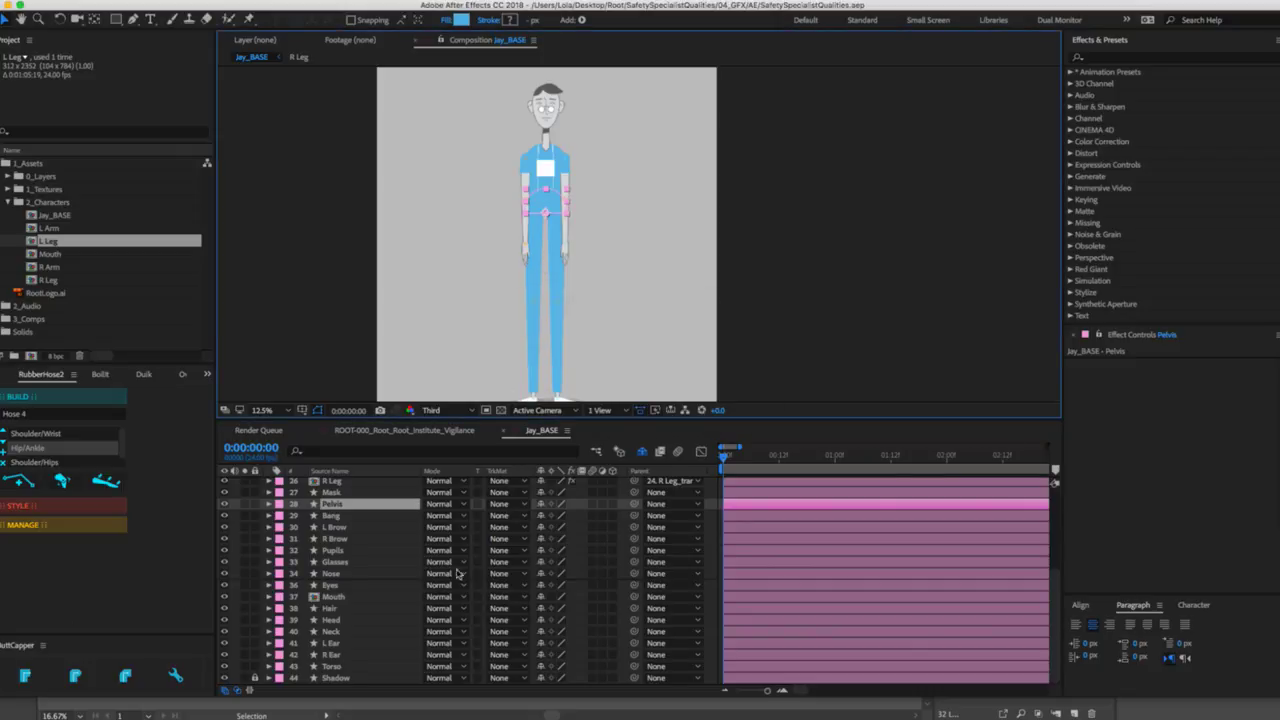
pyautogui.scroll(1, 352, 586)
# Parent Mask to Torso, move Torso directly beneath Mask, and parent Torso to Pelvis.
pyautogui.click(360, 519)
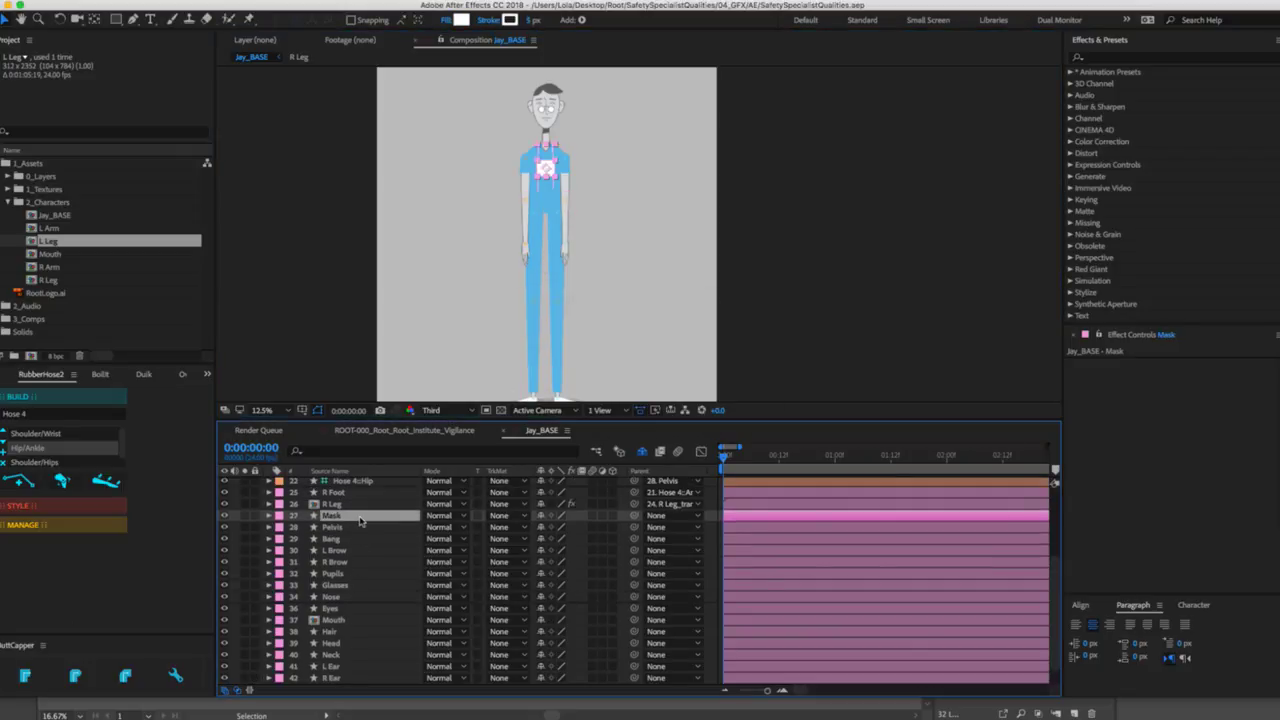
pyautogui.click(686, 514)
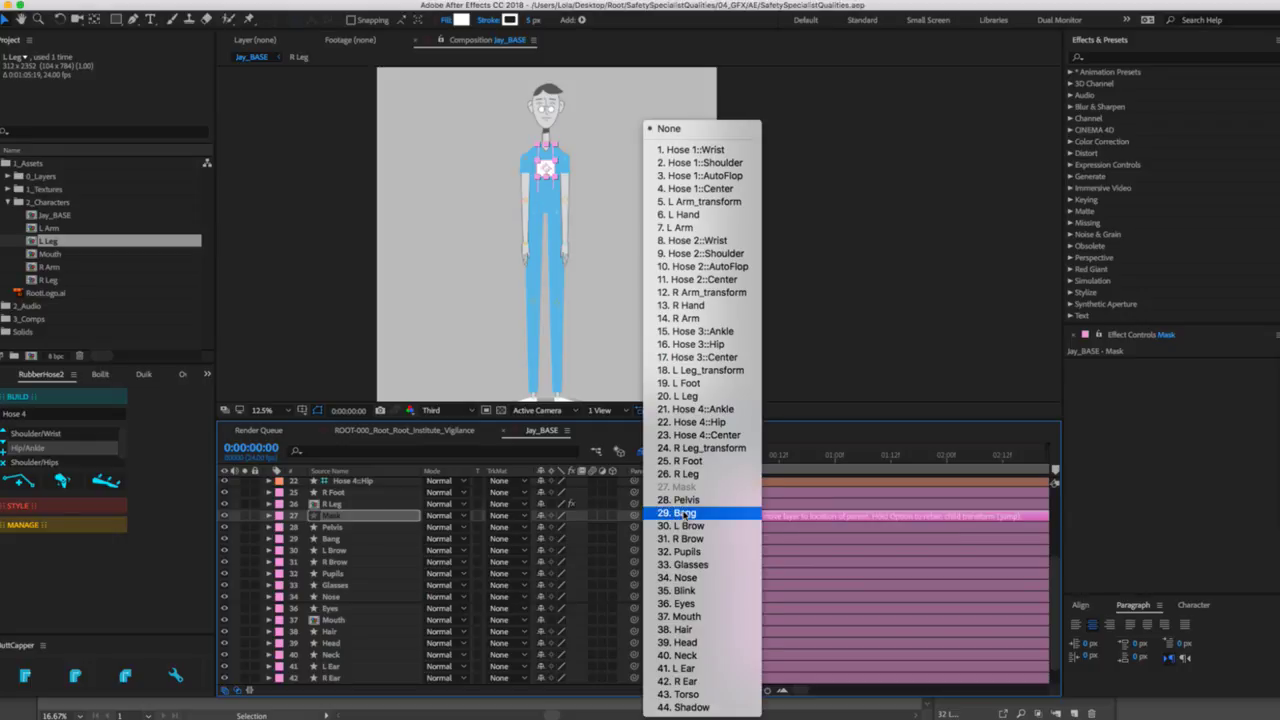
pyautogui.click(688, 694)
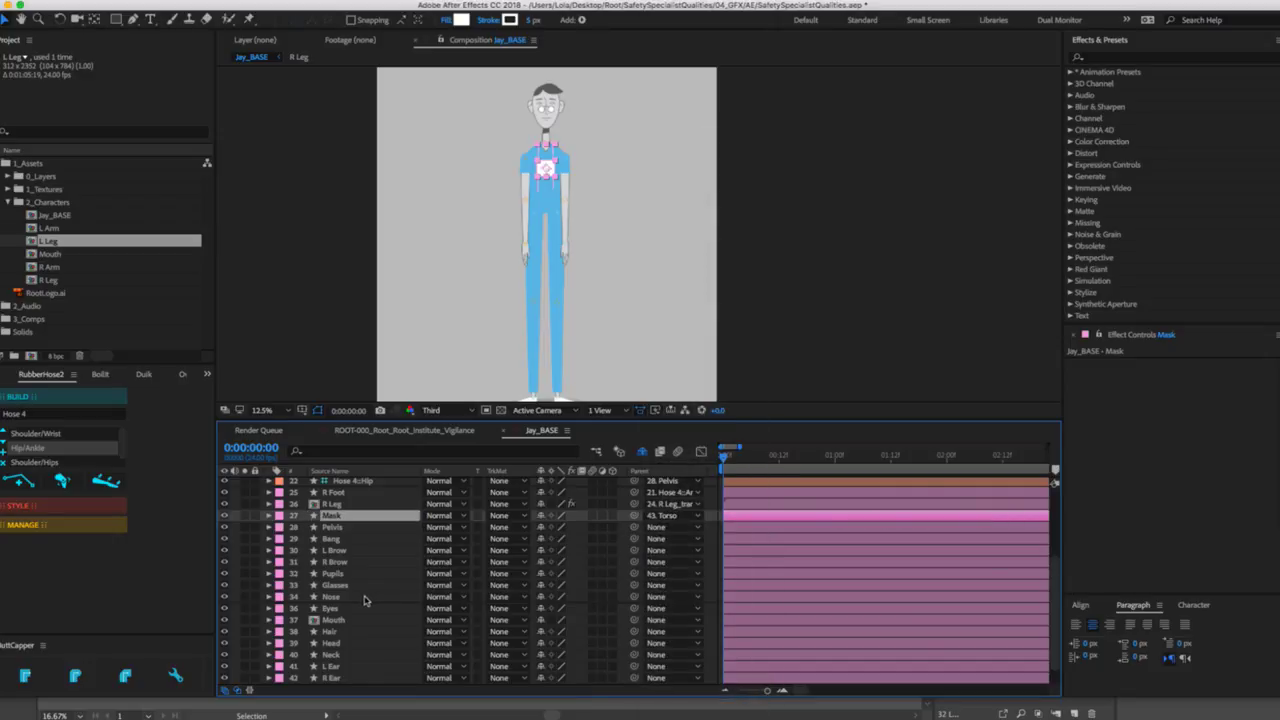
pyautogui.scroll(-2, 365, 600)
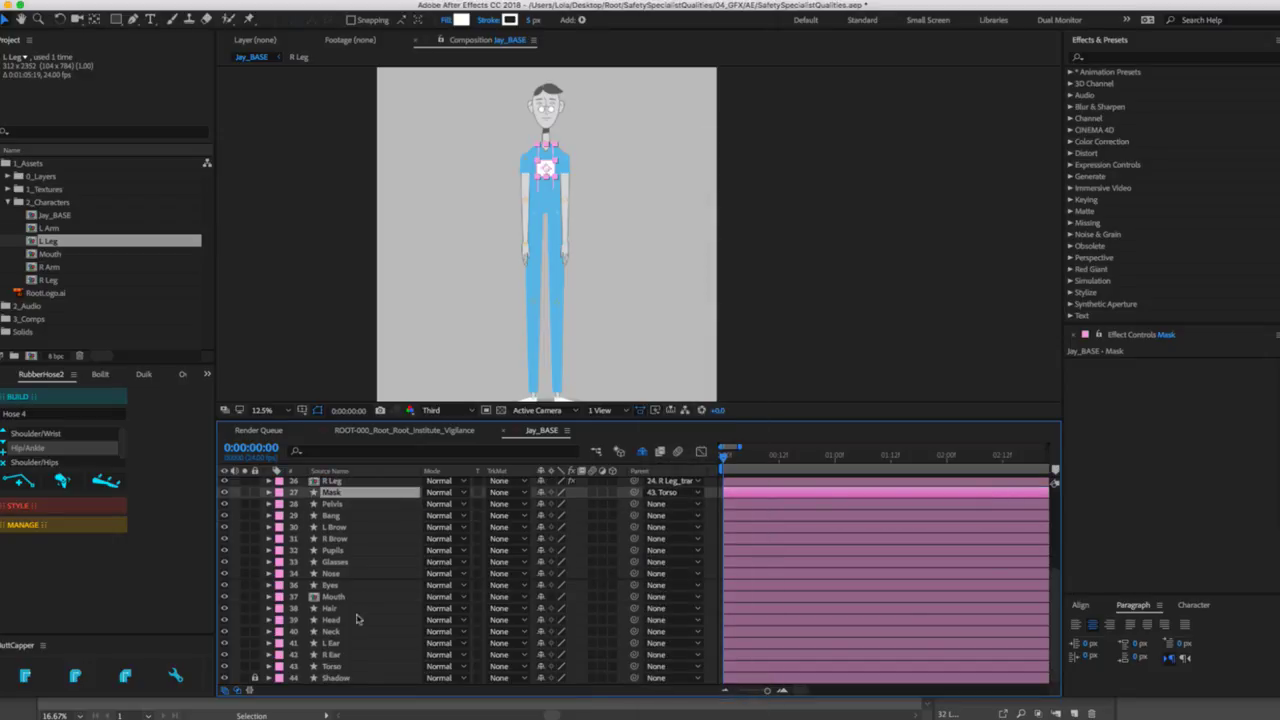
pyautogui.moveTo(336, 668); pyautogui.dragTo(357, 612)
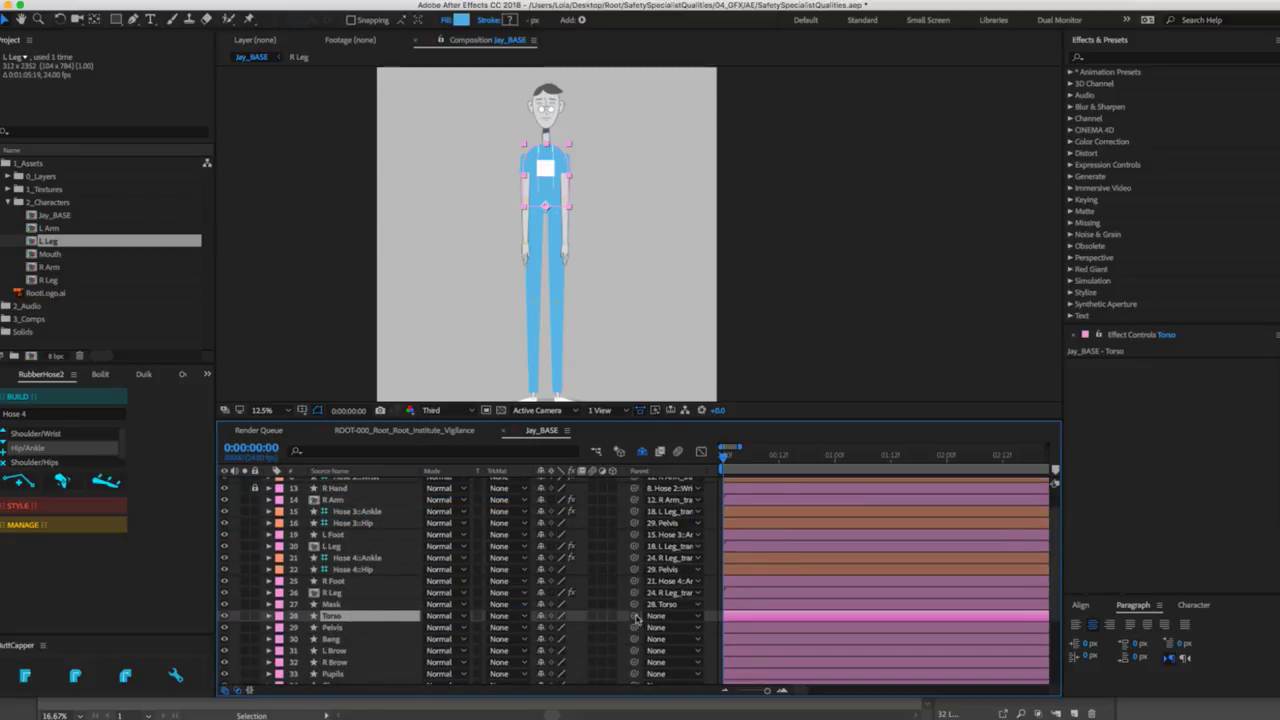
pyautogui.moveTo(634, 615); pyautogui.dragTo(366, 632)
# Test the rig by lowering the Pelvis and lifting the Hose 3::Ankle, undoing each move.
pyautogui.click(366, 630)
pyautogui.moveTo(548, 212); pyautogui.dragTo(546, 232)
pyautogui.hotkey('ctrl', 'z')
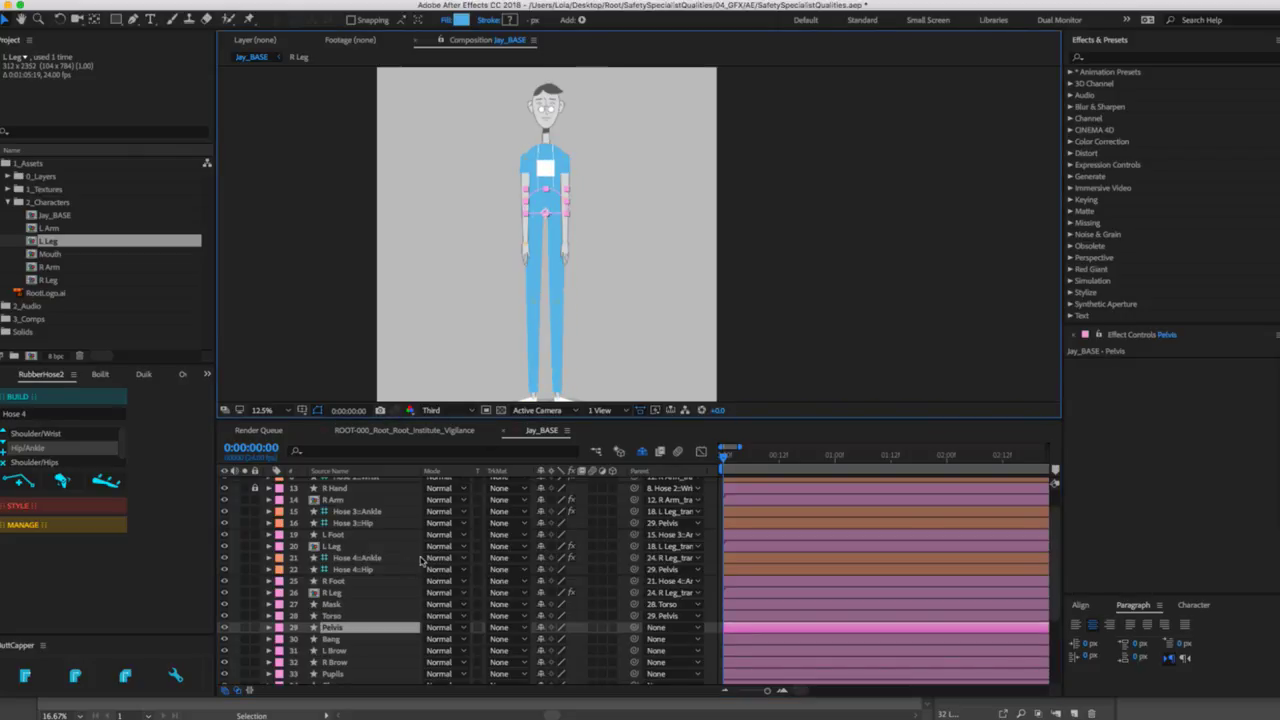
pyautogui.scroll(-1, 380, 592)
pyautogui.scroll(-5, 380, 592)
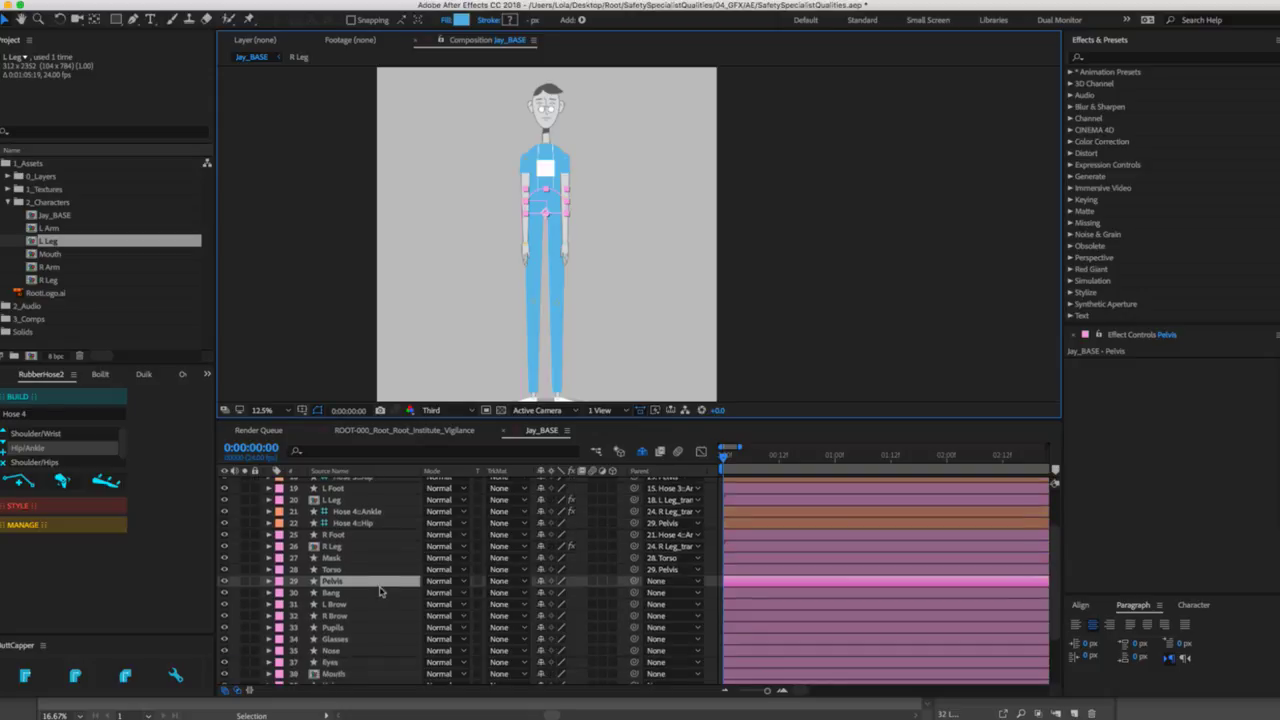
pyautogui.press('z')
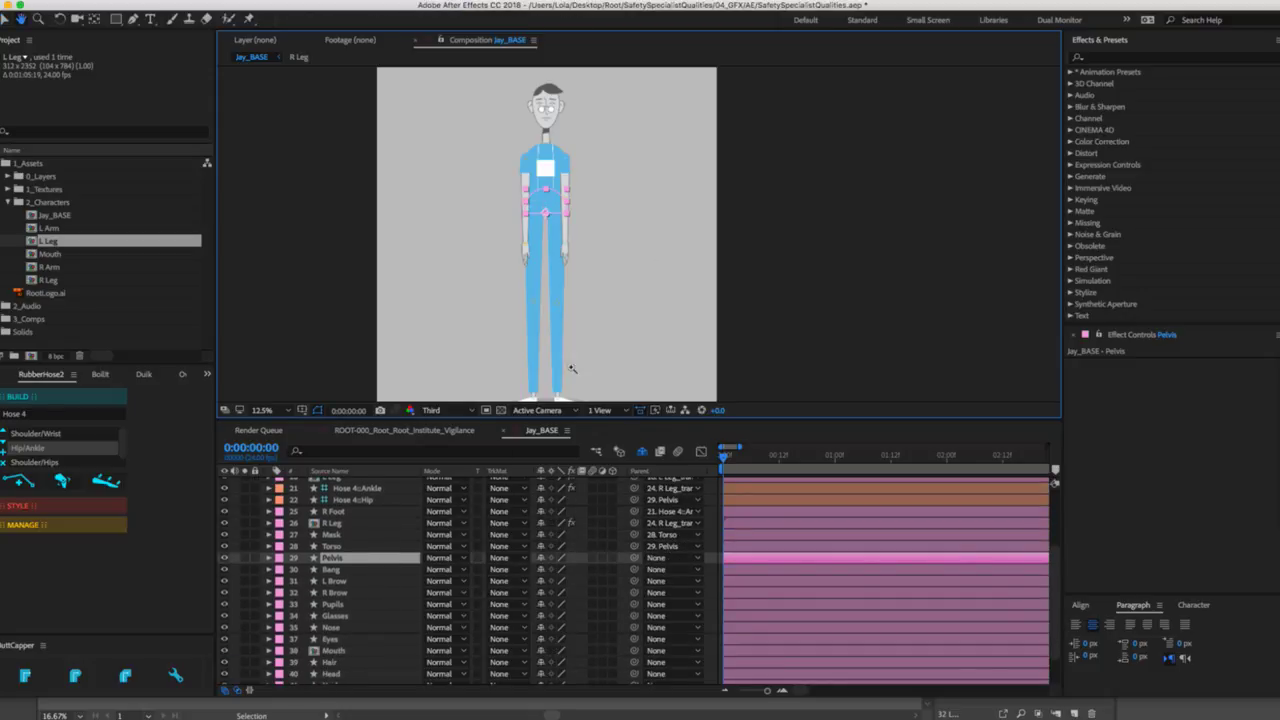
pyautogui.click(575, 352)
pyautogui.moveTo(620, 298); pyautogui.dragTo(501, 149)
pyautogui.hotkey('ctrl', 'z')
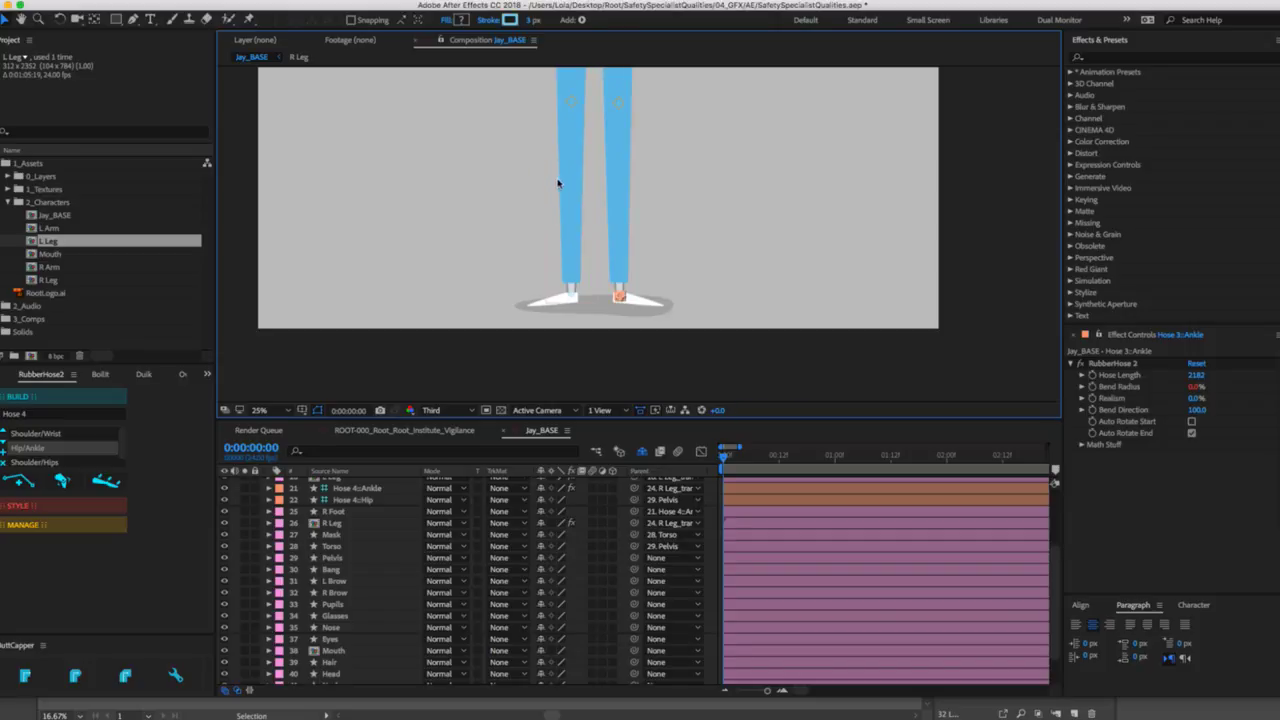
# Lock Hose 3::Hip and Hose 4::Hip and mark both hips as shy.
pyautogui.press('z')
pyautogui.keyDown('alt'); pyautogui.click(689, 196); pyautogui.keyUp('alt')
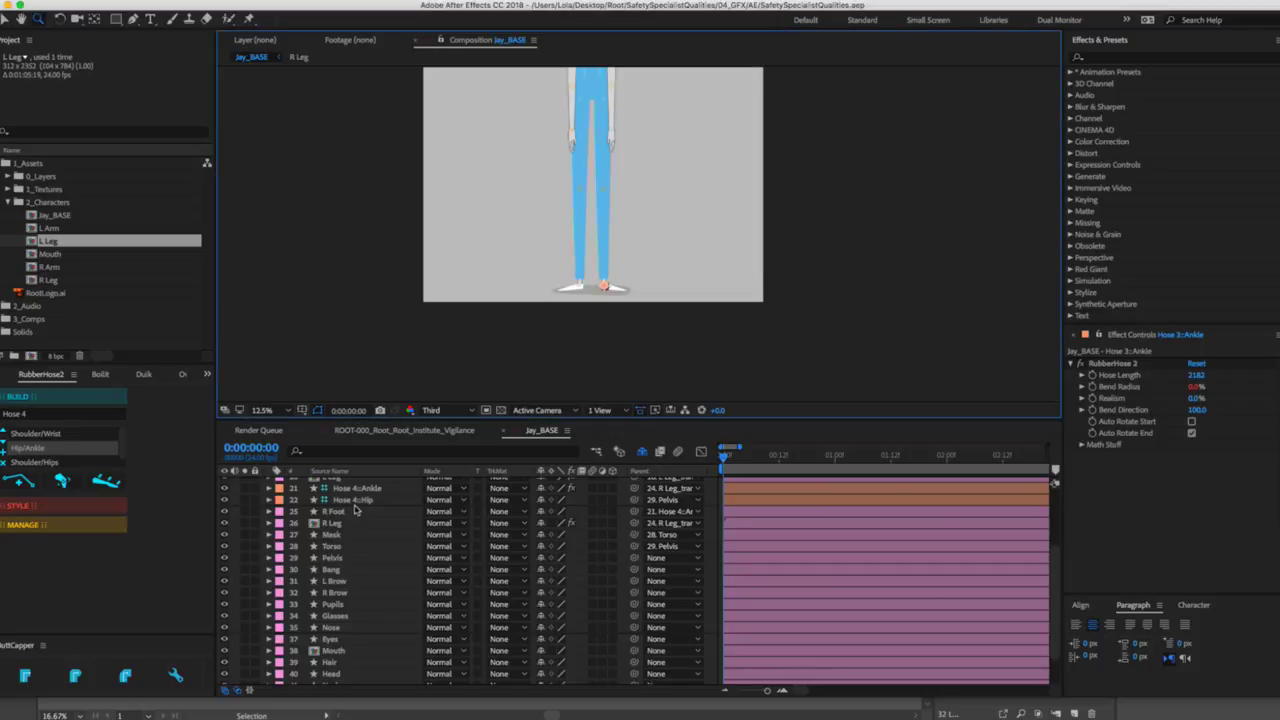
pyautogui.scroll(5, 347, 532)
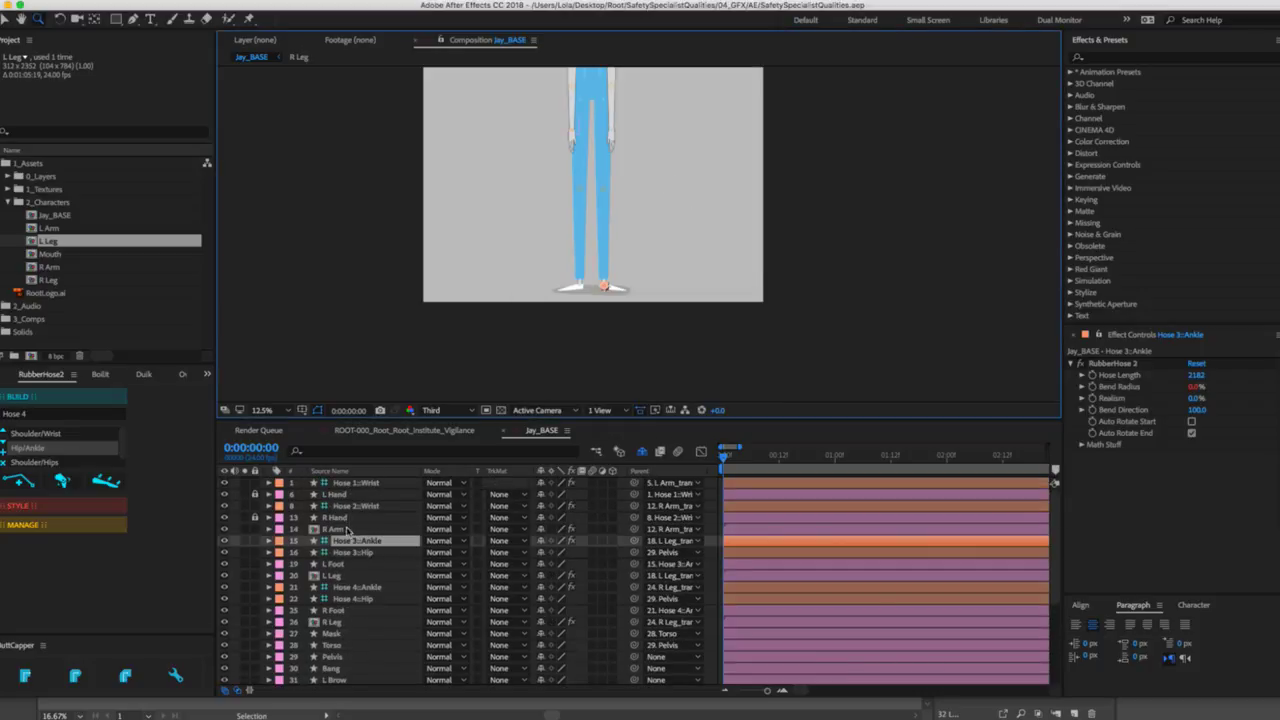
pyautogui.click(254, 552)
pyautogui.click(255, 599)
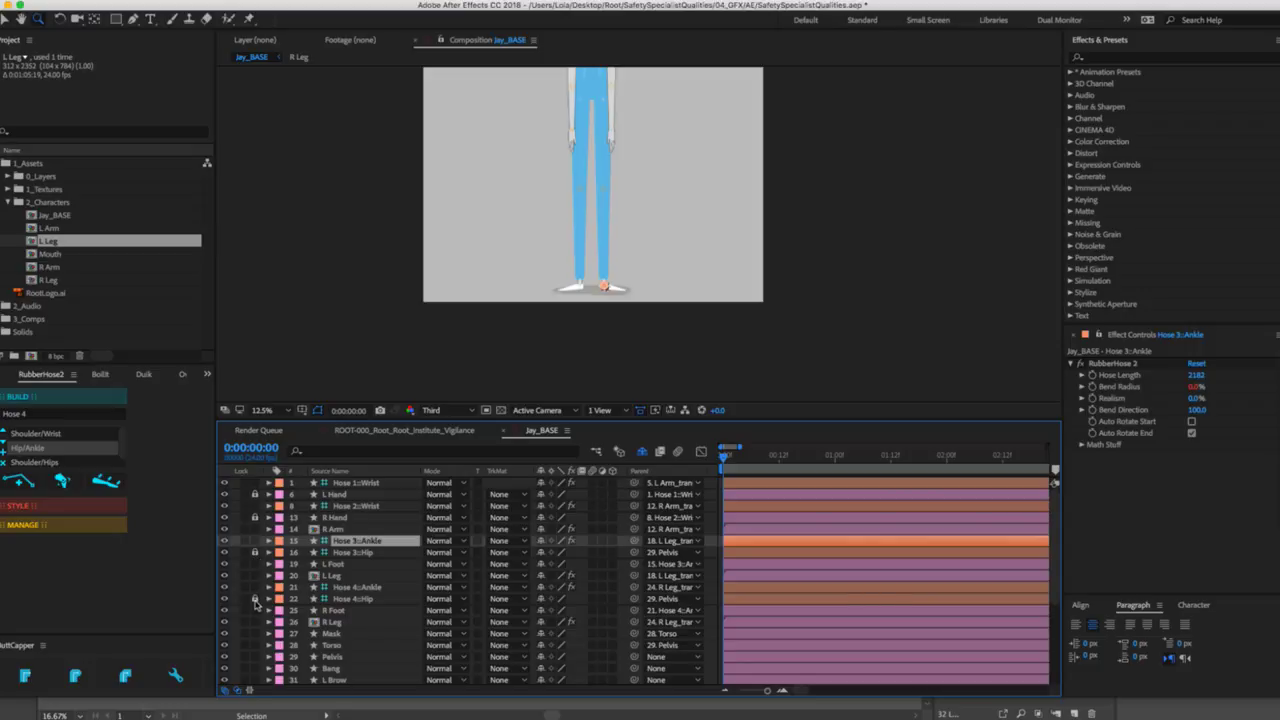
pyautogui.click(541, 599)
pyautogui.click(541, 552)
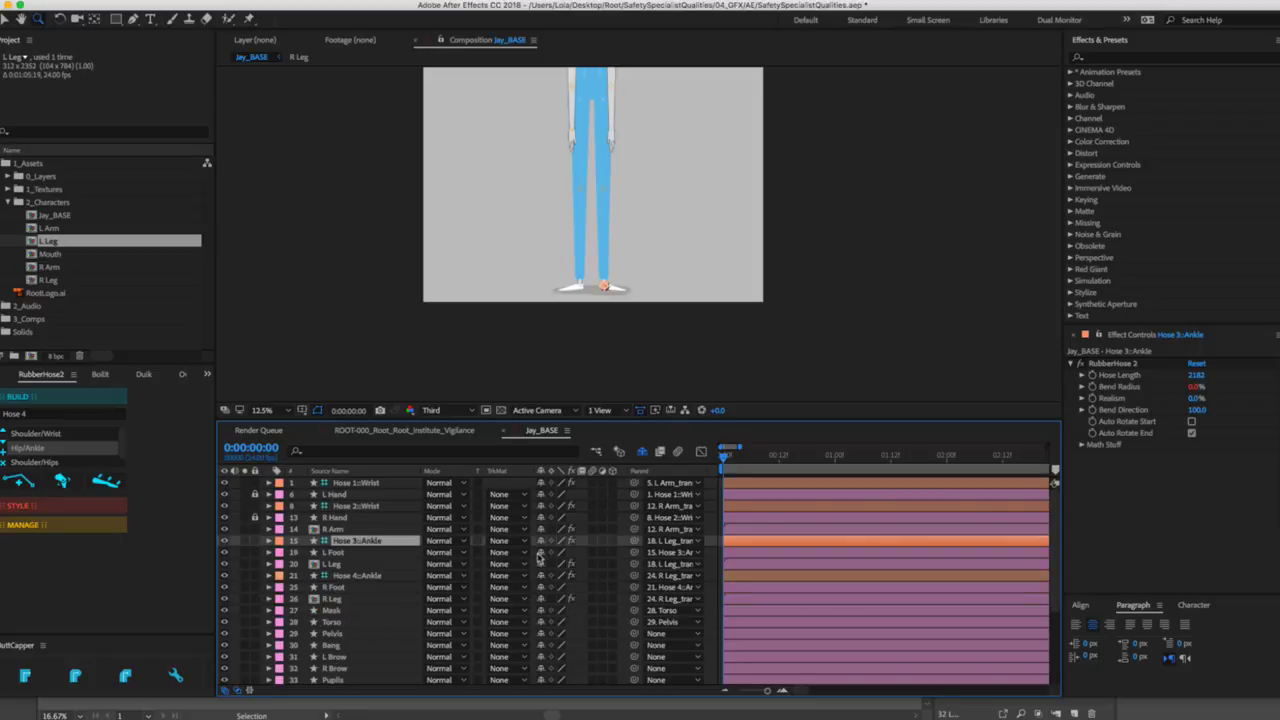
# Lock L Foot, Hose 4::Ankle and R Foot, and mark both feet as shy.
pyautogui.click(254, 552)
pyautogui.click(254, 575)
pyautogui.click(255, 587)
pyautogui.click(540, 552)
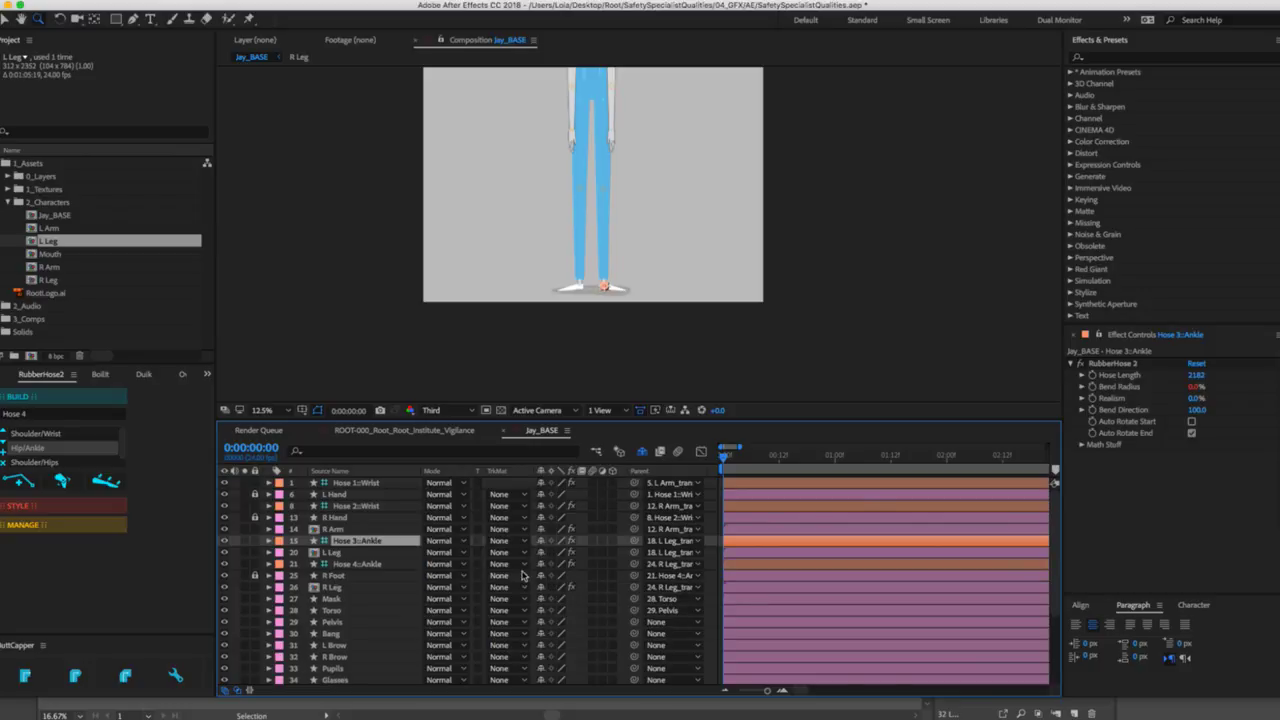
pyautogui.click(541, 575)
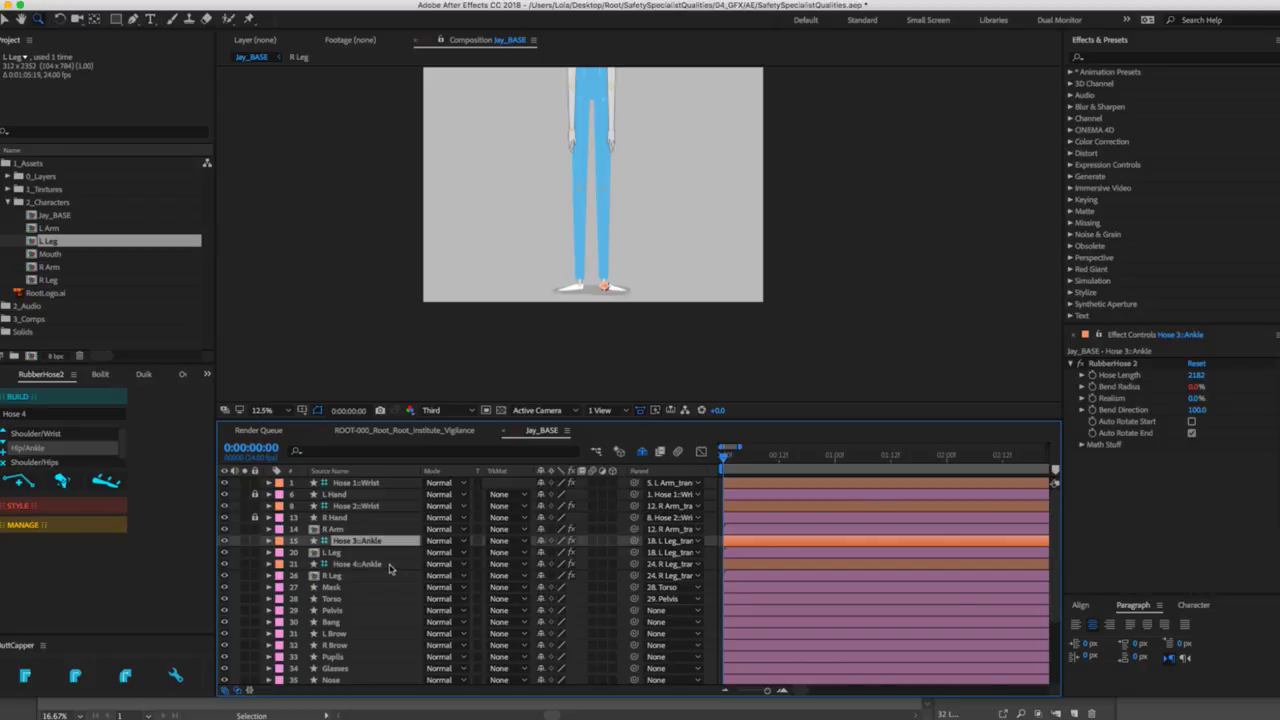
# Rename the first two wrist hoses to L Arm 2 and R Arm 2 with RubberHose2's Rename Hose.
pyautogui.click(364, 483)
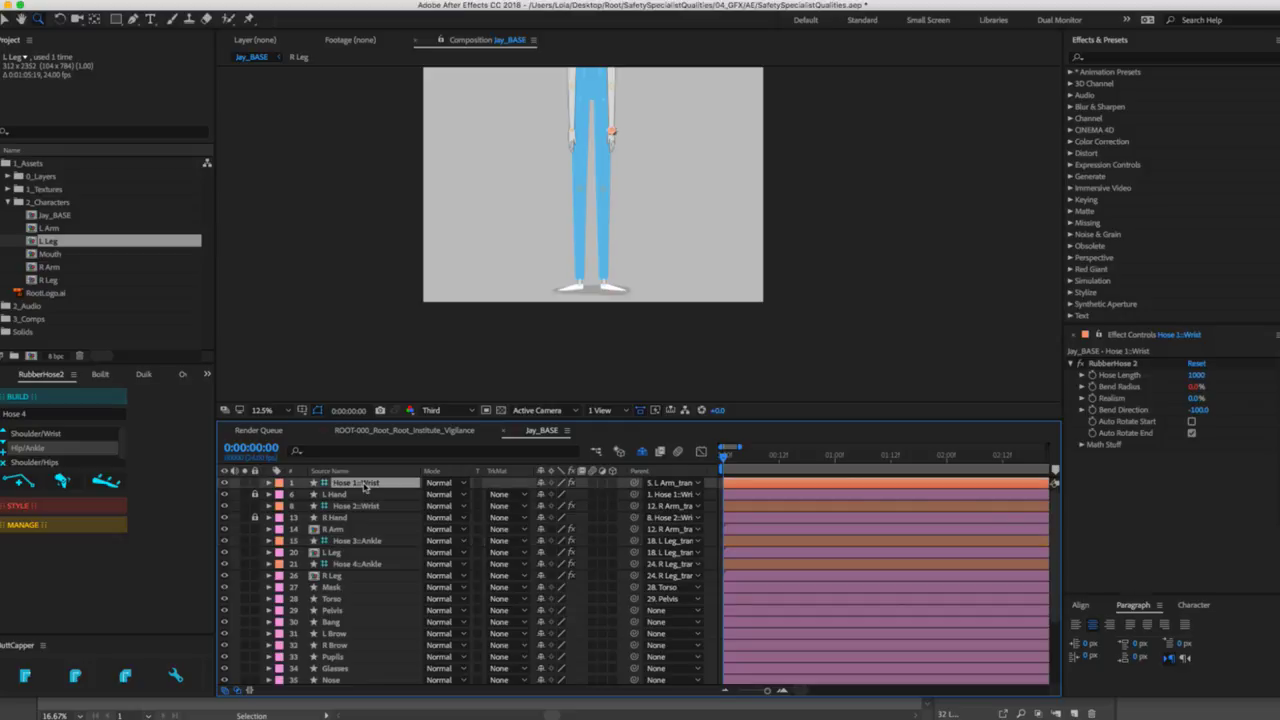
pyautogui.click(68, 525)
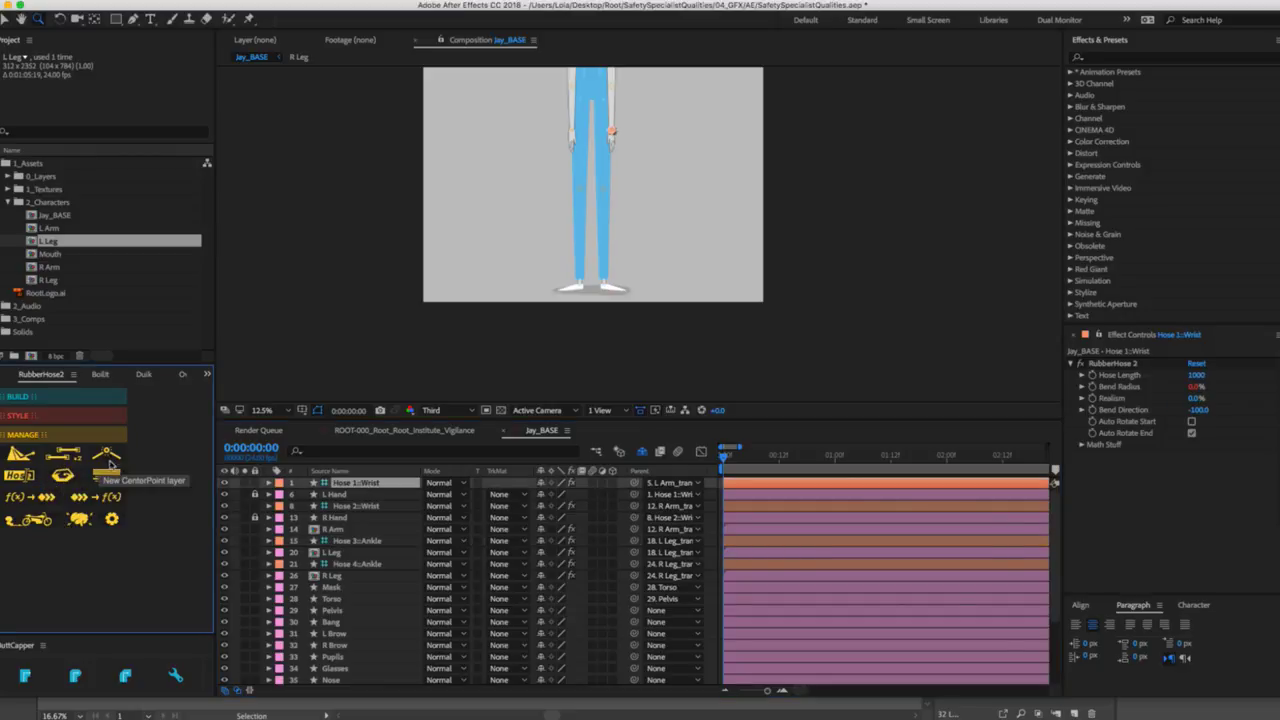
pyautogui.click(26, 476)
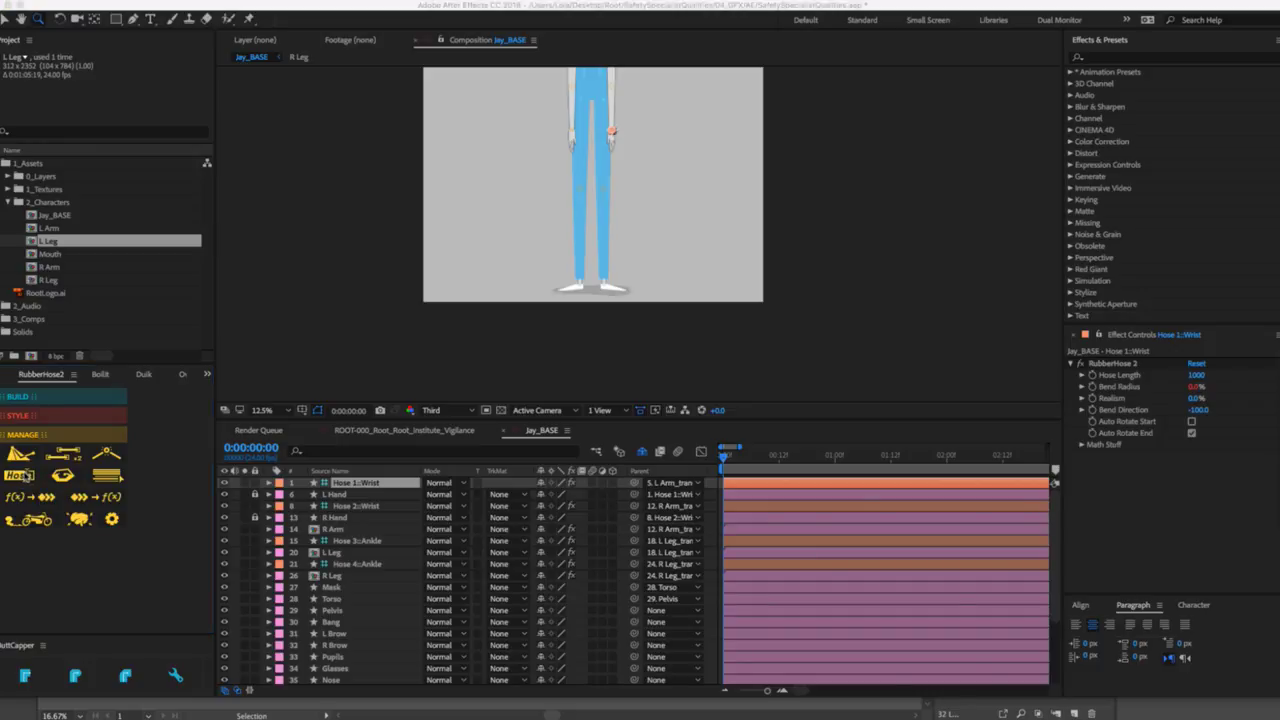
pyautogui.press('Return')
pyautogui.click(371, 507)
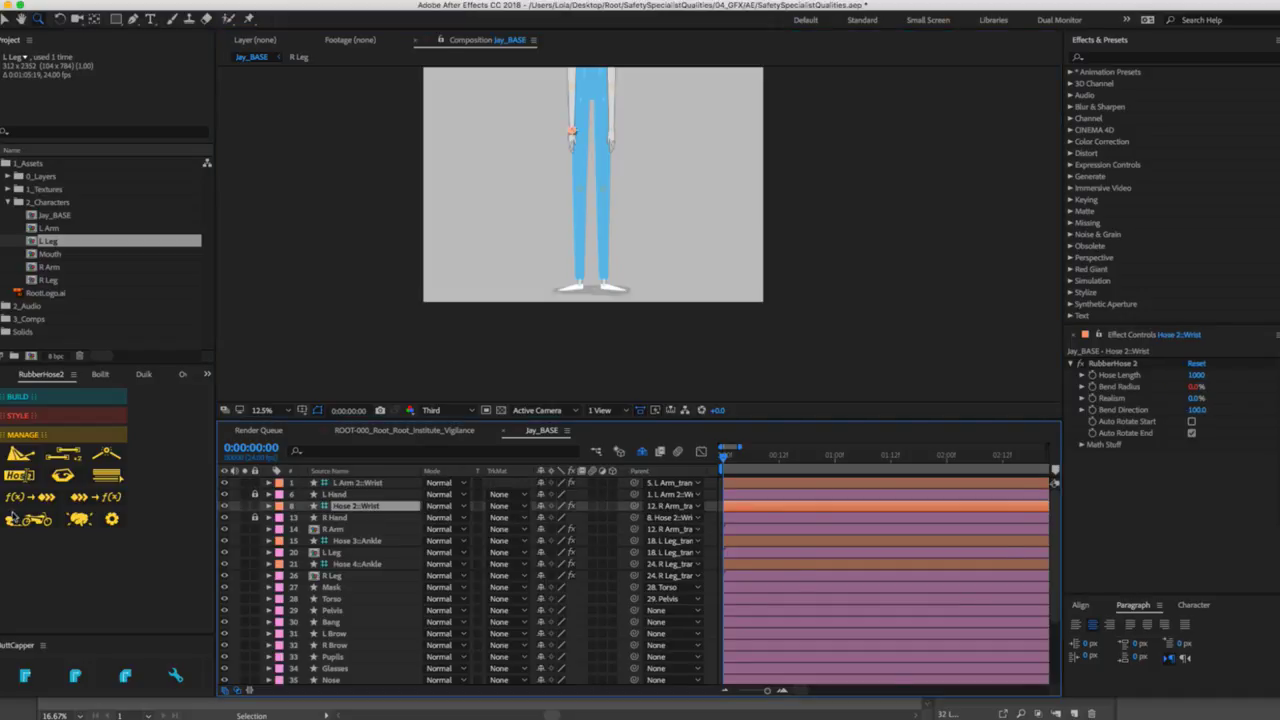
pyautogui.click(23, 480)
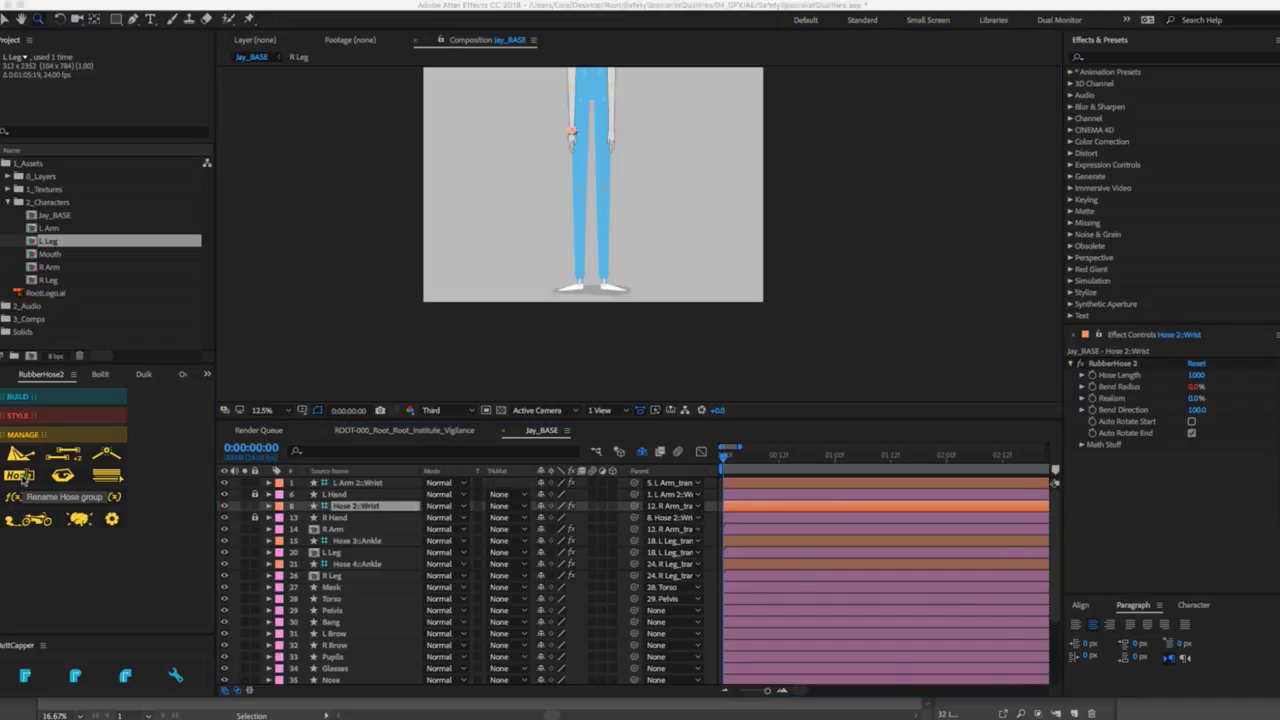
pyautogui.press('Return')
# Rename the ankle hose to L Leg 2, test a foot lift, and undo it.
pyautogui.click(368, 541)
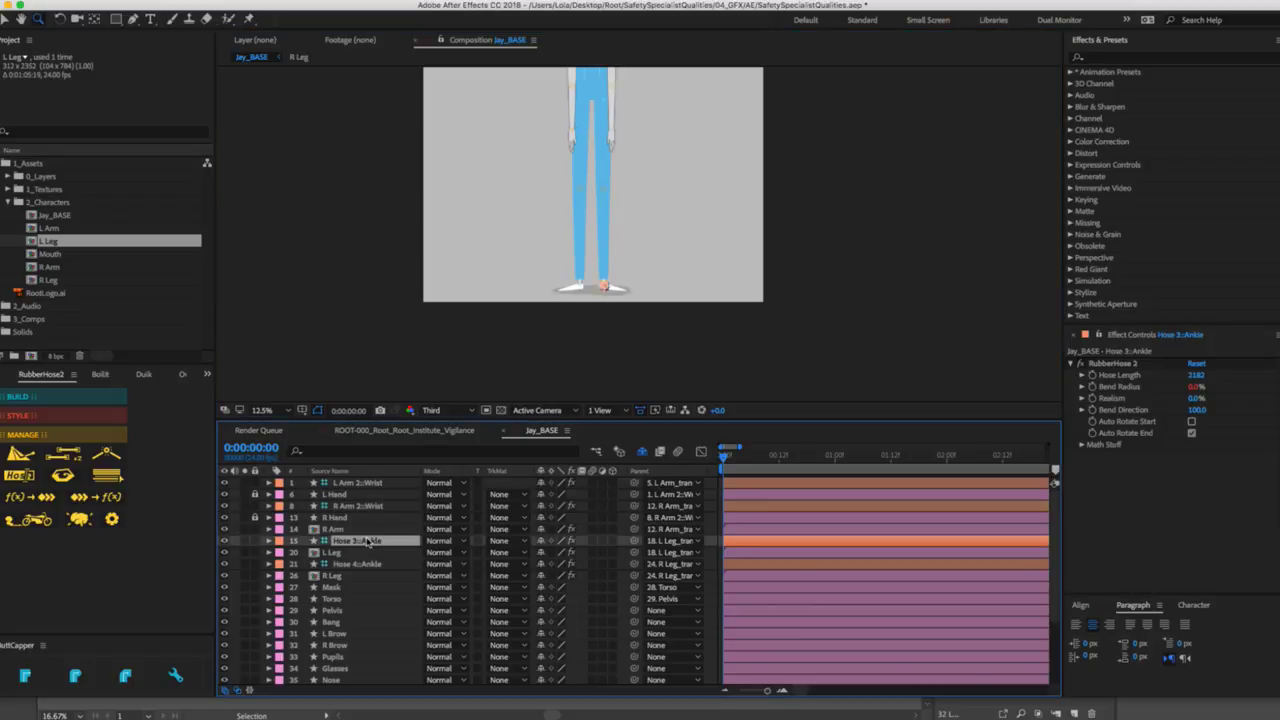
pyautogui.click(26, 484)
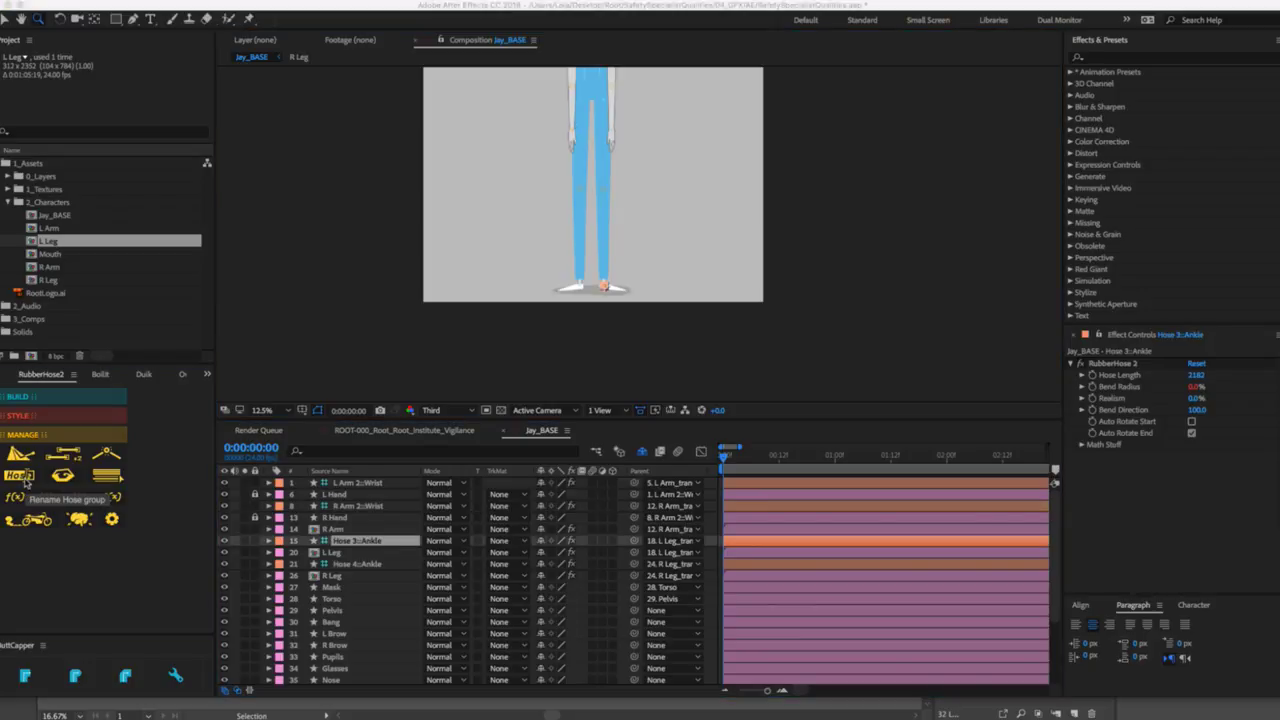
pyautogui.press('Return')
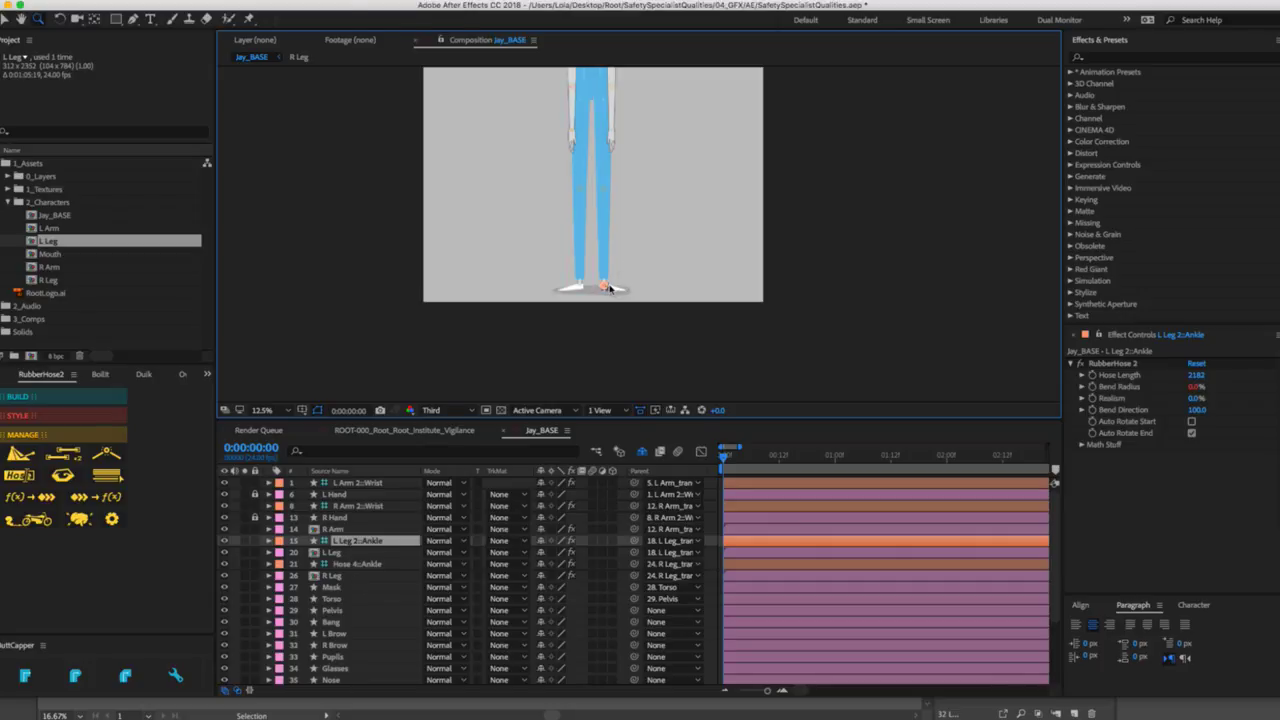
pyautogui.moveTo(610, 287); pyautogui.dragTo(620, 260)
pyautogui.press('super+z')
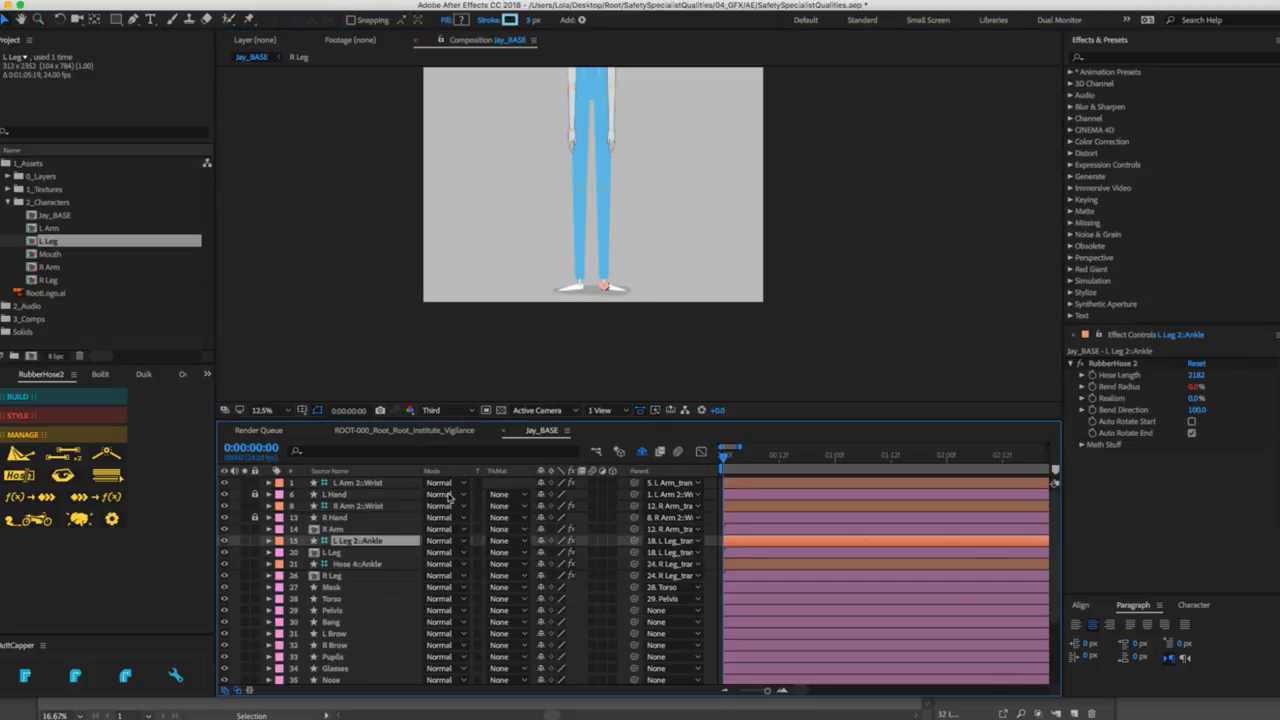
pyautogui.press('super+shift+z')
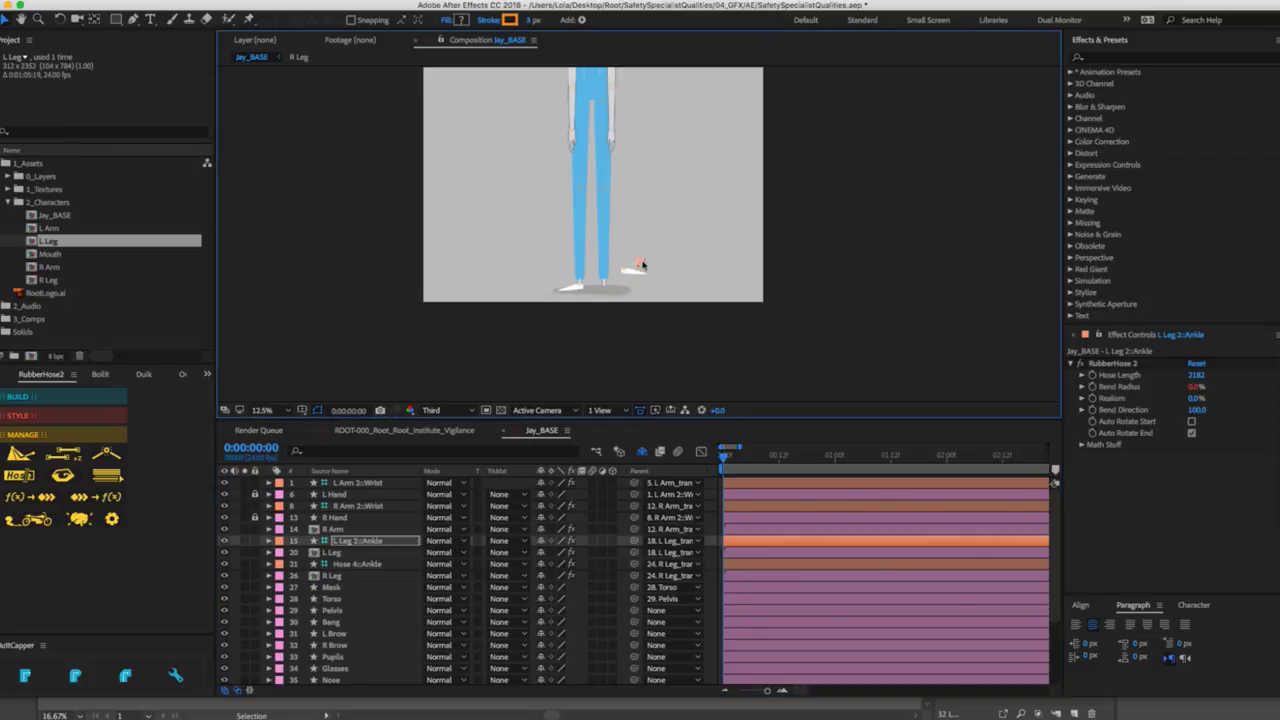
pyautogui.press('super+z')
# Click between the wrist controllers and reselect Hose 1::Wrist in the timeline.
pyautogui.click(612, 131)
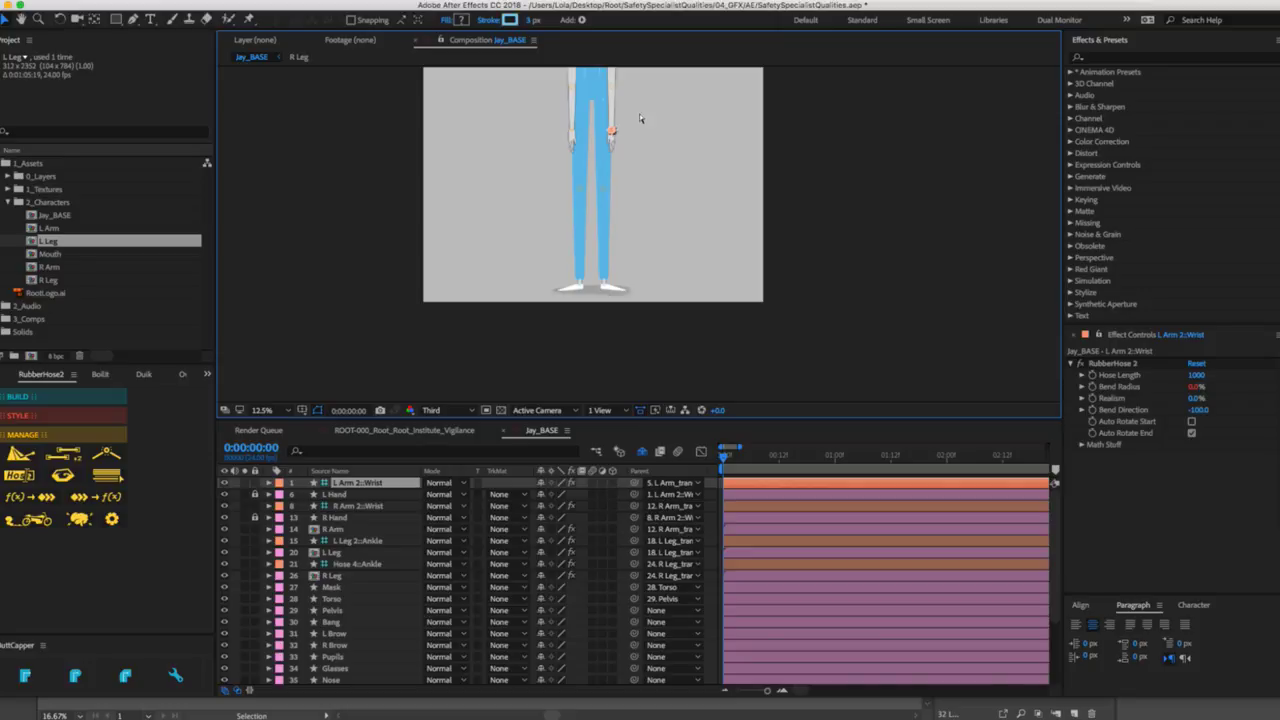
pyautogui.click(640, 123)
pyautogui.click(641, 119)
pyautogui.click(640, 125)
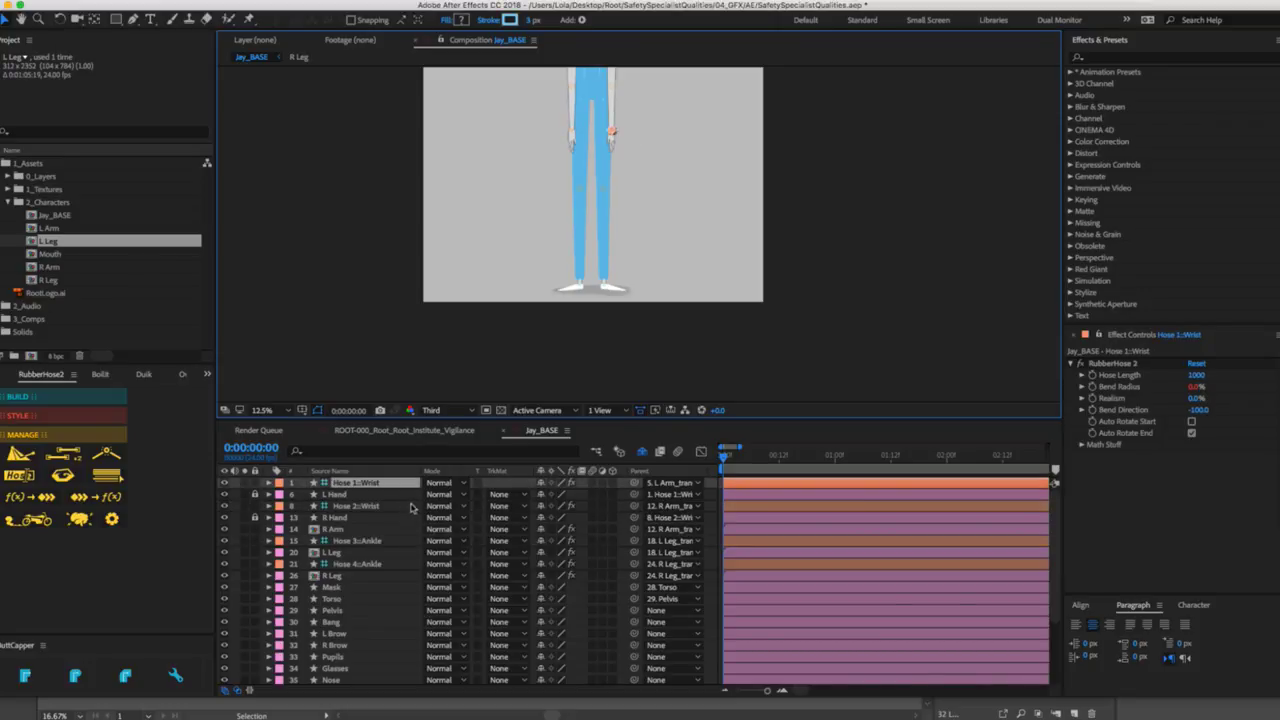
pyautogui.click(841, 119)
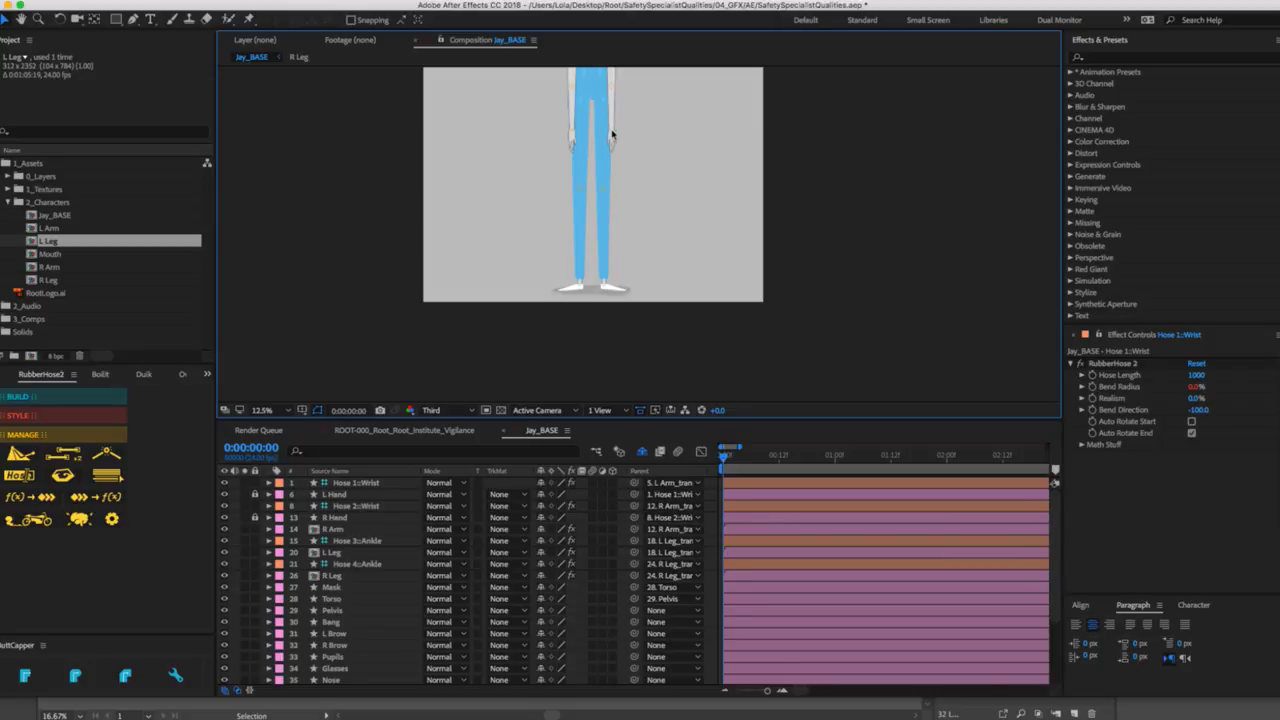
pyautogui.click(362, 484)
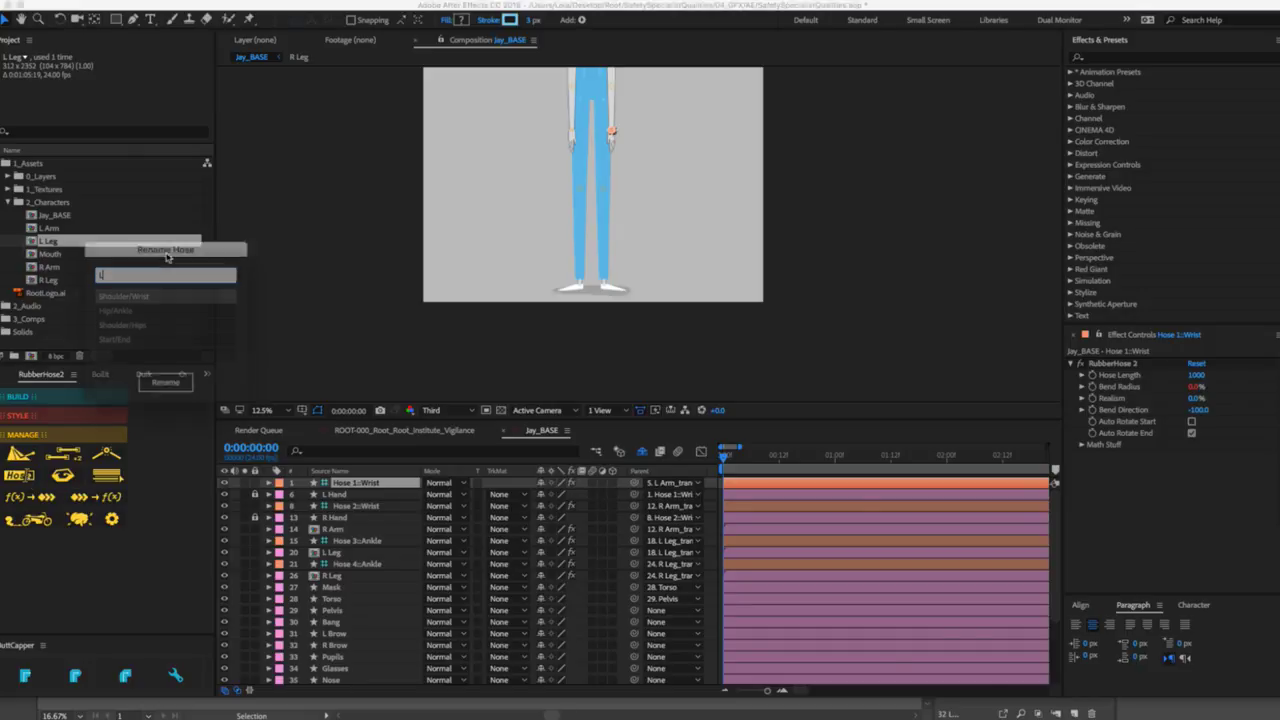
# Trial-rename the wrist hose to L Arm Hose, pull the hand to test, and undo it.
pyautogui.moveTo(323, 218); pyautogui.dragTo(329, 176)
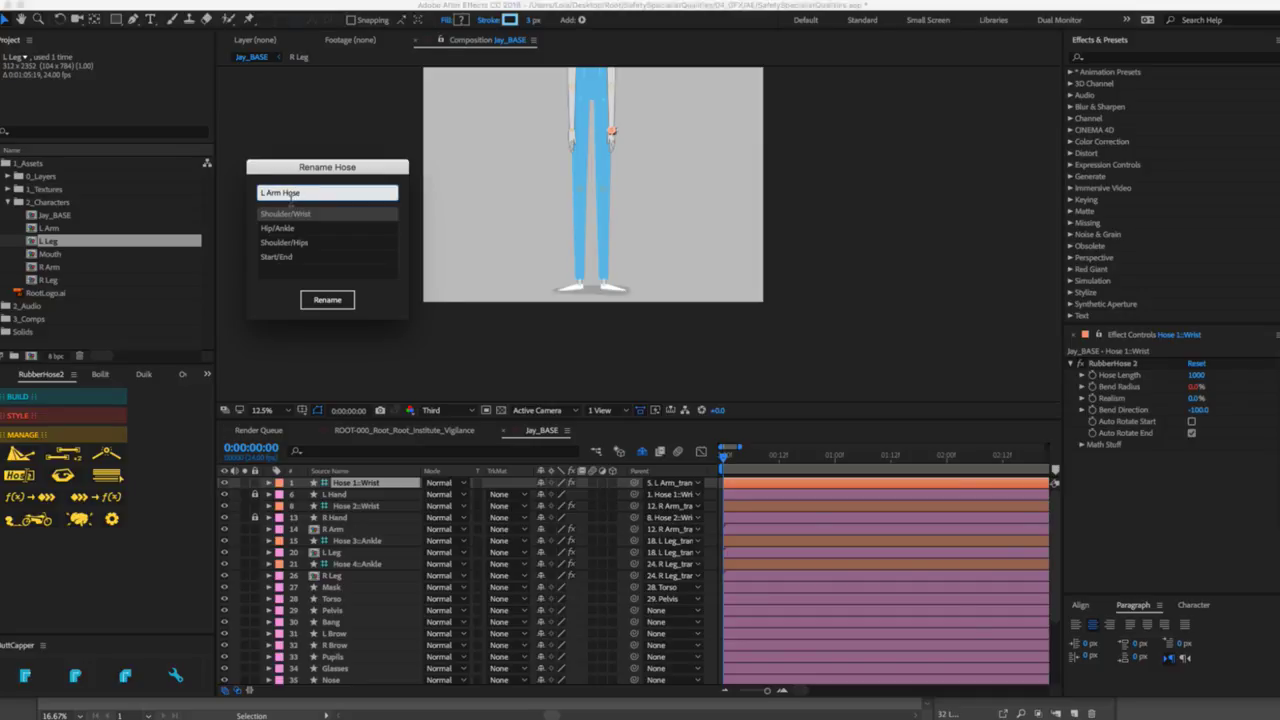
pyautogui.press('Return')
pyautogui.click(802, 154)
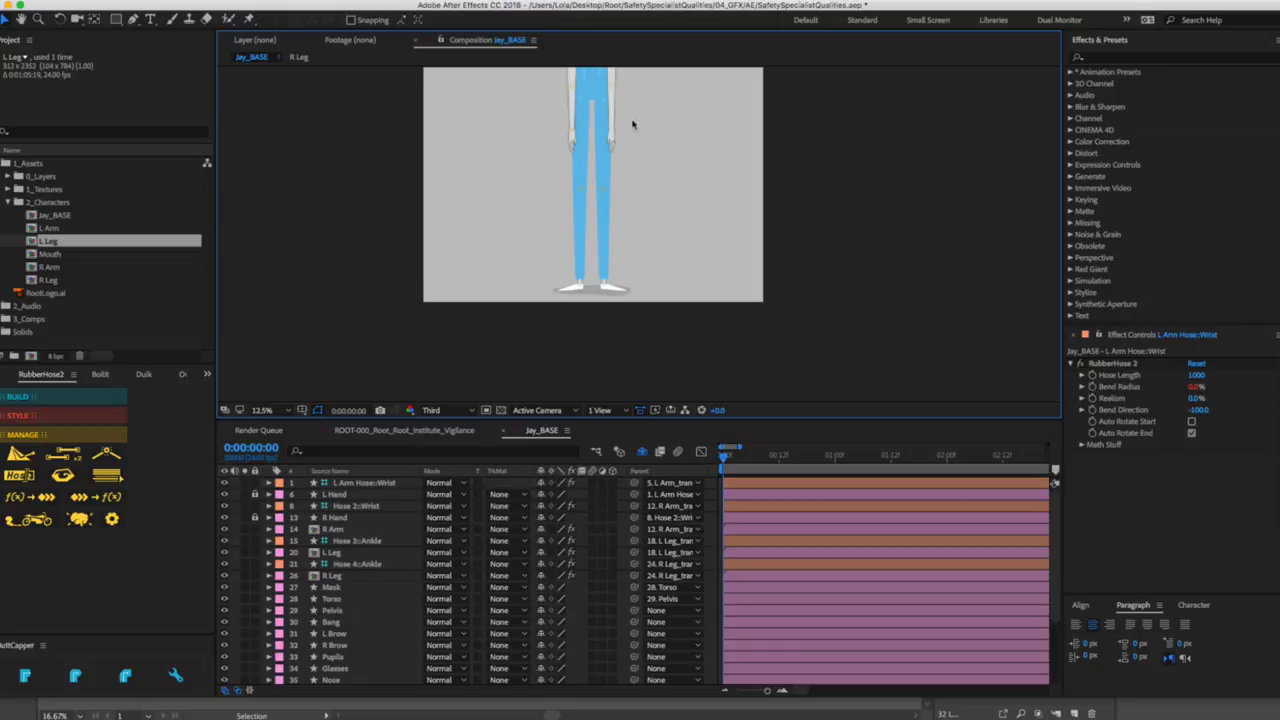
pyautogui.moveTo(612, 134)
pyautogui.mouseDown()
pyautogui.moveTo(639, 104)
pyautogui.moveTo(666, 100)
pyautogui.mouseUp()
pyautogui.hotkey('ctrl', 'z')
pyautogui.hotkey('ctrl', 'z')
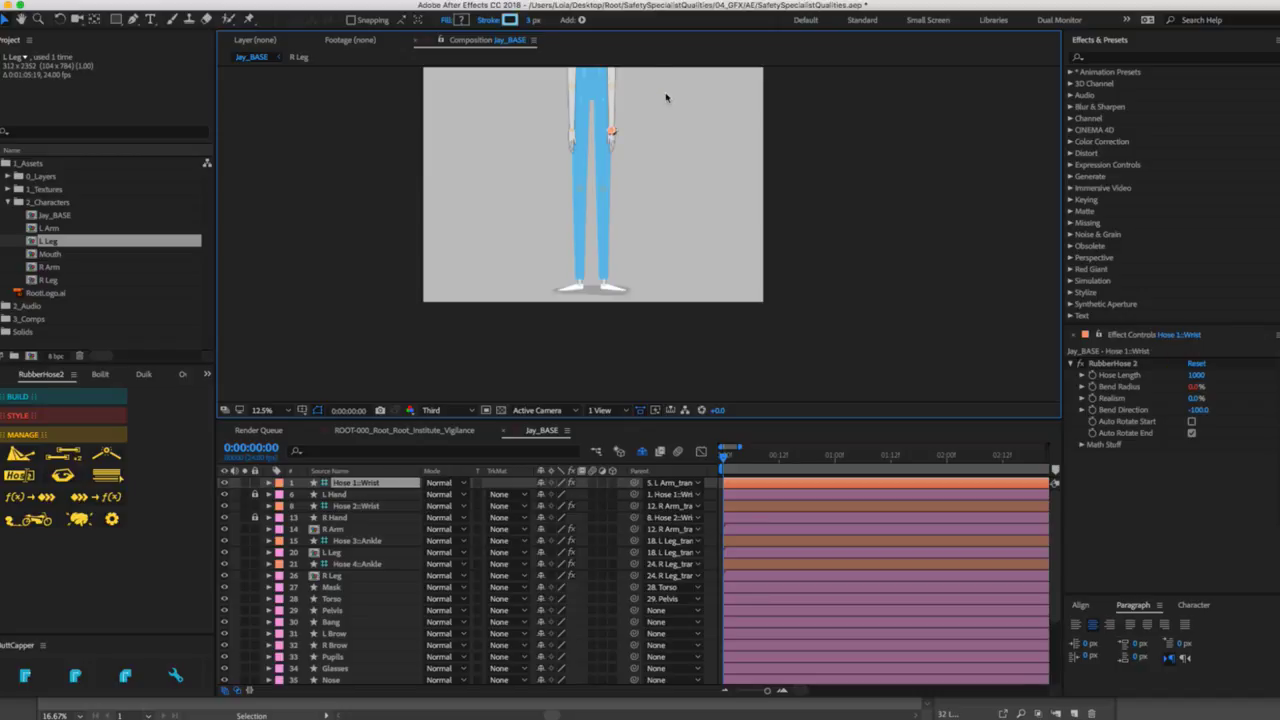
# Test a leg bend on Hose 4::Ankle, undo it, and save the project.
pyautogui.click(352, 564)
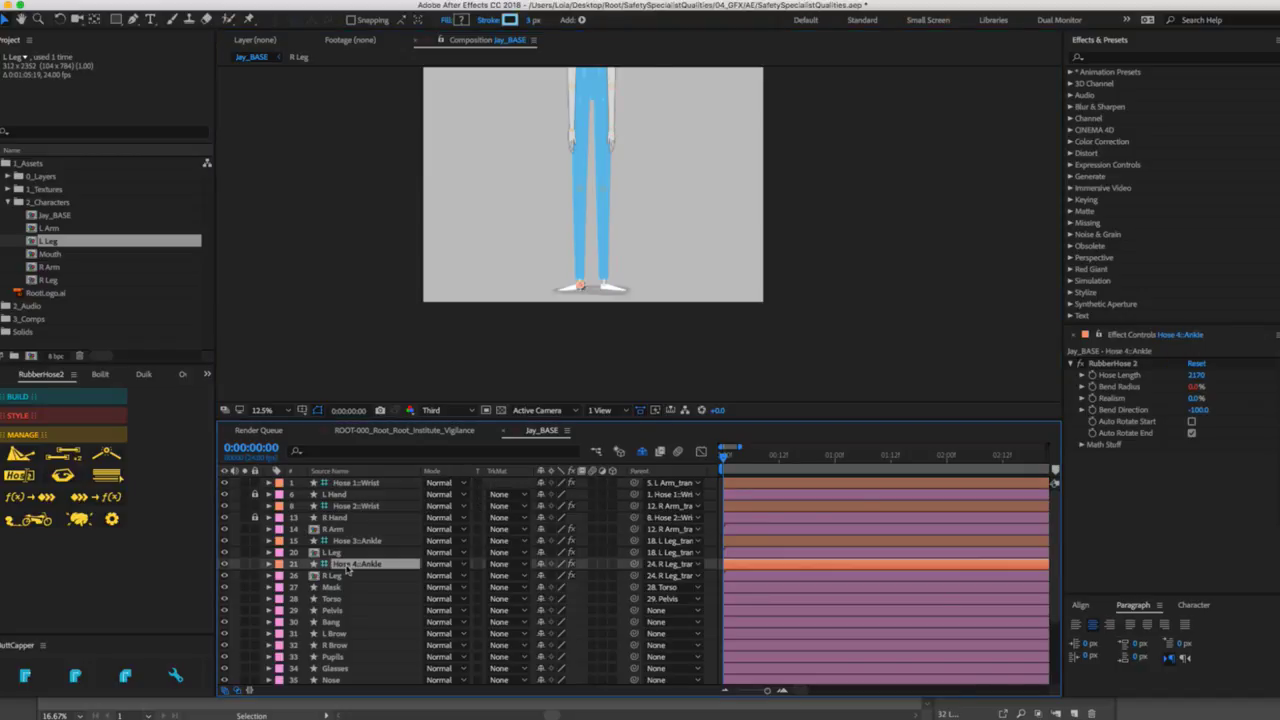
pyautogui.moveTo(580, 288); pyautogui.dragTo(565, 243)
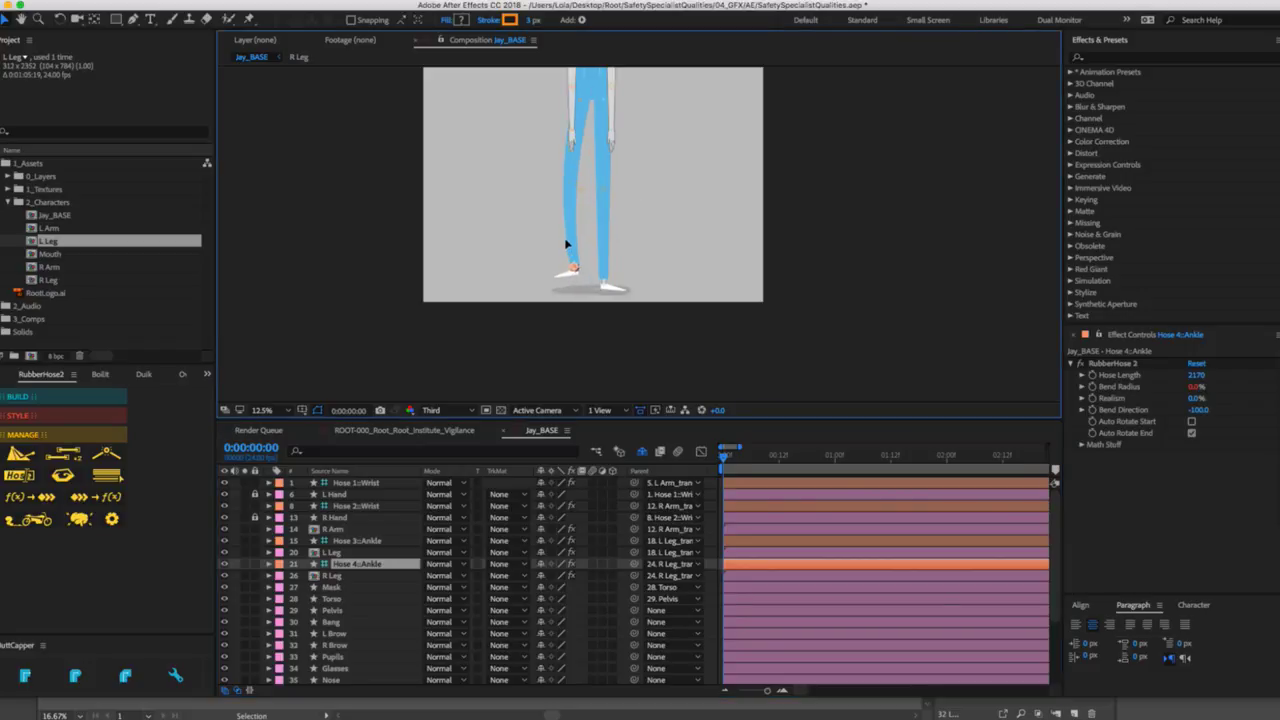
pyautogui.hotkey('ctrl', 'z')
pyautogui.hotkey('ctrl', 's')
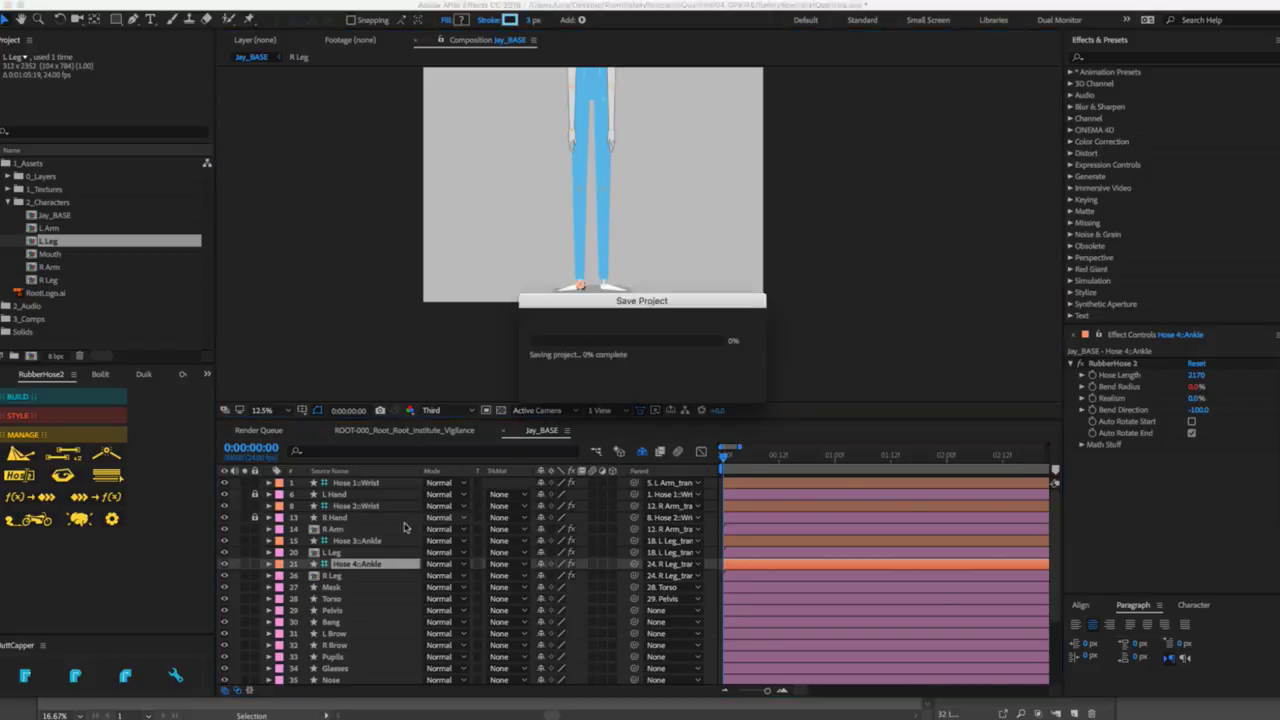
# Lock R Leg and L Leg, and mark L Leg, R Leg and R Arm as shy.
pyautogui.click(330, 576)
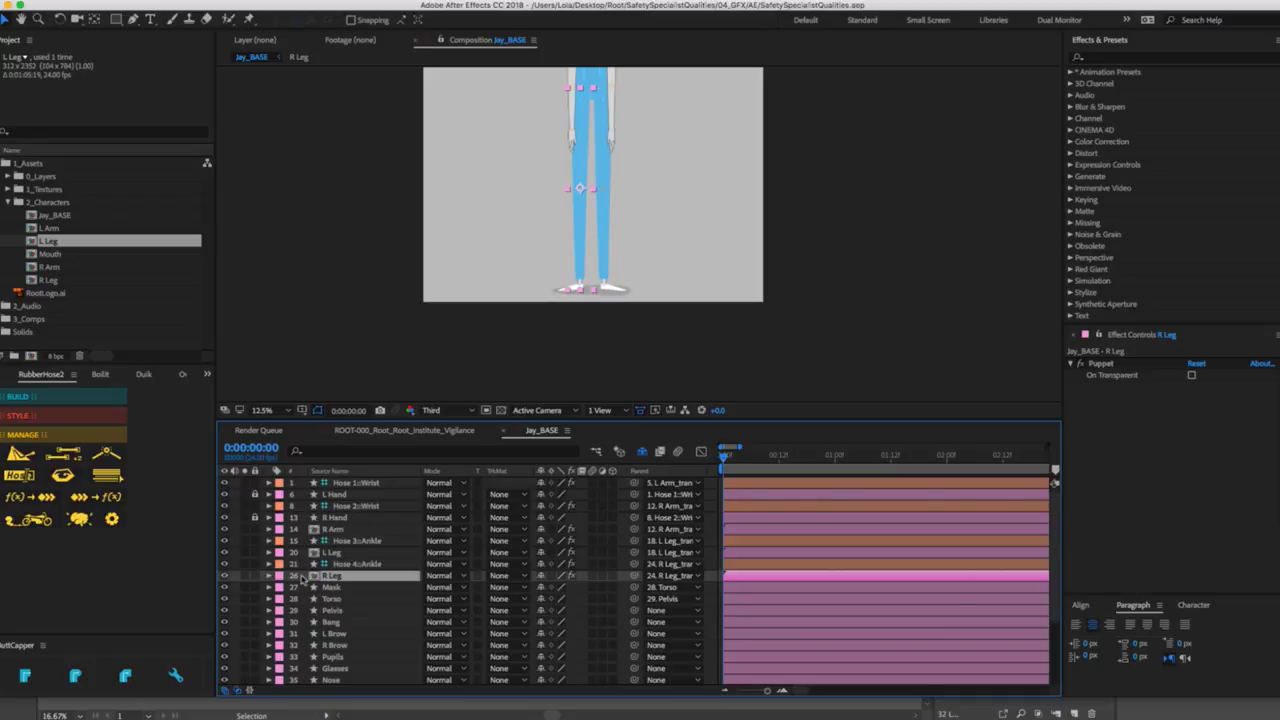
pyautogui.click(255, 576)
pyautogui.click(255, 552)
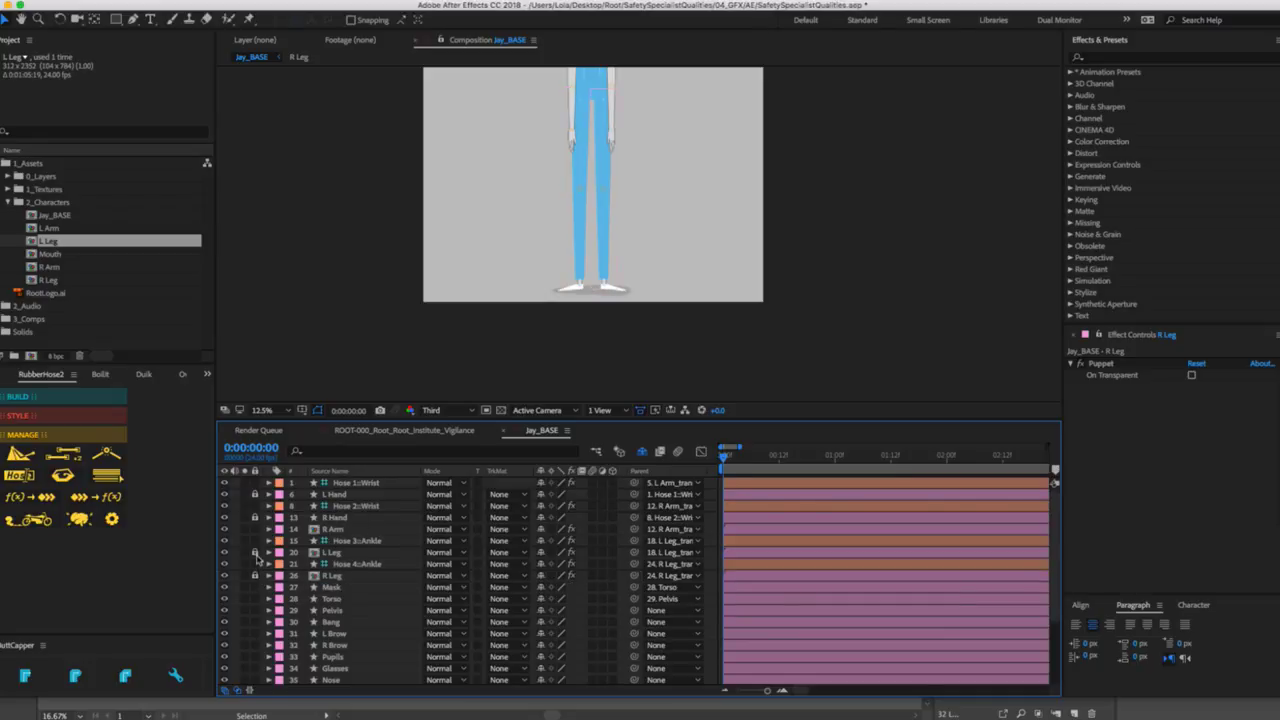
pyautogui.click(541, 552)
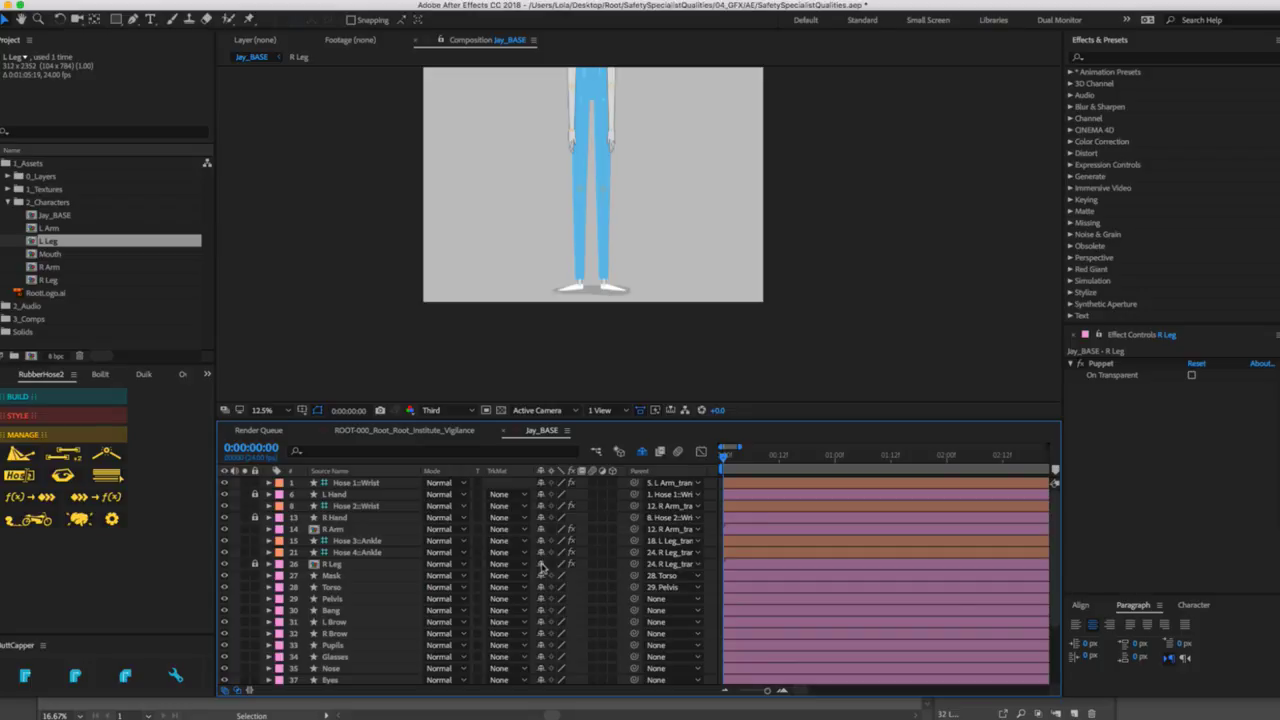
pyautogui.click(541, 564)
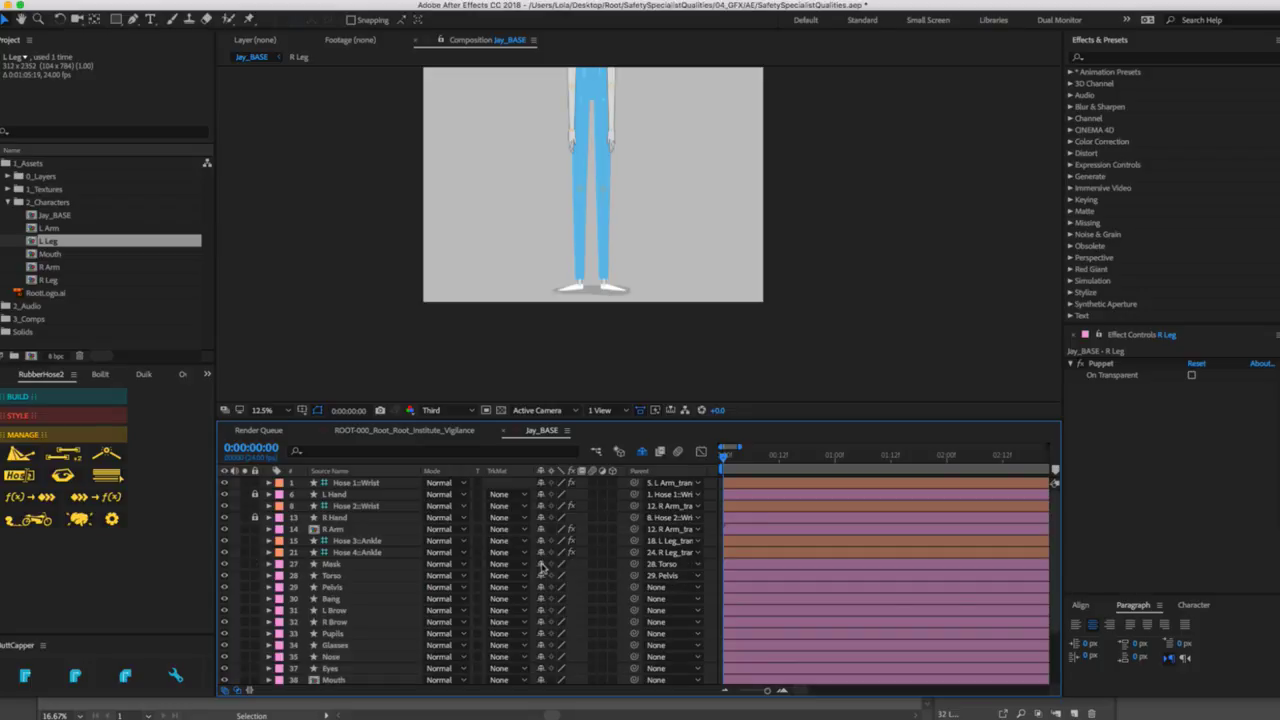
pyautogui.click(346, 531)
pyautogui.click(259, 531)
pyautogui.click(541, 529)
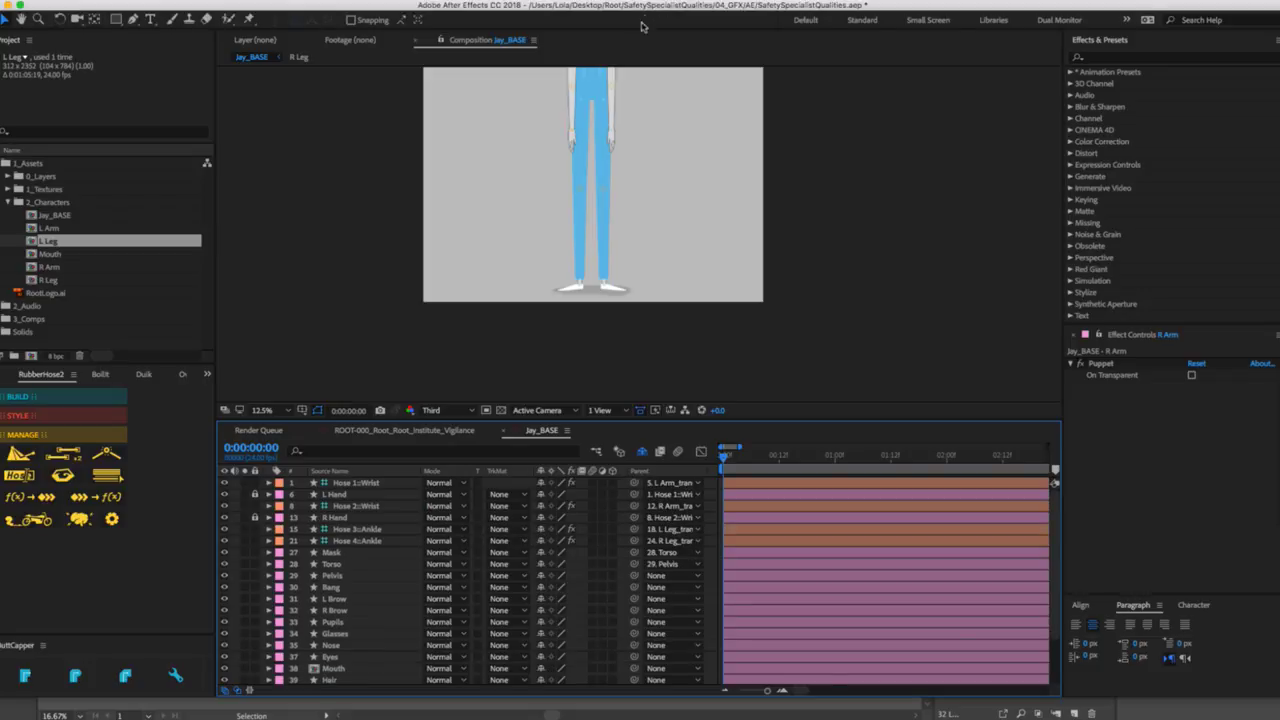
# Test and undo a wrist move, set viewer magnification to Fit, save, and test a leg bend.
pyautogui.moveTo(613, 126); pyautogui.dragTo(555, 110)
pyautogui.hotkey('ctrl', 'z')
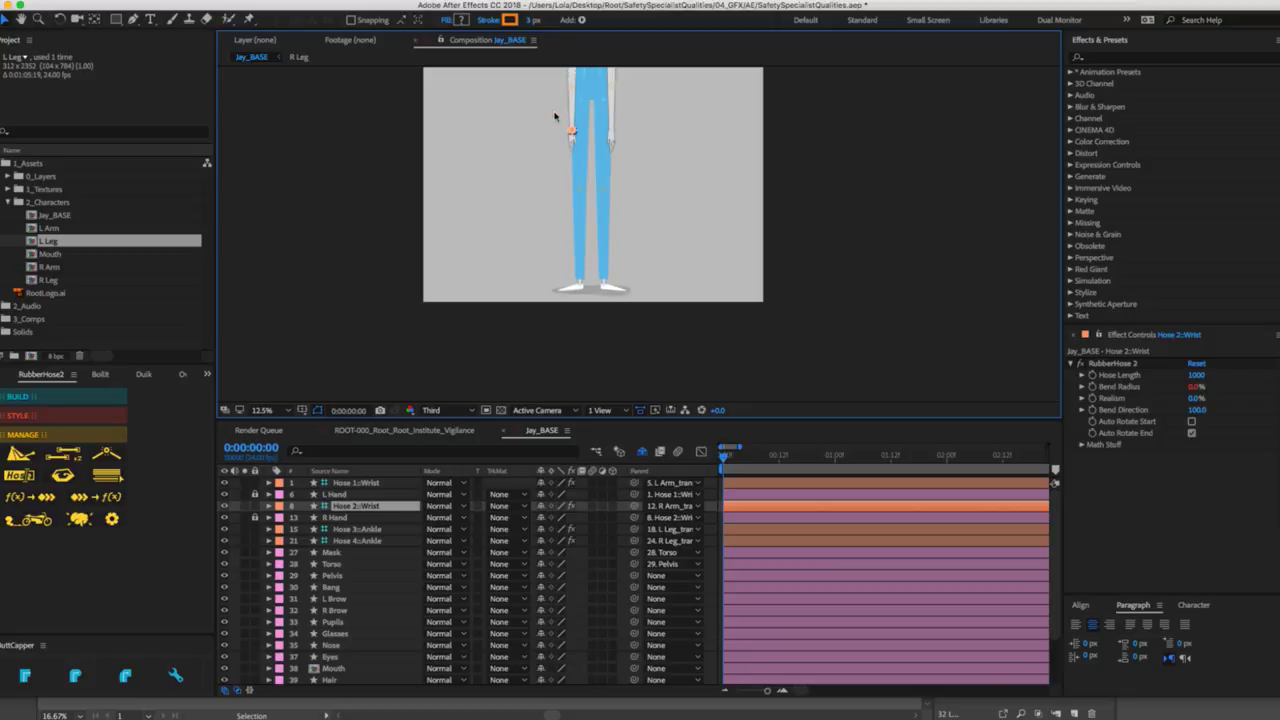
pyautogui.click(292, 410)
pyautogui.click(284, 424)
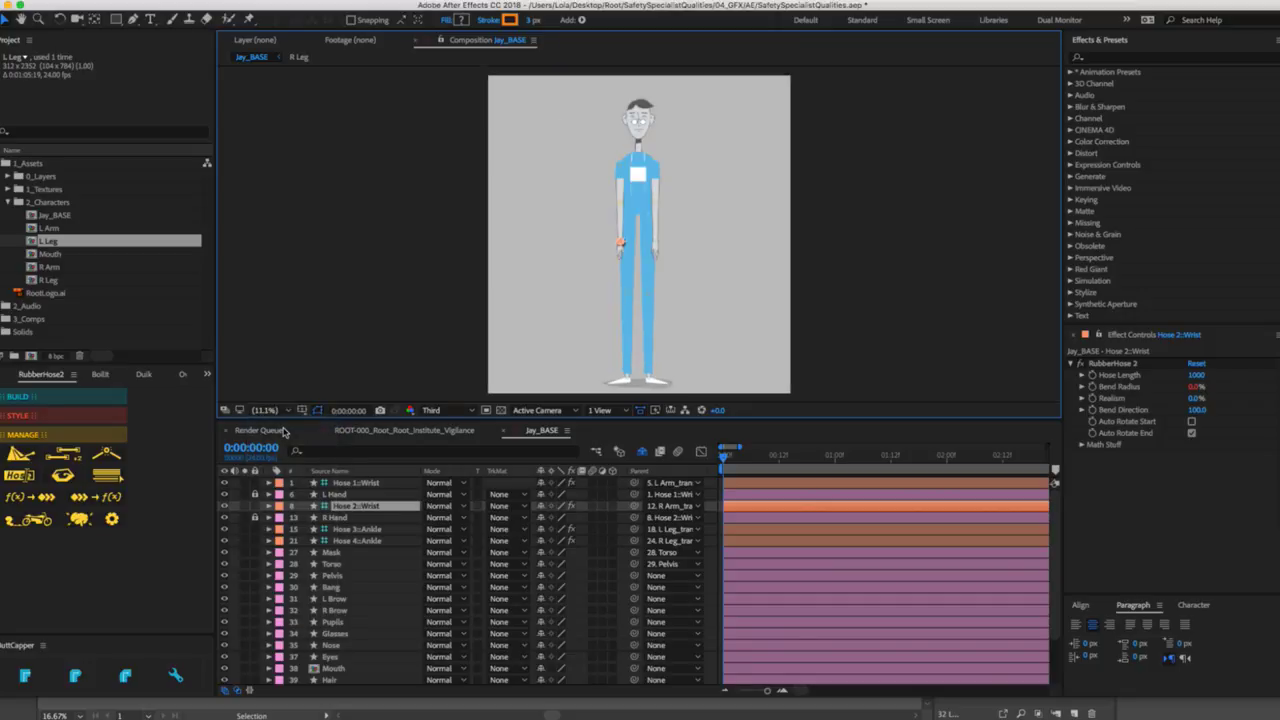
pyautogui.hotkey('ctrl', 's')
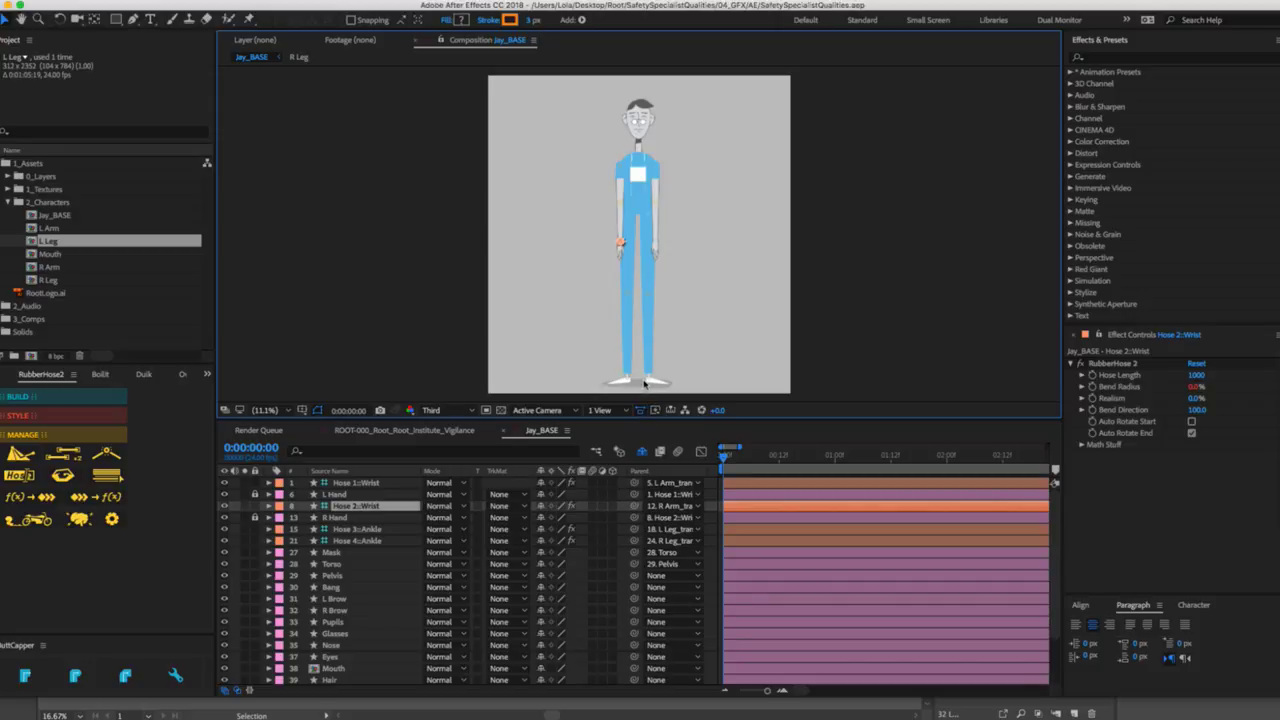
pyautogui.moveTo(649, 381); pyautogui.dragTo(678, 351)
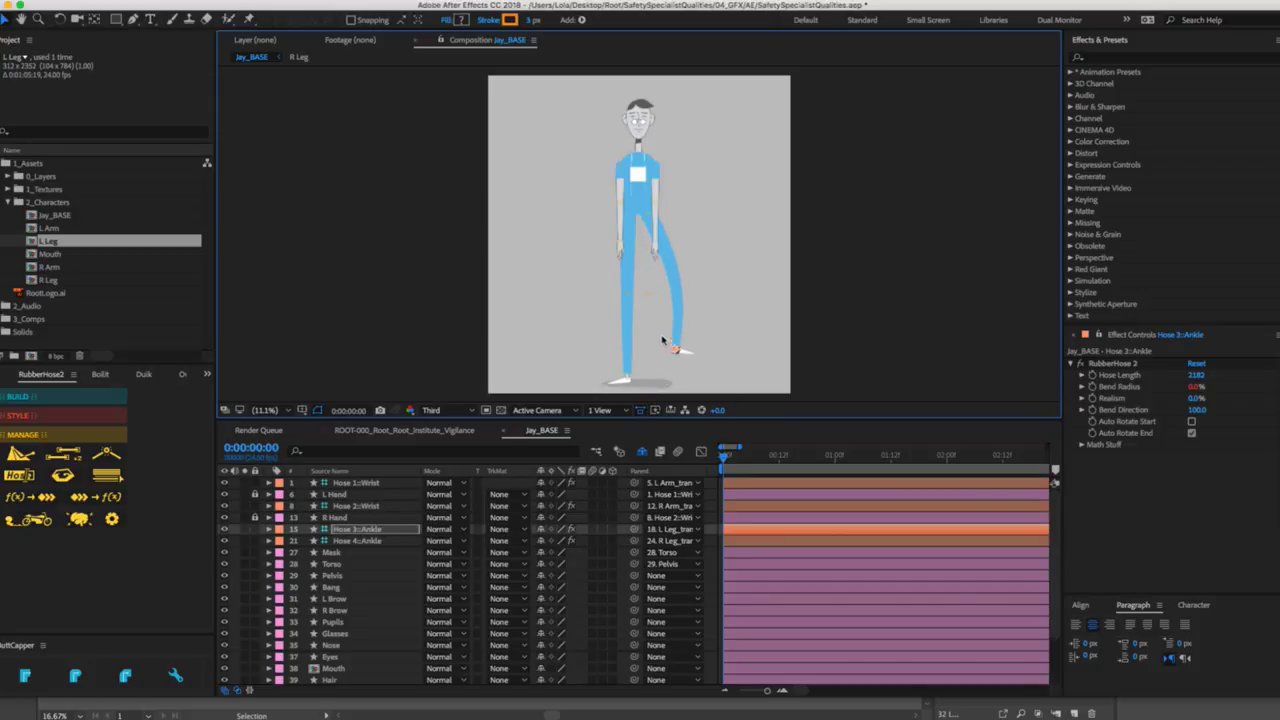
pyautogui.hotkey('ctrl', 'z')
# Lower the Pelvis to test the leg bend, then undo the move.
pyautogui.click(639, 207)
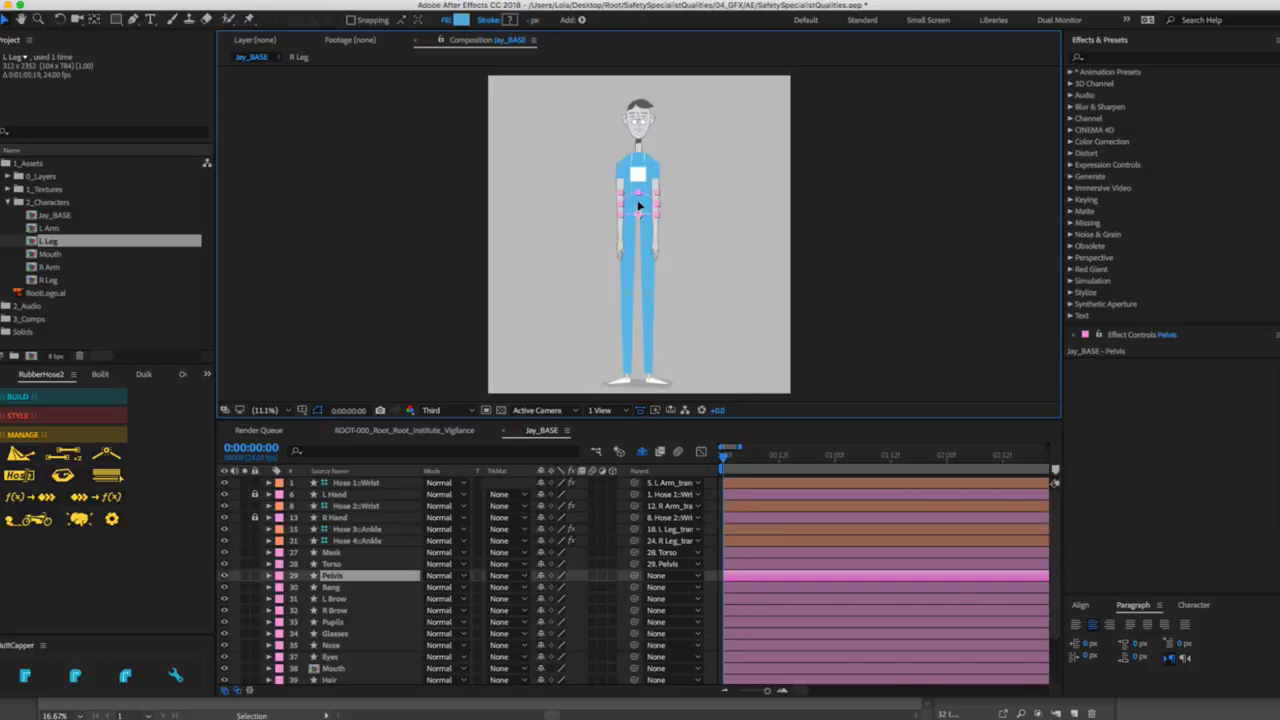
pyautogui.moveTo(638, 212); pyautogui.dragTo(637, 250)
pyautogui.press('super+z')
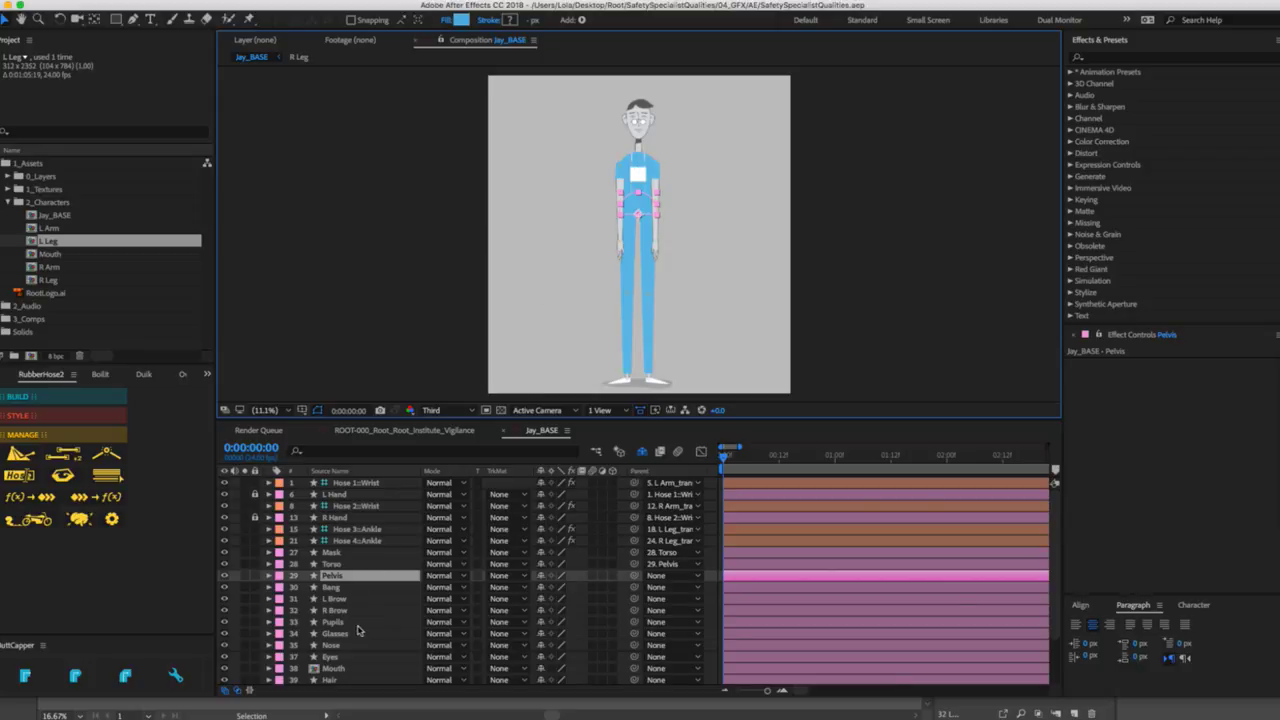
pyautogui.scroll(-1, 345, 663)
pyautogui.scroll(-1, 345, 663)
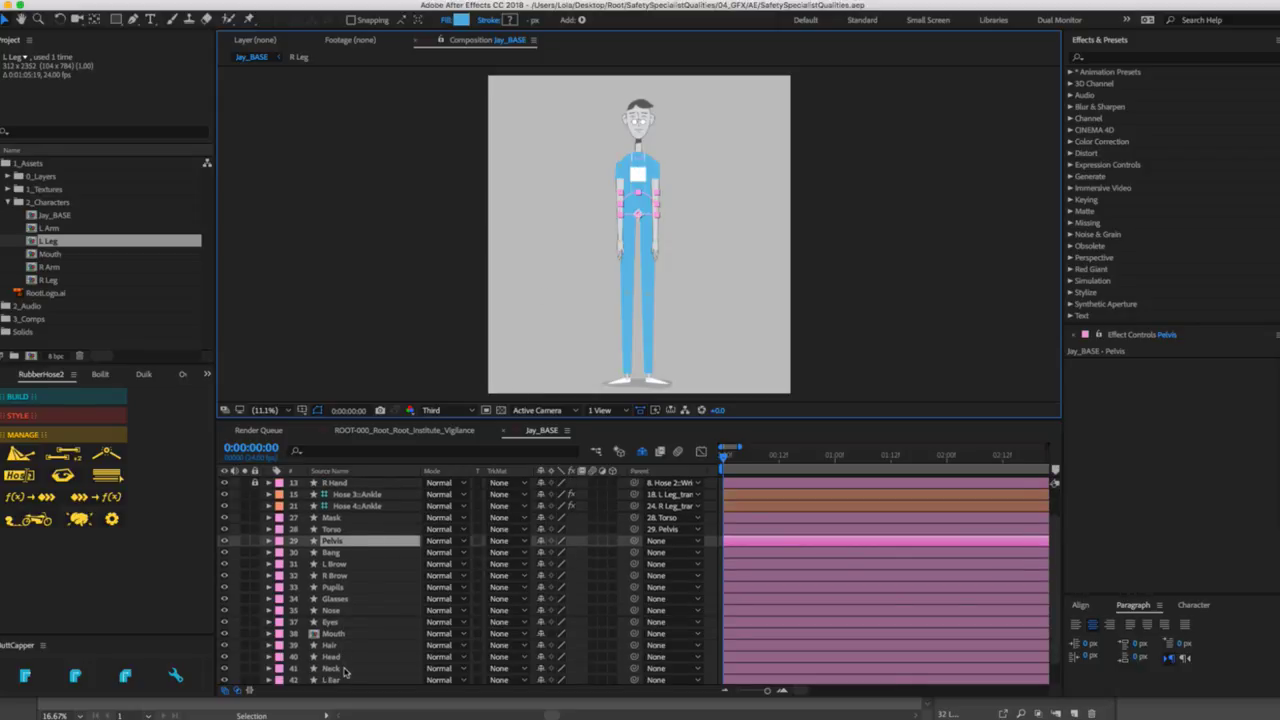
# Multi-select Bang, brows, Pupils, Glasses, Nose, Eyes, Mouth, Hair, Head, L Ear and R Ear, excluding Neck.
pyautogui.click(342, 657)
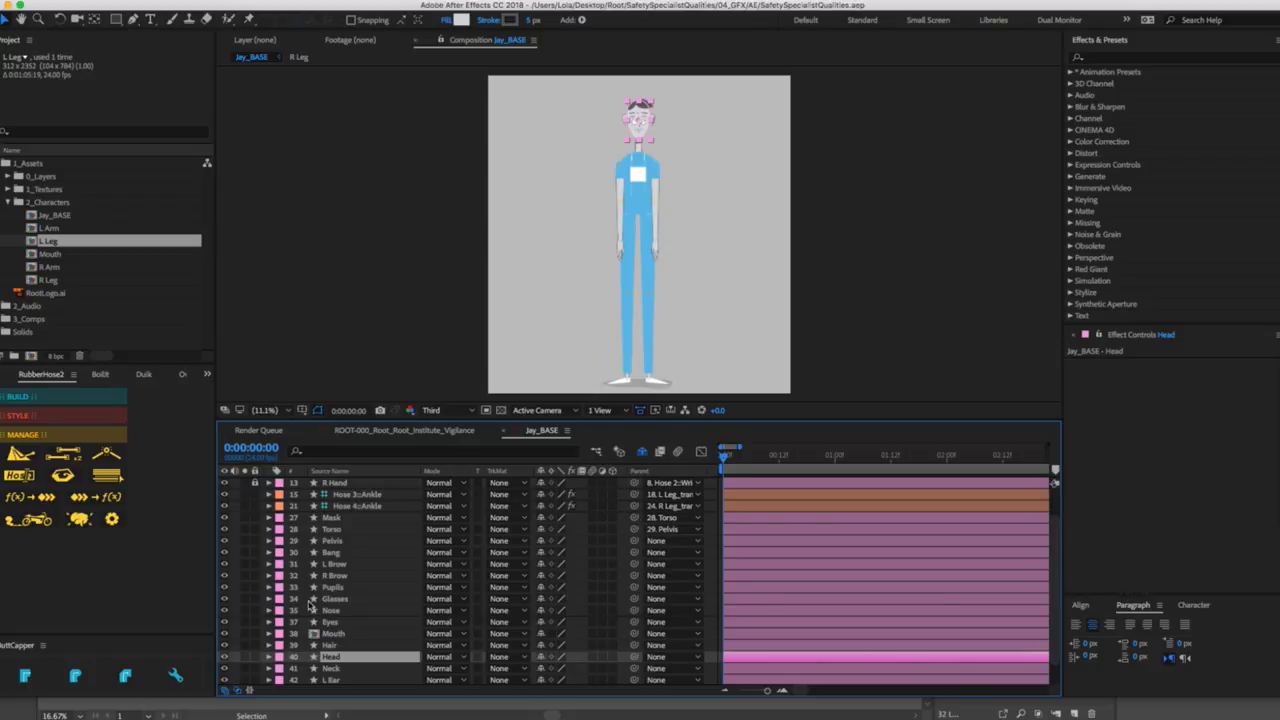
pyautogui.click(335, 518)
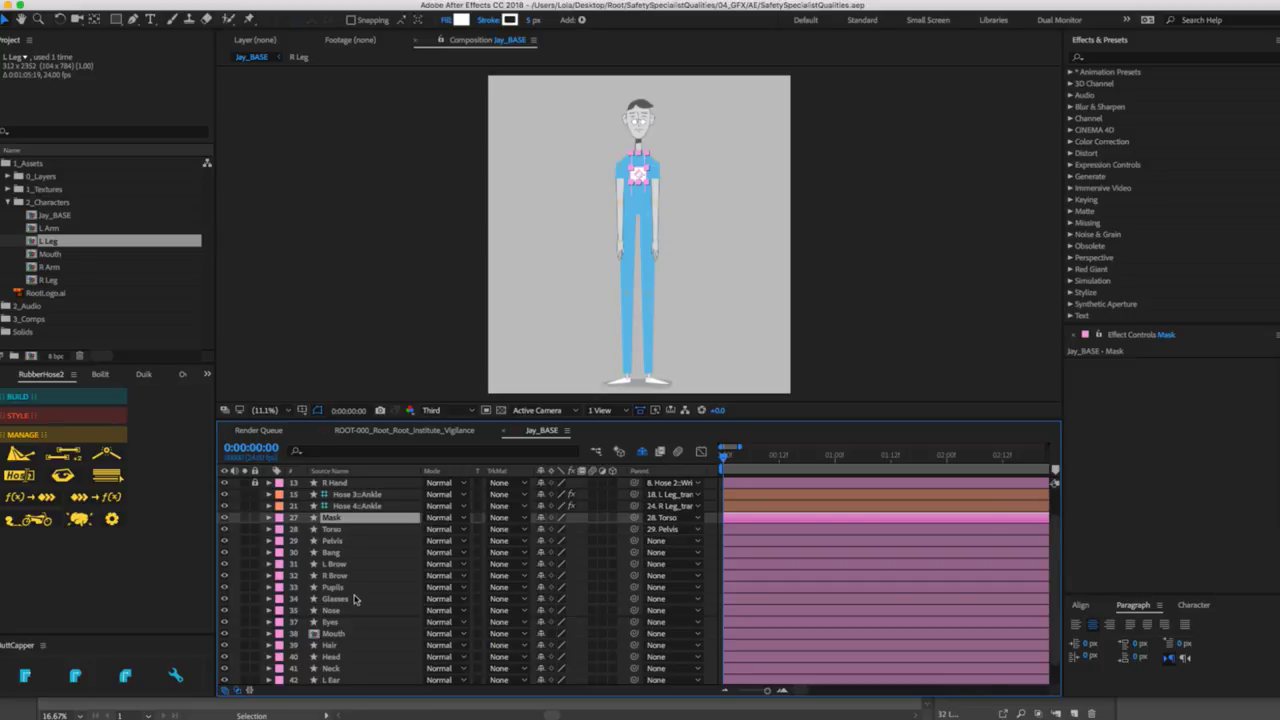
pyautogui.click(345, 530)
pyautogui.click(345, 541)
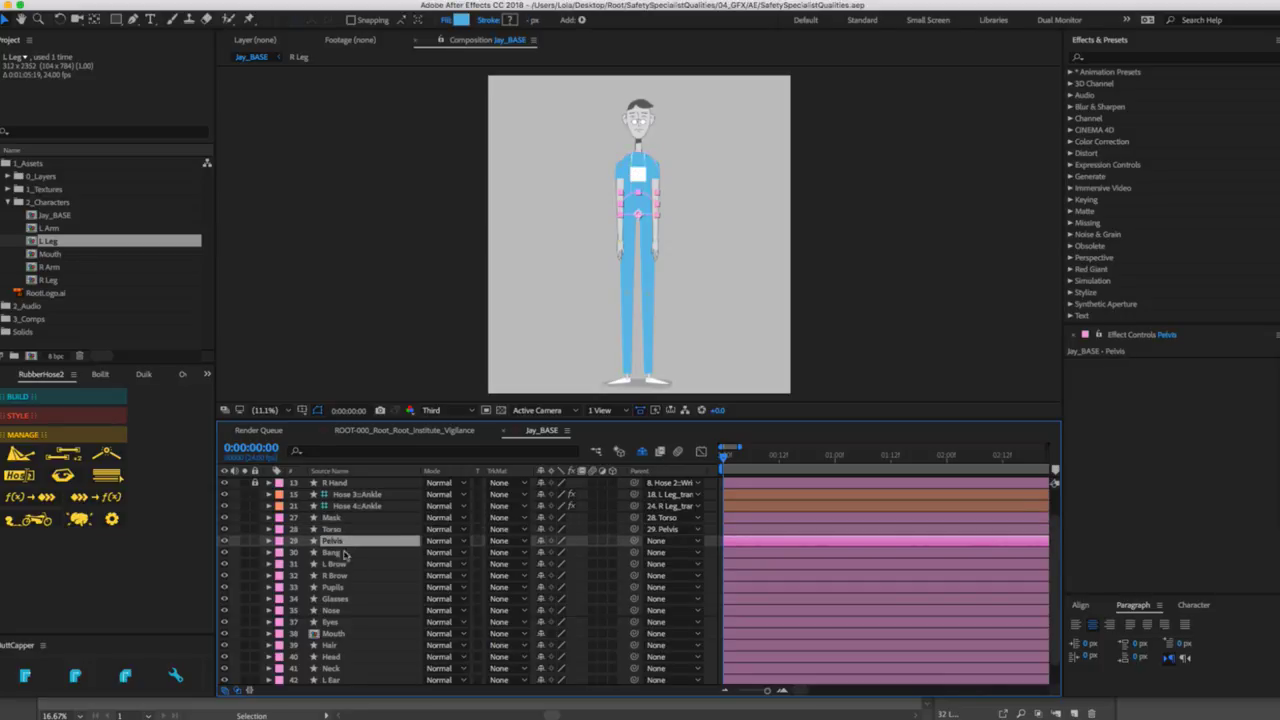
pyautogui.click(345, 564)
pyautogui.click(345, 553)
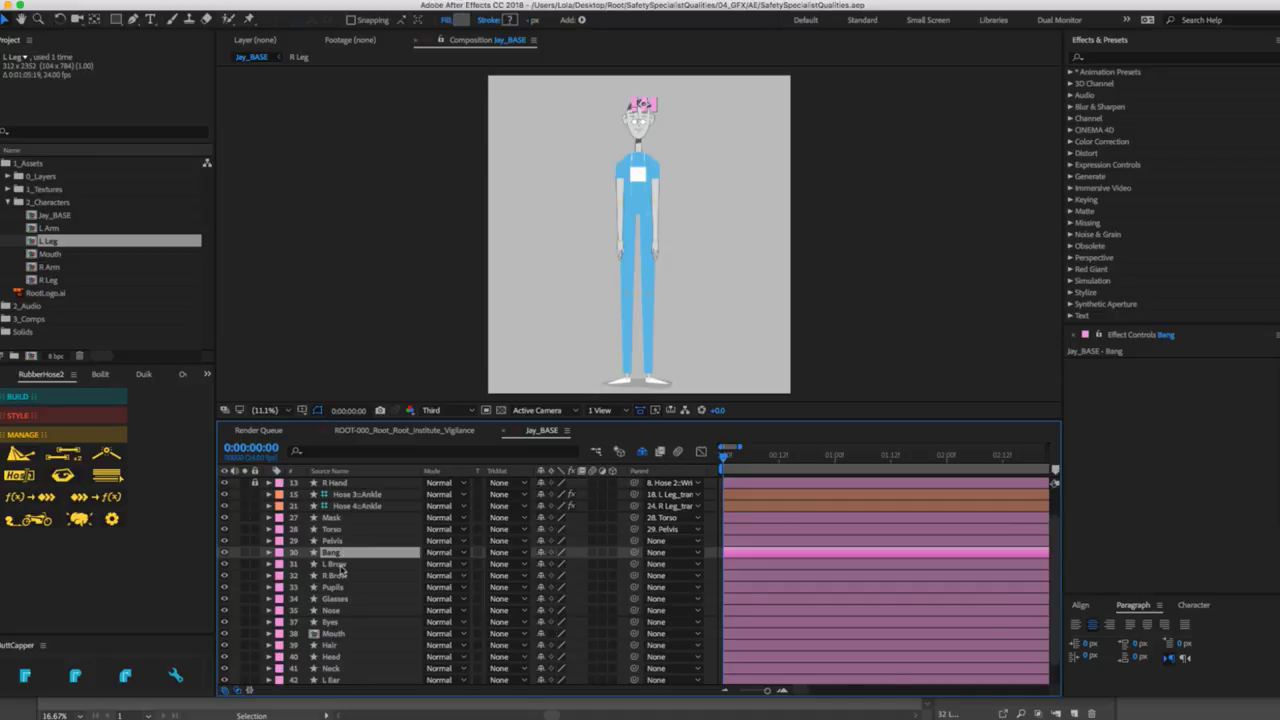
pyautogui.keyDown('shift'); pyautogui.click(340, 564); pyautogui.keyUp('shift')
pyautogui.keyDown('shift'); pyautogui.click(339, 576); pyautogui.keyUp('shift')
pyautogui.keyDown('shift'); pyautogui.click(337, 587); pyautogui.keyUp('shift')
pyautogui.keyDown('shift'); pyautogui.click(337, 598); pyautogui.keyUp('shift')
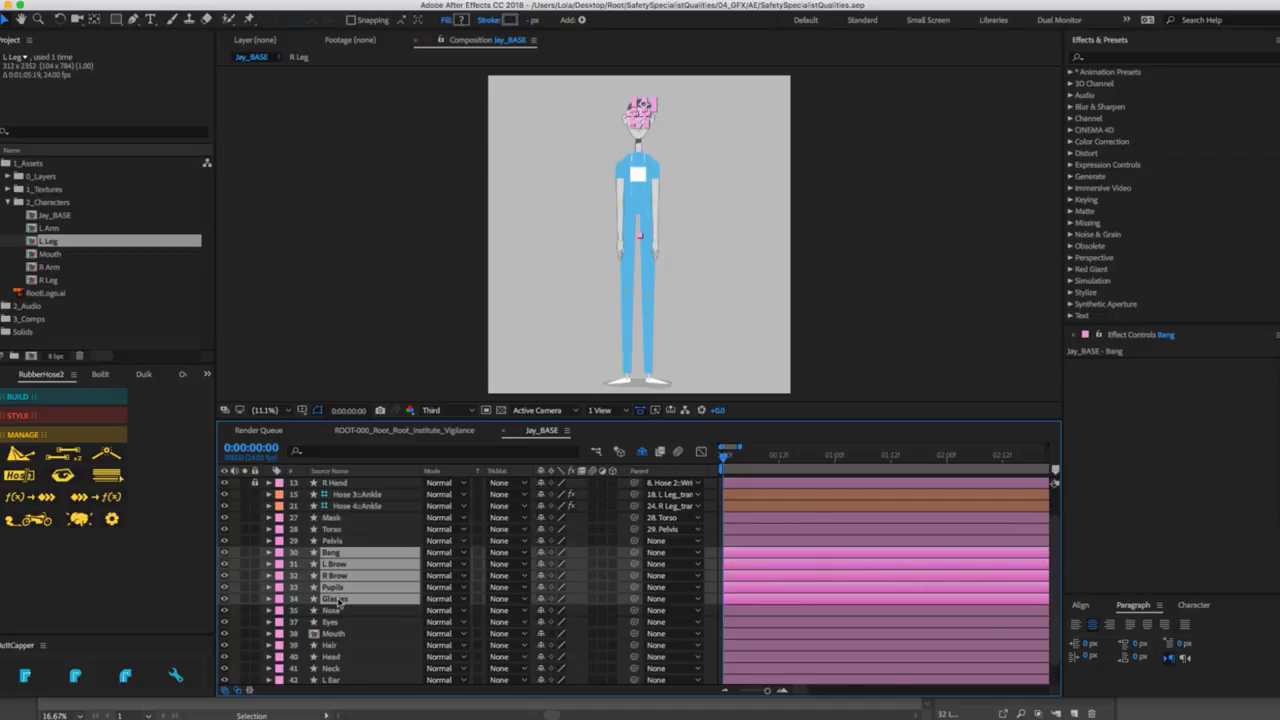
pyautogui.keyDown('shift'); pyautogui.click(337, 610); pyautogui.keyUp('shift')
pyautogui.keyDown('shift'); pyautogui.click(337, 622); pyautogui.keyUp('shift')
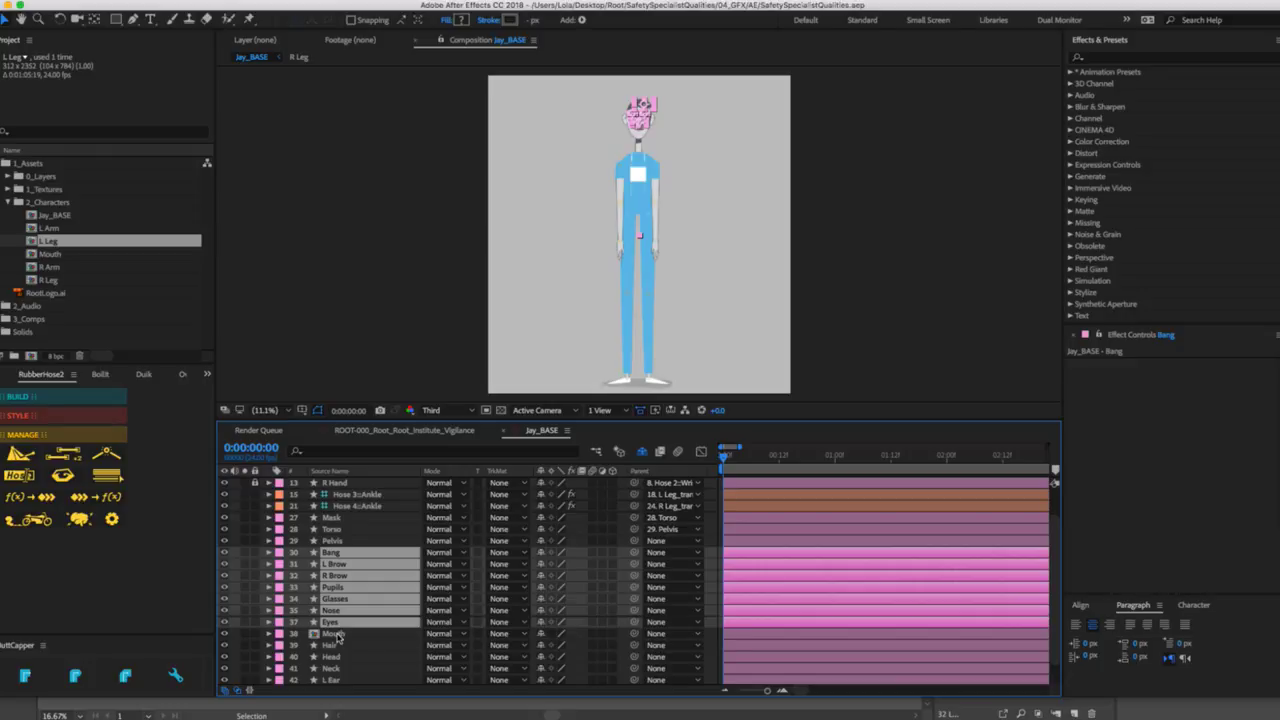
pyautogui.keyDown('shift'); pyautogui.click(337, 634); pyautogui.keyUp('shift')
pyautogui.keyDown('shift'); pyautogui.click(337, 645); pyautogui.keyUp('shift')
pyautogui.keyDown('shift'); pyautogui.click(335, 657); pyautogui.keyUp('shift')
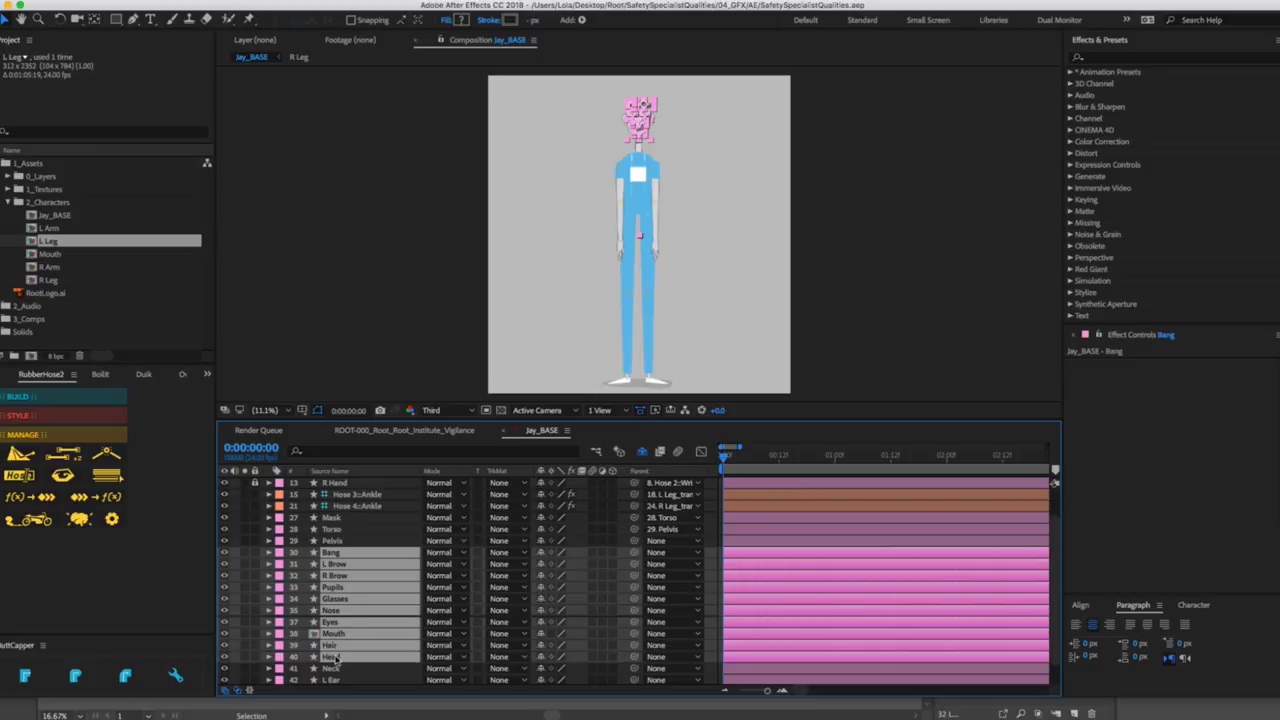
pyautogui.scroll(-1, 337, 660)
pyautogui.keyDown('super'); pyautogui.click(336, 657); pyautogui.keyUp('super')
pyautogui.keyDown('super'); pyautogui.click(340, 669); pyautogui.keyUp('super')
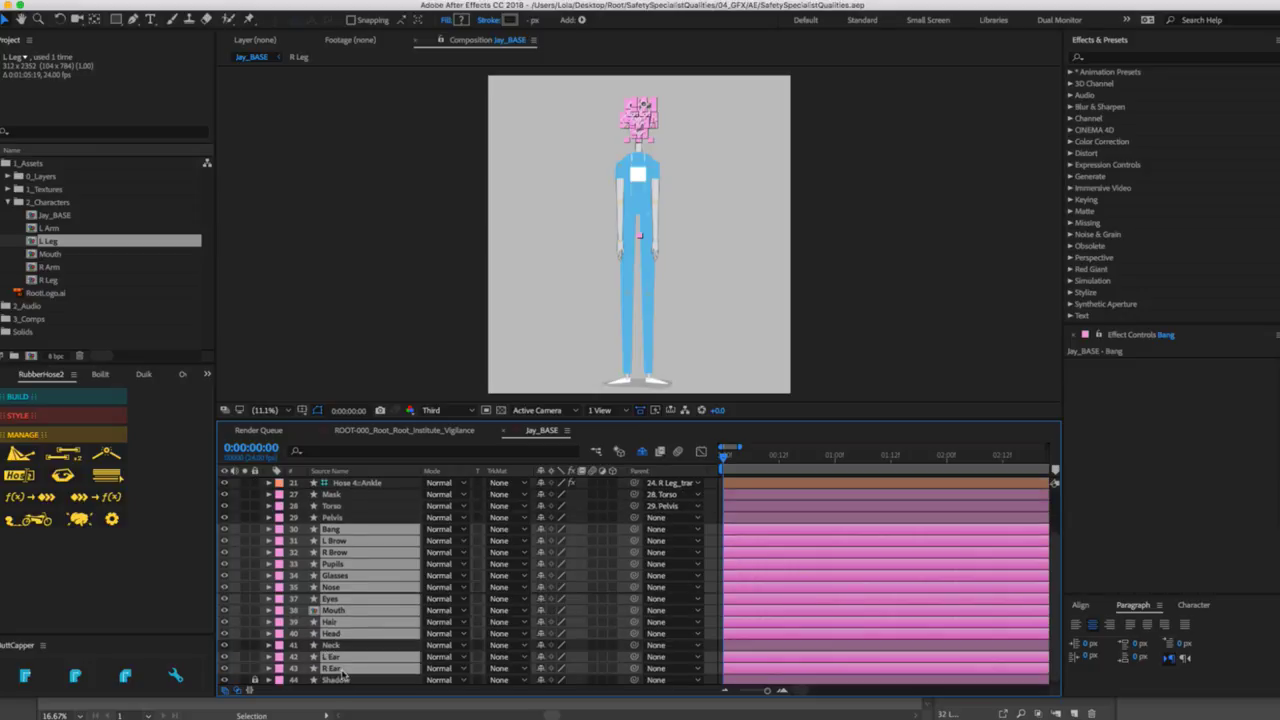
# Pre-compose the selected face layers into a new comp named Head.
pyautogui.rightClick(342, 674)
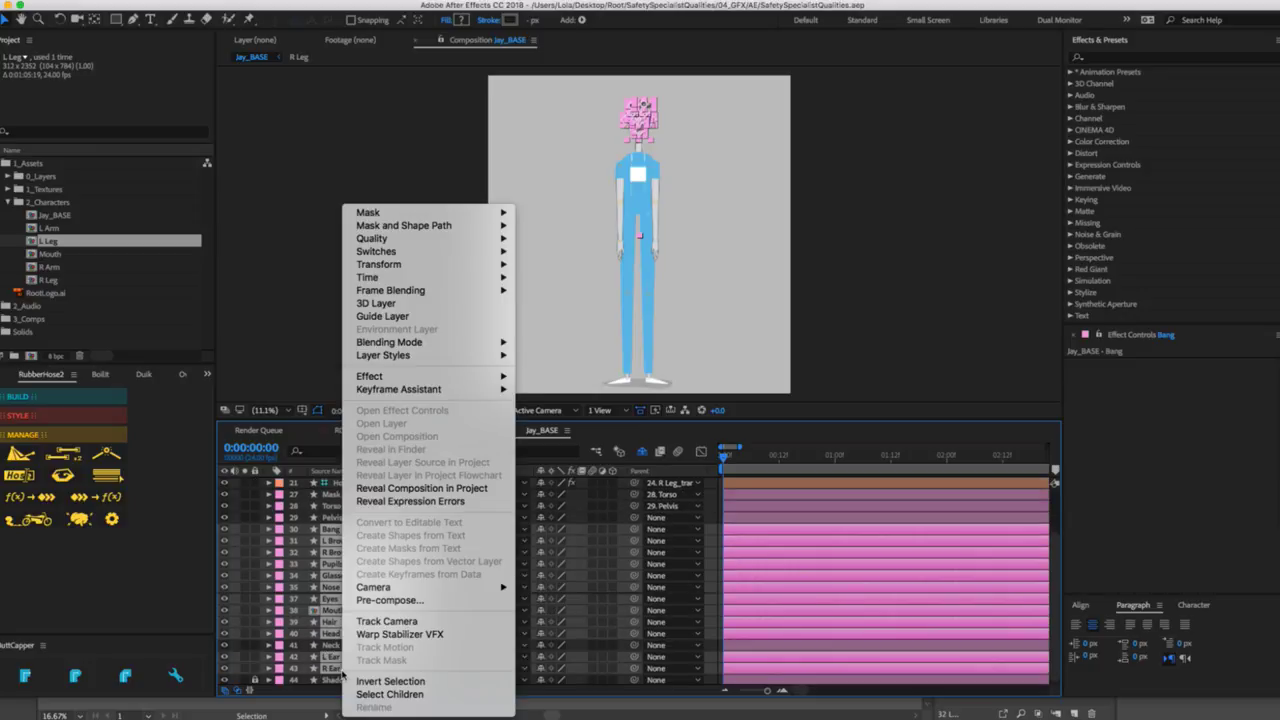
pyautogui.click(440, 600)
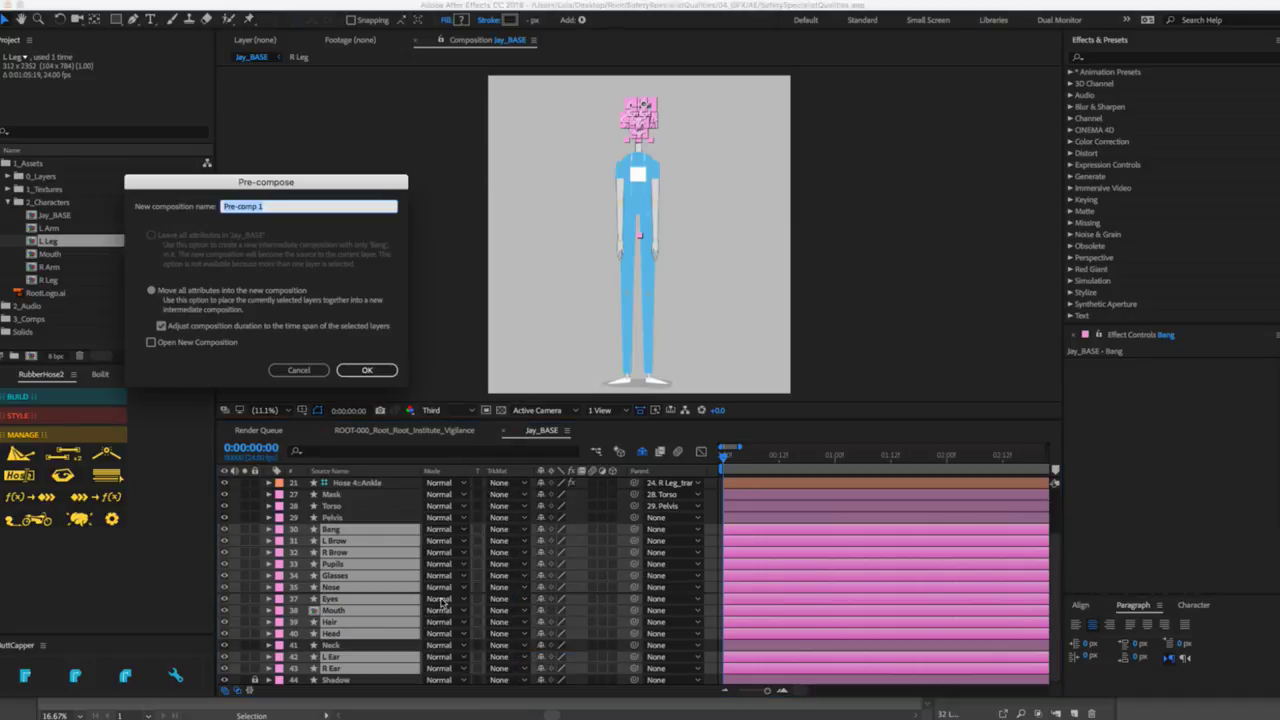
pyautogui.write('Head')
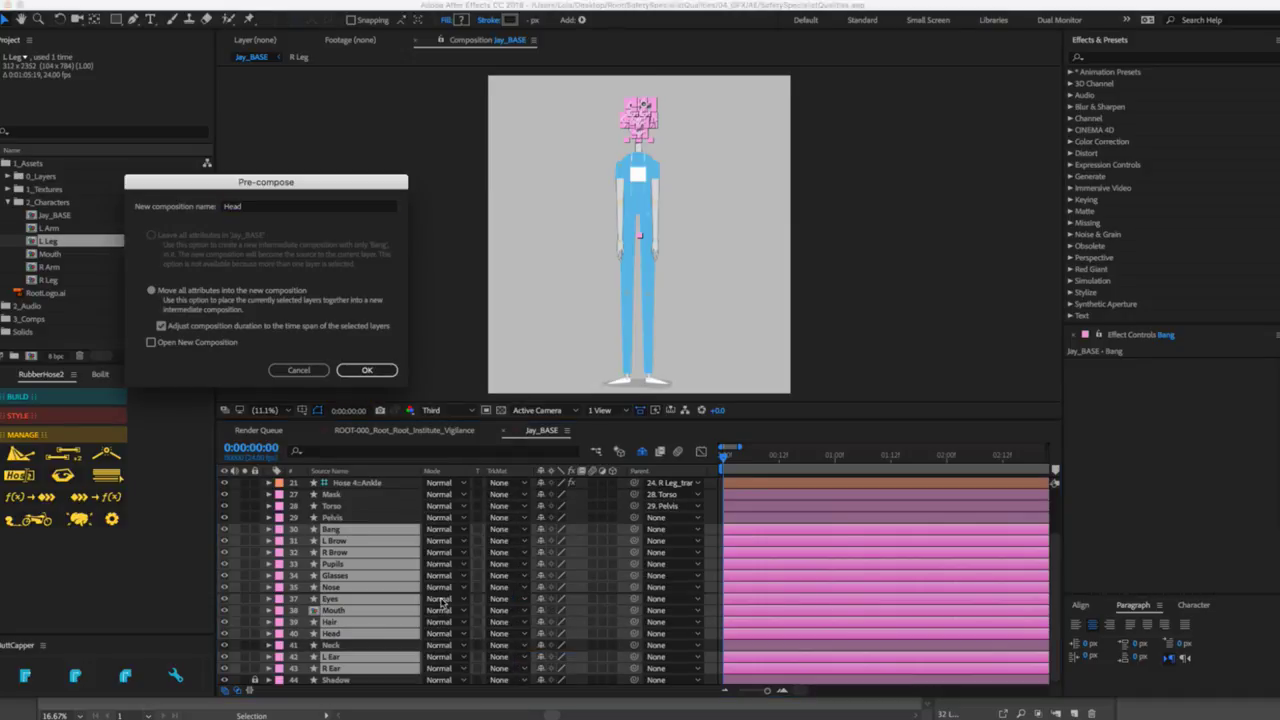
pyautogui.press('Return')
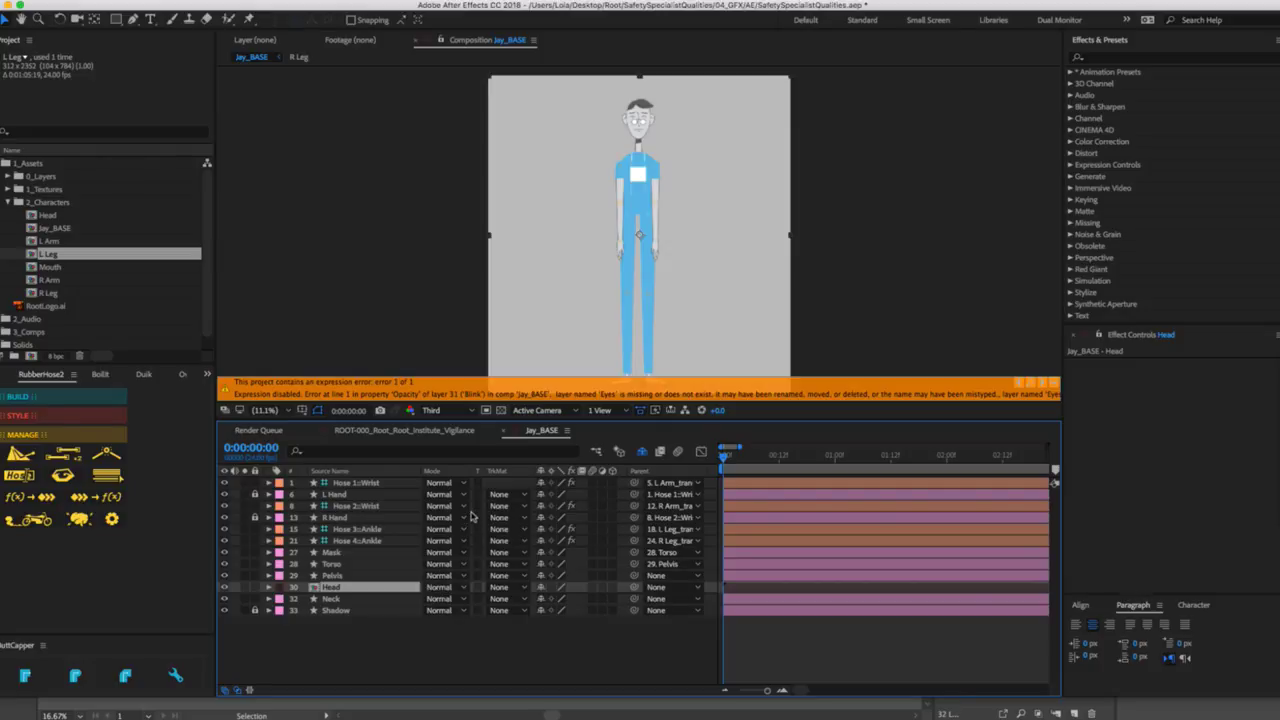
# Redo the Head pre-compose after unlocking the Blink layer so it is included.
pyautogui.press('super+a')
pyautogui.click(643, 452)
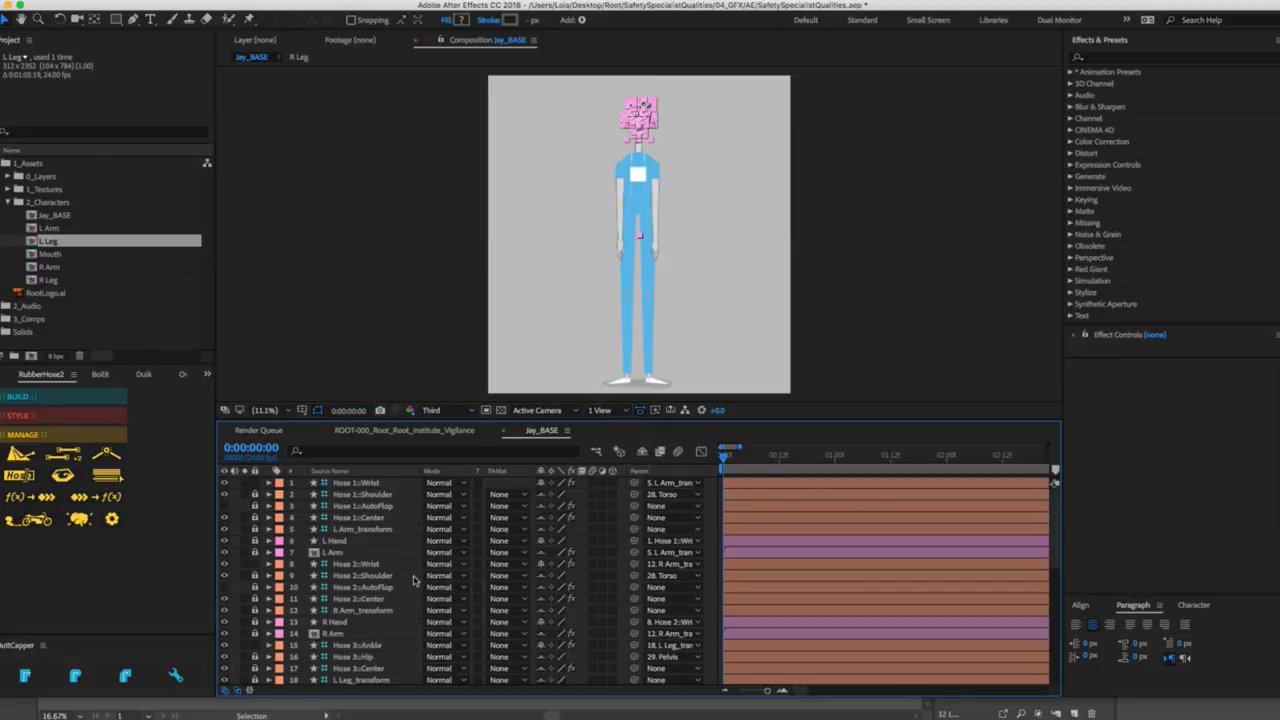
pyautogui.scroll(-5, 413, 580)
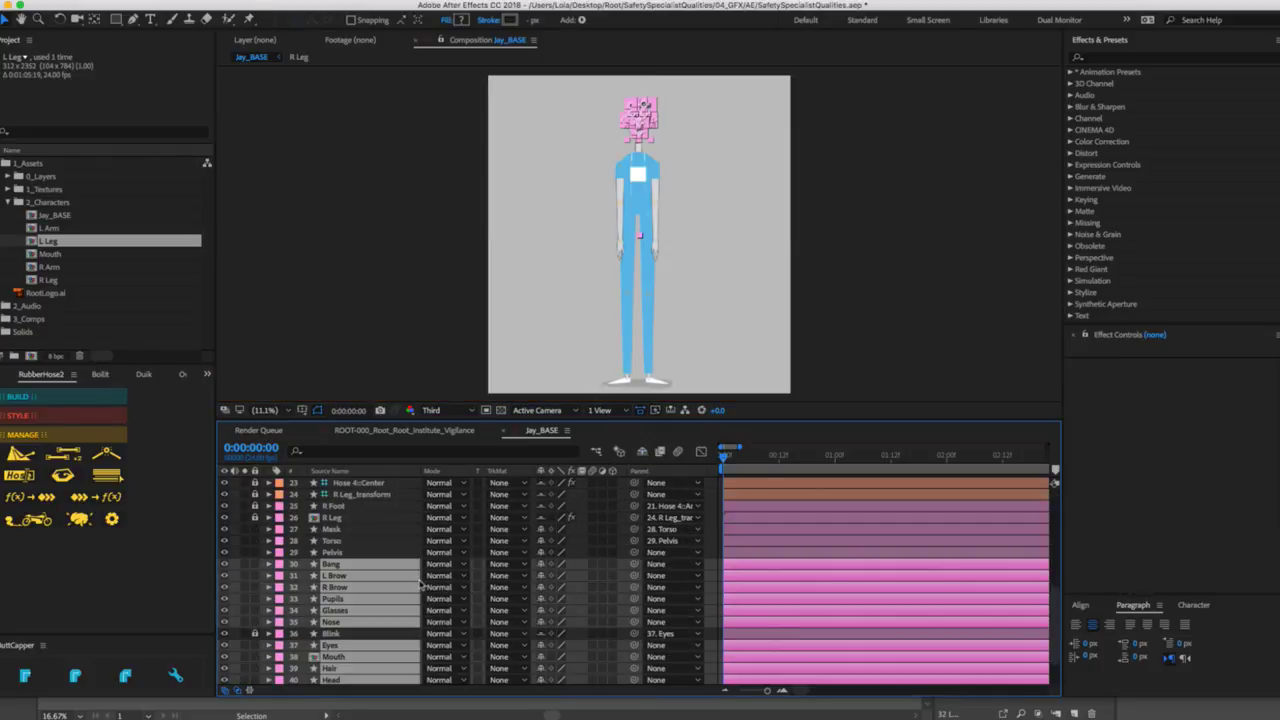
pyautogui.click(255, 633)
pyautogui.scroll(-1, 340, 637)
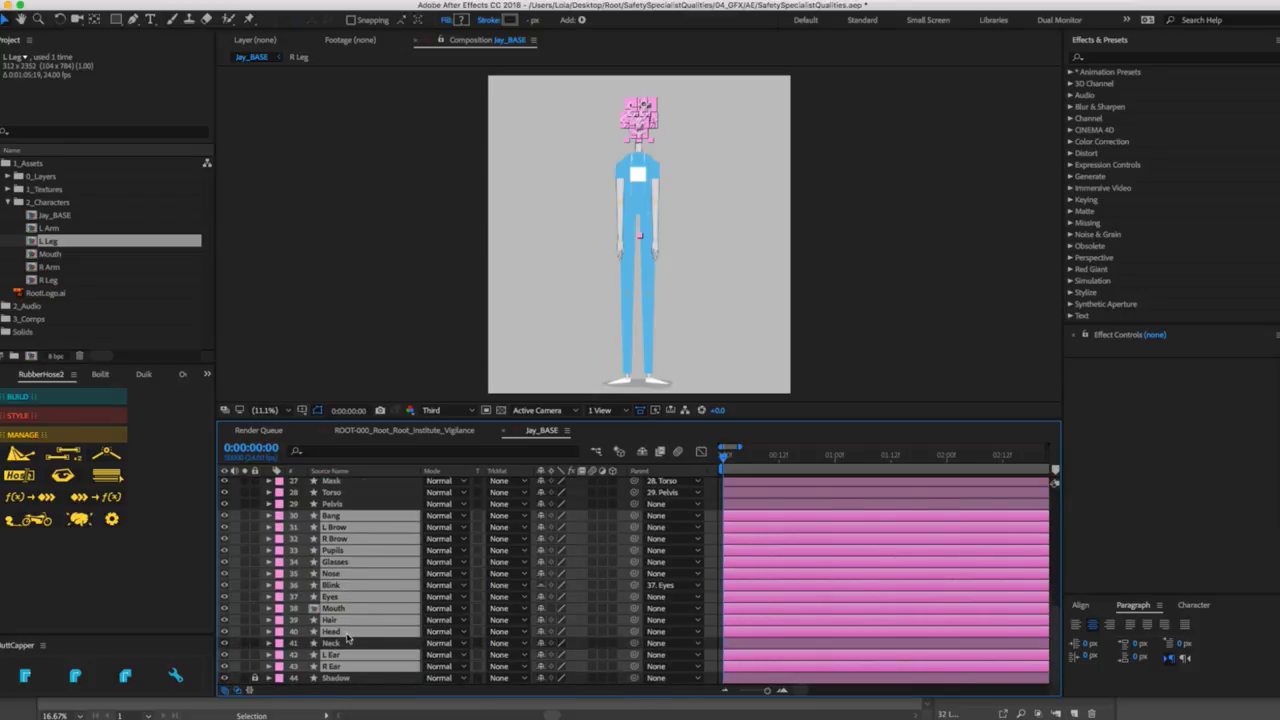
pyautogui.rightClick(348, 638)
pyautogui.click(422, 602)
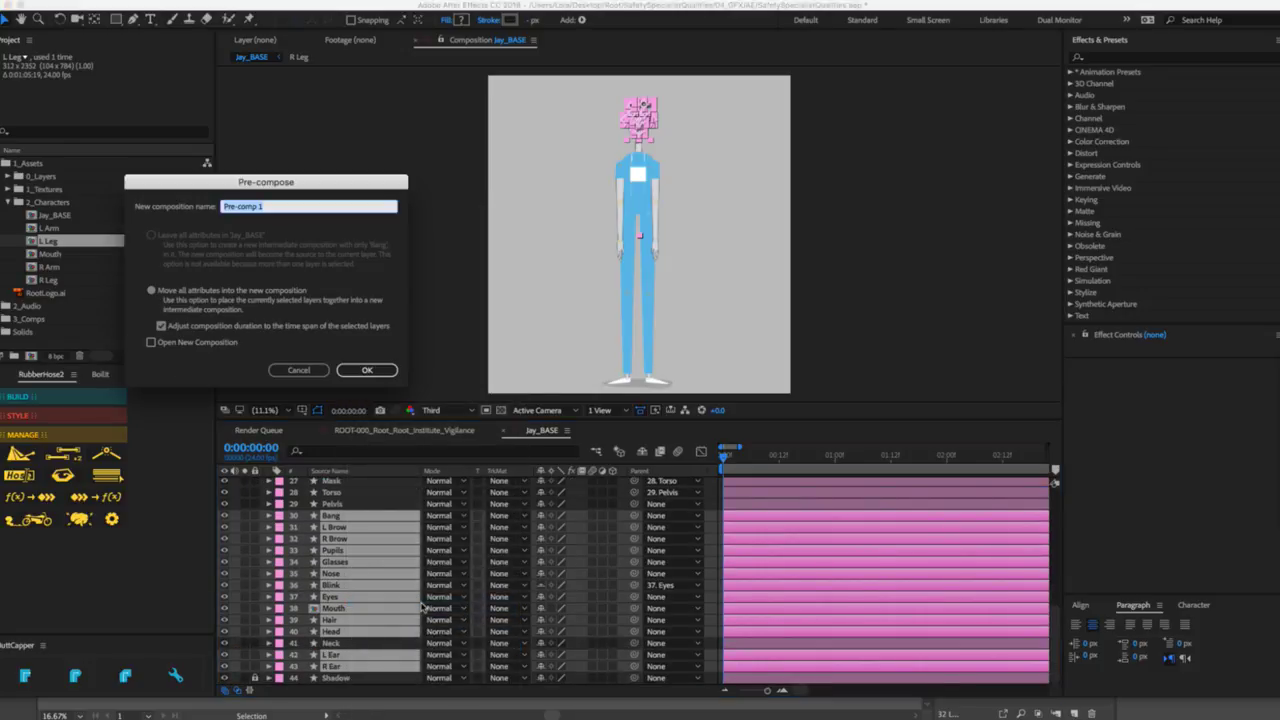
pyautogui.write('Head')
pyautogui.press('Return')
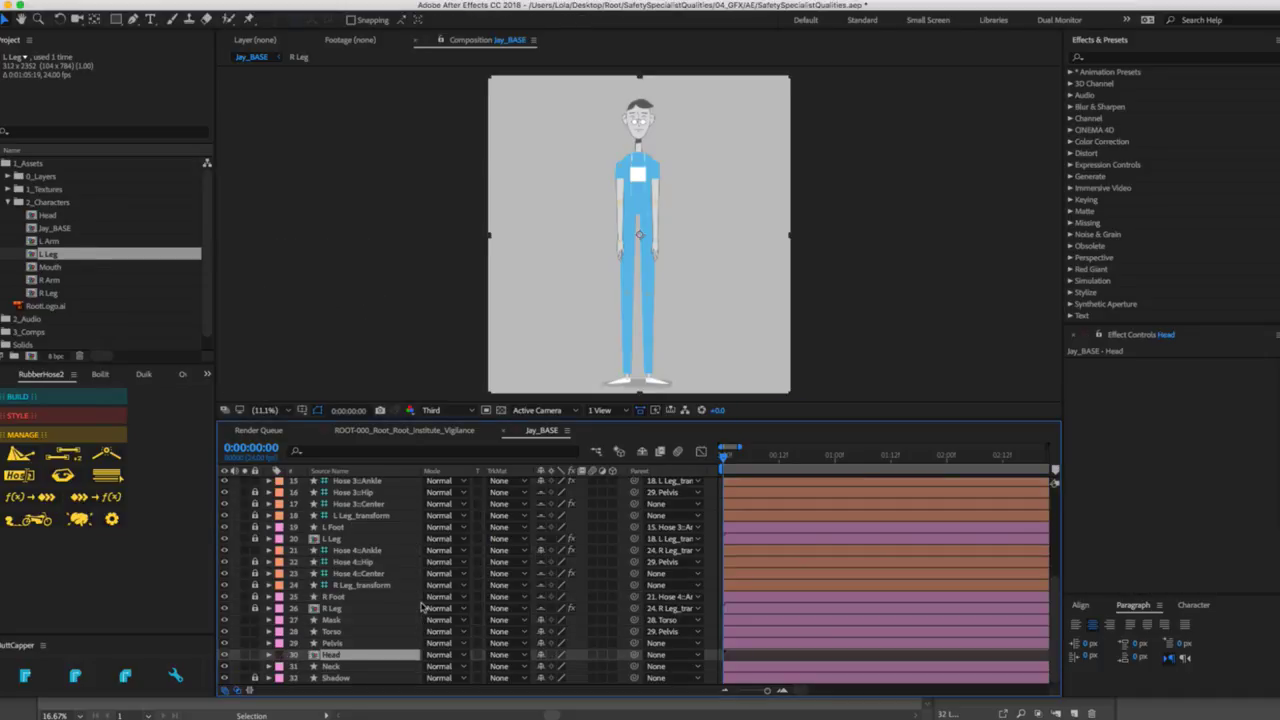
# Give the Head layer a pink label, save, and open the Head pre-comp.
pyautogui.click(281, 655)
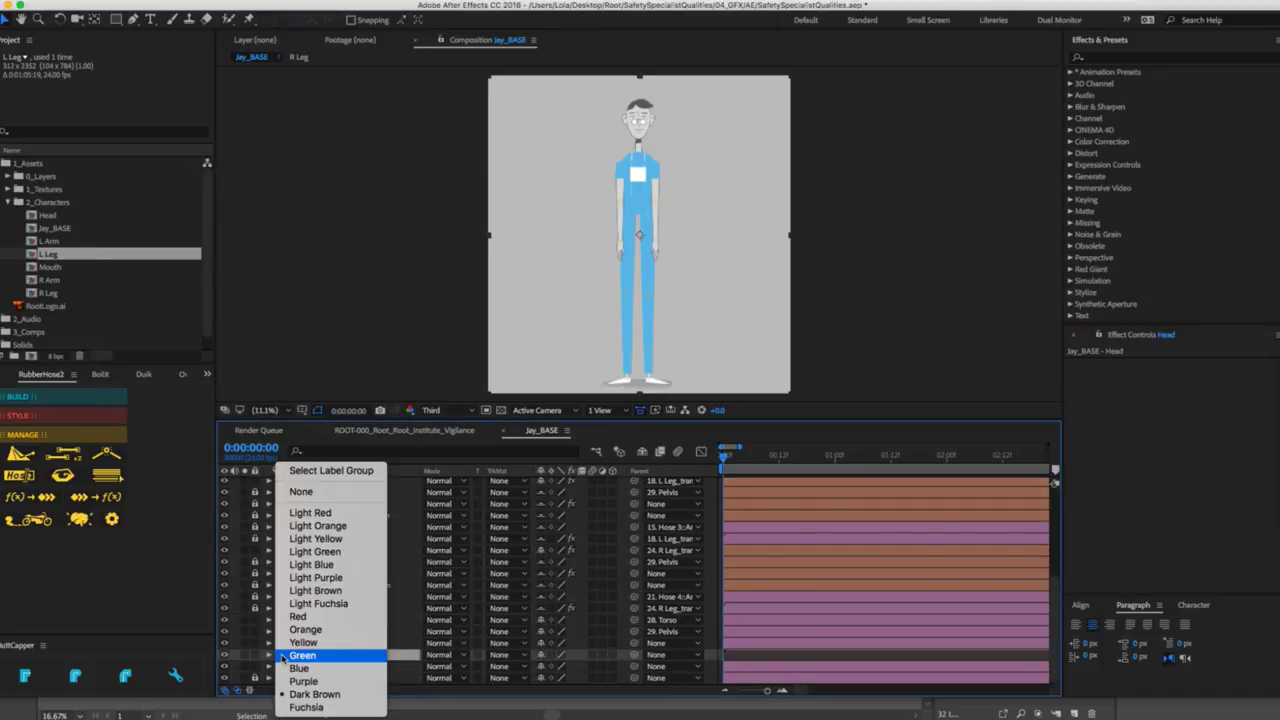
pyautogui.click(307, 604)
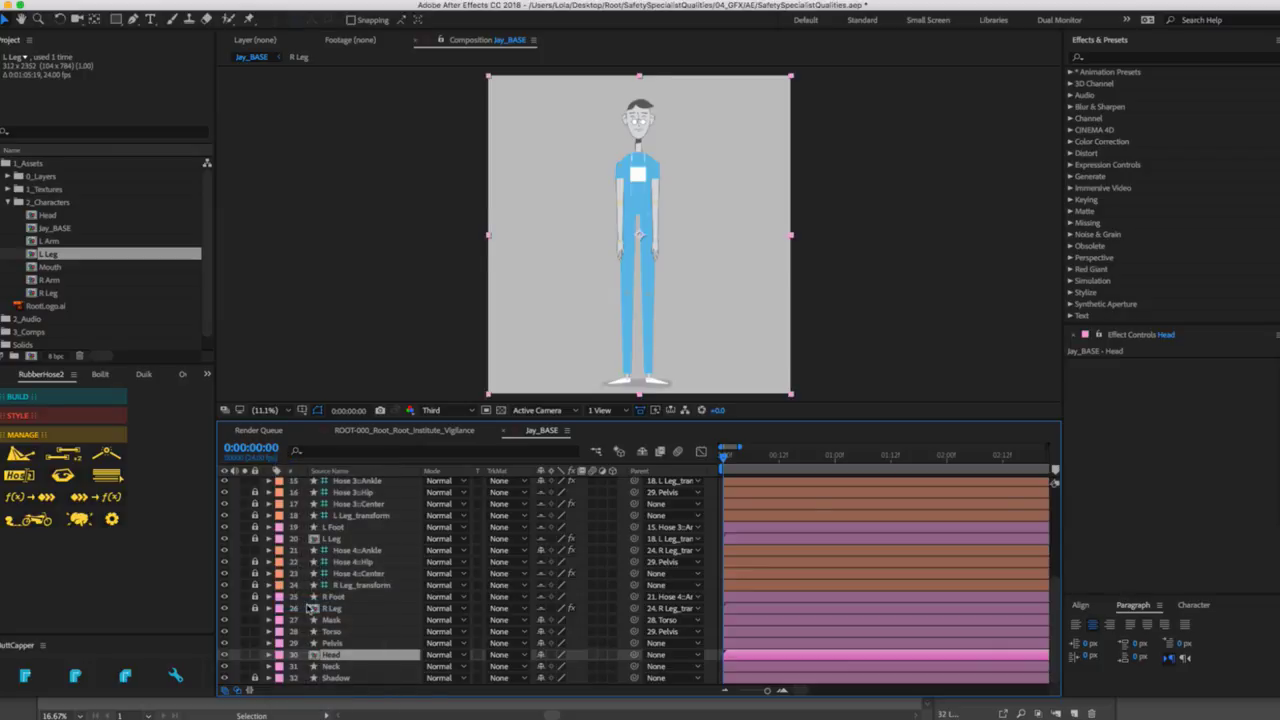
pyautogui.hotkey('ctrl', 's')
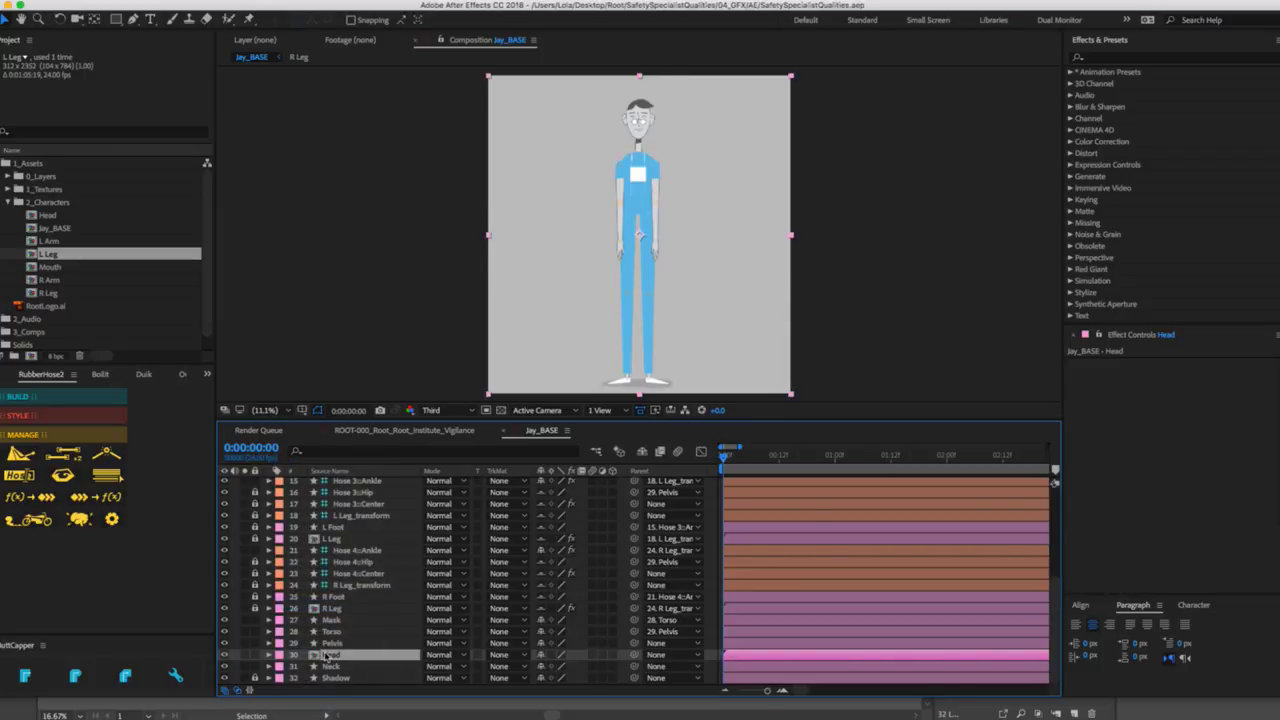
pyautogui.doubleClick(325, 656)
pyautogui.click(486, 410)
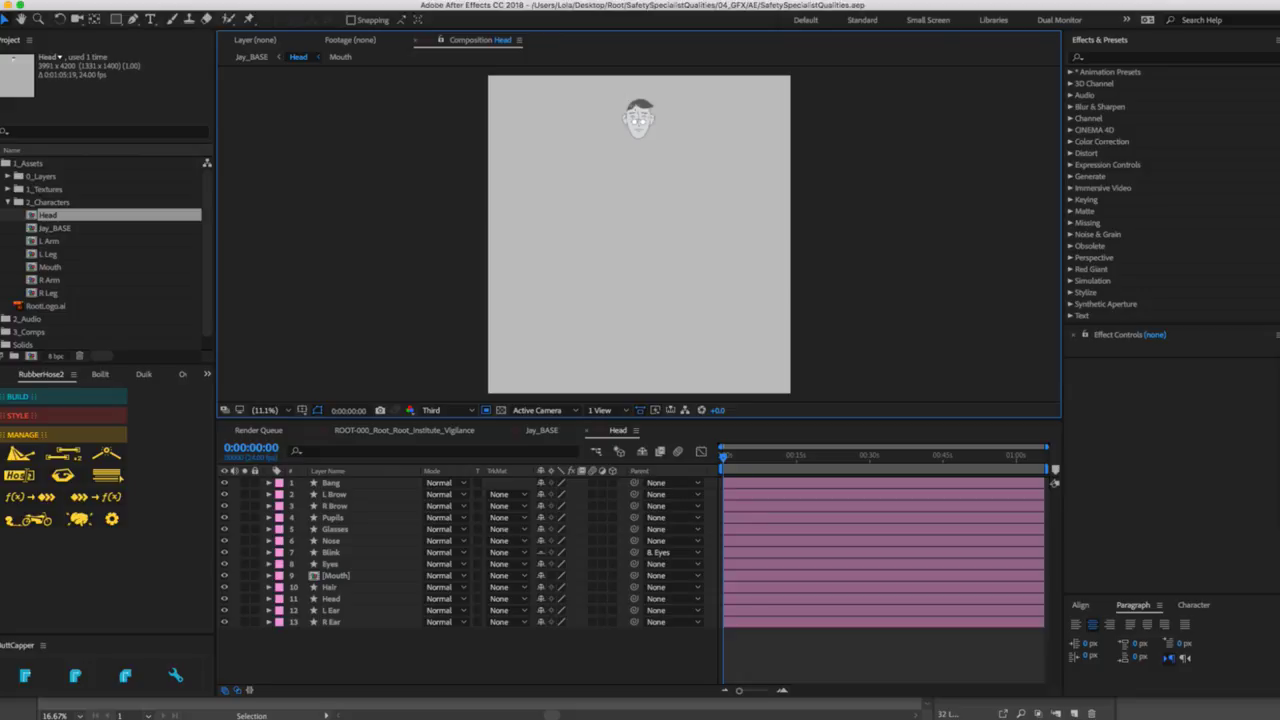
# Crop the Head comp to a face region of interest (474×573) and return to Jay_BASE.
pyautogui.press('z')
pyautogui.click(651, 116)
pyautogui.click(649, 237)
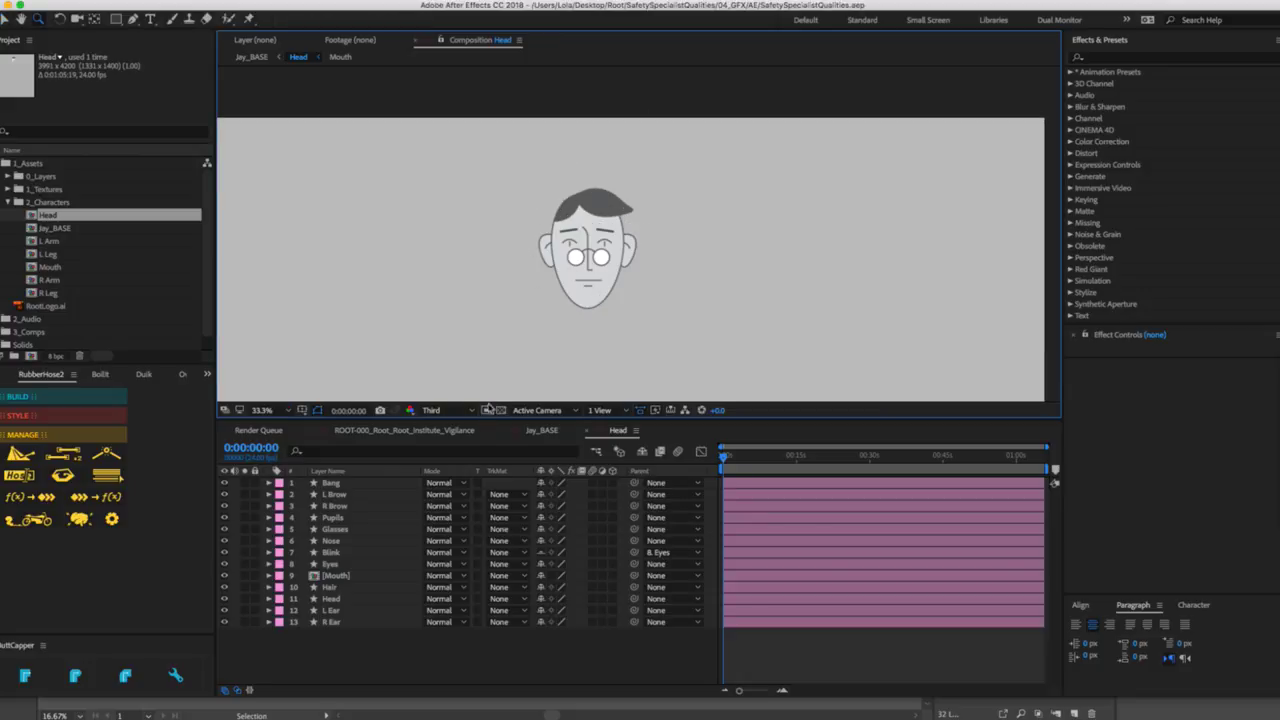
pyautogui.press('v')
pyautogui.click(581, 238)
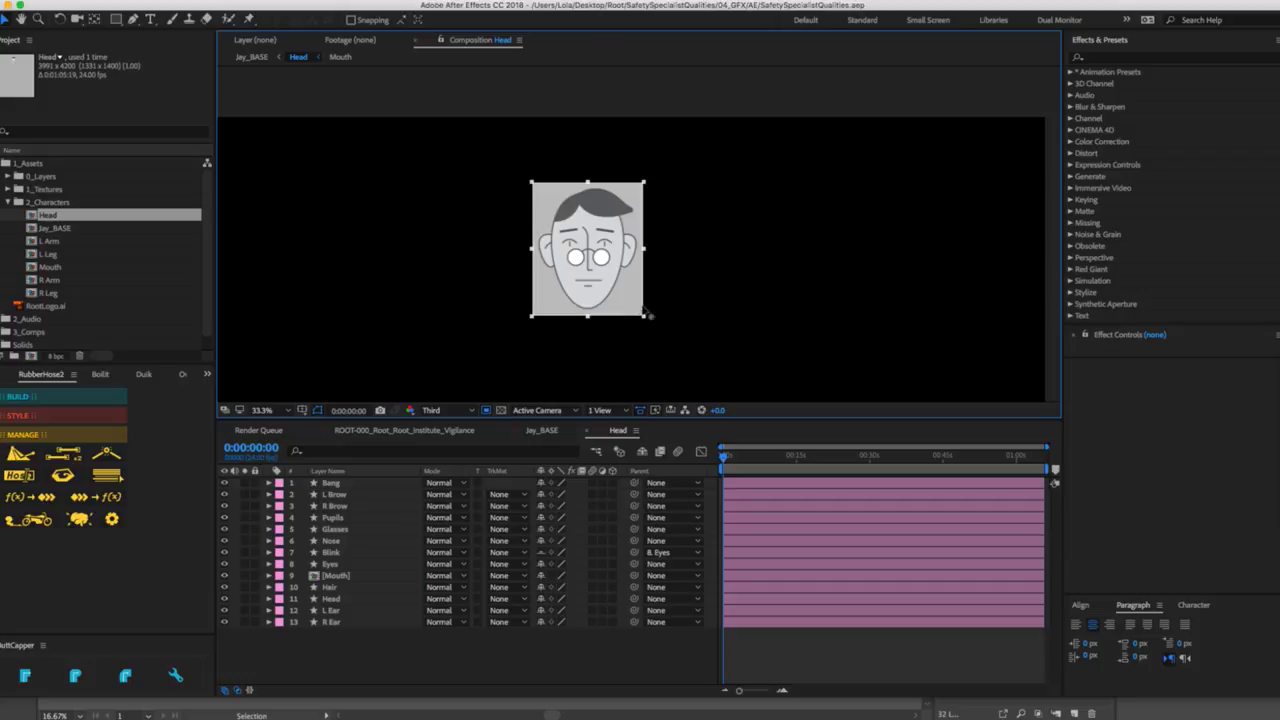
pyautogui.click(200, 0)
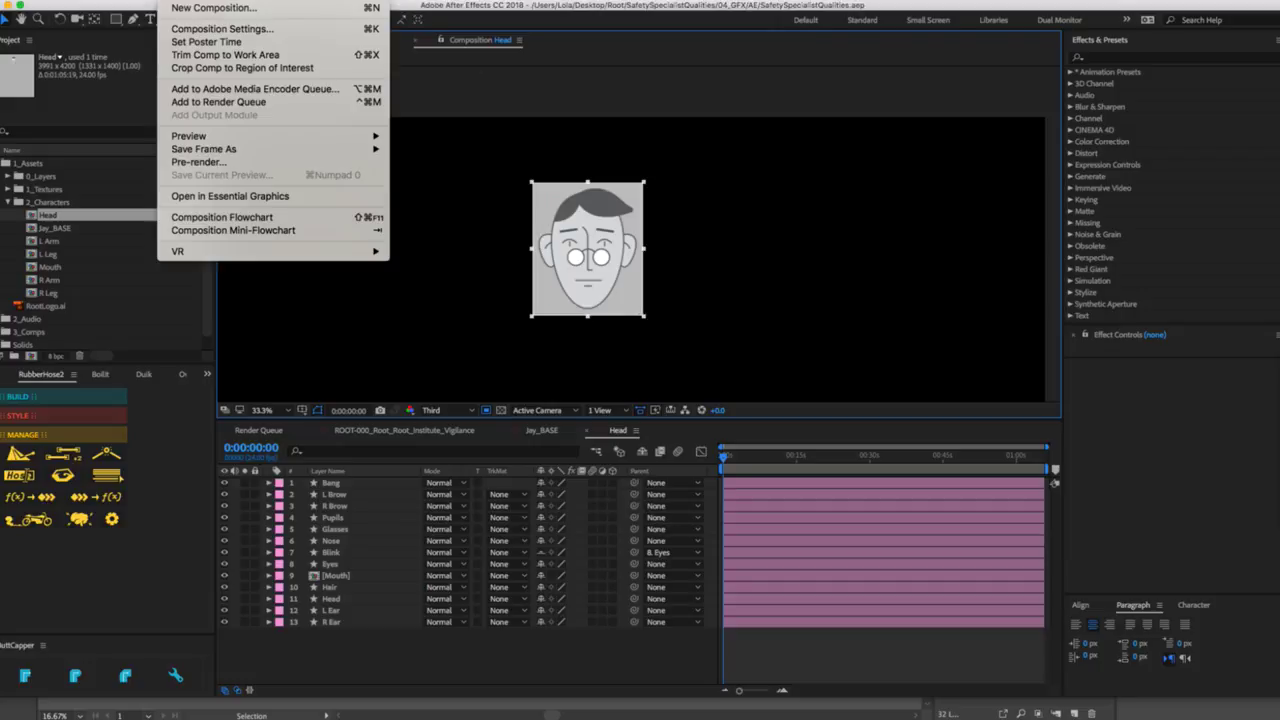
pyautogui.click(211, 66)
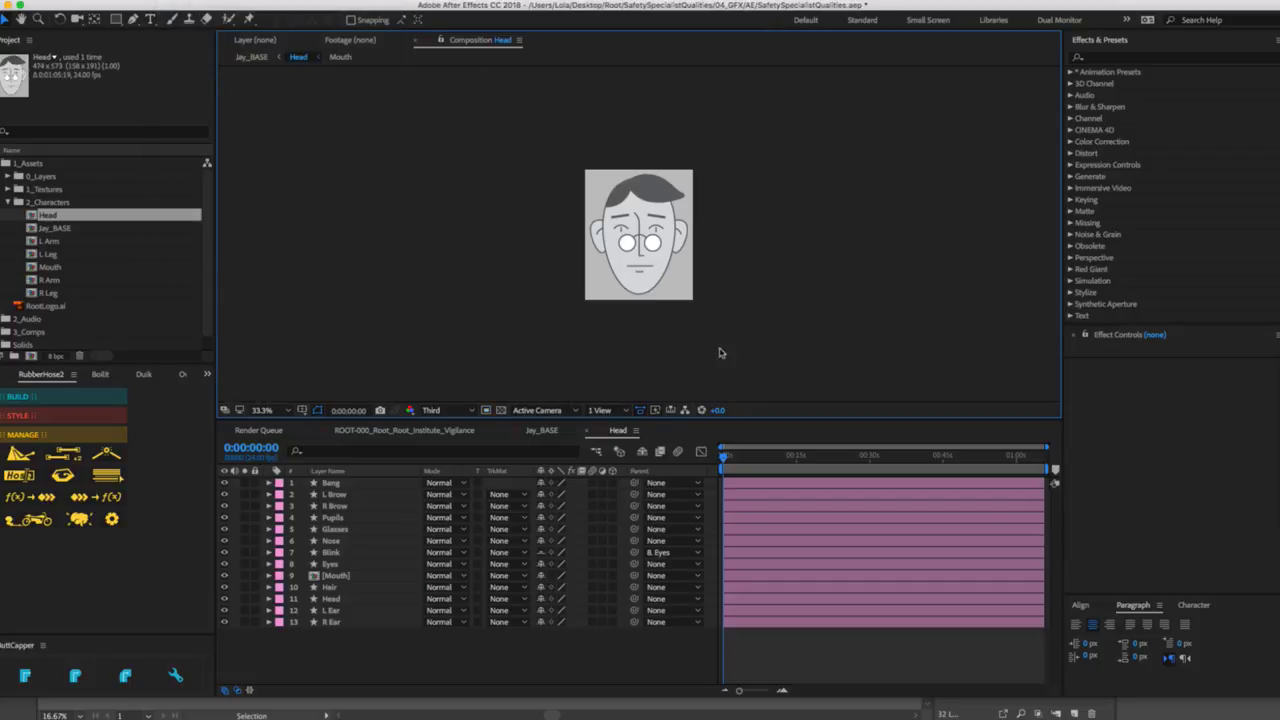
pyautogui.click(540, 429)
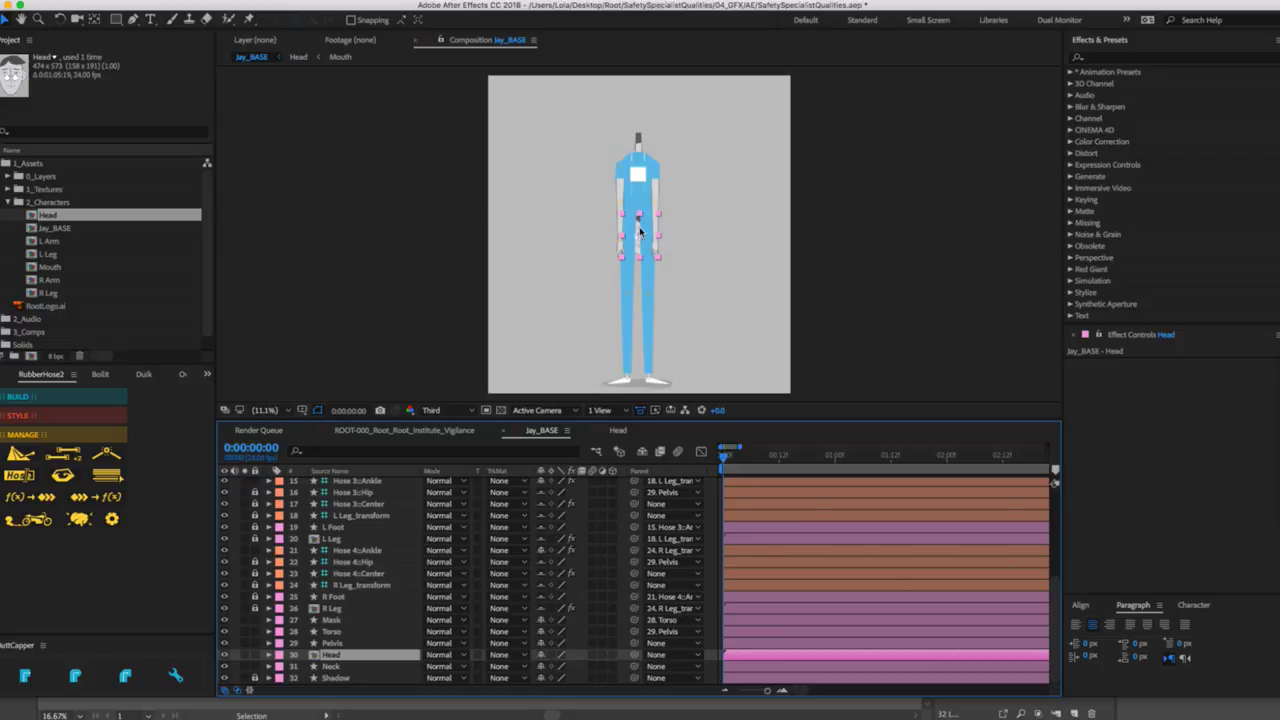
# Move the Head layer onto the neck, set its anchor point at the chin, and parent it to Neck.
pyautogui.moveTo(640, 232); pyautogui.dragTo(640, 115)
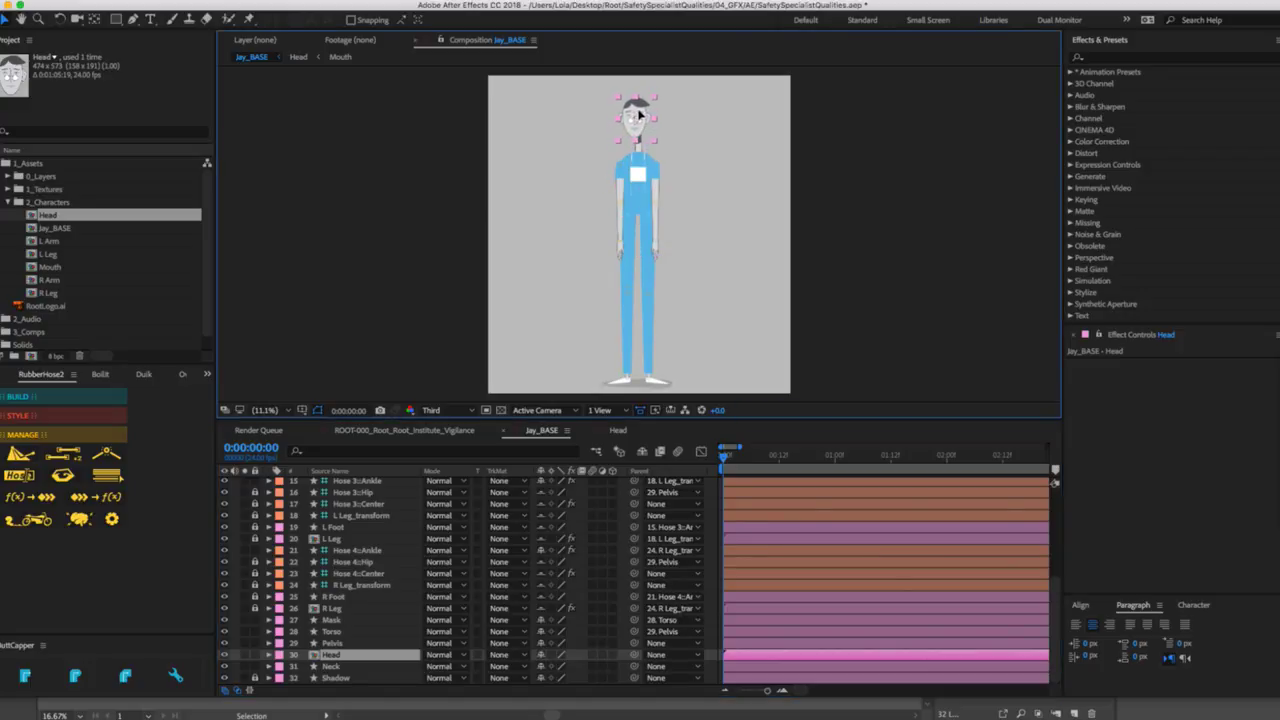
pyautogui.press('z')
pyautogui.click(640, 116)
pyautogui.click(645, 118)
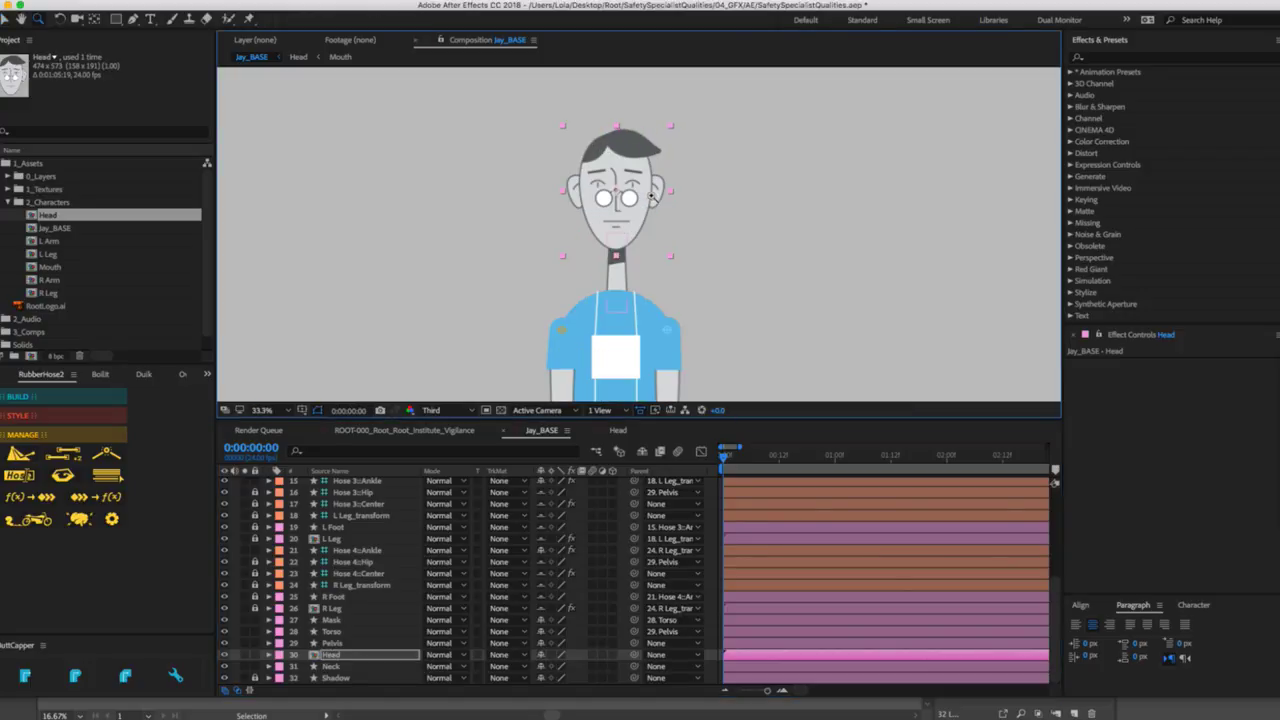
pyautogui.click(648, 200)
pyautogui.press('y')
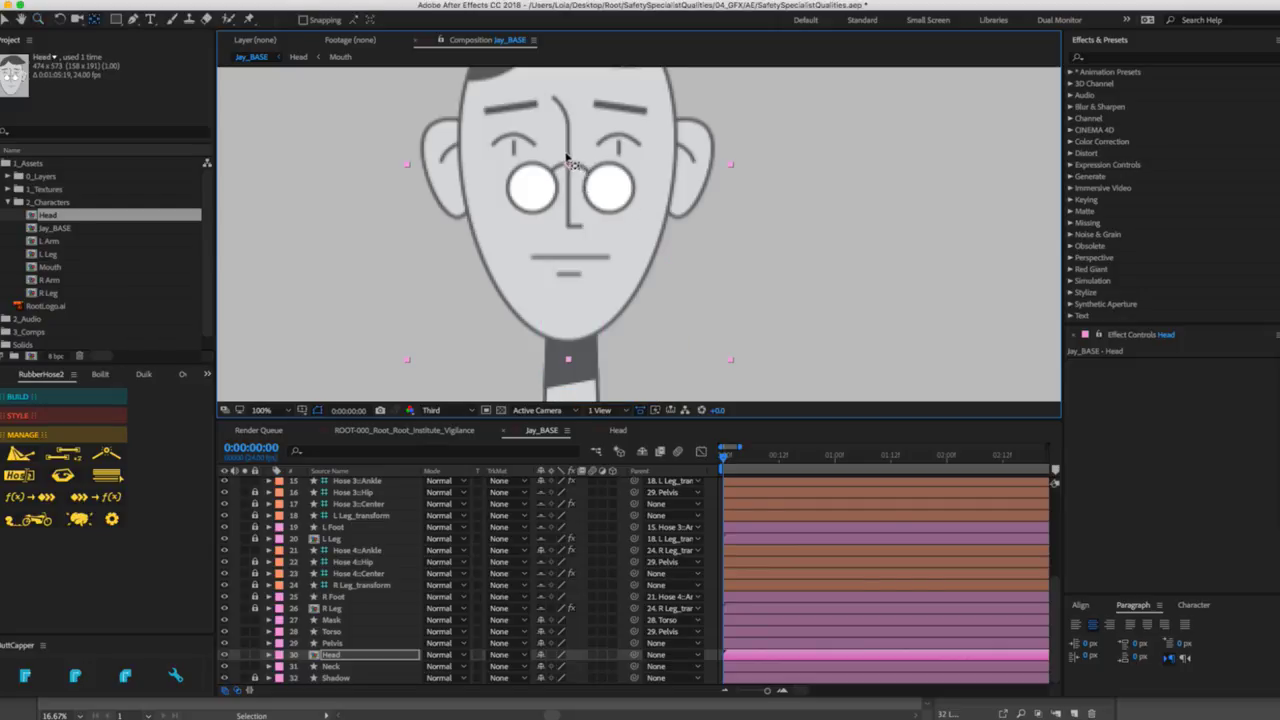
pyautogui.moveTo(570, 160); pyautogui.dragTo(578, 314)
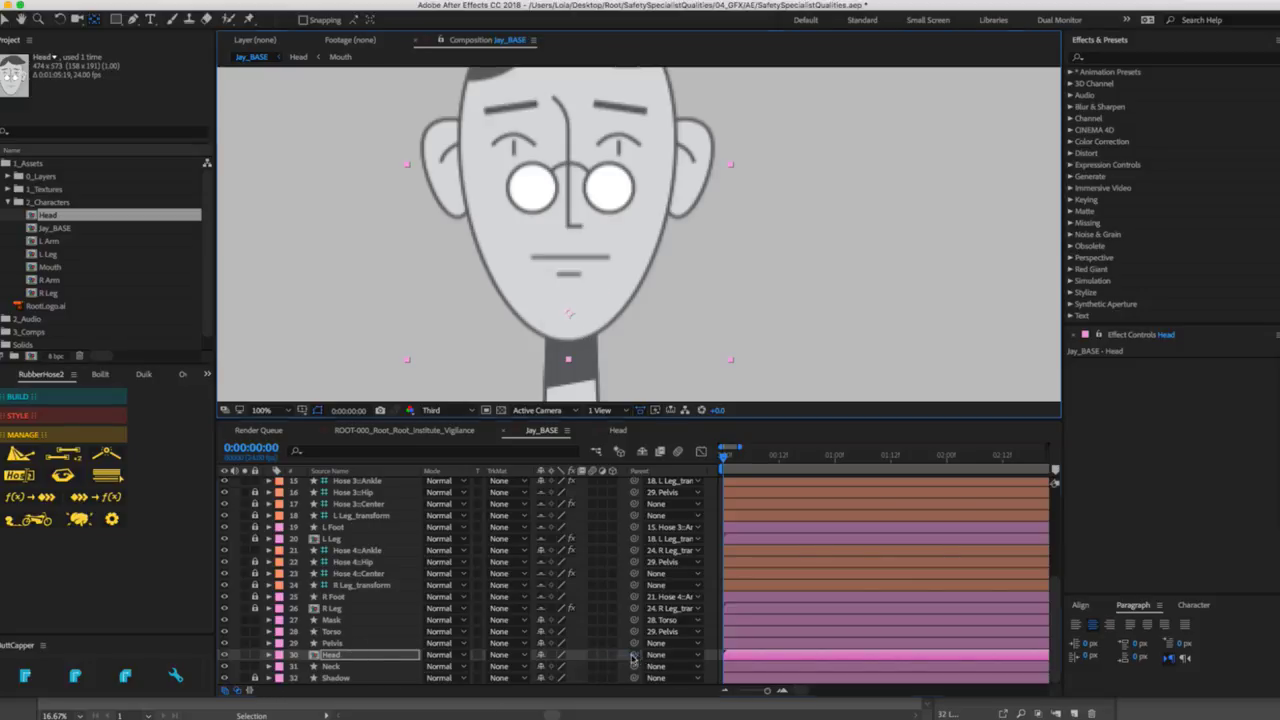
pyautogui.moveTo(633, 666); pyautogui.dragTo(357, 628)
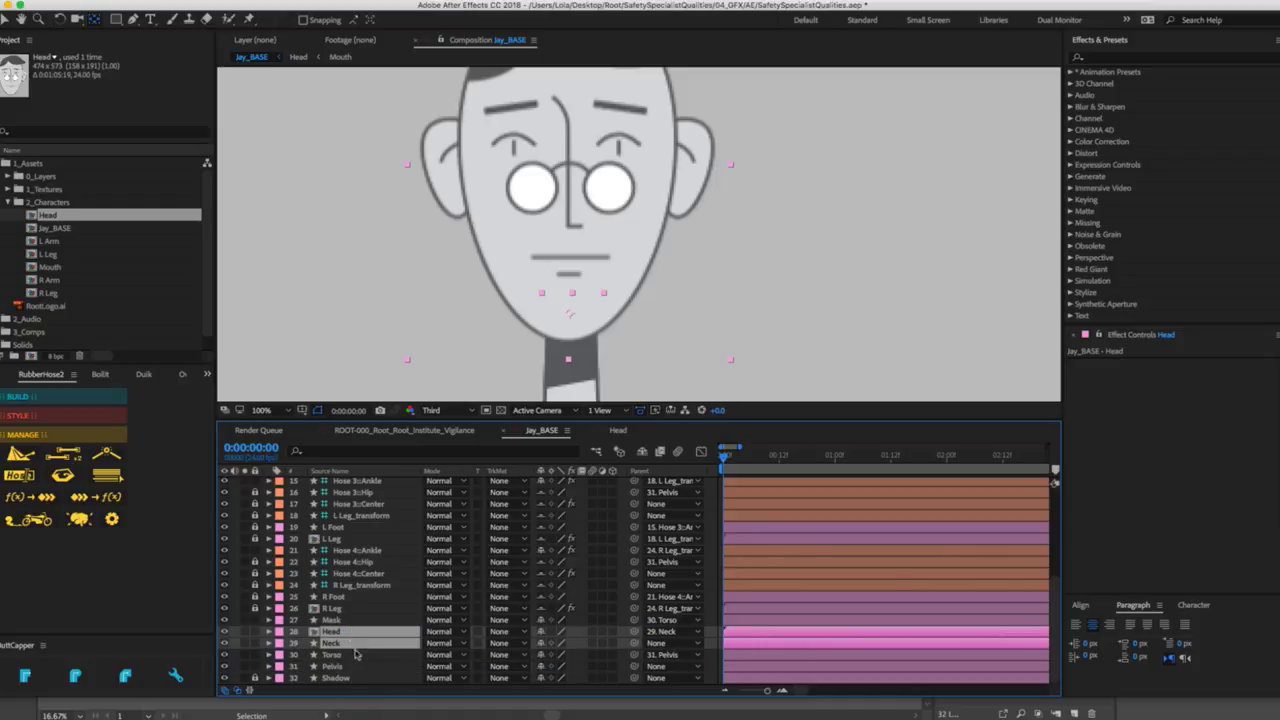
# Parent the Neck layer to the Torso layer.
pyautogui.click(350, 653)
pyautogui.click(350, 644)
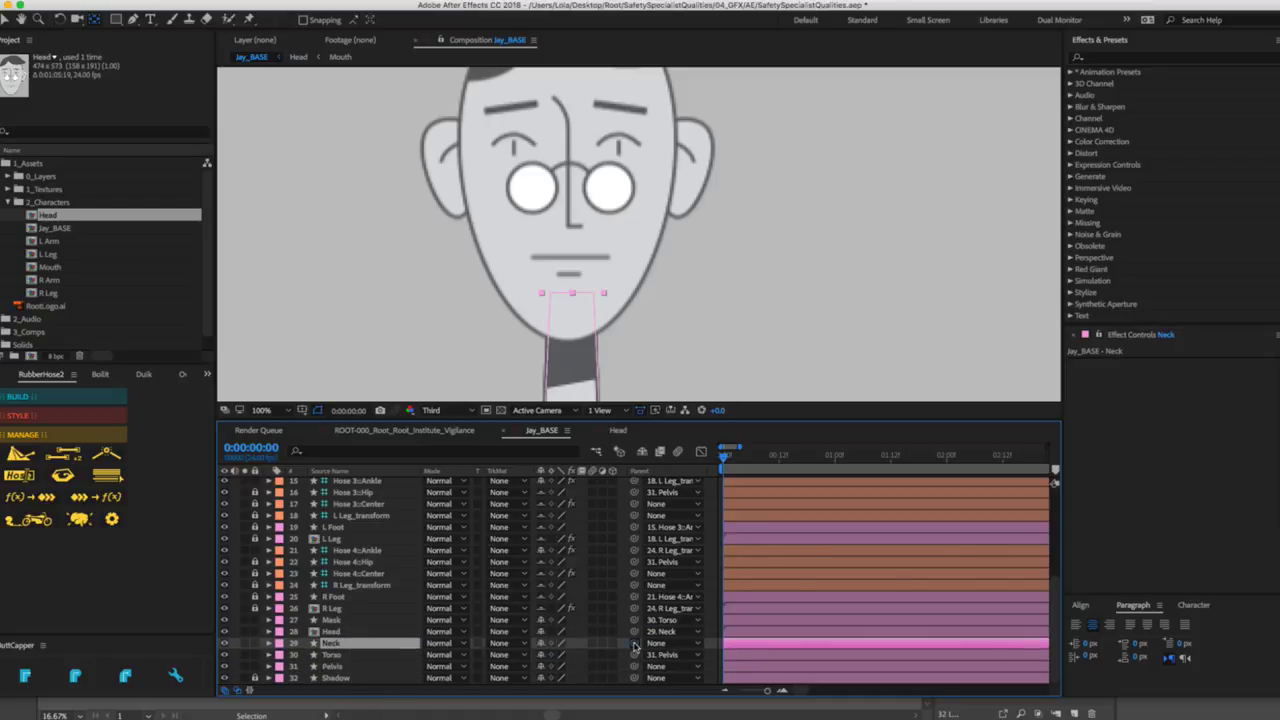
pyautogui.moveTo(634, 645); pyautogui.dragTo(345, 655)
pyautogui.scroll(-2, 650, 377)
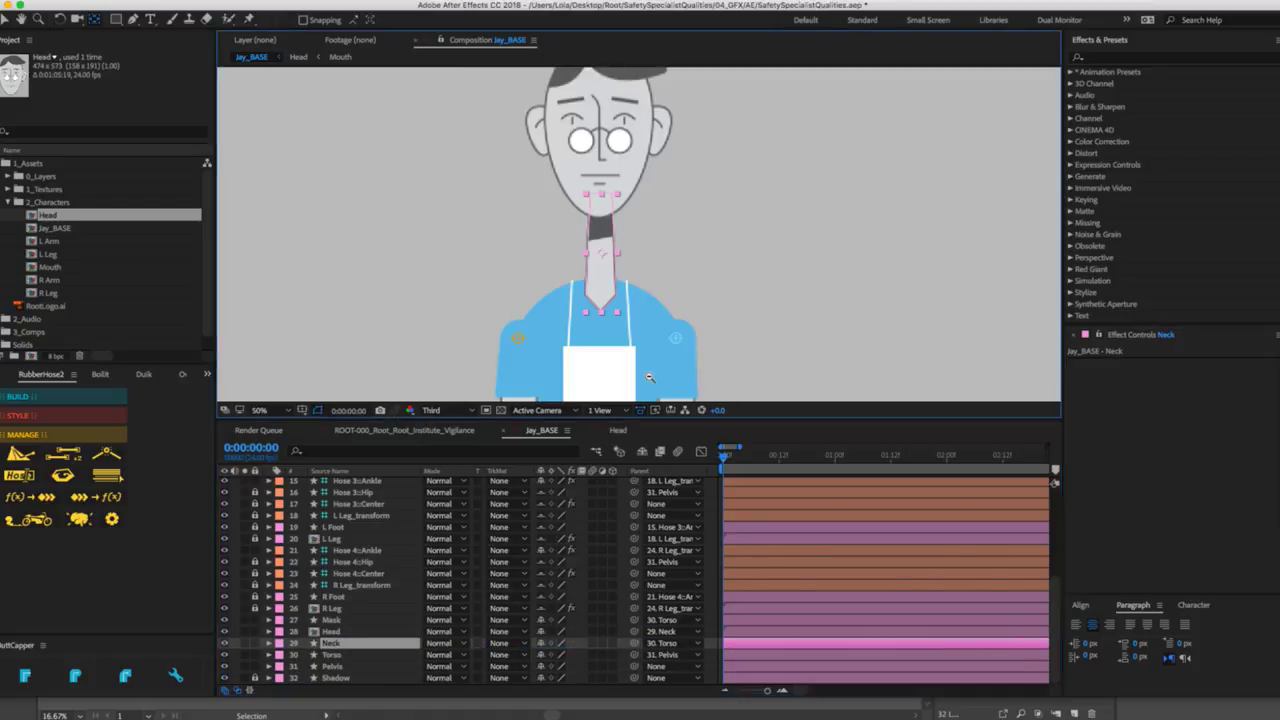
pyautogui.scroll(-2, 650, 377)
# Drag the Pelvis controller down to test the body rig, then undo the pose.
pyautogui.press('v')
pyautogui.click(626, 333)
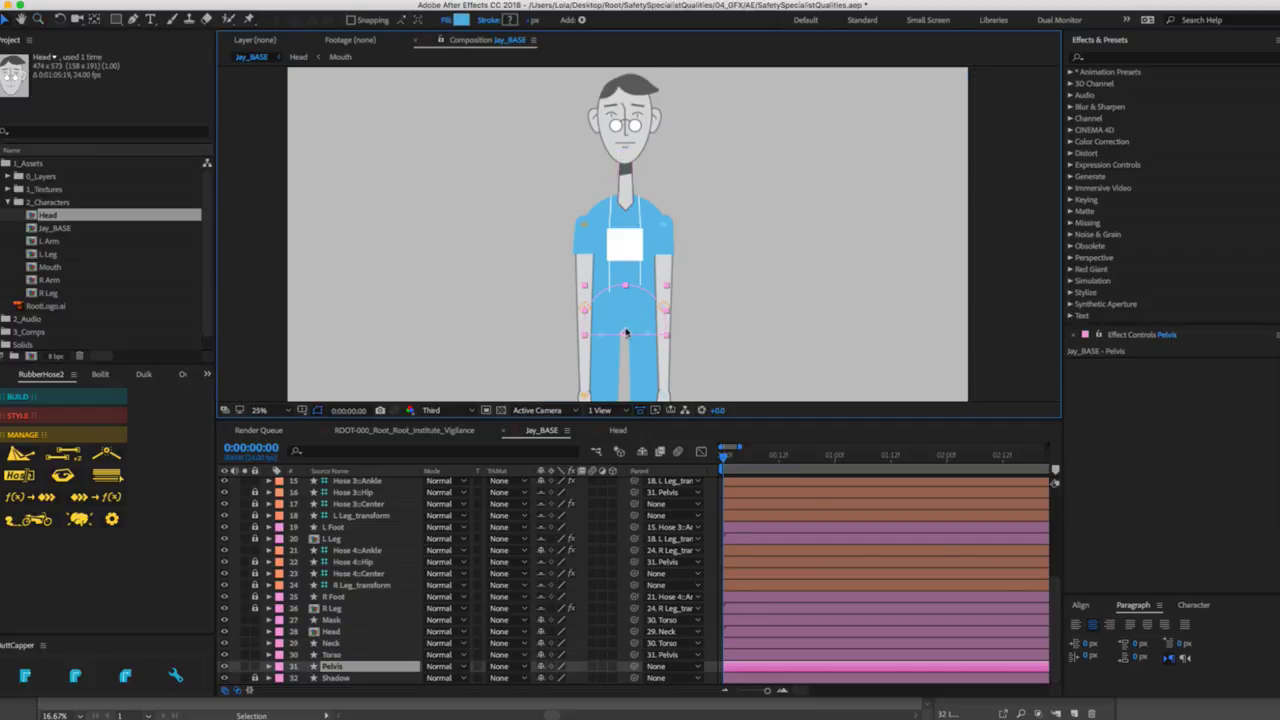
pyautogui.moveTo(626, 333); pyautogui.dragTo(622, 358)
pyautogui.scroll(-1, 659, 258)
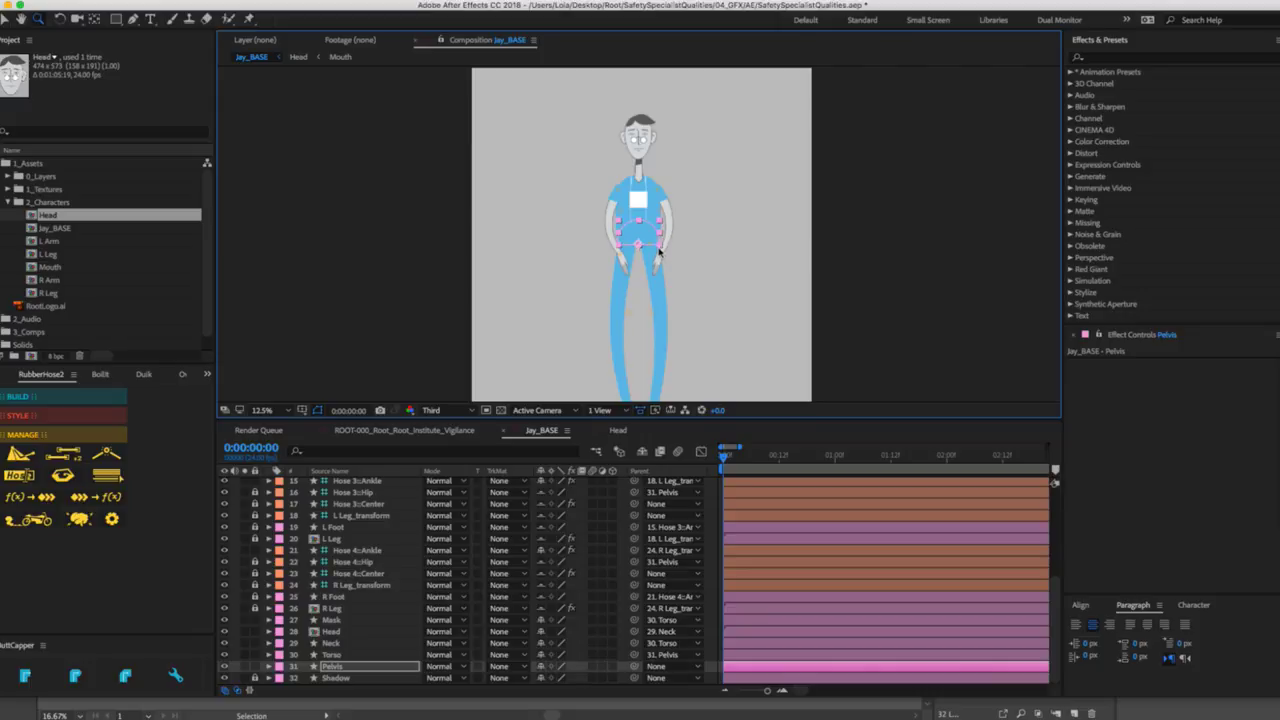
pyautogui.hotkey('ctrl', 'z')
# Rotate the Torso layer to test tilting the upper body to the right.
pyautogui.press('v')
pyautogui.click(645, 178)
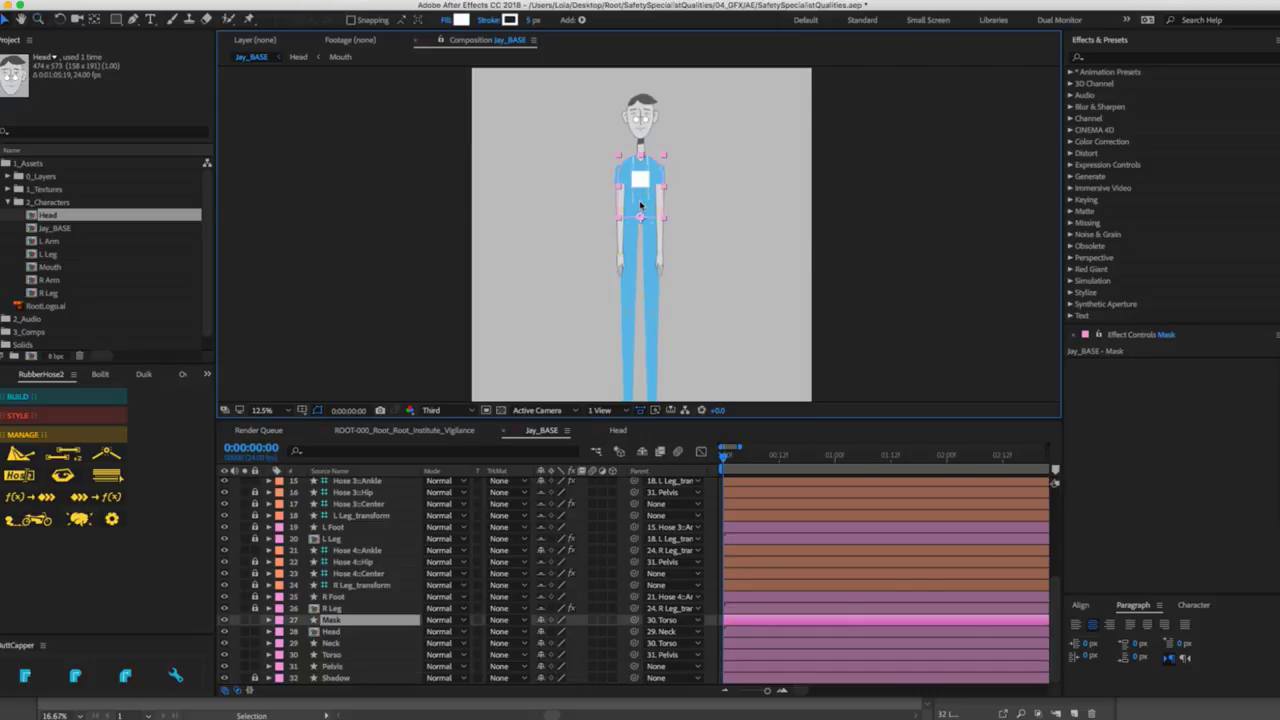
pyautogui.click(640, 205)
pyautogui.press('w')
pyautogui.moveTo(640, 168)
pyautogui.mouseDown()
pyautogui.moveTo(660, 169)
pyautogui.moveTo(620, 172)
pyautogui.moveTo(650, 172)
pyautogui.mouseUp()
# Save the project, bring up the Duik rigging tools and select the Head layer.
pyautogui.hotkey('ctrl', 's')
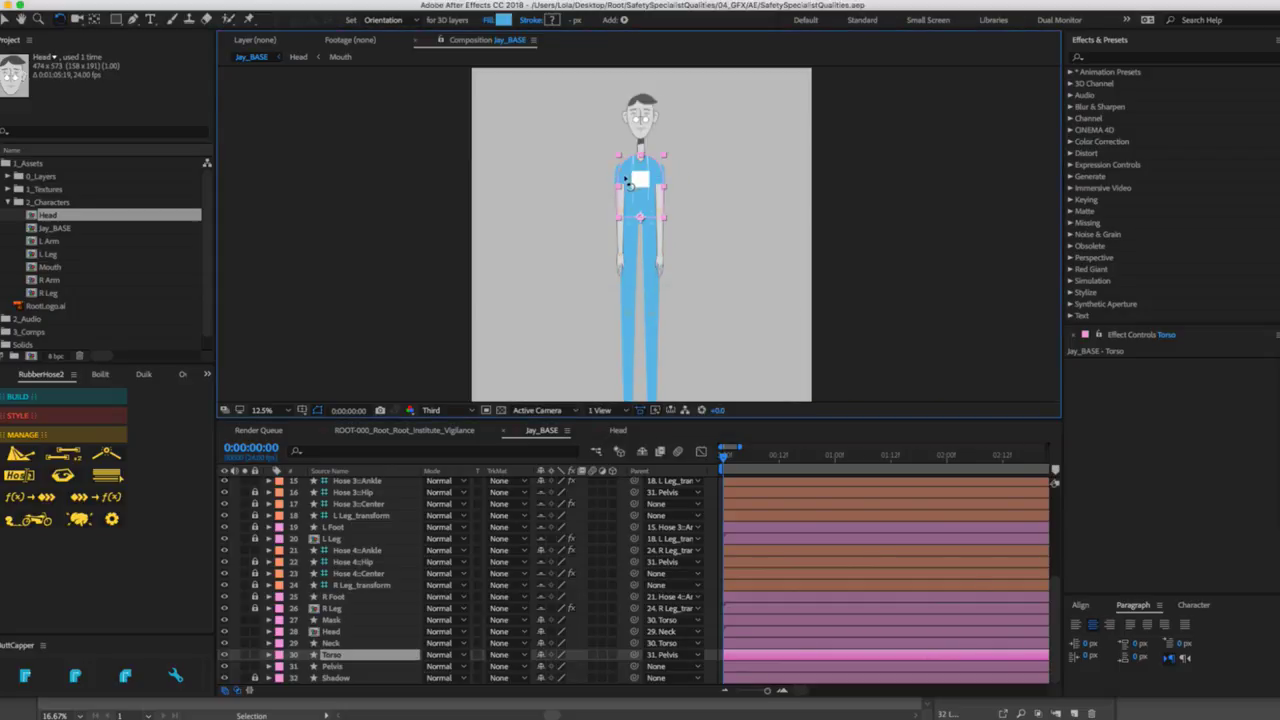
pyautogui.click(140, 375)
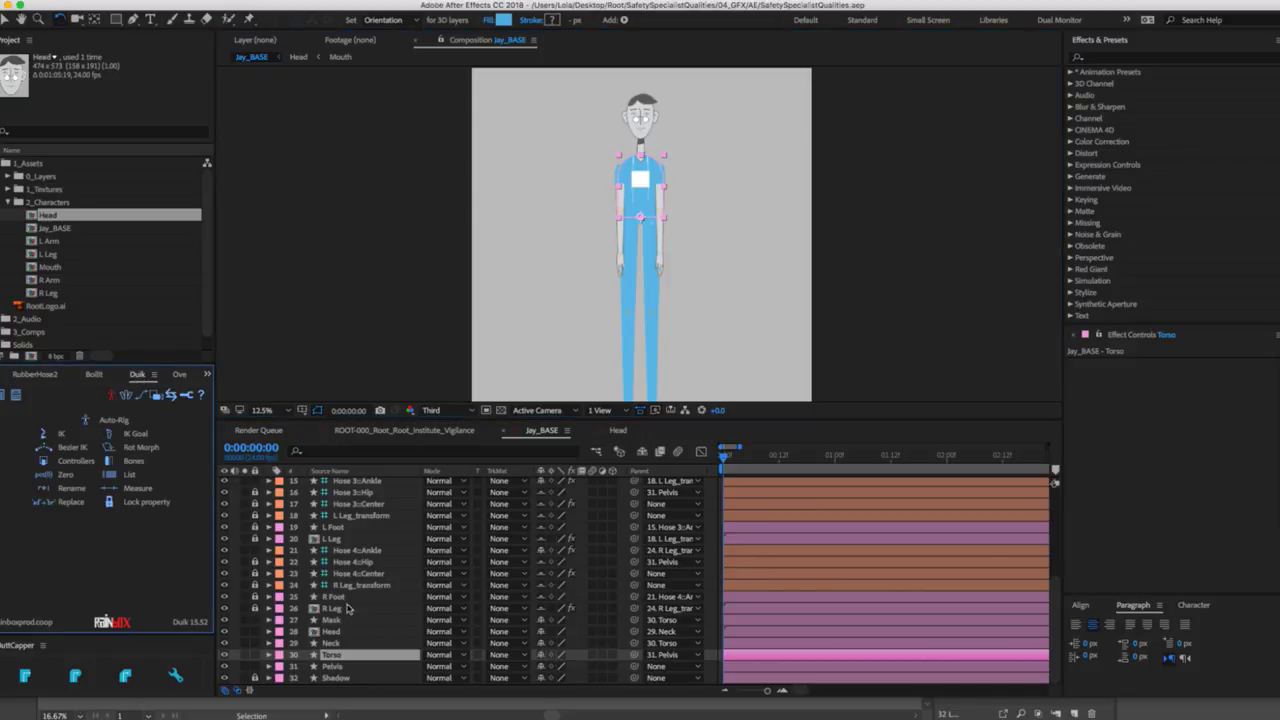
pyautogui.click(331, 631)
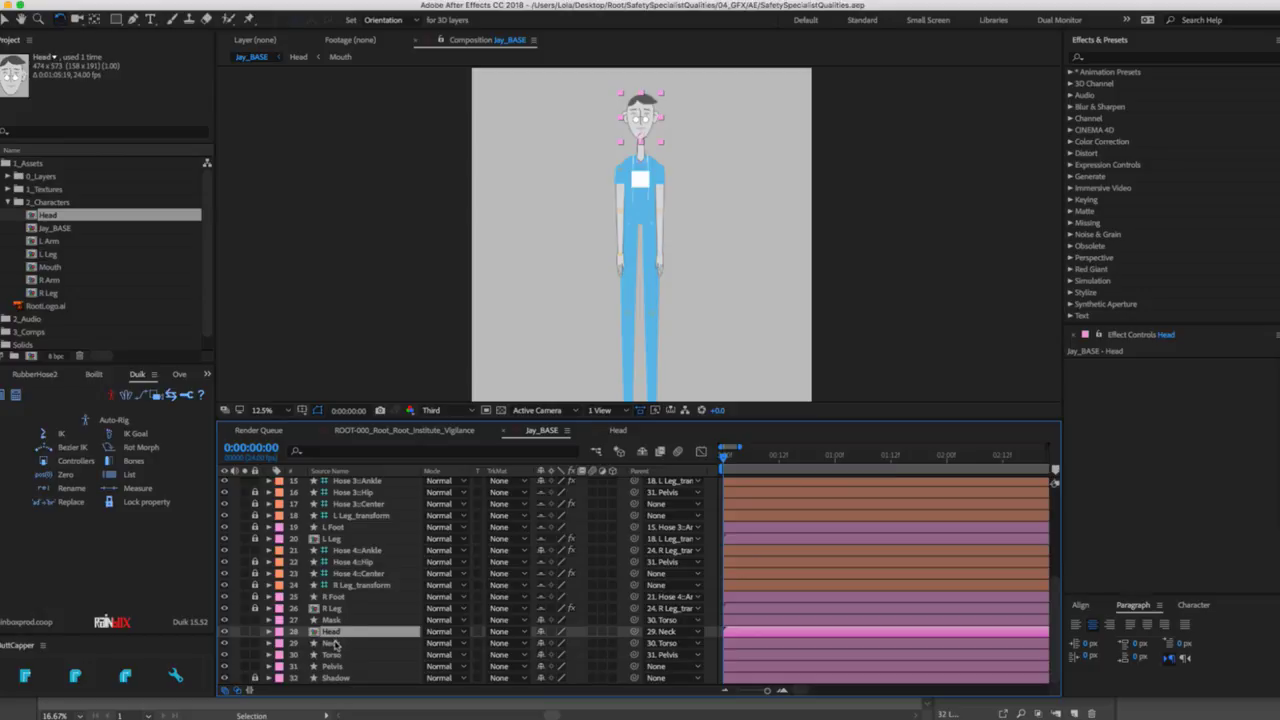
# Select Head, Neck, Torso and Pelvis and build a trial Duik Spine - Neck - Head auto-rig.
pyautogui.keyDown('shift'); pyautogui.click(331, 643); pyautogui.keyUp('shift')
pyautogui.keyDown('shift'); pyautogui.click(331, 655); pyautogui.keyUp('shift')
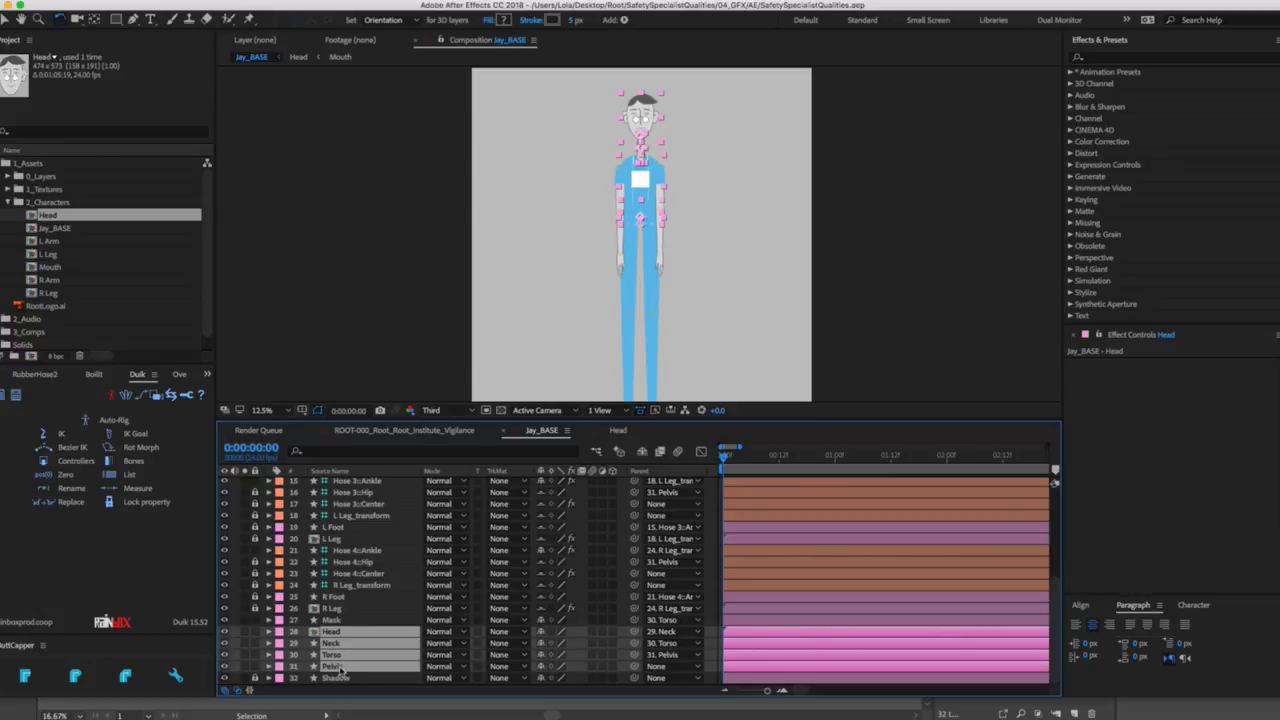
pyautogui.keyDown('shift'); pyautogui.click(332, 666); pyautogui.keyUp('shift')
pyautogui.click(115, 424)
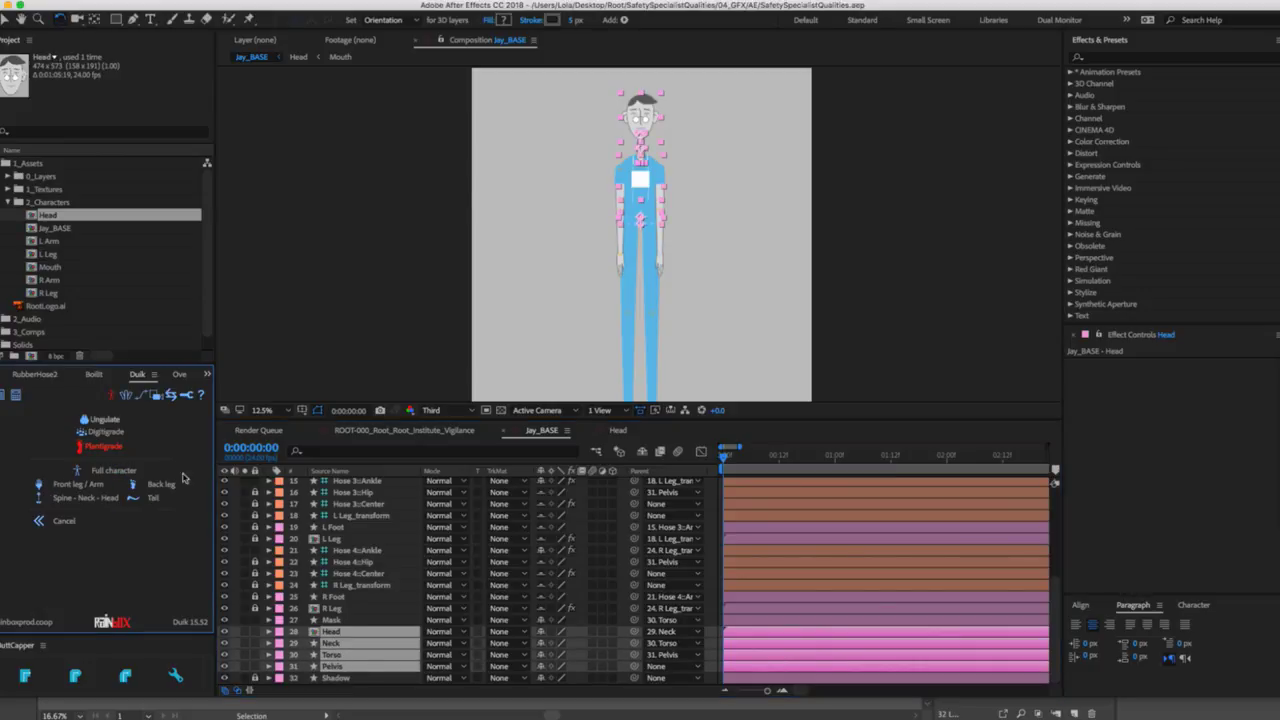
pyautogui.click(88, 499)
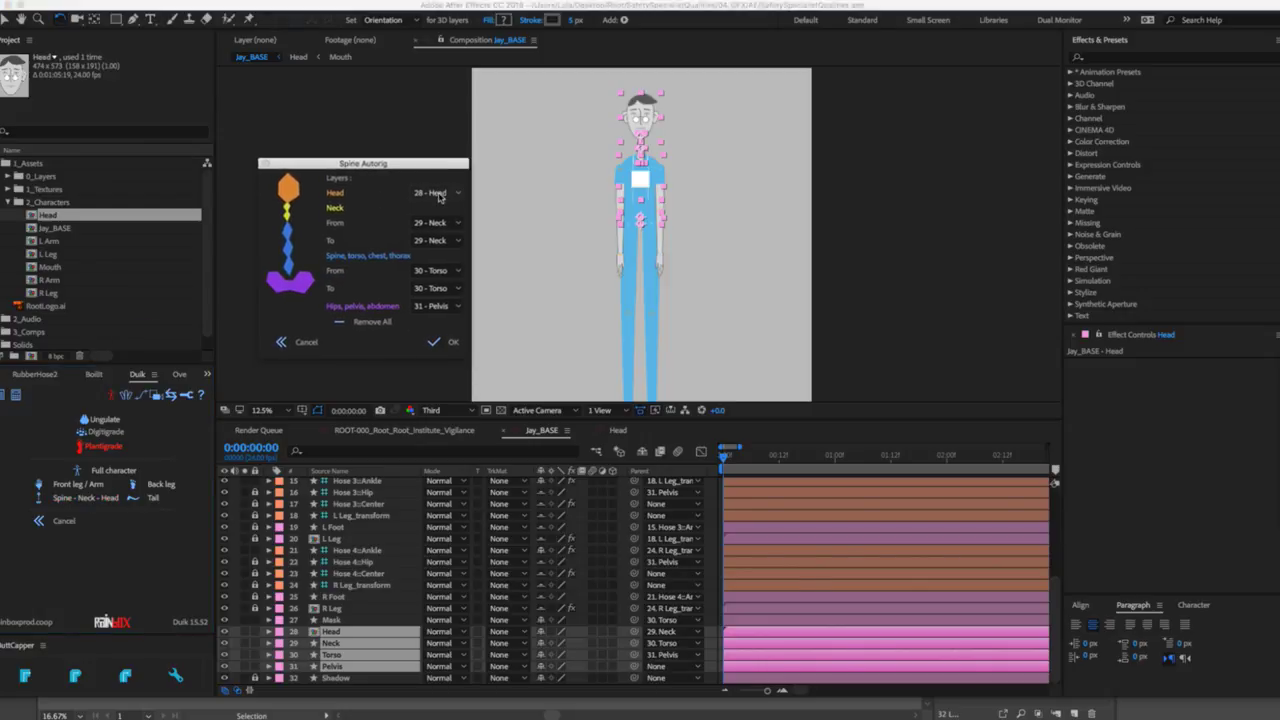
pyautogui.click(447, 342)
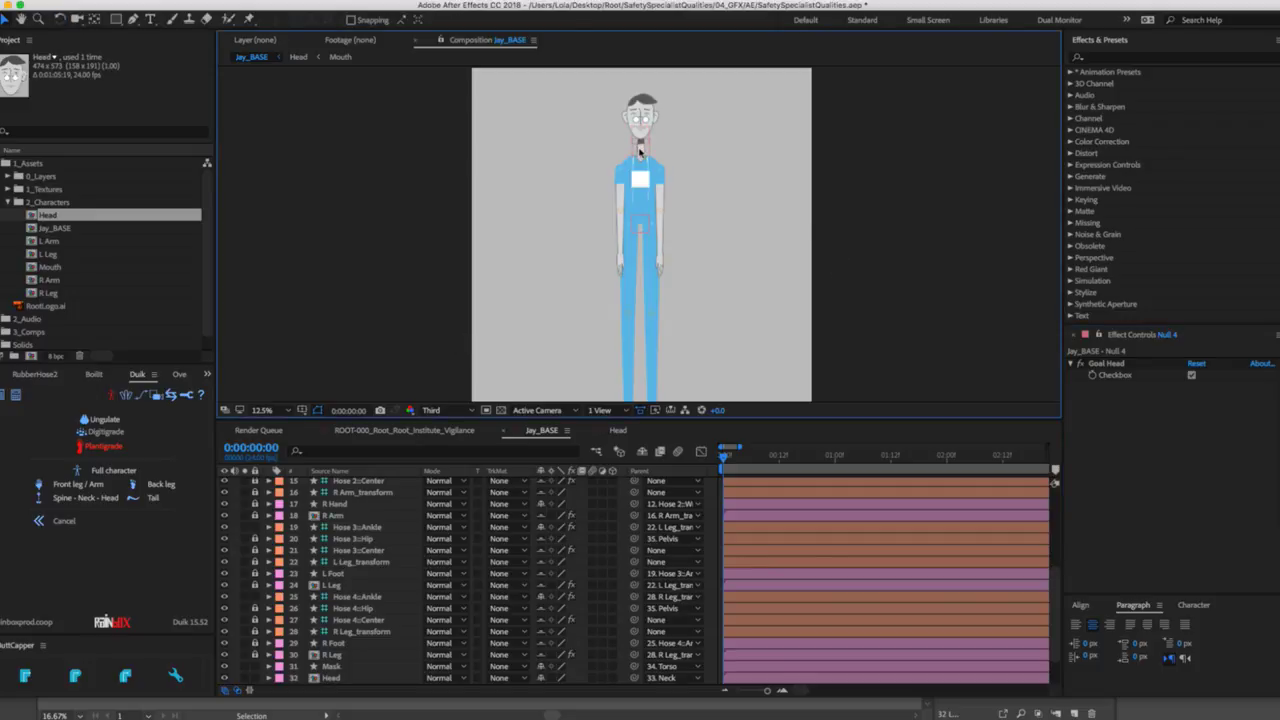
pyautogui.moveTo(640, 150); pyautogui.dragTo(688, 158)
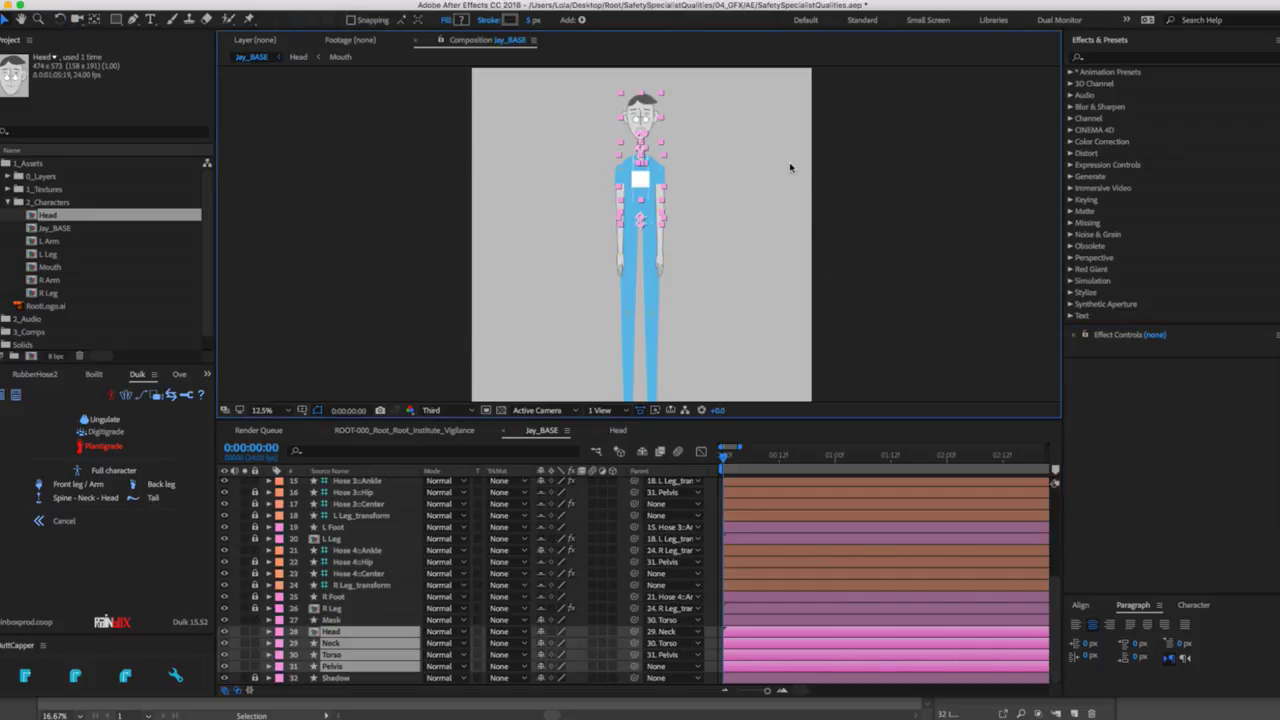
# Move the Neck layer's anchor point down to the collar, test-rotate it, then undo the rotation.
pyautogui.click(760, 300)
pyautogui.click(333, 643)
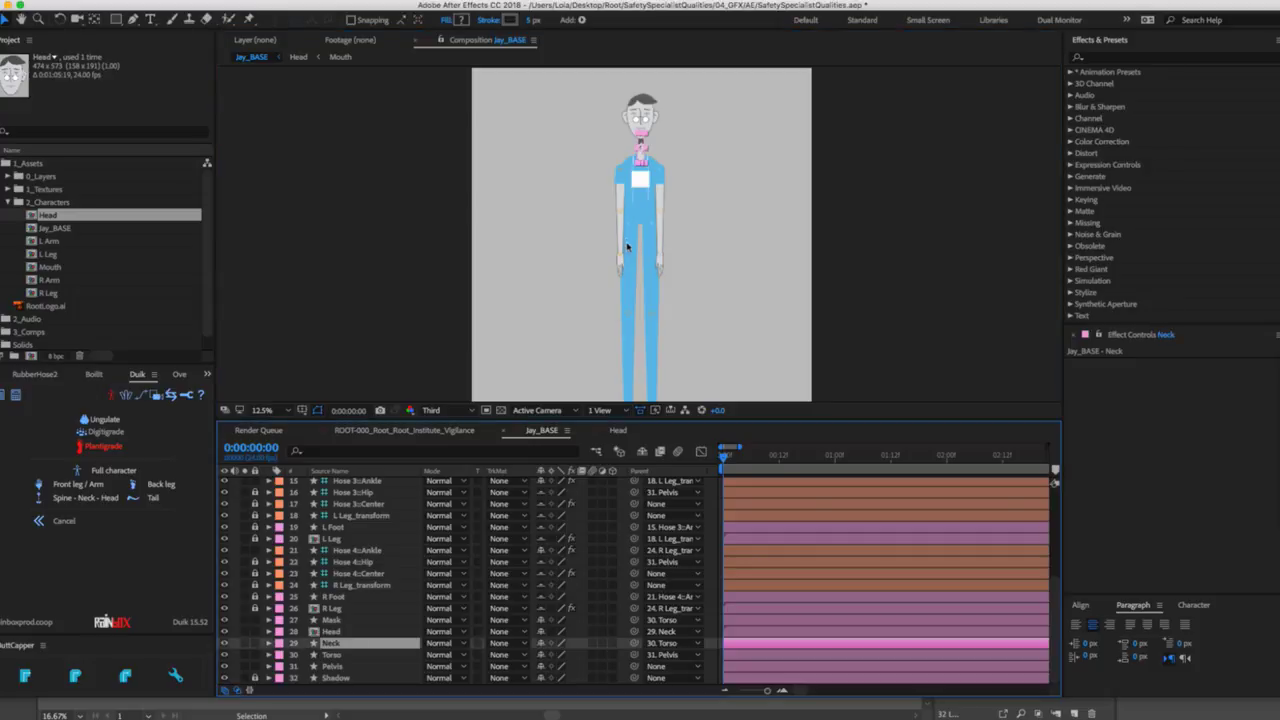
pyautogui.press('z')
pyautogui.click(656, 213)
pyautogui.click(610, 160)
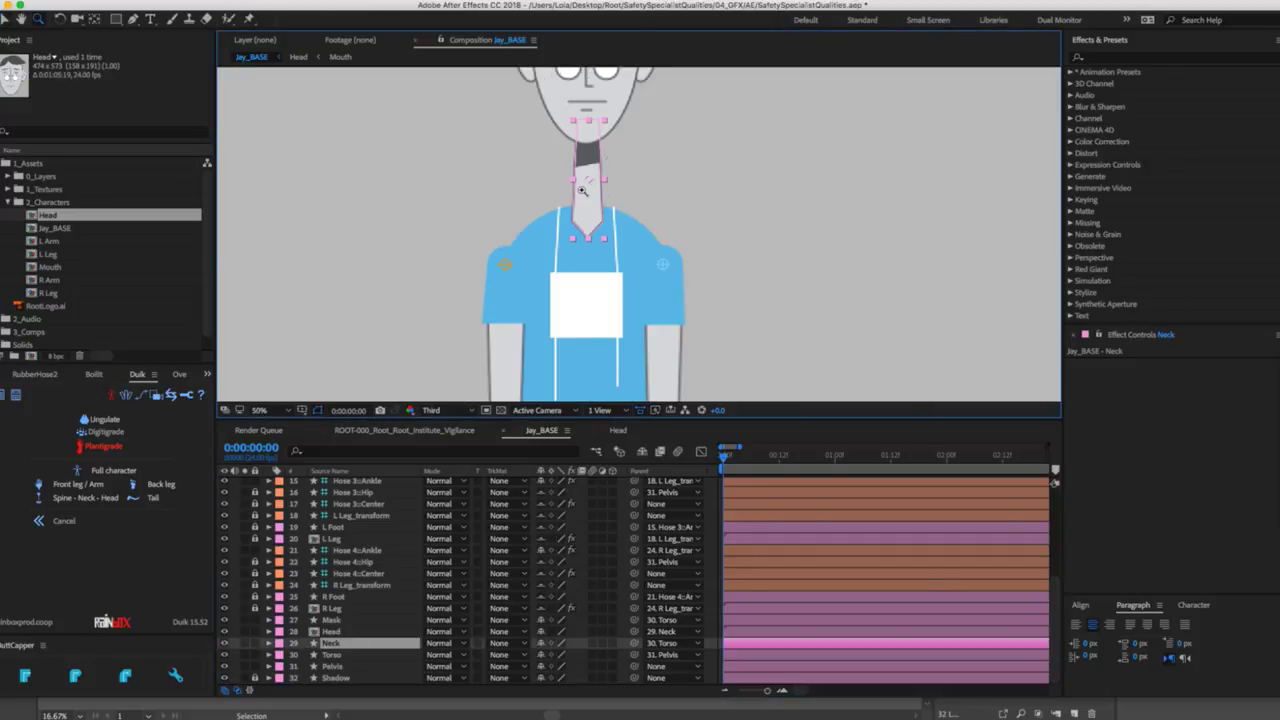
pyautogui.press('y')
pyautogui.moveTo(596, 212); pyautogui.dragTo(597, 213)
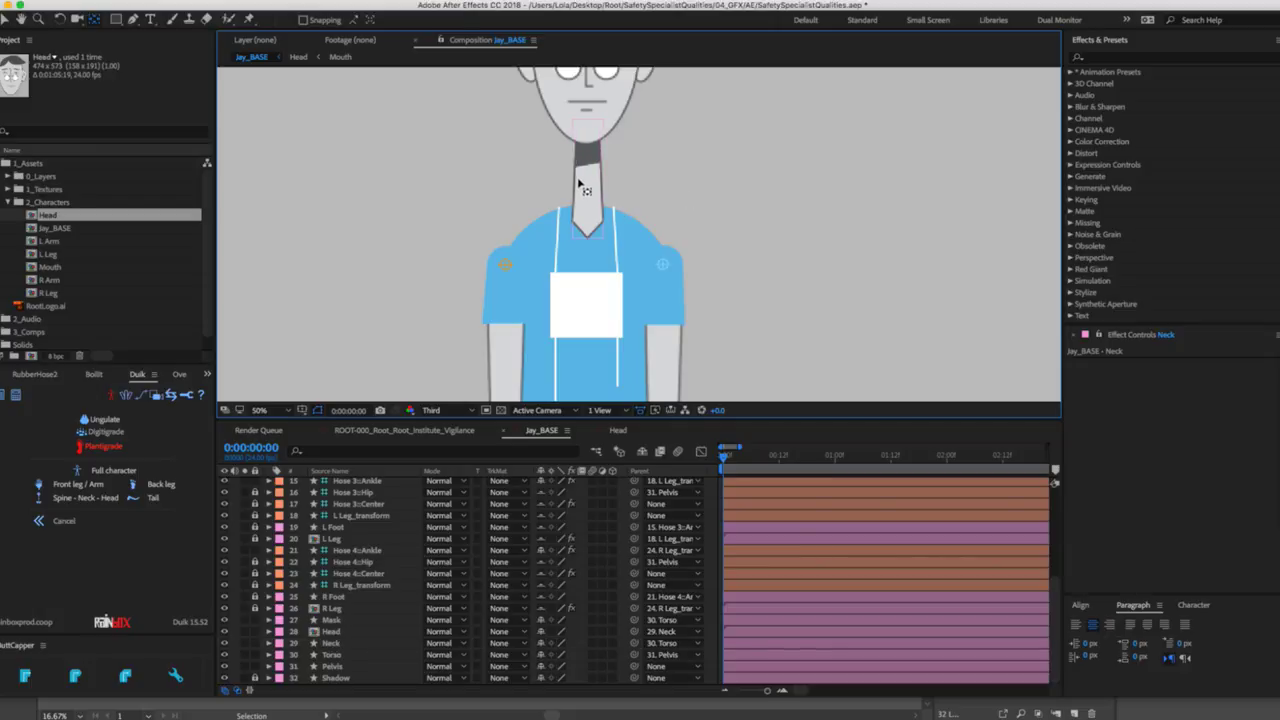
pyautogui.press('w')
pyautogui.moveTo(589, 184); pyautogui.dragTo(595, 180)
pyautogui.press('super+z')
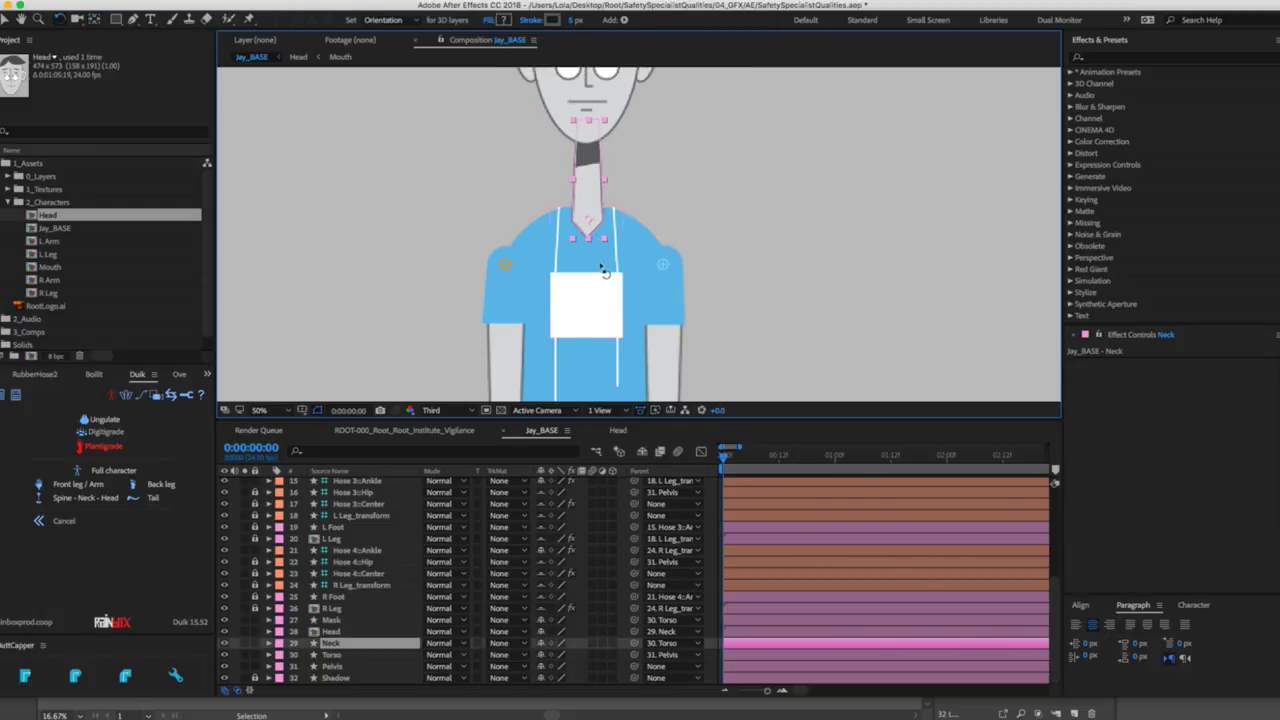
# Select Head through Pelvis and apply Duik's Spine - Neck - Head auto-rig.
pyautogui.click(335, 632)
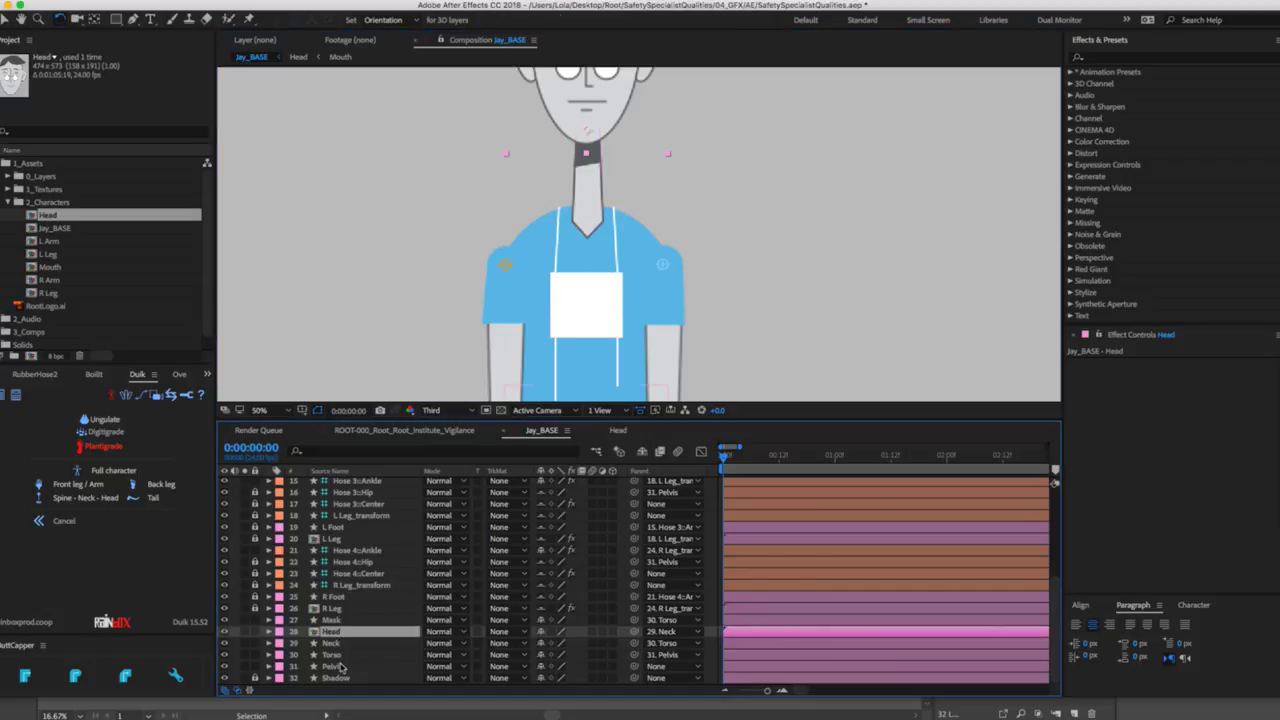
pyautogui.keyDown('shift'); pyautogui.click(342, 666); pyautogui.keyUp('shift')
pyautogui.click(78, 498)
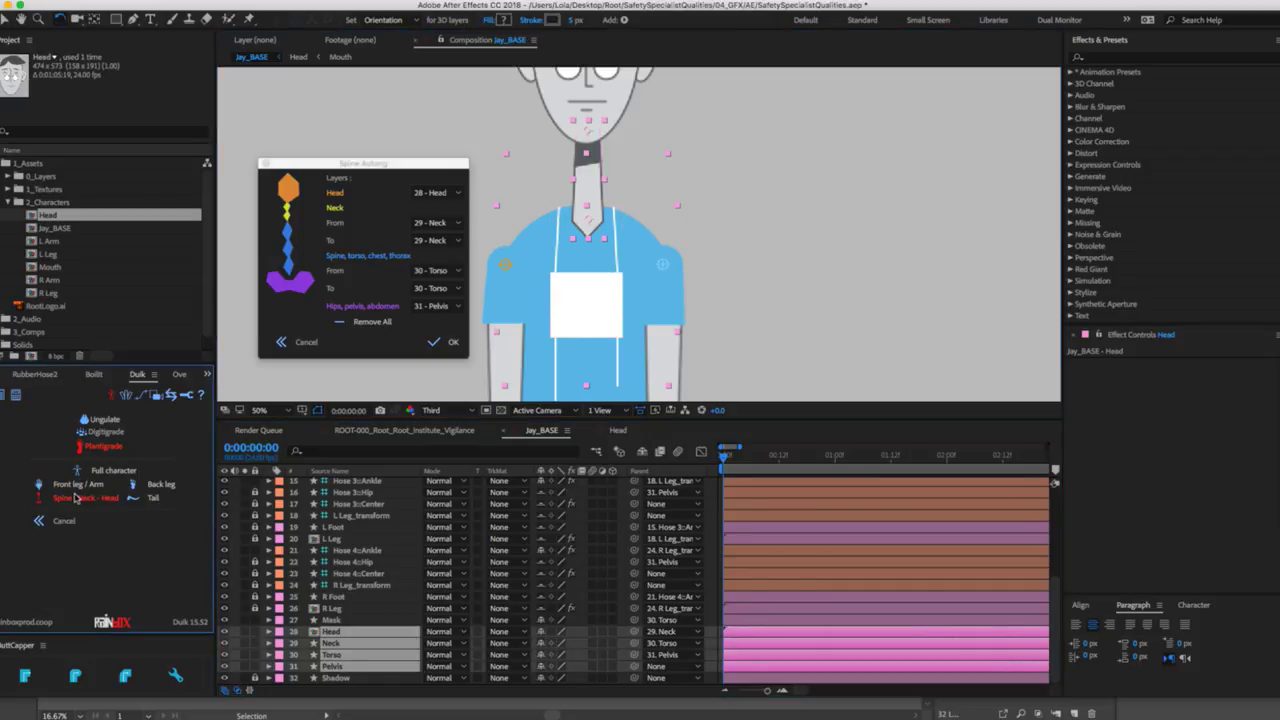
pyautogui.click(438, 341)
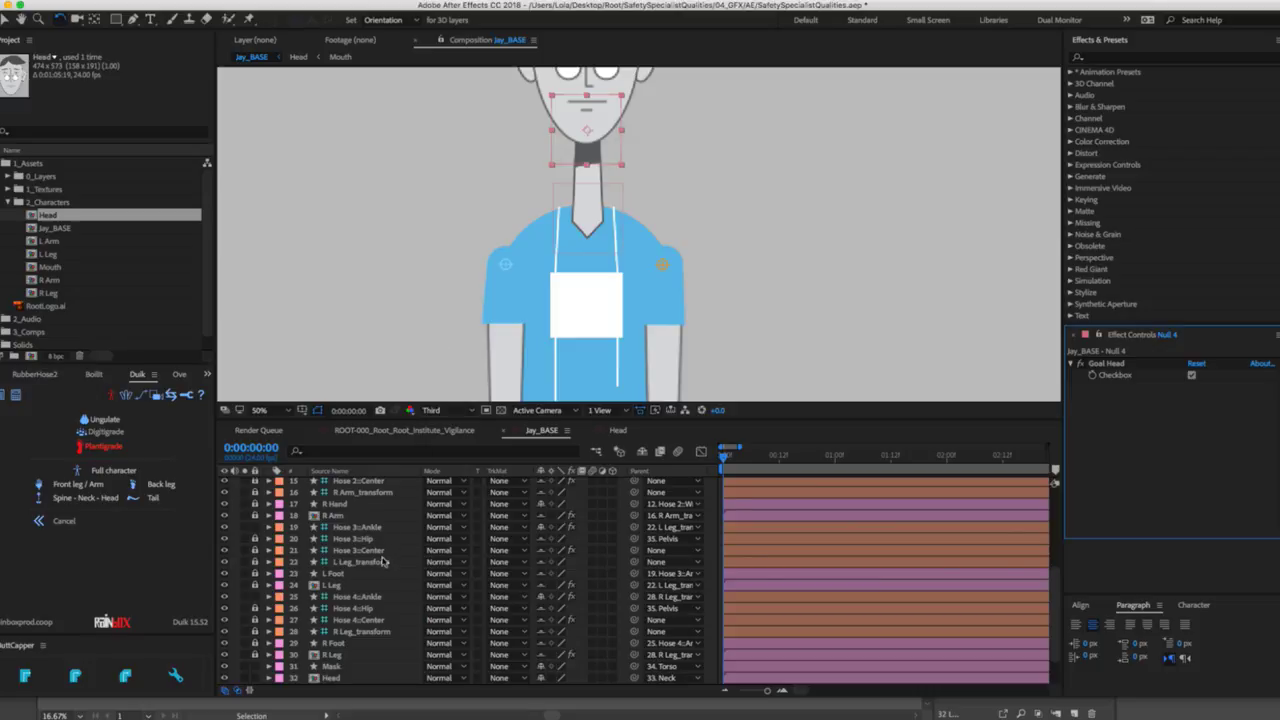
# Show layer names and lean the torso with the C_Shoulders controller.
pyautogui.scroll(6, 375, 576)
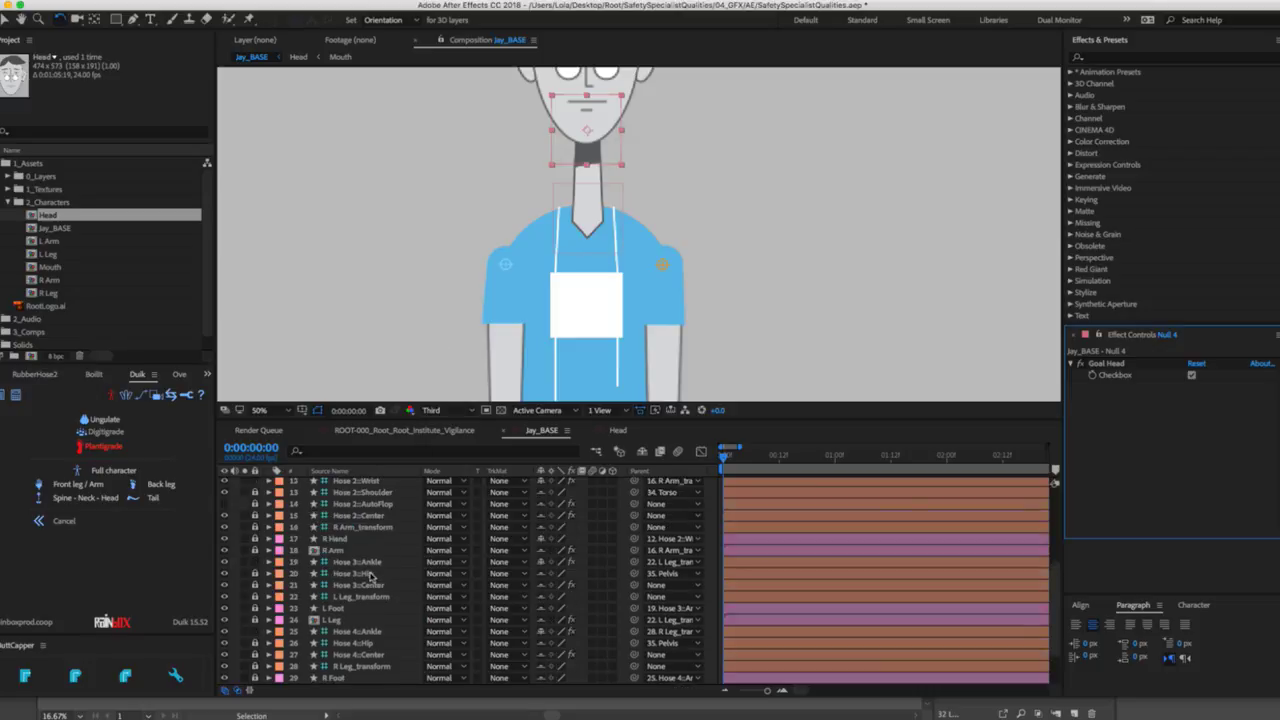
pyautogui.click(335, 471)
pyautogui.click(726, 269)
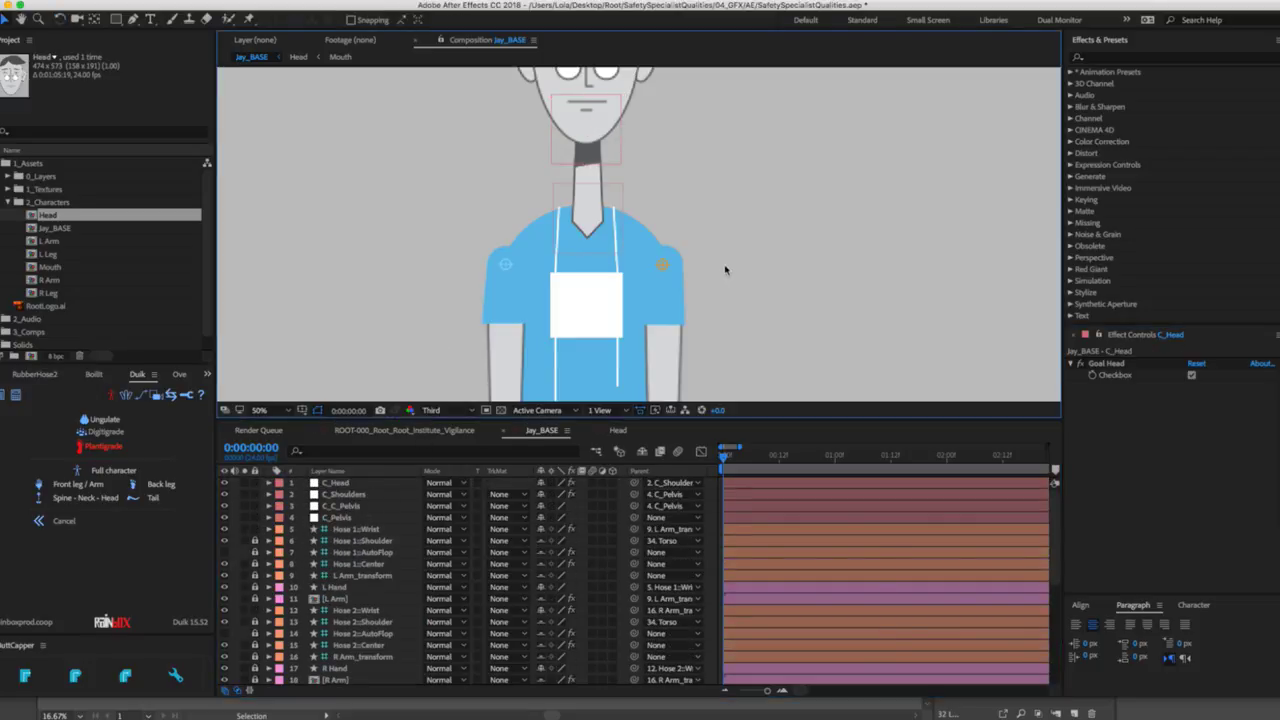
pyautogui.moveTo(587, 198); pyautogui.dragTo(624, 206)
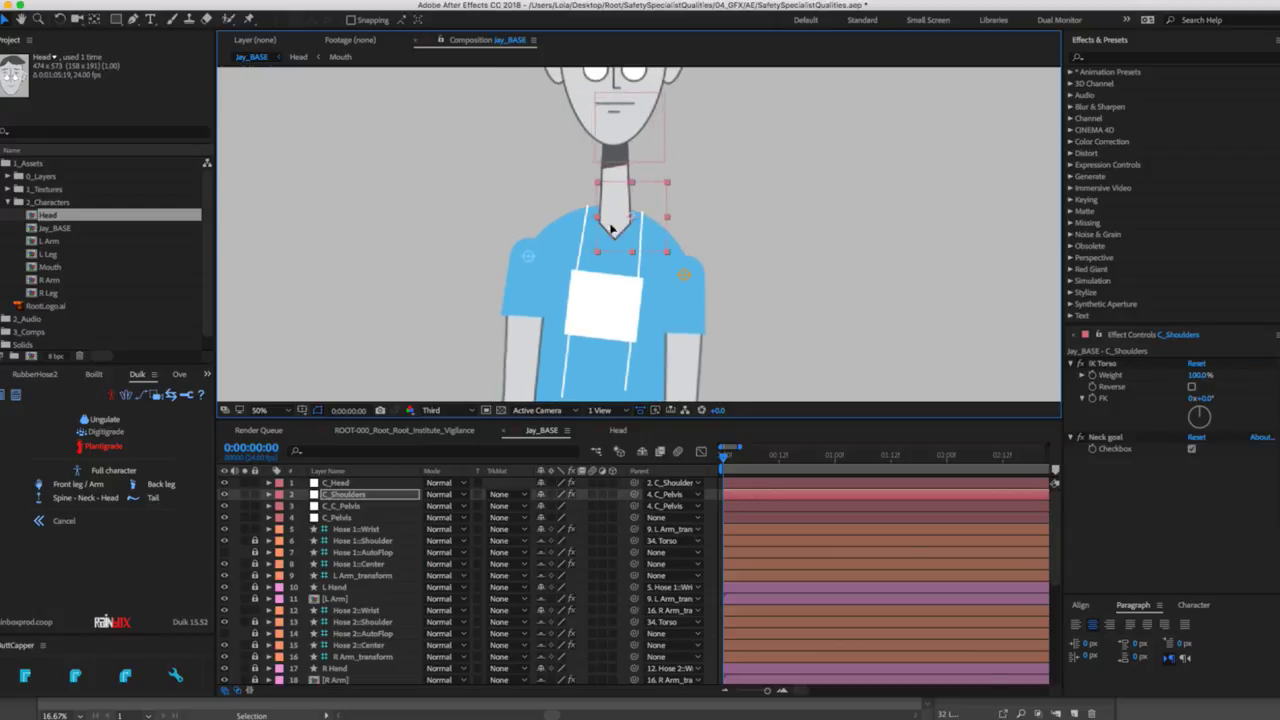
pyautogui.press(',')
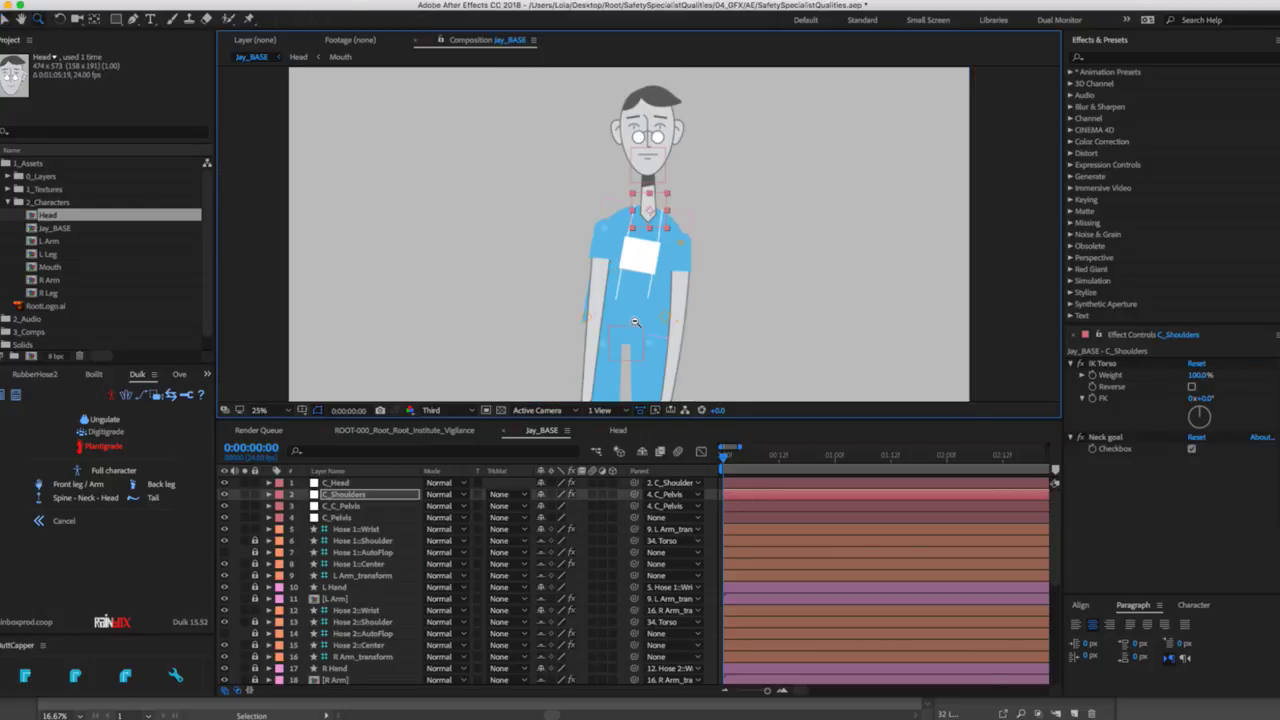
# Drag the pelvis down to test a crouch, then undo it.
pyautogui.press(',')
pyautogui.moveTo(637, 252); pyautogui.dragTo(636, 281)
pyautogui.hotkey('ctrl', 'z')
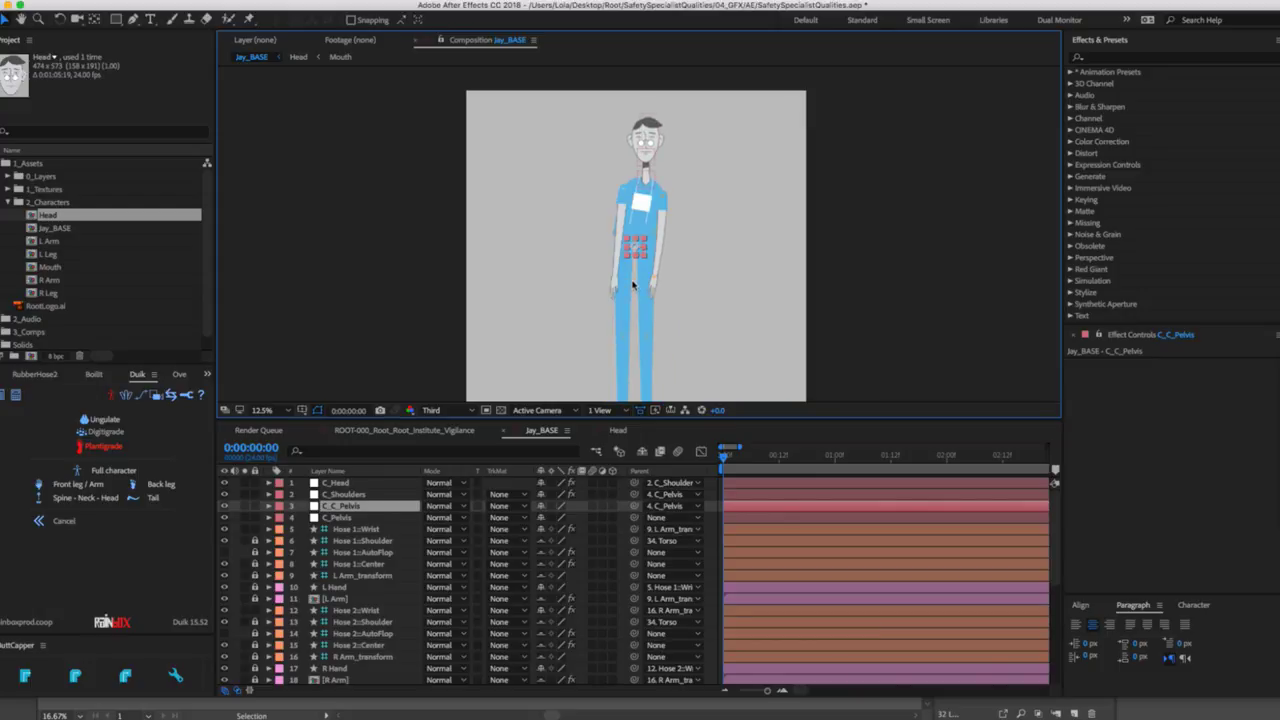
pyautogui.hotkey('ctrl', 'z')
# Test-rotate the C_C_Pelvis controller, undo it, and lock its layer.
pyautogui.press('w')
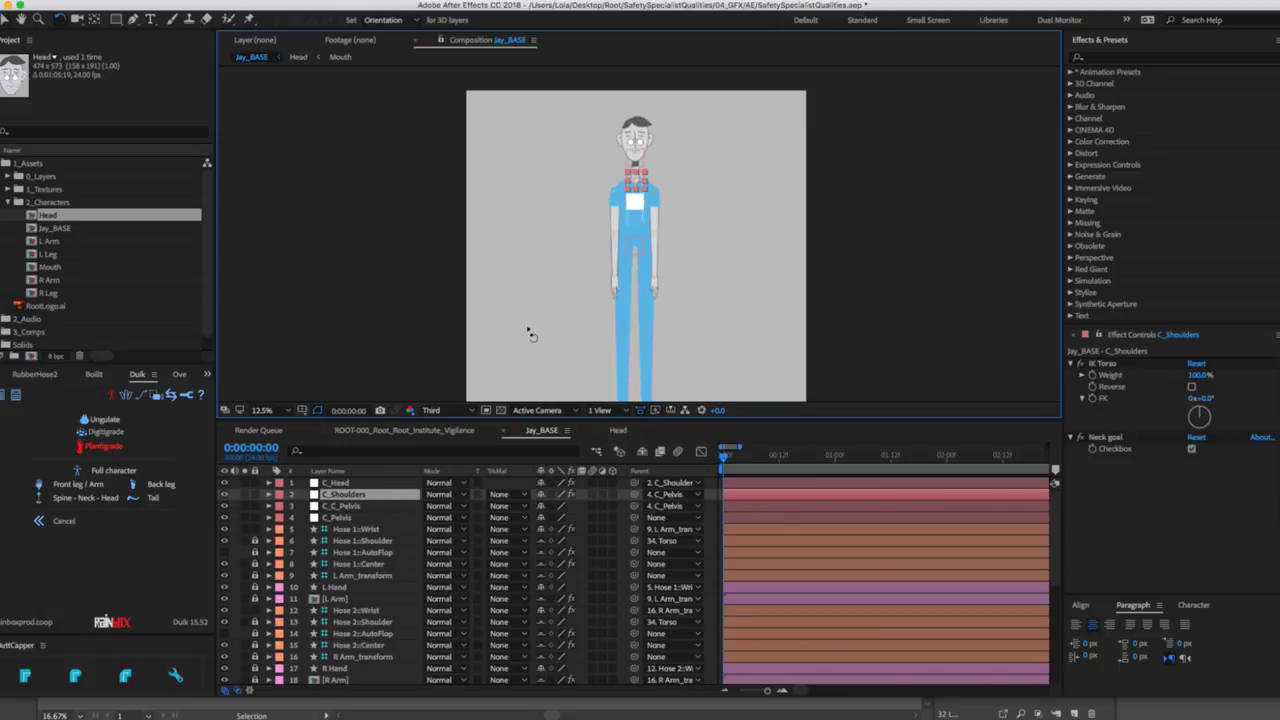
pyautogui.click(343, 505)
pyautogui.moveTo(640, 239); pyautogui.dragTo(645, 244)
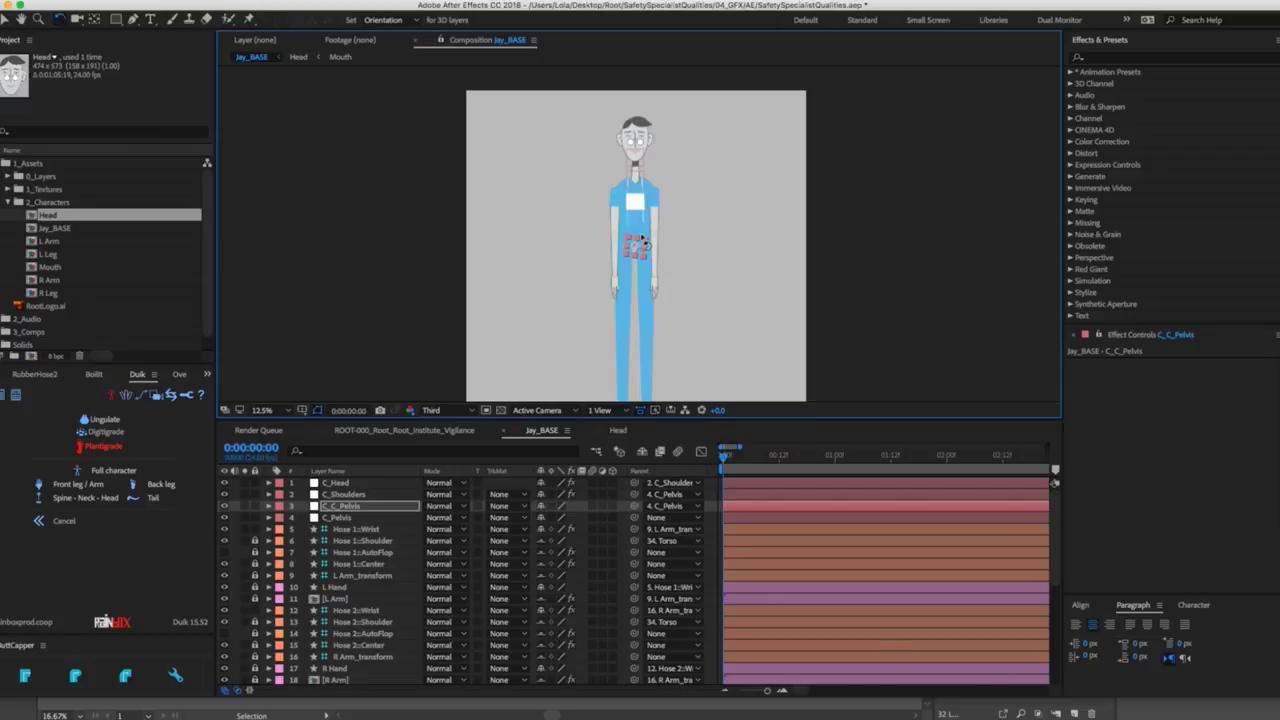
pyautogui.hotkey('ctrl', 'z')
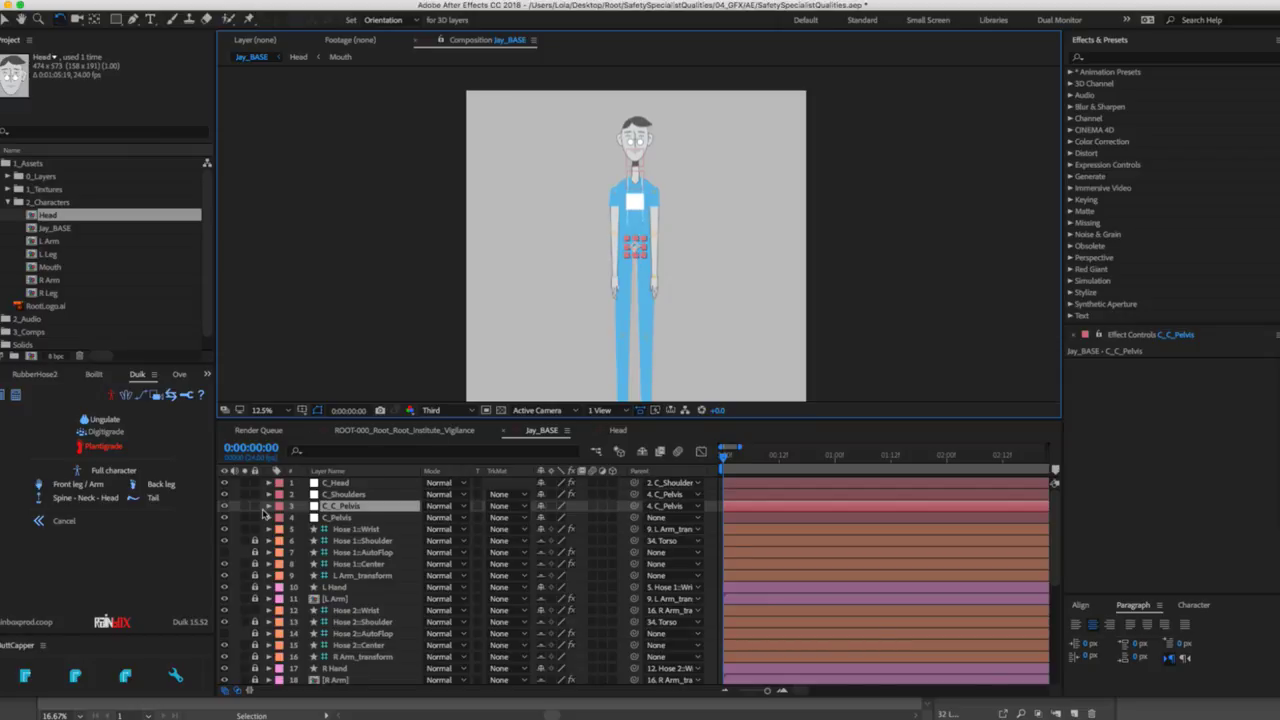
pyautogui.click(255, 506)
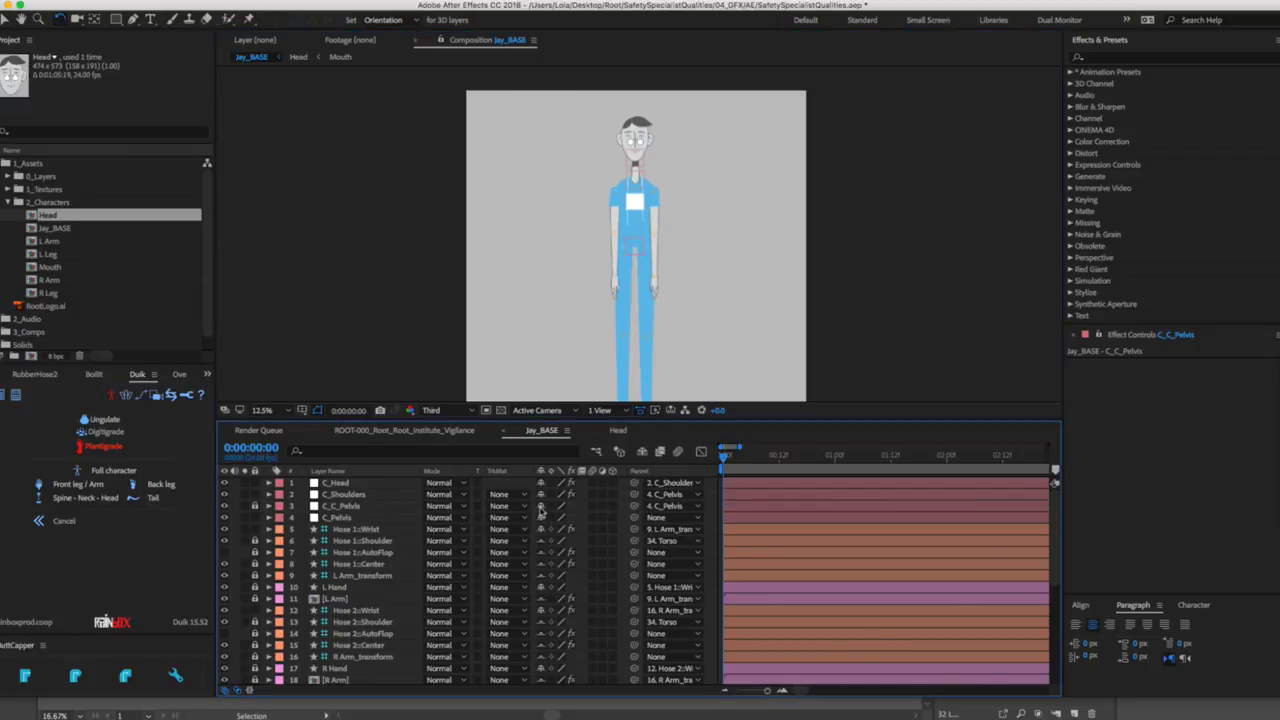
# Label the C_Head, C_Shoulders and C_Pelvis controller layers green.
pyautogui.click(642, 451)
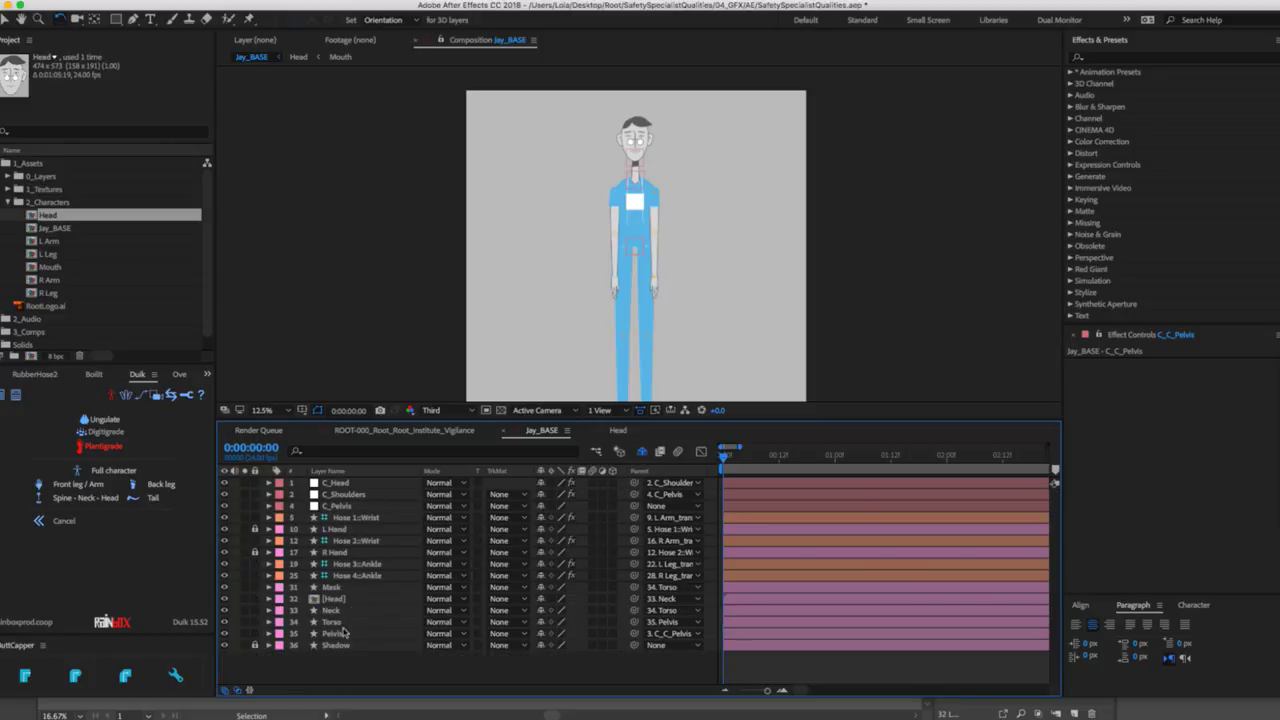
pyautogui.click(346, 484)
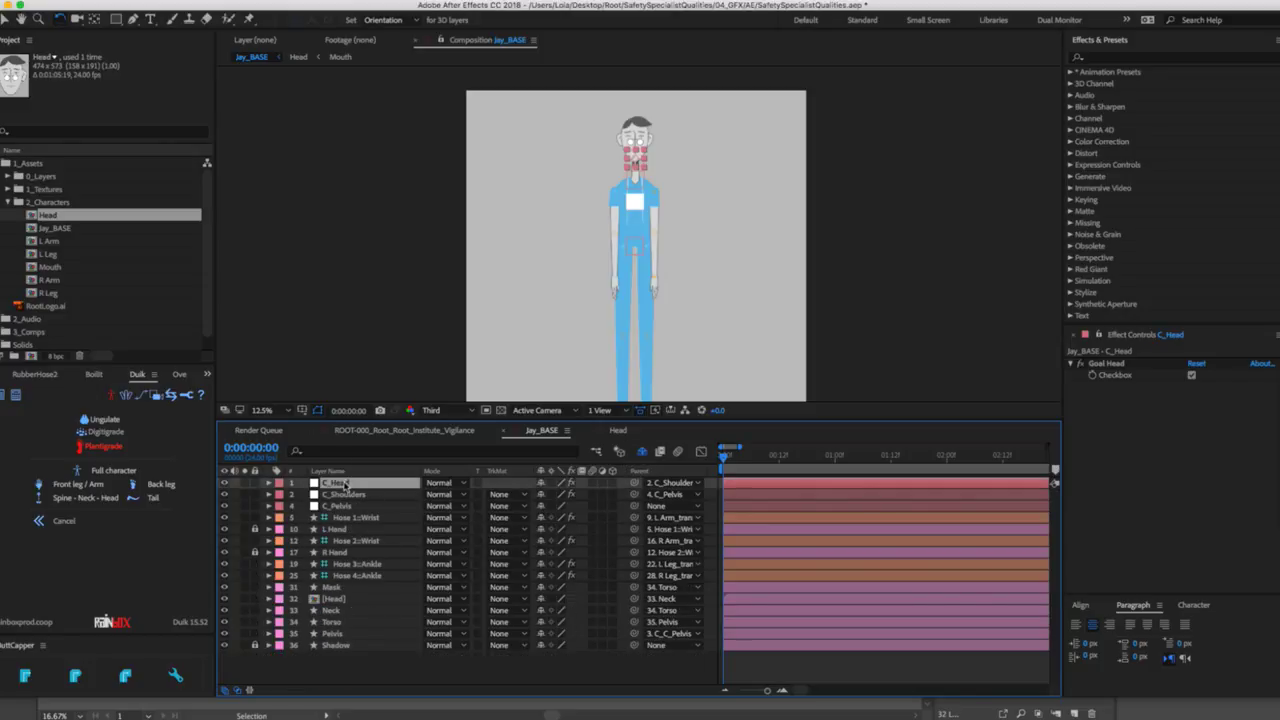
pyautogui.keyDown('shift'); pyautogui.click(338, 506); pyautogui.keyUp('shift')
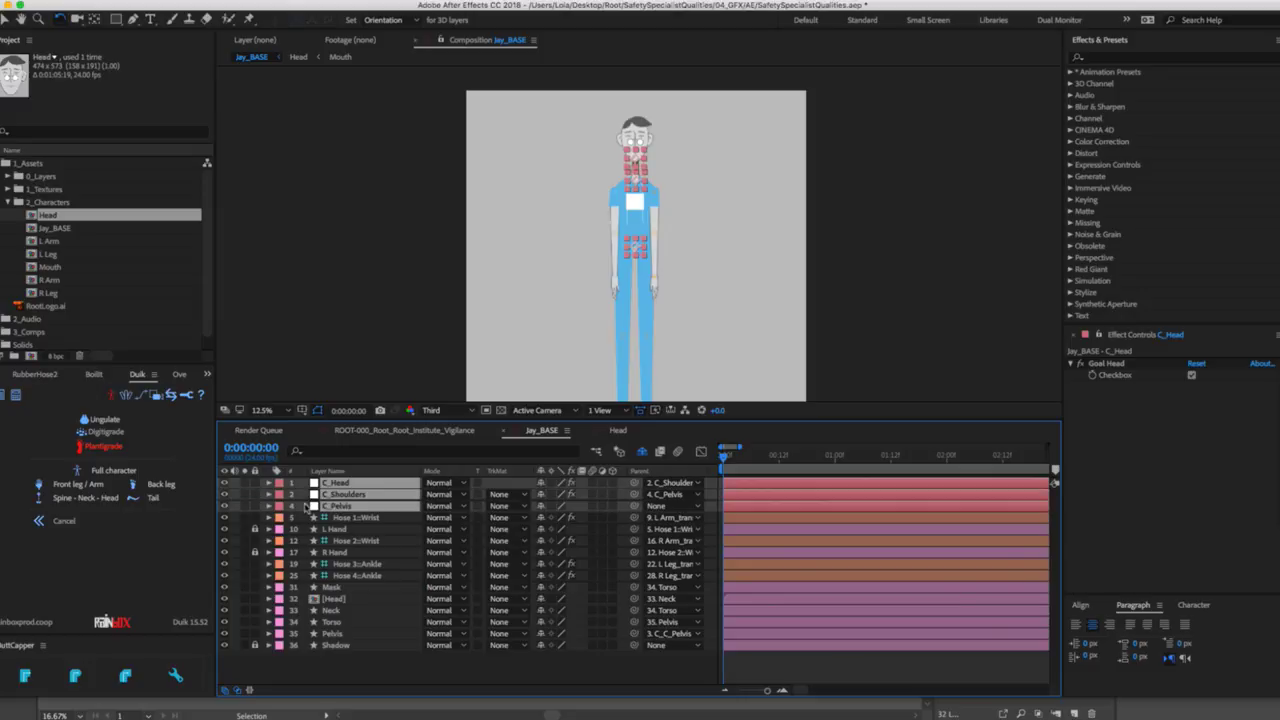
pyautogui.click(288, 507)
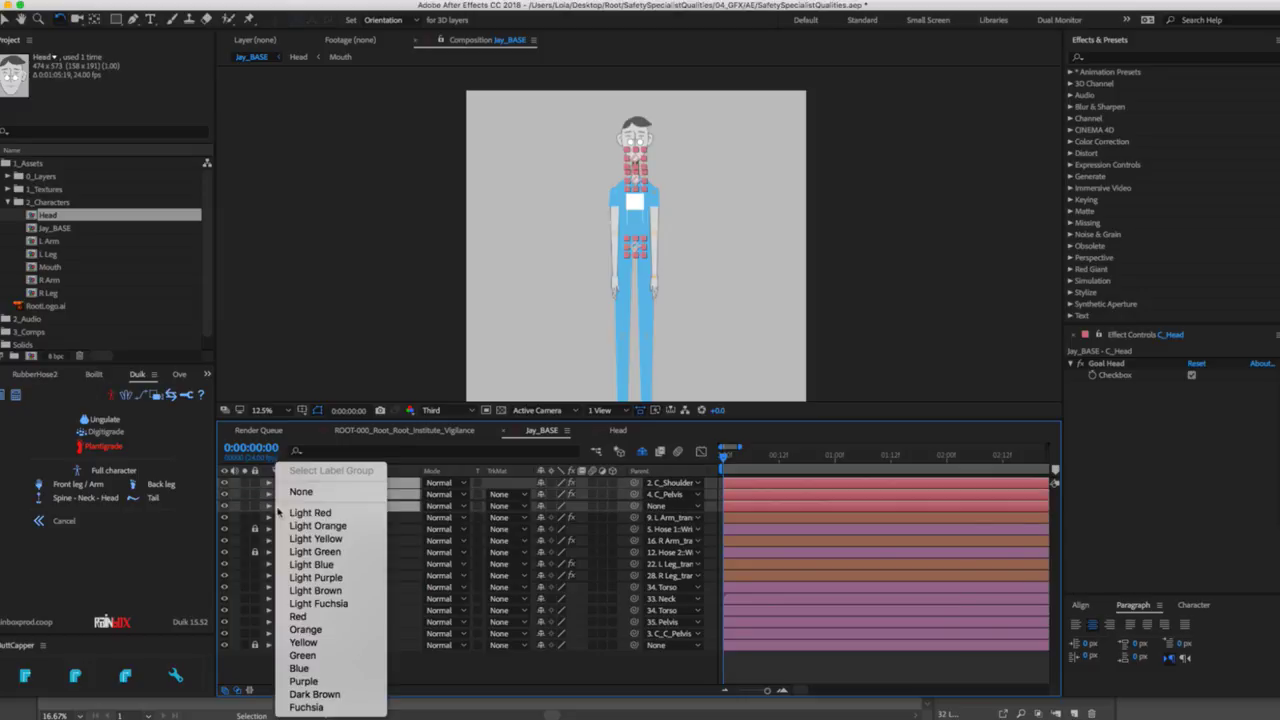
pyautogui.click(313, 710)
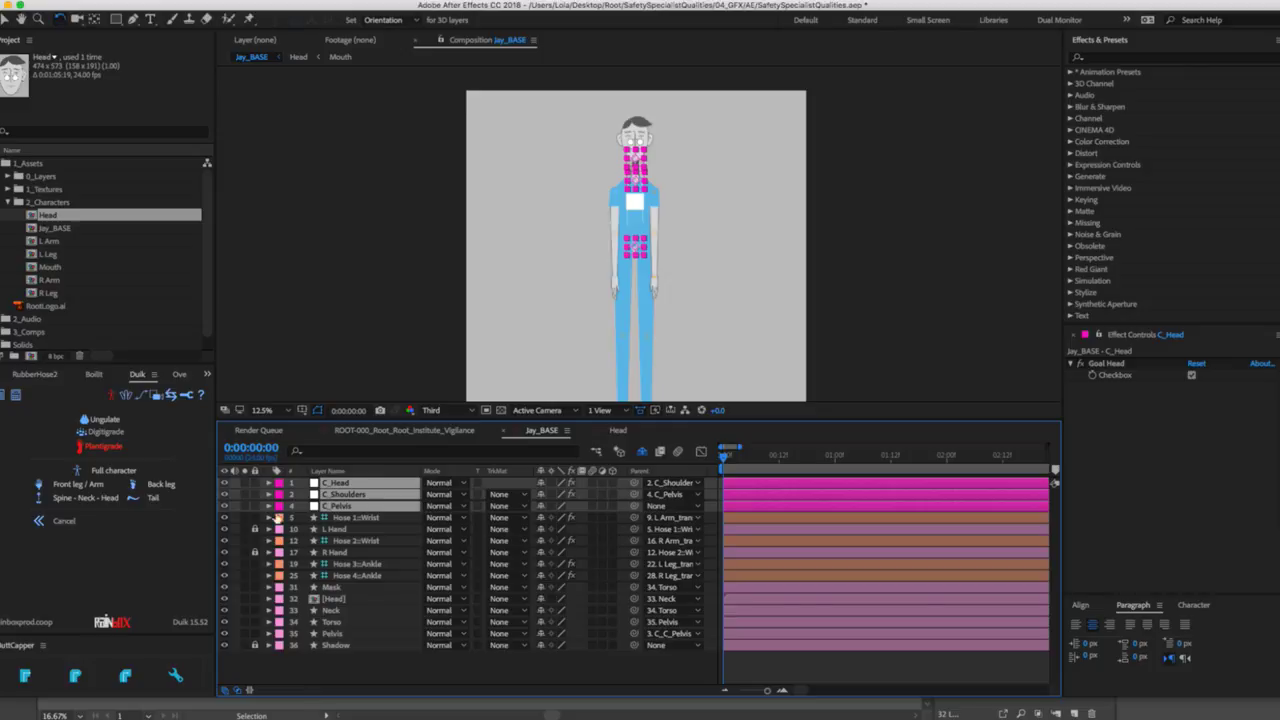
pyautogui.click(279, 507)
pyautogui.click(305, 650)
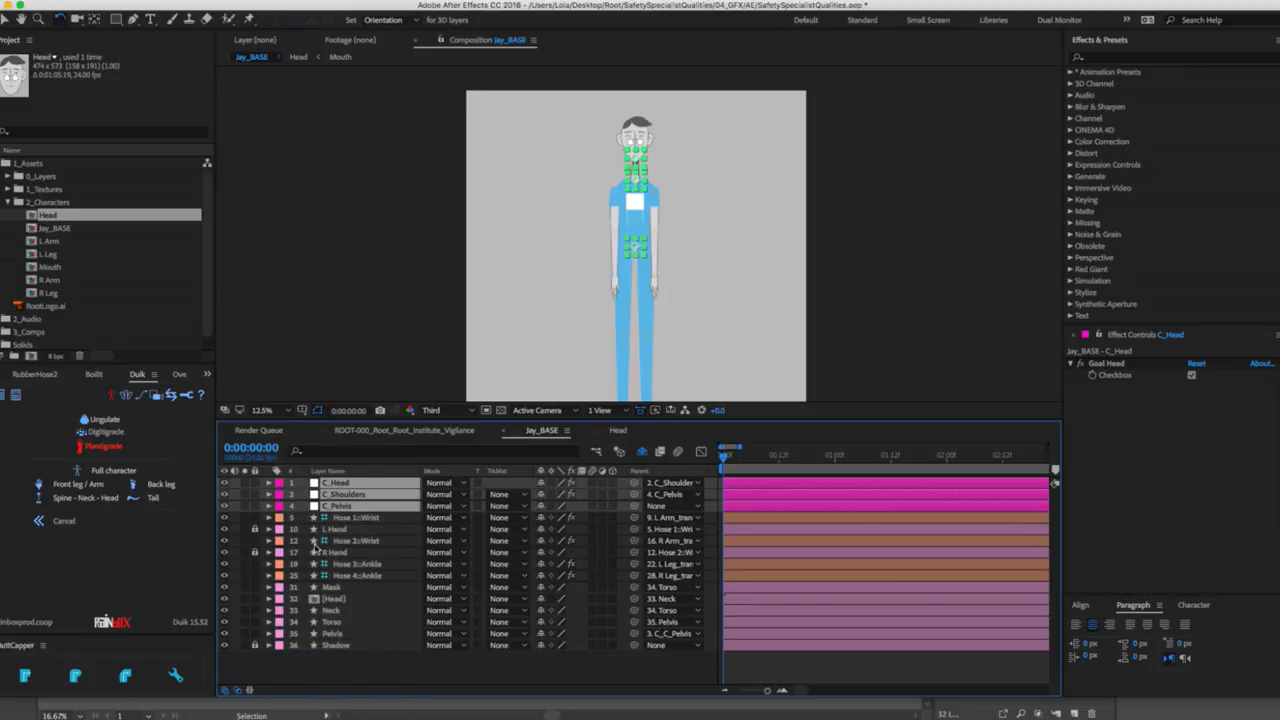
# Label Hose 1::Wrist, Hose 2::Wrist, Hose 3::Ankle and Hose 4::Ankle green.
pyautogui.click(348, 518)
pyautogui.keyDown('super'); pyautogui.click(346, 541); pyautogui.keyUp('super')
pyautogui.keyDown('super'); pyautogui.click(354, 565); pyautogui.keyUp('super')
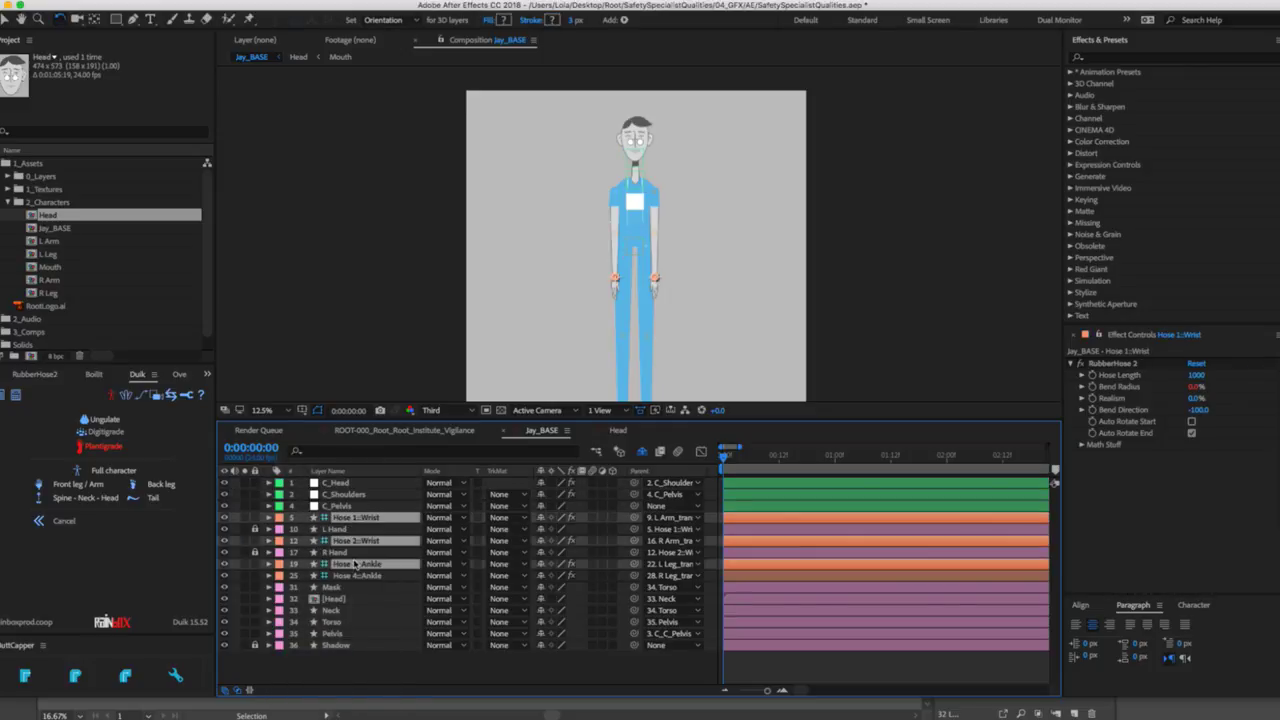
pyautogui.keyDown('super'); pyautogui.click(355, 576); pyautogui.keyUp('super')
pyautogui.click(280, 576)
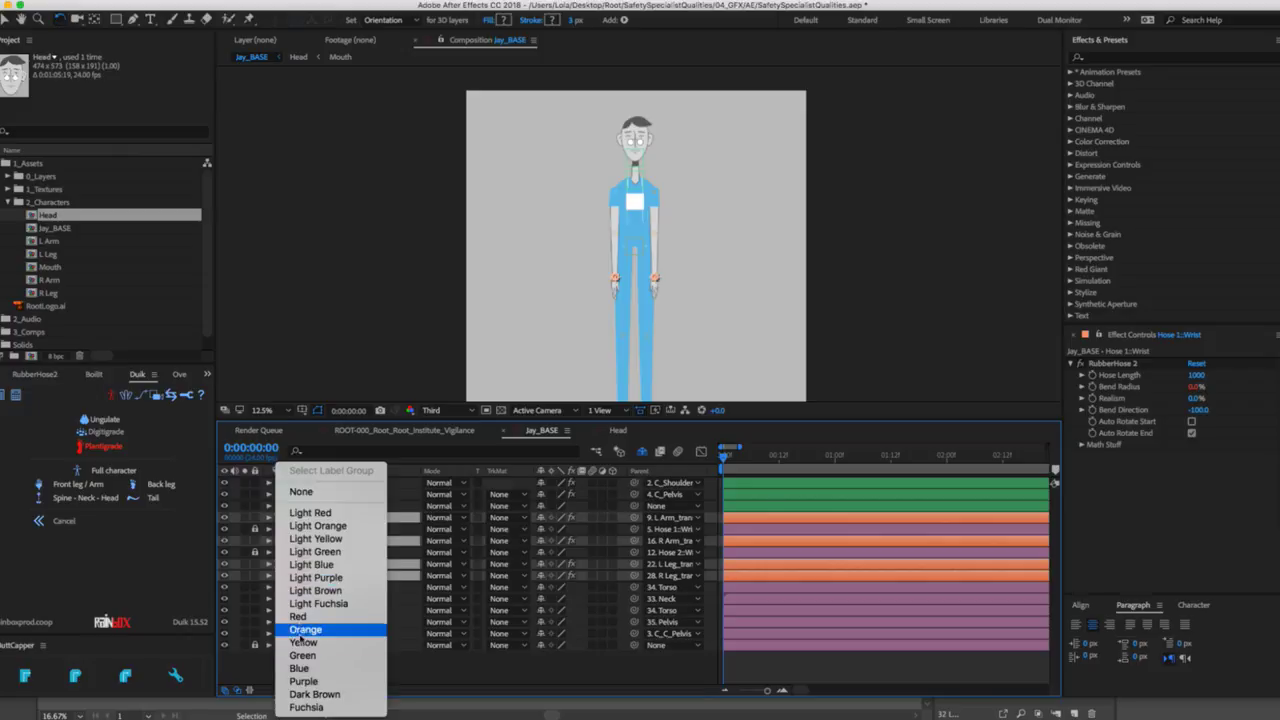
pyautogui.click(302, 655)
pyautogui.click(338, 655)
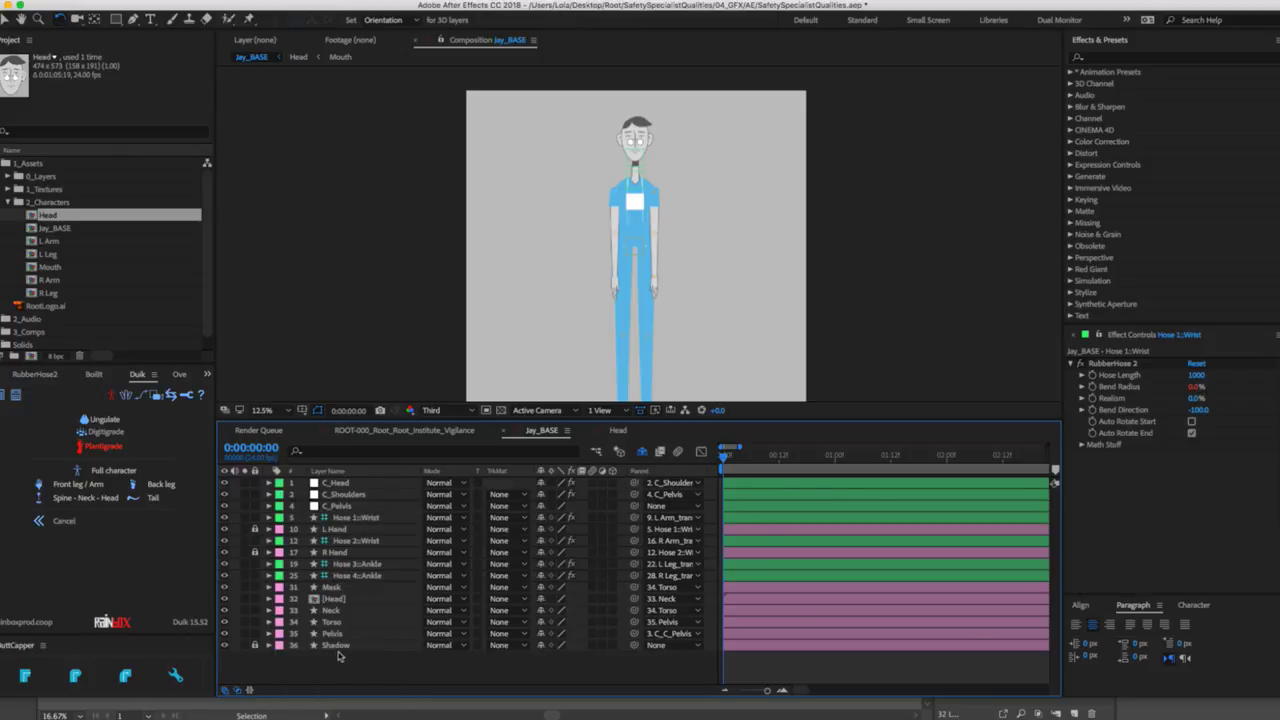
# Delete the Shadow layer and lock the Pelvis and Torso layers.
pyautogui.click(535, 648)
pyautogui.press('Delete')
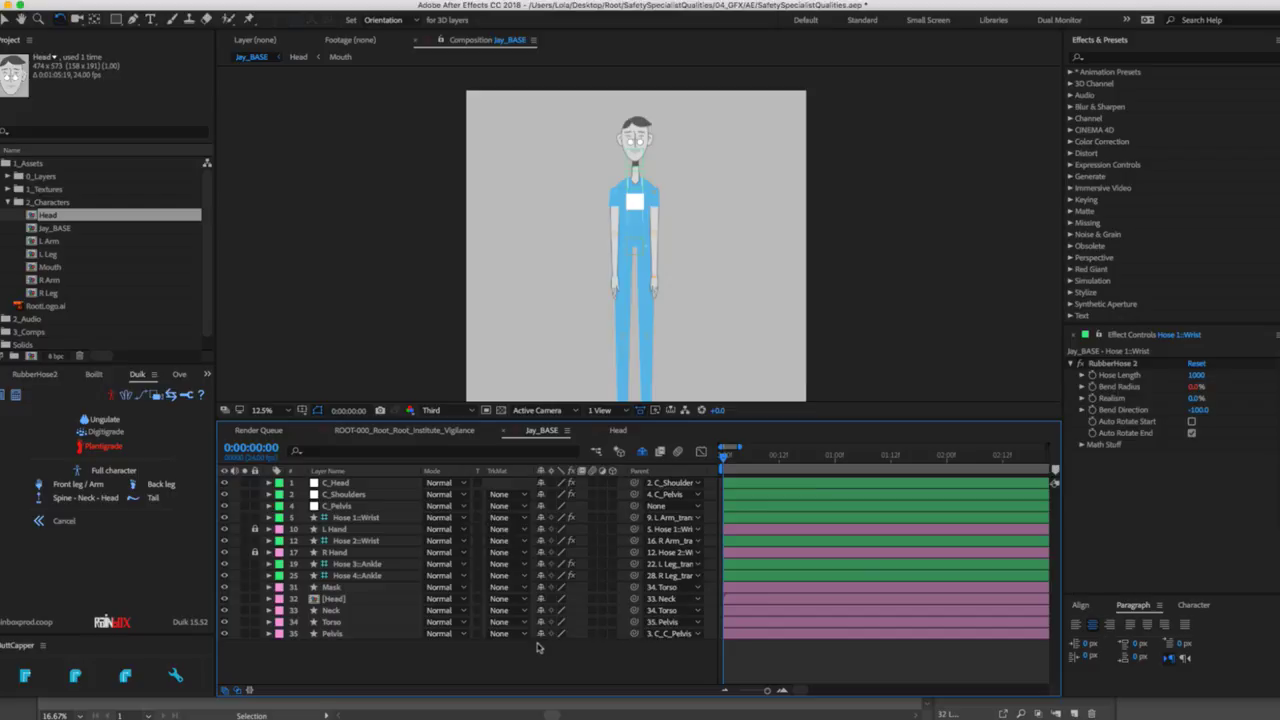
pyautogui.click(338, 637)
pyautogui.click(254, 634)
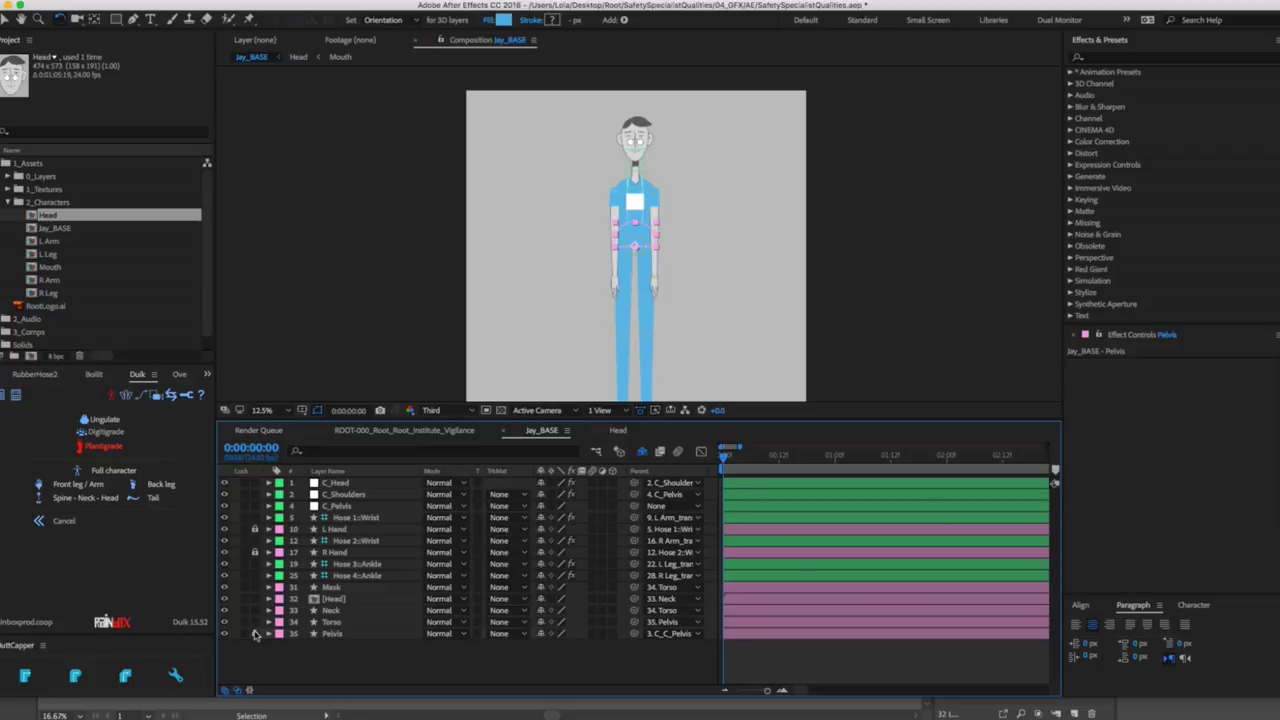
pyautogui.click(254, 622)
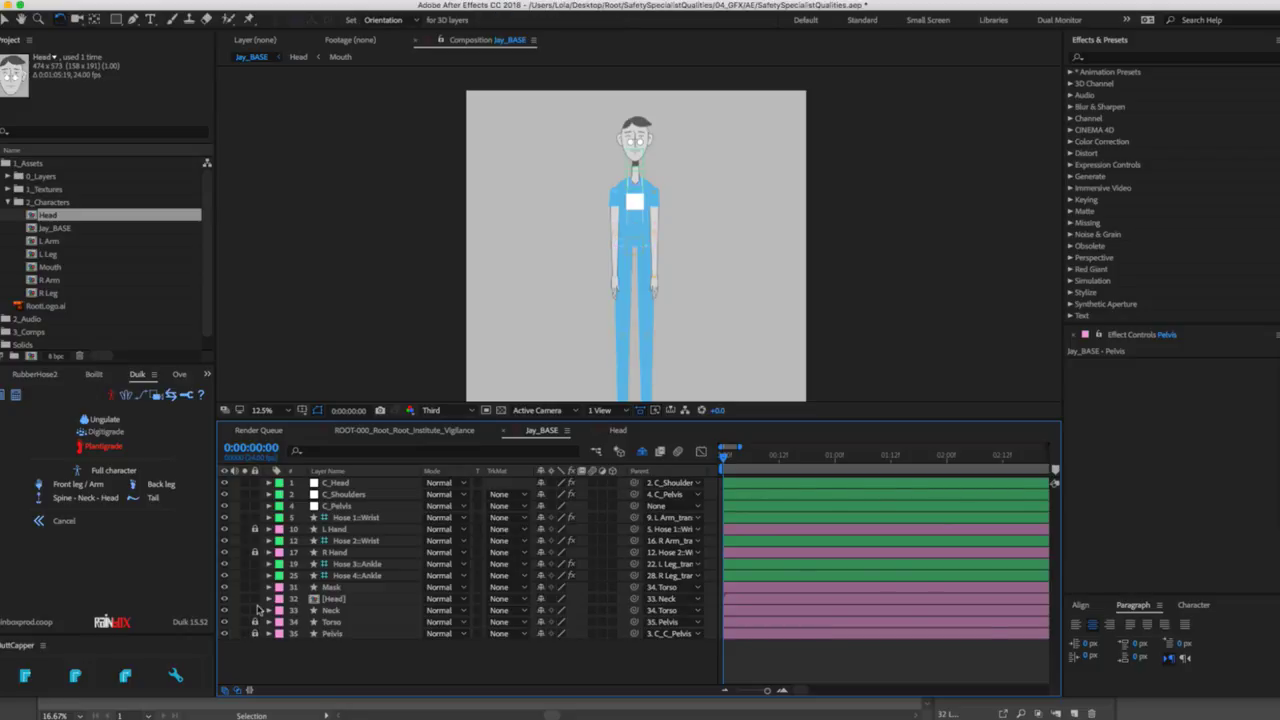
# Mark Neck, Torso and Pelvis as shy layers.
pyautogui.click(540, 610)
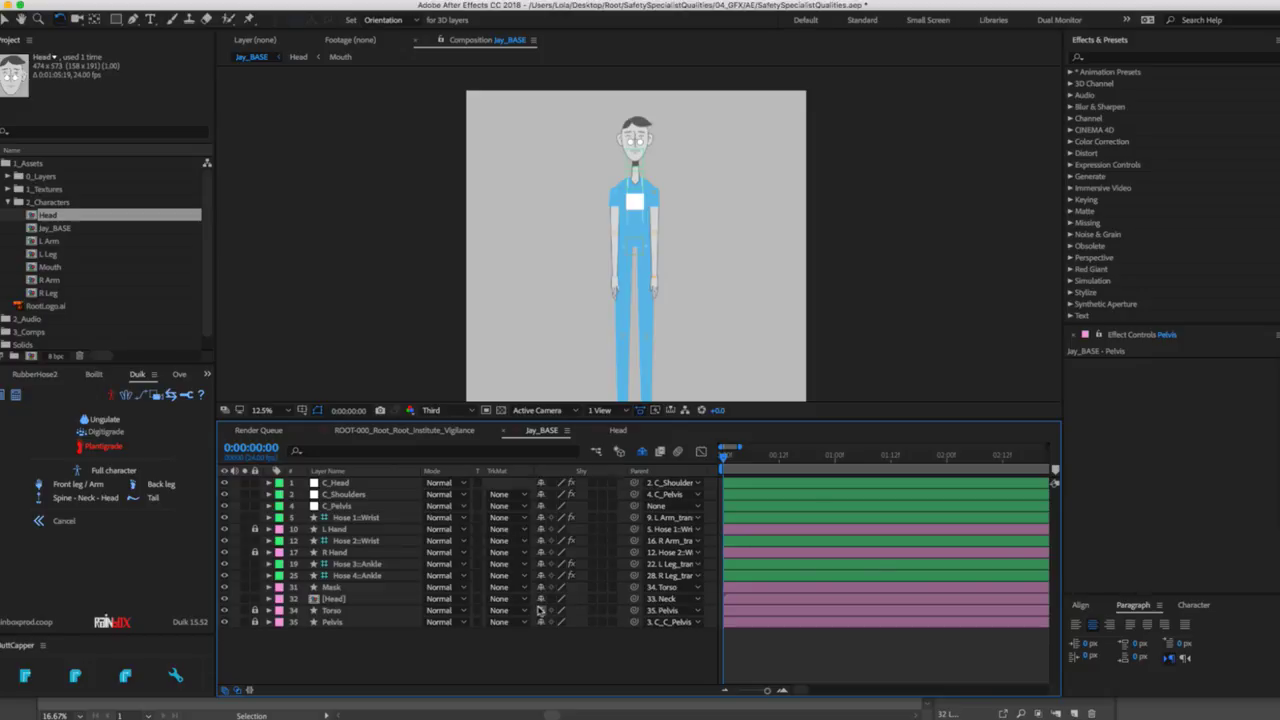
pyautogui.click(540, 610)
pyautogui.click(540, 610)
pyautogui.click(340, 588)
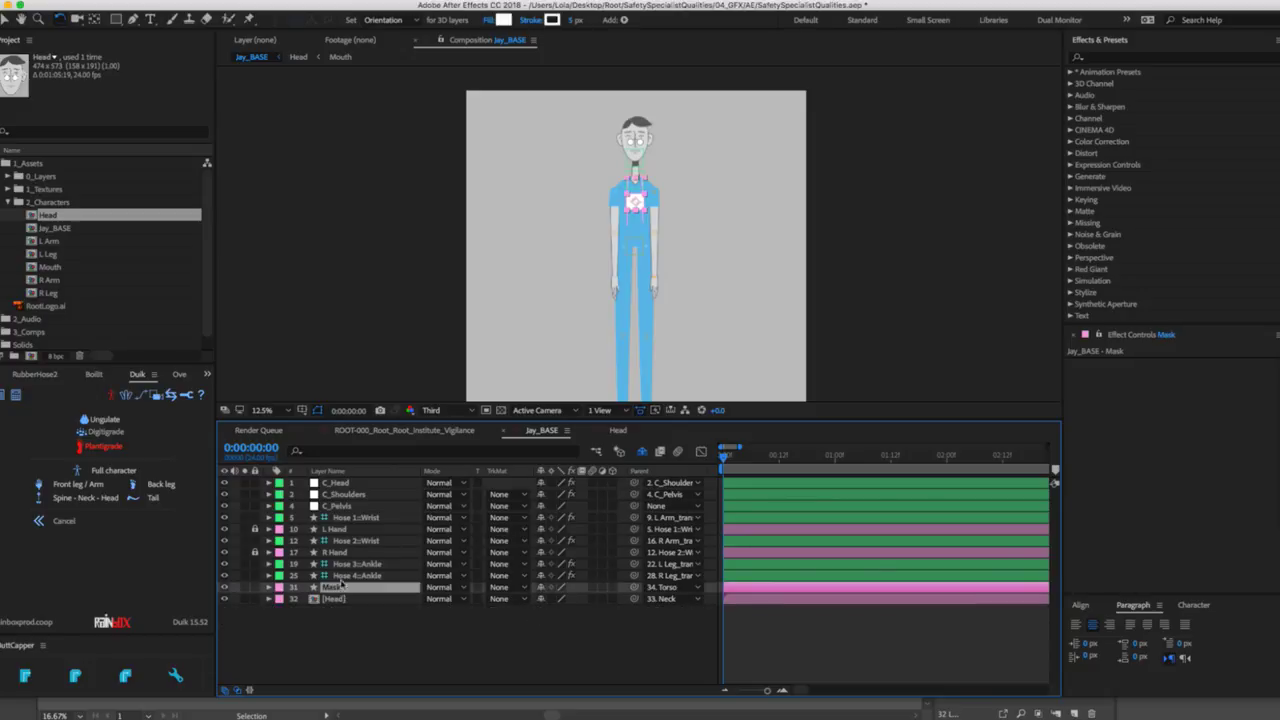
# Show the shy layers again and reveal the Rotation properties of Torso and Mask.
pyautogui.scroll(1, 695, 185)
pyautogui.scroll(1, 575, 250)
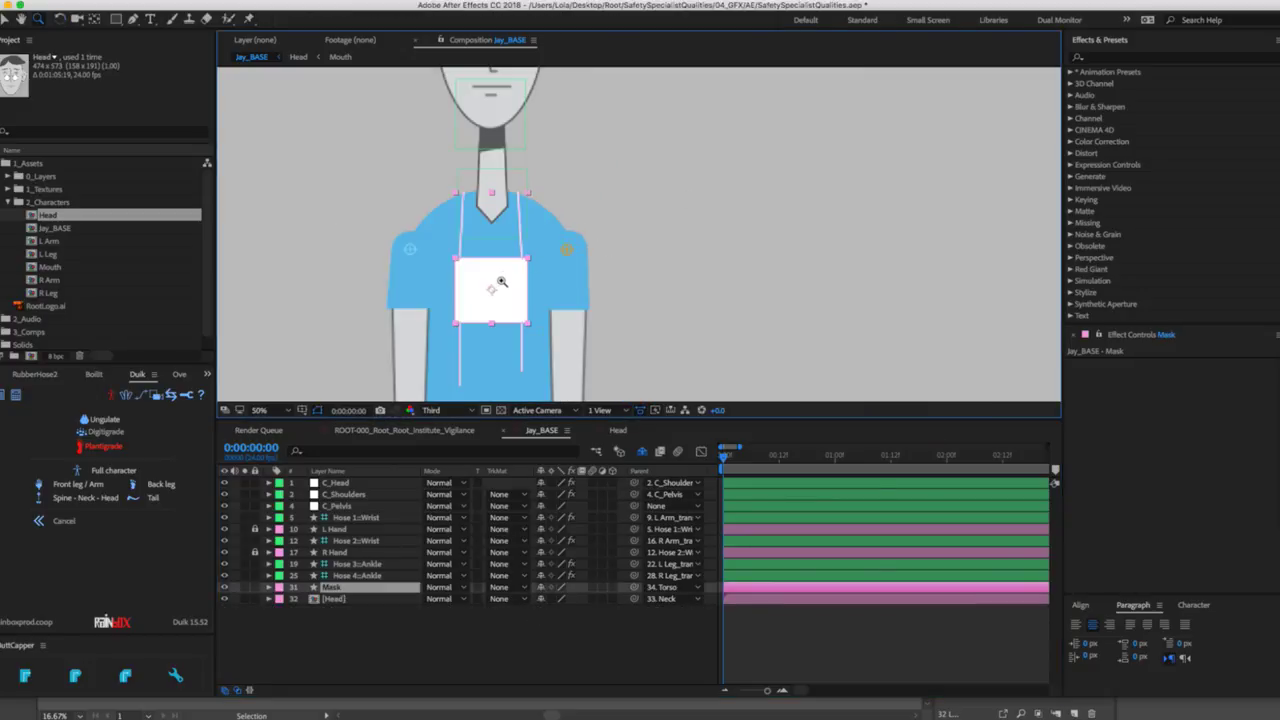
pyautogui.press('y')
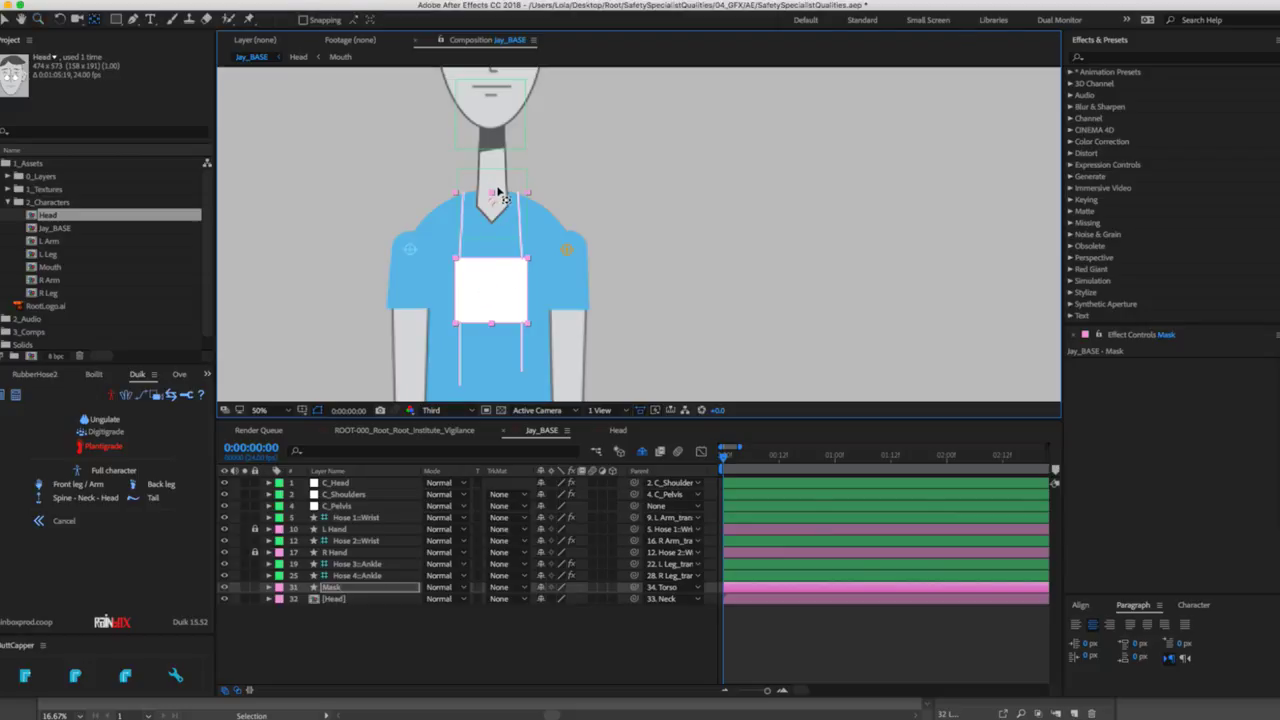
pyautogui.click(642, 451)
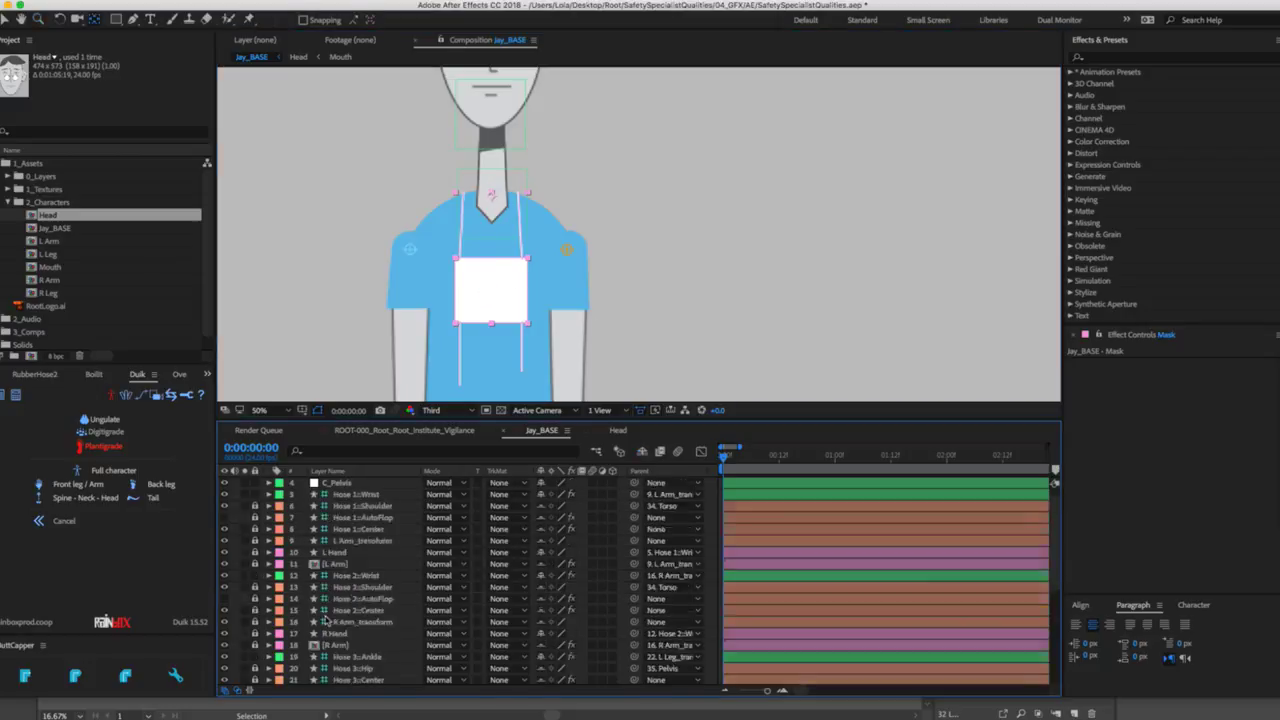
pyautogui.scroll(-5, 325, 620)
pyautogui.click(327, 620)
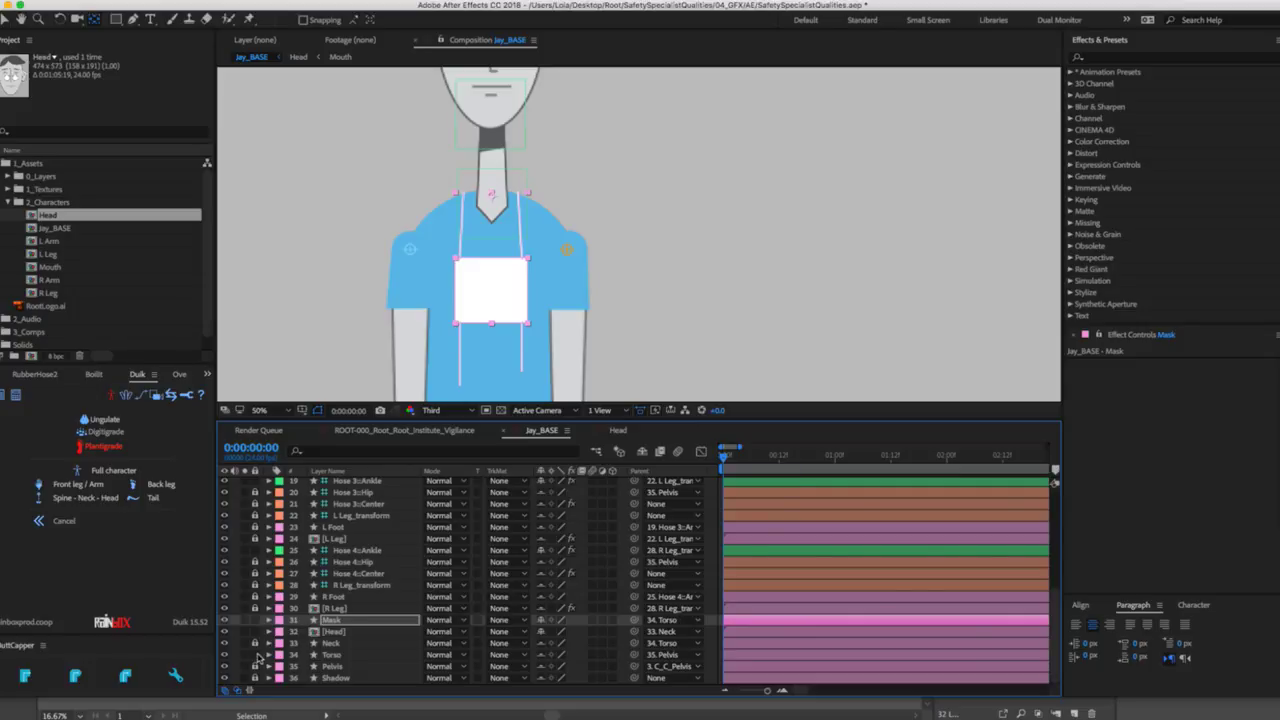
pyautogui.click(332, 654)
pyautogui.press('r')
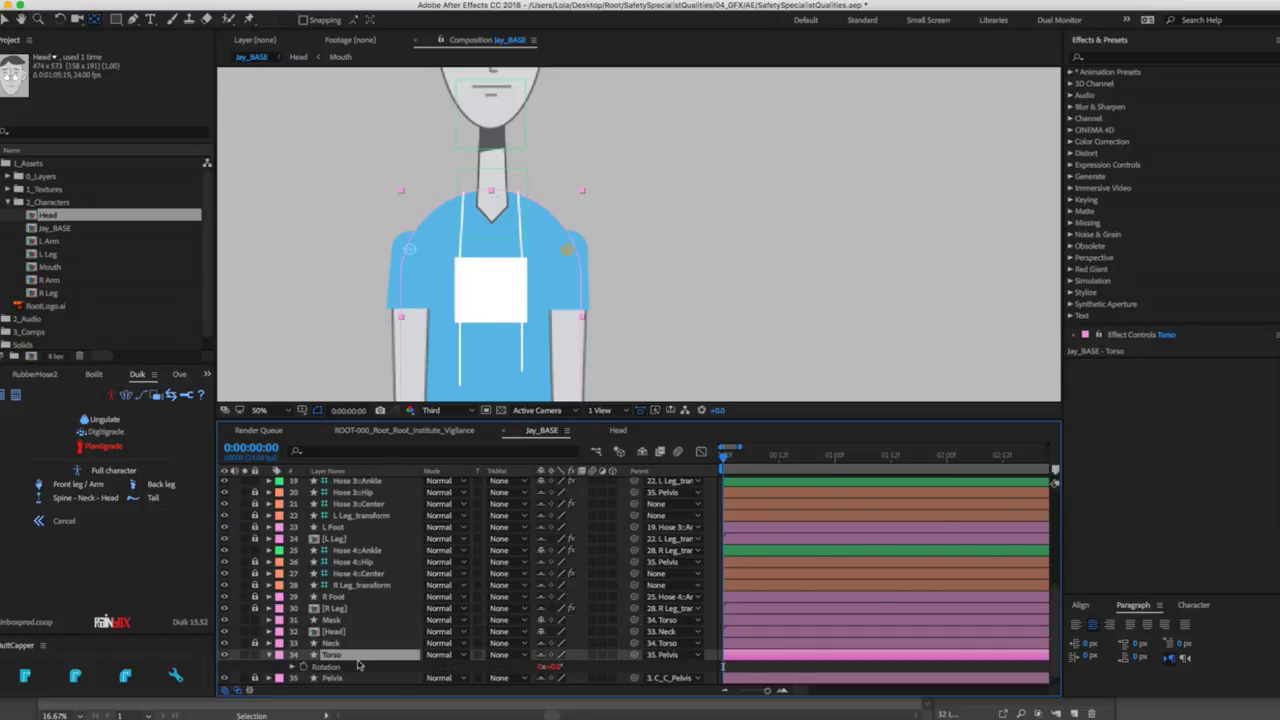
pyautogui.click(333, 632)
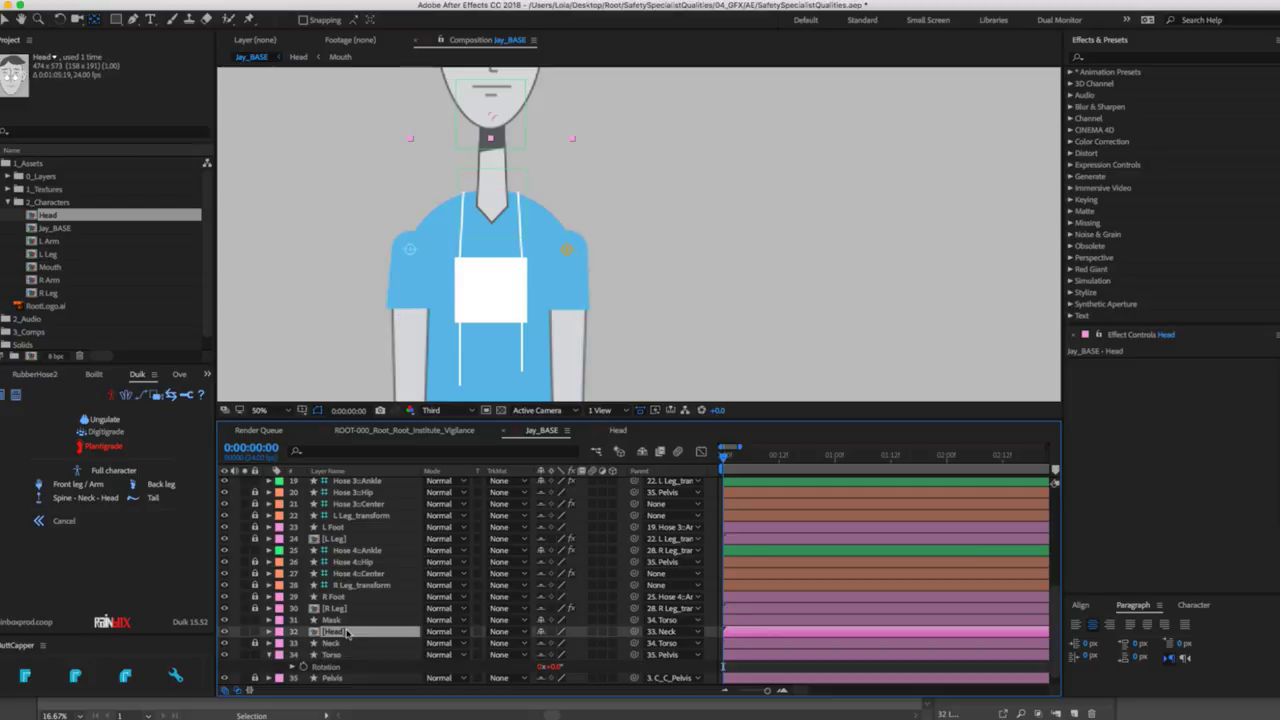
pyautogui.click(333, 620)
pyautogui.press('r')
pyautogui.scroll(-1, 310, 610)
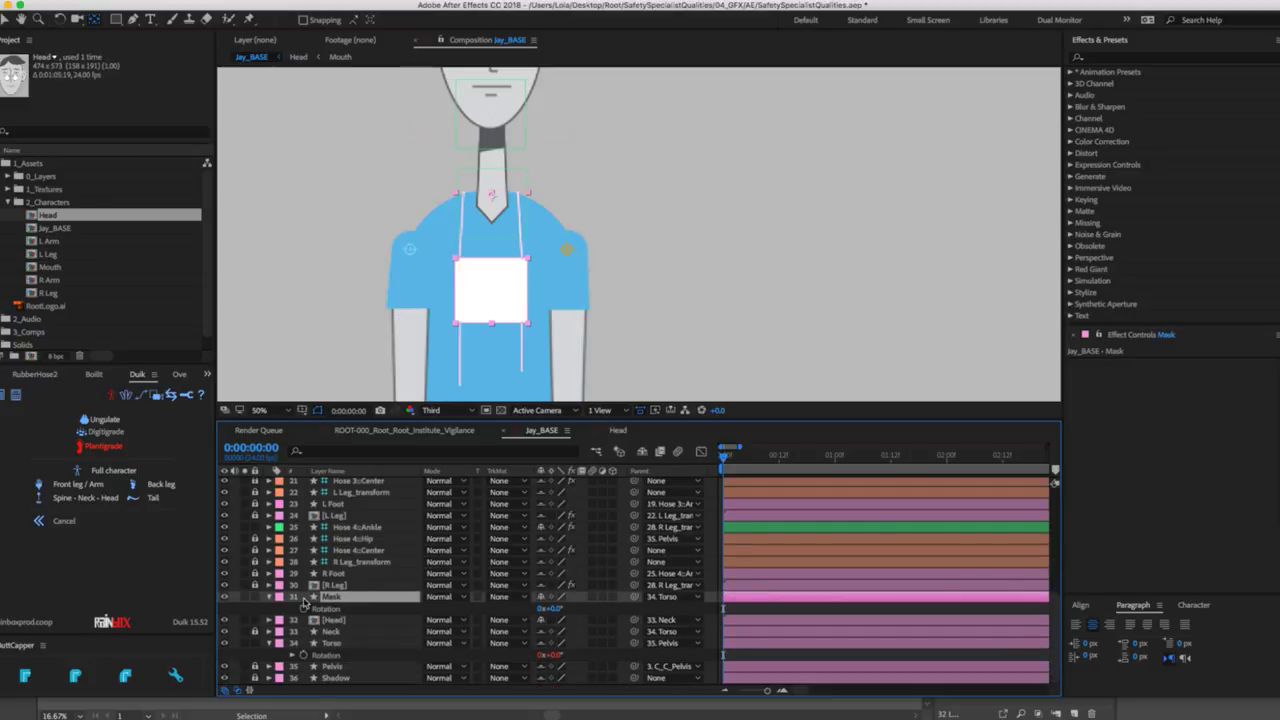
# Add an expression linking Mask's Rotation to the Torso rotation and test it.
pyautogui.keyDown('alt'); pyautogui.click(303, 609); pyautogui.keyUp('alt')
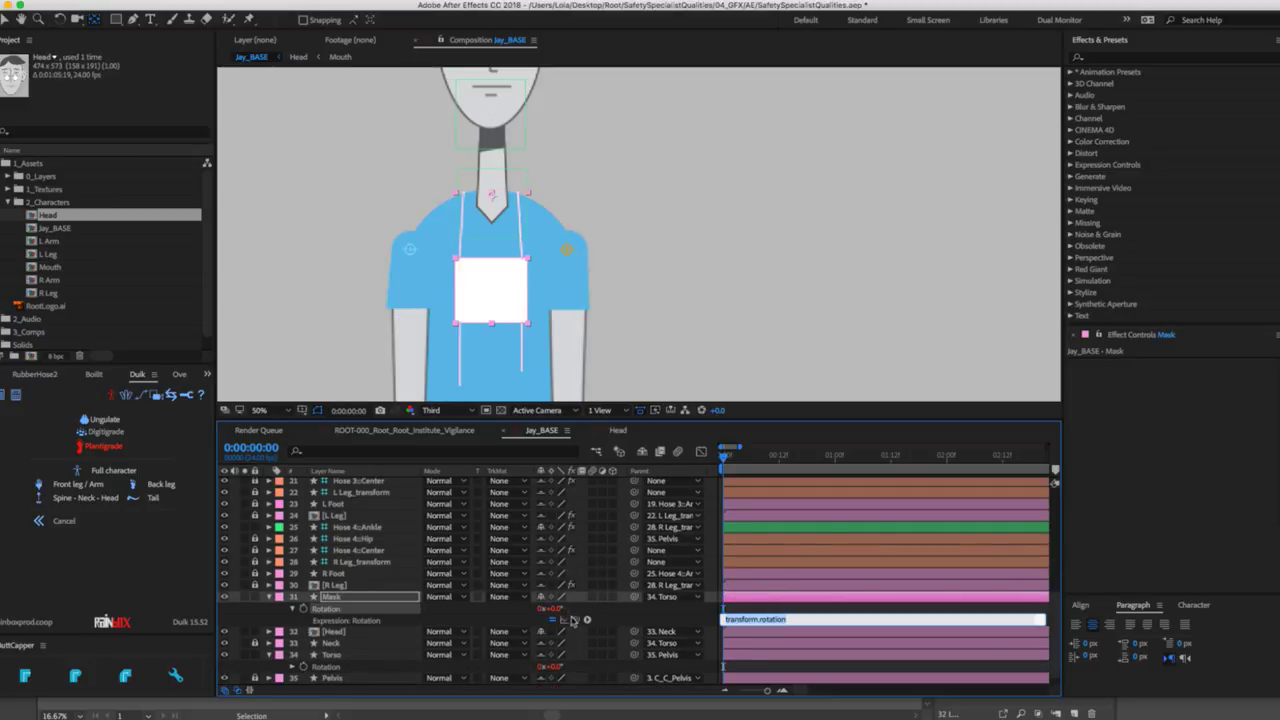
pyautogui.moveTo(572, 620); pyautogui.dragTo(328, 666)
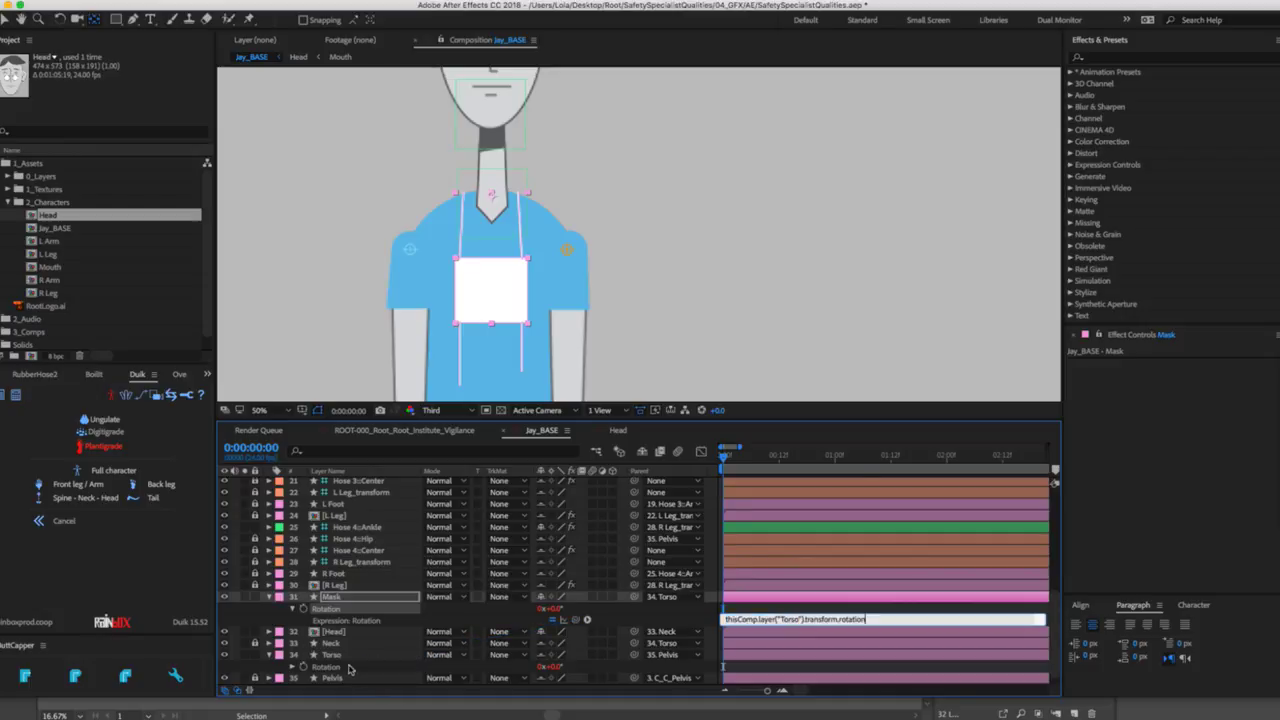
pyautogui.click(642, 301)
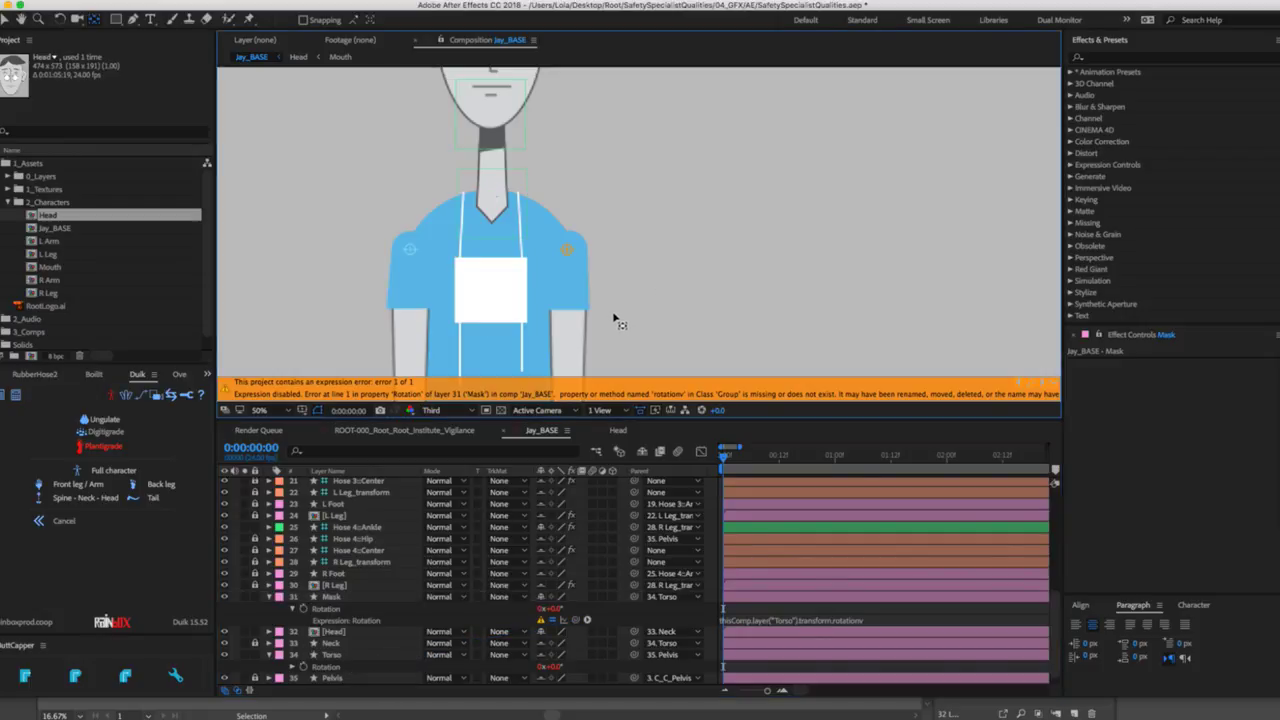
pyautogui.click(874, 621)
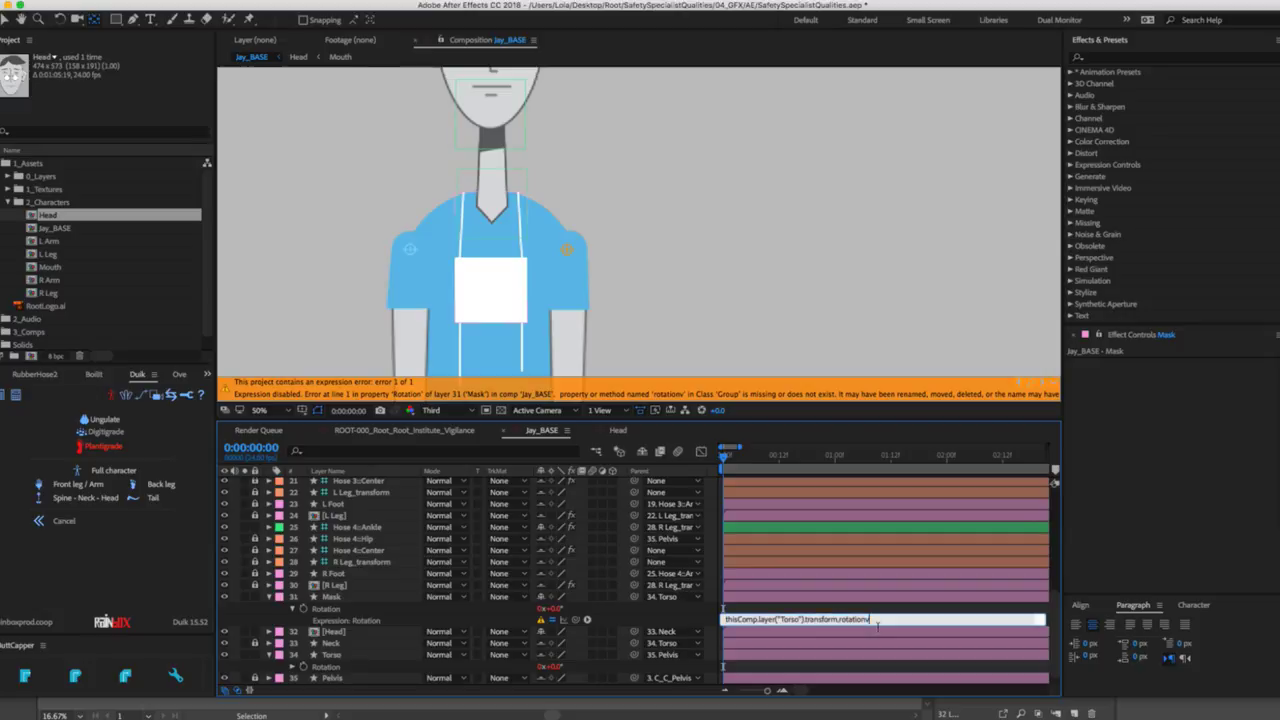
pyautogui.click(880, 590)
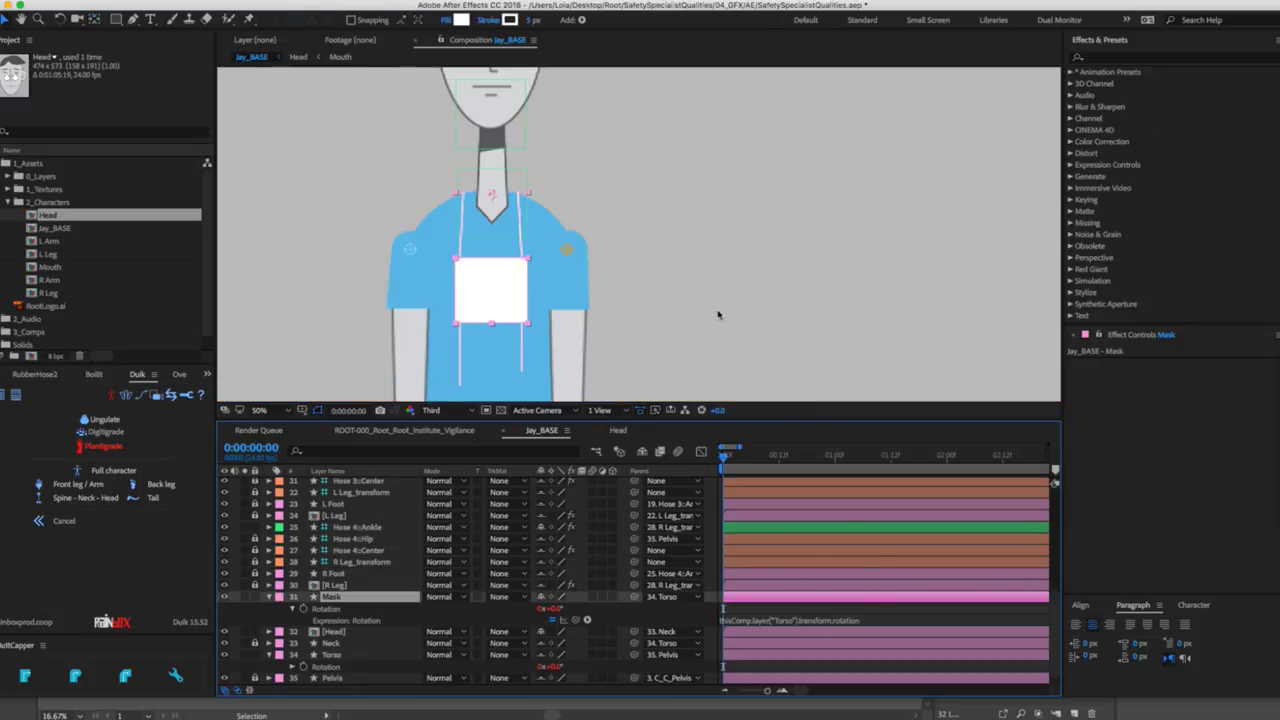
pyautogui.click(495, 352)
pyautogui.moveTo(510, 180); pyautogui.dragTo(543, 177)
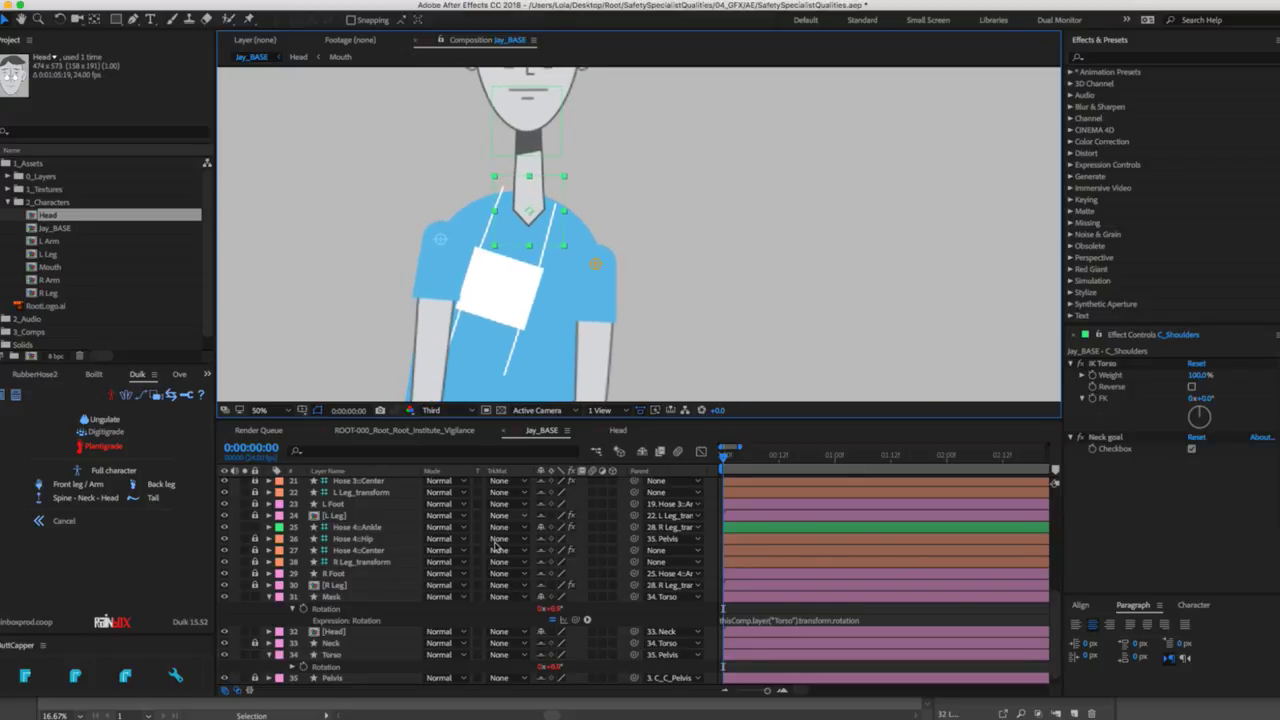
# Change the expression to thisComp.layer("Torso").transform.rotation*-1, testing with shoulder moves.
pyautogui.click(869, 621)
pyautogui.click(886, 622)
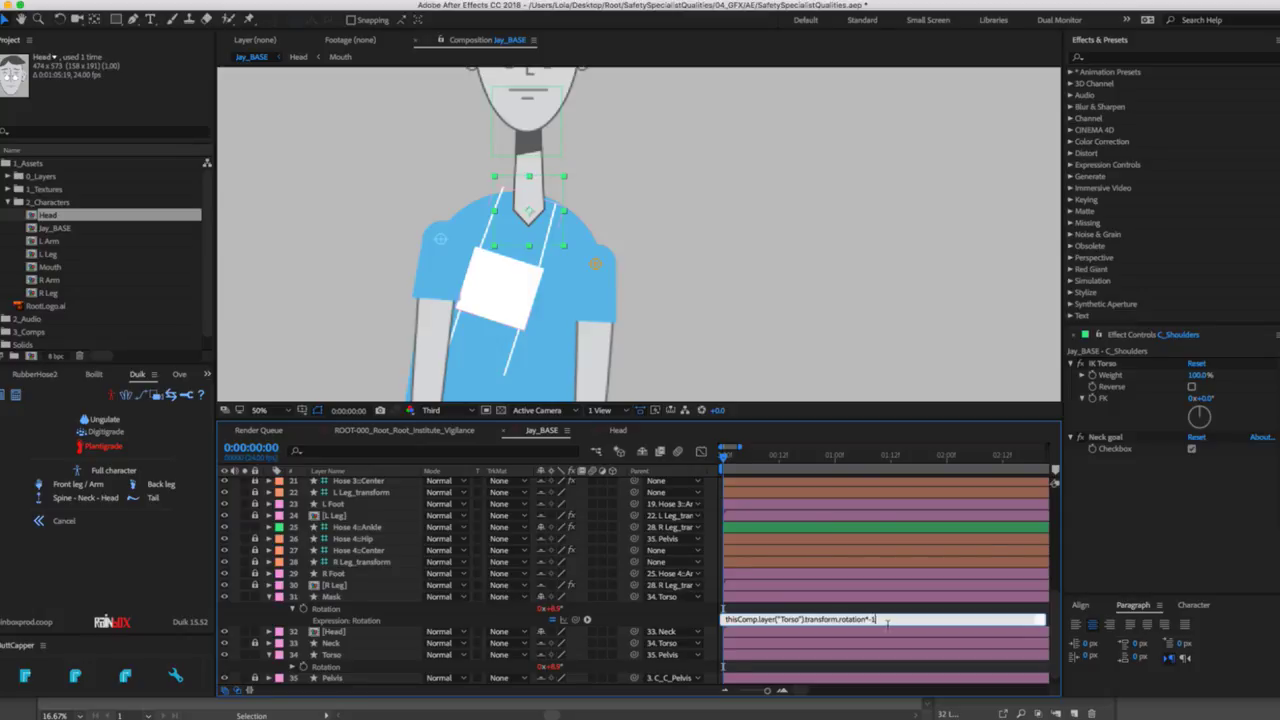
pyautogui.click(865, 531)
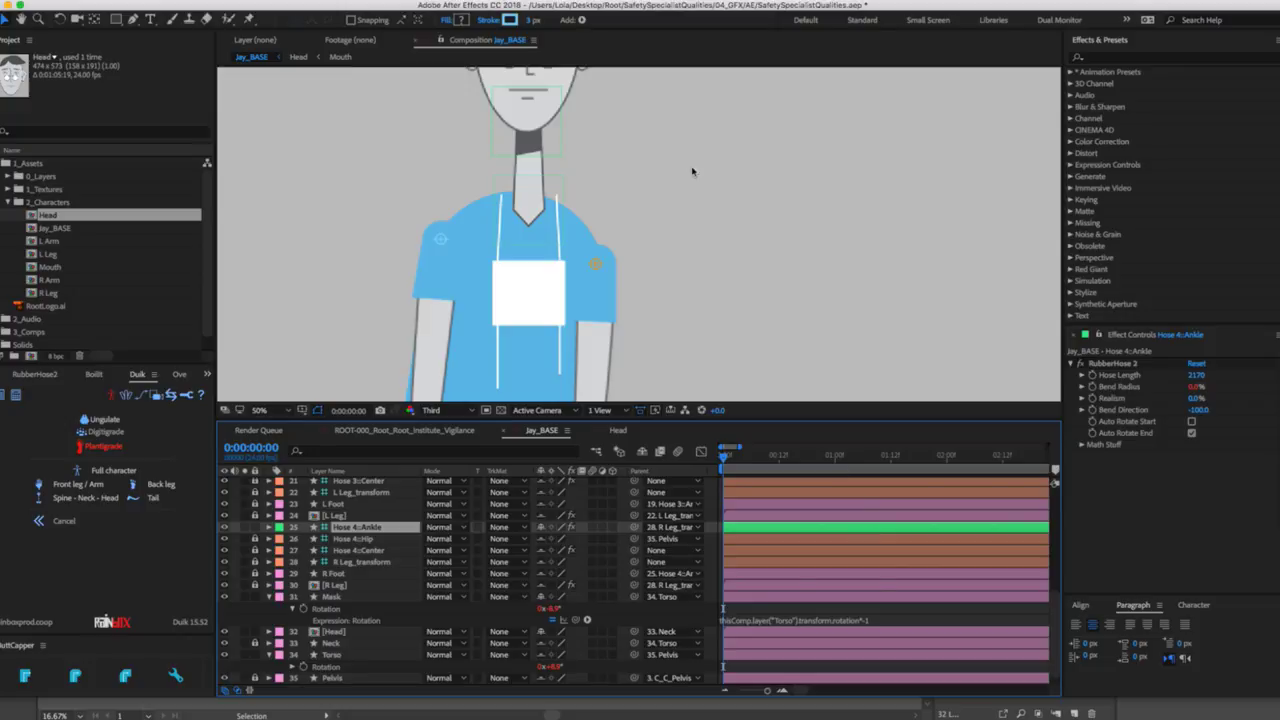
pyautogui.moveTo(535, 205); pyautogui.dragTo(449, 203)
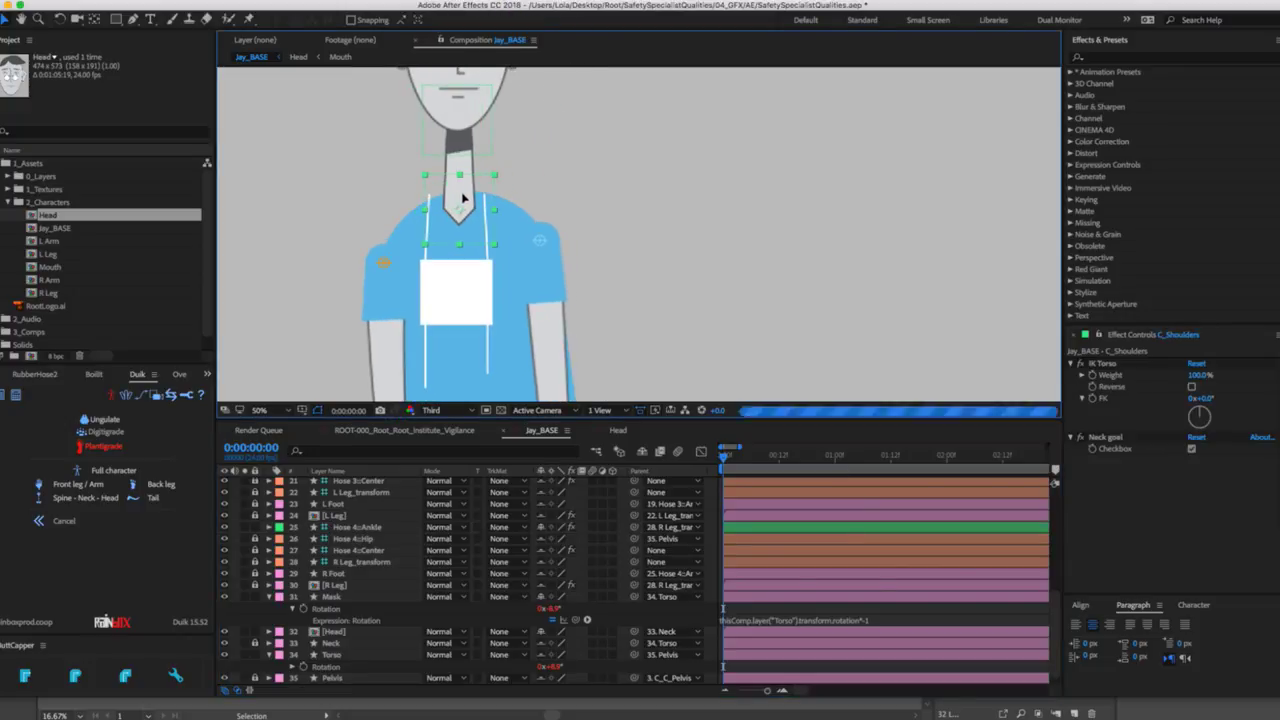
pyautogui.scroll(-2, 620, 268)
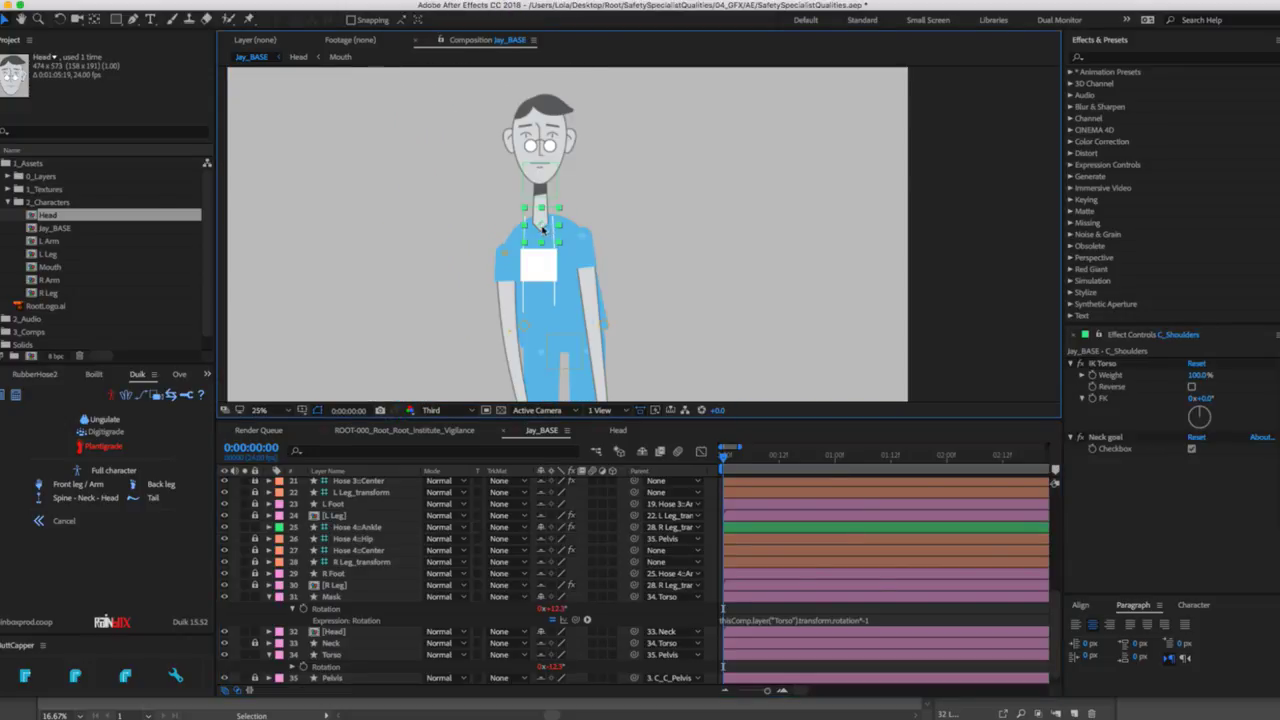
pyautogui.moveTo(543, 229)
pyautogui.mouseDown()
pyautogui.moveTo(596, 218)
pyautogui.moveTo(547, 234)
pyautogui.mouseUp()
pyautogui.press('super+z')
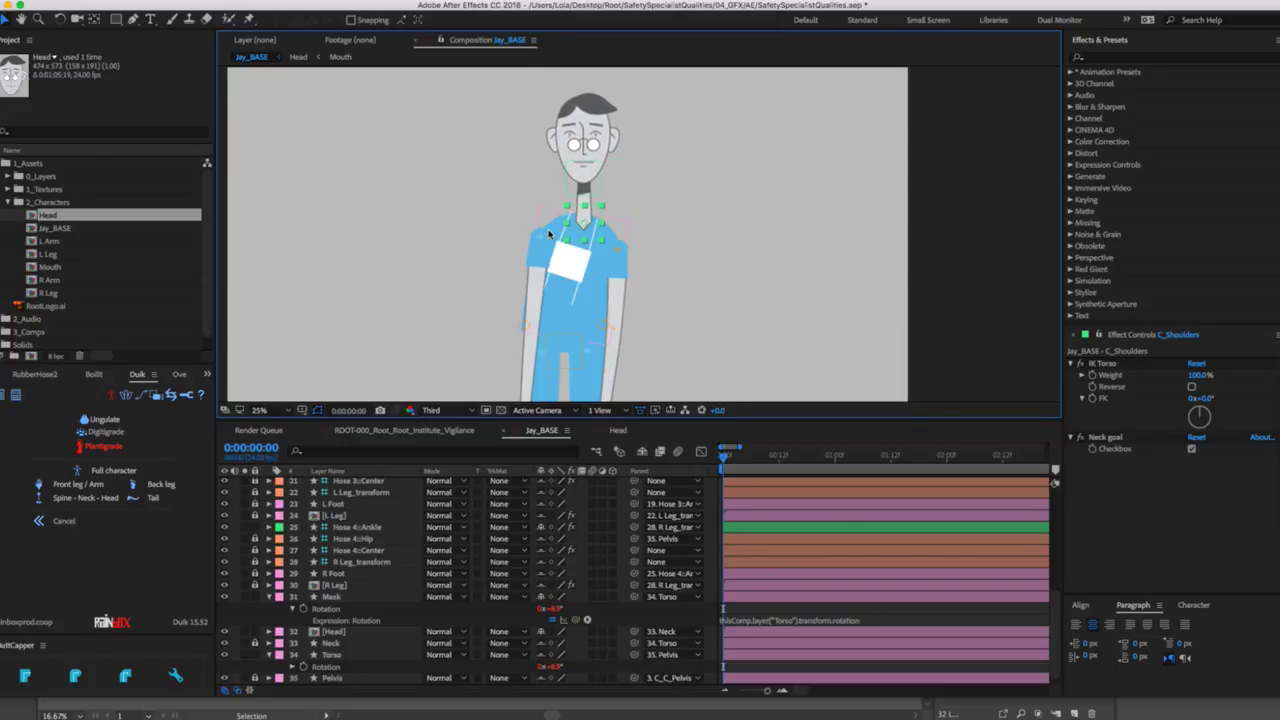
pyautogui.press('super+z')
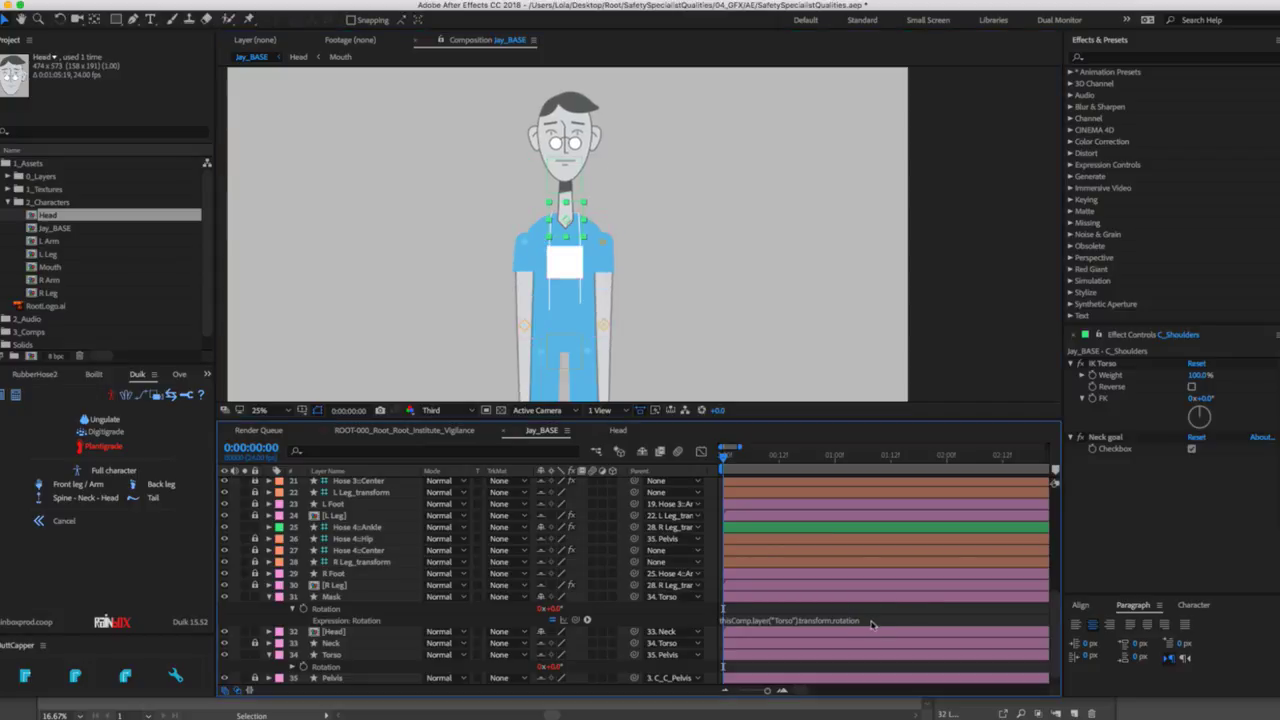
pyautogui.click(877, 621)
pyautogui.click(886, 622)
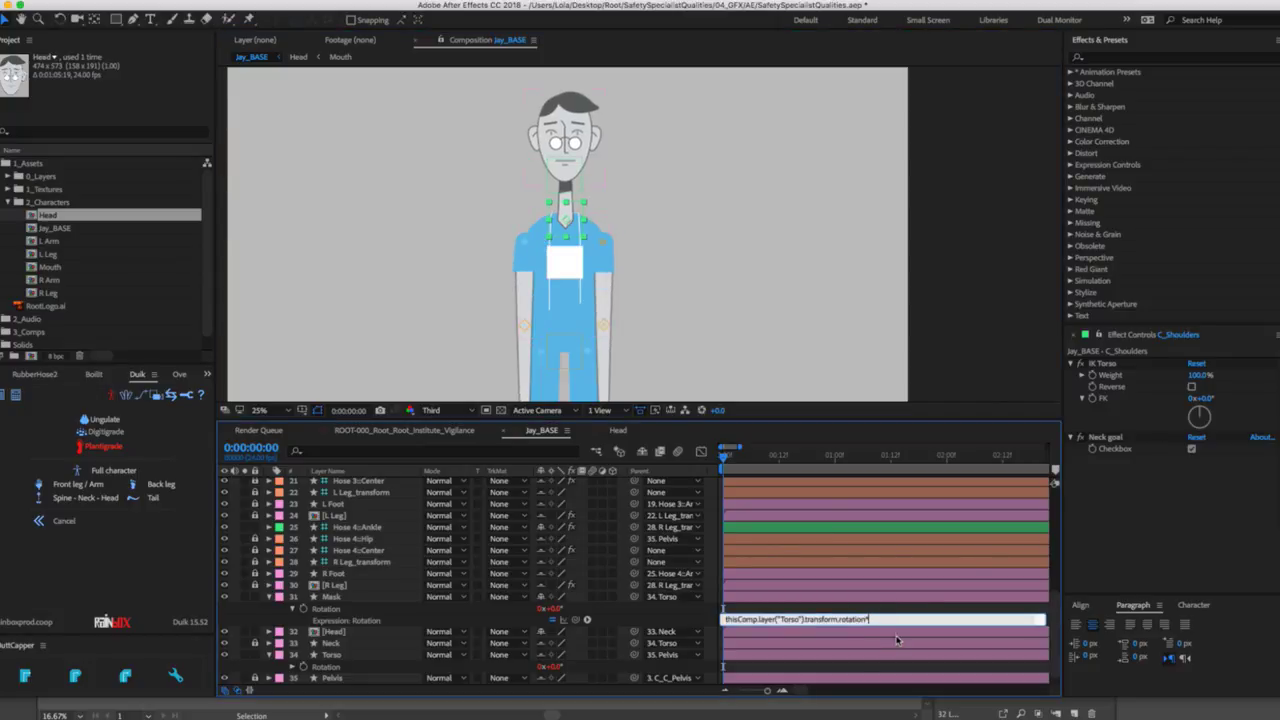
pyautogui.click(931, 594)
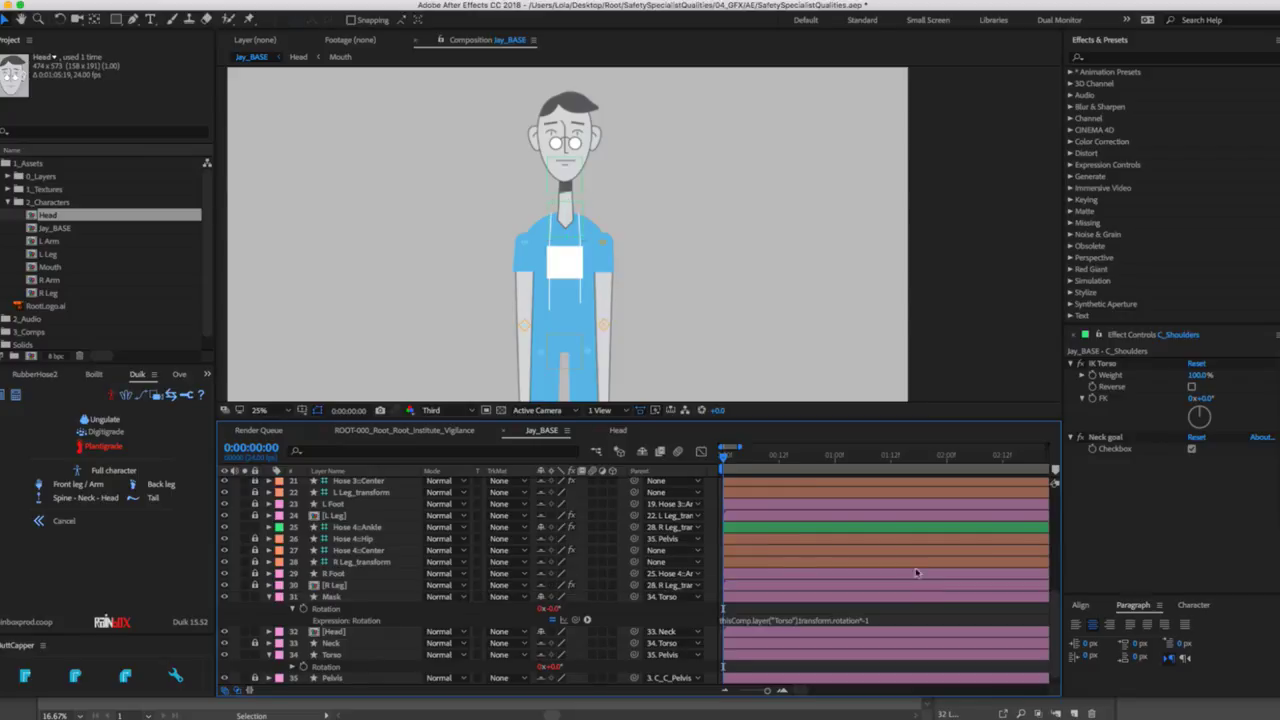
# Collapse Mask and Torso, hide shy layers, then lock and shy the Mask layer.
pyautogui.click(268, 597)
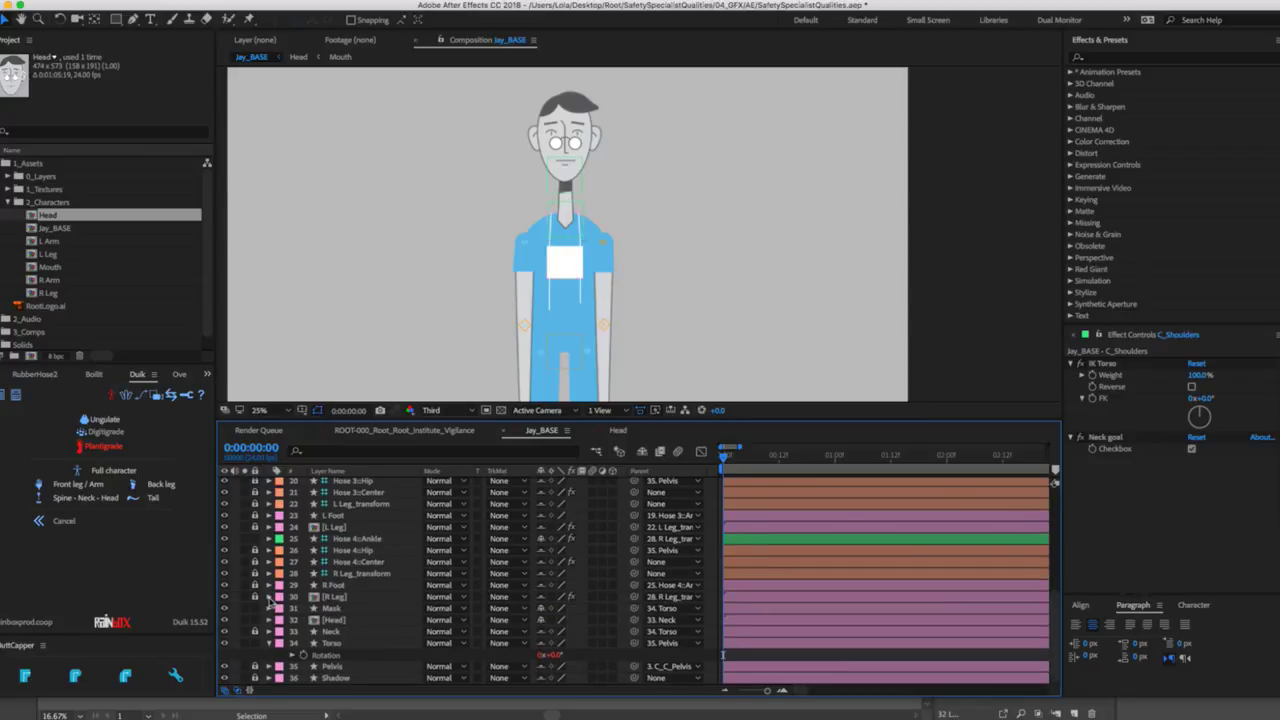
pyautogui.click(268, 643)
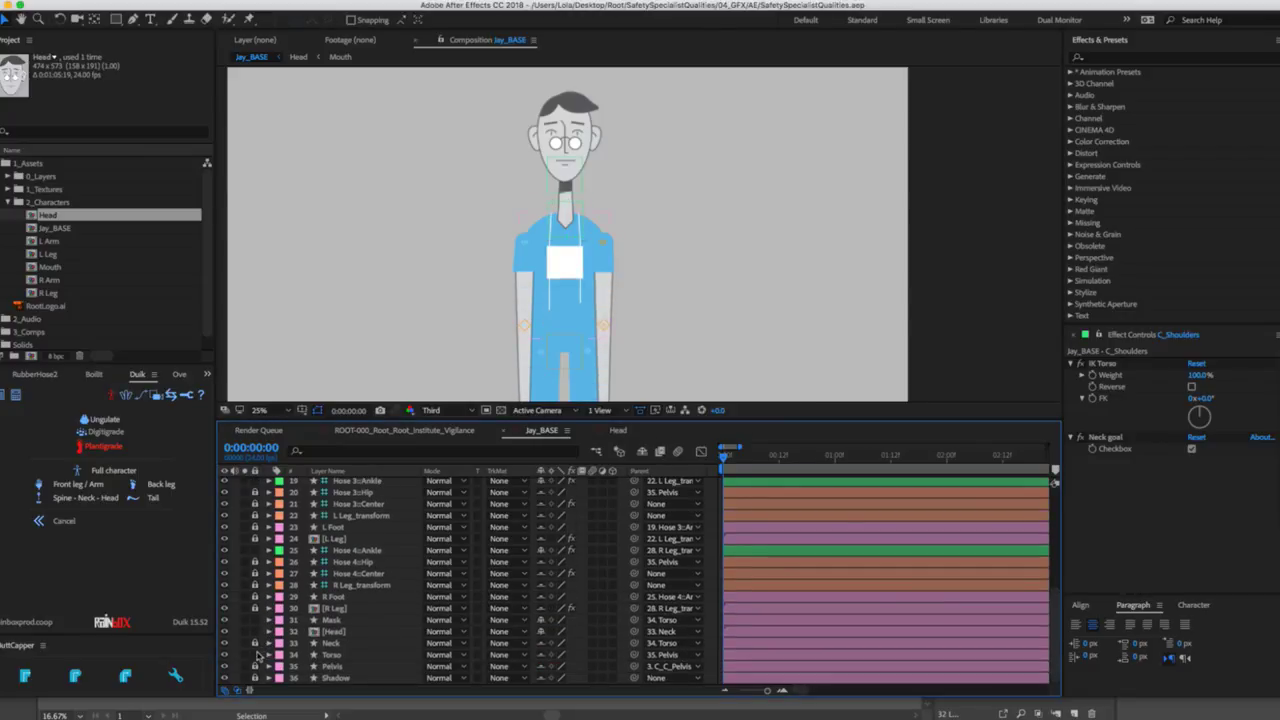
pyautogui.click(642, 451)
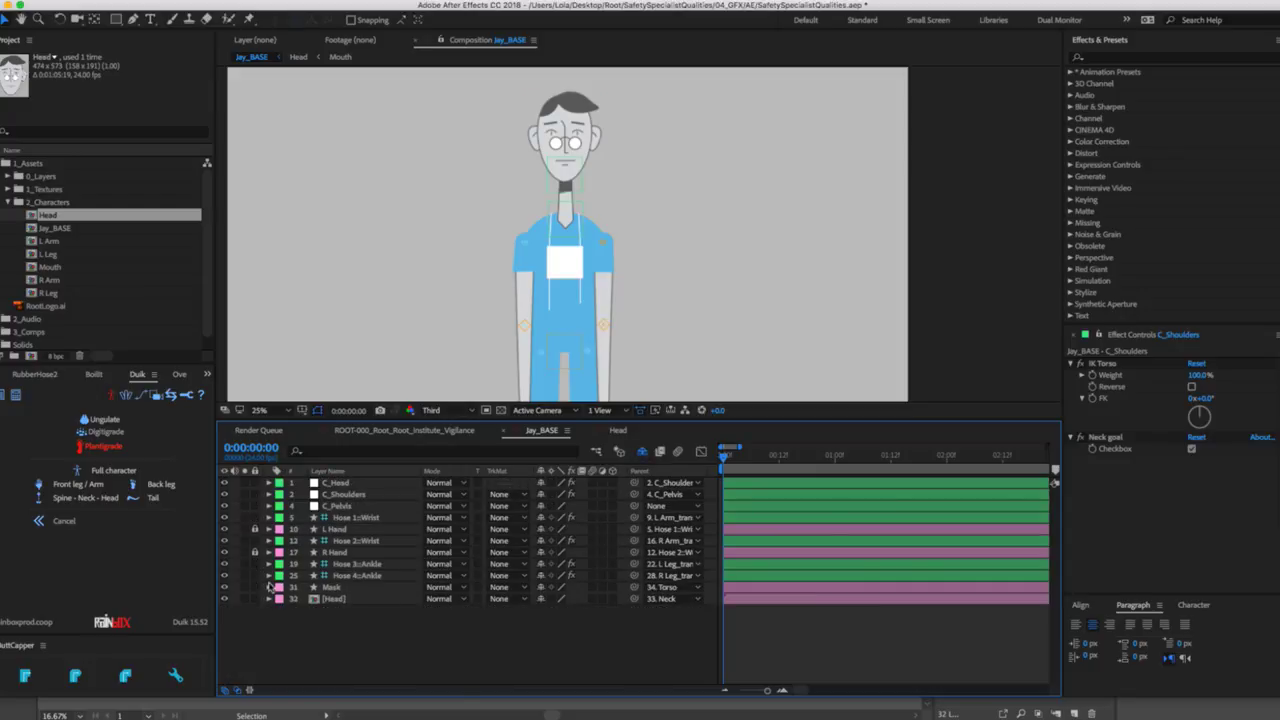
pyautogui.click(255, 587)
pyautogui.click(541, 587)
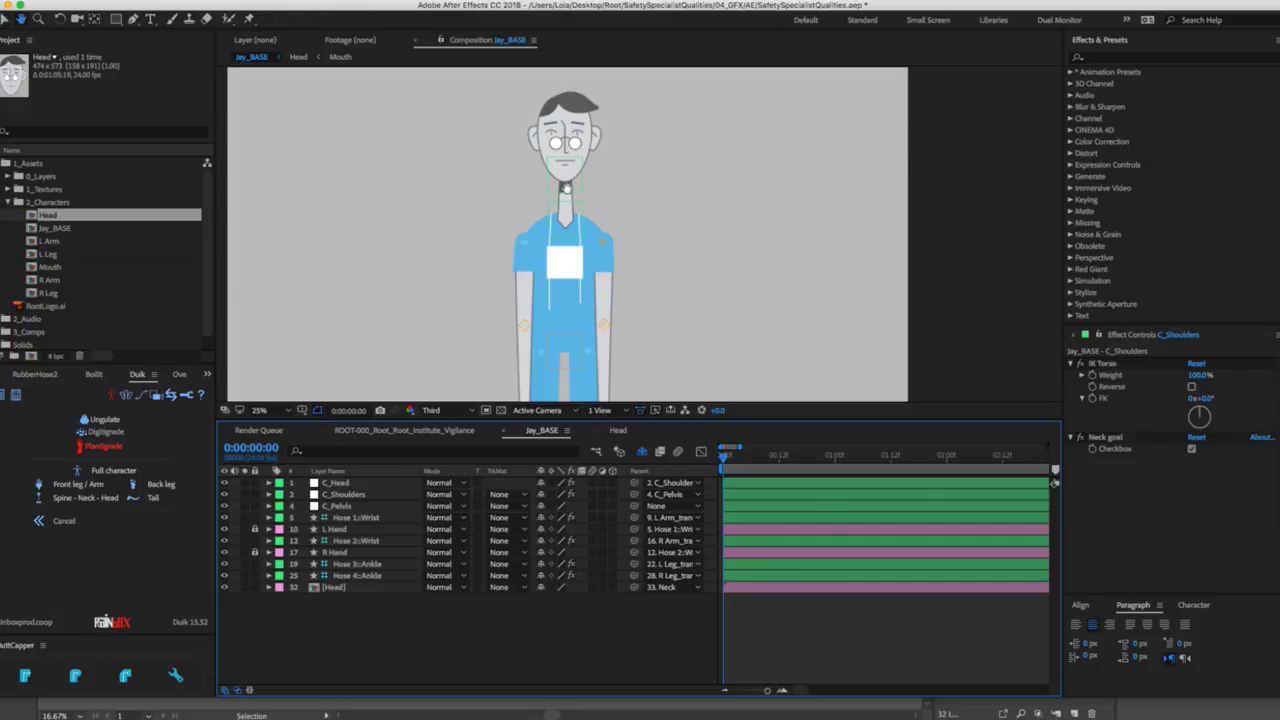
# Test-move the shoulders, undo, then drag the wrist controller to rest the hand on the hip.
pyautogui.moveTo(564, 218); pyautogui.dragTo(632, 266)
pyautogui.press('super+z')
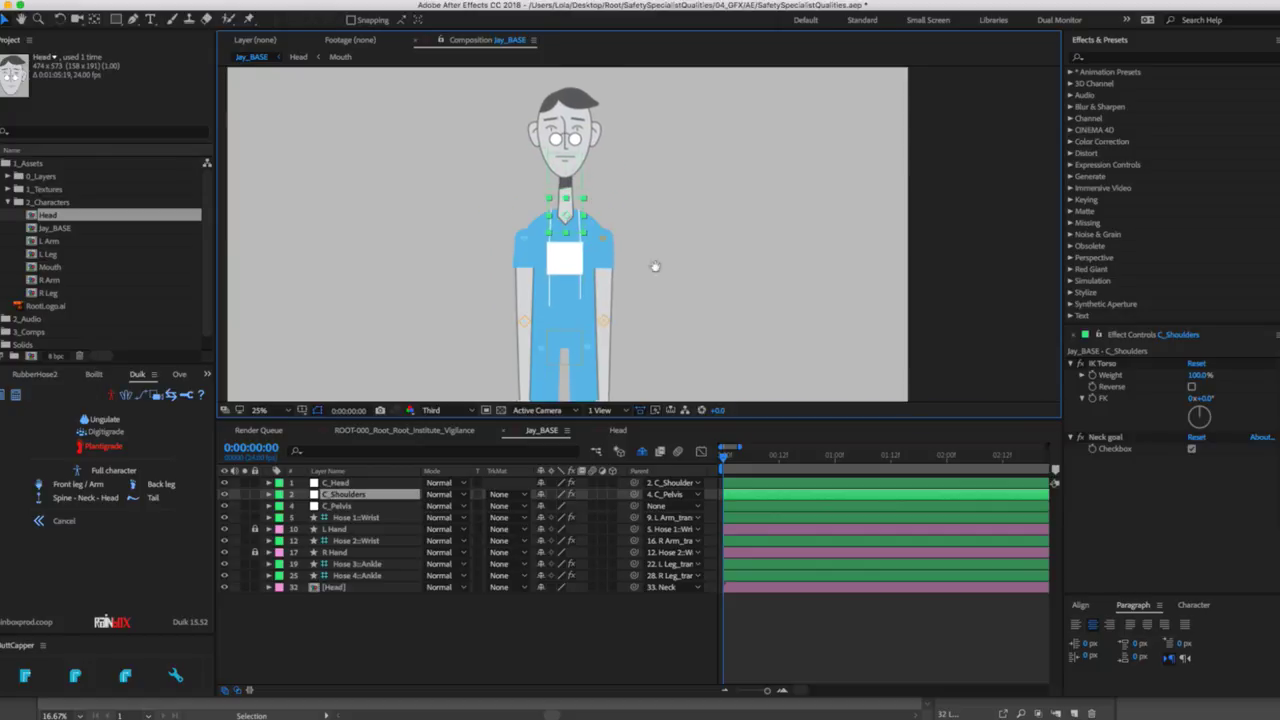
pyautogui.moveTo(517, 373); pyautogui.dragTo(318, 200)
pyautogui.moveTo(382, 311); pyautogui.dragTo(510, 293)
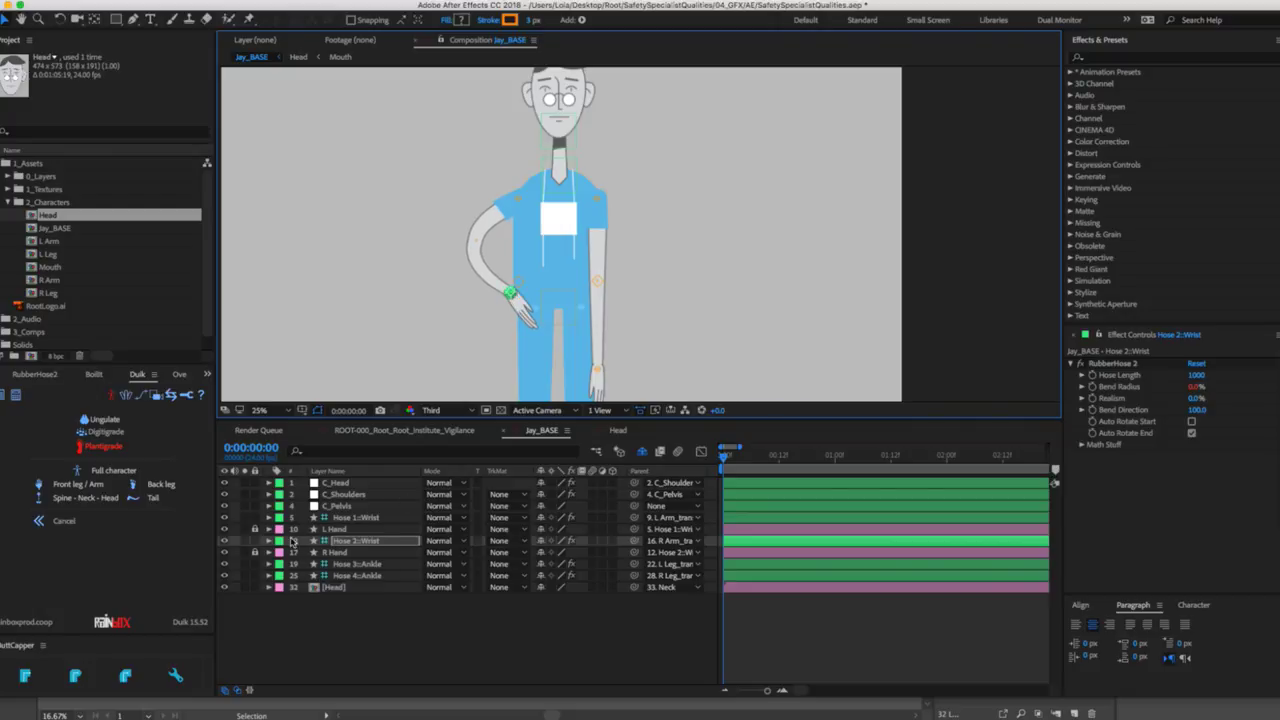
# Rotate the R Hand layer so the hand sits against the hip.
pyautogui.click(345, 529)
pyautogui.press('w')
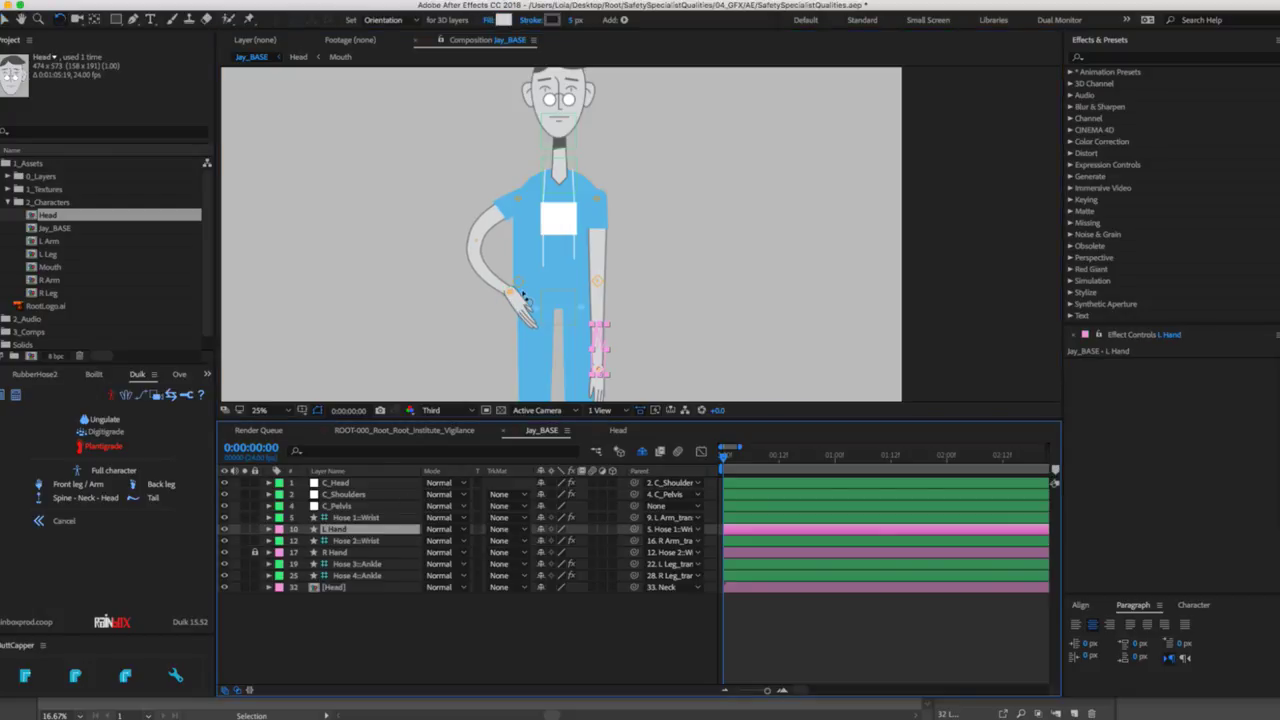
pyautogui.click(364, 553)
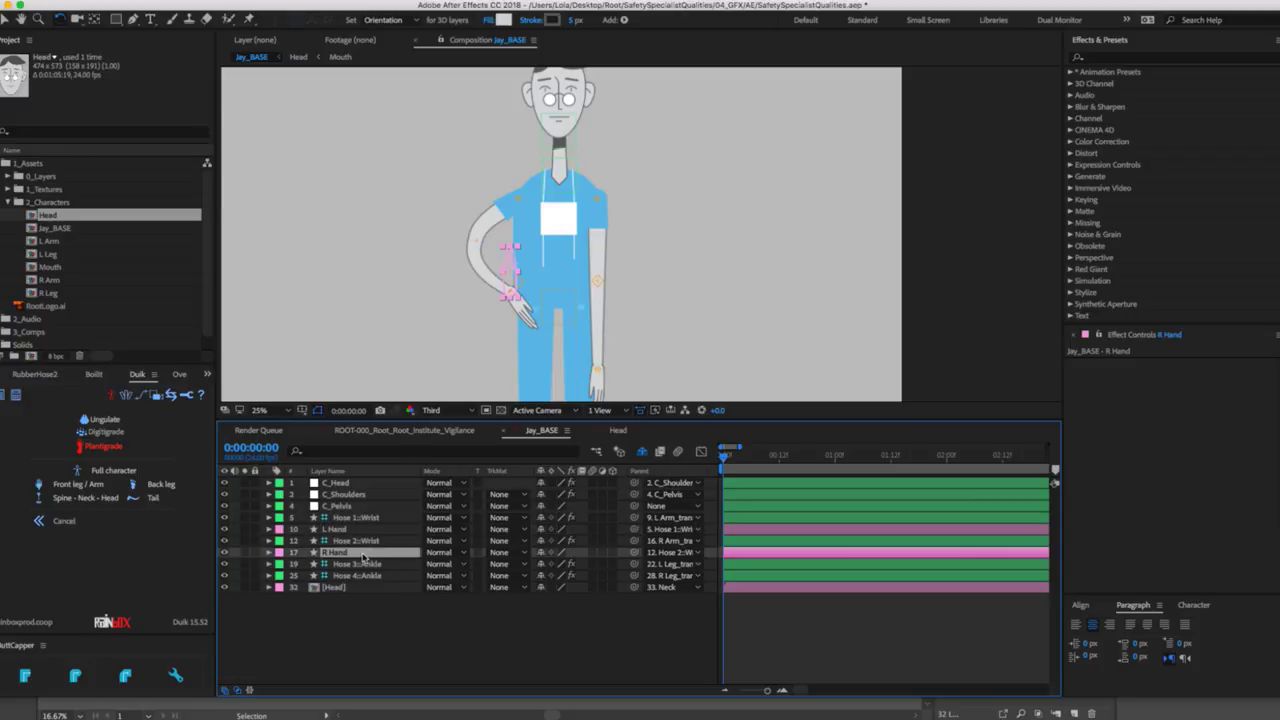
pyautogui.click(521, 308)
pyautogui.click(352, 553)
pyautogui.moveTo(513, 272); pyautogui.dragTo(537, 322)
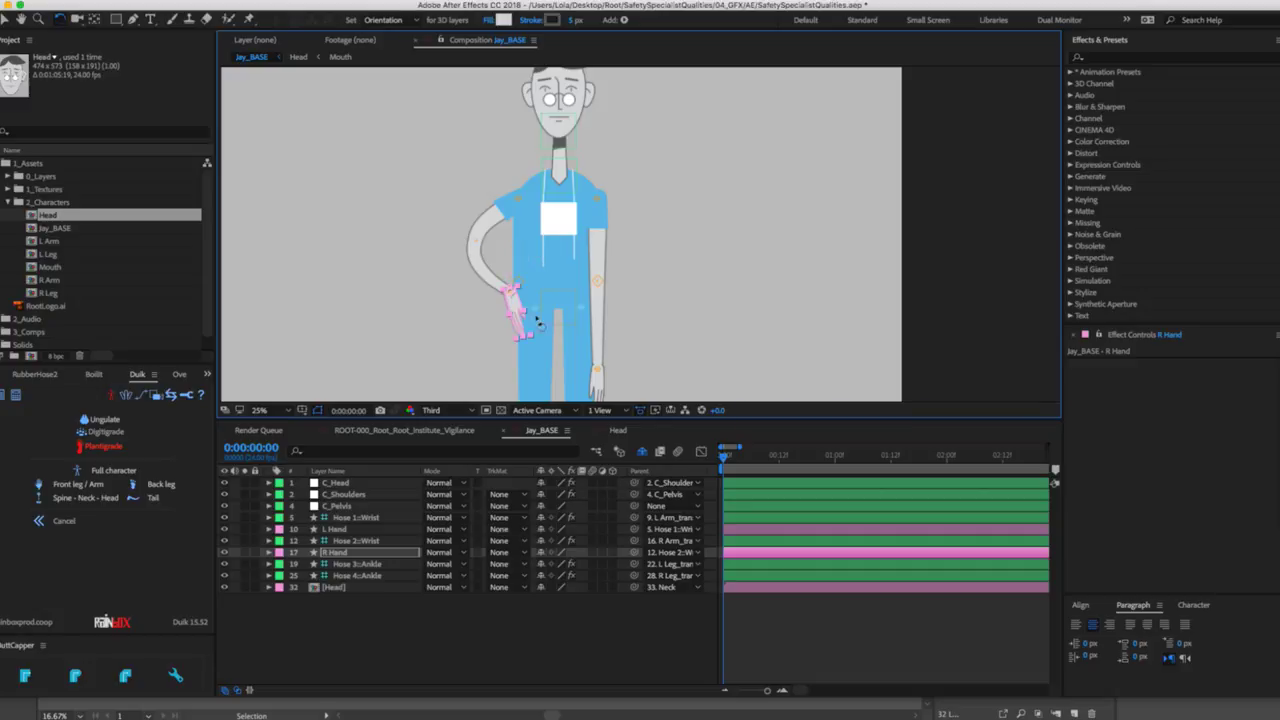
pyautogui.click(518, 667)
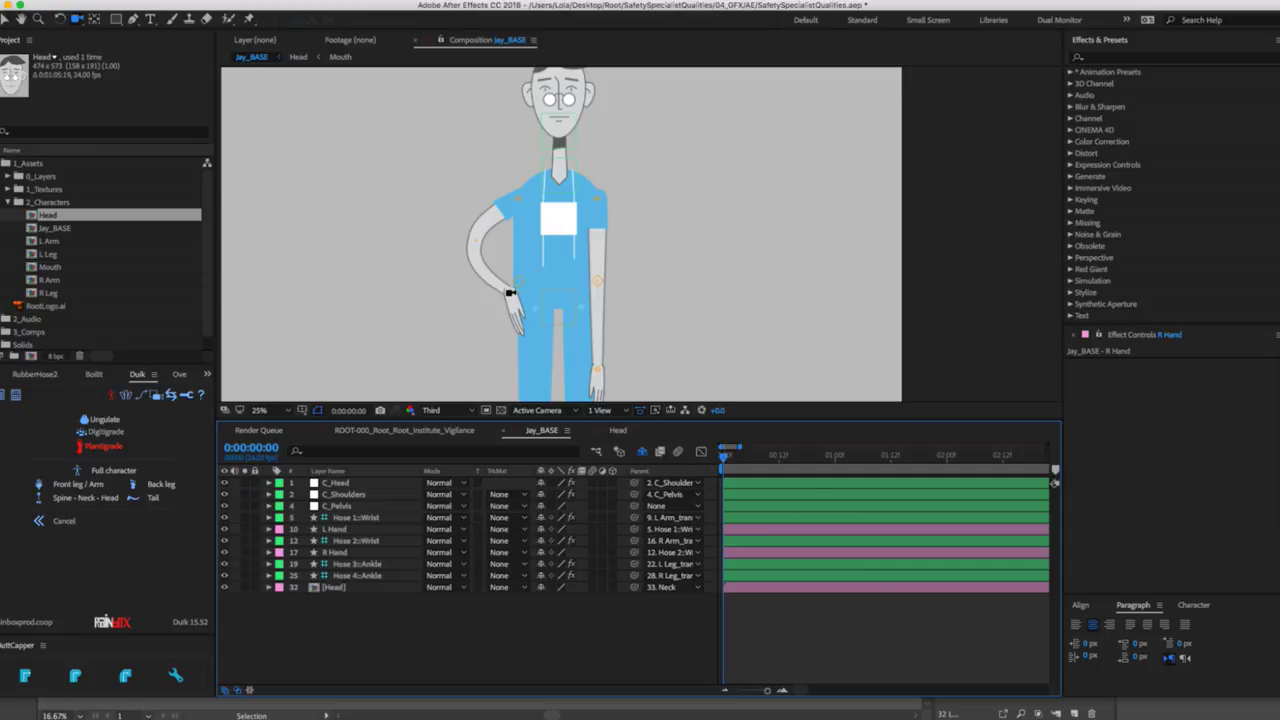
# Set Hose Length to 130 on both Hose 2::Wrist and Hose 1::Wrist.
pyautogui.click(511, 291)
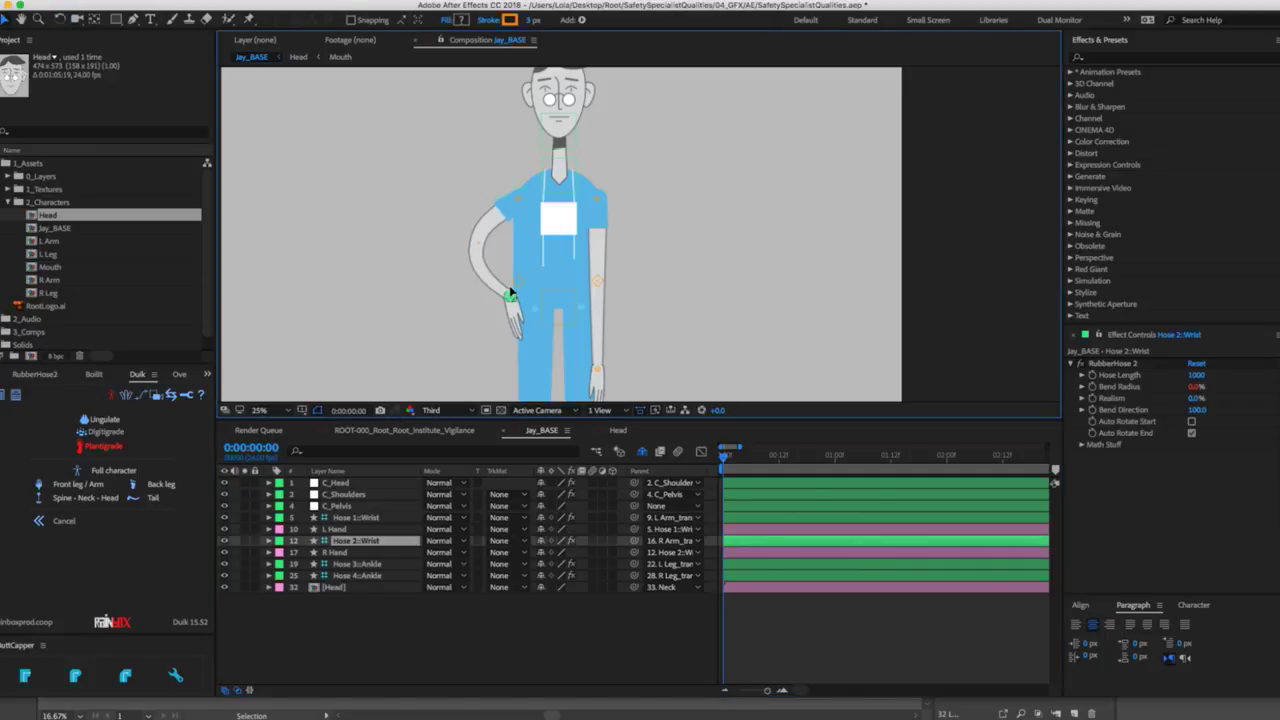
pyautogui.press('Return')
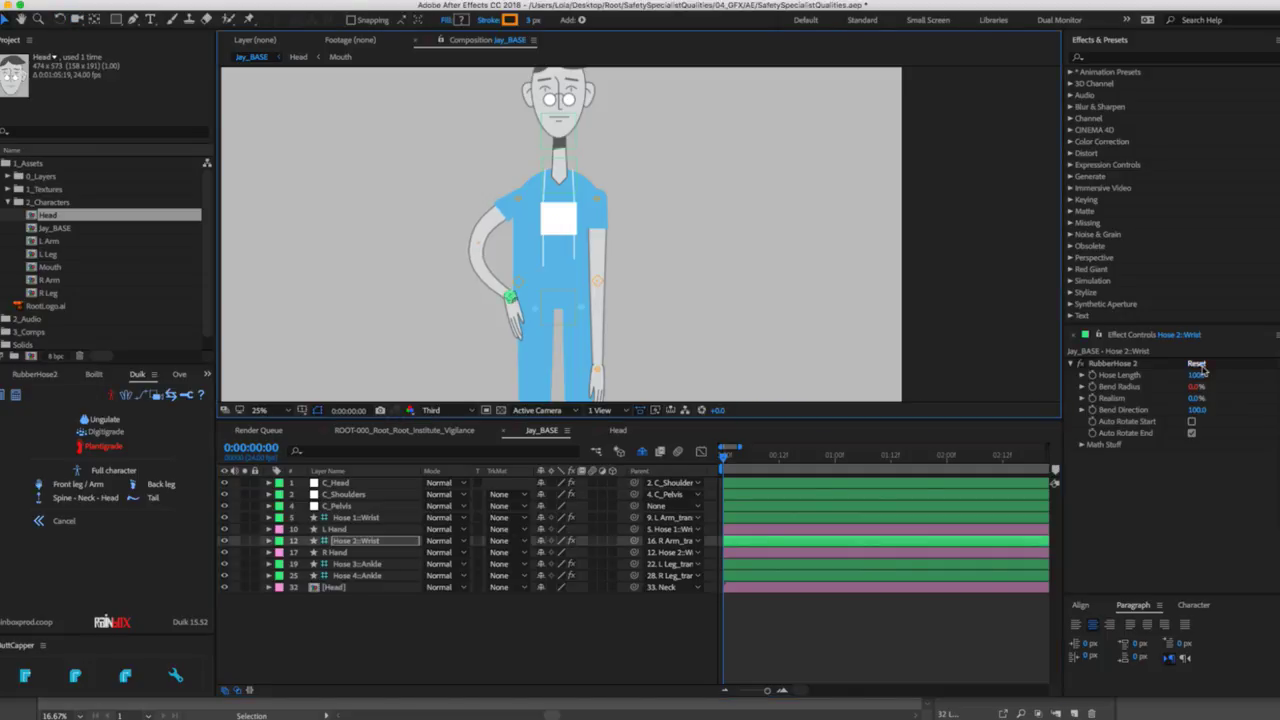
pyautogui.moveTo(1195, 374); pyautogui.dragTo(1207, 369)
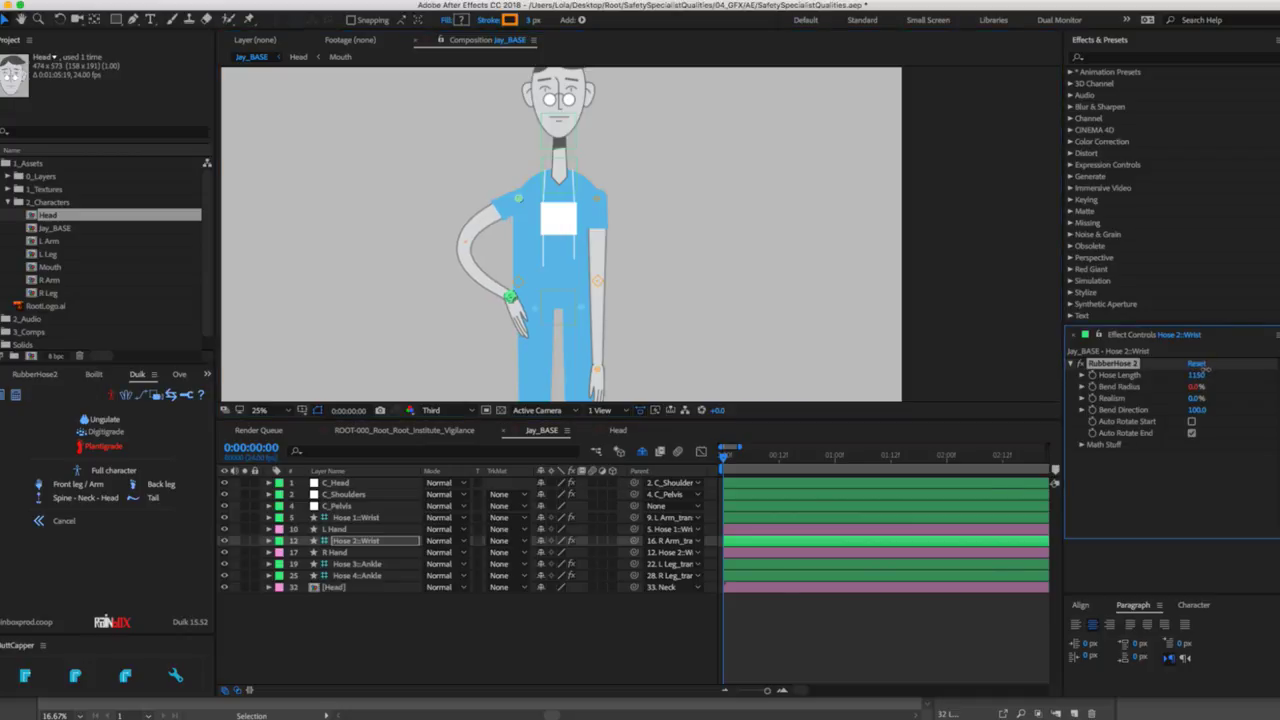
pyautogui.click(1199, 364)
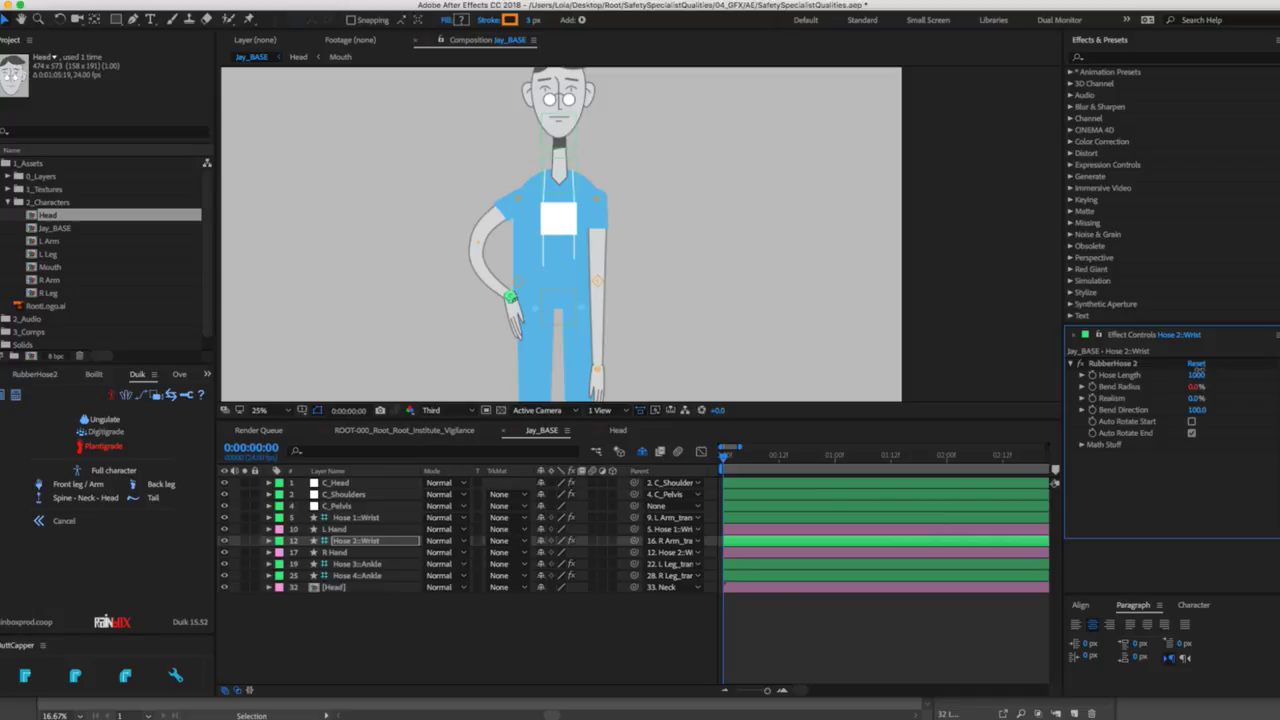
pyautogui.moveTo(1203, 374); pyautogui.dragTo(1215, 366)
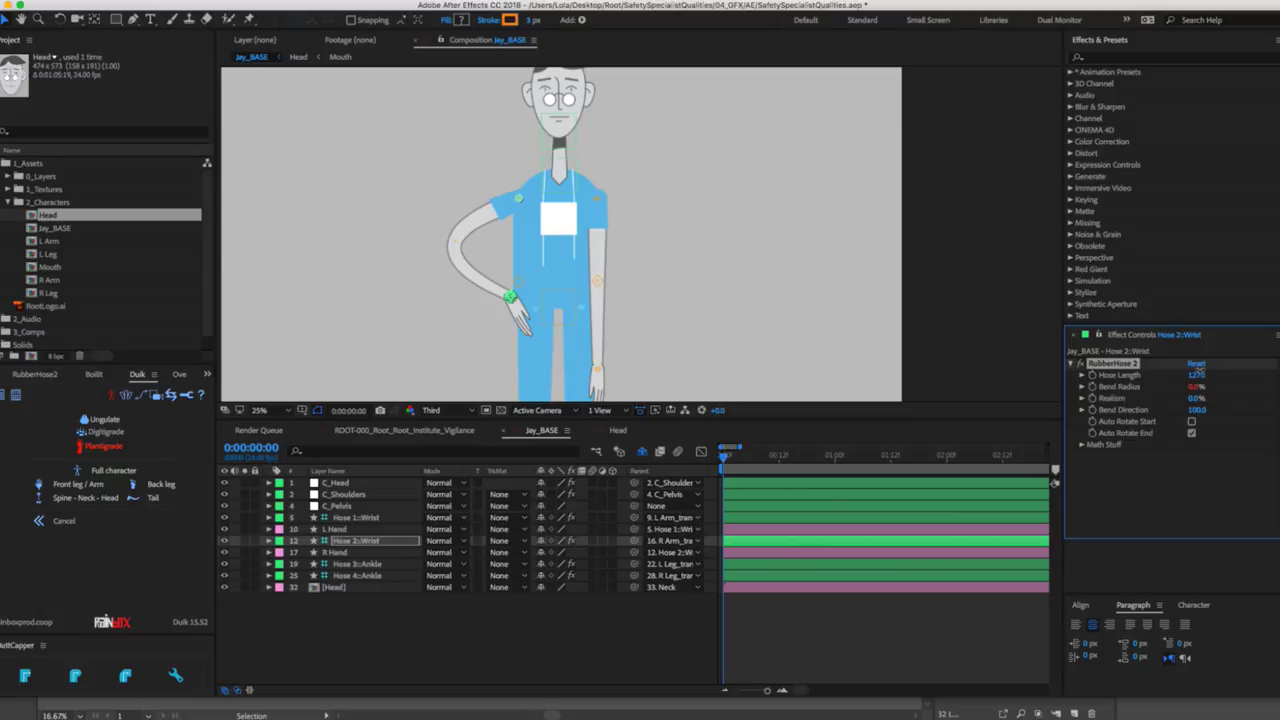
pyautogui.click(1197, 374)
pyautogui.press('Return')
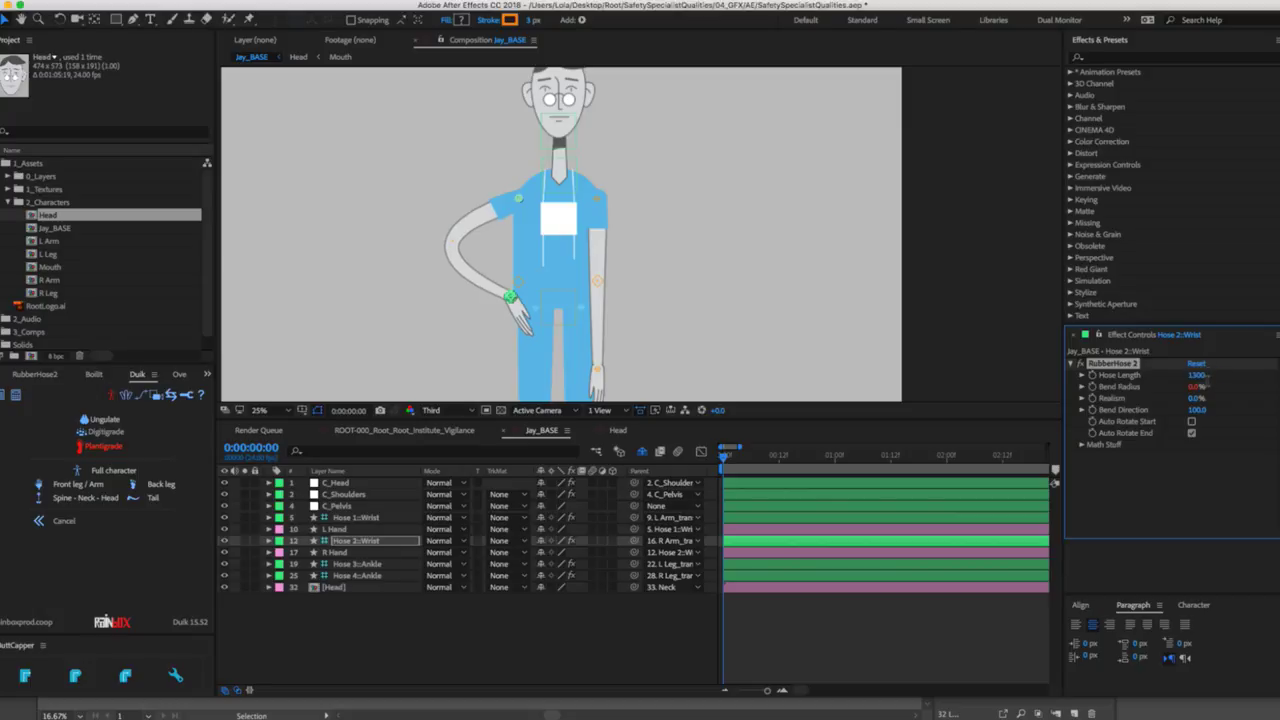
pyautogui.click(372, 518)
pyautogui.click(1193, 375)
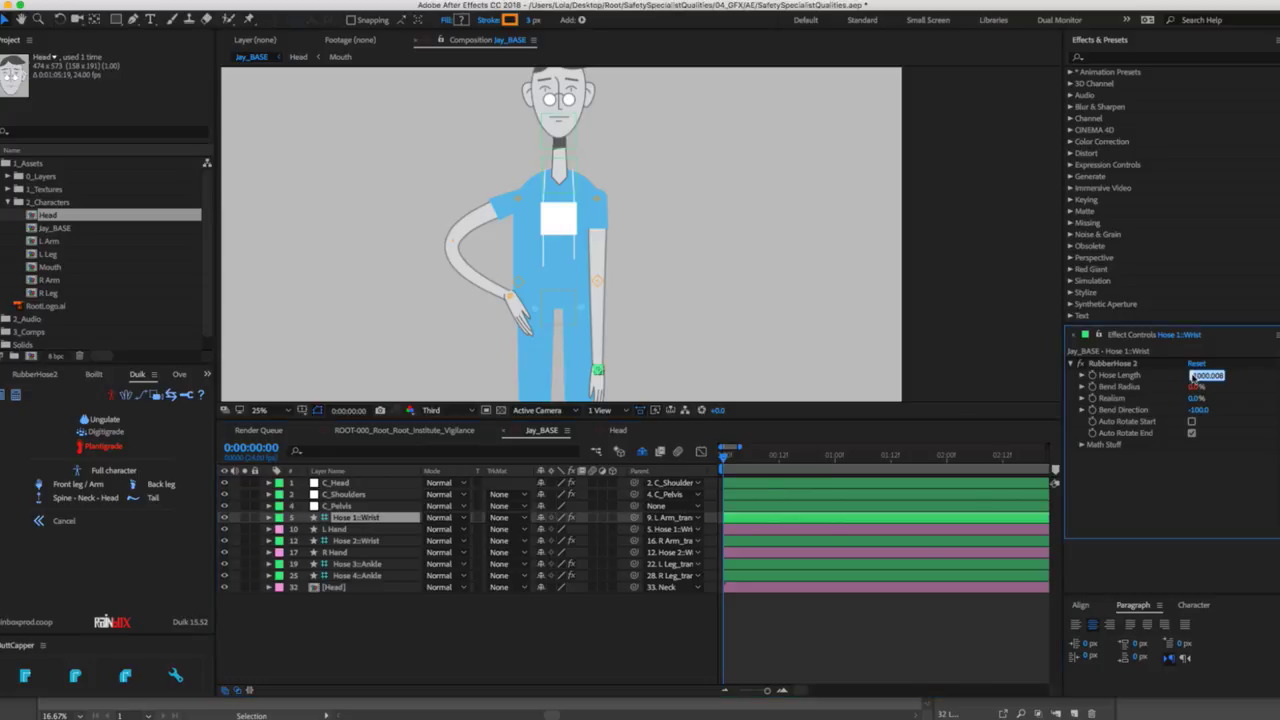
pyautogui.write('1300')
pyautogui.press('Return')
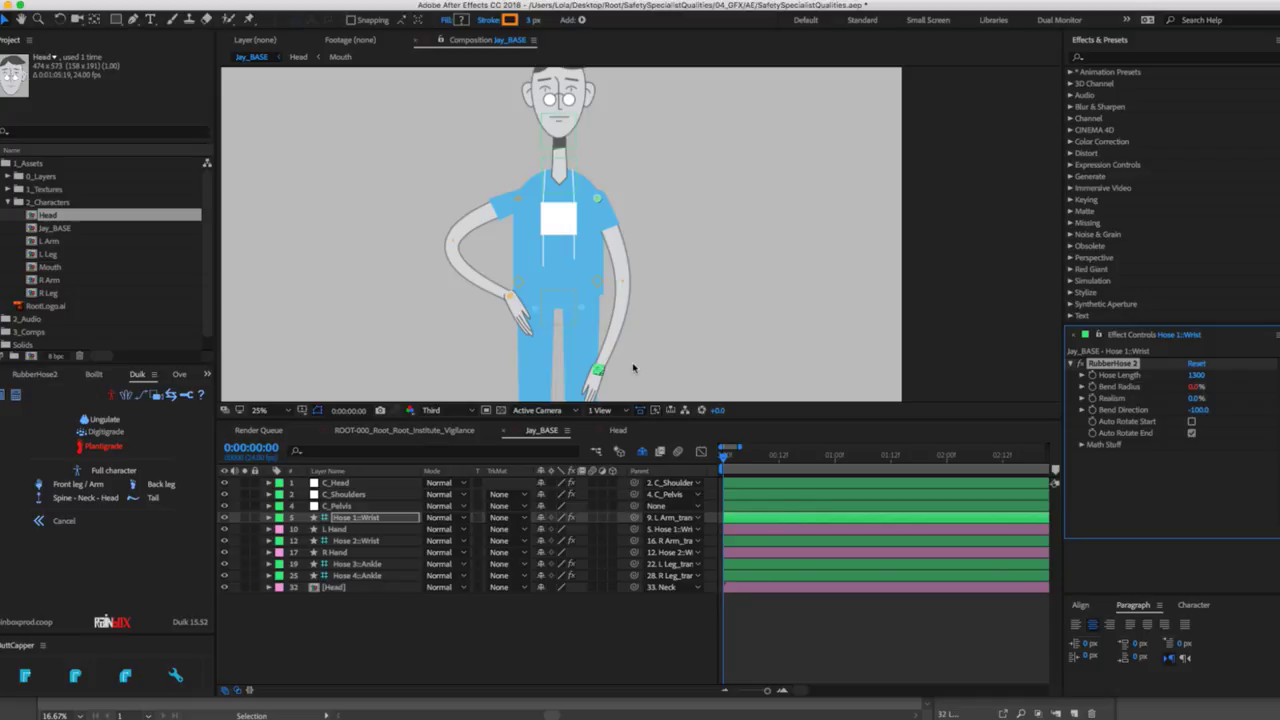
# Drag both wrists down so the arms hang straight beside the legs, zoomed out.
pyautogui.moveTo(509, 297); pyautogui.dragTo(517, 376)
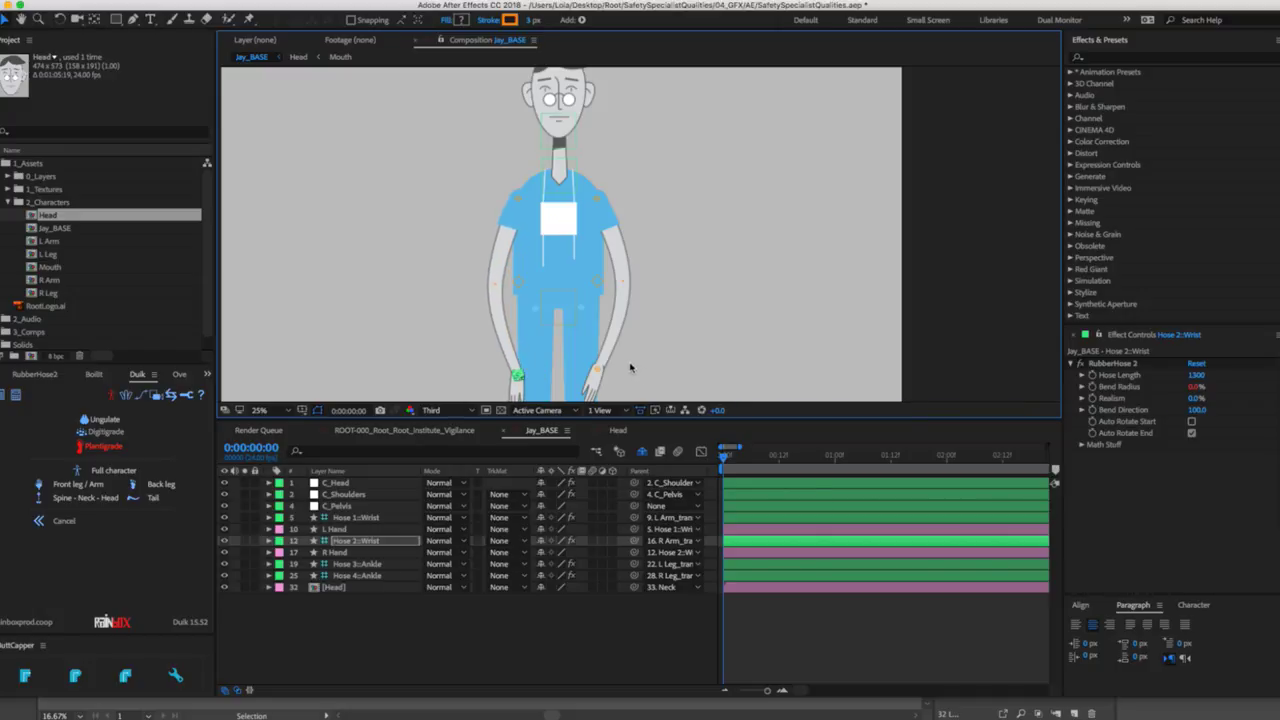
pyautogui.moveTo(598, 372); pyautogui.dragTo(604, 376)
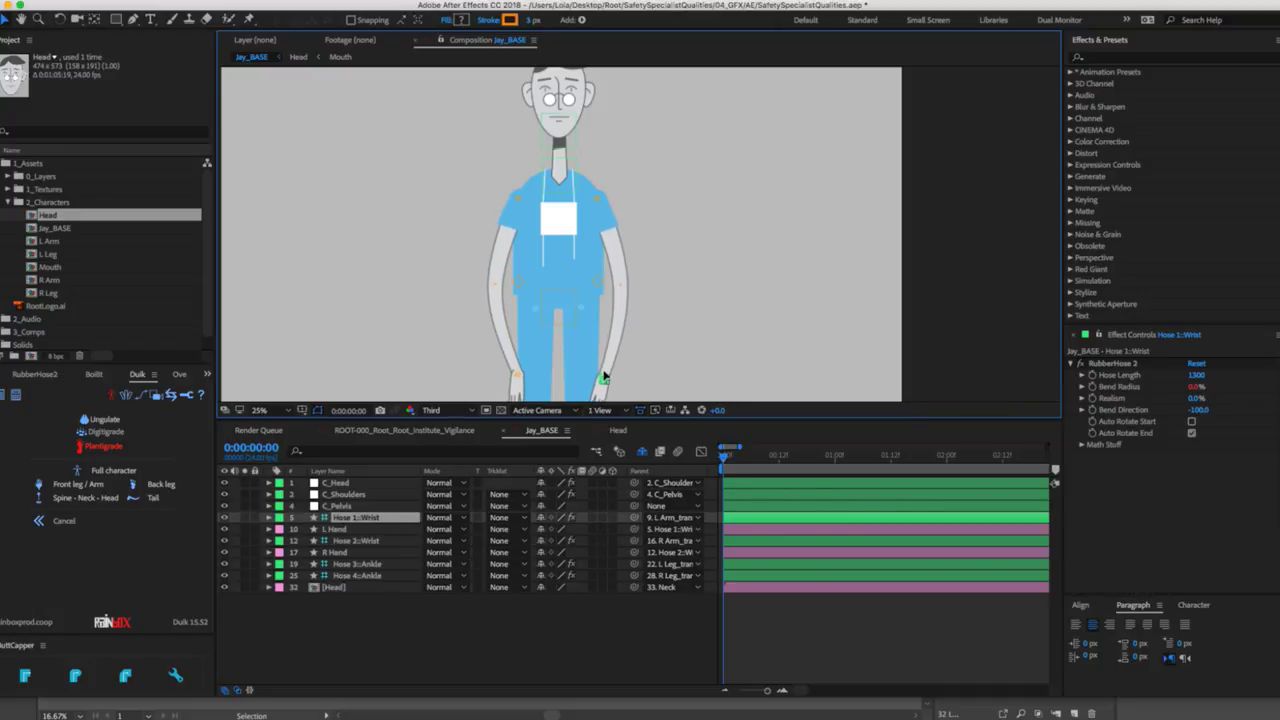
pyautogui.press('z')
pyautogui.keyDown('alt'); pyautogui.click(618, 337); pyautogui.keyUp('alt')
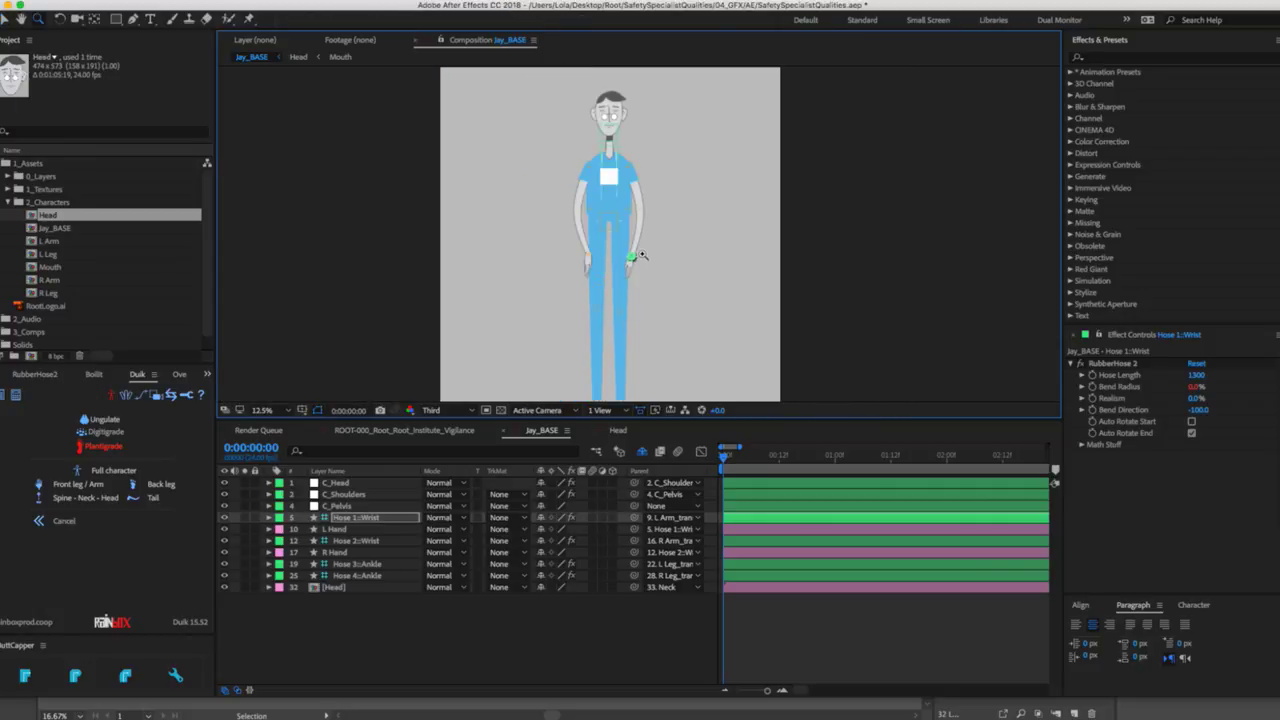
pyautogui.moveTo(672, 260); pyautogui.dragTo(580, 248)
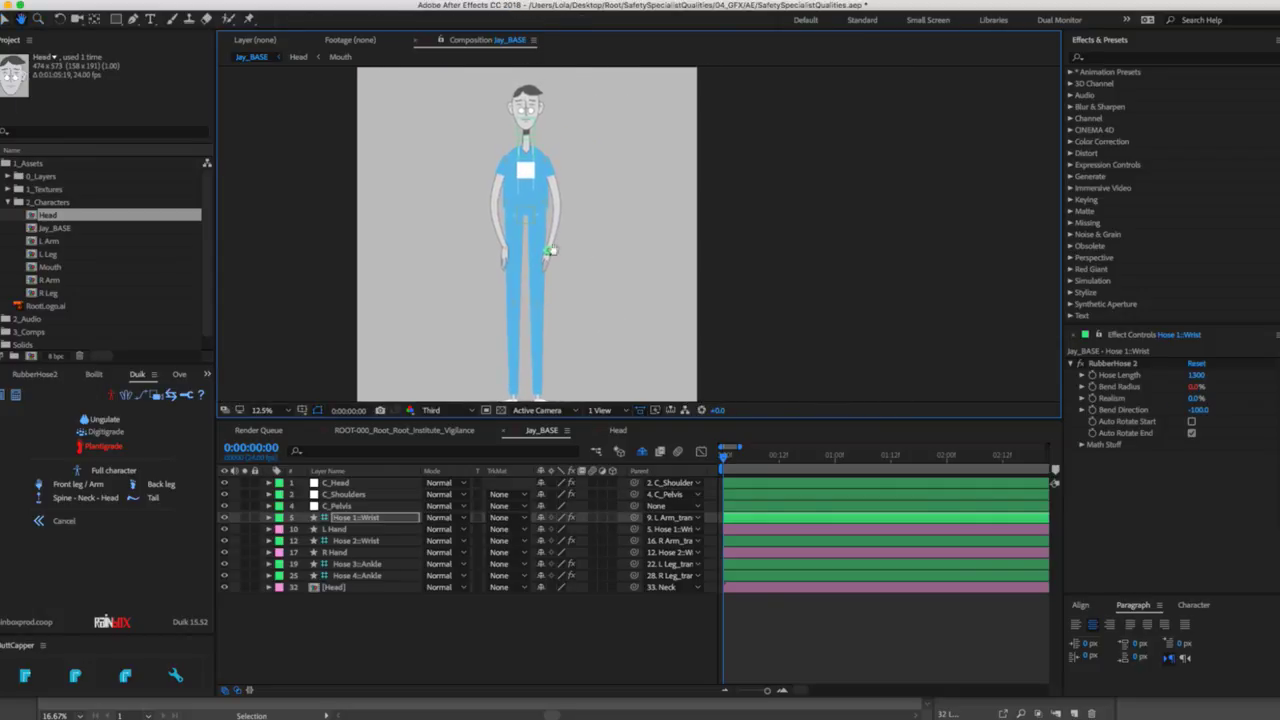
# Reset R Hand rotation to 0, then rotate the right hand to about 91°.
pyautogui.press('v')
pyautogui.click(355, 552)
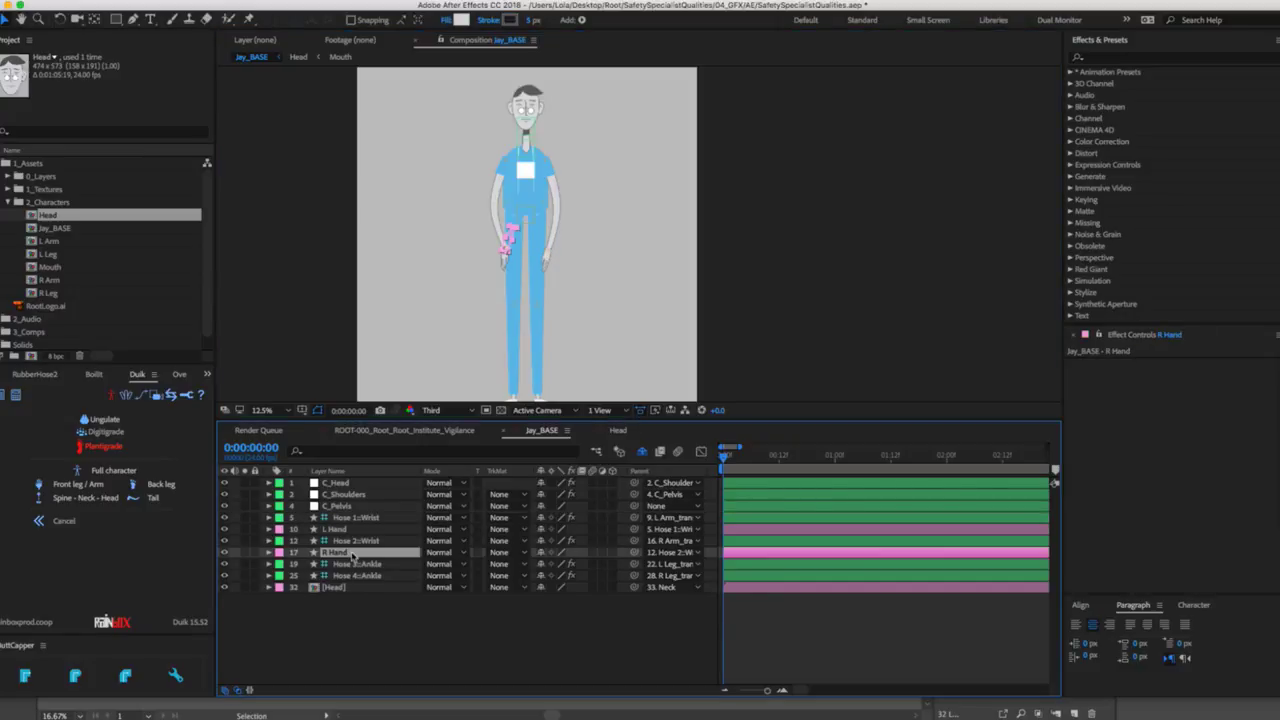
pyautogui.press('r')
pyautogui.click(556, 564)
pyautogui.write('0')
pyautogui.press('Return')
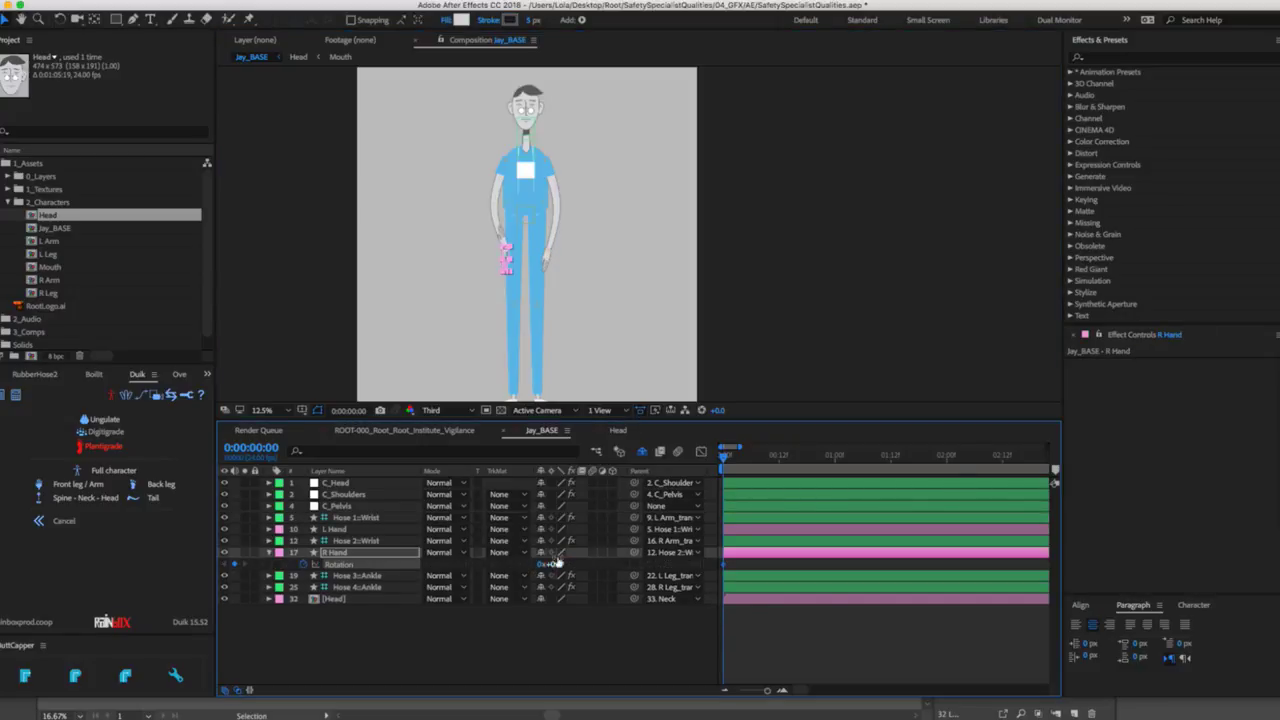
pyautogui.press('w')
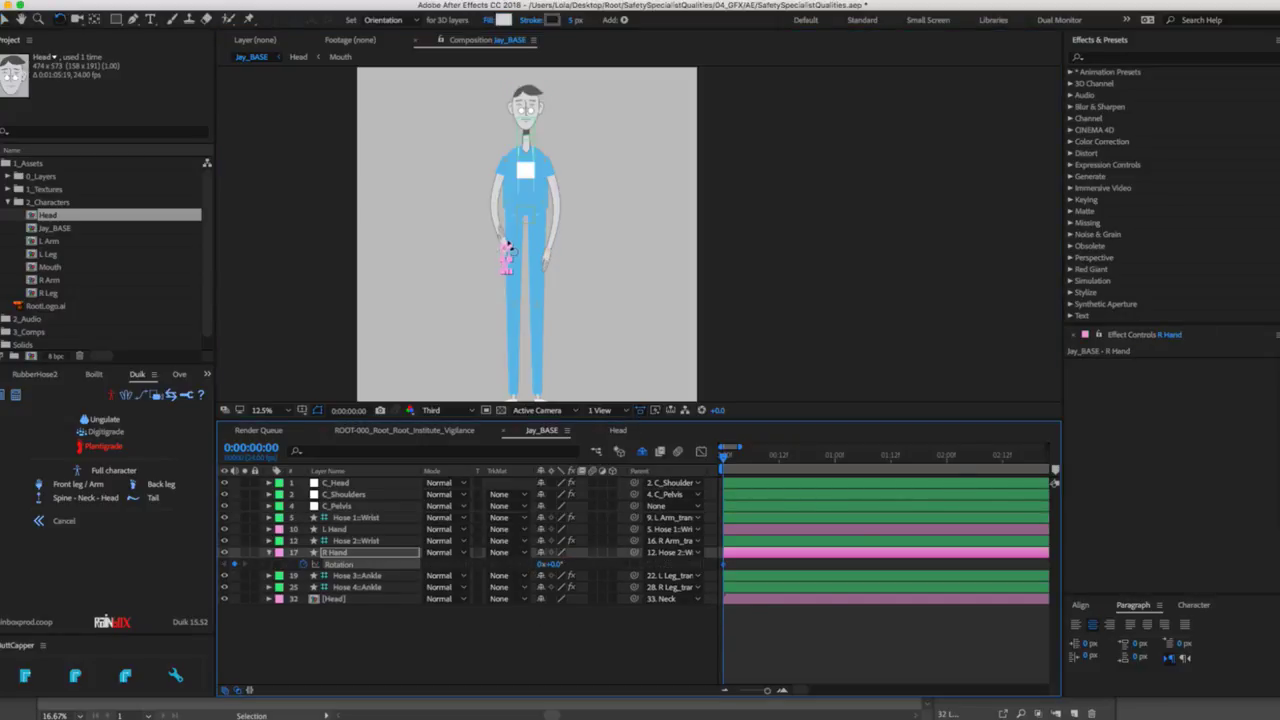
pyautogui.moveTo(514, 250); pyautogui.dragTo(443, 449)
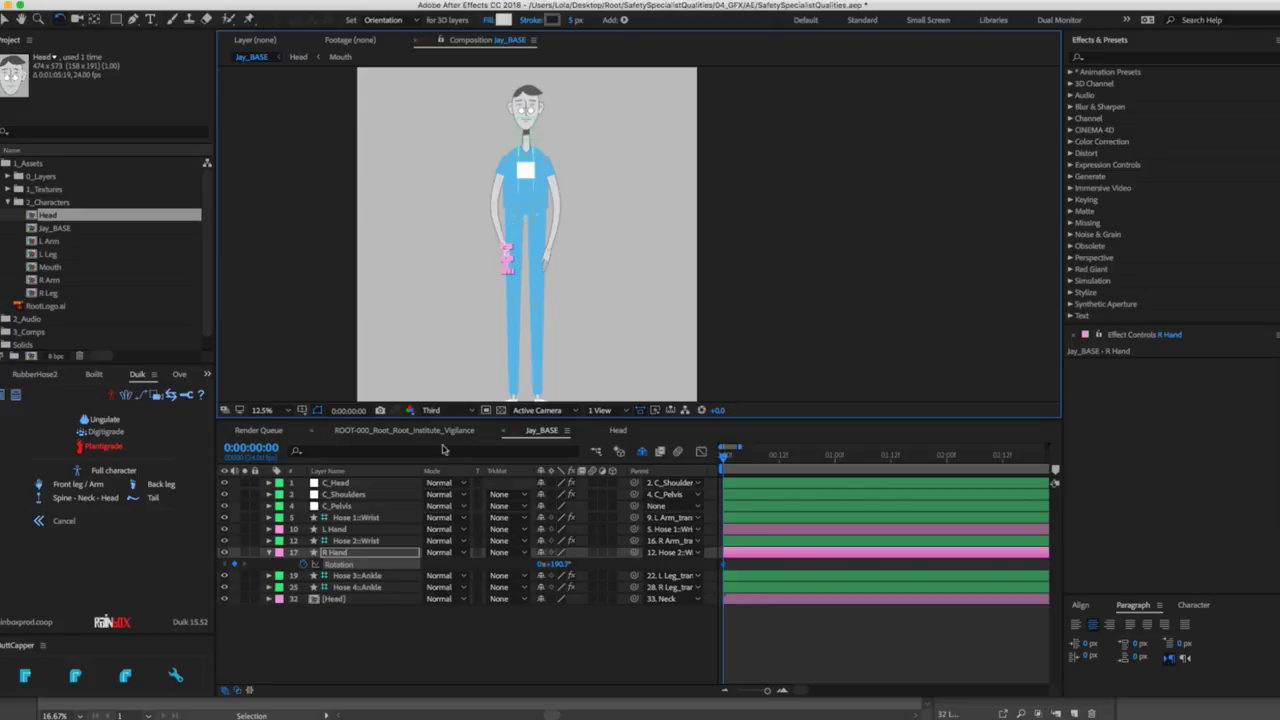
# Turn off automatic wrist rotation on Hose 2::Wrist and Hose 1::Wrist.
pyautogui.click(380, 541)
pyautogui.click(1192, 434)
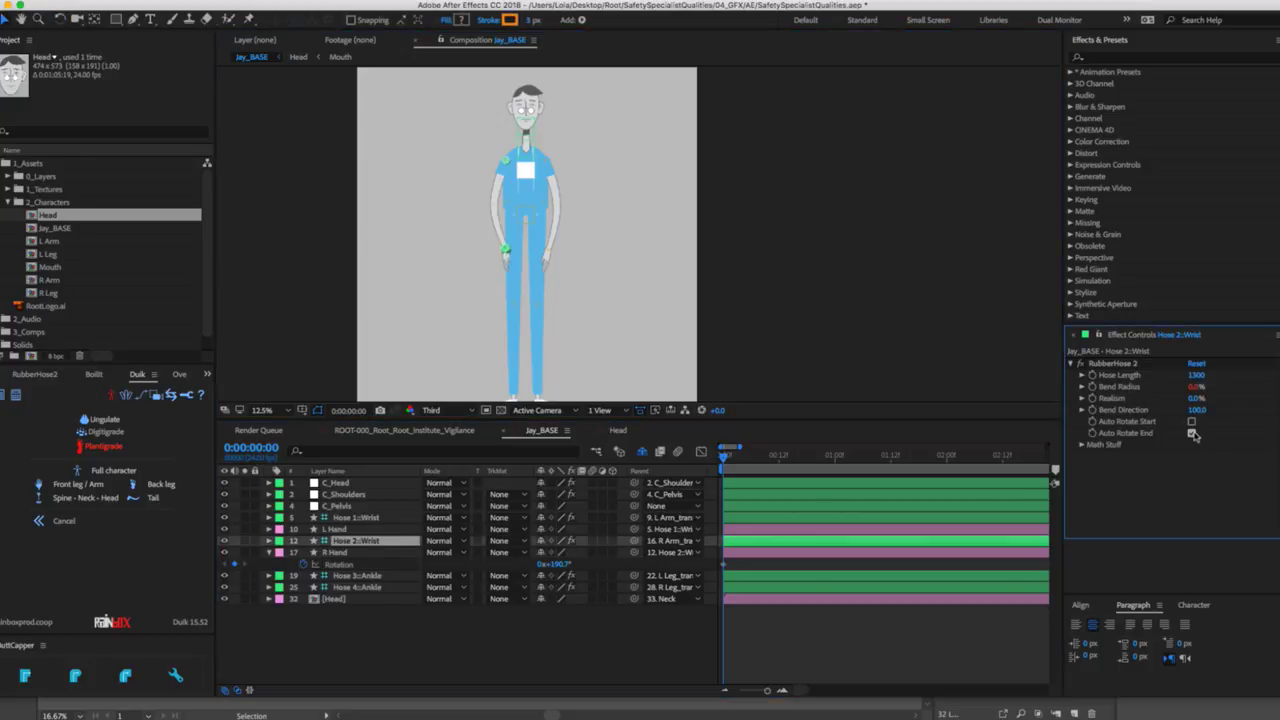
pyautogui.click(1192, 434)
pyautogui.click(372, 518)
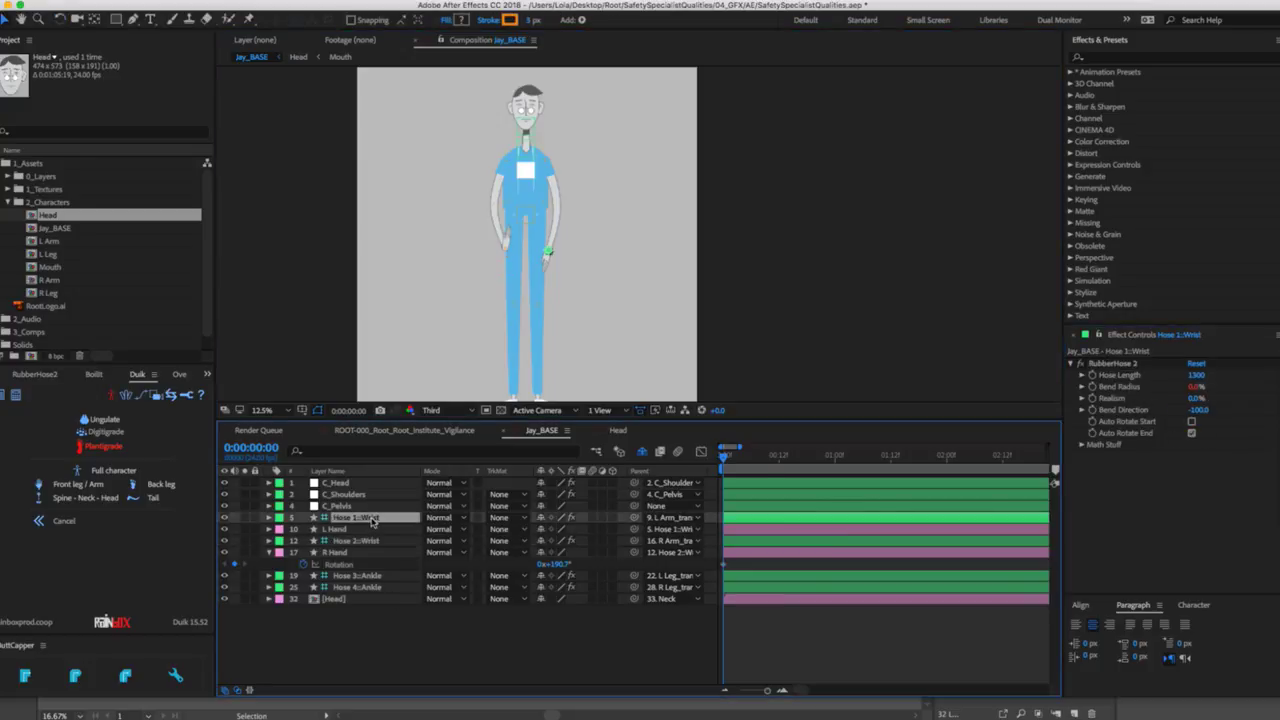
pyautogui.click(1192, 434)
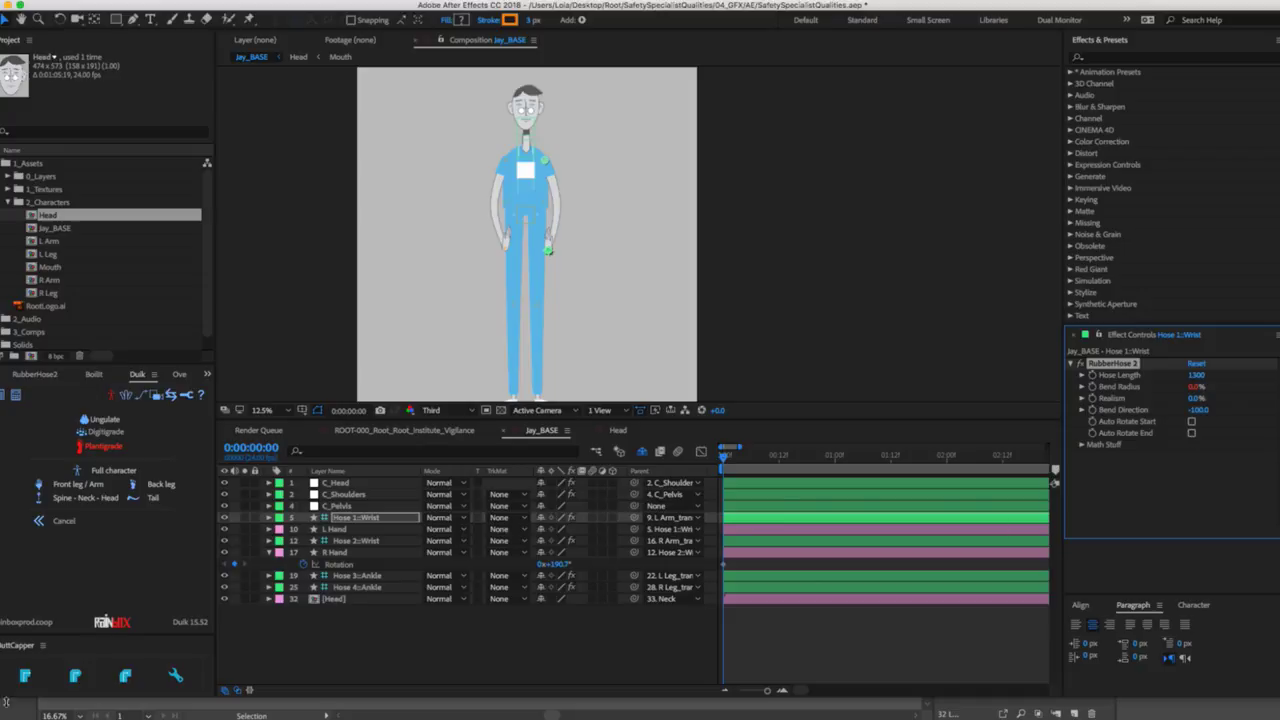
# Set both L Hand and R Hand rotation values to 0.
pyautogui.click(340, 530)
pyautogui.press('w')
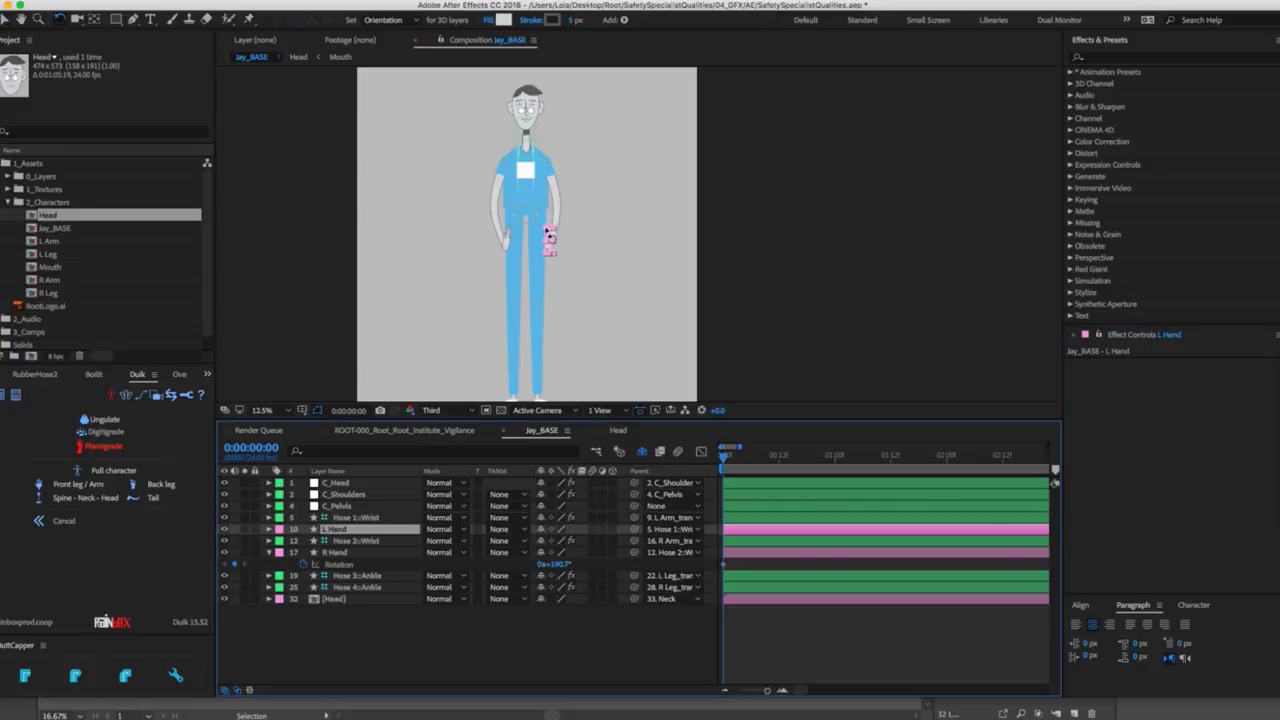
pyautogui.press('r')
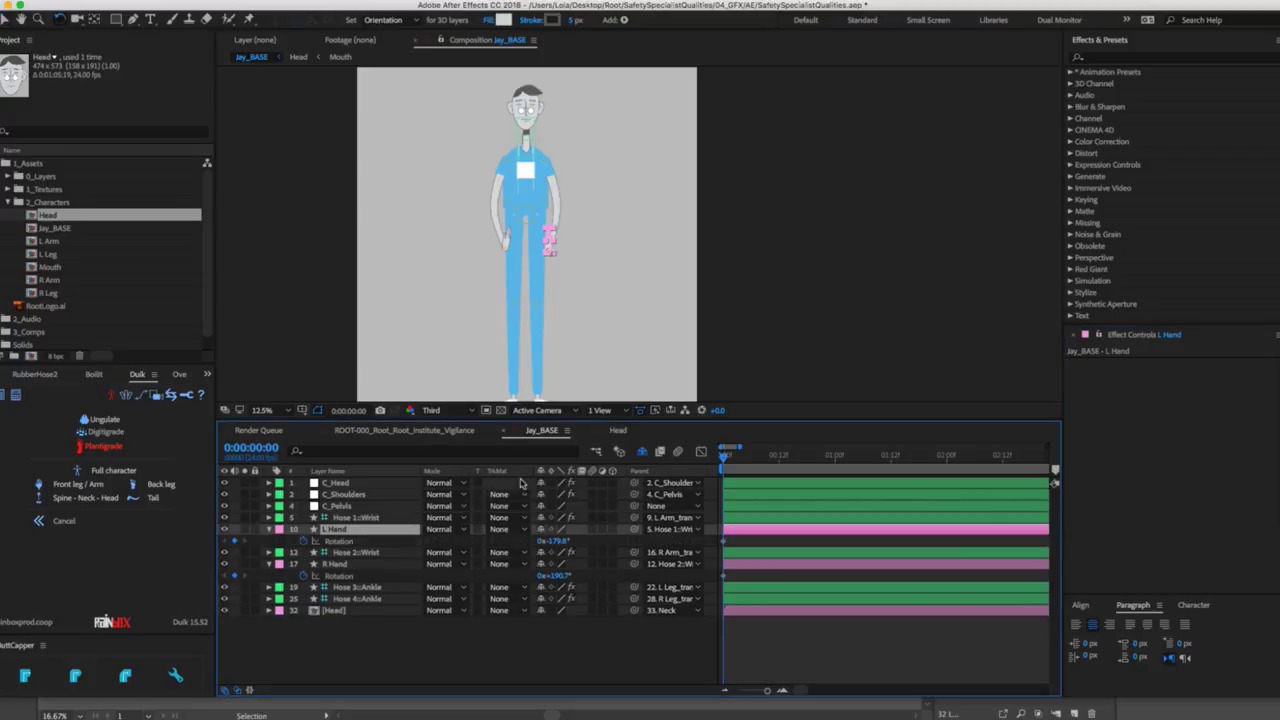
pyautogui.click(556, 540)
pyautogui.write('0')
pyautogui.click(556, 577)
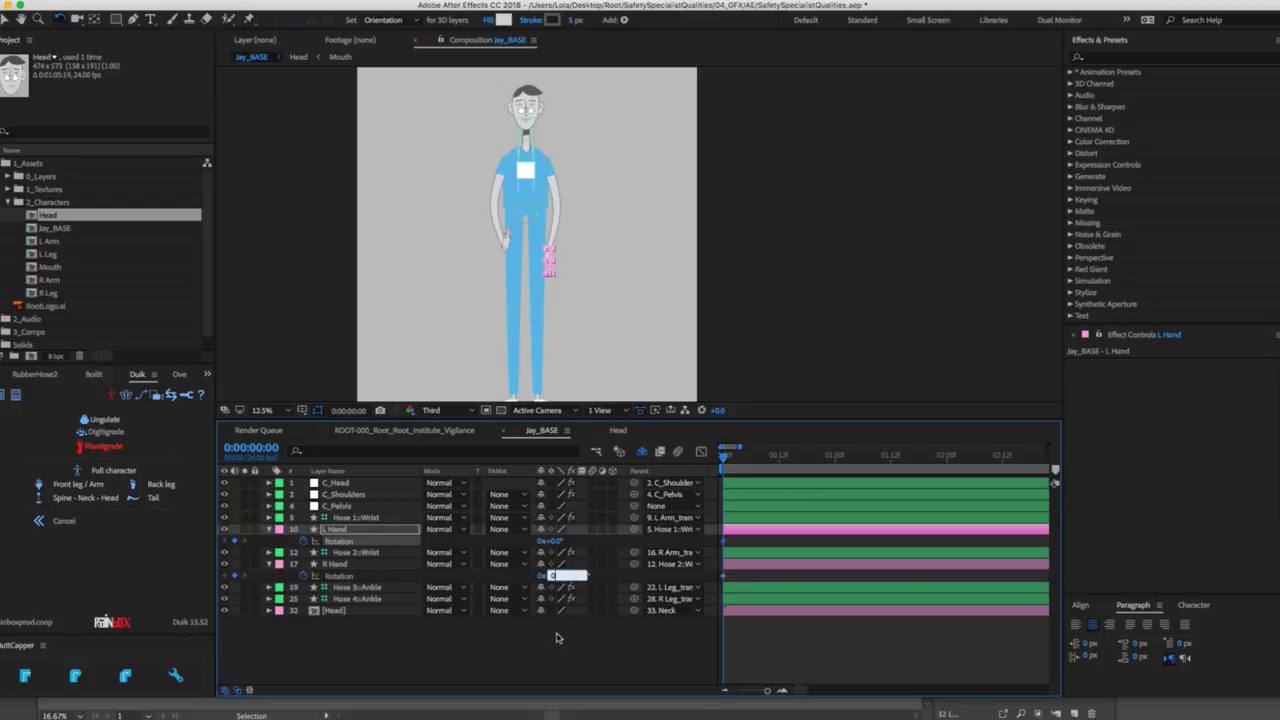
pyautogui.click(557, 634)
pyautogui.scroll(1, 501, 263)
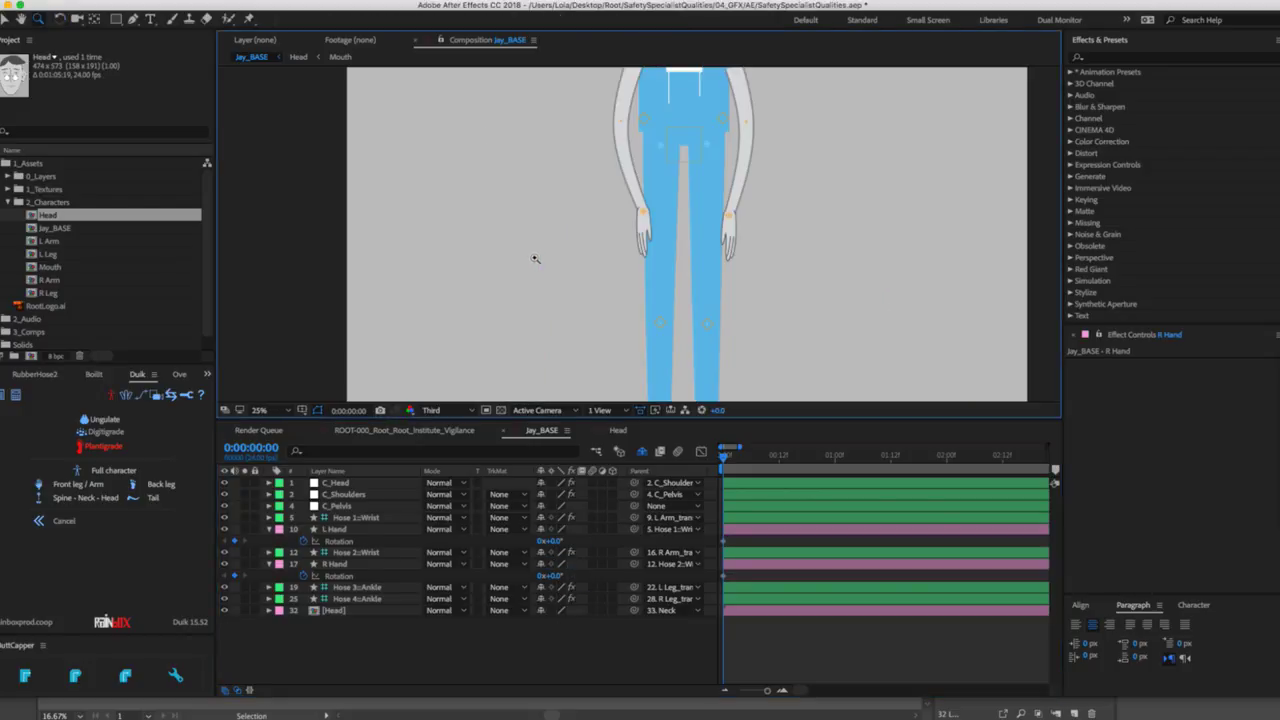
# Nudge the left wrist controller slightly down-left to bend the arm.
pyautogui.press('v')
pyautogui.click(643, 215)
pyautogui.moveTo(643, 215); pyautogui.dragTo(641, 220)
pyautogui.click(729, 217)
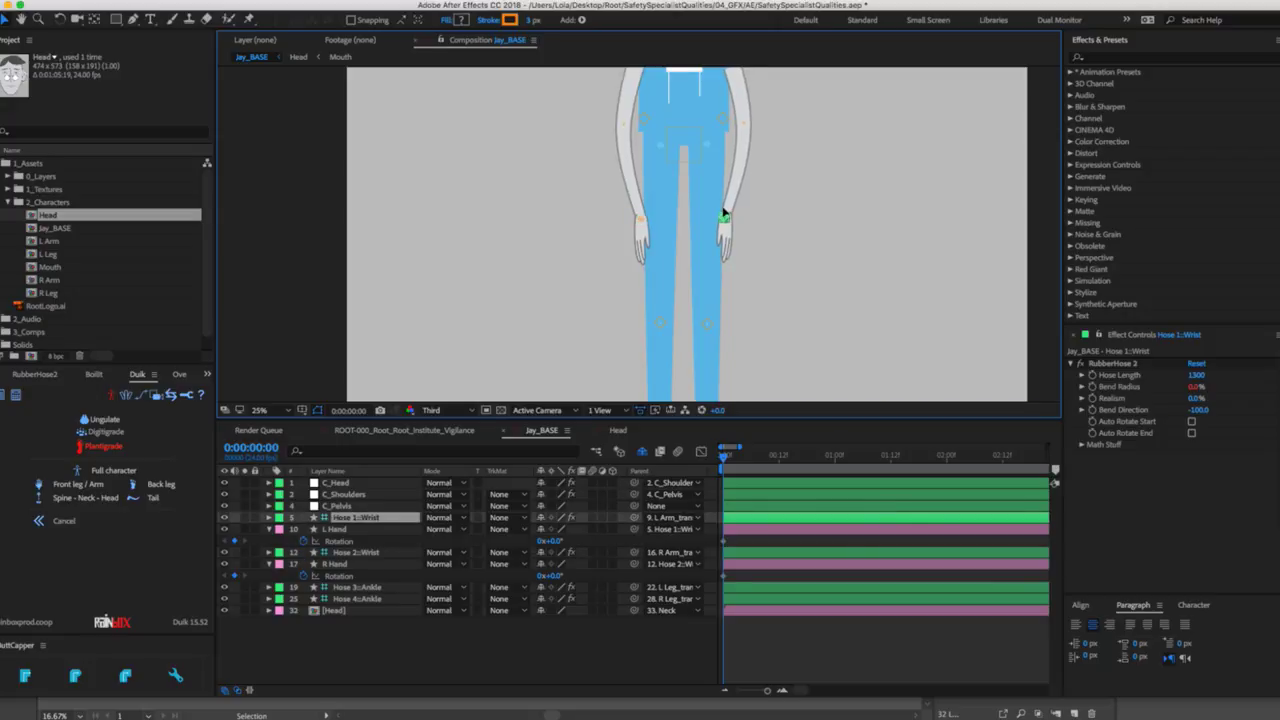
pyautogui.press('z')
pyautogui.keyDown('alt'); pyautogui.click(704, 196); pyautogui.keyUp('alt')
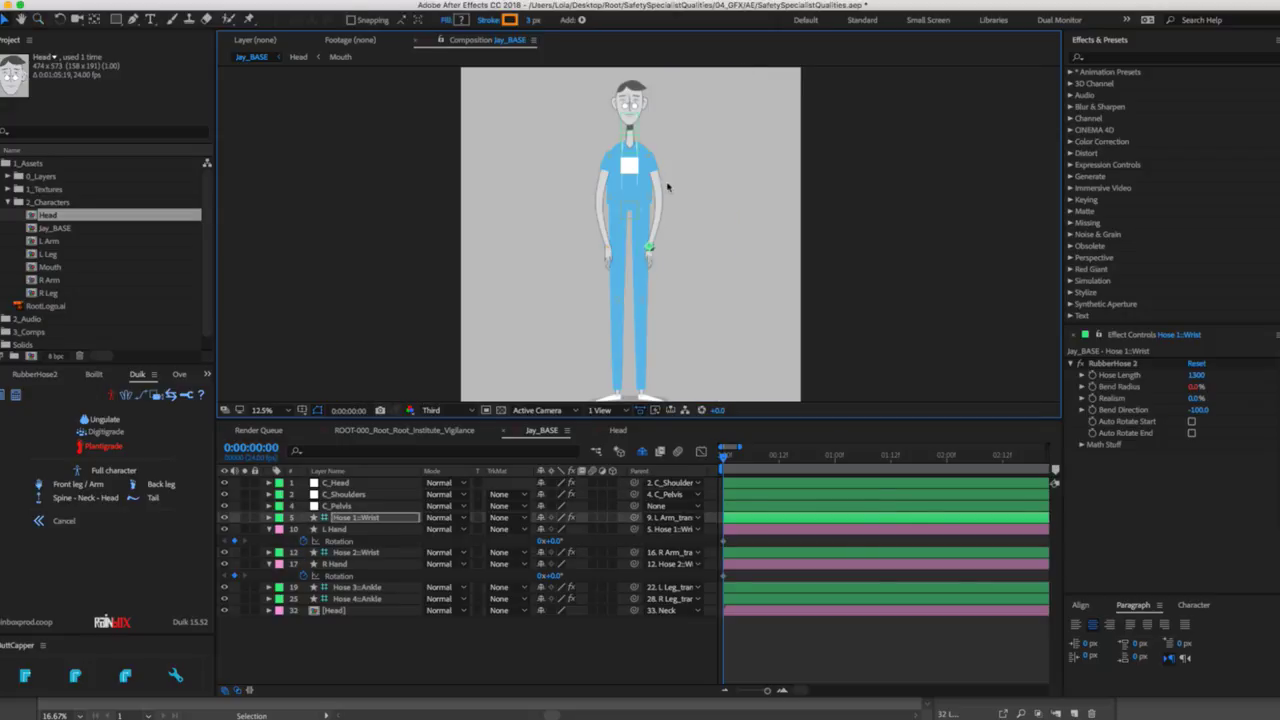
pyautogui.press('F2')
pyautogui.press('v')
pyautogui.scroll(1, 668, 185)
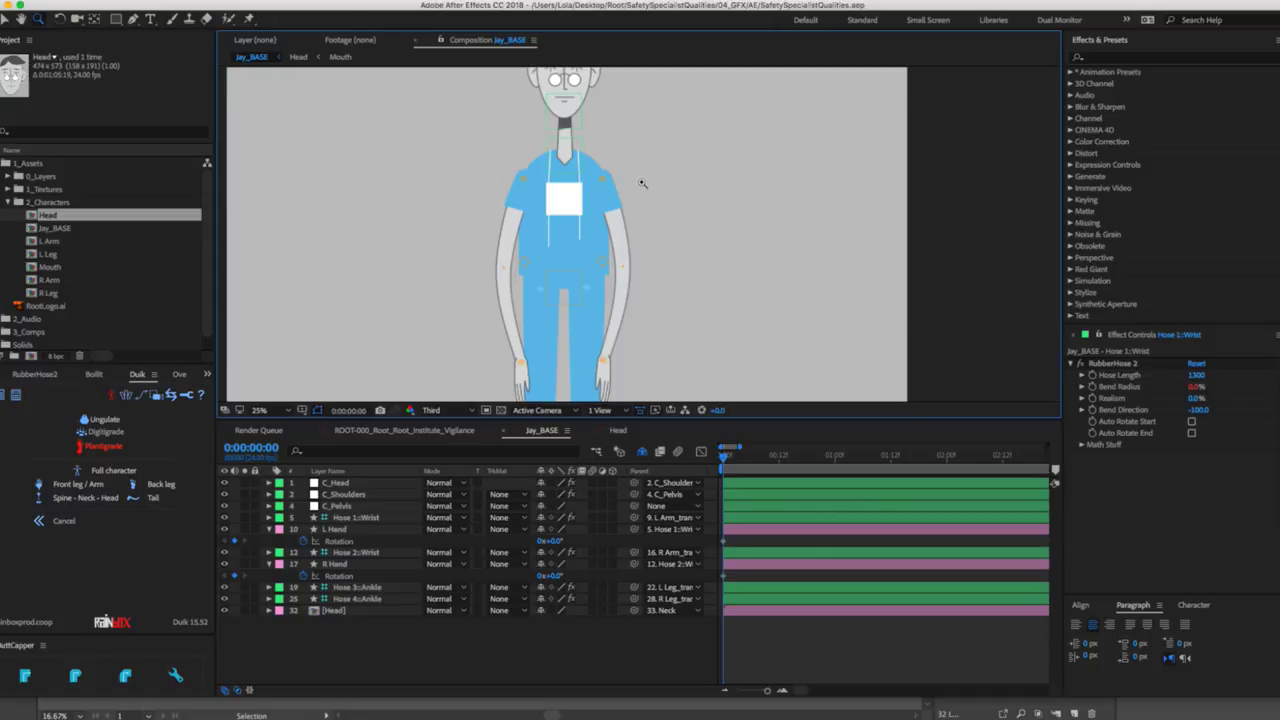
pyautogui.scroll(-1, 637, 250)
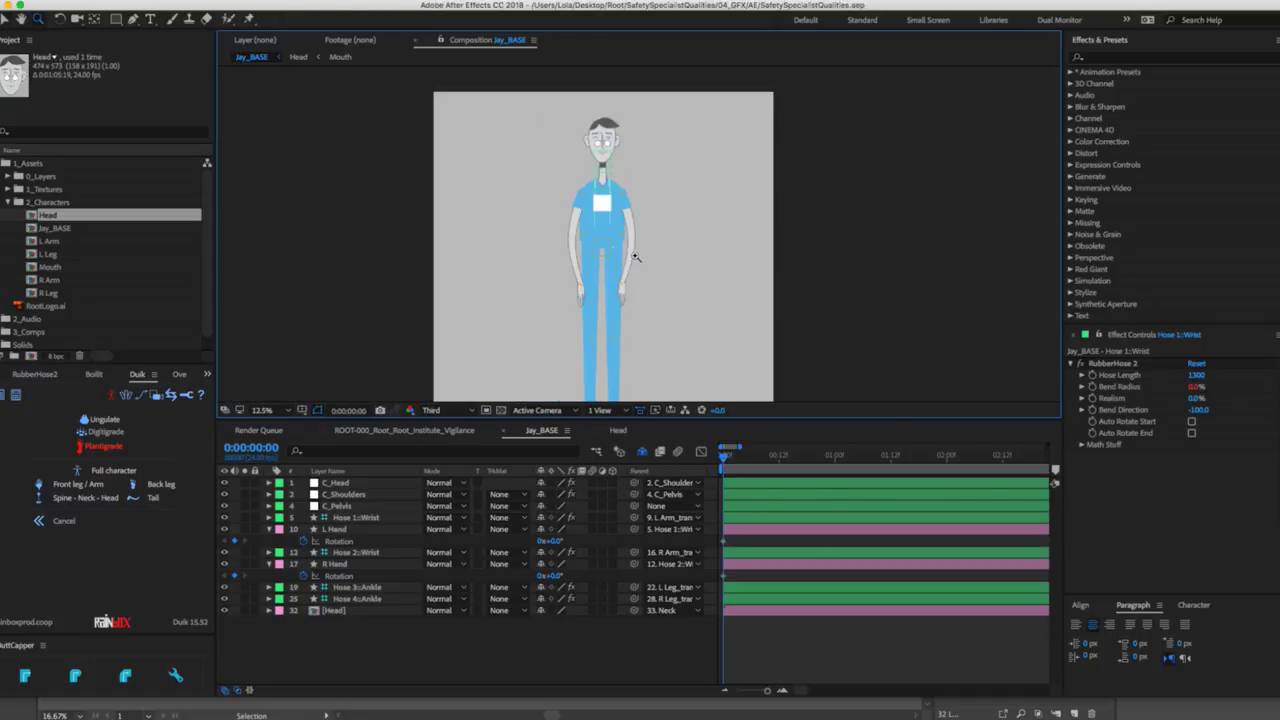
# Collapse the hand Rotation properties and select the C_Head controller layer.
pyautogui.click(268, 529)
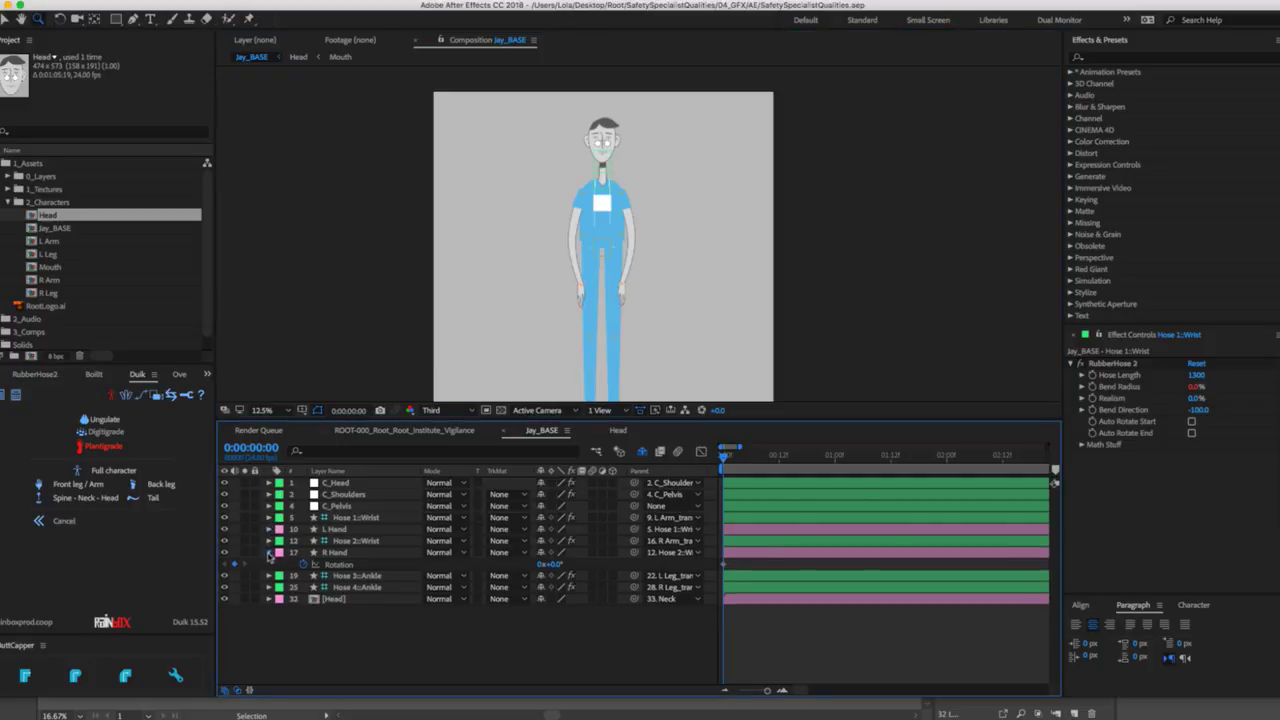
pyautogui.click(268, 553)
pyautogui.click(361, 484)
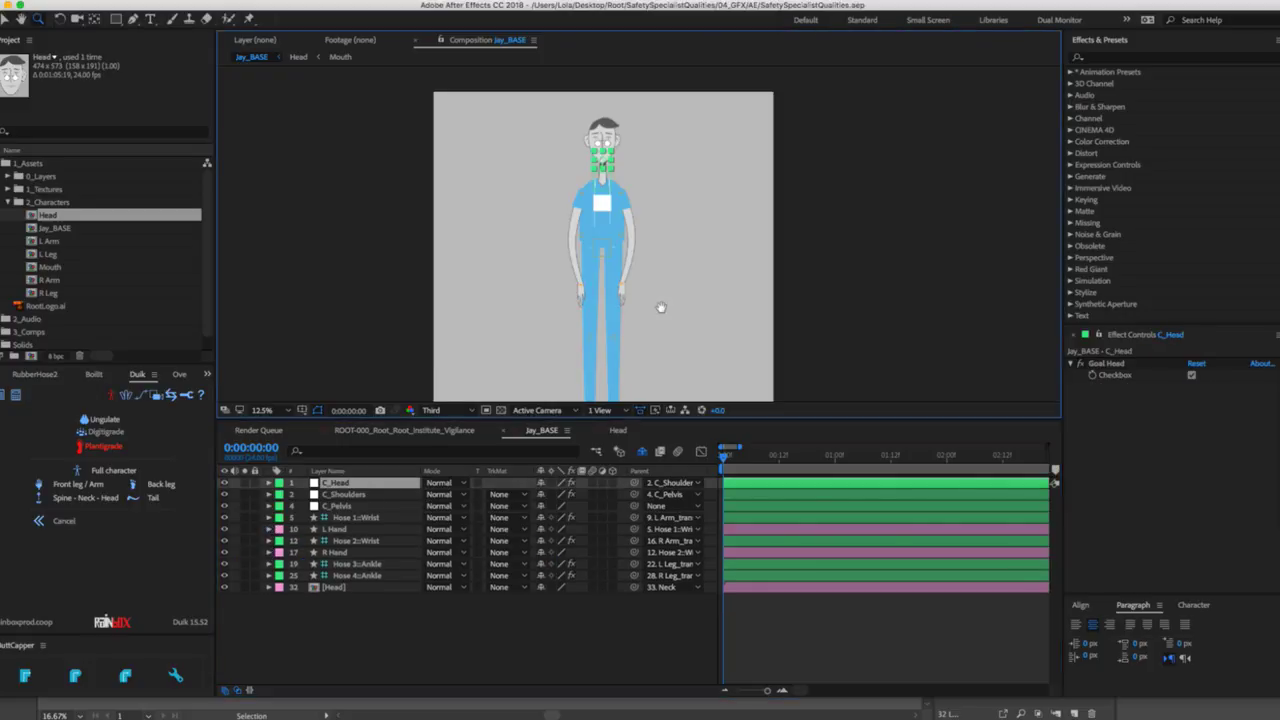
pyautogui.moveTo(657, 306); pyautogui.dragTo(614, 257)
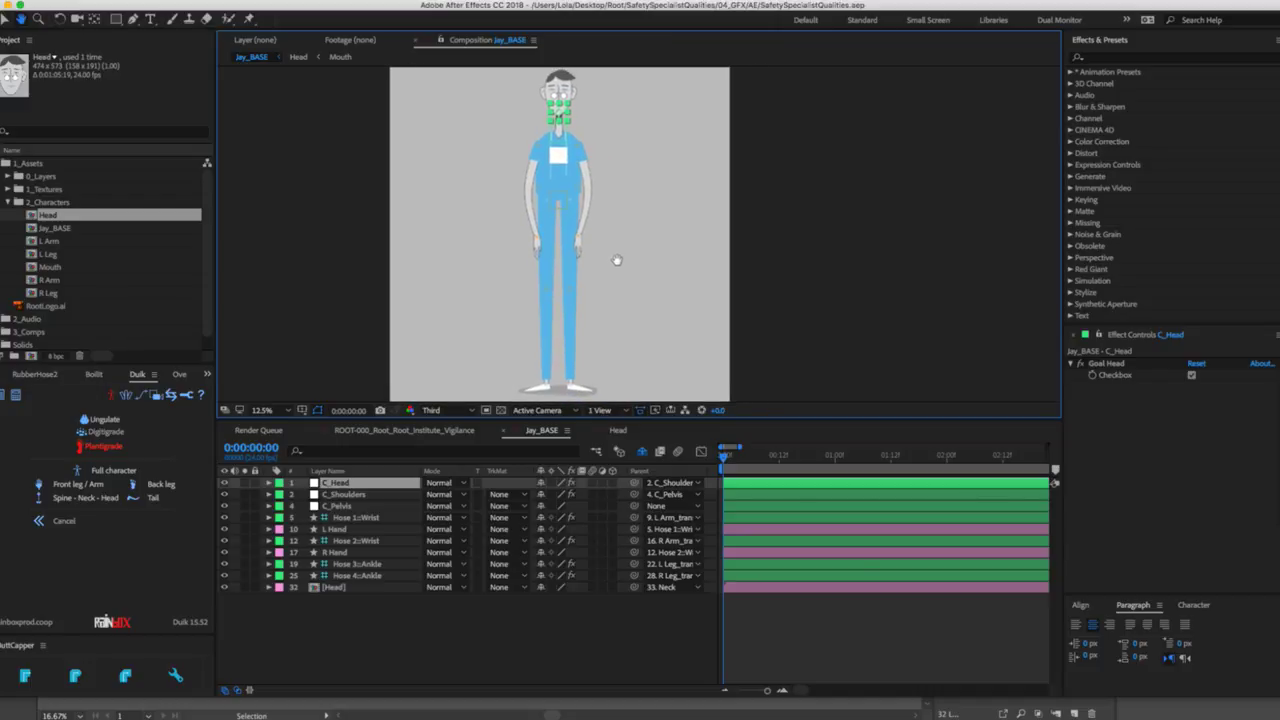
pyautogui.press('v')
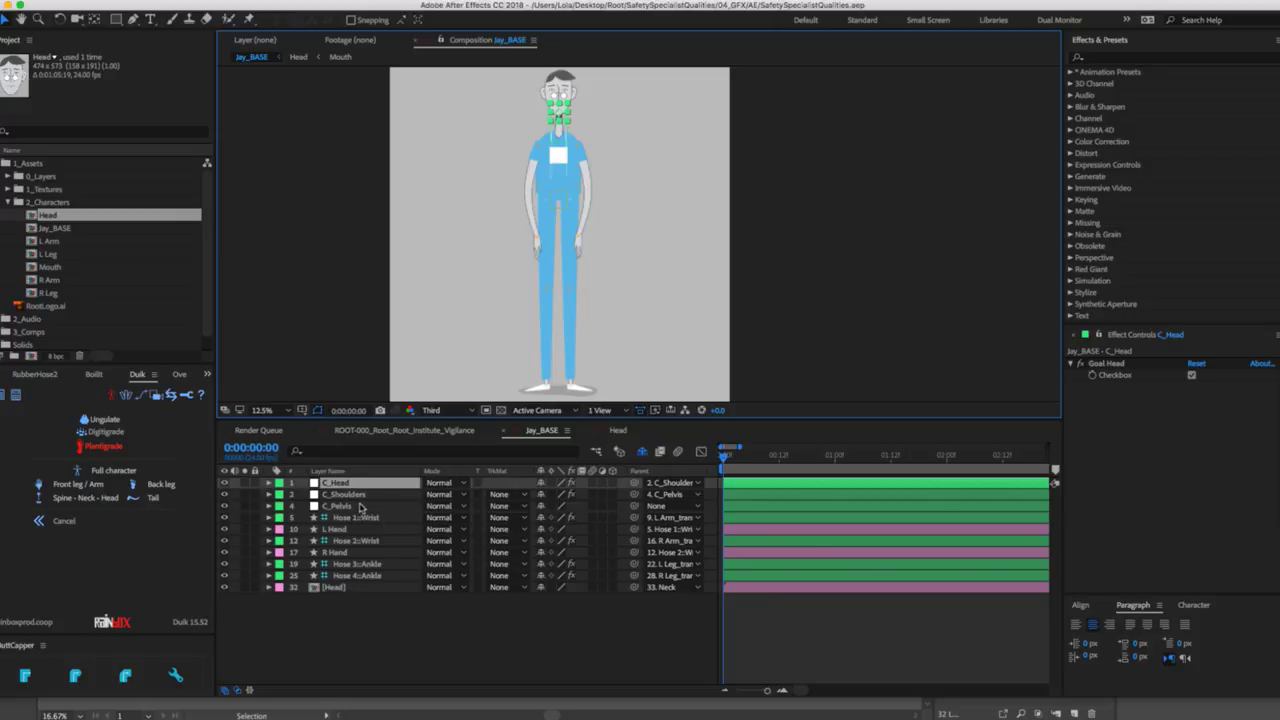
pyautogui.click(206, 373)
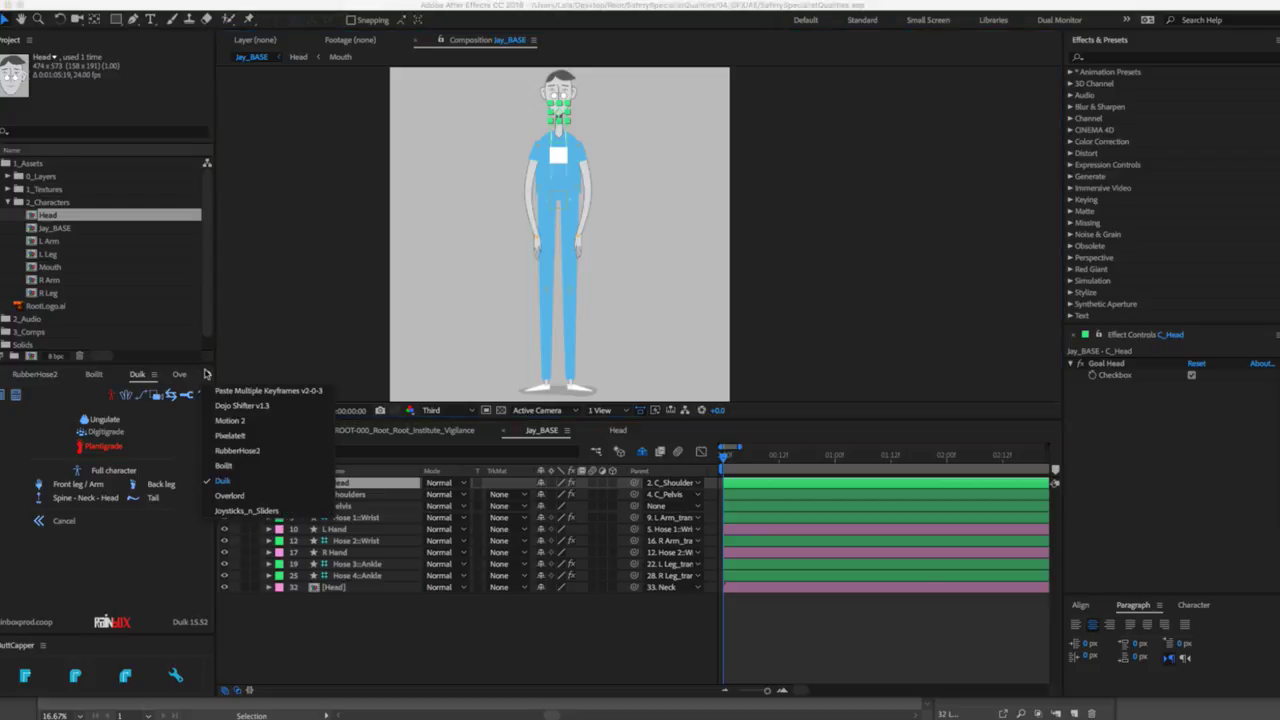
# Open the Joysticks 'n Sliders panel and enlarge it to show all options.
pyautogui.click(247, 511)
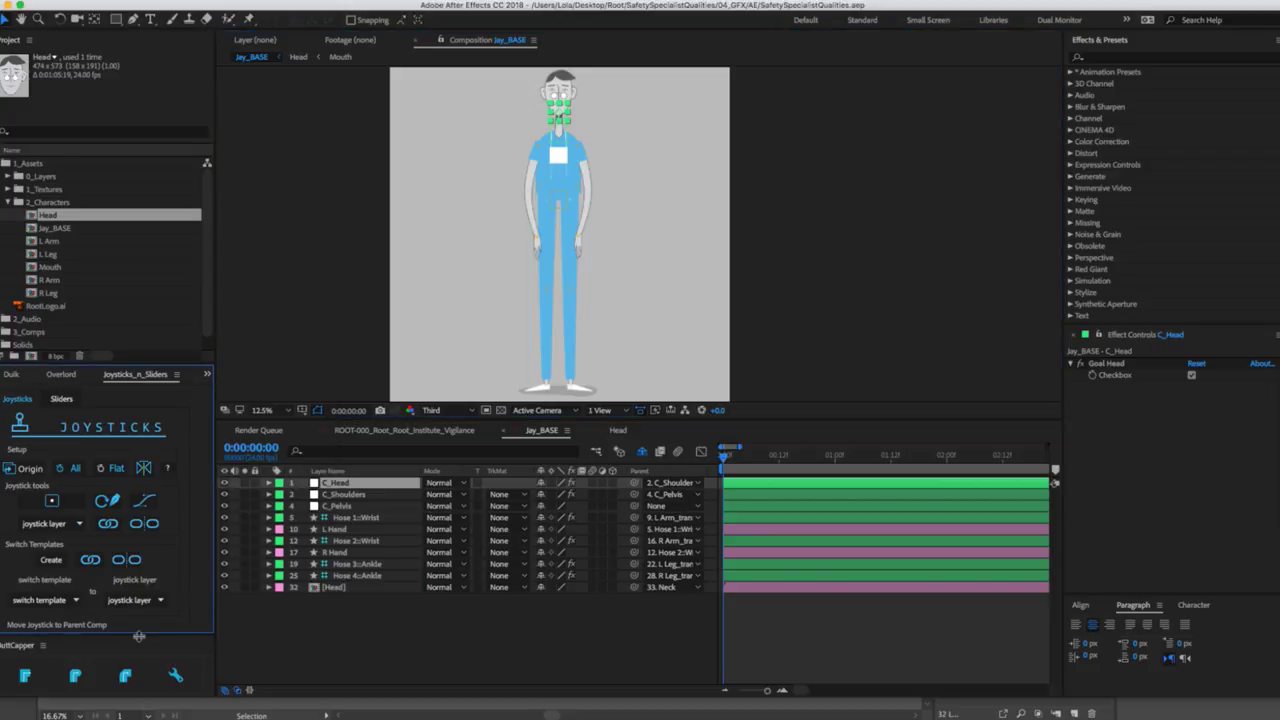
pyautogui.moveTo(139, 636); pyautogui.dragTo(135, 665)
pyautogui.click(381, 644)
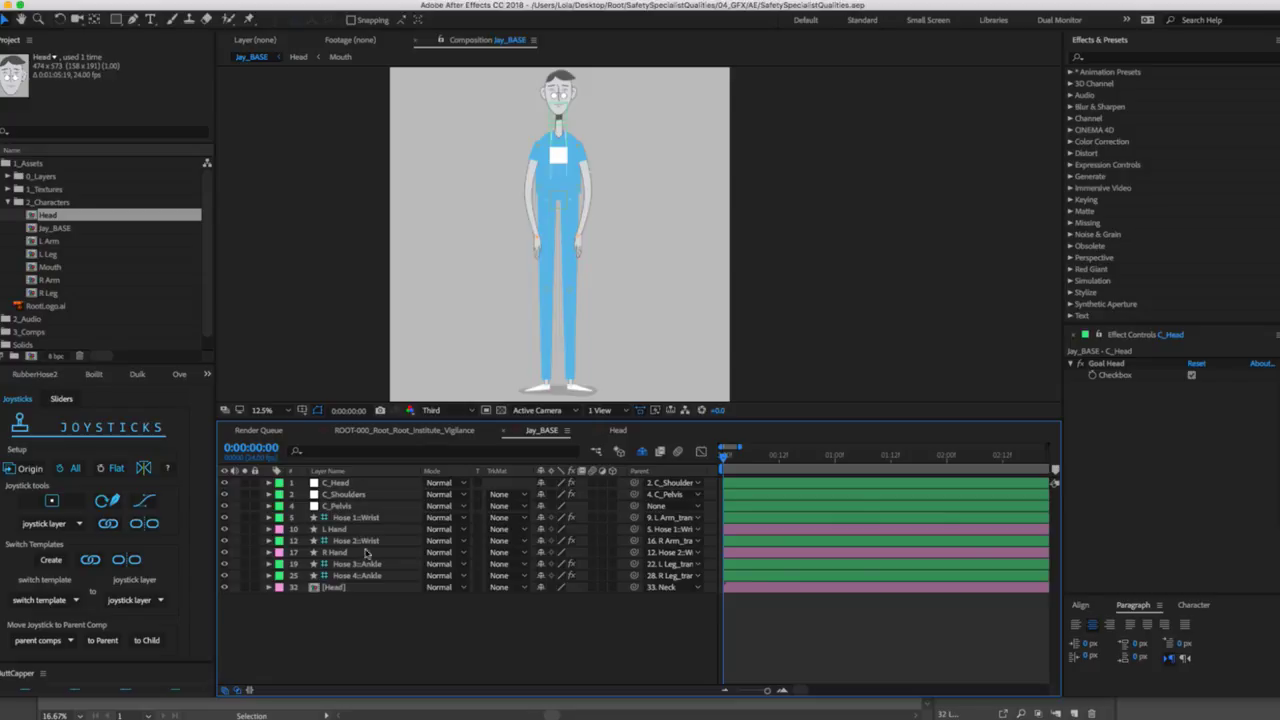
# Open the [Head] precomp and frame Jay's face in a taller viewer.
pyautogui.click(335, 588)
pyautogui.doubleClick(335, 588)
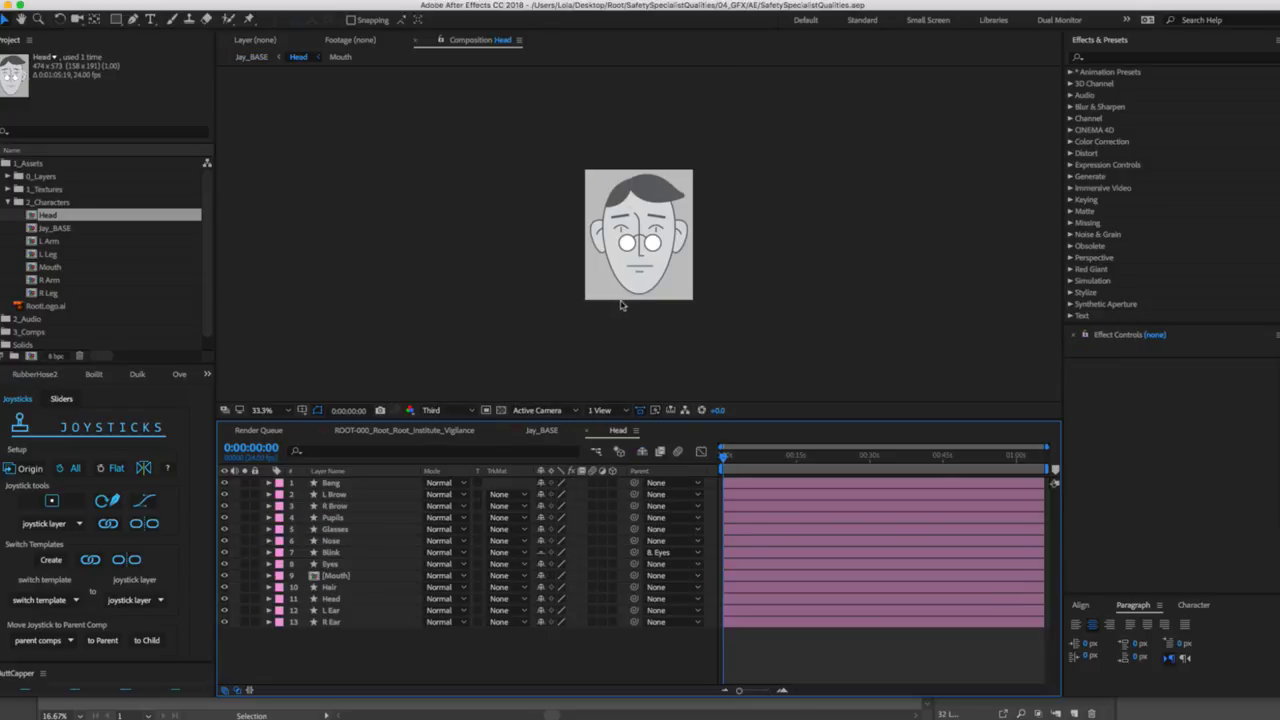
pyautogui.scroll(3, 675, 205)
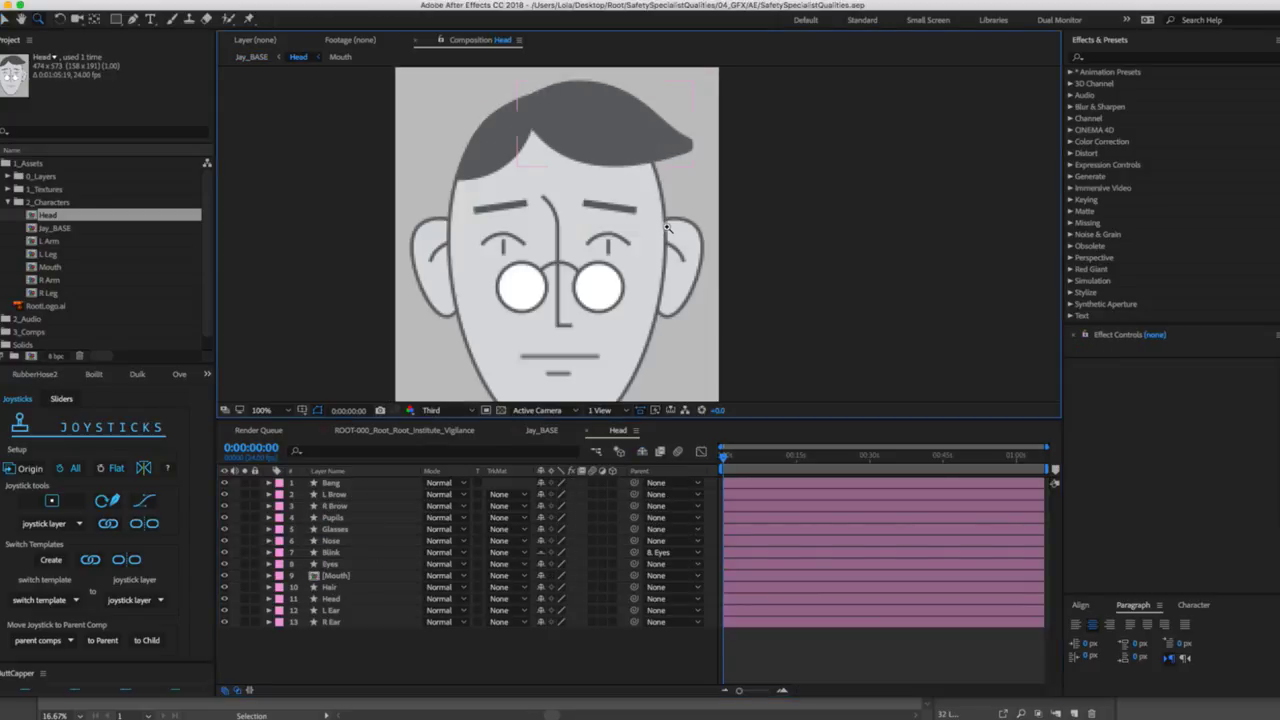
pyautogui.press('space')
pyautogui.moveTo(679, 256); pyautogui.dragTo(676, 208)
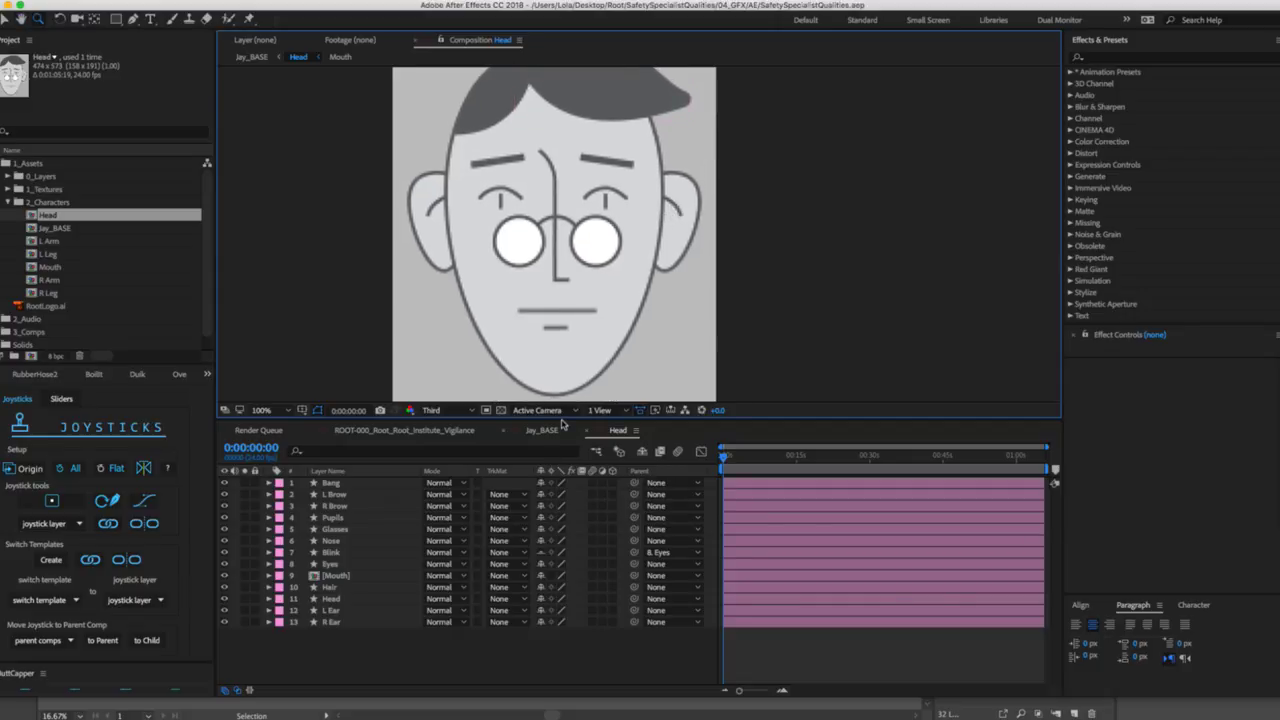
pyautogui.moveTo(563, 419); pyautogui.dragTo(563, 463)
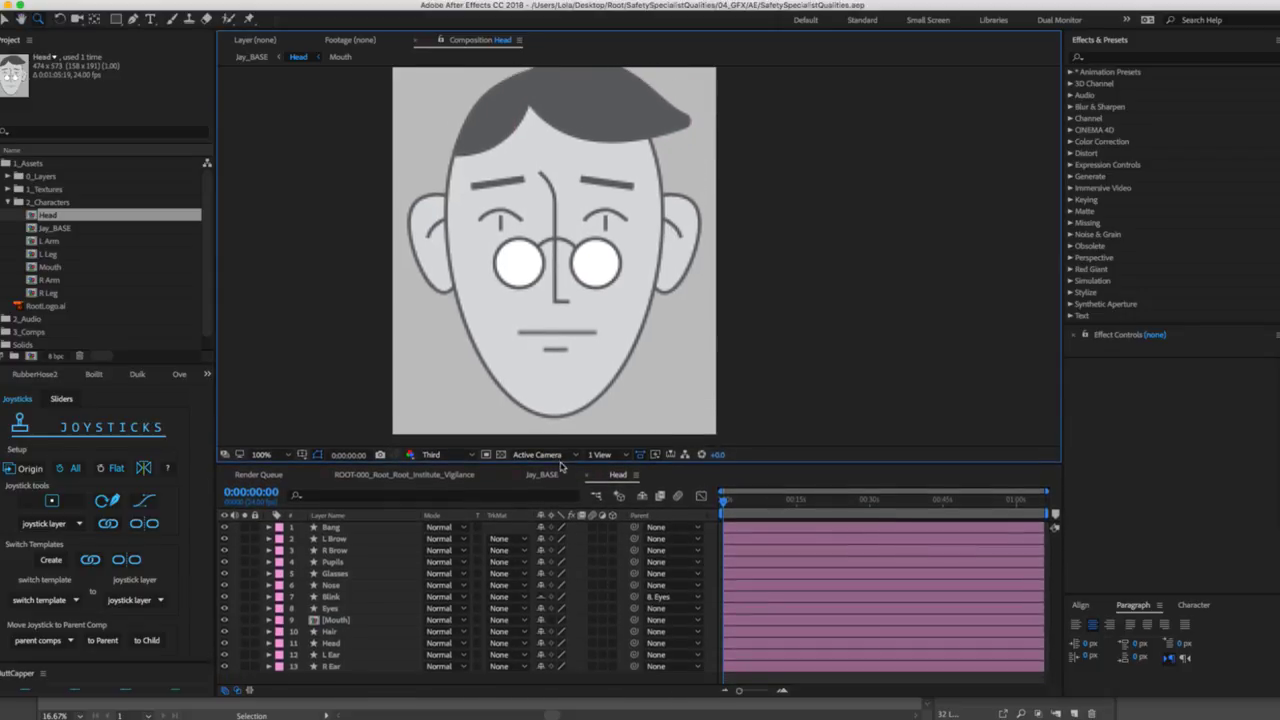
pyautogui.click(352, 527)
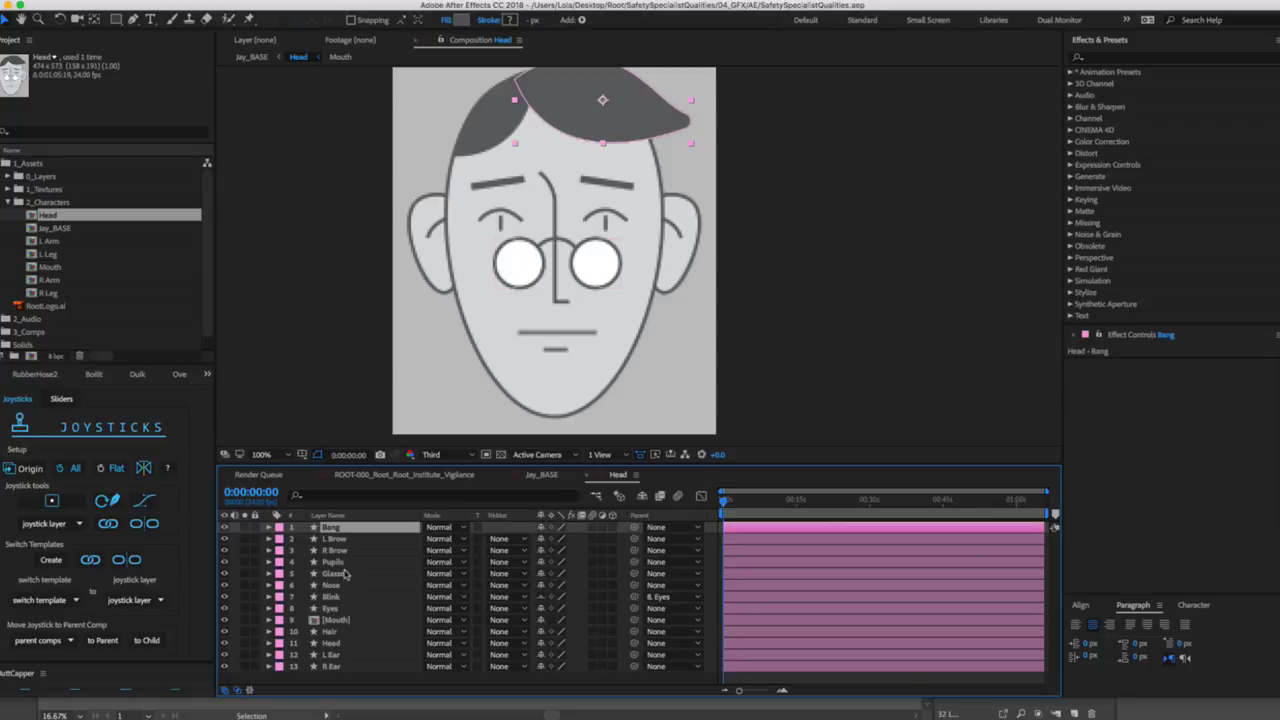
# Solo the Head and Hair layers and pull the hair's top vertex outward.
pyautogui.click(336, 684)
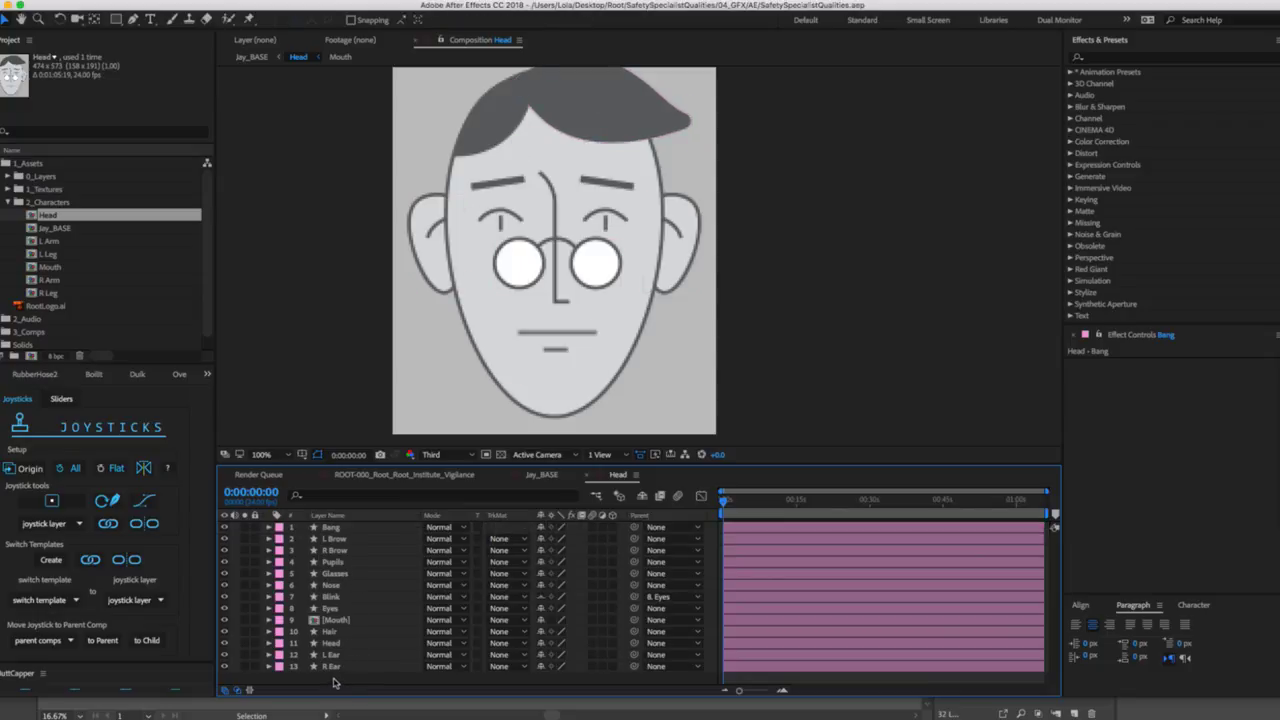
pyautogui.click(340, 598)
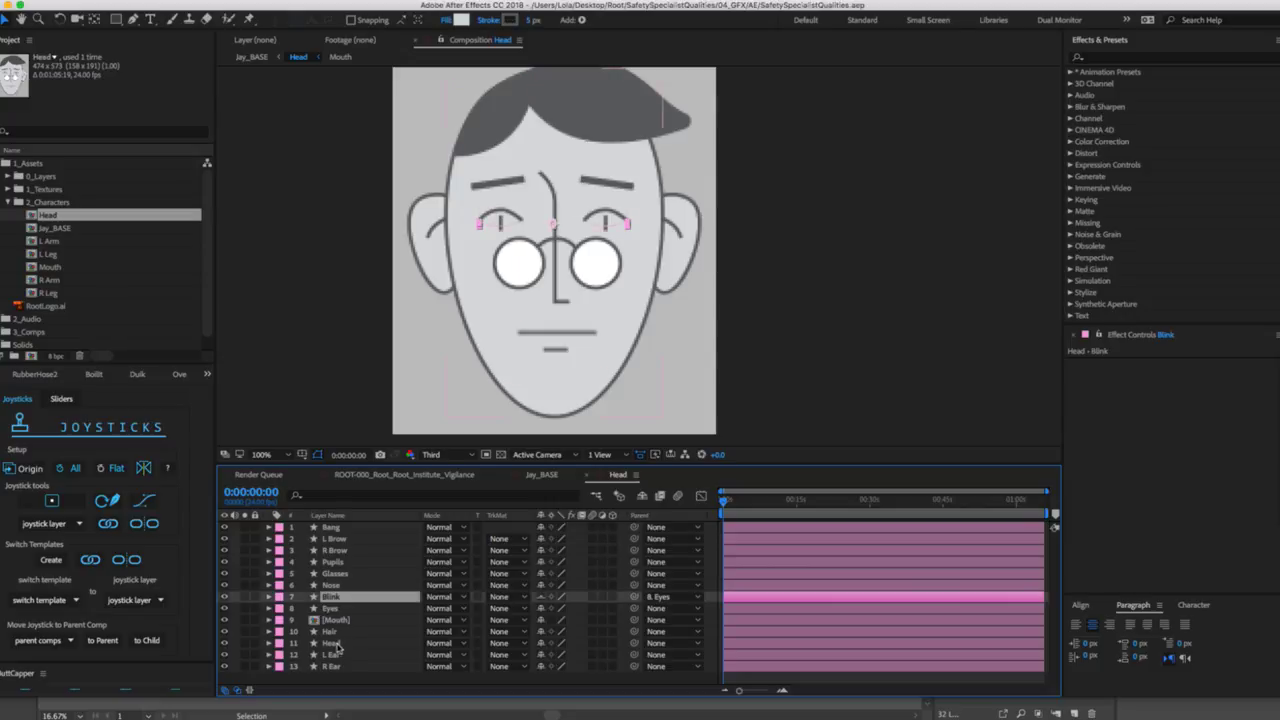
pyautogui.click(340, 645)
pyautogui.click(337, 633)
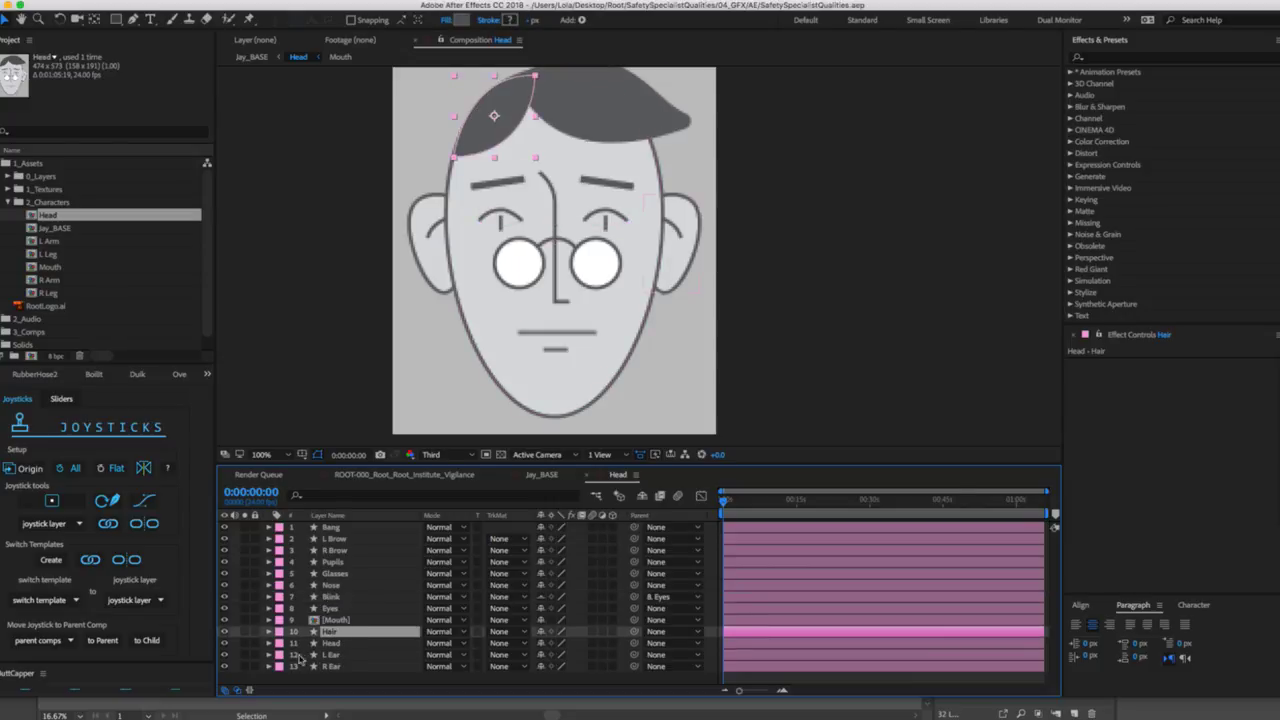
pyautogui.click(244, 643)
pyautogui.click(244, 631)
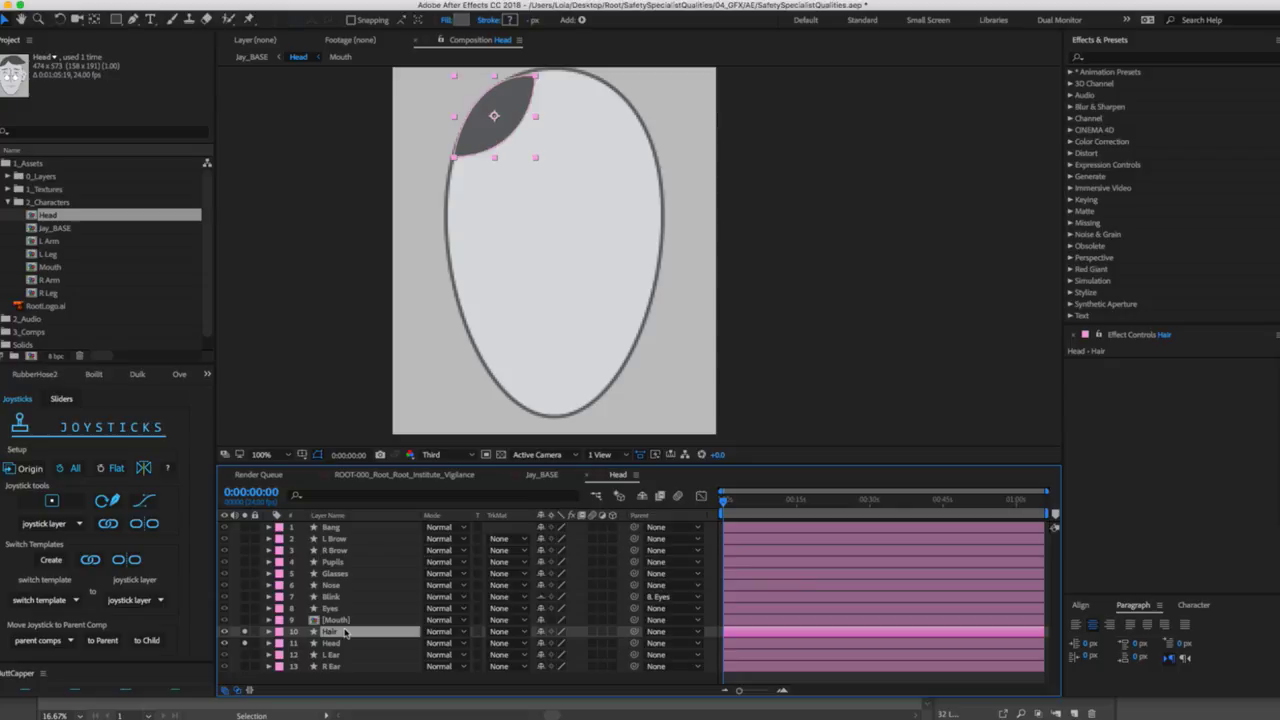
pyautogui.click(536, 74)
pyautogui.moveTo(536, 74); pyautogui.dragTo(545, 70)
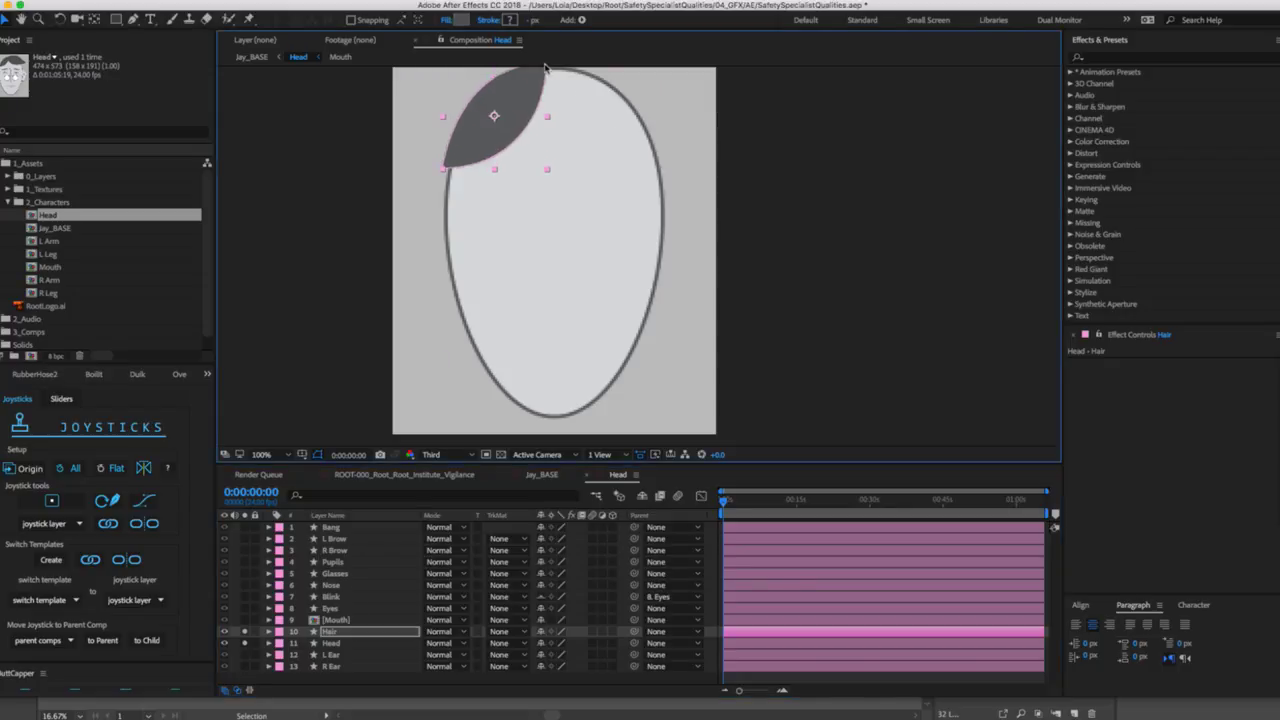
# Duplicate the Head layer, move the copy above Hair, and rename it 'HairMASK'.
pyautogui.click(333, 645)
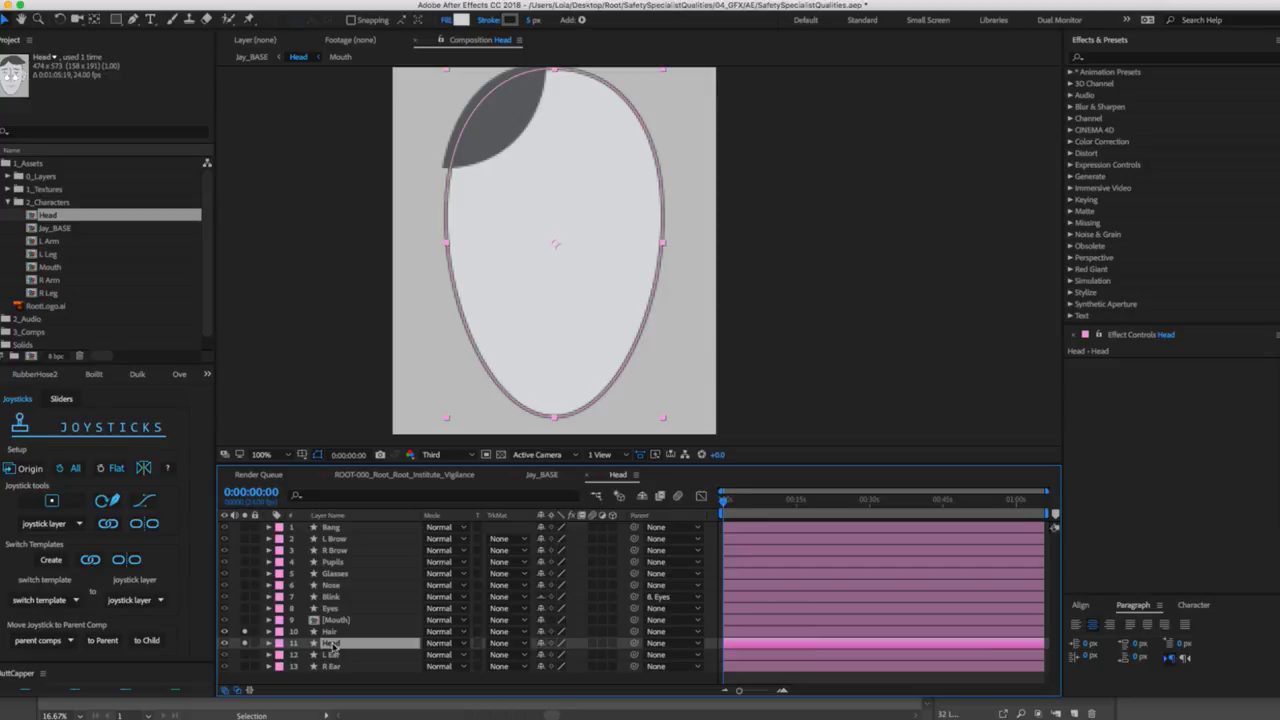
pyautogui.hotkey('ctrl', 'd')
pyautogui.moveTo(333, 645); pyautogui.dragTo(347, 631)
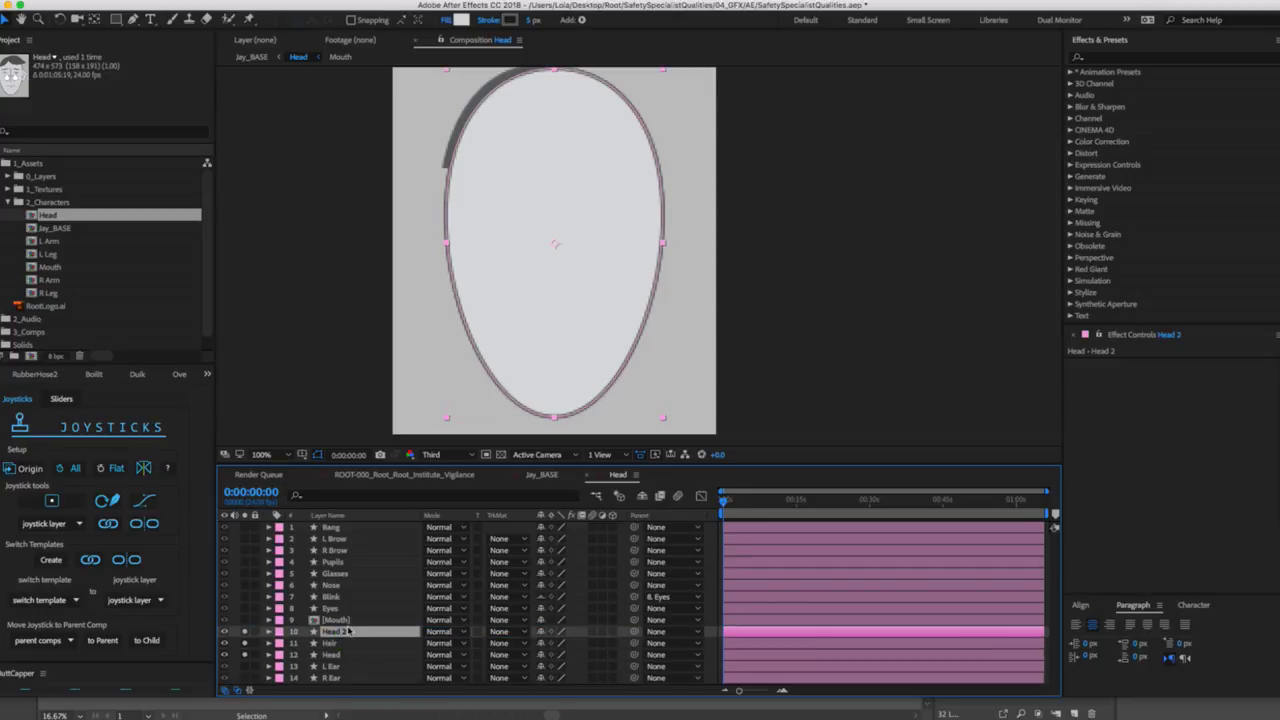
pyautogui.press('Return')
pyautogui.write('H')
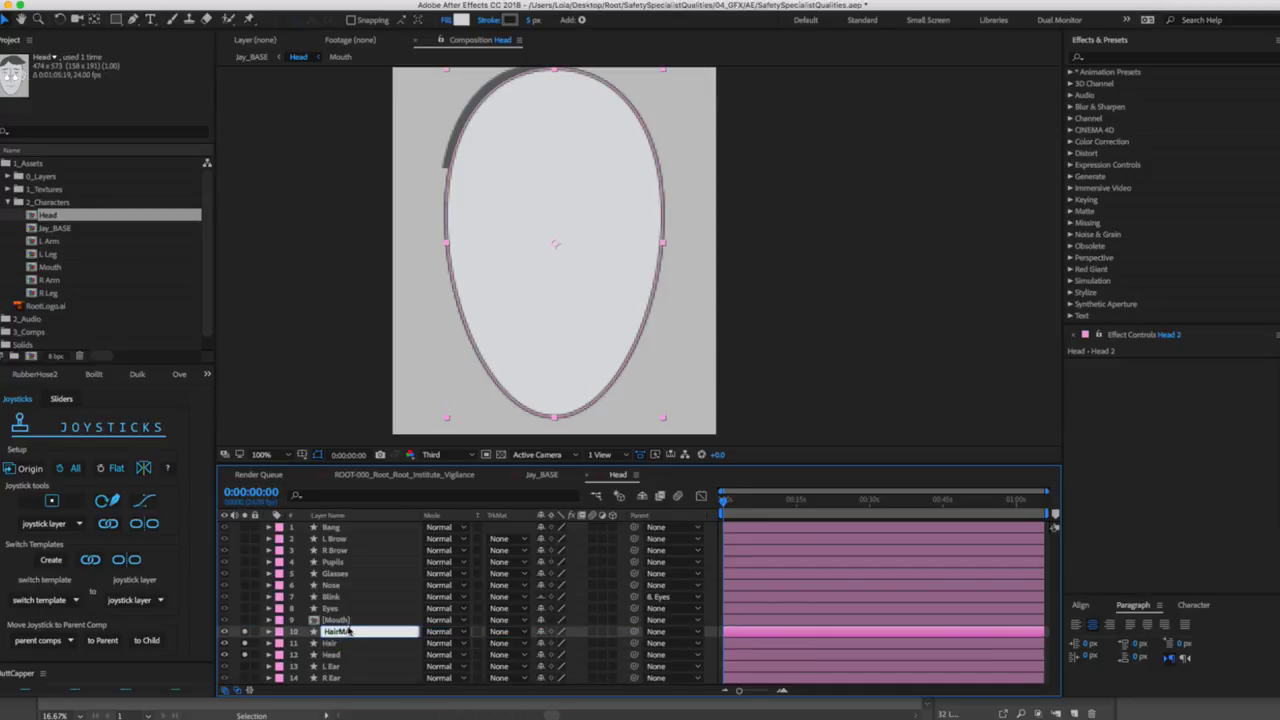
pyautogui.write('airMASK')
pyautogui.press('Return')
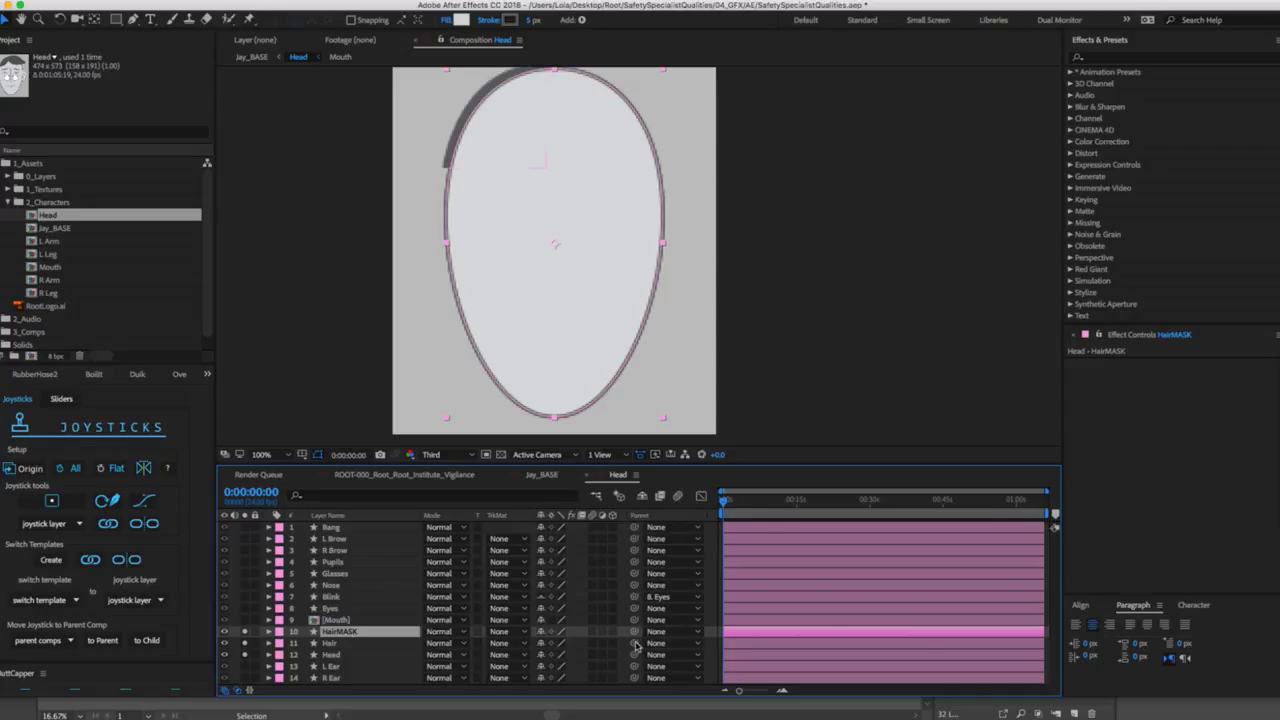
# Set Hair's track matte to Alpha HairMASK and select its shape's Path property.
pyautogui.click(508, 643)
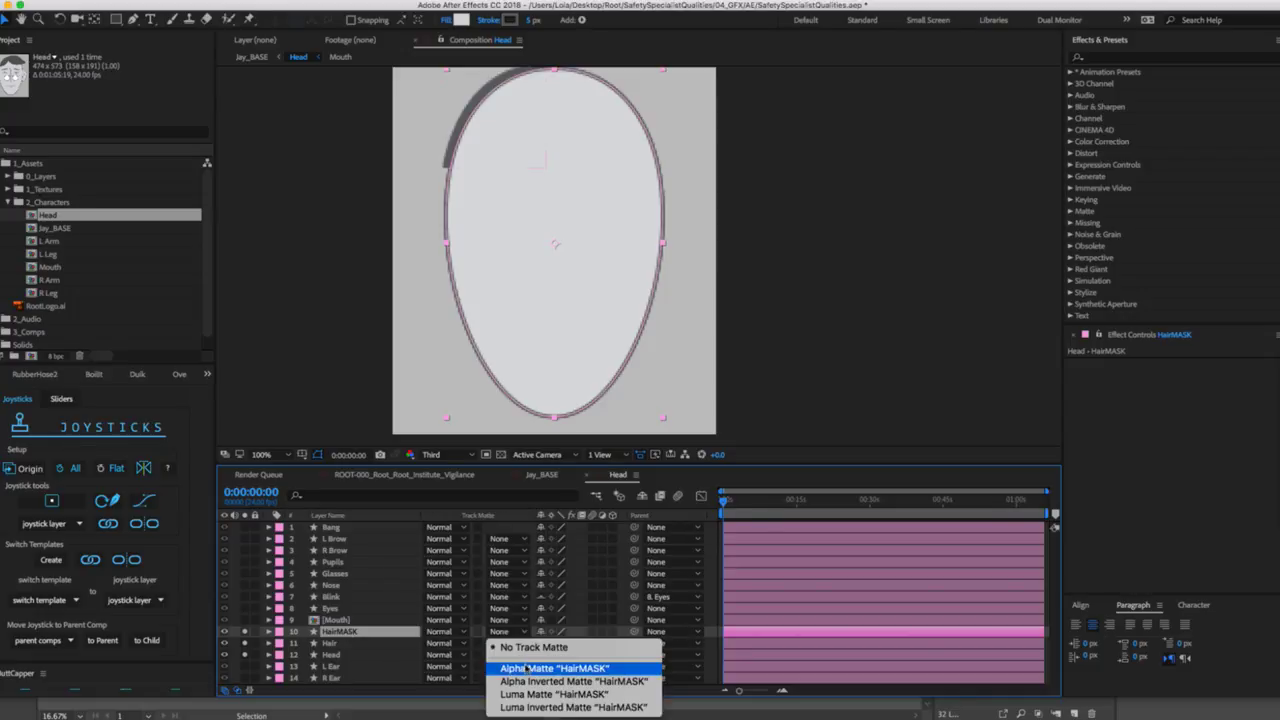
pyautogui.click(524, 668)
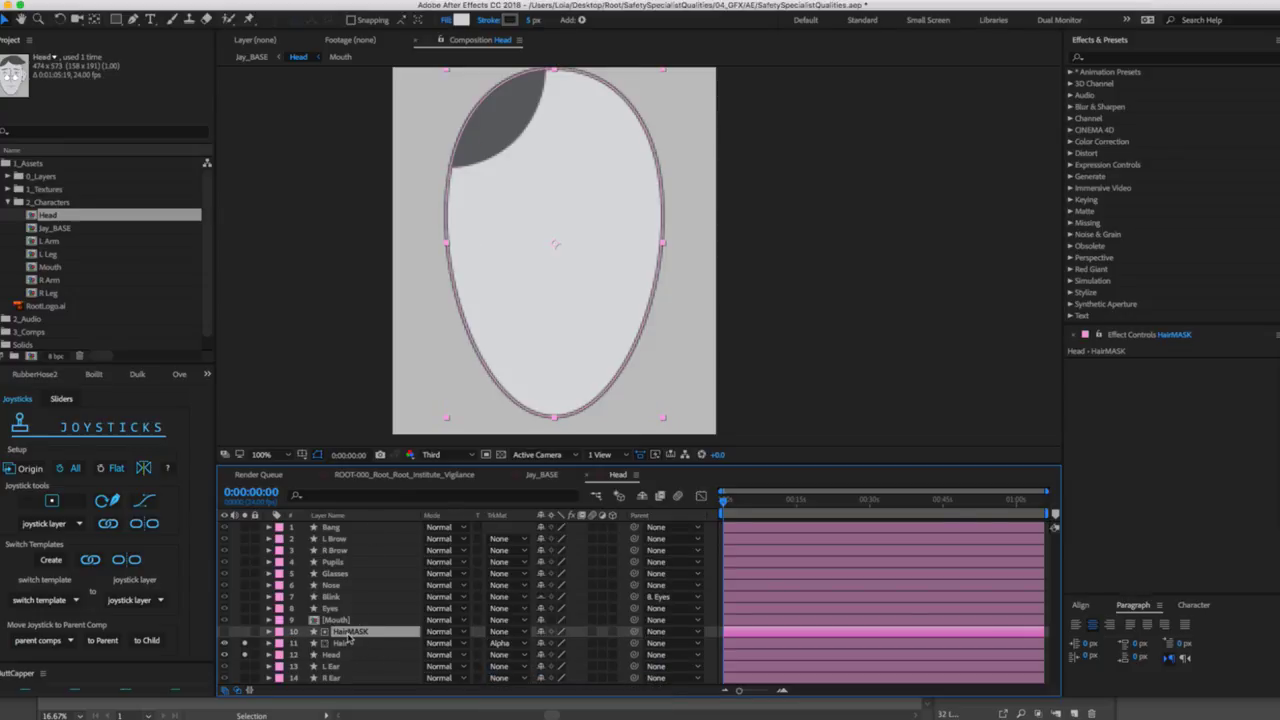
pyautogui.click(340, 644)
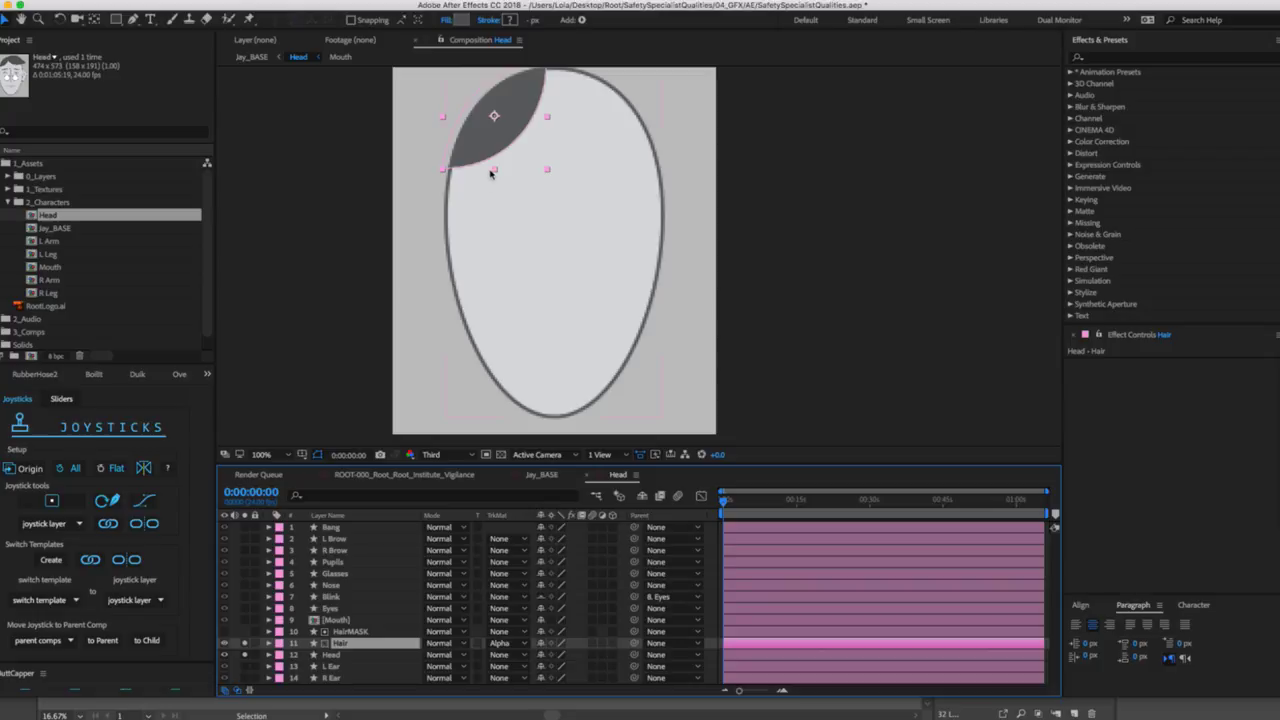
pyautogui.click(269, 643)
pyautogui.click(281, 655)
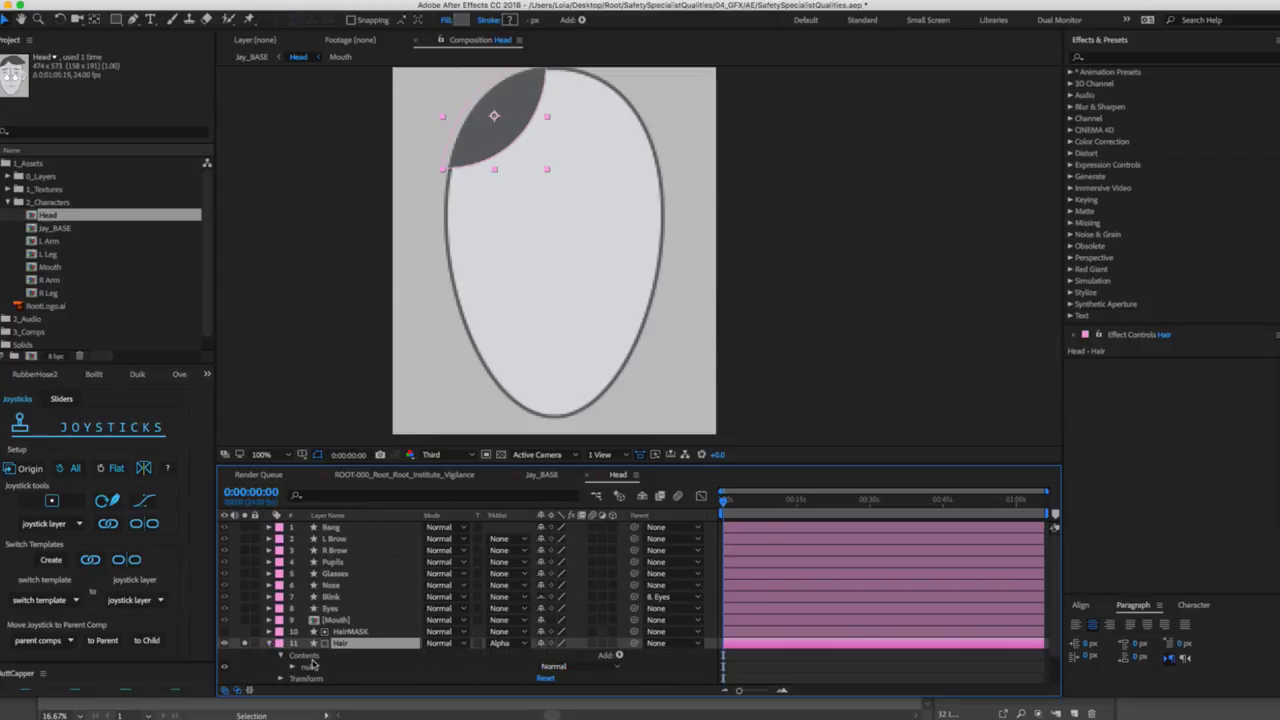
pyautogui.click(304, 666)
pyautogui.click(292, 667)
pyautogui.click(304, 656)
pyautogui.click(320, 656)
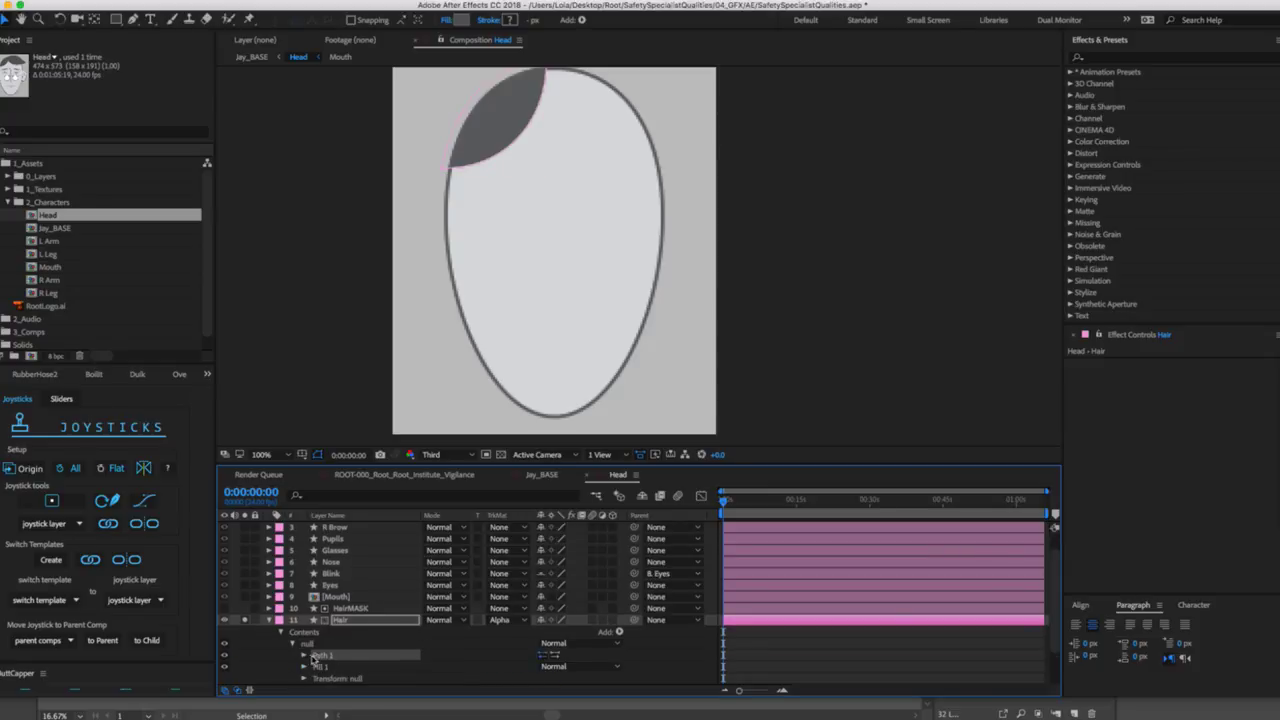
pyautogui.click(341, 666)
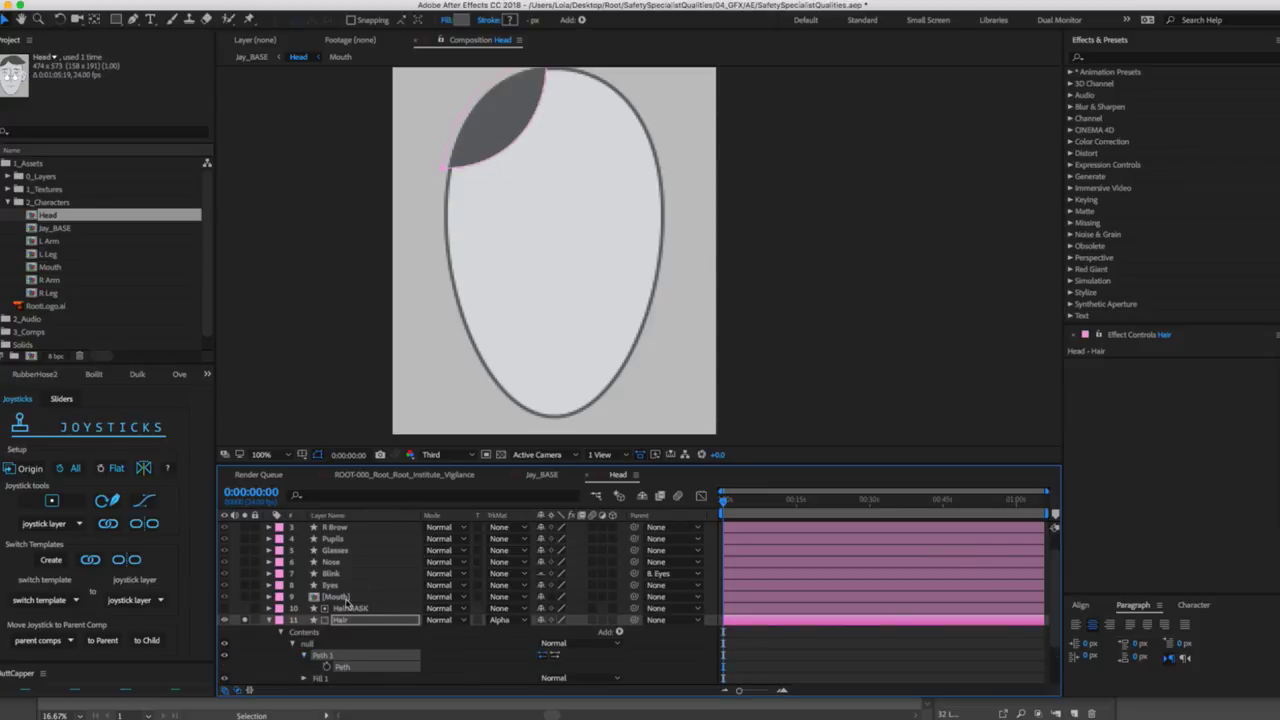
# Drag Pen-tool tangent handles on the hair vertices to arch the curve wider.
pyautogui.click(446, 161)
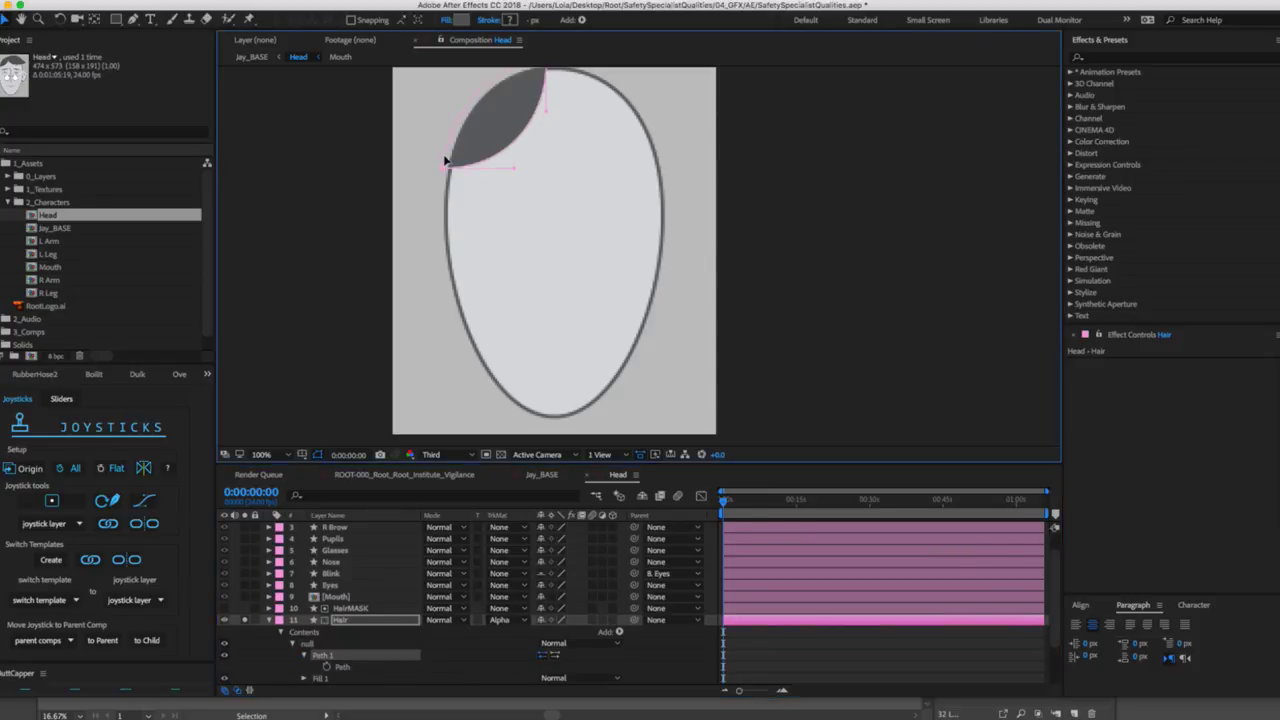
pyautogui.press('g')
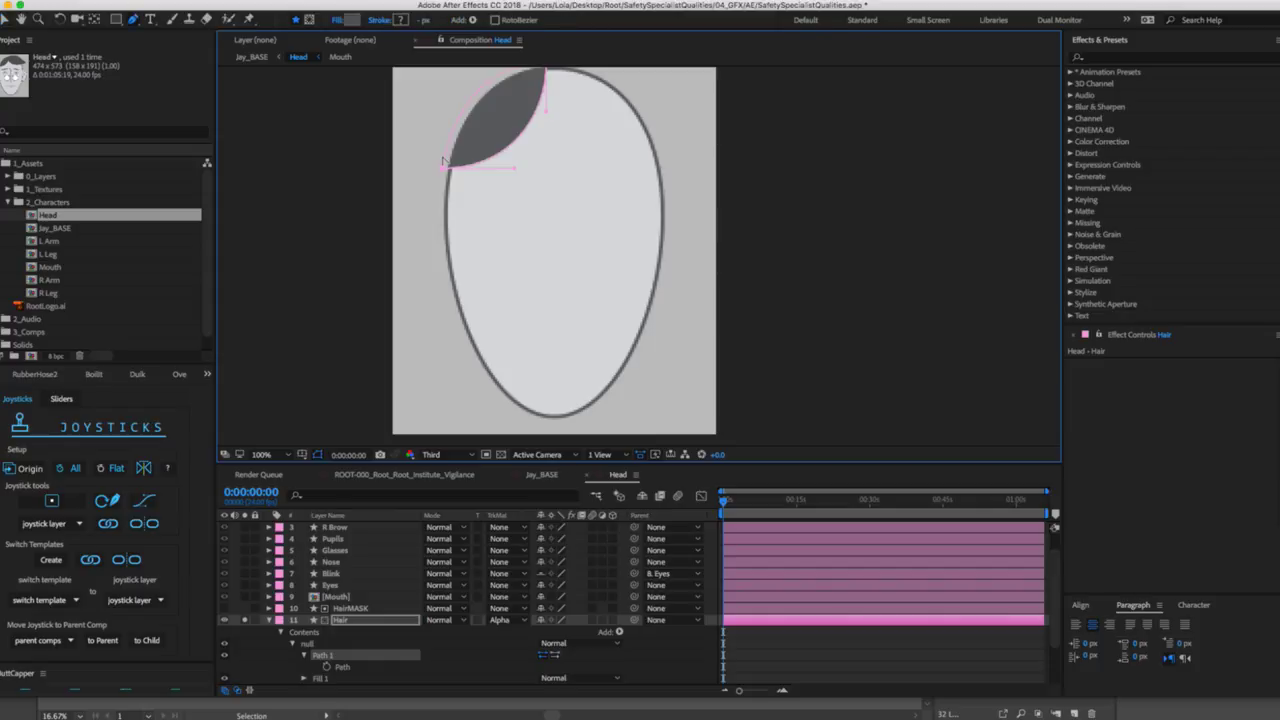
pyautogui.moveTo(443, 163); pyautogui.dragTo(372, 167)
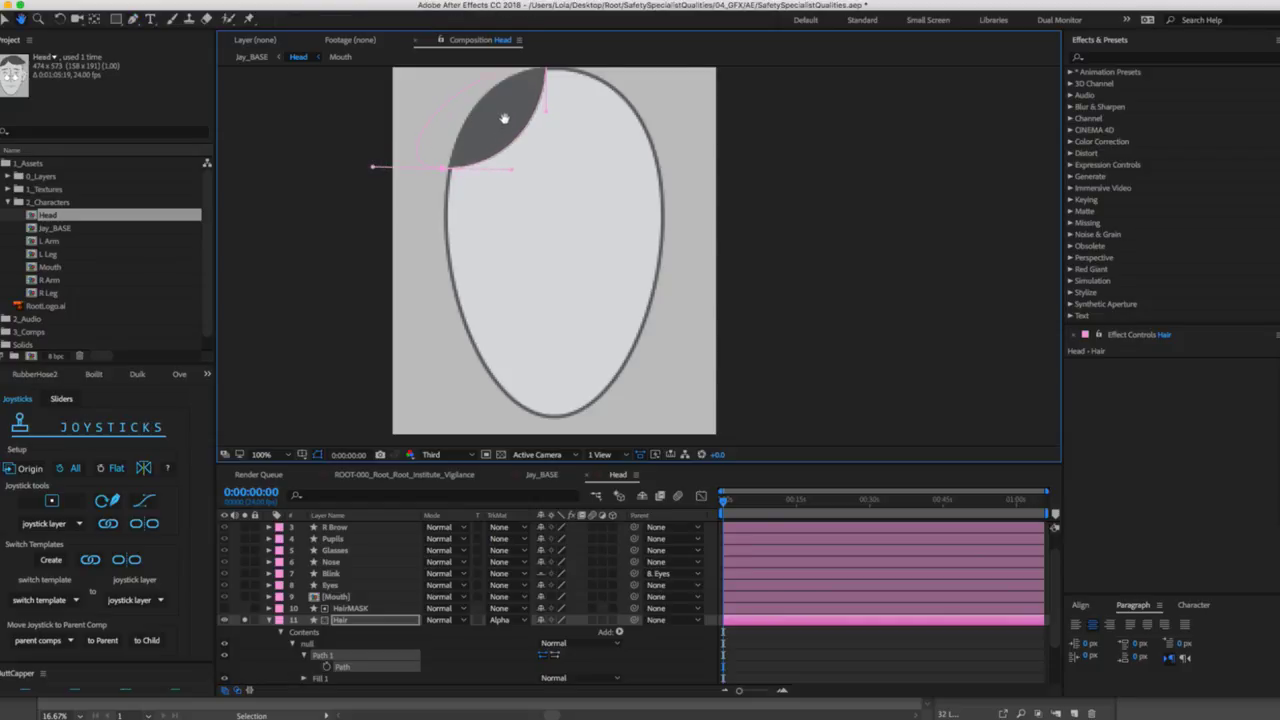
pyautogui.moveTo(504, 122); pyautogui.dragTo(498, 206)
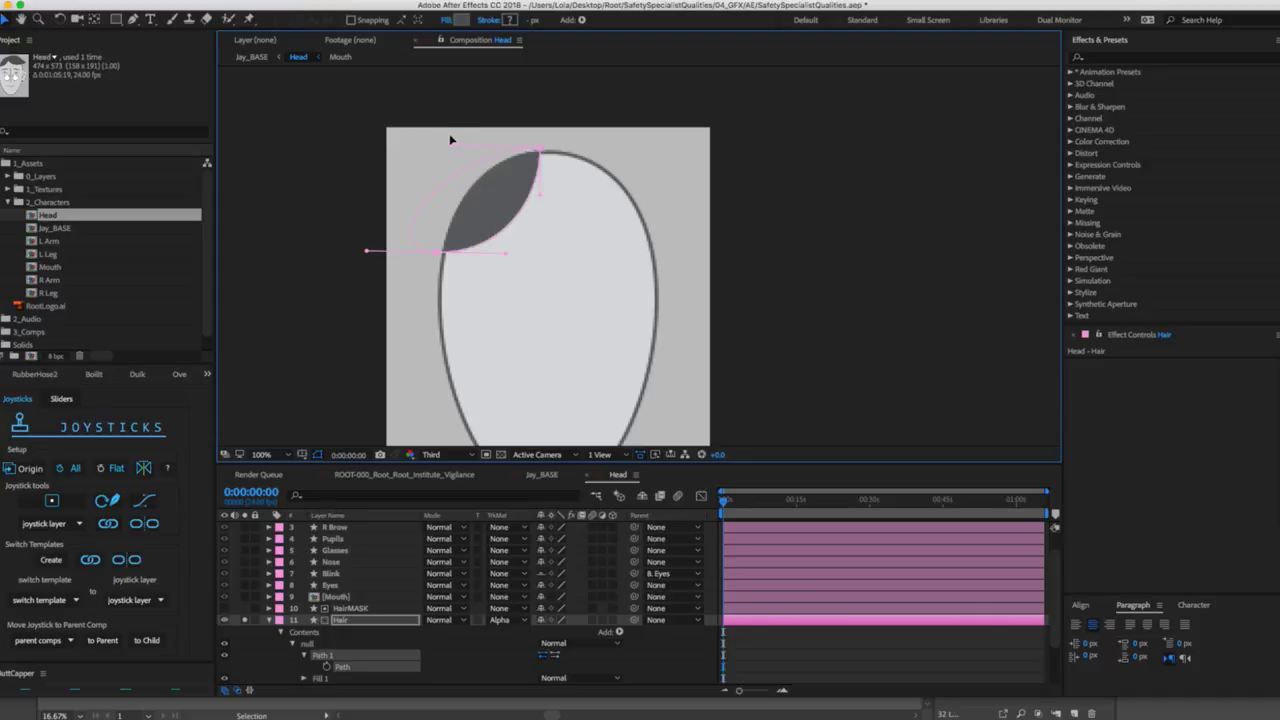
pyautogui.moveTo(440, 120); pyautogui.dragTo(410, 87)
pyautogui.click(268, 620)
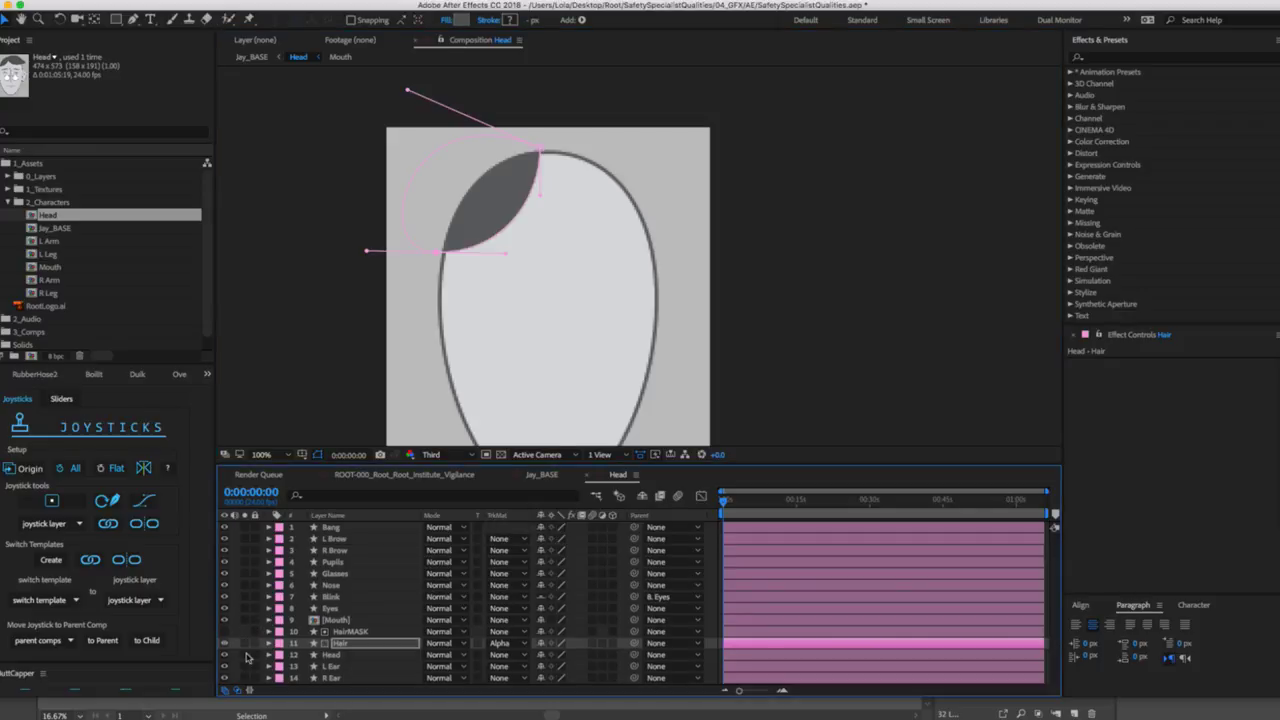
# Save the project, lock HairMASK, and enable Hide Shy Layers.
pyautogui.click(246, 644)
pyautogui.hotkey('ctrl', 's')
pyautogui.click(345, 631)
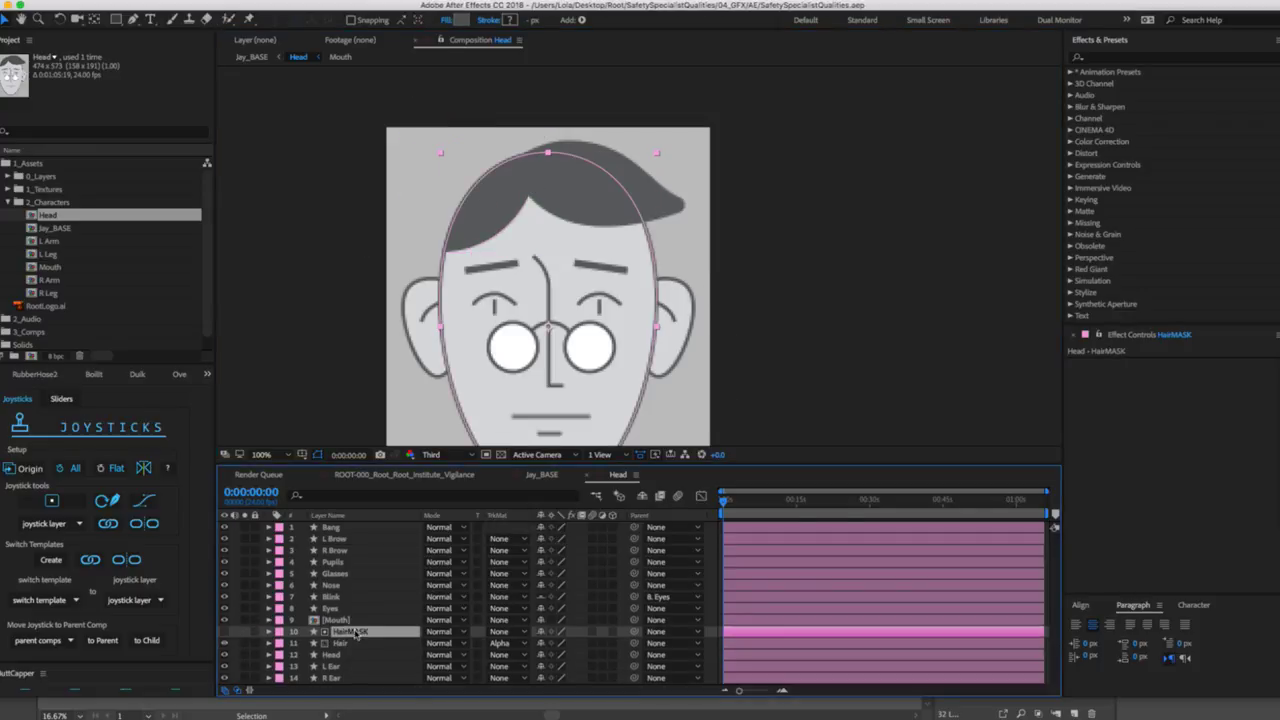
pyautogui.click(253, 632)
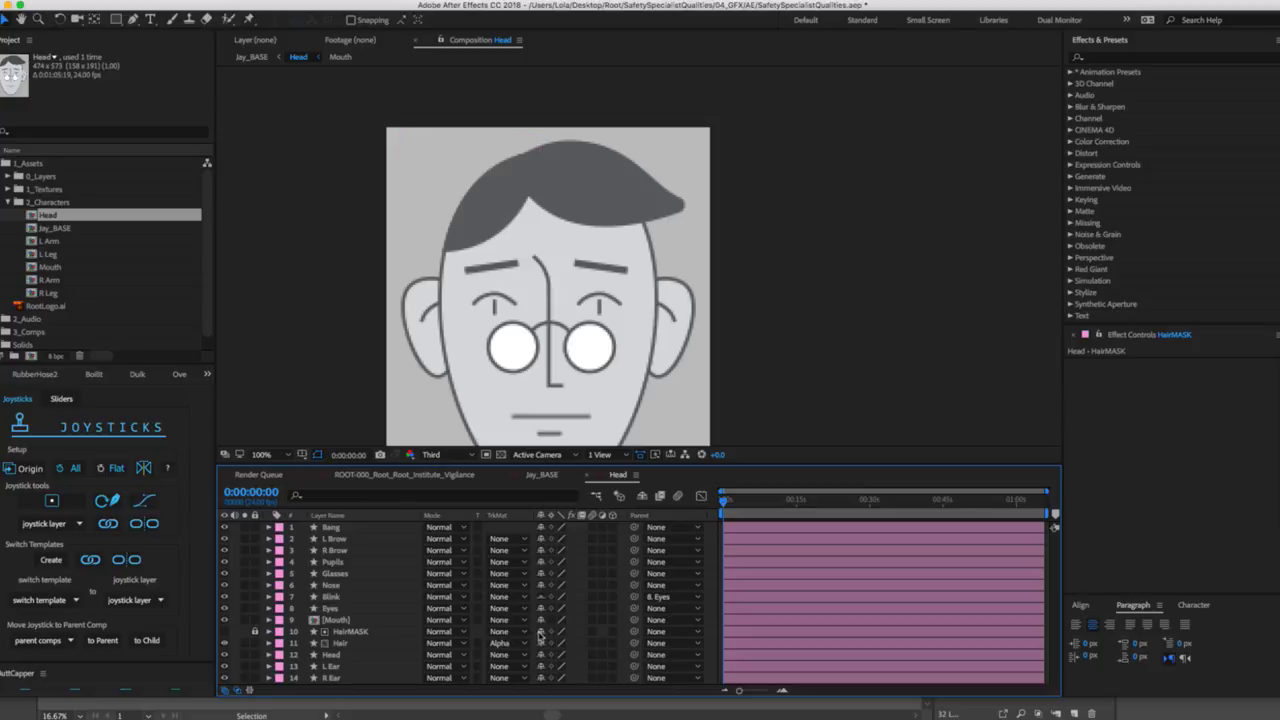
pyautogui.click(642, 496)
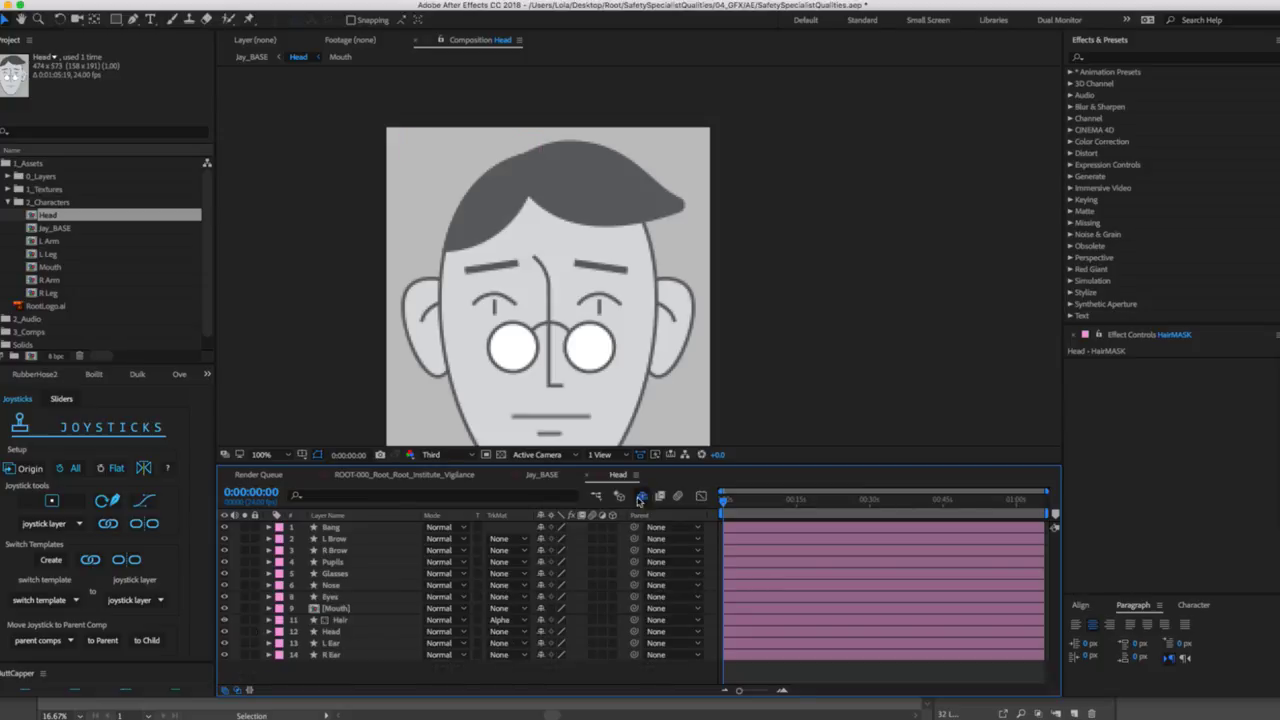
# Keyframe Rotation for all facial layers, Bang through R Ear, at 0:00.
pyautogui.click(359, 621)
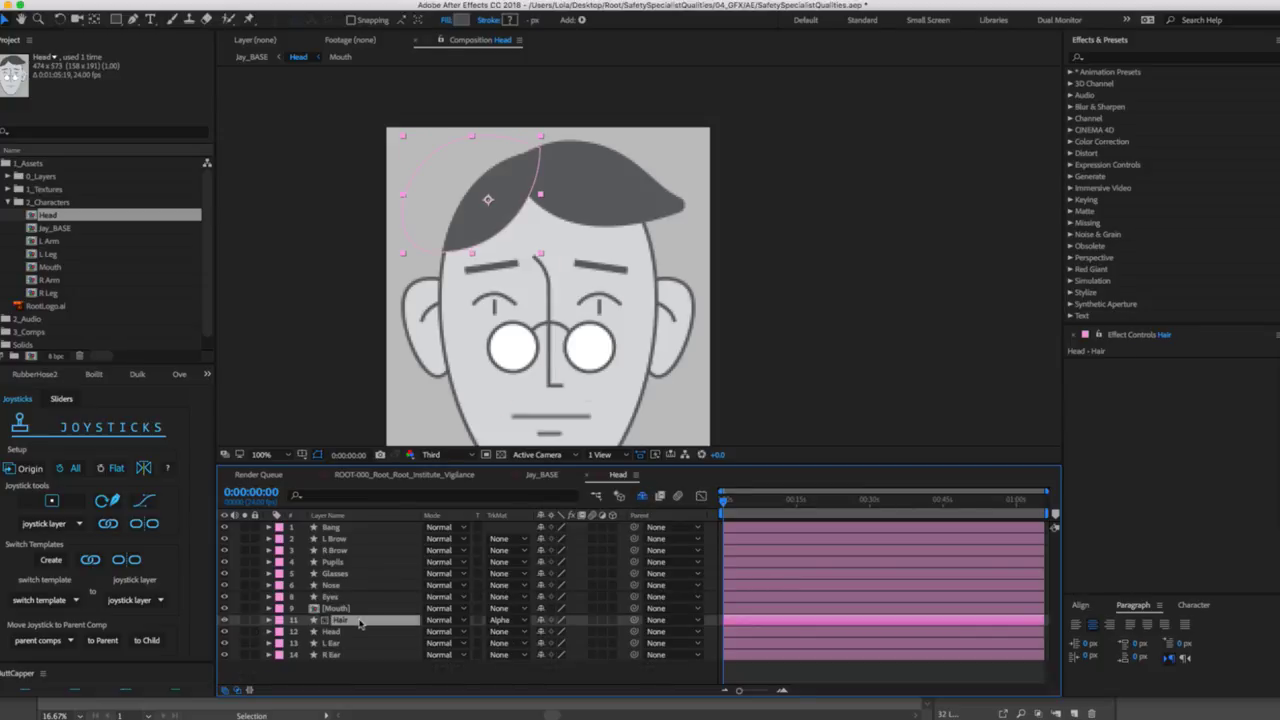
pyautogui.click(336, 530)
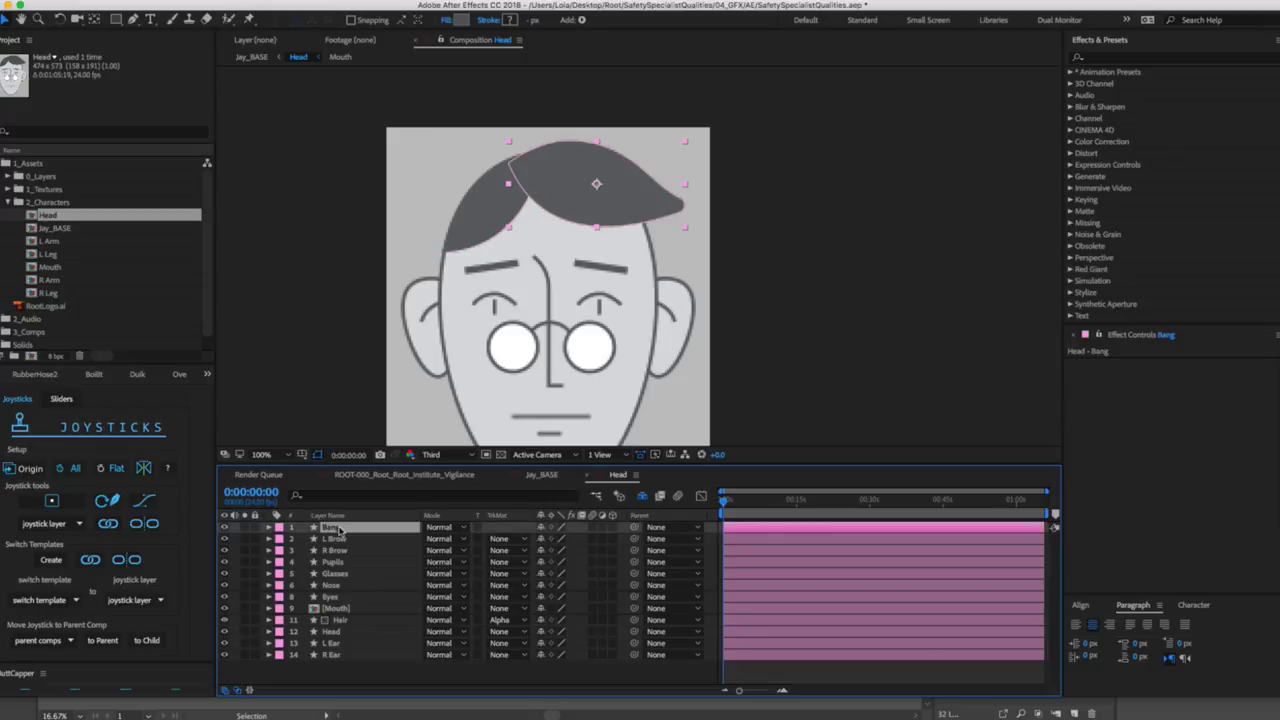
pyautogui.keyDown('shift'); pyautogui.click(340, 656); pyautogui.keyUp('shift')
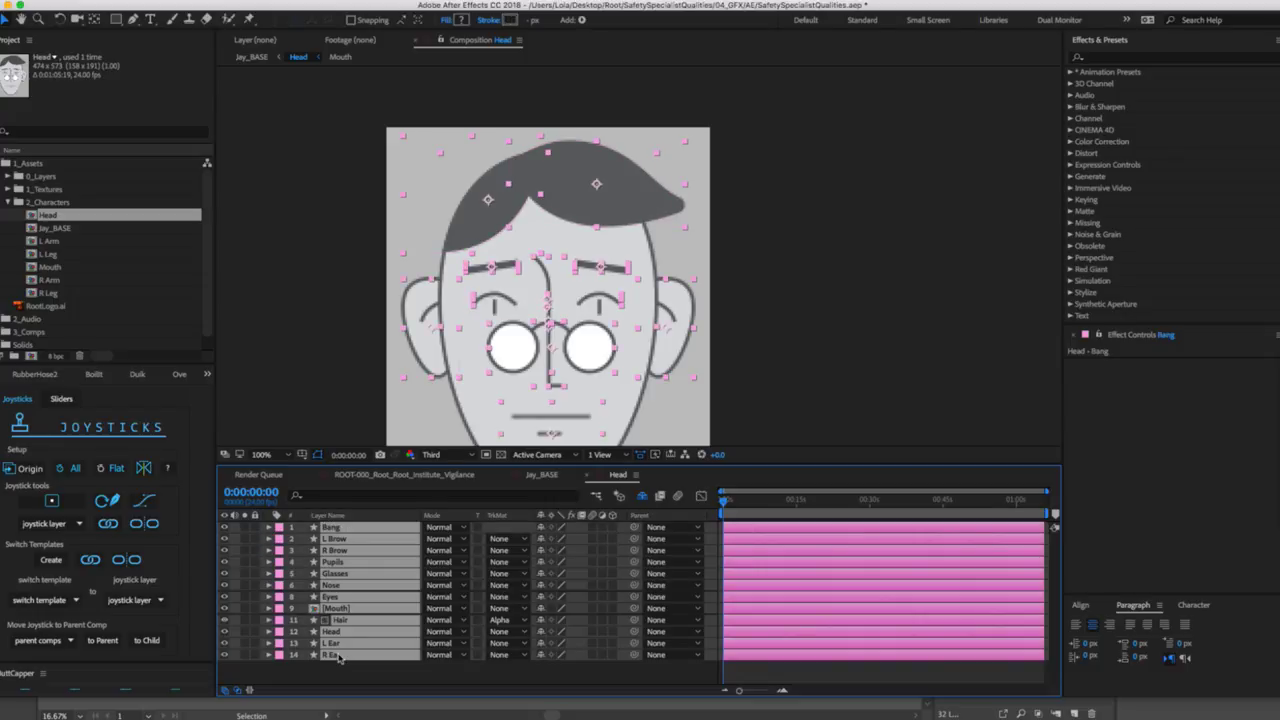
pyautogui.press('p')
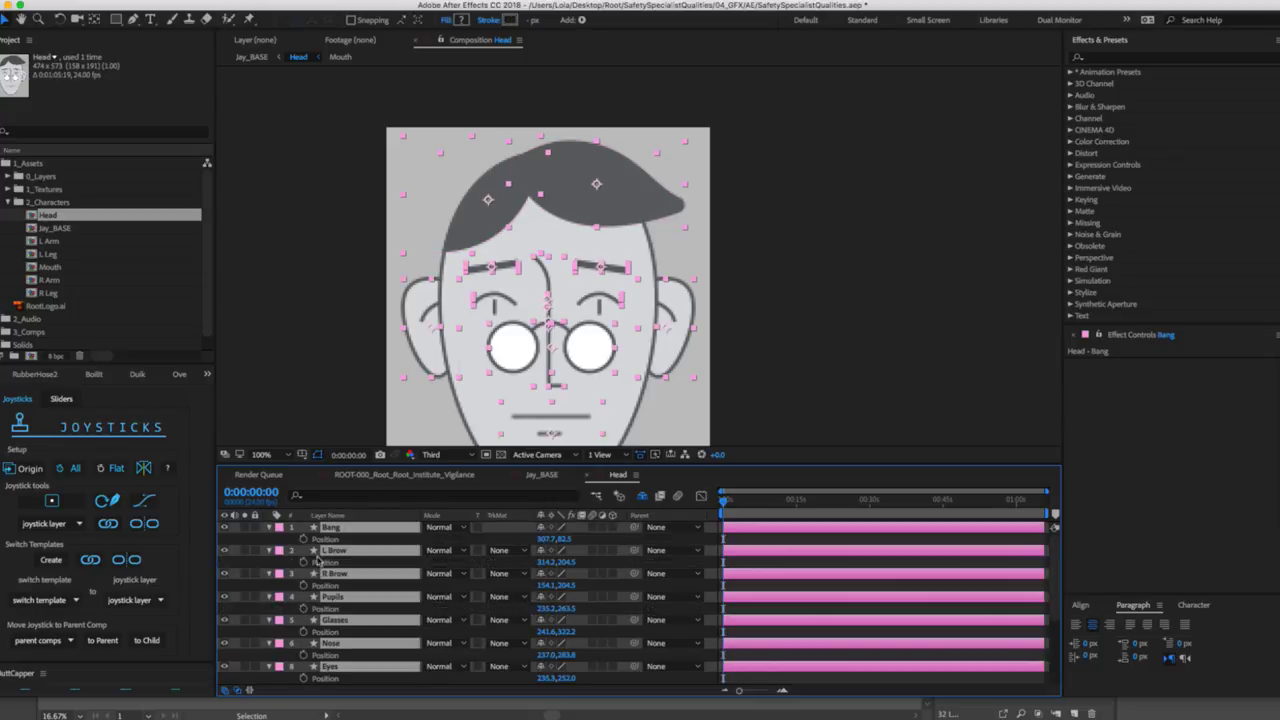
pyautogui.press('r')
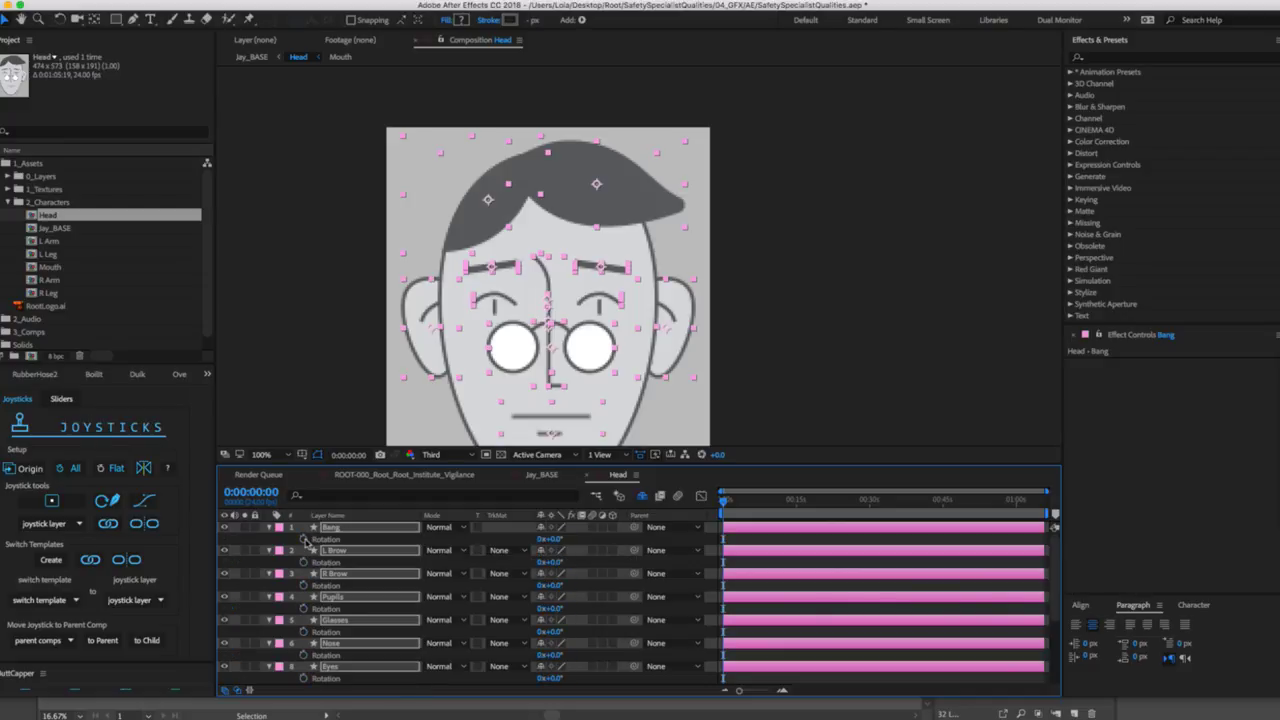
pyautogui.keyDown('alt'); pyautogui.click(304, 540); pyautogui.keyUp('alt')
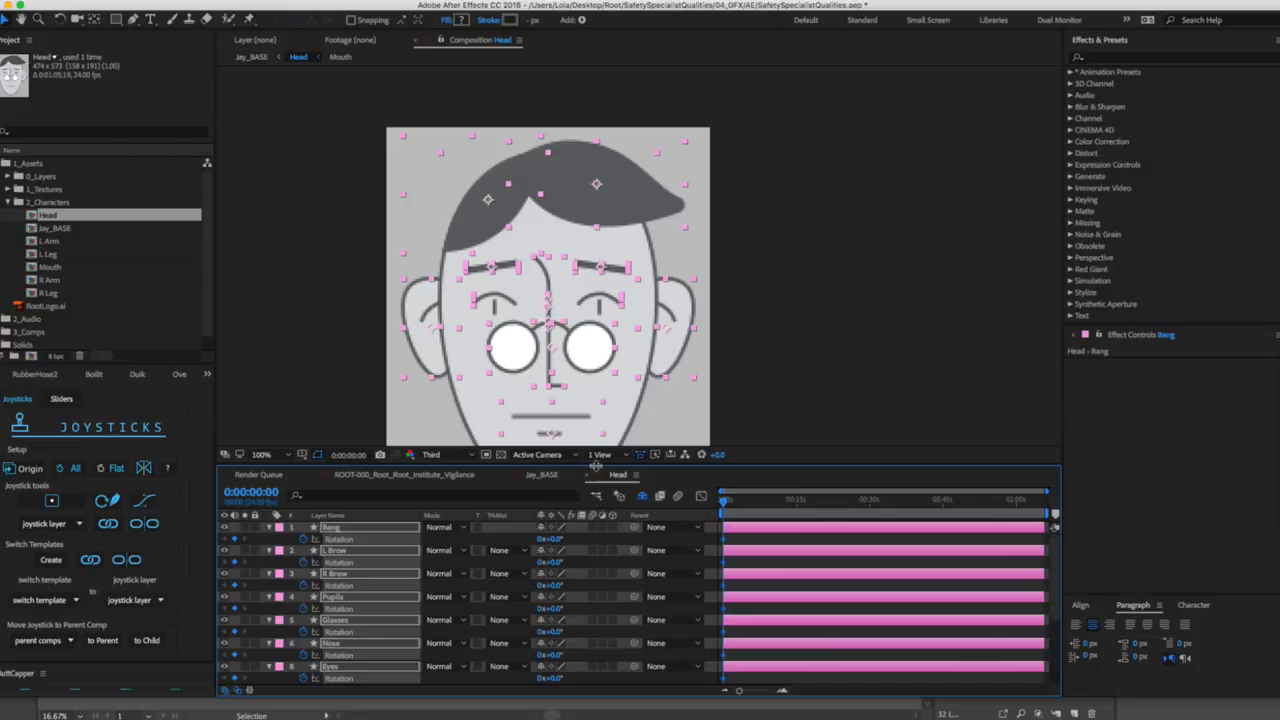
# Show Position with Rotation keyframes, fit the viewer, and zoom the timeline to the start.
pyautogui.moveTo(598, 463); pyautogui.dragTo(598, 405)
pyautogui.click(278, 398)
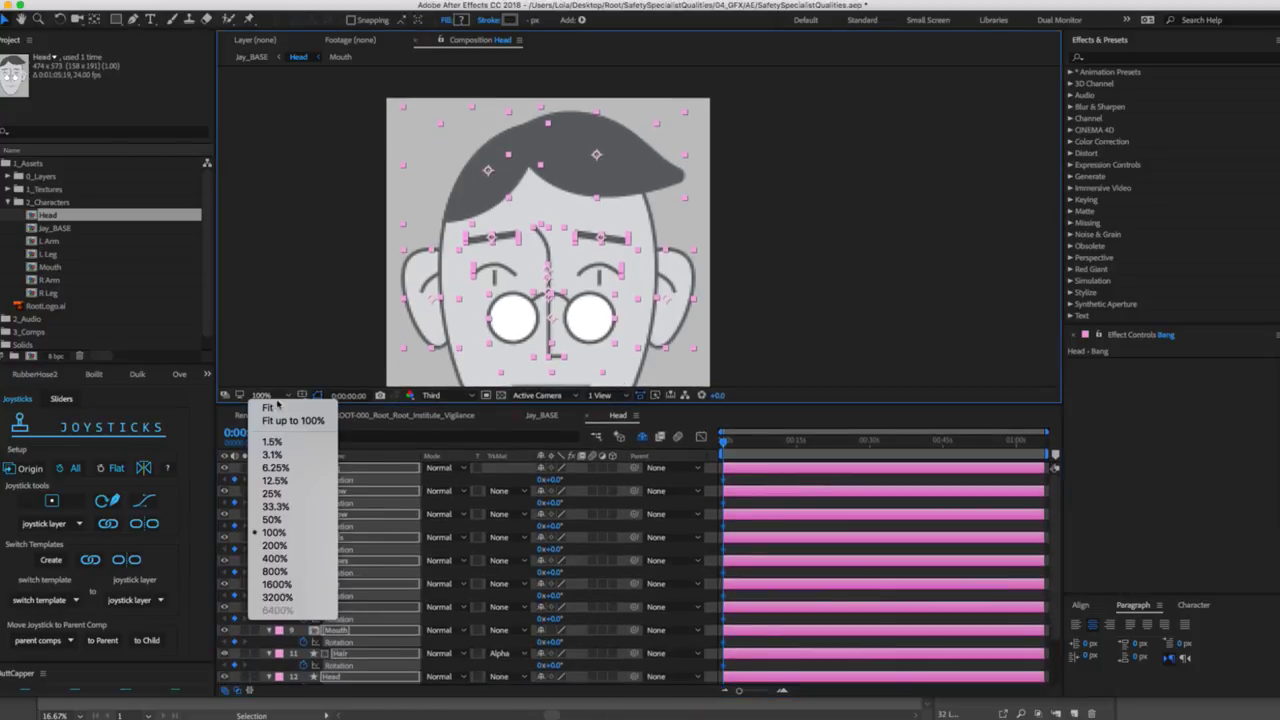
pyautogui.click(278, 405)
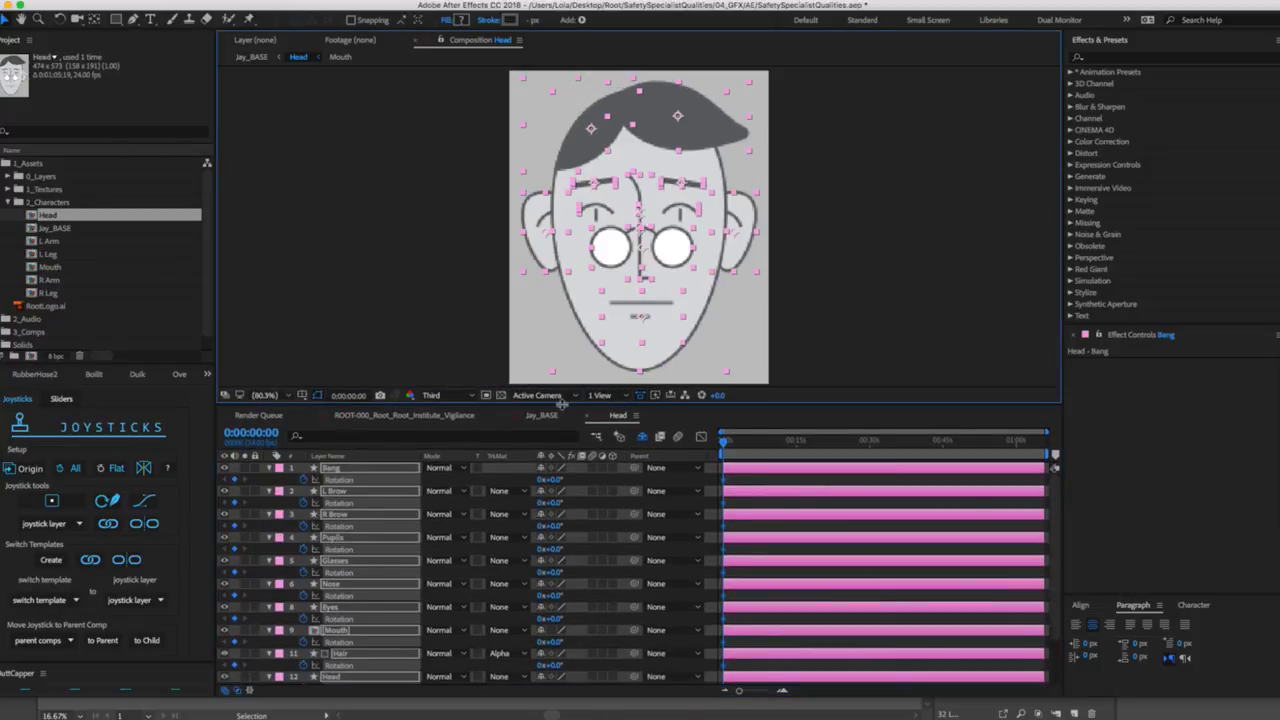
pyautogui.moveTo(561, 405); pyautogui.dragTo(575, 266)
pyautogui.hotkey('shift', 'p')
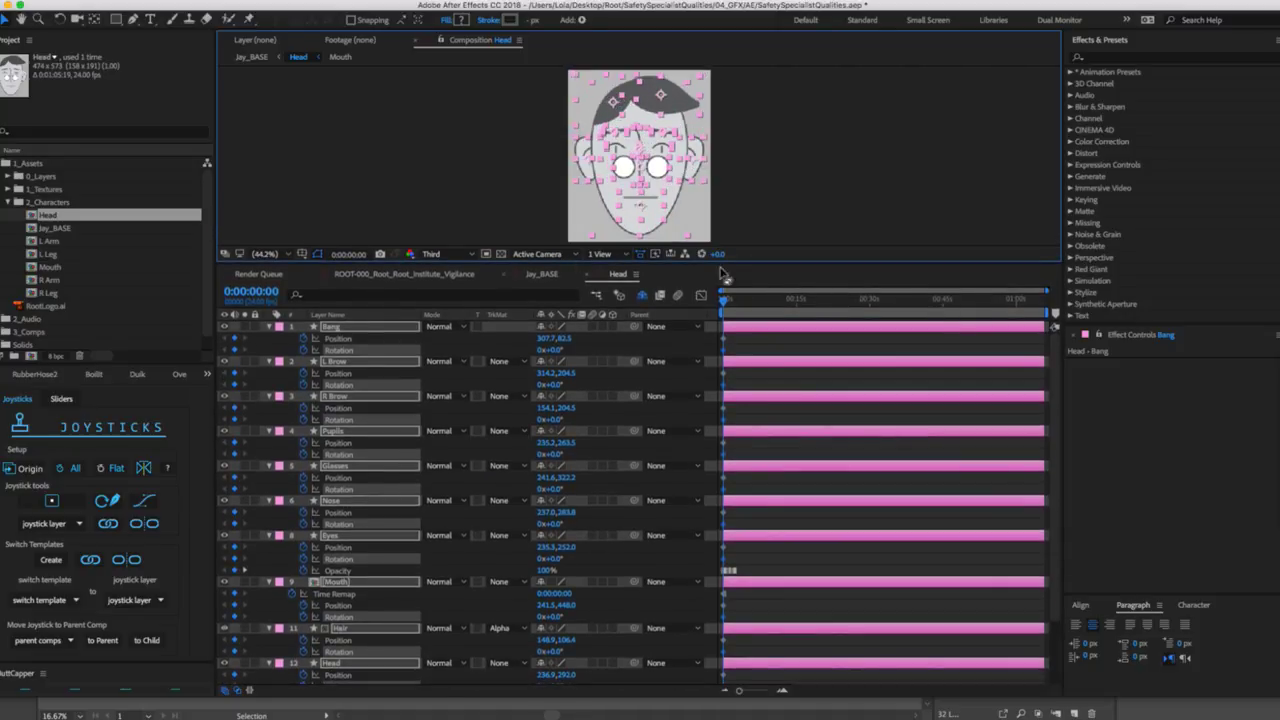
pyautogui.moveTo(1045, 289); pyautogui.dragTo(734, 290)
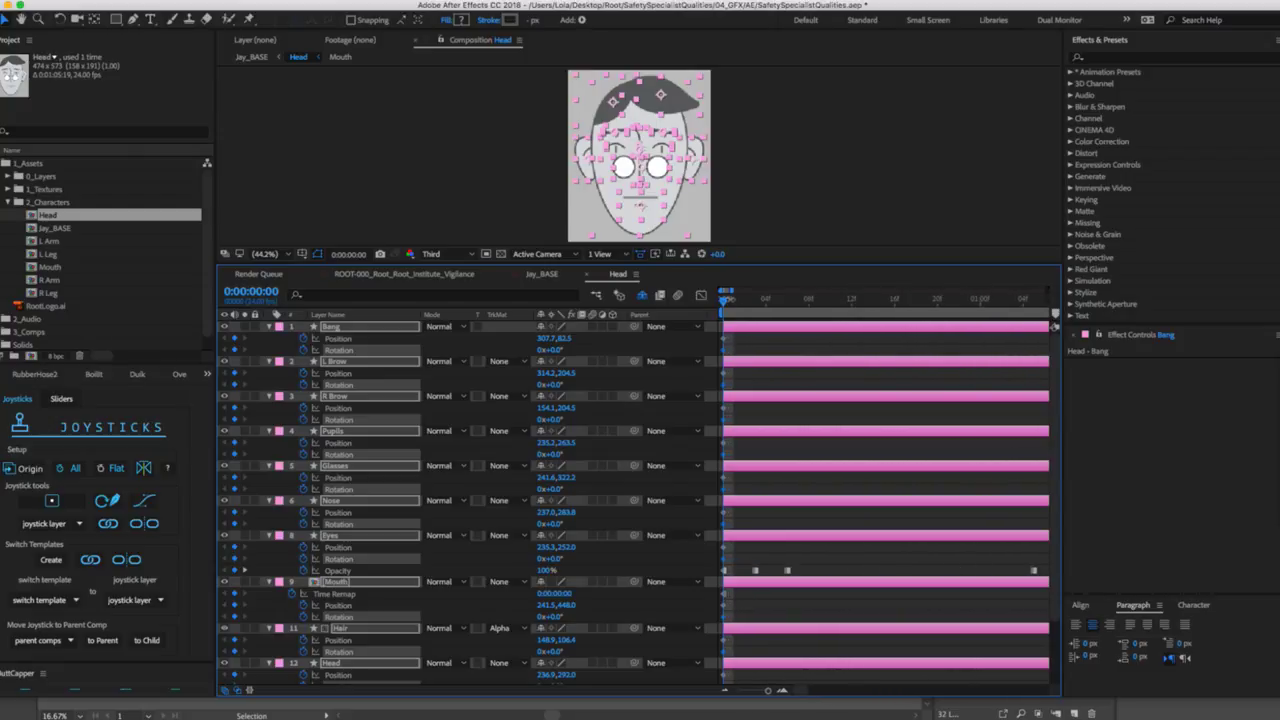
pyautogui.click(741, 336)
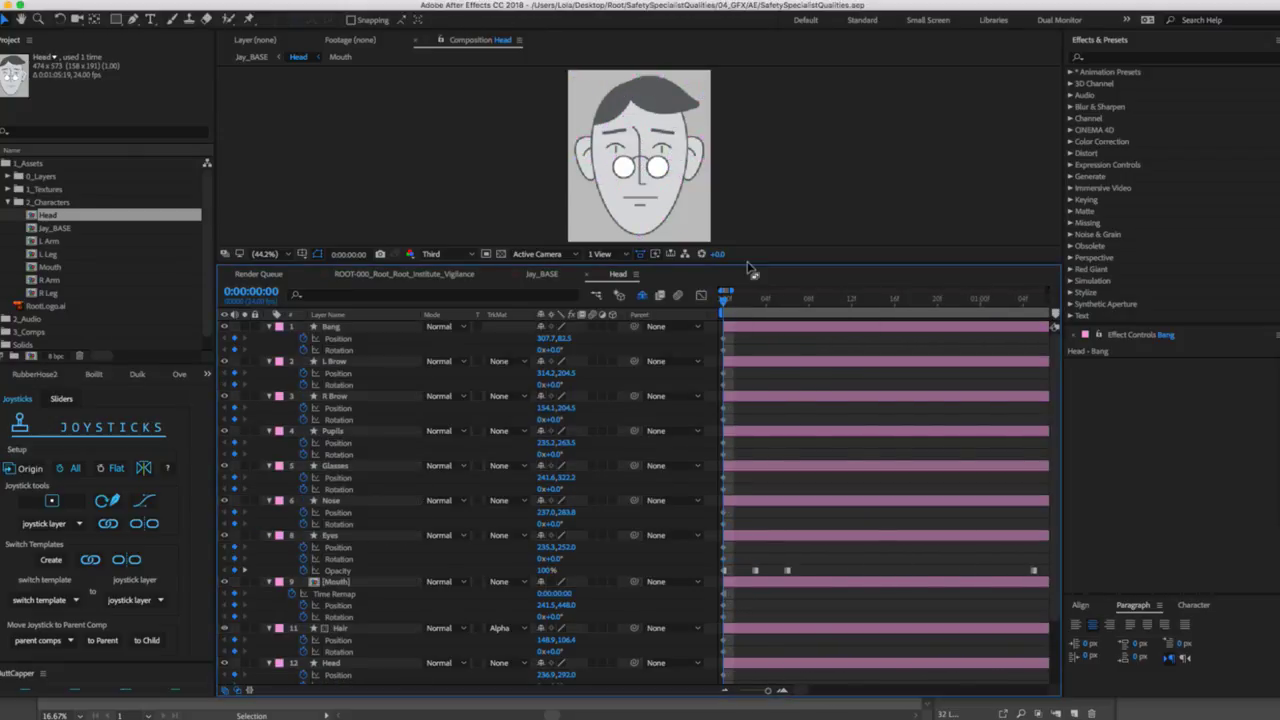
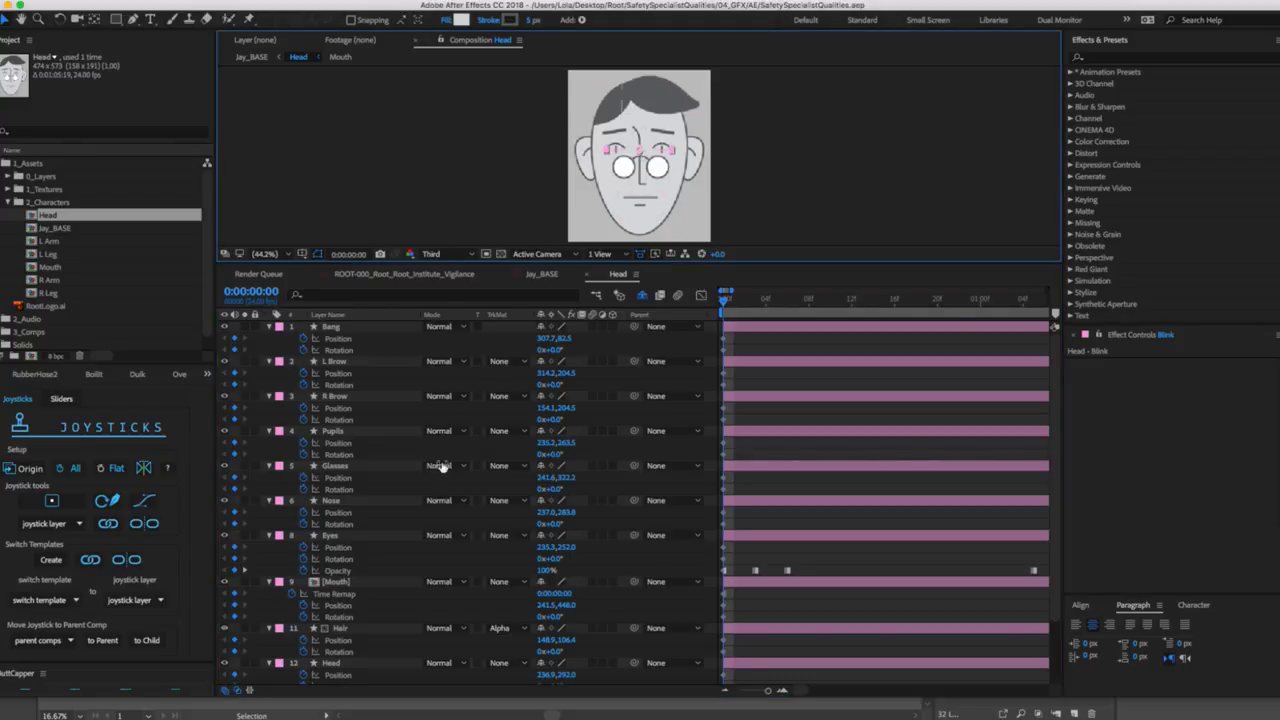
# Parent the Pupils layer to the Eyes layer.
pyautogui.click(360, 503)
pyautogui.click(352, 537)
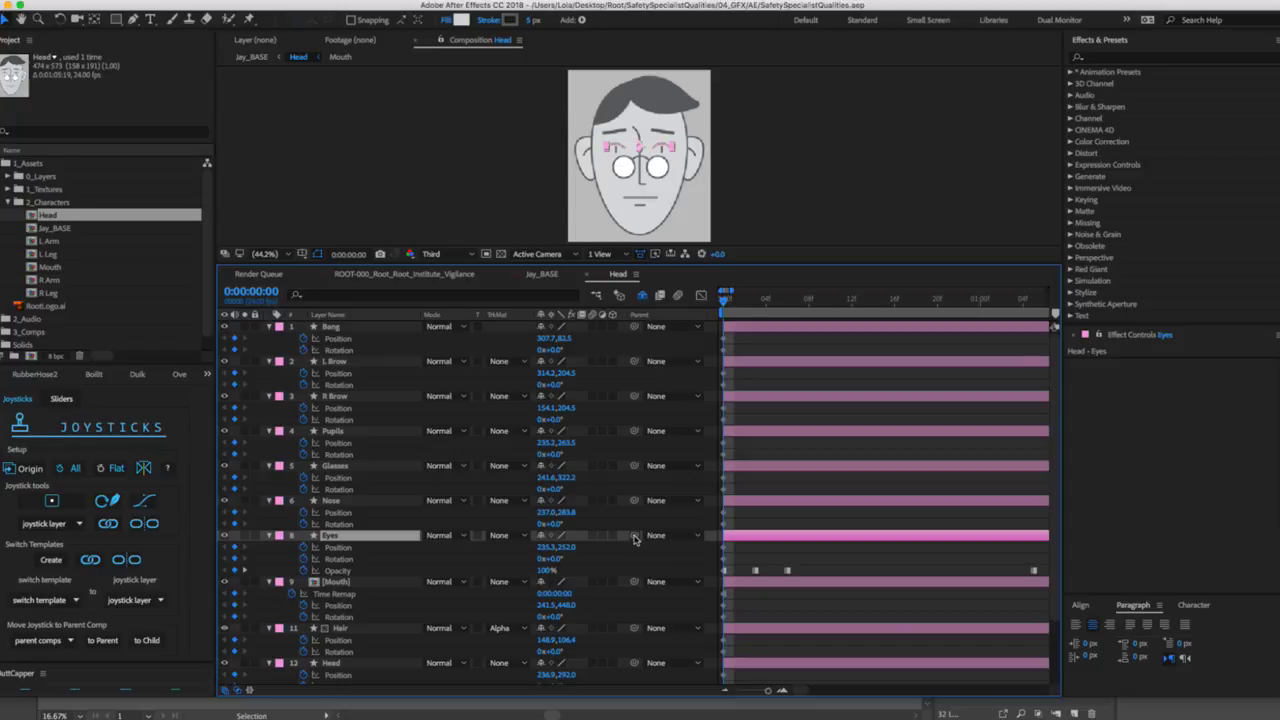
pyautogui.moveTo(636, 432); pyautogui.dragTo(353, 537)
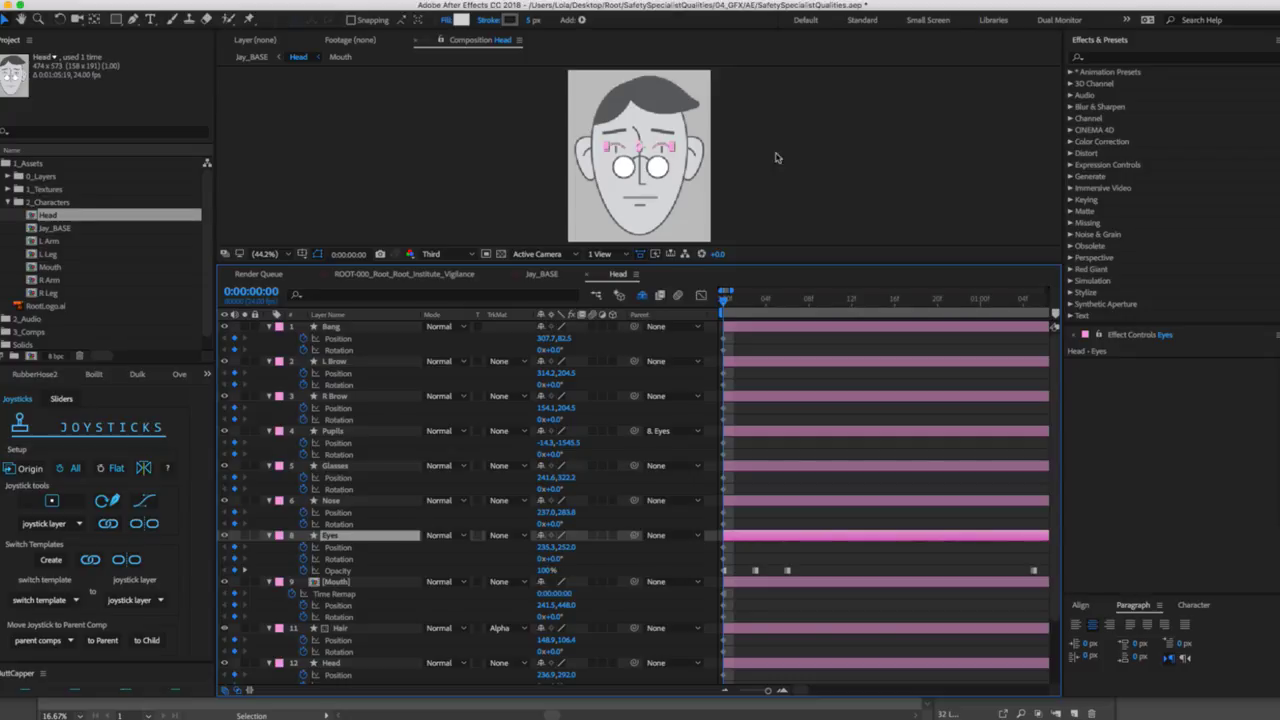
# Shift the eyes slightly right and check the ear and mouth layers in the viewer.
pyautogui.moveTo(640, 148); pyautogui.dragTo(652, 143)
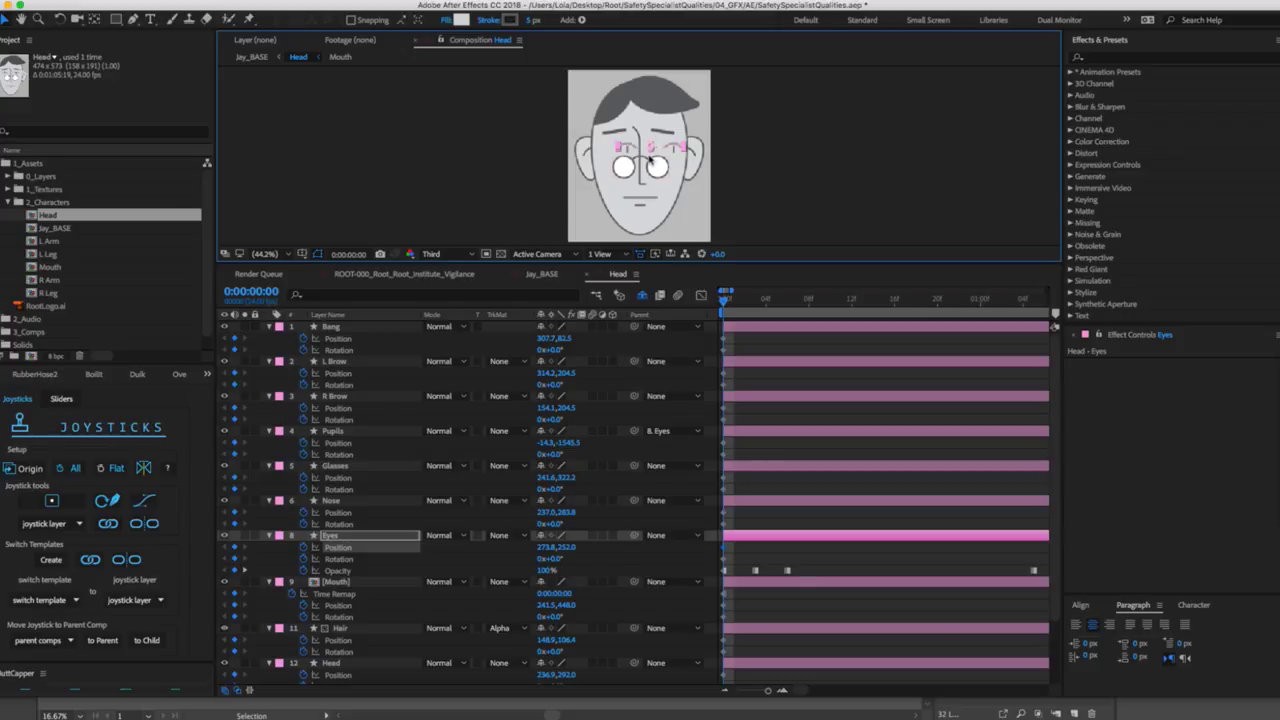
pyautogui.click(699, 158)
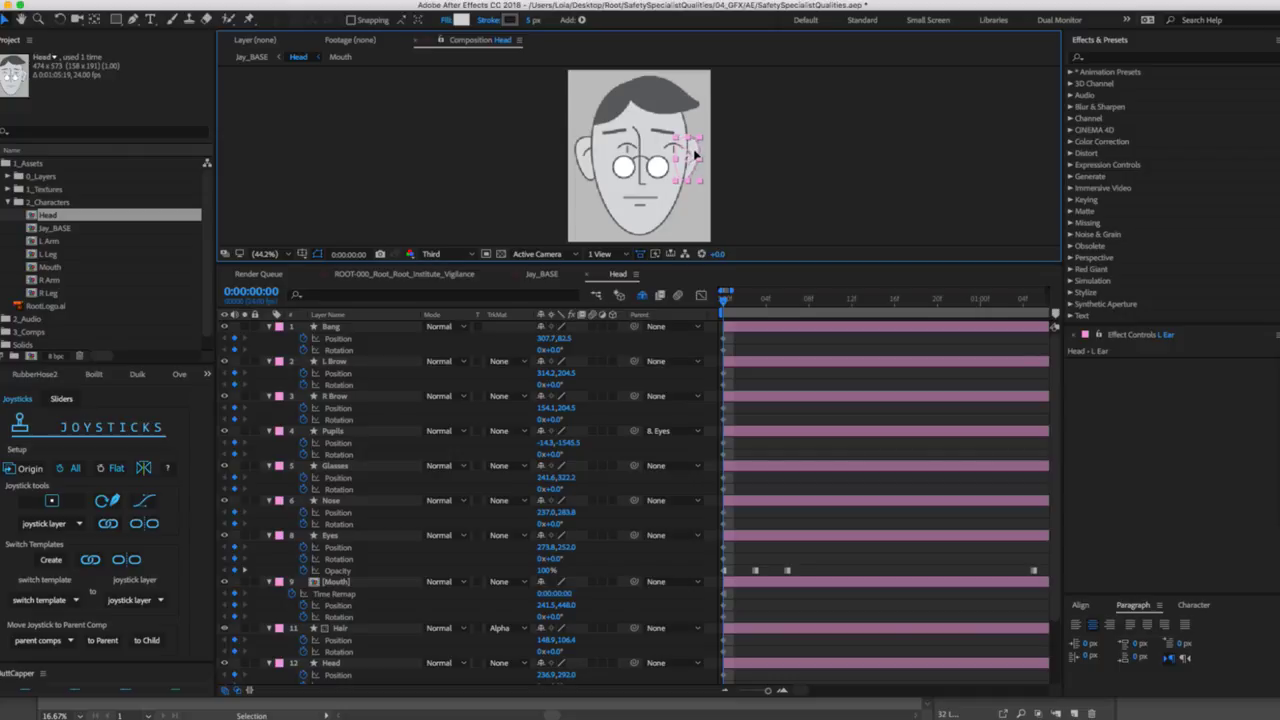
pyautogui.click(588, 161)
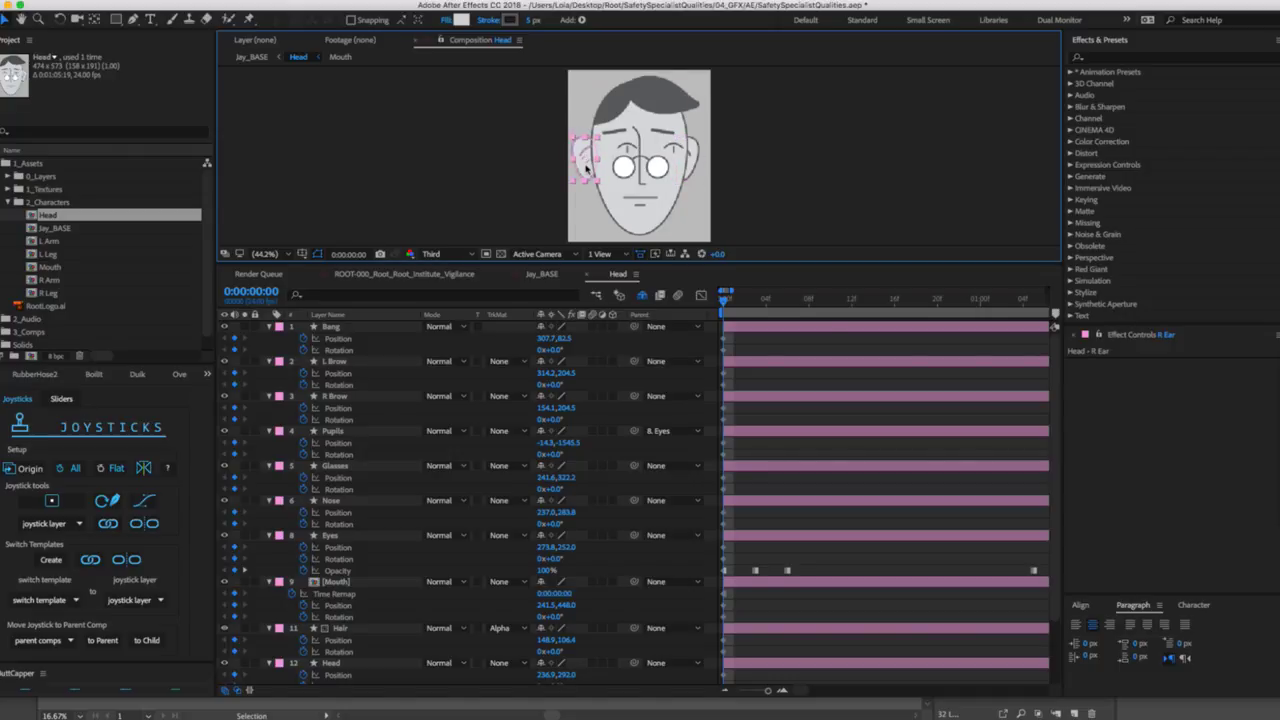
pyautogui.moveTo(643, 197); pyautogui.dragTo(648, 200)
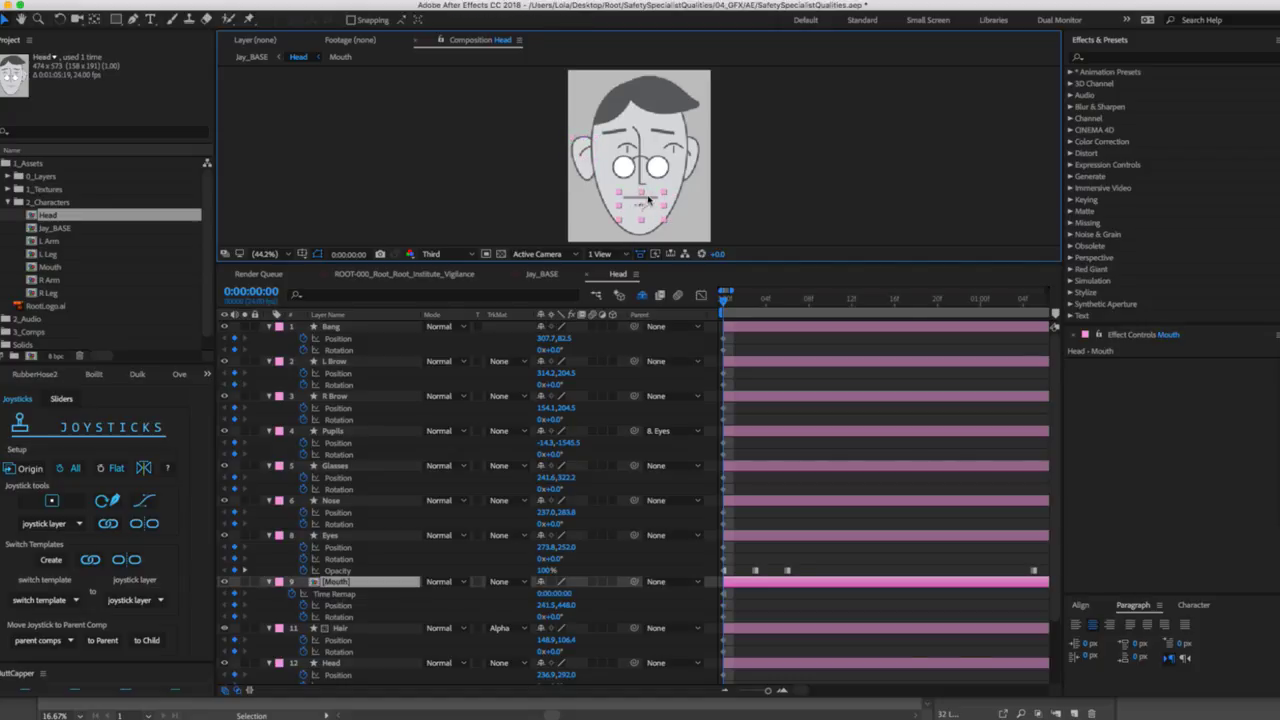
pyautogui.click(648, 200)
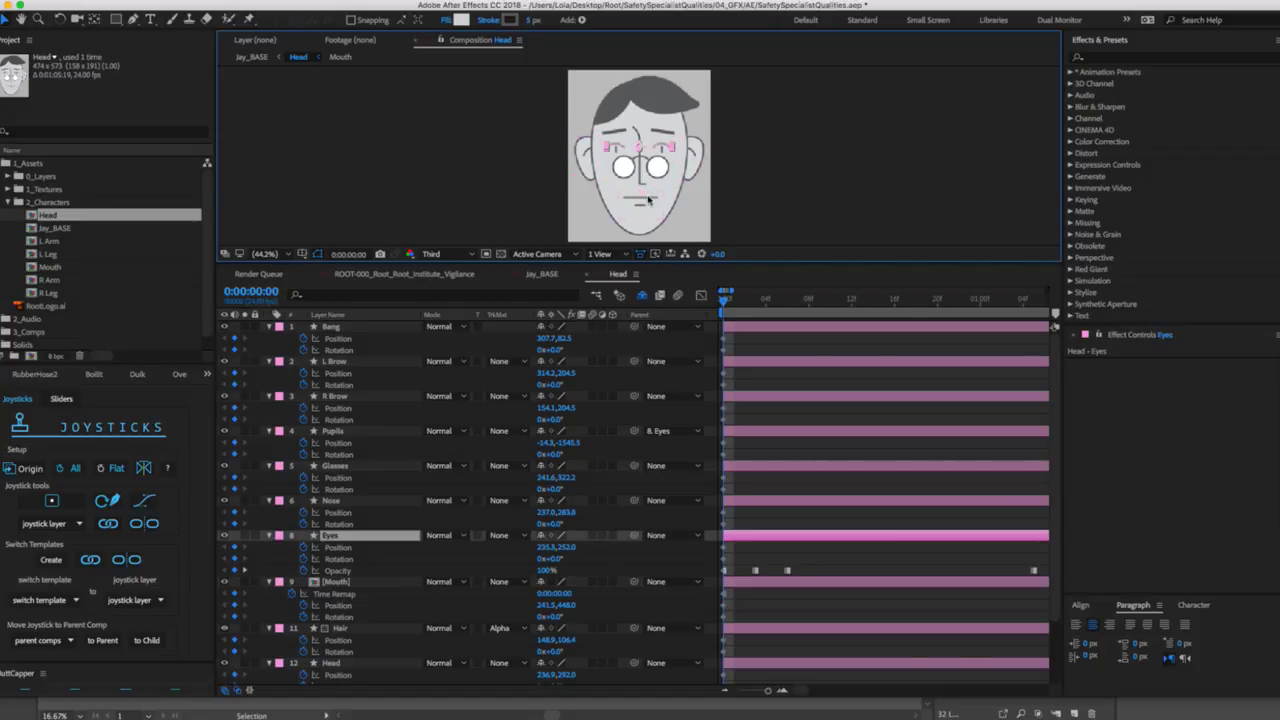
# At frame 1, move the eyes, then the glasses and nose together, right to start the turn.
pyautogui.press('pagedown')
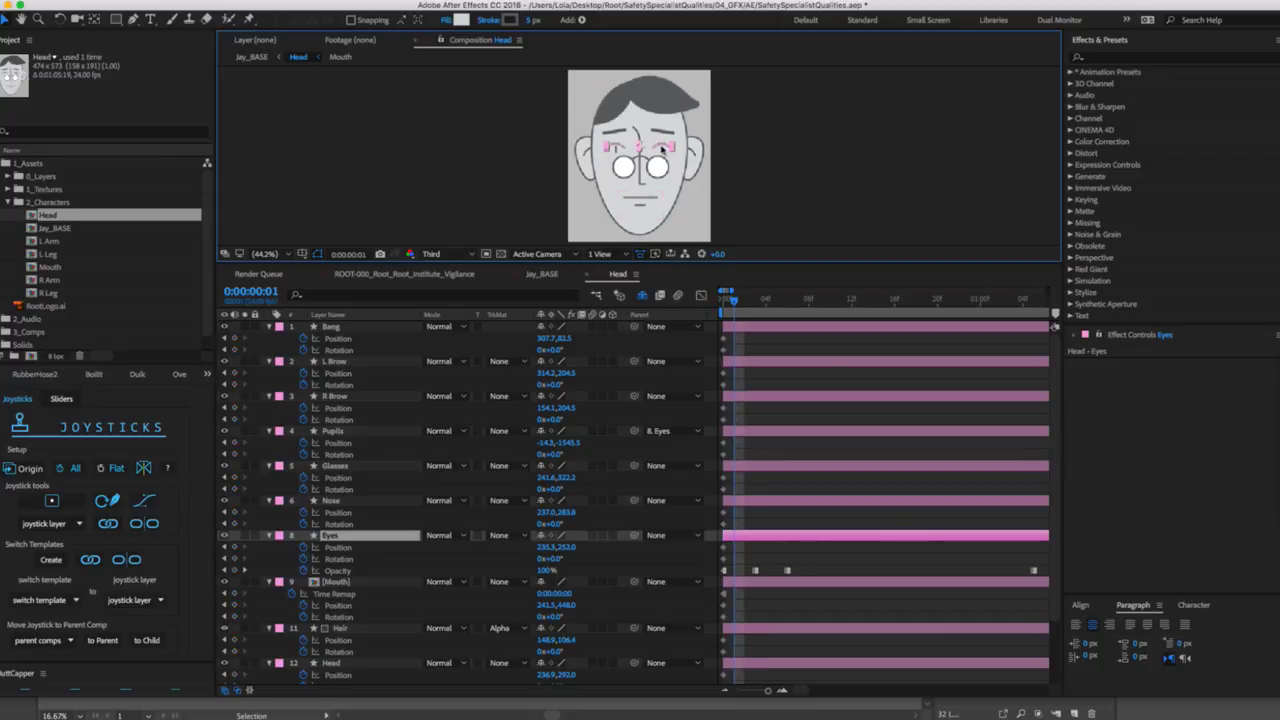
pyautogui.moveTo(636, 148)
pyautogui.mouseDown()
pyautogui.moveTo(650, 145)
pyautogui.moveTo(627, 130)
pyautogui.mouseUp()
pyautogui.click(665, 136)
pyautogui.keyDown('shift'); pyautogui.click(617, 138); pyautogui.keyUp('shift')
pyautogui.click(641, 183)
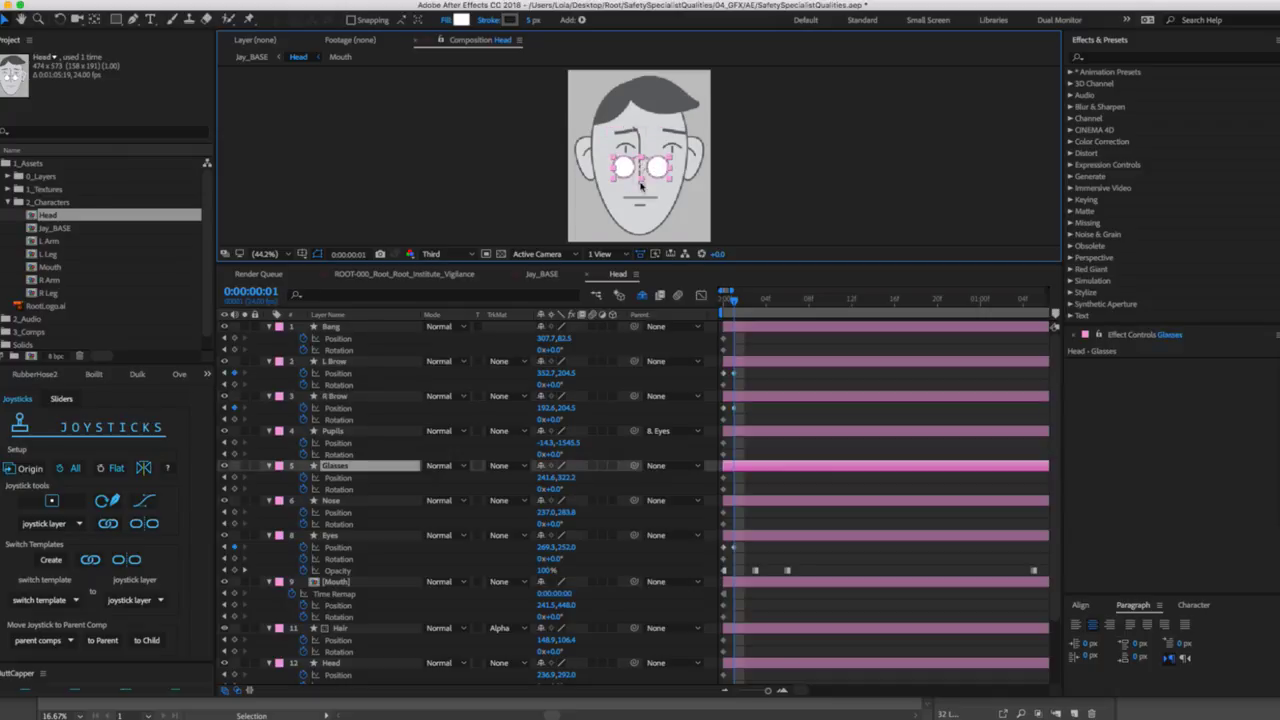
pyautogui.keyDown('shift'); pyautogui.click(642, 185); pyautogui.keyUp('shift')
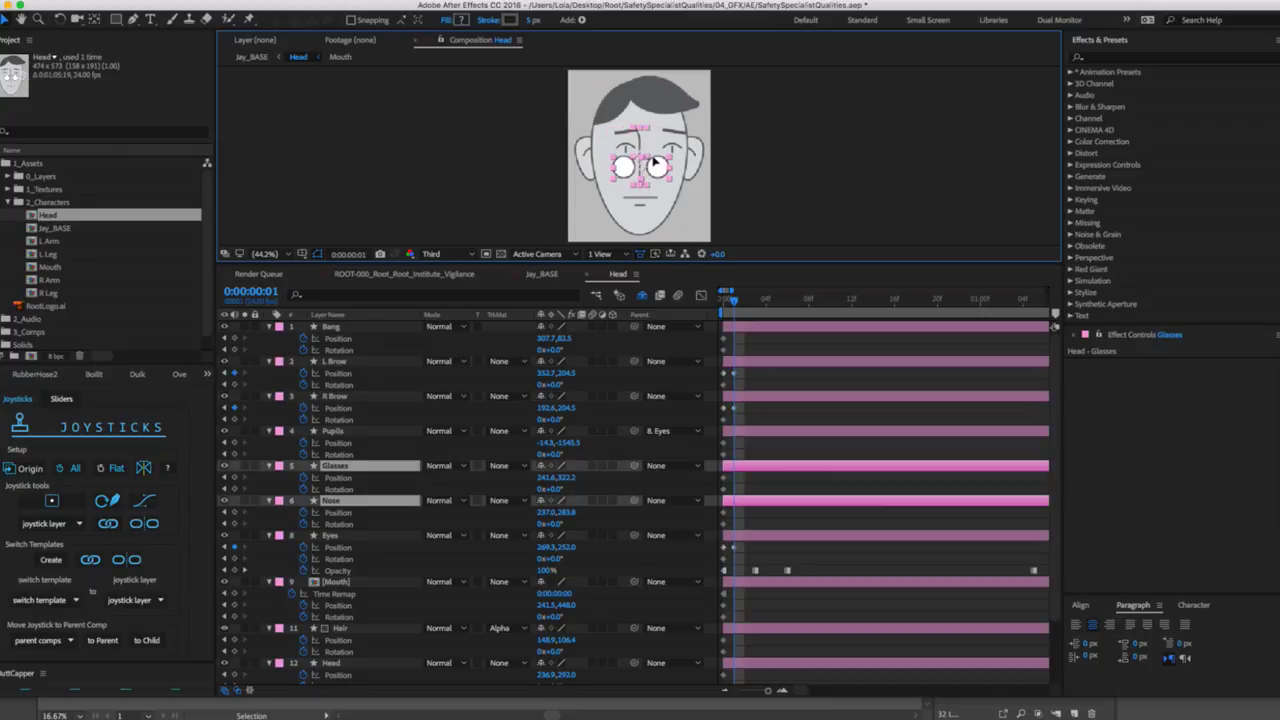
pyautogui.moveTo(652, 165); pyautogui.dragTo(662, 198)
pyautogui.click(797, 170)
# Shift both ears inward slightly and move the bang and hair right.
pyautogui.click(700, 162)
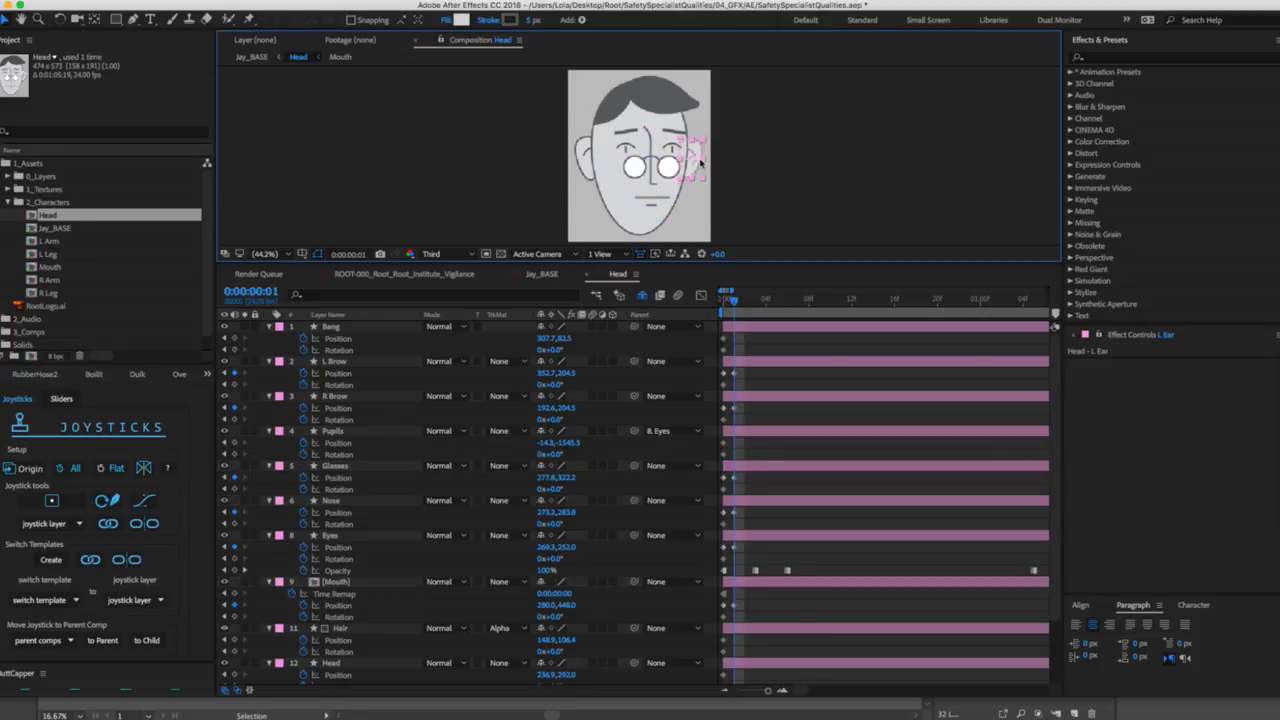
pyautogui.moveTo(697, 148); pyautogui.dragTo(692, 149)
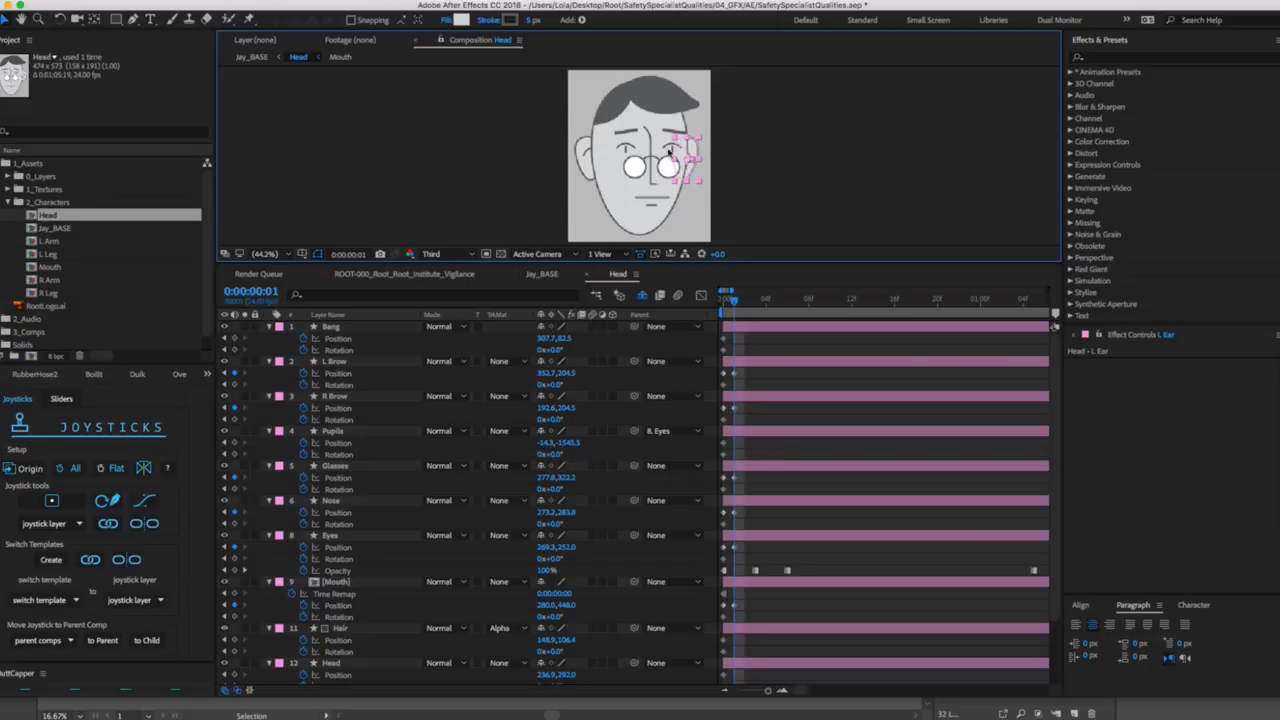
pyautogui.click(584, 149)
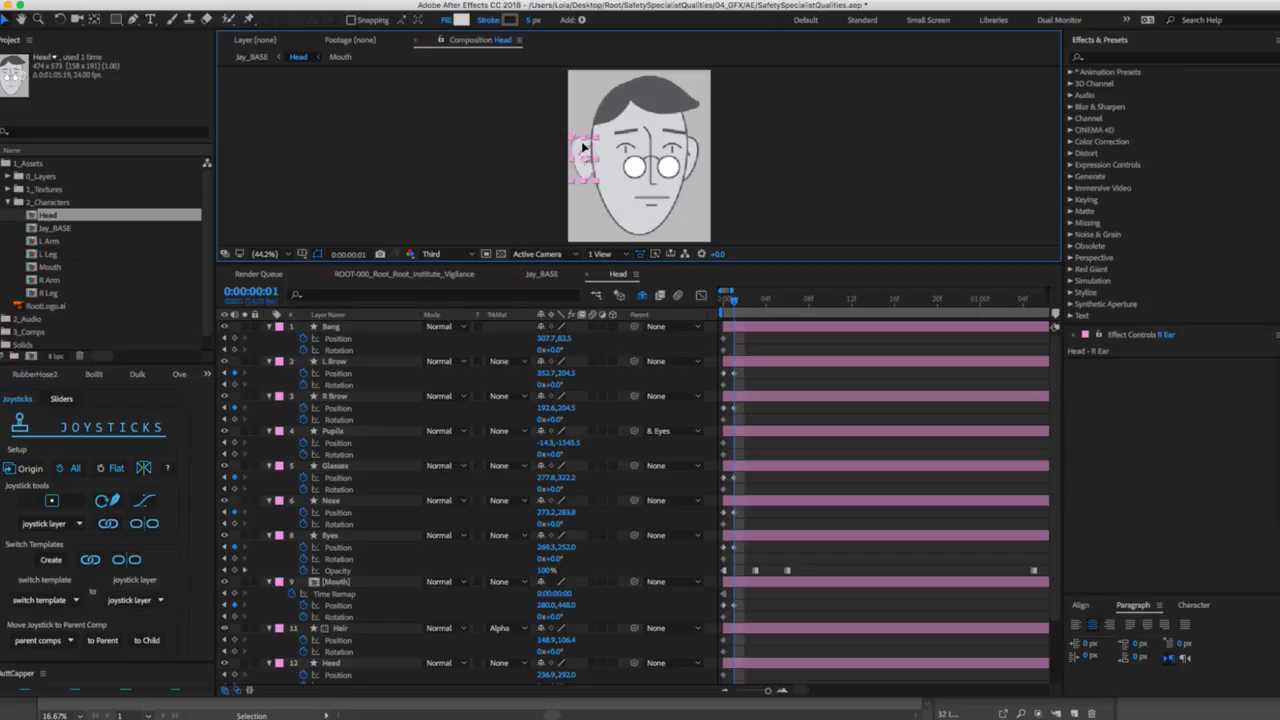
pyautogui.moveTo(584, 148); pyautogui.dragTo(586, 148)
pyautogui.moveTo(648, 97)
pyautogui.mouseDown()
pyautogui.moveTo(674, 92)
pyautogui.moveTo(661, 92)
pyautogui.mouseUp()
pyautogui.click(617, 113)
pyautogui.moveTo(616, 100); pyautogui.dragTo(622, 101)
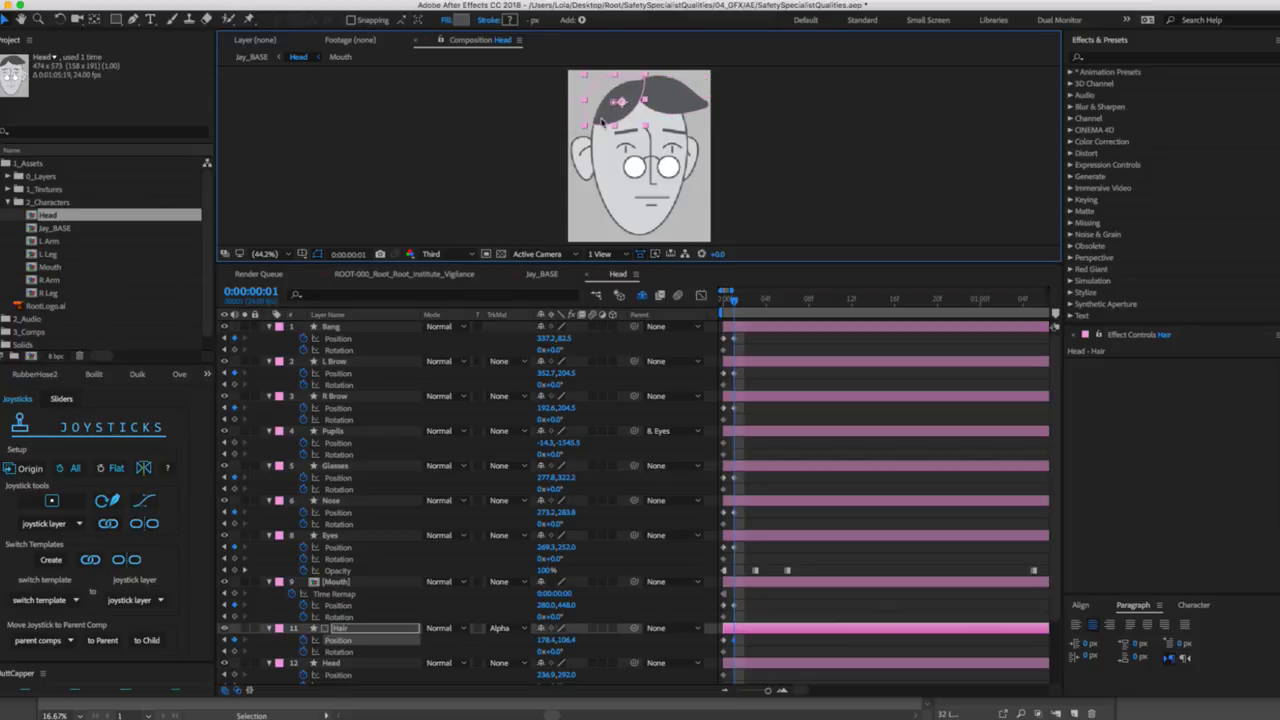
pyautogui.moveTo(607, 108); pyautogui.dragTo(614, 114)
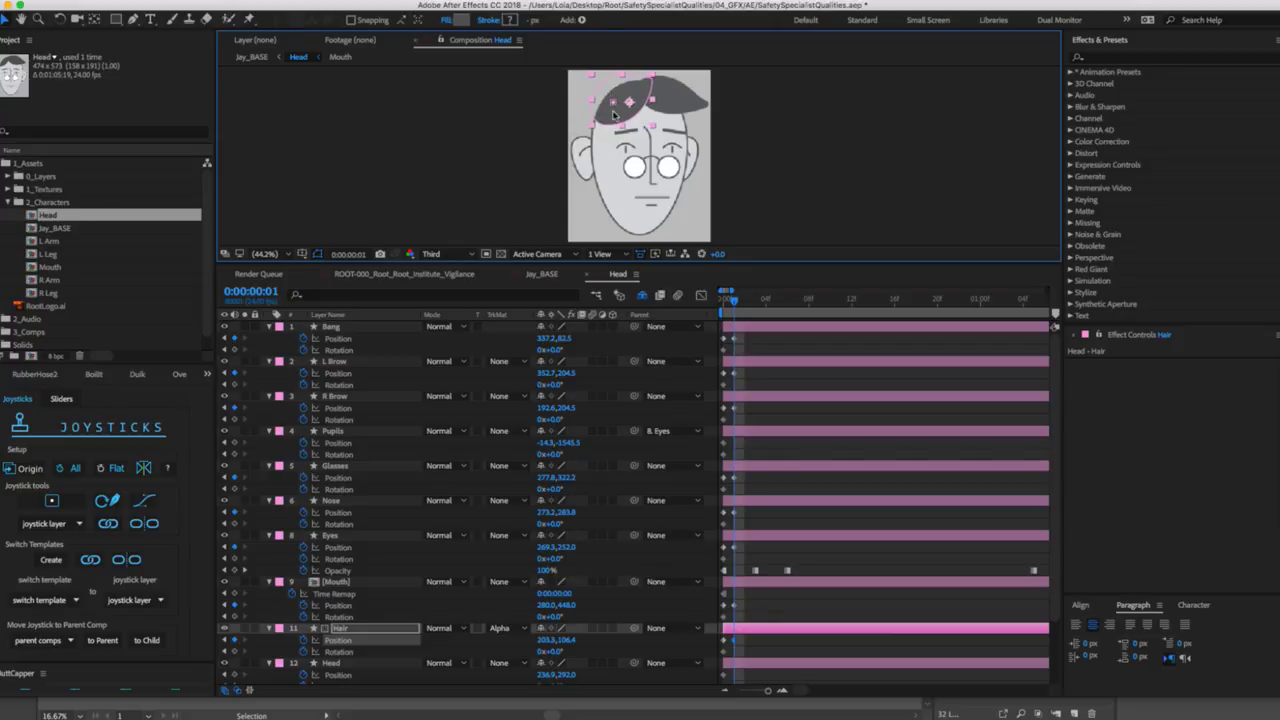
# Push the eyes further right, check the glasses and brows, and scrub to preview the turn.
pyautogui.click(628, 152)
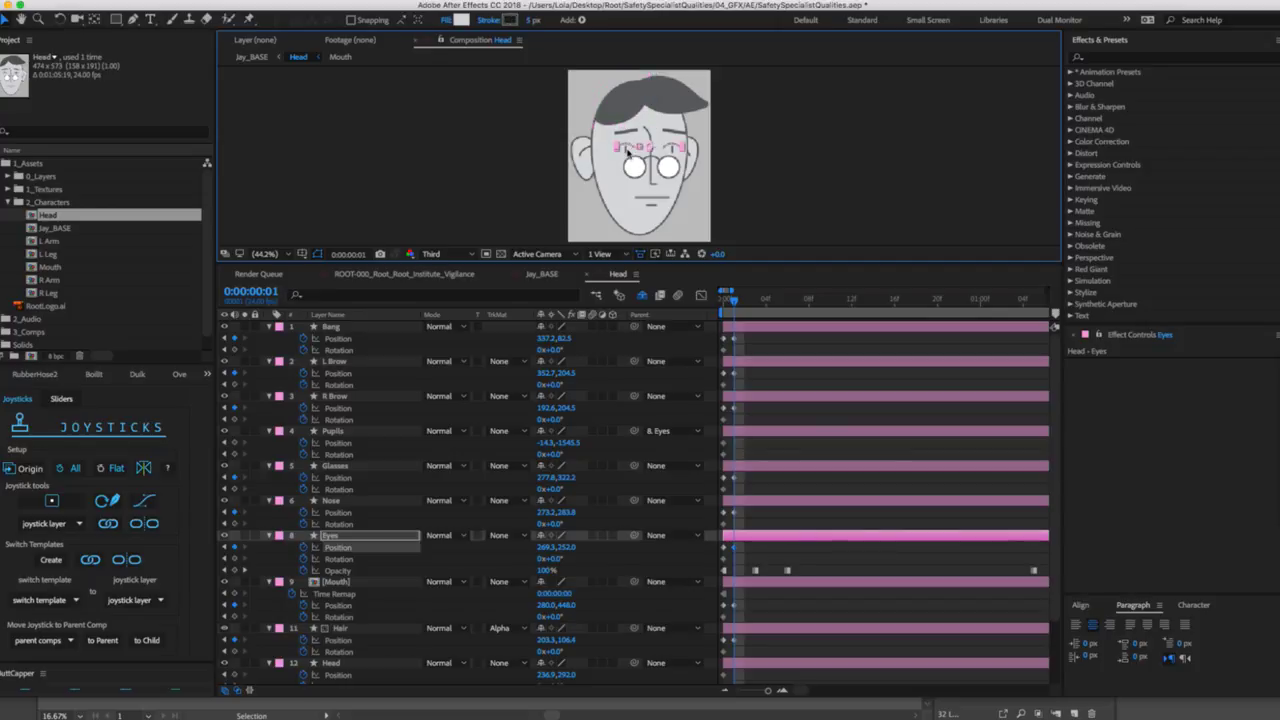
pyautogui.moveTo(640, 145); pyautogui.dragTo(671, 162)
pyautogui.click(665, 167)
pyautogui.click(744, 165)
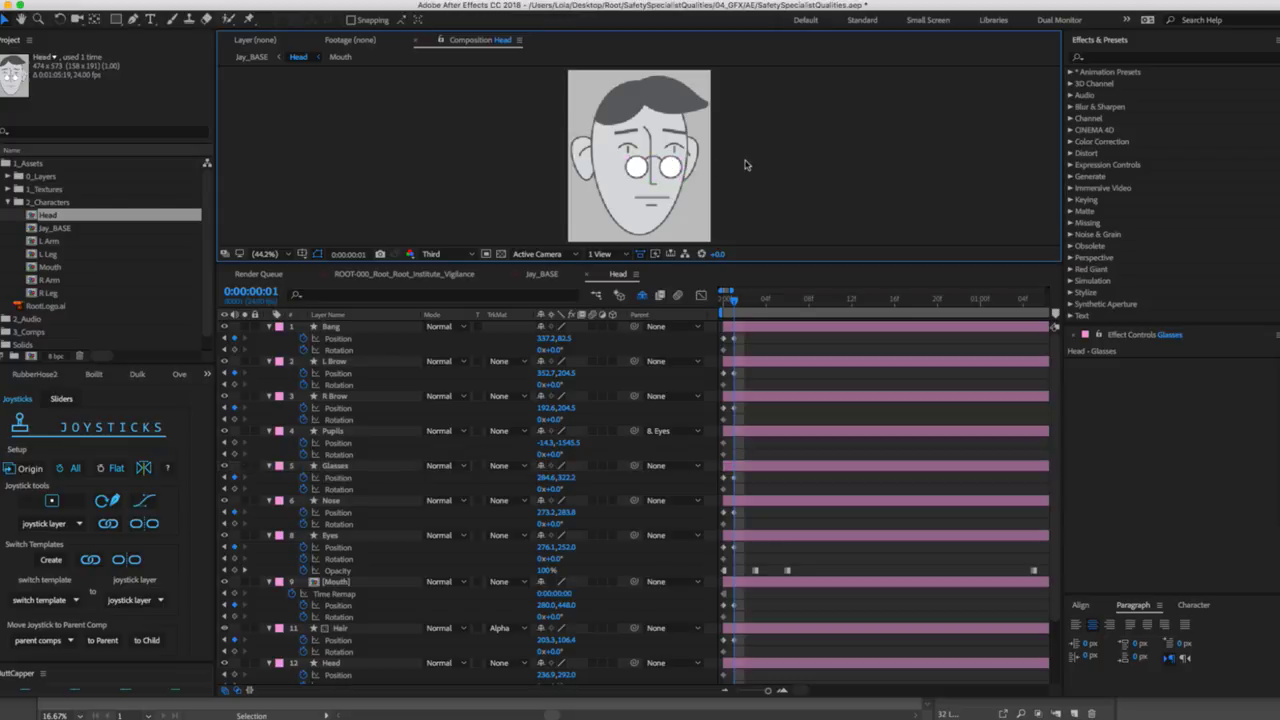
pyautogui.click(674, 128)
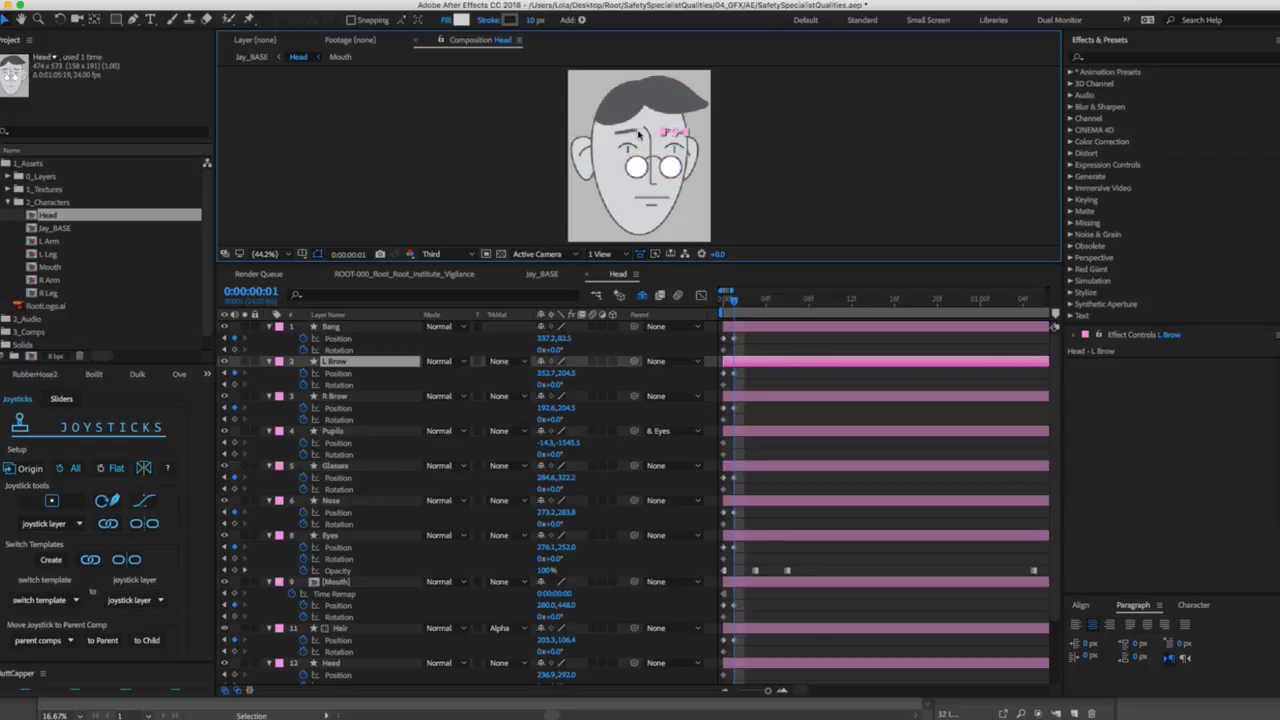
pyautogui.keyDown('shift'); pyautogui.click(632, 131); pyautogui.keyUp('shift')
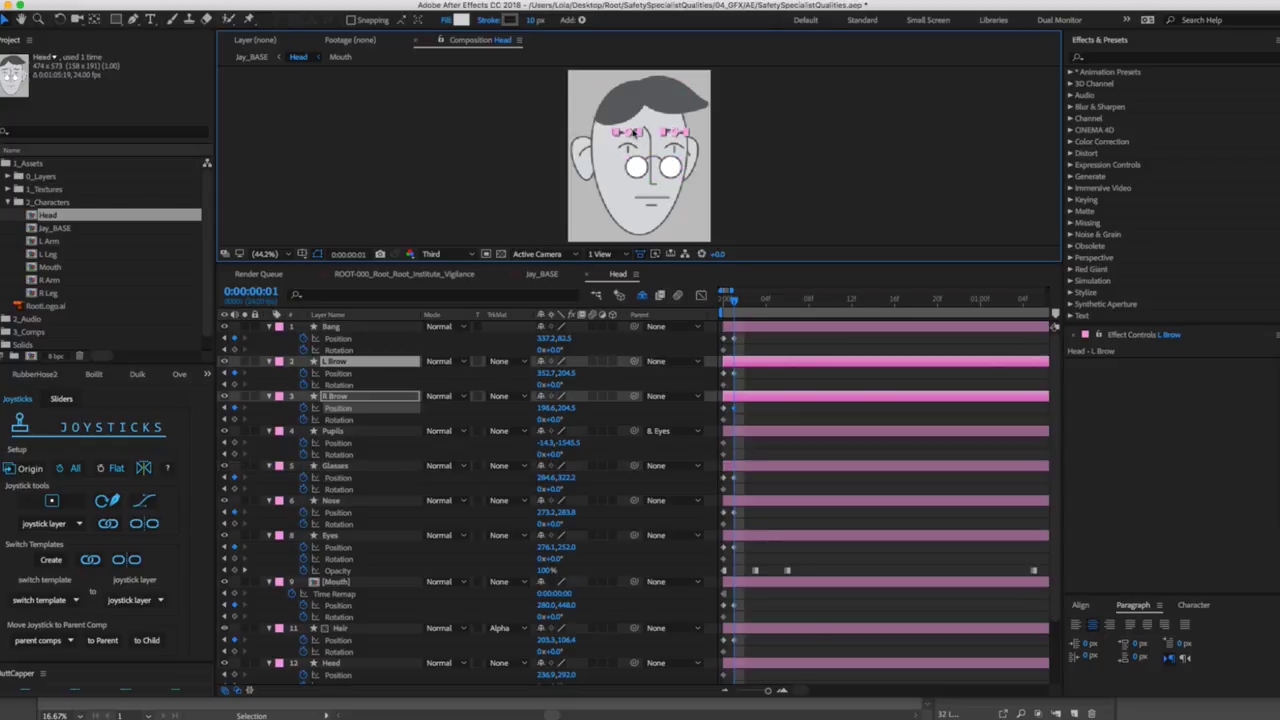
pyautogui.click(735, 142)
pyautogui.click(677, 134)
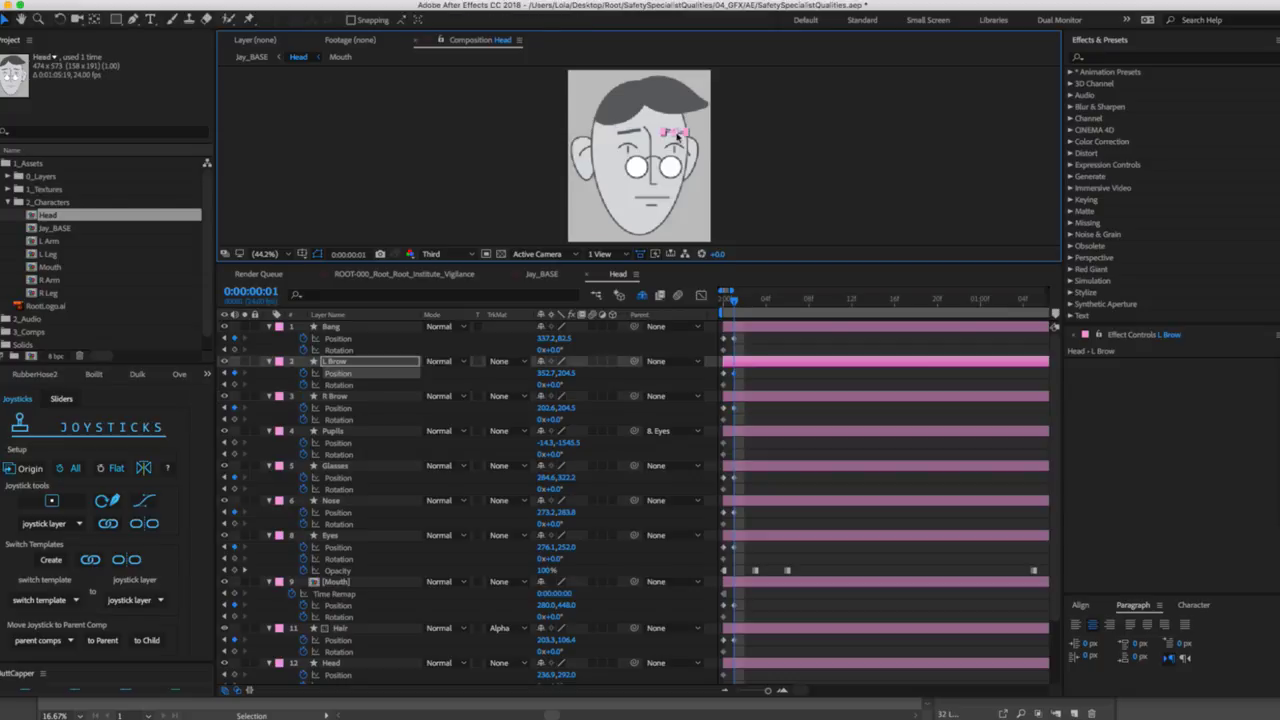
pyautogui.click(760, 139)
pyautogui.moveTo(735, 307)
pyautogui.mouseDown()
pyautogui.moveTo(723, 305)
pyautogui.moveTo(742, 305)
pyautogui.mouseUp()
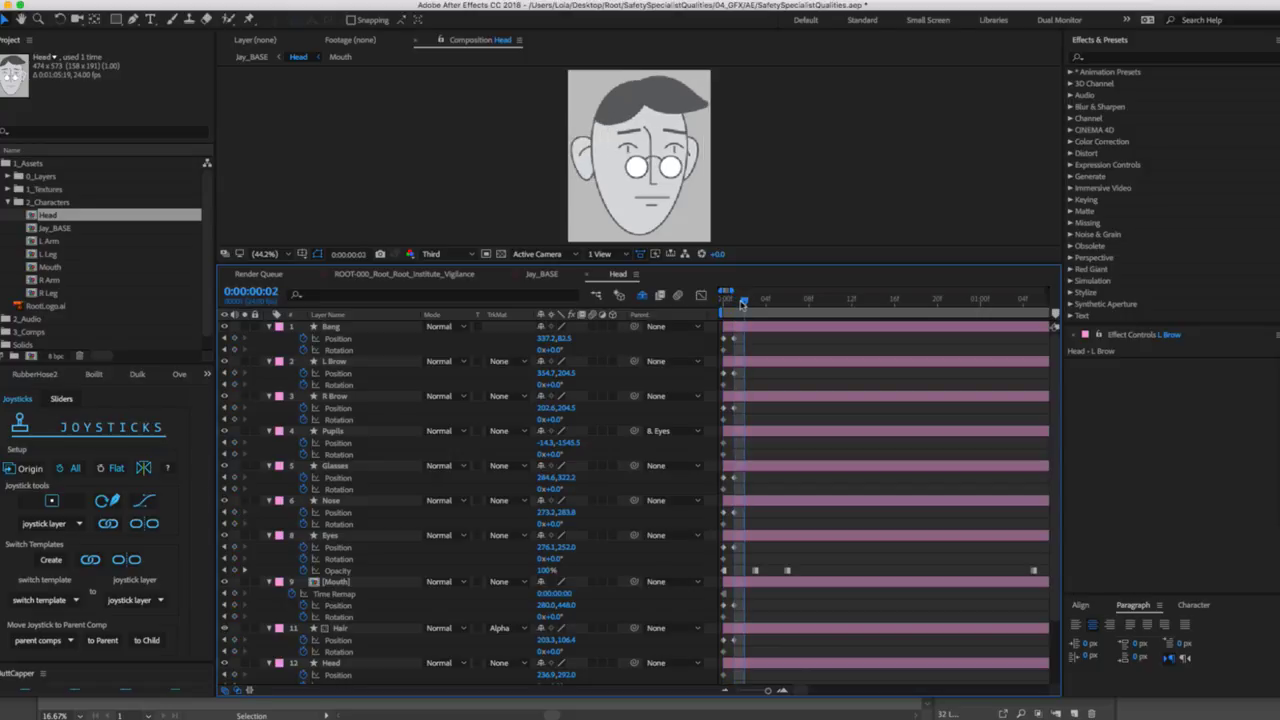
# Rotate the mouth to -4.6° and the glasses to -4°, then return the playhead to the start.
pyautogui.click(700, 148)
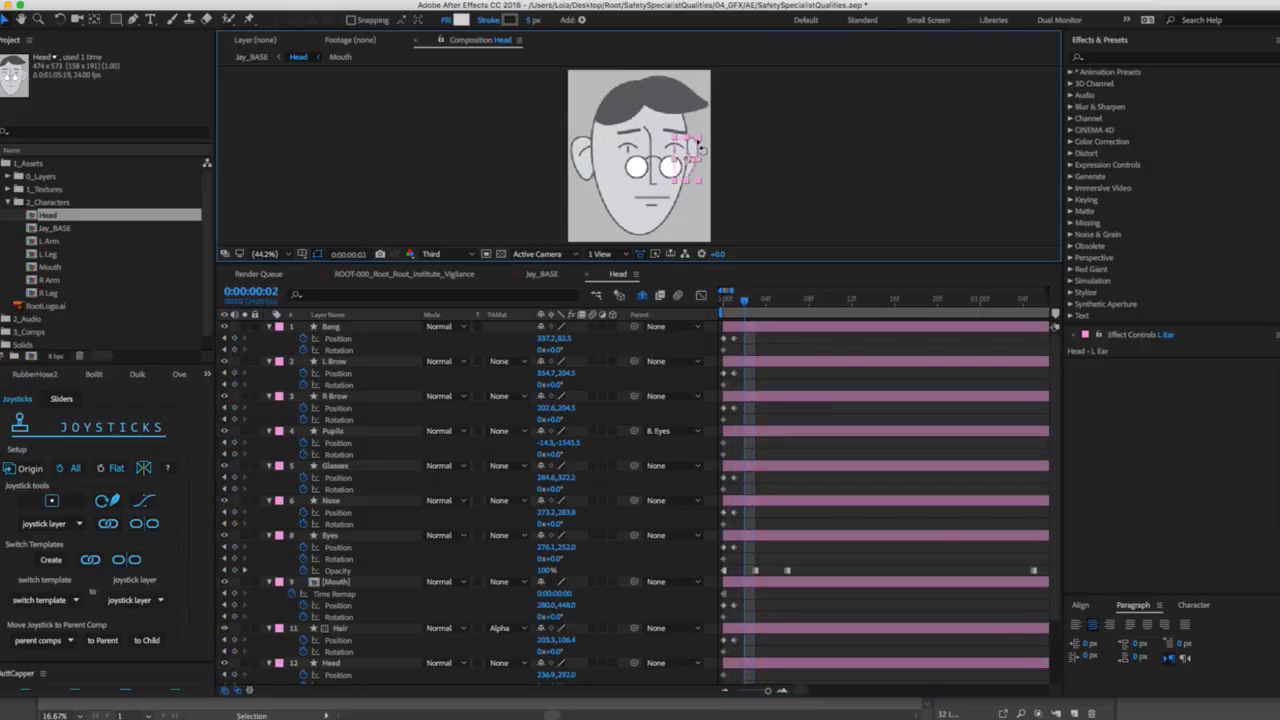
pyautogui.click(584, 146)
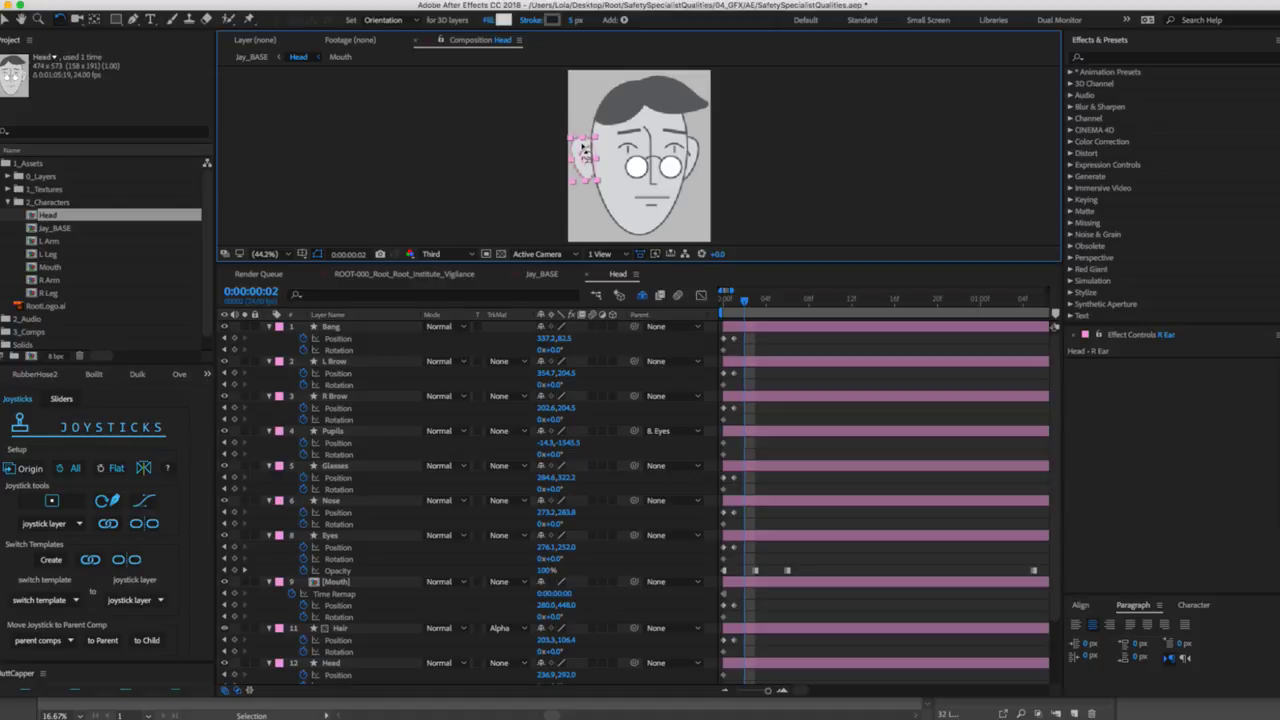
pyautogui.click(692, 150)
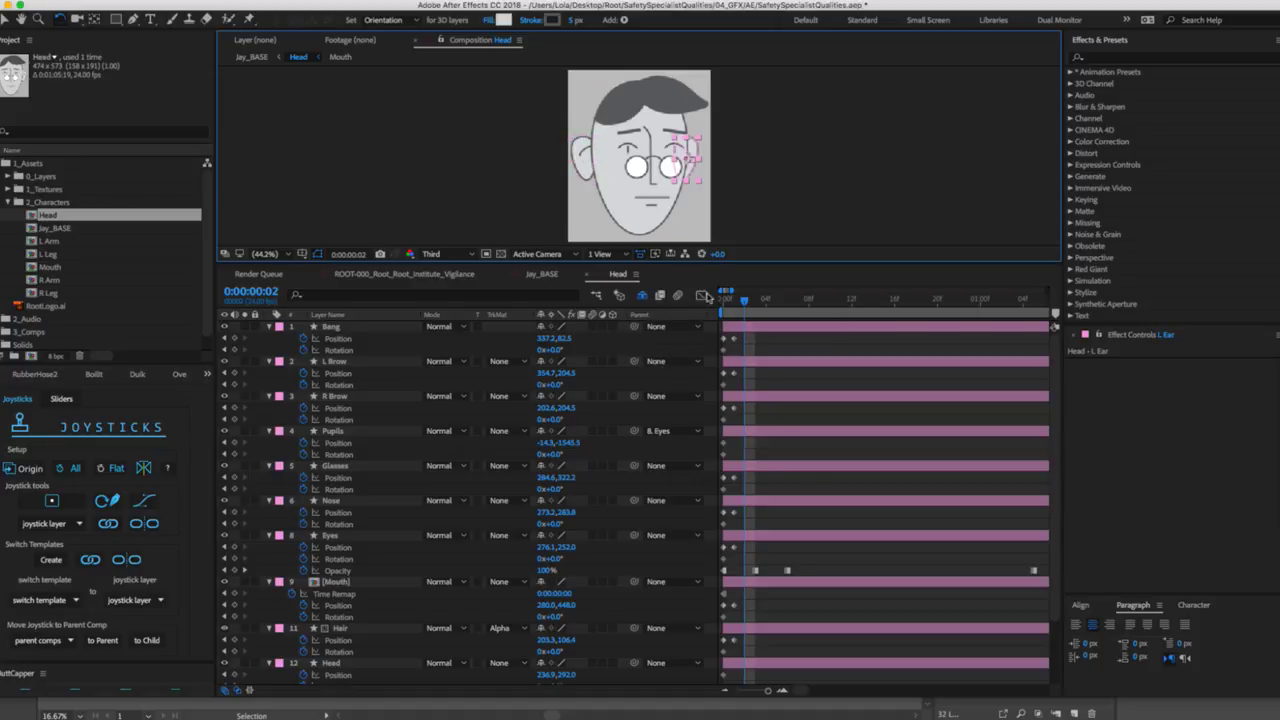
pyautogui.moveTo(662, 197); pyautogui.dragTo(676, 168)
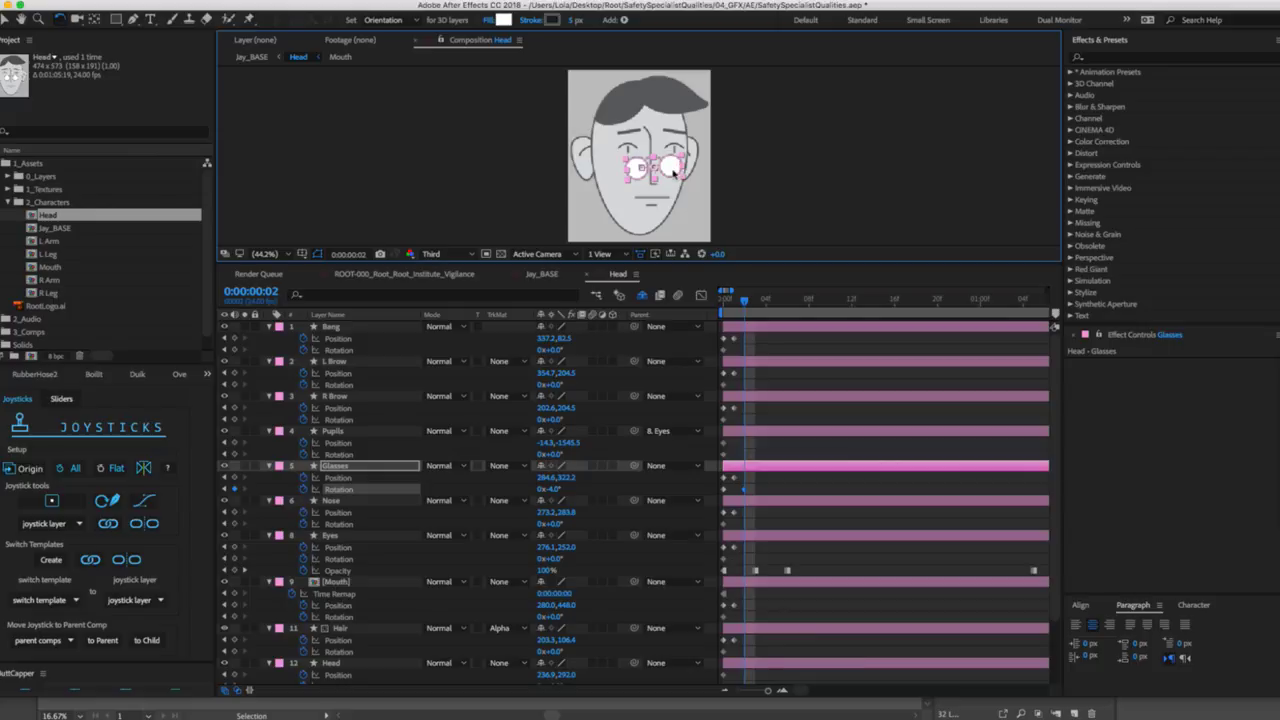
pyautogui.moveTo(740, 312); pyautogui.dragTo(726, 318)
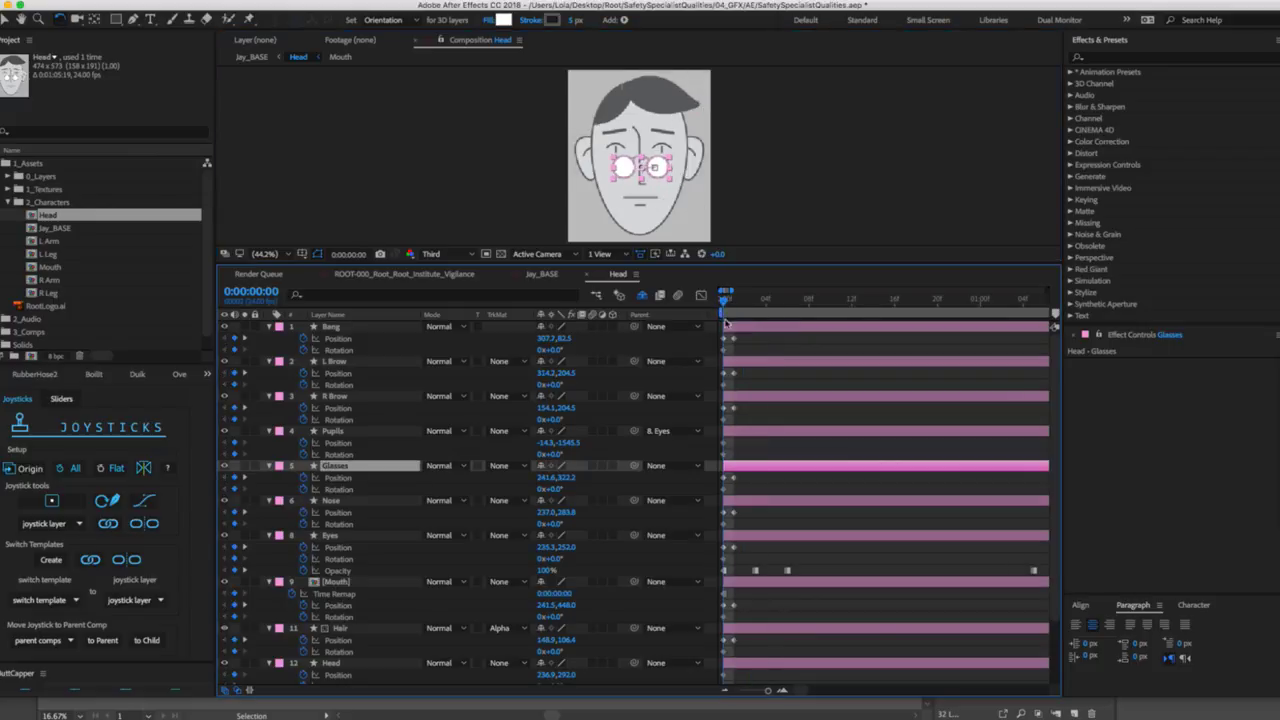
# Show only the Position property on all facial layers, hiding it on the Head layer.
pyautogui.keyDown('shift'); pyautogui.click(730, 328); pyautogui.keyUp('shift')
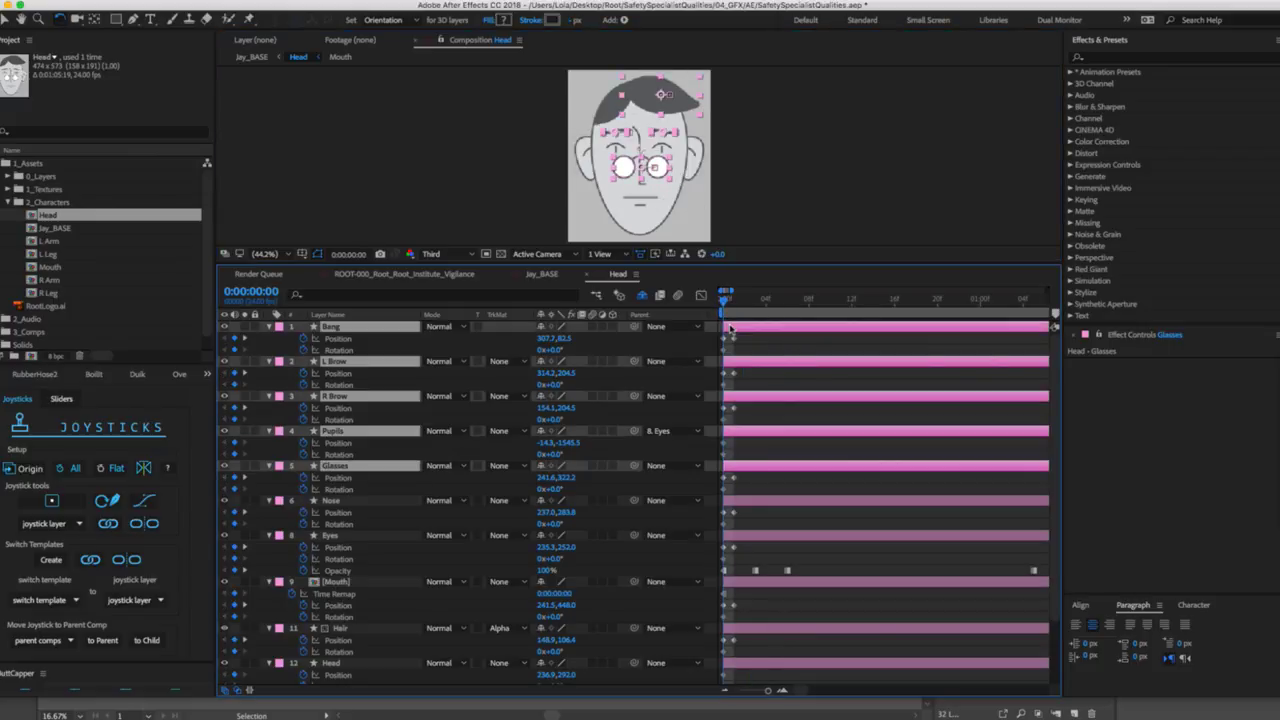
pyautogui.press('u')
pyautogui.hotkey('ctrl', 'a')
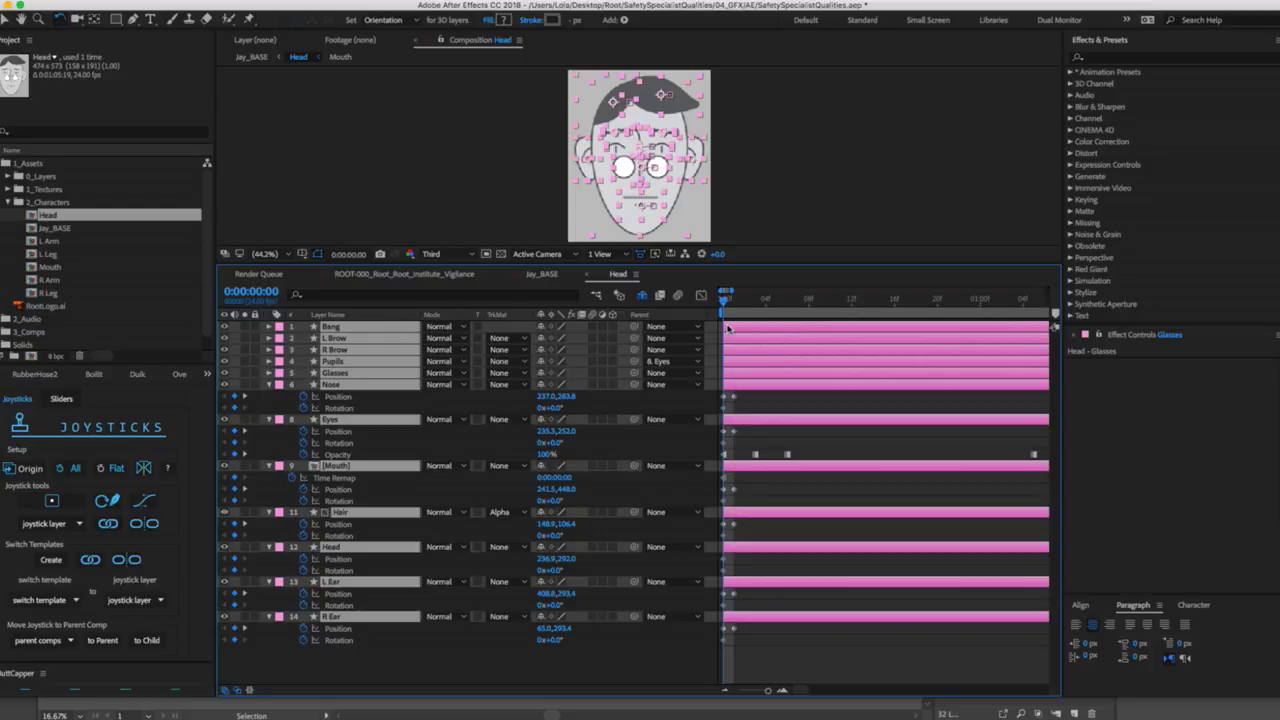
pyautogui.press('r')
pyautogui.click(708, 617)
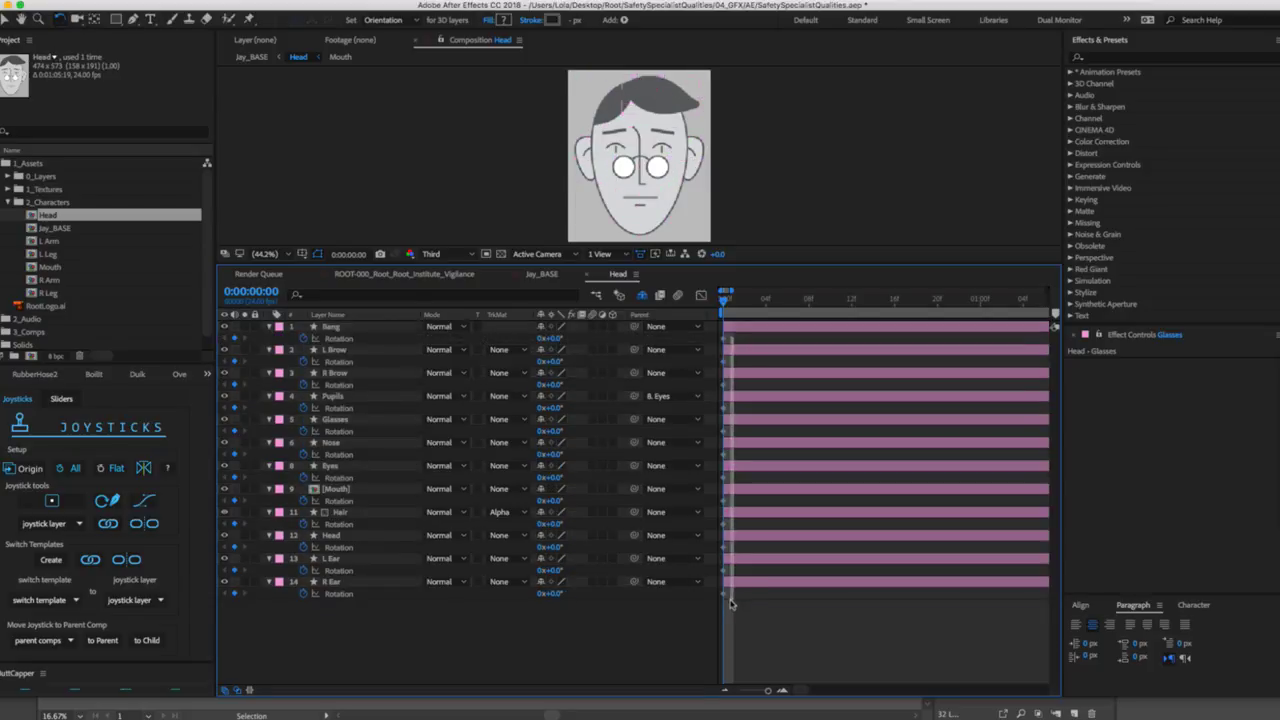
pyautogui.hotkey('ctrl', 'a')
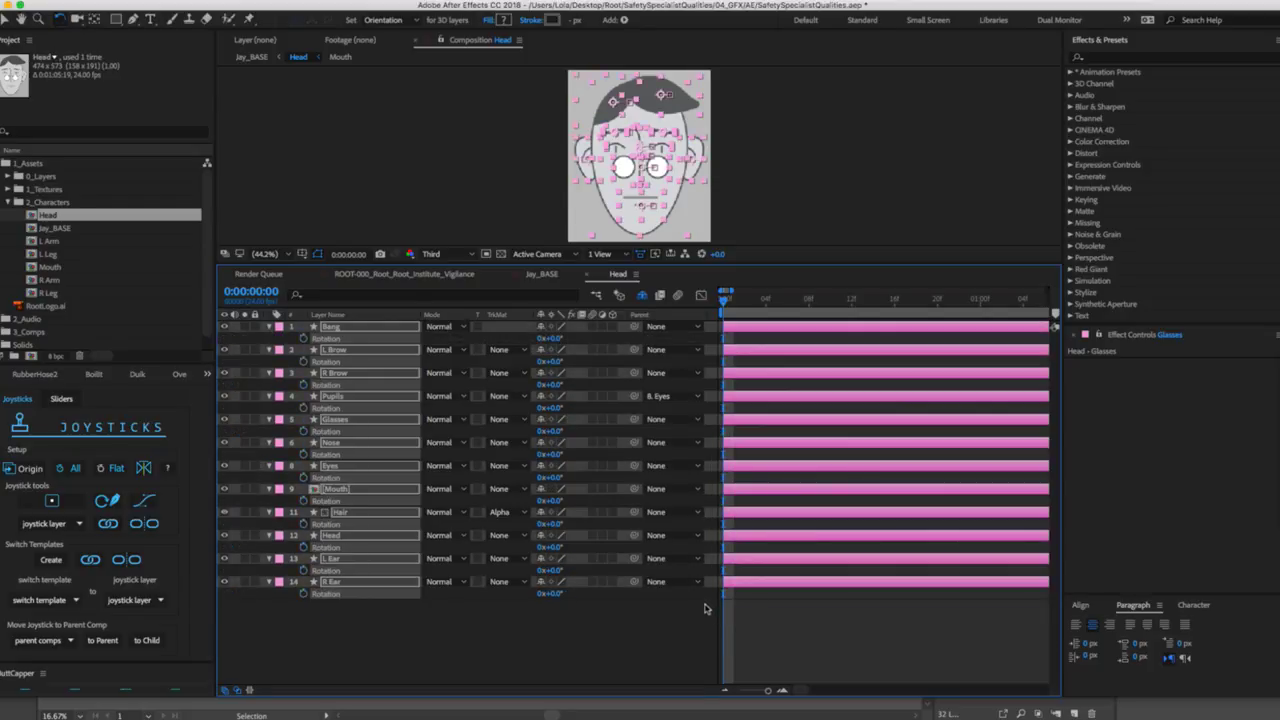
pyautogui.press('u')
pyautogui.click(670, 642)
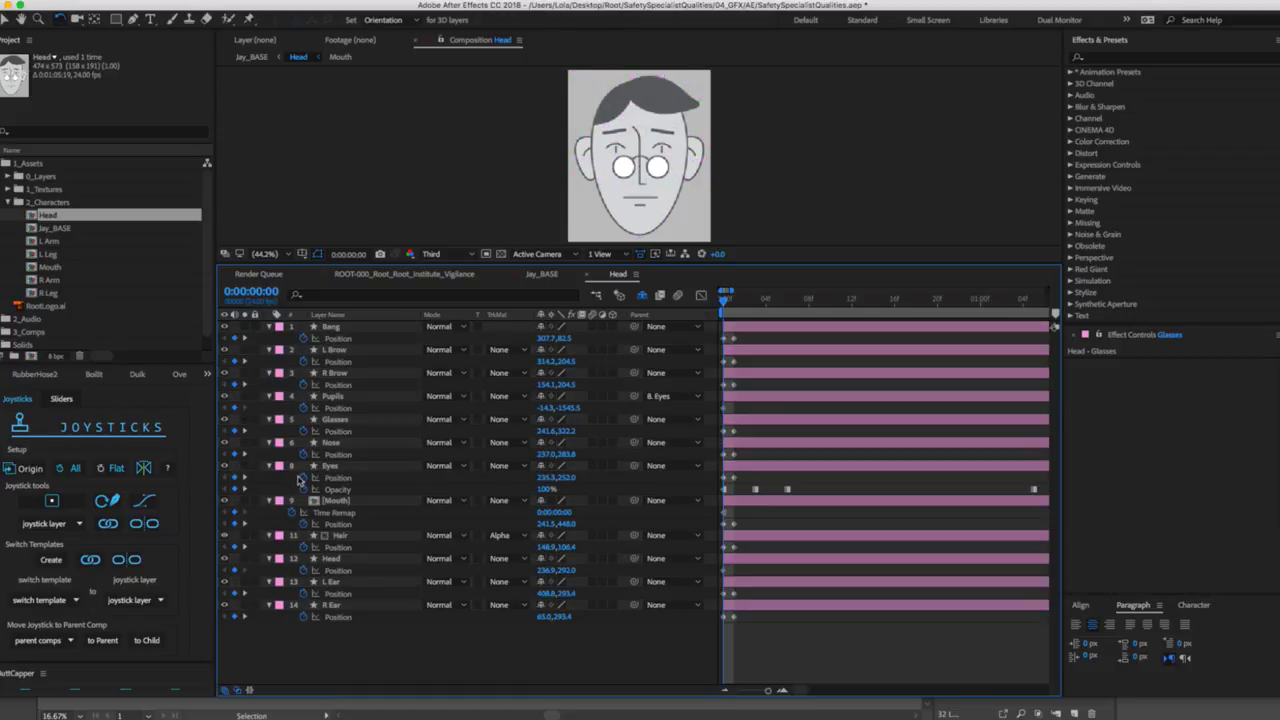
pyautogui.hotkey('ctrl', 'a')
pyautogui.press('u')
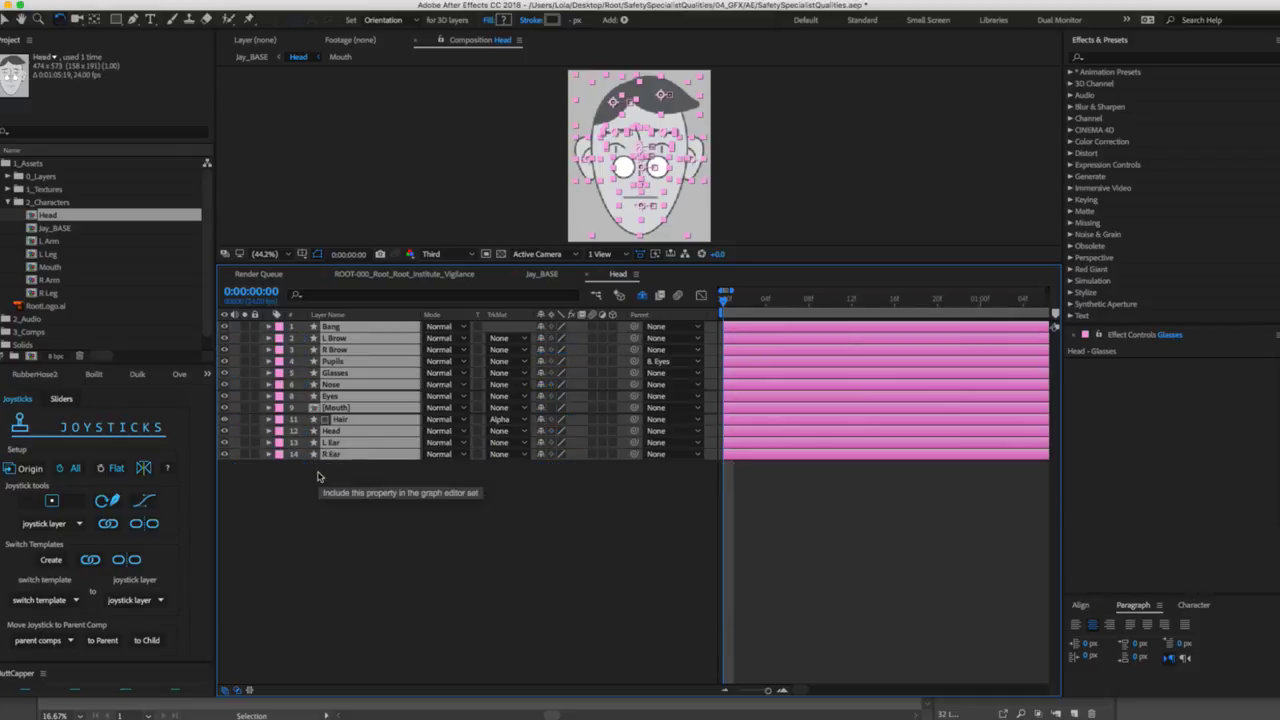
pyautogui.press('p')
pyautogui.click(536, 620)
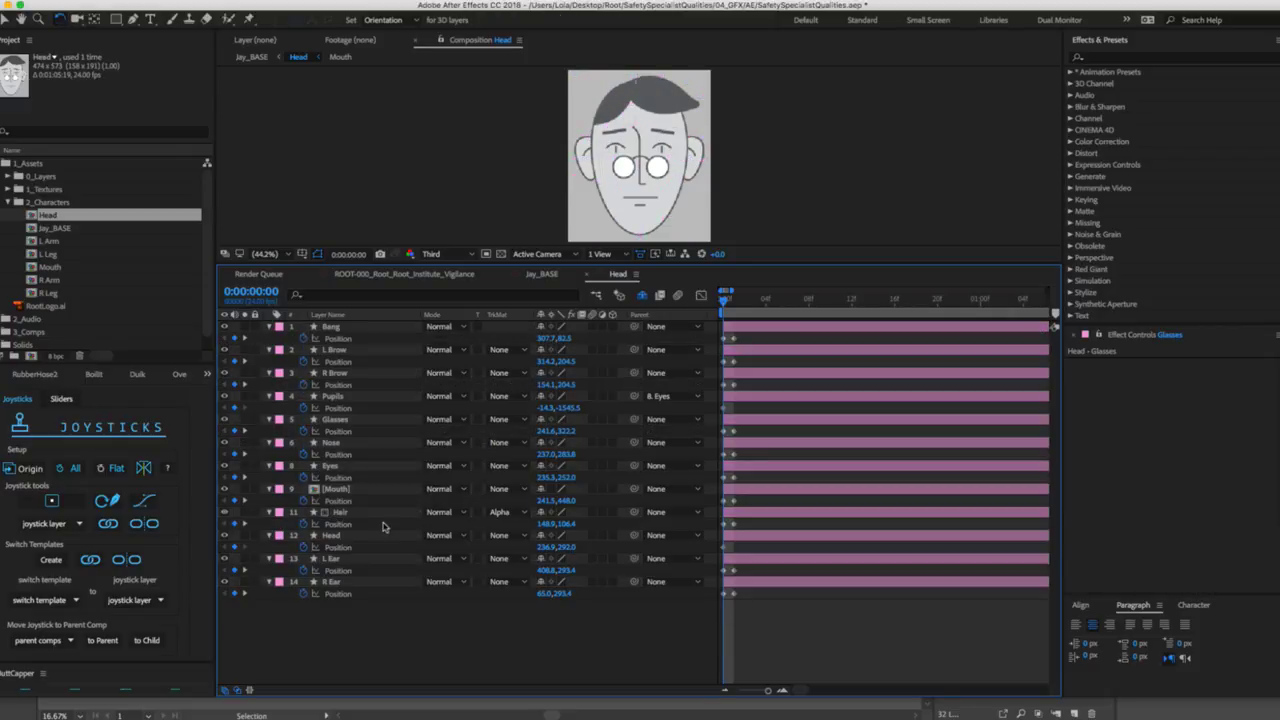
pyautogui.click(367, 536)
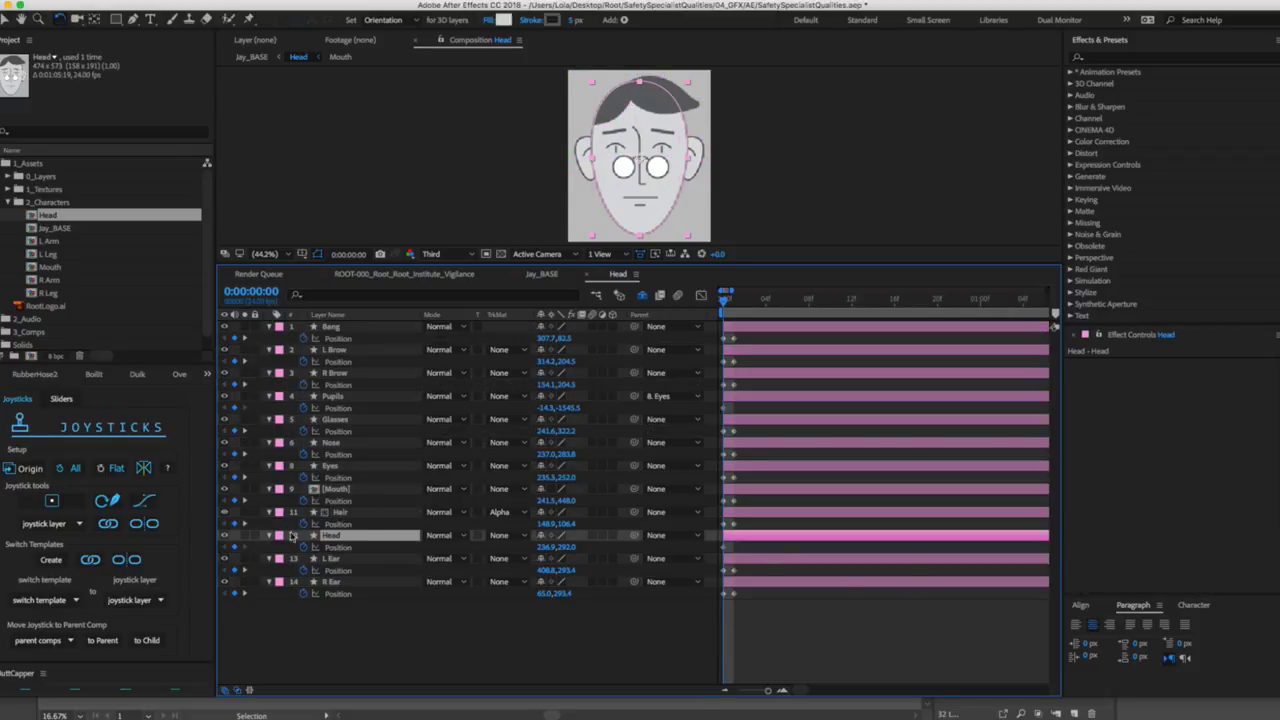
pyautogui.click(376, 633)
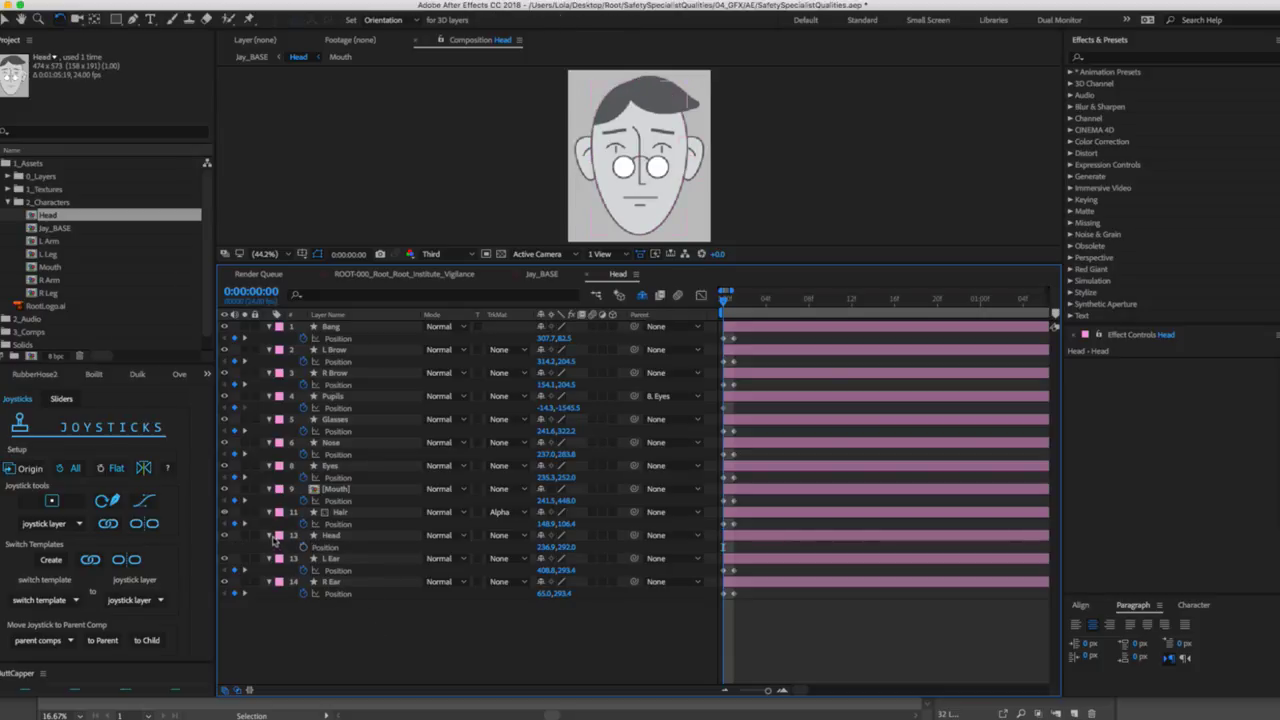
pyautogui.click(269, 535)
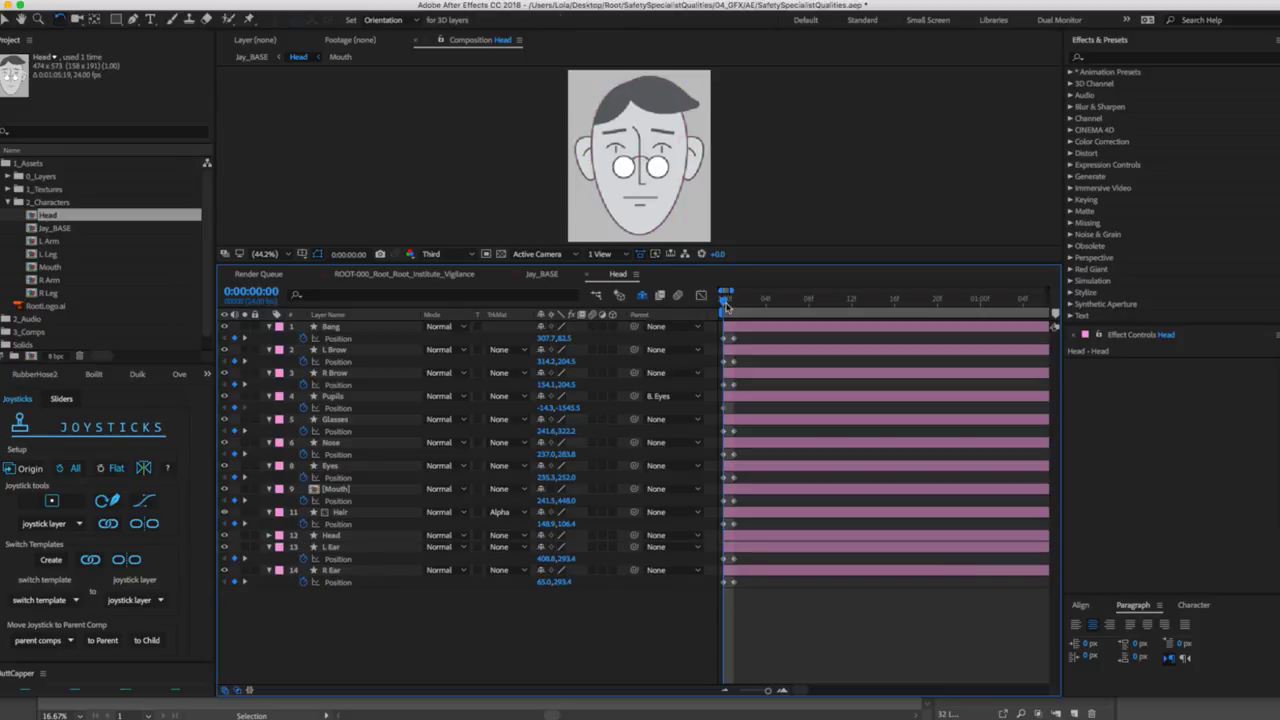
# At frame 2, key every layer back to the Origin pose with Joysticks 'n Sliders.
pyautogui.moveTo(725, 303); pyautogui.dragTo(733, 300)
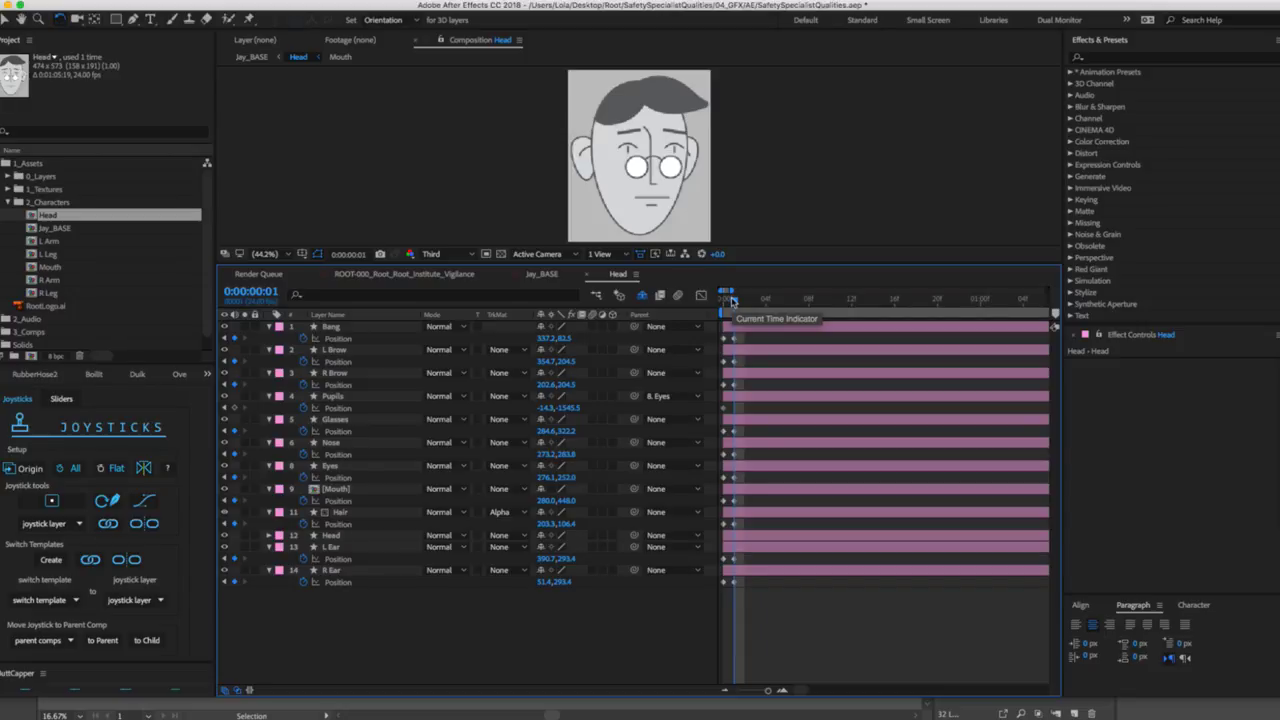
pyautogui.press('pagedown')
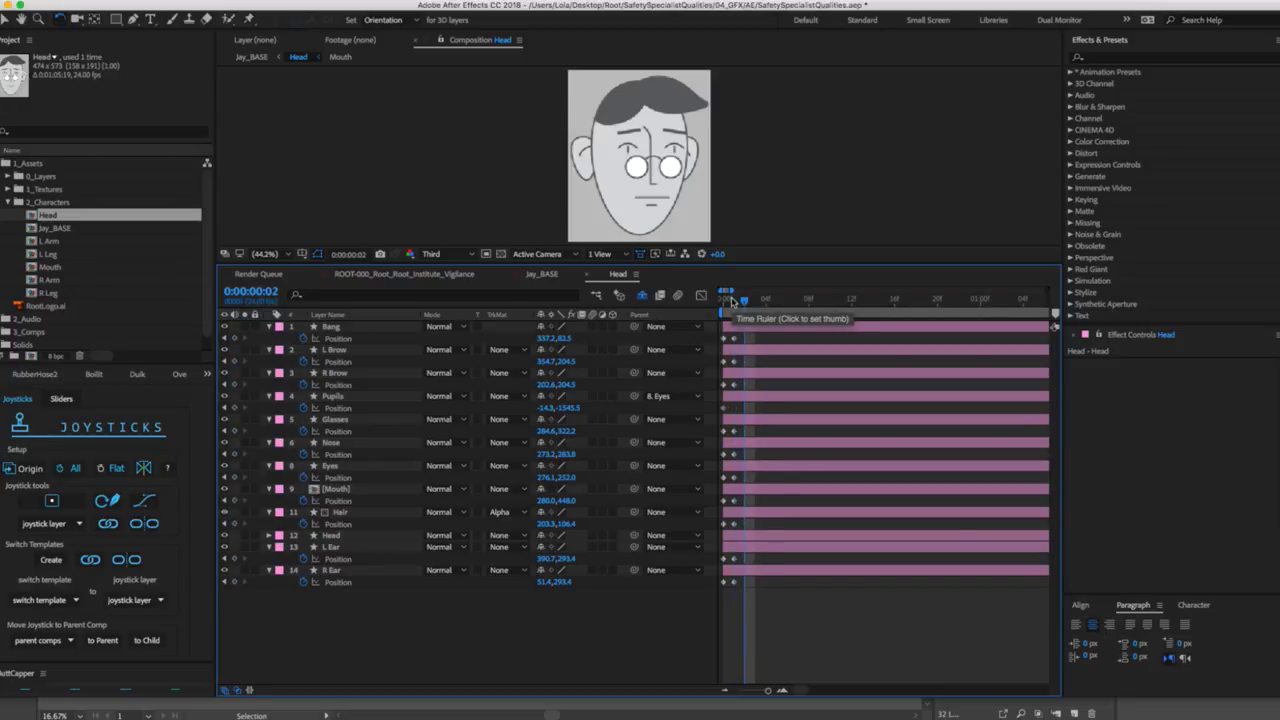
pyautogui.click(22, 469)
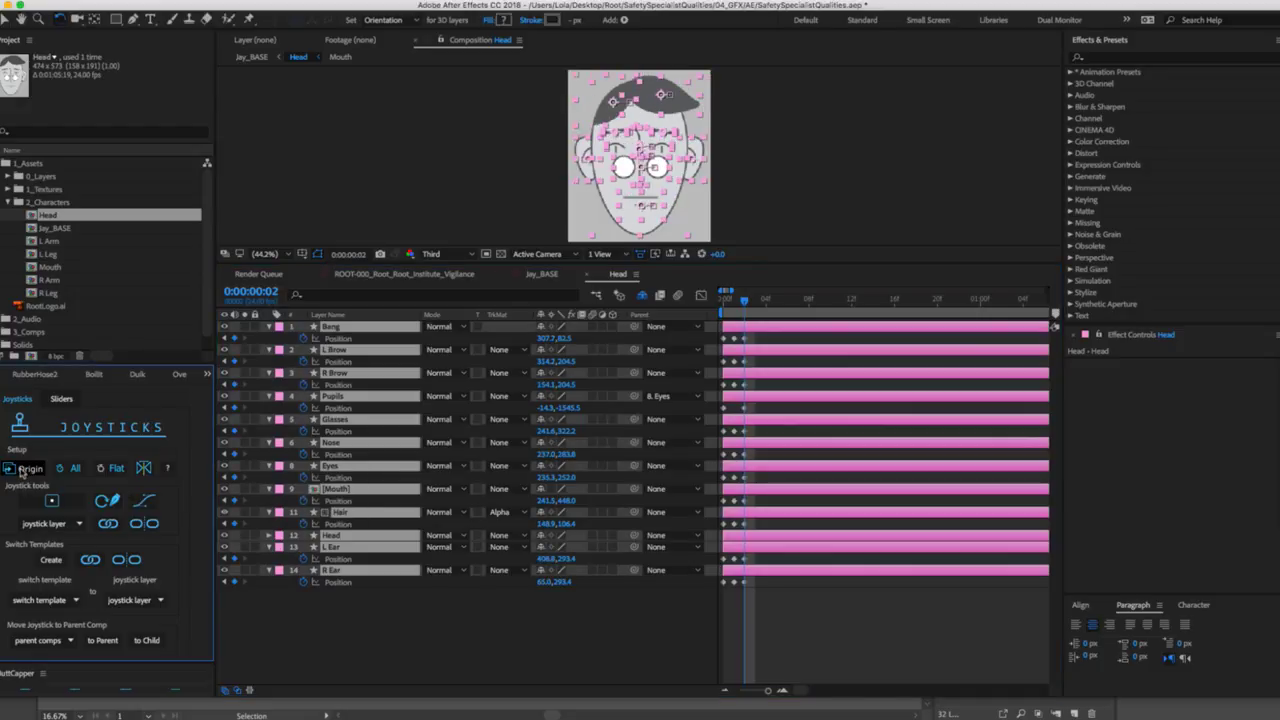
pyautogui.click(598, 600)
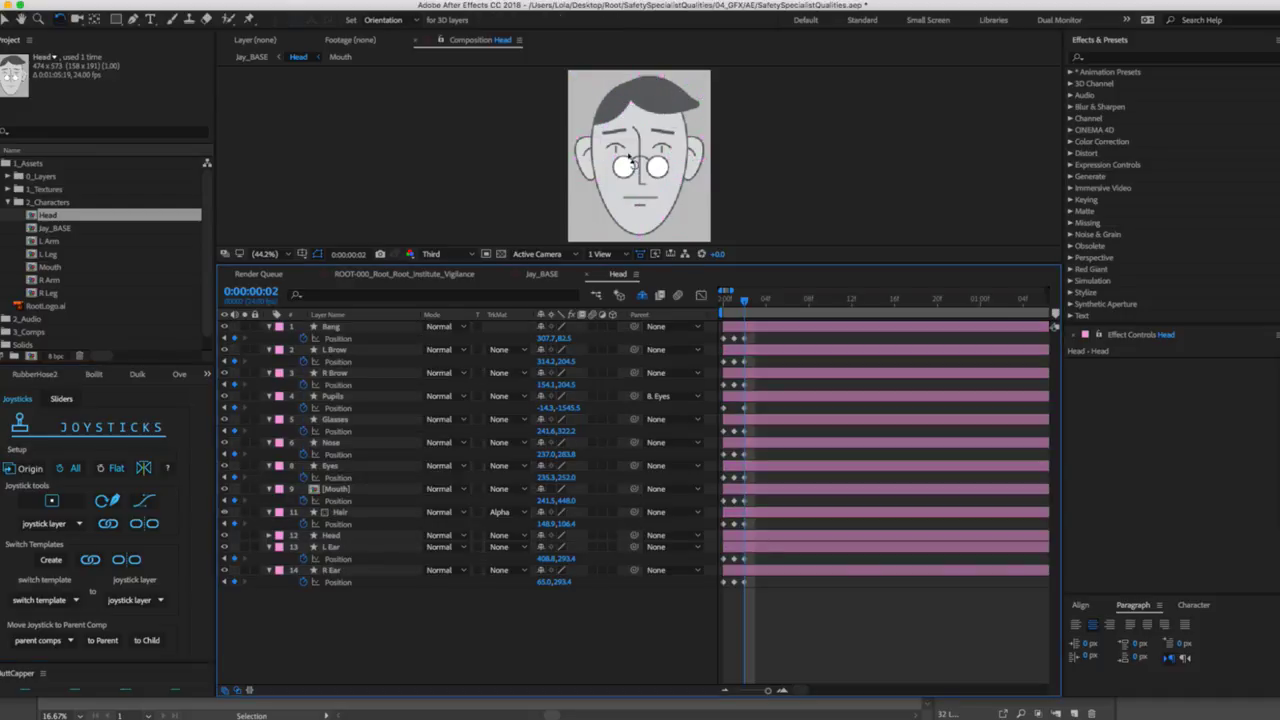
pyautogui.click(643, 150)
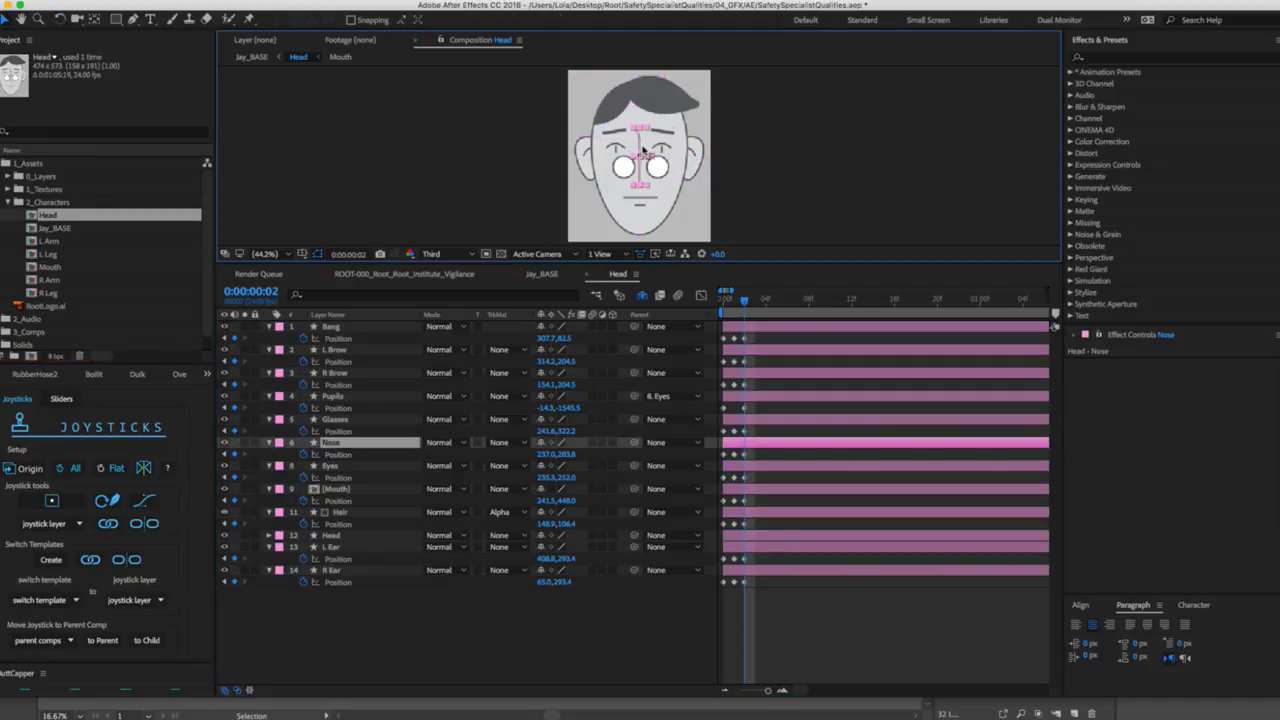
pyautogui.keyDown('shift'); pyautogui.click(664, 172); pyautogui.keyUp('shift')
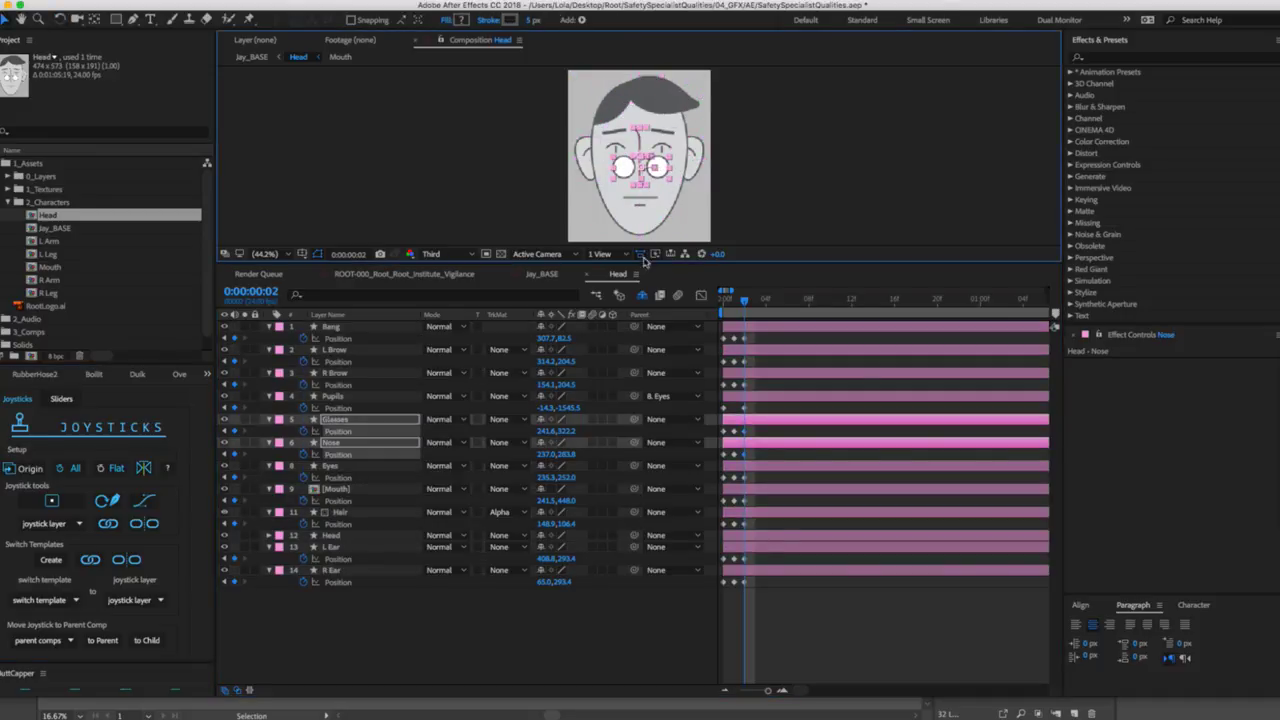
# Enlarge the Composition panel and hide the Pupils layer's Position property.
pyautogui.moveTo(643, 262); pyautogui.dragTo(637, 415)
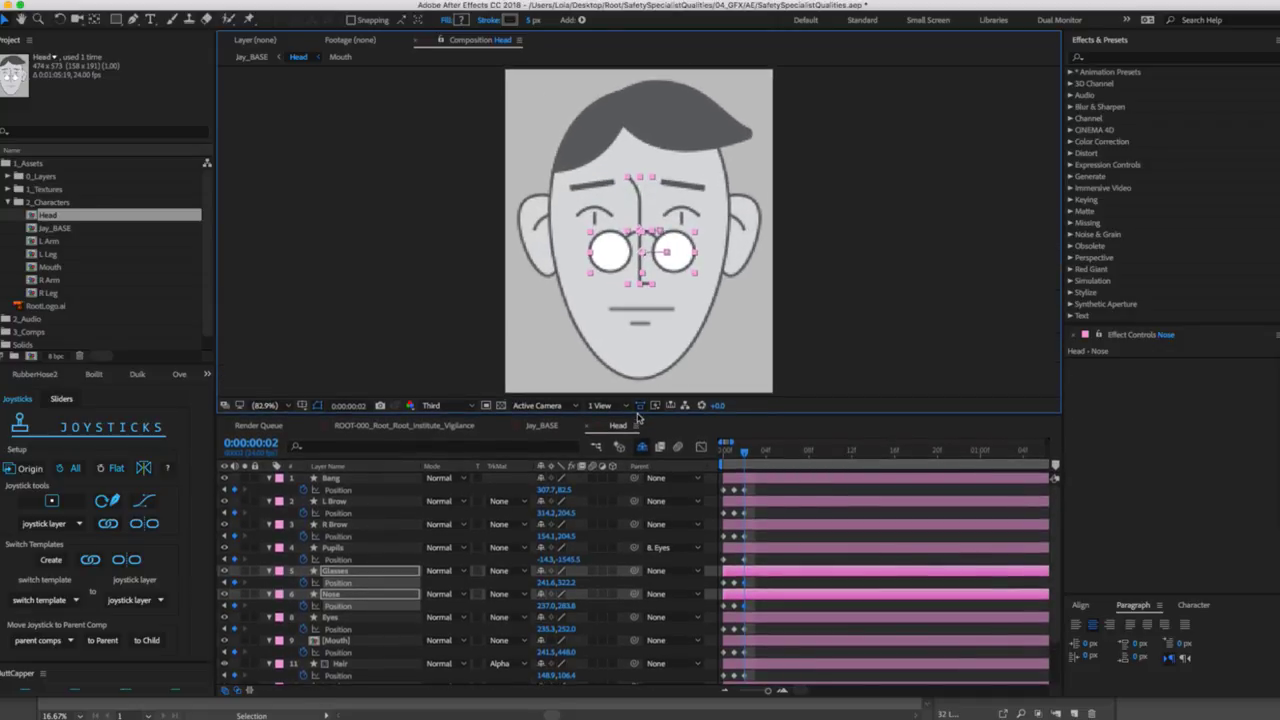
pyautogui.click(741, 560)
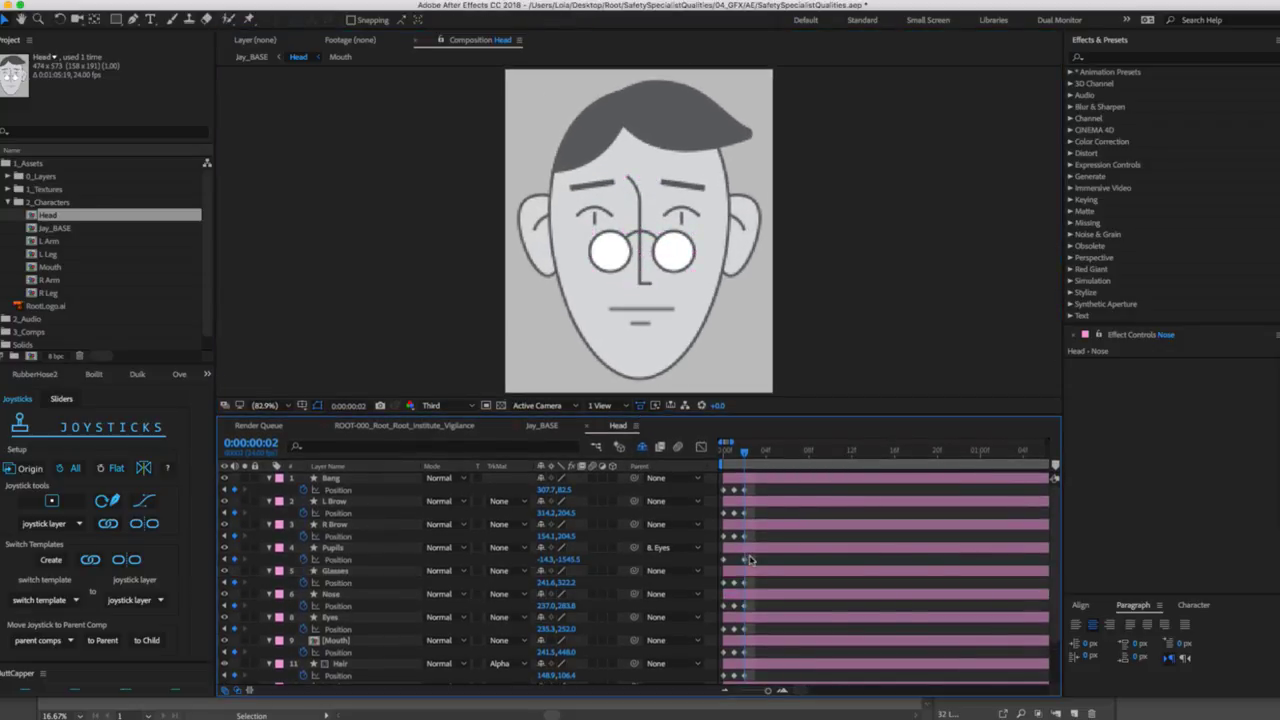
pyautogui.click(275, 548)
pyautogui.click(269, 548)
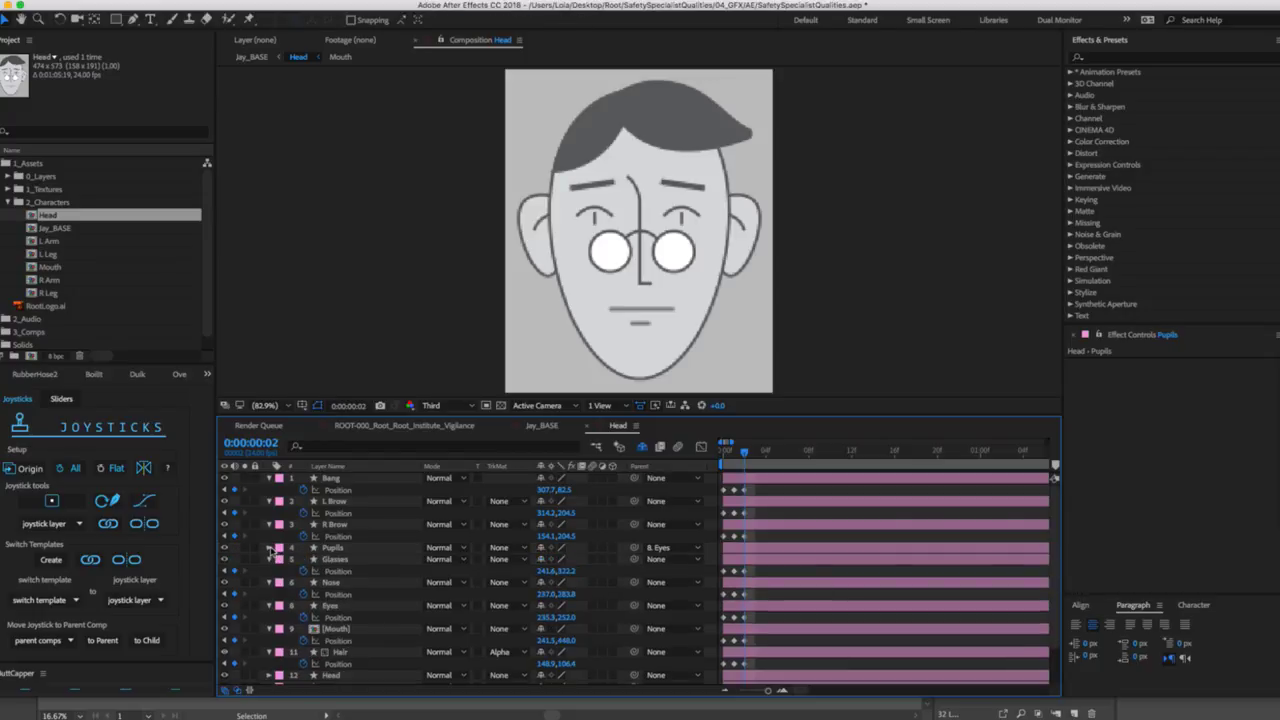
# Drag the brows, eyes, glasses and nose left together, eyes to 199.1,252.0.
pyautogui.click(656, 314)
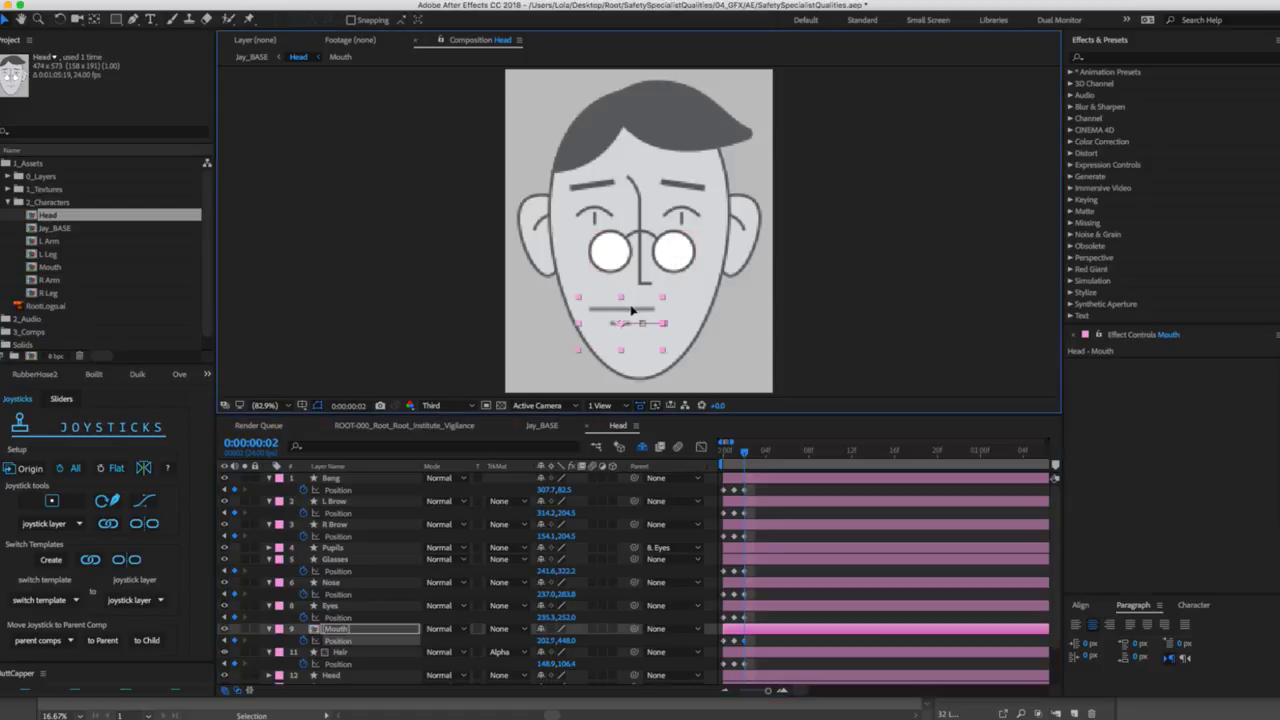
pyautogui.click(614, 253)
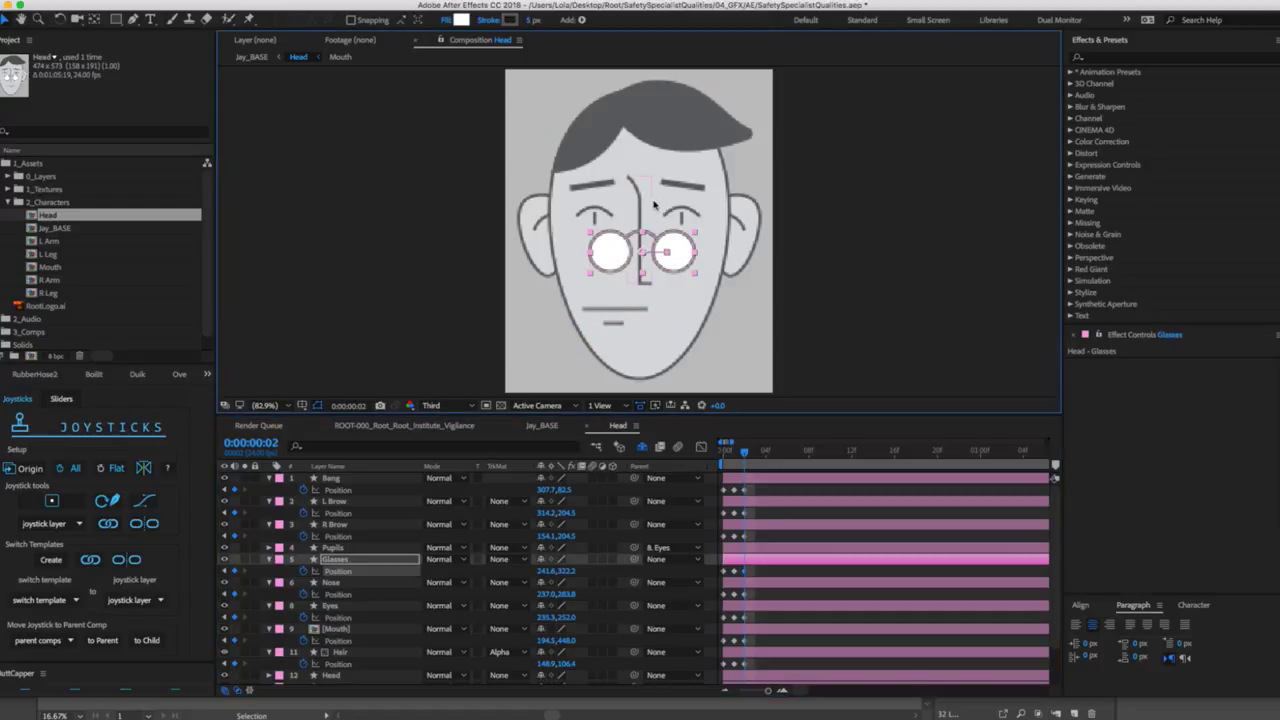
pyautogui.keyDown('shift'); pyautogui.click(643, 212); pyautogui.keyUp('shift')
pyautogui.keyDown('shift'); pyautogui.click(596, 216); pyautogui.keyUp('shift')
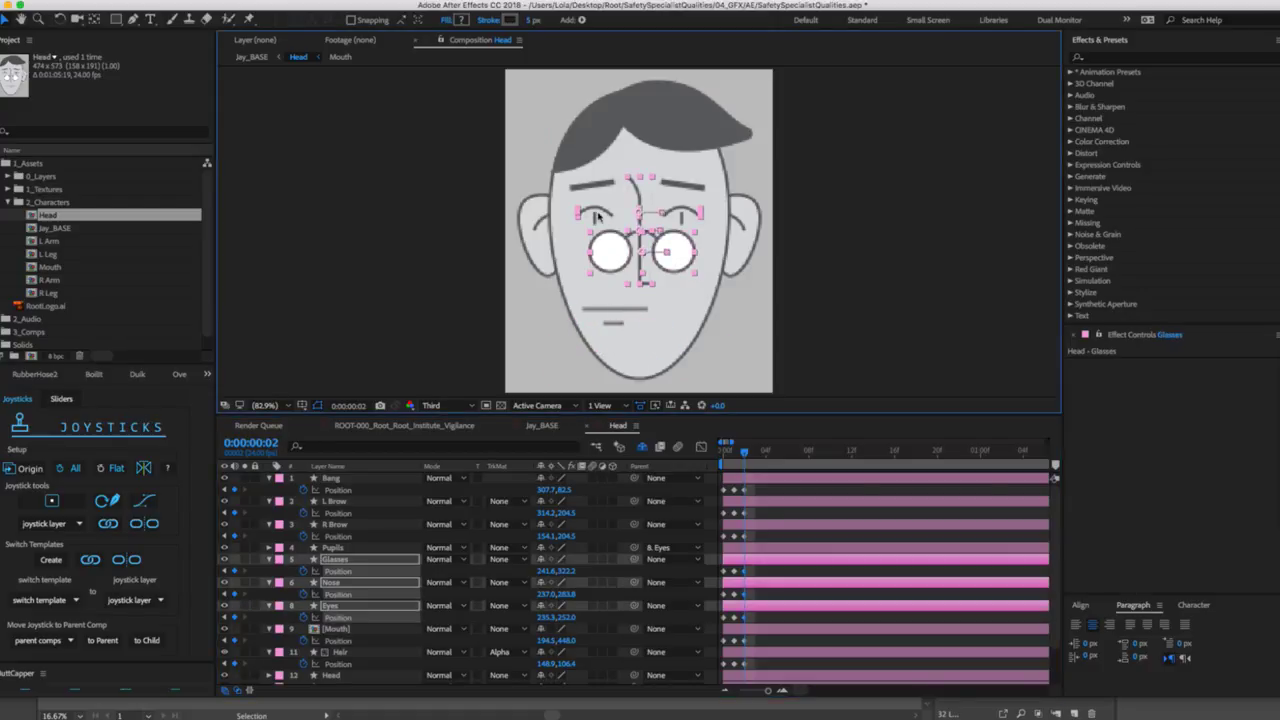
pyautogui.keyDown('shift'); pyautogui.click(610, 186); pyautogui.keyUp('shift')
pyautogui.keyDown('shift'); pyautogui.click(678, 188); pyautogui.keyUp('shift')
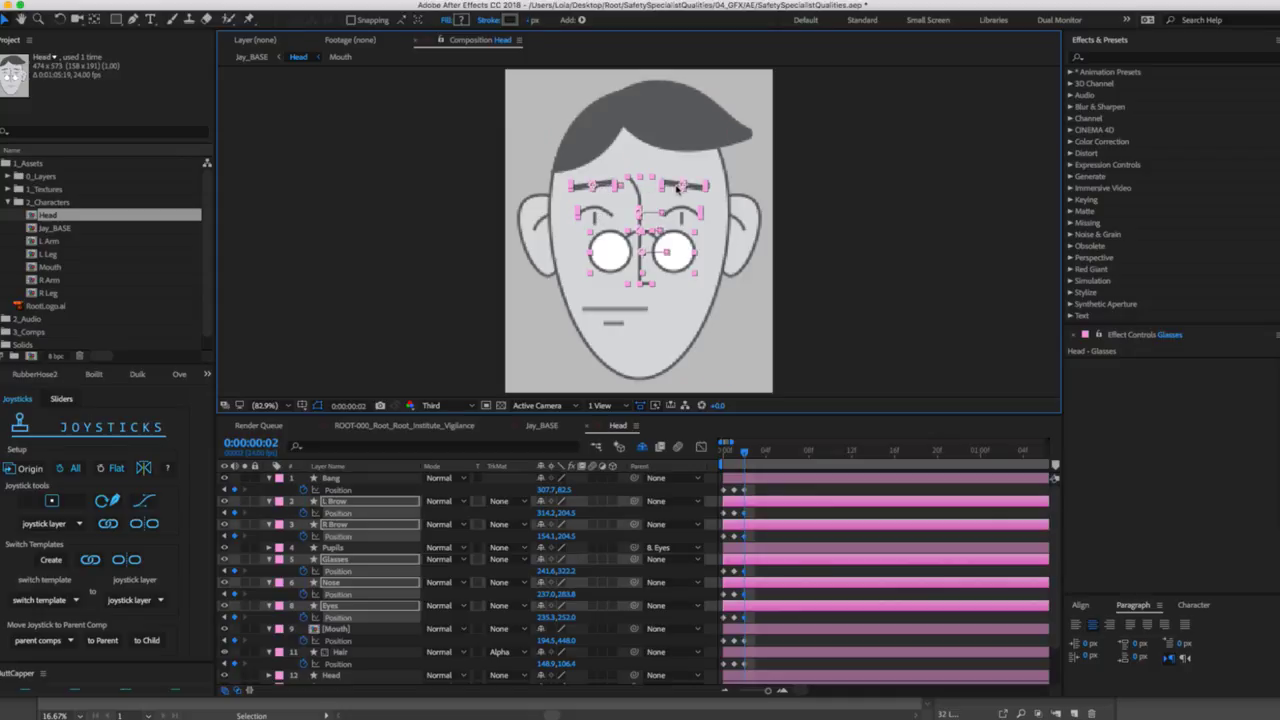
pyautogui.moveTo(678, 188)
pyautogui.mouseDown()
pyautogui.moveTo(650, 181)
pyautogui.moveTo(658, 203)
pyautogui.mouseUp()
pyautogui.click(509, 177)
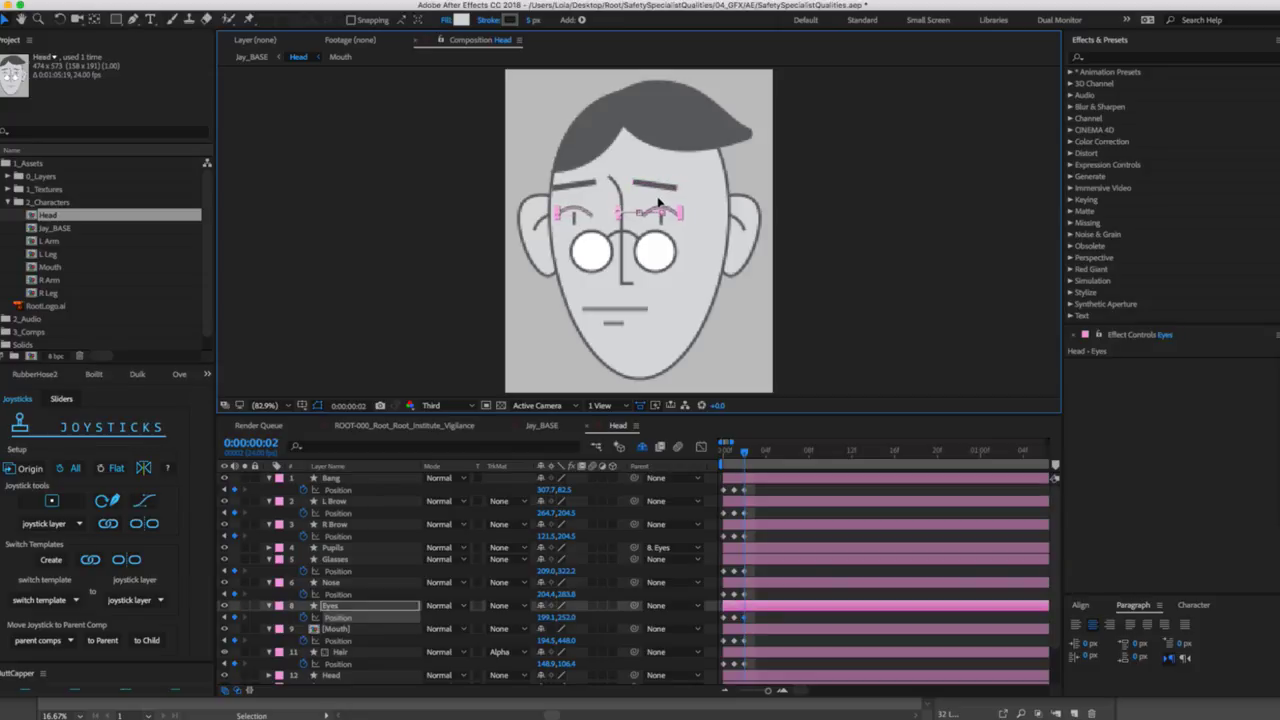
# Nudge the glasses and nose left at frame 2, and shift the nose slightly right at frame 1.
pyautogui.moveTo(598, 250); pyautogui.dragTo(590, 248)
pyautogui.click(620, 284)
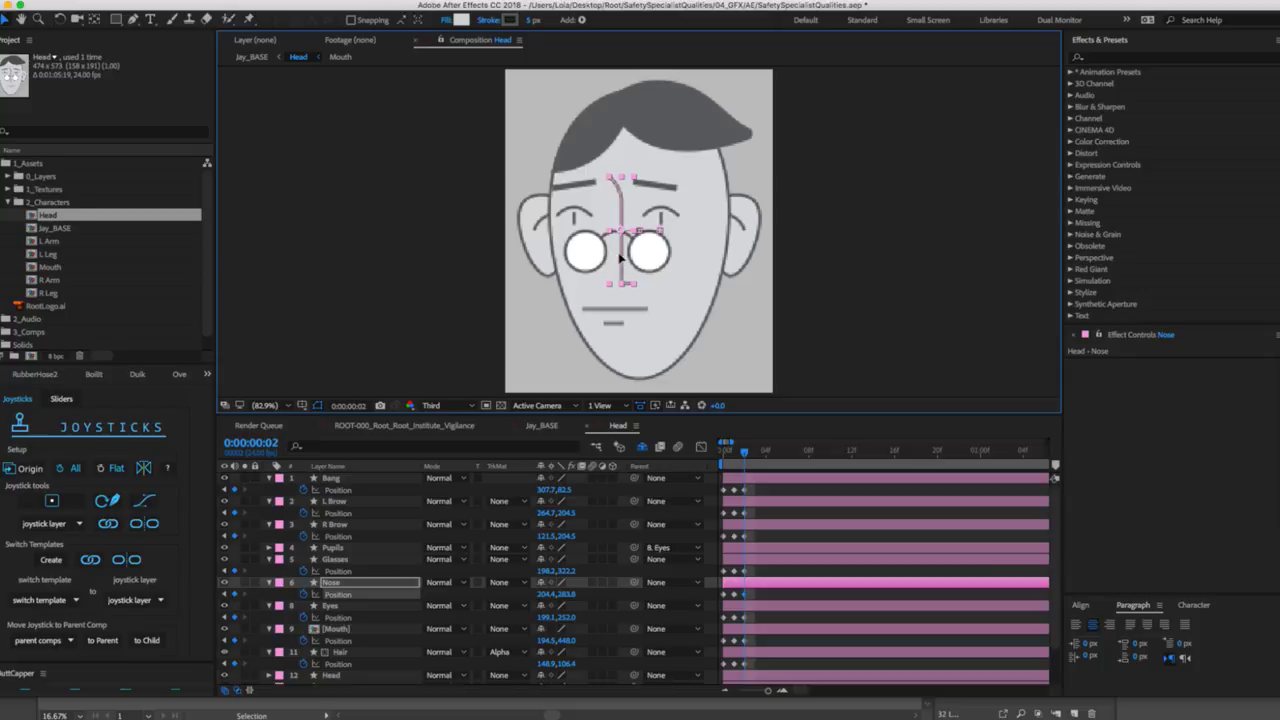
pyautogui.press('Left')
pyautogui.press('Left')
pyautogui.press('Left')
pyautogui.press('Left')
pyautogui.press('Left')
pyautogui.press('Left')
pyautogui.click(734, 457)
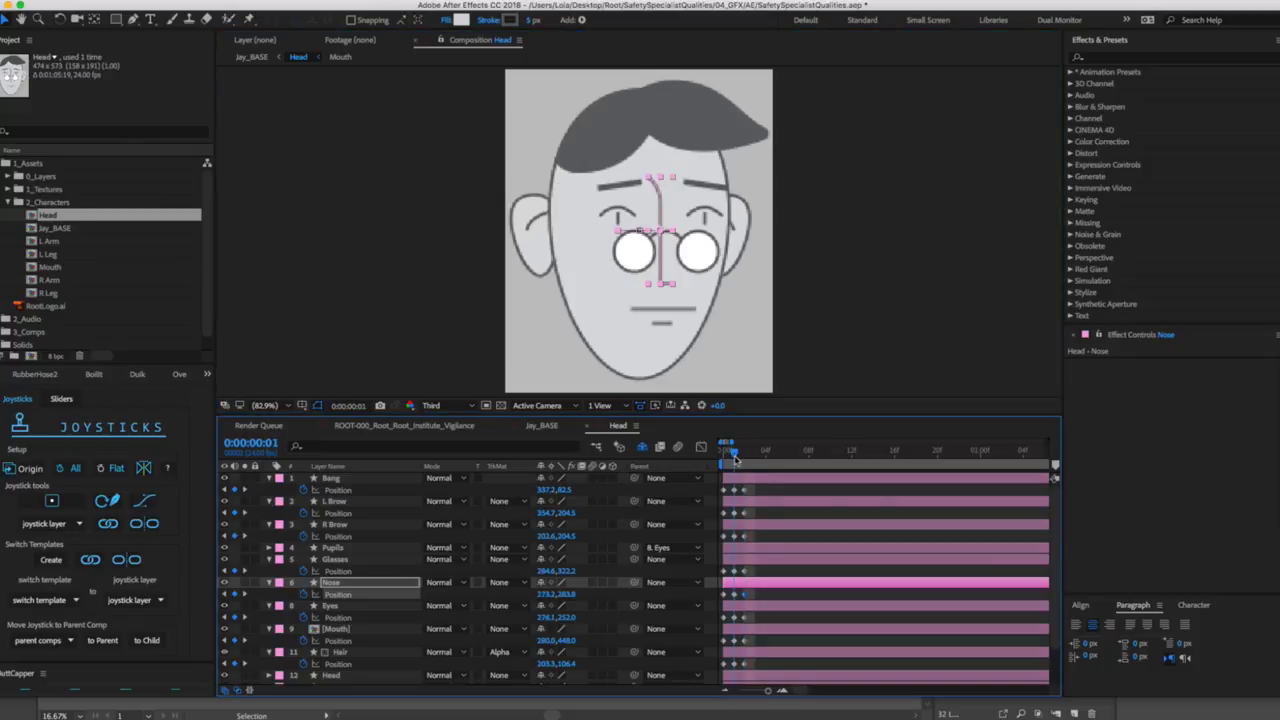
pyautogui.moveTo(662, 268)
pyautogui.mouseDown()
pyautogui.moveTo(705, 260)
pyautogui.moveTo(674, 276)
pyautogui.moveTo(703, 249)
pyautogui.moveTo(683, 273)
pyautogui.mouseUp()
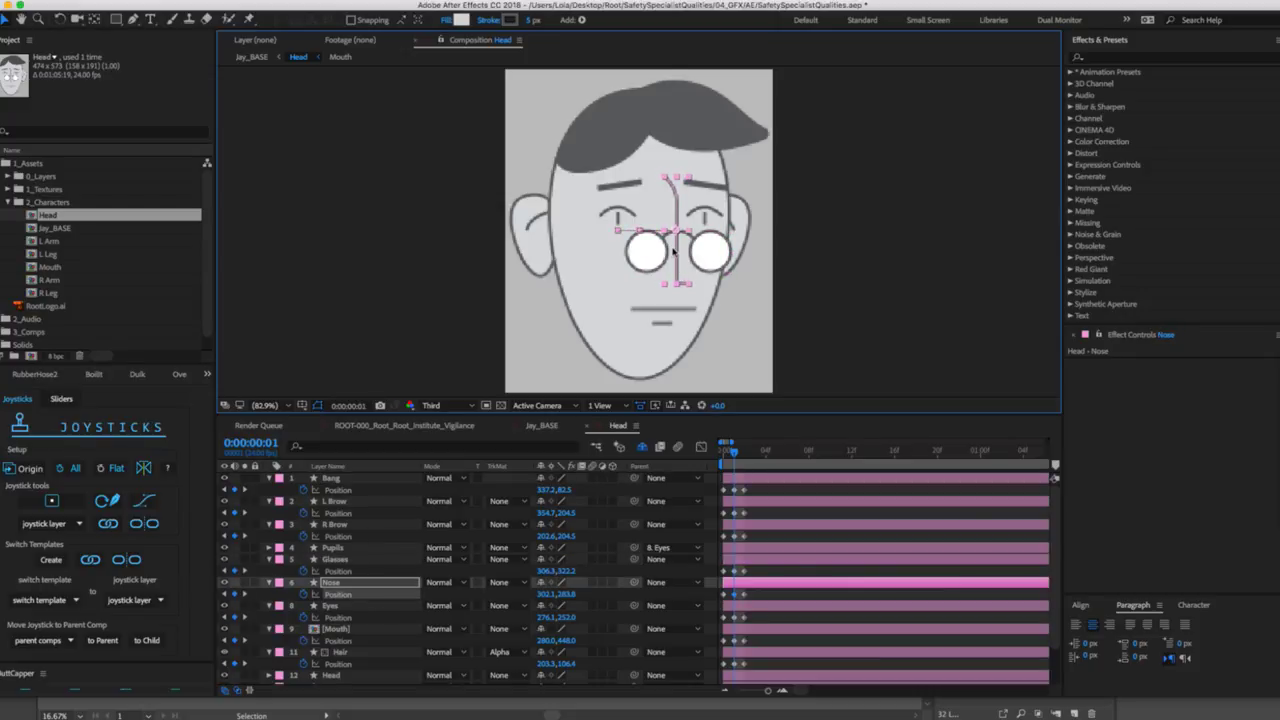
# Back at frame 2, push the glasses to 166.8,322.2 and the nose to 163.4,283.8.
pyautogui.moveTo(734, 452); pyautogui.dragTo(744, 452)
pyautogui.click(585, 250)
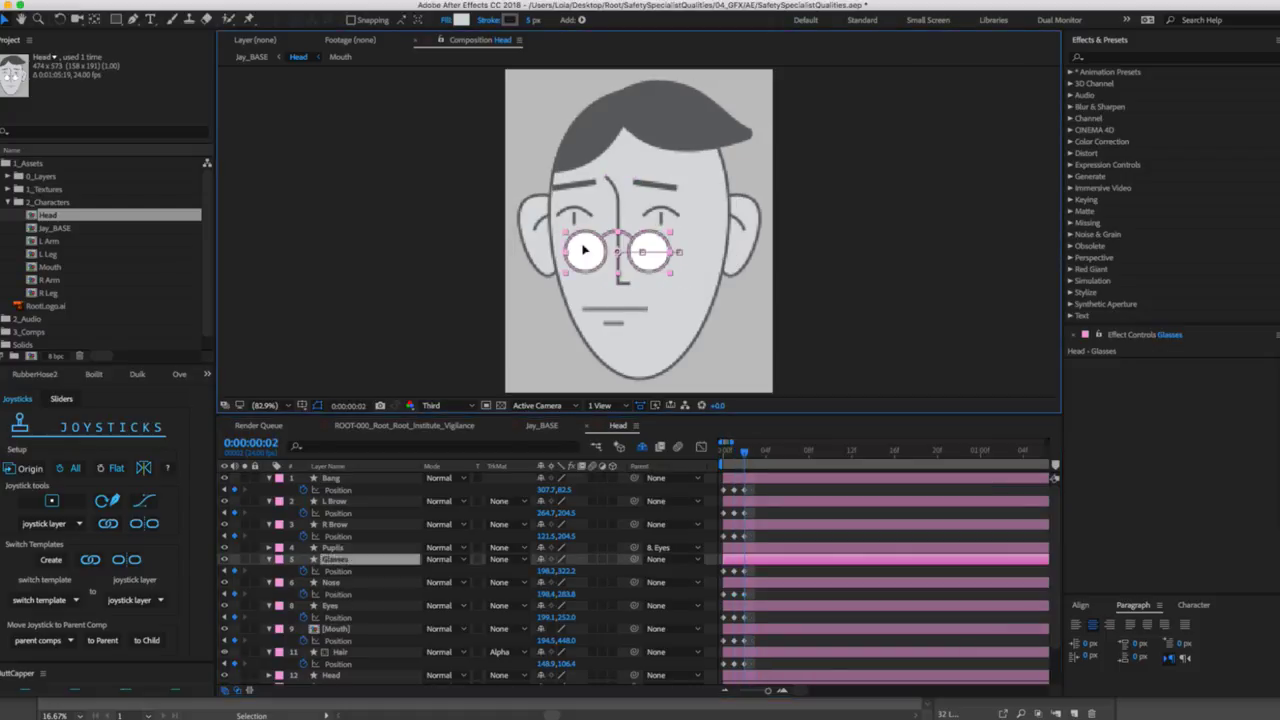
pyautogui.moveTo(585, 250); pyautogui.dragTo(563, 251)
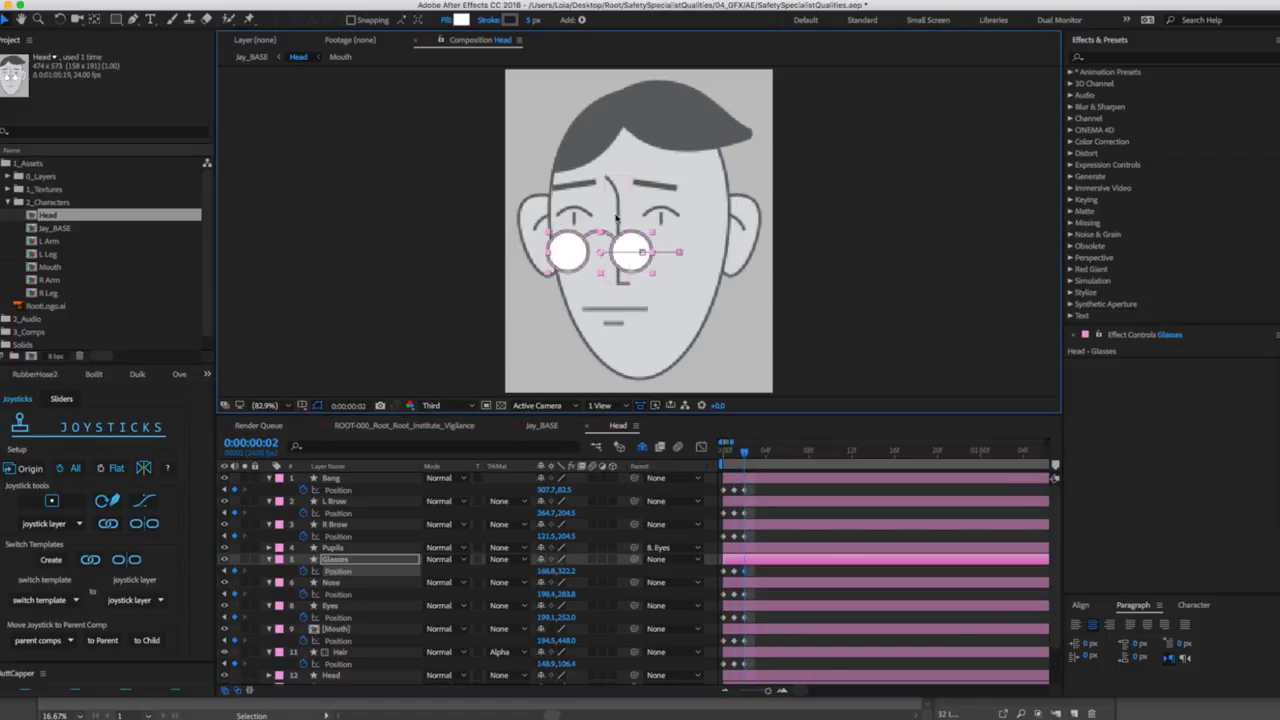
pyautogui.moveTo(616, 218); pyautogui.dragTo(598, 212)
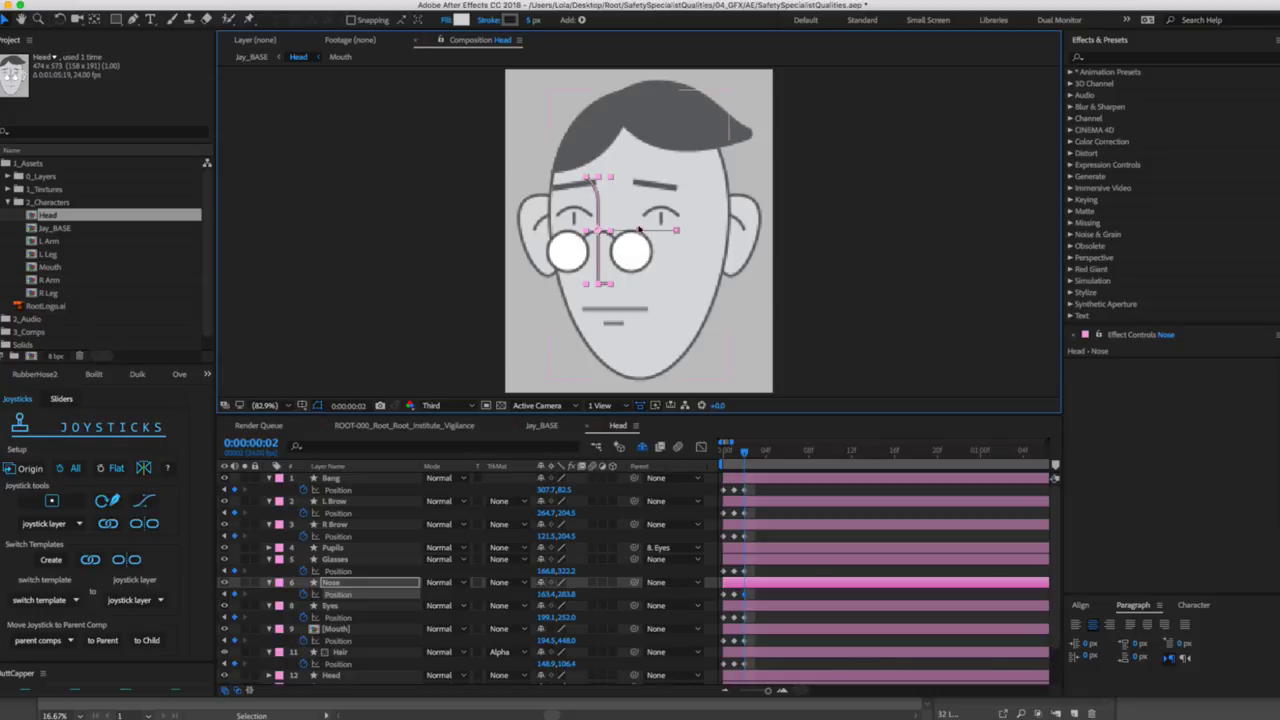
pyautogui.click(528, 232)
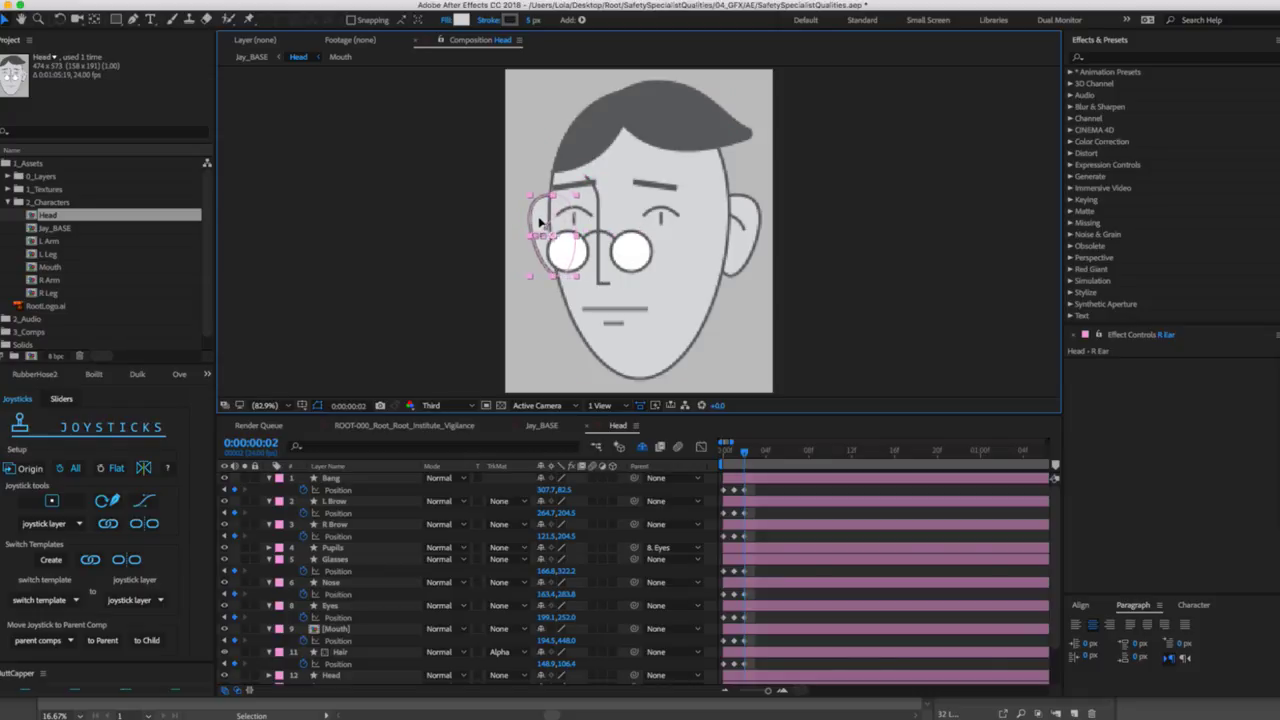
# Nudge the L Ear right and move the hair and bang into the turned-head pose.
pyautogui.click(736, 218)
pyautogui.moveTo(736, 218); pyautogui.dragTo(744, 215)
pyautogui.moveTo(590, 135); pyautogui.dragTo(557, 126)
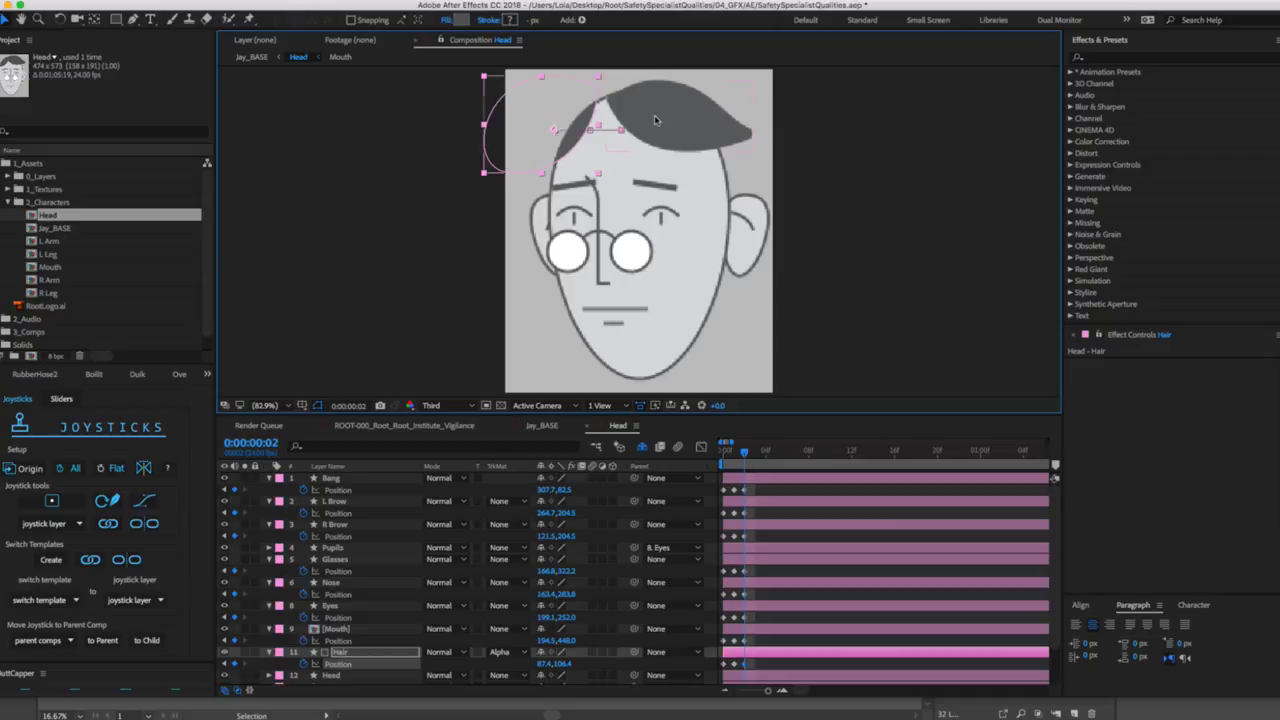
pyautogui.moveTo(655, 120)
pyautogui.mouseDown()
pyautogui.moveTo(643, 110)
pyautogui.moveTo(666, 116)
pyautogui.mouseUp()
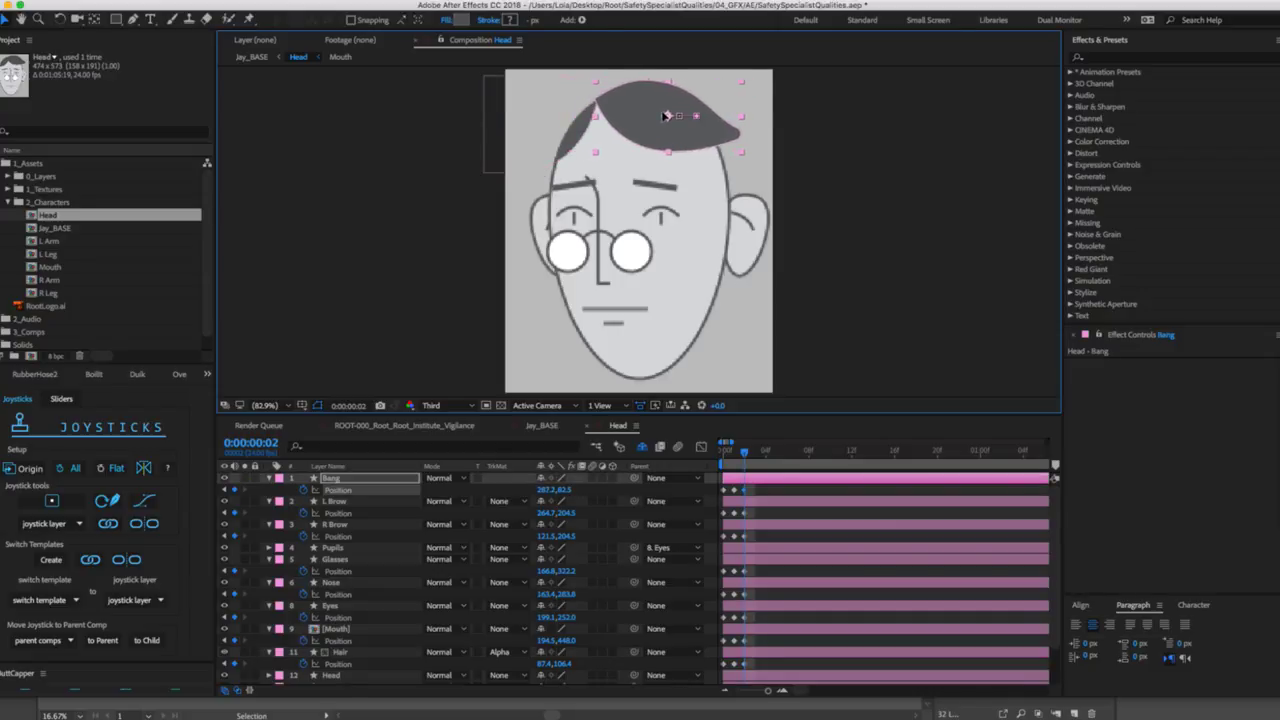
# Shift the bang left at frame 3, check the blink at frame 4, and return to frame 2.
pyautogui.click(739, 452)
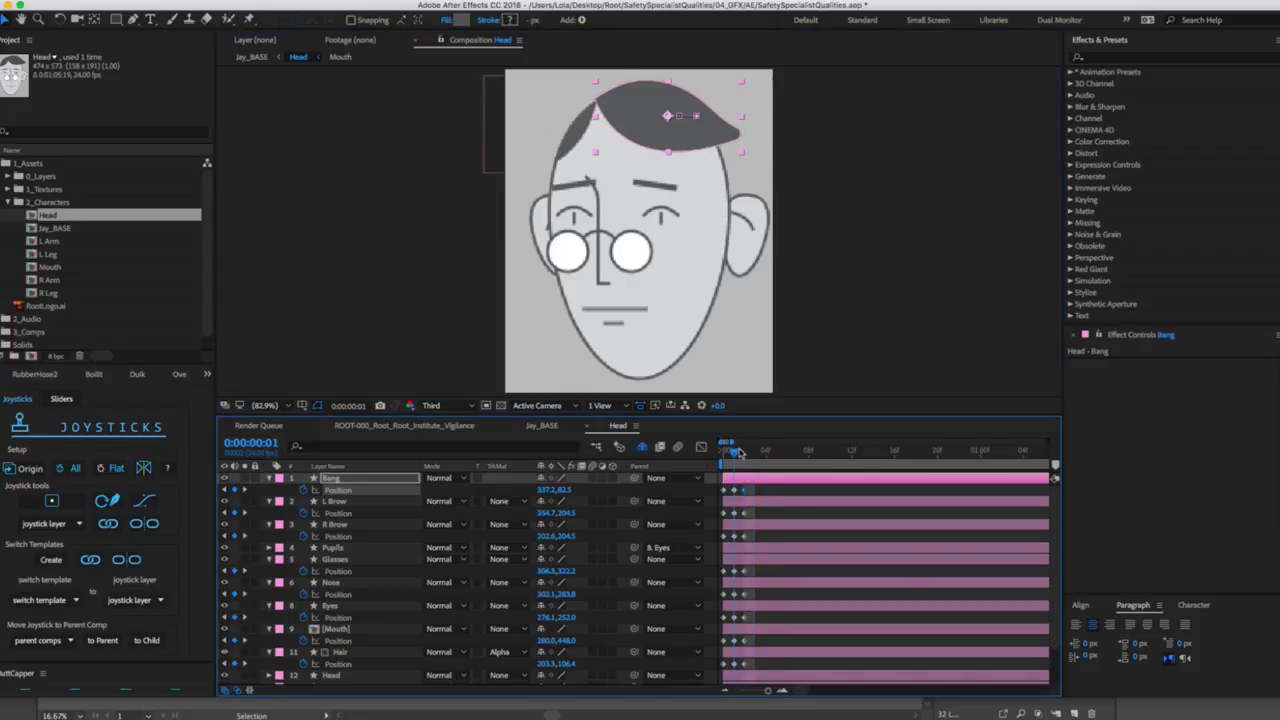
pyautogui.click(723, 452)
pyautogui.moveTo(723, 452); pyautogui.dragTo(754, 449)
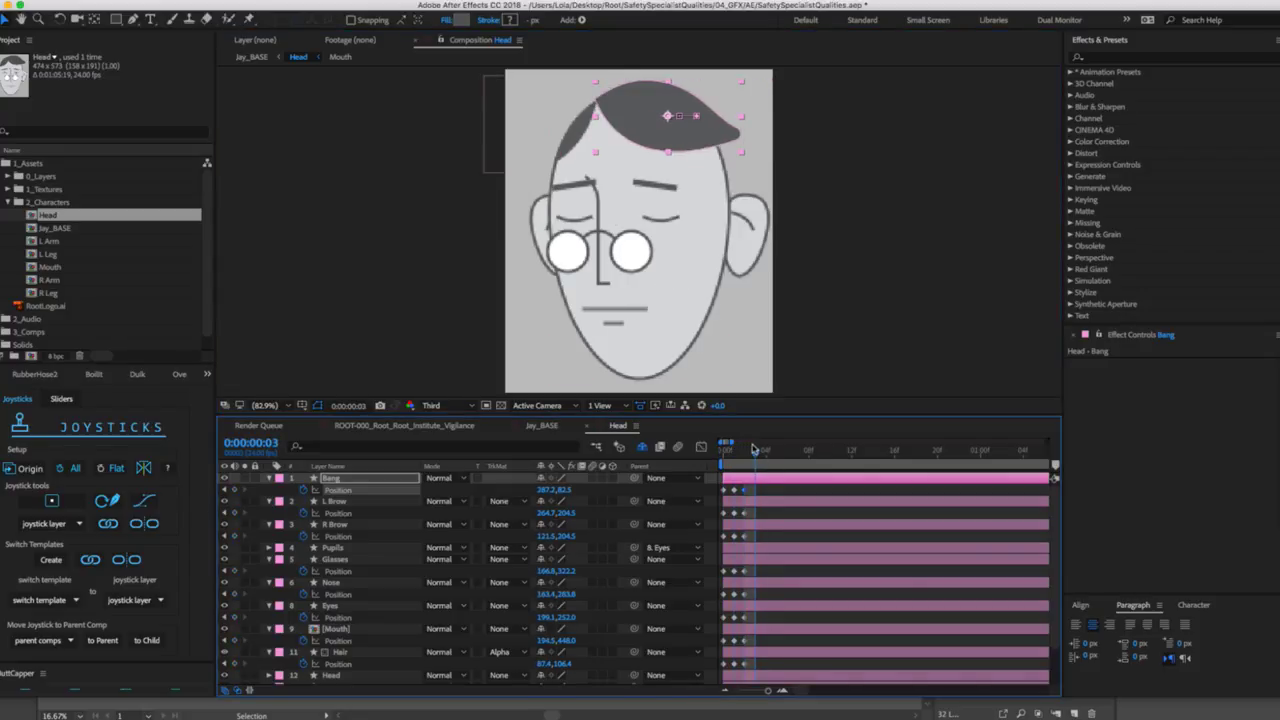
pyautogui.moveTo(709, 136); pyautogui.dragTo(703, 128)
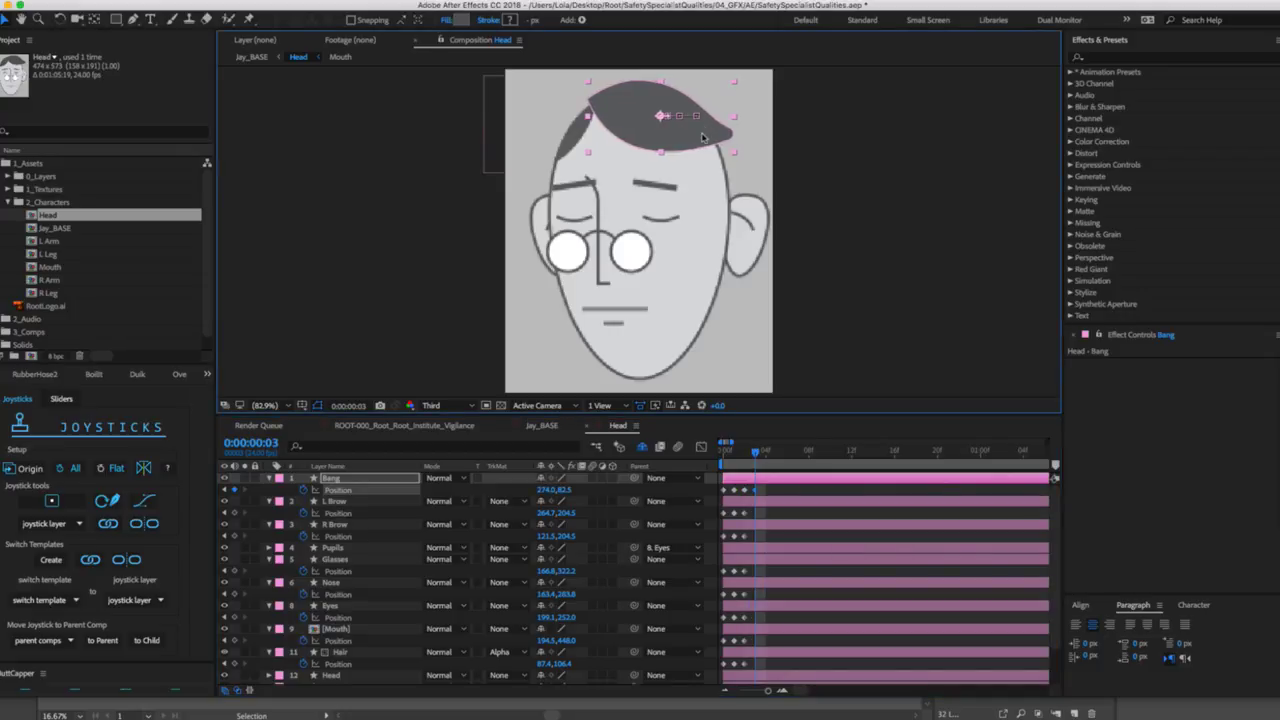
pyautogui.moveTo(755, 457); pyautogui.dragTo(745, 458)
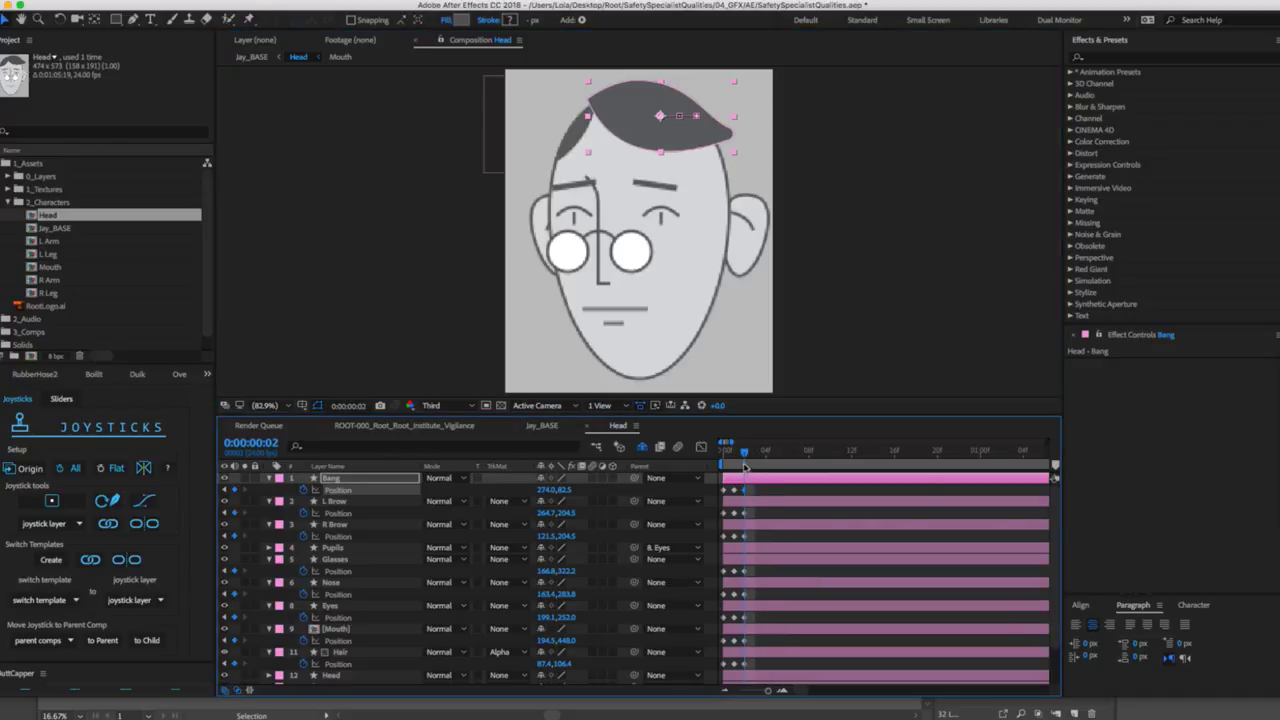
pyautogui.click(765, 457)
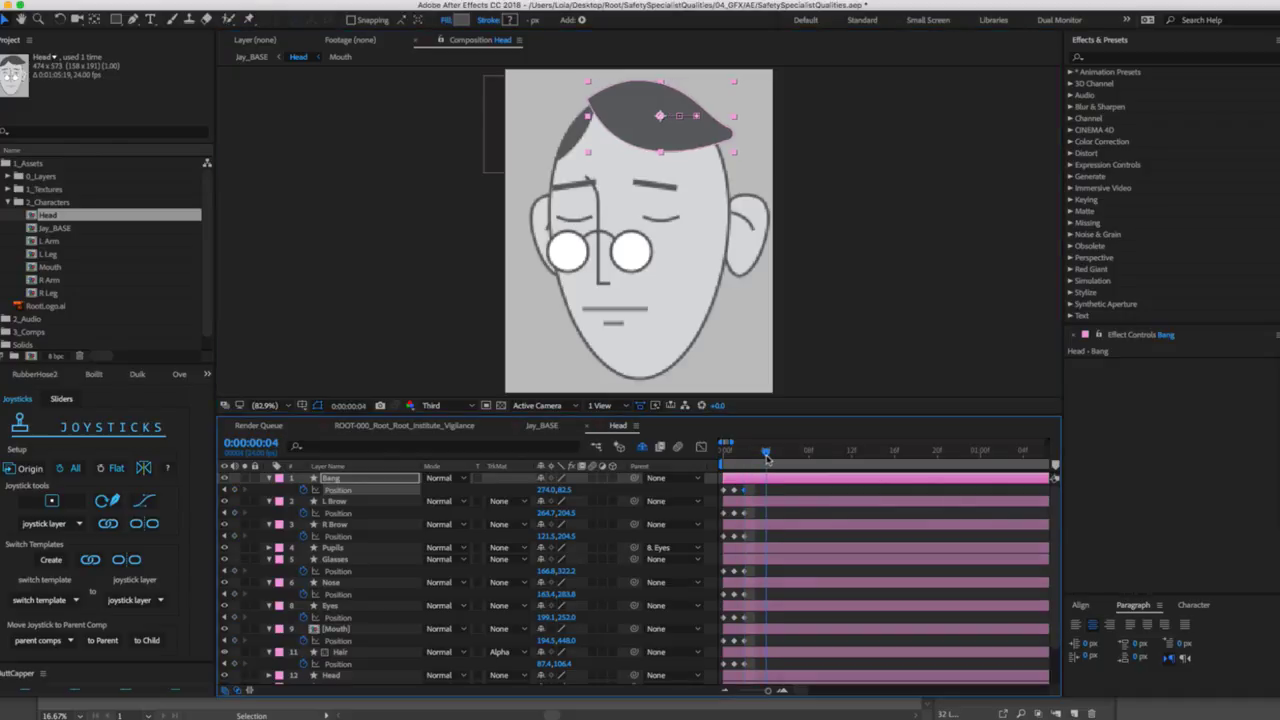
pyautogui.press('pageup')
pyautogui.press('pageup')
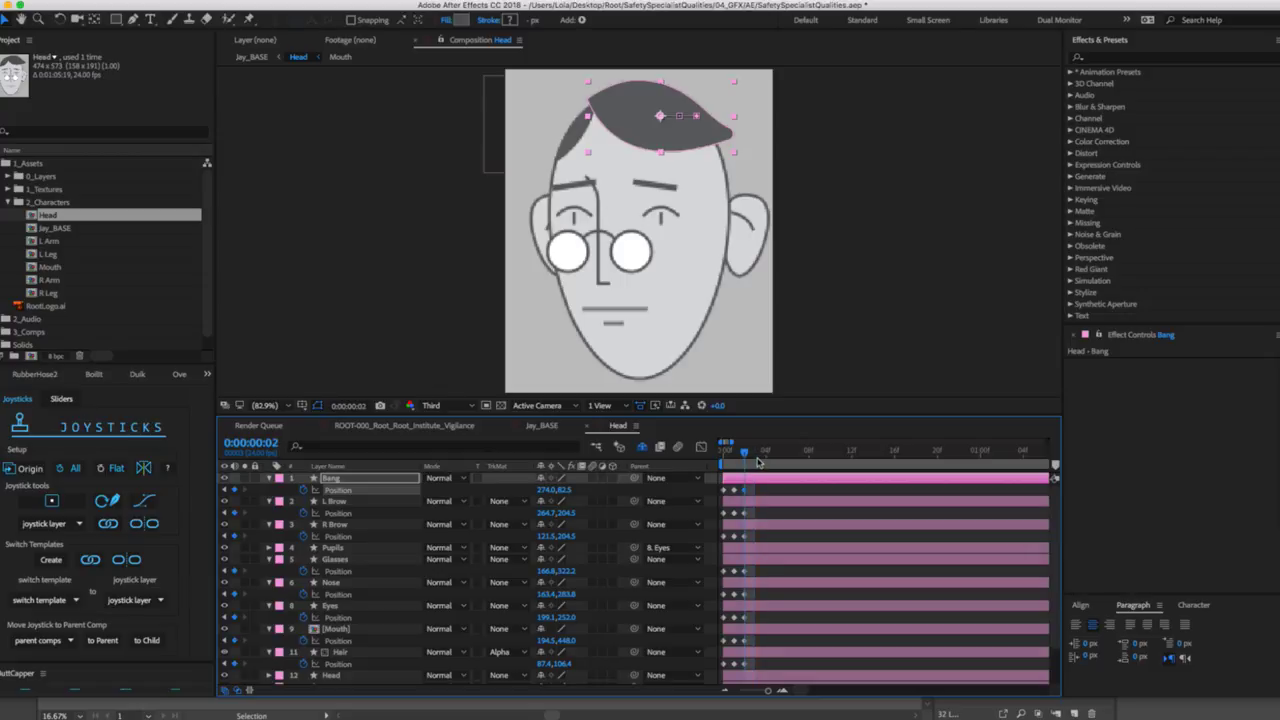
# At frame 3, select all layers and key them to the Origin pose, e.g. eyes 235.3,252.0.
pyautogui.click(757, 461)
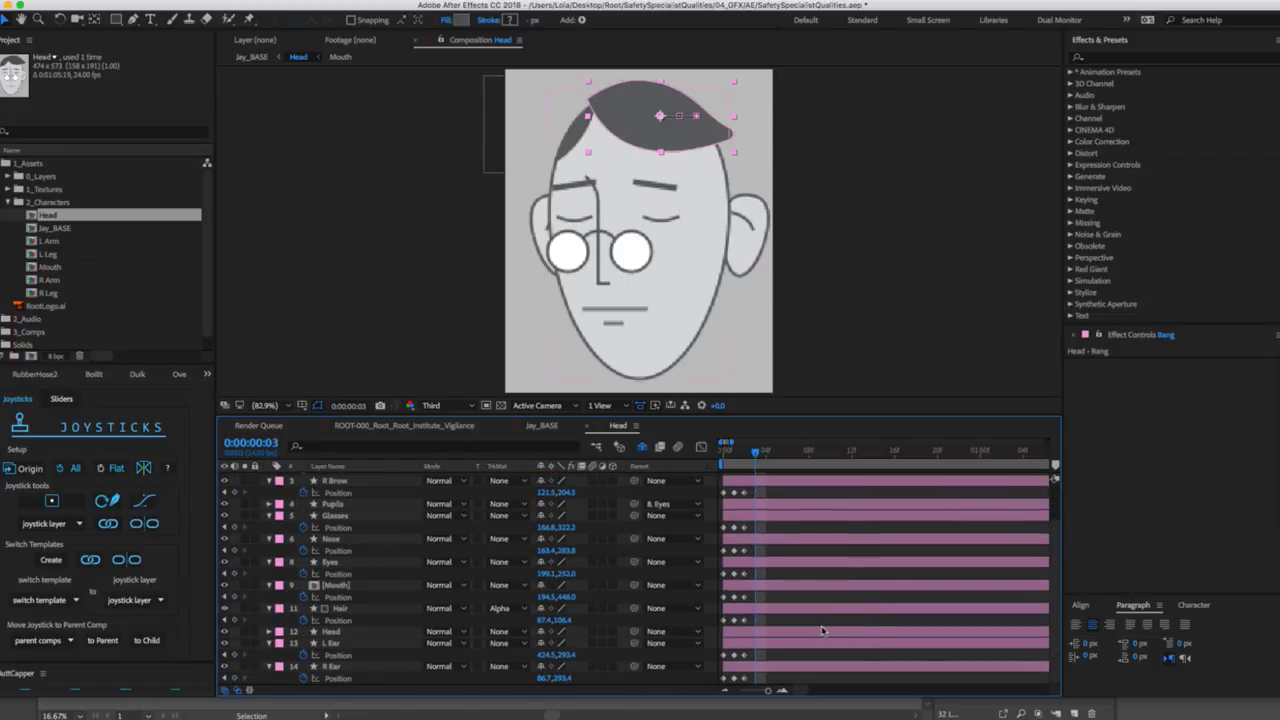
pyautogui.hotkey('ctrl', 'a')
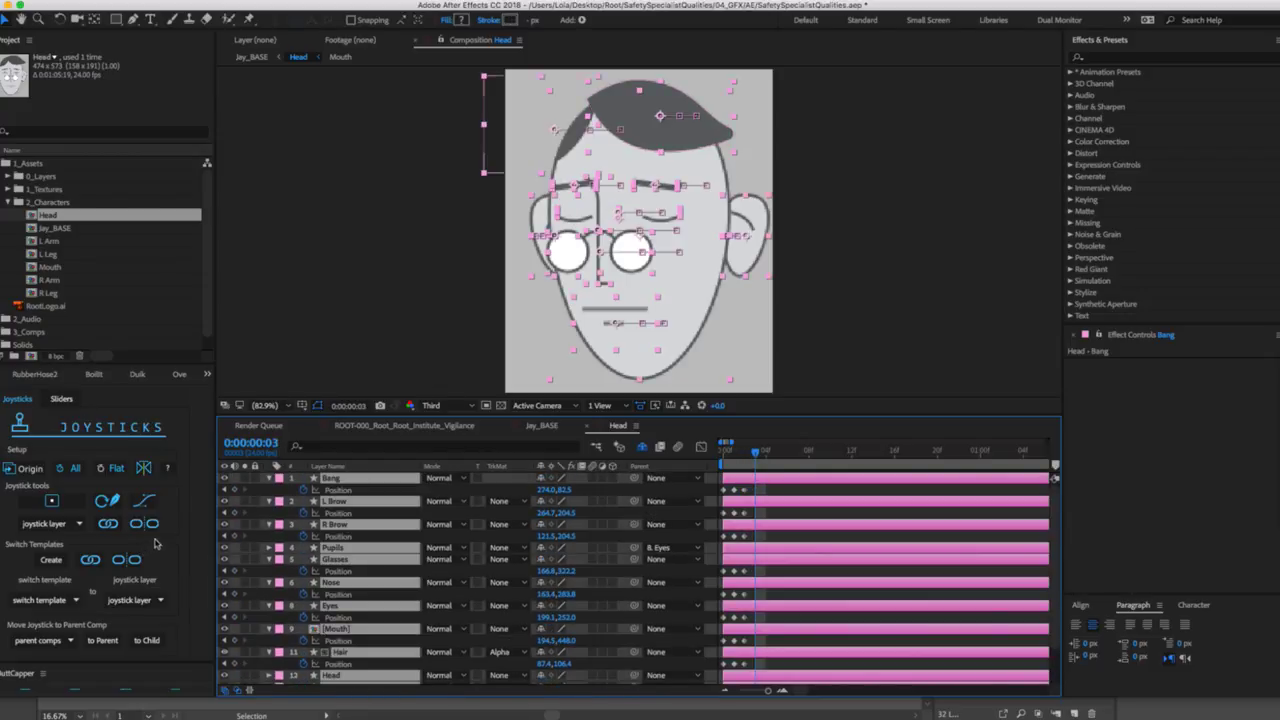
pyautogui.click(805, 493)
pyautogui.scroll(-2, 275, 600)
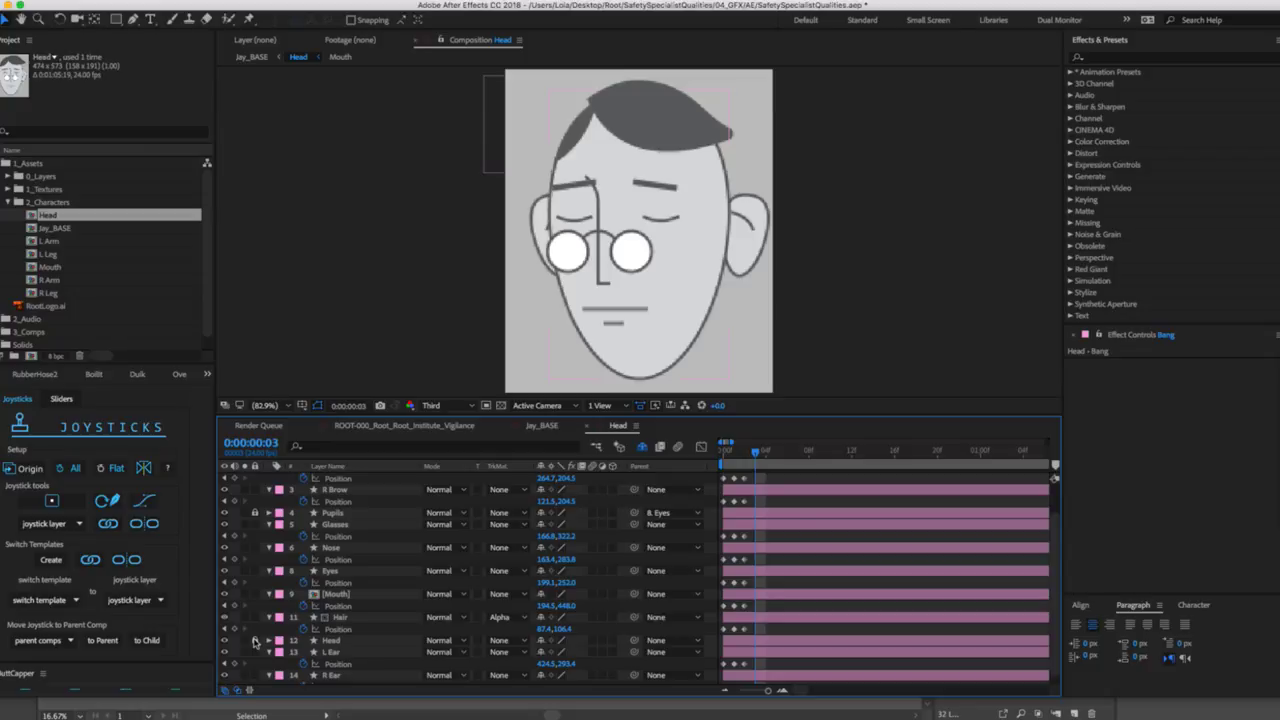
pyautogui.hotkey('ctrl', 'a')
pyautogui.scroll(2, 268, 640)
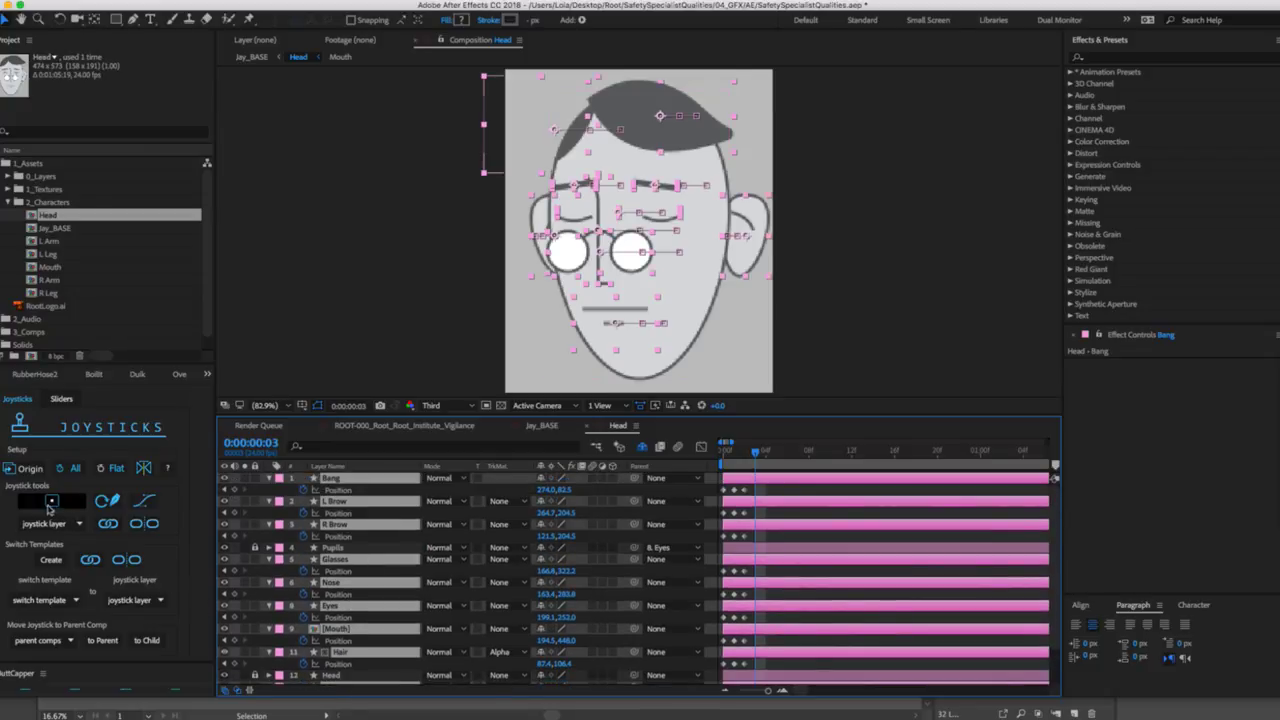
pyautogui.click(31, 469)
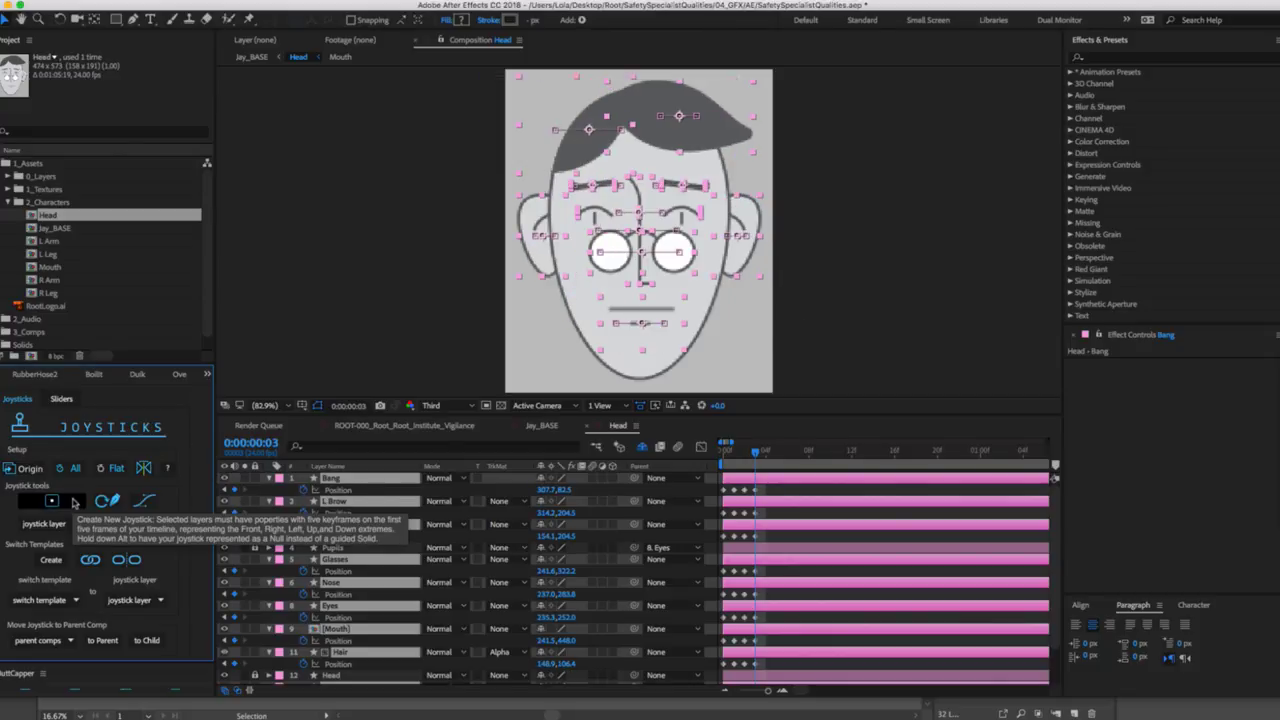
pyautogui.click(867, 232)
pyautogui.click(700, 188)
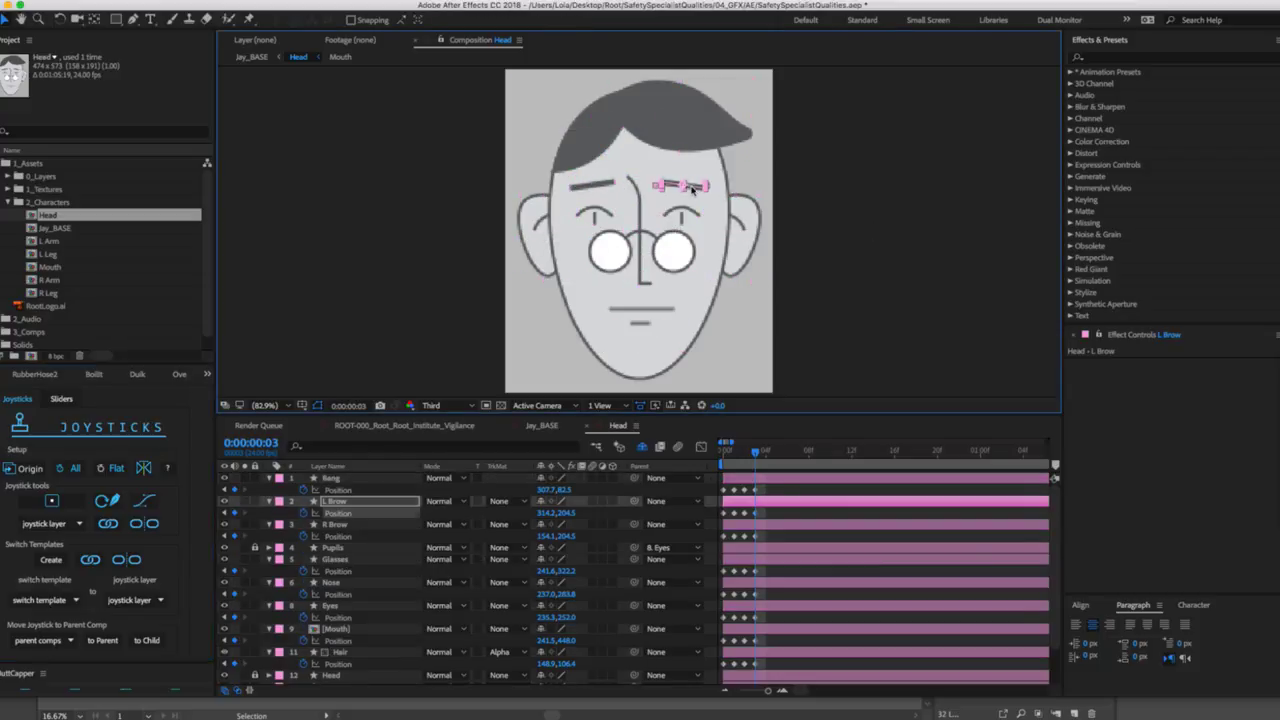
pyautogui.keyDown('shift'); pyautogui.click(594, 187); pyautogui.keyUp('shift')
pyautogui.moveTo(607, 186); pyautogui.dragTo(609, 155)
pyautogui.moveTo(609, 152); pyautogui.dragTo(609, 150)
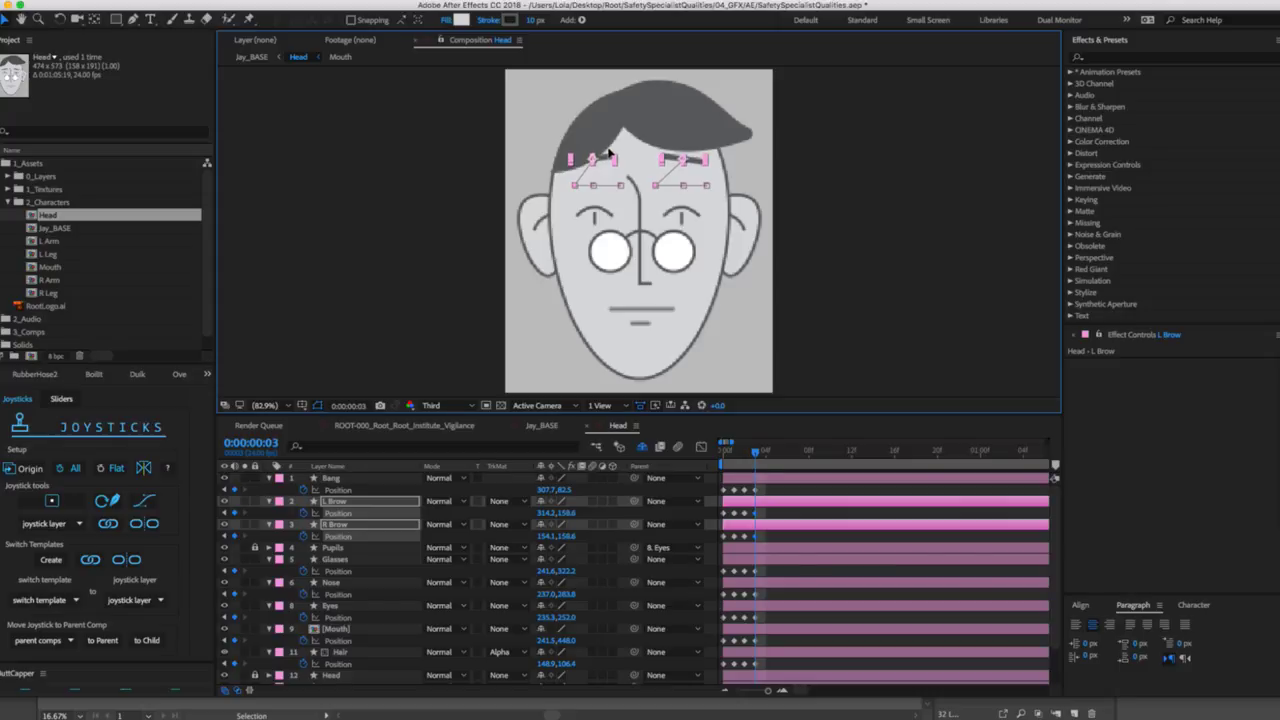
pyautogui.moveTo(609, 152); pyautogui.dragTo(610, 157)
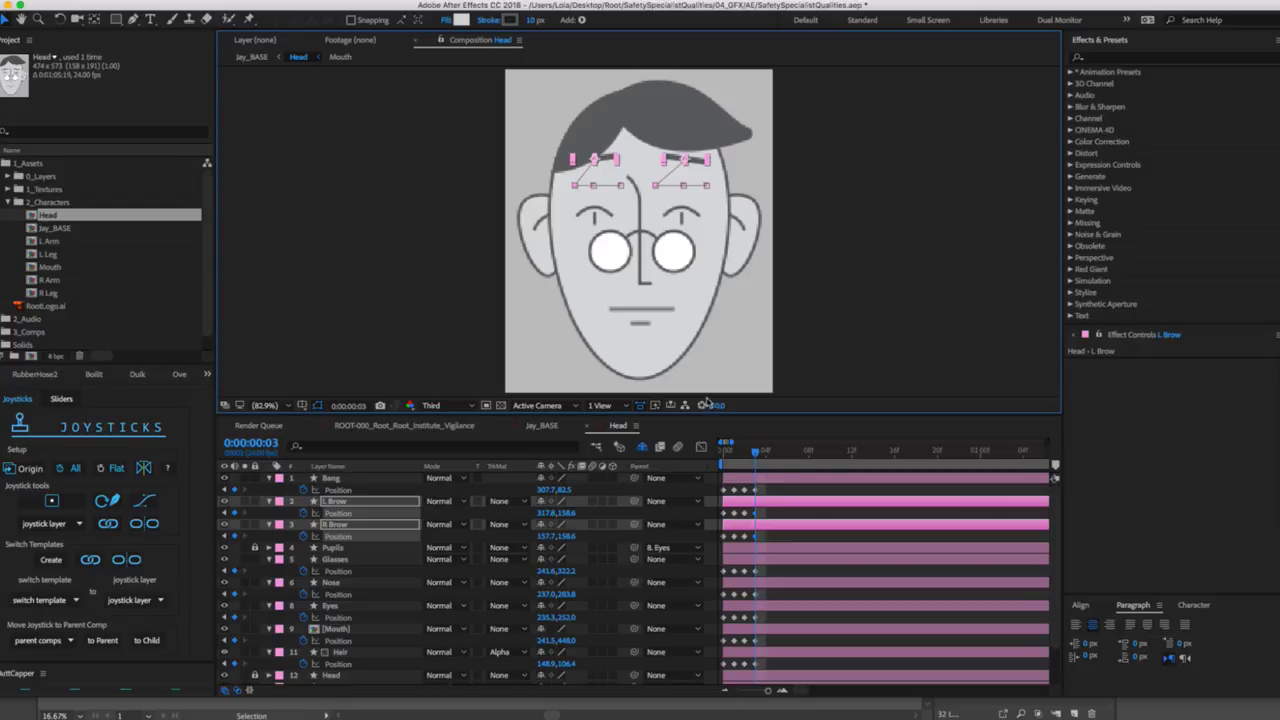
pyautogui.moveTo(784, 510); pyautogui.dragTo(735, 541)
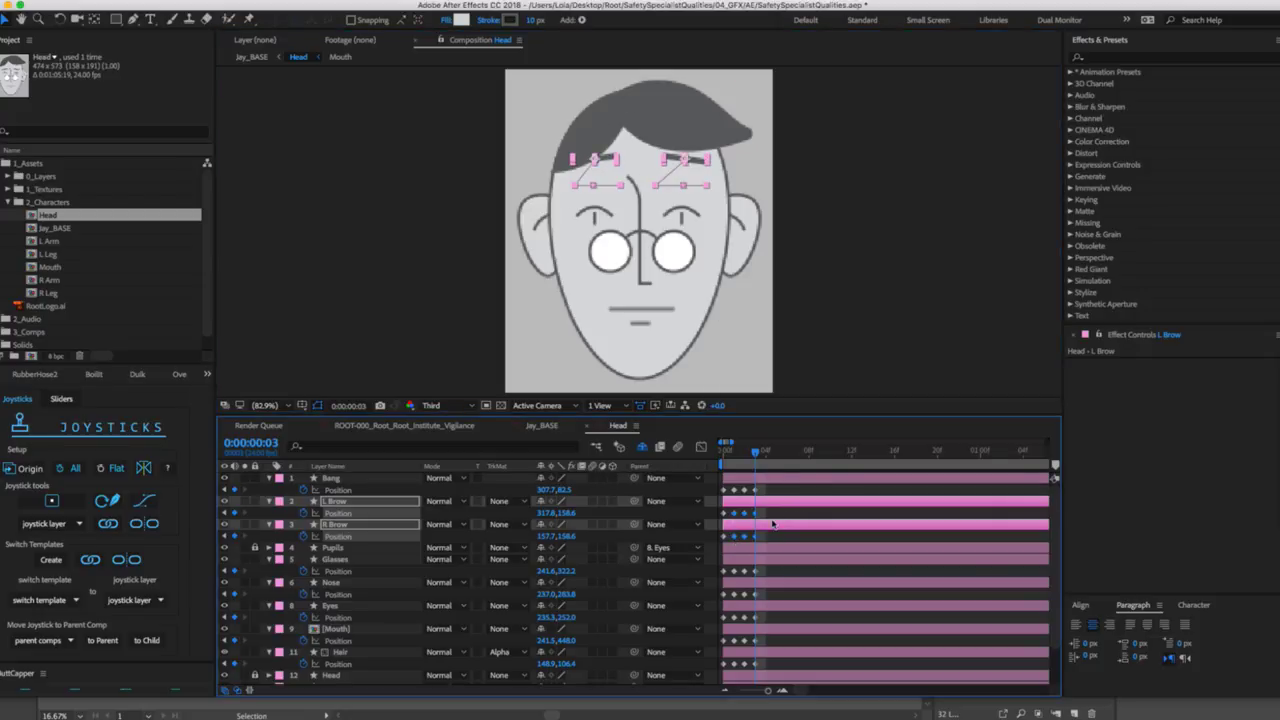
pyautogui.press('super+z')
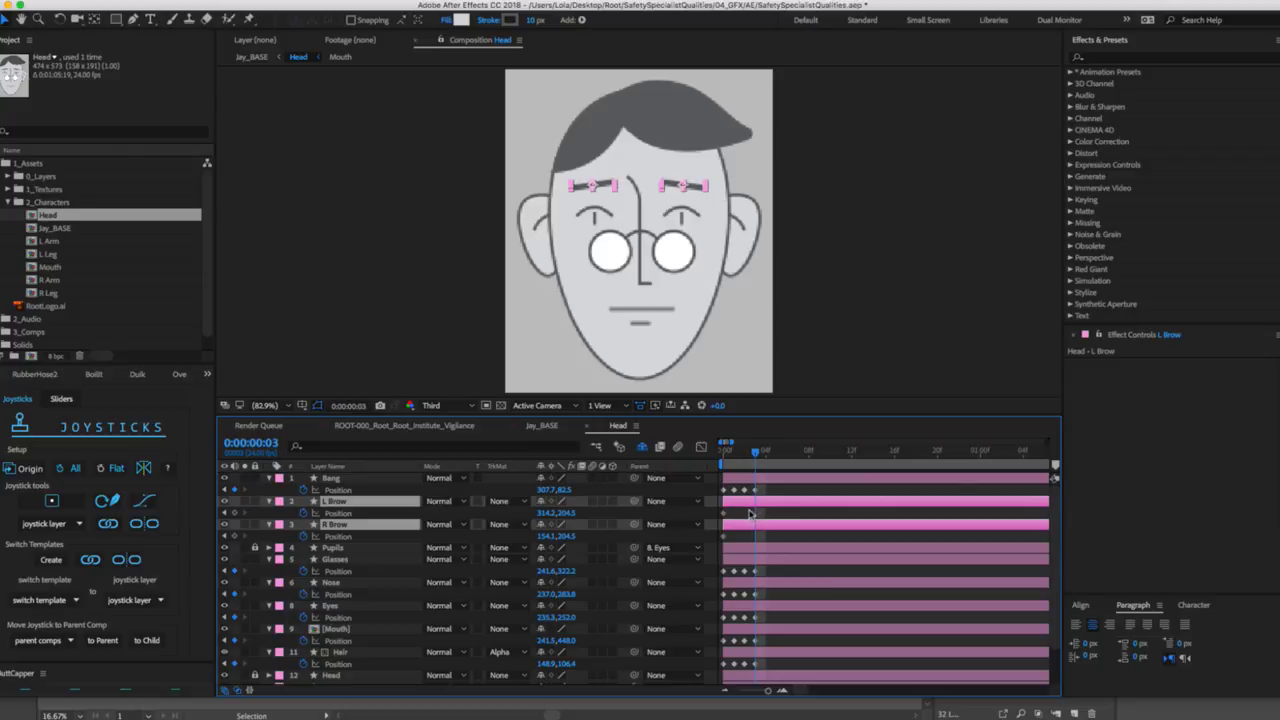
pyautogui.press('F2')
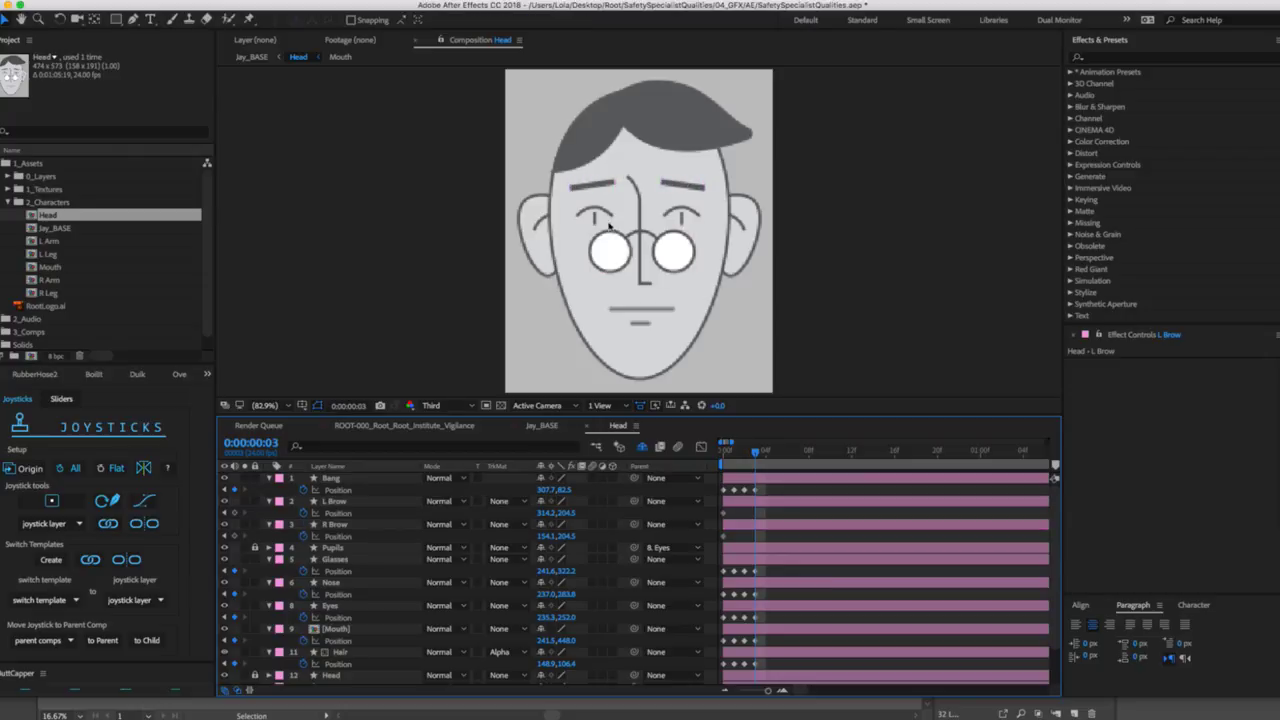
# Pre-compose the L Brow layer into a precomp named 'L Brow Comp'.
pyautogui.click(338, 501)
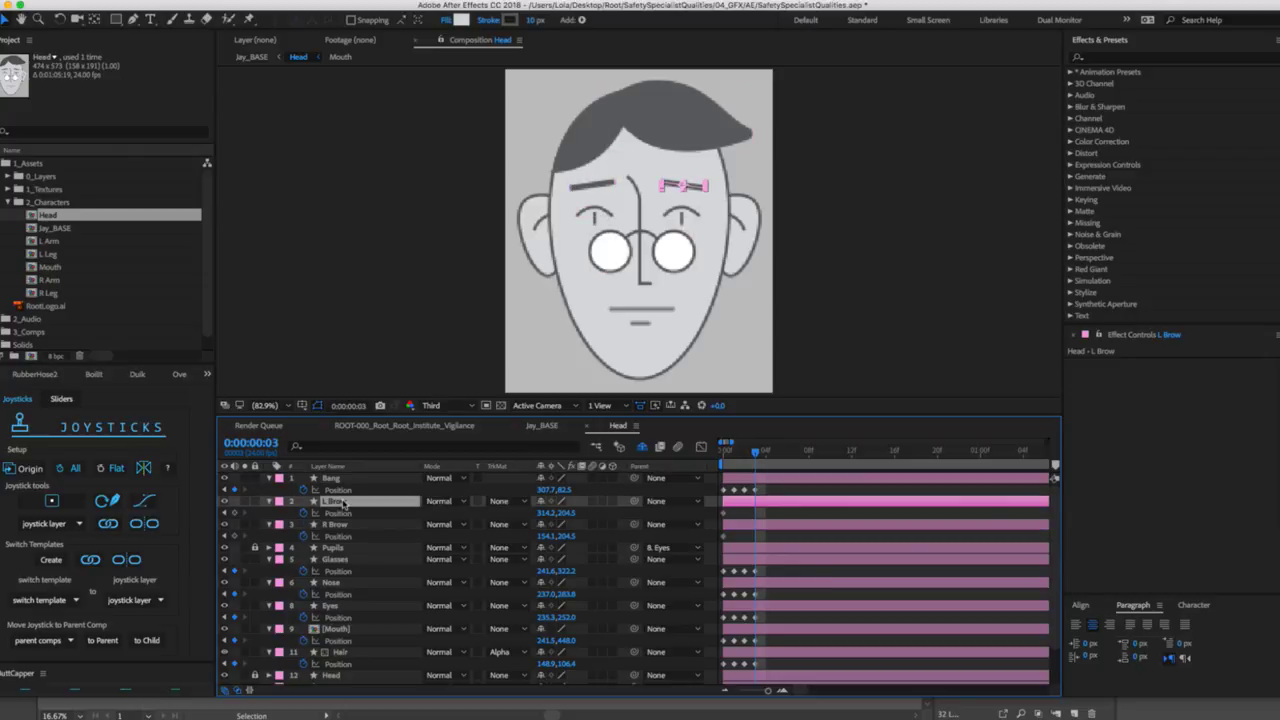
pyautogui.click(720, 457)
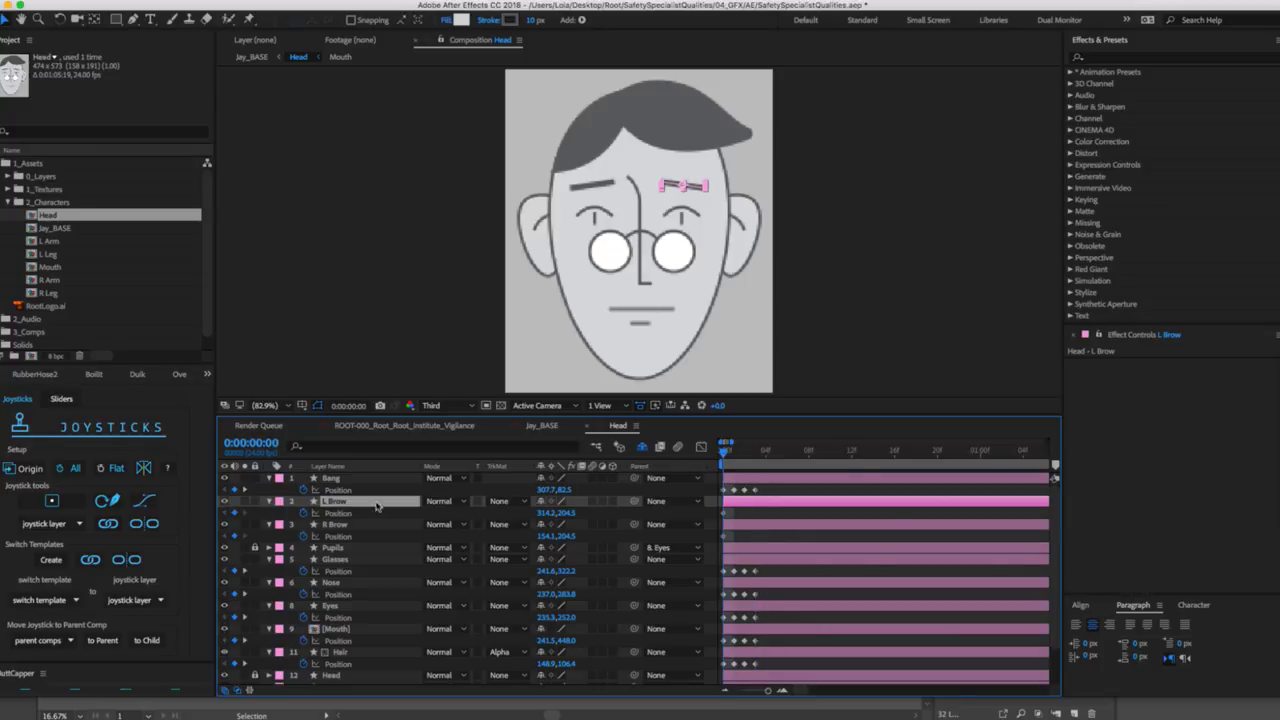
pyautogui.rightClick(341, 505)
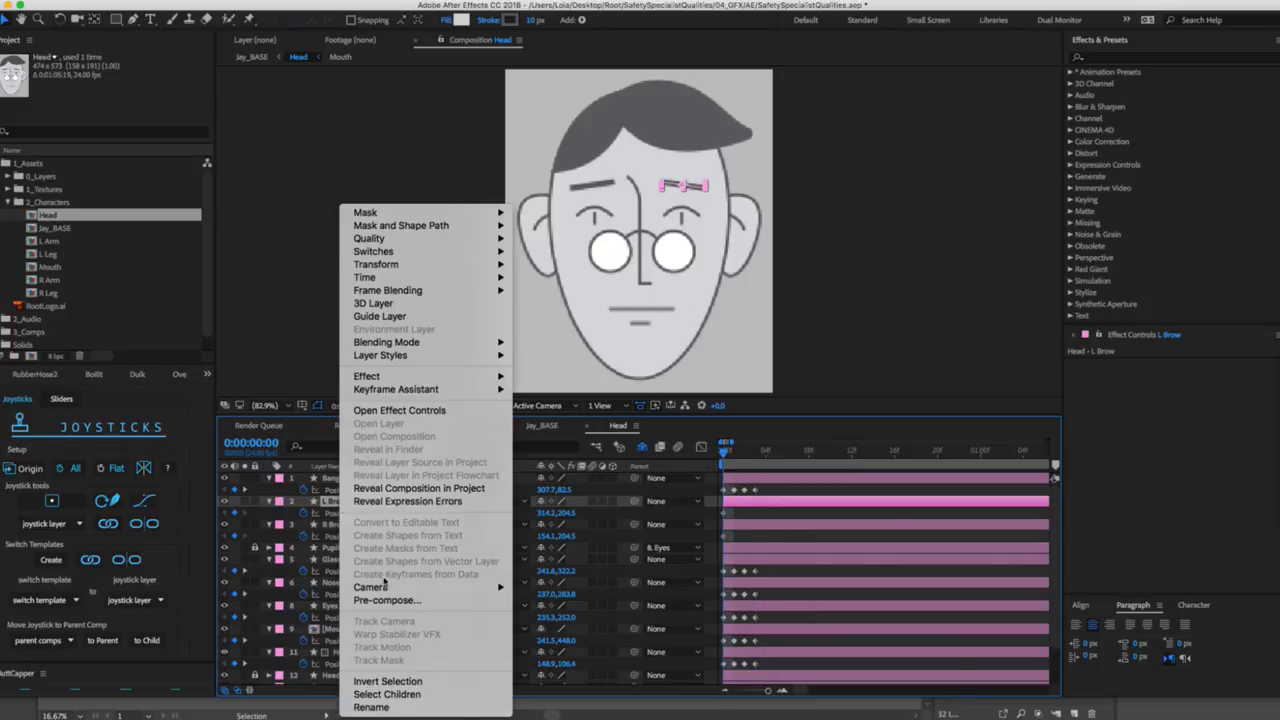
pyautogui.click(386, 600)
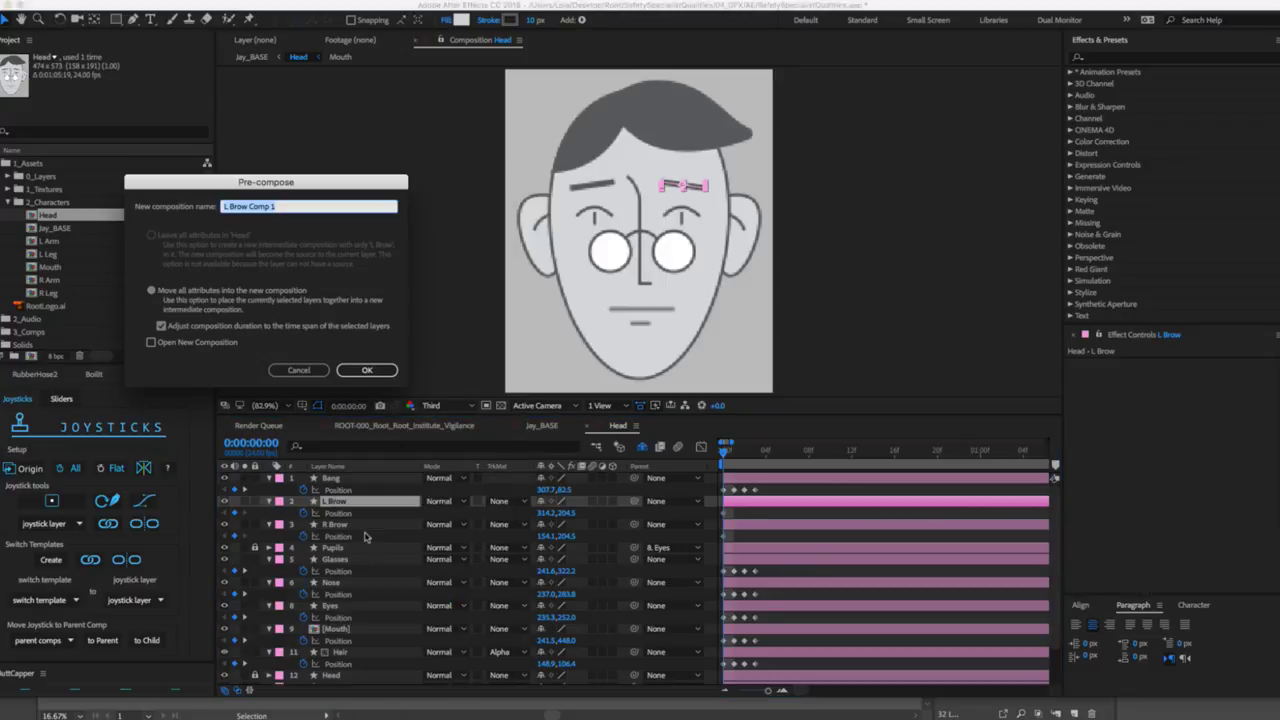
pyautogui.write('L Brow')
pyautogui.hotkey('ctrl', 'z')
pyautogui.press('Right')
pyautogui.press('BackSpace')
pyautogui.press('BackSpace')
pyautogui.press('Return')
# Pre-compose the R Brow layer into a precomp named 'R Brow Comp'.
pyautogui.click(360, 514)
pyautogui.press('Return')
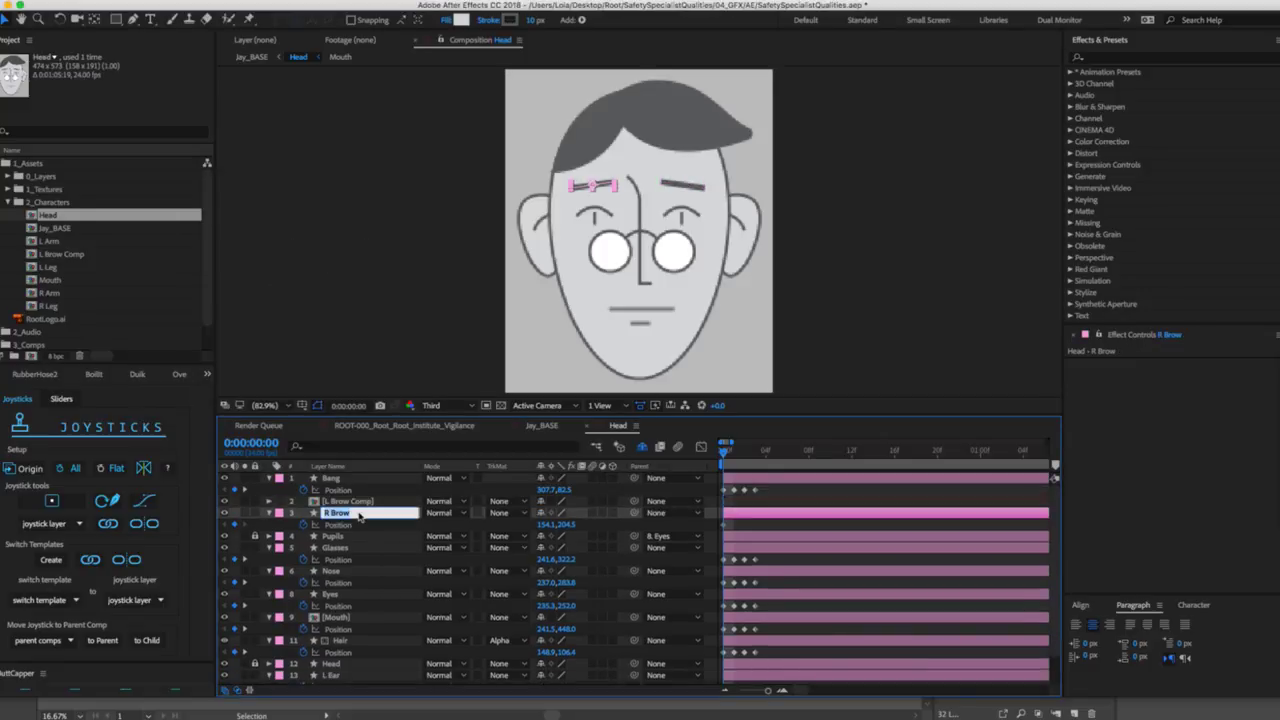
pyautogui.click(350, 490)
pyautogui.click(340, 512)
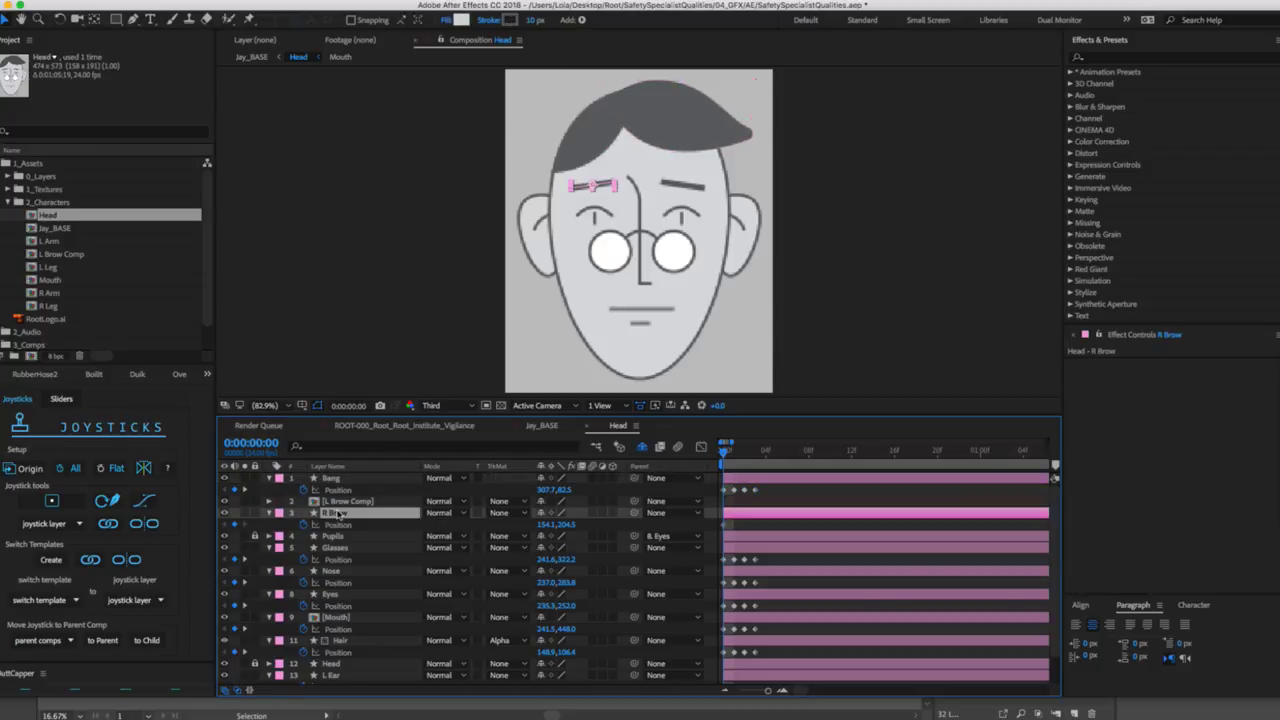
pyautogui.rightClick(334, 513)
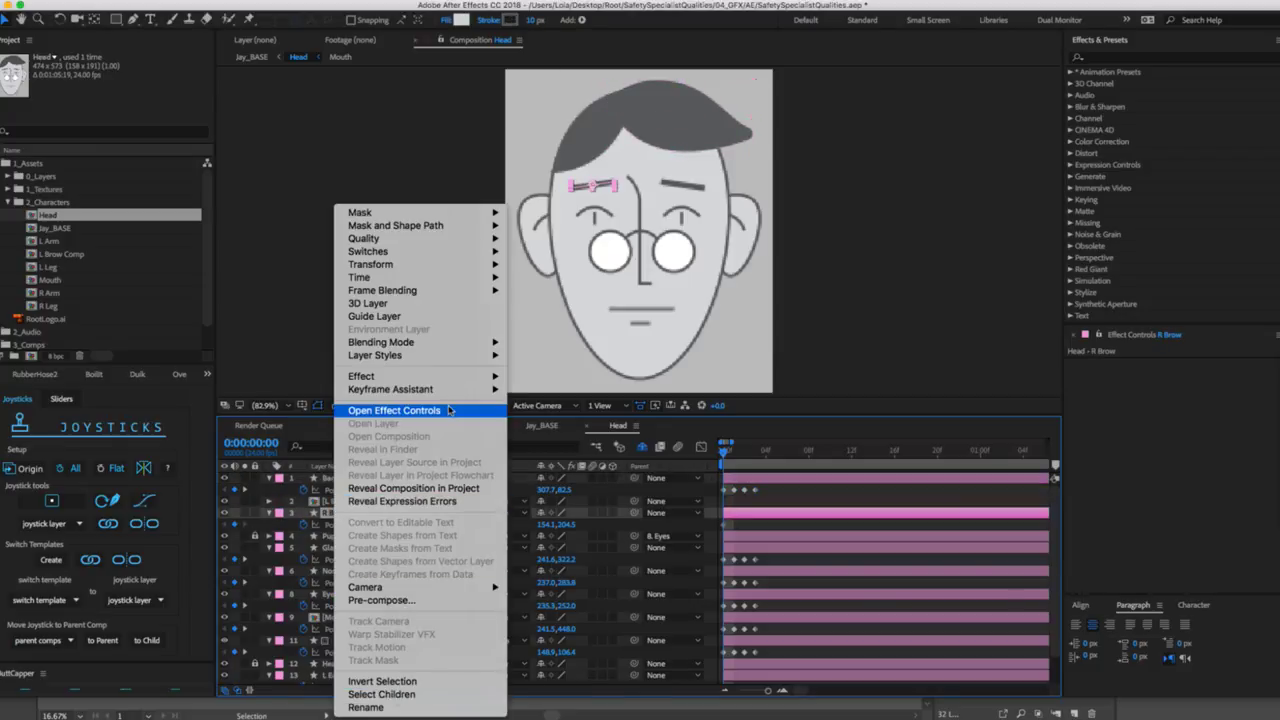
pyautogui.click(435, 600)
pyautogui.write('R B')
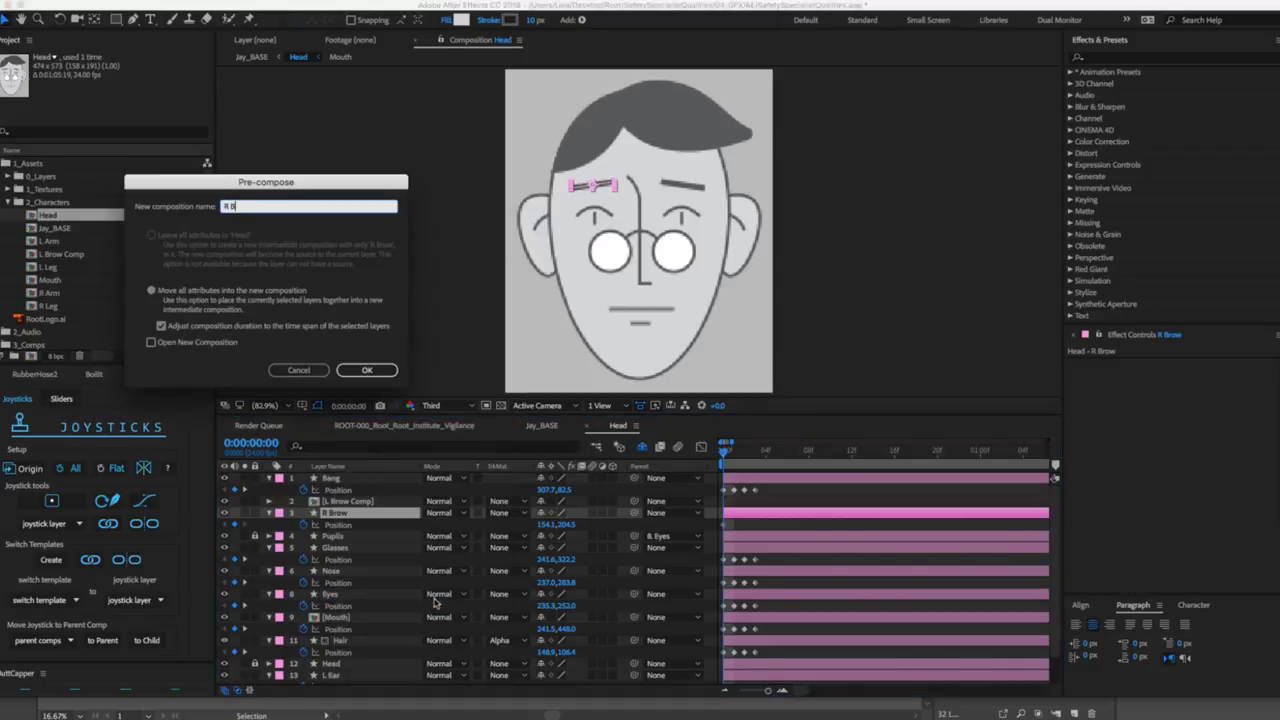
pyautogui.write('row Comp')
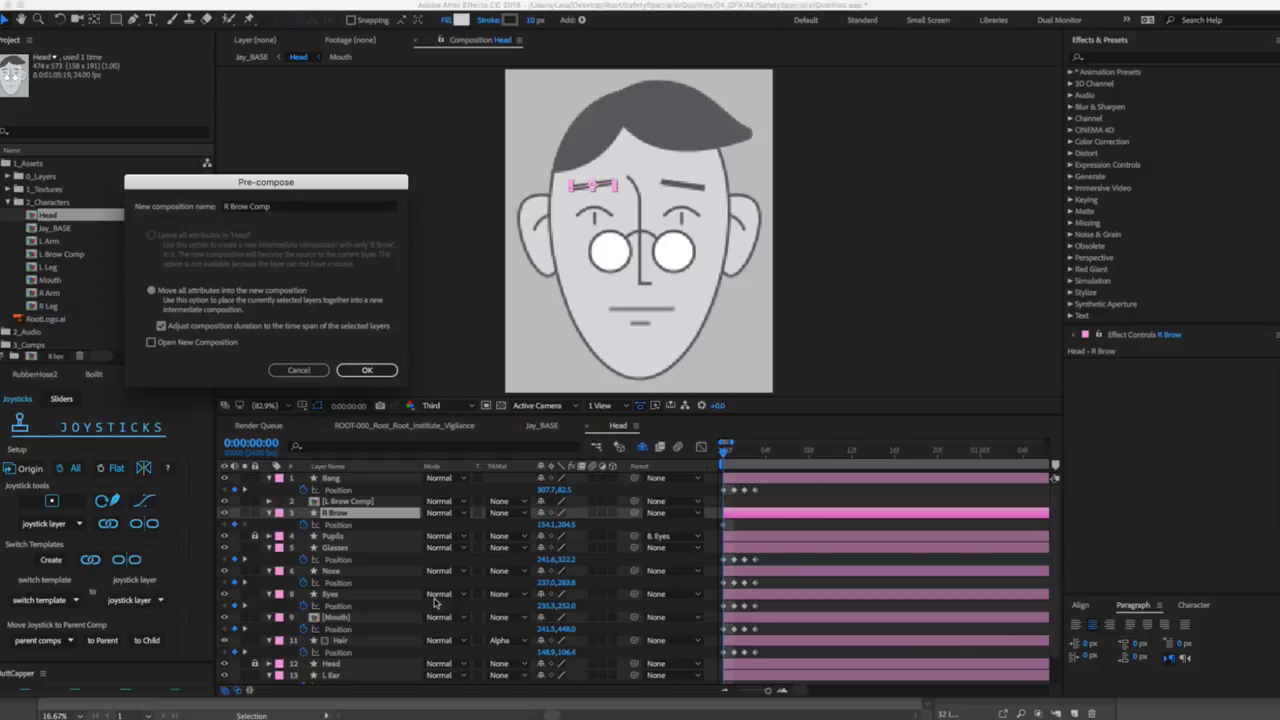
pyautogui.press('Return')
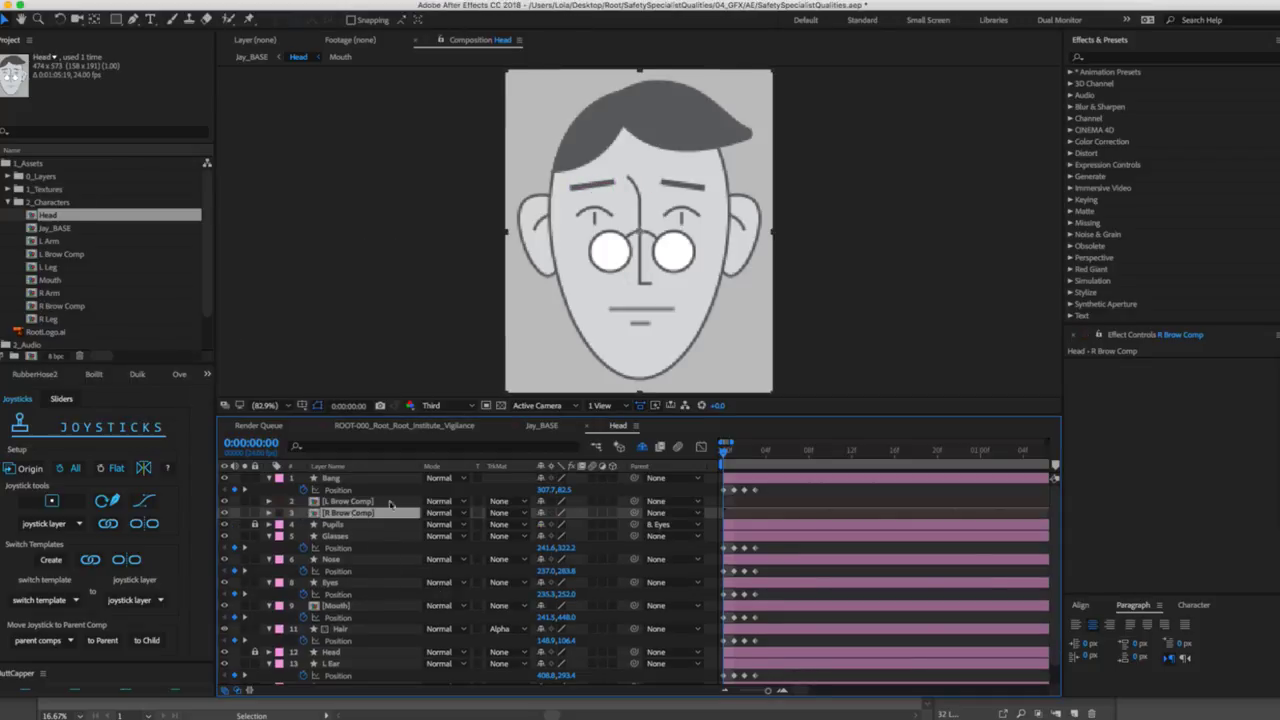
pyautogui.moveTo(727, 452)
pyautogui.mouseDown()
pyautogui.moveTo(757, 453)
pyautogui.moveTo(713, 456)
pyautogui.mouseUp()
pyautogui.click(760, 502)
pyautogui.click(757, 517)
pyautogui.click(757, 503)
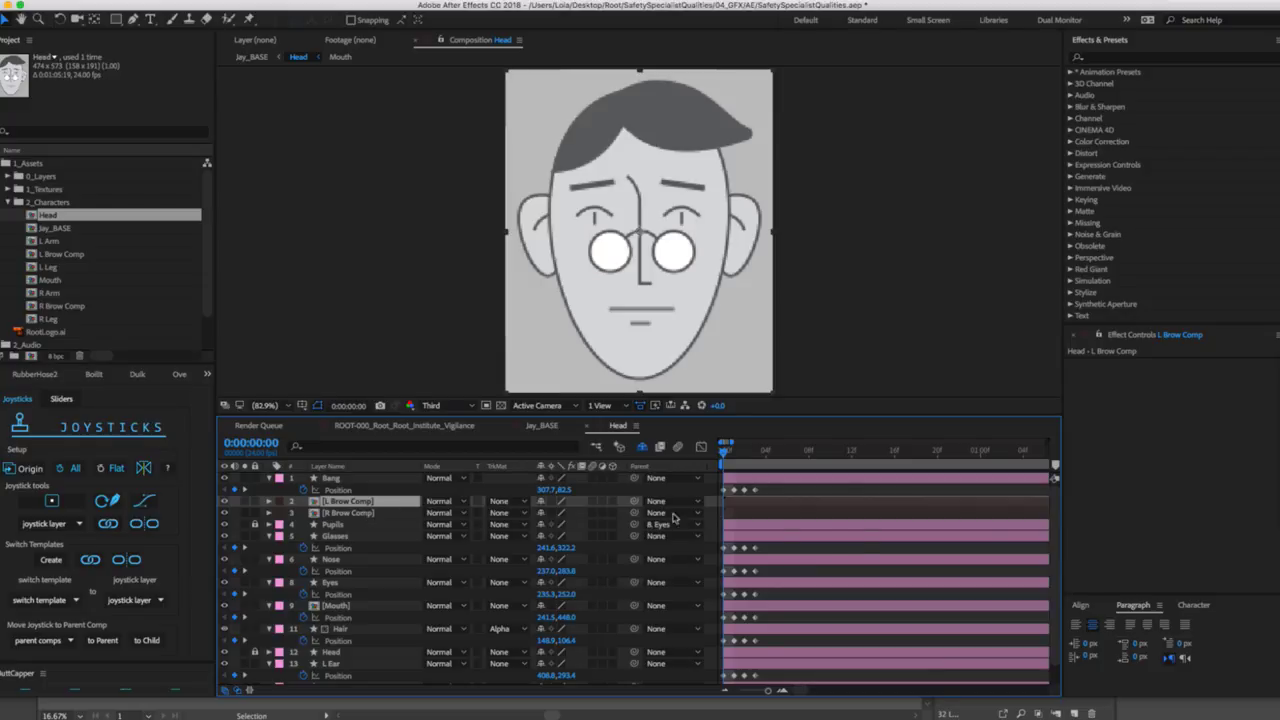
pyautogui.keyDown('shift'); pyautogui.click(365, 514); pyautogui.keyUp('shift')
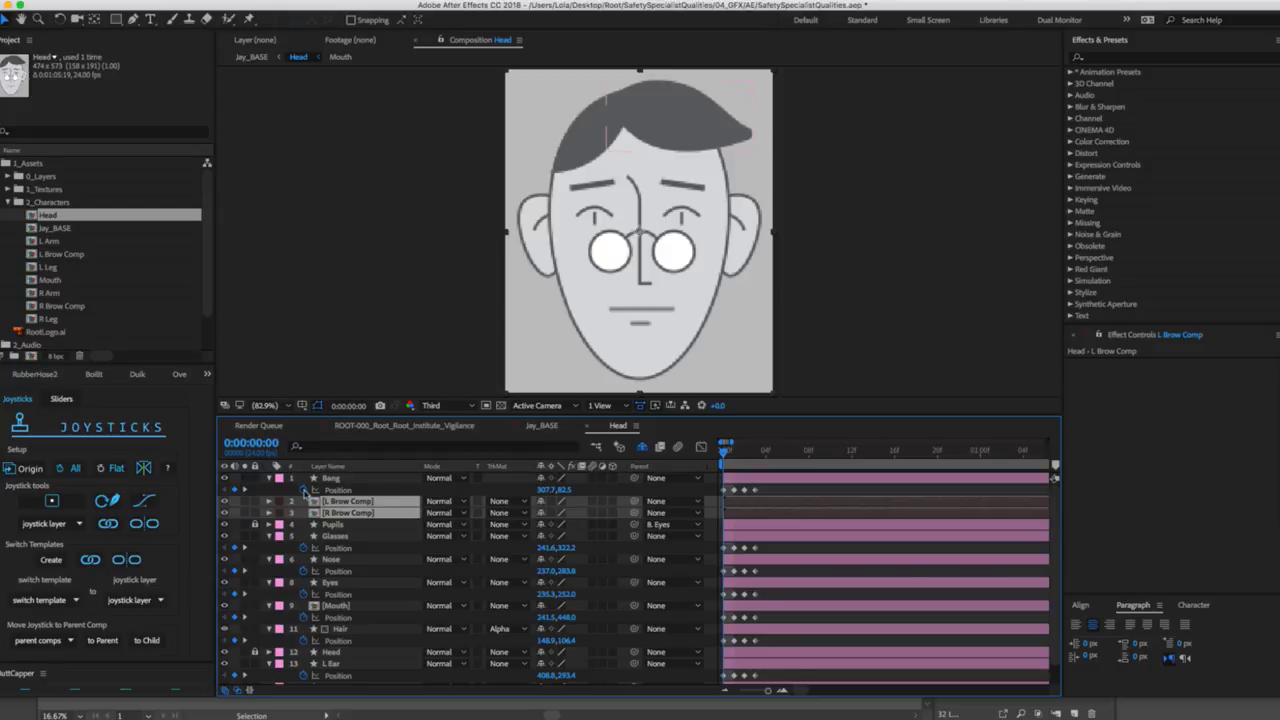
pyautogui.click(352, 534)
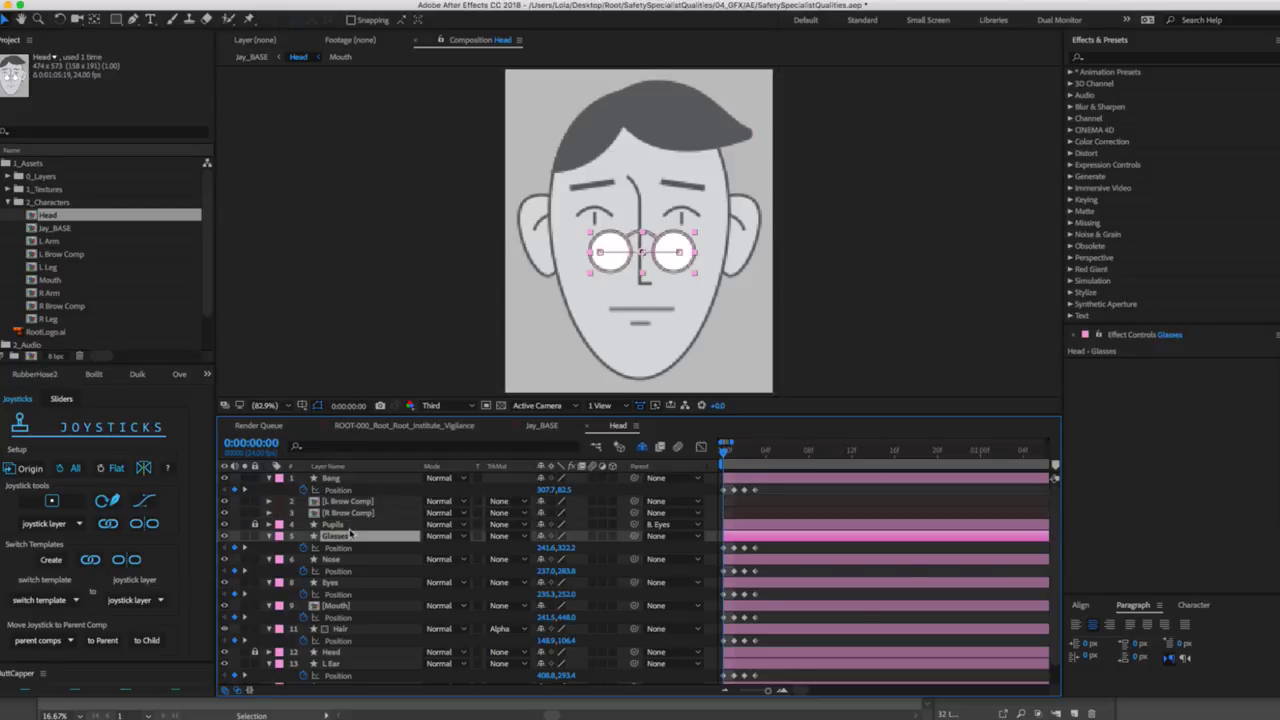
pyautogui.click(352, 501)
# Open the L Brow Comp and R Brow Comp precomps and show R Brow's Rotation.
pyautogui.doubleClick(348, 502)
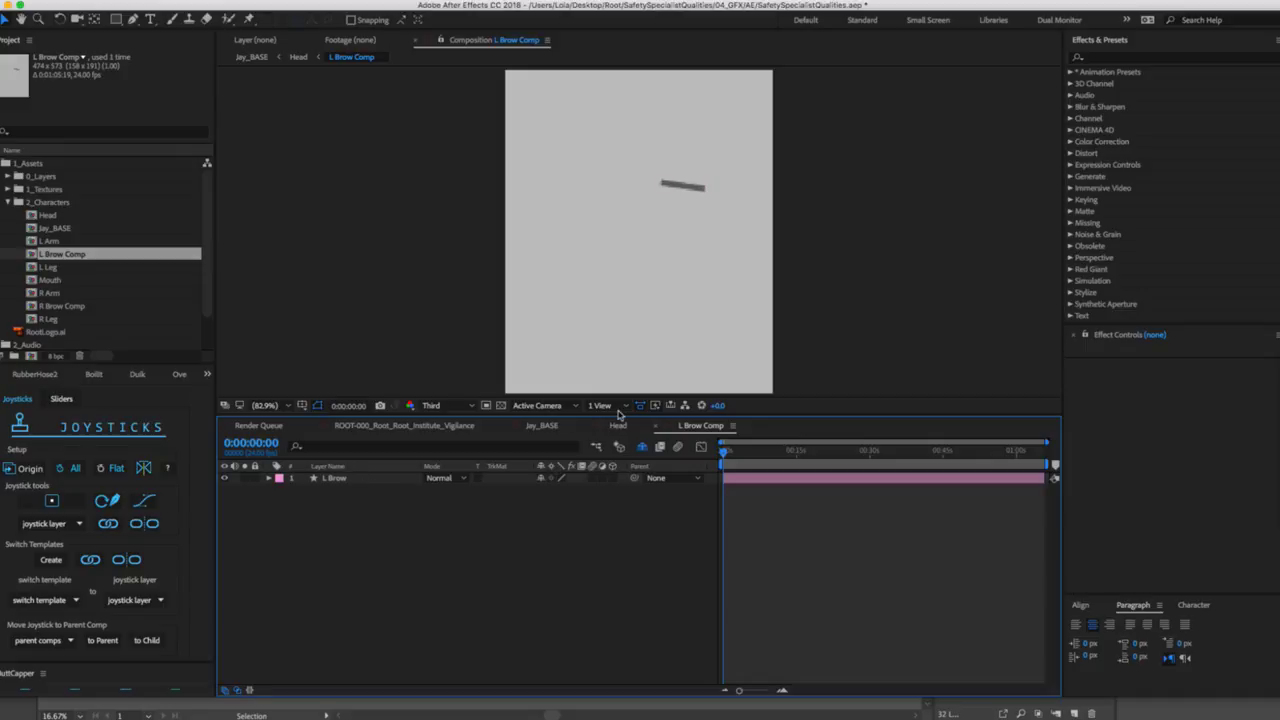
pyautogui.click(618, 425)
pyautogui.click(358, 513)
pyautogui.doubleClick(358, 514)
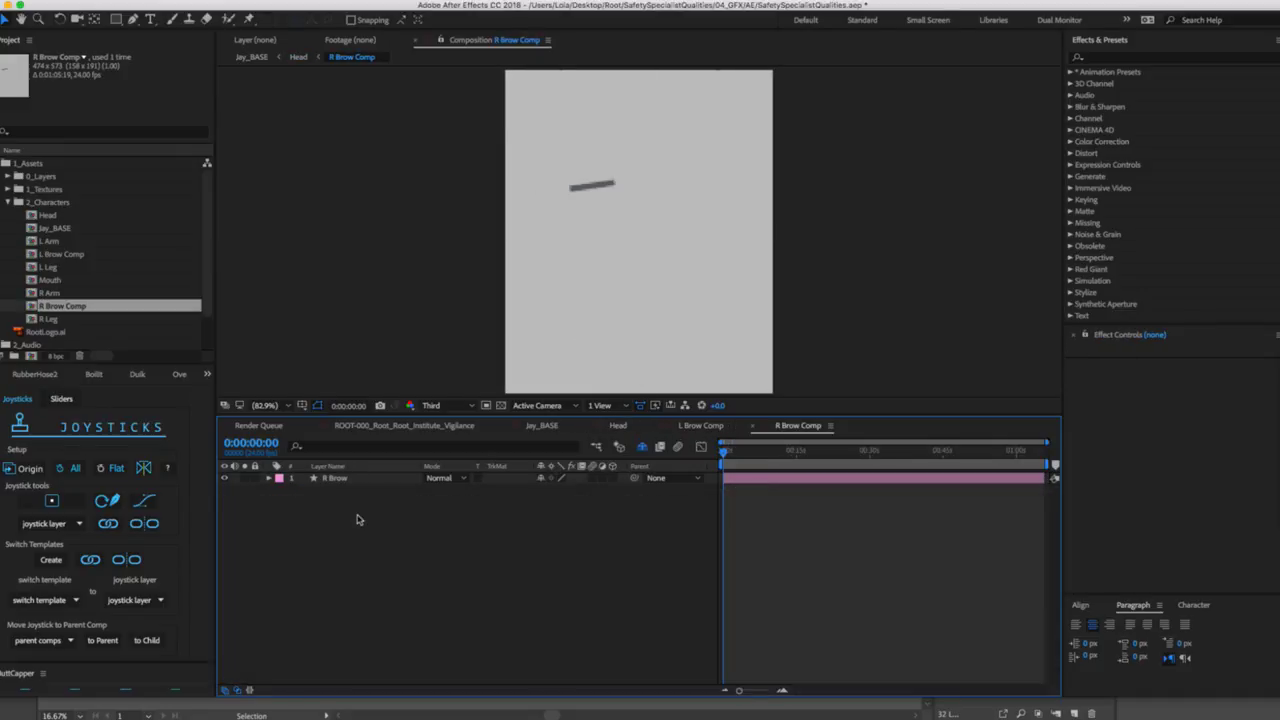
pyautogui.click(366, 480)
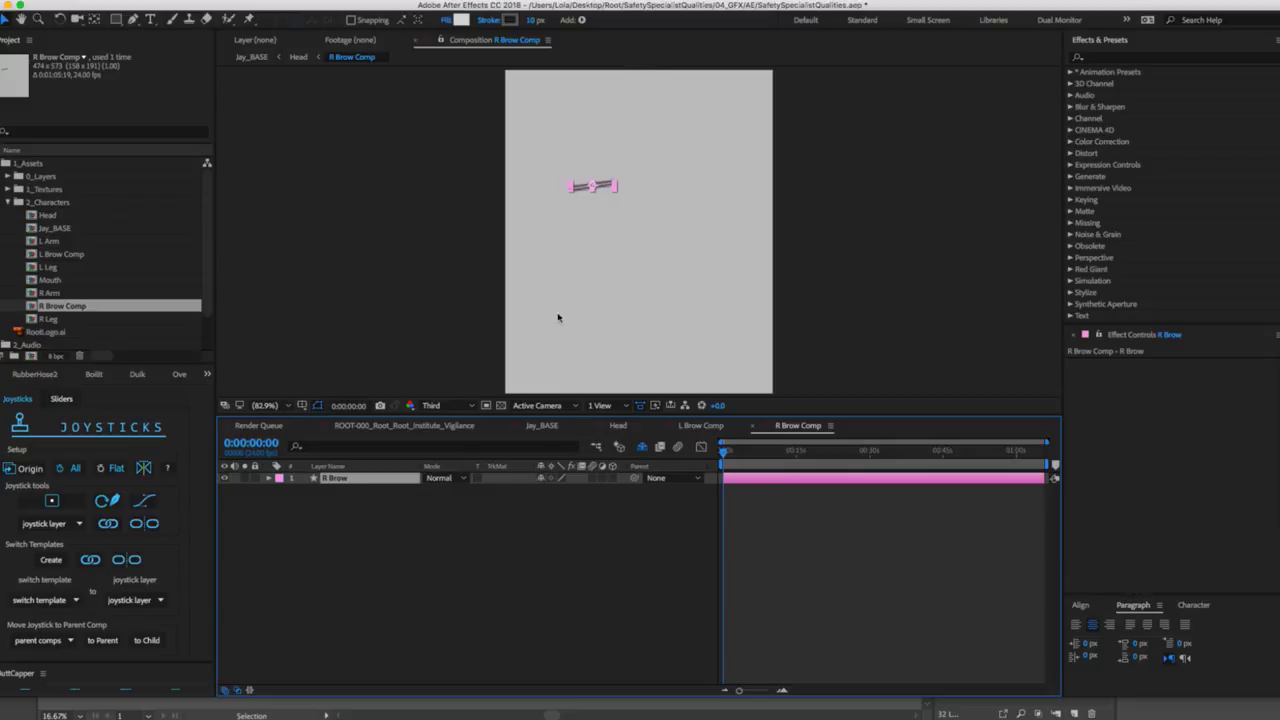
pyautogui.press('p')
pyautogui.press('r')
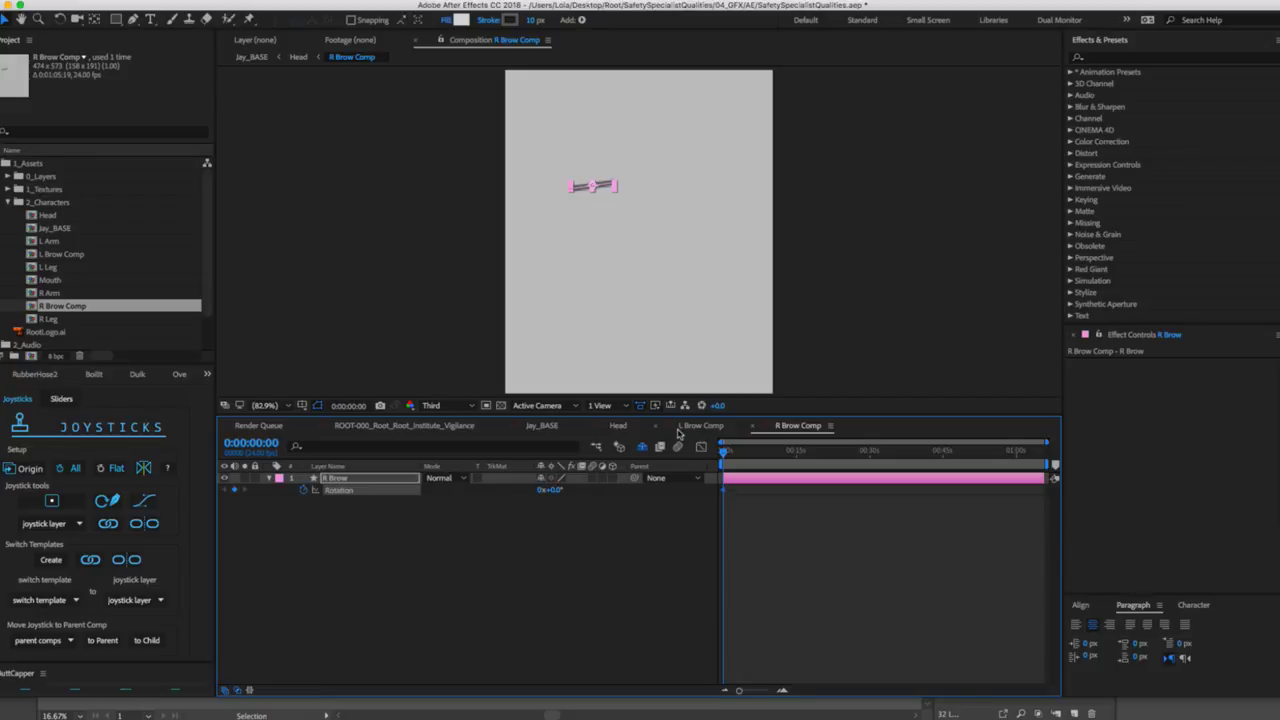
# Keyframe L Brow's rotation, switch Joysticks 'n Sliders to Sliders, and zoom the time ruler.
pyautogui.click(700, 425)
pyautogui.click(737, 478)
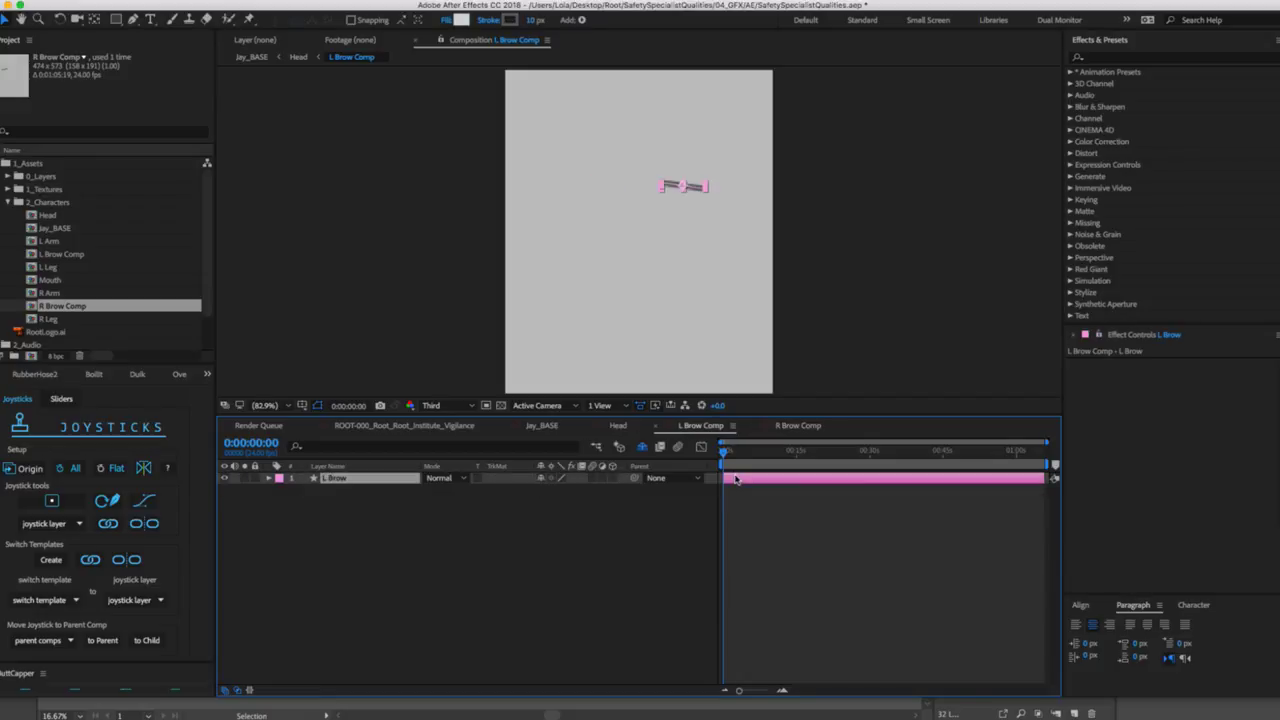
pyautogui.press('r')
pyautogui.click(303, 490)
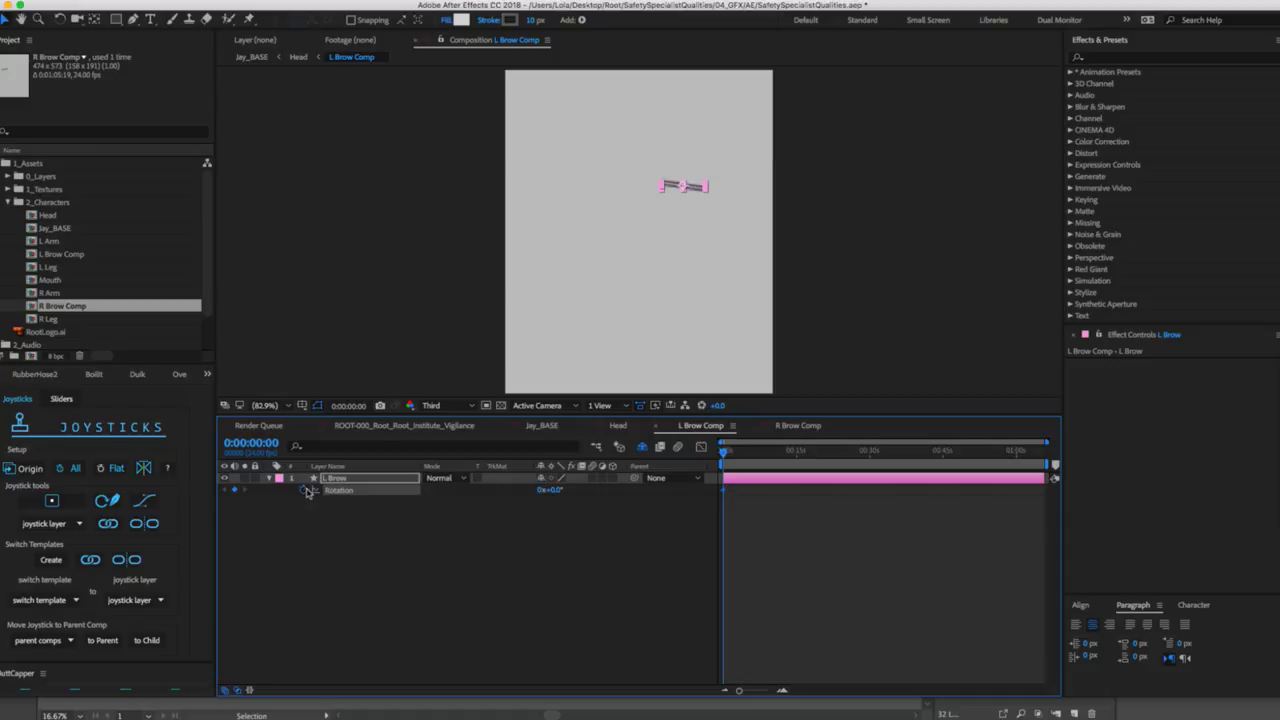
pyautogui.hotkey('alt', 'shift', 'p')
pyautogui.click(792, 426)
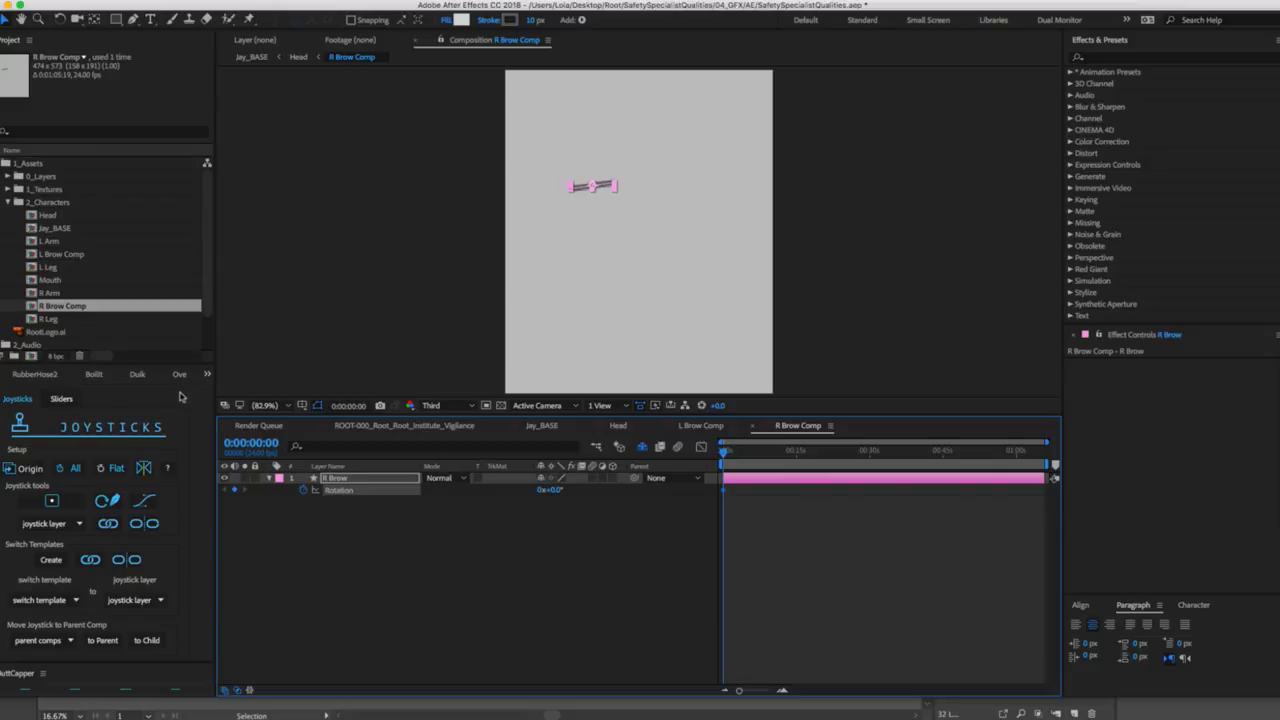
pyautogui.click(64, 400)
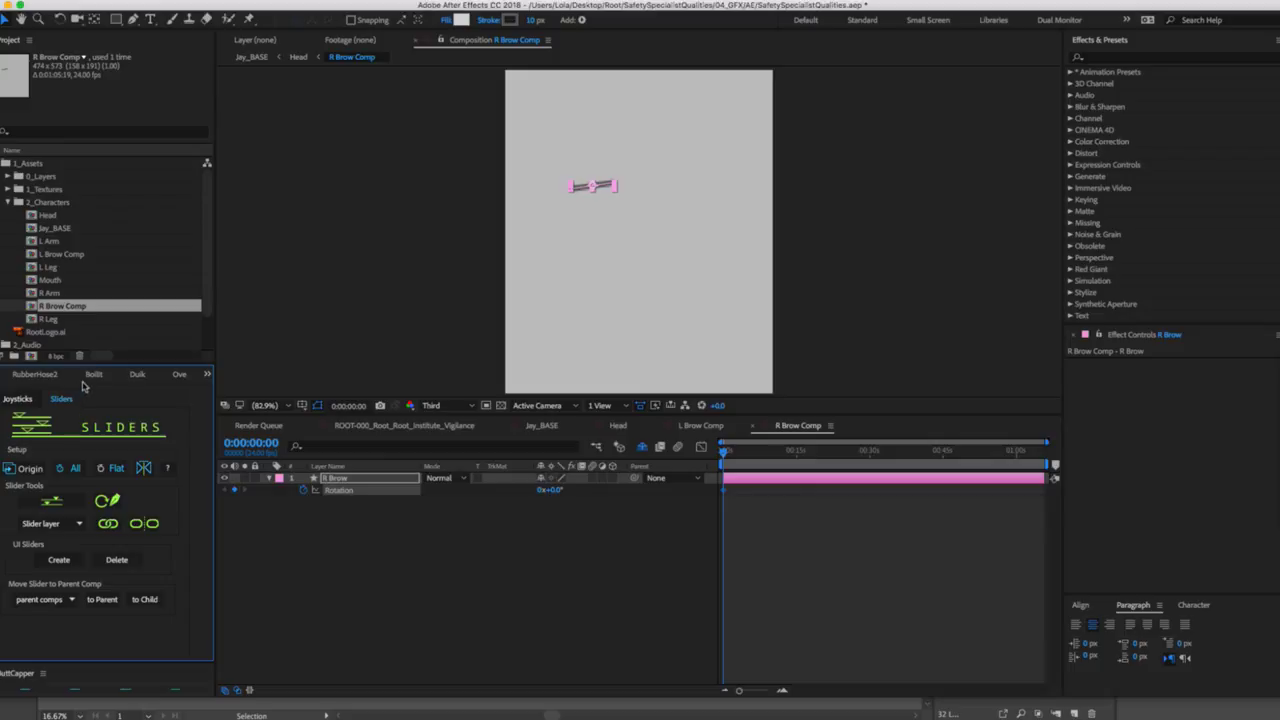
pyautogui.moveTo(1048, 437); pyautogui.dragTo(814, 451)
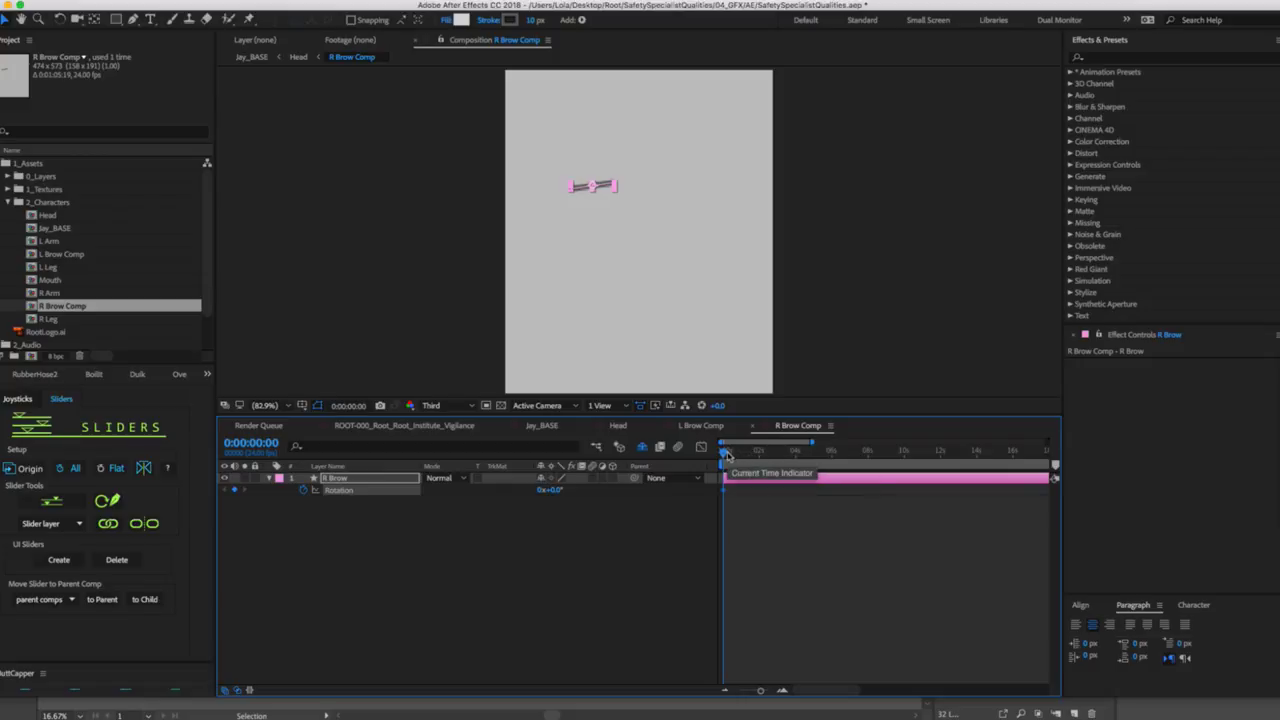
# Lower the right brow in R Brow Comp at frame 0, checking it inside the Head comp.
pyautogui.hotkey('shift', 'p')
pyautogui.click(697, 512)
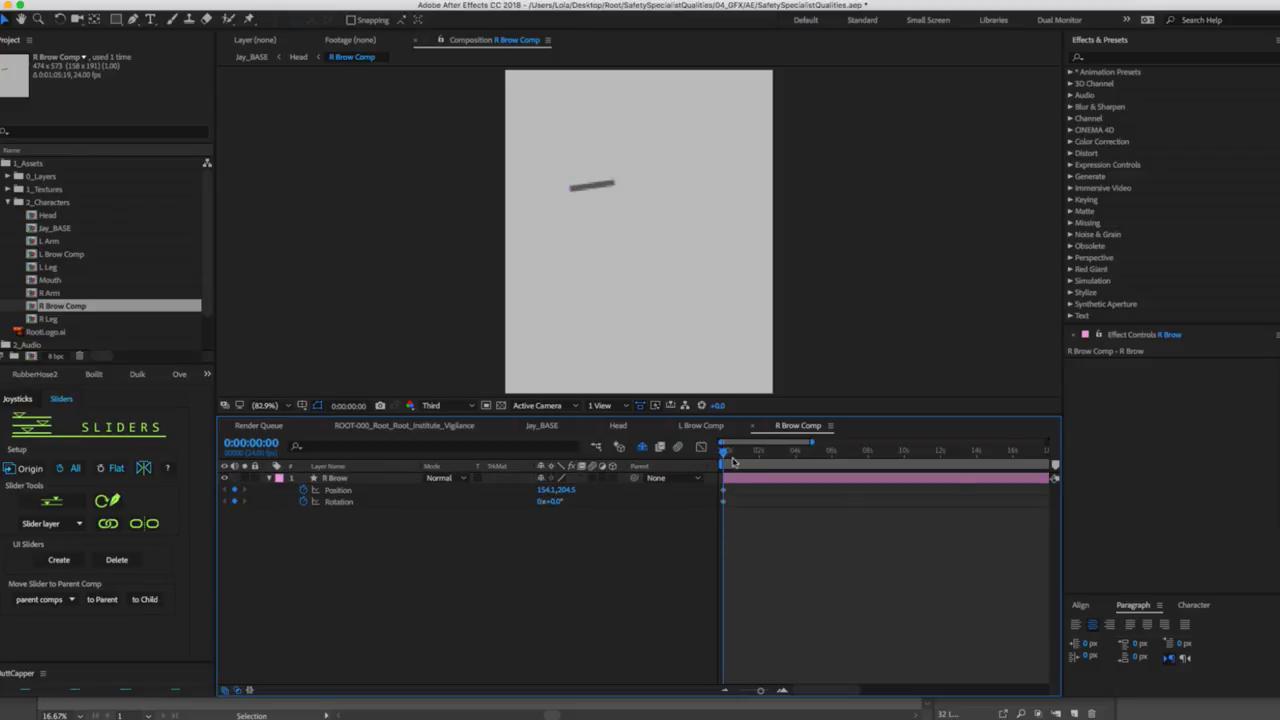
pyautogui.click(733, 478)
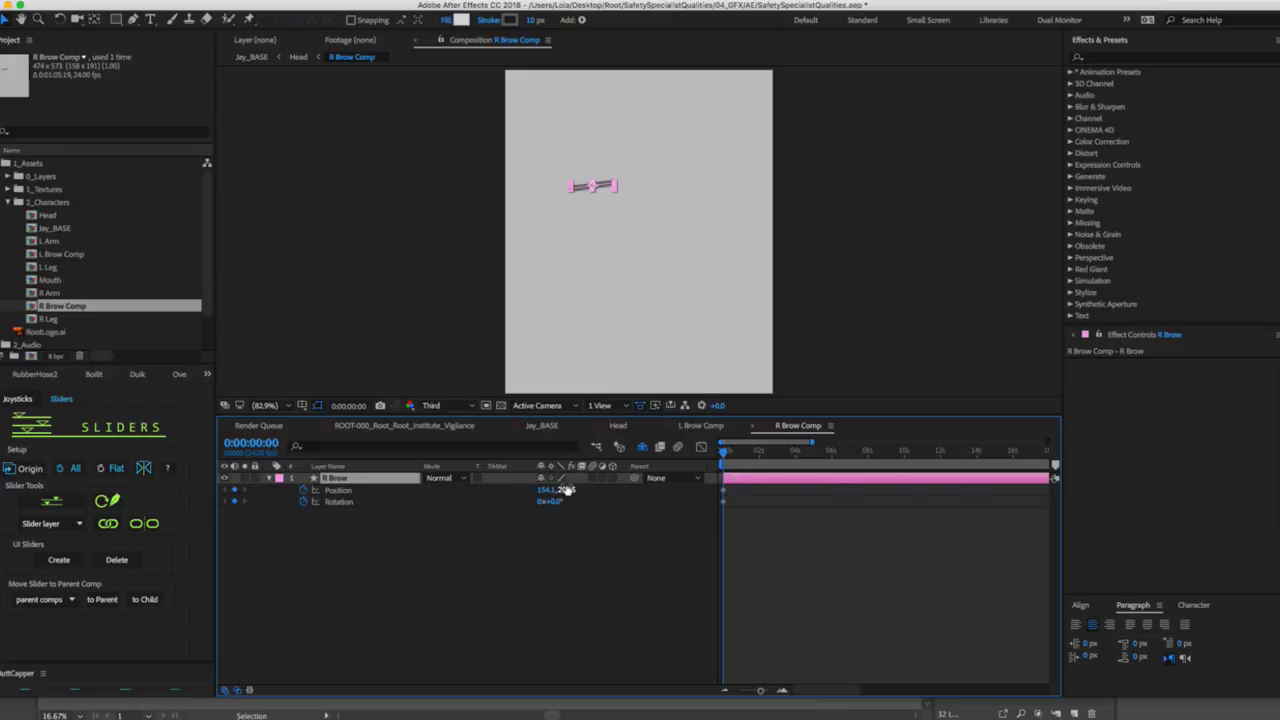
pyautogui.moveTo(566, 491)
pyautogui.mouseDown()
pyautogui.moveTo(614, 491)
pyautogui.moveTo(564, 501)
pyautogui.moveTo(577, 502)
pyautogui.mouseUp()
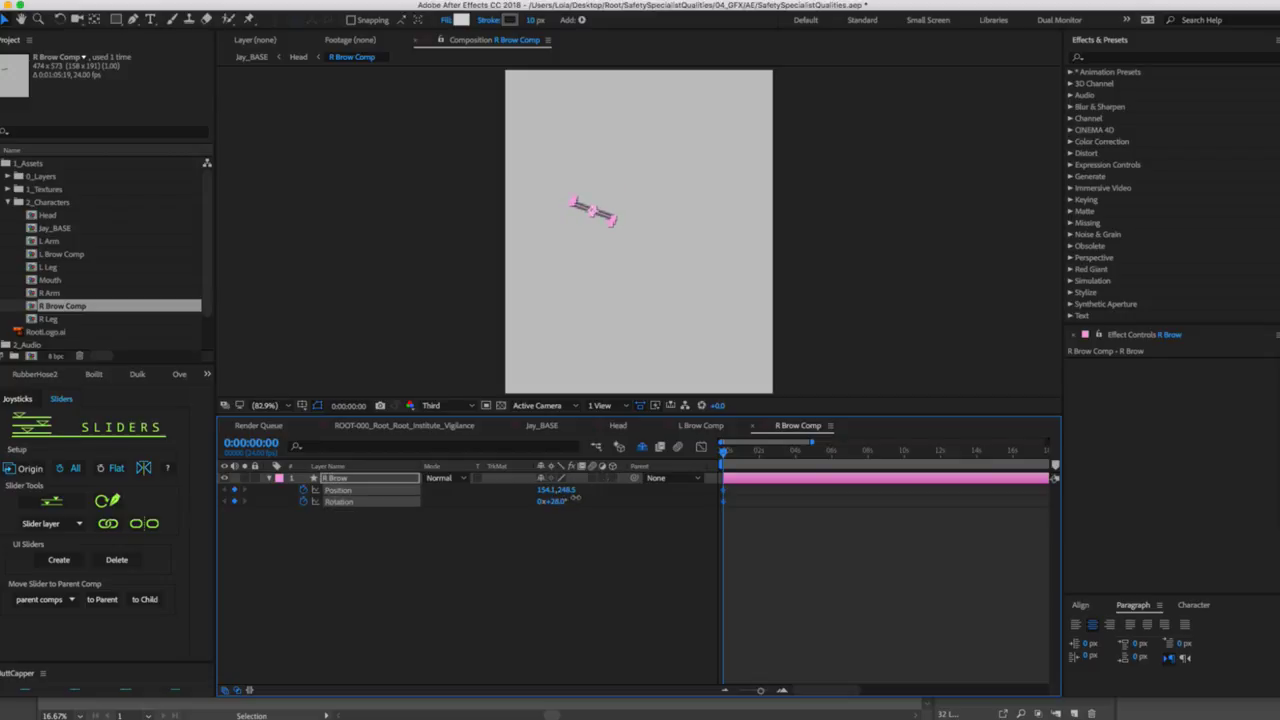
pyautogui.click(628, 426)
pyautogui.click(797, 425)
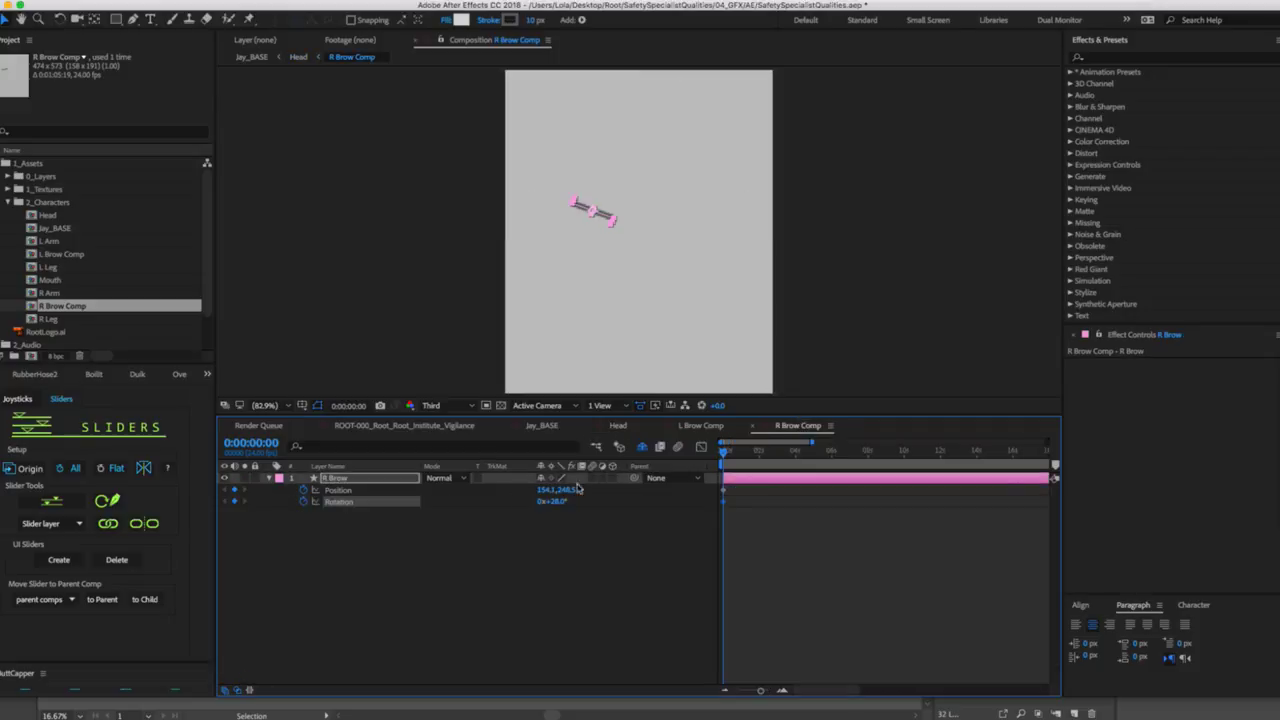
# Fine-tune the right brow's frame-0 pose to Position 154.1,228.5 and 28° rotation.
pyautogui.moveTo(566, 490); pyautogui.dragTo(552, 490)
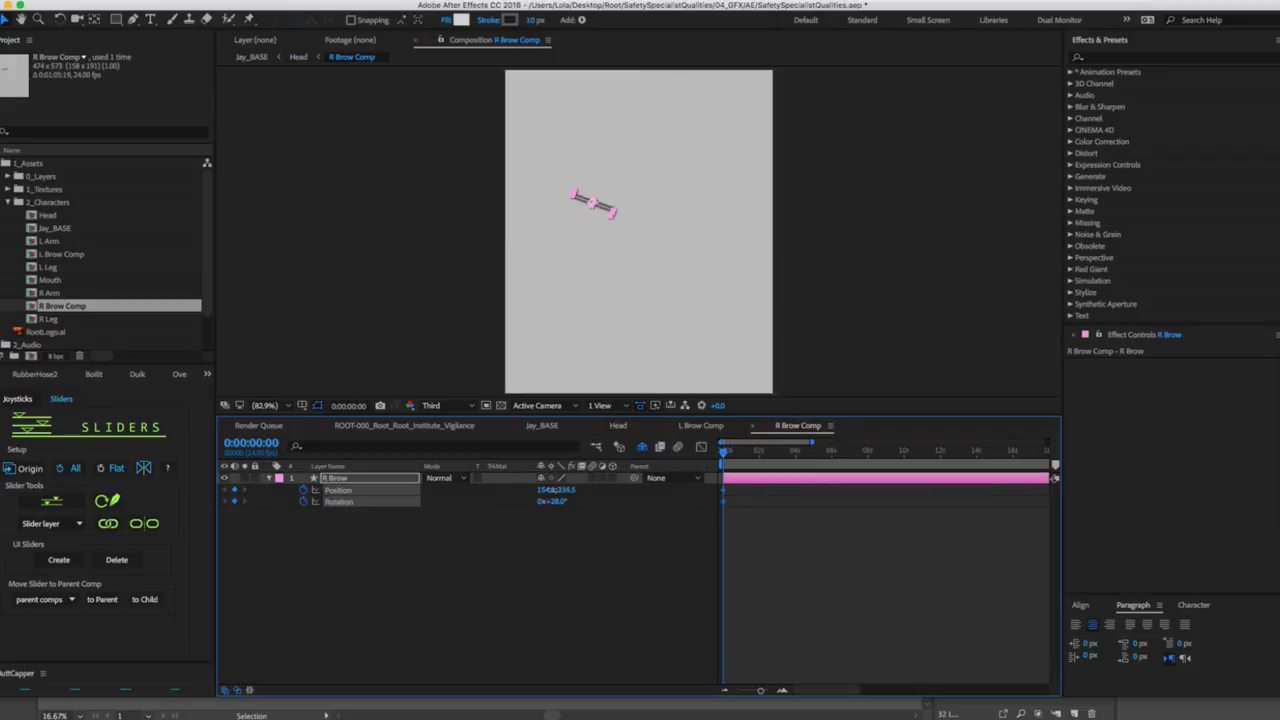
pyautogui.click(630, 427)
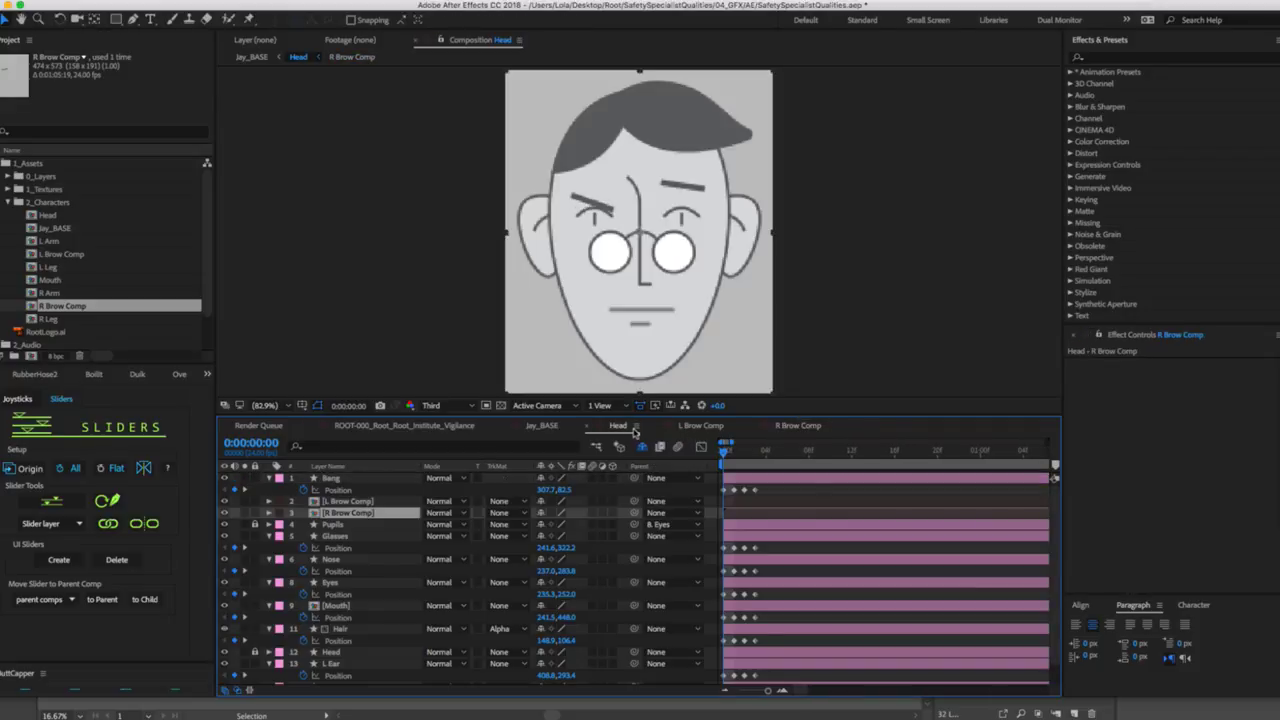
pyautogui.click(790, 426)
pyautogui.moveTo(556, 490); pyautogui.dragTo(560, 482)
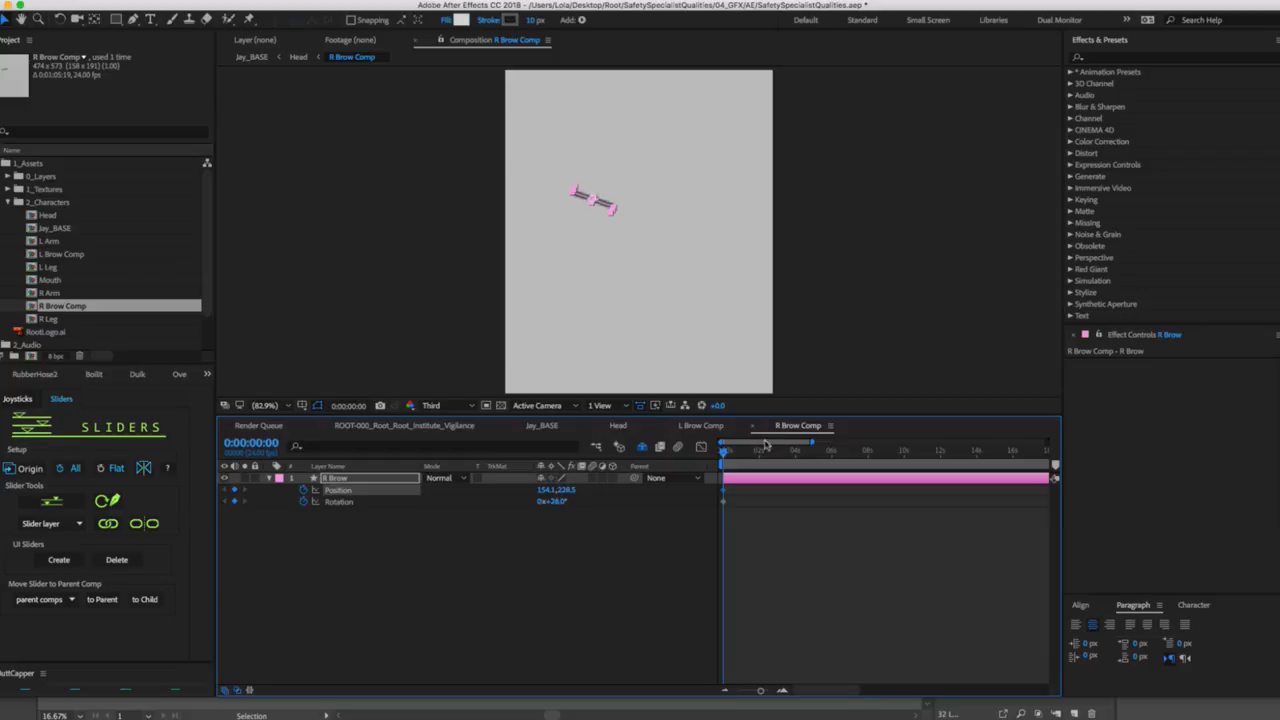
pyautogui.click(618, 426)
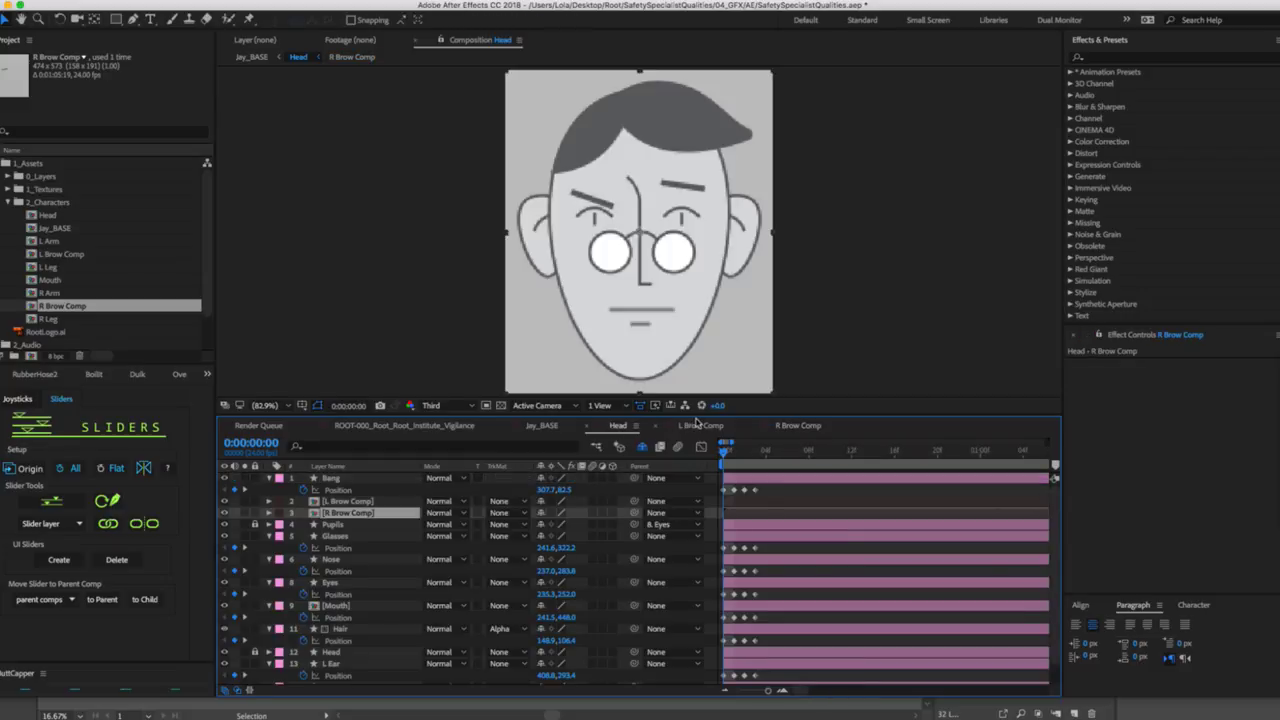
pyautogui.click(799, 426)
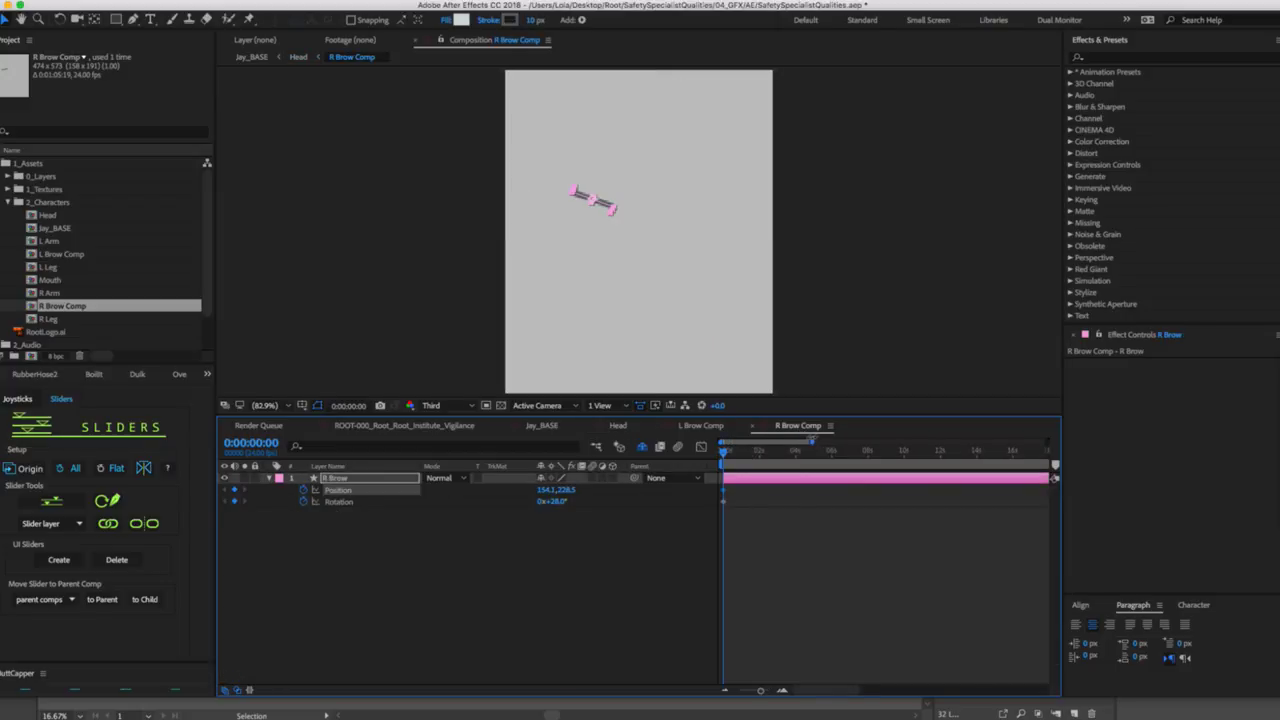
# At frame 1, tilt the right brow to -24° rotation.
pyautogui.moveTo(812, 441); pyautogui.dragTo(757, 441)
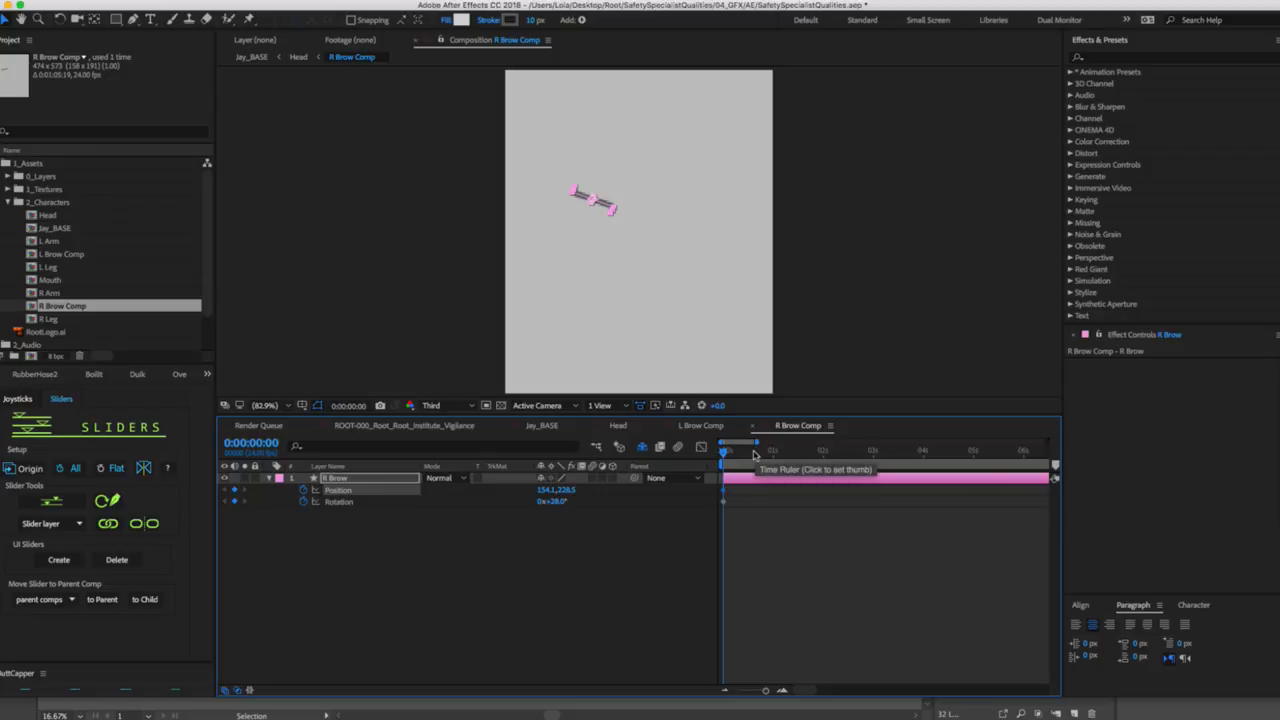
pyautogui.press('pagedown')
pyautogui.click(583, 537)
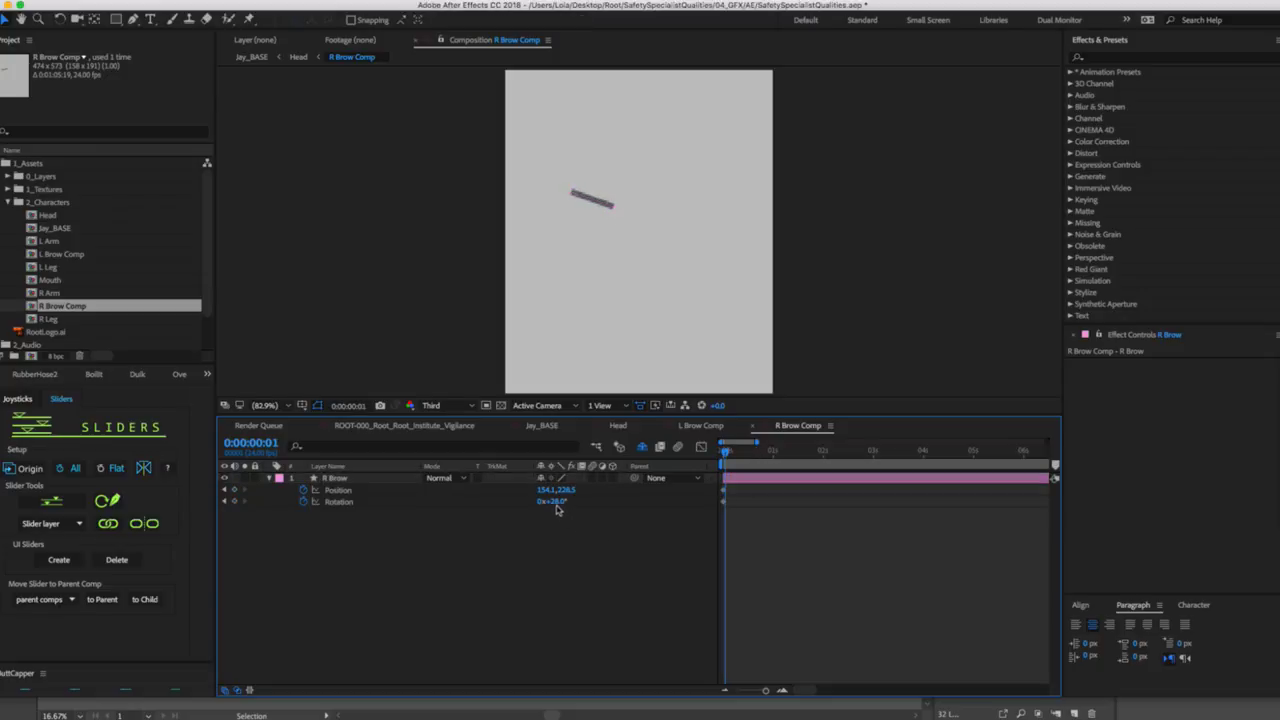
pyautogui.moveTo(557, 498); pyautogui.dragTo(578, 458)
# In Head, drag the face layers' first keyframes later in time and compare frames 0 and 1.
pyautogui.click(620, 426)
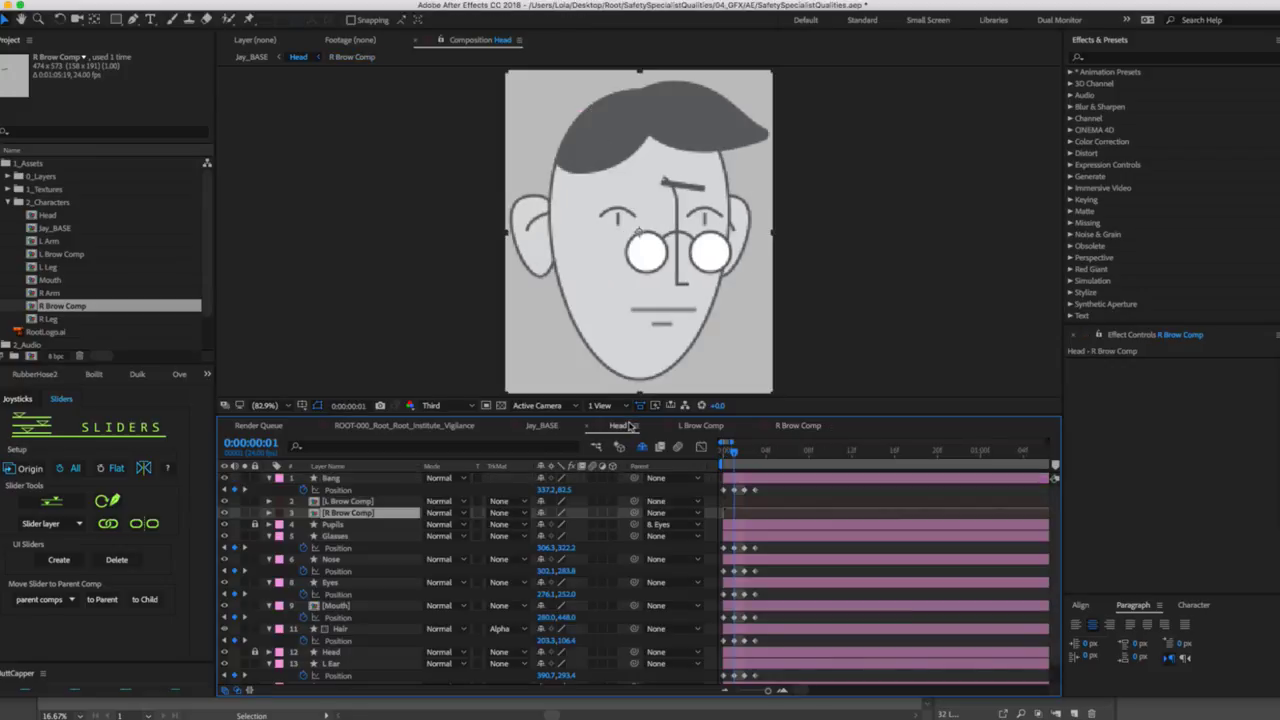
pyautogui.moveTo(736, 451); pyautogui.dragTo(716, 455)
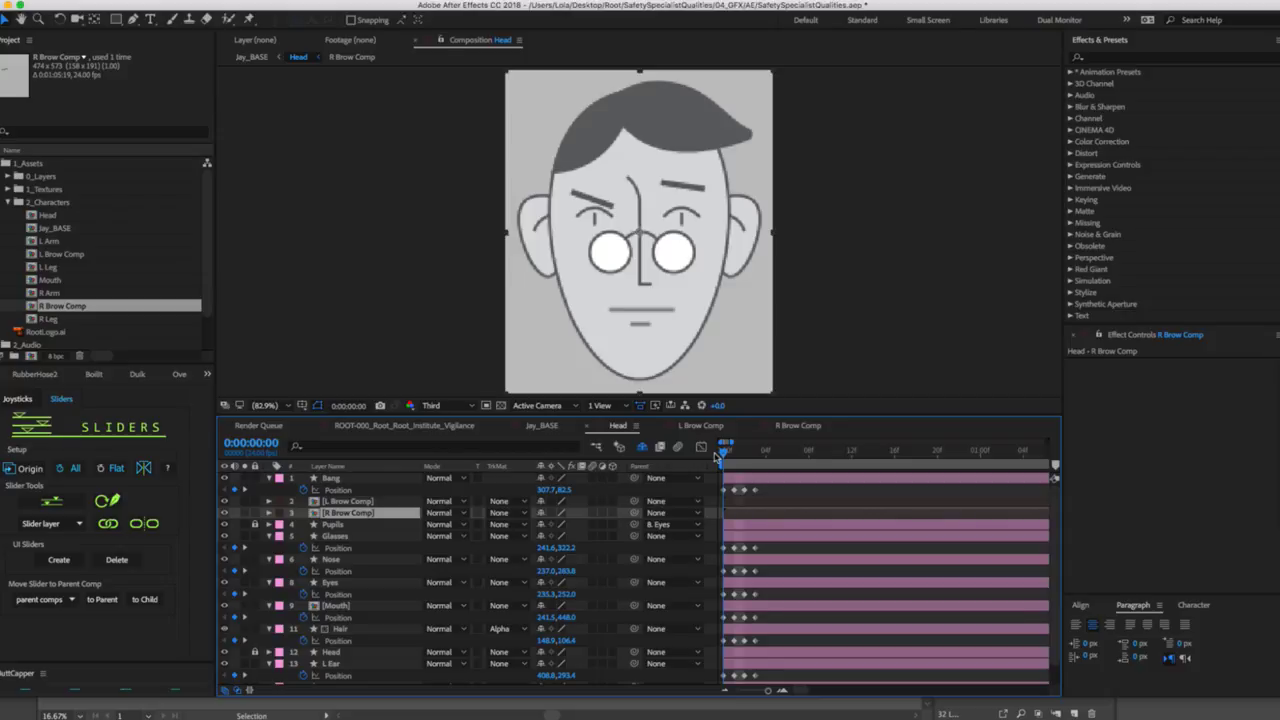
pyautogui.moveTo(767, 490); pyautogui.dragTo(733, 656)
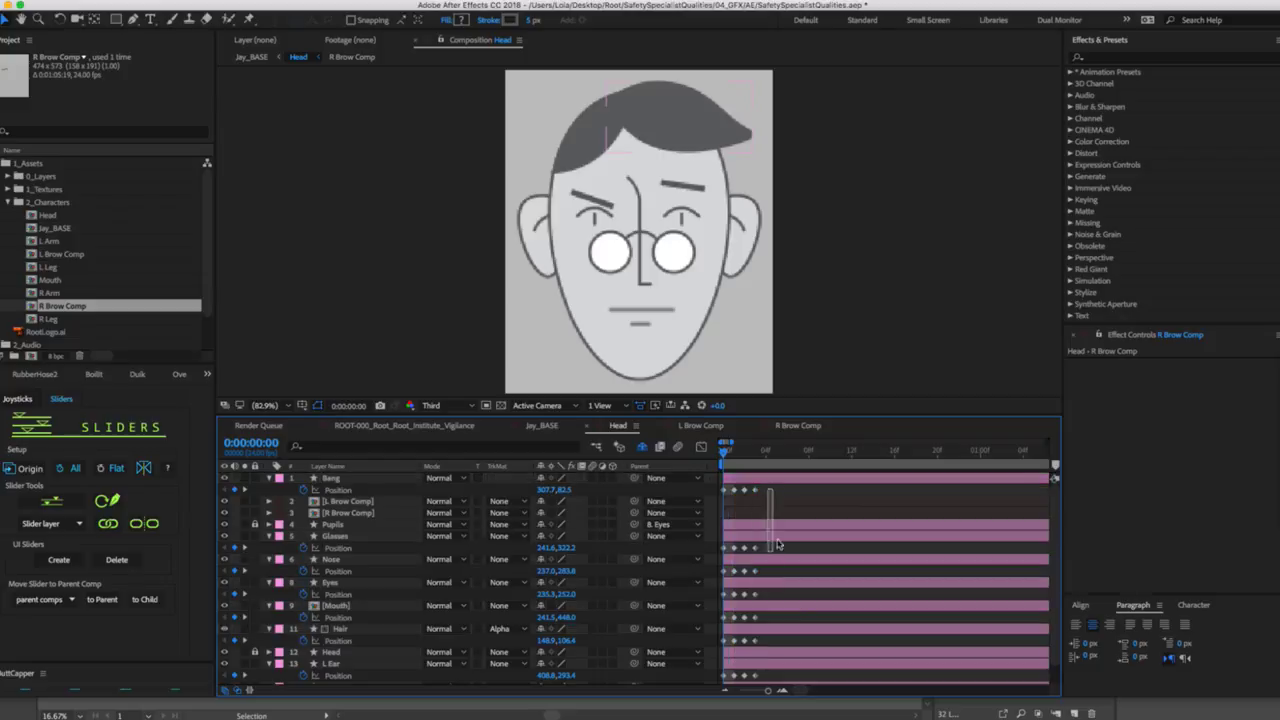
pyautogui.moveTo(718, 447); pyautogui.dragTo(738, 682)
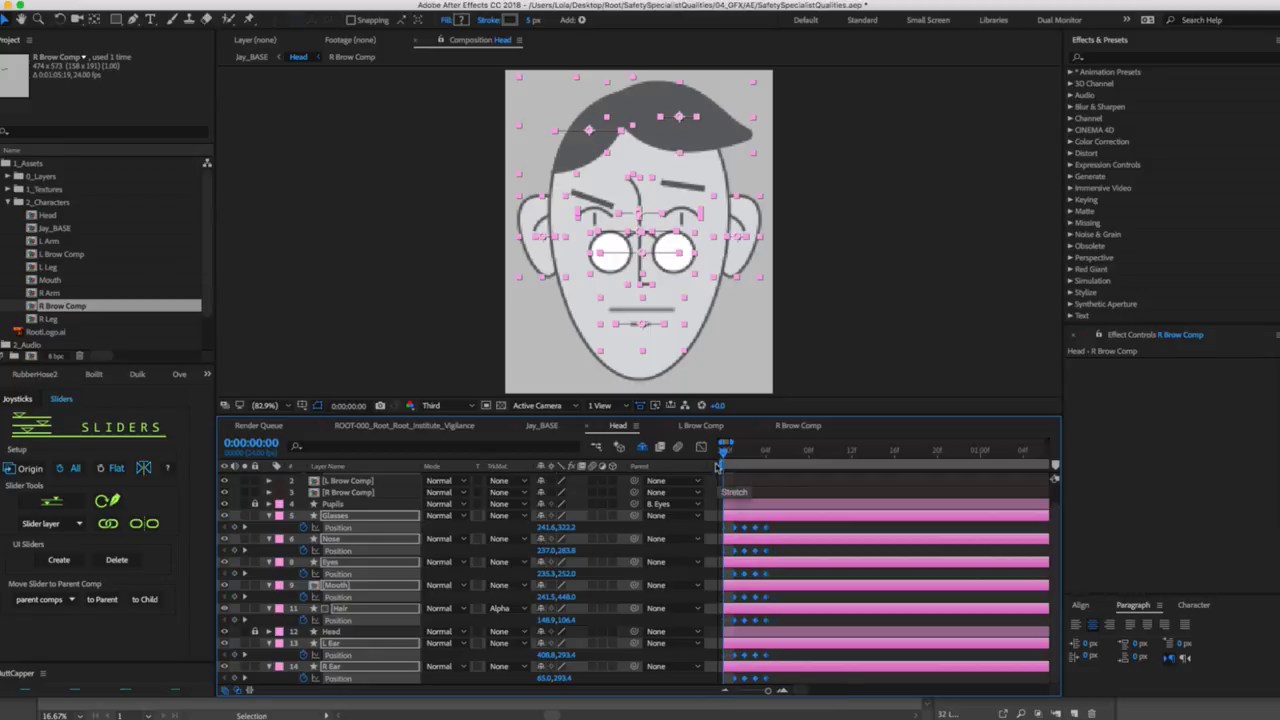
pyautogui.click(733, 452)
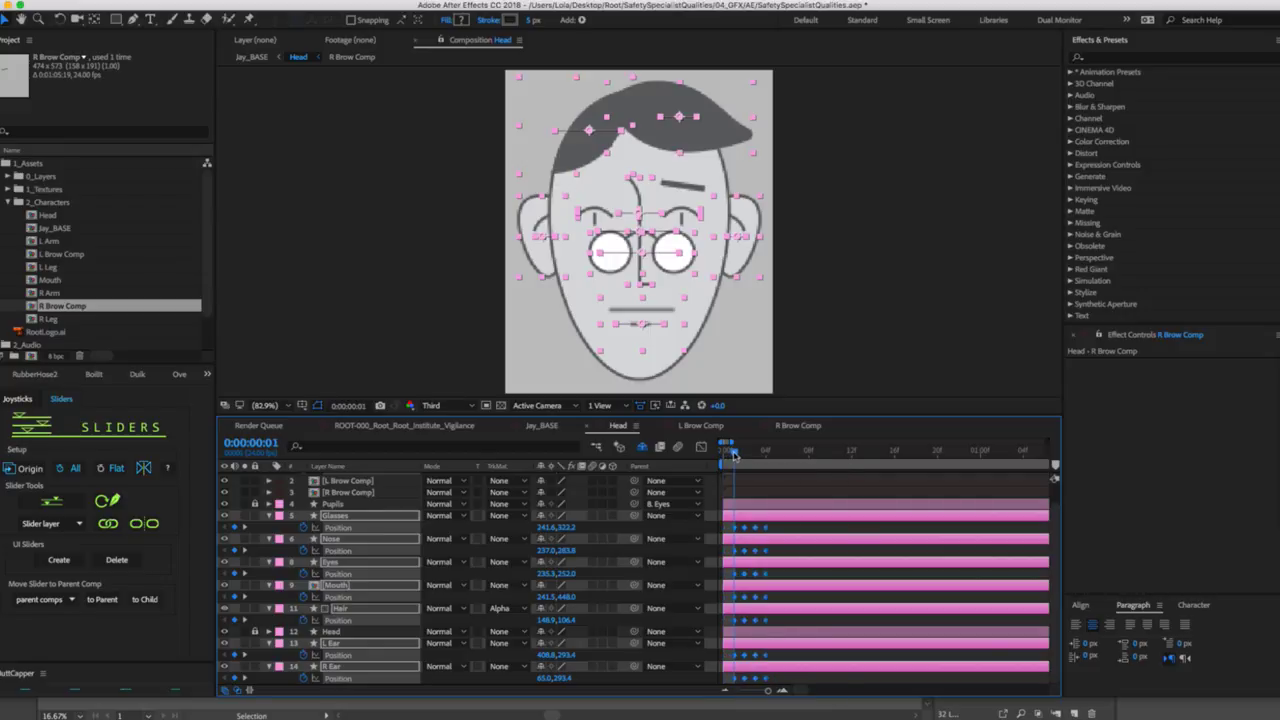
pyautogui.moveTo(733, 452); pyautogui.dragTo(722, 456)
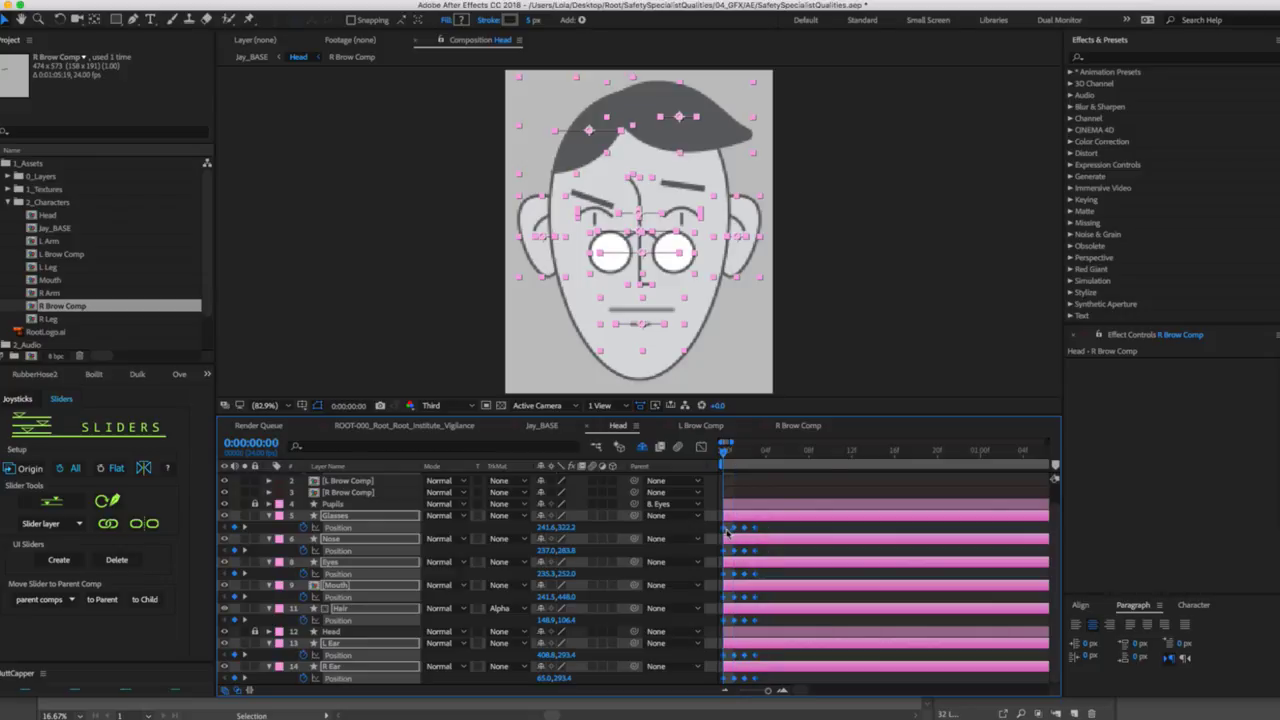
pyautogui.click(780, 494)
# Review the right brow's frame-0 and frame-1 poses in R Brow Comp for reference.
pyautogui.click(700, 426)
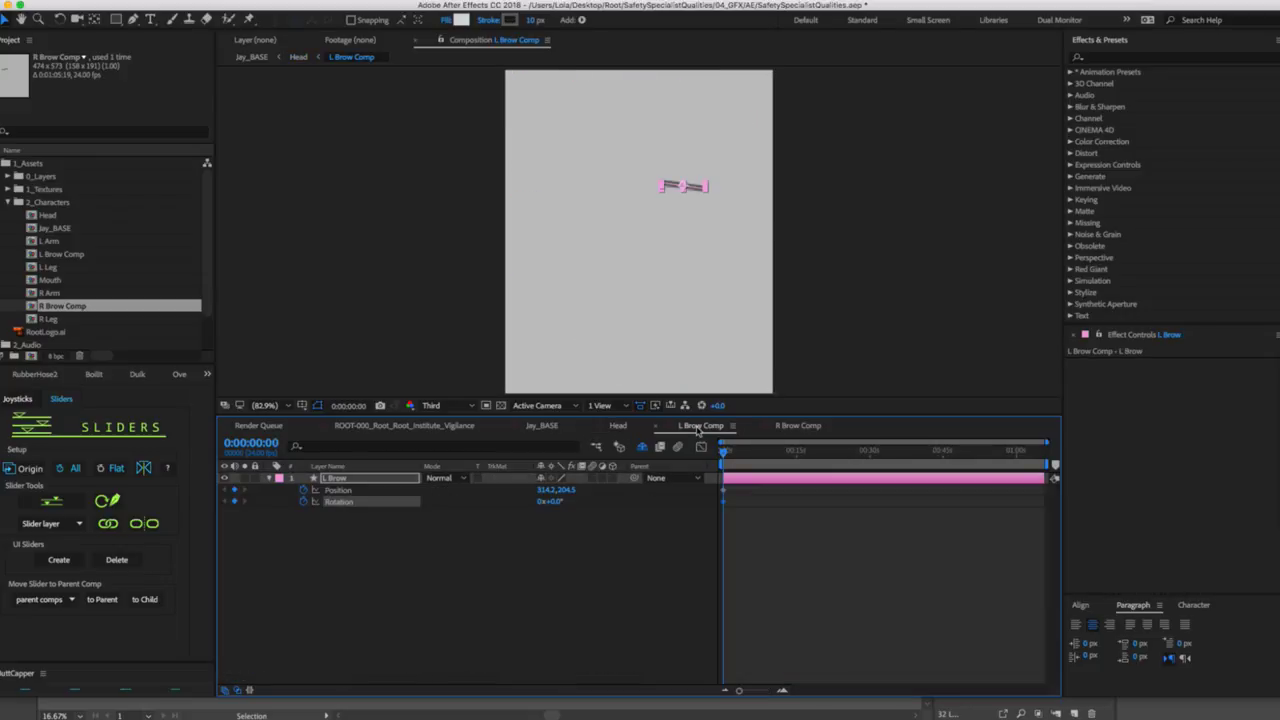
pyautogui.moveTo(1046, 442); pyautogui.dragTo(744, 442)
pyautogui.click(797, 426)
pyautogui.click(727, 452)
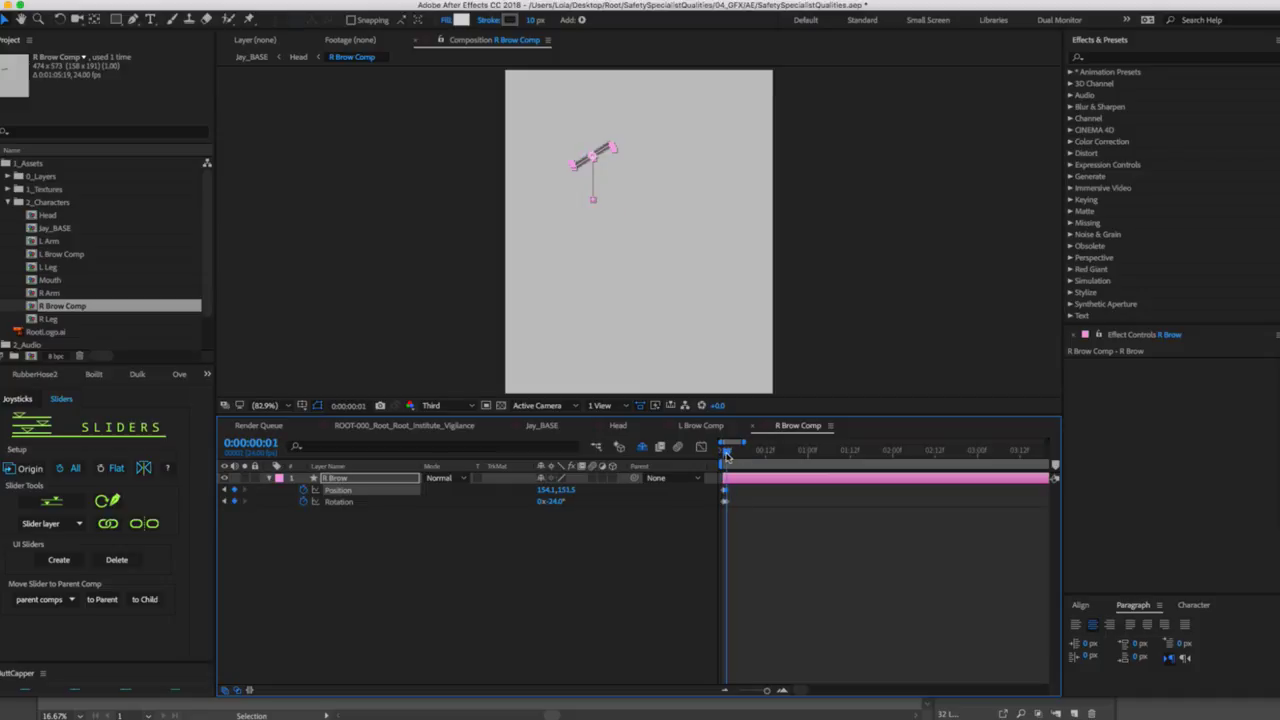
pyautogui.click(724, 456)
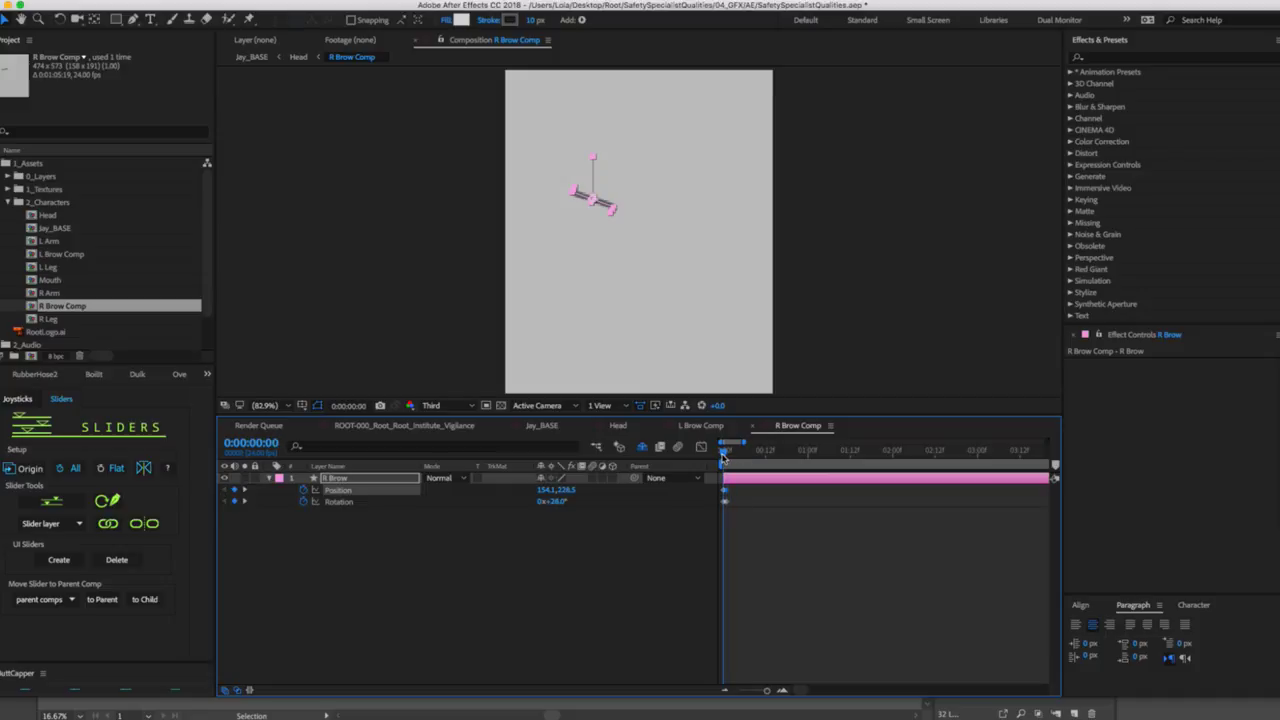
pyautogui.click(303, 540)
pyautogui.click(362, 484)
# Move the left brow down and right to 308.5,228.5 in L Brow Comp.
pyautogui.click(700, 426)
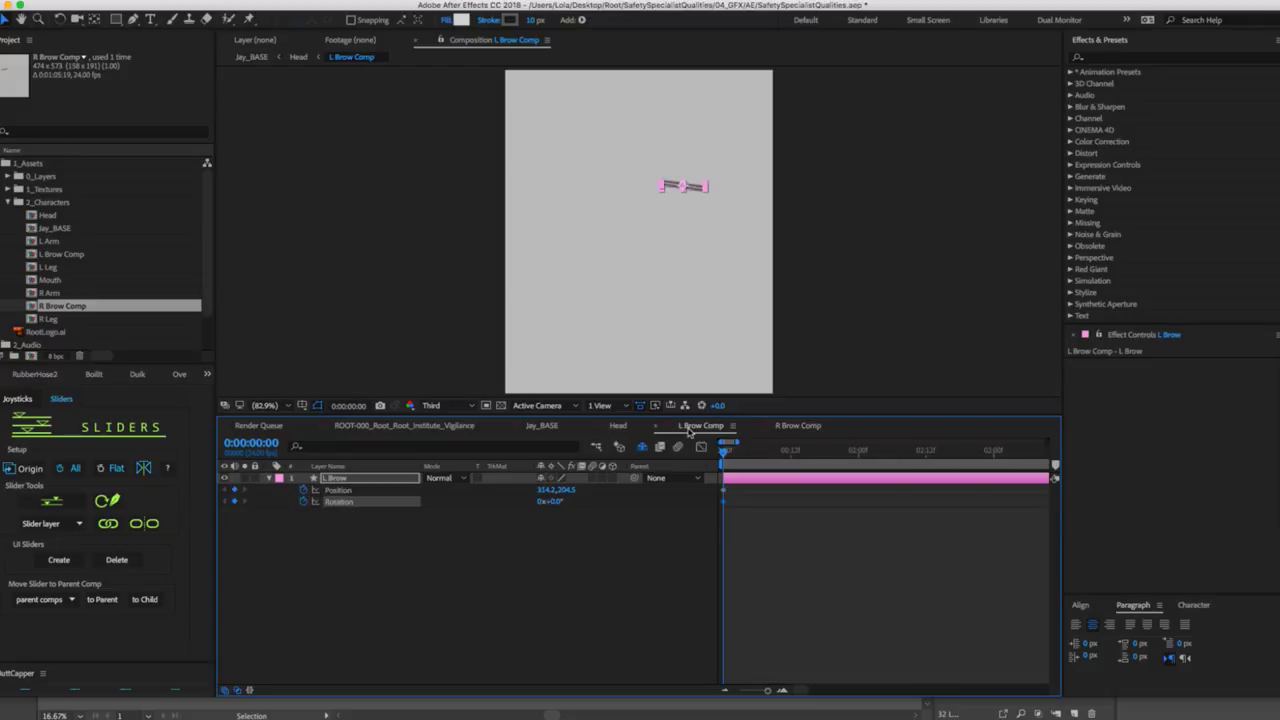
pyautogui.press('=')
pyautogui.press('=')
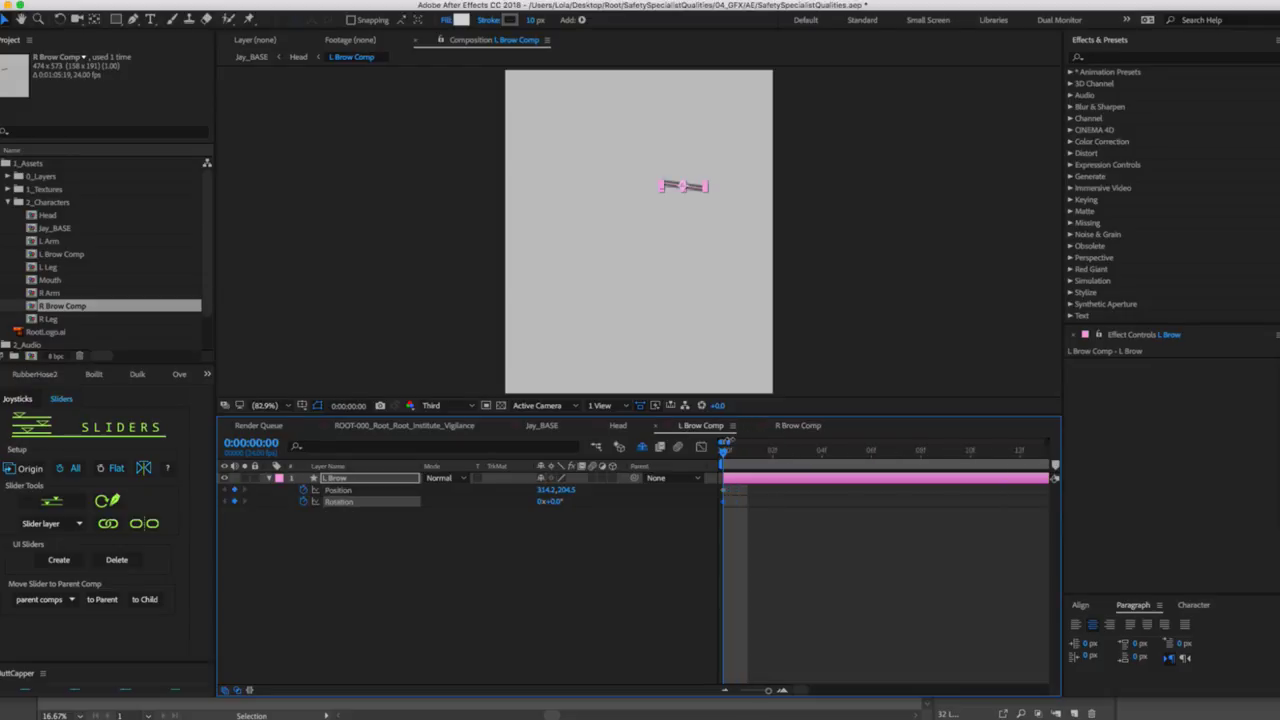
pyautogui.hotkey('ctrl', 'z')
pyautogui.click(350, 490)
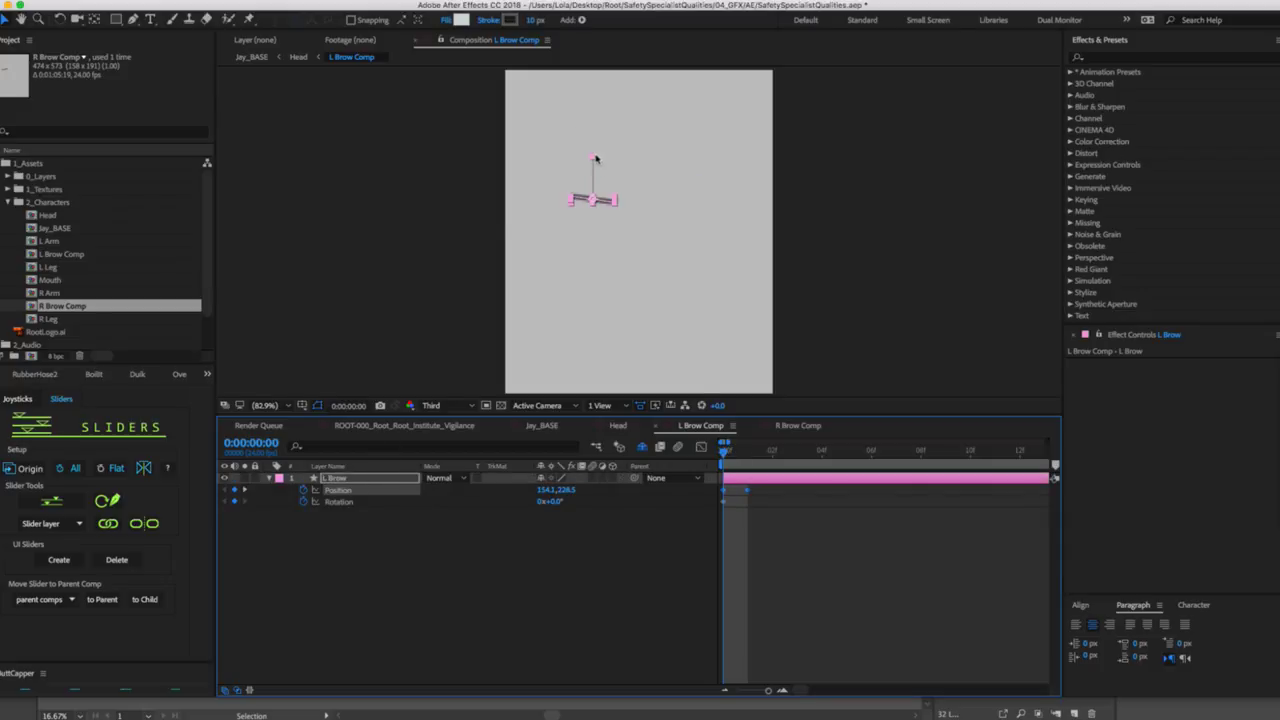
pyautogui.moveTo(595, 158); pyautogui.dragTo(683, 157)
pyautogui.click(619, 491)
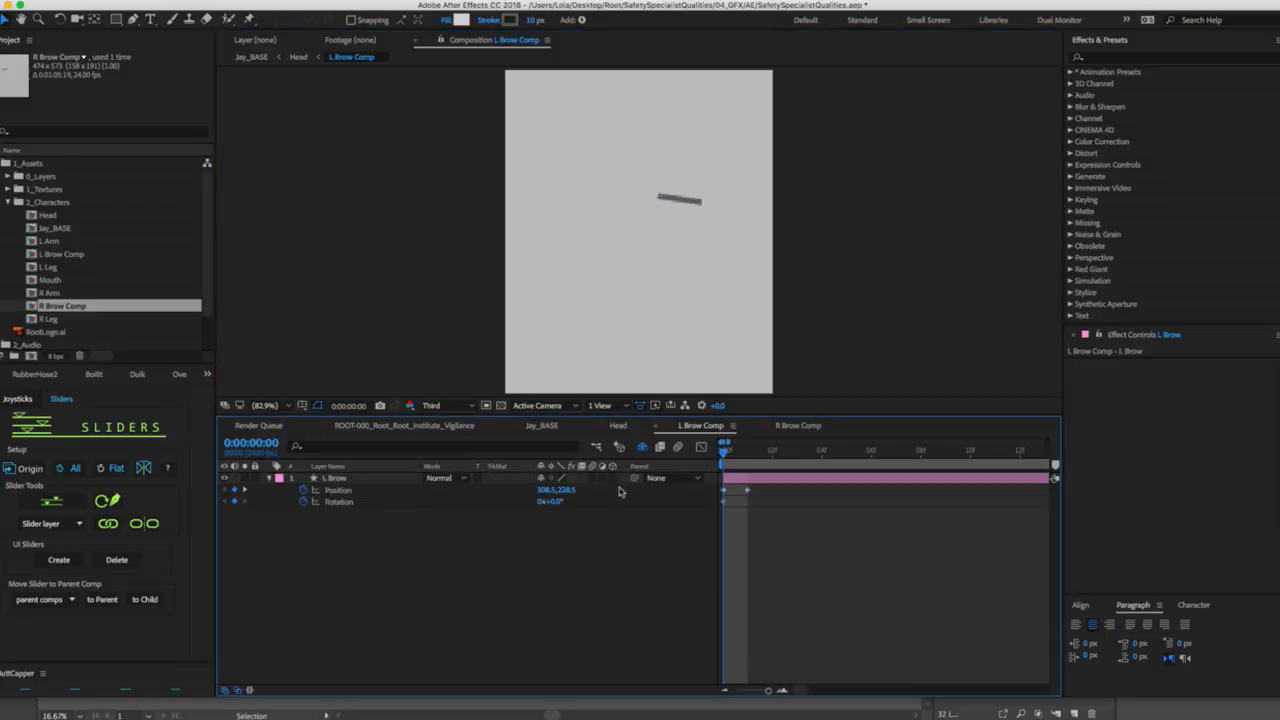
pyautogui.click(620, 428)
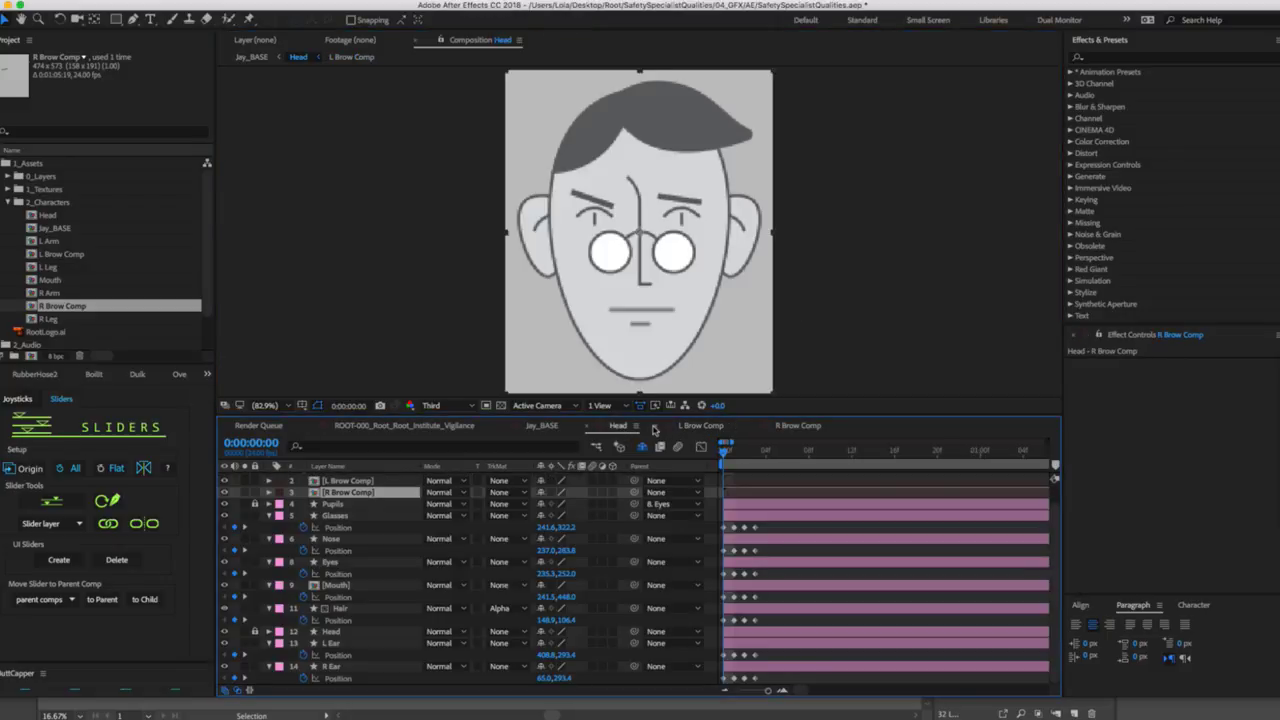
pyautogui.click(819, 427)
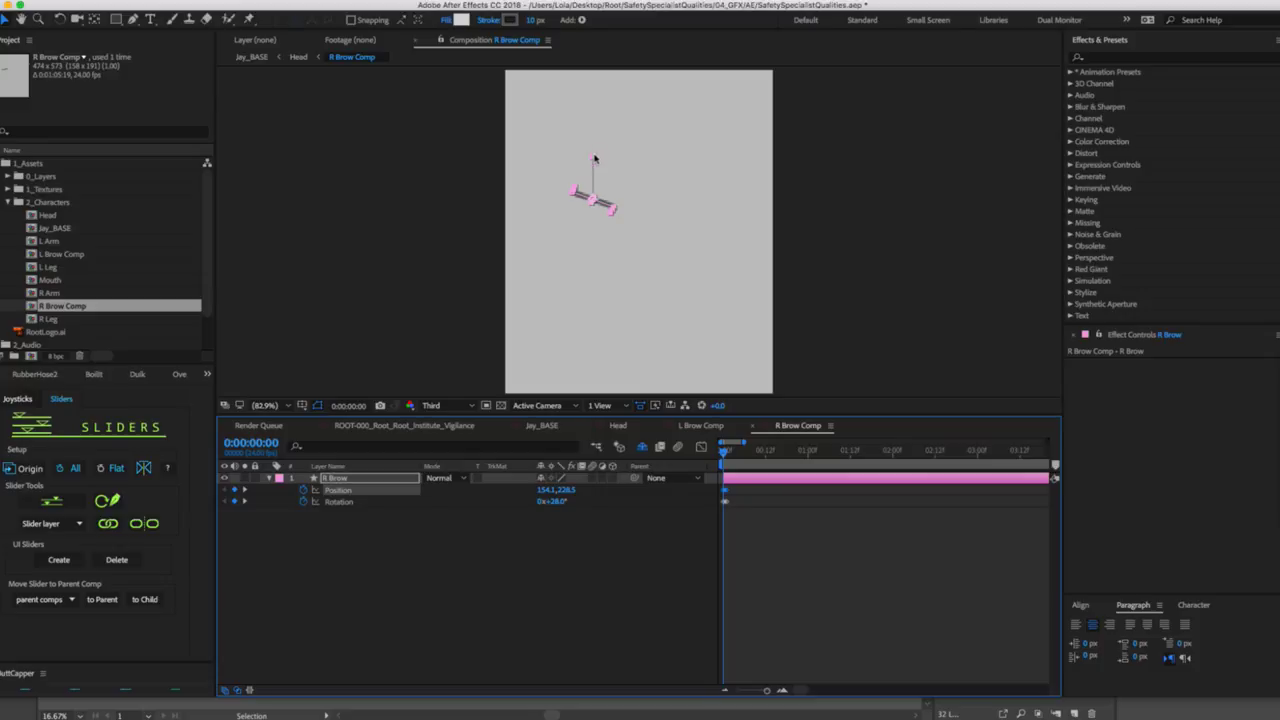
pyautogui.click(700, 428)
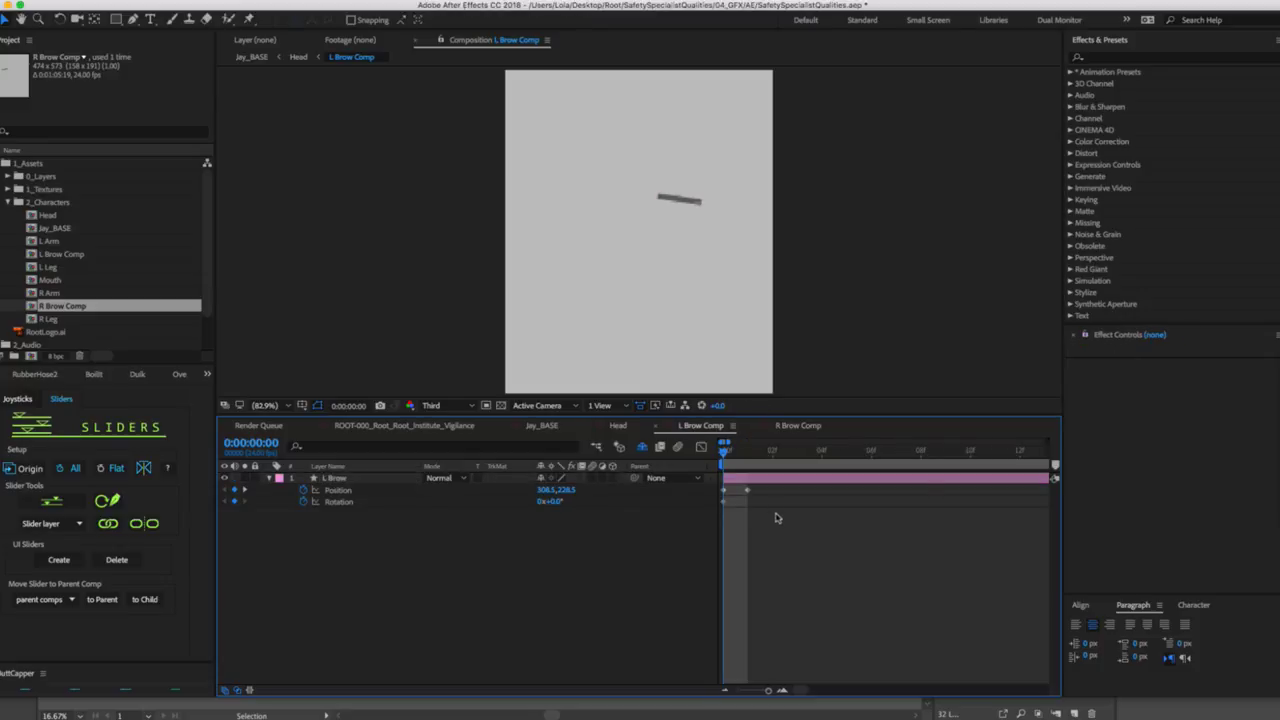
# Key the left brow's frame-0 pose at 312.1,228.5, rotated -29°.
pyautogui.click(730, 480)
pyautogui.click(680, 153)
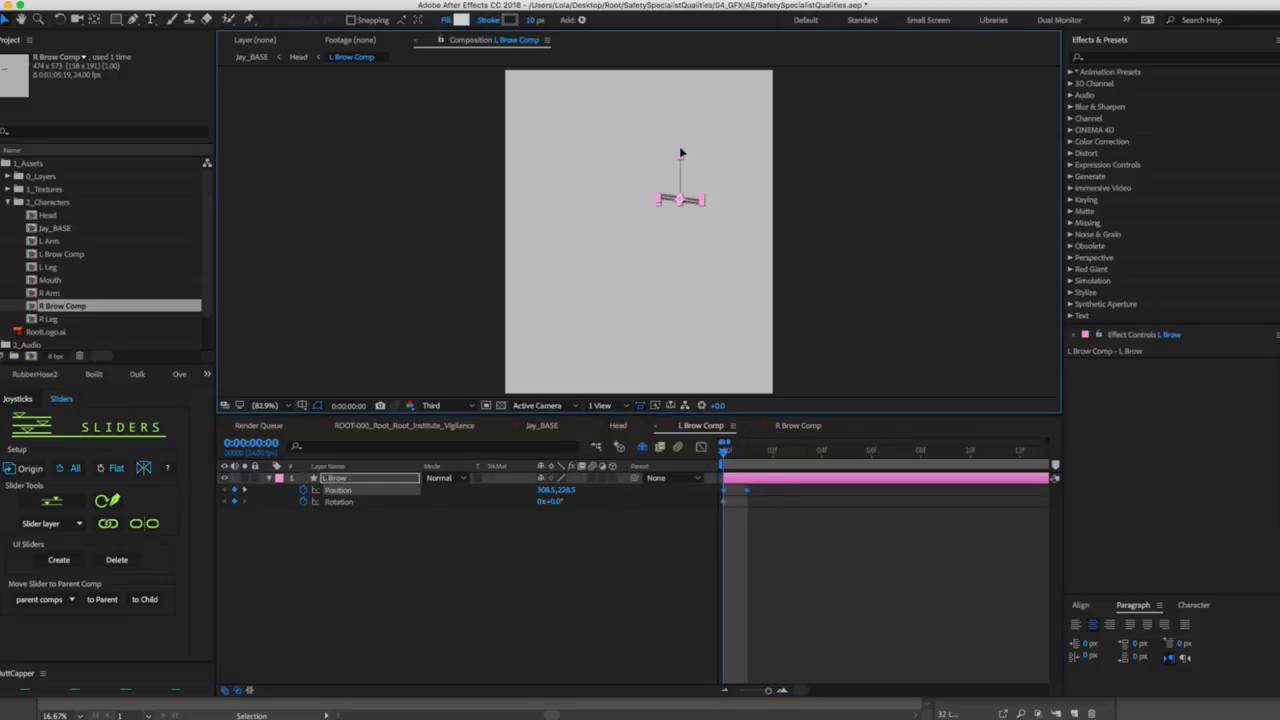
pyautogui.moveTo(680, 152); pyautogui.dragTo(683, 153)
pyautogui.click(792, 427)
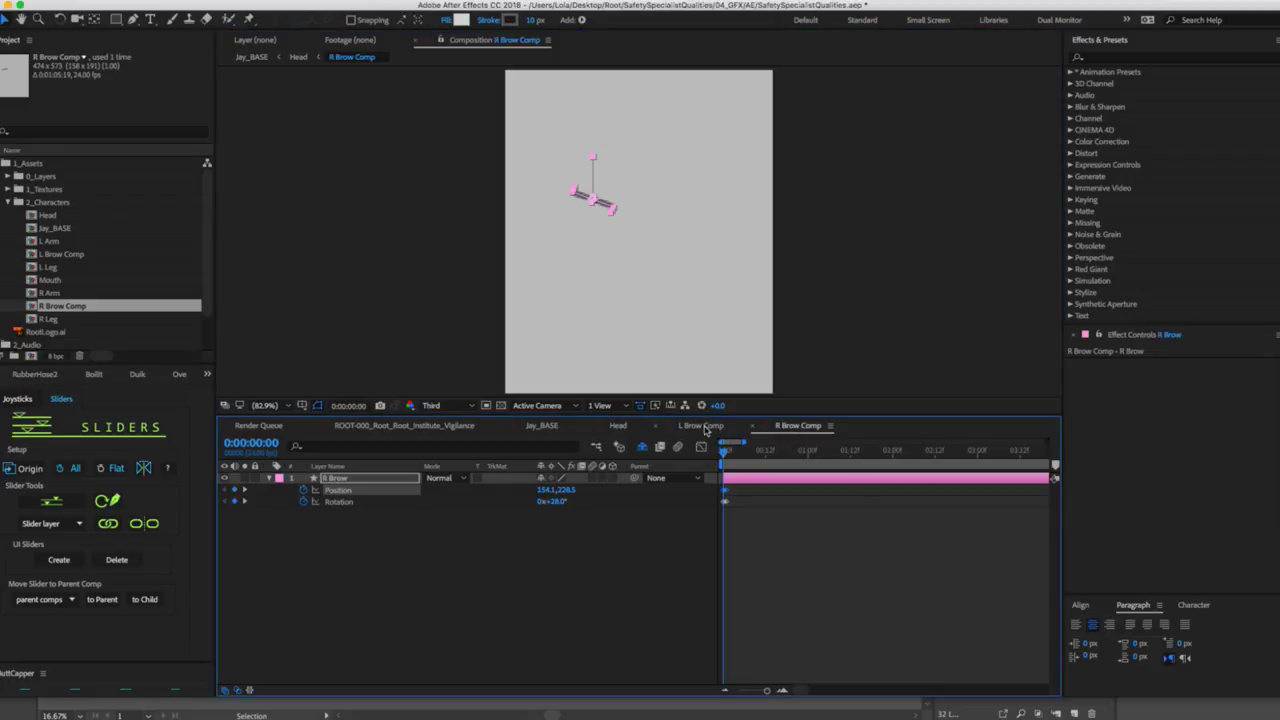
pyautogui.click(705, 427)
pyautogui.click(616, 551)
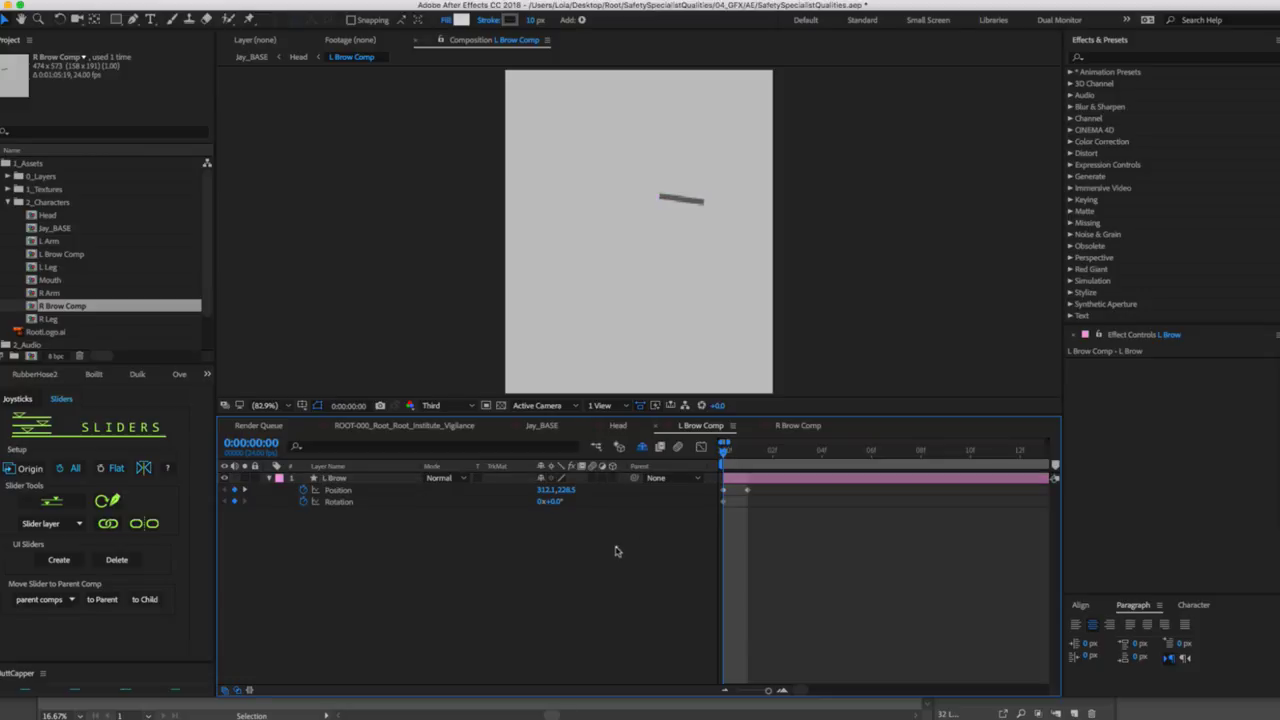
pyautogui.click(548, 500)
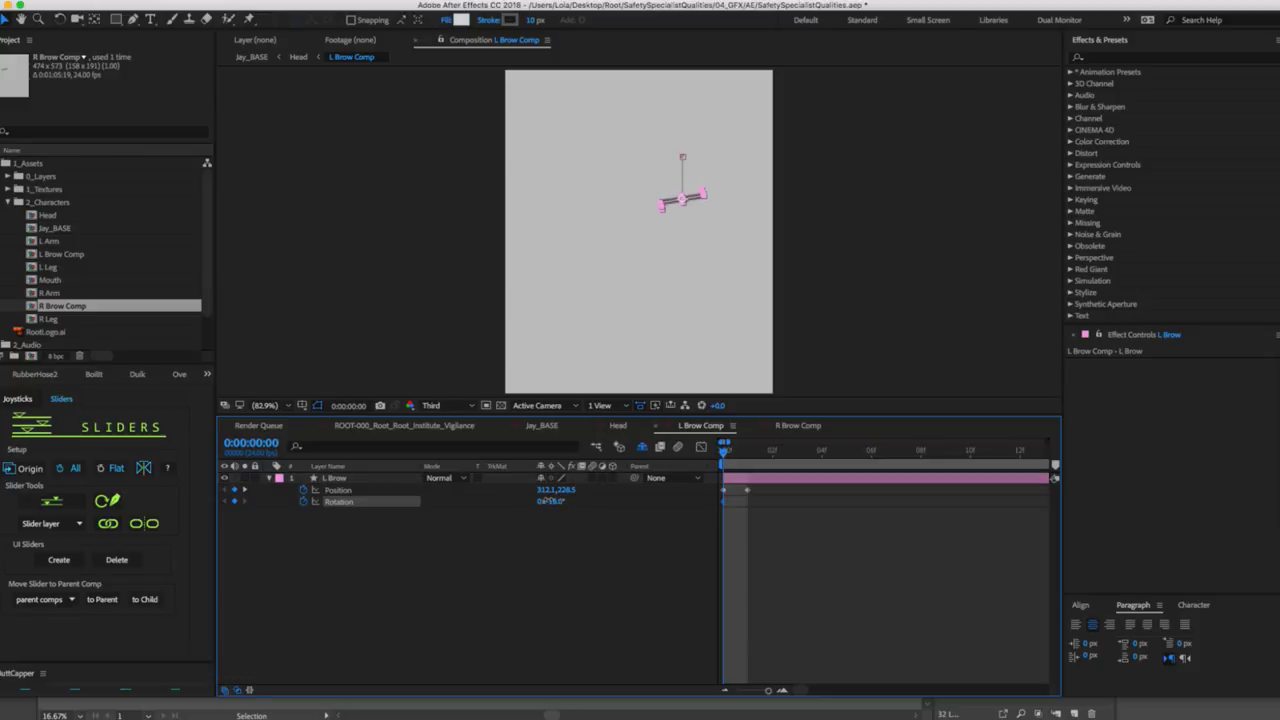
pyautogui.moveTo(548, 500); pyautogui.dragTo(562, 500)
pyautogui.click(611, 427)
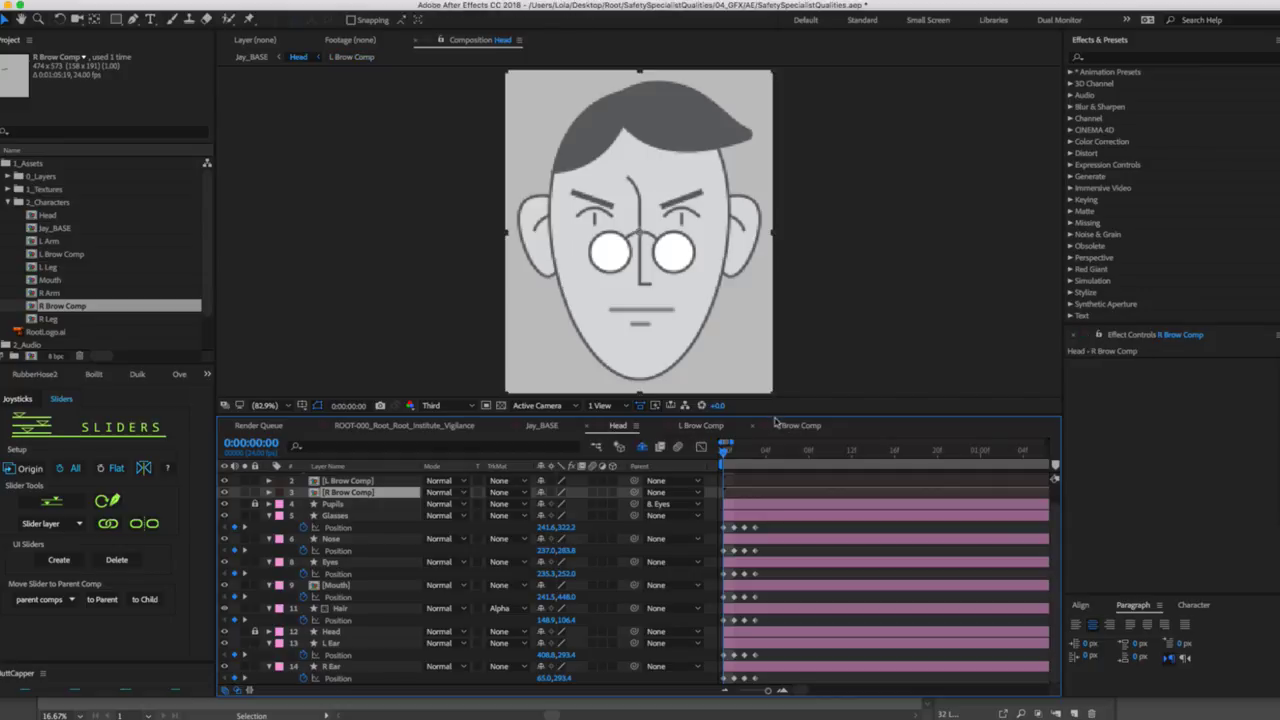
pyautogui.click(703, 426)
# Key the left brow's frame-1 pose raised to 312.1,151.5, rotated +21°.
pyautogui.click(748, 449)
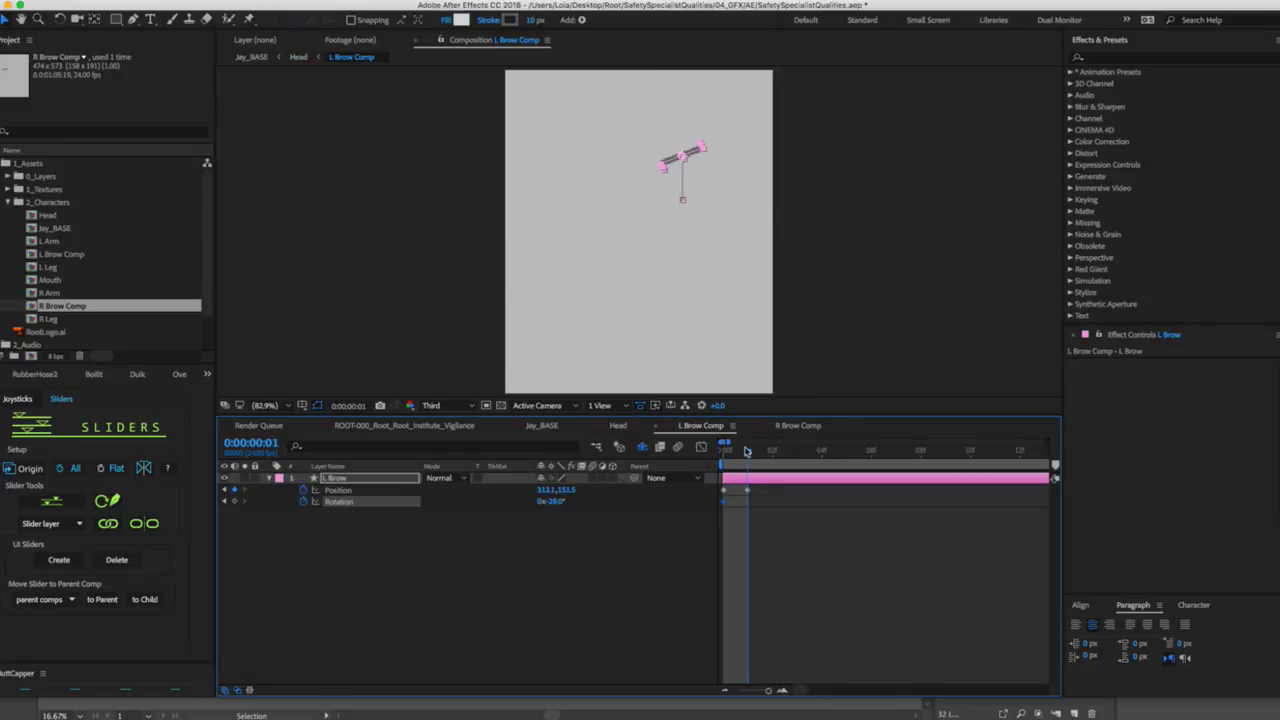
pyautogui.click(594, 516)
pyautogui.moveTo(550, 500); pyautogui.dragTo(583, 491)
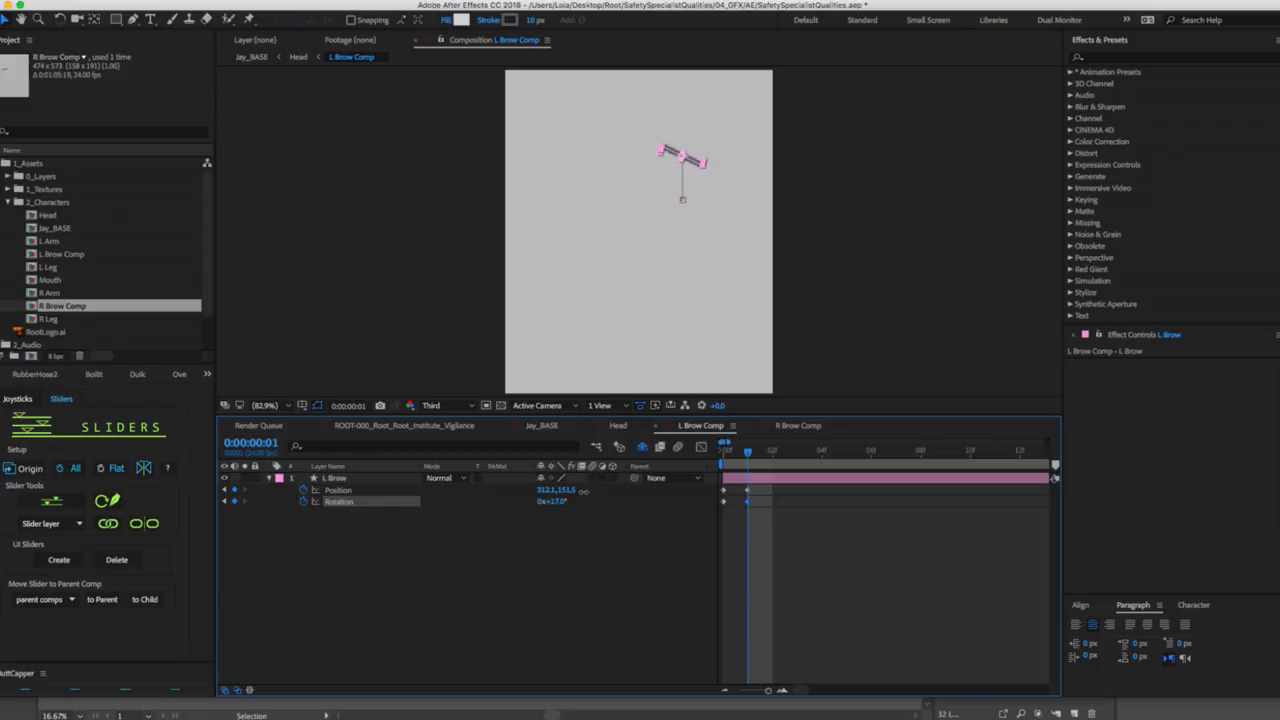
pyautogui.moveTo(583, 491); pyautogui.dragTo(588, 496)
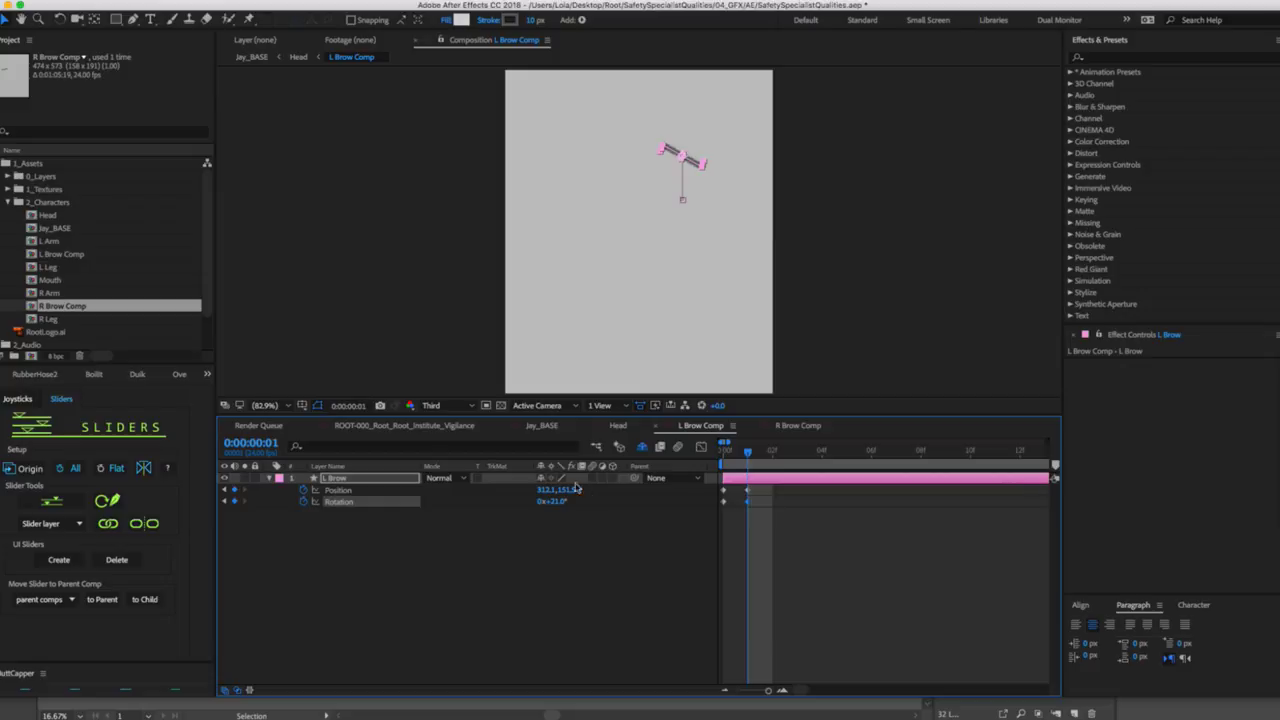
pyautogui.moveTo(747, 449); pyautogui.dragTo(724, 452)
# Marquee-select all of L Brow's Position and Rotation keyframes and return to frame 0.
pyautogui.click(798, 425)
pyautogui.click(718, 428)
pyautogui.click(686, 503)
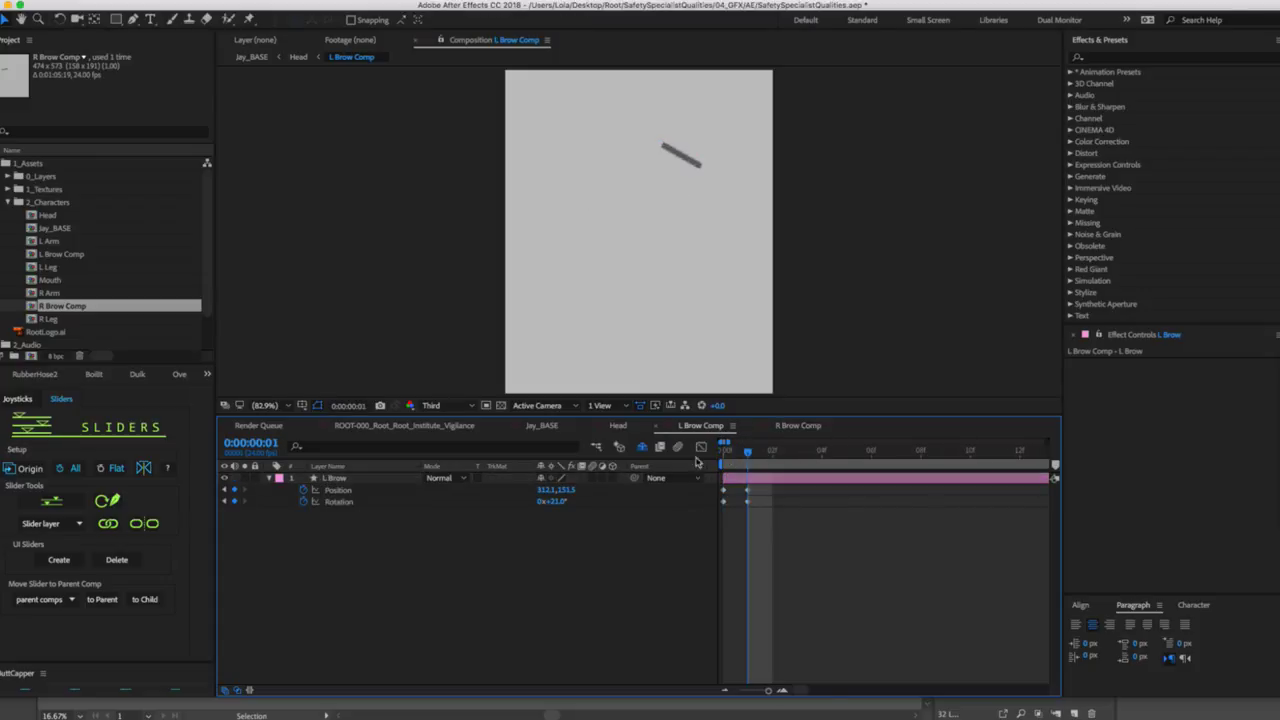
pyautogui.click(370, 478)
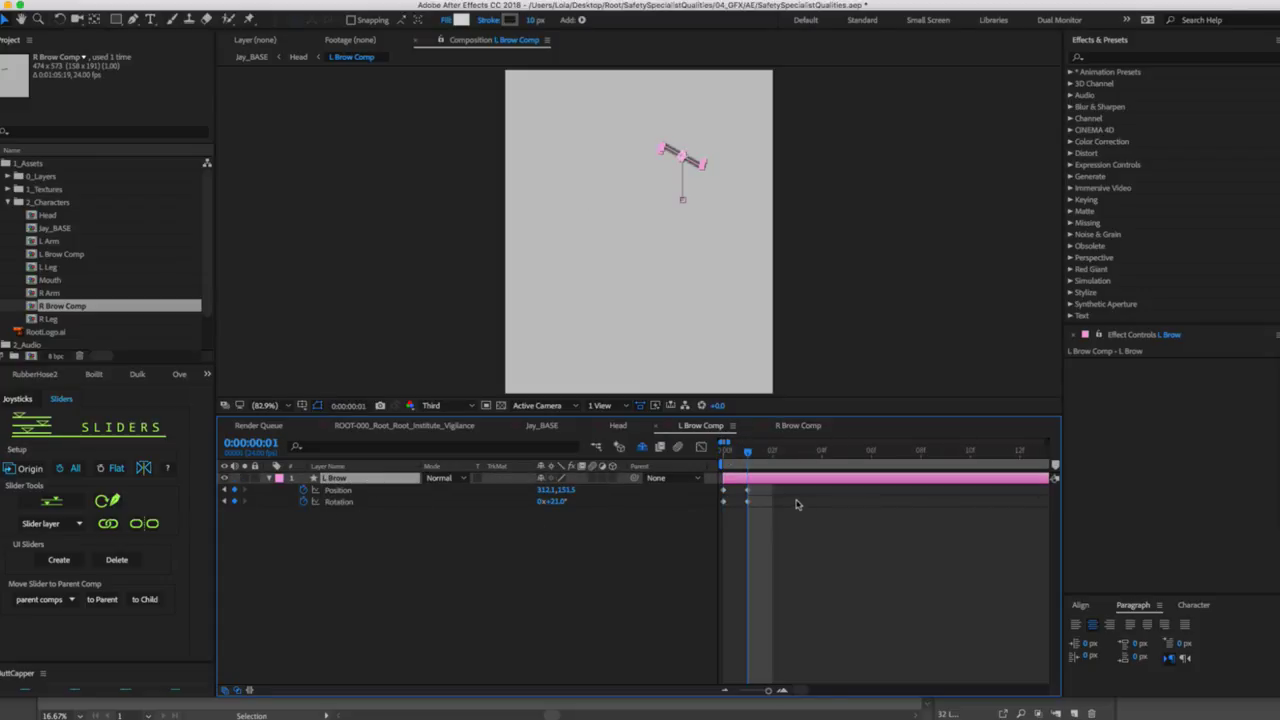
pyautogui.moveTo(786, 486); pyautogui.dragTo(714, 516)
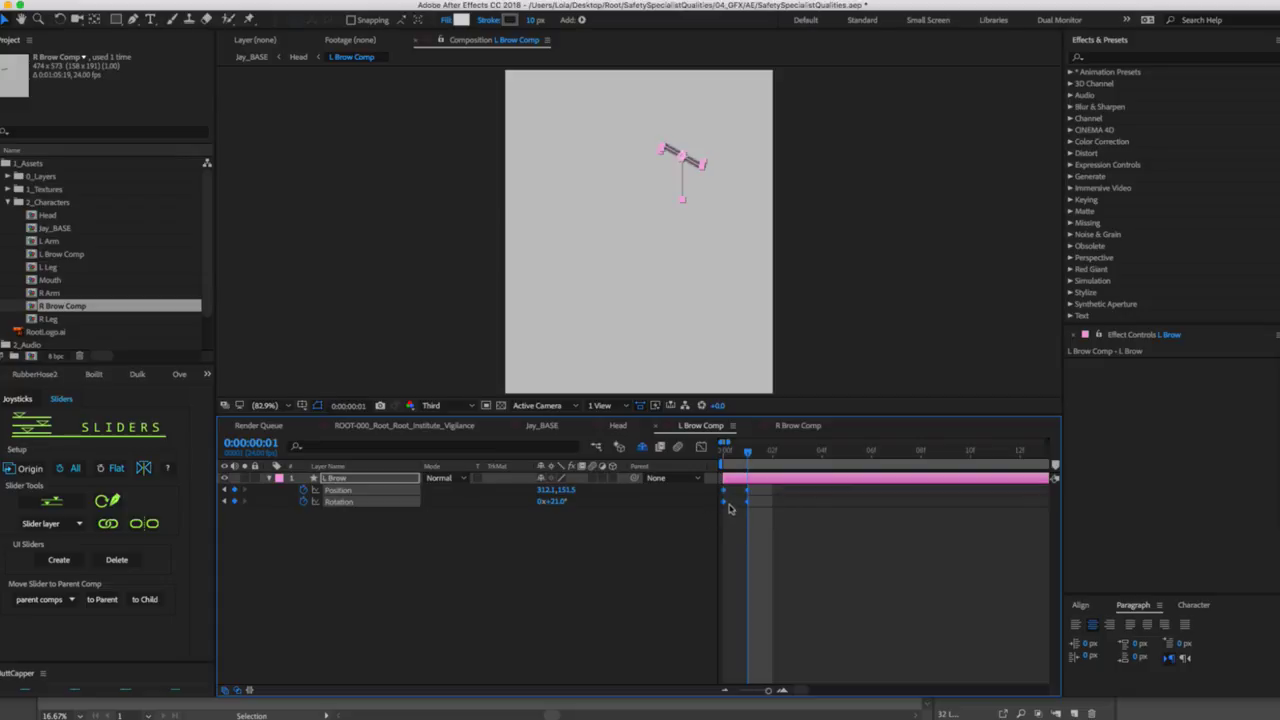
pyautogui.moveTo(746, 456); pyautogui.dragTo(729, 459)
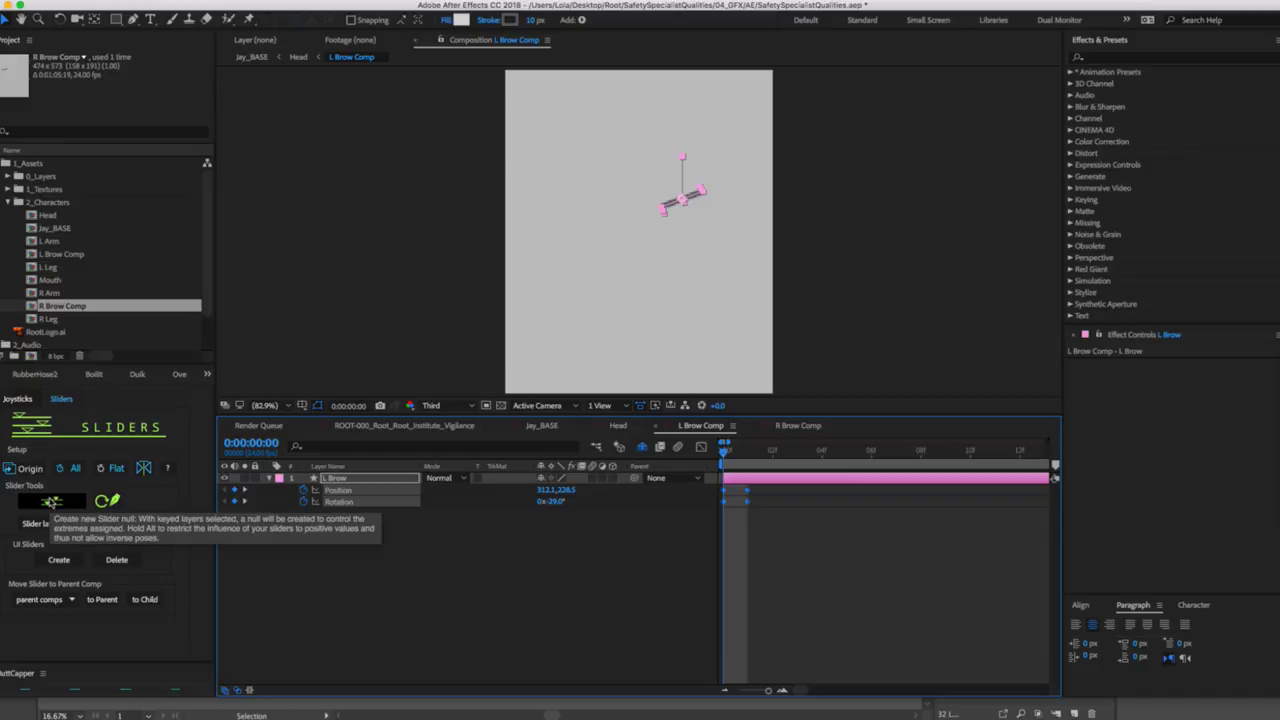
# Create a slider null 'L Brow' for the keyed brow, renaming its effect 'L Brow Control'.
pyautogui.click(52, 501)
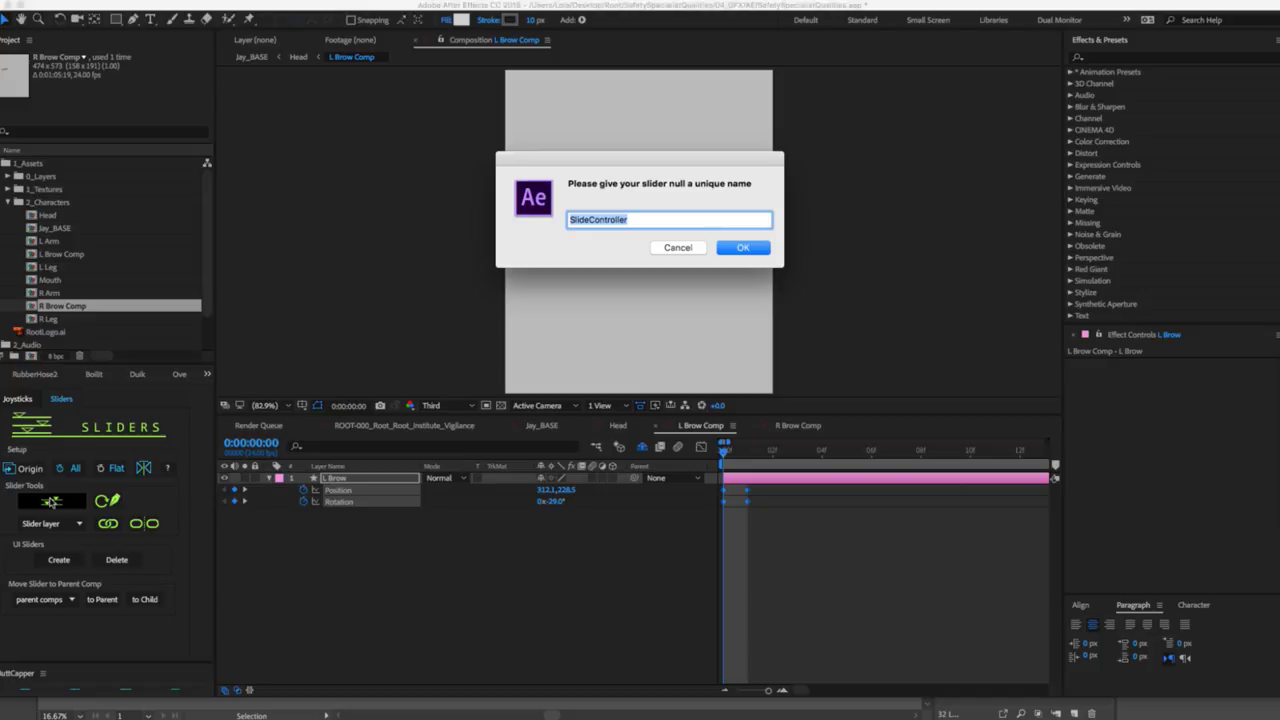
pyautogui.write('L Brow Control')
pyautogui.press('Return')
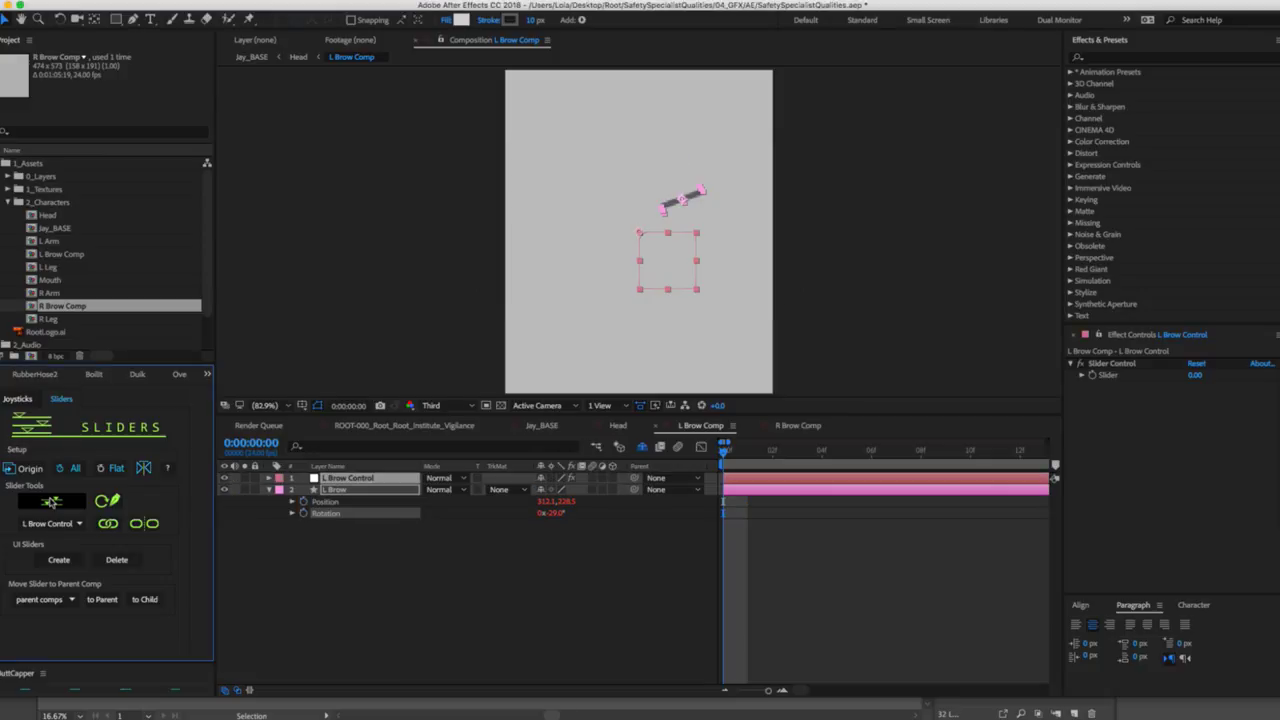
pyautogui.click(1117, 365)
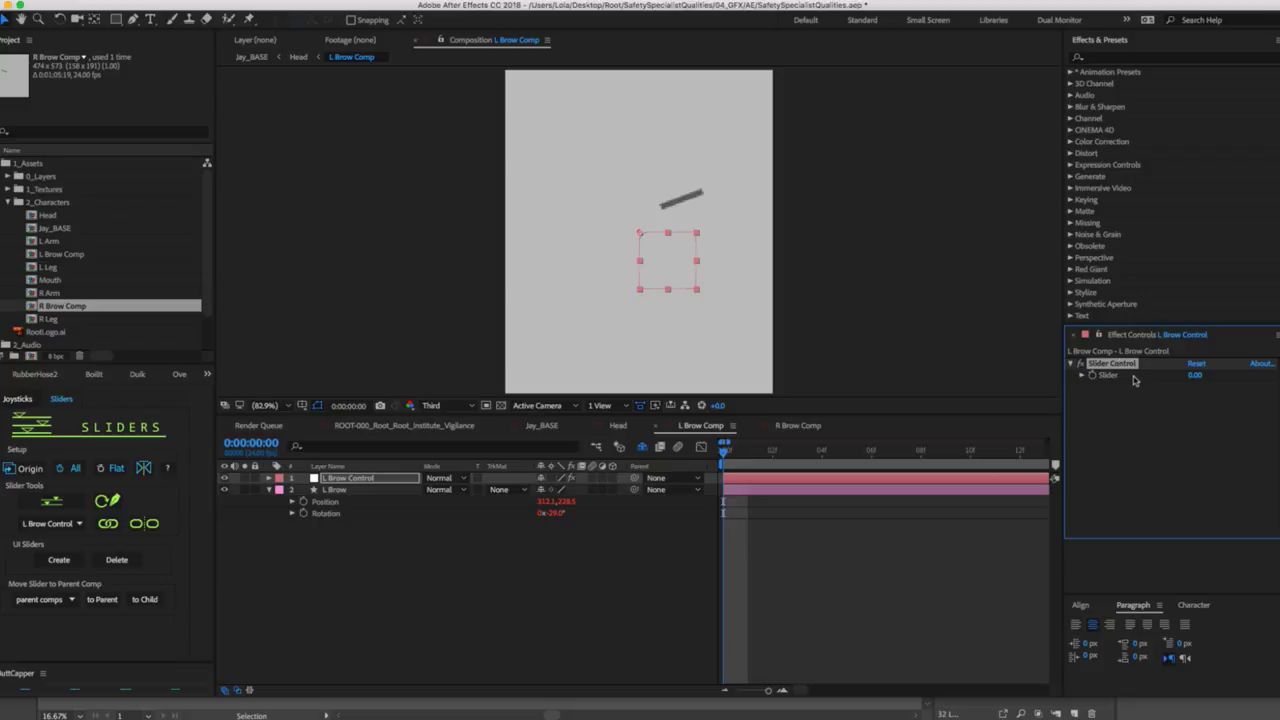
pyautogui.press('Return')
pyautogui.write('L Brow')
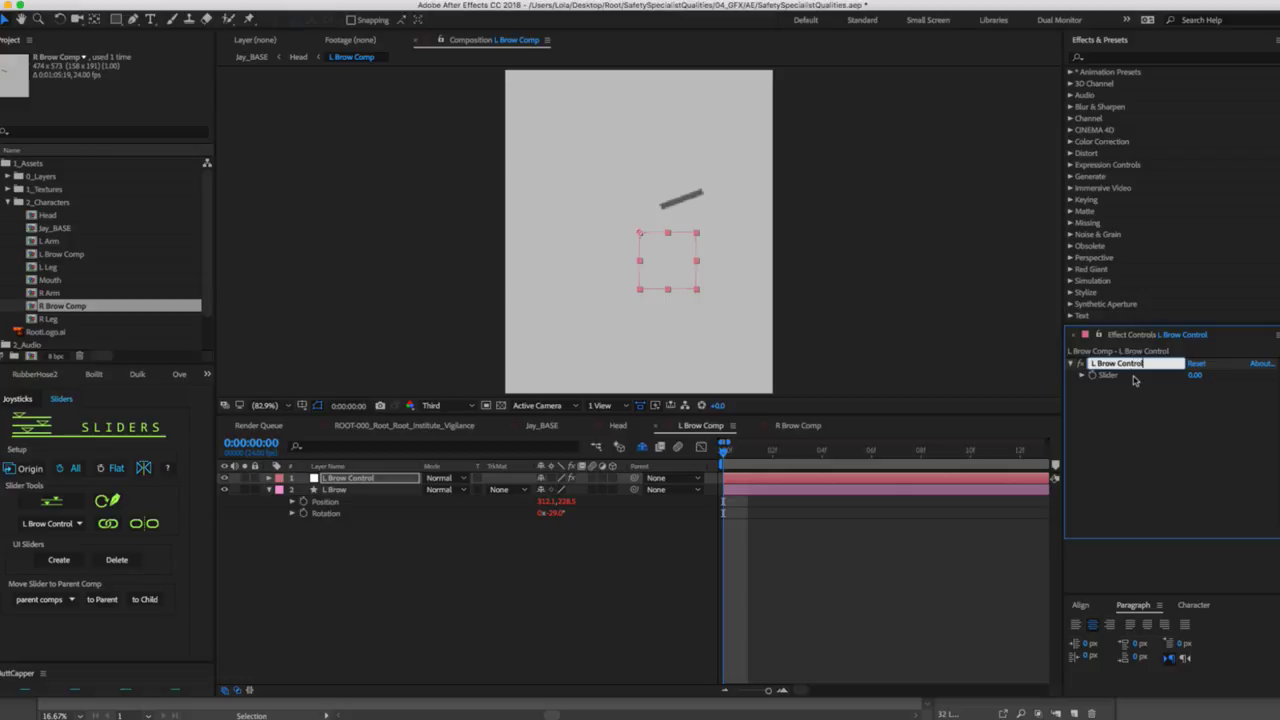
pyautogui.write(' Control')
pyautogui.press('Return')
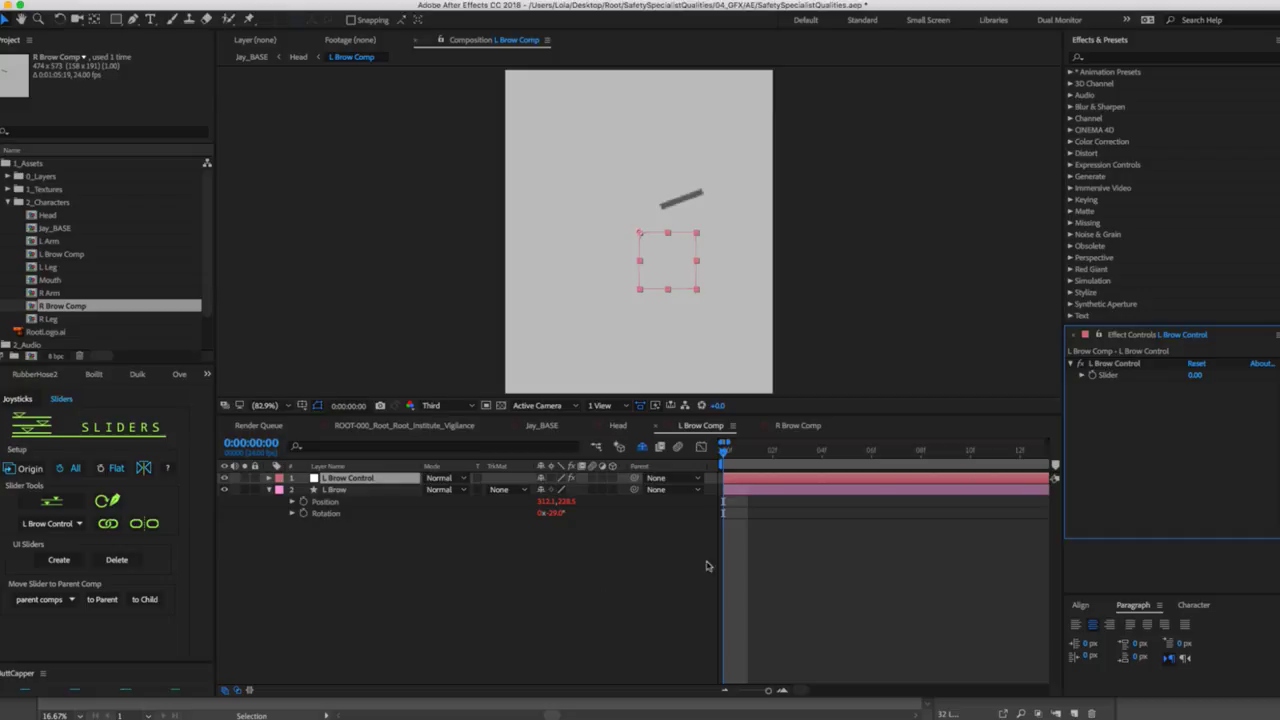
# Scrub the L Brow Control slider to test the left brow's two poses.
pyautogui.click(1120, 364)
pyautogui.press('Return')
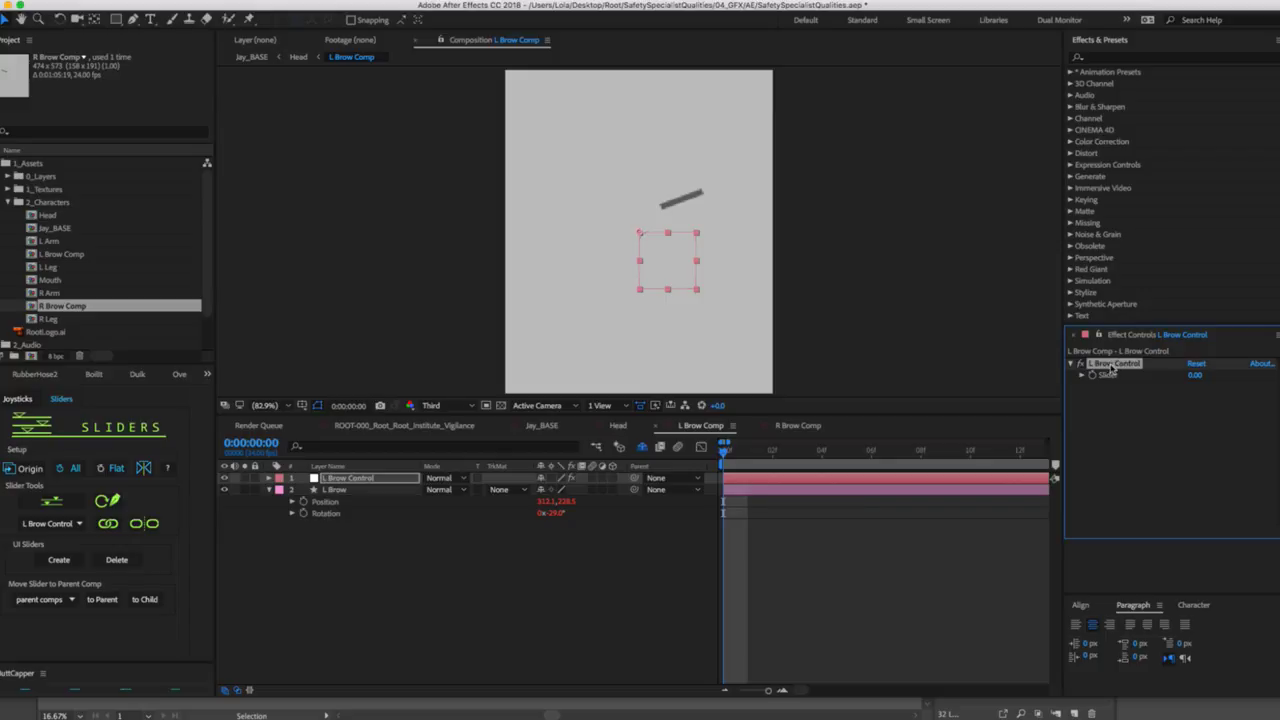
pyautogui.click(562, 580)
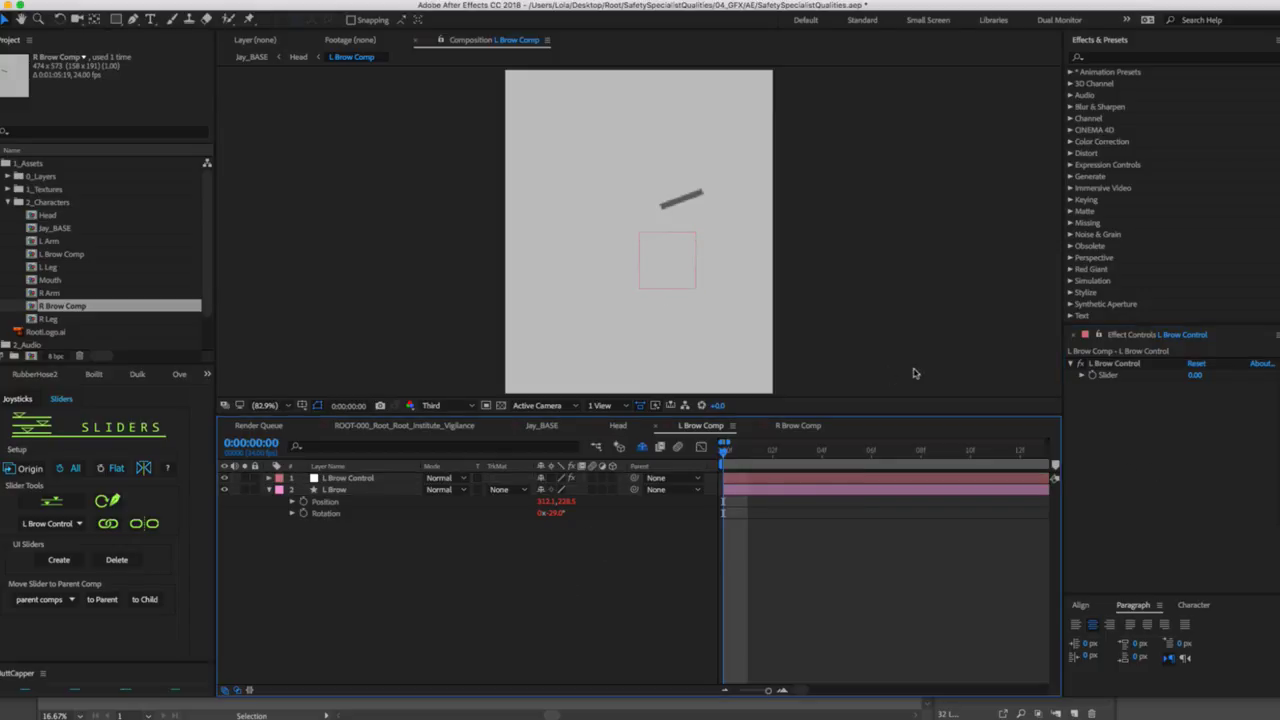
pyautogui.click(1117, 364)
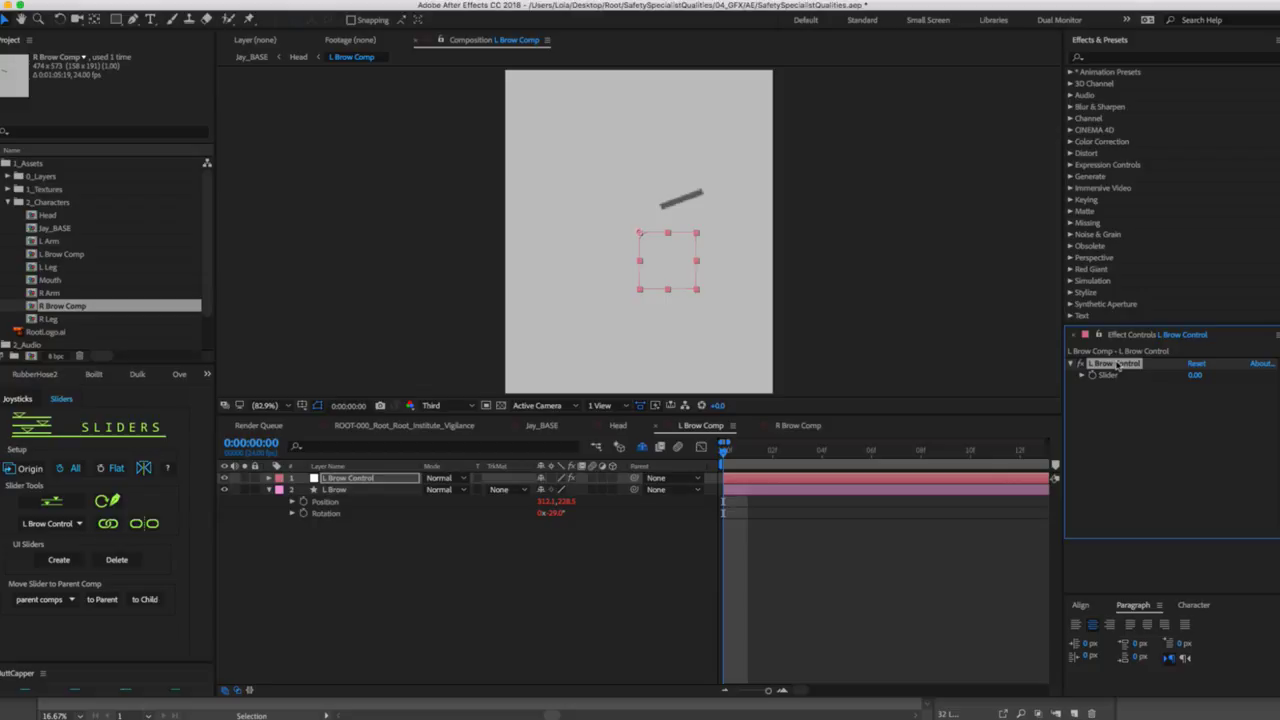
pyautogui.moveTo(1196, 374); pyautogui.dragTo(1257, 375)
# In R Brow Comp, create a slider null named 'R Brow Control' for the brow keyframes.
pyautogui.click(1118, 450)
pyautogui.click(798, 425)
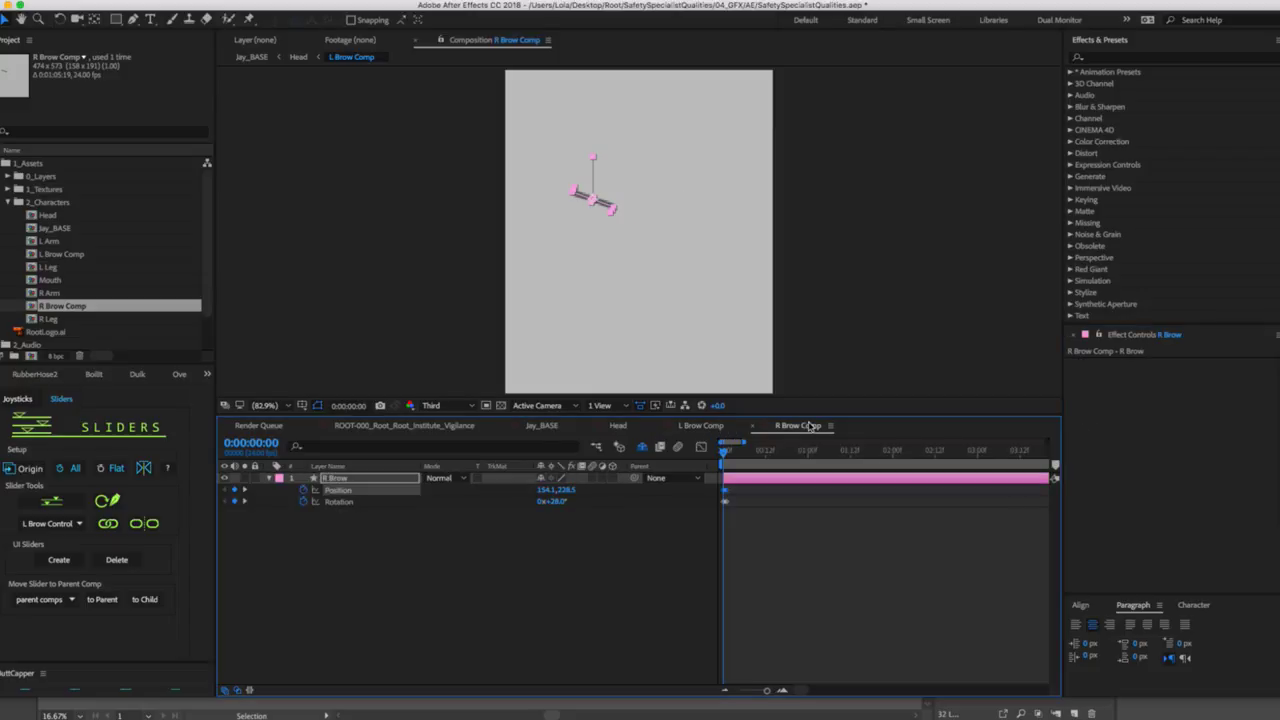
pyautogui.moveTo(745, 489); pyautogui.dragTo(712, 512)
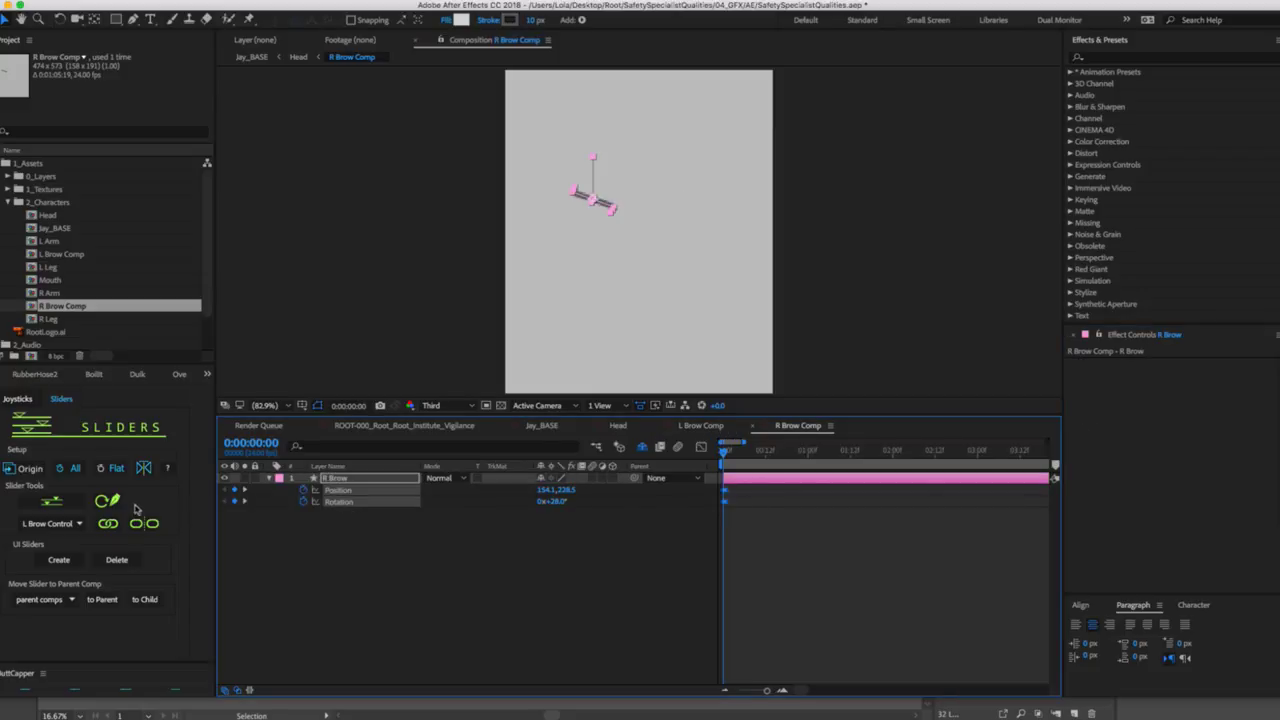
pyautogui.click(50, 499)
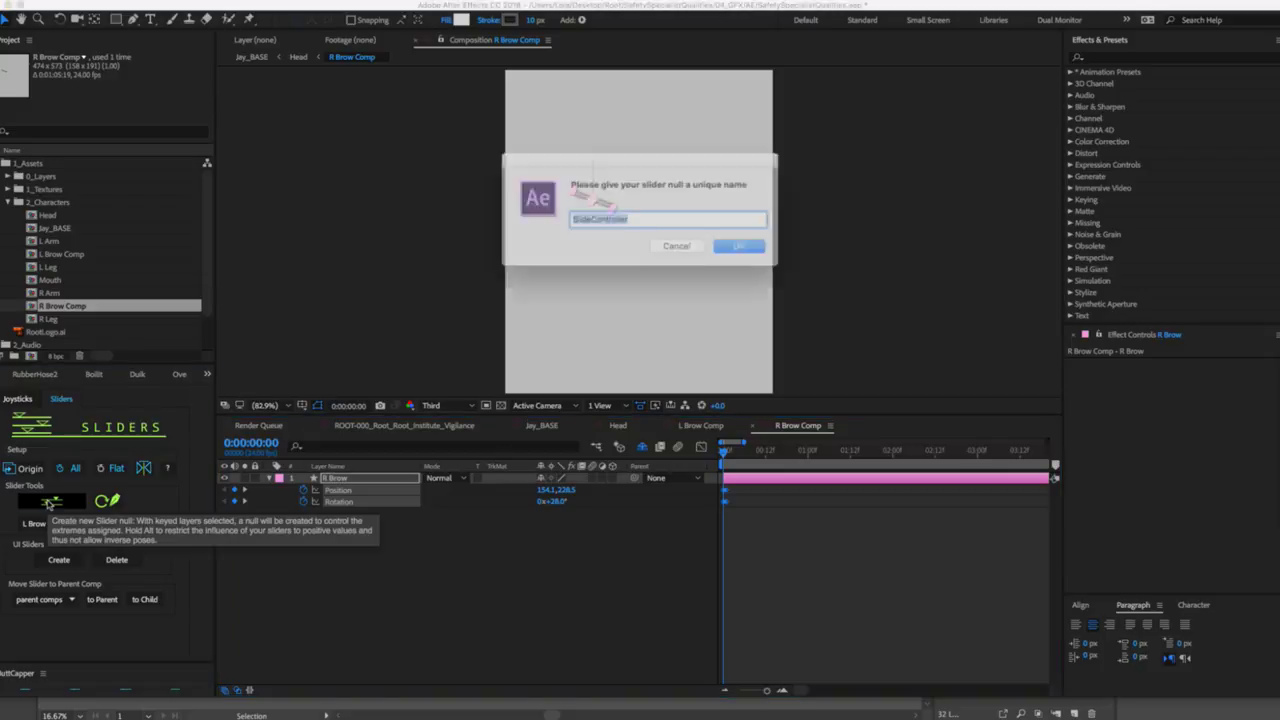
pyautogui.write('R Brow')
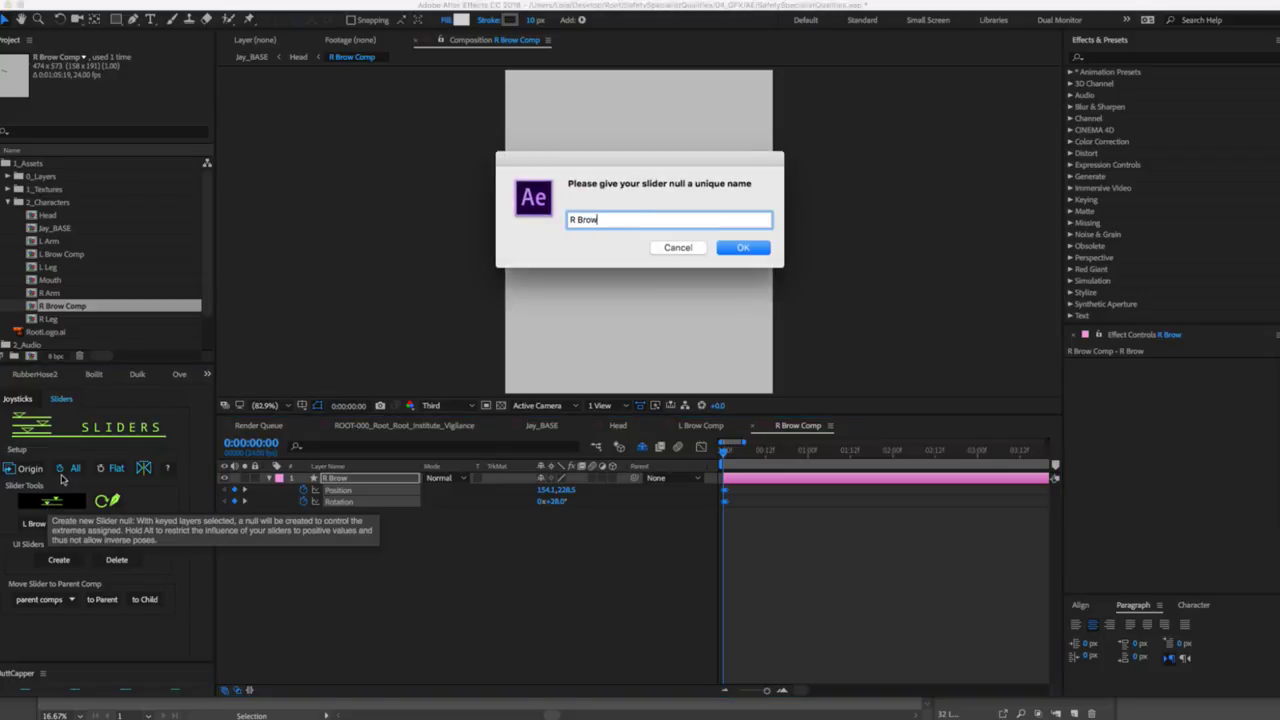
pyautogui.write(' Control')
pyautogui.press('Return')
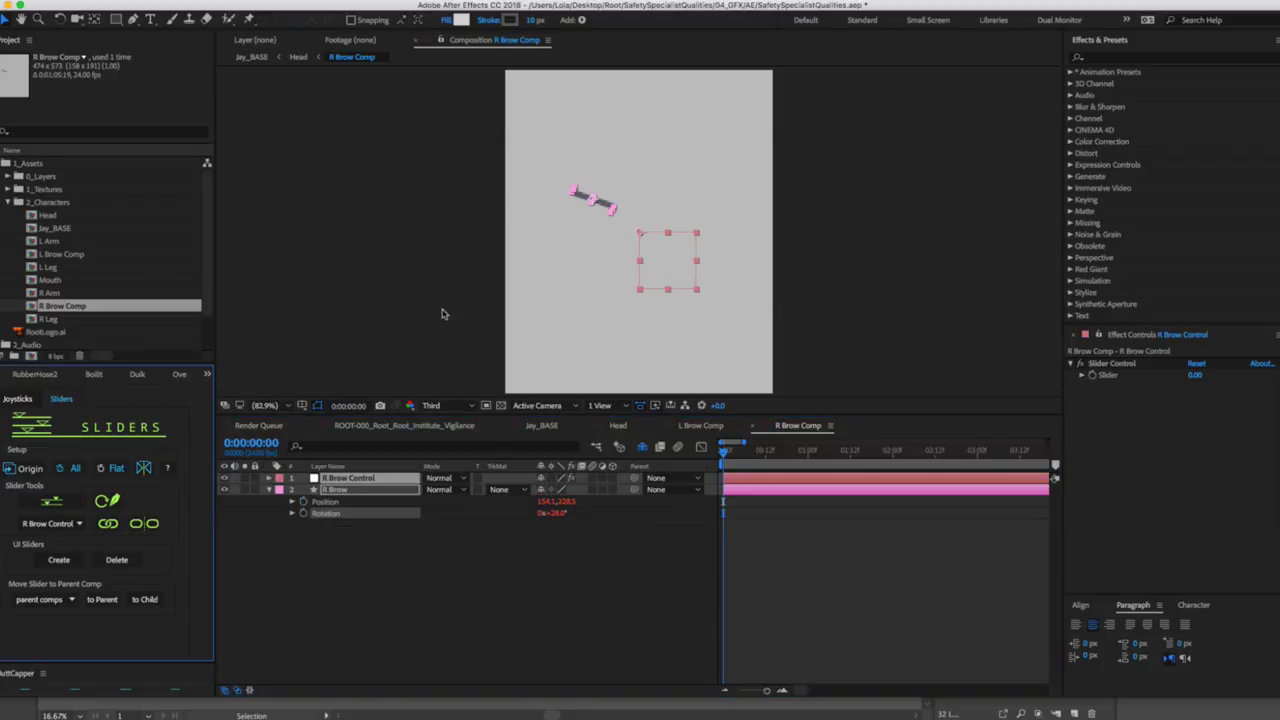
# Rename its slider effect to 'R Brow Control', test it, and save the project.
pyautogui.click(1115, 364)
pyautogui.press('Return')
pyautogui.write('R')
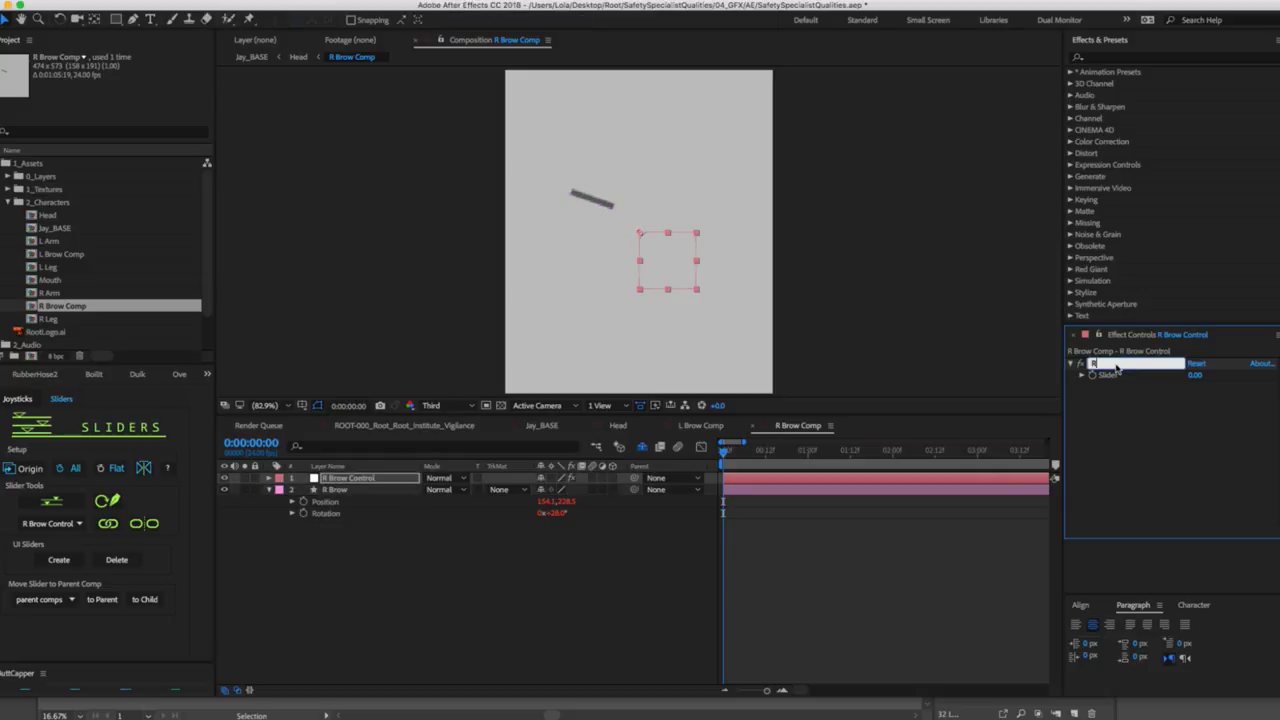
pyautogui.write(' Brow Control')
pyautogui.press('Return')
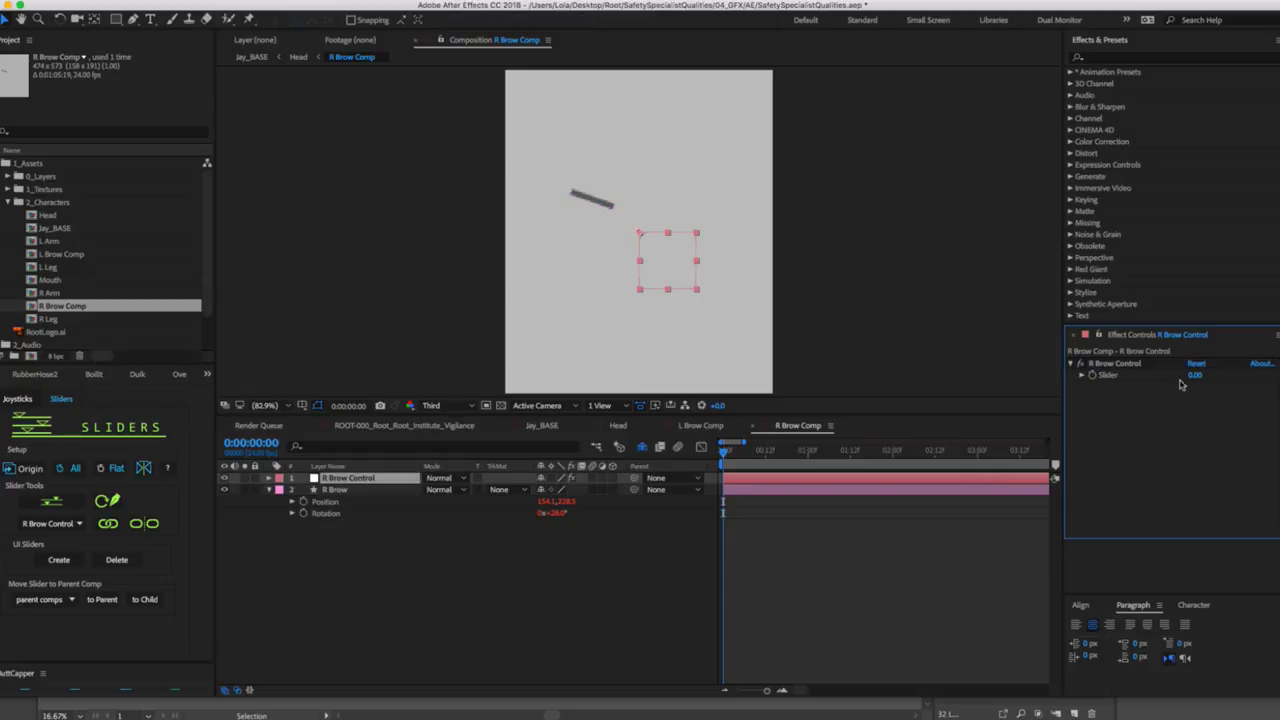
pyautogui.moveTo(1194, 375)
pyautogui.mouseDown()
pyautogui.moveTo(1238, 362)
pyautogui.moveTo(1196, 370)
pyautogui.moveTo(1236, 362)
pyautogui.moveTo(1215, 383)
pyautogui.mouseUp()
pyautogui.press('super+s')
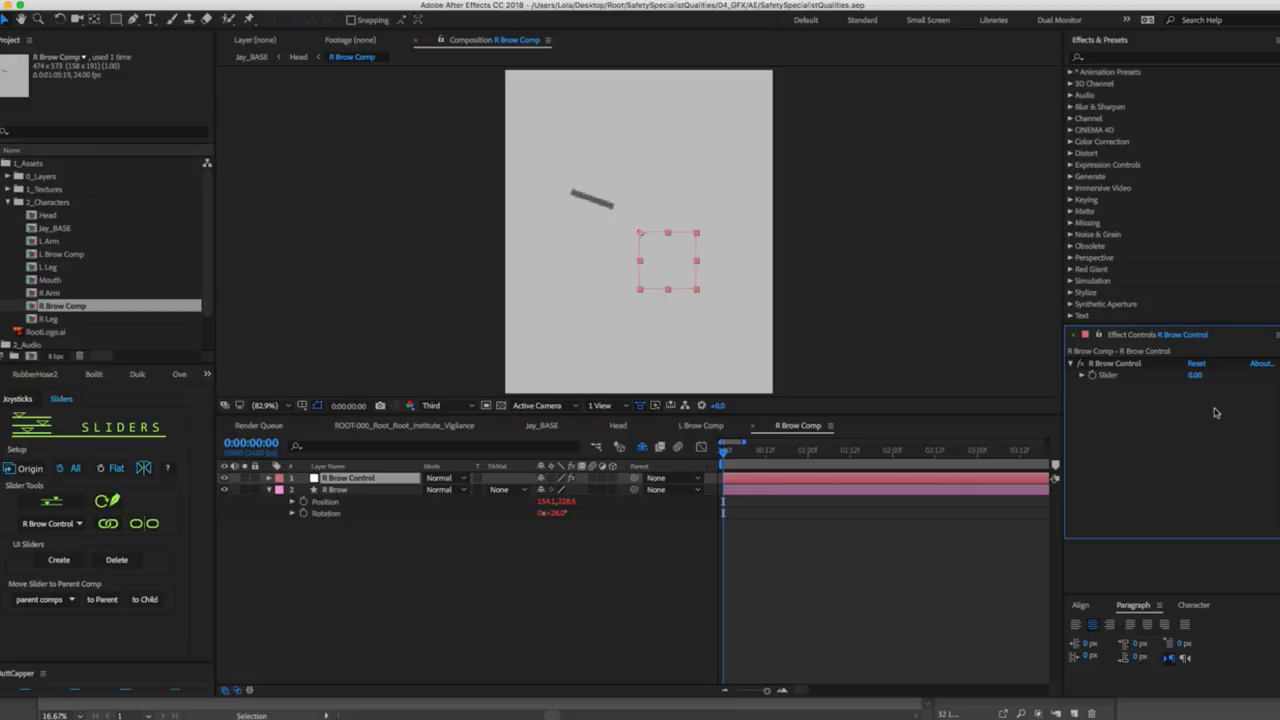
# Move the R Brow Control slider up to the Head parent comp.
pyautogui.click(427, 583)
pyautogui.click(377, 480)
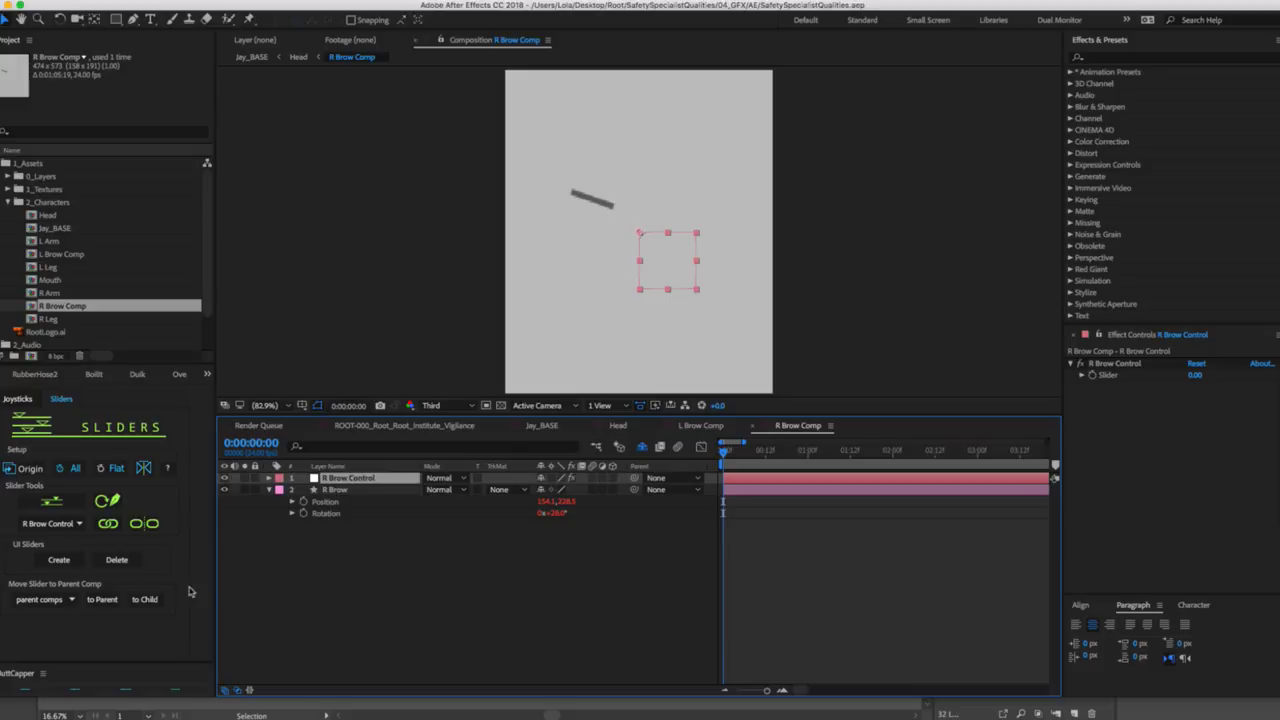
pyautogui.click(57, 599)
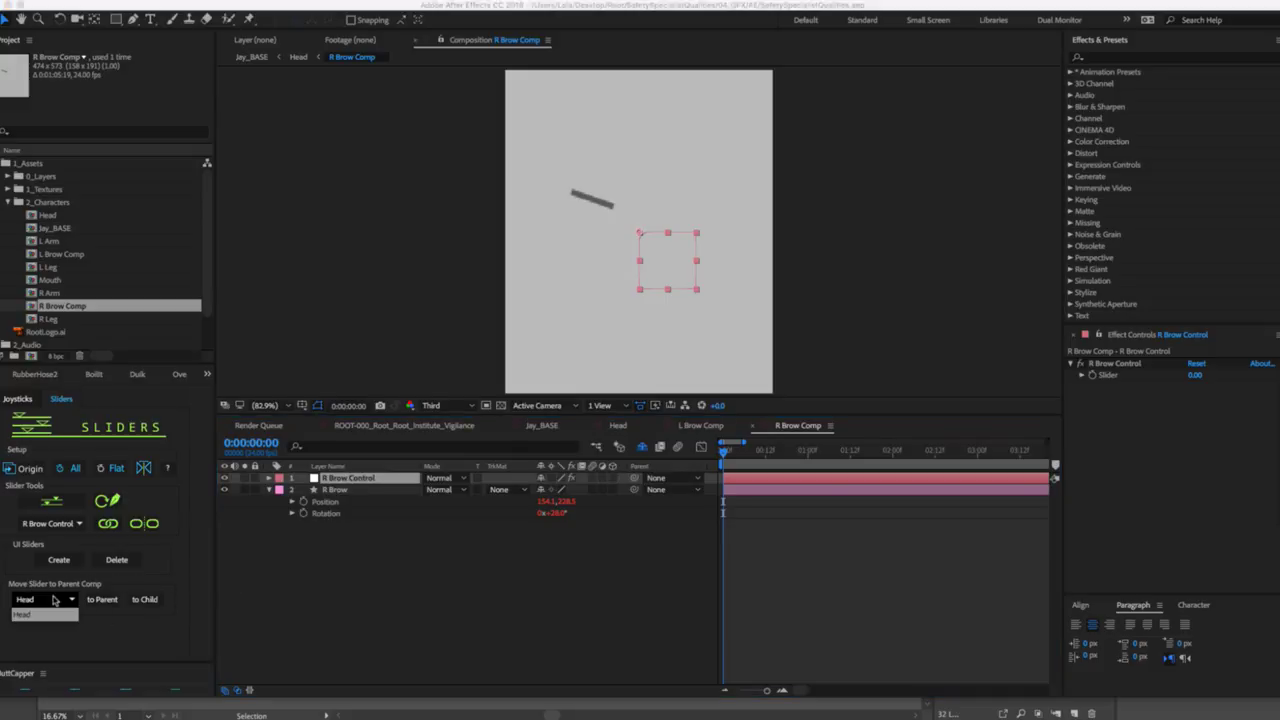
pyautogui.click(38, 604)
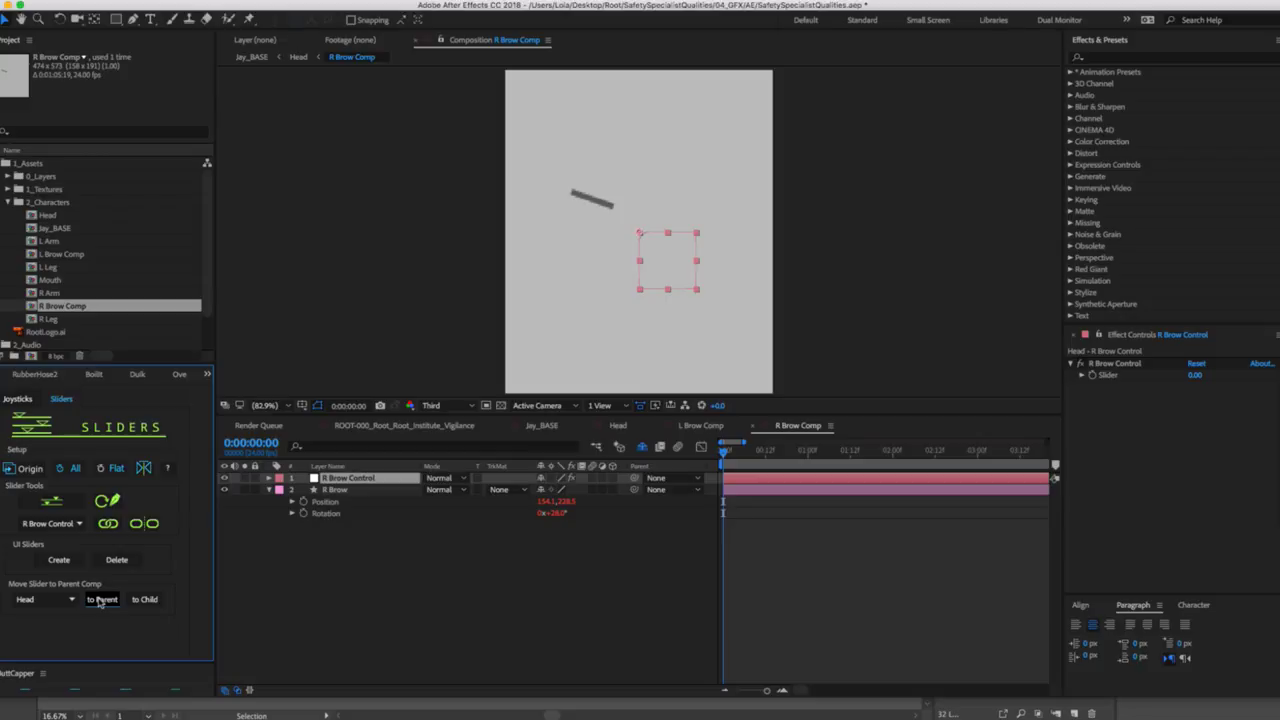
pyautogui.click(325, 558)
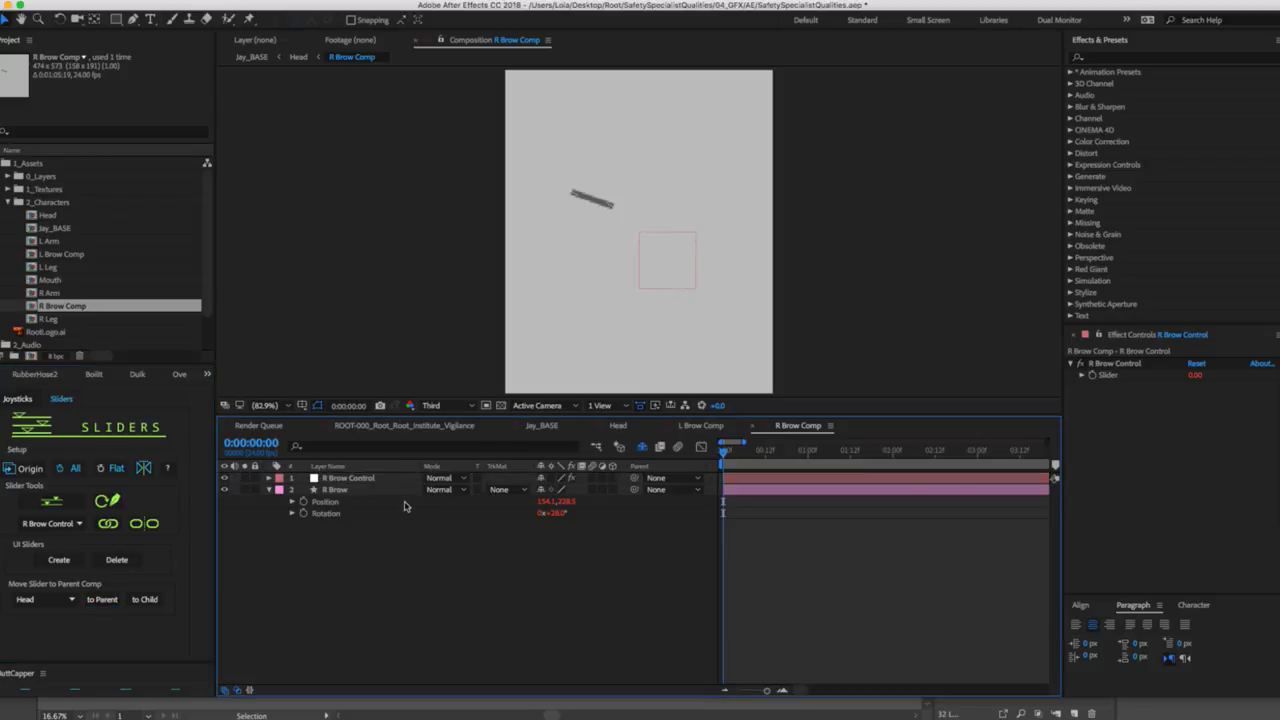
# Test the linked R Brow Control slider on the right brow, then reset it to 0.
pyautogui.click(357, 479)
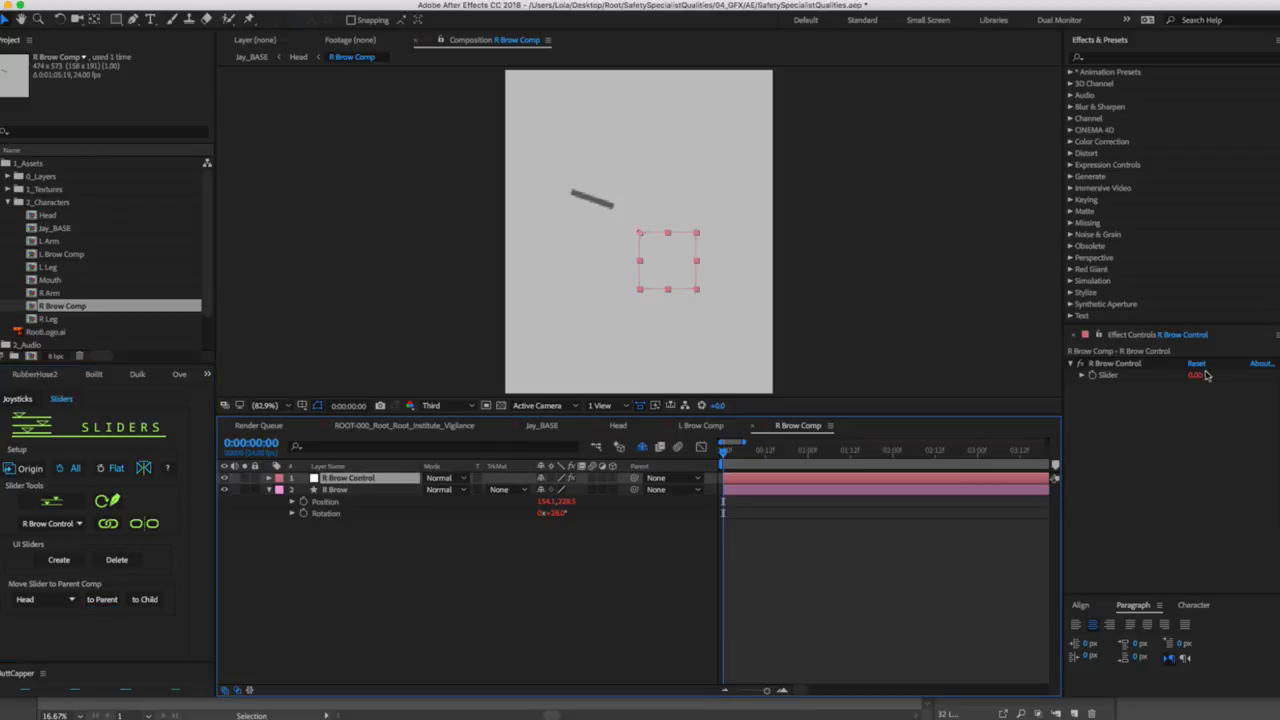
pyautogui.click(1195, 374)
pyautogui.moveTo(1195, 374); pyautogui.dragTo(1226, 368)
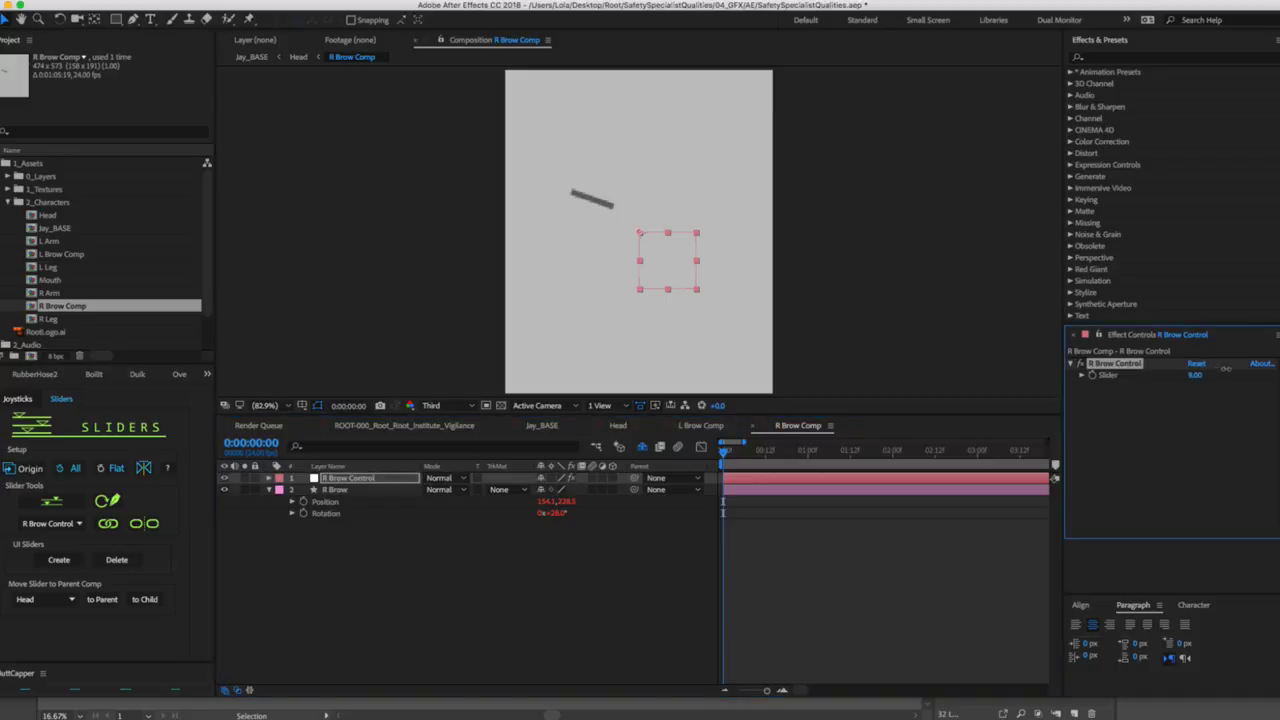
pyautogui.hotkey('ctrl', 'z')
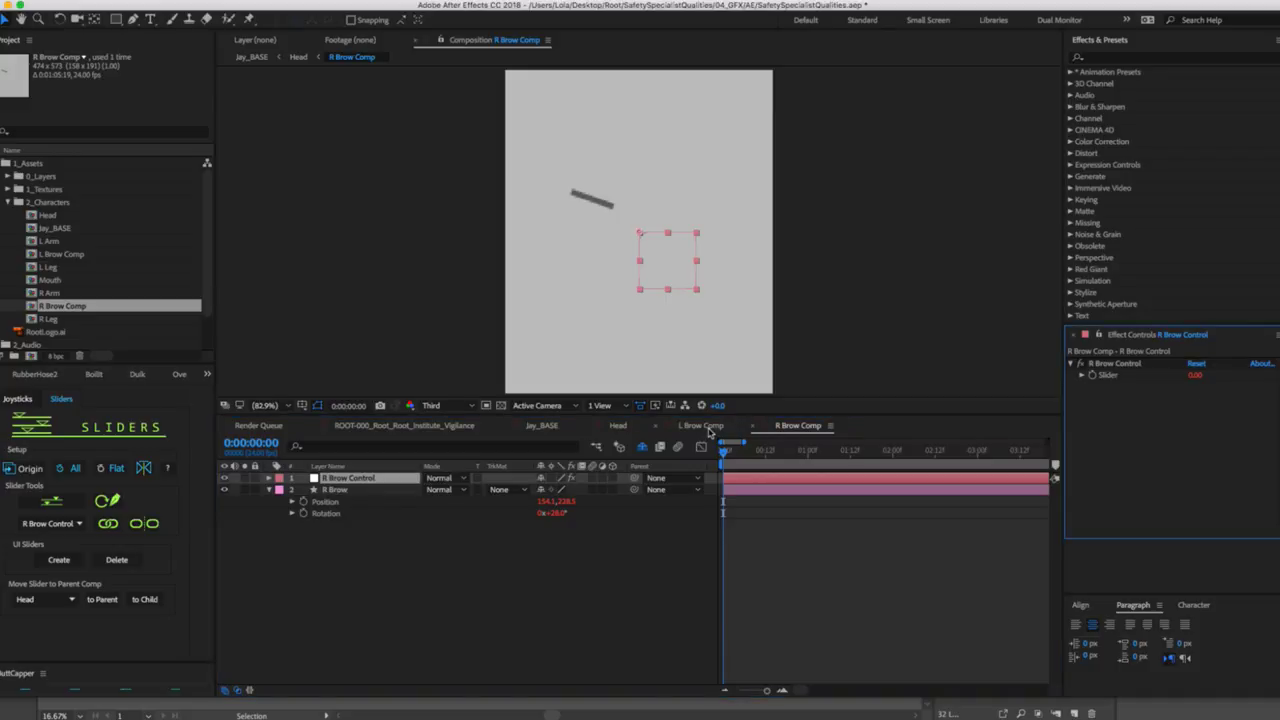
# Send the L Brow Control slider up to the Head comp with 'to Parent'.
pyautogui.hotkey('shift', ',')
pyautogui.press('F2')
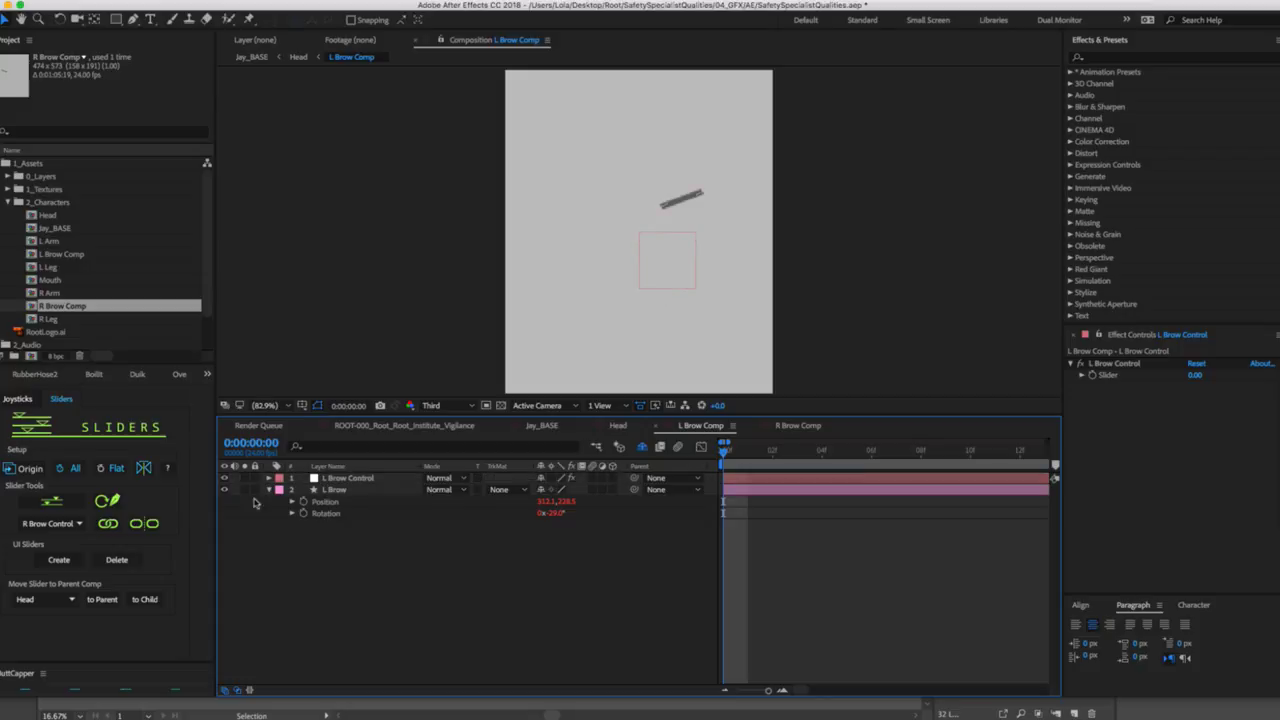
pyautogui.click(355, 478)
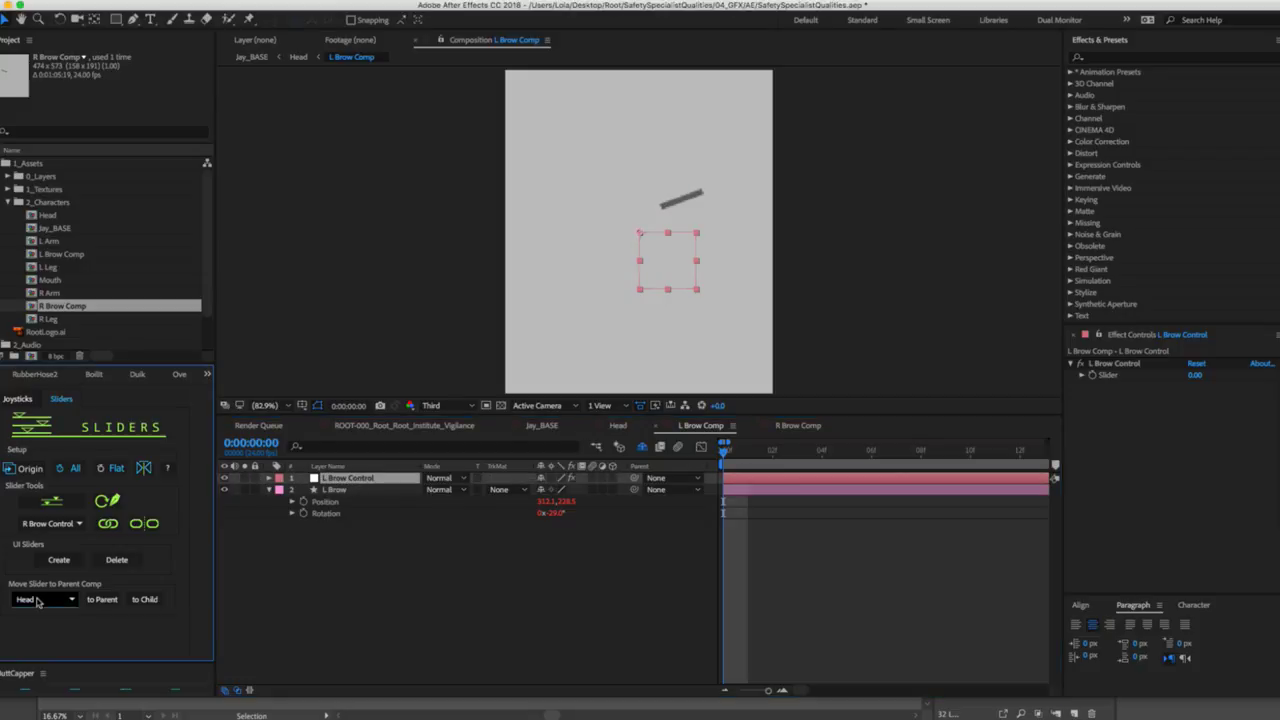
pyautogui.click(112, 600)
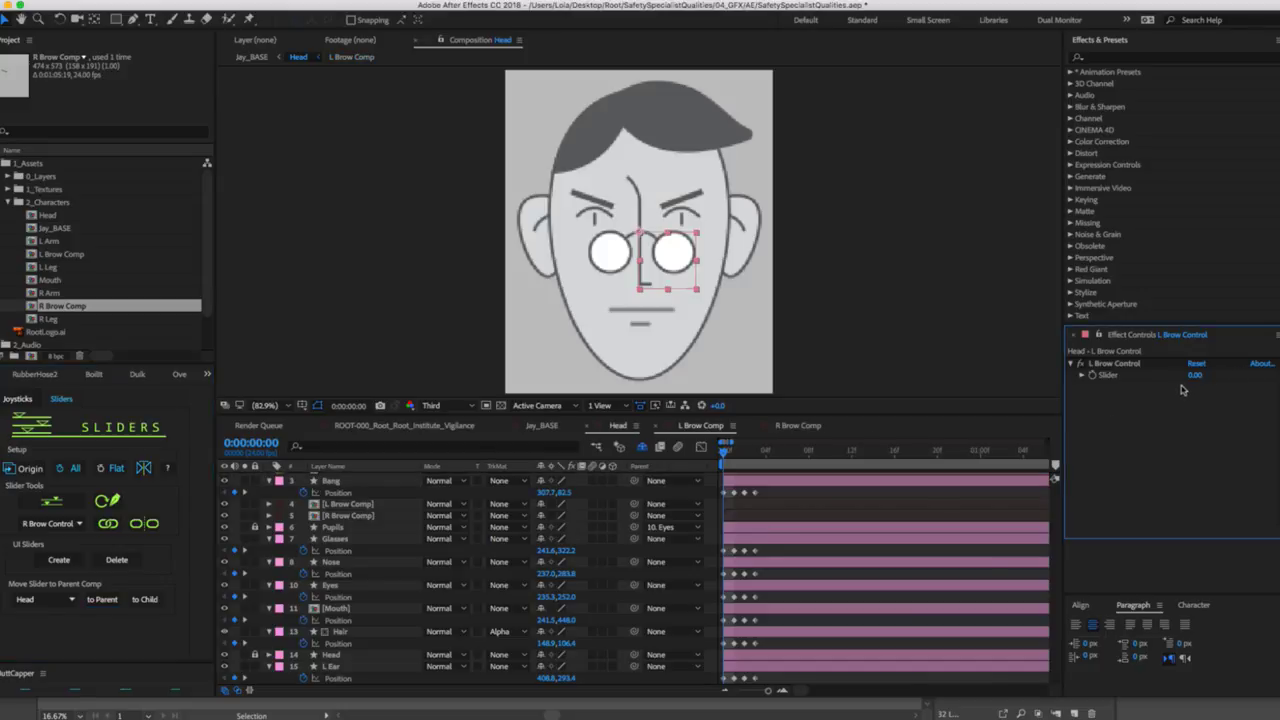
# Close the R Brow Comp and L Brow Comp tabs, returning to Head.
pyautogui.click(706, 426)
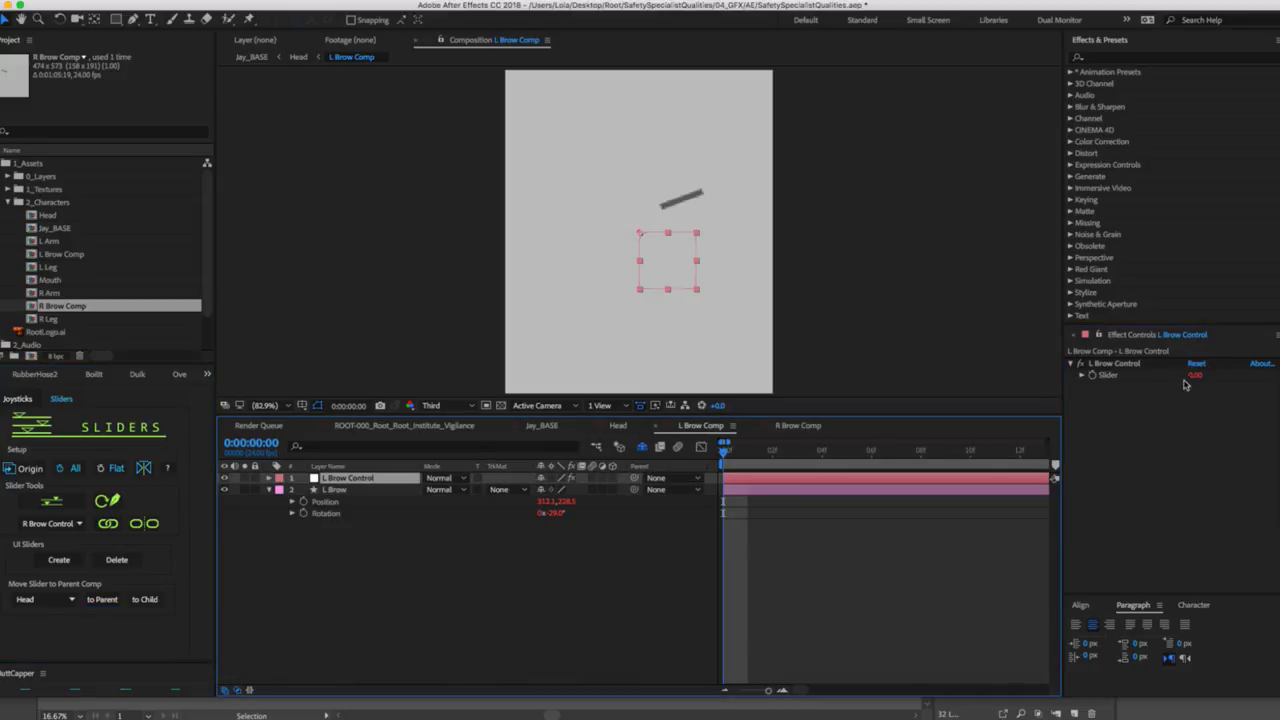
pyautogui.click(790, 427)
pyautogui.click(712, 427)
pyautogui.click(755, 427)
pyautogui.click(660, 427)
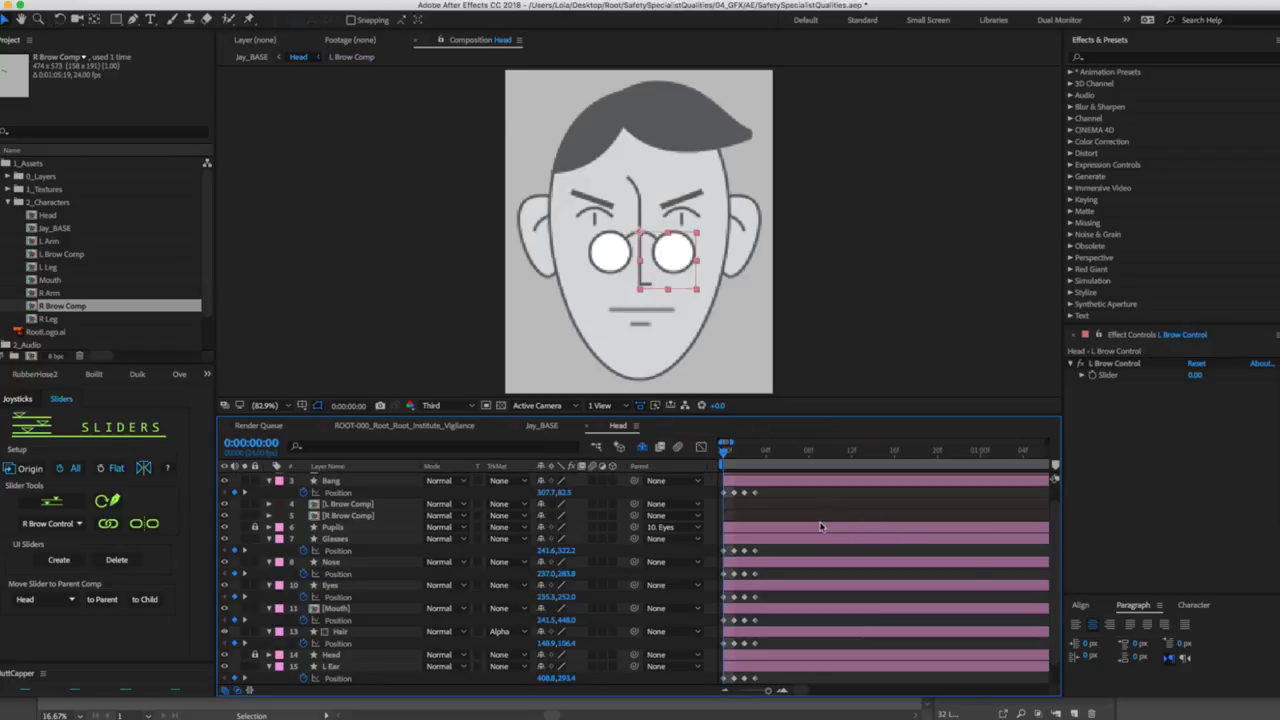
pyautogui.scroll(2, 820, 527)
# Test the brow sliders in Head, reset them to 0.00, and save the project.
pyautogui.click(381, 491)
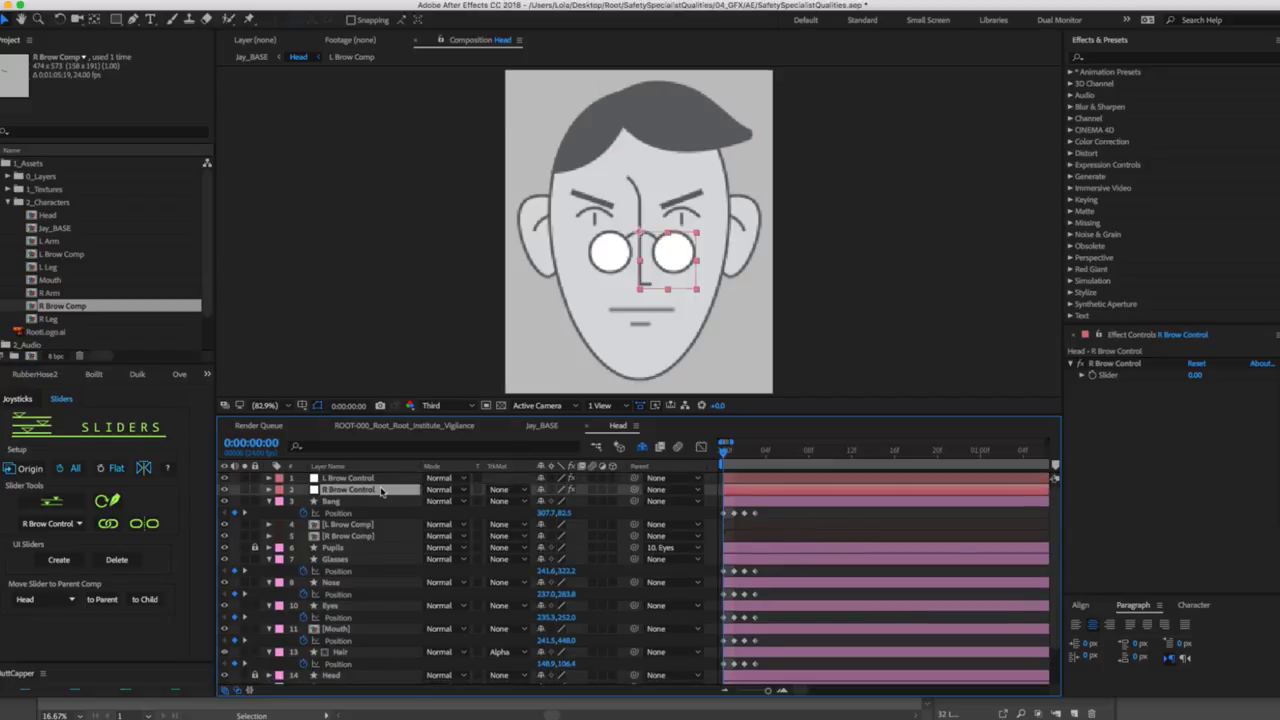
pyautogui.keyDown('shift'); pyautogui.click(377, 479); pyautogui.keyUp('shift')
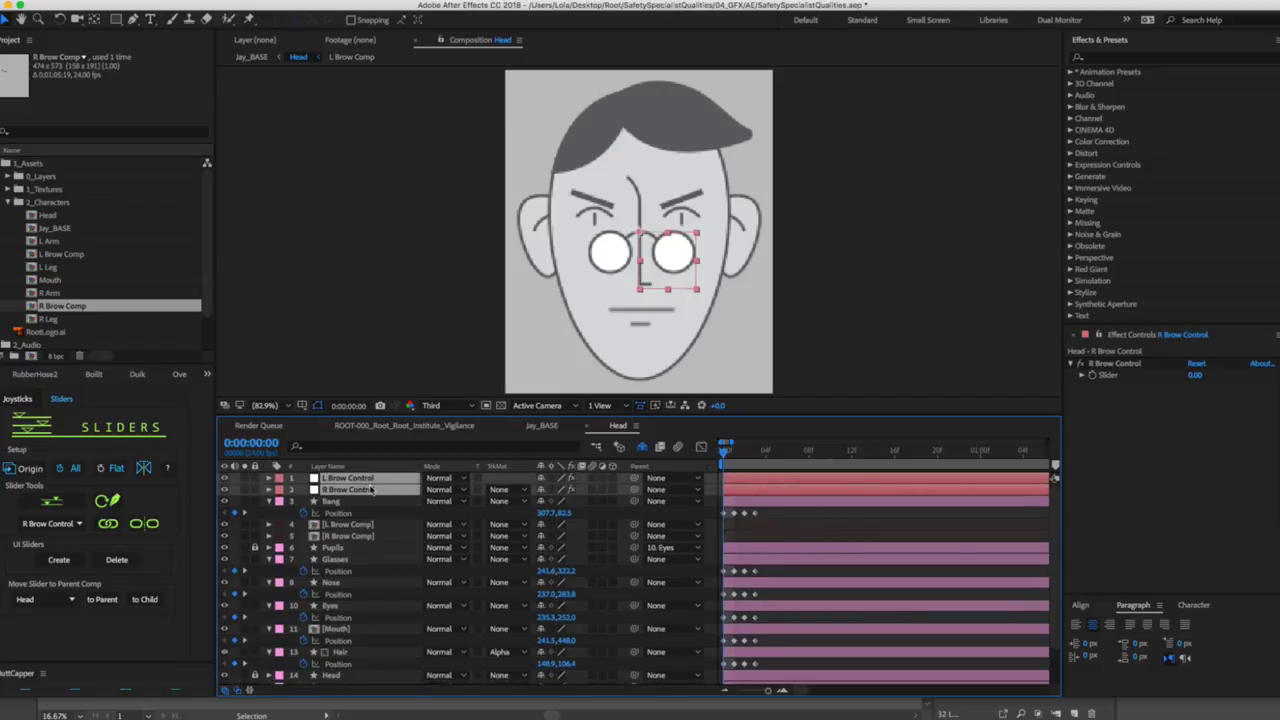
pyautogui.click(1245, 372)
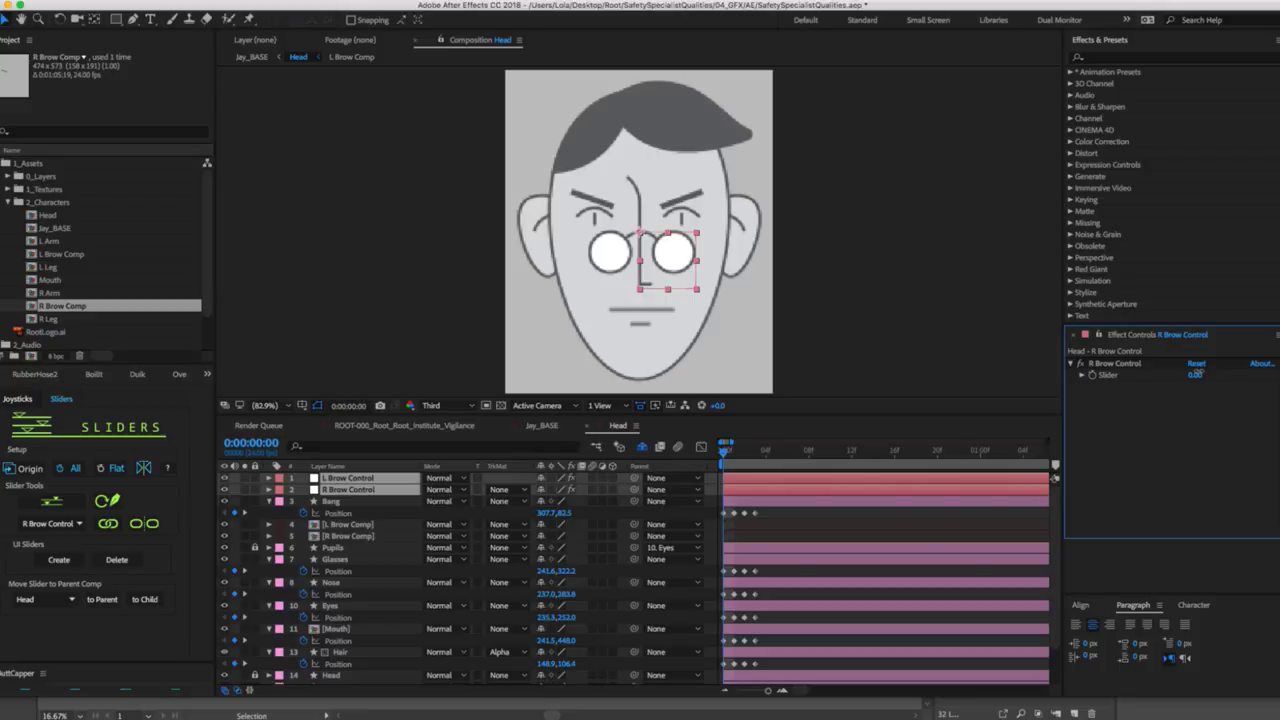
pyautogui.moveTo(1196, 373); pyautogui.dragTo(1235, 378)
pyautogui.hotkey('ctrl', 'z')
pyautogui.hotkey('ctrl', 's')
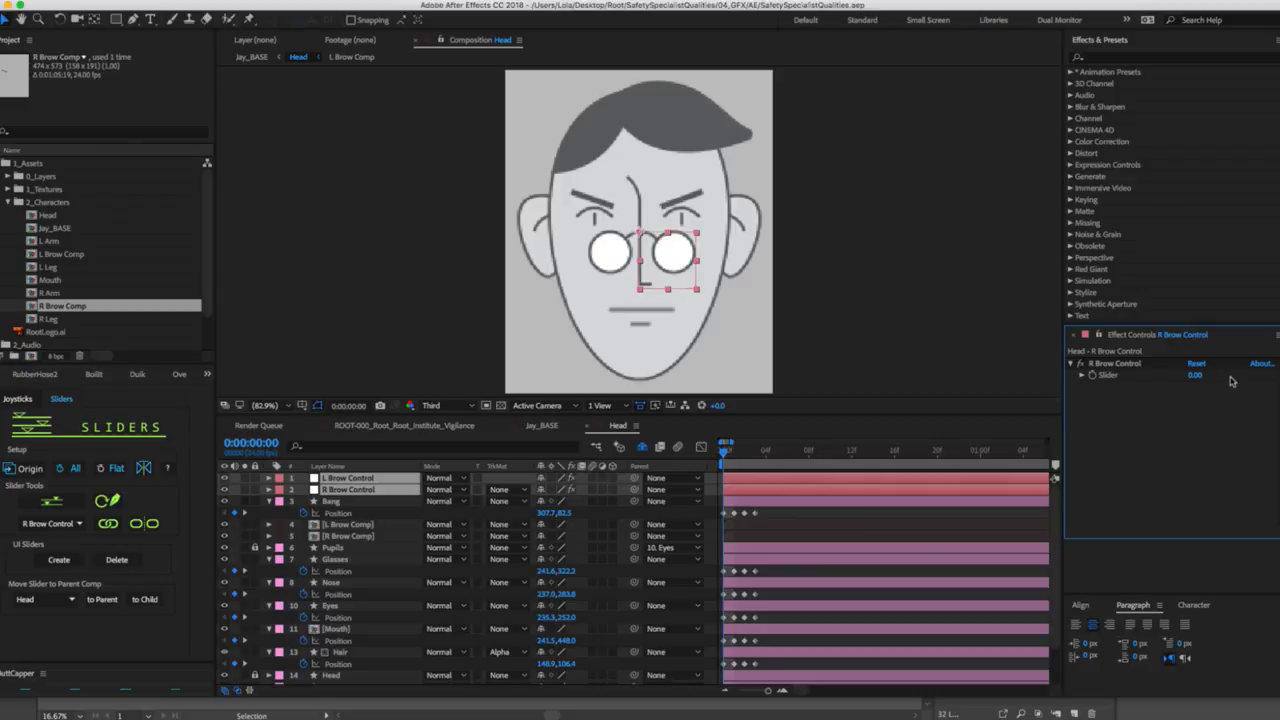
# Label both brow comp layers Light Fuchsia and reveal their Position properties.
pyautogui.click(348, 526)
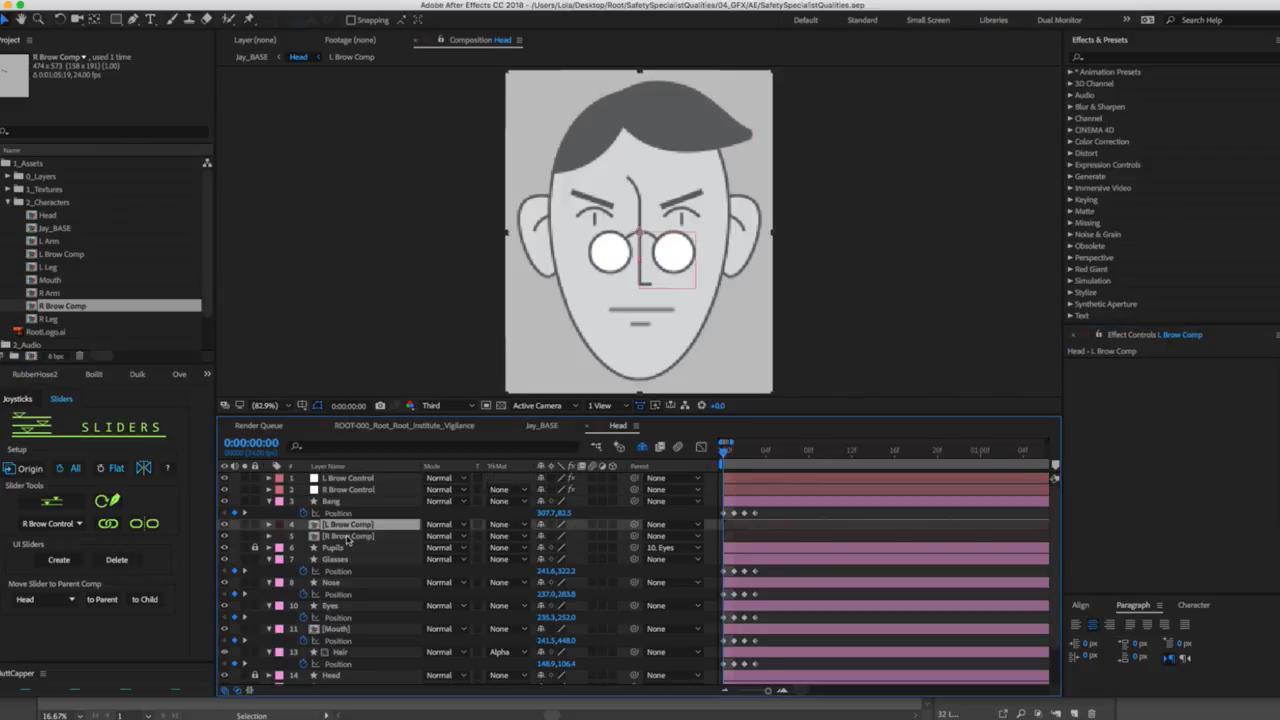
pyautogui.keyDown('shift'); pyautogui.click(347, 537); pyautogui.keyUp('shift')
pyautogui.click(279, 536)
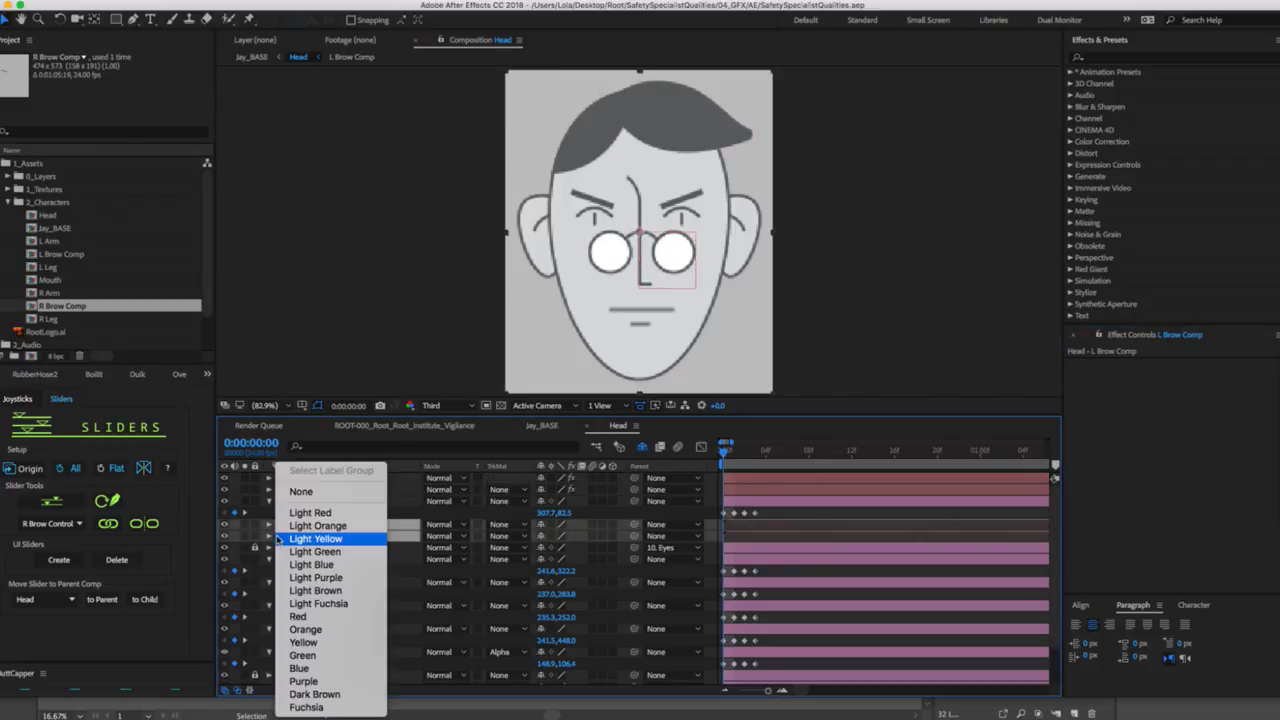
pyautogui.click(336, 606)
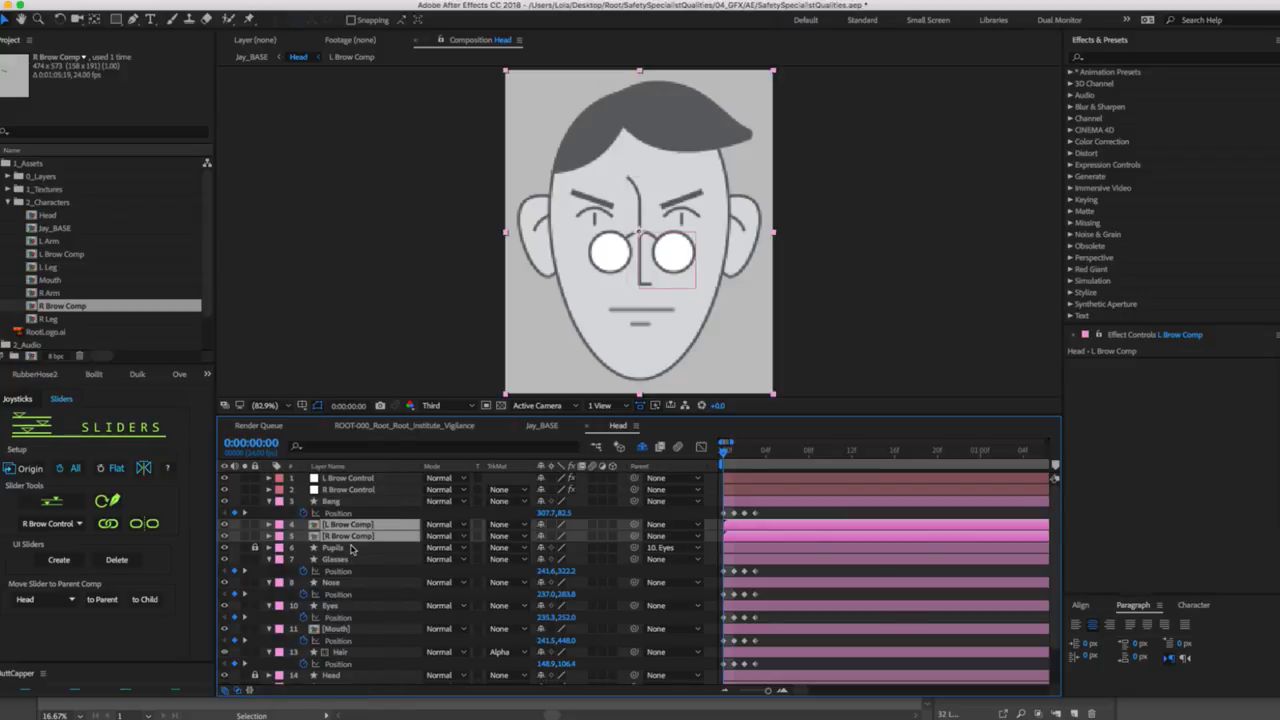
pyautogui.press('p')
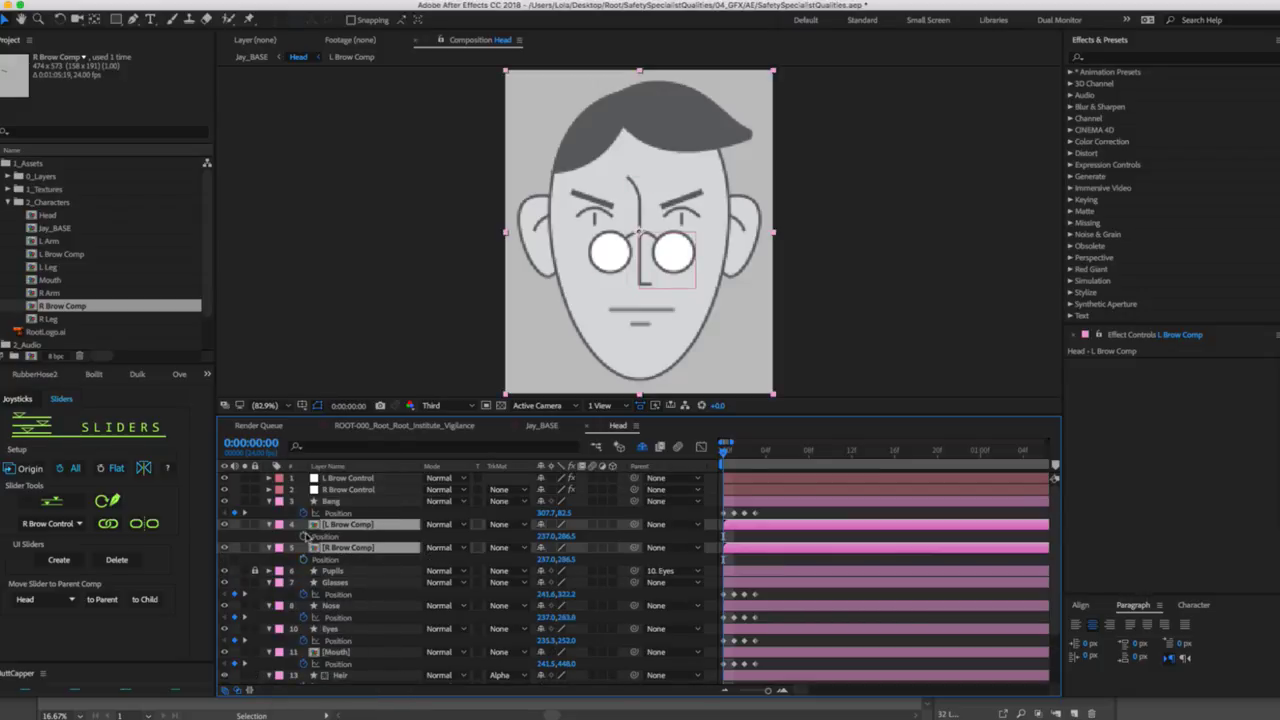
pyautogui.click(304, 537)
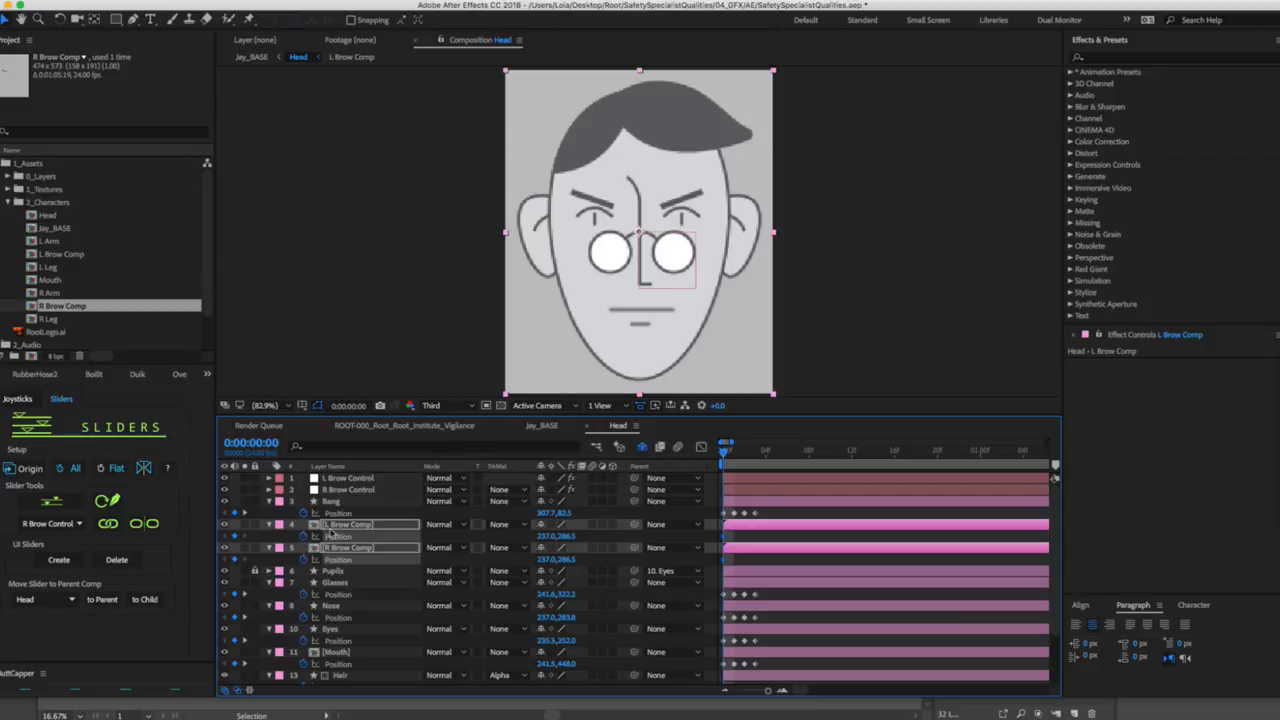
# At frame 1, shift both brows right for the turn pose, then test the L Brow slider.
pyautogui.press('pagedown')
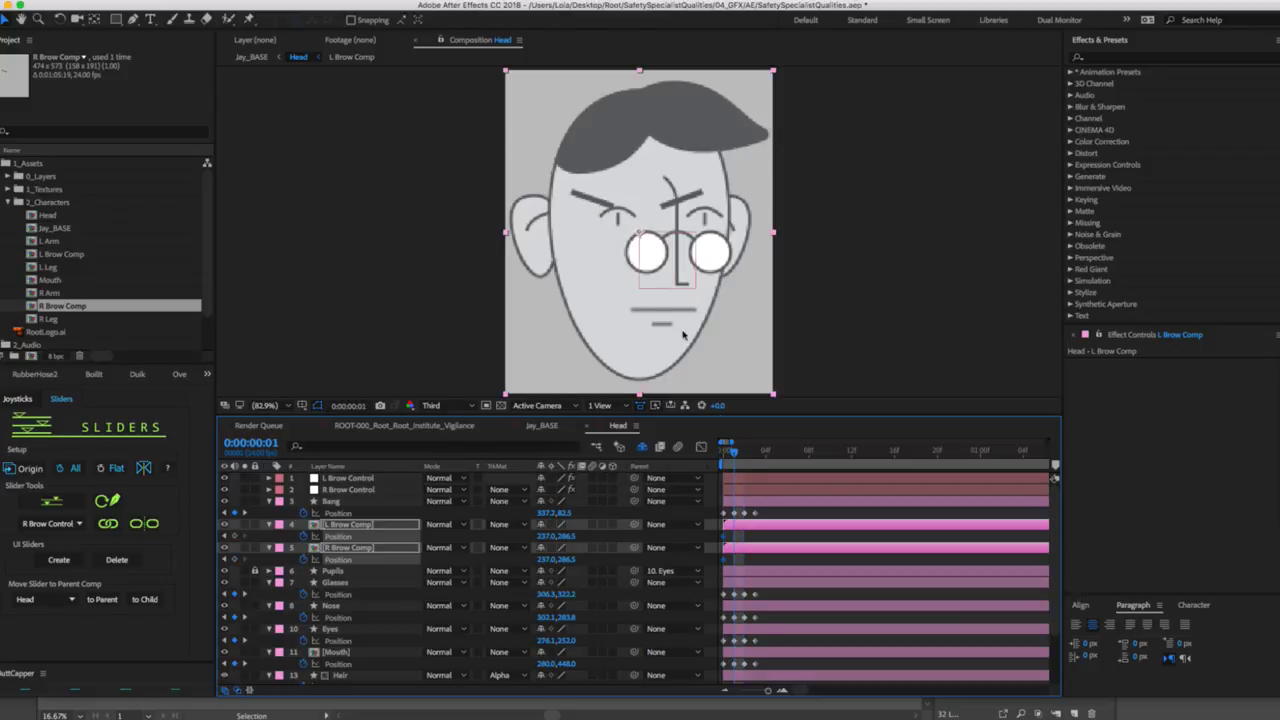
pyautogui.moveTo(644, 236); pyautogui.dragTo(668, 232)
pyautogui.click(773, 481)
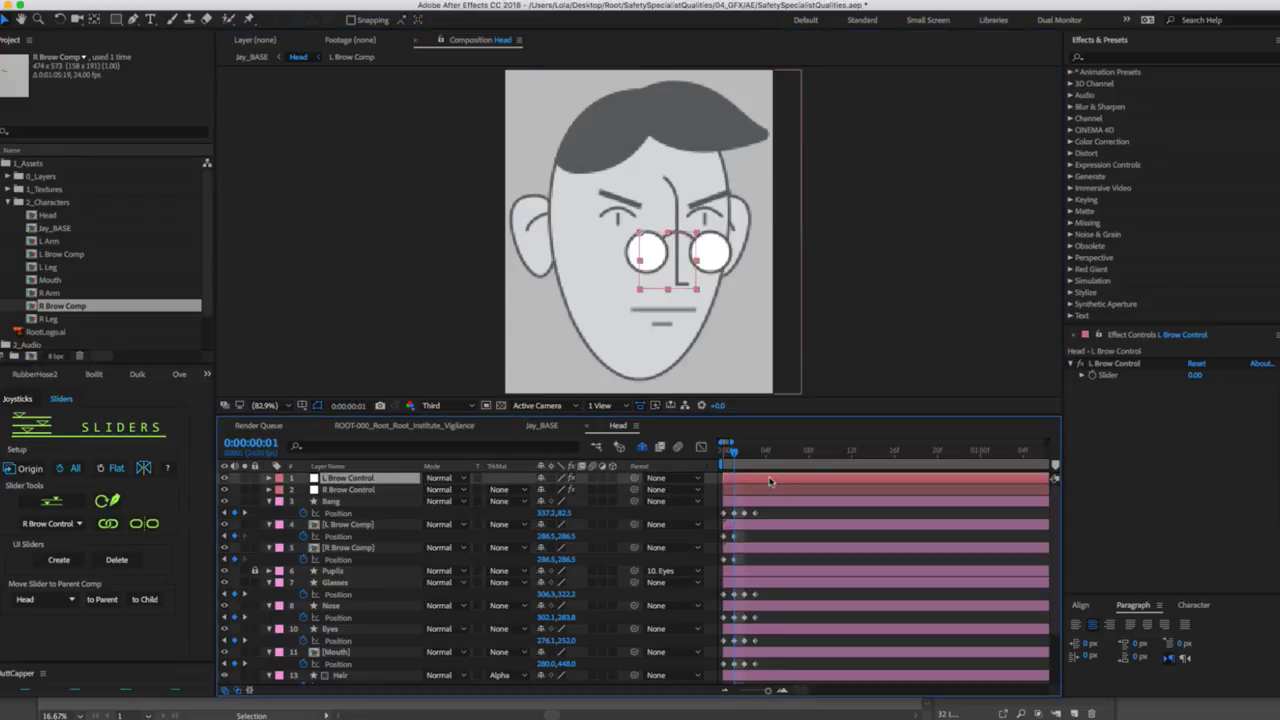
pyautogui.moveTo(1195, 375); pyautogui.dragTo(1214, 370)
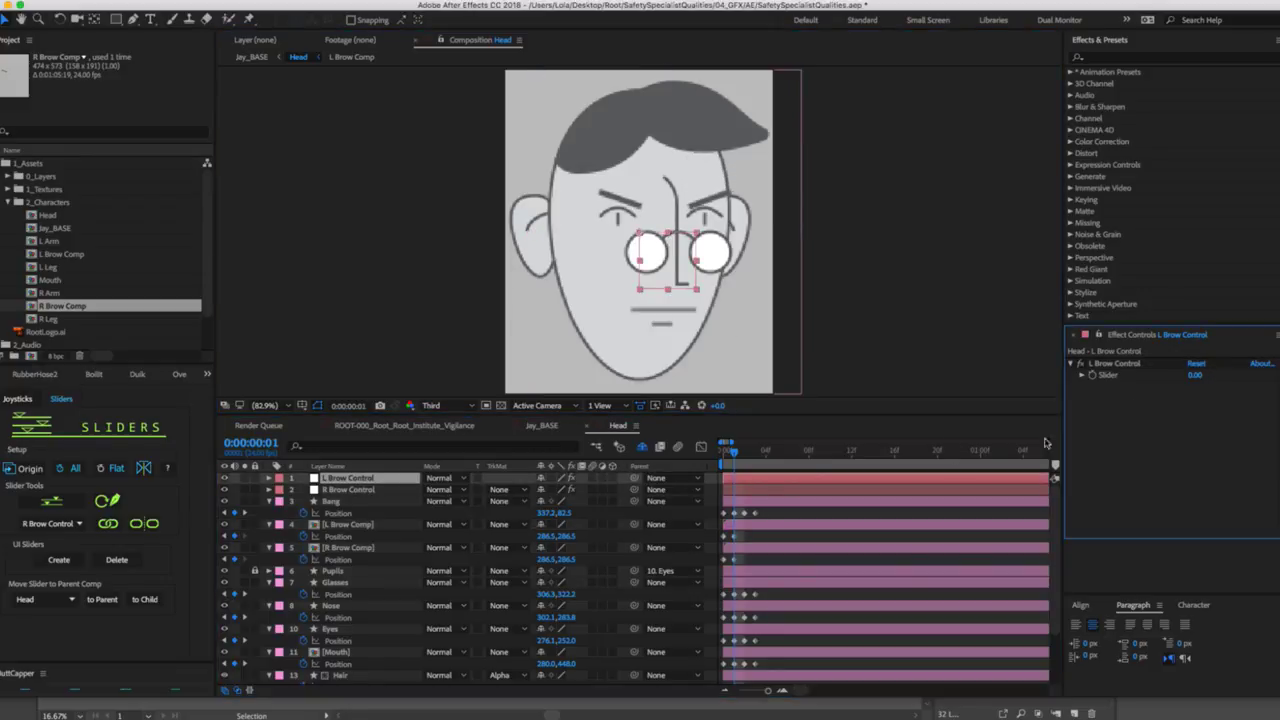
# Key both brows shifted left at frame 2 and back right at frame 3.
pyautogui.click(775, 524)
pyautogui.moveTo(737, 452); pyautogui.dragTo(746, 452)
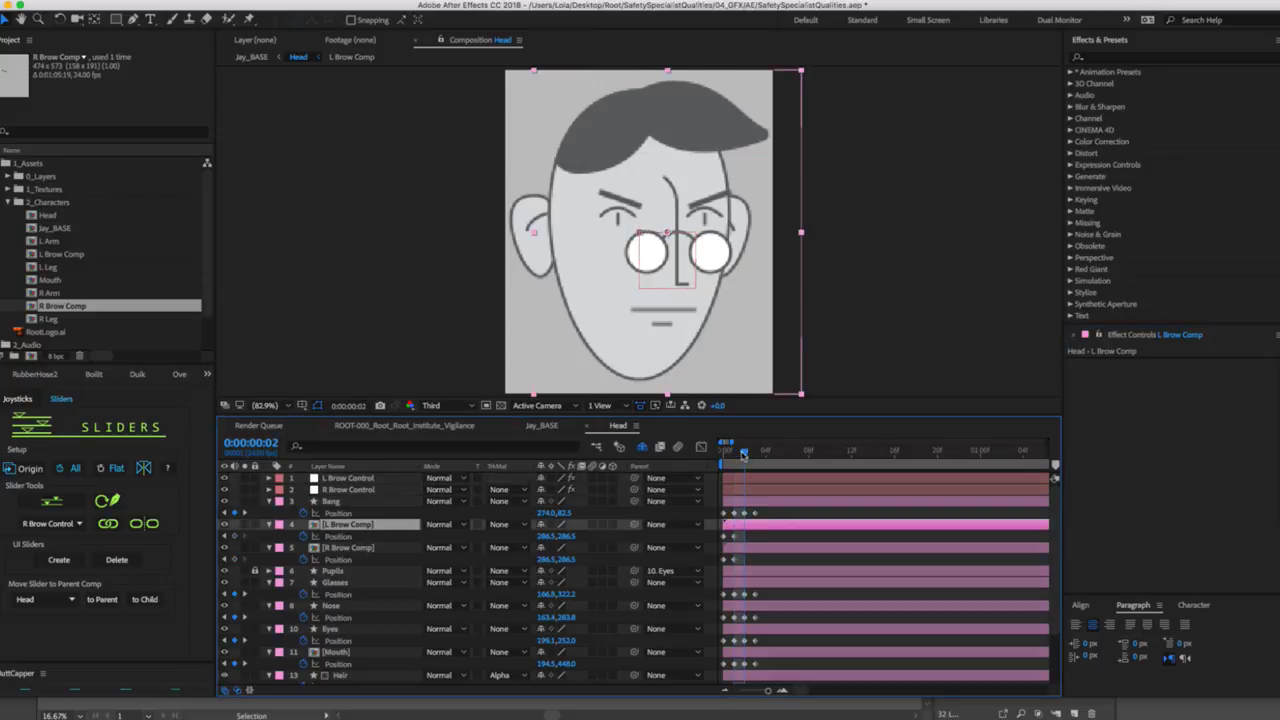
pyautogui.keyDown('shift'); pyautogui.click(755, 547); pyautogui.keyUp('shift')
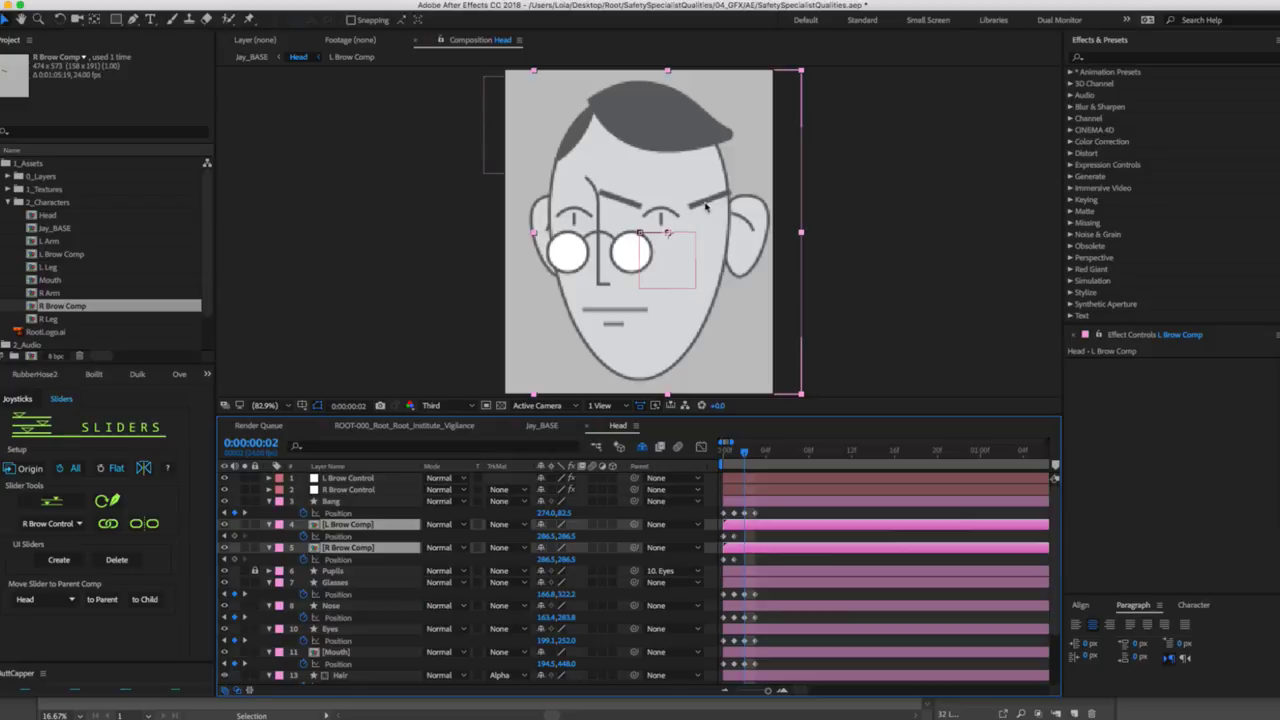
pyautogui.moveTo(546, 536); pyautogui.dragTo(478, 525)
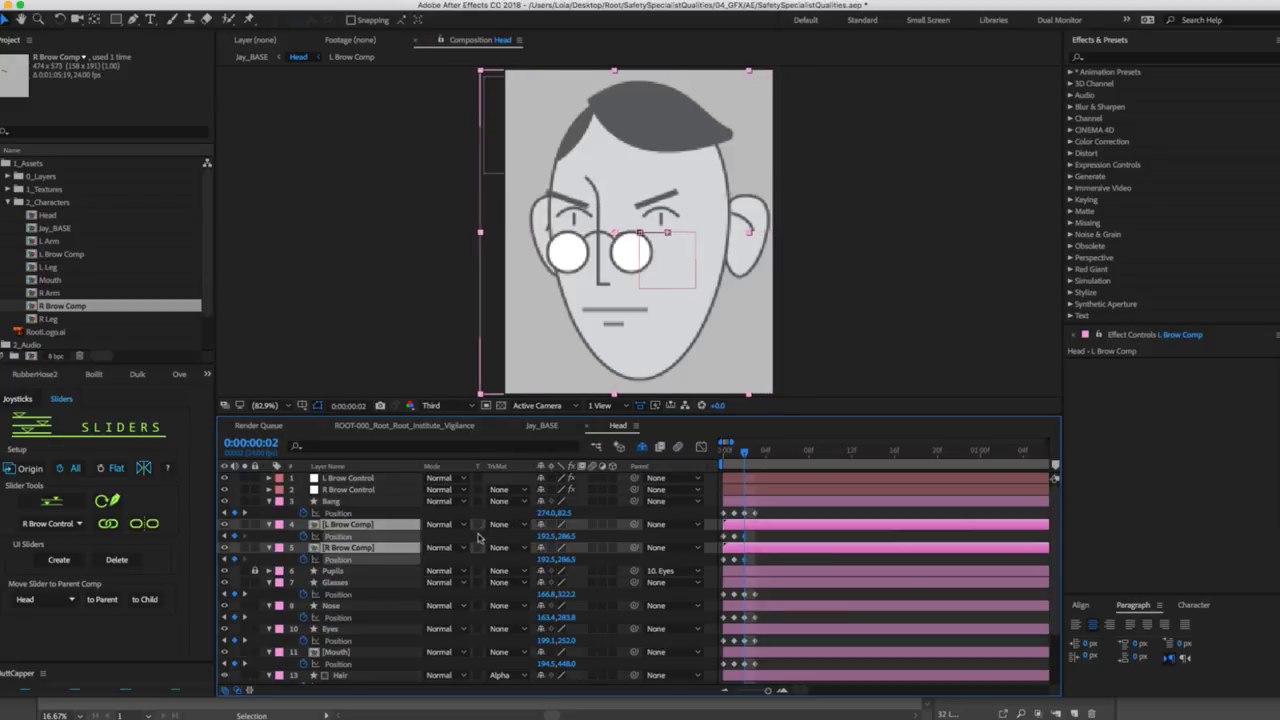
pyautogui.moveTo(744, 452)
pyautogui.mouseDown()
pyautogui.moveTo(720, 466)
pyautogui.moveTo(757, 468)
pyautogui.mouseUp()
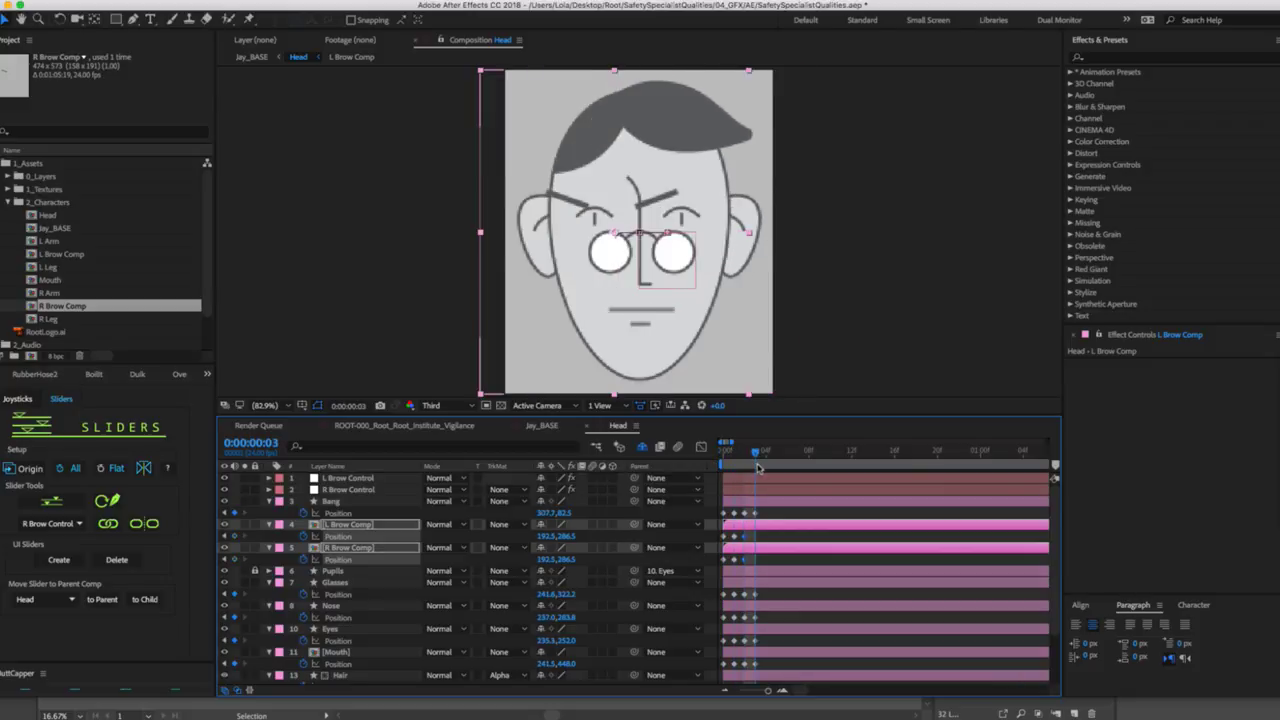
pyautogui.moveTo(548, 536); pyautogui.dragTo(579, 528)
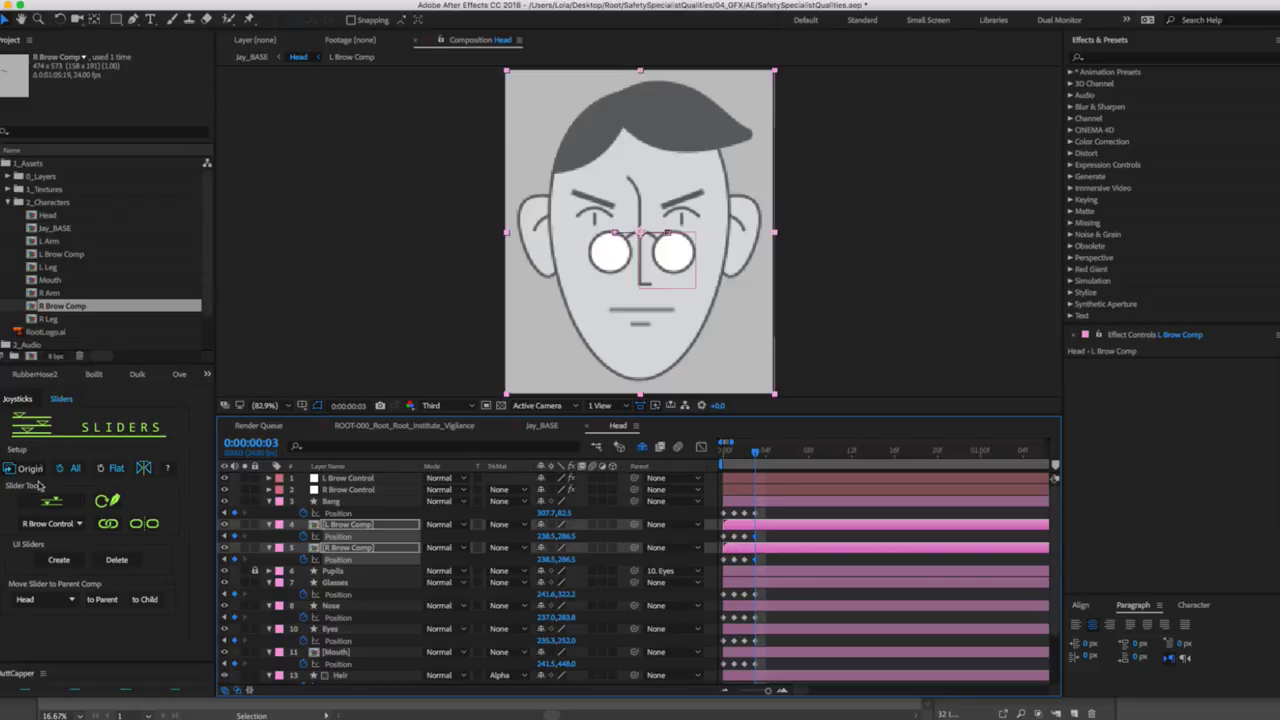
# Copy the origin pose to frame 3 with the joystick tools.
pyautogui.click(30, 399)
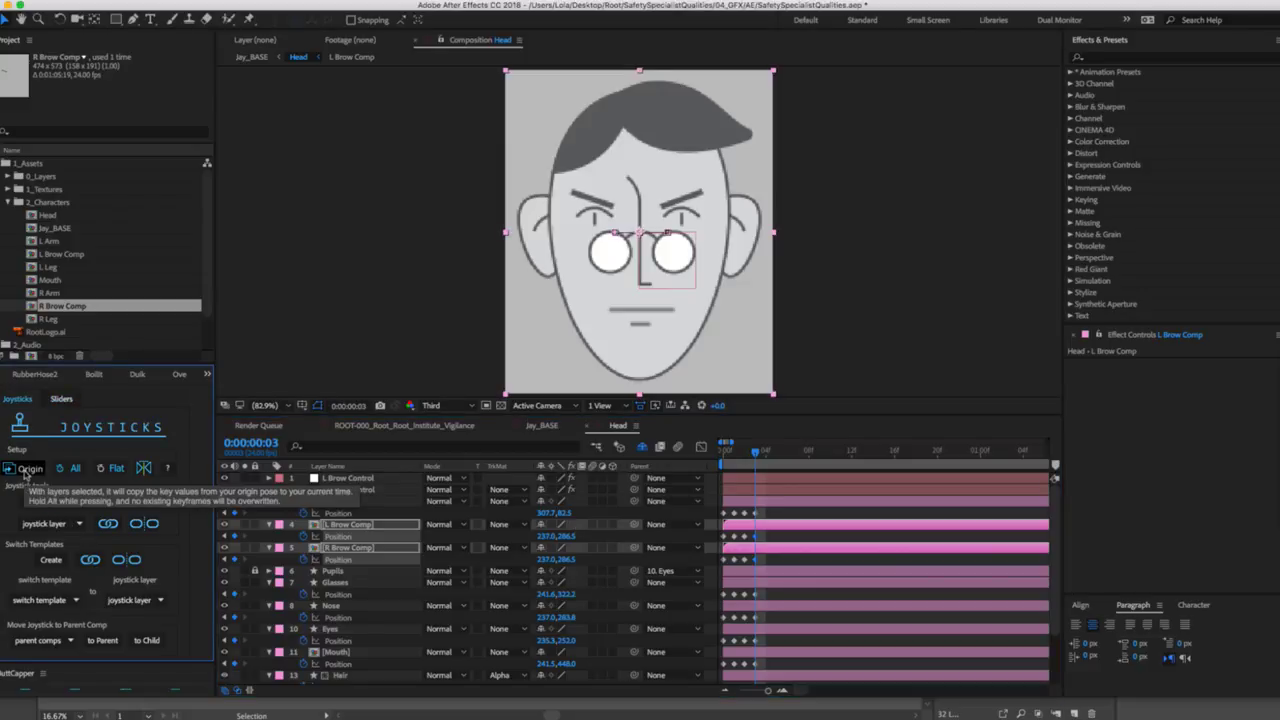
pyautogui.click(30, 468)
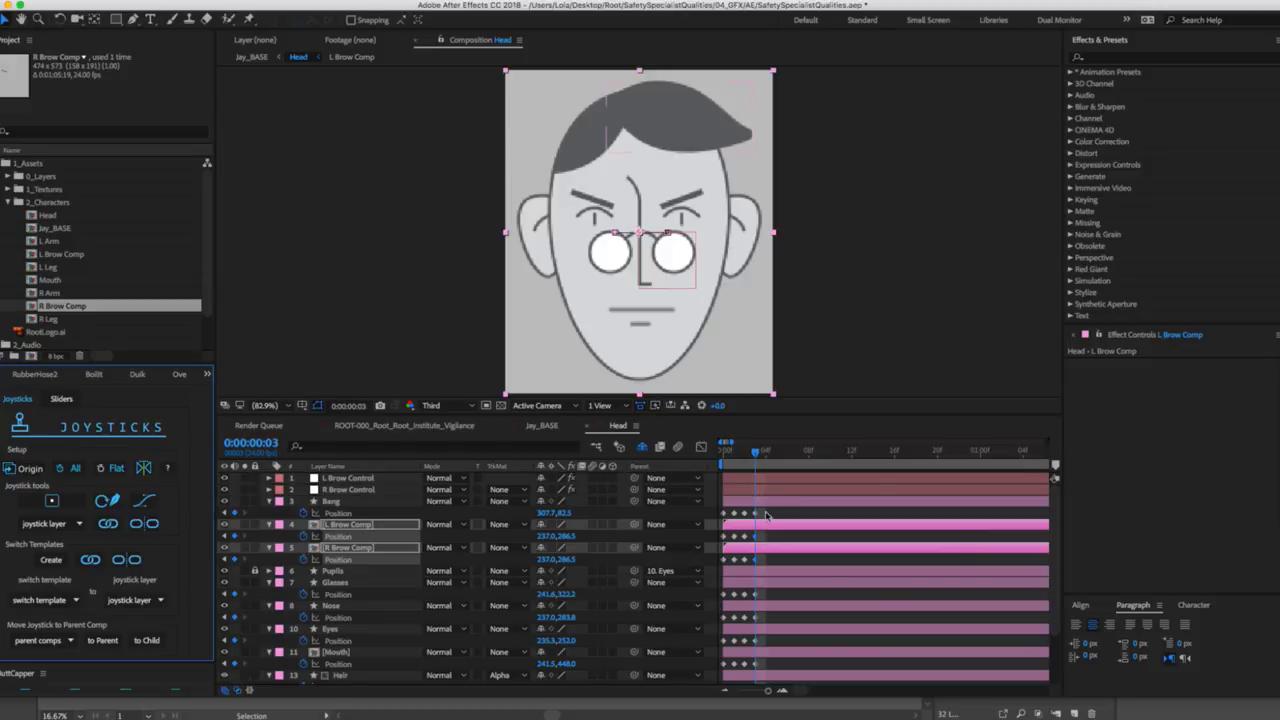
pyautogui.moveTo(766, 512); pyautogui.dragTo(752, 697)
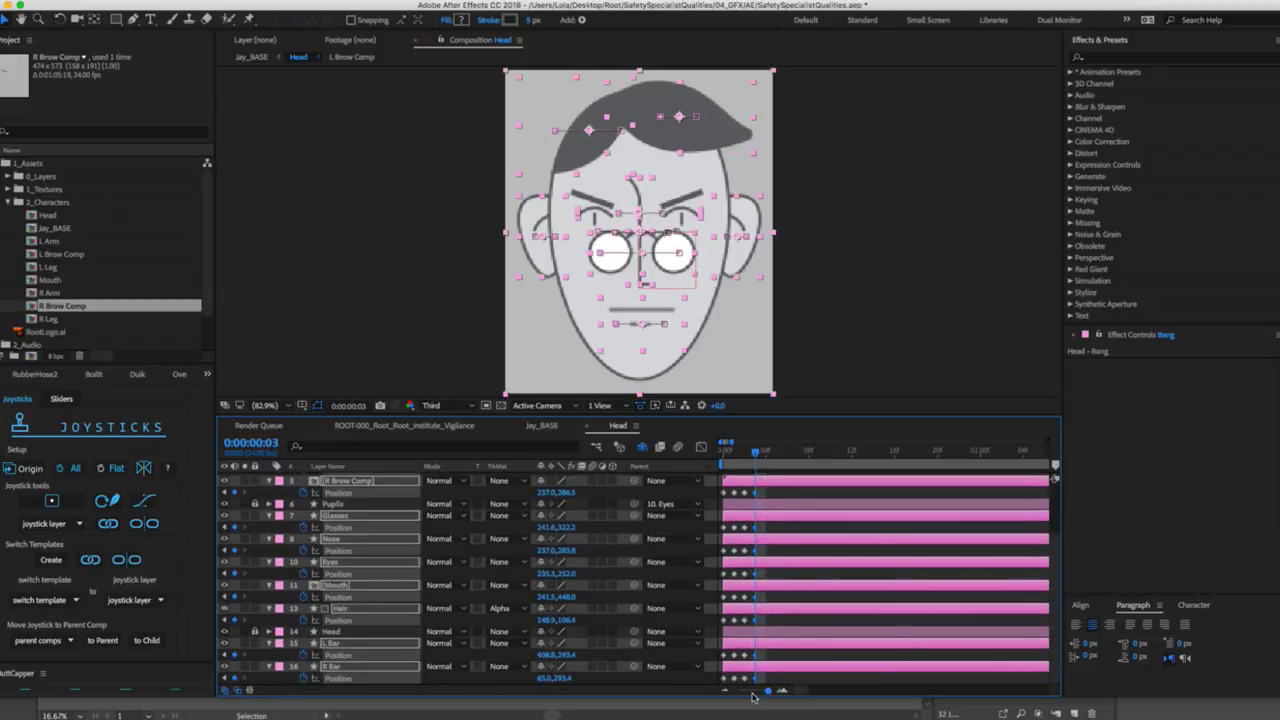
pyautogui.click(840, 534)
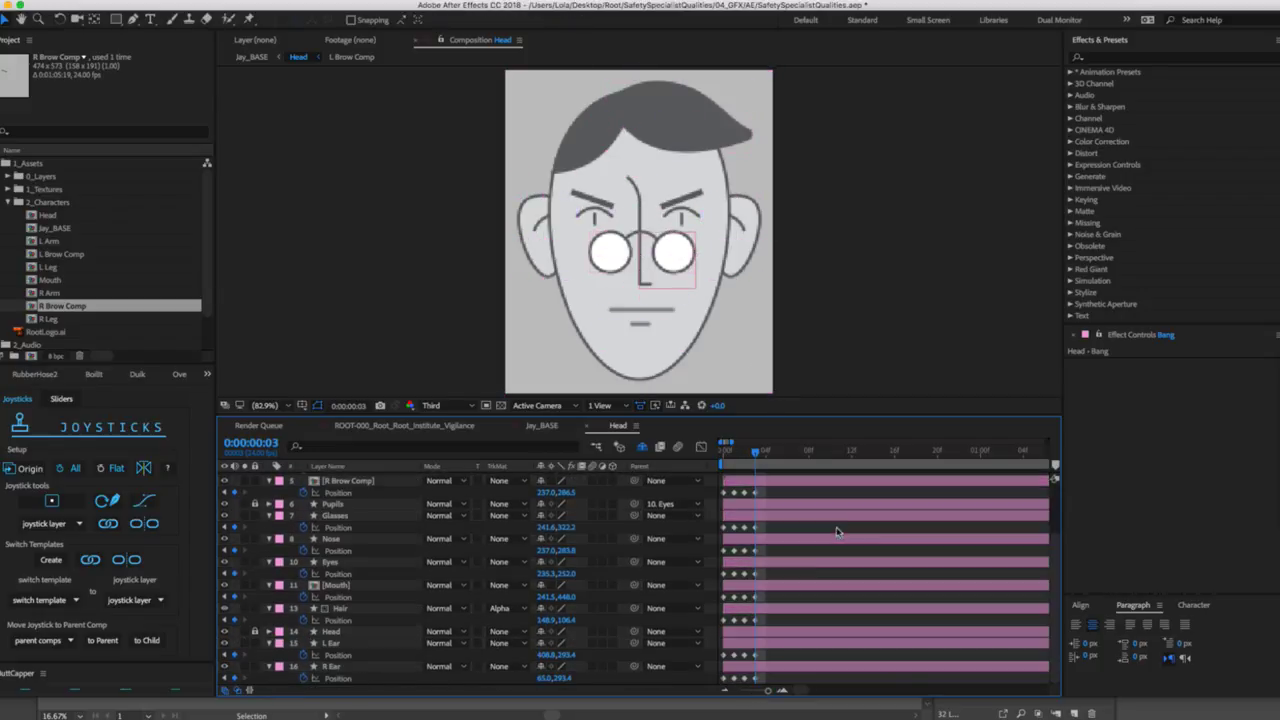
# Raise both brow precomps to 237.0,211.5 at frame 3.
pyautogui.click(601, 204)
pyautogui.scroll(2, 380, 524)
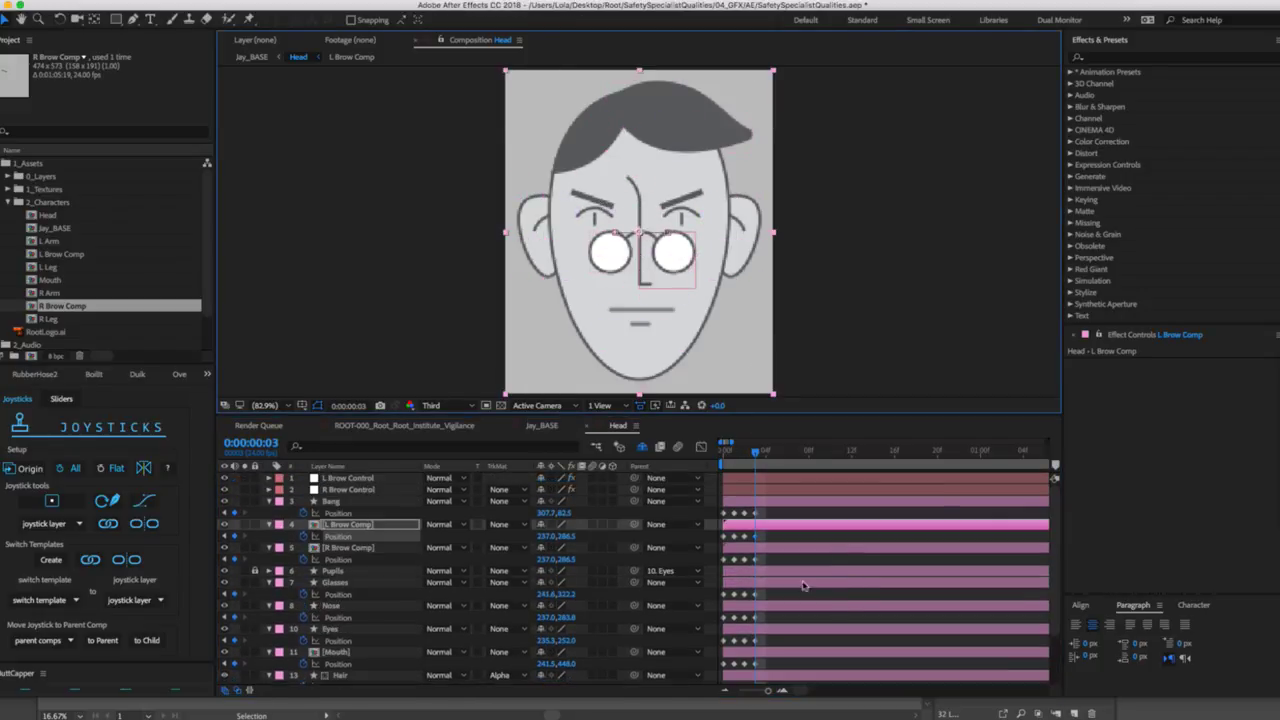
pyautogui.keyDown('shift'); pyautogui.click(406, 547); pyautogui.keyUp('shift')
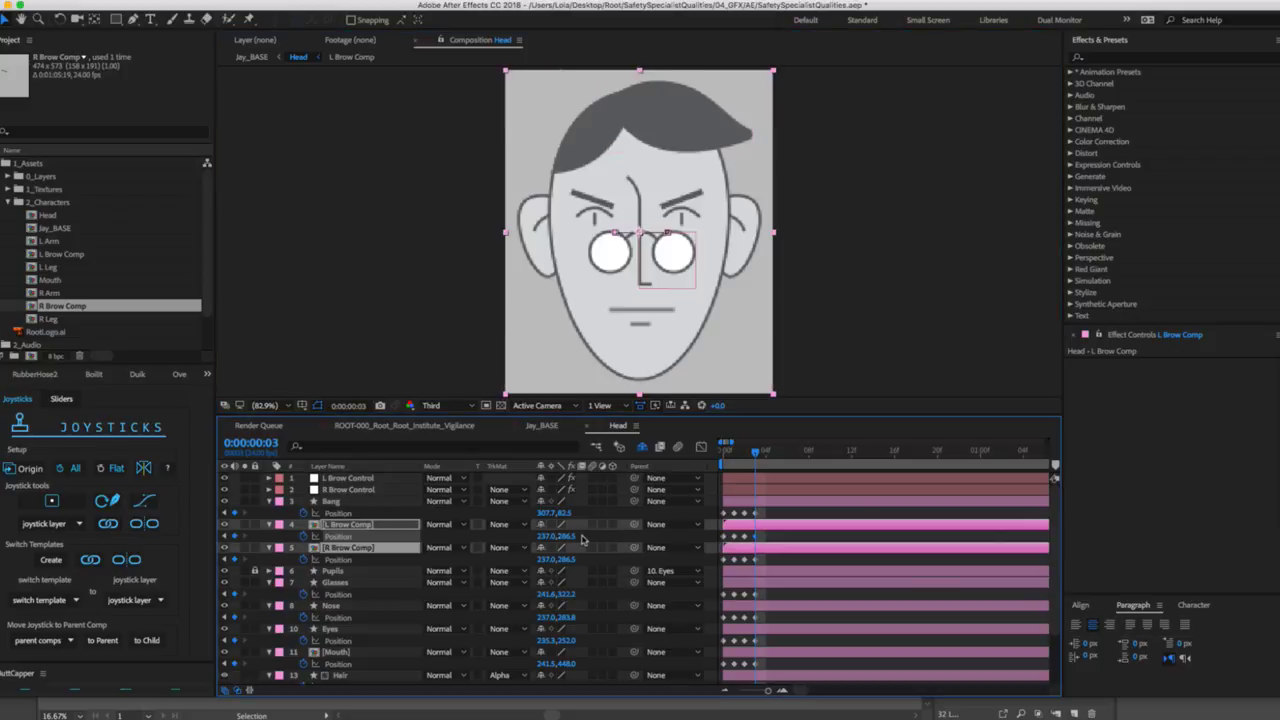
pyautogui.moveTo(568, 536); pyautogui.dragTo(543, 533)
pyautogui.hotkey('ctrl', 'z')
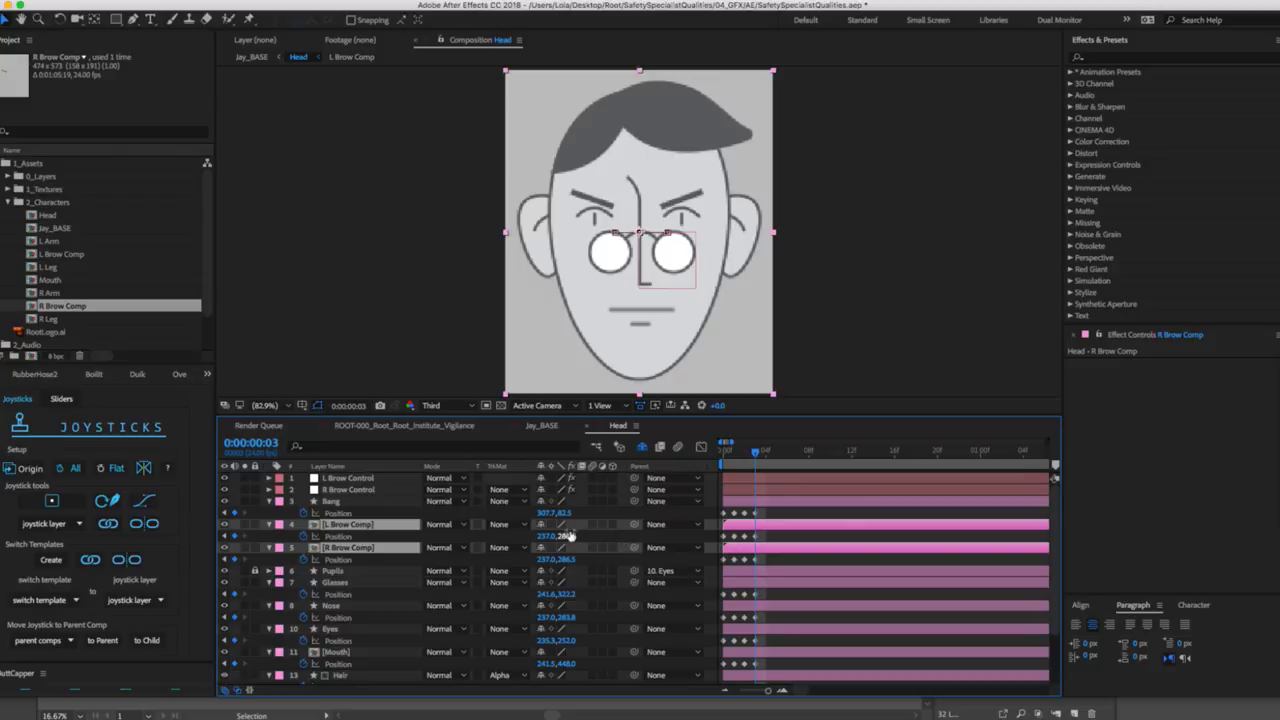
pyautogui.moveTo(565, 536); pyautogui.dragTo(512, 532)
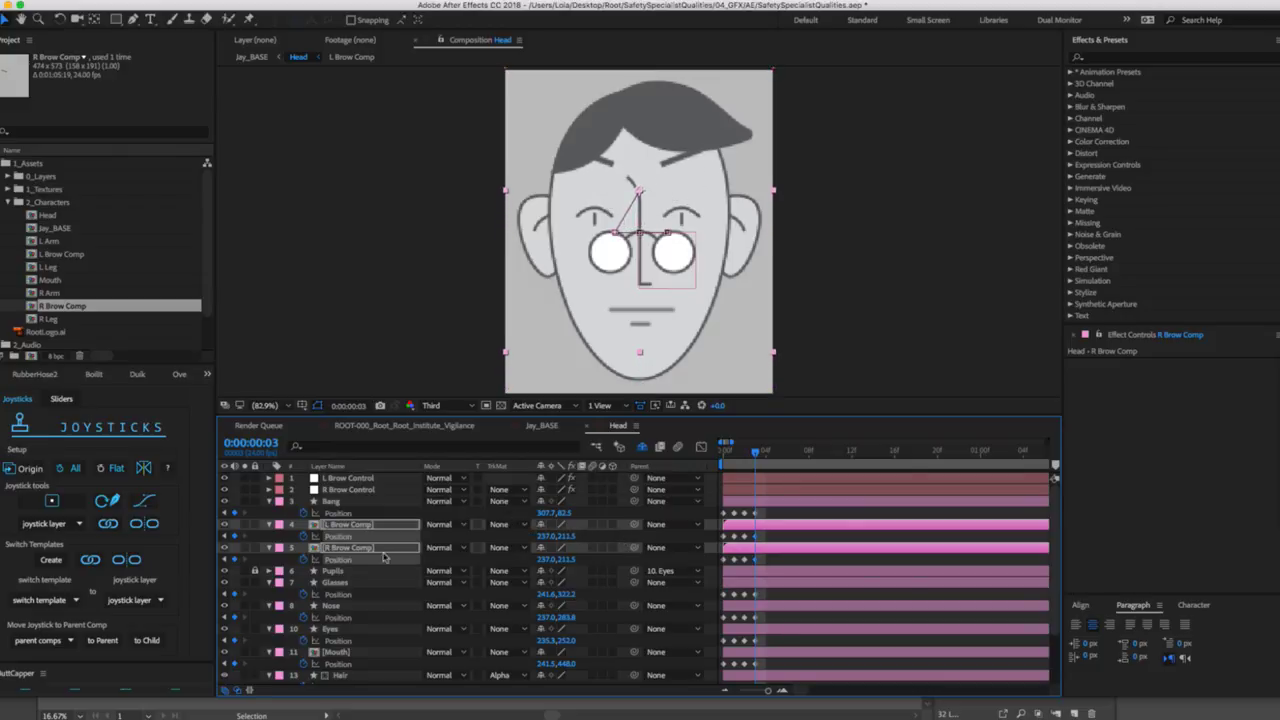
# Move the Eyes layer up to 235.3,216.0 to key its frame-3 position.
pyautogui.click(338, 583)
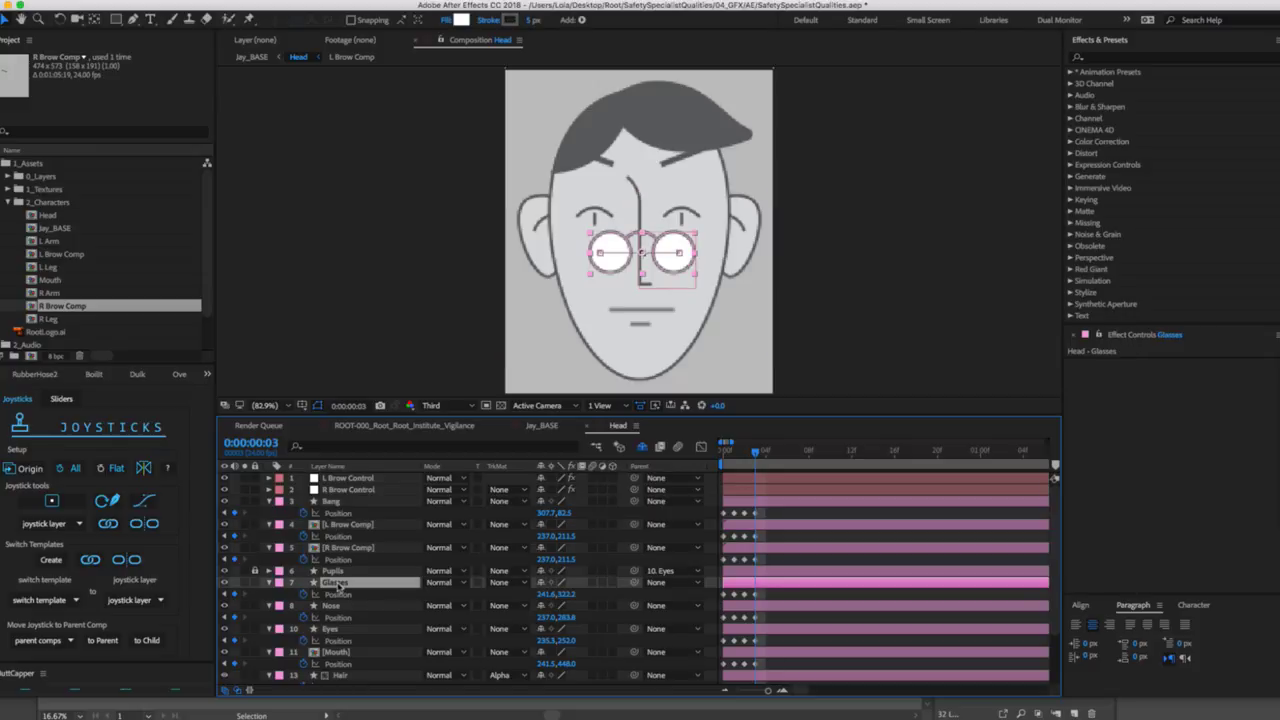
pyautogui.click(343, 630)
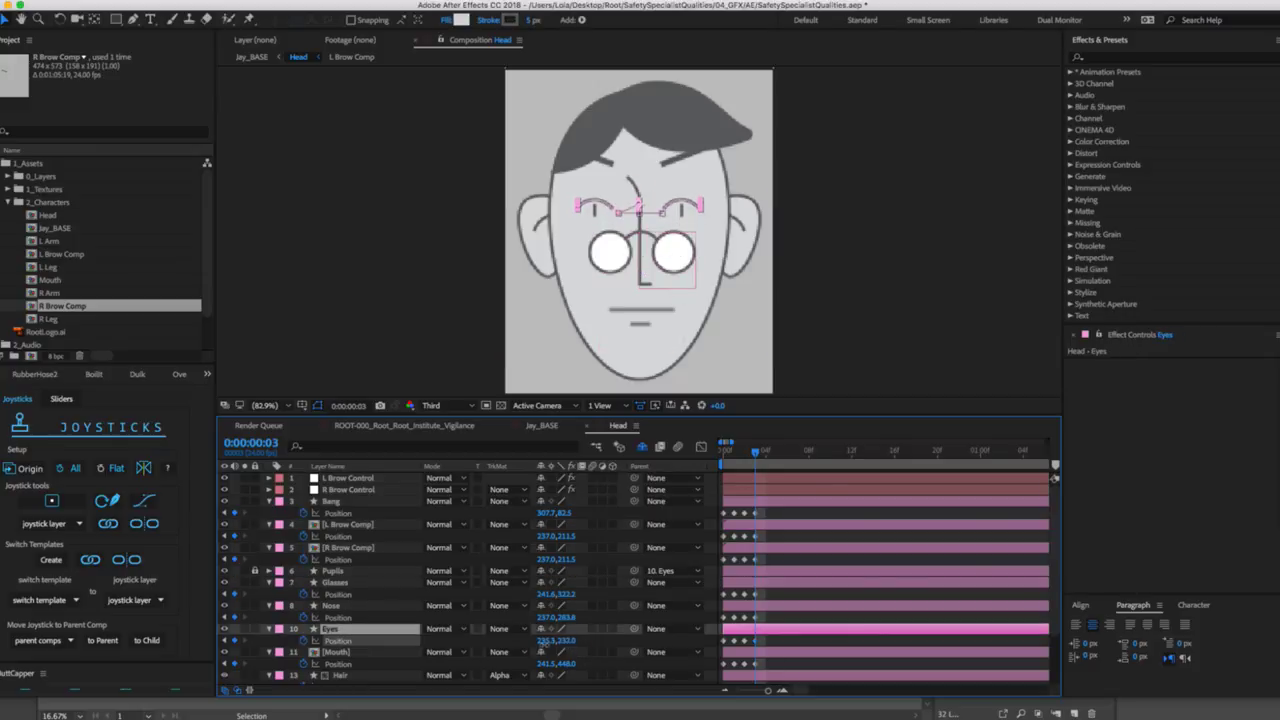
pyautogui.moveTo(556, 641); pyautogui.dragTo(542, 630)
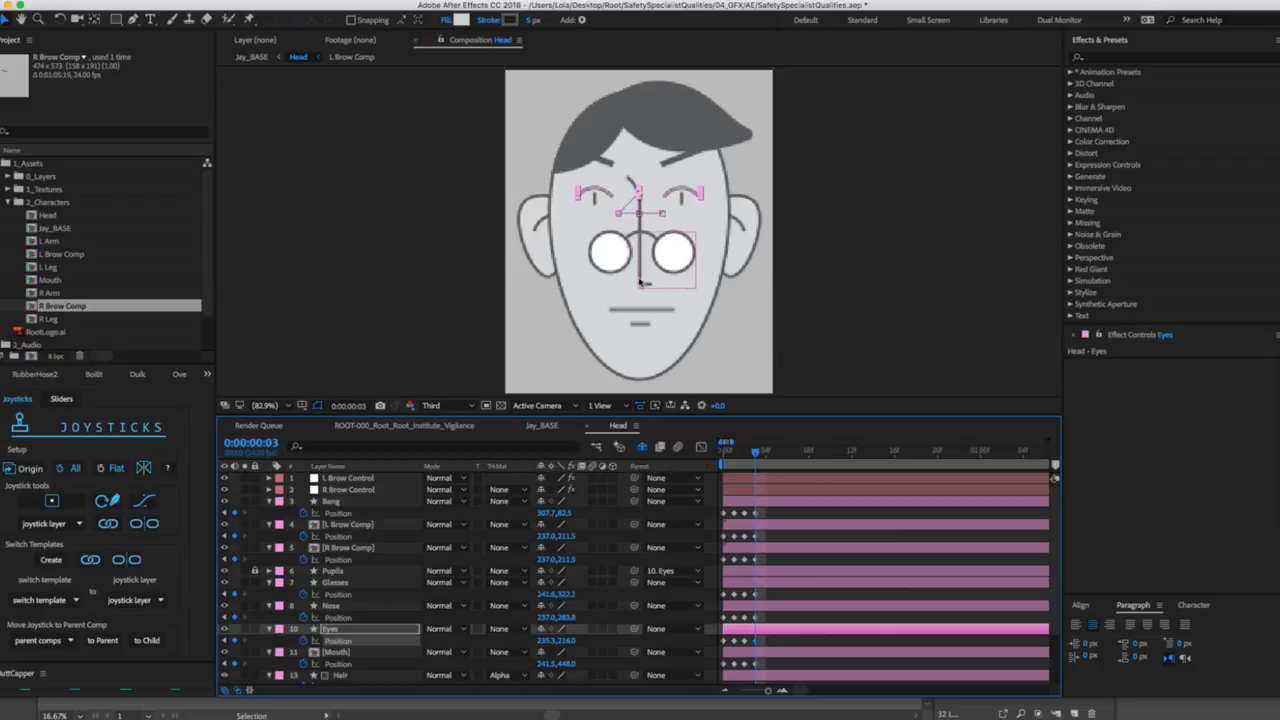
pyautogui.click(607, 258)
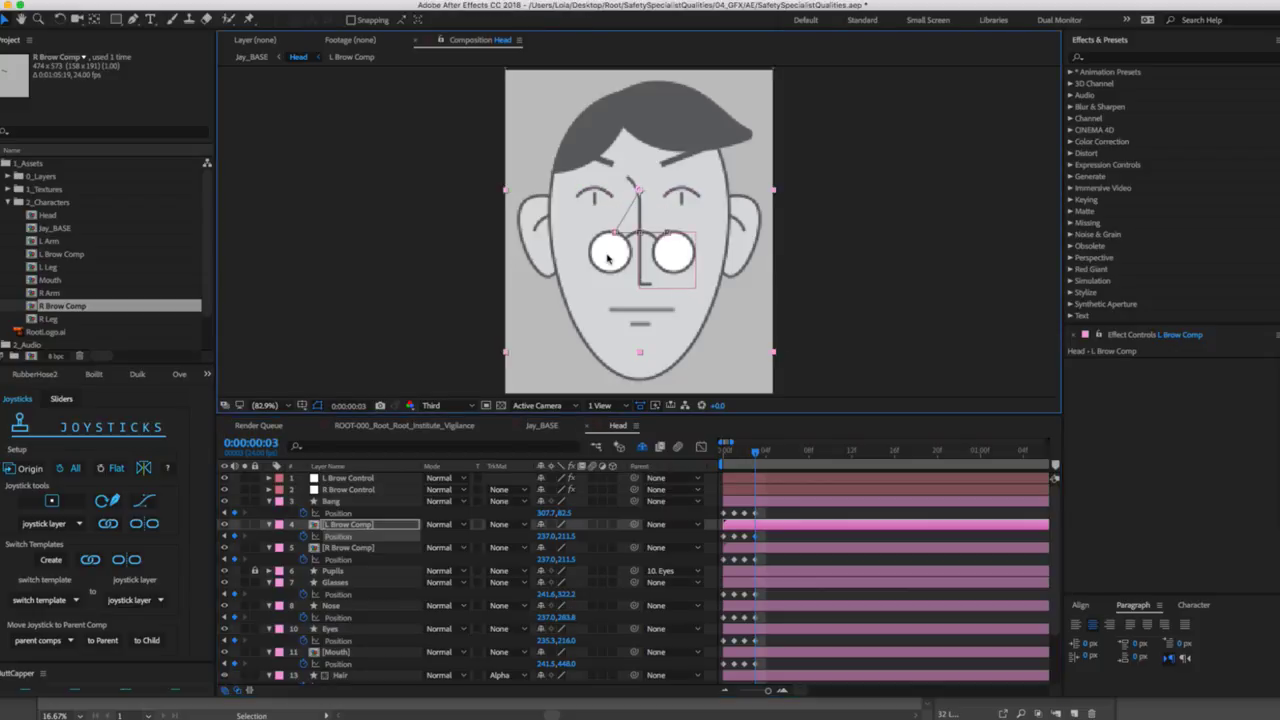
# At frame 3, move the Glasses and Nose layers down on the face.
pyautogui.click(335, 582)
pyautogui.keyDown('shift'); pyautogui.click(331, 605); pyautogui.keyUp('shift')
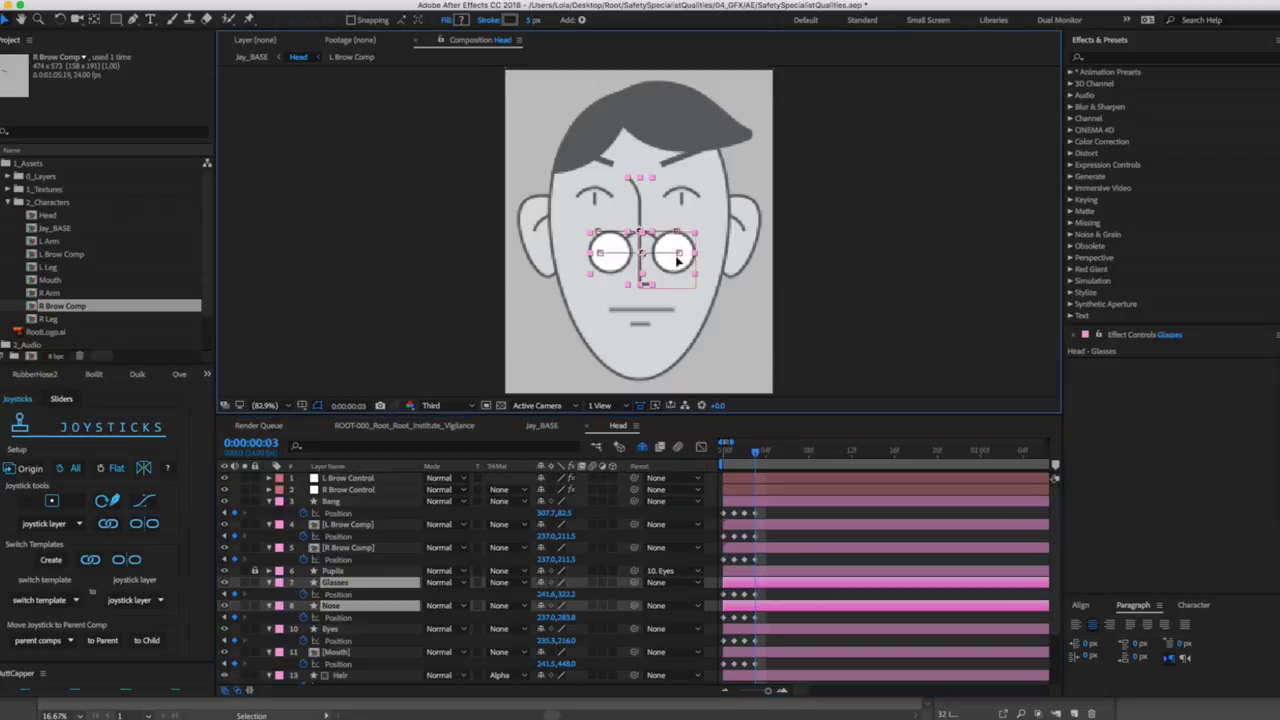
pyautogui.press('Up')
pyautogui.press('Up')
pyautogui.press('Up')
pyautogui.press('Up')
pyautogui.press('Up')
pyautogui.press('Up')
pyautogui.press('Up')
pyautogui.moveTo(676, 234); pyautogui.dragTo(674, 252)
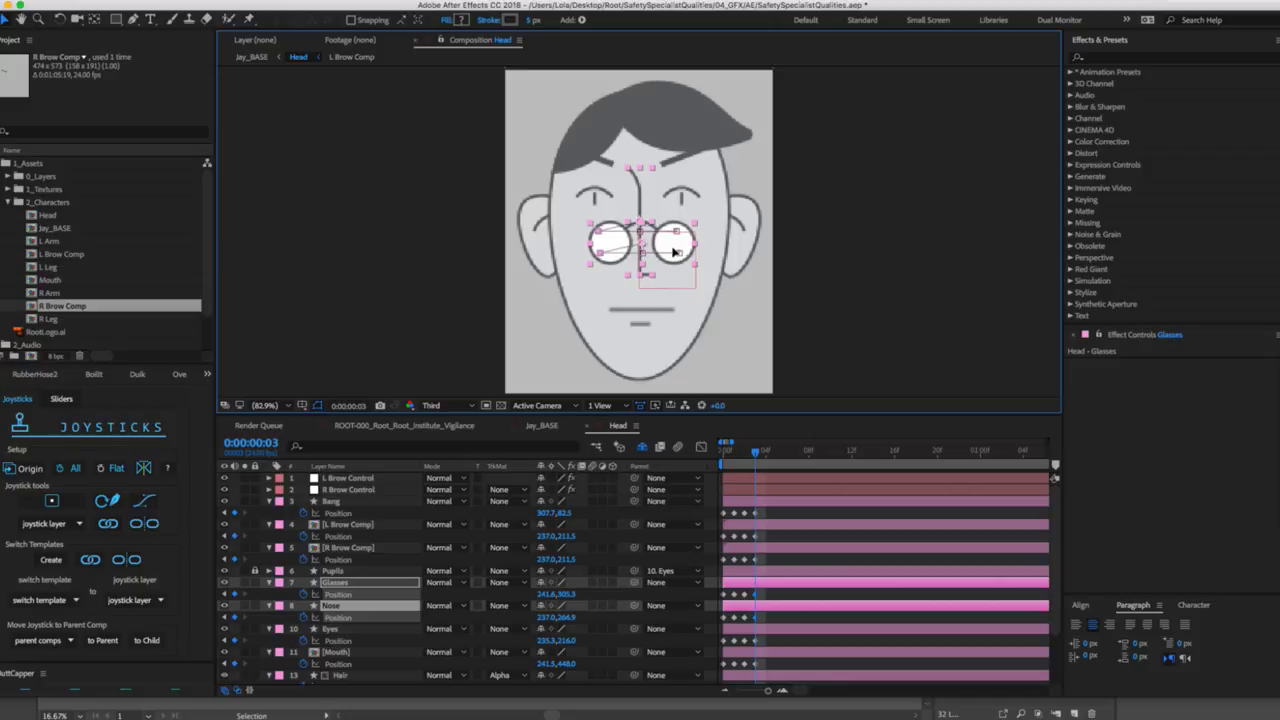
pyautogui.moveTo(761, 452); pyautogui.dragTo(755, 455)
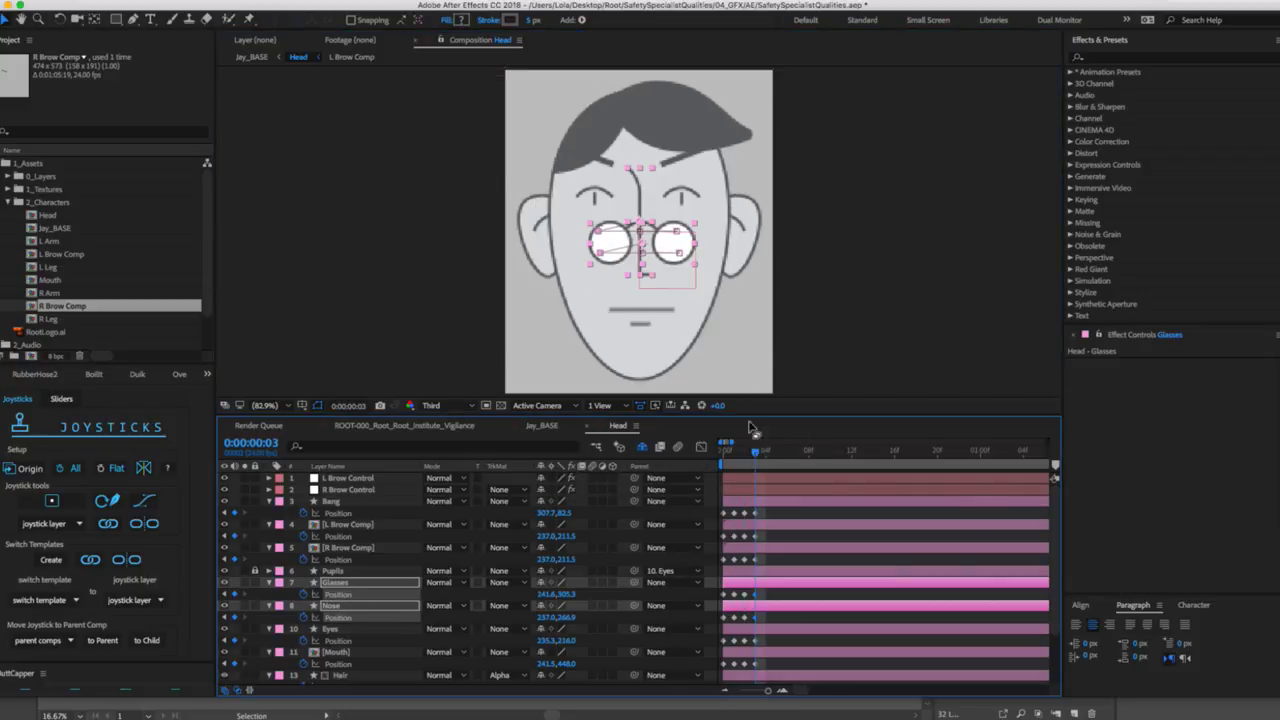
# Lower both the L Ear and R Ear layers slightly in the frame-3 pose.
pyautogui.click(748, 243)
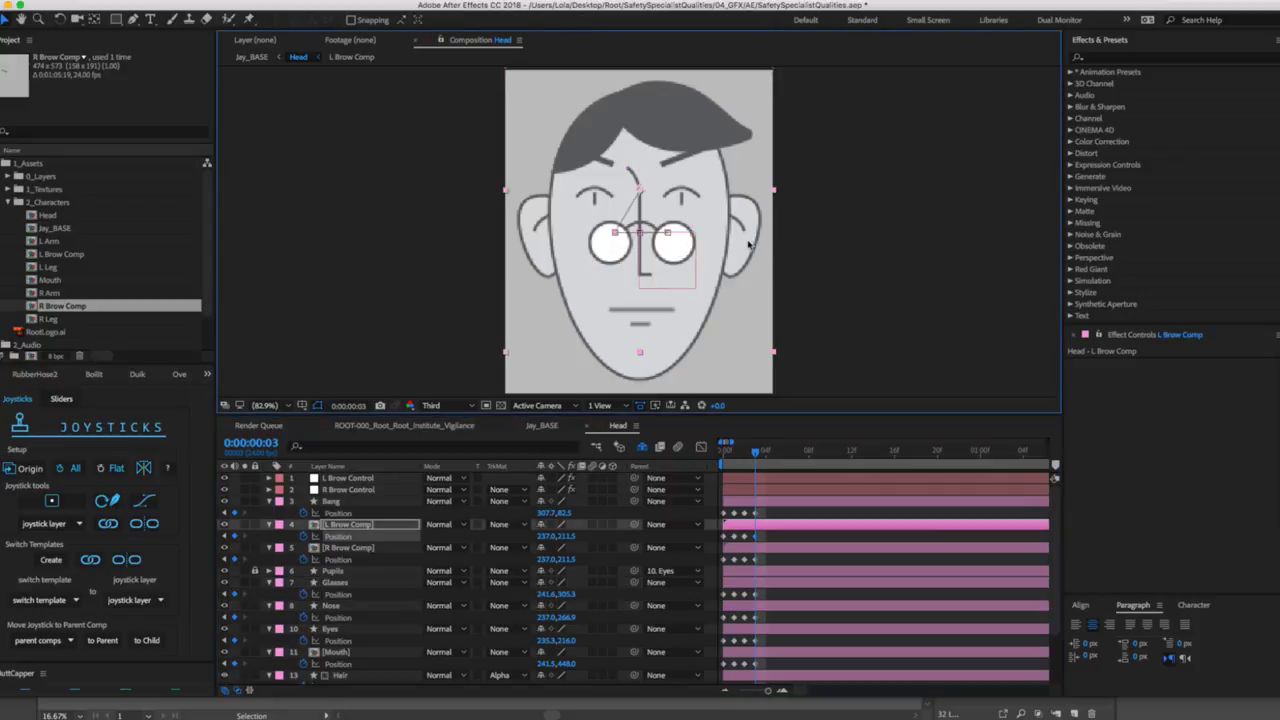
pyautogui.click(819, 512)
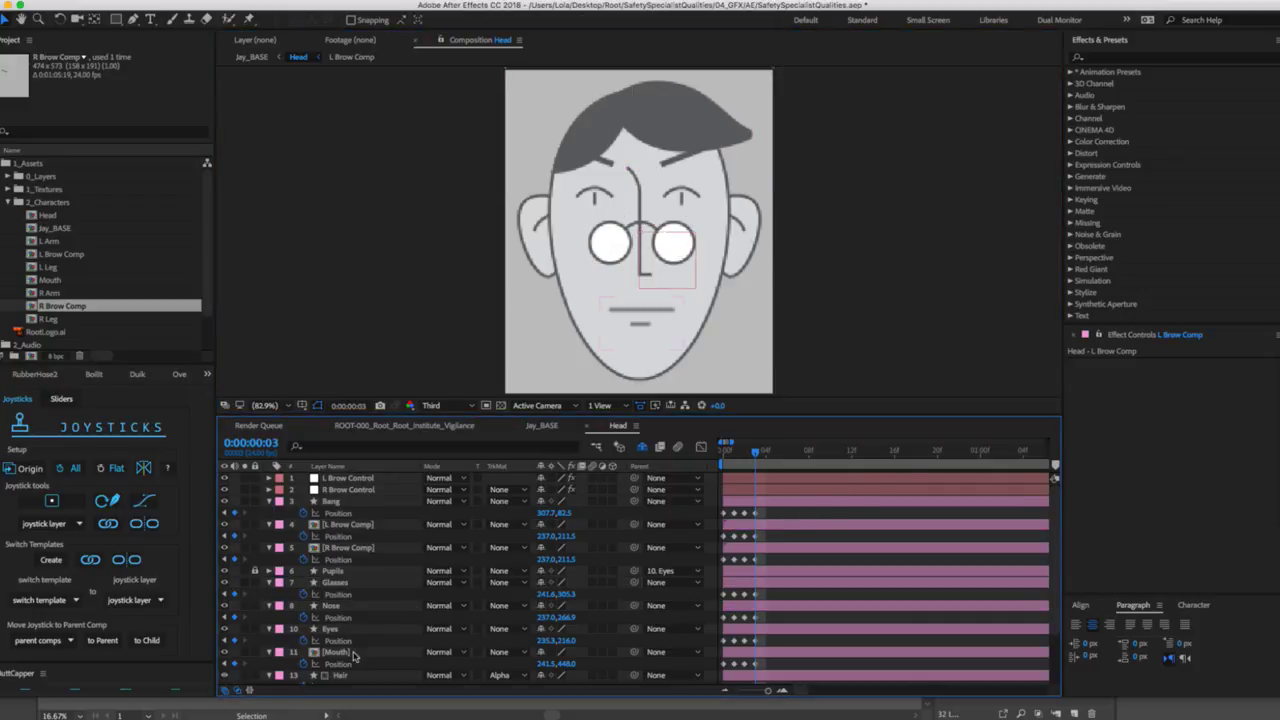
pyautogui.scroll(-1, 355, 656)
pyautogui.scroll(-1, 345, 652)
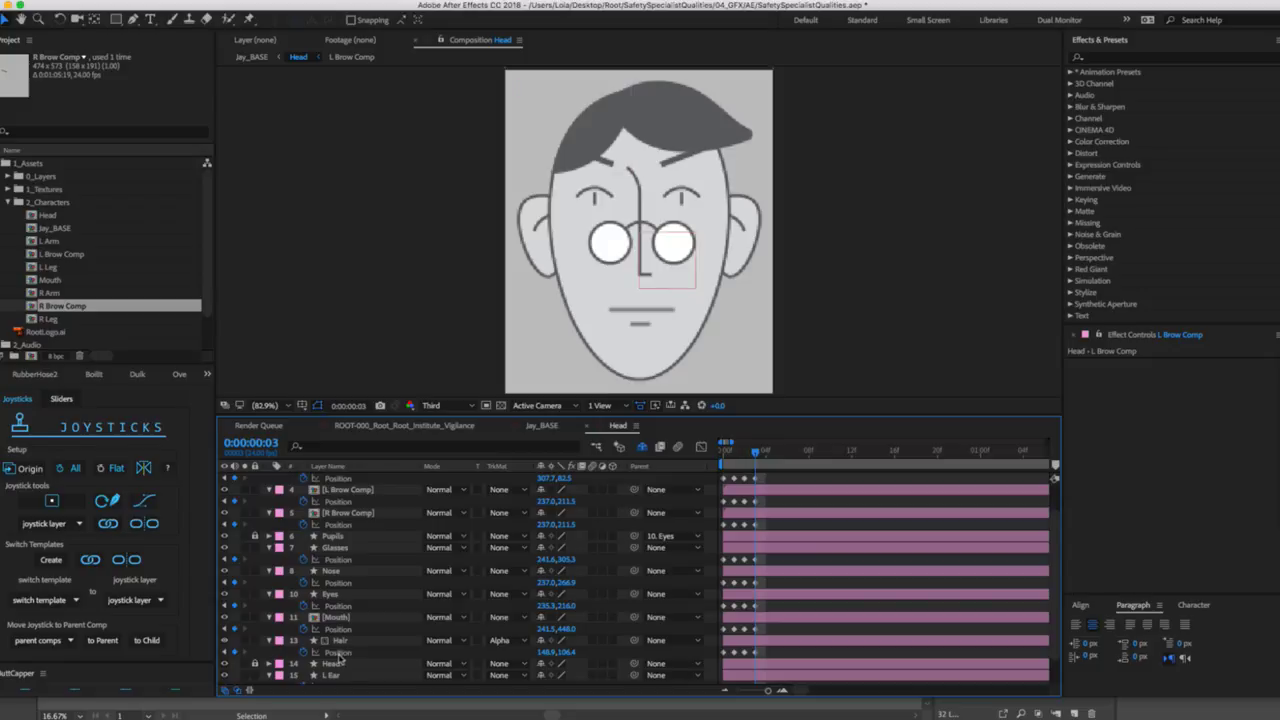
pyautogui.click(338, 676)
pyautogui.scroll(-1, 338, 672)
pyautogui.keyDown('shift'); pyautogui.click(338, 666); pyautogui.keyUp('shift')
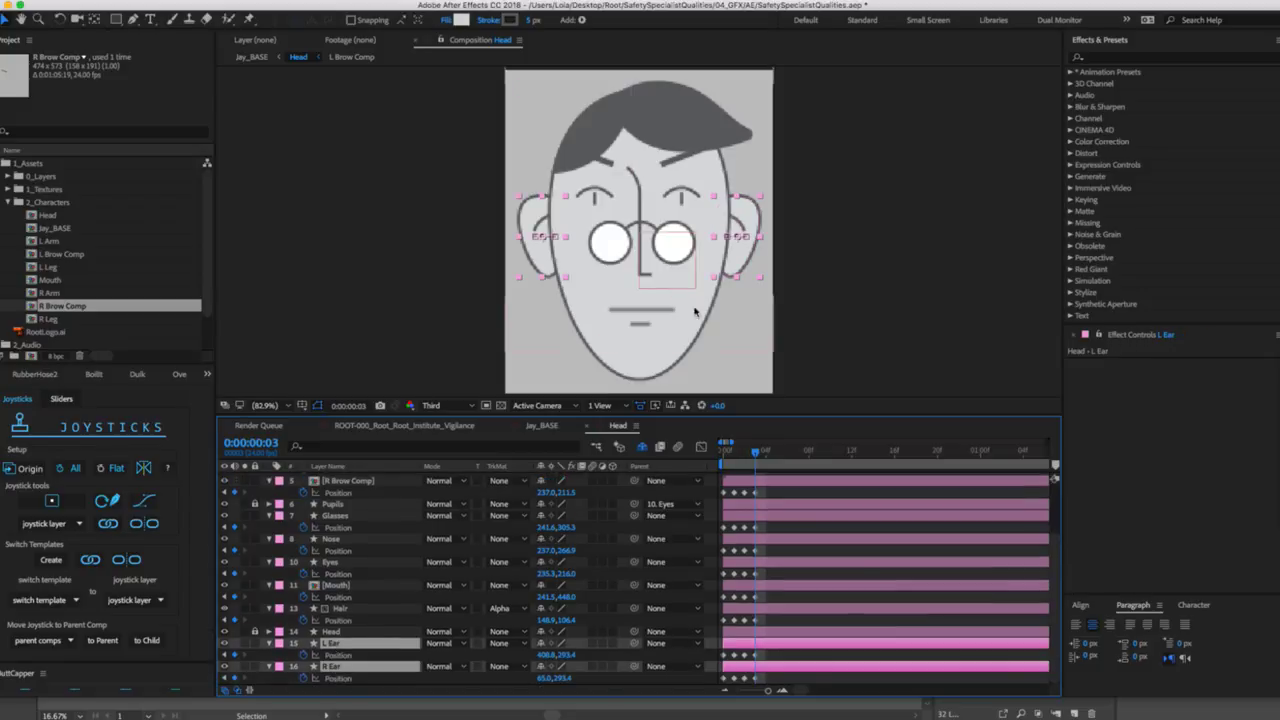
pyautogui.moveTo(743, 262); pyautogui.dragTo(741, 271)
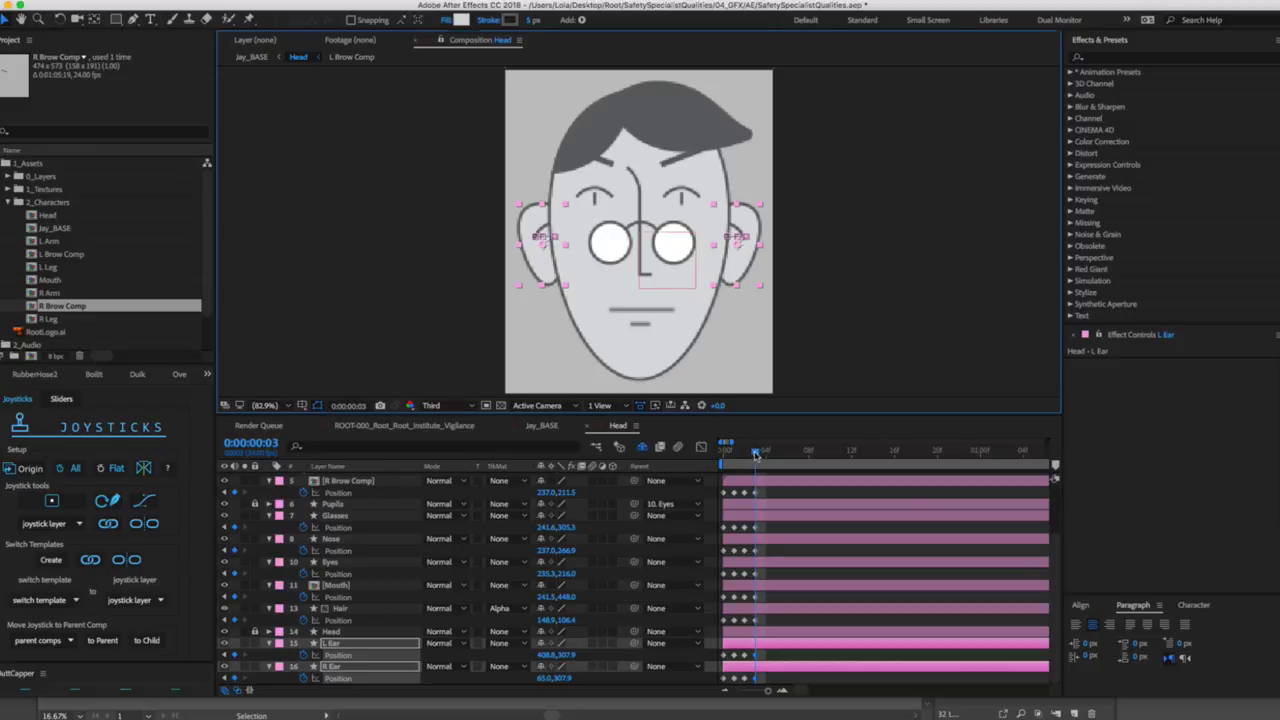
pyautogui.moveTo(756, 452)
pyautogui.mouseDown()
pyautogui.moveTo(744, 456)
pyautogui.moveTo(757, 456)
pyautogui.mouseUp()
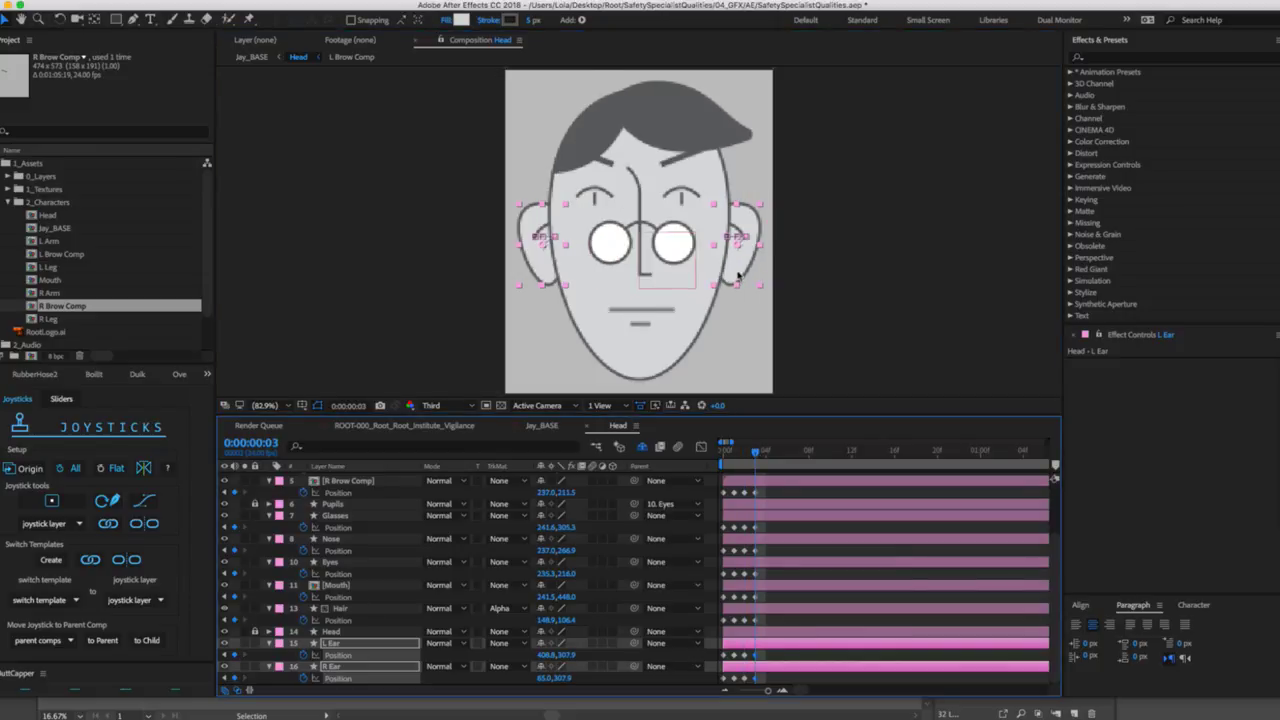
pyautogui.moveTo(741, 265); pyautogui.dragTo(740, 268)
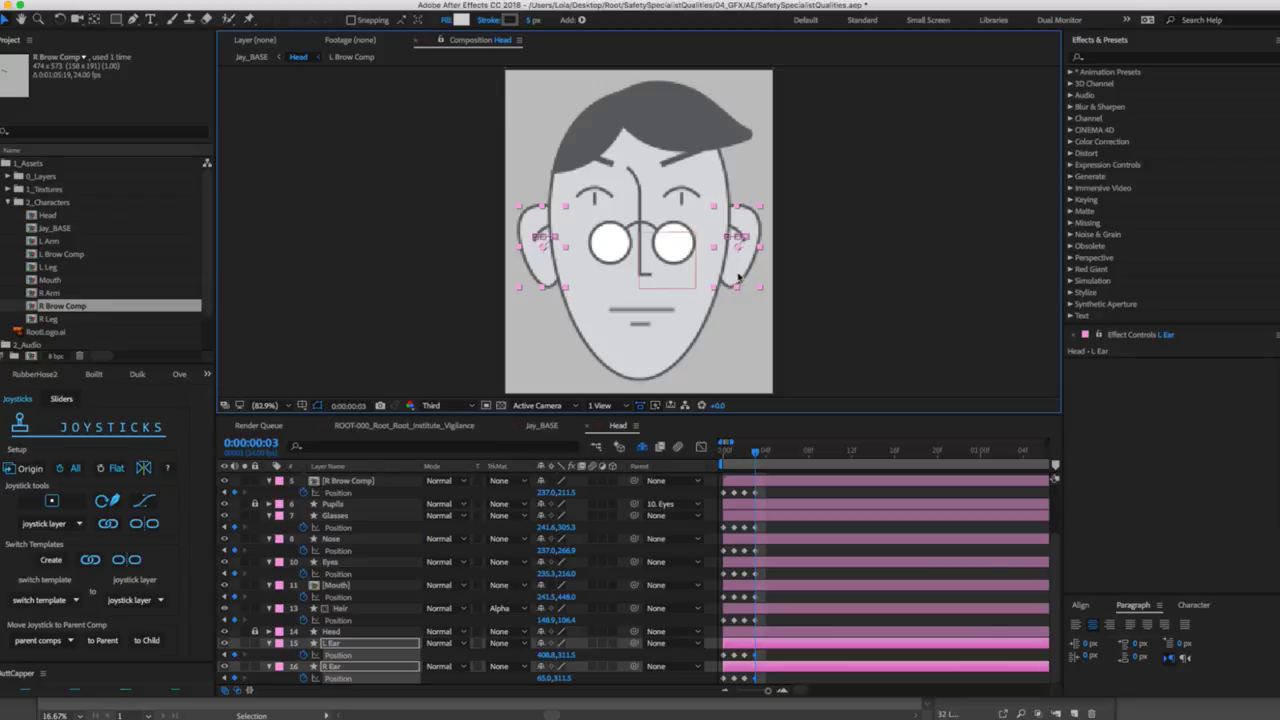
pyautogui.click(789, 257)
# Raise the Mouth layer on the face in the frame-3 pose.
pyautogui.click(649, 317)
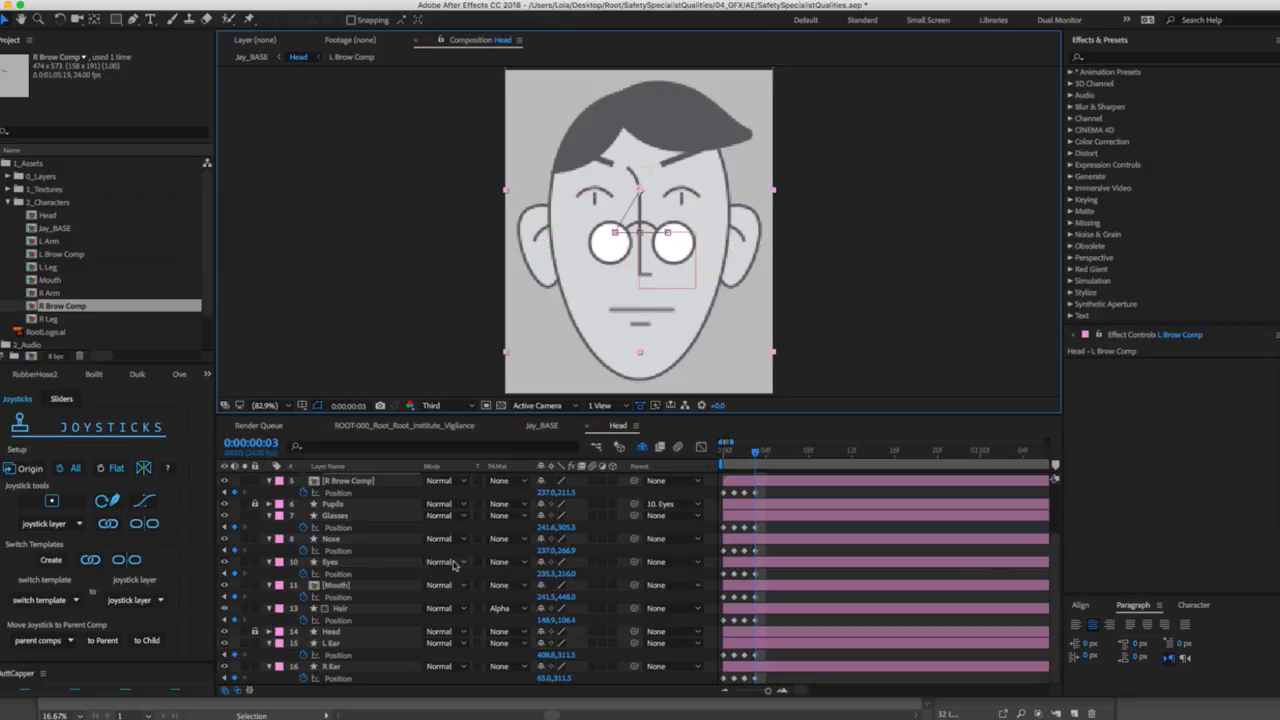
pyautogui.click(340, 585)
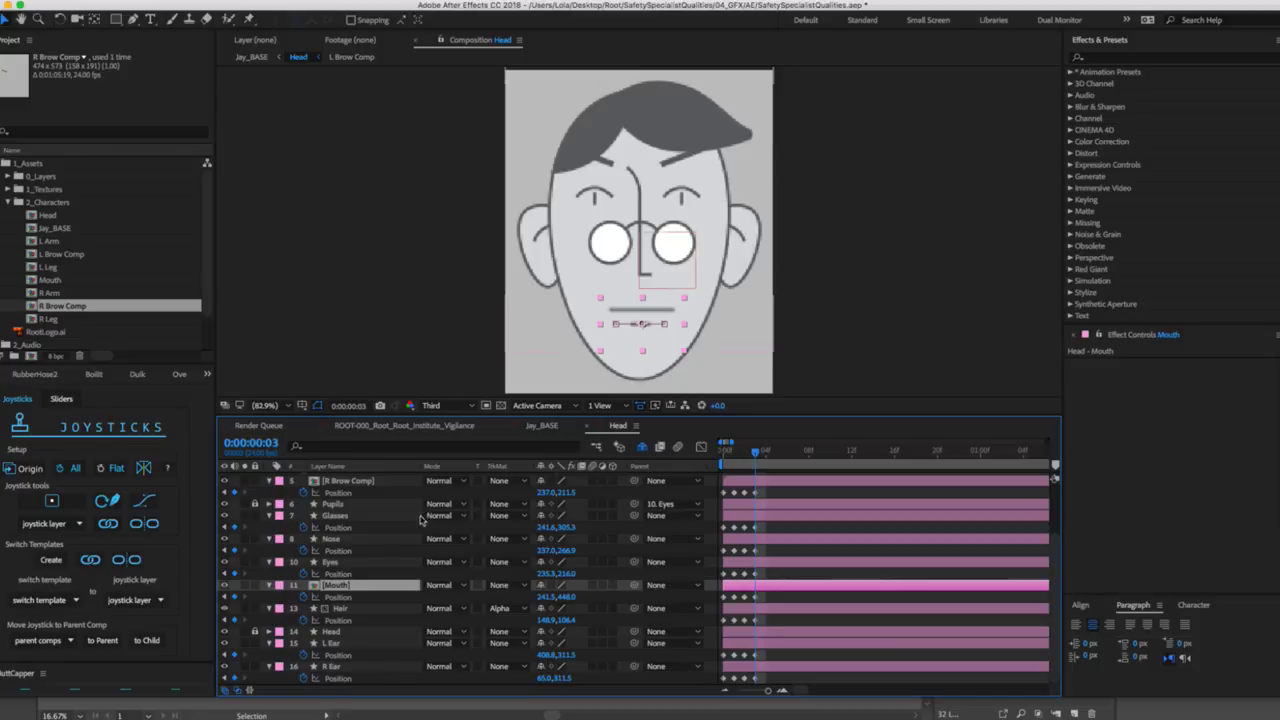
pyautogui.moveTo(662, 313); pyautogui.dragTo(665, 286)
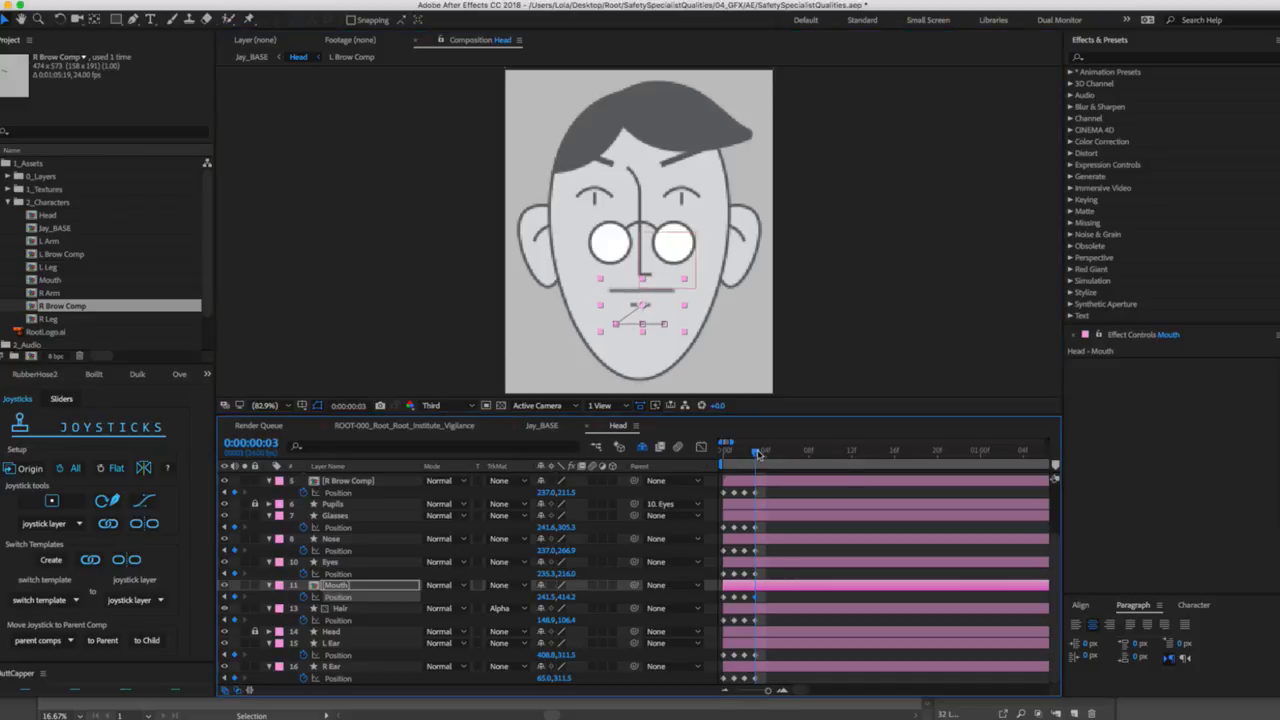
# At frame 4, keyframe all layers except the brow controls at the Joysticks Origin pose.
pyautogui.moveTo(757, 452); pyautogui.dragTo(765, 452)
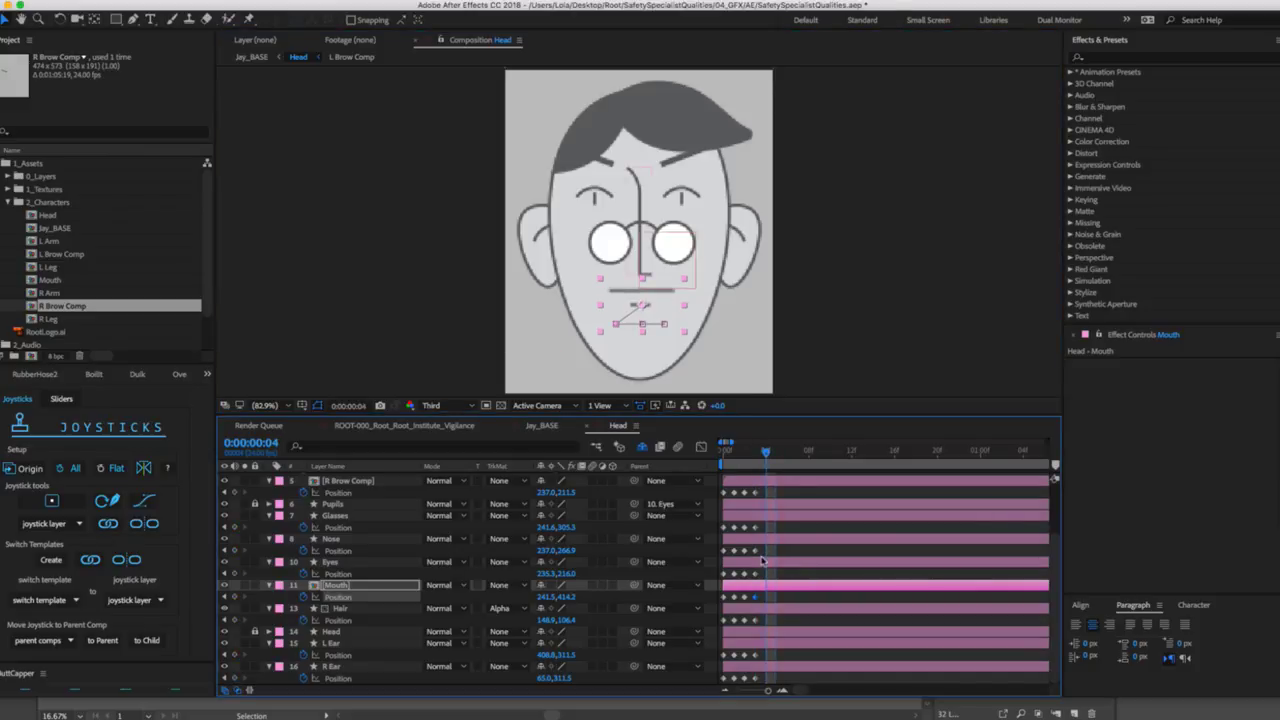
pyautogui.press('super+a')
pyautogui.scroll(3, 760, 560)
pyautogui.keyDown('super'); pyautogui.click(752, 490); pyautogui.keyUp('super')
pyautogui.keyDown('super'); pyautogui.click(753, 479); pyautogui.keyUp('super')
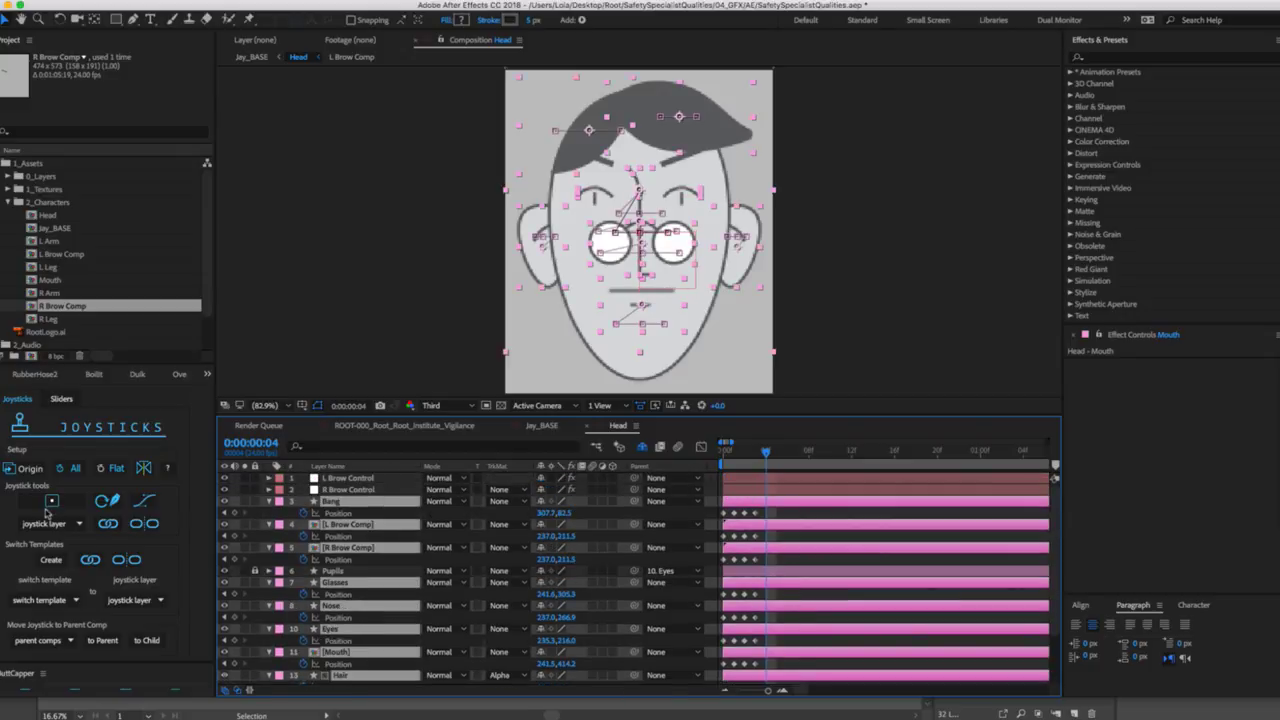
pyautogui.click(31, 469)
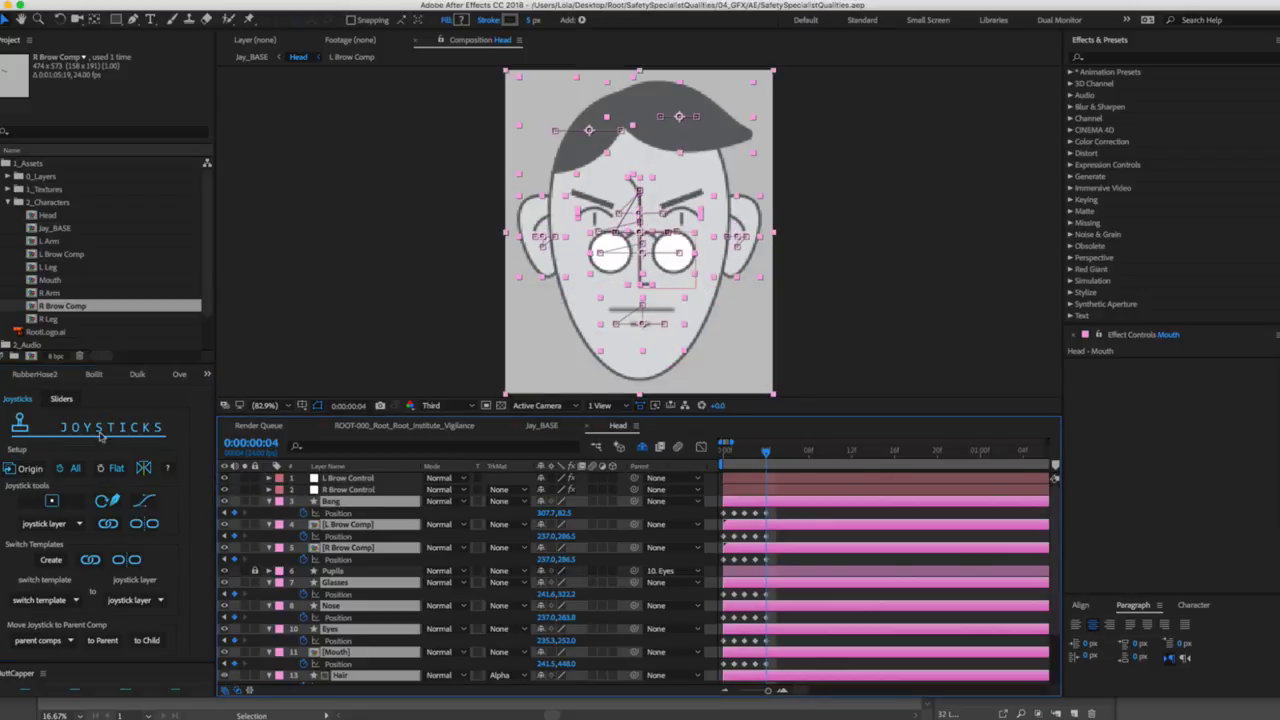
# Move the Mouth layer down in the frame-4 pose.
pyautogui.click(858, 271)
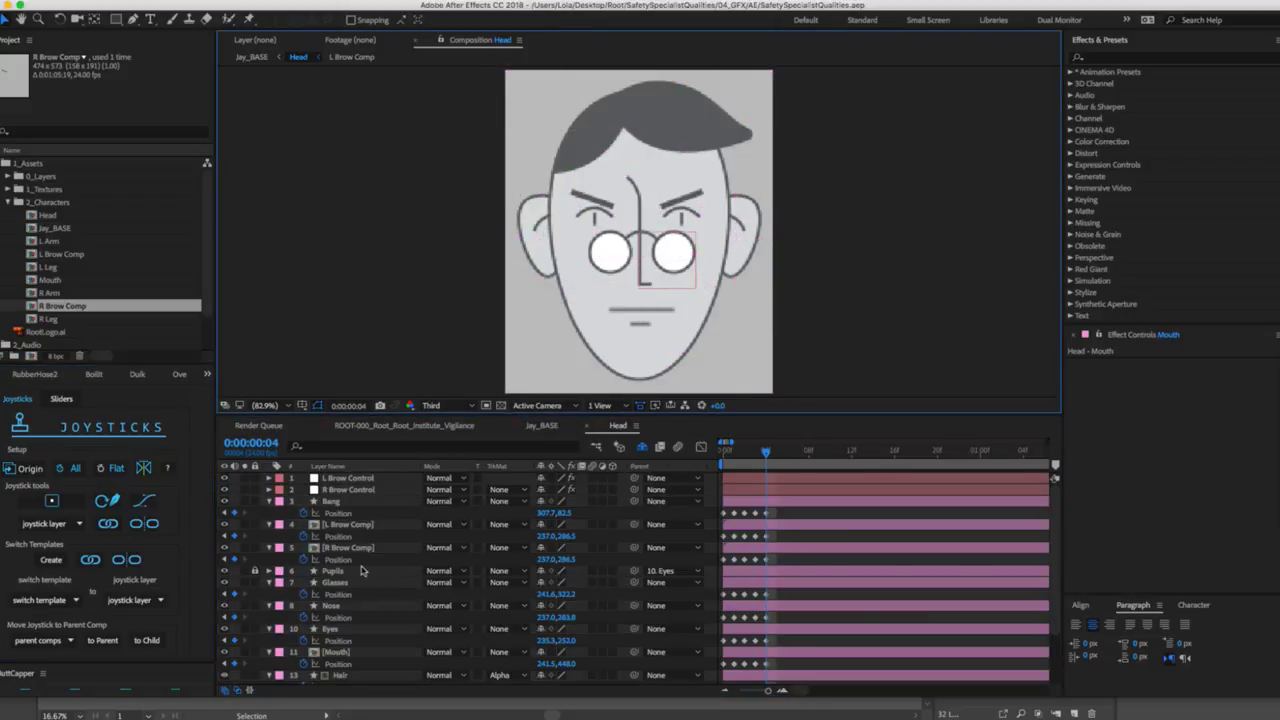
pyautogui.click(355, 524)
pyautogui.keyDown('shift'); pyautogui.click(348, 548); pyautogui.keyUp('shift')
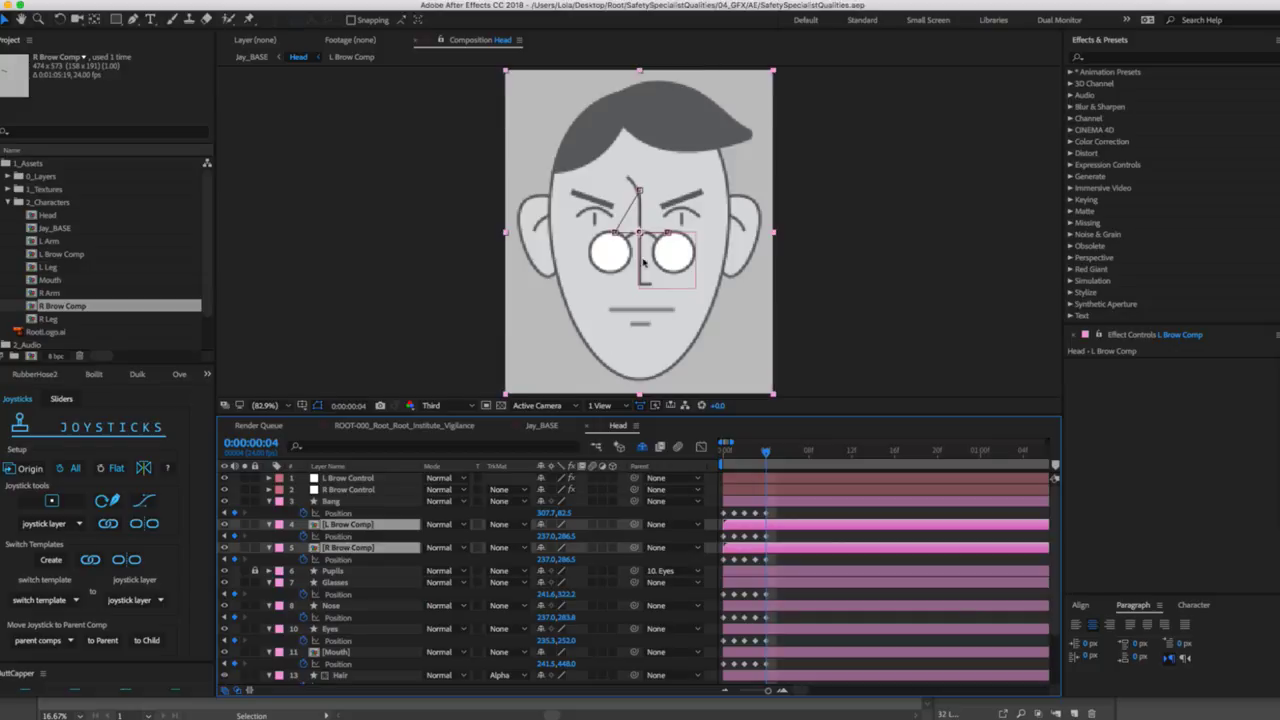
pyautogui.scroll(-2, 377, 633)
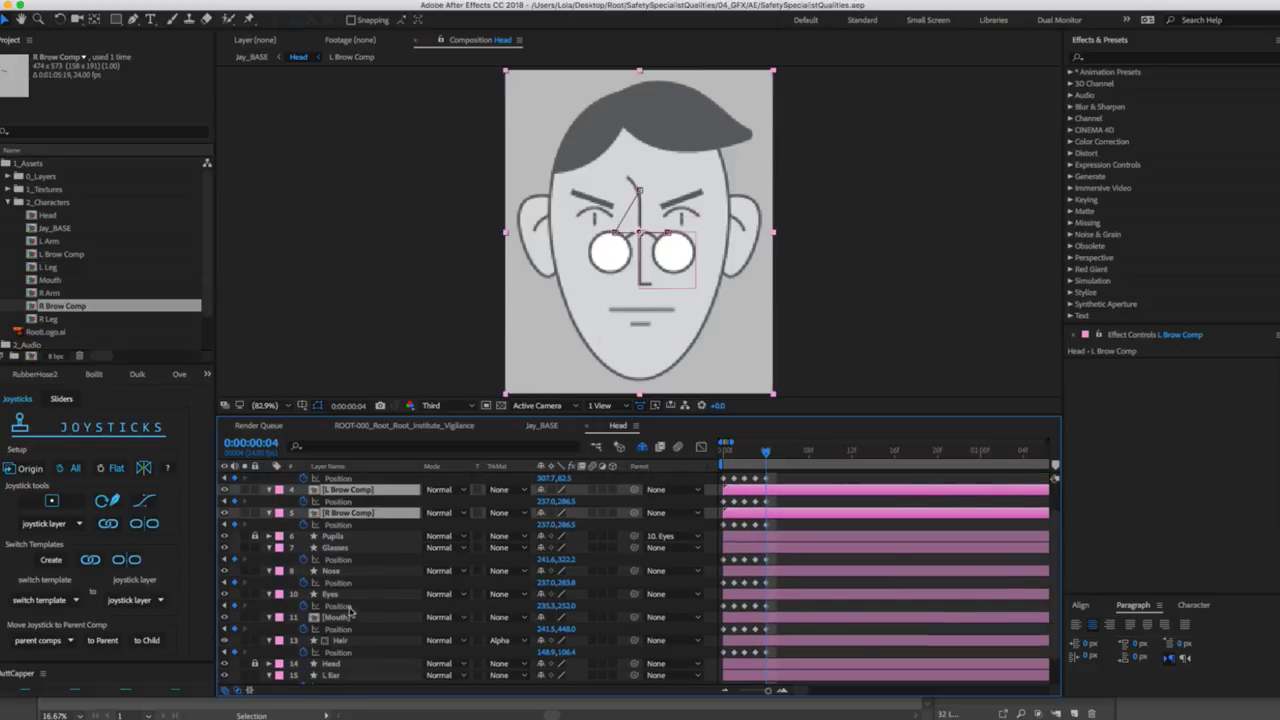
pyautogui.click(345, 617)
pyautogui.moveTo(666, 310); pyautogui.dragTo(661, 326)
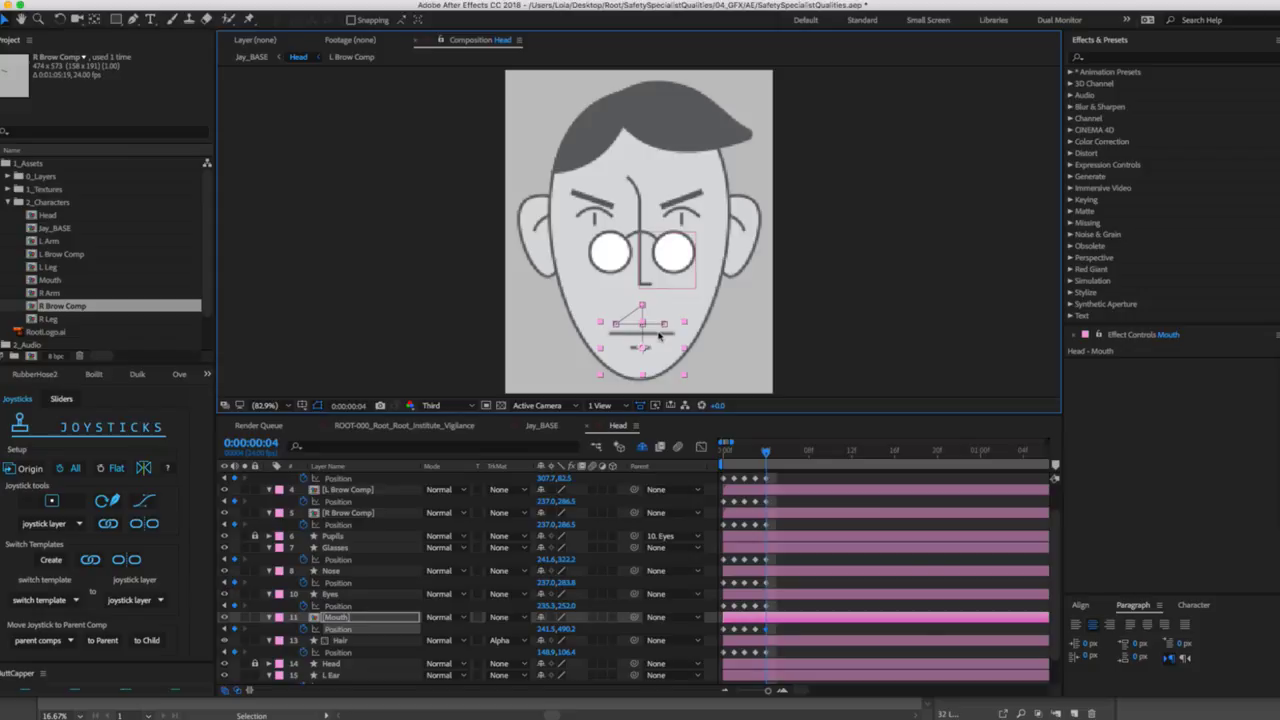
pyautogui.moveTo(660, 326); pyautogui.dragTo(660, 325)
# Lower the nose about 30 px, the glasses about 45 px, and the eyes at frame 4.
pyautogui.click(749, 232)
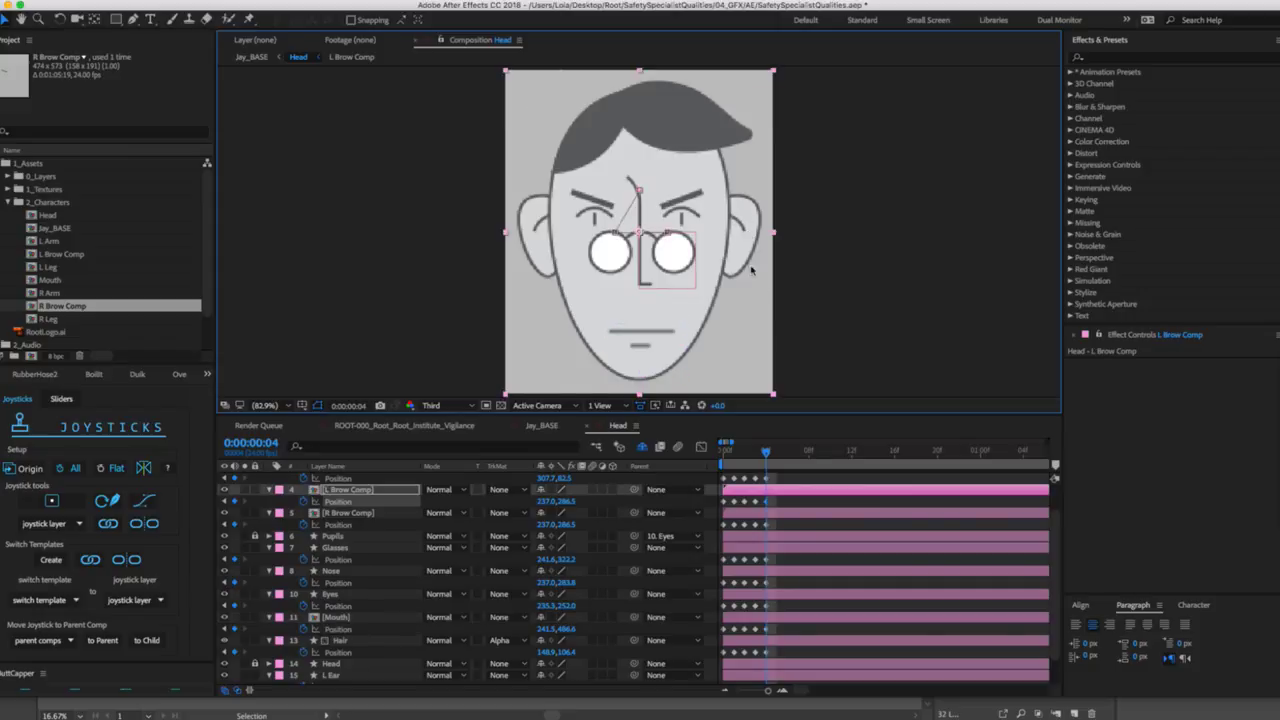
pyautogui.click(340, 571)
pyautogui.moveTo(638, 266); pyautogui.dragTo(638, 294)
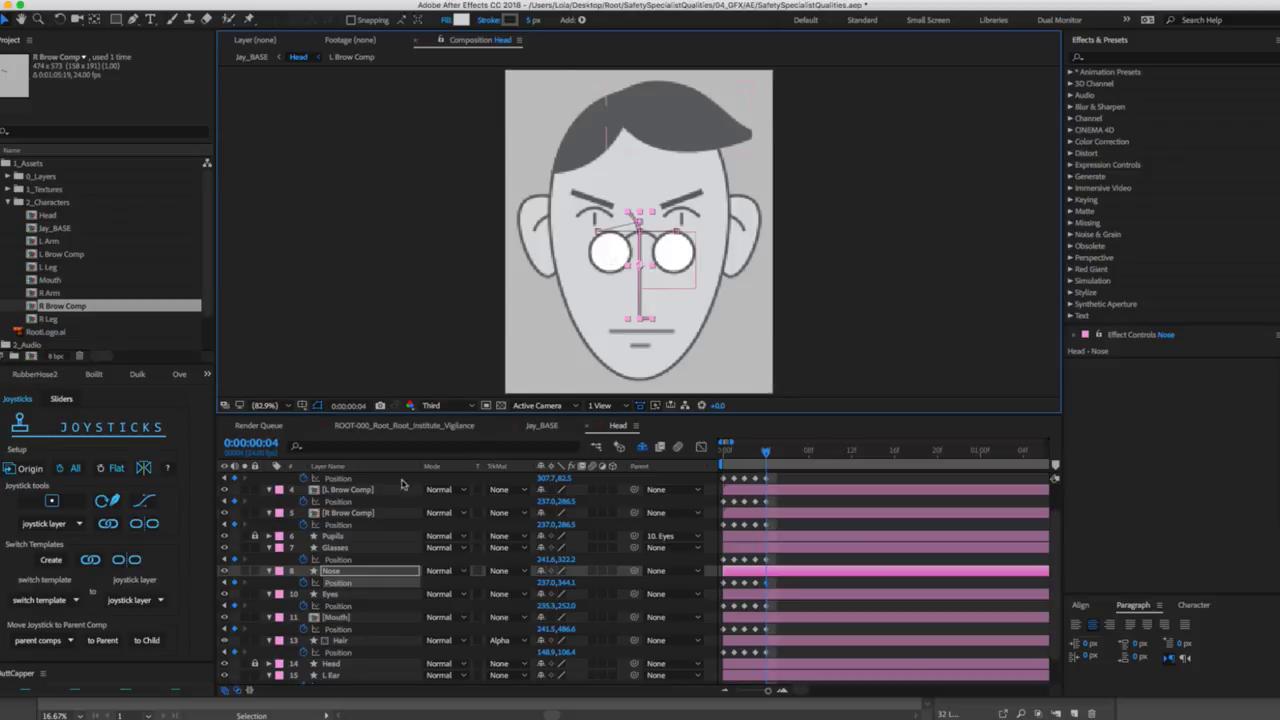
pyautogui.click(610, 259)
pyautogui.moveTo(610, 259); pyautogui.dragTo(612, 300)
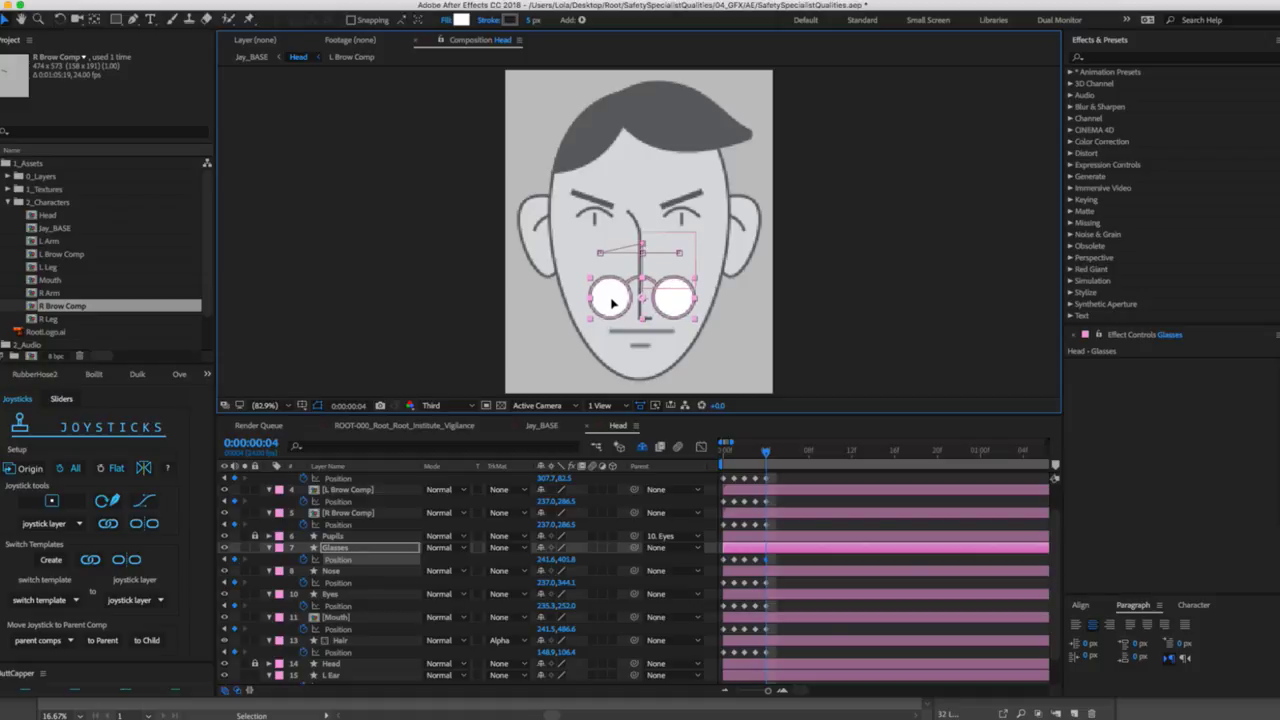
pyautogui.click(334, 595)
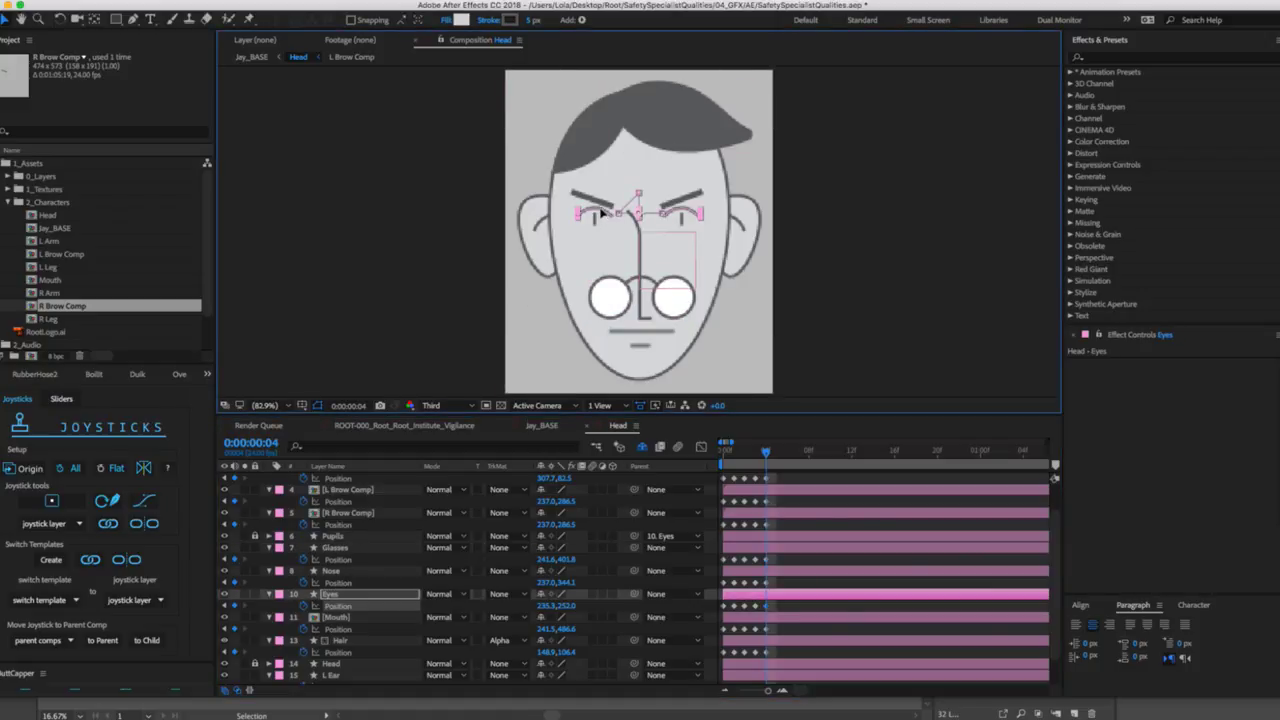
pyautogui.moveTo(603, 213); pyautogui.dragTo(604, 237)
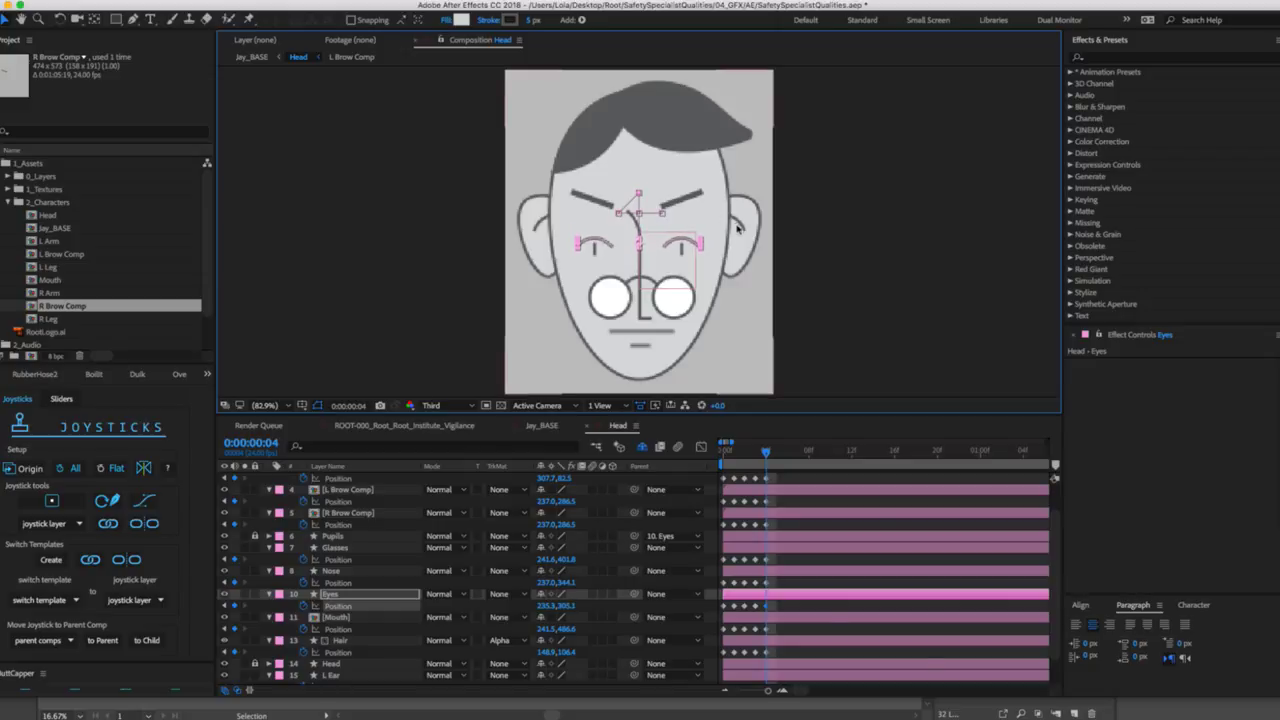
# Raise both ears to y 282.5 in the frame-4 pose.
pyautogui.click(334, 677)
pyautogui.scroll(-2, 334, 677)
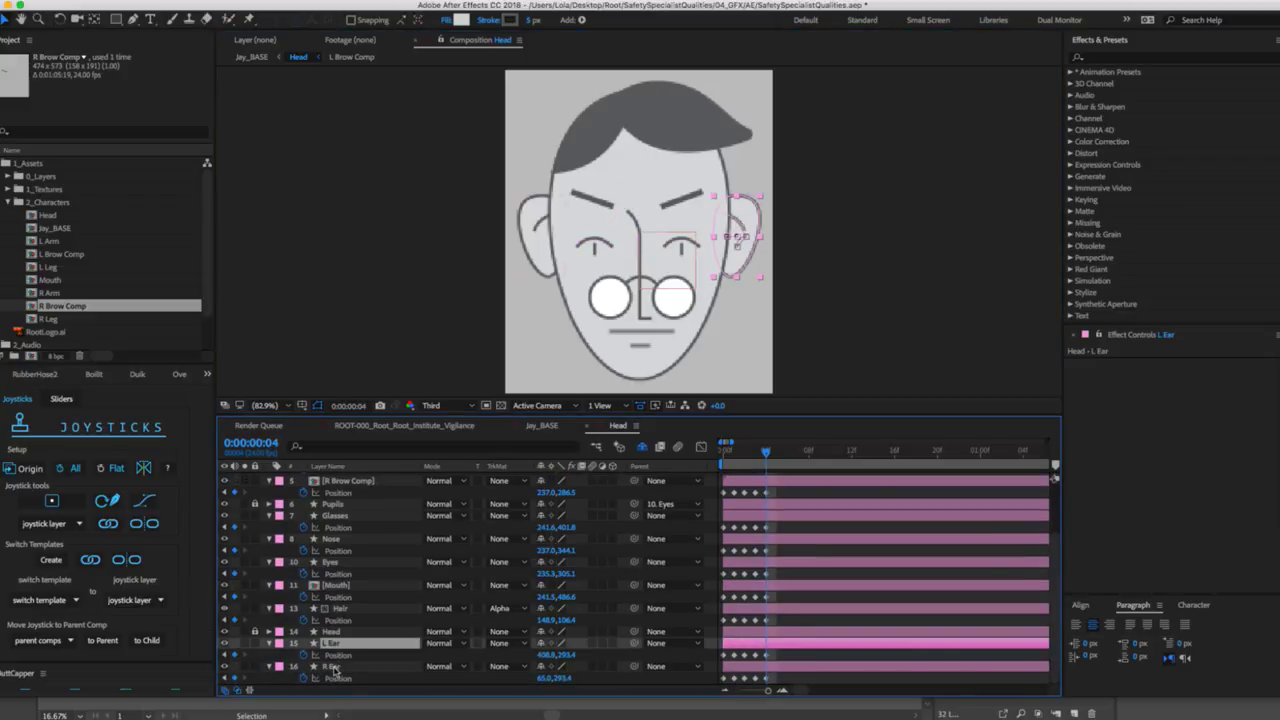
pyautogui.keyDown('shift'); pyautogui.click(332, 666); pyautogui.keyUp('shift')
pyautogui.moveTo(745, 215); pyautogui.dragTo(745, 210)
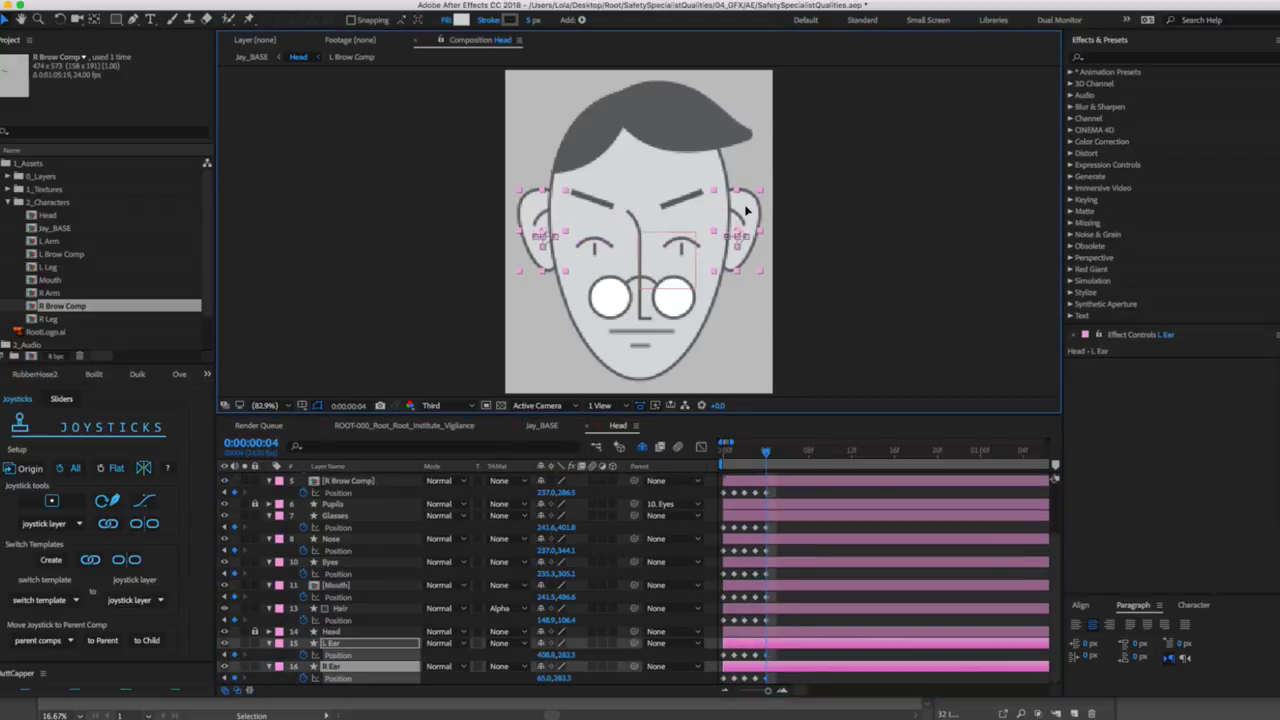
# Lower both brow comps to 237.0,333.5 at frame 4.
pyautogui.click(350, 481)
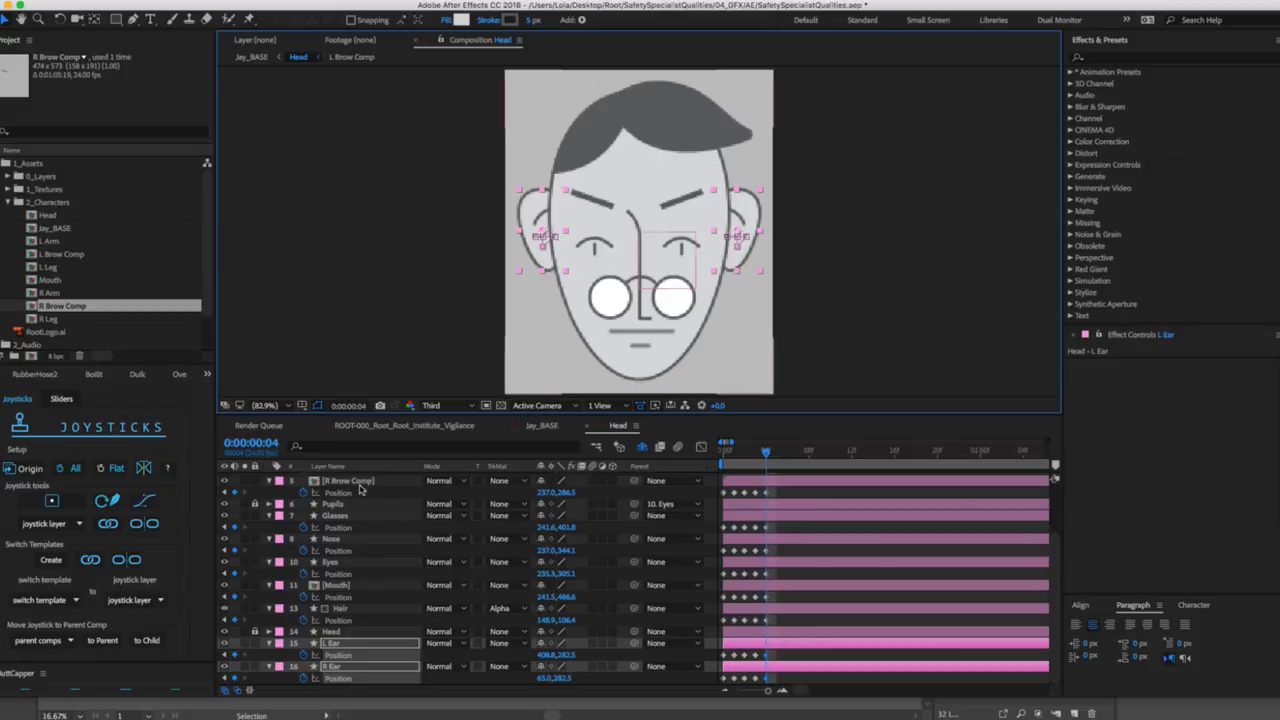
pyautogui.scroll(3, 362, 497)
pyautogui.keyDown('shift'); pyautogui.click(355, 493); pyautogui.keyUp('shift')
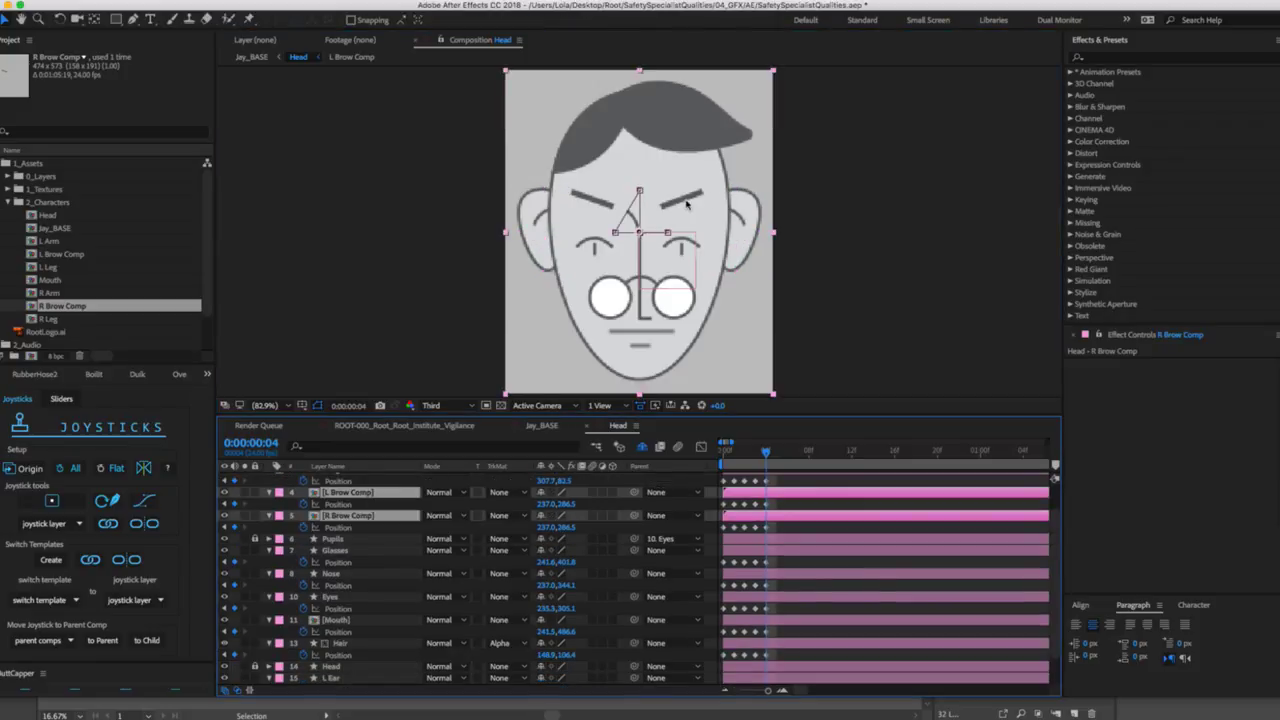
pyautogui.moveTo(689, 198); pyautogui.dragTo(683, 221)
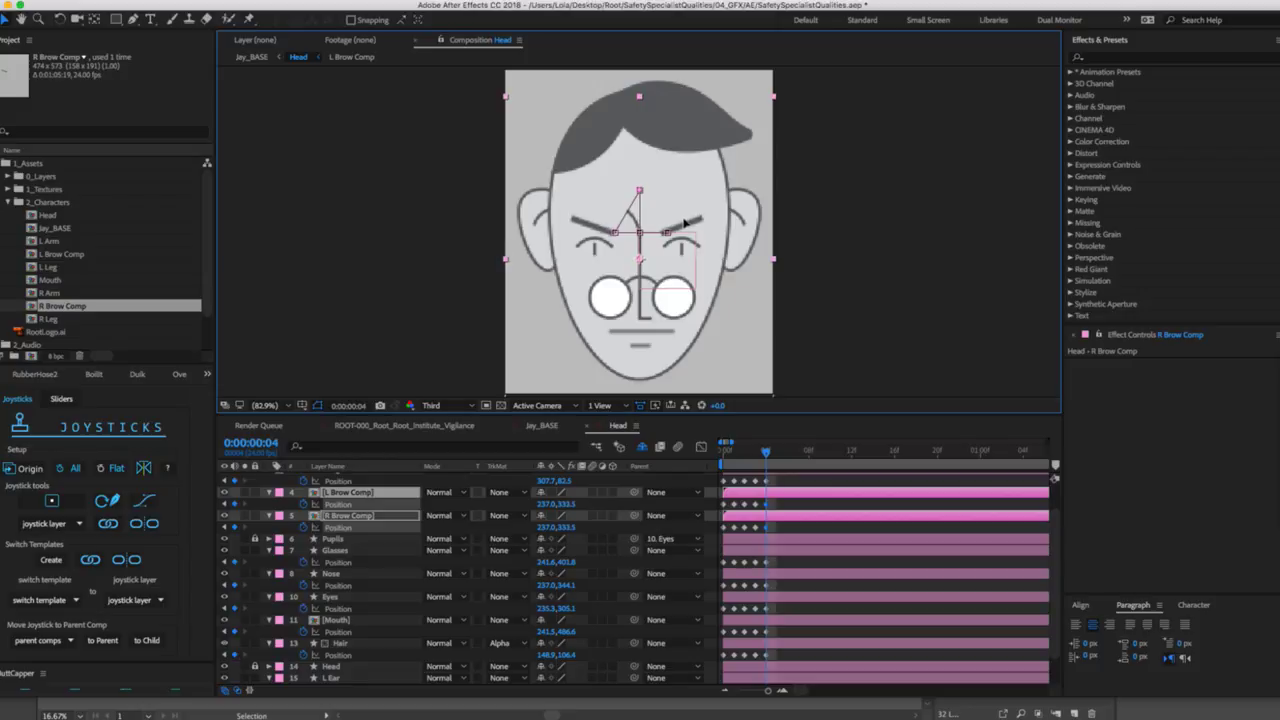
pyautogui.click(720, 453)
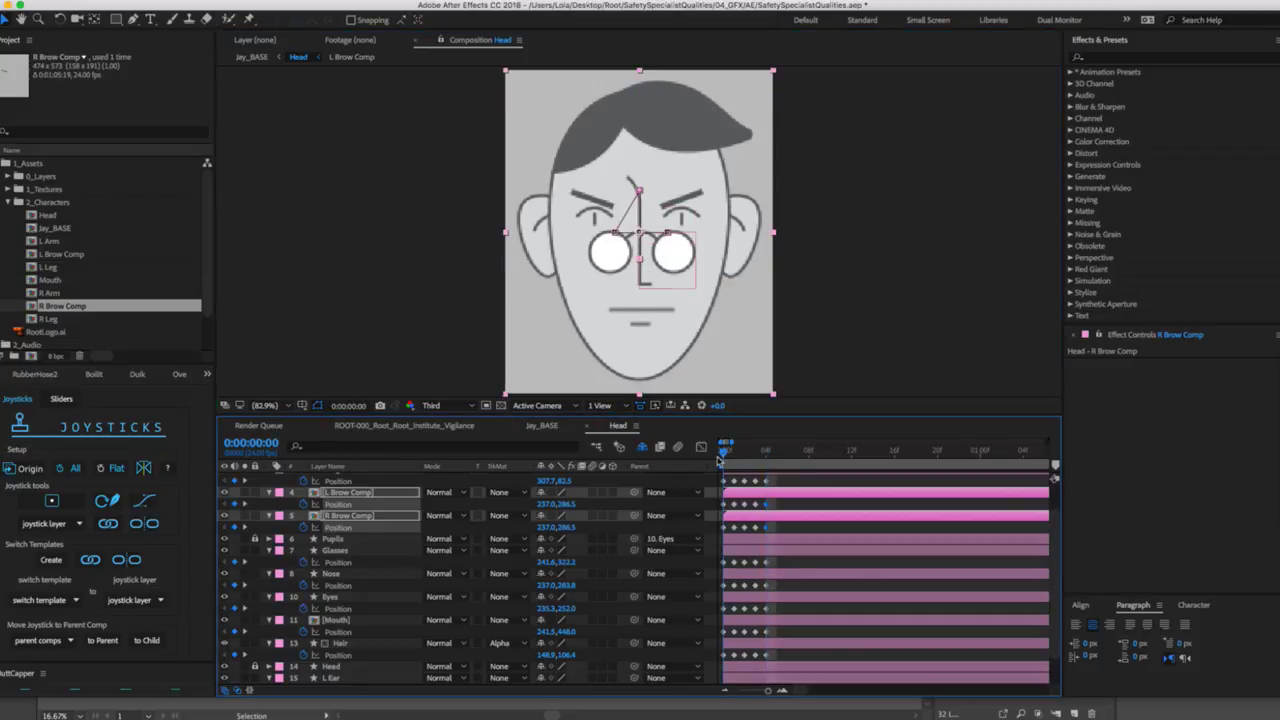
# Review the head poses from frame 1 through frame 4, ending on frame 3.
pyautogui.click(734, 458)
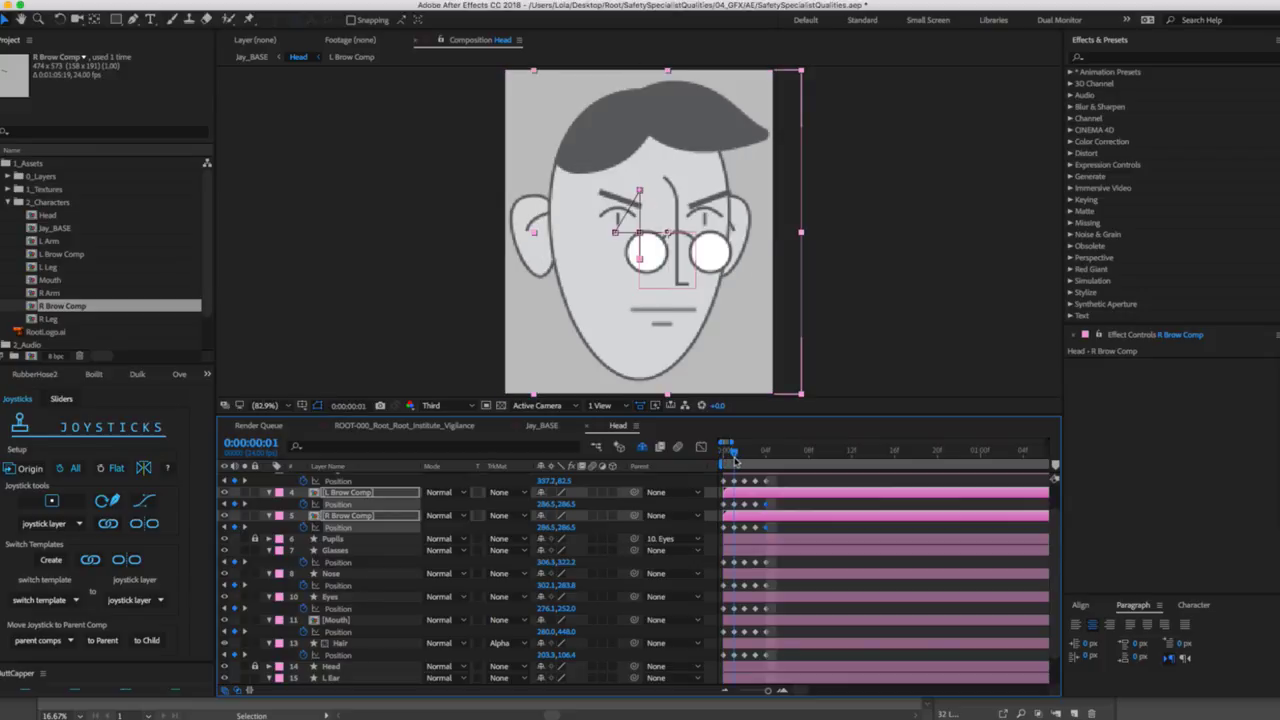
pyautogui.click(743, 459)
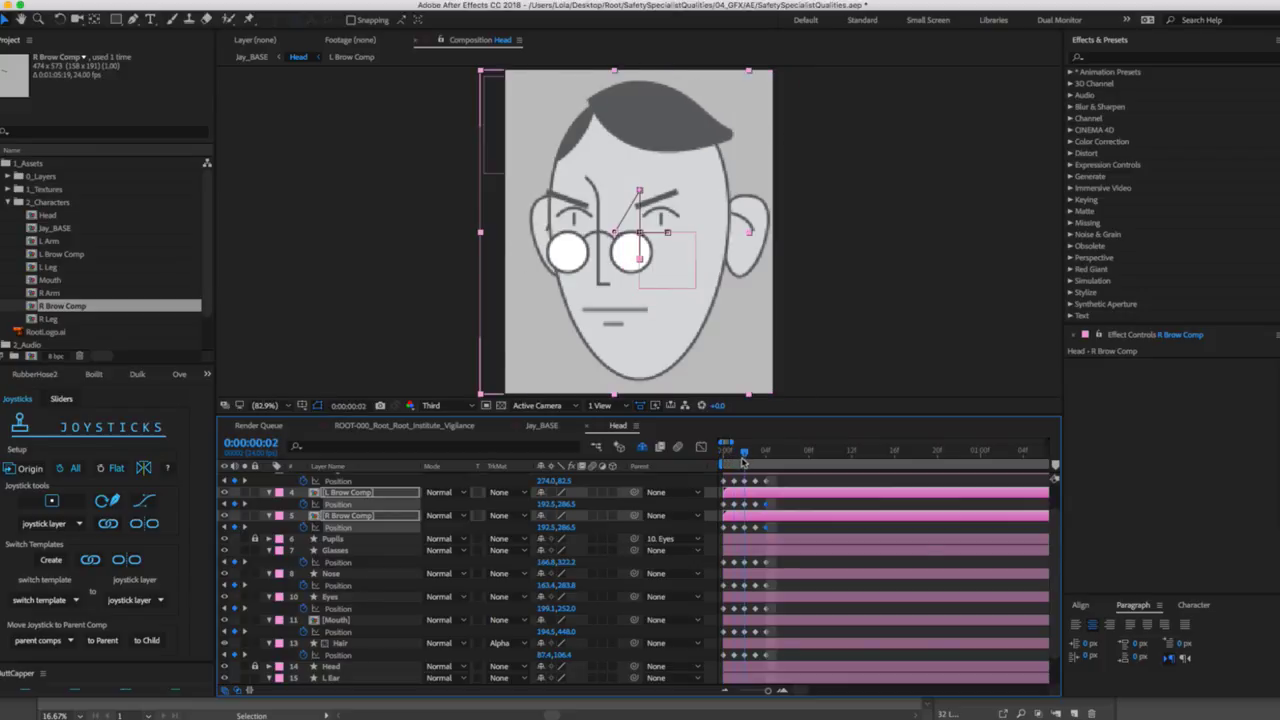
pyautogui.click(752, 460)
pyautogui.click(762, 463)
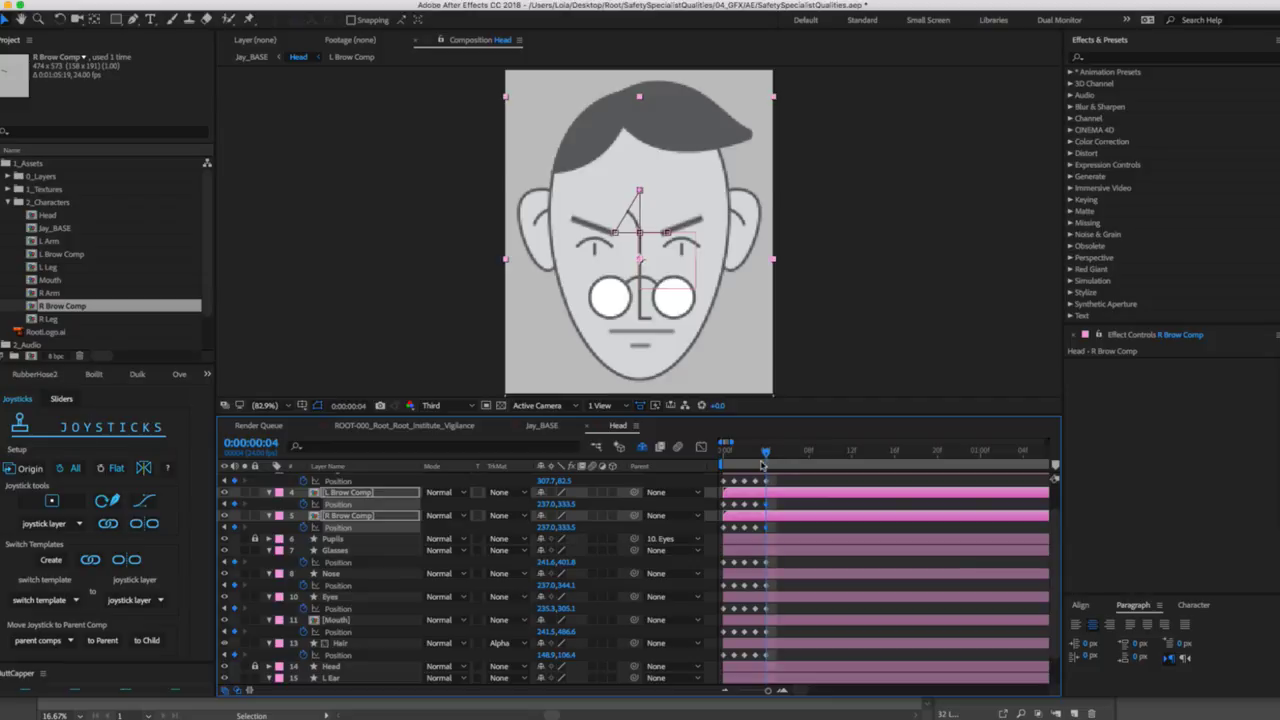
pyautogui.moveTo(762, 463); pyautogui.dragTo(753, 466)
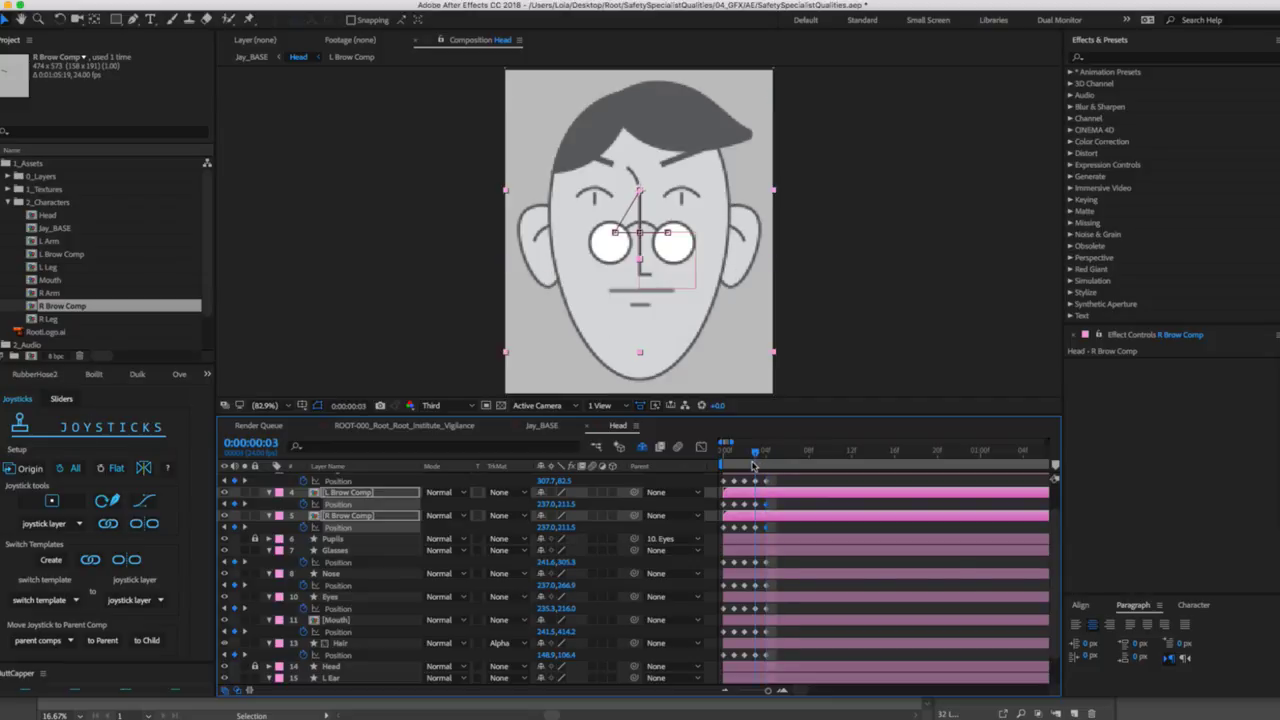
# Raise the glasses in the frame-3 pose by lowering the Glasses Position Y.
pyautogui.click(877, 337)
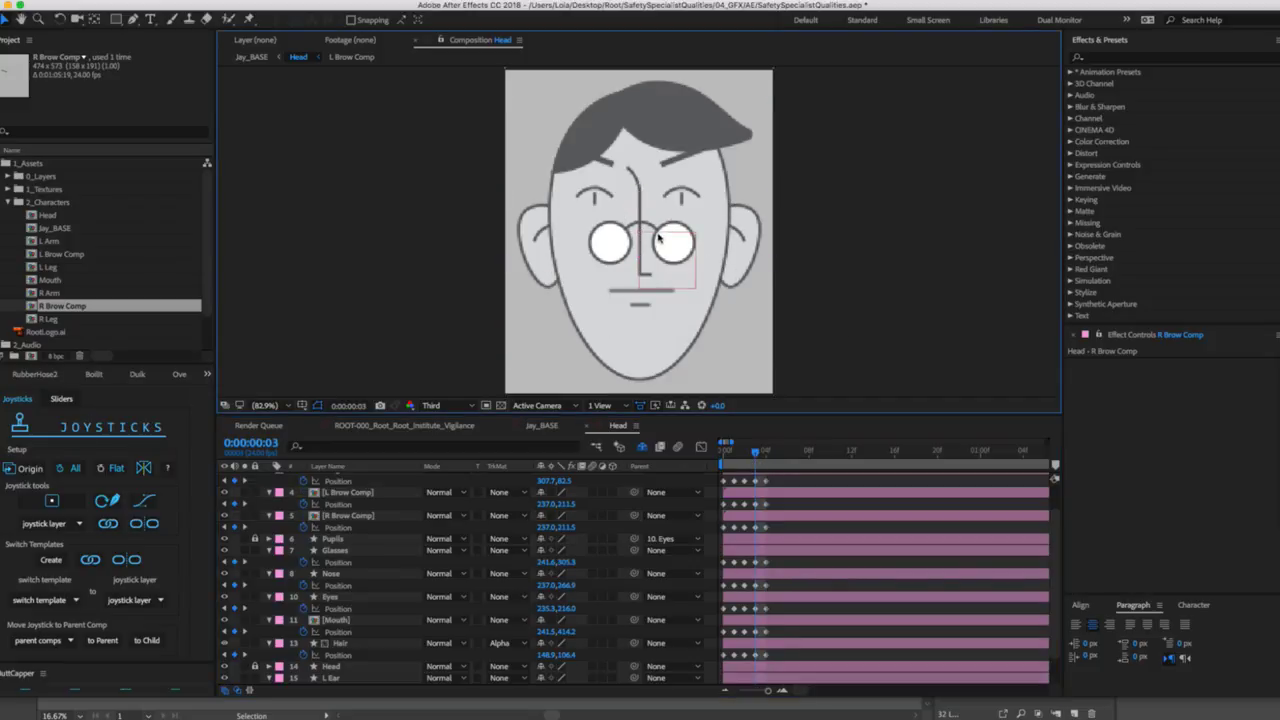
pyautogui.click(606, 244)
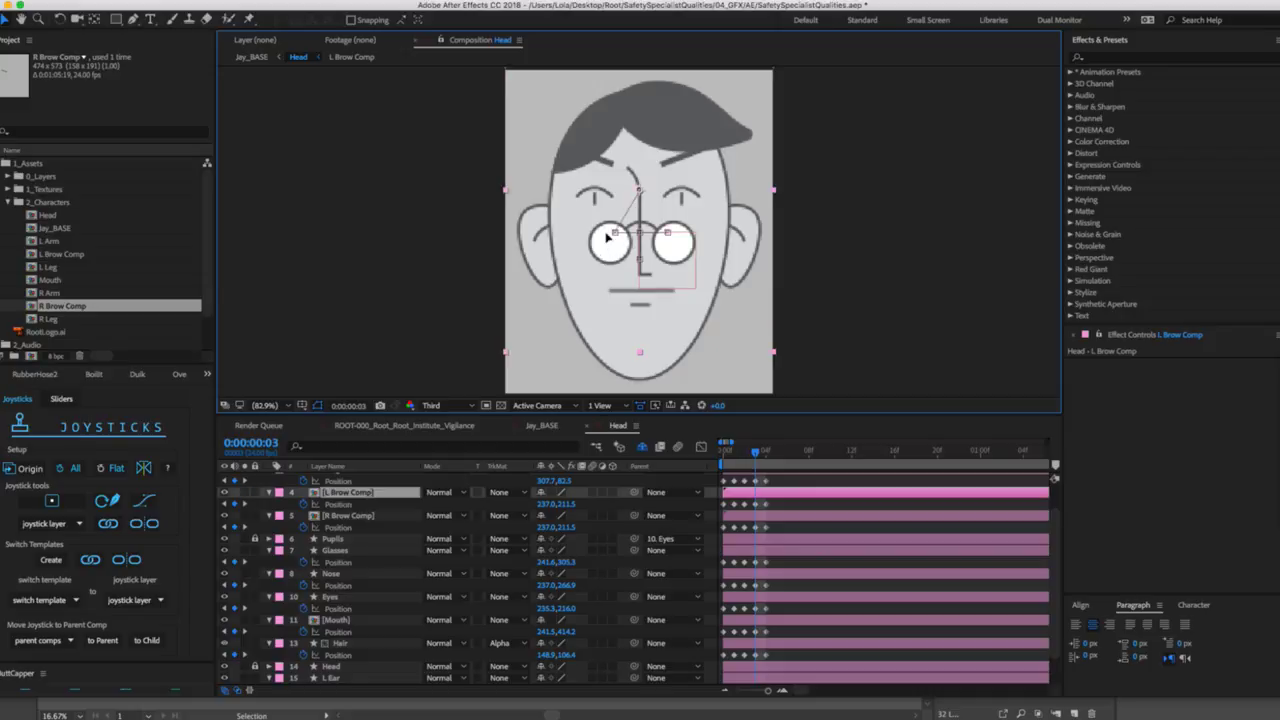
pyautogui.click(366, 551)
pyautogui.moveTo(568, 561); pyautogui.dragTo(557, 560)
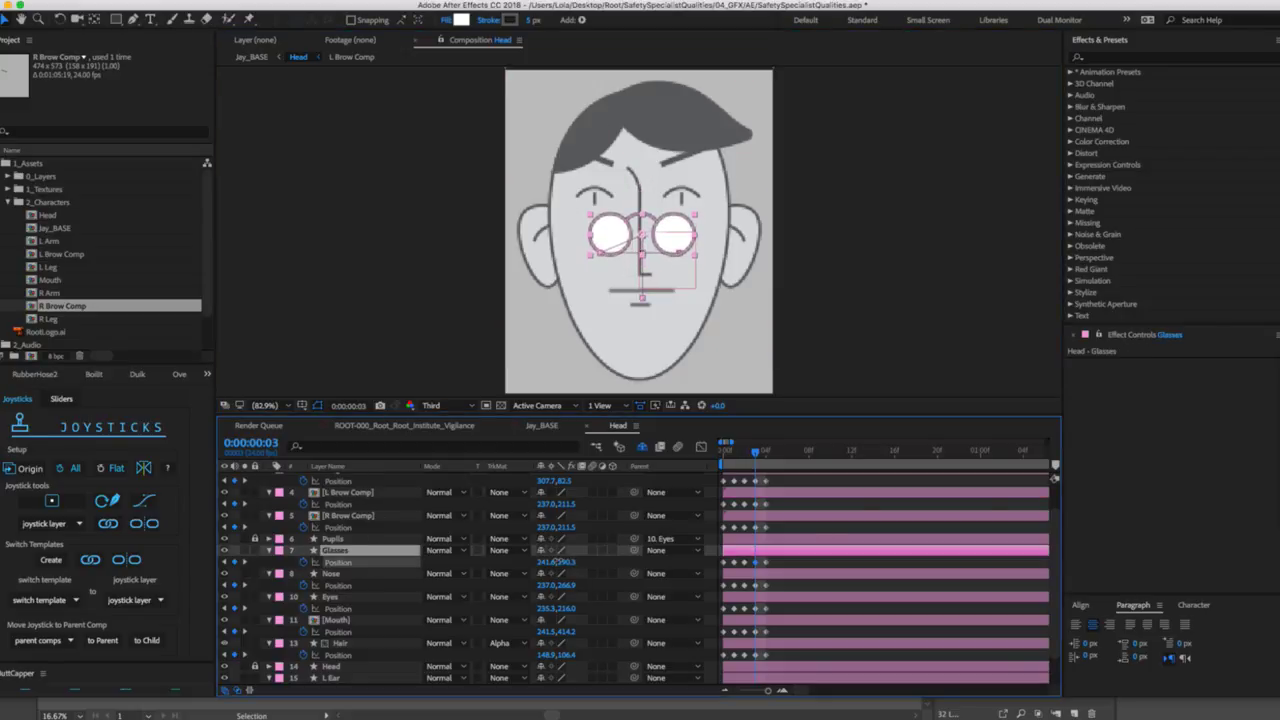
pyautogui.click(765, 451)
pyautogui.moveTo(765, 451); pyautogui.dragTo(716, 456)
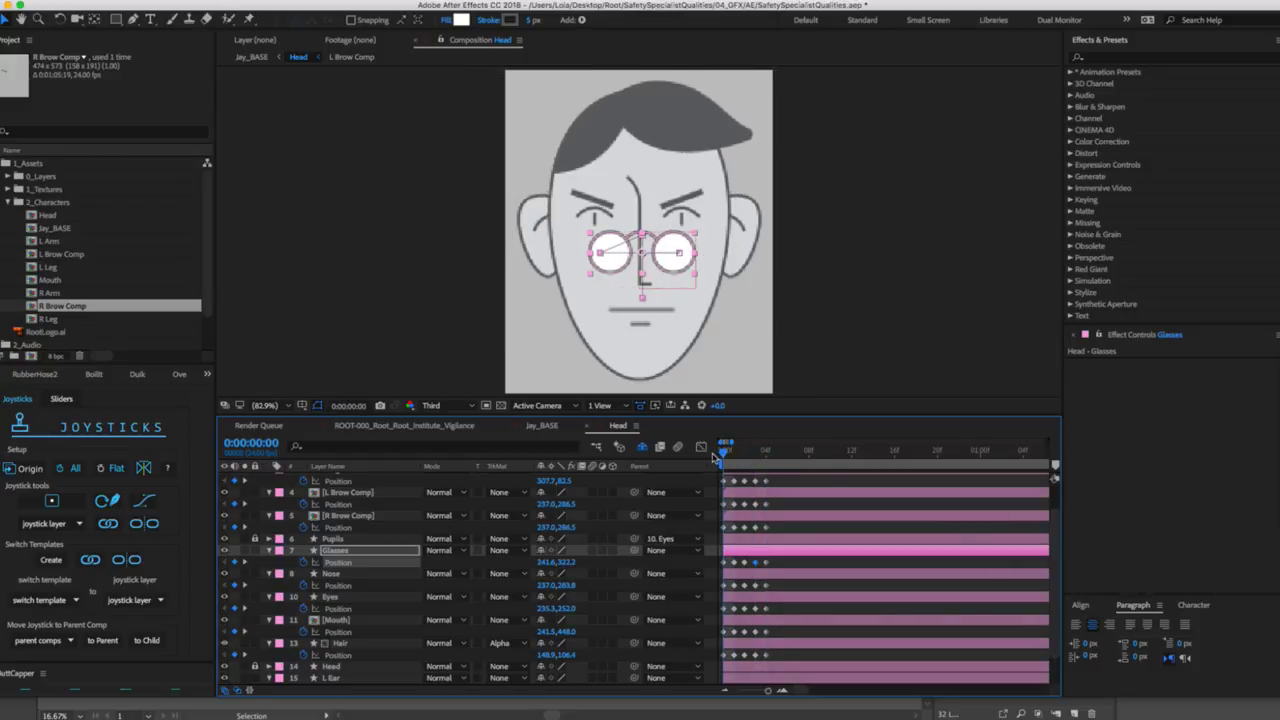
# Marquee-select the pose keyframes on all feature layers across frames 0–4.
pyautogui.scroll(-1, 826, 628)
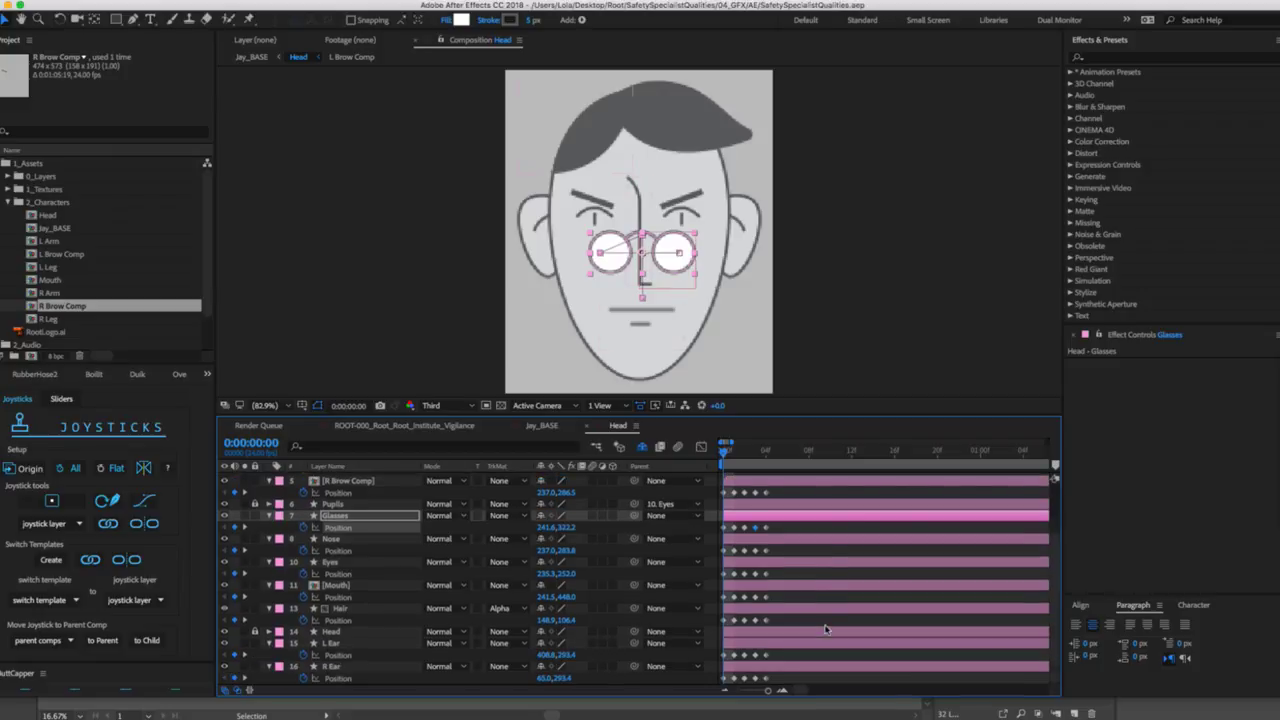
pyautogui.moveTo(781, 686); pyautogui.dragTo(718, 503)
pyautogui.scroll(-2, 780, 560)
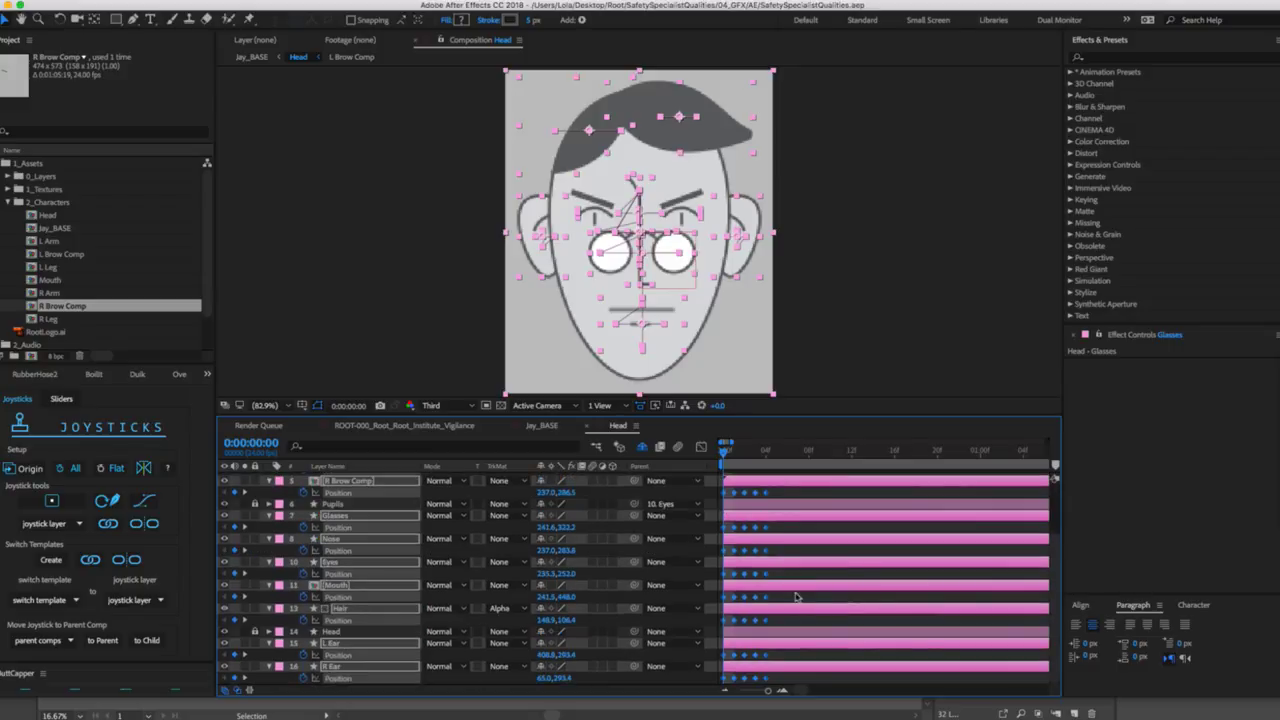
# Create a new joystick named 'Head Rotate Control' from the selected keyframes.
pyautogui.click(44, 508)
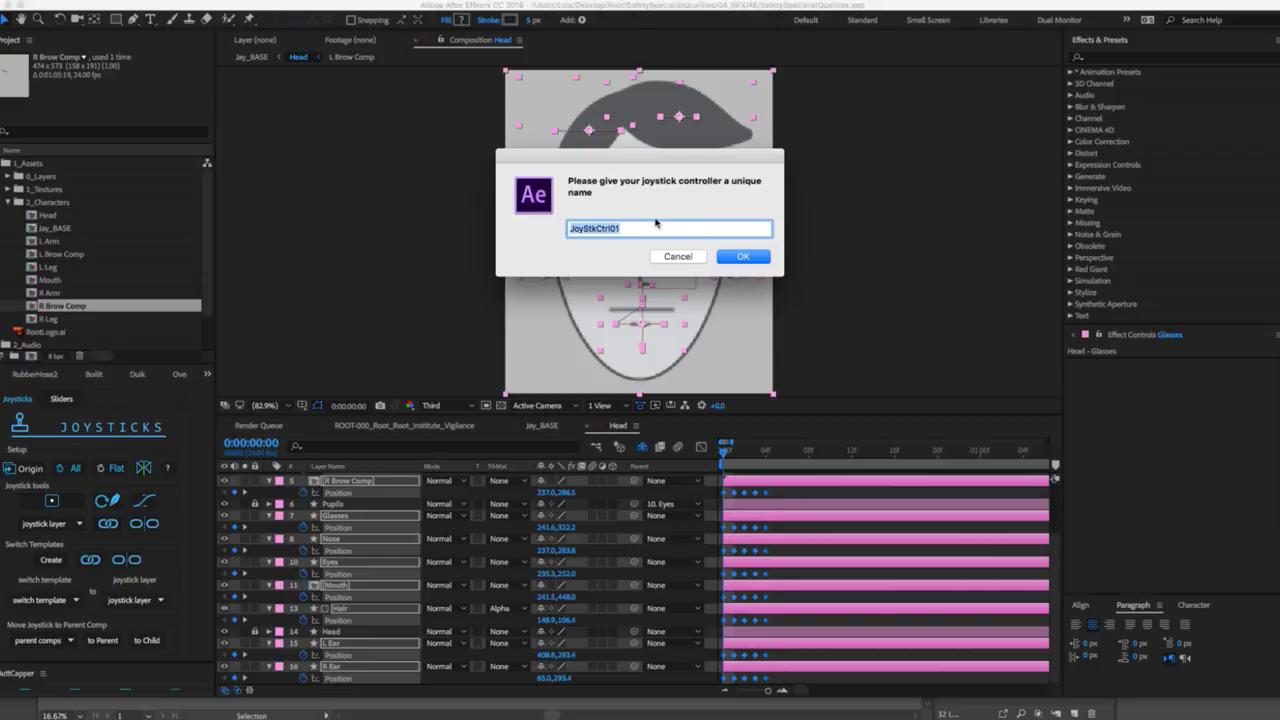
pyautogui.doubleClick(652, 229)
pyautogui.write('Head Rotate Control')
pyautogui.press('Return')
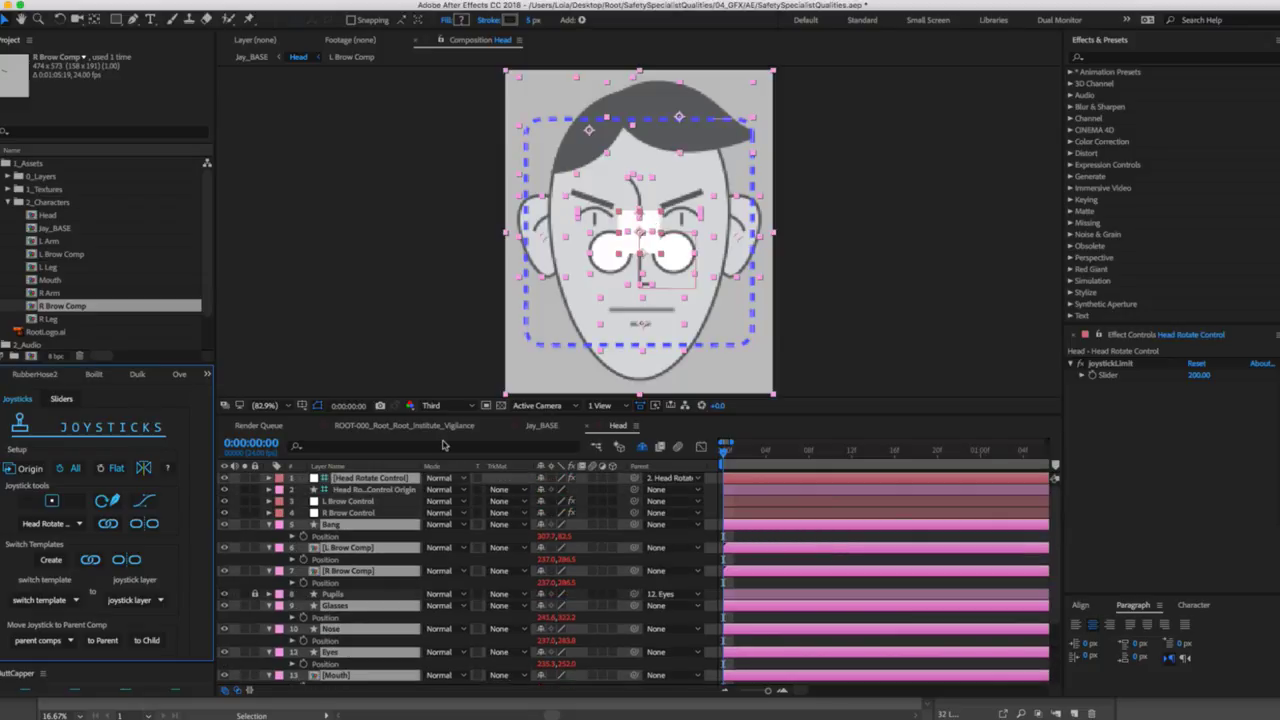
# Drag the Head Rotate Control joystick to turn the head up and left.
pyautogui.click(373, 501)
pyautogui.click(372, 479)
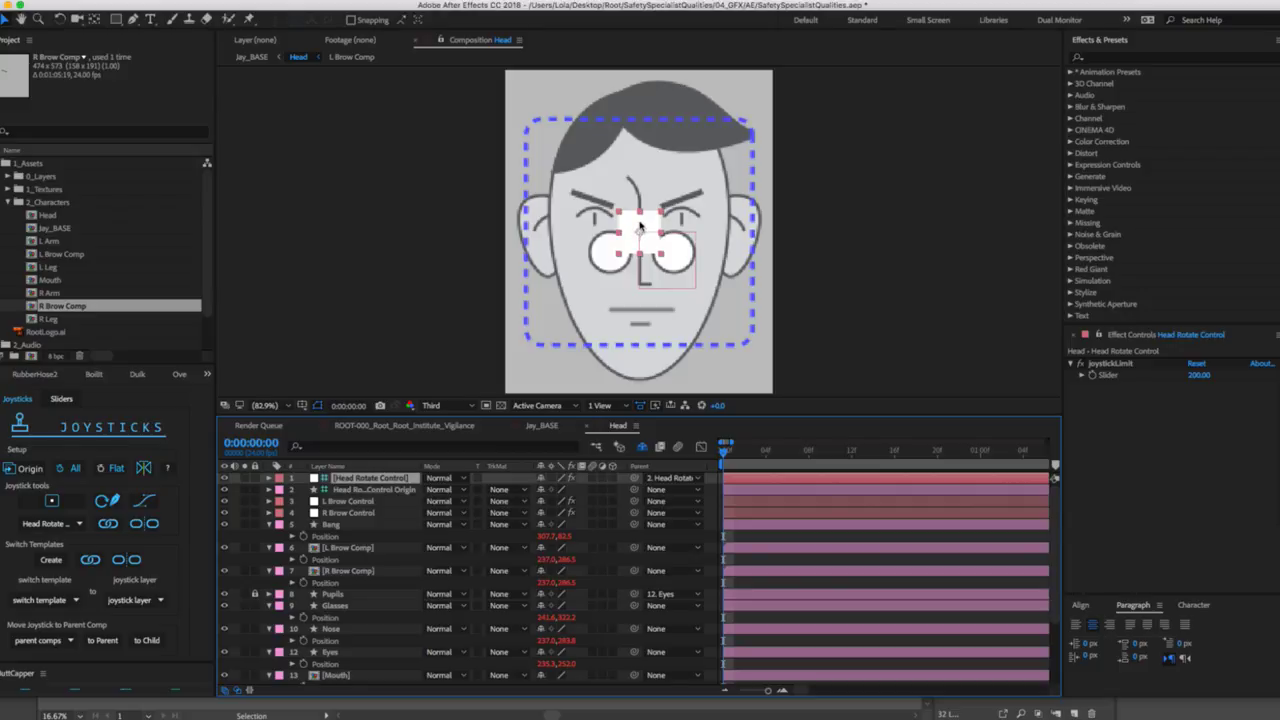
pyautogui.moveTo(634, 226); pyautogui.dragTo(557, 238)
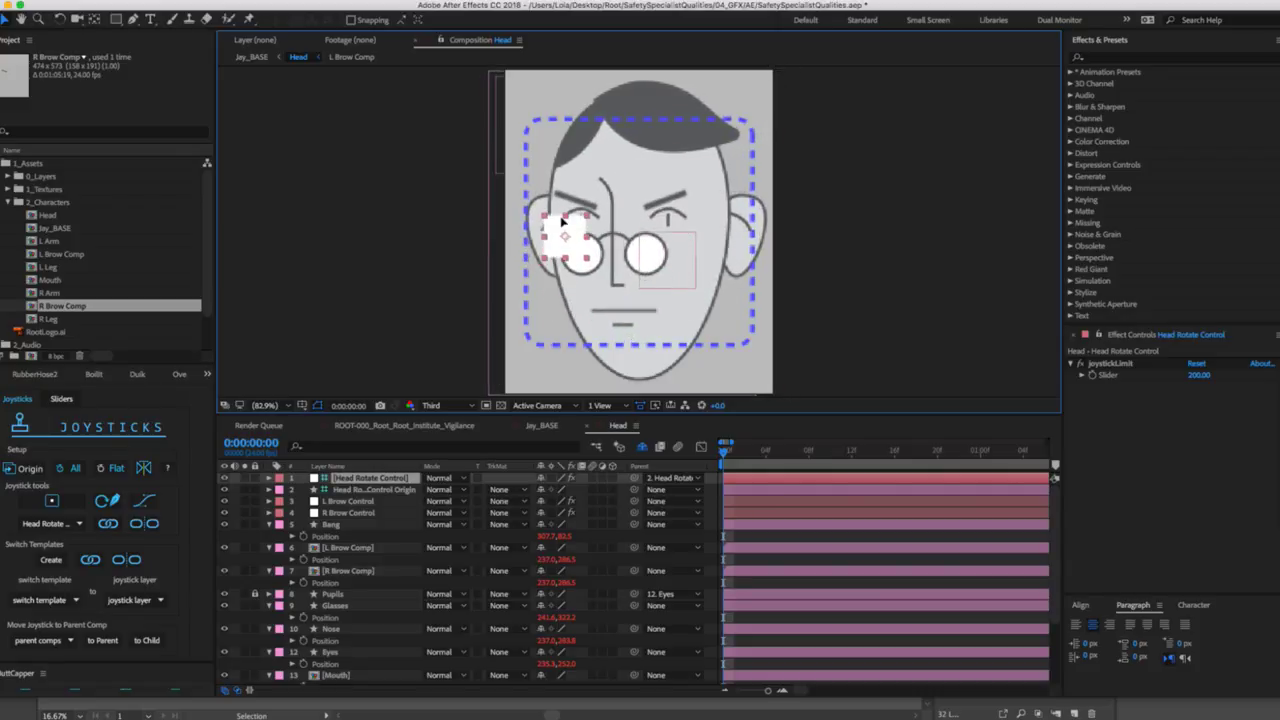
# Flatten the left and right brows with their control sliders, then test the joystick.
pyautogui.click(390, 503)
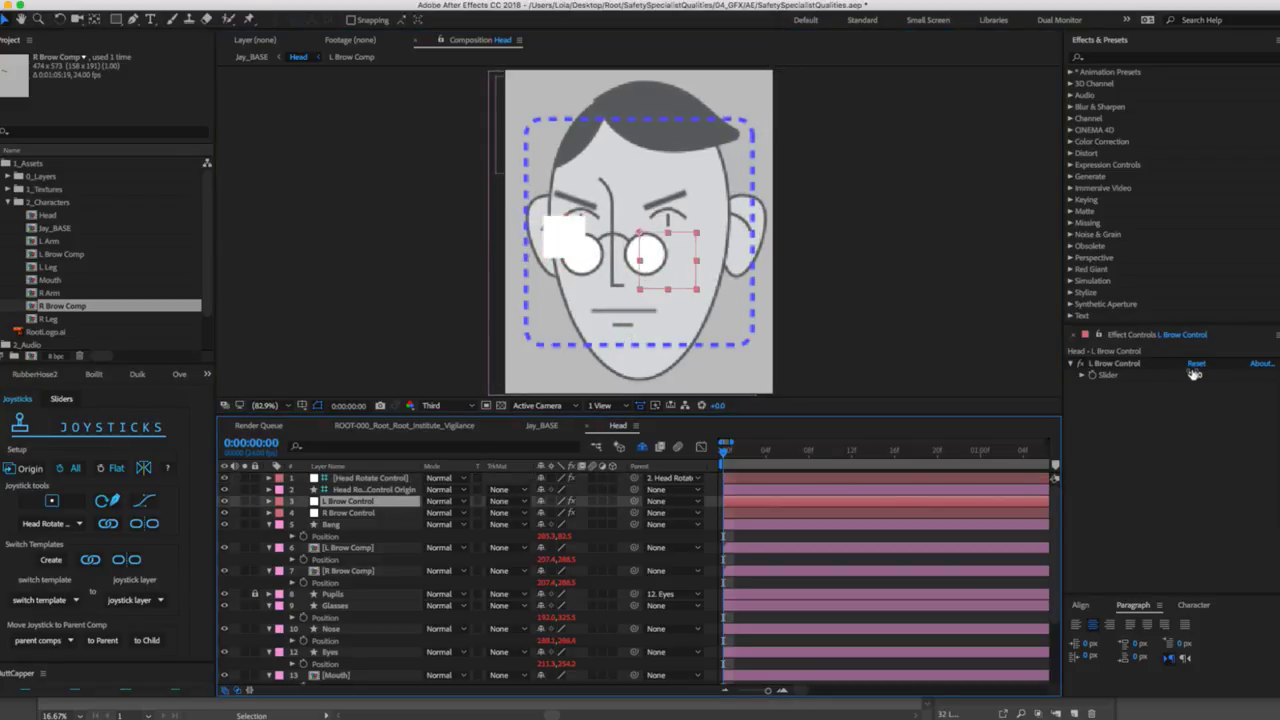
pyautogui.moveTo(1192, 375); pyautogui.dragTo(1214, 366)
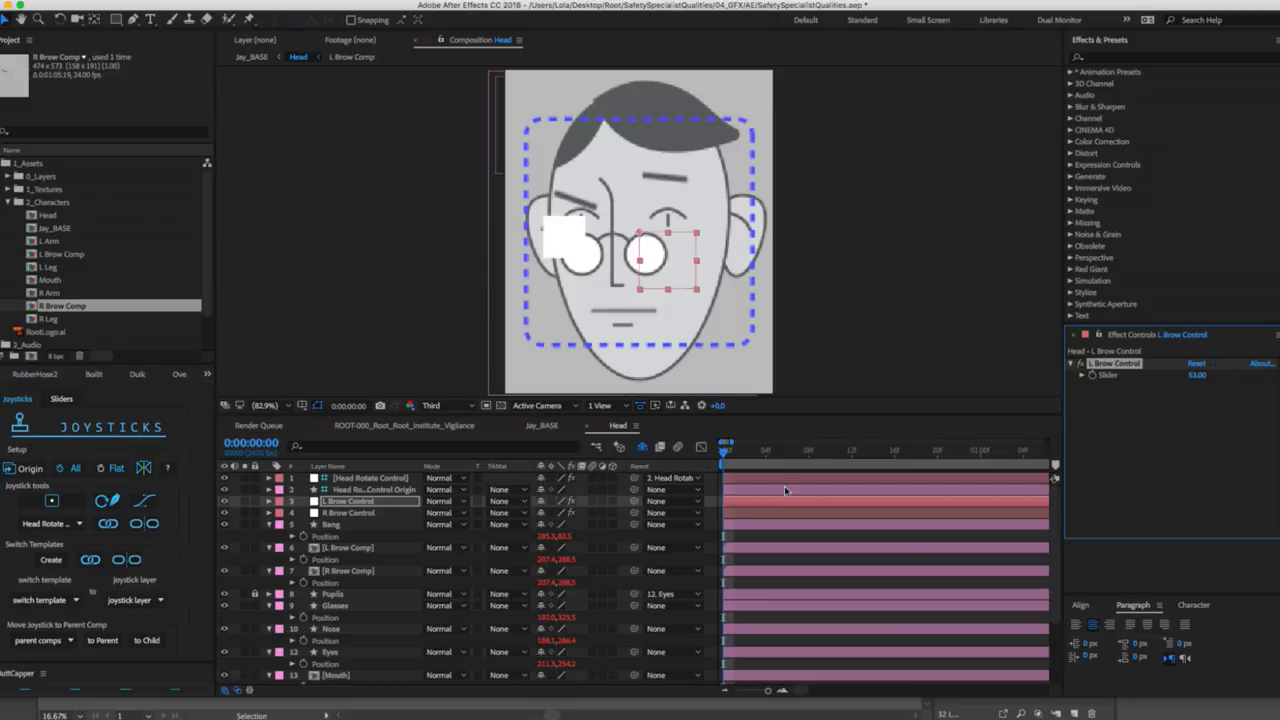
pyautogui.click(394, 513)
pyautogui.moveTo(1194, 375); pyautogui.dragTo(1232, 366)
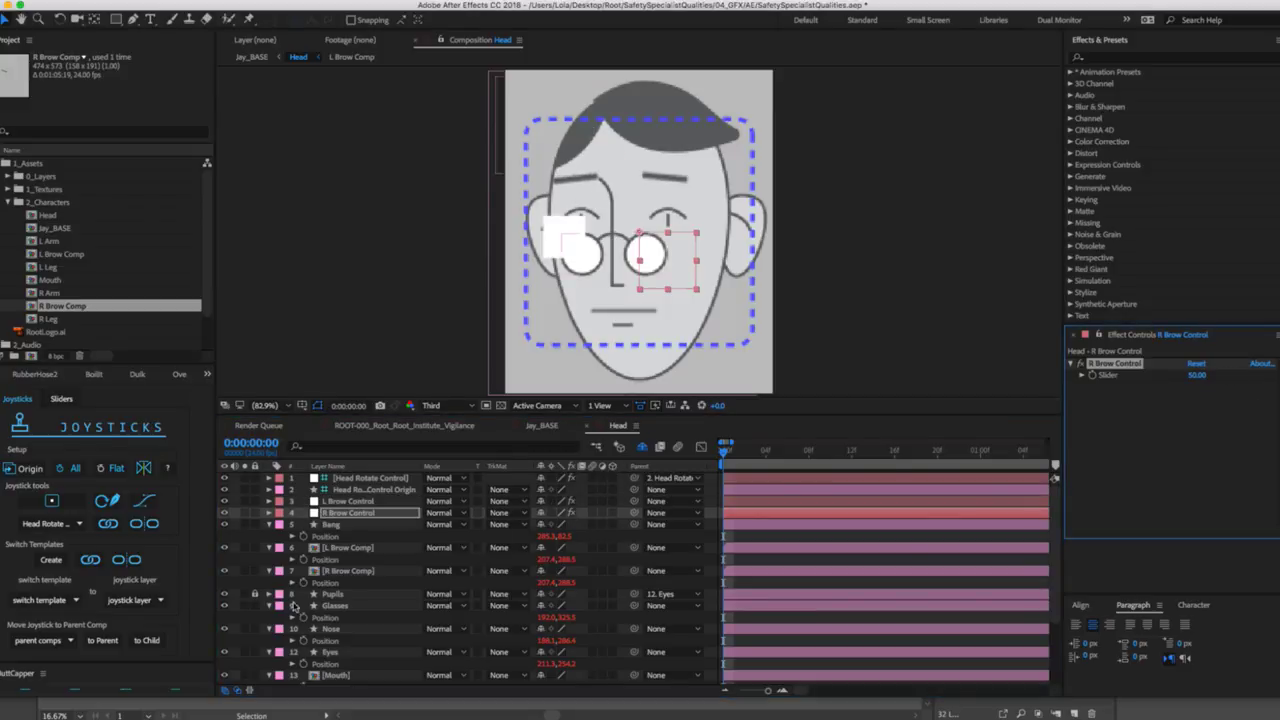
pyautogui.click(568, 236)
pyautogui.moveTo(568, 236); pyautogui.dragTo(616, 265)
# Set the Head Rotate Control Position to 0,0 so the face looks forward.
pyautogui.press('p')
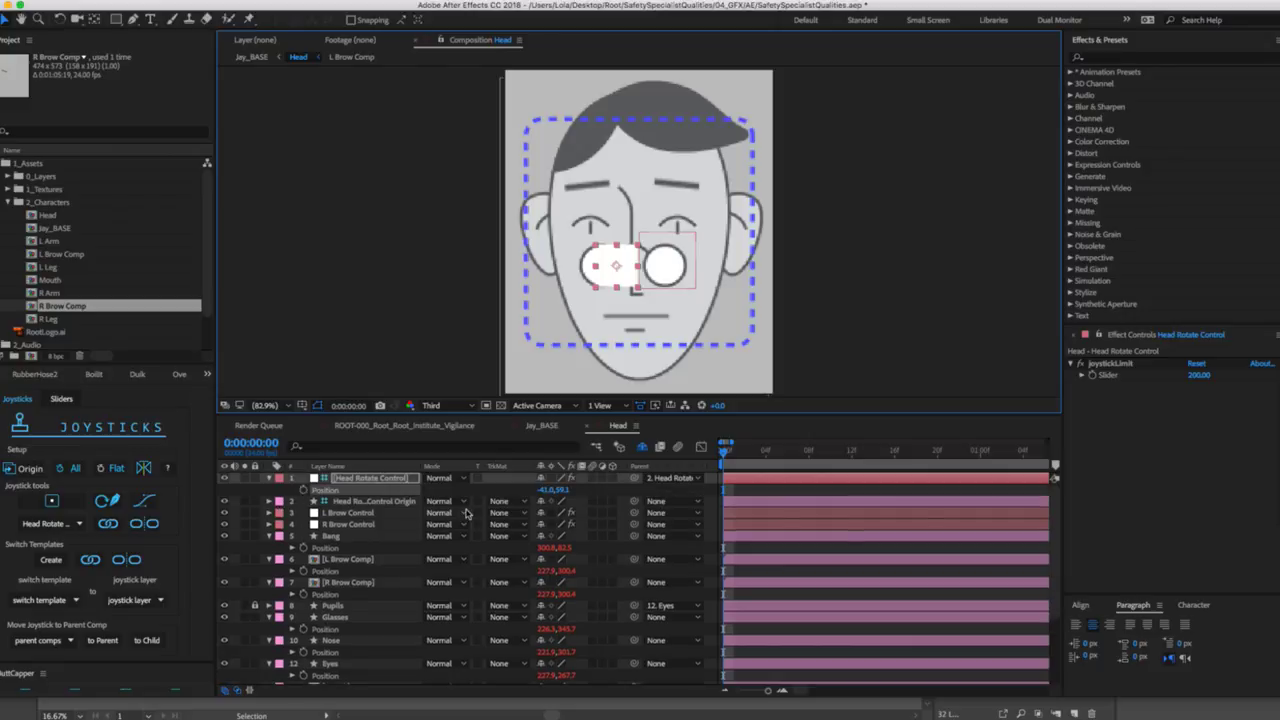
pyautogui.click(545, 488)
pyautogui.write('0')
pyautogui.press('Tab')
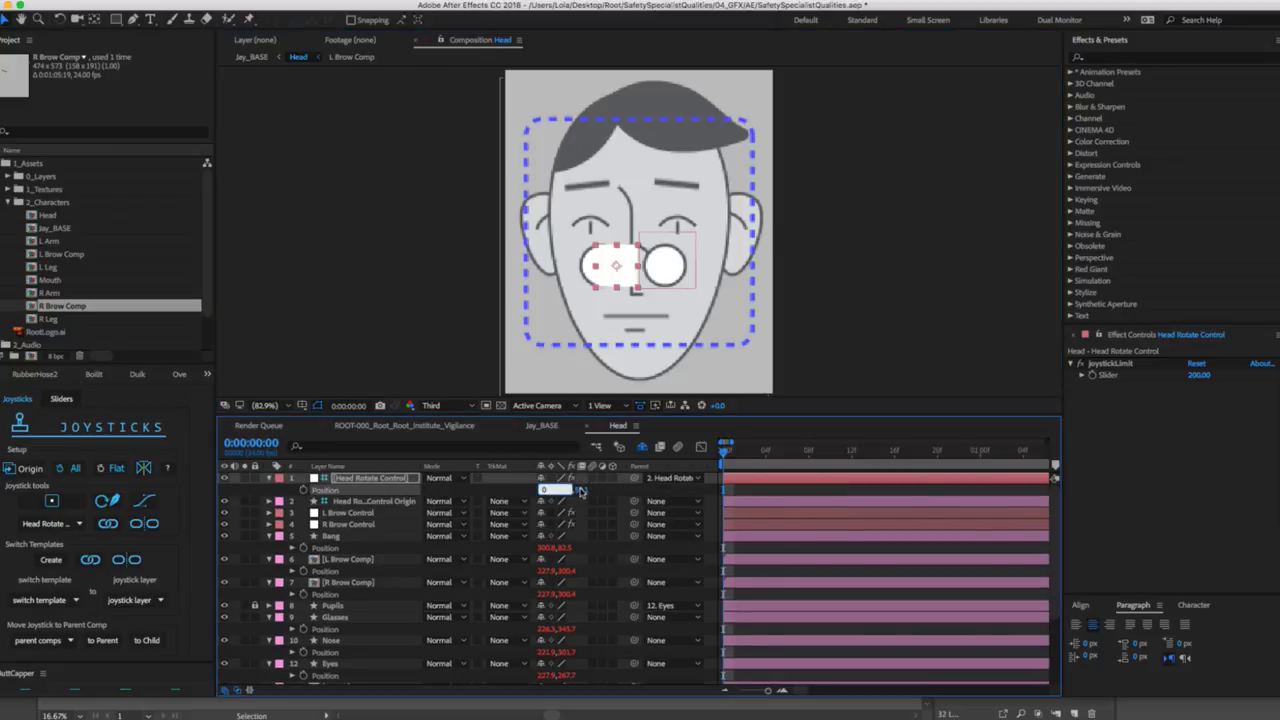
pyautogui.write('0')
pyautogui.press('Return')
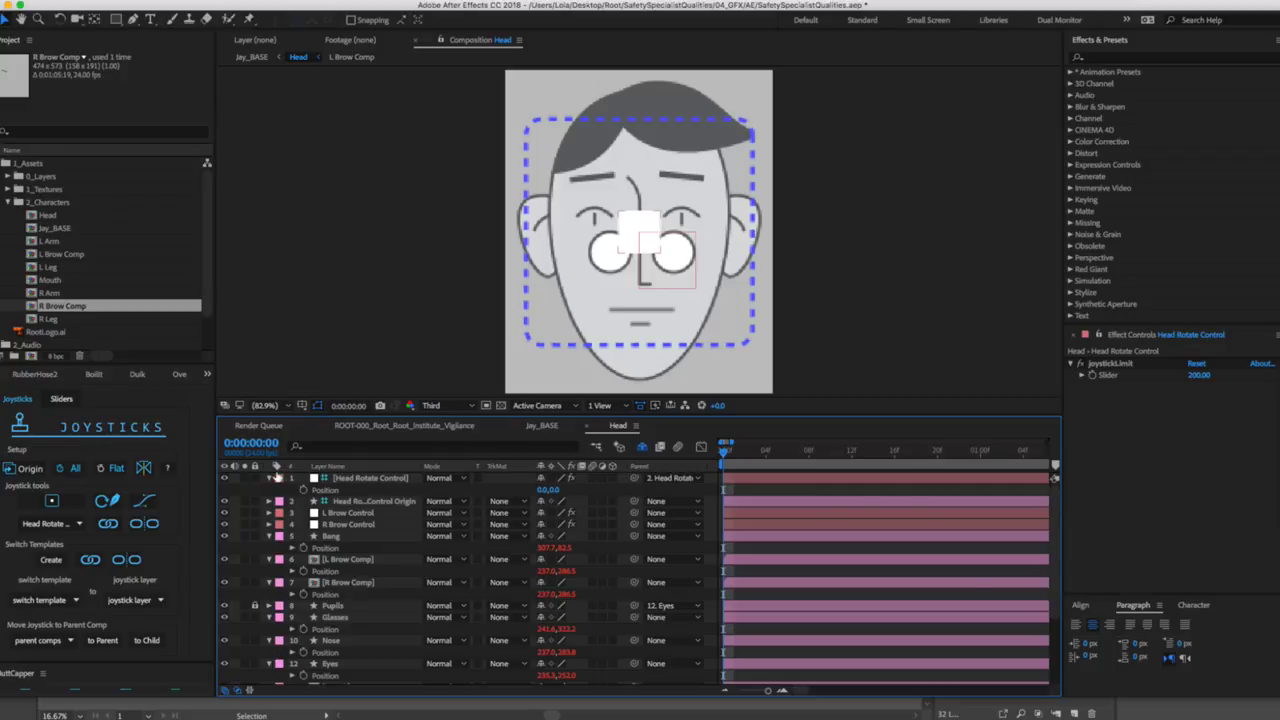
# Collapse the properties of Head Rotate Control, Bang, brows, Glasses, Nose, Eyes, Mouth, Hair and ears.
pyautogui.click(269, 478)
pyautogui.click(368, 490)
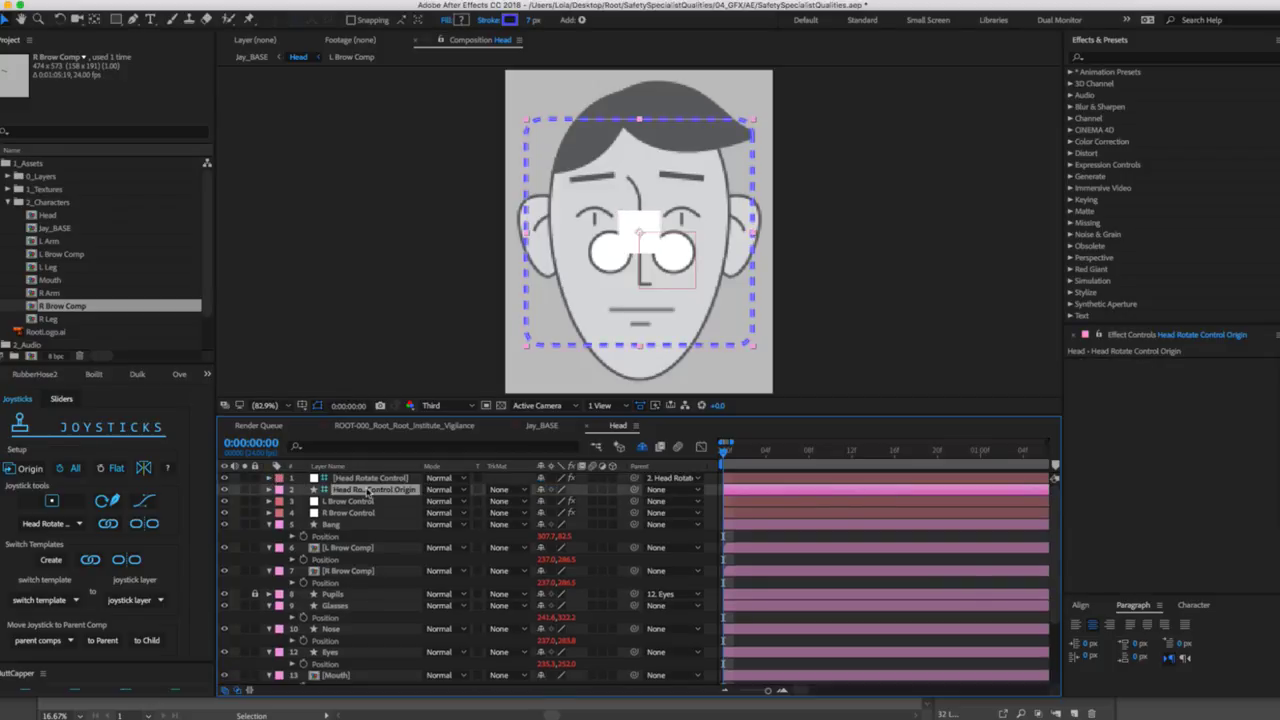
pyautogui.click(269, 525)
pyautogui.click(268, 537)
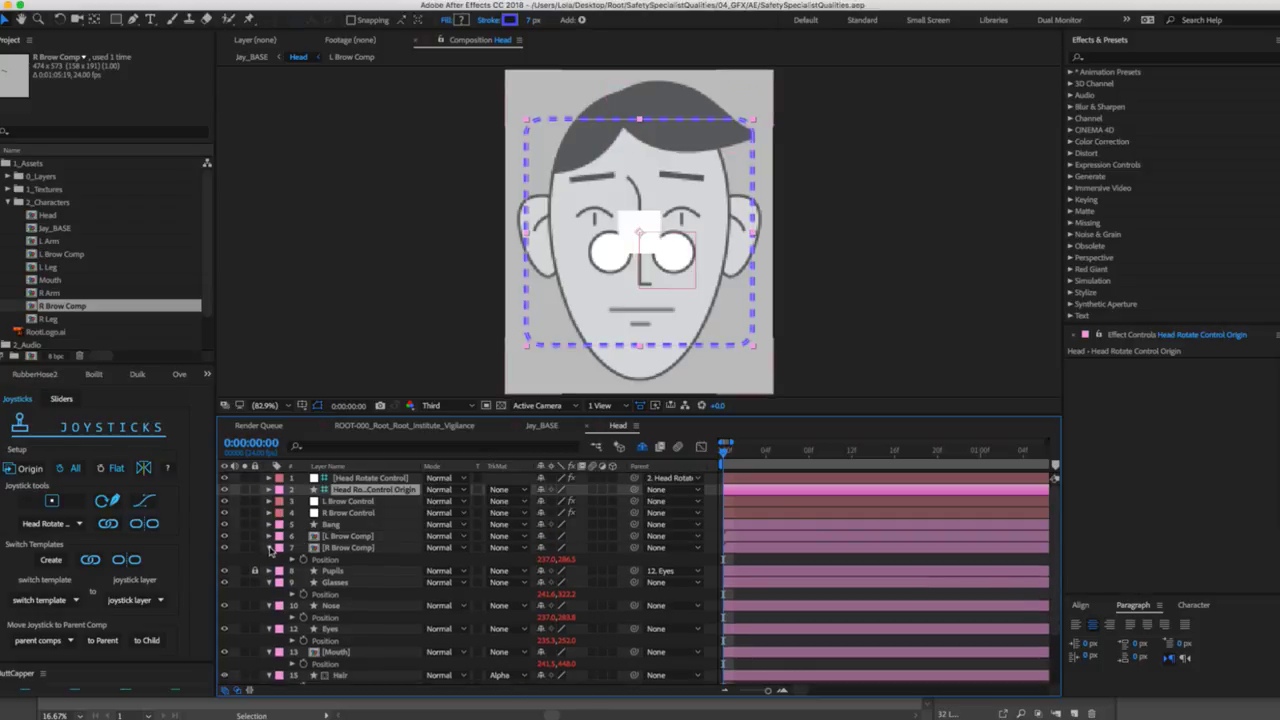
pyautogui.click(270, 548)
pyautogui.click(270, 570)
pyautogui.click(270, 582)
pyautogui.click(270, 594)
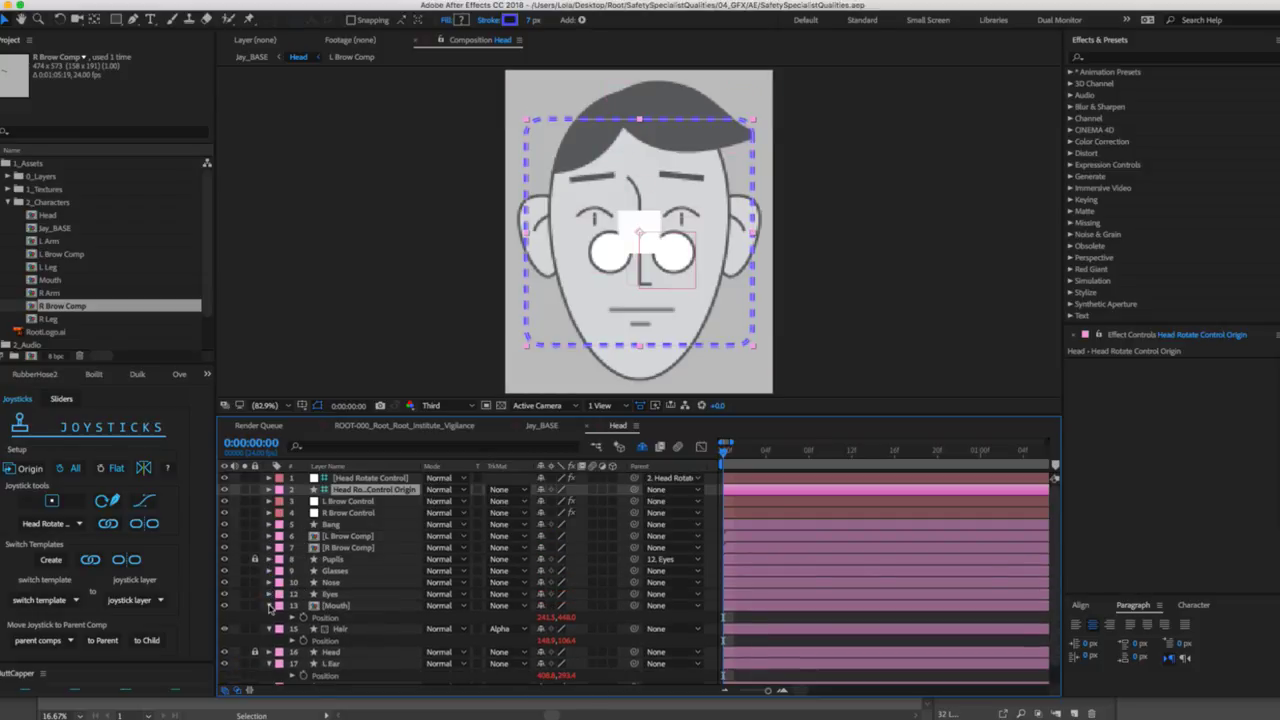
pyautogui.click(269, 605)
pyautogui.click(268, 617)
pyautogui.click(268, 640)
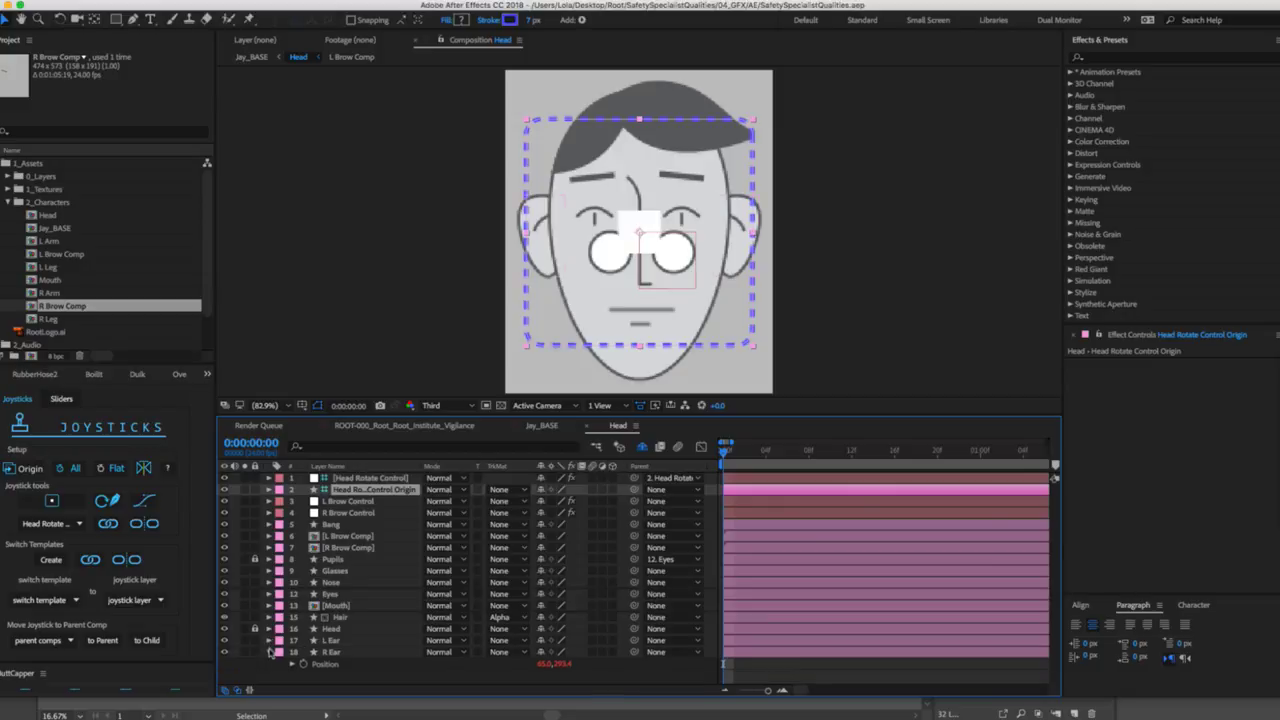
pyautogui.click(268, 652)
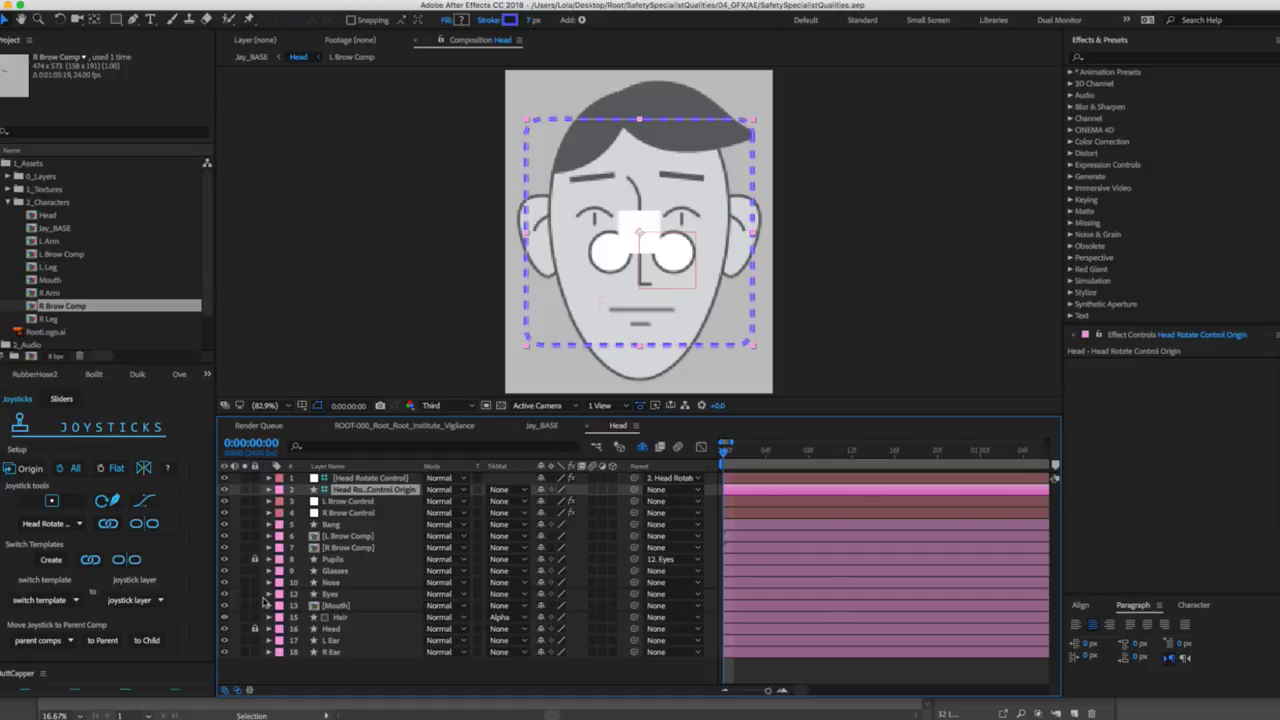
# Check the L and R Brow Control sliders, then hide the four control layers.
pyautogui.click(366, 502)
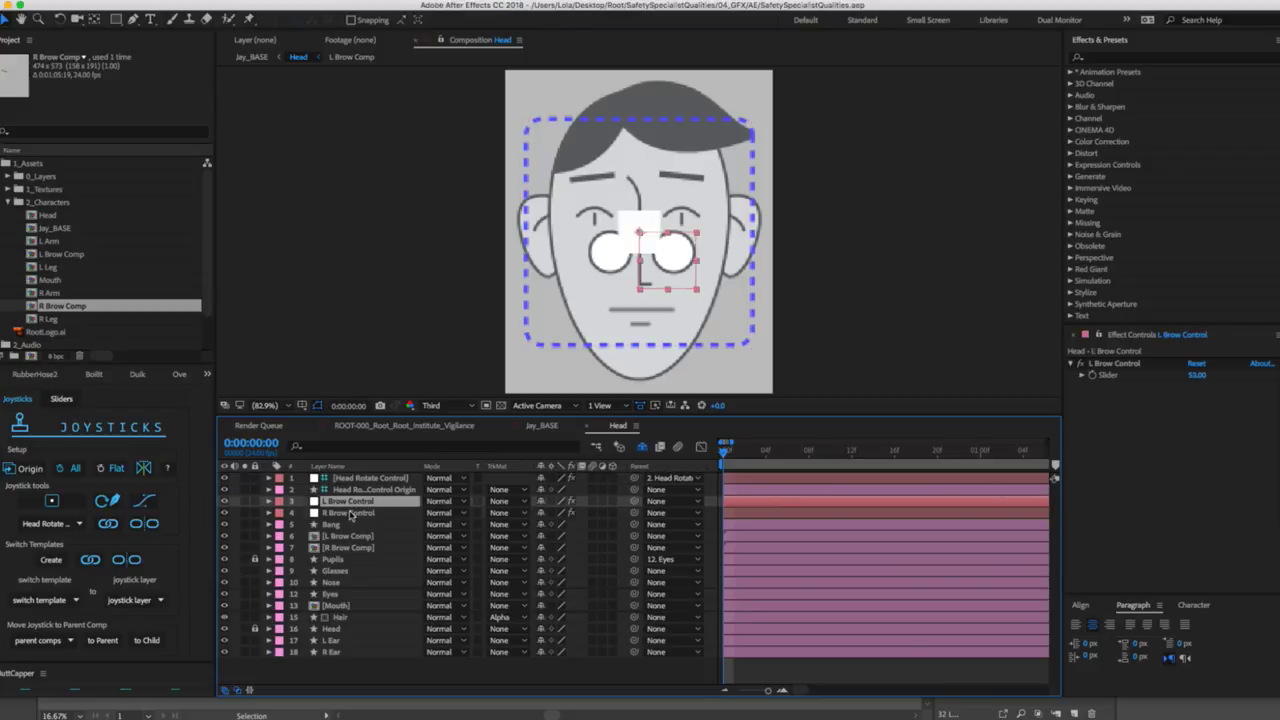
pyautogui.click(350, 513)
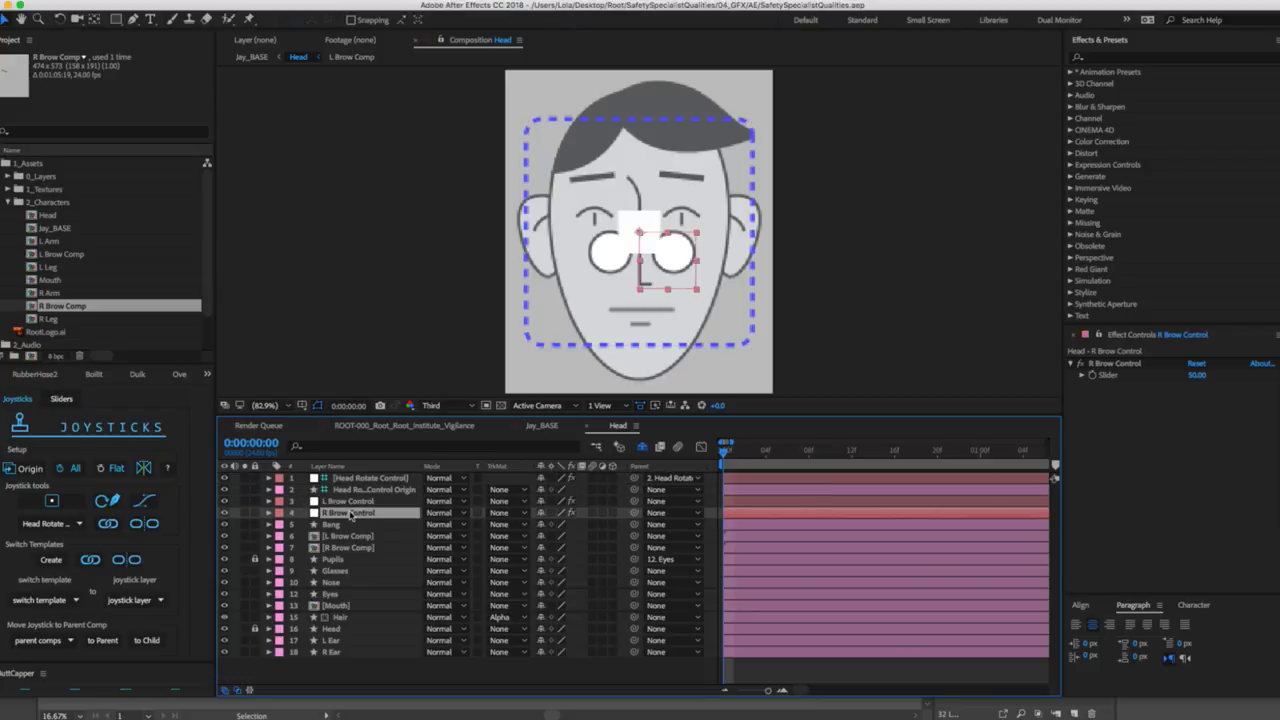
pyautogui.moveTo(226, 478); pyautogui.dragTo(227, 512)
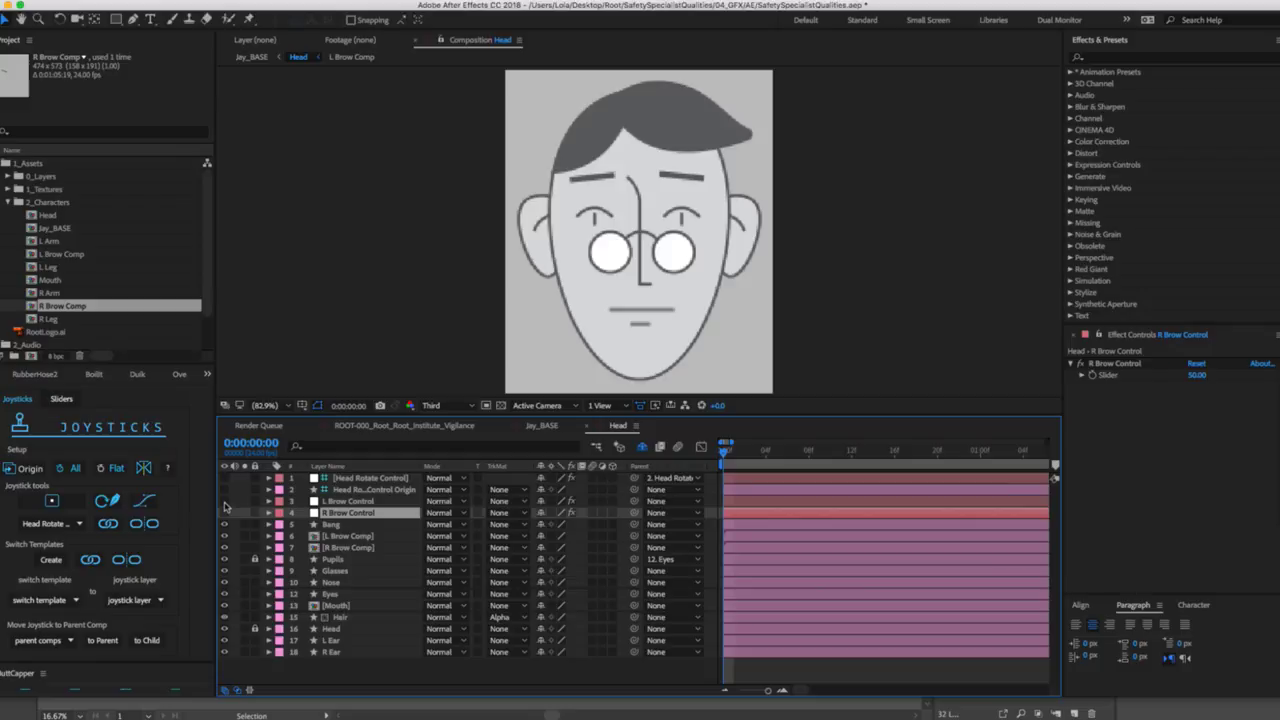
# Unlock the Pupils layer and select it.
pyautogui.click(333, 594)
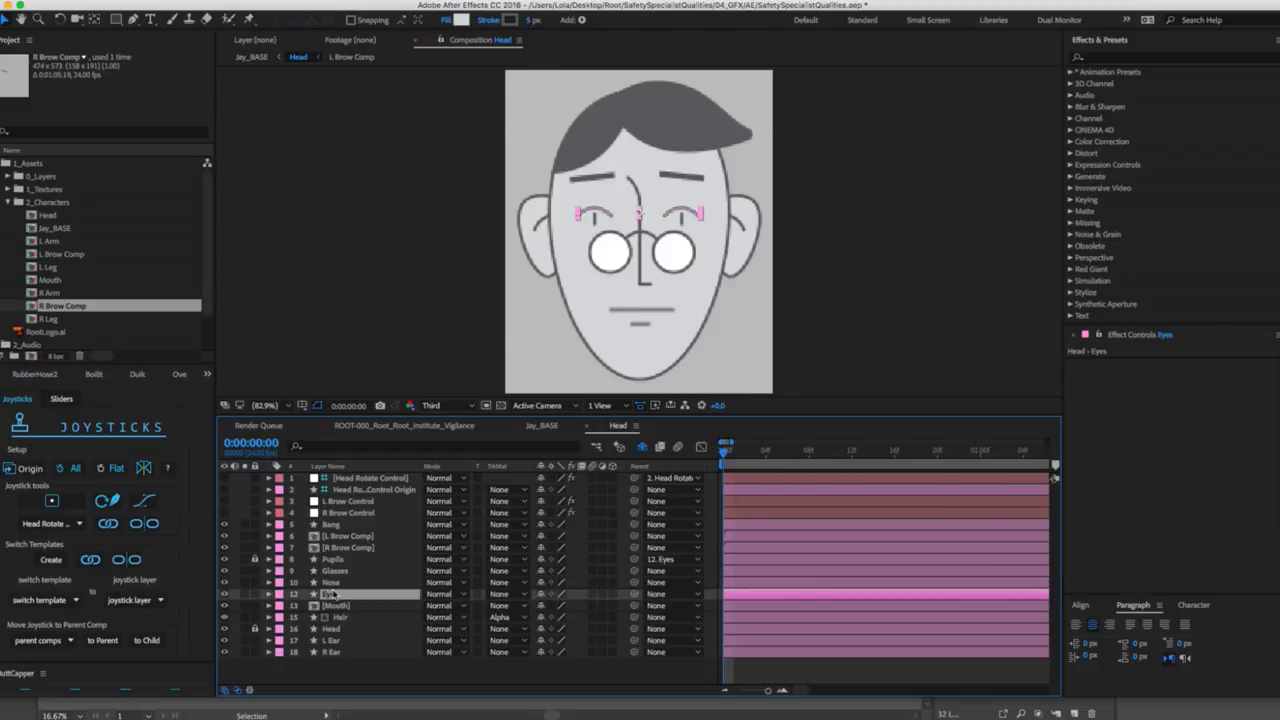
pyautogui.click(253, 559)
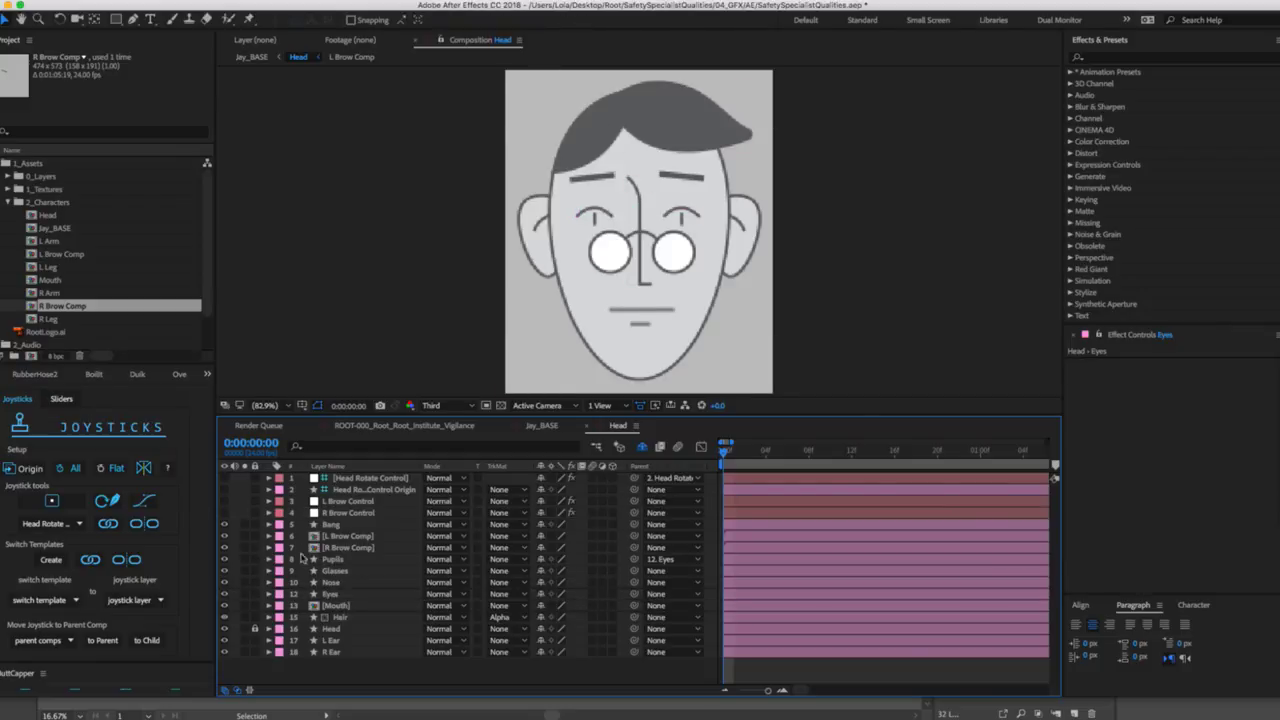
pyautogui.click(336, 559)
# Keyframe Pupils Position over frames 0–4: pupils right, left, forward, then down.
pyautogui.press('p')
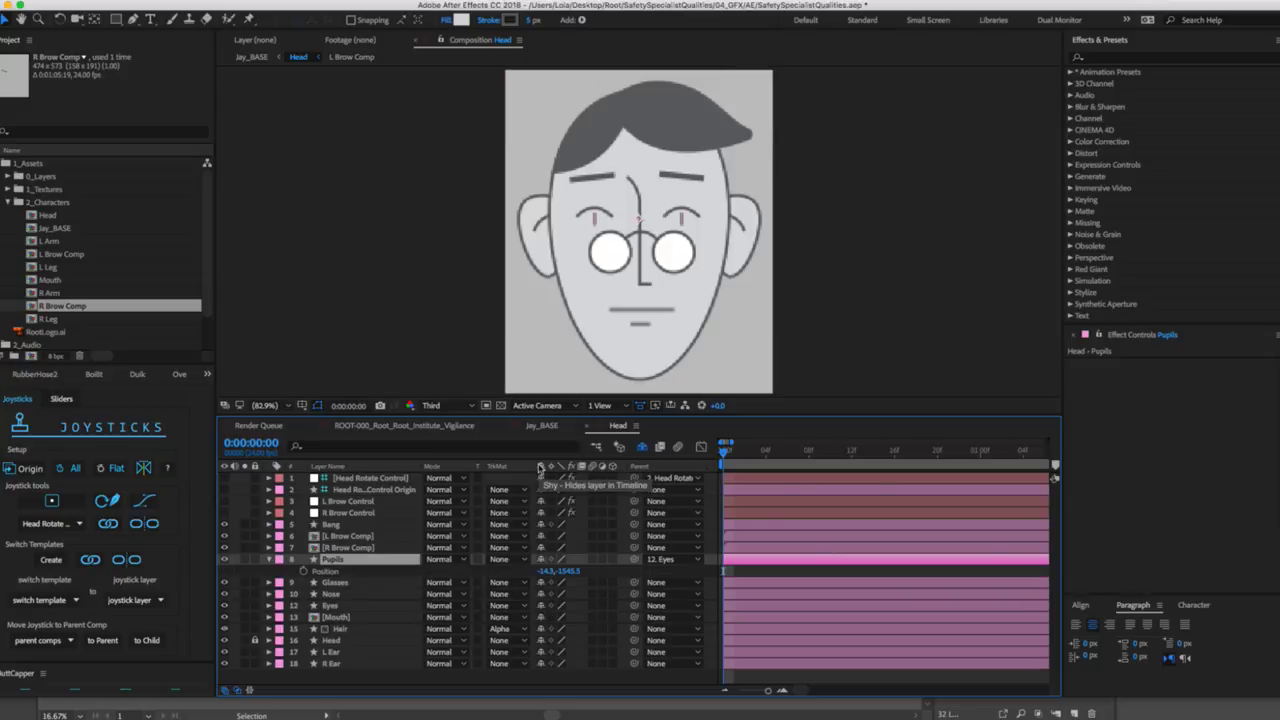
pyautogui.click(304, 572)
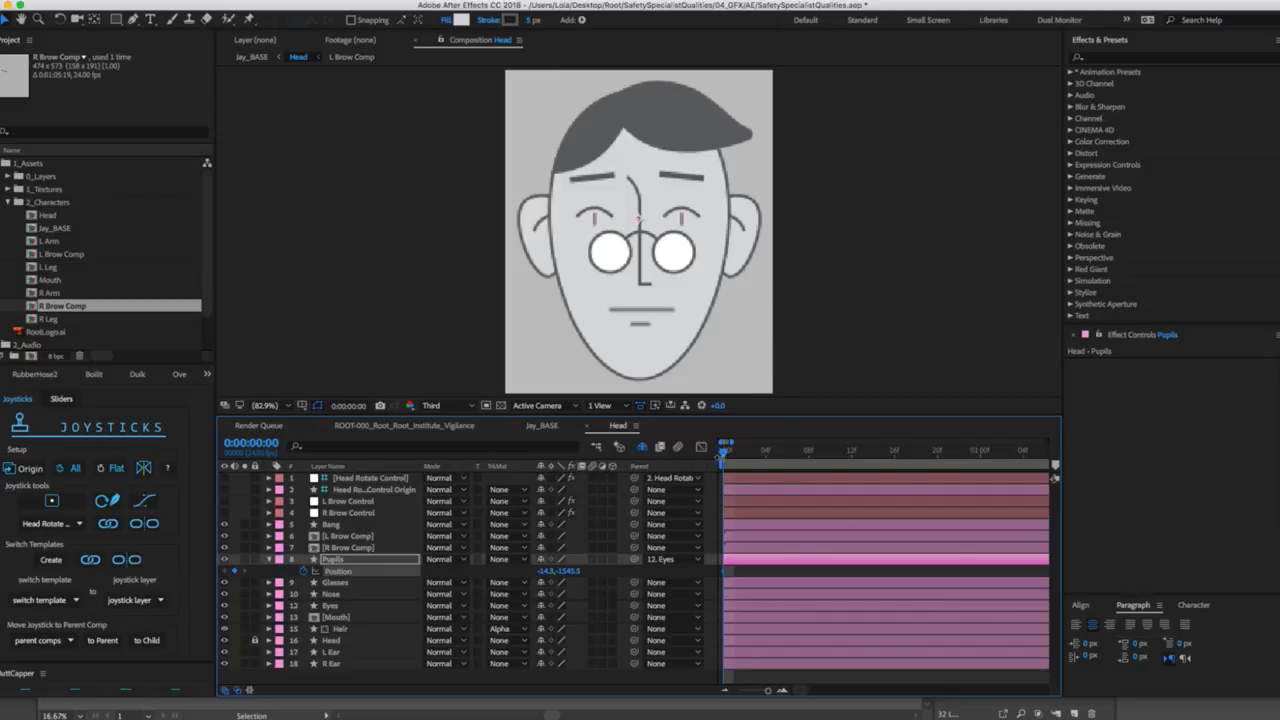
pyautogui.click(733, 450)
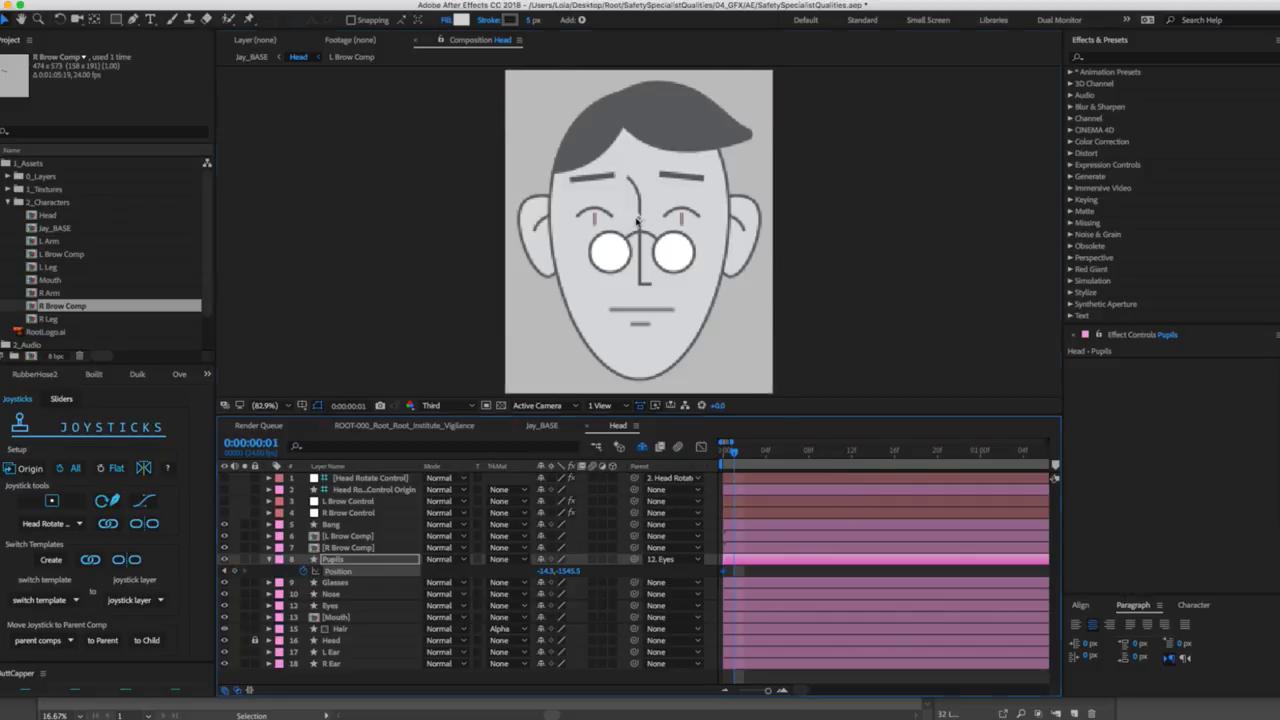
pyautogui.moveTo(637, 218); pyautogui.dragTo(650, 216)
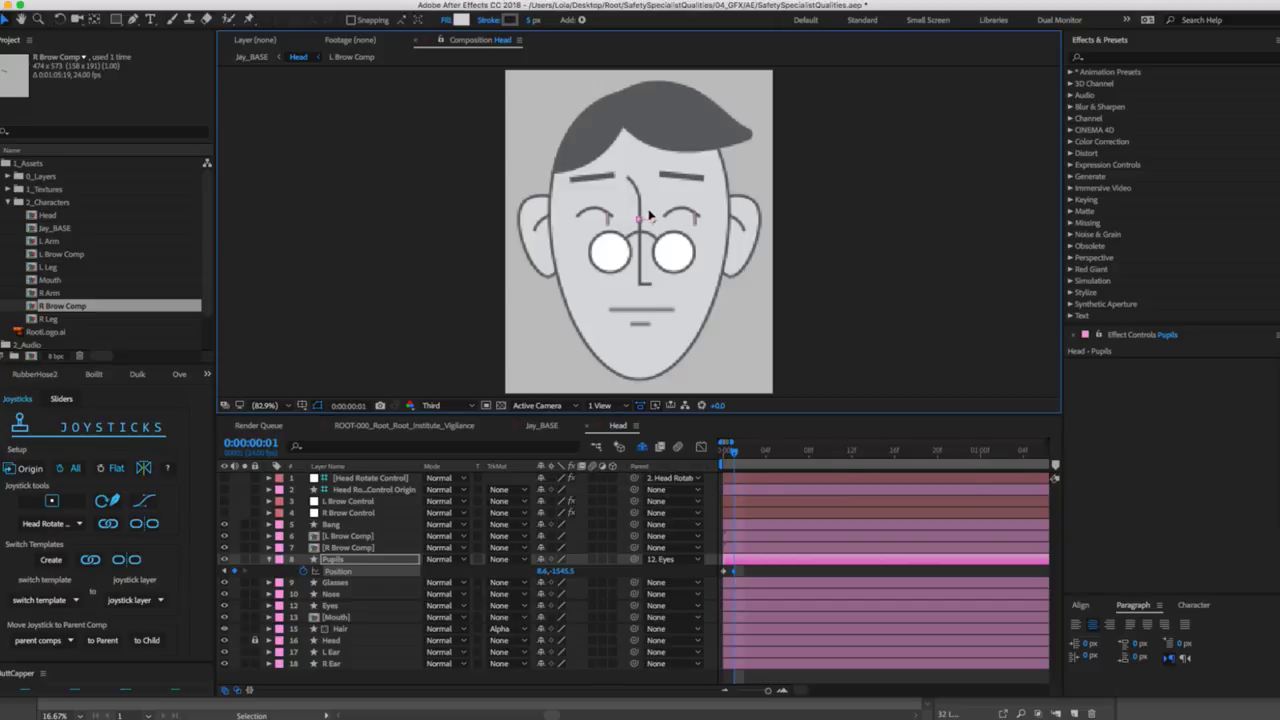
pyautogui.press('pagedown')
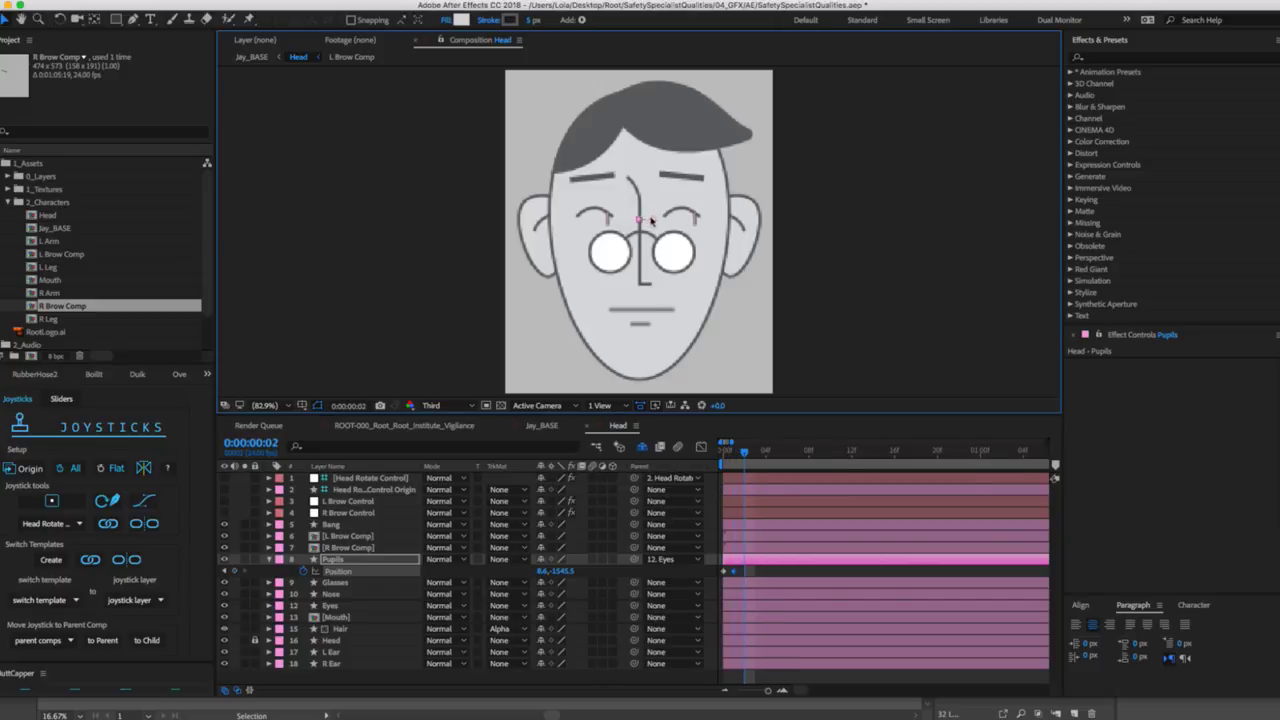
pyautogui.moveTo(650, 219); pyautogui.dragTo(626, 215)
pyautogui.press('pagedown')
pyautogui.moveTo(629, 221); pyautogui.dragTo(640, 203)
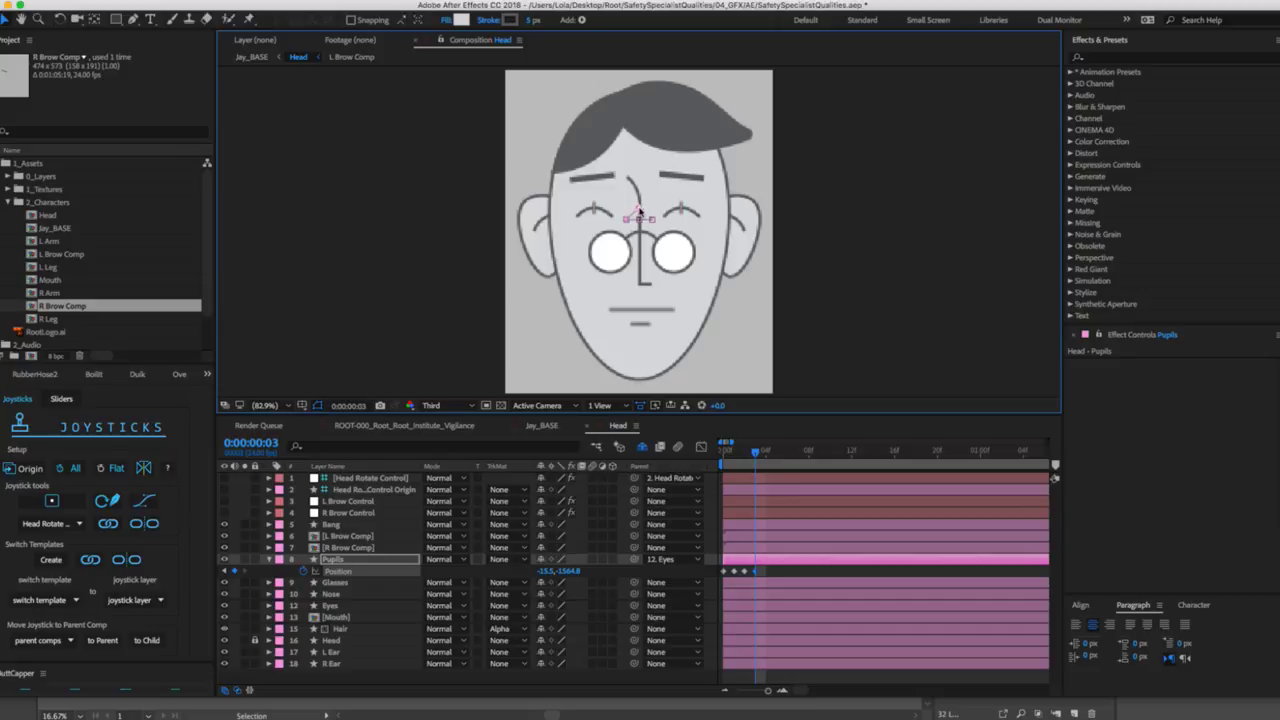
pyautogui.press('pagedown')
pyautogui.moveTo(638, 203); pyautogui.dragTo(640, 212)
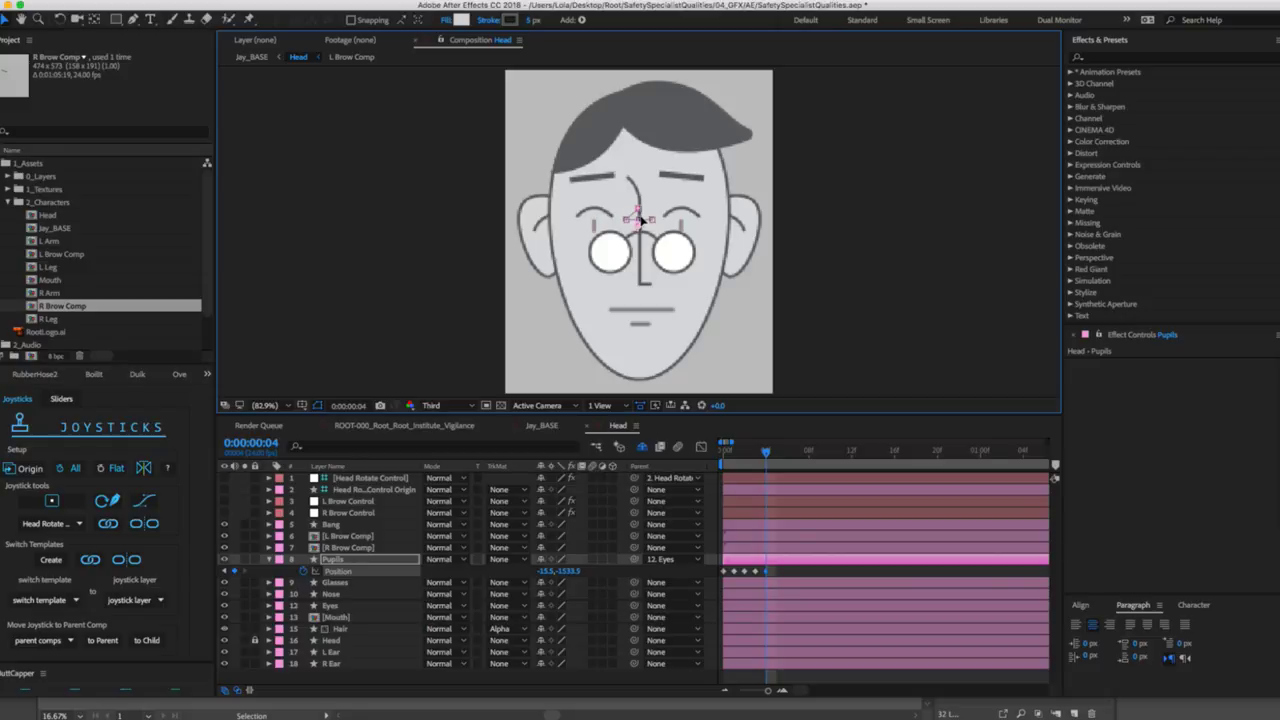
pyautogui.click(756, 455)
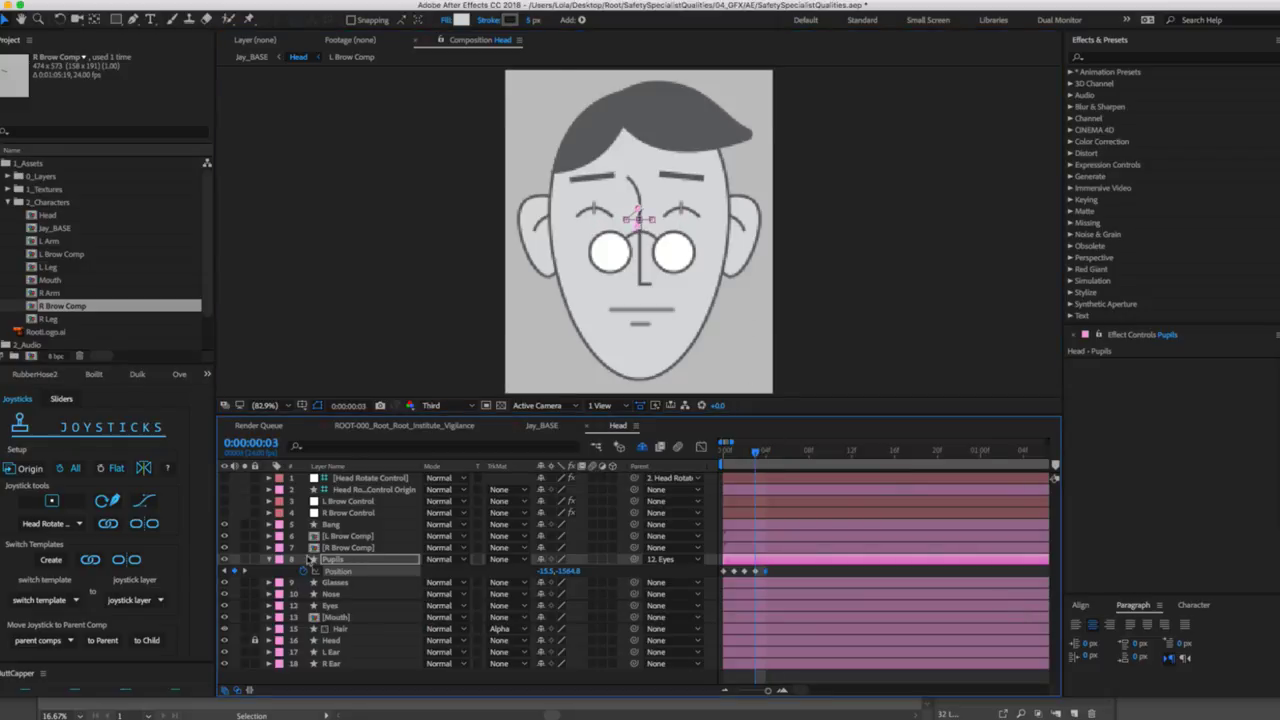
# Add a new shape layer with a pure red fill and no stroke.
pyautogui.rightClick(237, 562)
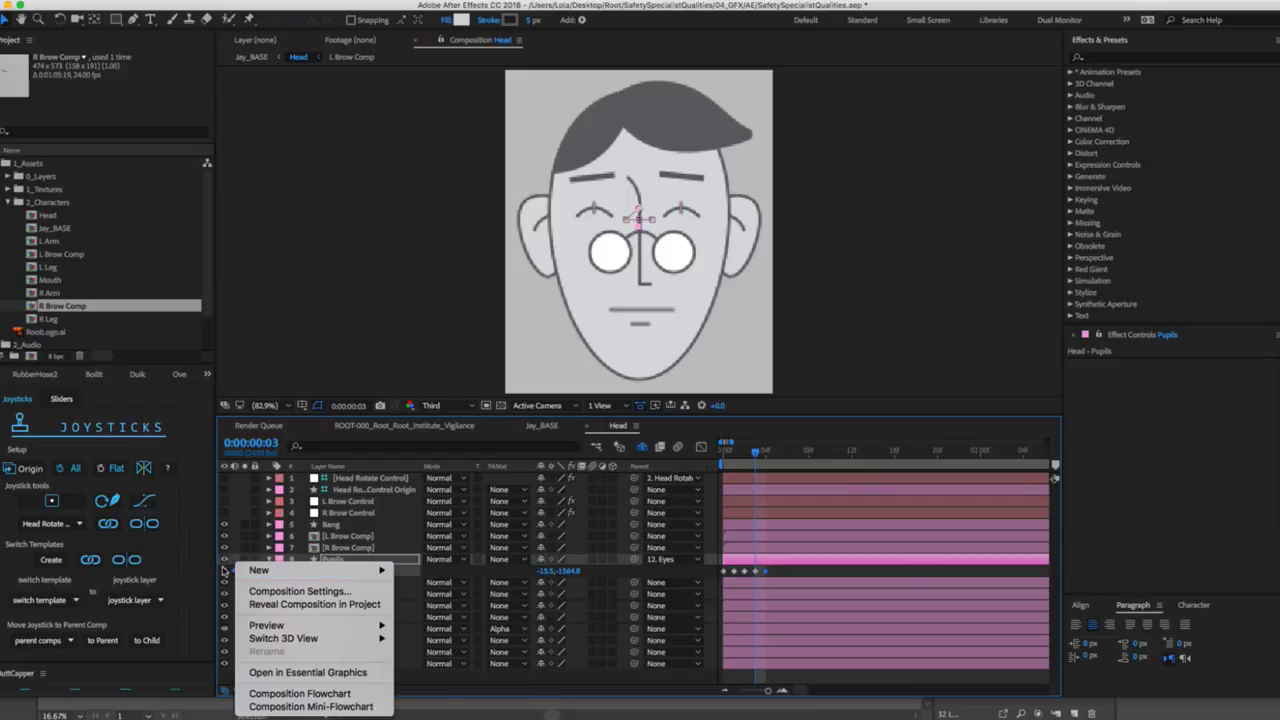
pyautogui.moveTo(272, 574)
pyautogui.click(459, 658)
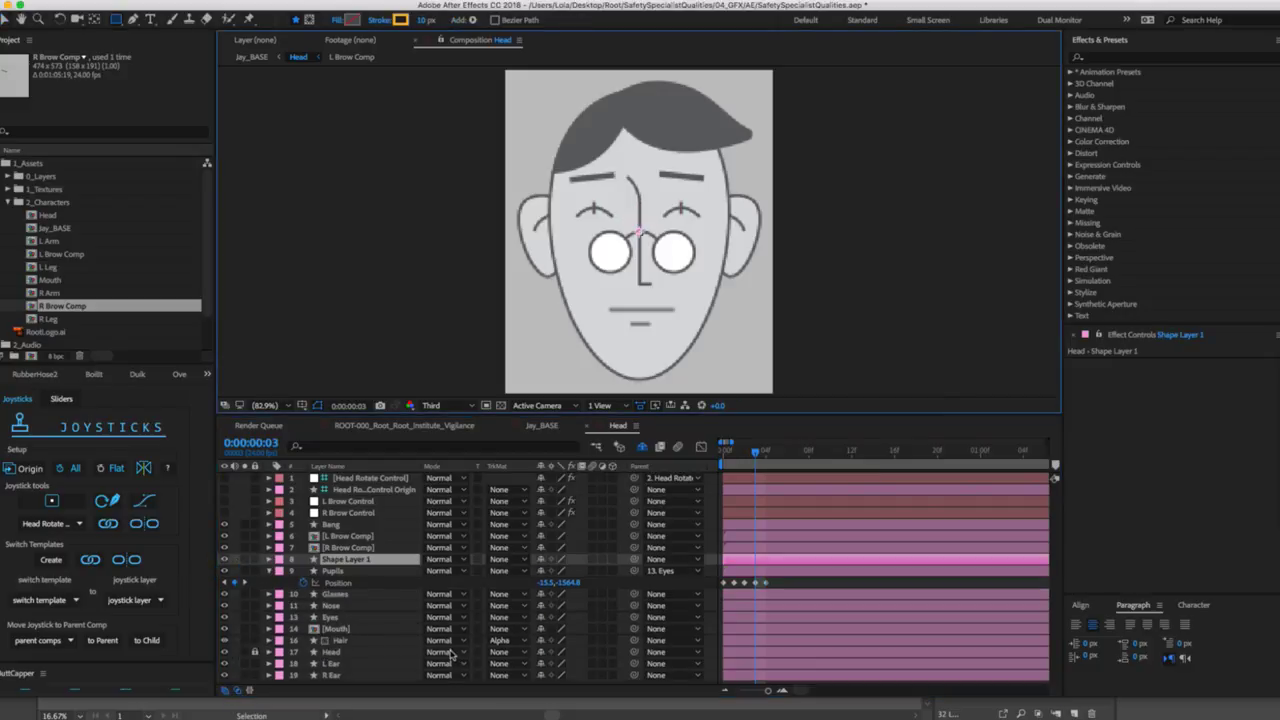
pyautogui.click(352, 19)
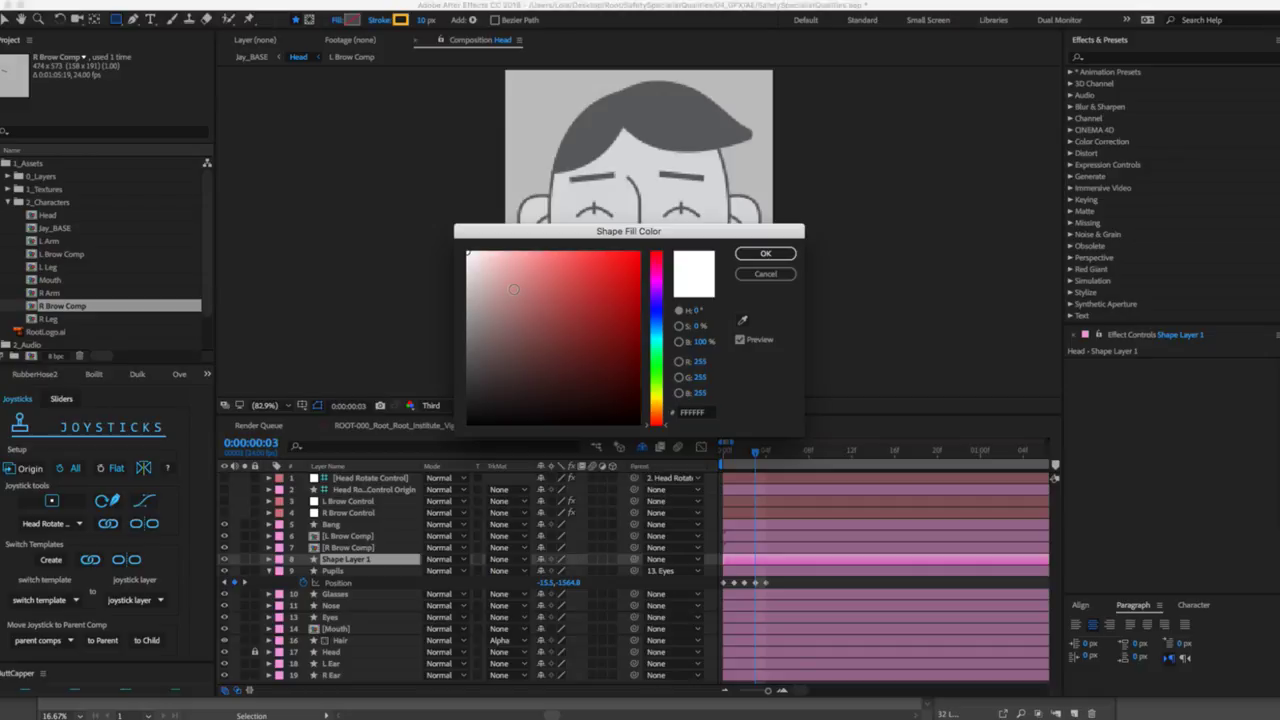
pyautogui.moveTo(514, 284); pyautogui.dragTo(684, 250)
pyautogui.click(765, 253)
pyautogui.click(381, 19)
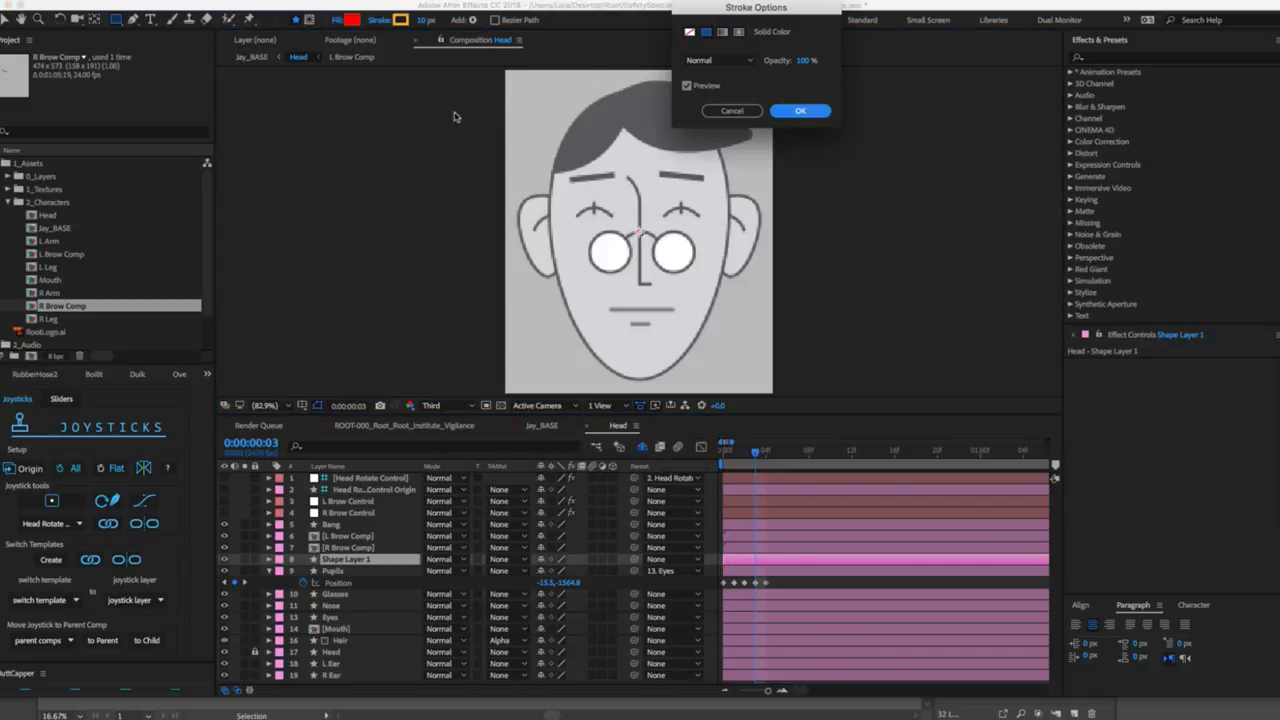
pyautogui.click(688, 32)
pyautogui.click(800, 110)
# At Full resolution and 200% zoom, pen-draw a lens shape over the left eye.
pyautogui.click(440, 405)
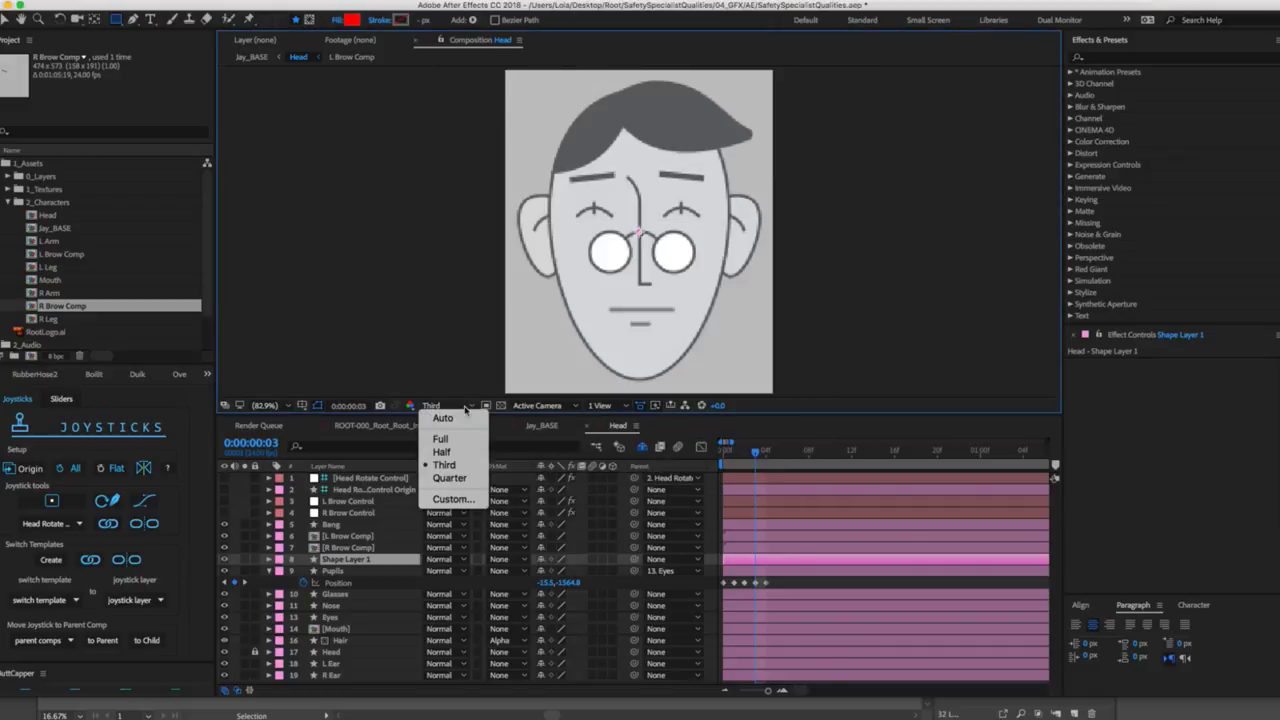
pyautogui.click(462, 440)
pyautogui.press('z')
pyautogui.click(641, 243)
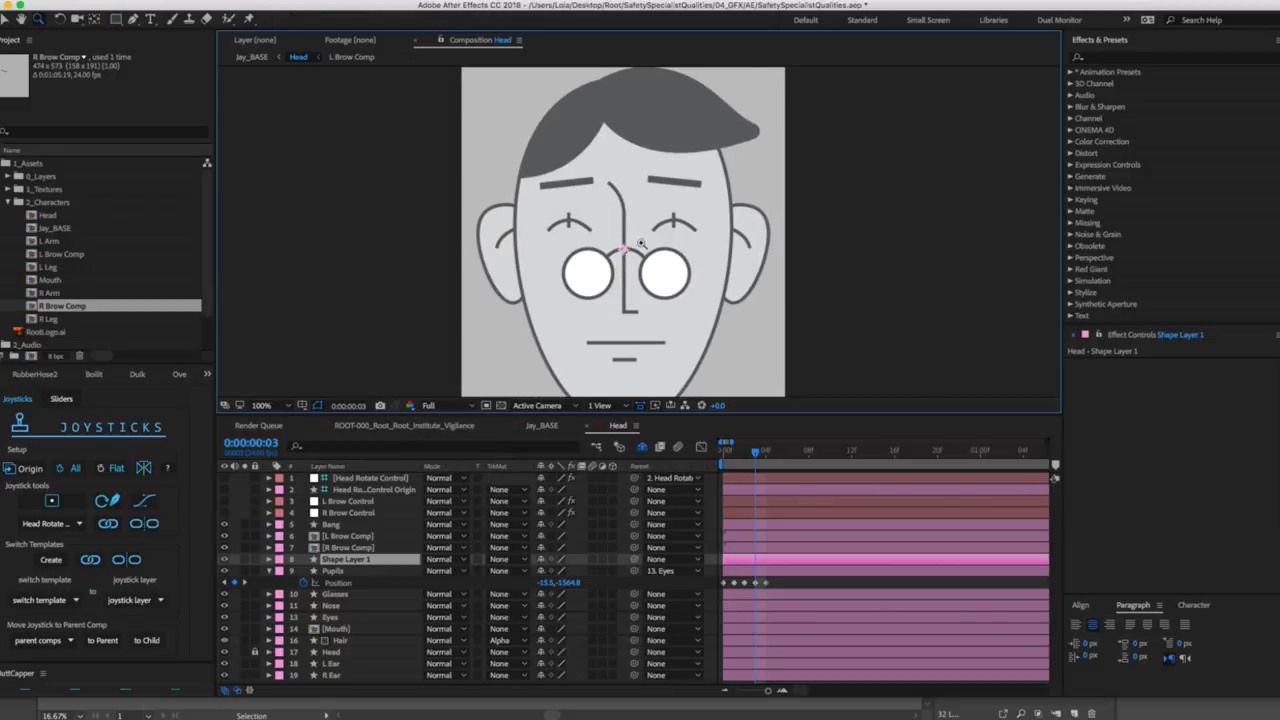
pyautogui.click(641, 243)
pyautogui.press('g')
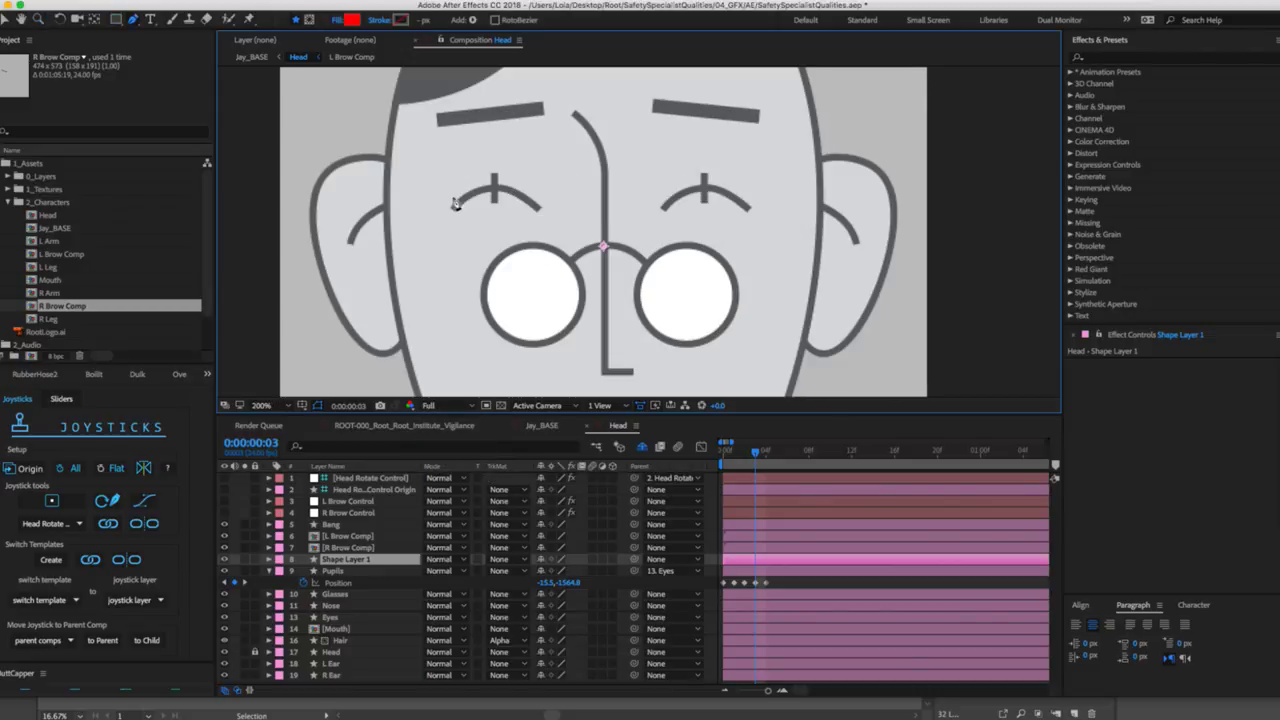
pyautogui.moveTo(453, 210); pyautogui.dragTo(478, 183)
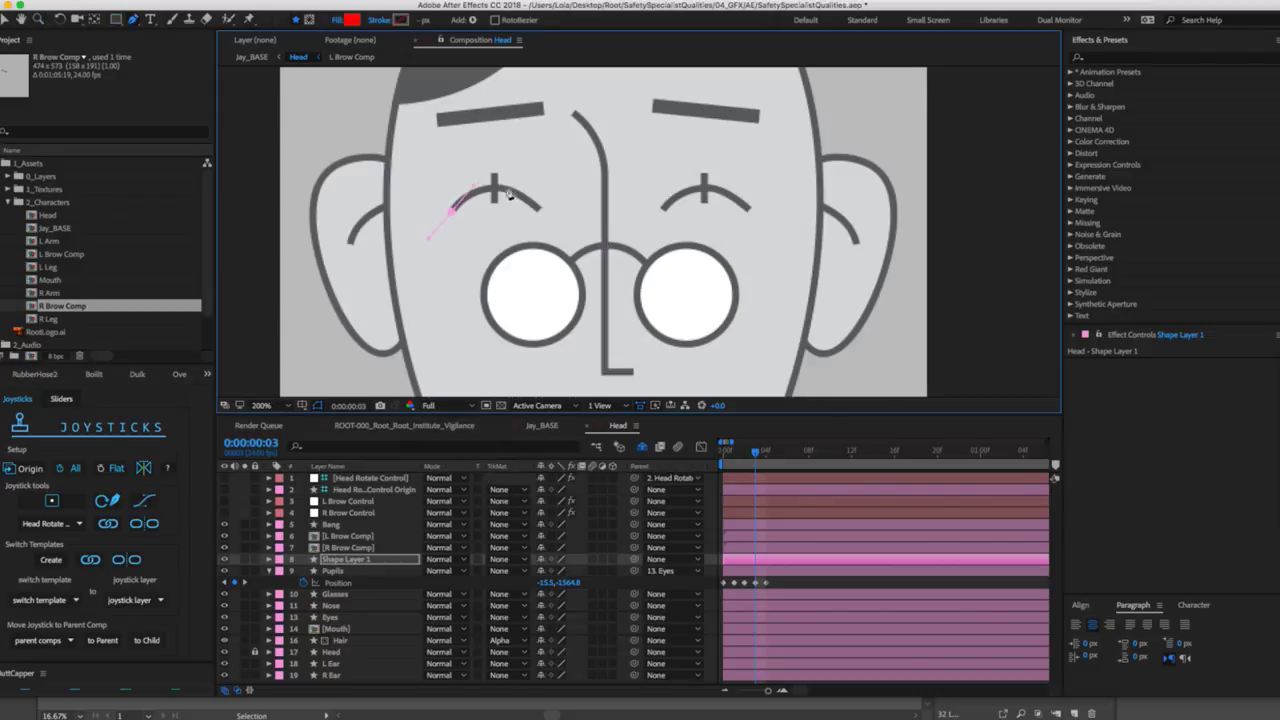
pyautogui.moveTo(540, 209); pyautogui.dragTo(560, 240)
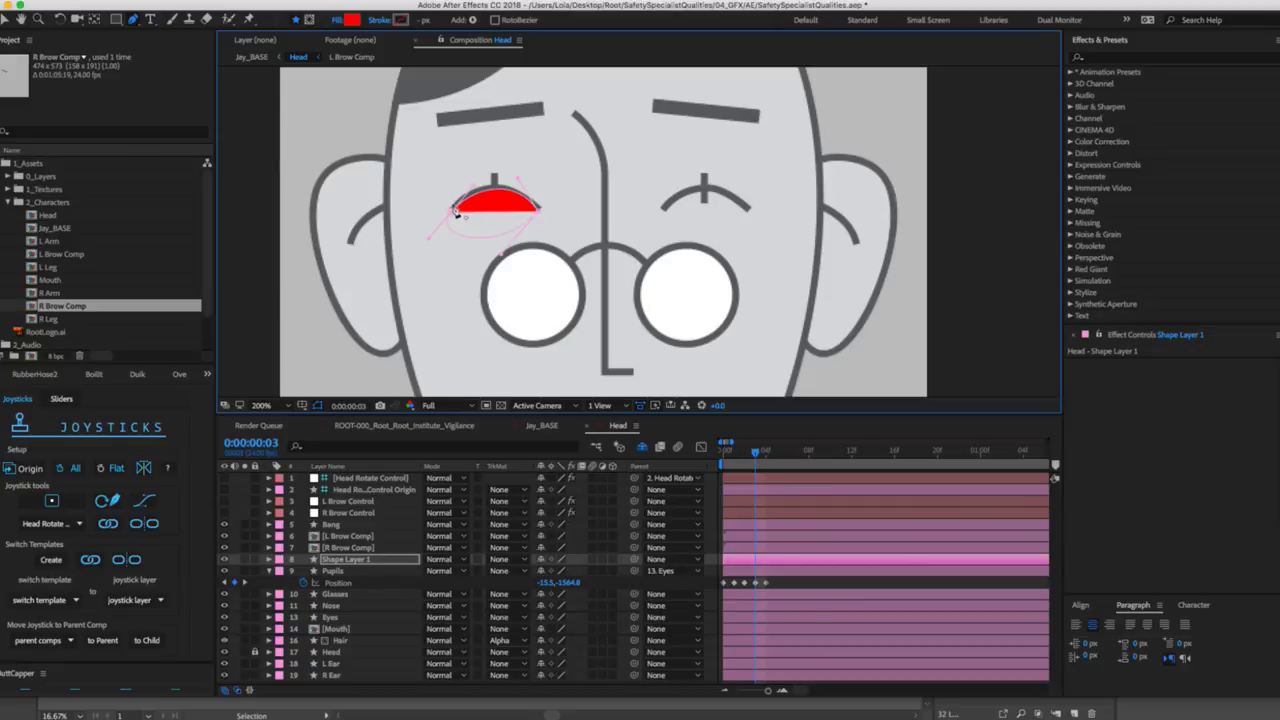
pyautogui.moveTo(455, 211); pyautogui.dragTo(441, 226)
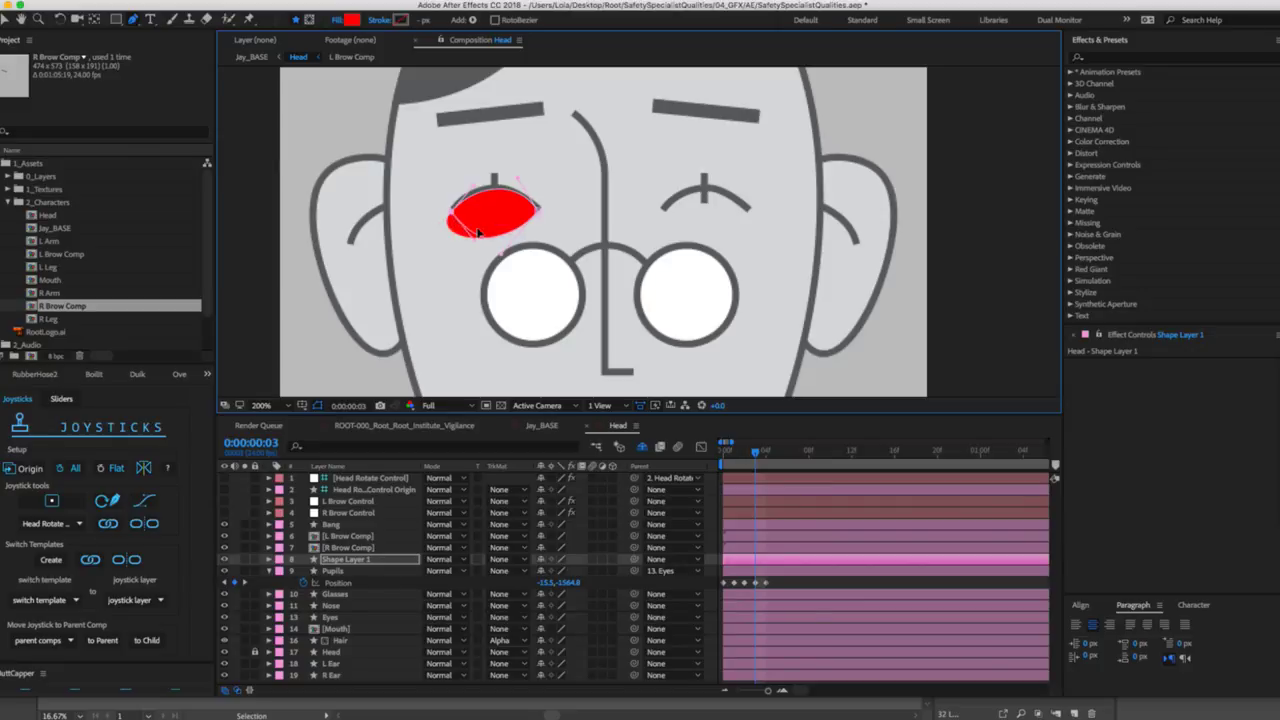
pyautogui.moveTo(469, 227); pyautogui.dragTo(507, 248)
# Duplicate the red Shape 1 group and move the copy over the right eye.
pyautogui.click(347, 561)
pyautogui.click(270, 559)
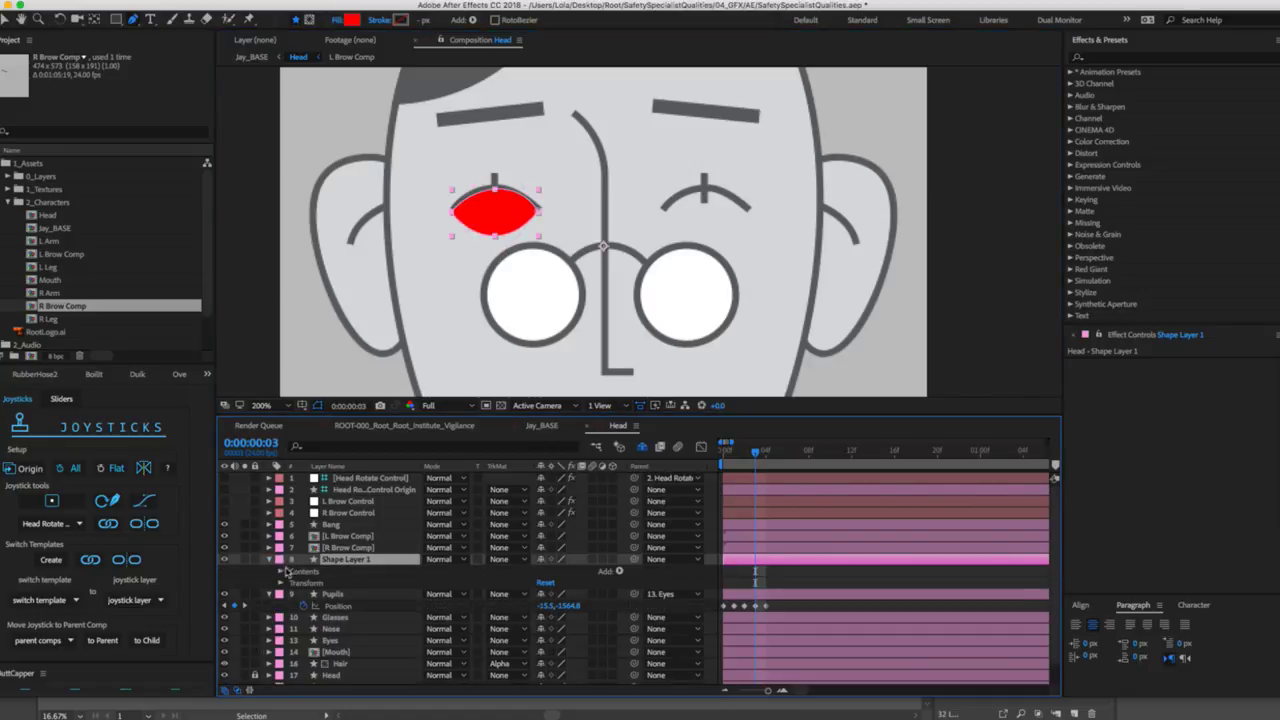
pyautogui.click(281, 571)
pyautogui.click(312, 583)
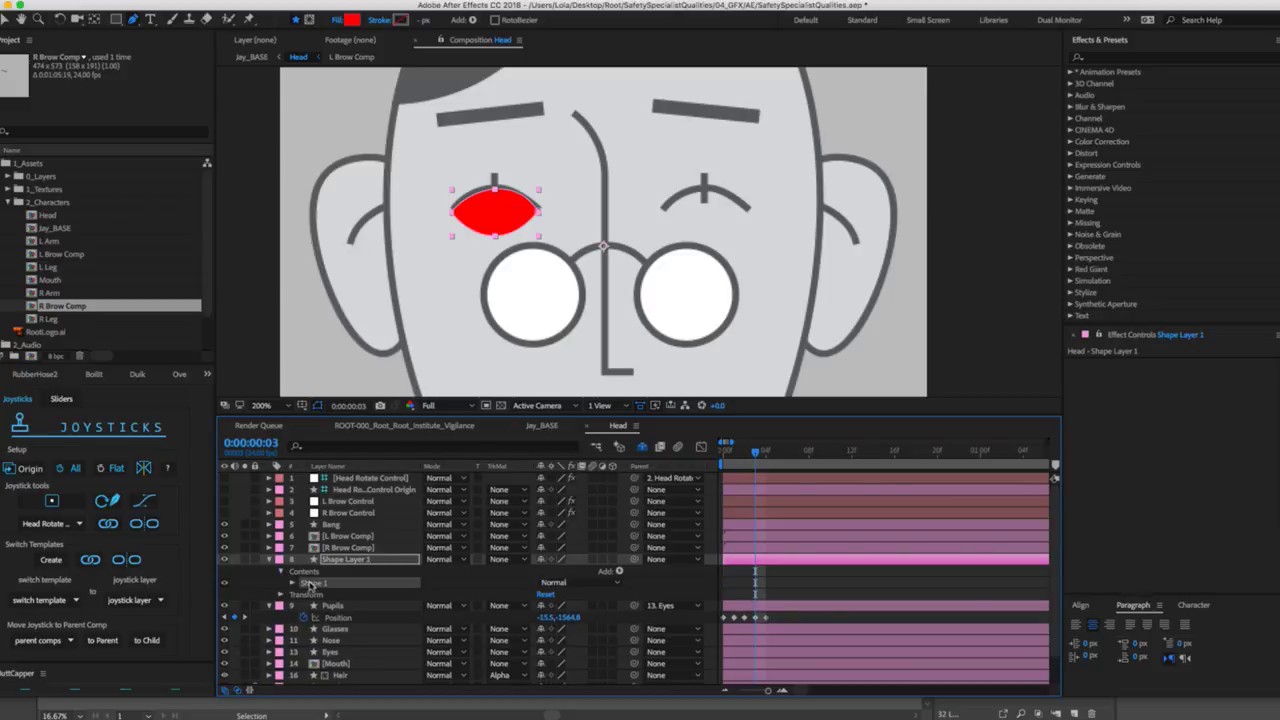
pyautogui.hotkey('ctrl', 'd')
pyautogui.moveTo(504, 206); pyautogui.dragTo(715, 213)
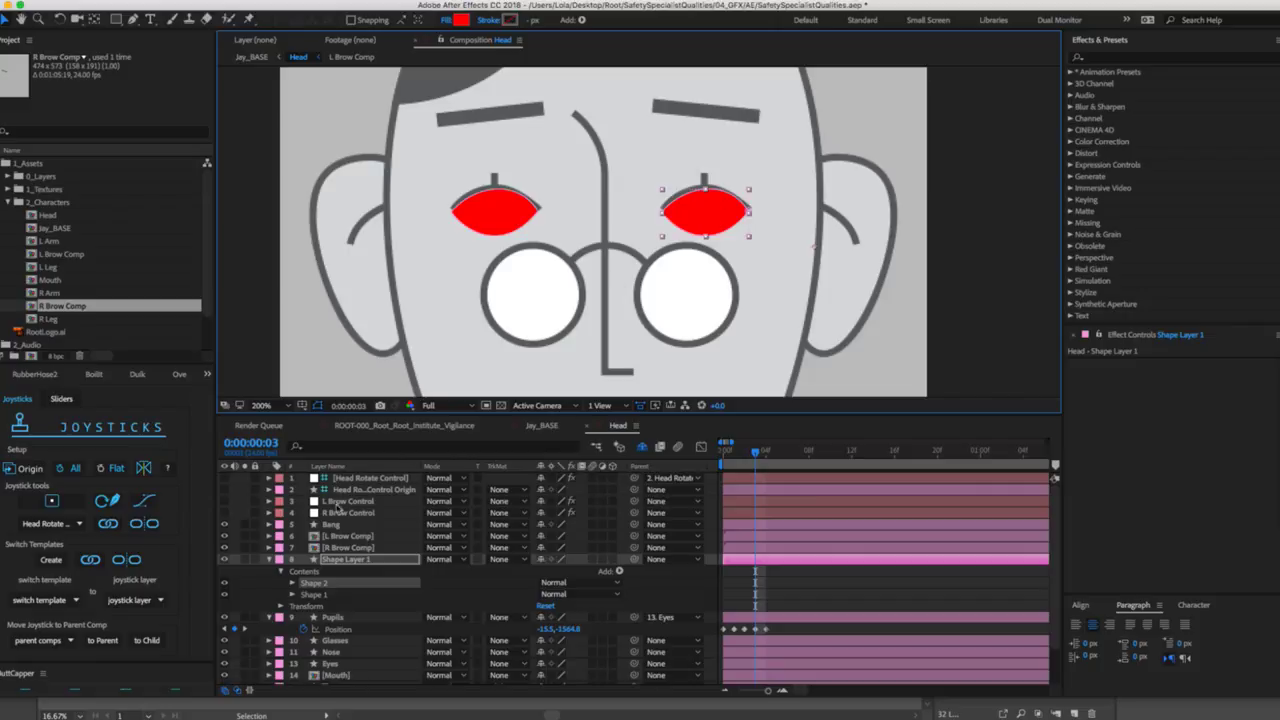
# Rename the shape layer to PupilMask.
pyautogui.click(345, 559)
pyautogui.press('Return')
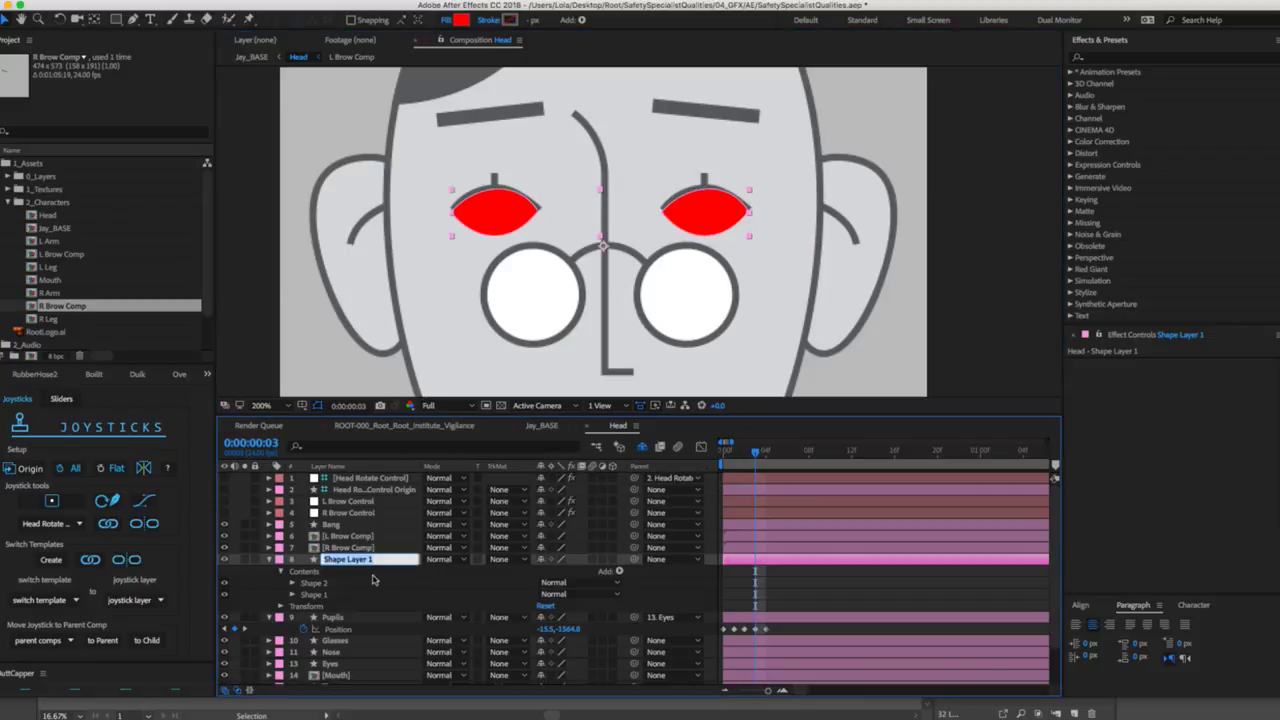
pyautogui.write('PupilMask')
pyautogui.press('Return')
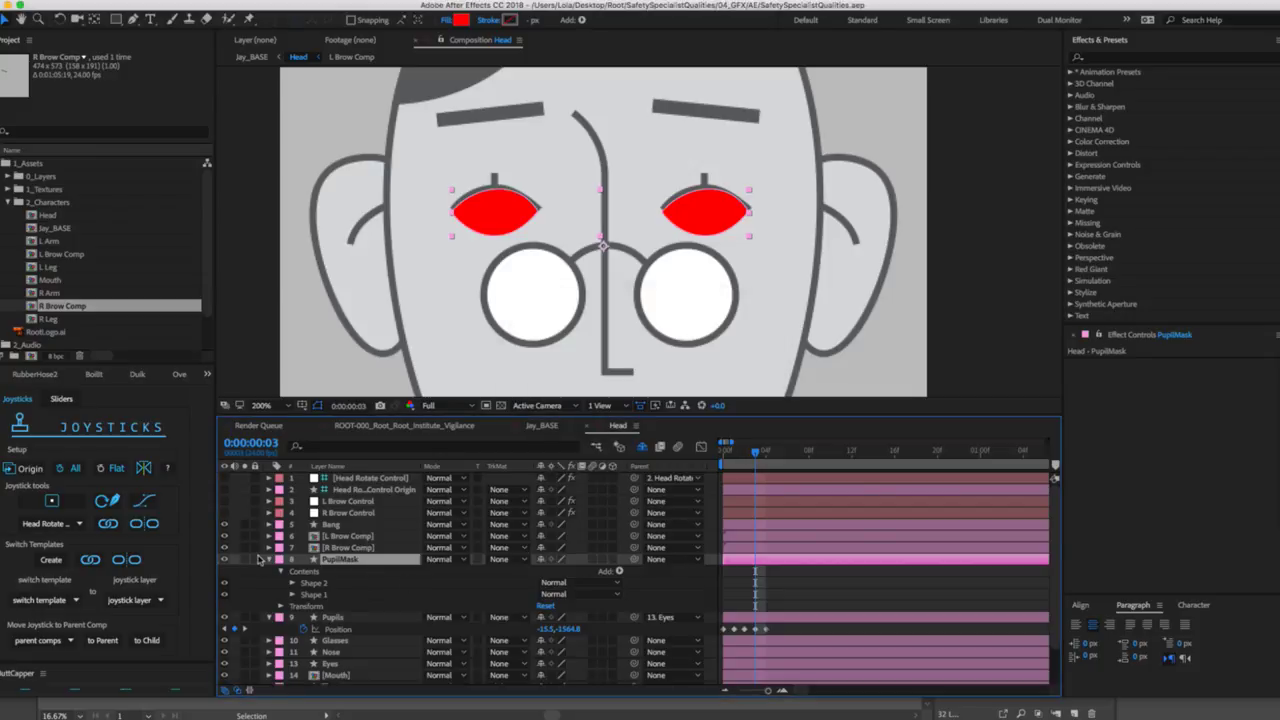
pyautogui.click(268, 559)
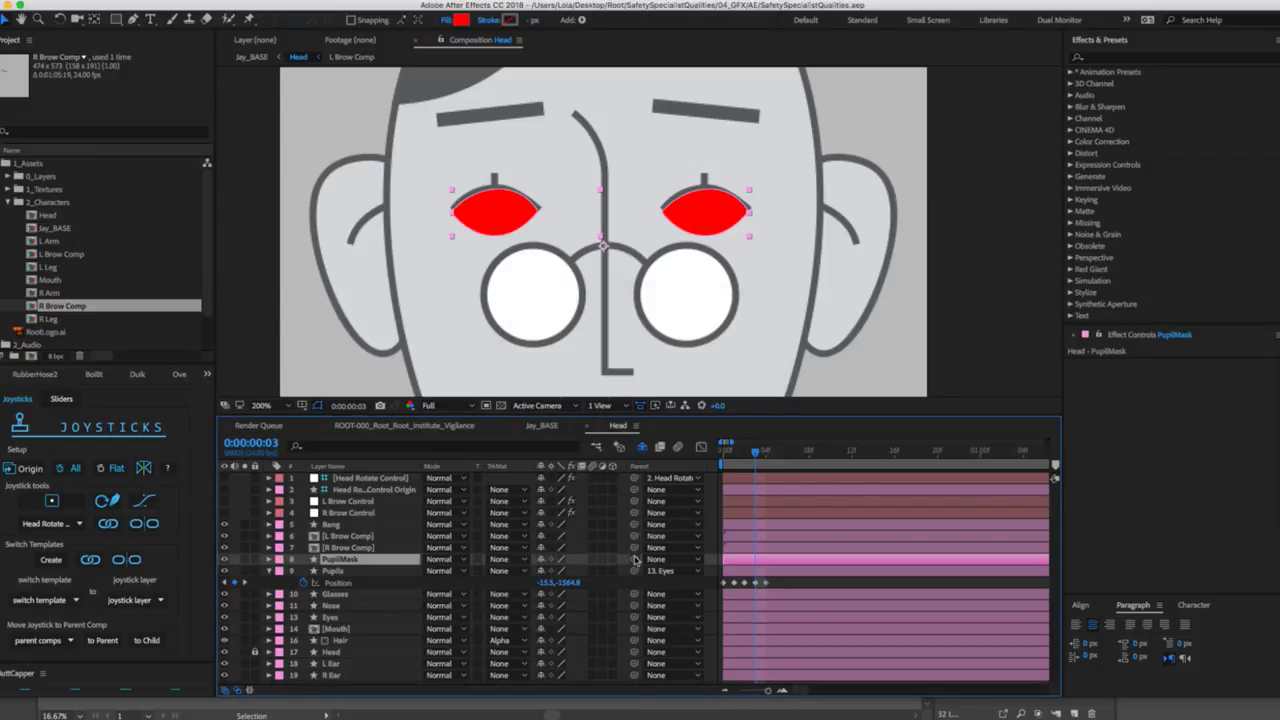
# Parent PupilMask to Eyes and give Pupils an Alpha Matte of PupilMask.
pyautogui.moveTo(634, 562); pyautogui.dragTo(355, 617)
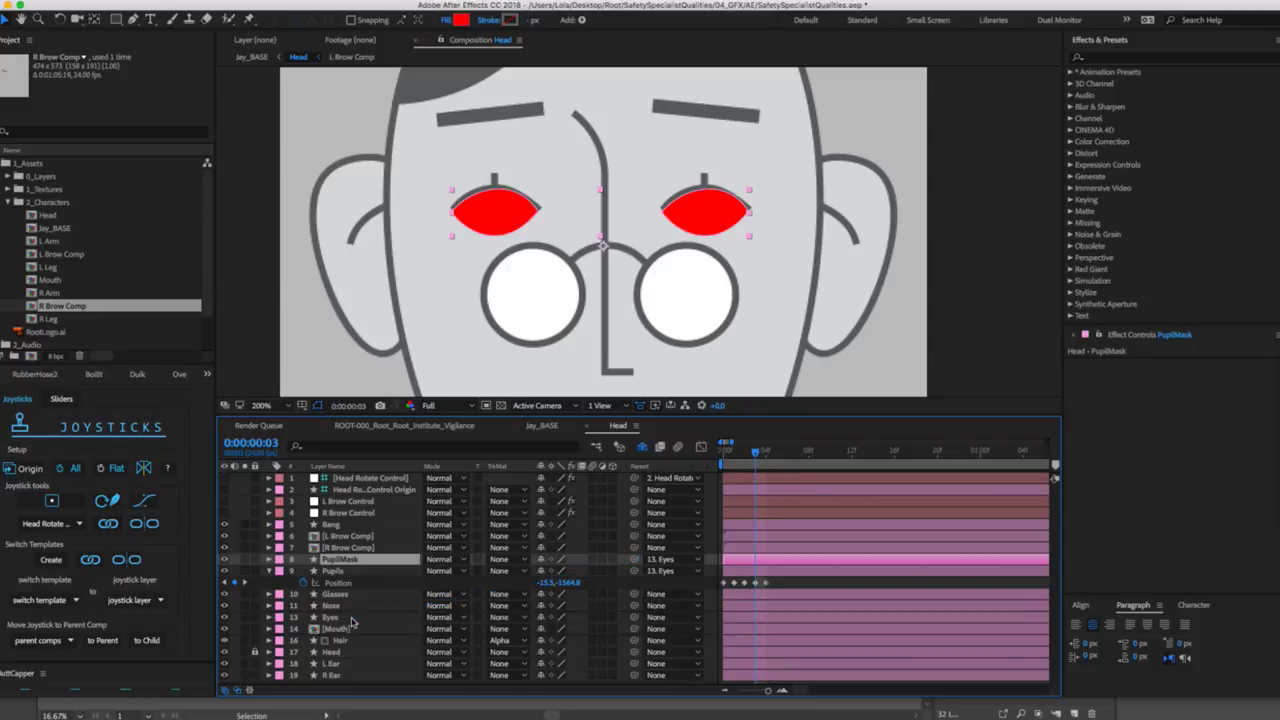
pyautogui.click(355, 571)
pyautogui.click(505, 570)
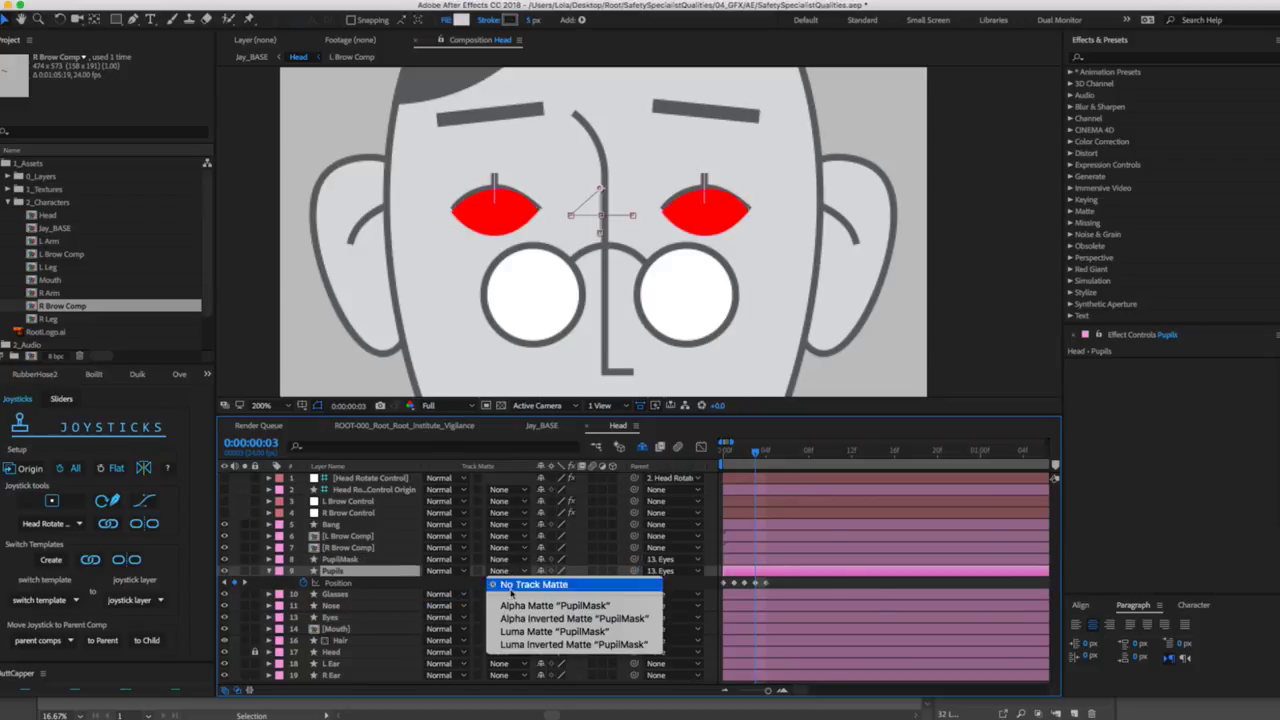
pyautogui.click(510, 605)
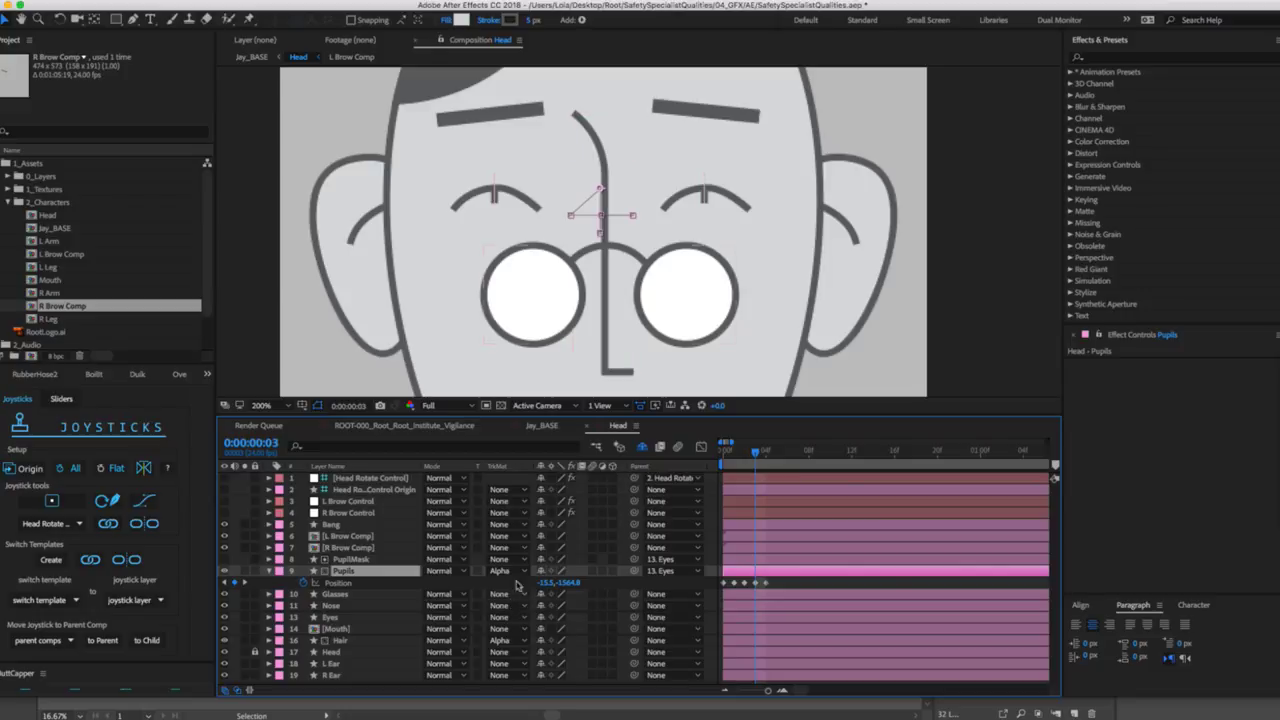
# Scrub to check the masked pupils, then select the four Pupils Position keyframes.
pyautogui.click(765, 453)
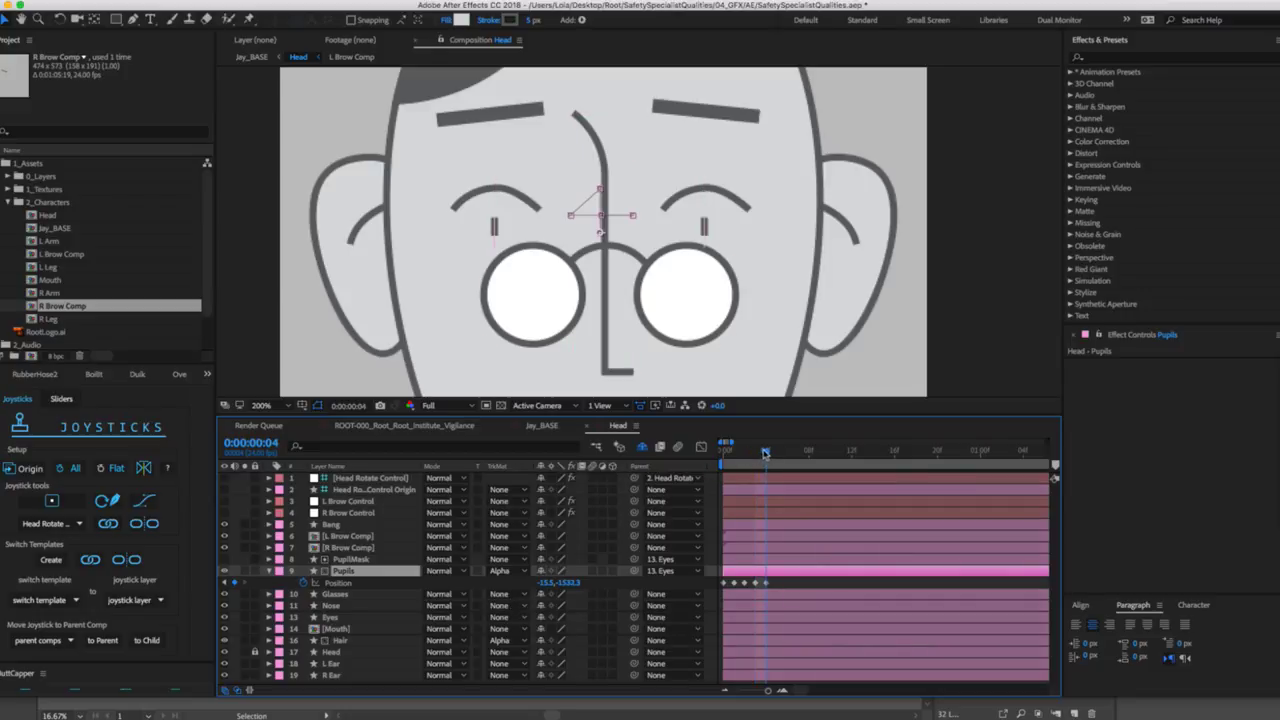
pyautogui.moveTo(765, 453); pyautogui.dragTo(706, 466)
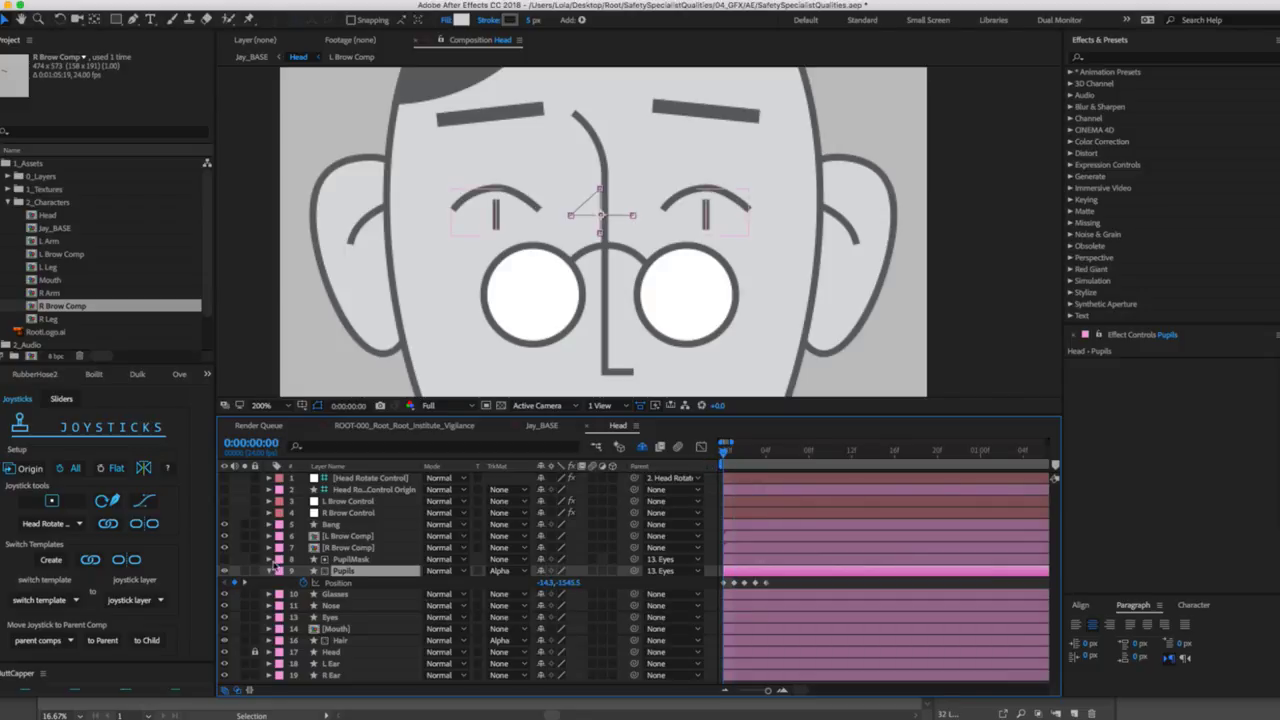
pyautogui.click(224, 559)
pyautogui.click(224, 559)
pyautogui.moveTo(757, 457); pyautogui.dragTo(724, 453)
pyautogui.click(783, 577)
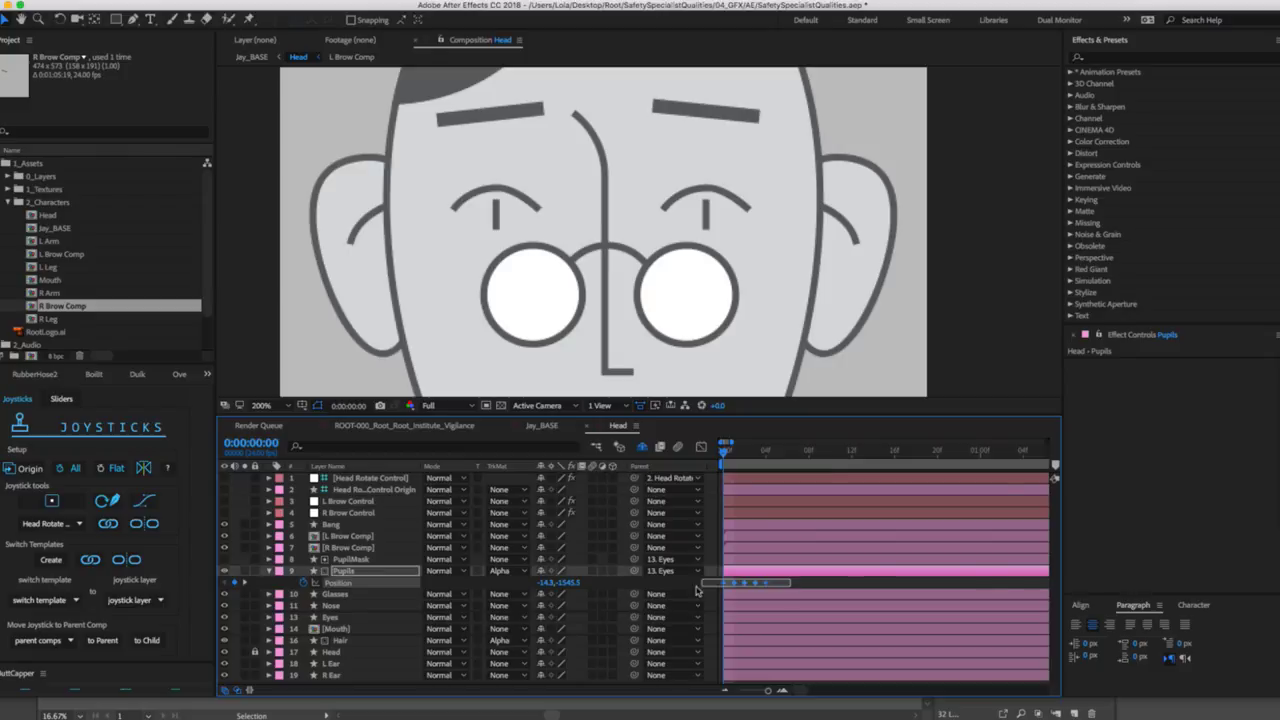
pyautogui.moveTo(783, 577); pyautogui.dragTo(700, 592)
# Create a joystick from the pupil keyframes named Eye Rotate Control.
pyautogui.click(37, 501)
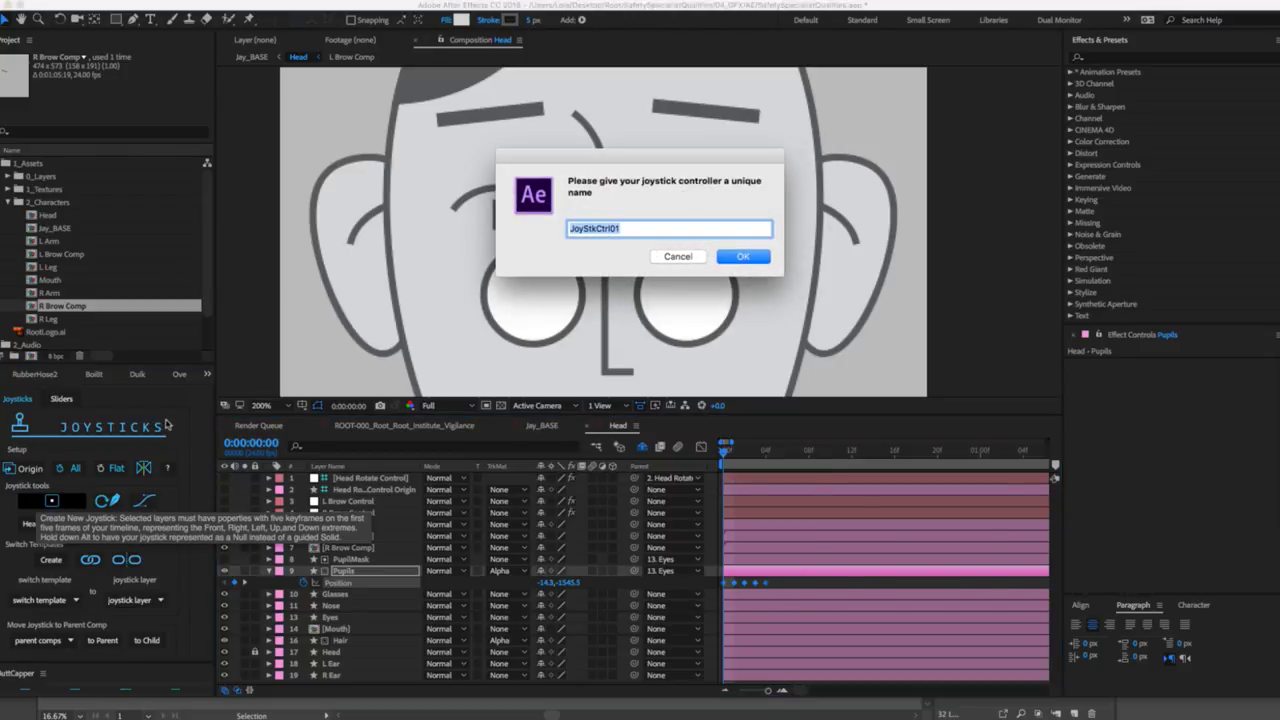
pyautogui.write('Eye Rotate Control')
pyautogui.press('Return')
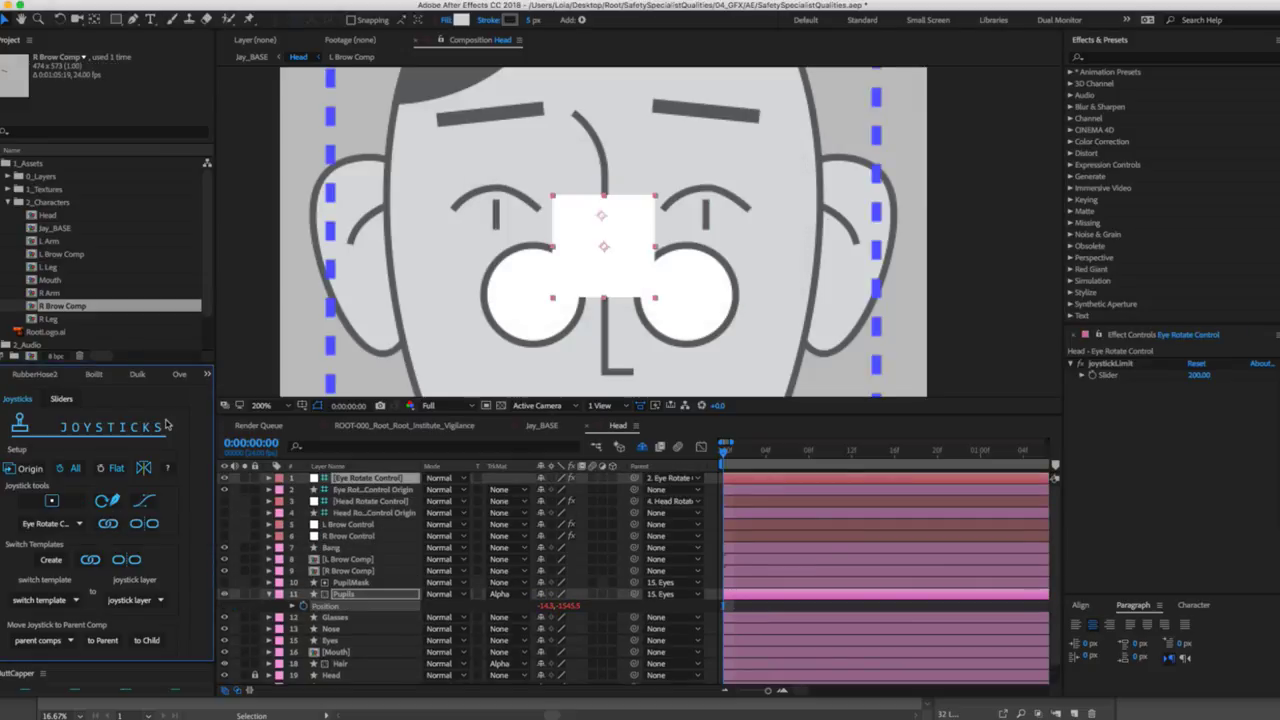
pyautogui.scroll(-1, 648, 196)
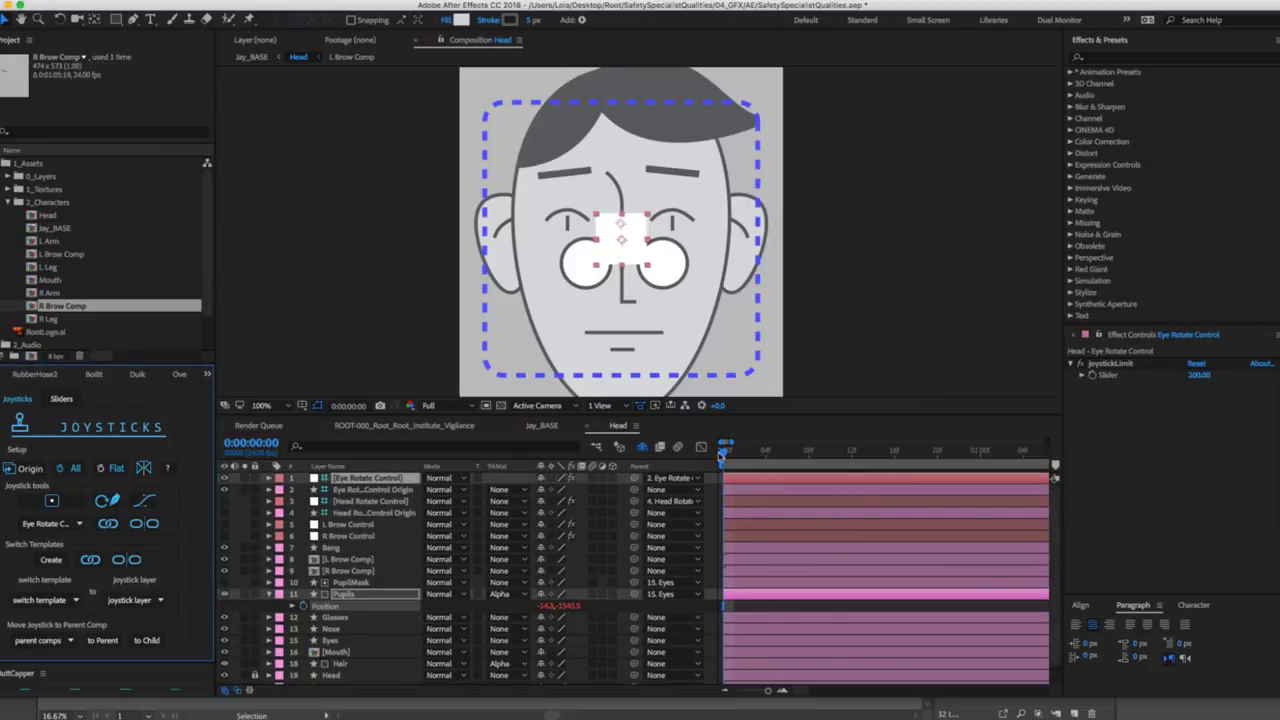
# Test the eye joystick and its origin, then turn the face with the Head Rotate Control.
pyautogui.moveTo(629, 240); pyautogui.dragTo(477, 167)
pyautogui.click(755, 478)
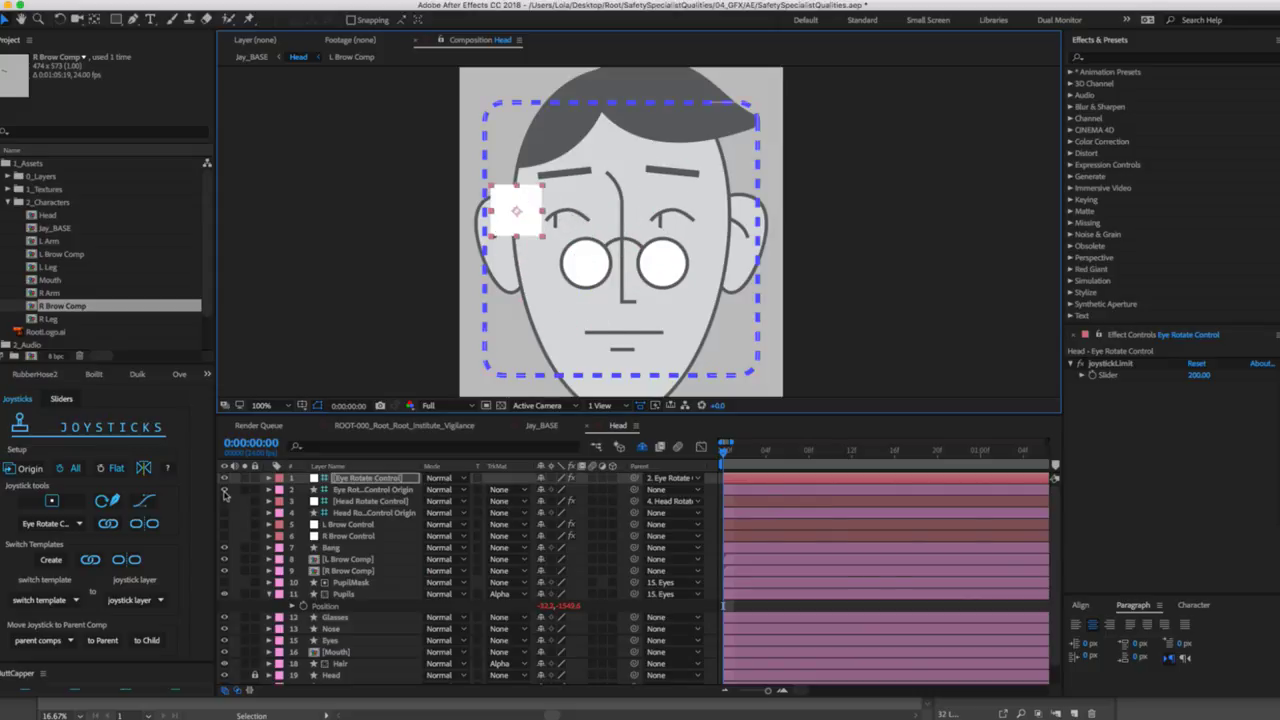
pyautogui.click(224, 501)
pyautogui.moveTo(630, 220); pyautogui.dragTo(640, 245)
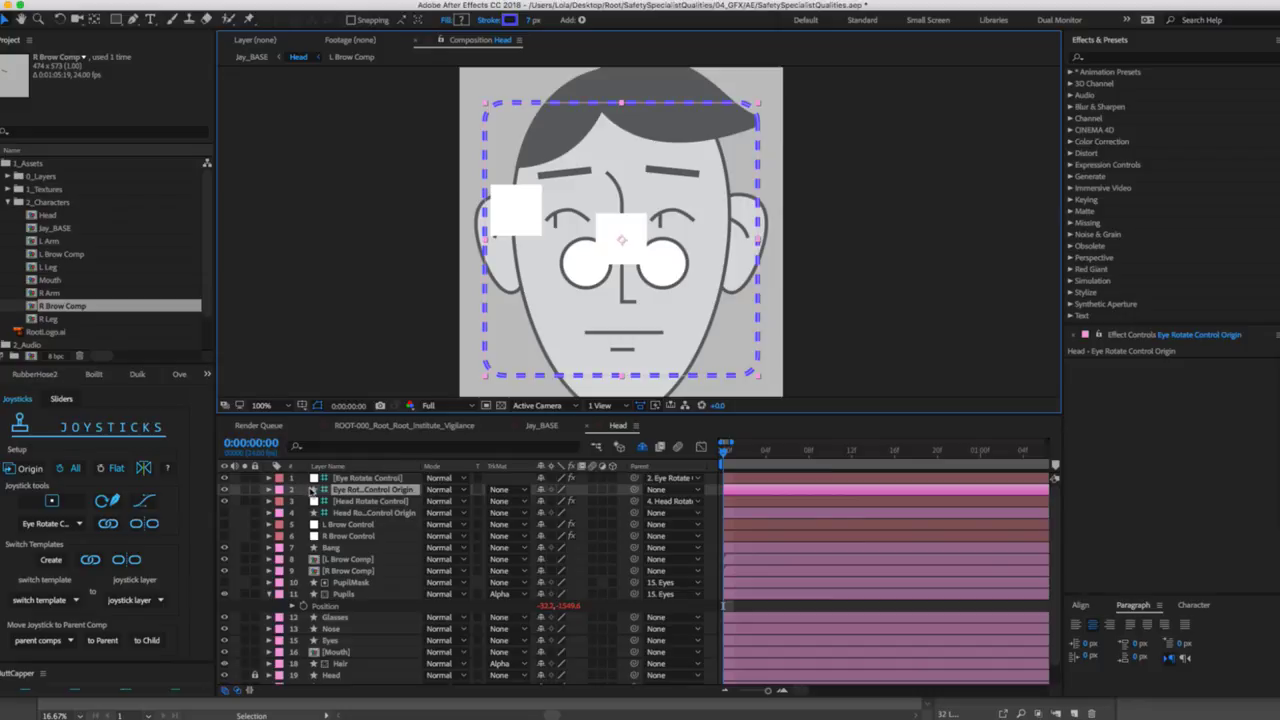
pyautogui.click(343, 500)
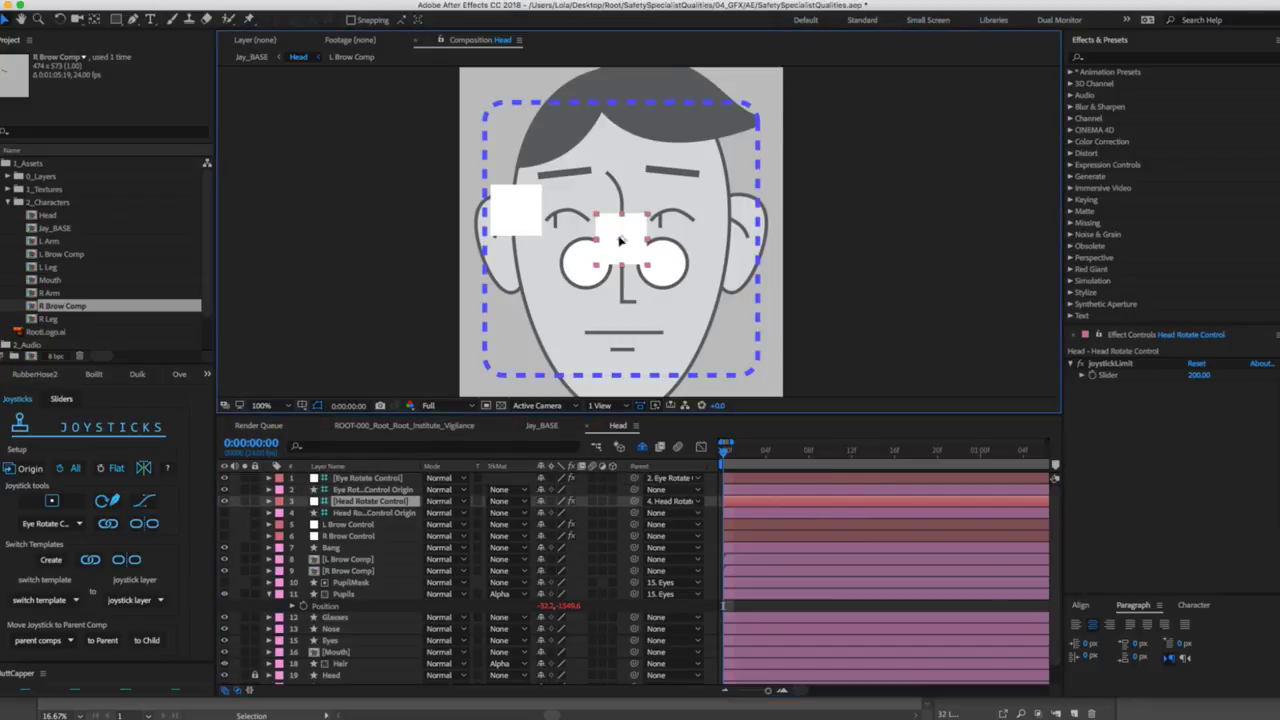
pyautogui.moveTo(621, 242); pyautogui.dragTo(738, 256)
# Reset the Eye Rotate and Head Rotate Control positions to 0,0.
pyautogui.moveTo(537, 212); pyautogui.dragTo(509, 216)
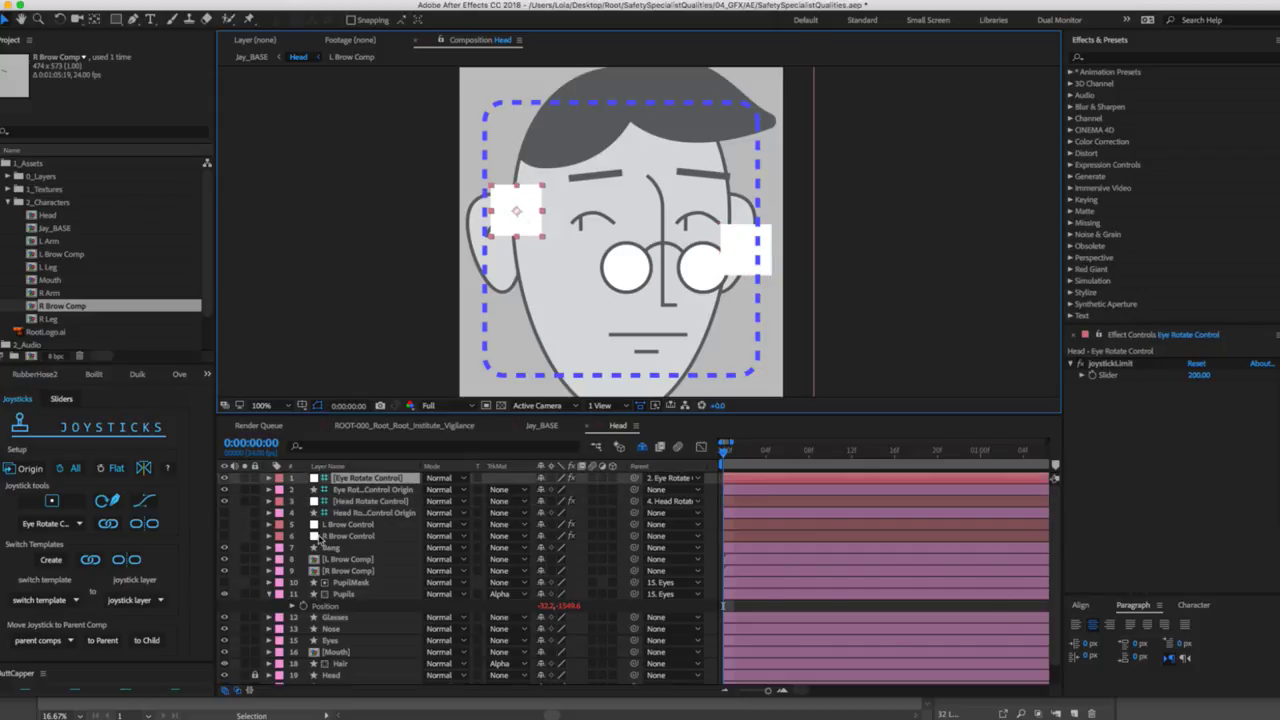
pyautogui.press('p')
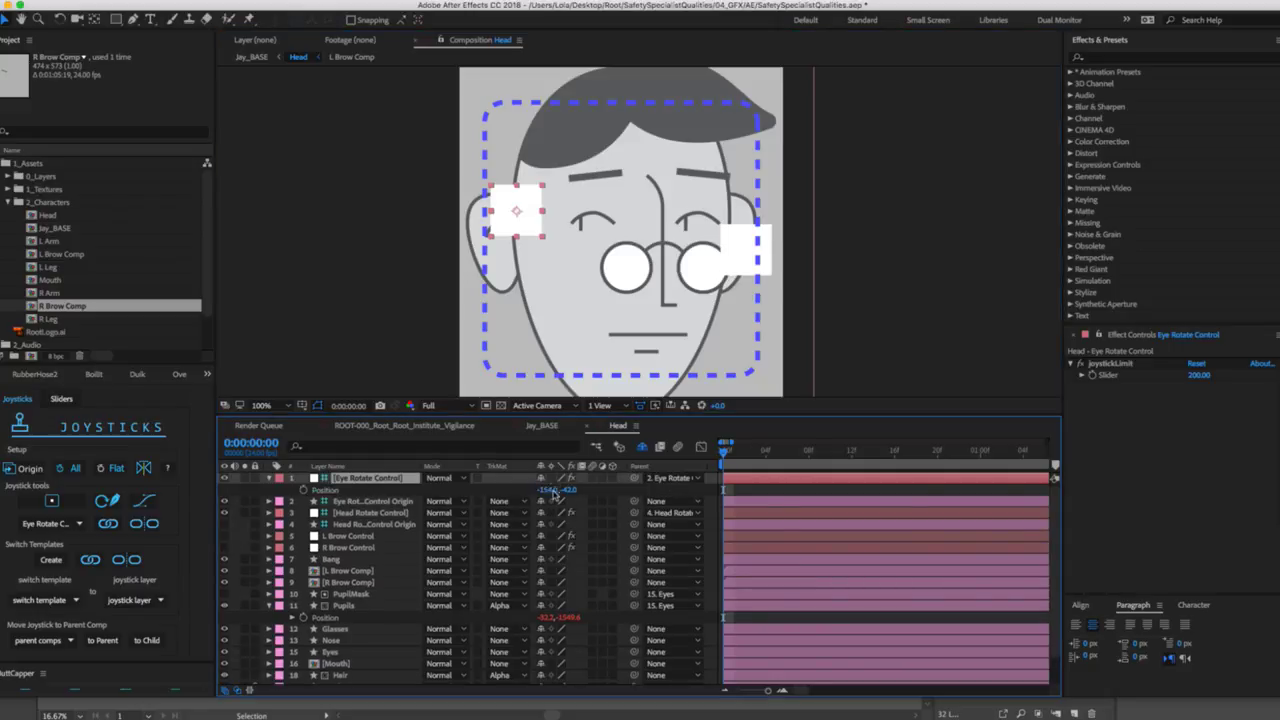
pyautogui.click(578, 495)
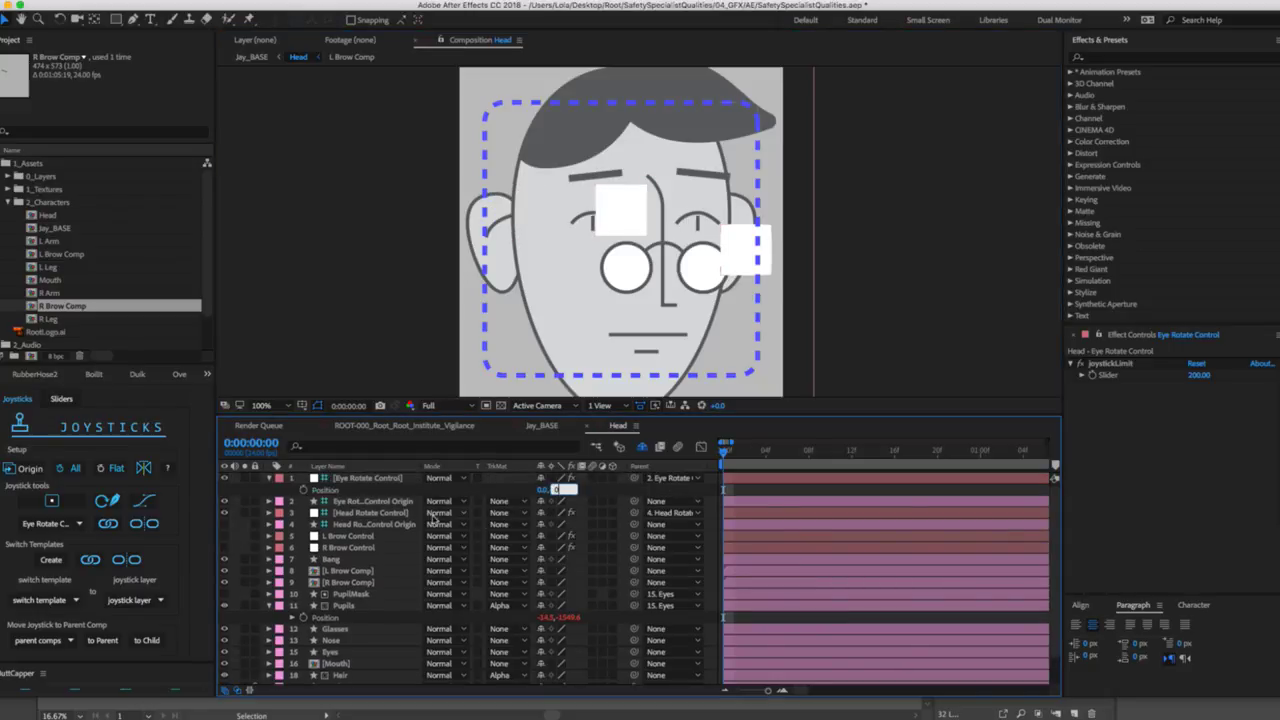
pyautogui.click(601, 513)
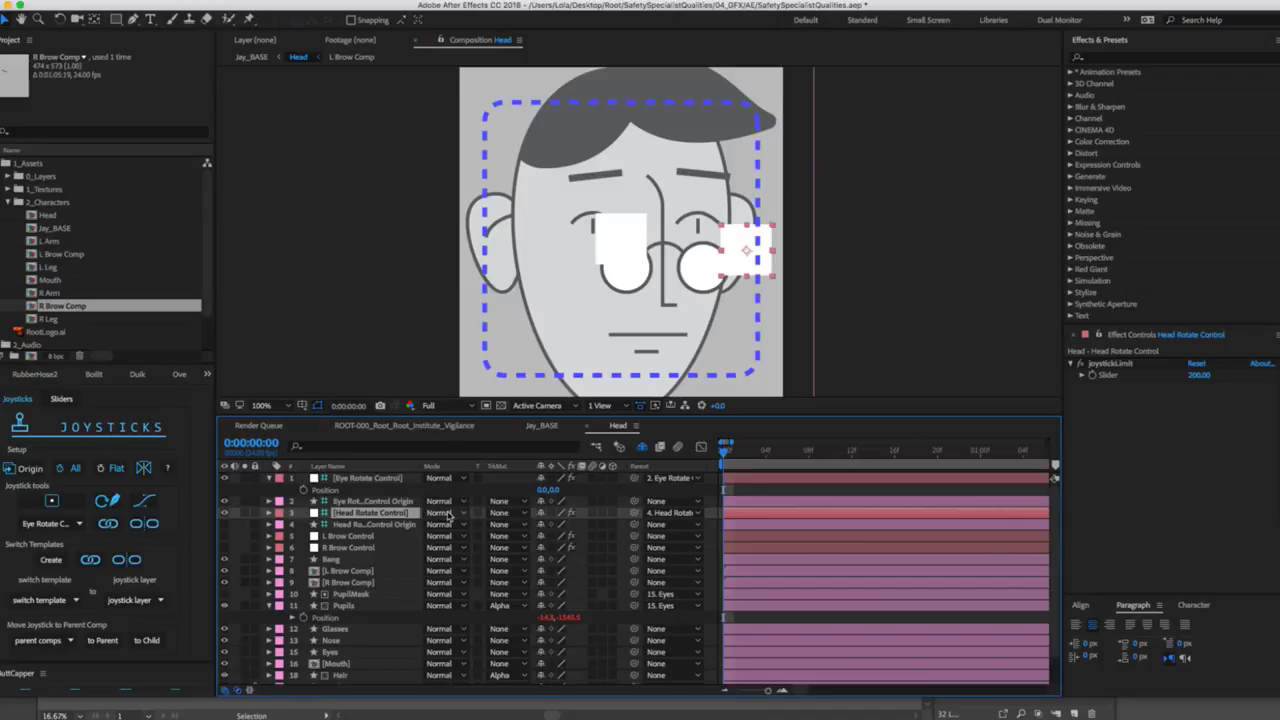
pyautogui.press('p')
pyautogui.click(555, 524)
pyautogui.write('0')
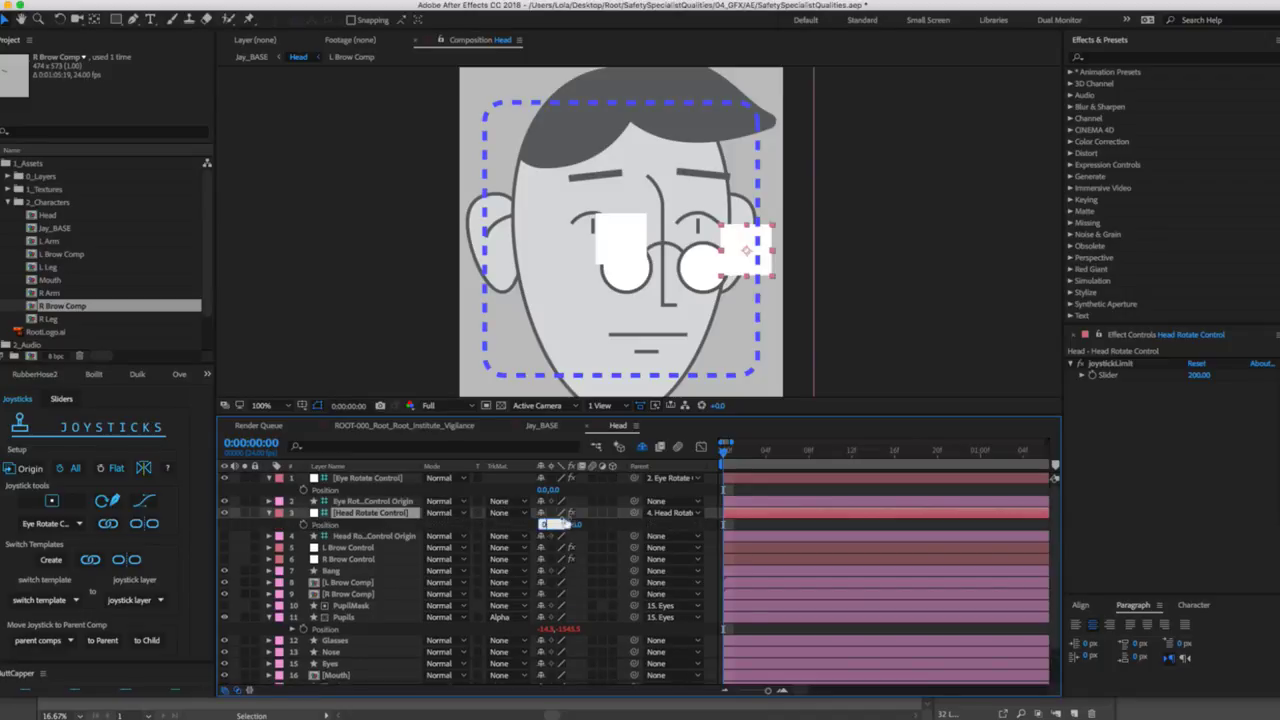
pyautogui.press('Return')
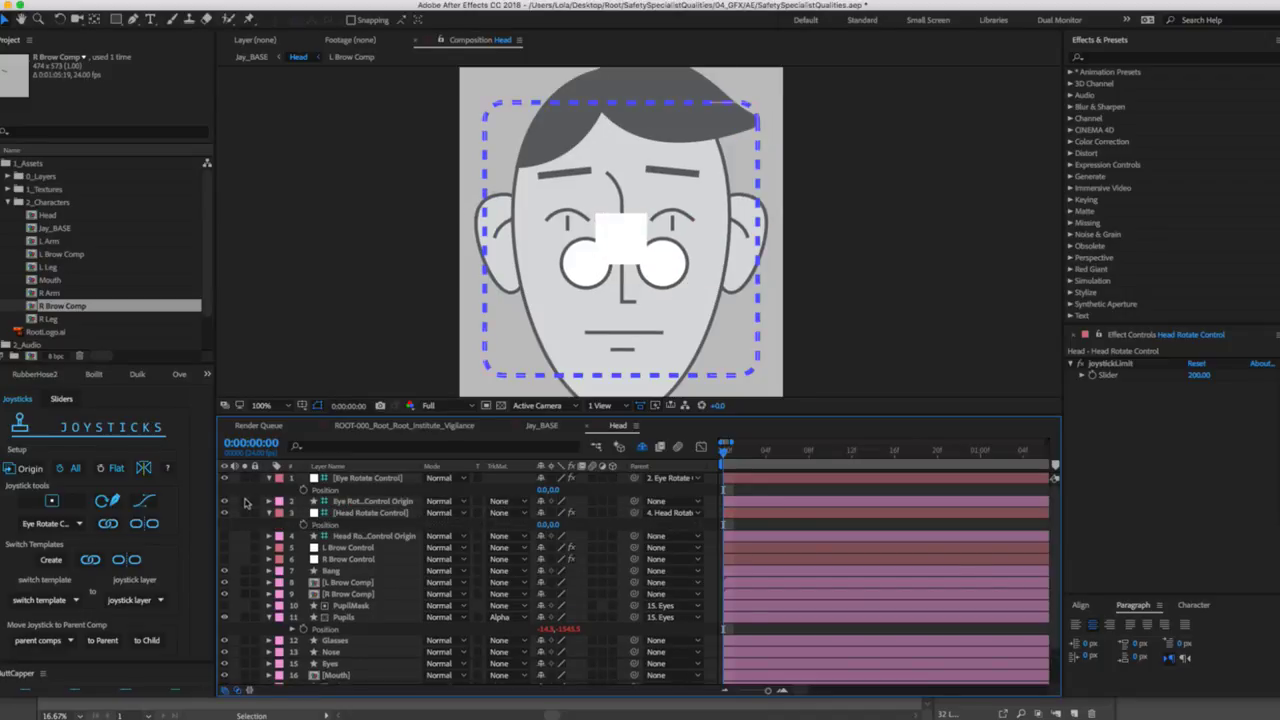
# Hide both joystick control layers and collapse their Position properties.
pyautogui.moveTo(224, 512); pyautogui.dragTo(226, 478)
pyautogui.click(268, 478)
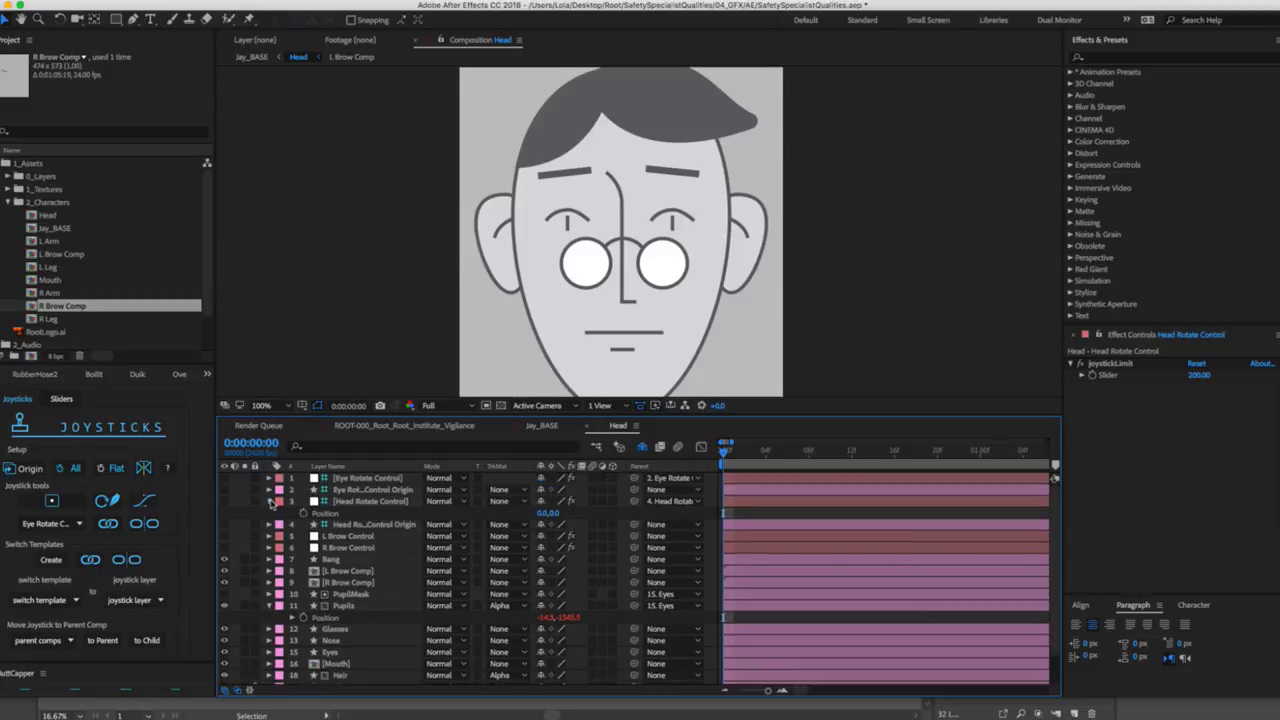
pyautogui.click(268, 501)
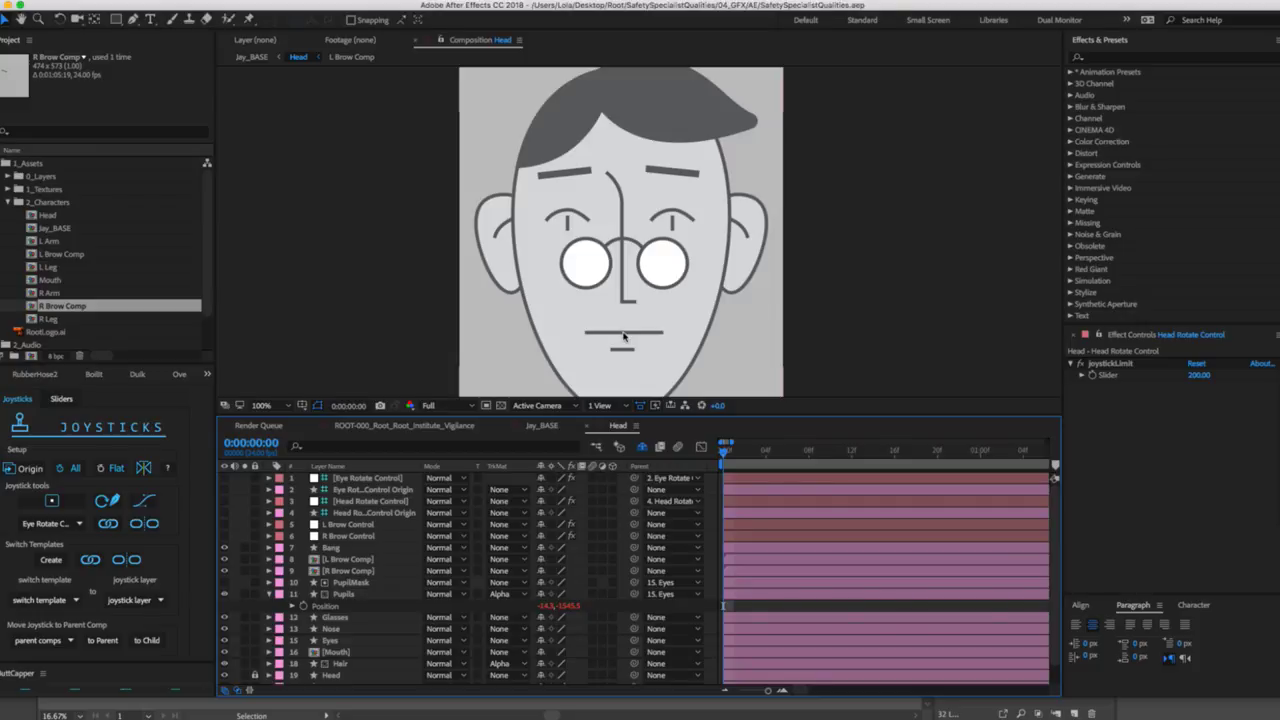
# Select the Eyes layer and restart keyframing on its Opacity.
pyautogui.click(338, 641)
pyautogui.click(350, 582)
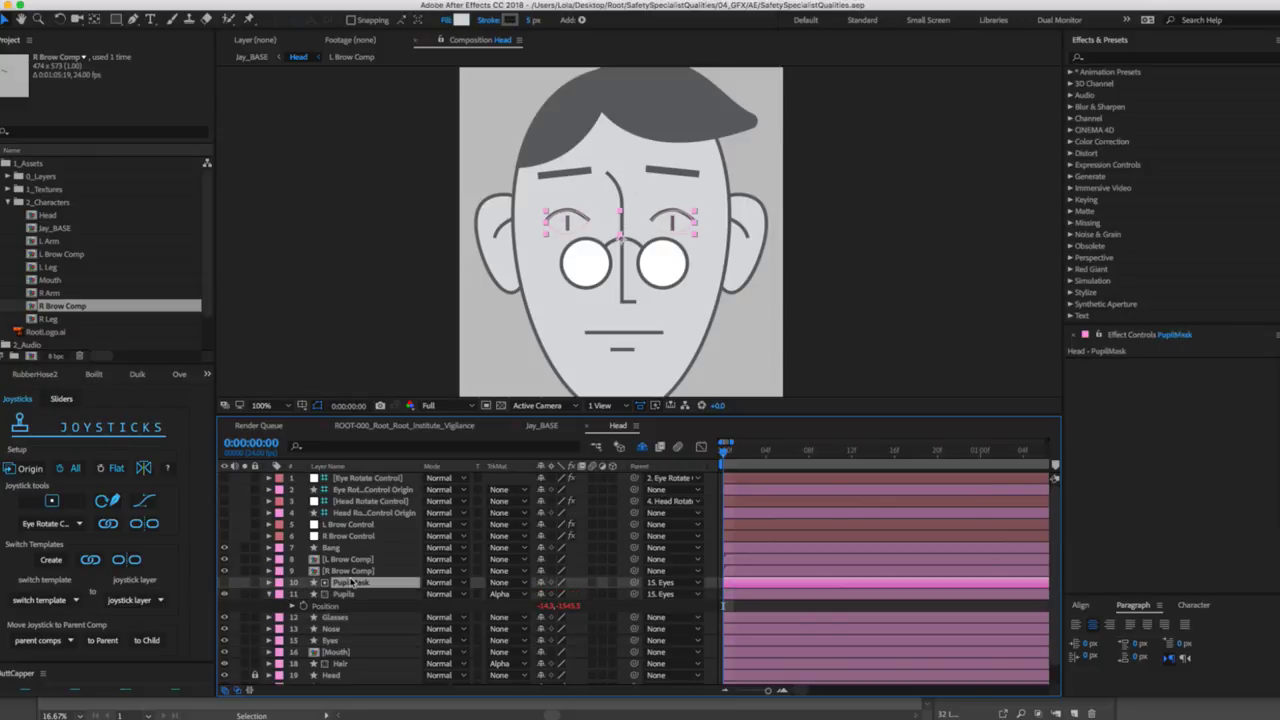
pyautogui.click(268, 594)
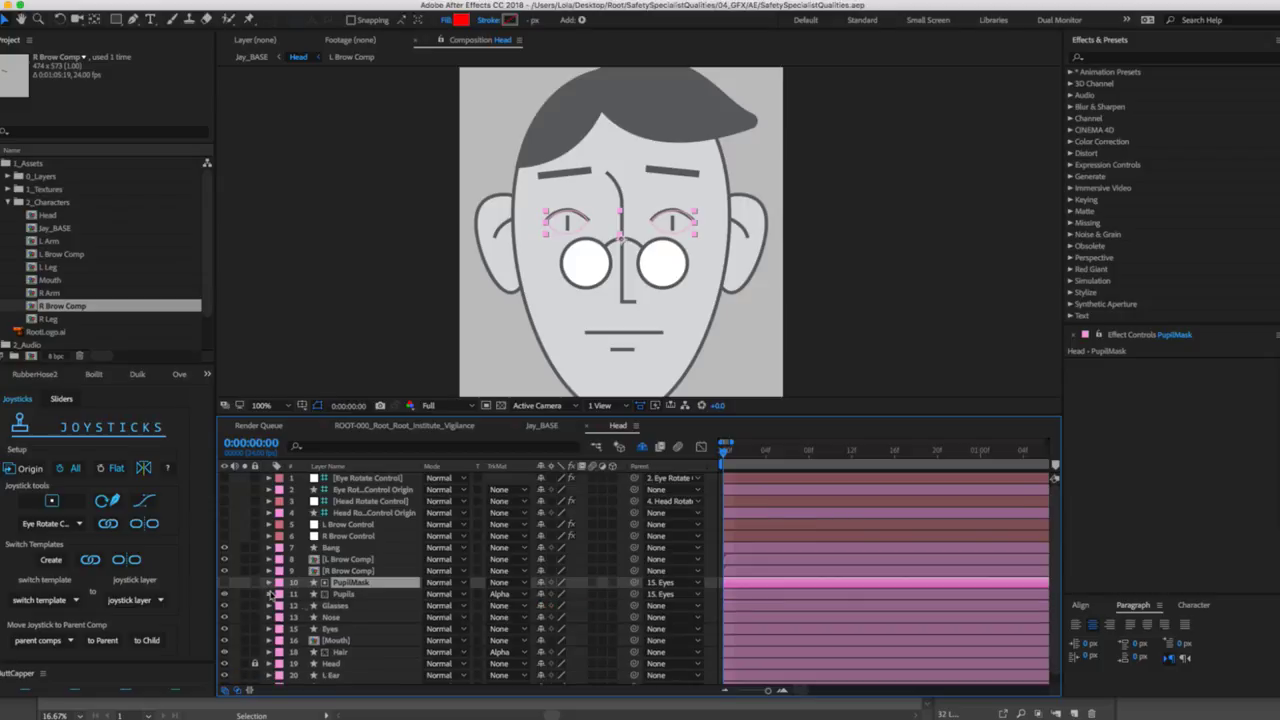
pyautogui.click(336, 628)
pyautogui.scroll(-1, 338, 630)
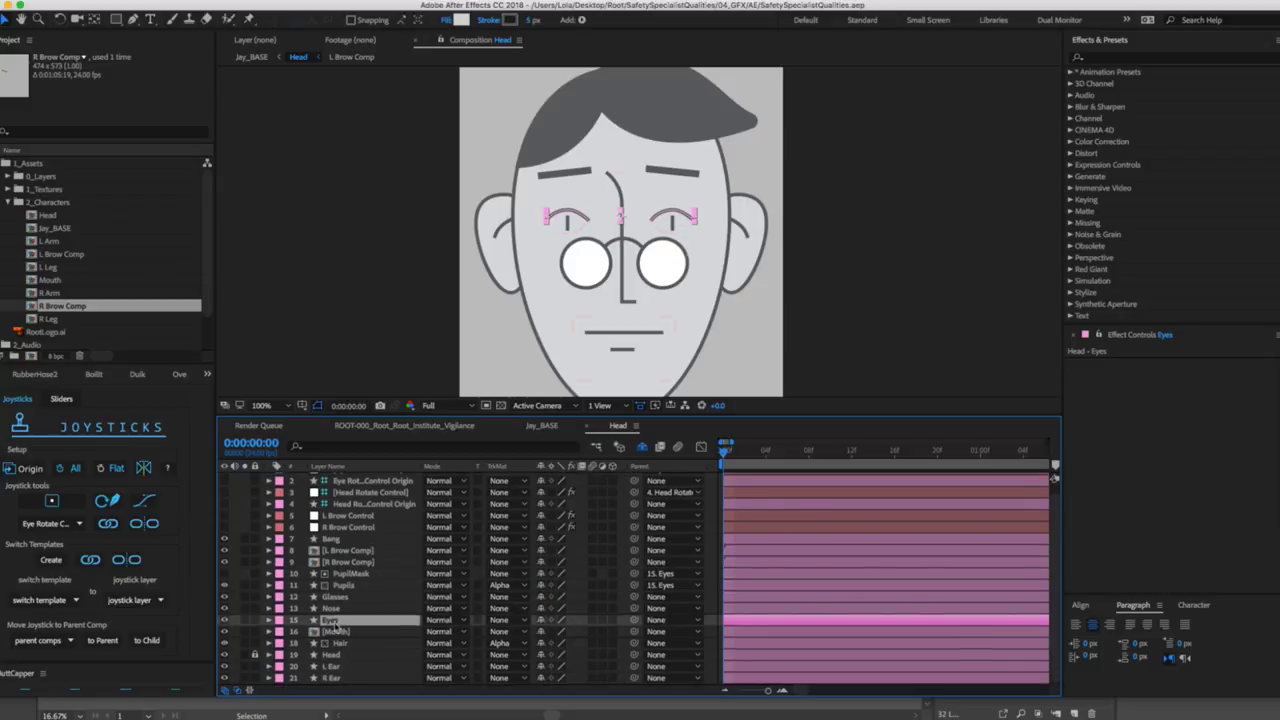
pyautogui.press('u')
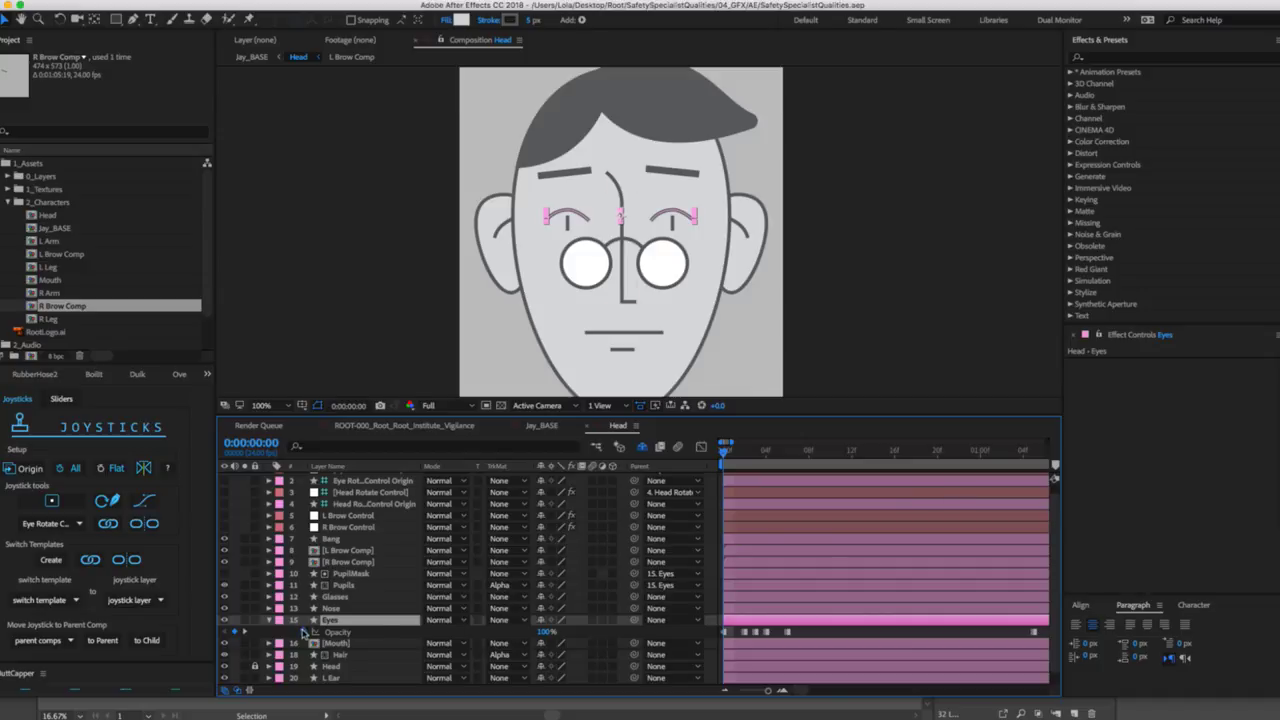
pyautogui.click(303, 632)
pyautogui.click(303, 632)
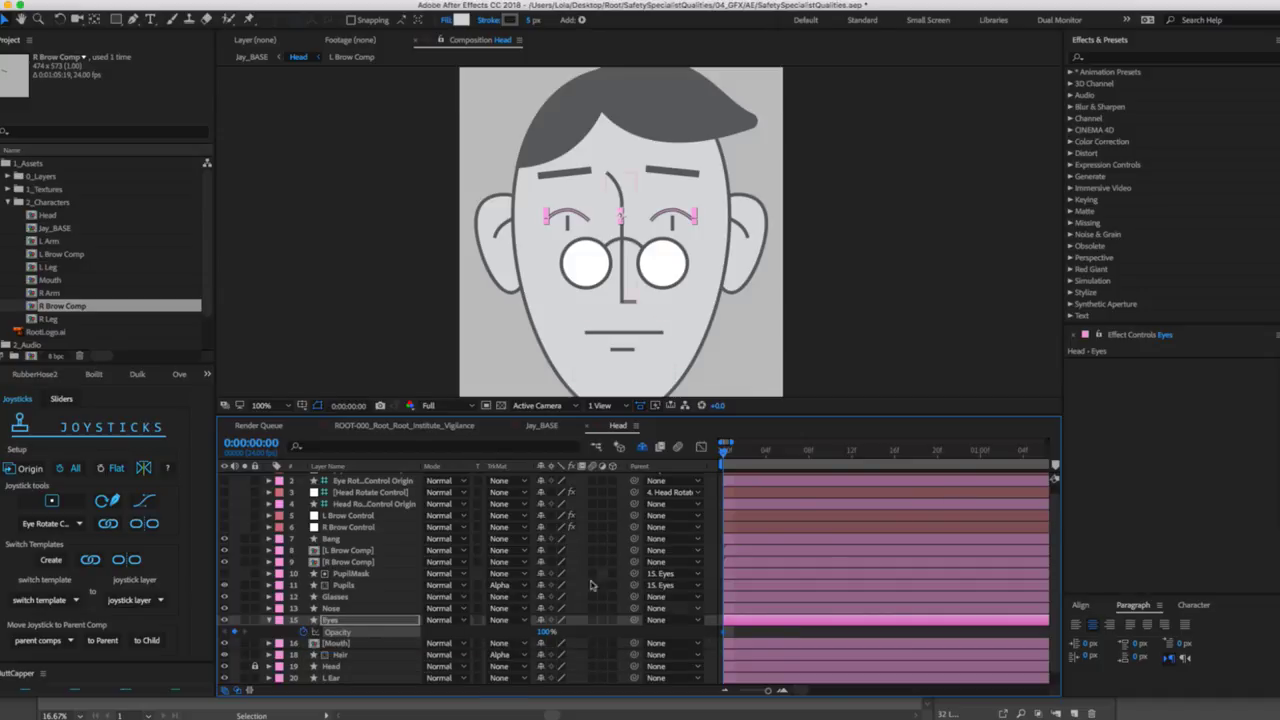
# Key Eyes Opacity from 100% down to 0% at frame 1 and create a slider from it.
pyautogui.click(60, 398)
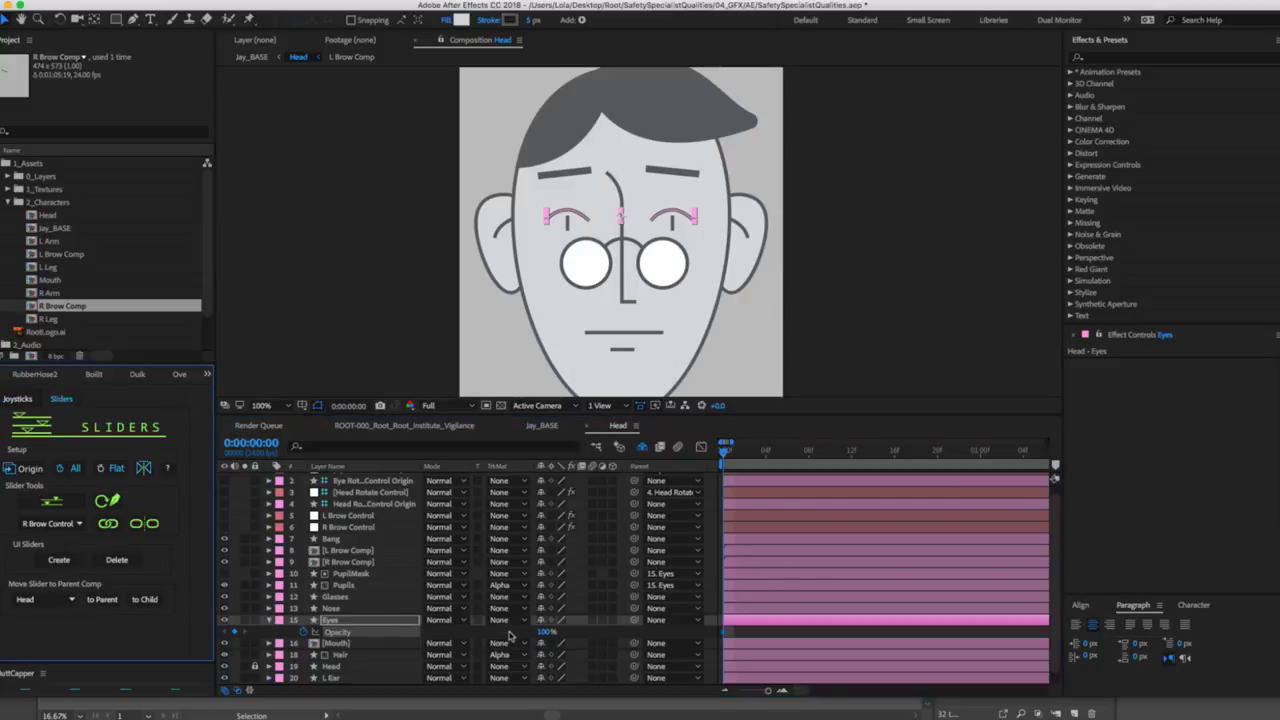
pyautogui.rightClick(726, 636)
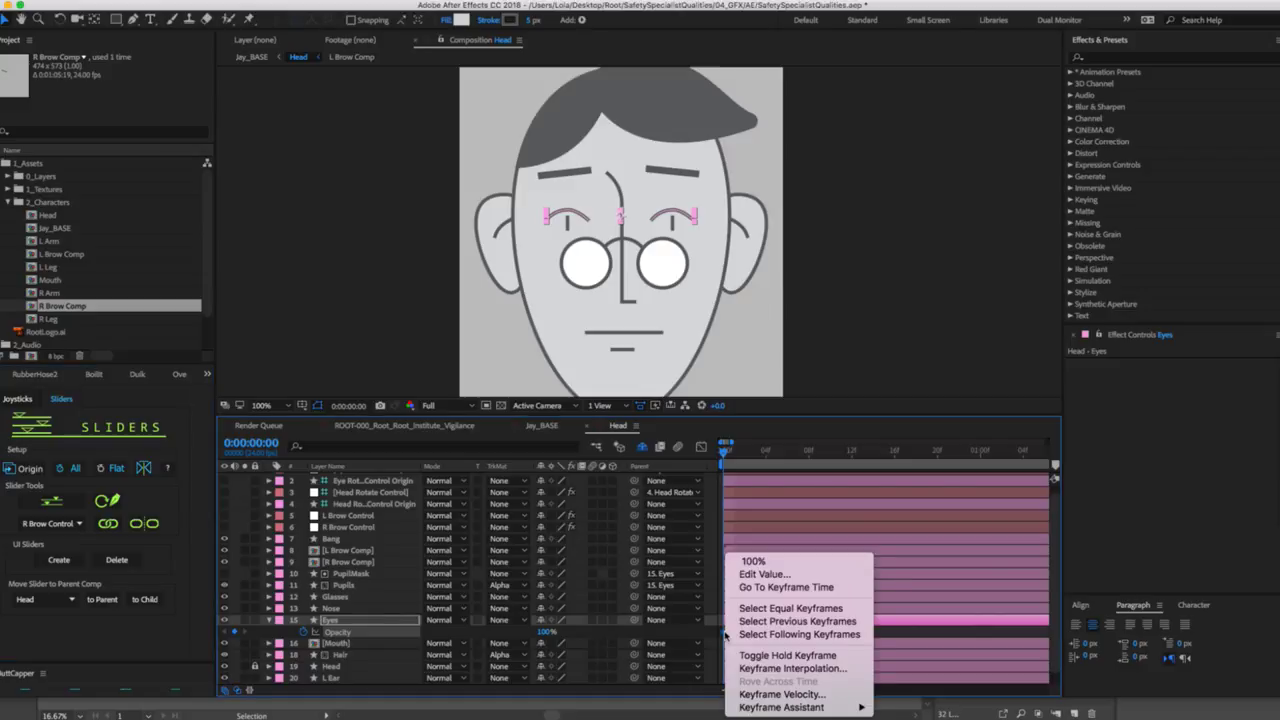
pyautogui.click(746, 658)
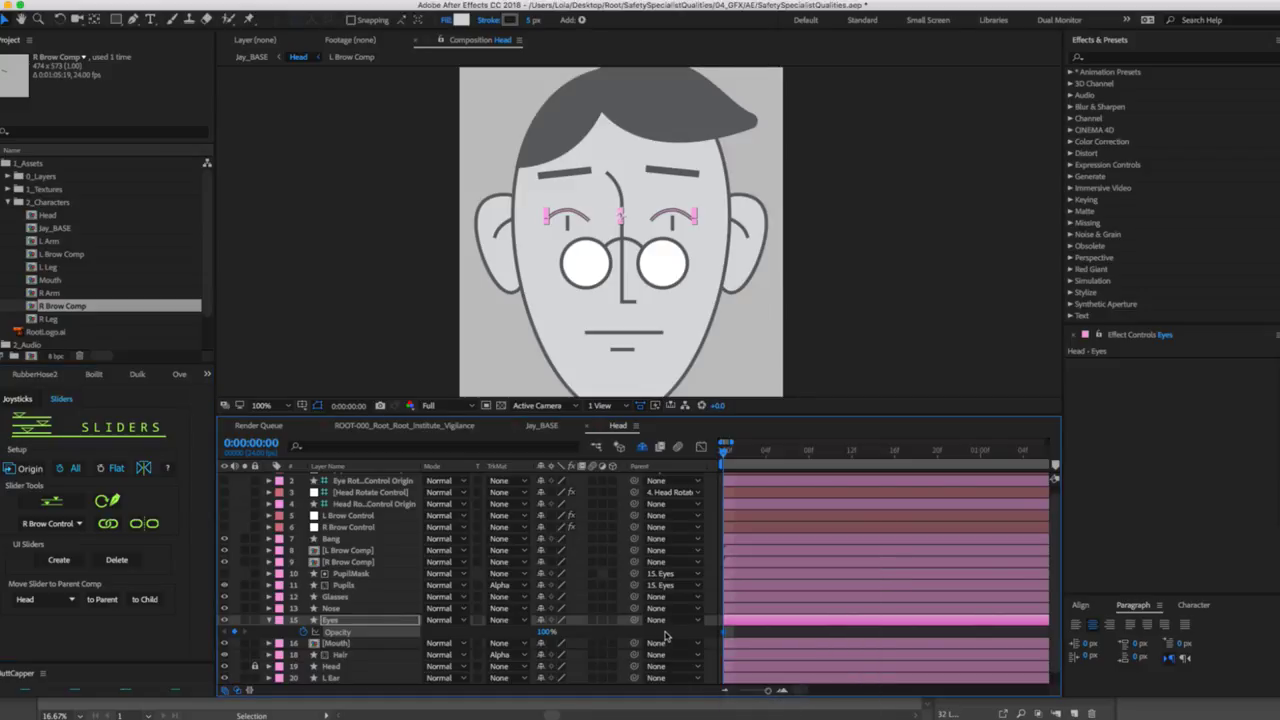
pyautogui.press('pagedown')
pyautogui.click(547, 632)
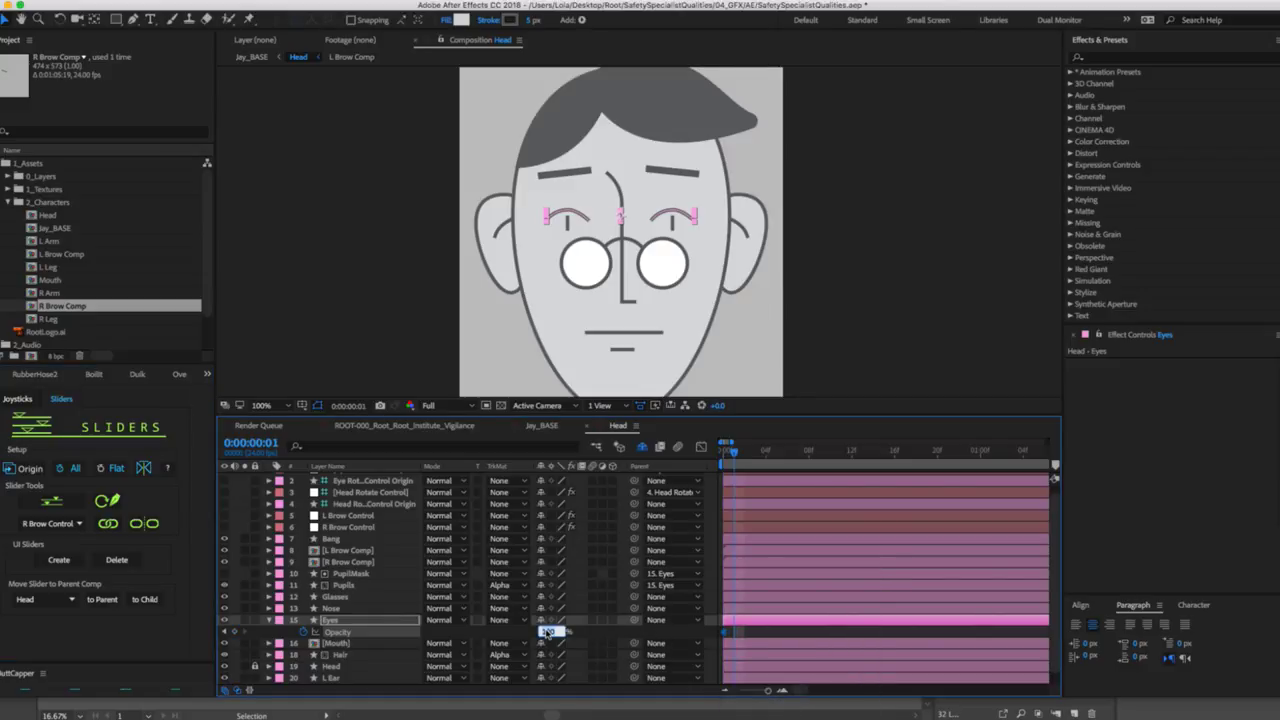
pyautogui.write('0')
pyautogui.press('Return')
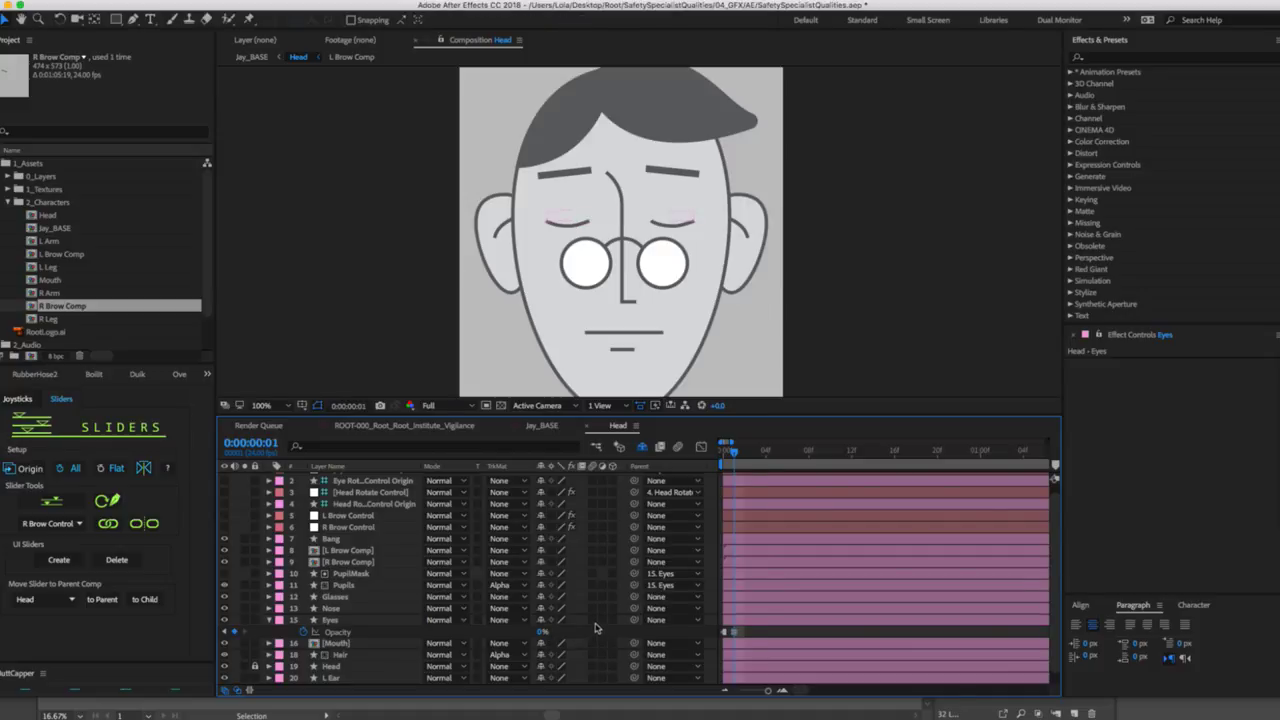
pyautogui.click(723, 632)
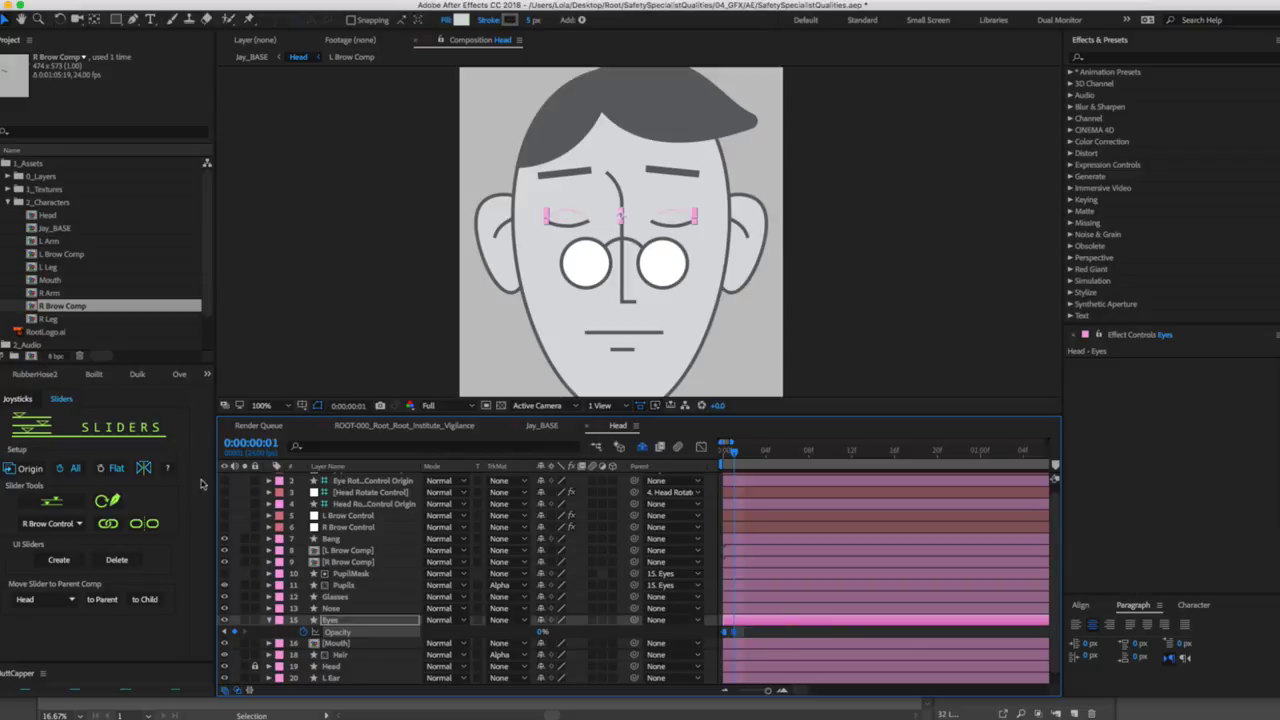
pyautogui.click(52, 500)
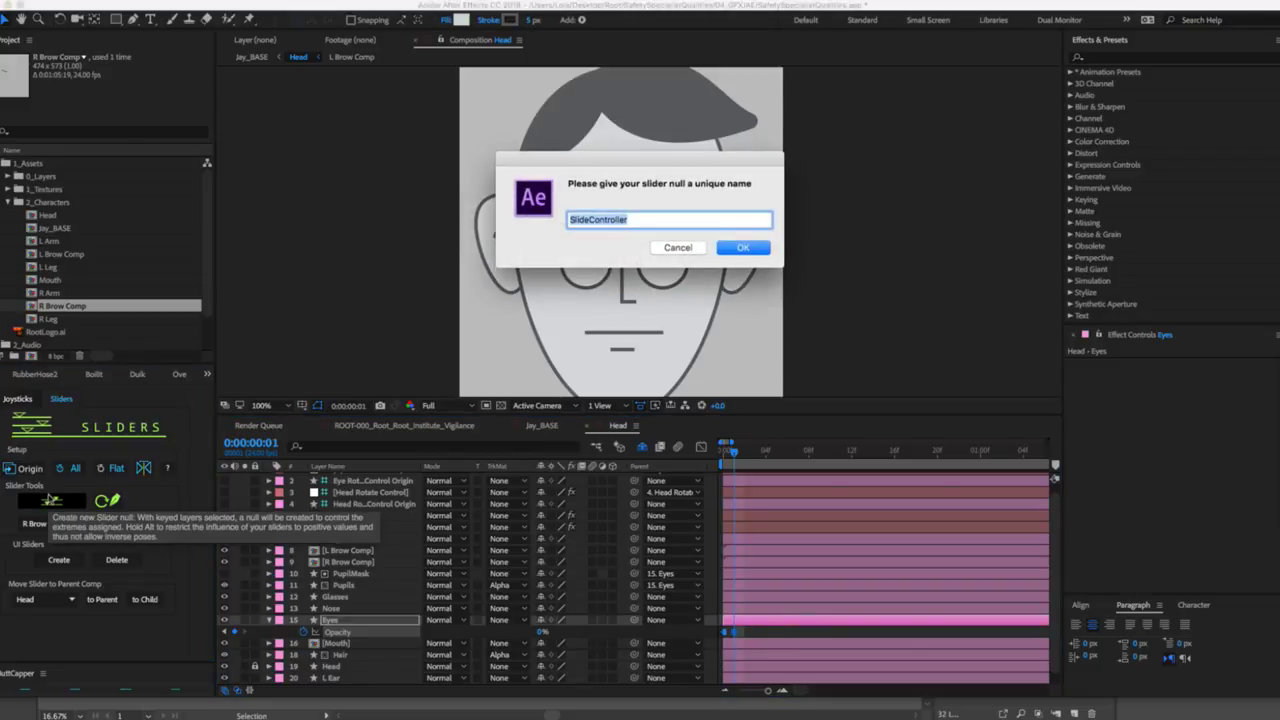
# Name the slider null BlinkControl and rename its Slider Control effect BlinkControl.
pyautogui.write('BlinkControl')
pyautogui.press('Return')
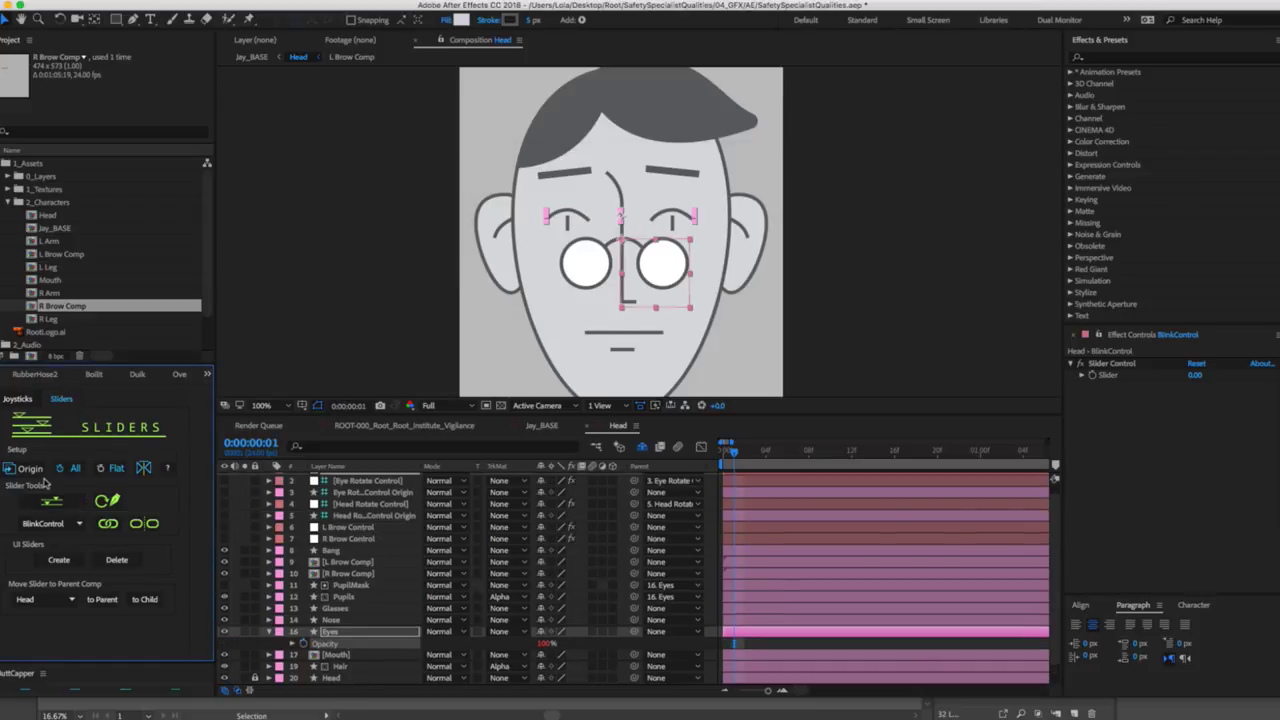
pyautogui.click(1107, 372)
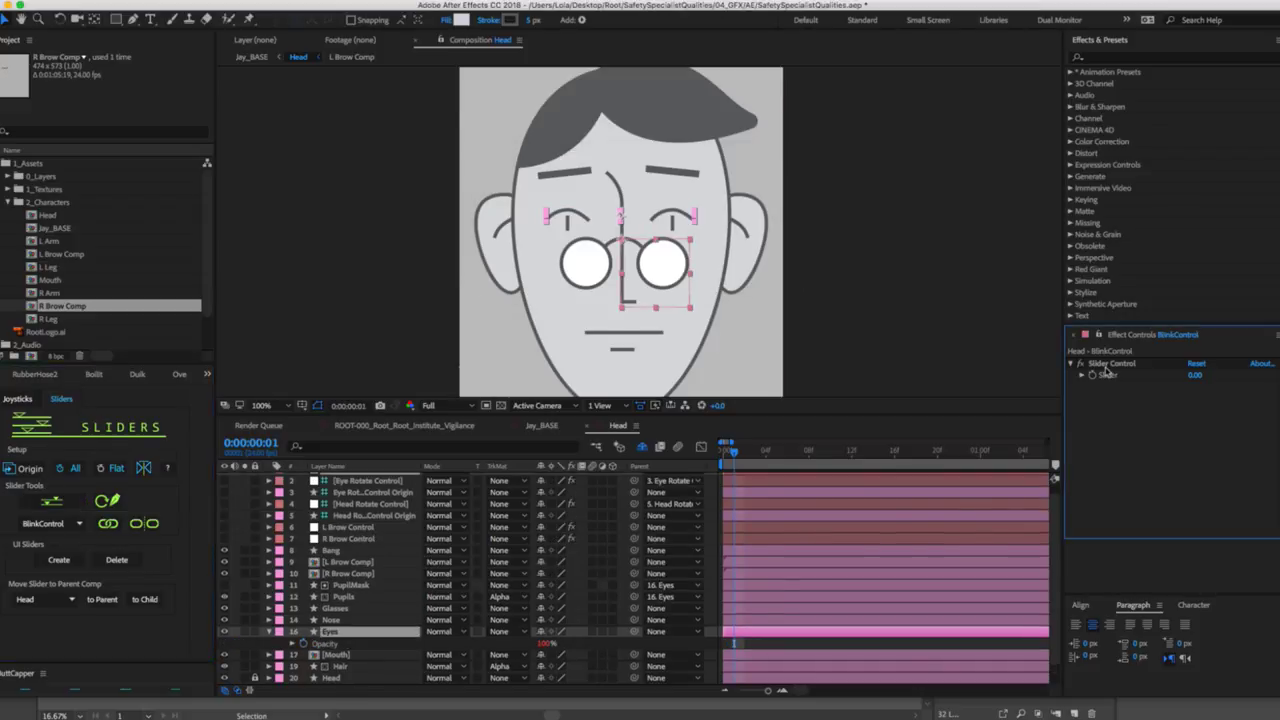
pyautogui.click(1103, 369)
pyautogui.press('Return')
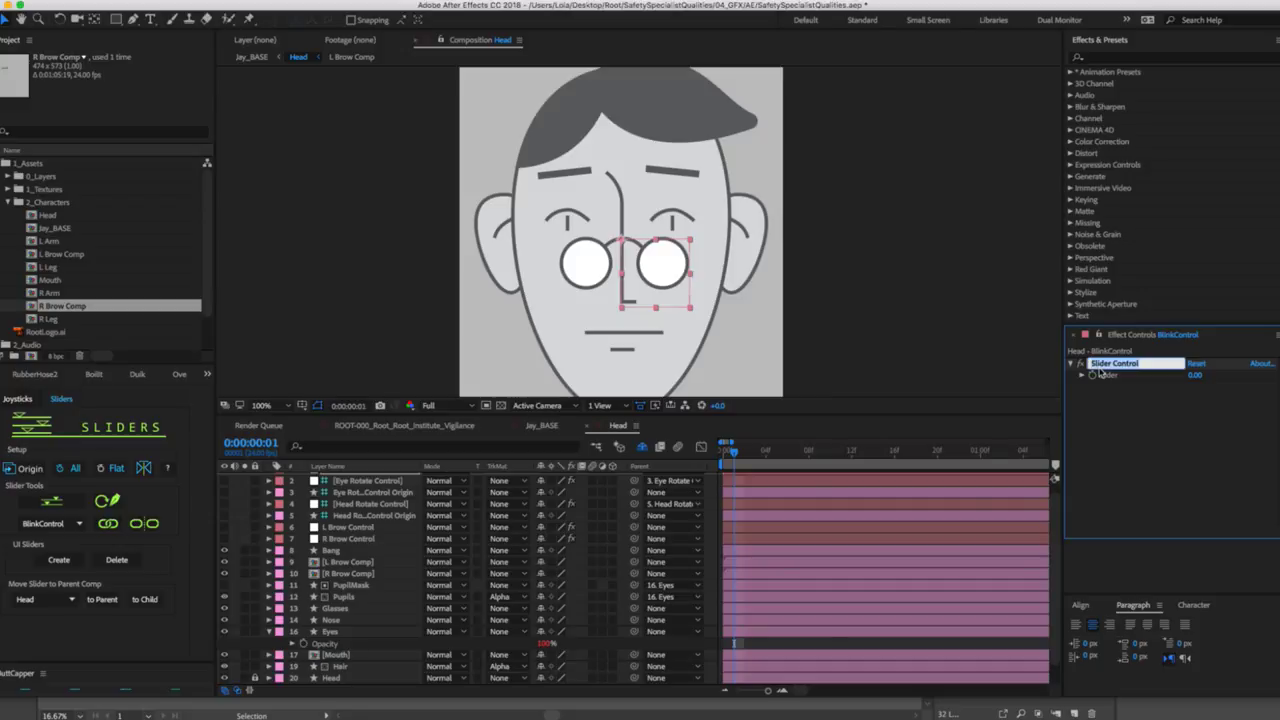
pyautogui.write('B')
pyautogui.write('ol')
pyautogui.press('Return')
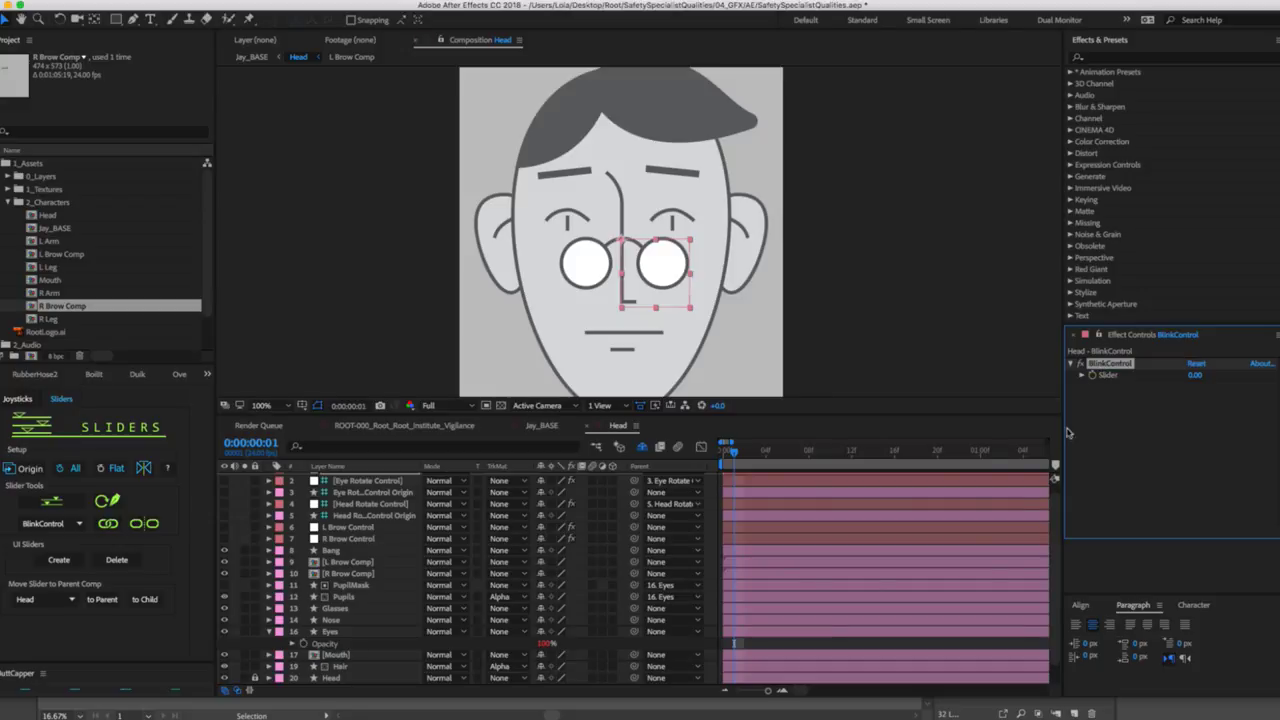
# Raise the BlinkControl value to test the blink, then hide the null.
pyautogui.scroll(1, 731, 608)
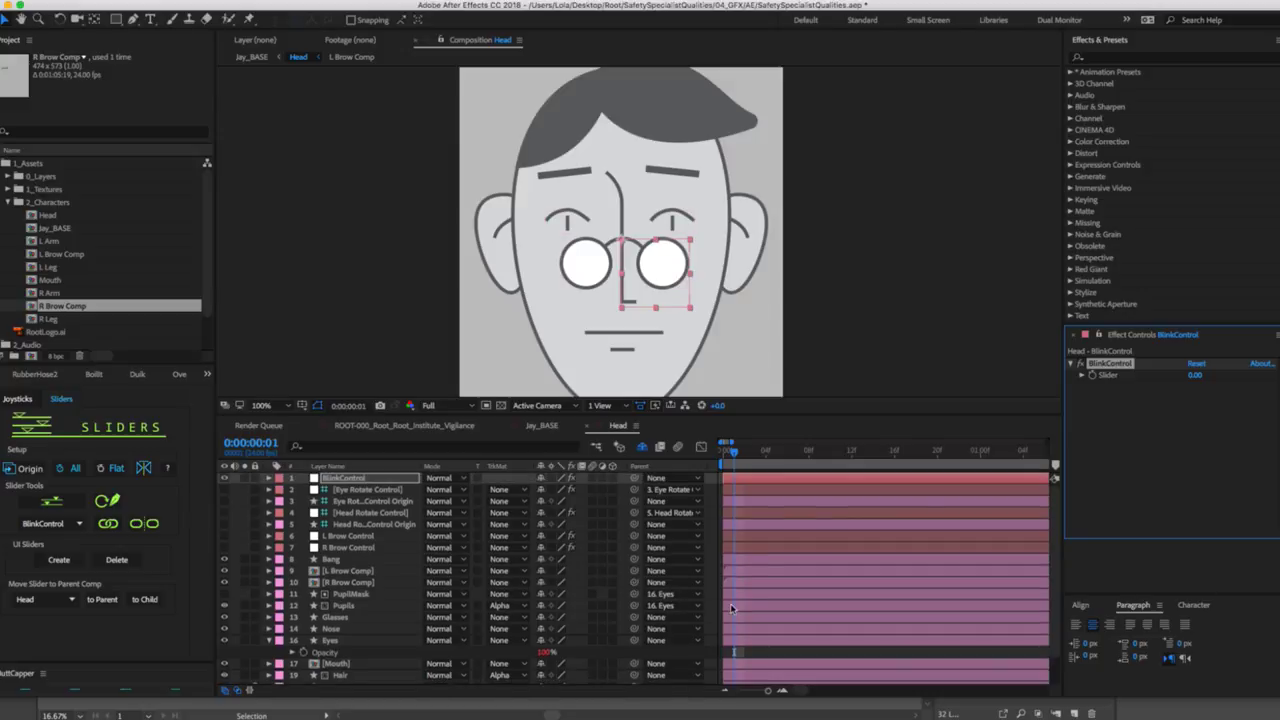
pyautogui.click(343, 479)
pyautogui.click(1195, 374)
pyautogui.moveTo(1213, 366); pyautogui.dragTo(1252, 369)
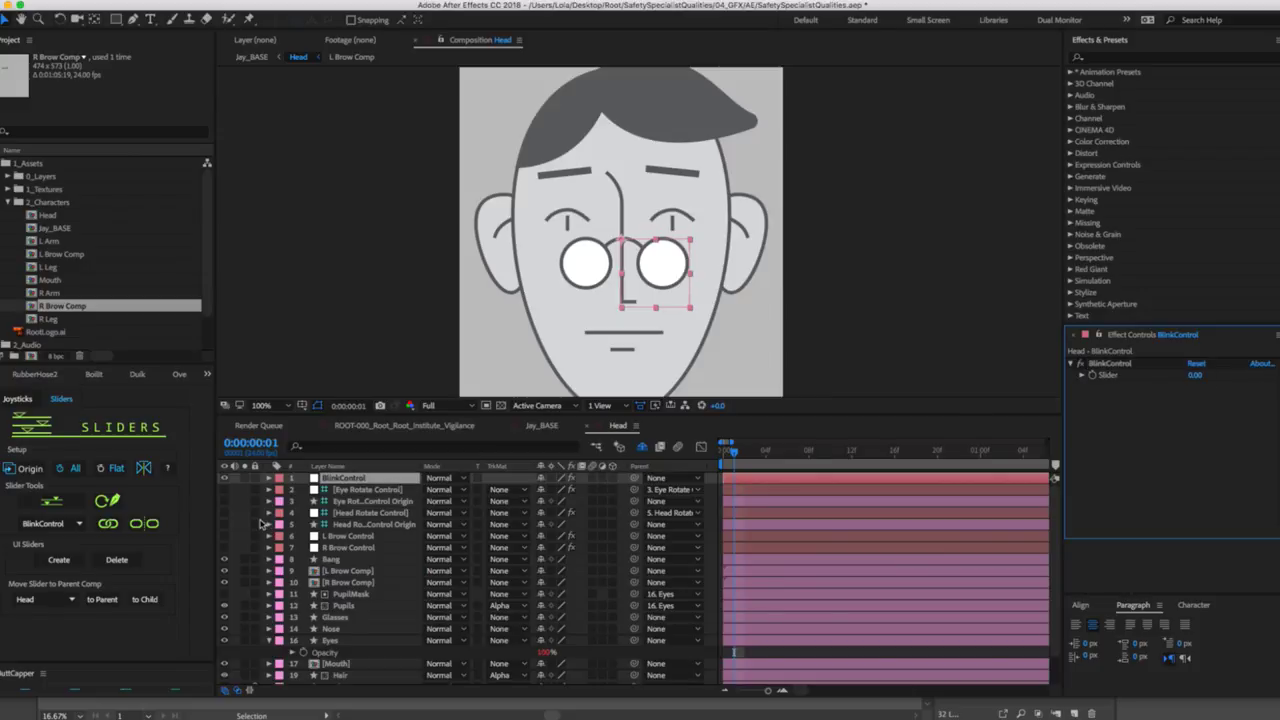
pyautogui.click(330, 480)
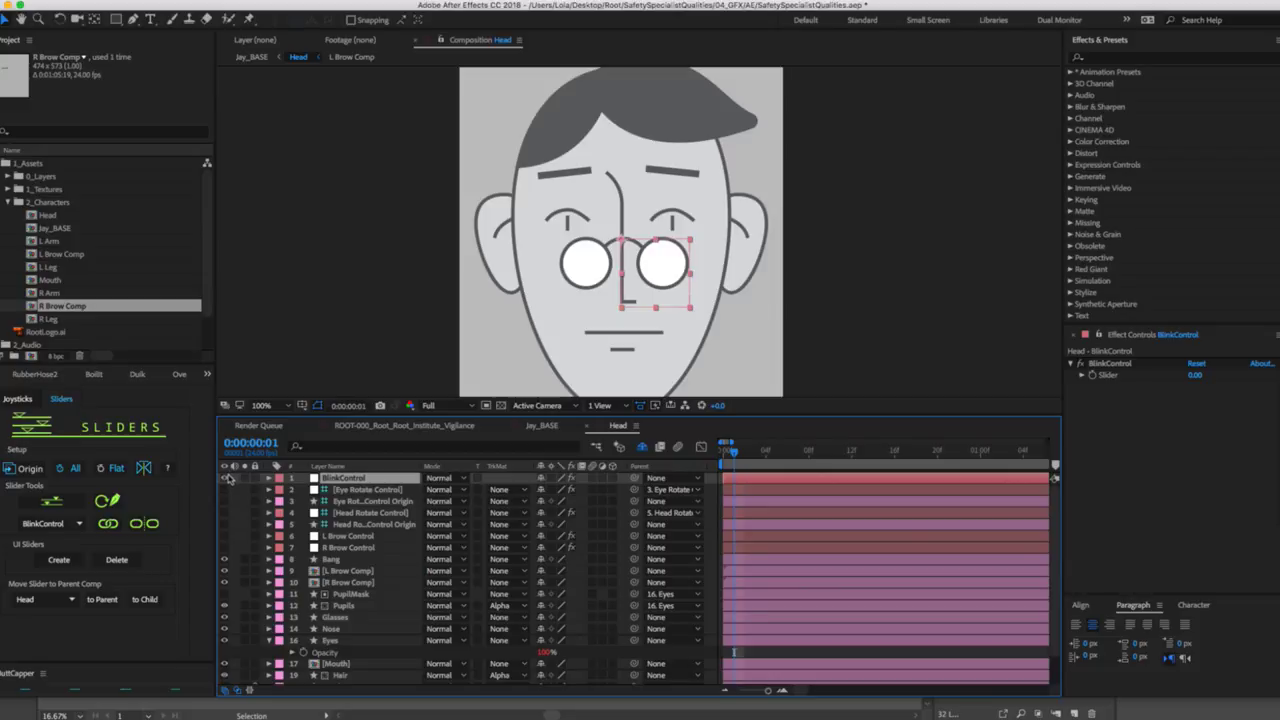
pyautogui.click(227, 481)
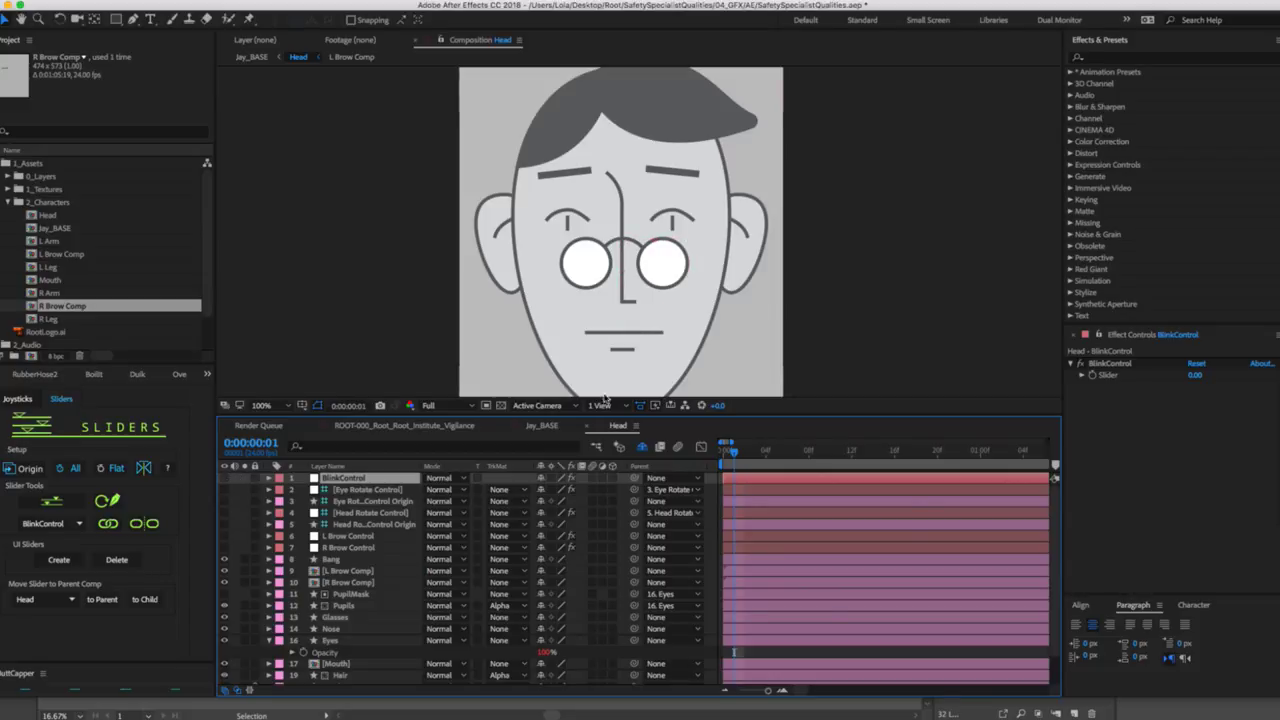
pyautogui.scroll(-2, 290, 615)
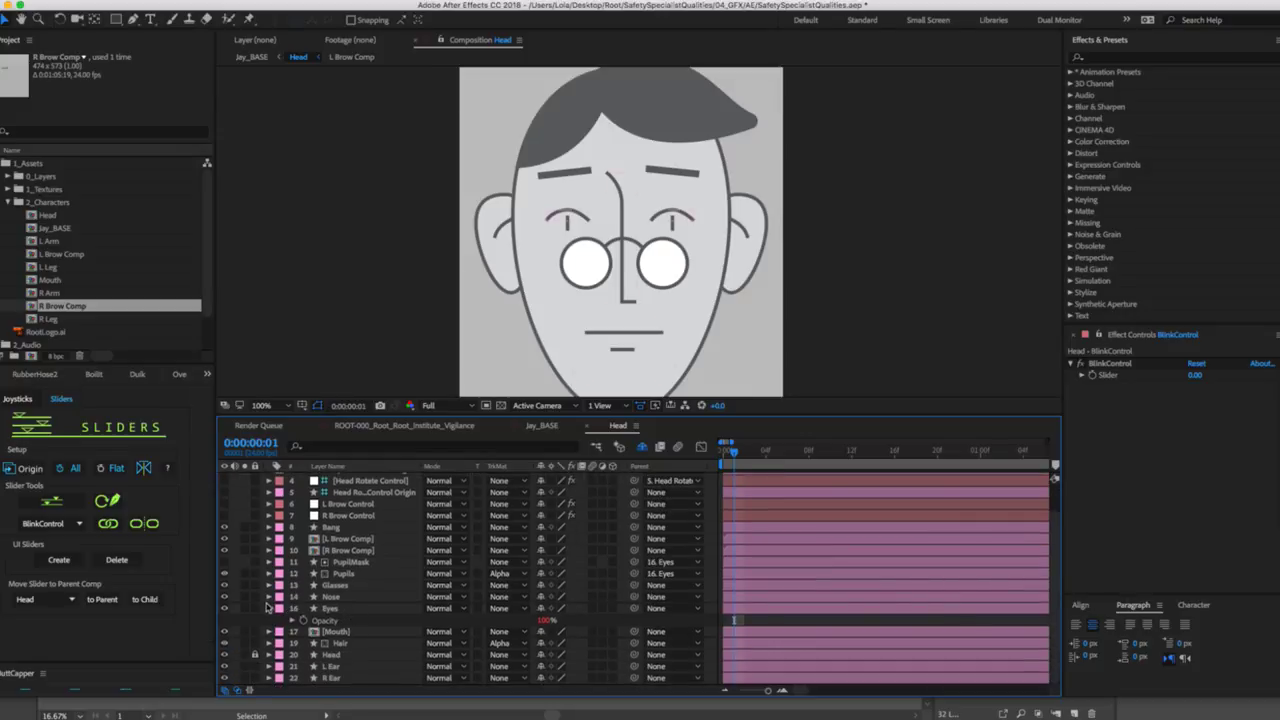
# Open the Mouth layer's properties at frame 0 and select its Time Remap.
pyautogui.click(268, 608)
pyautogui.click(371, 634)
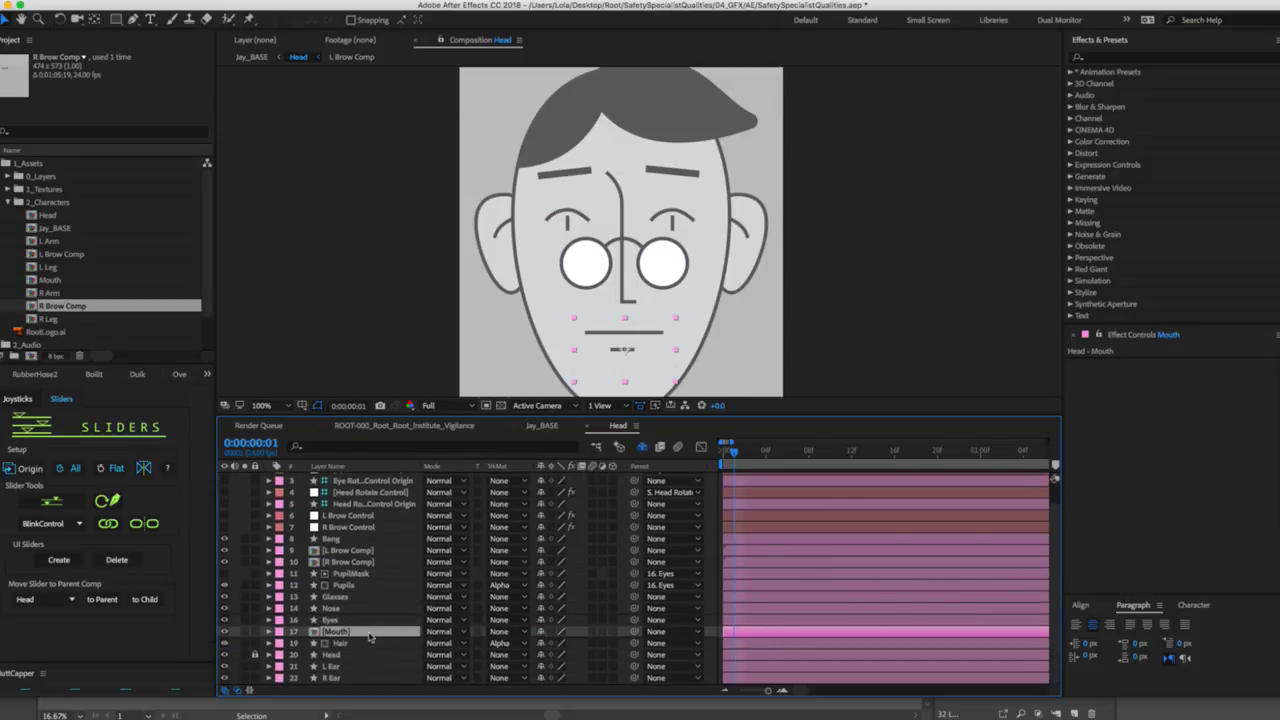
pyautogui.click(268, 632)
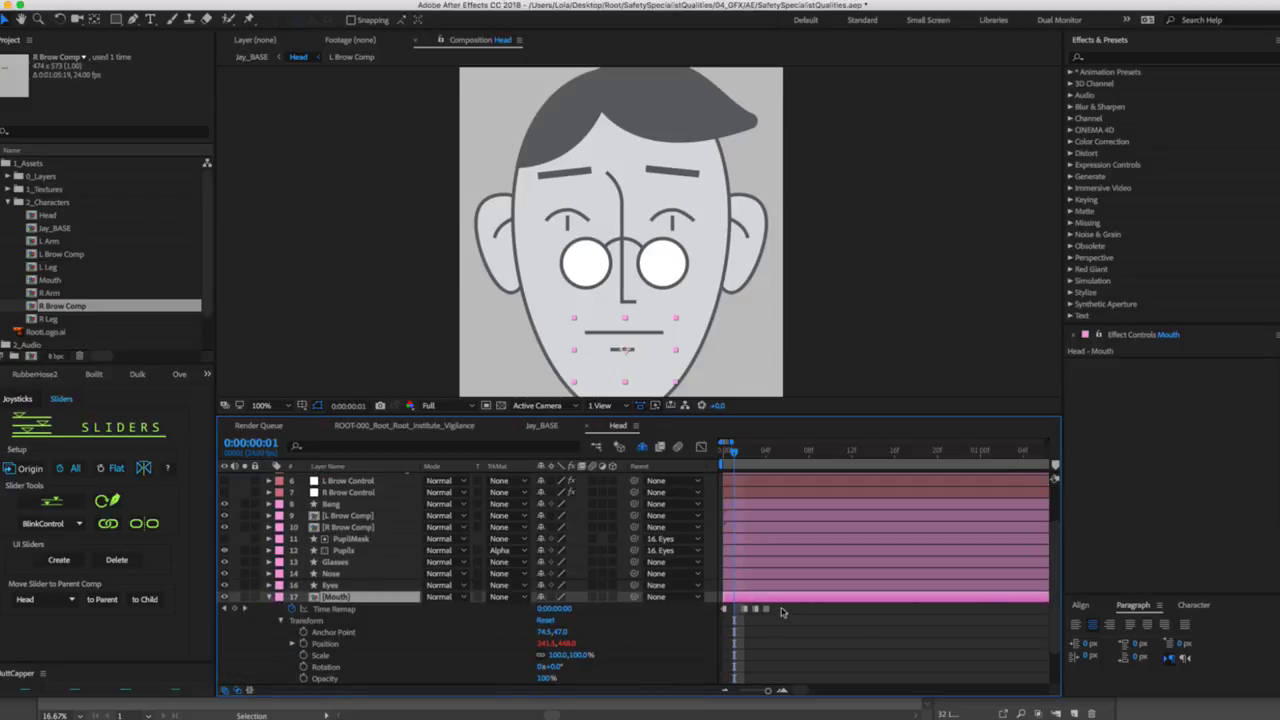
pyautogui.press('Return')
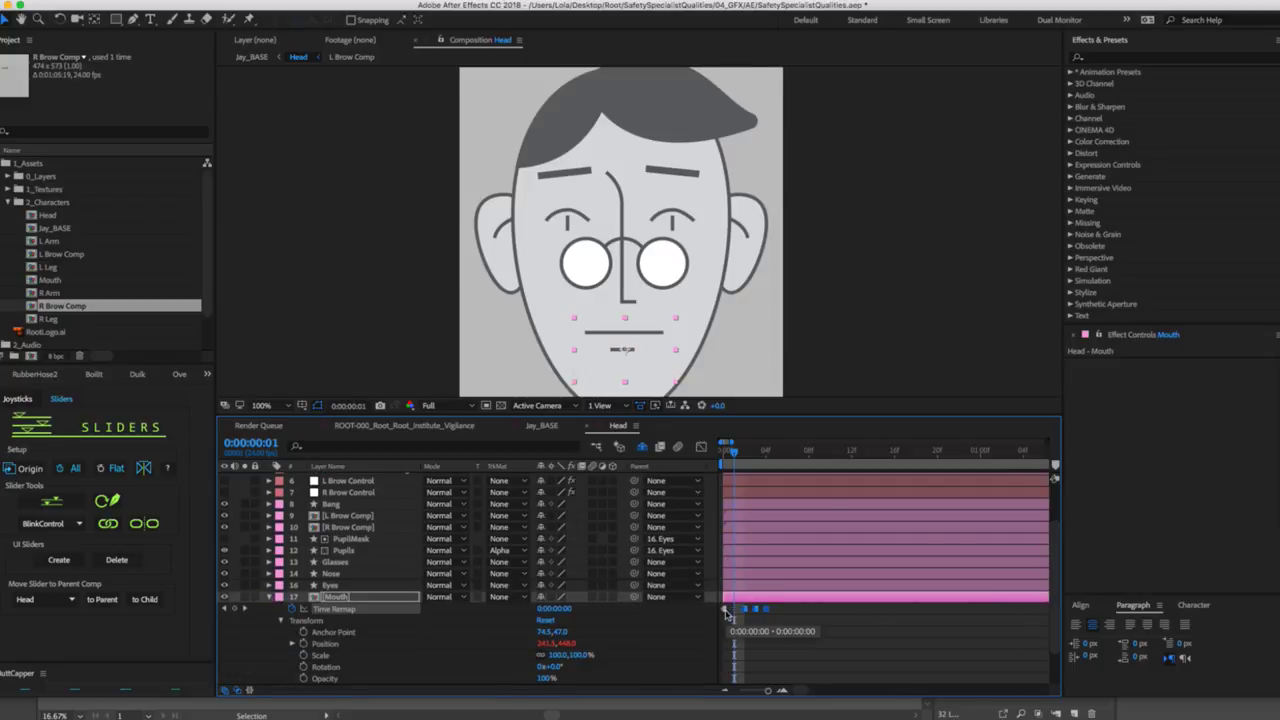
pyautogui.press('Return')
pyautogui.moveTo(731, 454); pyautogui.dragTo(724, 455)
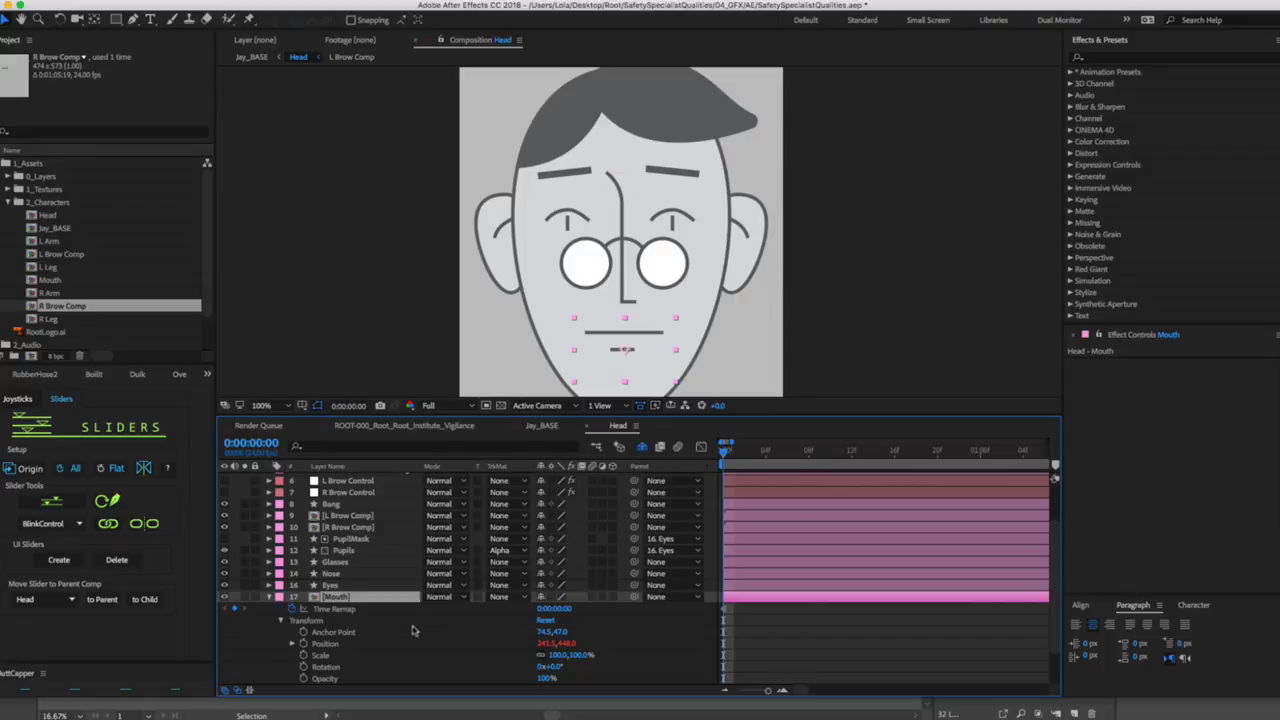
pyautogui.click(347, 612)
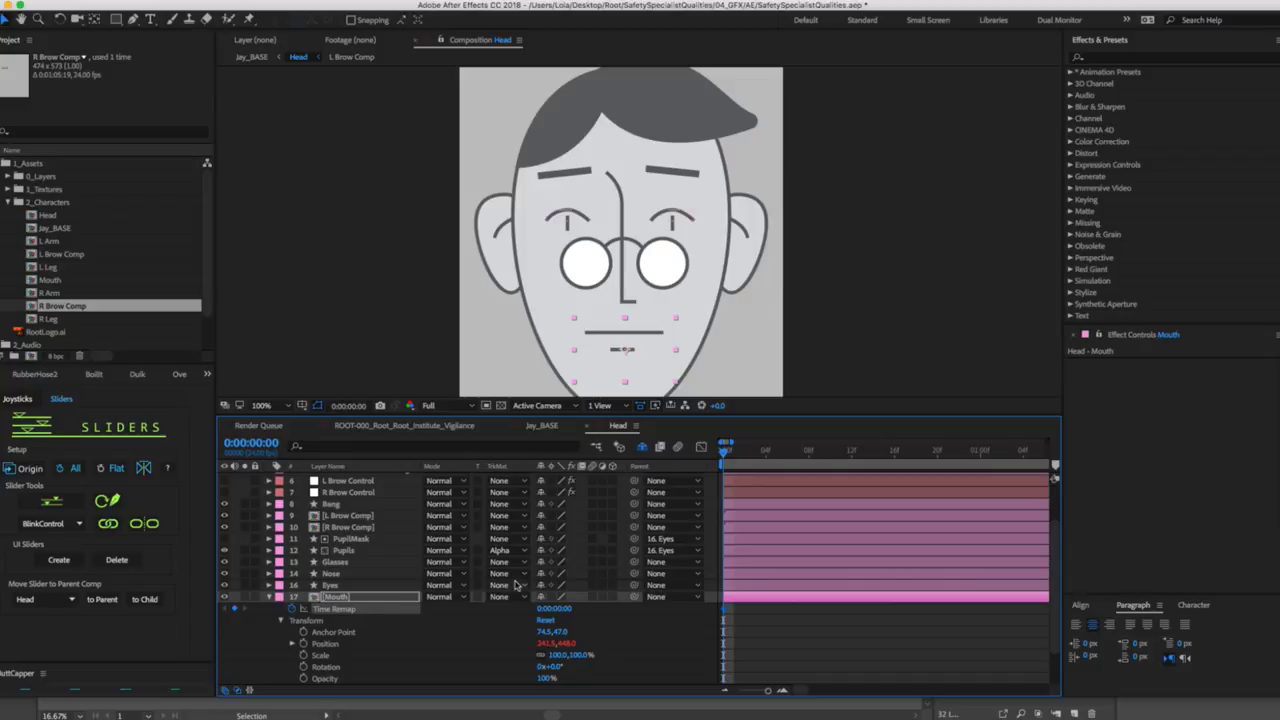
# Set Mouth Time Remap to 0:00:00:06 at frame 1 to show the grin.
pyautogui.press('pagedown')
pyautogui.click(567, 609)
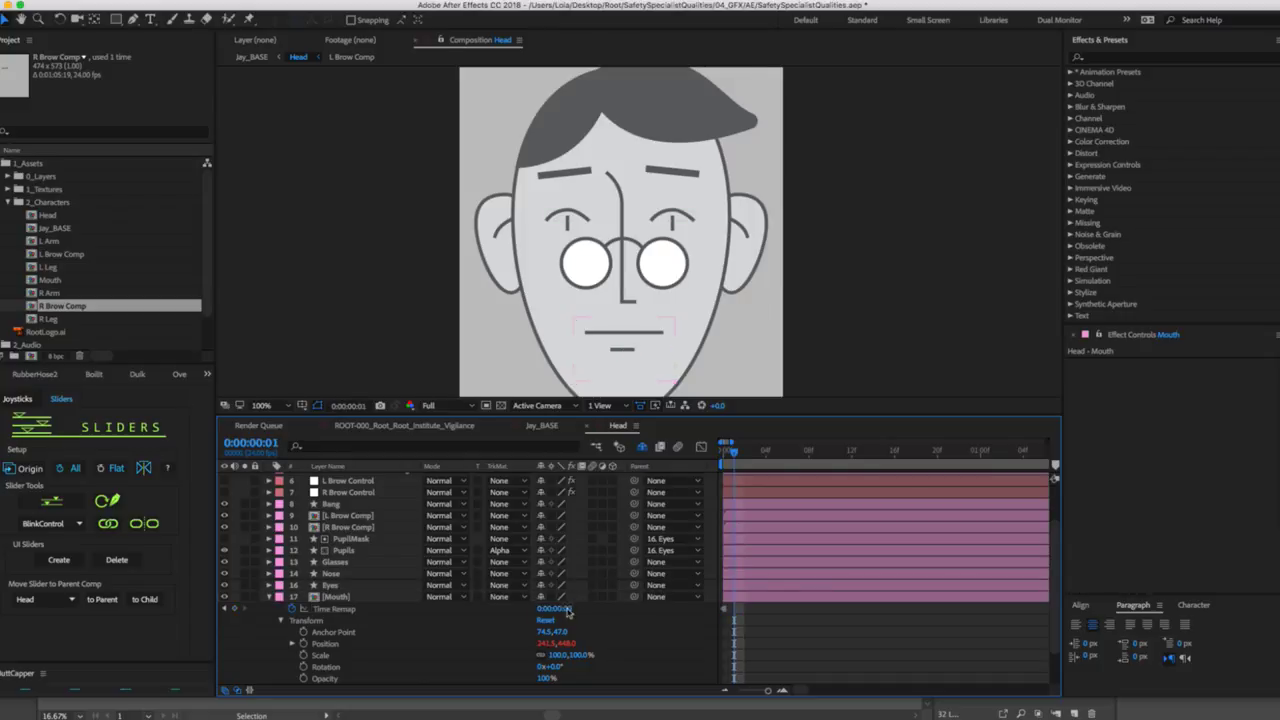
pyautogui.write('7')
pyautogui.press('Return')
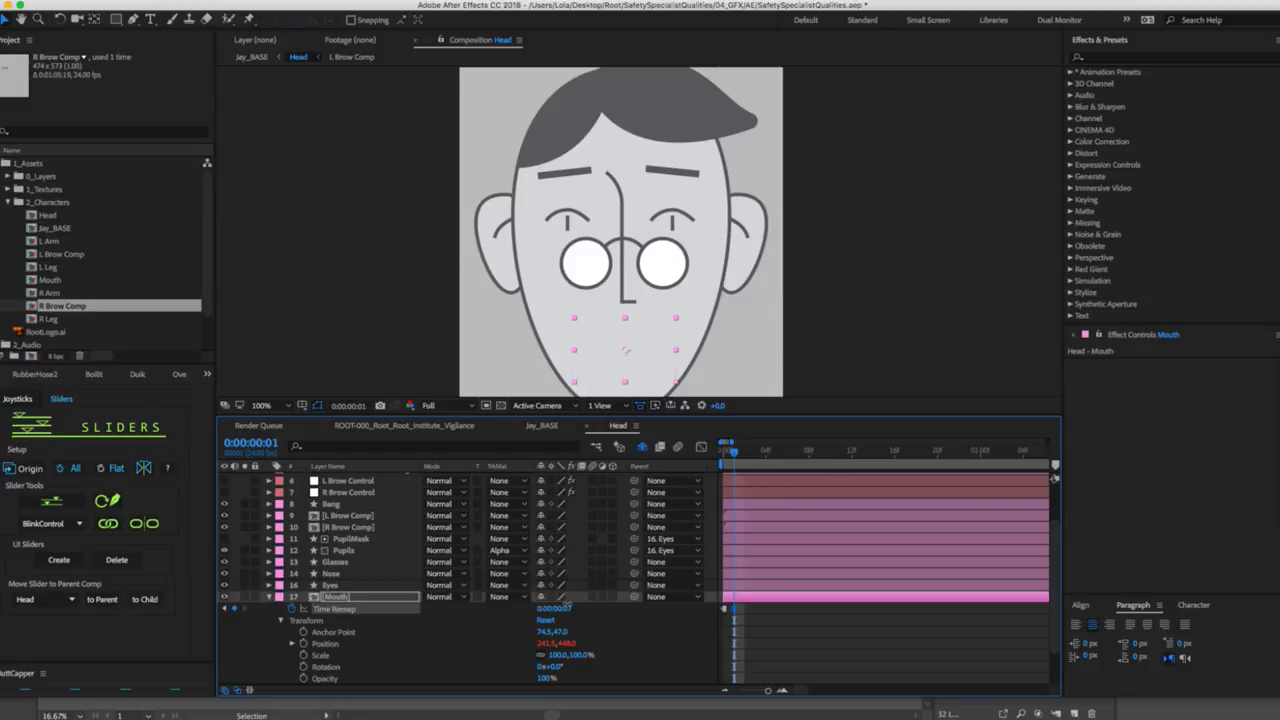
pyautogui.click(568, 609)
pyautogui.write('6')
pyautogui.press('Return')
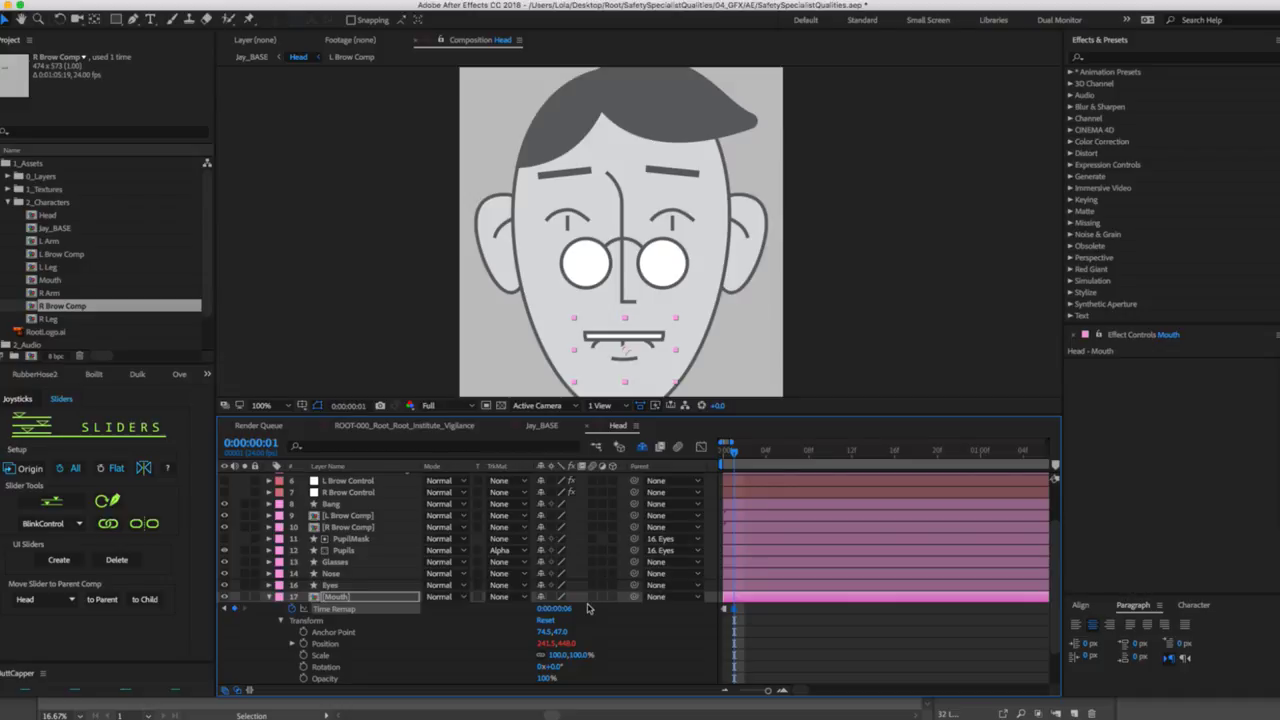
pyautogui.click(348, 597)
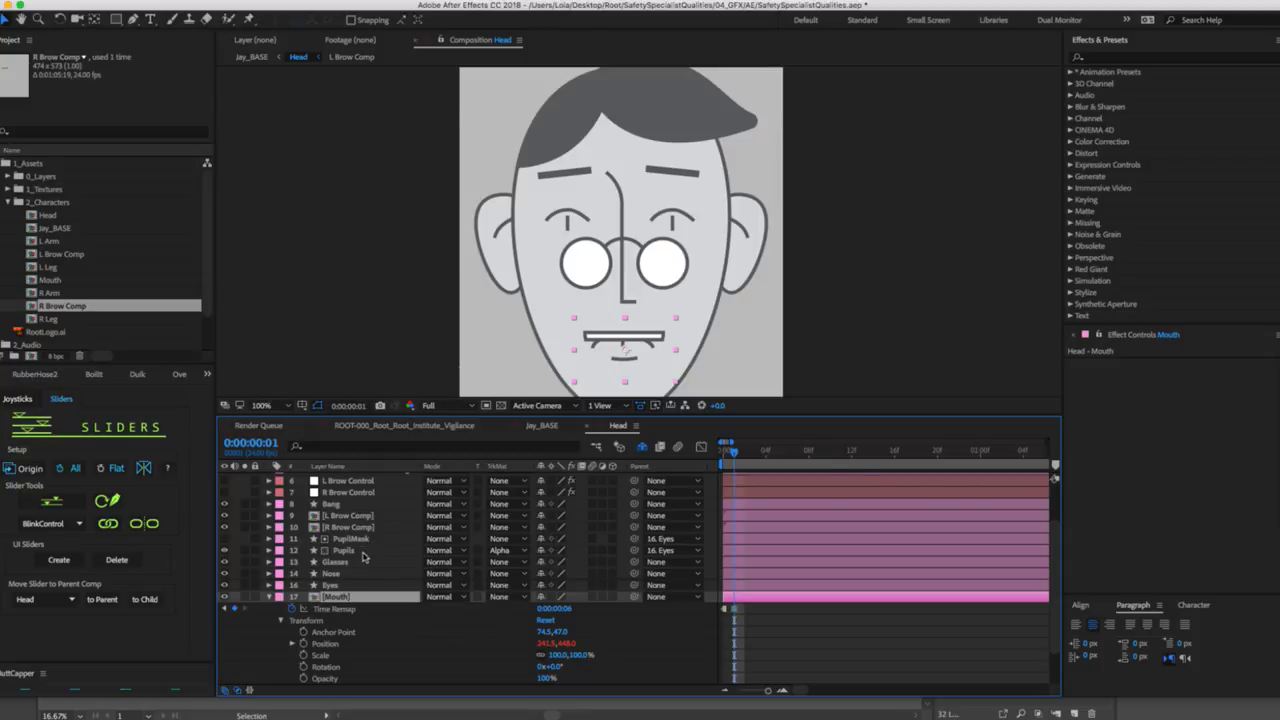
pyautogui.press('Return')
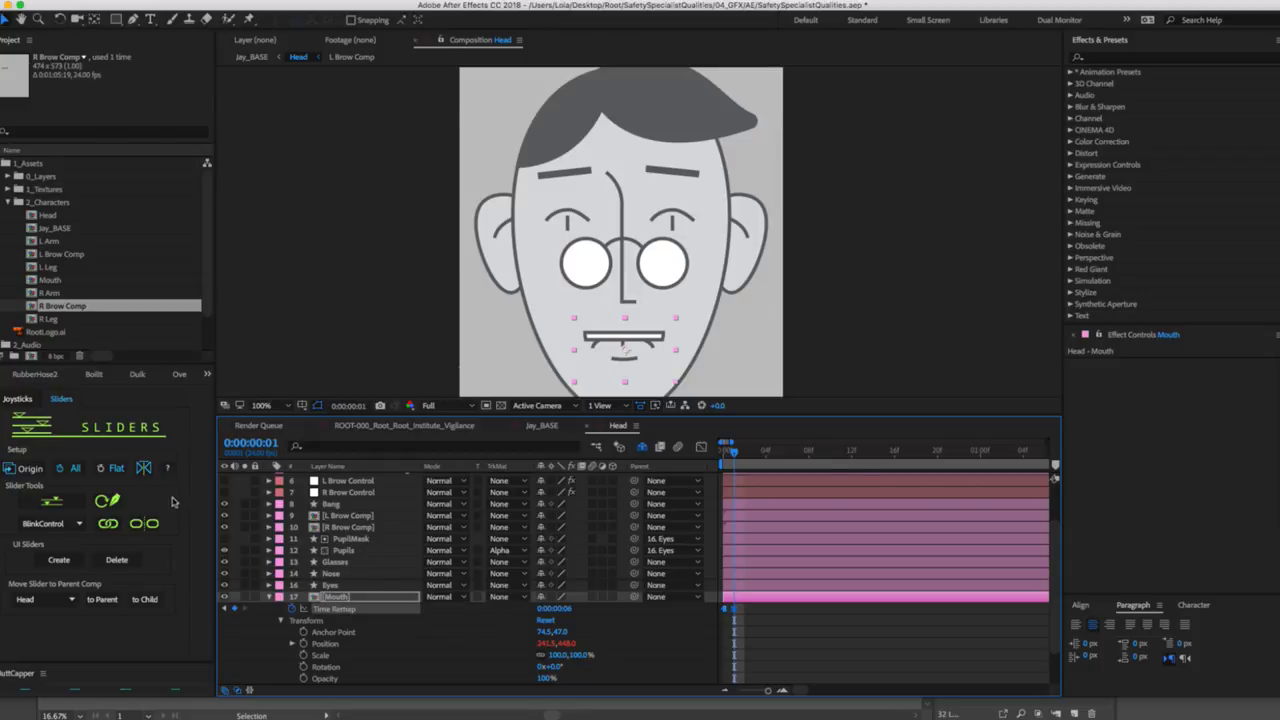
# Create a slider null named MouthShapeControl.
pyautogui.click(62, 508)
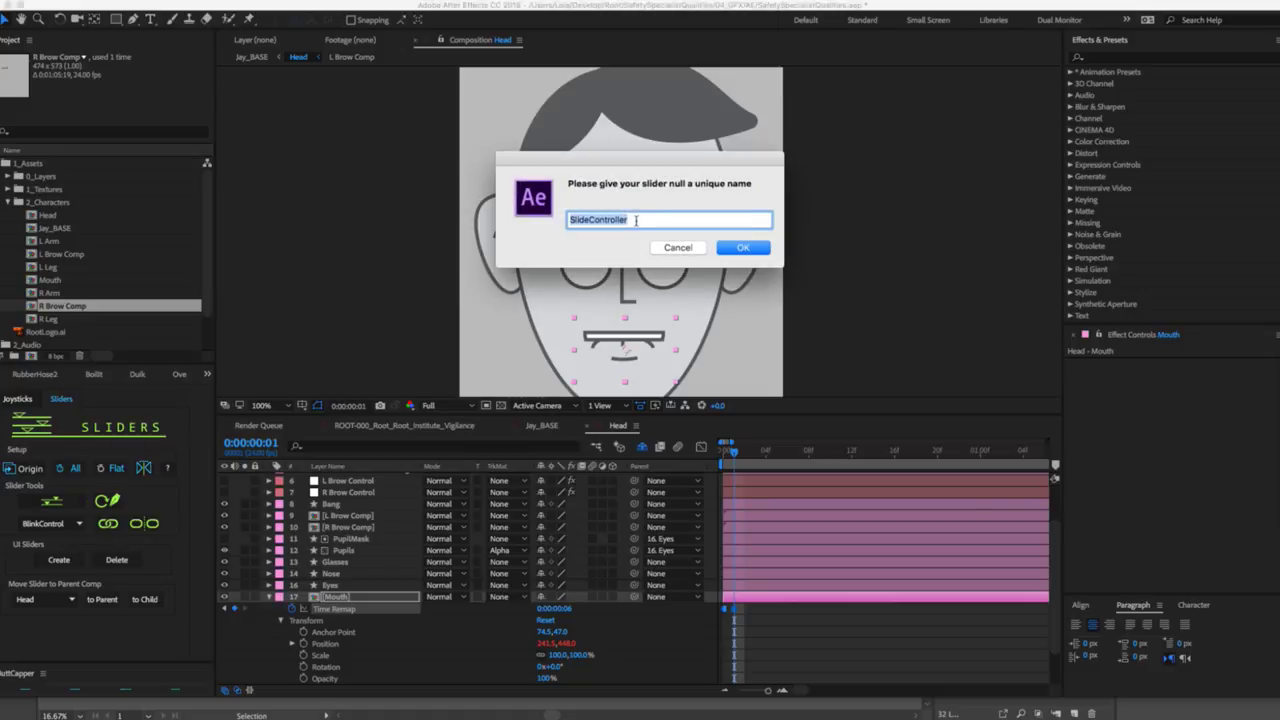
pyautogui.write('MouthShapeControl')
pyautogui.press('Return')
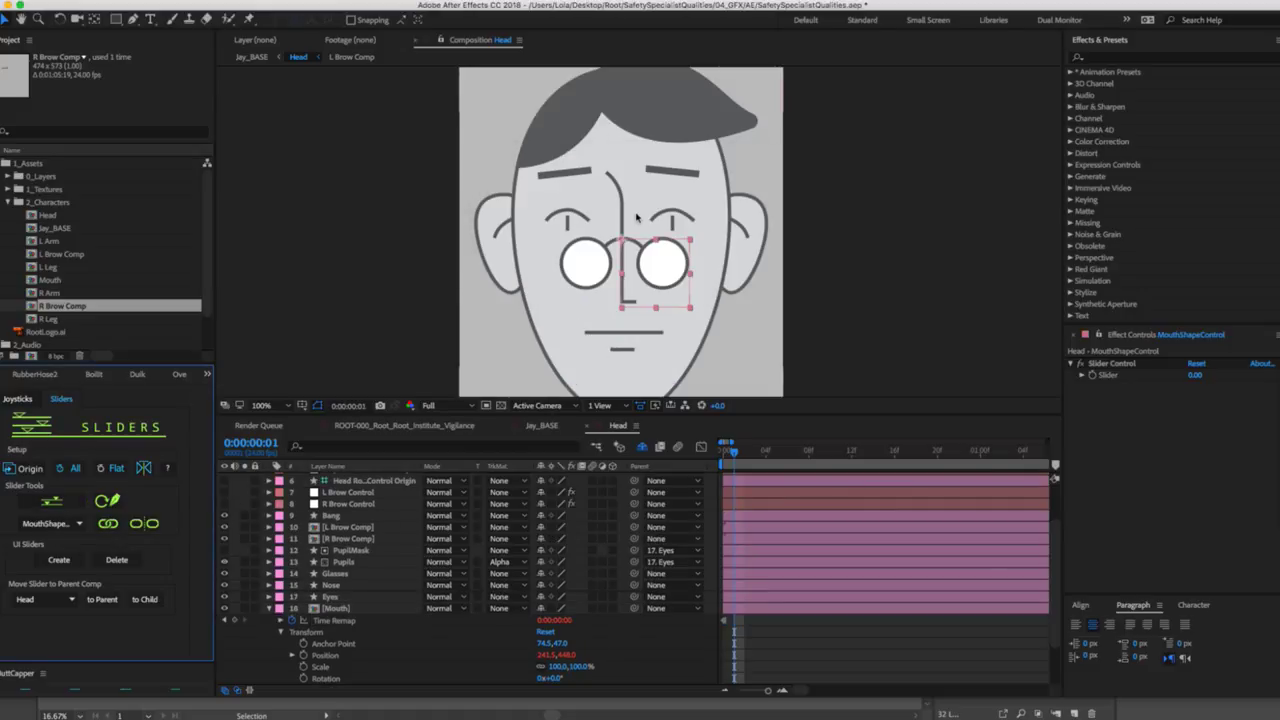
# Rename the slider effect MouthShapeControl, test the mouth shapes, and return it to 0.
pyautogui.click(1128, 364)
pyautogui.press('Return')
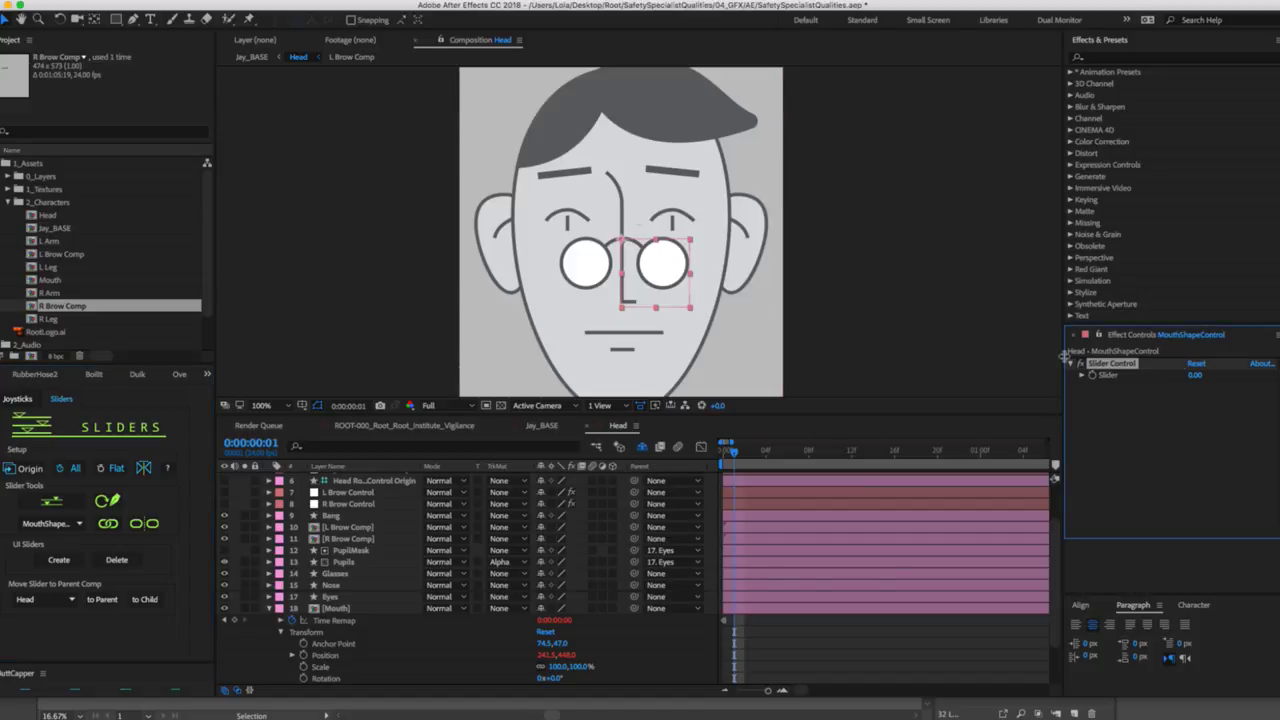
pyautogui.write('MouthShape')
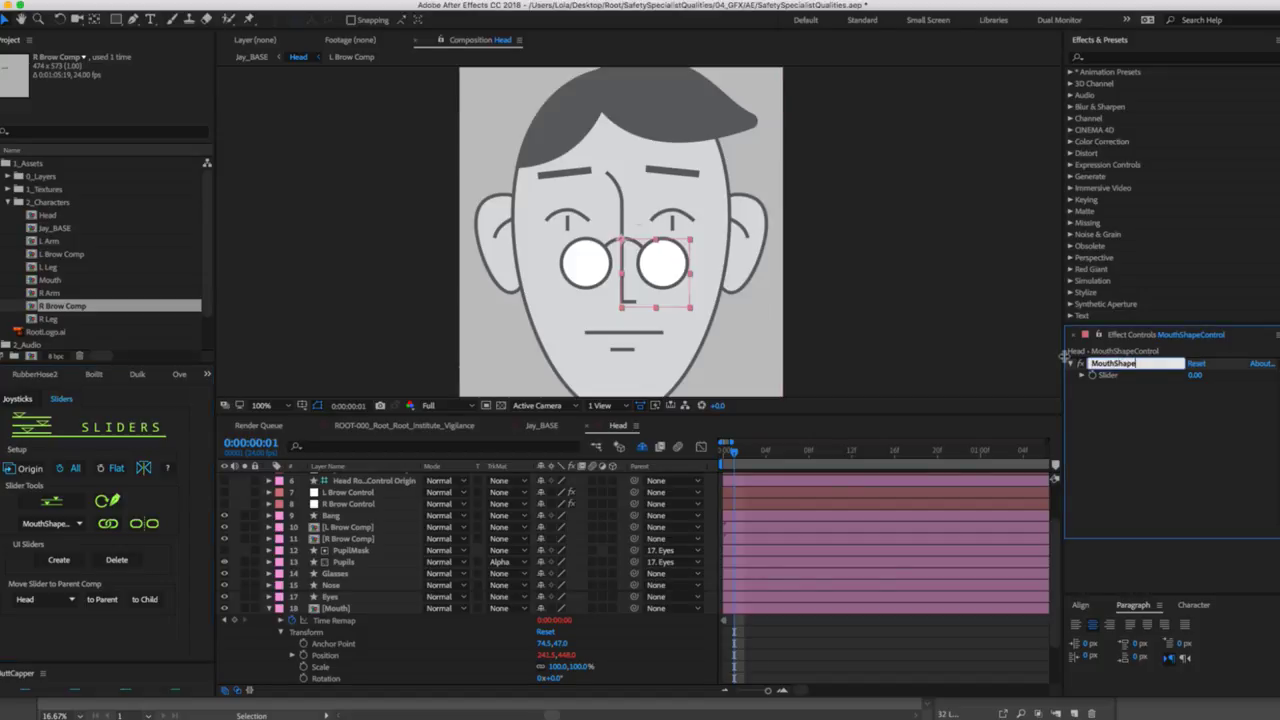
pyautogui.write('Control')
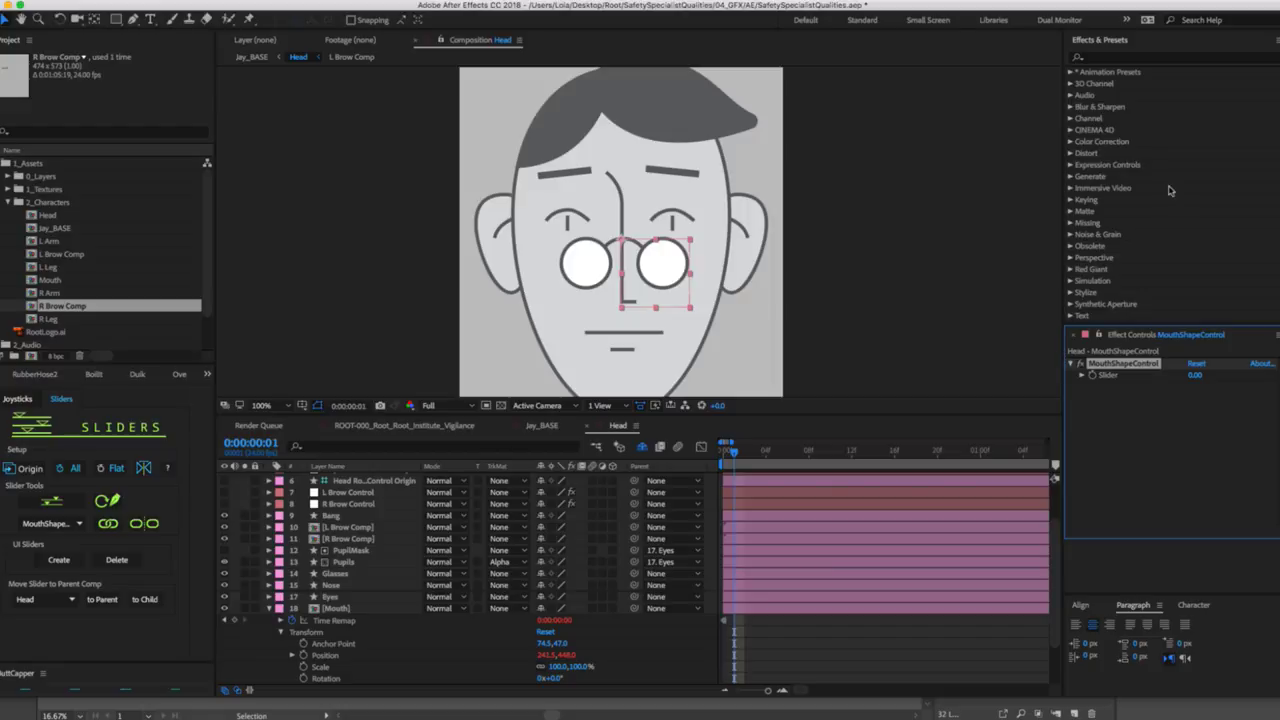
pyautogui.press('Return')
pyautogui.moveTo(1196, 374); pyautogui.dragTo(1246, 377)
pyautogui.press('super+z')
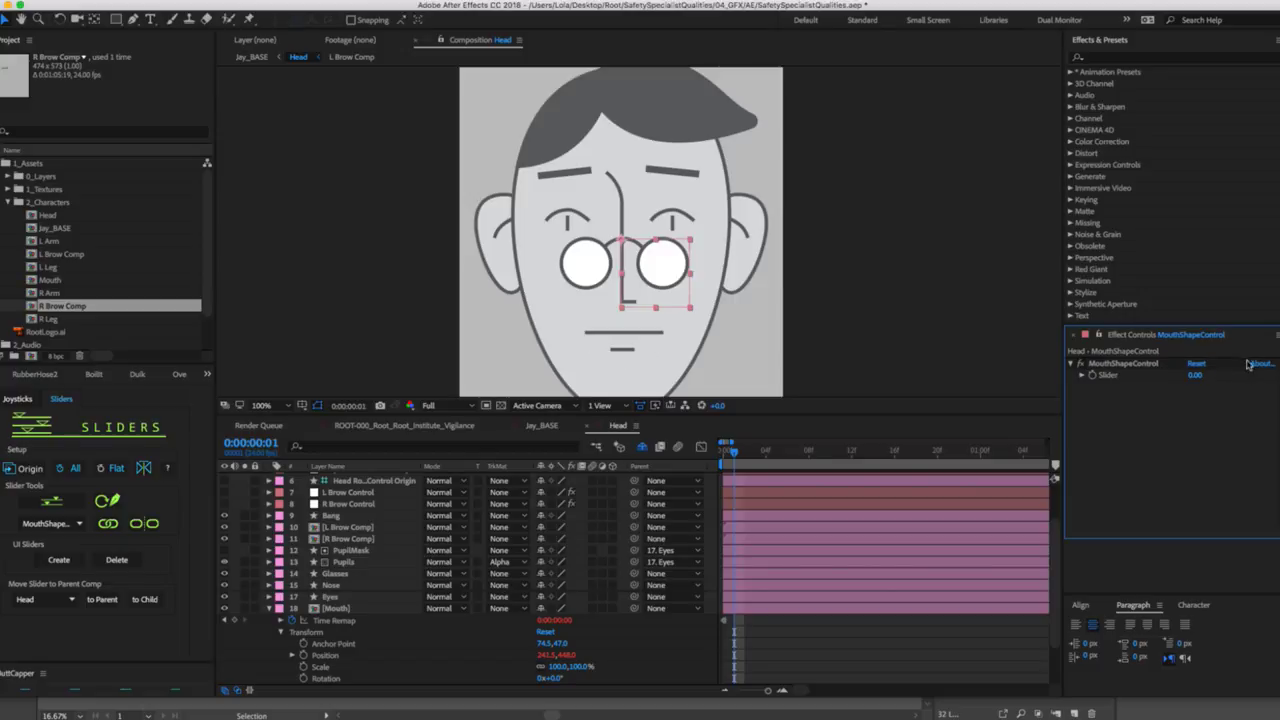
# Collapse the Mouth layer's properties and switch to the Jay_BASE body comp.
pyautogui.click(268, 609)
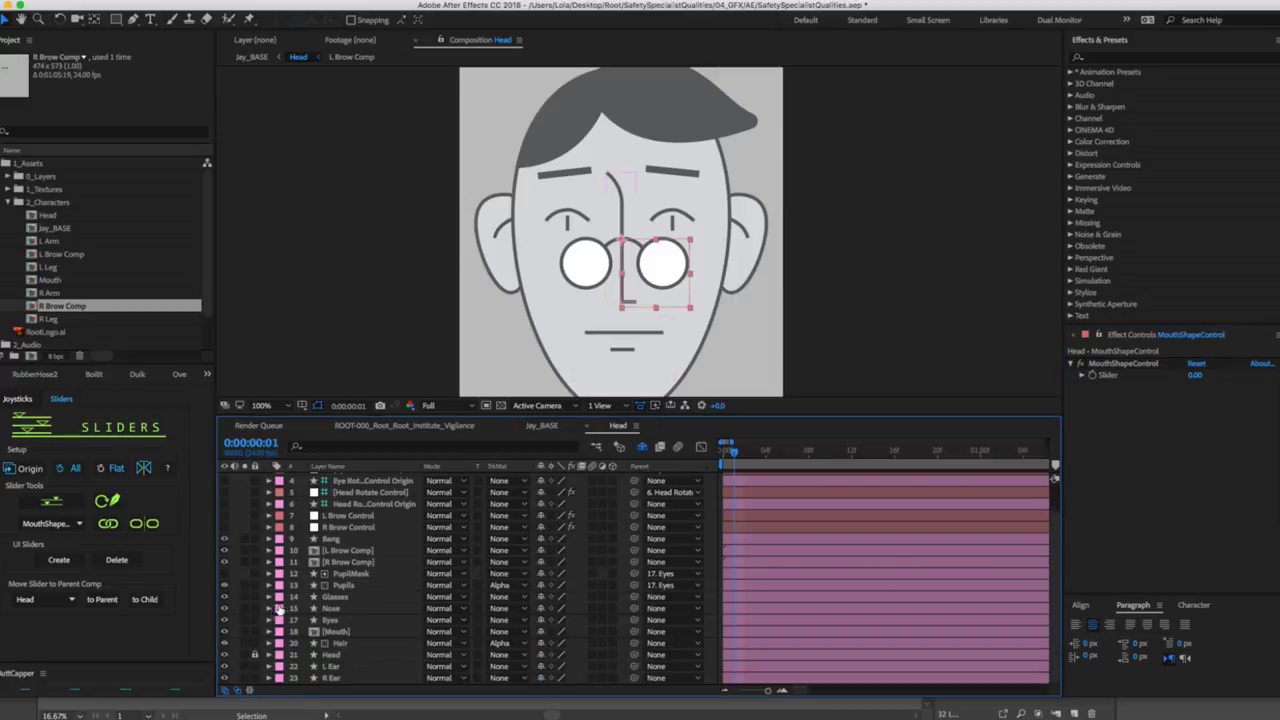
pyautogui.scroll(2, 268, 640)
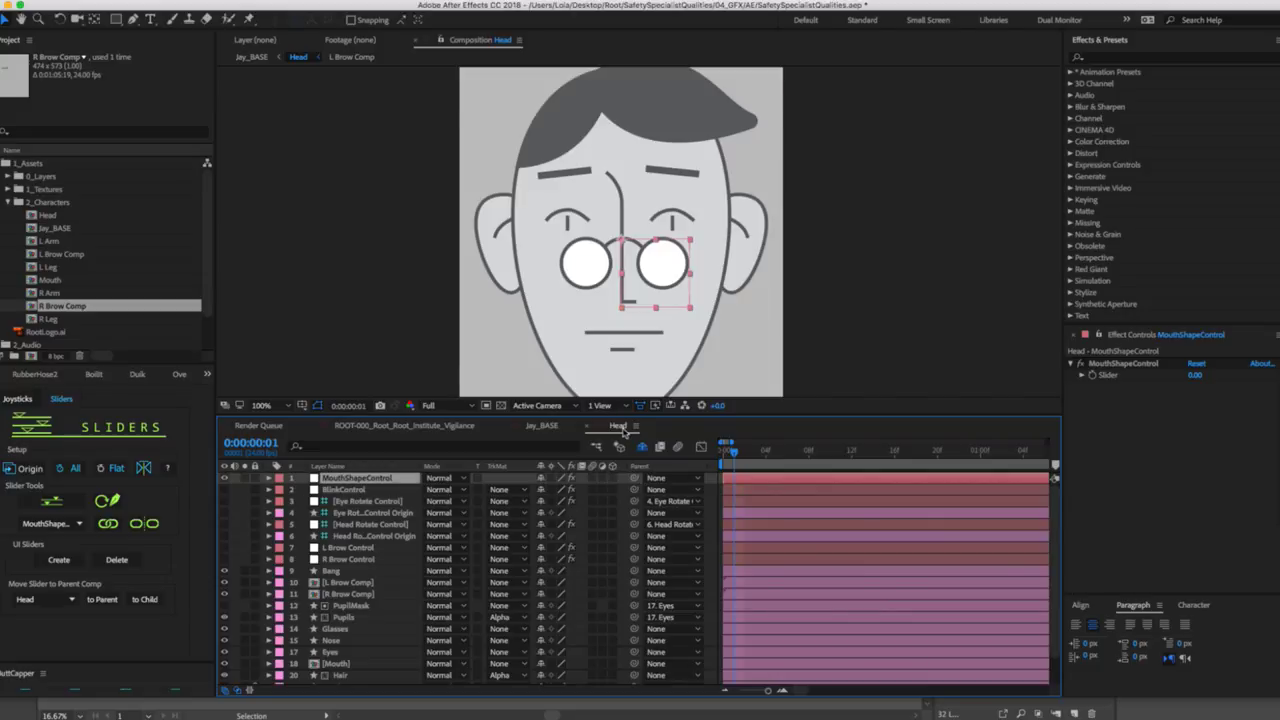
pyautogui.click(545, 426)
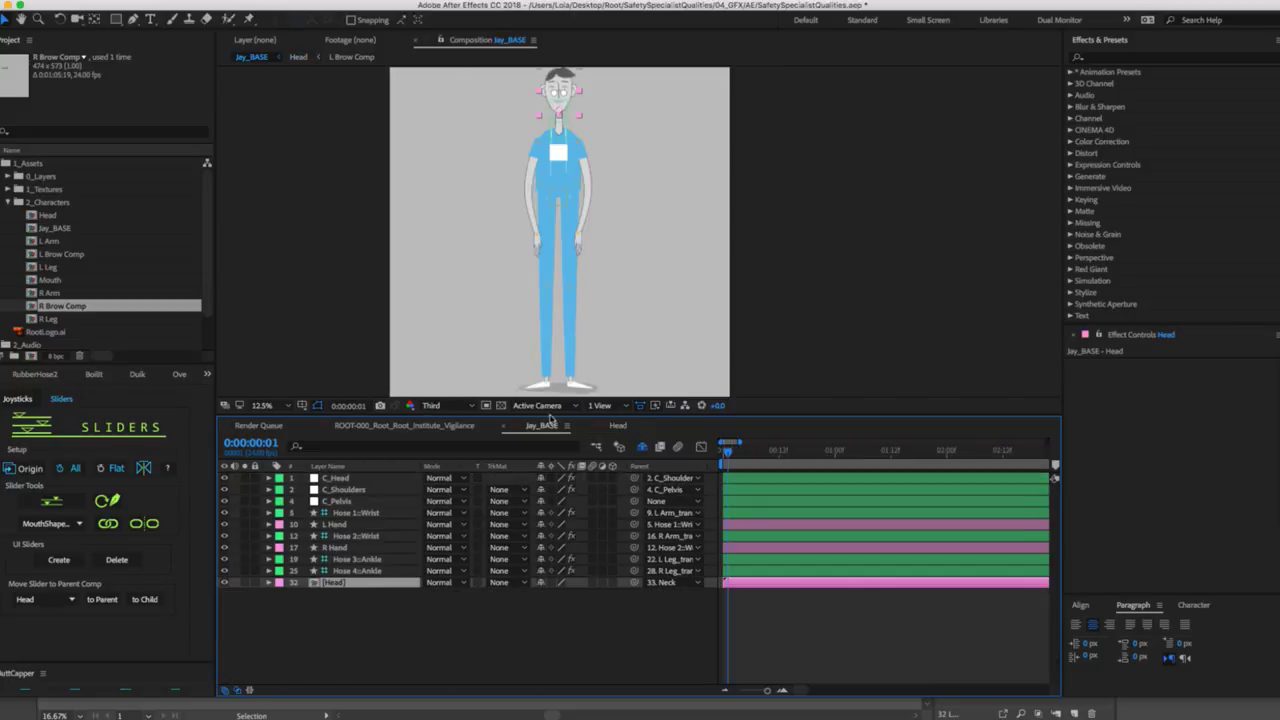
# Test-raise the wrist controller, undo the move, and return to the Head comp.
pyautogui.click(579, 236)
pyautogui.moveTo(579, 236); pyautogui.dragTo(596, 207)
pyautogui.press('super+z')
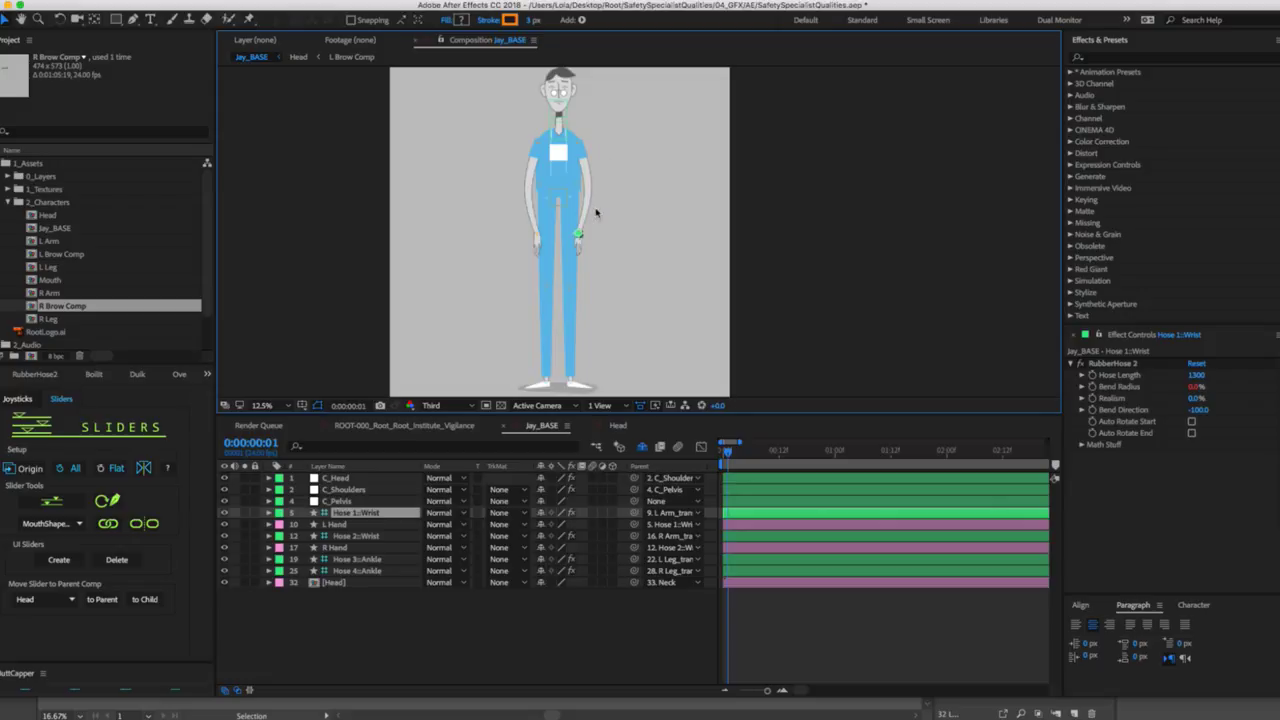
pyautogui.click(608, 425)
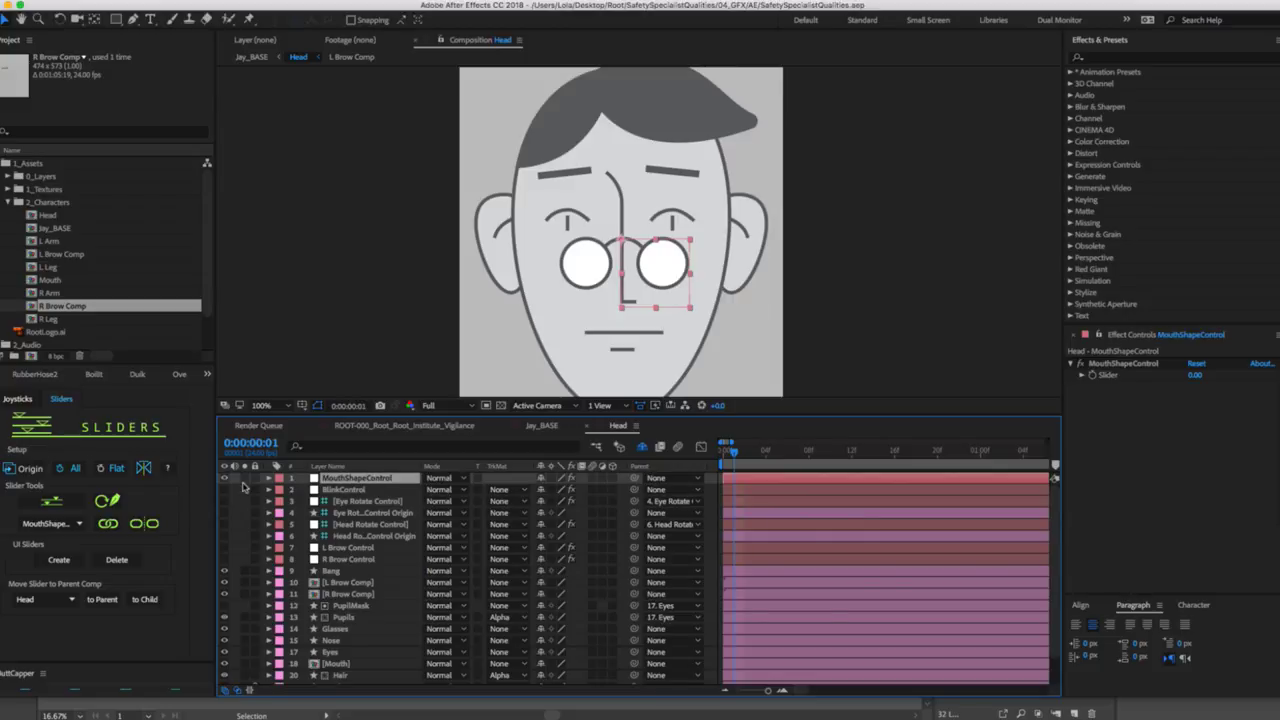
# Send the MouthShapeControl slider into Jay_BASE and place its control in the top-left corner.
pyautogui.click(60, 599)
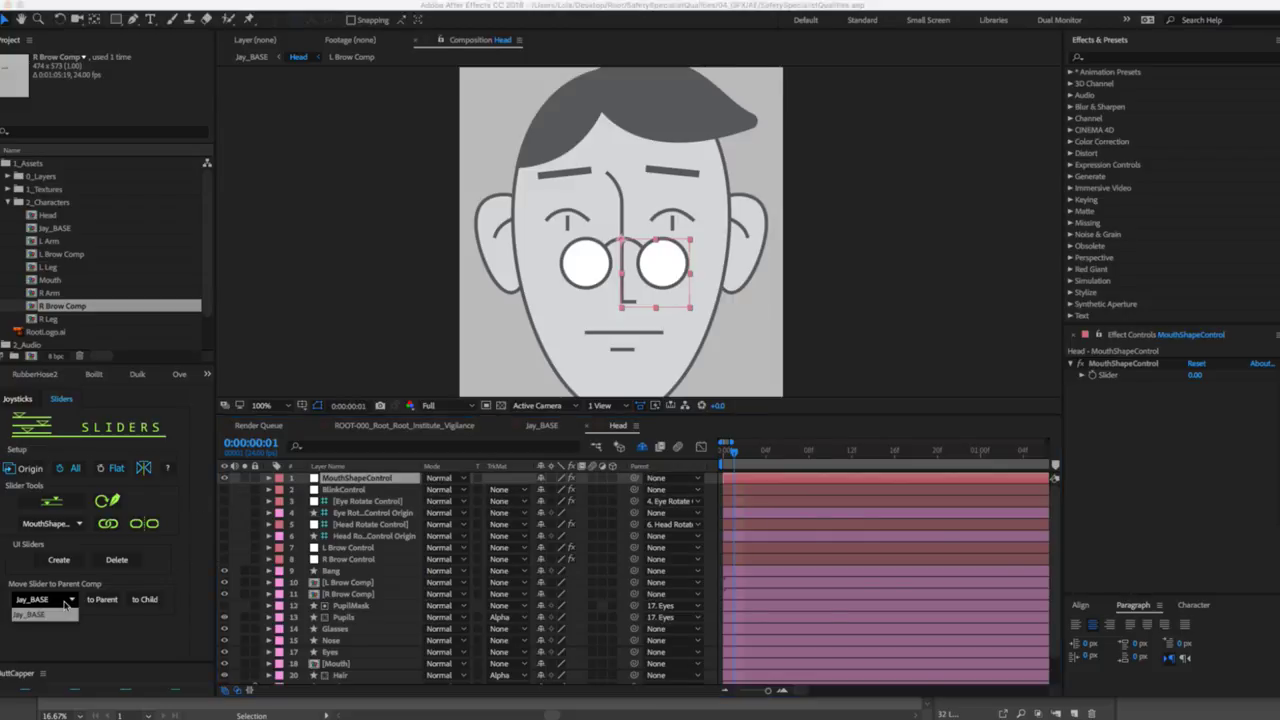
pyautogui.click(65, 604)
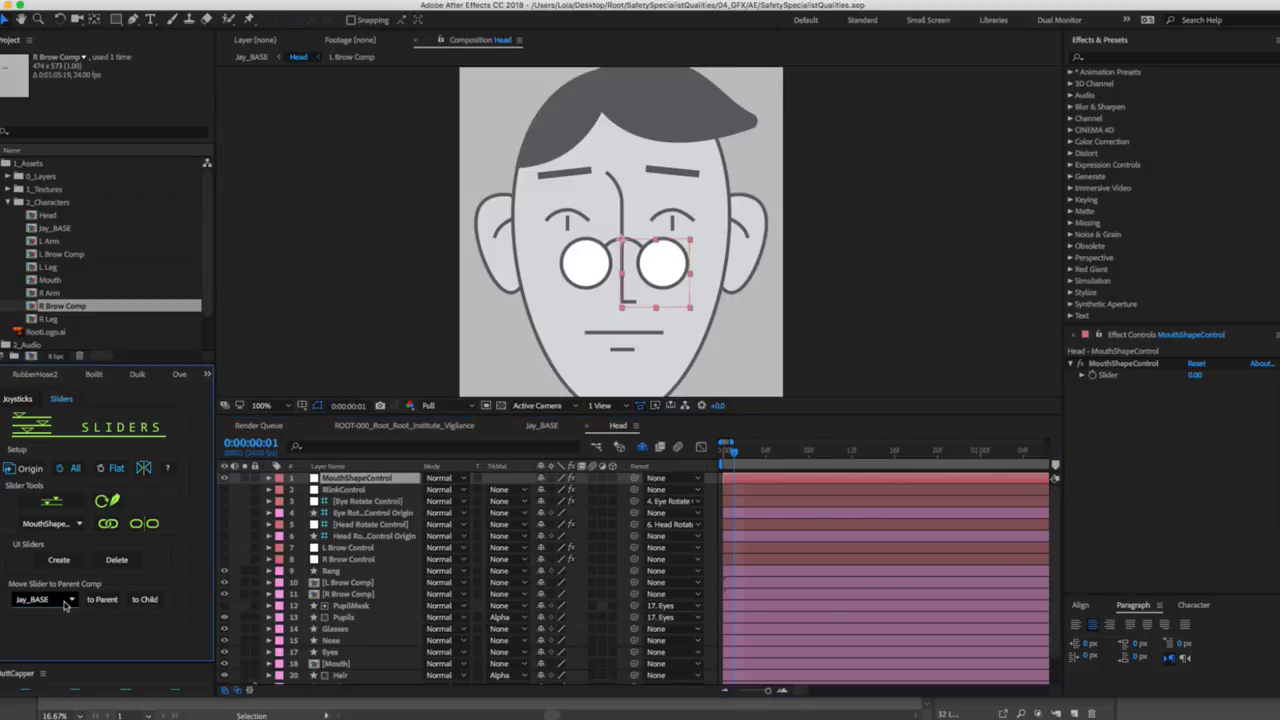
pyautogui.click(362, 480)
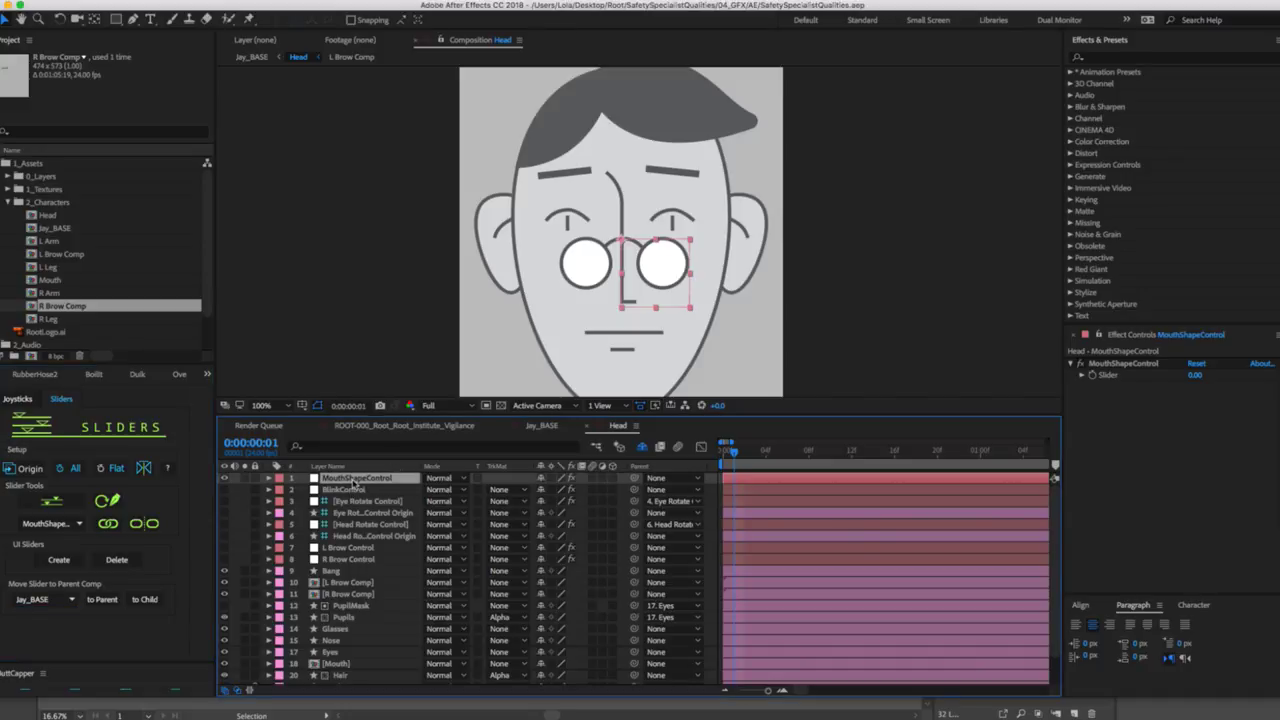
pyautogui.click(95, 600)
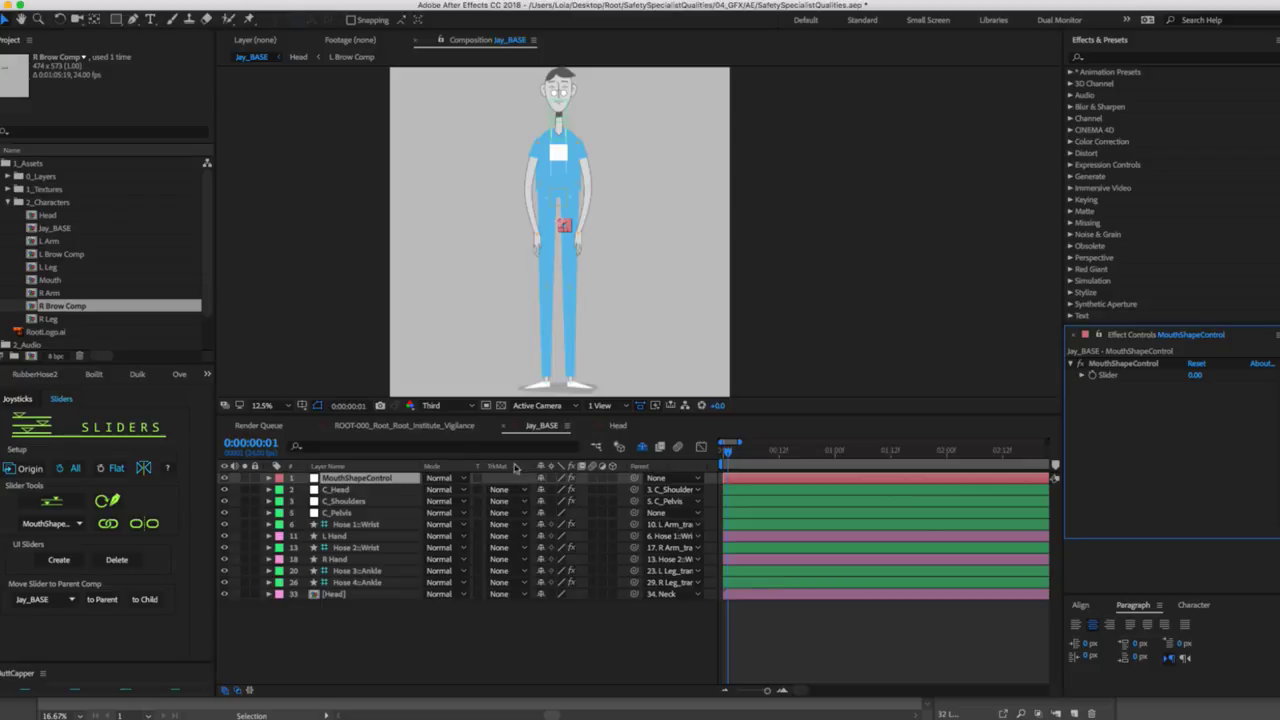
pyautogui.click(388, 479)
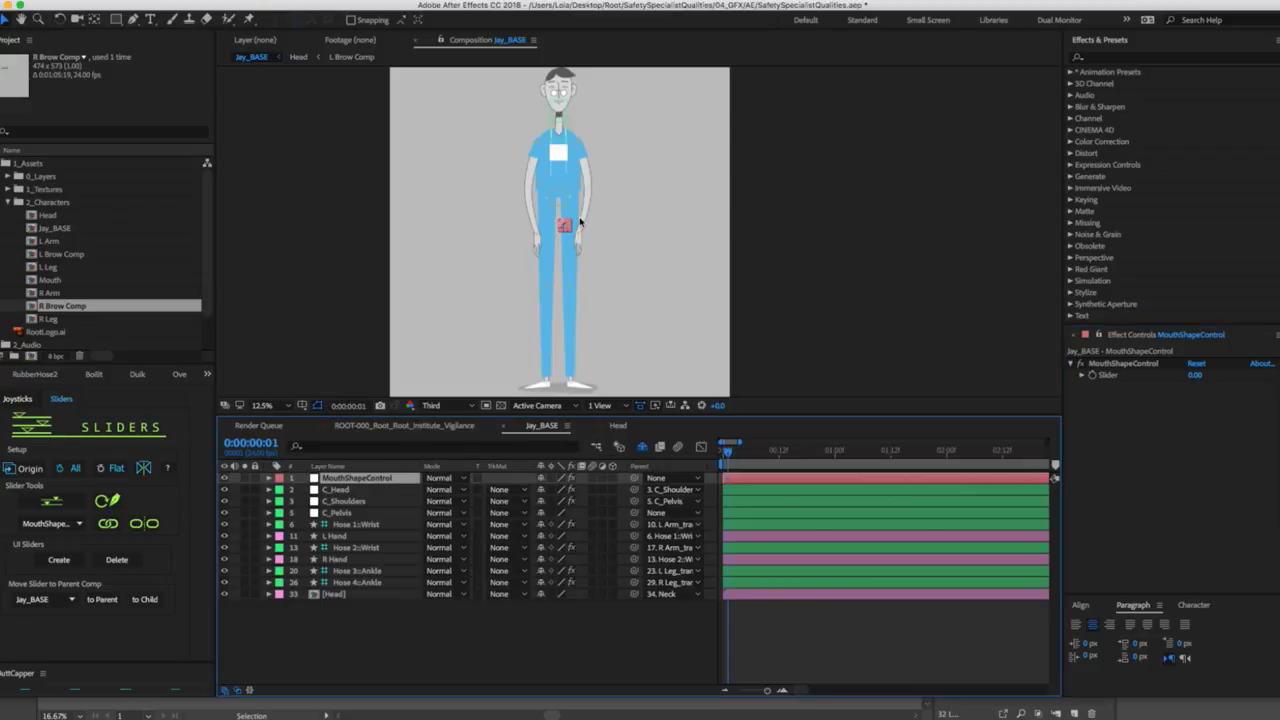
pyautogui.moveTo(560, 226); pyautogui.dragTo(392, 94)
# Test the mouth slider at 15 while zoomed on the head, then bring it back to 0.00.
pyautogui.click(385, 479)
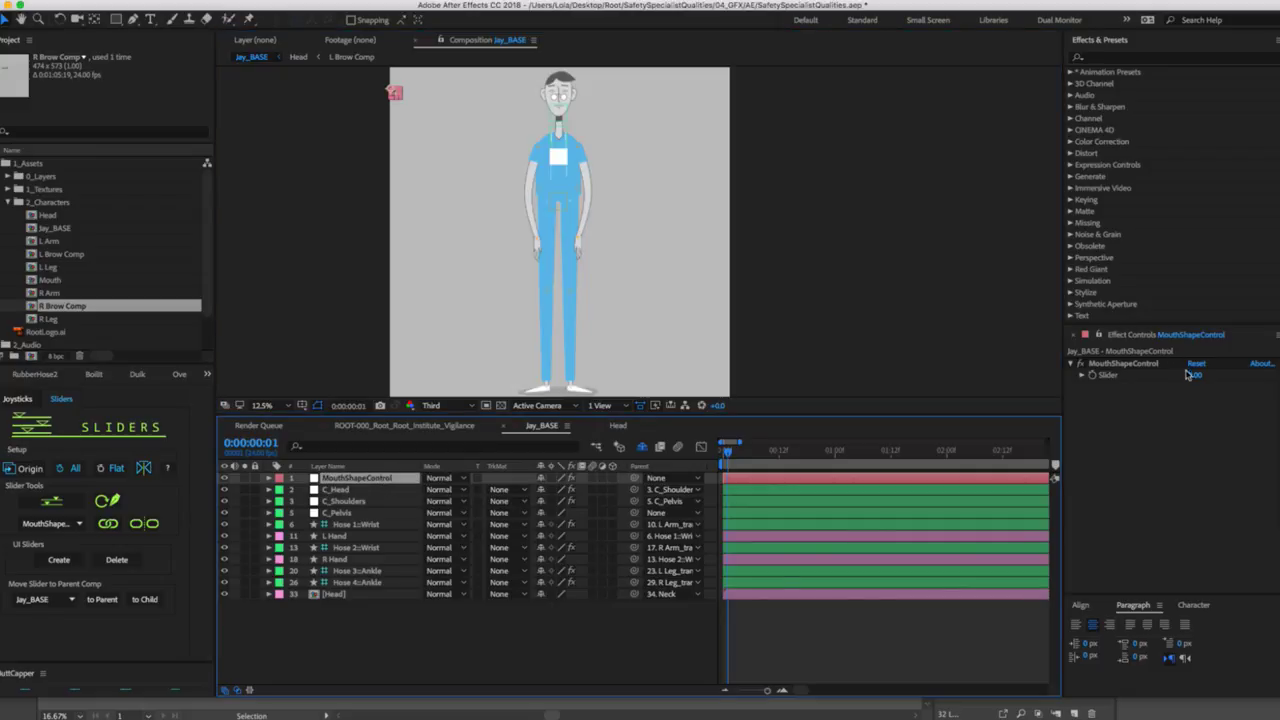
pyautogui.click(1195, 374)
pyautogui.write('15')
pyautogui.press('Return')
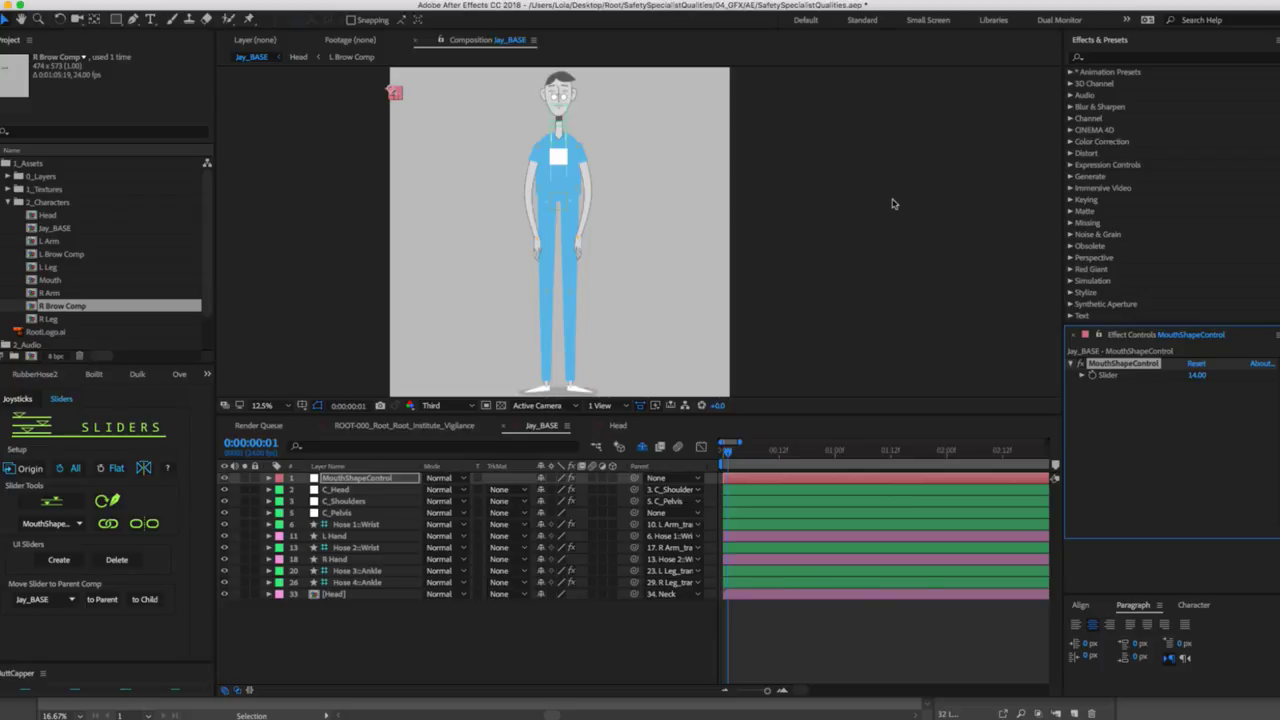
pyautogui.press('z')
pyautogui.click(587, 104)
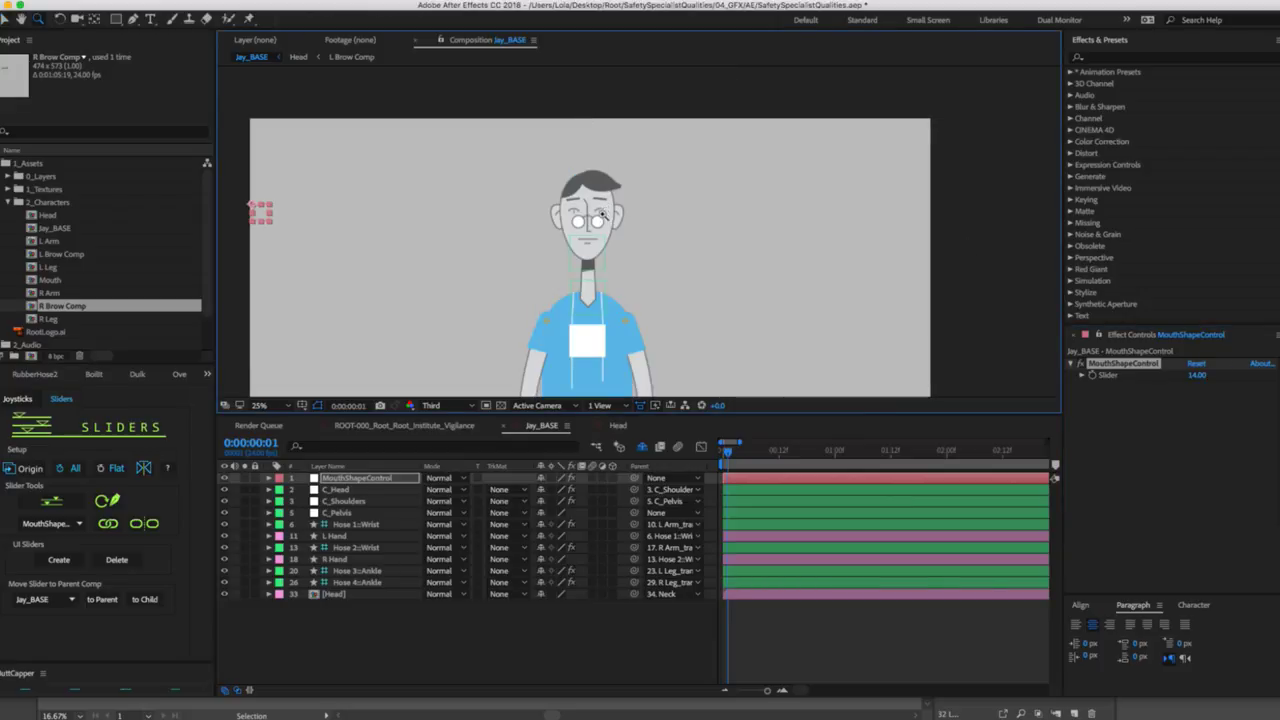
pyautogui.moveTo(1193, 374)
pyautogui.mouseDown()
pyautogui.moveTo(1226, 367)
pyautogui.moveTo(1200, 375)
pyautogui.mouseUp()
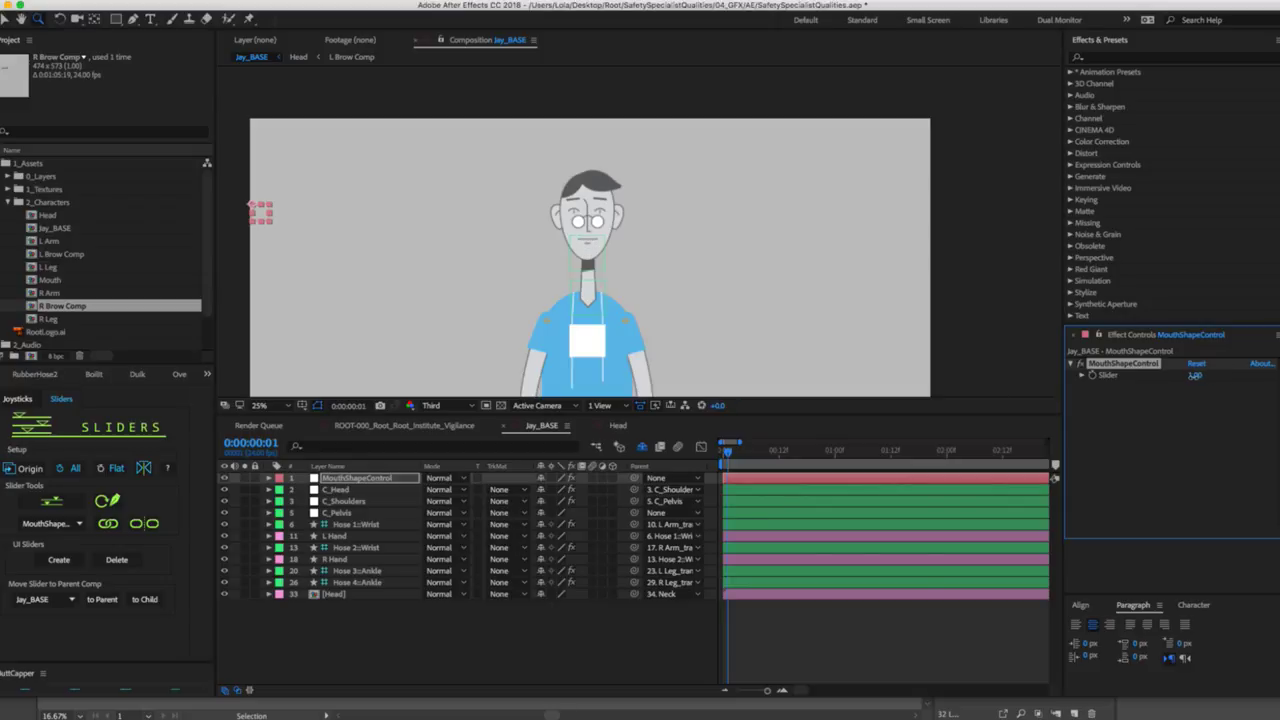
pyautogui.moveTo(1195, 375); pyautogui.dragTo(1195, 377)
# In Head, lock MouthShapeControl and send the BlinkControl slider into Jay_BASE.
pyautogui.click(617, 426)
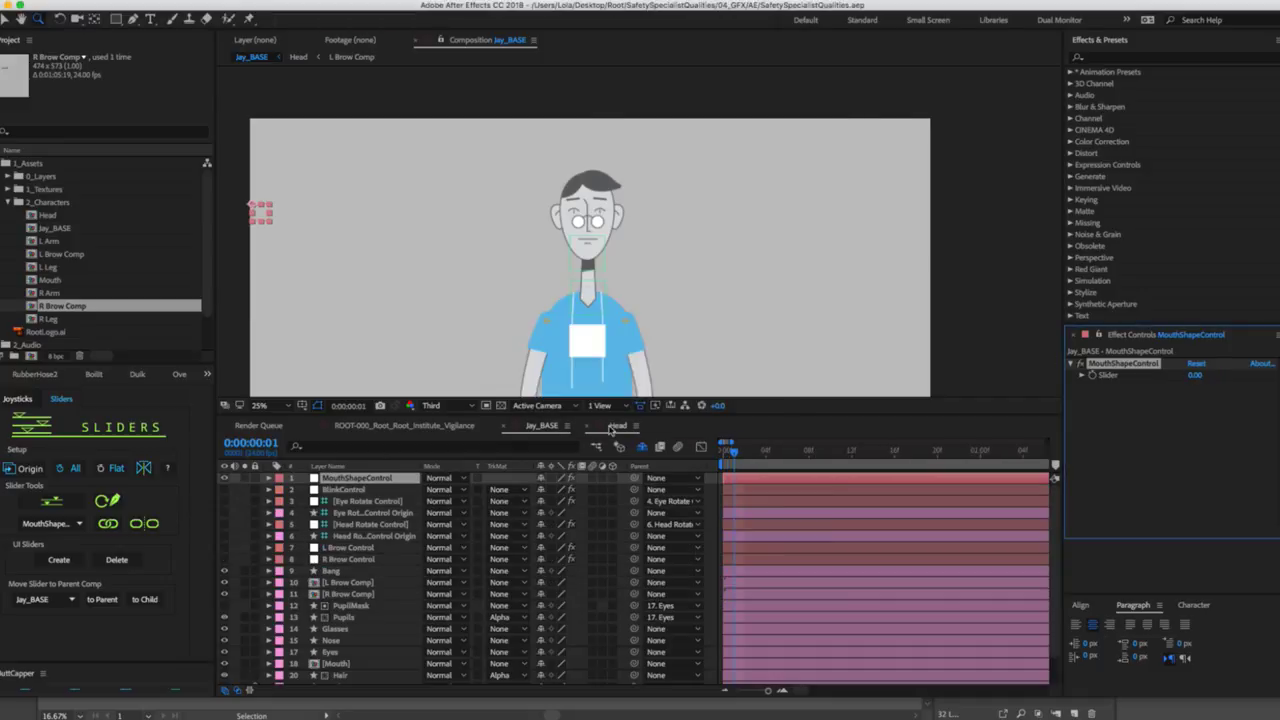
pyautogui.click(255, 479)
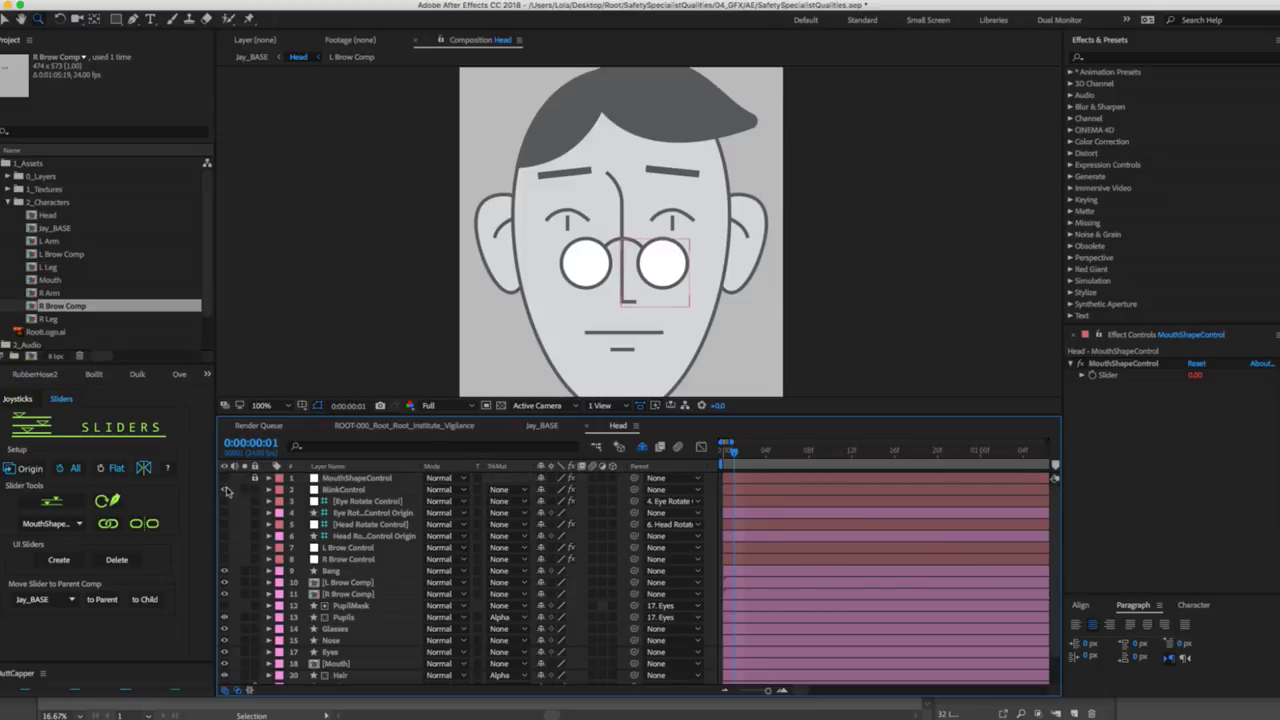
pyautogui.click(338, 490)
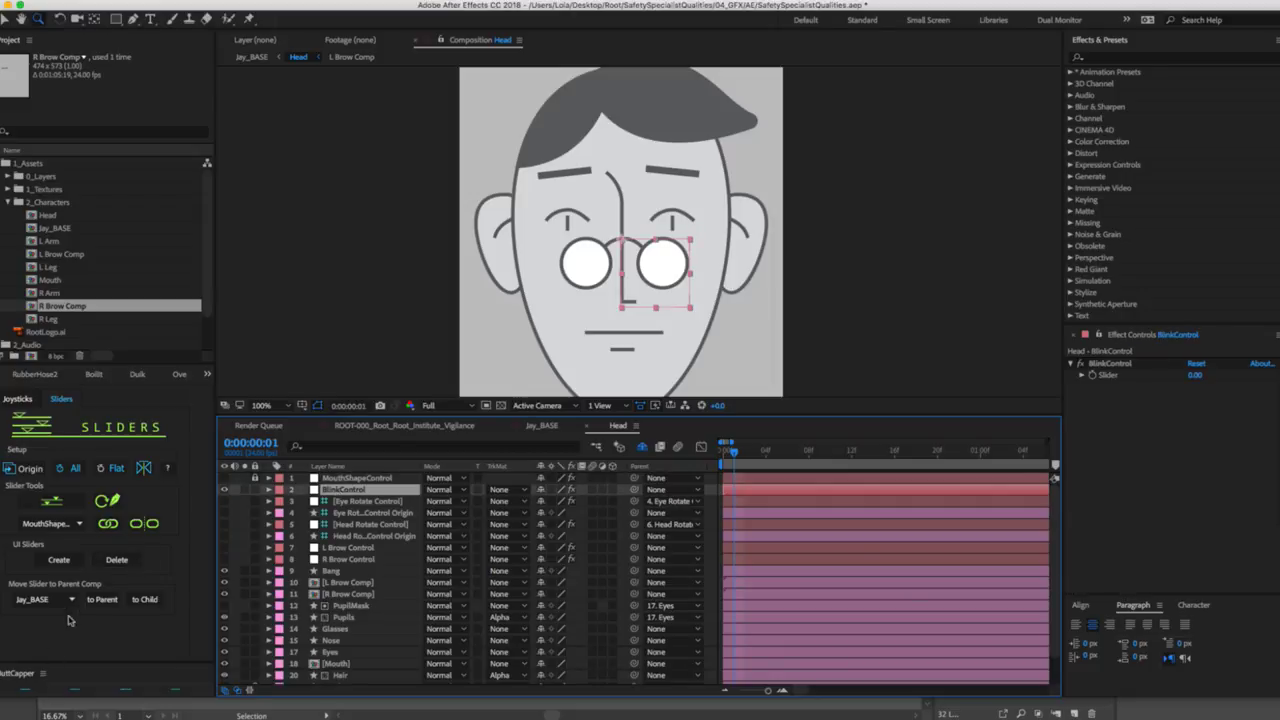
pyautogui.click(96, 601)
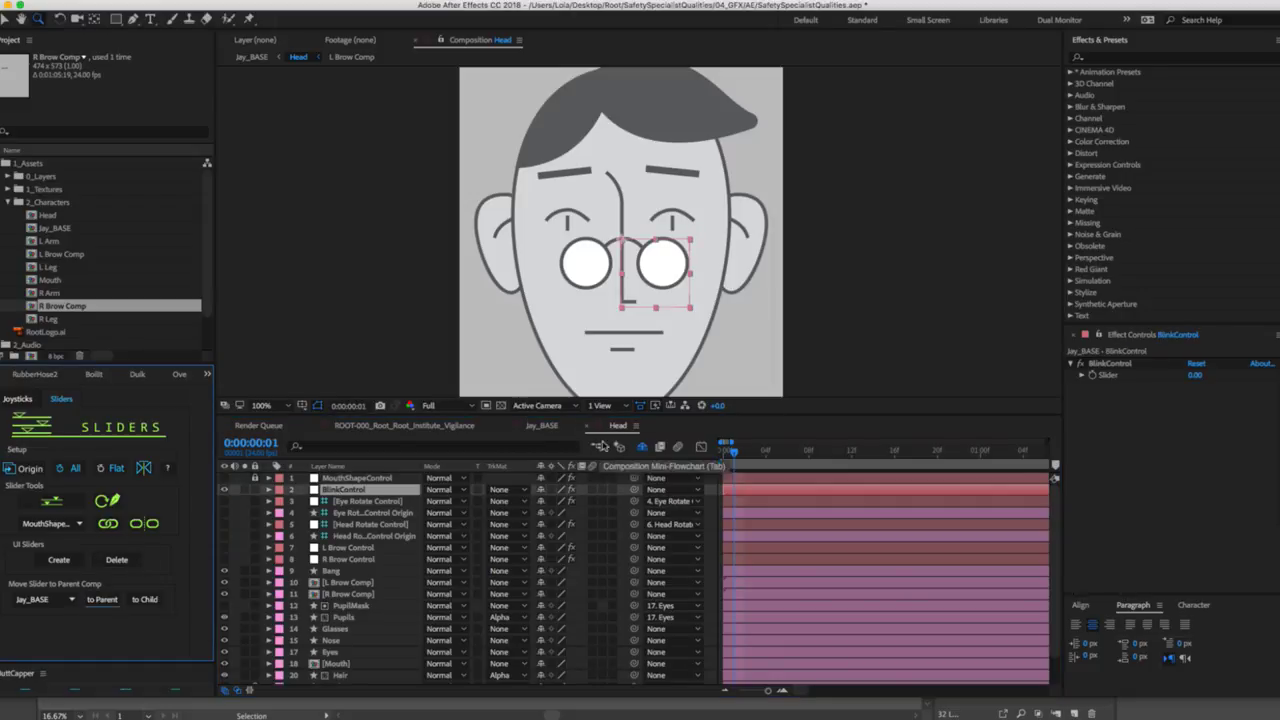
# Test the BlinkControl slider in Jay_BASE to check the eyes blink.
pyautogui.click(558, 428)
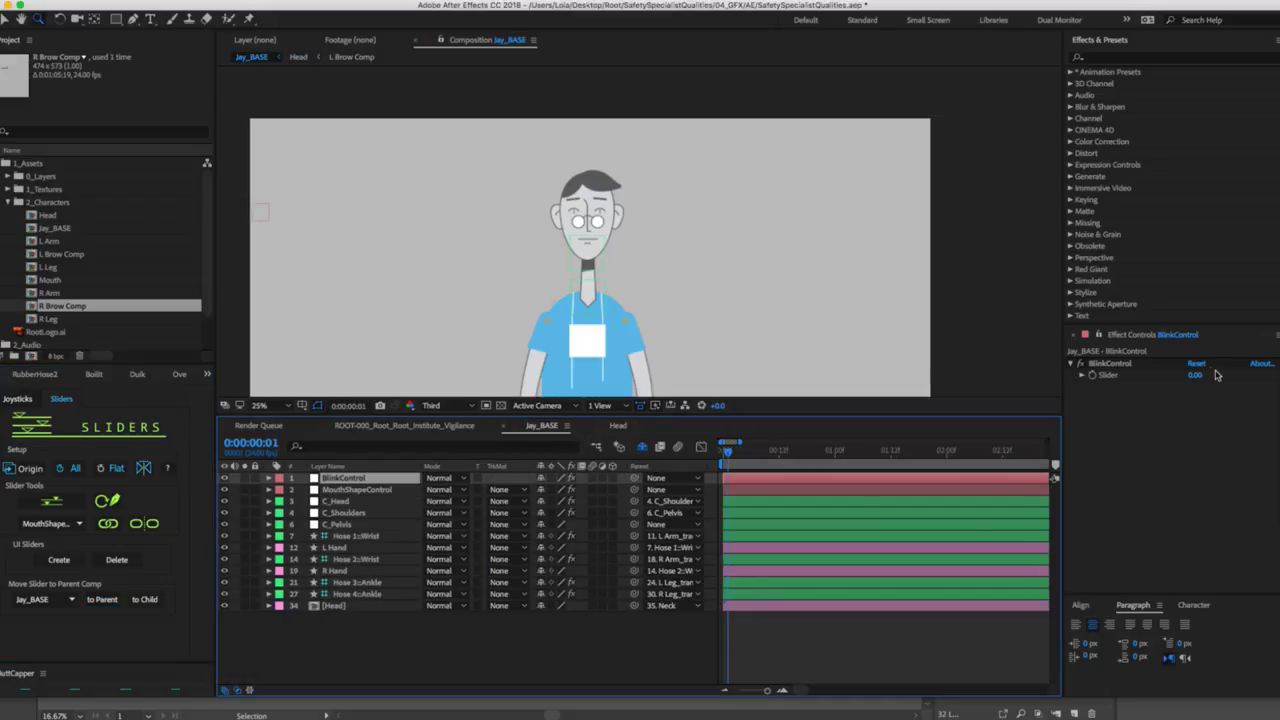
pyautogui.click(1204, 366)
pyautogui.click(1205, 366)
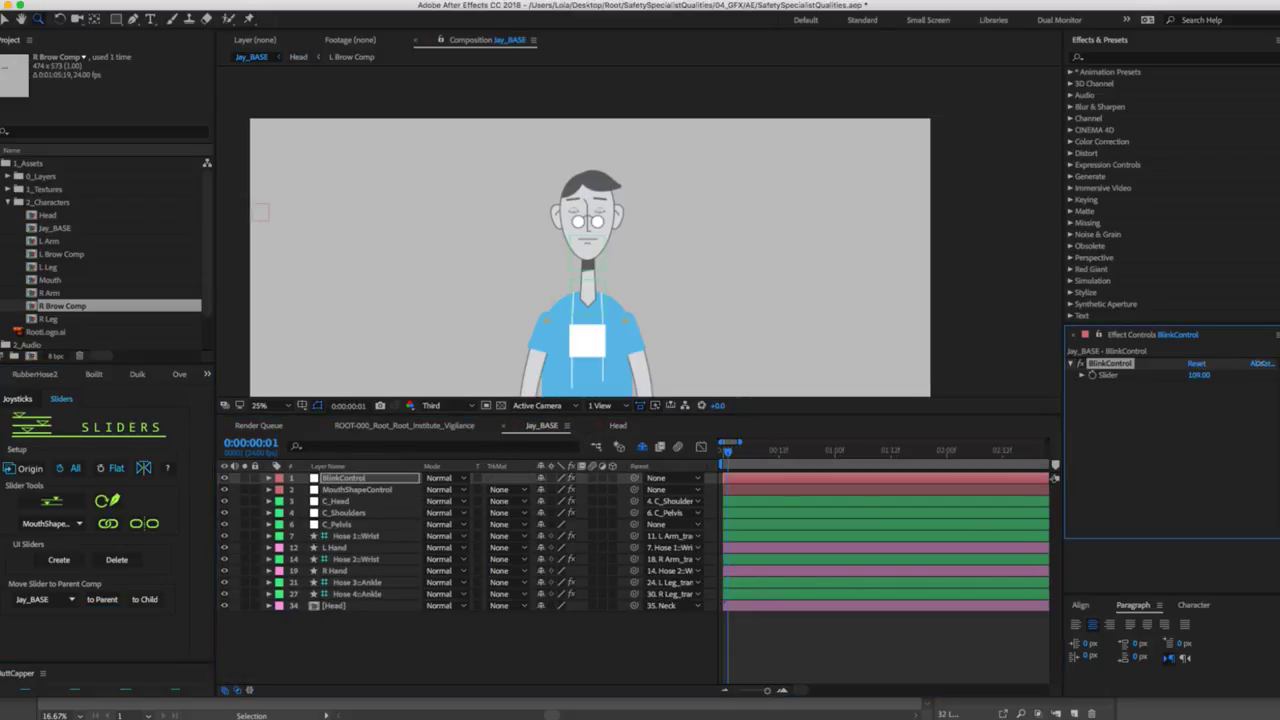
pyautogui.moveTo(1178, 377); pyautogui.dragTo(1163, 377)
# Set Position keyframes on the MouthShapeControl and BlinkControl layers.
pyautogui.click(380, 489)
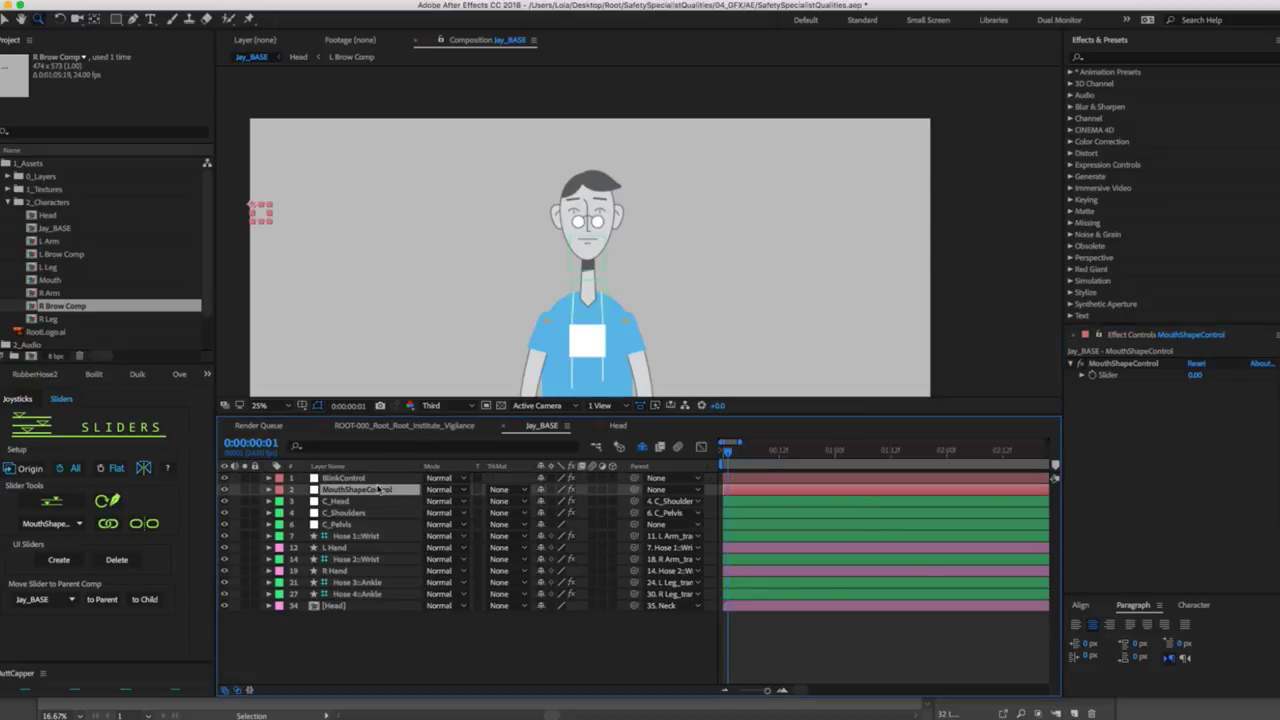
pyautogui.press('p')
pyautogui.click(333, 503)
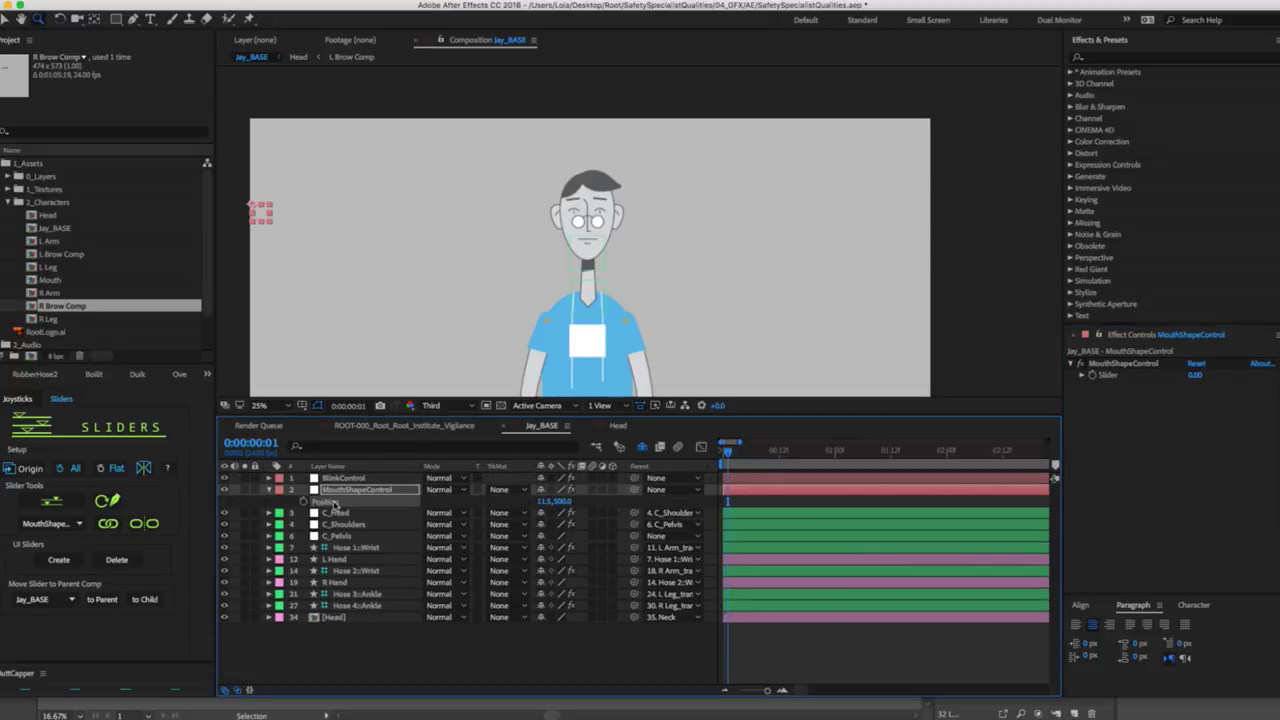
pyautogui.click(303, 501)
pyautogui.click(348, 478)
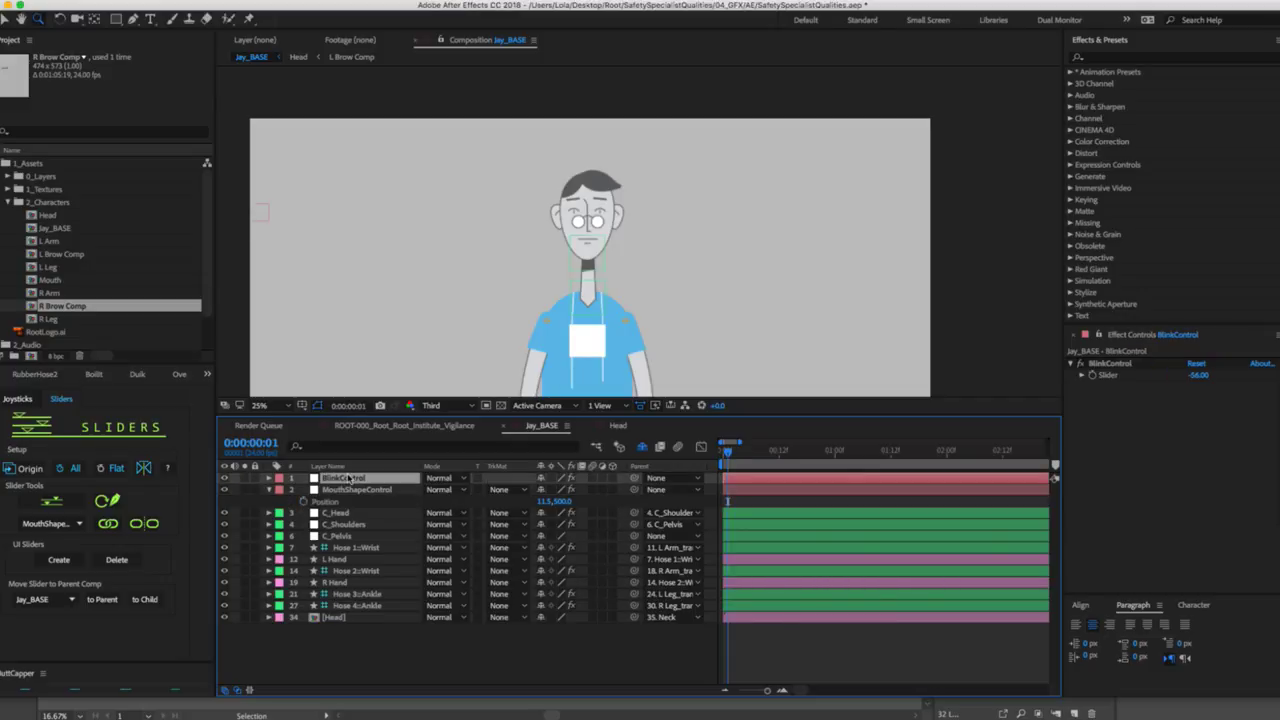
pyautogui.press('p')
pyautogui.click(331, 490)
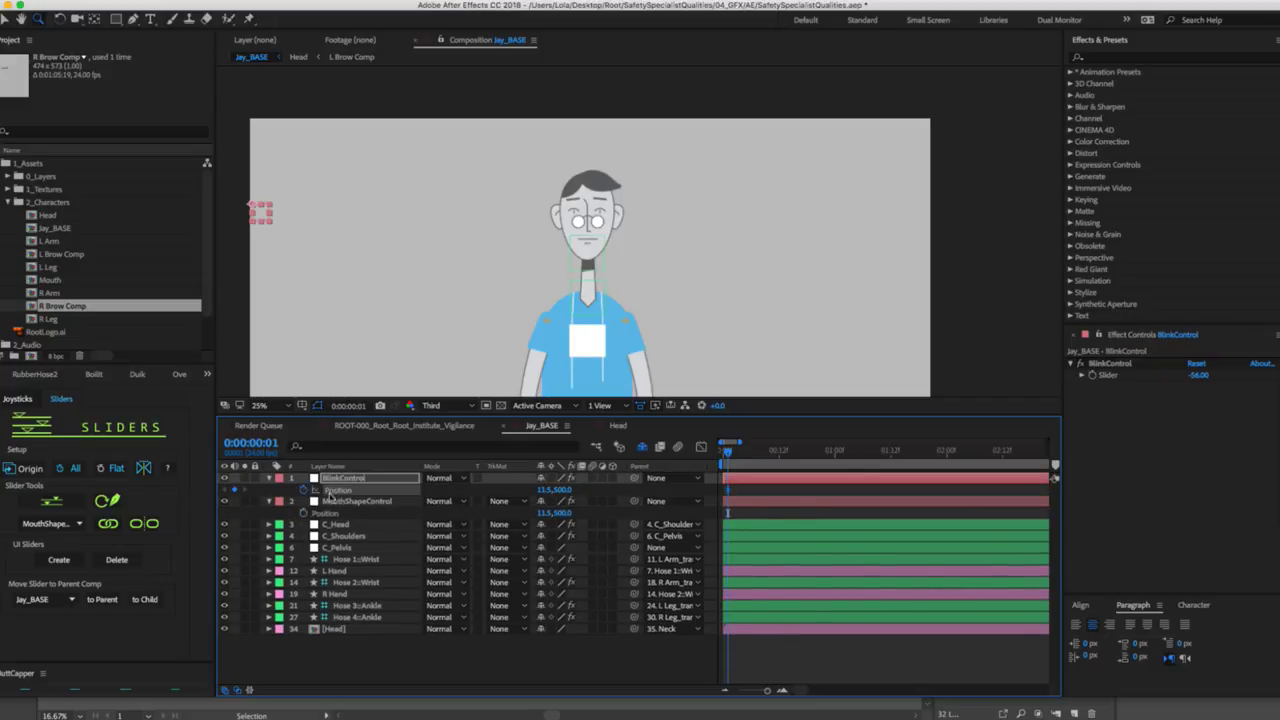
# Hide both sliders' Position properties, save the project, and return to Head.
pyautogui.click(336, 501)
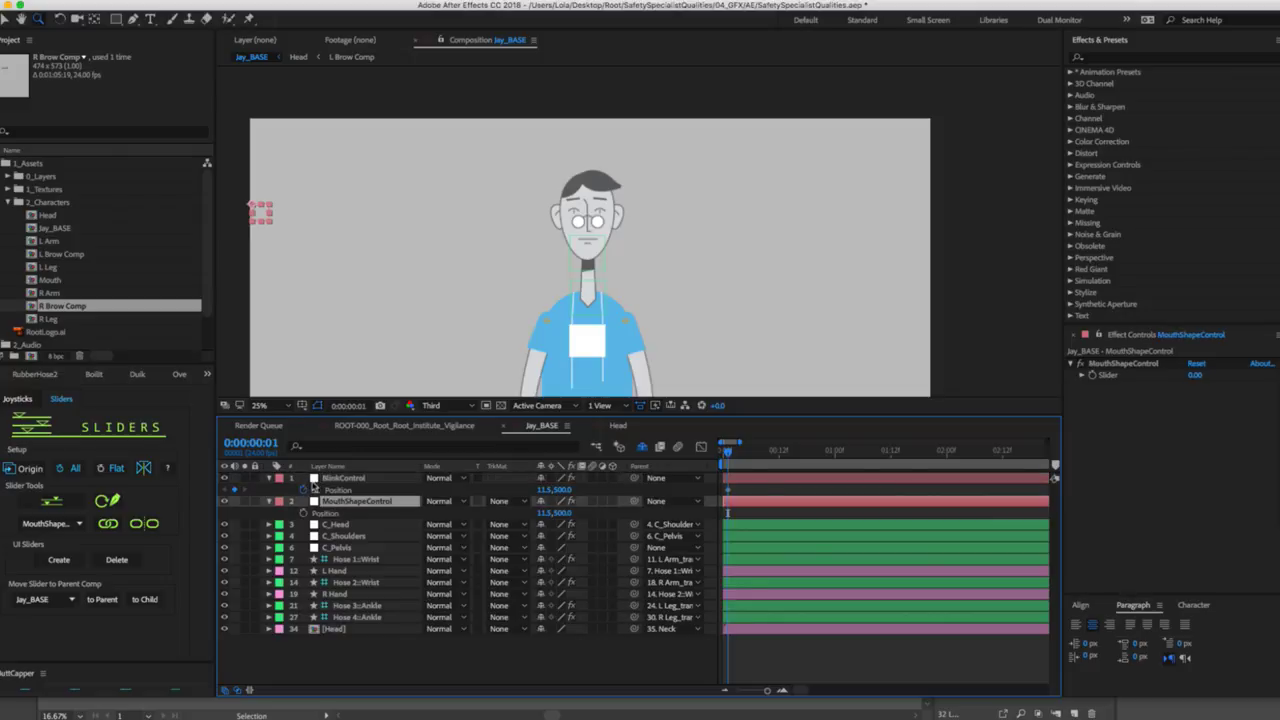
pyautogui.click(305, 490)
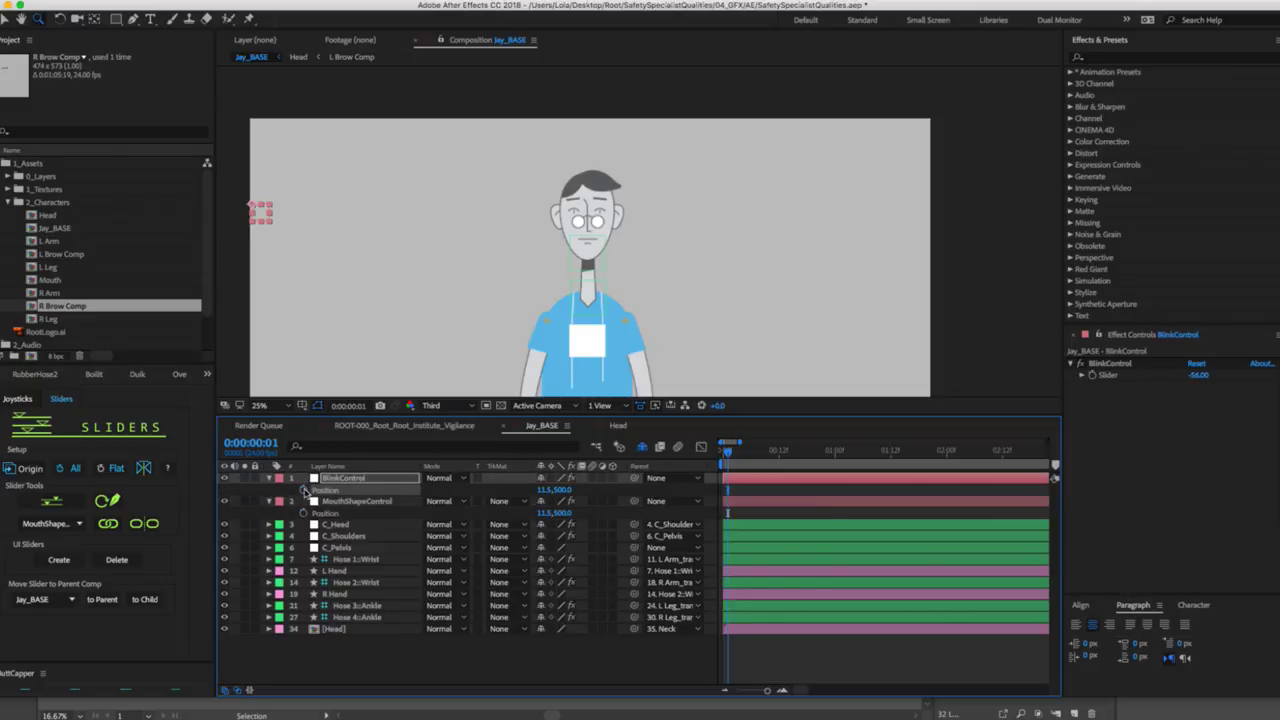
pyautogui.click(268, 480)
pyautogui.click(269, 489)
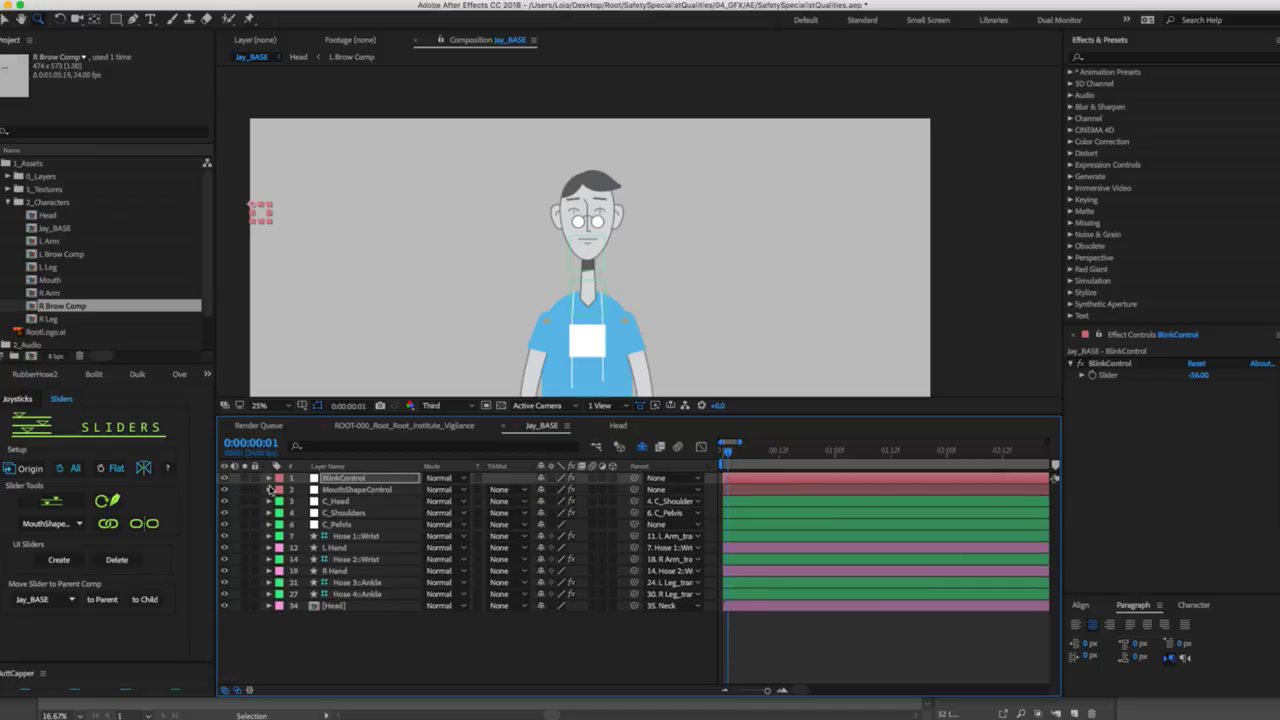
pyautogui.hotkey('ctrl', 's')
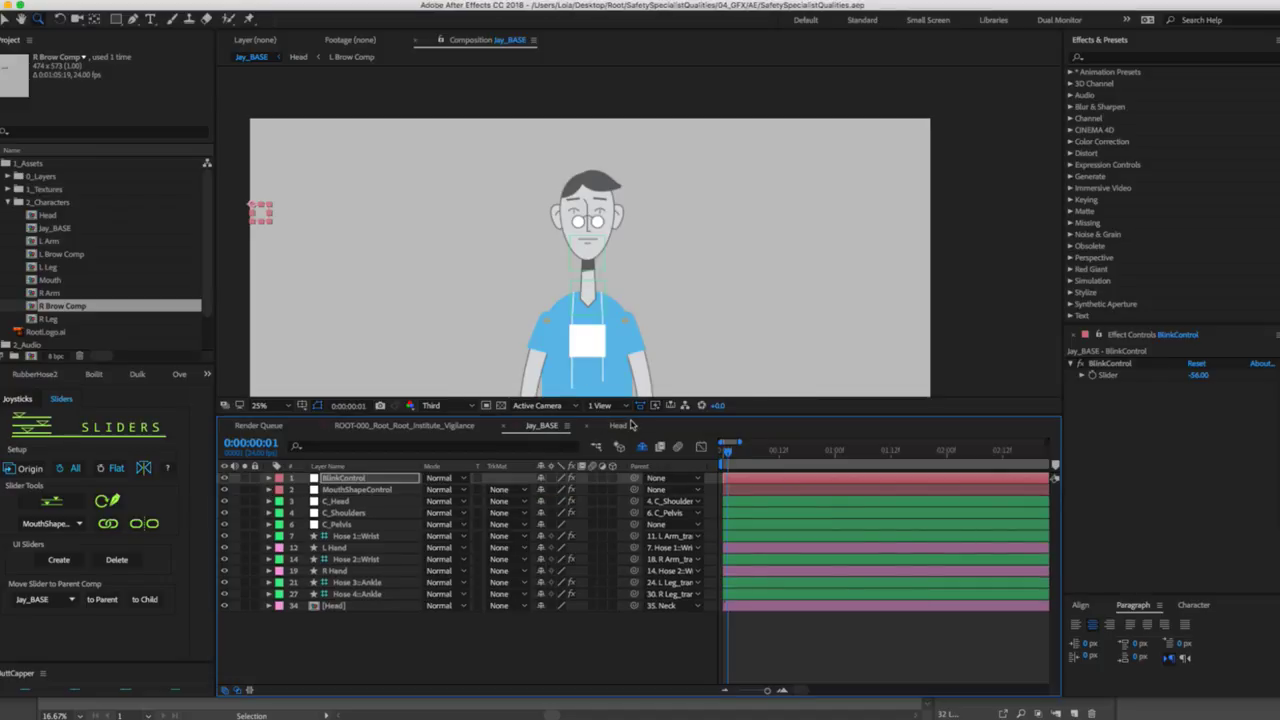
pyautogui.click(618, 425)
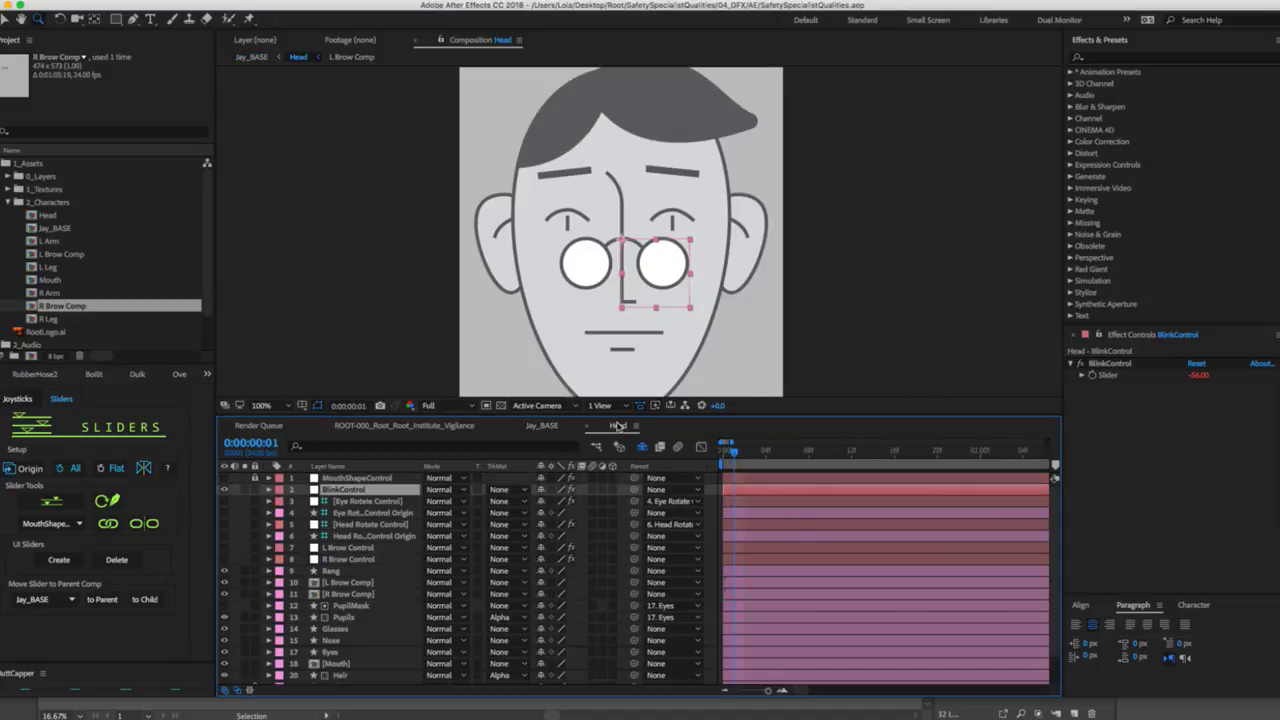
# Lock BlinkControl, then show and select the Eye Rotate Control joystick layers in Head.
pyautogui.click(255, 490)
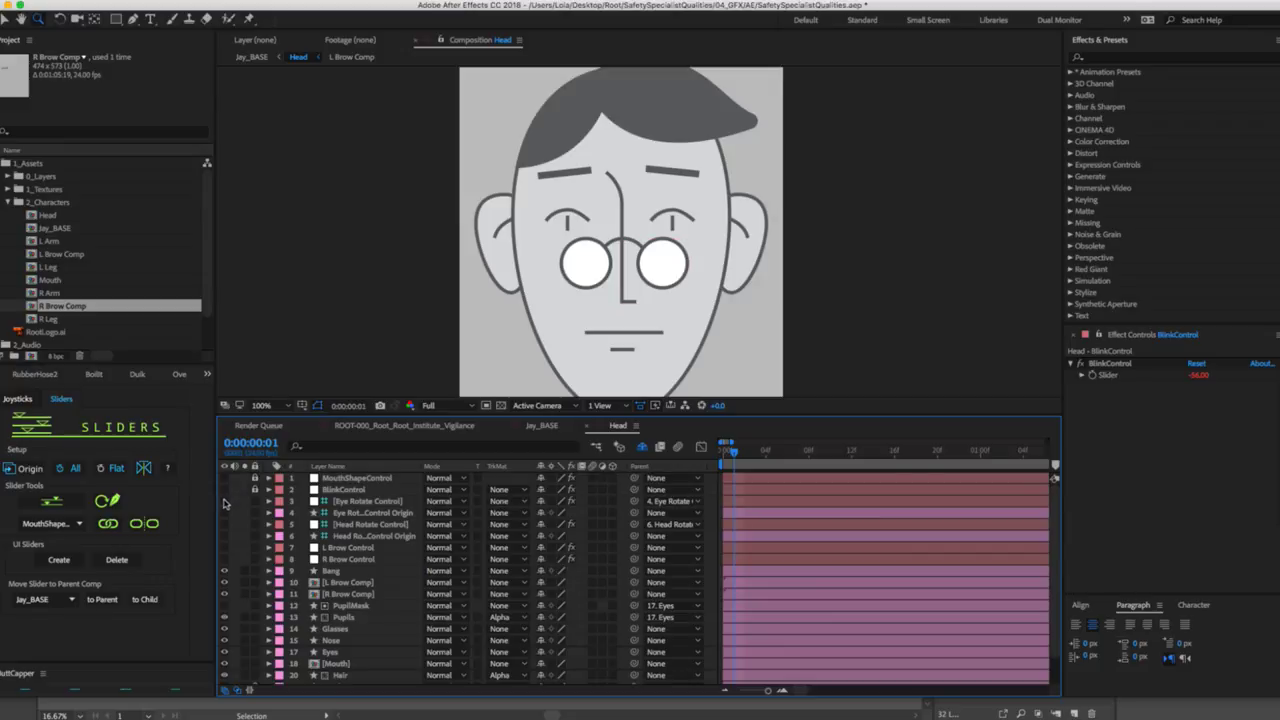
pyautogui.click(224, 501)
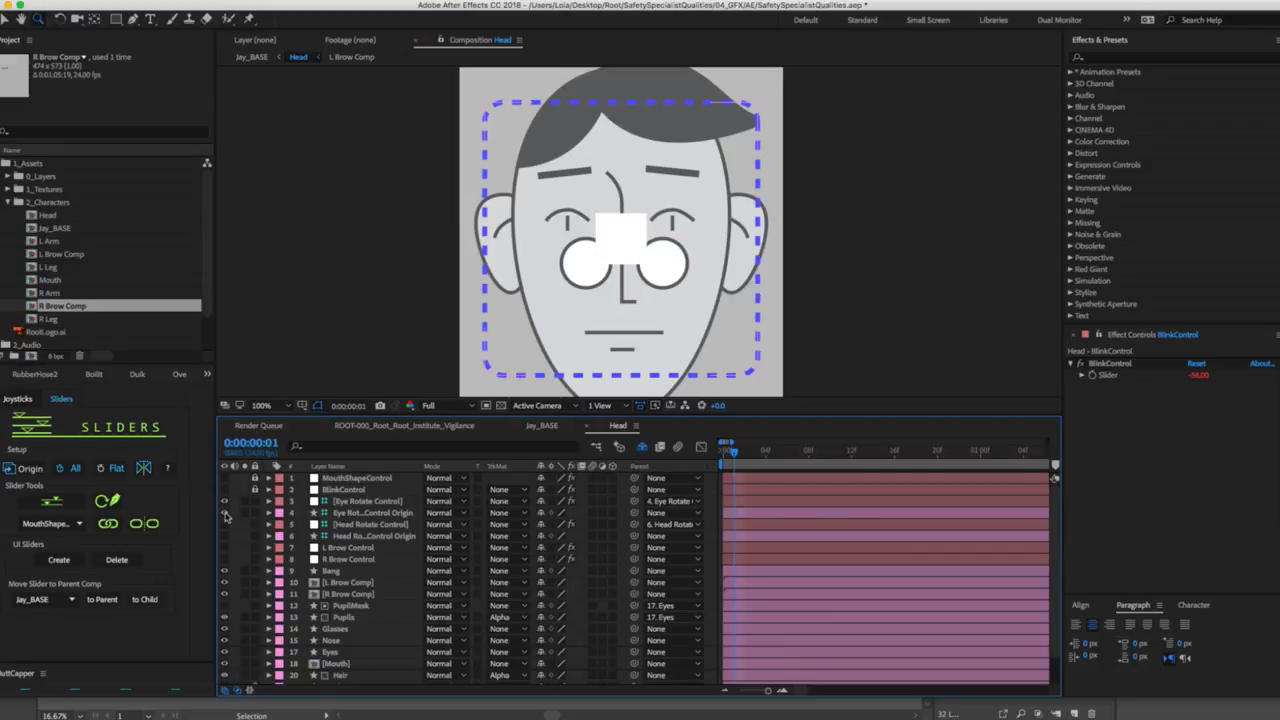
pyautogui.click(355, 502)
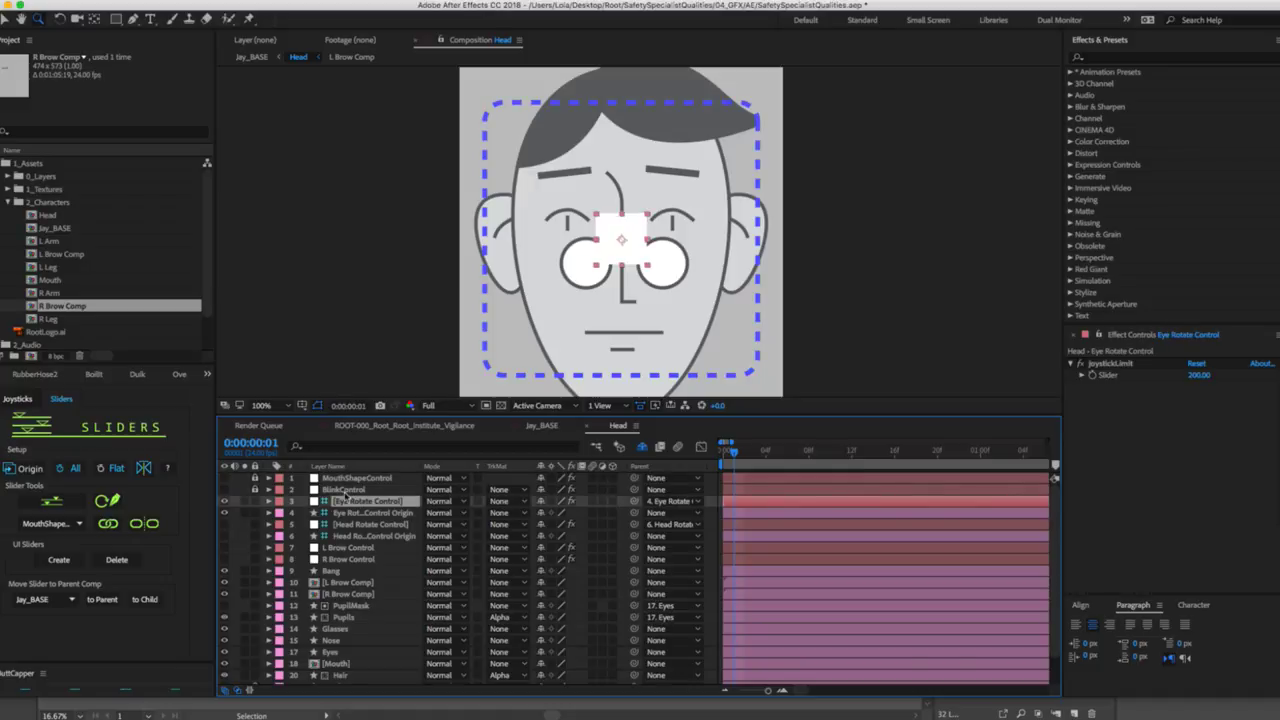
pyautogui.click(16, 398)
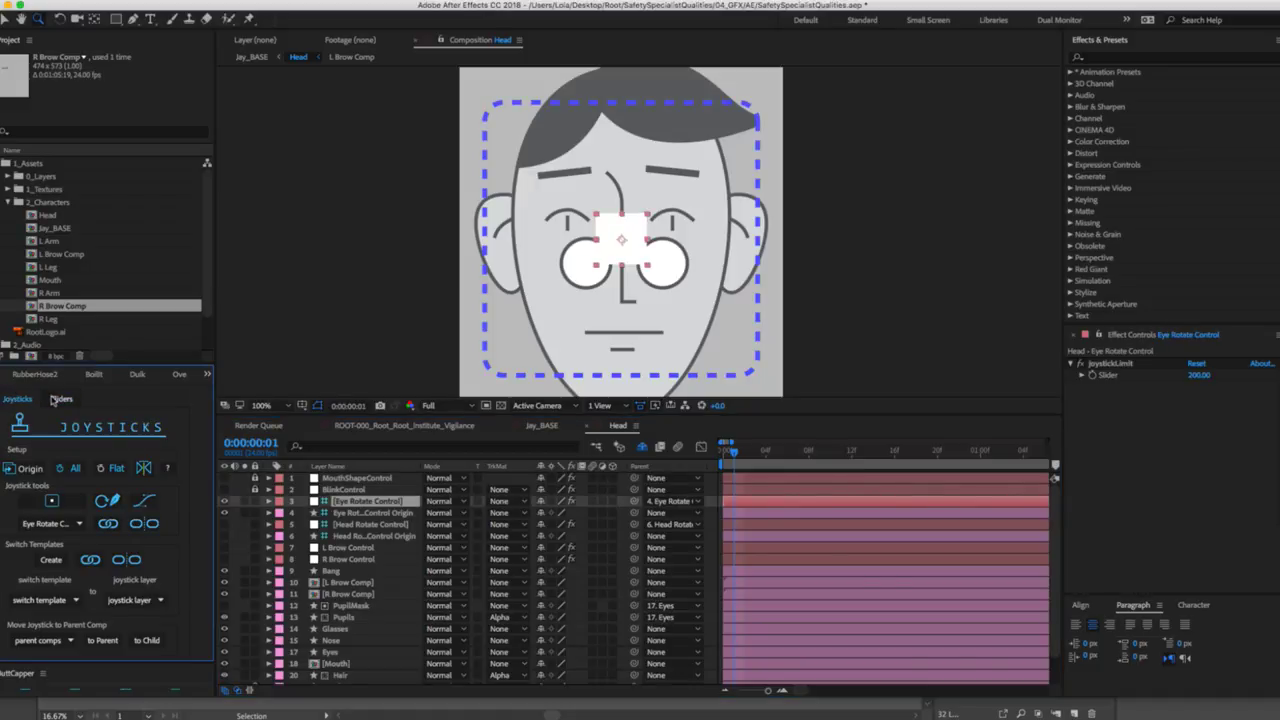
pyautogui.click(369, 500)
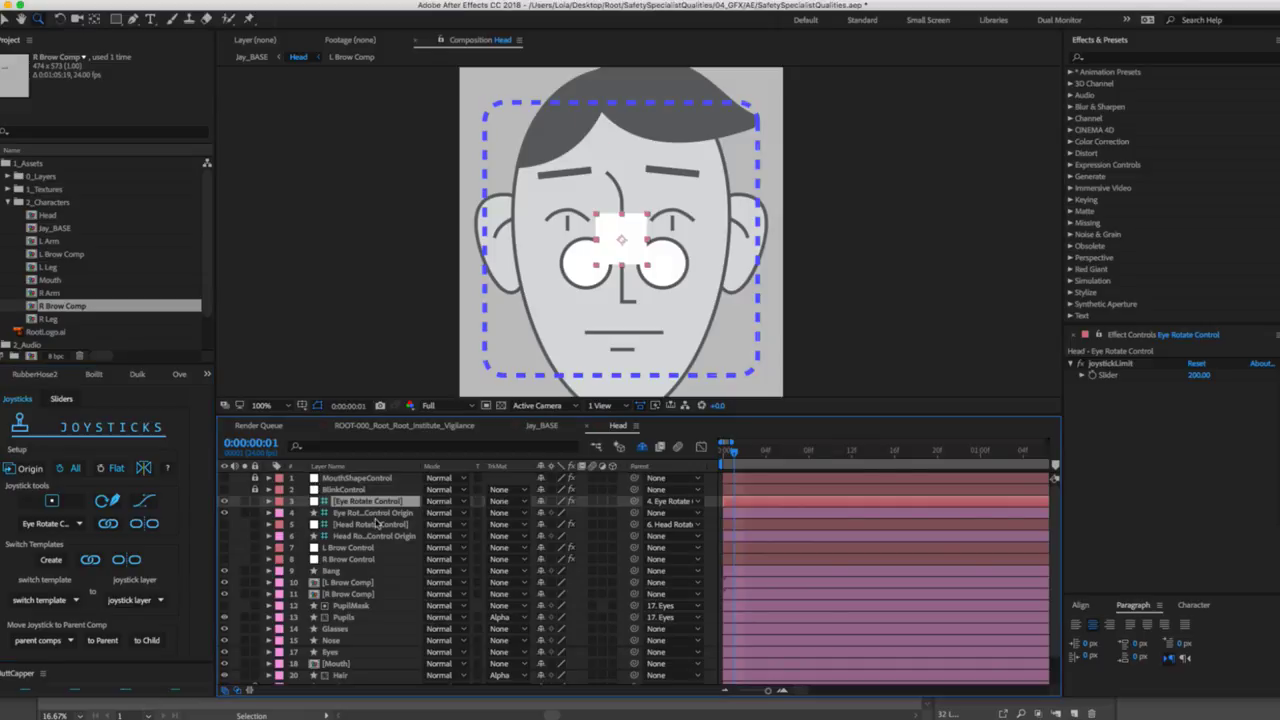
pyautogui.click(376, 513)
pyautogui.click(370, 501)
# Set the joystick parent comp to Jay_BASE and link the eye joystick to a copy there.
pyautogui.click(45, 640)
pyautogui.click(45, 655)
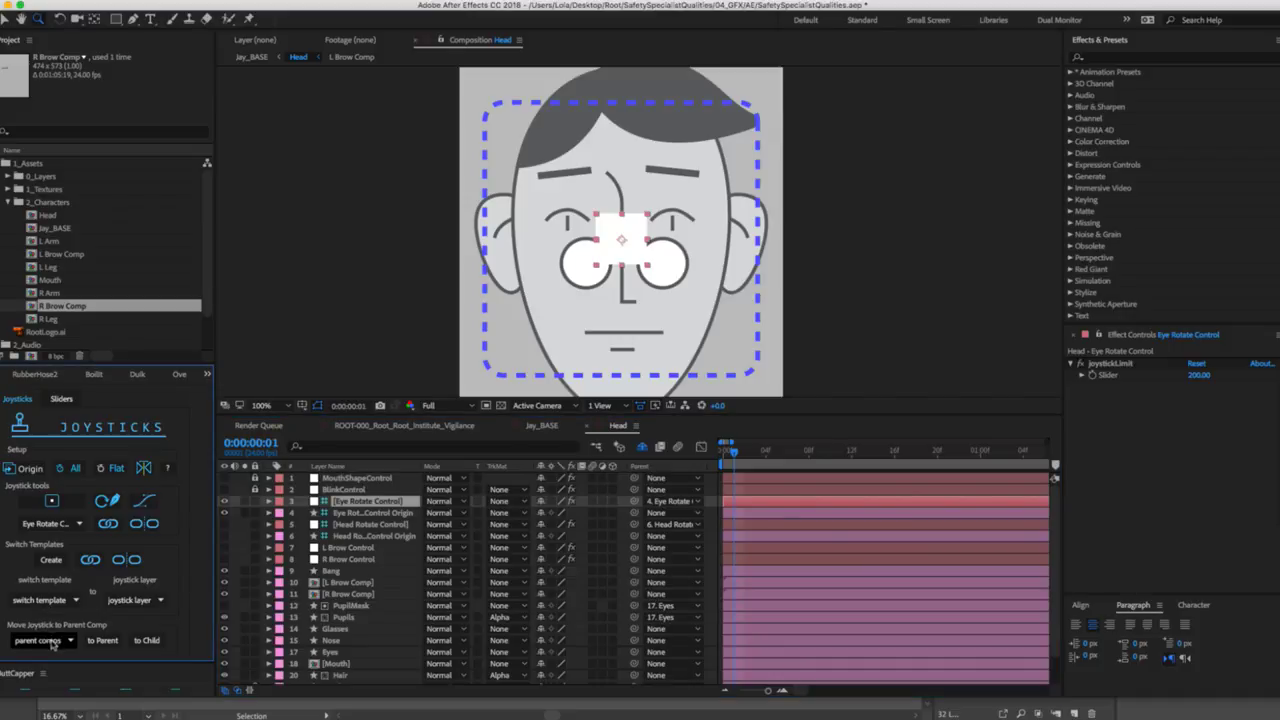
pyautogui.click(50, 641)
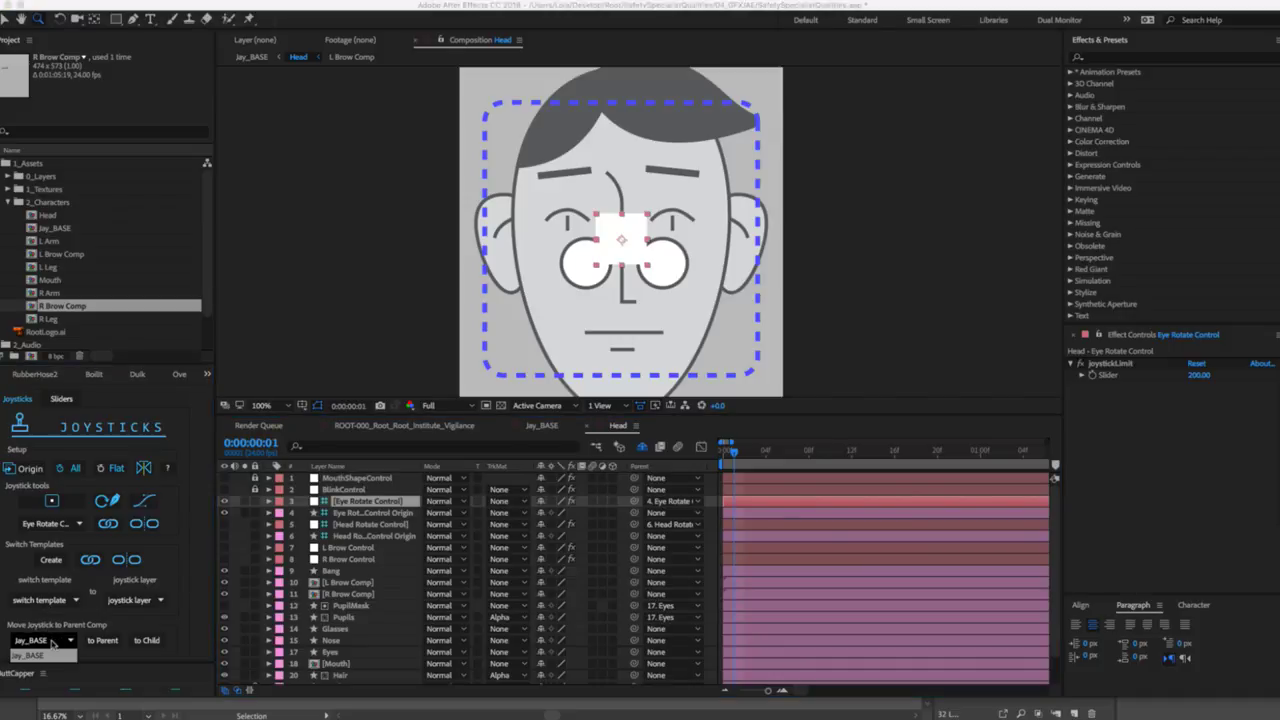
pyautogui.click(104, 641)
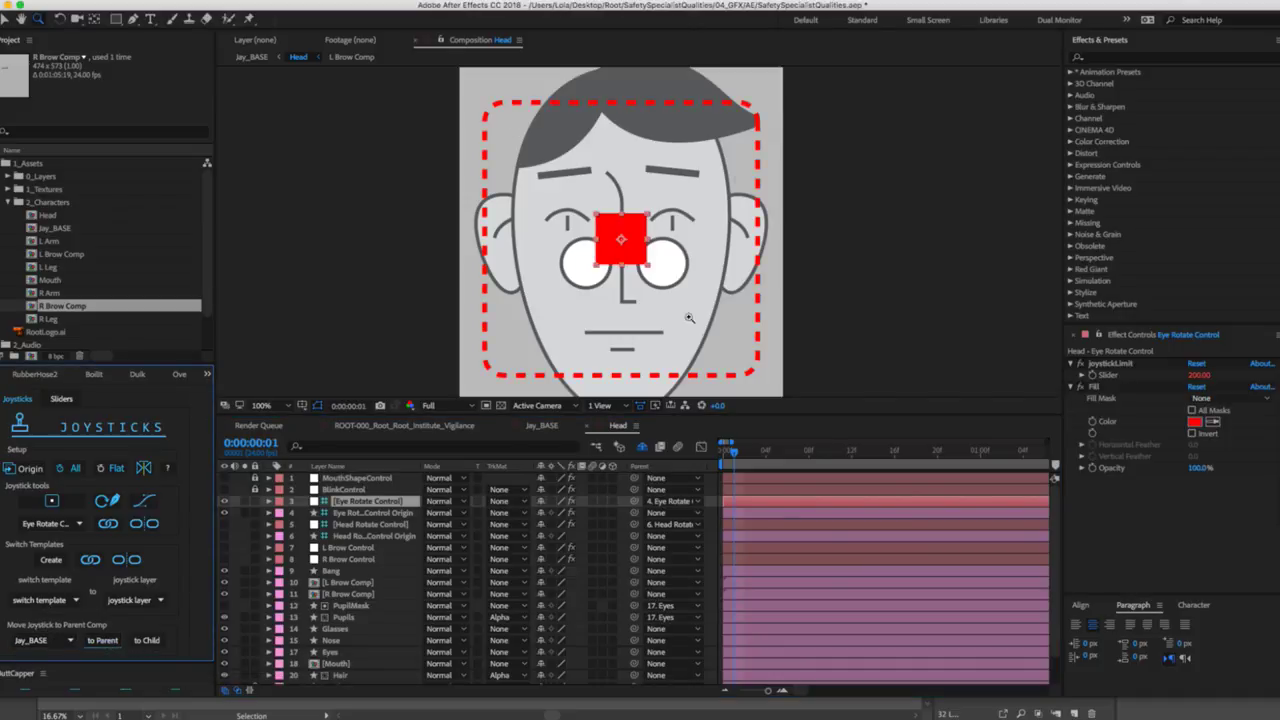
# In Jay_BASE, stack Eye Rotate Control above its origin and place its box left of the head.
pyautogui.click(531, 425)
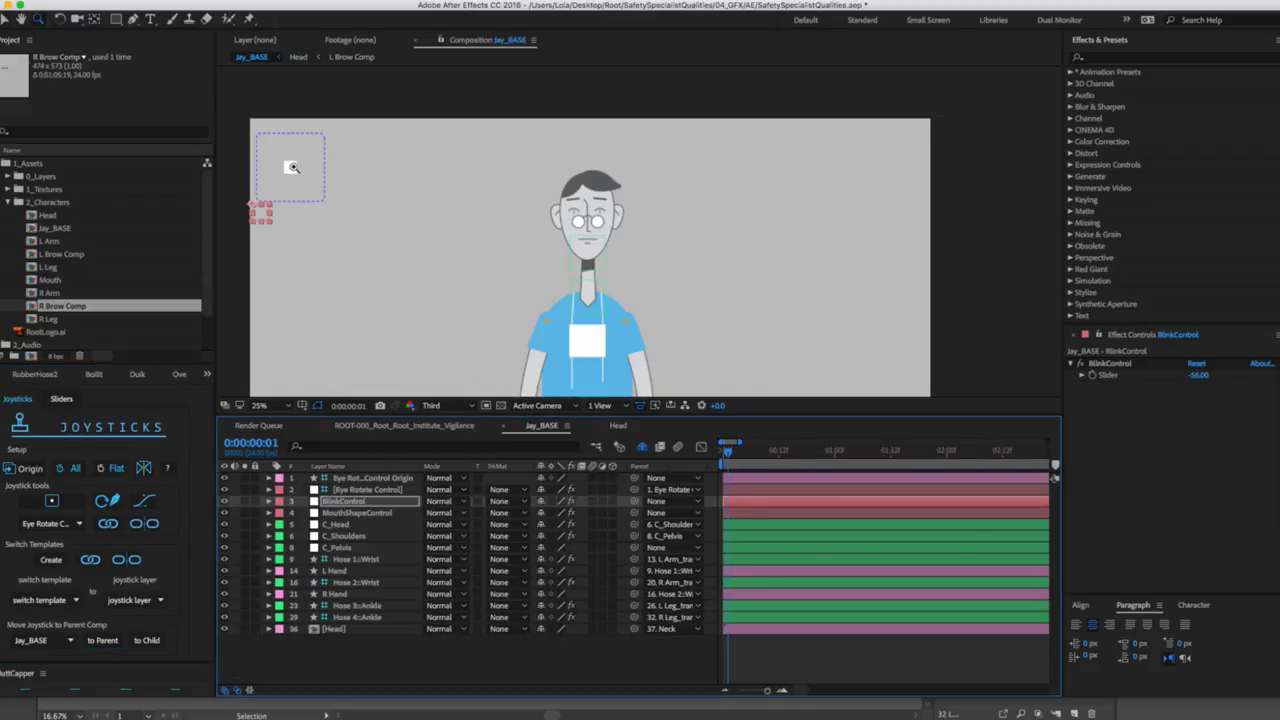
pyautogui.click(290, 168)
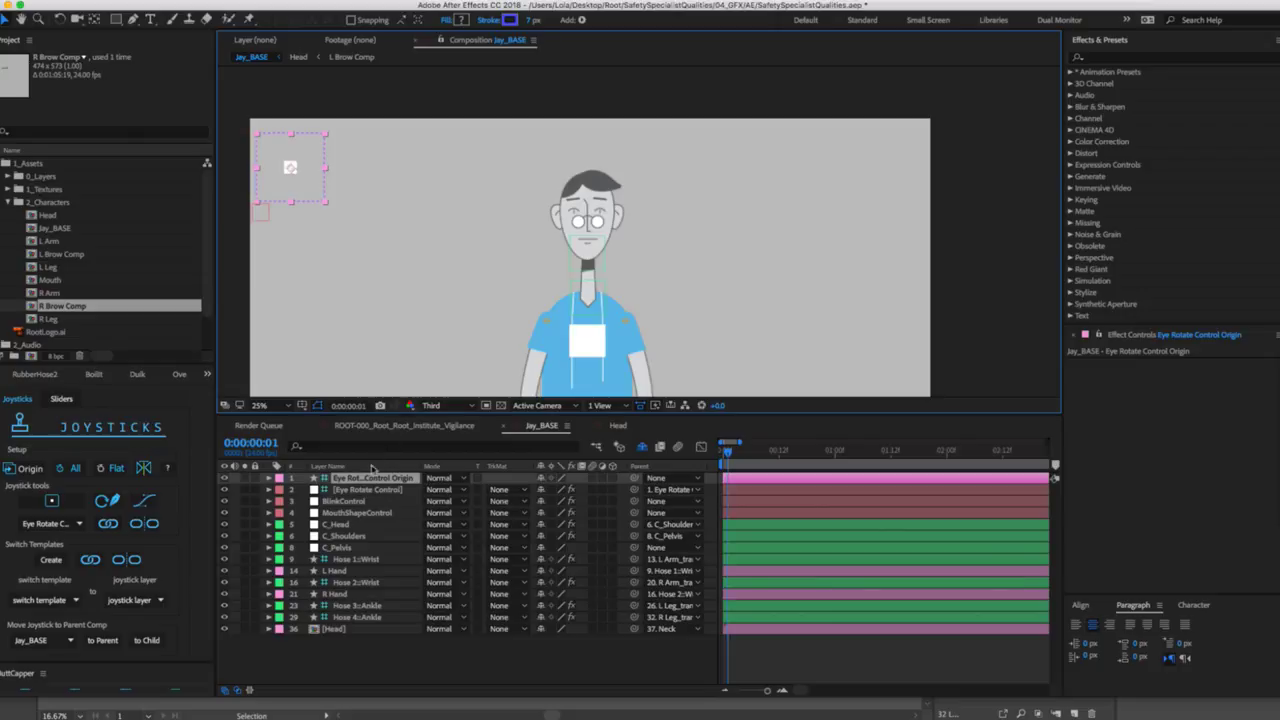
pyautogui.moveTo(362, 490); pyautogui.dragTo(356, 482)
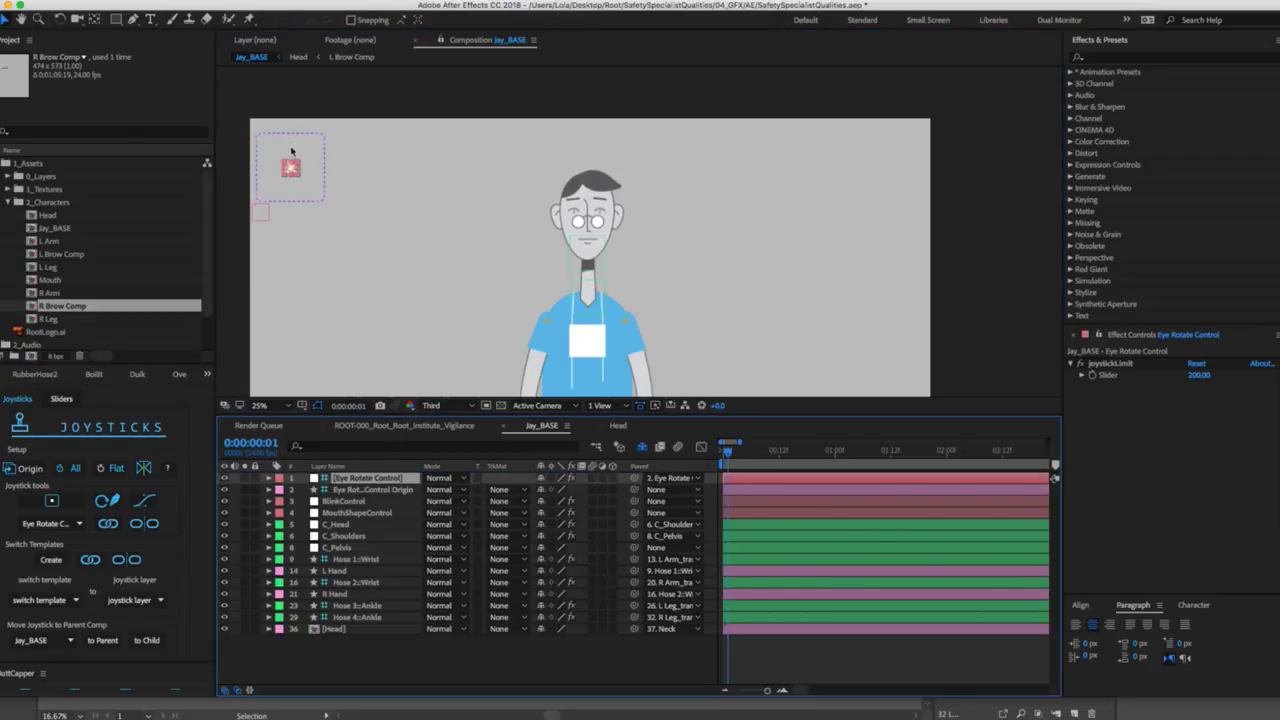
pyautogui.moveTo(290, 165); pyautogui.dragTo(535, 178)
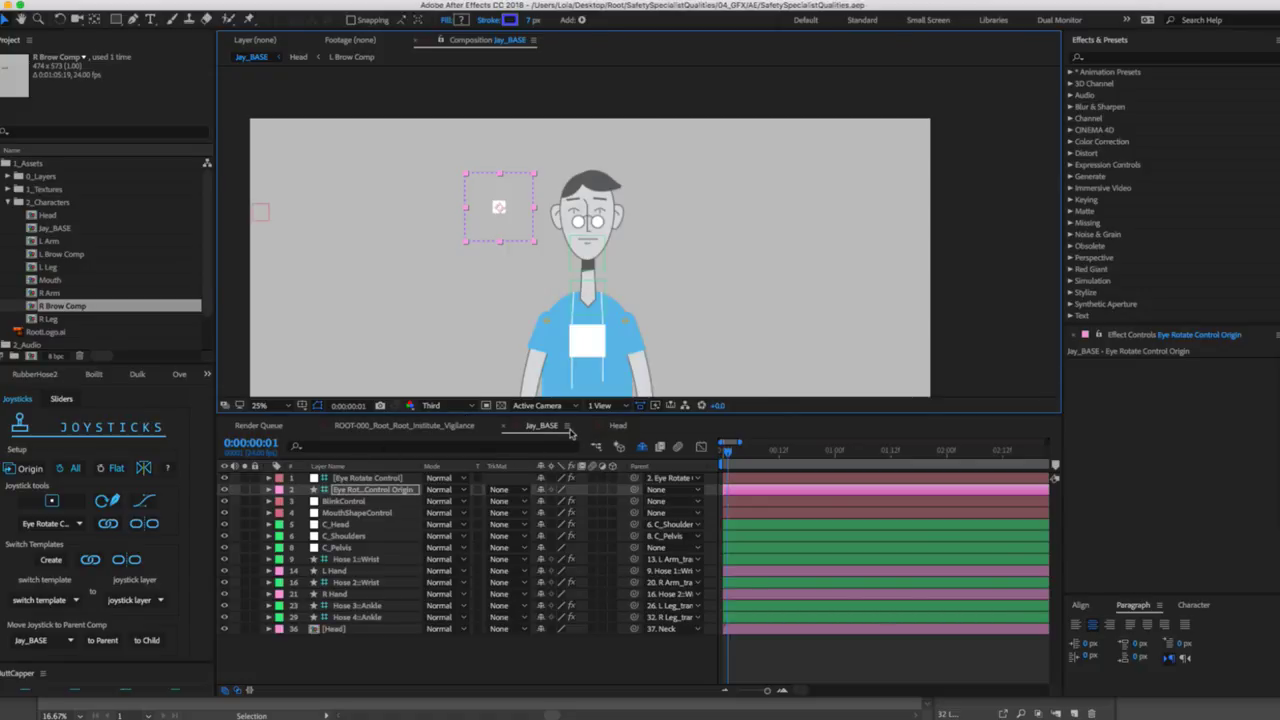
# In Head, hide and lock the eye joystick layers and show the head joystick layers.
pyautogui.click(622, 430)
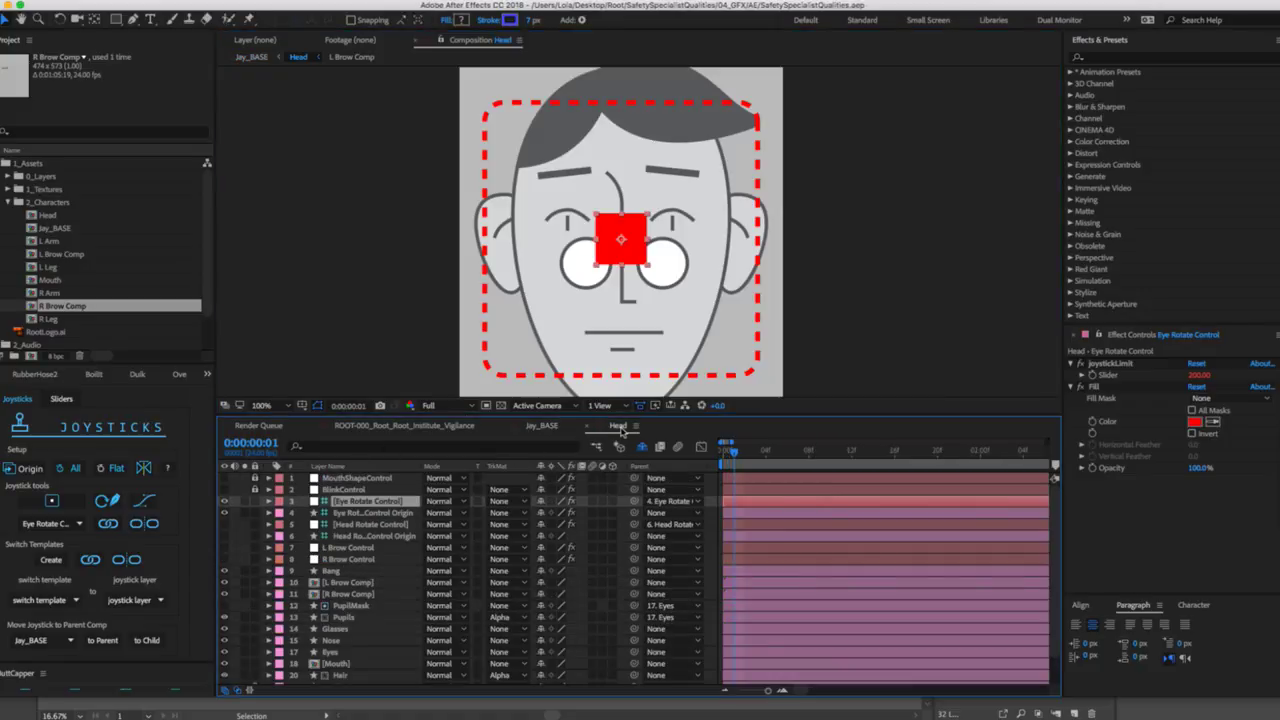
pyautogui.click(255, 500)
pyautogui.click(255, 512)
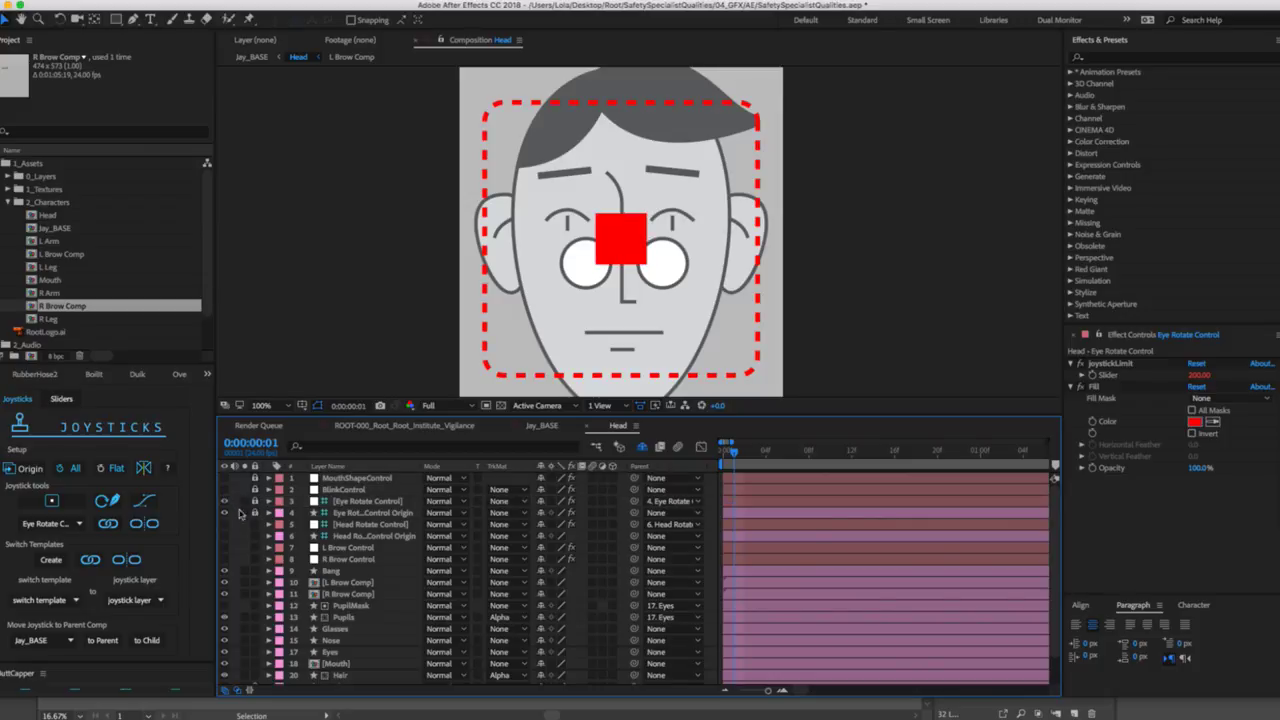
pyautogui.click(224, 500)
pyautogui.click(224, 512)
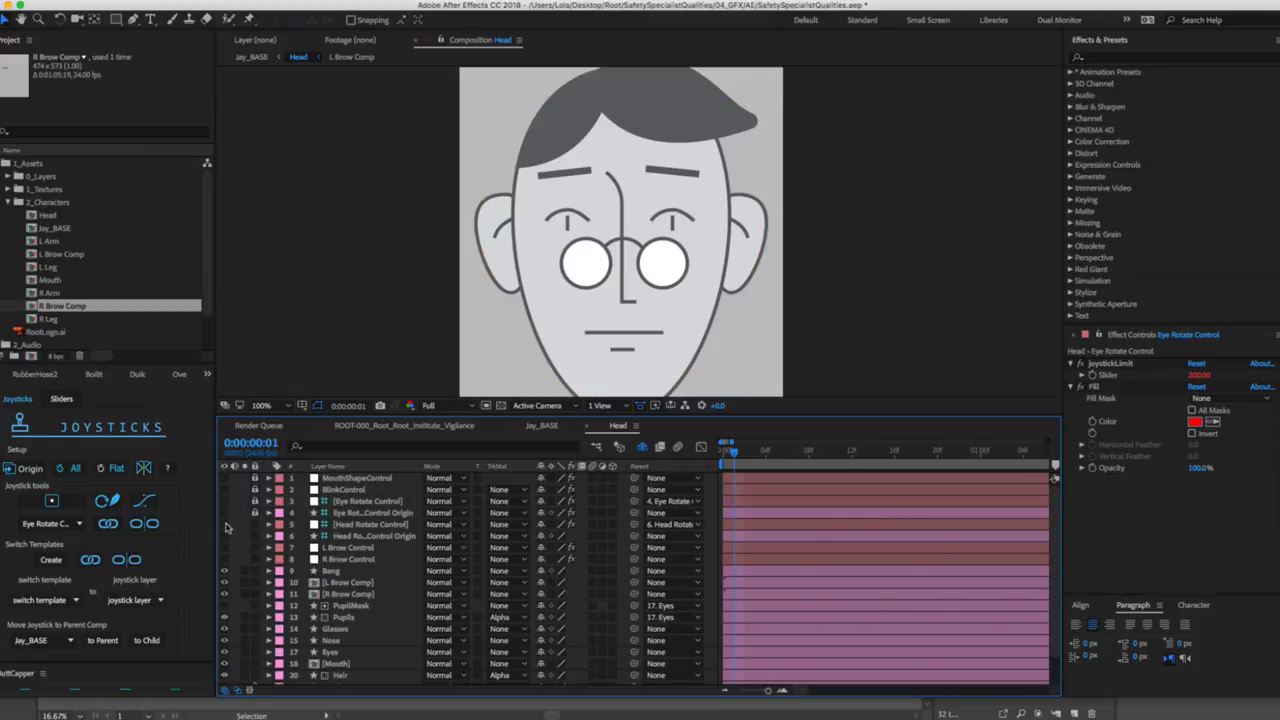
pyautogui.click(224, 524)
pyautogui.click(224, 536)
# Link Head Rotate Control to a copy in Jay_BASE, then hide the head joystick layers in Head.
pyautogui.click(368, 525)
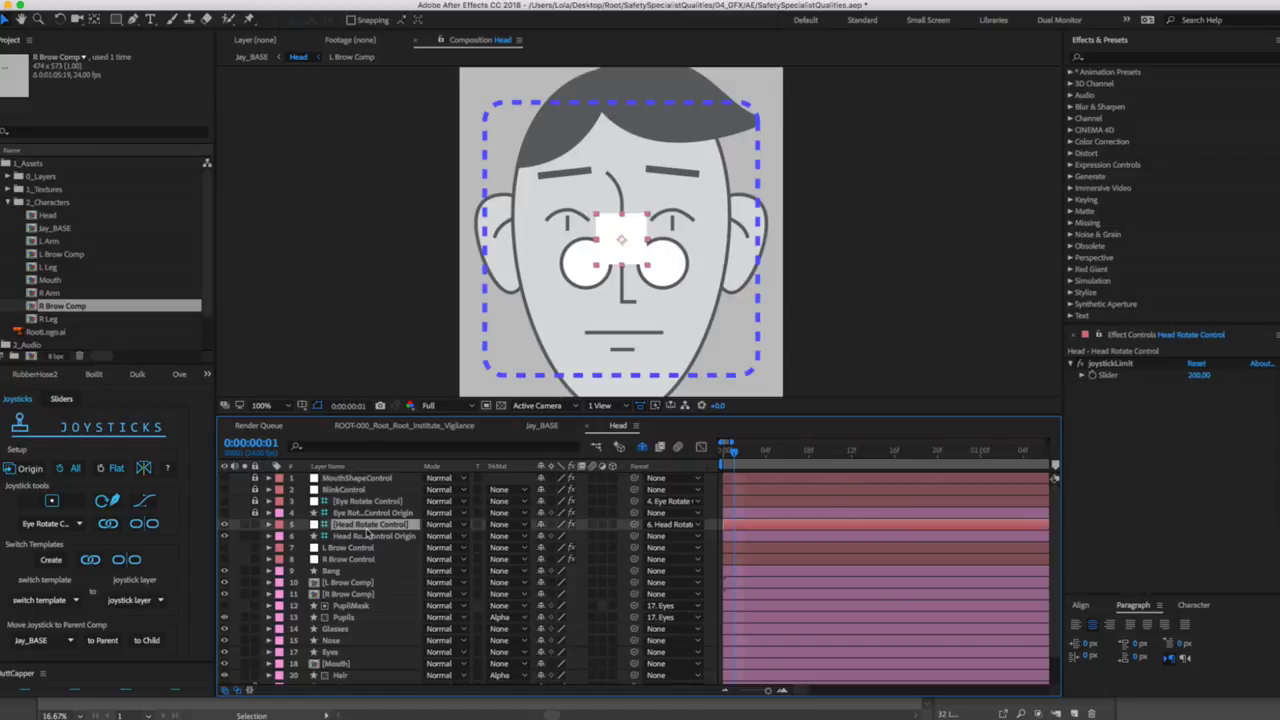
pyautogui.click(101, 640)
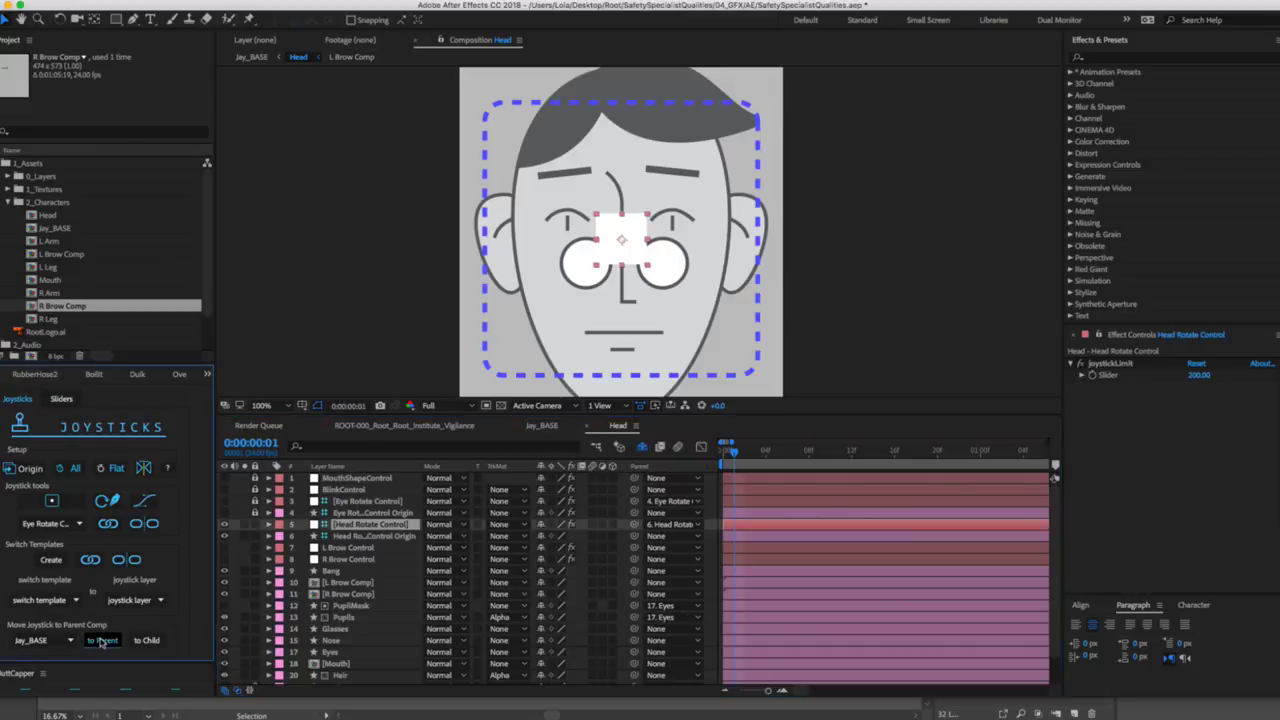
pyautogui.click(254, 525)
pyautogui.click(224, 524)
pyautogui.click(224, 536)
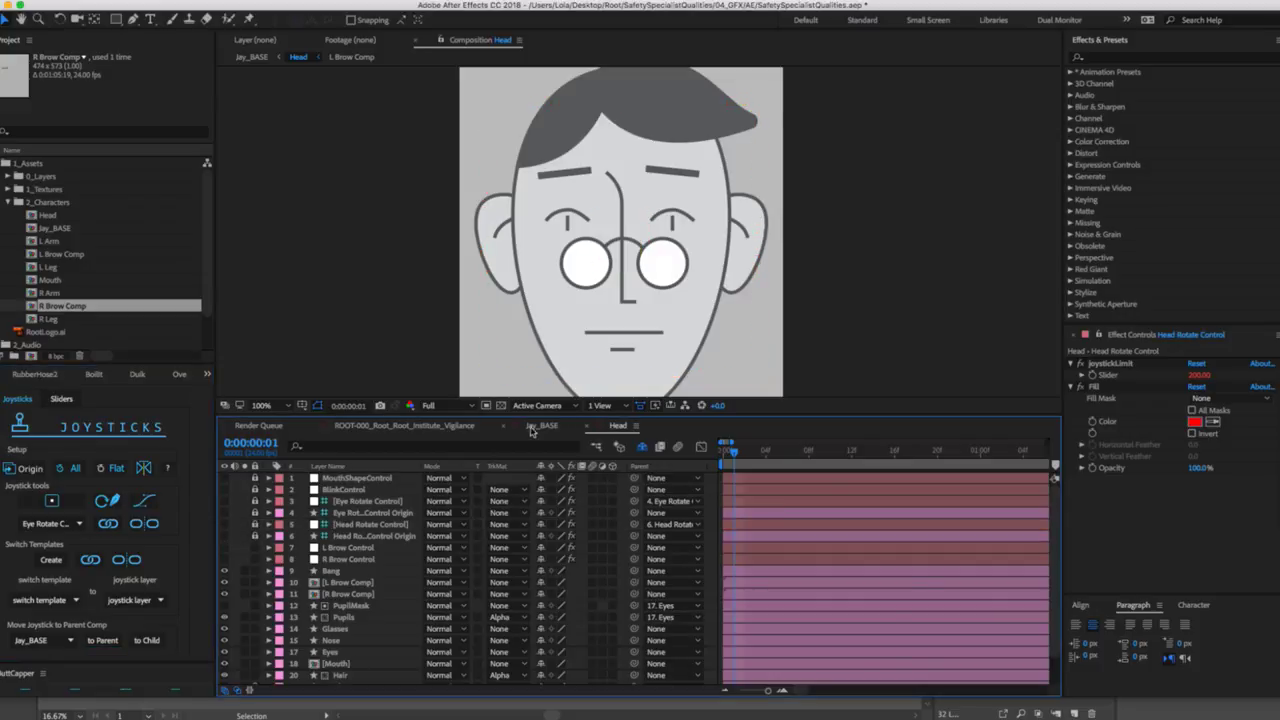
# In Jay_BASE, place the head joystick right of the head and move Head Rotate Control to the top.
pyautogui.click(538, 427)
pyautogui.click(327, 183)
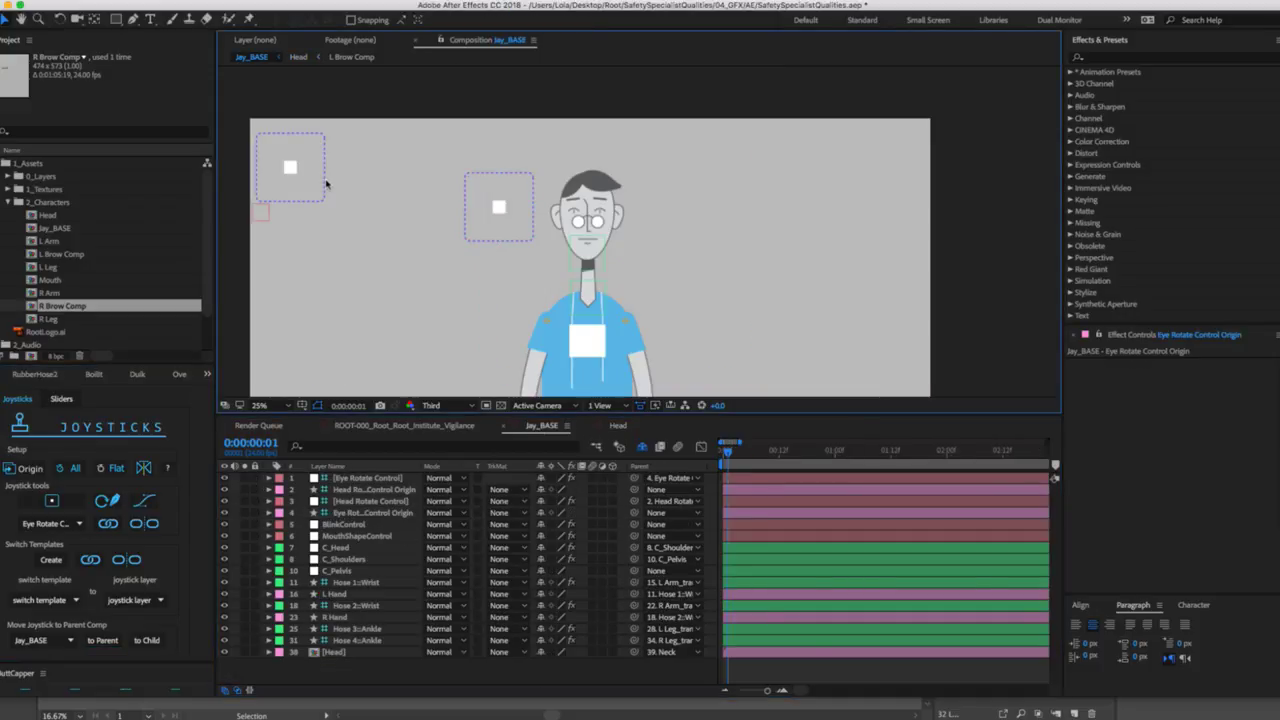
pyautogui.moveTo(323, 185); pyautogui.dragTo(714, 214)
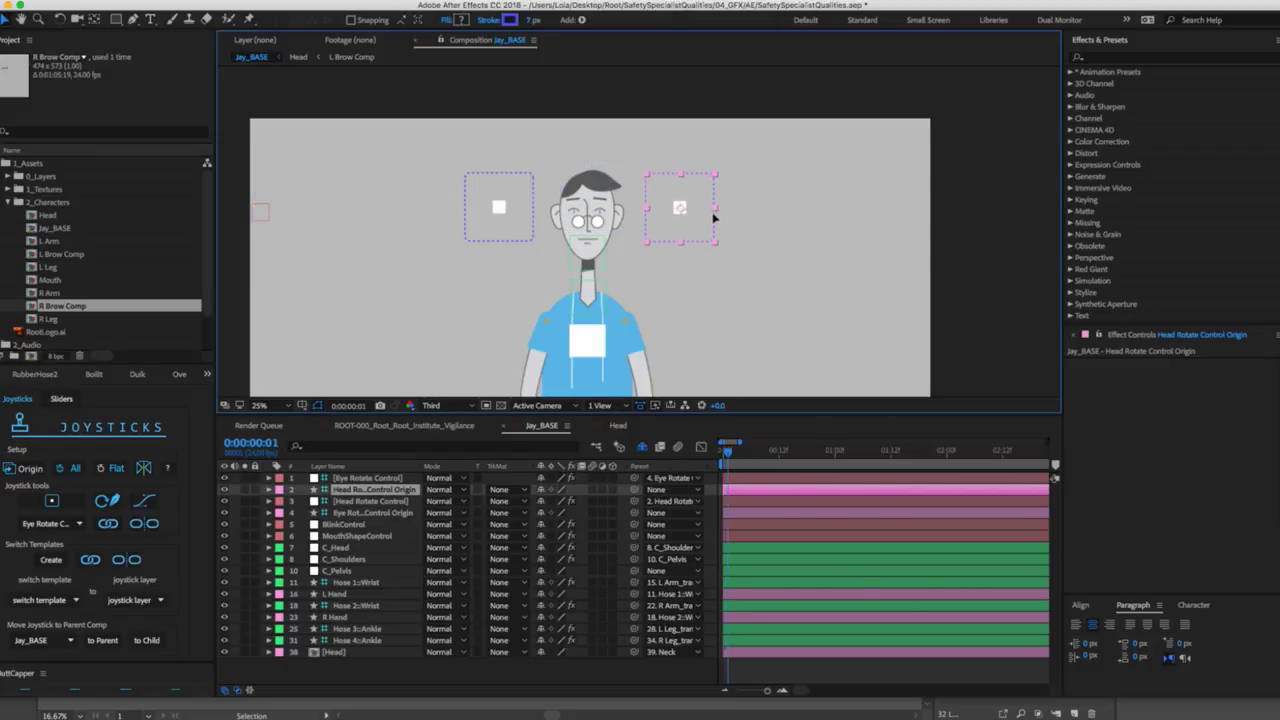
pyautogui.click(1008, 218)
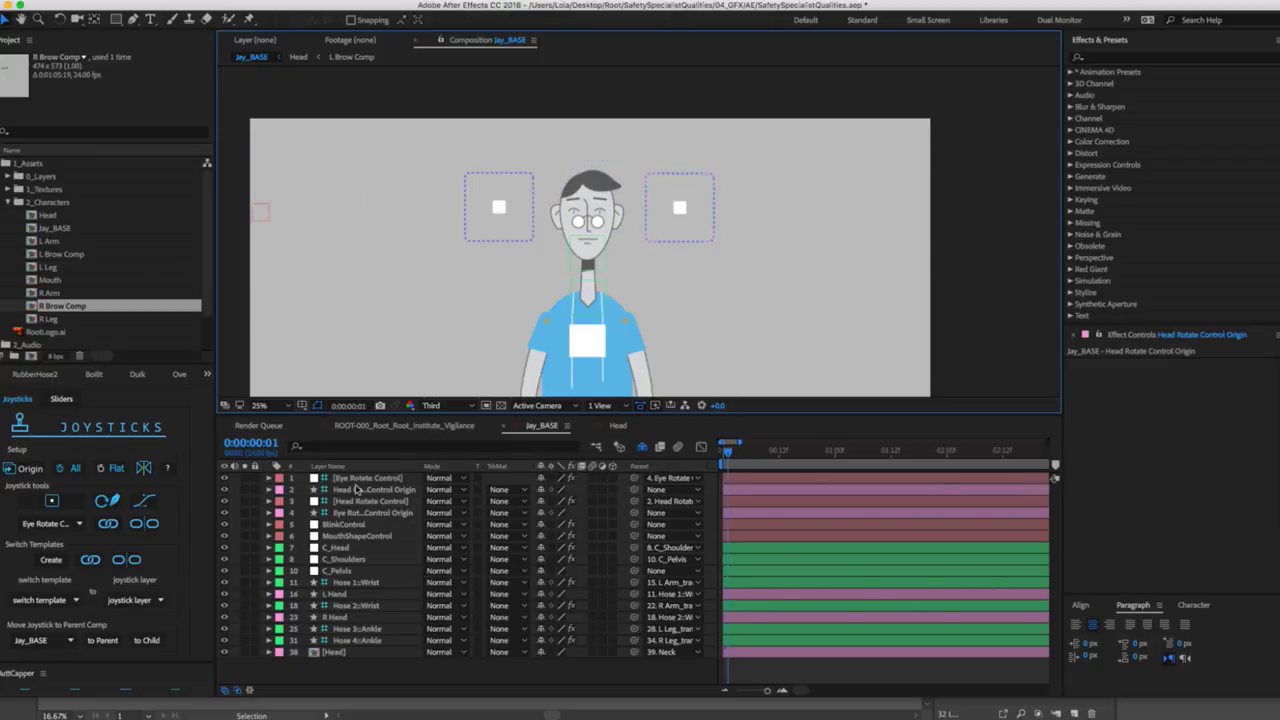
pyautogui.click(362, 478)
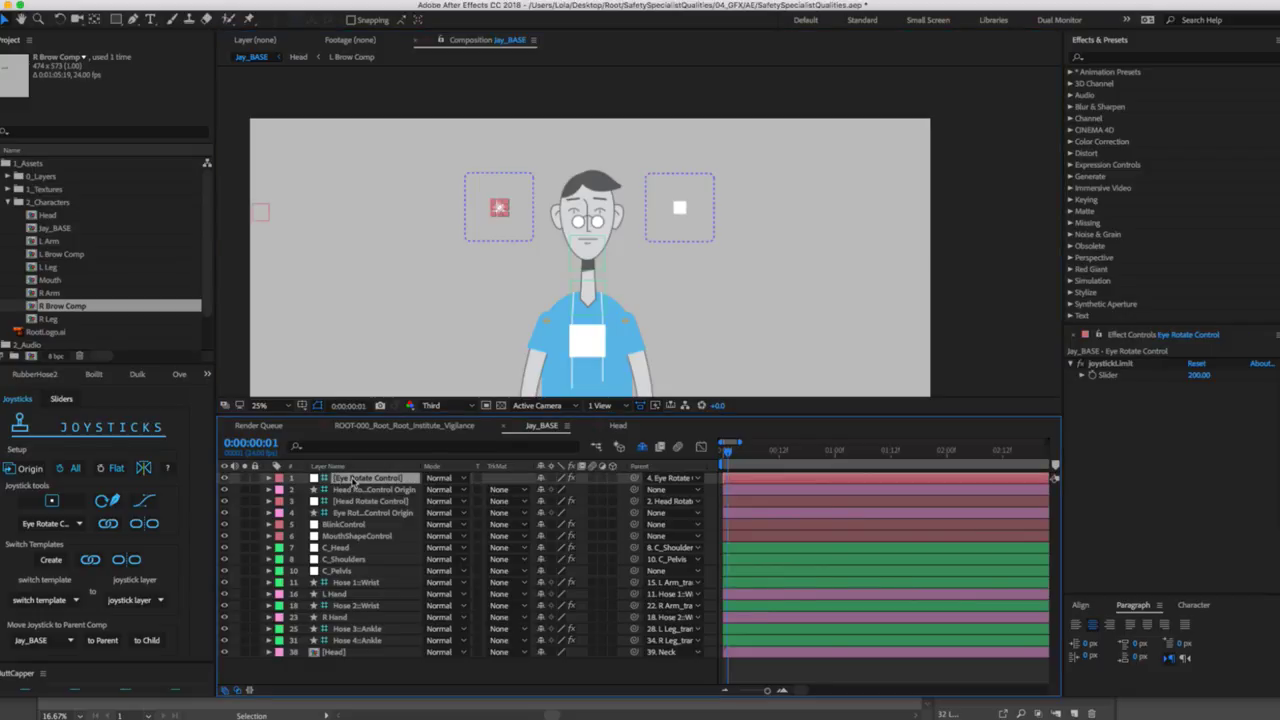
pyautogui.moveTo(356, 501); pyautogui.dragTo(358, 480)
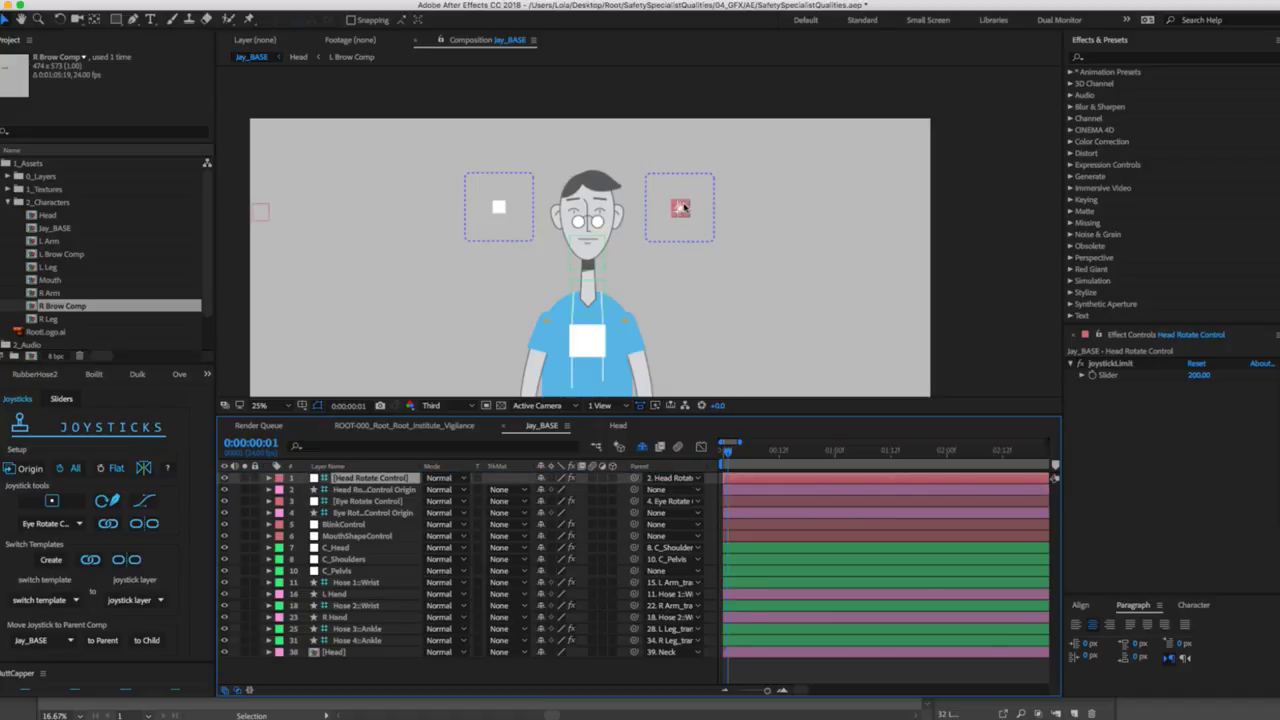
# Test turning the head with the joystick in Jay_BASE, undo the test moves, and save.
pyautogui.moveTo(683, 207); pyautogui.dragTo(711, 190)
pyautogui.moveTo(586, 296); pyautogui.dragTo(628, 287)
pyautogui.press('w')
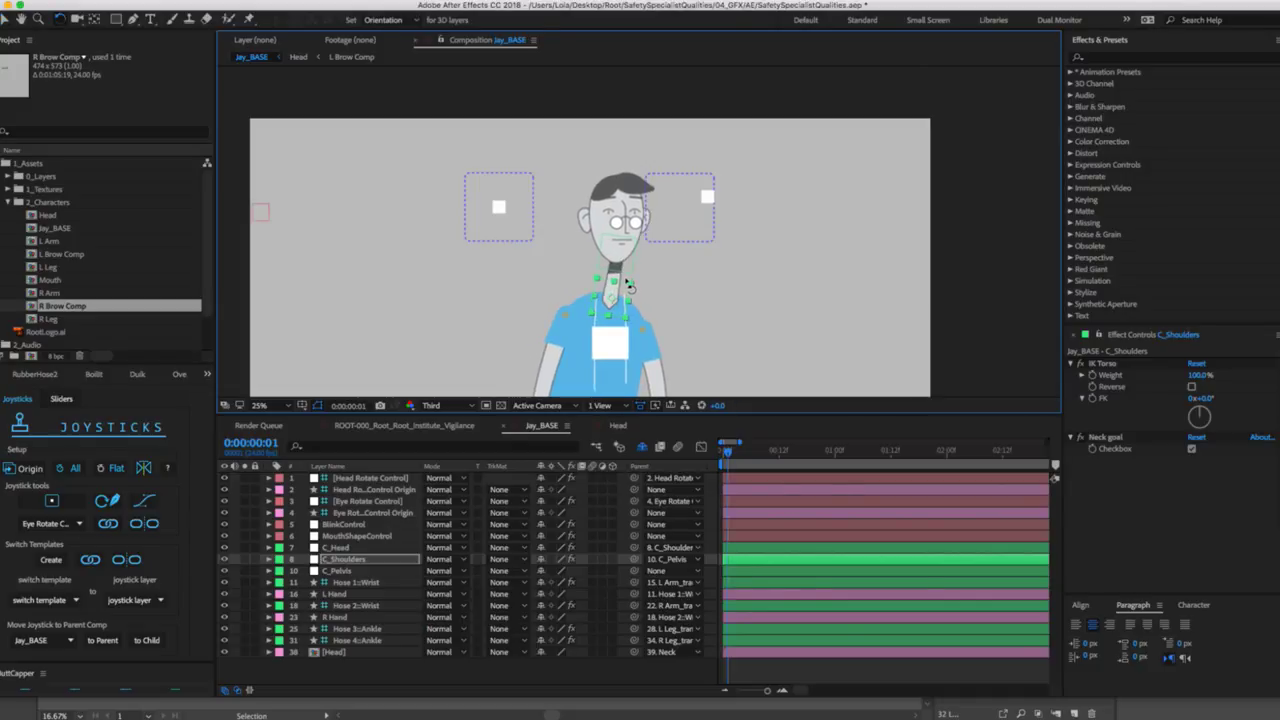
pyautogui.press('v')
pyautogui.moveTo(700, 196); pyautogui.dragTo(652, 203)
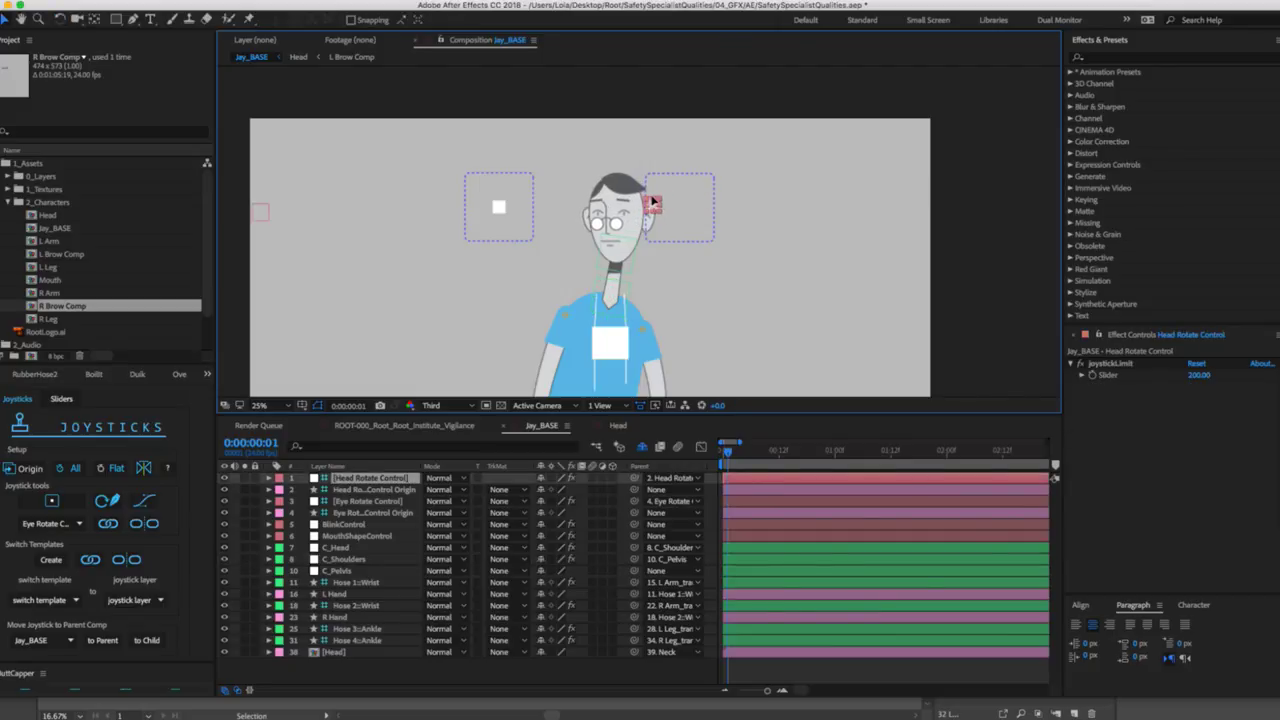
pyautogui.press('super+z')
pyautogui.press('super+z')
pyautogui.press('super+z')
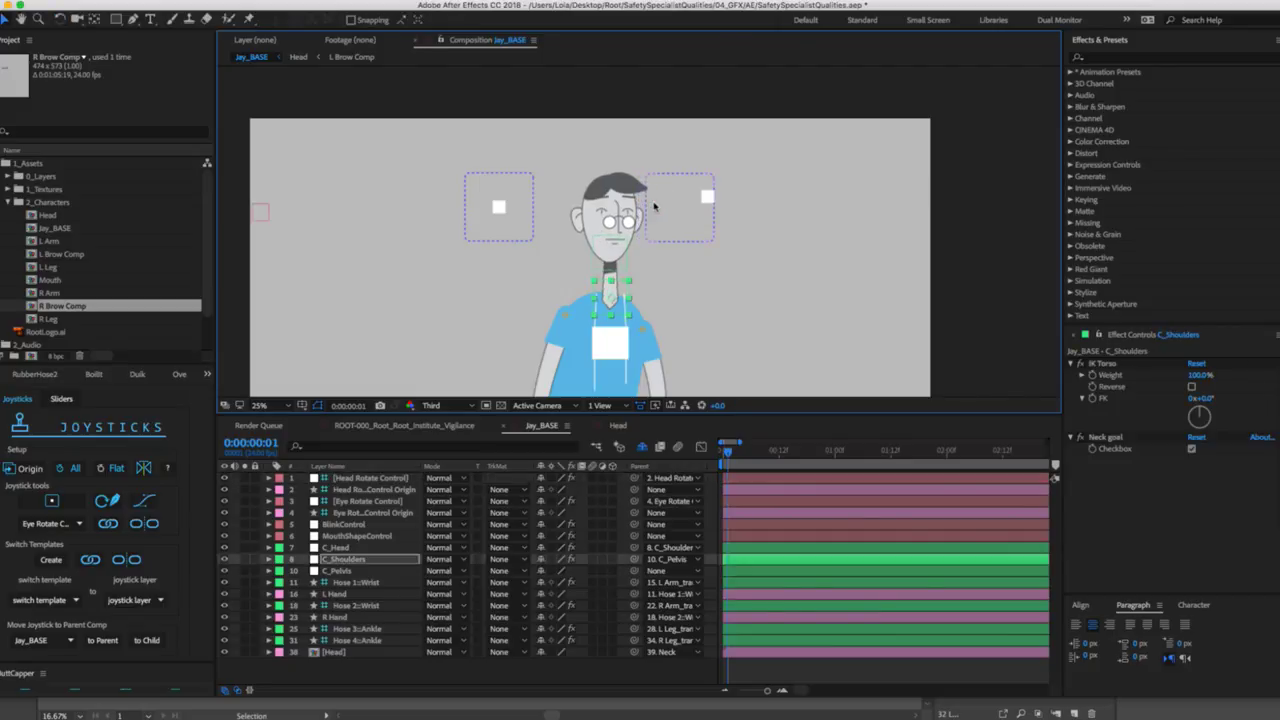
pyautogui.press('super+s')
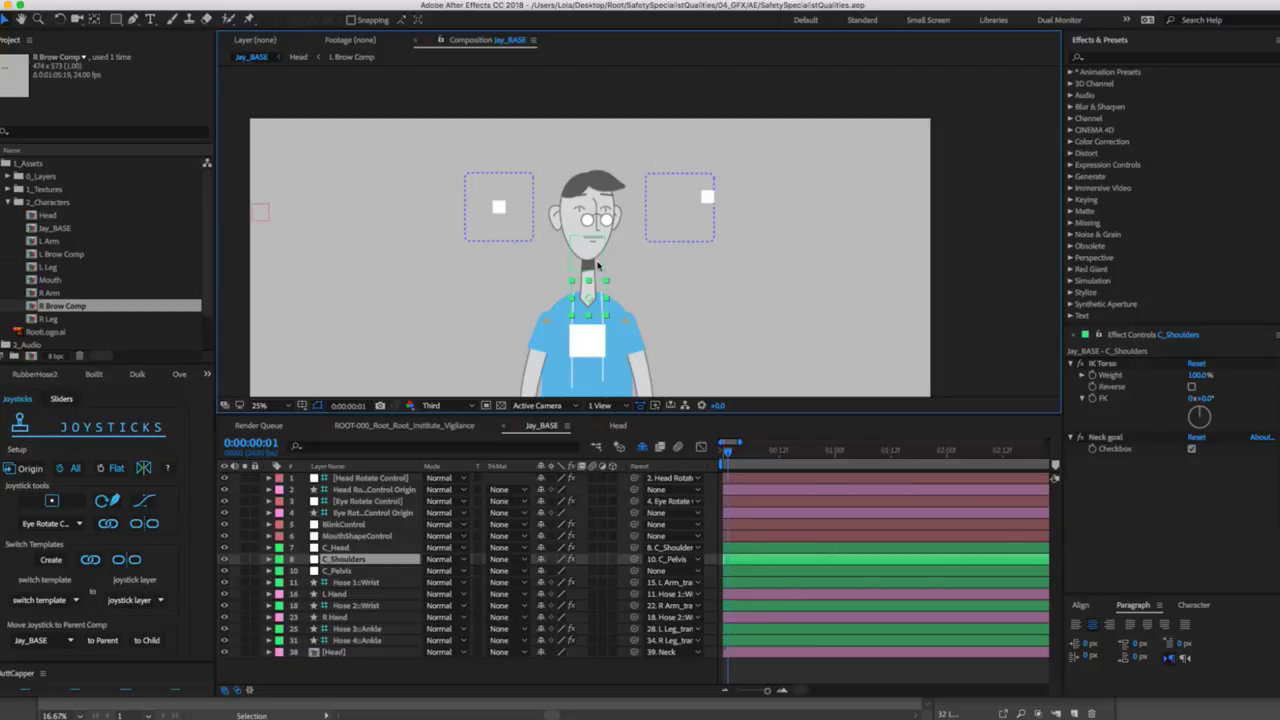
# In Head, show the L Brow Control layer and return to the first frame.
pyautogui.click(618, 426)
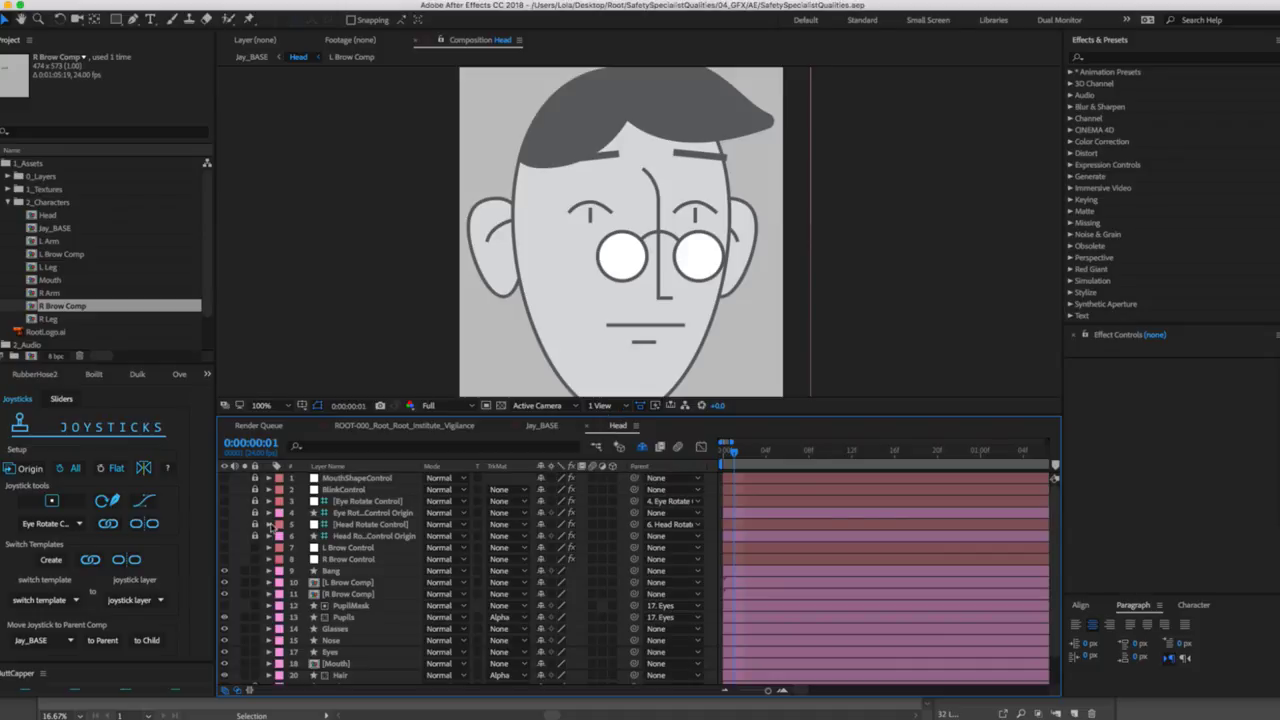
pyautogui.click(225, 549)
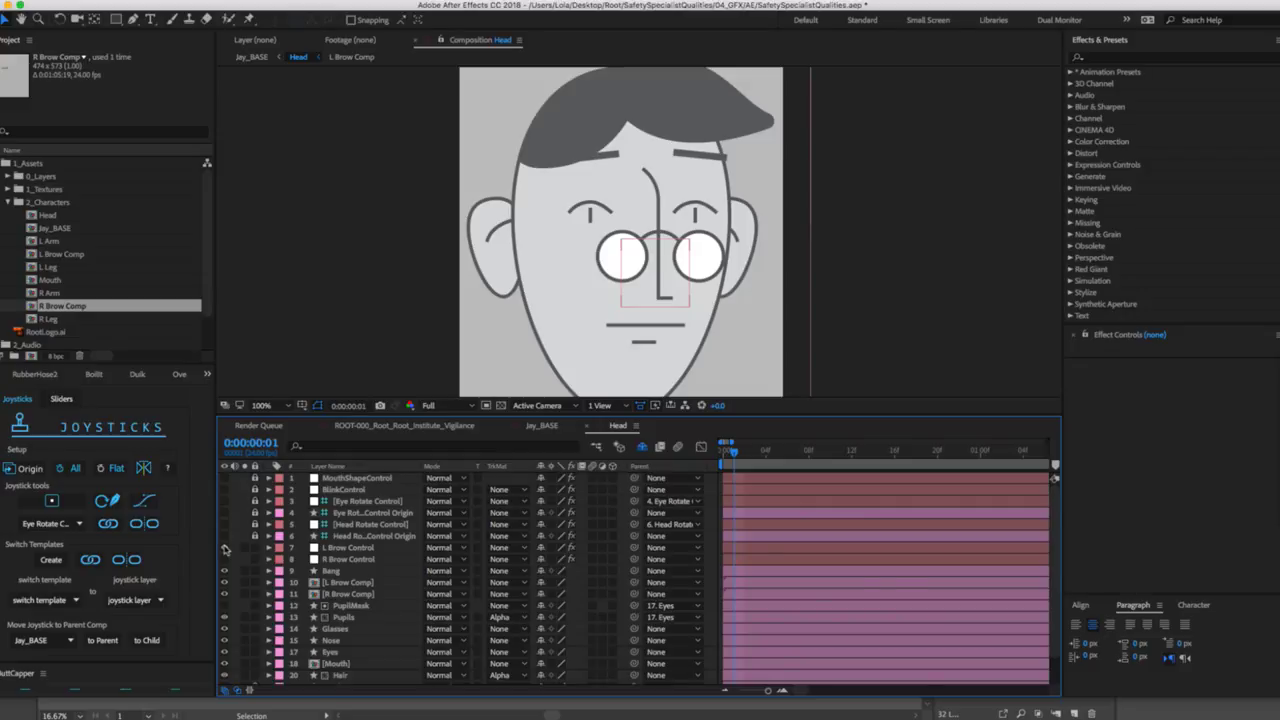
pyautogui.click(724, 452)
# Reset Head Rotate Control's Position in Jay_BASE to 0,0, then go back to Head.
pyautogui.click(549, 427)
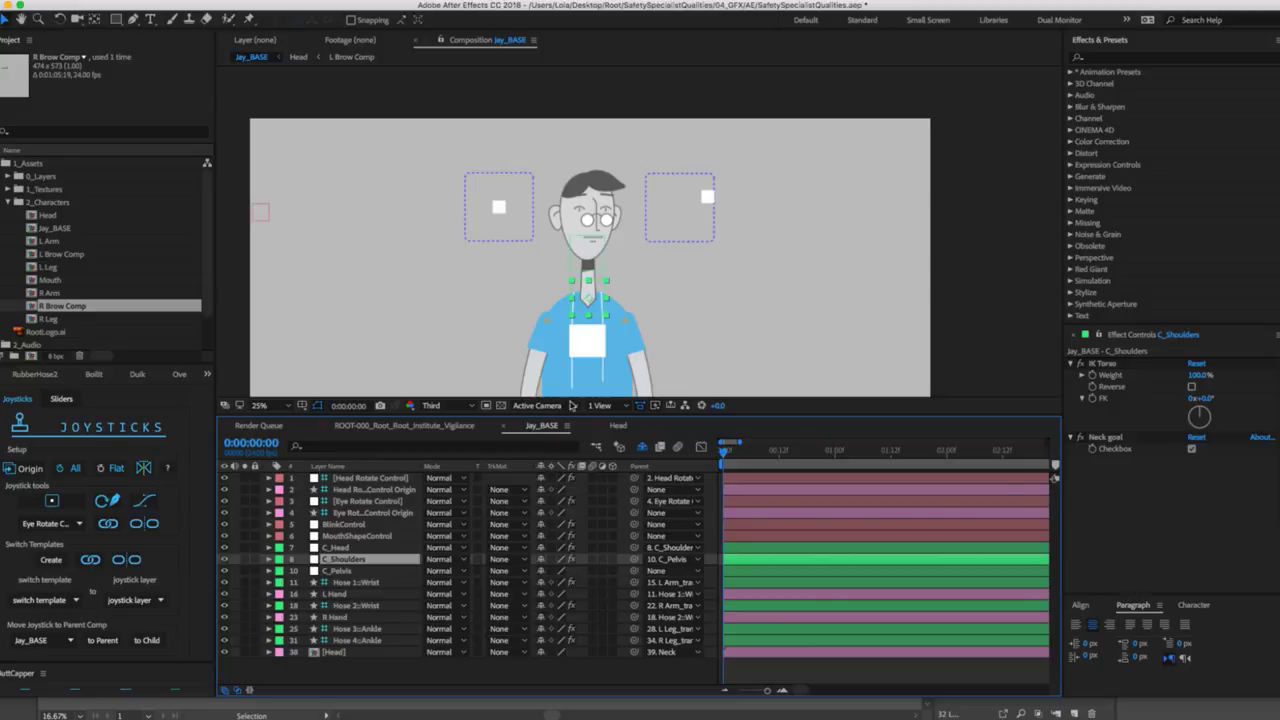
pyautogui.click(707, 197)
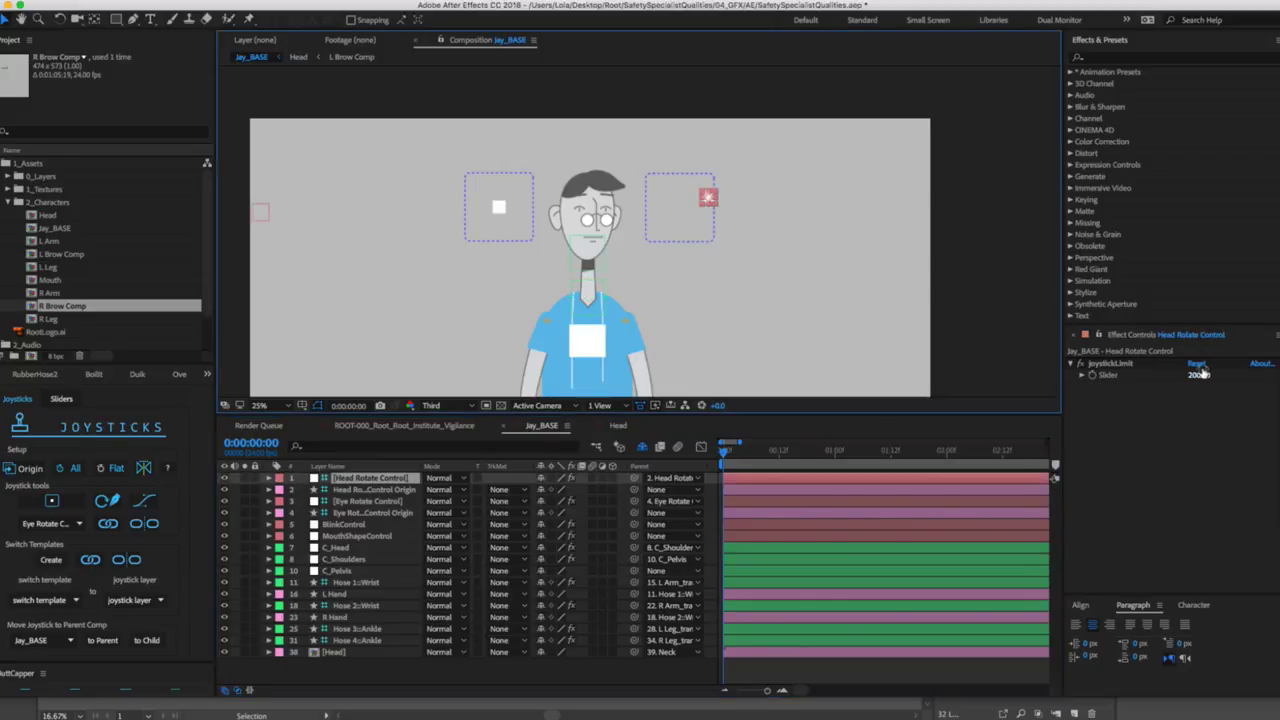
pyautogui.press('p')
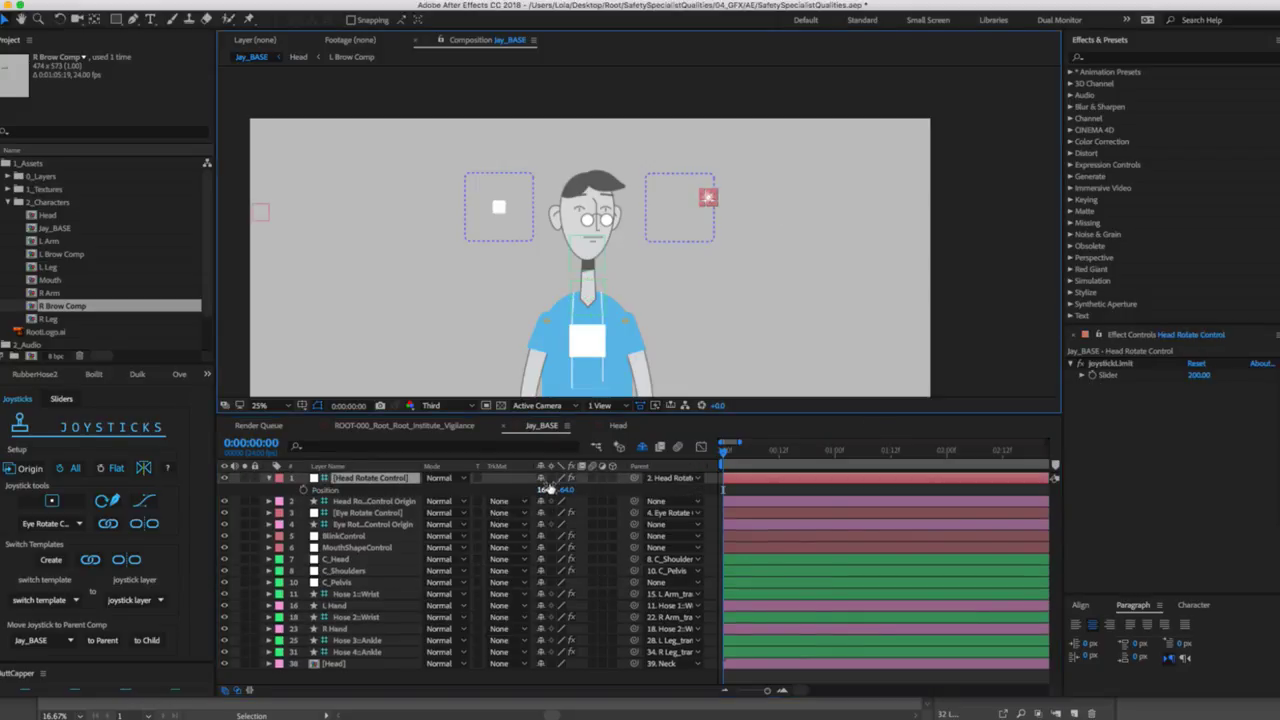
pyautogui.click(549, 490)
pyautogui.write('0')
pyautogui.press('Tab')
pyautogui.write('0')
pyautogui.press('Return')
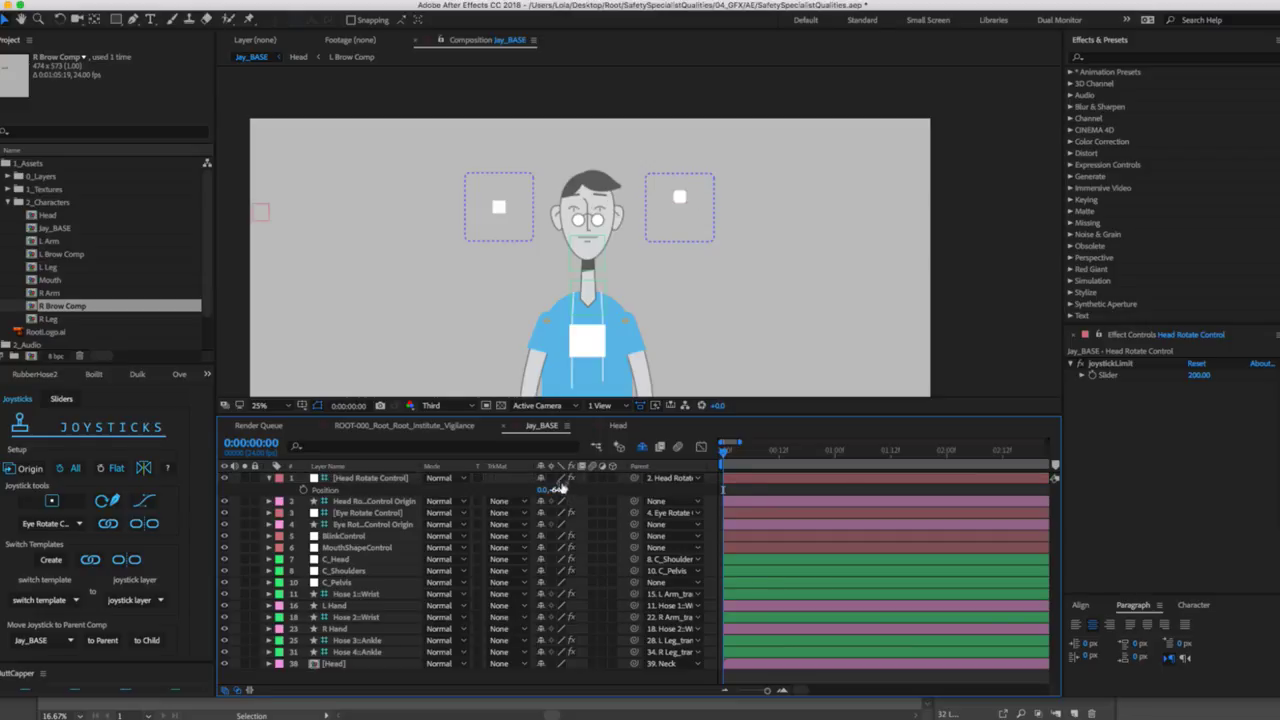
pyautogui.click(618, 425)
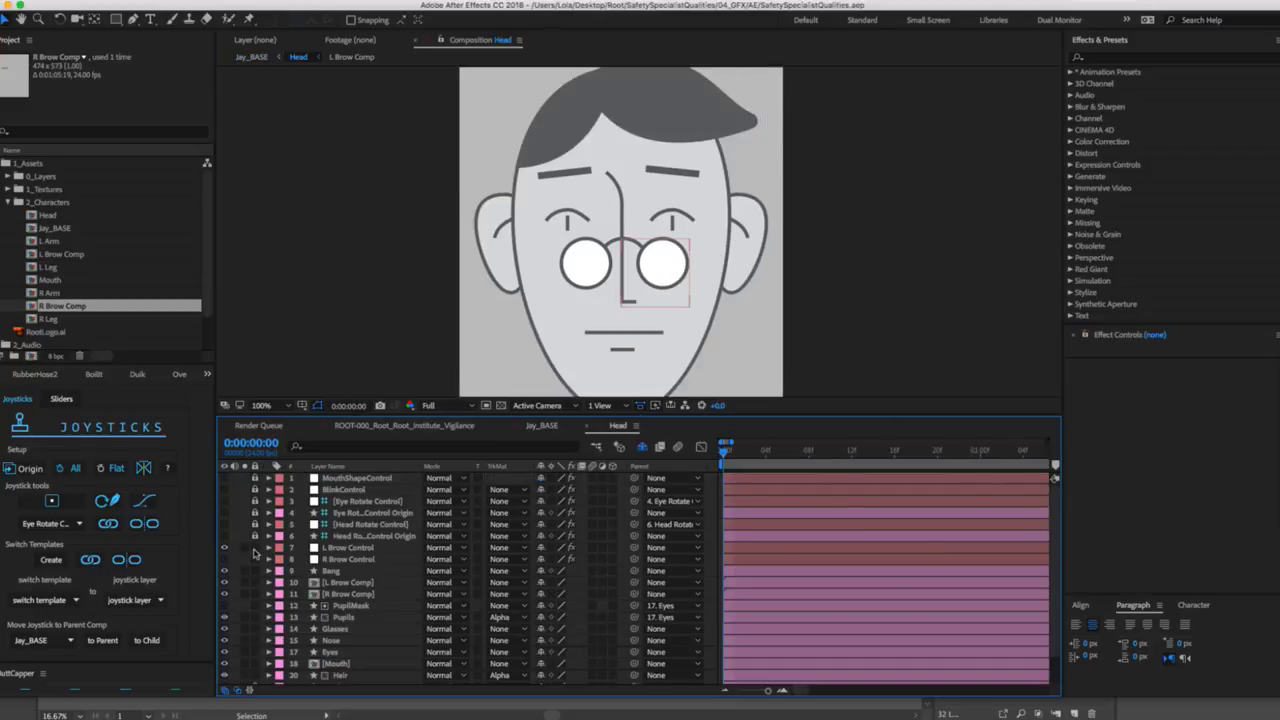
# Send the L Brow Control slider from Head up to Jay_BASE.
pyautogui.click(345, 548)
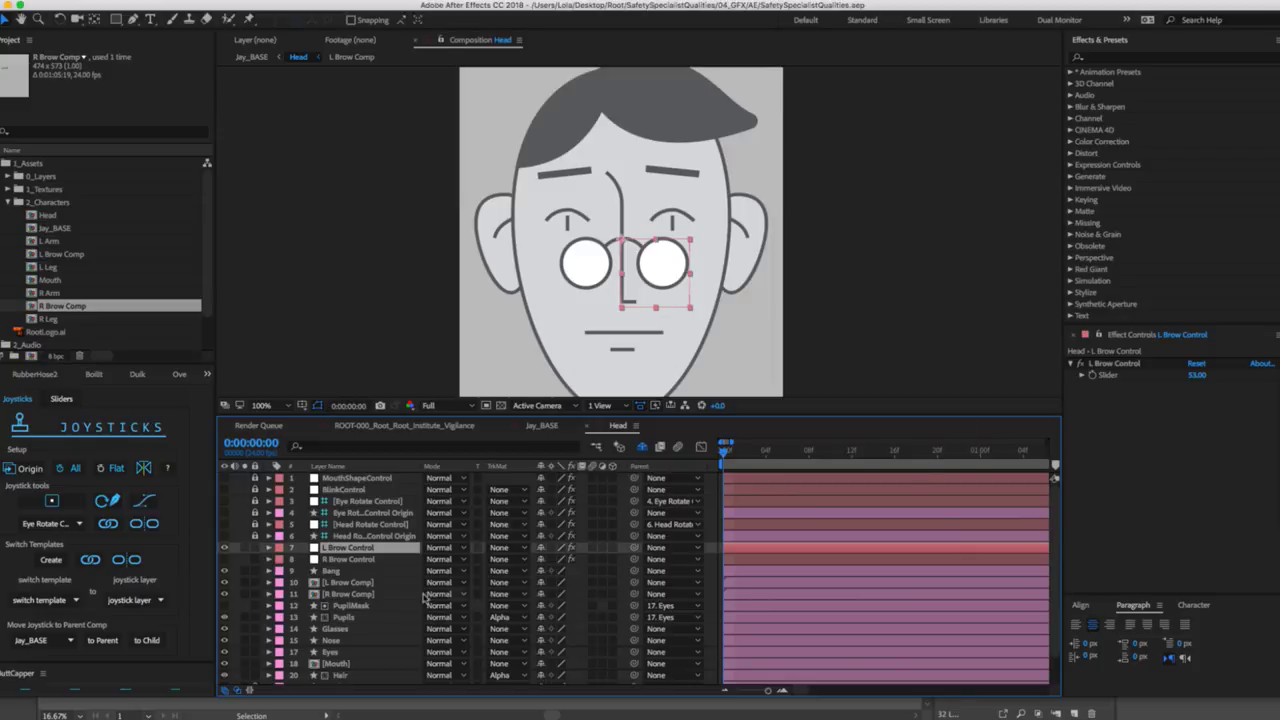
pyautogui.click(61, 398)
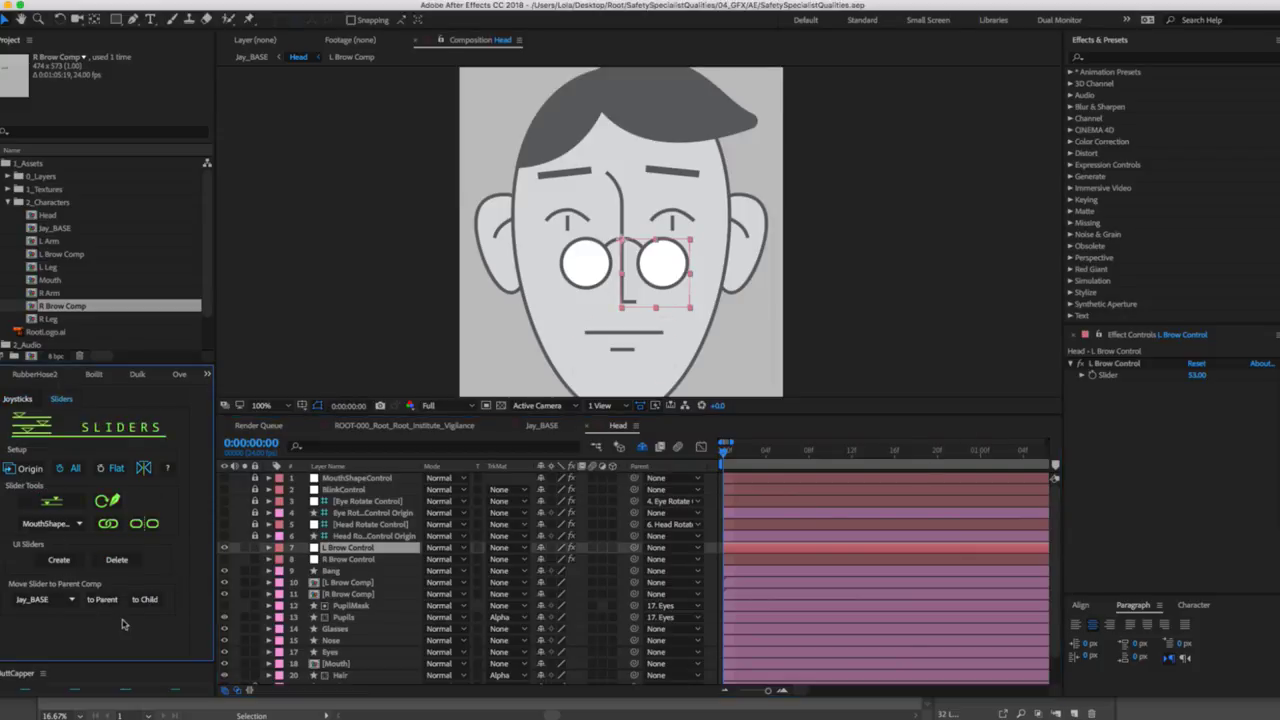
pyautogui.click(93, 600)
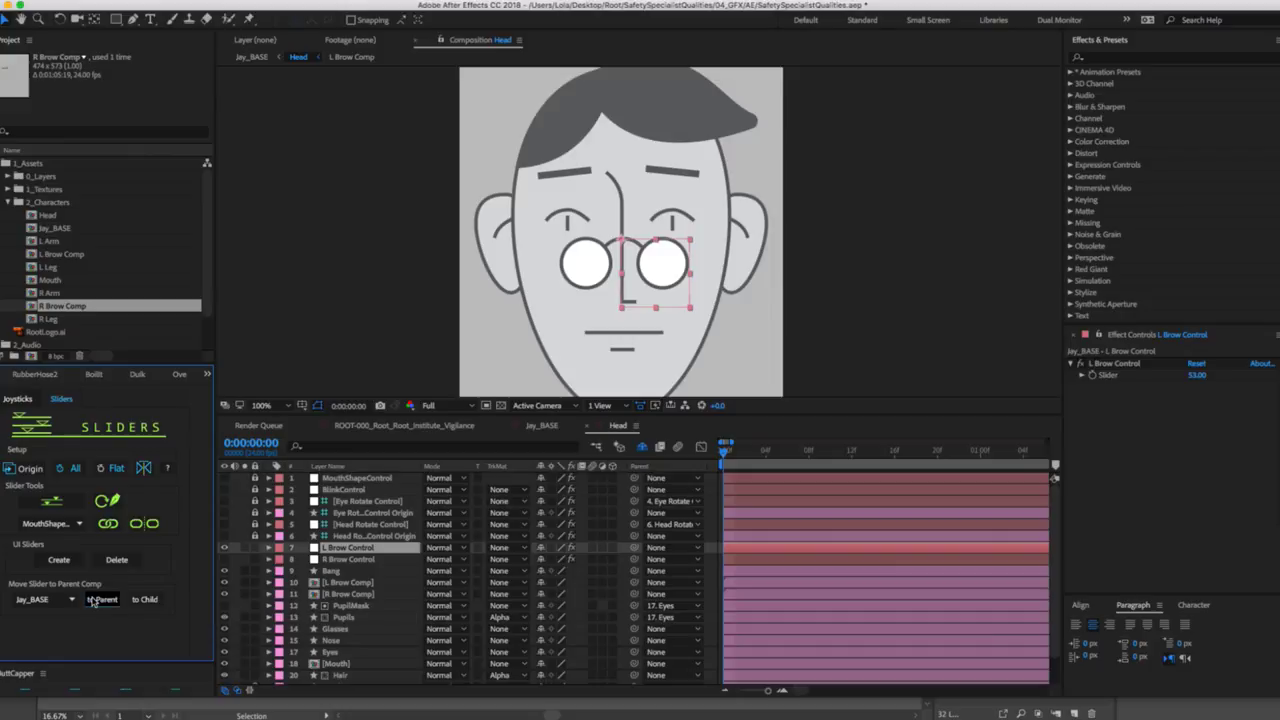
pyautogui.click(542, 427)
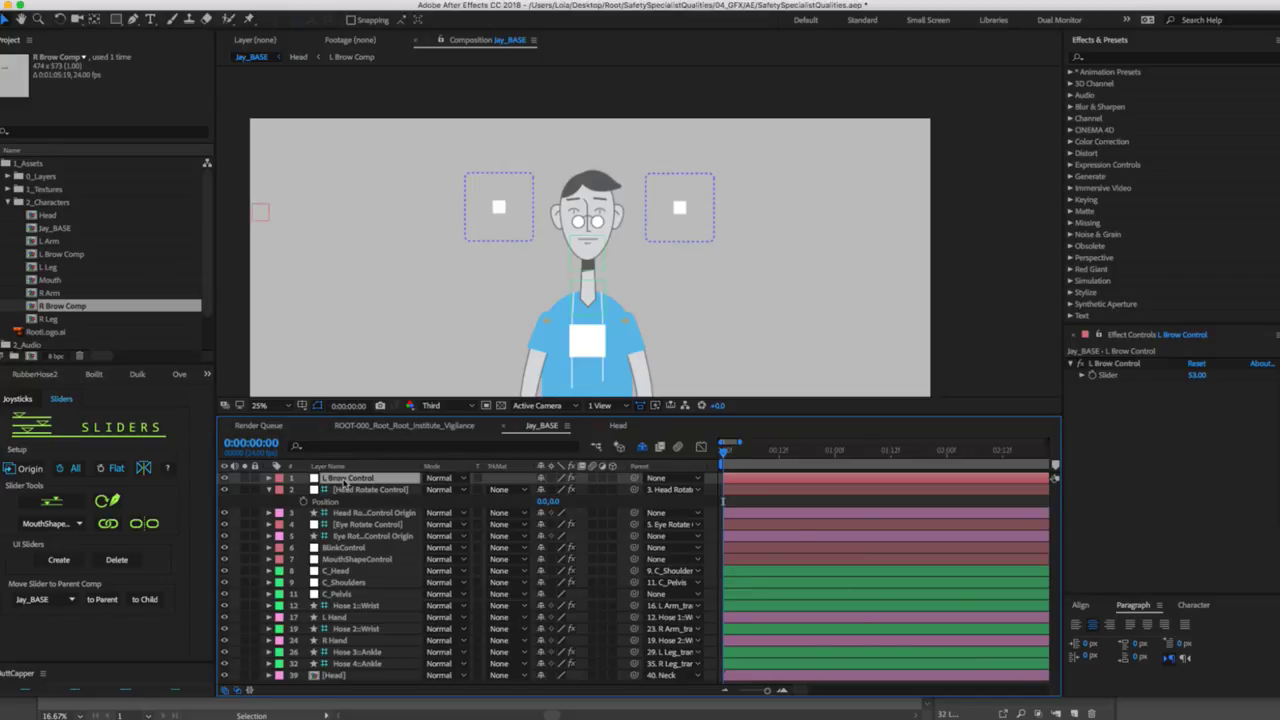
# Move L Brow Control below the eye-rotate controls, matching BlinkControl's Position at 11.5,500.0.
pyautogui.moveTo(343, 481); pyautogui.dragTo(347, 542)
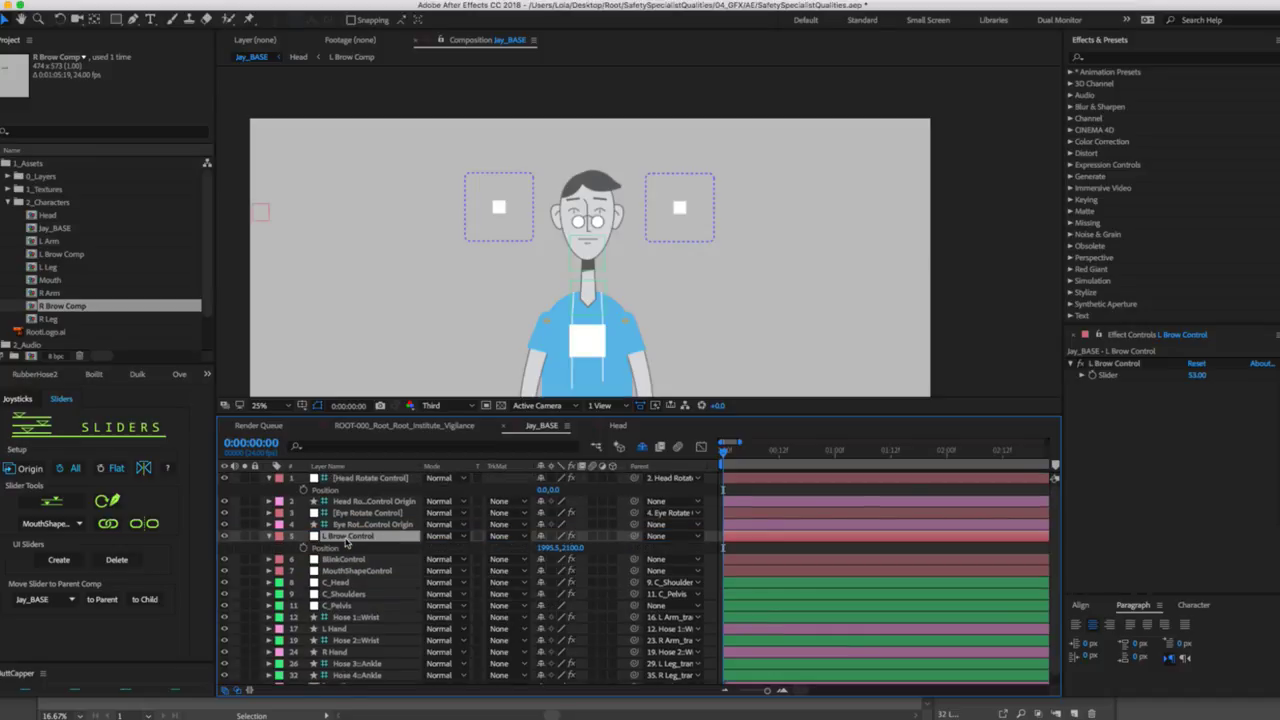
pyautogui.click(350, 559)
pyautogui.press('p')
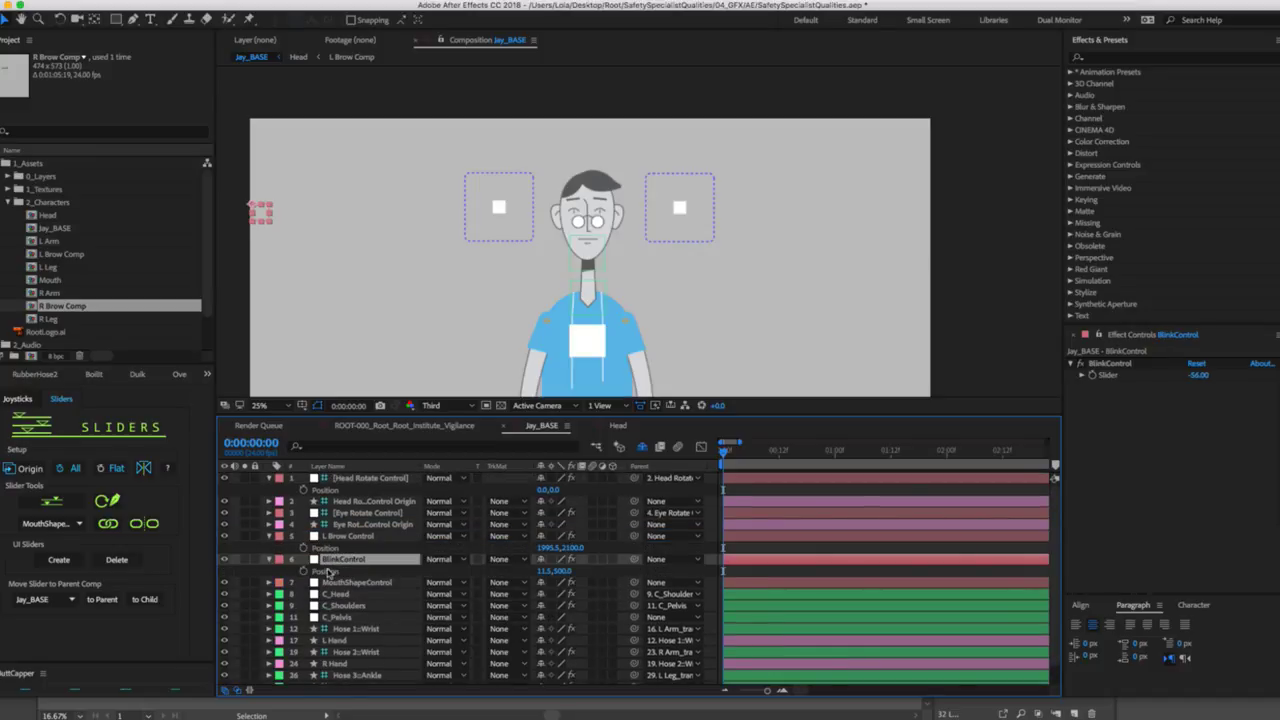
pyautogui.click(337, 548)
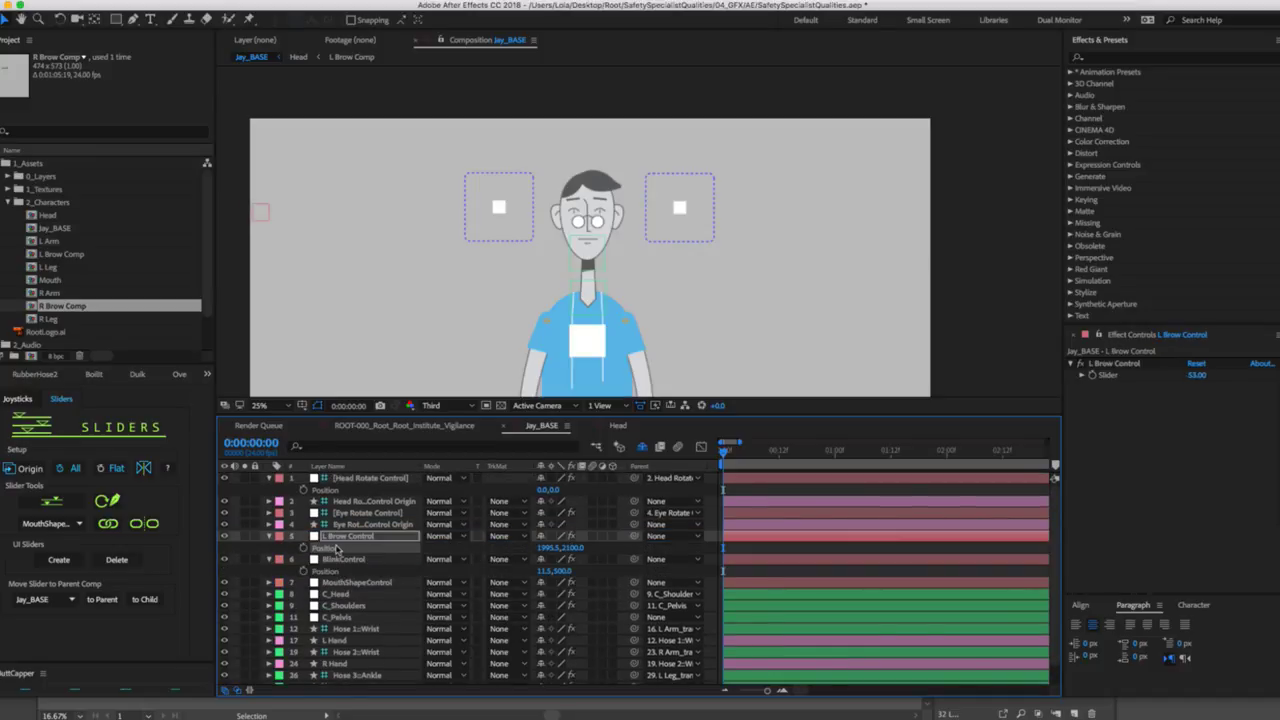
pyautogui.click(335, 559)
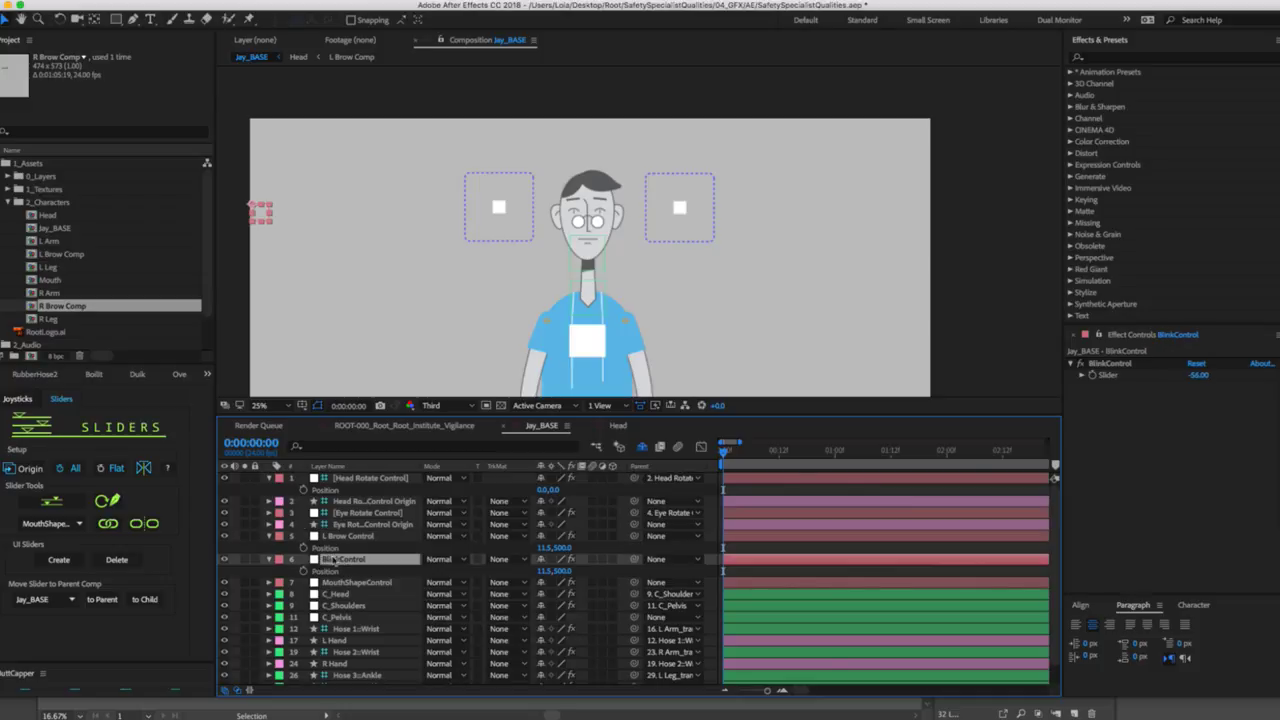
pyautogui.click(268, 537)
pyautogui.click(269, 548)
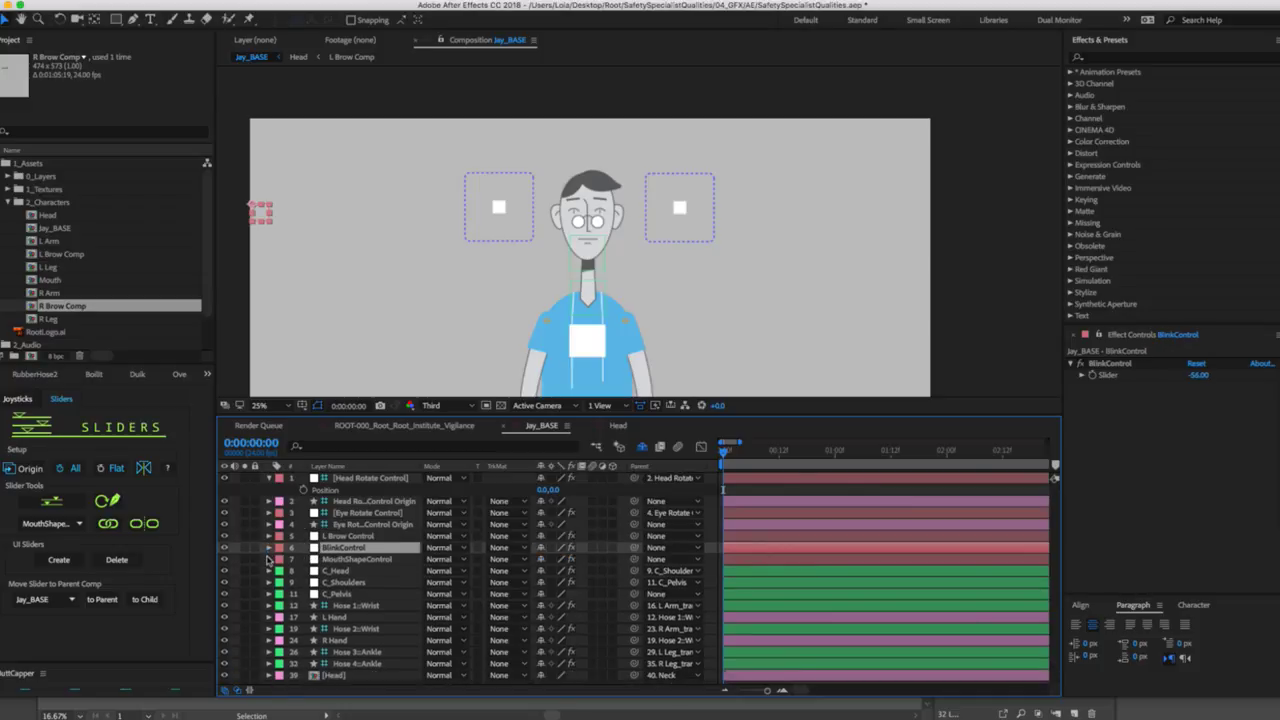
pyautogui.click(617, 427)
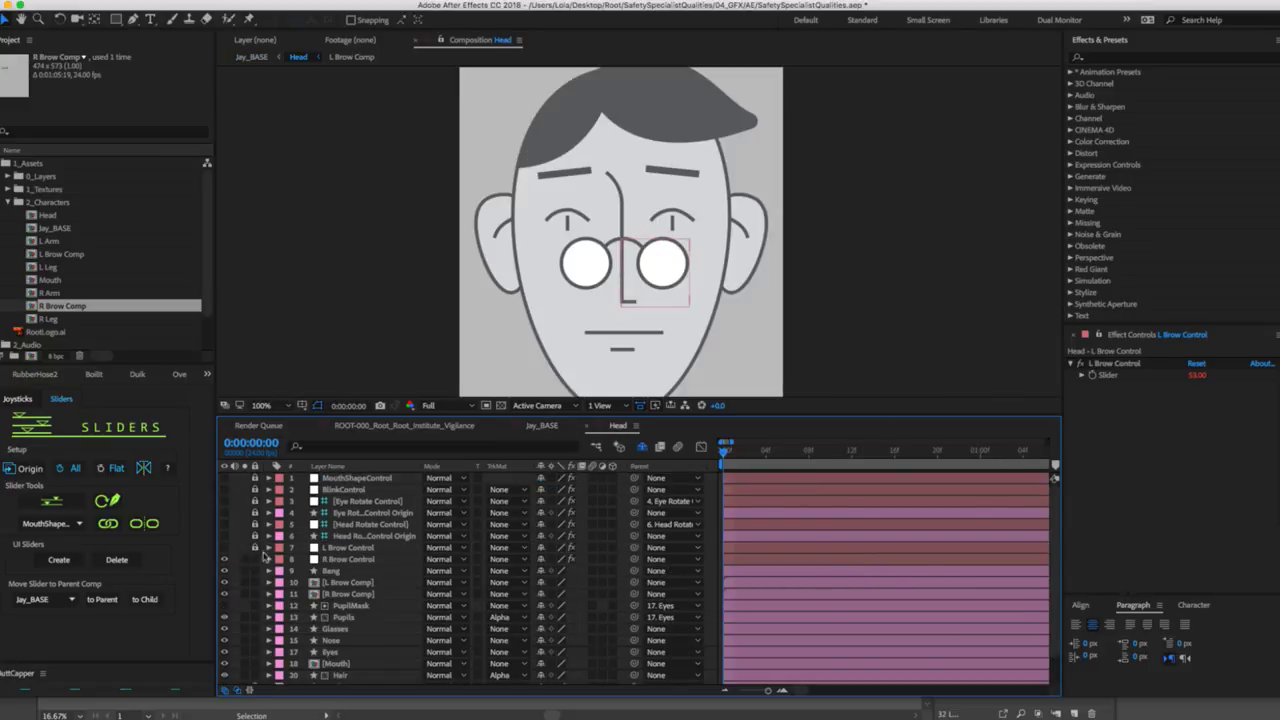
# Send R Brow Control to Jay_BASE and move it below the eye-rotate control layers.
pyautogui.click(330, 562)
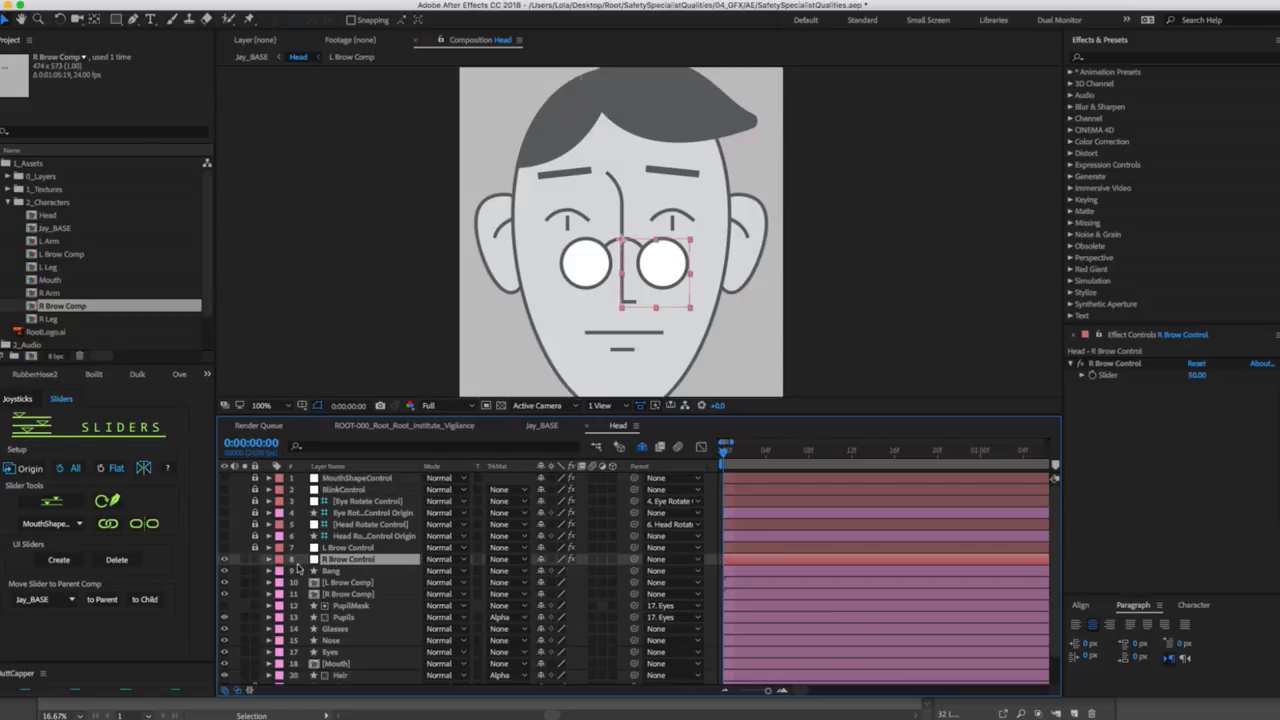
pyautogui.click(95, 603)
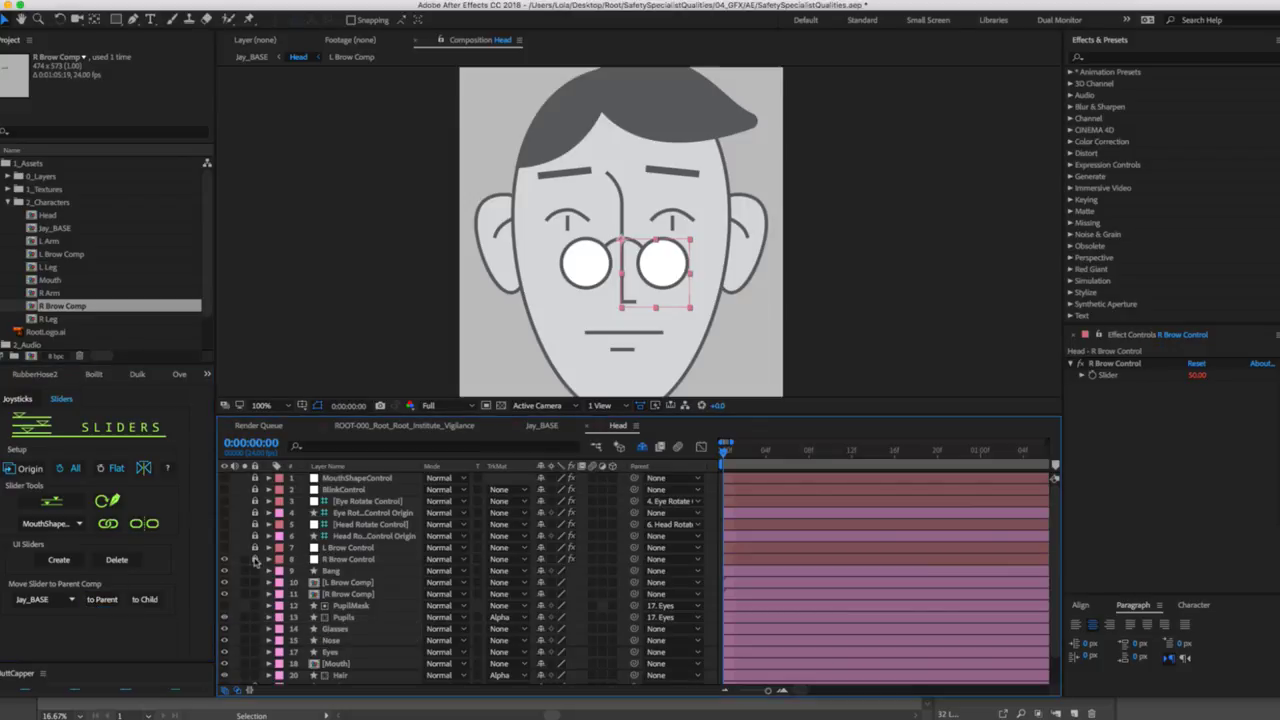
pyautogui.click(541, 425)
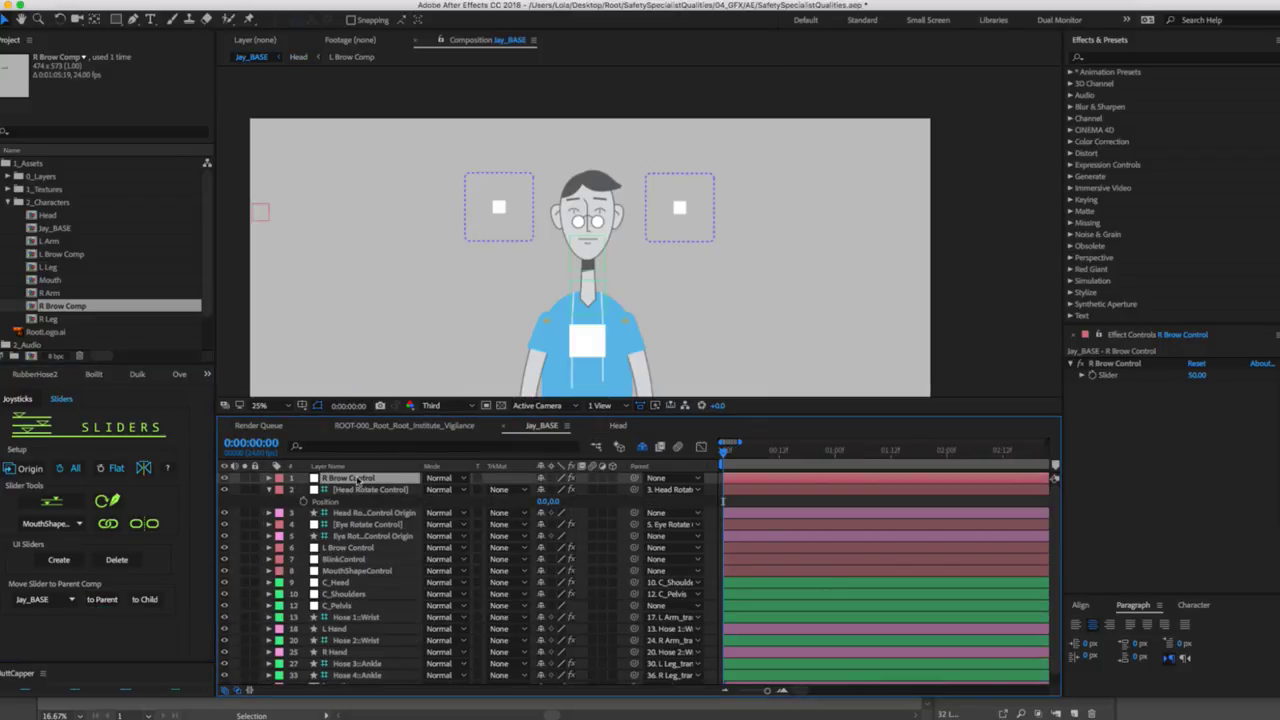
pyautogui.moveTo(360, 480); pyautogui.dragTo(352, 542)
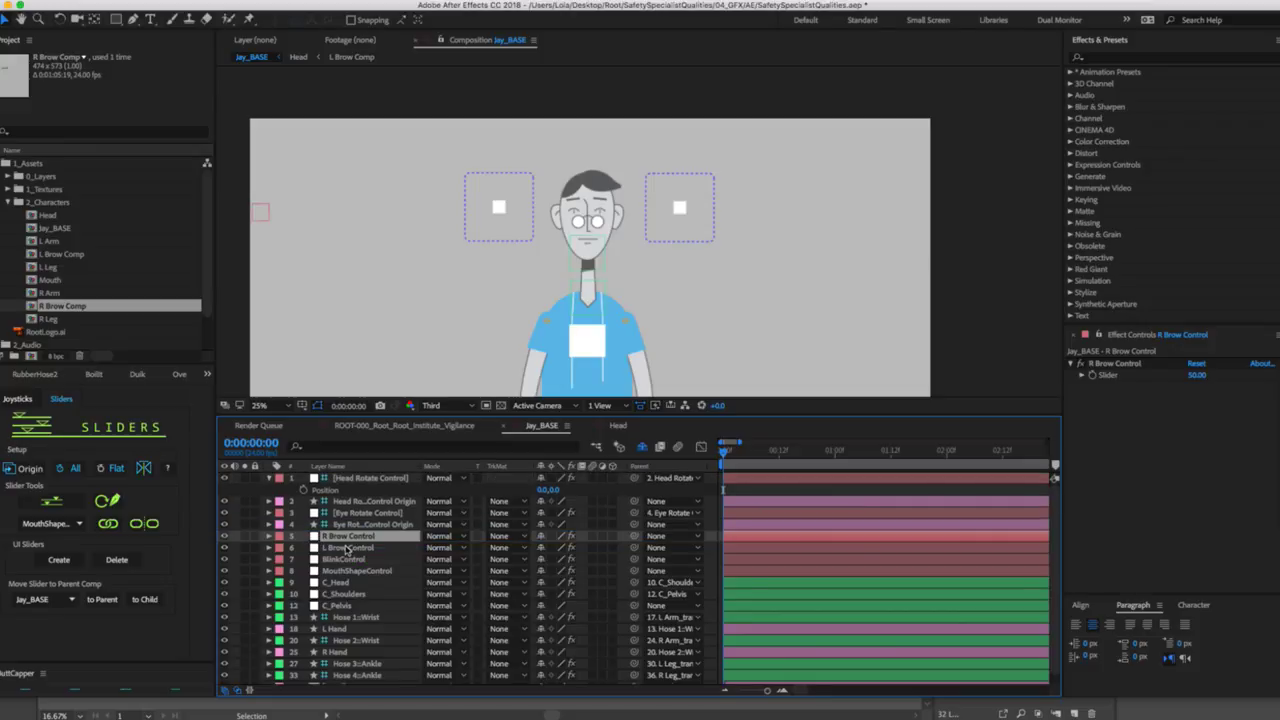
# Give R Brow Control the same 11.5,500.0 Position as L Brow Control.
pyautogui.click(344, 548)
pyautogui.press('p')
pyautogui.keyDown('shift'); pyautogui.click(345, 537); pyautogui.keyUp('shift')
pyautogui.press('p')
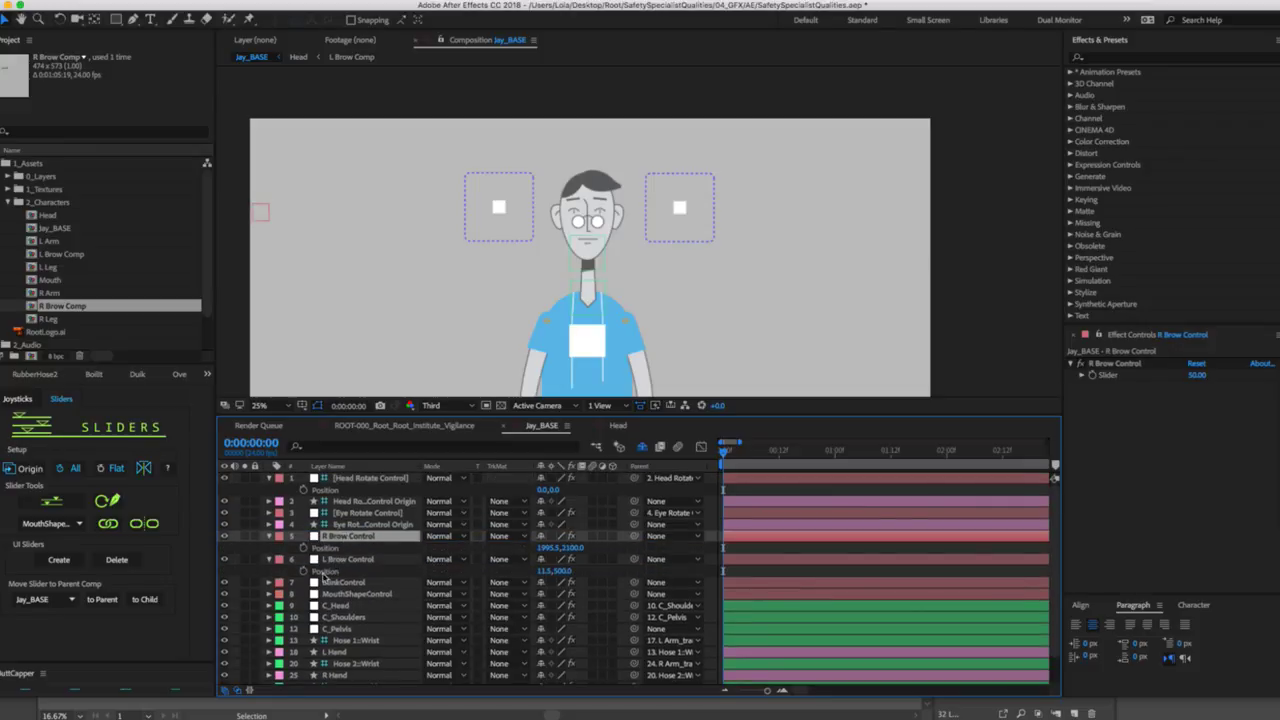
pyautogui.click(325, 573)
pyautogui.click(329, 549)
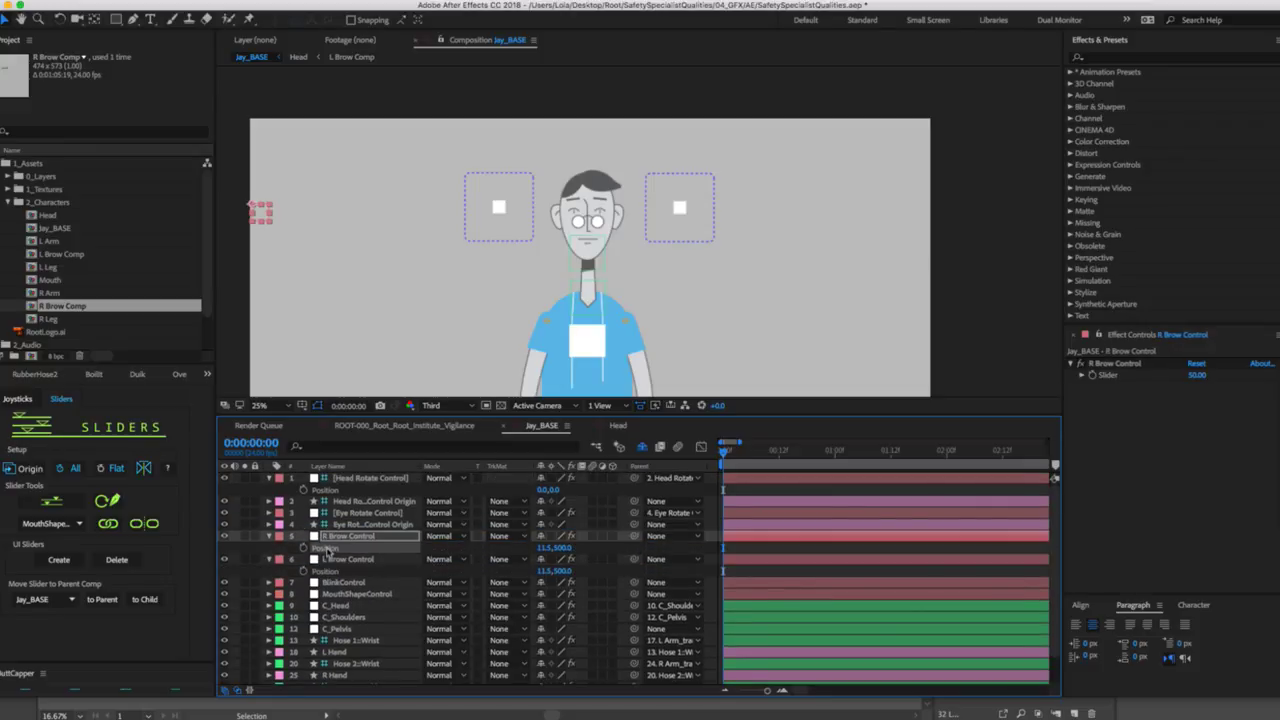
pyautogui.click(345, 526)
pyautogui.click(344, 537)
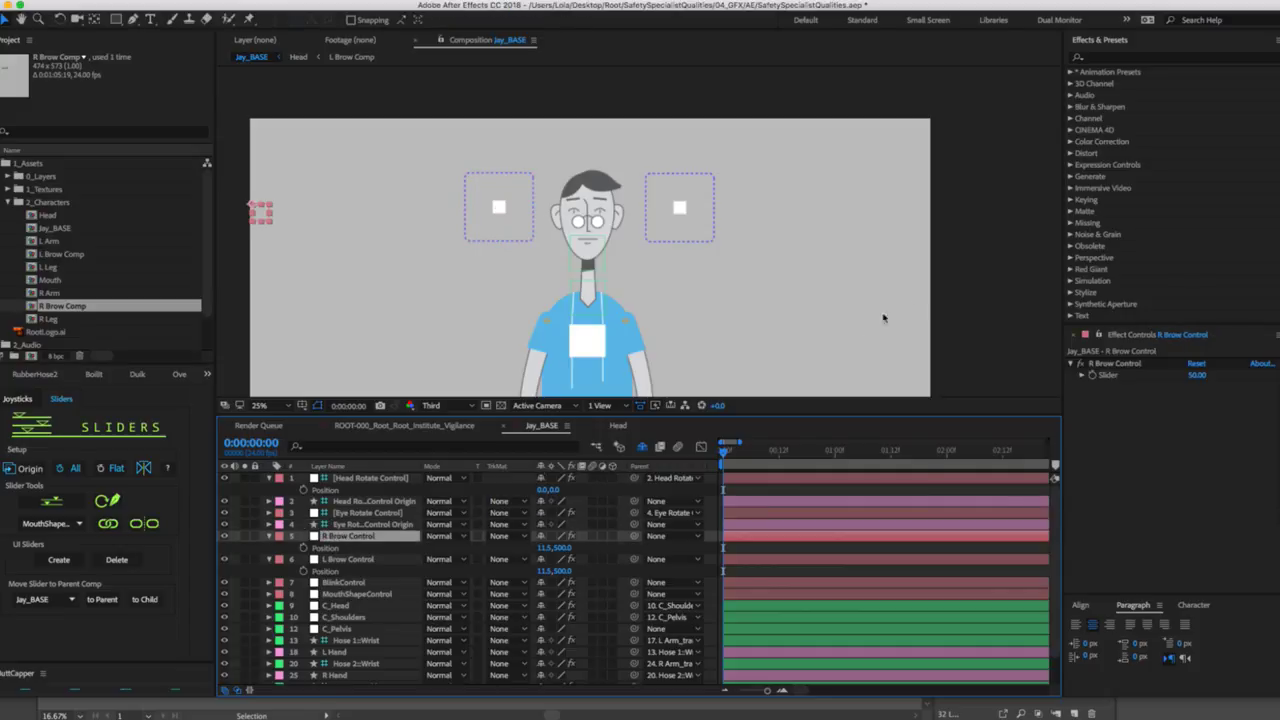
# Test the R Brow slider, setting it to 50.00.
pyautogui.click(1212, 366)
pyautogui.moveTo(1220, 366)
pyautogui.mouseDown()
pyautogui.moveTo(1180, 376)
pyautogui.moveTo(1212, 376)
pyautogui.mouseUp()
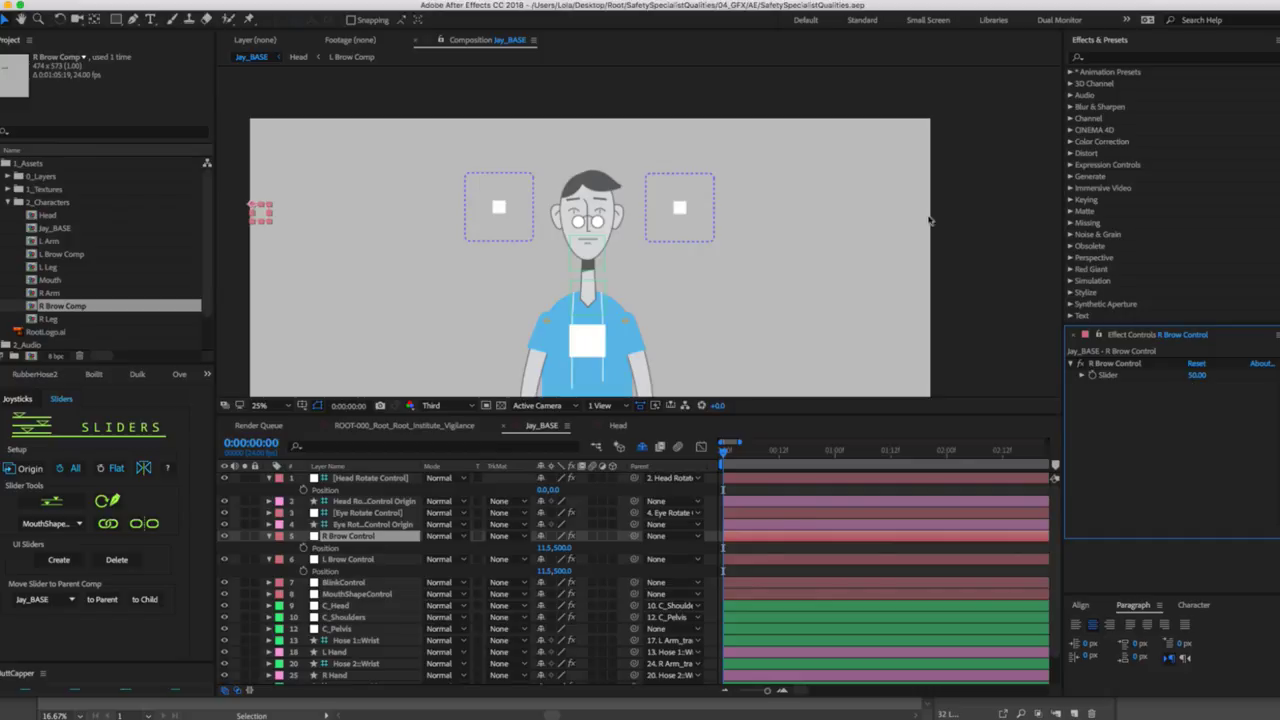
pyautogui.click(92, 406)
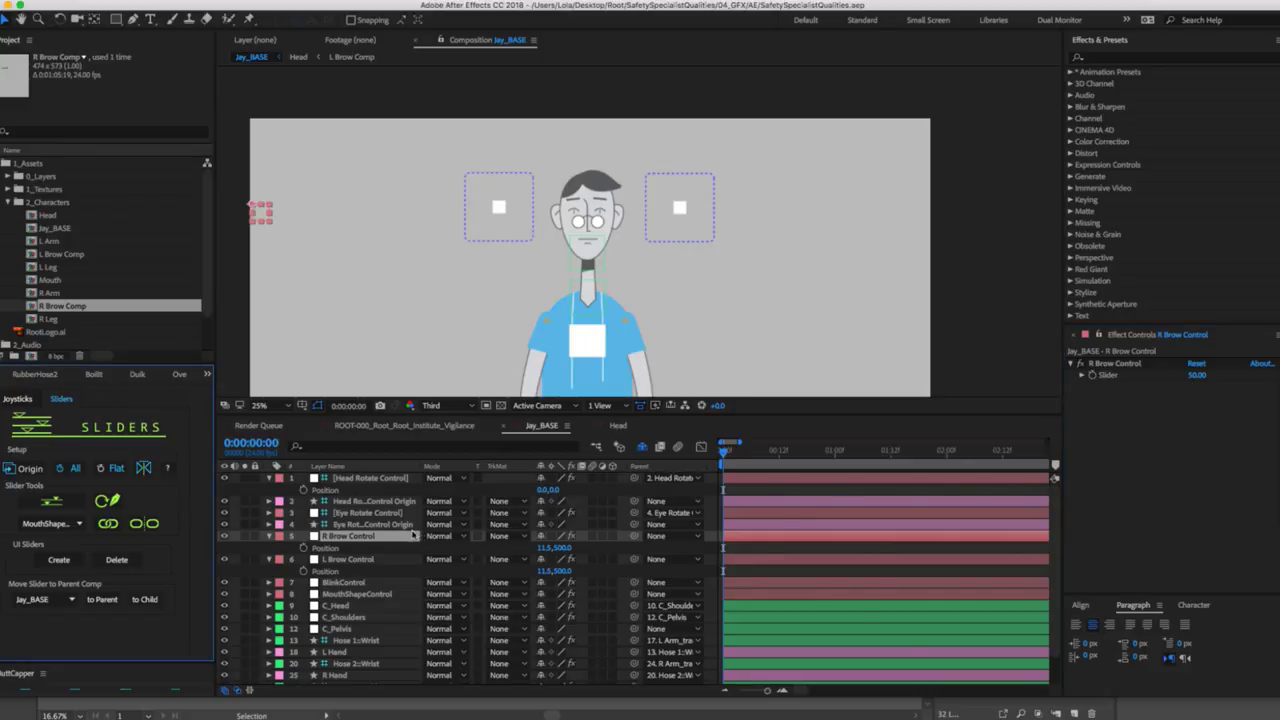
pyautogui.click(379, 538)
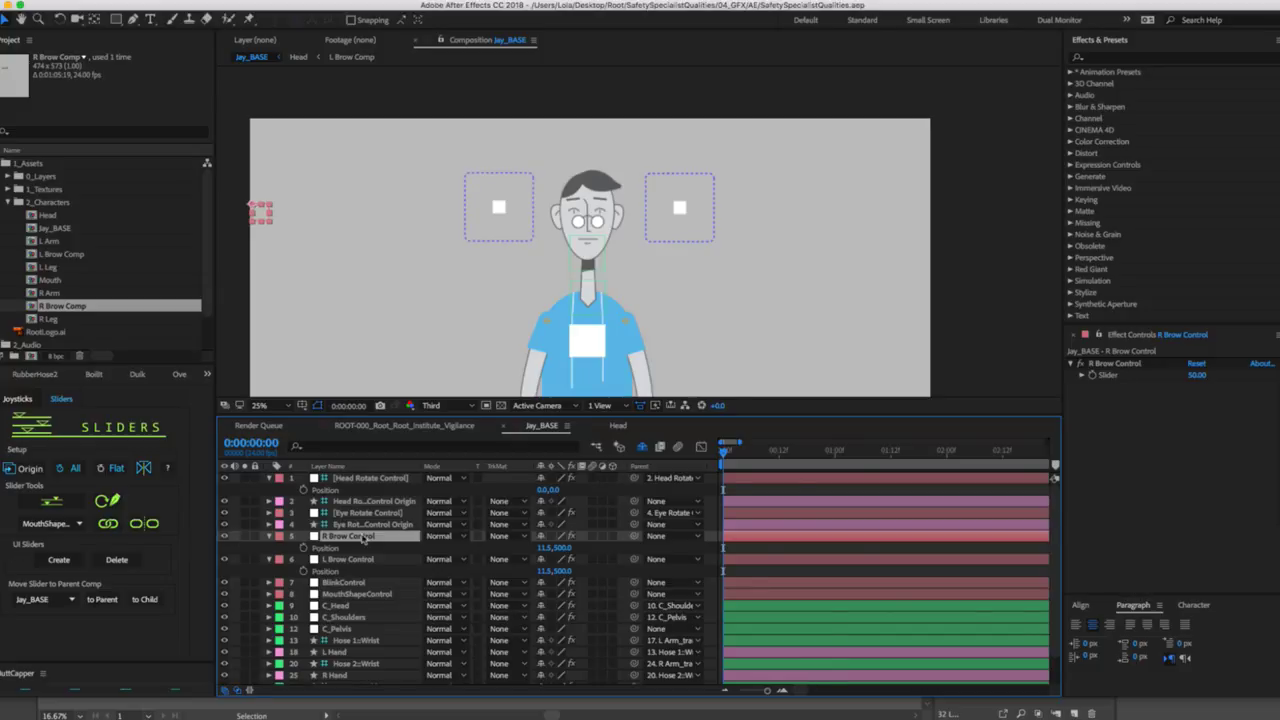
pyautogui.click(47, 562)
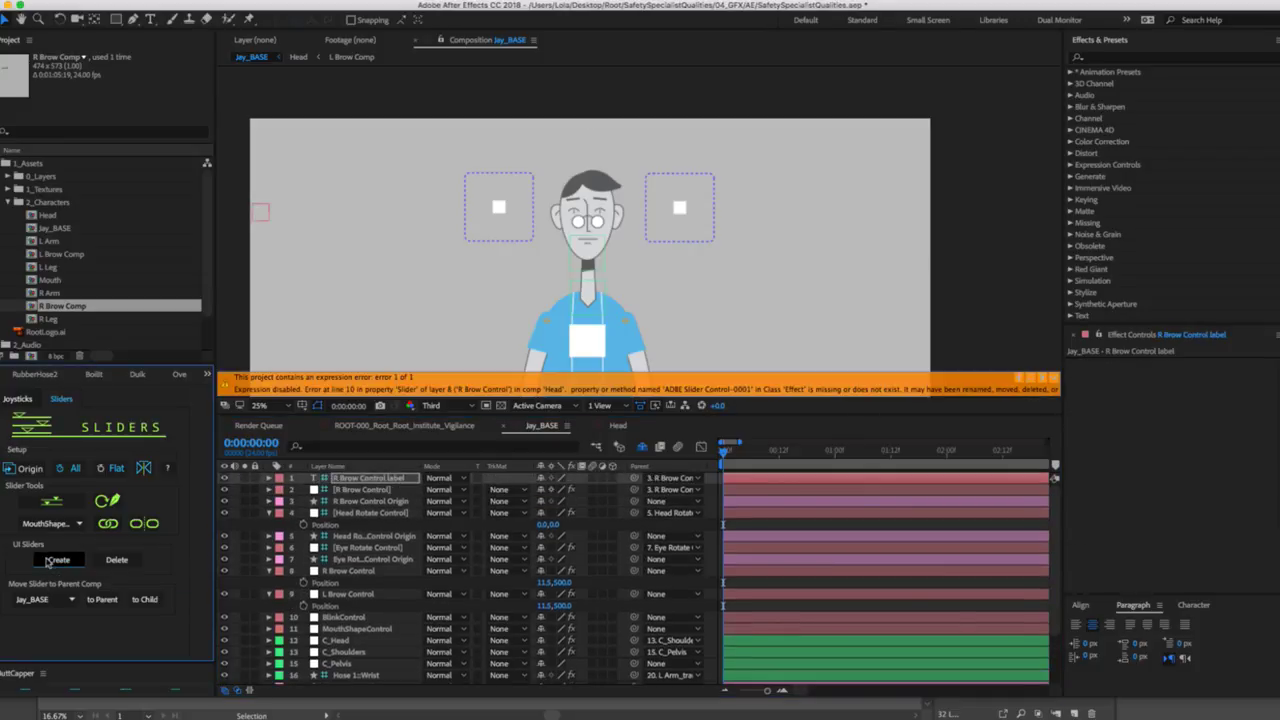
pyautogui.press(',')
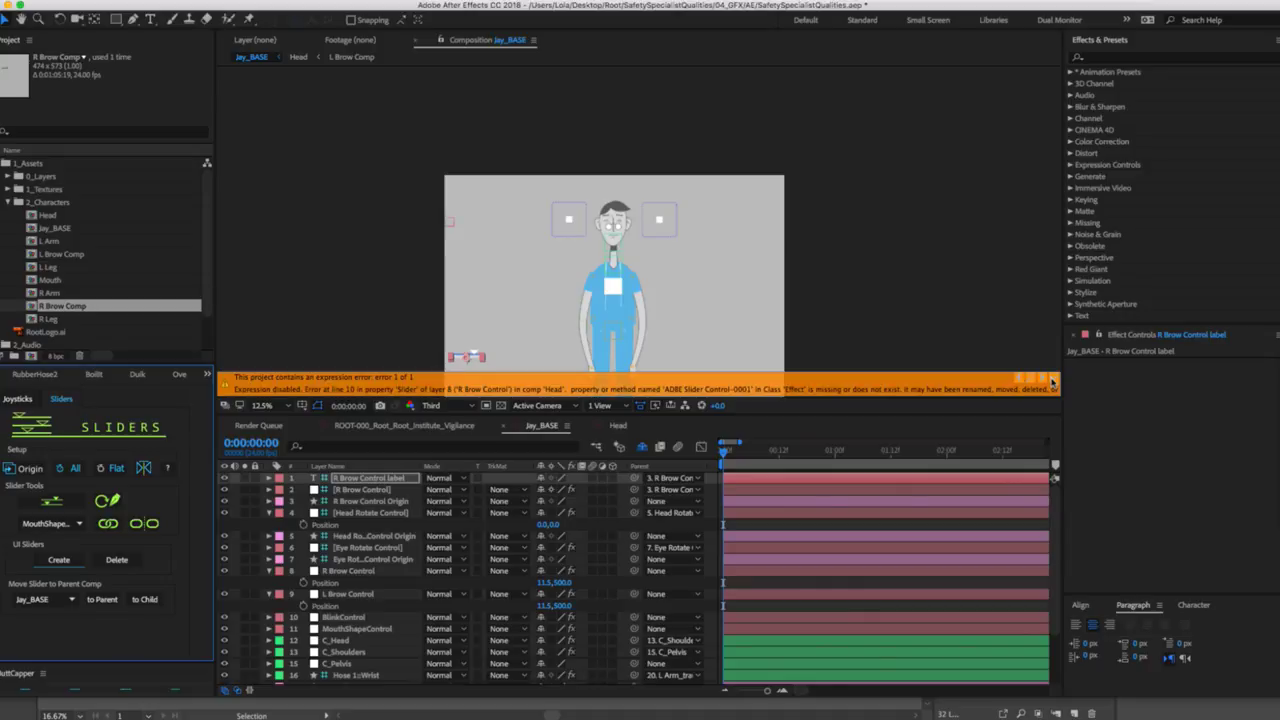
pyautogui.click(1052, 381)
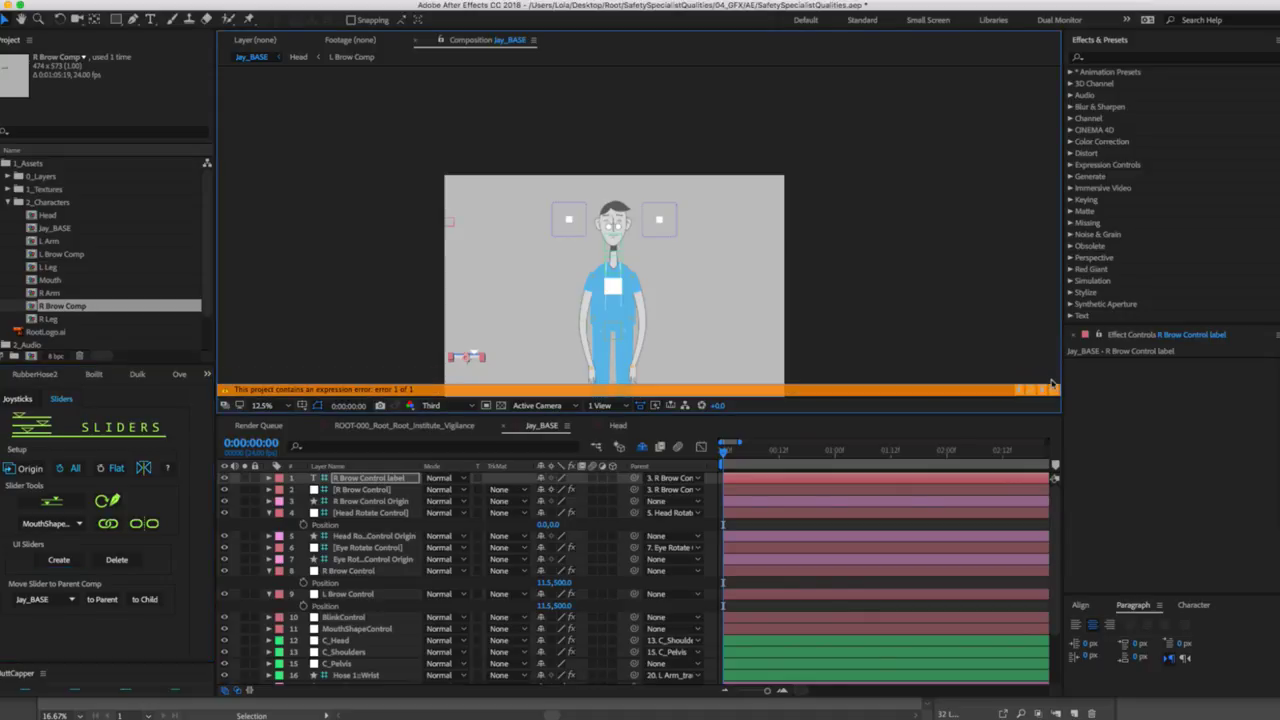
pyautogui.click(394, 491)
pyautogui.click(395, 479)
pyautogui.click(389, 490)
pyautogui.click(383, 501)
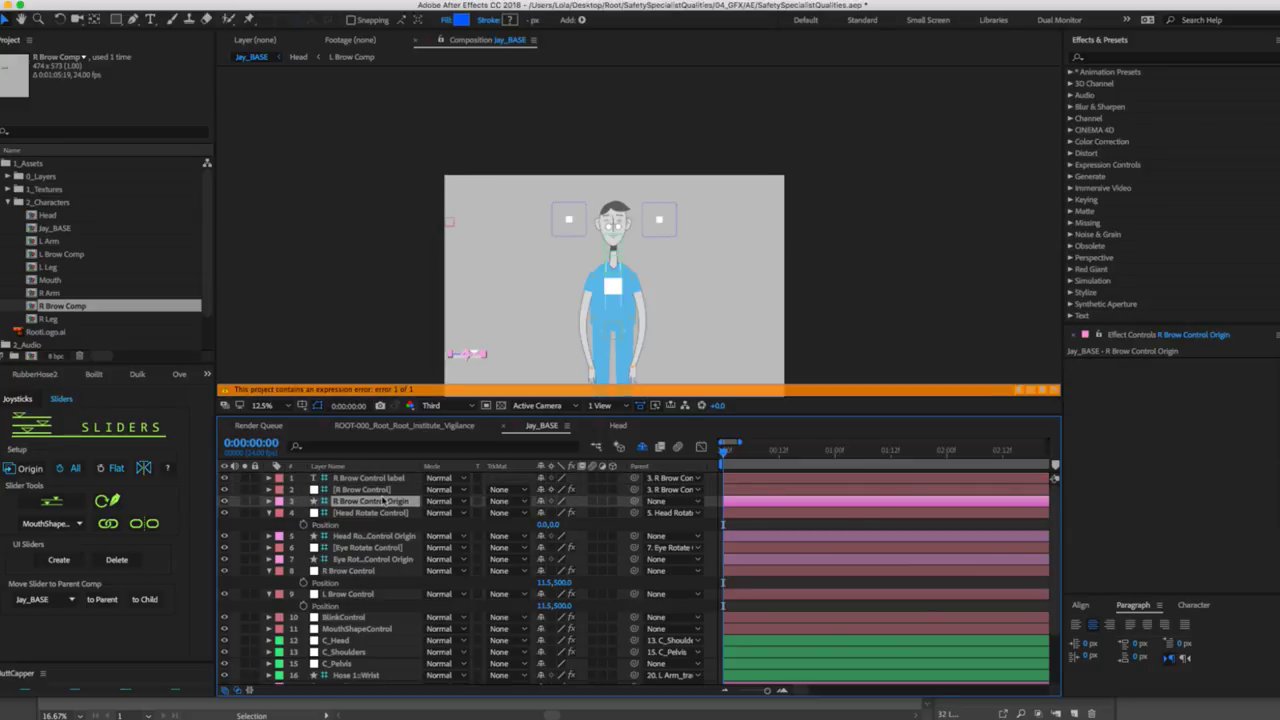
pyautogui.click(470, 353)
pyautogui.moveTo(453, 350); pyautogui.dragTo(450, 356)
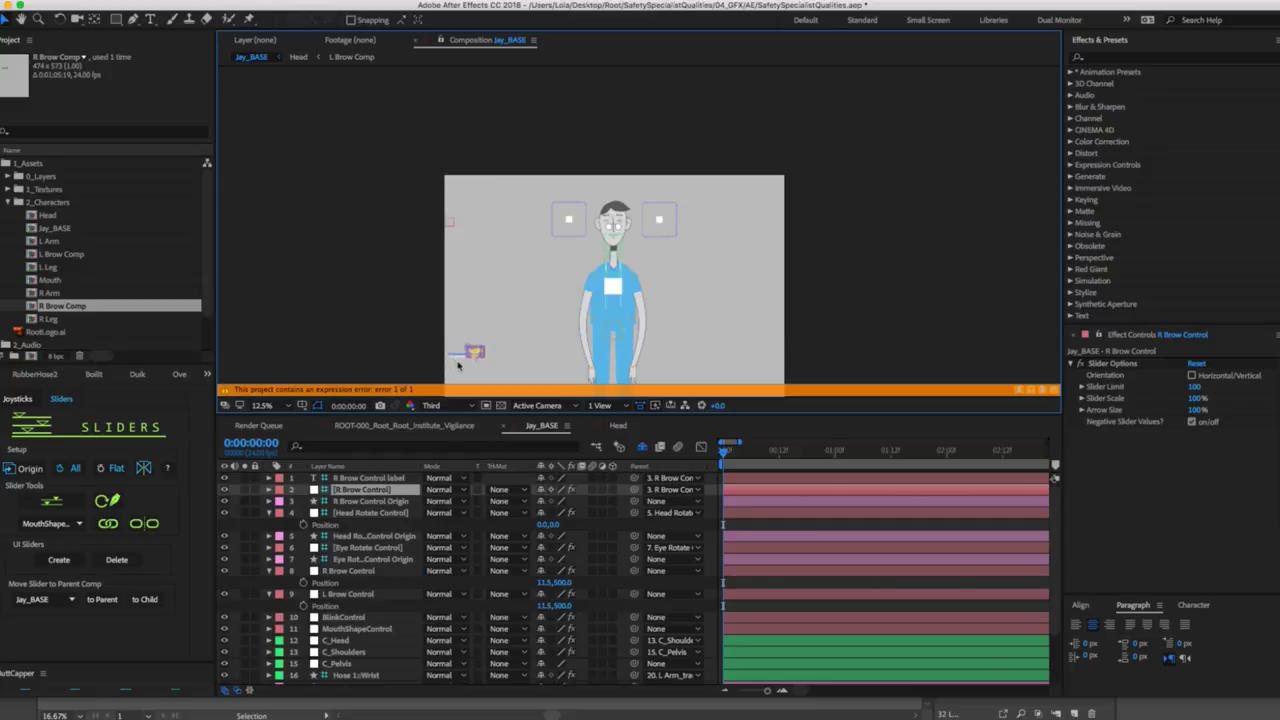
pyautogui.press('super+z')
pyautogui.click(352, 559)
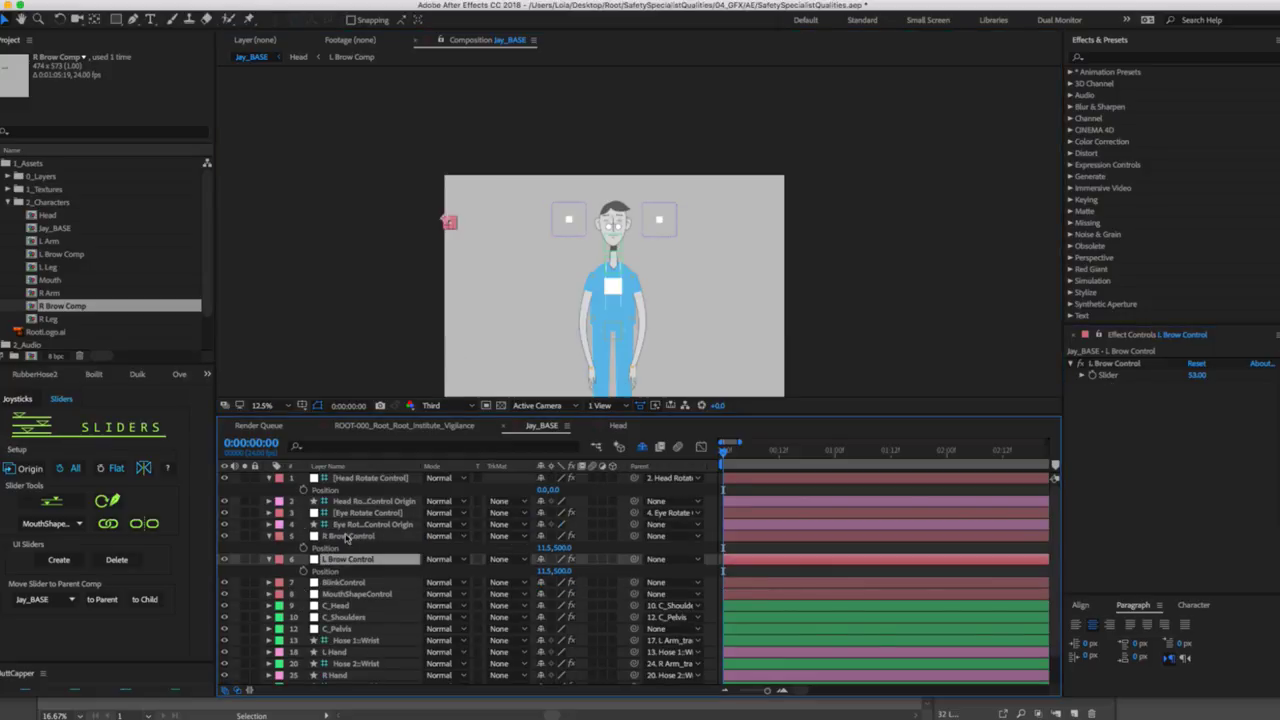
pyautogui.click(348, 537)
pyautogui.click(50, 562)
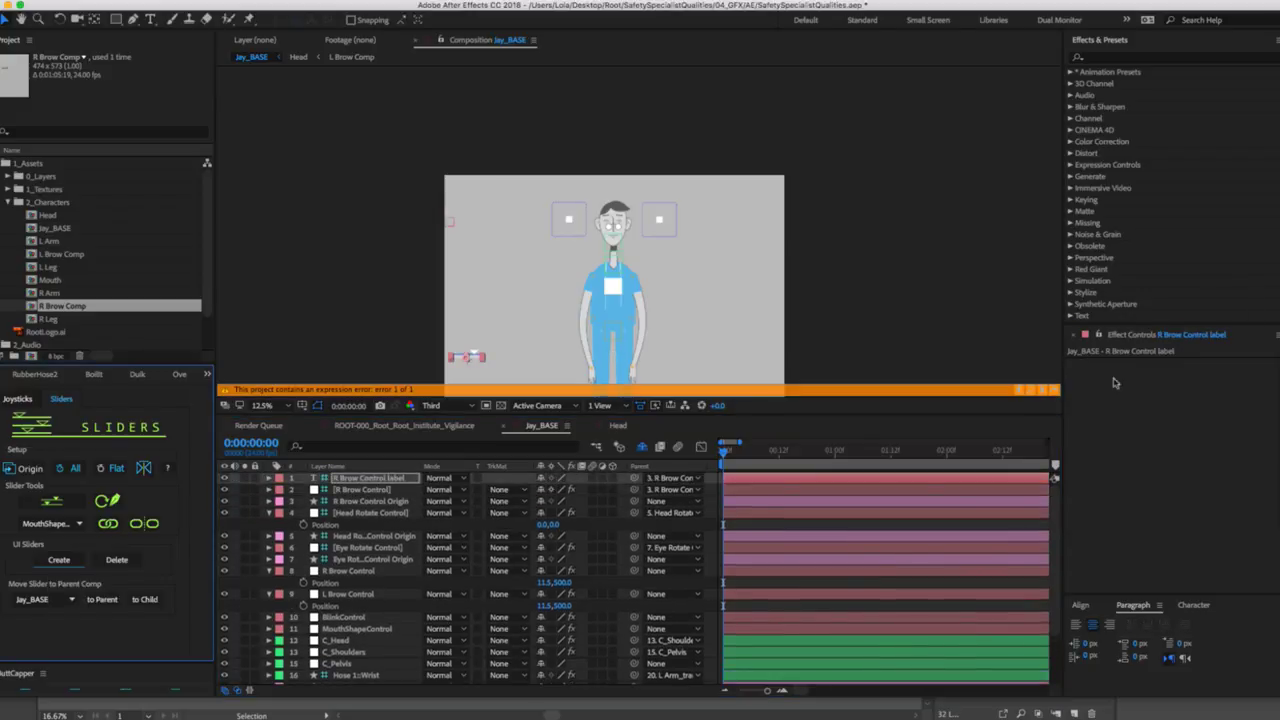
pyautogui.click(1053, 392)
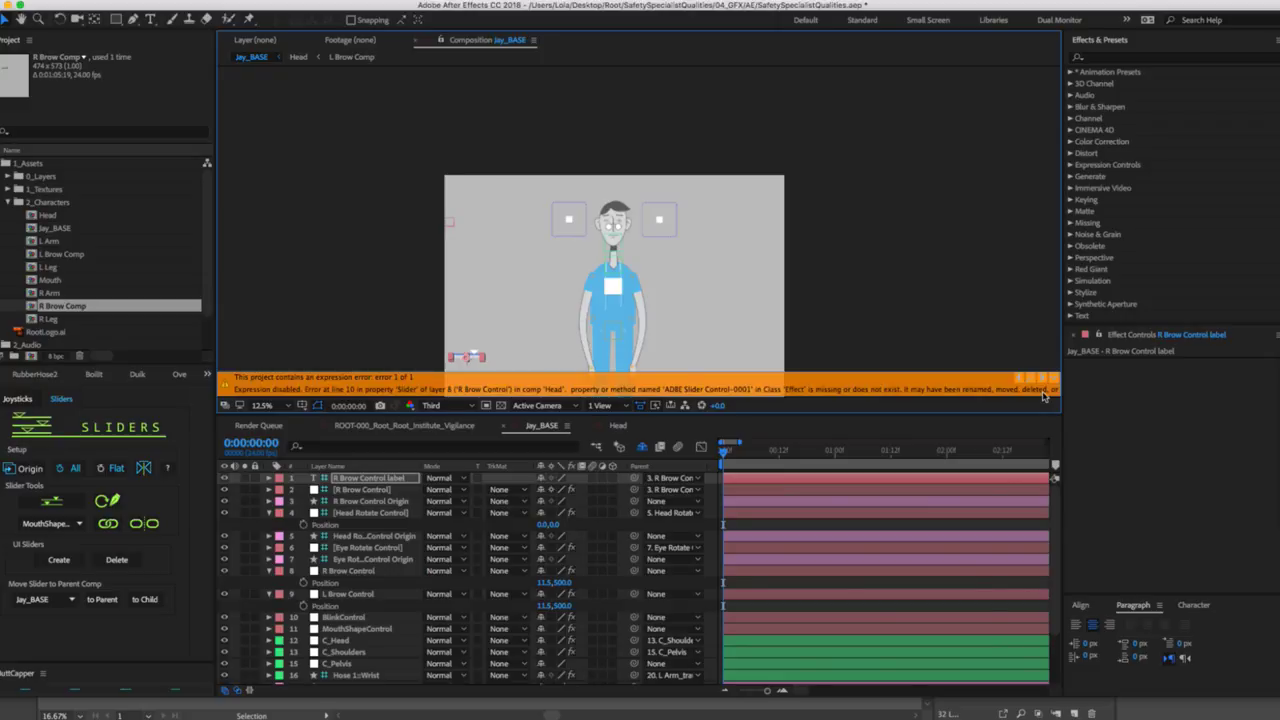
# Undo and rebuild the MouthShapeControl UI sliders, then jump to the expression error in Head.
pyautogui.hotkey('ctrl', 'z')
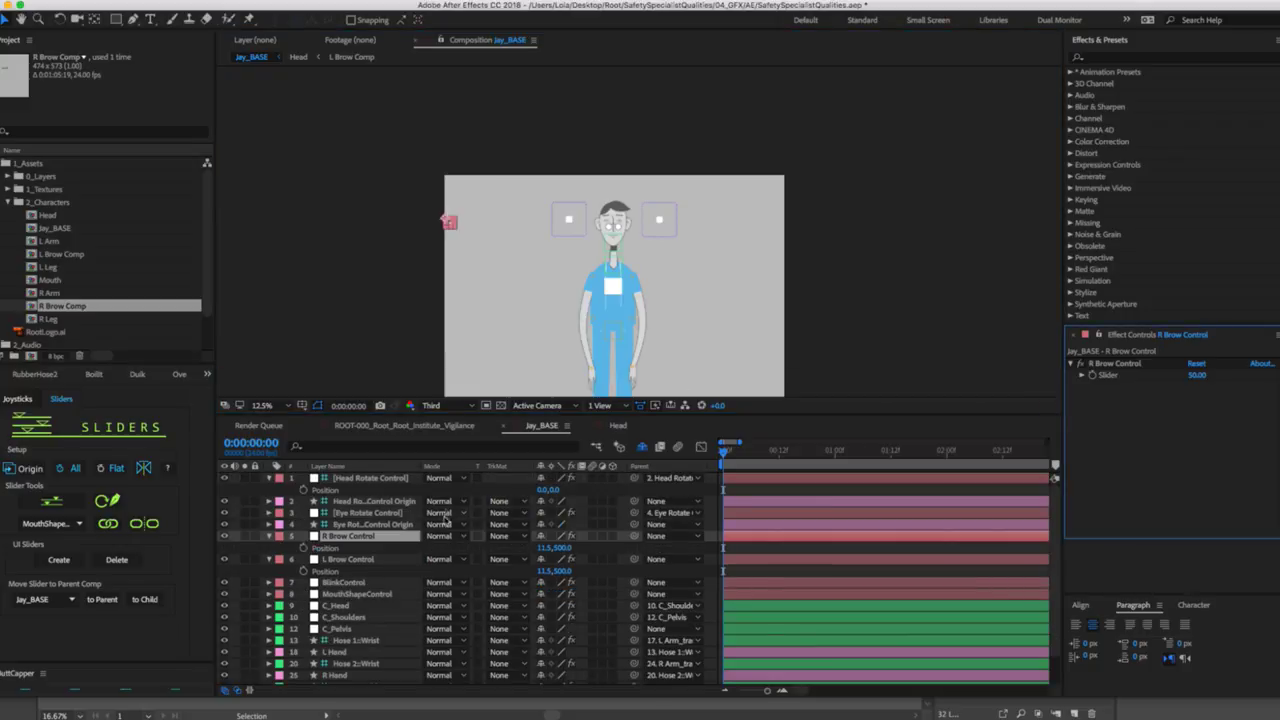
pyautogui.click(351, 561)
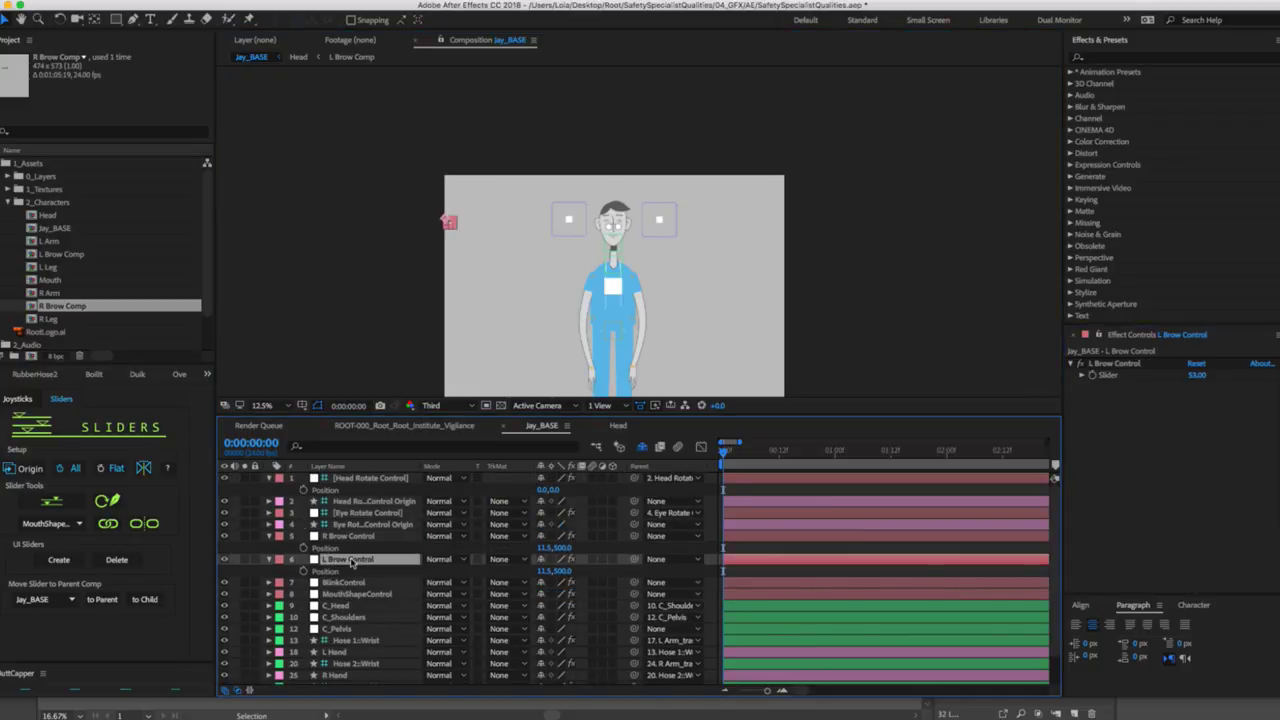
pyautogui.click(59, 560)
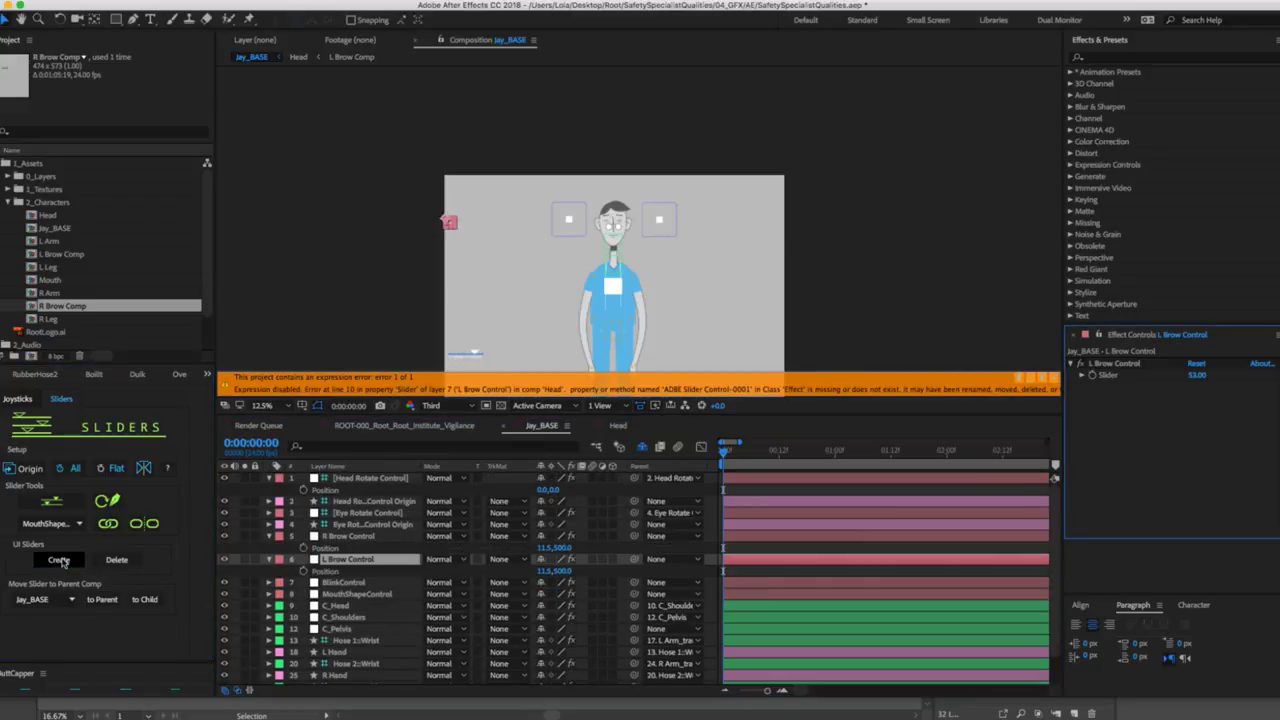
pyautogui.click(59, 560)
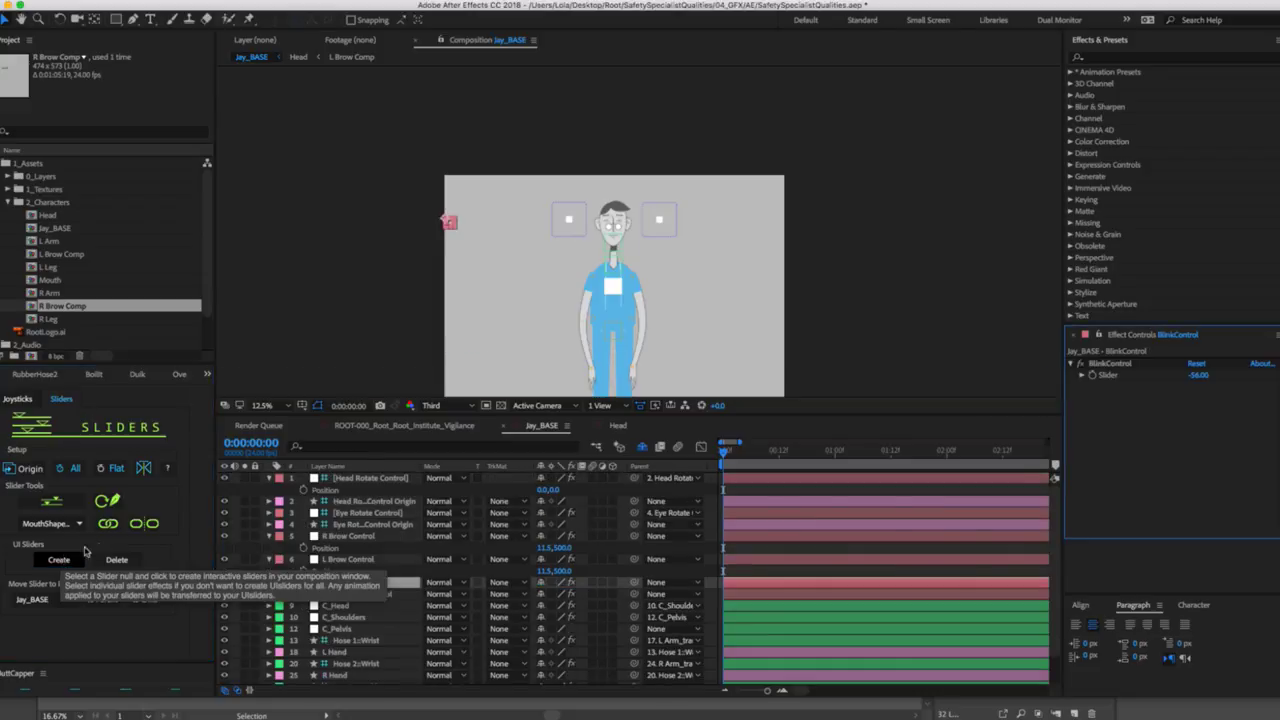
pyautogui.click(60, 561)
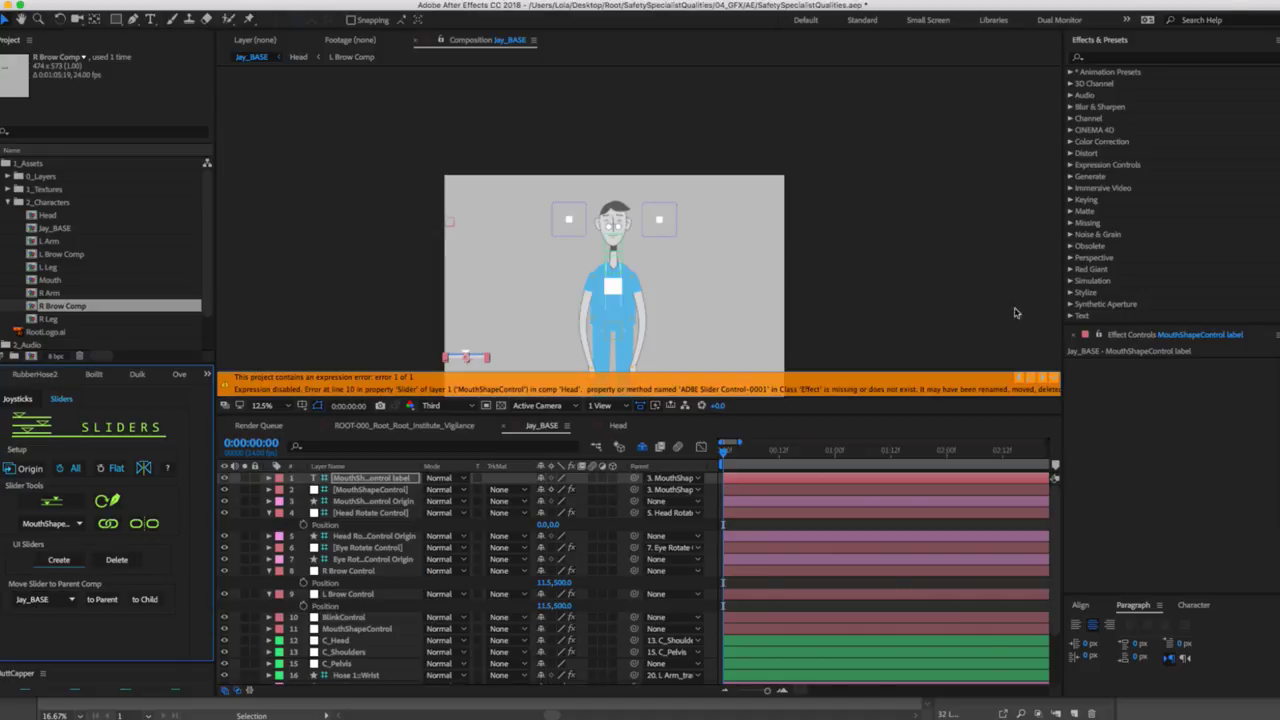
pyautogui.click(1032, 378)
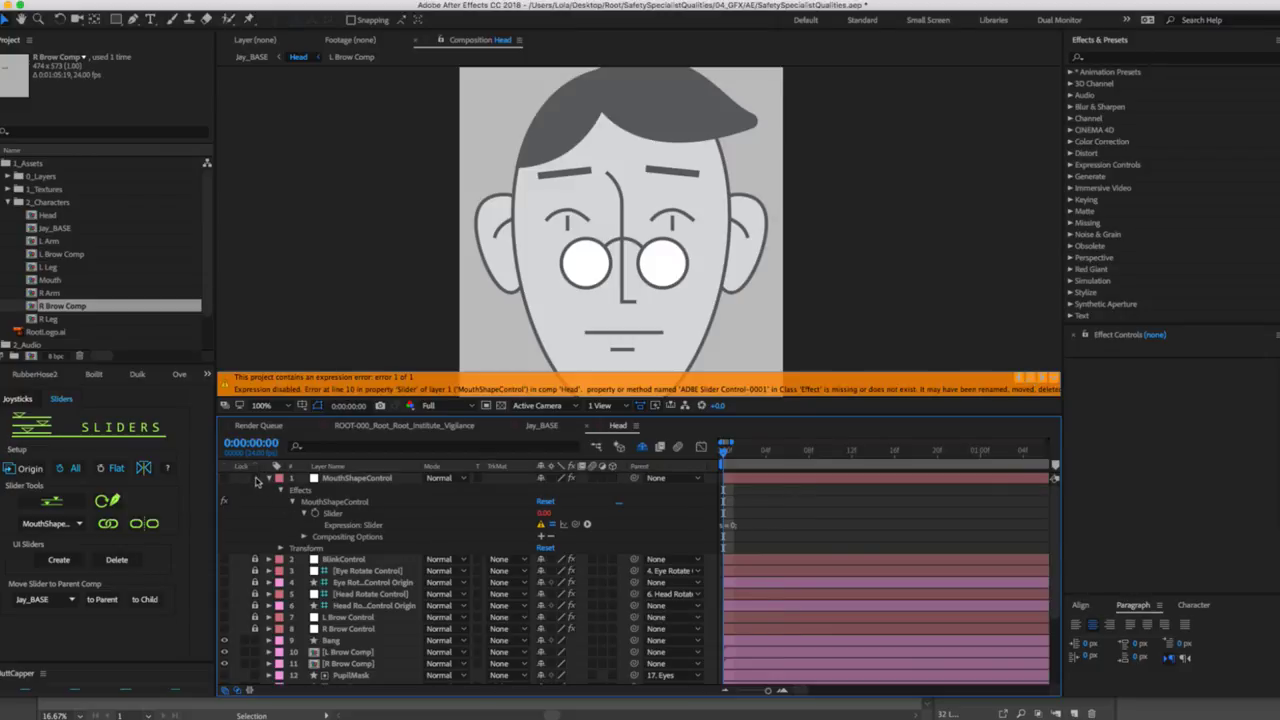
# Open MouthShapeControl's Slider expression in the Head comp, inspect its effect name, and commit it unchanged.
pyautogui.click(303, 536)
pyautogui.click(303, 536)
pyautogui.click(305, 514)
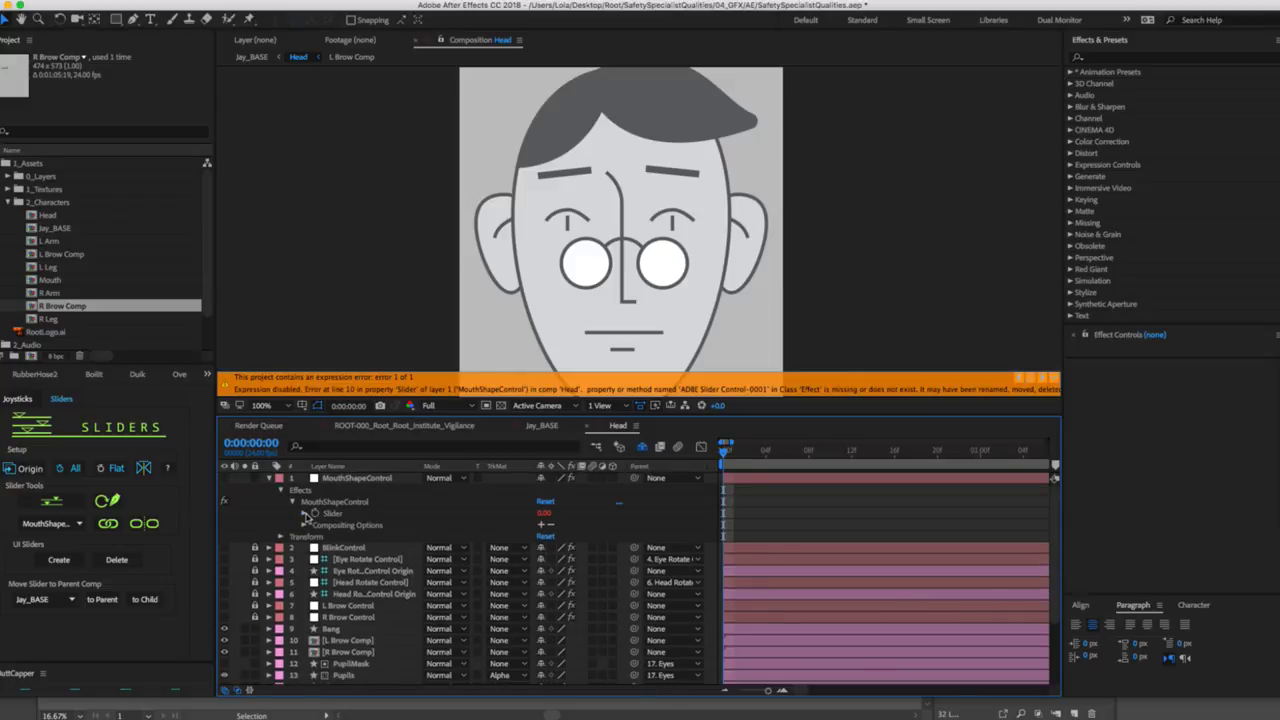
pyautogui.click(305, 514)
pyautogui.click(771, 525)
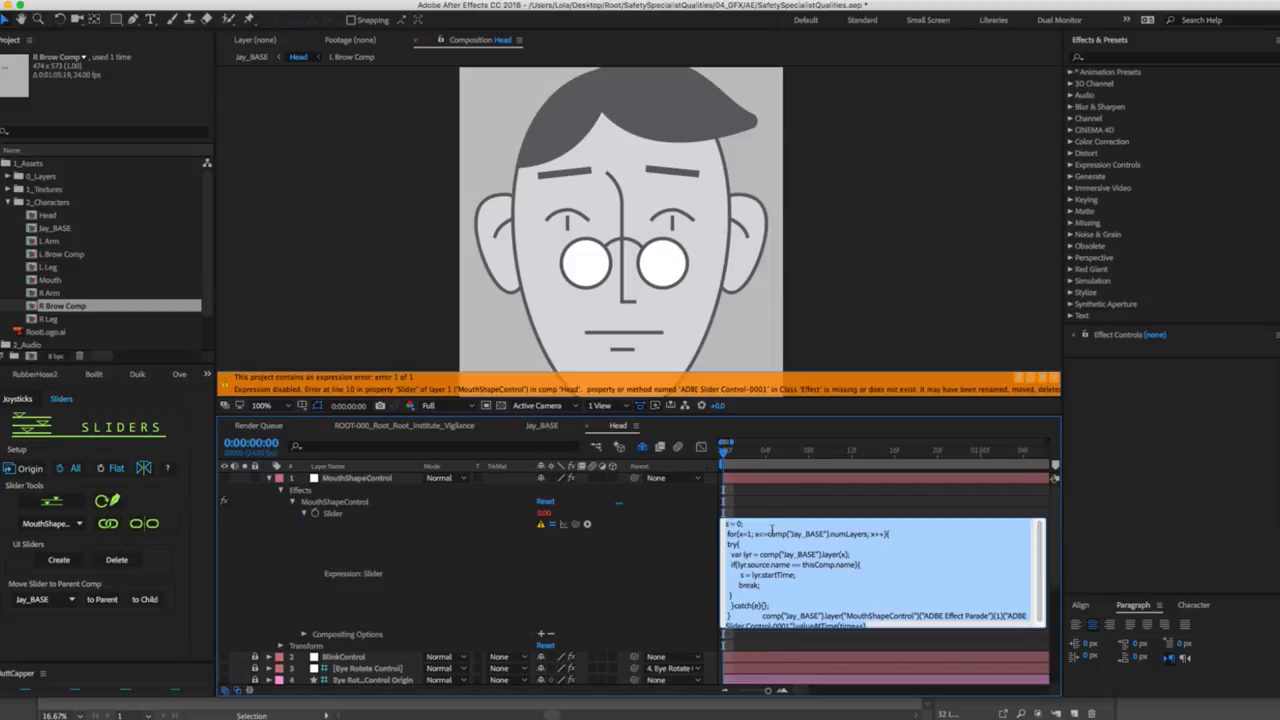
pyautogui.scroll(-3, 899, 587)
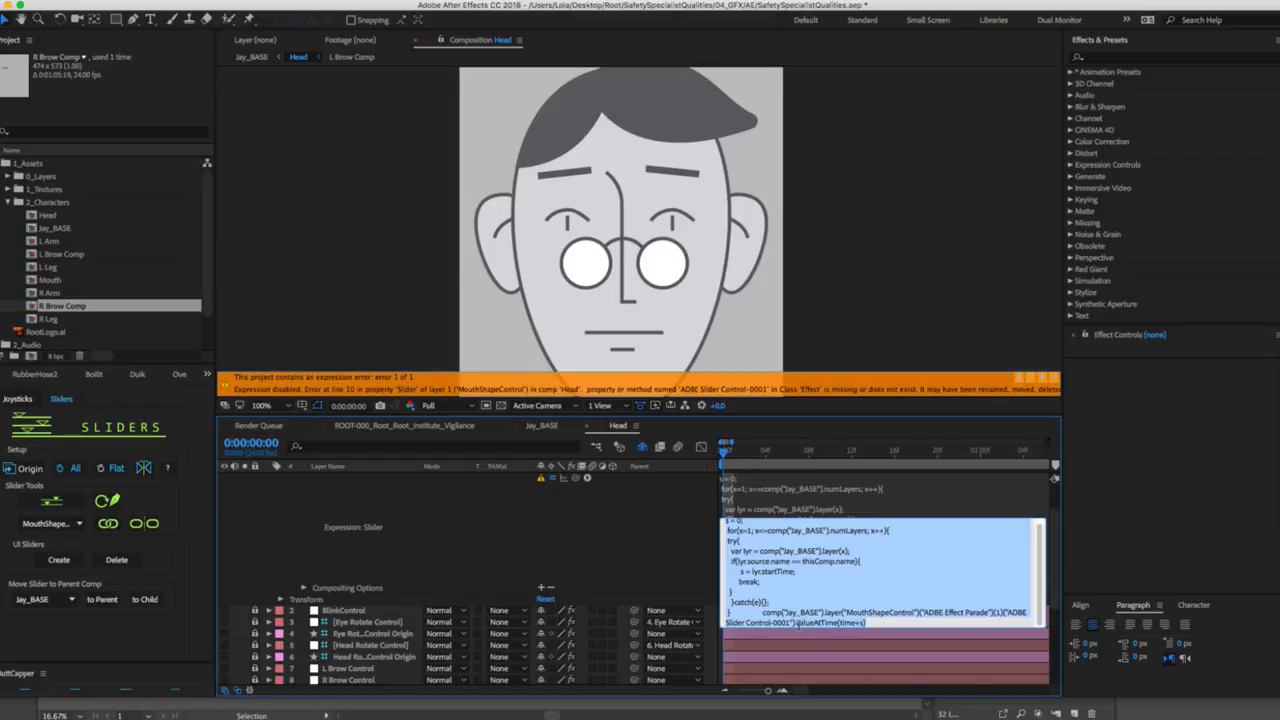
pyautogui.click(776, 622)
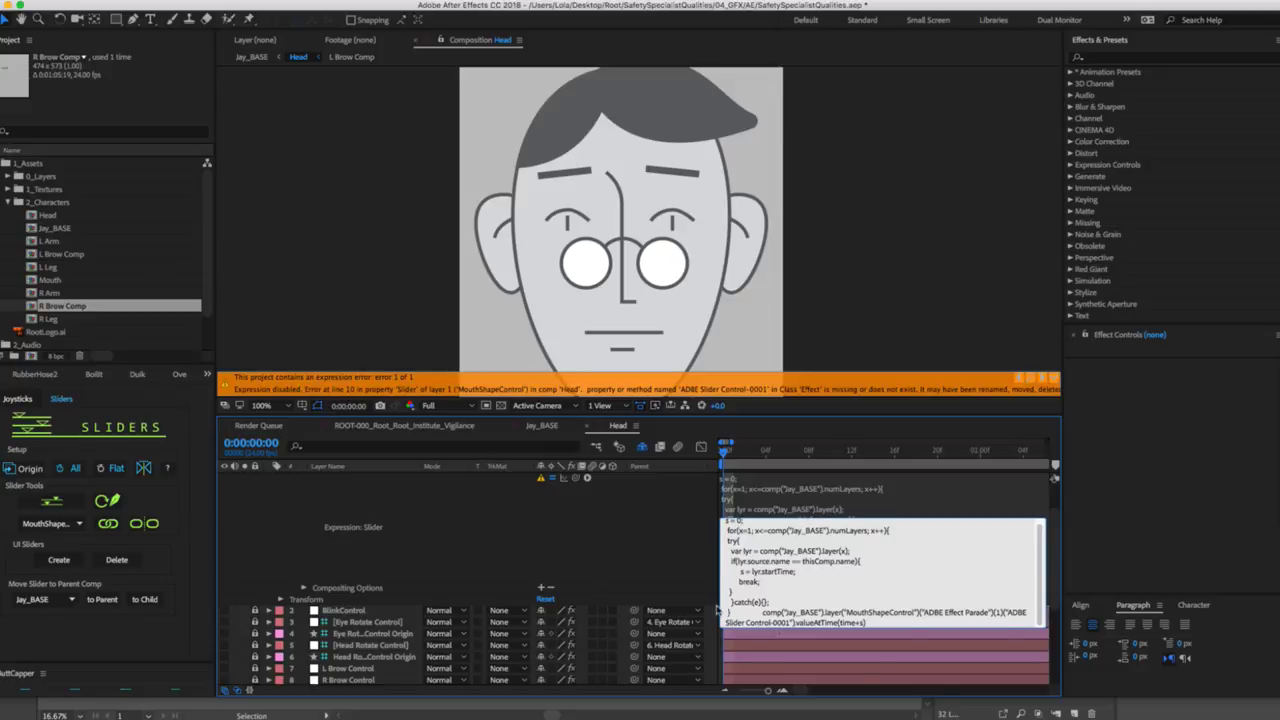
pyautogui.scroll(2, 585, 565)
pyautogui.click(364, 480)
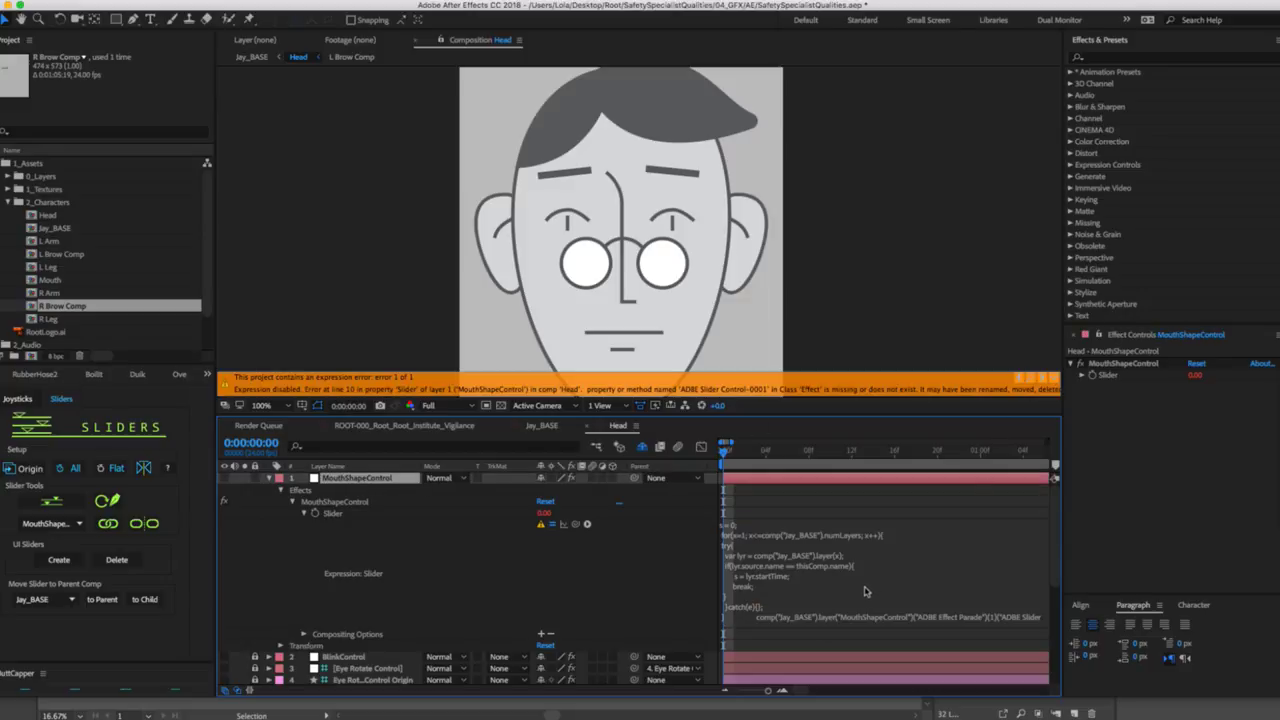
pyautogui.scroll(-3, 815, 593)
# Replace 'Slider' with 'MouthShape' in the last line so it references 'ADBE MouthShapeControl-0001'.
pyautogui.click(815, 593)
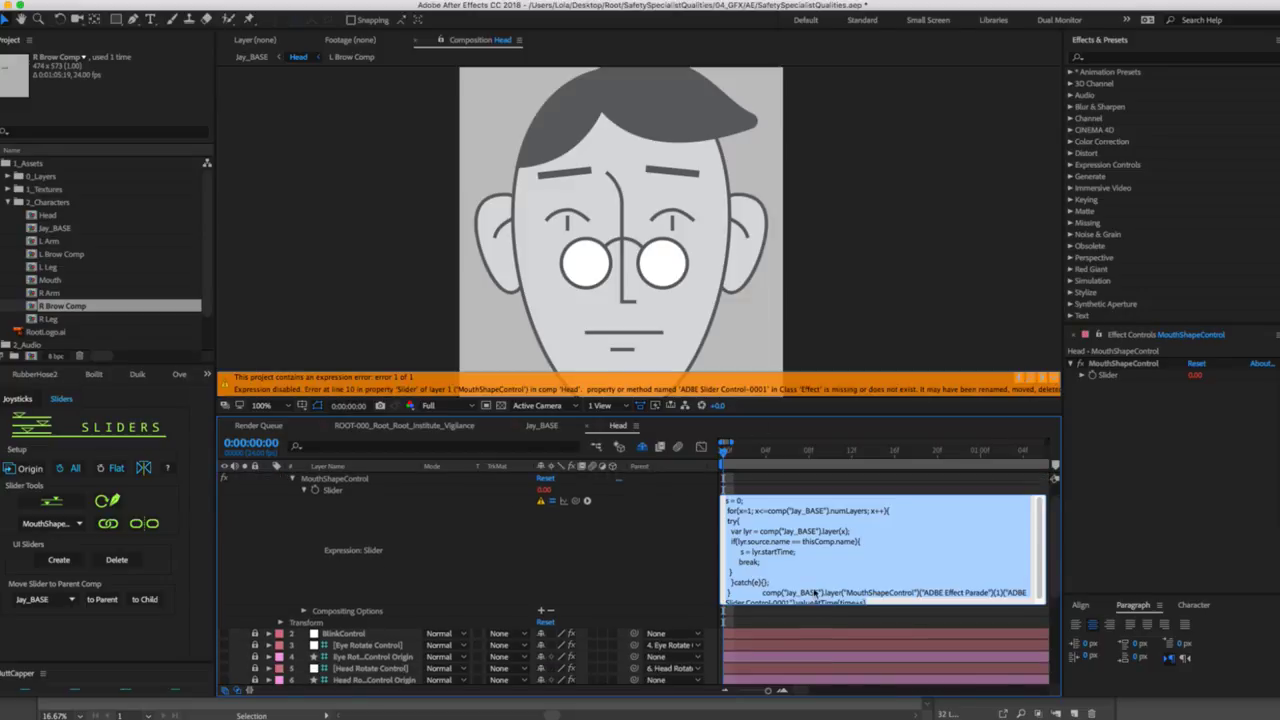
pyautogui.click(790, 604)
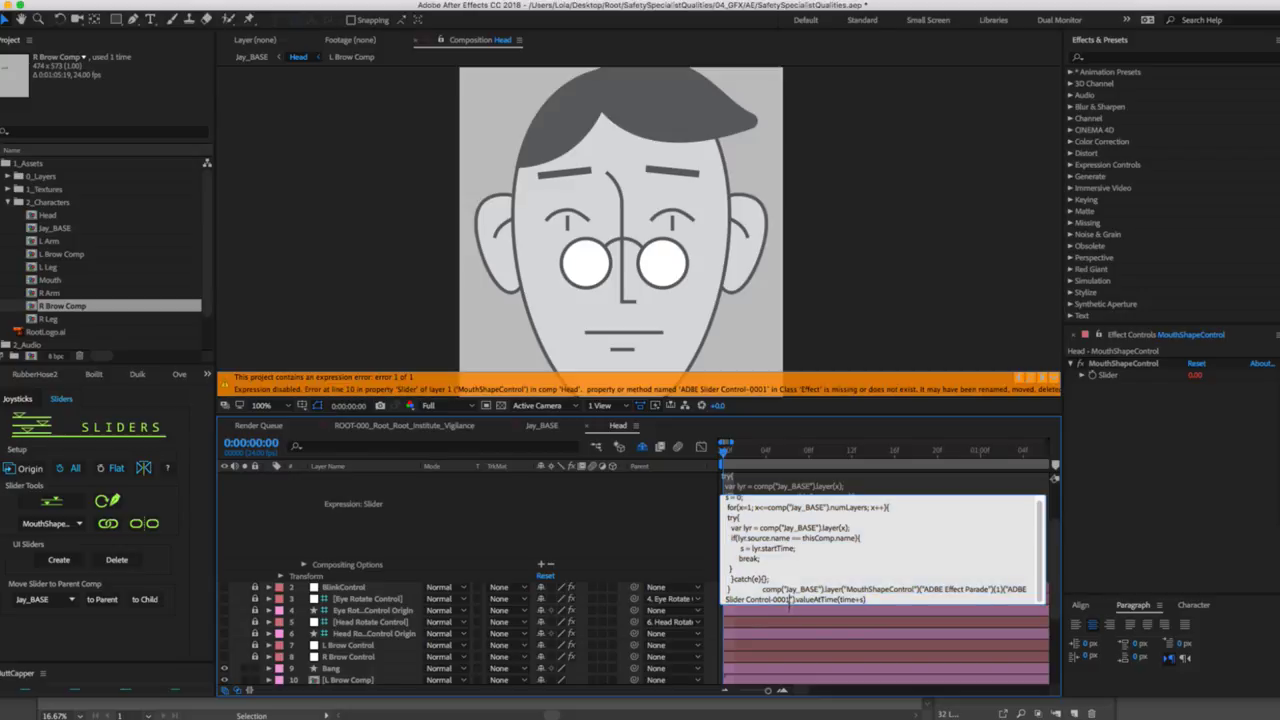
pyautogui.moveTo(790, 602); pyautogui.dragTo(724, 600)
pyautogui.click(771, 606)
pyautogui.doubleClick(736, 600)
pyautogui.write('MouthShape')
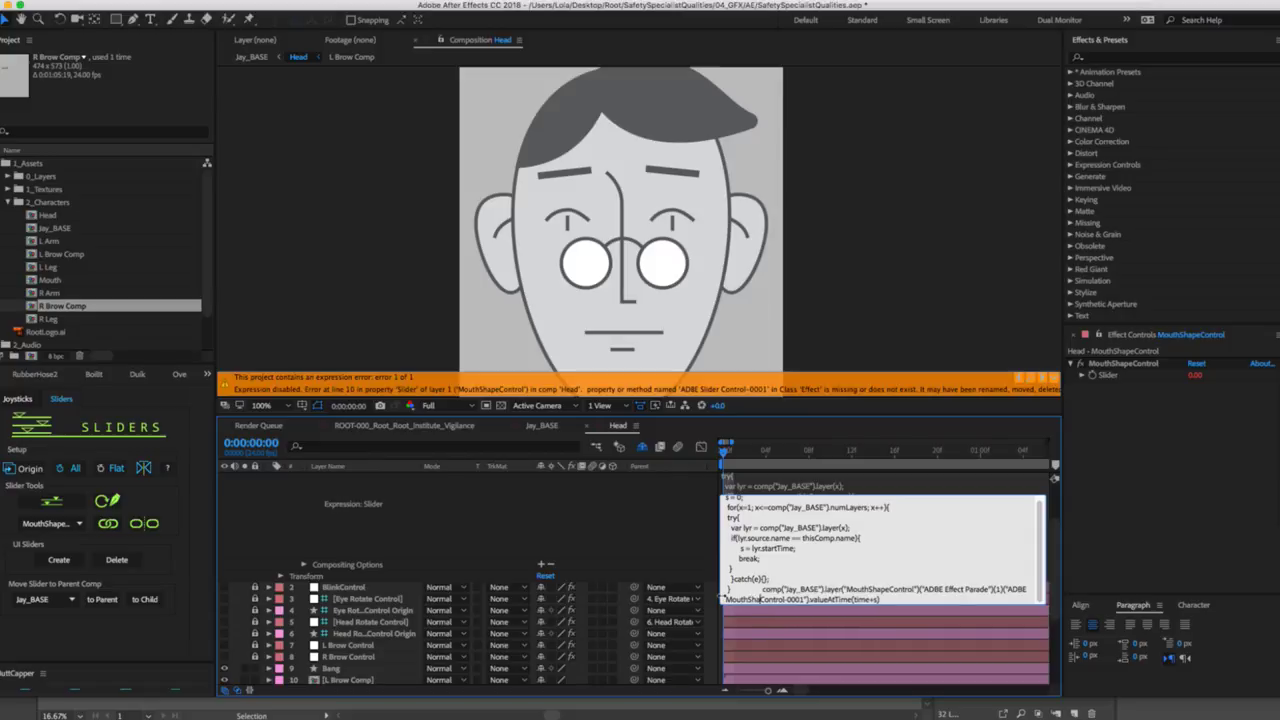
pyautogui.press('BackSpace')
pyautogui.press('BackSpace')
pyautogui.write('pe')
pyautogui.press('BackSpace')
pyautogui.press('BackSpace')
pyautogui.write('pe')
pyautogui.click(796, 626)
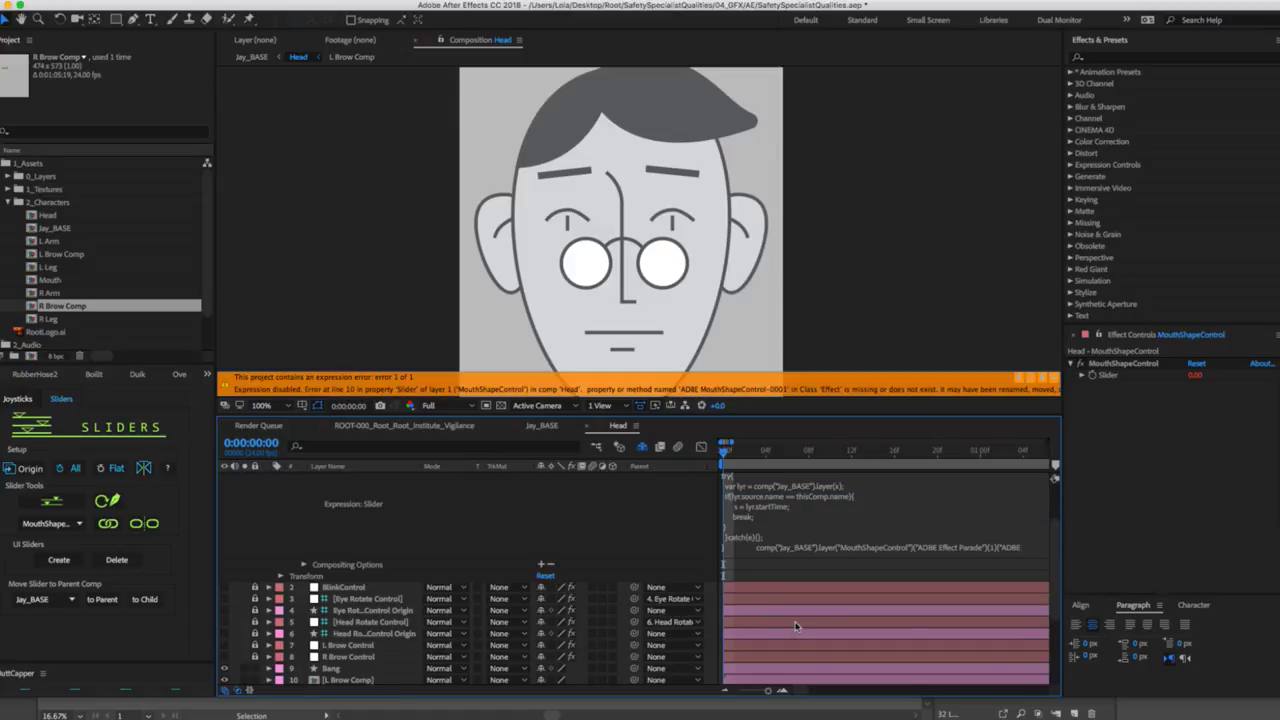
pyautogui.click(780, 556)
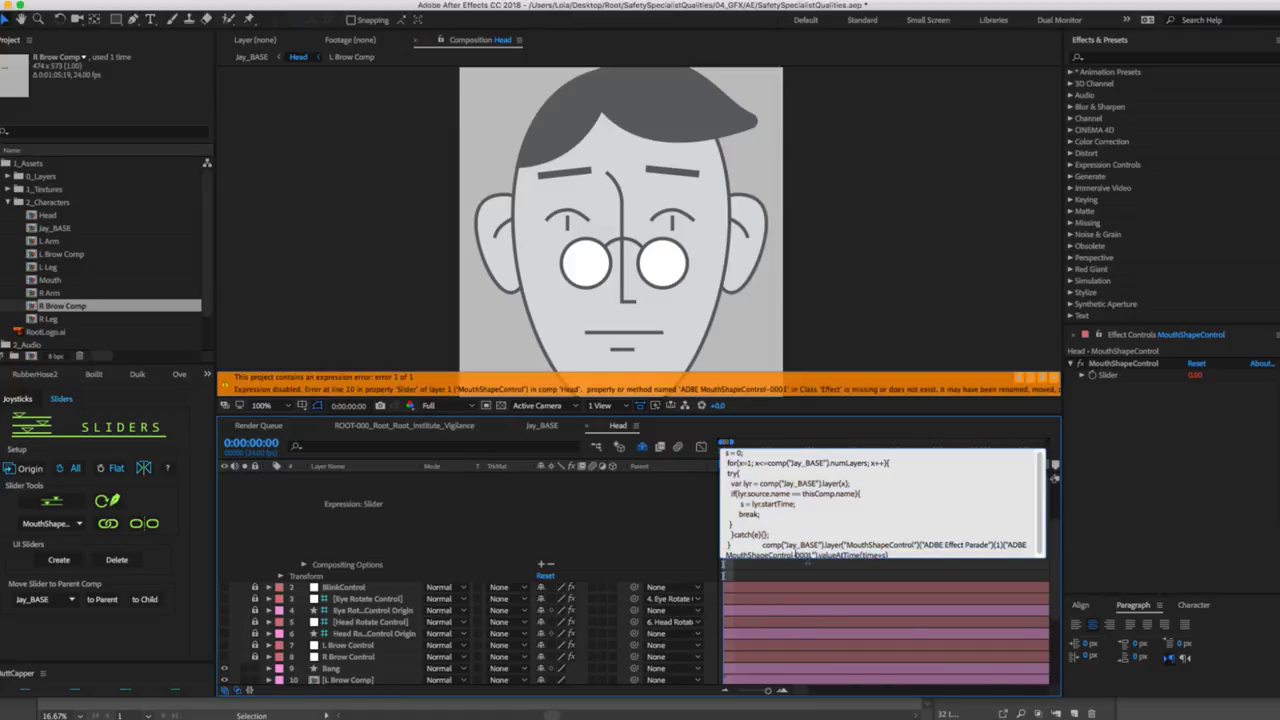
# Delete the 0001 suffix from the expression's effect name and commit the shortened expression.
pyautogui.doubleClick(812, 555)
pyautogui.press('BackSpace')
pyautogui.press('BackSpace')
pyautogui.click(798, 595)
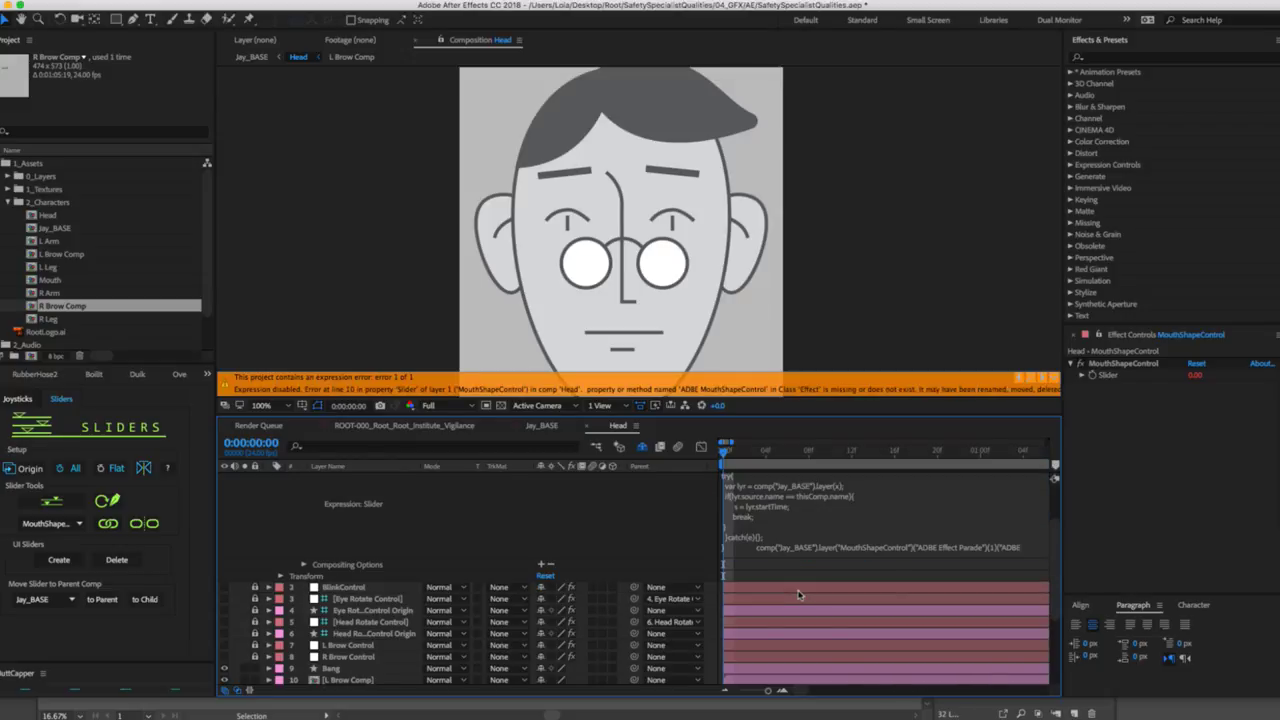
pyautogui.click(799, 557)
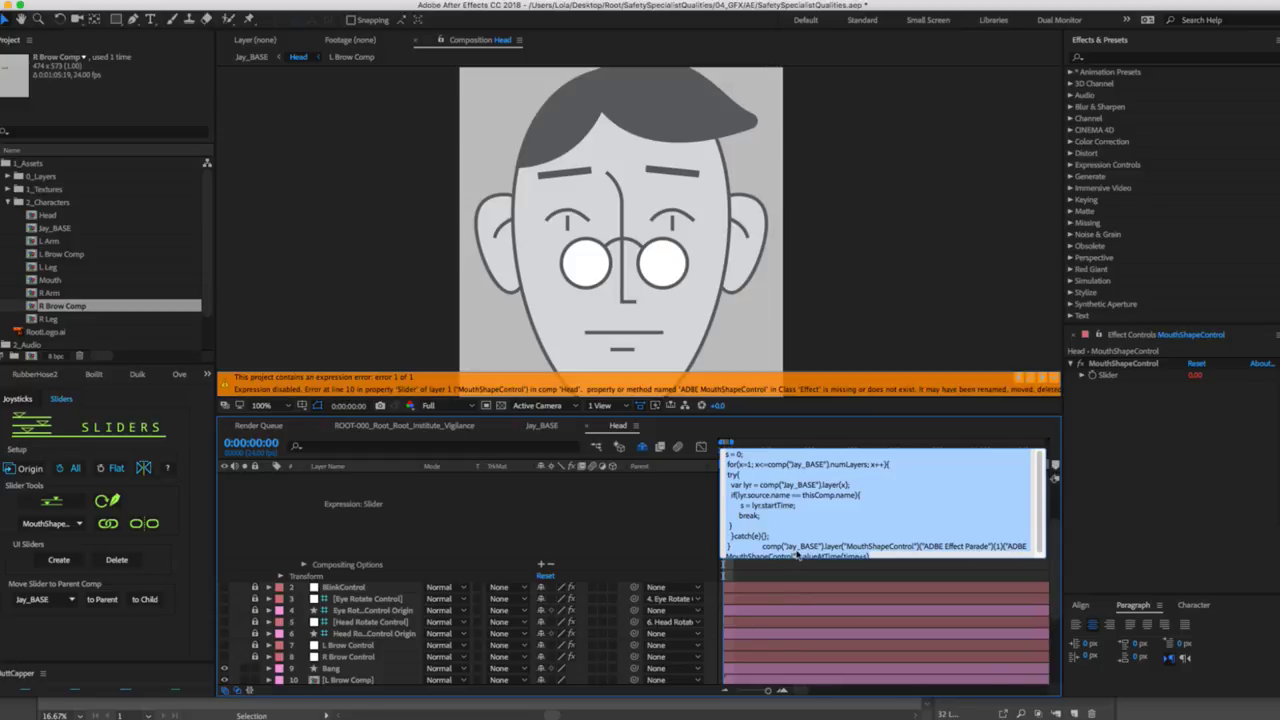
pyautogui.scroll(-3, 806, 558)
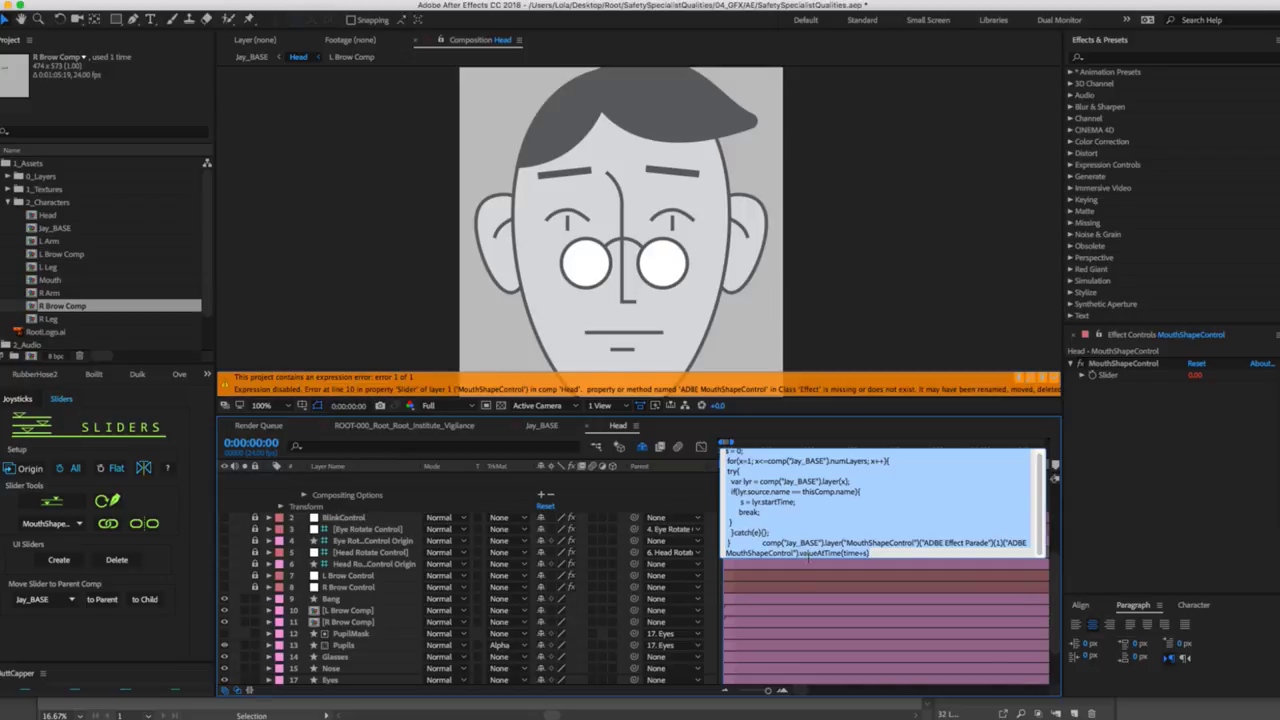
pyautogui.click(819, 579)
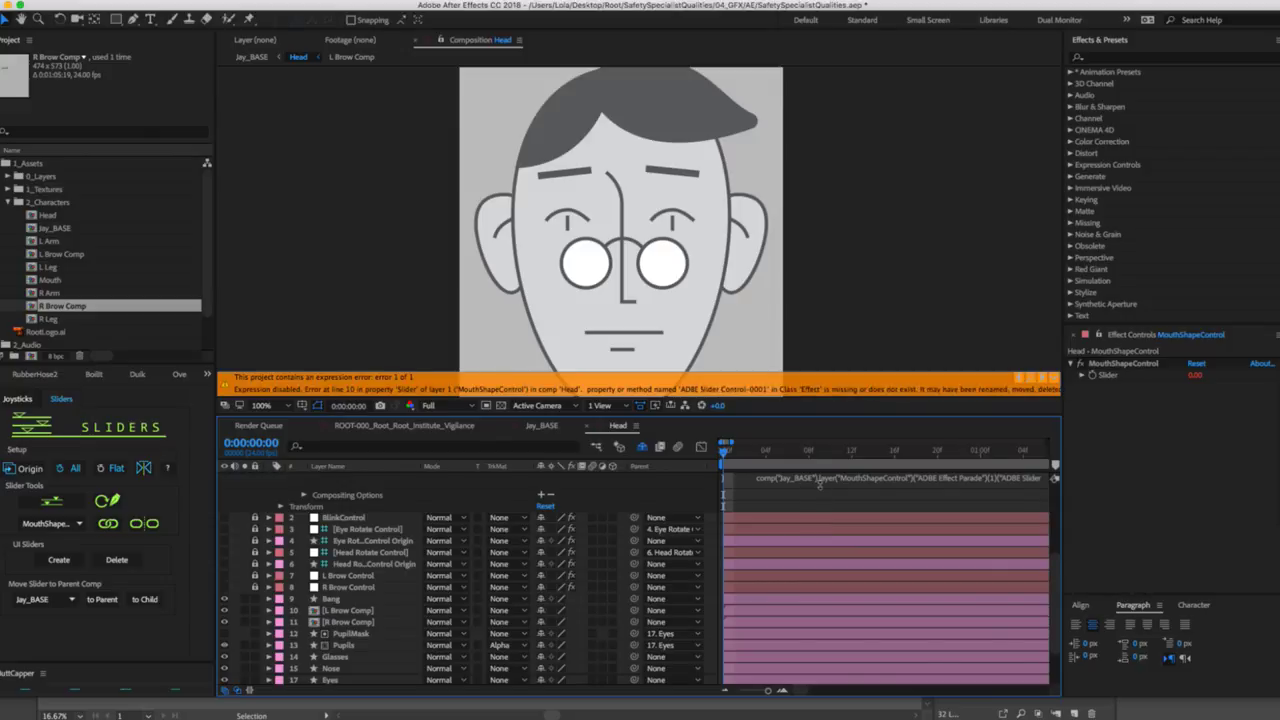
# Replace 'ADBE Slider Control-0001' in the expression with 'MouthShapeControl' and commit.
pyautogui.click(818, 482)
pyautogui.scroll(-4, 816, 483)
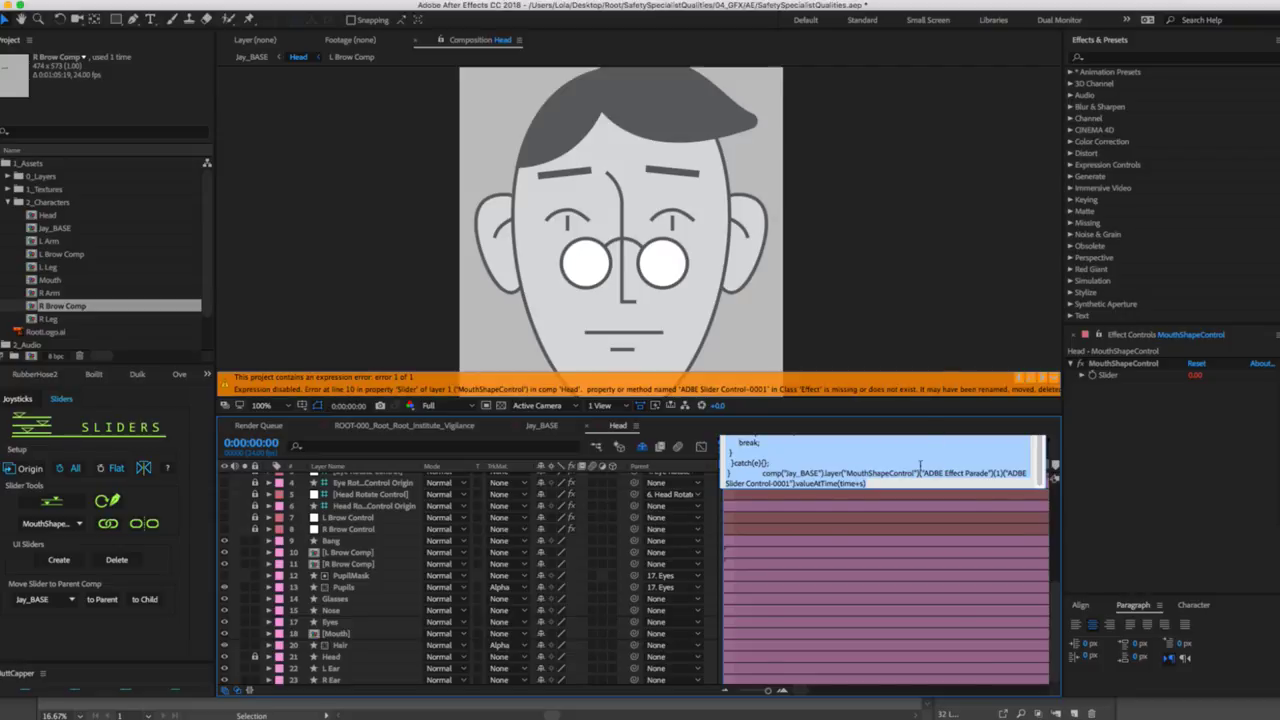
pyautogui.scroll(3, 920, 480)
pyautogui.scroll(3, 939, 518)
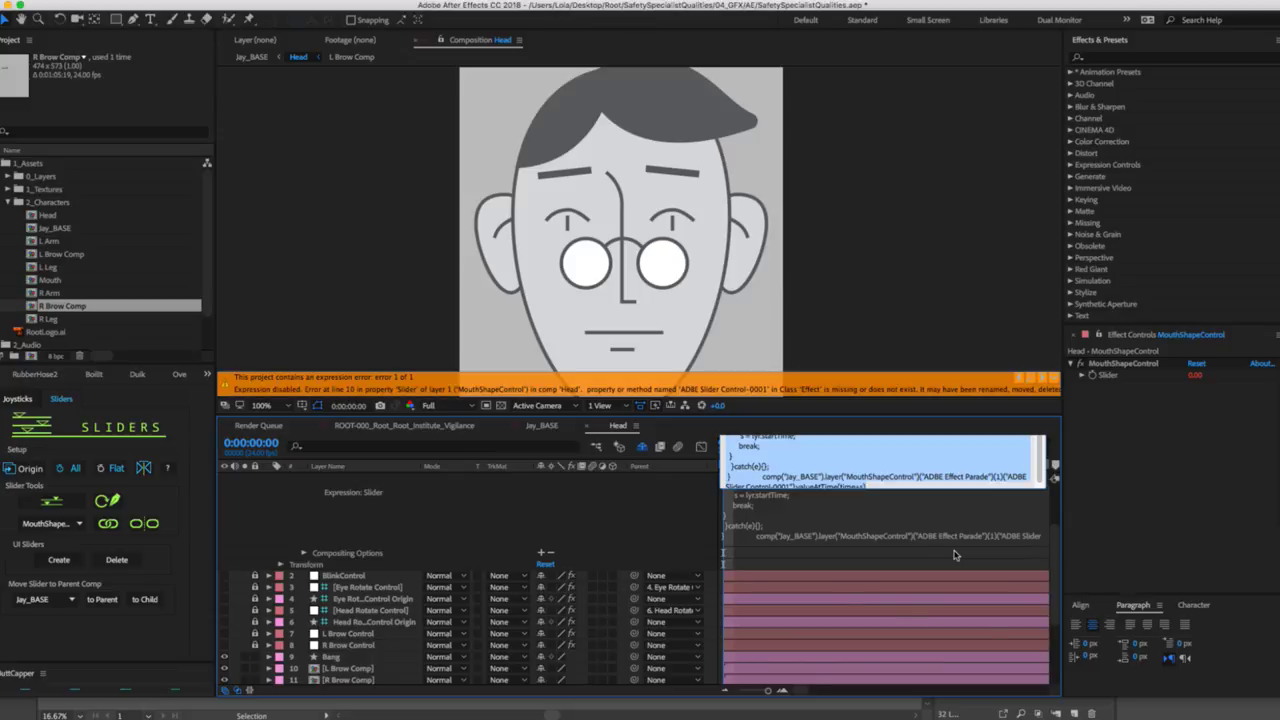
pyautogui.click(793, 488)
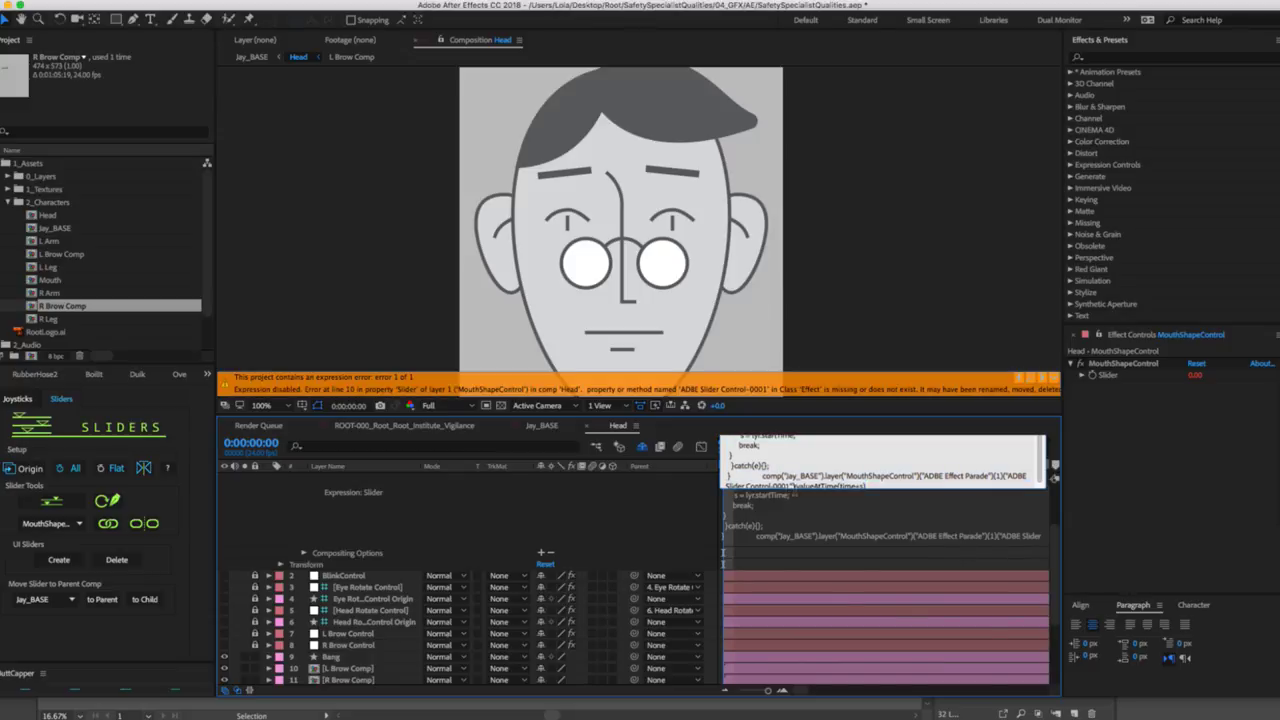
pyautogui.scroll(-1, 790, 474)
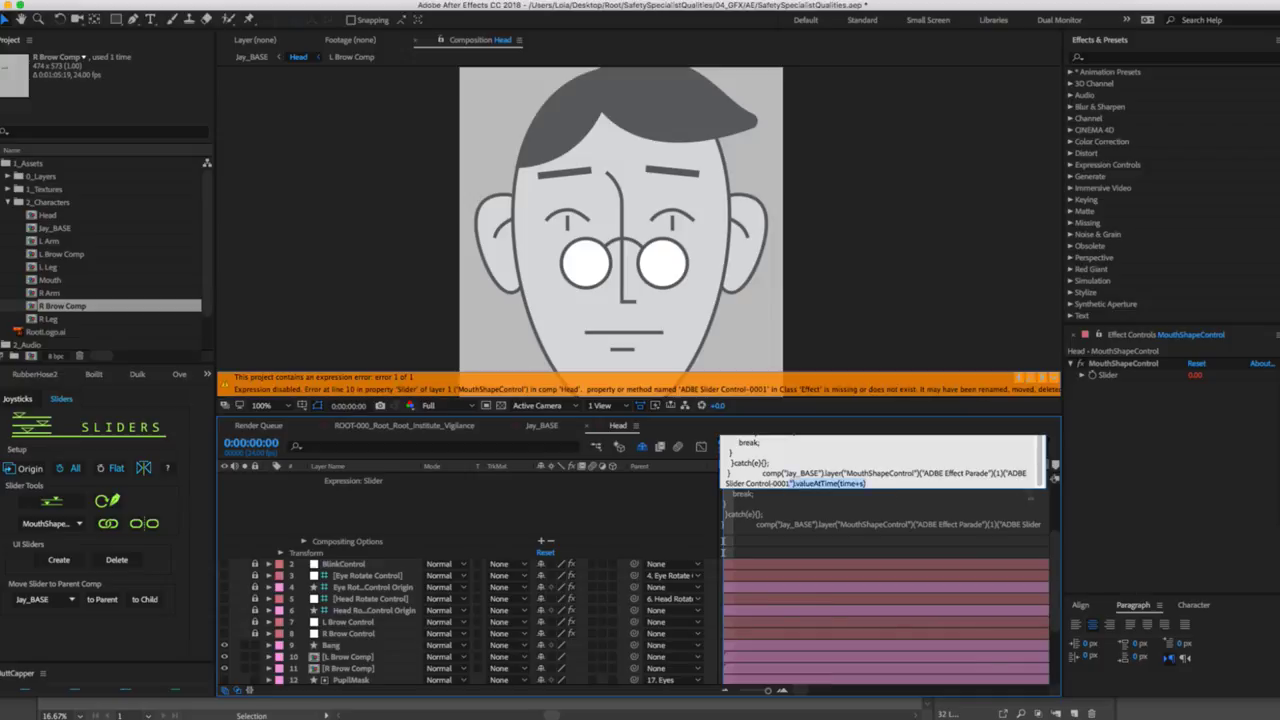
pyautogui.moveTo(789, 484); pyautogui.dragTo(1008, 476)
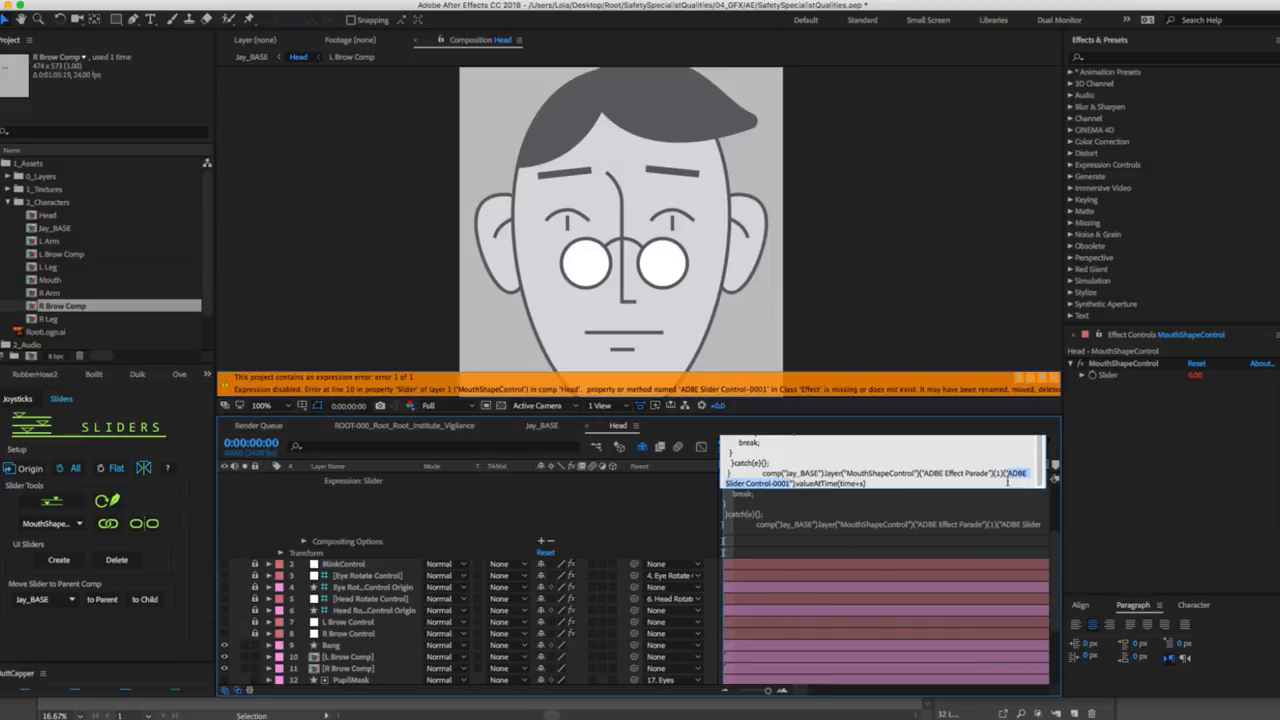
pyautogui.write('MouthSha')
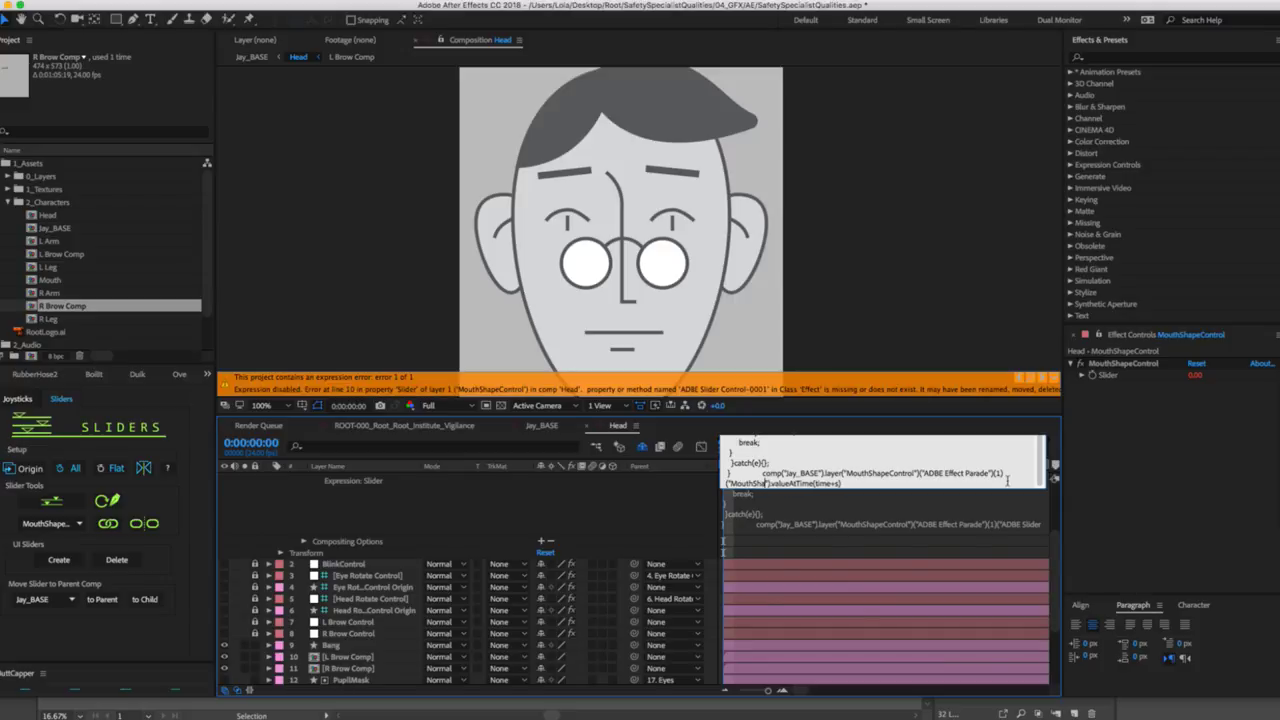
pyautogui.write('peXontr')
pyautogui.press('BackSpace')
pyautogui.press('BackSpace')
pyautogui.press('BackSpace')
pyautogui.press('BackSpace')
pyautogui.press('BackSpace')
pyautogui.write('Control')
pyautogui.click(961, 560)
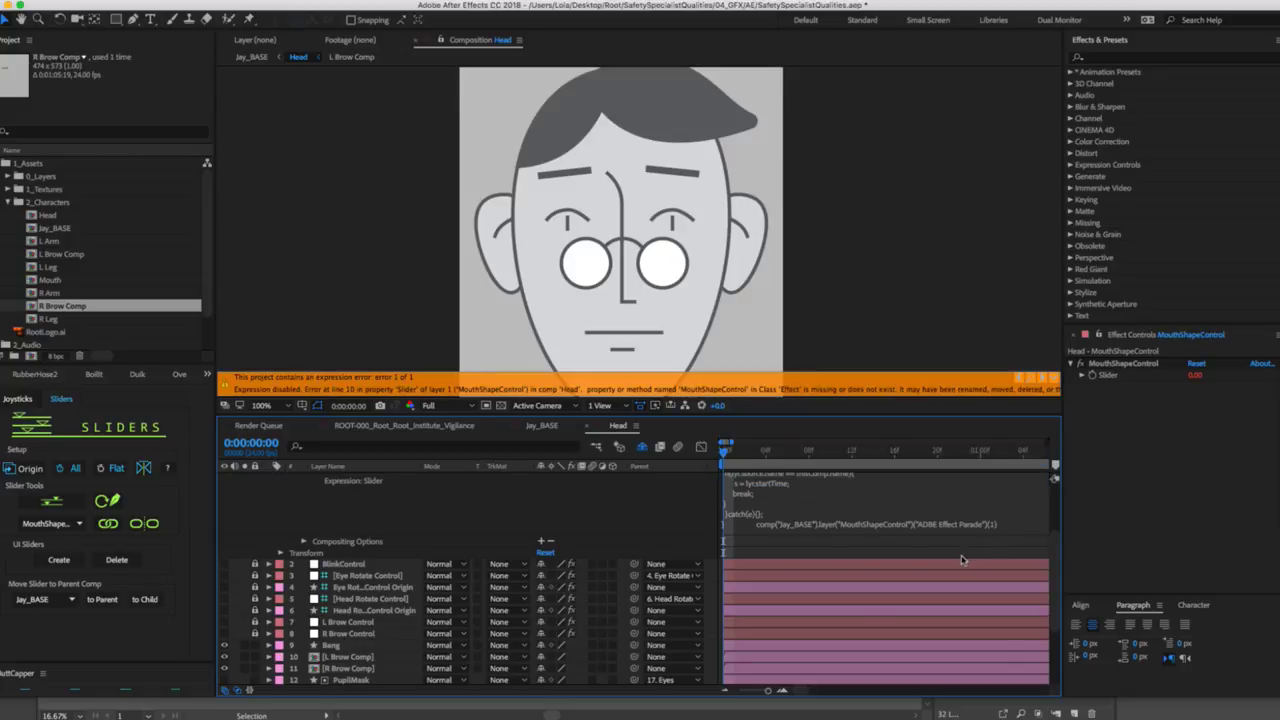
# Undo the effect-name change and return to the Jay_BASE comp, where MouthShapeControl reads 0.00.
pyautogui.write('("ADBE Slider Control-0001")')
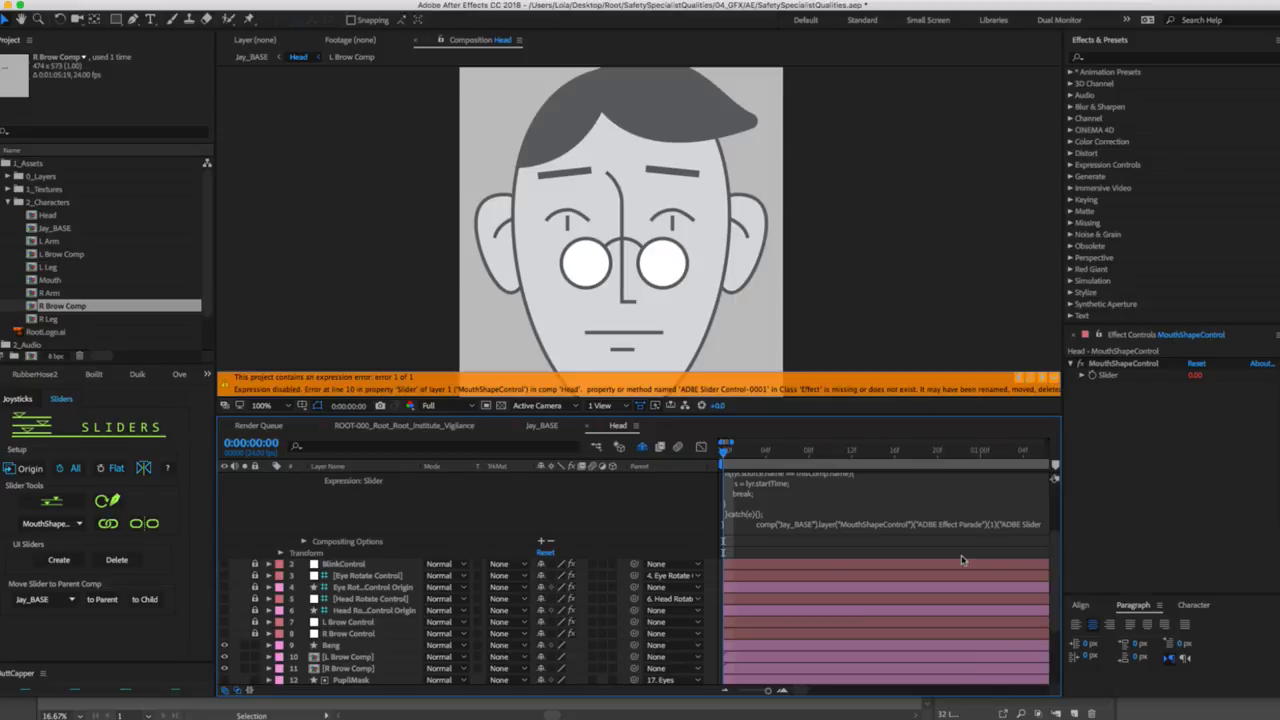
pyautogui.hotkey('shift', 'Escape')
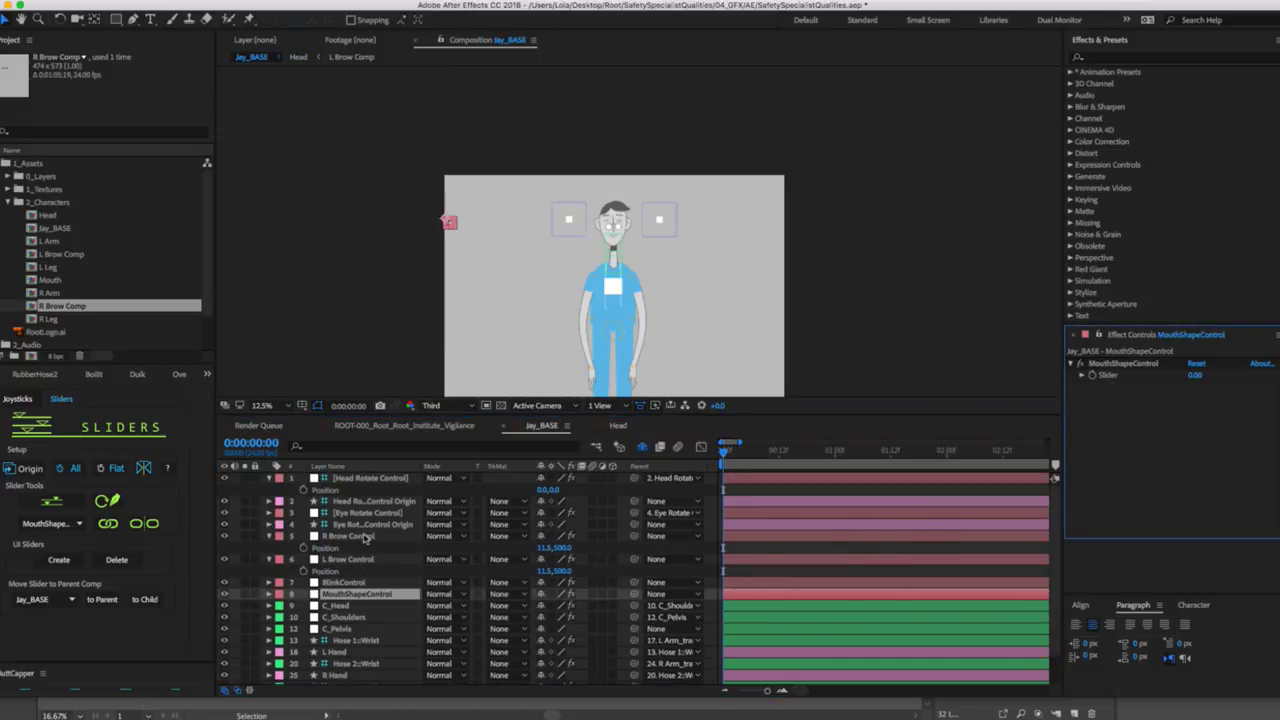
pyautogui.click(359, 595)
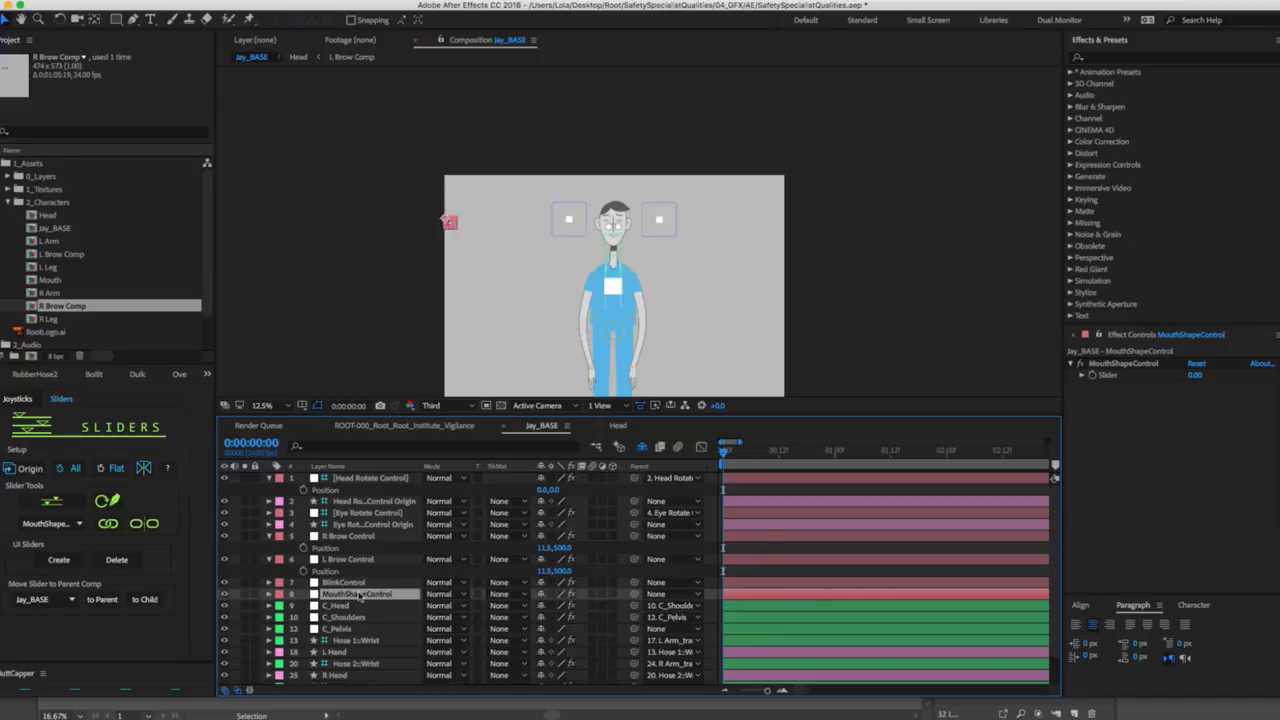
# Rename the MouthShapeControl effect to MouthShape.
pyautogui.click(1125, 364)
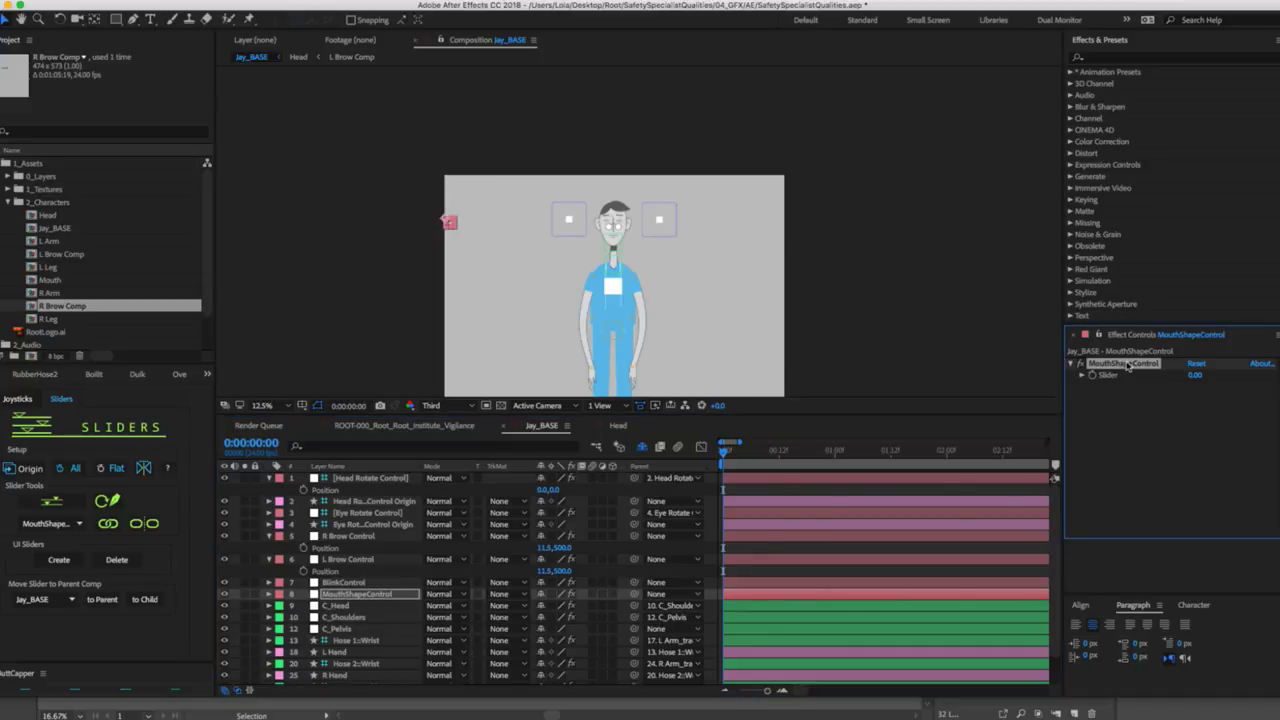
pyautogui.press('Return')
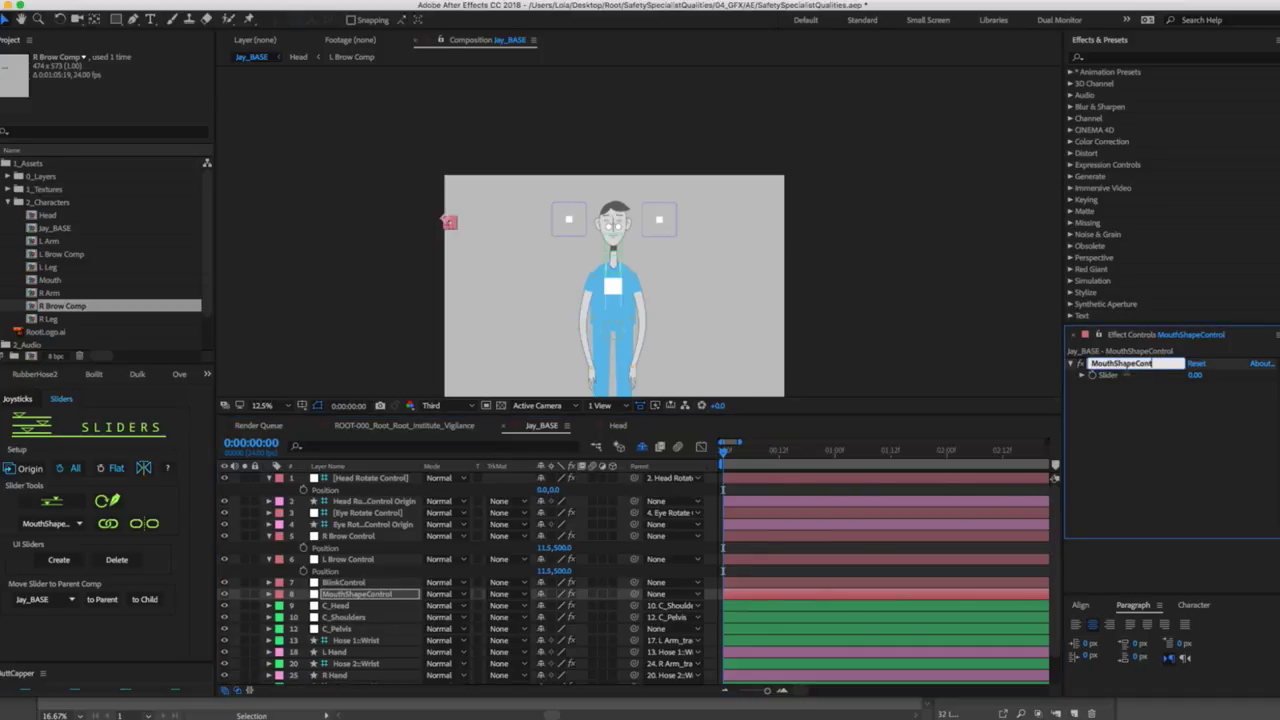
pyautogui.press('Return')
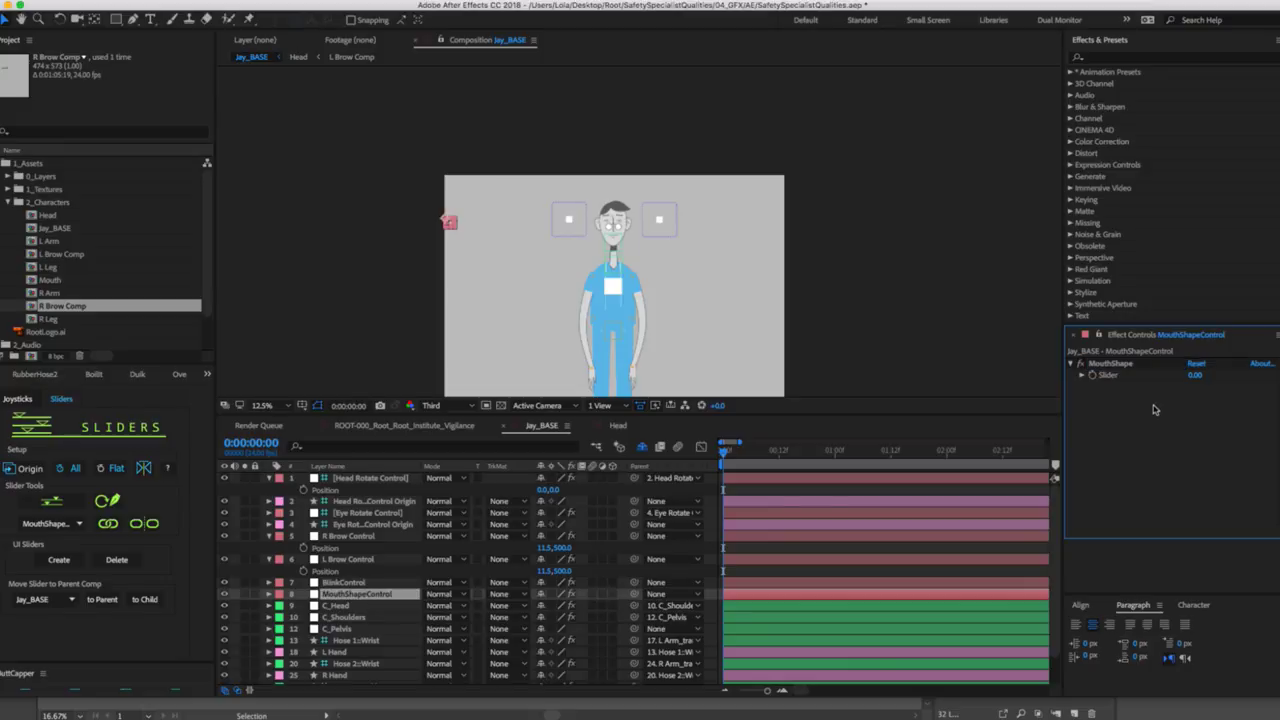
# Create a MouthShape slider and move it up toward the face.
pyautogui.click(345, 601)
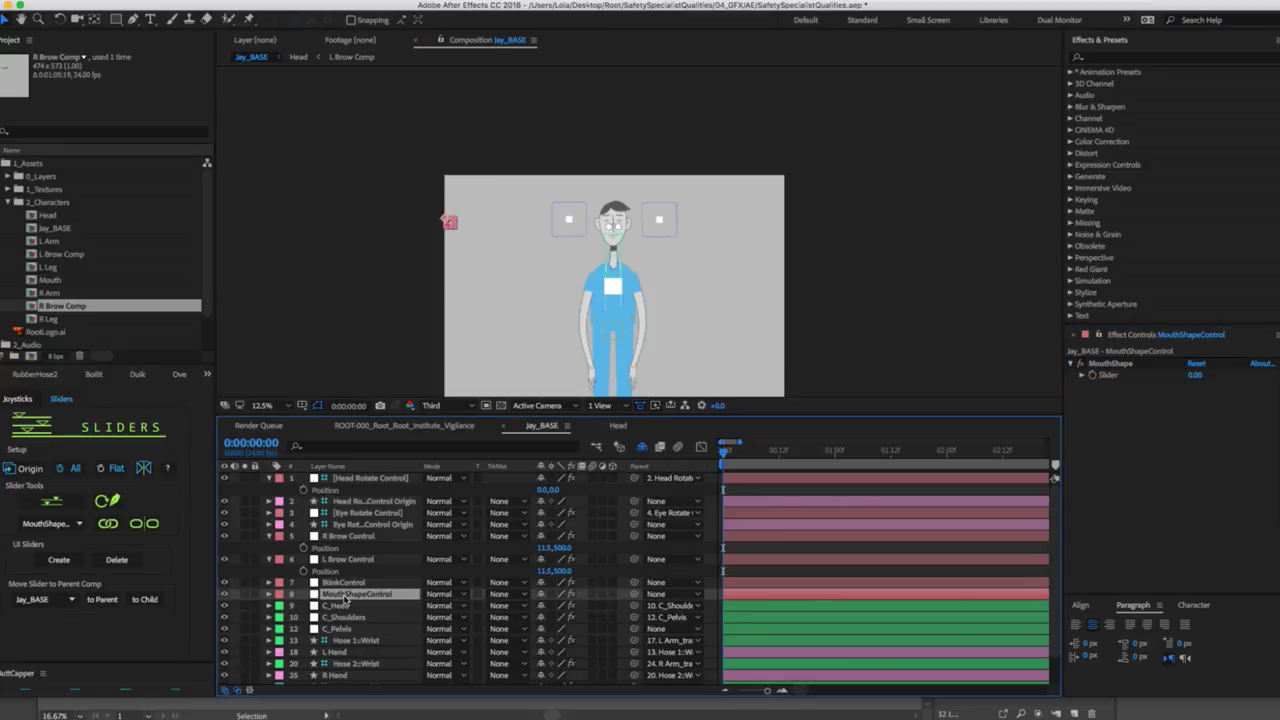
pyautogui.click(58, 563)
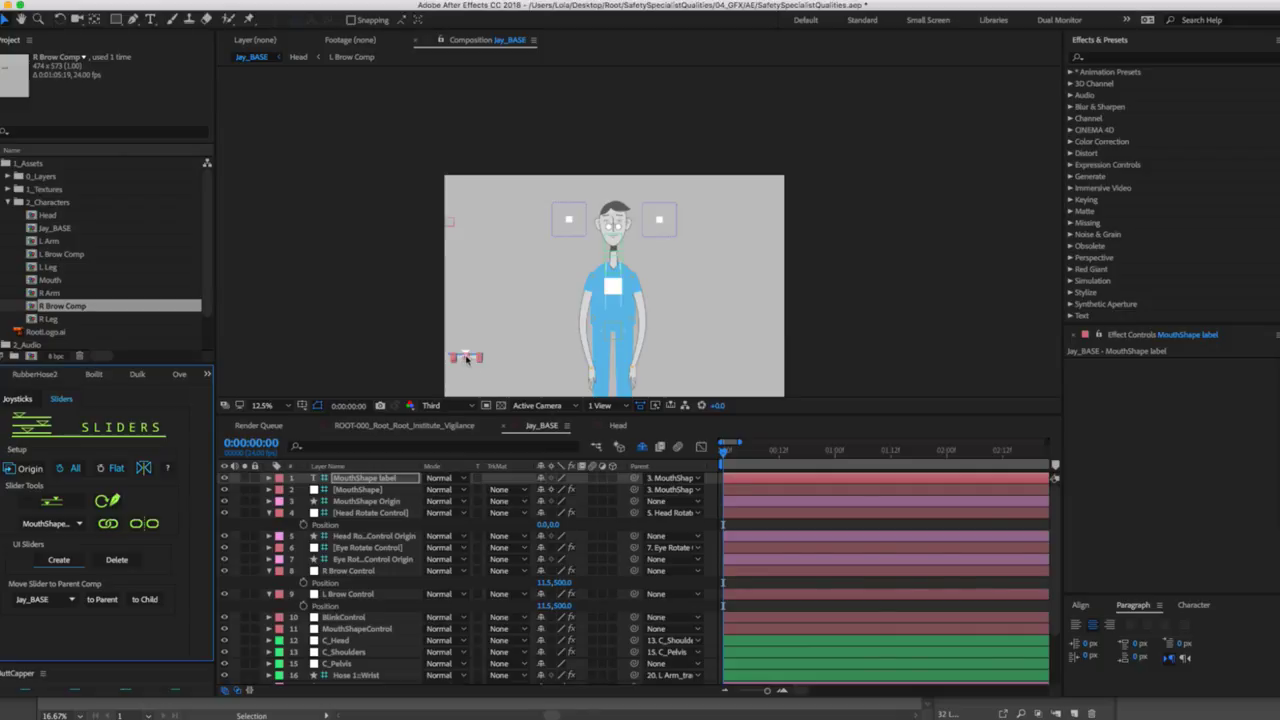
pyautogui.moveTo(466, 360); pyautogui.dragTo(546, 268)
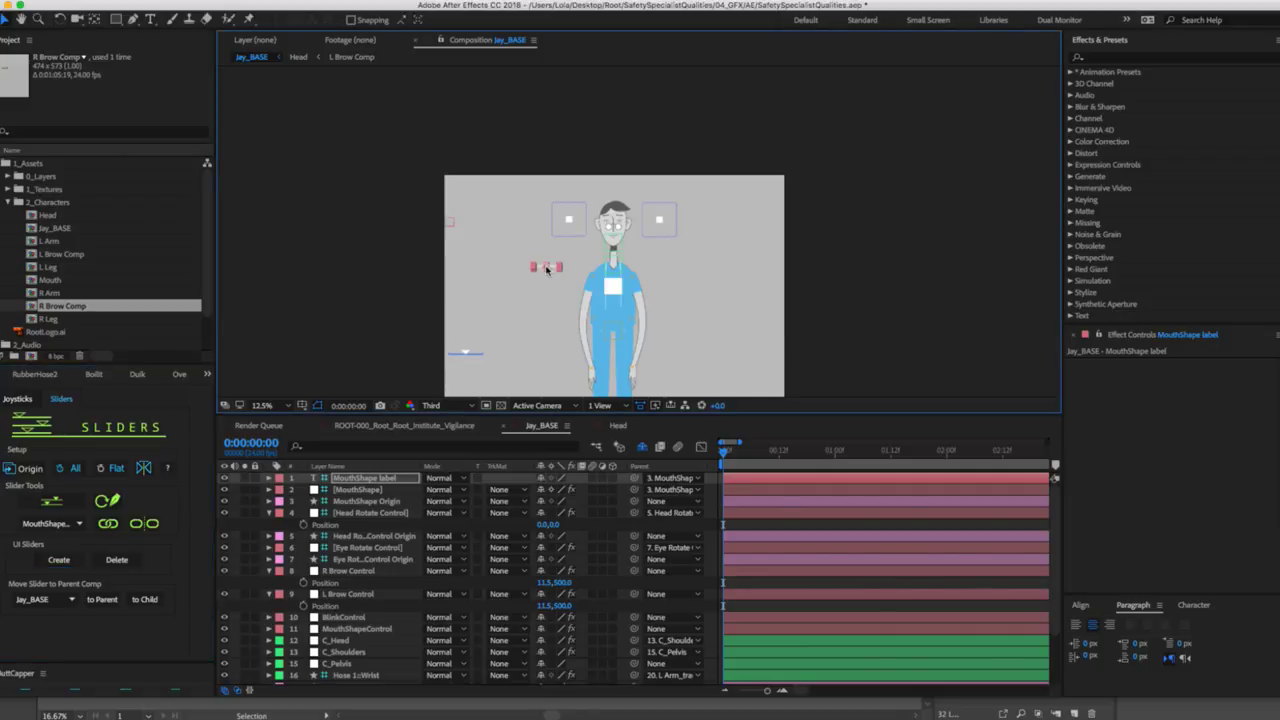
# Rename the R Brow Control effect to R Brow.
pyautogui.click(364, 571)
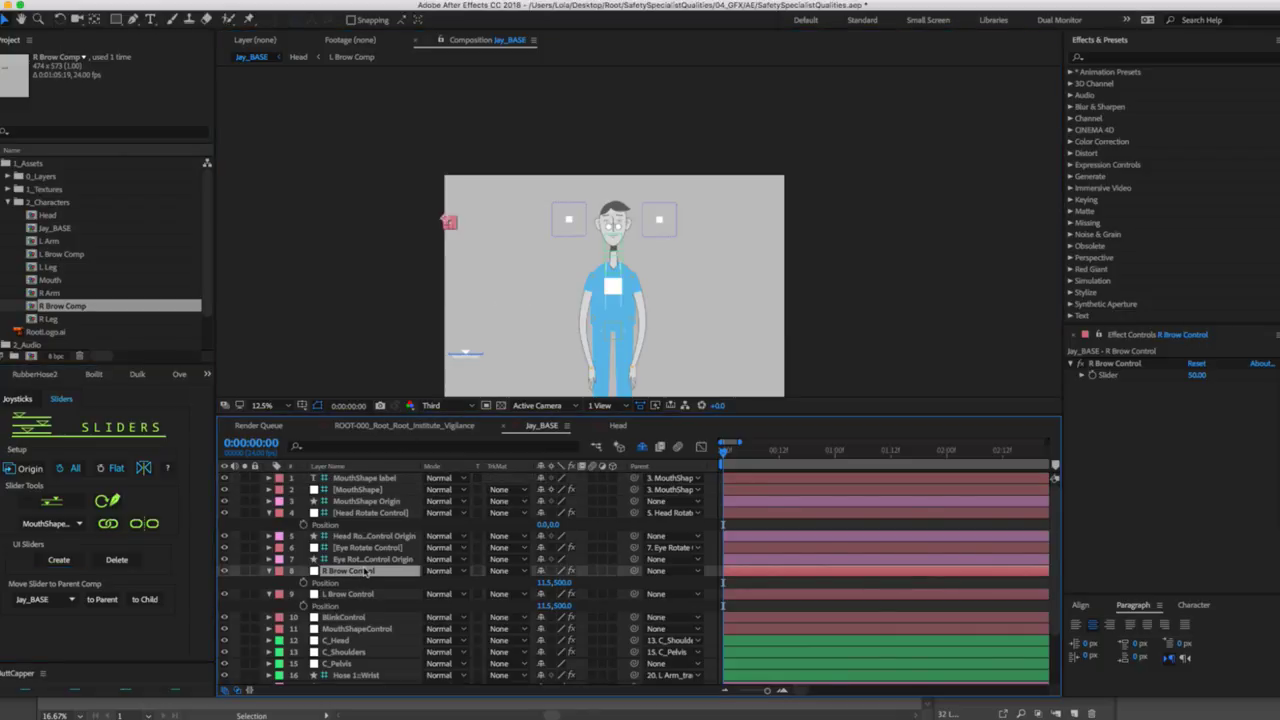
pyautogui.click(1134, 364)
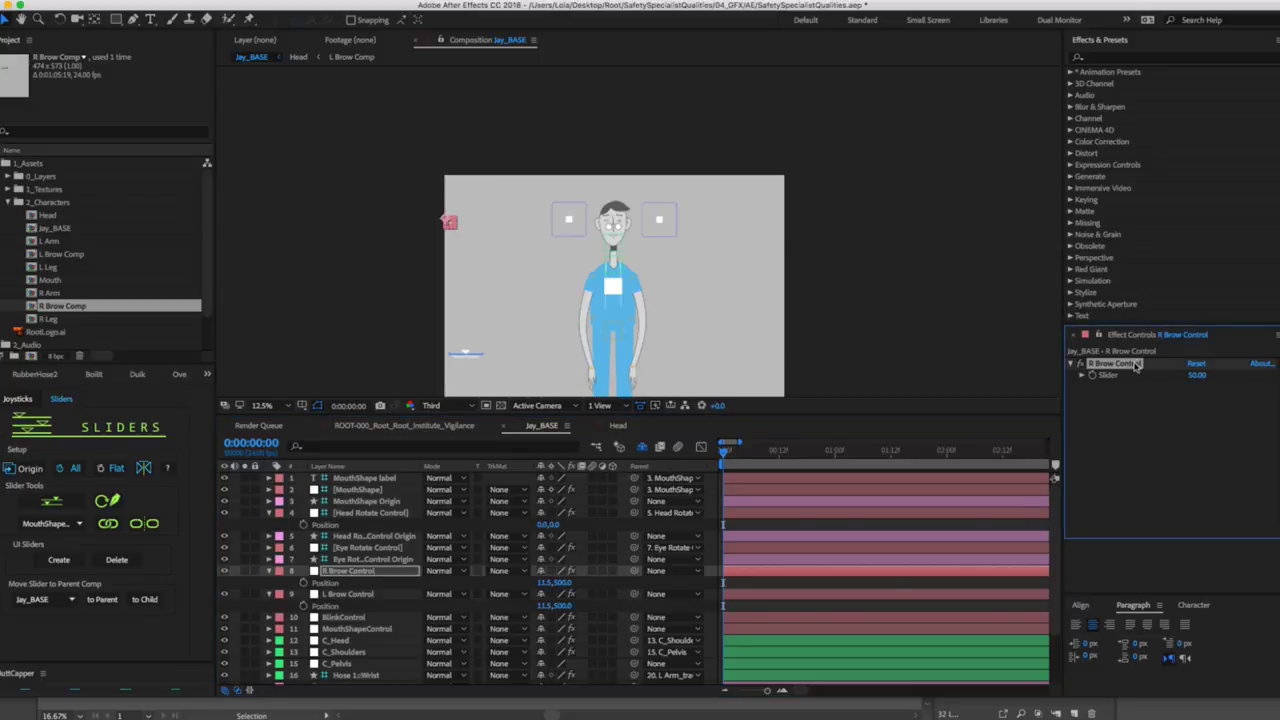
pyautogui.press('Return')
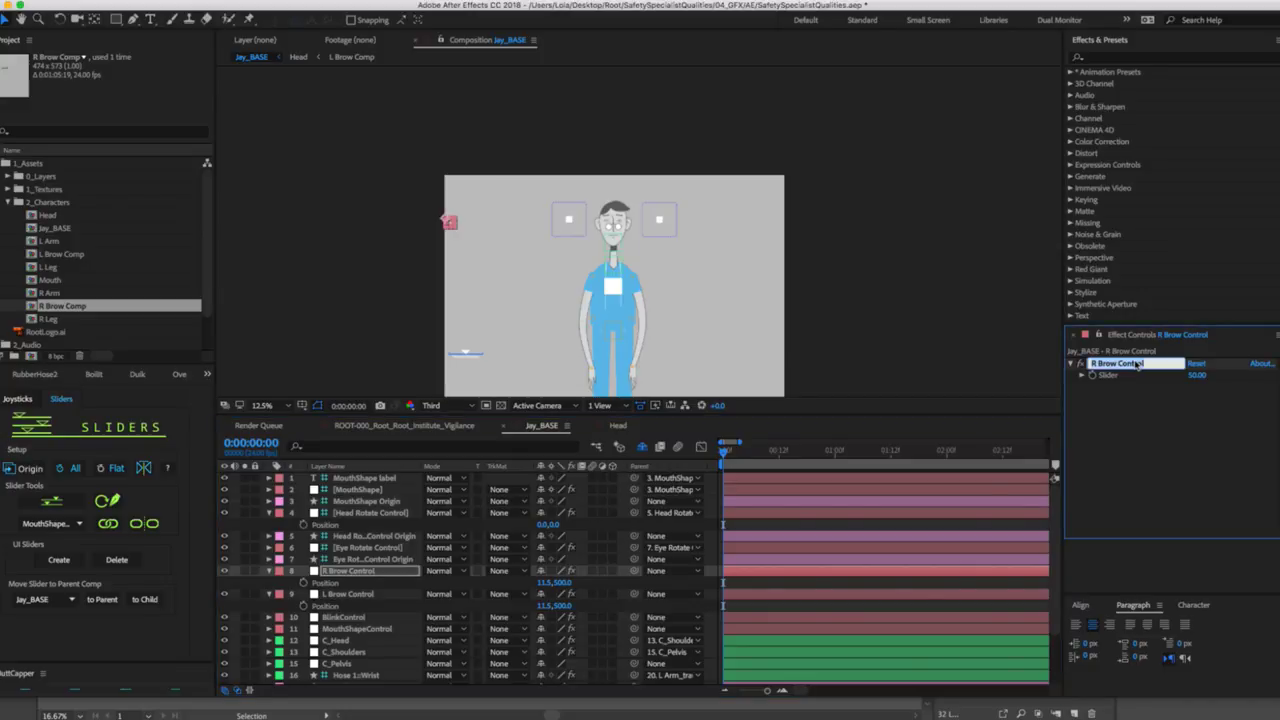
pyautogui.press('BackSpace')
pyautogui.press('BackSpace')
pyautogui.press('BackSpace')
pyautogui.press('Return')
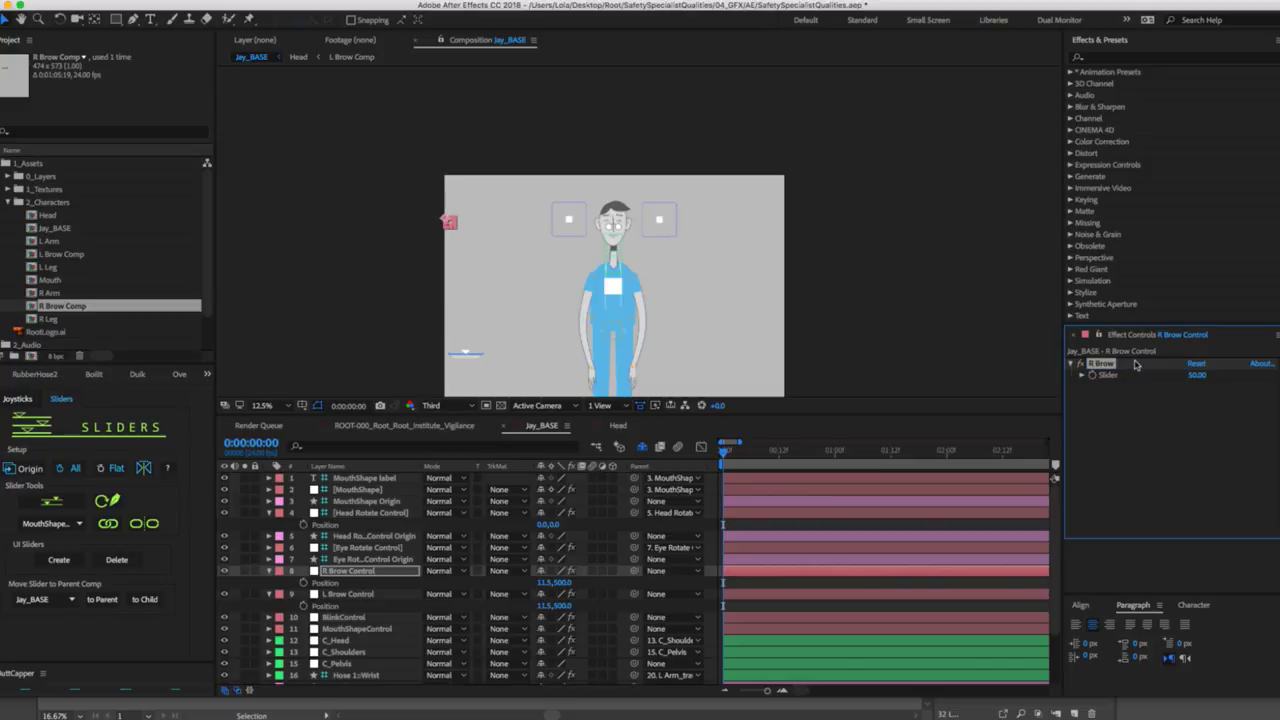
# Create an R Brow slider and drag its origin up beside the face.
pyautogui.click(363, 576)
pyautogui.click(62, 560)
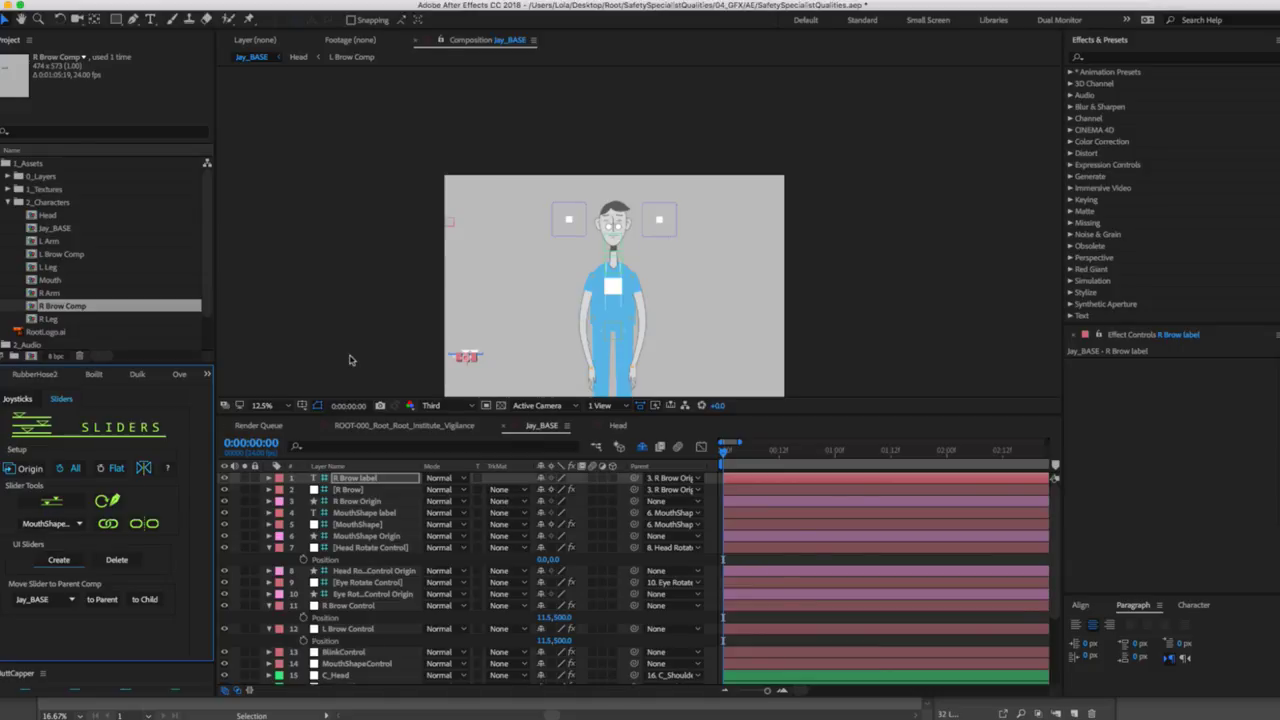
pyautogui.click(360, 490)
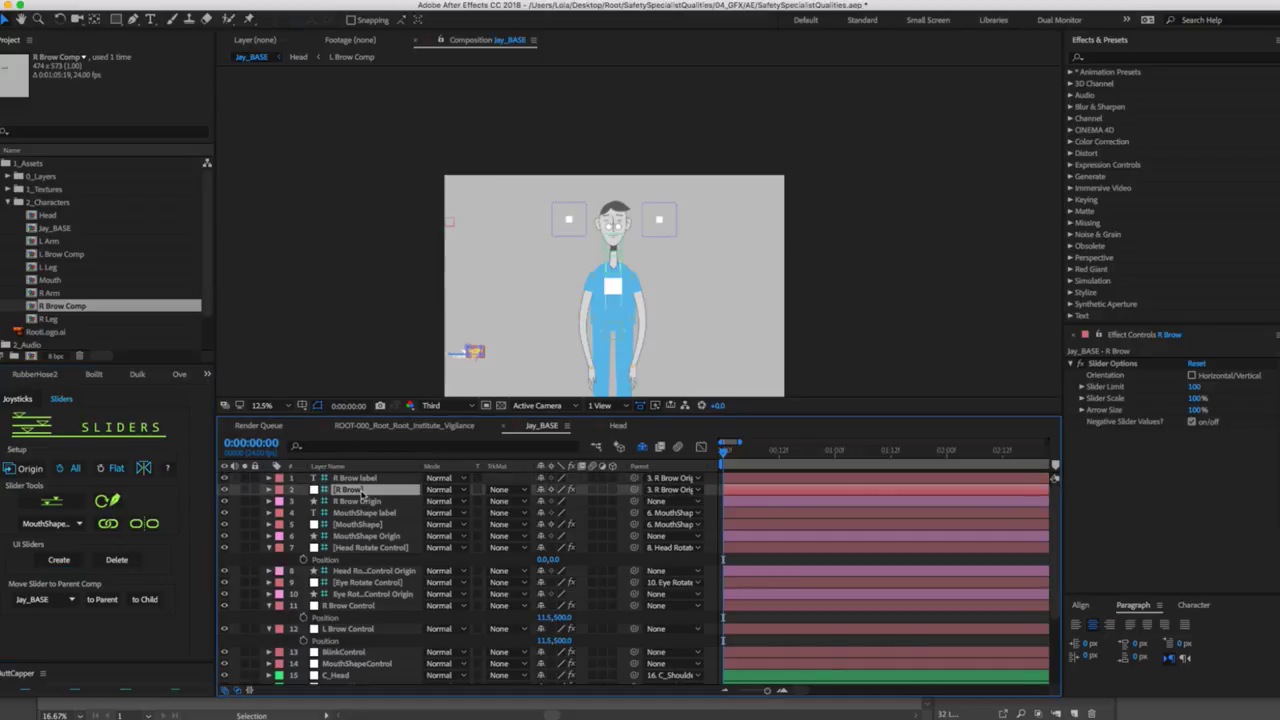
pyautogui.click(360, 500)
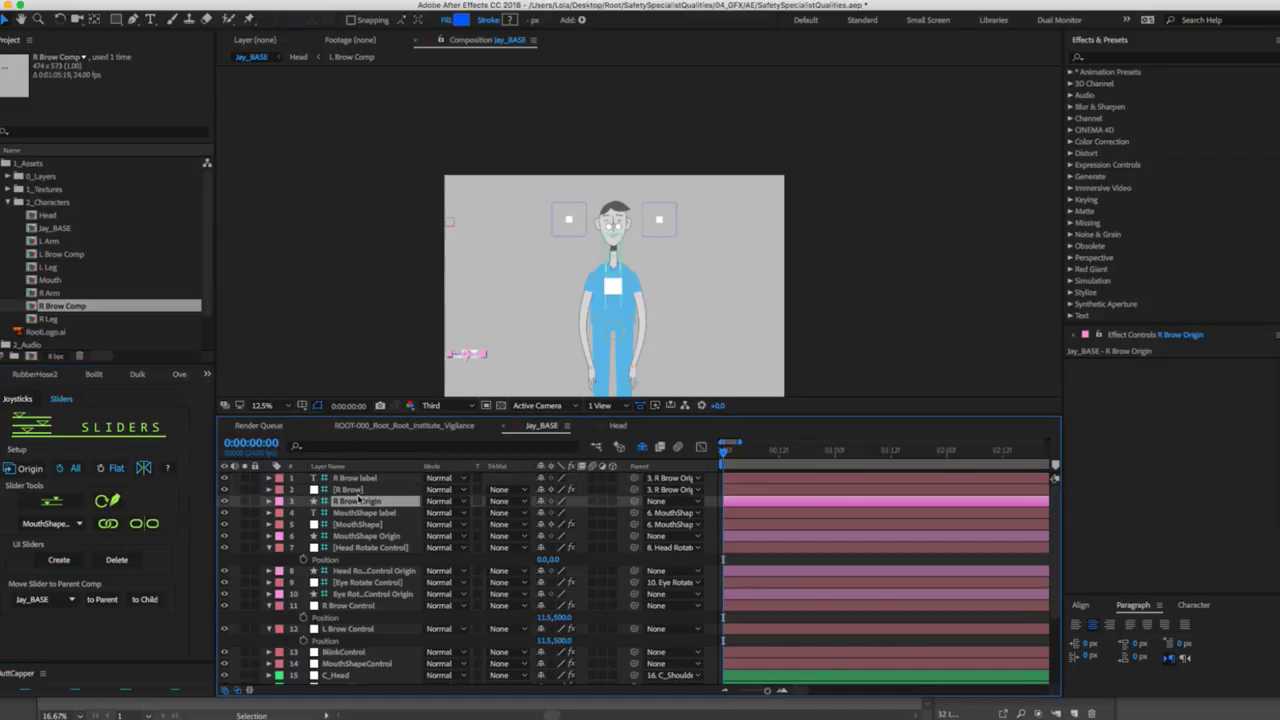
pyautogui.click(478, 341)
pyautogui.moveTo(478, 341); pyautogui.dragTo(562, 255)
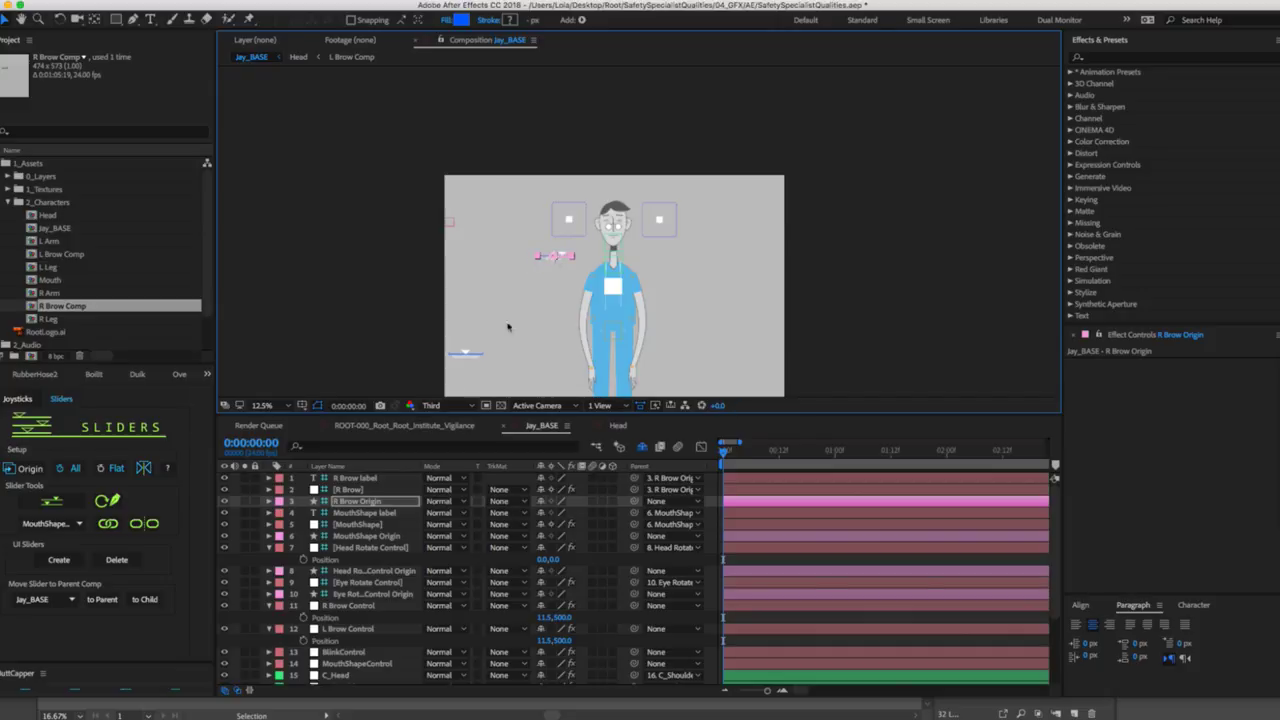
# Rename the L Brow Control effect to L Brow.
pyautogui.click(356, 628)
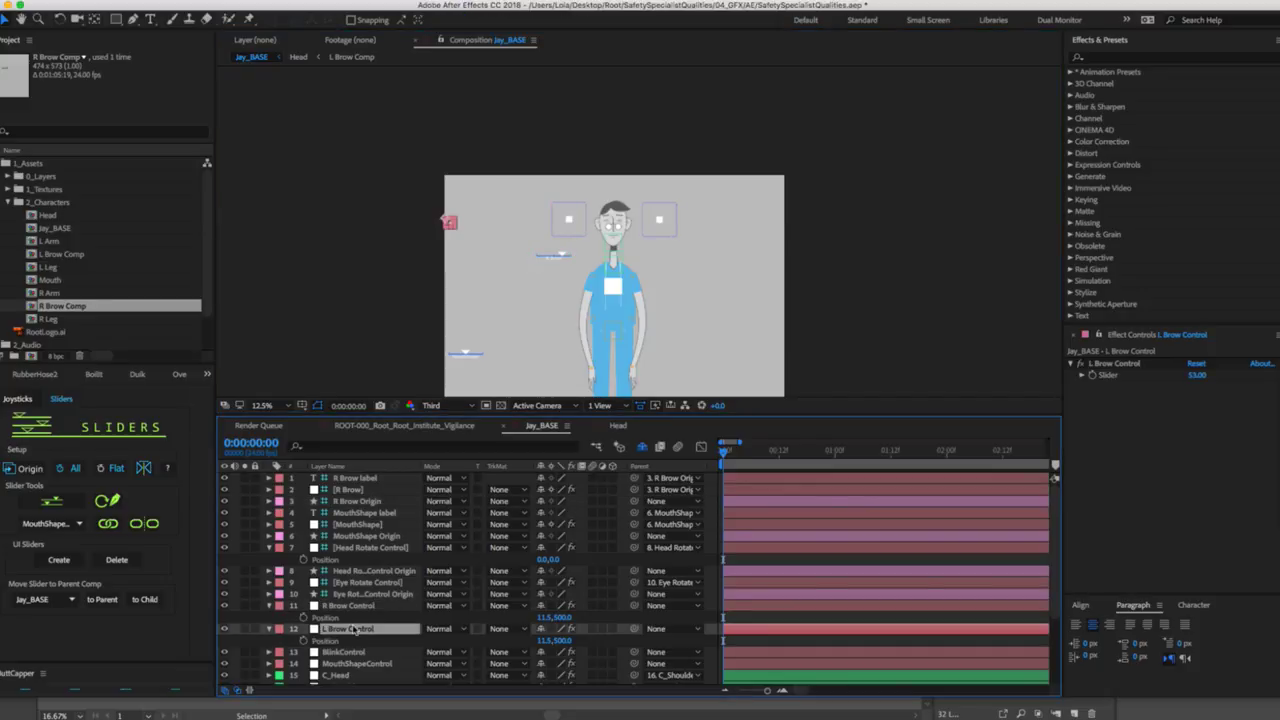
pyautogui.click(1123, 364)
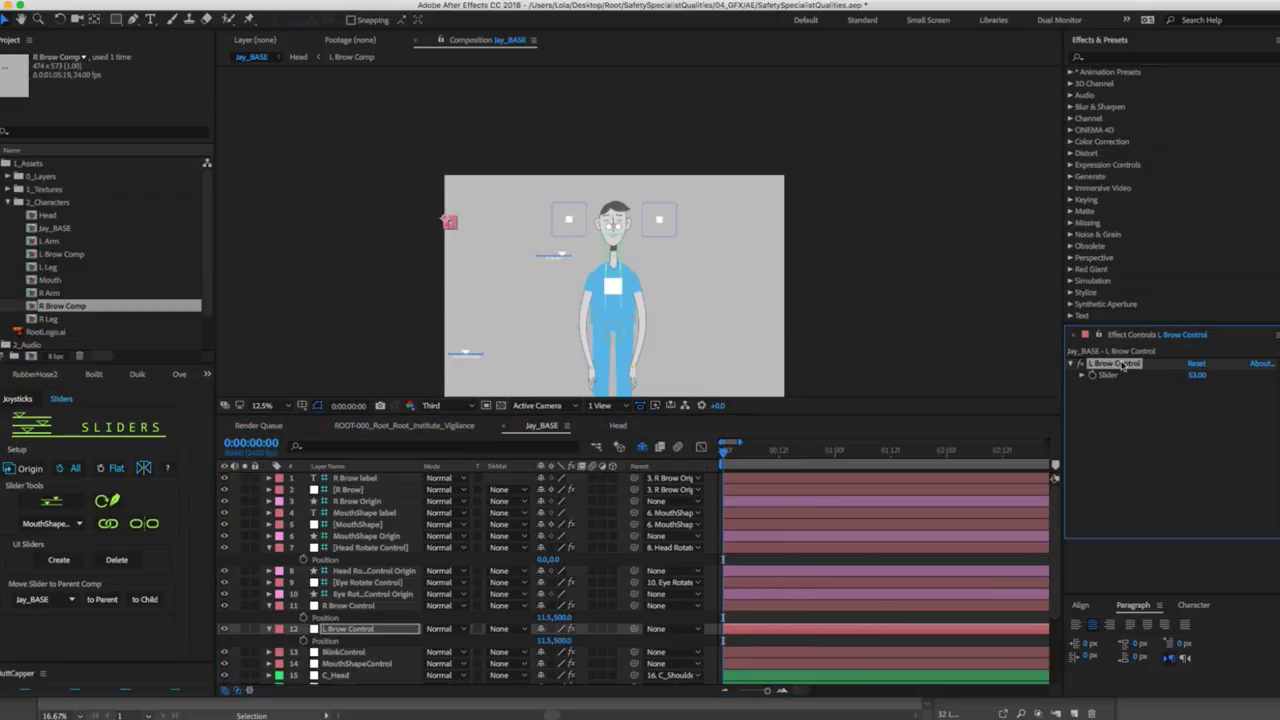
pyautogui.press('Return')
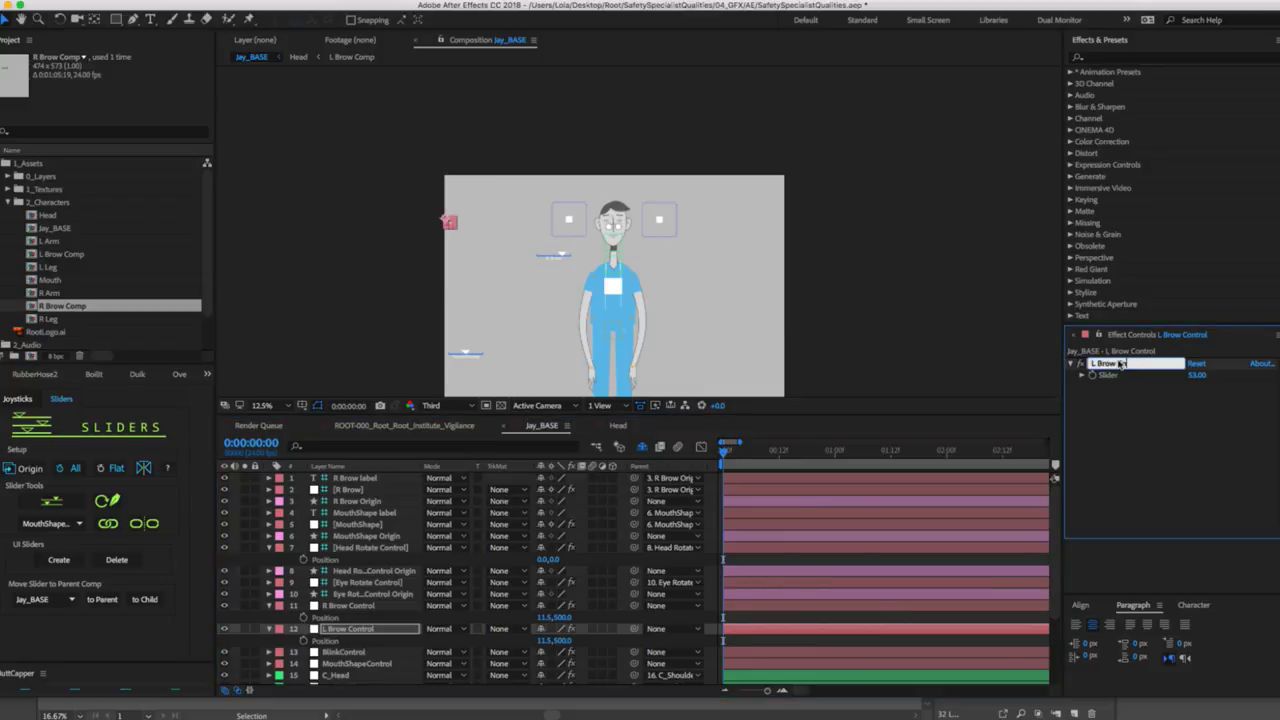
pyautogui.press('Return')
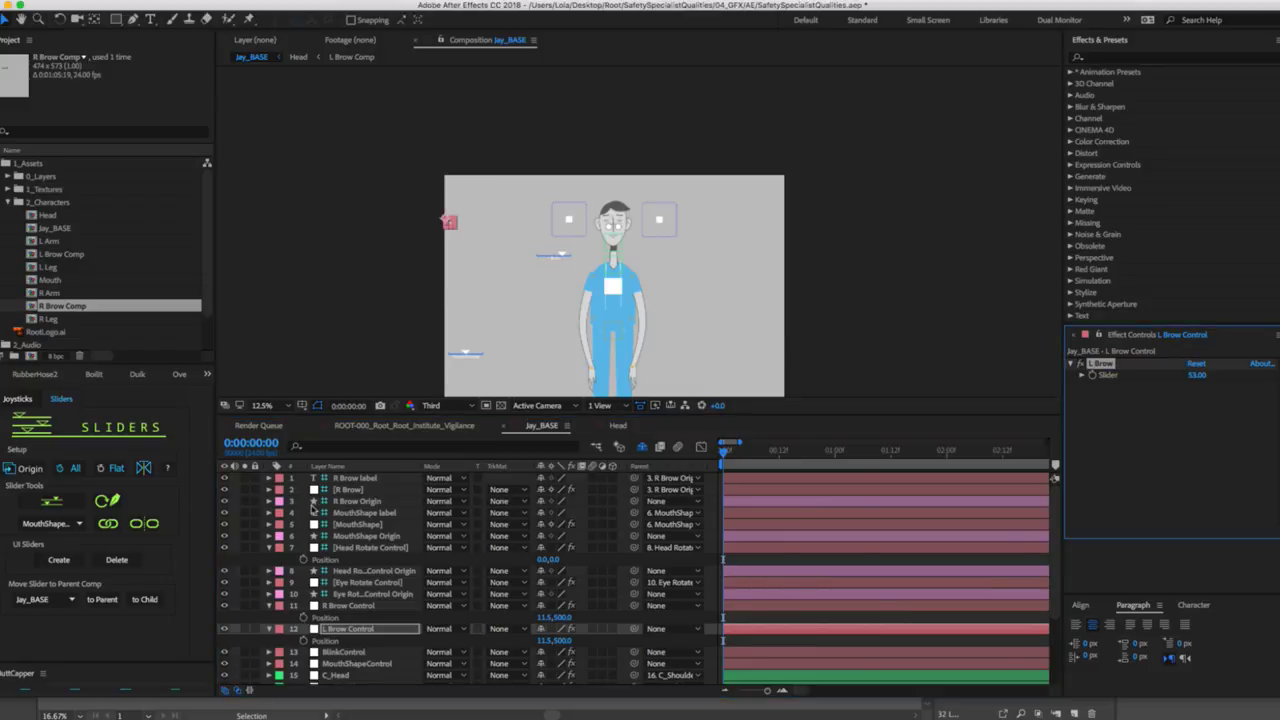
# Create an L Brow slider below R Brow and move MouthShape to the face's right.
pyautogui.click(355, 631)
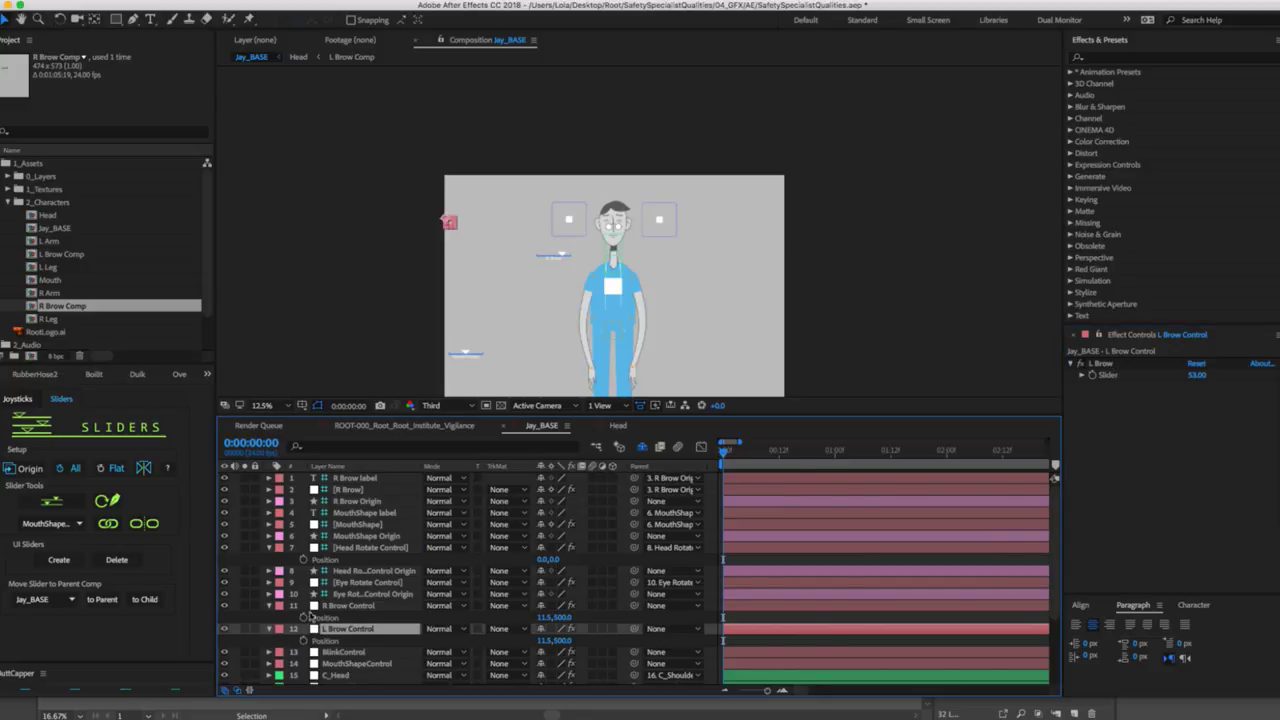
pyautogui.click(68, 563)
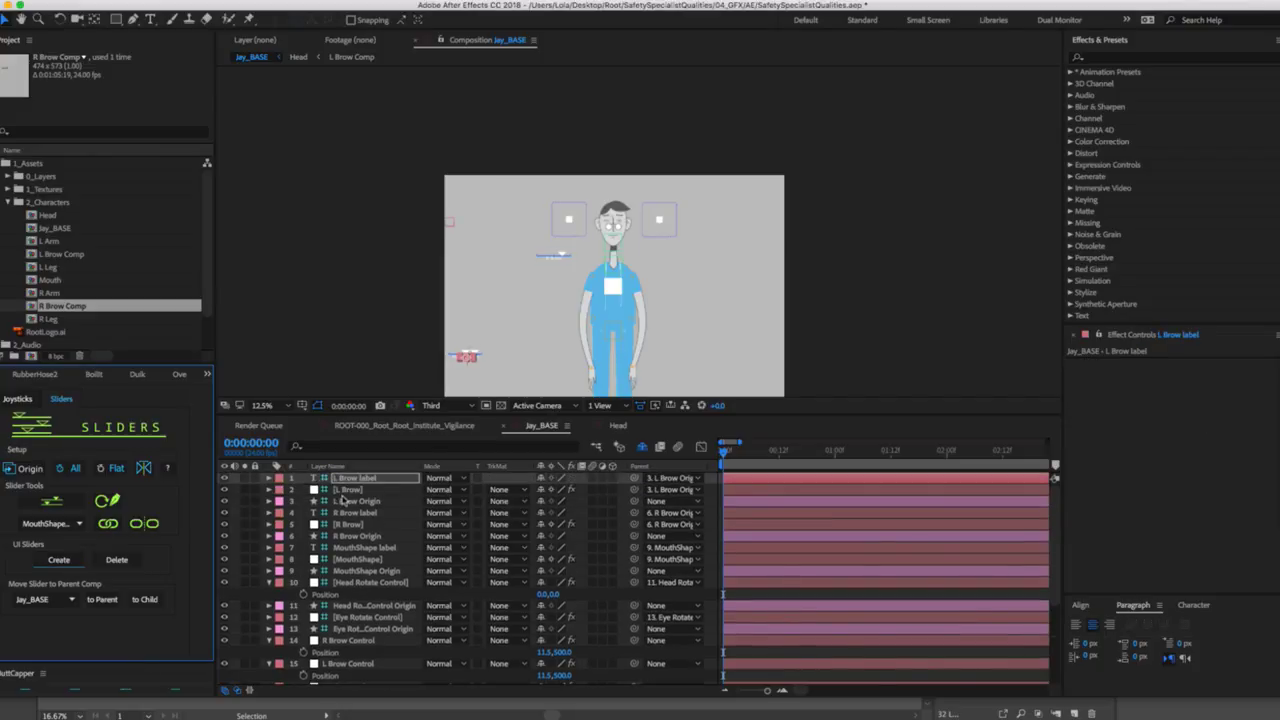
pyautogui.click(345, 500)
pyautogui.moveTo(468, 355); pyautogui.dragTo(558, 265)
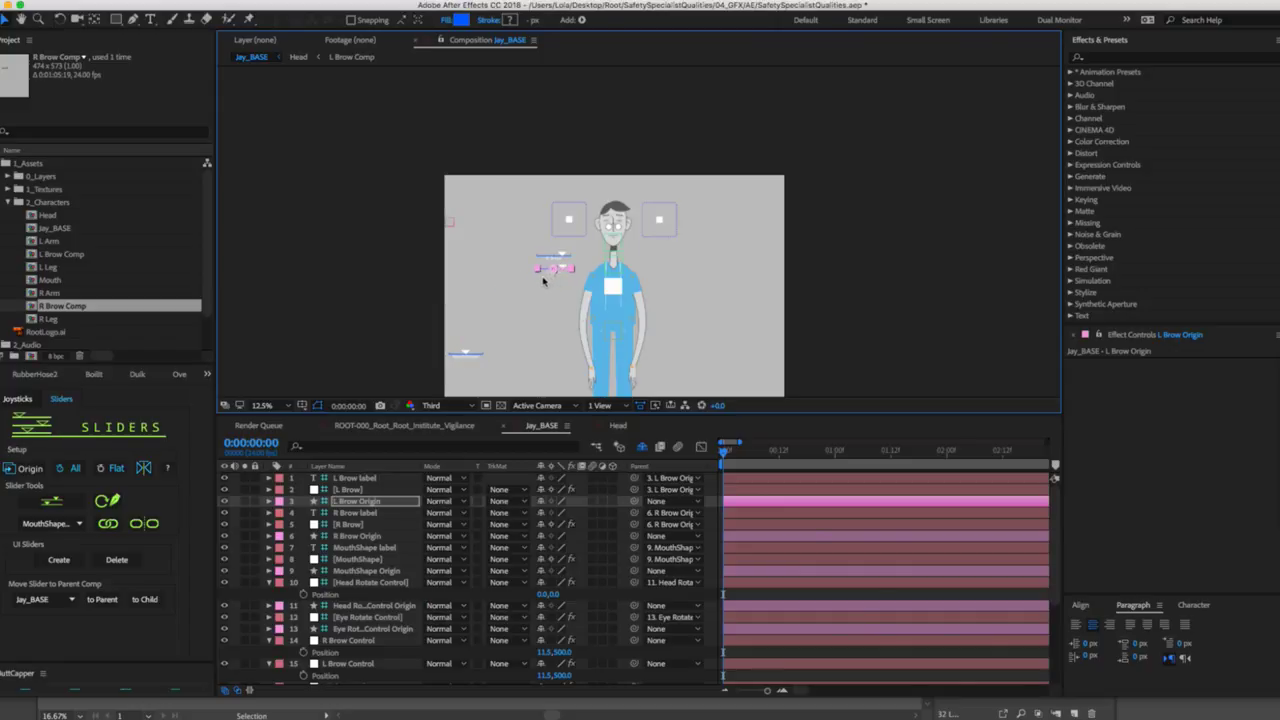
pyautogui.click(481, 354)
pyautogui.moveTo(466, 357); pyautogui.dragTo(673, 251)
# Test the R Brow, L Brow and MouthShape sliders on the face, undoing the L Brow change.
pyautogui.scroll(2, 636, 266)
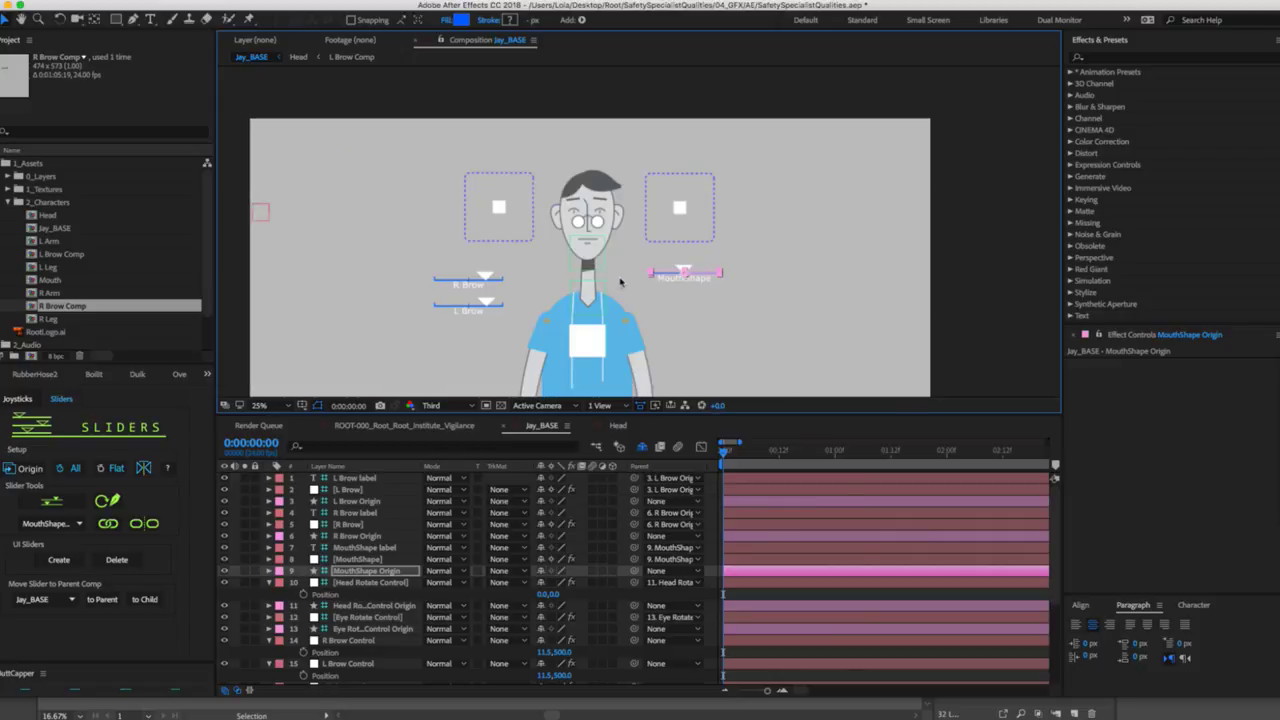
pyautogui.scroll(2, 566, 293)
pyautogui.click(330, 318)
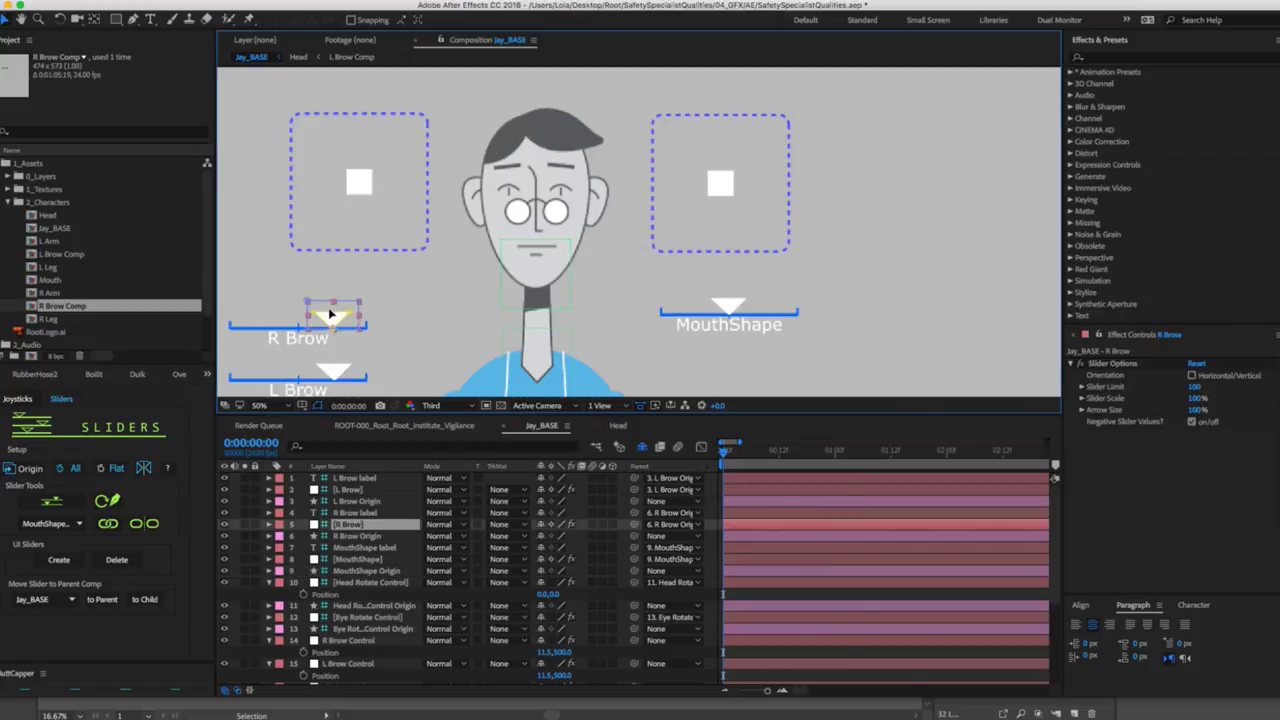
pyautogui.moveTo(313, 317)
pyautogui.mouseDown()
pyautogui.moveTo(290, 316)
pyautogui.moveTo(366, 313)
pyautogui.moveTo(333, 316)
pyautogui.mouseUp()
pyautogui.click(337, 362)
pyautogui.moveTo(337, 362); pyautogui.dragTo(303, 369)
pyautogui.press('super+z')
pyautogui.press('super+z')
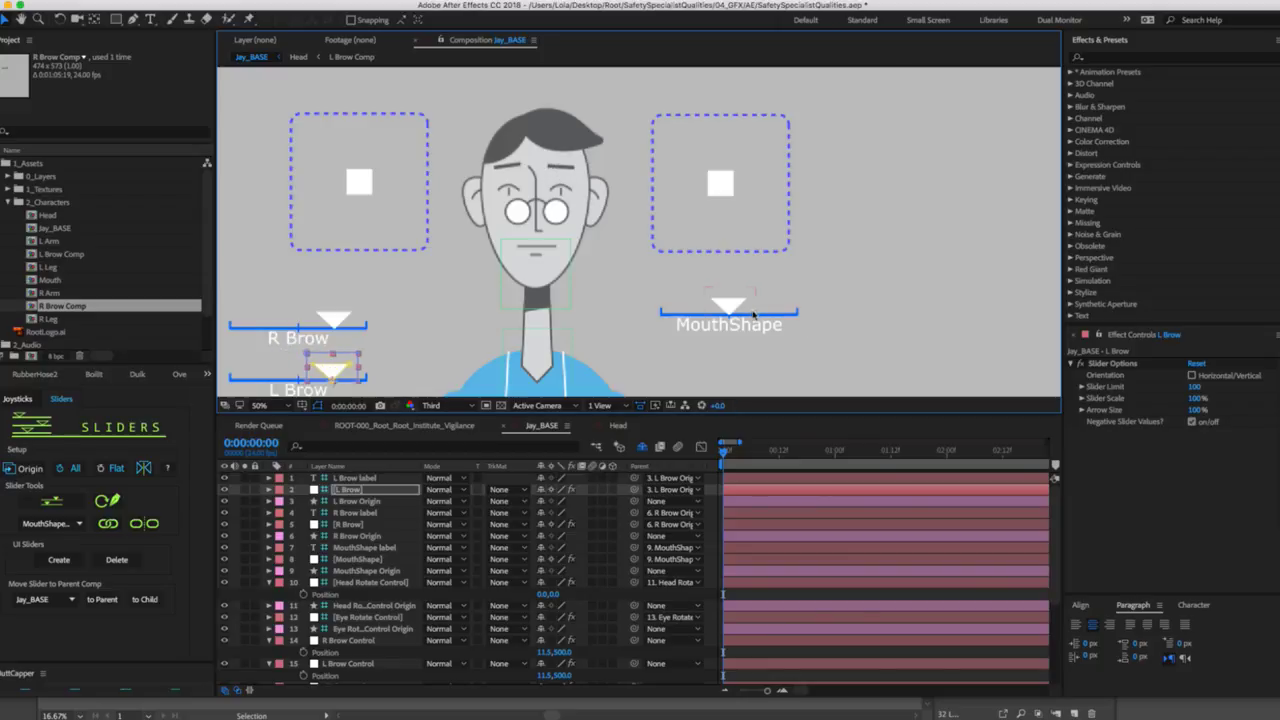
pyautogui.click(738, 304)
pyautogui.moveTo(752, 298)
pyautogui.mouseDown()
pyautogui.moveTo(784, 292)
pyautogui.moveTo(740, 300)
pyautogui.mouseUp()
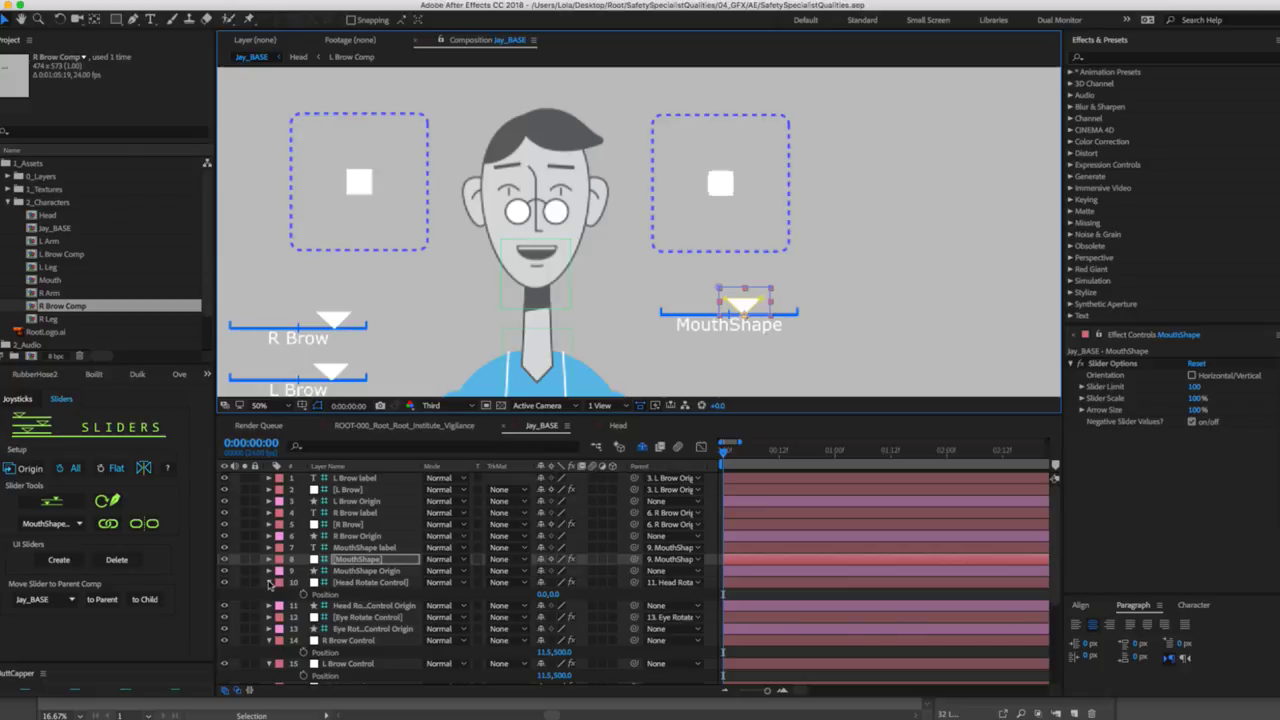
# Collapse the Head Rotate, R Brow and L Brow Control layers and select BlinkControl.
pyautogui.click(269, 583)
pyautogui.click(269, 628)
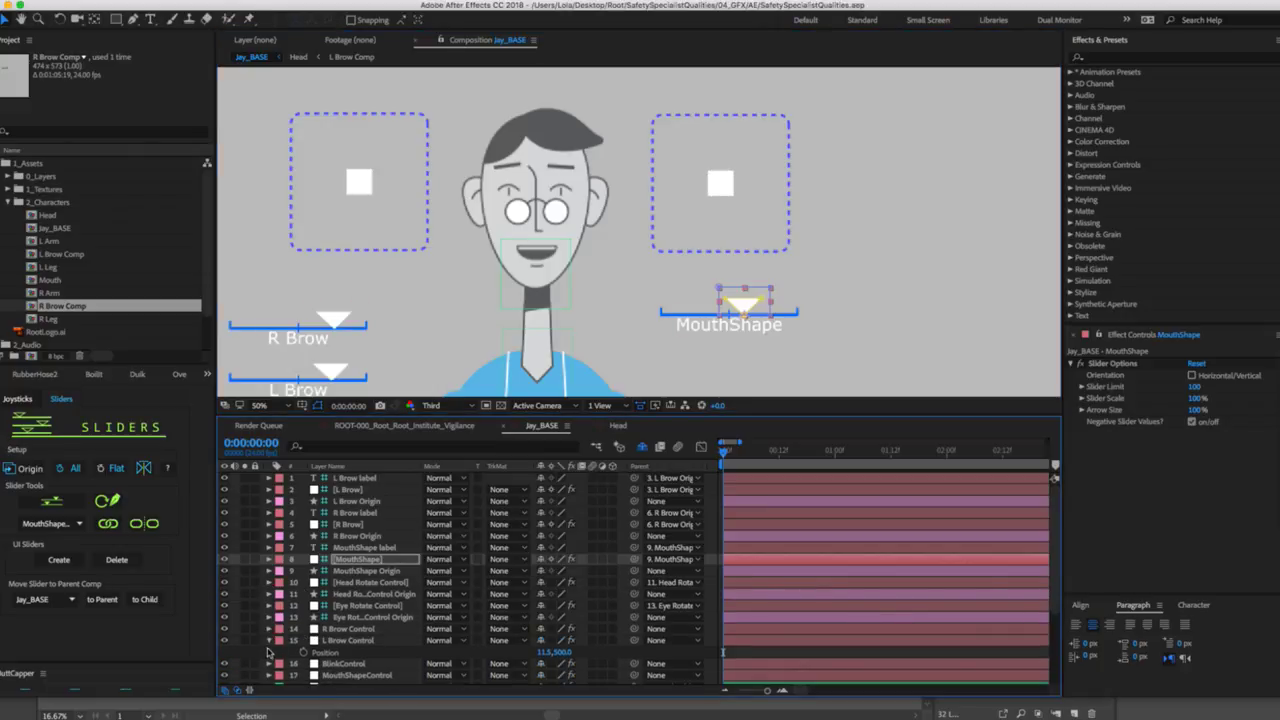
pyautogui.click(269, 640)
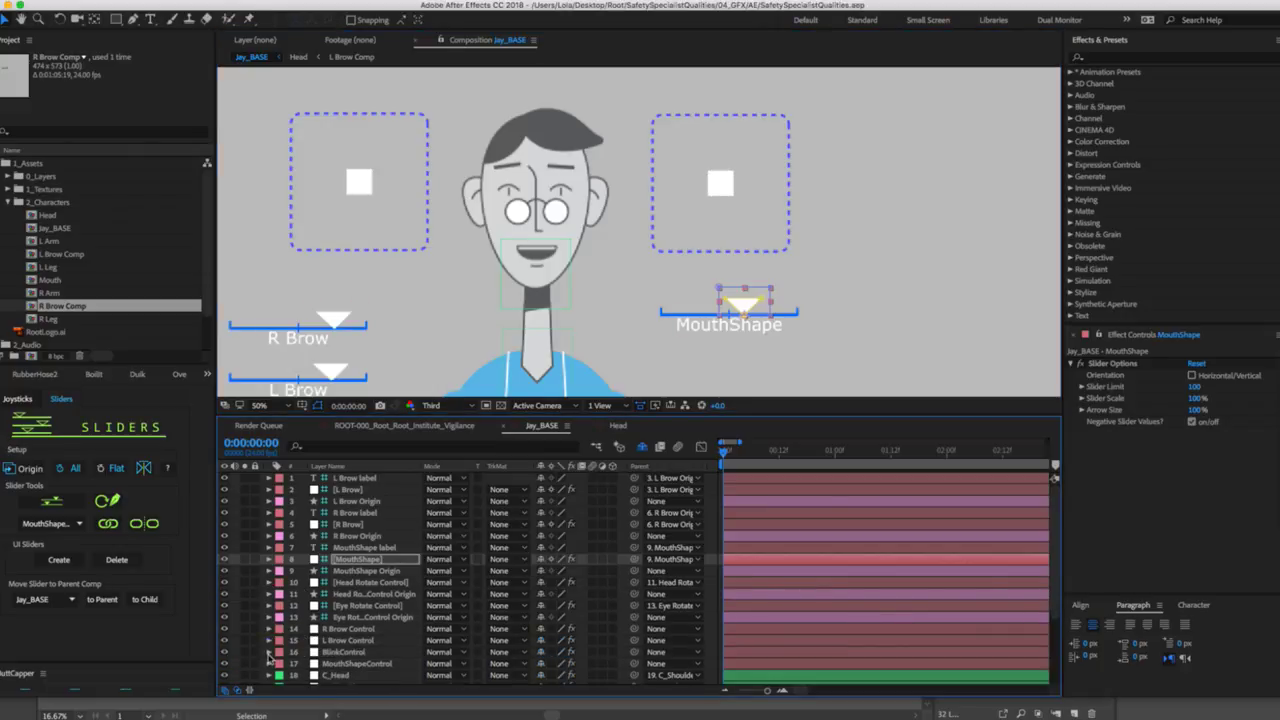
pyautogui.click(352, 653)
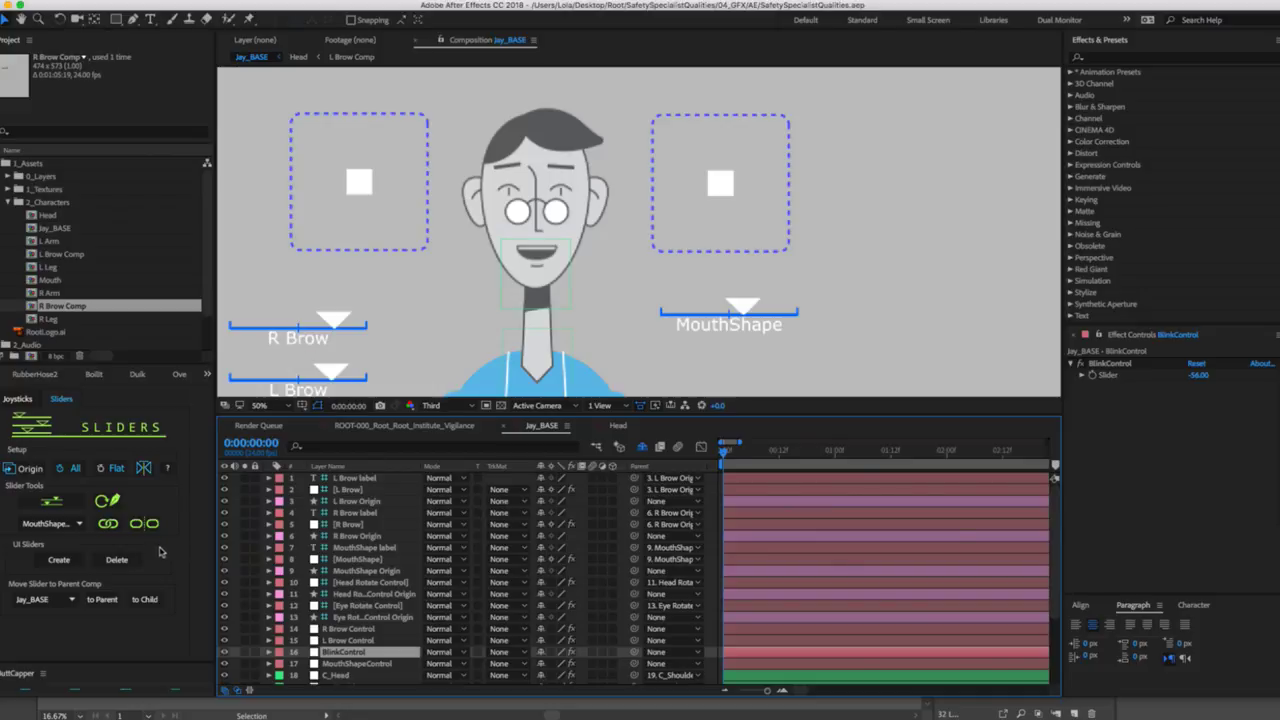
# Rename the BlinkControl effect to Blinker.
pyautogui.click(58, 559)
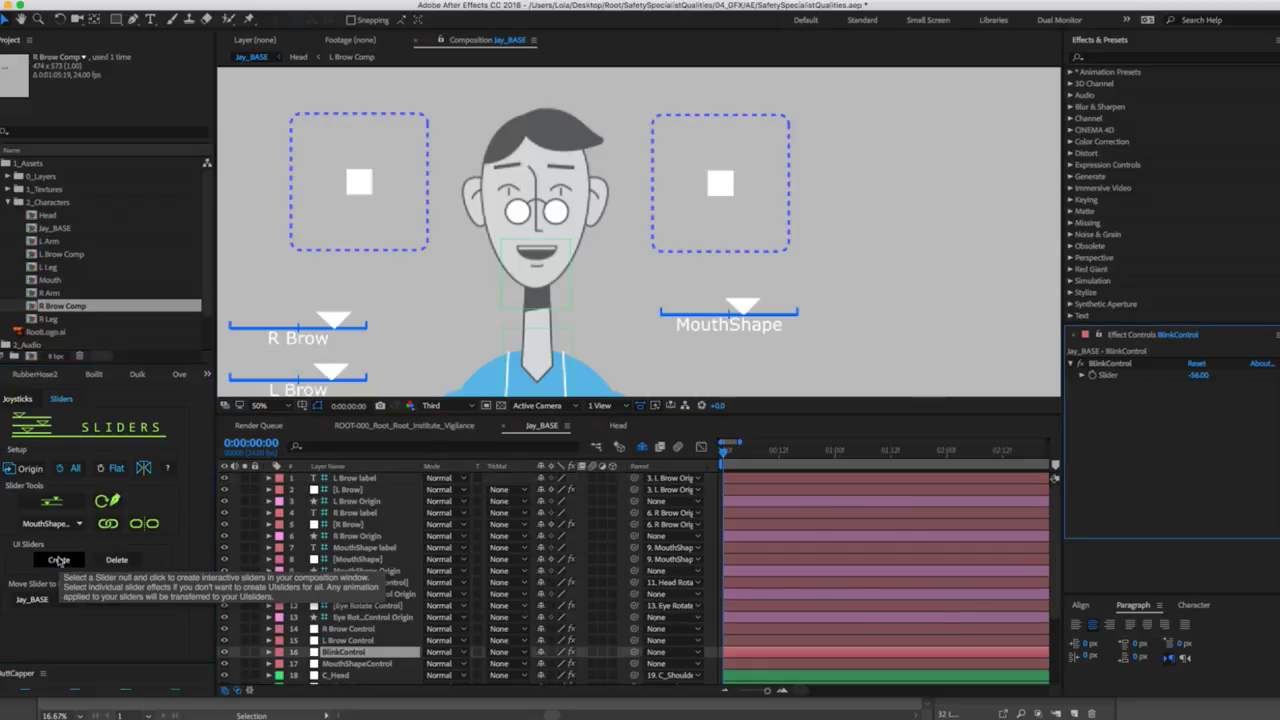
pyautogui.click(1122, 366)
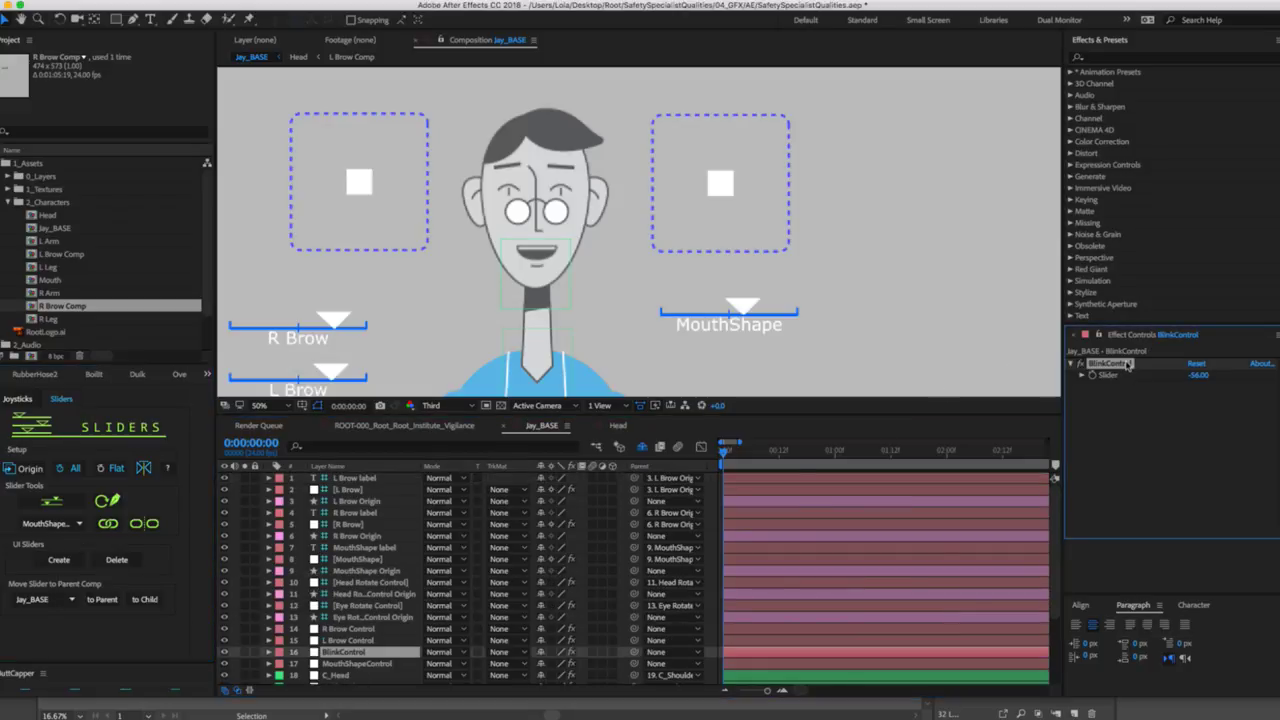
pyautogui.press('Return')
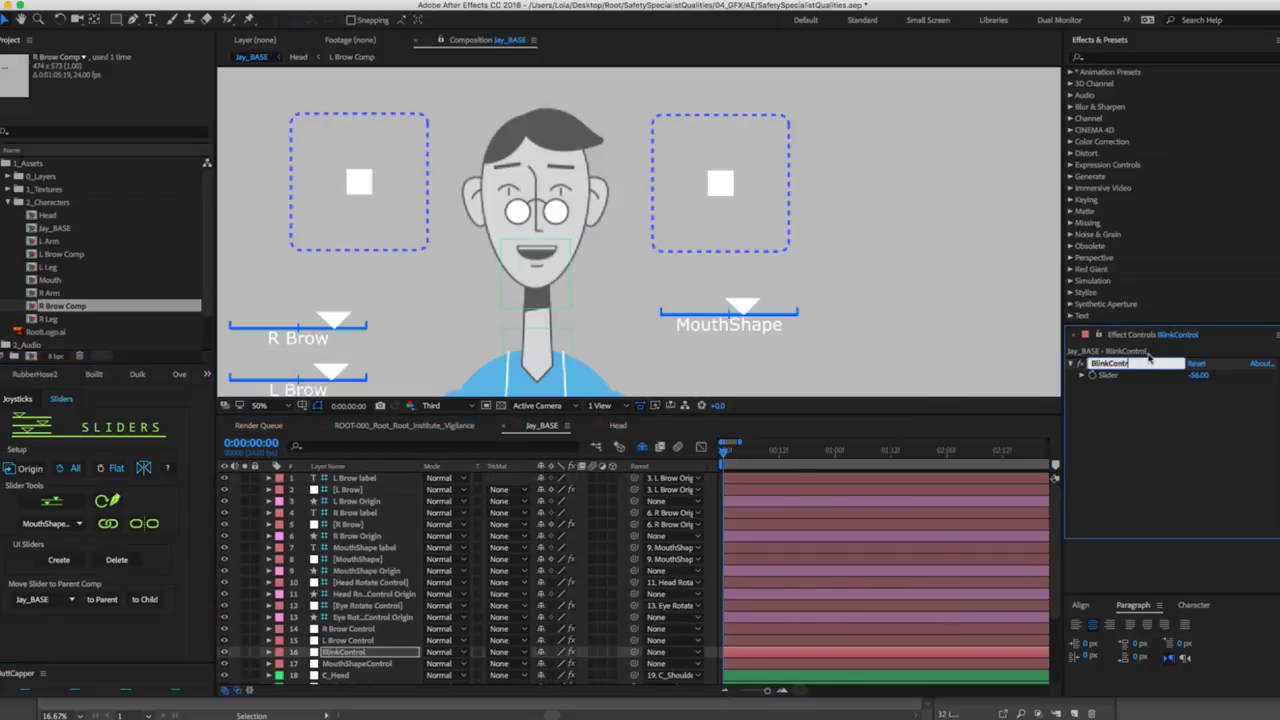
pyautogui.press('BackSpace')
pyautogui.press('BackSpace')
pyautogui.press('BackSpace')
pyautogui.press('BackSpace')
pyautogui.write('er')
pyautogui.press('Return')
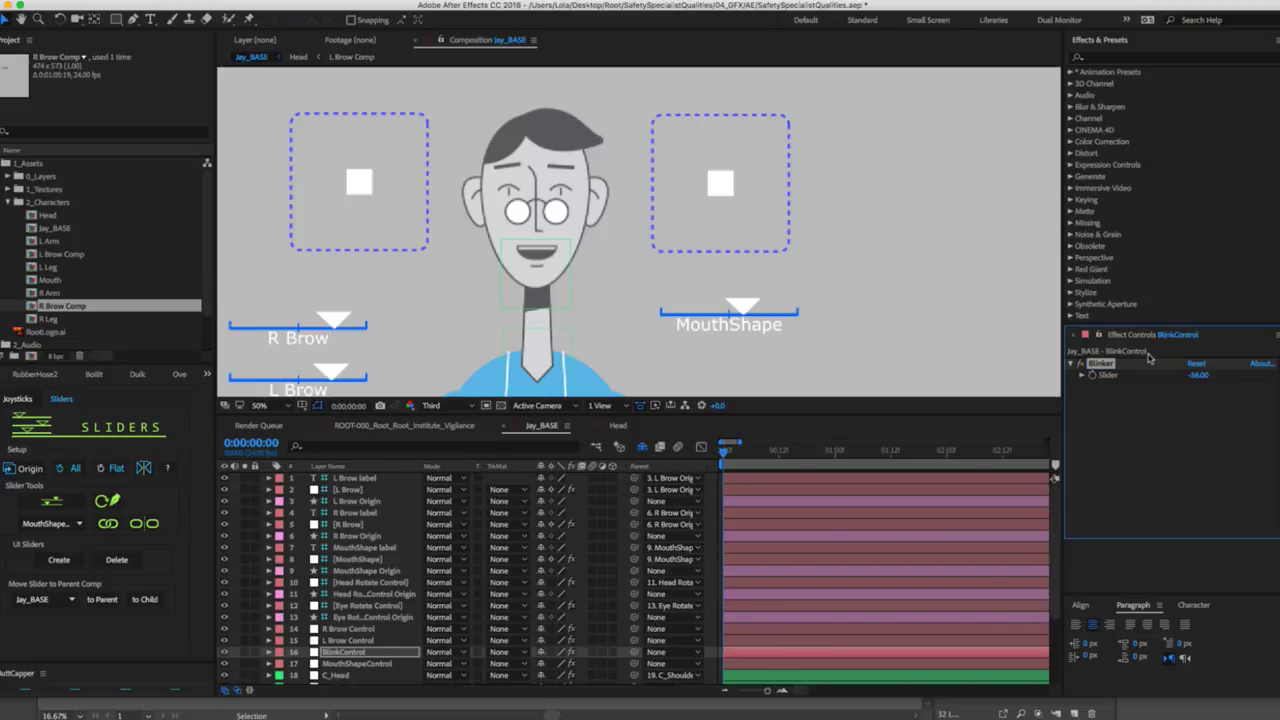
# Create a Blinker slider and place it beside the MouthShape slider.
pyautogui.click(357, 652)
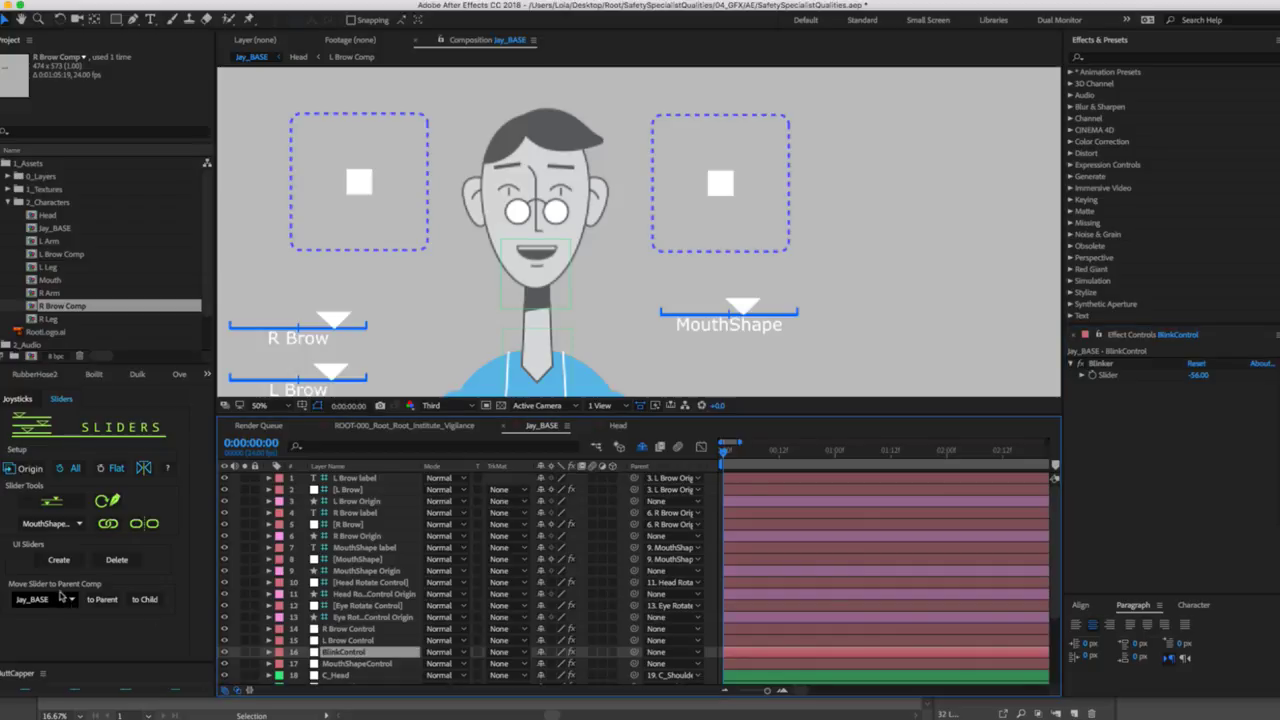
pyautogui.click(58, 561)
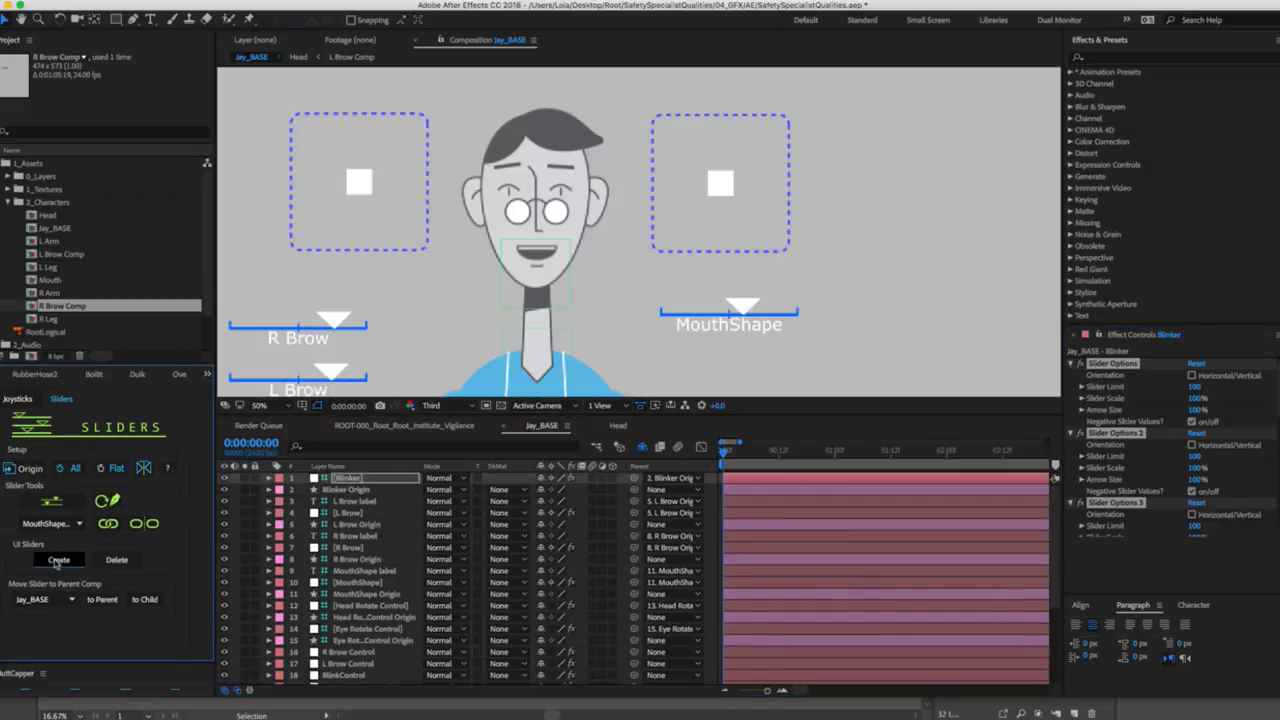
pyautogui.press(',')
pyautogui.press(',')
pyautogui.press(',')
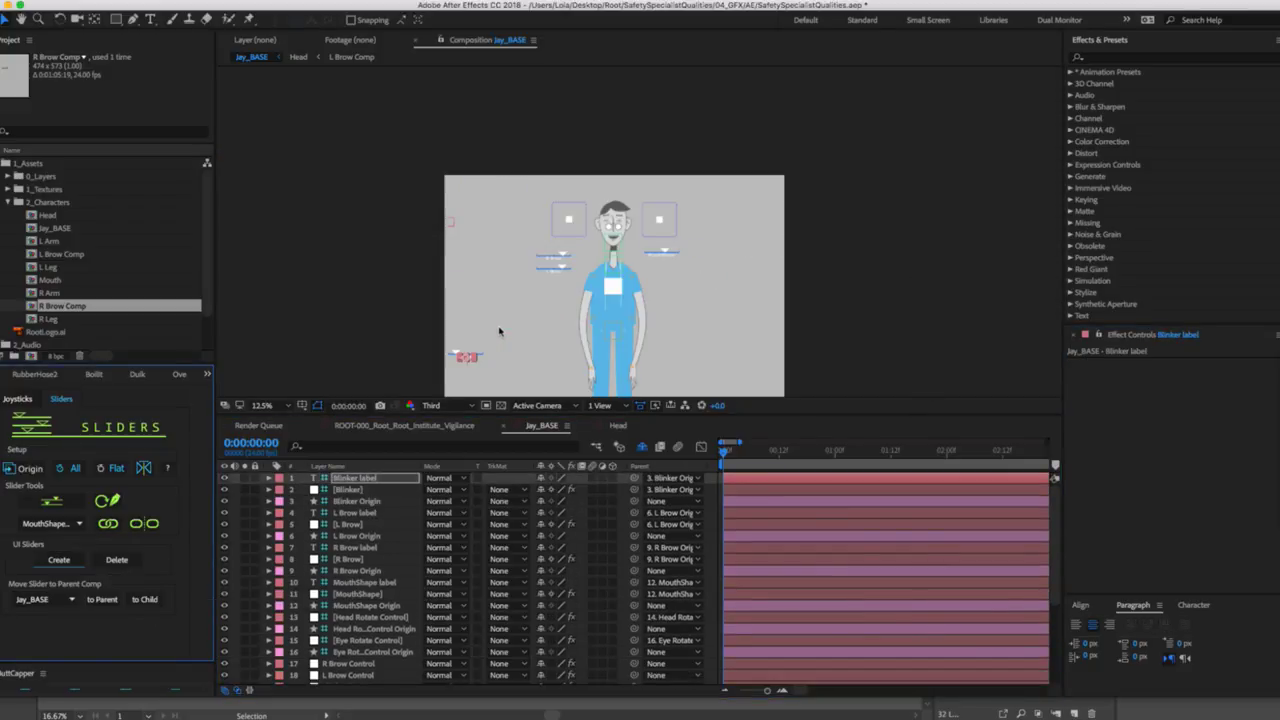
pyautogui.moveTo(467, 360); pyautogui.dragTo(610, 296)
pyautogui.click(464, 355)
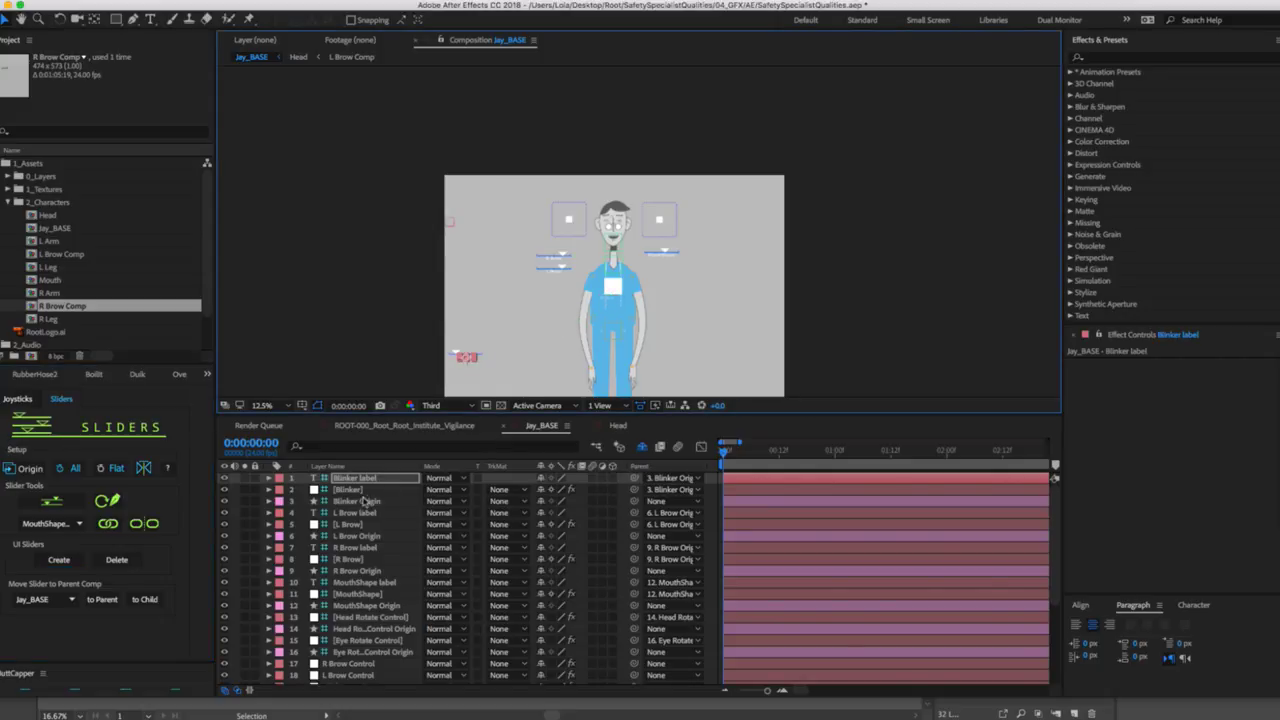
pyautogui.moveTo(471, 361); pyautogui.dragTo(660, 262)
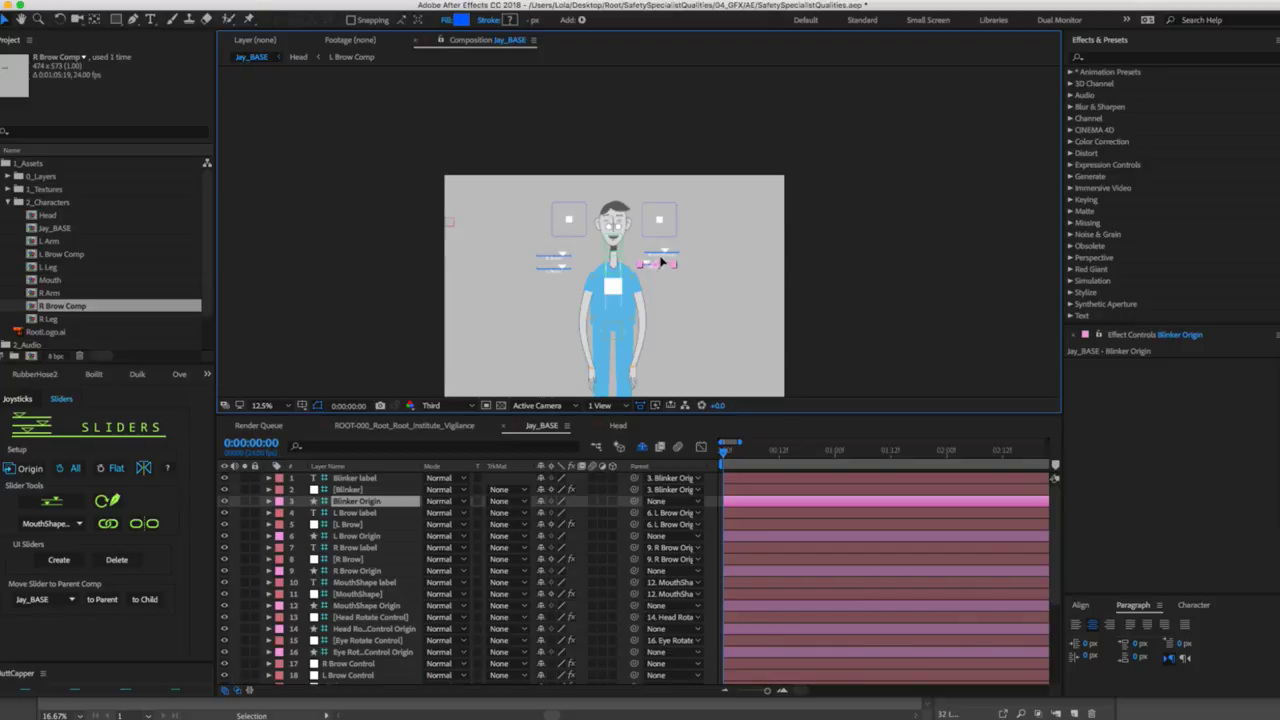
pyautogui.press('.')
pyautogui.press('.')
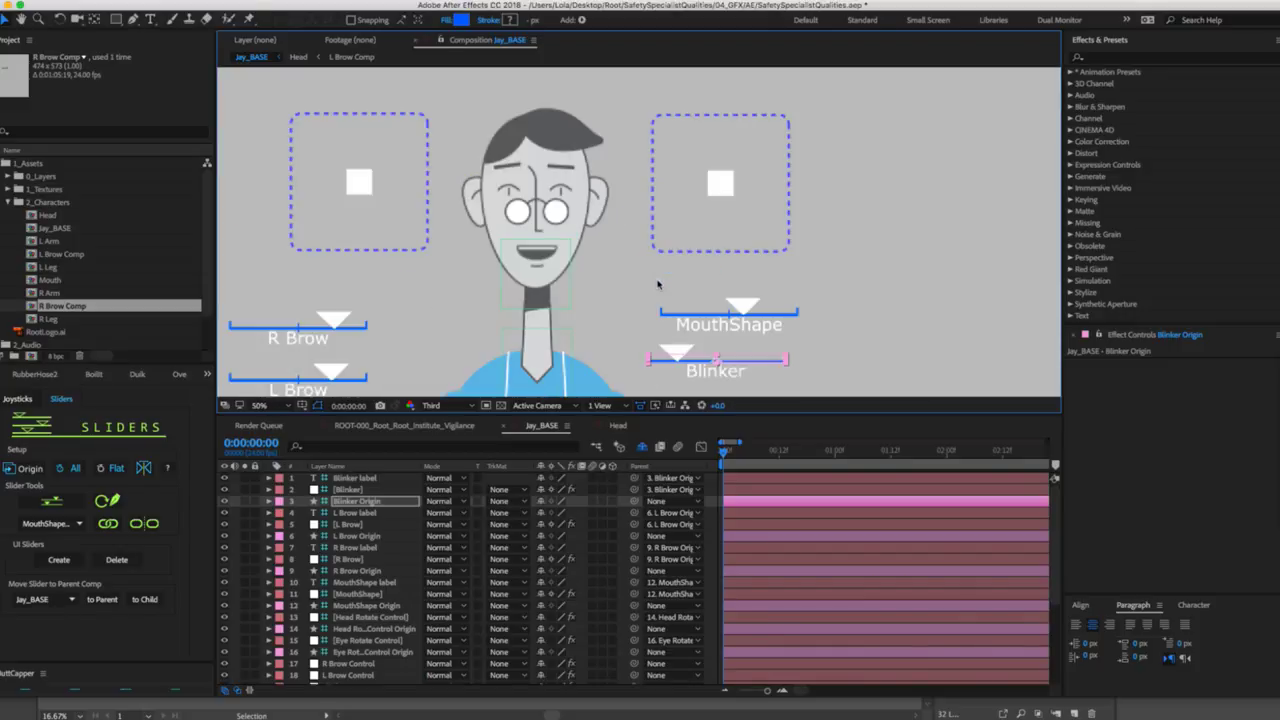
# Turn off Negative Slider Values on the Blinker and L Brow sliders.
pyautogui.click(350, 489)
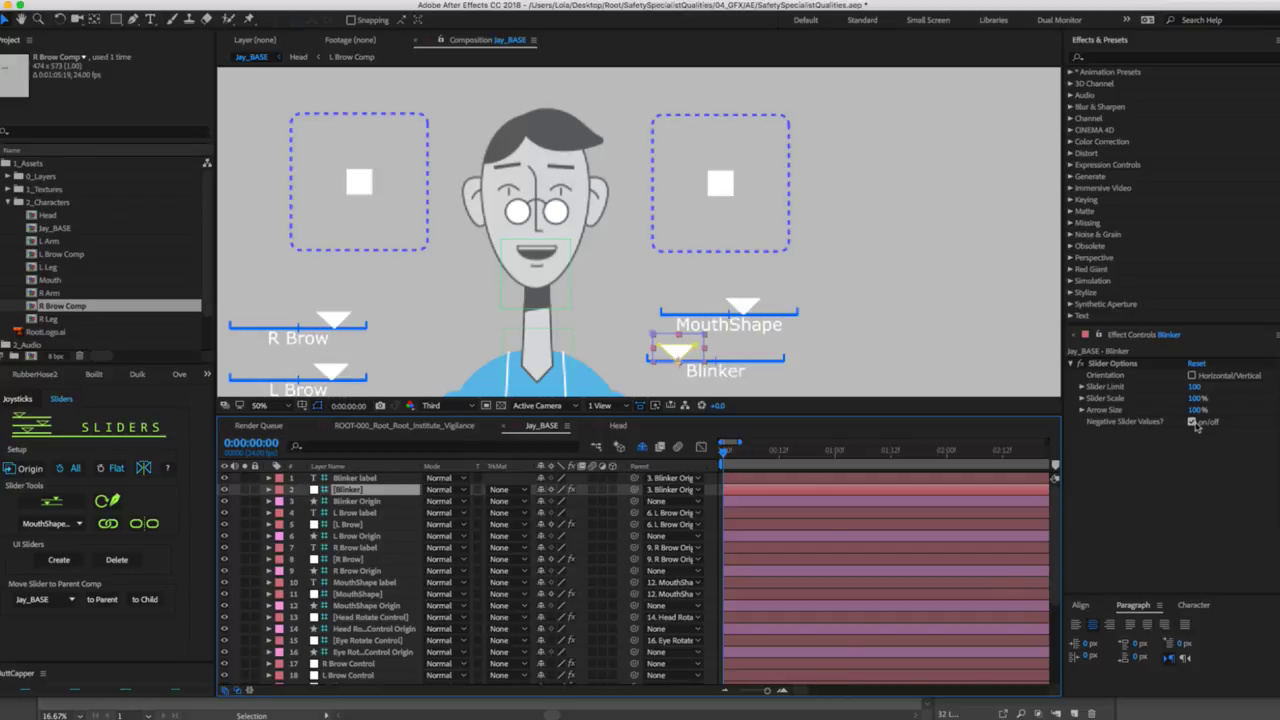
pyautogui.click(1194, 423)
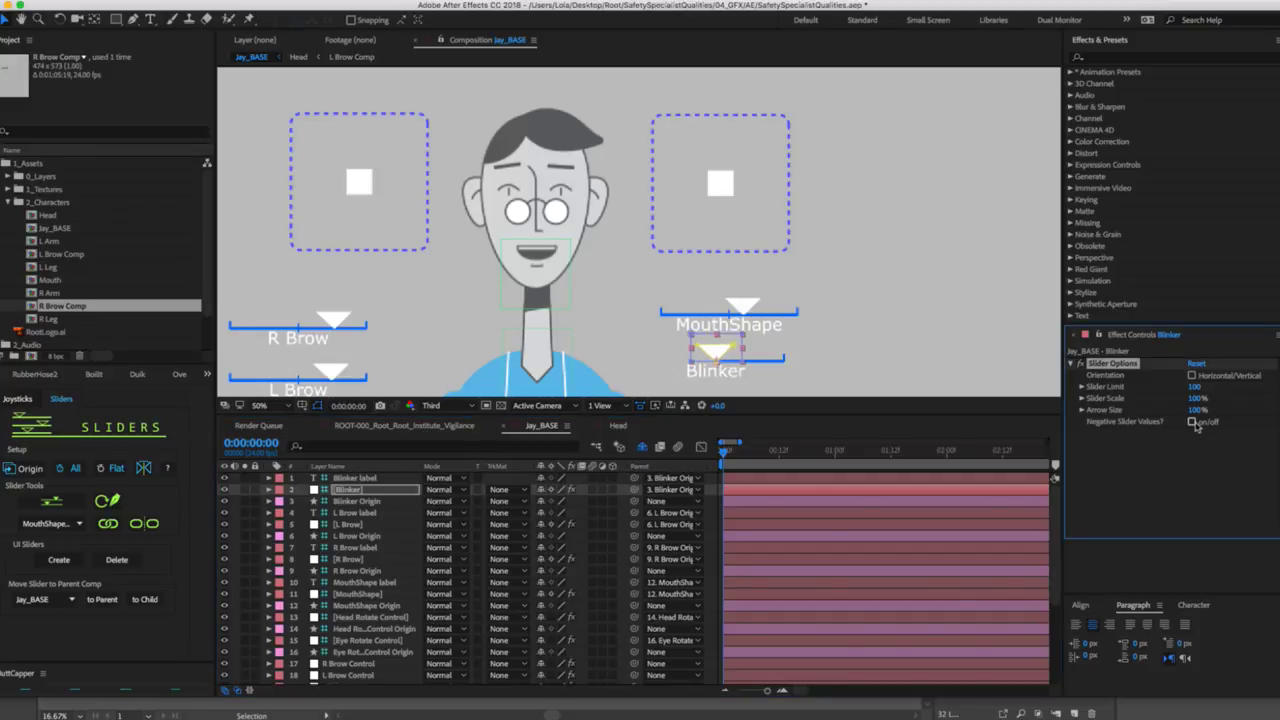
pyautogui.click(358, 524)
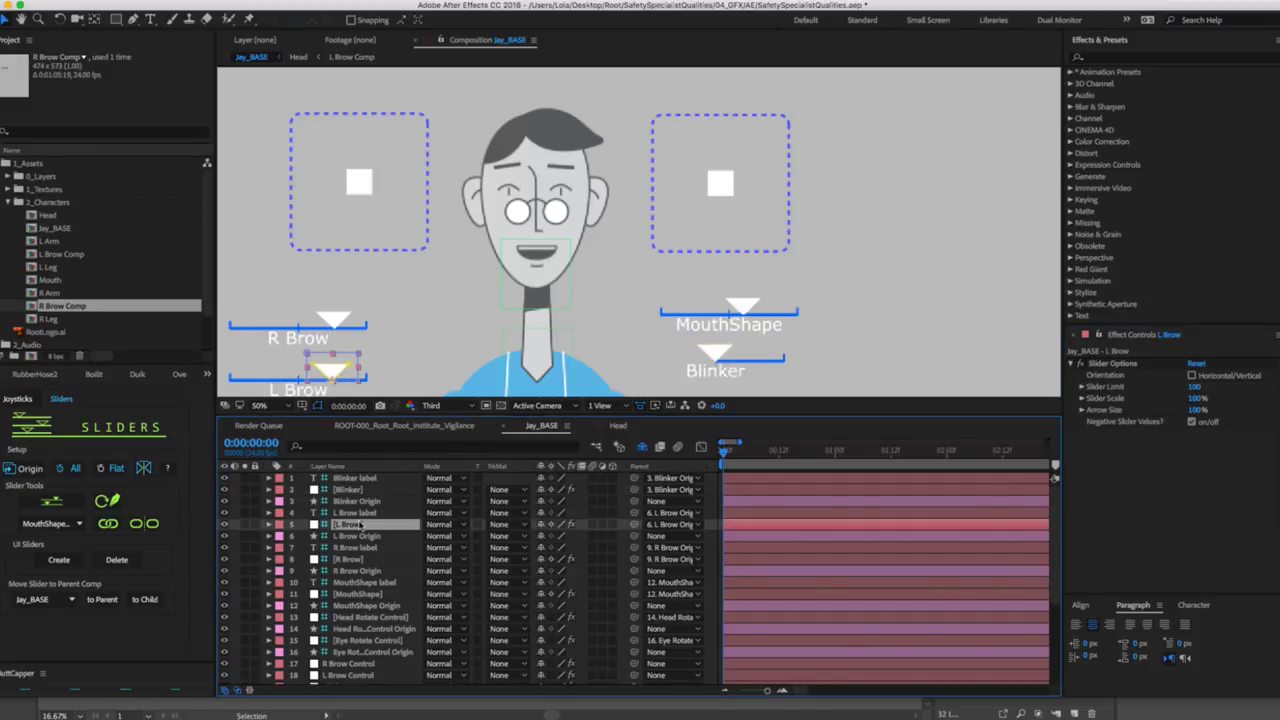
pyautogui.click(1193, 423)
pyautogui.moveTo(302, 367); pyautogui.dragTo(336, 362)
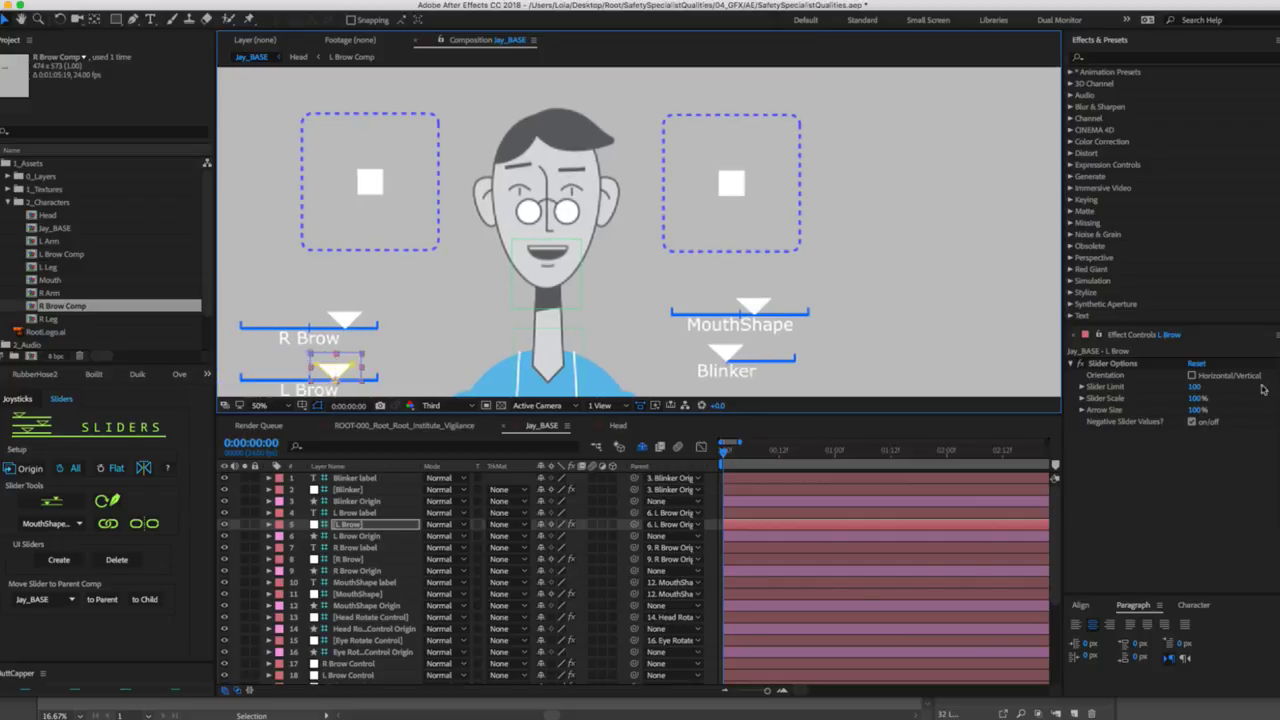
pyautogui.click(1193, 422)
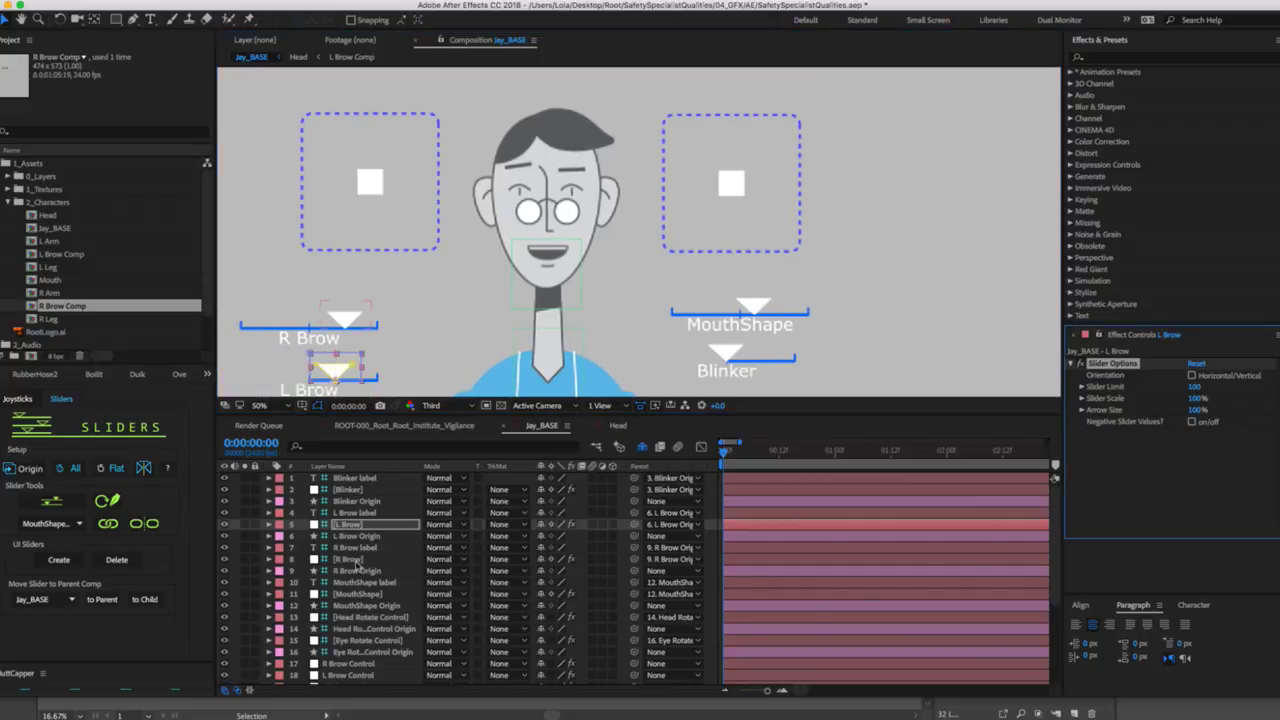
# Turn off negative values on the R Brow and MouthShape sliders and shift the R Brow label right.
pyautogui.click(352, 560)
pyautogui.click(1191, 423)
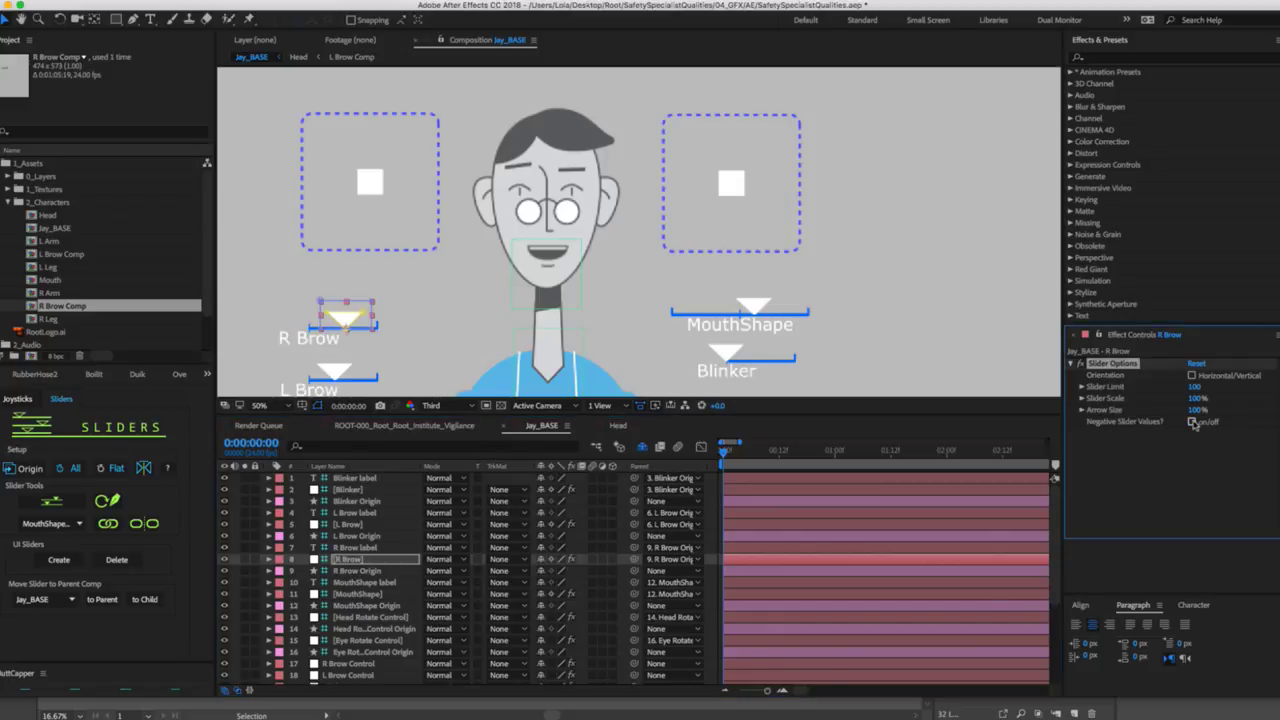
pyautogui.click(357, 594)
pyautogui.click(1191, 423)
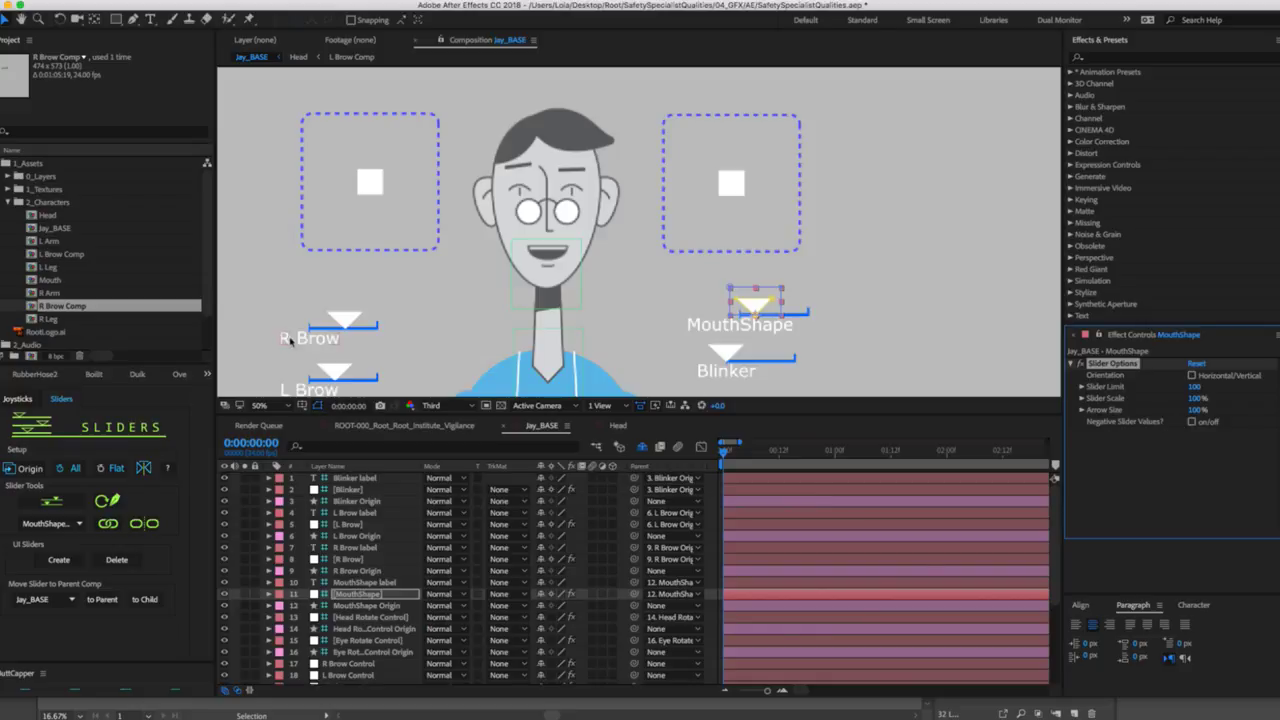
pyautogui.moveTo(288, 340); pyautogui.dragTo(323, 341)
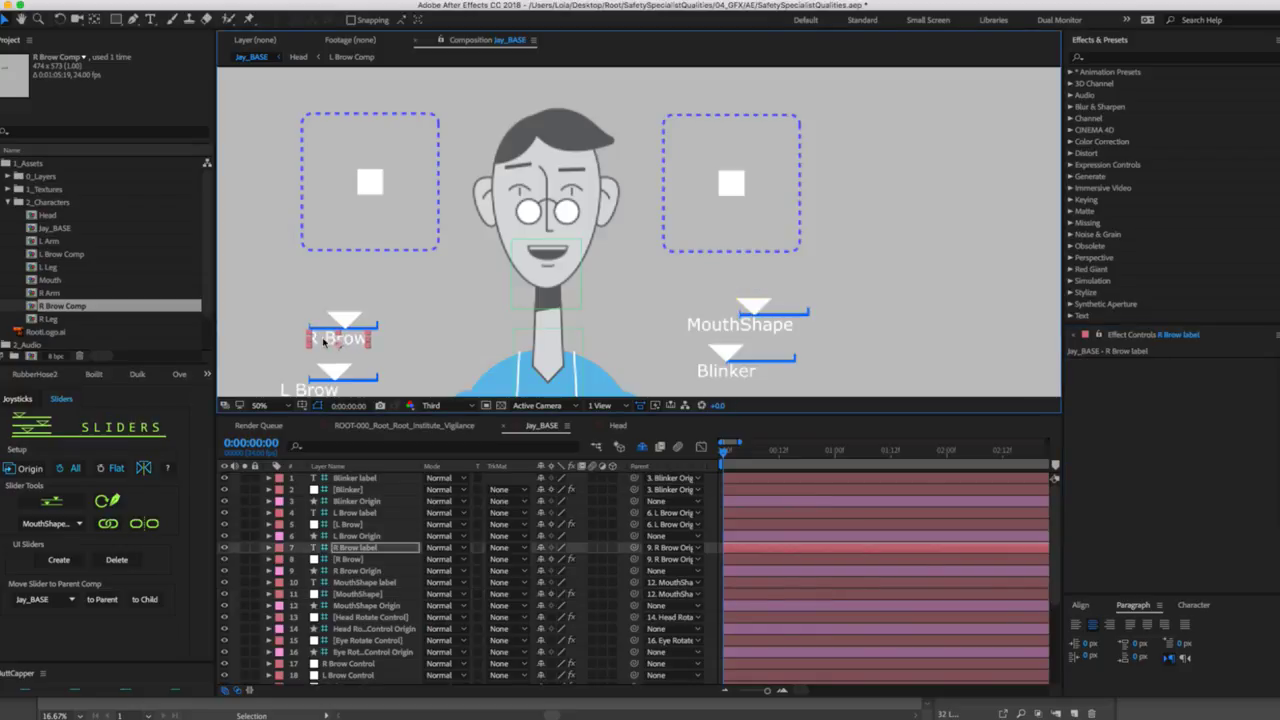
# Shift the L Brow, Blinker and MouthShape labels right under their slider bars.
pyautogui.moveTo(312, 389); pyautogui.dragTo(343, 381)
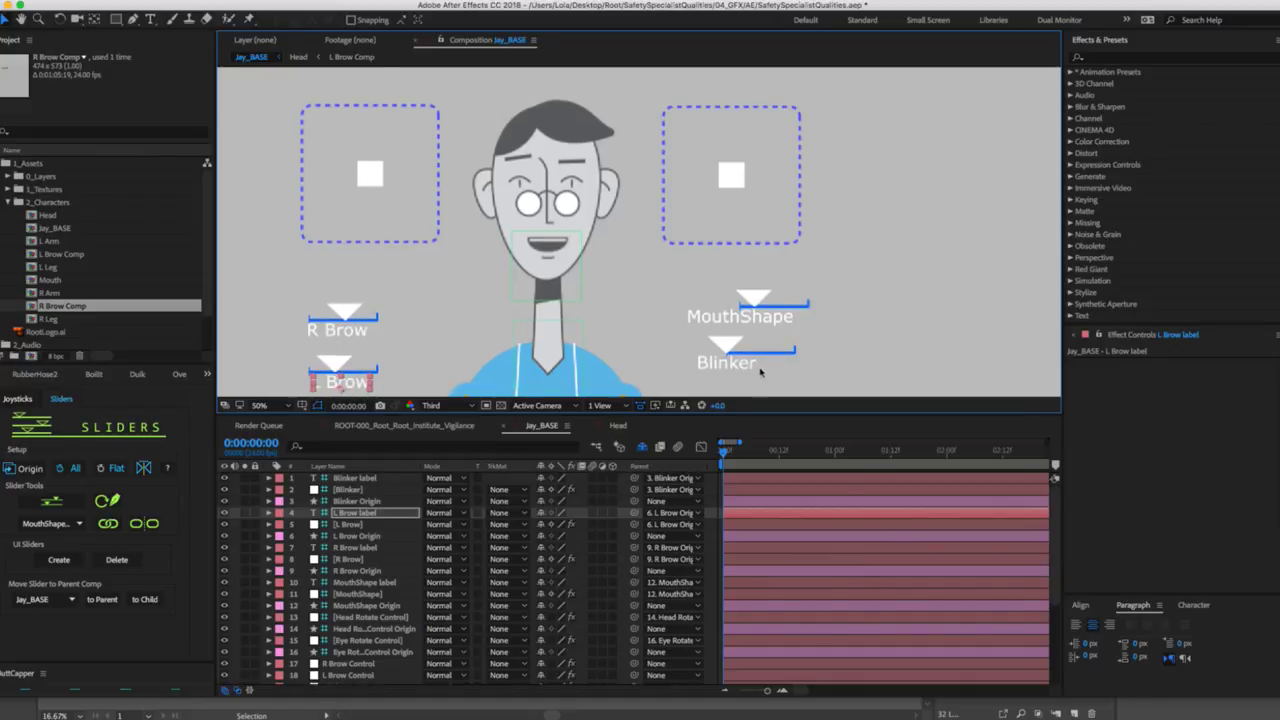
pyautogui.moveTo(748, 363); pyautogui.dragTo(776, 366)
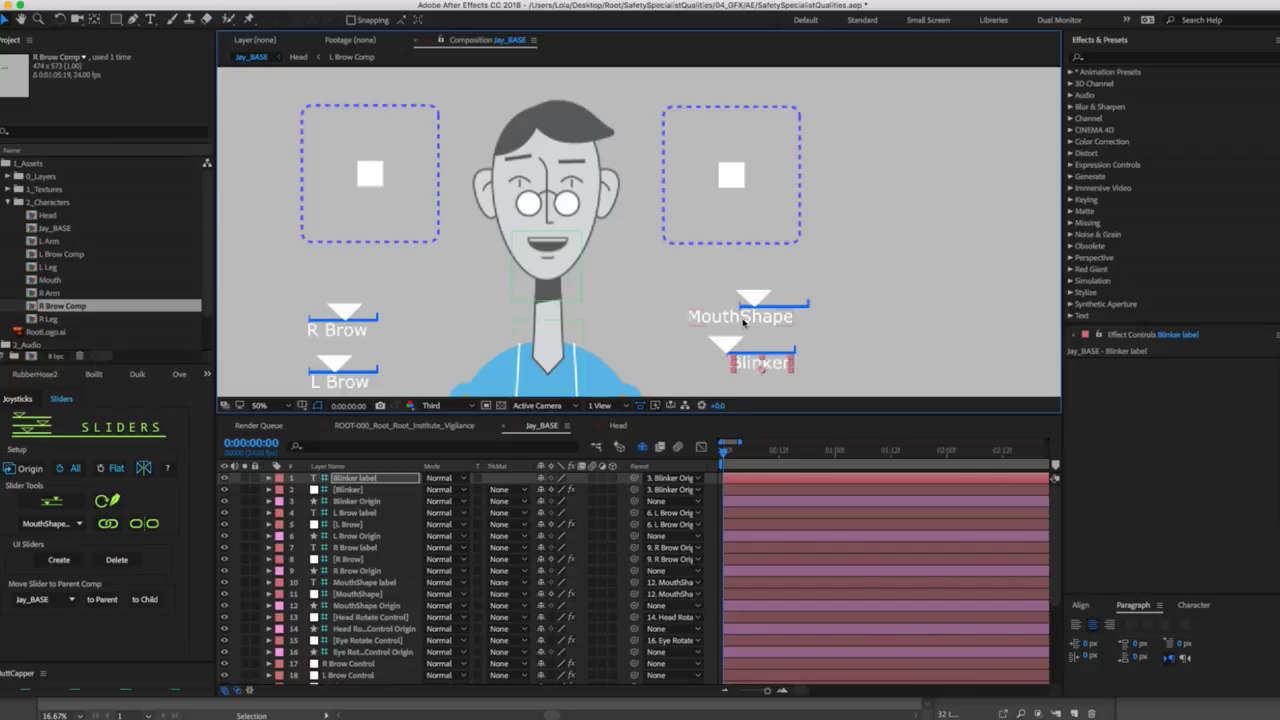
pyautogui.moveTo(743, 321); pyautogui.dragTo(778, 316)
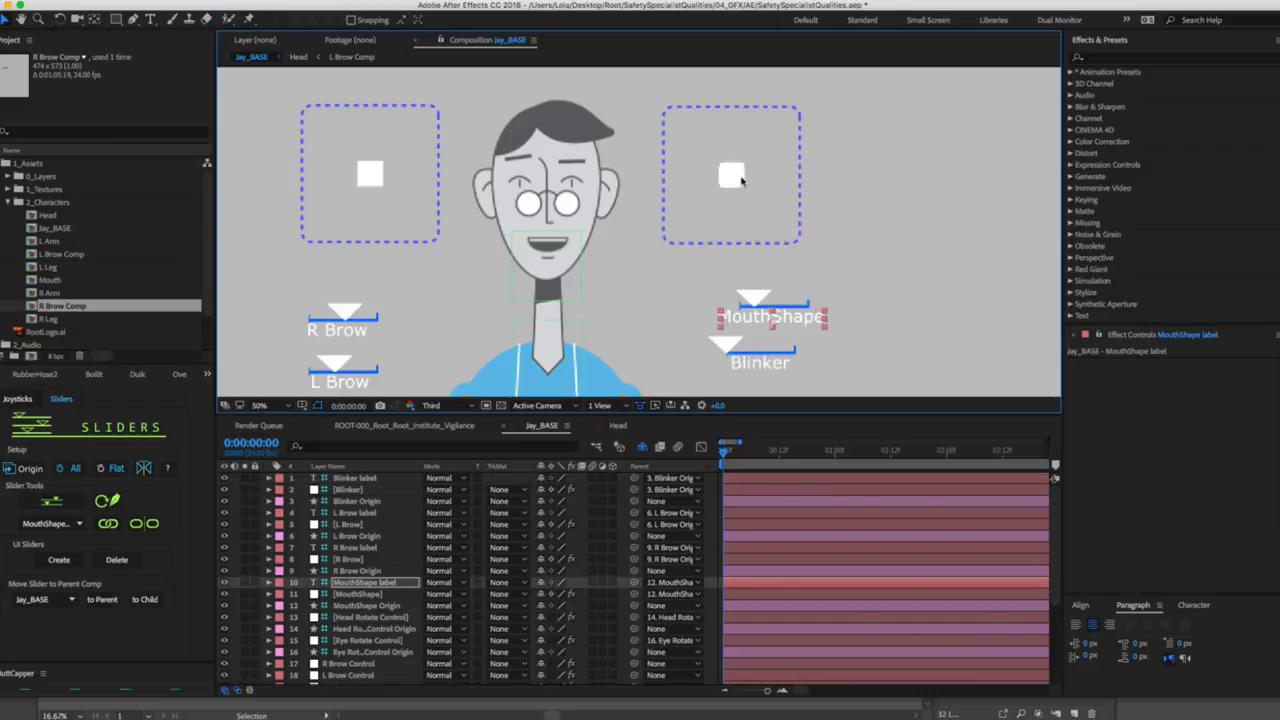
pyautogui.click(798, 238)
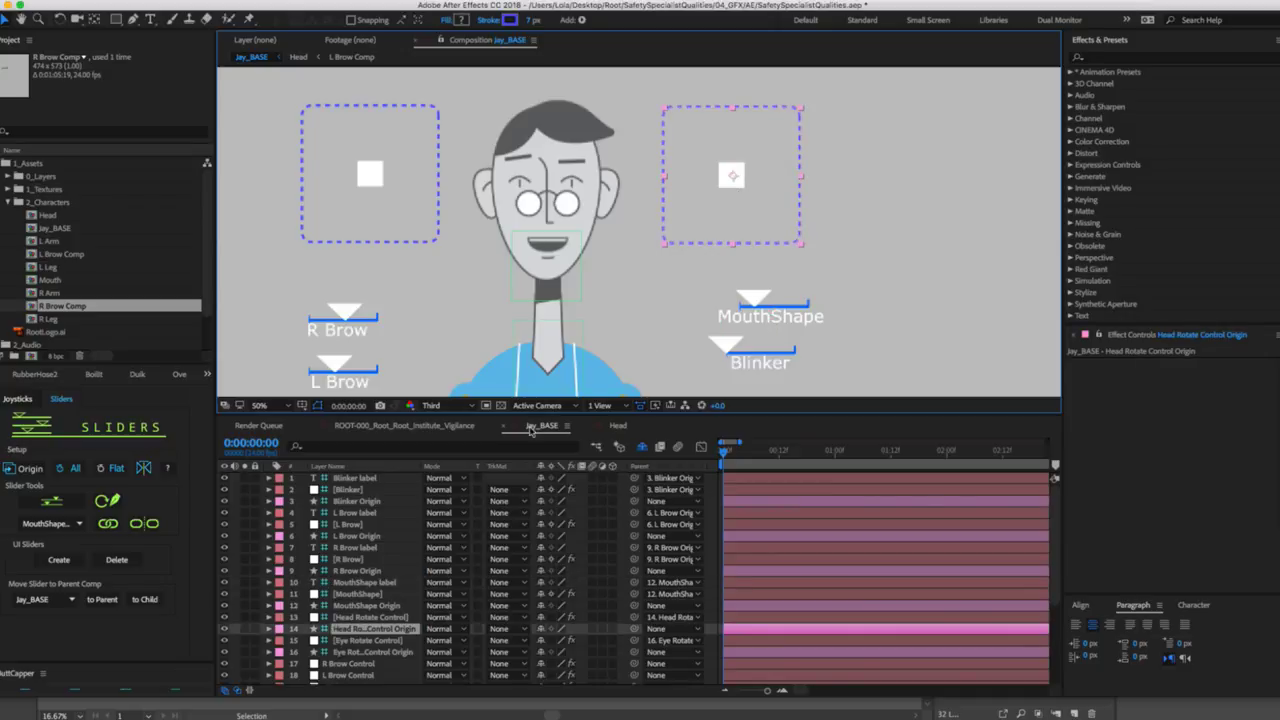
# Set the Head Rotate Control joystick limit to 125.
pyautogui.click(341, 618)
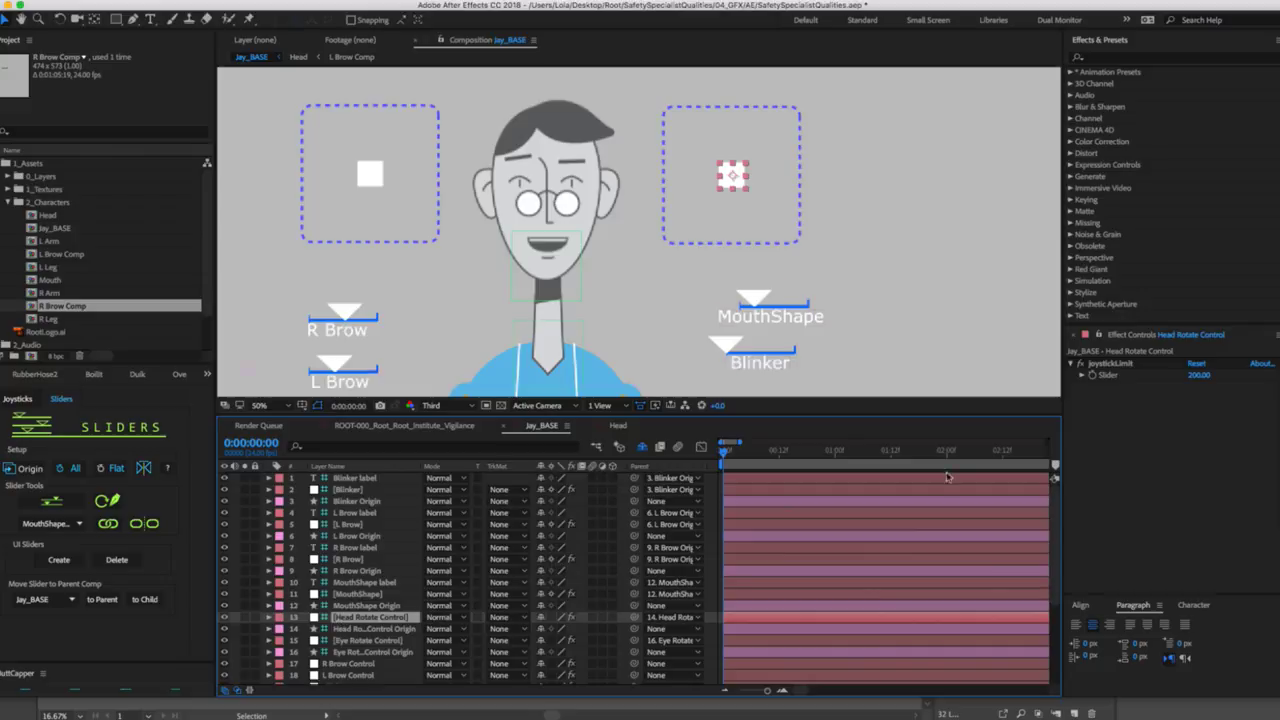
pyautogui.moveTo(1198, 375); pyautogui.dragTo(1204, 381)
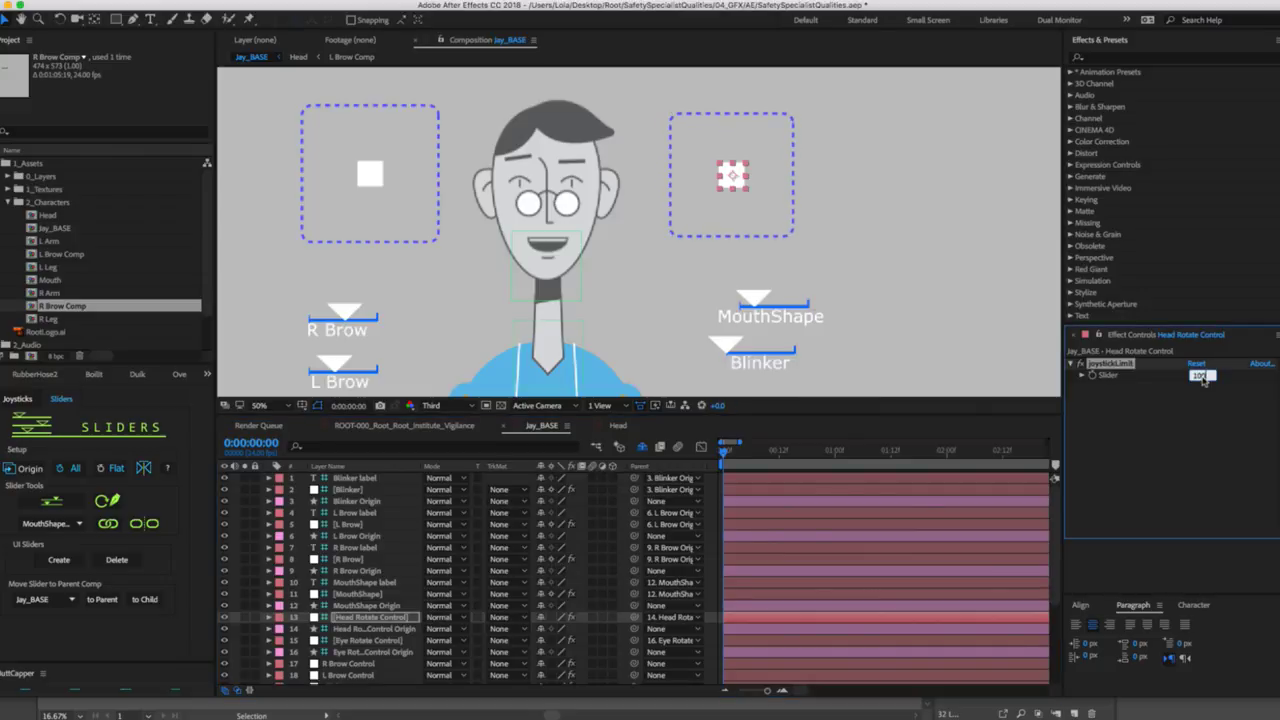
pyautogui.click(1184, 402)
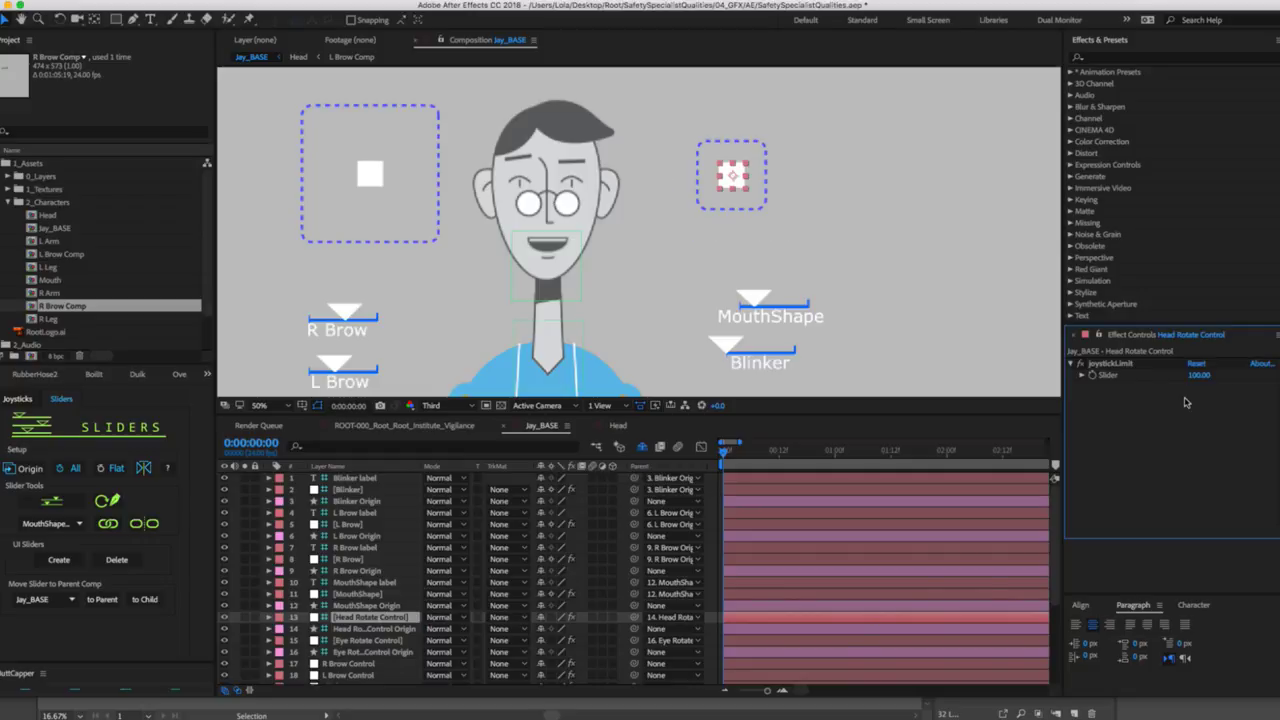
pyautogui.click(1199, 374)
pyautogui.press('Return')
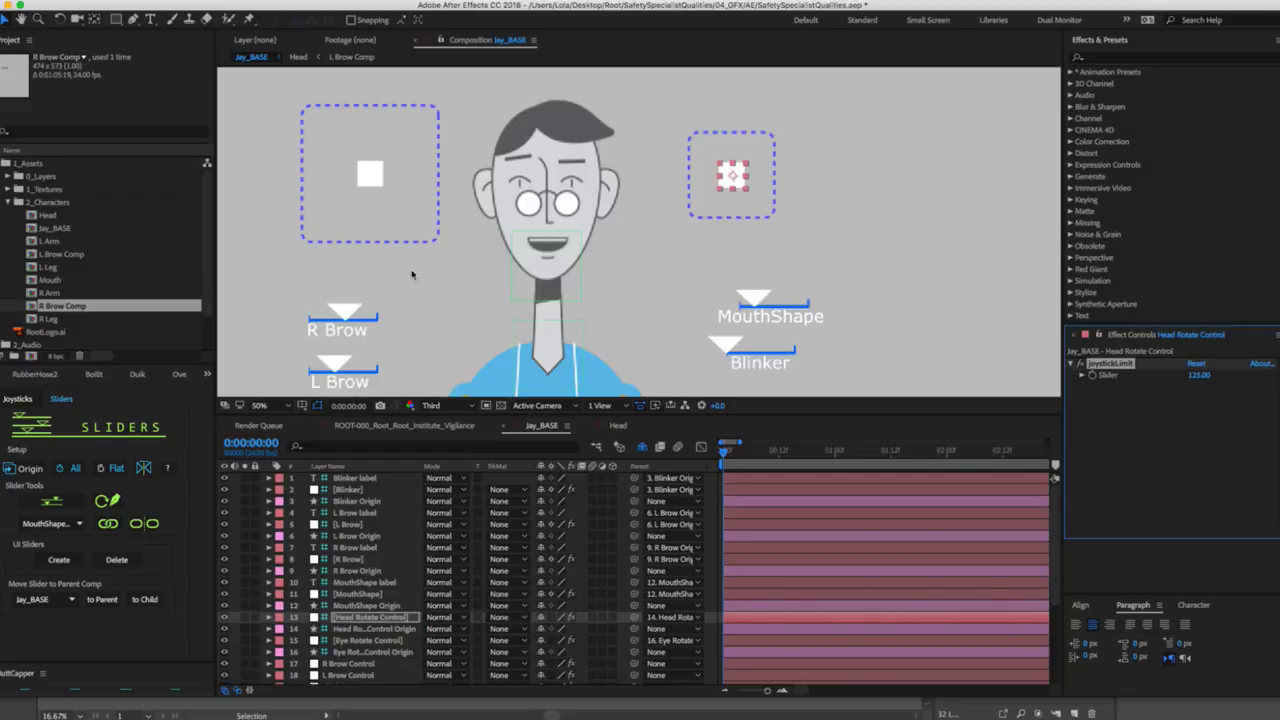
# Set the Eye Rotate Control joystick limit to 125 as well.
pyautogui.click(362, 173)
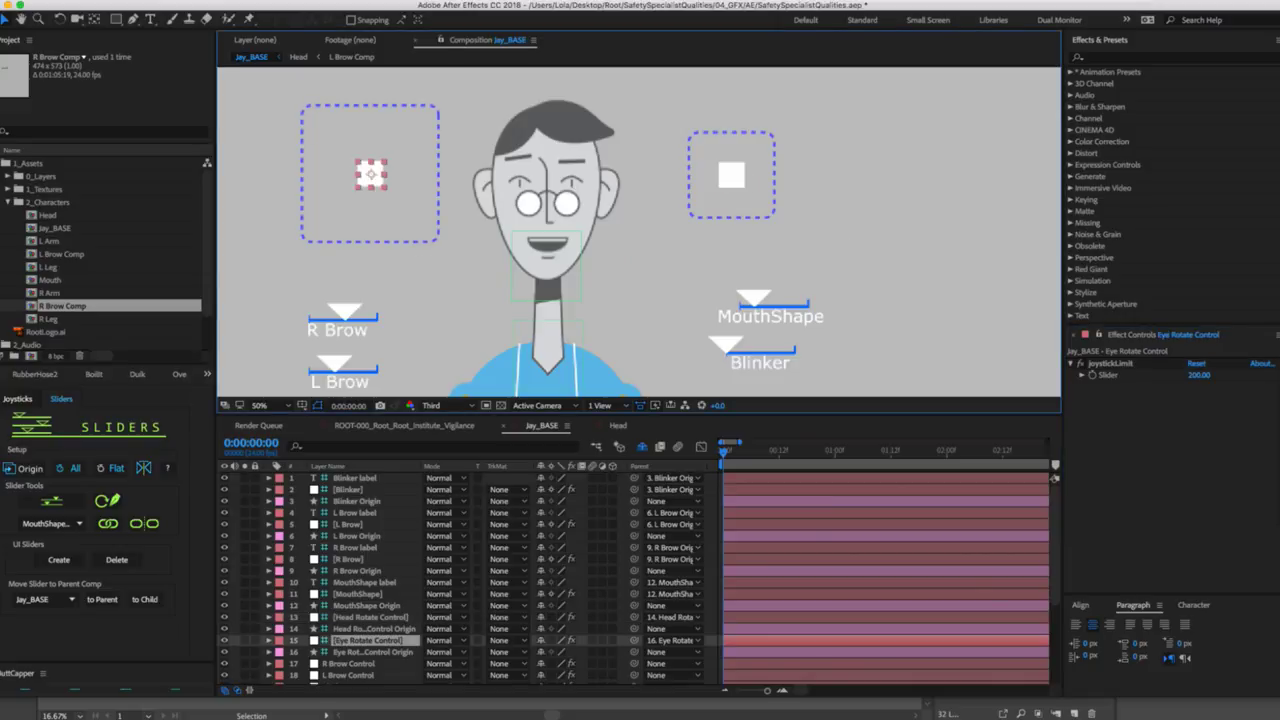
pyautogui.click(1199, 375)
pyautogui.write('125')
pyautogui.press('Return')
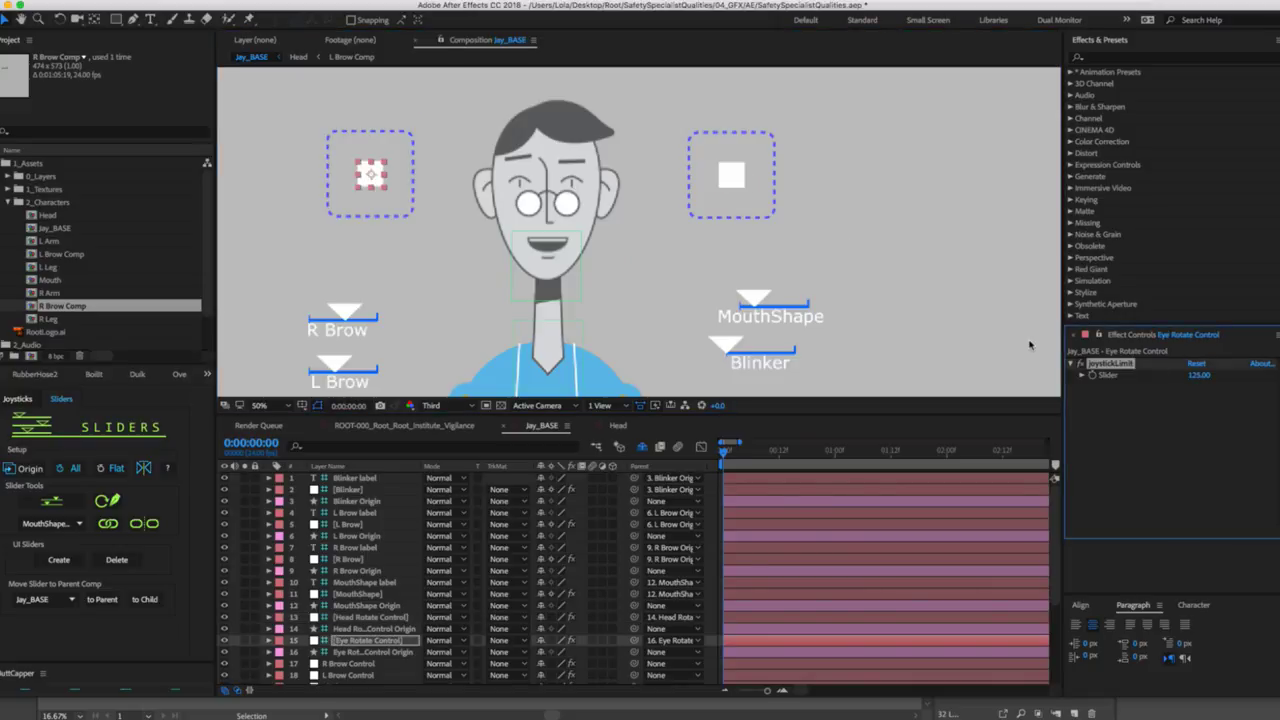
# Nudge the left joystick frame slightly up-right and test its square, undoing the test.
pyautogui.click(394, 217)
pyautogui.moveTo(394, 217); pyautogui.dragTo(355, 167)
pyautogui.click(298, 166)
pyautogui.press('super+z')
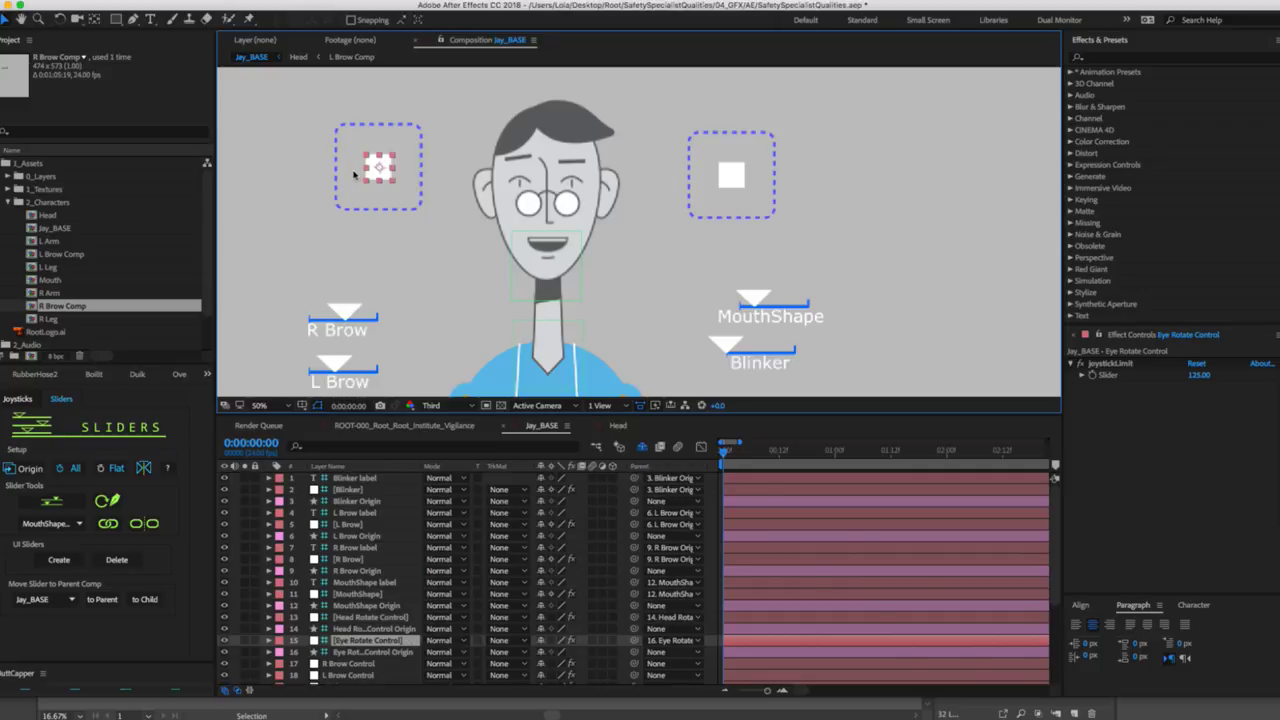
# Move the R Brow and L Brow sliders up beside the face and test the L Brow slider.
pyautogui.click(376, 323)
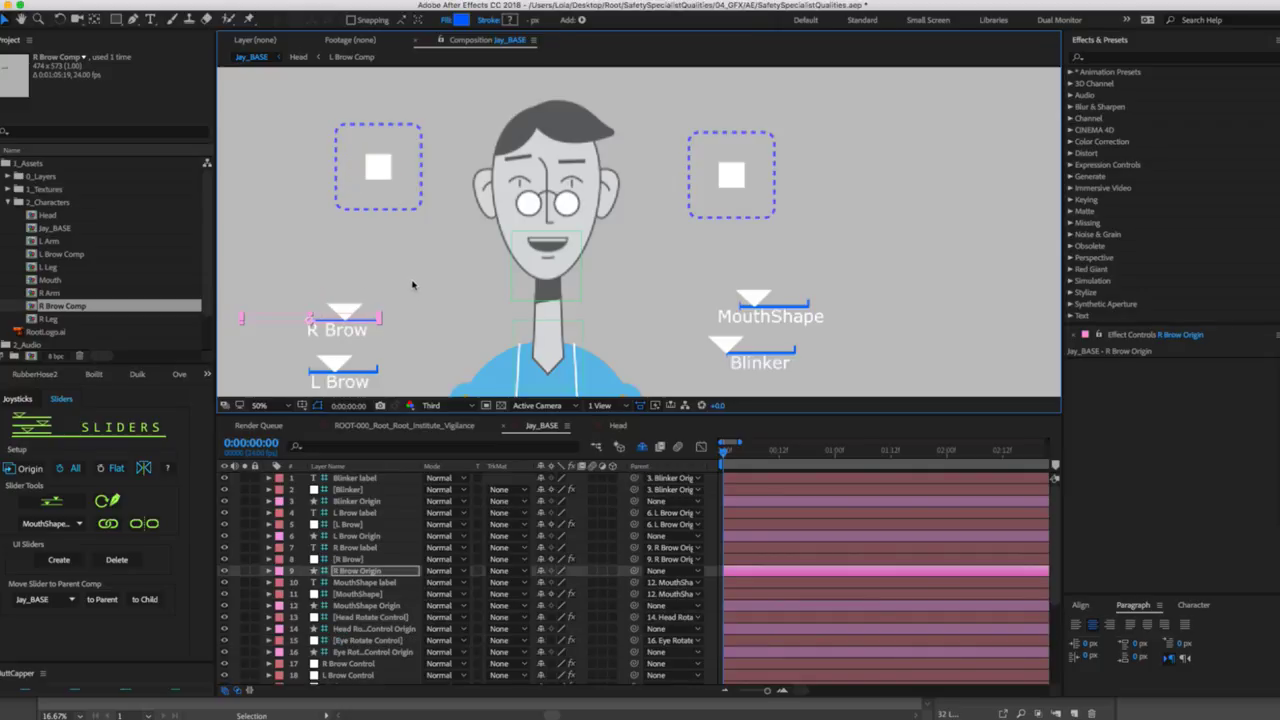
pyautogui.click(338, 569)
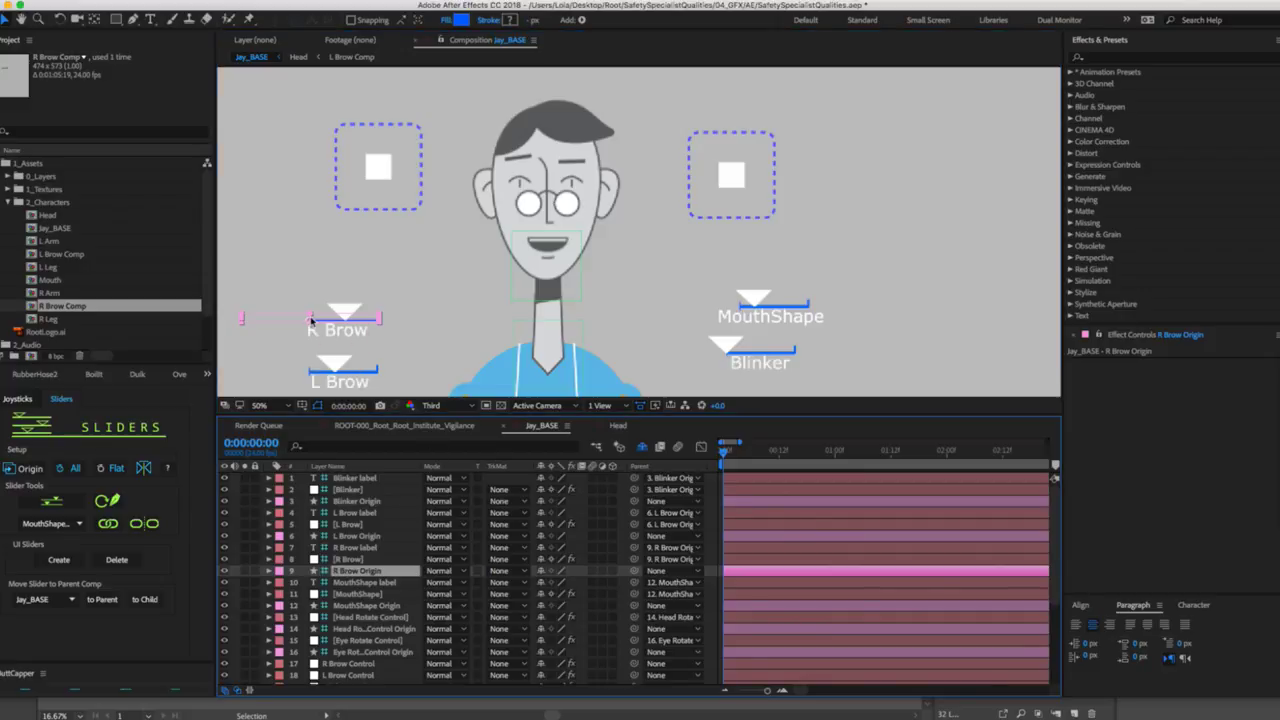
pyautogui.moveTo(311, 320); pyautogui.dragTo(369, 238)
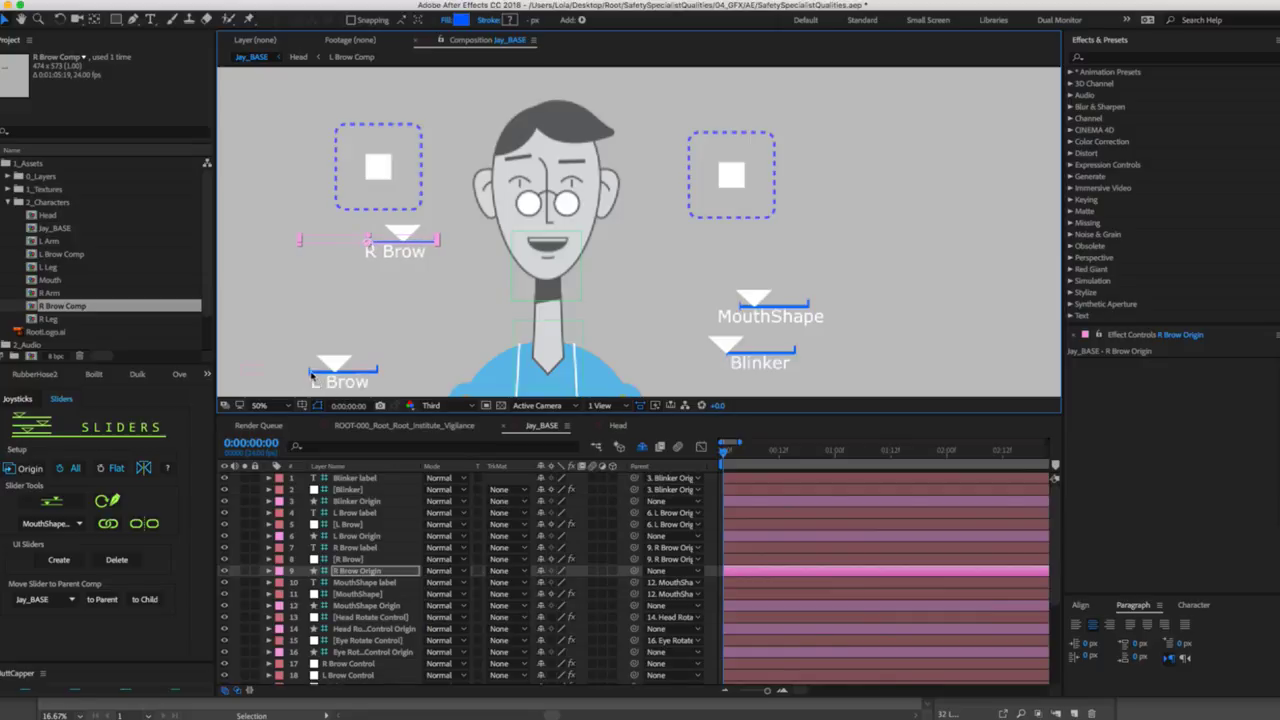
pyautogui.click(312, 375)
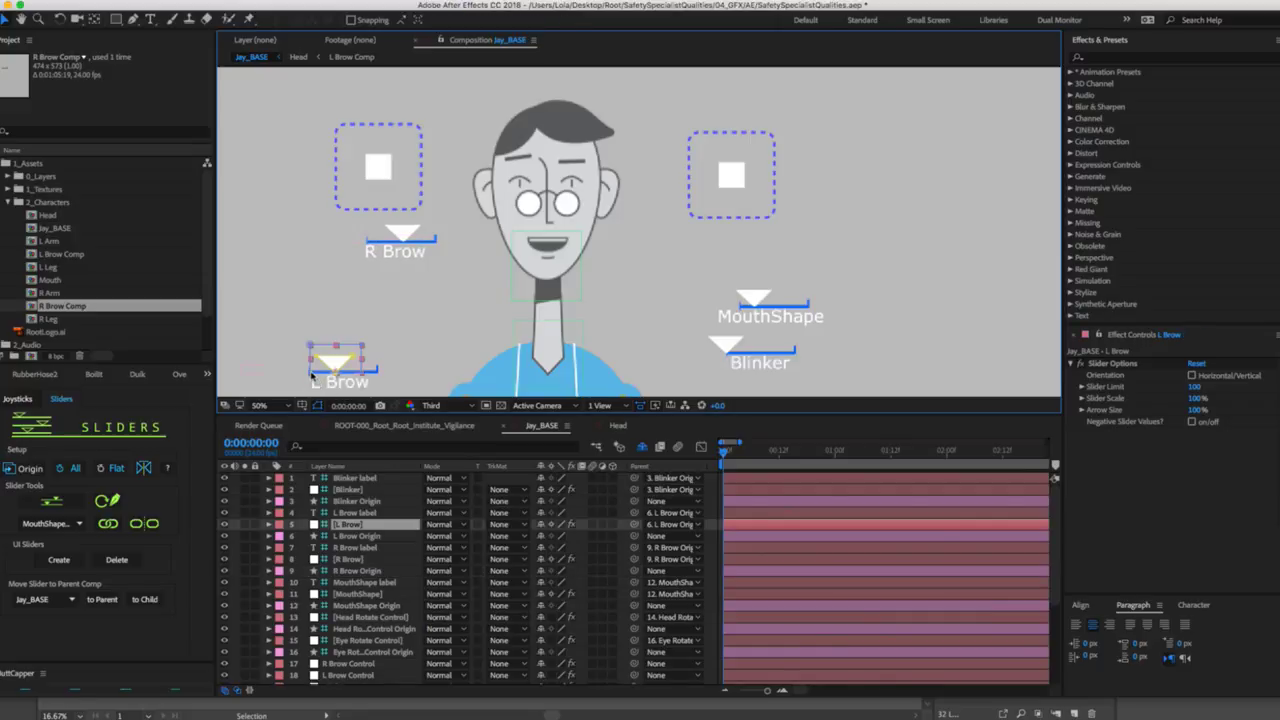
pyautogui.click(347, 536)
pyautogui.moveTo(310, 374); pyautogui.dragTo(292, 238)
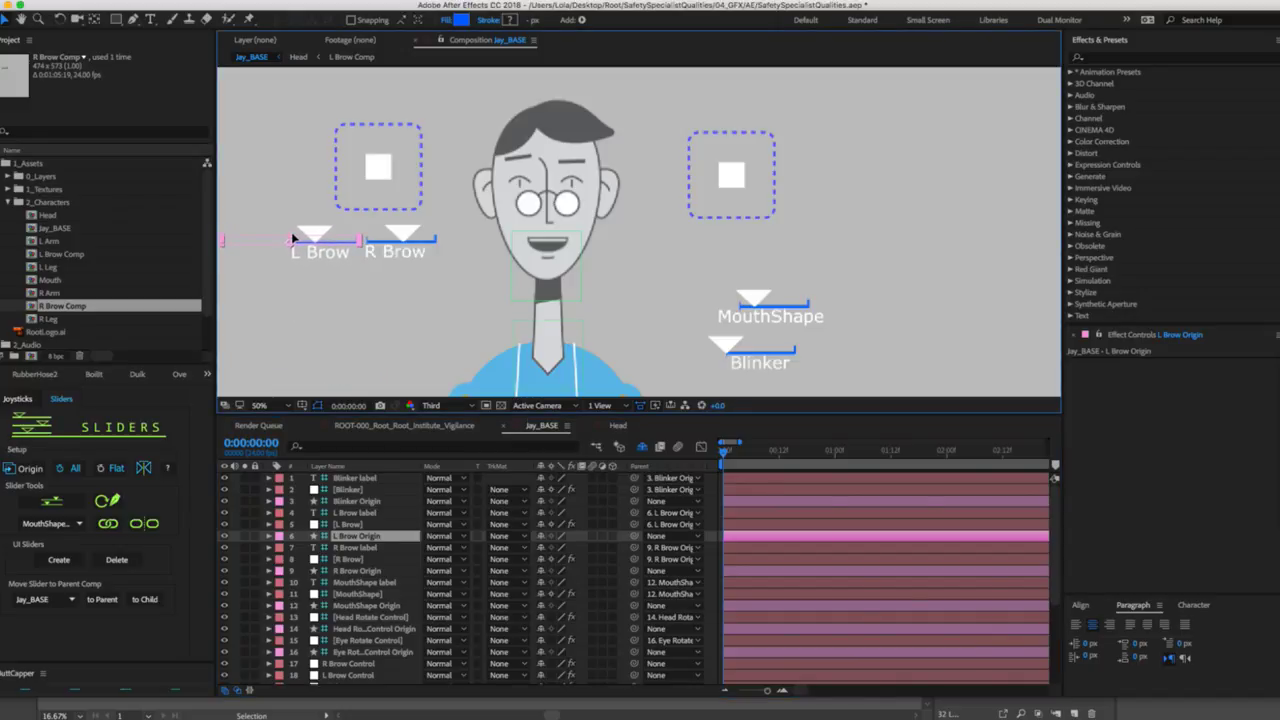
pyautogui.click(318, 234)
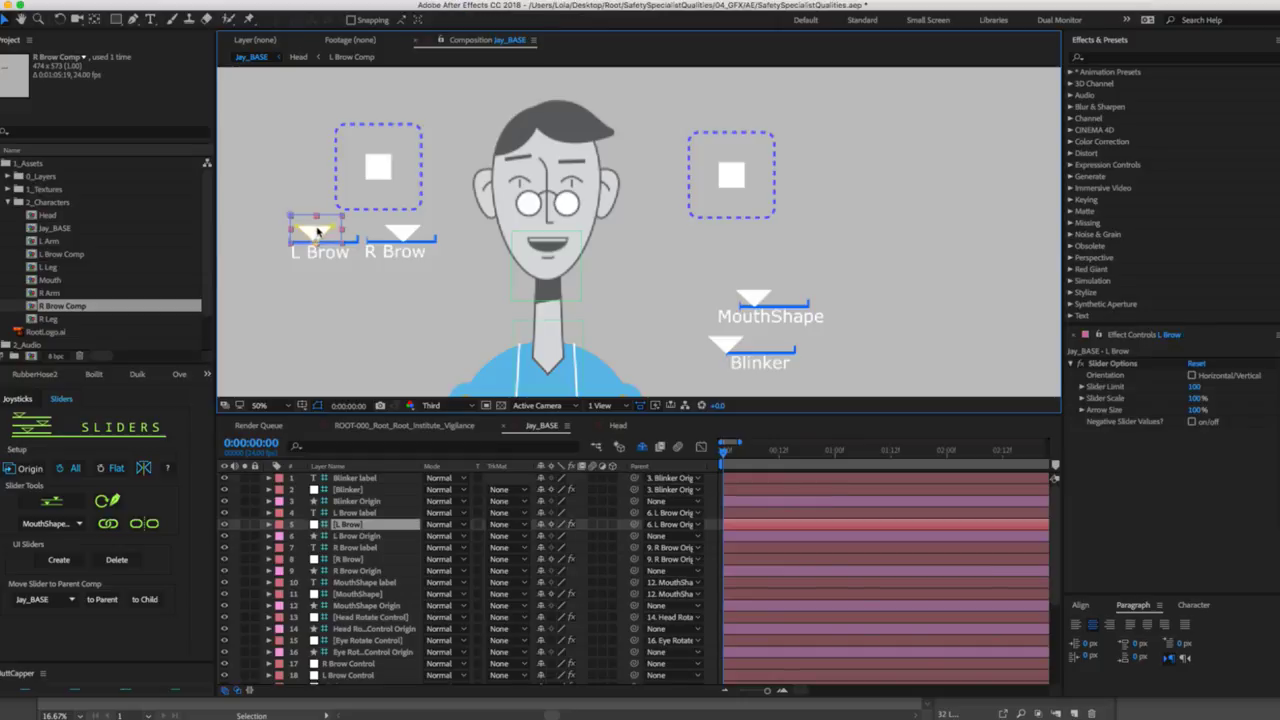
pyautogui.moveTo(325, 228); pyautogui.dragTo(334, 228)
# Rearrange the R Brow and L Brow sliders side by side beneath the left joystick.
pyautogui.click(290, 242)
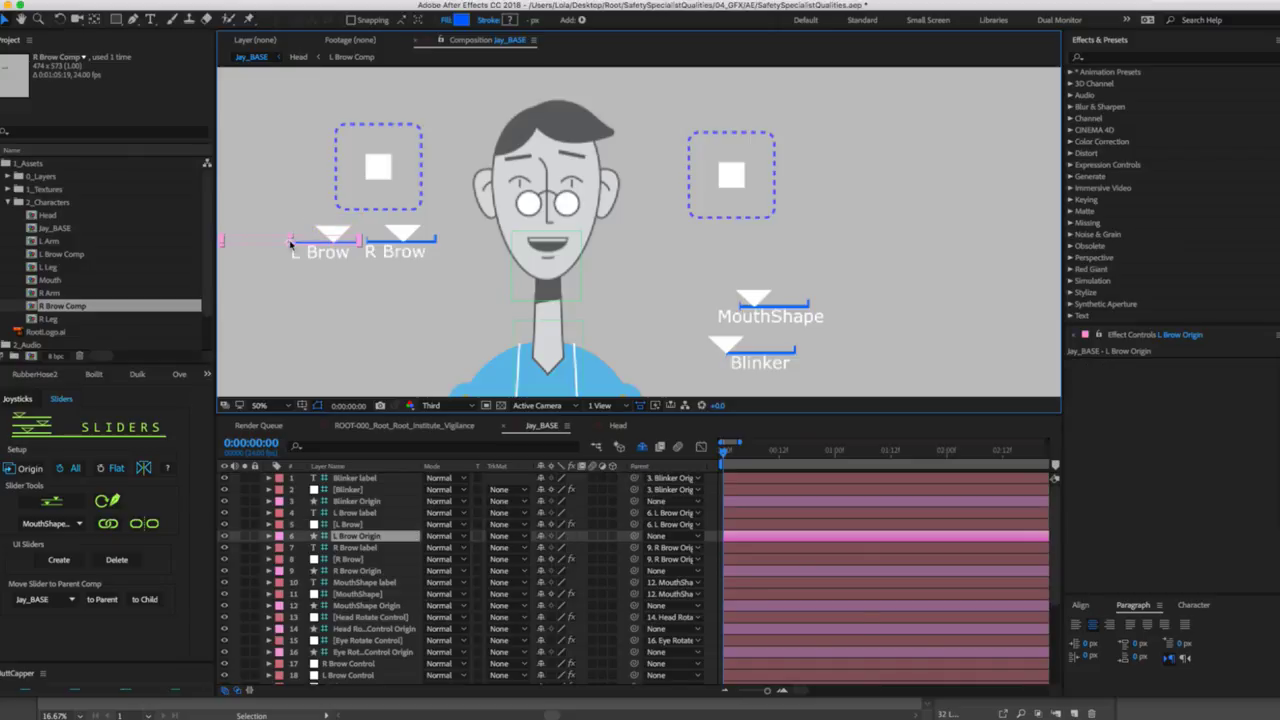
pyautogui.moveTo(334, 272); pyautogui.dragTo(395, 307)
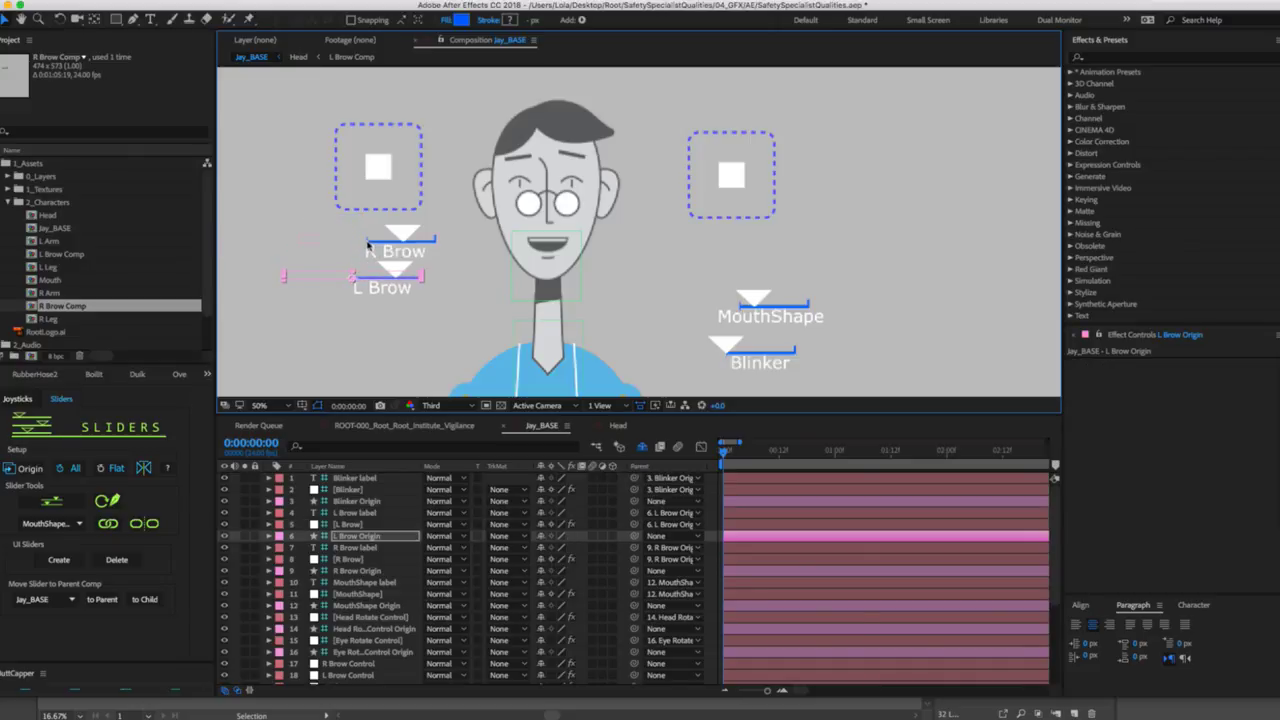
pyautogui.click(368, 238)
pyautogui.moveTo(368, 238); pyautogui.dragTo(275, 238)
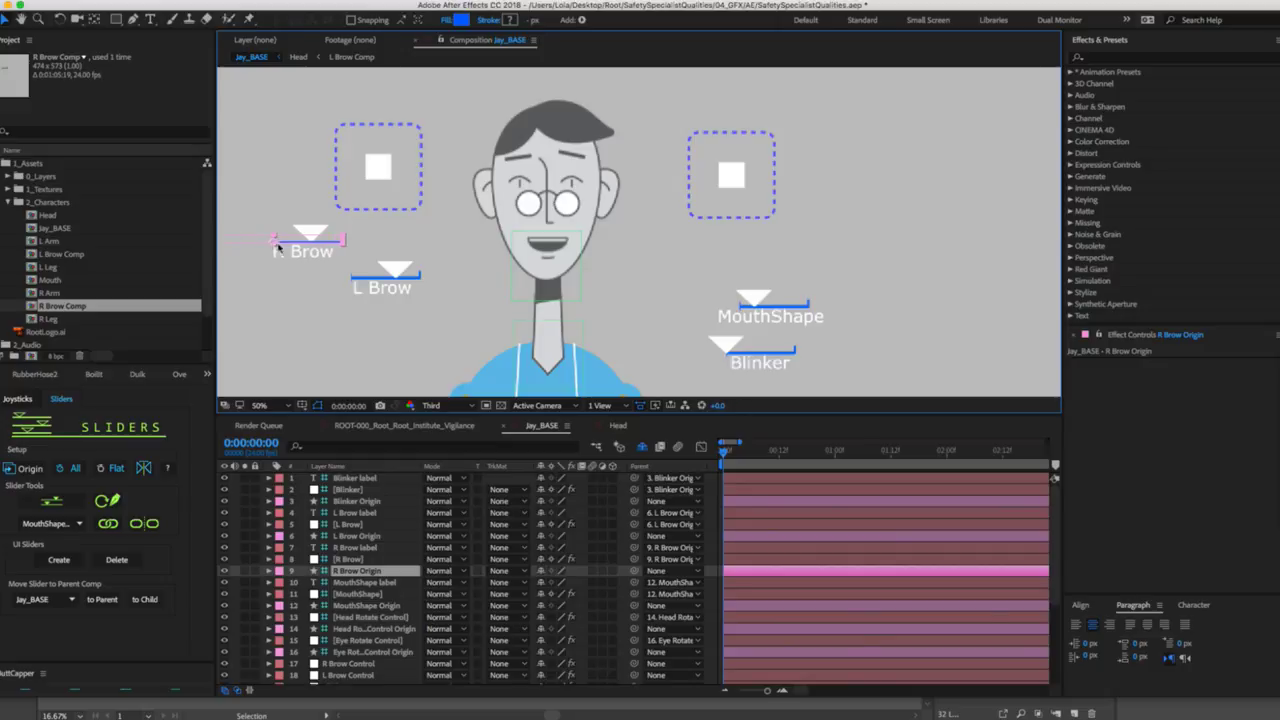
pyautogui.click(352, 282)
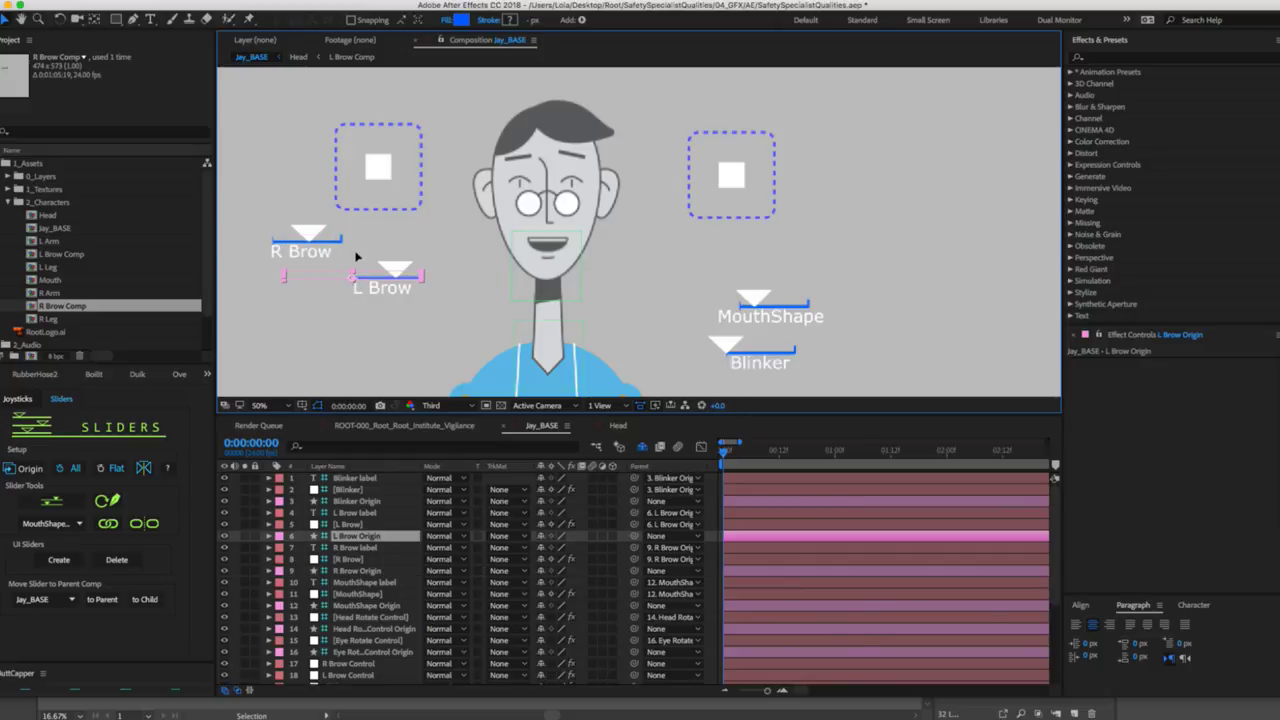
pyautogui.moveTo(355, 256); pyautogui.dragTo(353, 238)
pyautogui.click(312, 232)
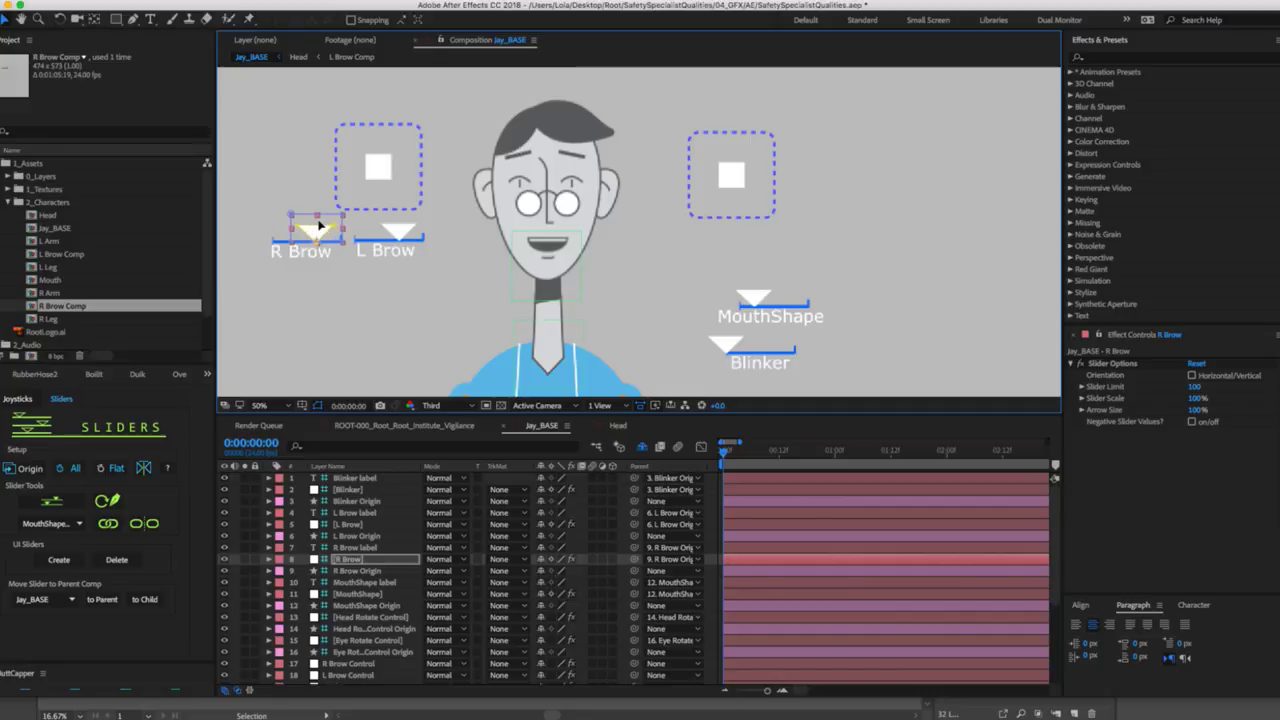
pyautogui.click(760, 352)
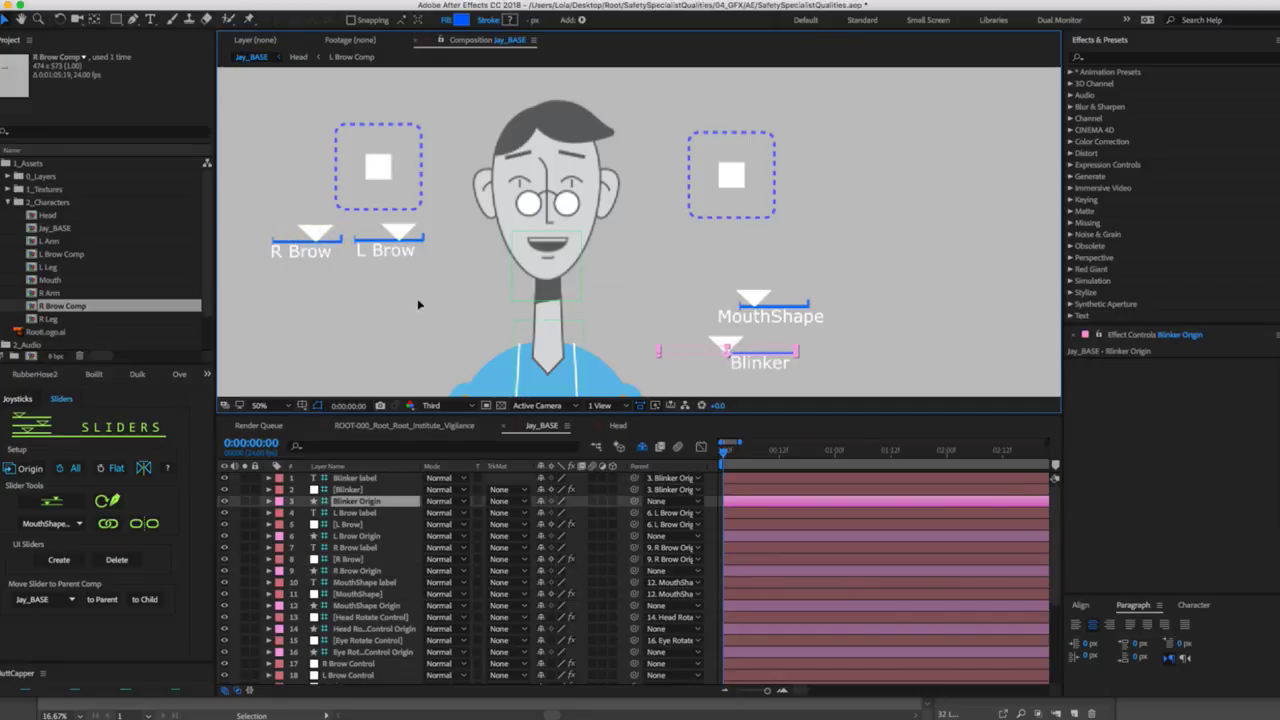
# Move the Blinker slider under the brow sliders and push it to 100 to close the eyes.
pyautogui.moveTo(430, 305); pyautogui.dragTo(368, 283)
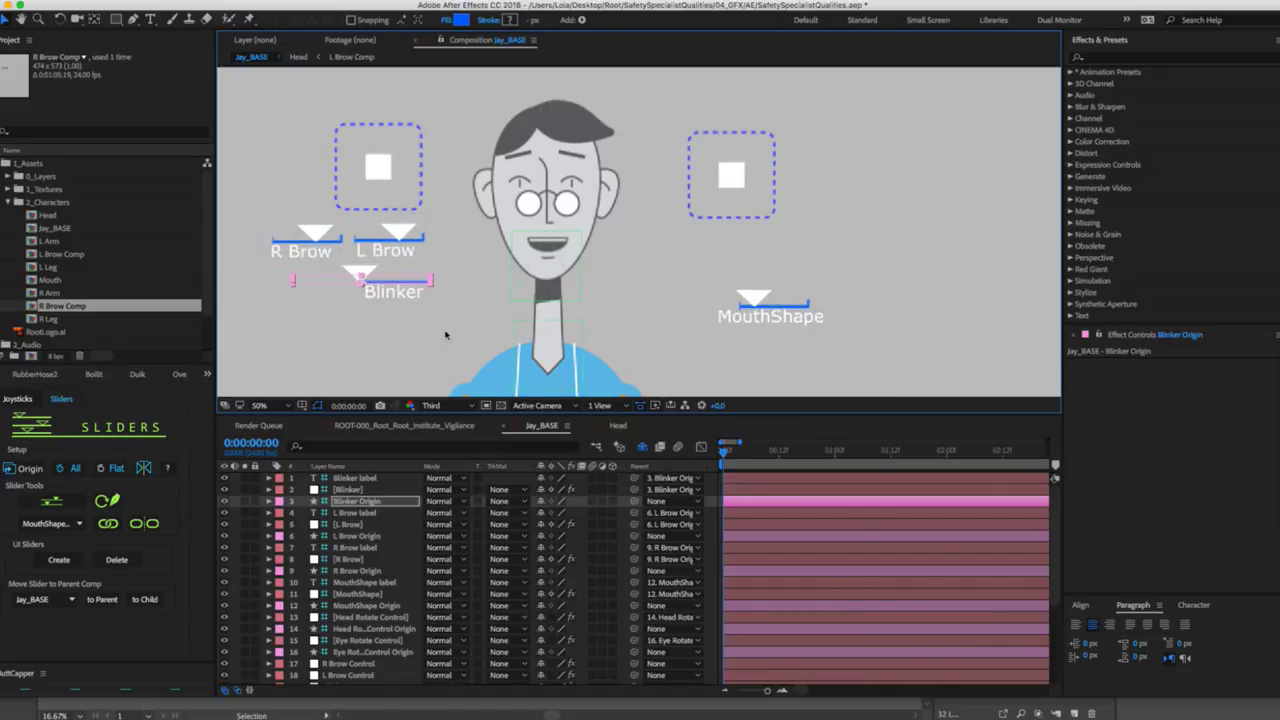
pyautogui.press('p')
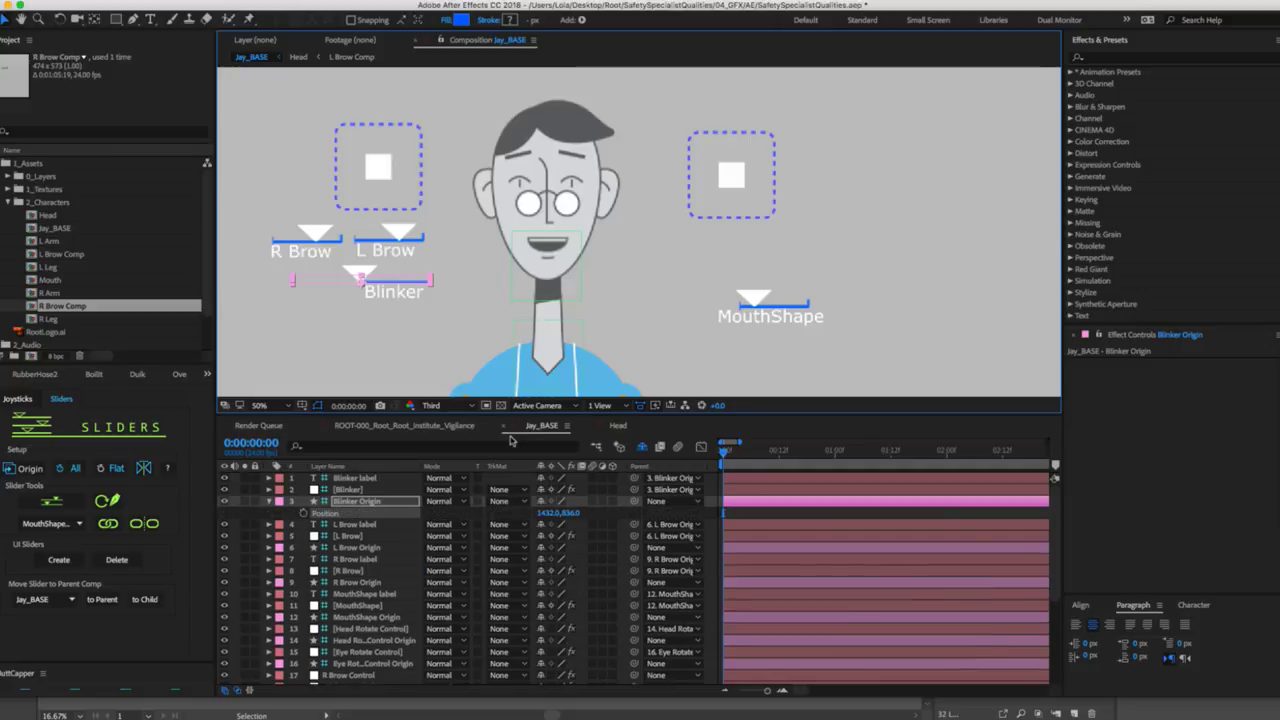
pyautogui.click(348, 490)
pyautogui.press('p')
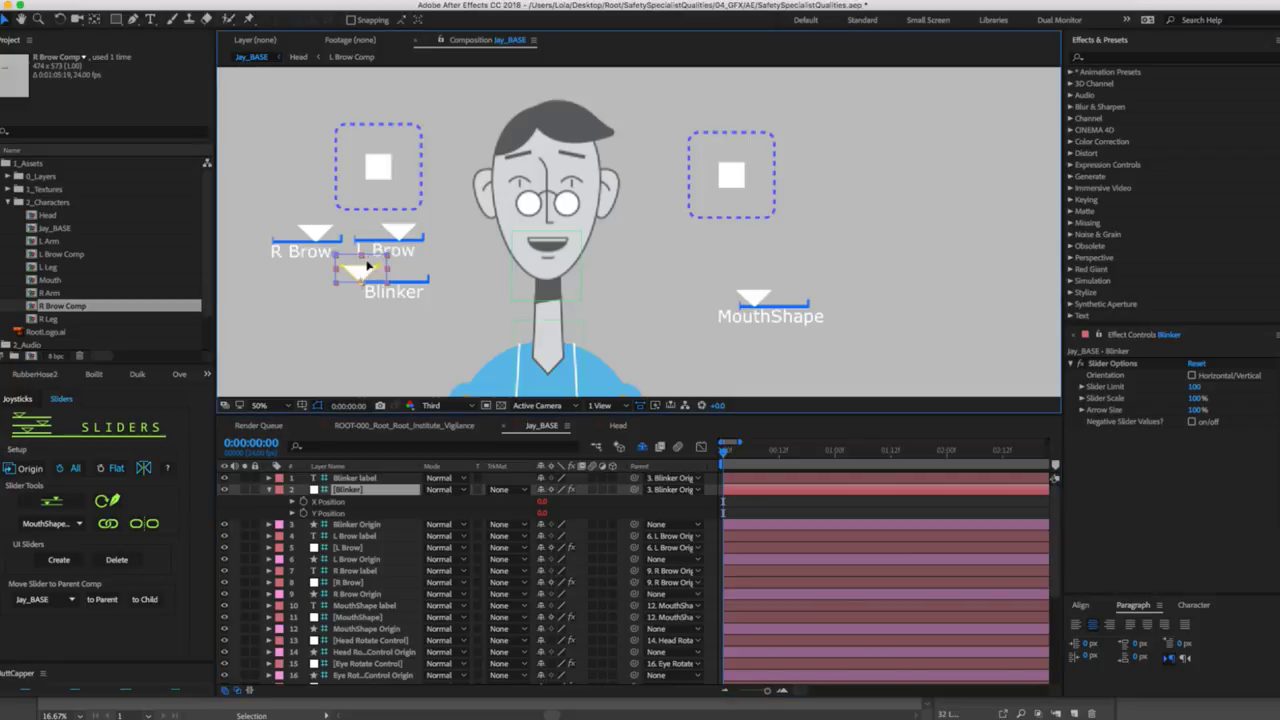
pyautogui.moveTo(366, 270); pyautogui.dragTo(376, 272)
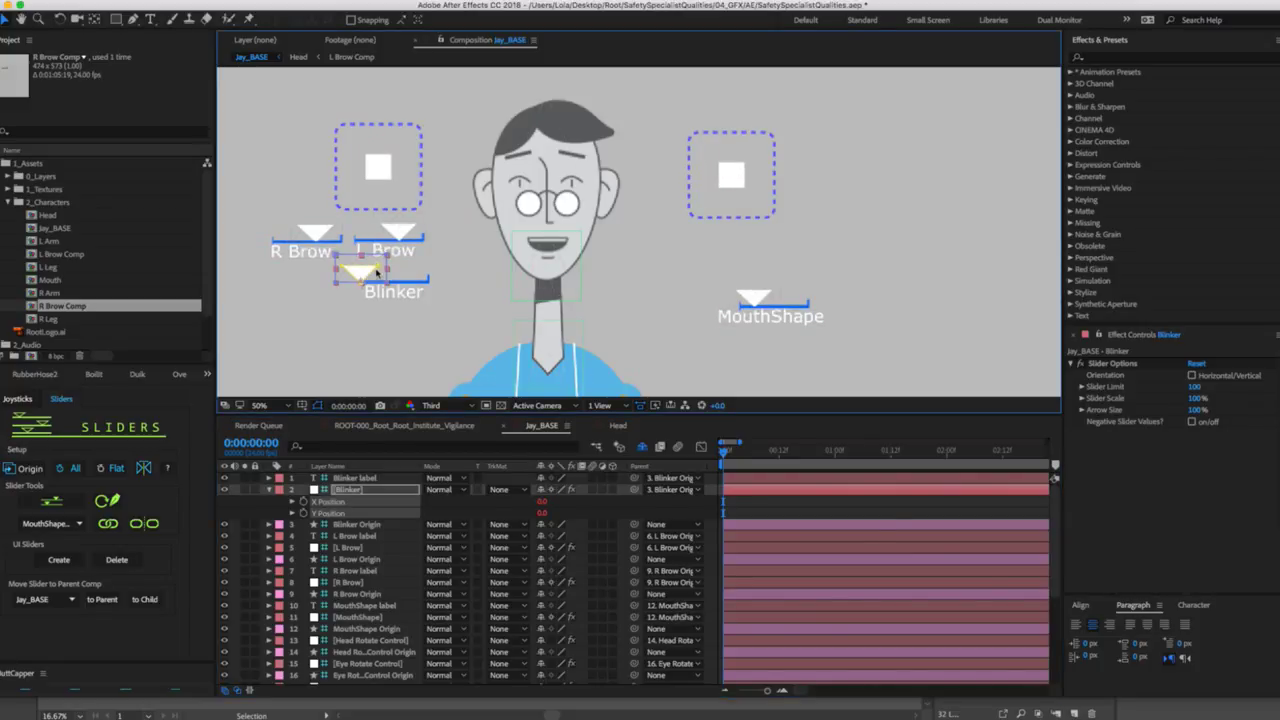
pyautogui.click(350, 260)
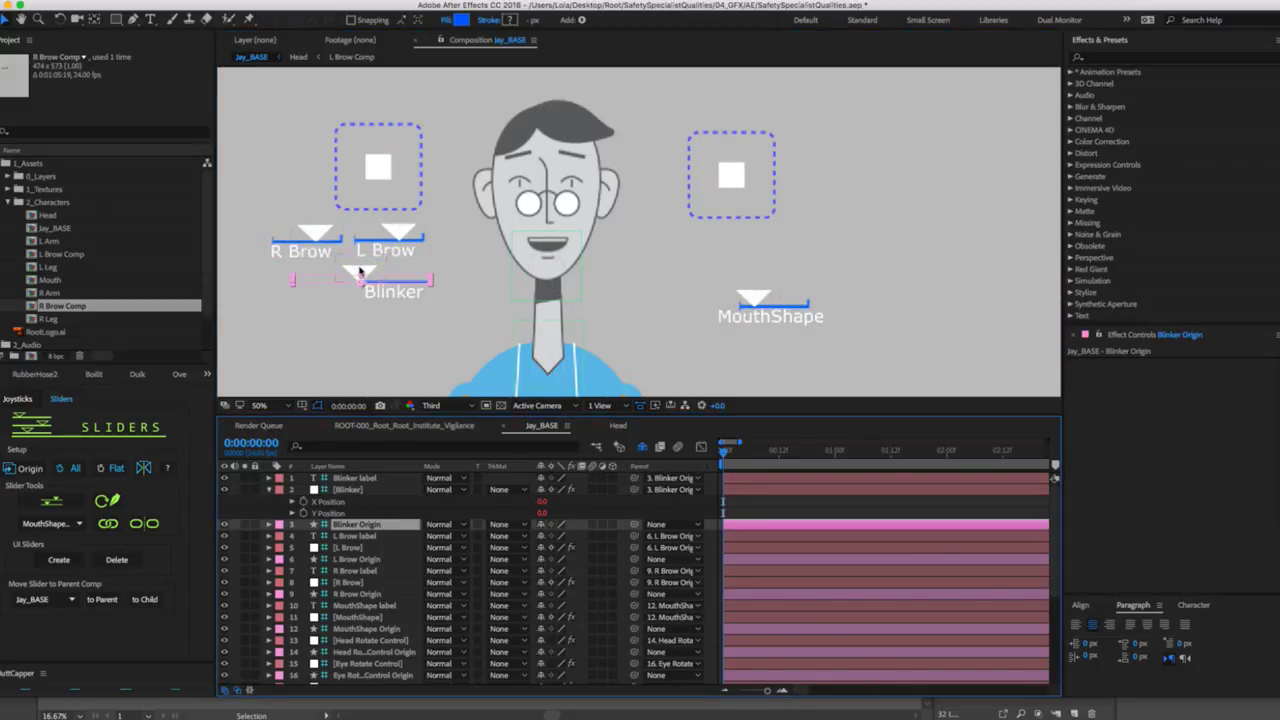
pyautogui.moveTo(360, 270); pyautogui.dragTo(430, 270)
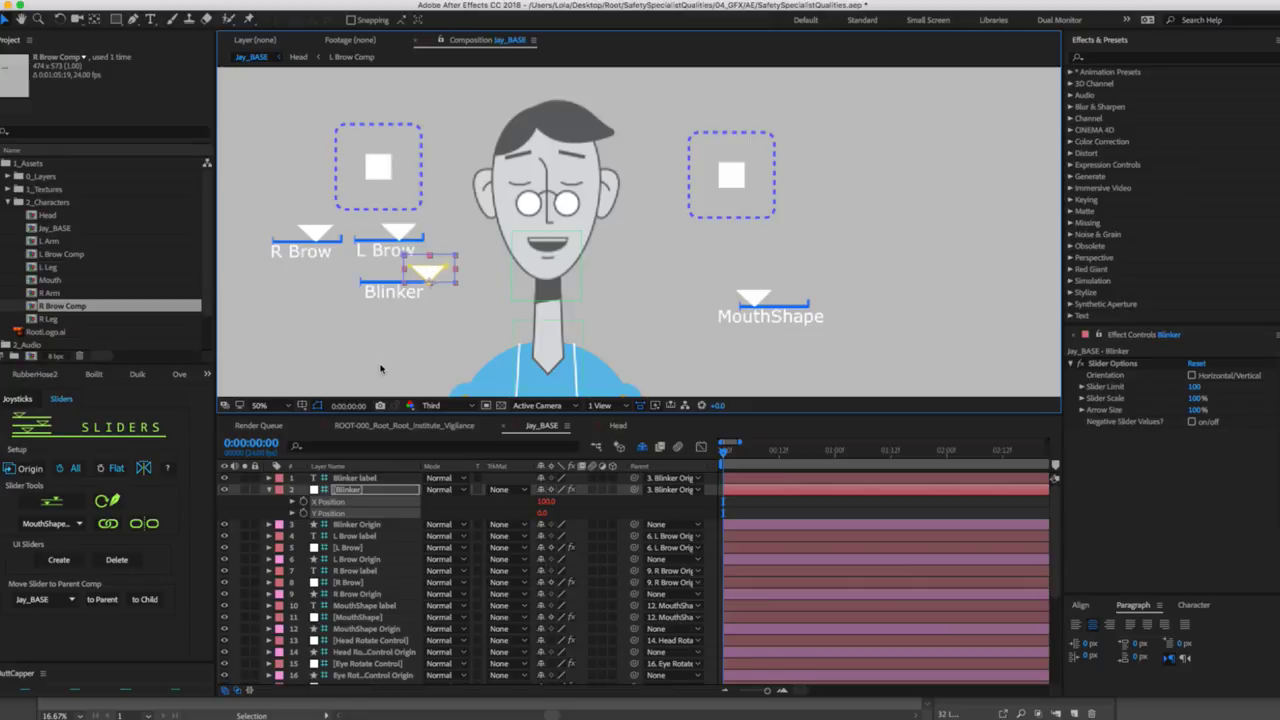
# Key the Blinker's X Position at 0 and make it a hold keyframe.
pyautogui.click(304, 507)
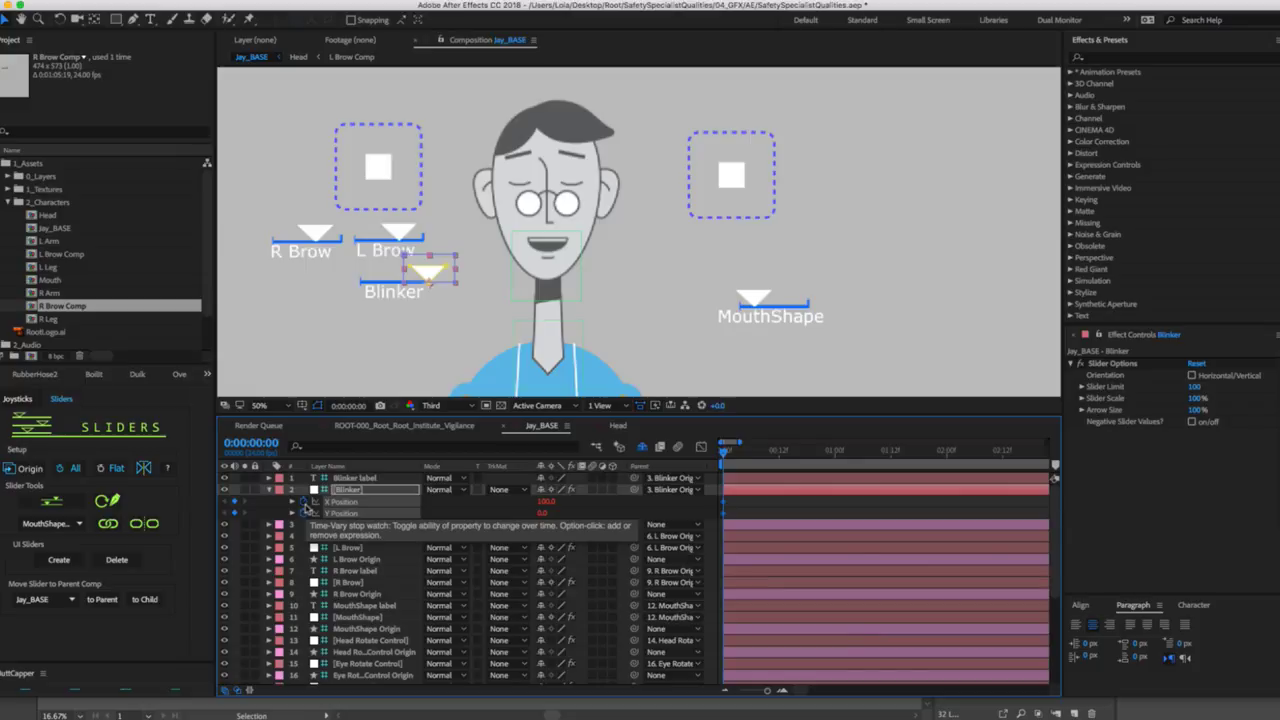
pyautogui.click(288, 505)
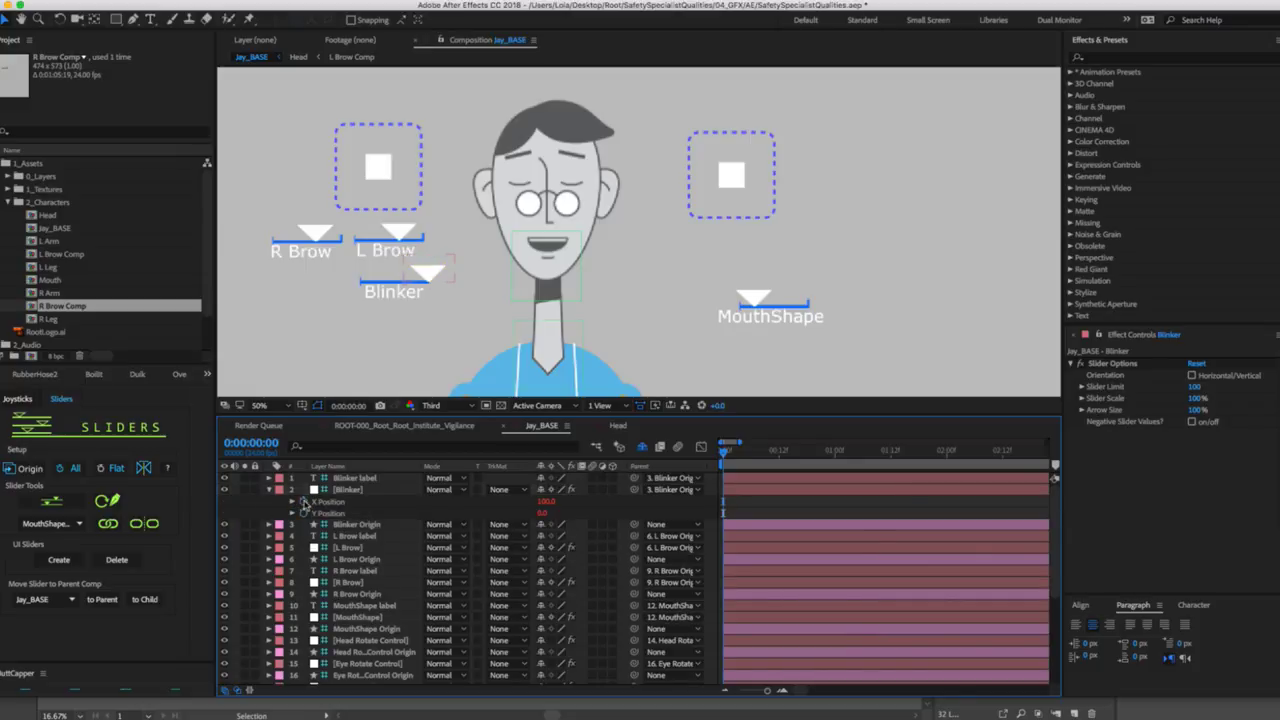
pyautogui.click(304, 502)
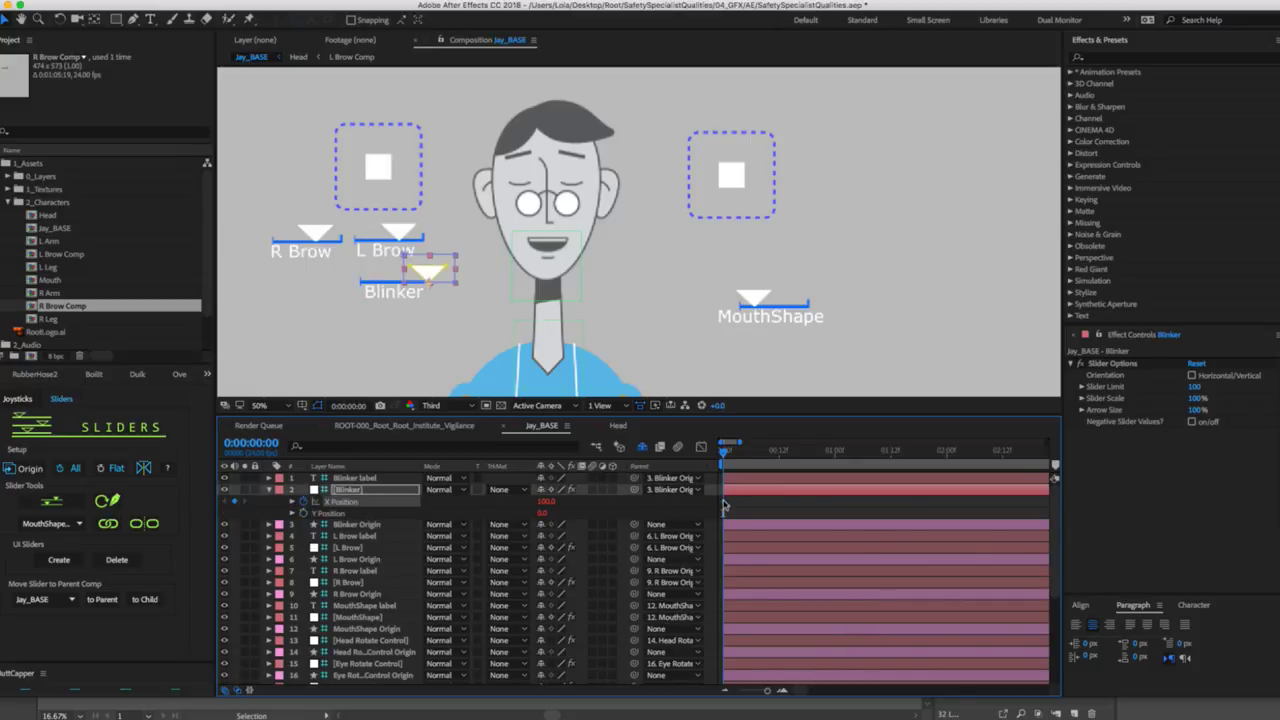
pyautogui.moveTo(727, 507)
pyautogui.click(546, 501)
pyautogui.write('0')
pyautogui.press('Return')
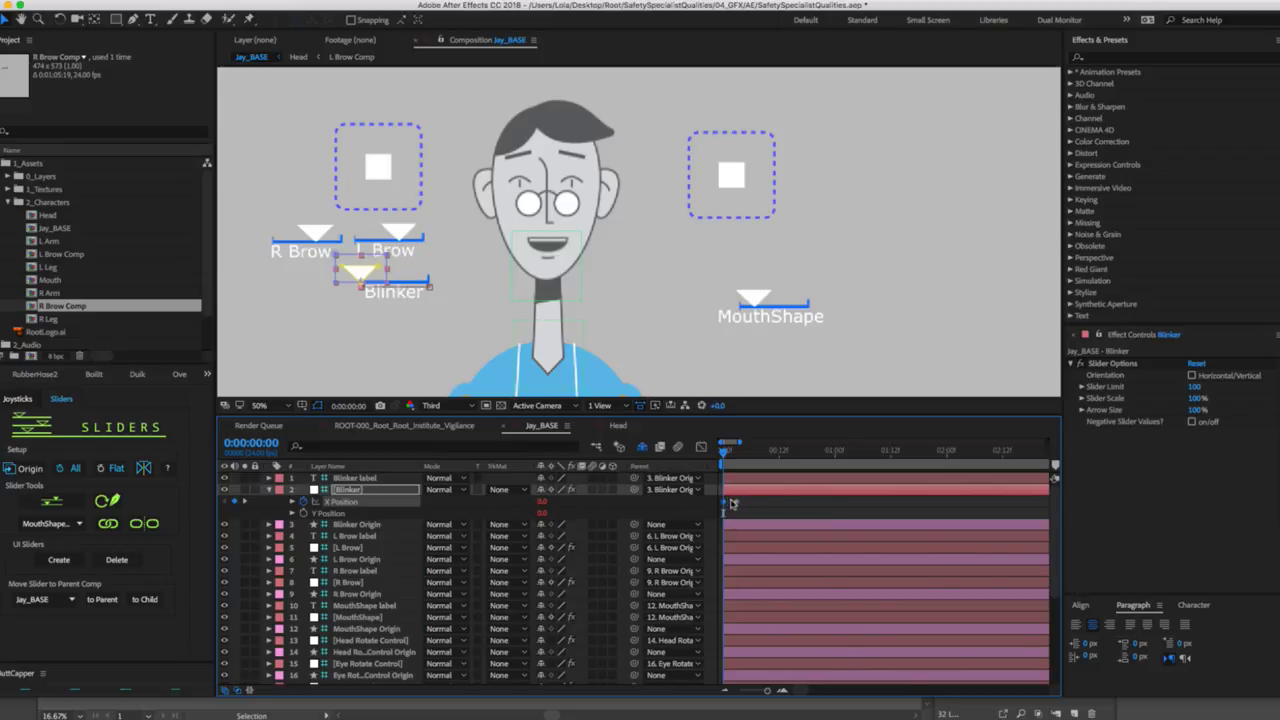
pyautogui.rightClick(724, 502)
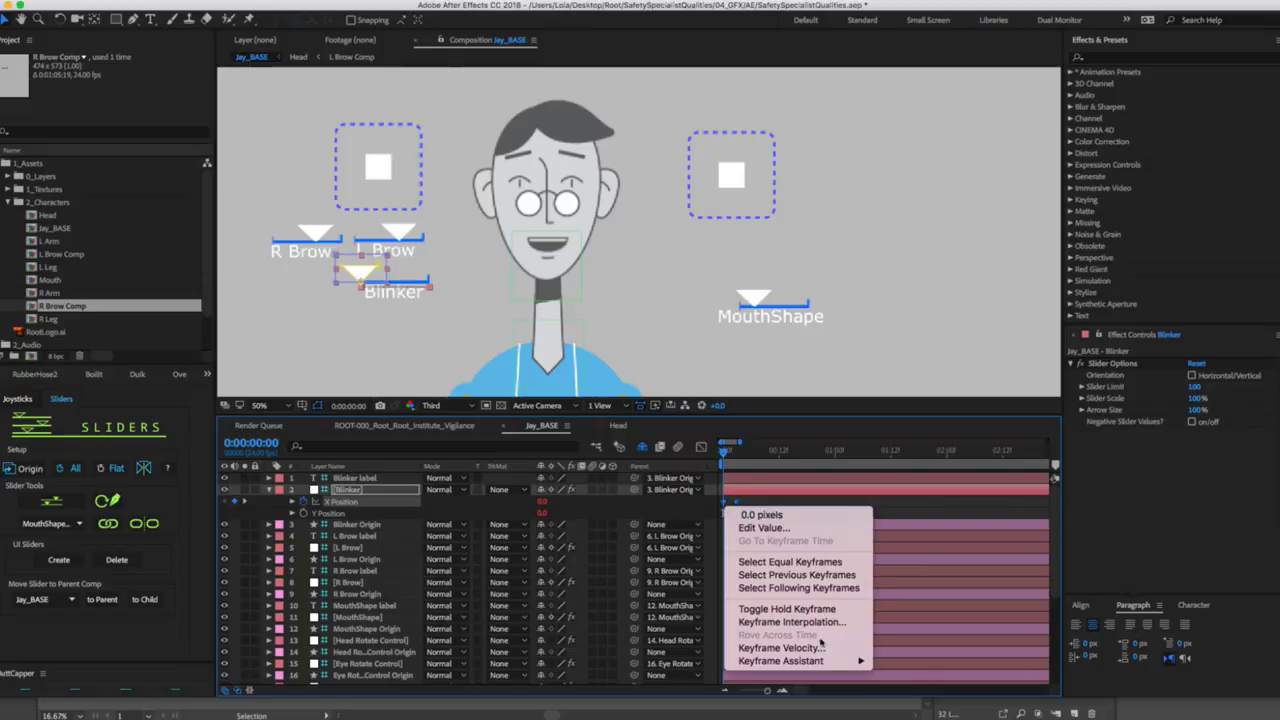
pyautogui.click(787, 609)
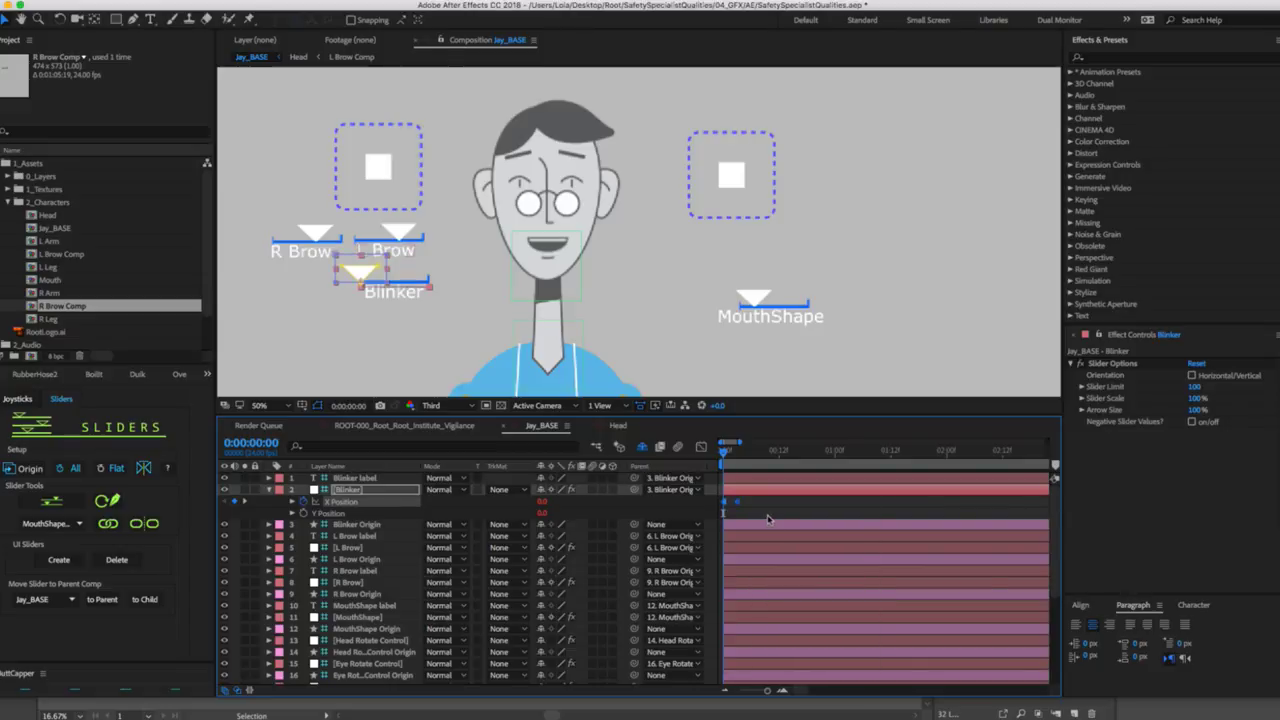
# Key Blinker X Position to 0 at frame 6, then shift the keyframes later.
pyautogui.click(763, 516)
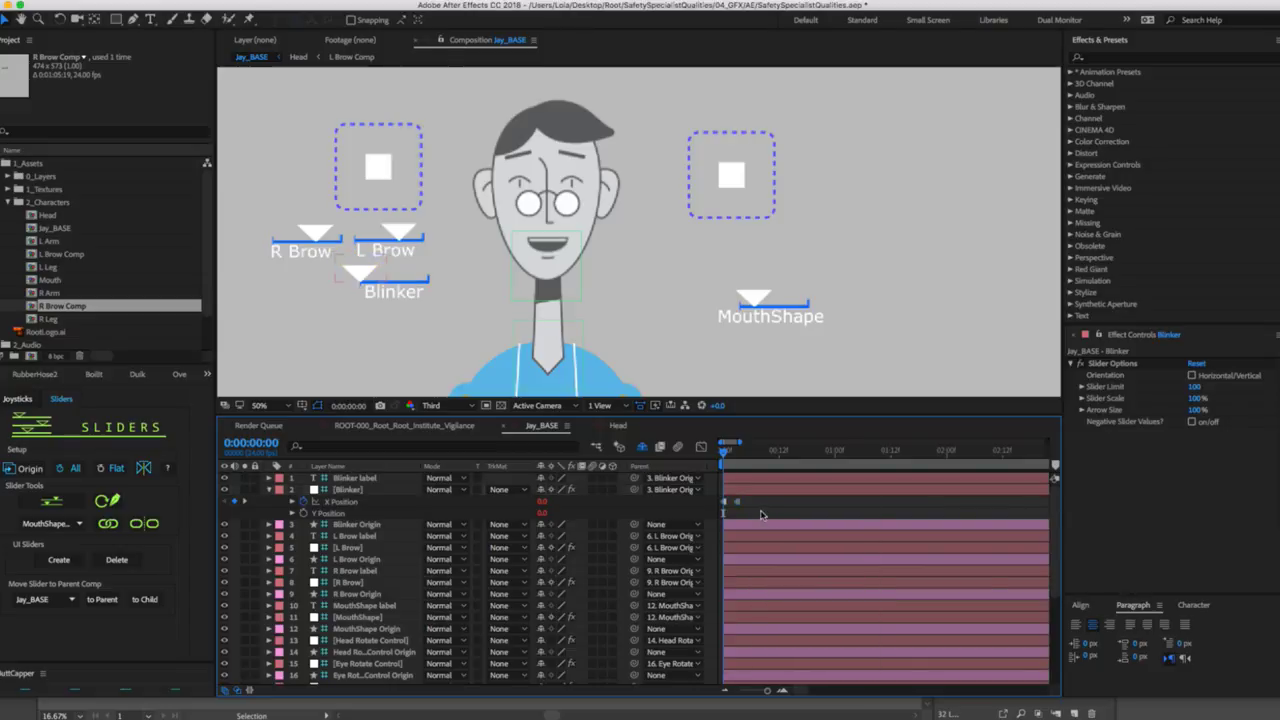
pyautogui.click(736, 453)
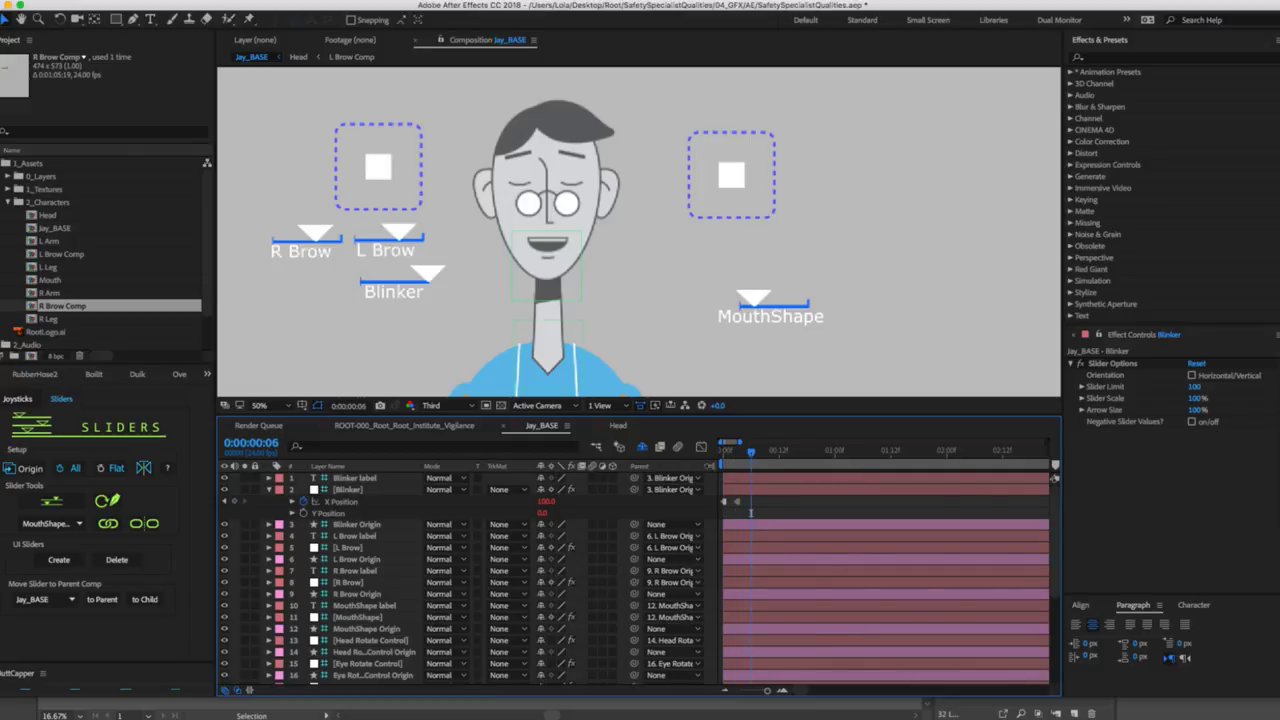
pyautogui.moveTo(736, 453); pyautogui.dragTo(751, 453)
pyautogui.click(540, 502)
pyautogui.write('0')
pyautogui.press('Return')
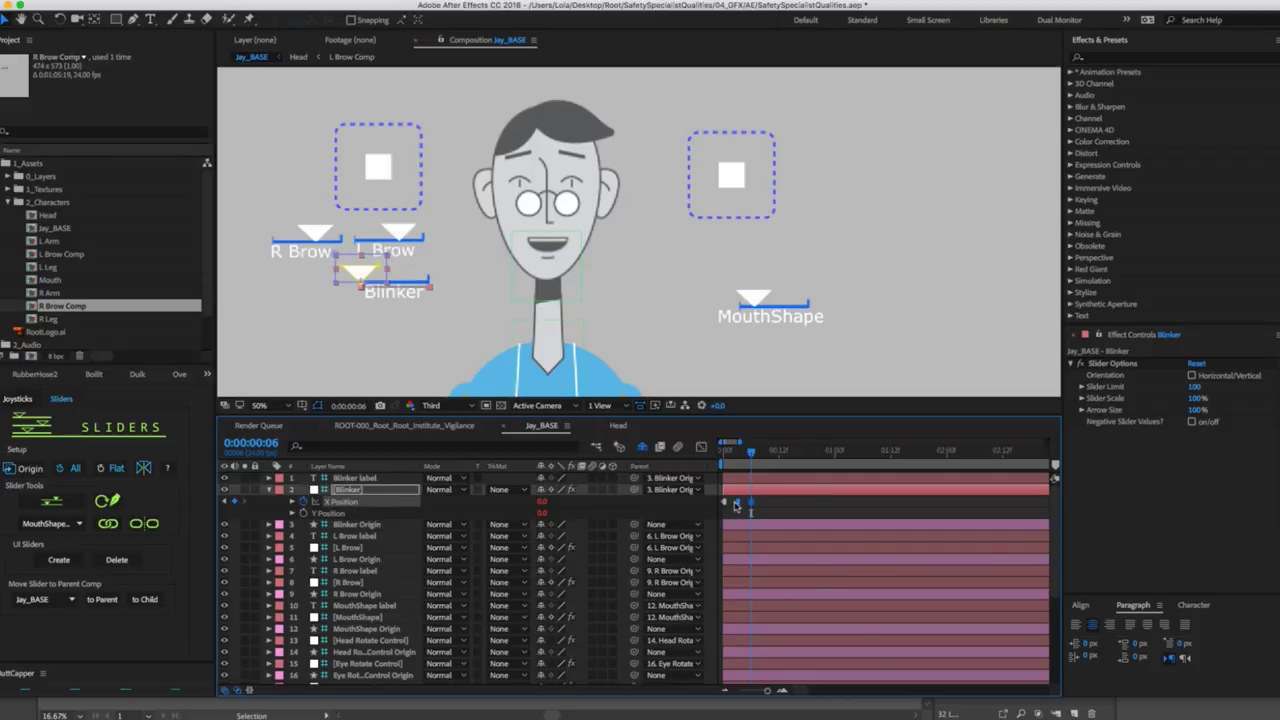
pyautogui.moveTo(736, 505); pyautogui.dragTo(765, 505)
# Preview the blink animation from the start and scrub to 0:00:01:00.
pyautogui.click(722, 452)
pyautogui.press('space')
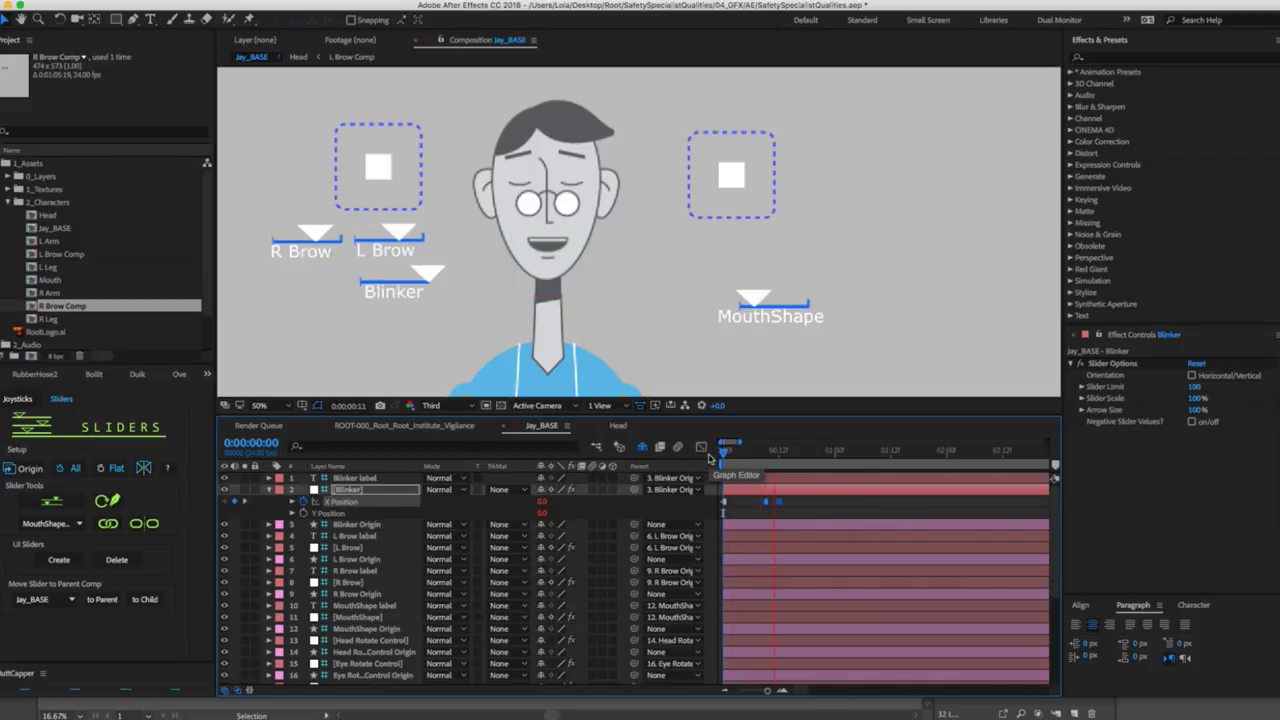
pyautogui.click(761, 455)
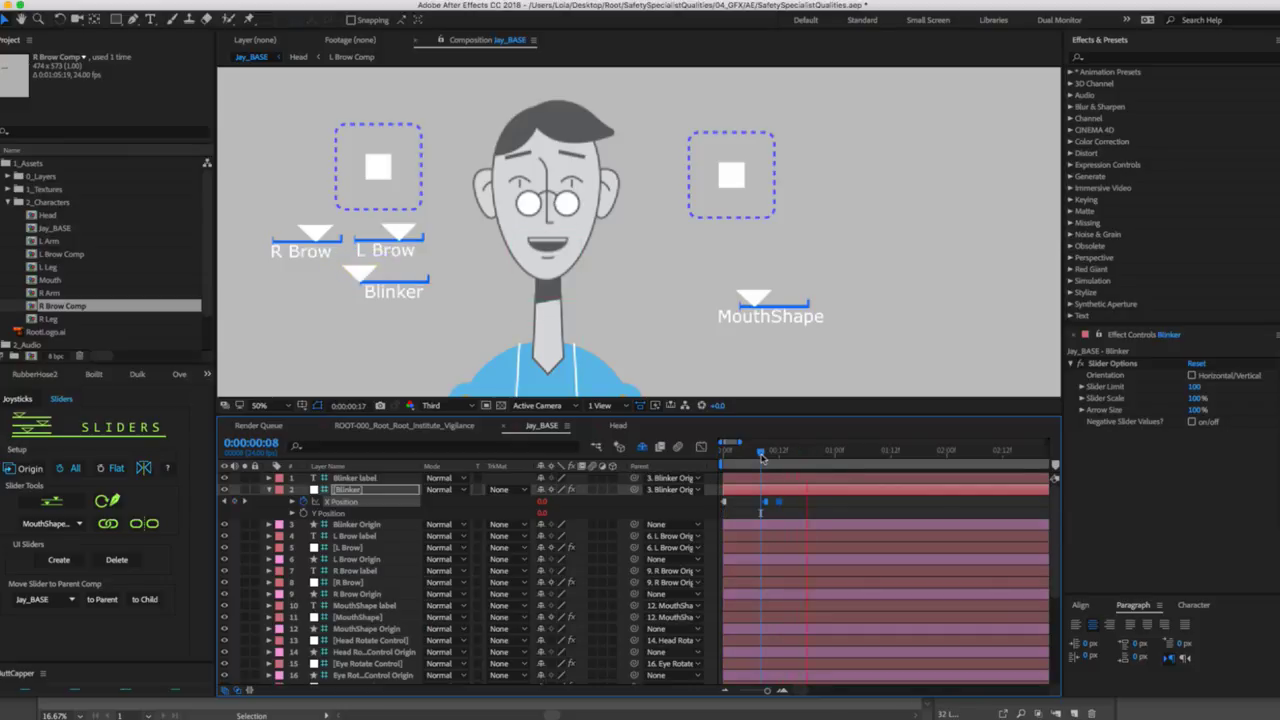
pyautogui.moveTo(761, 455); pyautogui.dragTo(835, 455)
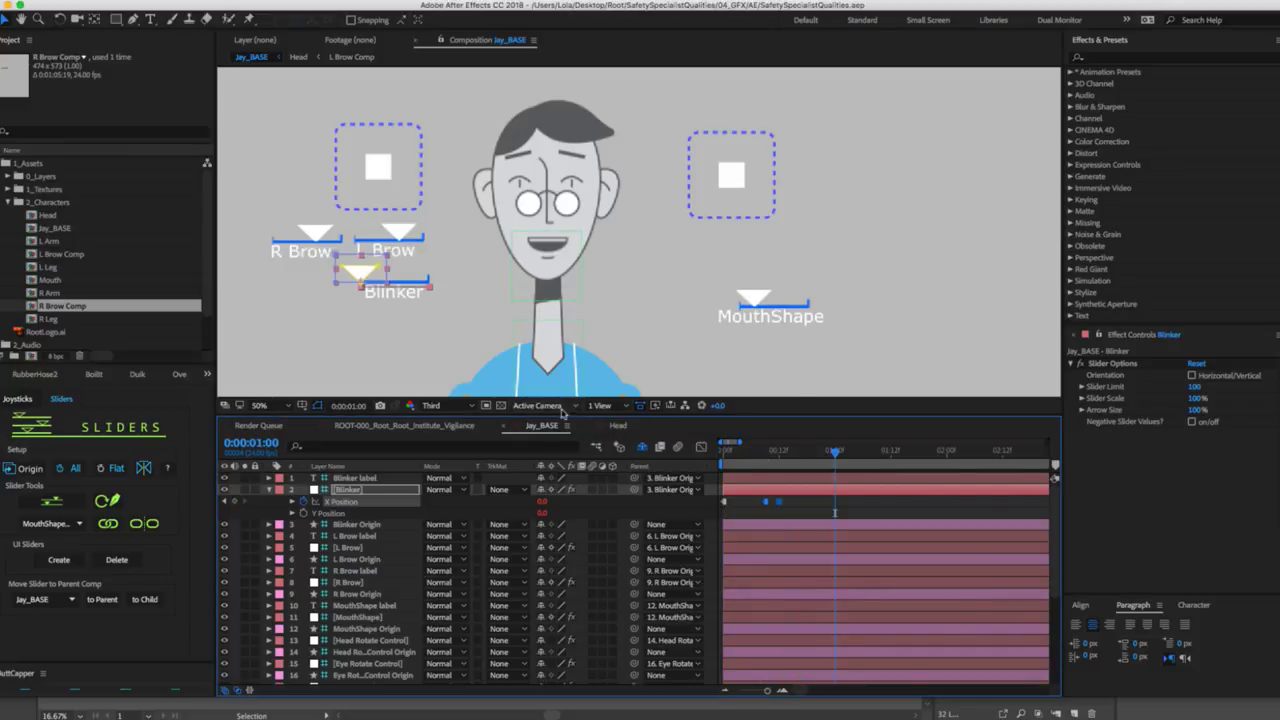
pyautogui.click(440, 406)
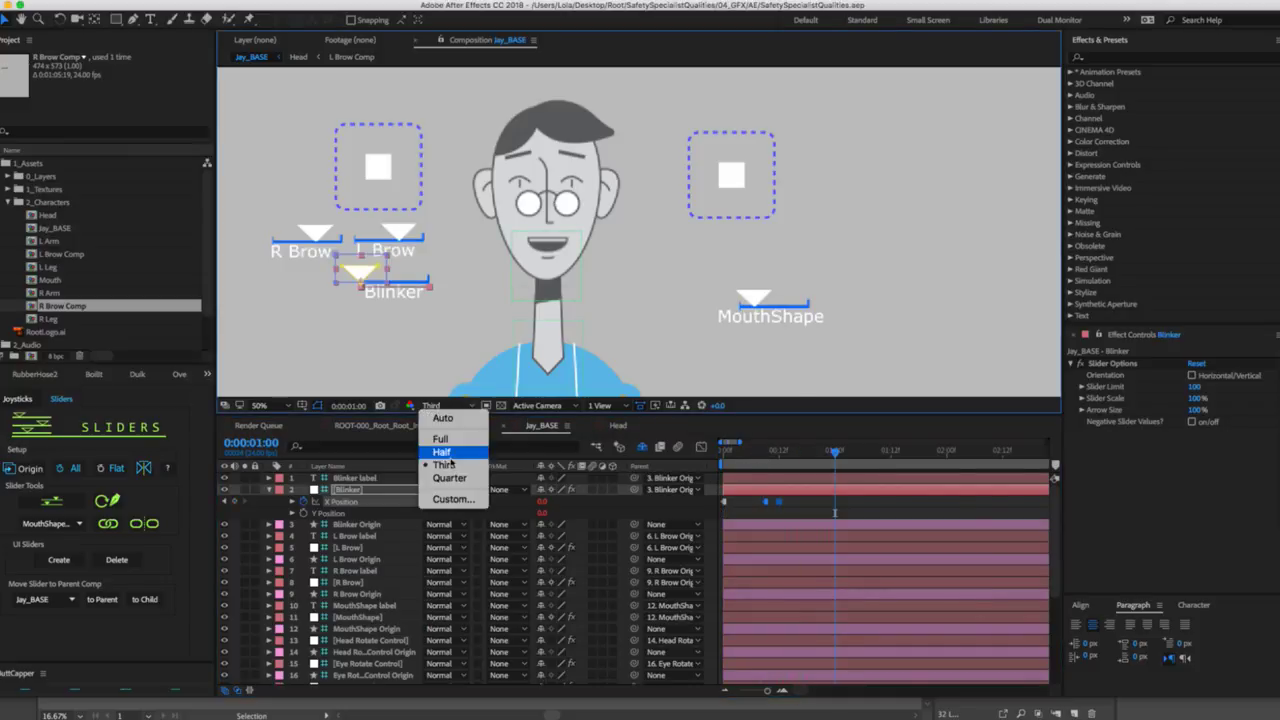
# Keep Third resolution and move MouthShape Origin just under the mouth joystick box.
pyautogui.click(815, 537)
pyautogui.click(808, 306)
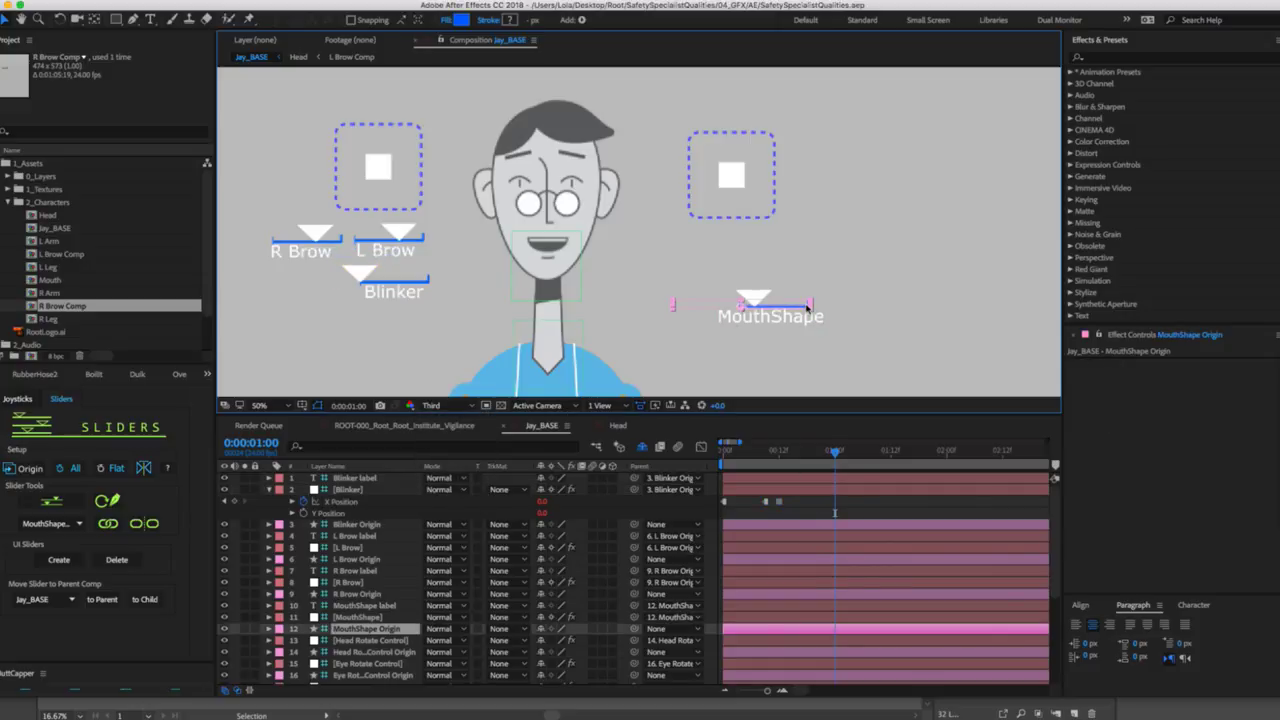
pyautogui.moveTo(740, 302); pyautogui.dragTo(701, 244)
# Raise the MouthShape slider's Slider Scale to 116% in Effect Controls.
pyautogui.click(770, 528)
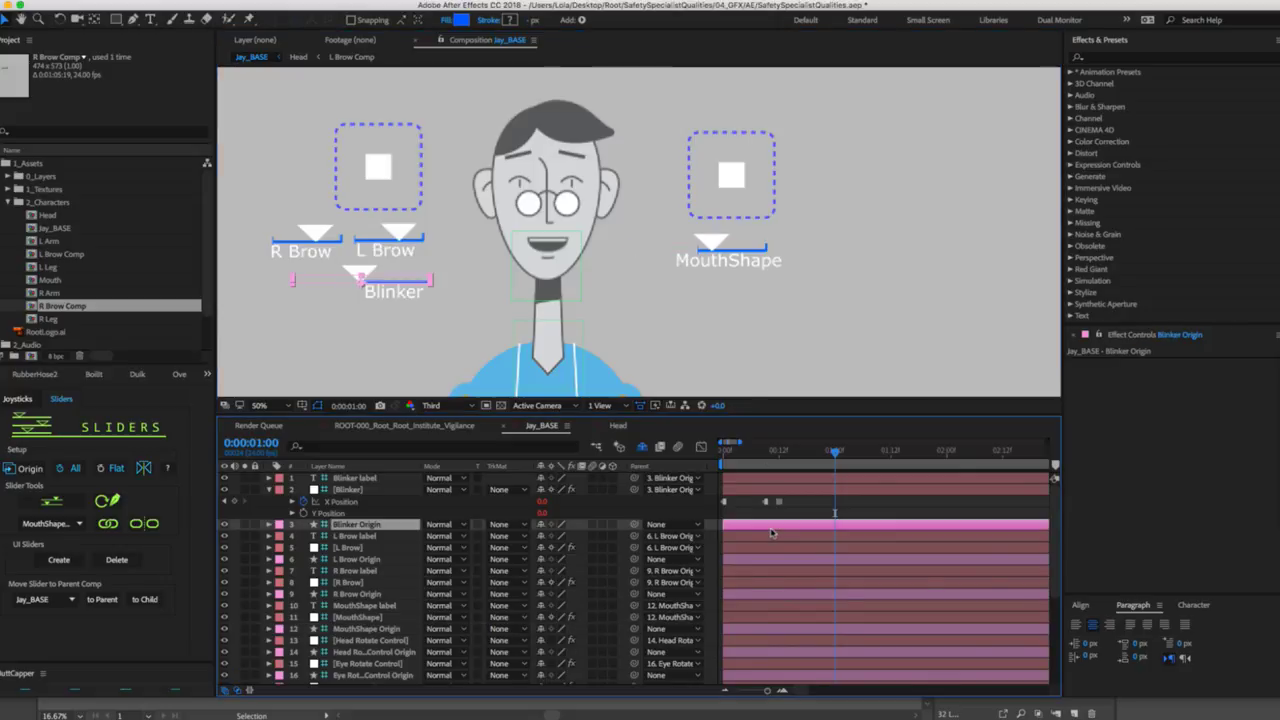
pyautogui.click(358, 617)
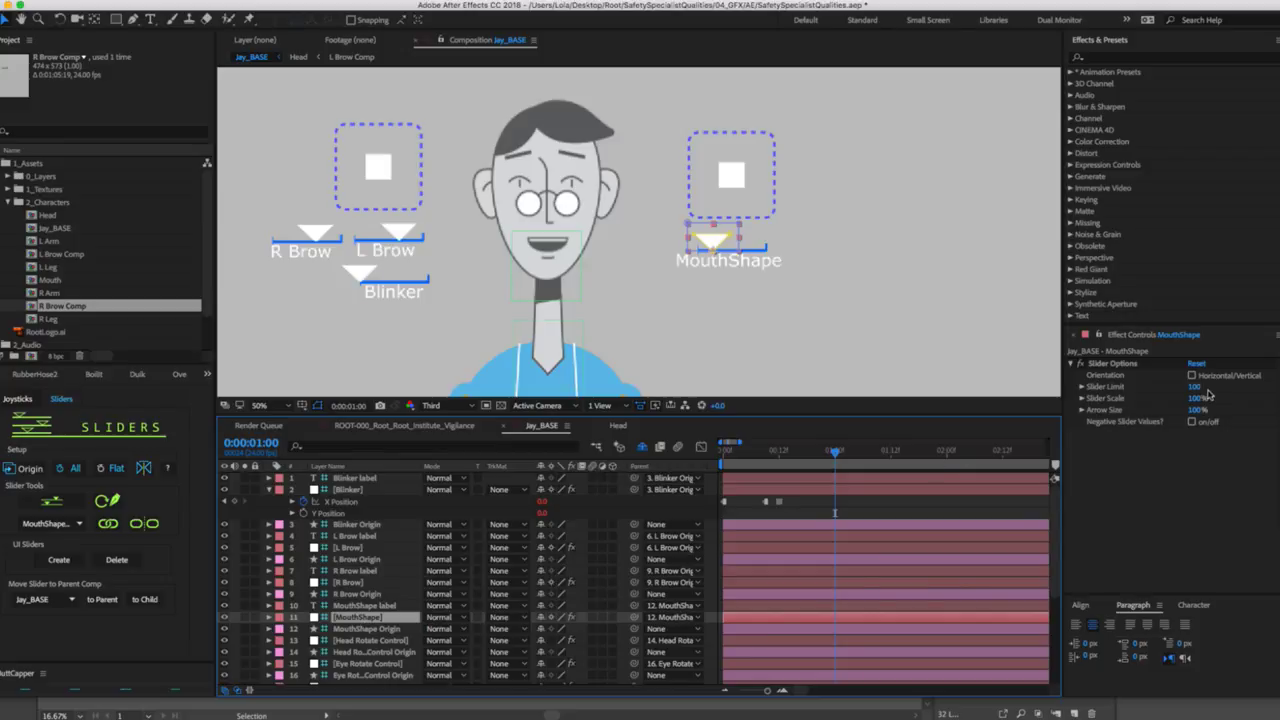
pyautogui.moveTo(1196, 398); pyautogui.dragTo(1207, 387)
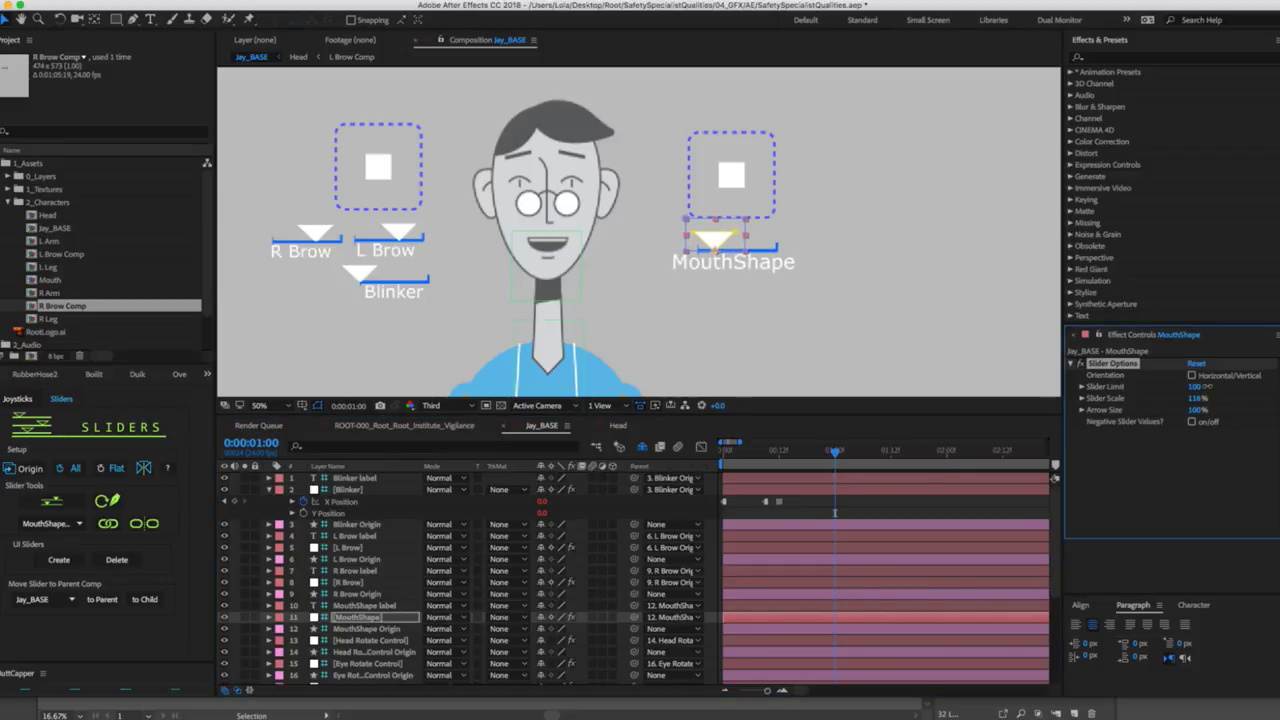
# Lengthen the MouthShape Slider Limit and test the smile by pushing the slider.
pyautogui.moveTo(1194, 386); pyautogui.dragTo(1263, 378)
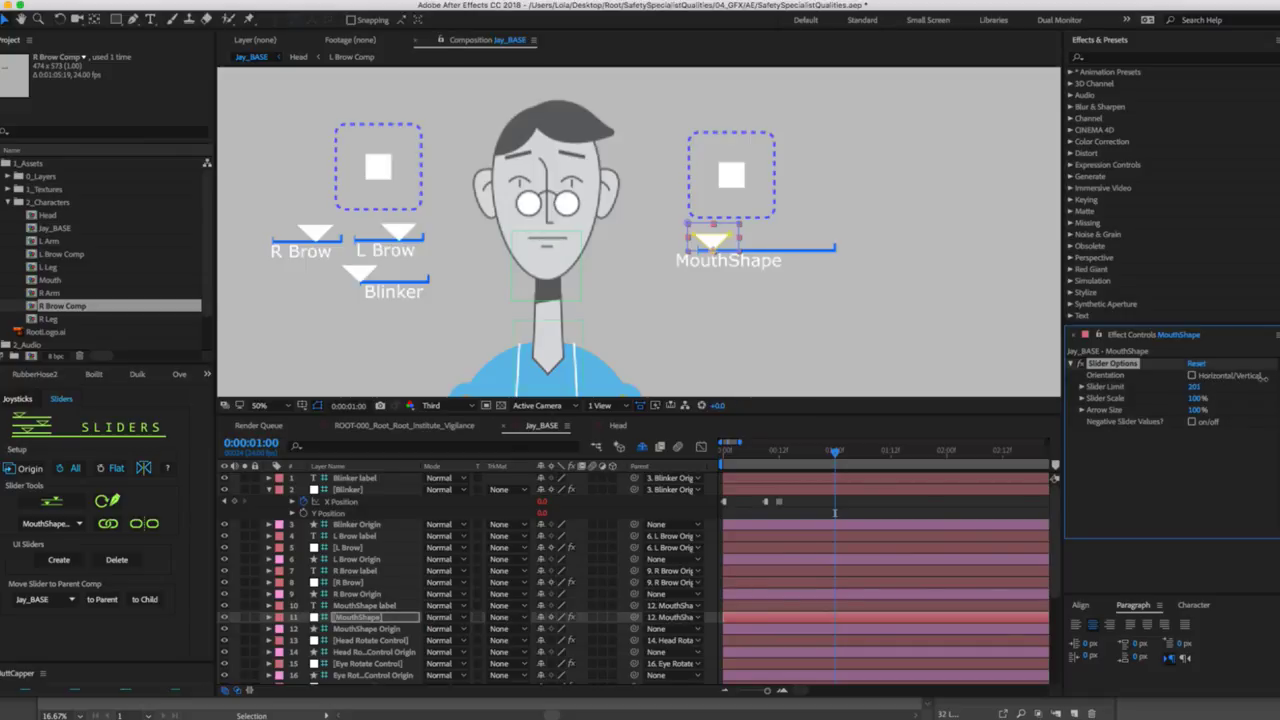
pyautogui.click(1170, 465)
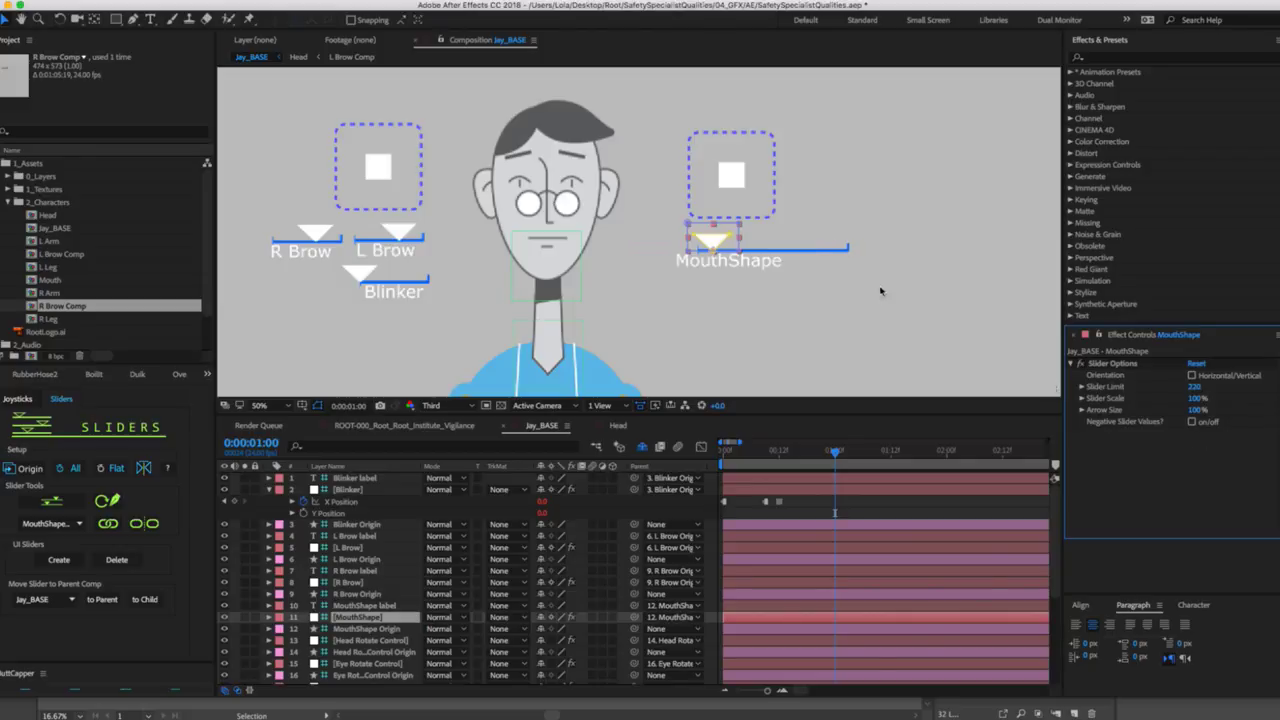
pyautogui.click(739, 318)
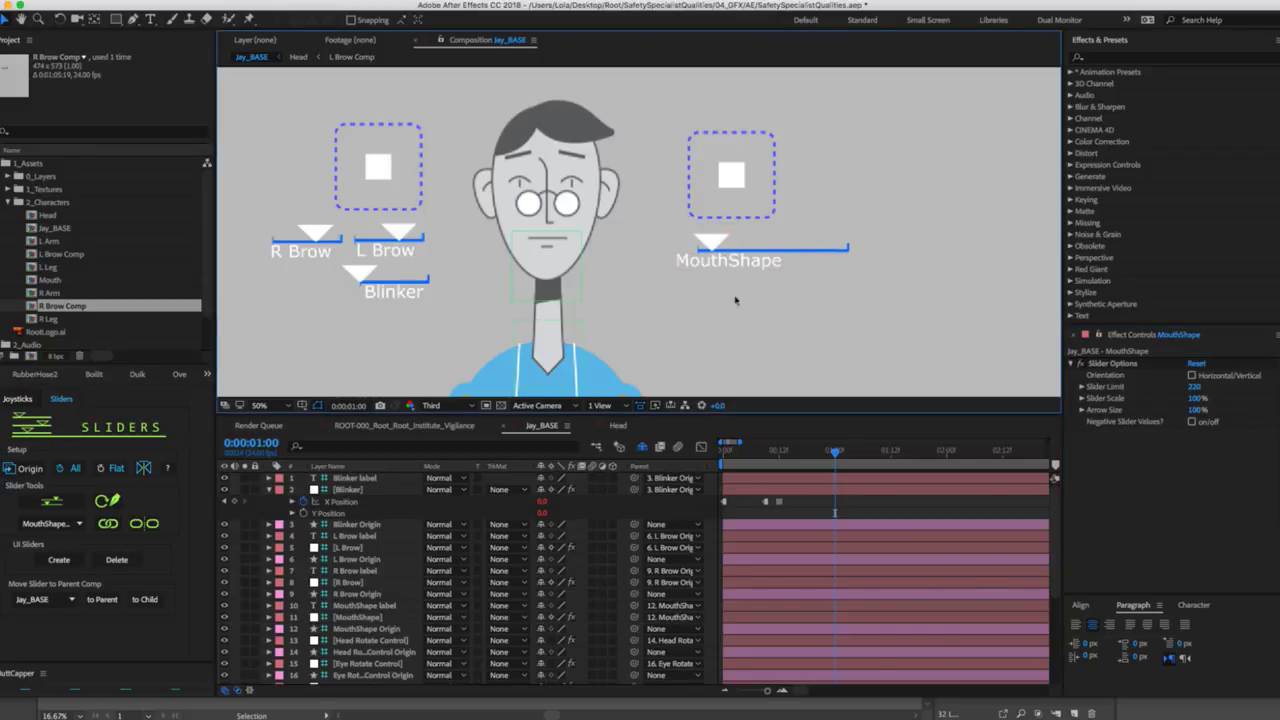
pyautogui.click(717, 238)
pyautogui.moveTo(717, 238); pyautogui.dragTo(790, 234)
# Set the MouthShape Slider Limit to 100 and return the mouth to neutral.
pyautogui.click(1200, 386)
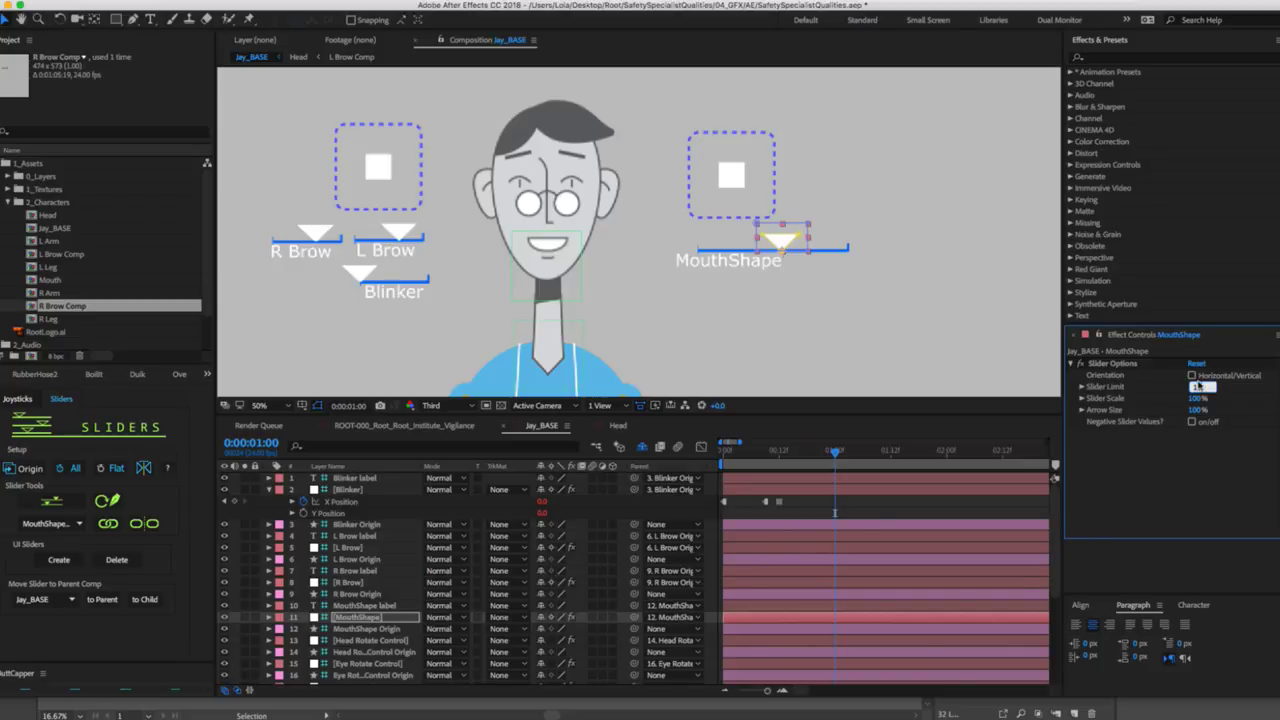
pyautogui.write('1')
pyautogui.press('Return')
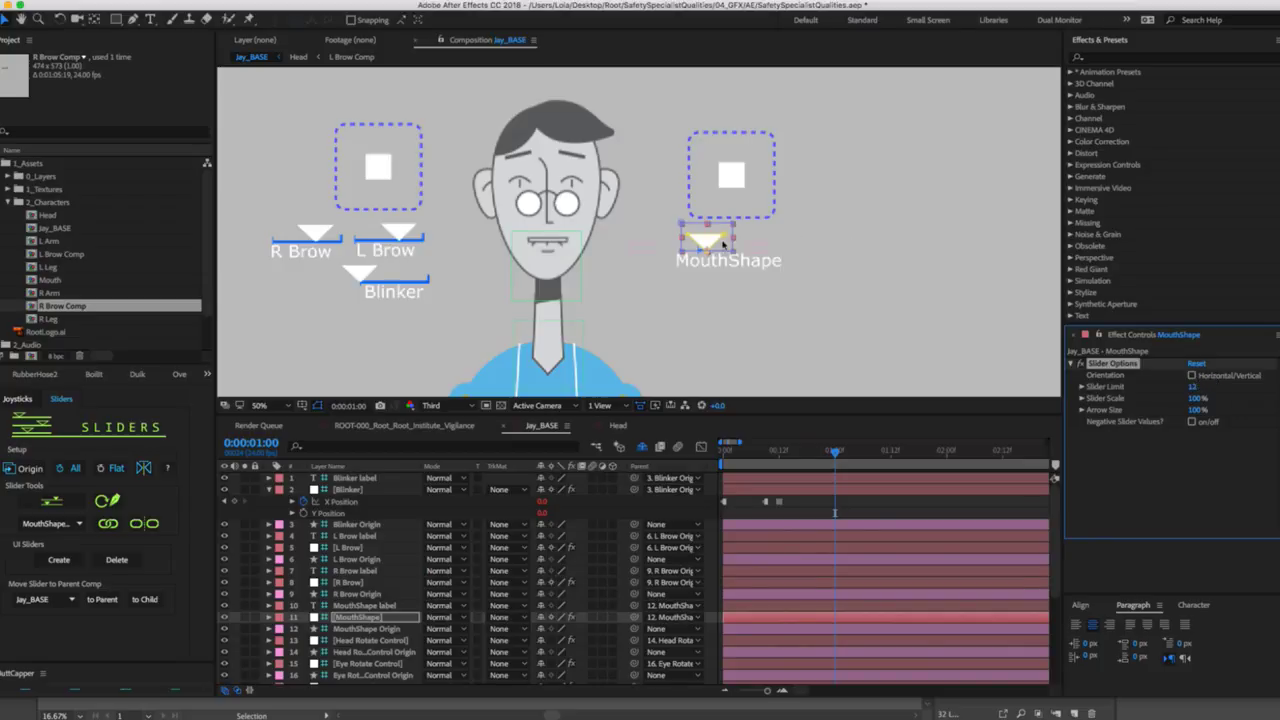
pyautogui.click(710, 238)
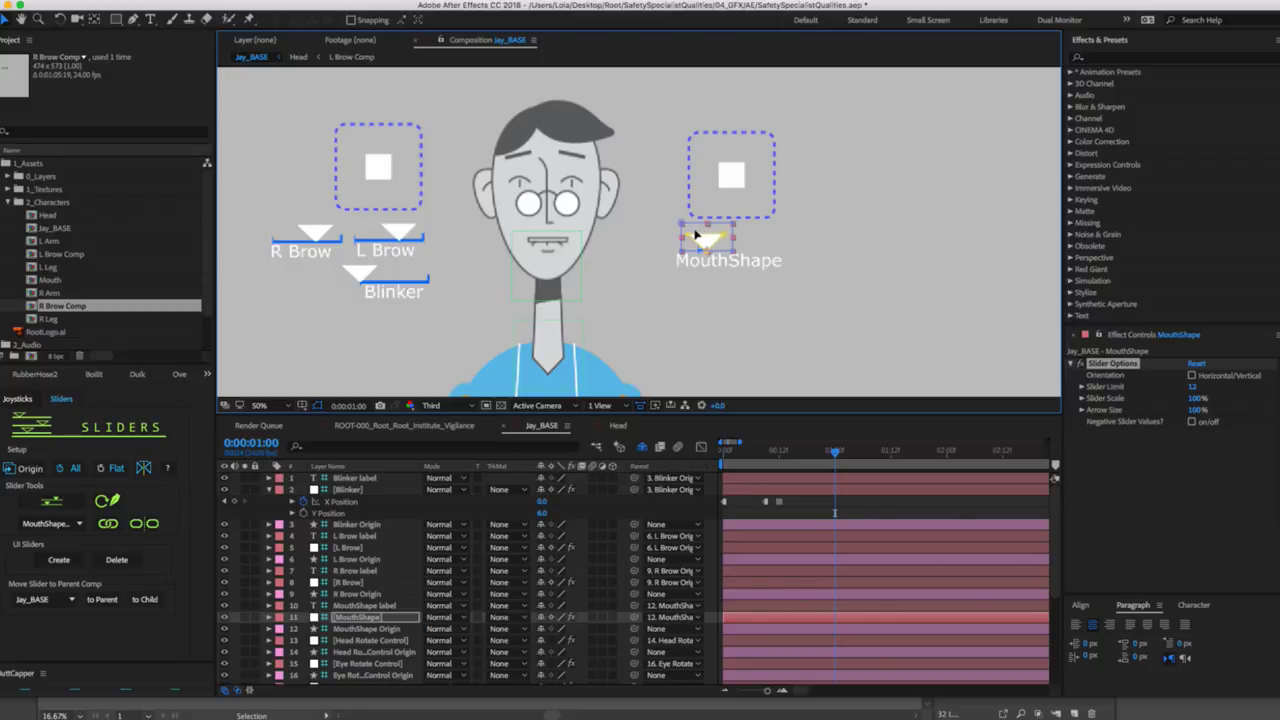
pyautogui.click(1193, 386)
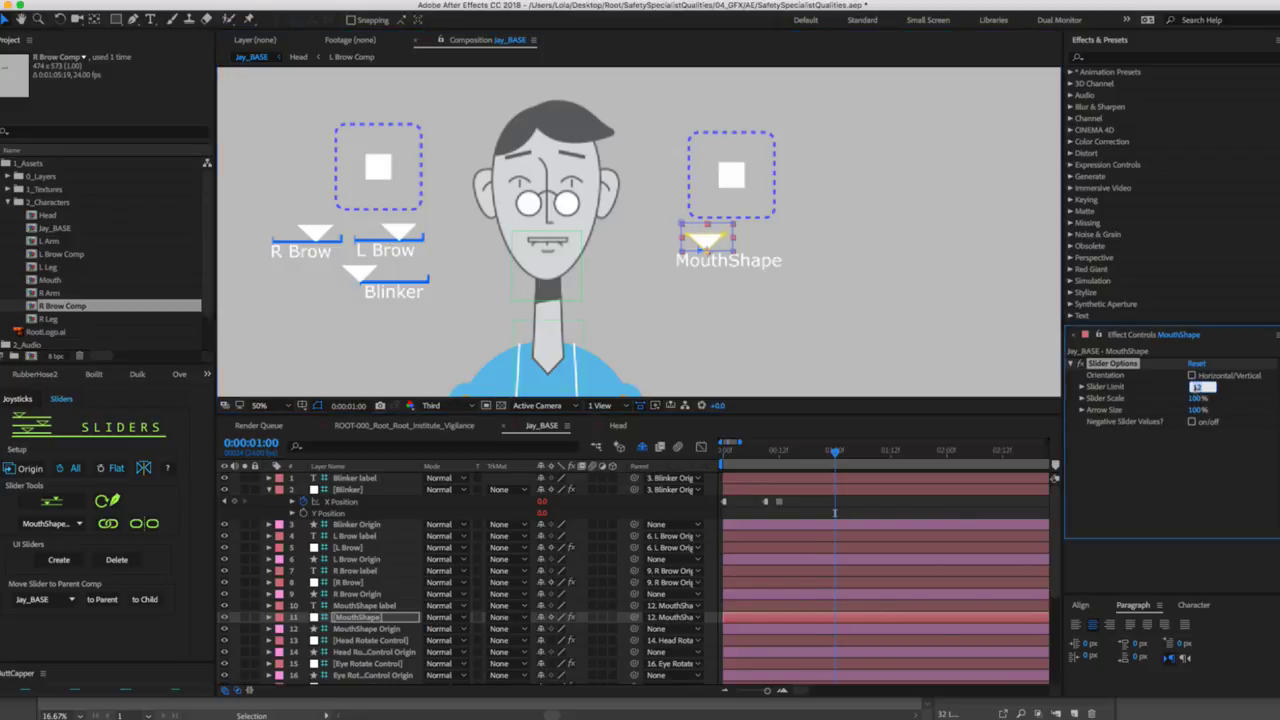
pyautogui.press('Return')
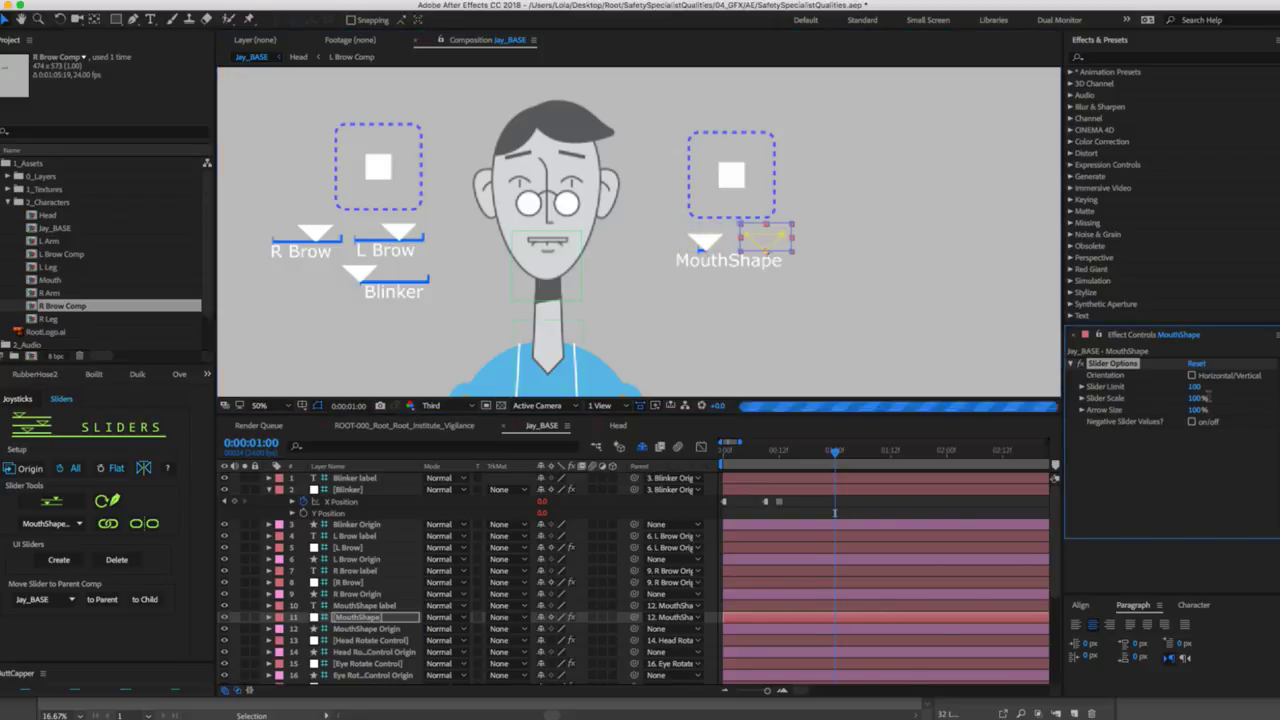
pyautogui.moveTo(768, 240); pyautogui.dragTo(670, 234)
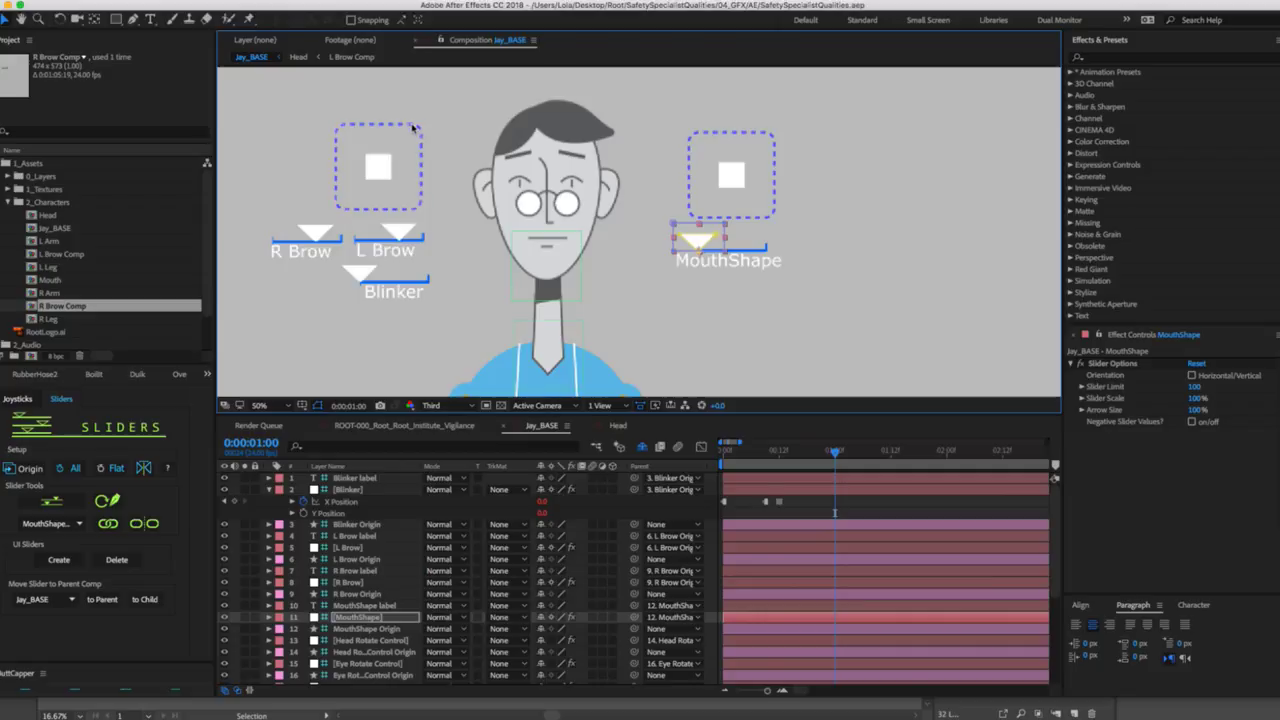
# Lock the Blinker label and Blinker Origin layers.
pyautogui.click(775, 180)
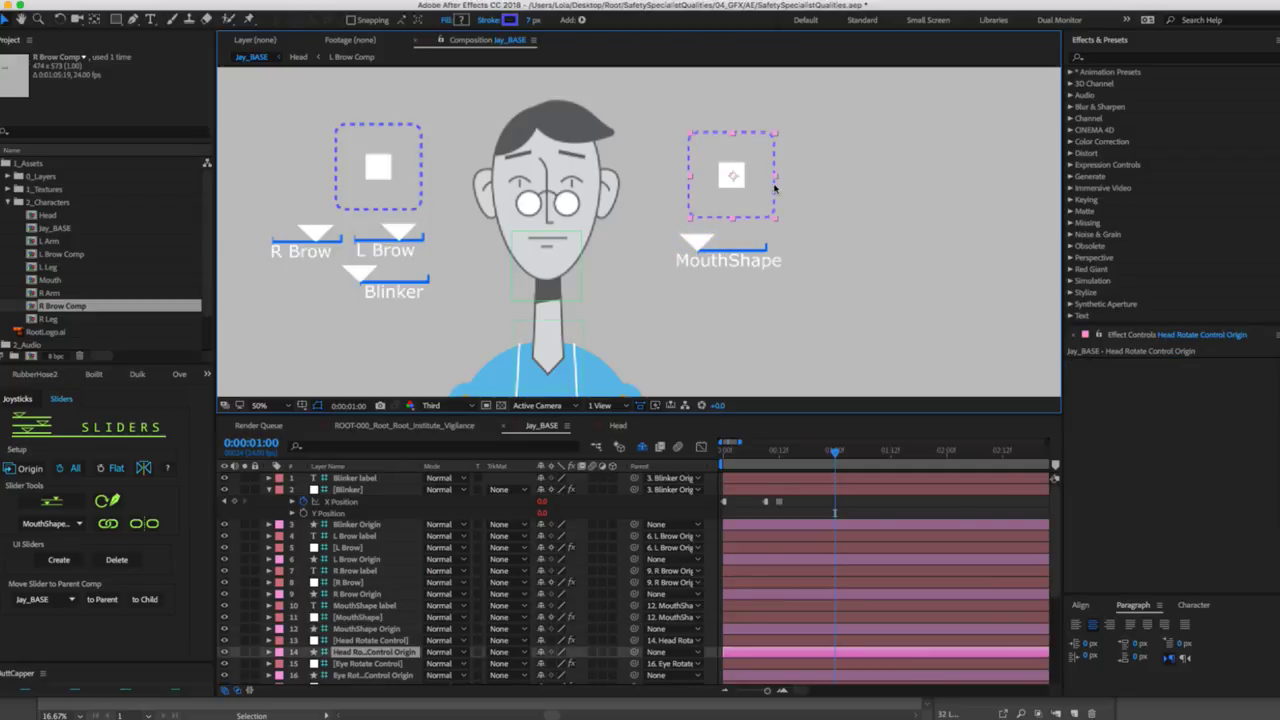
pyautogui.click(269, 490)
pyautogui.click(340, 479)
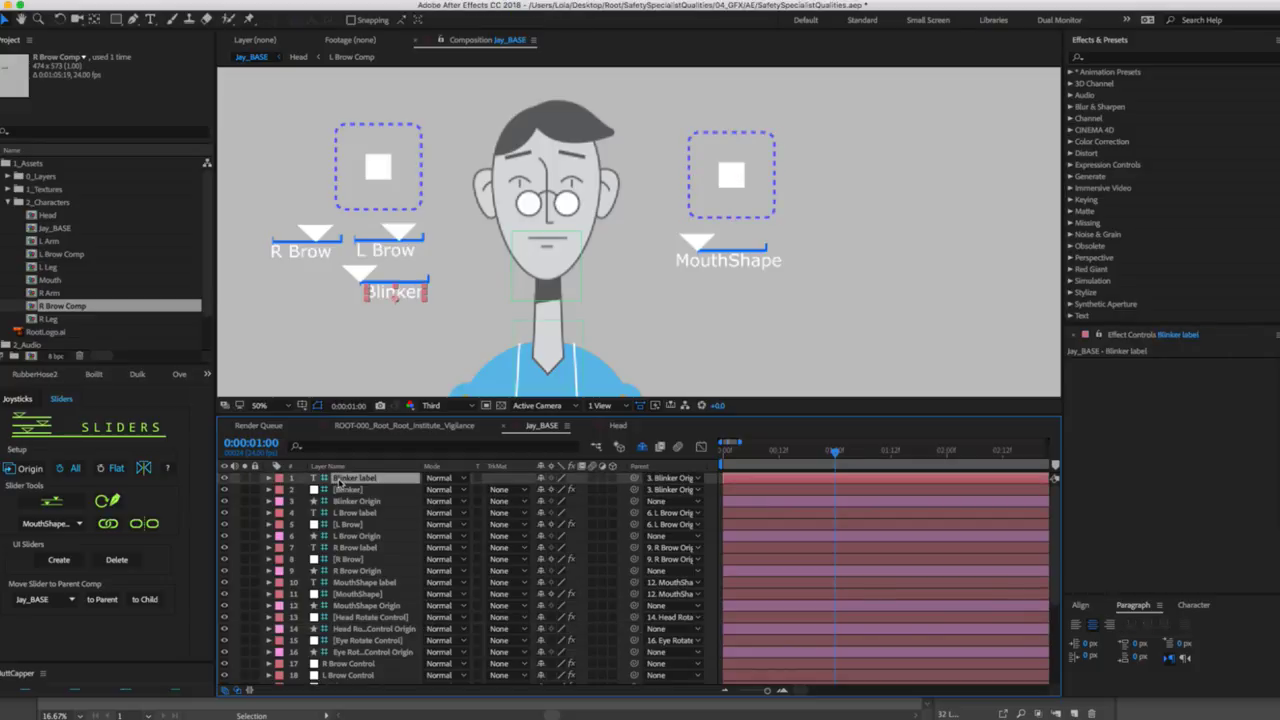
pyautogui.click(256, 479)
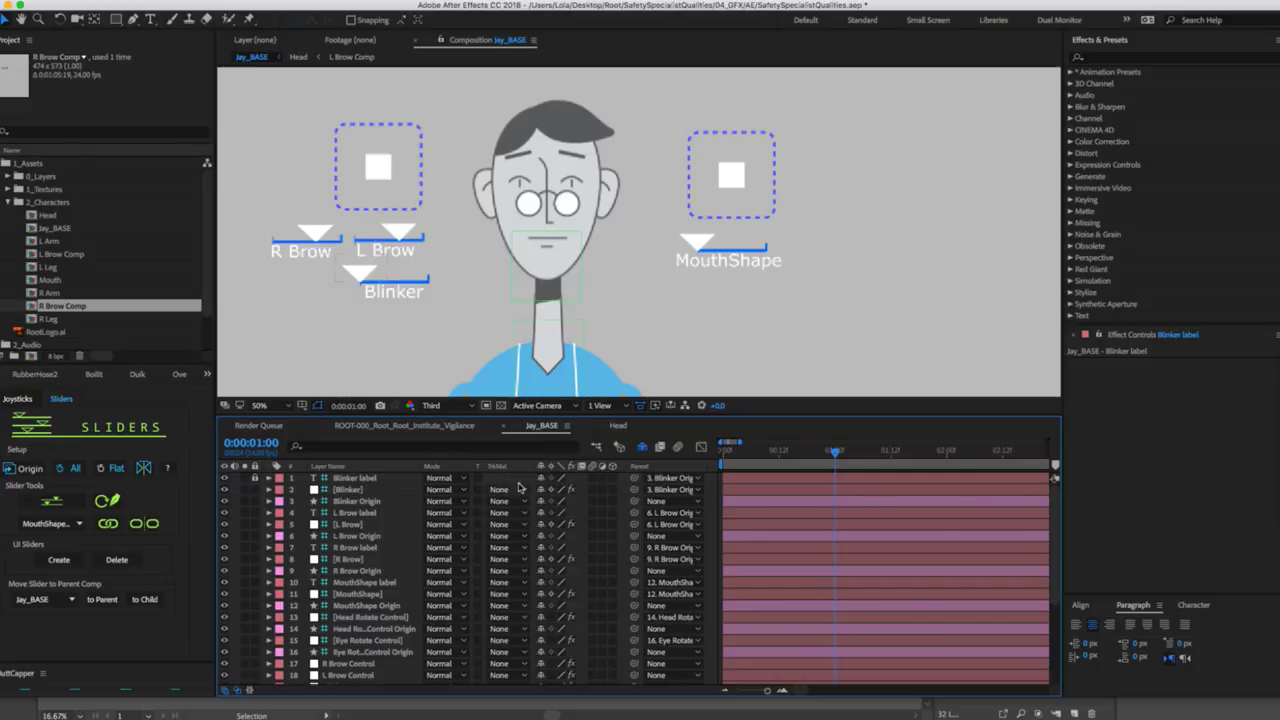
pyautogui.scroll(-1, 543, 480)
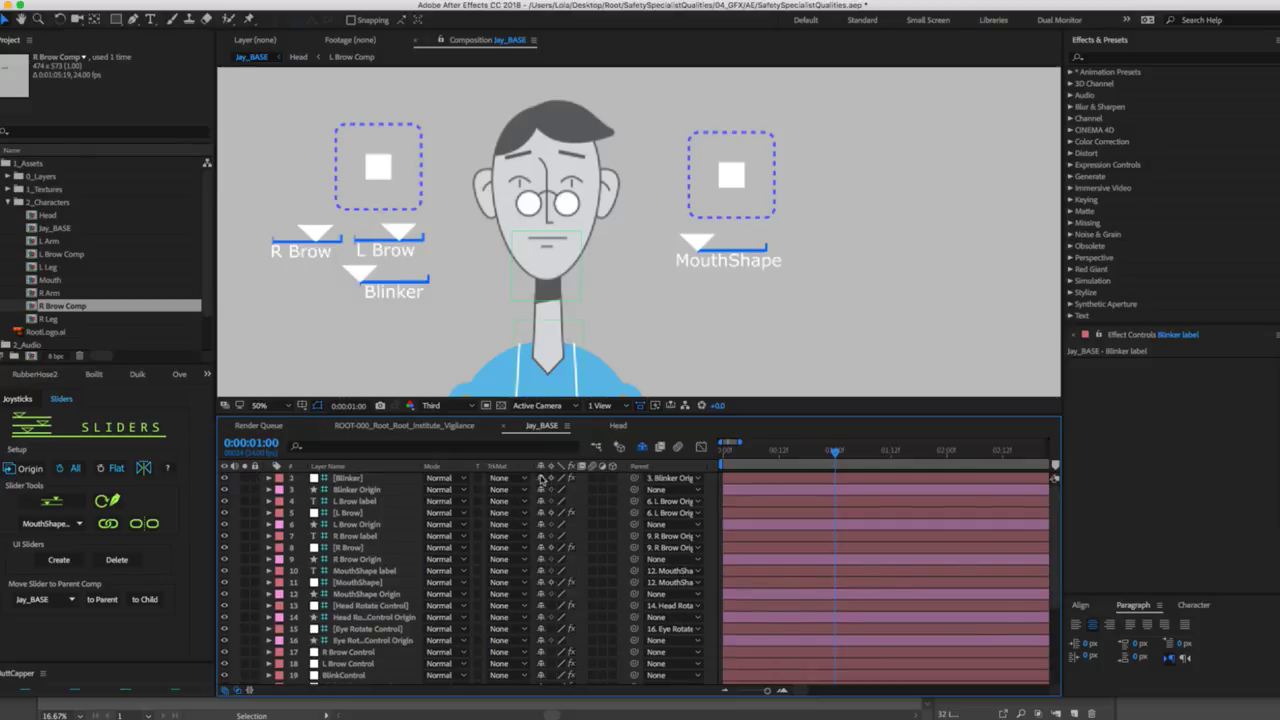
pyautogui.click(352, 490)
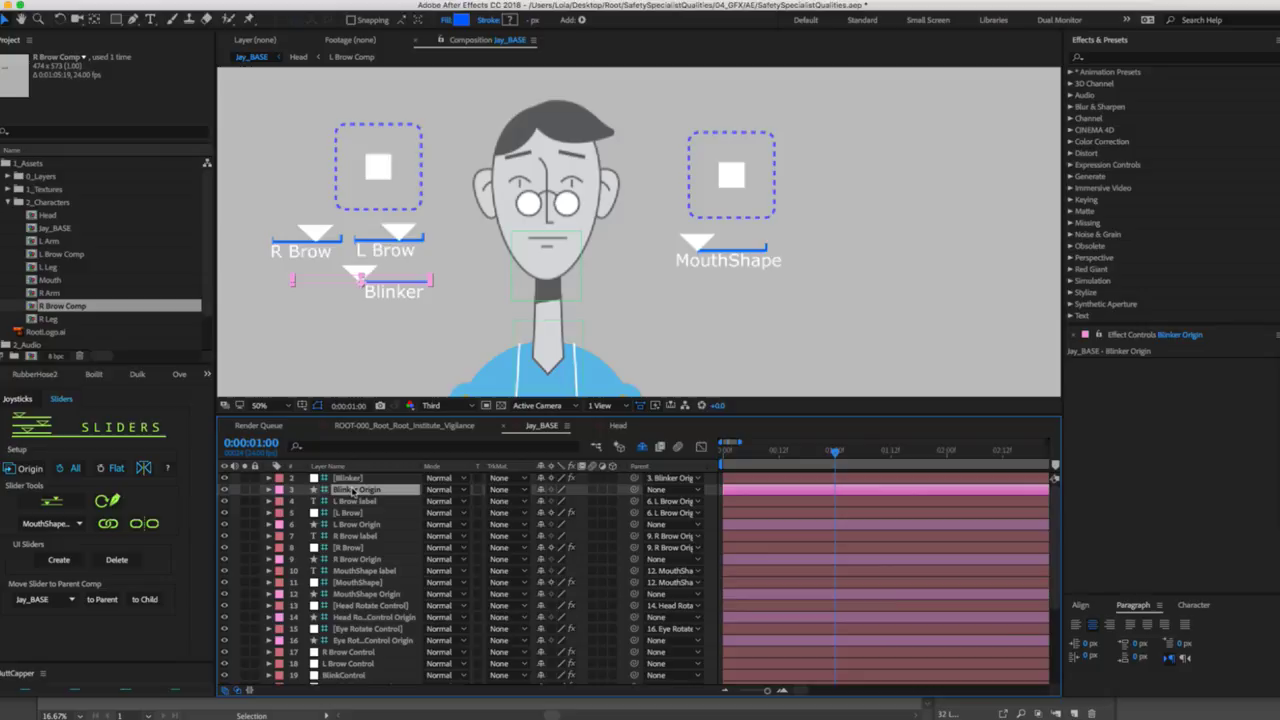
pyautogui.click(255, 490)
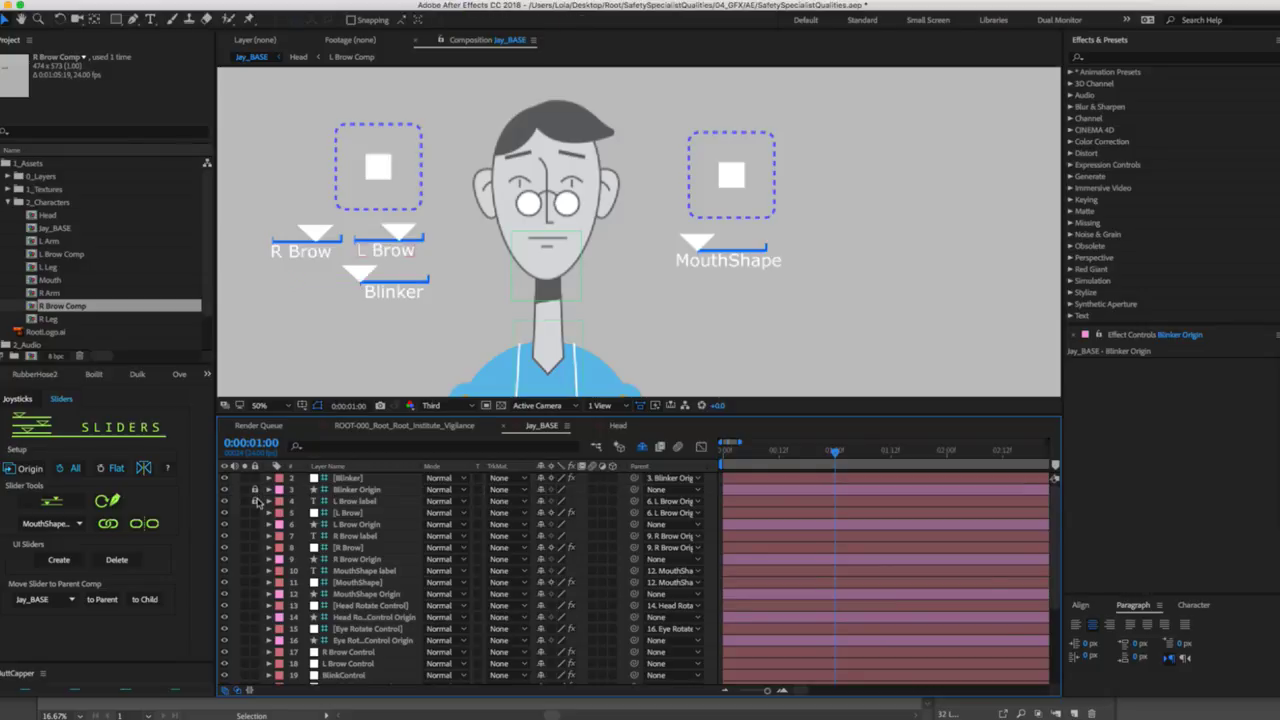
# Lock and shy the L Brow label and origin layers, shying Blinker Origin and R Brow label.
pyautogui.click(256, 501)
pyautogui.click(541, 490)
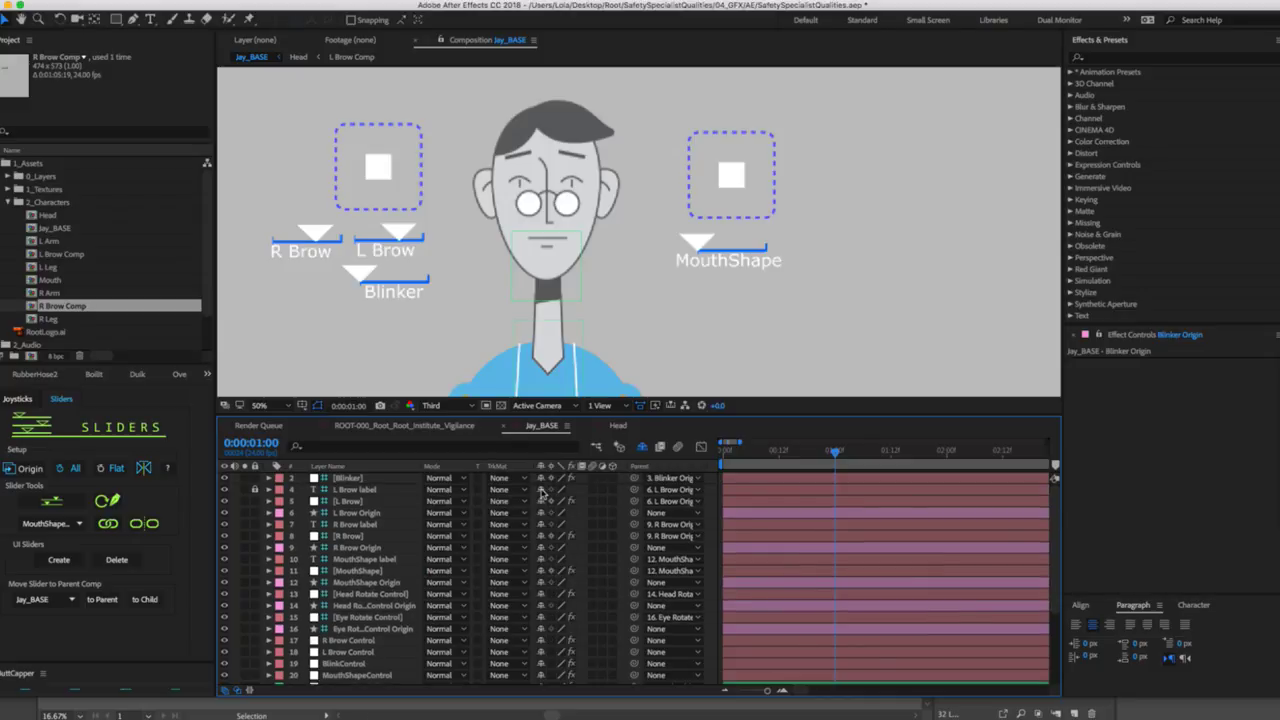
pyautogui.click(541, 490)
pyautogui.click(256, 502)
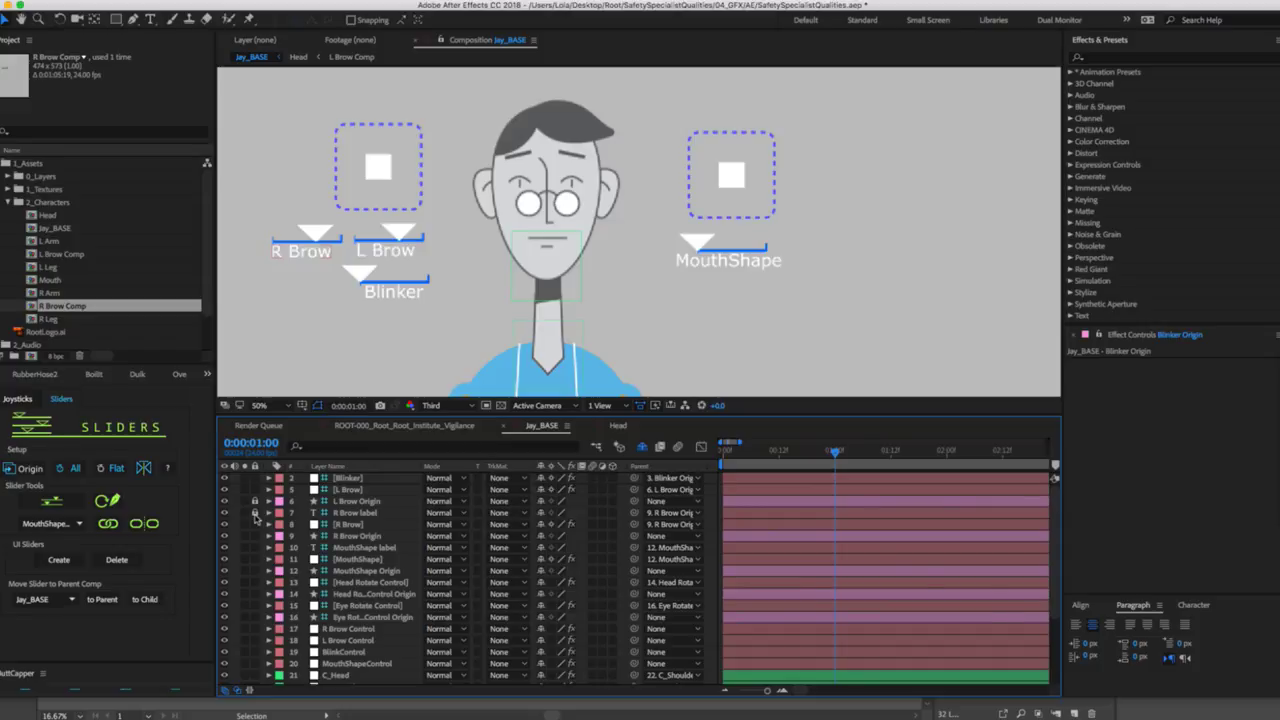
pyautogui.click(540, 502)
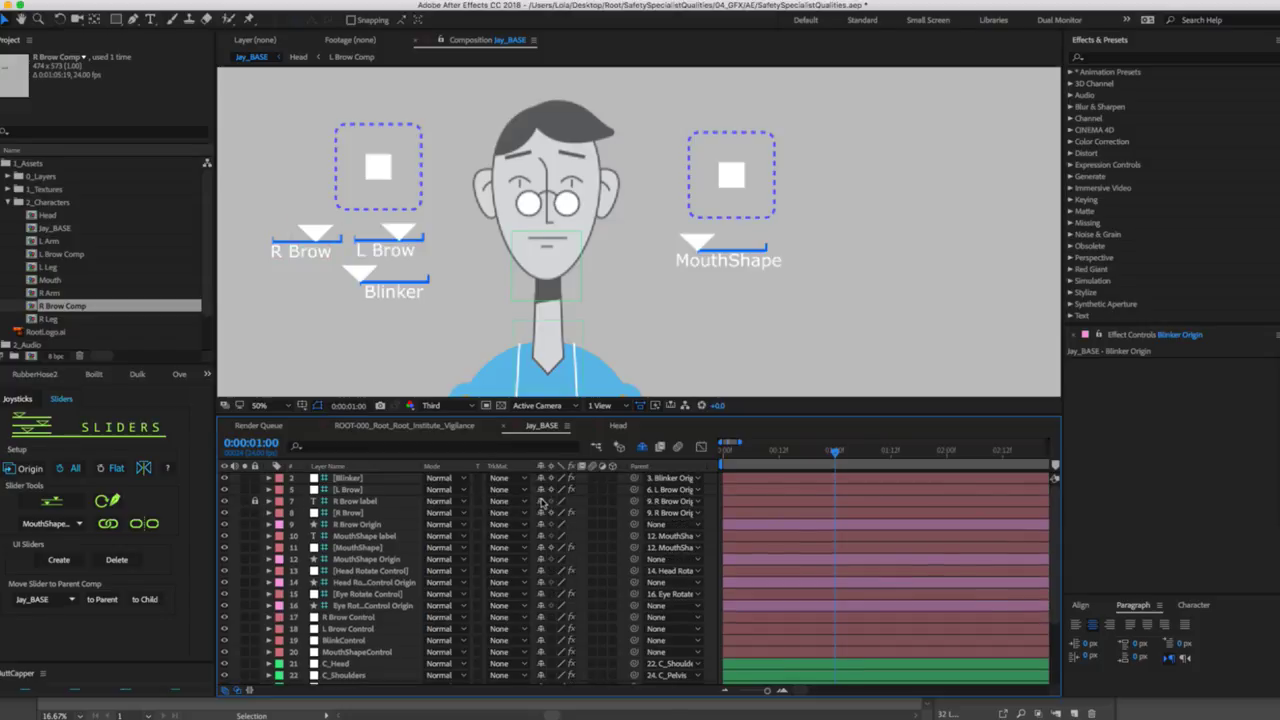
pyautogui.click(540, 502)
# Lock and shy R Brow Origin, MouthShape label and MouthShape Origin layers.
pyautogui.click(255, 512)
pyautogui.click(255, 524)
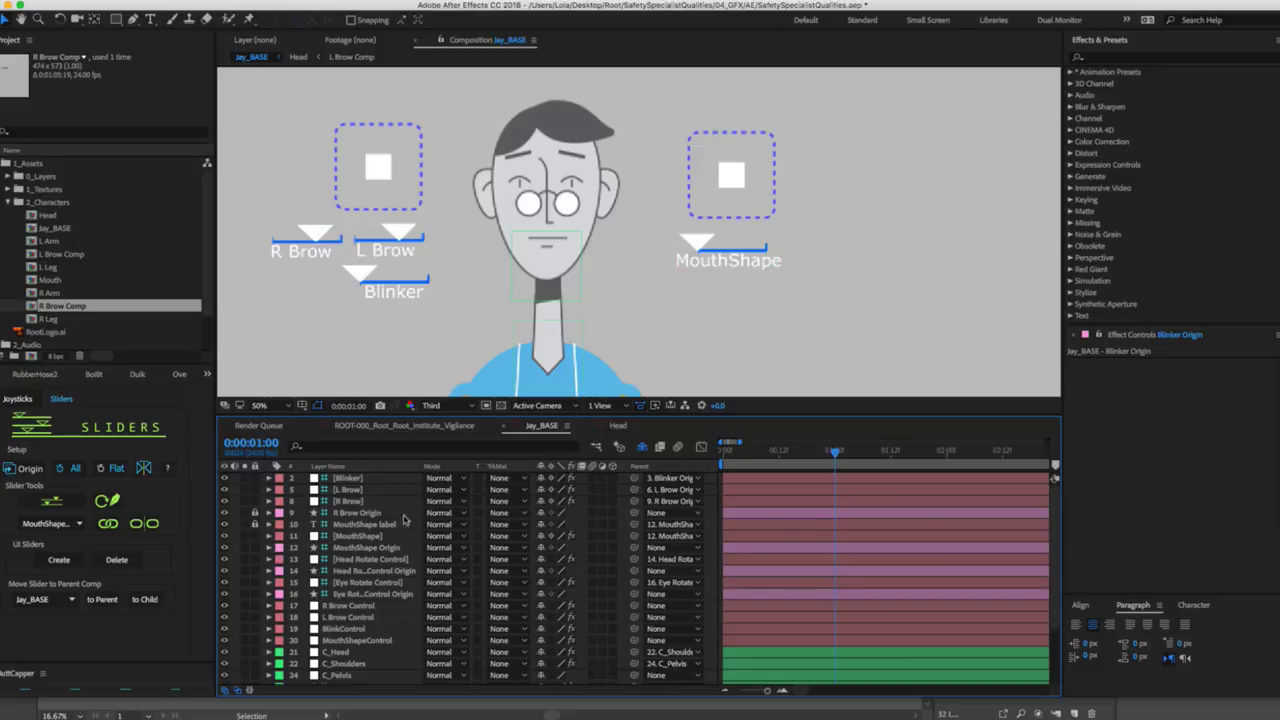
pyautogui.click(540, 513)
pyautogui.click(540, 513)
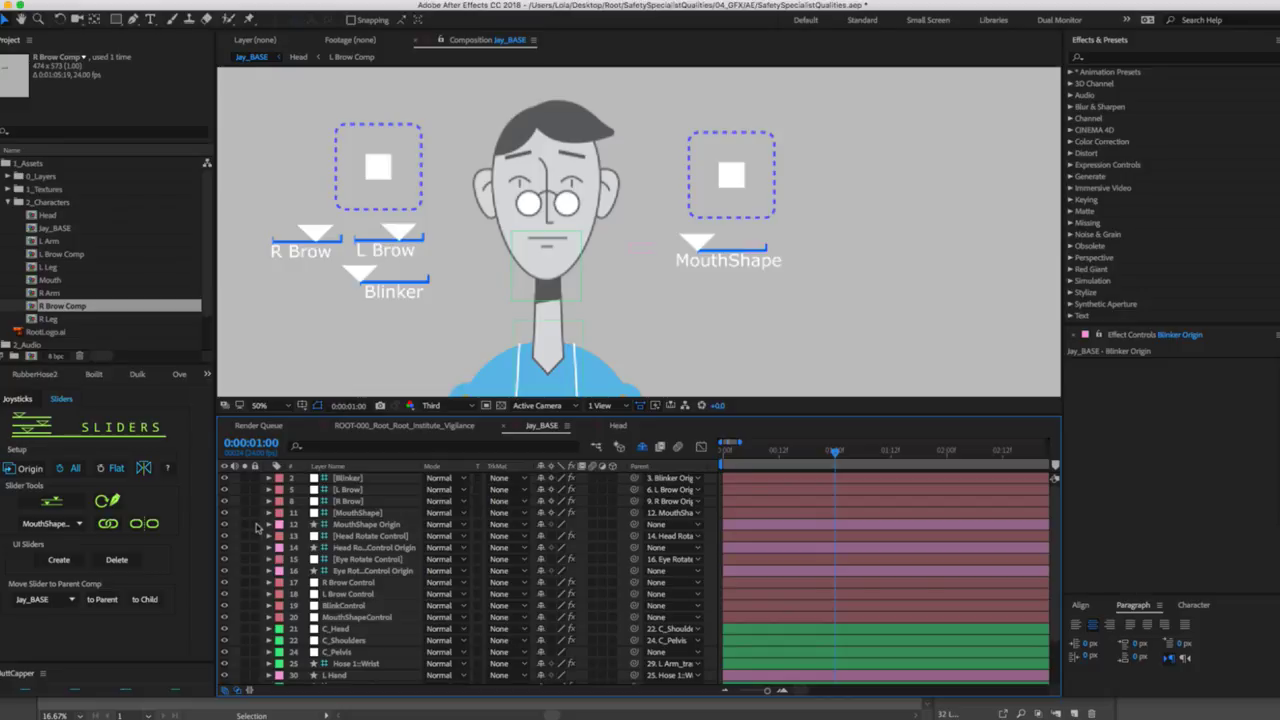
pyautogui.click(541, 524)
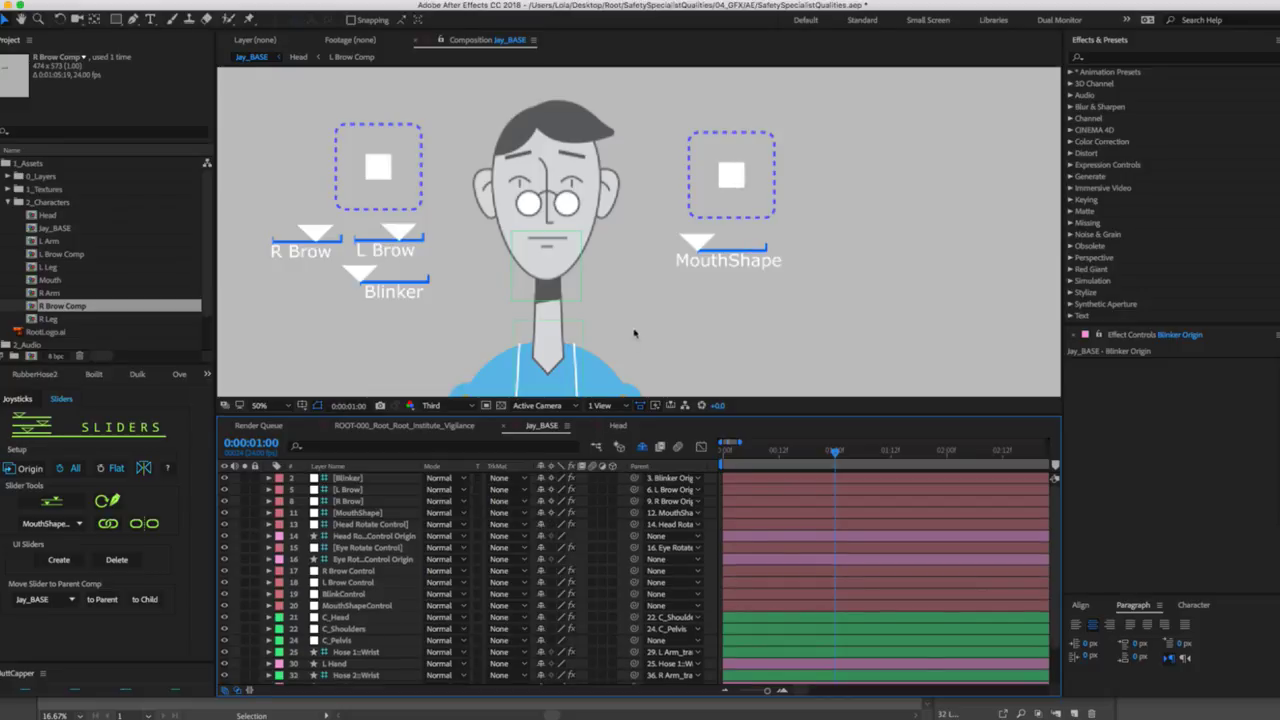
pyautogui.click(704, 238)
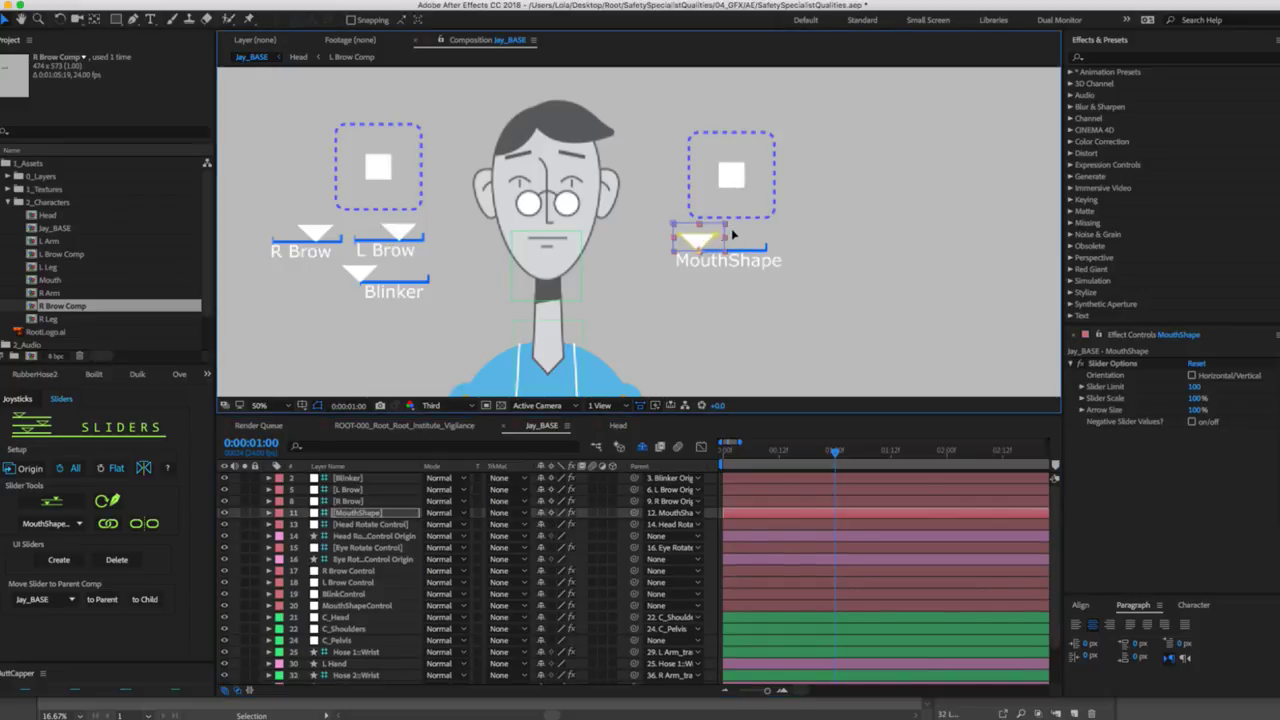
# Test the mouth and both brow sliders, then save the project.
pyautogui.moveTo(718, 234); pyautogui.dragTo(686, 241)
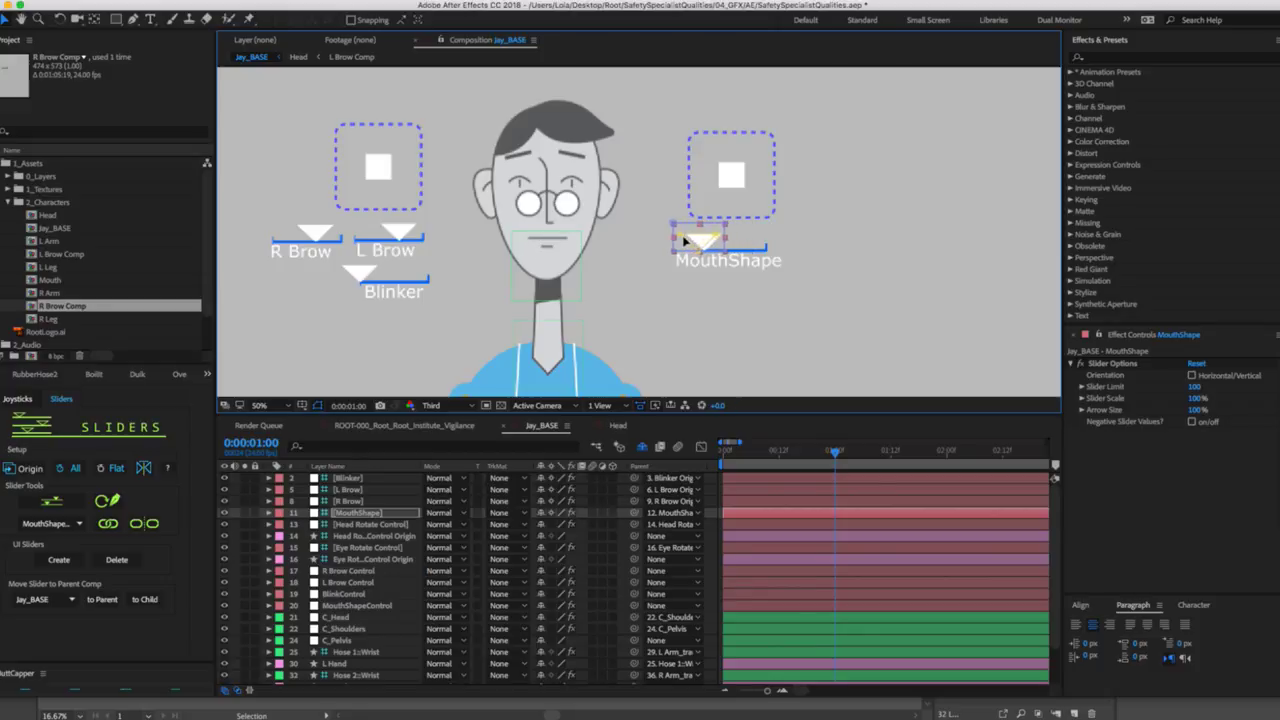
pyautogui.click(356, 274)
pyautogui.click(396, 232)
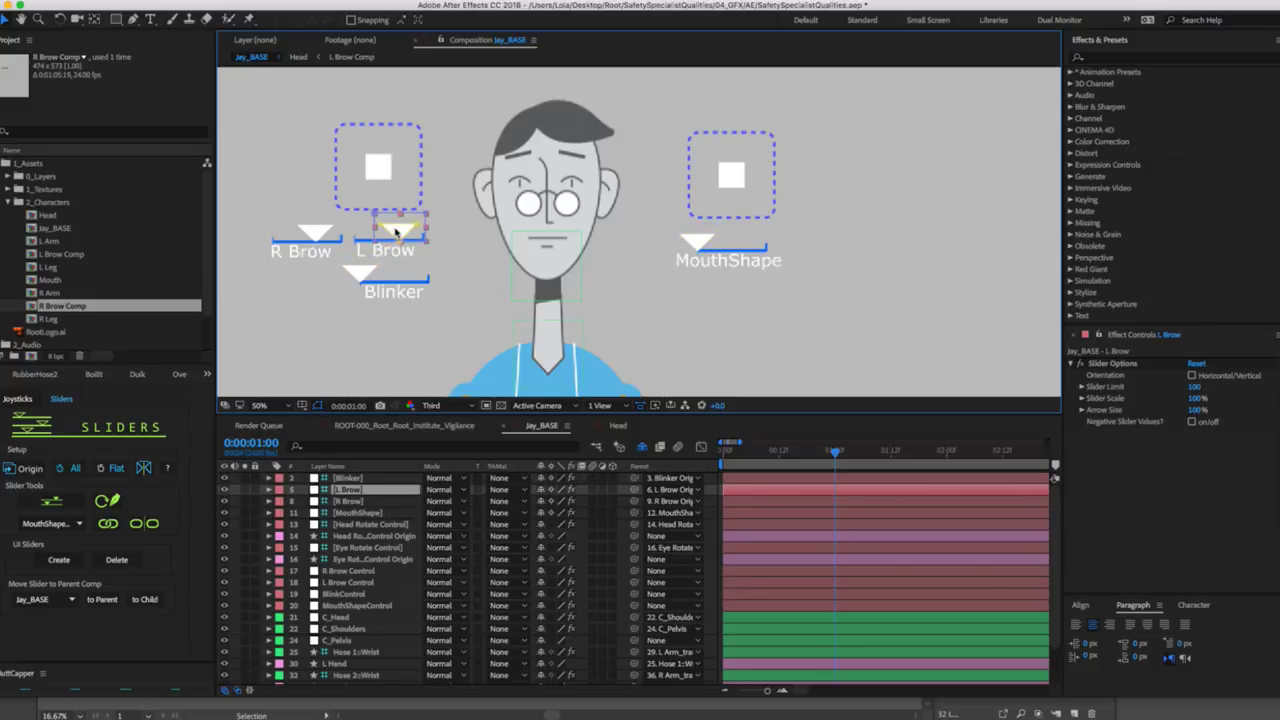
pyautogui.moveTo(404, 229)
pyautogui.mouseDown()
pyautogui.moveTo(366, 222)
pyautogui.moveTo(397, 228)
pyautogui.mouseUp()
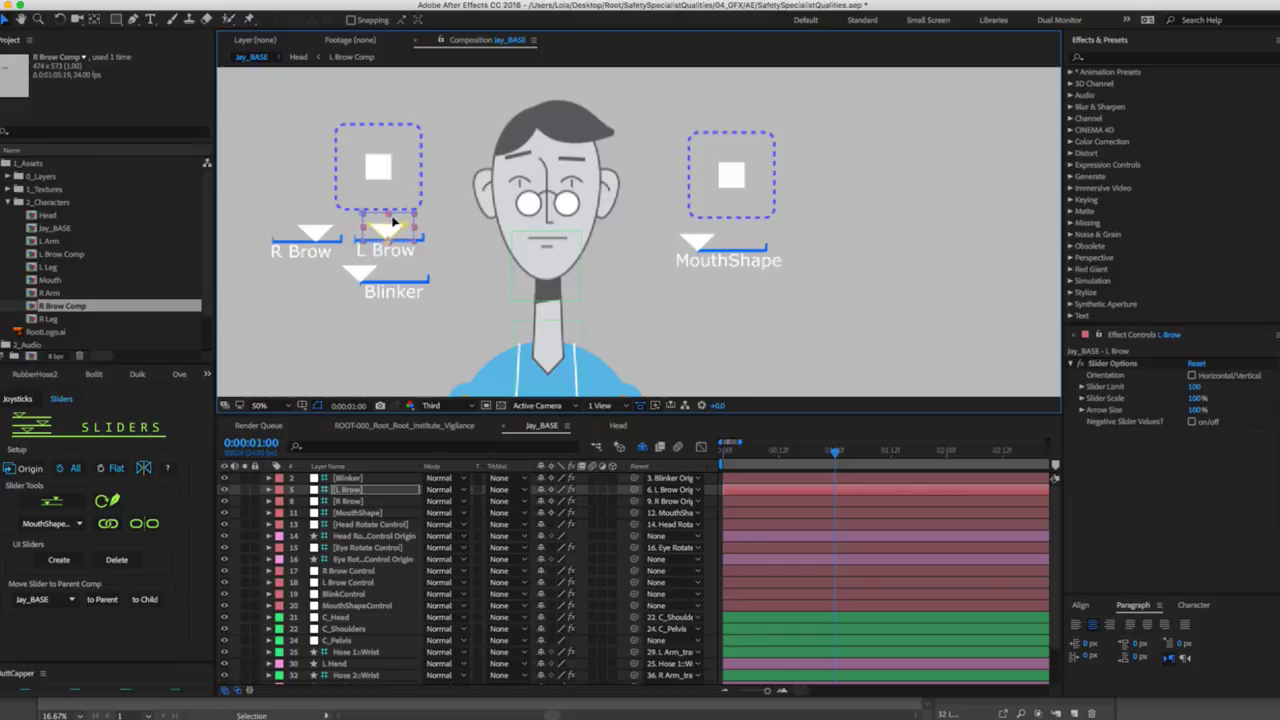
pyautogui.click(320, 228)
pyautogui.moveTo(320, 228)
pyautogui.mouseDown()
pyautogui.moveTo(302, 226)
pyautogui.moveTo(318, 228)
pyautogui.mouseUp()
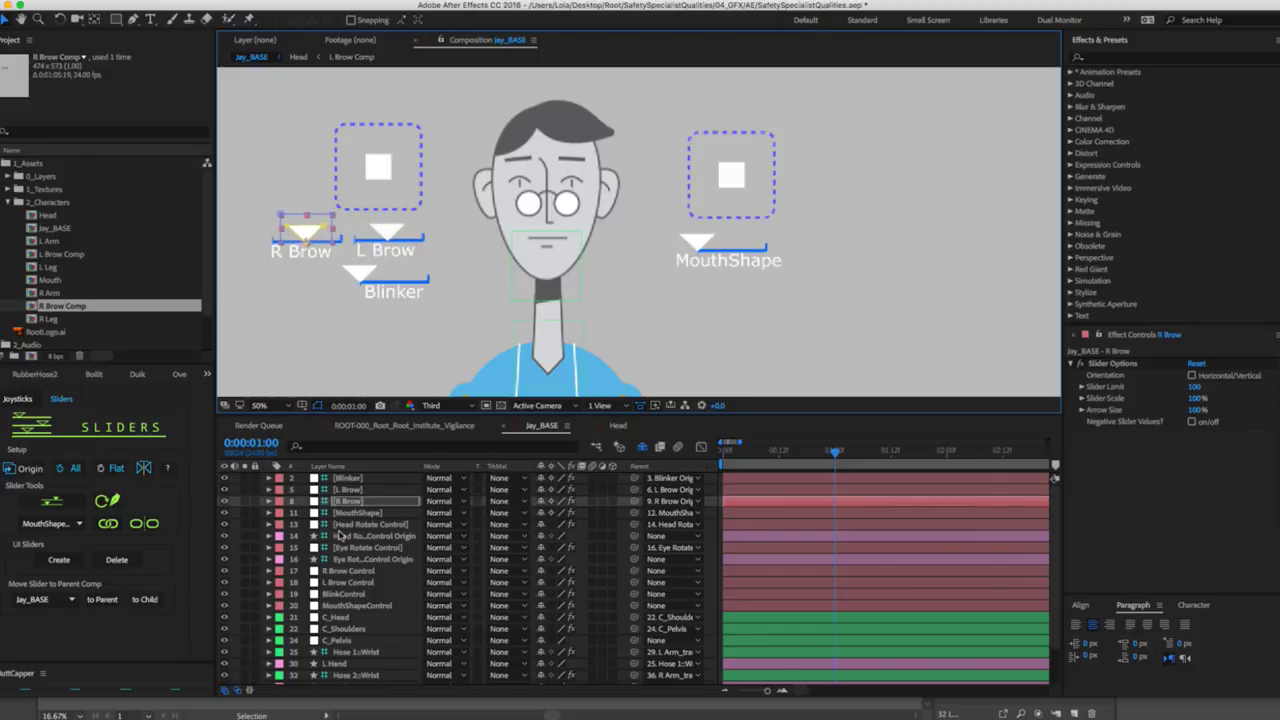
pyautogui.click(340, 536)
pyautogui.press('super+s')
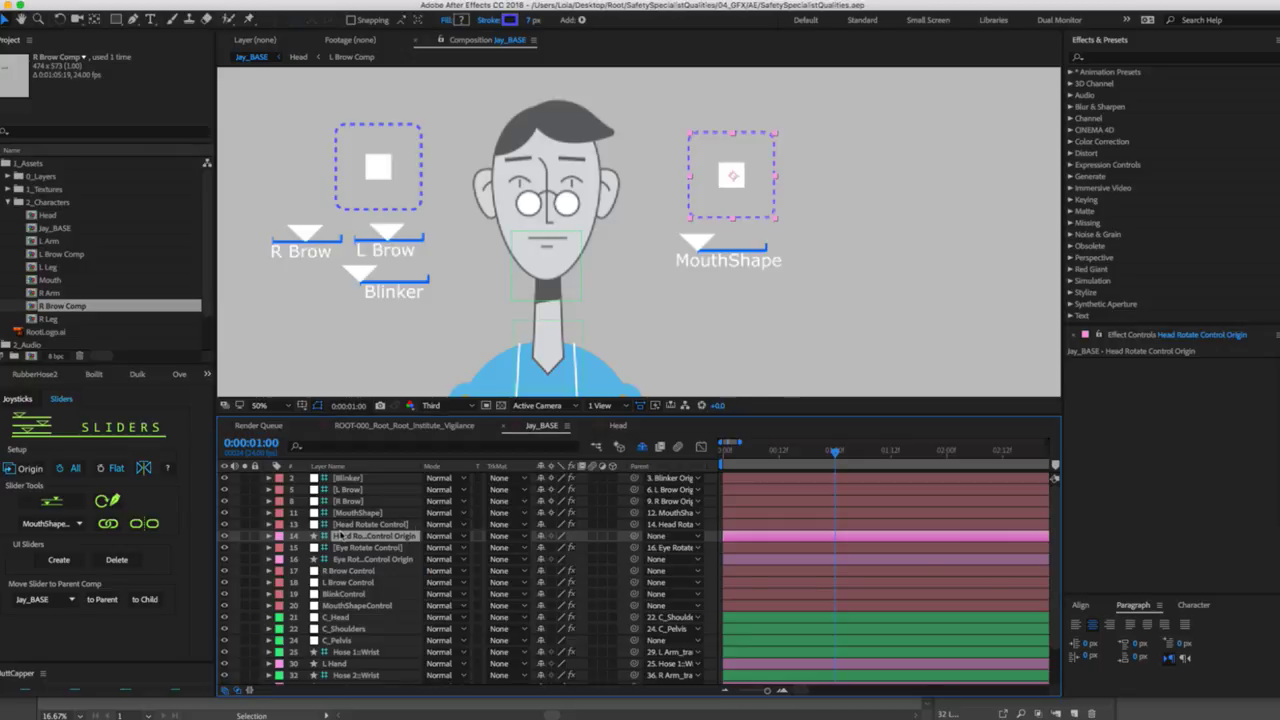
# Lock and shy the Head Rotate Control Origin and eye rotation origin layers.
pyautogui.click(255, 536)
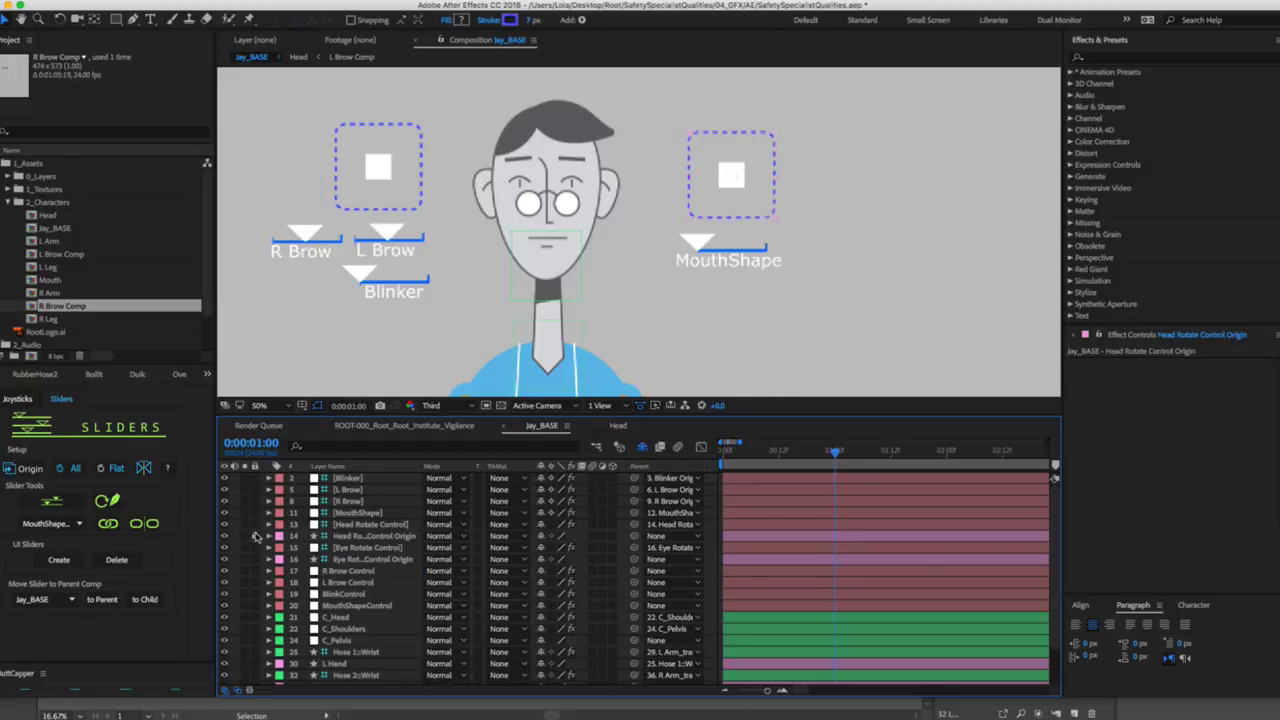
pyautogui.click(255, 559)
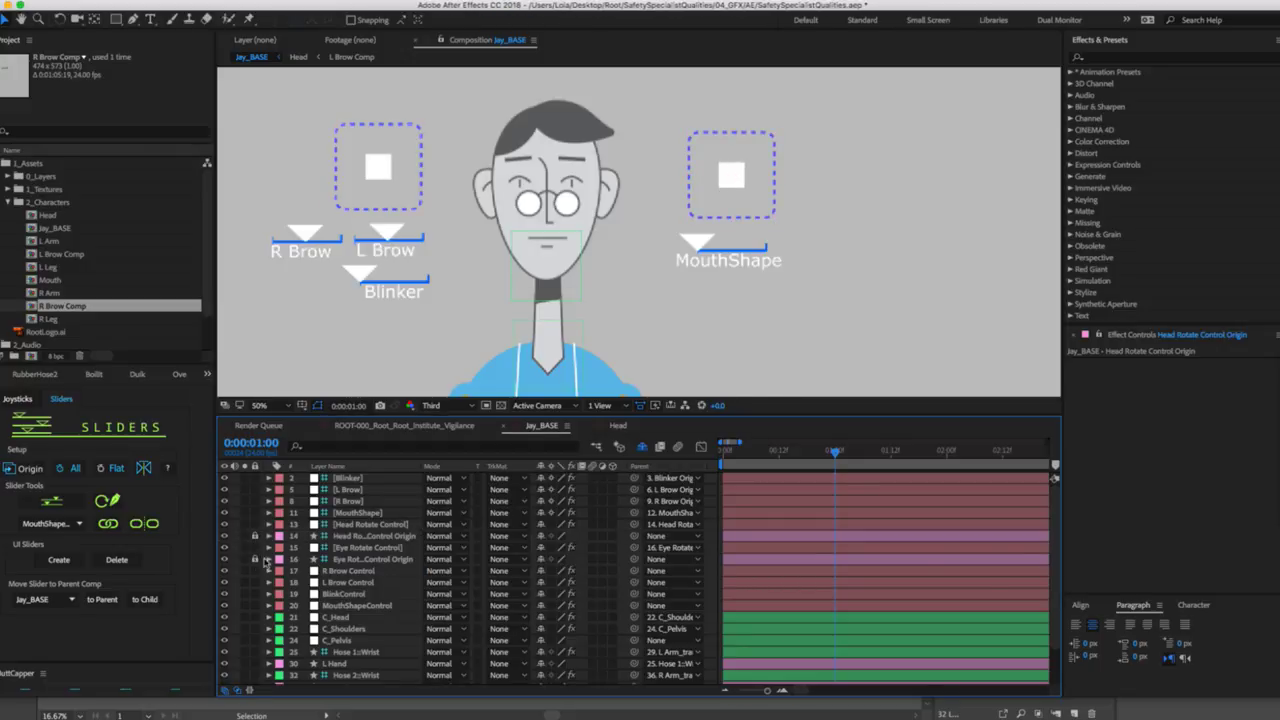
pyautogui.click(540, 536)
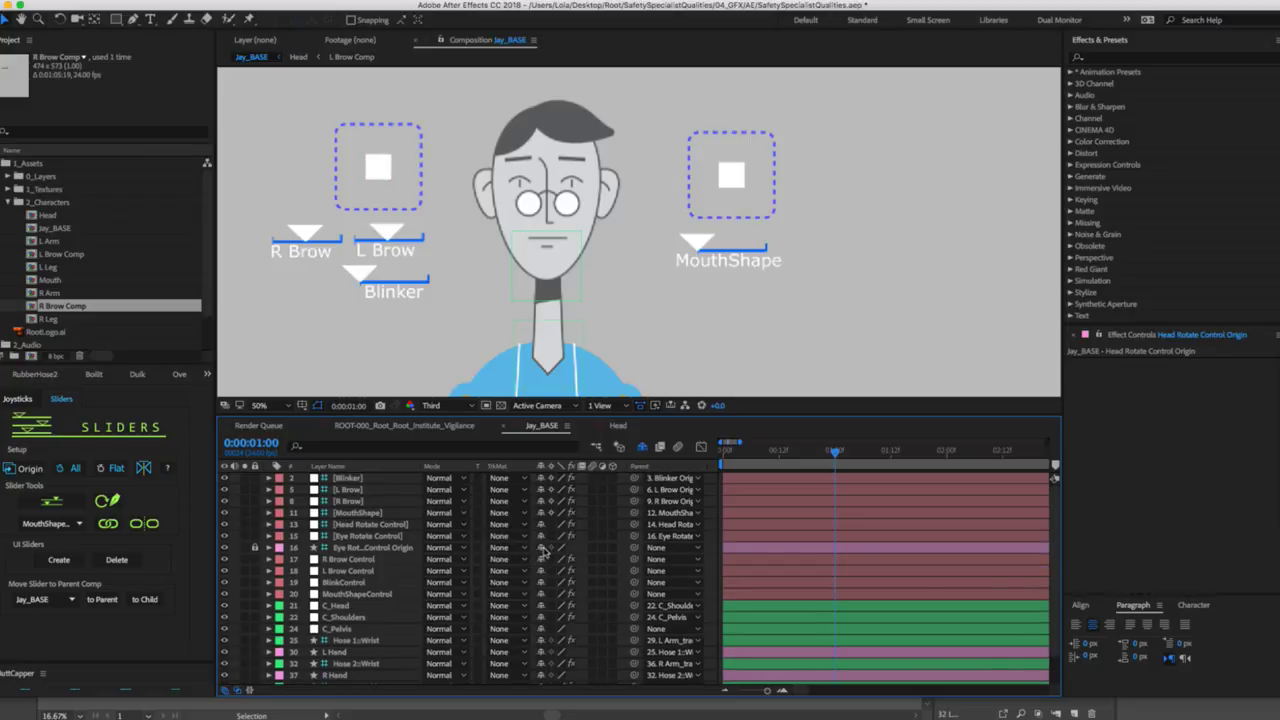
pyautogui.click(540, 548)
# Lock and shy the R Brow, L Brow, Blink and MouthShape control layers.
pyautogui.click(367, 548)
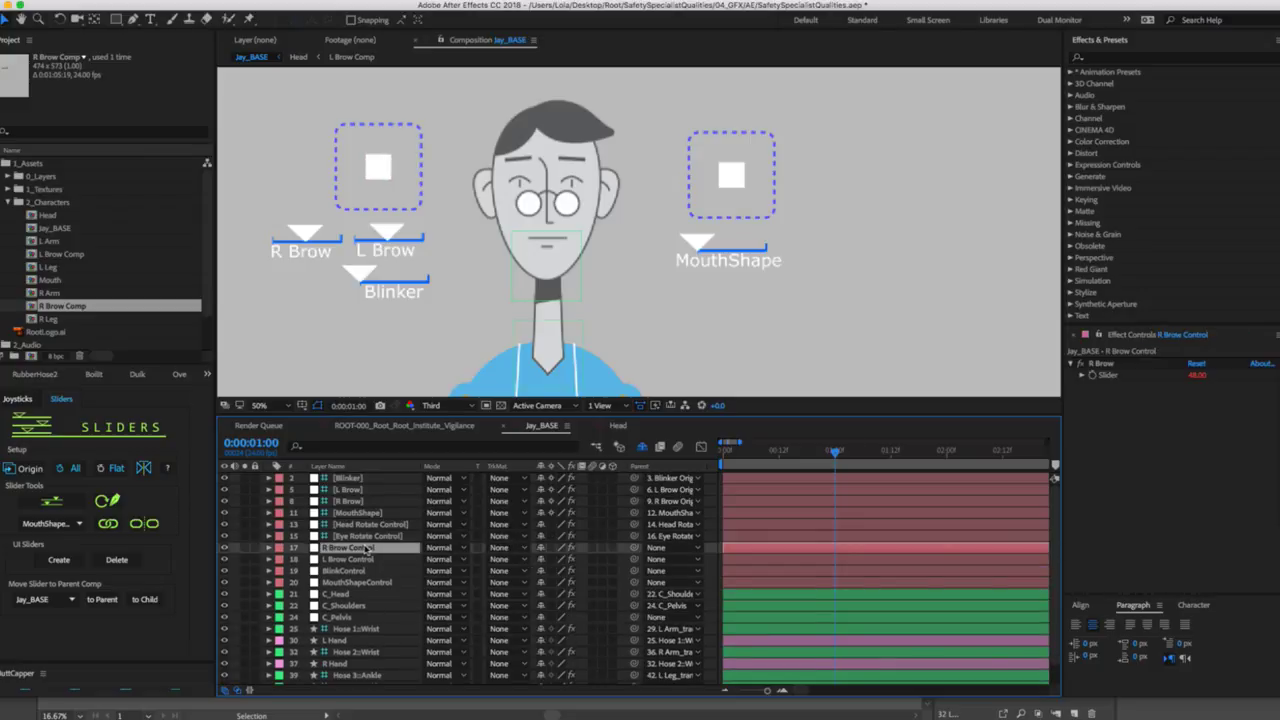
pyautogui.keyDown('shift'); pyautogui.click(367, 586); pyautogui.keyUp('shift')
pyautogui.click(255, 548)
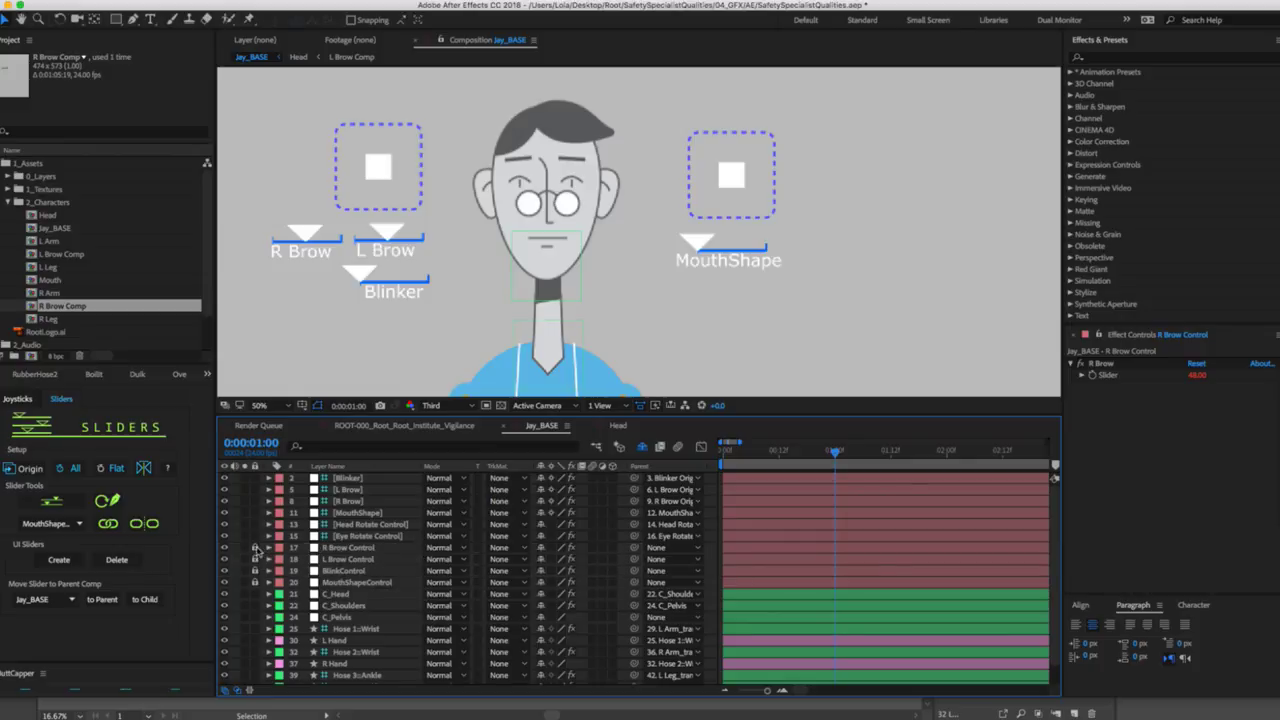
pyautogui.click(540, 548)
pyautogui.click(540, 548)
pyautogui.click(540, 548)
pyautogui.click(540, 548)
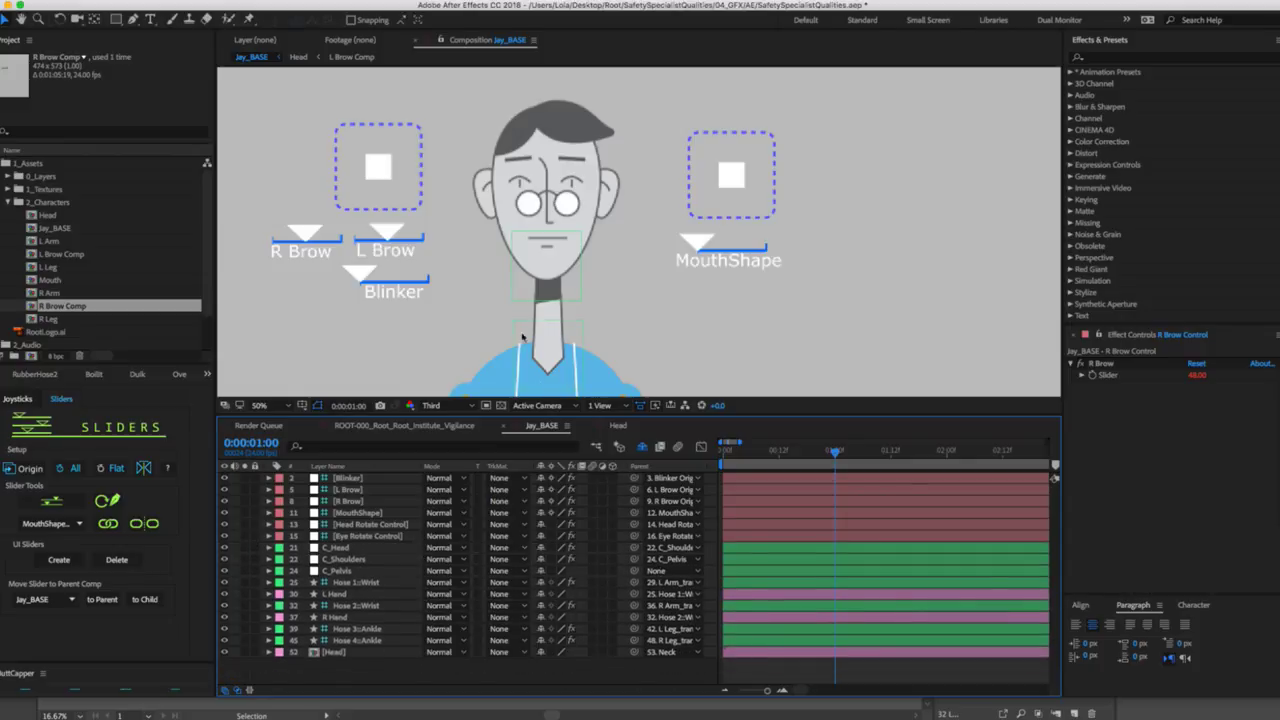
pyautogui.press(',')
pyautogui.press(',')
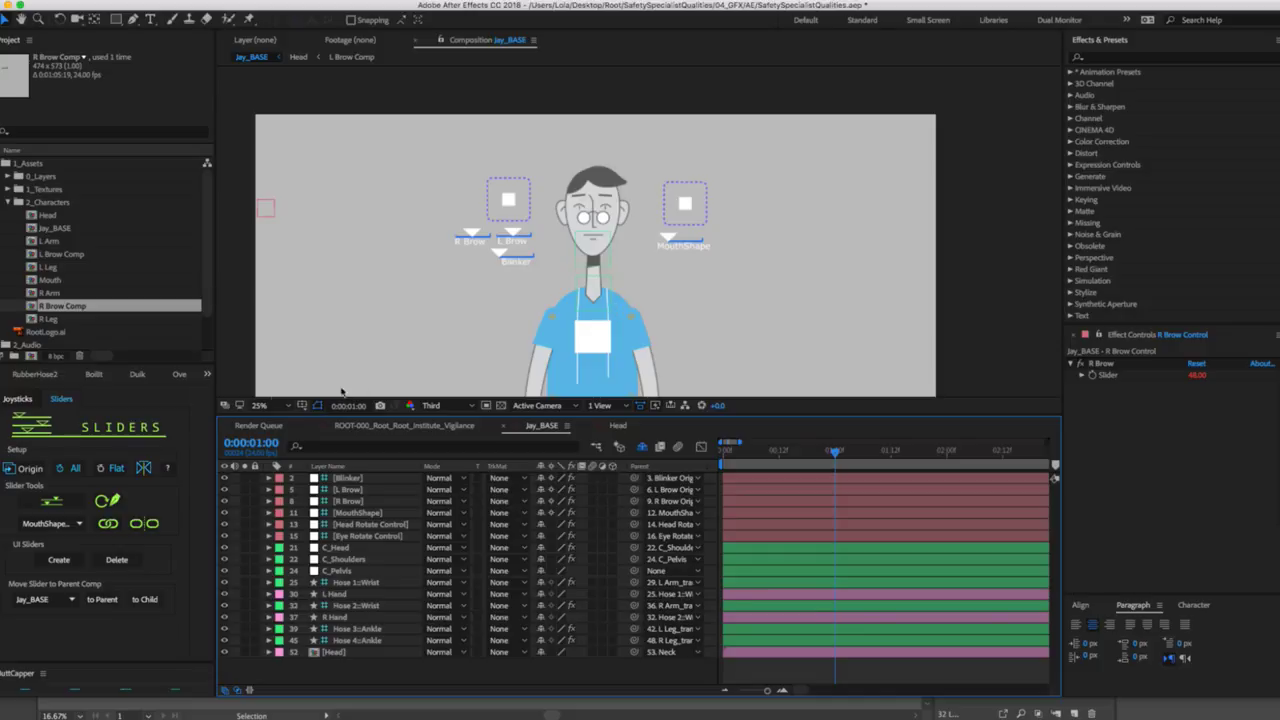
# Fit the composition in view, test a torso lean, and zoom in on the upper body.
pyautogui.click(259, 405)
pyautogui.click(268, 414)
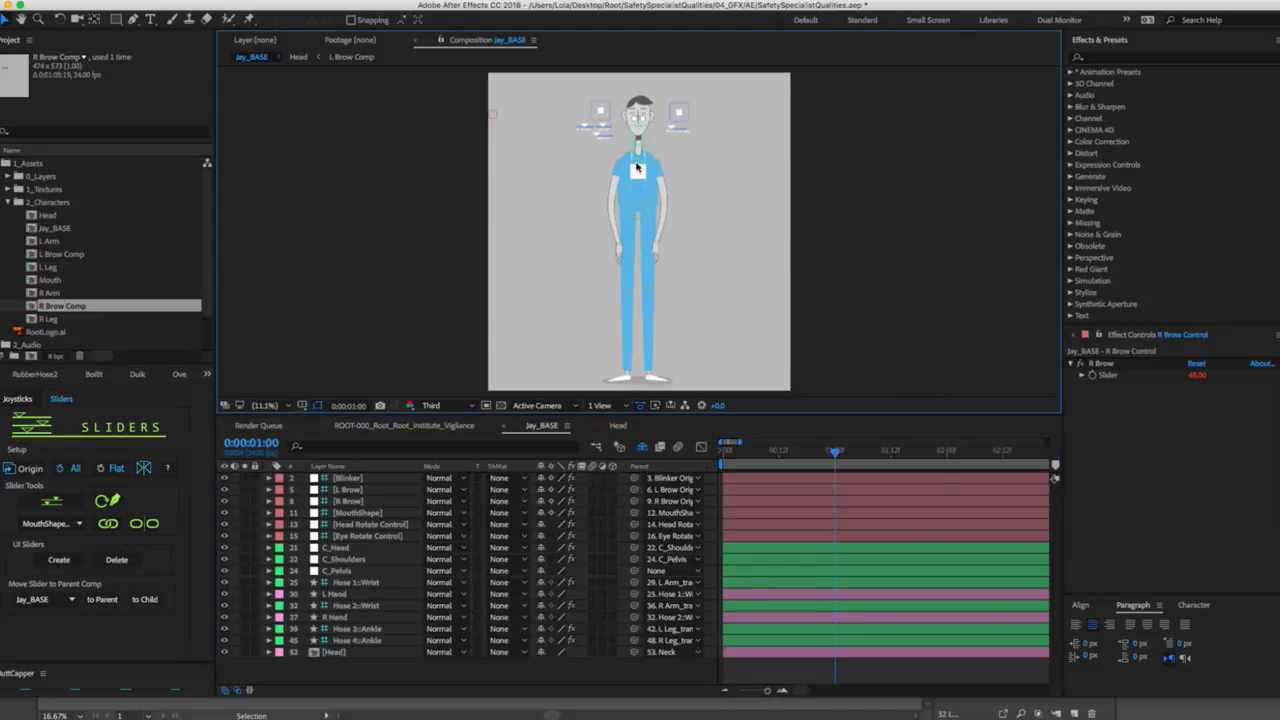
pyautogui.moveTo(637, 152)
pyautogui.mouseDown()
pyautogui.moveTo(628, 147)
pyautogui.moveTo(638, 152)
pyautogui.mouseUp()
pyautogui.press('z')
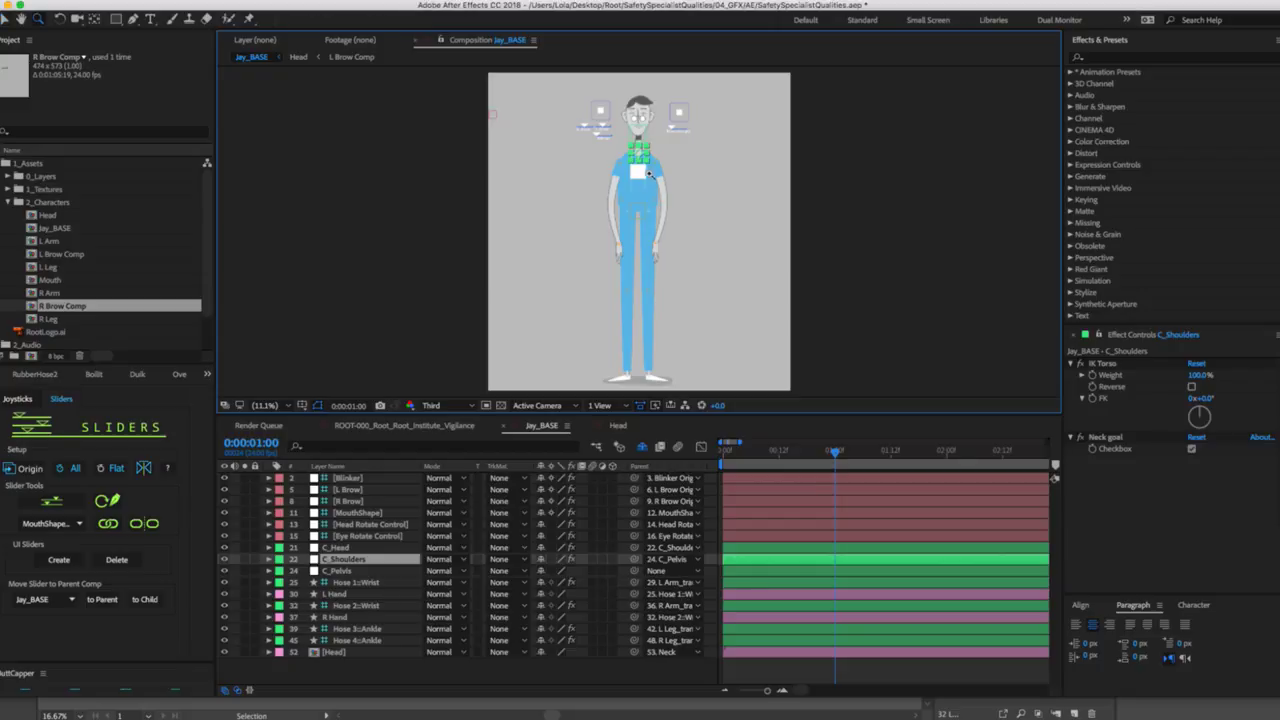
pyautogui.click(655, 157)
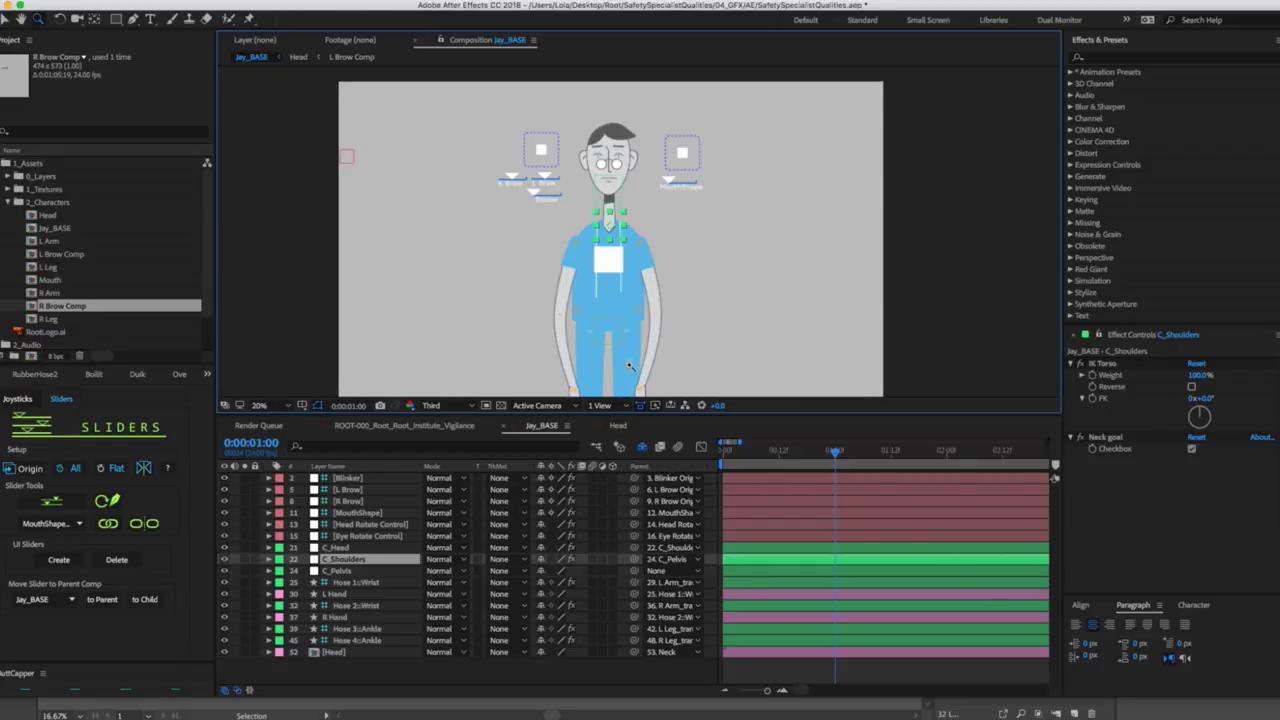
pyautogui.click(624, 224)
pyautogui.click(713, 236)
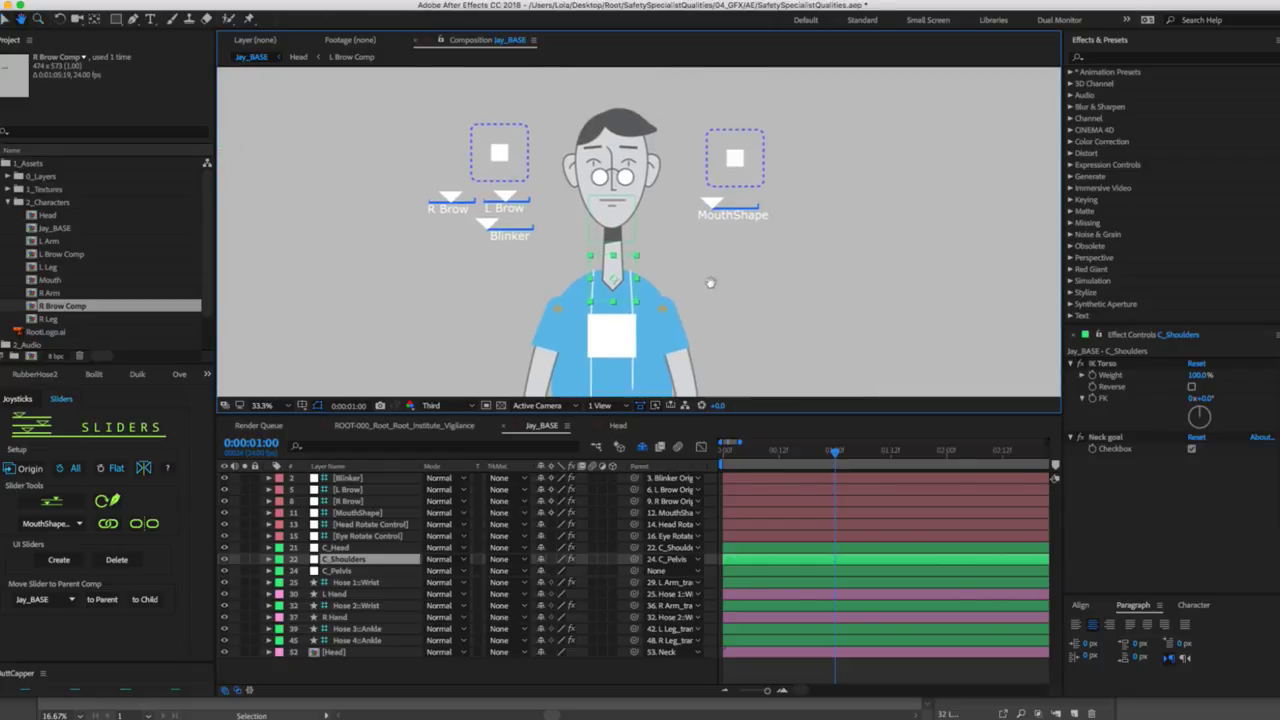
pyautogui.press('v')
# Shift the torso, turn the head with its joystick, and test the left eyebrow.
pyautogui.moveTo(608, 282)
pyautogui.mouseDown()
pyautogui.moveTo(588, 284)
pyautogui.moveTo(650, 273)
pyautogui.moveTo(625, 275)
pyautogui.mouseUp()
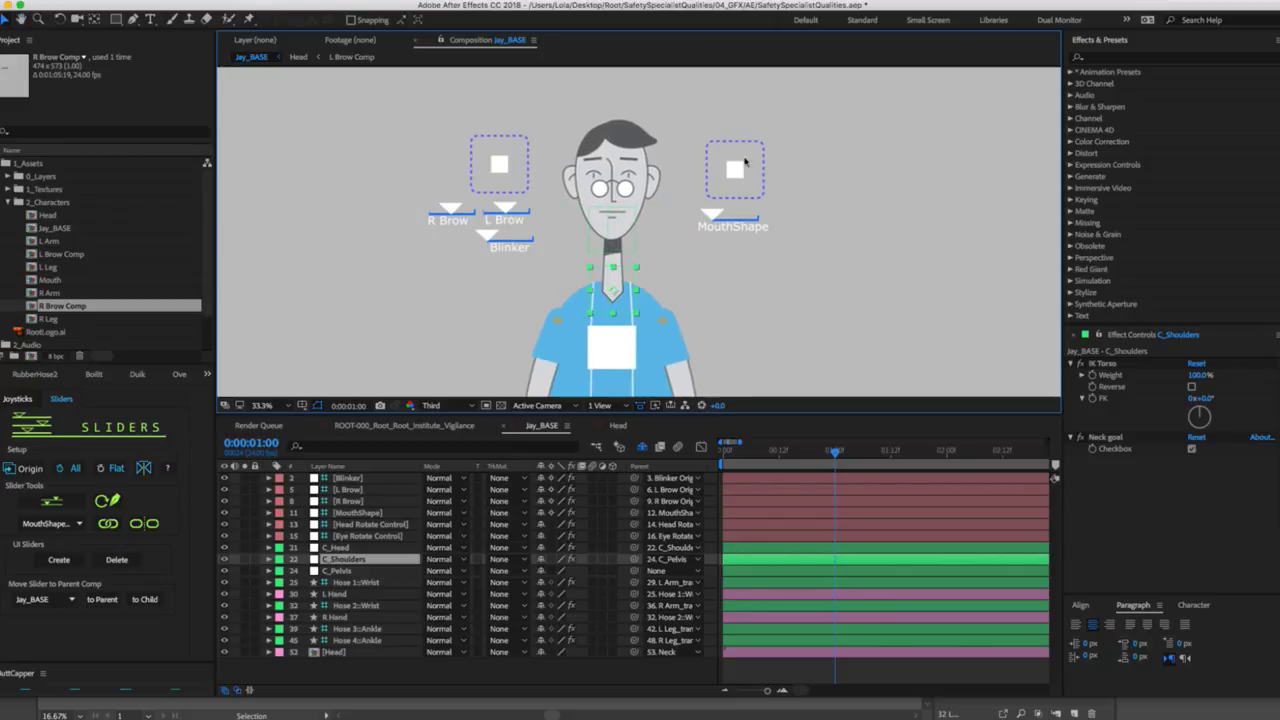
pyautogui.click(741, 160)
pyautogui.moveTo(741, 160); pyautogui.dragTo(706, 158)
pyautogui.scroll(-4, 630, 255)
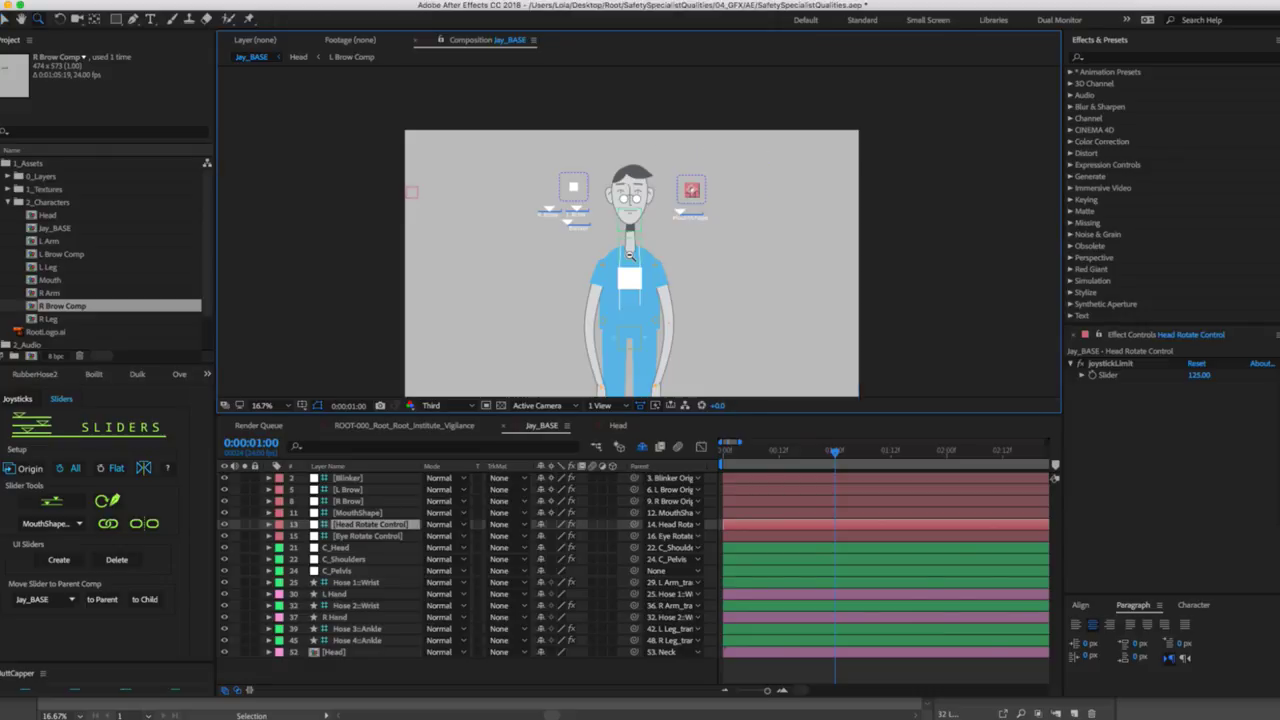
pyautogui.scroll(4, 646, 222)
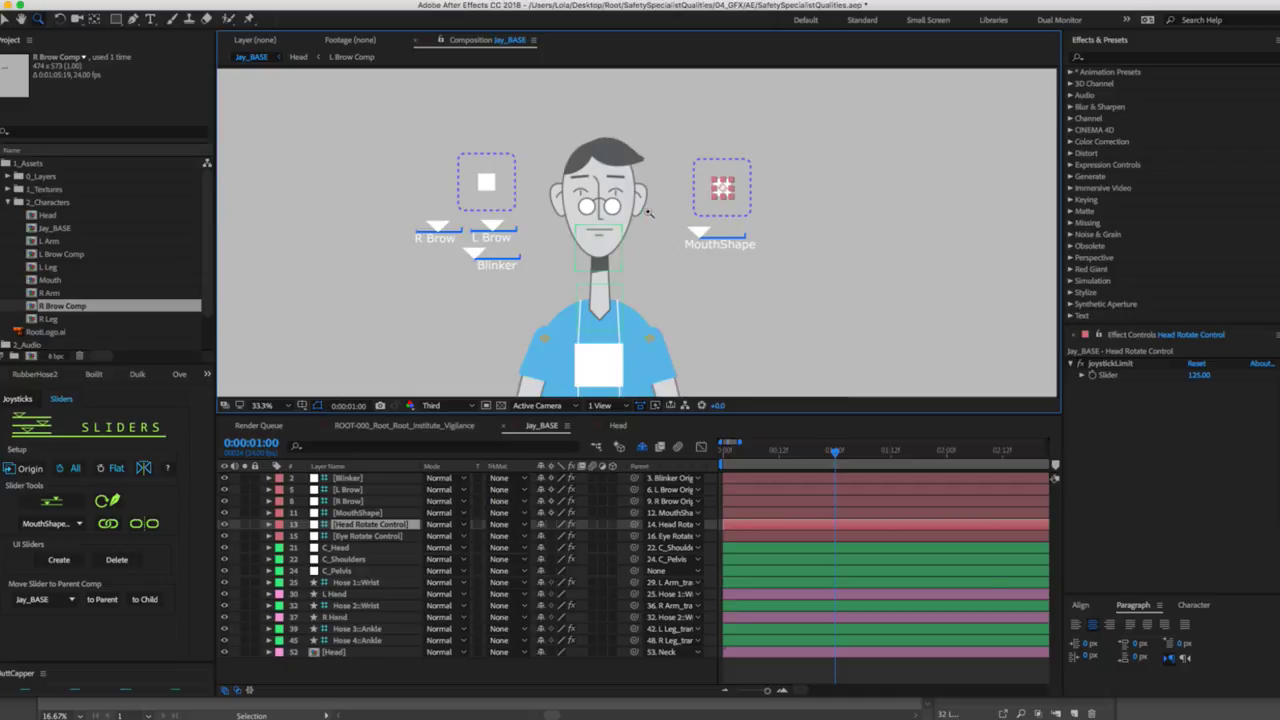
pyautogui.press('v')
pyautogui.moveTo(500, 231)
pyautogui.mouseDown()
pyautogui.moveTo(490, 215)
pyautogui.moveTo(476, 222)
pyautogui.moveTo(494, 222)
pyautogui.mouseUp()
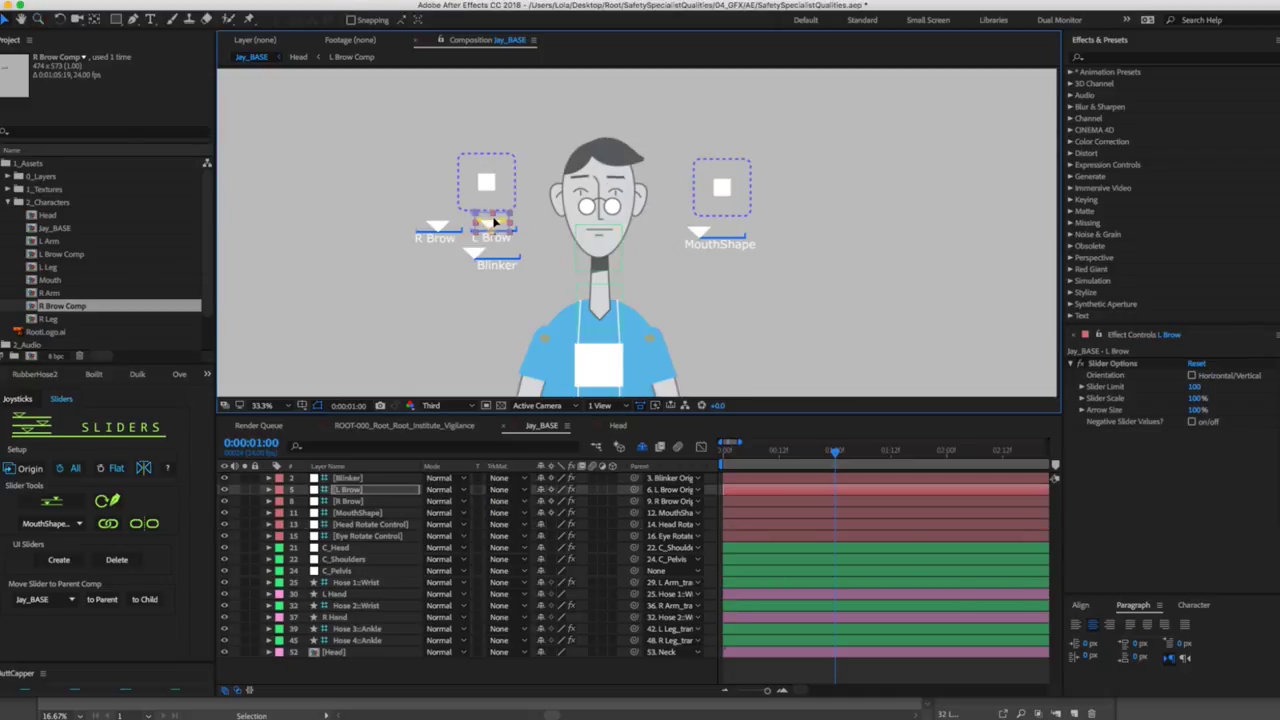
# Pose the wrist, C_Shoulders and C_Pelvis controllers, then save the project.
pyautogui.moveTo(720, 335); pyautogui.dragTo(688, 249)
pyautogui.scroll(-2, 606, 220)
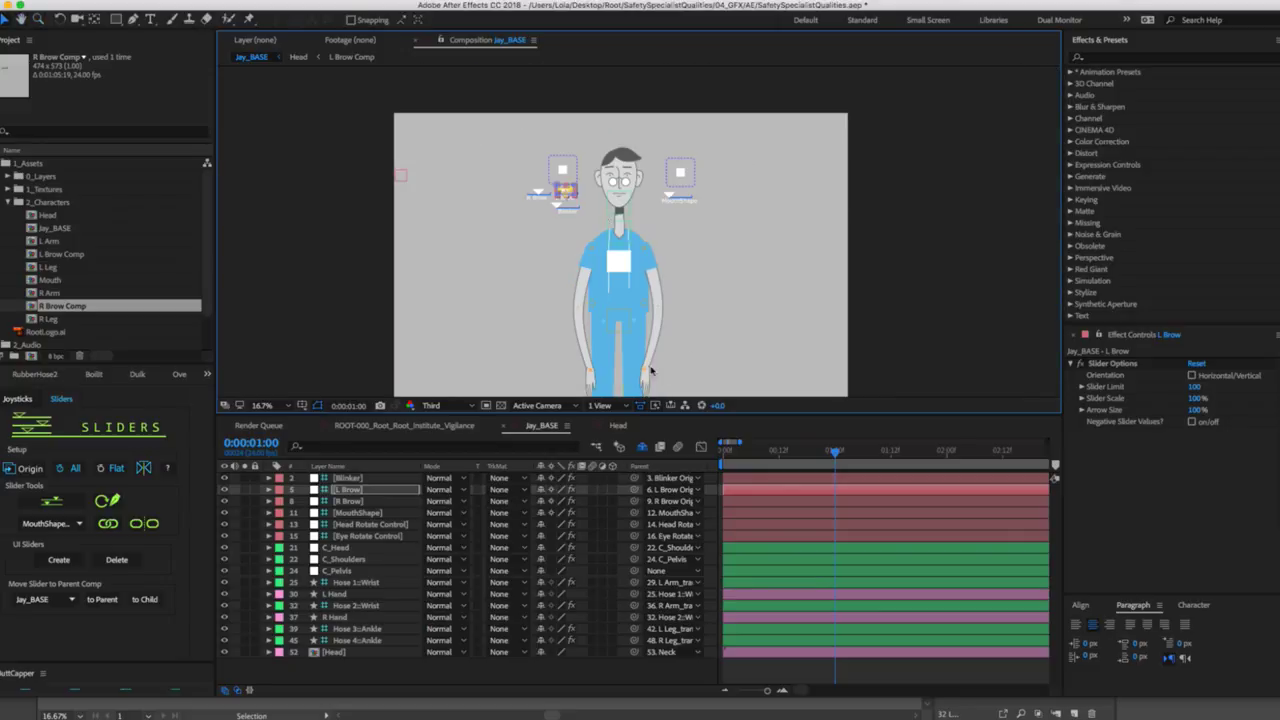
pyautogui.moveTo(645, 372); pyautogui.dragTo(646, 328)
pyautogui.moveTo(616, 238)
pyautogui.mouseDown()
pyautogui.moveTo(591, 232)
pyautogui.moveTo(636, 231)
pyautogui.moveTo(619, 233)
pyautogui.mouseUp()
pyautogui.moveTo(614, 318)
pyautogui.mouseDown()
pyautogui.moveTo(614, 356)
pyautogui.moveTo(616, 316)
pyautogui.moveTo(630, 320)
pyautogui.moveTo(614, 318)
pyautogui.mouseUp()
pyautogui.press('super+s')
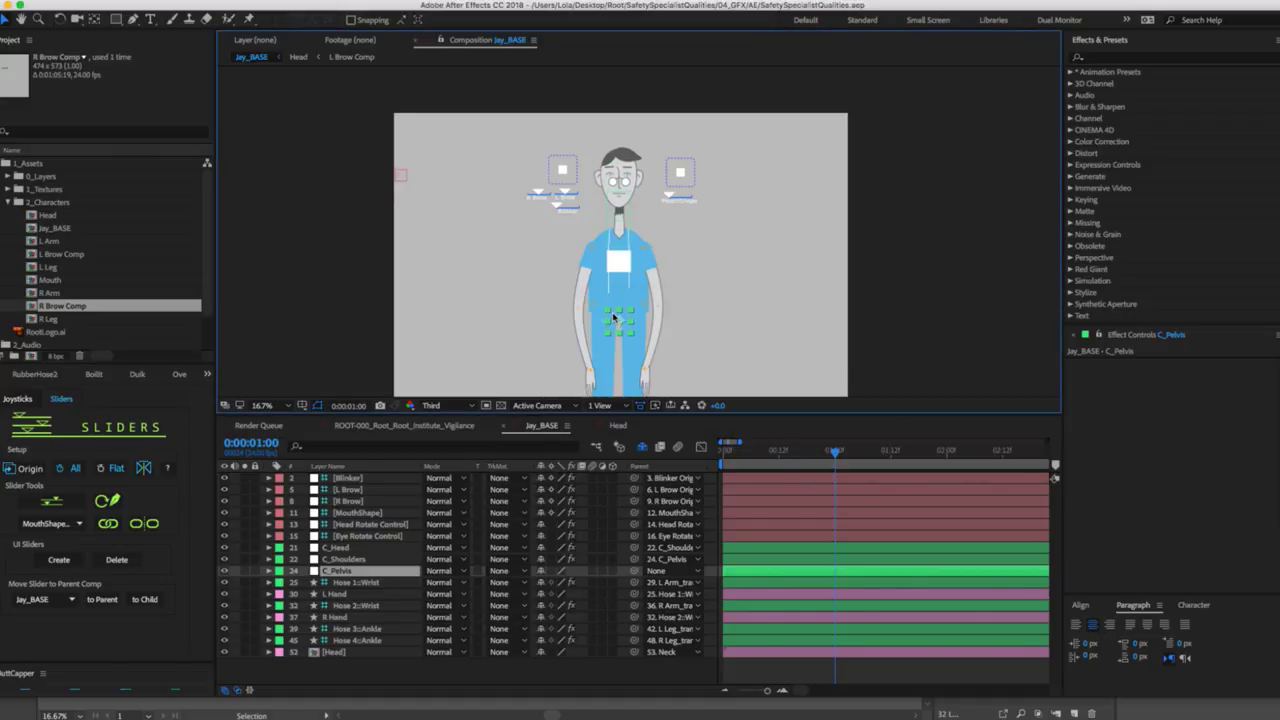